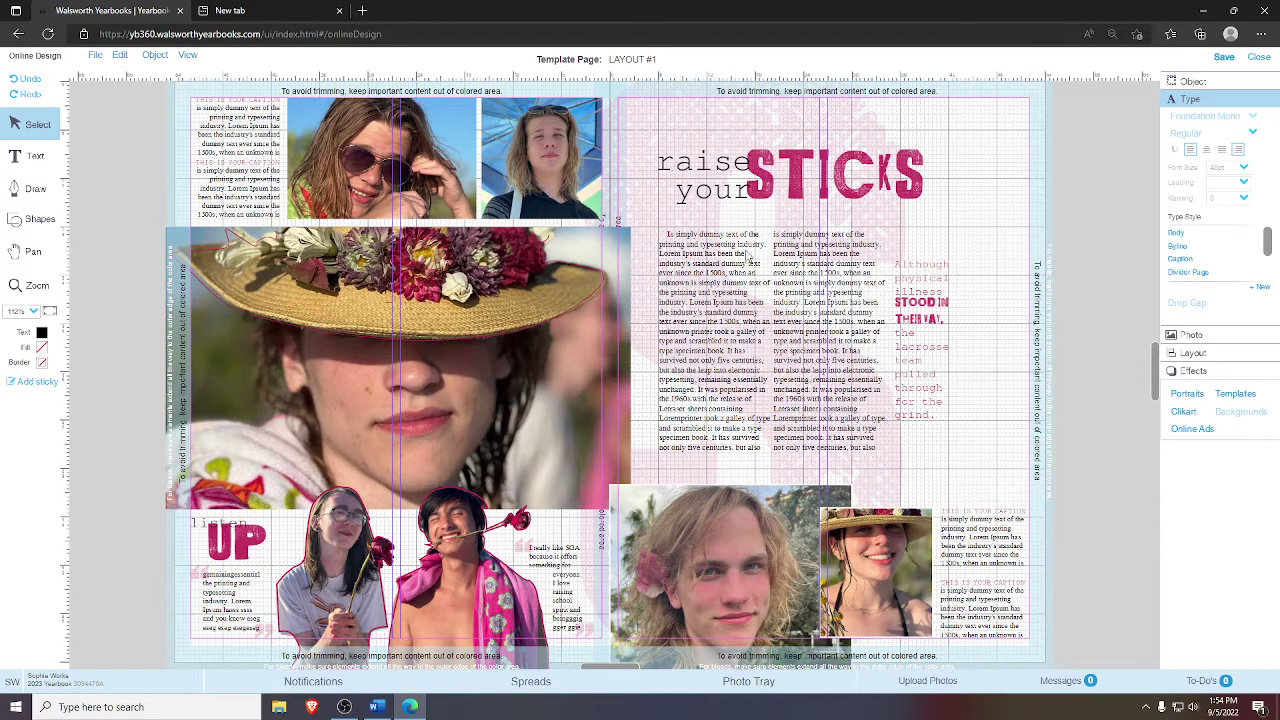
- Open the photo tray to show the Video 1 football thumbnails
left_click(743, 682)
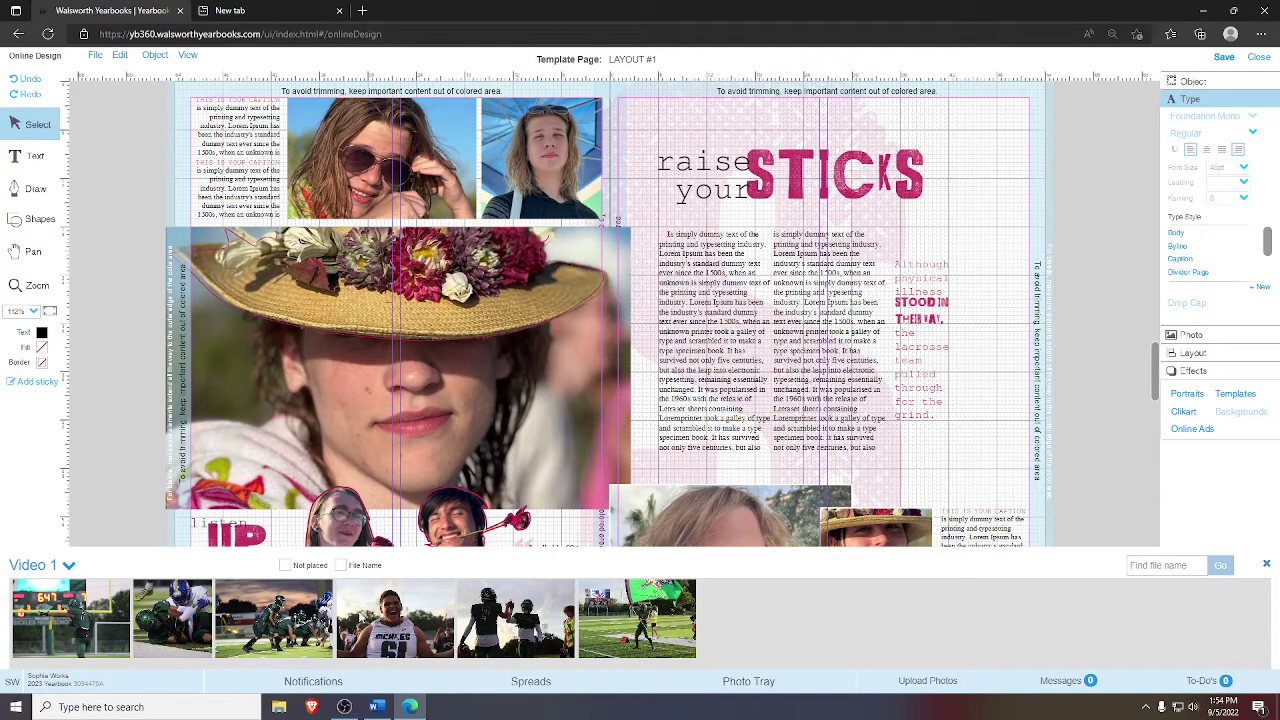
- Place the scoreboard, number 61, lineup, players and flag-field photos in the frames, then close the tray
left_click_drag(92, 632, 380, 380)
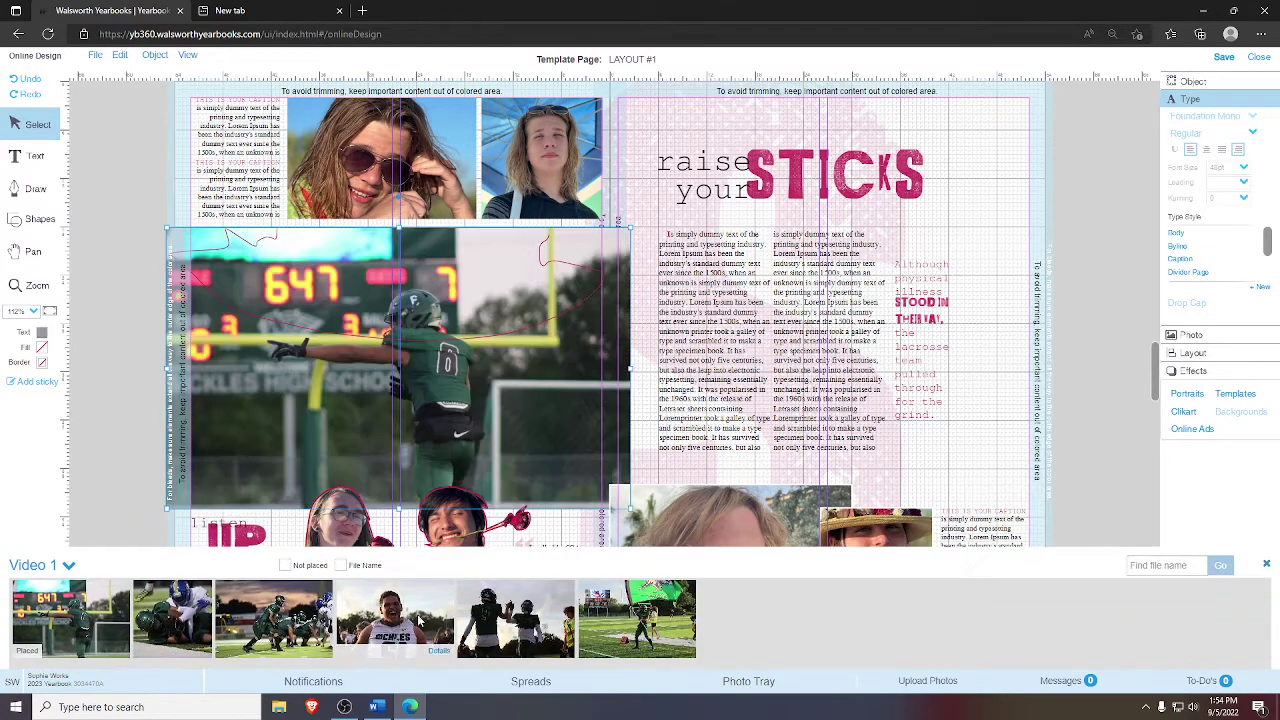
left_click_drag(420, 620, 530, 190)
left_click_drag(273, 636, 380, 160)
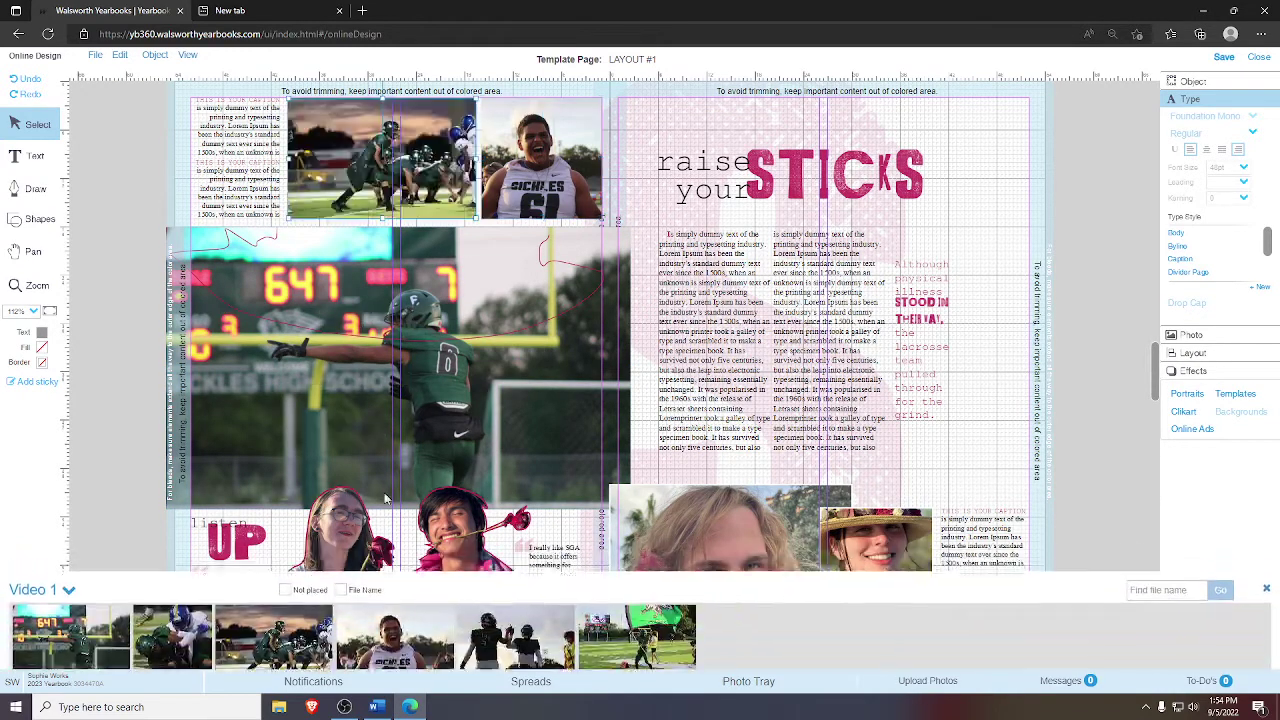
left_click_drag(172, 630, 876, 525)
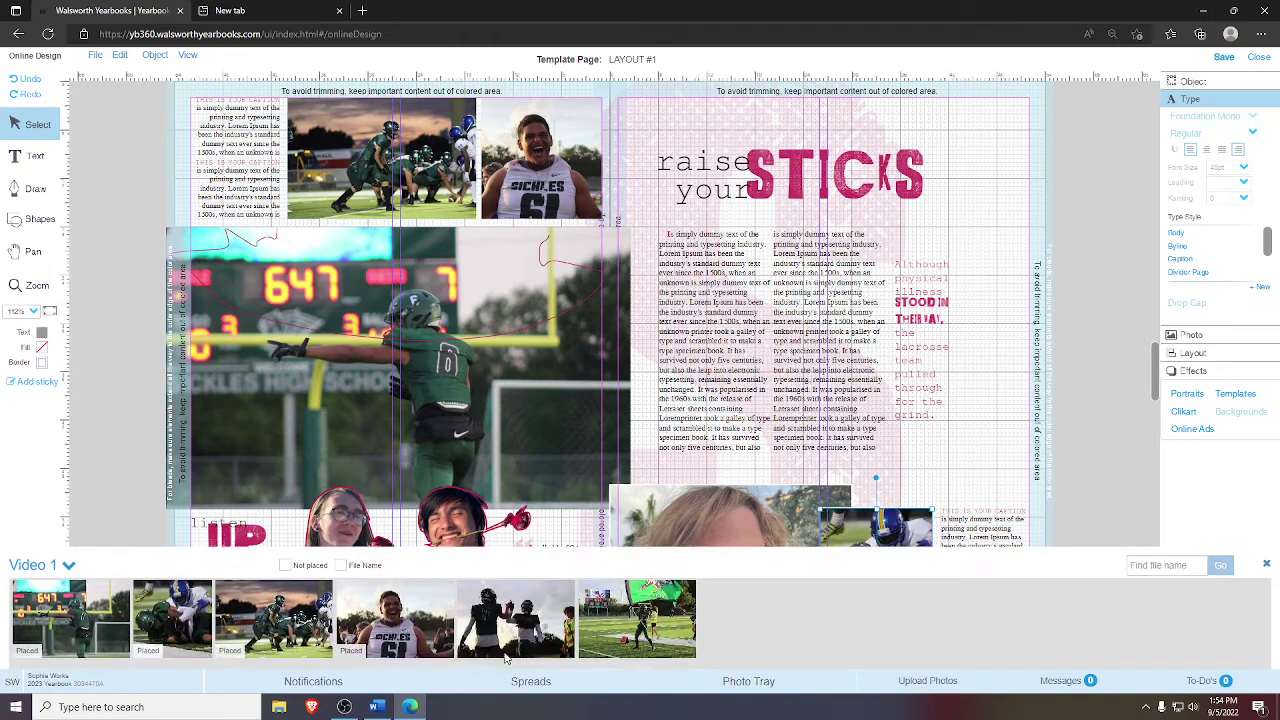
left_click_drag(636, 618, 730, 515)
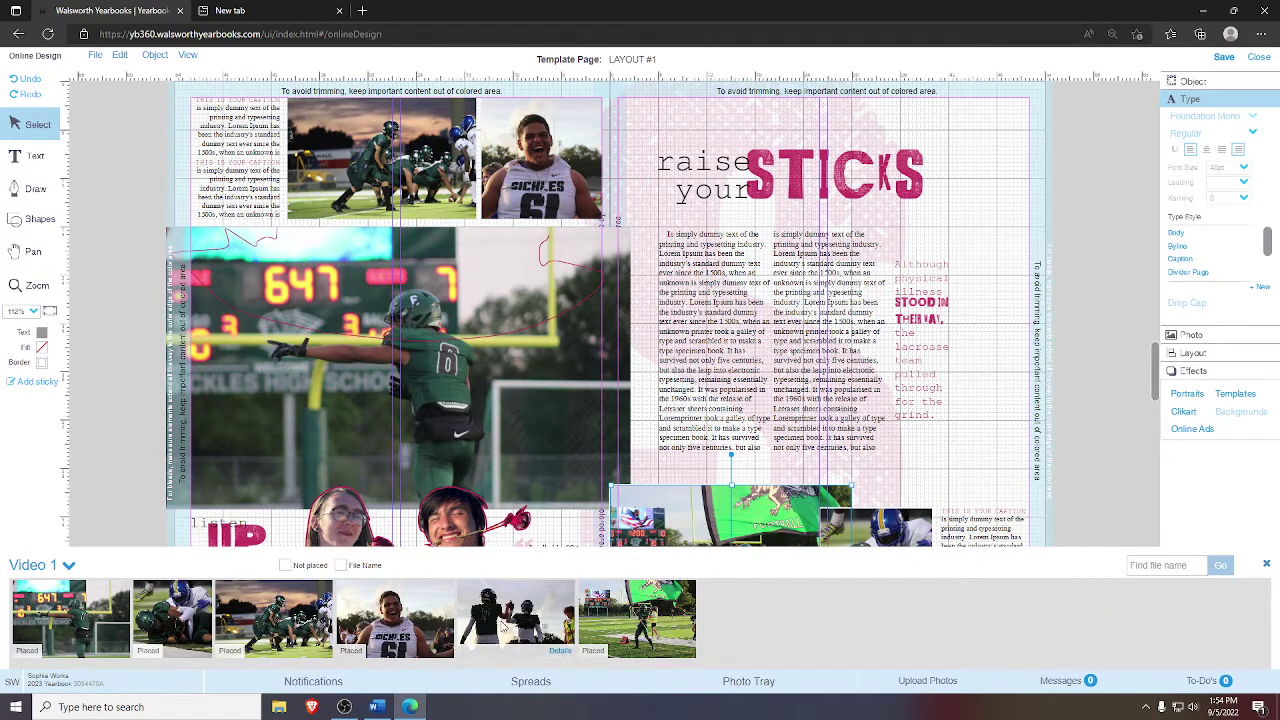
left_click(1266, 565)
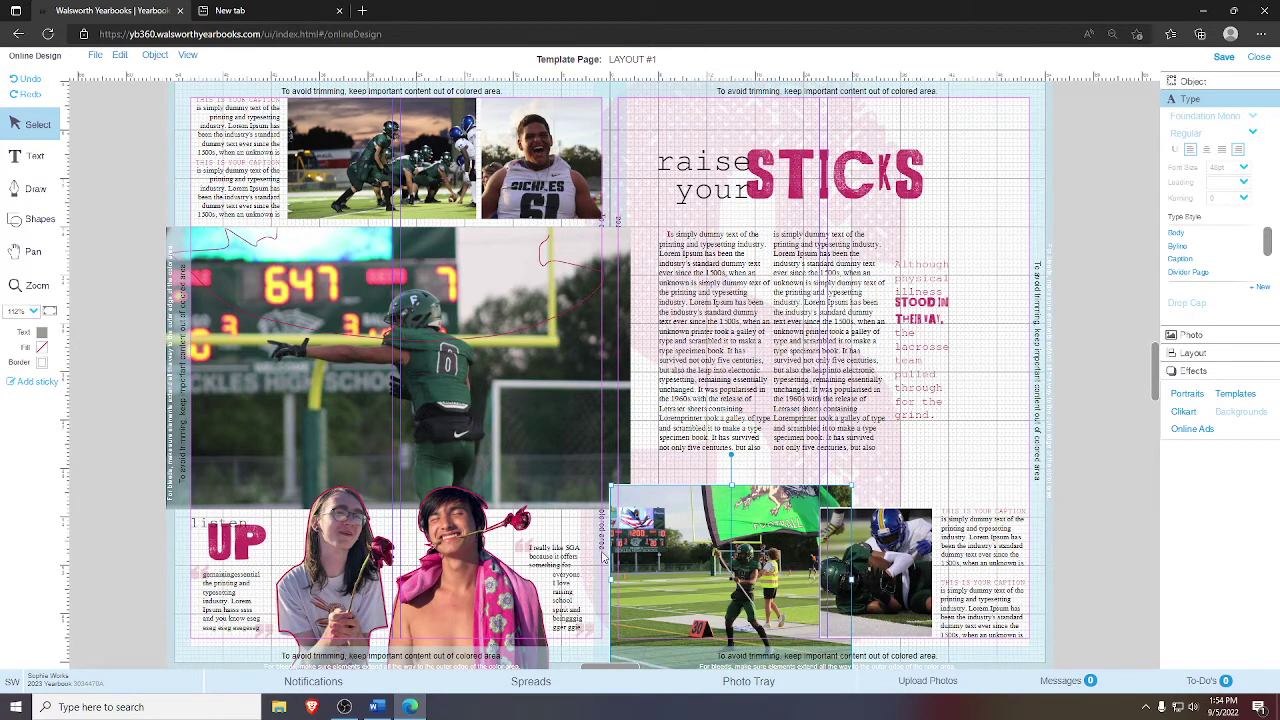
left_click(428, 412)
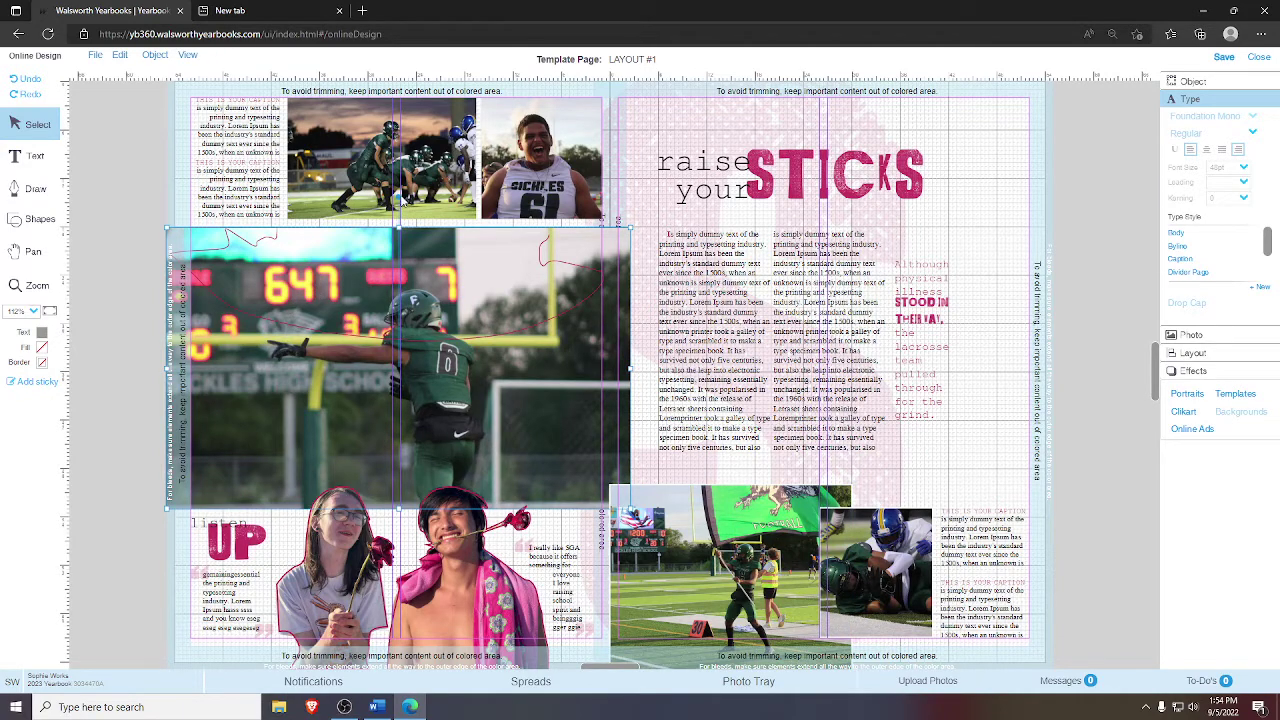
- Crop the top-left team lineup photo tighter around the players
double_click(385, 155)
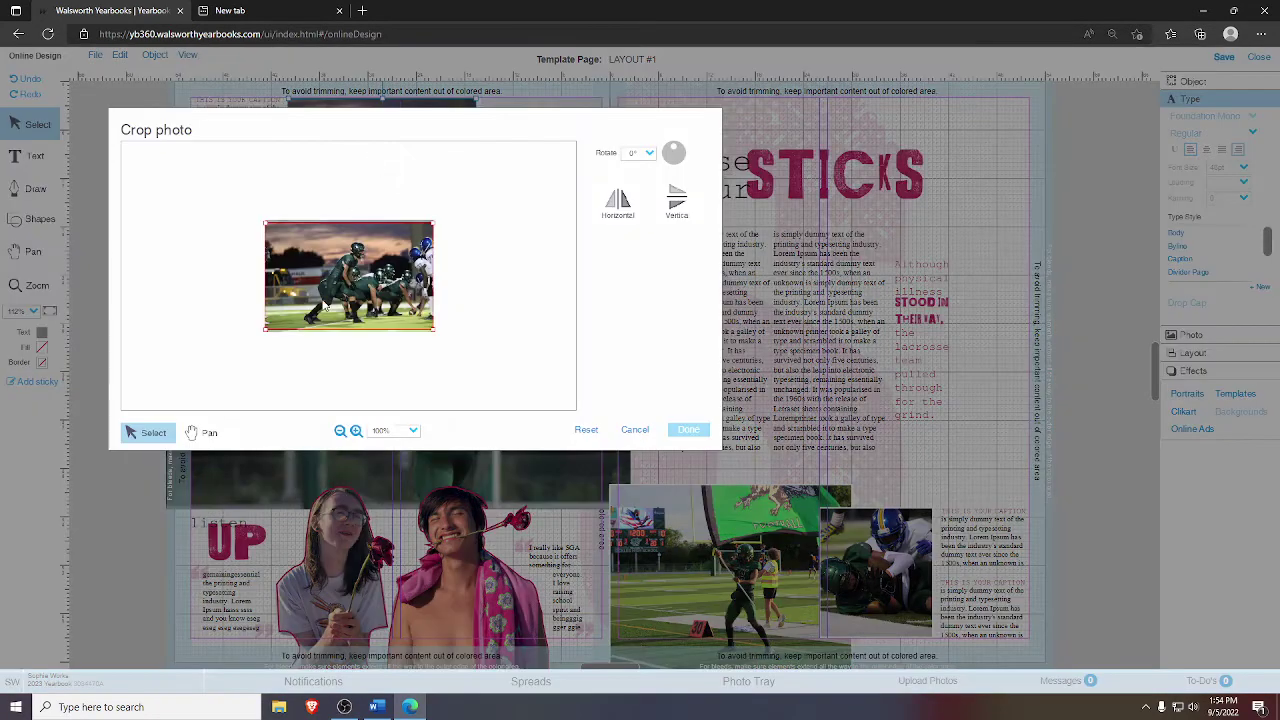
left_click_drag(326, 307, 358, 300)
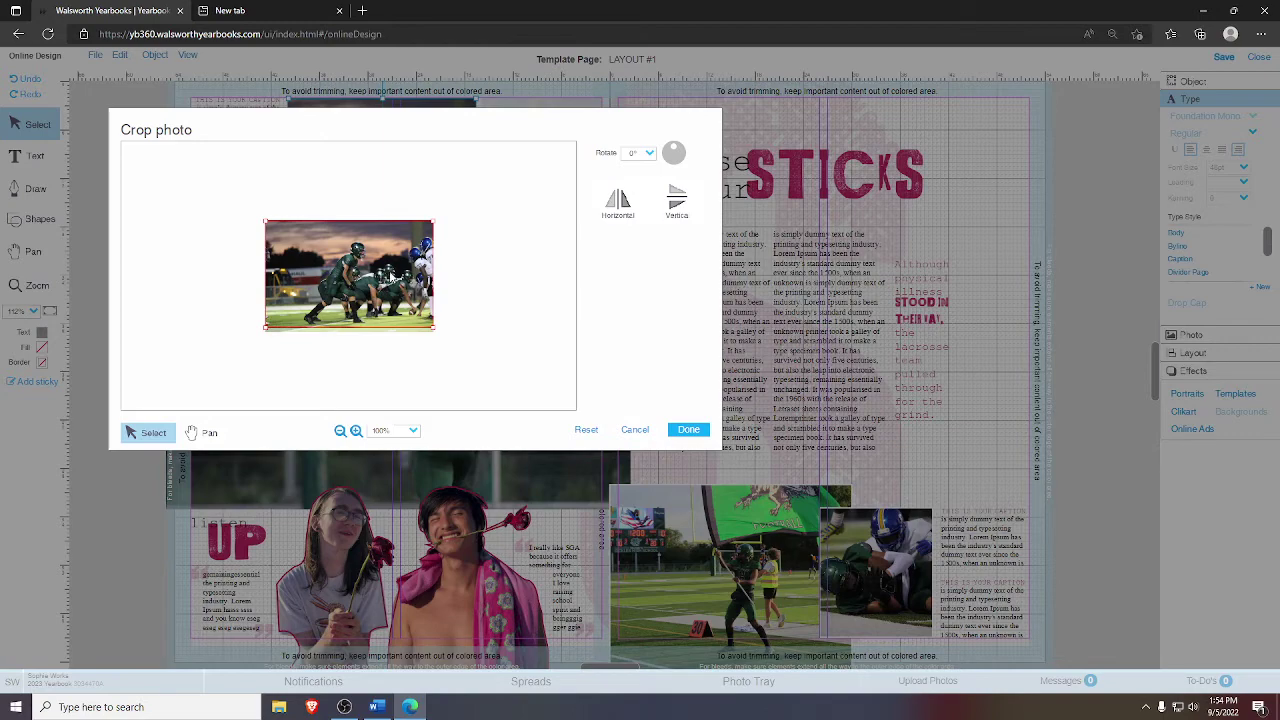
left_click_drag(264, 219, 291, 232)
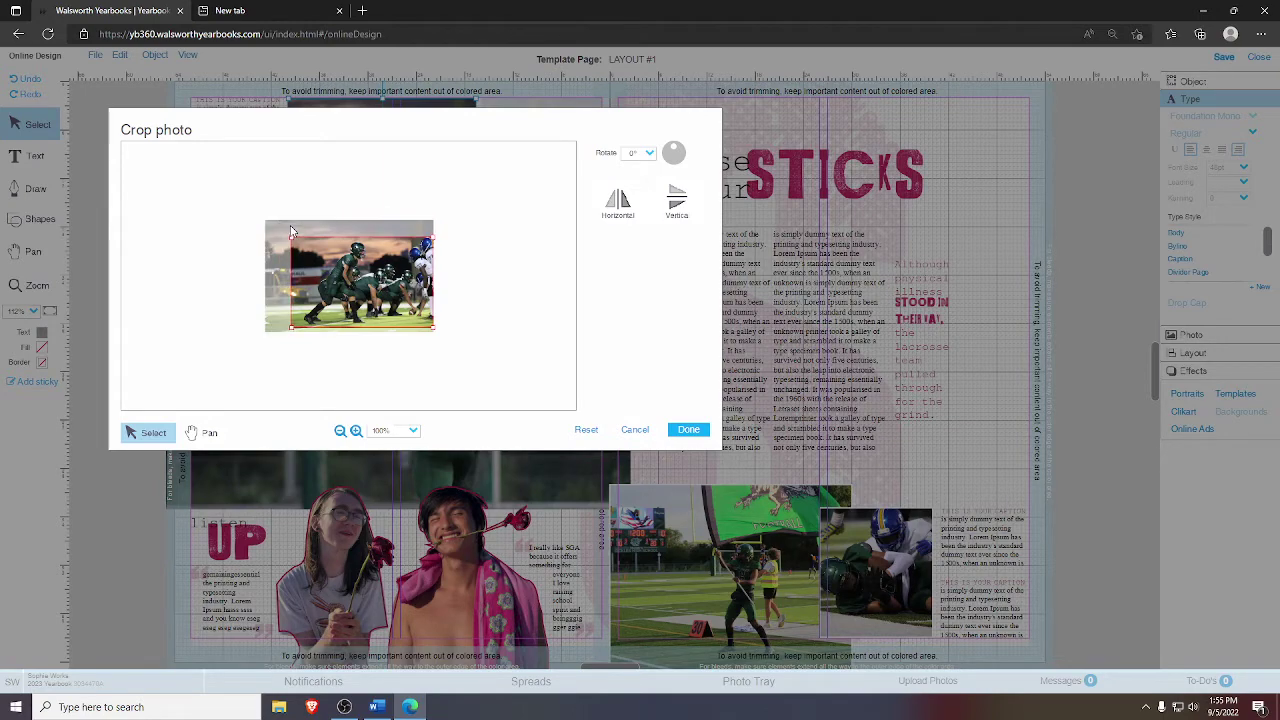
left_click_drag(320, 275, 345, 293)
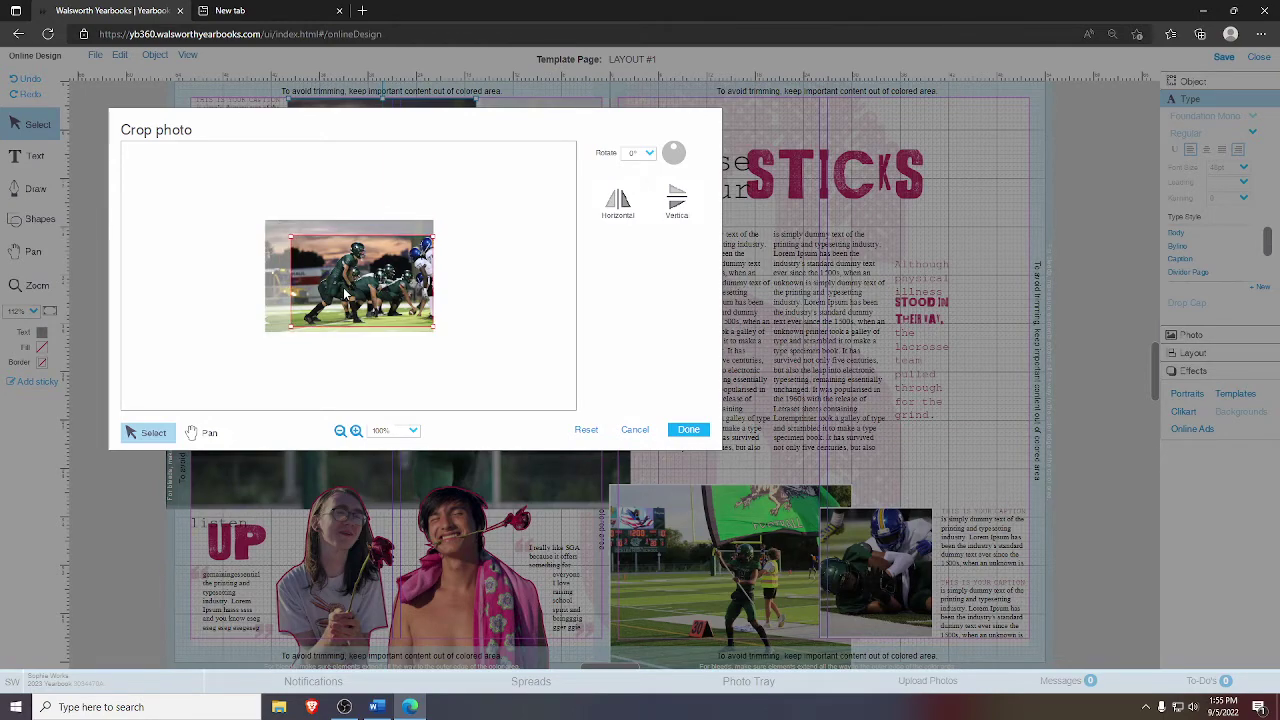
left_click(688, 429)
- Flip the scoreboard photo horizontally and back, nudge it within its crop, and close
double_click(393, 370)
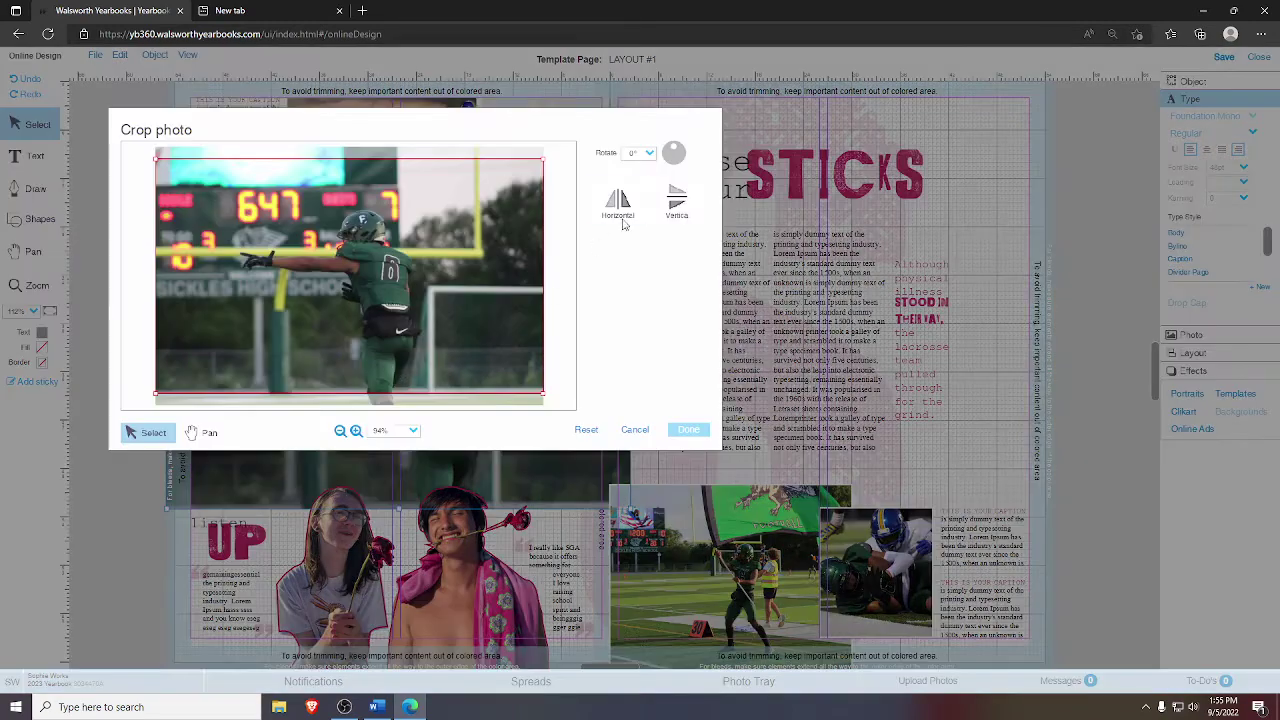
left_click(620, 205)
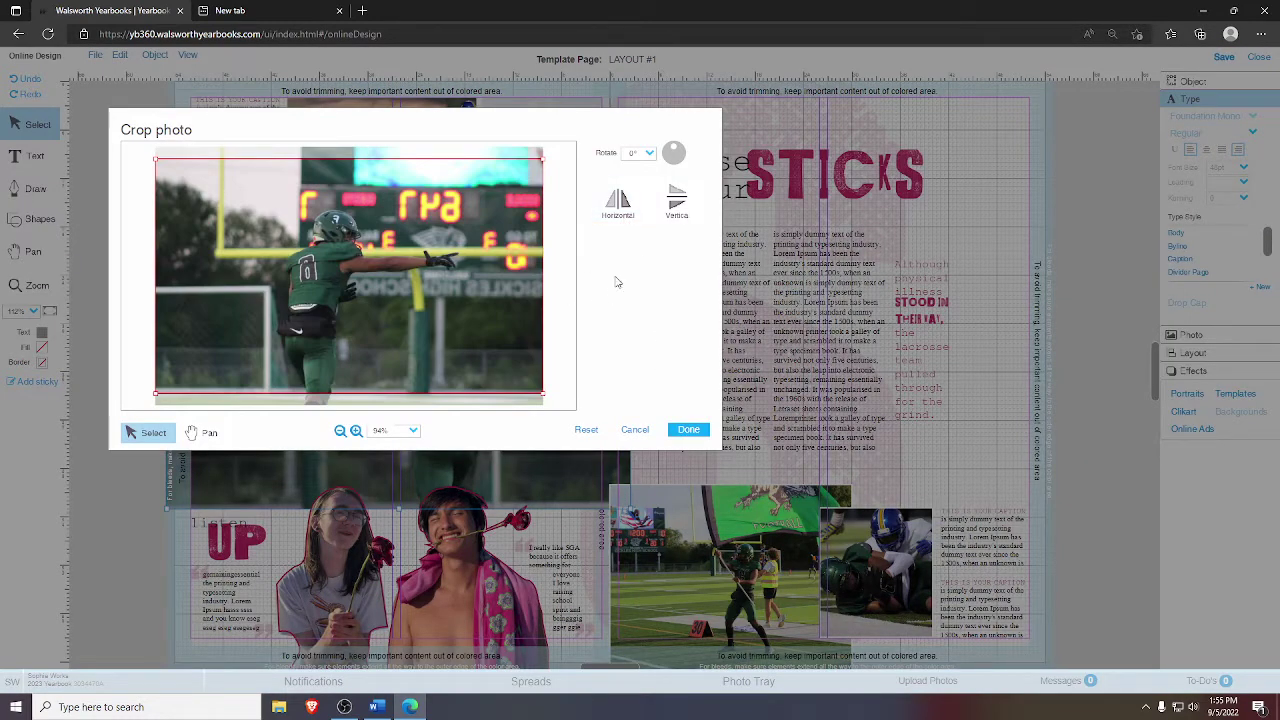
left_click(618, 203)
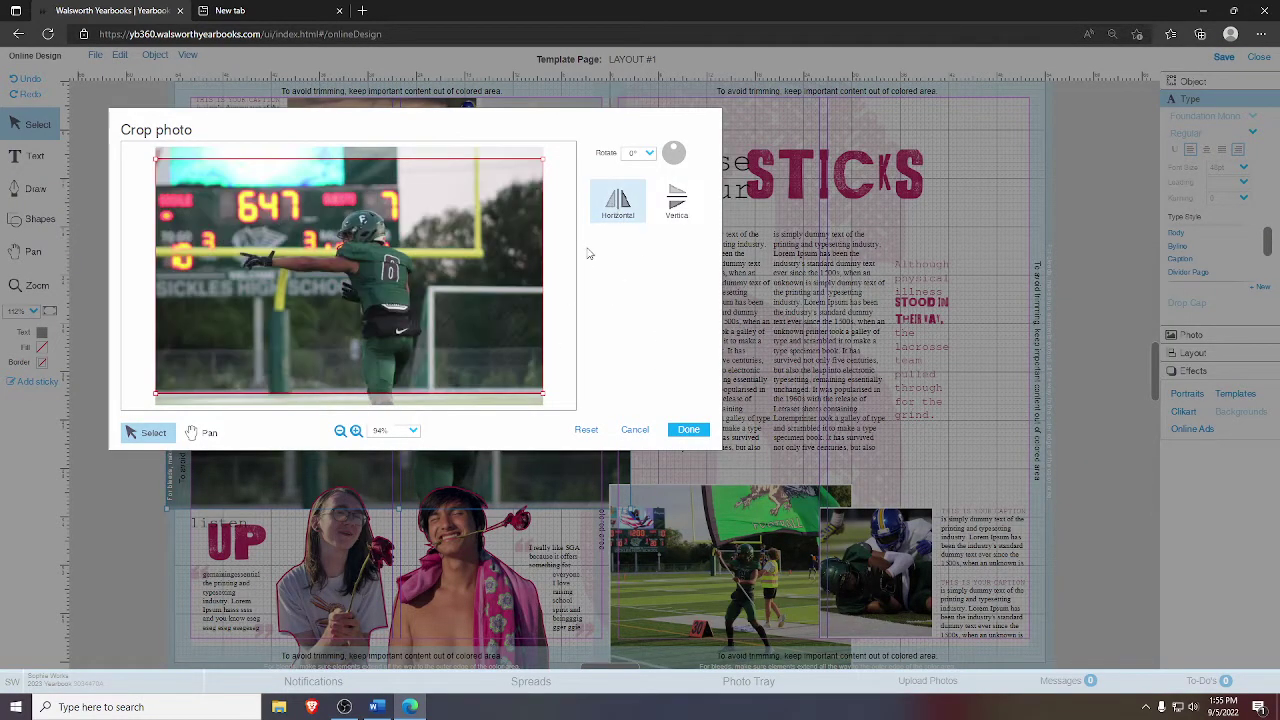
left_click_drag(490, 291, 490, 303)
left_click(672, 431)
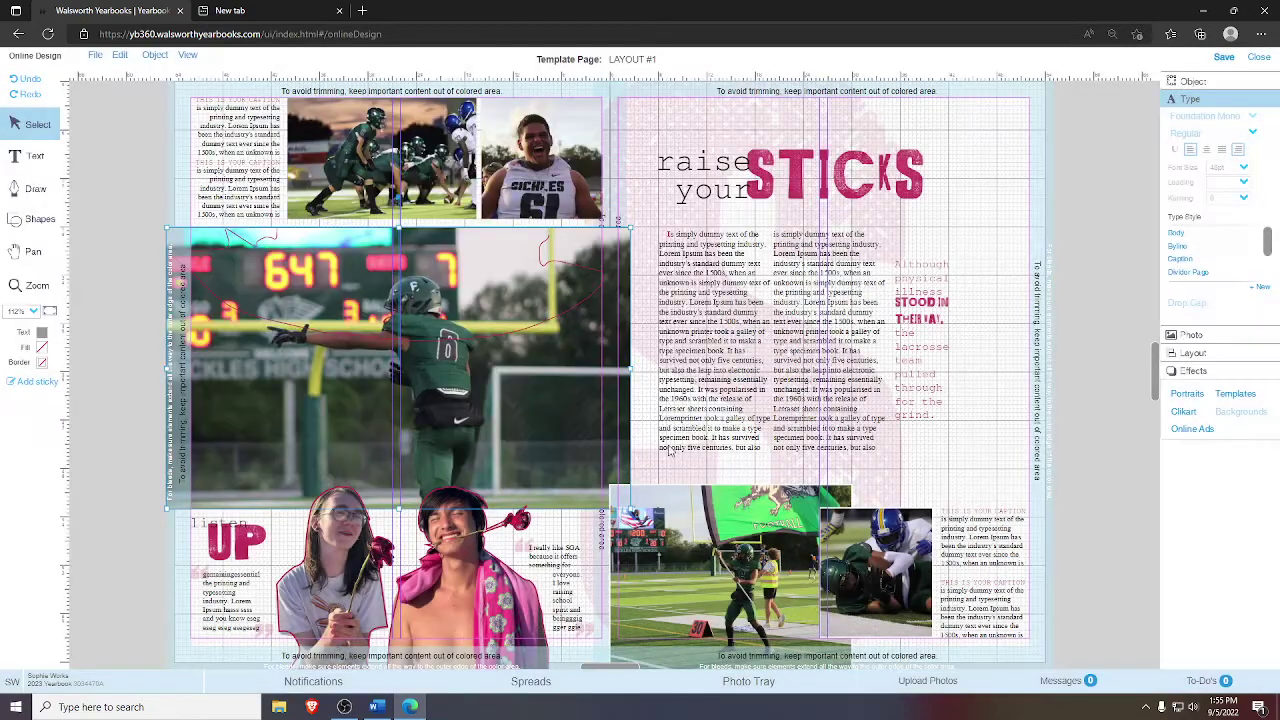
left_click(1066, 297)
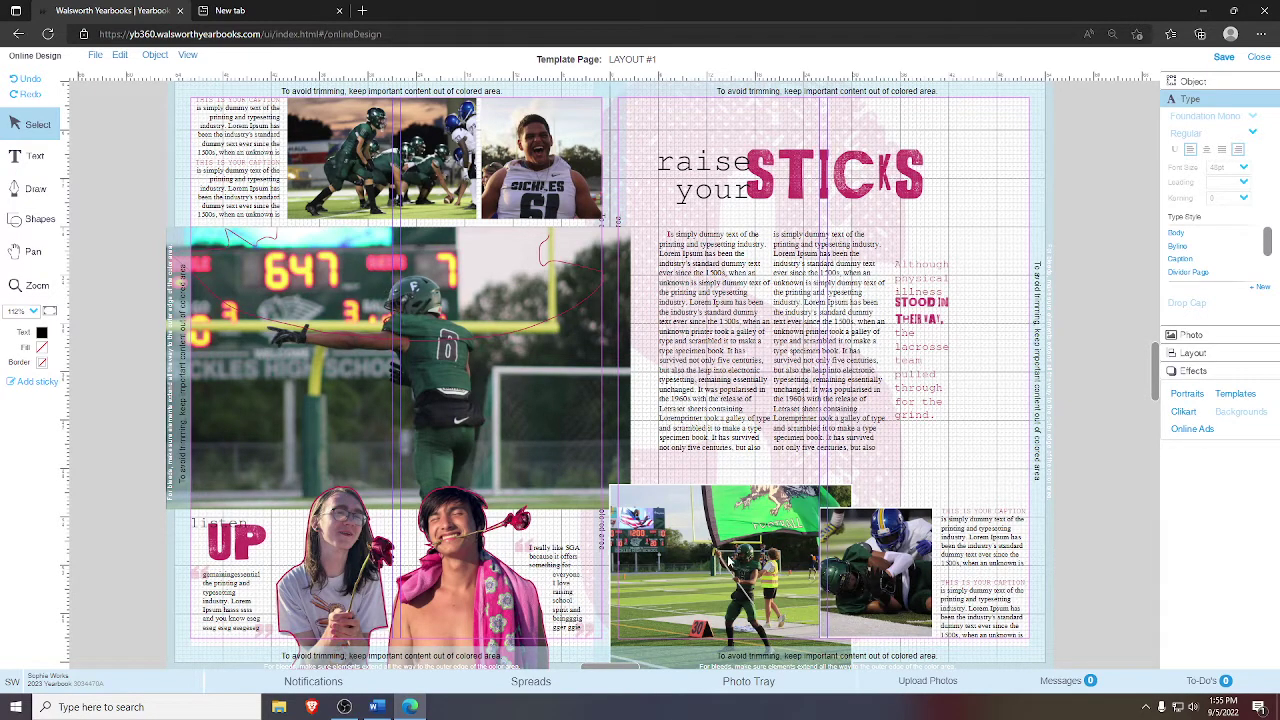
- Re-crop the number 61 portrait, the flag-field photo and the tackle photo in their frames
double_click(550, 190)
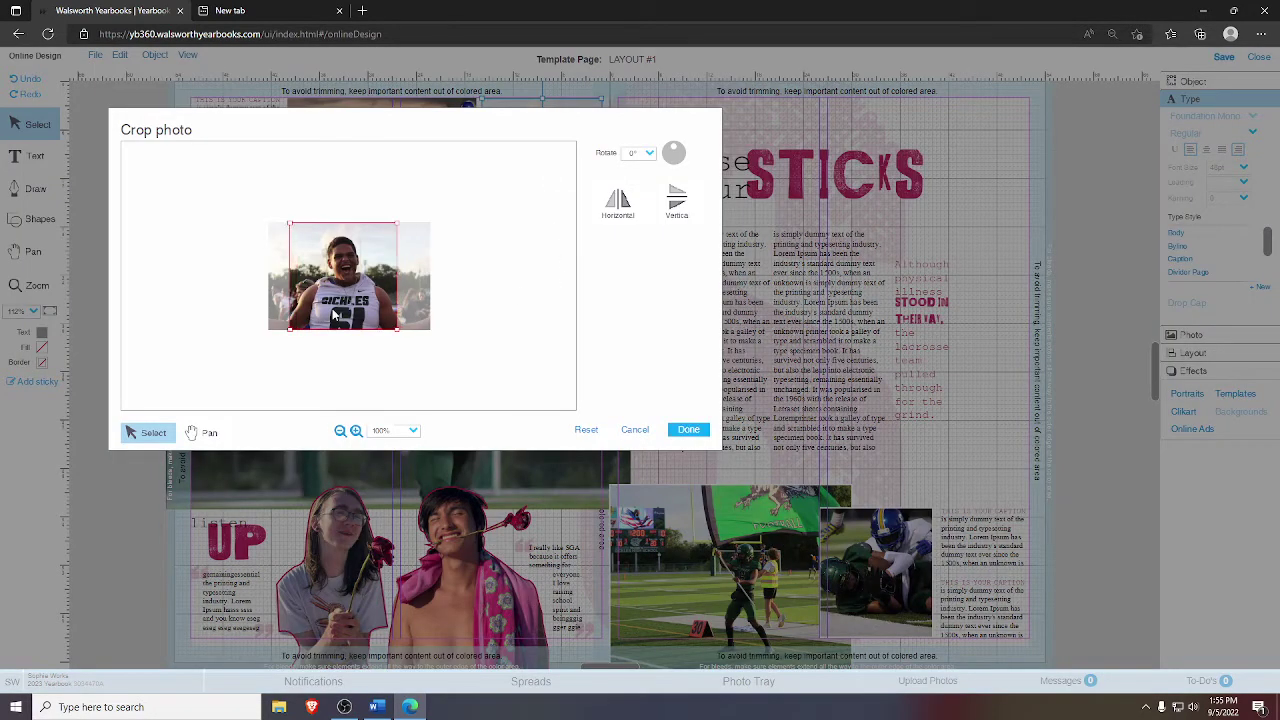
left_click_drag(409, 217, 368, 266)
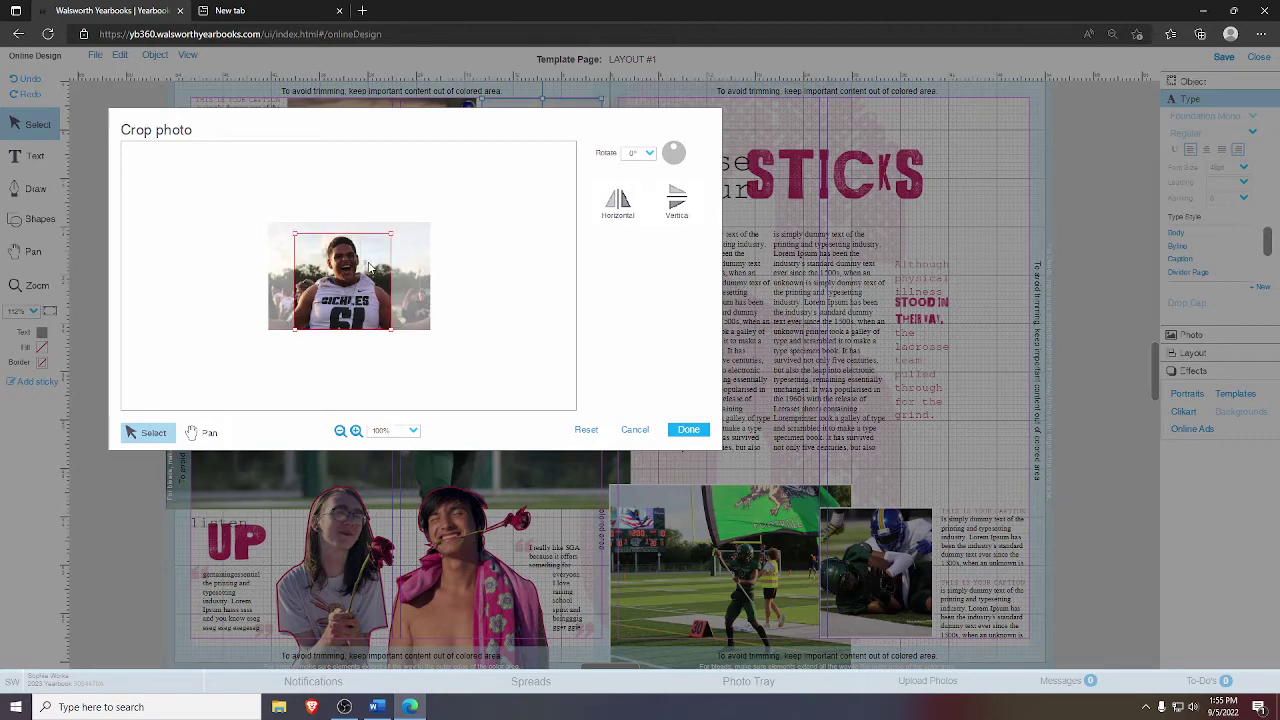
left_click(688, 429)
double_click(756, 562)
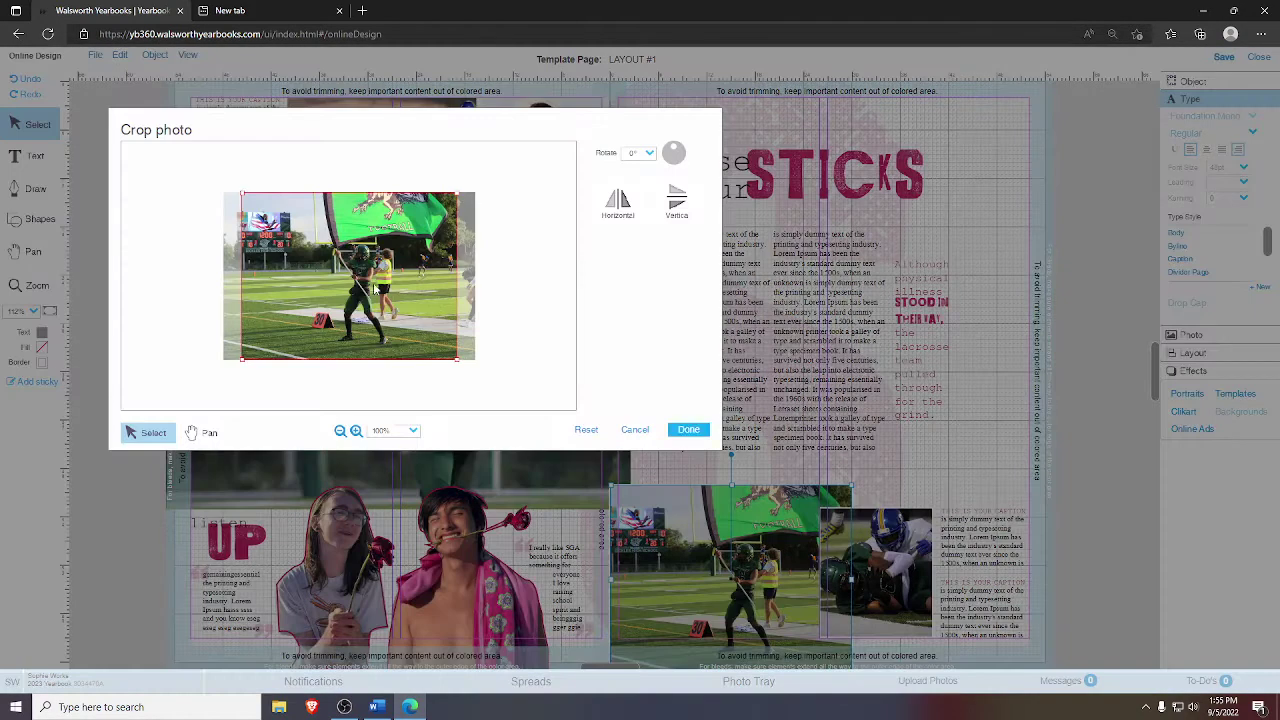
left_click_drag(375, 290, 333, 321)
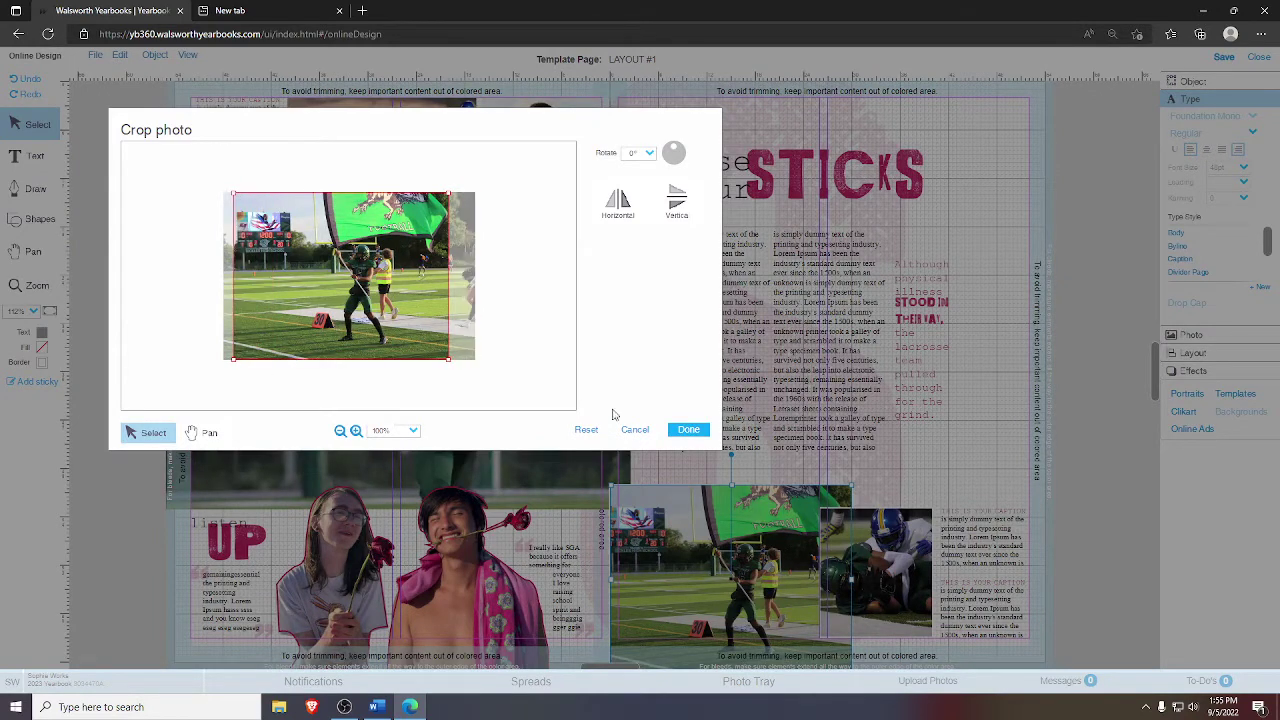
left_click(685, 430)
double_click(906, 587)
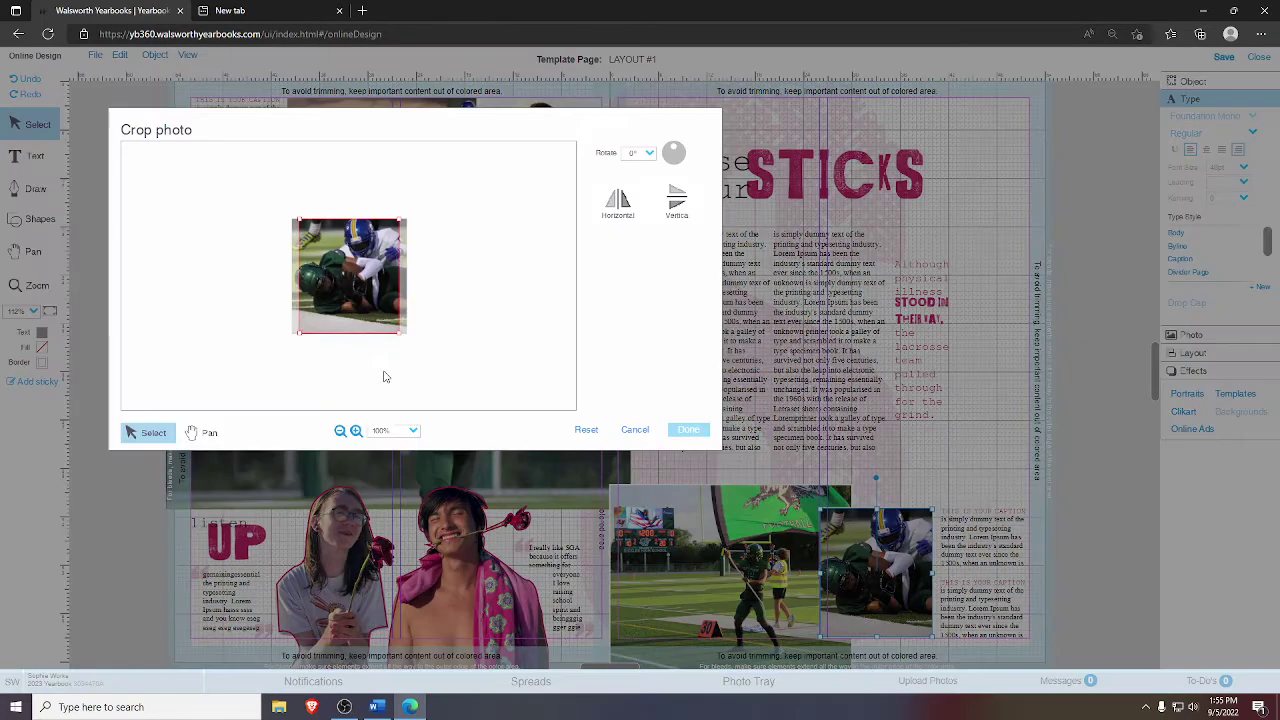
left_click_drag(403, 331, 394, 331)
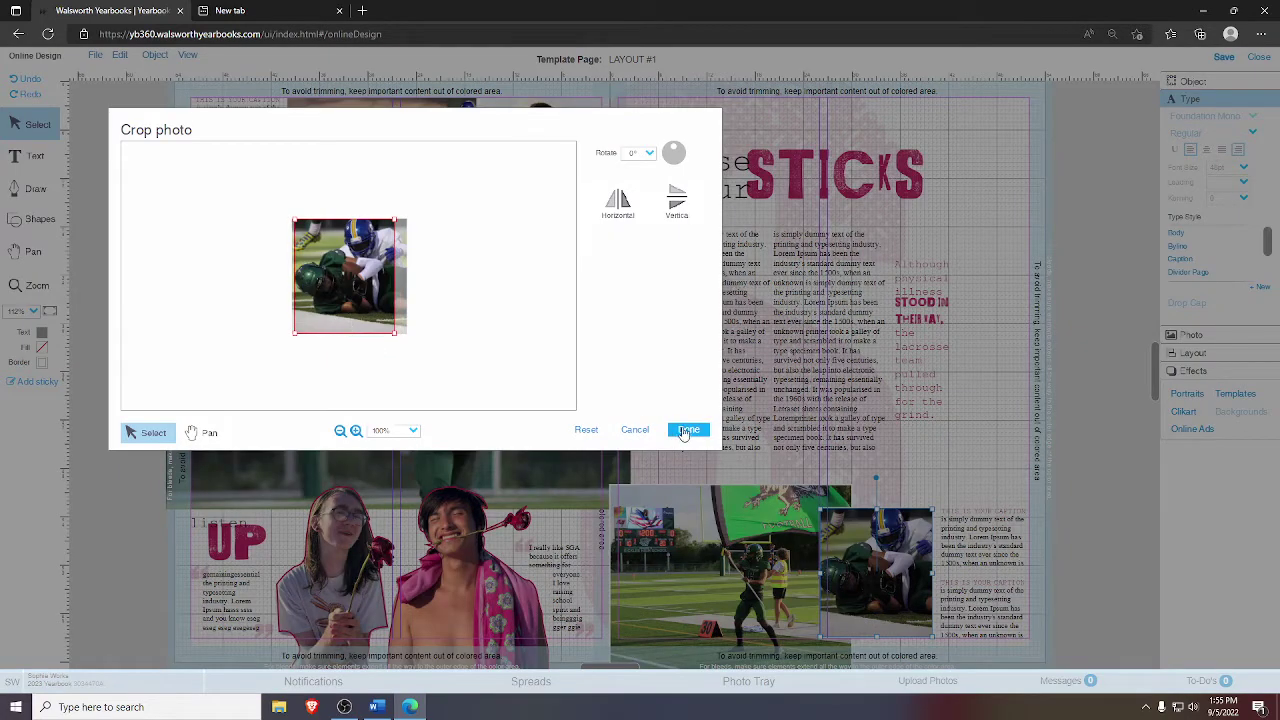
left_click(687, 430)
left_click(1006, 375)
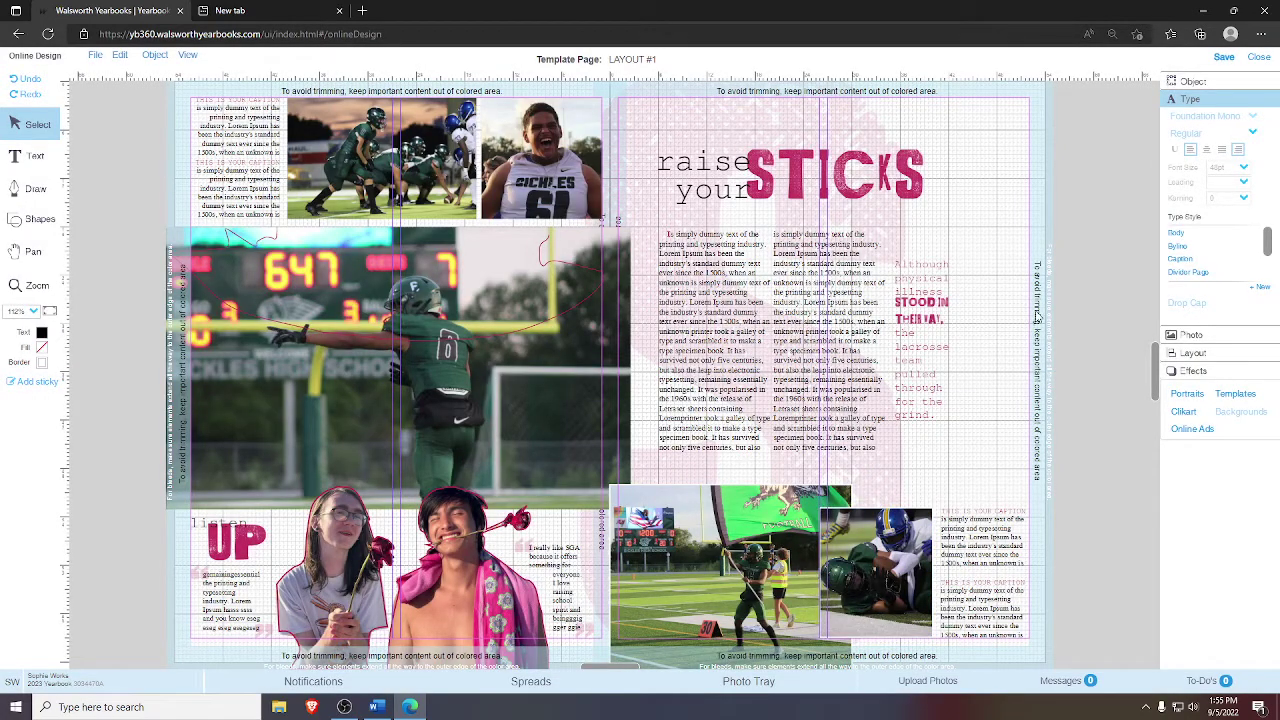
- Select the pink STICKS graphic and view its photo details
left_click(477, 319)
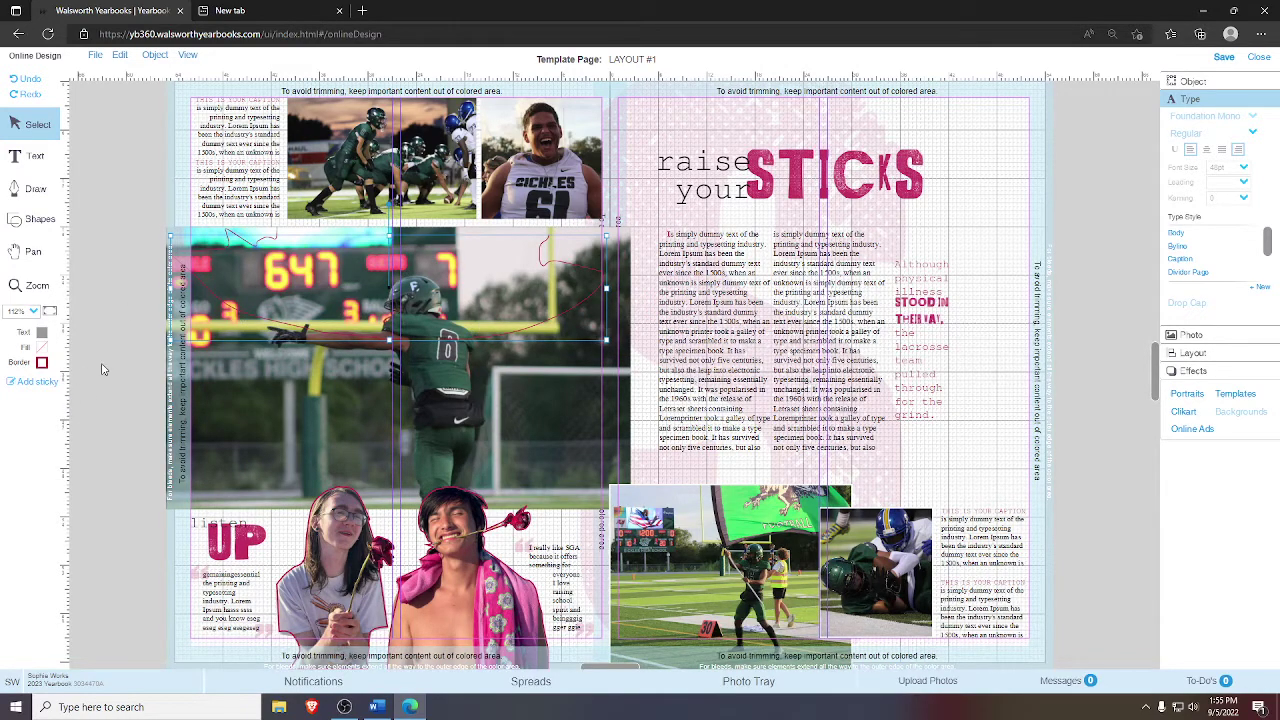
left_click(145, 368)
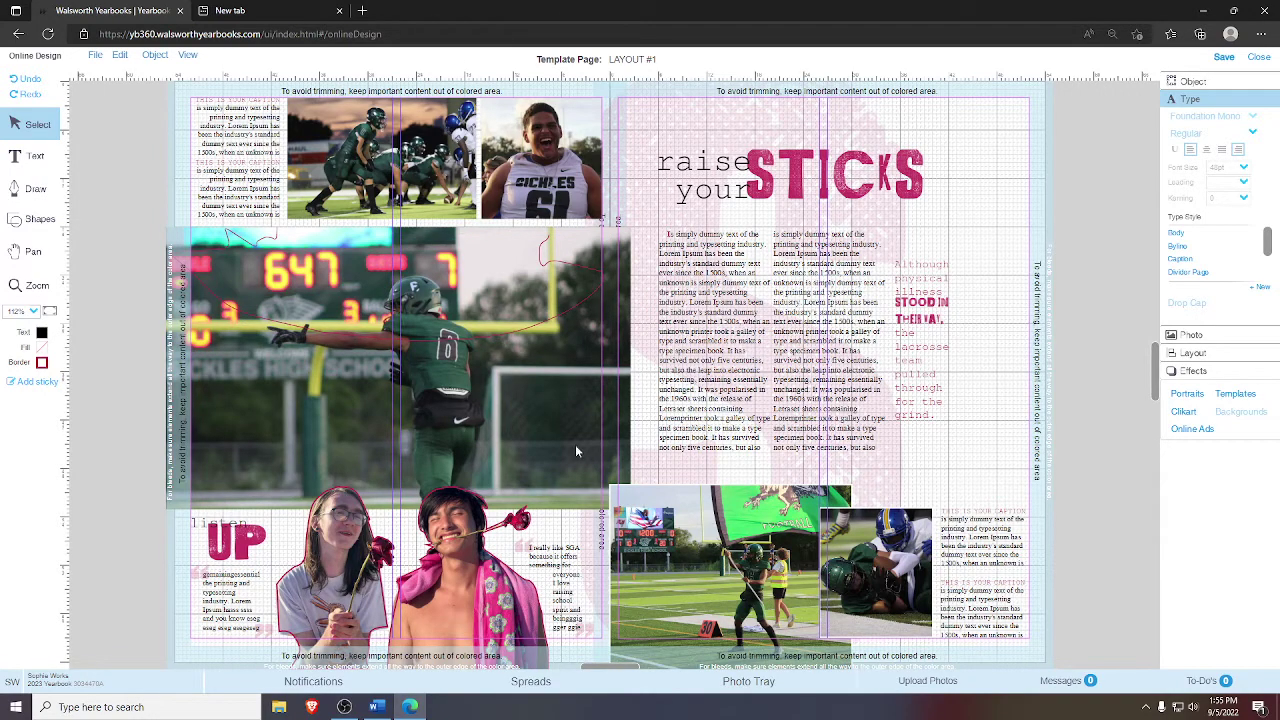
left_click(792, 173)
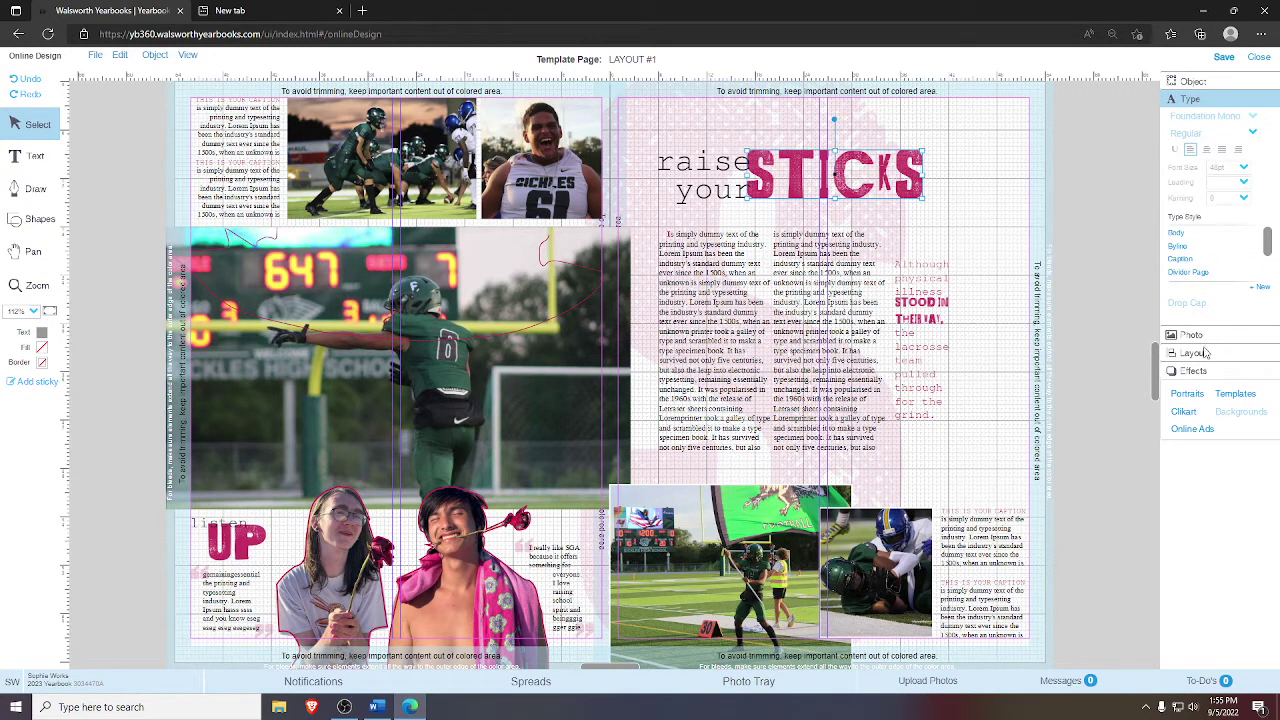
left_click(1200, 338)
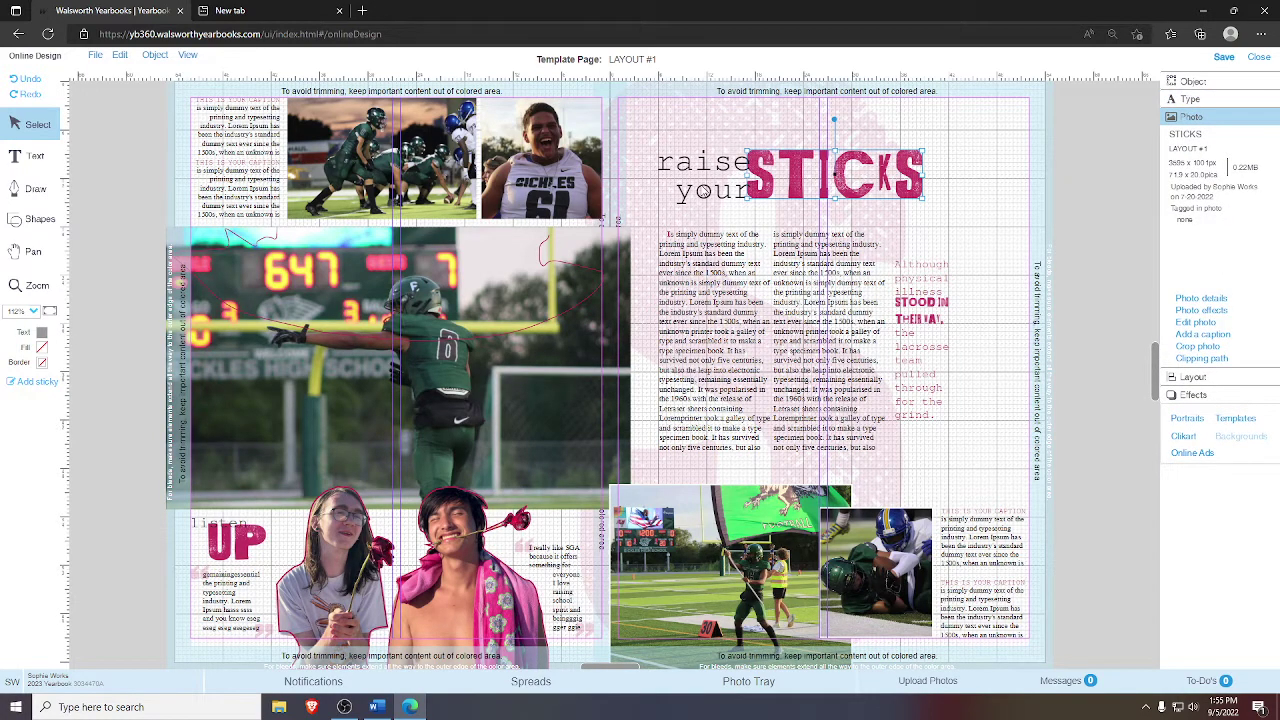
- Check the 'raise your' text font settings, then select the large football photo
left_click(703, 190)
left_click(1204, 99)
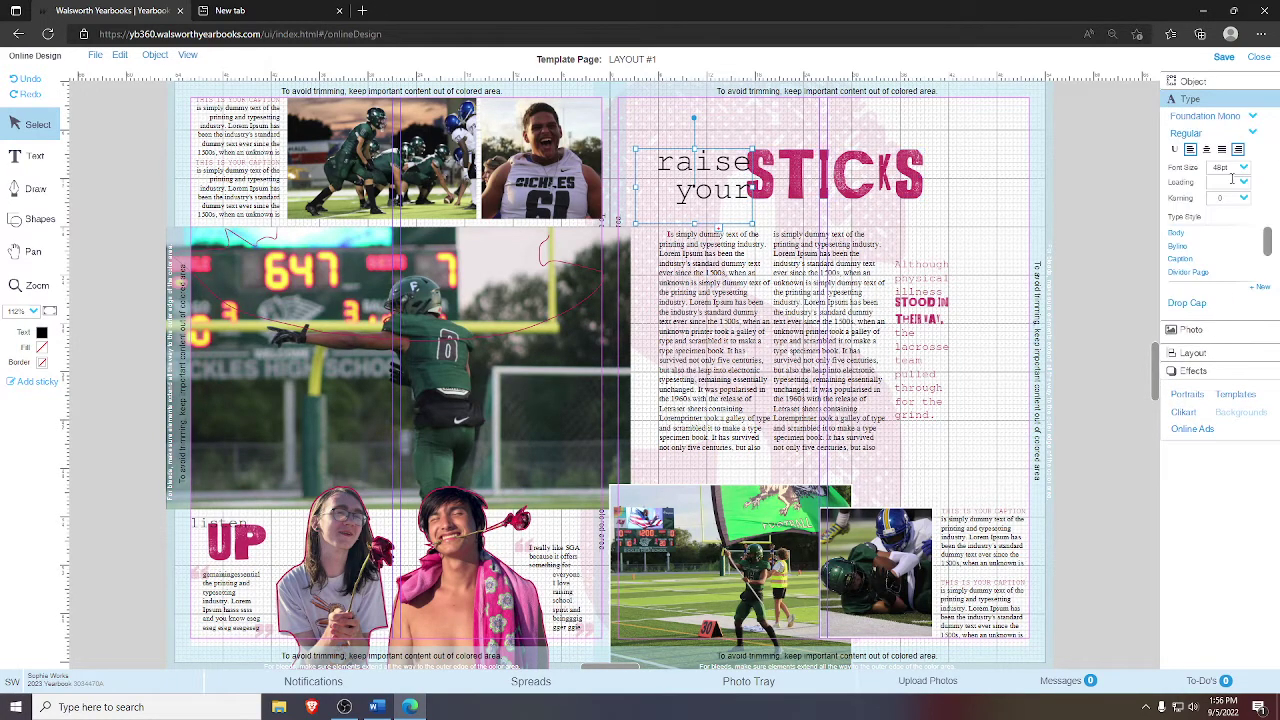
left_click(851, 188)
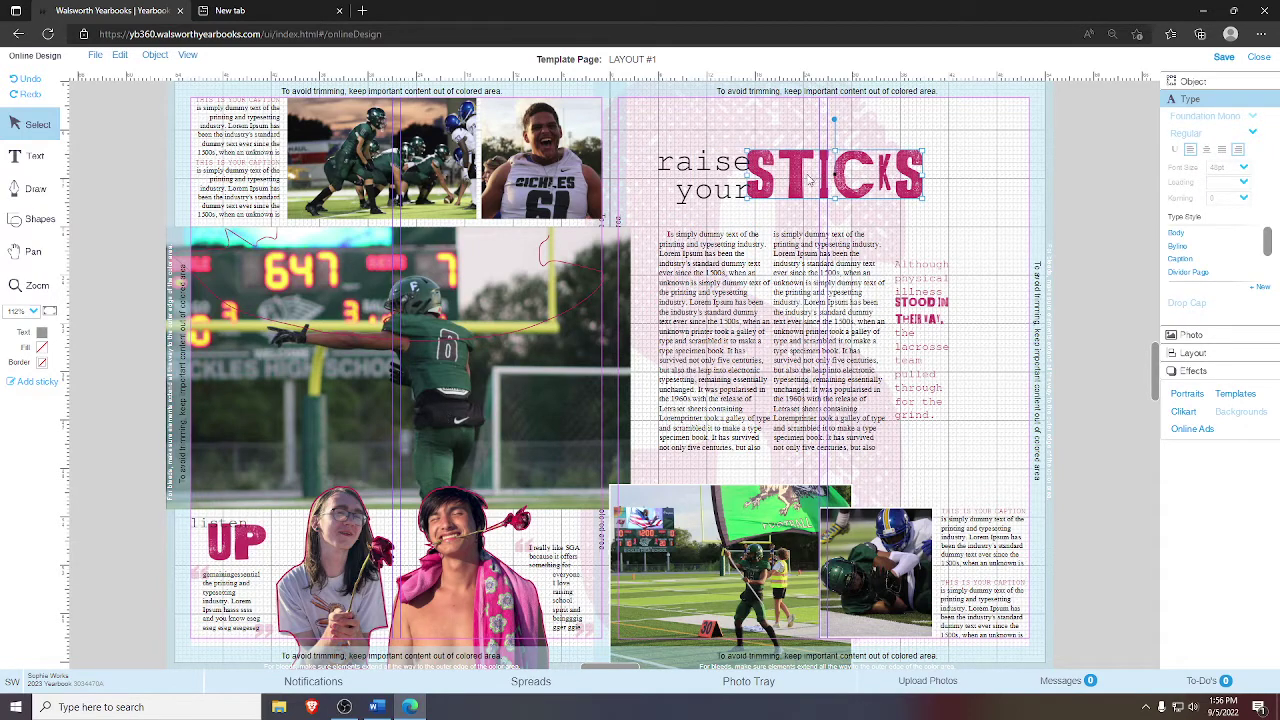
left_click(520, 378)
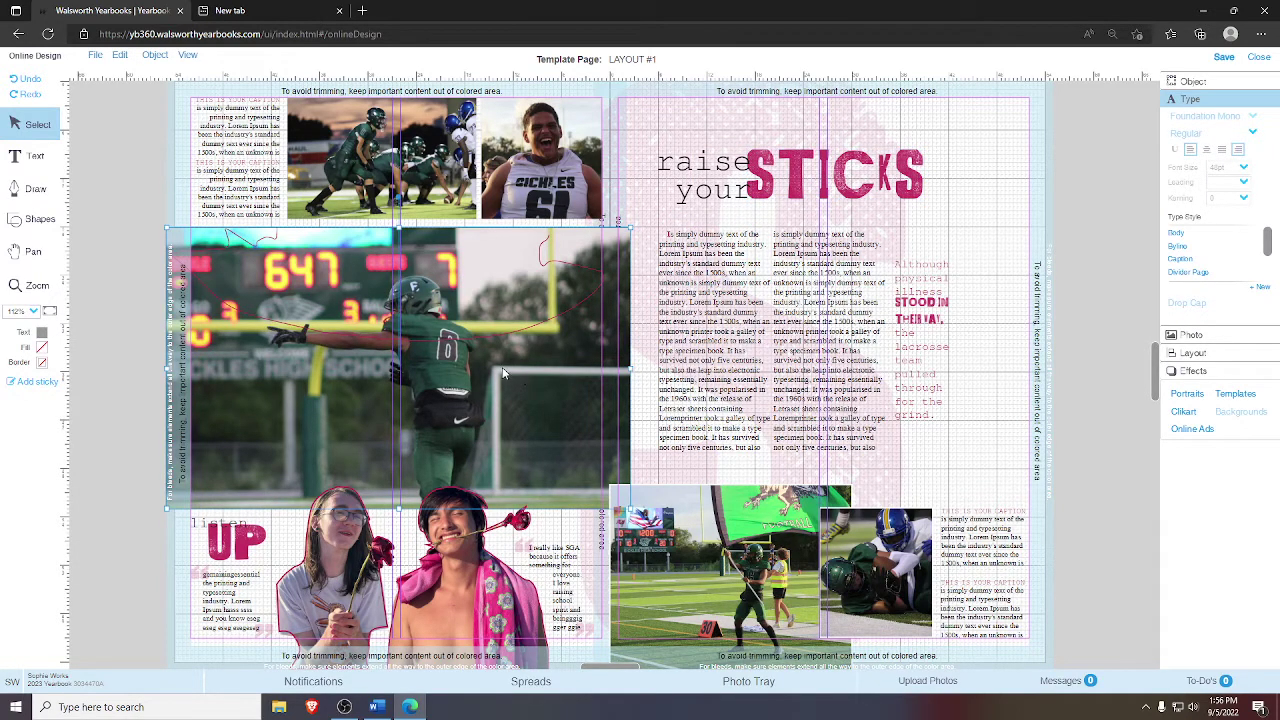
- Open the football photo in the photo editor via Edit photo, then close it
right_click(505, 366)
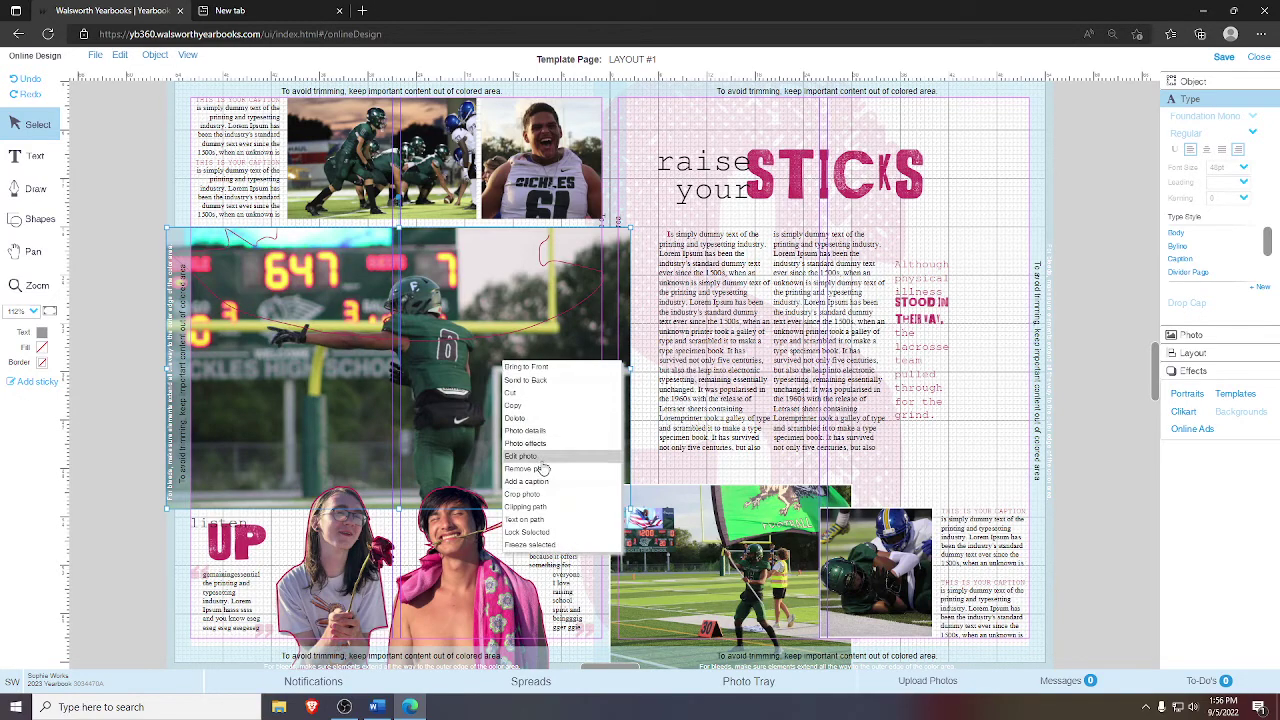
left_click(540, 457)
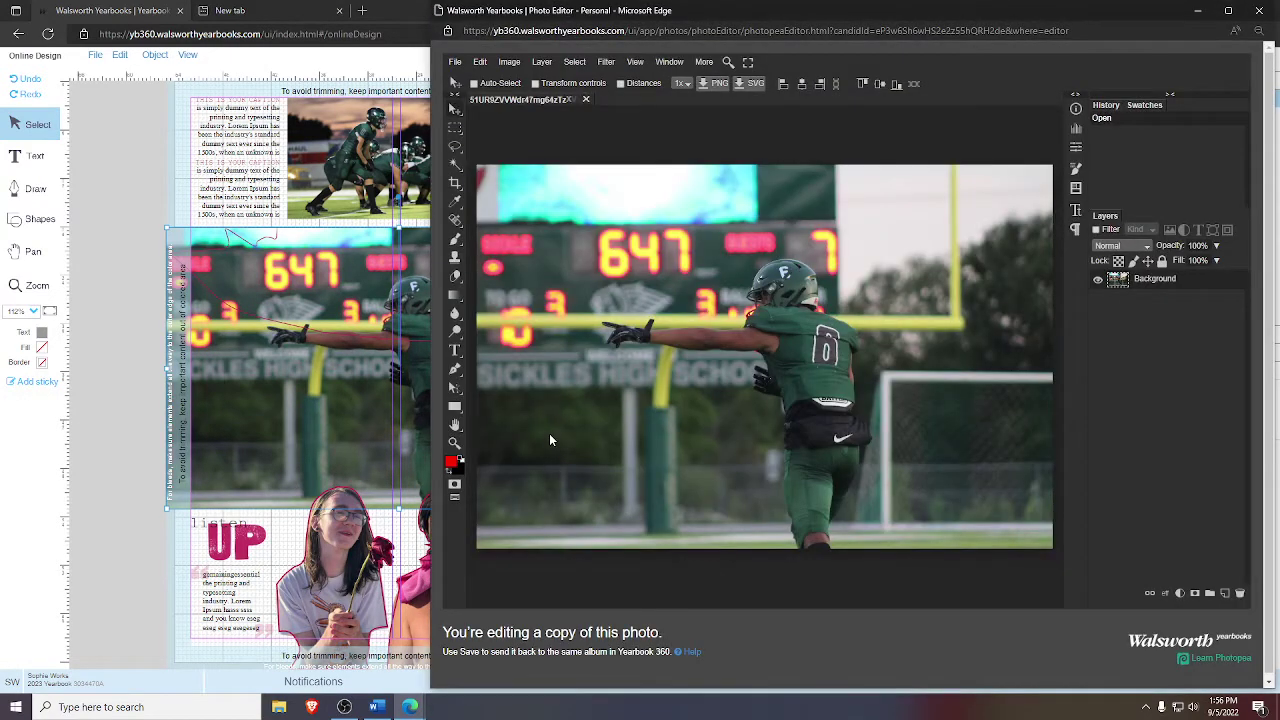
left_click(587, 101)
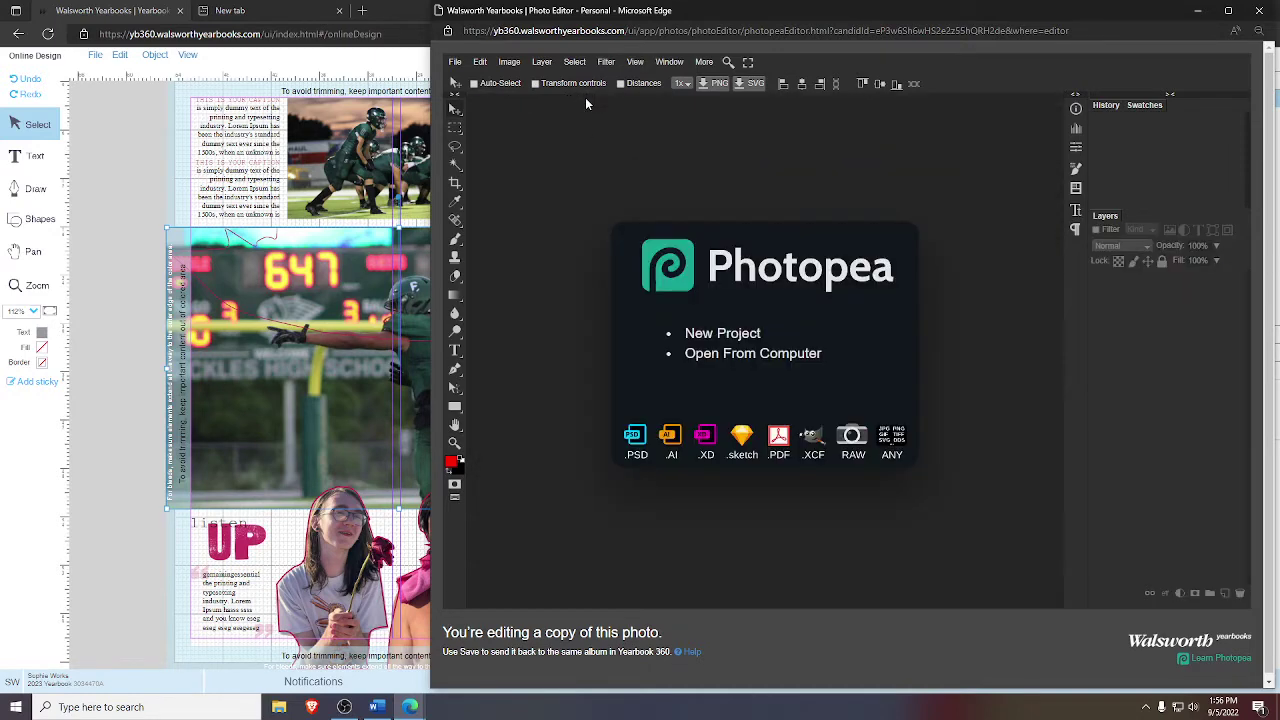
- Create a new 5000×5000 project with a transparent background
left_click(700, 336)
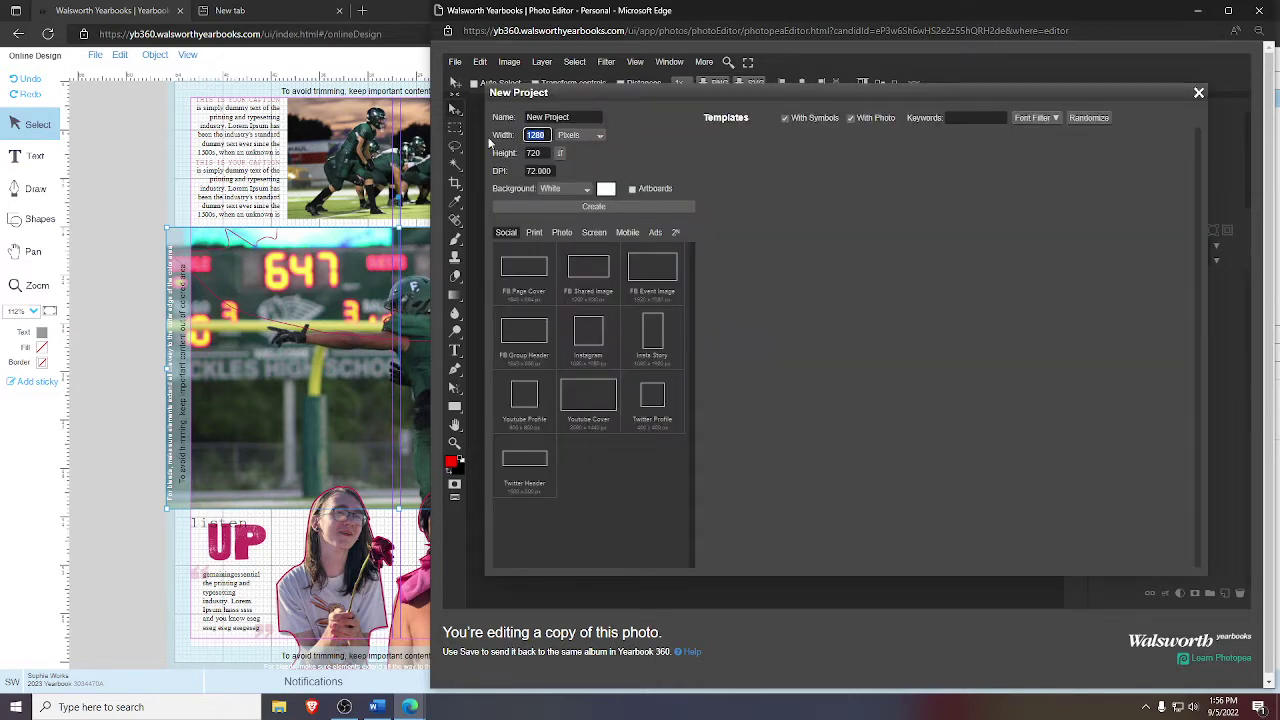
type("5000")
key("Tab")
left_click(565, 188)
left_click(553, 227)
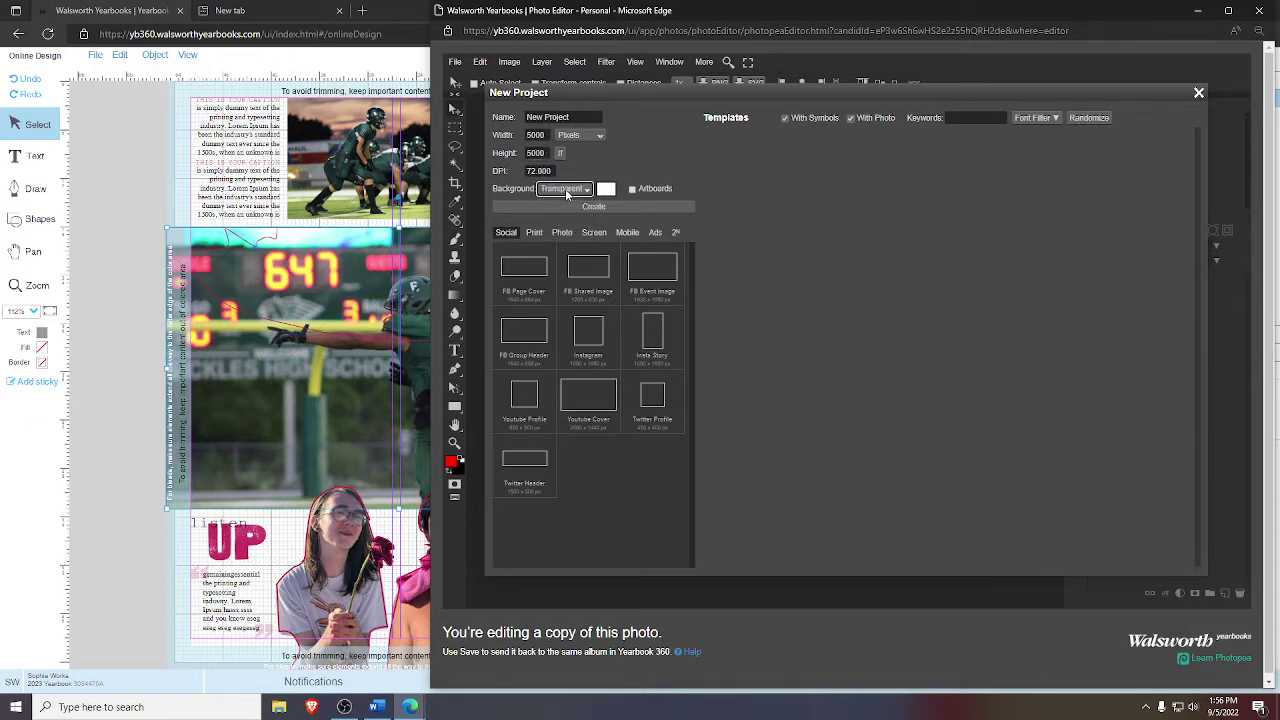
left_click(566, 190)
left_click(556, 228)
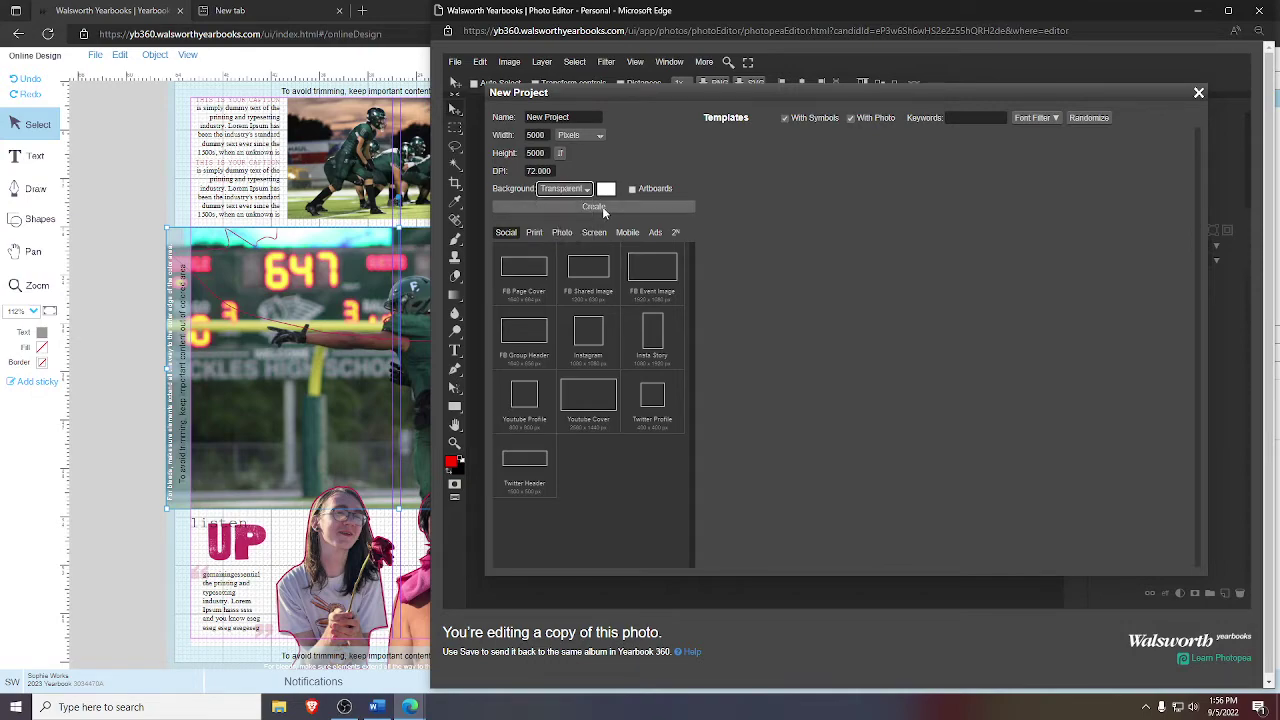
left_click(602, 206)
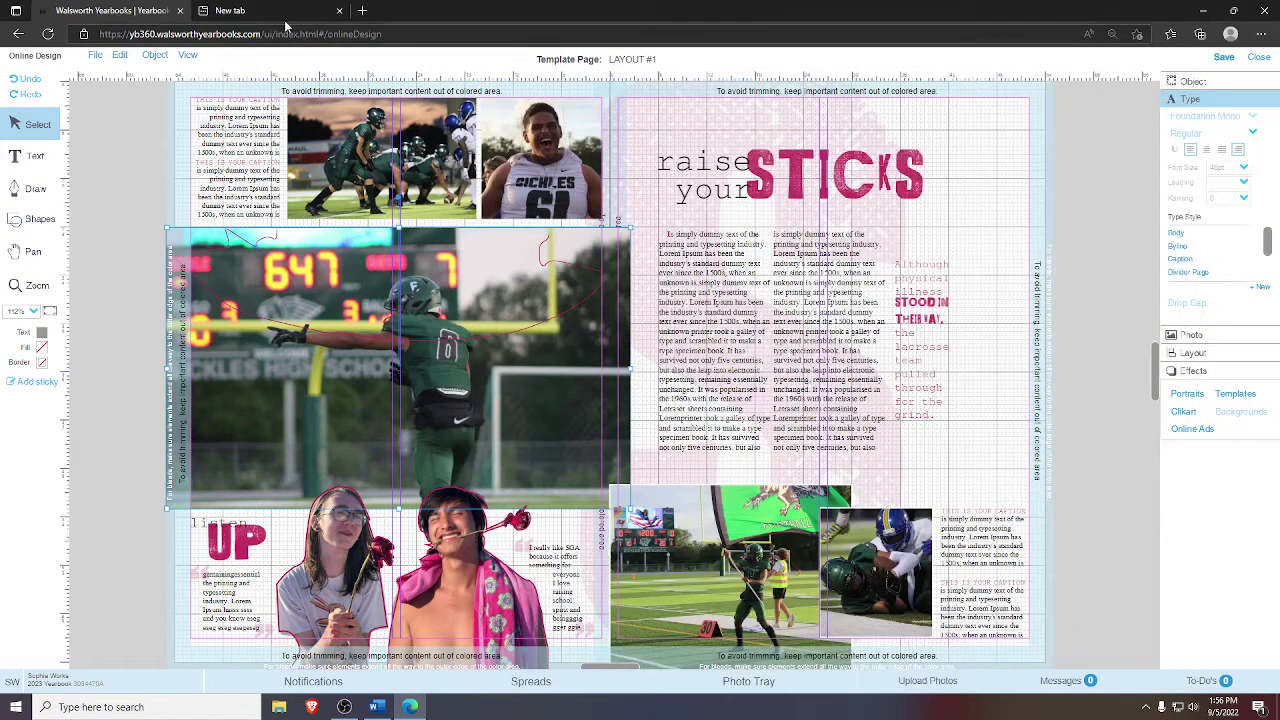
- Rerun the 'phtopea walsworth' search in a new tab and open the Photopea | Online Photo Editor result
left_click(272, 12)
left_click(276, 36)
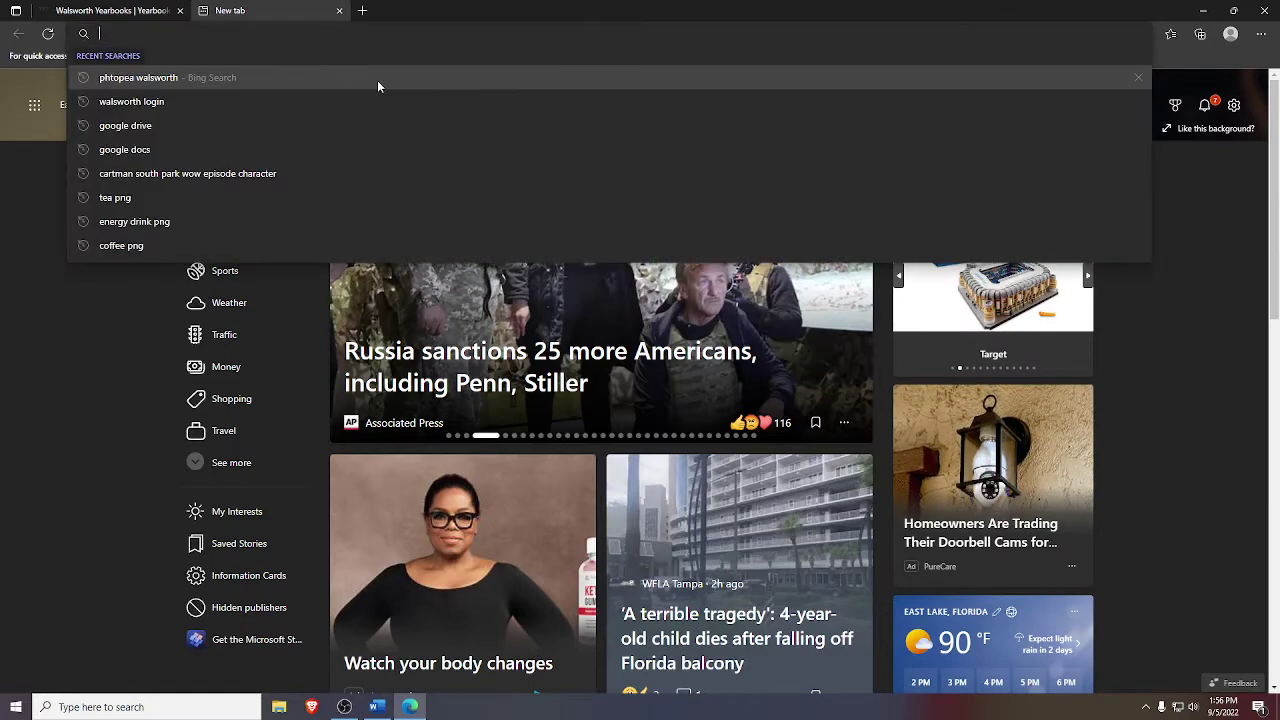
left_click(376, 85)
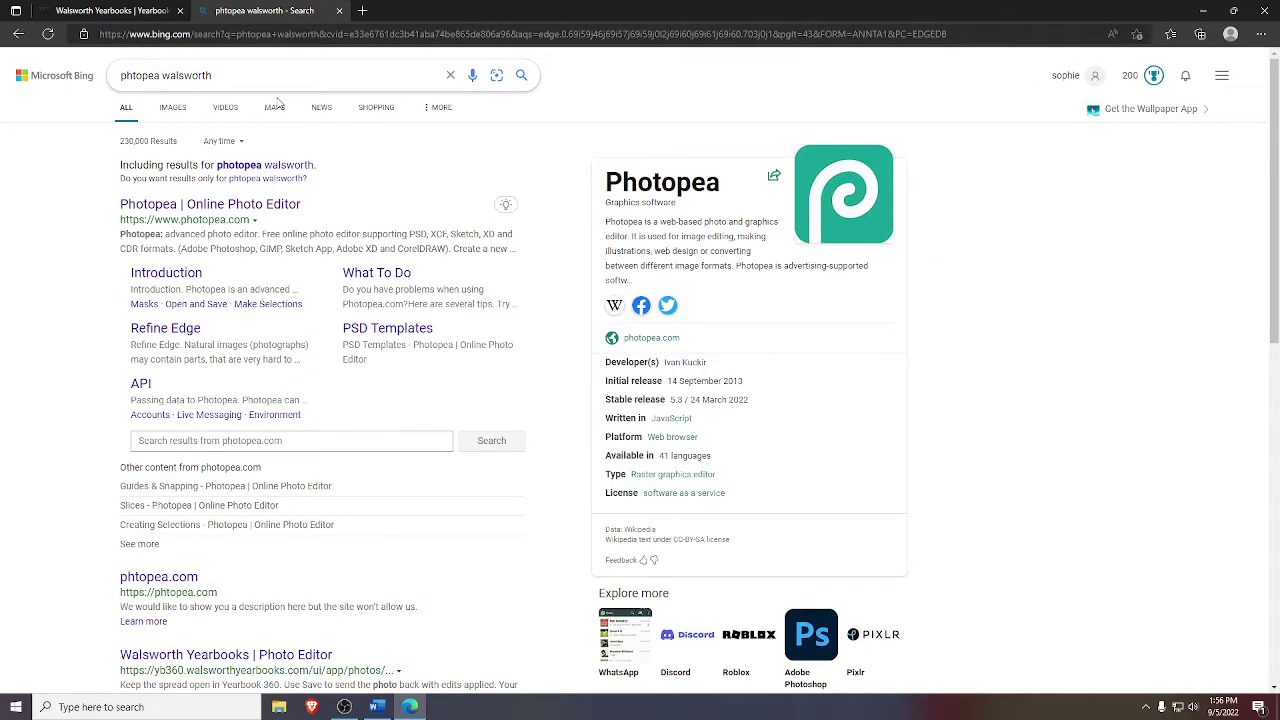
left_click(162, 210)
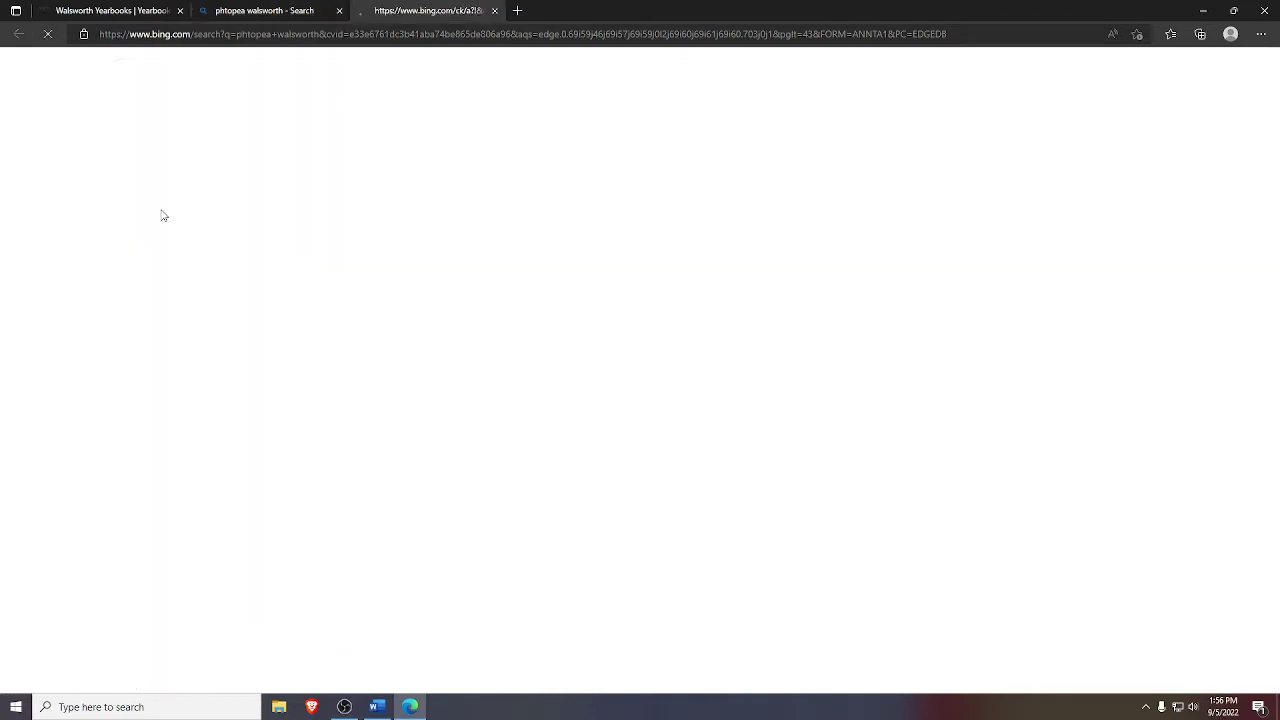
- Close the Bing search tab and return to the Photopea home page
left_click(318, 10)
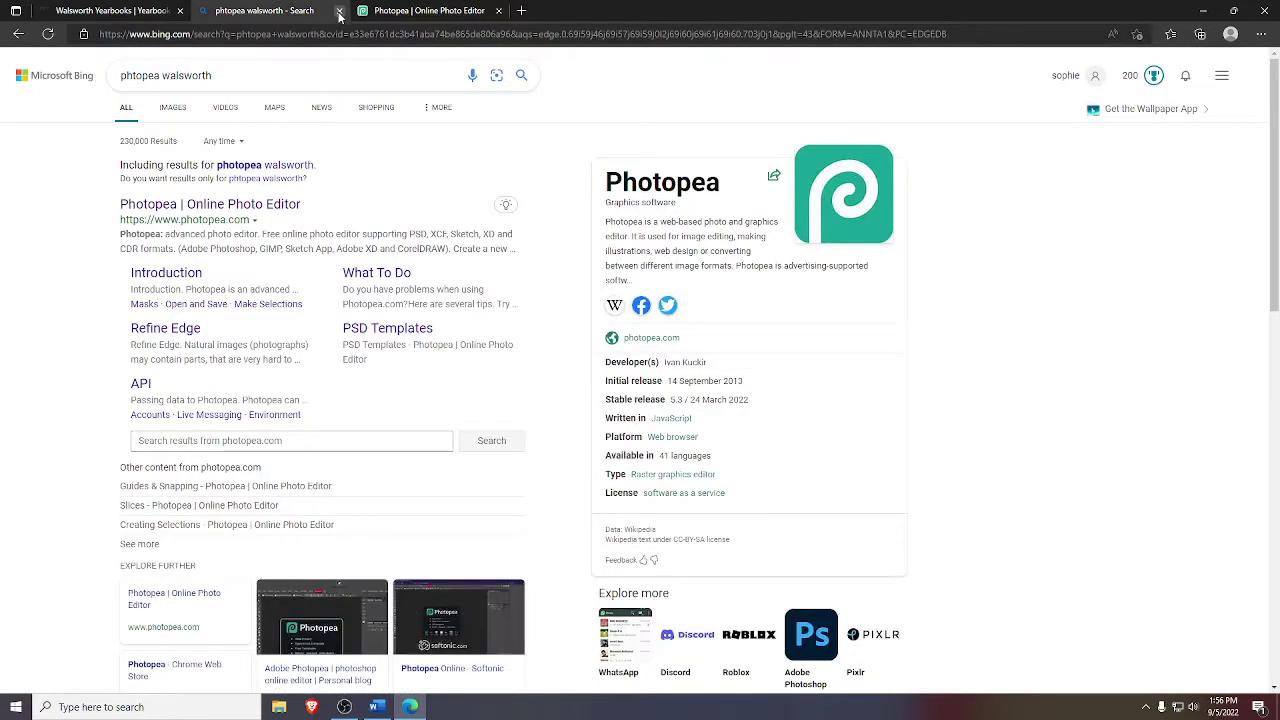
left_click(339, 10)
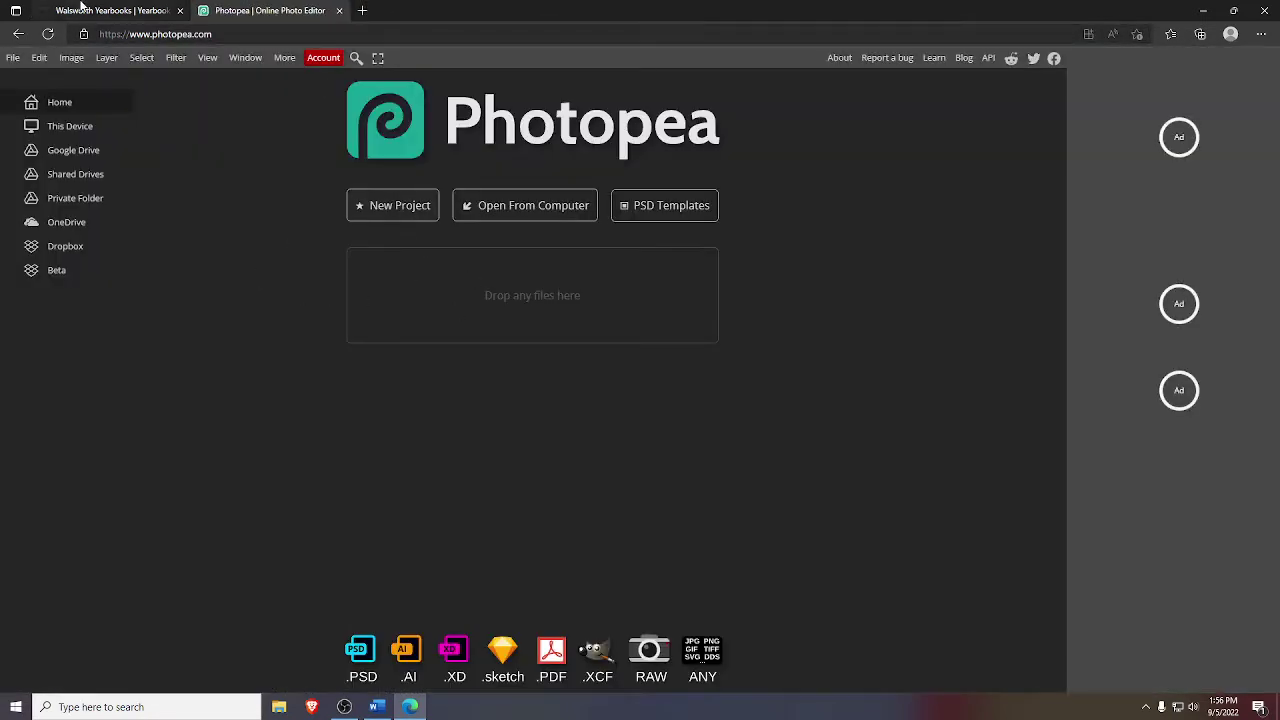
left_click(86, 10)
left_click(230, 9)
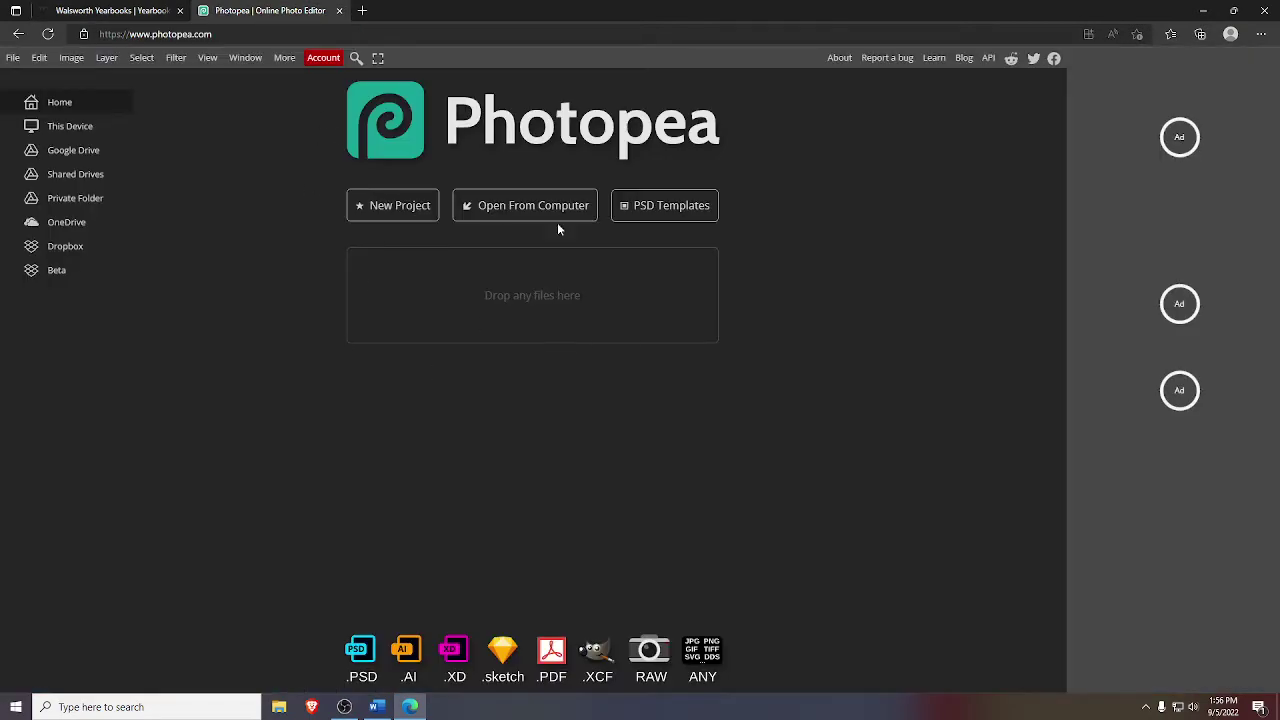
- Create a 5000×5000 New Project with a transparent background
left_click(408, 212)
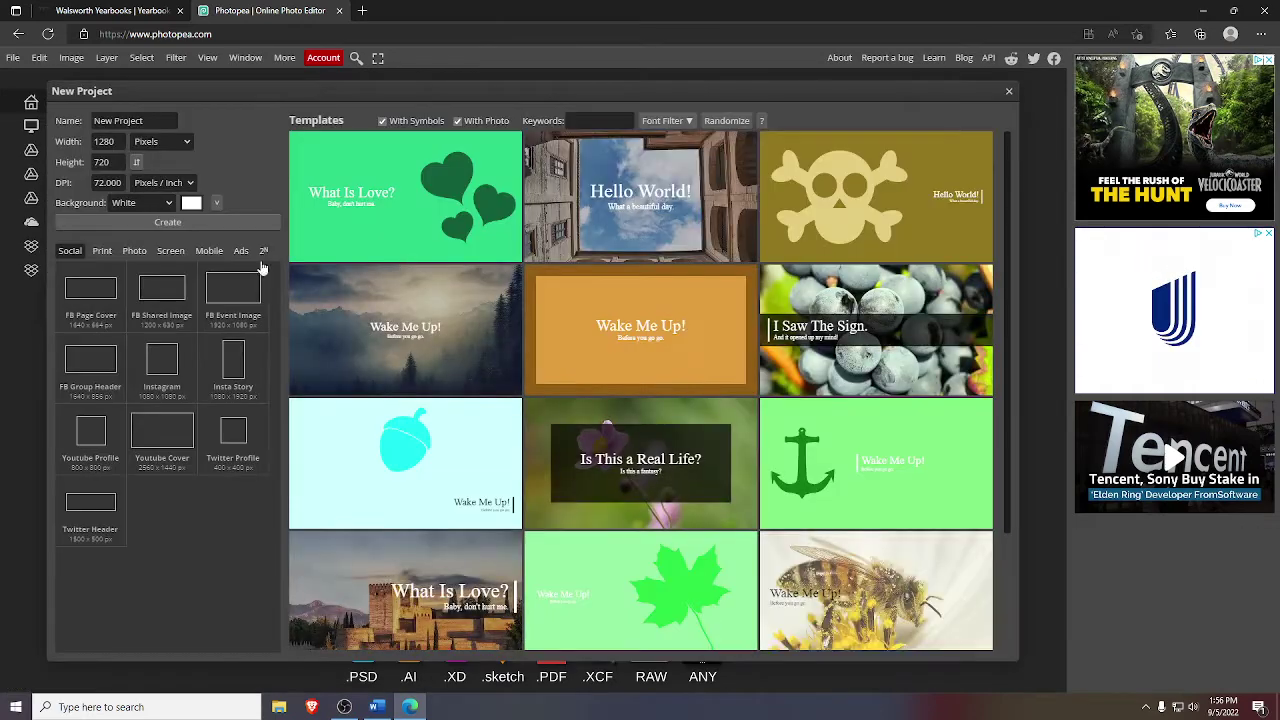
left_click(110, 142)
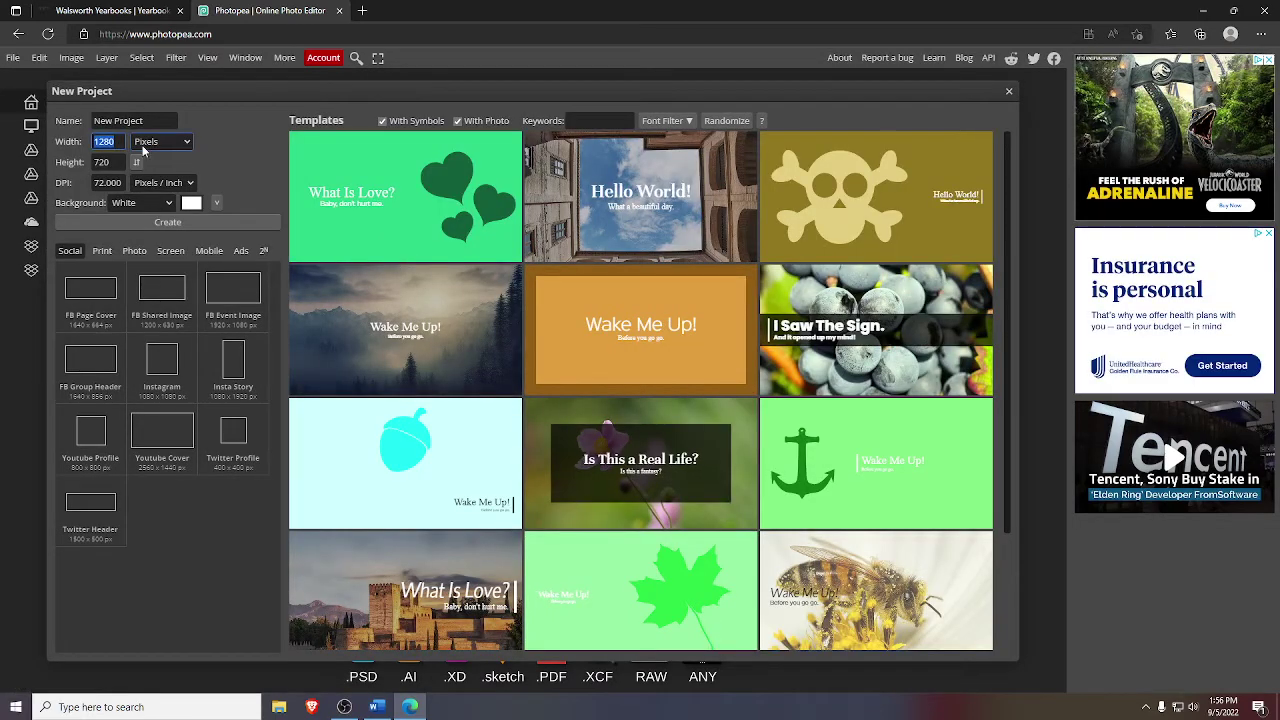
type("5000")
left_click(107, 183)
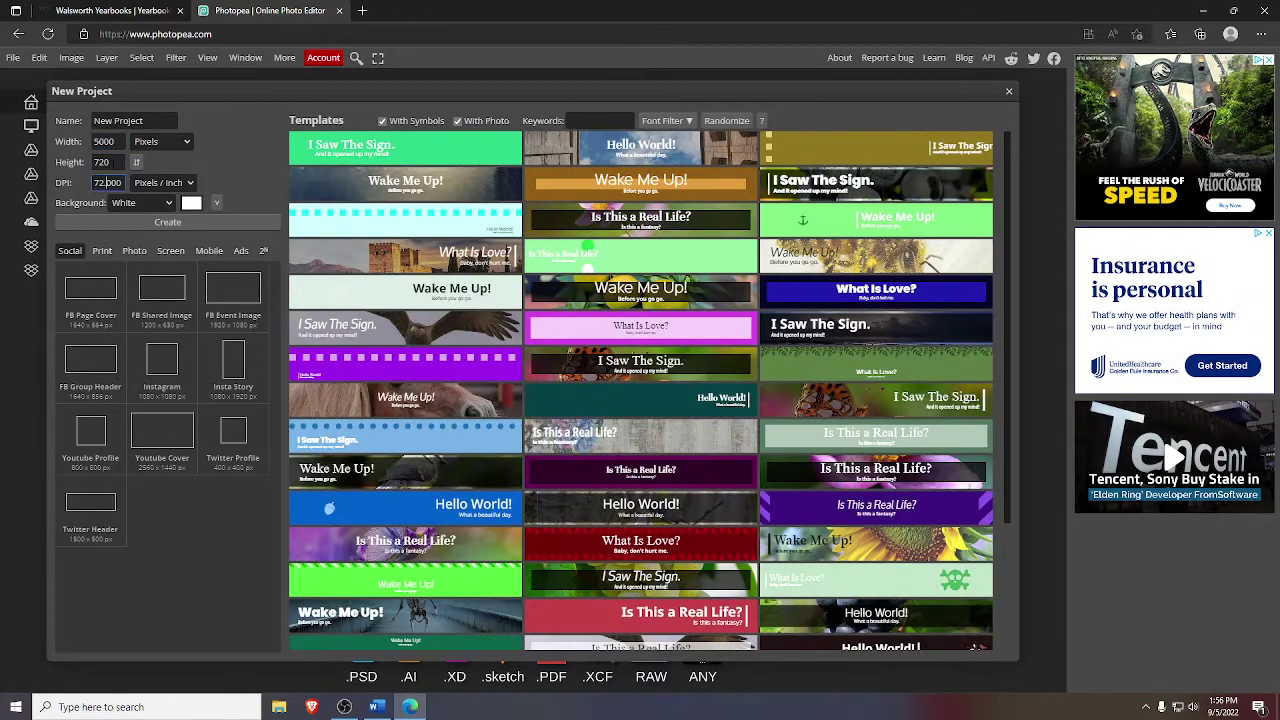
left_click(105, 162)
type("500")
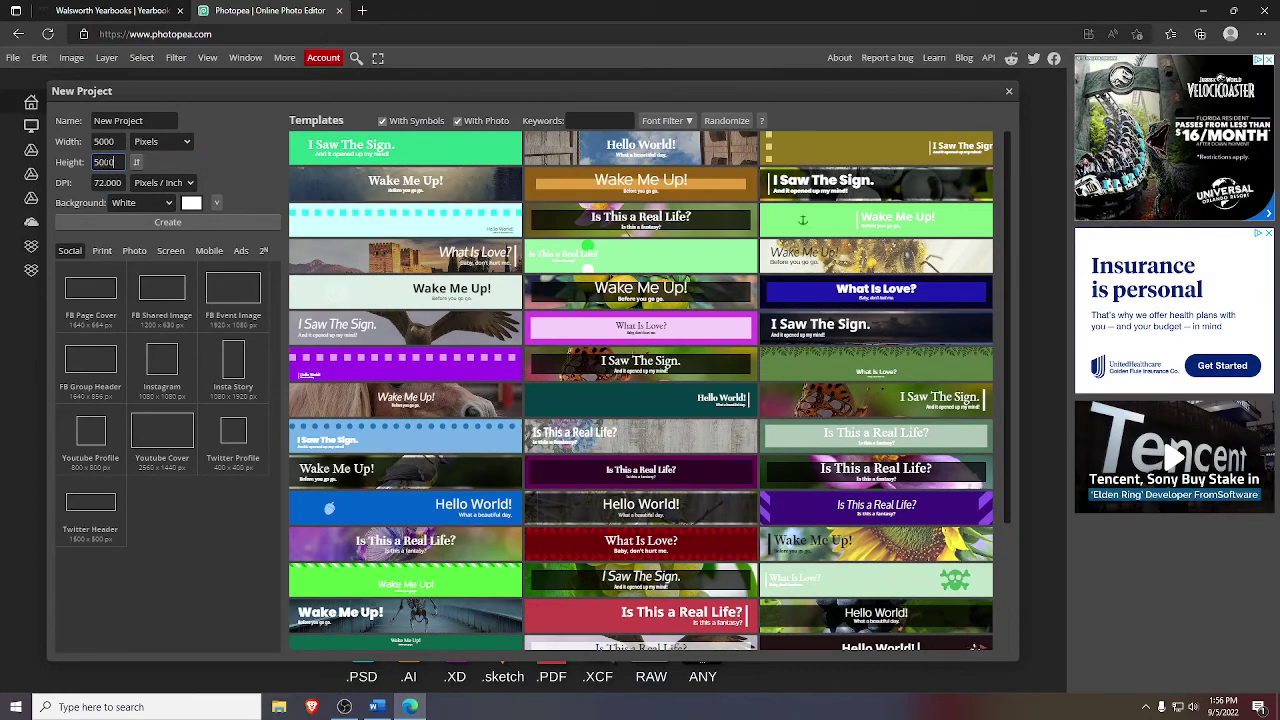
type("0")
left_click(140, 202)
left_click(157, 225)
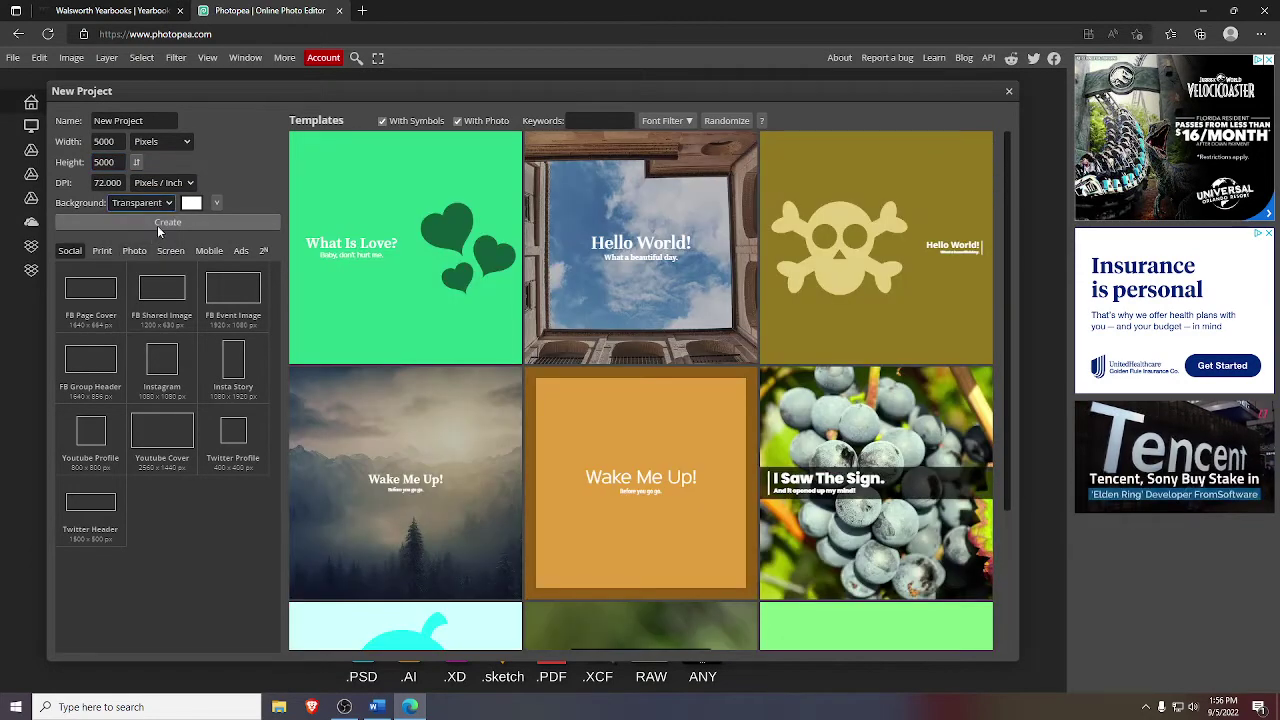
left_click(157, 222)
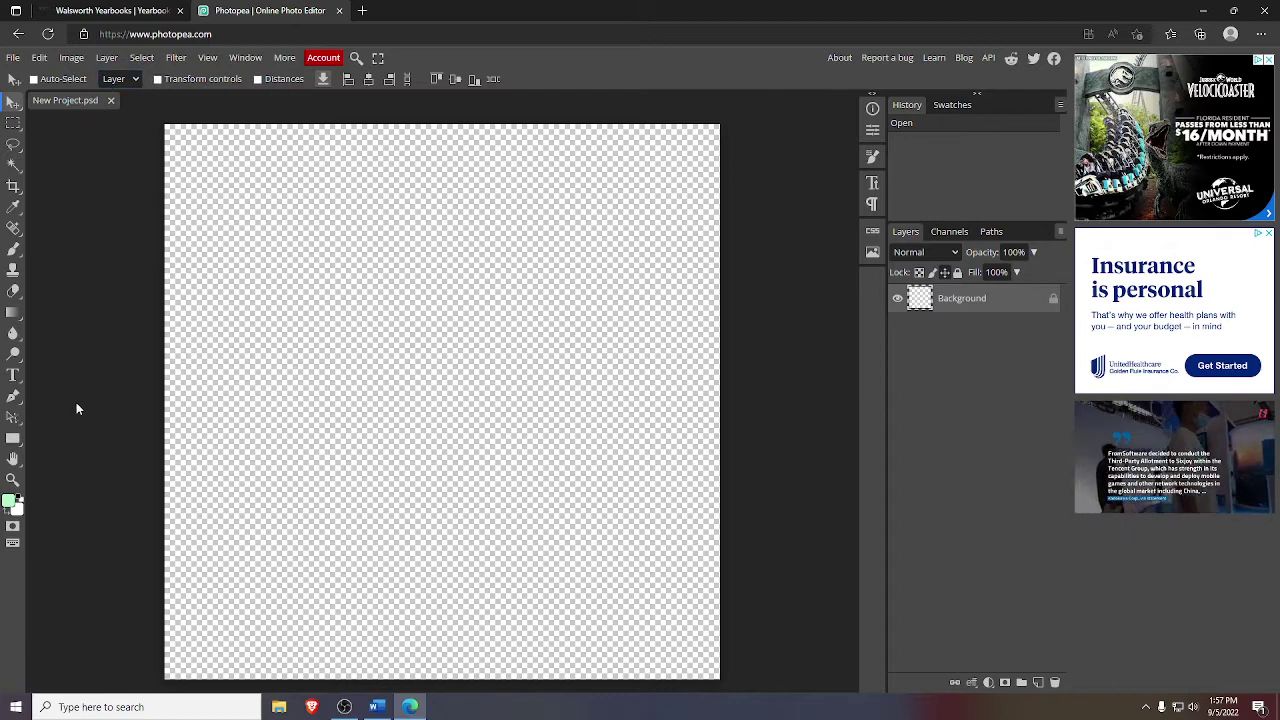
left_click(12, 376)
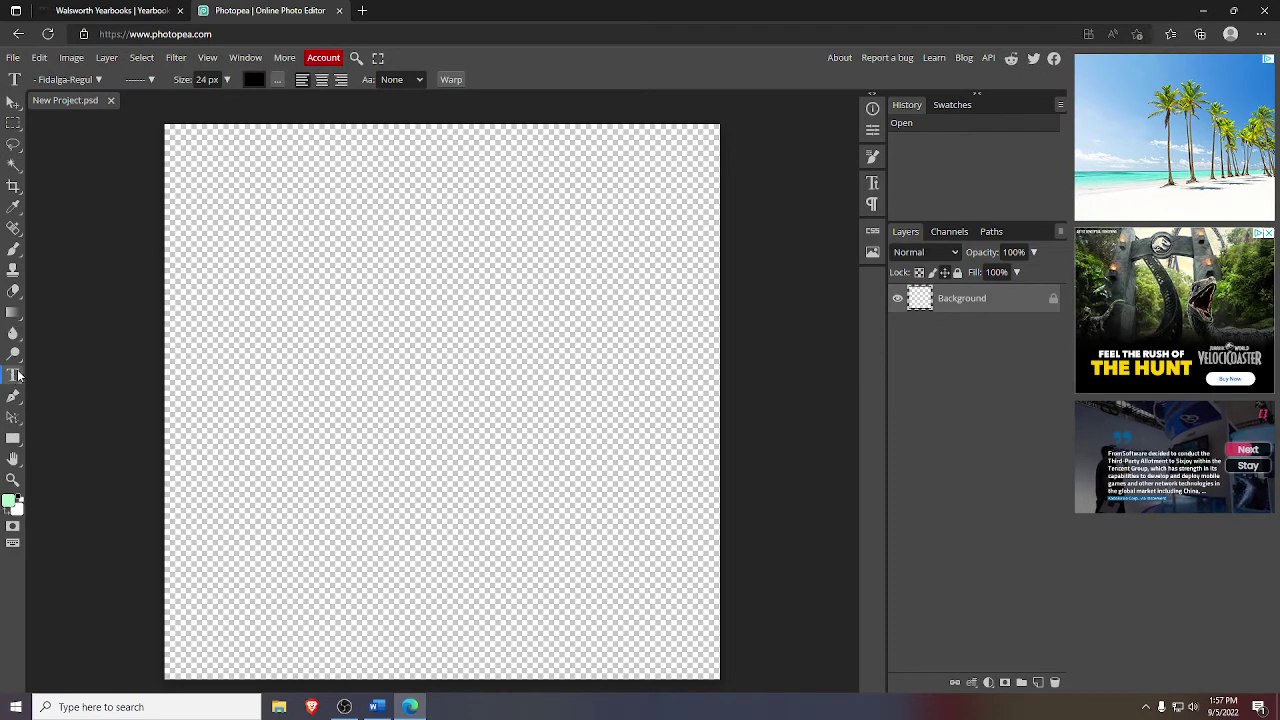
left_click_drag(164, 235, 708, 569)
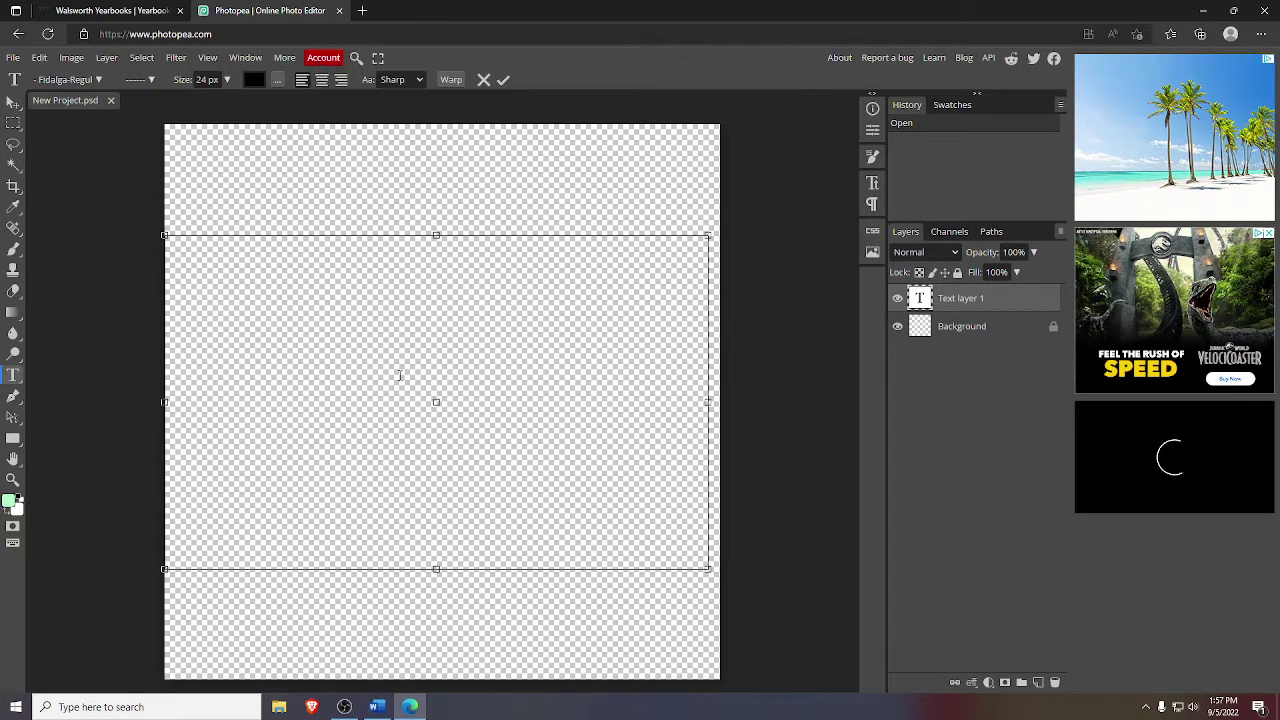
left_click(75, 81)
left_click(87, 132)
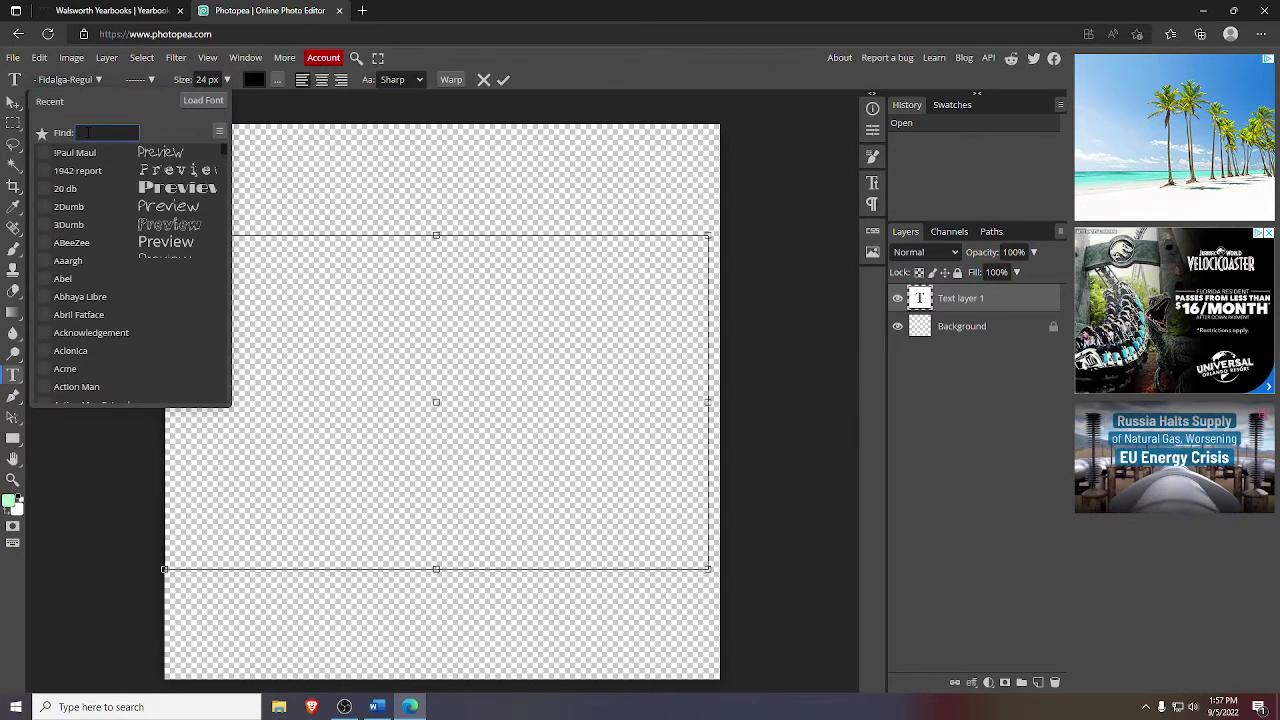
type("fid")
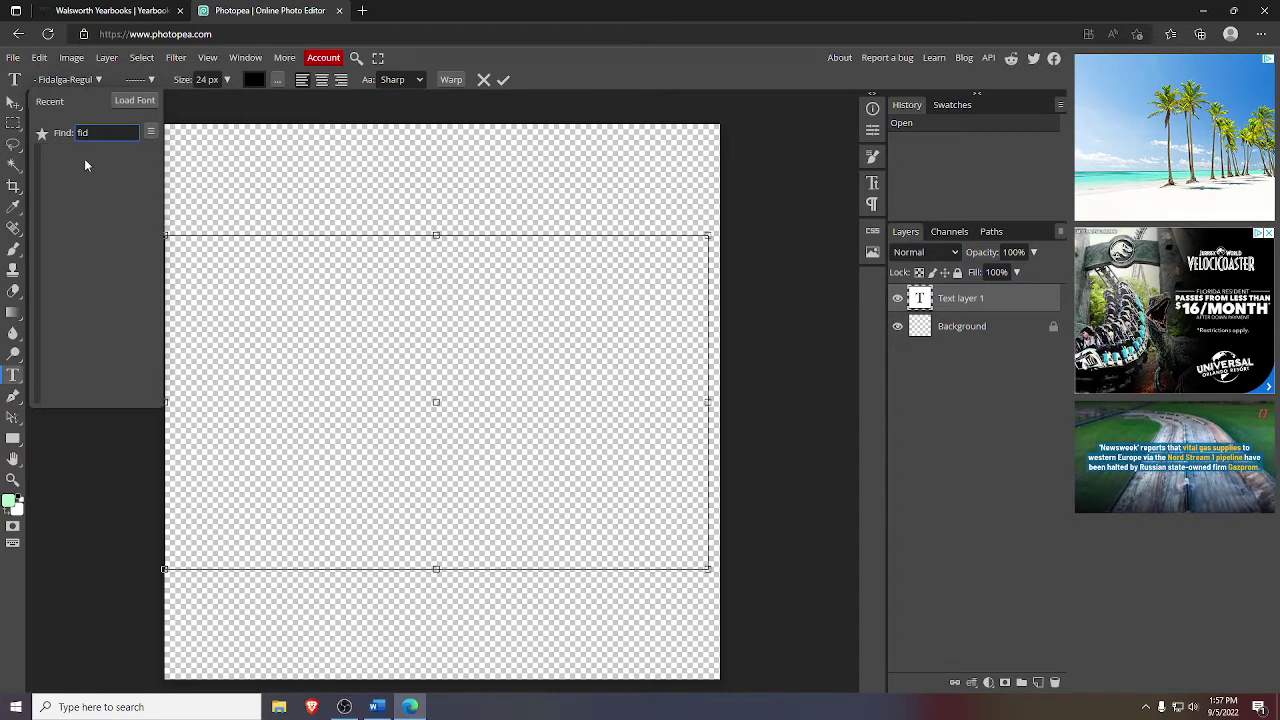
type("alga")
left_click(220, 189)
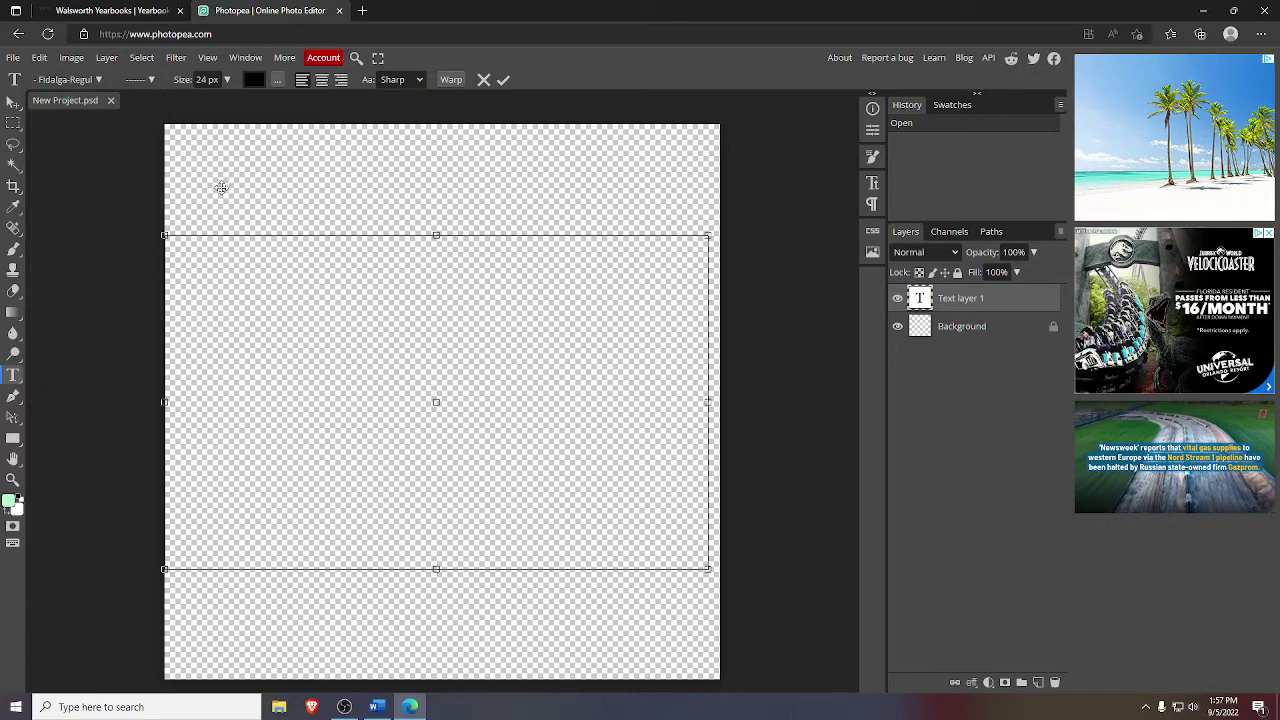
left_click(98, 79)
left_click(138, 104)
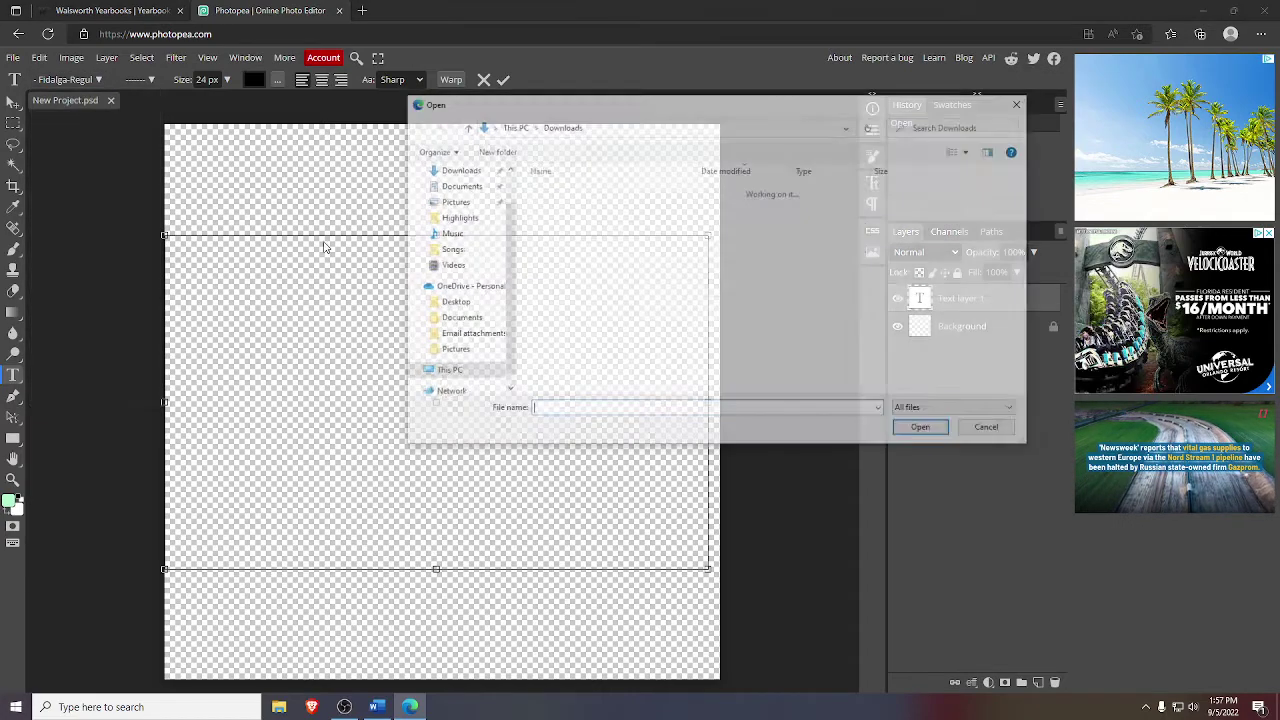
type("fid")
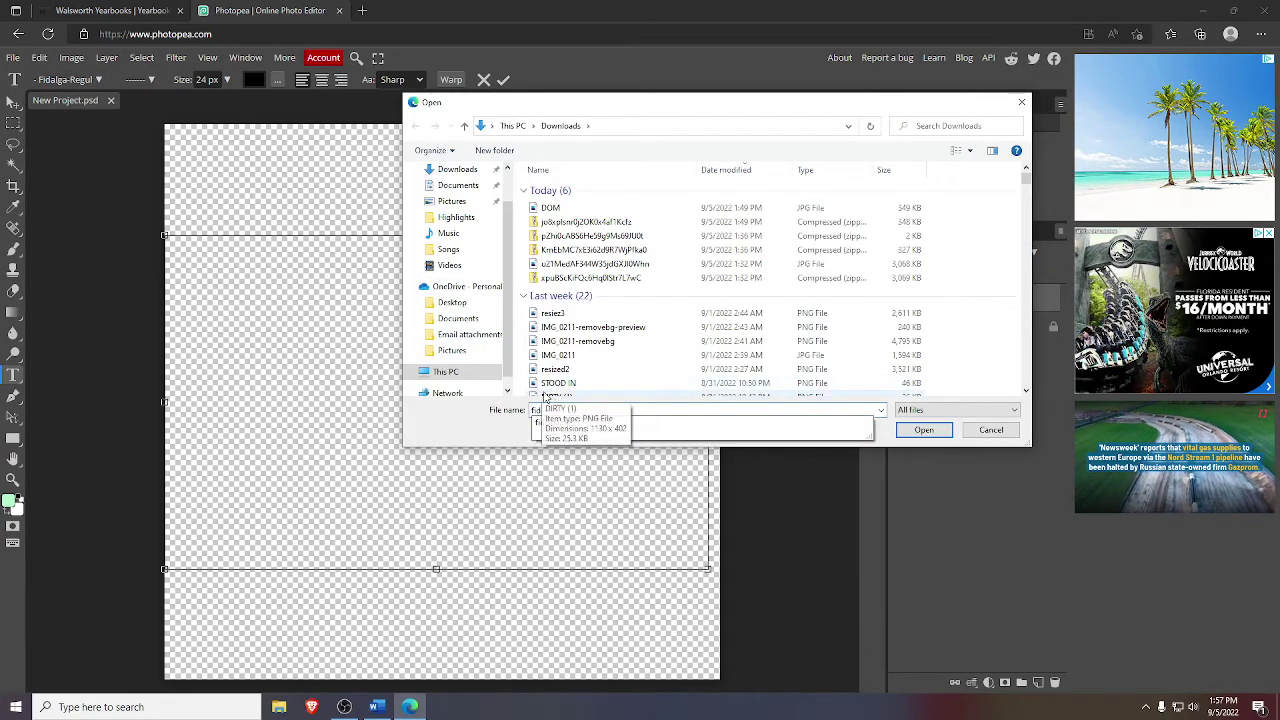
left_click(555, 423)
left_click(923, 430)
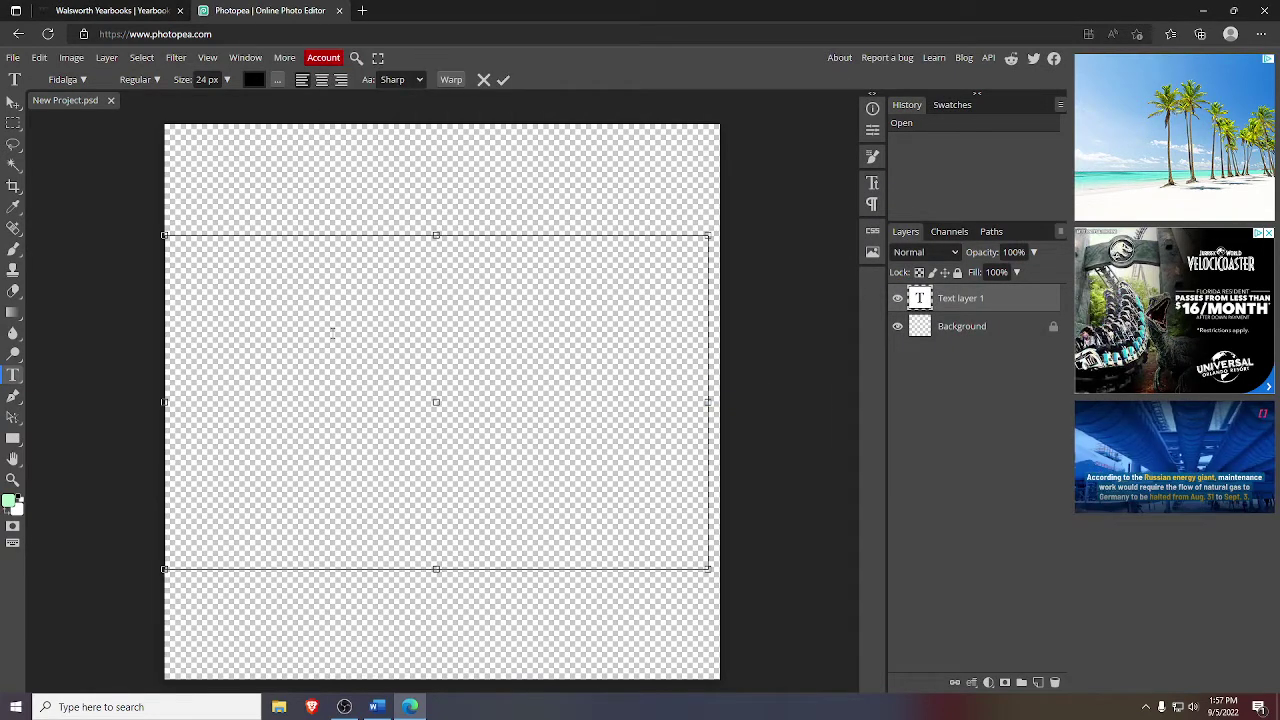
left_click(376, 707)
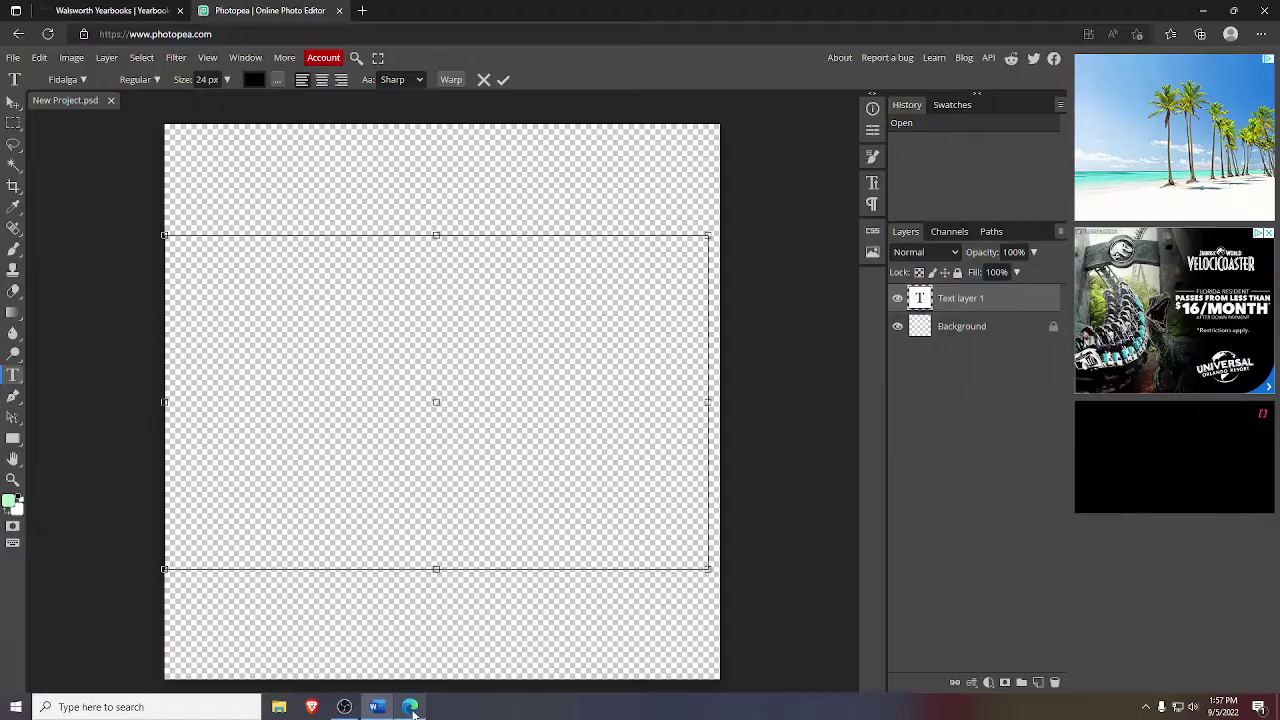
left_click(410, 707)
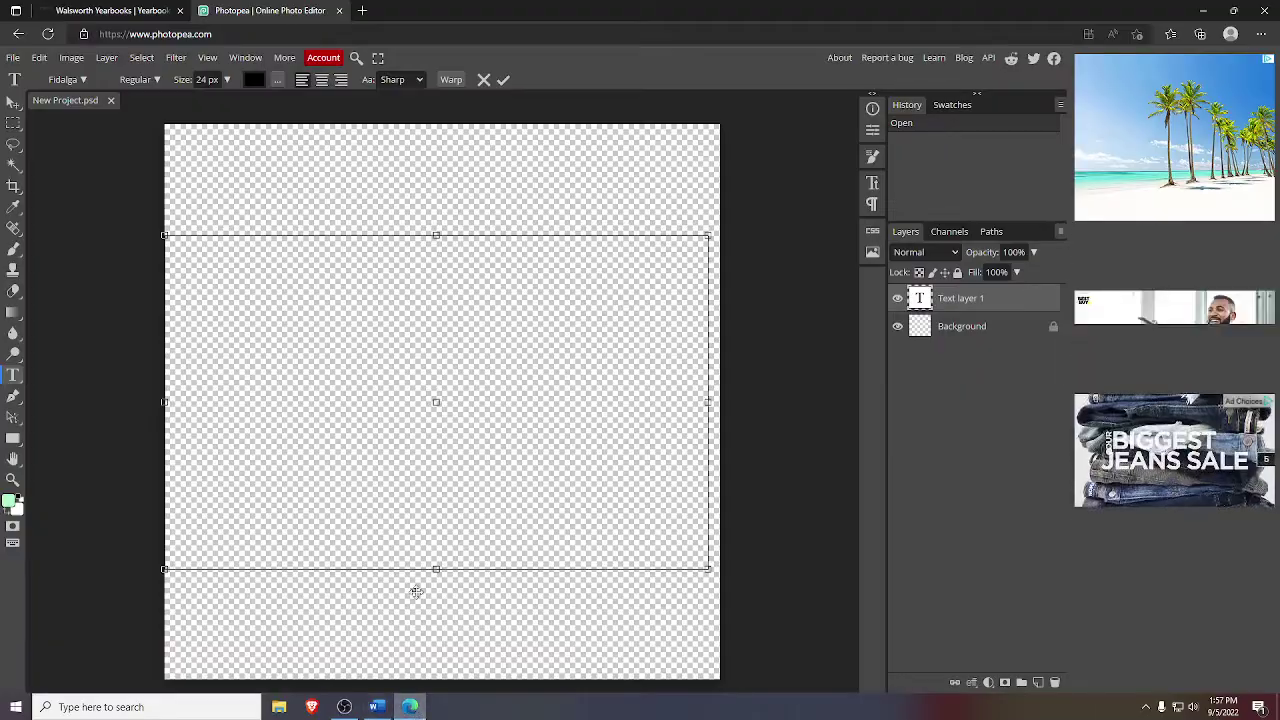
left_click(100, 10)
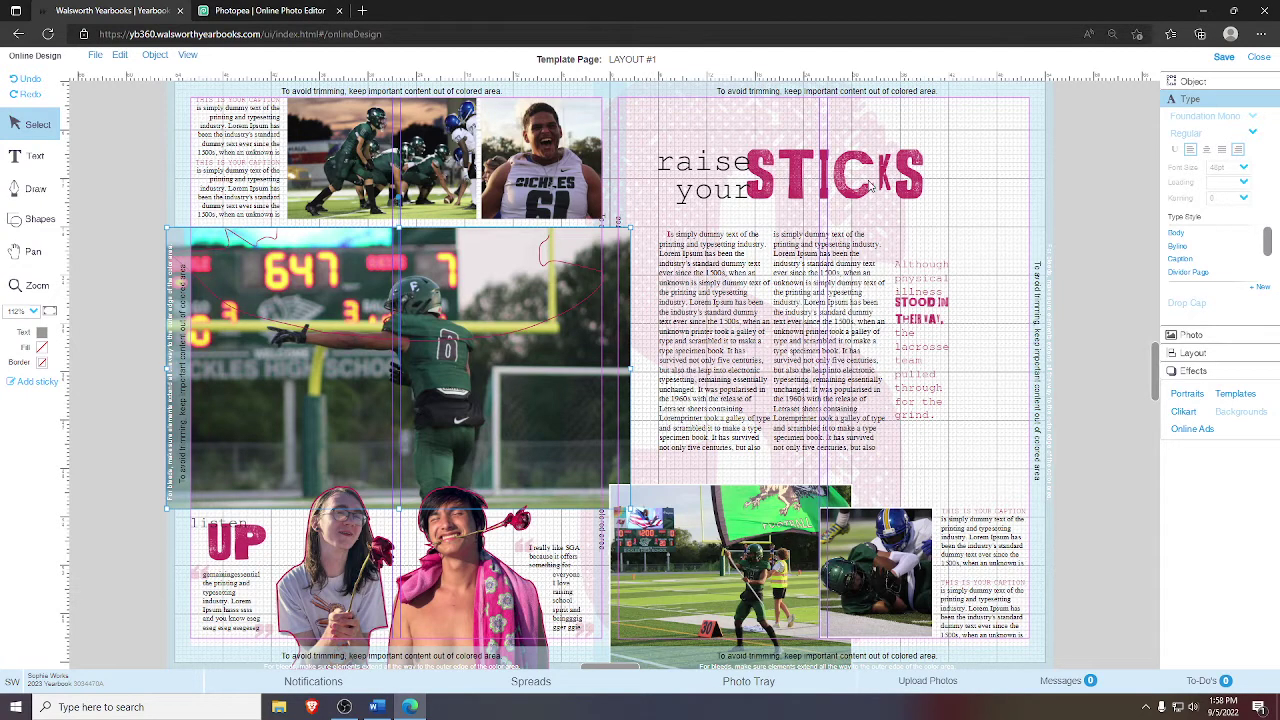
left_click(316, 13)
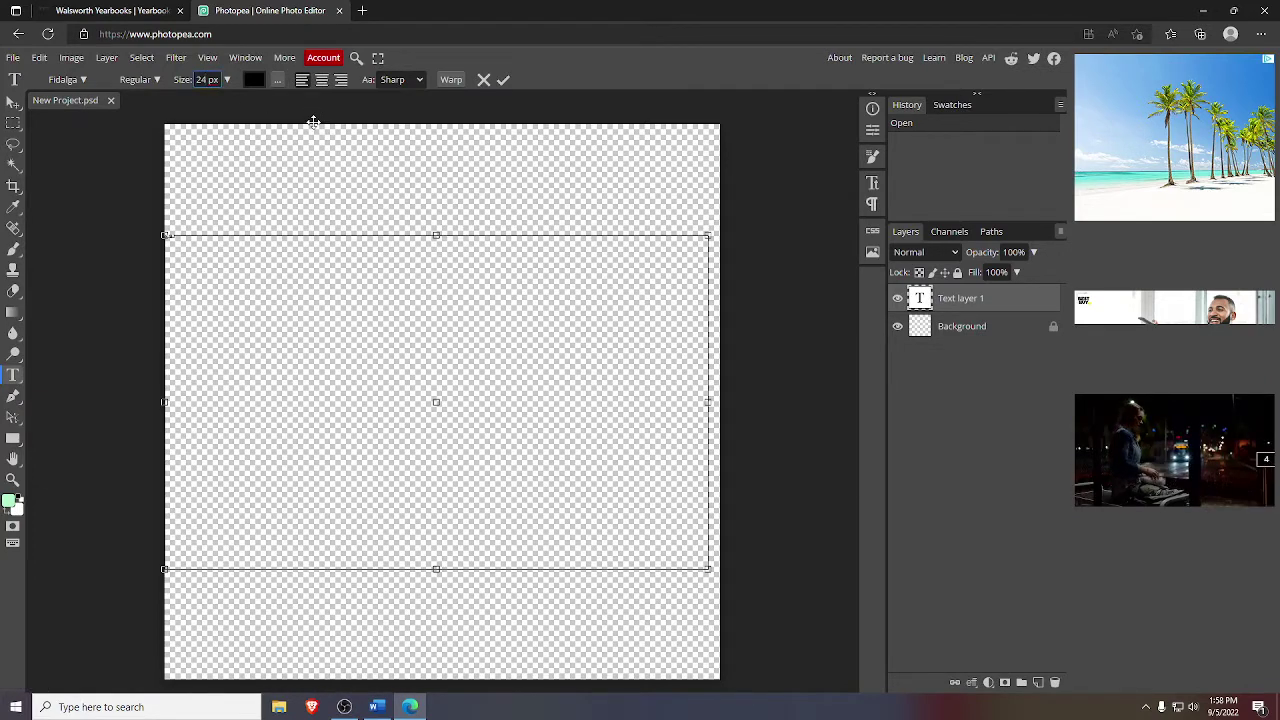
- Set the GRIND text size to 800, then 1000 px, and deselect to preview it
key("BackSpace")
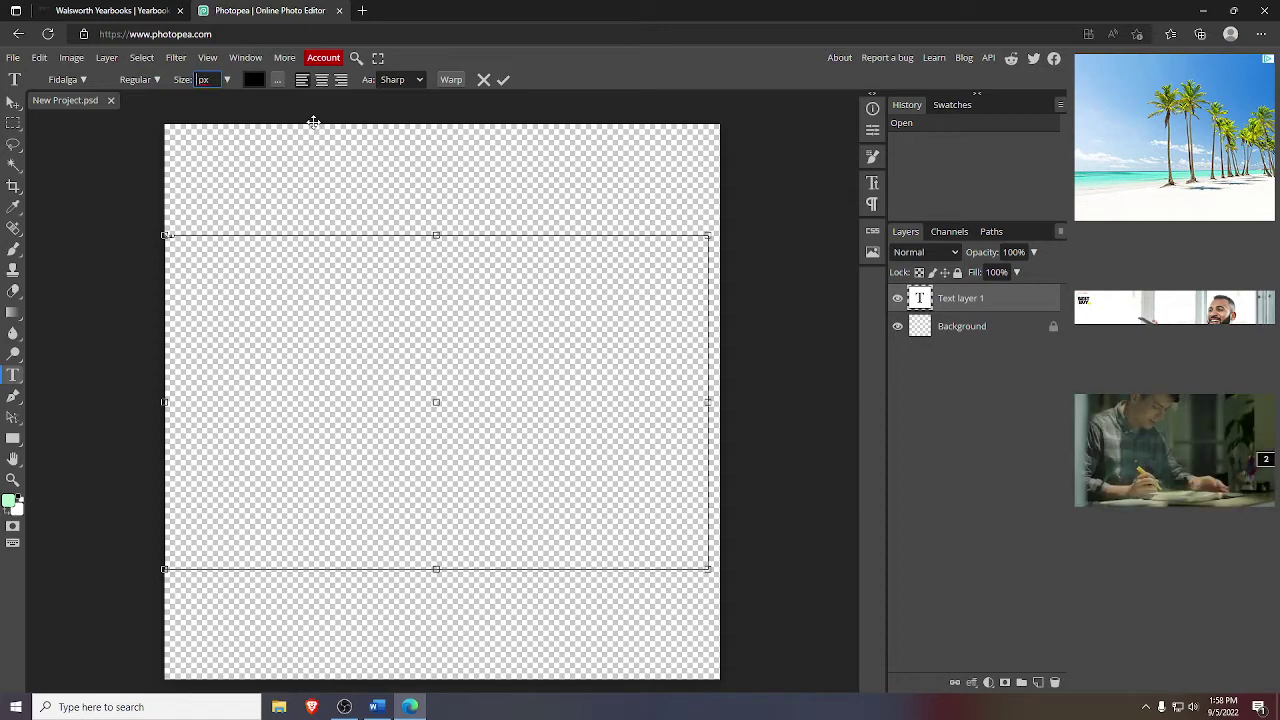
type("800")
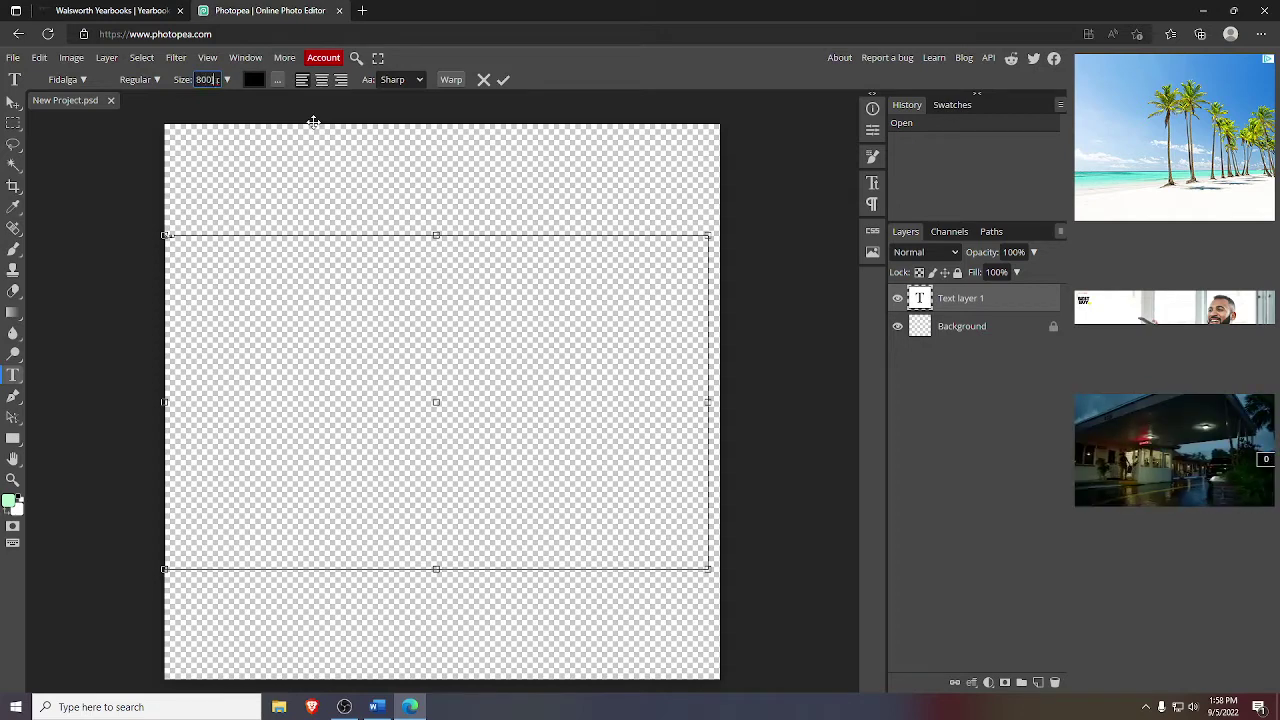
key("Return")
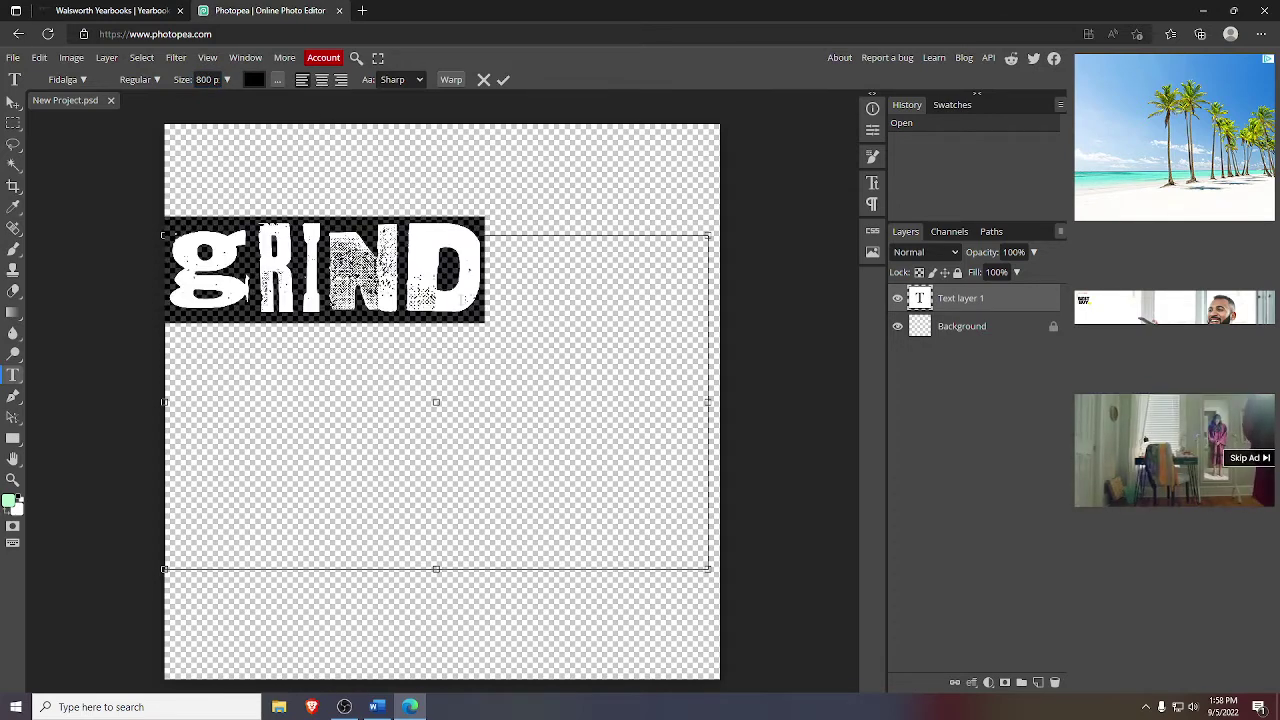
left_click(207, 79)
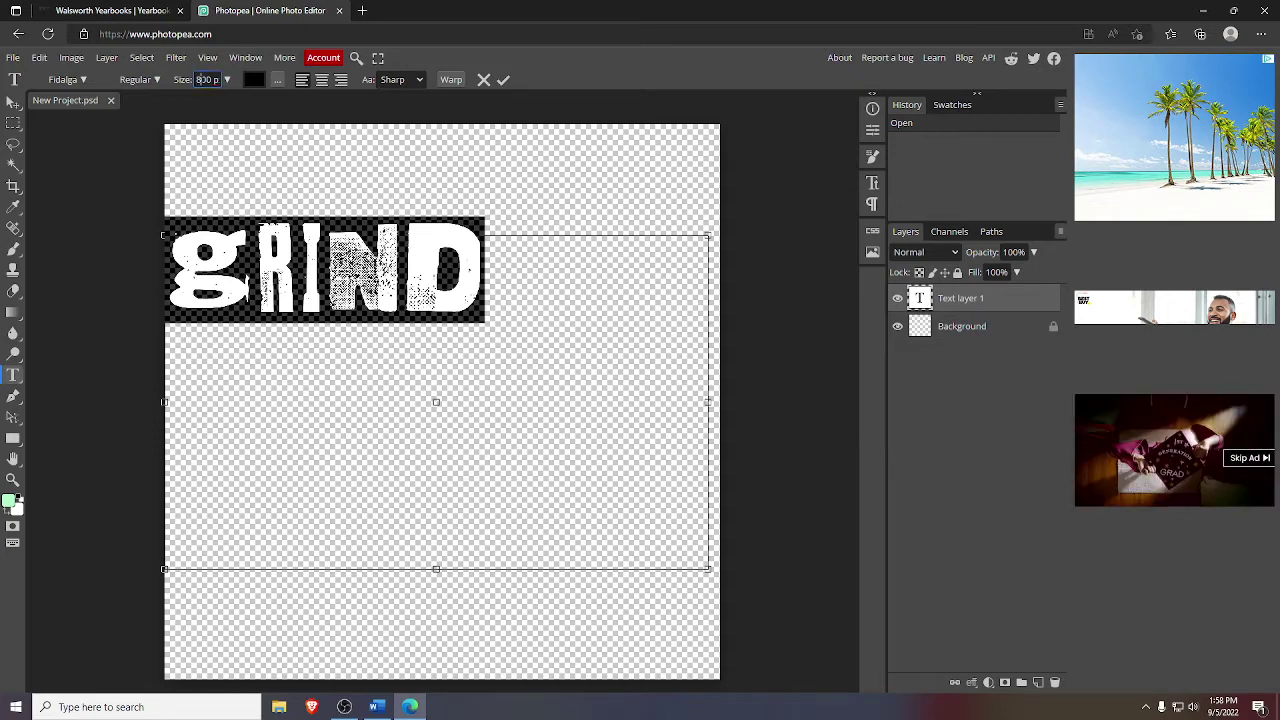
key("Return")
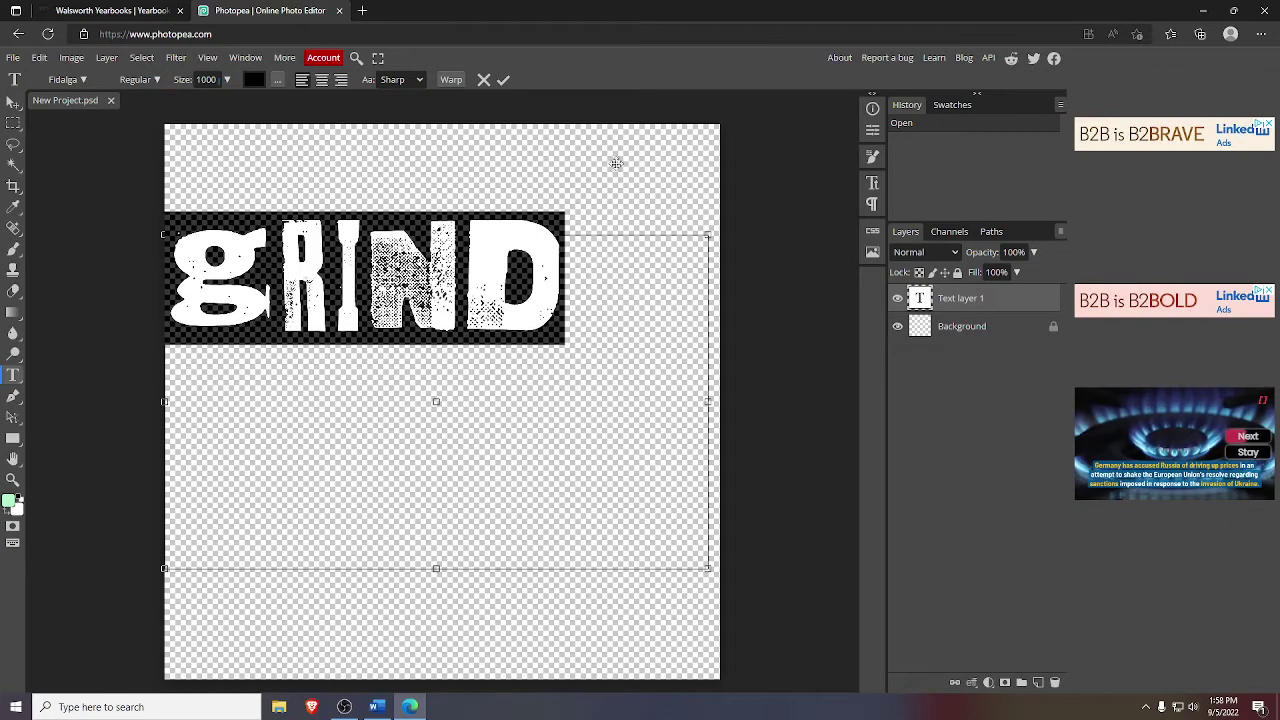
left_click(330, 283)
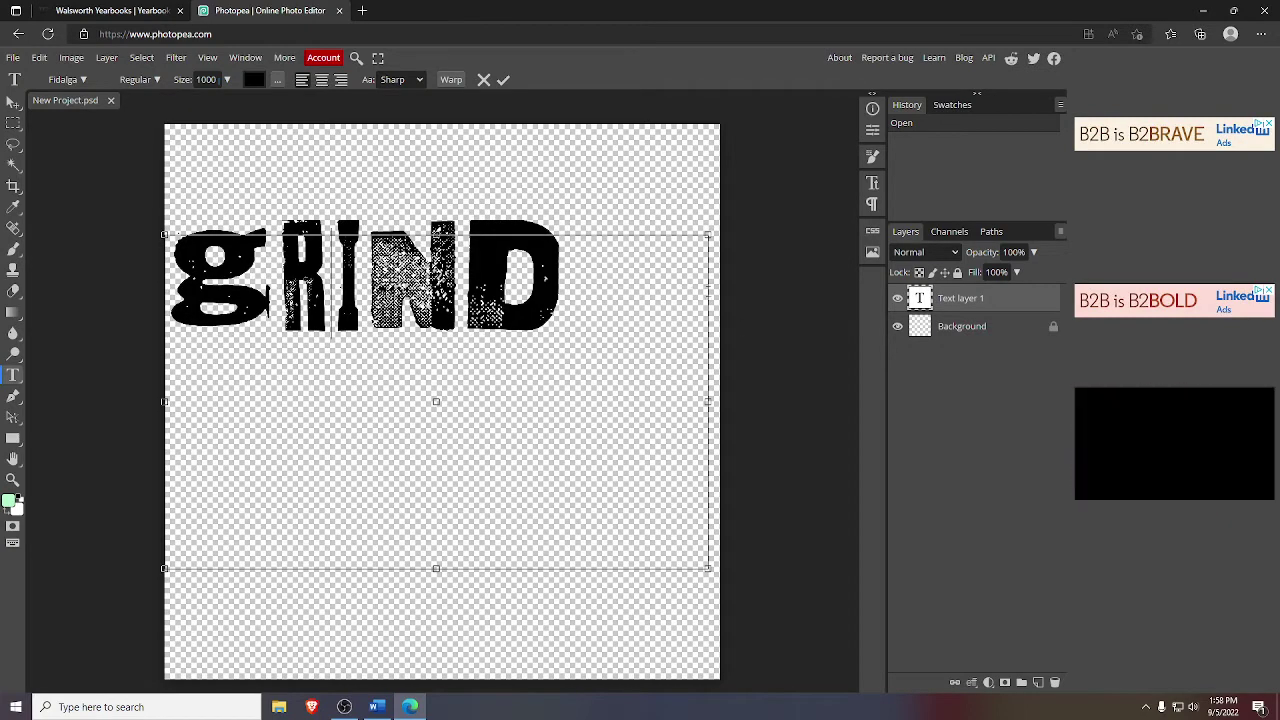
left_click(100, 10)
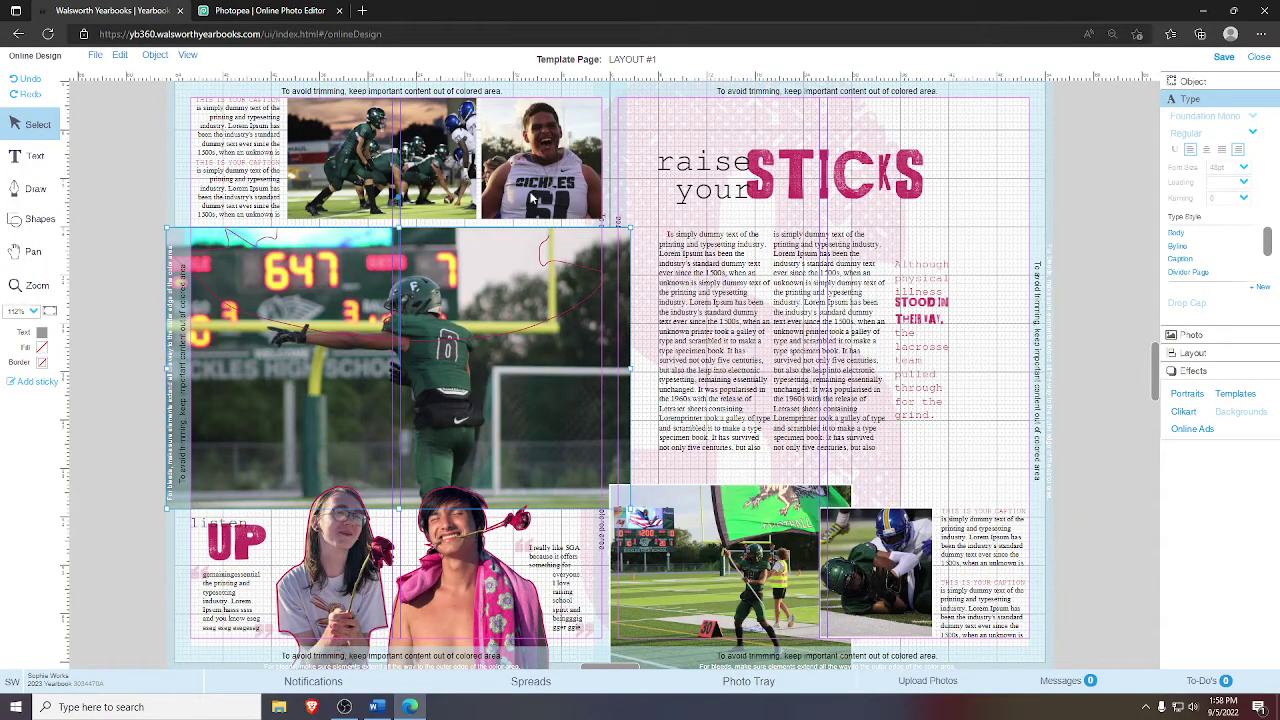
left_click(258, 11)
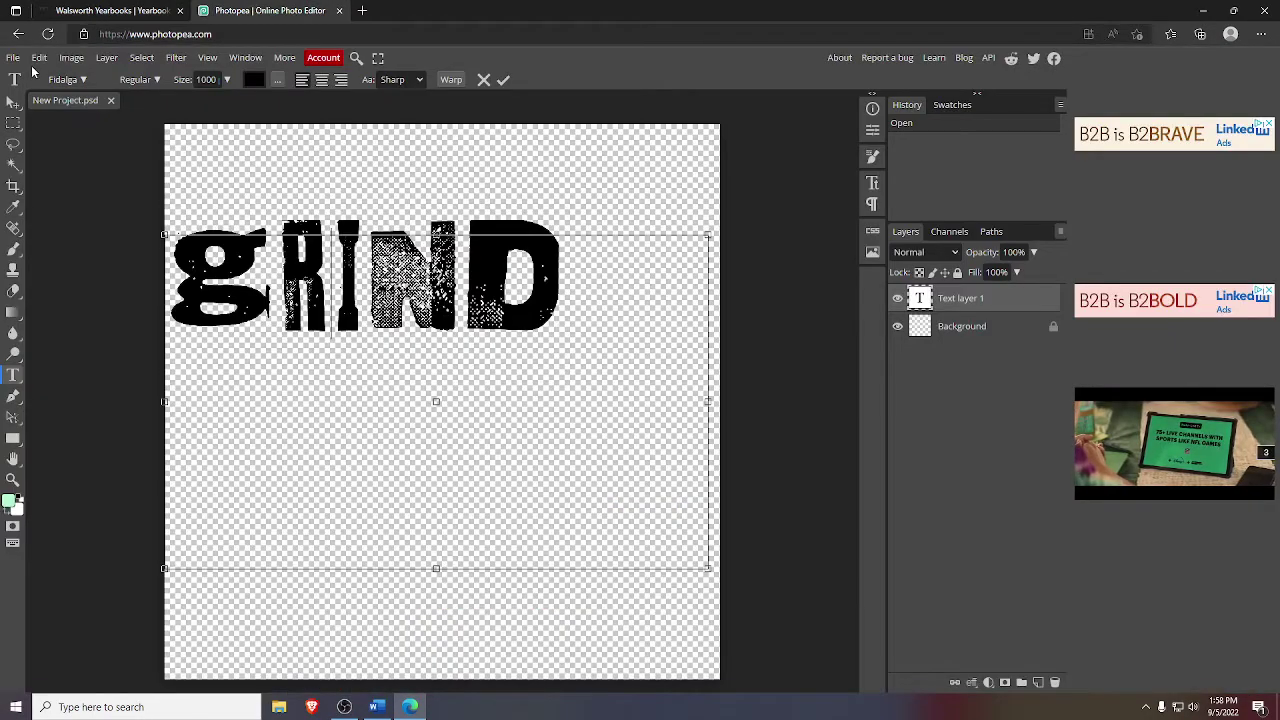
- Select the DOM image from Downloads in File > Open, then cancel the dialog
left_click(12, 58)
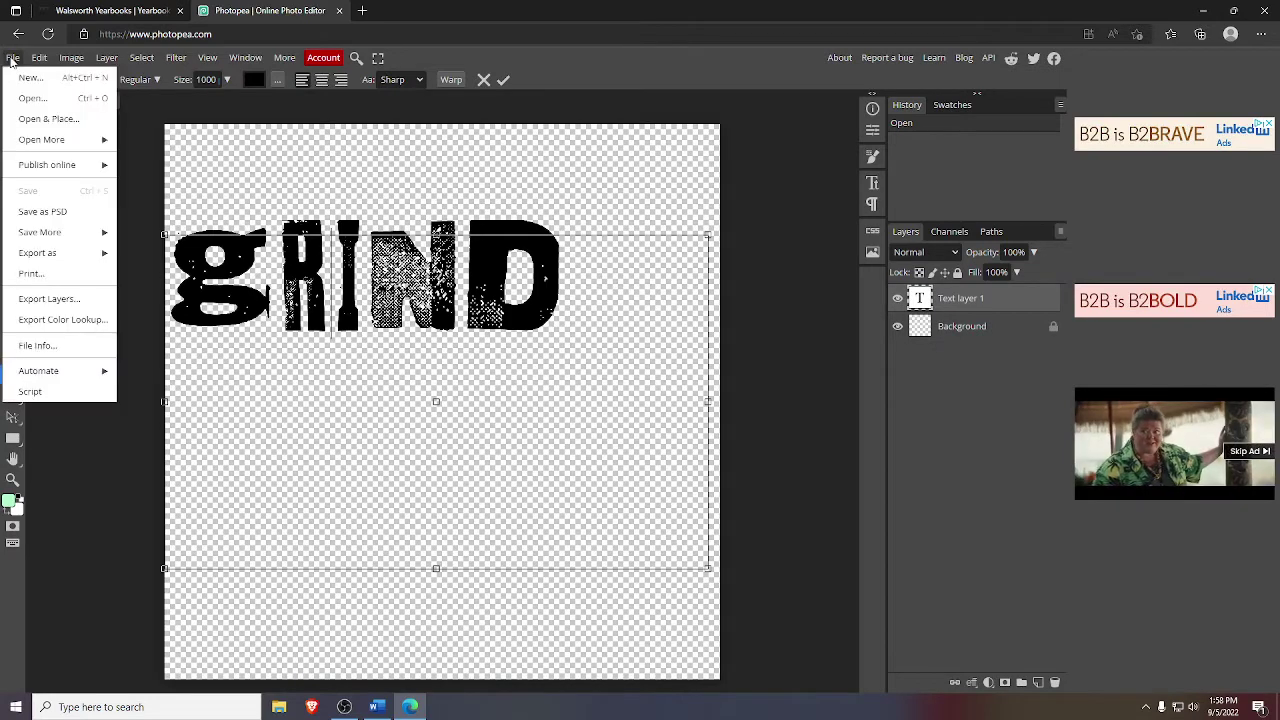
left_click(24, 98)
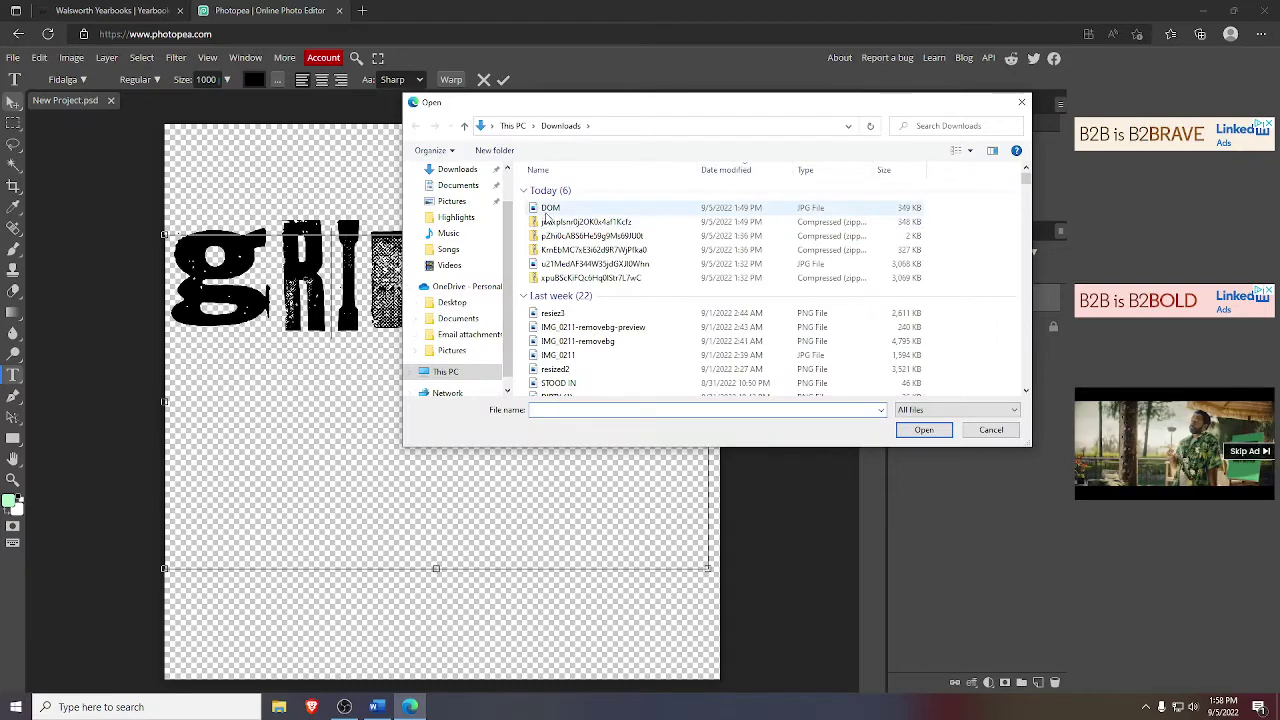
left_click(550, 207)
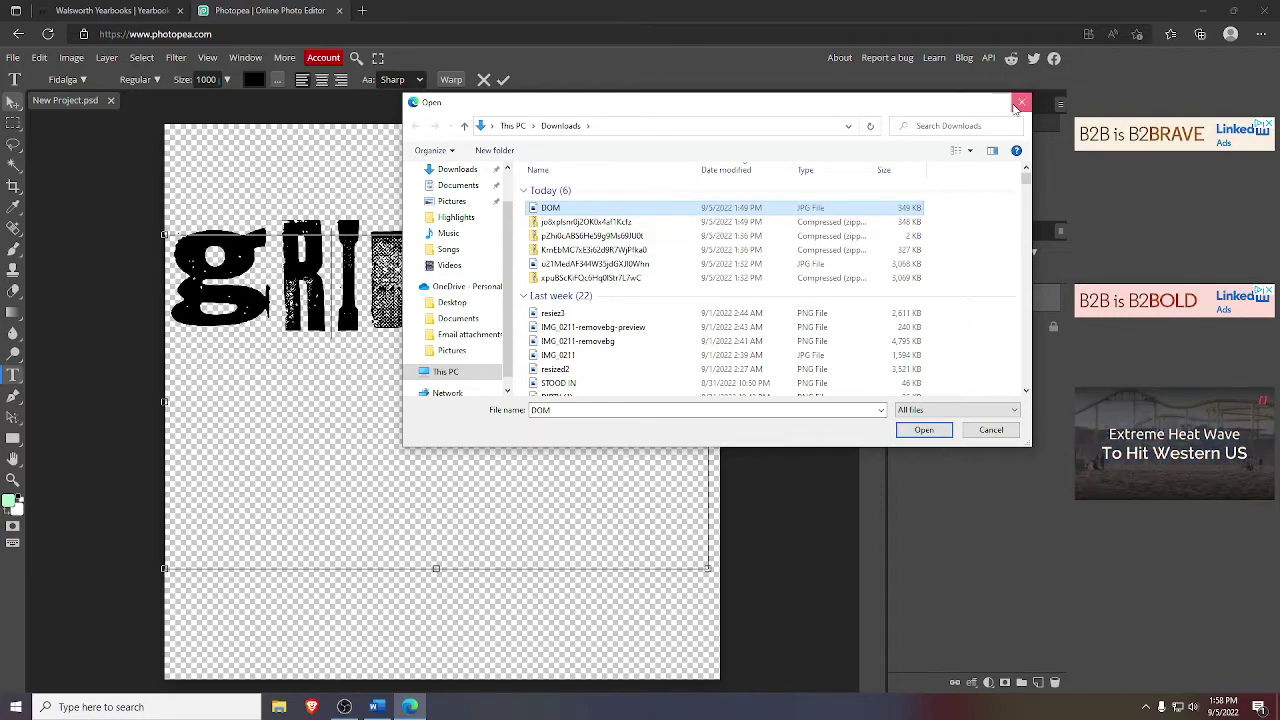
key("Escape")
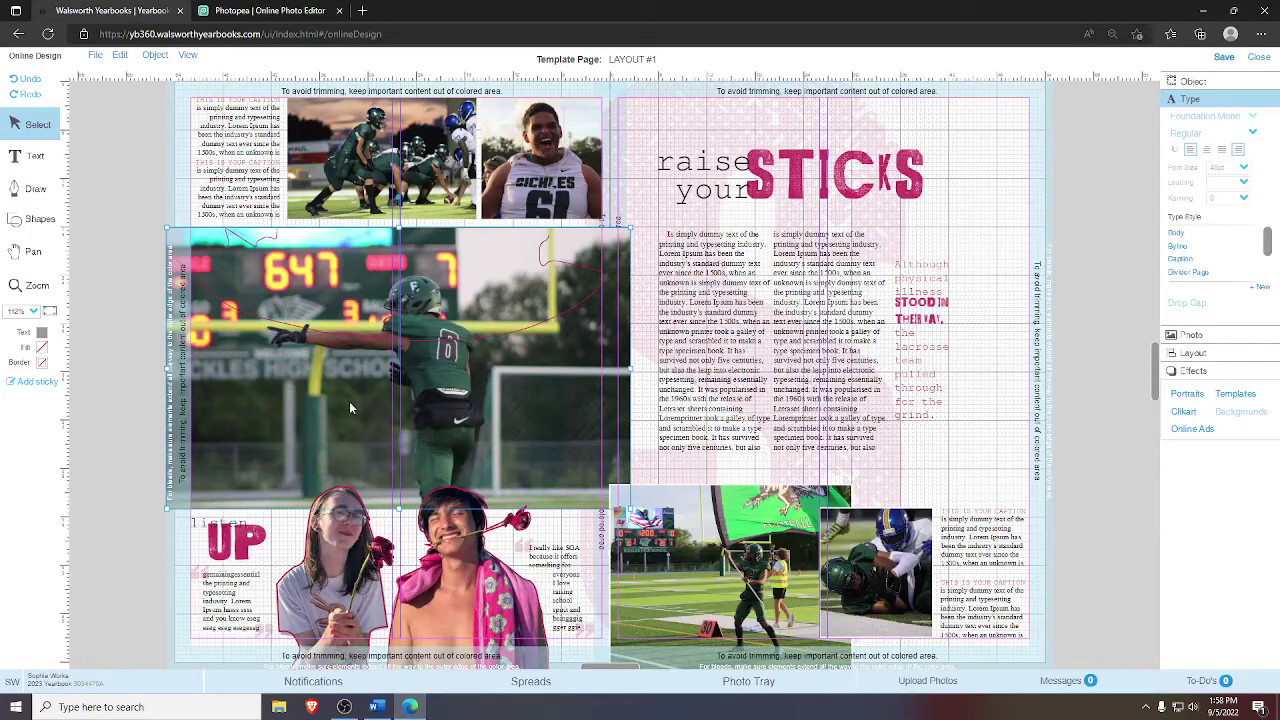
- Download the scoreboard football photo from its Photo Tray details view in Walsworth
left_click(729, 680)
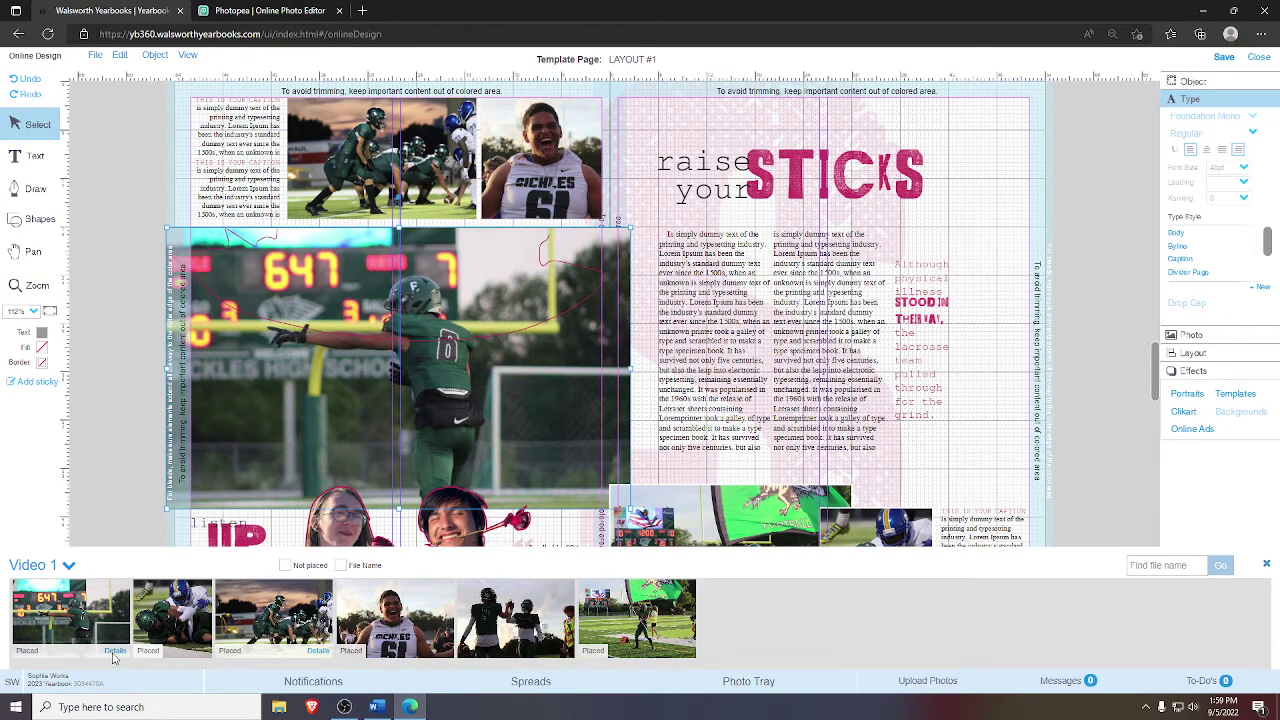
left_click(114, 656)
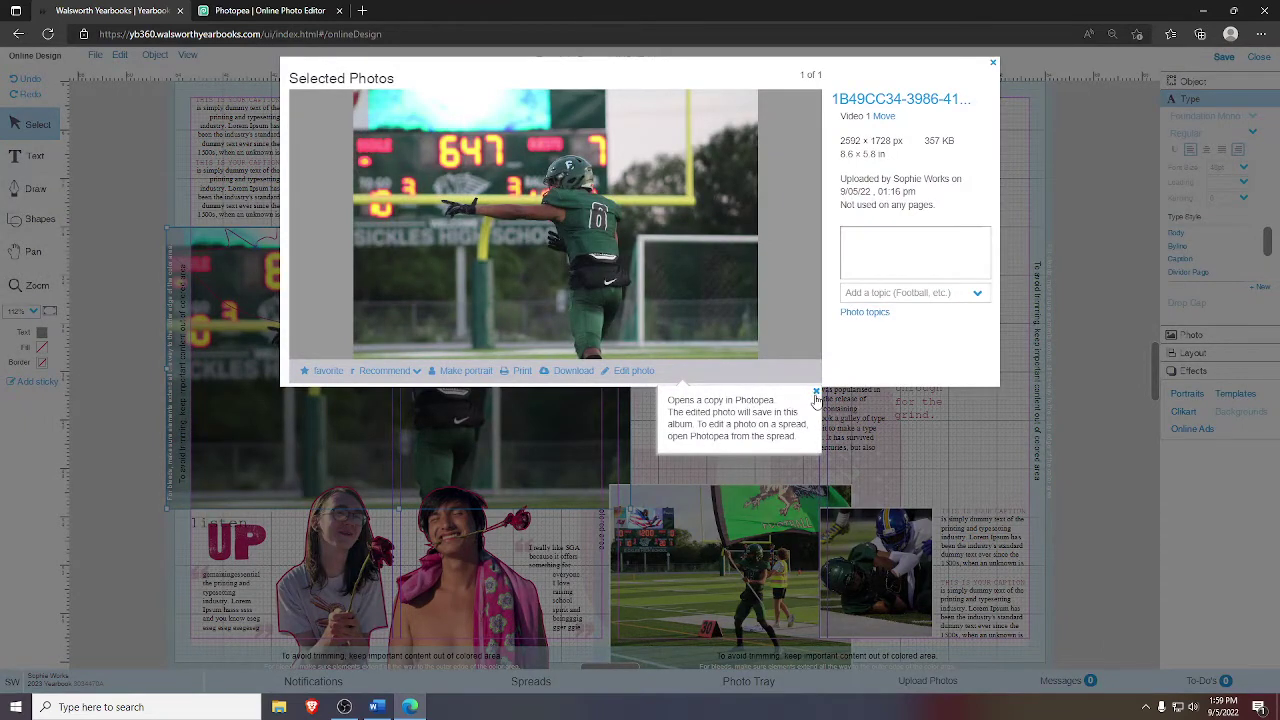
left_click(816, 393)
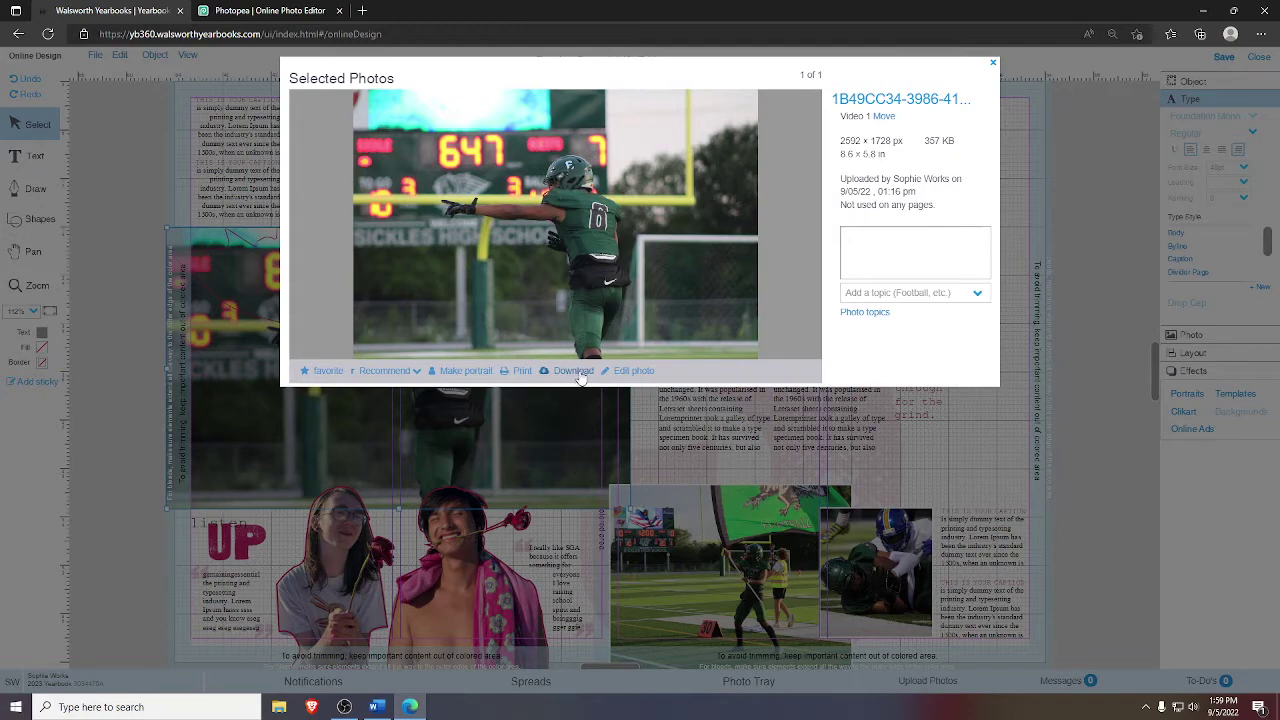
left_click(579, 372)
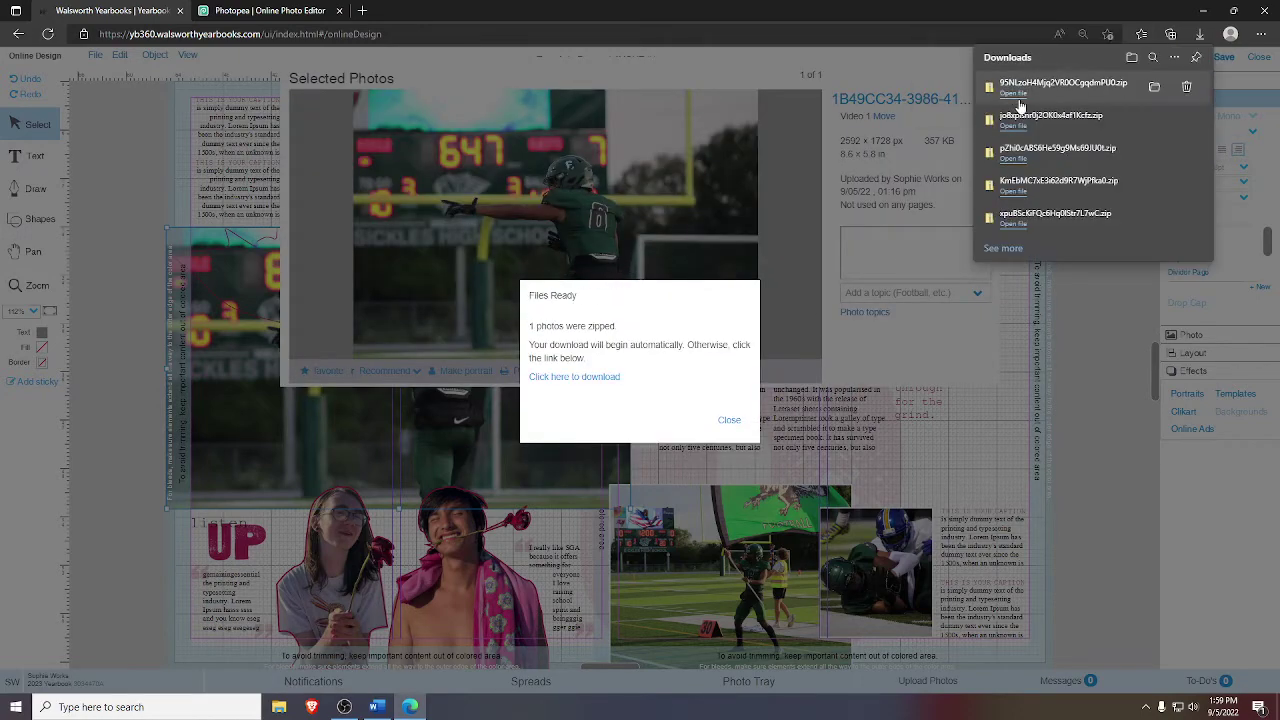
- Check the downloaded zip's contents, close the notices and return to the Photopea project
left_click(1014, 100)
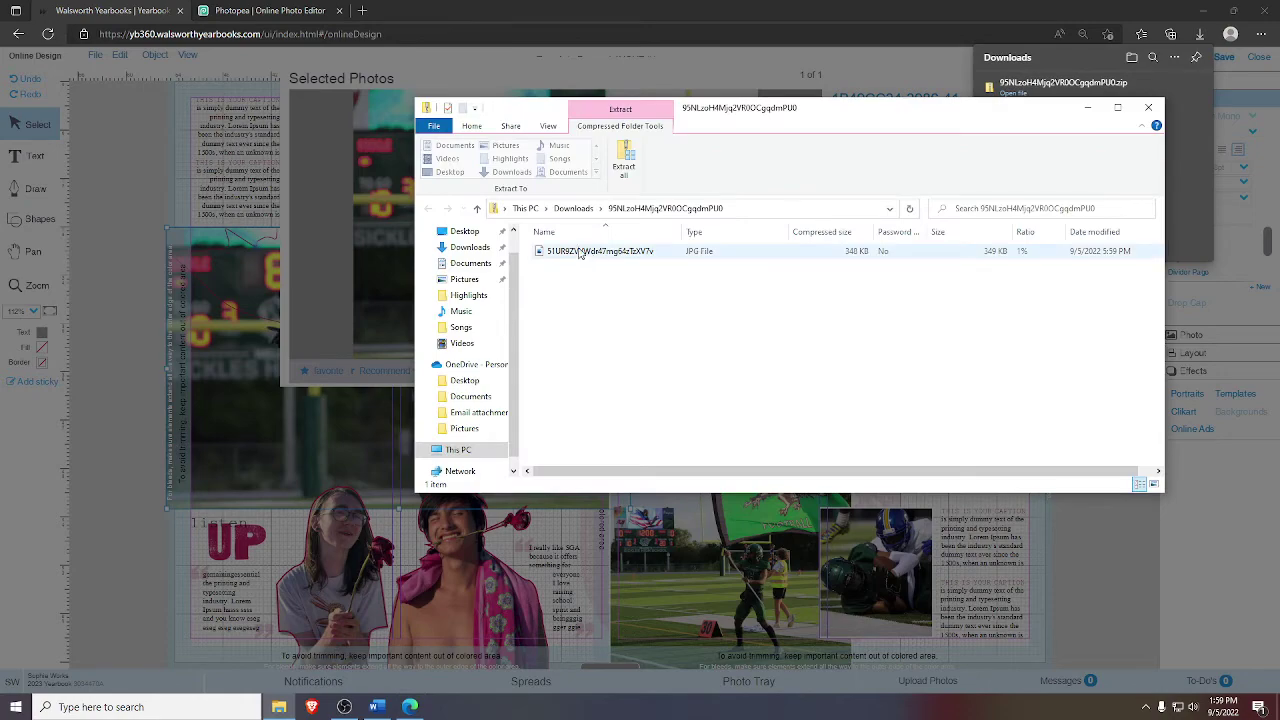
left_click(1148, 107)
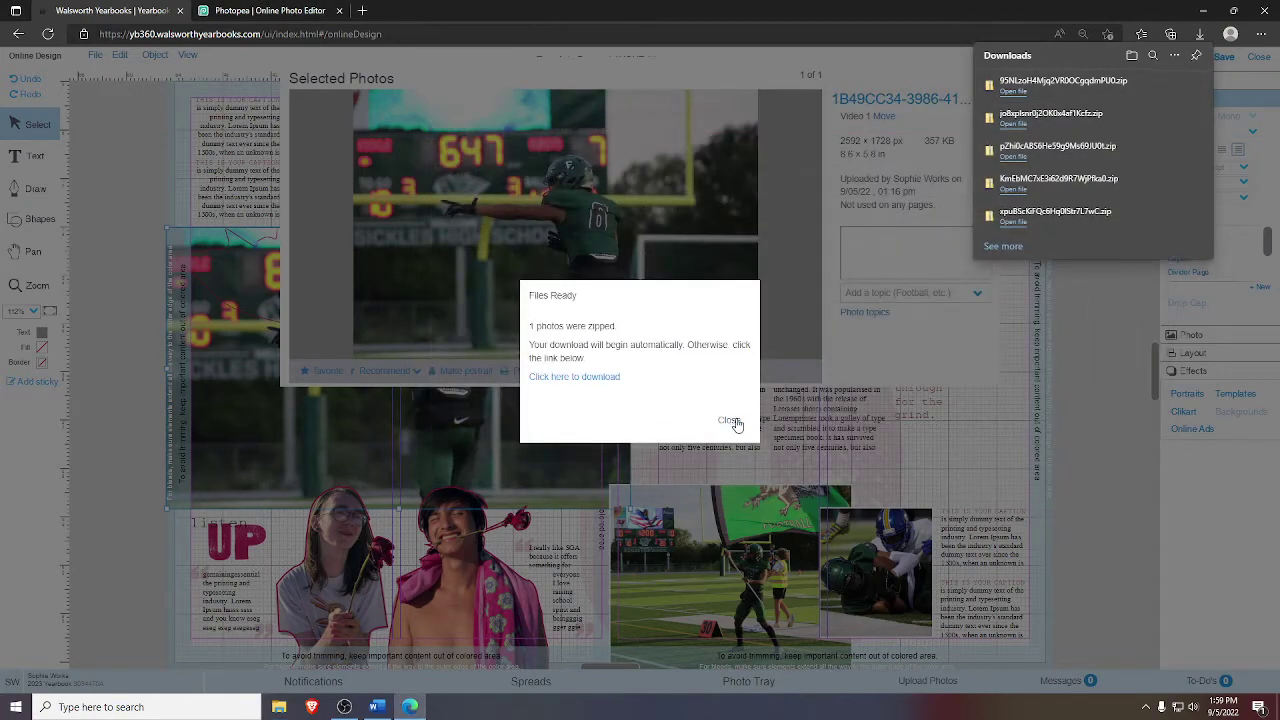
left_click(733, 421)
left_click(996, 62)
left_click(260, 10)
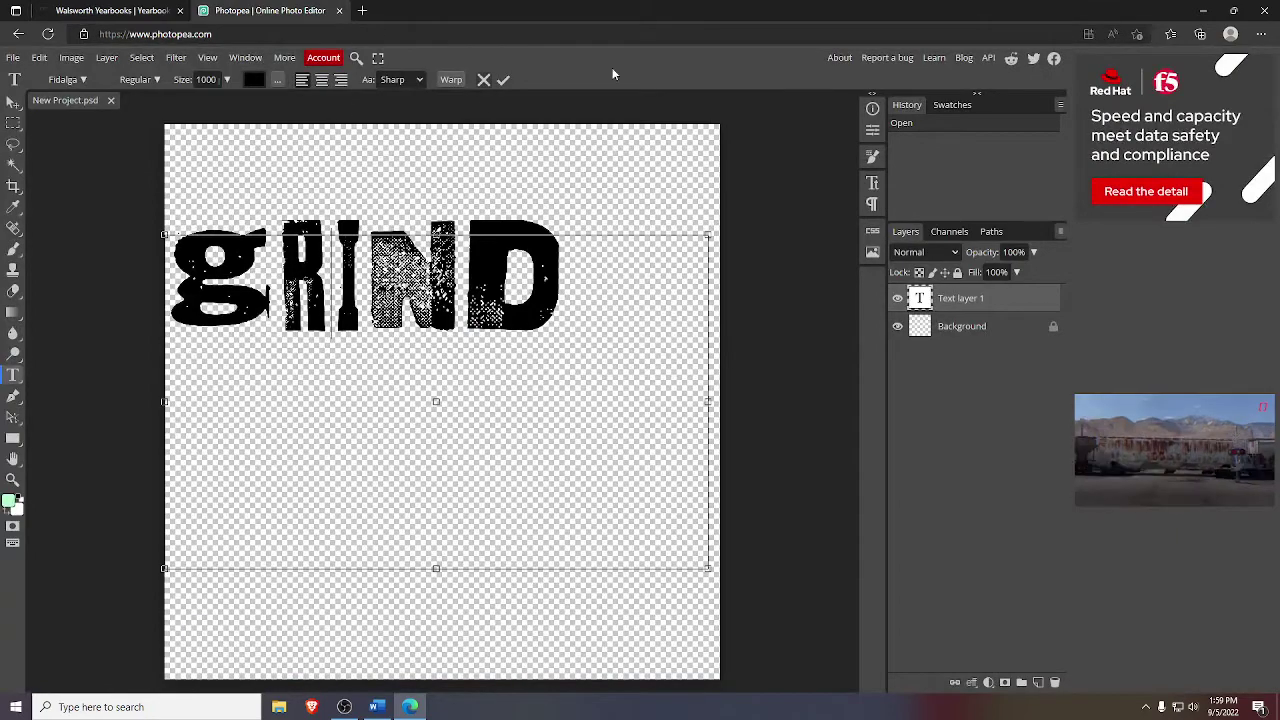
- Open the DOM football photo from Downloads in Photopea
left_click(13, 57)
left_click(39, 104)
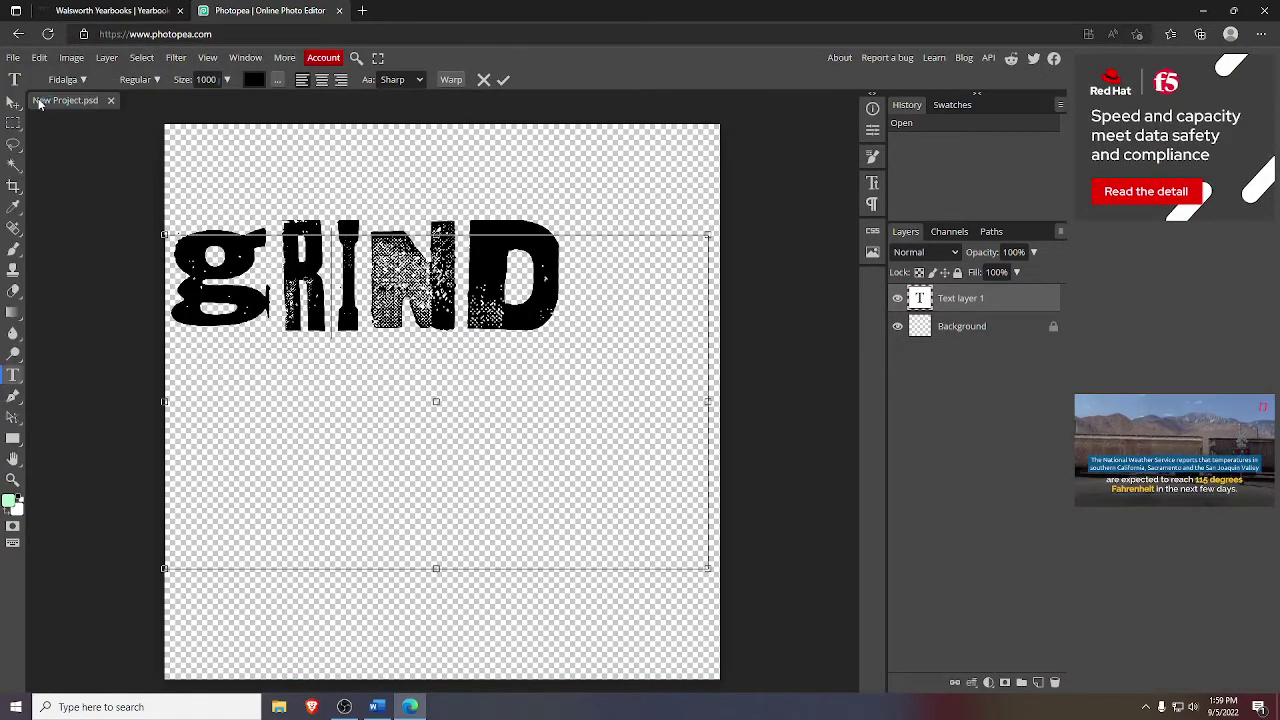
double_click(557, 224)
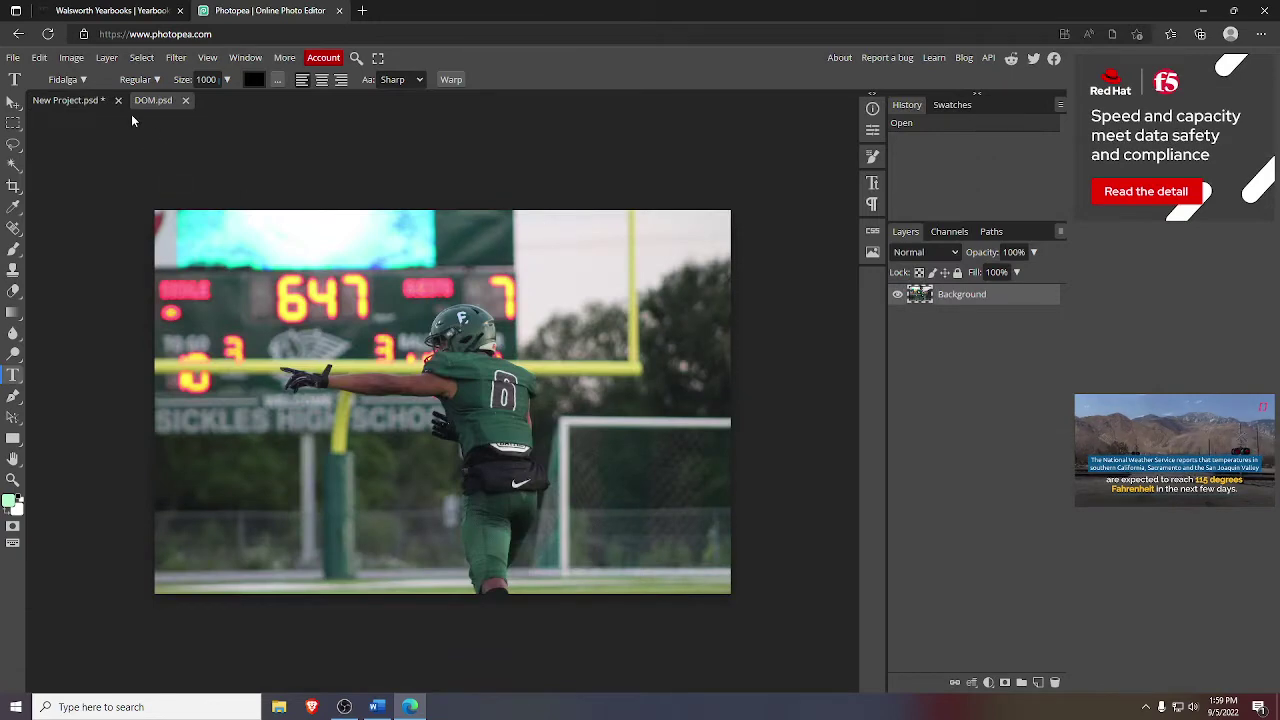
- Compare the GRIND project and DOM.psd documents, ending on the football photo
left_click(80, 101)
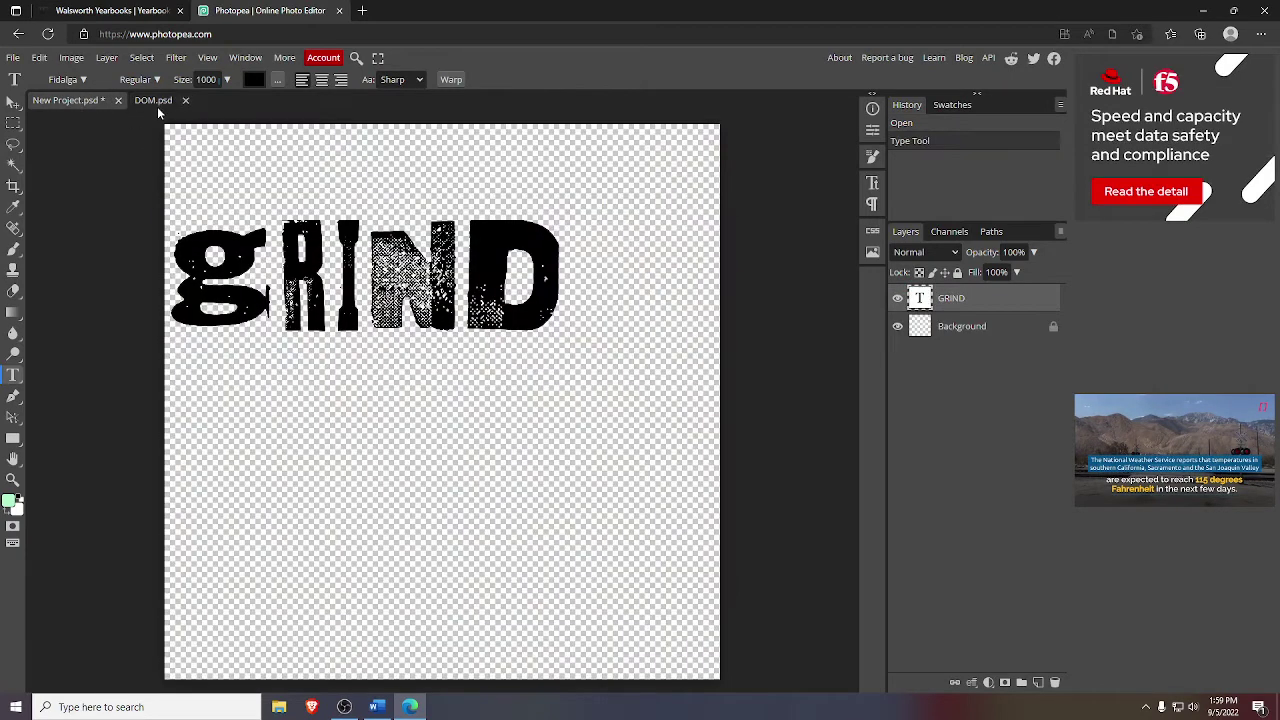
left_click(157, 104)
left_click(102, 103)
left_click(135, 101)
left_click(102, 101)
left_click(135, 101)
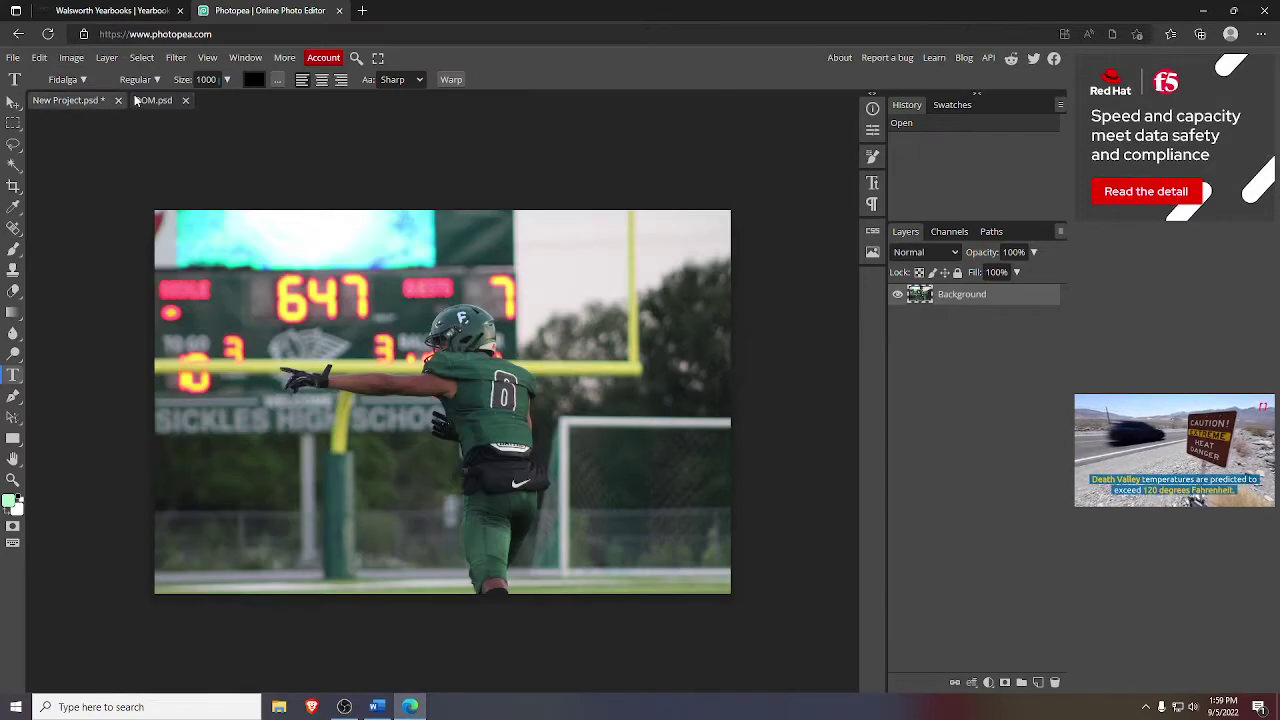
left_click(102, 101)
left_click(140, 101)
left_click(107, 104)
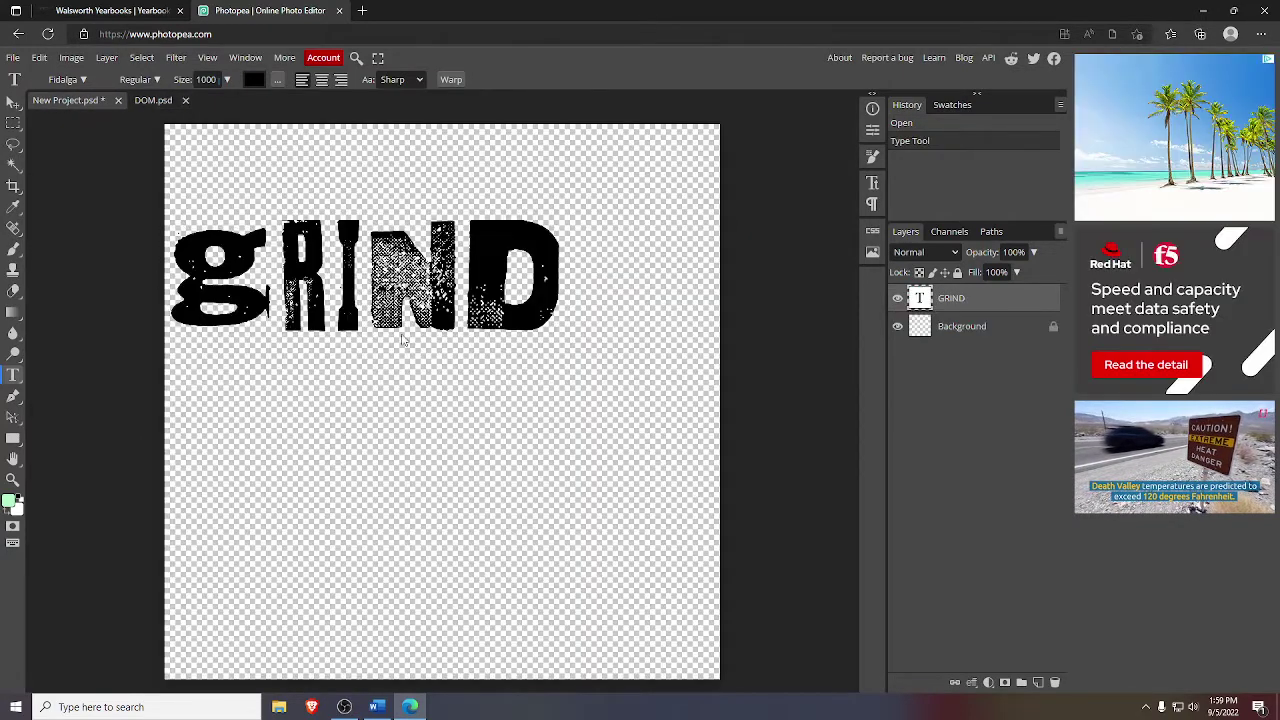
left_click(153, 102)
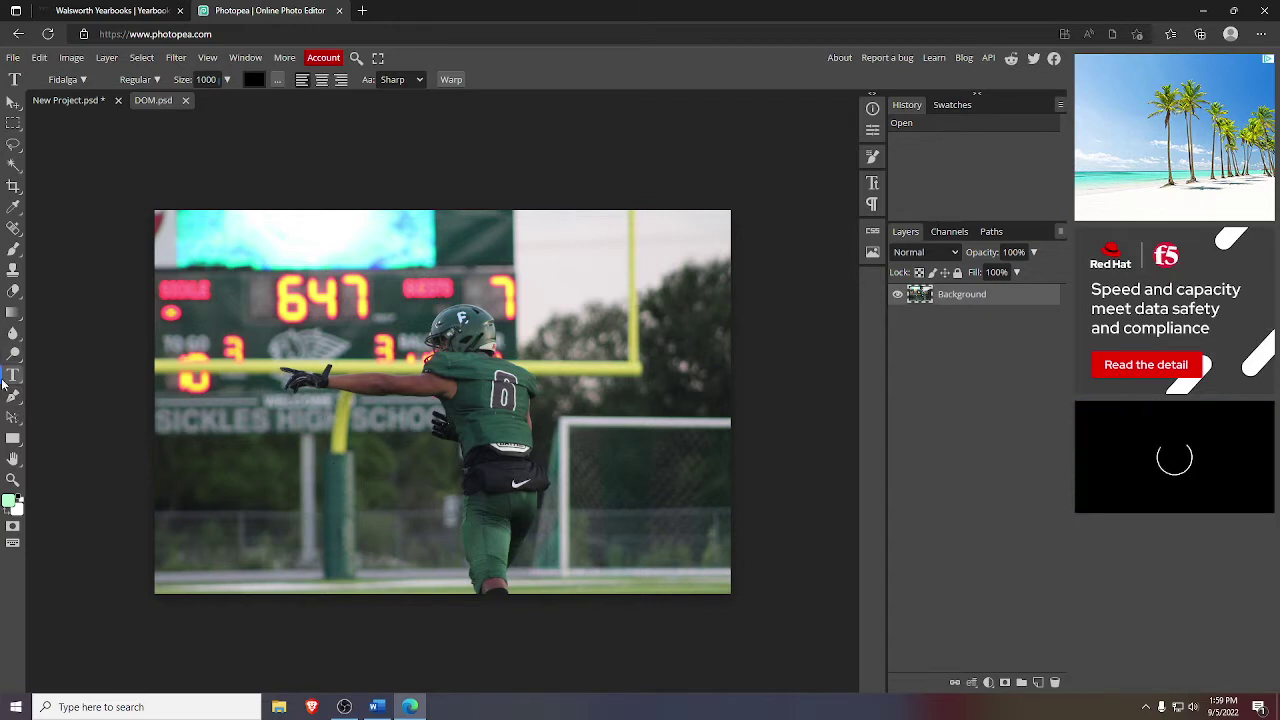
left_click(145, 100)
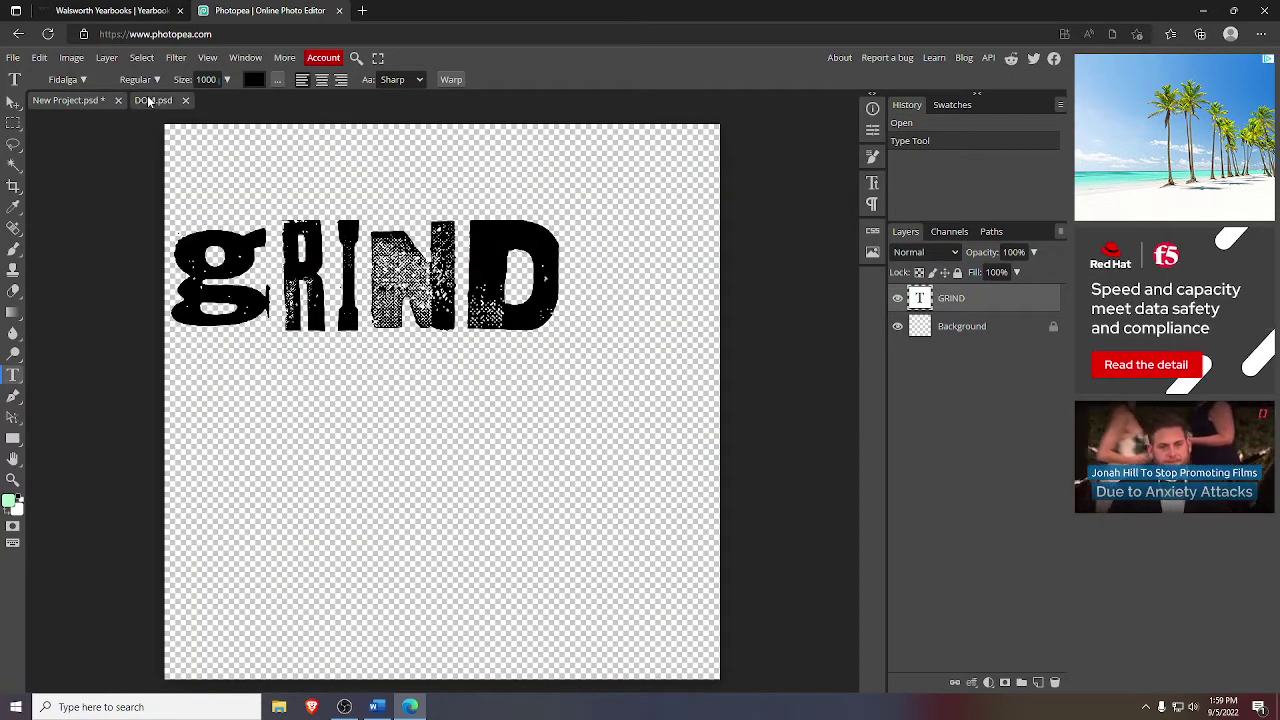
left_click(68, 100)
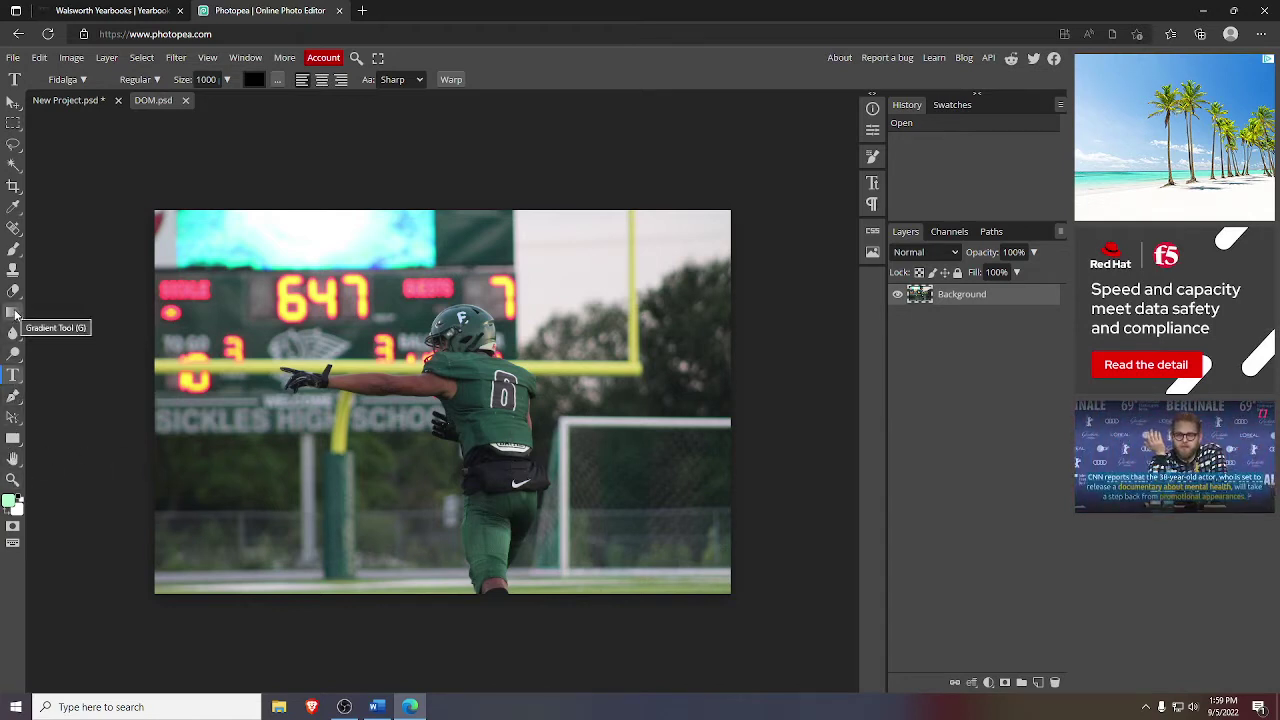
- Sample the player's dark green jersey with the Eyedropper, then return to the GRIND document
left_click(12, 212)
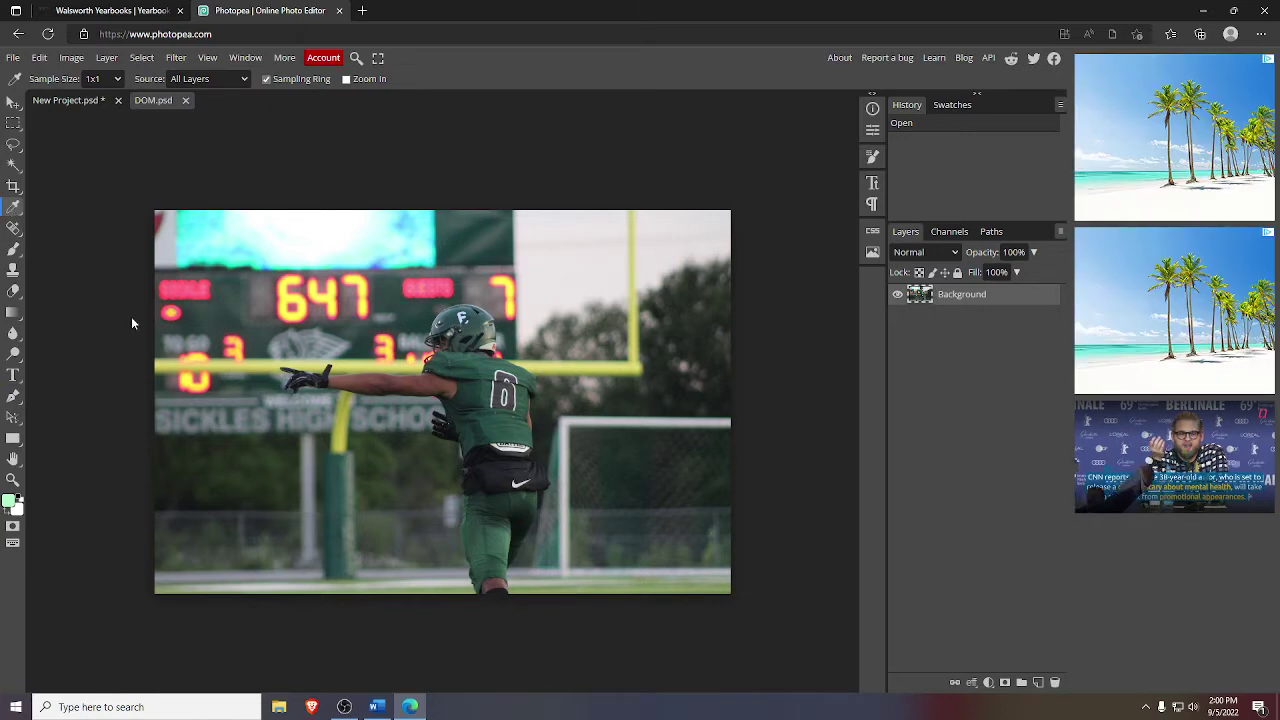
left_click(500, 428)
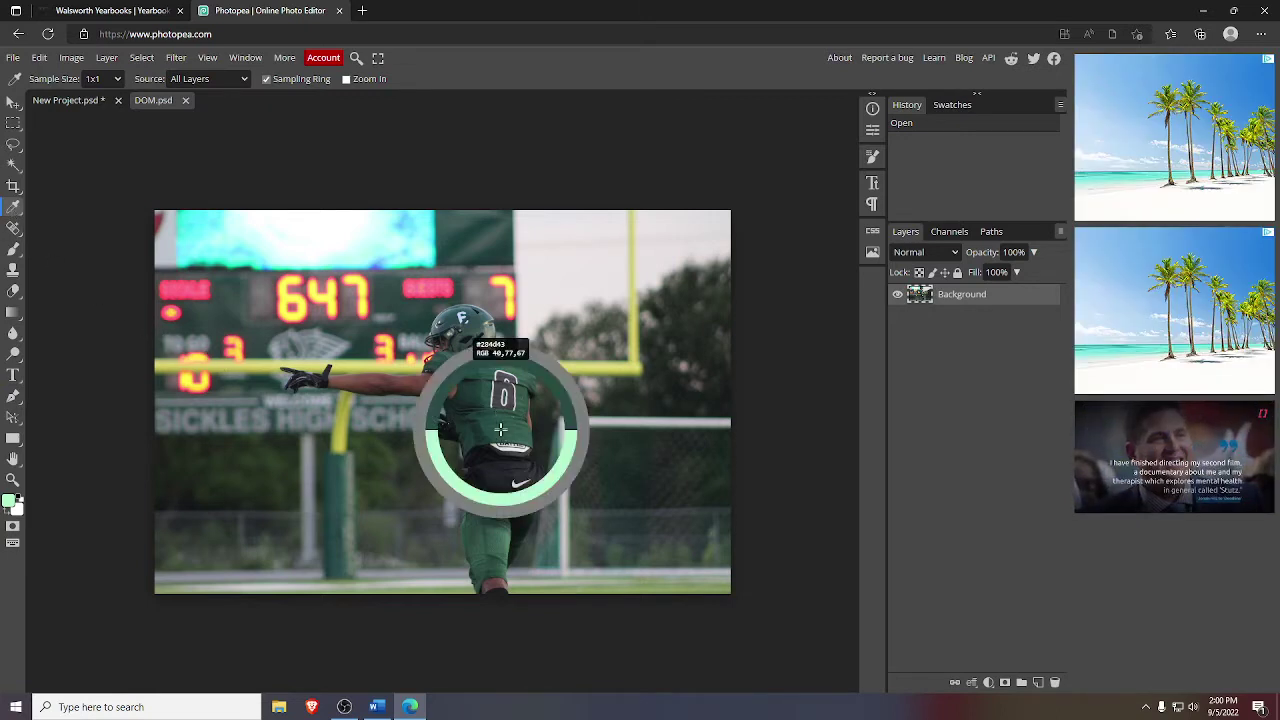
mouse_move(500, 428)
left_mouse_down()
mouse_move(394, 306)
mouse_move(337, 486)
mouse_move(547, 325)
mouse_move(640, 374)
mouse_move(621, 366)
mouse_move(636, 325)
mouse_move(629, 236)
mouse_move(337, 256)
mouse_move(313, 240)
mouse_move(463, 243)
mouse_move(500, 440)
mouse_move(507, 425)
left_mouse_up()
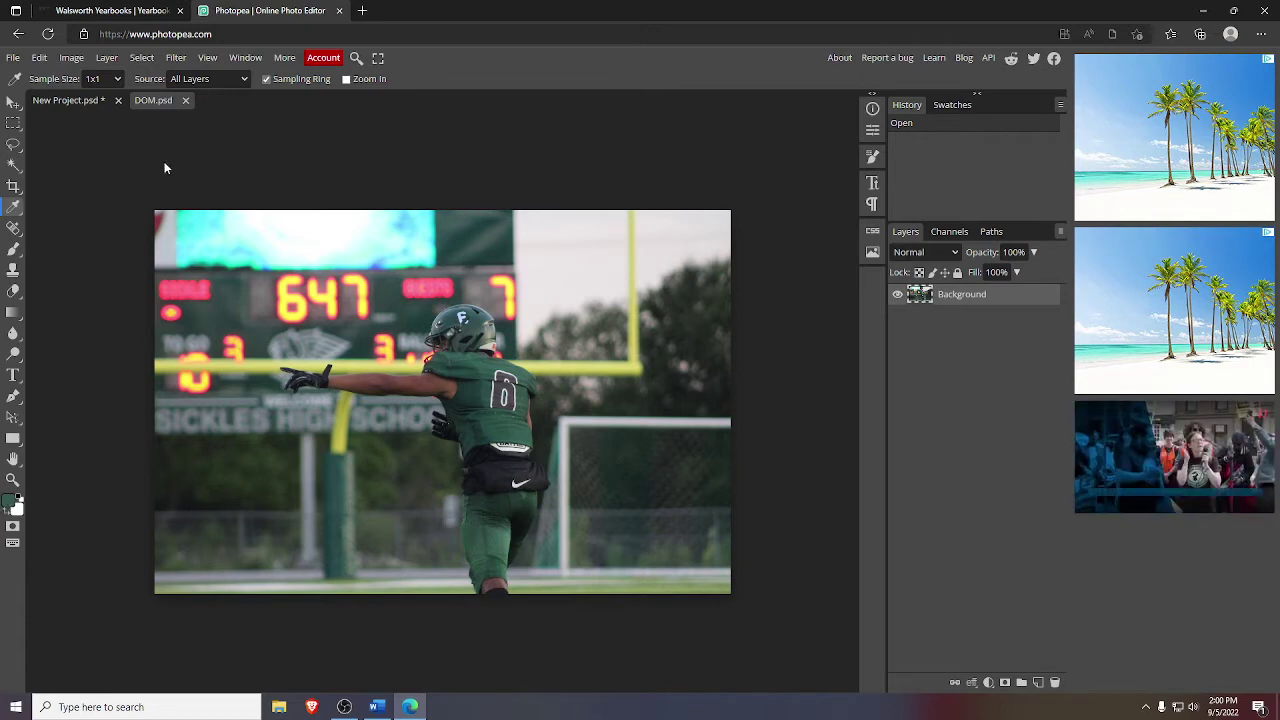
left_click(77, 106)
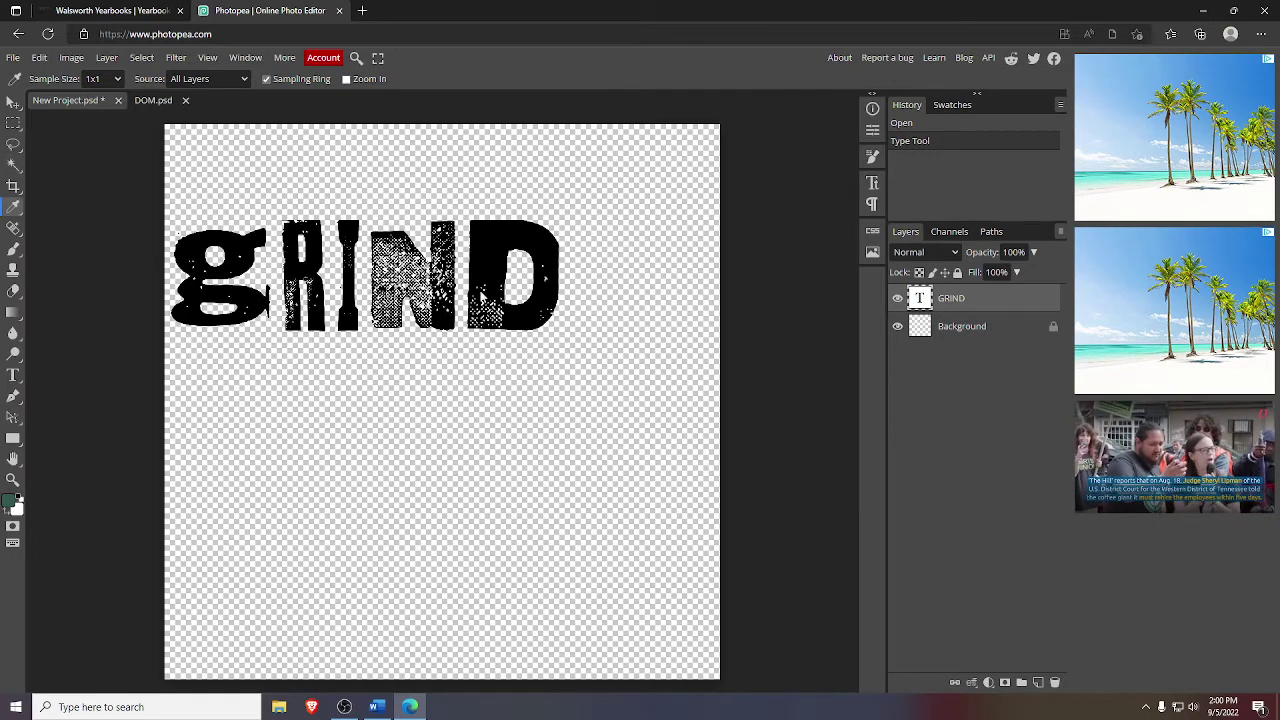
- Select the g of GRIND with the Magic Wand and try filling it green with the Paint Bucket
left_click(14, 170)
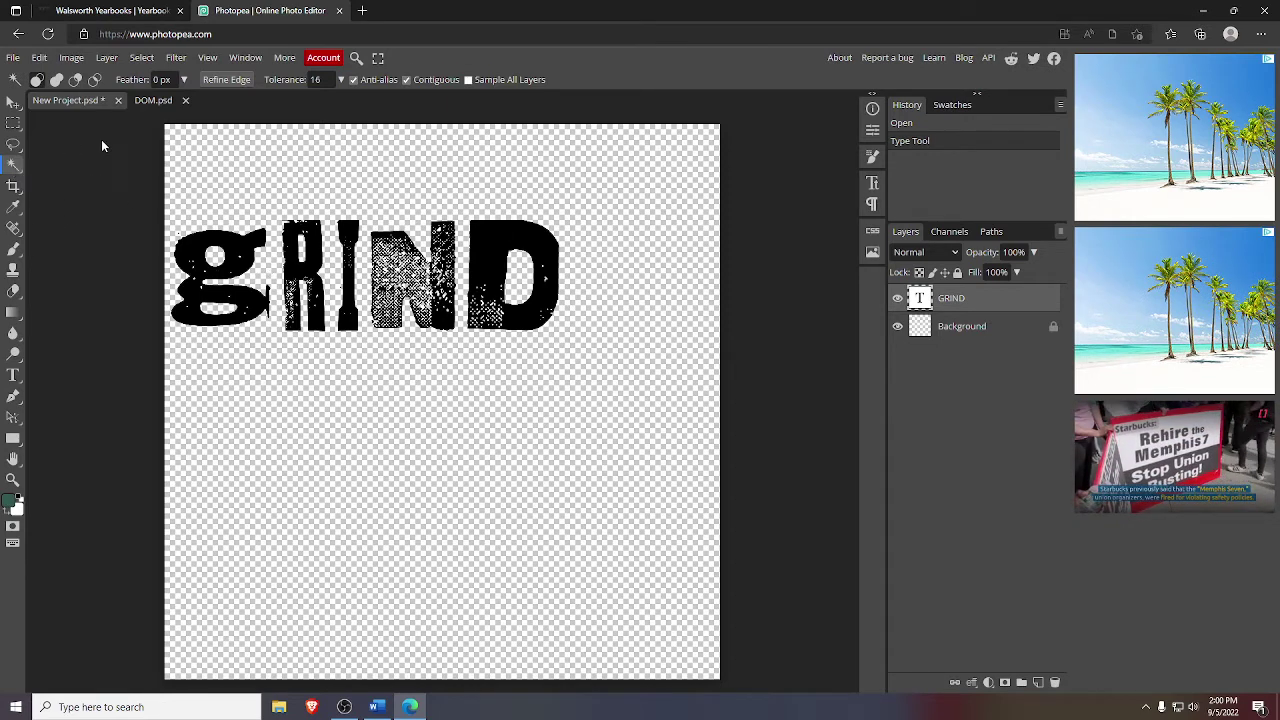
left_click(240, 253)
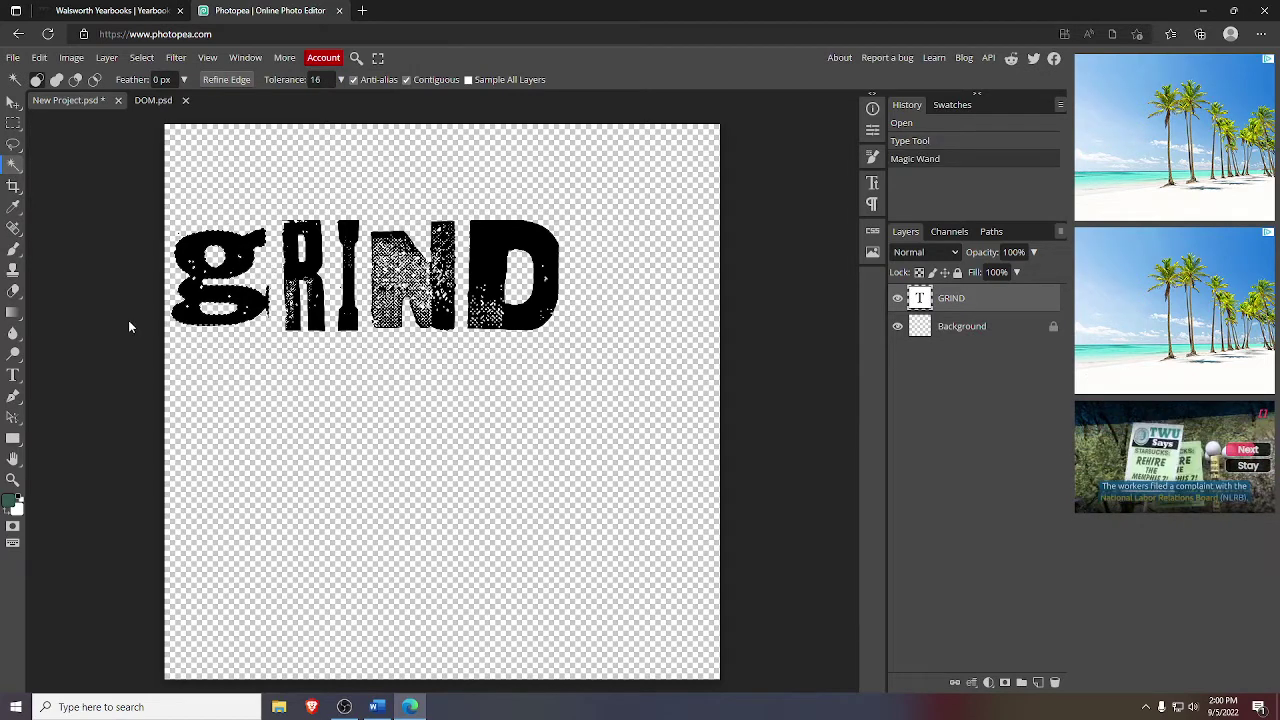
left_click(16, 318)
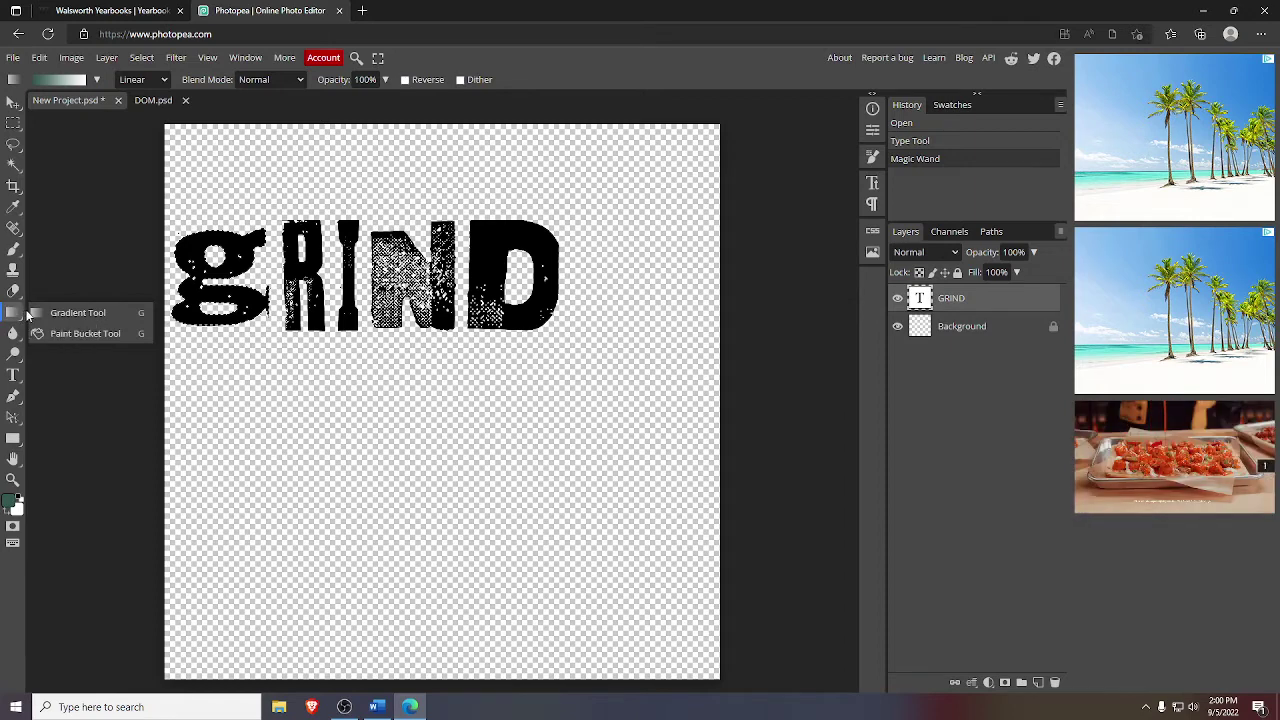
left_click(85, 334)
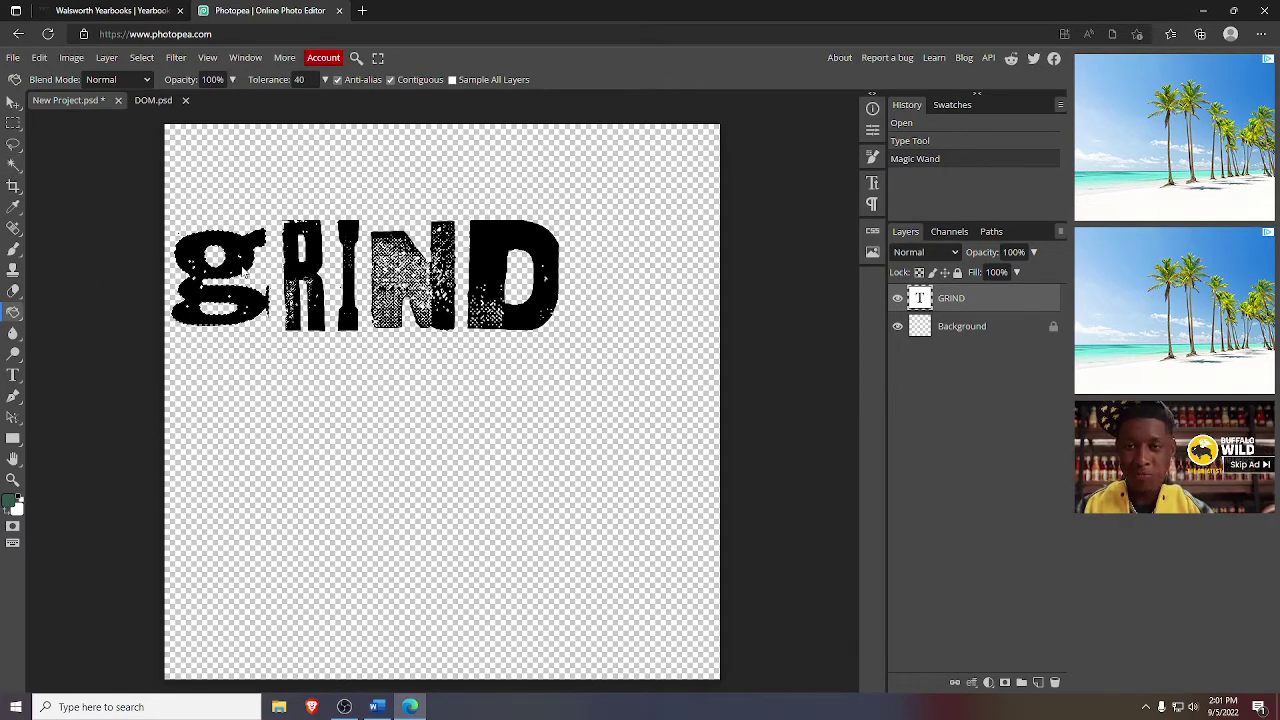
left_click(243, 256)
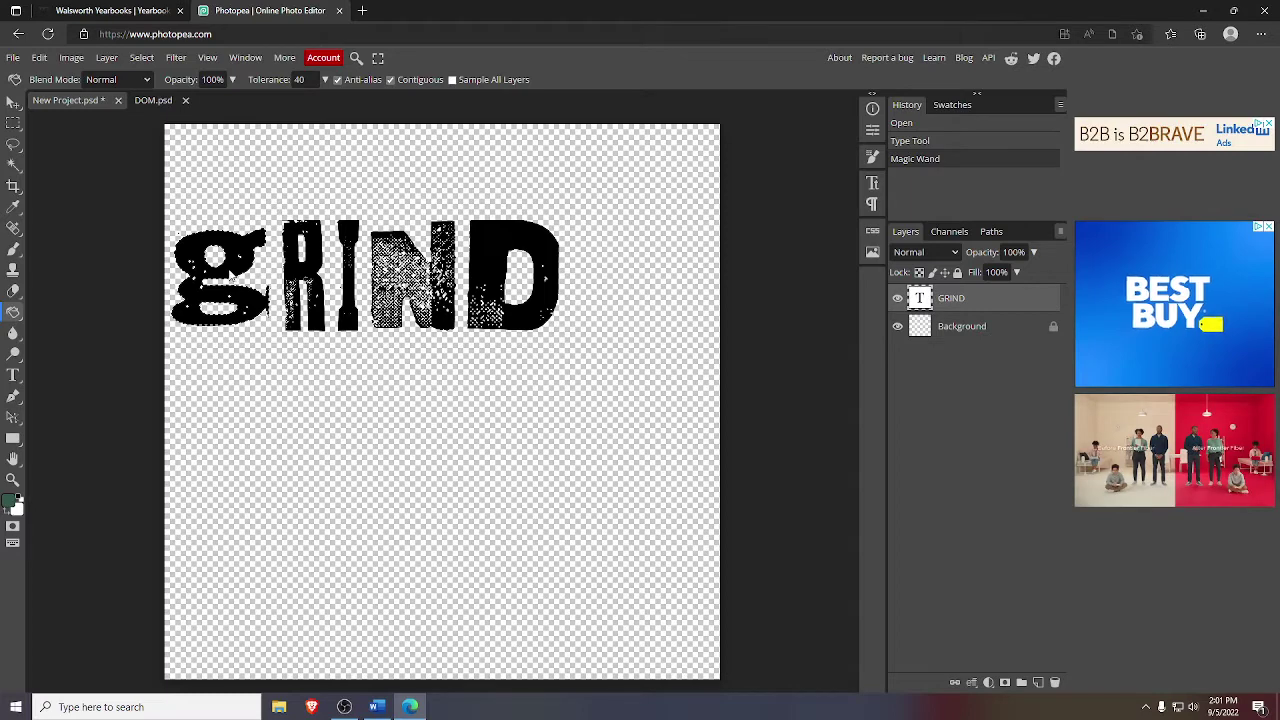
left_click(234, 276)
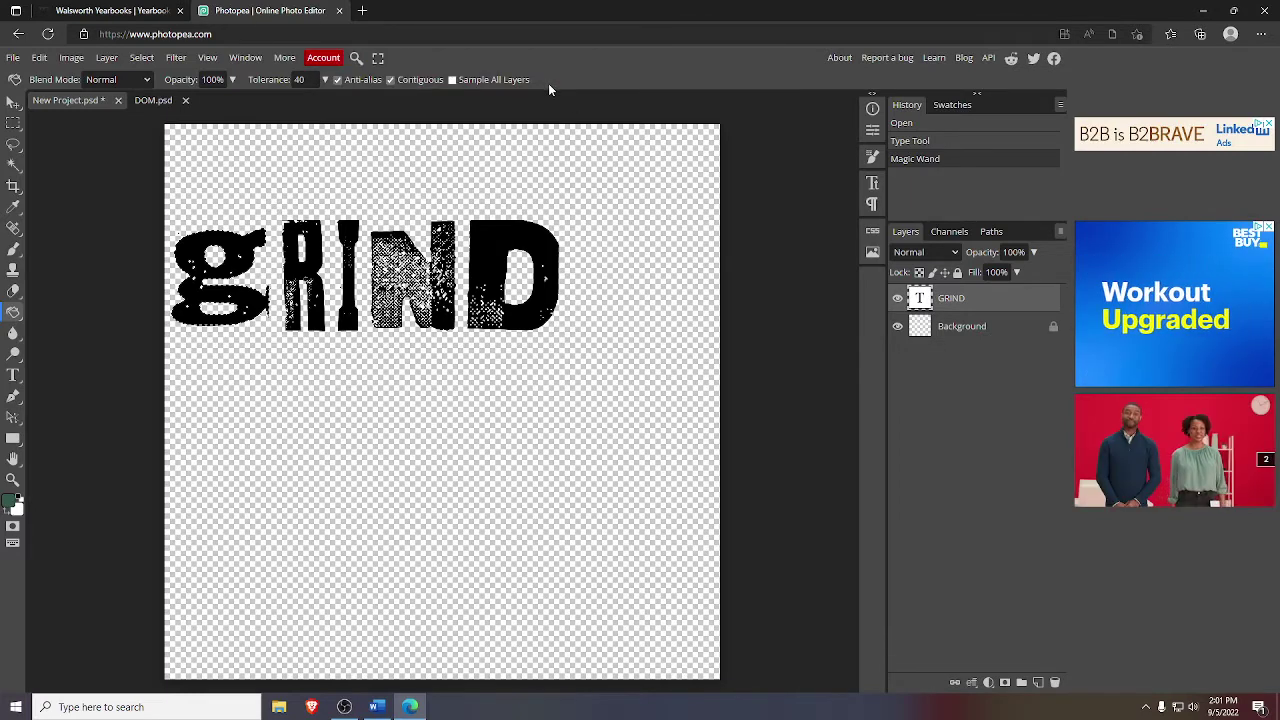
- Rasterize the GRIND text layer and fill its lowercase g with dark green
right_click(955, 303)
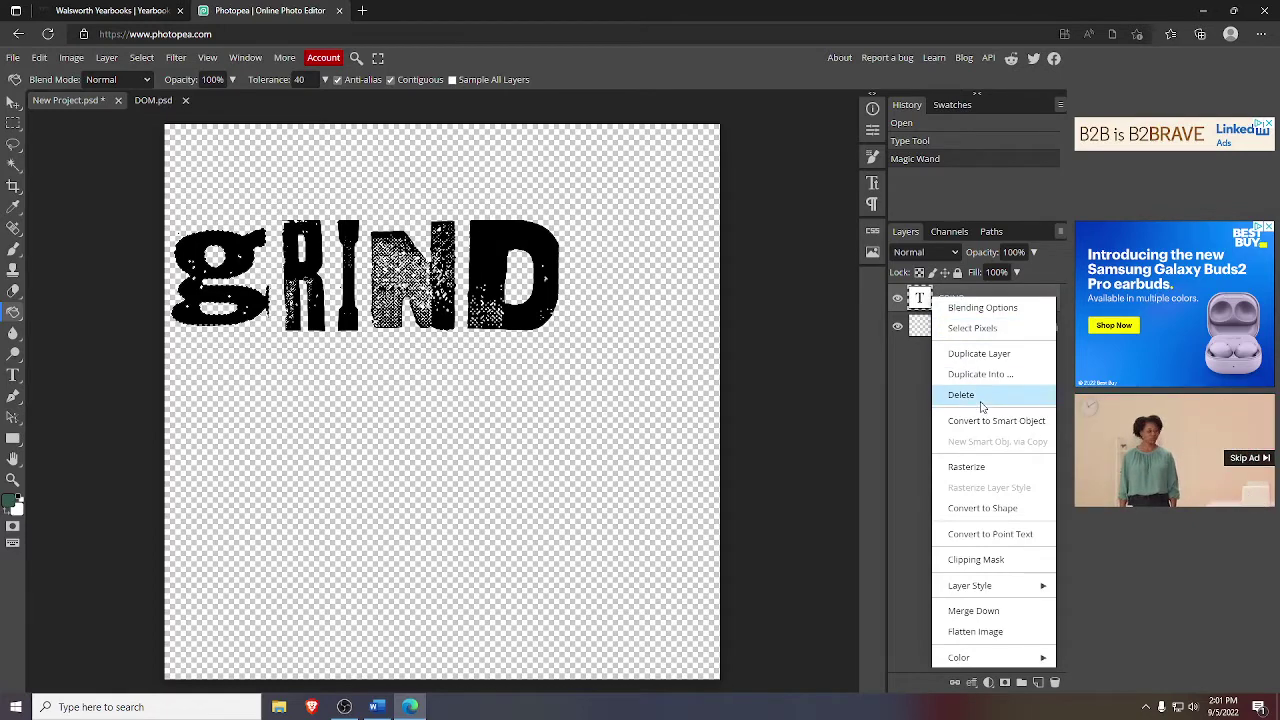
left_click(976, 467)
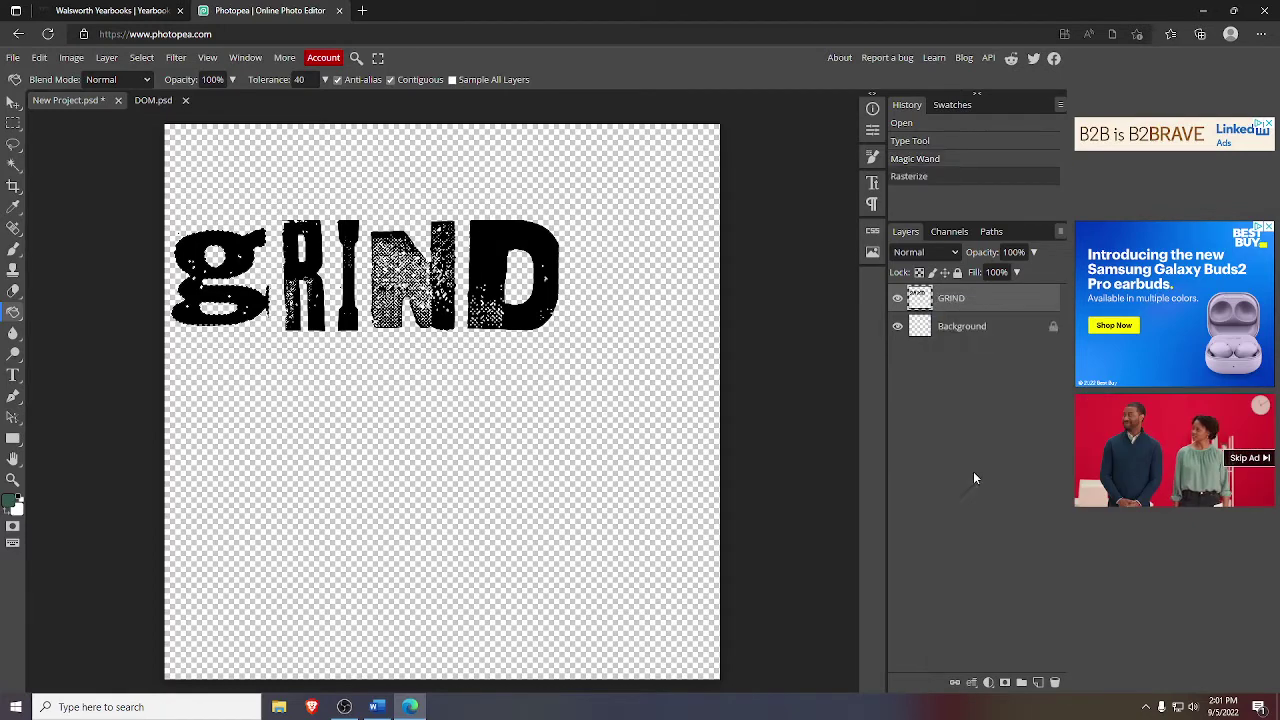
left_click(250, 306)
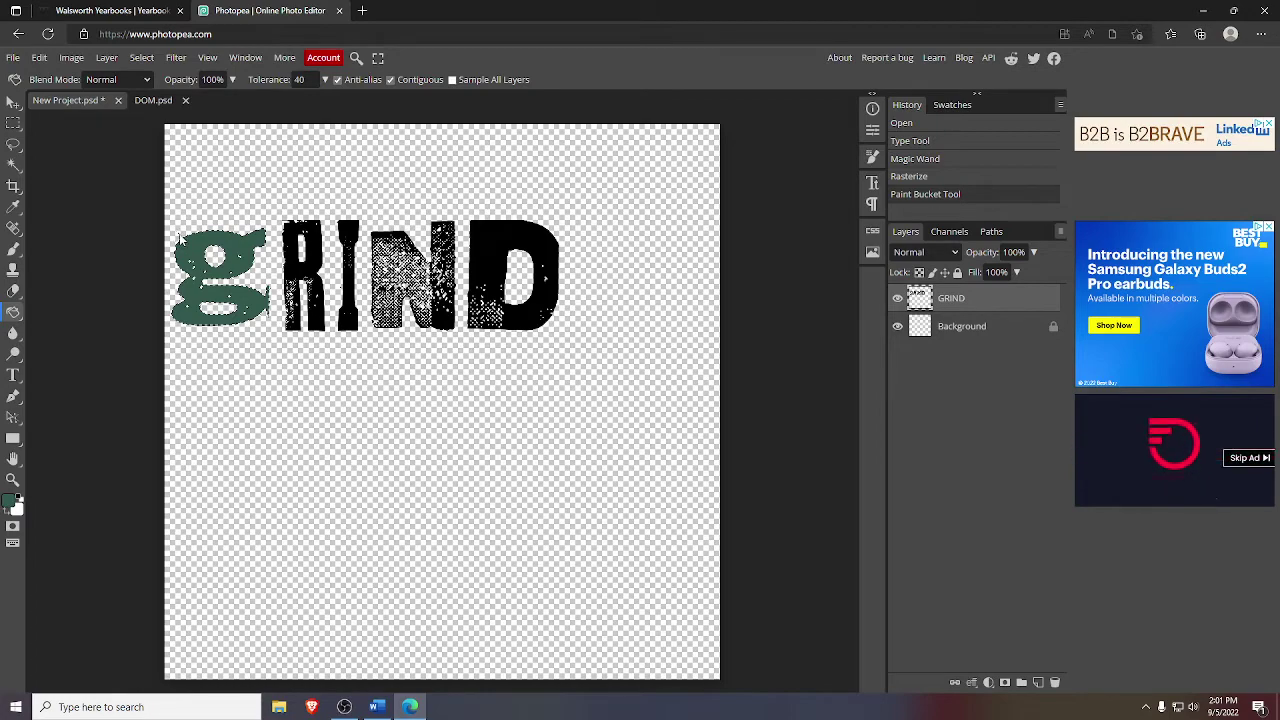
- Zoom in on the g and fill the stray black speck above it with green
left_click(13, 479)
left_click(176, 234)
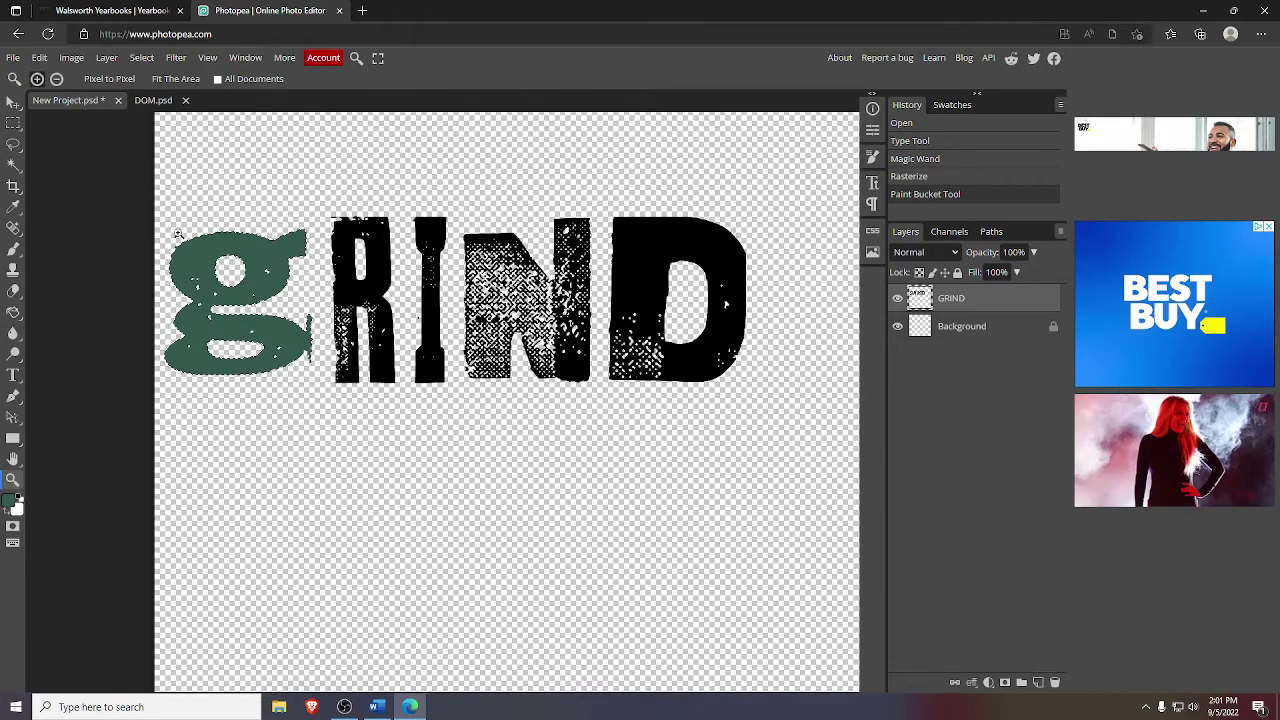
left_click(176, 234)
left_click(176, 234)
left_click(176, 234)
left_click(176, 234)
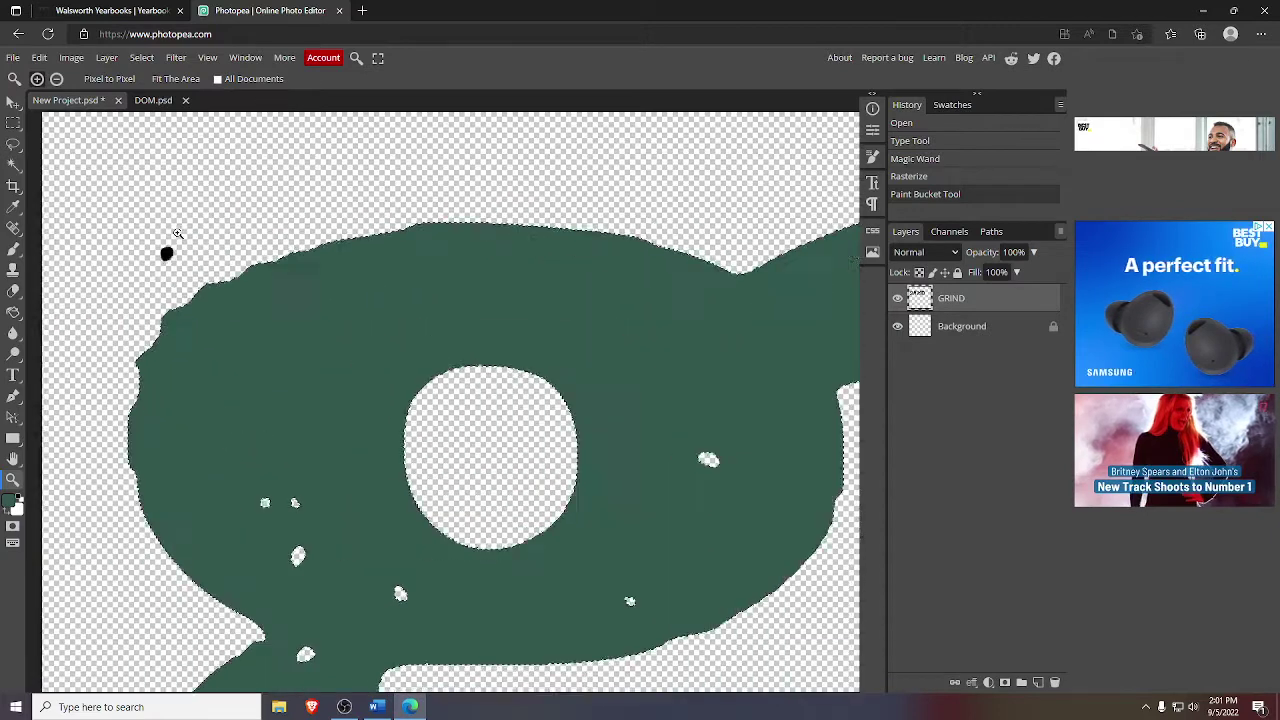
left_click(176, 234)
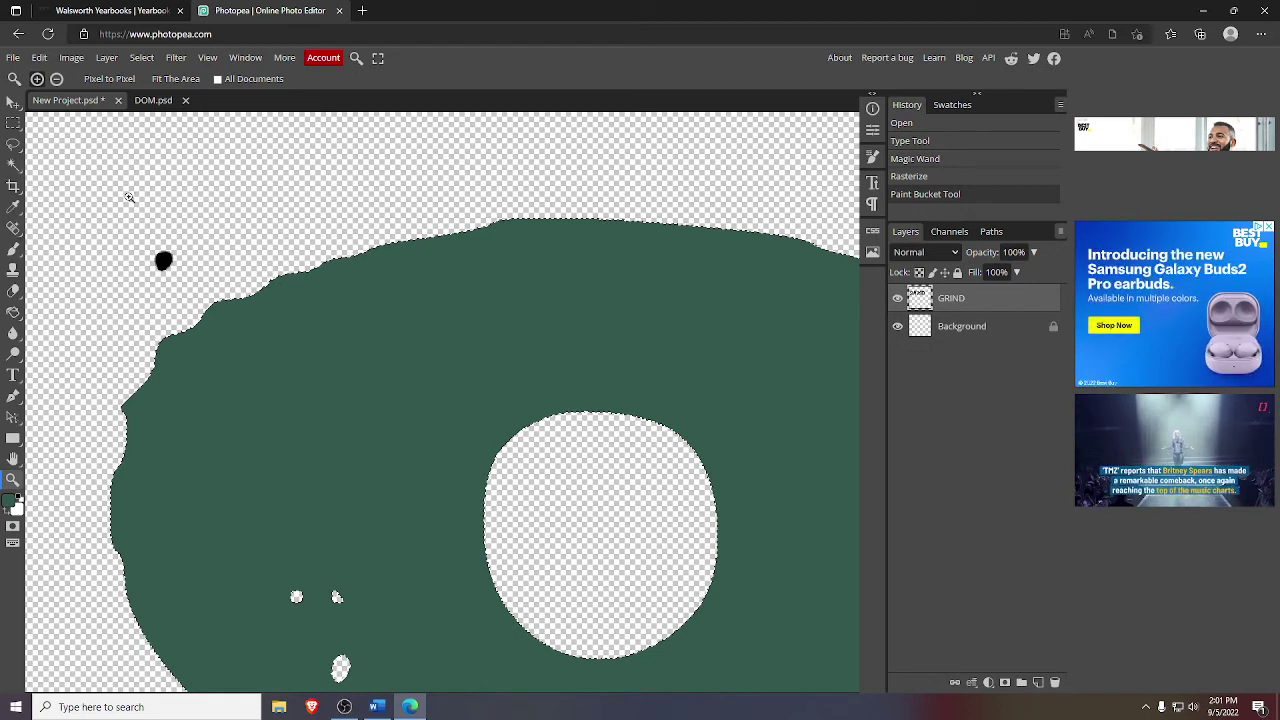
left_click(13, 165)
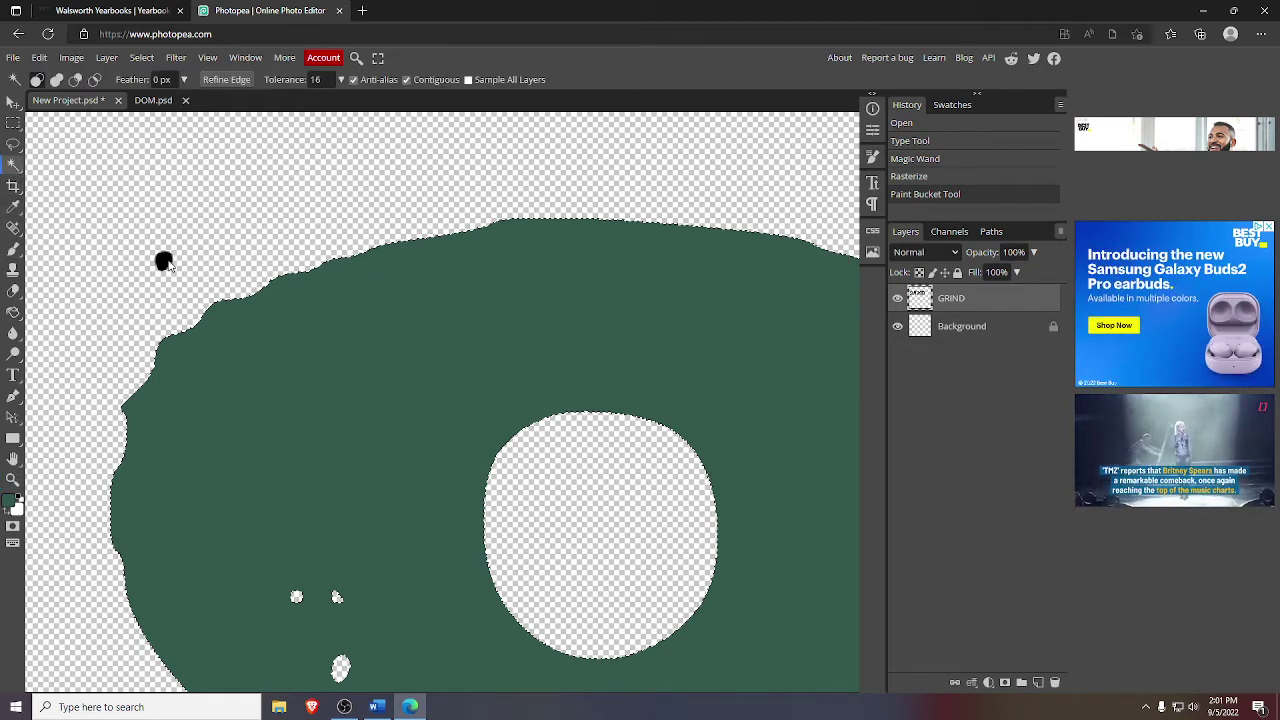
left_click(164, 262)
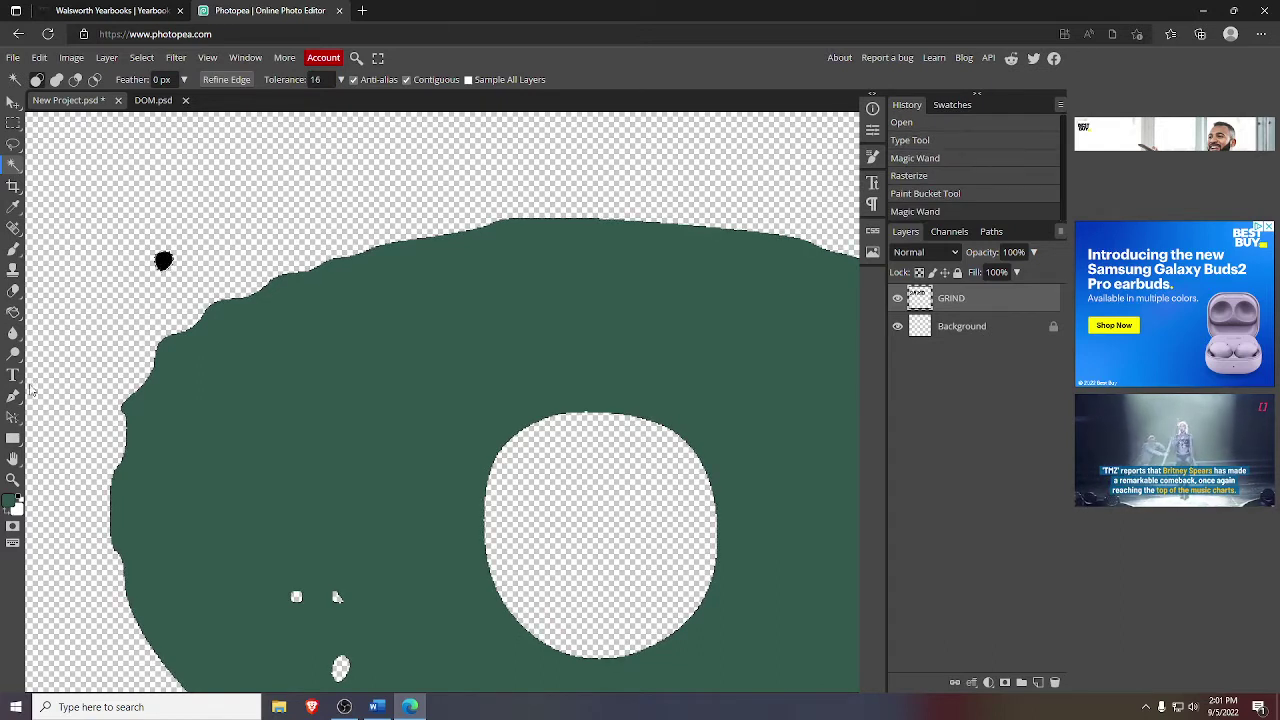
left_click(12, 314)
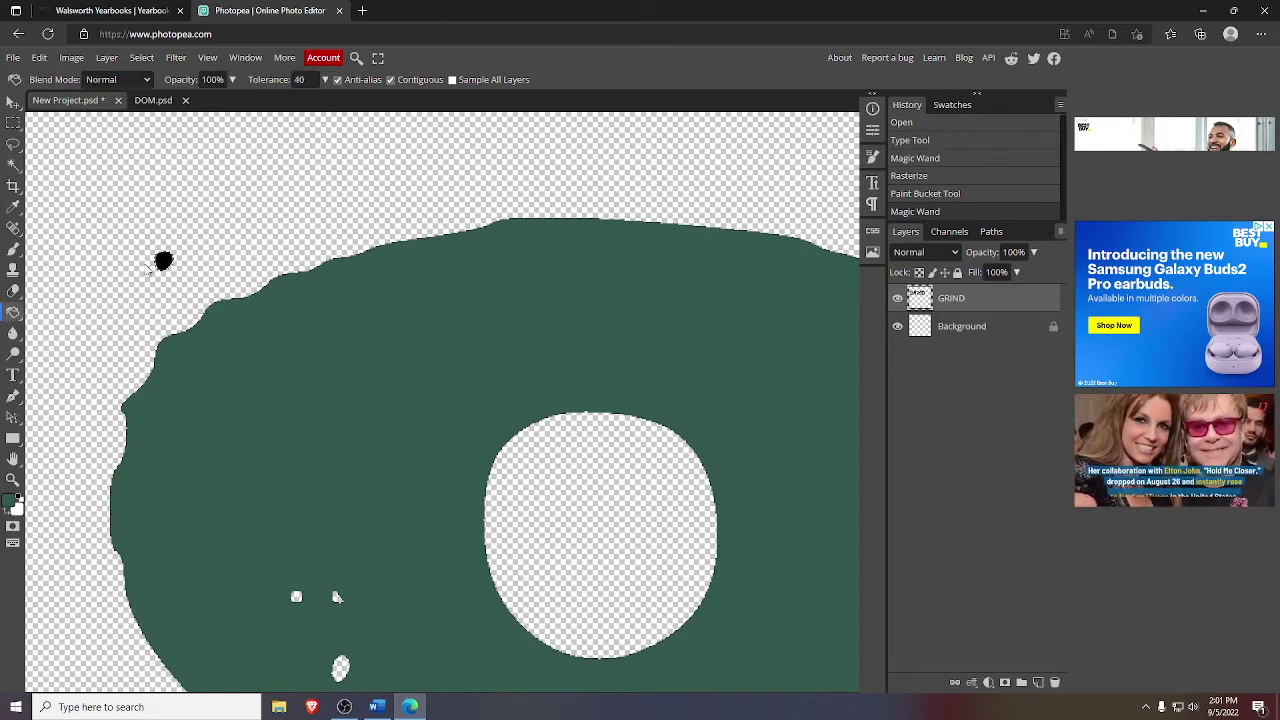
left_click(163, 262)
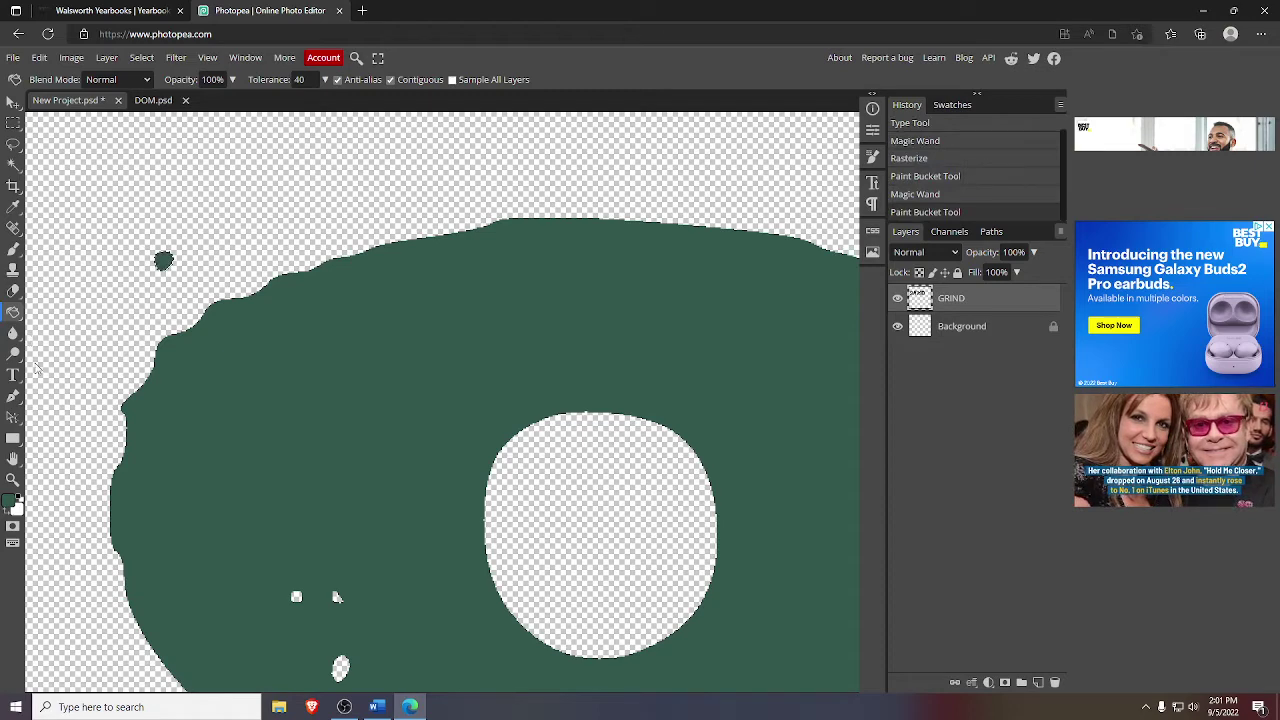
- Zoom out to see the whole GRIND text, then zoom back in on it
left_click(12, 479)
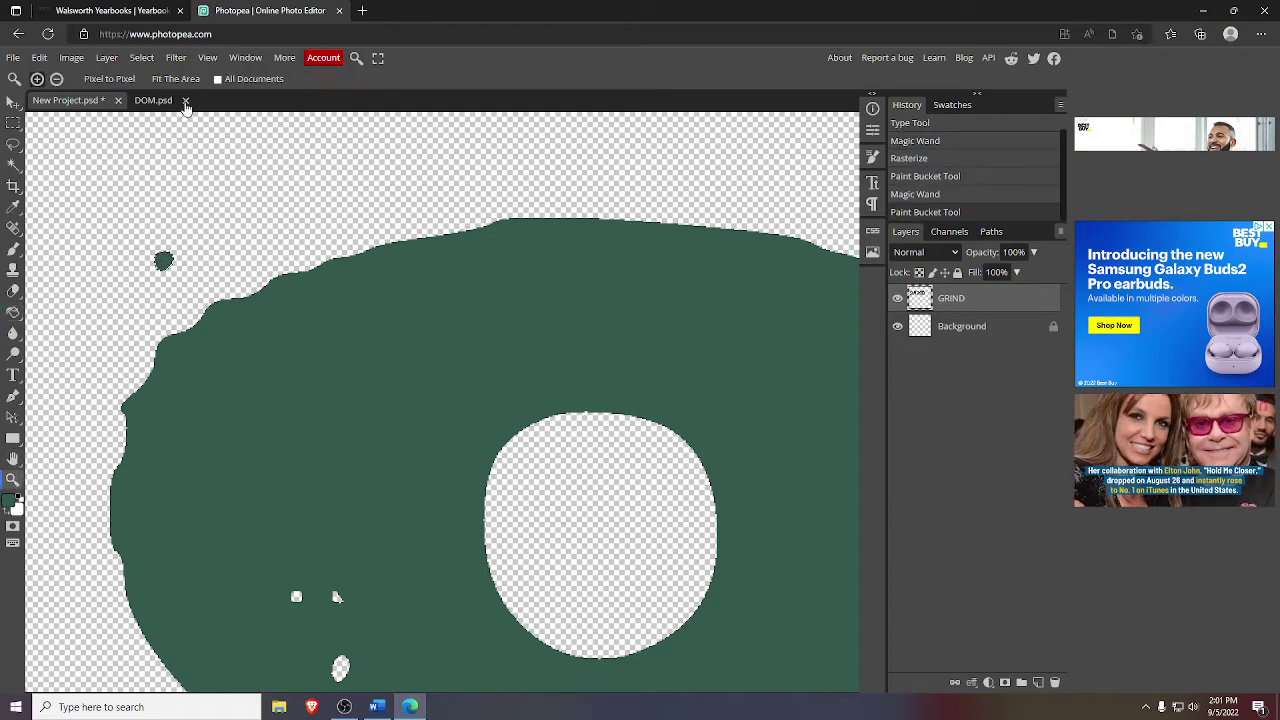
left_click(57, 79)
left_click(226, 240)
left_click(342, 325)
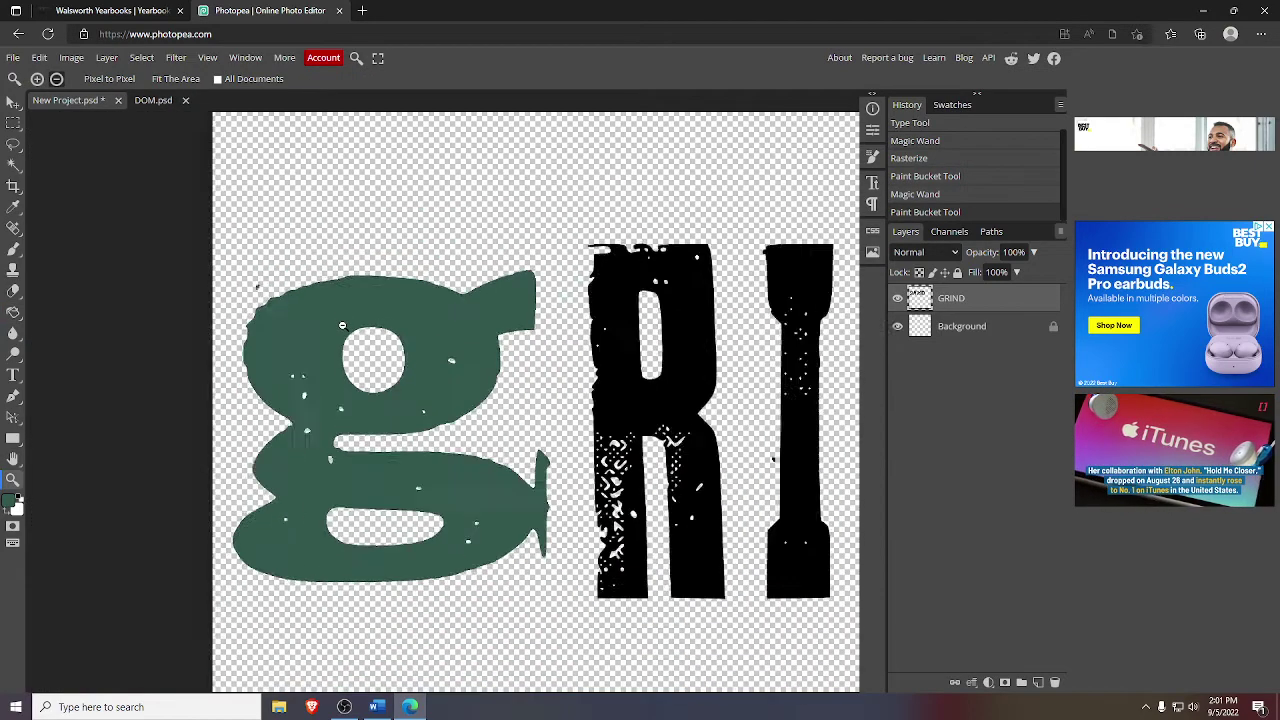
left_click(342, 325)
left_click(502, 350)
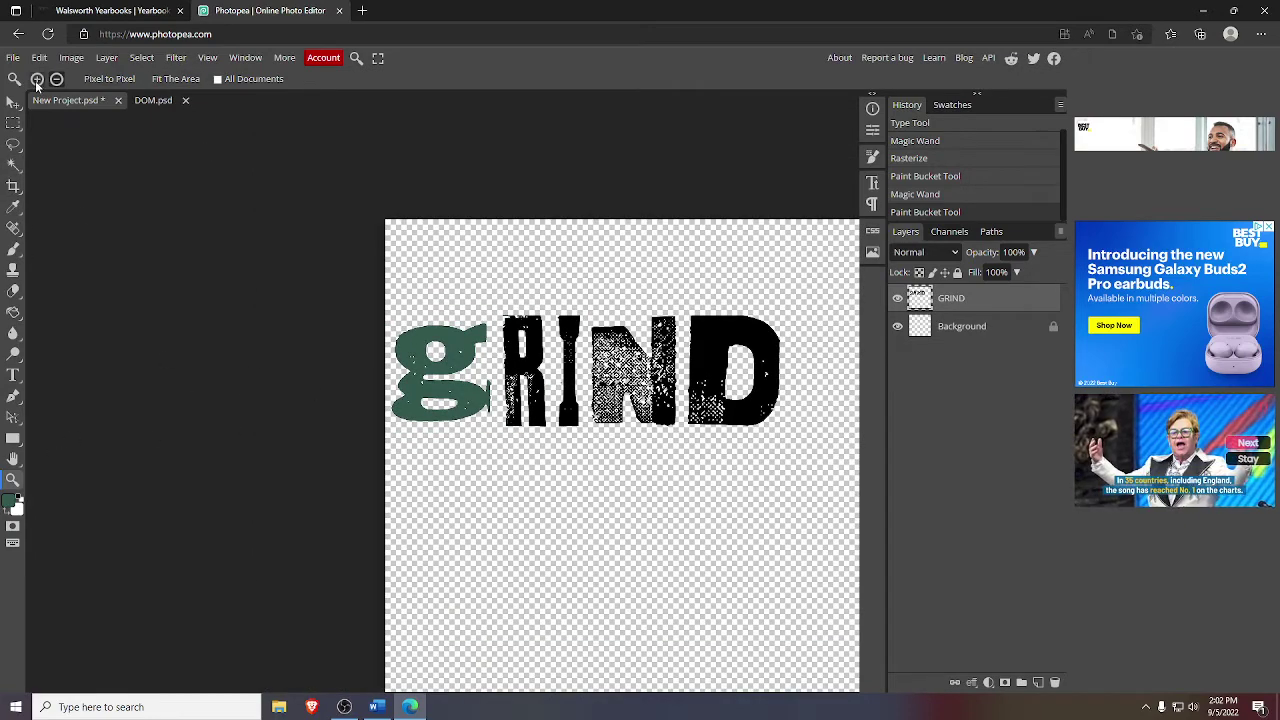
left_click(37, 79)
left_click(598, 342)
left_click(540, 360)
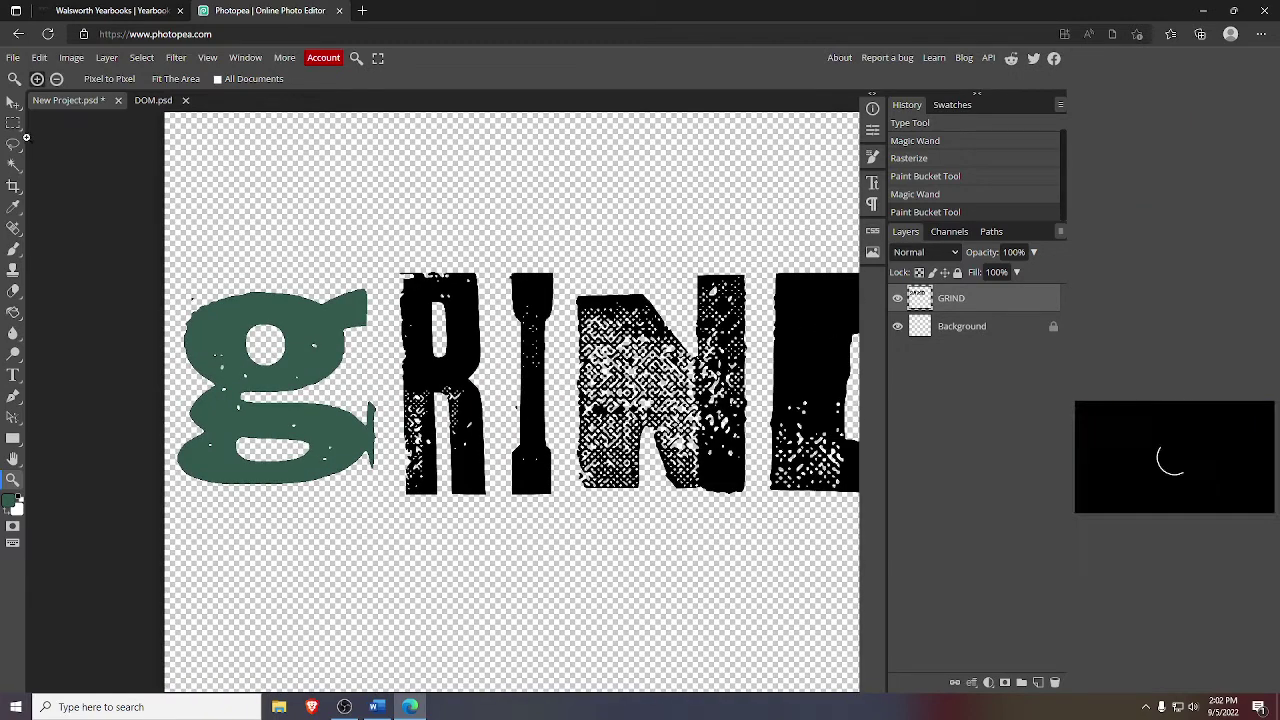
left_click(12, 165)
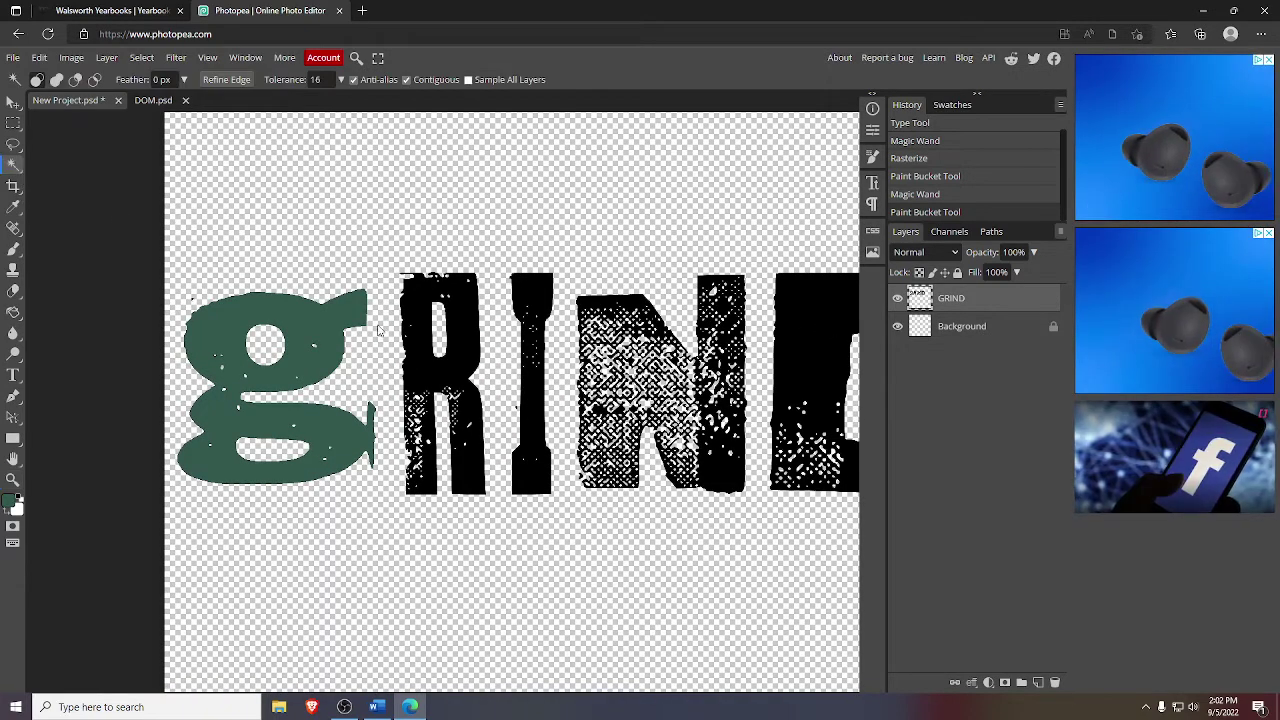
- Fill the R and I of GRIND with the dark jersey green
left_click(60, 420)
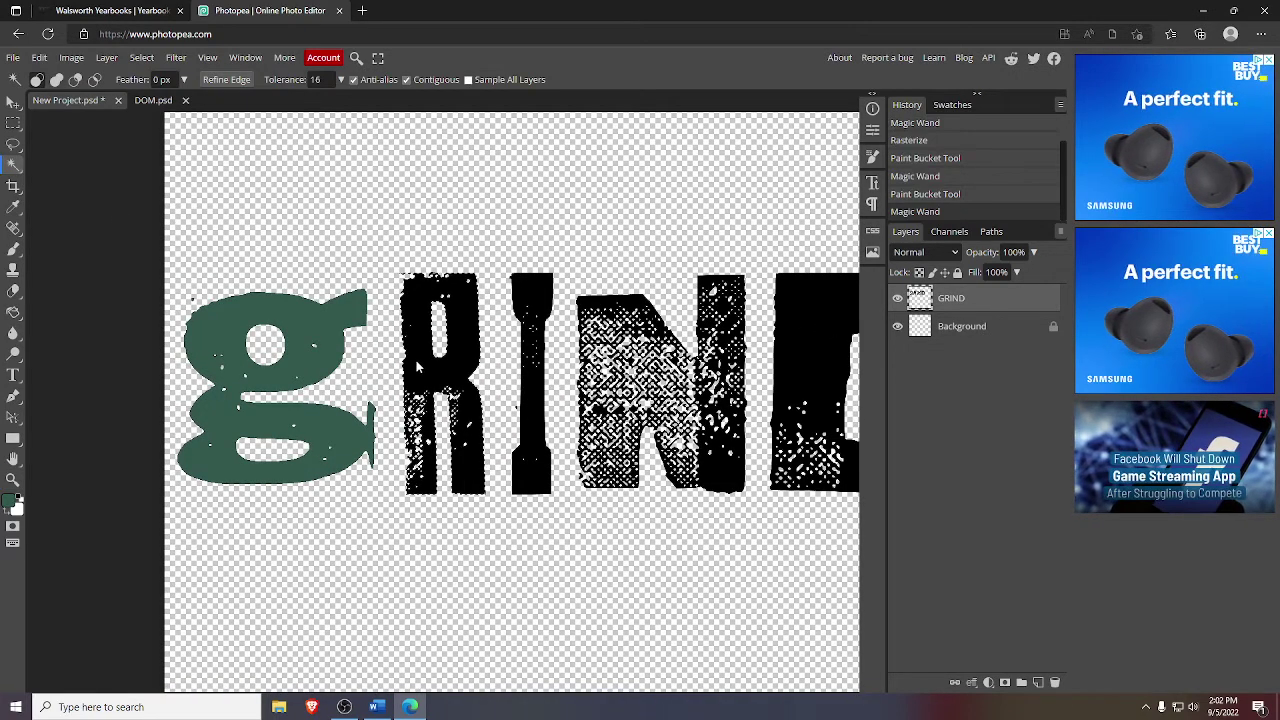
left_click(13, 312)
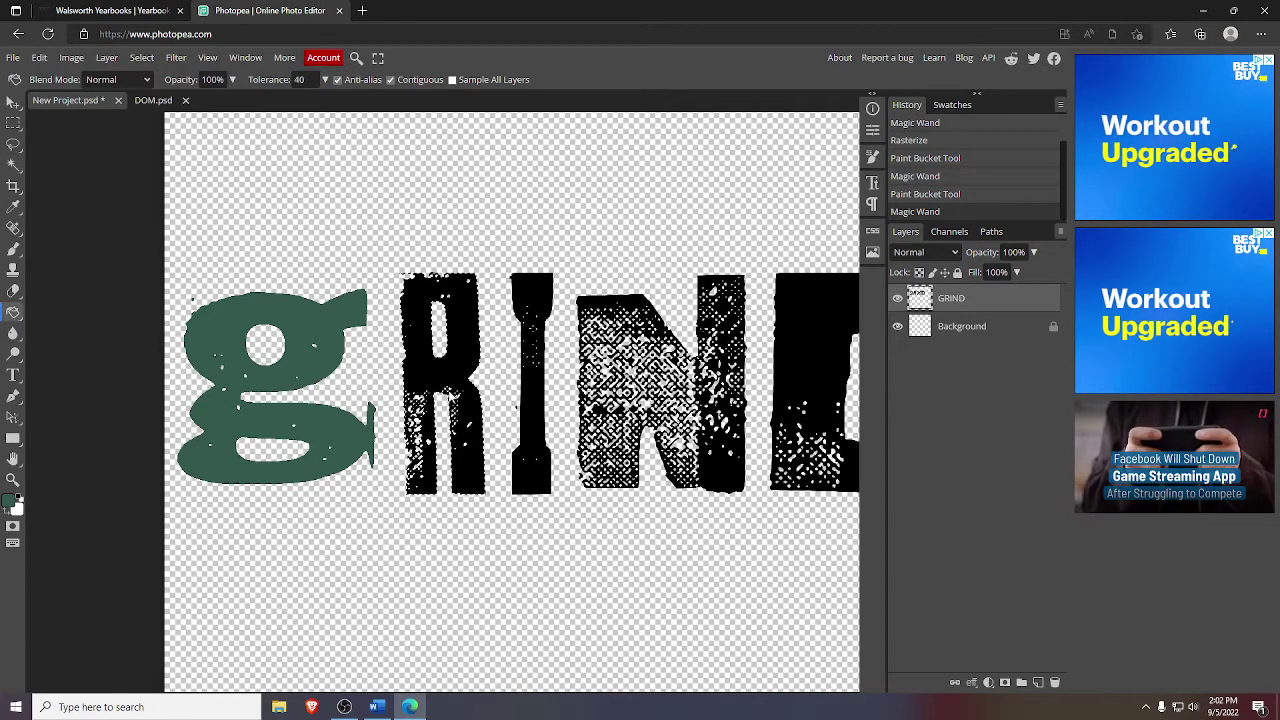
left_click(414, 380)
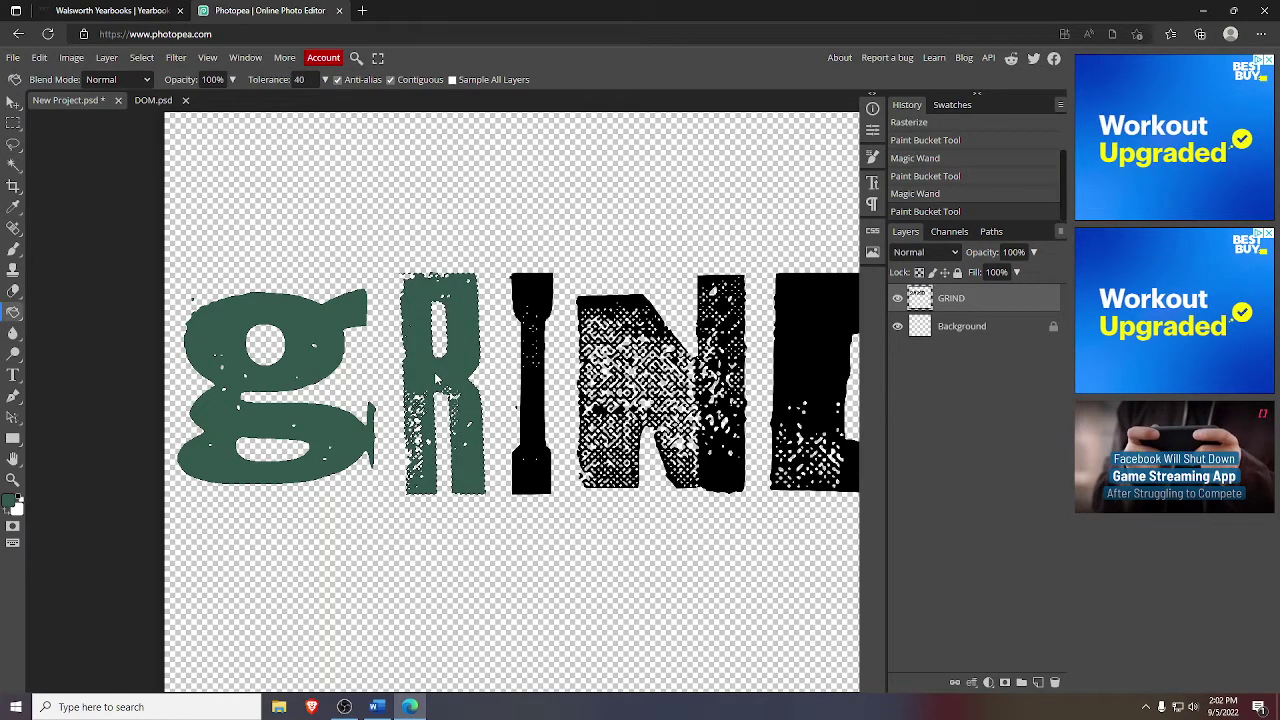
left_click(13, 166)
left_click(481, 399)
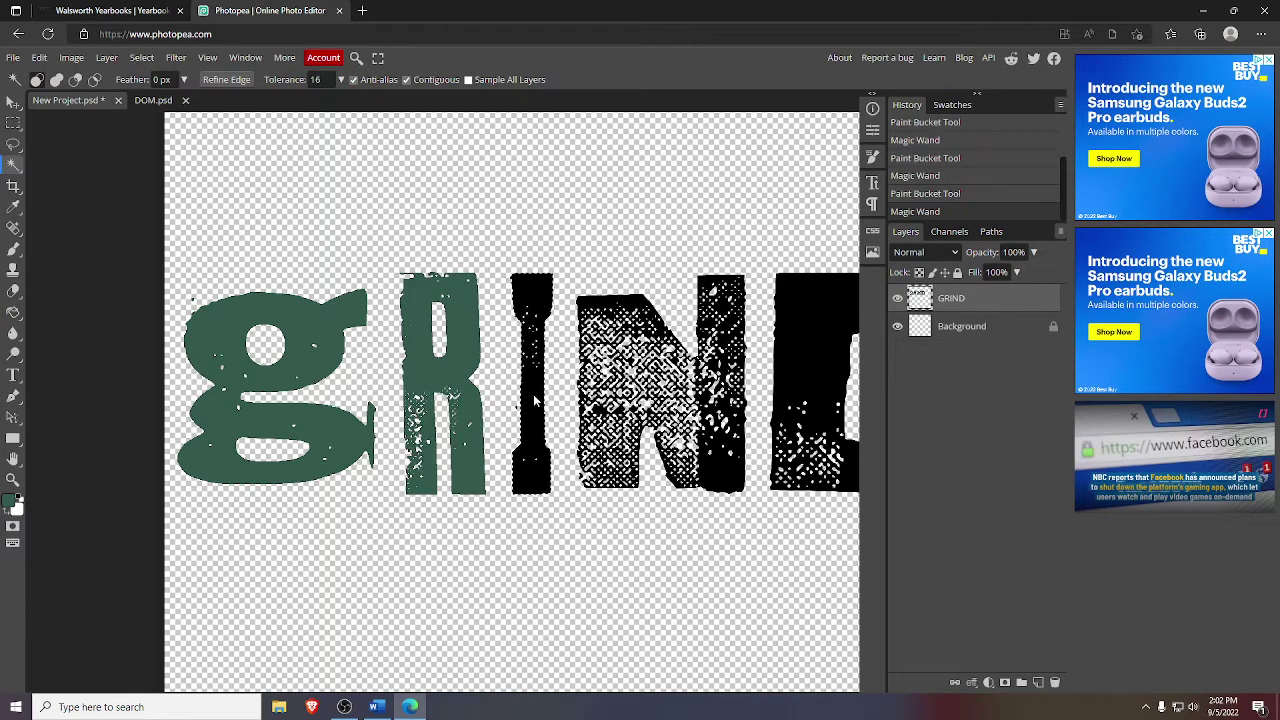
left_click(13, 312)
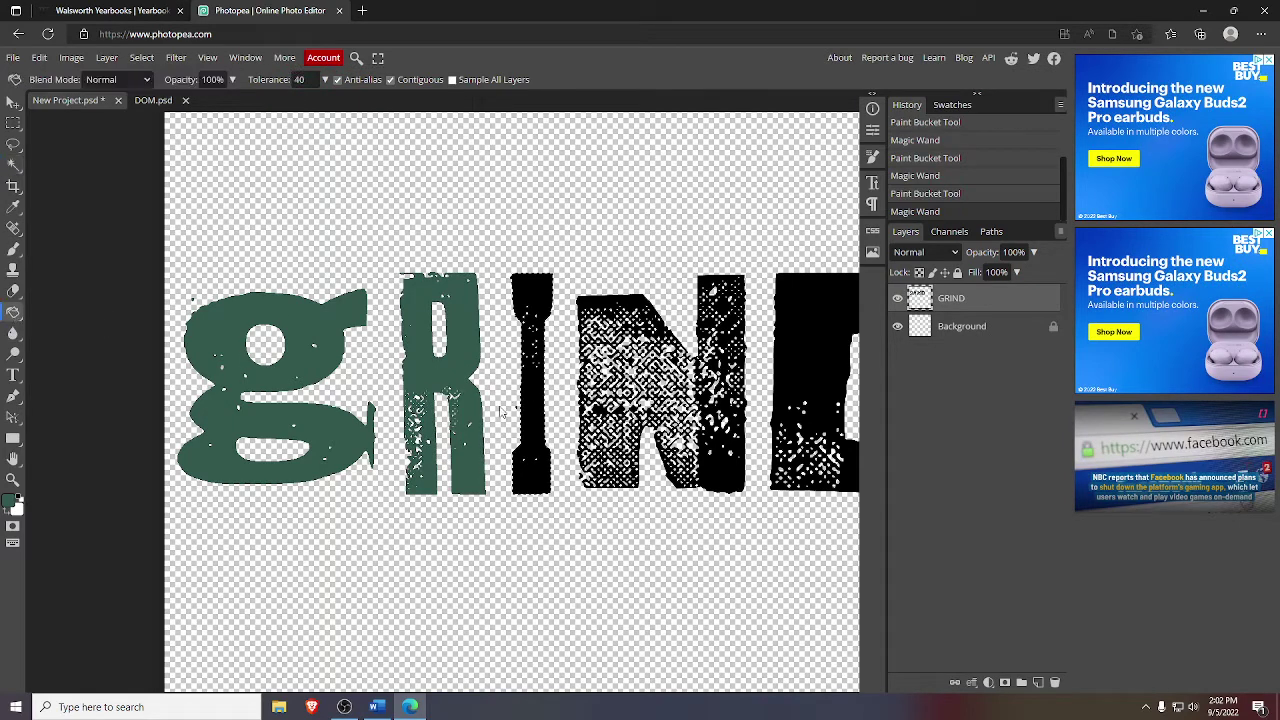
left_click(532, 408)
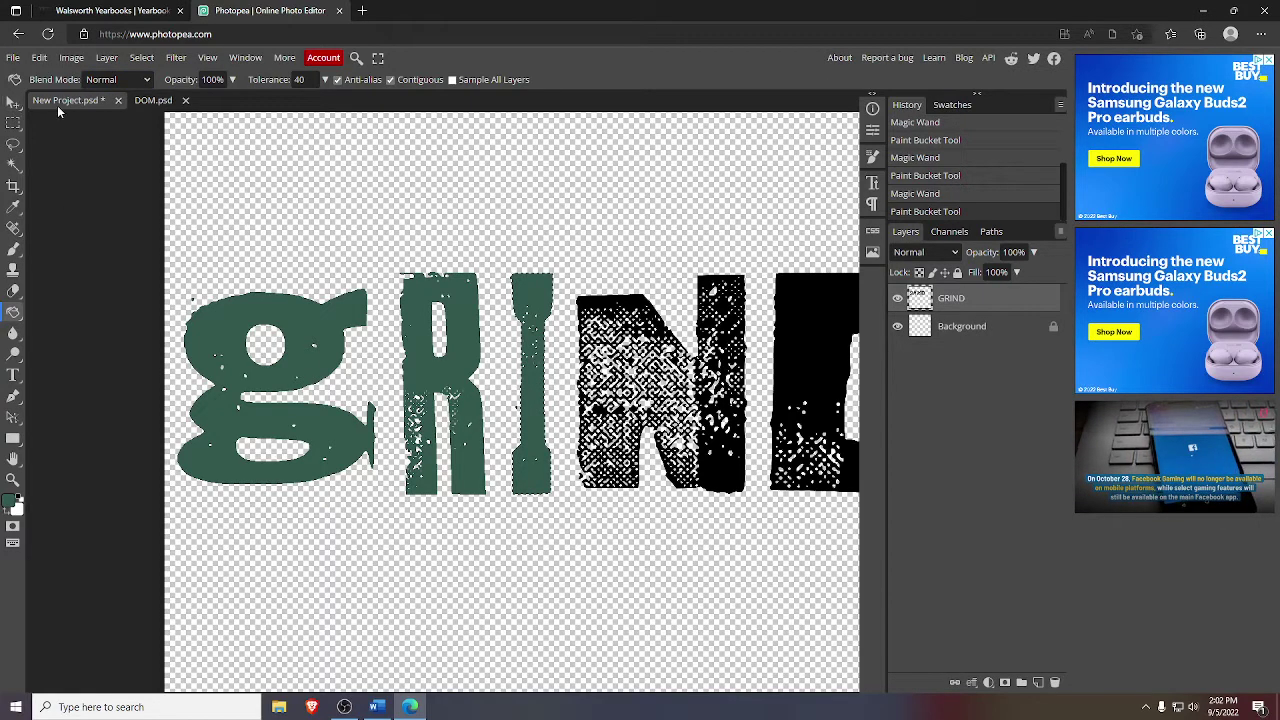
- Zoom in on the I and fill its leftover black speck with green
left_click(12, 480)
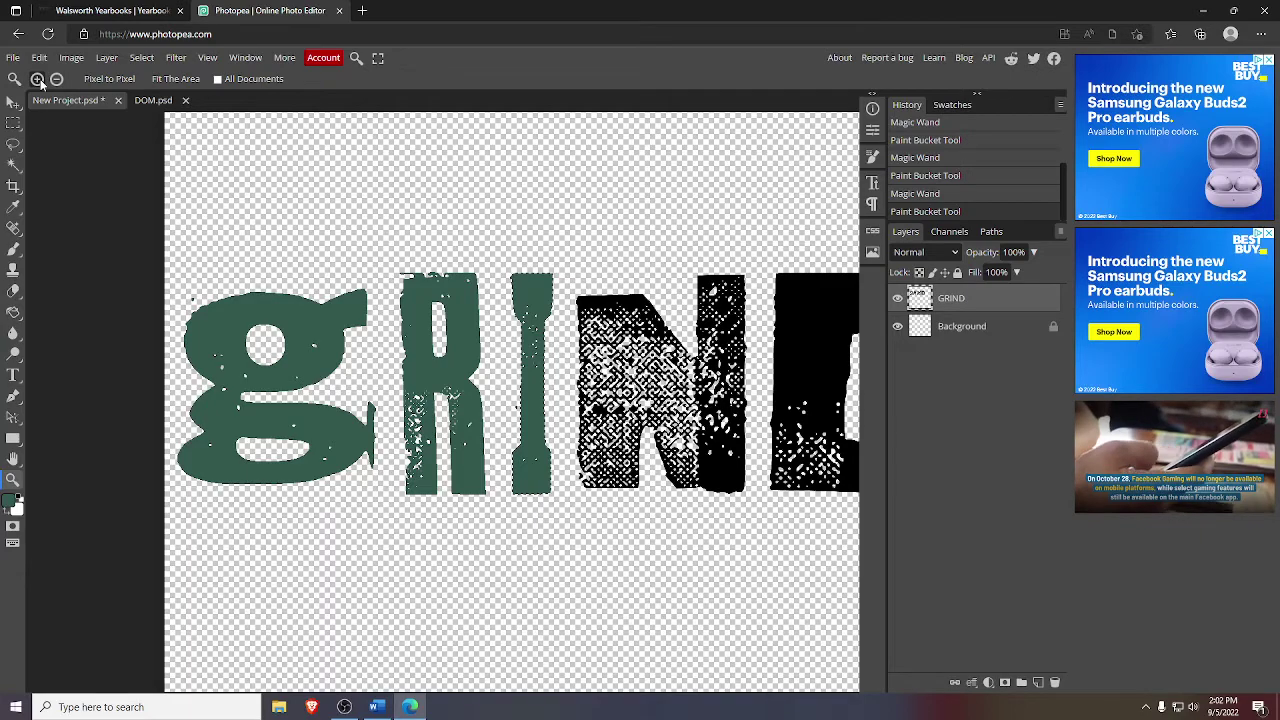
left_click(530, 410)
left_click(520, 410)
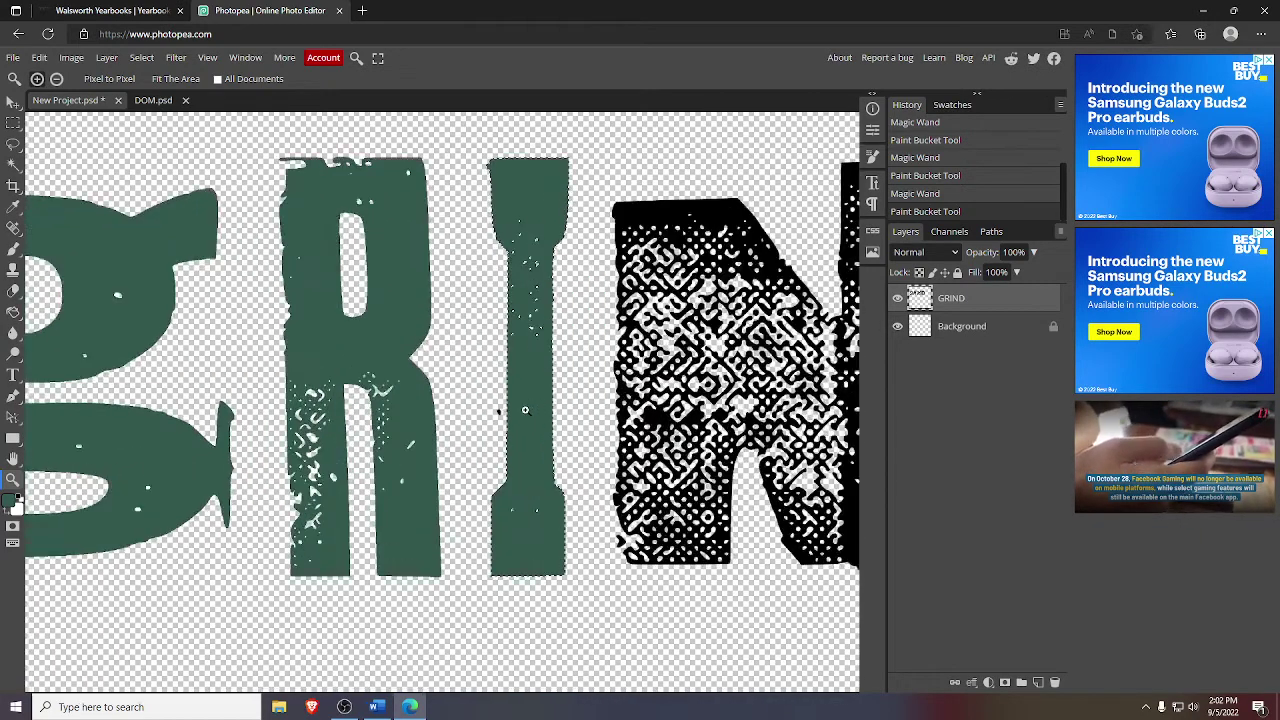
left_click(500, 409)
left_click(506, 409)
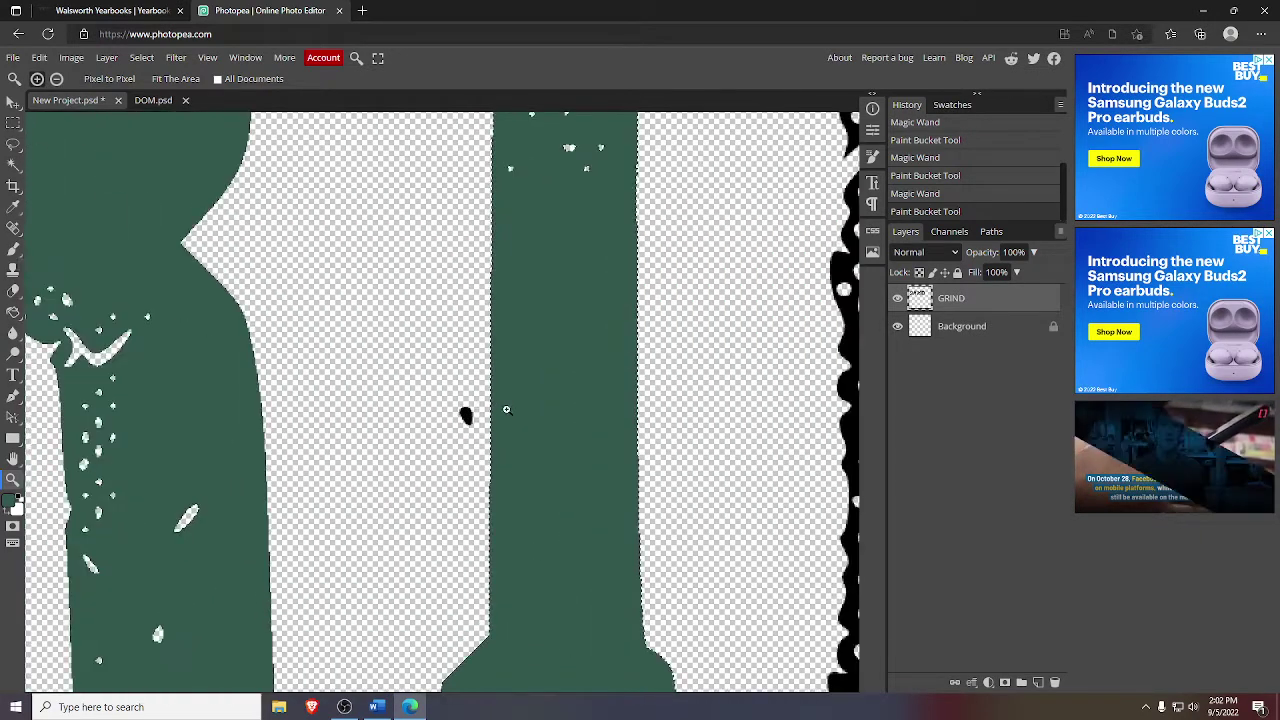
left_click(13, 165)
left_click(465, 415)
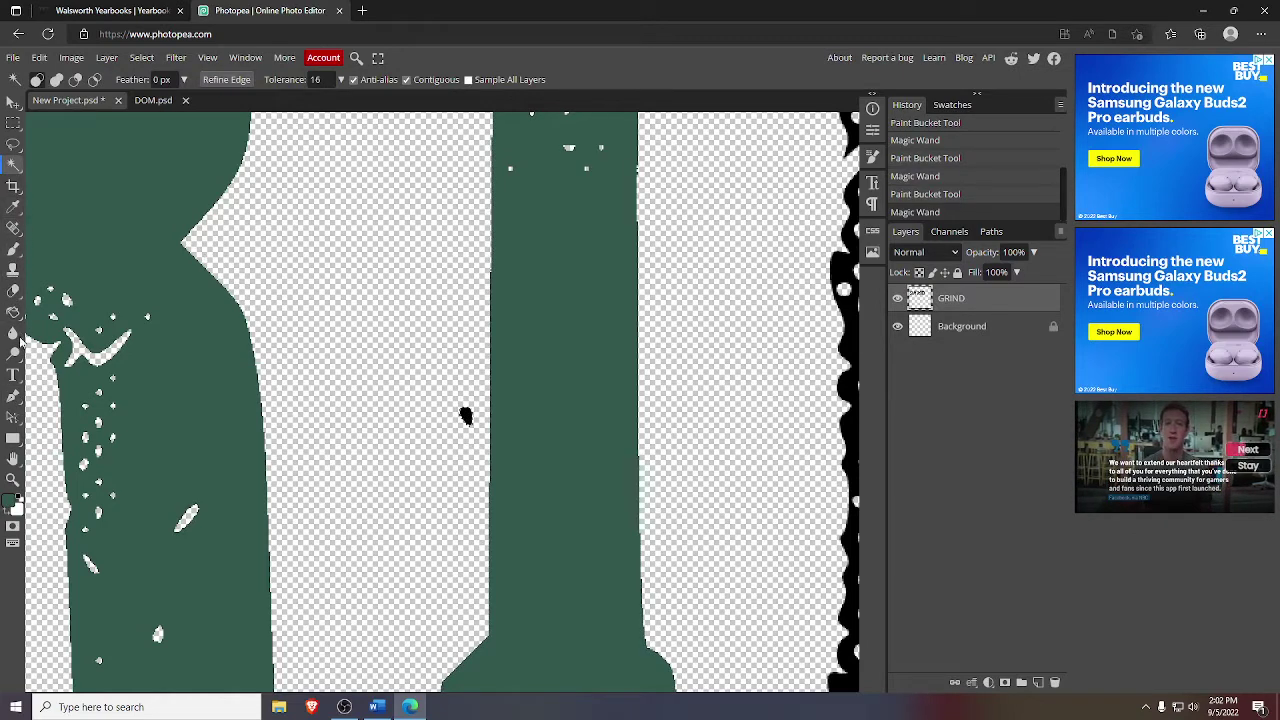
left_click(11, 313)
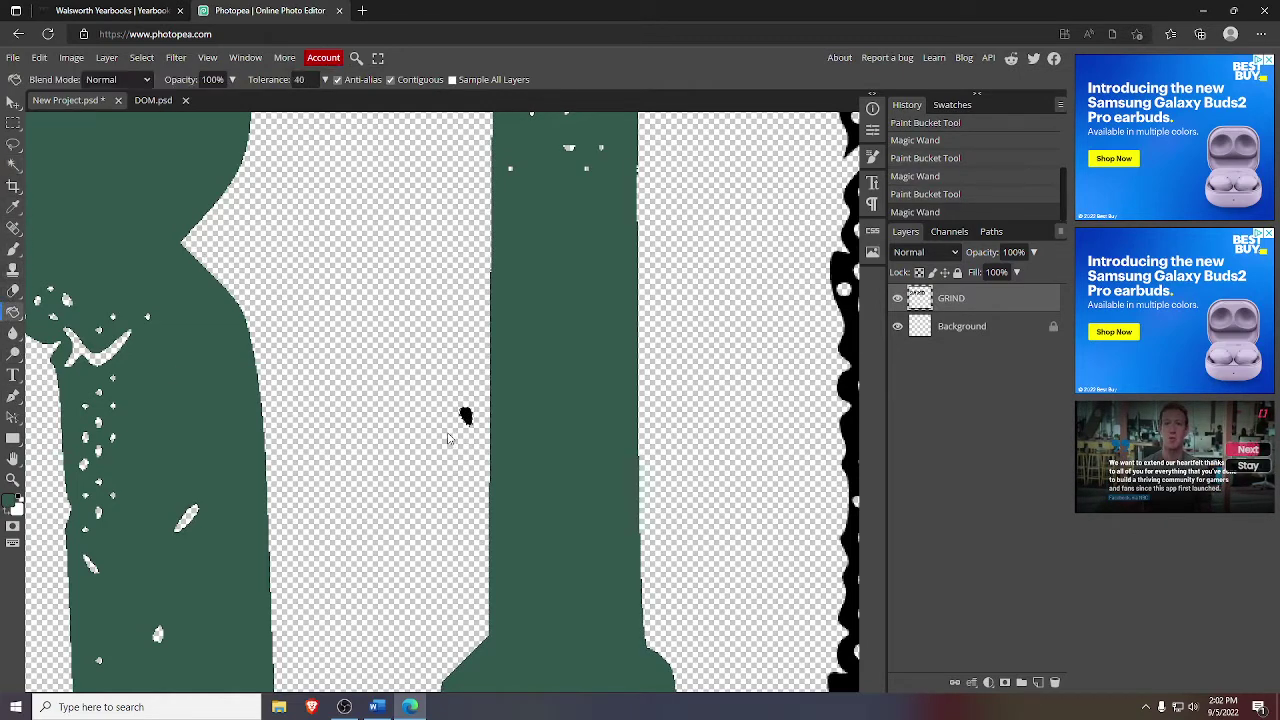
left_click(465, 415)
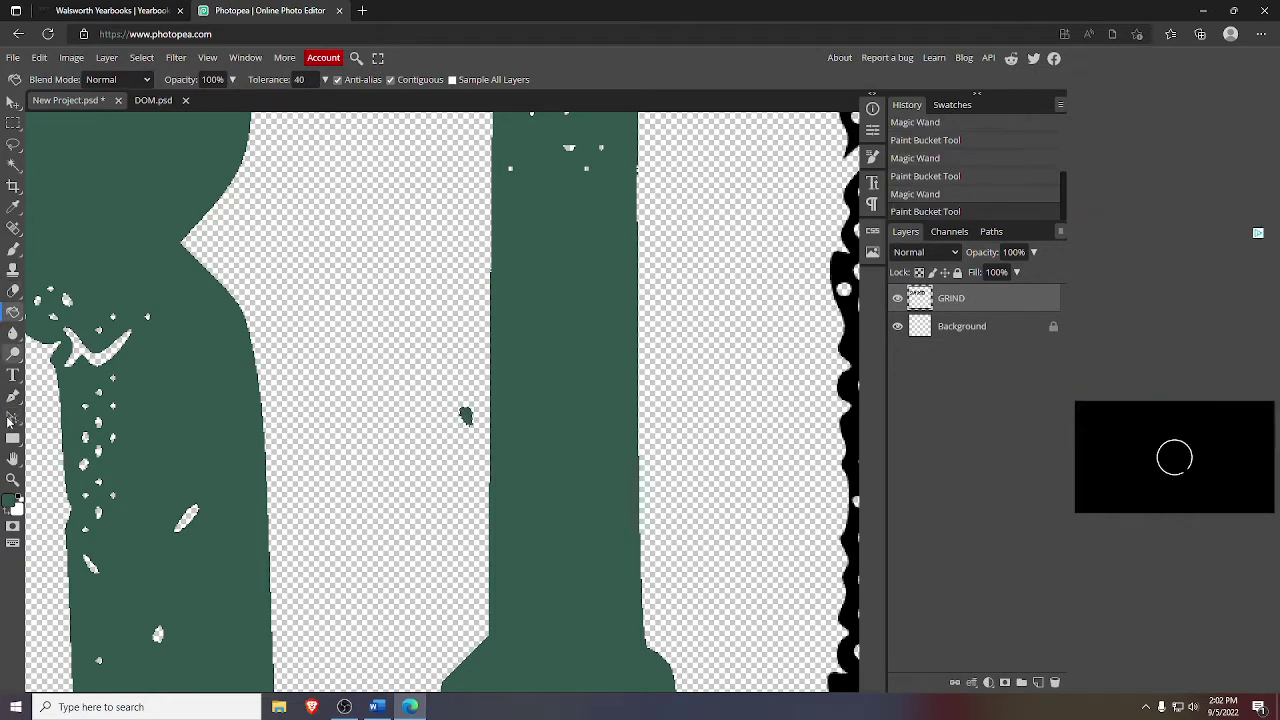
left_click(12, 480)
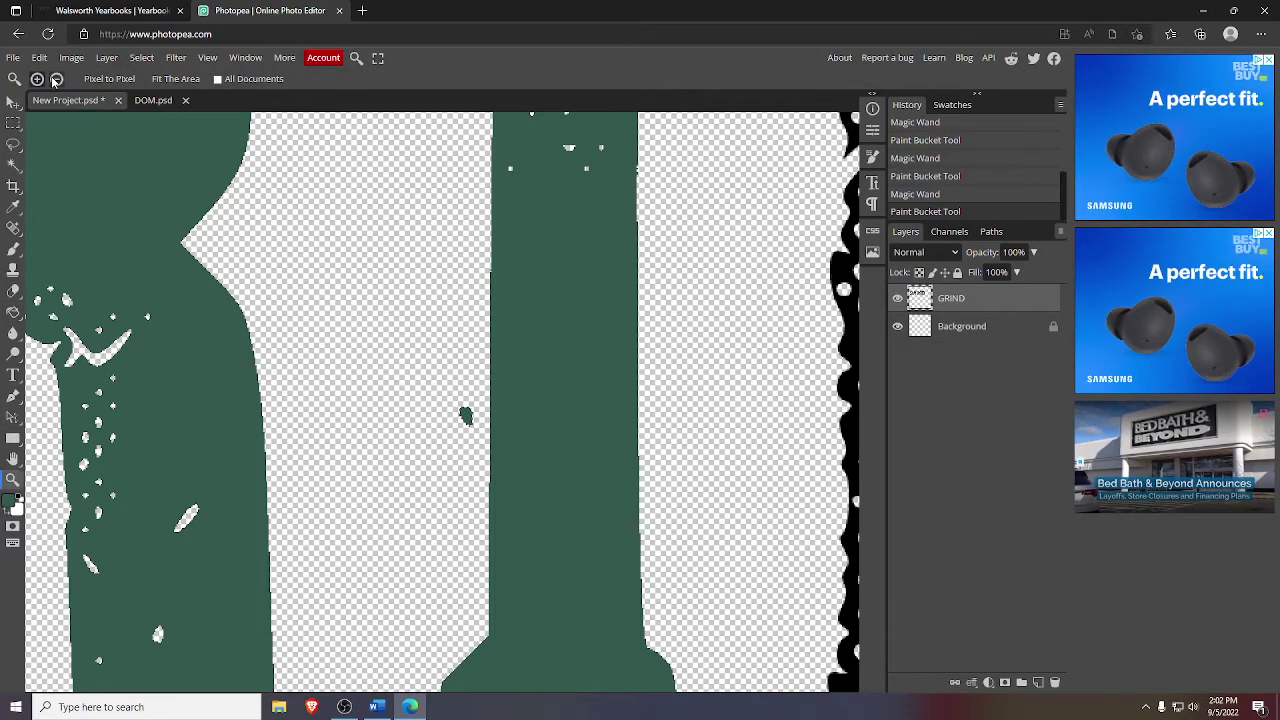
- Zoom out and nudge the GRIND lettering slightly with the Move tool
scroll(547, 340, "down", 8)
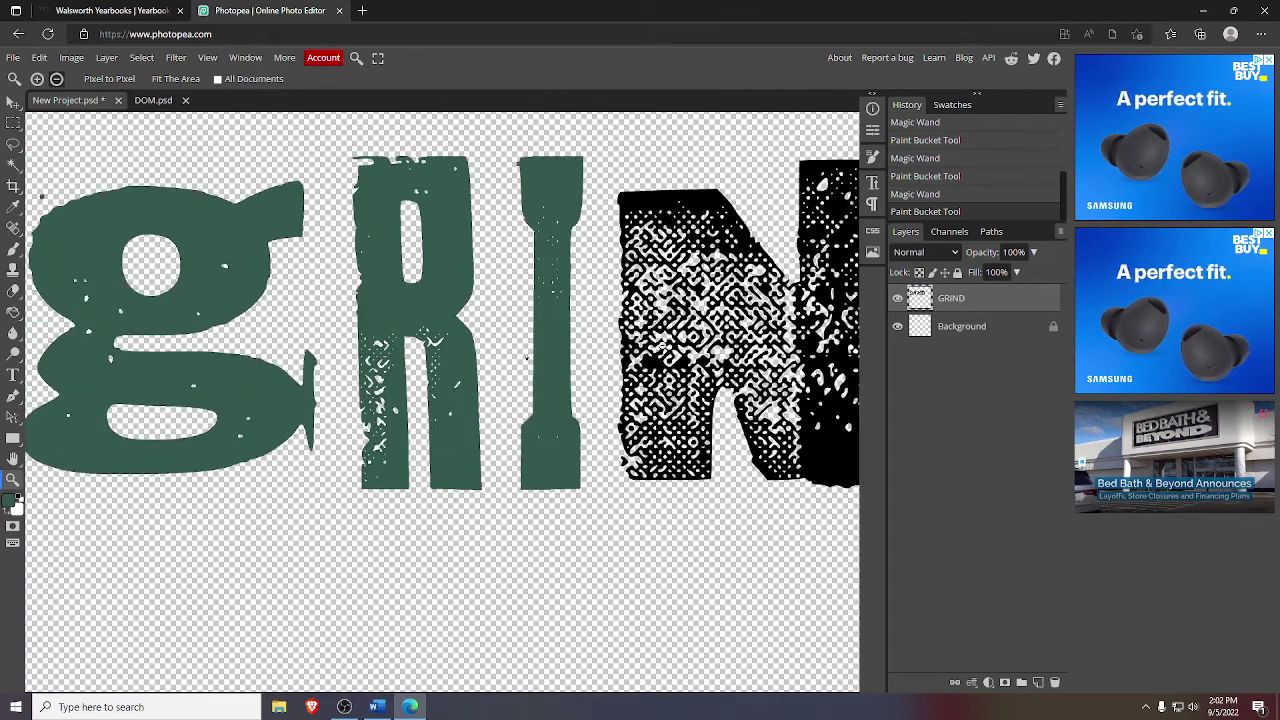
scroll(773, 345, "down", 1)
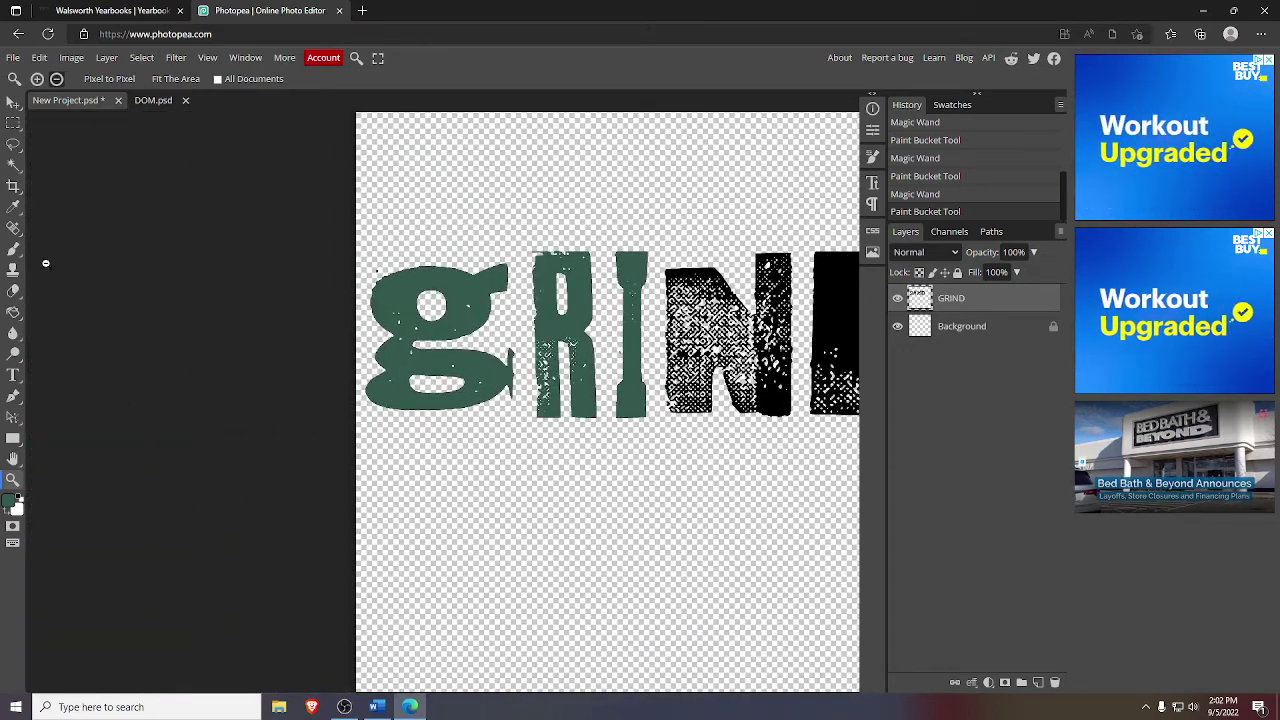
scroll(700, 383, "down", 2)
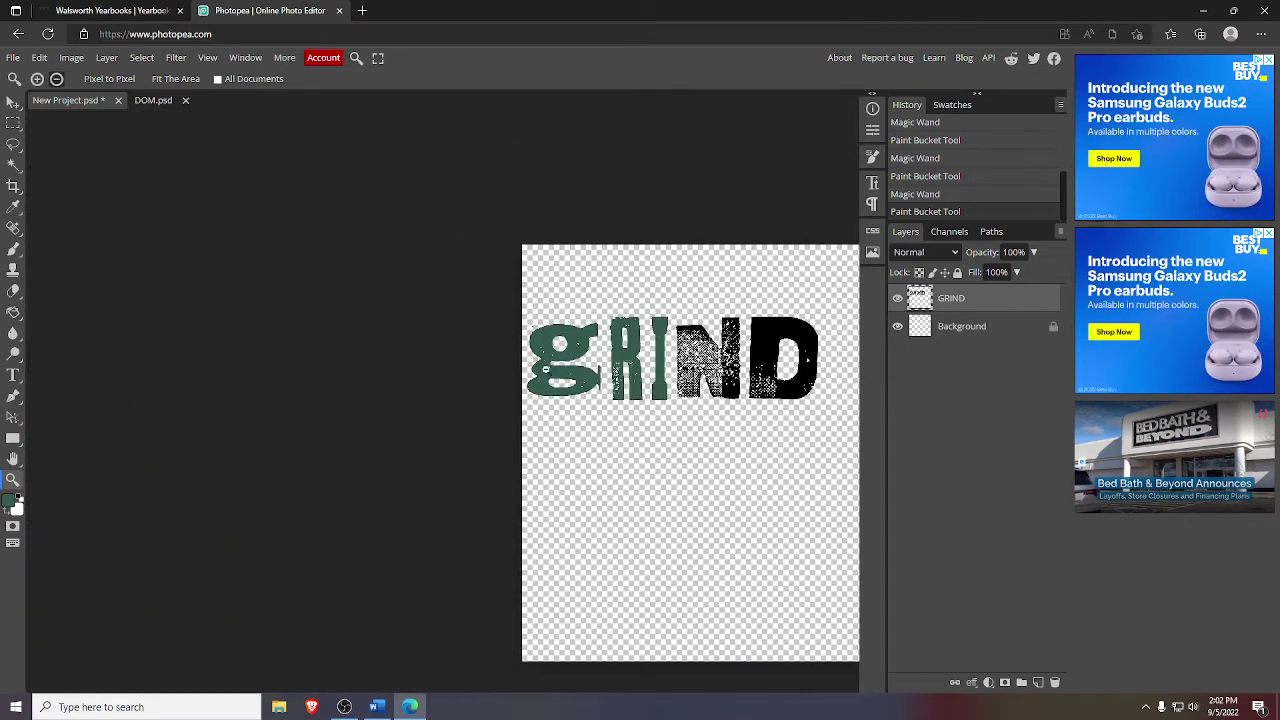
left_click(12, 108)
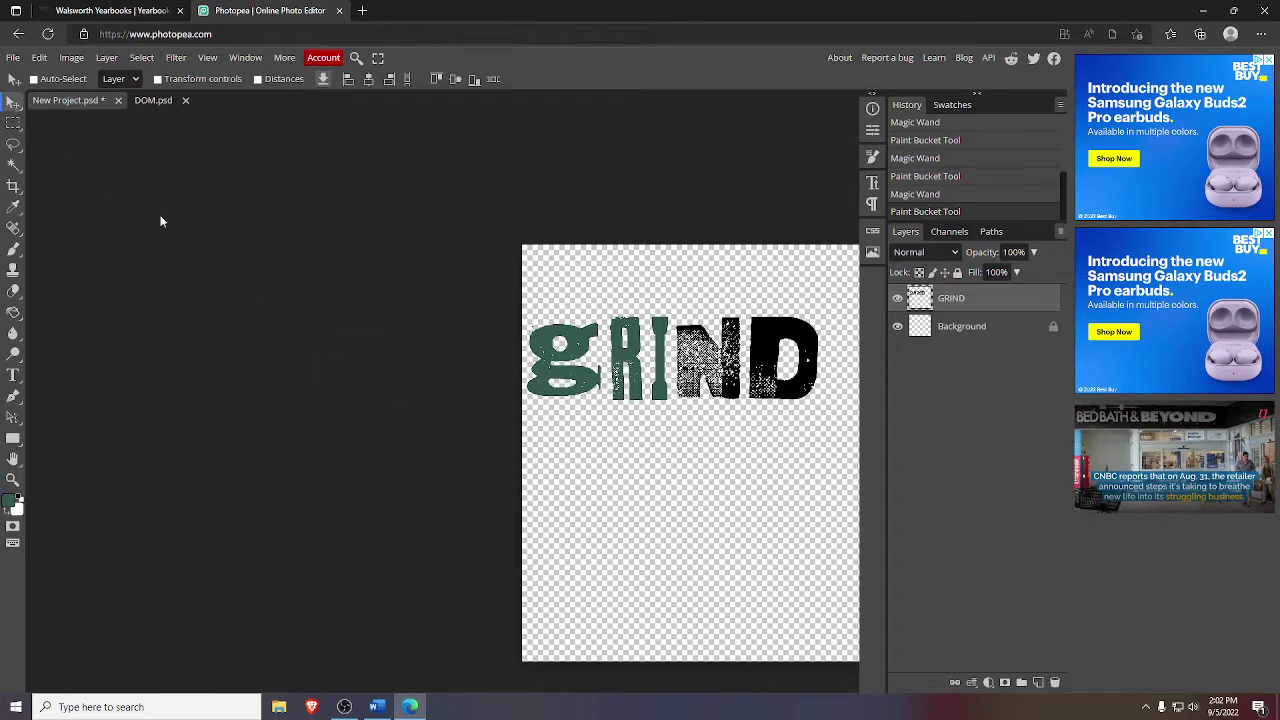
left_click_drag(391, 319, 390, 317)
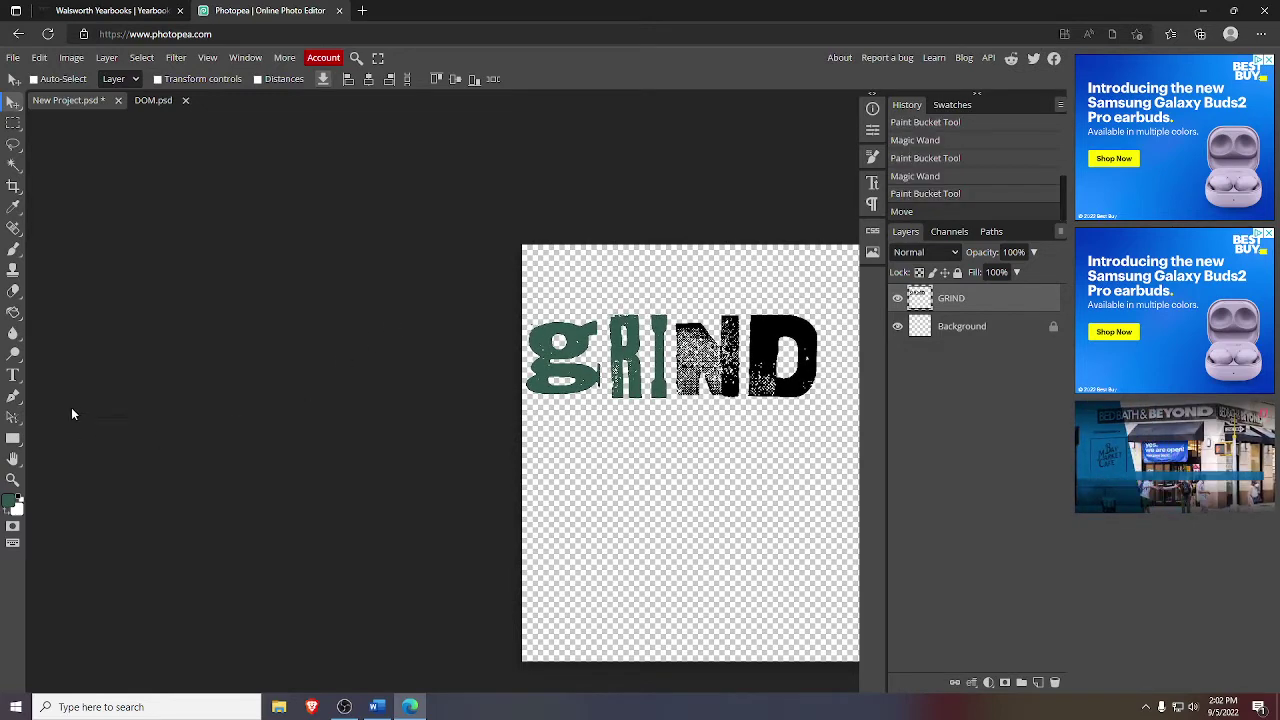
- Pan the canvas into view and zoom in on the N and D
left_click(14, 462)
left_click_drag(260, 474, 243, 471)
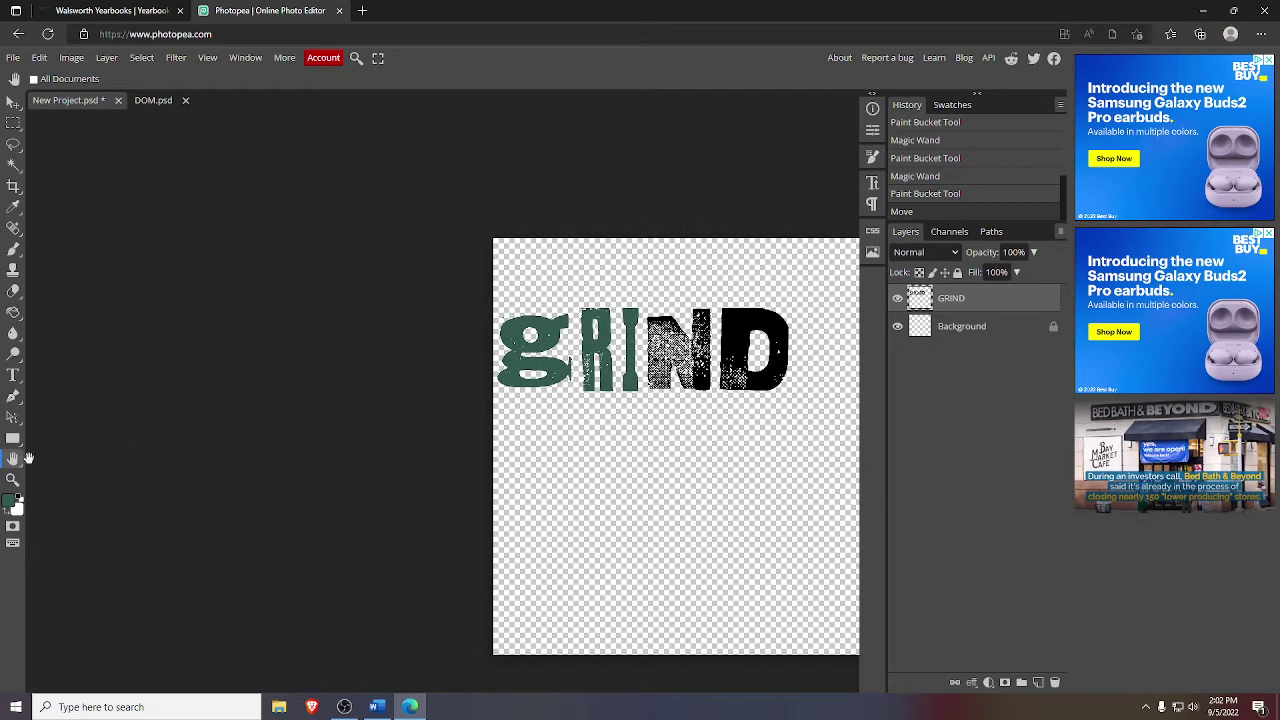
left_click_drag(286, 423, 169, 420)
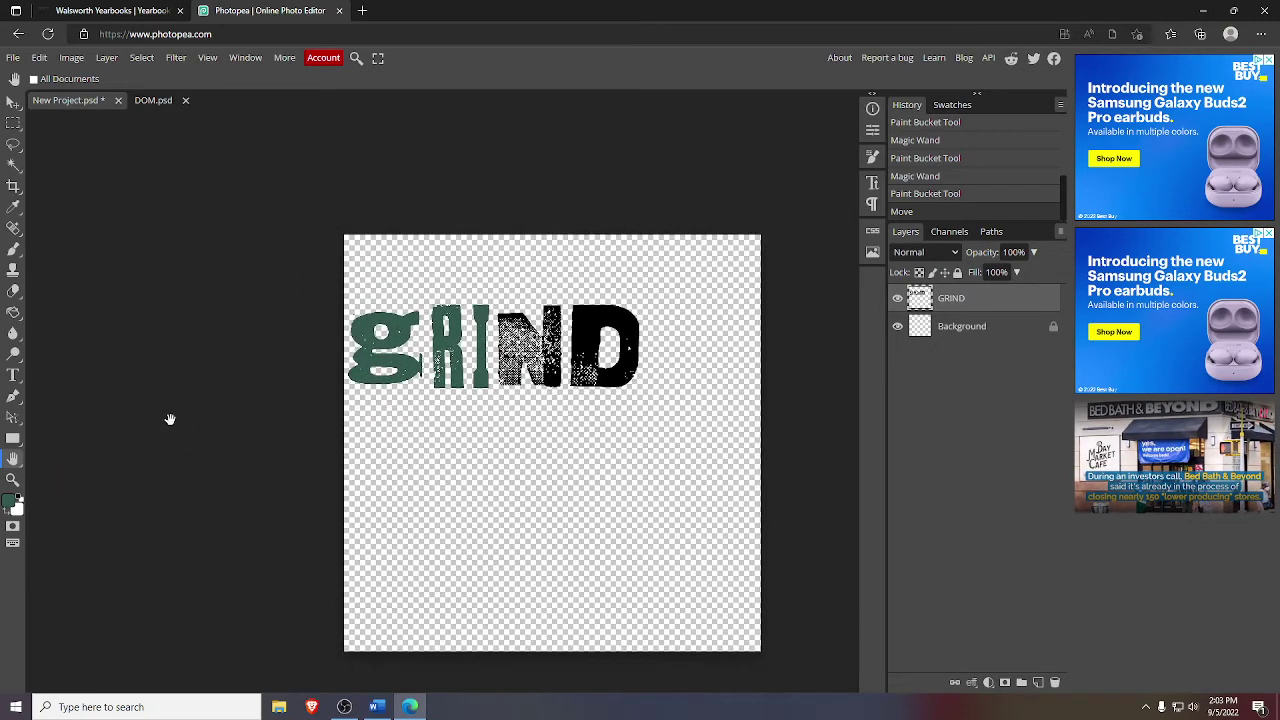
left_click_drag(416, 474, 412, 443)
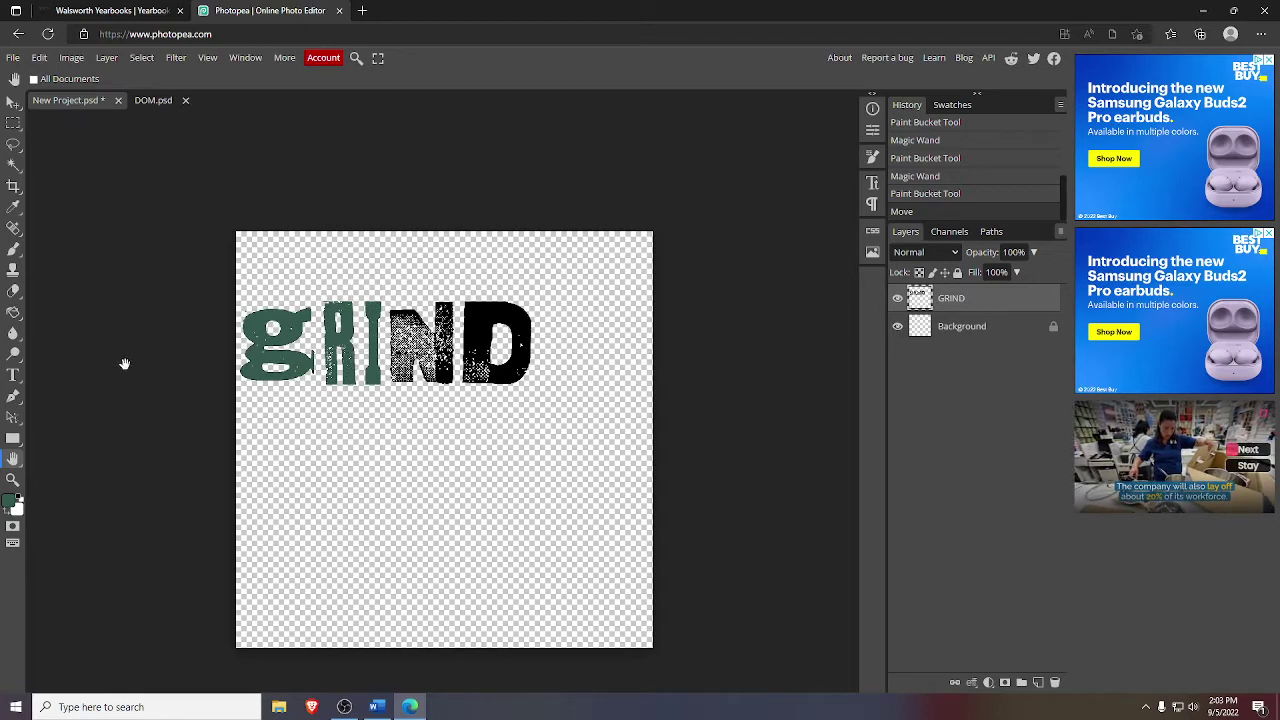
left_click(13, 479)
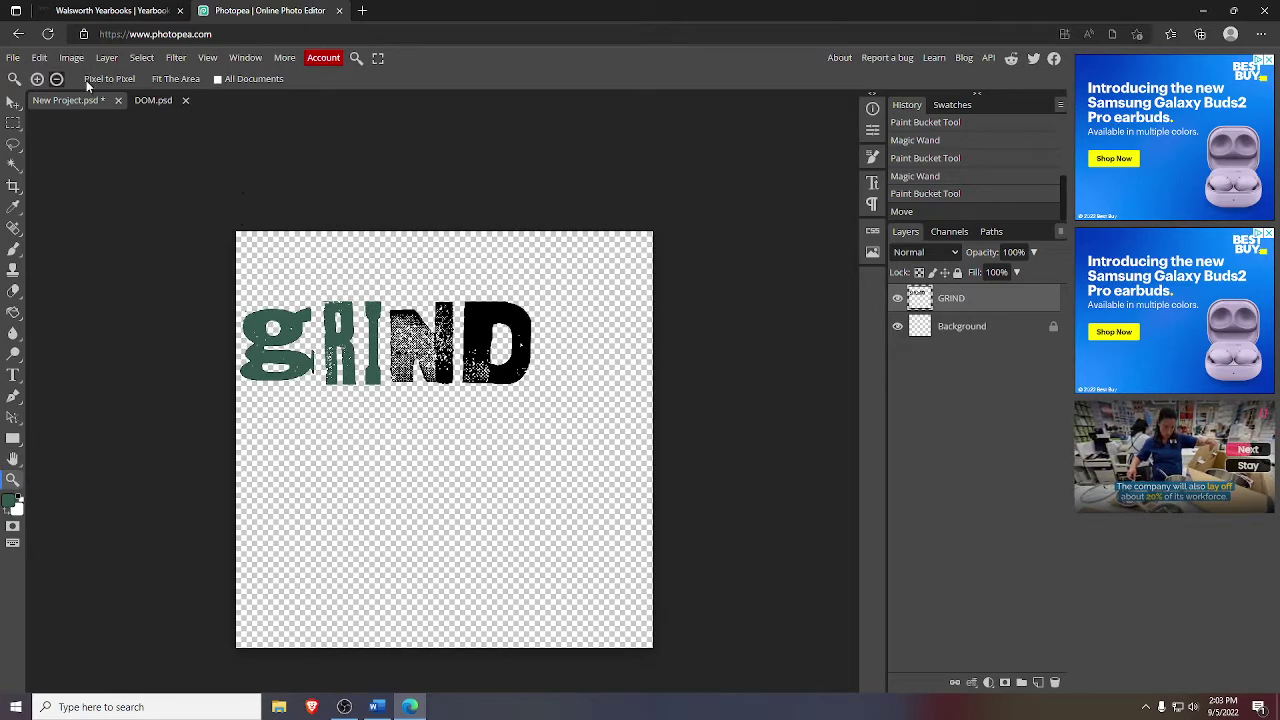
left_click_drag(457, 334, 629, 365)
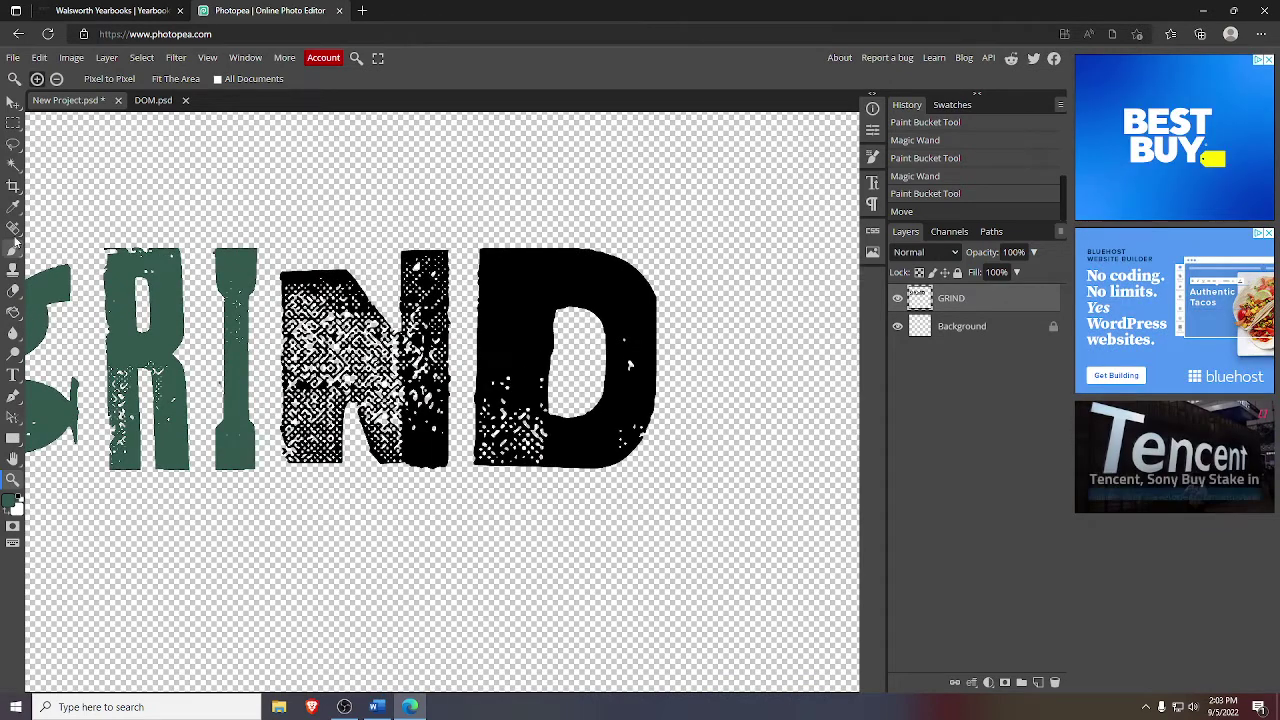
- Select the N and D of GRIND and fill each with the jersey green
left_click(13, 164)
left_click(330, 350)
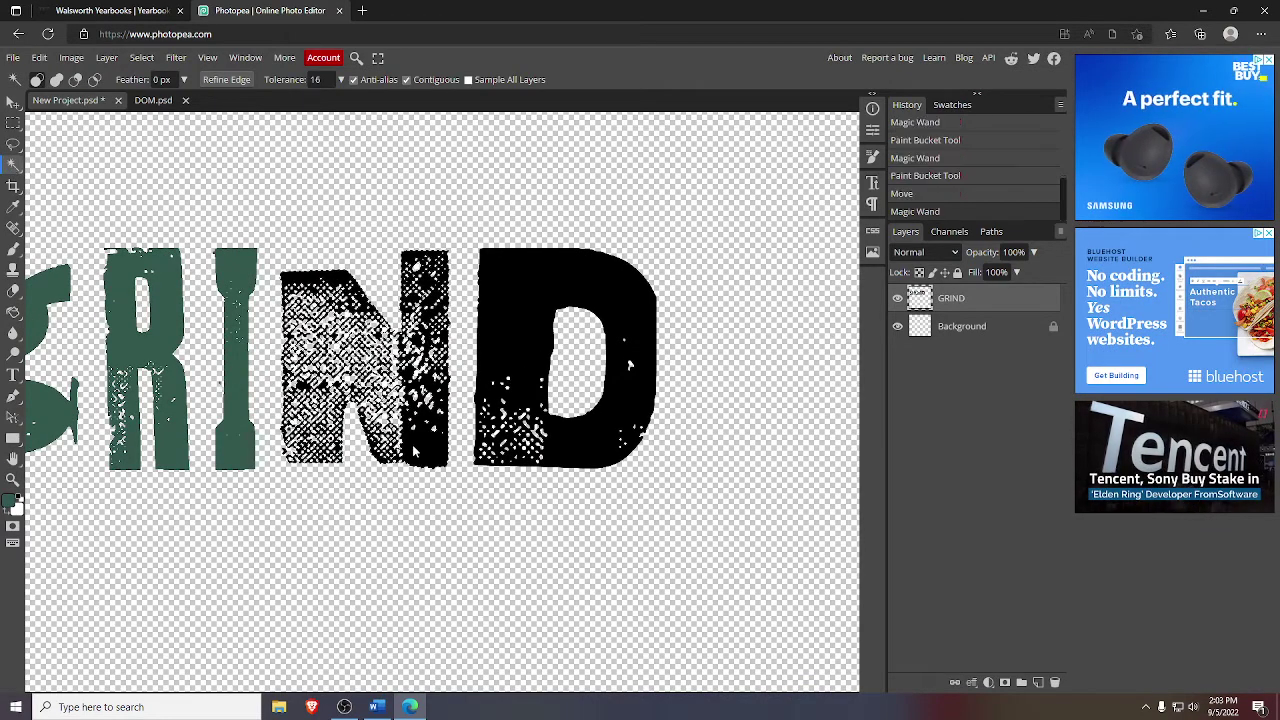
left_click(13, 311)
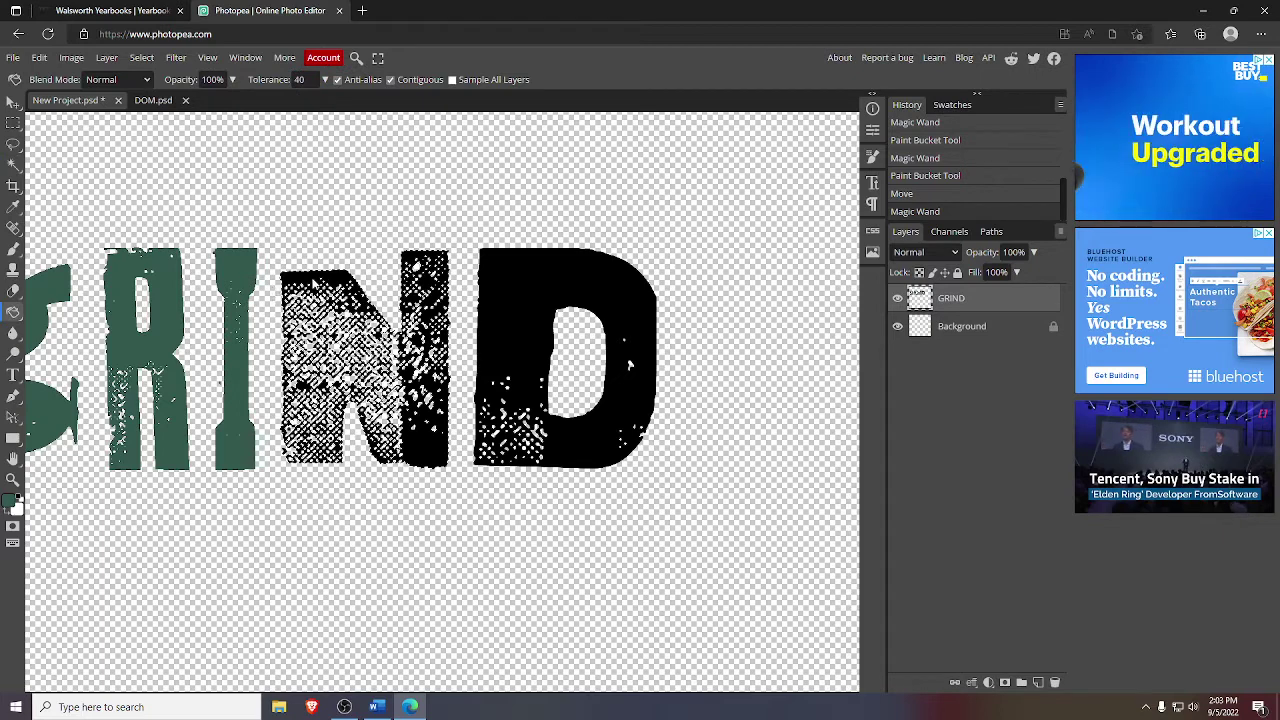
left_click(360, 370)
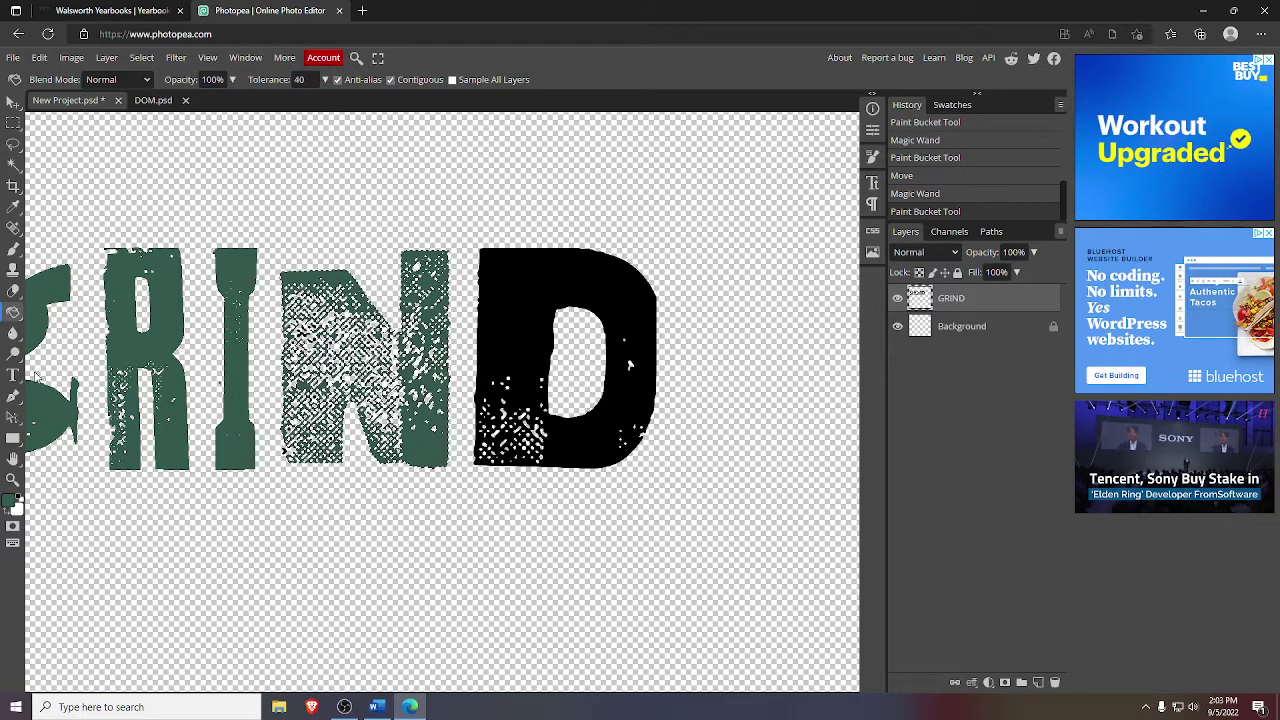
left_click(13, 163)
left_click(531, 313)
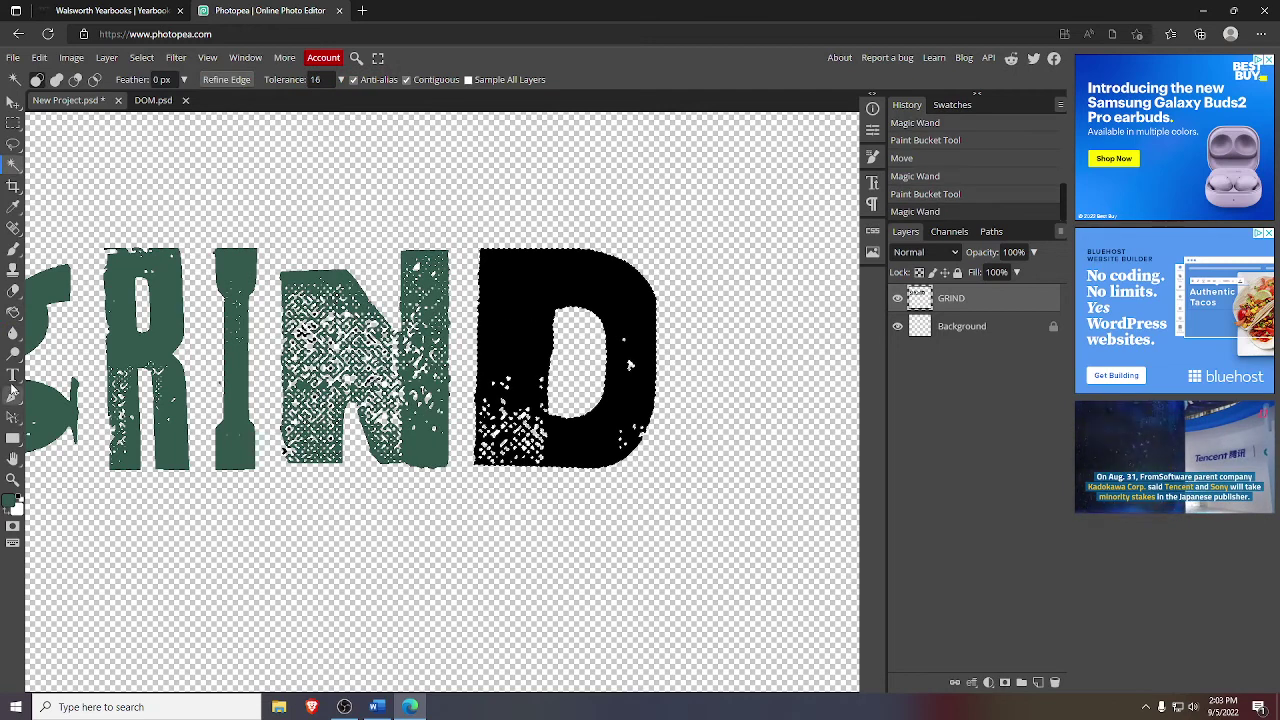
left_click(13, 311)
left_click(537, 321)
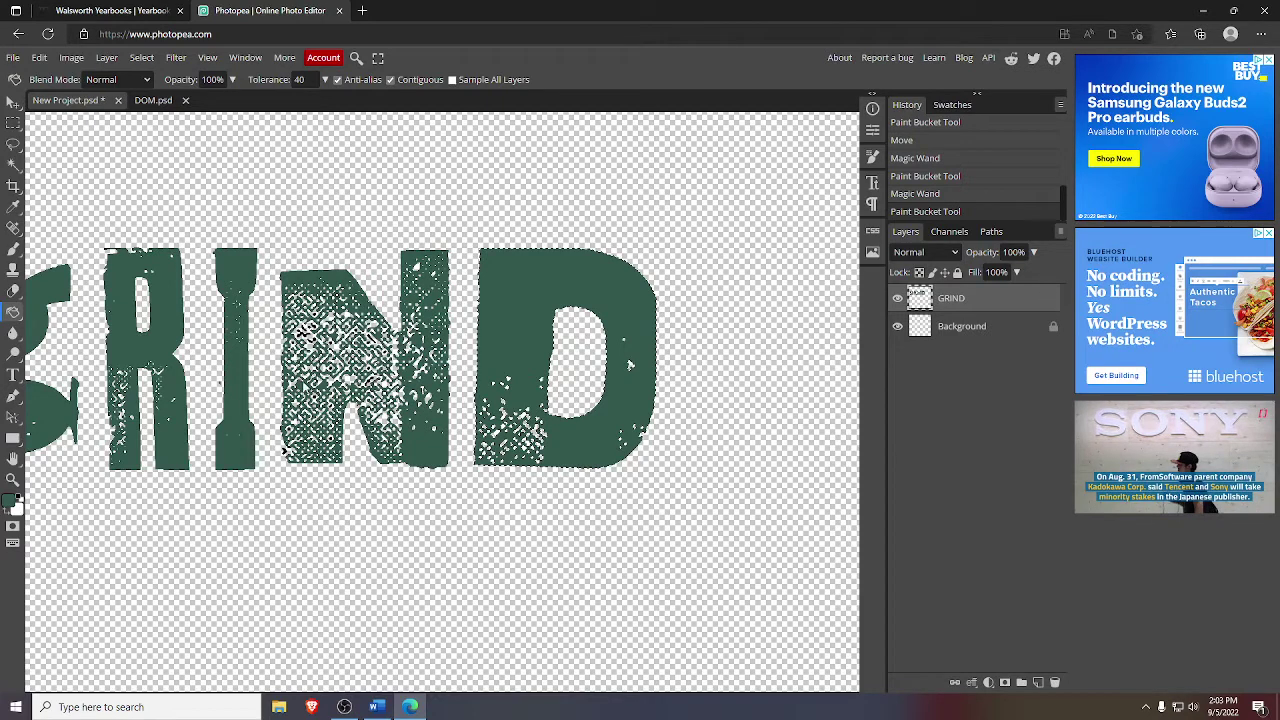
- Zoom in closely on the N to inspect its remaining specks
left_click(14, 165)
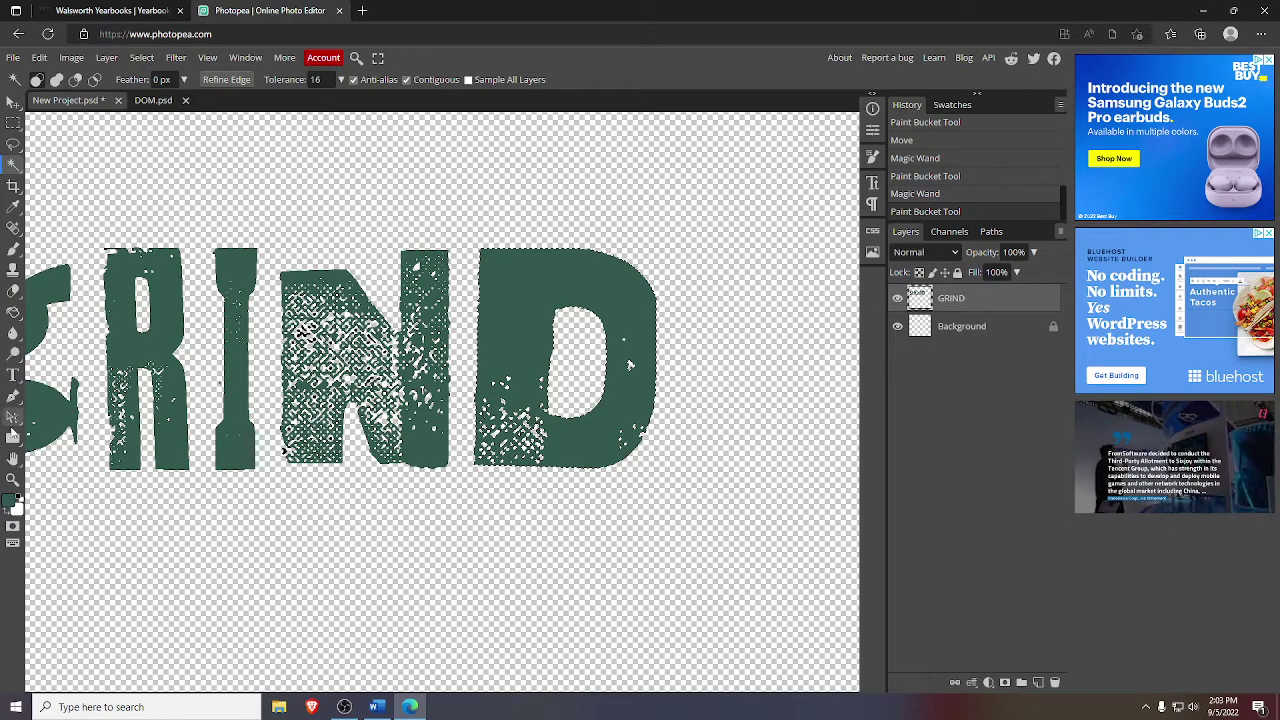
left_click(13, 481)
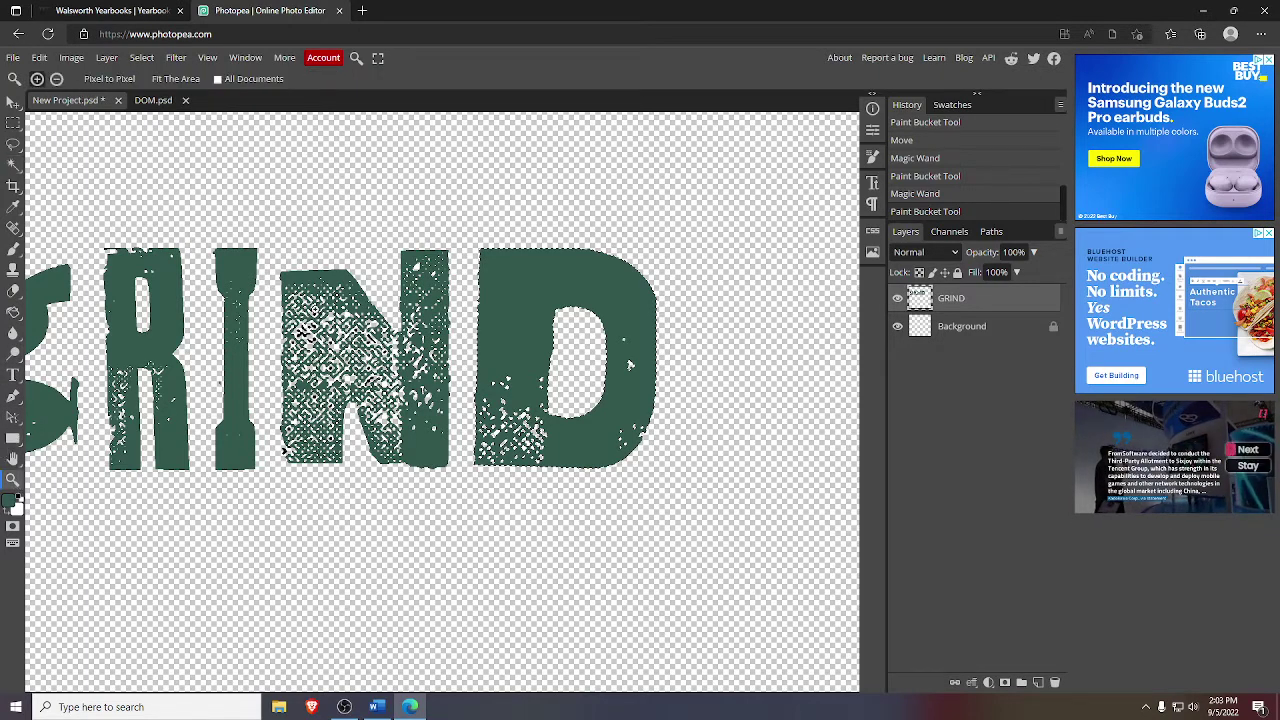
left_click(330, 344)
left_click(308, 366)
- Zoom in on the N and fill its upper-left black specks and squiggle with green
left_click(306, 364)
left_click(300, 364)
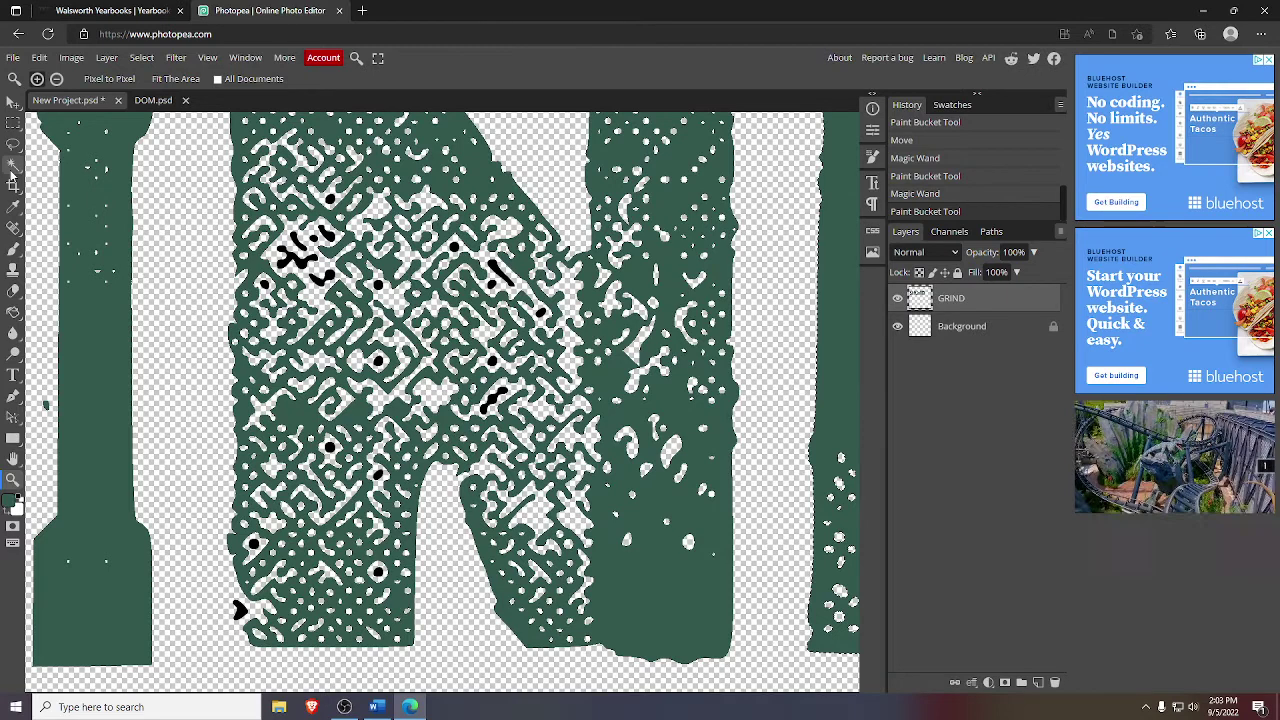
left_click(14, 164)
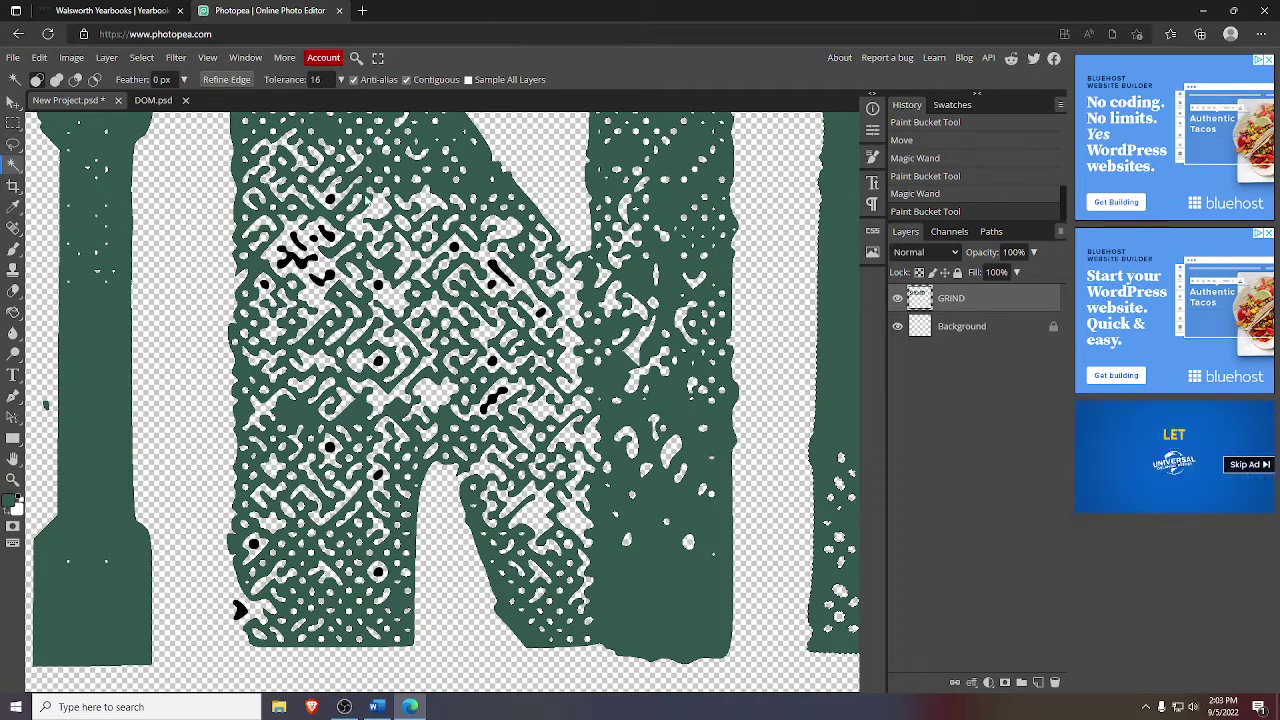
left_click(330, 200)
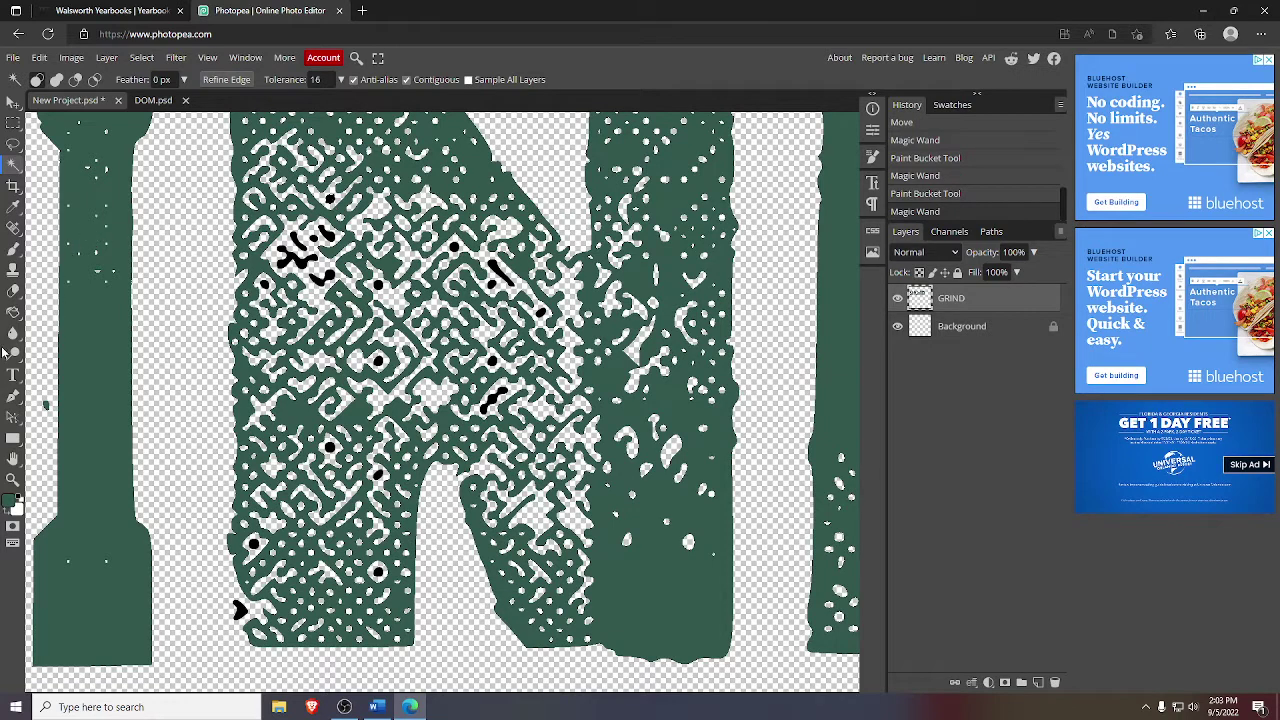
left_click(14, 311)
left_click(329, 199)
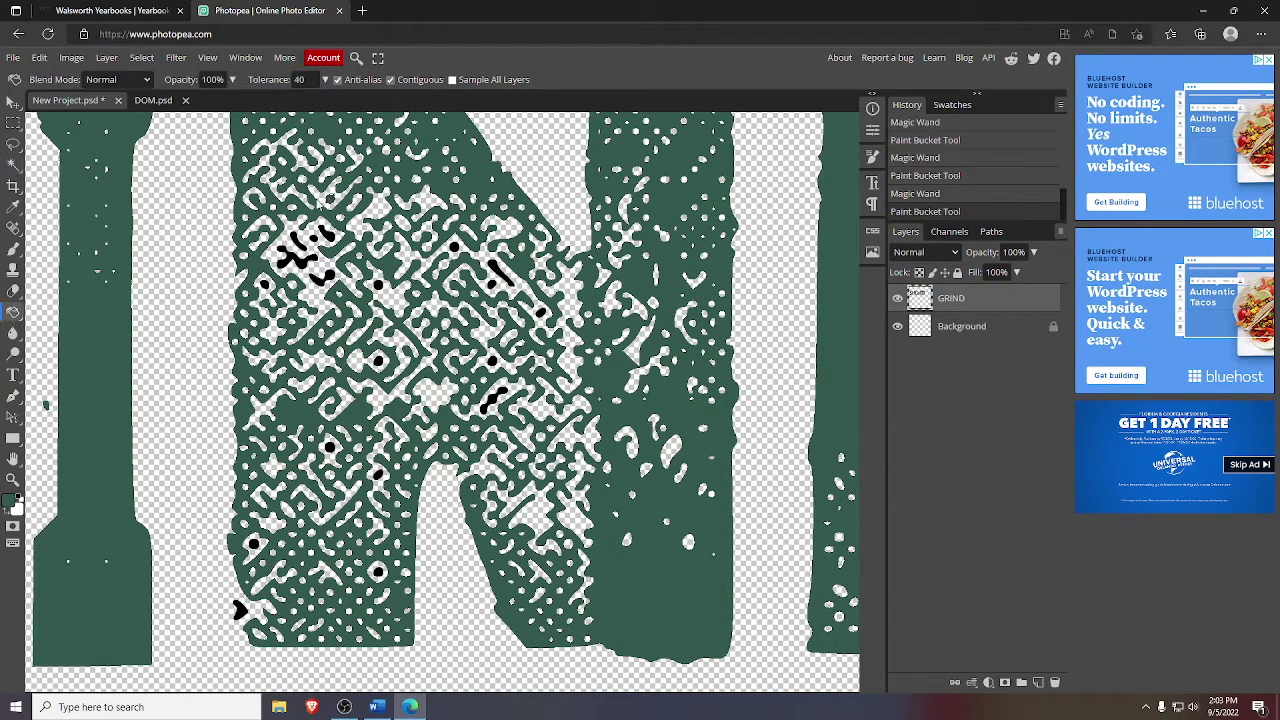
key("w")
left_click(327, 234)
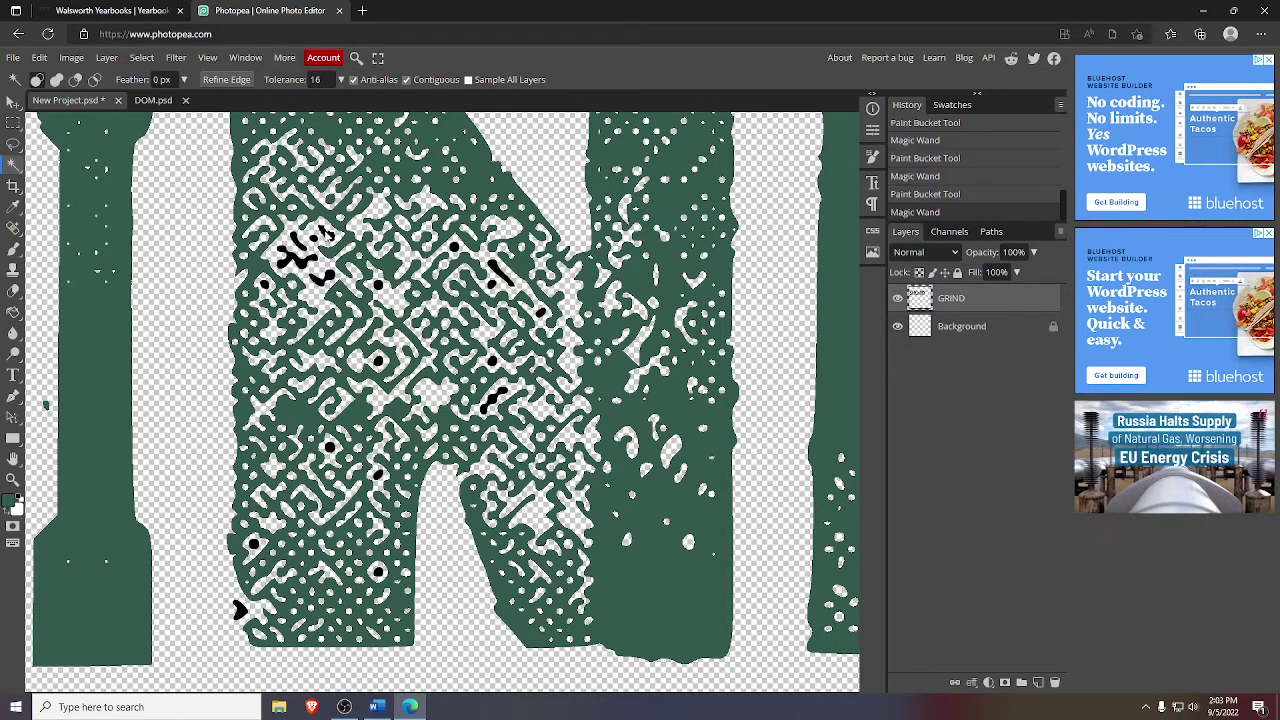
left_click(13, 311)
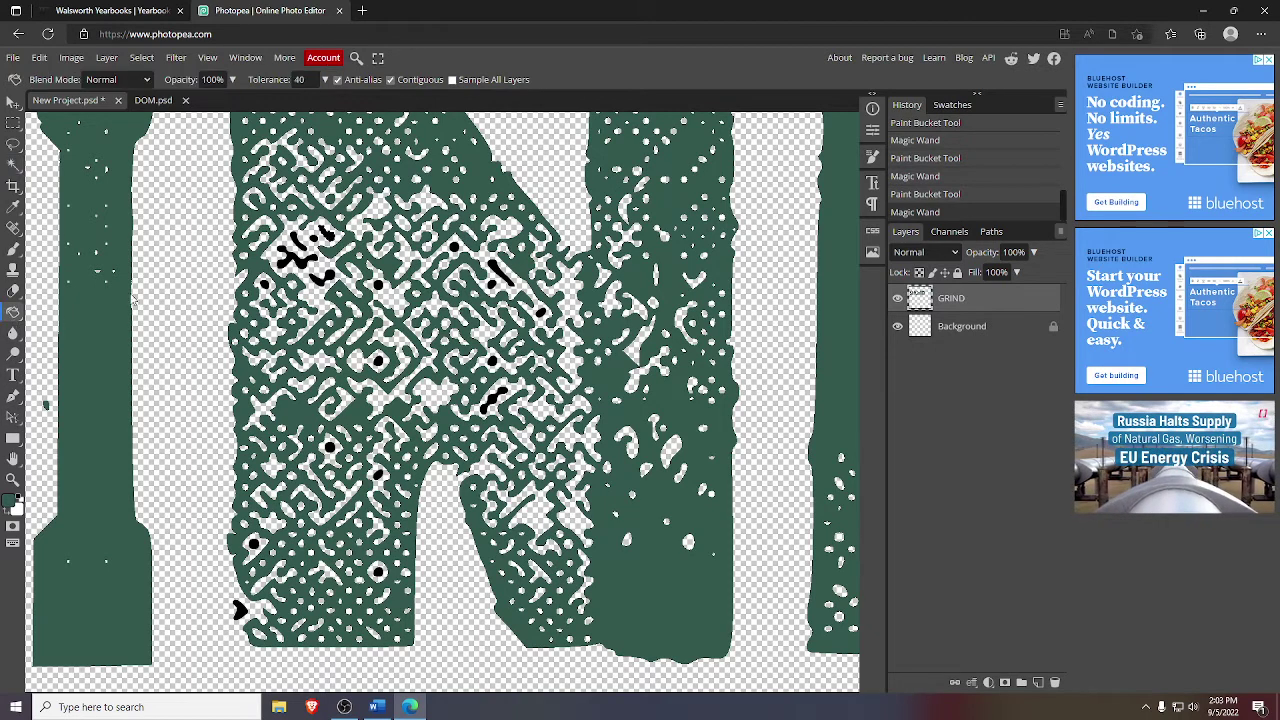
left_click(325, 233)
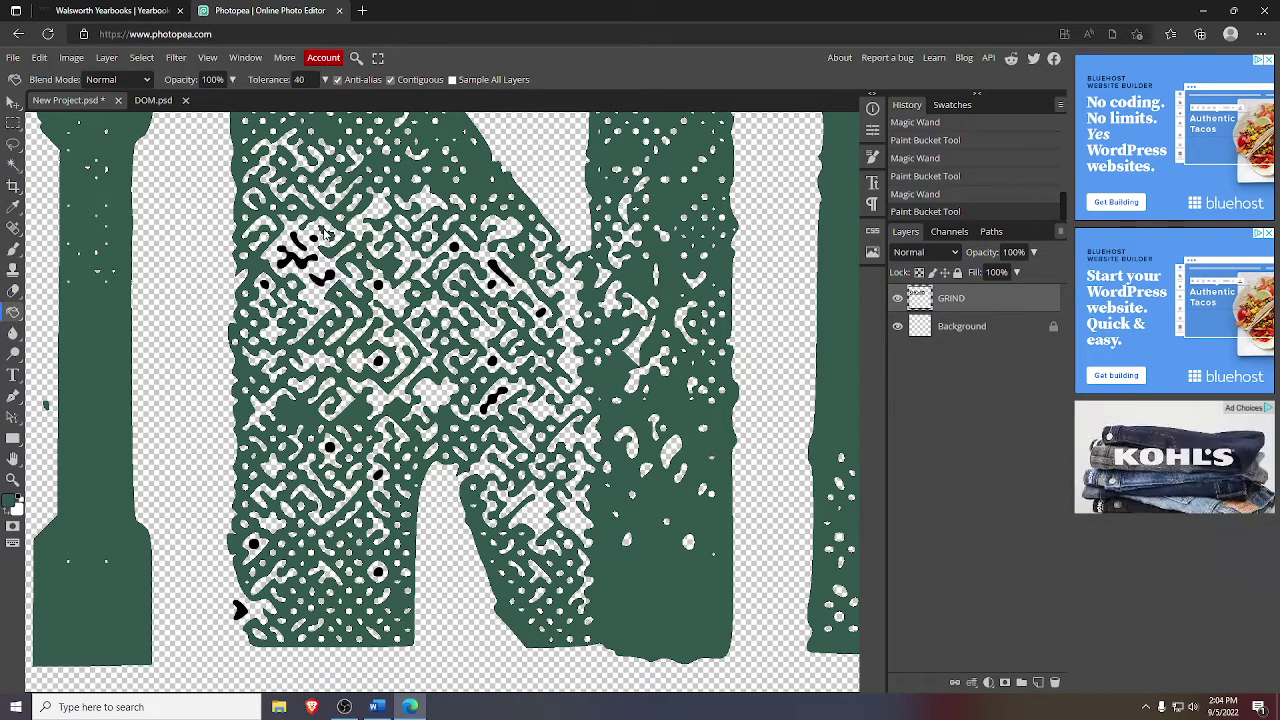
left_click(13, 164)
left_click(315, 239)
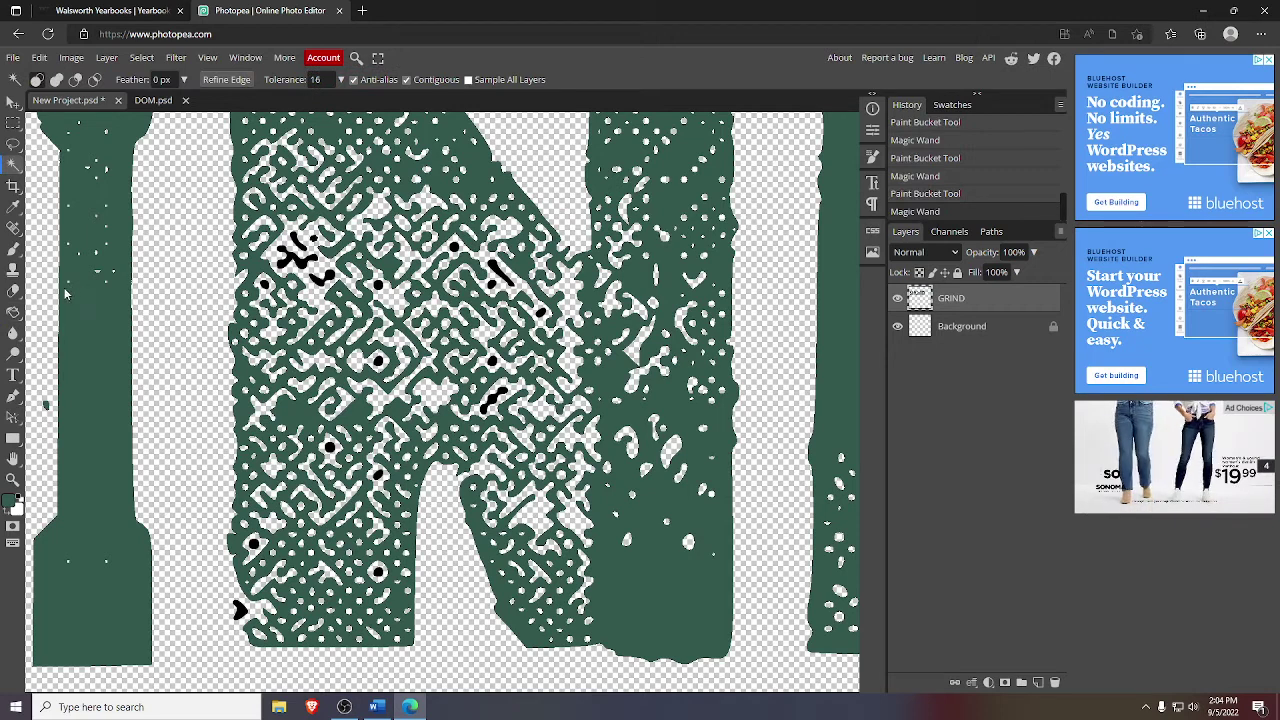
left_click(14, 314)
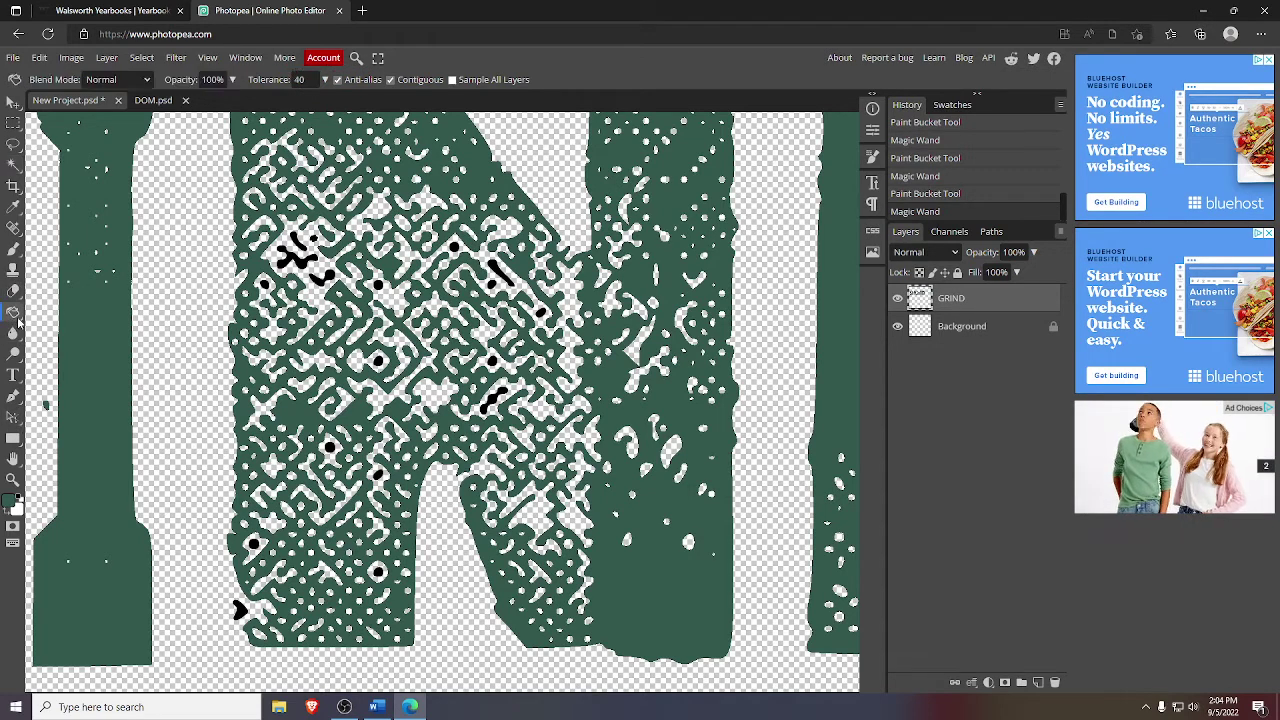
left_click(313, 241)
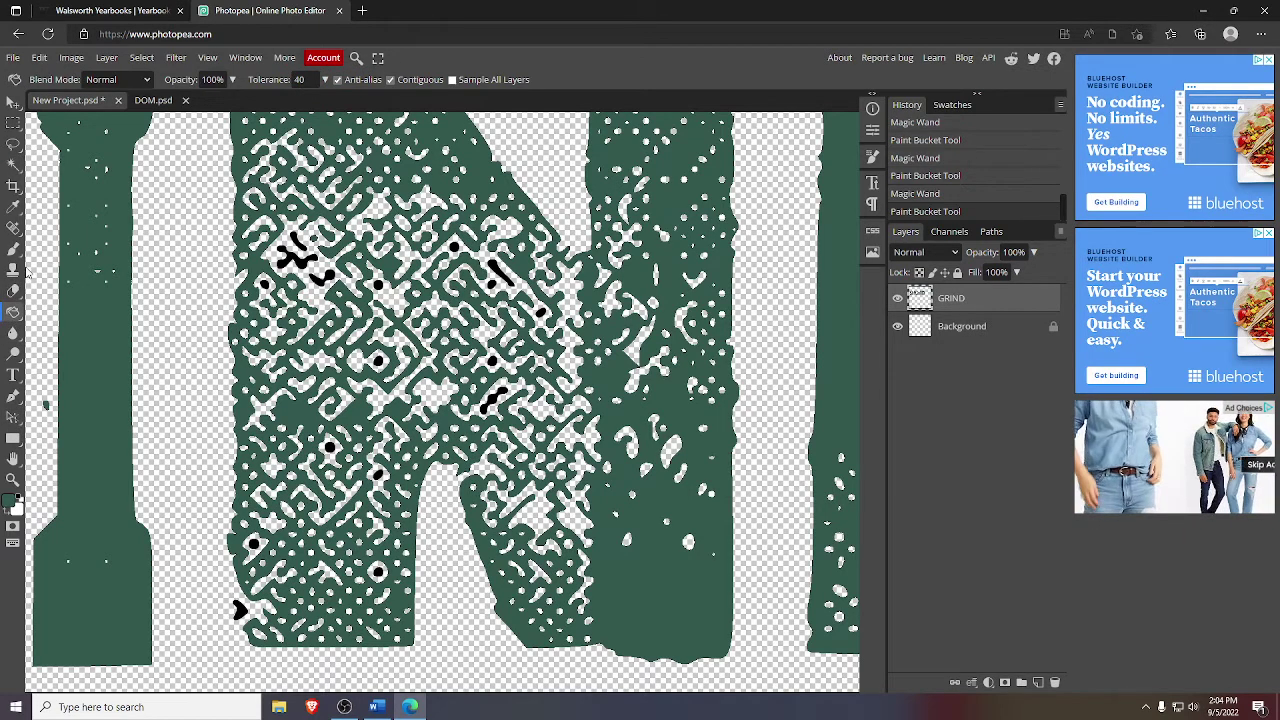
left_click(14, 164)
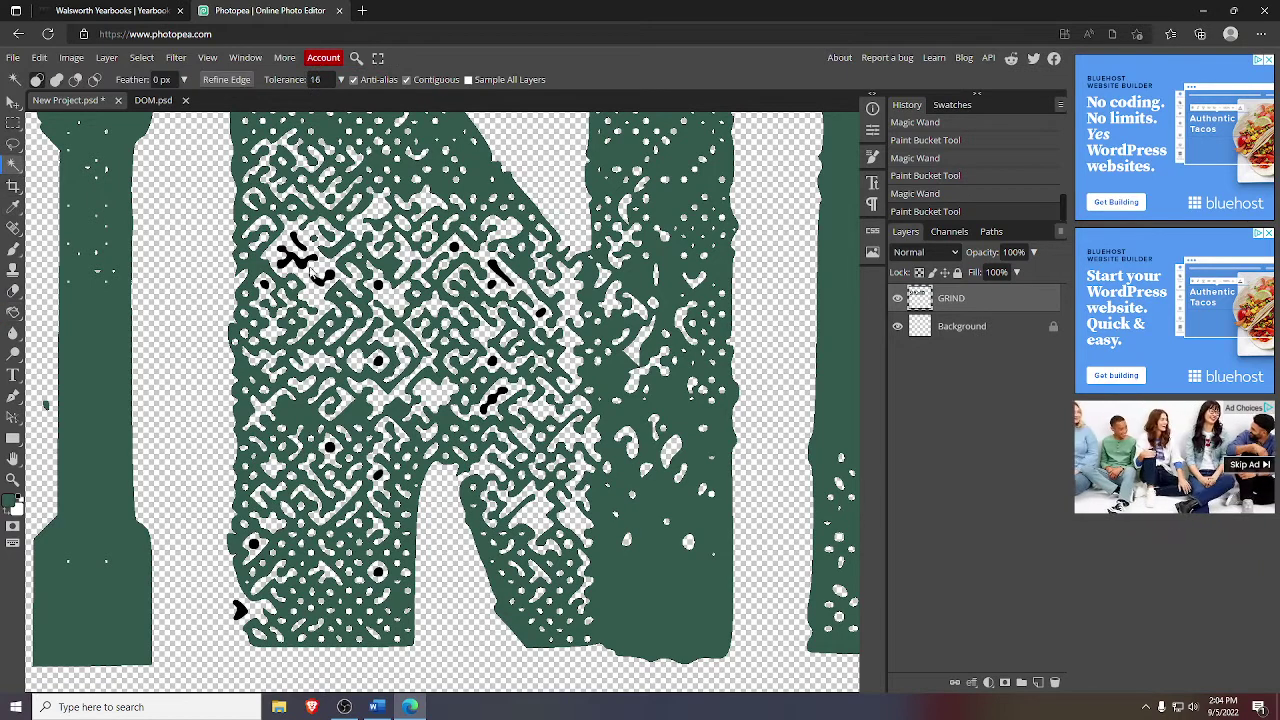
left_click(299, 246)
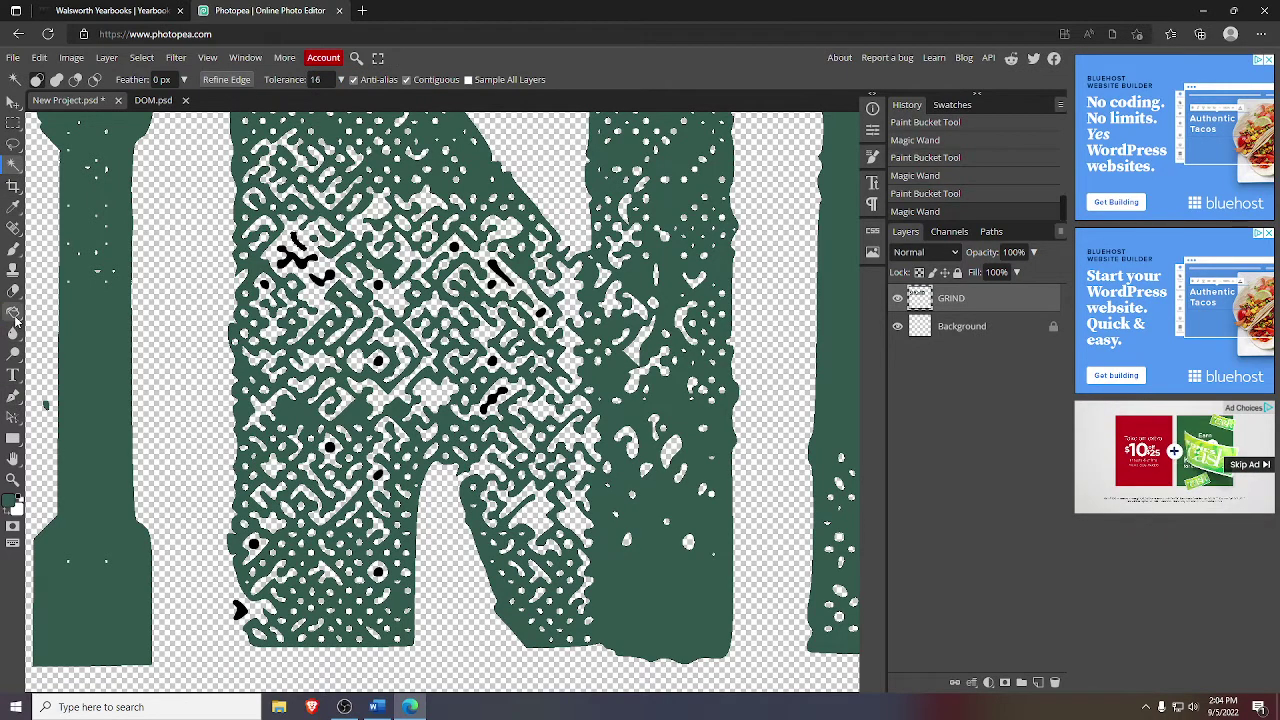
left_click(13, 312)
left_click(298, 243)
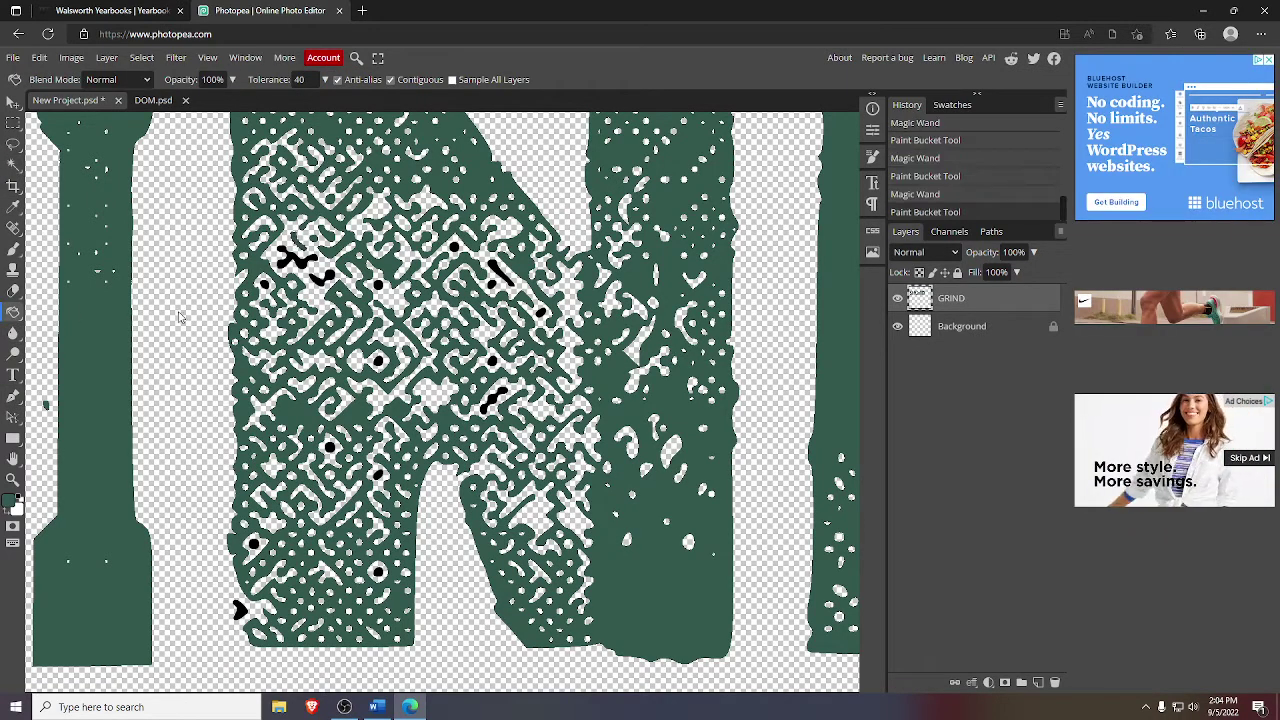
left_click(13, 164)
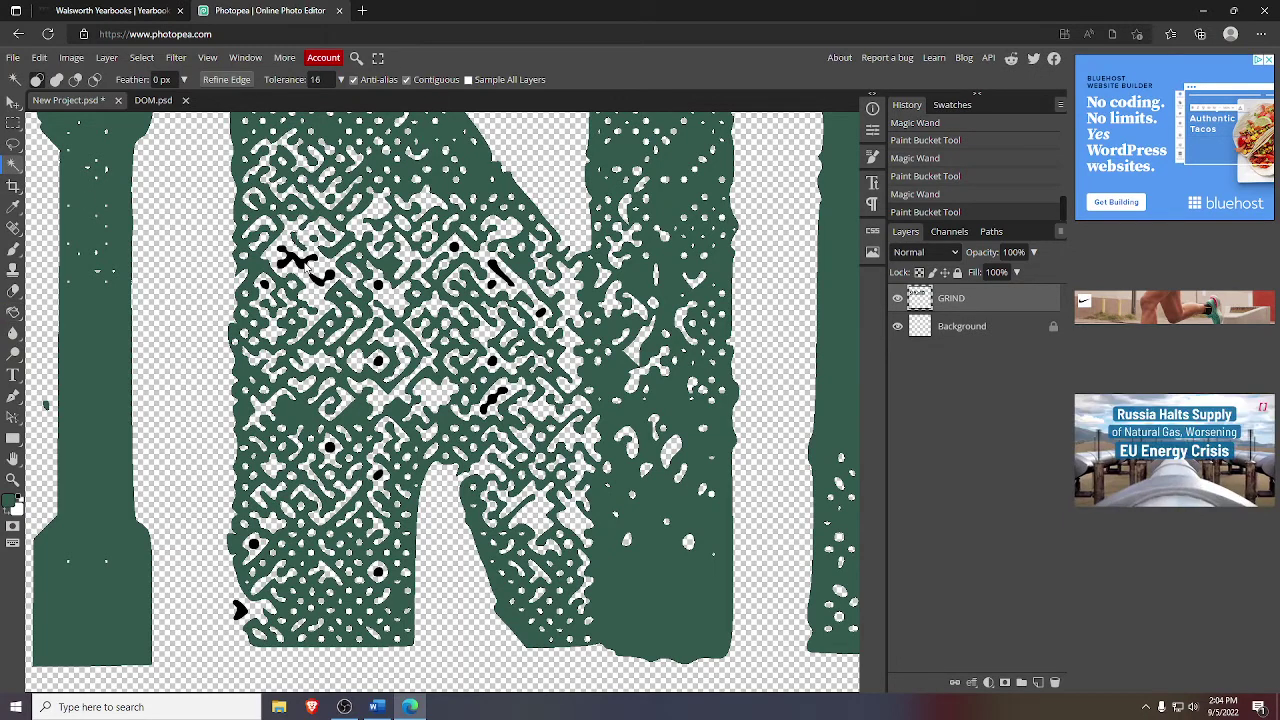
left_click(305, 266)
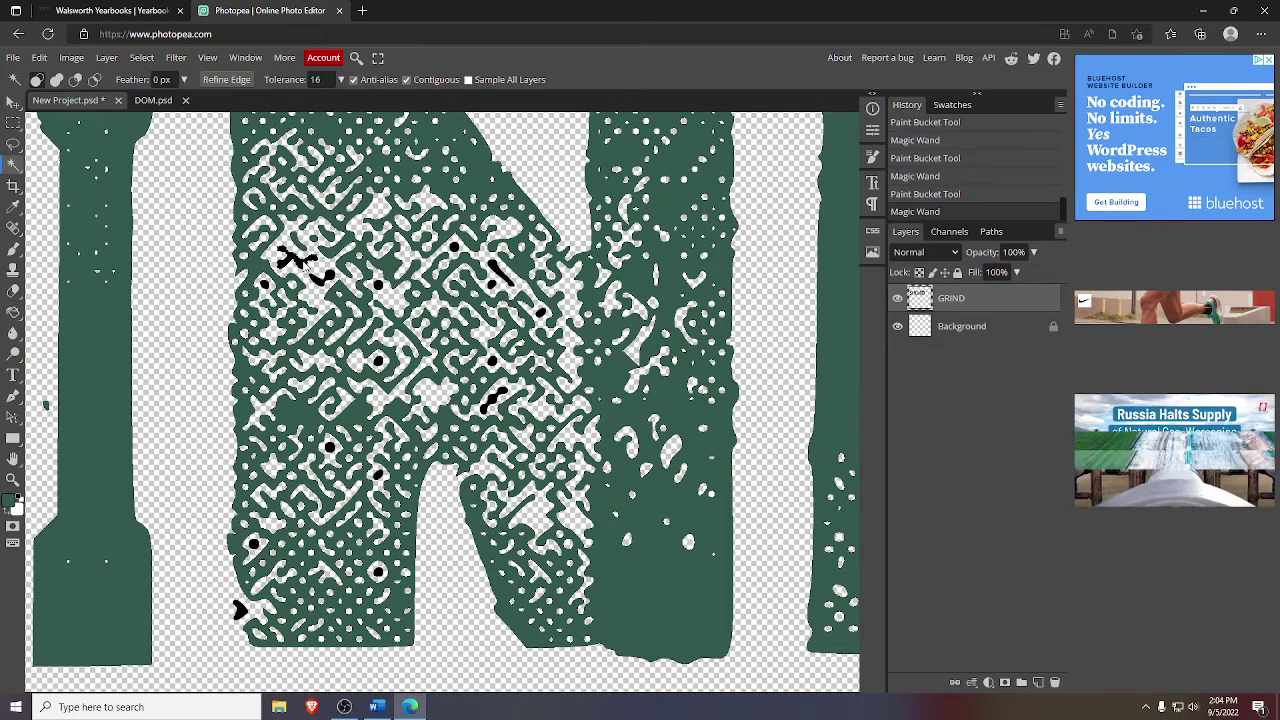
left_click(13, 312)
left_click(299, 263)
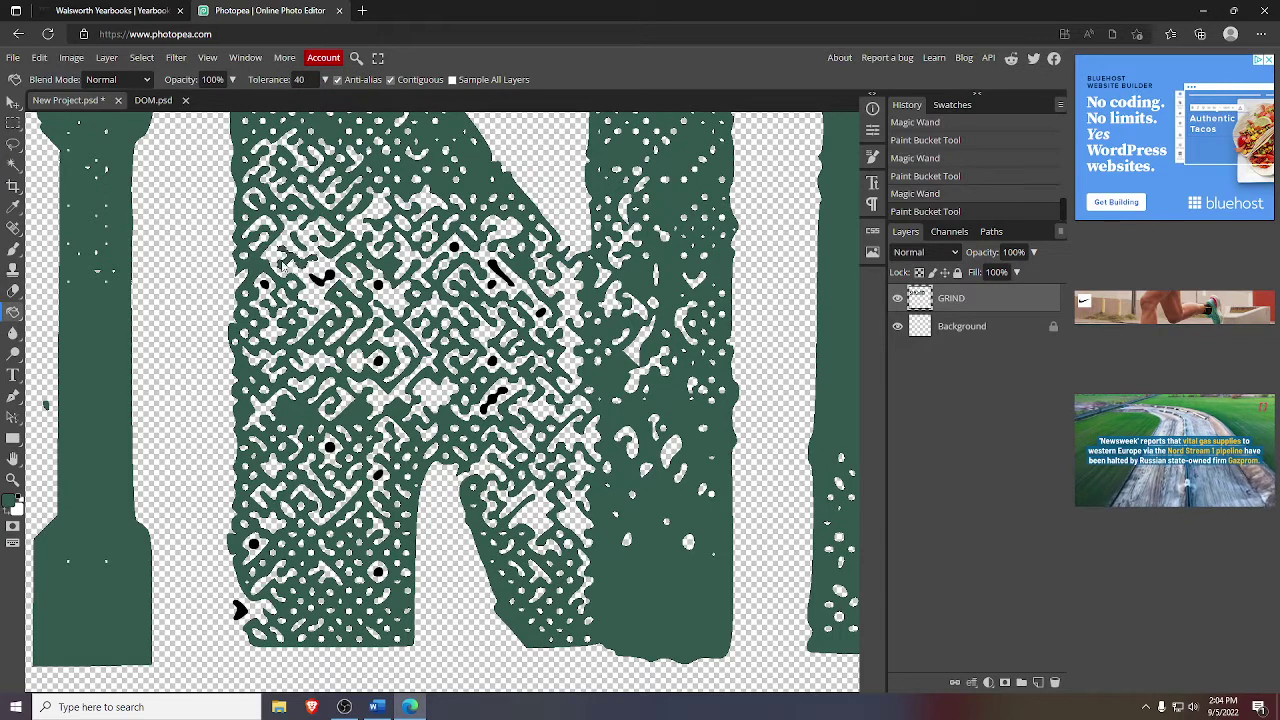
- Fill the small black dots in the N's upper part and its diagonal stroke green
left_click(13, 164)
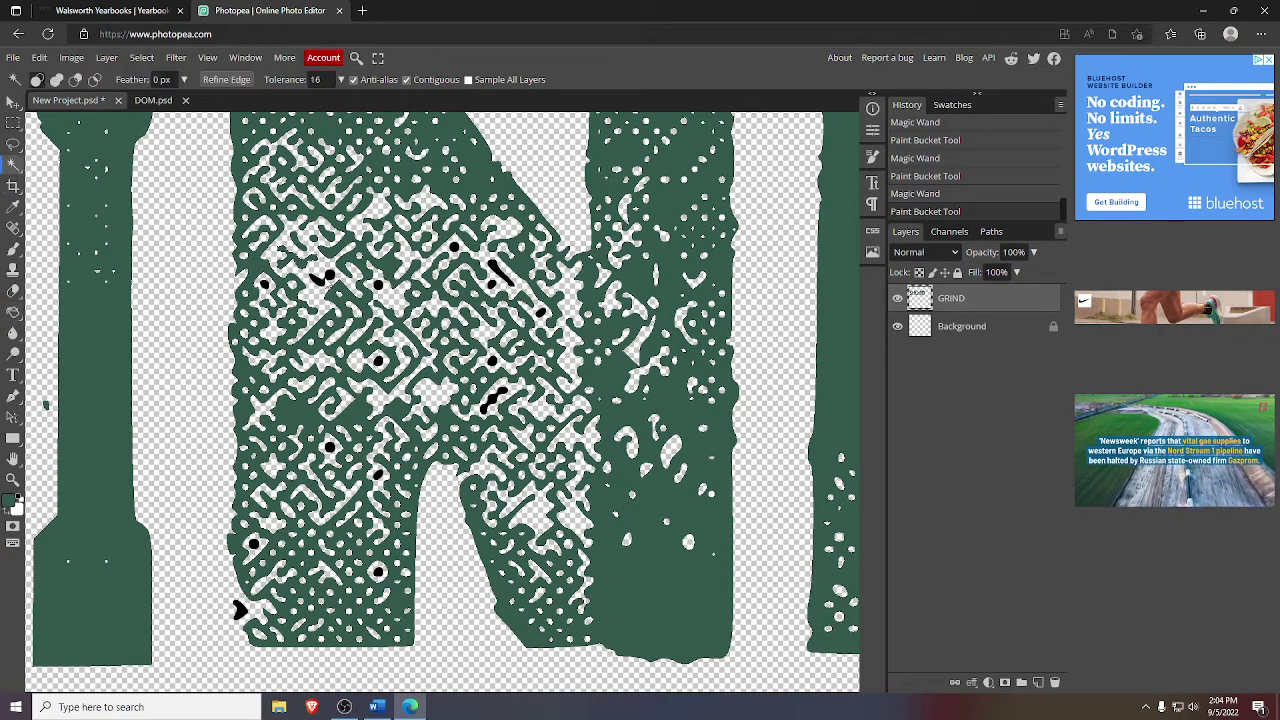
left_click(328, 281)
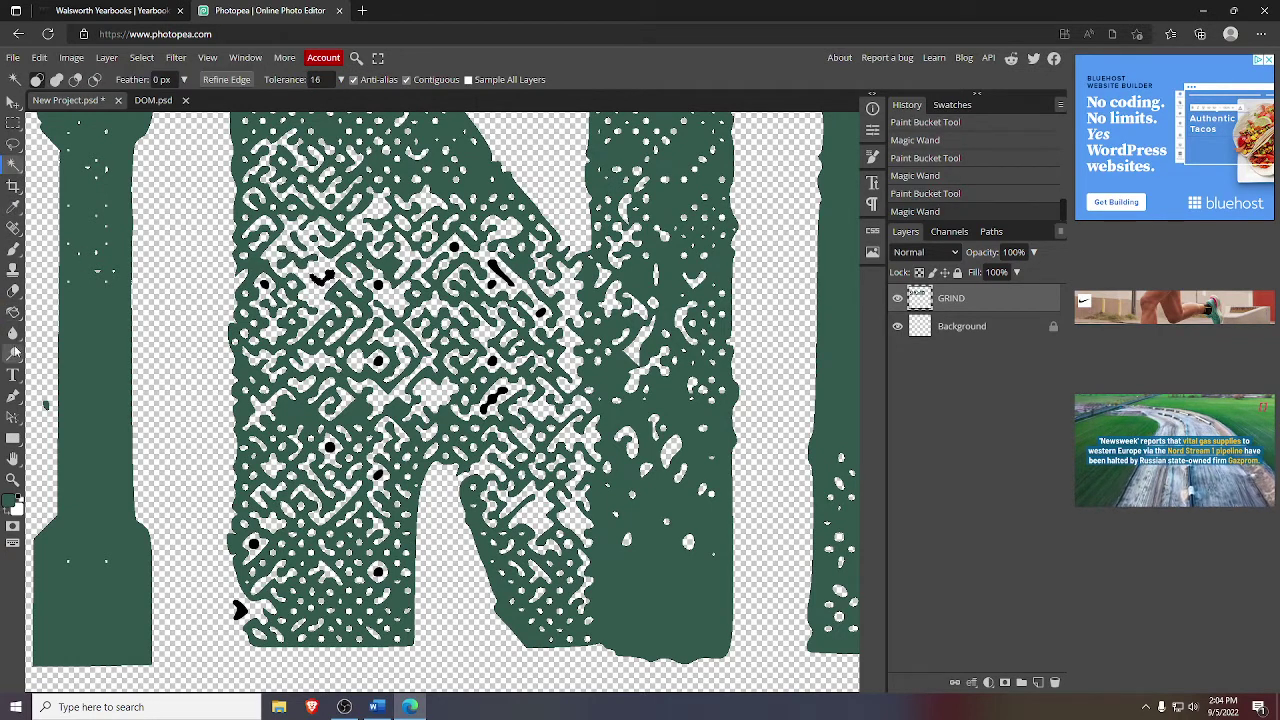
left_click(13, 311)
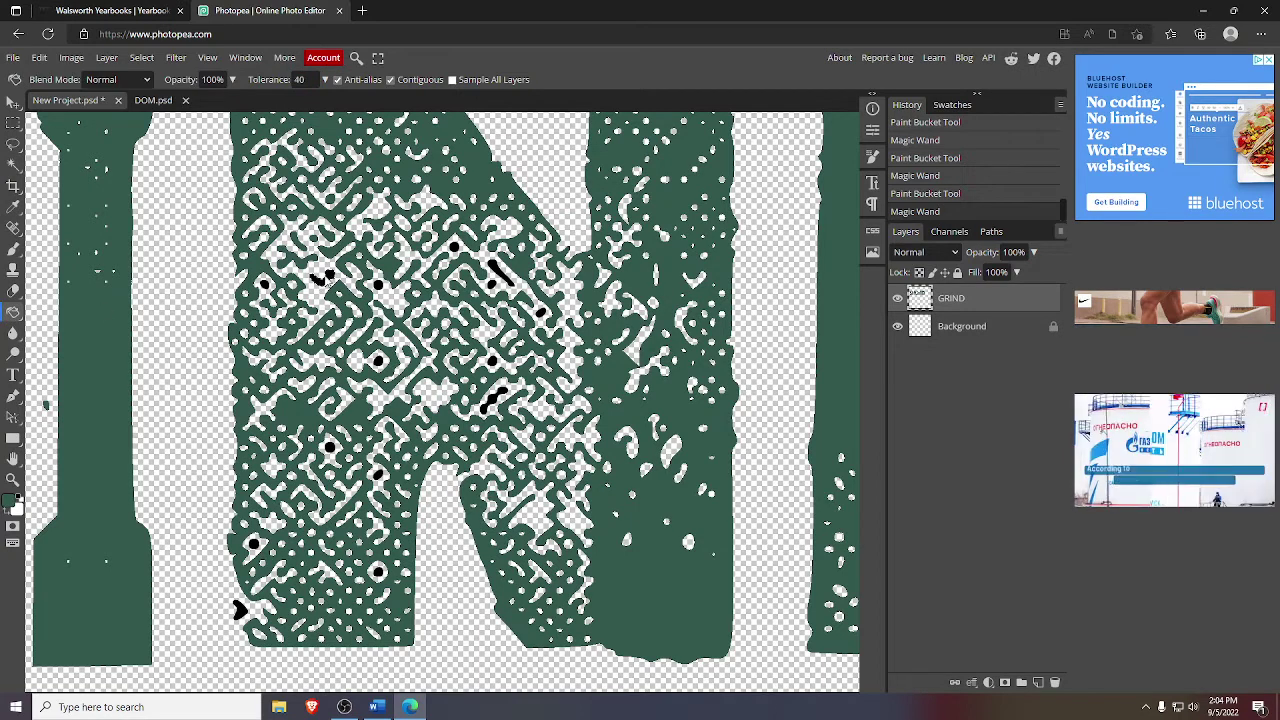
left_click(326, 279)
left_click(13, 164)
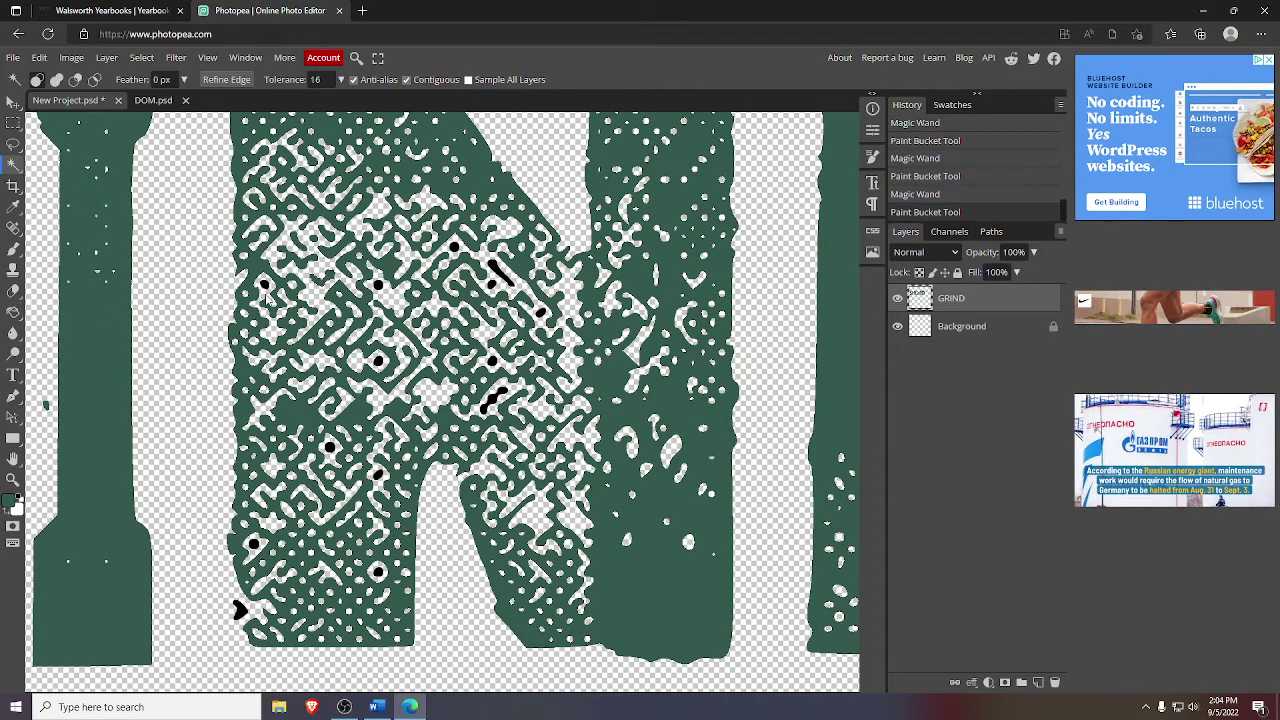
left_click(266, 288)
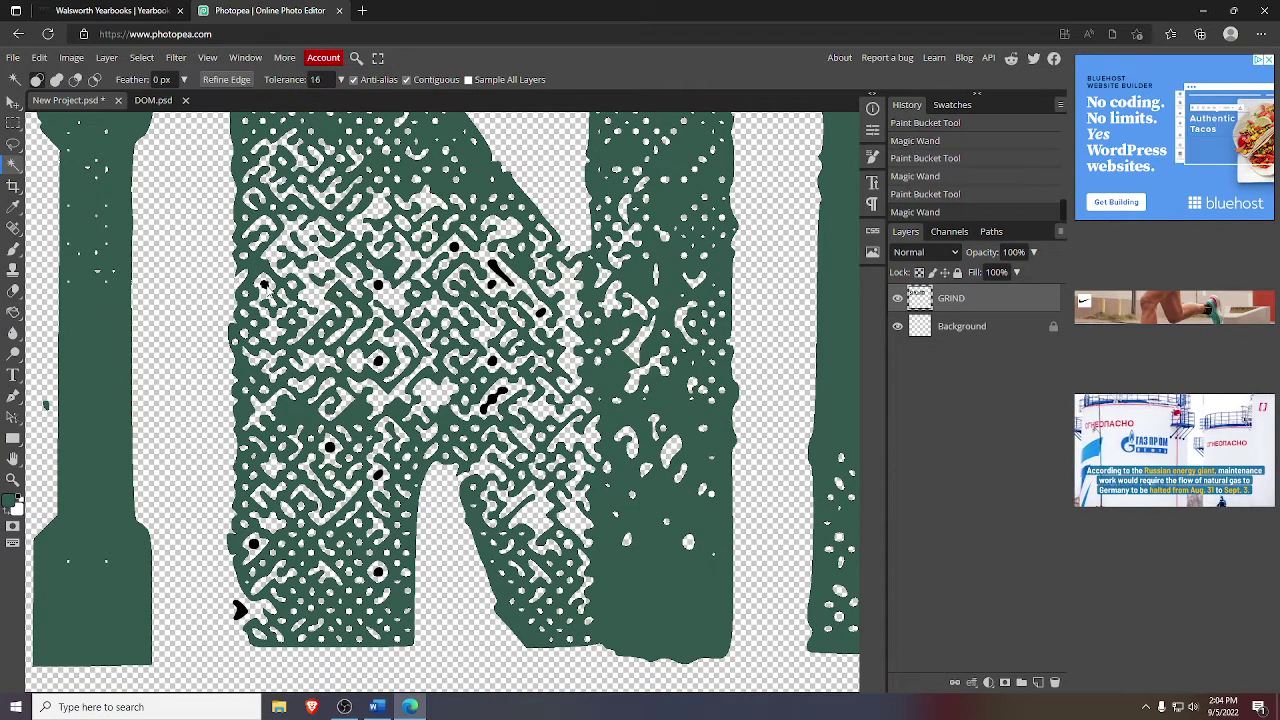
left_click(13, 311)
left_click(264, 288)
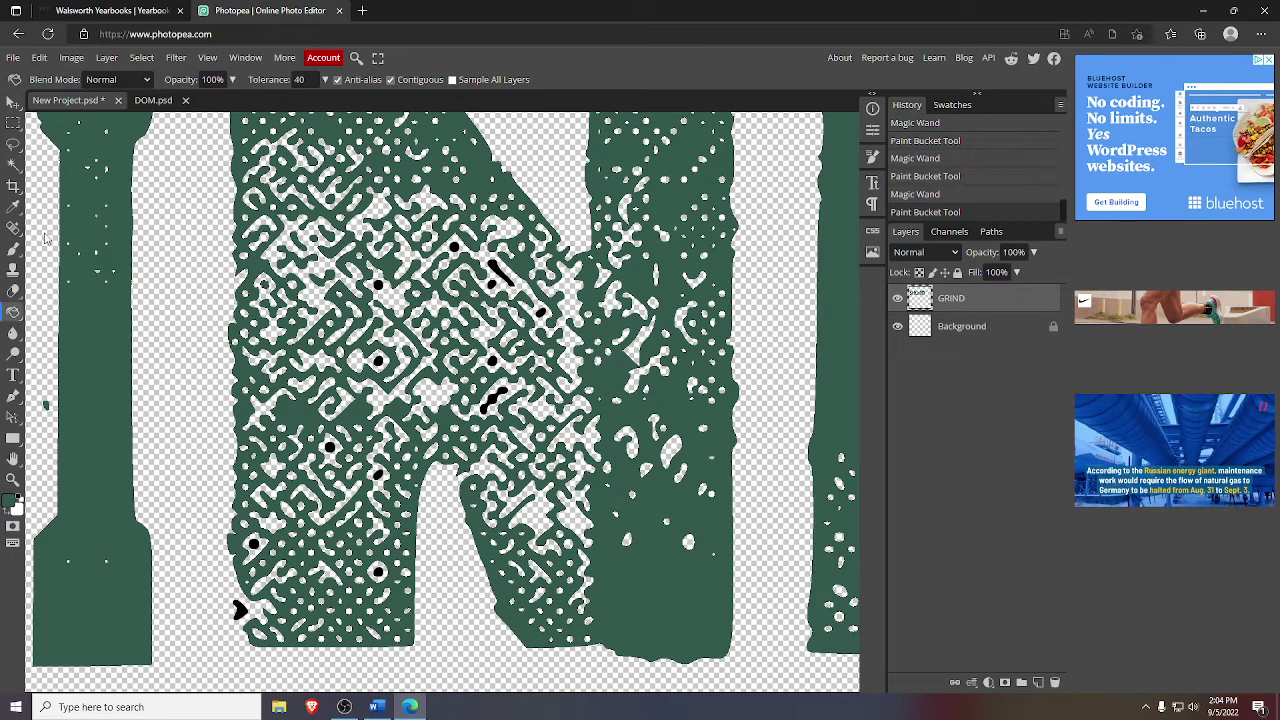
left_click(13, 164)
left_click(377, 289)
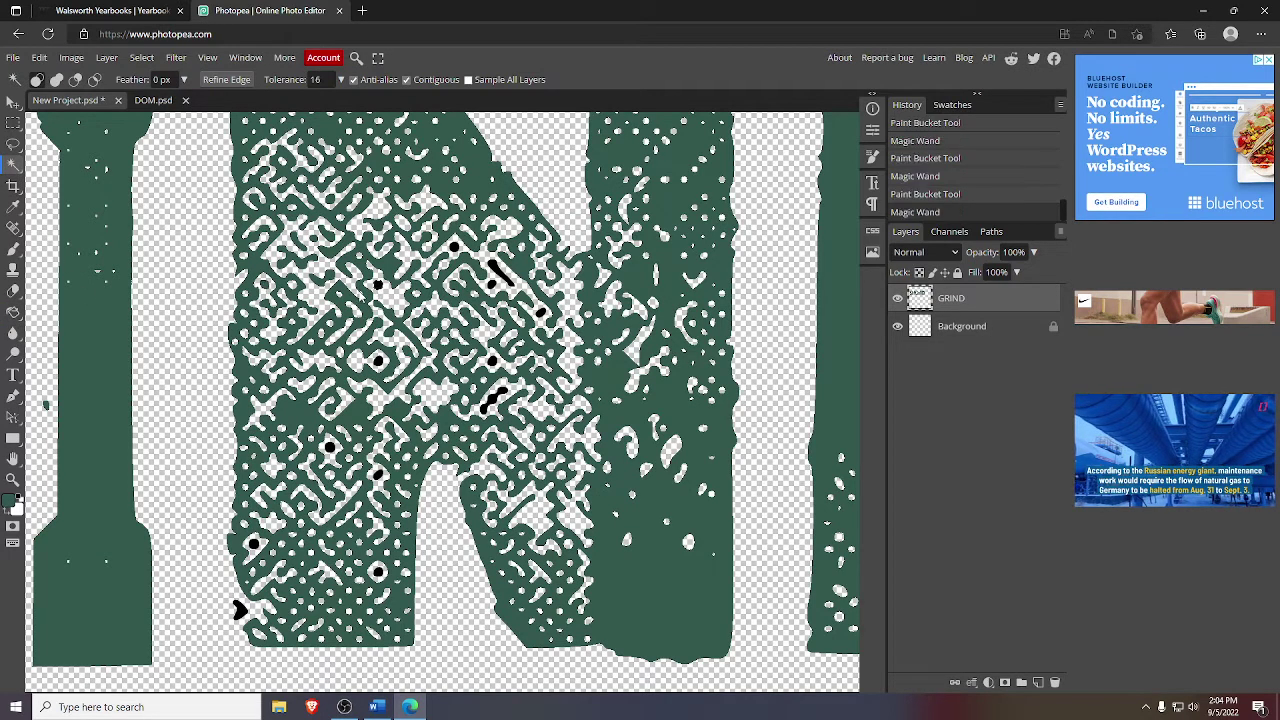
left_click(13, 312)
left_click(378, 287)
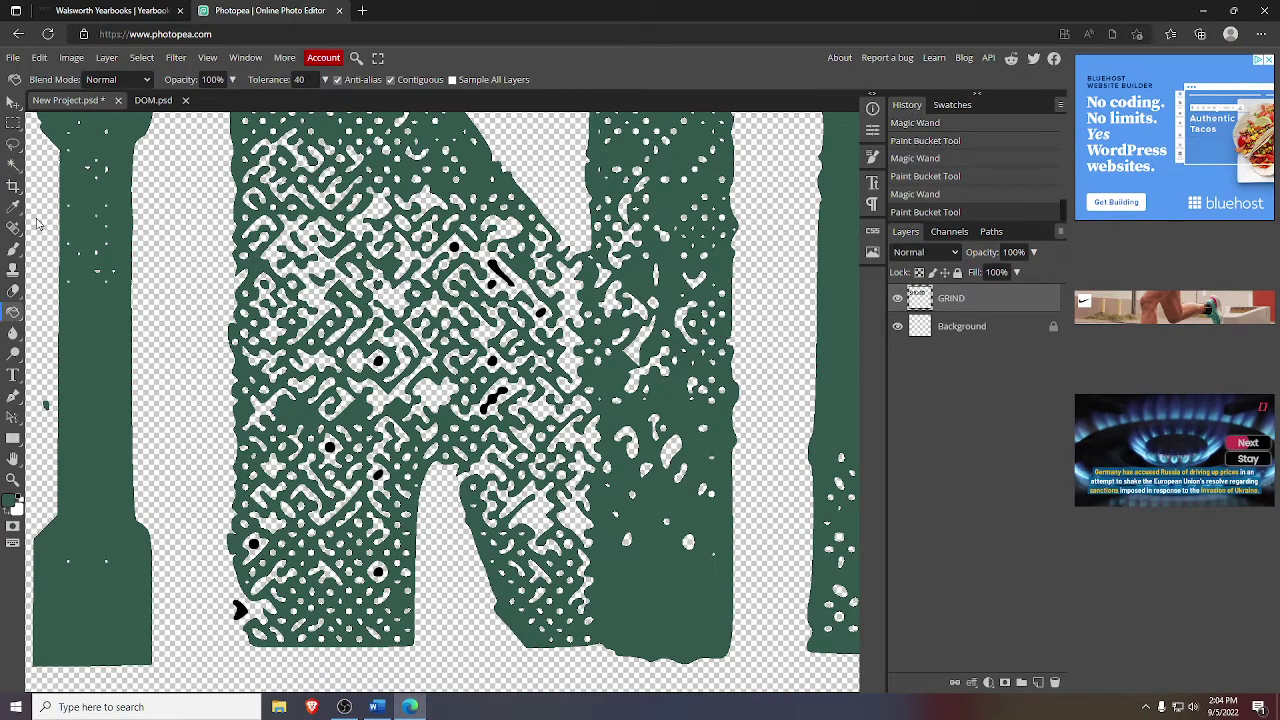
left_click(13, 165)
left_click(454, 249)
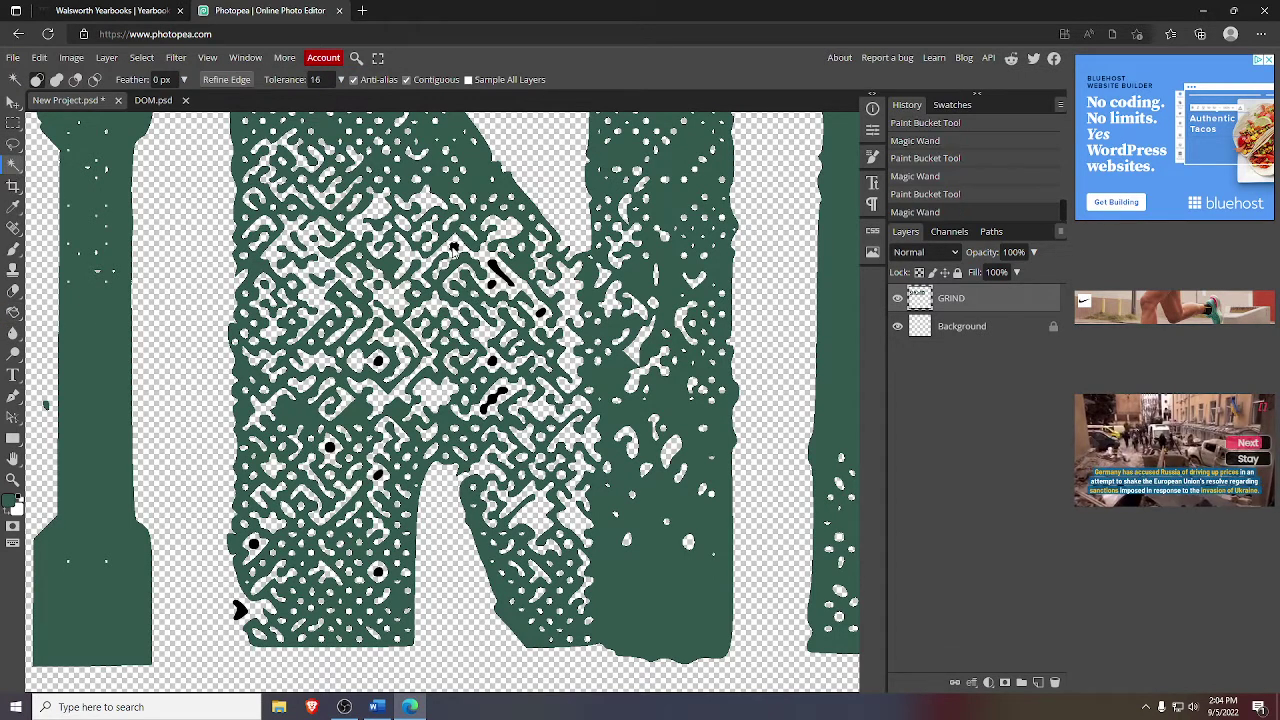
left_click(13, 313)
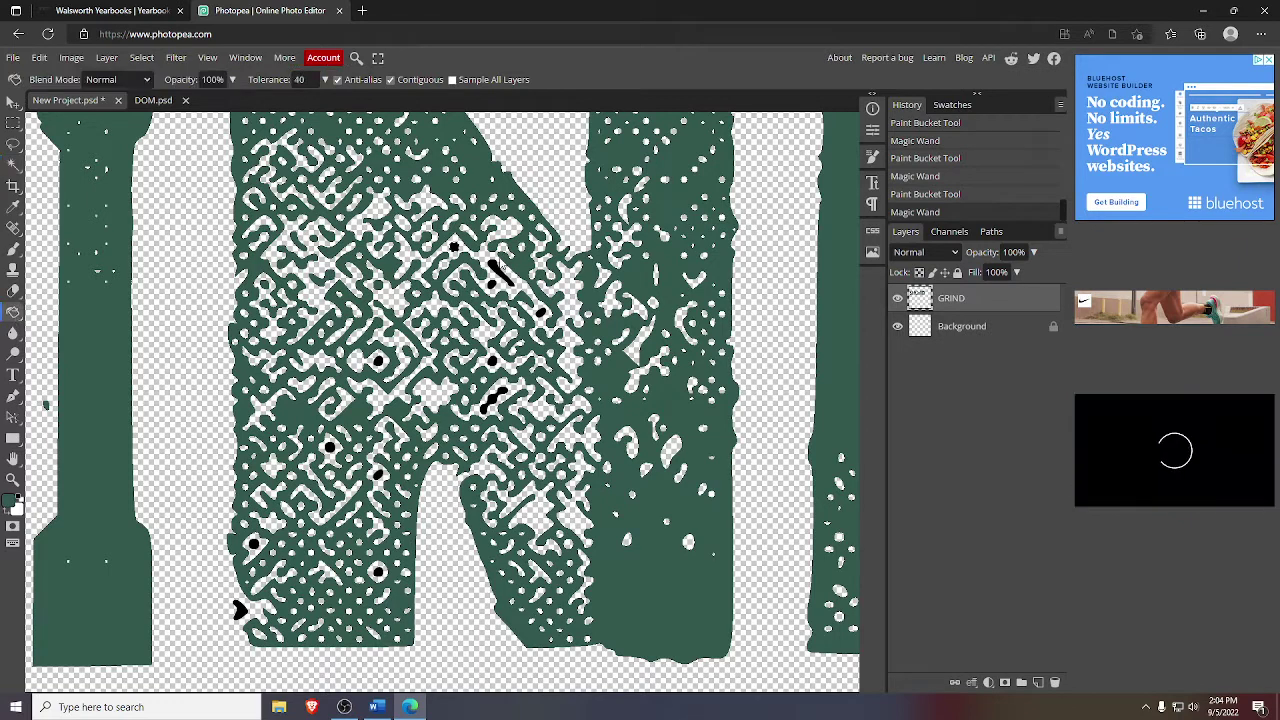
left_click(454, 249)
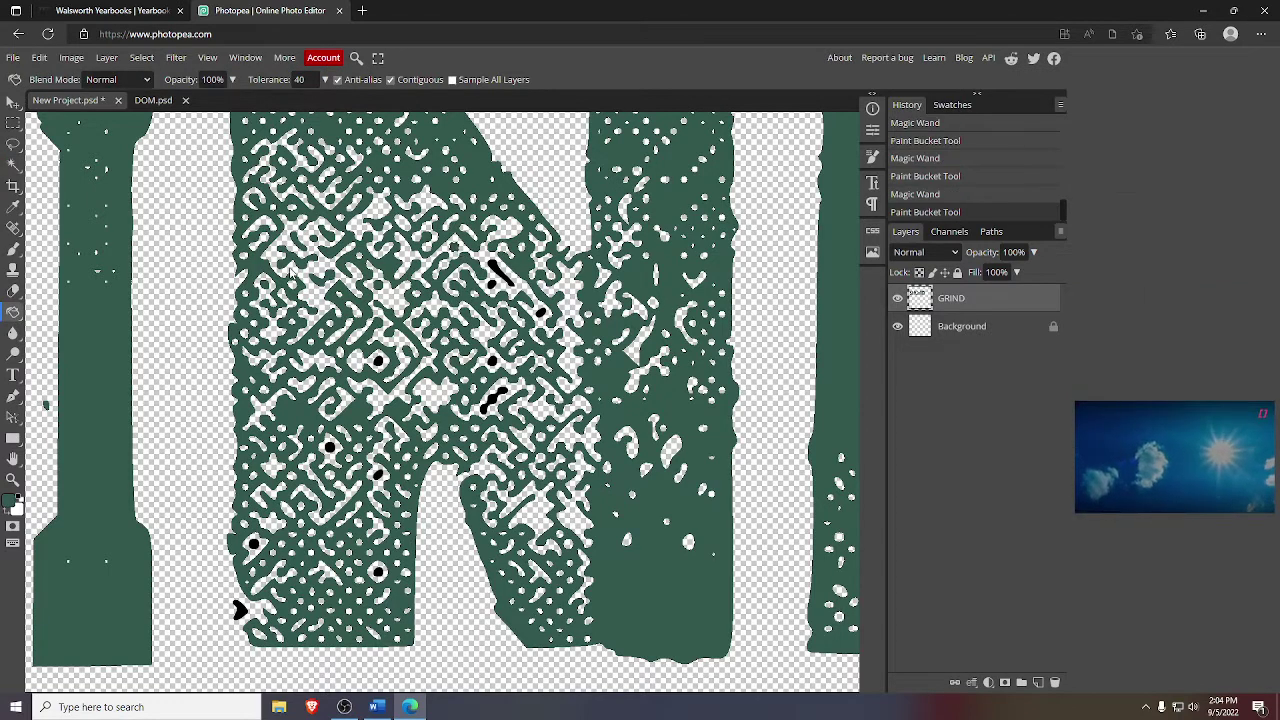
left_click(13, 165)
left_click(312, 255)
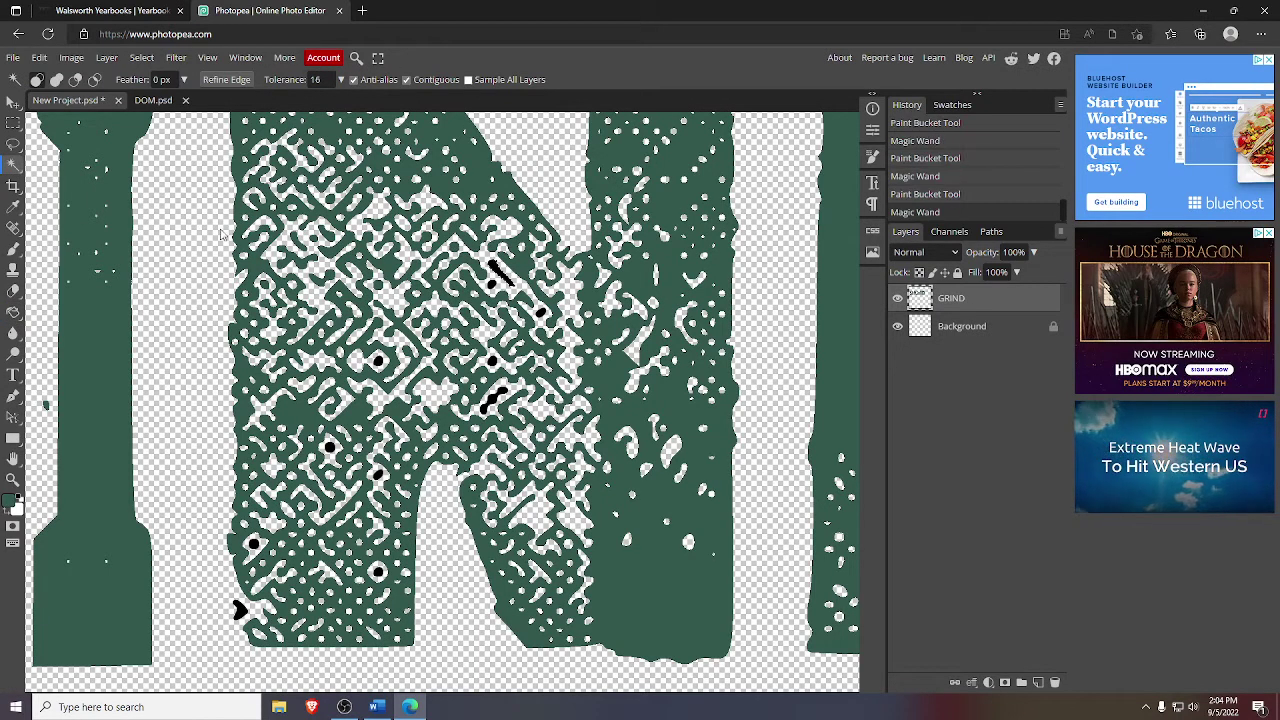
left_click(13, 313)
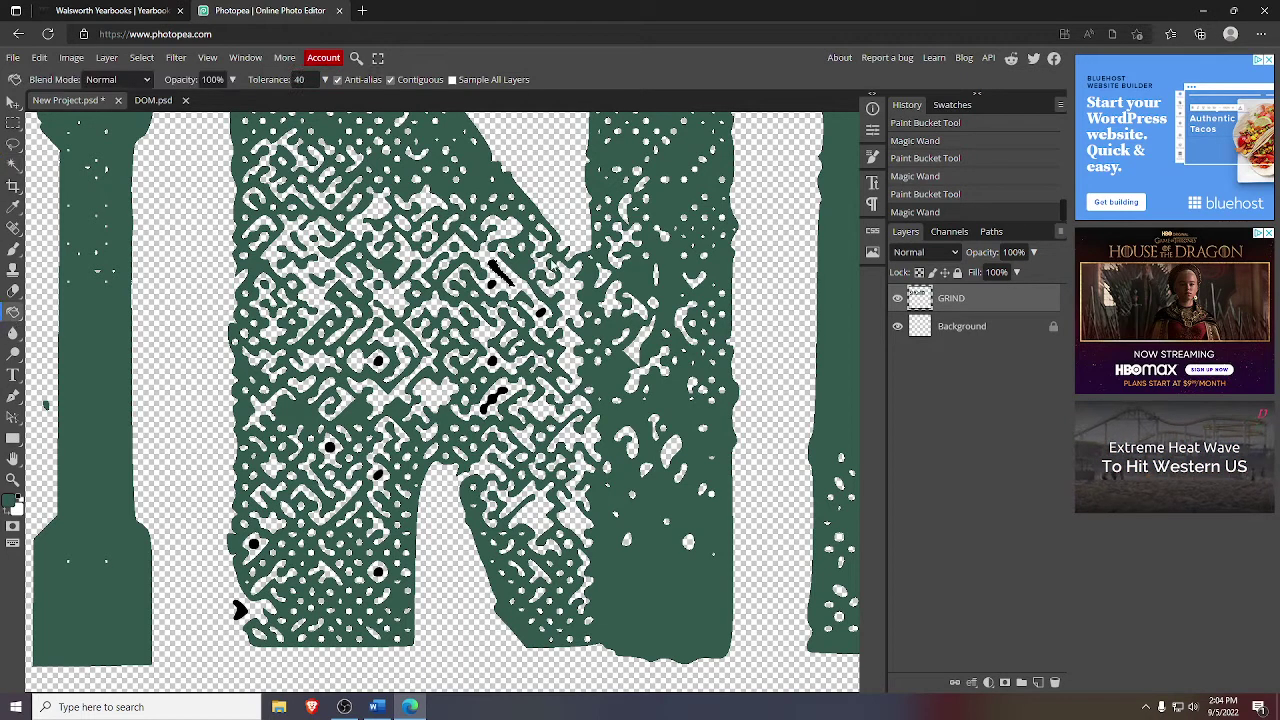
left_click(500, 272)
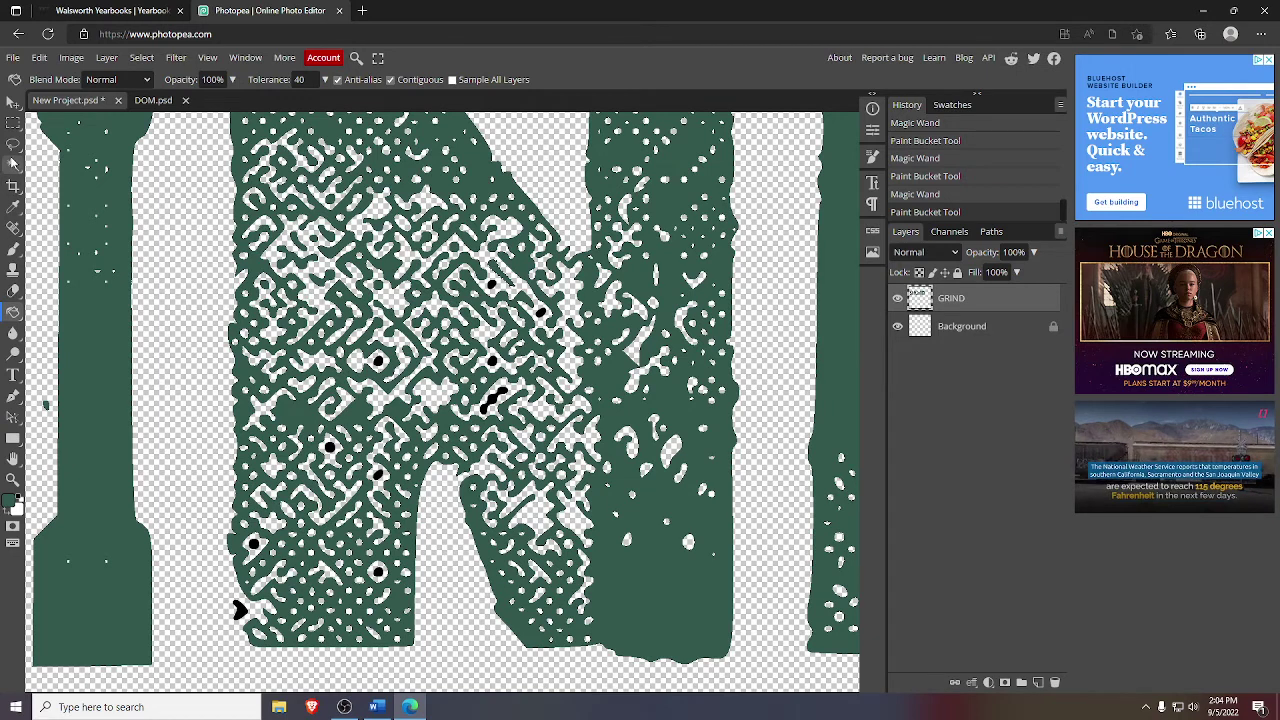
- Fill the black specks and blob along the right and middle of the N green
left_click(13, 163)
left_click(492, 285)
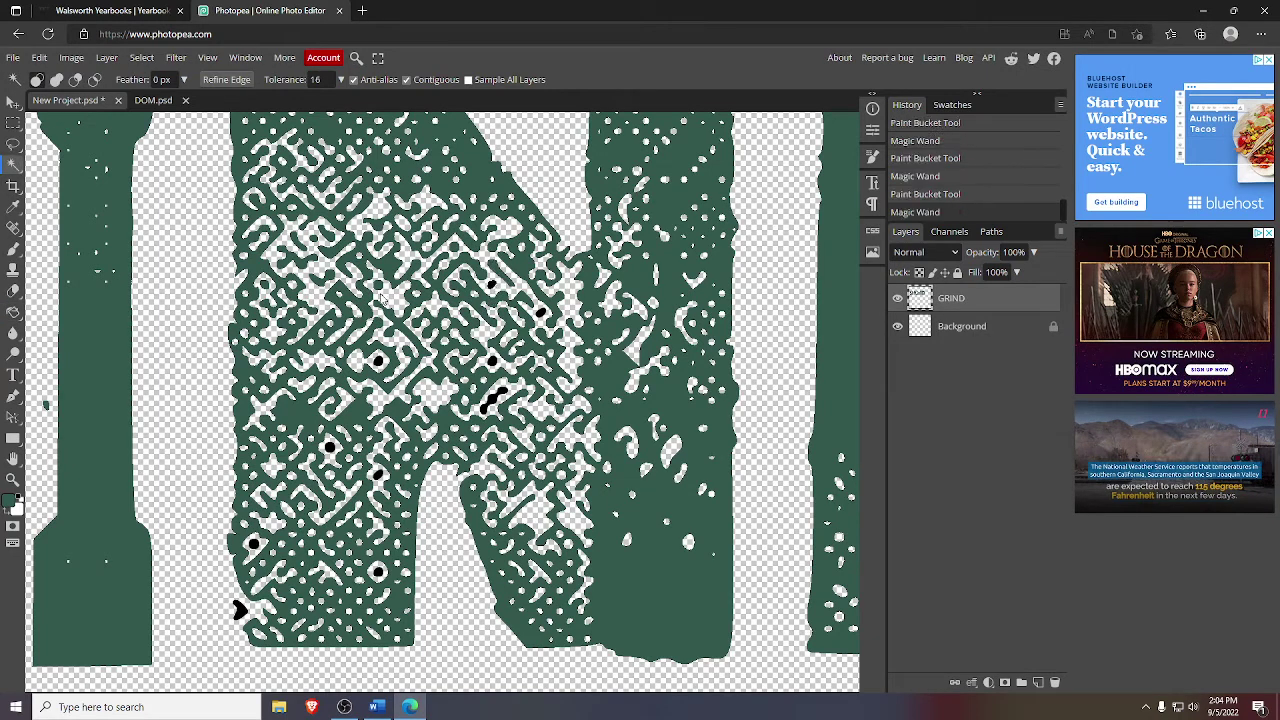
left_click(13, 311)
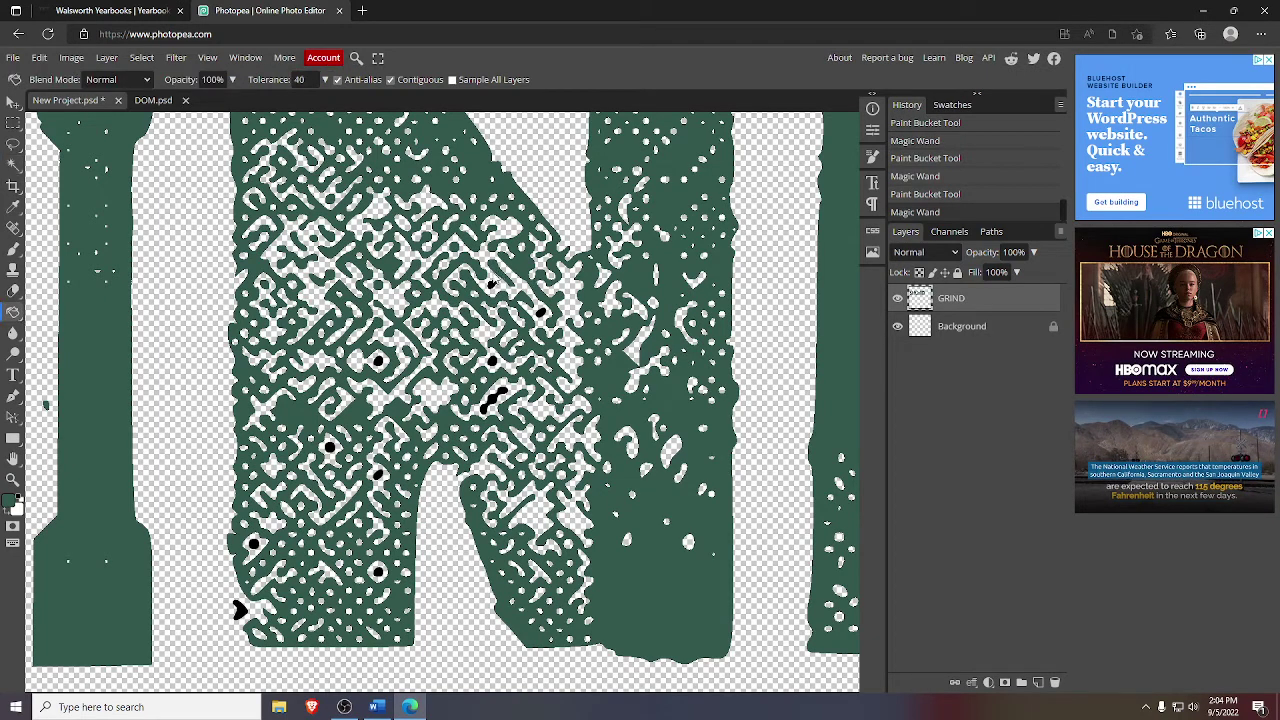
left_click(490, 285)
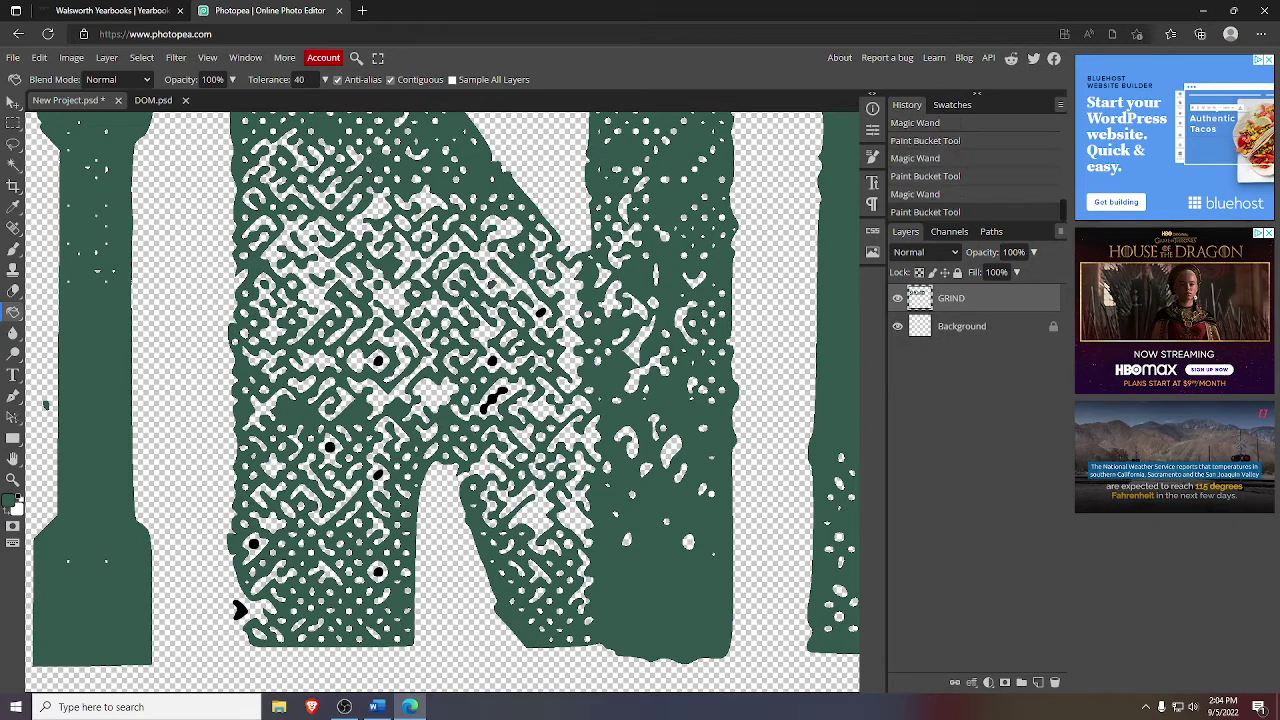
left_click(15, 165)
left_click(540, 314)
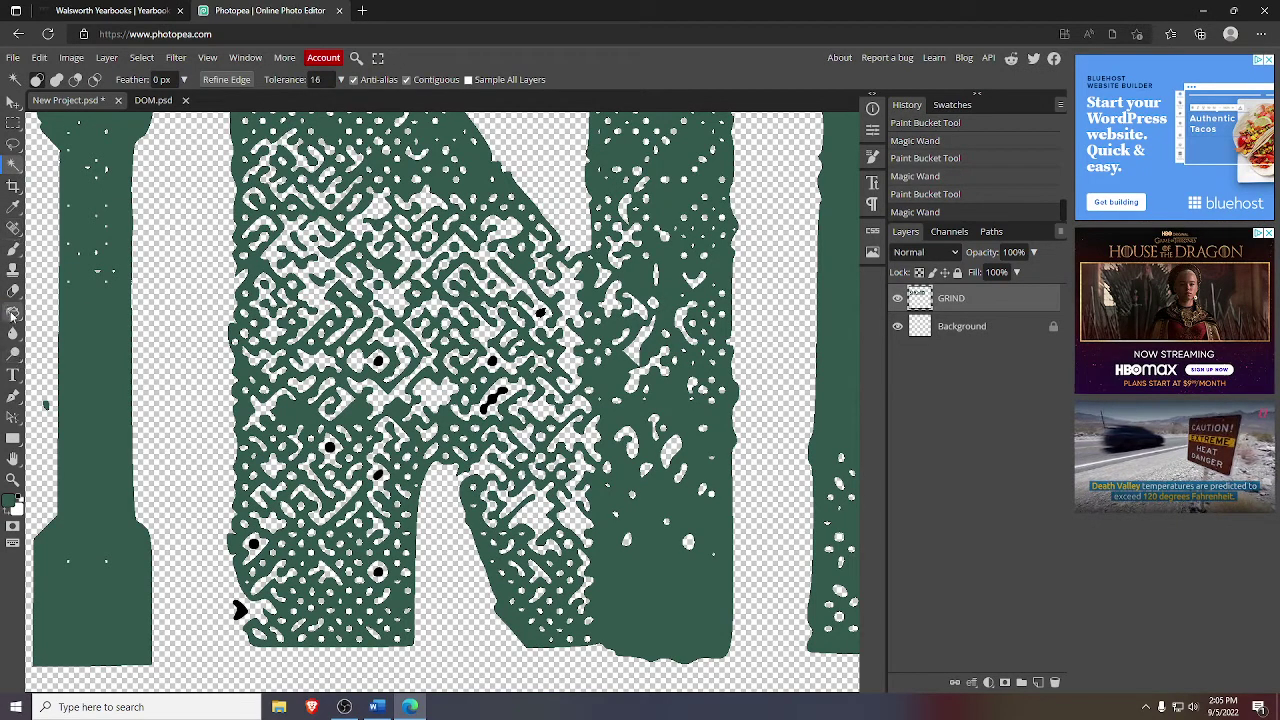
left_click(14, 312)
left_click(540, 314)
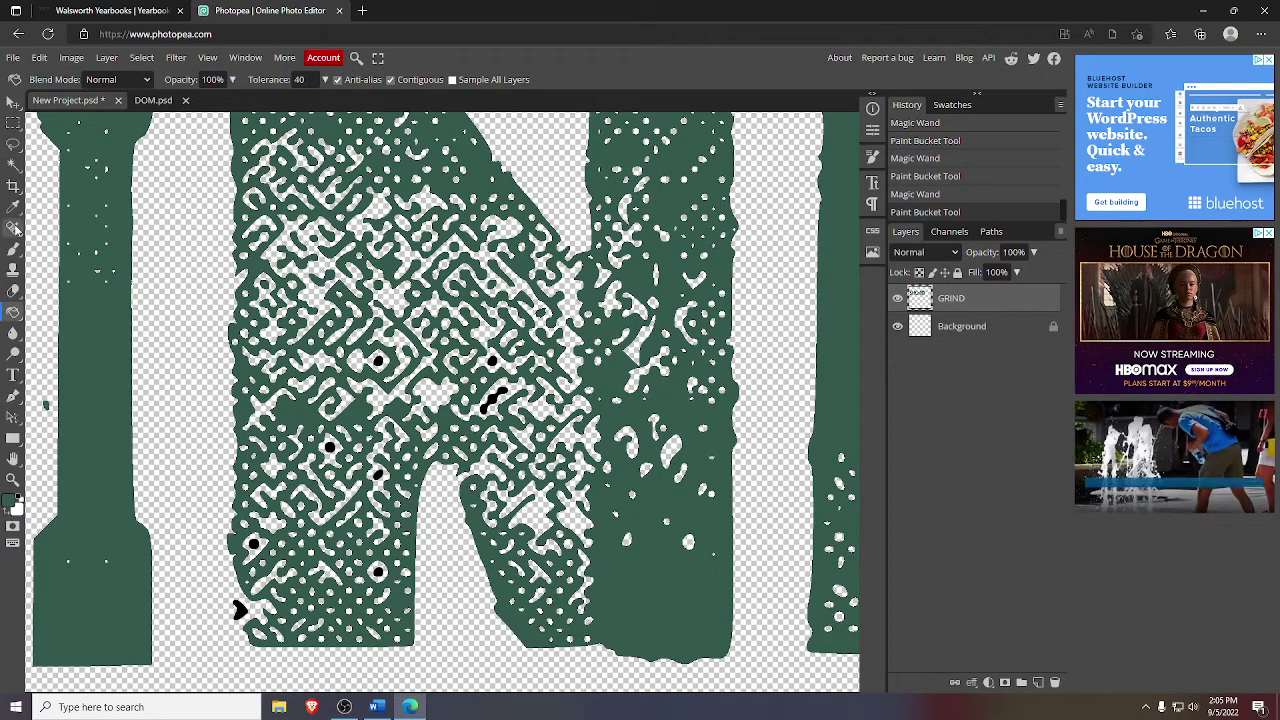
left_click(14, 165)
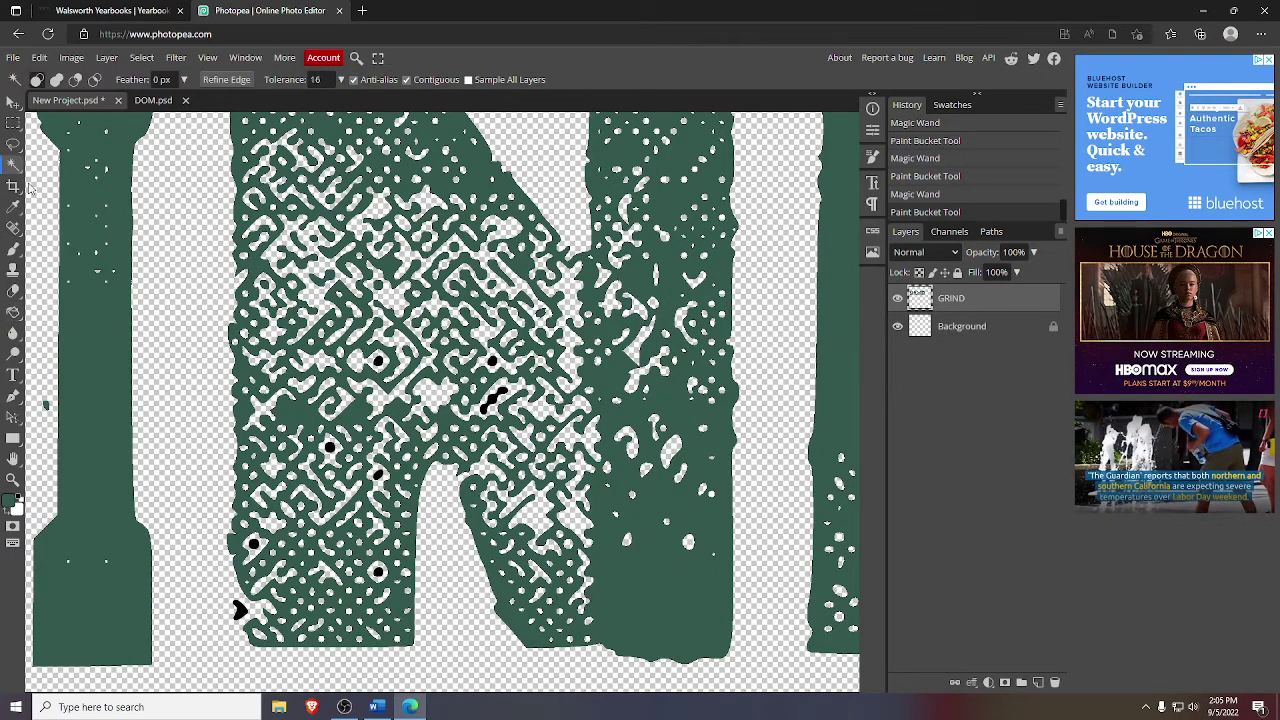
left_click(378, 362)
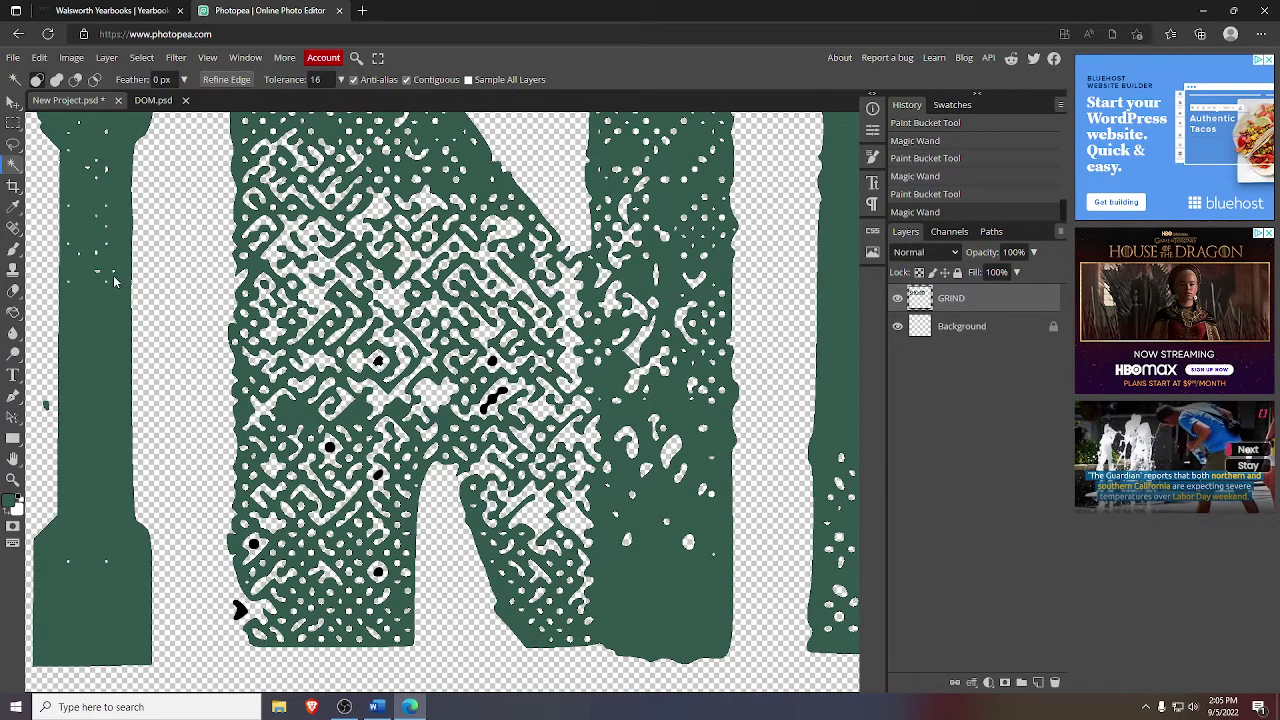
left_click(14, 312)
left_click(378, 362)
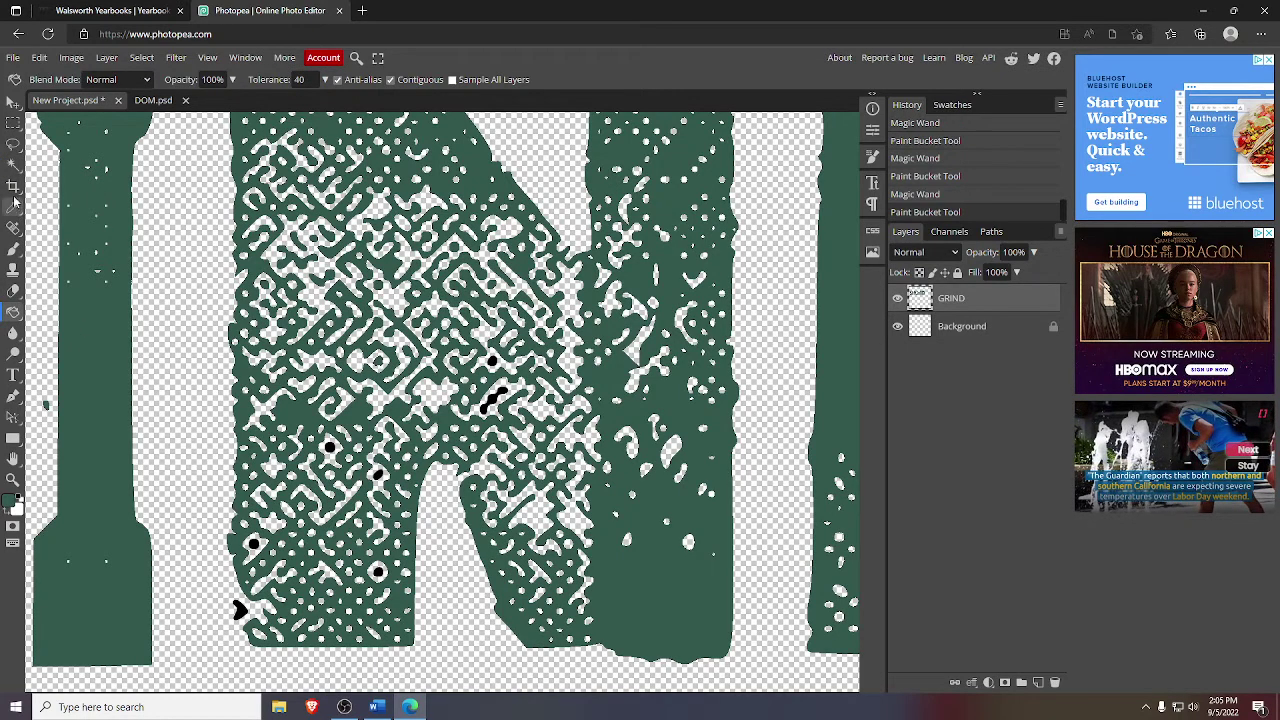
left_click(14, 165)
left_click(330, 447)
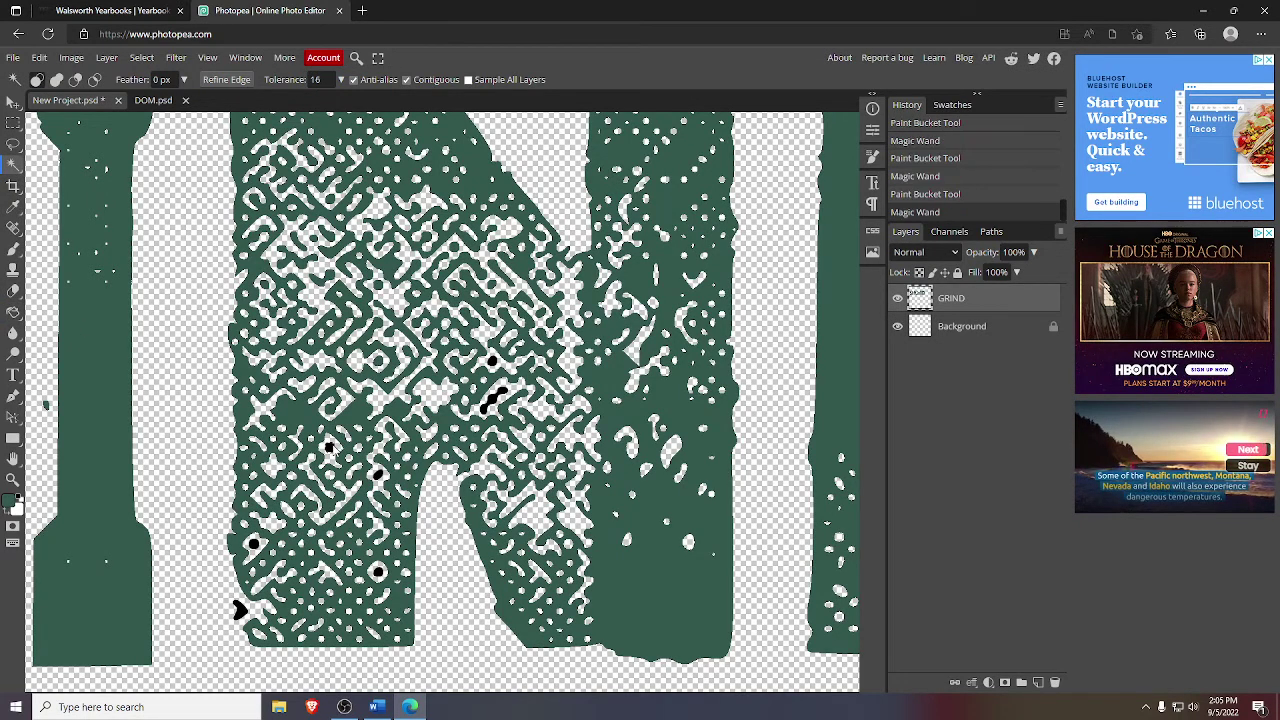
left_click(14, 312)
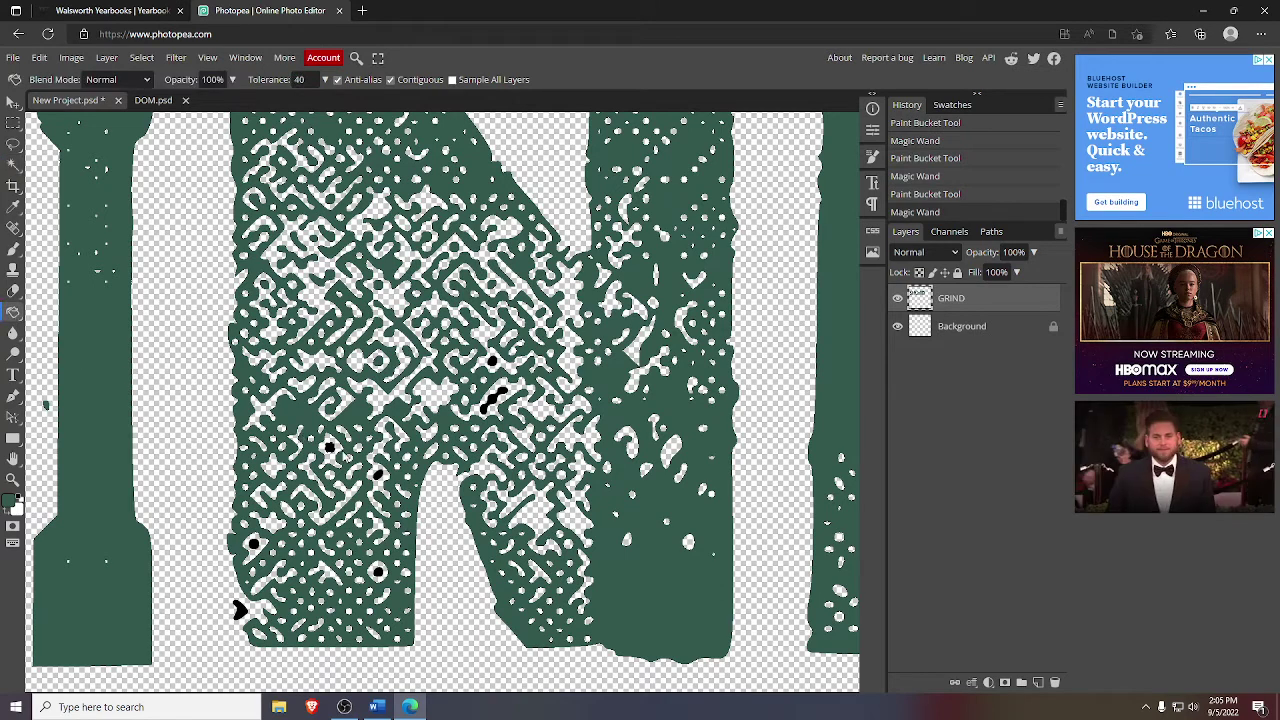
left_click(332, 450)
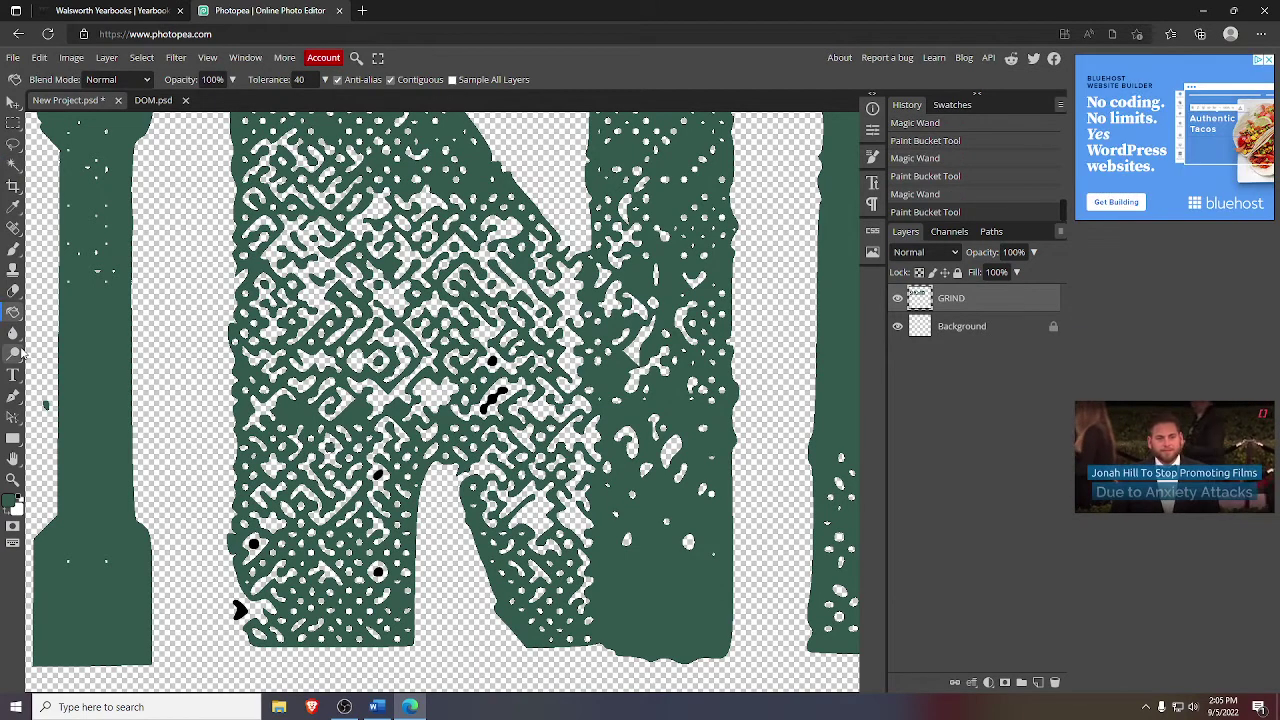
left_click(14, 164)
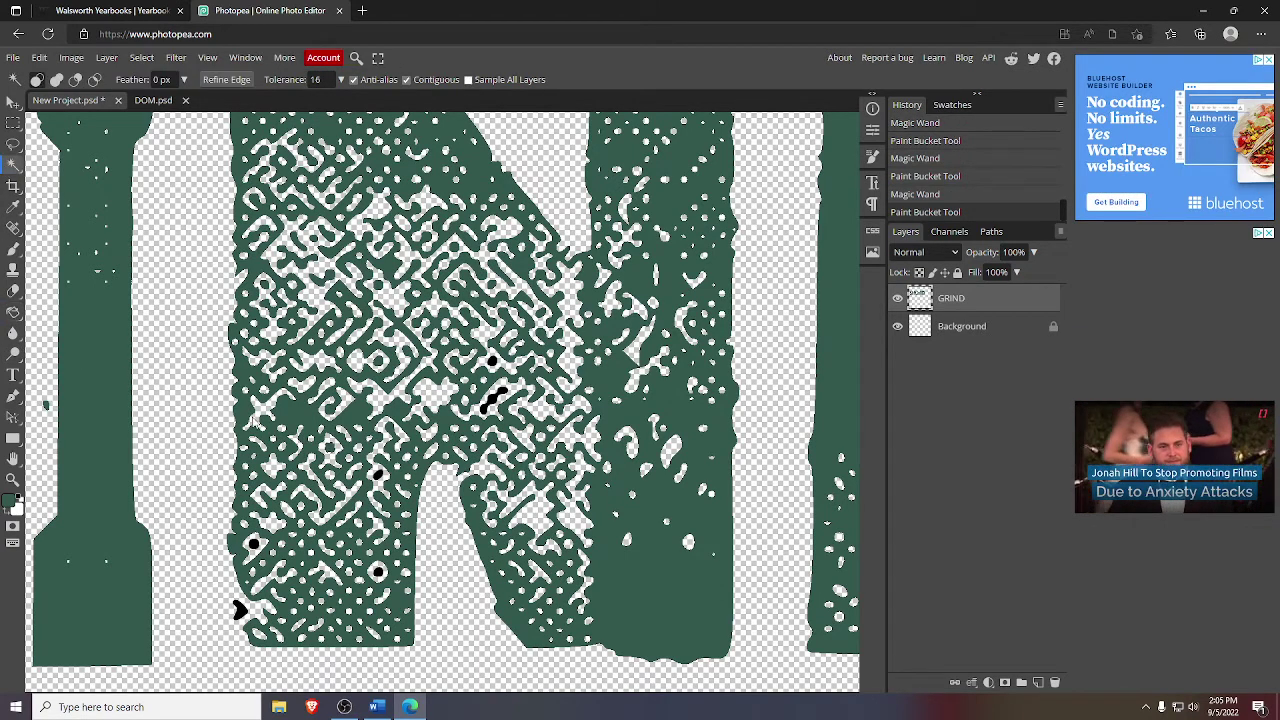
left_click(378, 476)
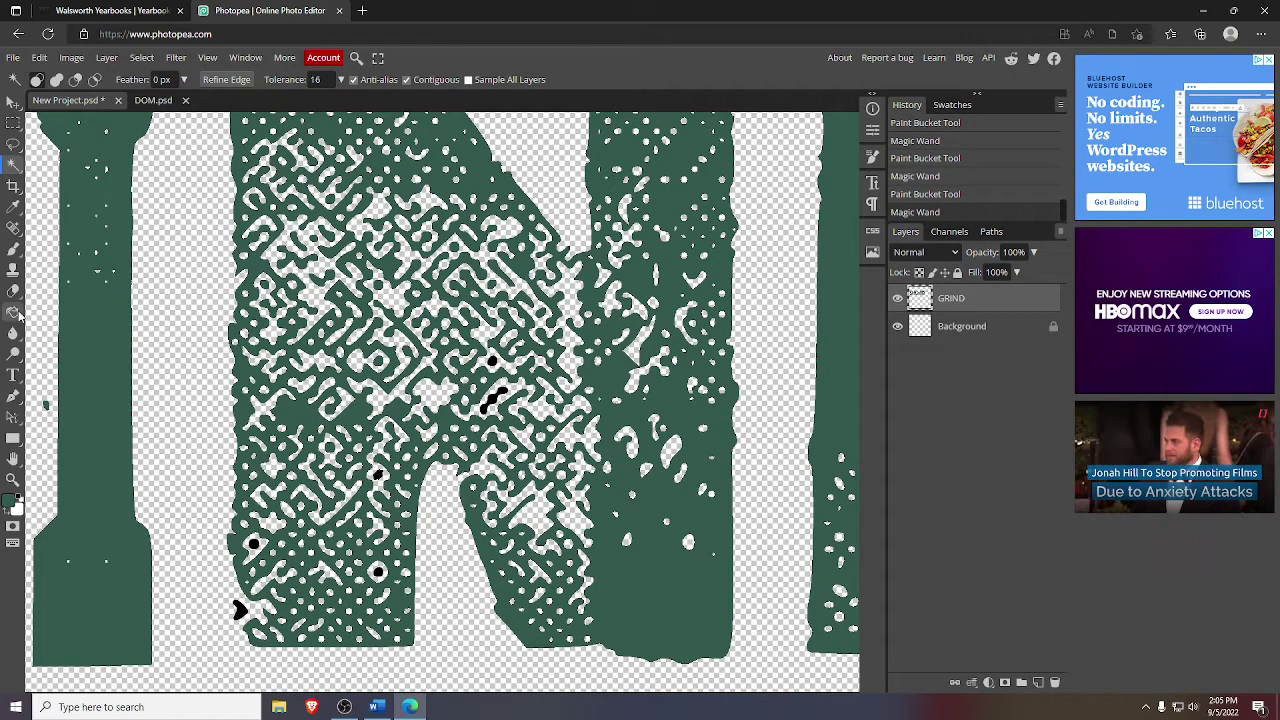
left_click(13, 311)
left_click(378, 476)
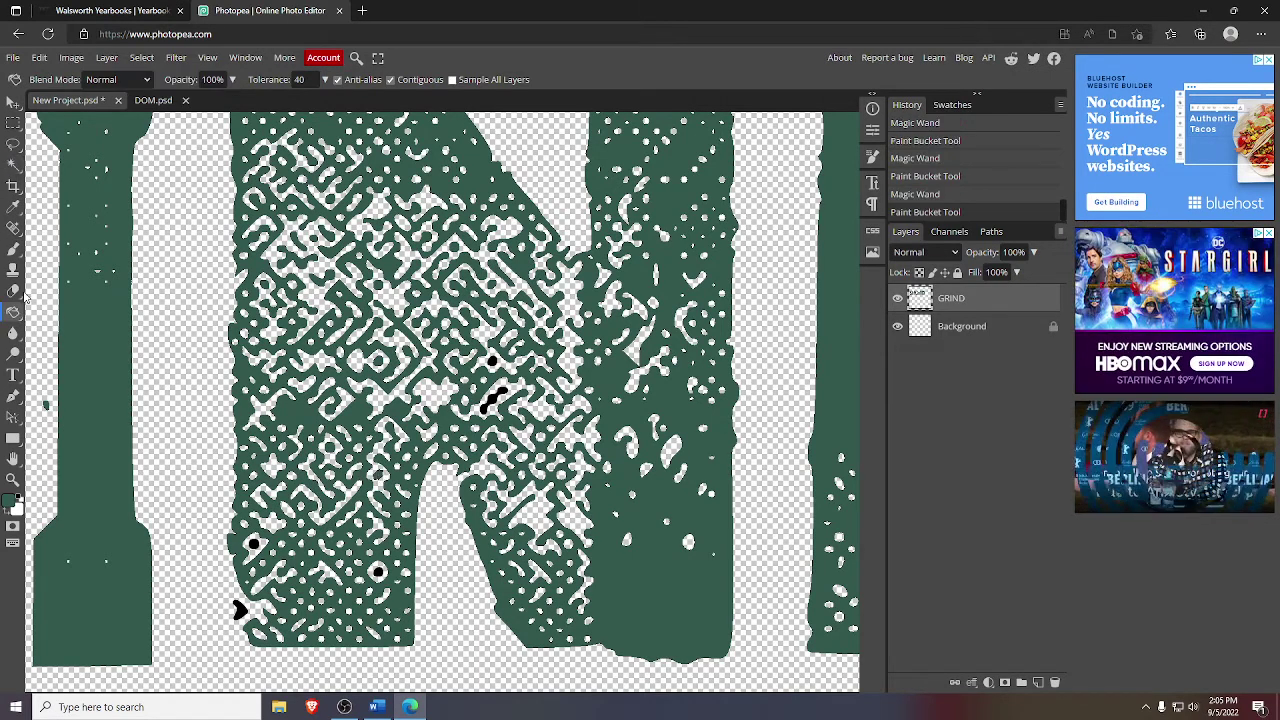
- Fill the remaining lower-left specks and the last middle squiggle of the N green
left_click(14, 164)
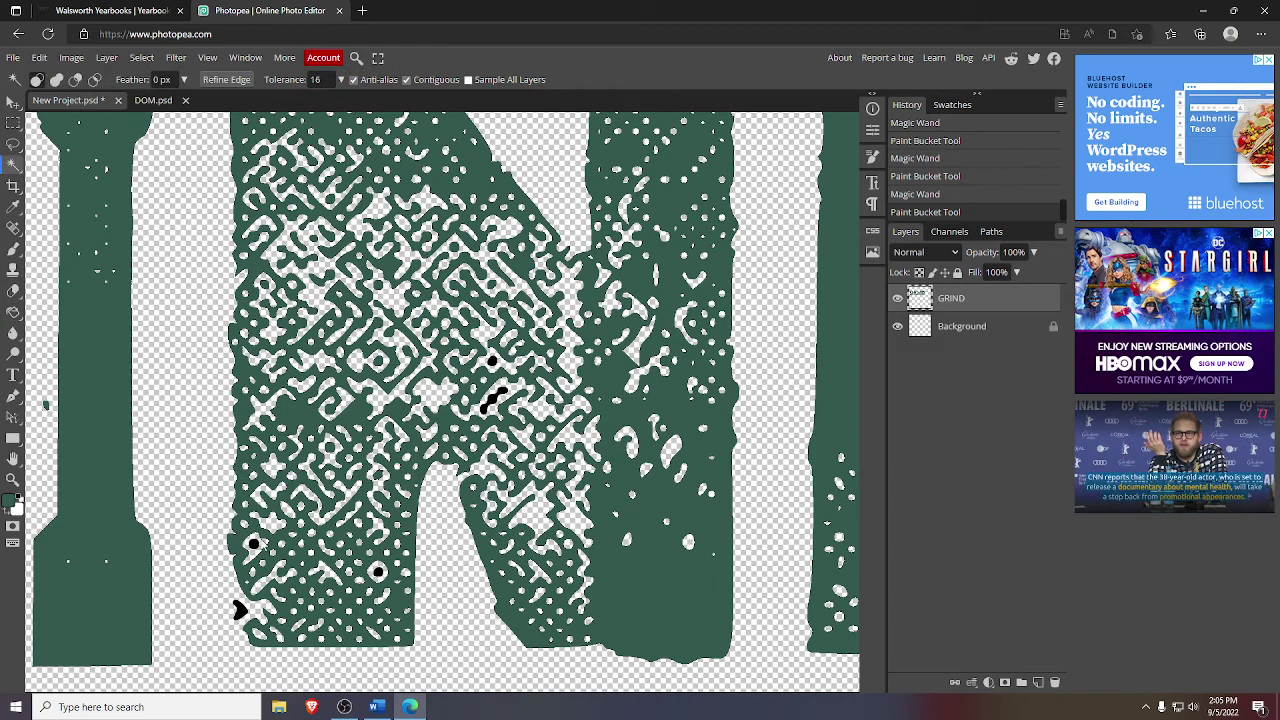
left_click(260, 546)
left_click(13, 311)
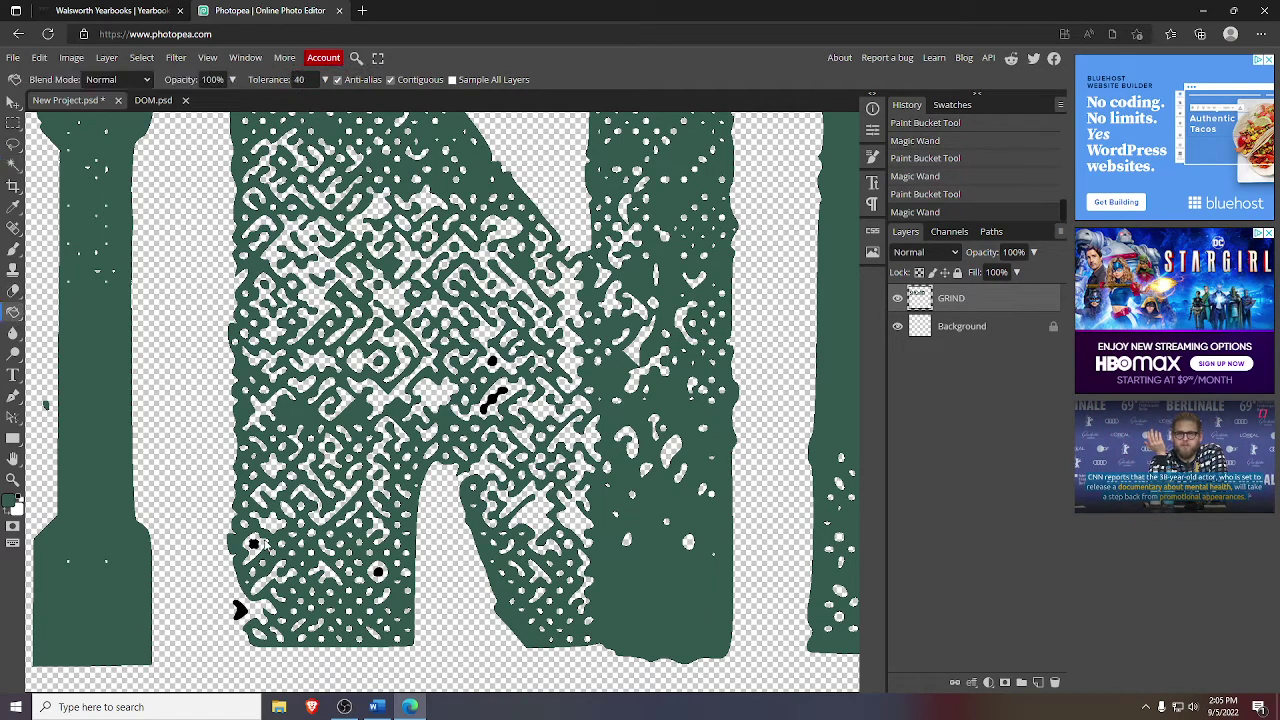
left_click(253, 543)
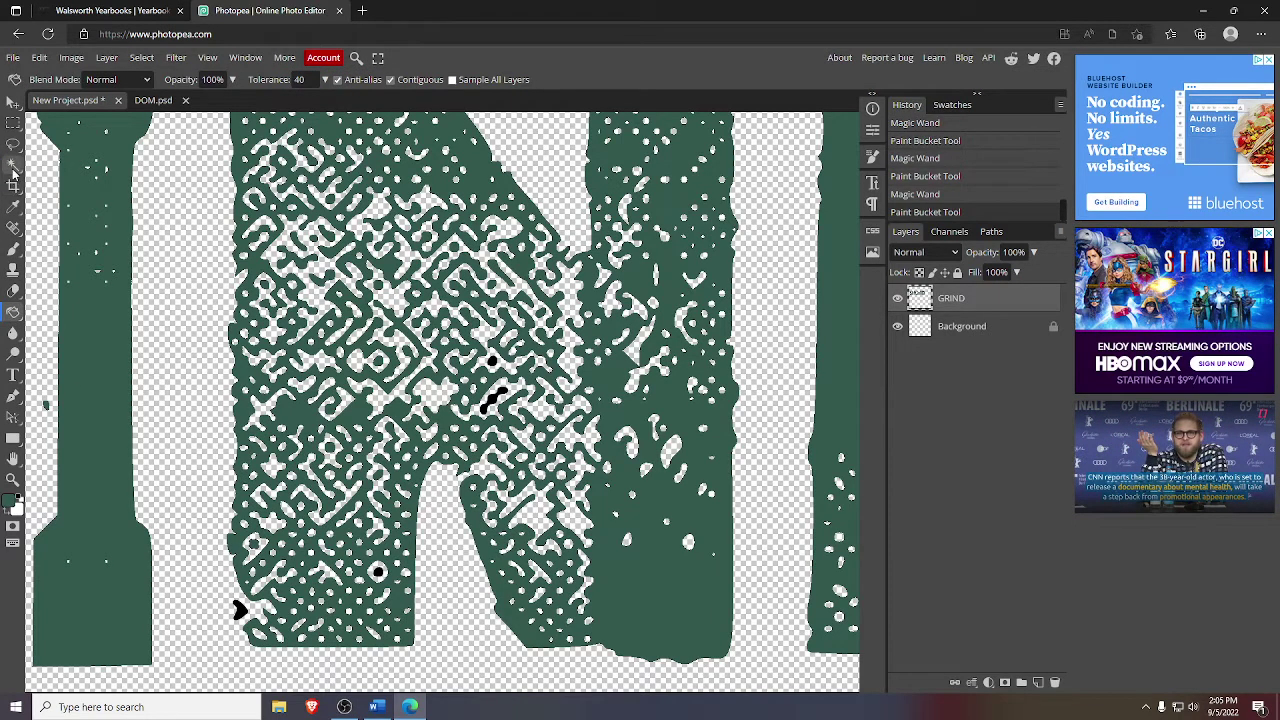
left_click(14, 164)
left_click(238, 610)
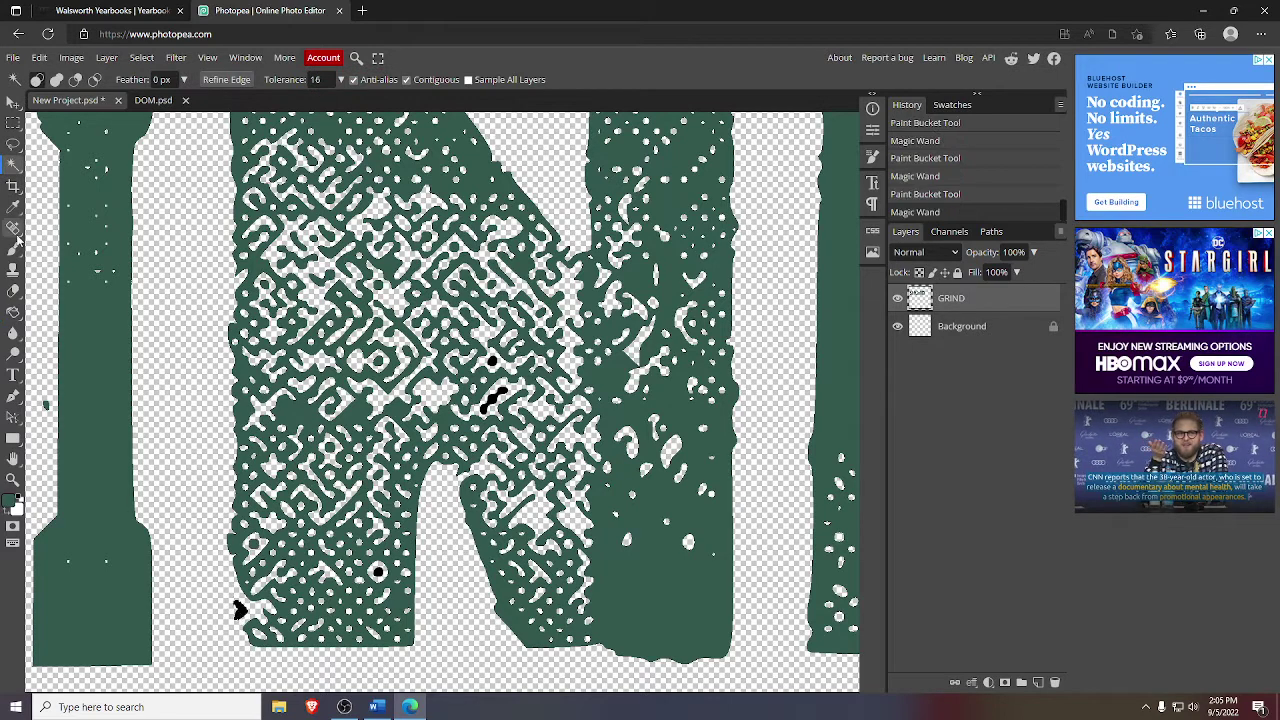
left_click(13, 311)
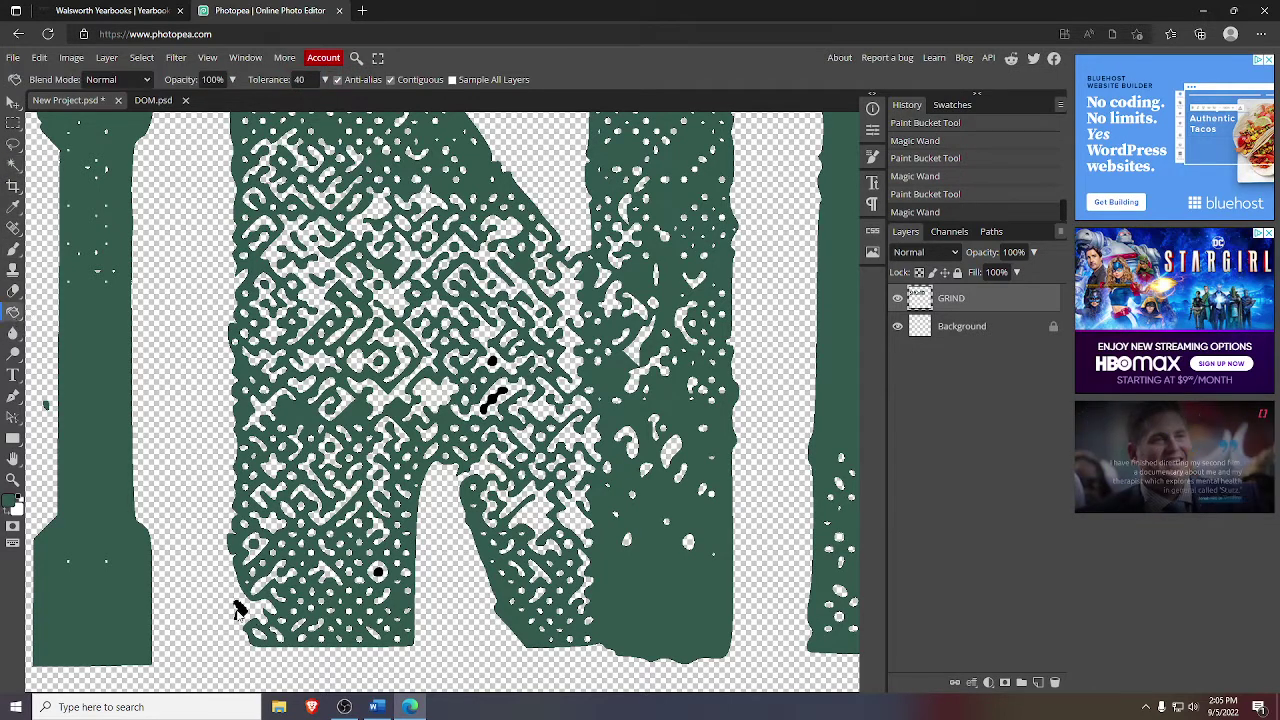
left_click(238, 610)
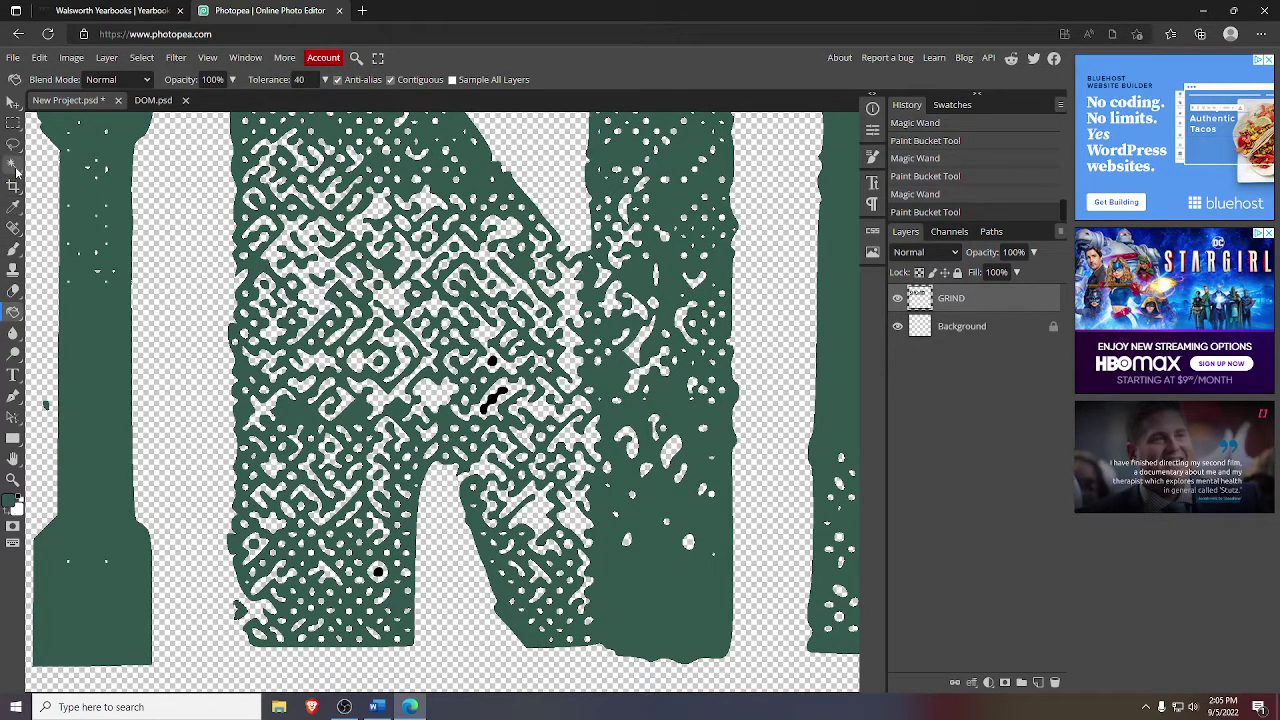
left_click(14, 166)
left_click(378, 574)
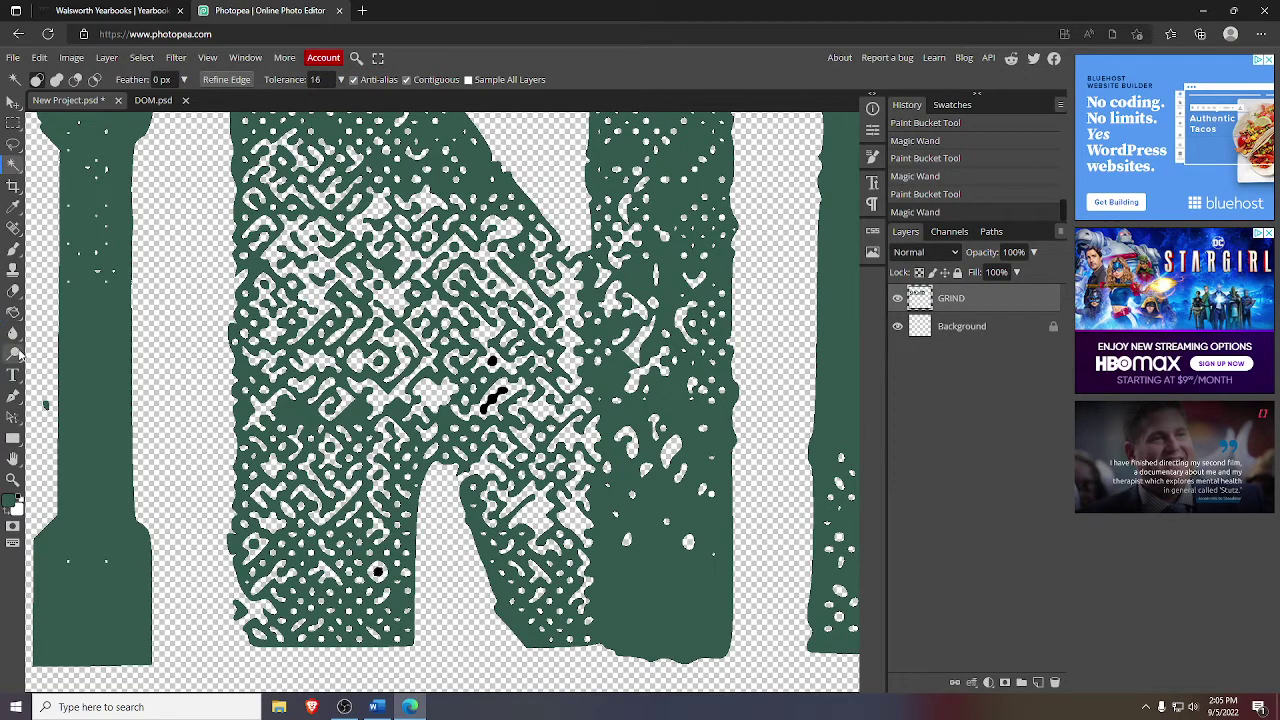
left_click(14, 312)
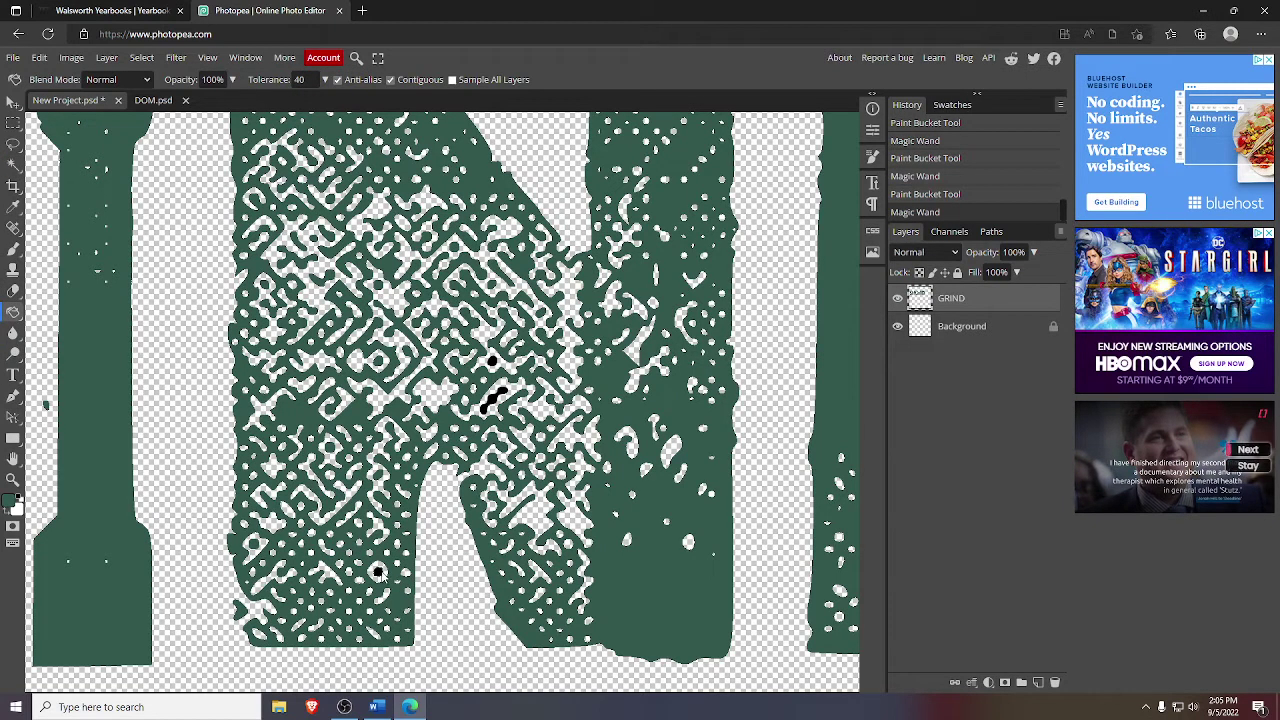
left_click(378, 572)
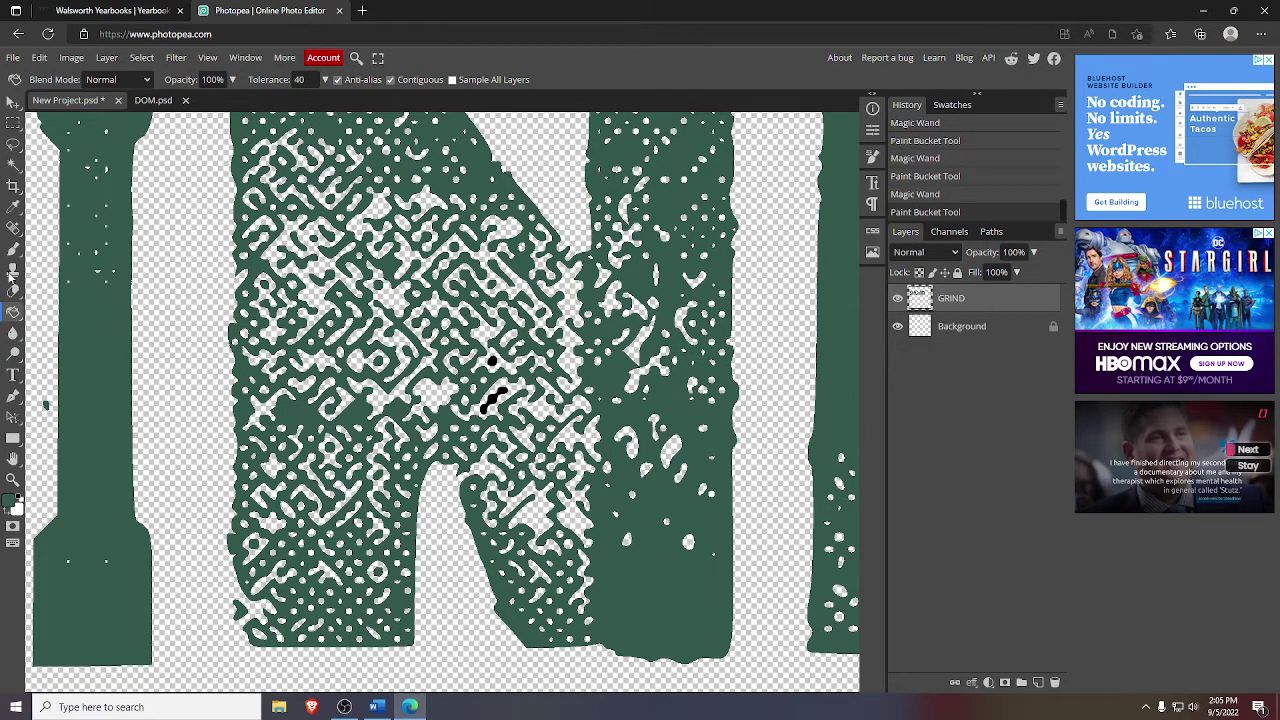
left_click(13, 168)
left_click(215, 312)
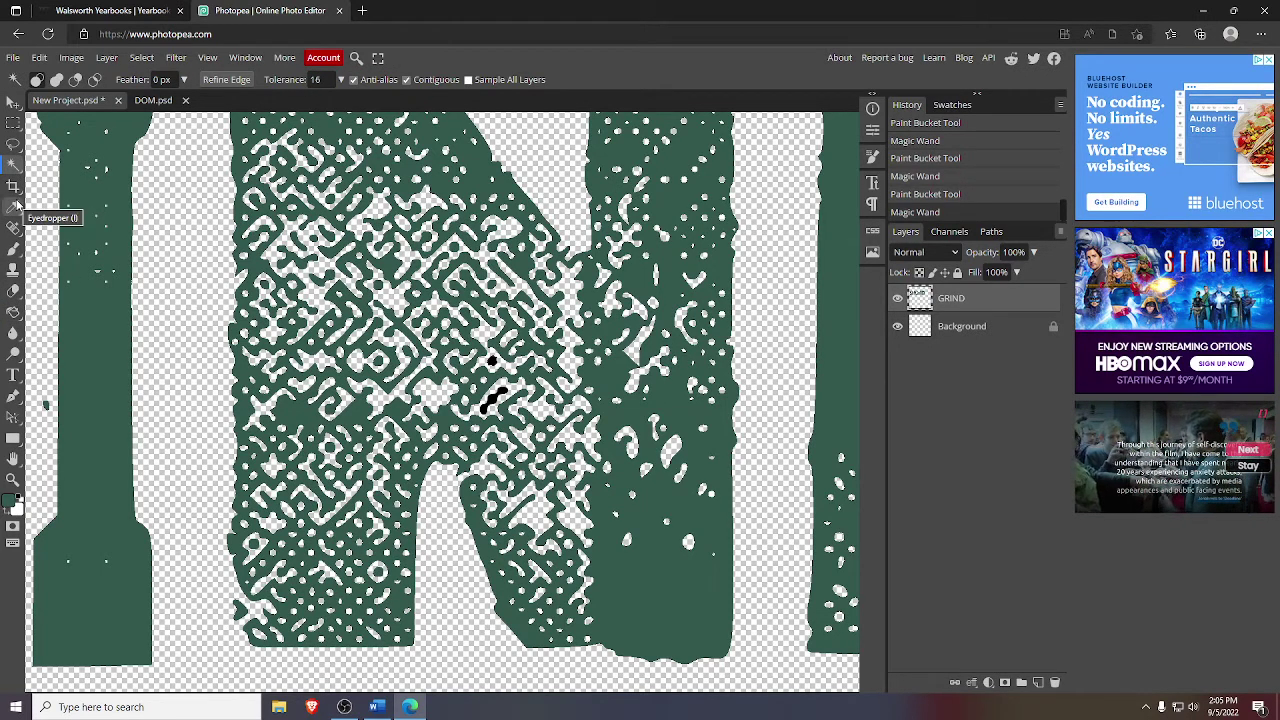
left_click(13, 312)
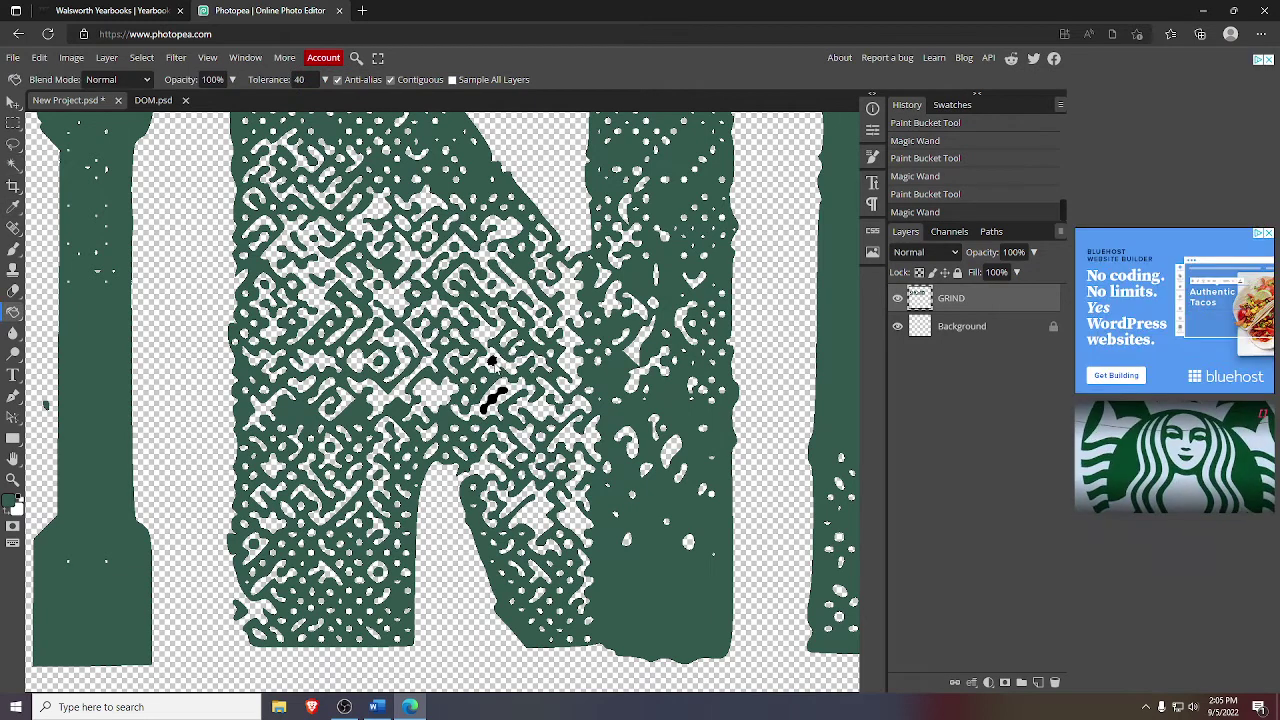
left_click(491, 362)
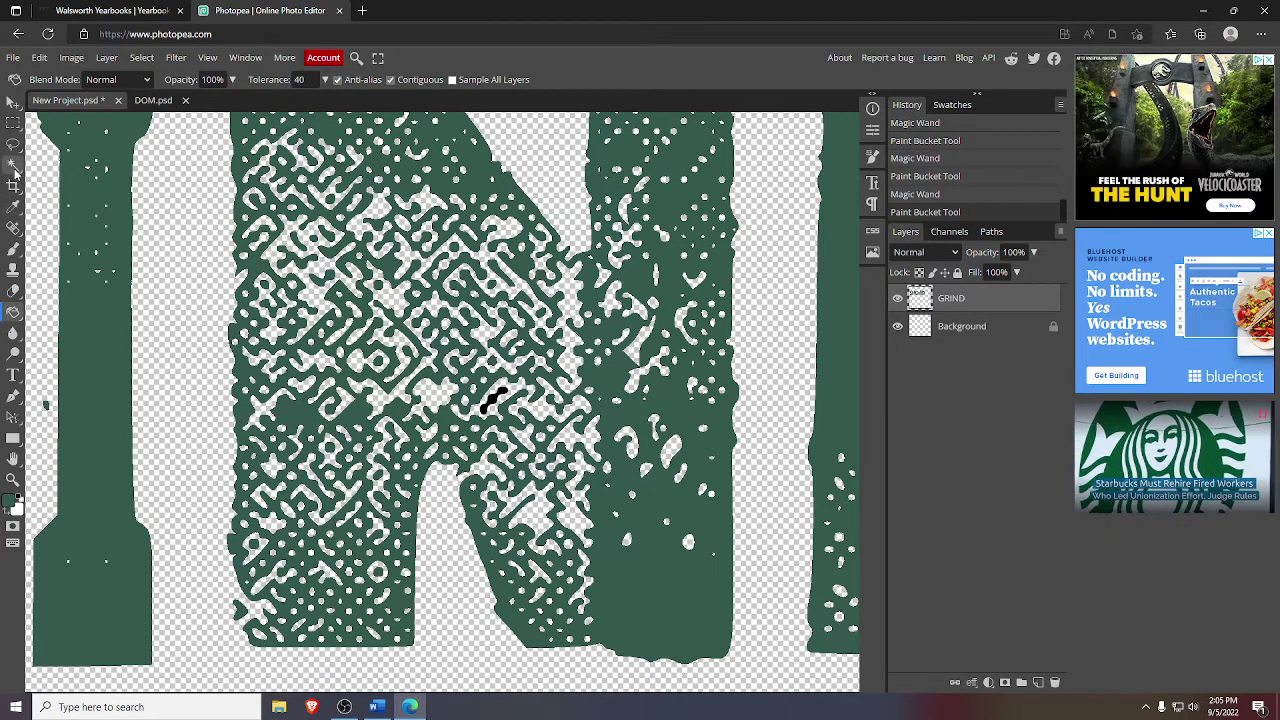
key("w")
left_click(490, 400)
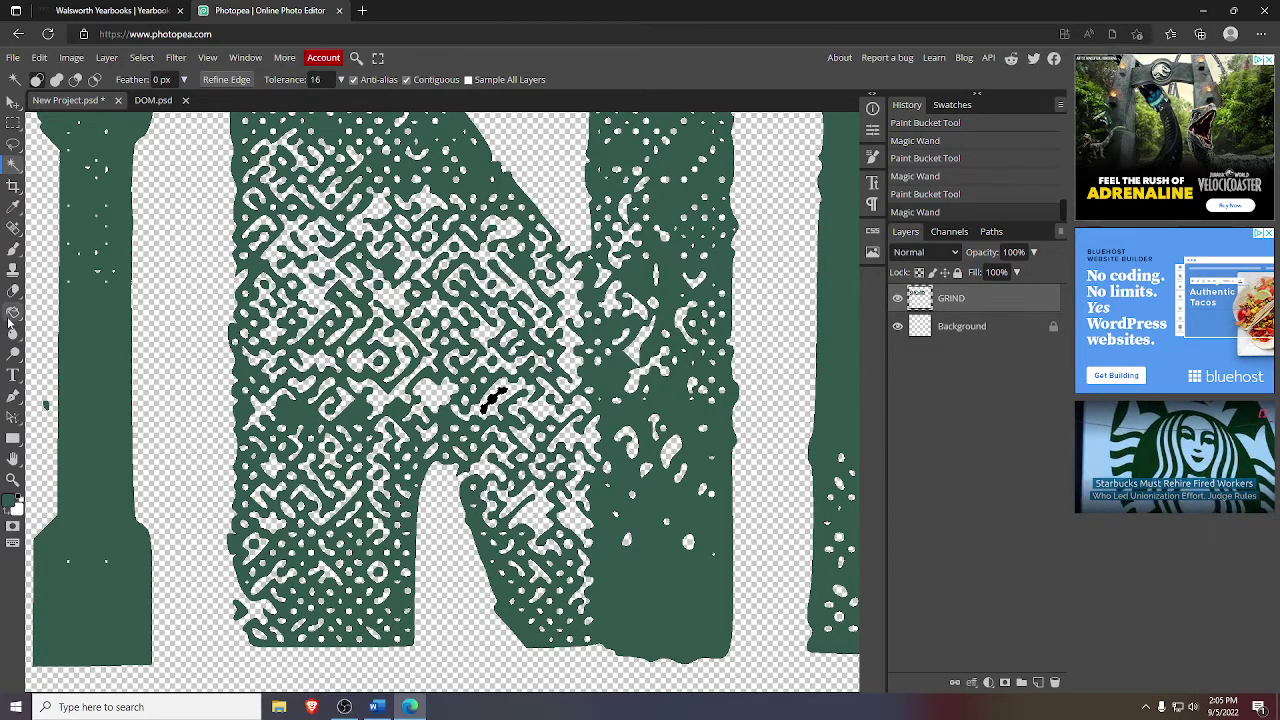
left_click(13, 313)
left_click(490, 400)
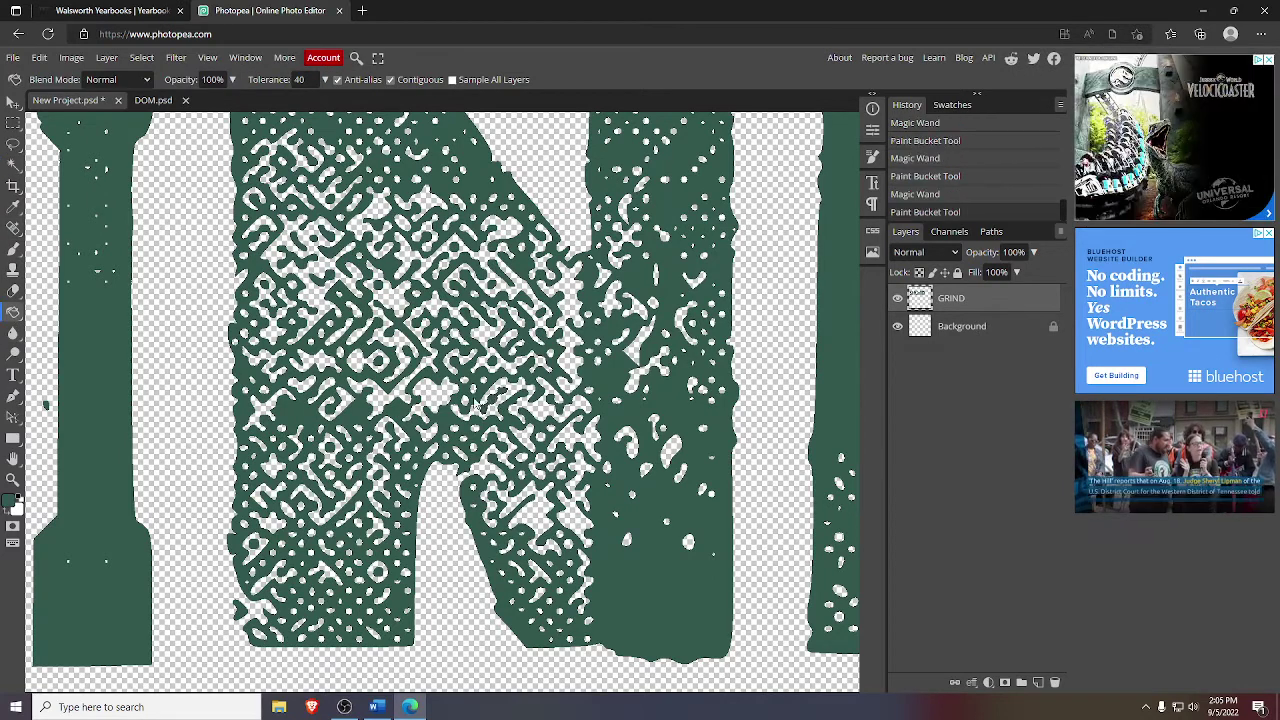
left_click(13, 479)
- Zoom out and pan until the whole document with the green gRIND word is visible
left_click(57, 79)
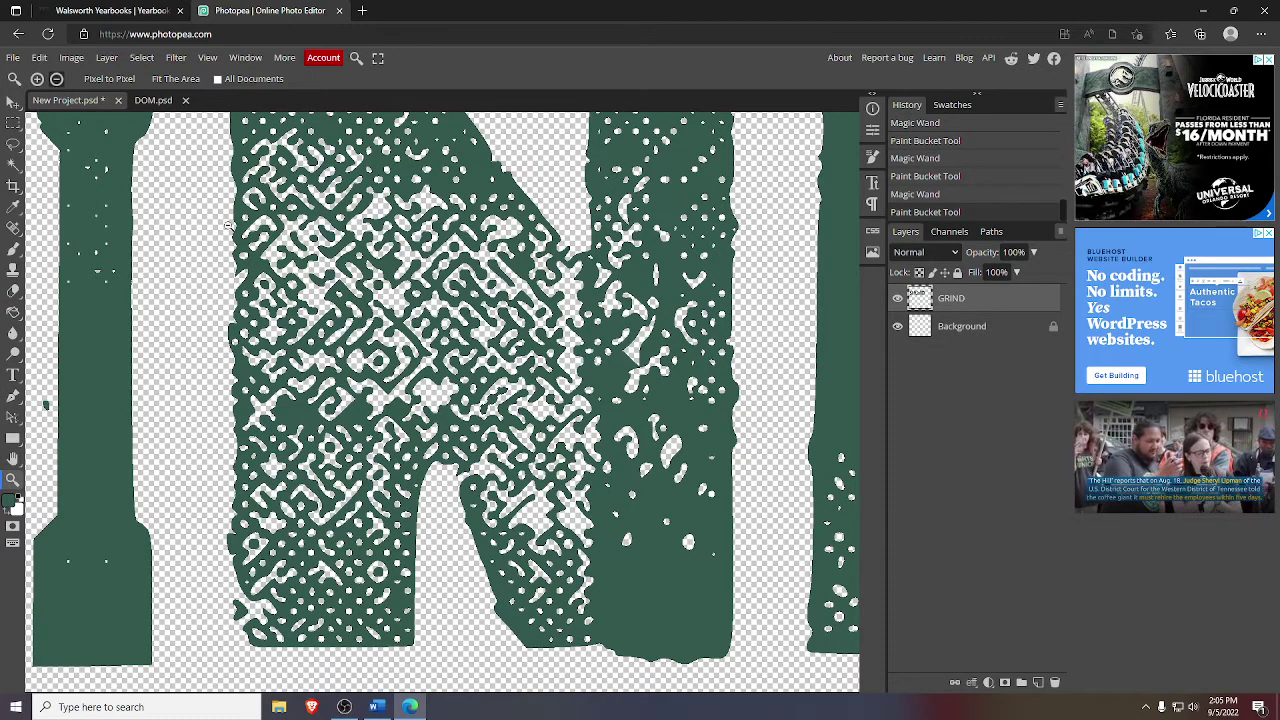
left_click(229, 225)
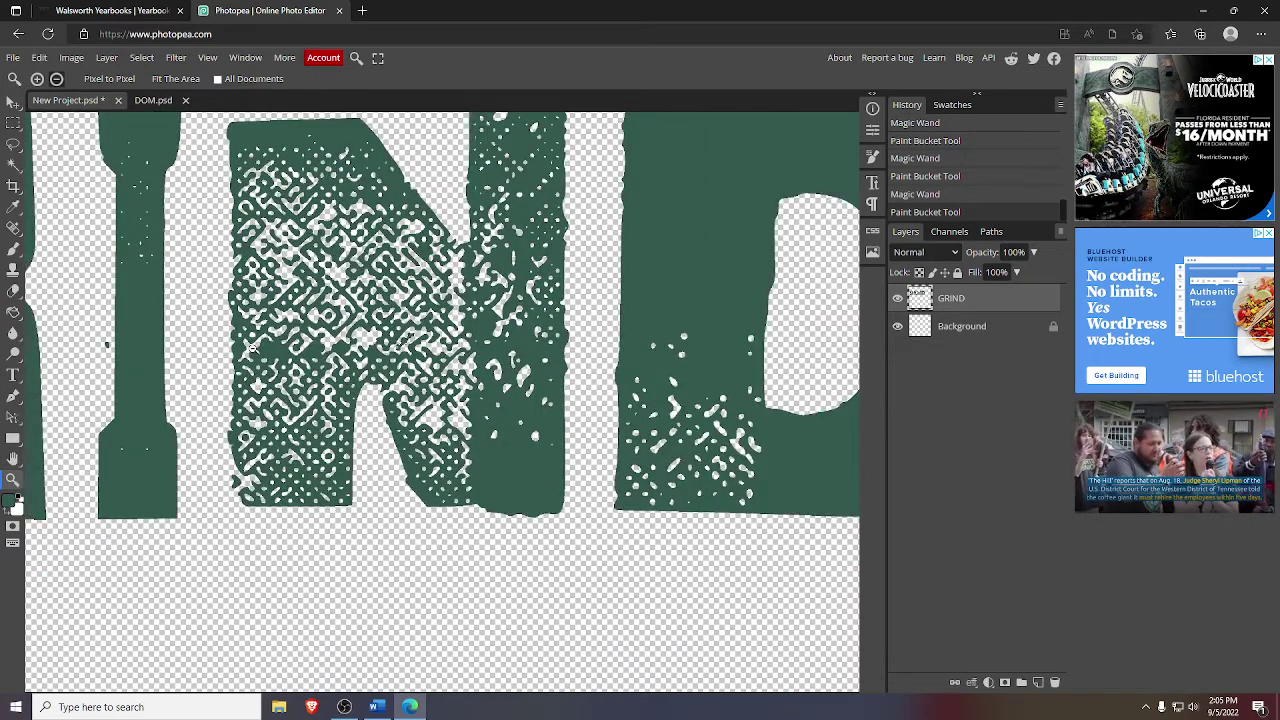
left_click(252, 349)
left_click(240, 225)
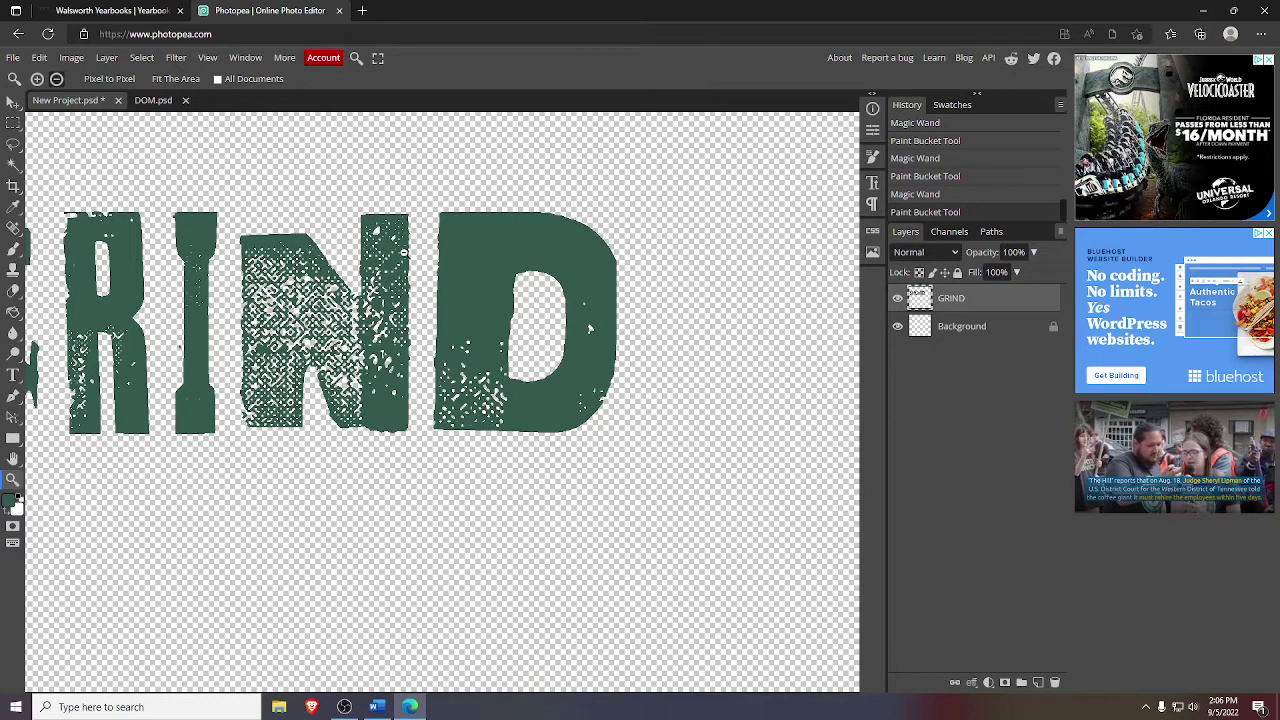
left_click(13, 458)
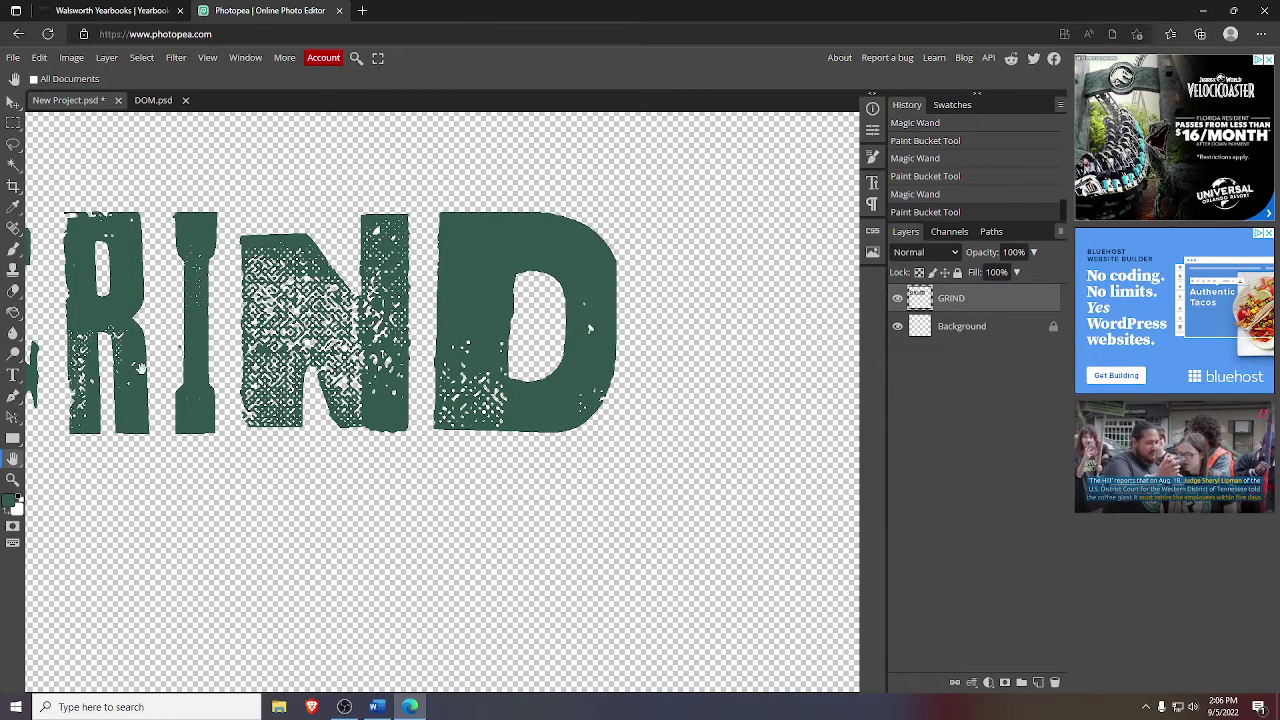
left_click_drag(140, 368, 238, 390)
left_click_drag(228, 300, 308, 318)
left_click_drag(182, 320, 202, 330)
left_click_drag(126, 353, 216, 362)
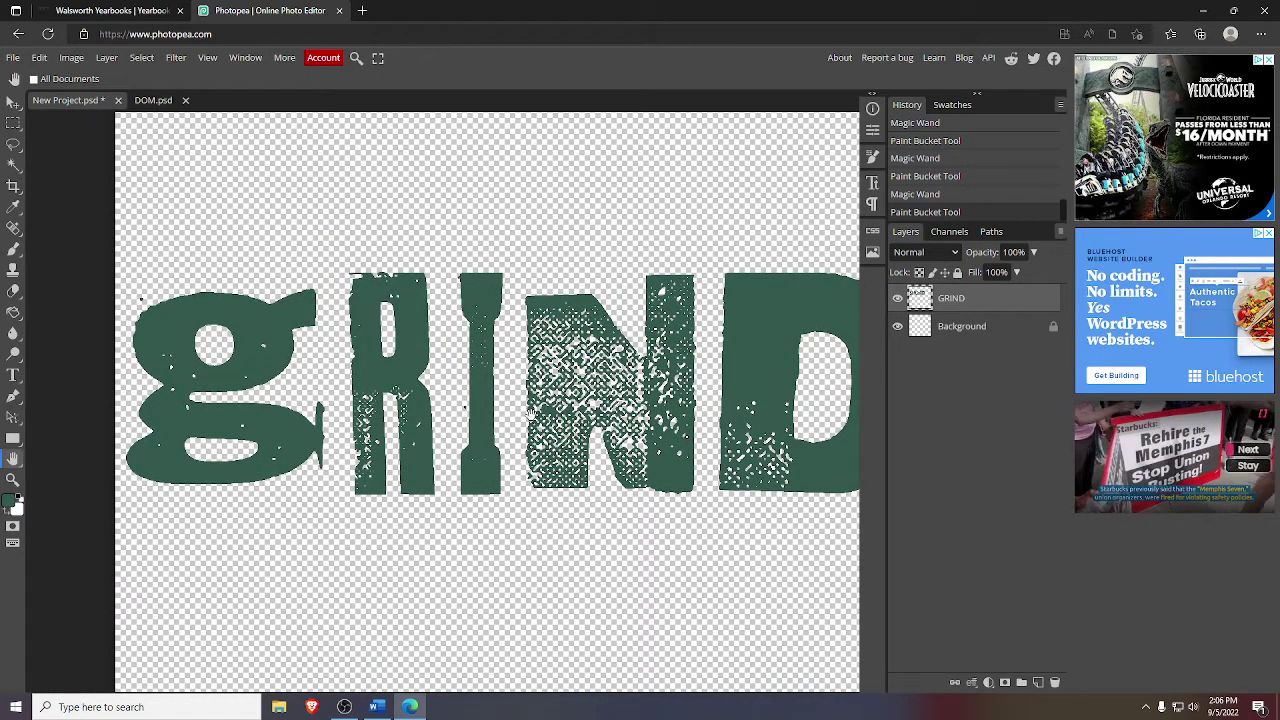
left_click(13, 481)
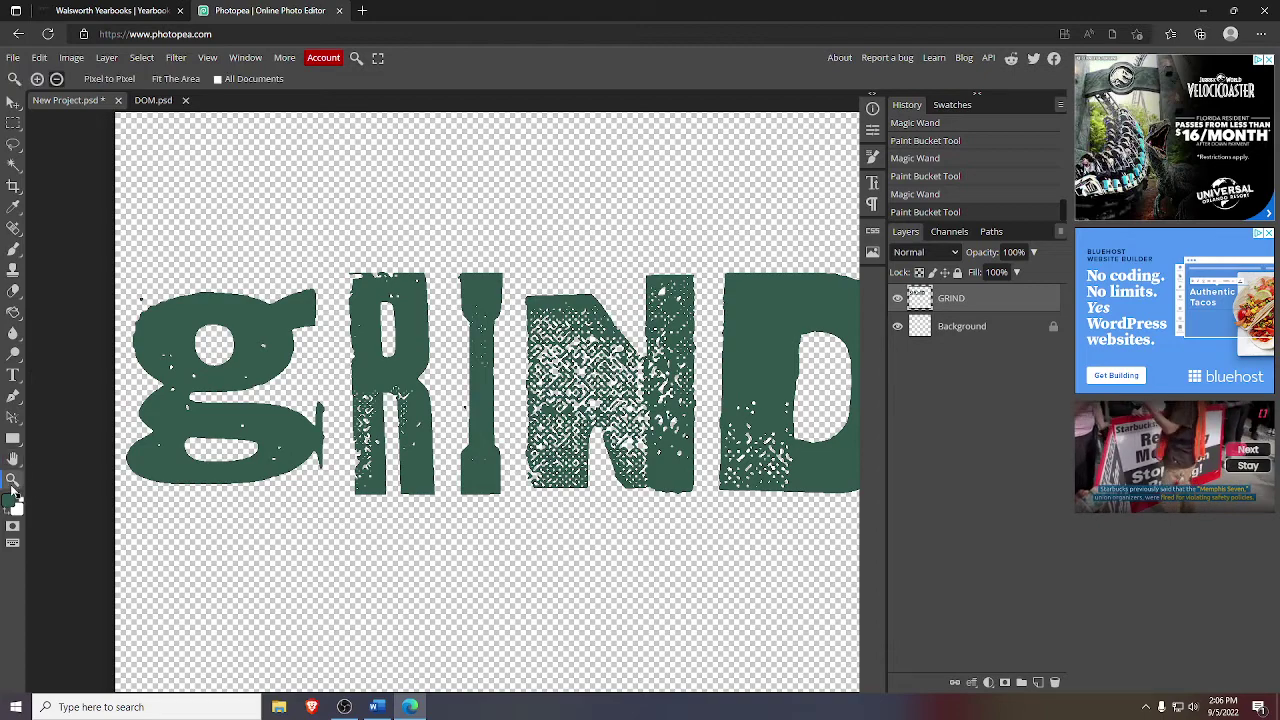
scroll(271, 194, "down", 3)
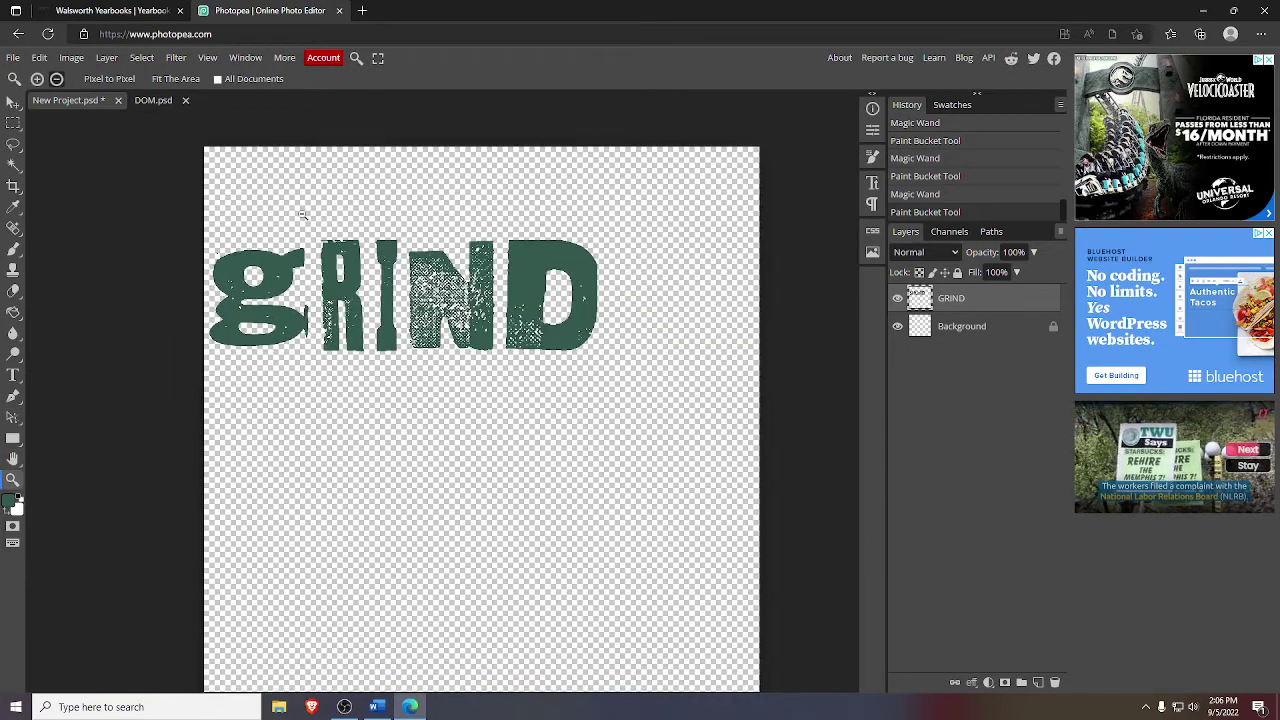
scroll(375, 231, "down", 1)
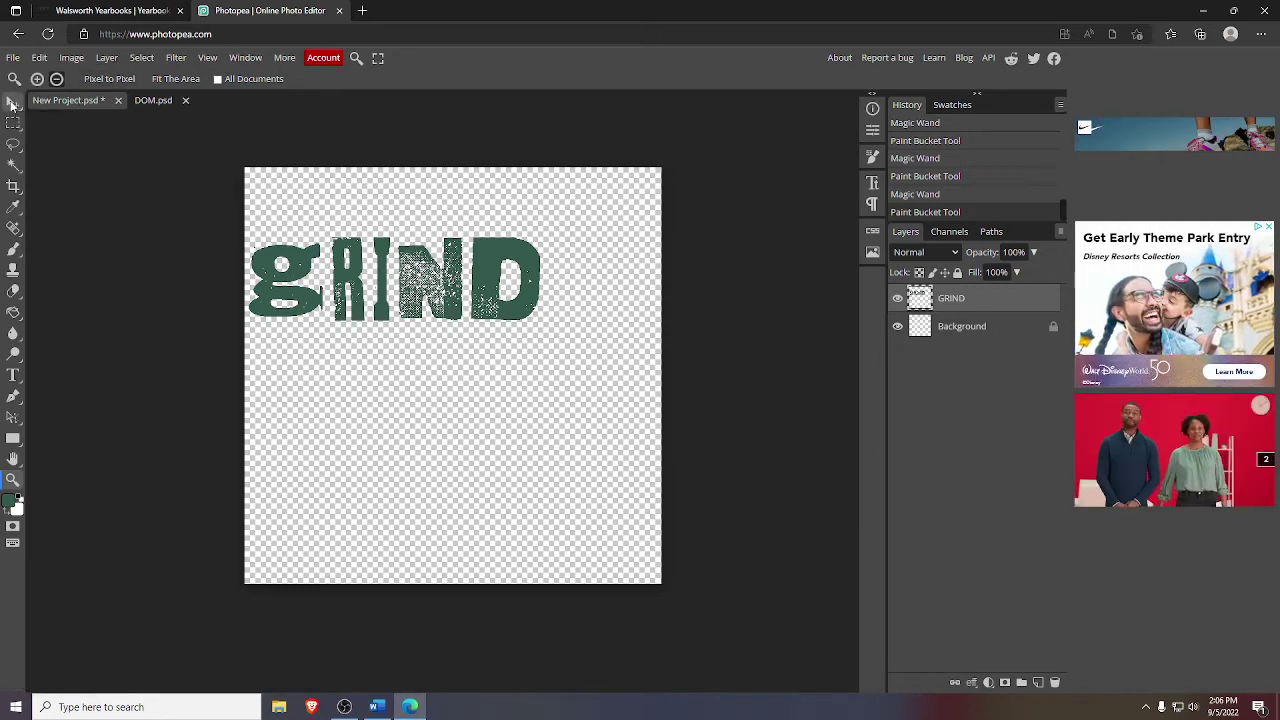
- Export the GRIND layer as GRIND.png and return to the Walsworth yearbook spread
left_click(12, 103)
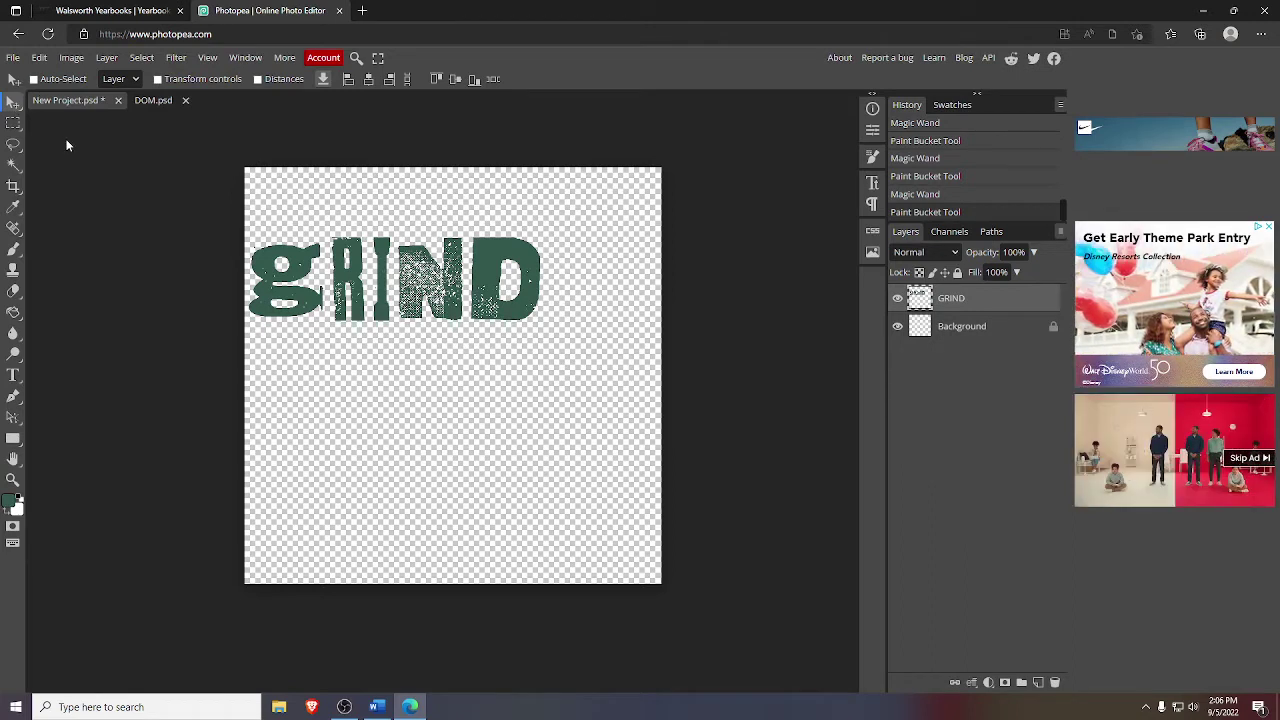
left_click(323, 85)
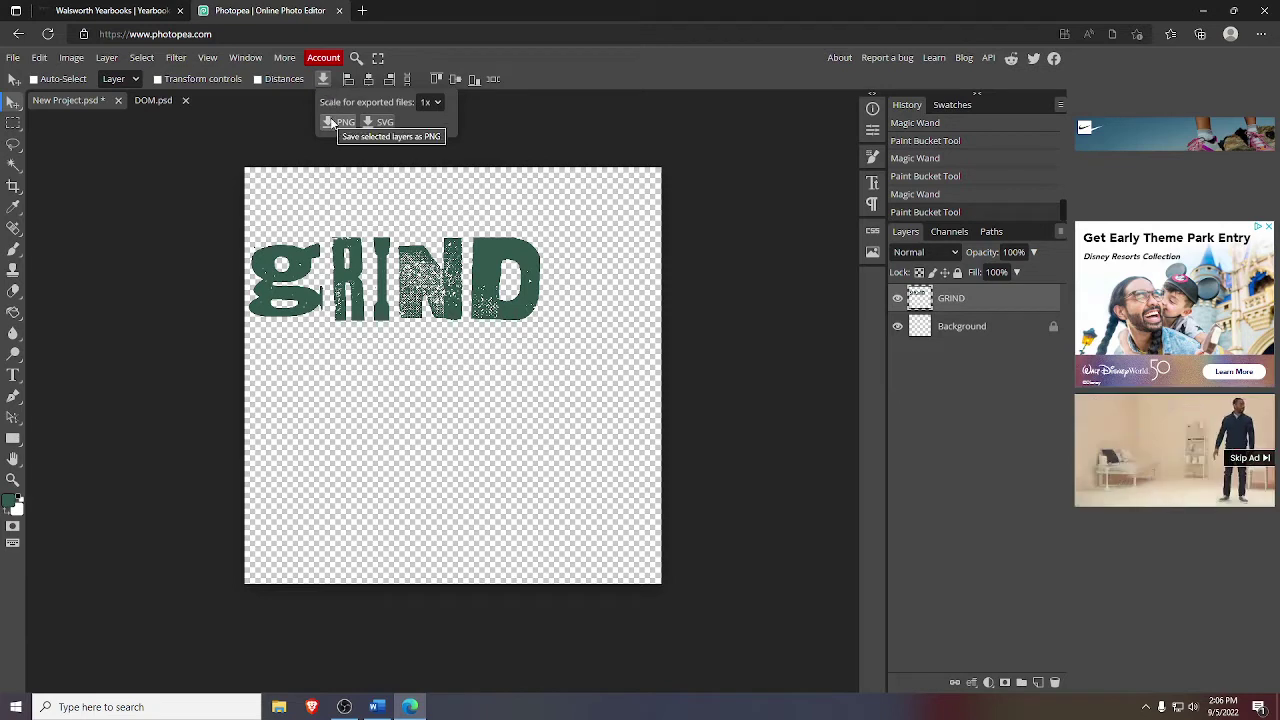
left_click(332, 122)
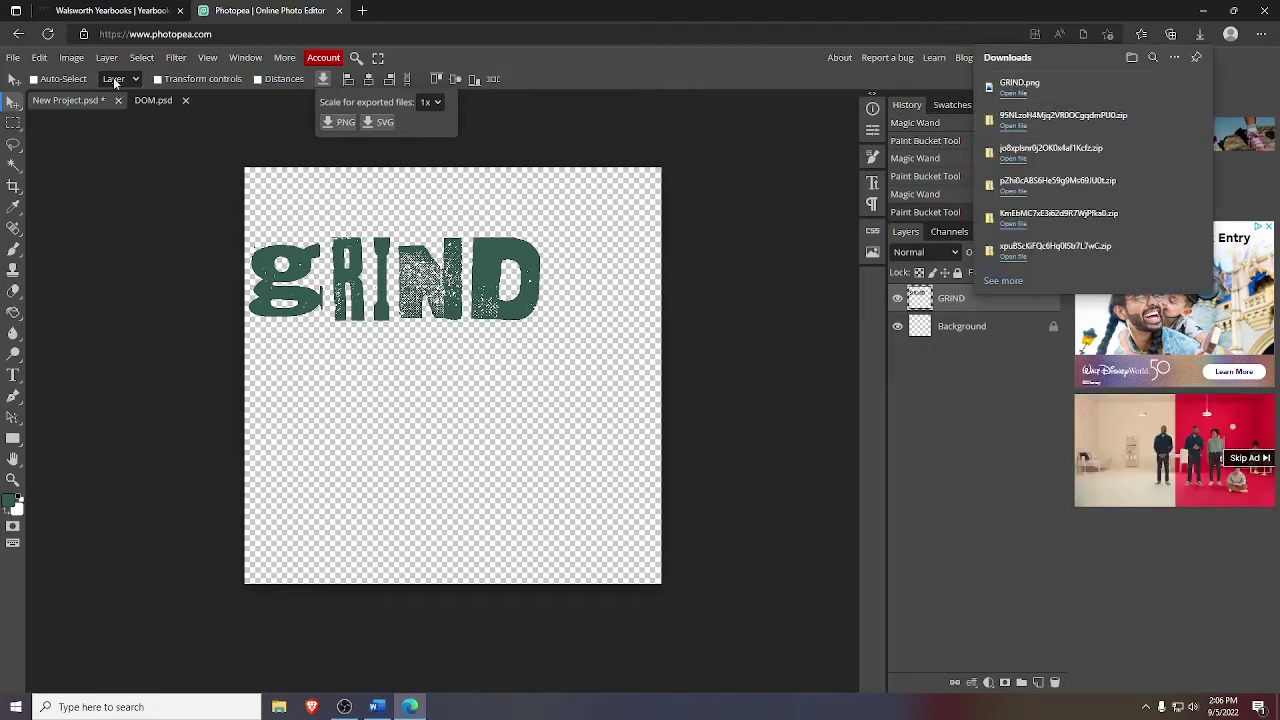
left_click(104, 8)
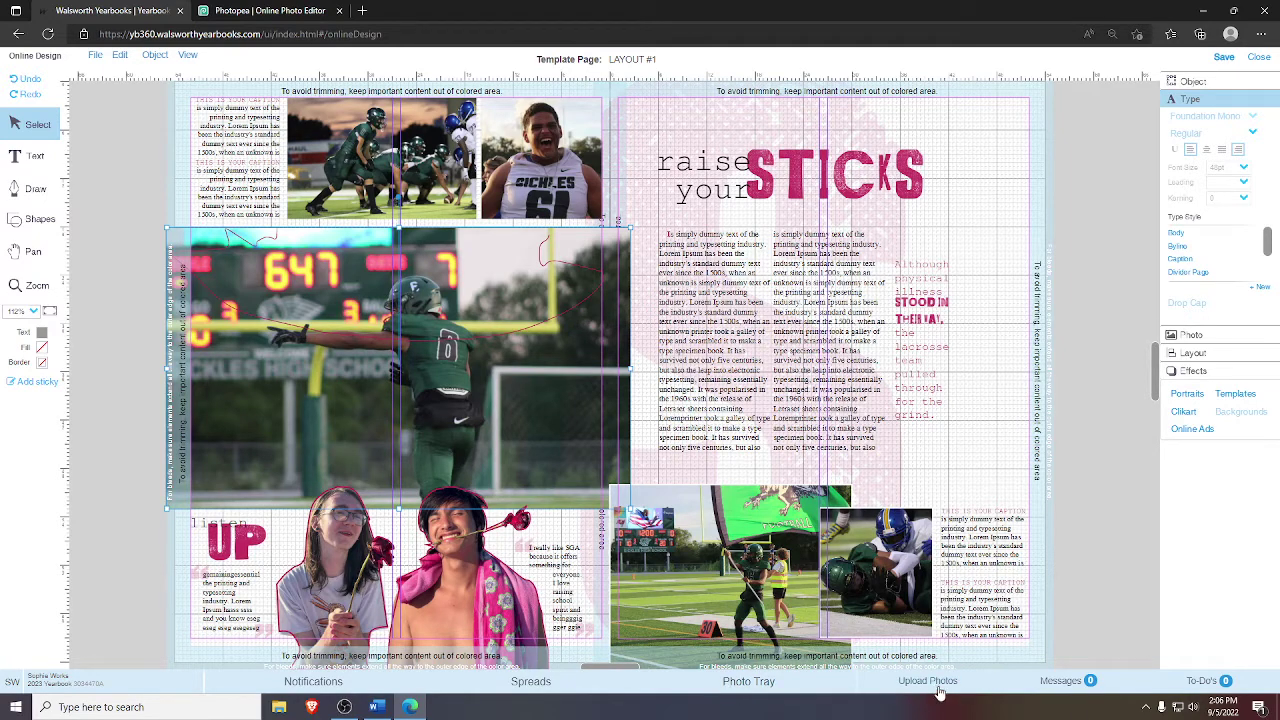
- Upload GRIND.png from the downloads into the Video 1 album
left_click(935, 685)
left_click(492, 400)
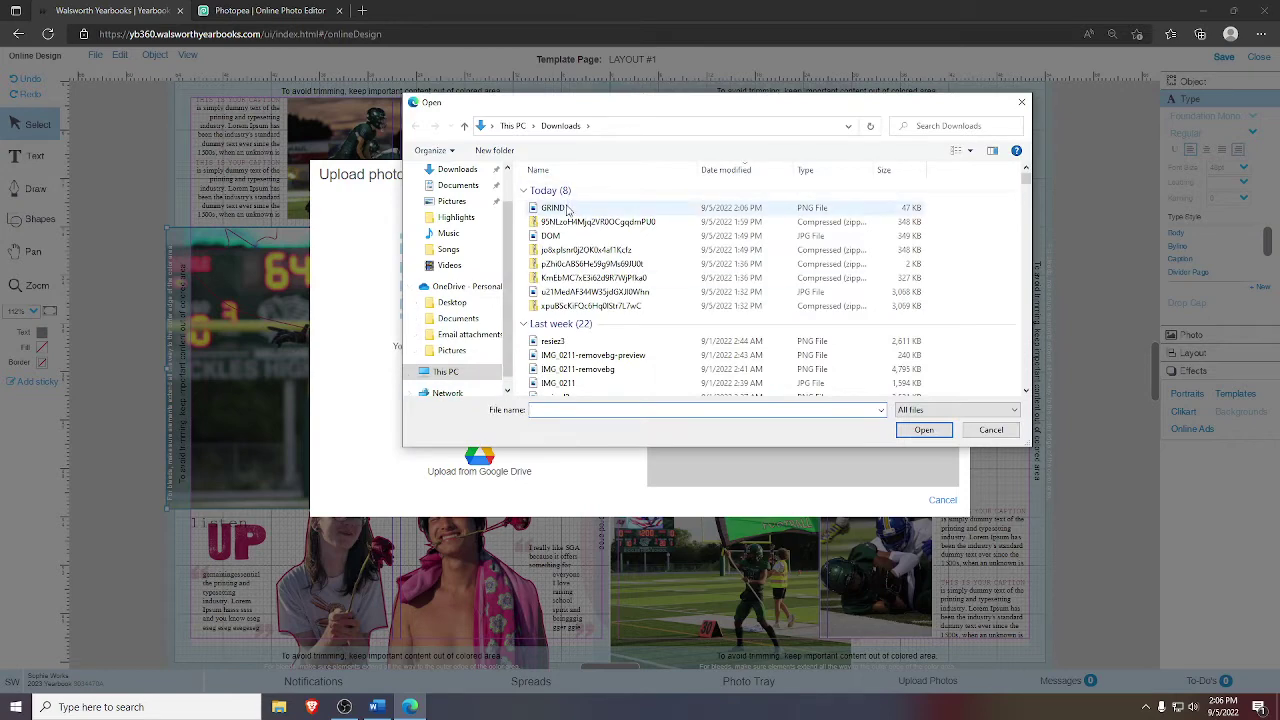
double_click(567, 208)
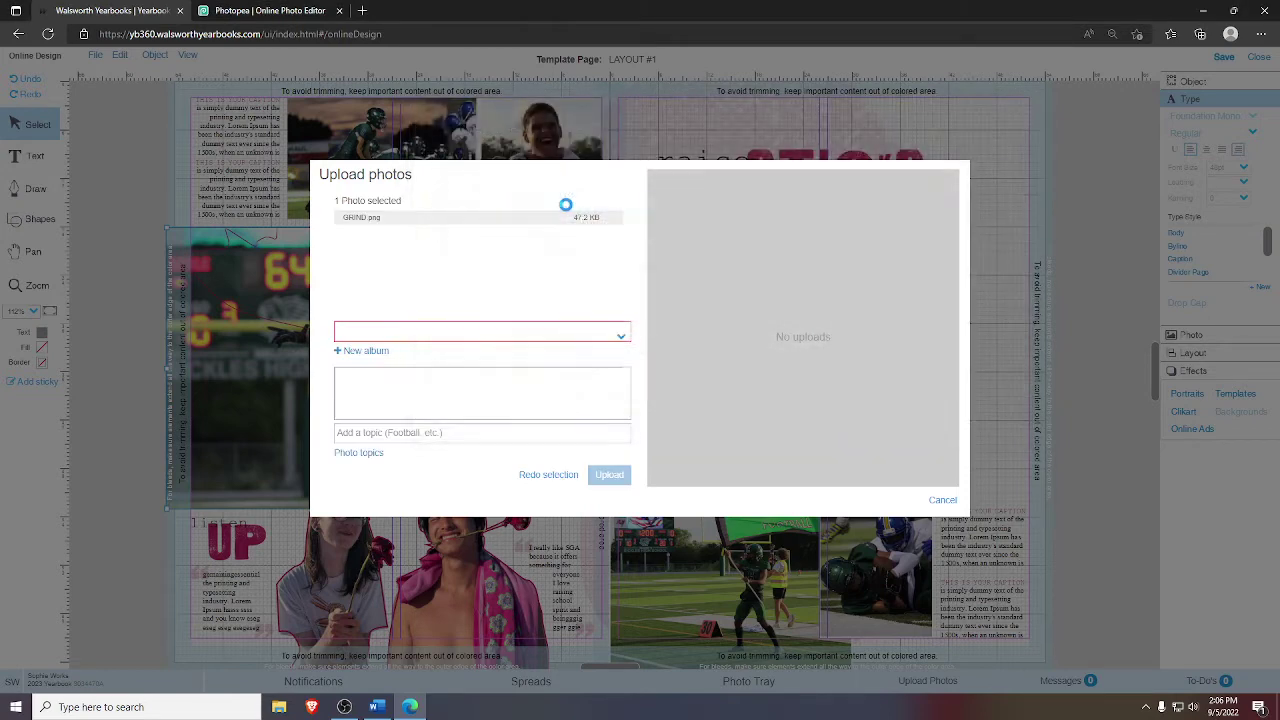
left_click(473, 339)
scroll(448, 449, "down", 5)
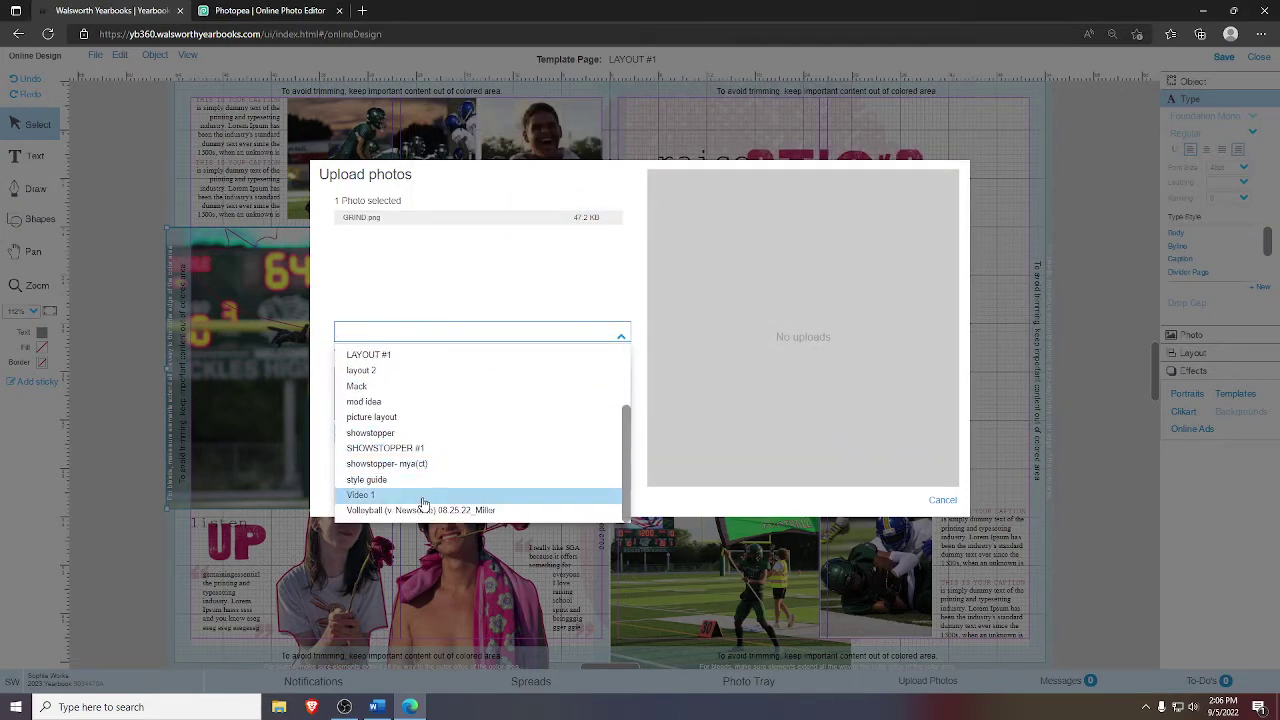
left_click(424, 497)
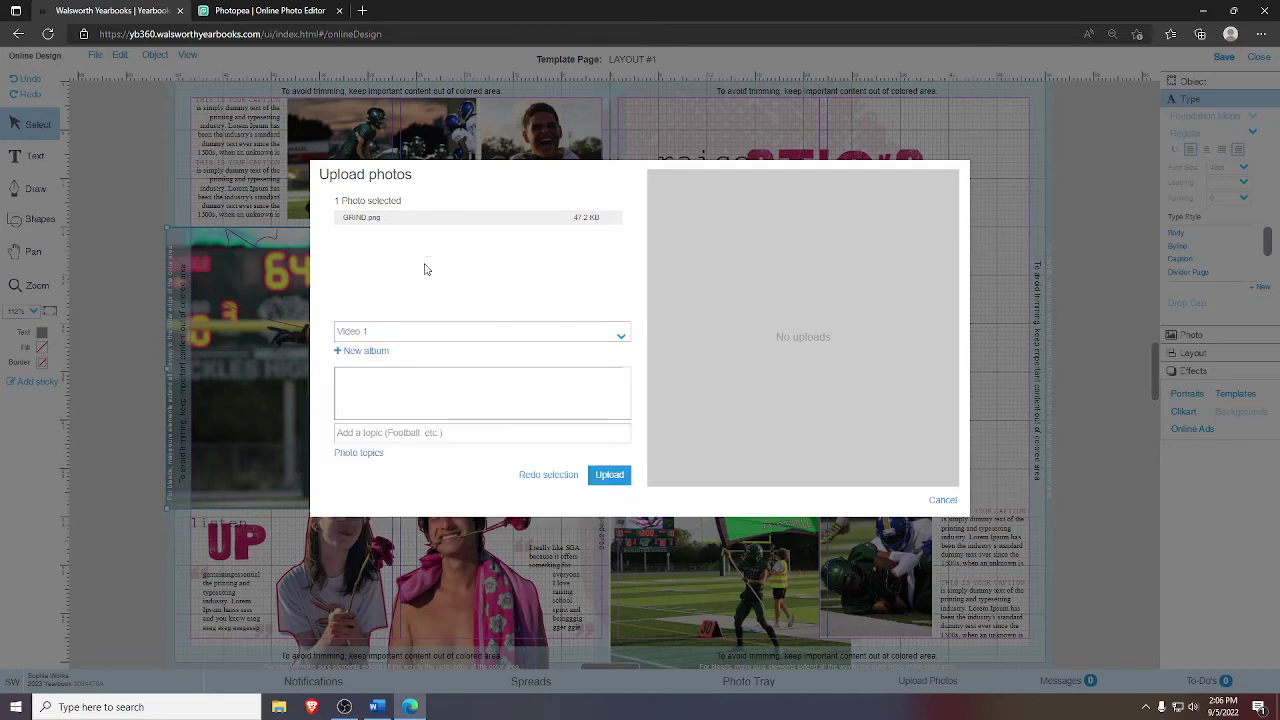
left_click(608, 475)
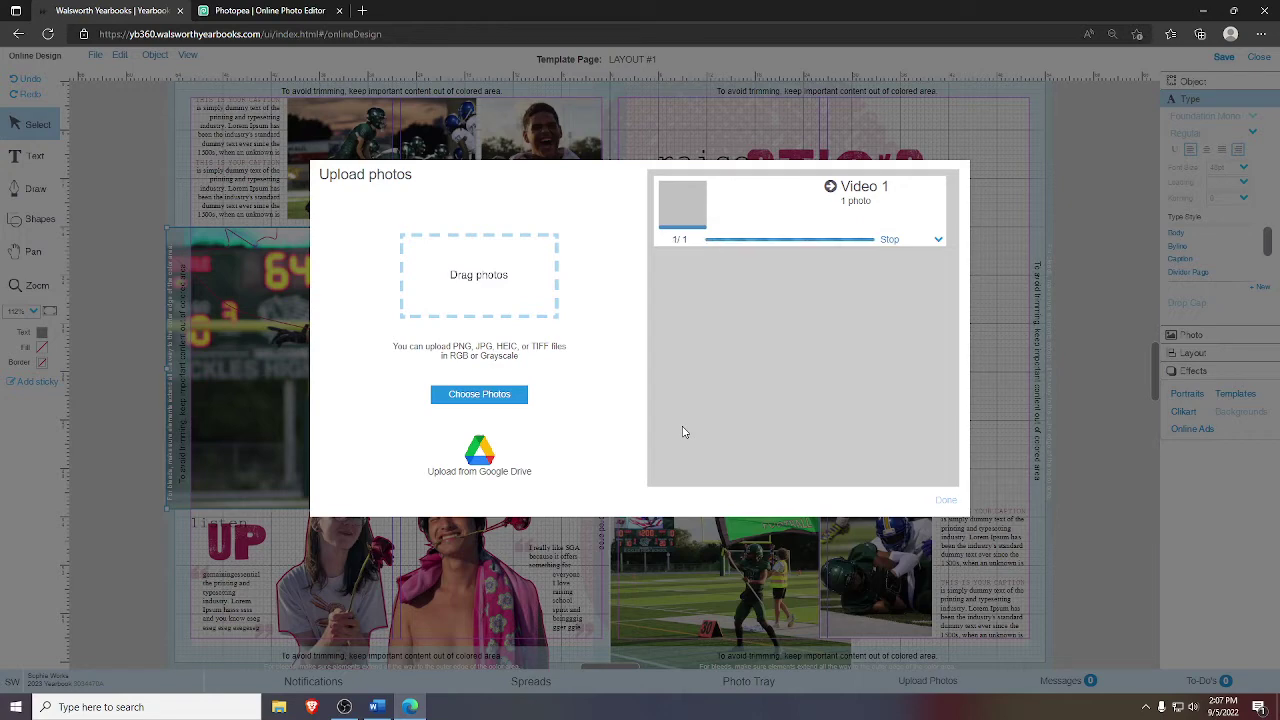
- Drag the GRIND graphic from the Video 1 album onto the right-hand page
left_click(946, 501)
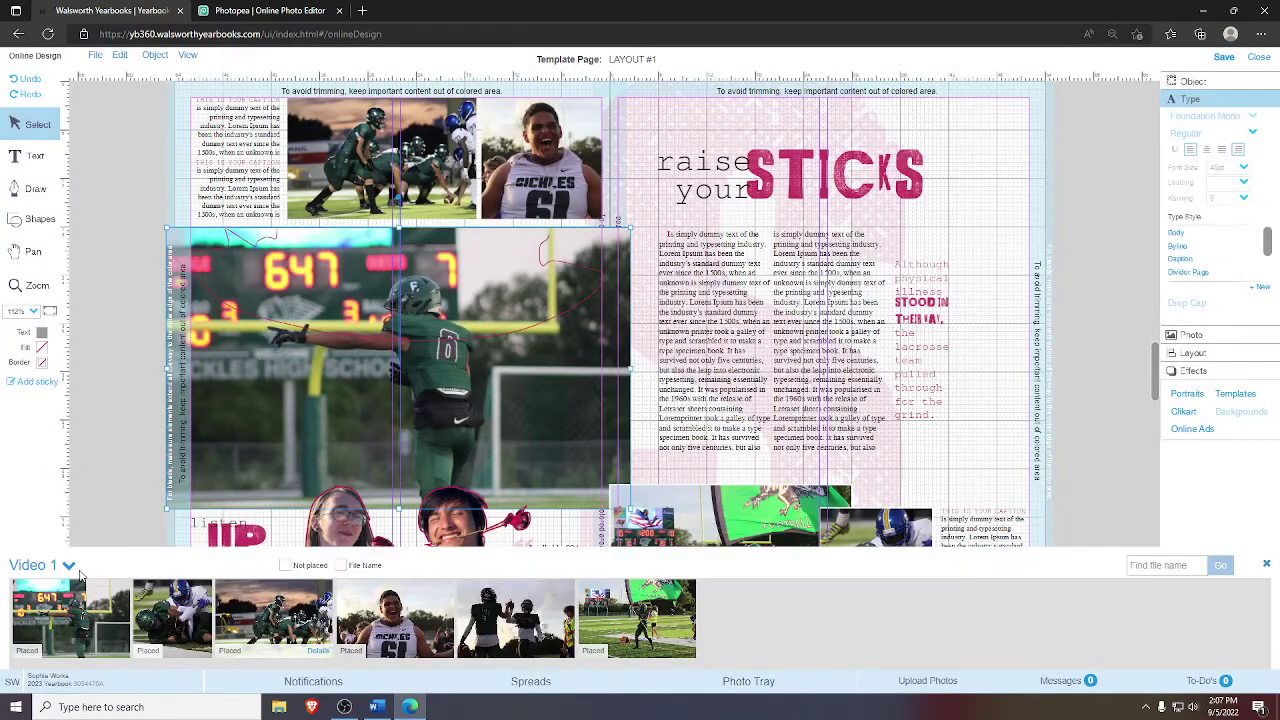
left_click(62, 566)
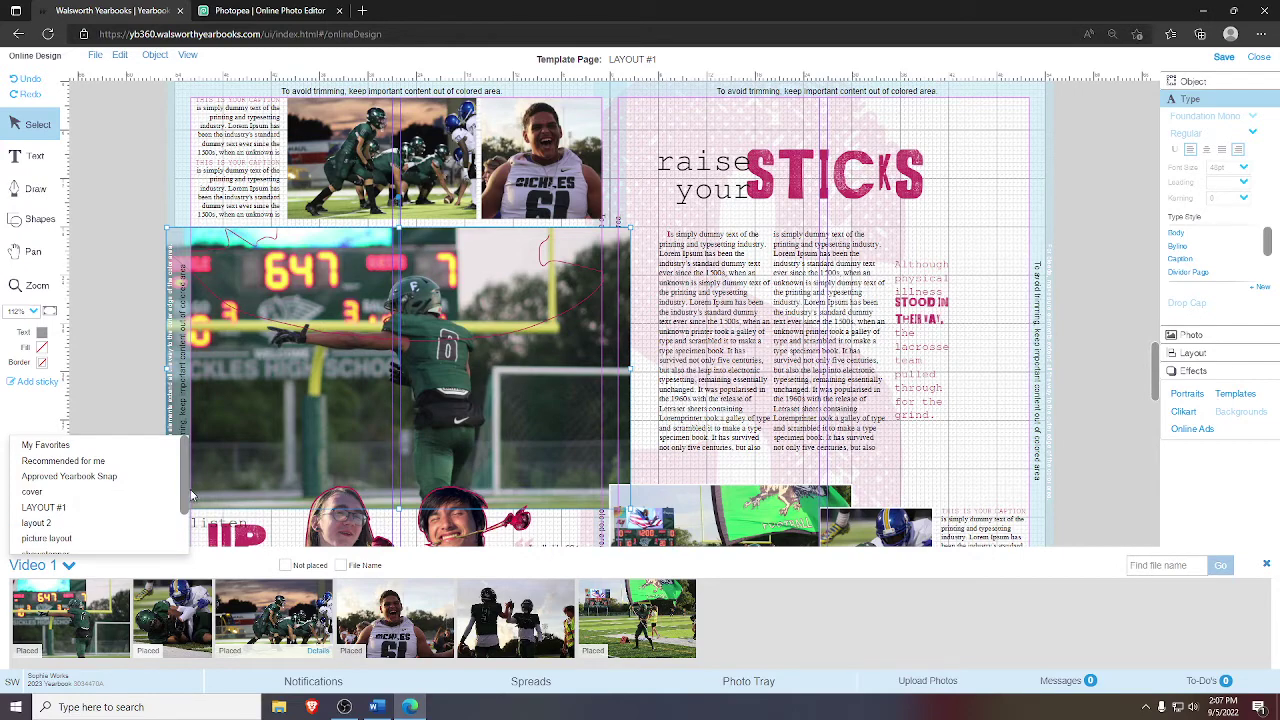
scroll(187, 515, "down", 1)
scroll(187, 515, "down", 2)
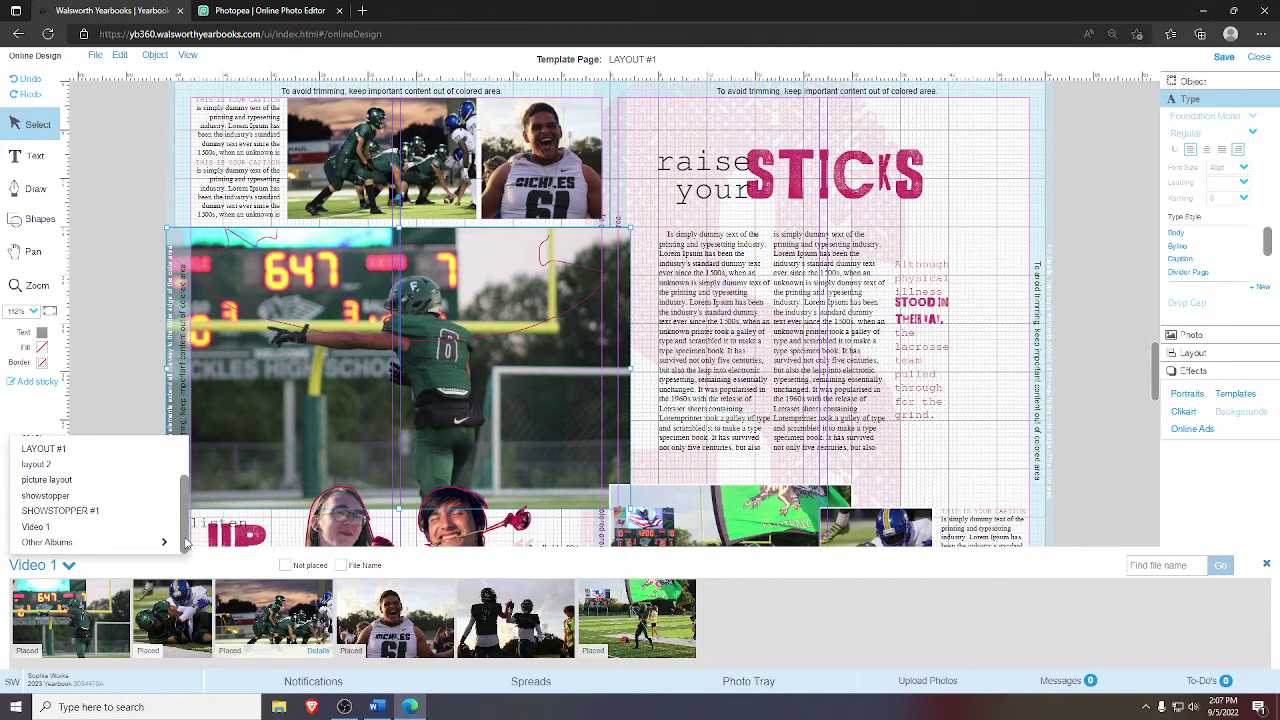
left_click(86, 536)
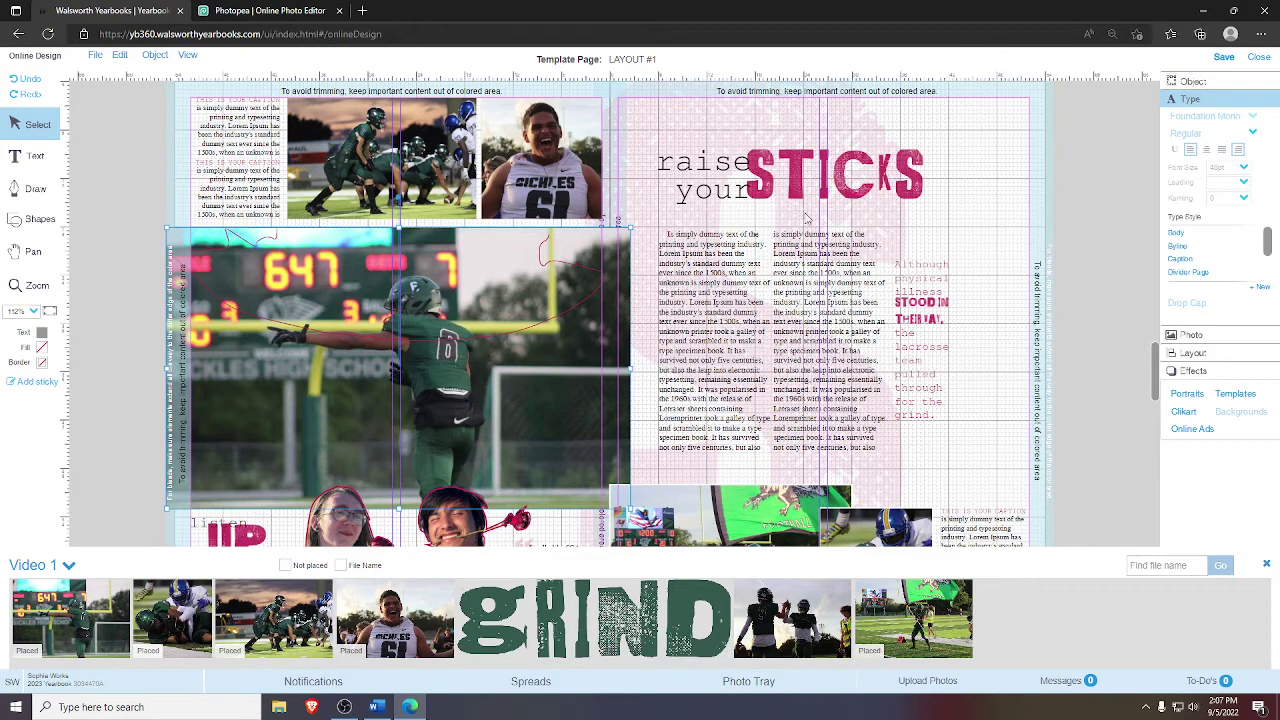
left_click_drag(608, 597, 880, 325)
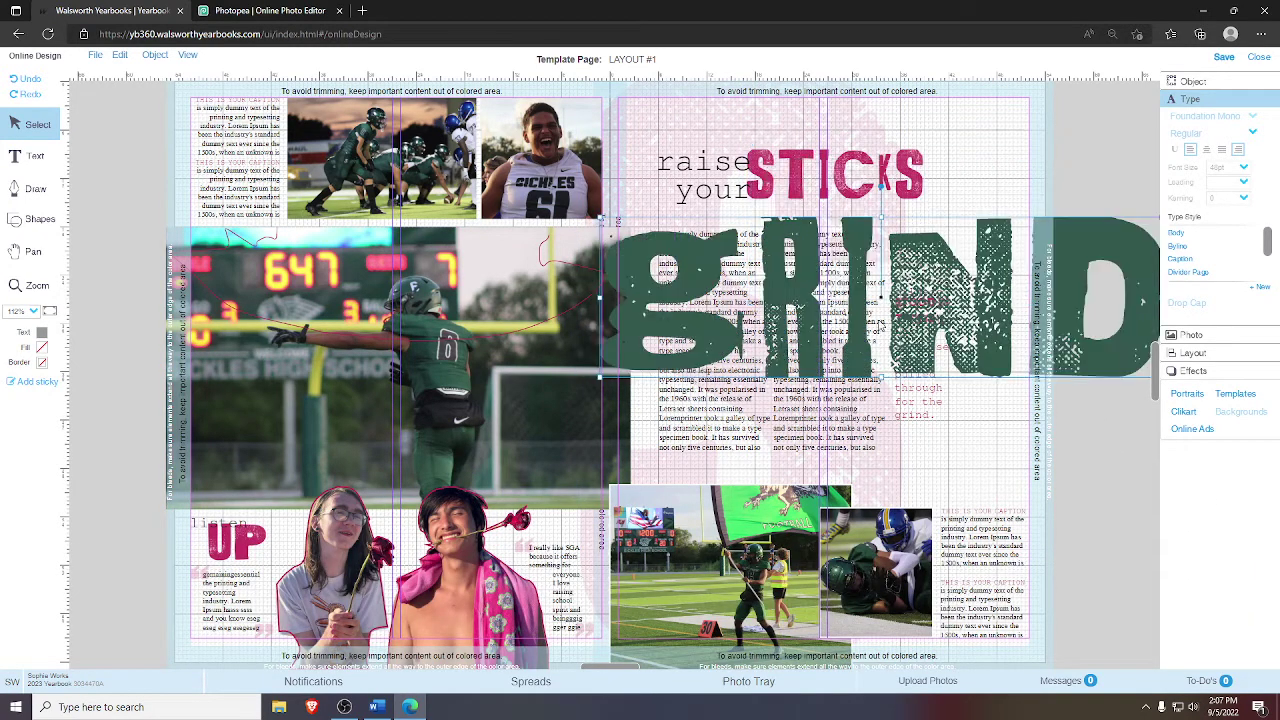
- Shrink the GRIND artwork to a smaller width overlapping the end of STICKS
left_click(827, 173)
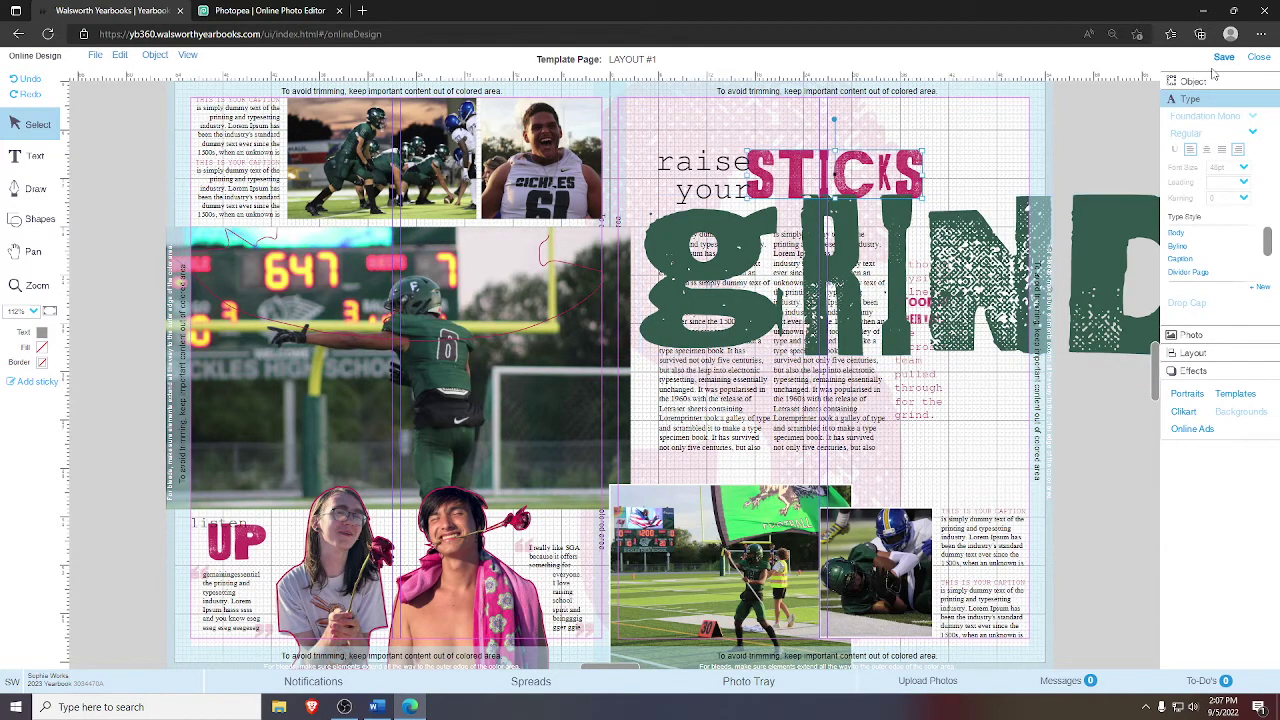
left_click(1183, 85)
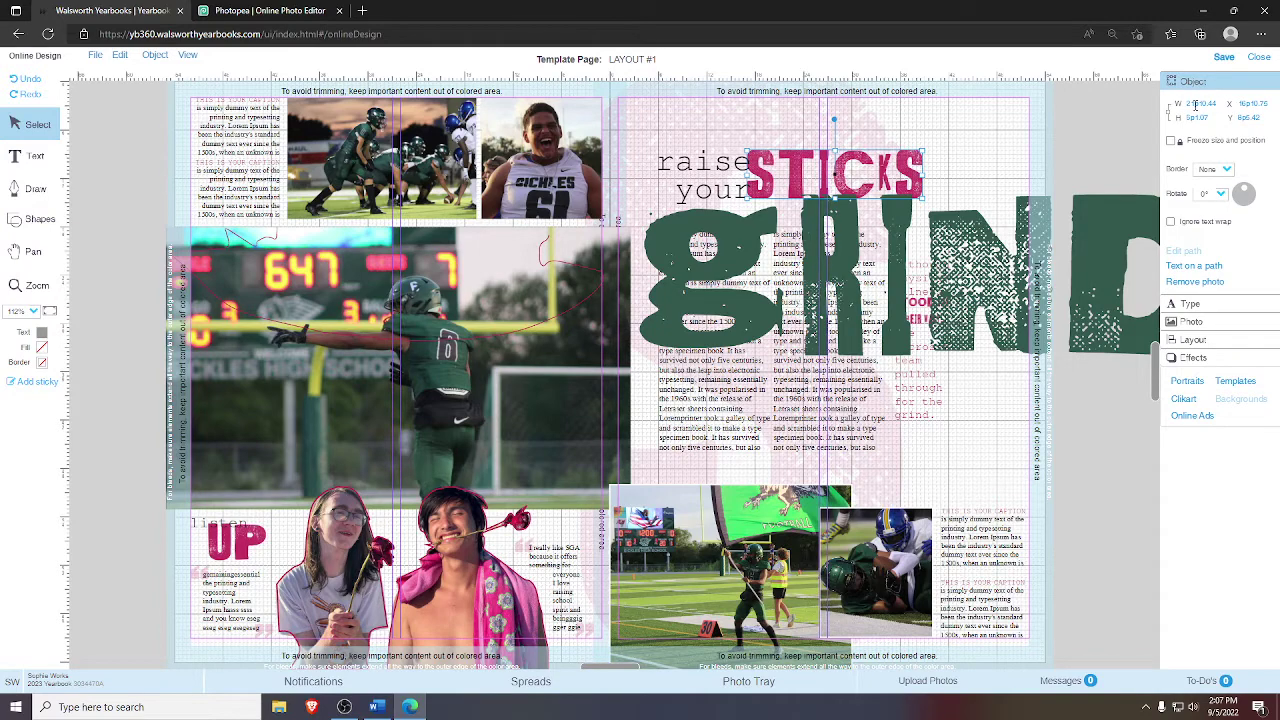
left_click(1196, 104)
key("ctrl+c")
left_click(1106, 251)
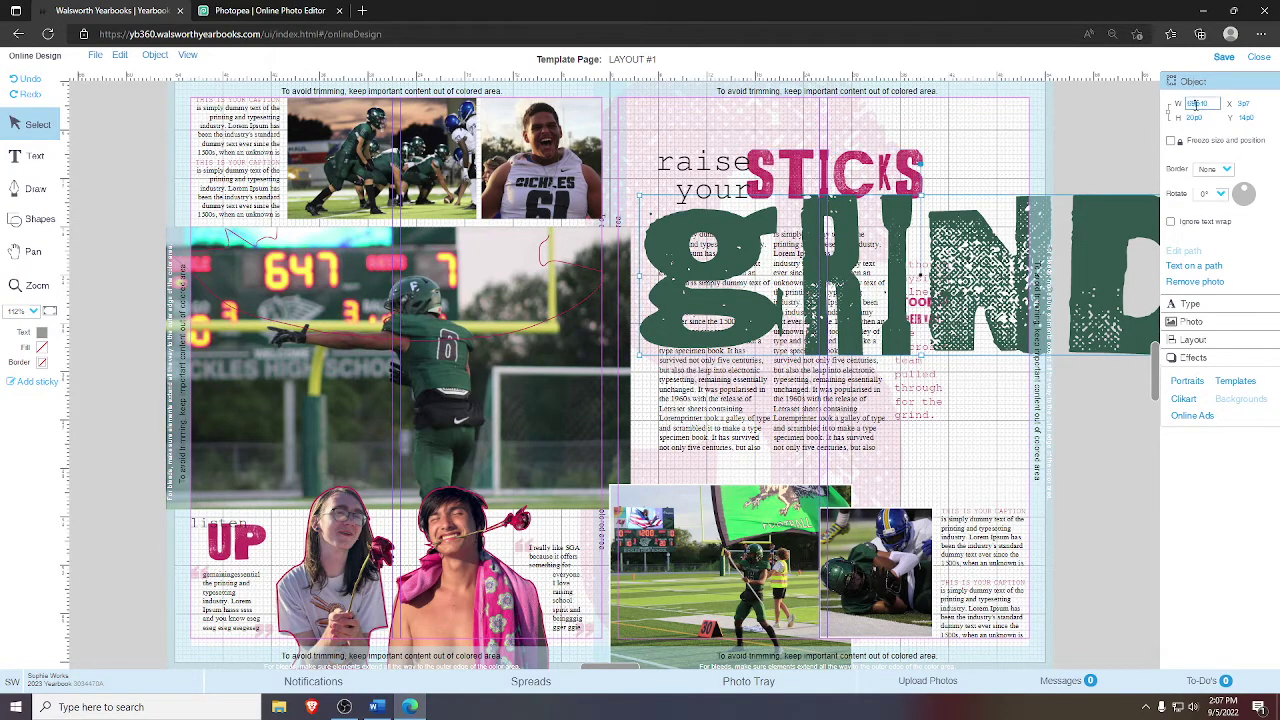
key("ctrl+v")
key("Return")
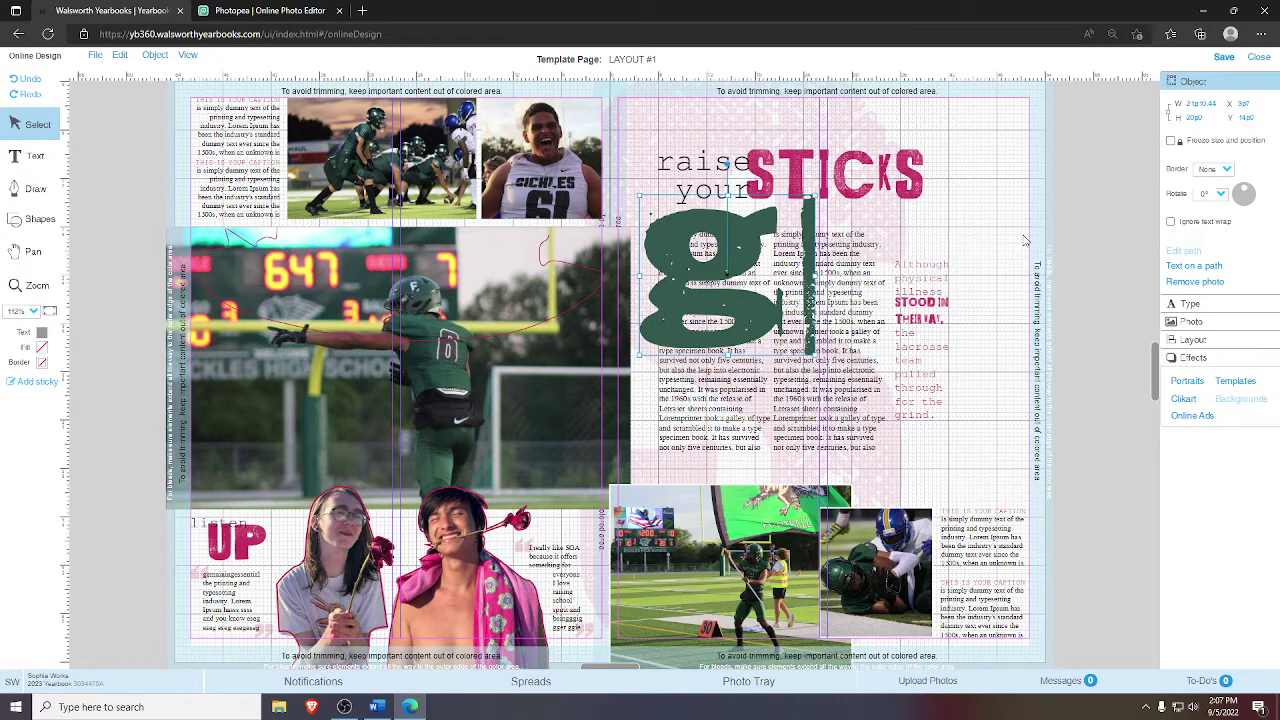
key("ctrl+z")
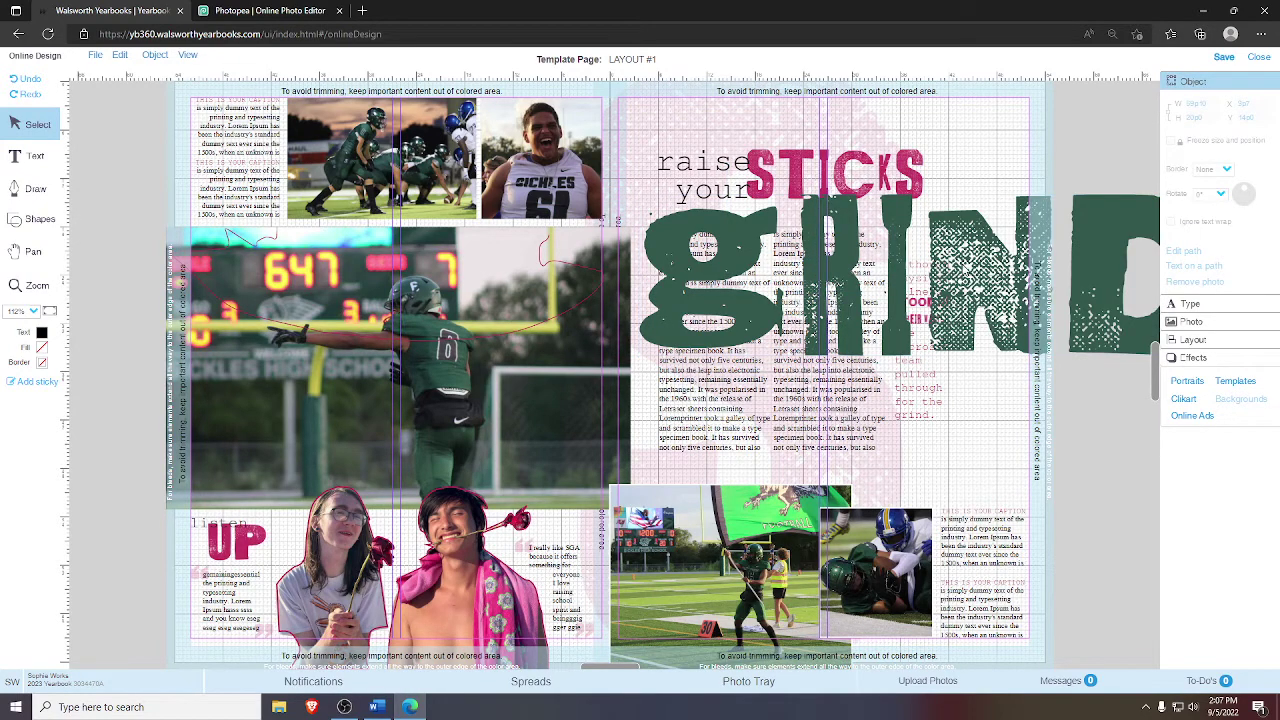
key("ctrl+z")
key("ctrl+z")
key("ctrl+z")
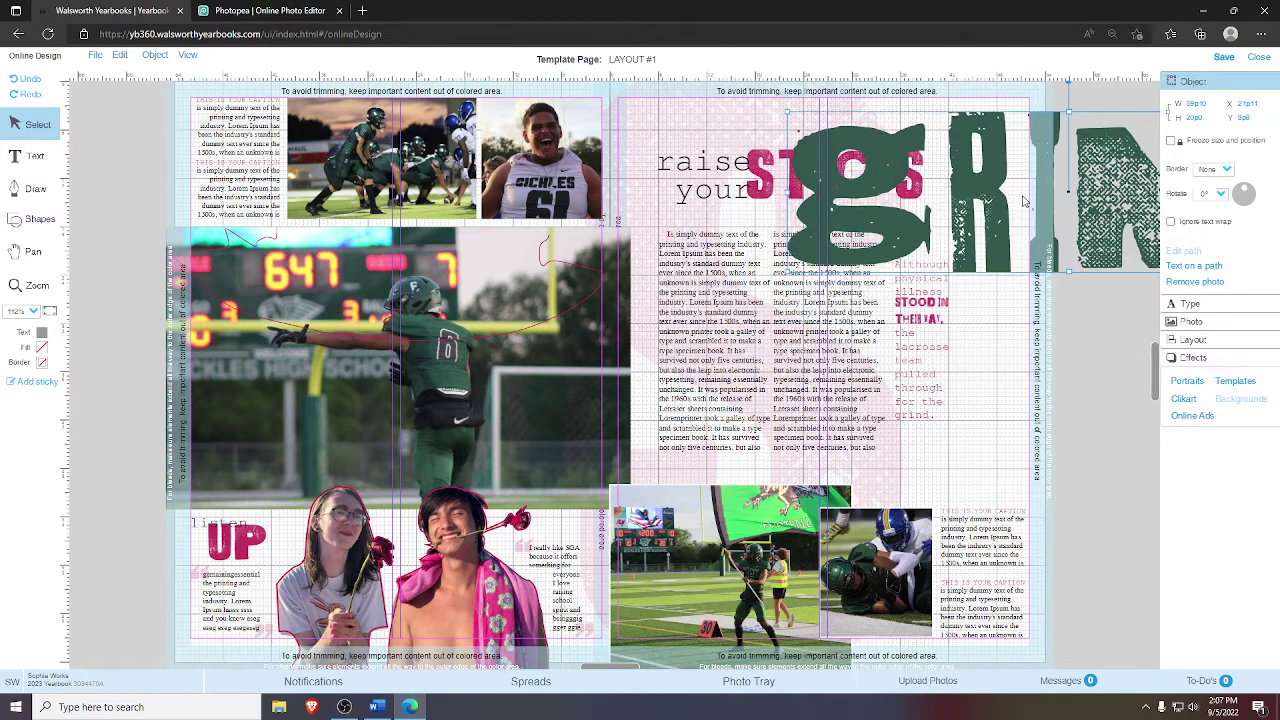
key("ctrl+y")
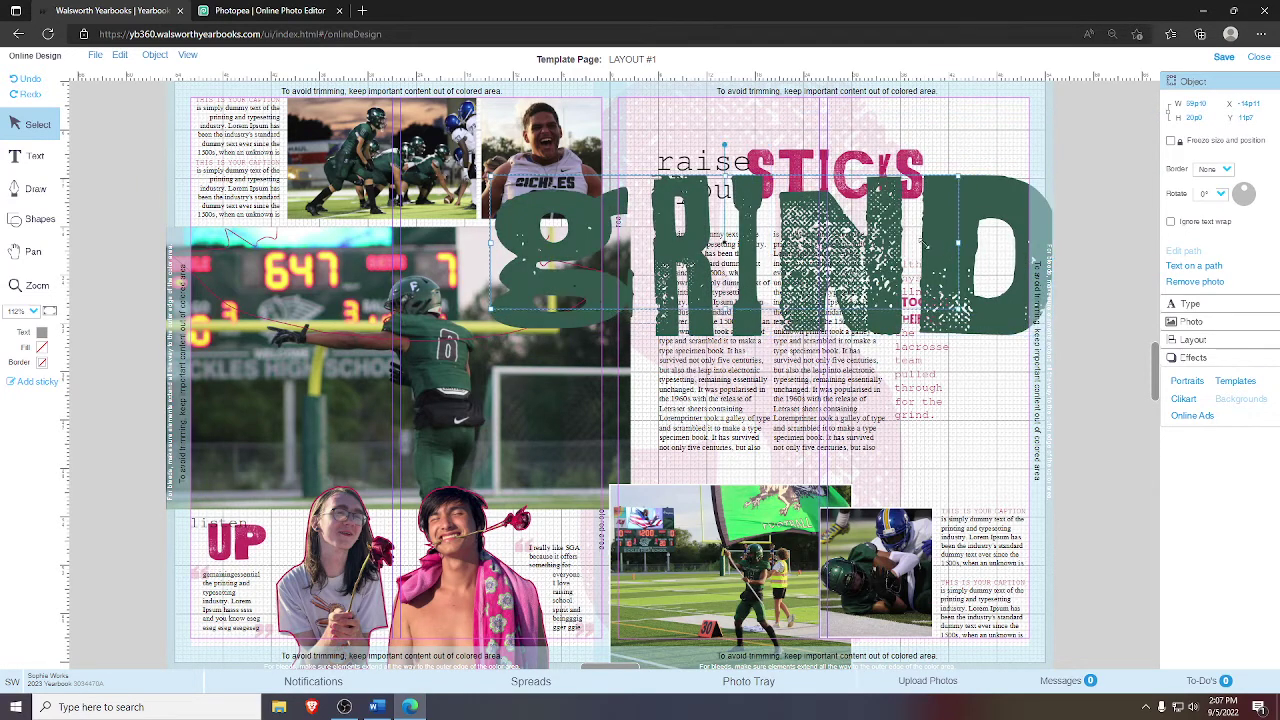
key("ctrl+z")
key("ctrl+z")
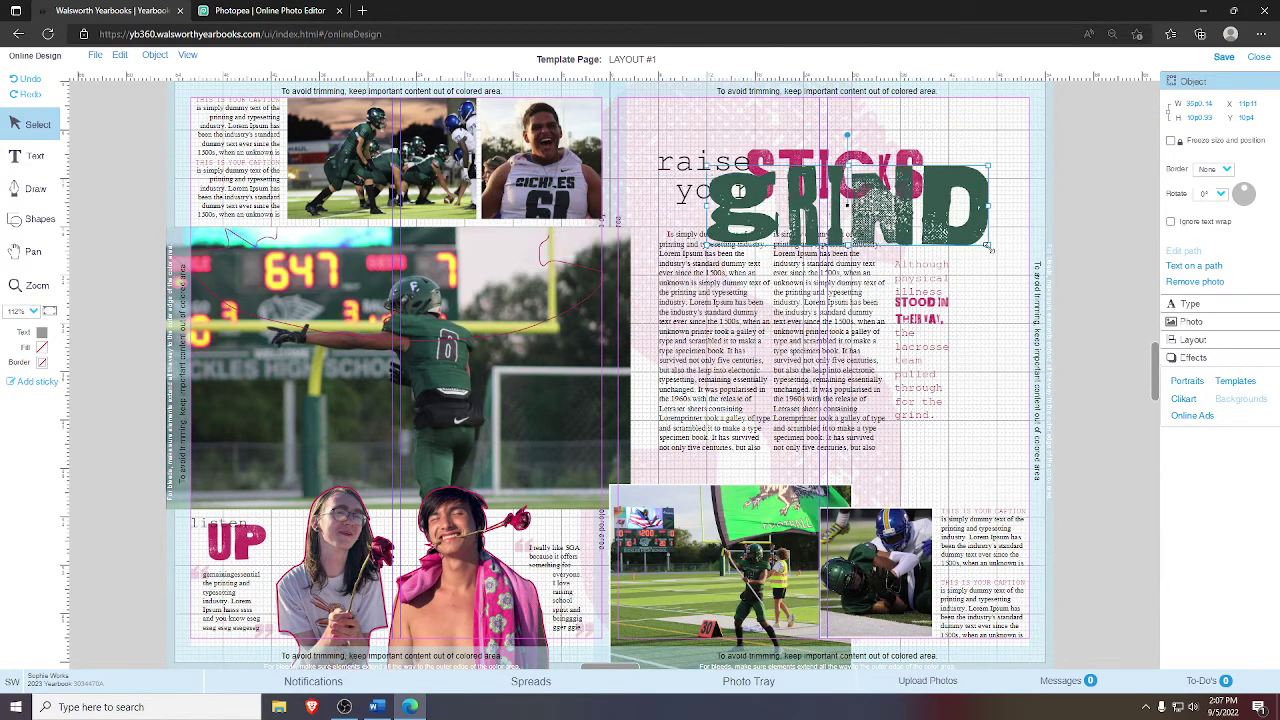
key("ctrl+z")
key("ctrl+z")
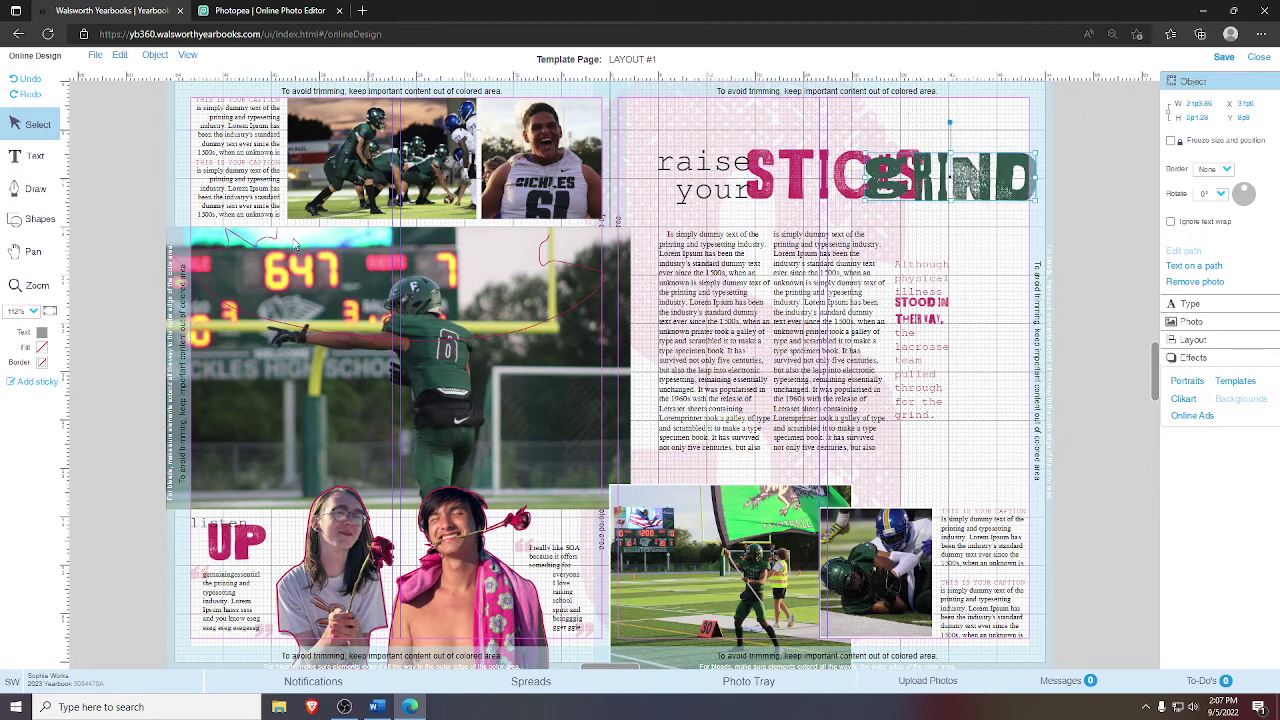
left_click(37, 285)
- Zoom in on the GRIND artwork and nudge it right and slightly down
left_click_drag(882, 124, 1046, 258)
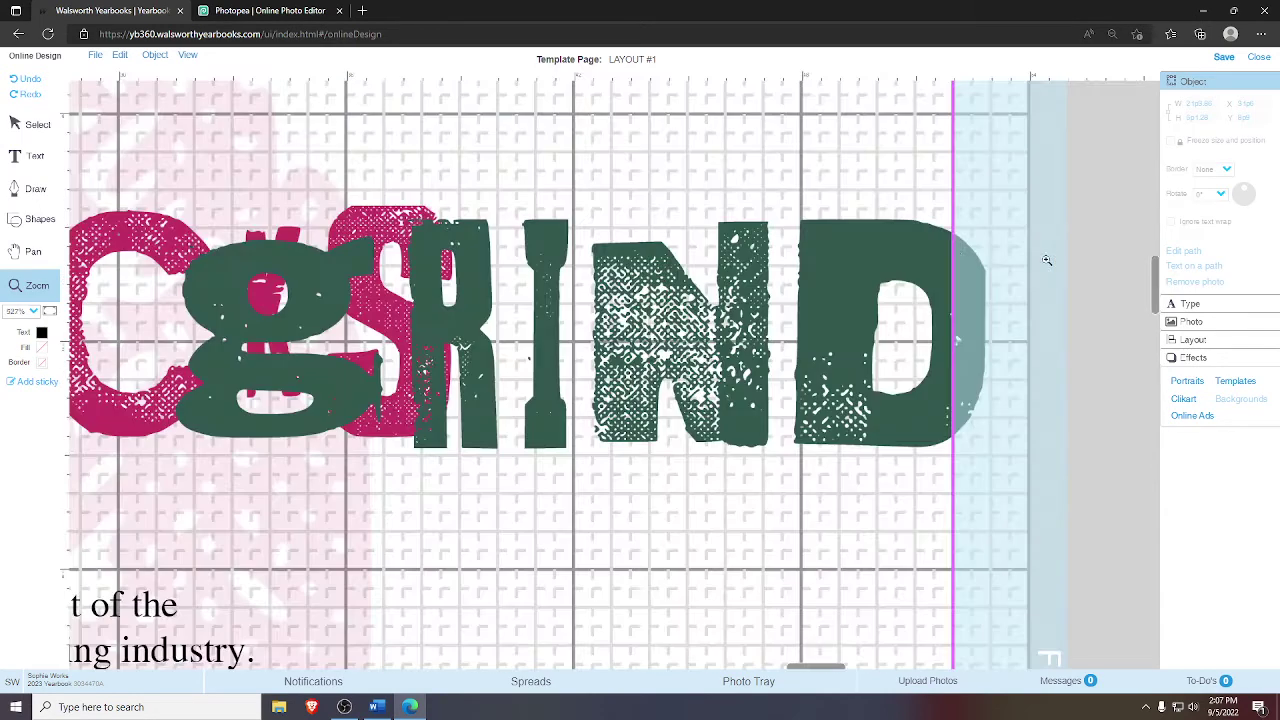
left_click(37, 124)
left_click(566, 327)
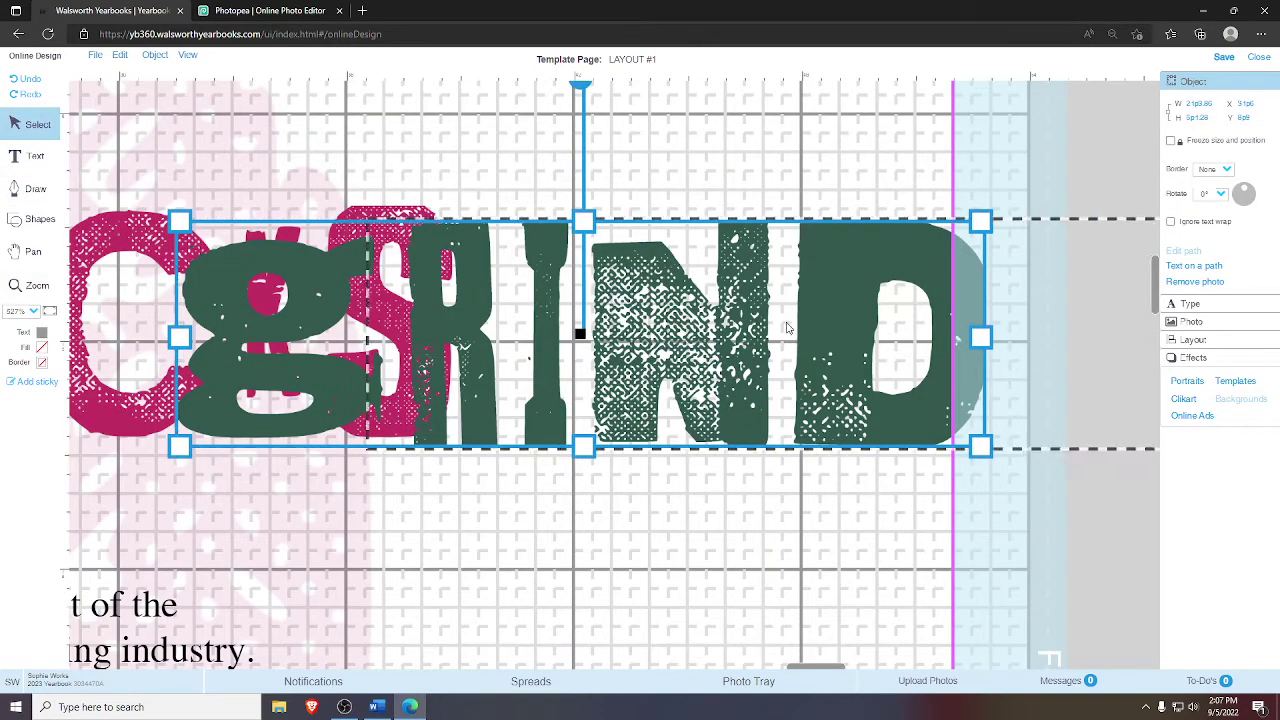
left_click_drag(787, 327, 787, 327)
left_click(903, 189)
left_click(866, 265)
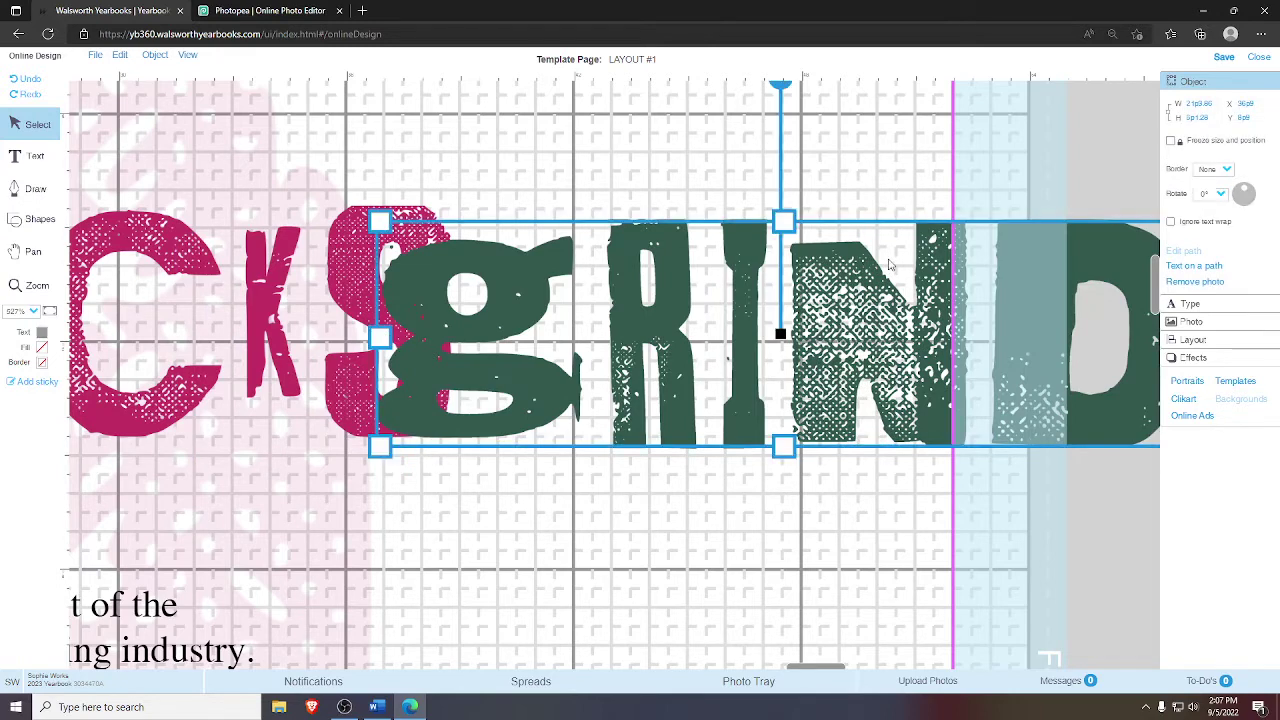
key("Down")
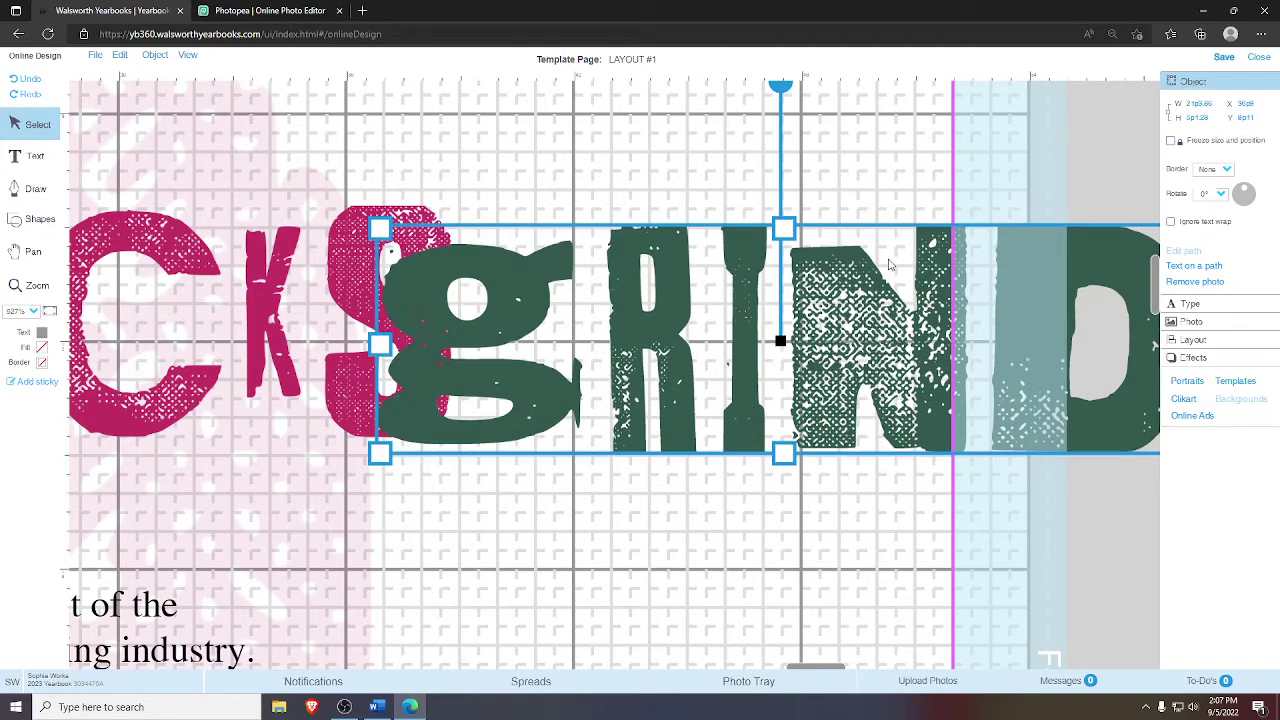
left_click(855, 169)
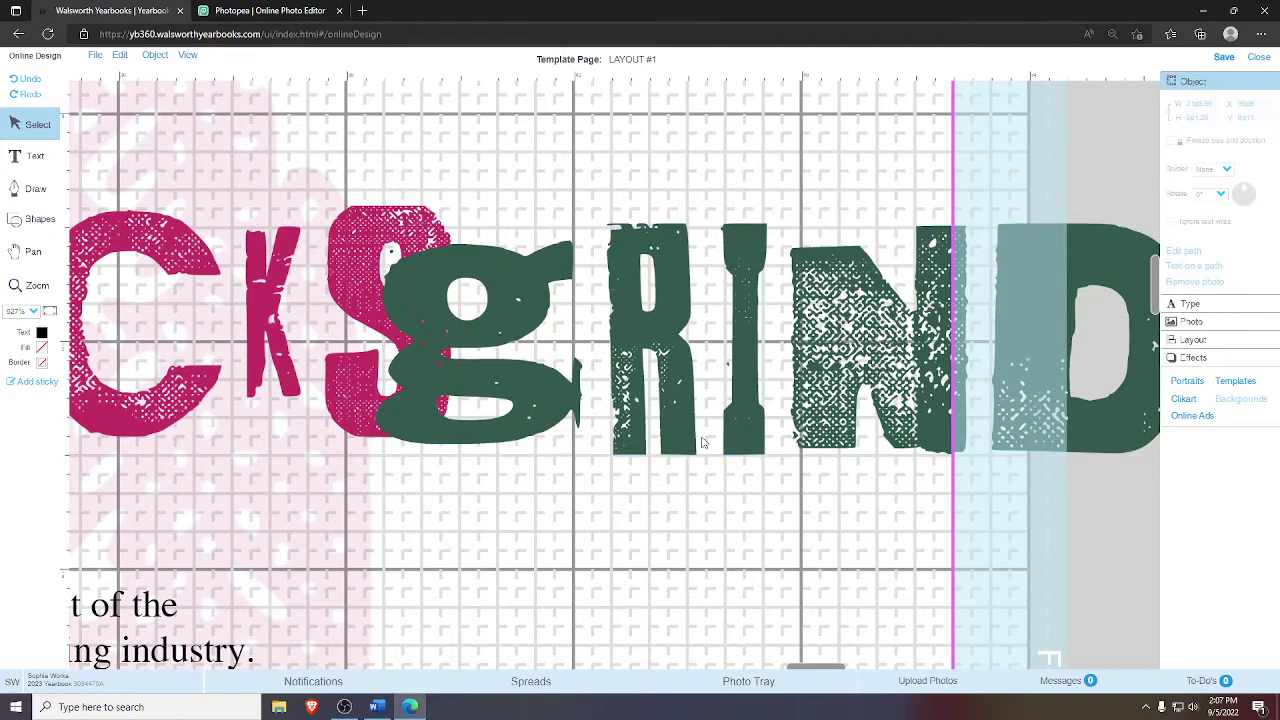
- Compare GRIND with the STICKS art and arrow-nudge GRIND up, then down twice
left_click(713, 250)
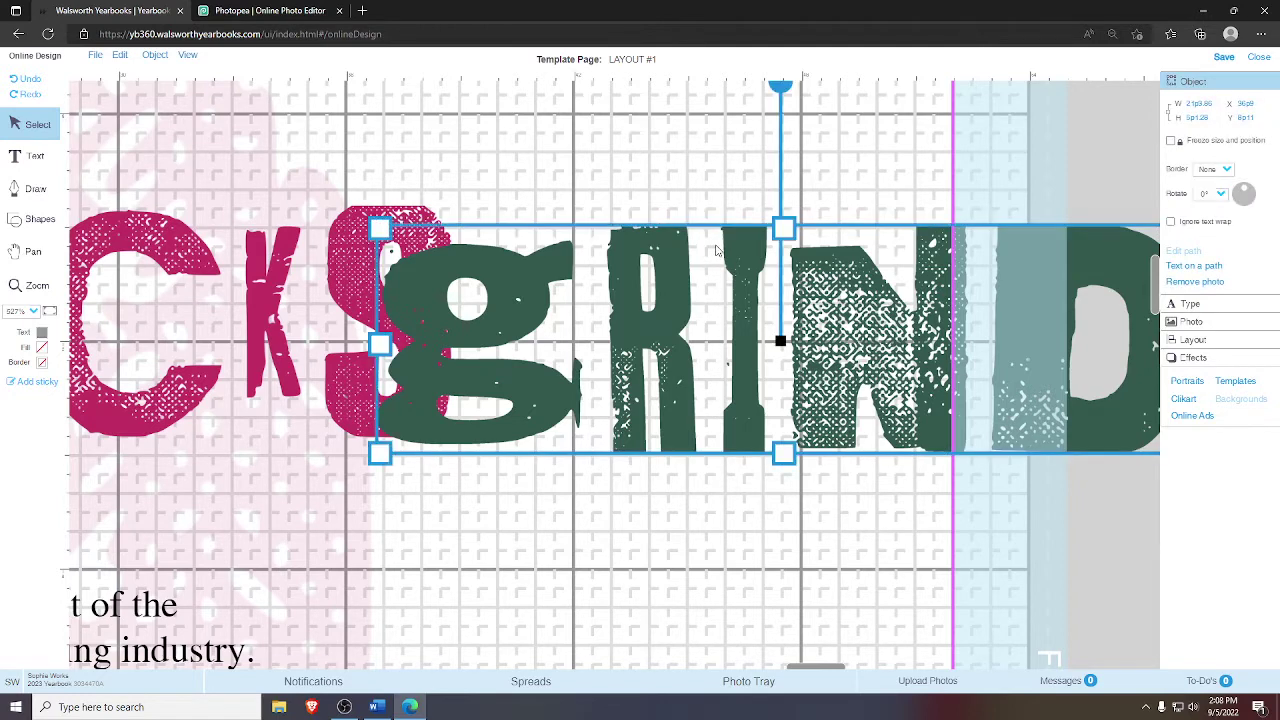
left_click(249, 303)
left_click(676, 292)
key("Up")
key("Up")
key("Up")
key("Up")
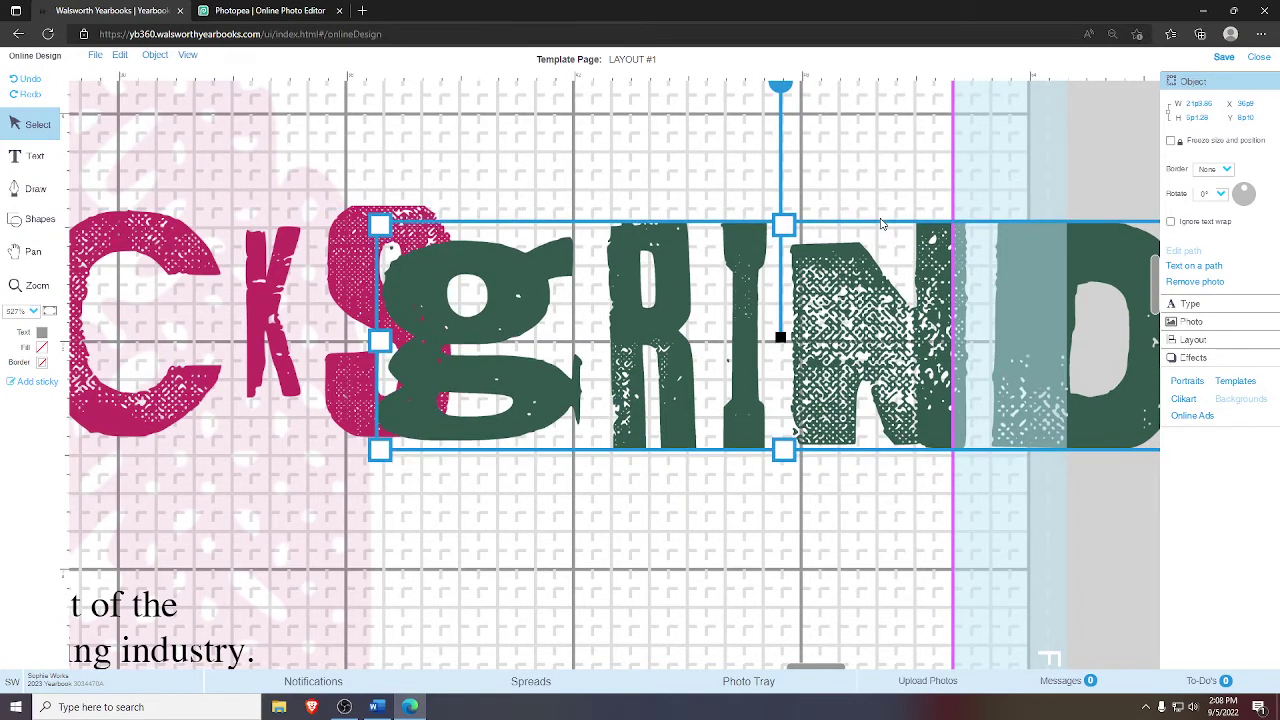
key("Down")
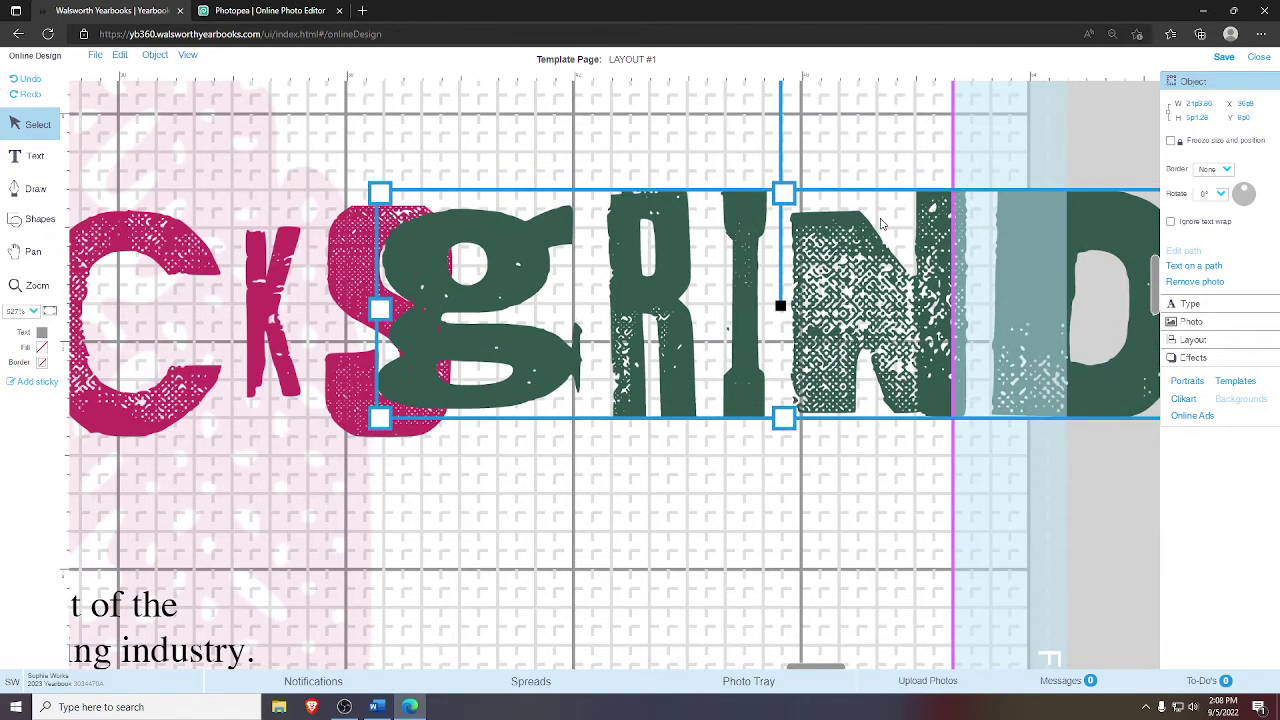
key("Down")
key("Down")
key("Down")
key("Down")
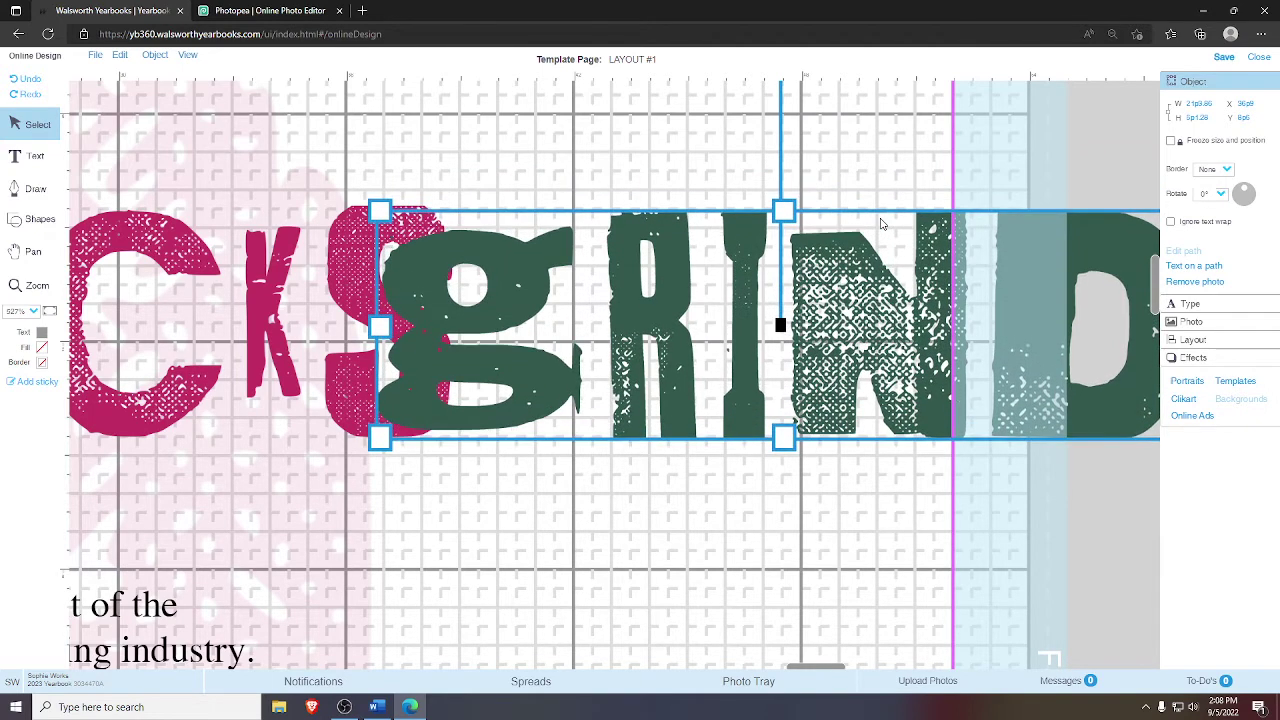
key("Escape")
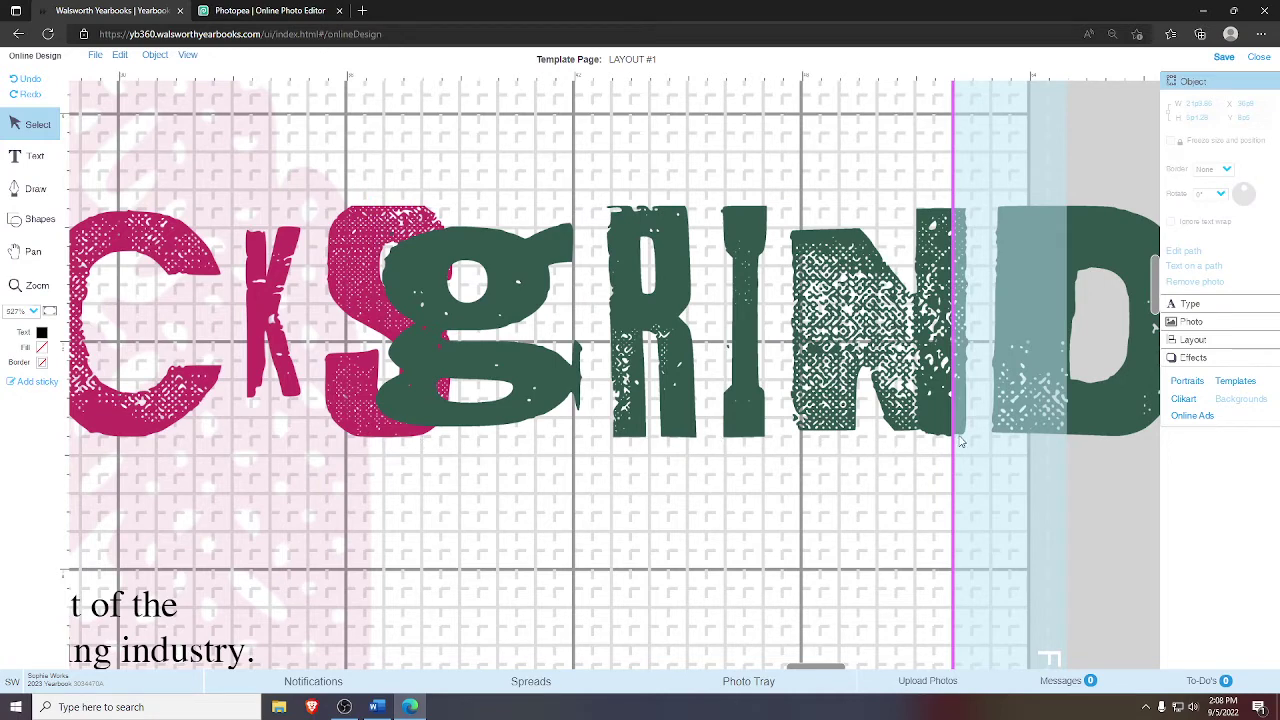
- Nudge GRIND up two steps and check its position
left_click(700, 410)
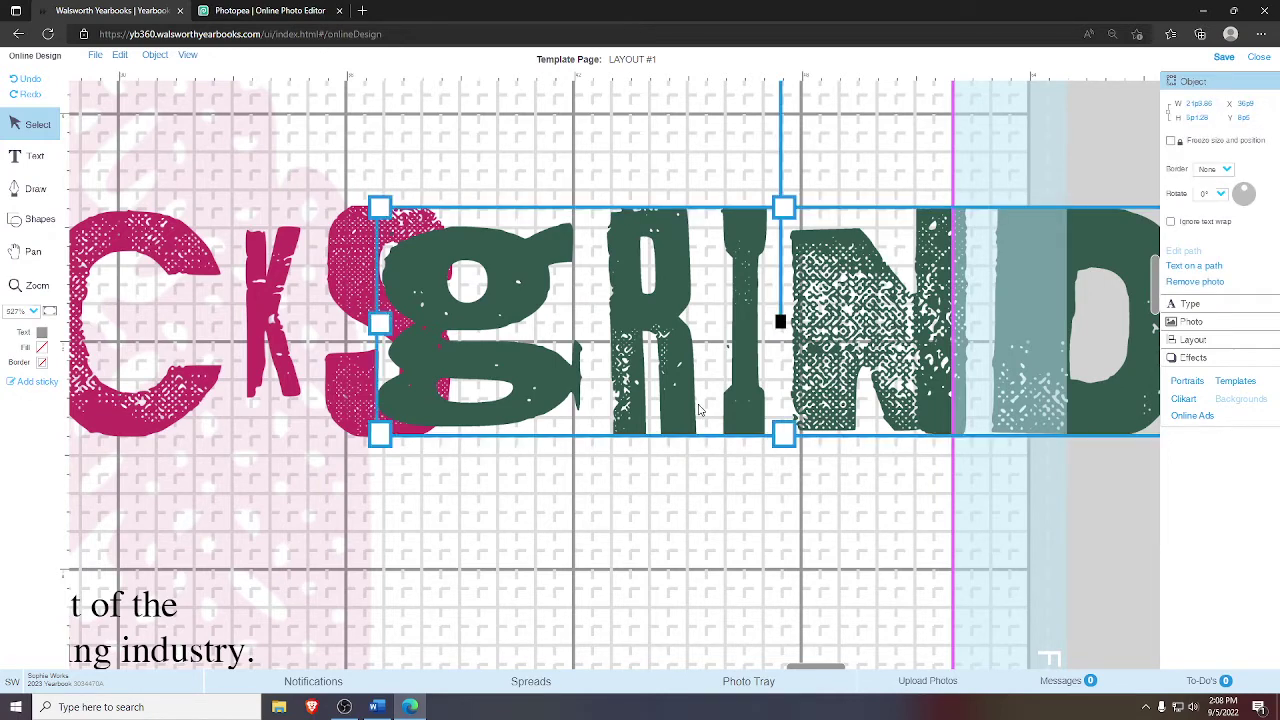
left_click(703, 188)
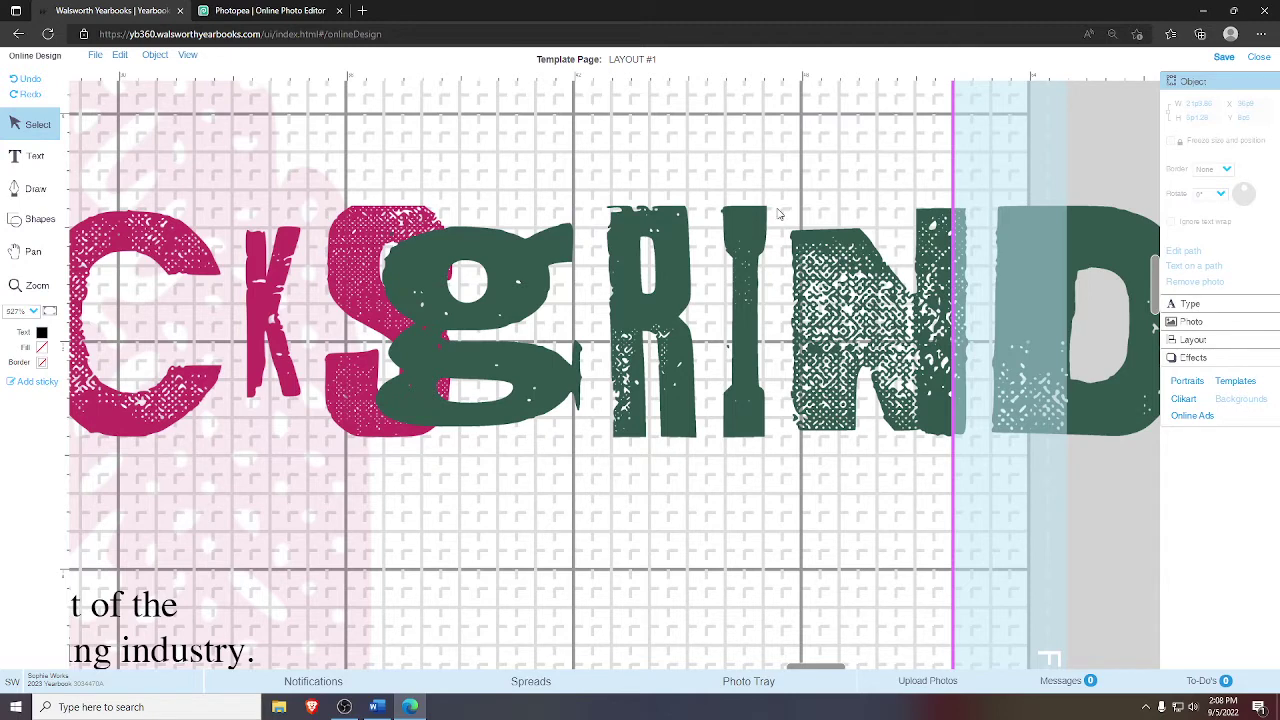
left_click(752, 228)
key("Up")
key("Up")
key("Up")
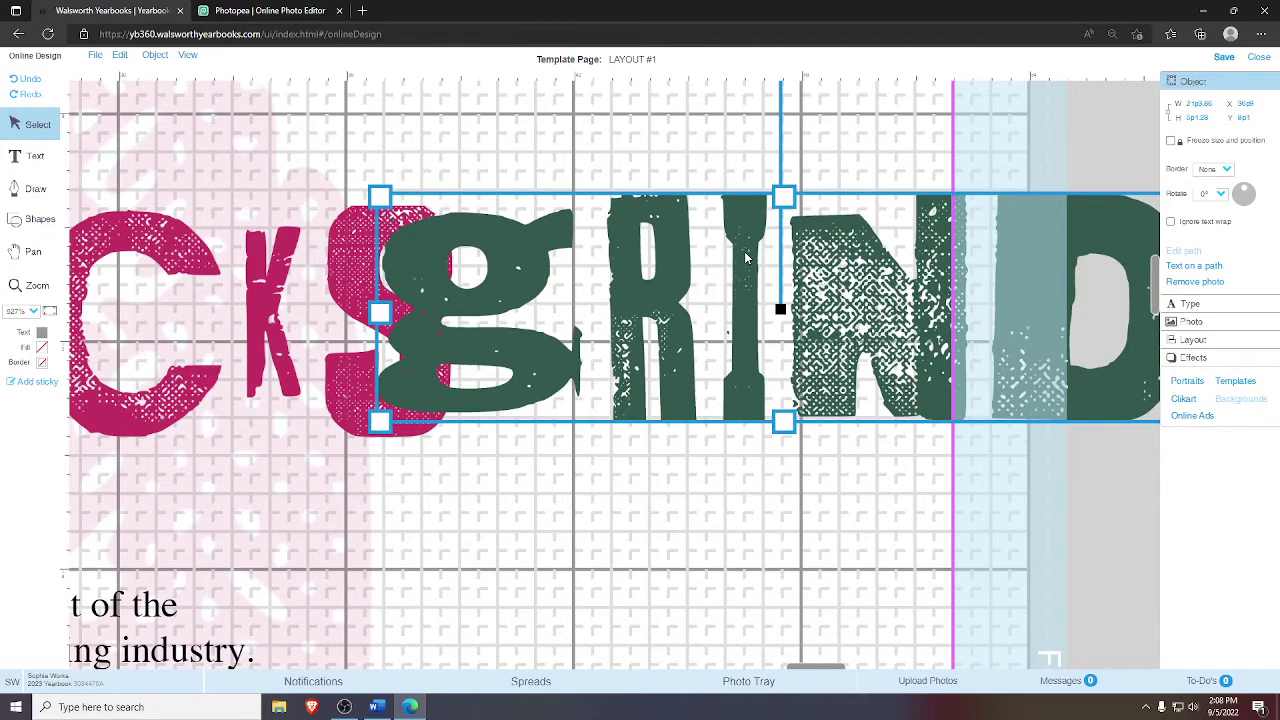
key("Up")
left_click(778, 479)
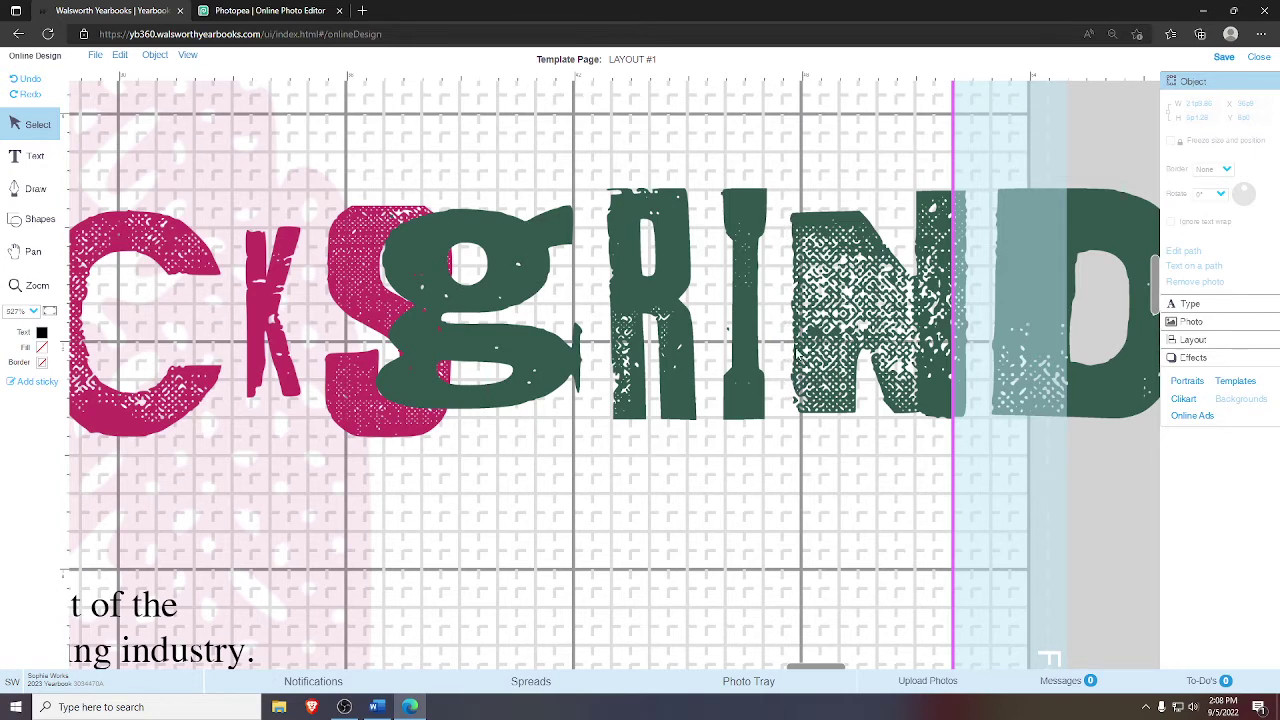
- Fit the spread in view and drag GRIND directly on top of the STICKS artwork
left_click_drag(797, 355, 557, 345)
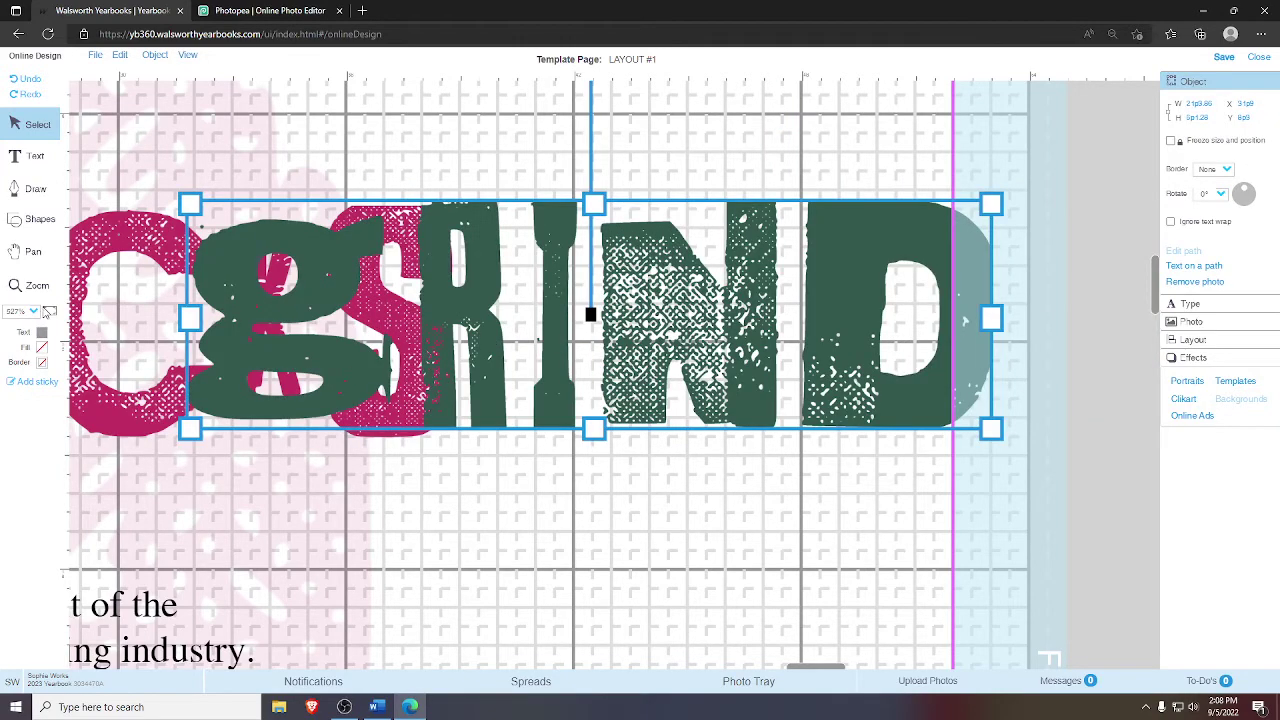
left_click(49, 311)
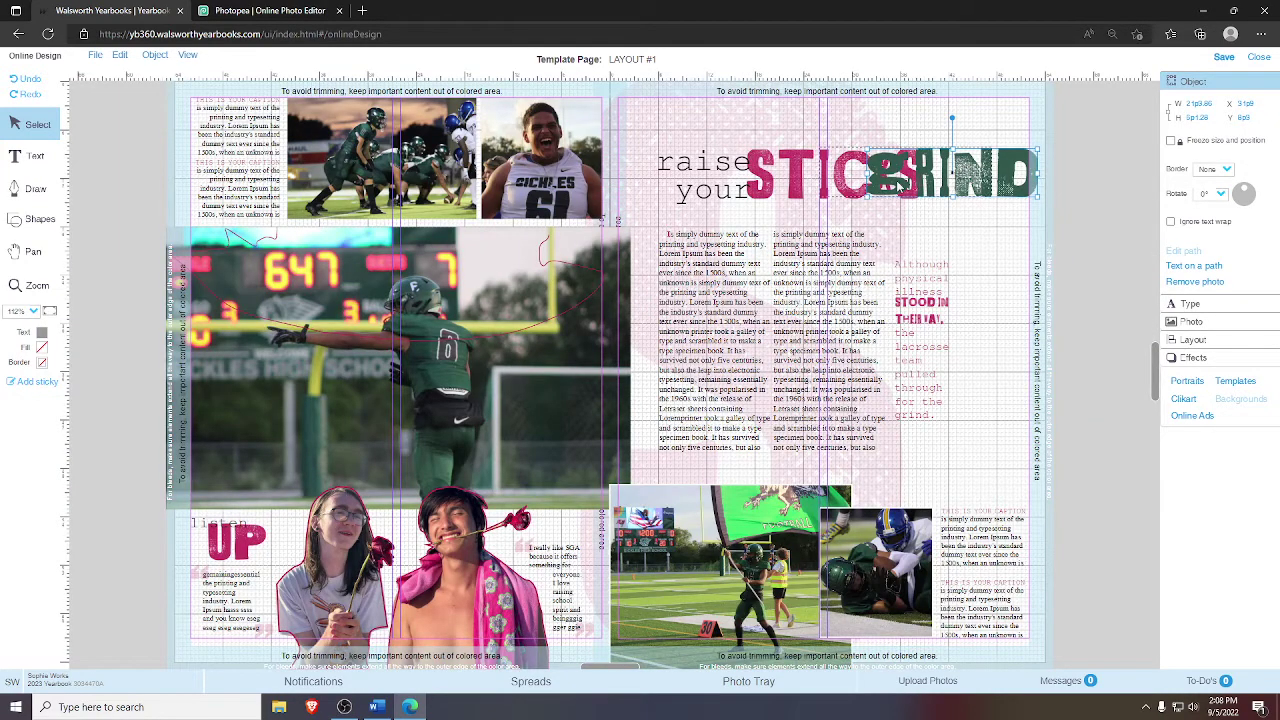
left_click_drag(980, 186, 1010, 220)
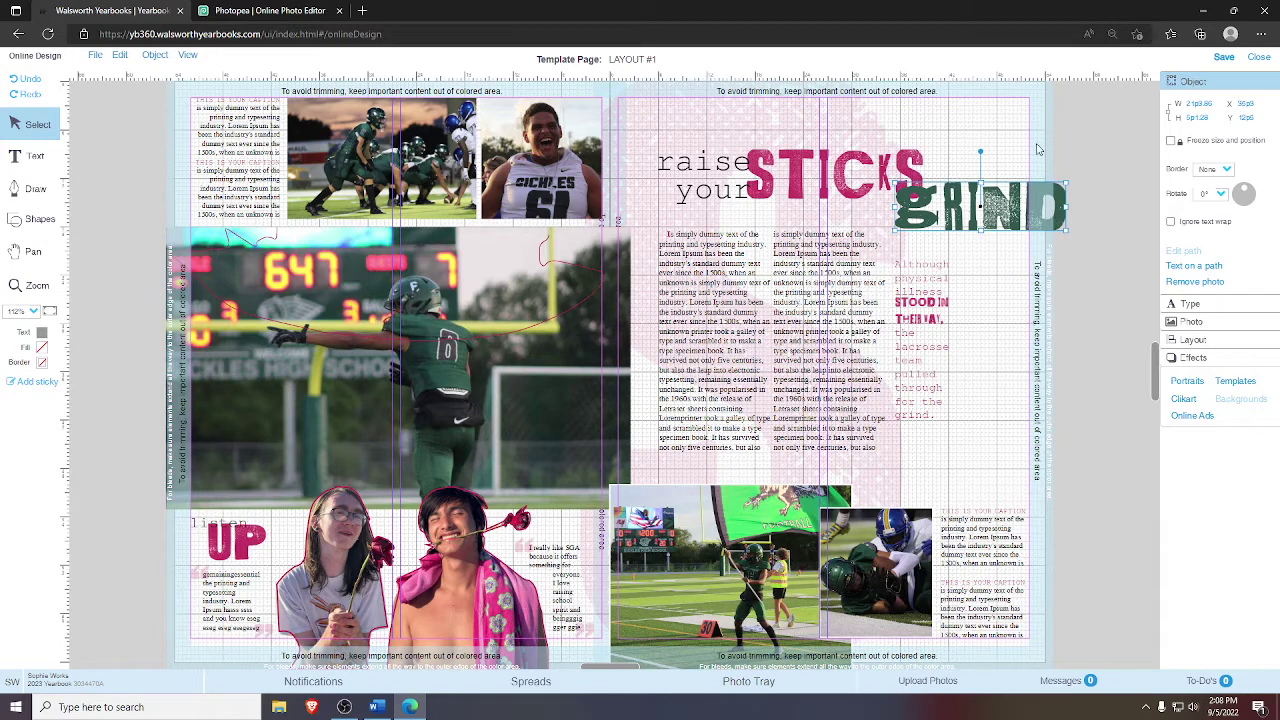
left_click(855, 165)
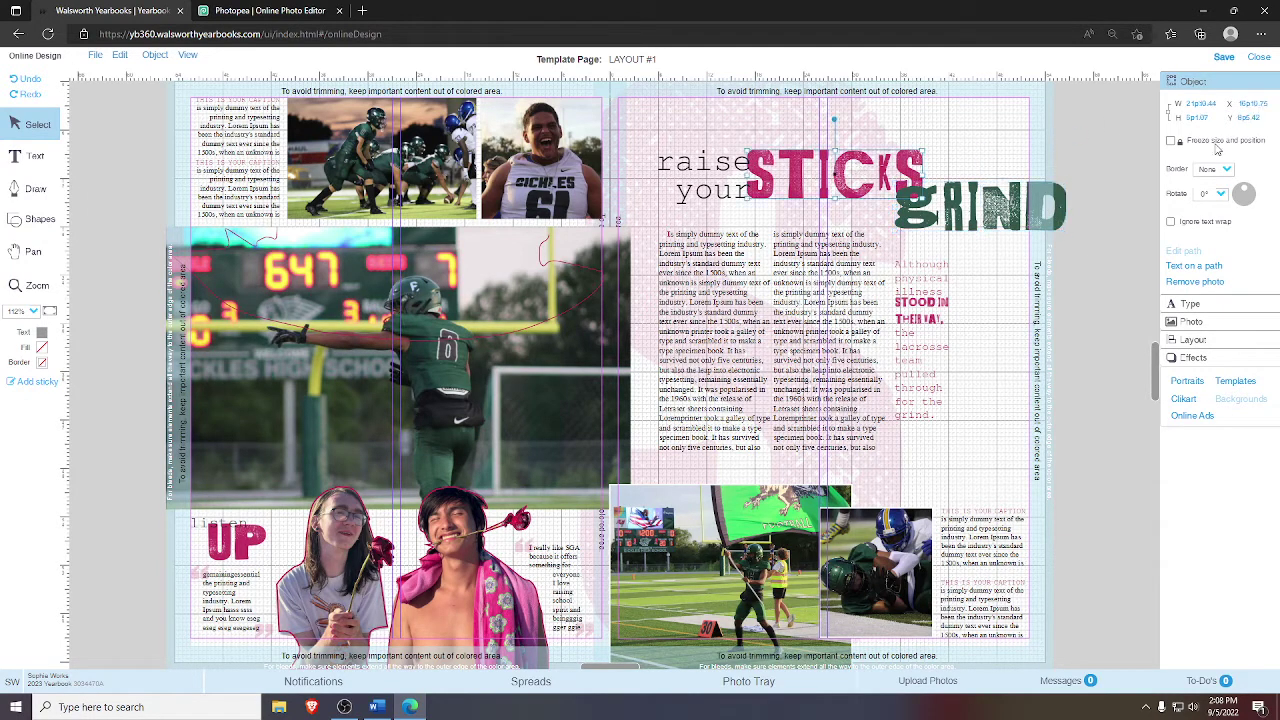
left_click(1022, 200)
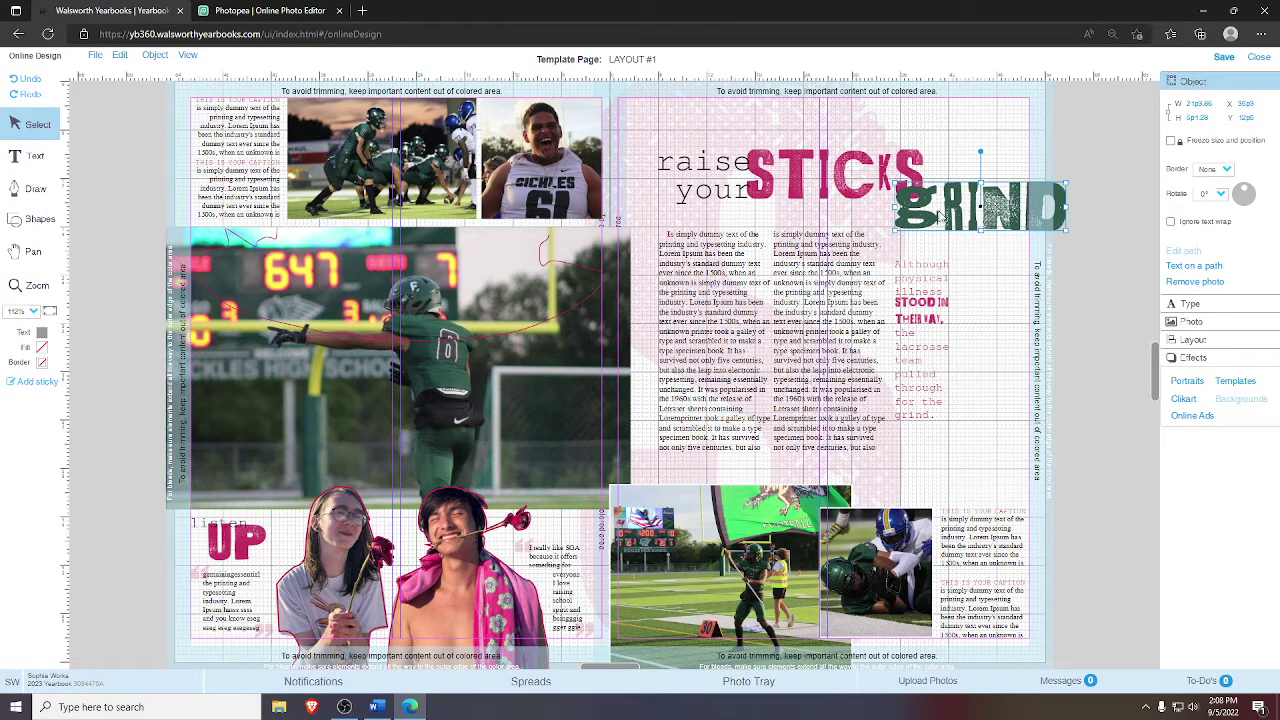
left_click(847, 175)
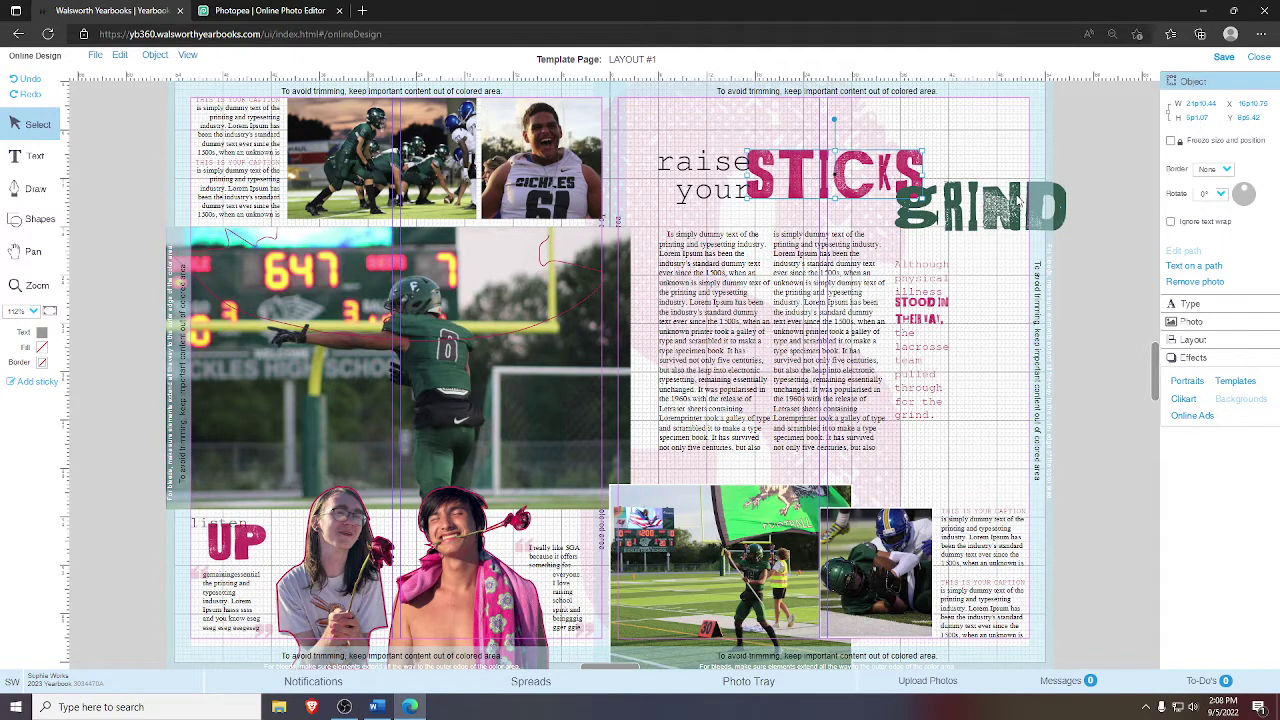
left_click(1019, 200)
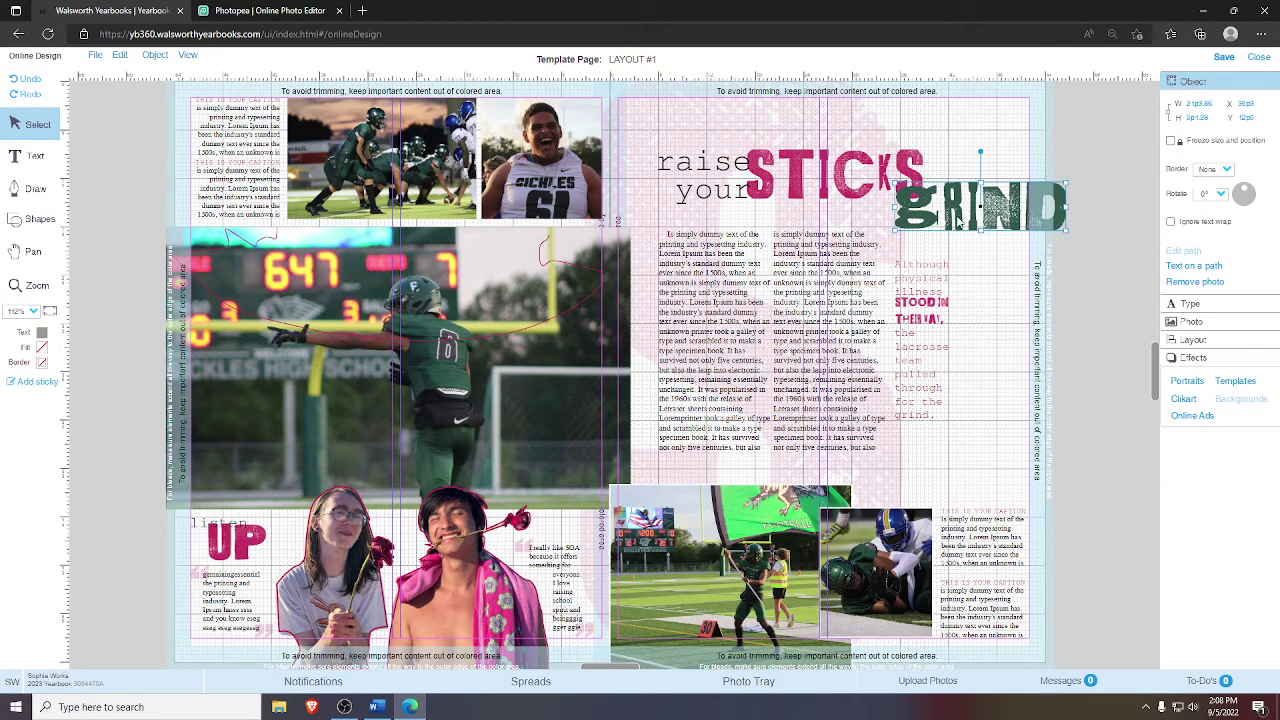
left_click_drag(957, 222, 849, 175)
left_click(35, 285)
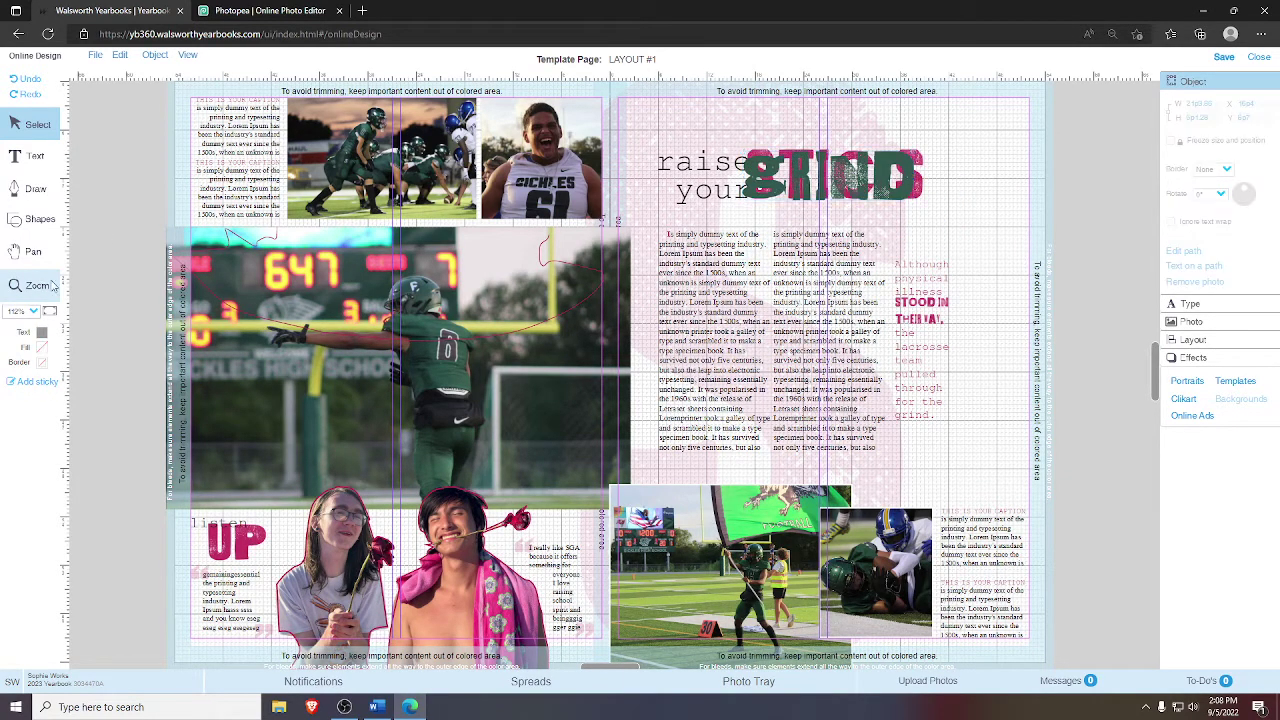
- Zoom in, nudge GRIND slightly right, and select both GRIND and STICKS
left_click_drag(967, 264, 710, 120)
left_click(38, 124)
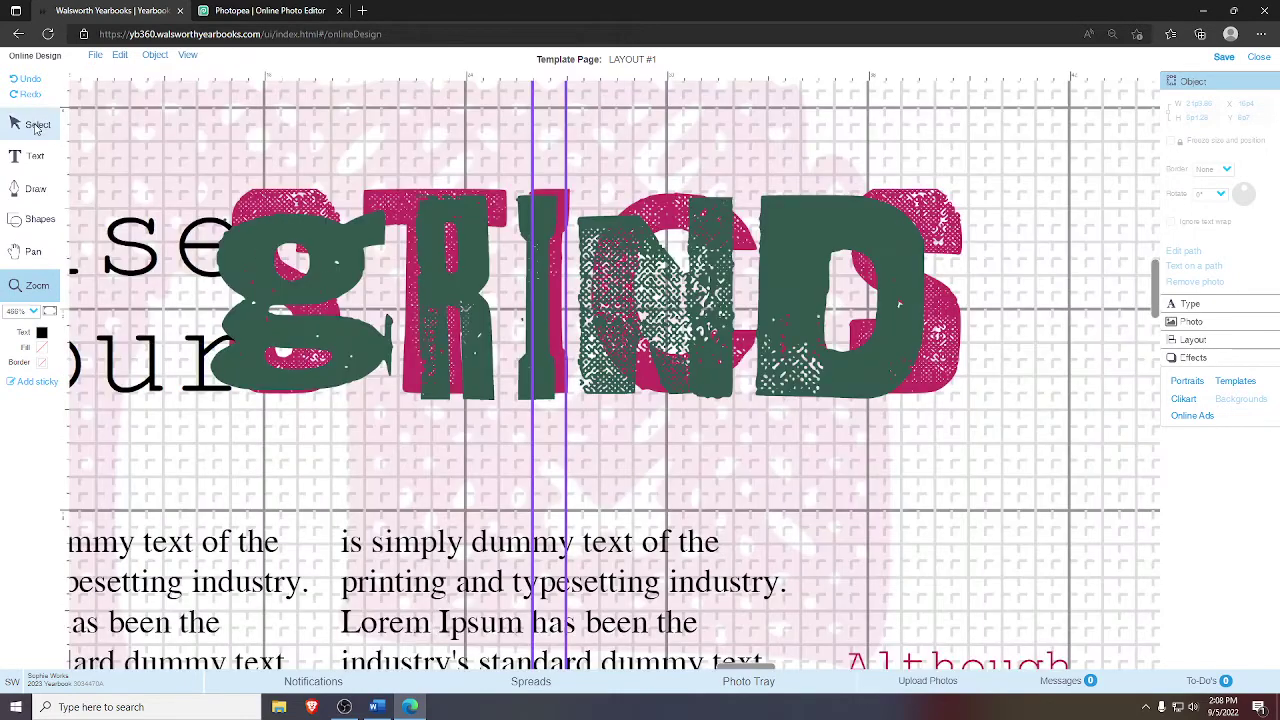
left_click(277, 228)
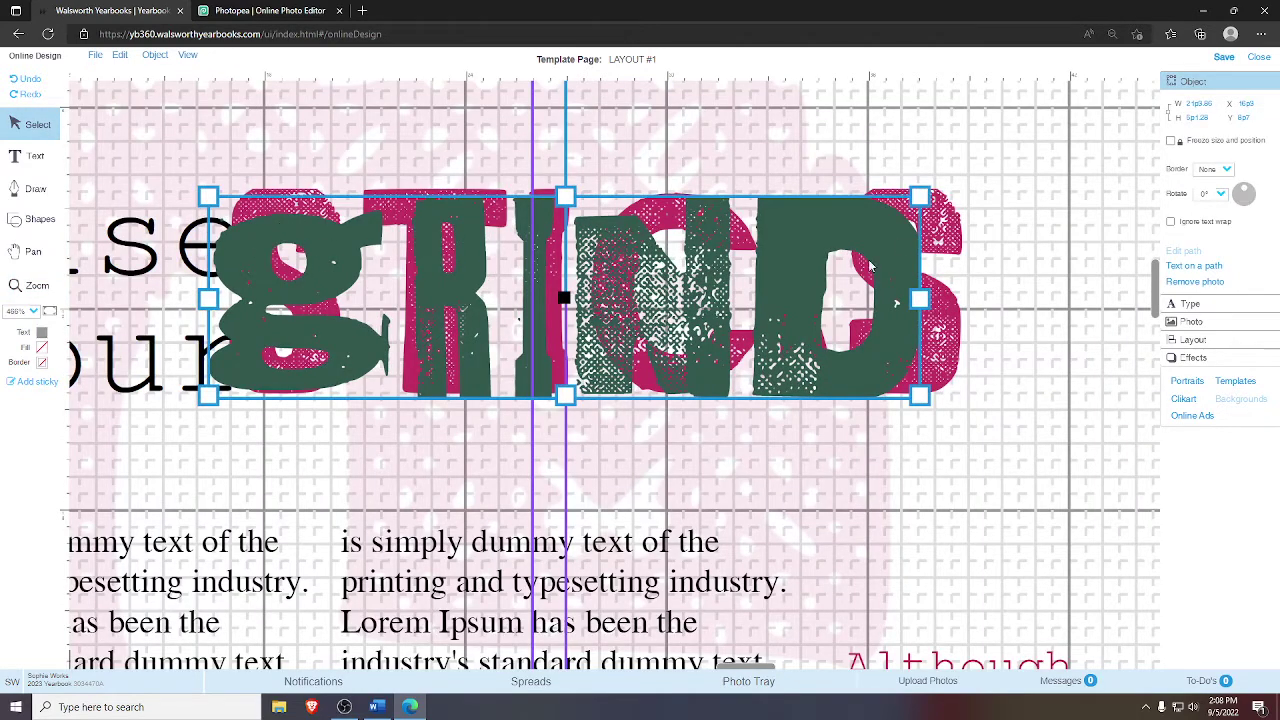
key("Right")
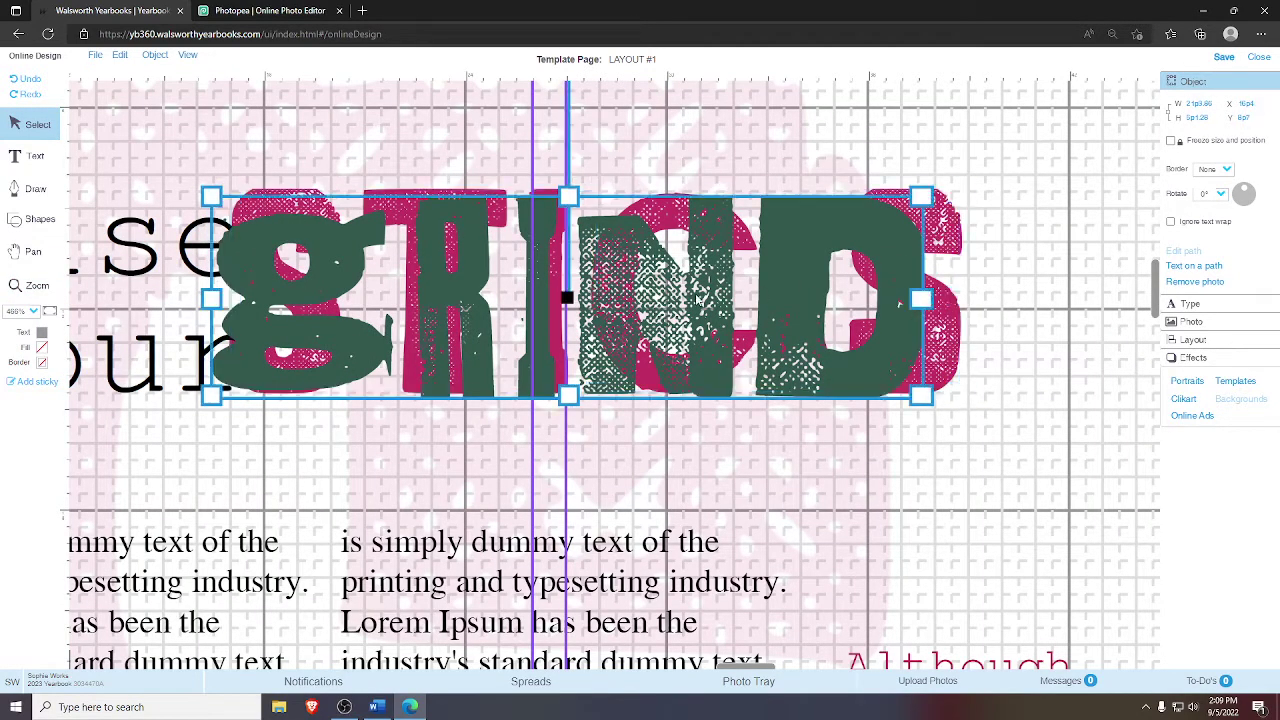
left_click(1018, 300)
left_click(917, 290)
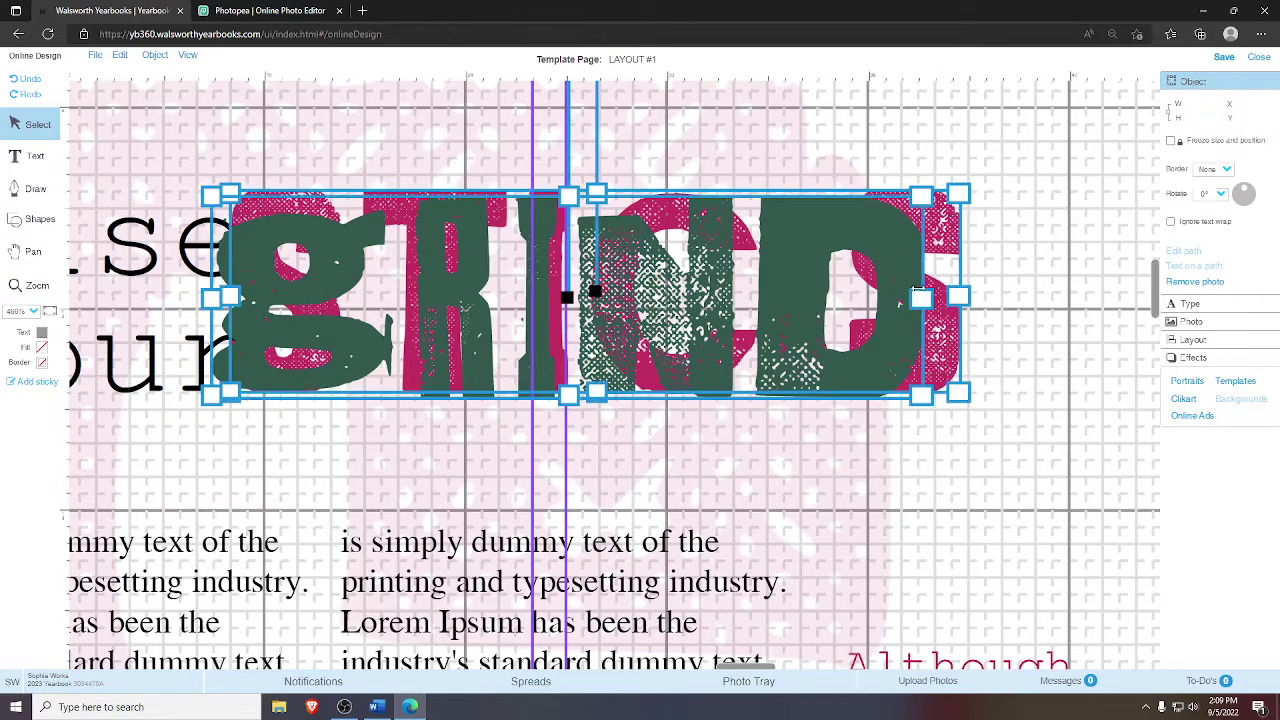
left_click(1022, 345)
left_click_drag(1038, 410, 884, 276)
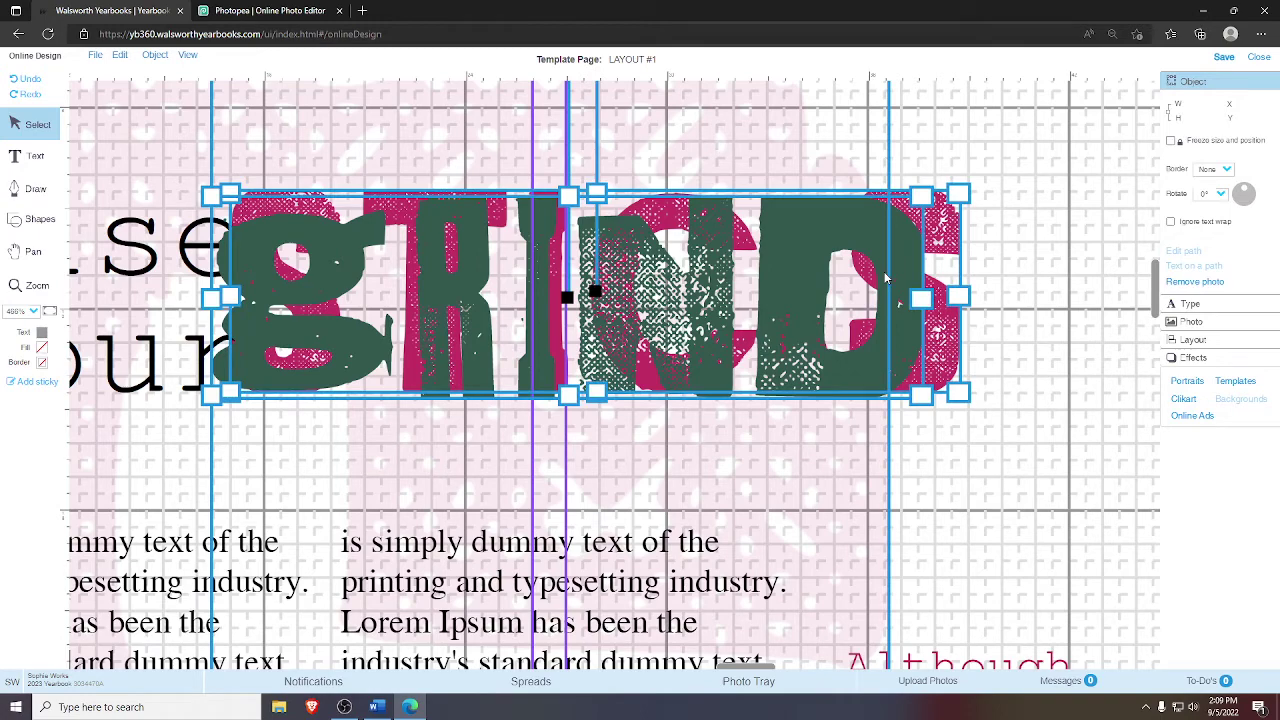
- Undo the accidental move and bring GRIND to the front, ahead of the 'raise your' text
left_click(50, 313)
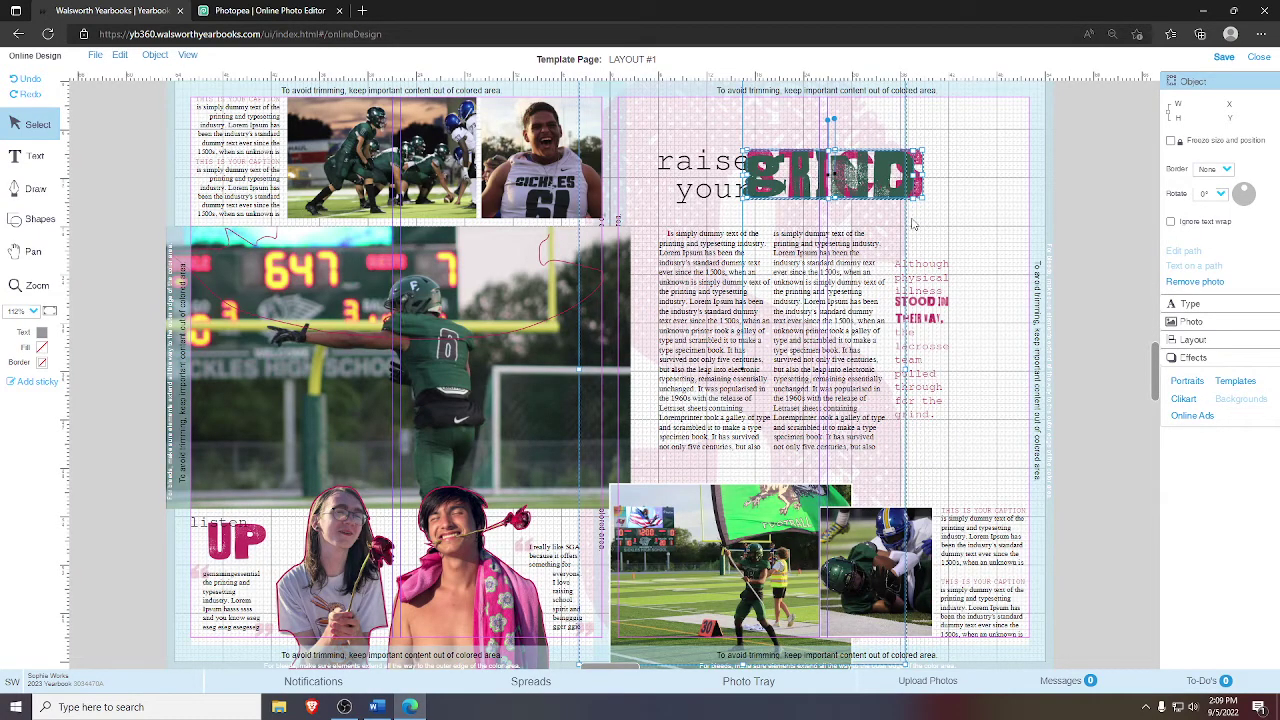
left_click_drag(840, 178, 884, 183)
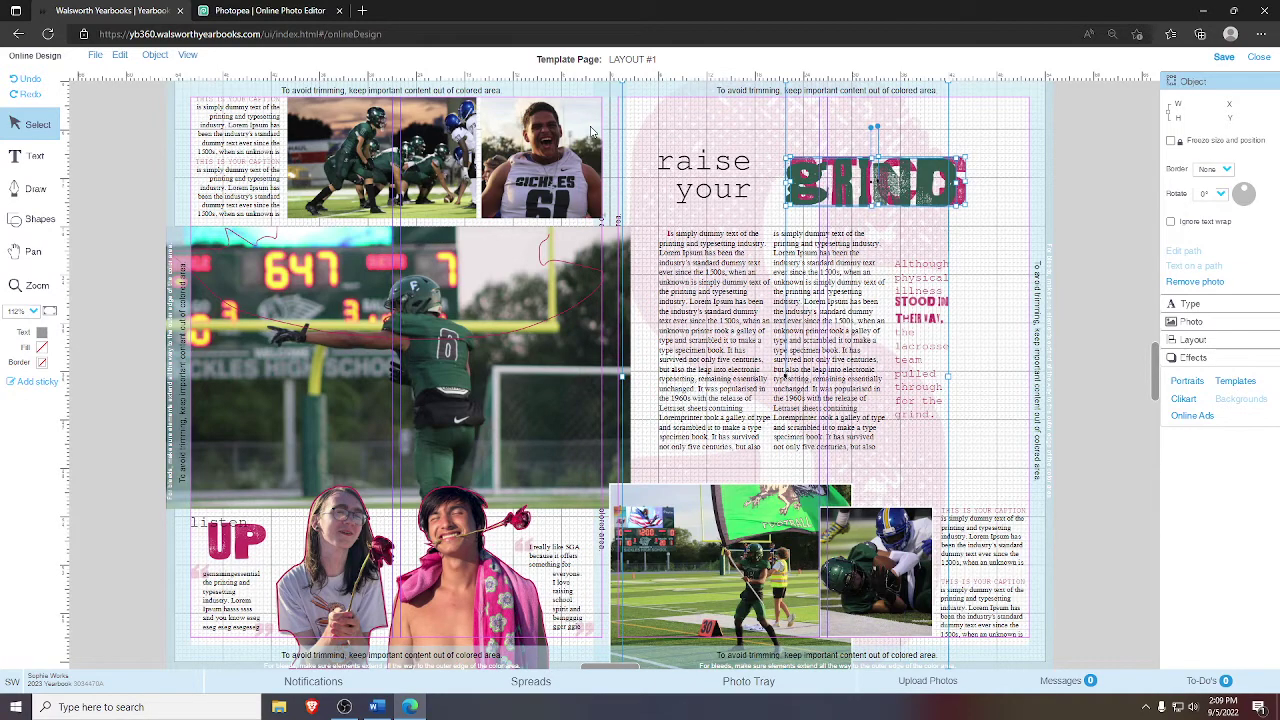
key("ctrl+z")
left_click(1002, 179)
left_click(819, 127)
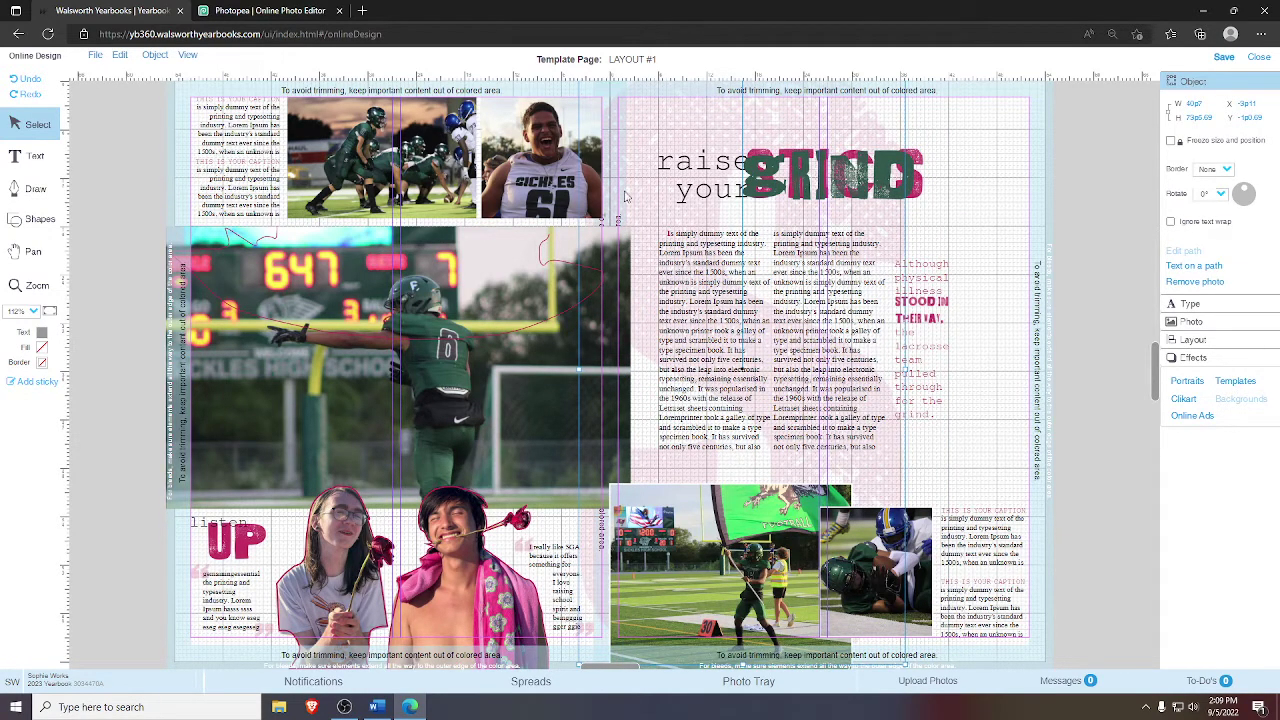
right_click(702, 127)
left_click(716, 129)
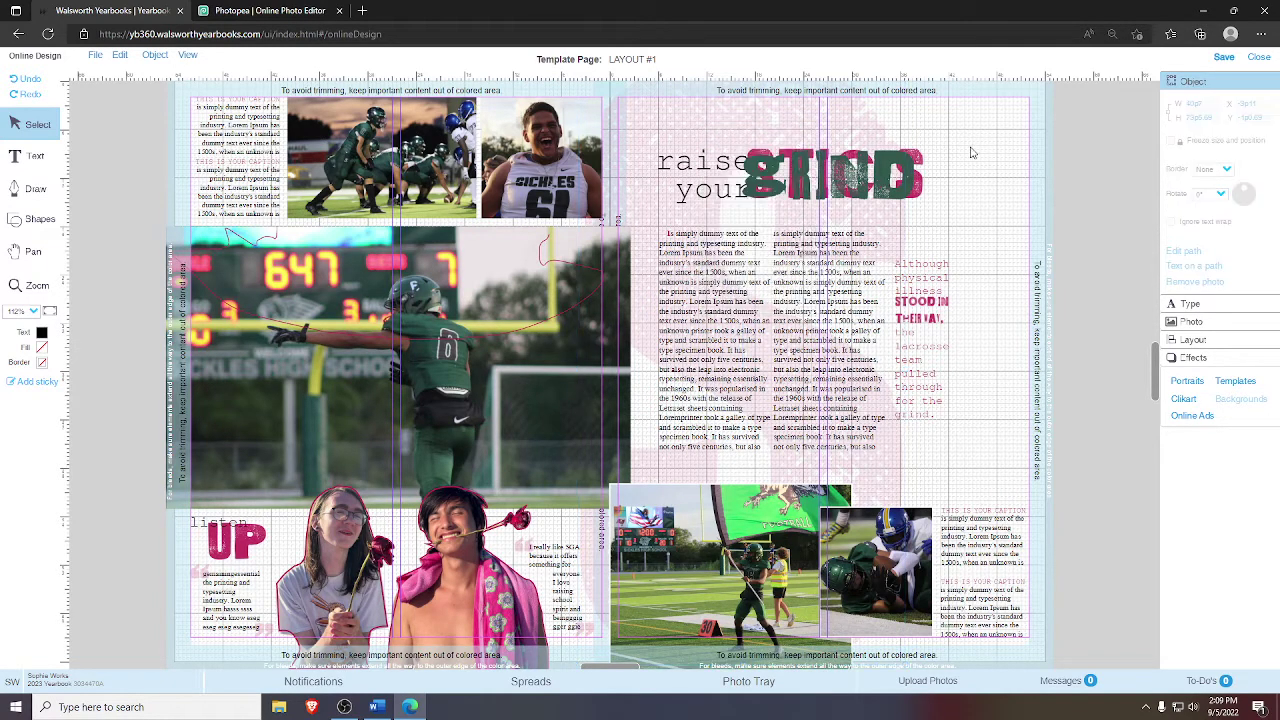
right_click(800, 132)
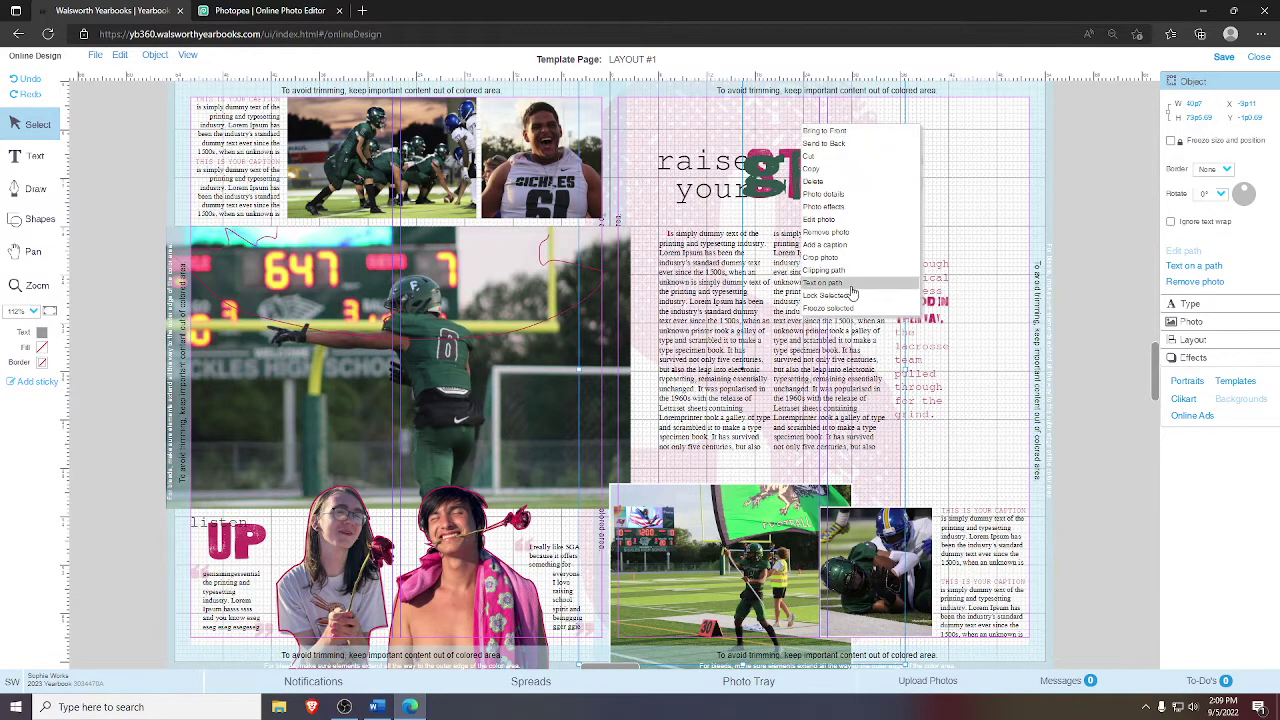
left_click(841, 296)
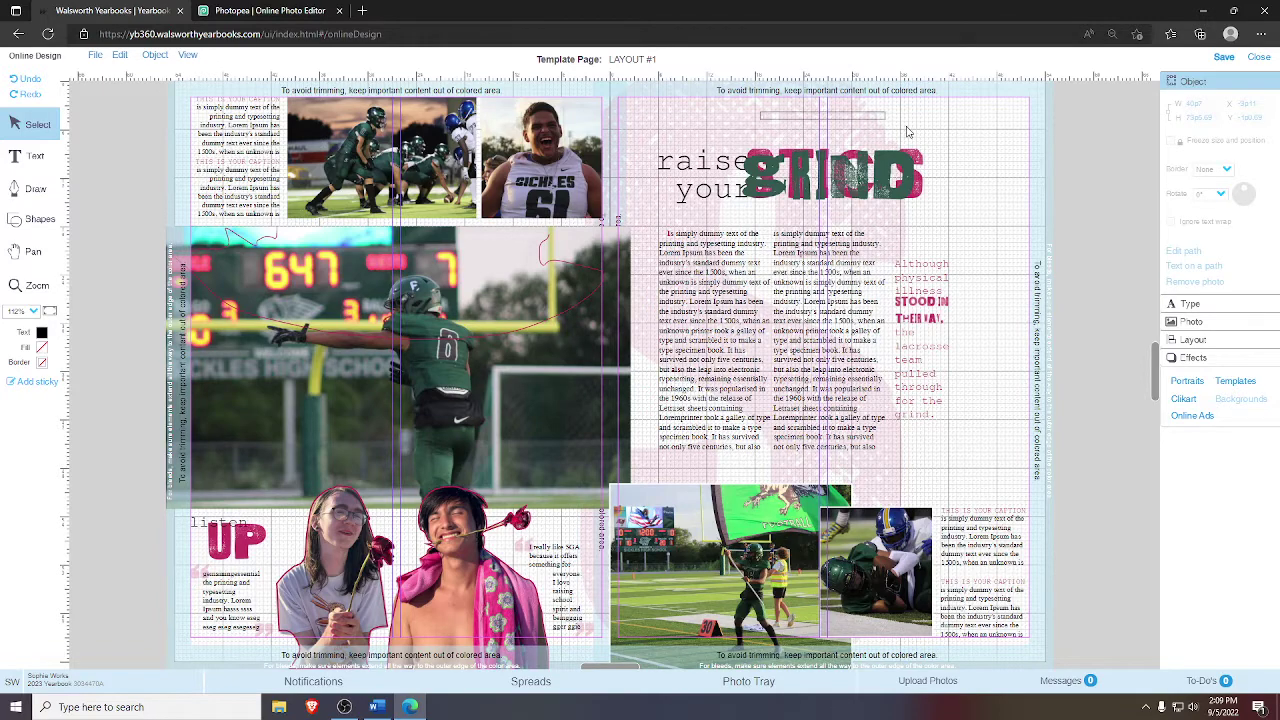
- Zoom in and align the overlapping GRIND and STICKS art by right edges and tops
left_click(30, 285)
left_click_drag(730, 114, 1008, 245)
left_click(38, 124)
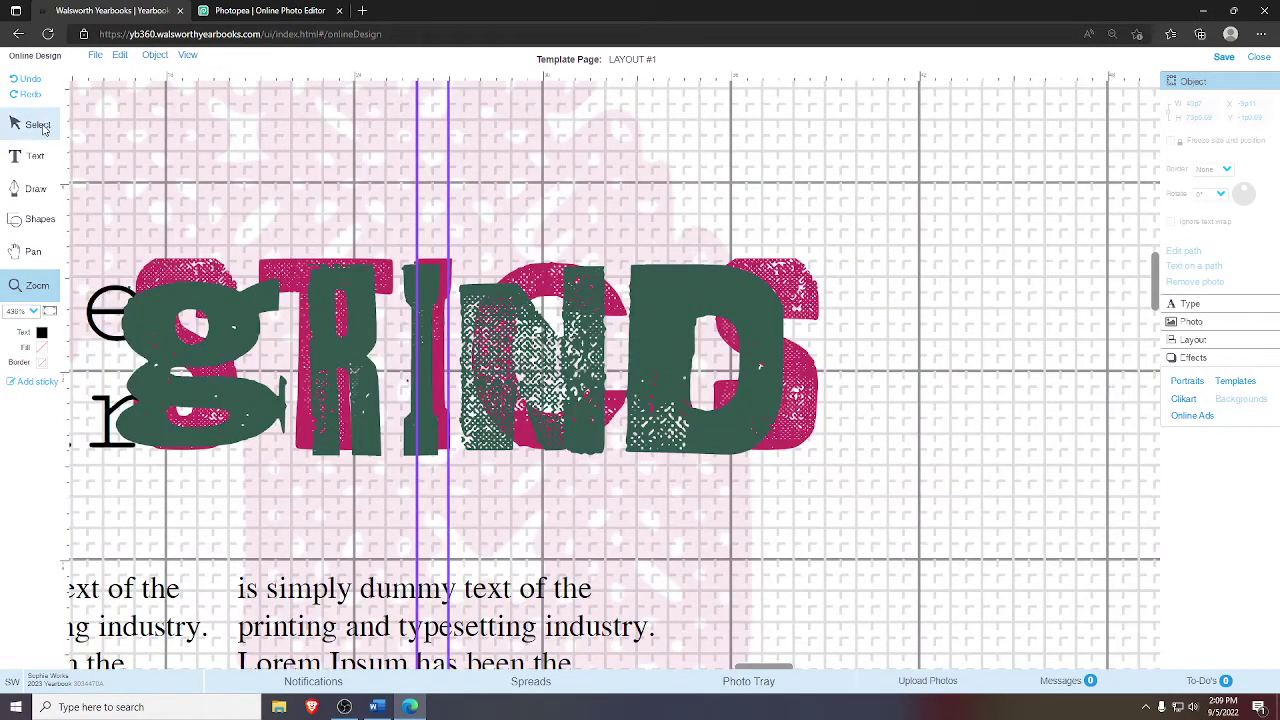
left_click(745, 367)
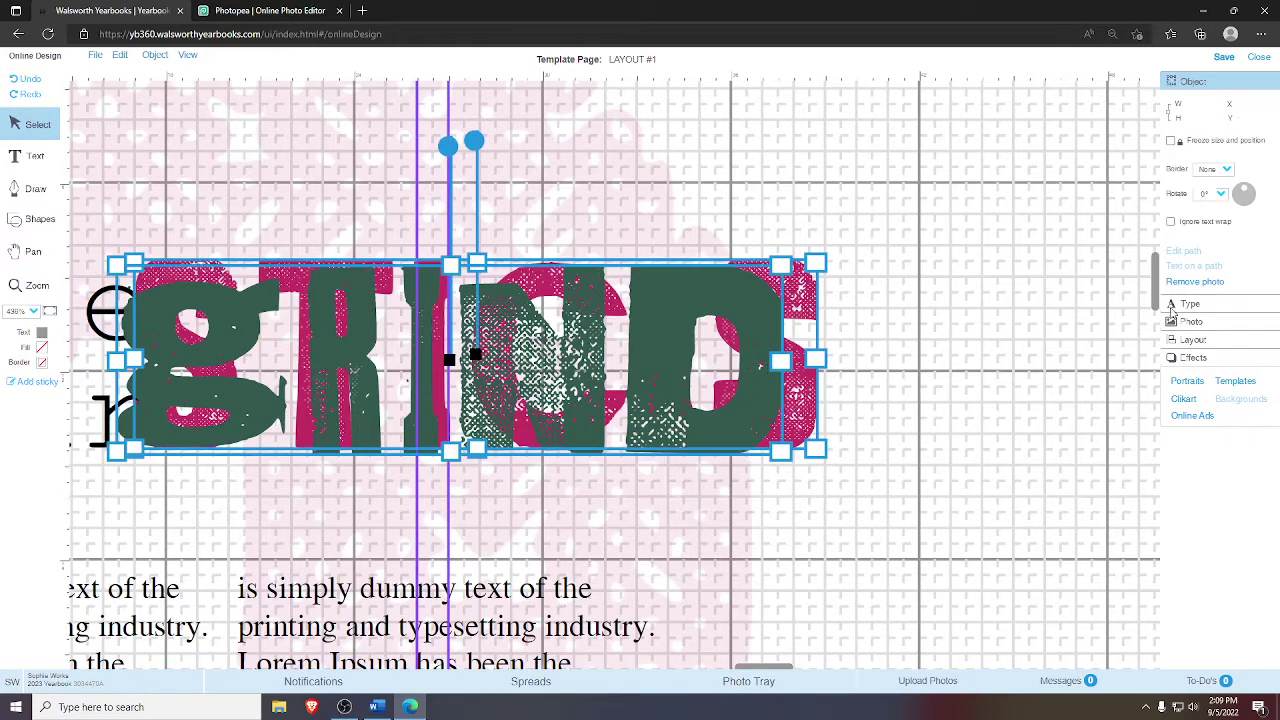
left_click(1178, 340)
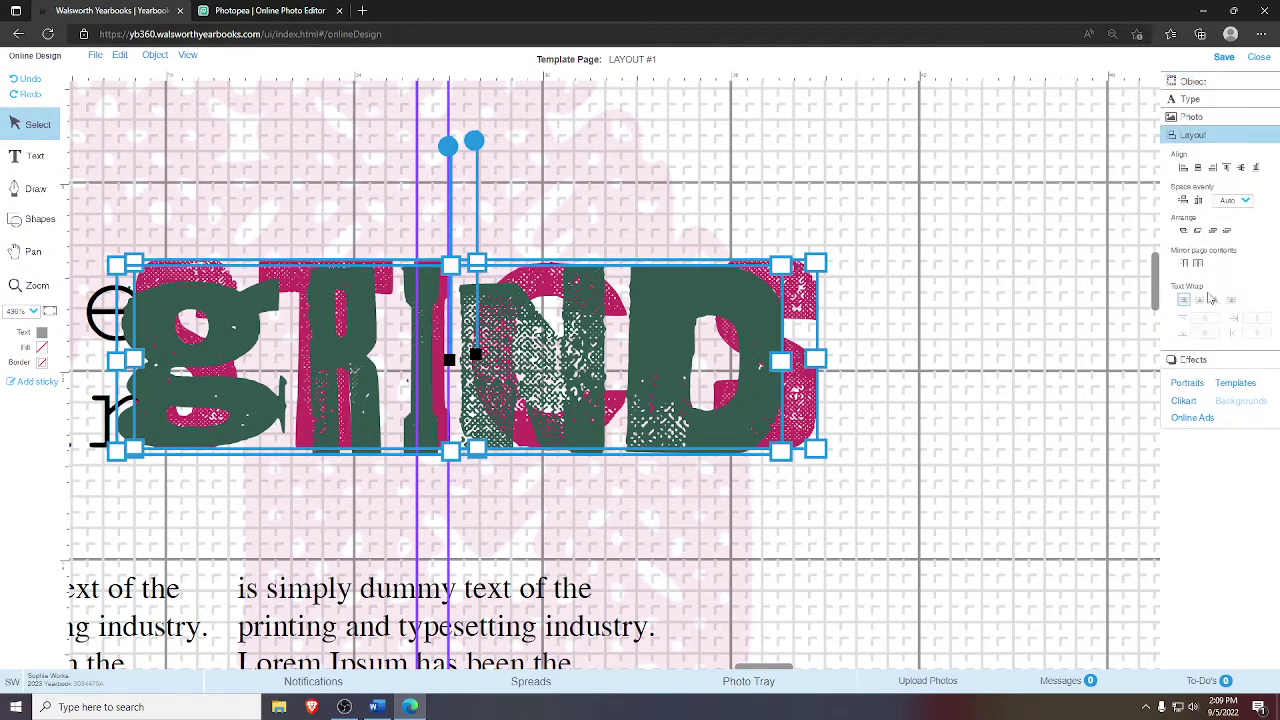
left_click(1212, 168)
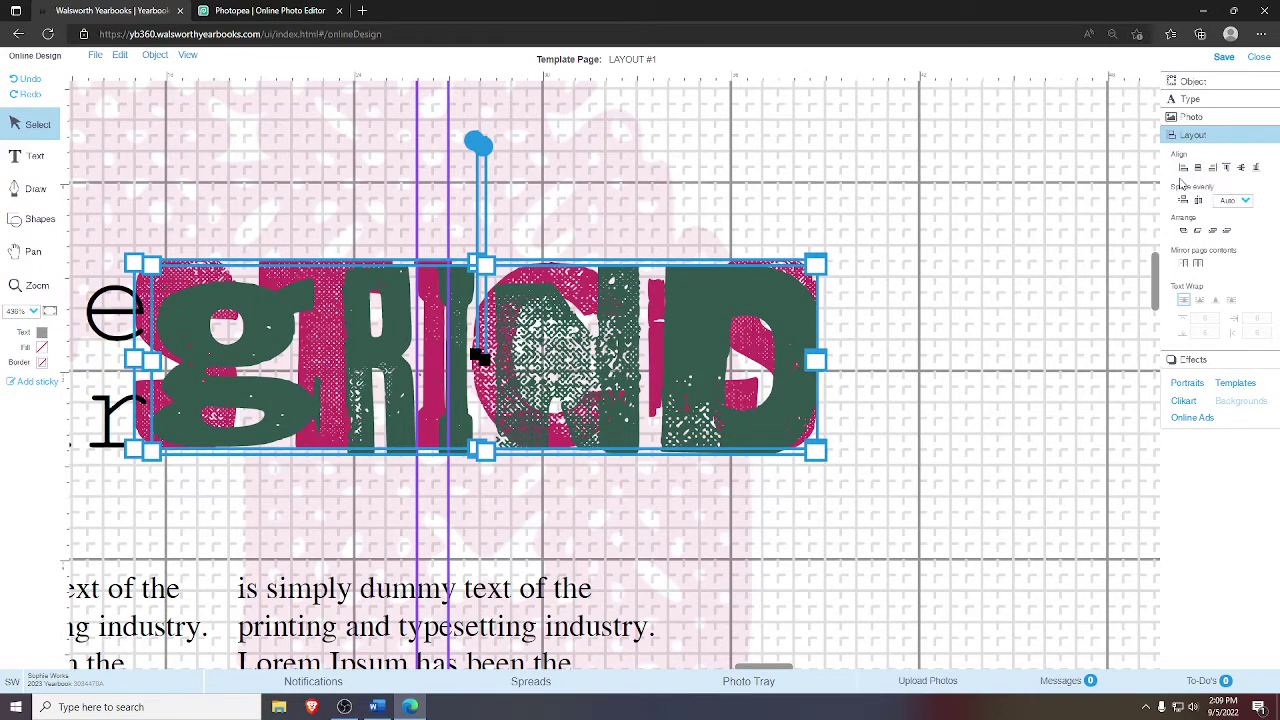
left_click(1190, 188)
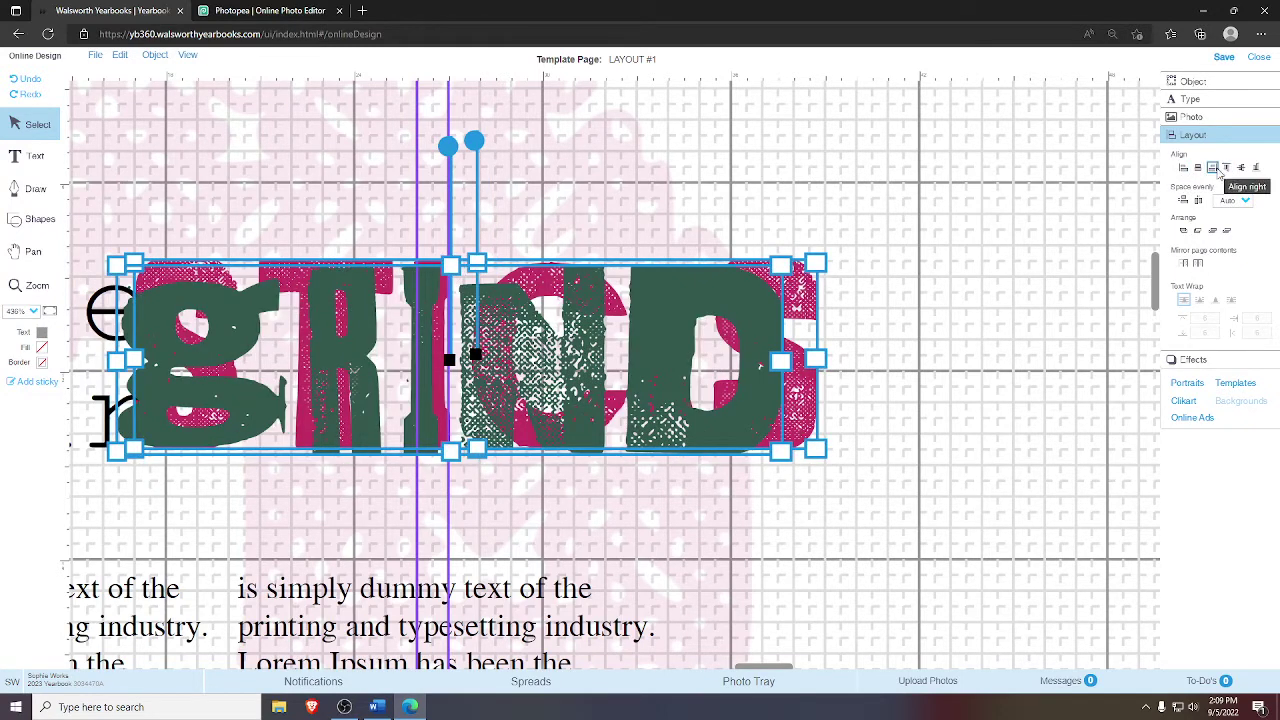
left_click(1213, 168)
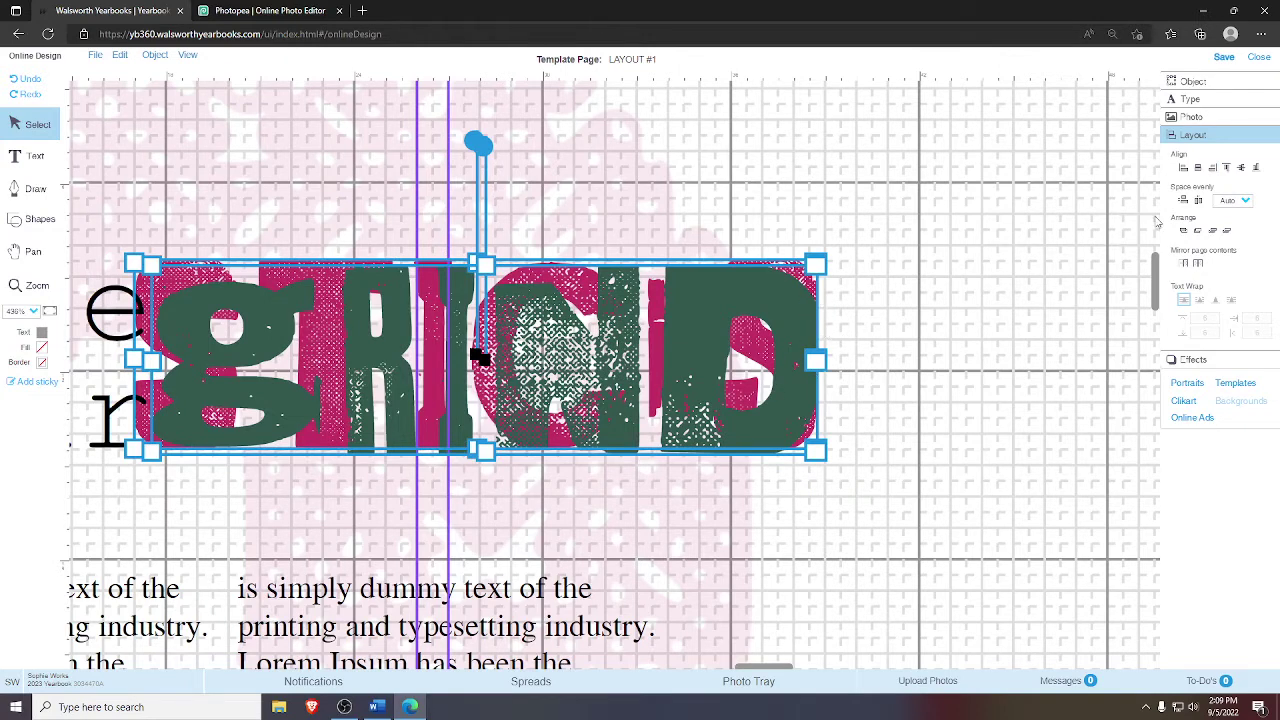
left_click(1227, 168)
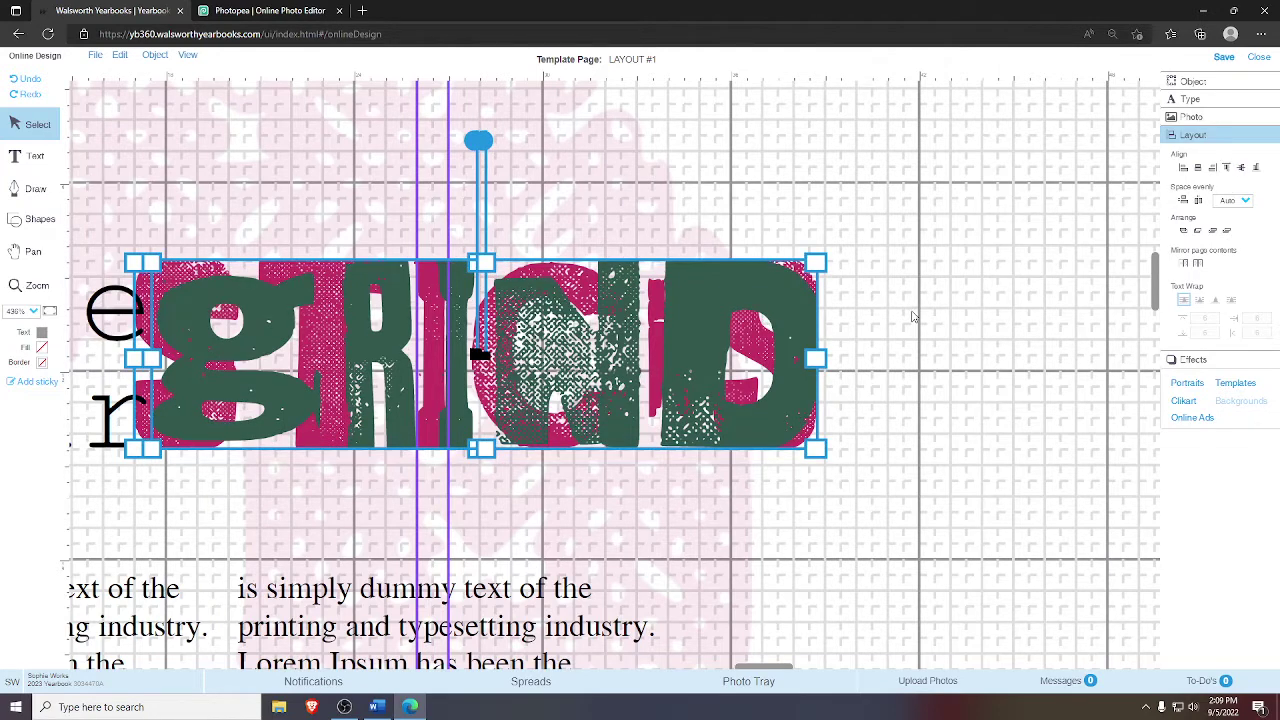
- Reselect GRIND and align it with STICKS on their left edges
left_click(912, 316)
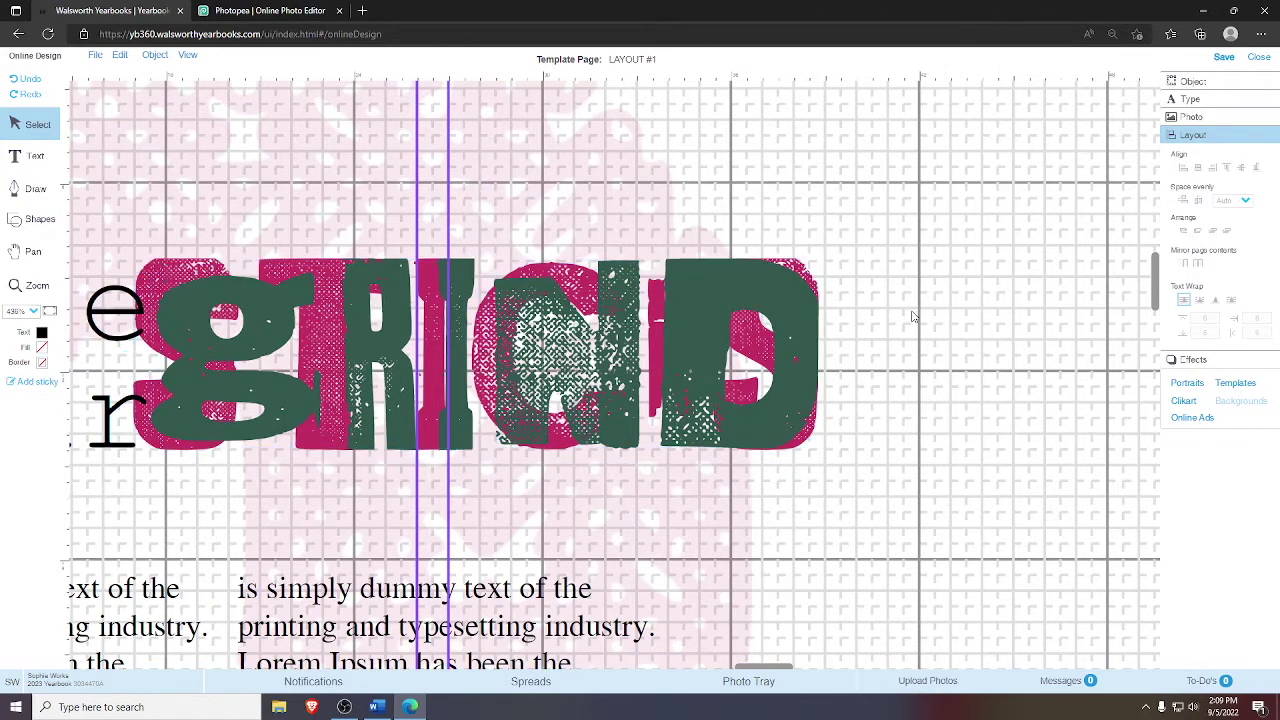
left_click(740, 347)
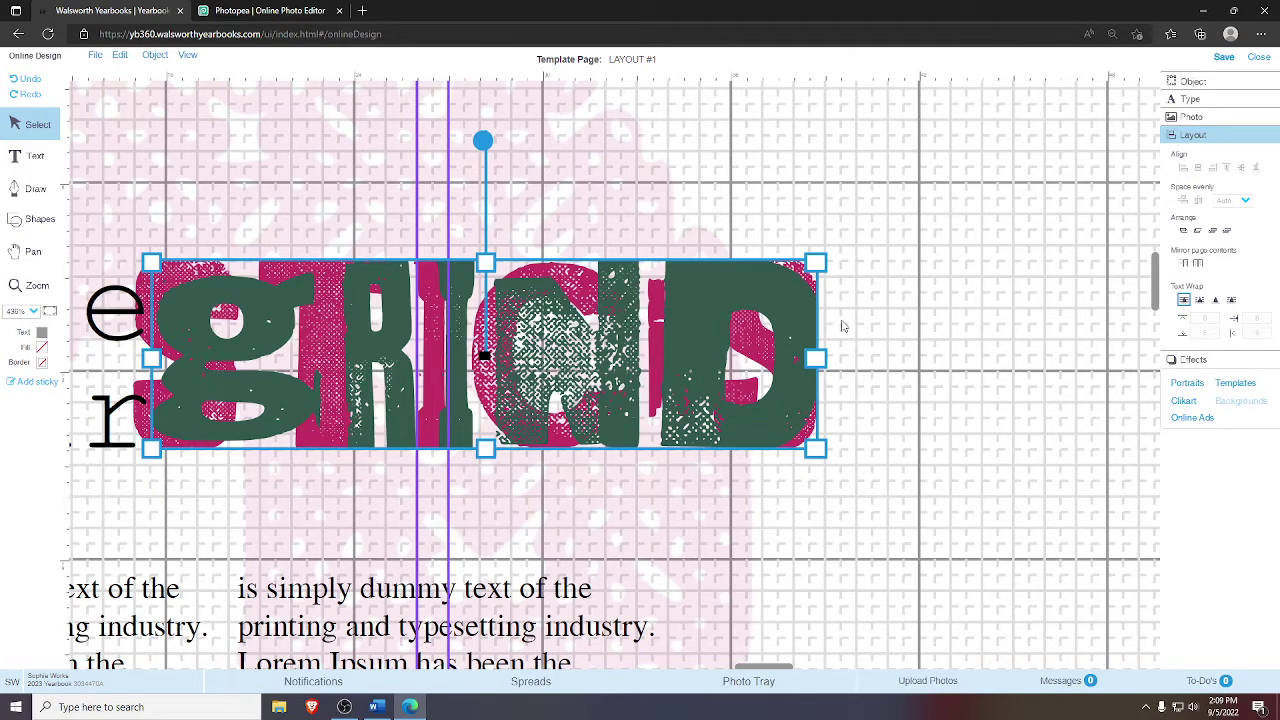
left_click(902, 311)
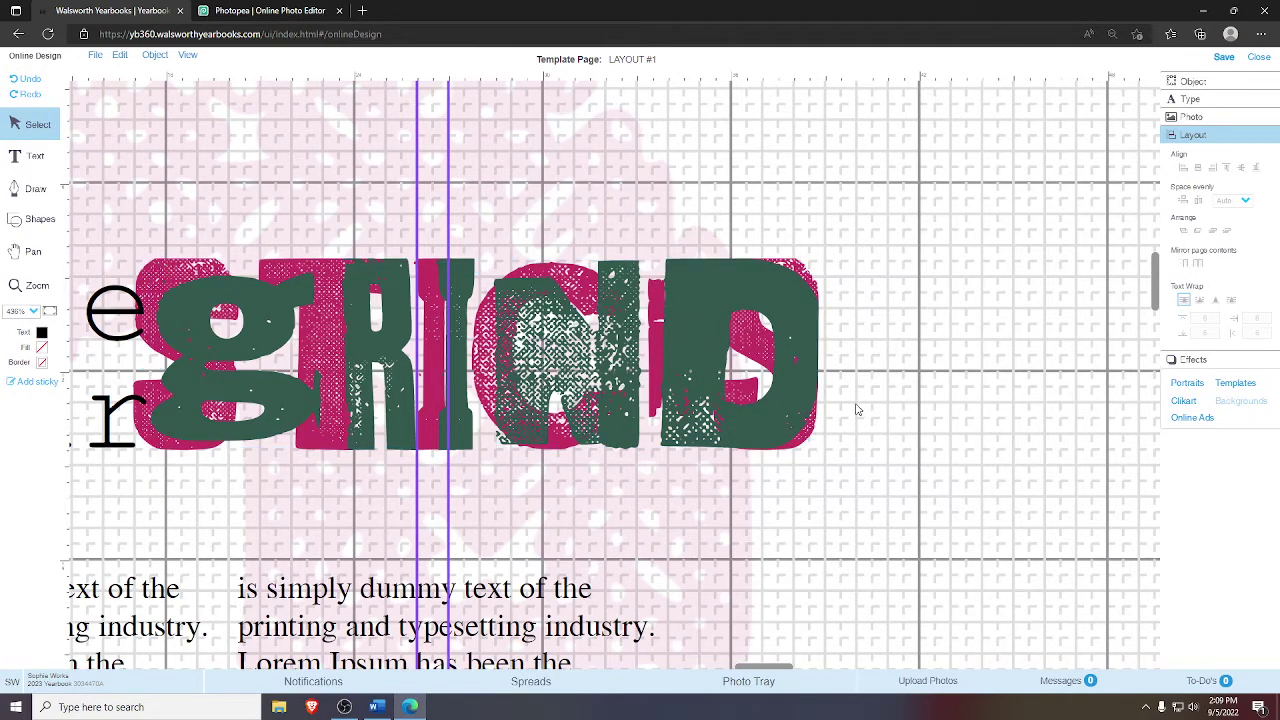
left_click(777, 321)
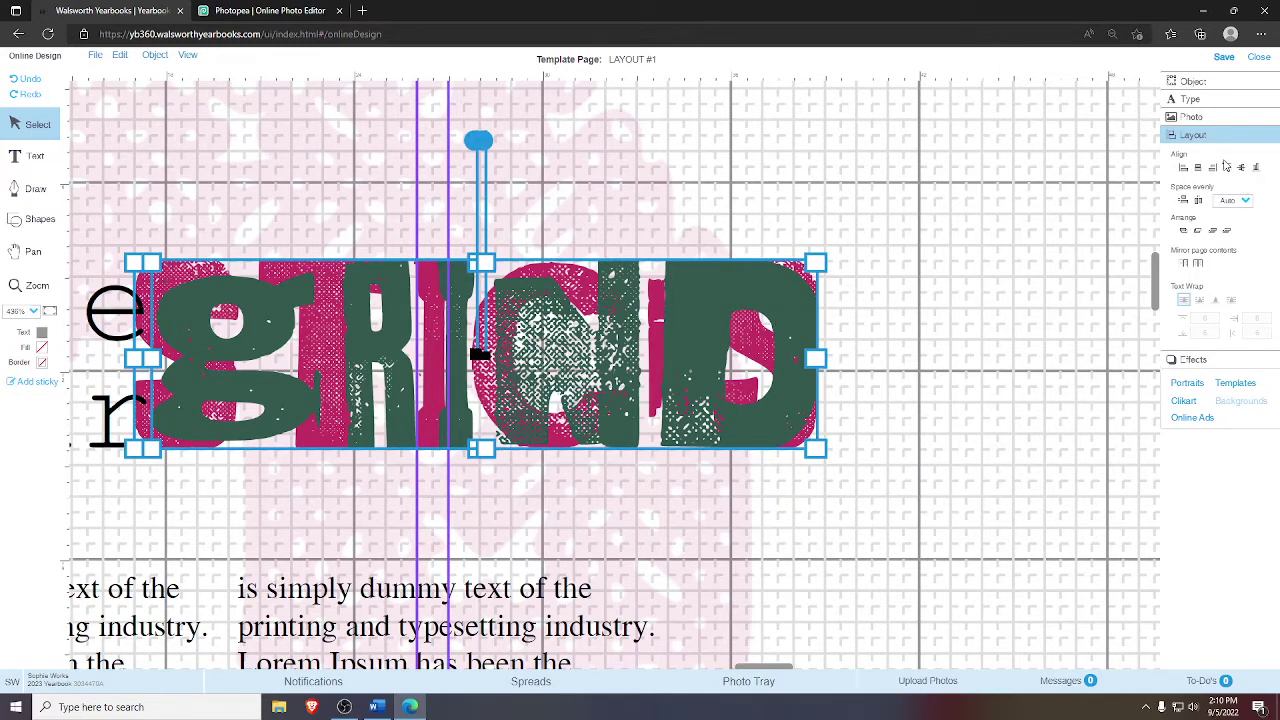
left_click(1183, 170)
left_click(1003, 280)
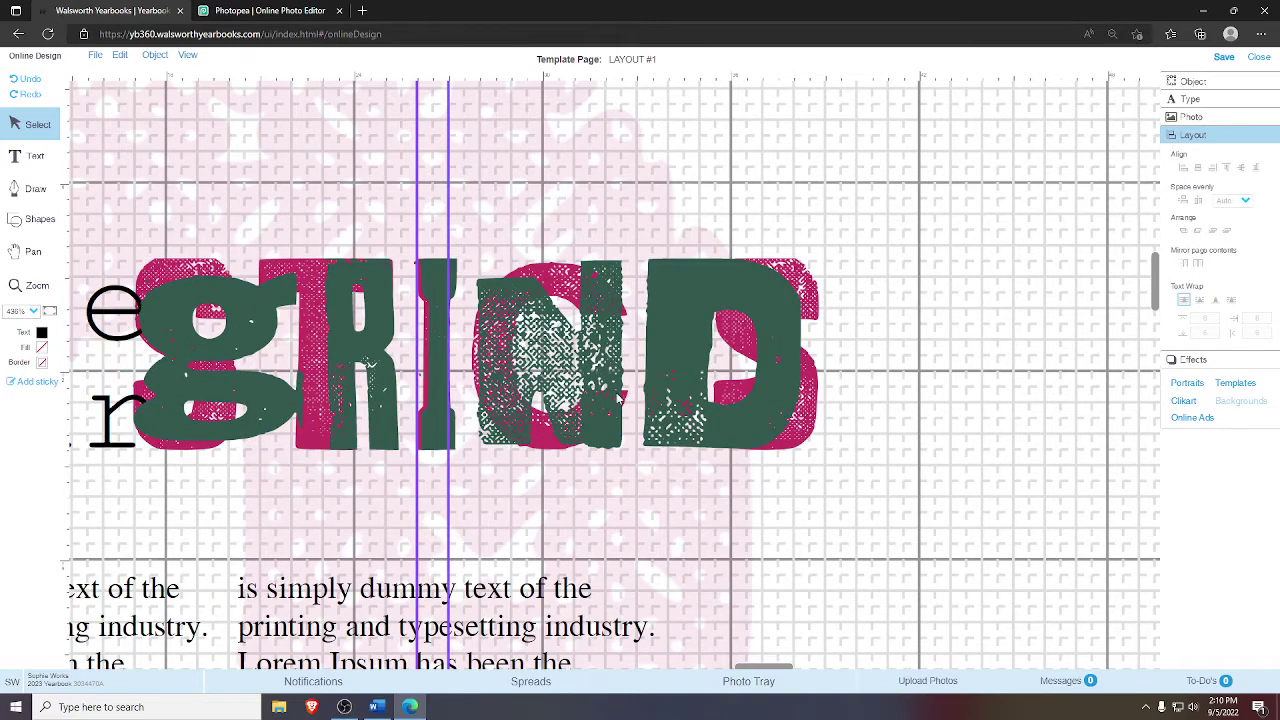
left_click(821, 293)
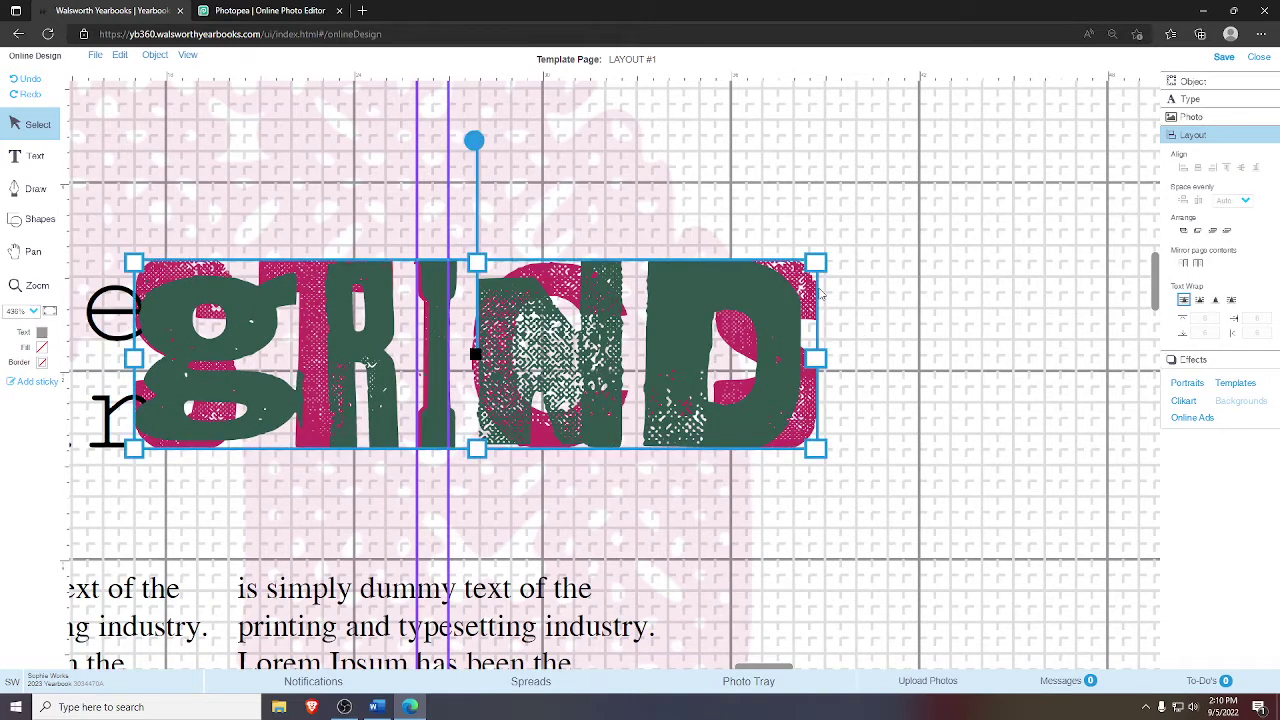
- Lock the GRIND artwork with Lock Selected so it stays over the STICKS art
right_click(728, 306)
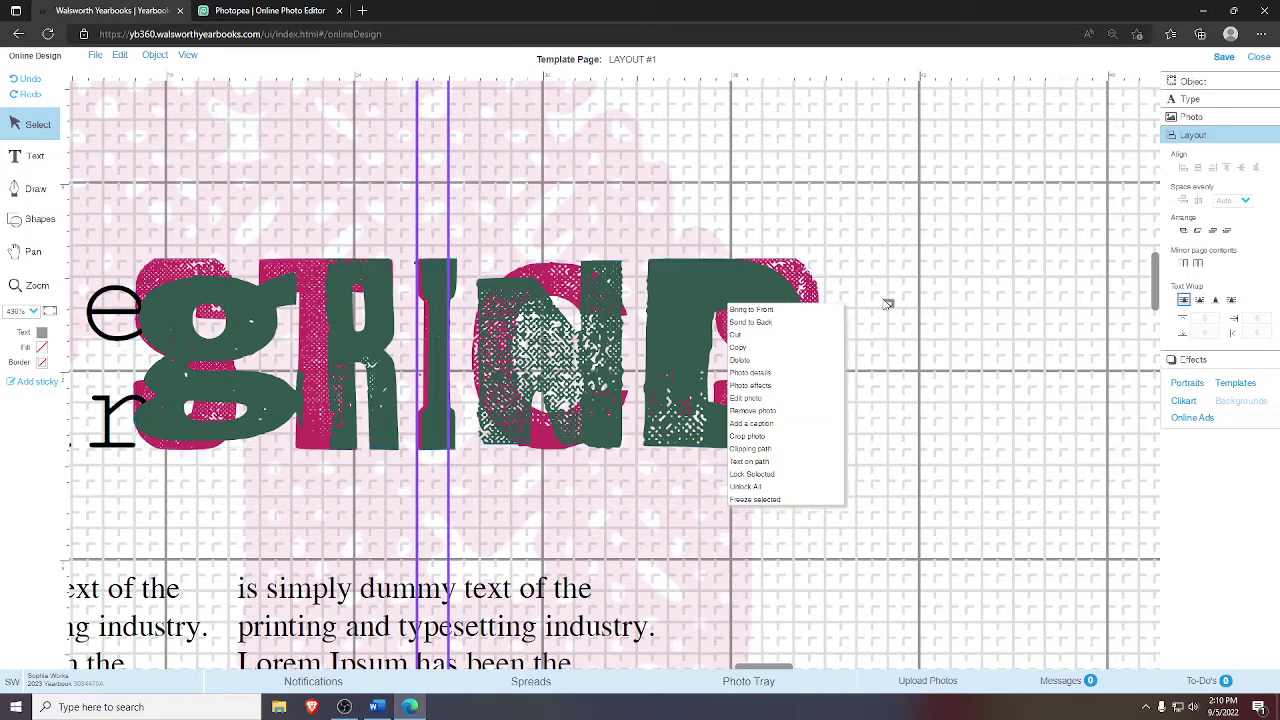
left_click(770, 316)
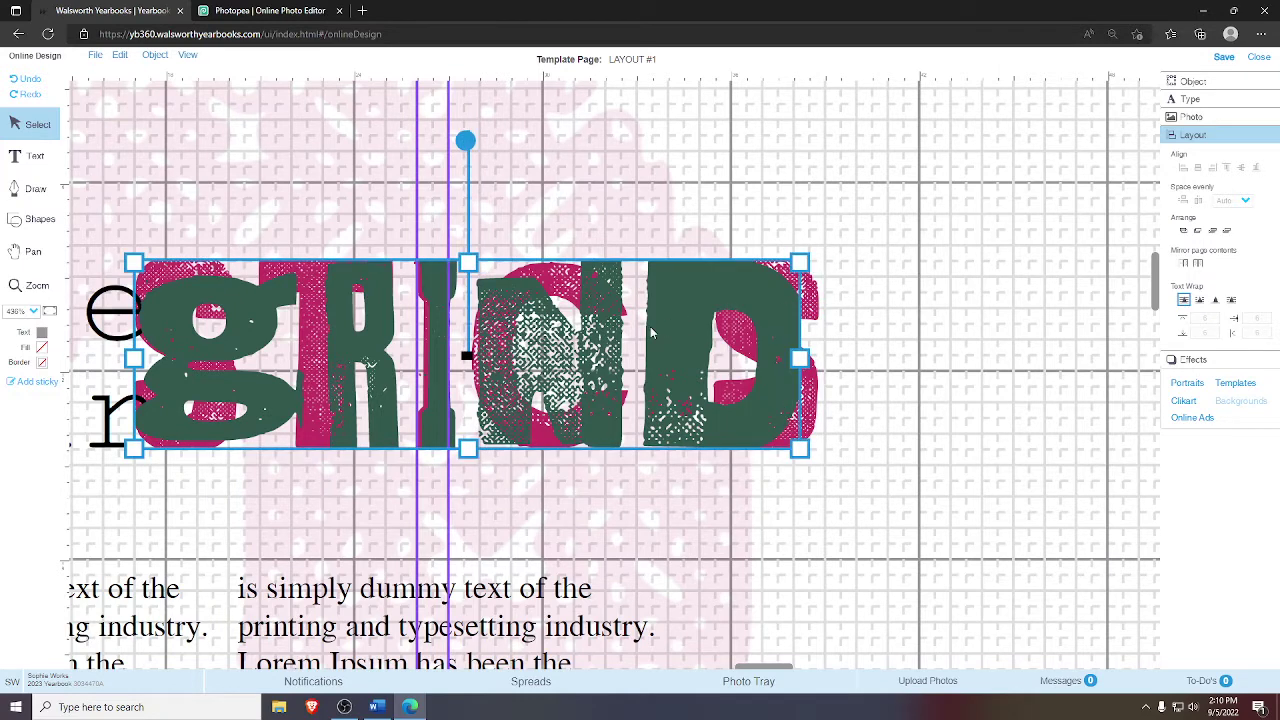
right_click(598, 327)
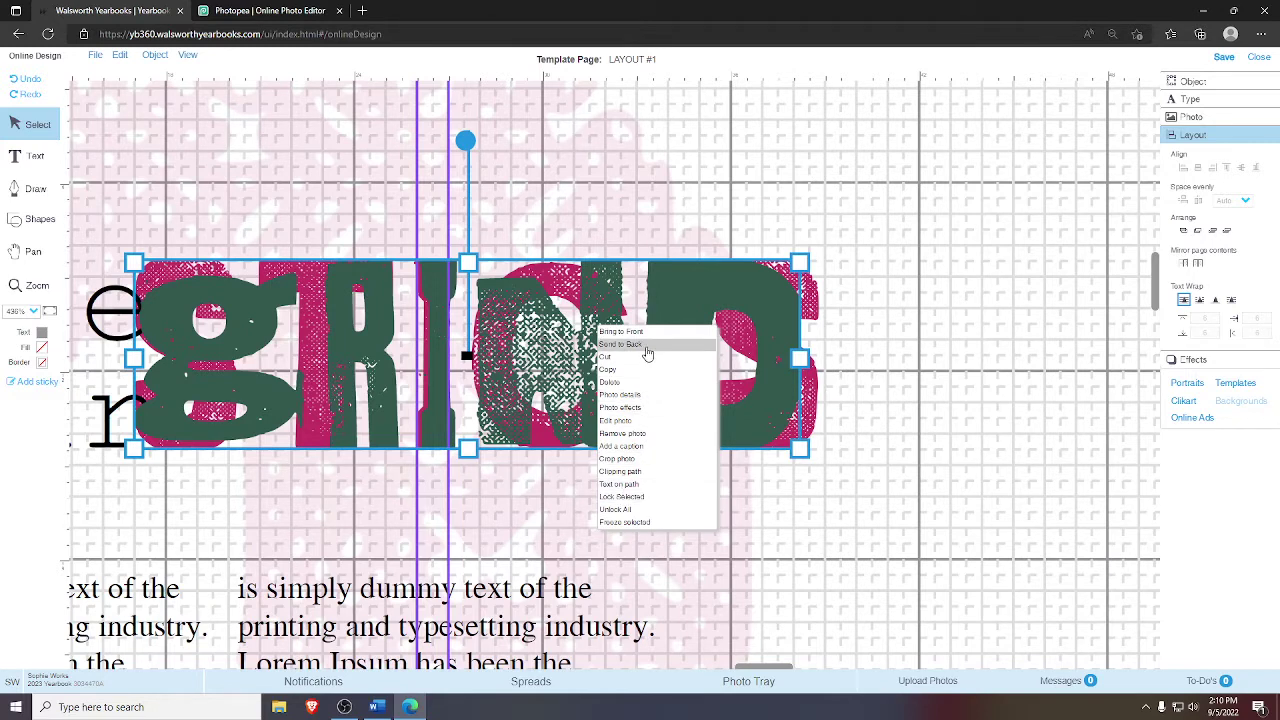
left_click(630, 500)
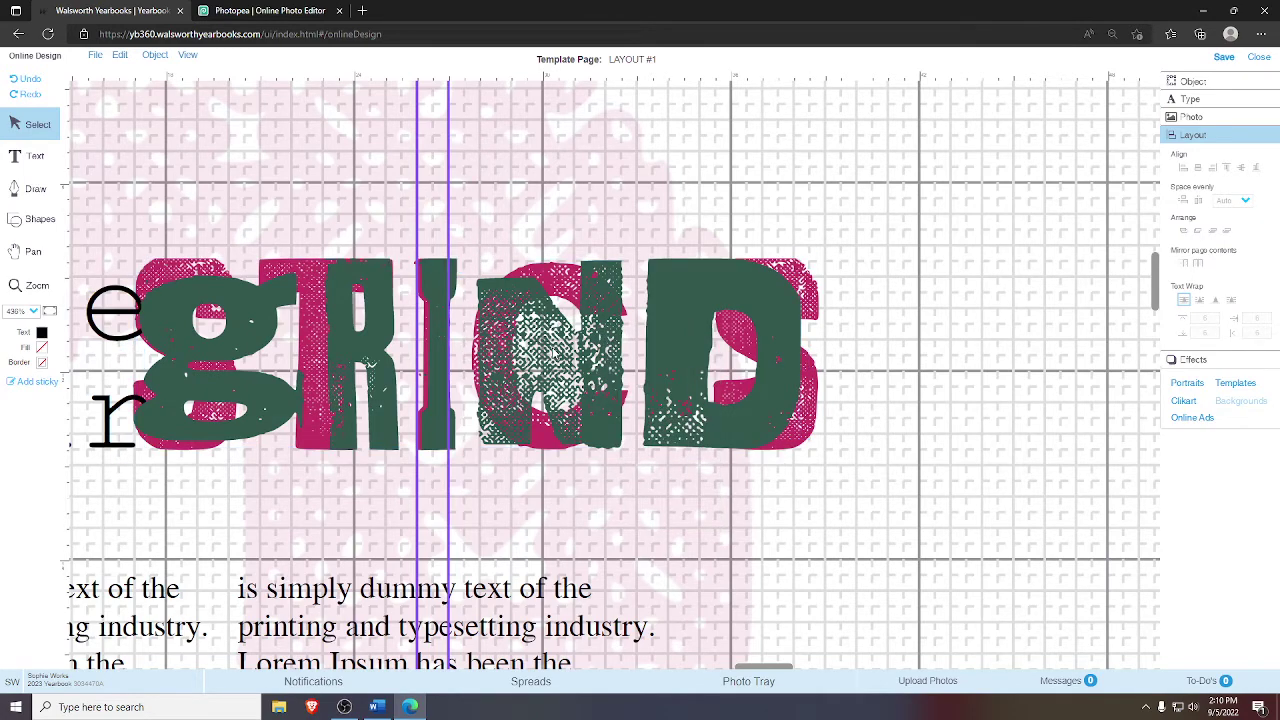
- Pull the pink STICKS art out from behind GRIND, delete it, and pan to 'raise your'
left_click_drag(555, 352, 799, 249)
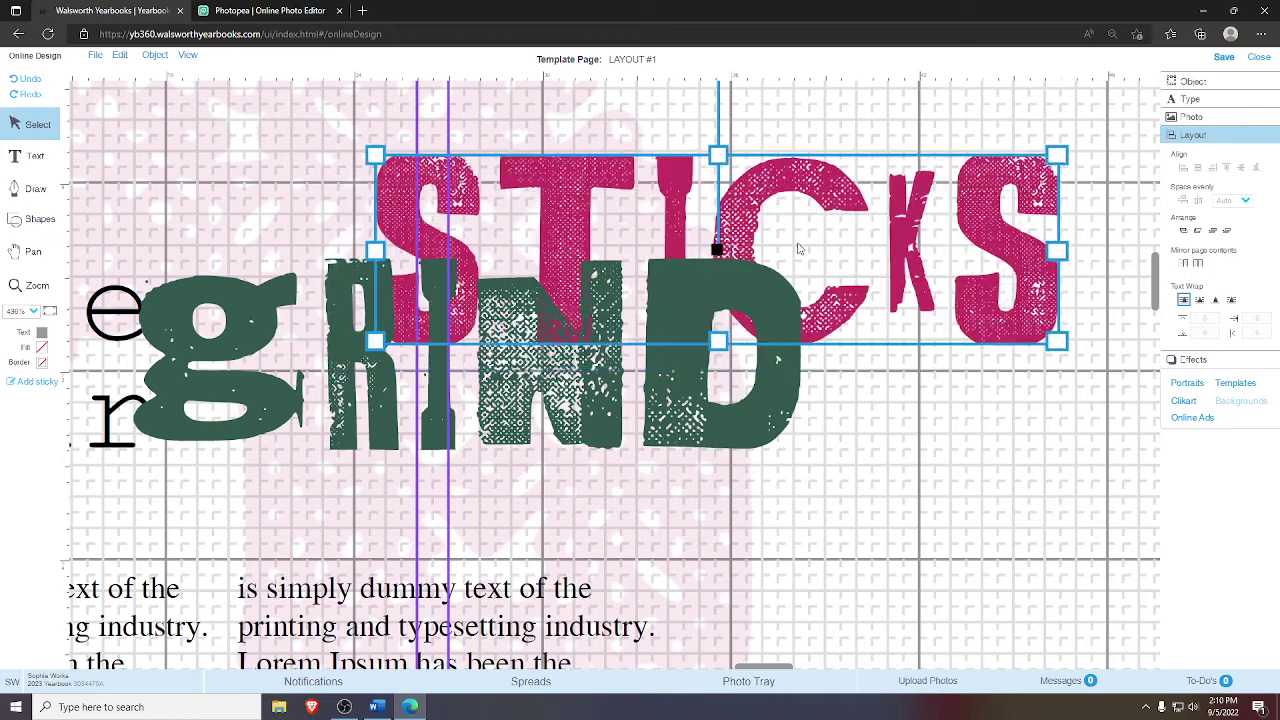
key("Delete")
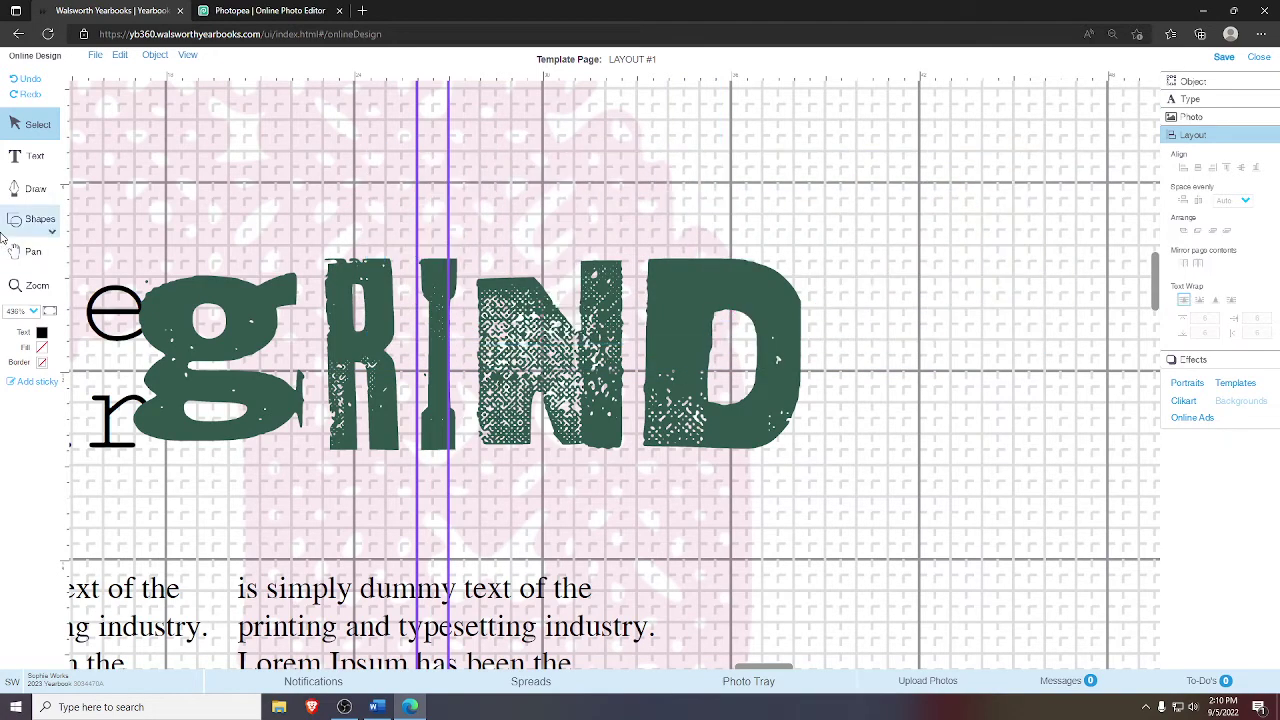
left_click(33, 252)
left_click_drag(100, 262, 282, 242)
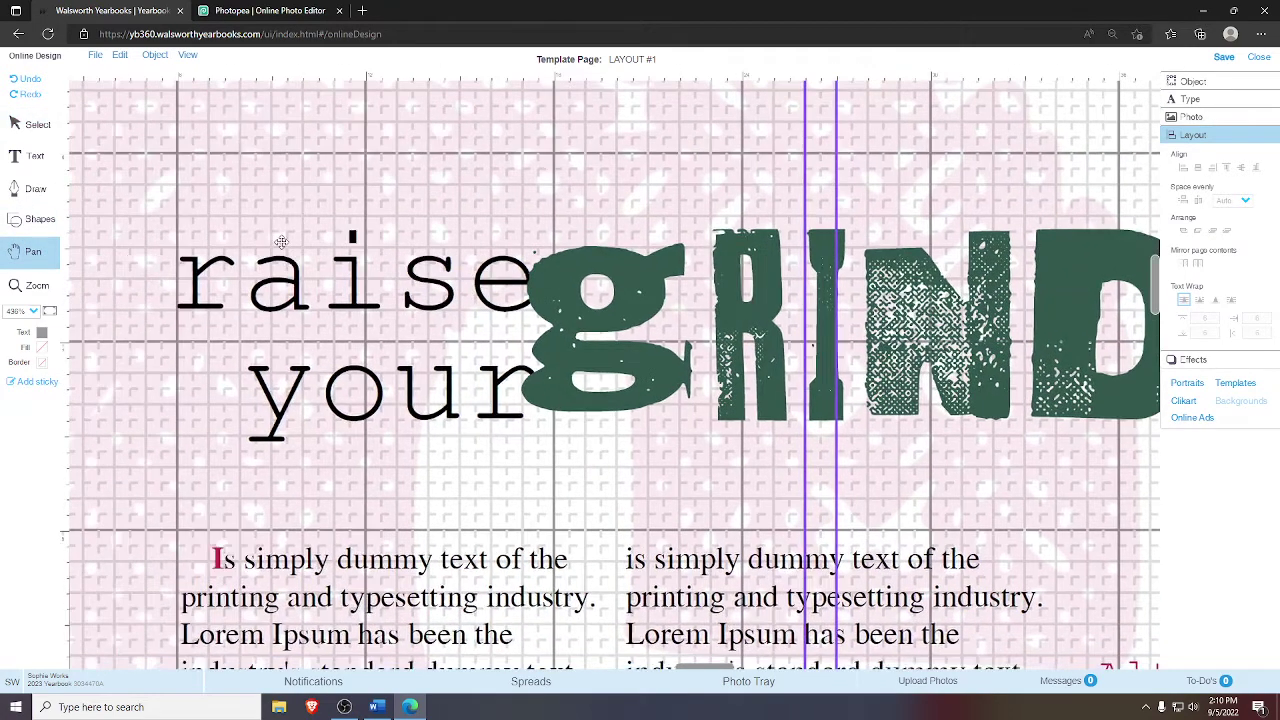
- Bring the 'raise your' text box to the front
left_click(25, 133)
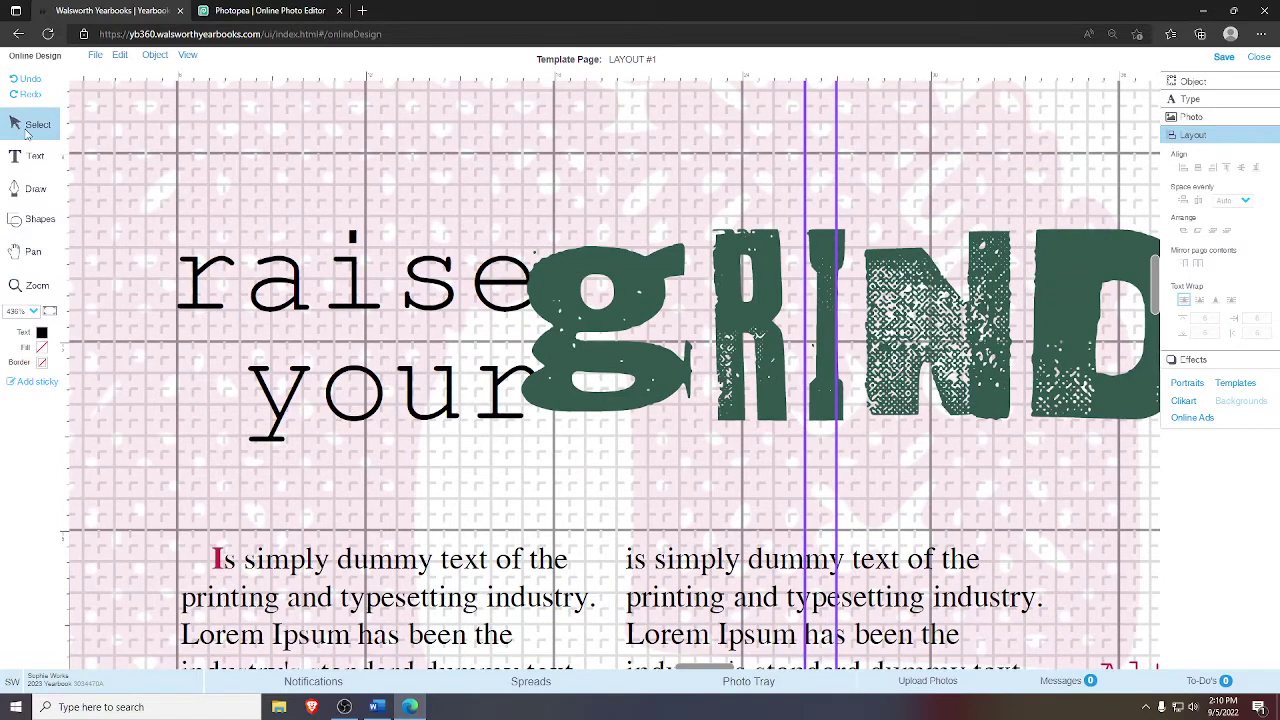
left_click(316, 291)
right_click(320, 279)
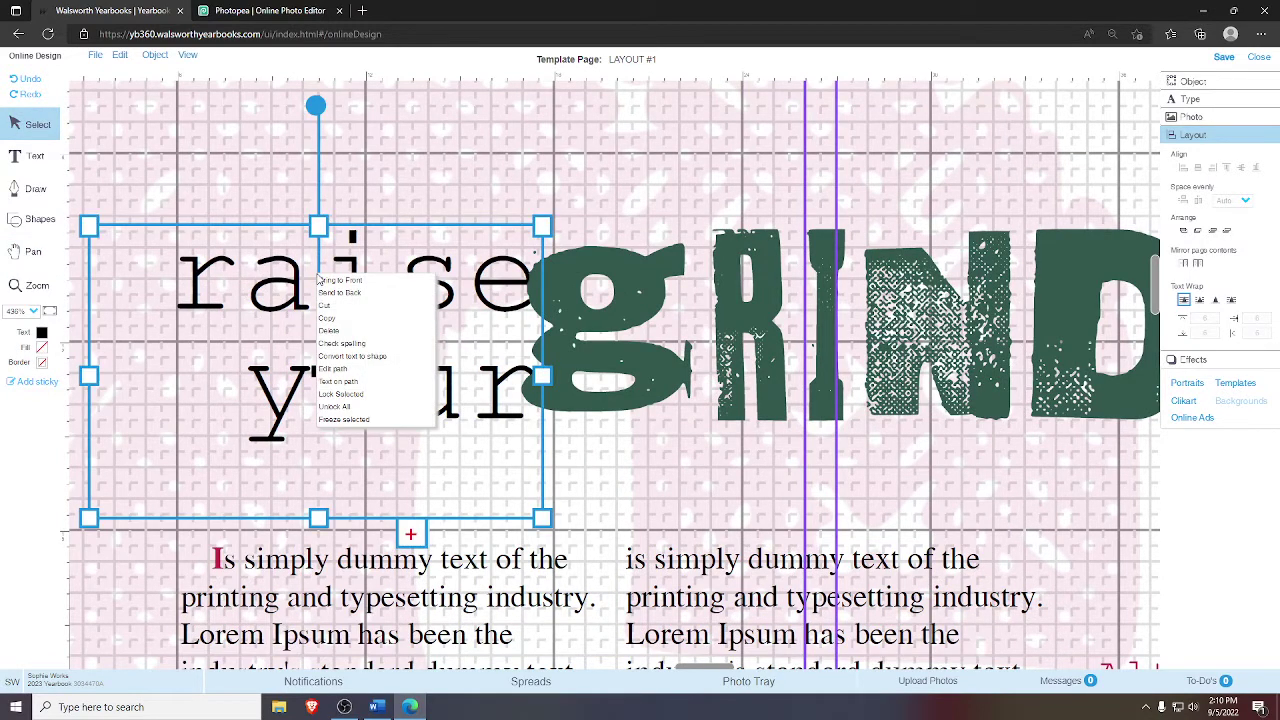
left_click(322, 281)
left_click(744, 190)
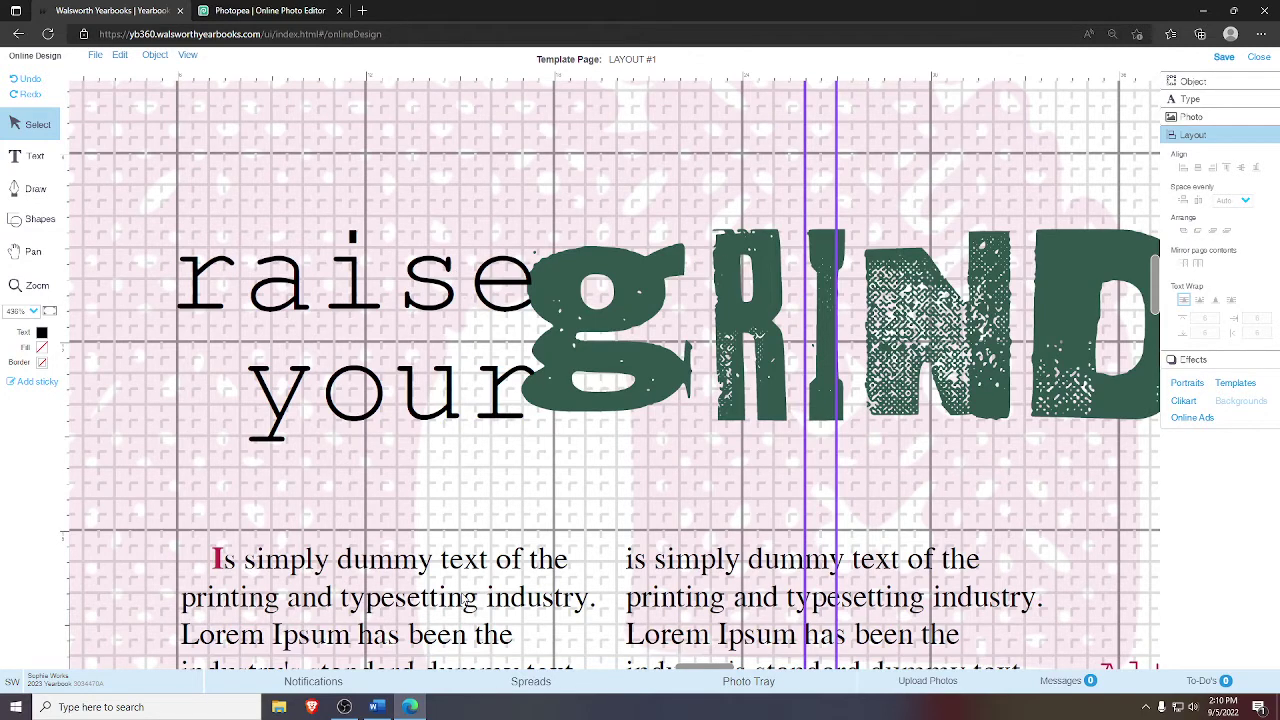
- Check the Word article draft, then clear the old 'raise your' headline text
left_click(376, 707)
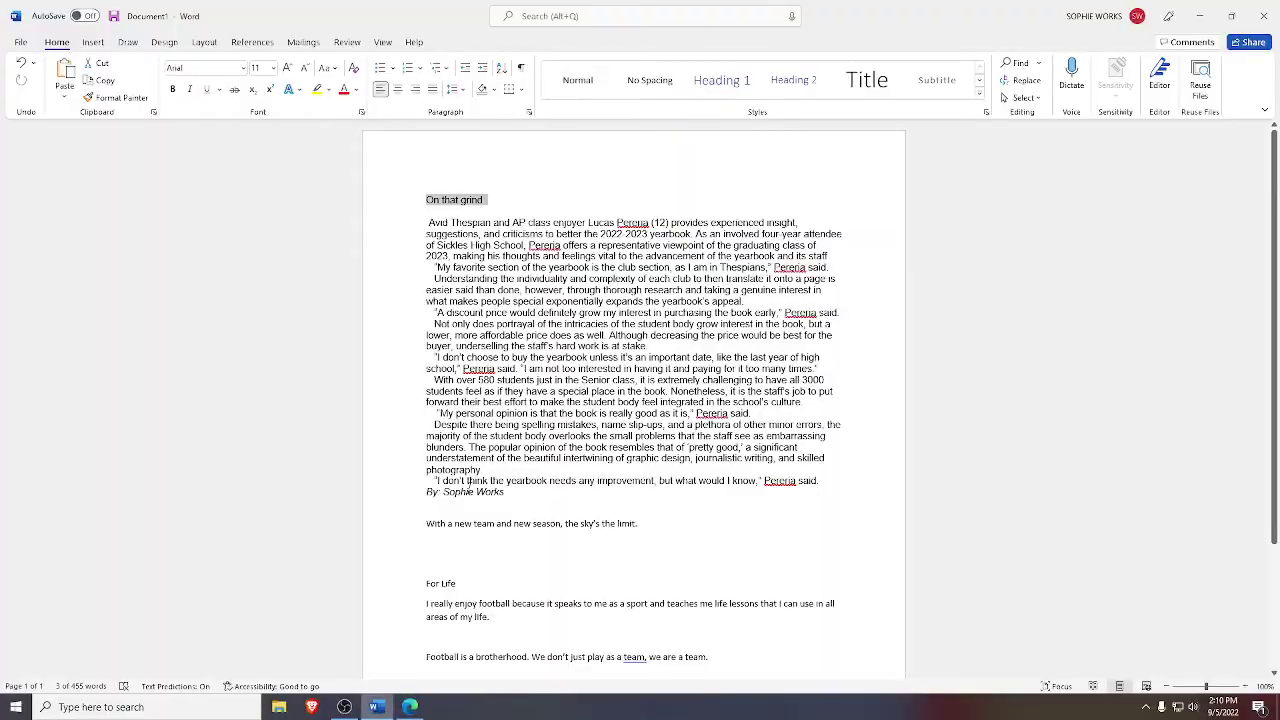
left_click(410, 702)
left_click(419, 397)
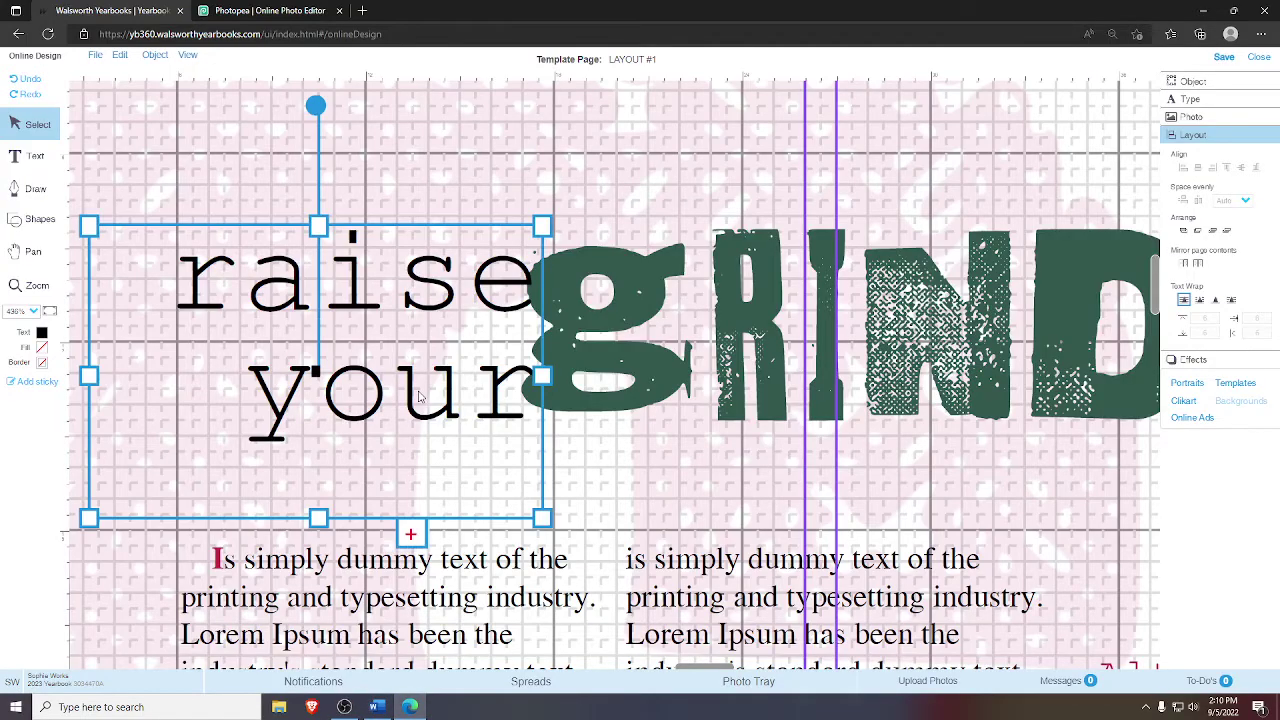
double_click(446, 318)
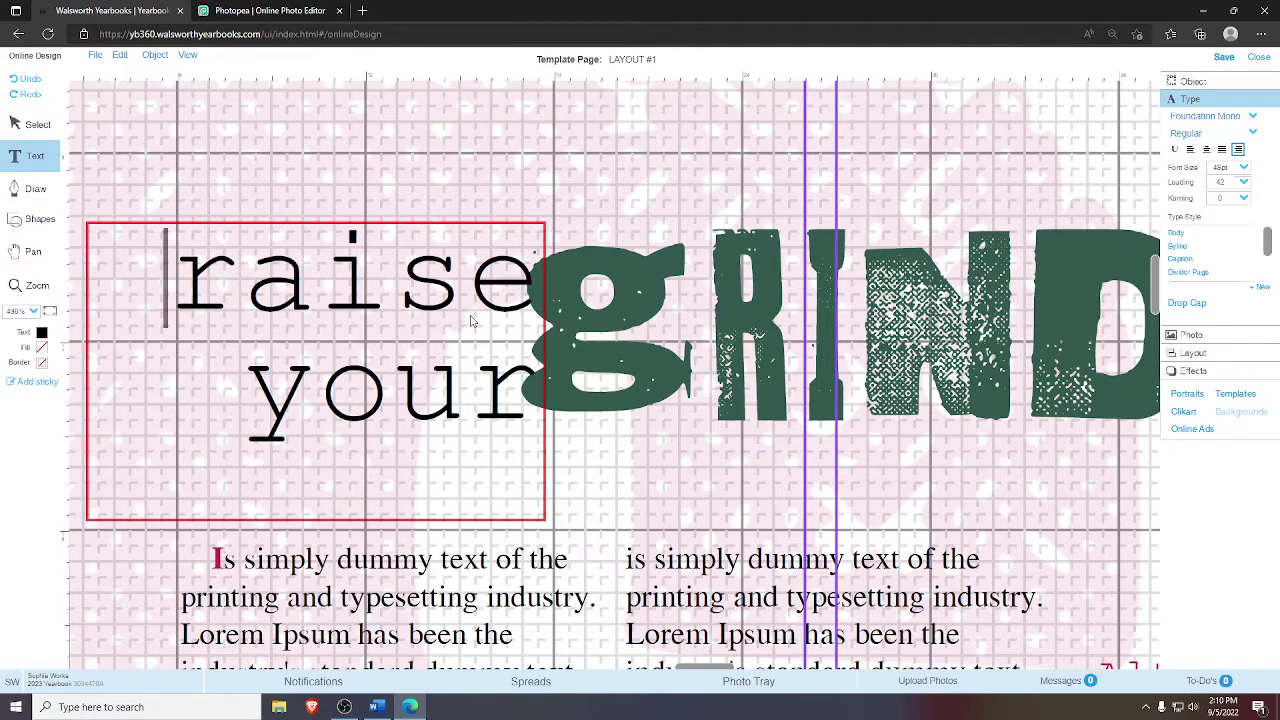
key("ctrl+a")
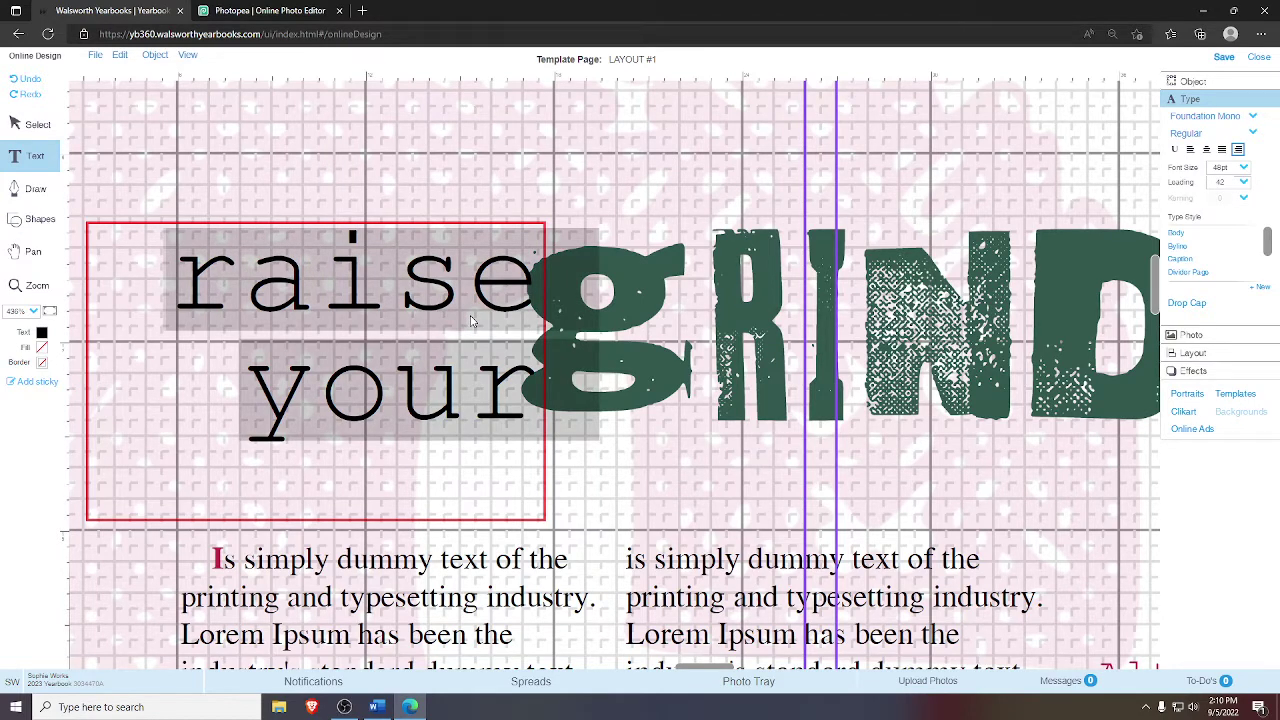
key("BackSpace")
- Type 'on that' as the new headline beside gRIND, fixing typos along the way
type("on")
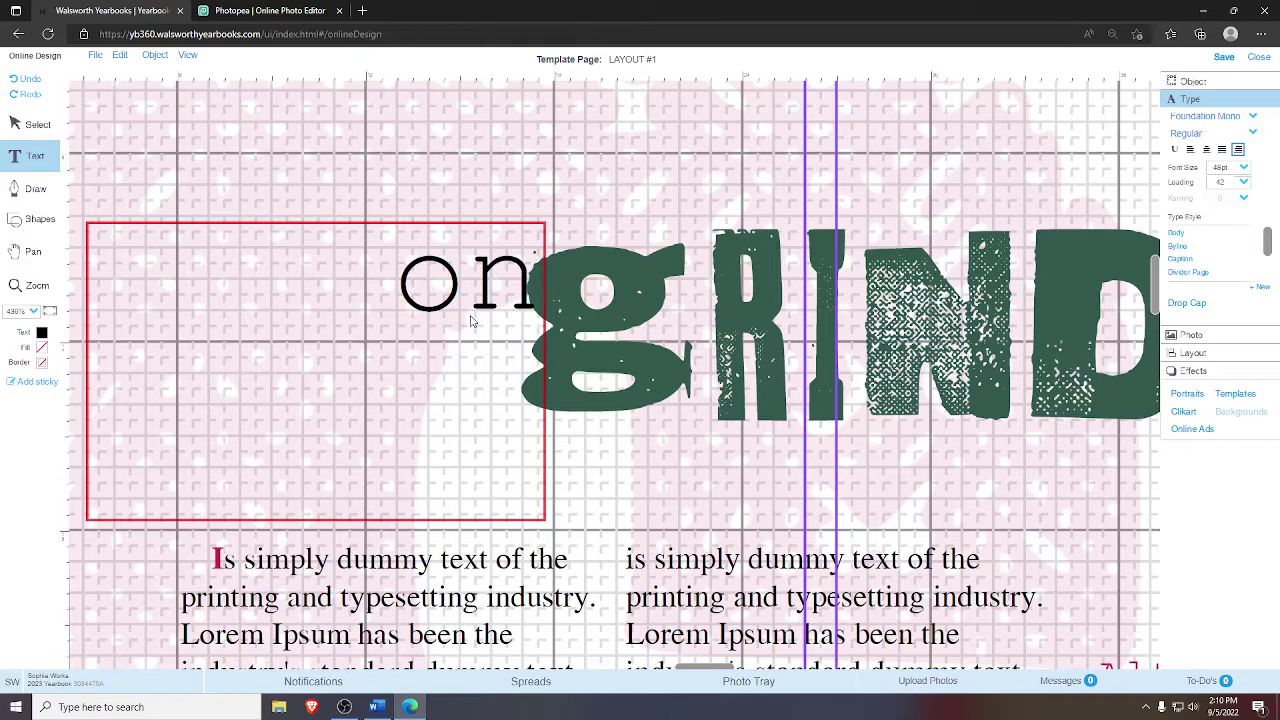
type(" th")
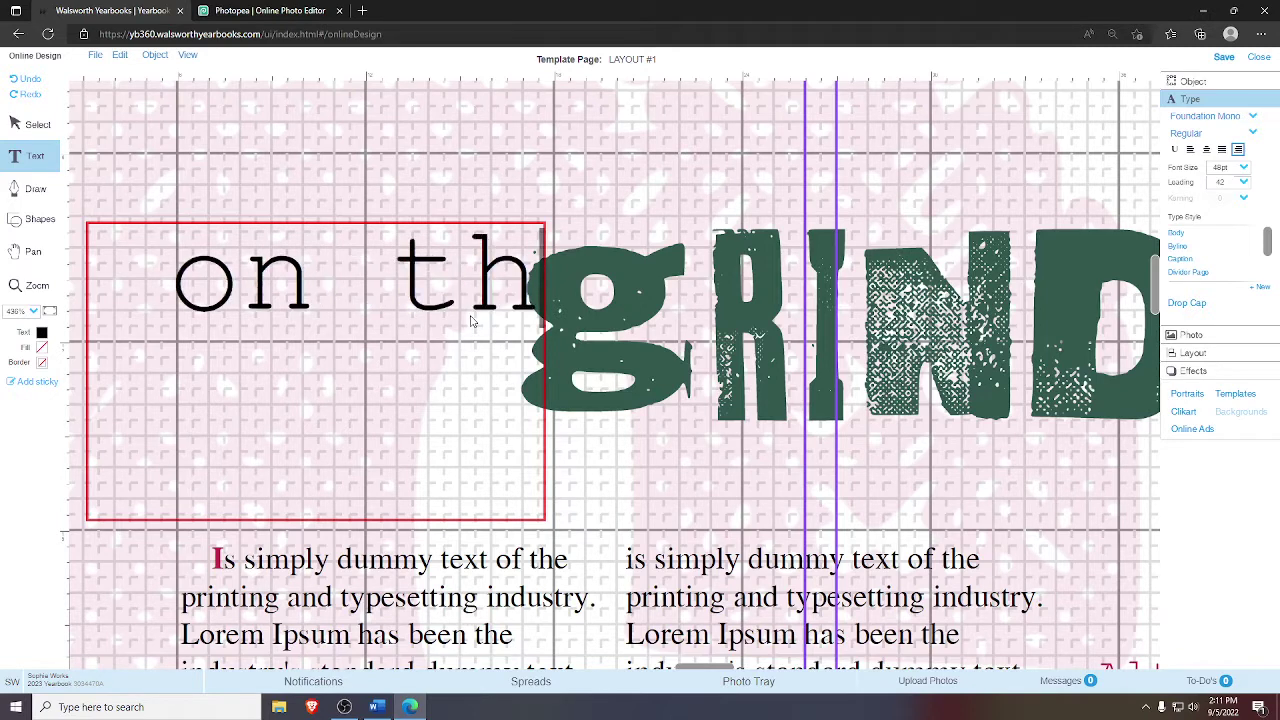
type("at")
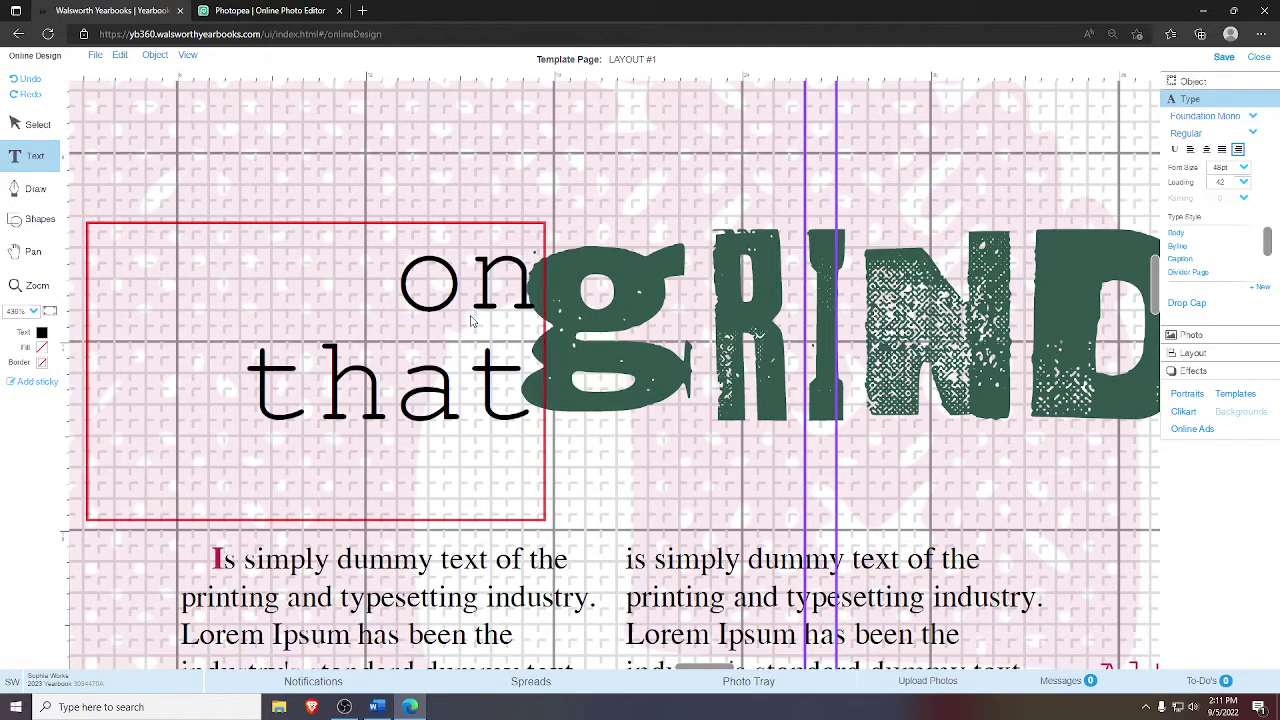
key("BackSpace")
key("BackSpace")
key("BackSpace")
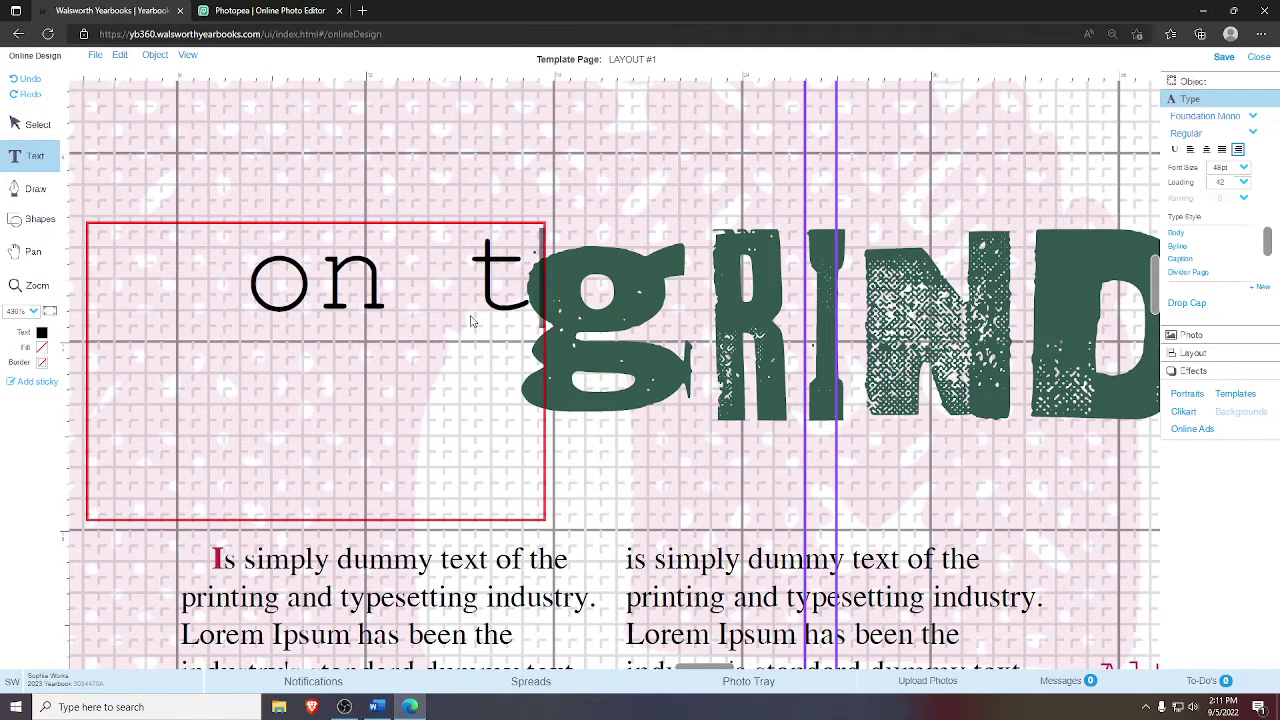
key("BackSpace")
key("BackSpace")
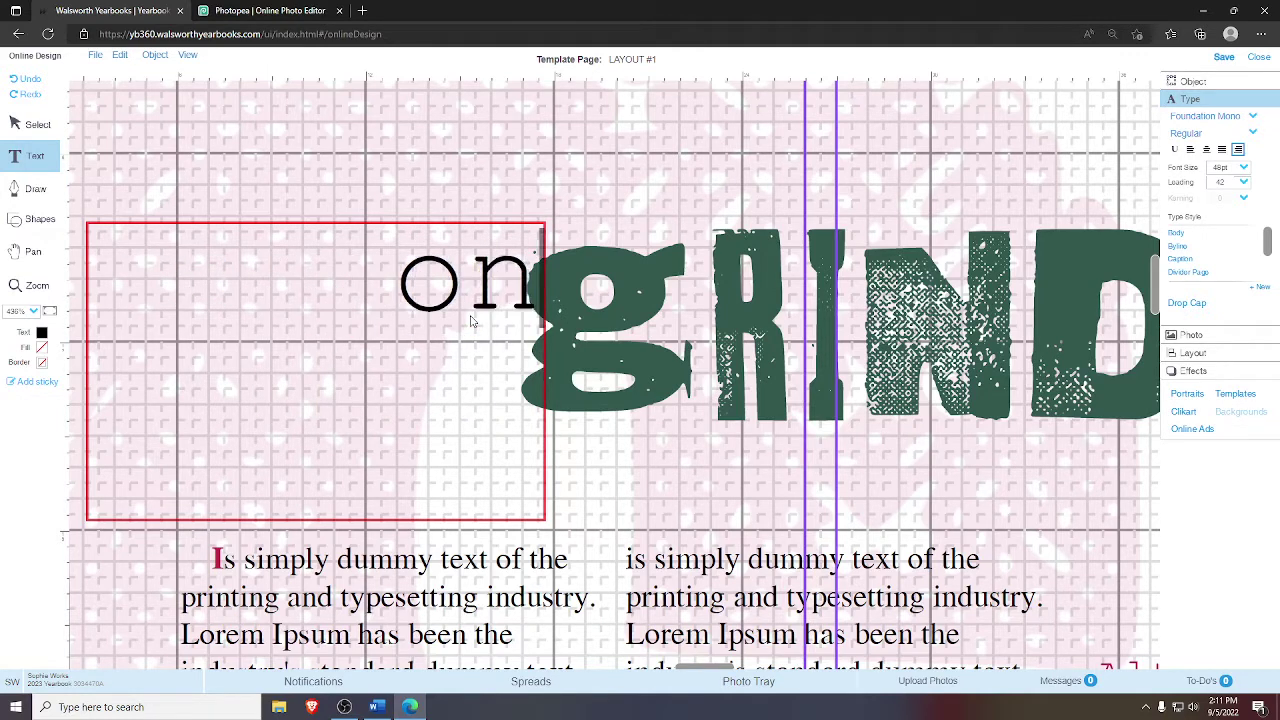
type("that")
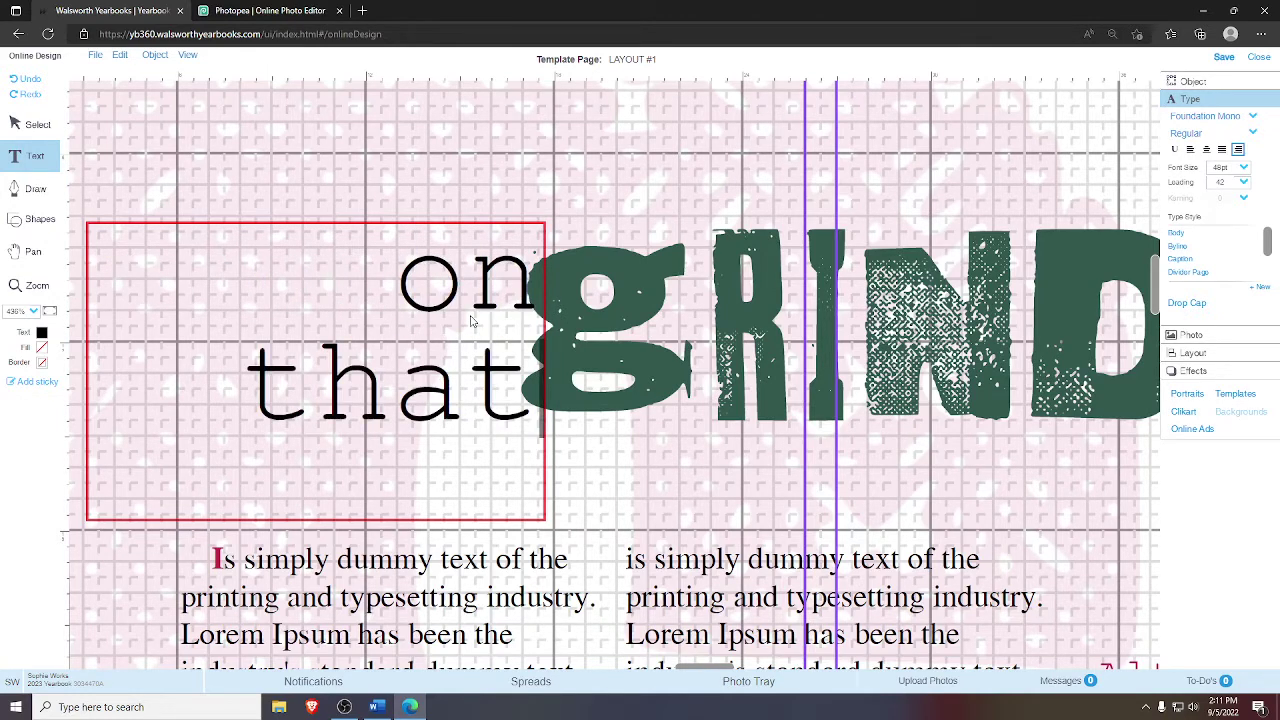
key("BackSpace")
key("BackSpace")
key("BackSpace")
key("BackSpace")
key("BackSpace")
key("BackSpace")
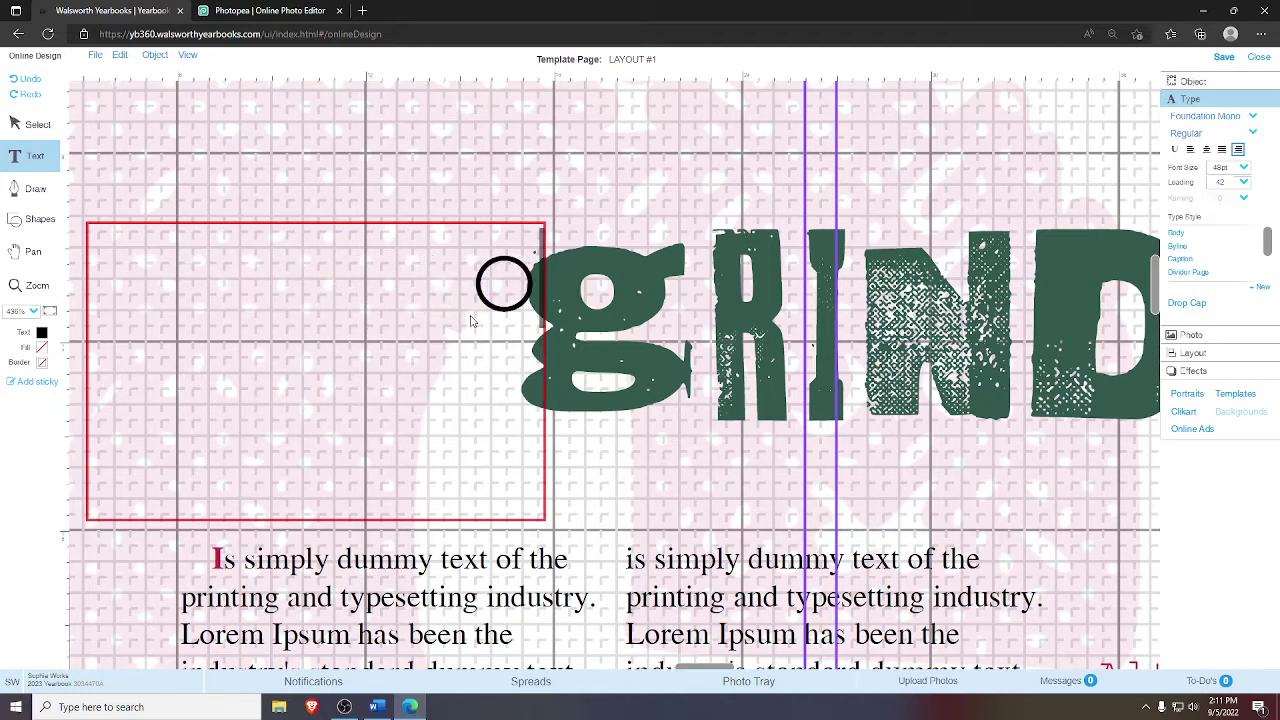
type("n")
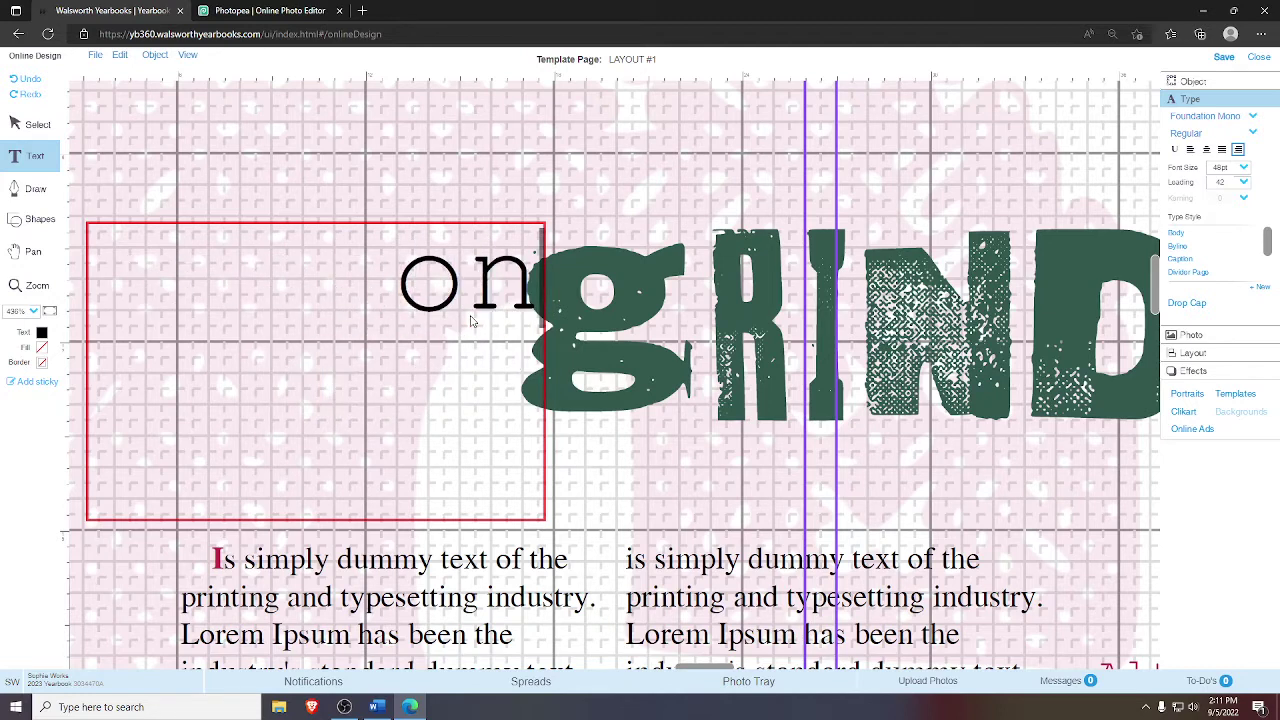
type(" th")
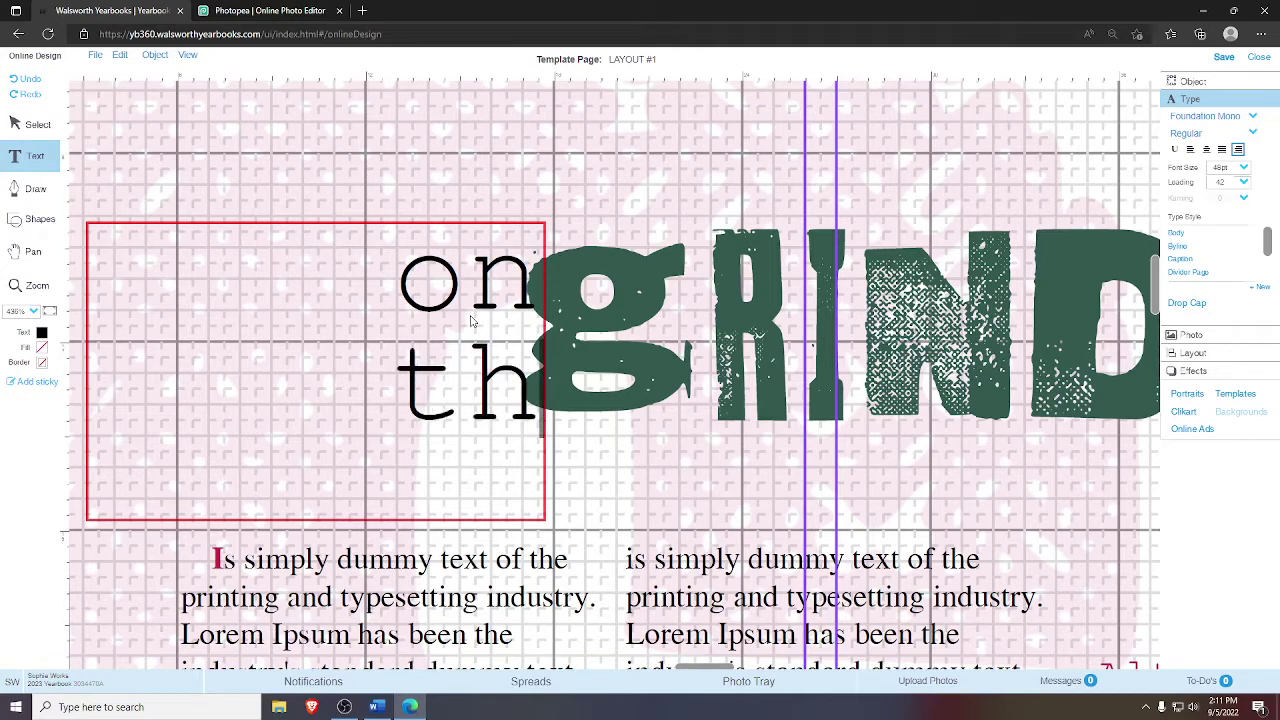
type("at")
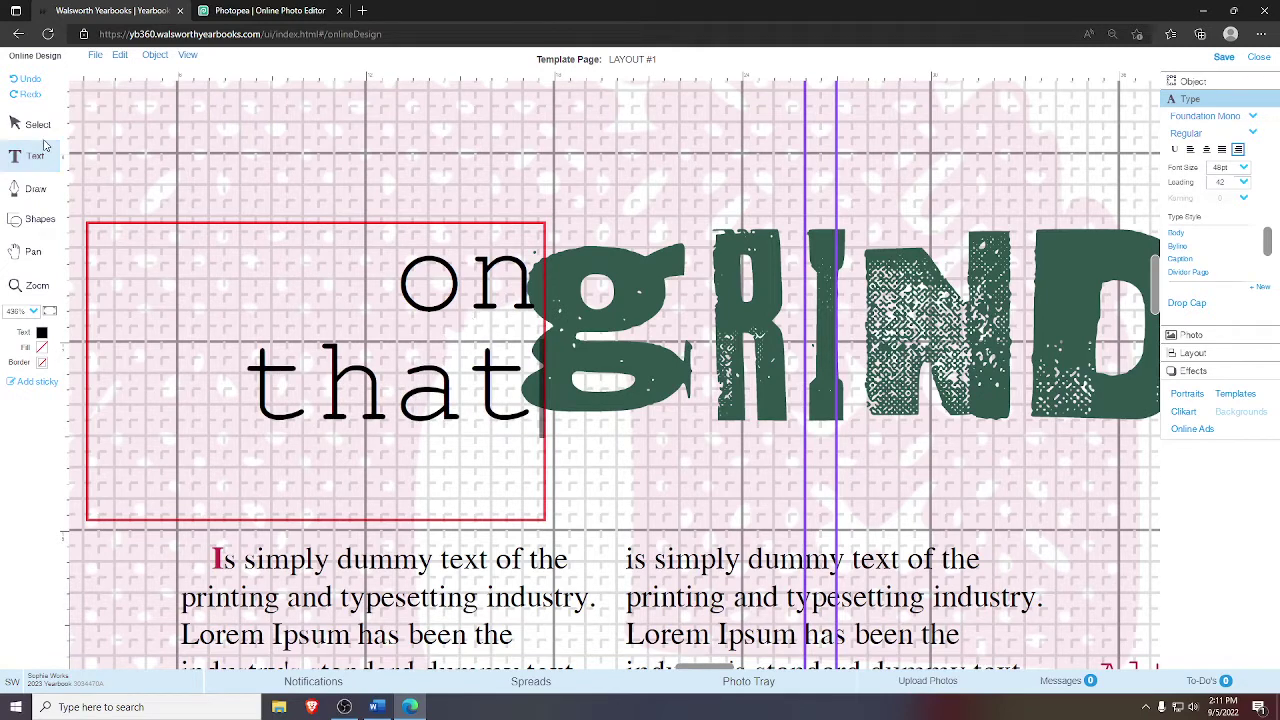
left_click(673, 170)
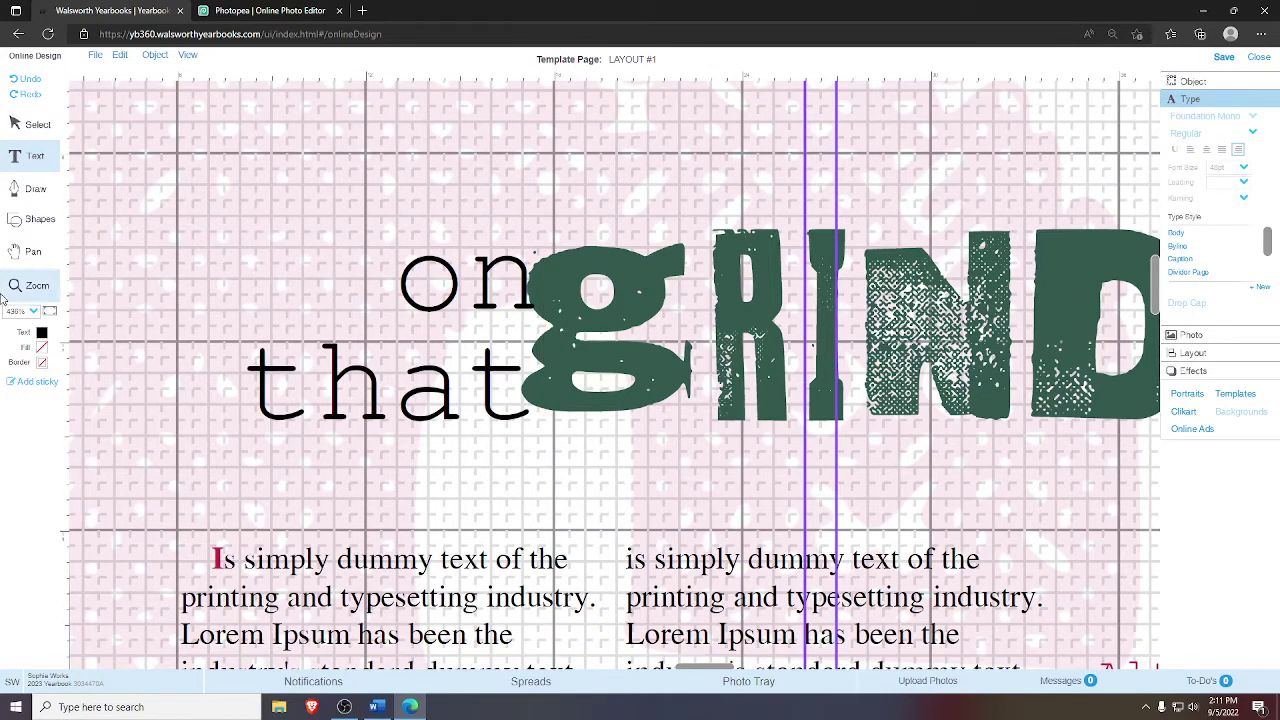
- Fit the whole spread in view, then zoom in on the headline area
left_click(49, 311)
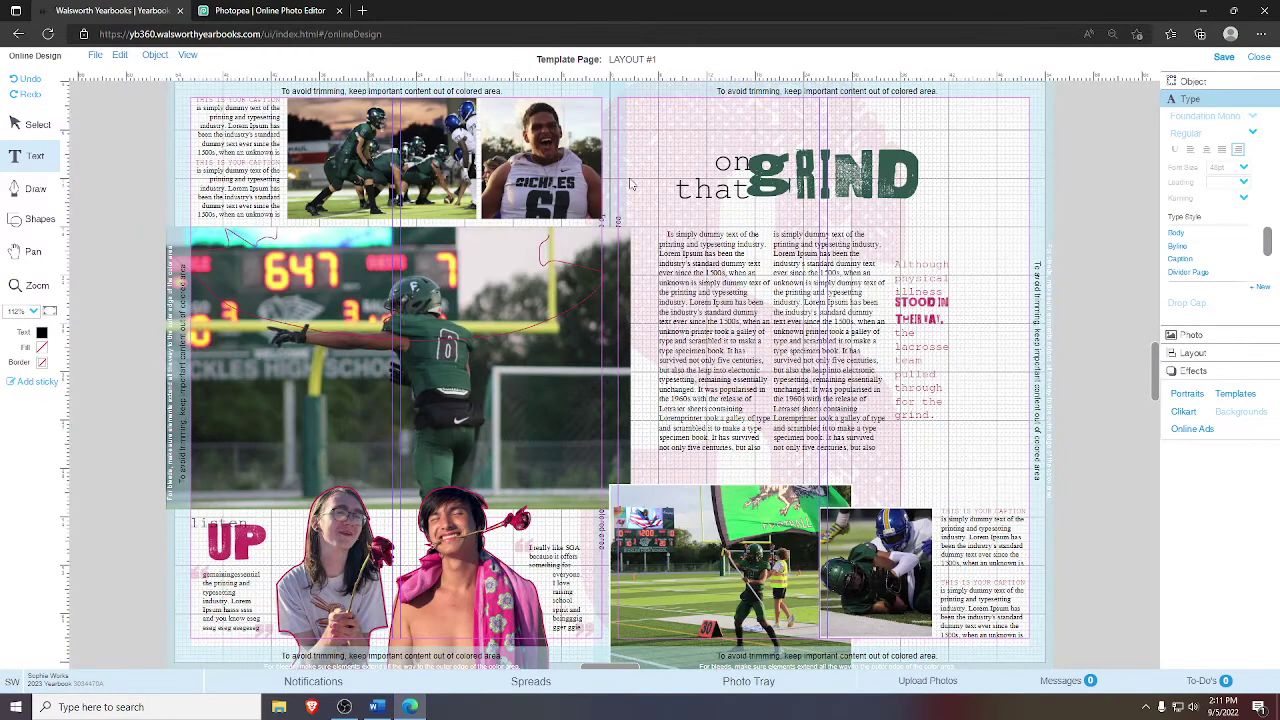
left_click(31, 284)
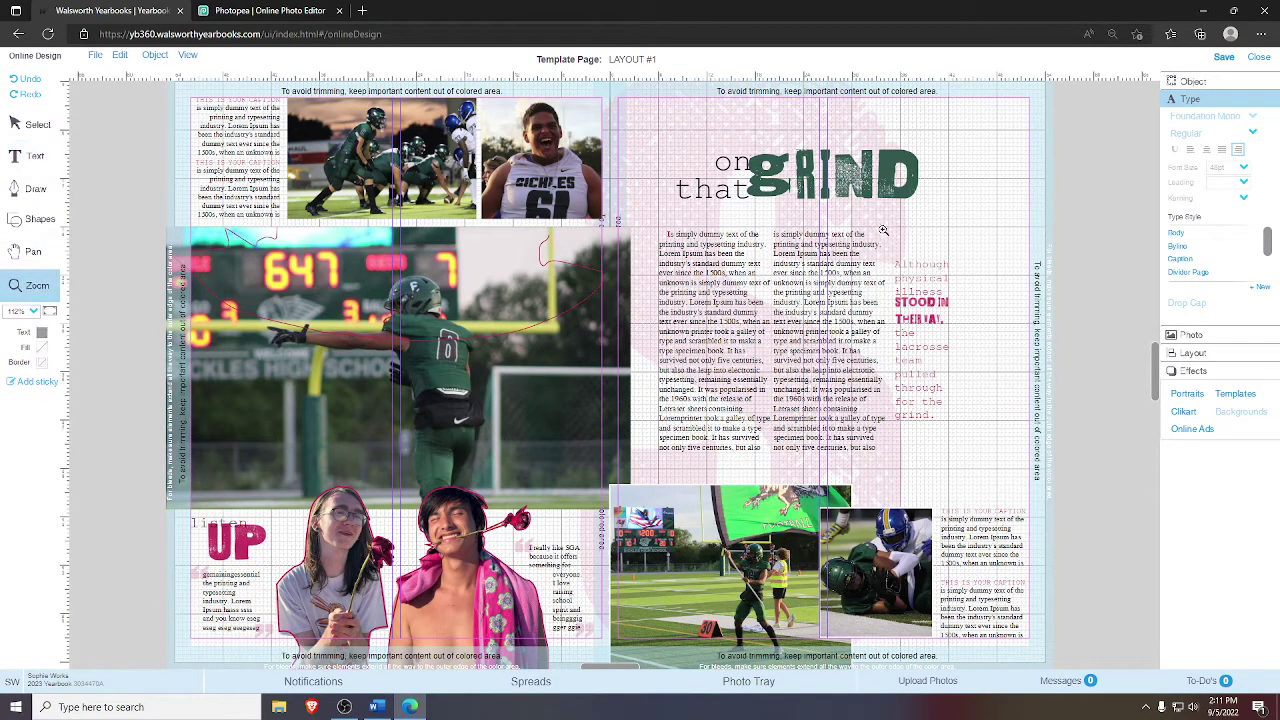
left_click_drag(660, 127, 966, 271)
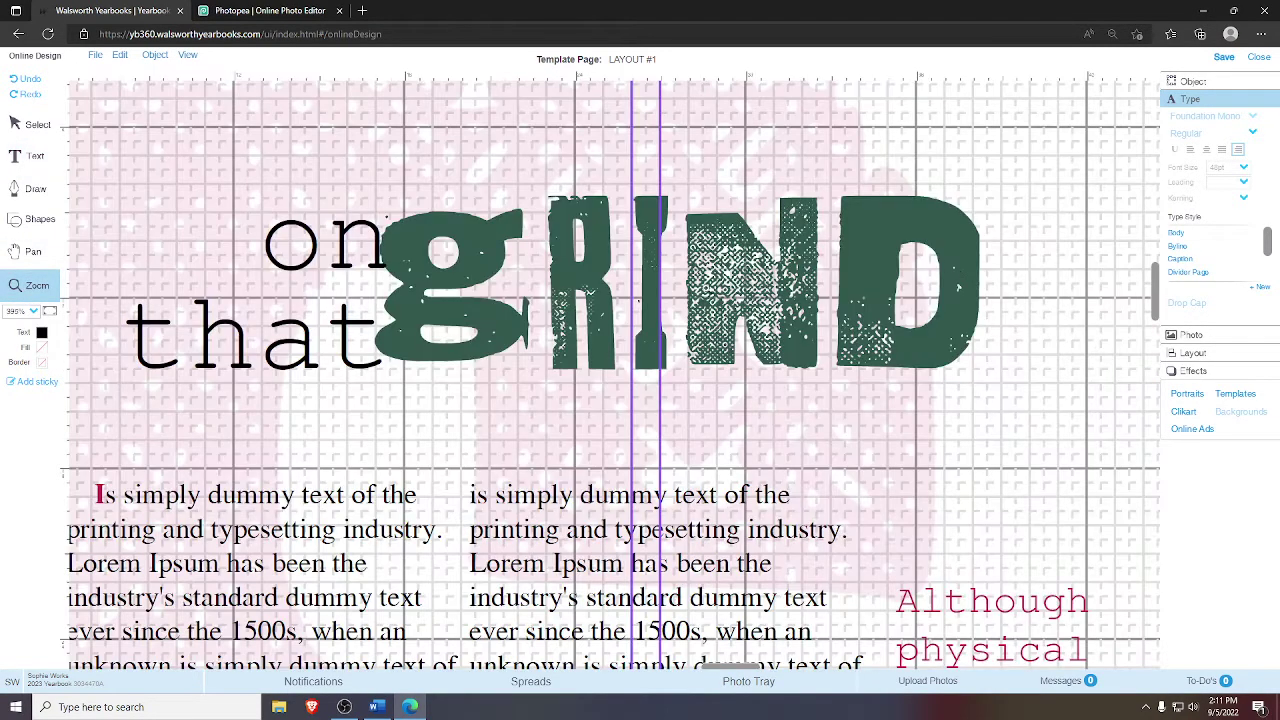
left_click(40, 127)
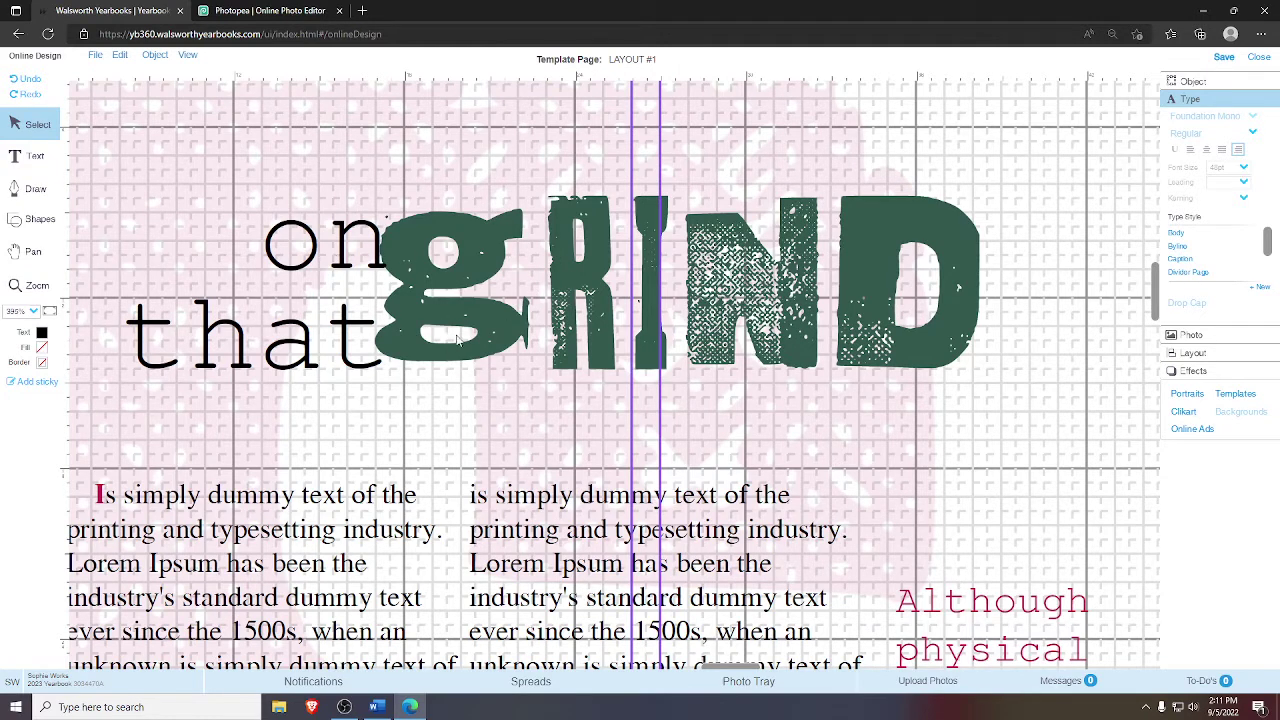
- Unlock all items on the page and select the GRIND graphic letters
right_click(207, 186)
left_click(242, 241)
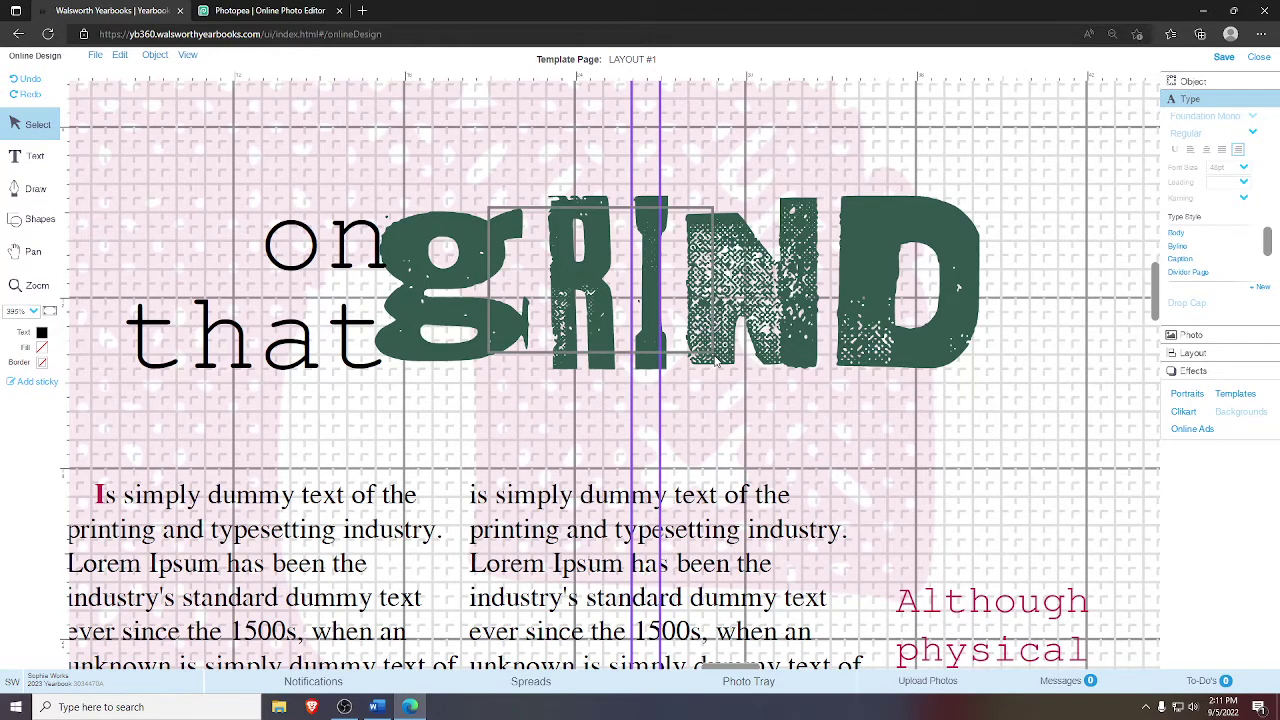
left_click_drag(566, 188, 850, 398)
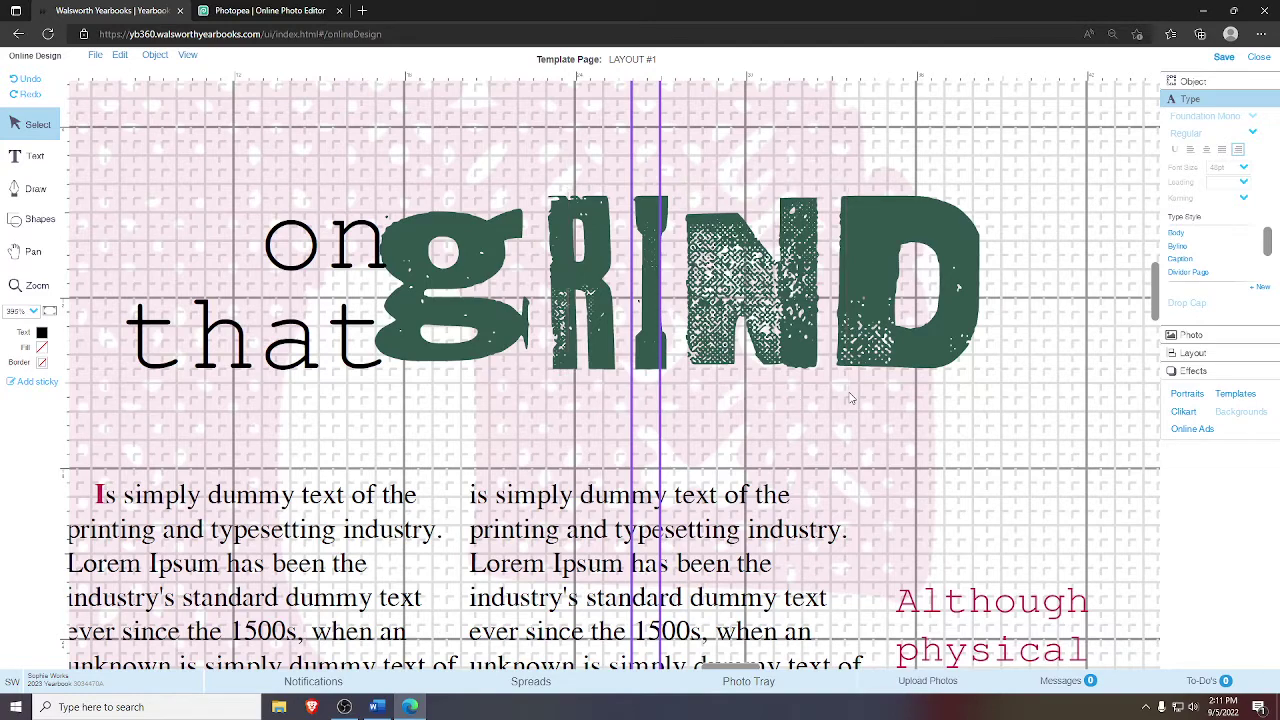
left_click(33, 251)
left_click_drag(80, 360, 49, 353)
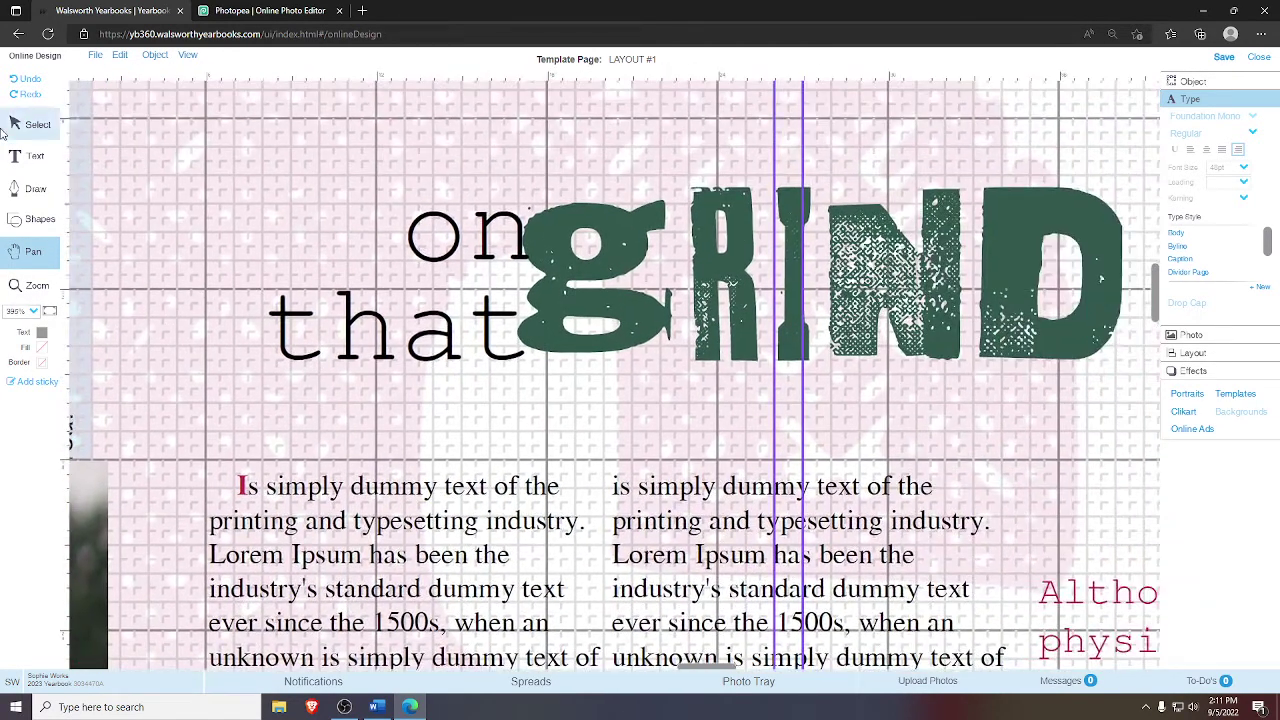
left_click(38, 124)
left_click(410, 318)
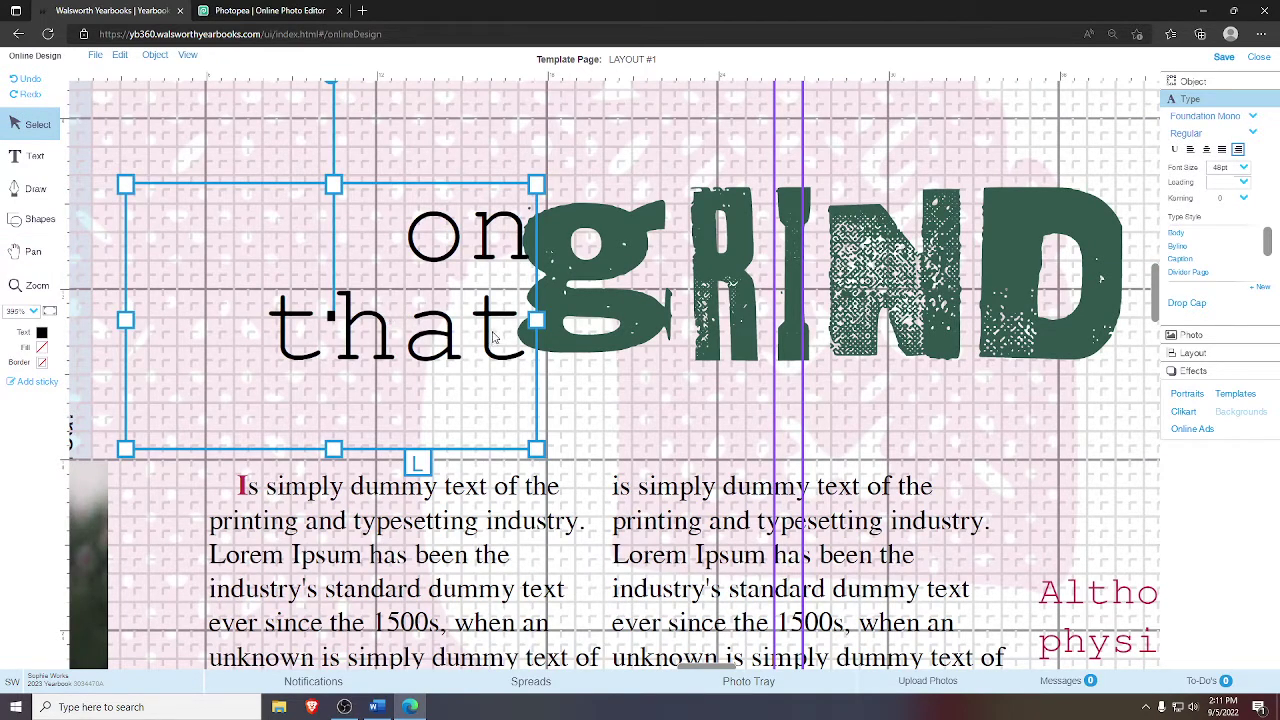
left_click(591, 385)
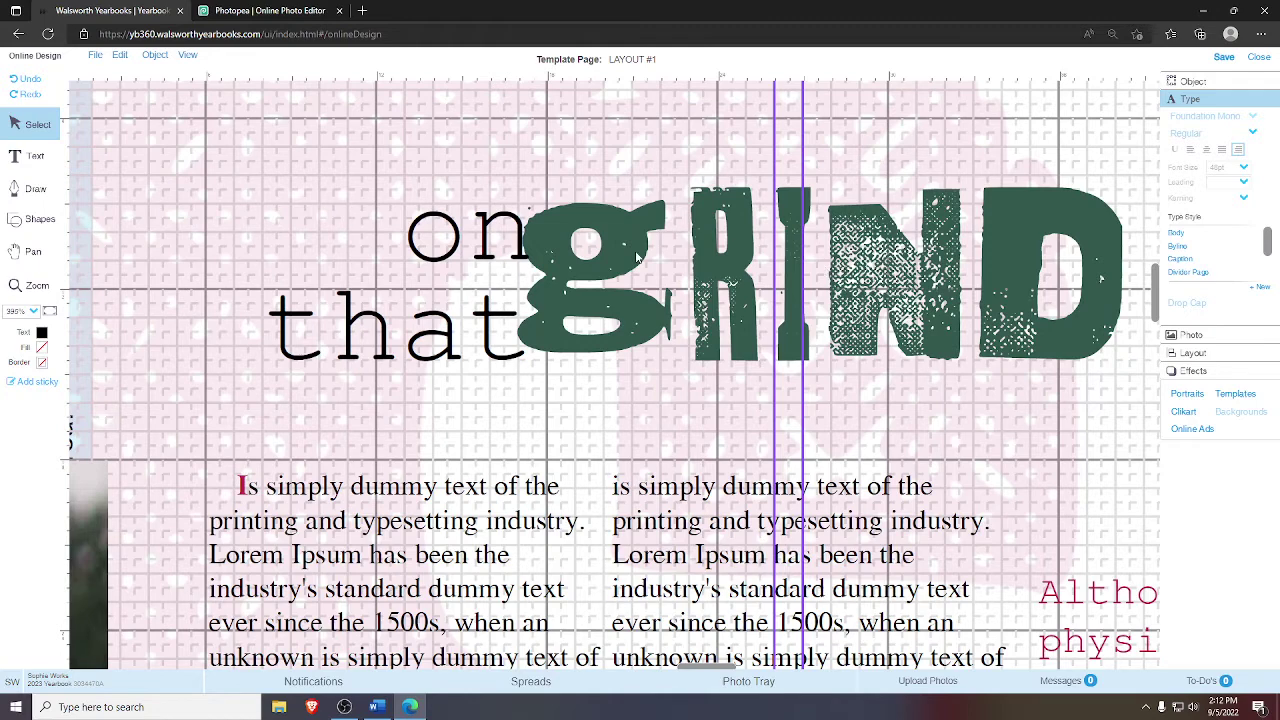
left_click(540, 290)
key("Escape")
left_click(320, 510)
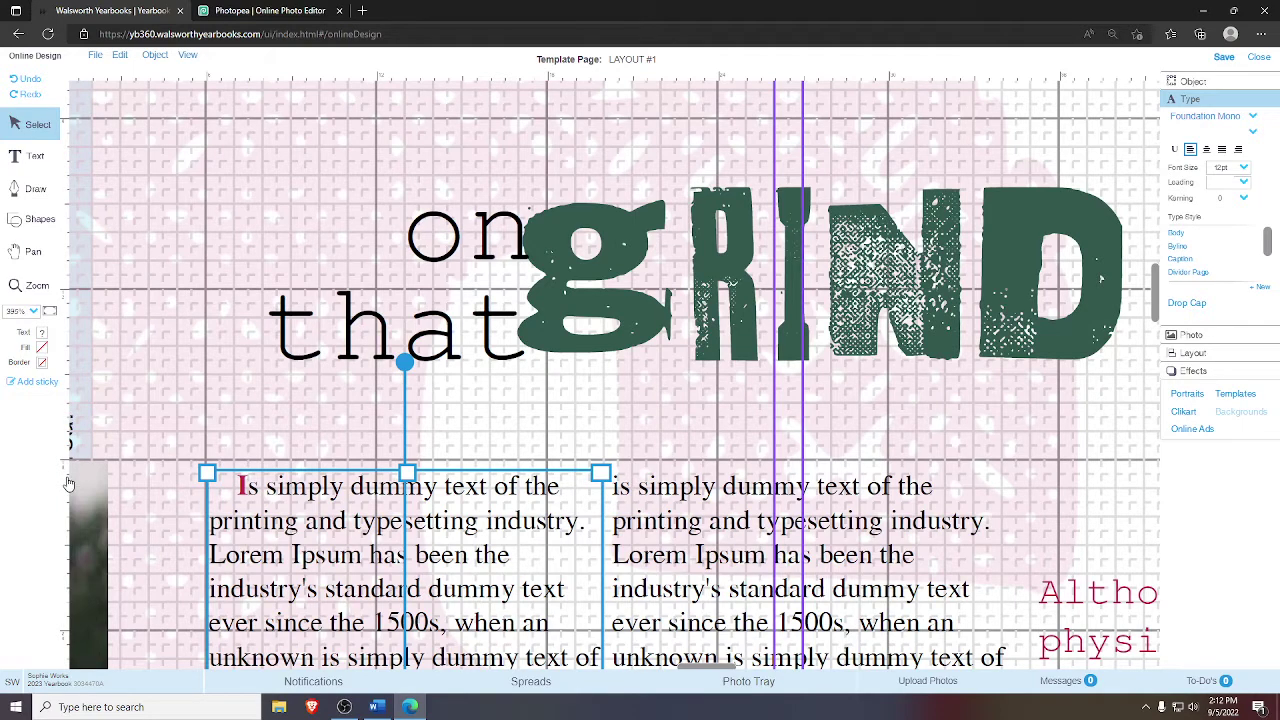
- Add a vertical guide aligned with the left text column's left edge
left_click_drag(65, 478, 393, 310)
left_click_drag(264, 305, 191, 300)
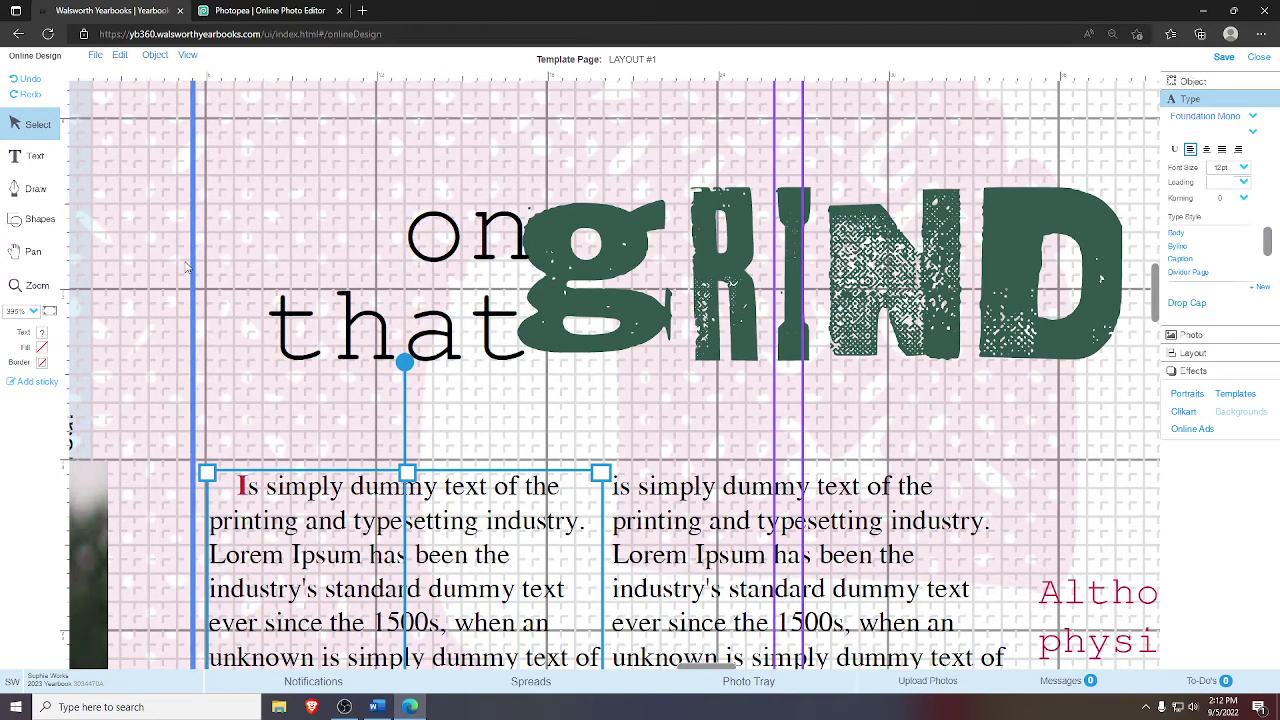
left_click_drag(193, 277, 203, 272)
left_click(204, 274)
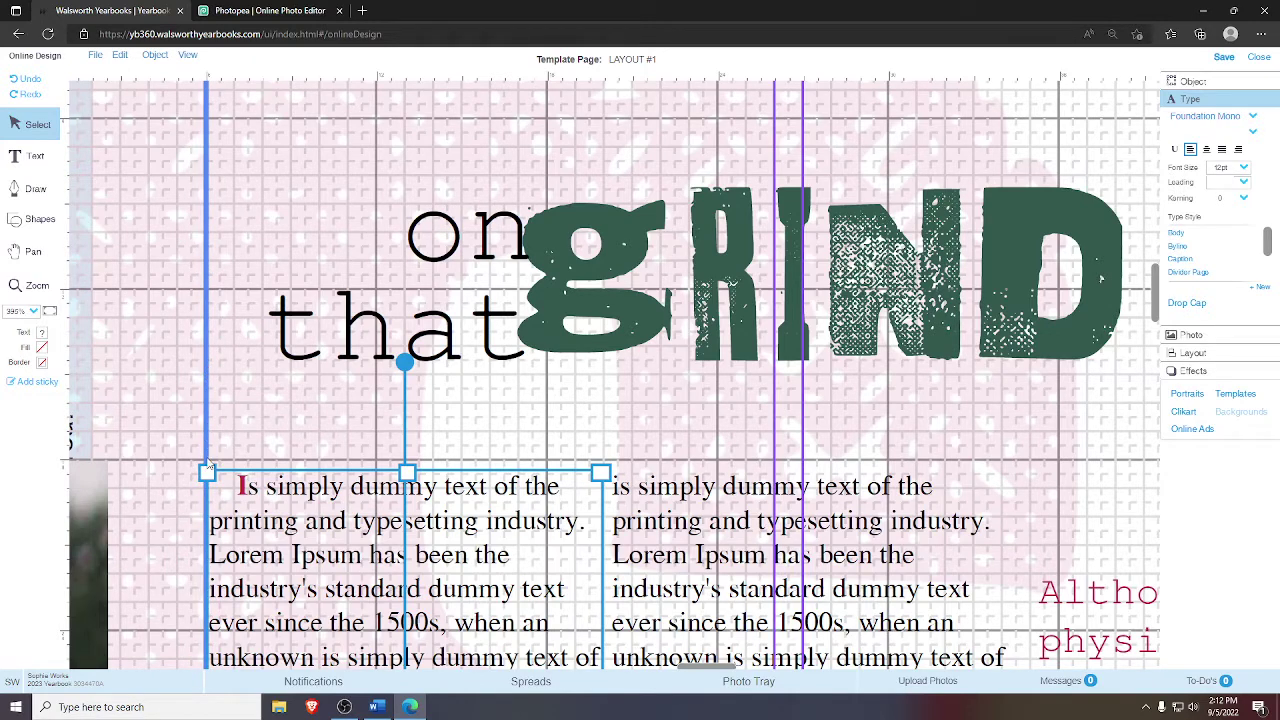
left_click(224, 446)
left_click(239, 518)
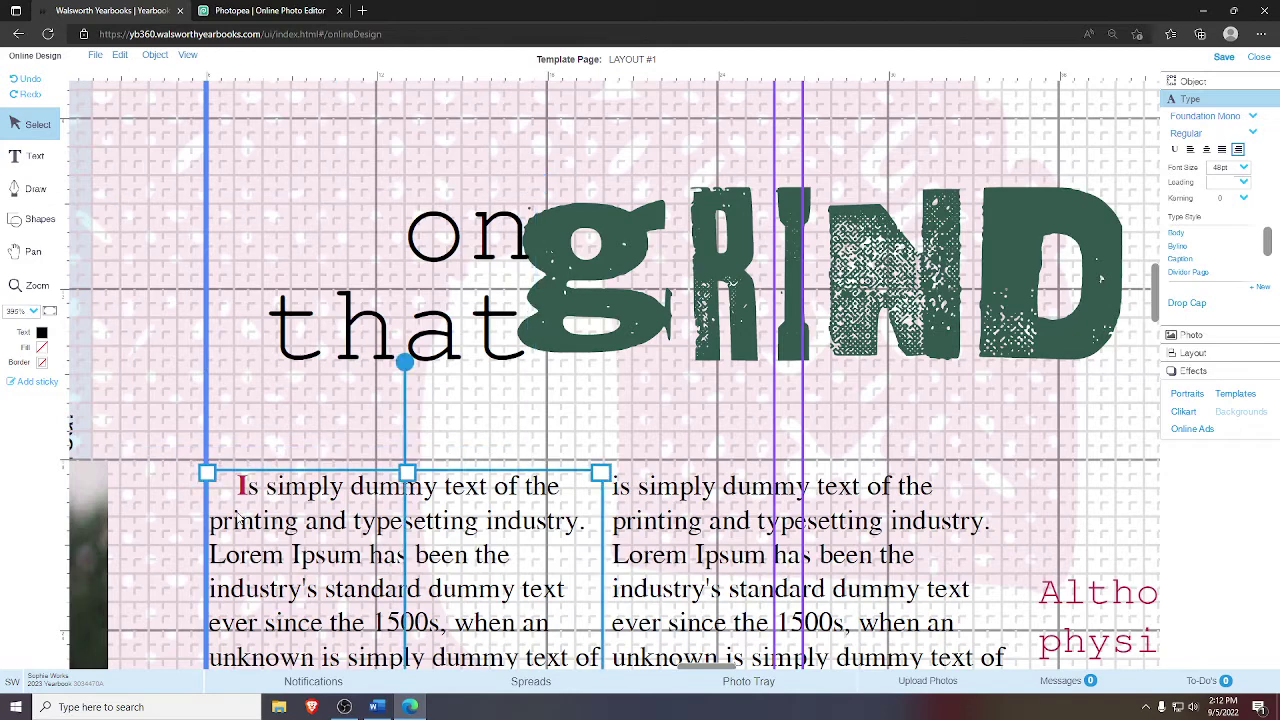
left_click(184, 425)
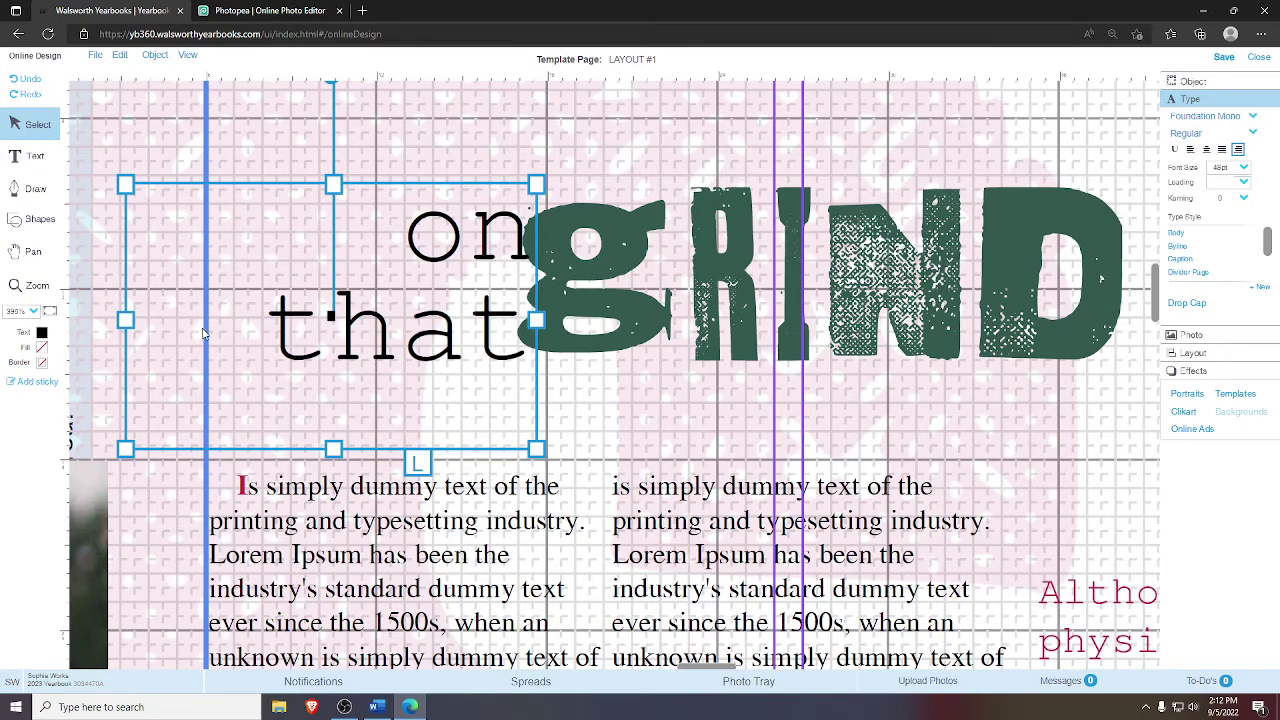
left_click(613, 185)
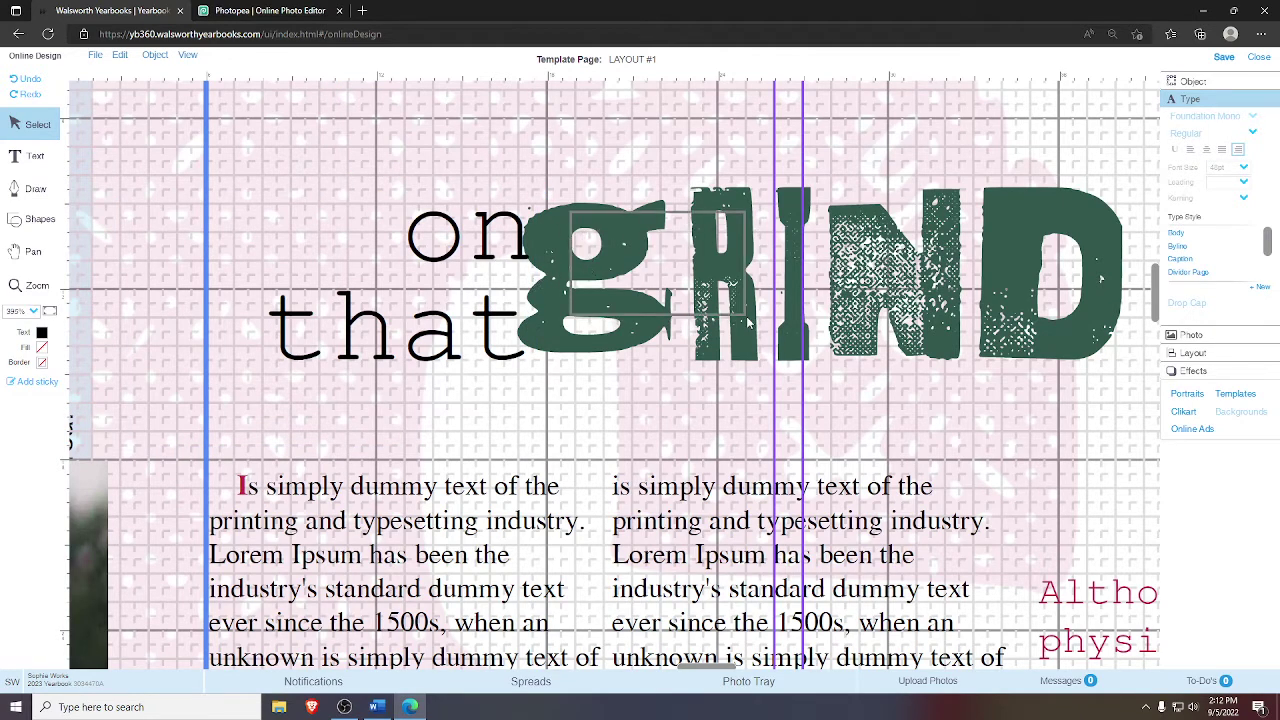
- Unlock all page objects and select the GRIND graphic
right_click(470, 154)
left_click(486, 207)
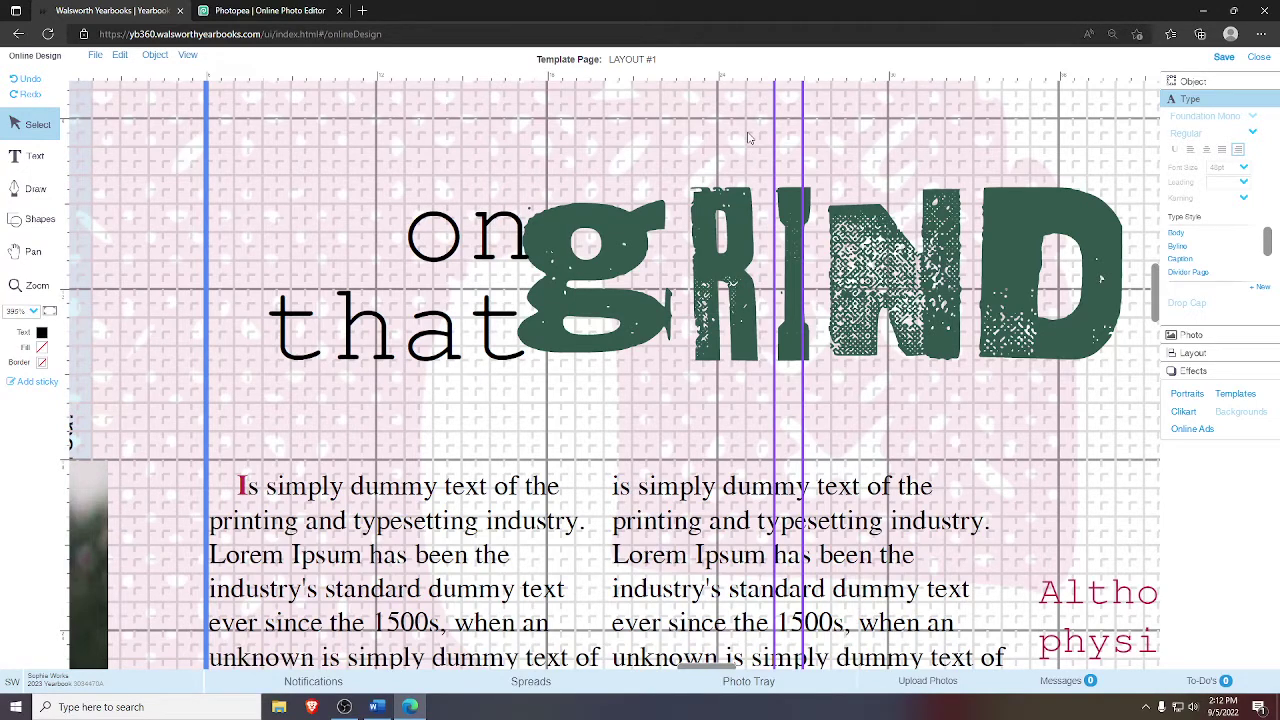
left_click(626, 138)
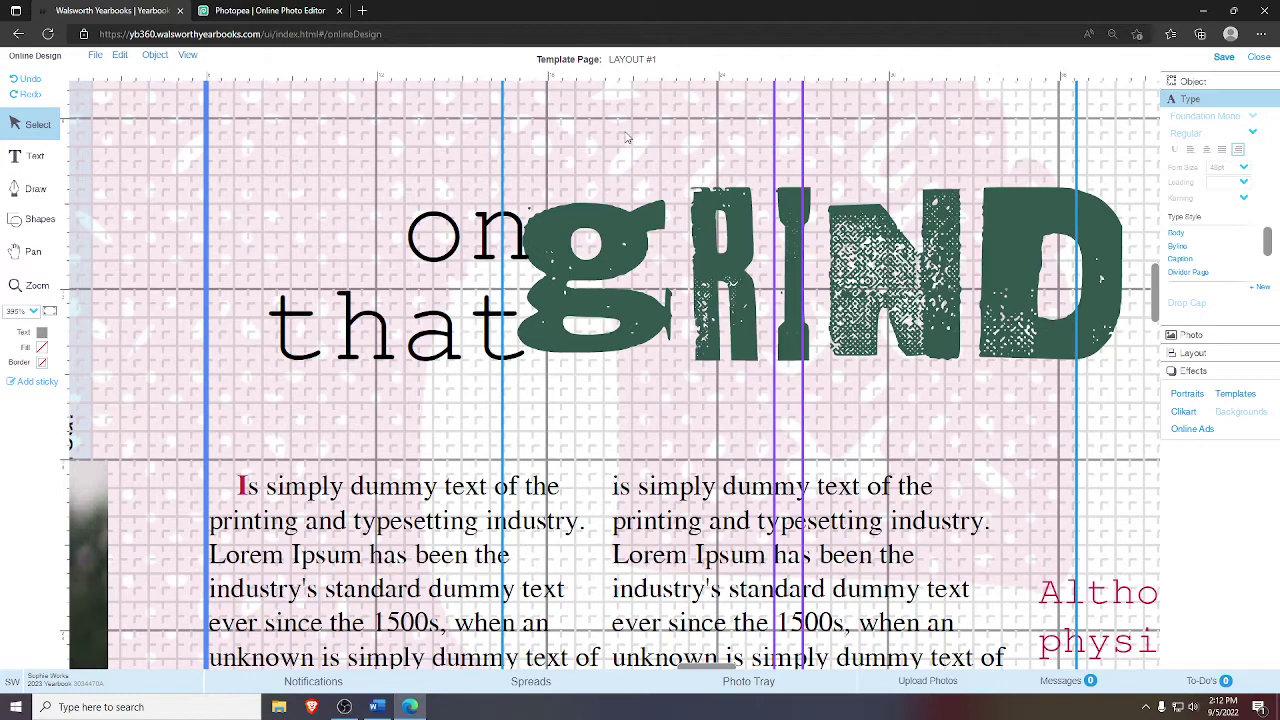
right_click(626, 138)
left_click(660, 300)
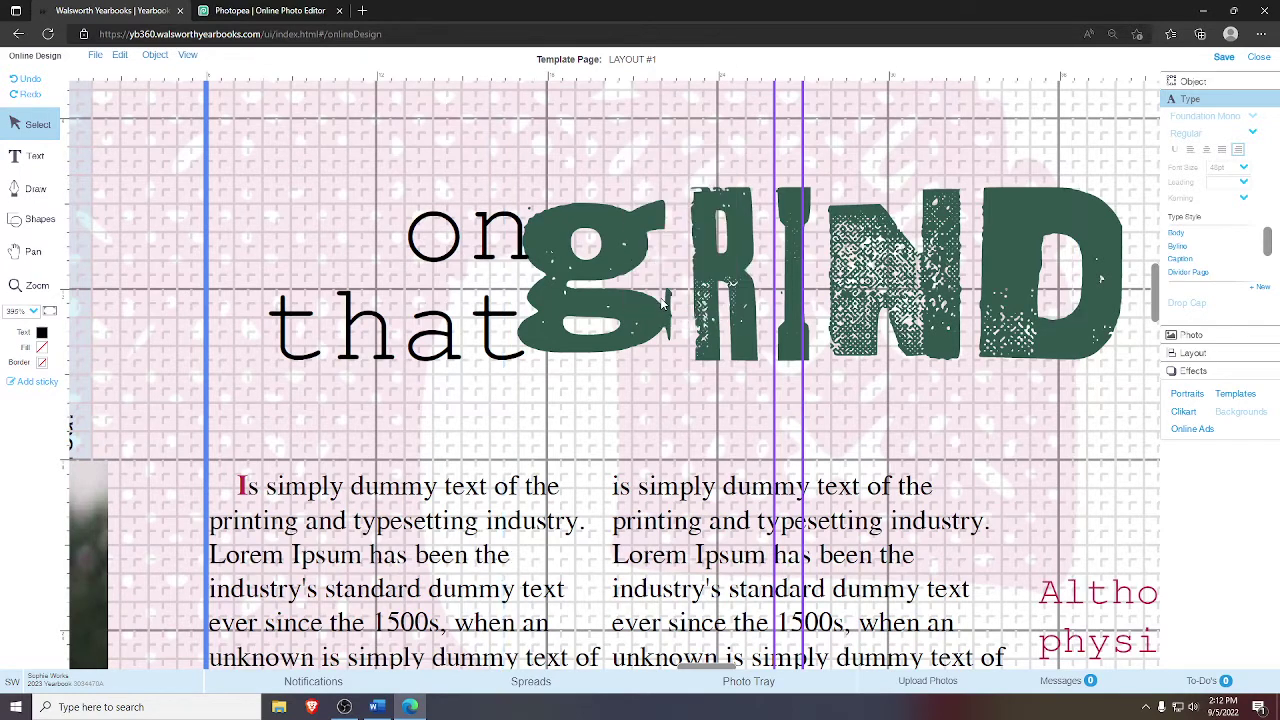
left_click(662, 300)
- Move the 'on that' text and GRIND graphic left together by three nudges
left_click(980, 138)
left_click_drag(820, 384, 489, 297)
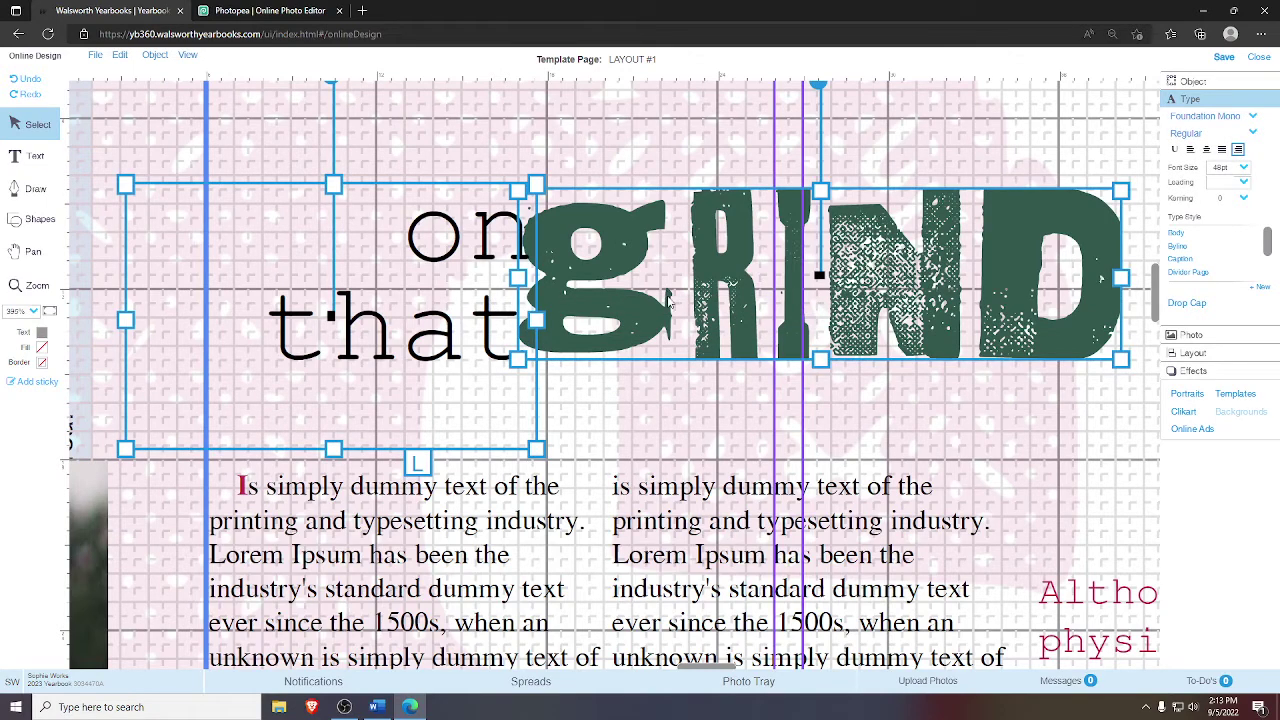
key("Left")
key("Left")
key("Left")
key("Left")
key("Left")
key("Left")
key("Left")
key("Left")
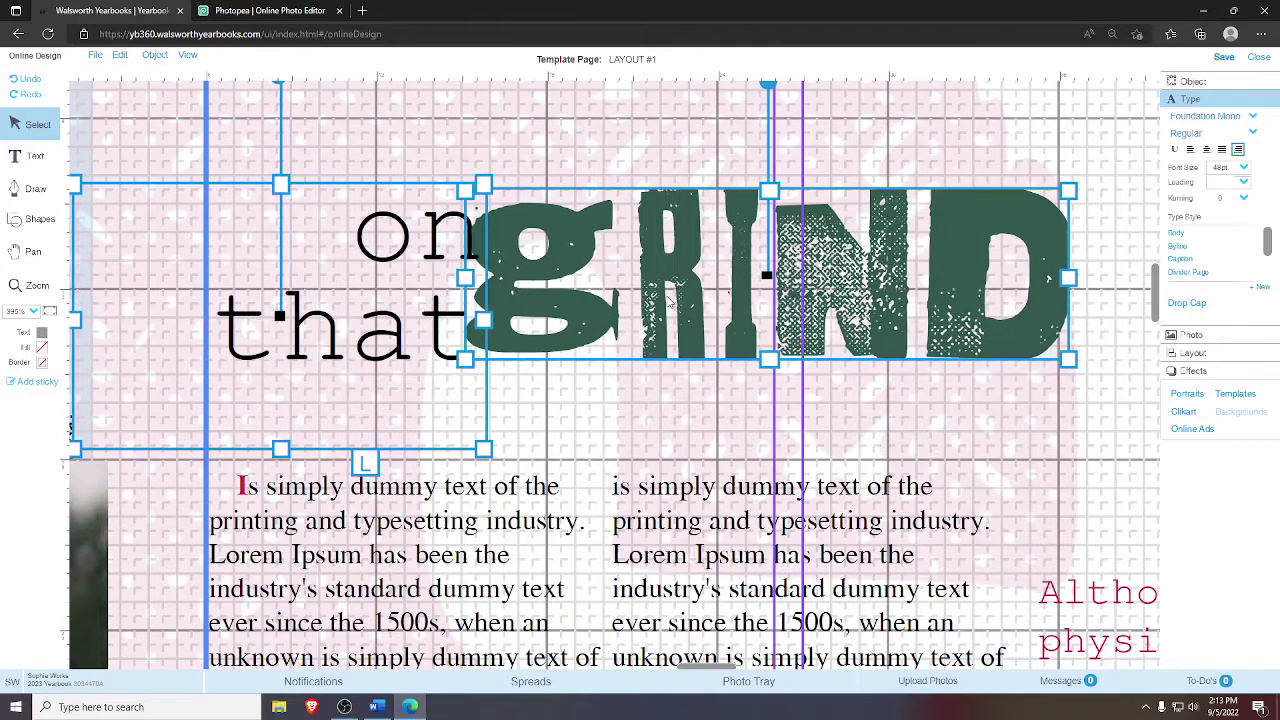
key("Left")
key("Left")
key("Left")
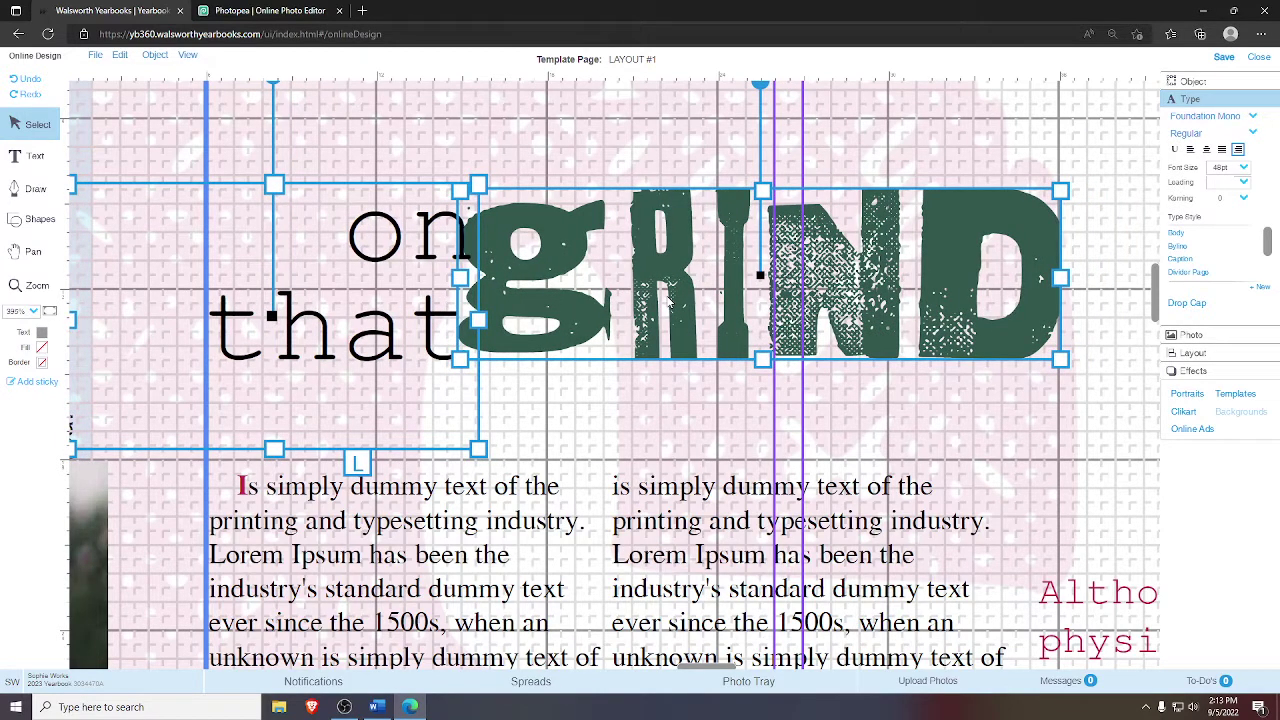
key("Left")
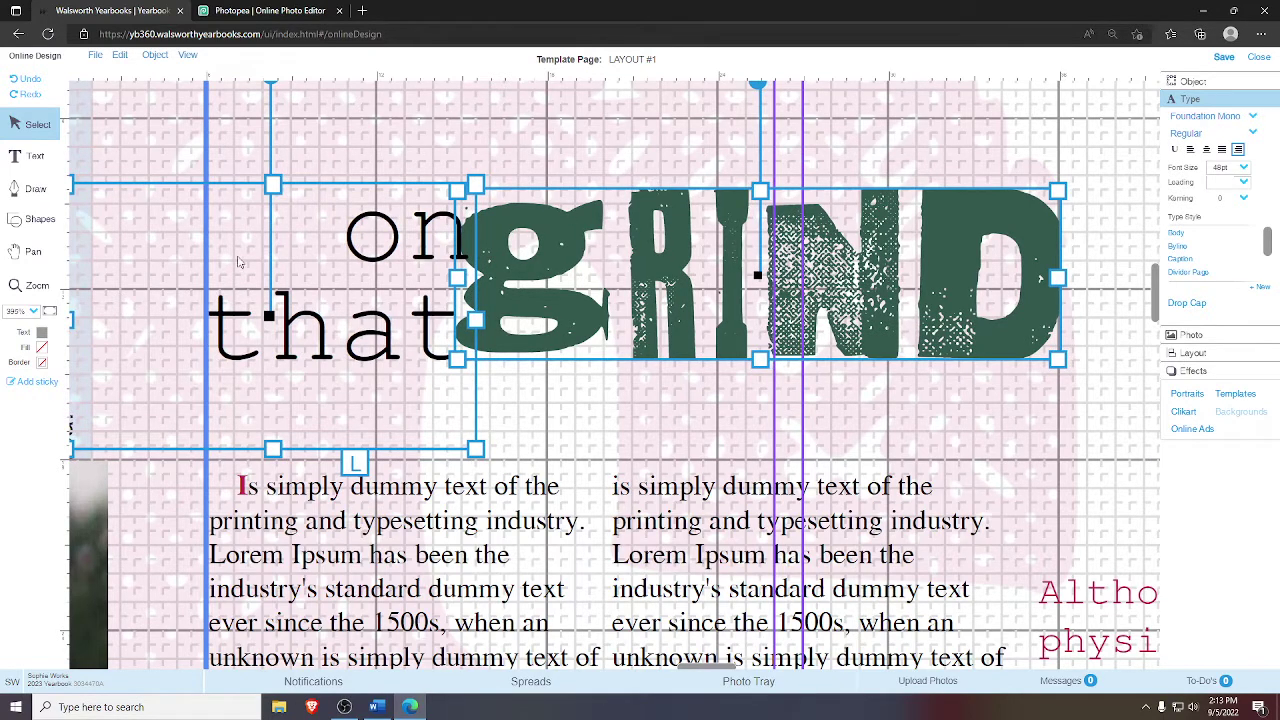
left_click(1088, 273)
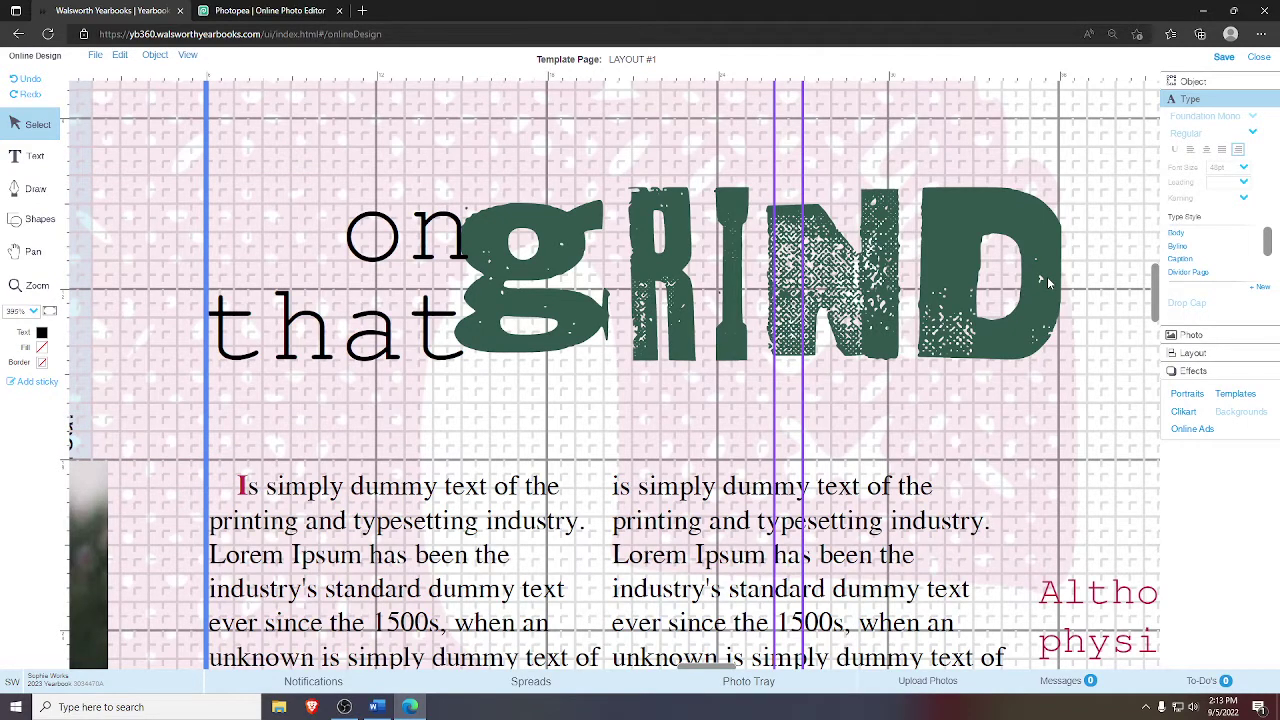
- Fine-tune GRIND alone so its 'g' sits snugly against 'that'
left_click(507, 246)
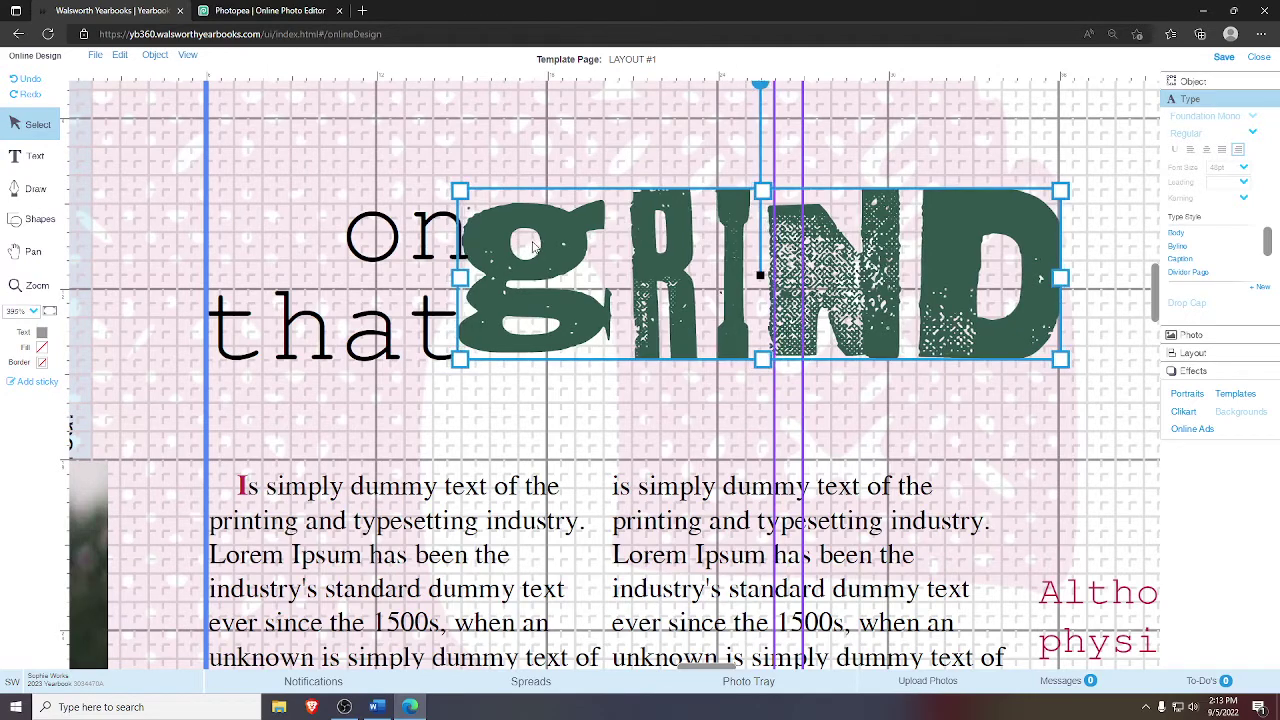
key("Right")
key("Right")
key("Right")
key("Right")
key("Right")
key("Right")
key("Right")
left_click(627, 153)
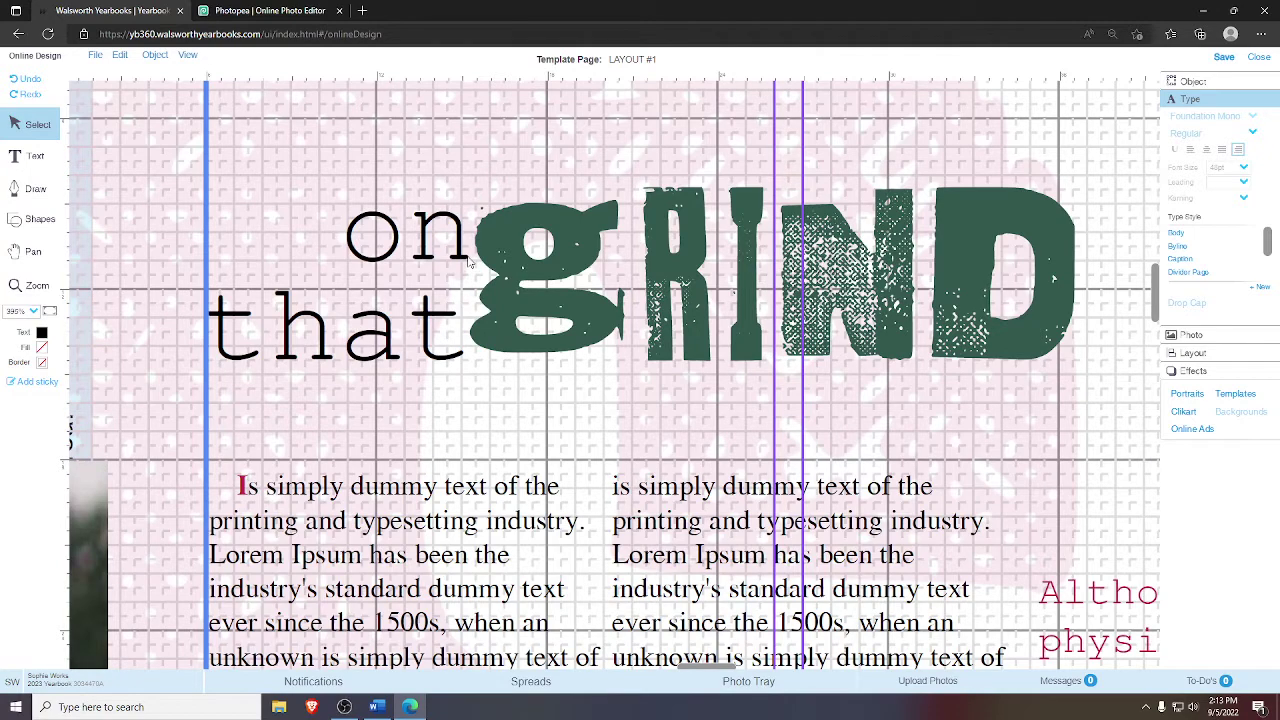
left_click(527, 250)
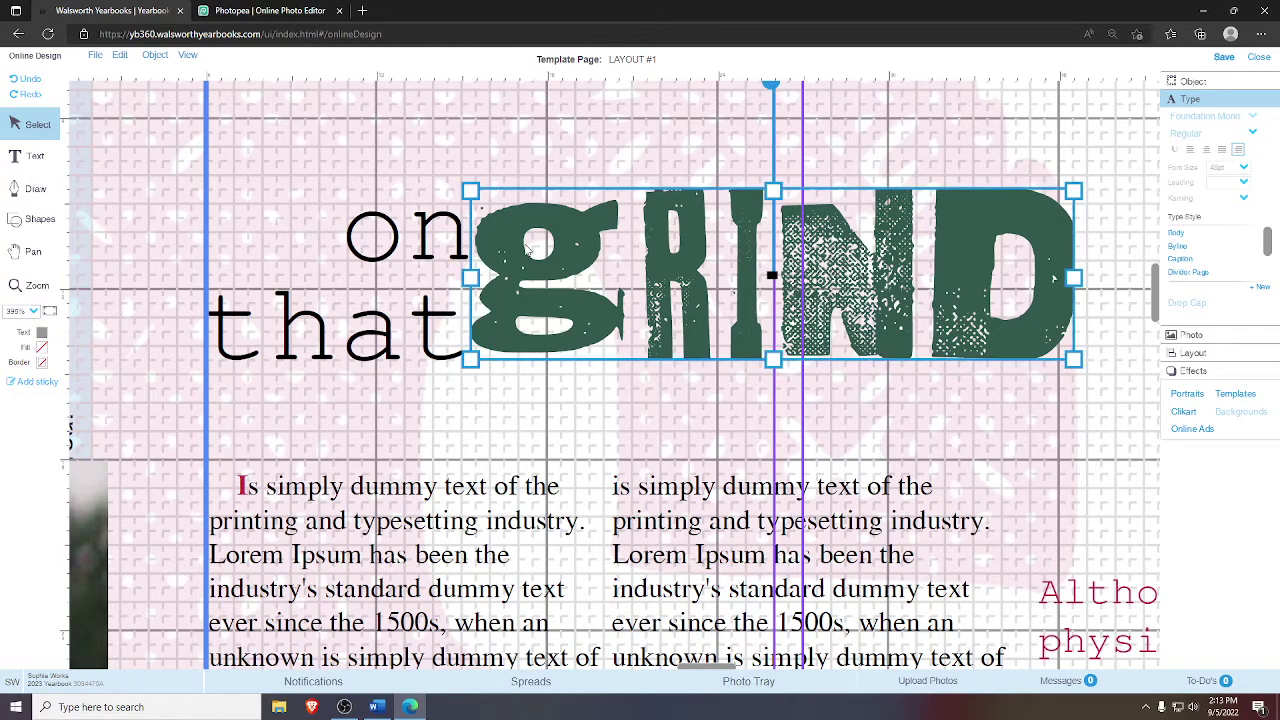
key("Left")
key("Left")
key("Left")
key("Left")
key("Left")
key("Left")
key("Left")
key("Left")
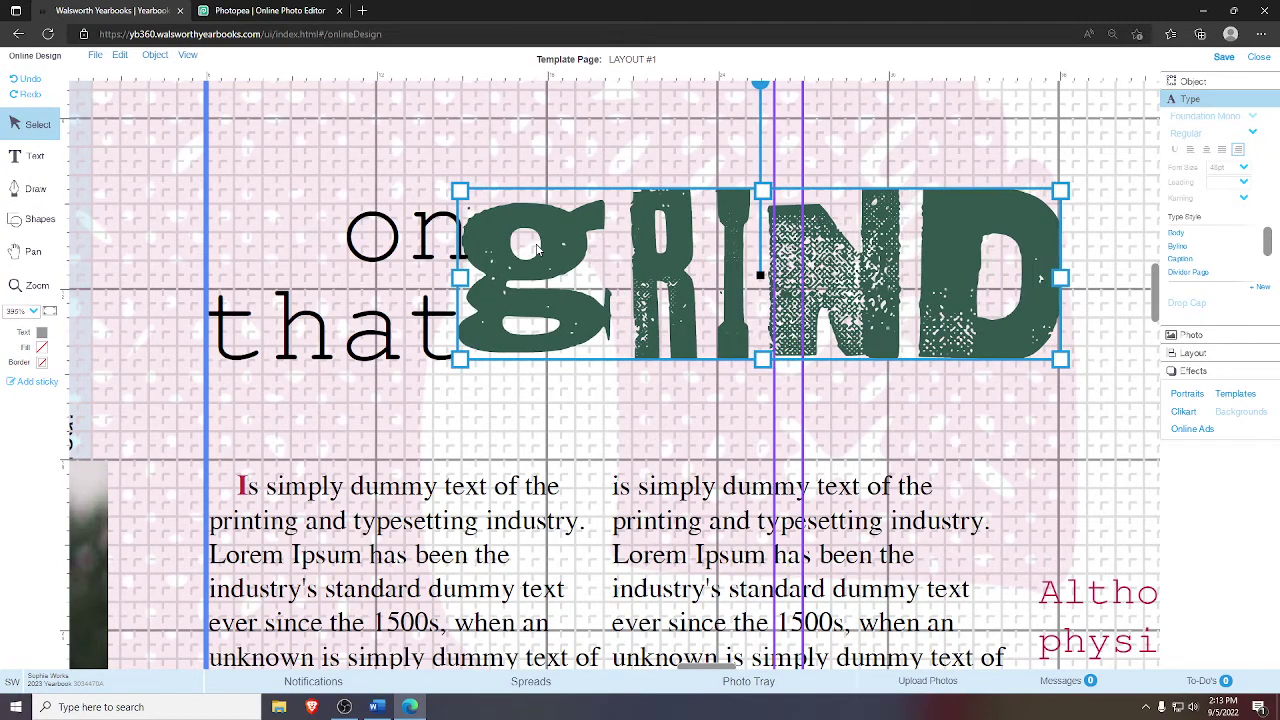
key("Left")
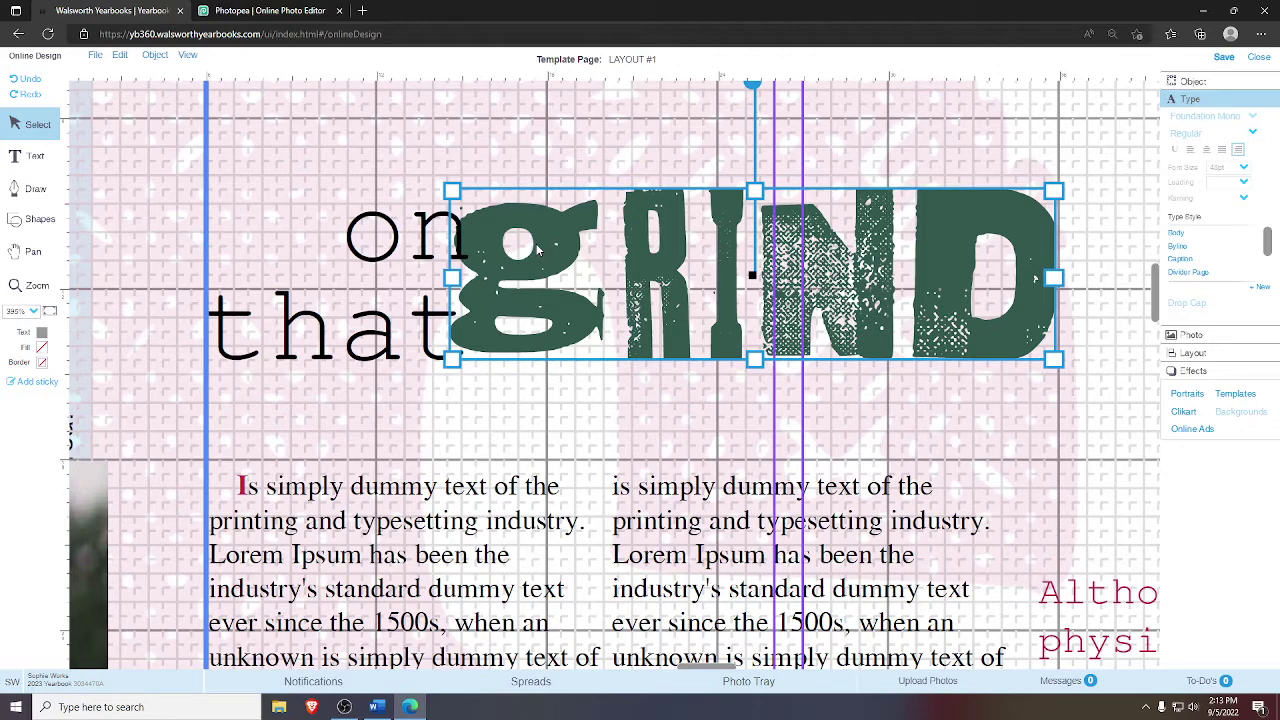
key("Right")
key("Right")
key("Right")
key("Right")
key("Right")
key("Right")
key("Right")
key("Right")
key("Right")
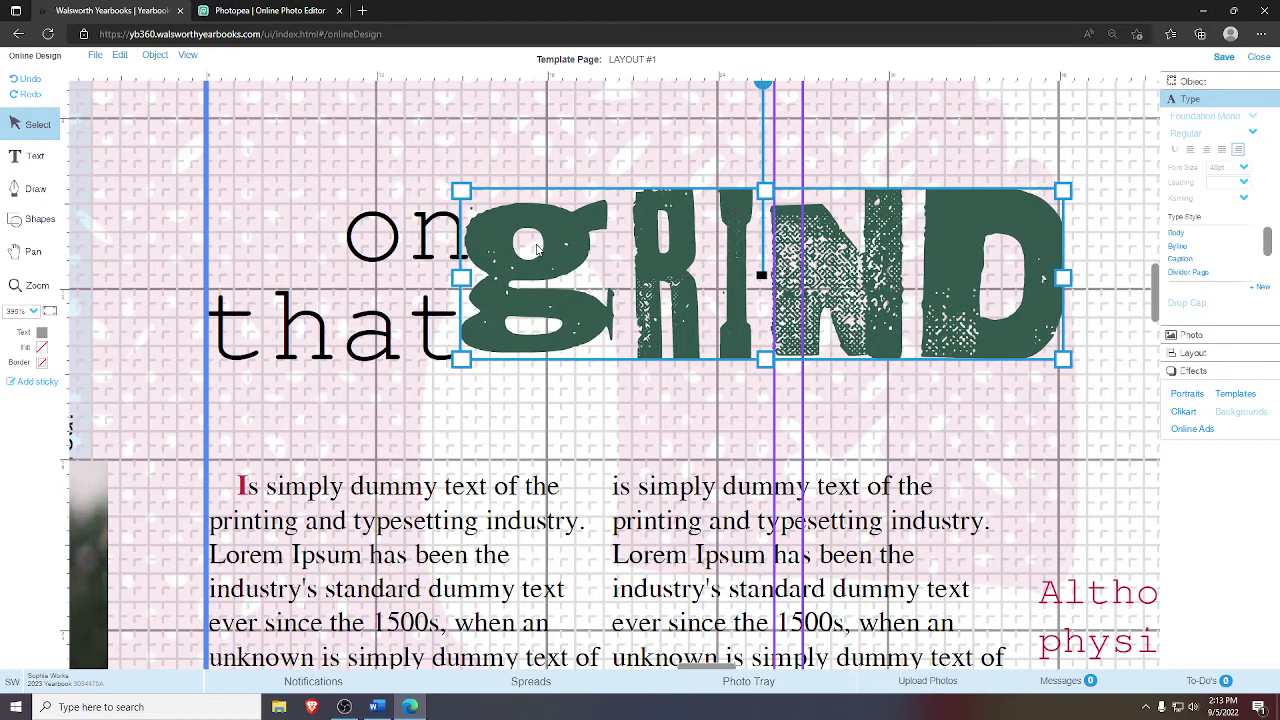
key("Left")
key("Left")
key("Left")
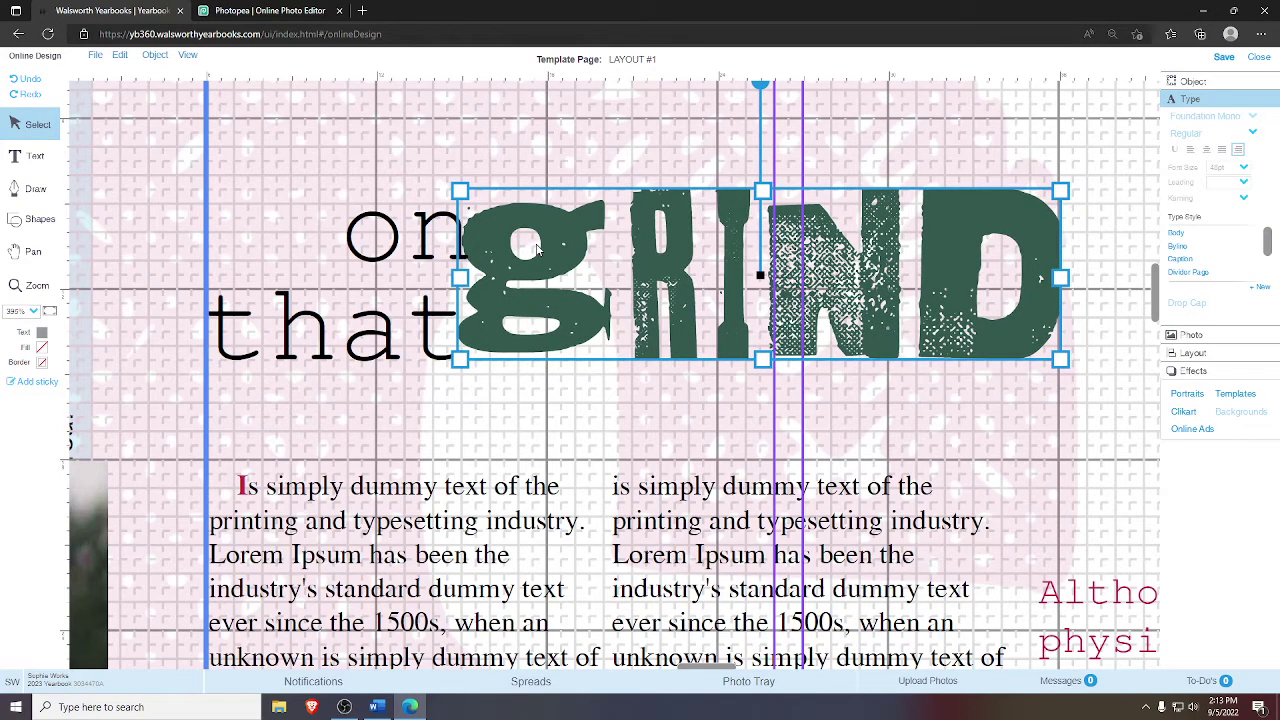
key("Left")
key("Left")
key("Left")
key("Left")
key("Left")
key("Left")
key("Left")
key("Left")
key("Left")
key("Left")
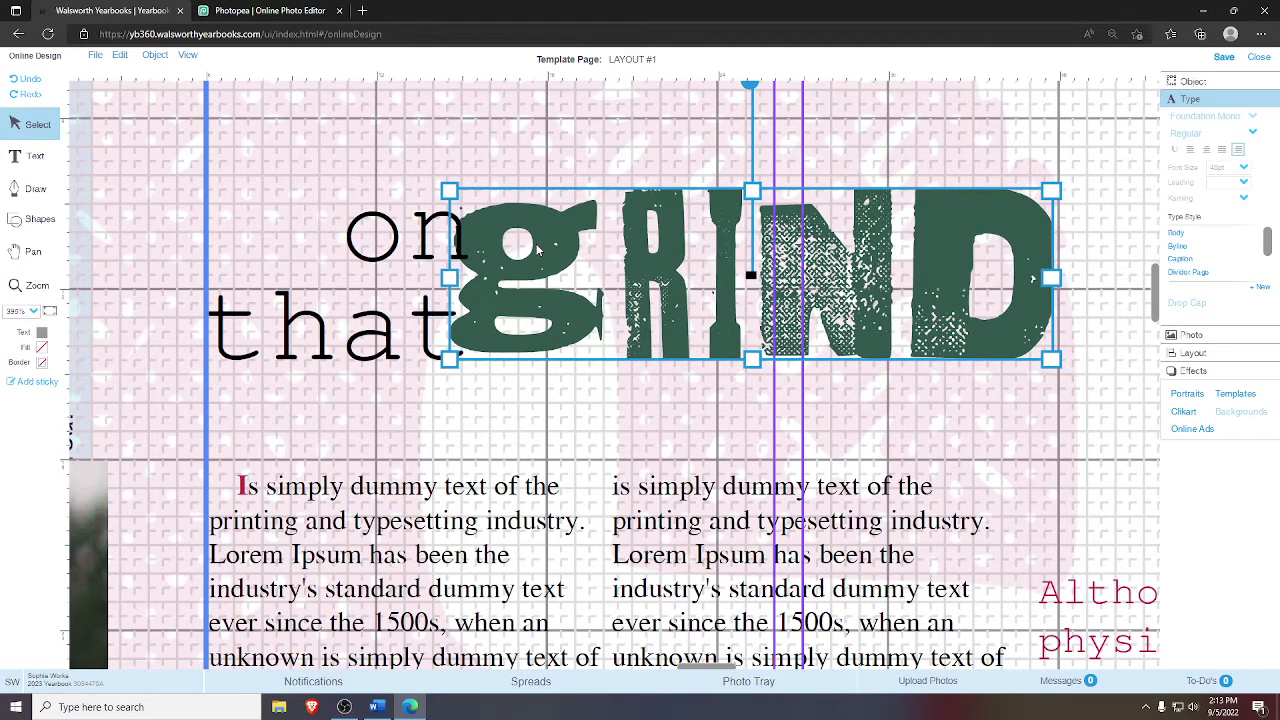
key("Left")
key("Left")
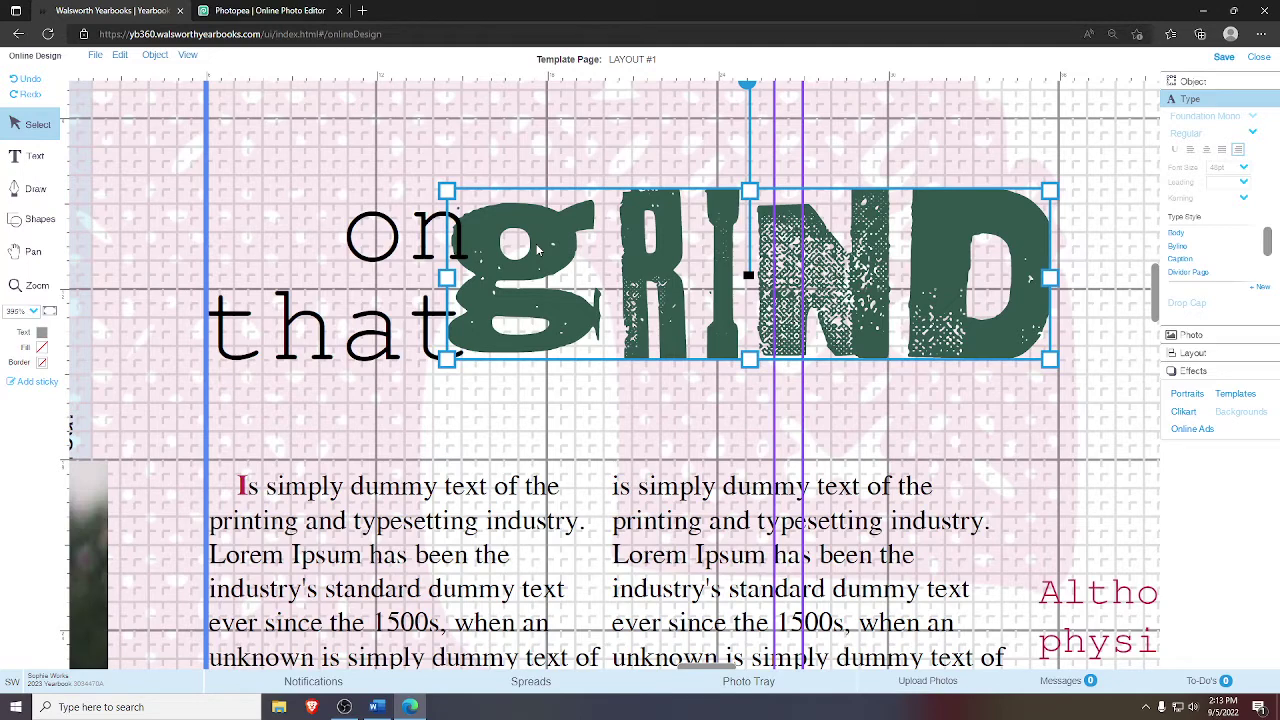
left_click(652, 161)
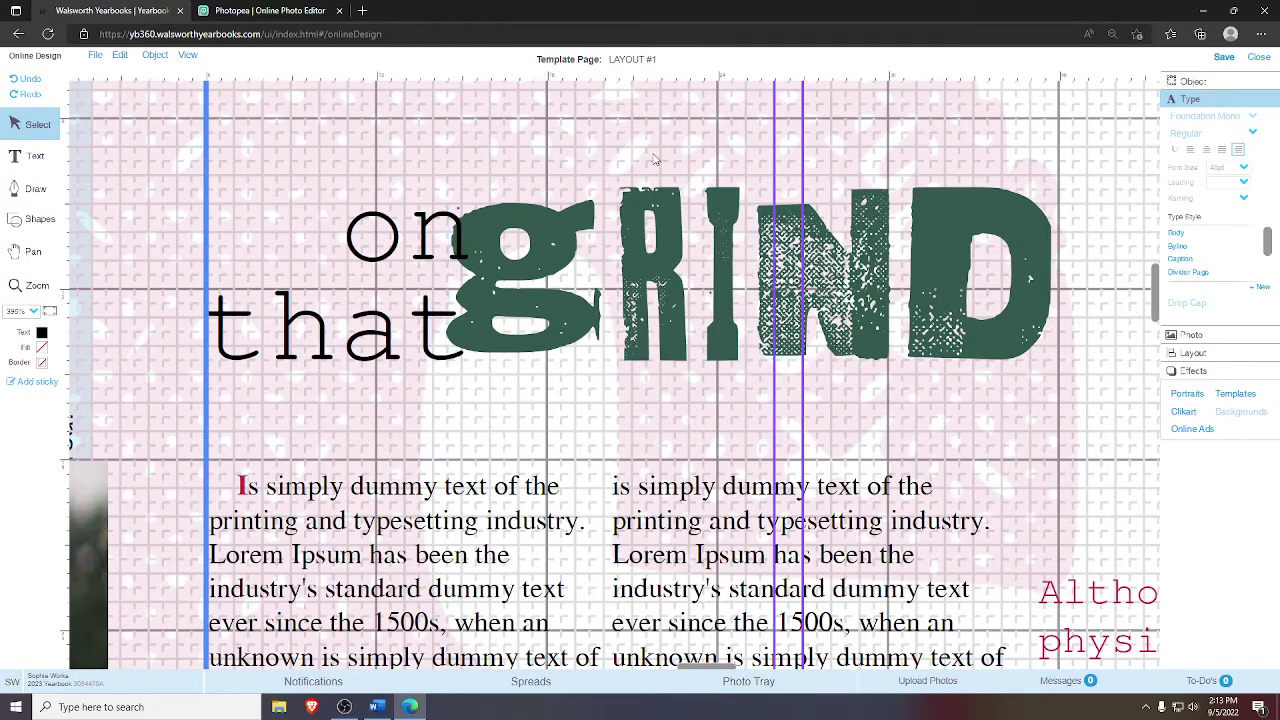
- Zoom in and pan so the full gRIND headline is in view
left_click(49, 311)
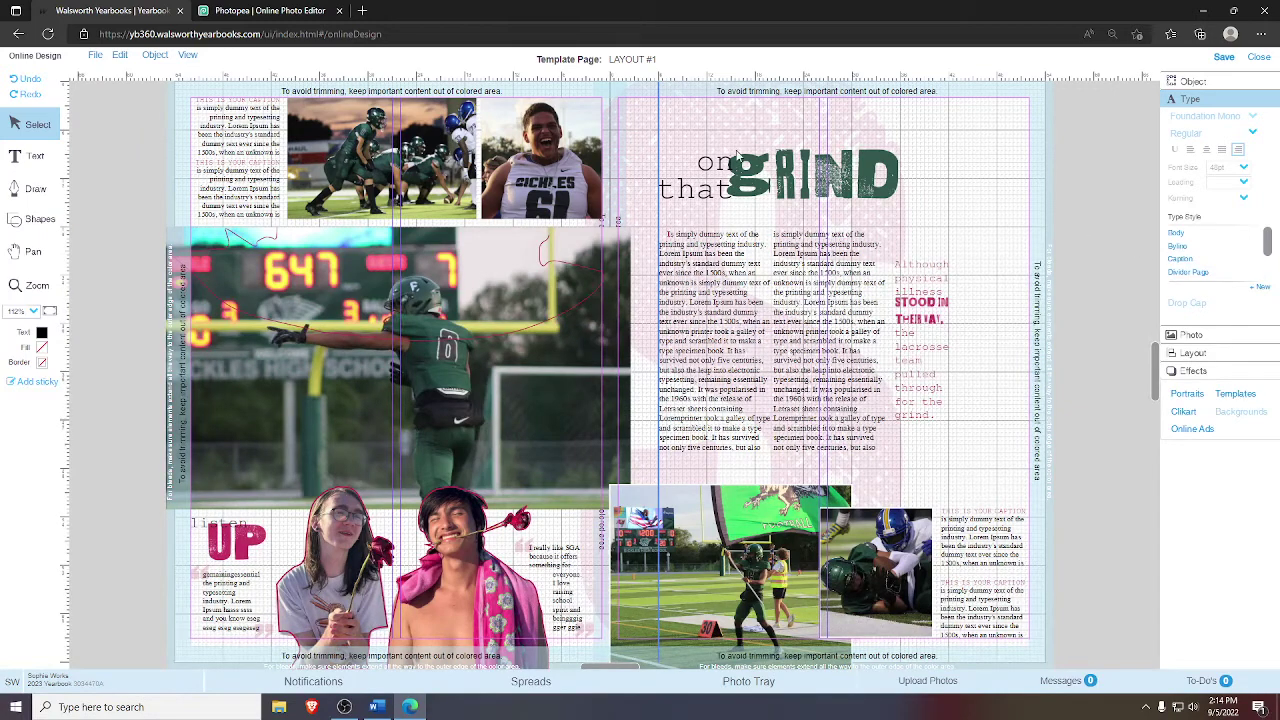
key("z")
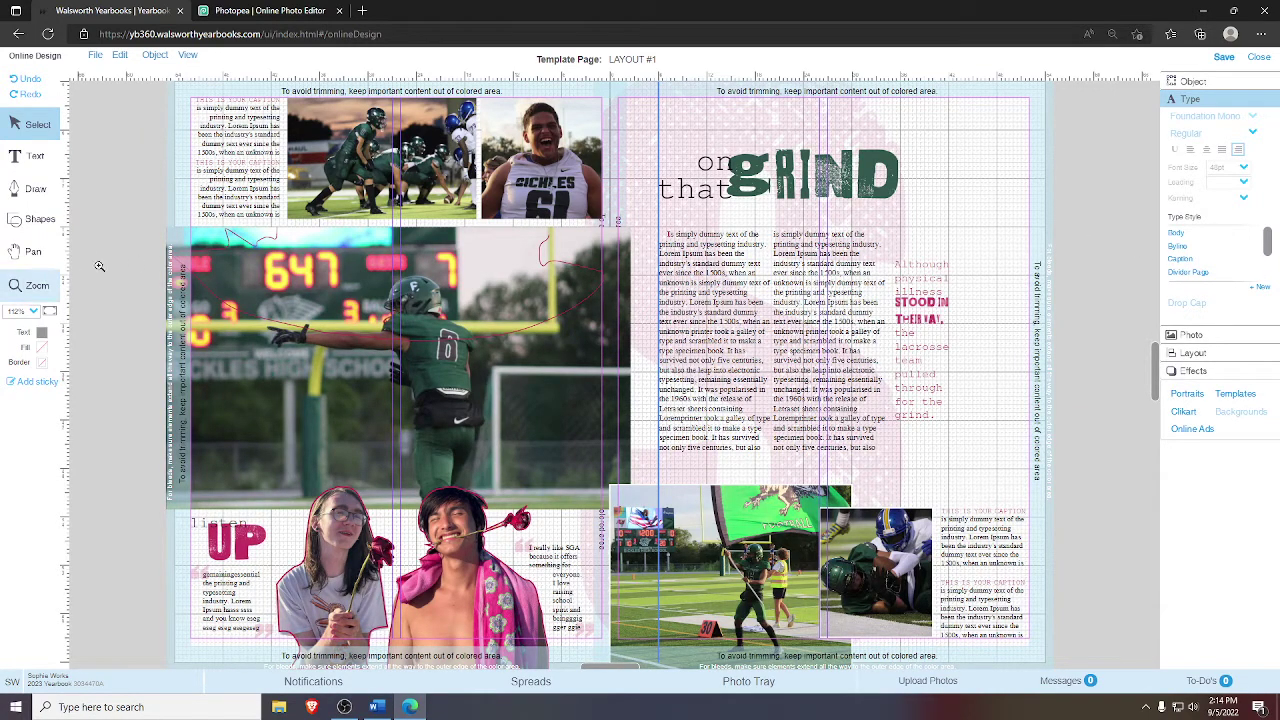
left_click_drag(709, 146, 962, 266)
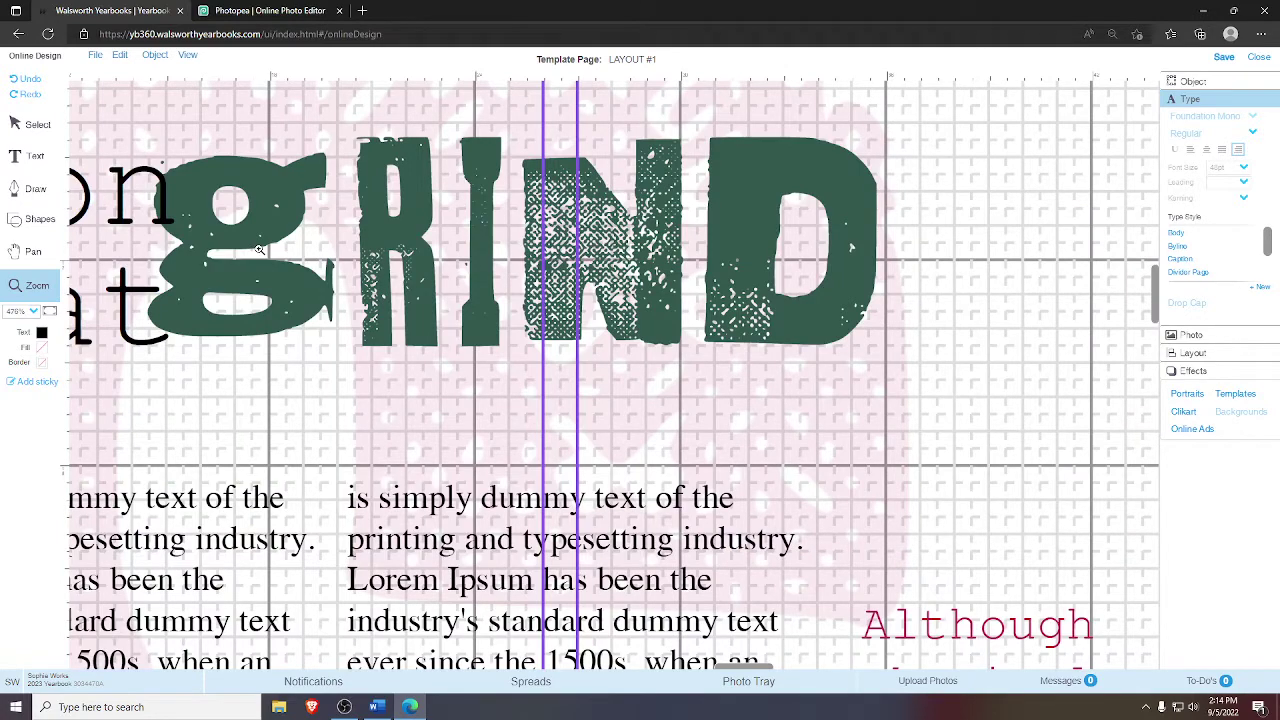
key("h")
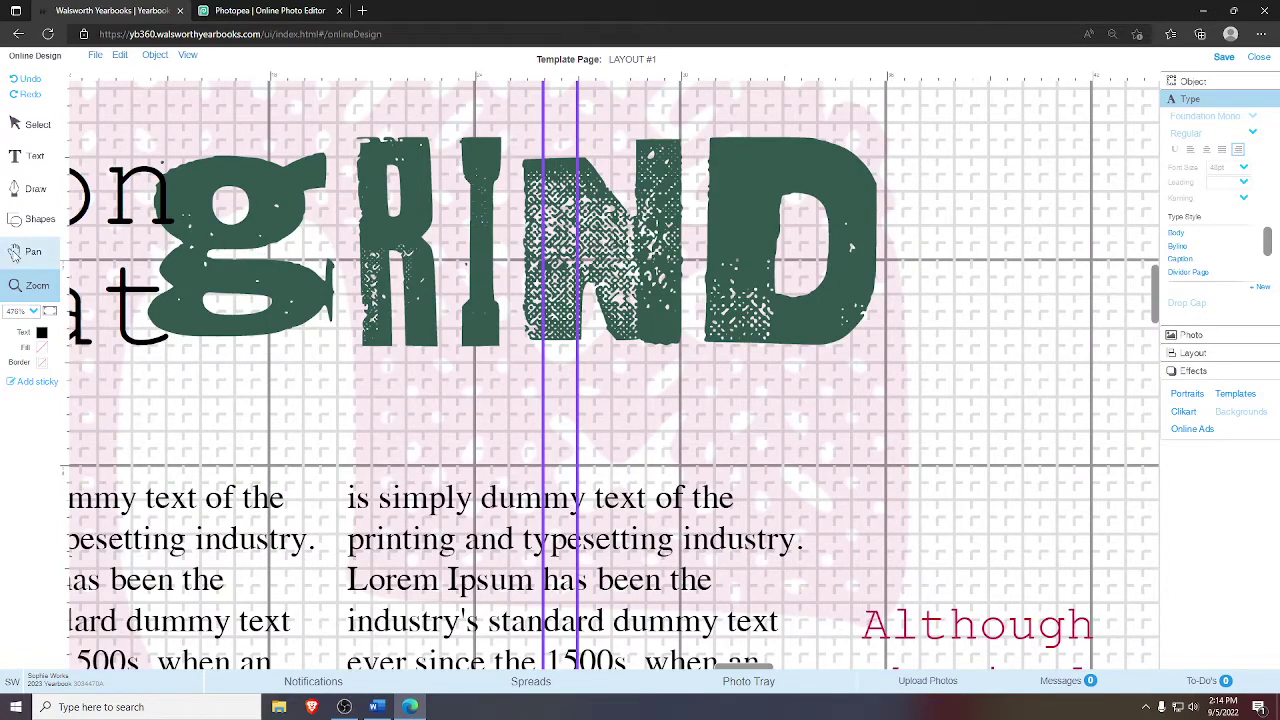
left_click_drag(258, 249, 274, 268)
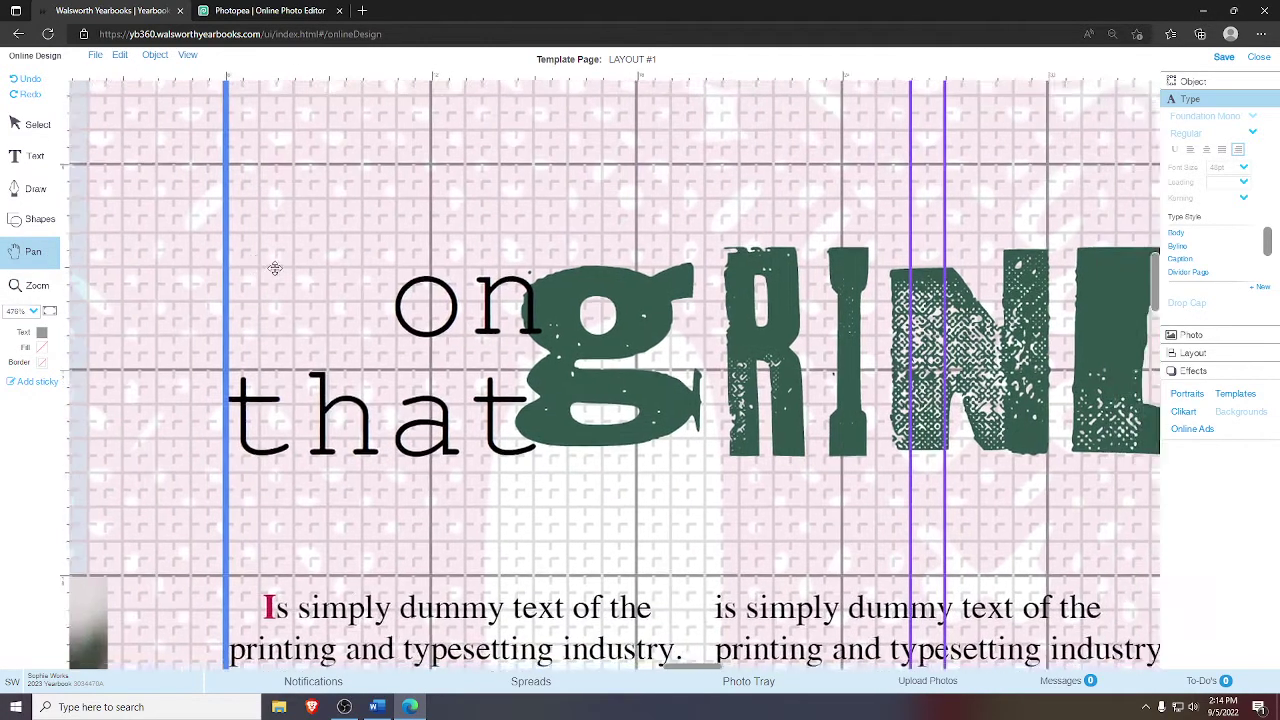
left_click(30, 124)
- Select the GRIND graphic and 'on that' box in turn to check their fit
left_click(645, 440)
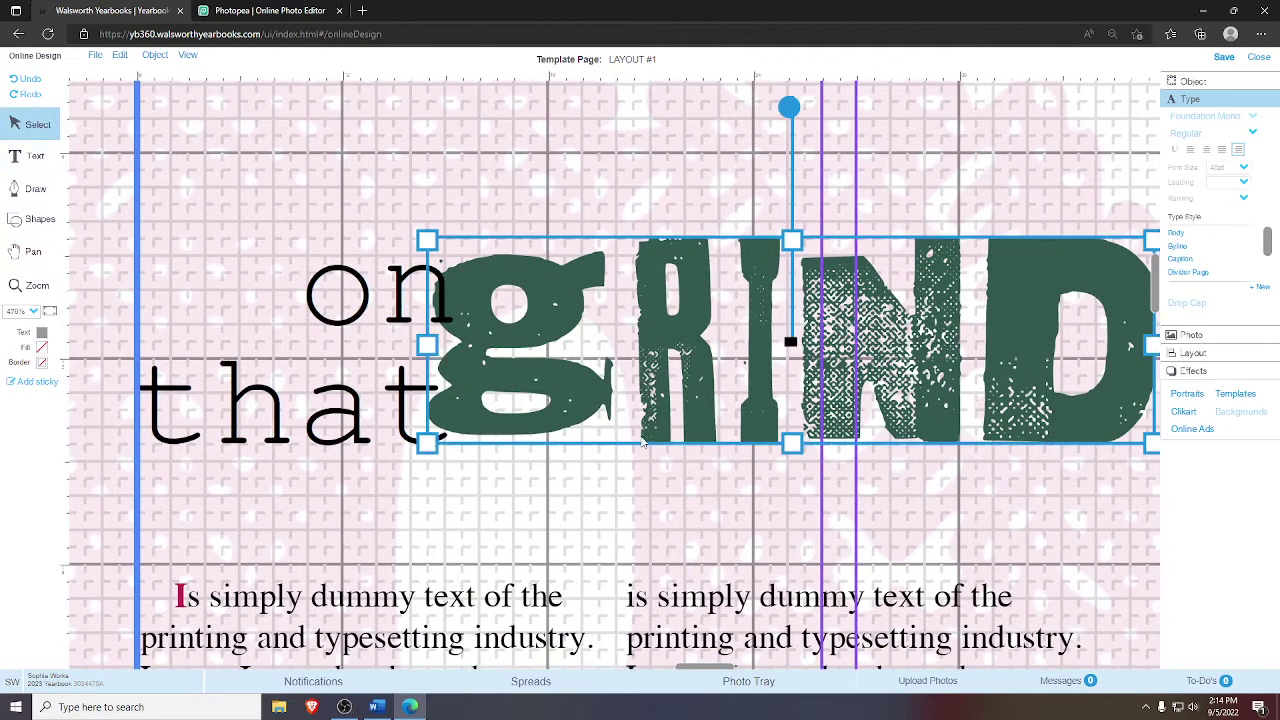
left_click(455, 480)
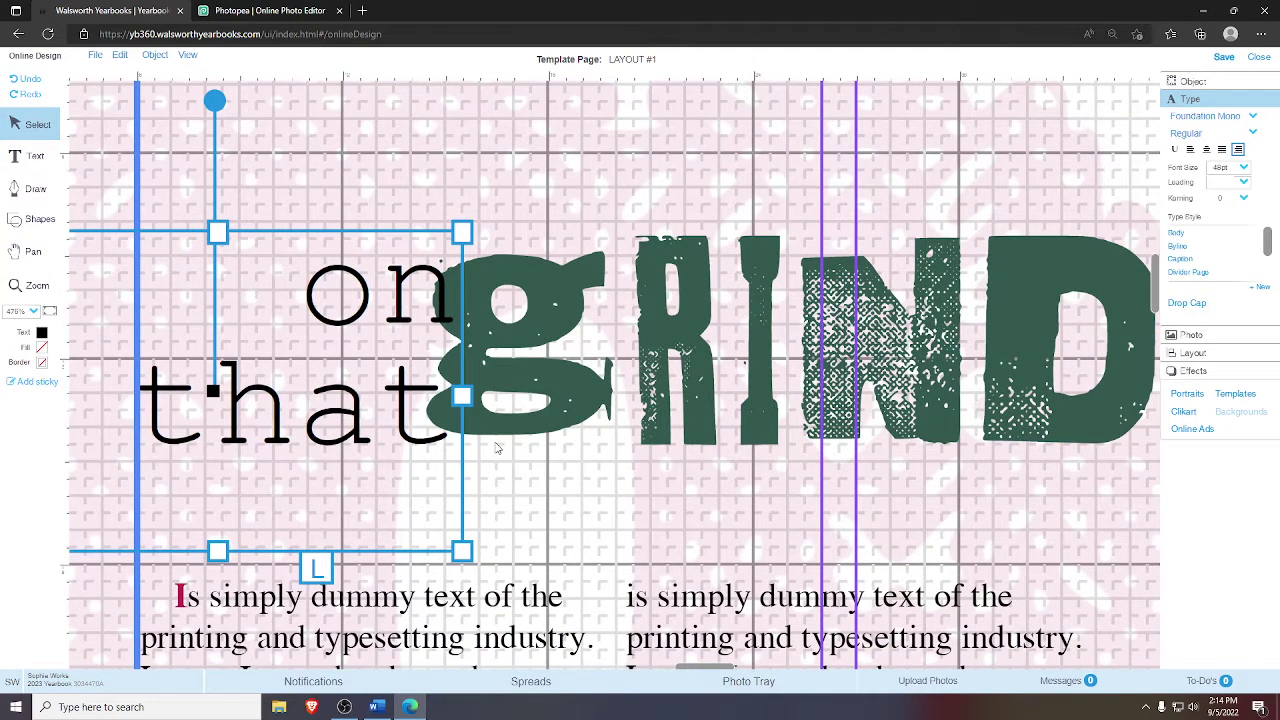
left_click(524, 413)
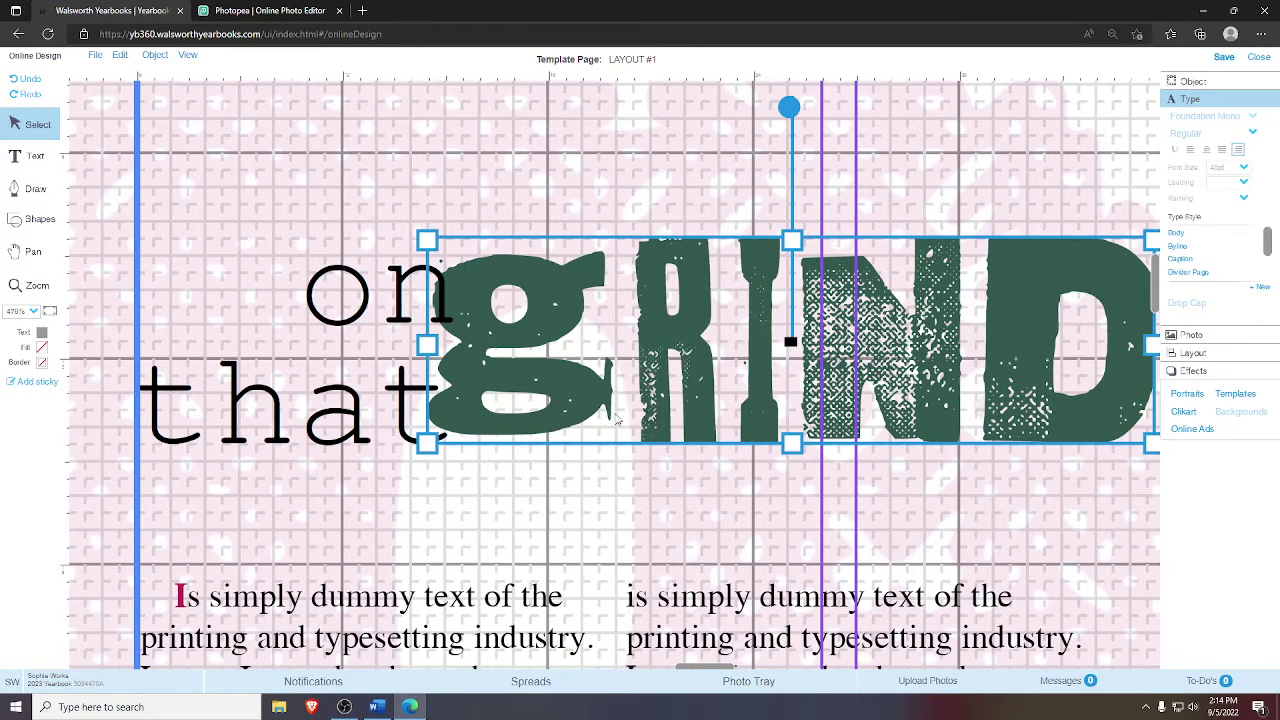
left_click(932, 182)
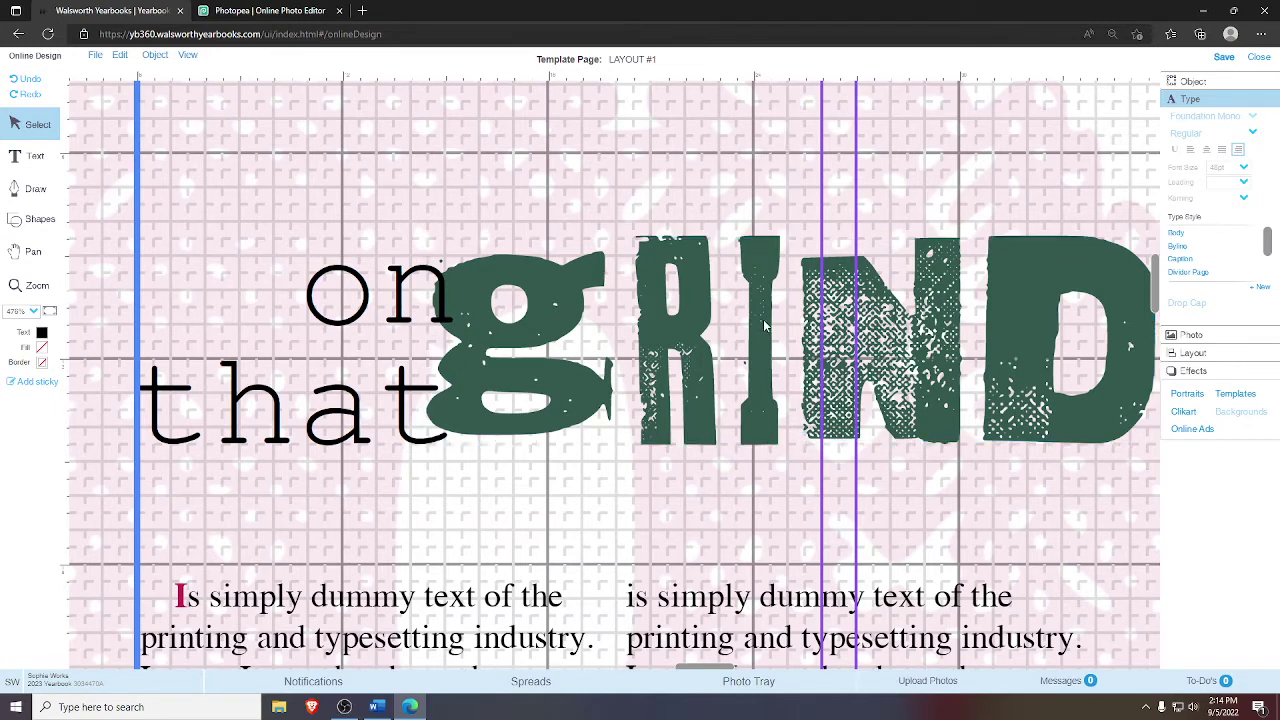
left_click(756, 400)
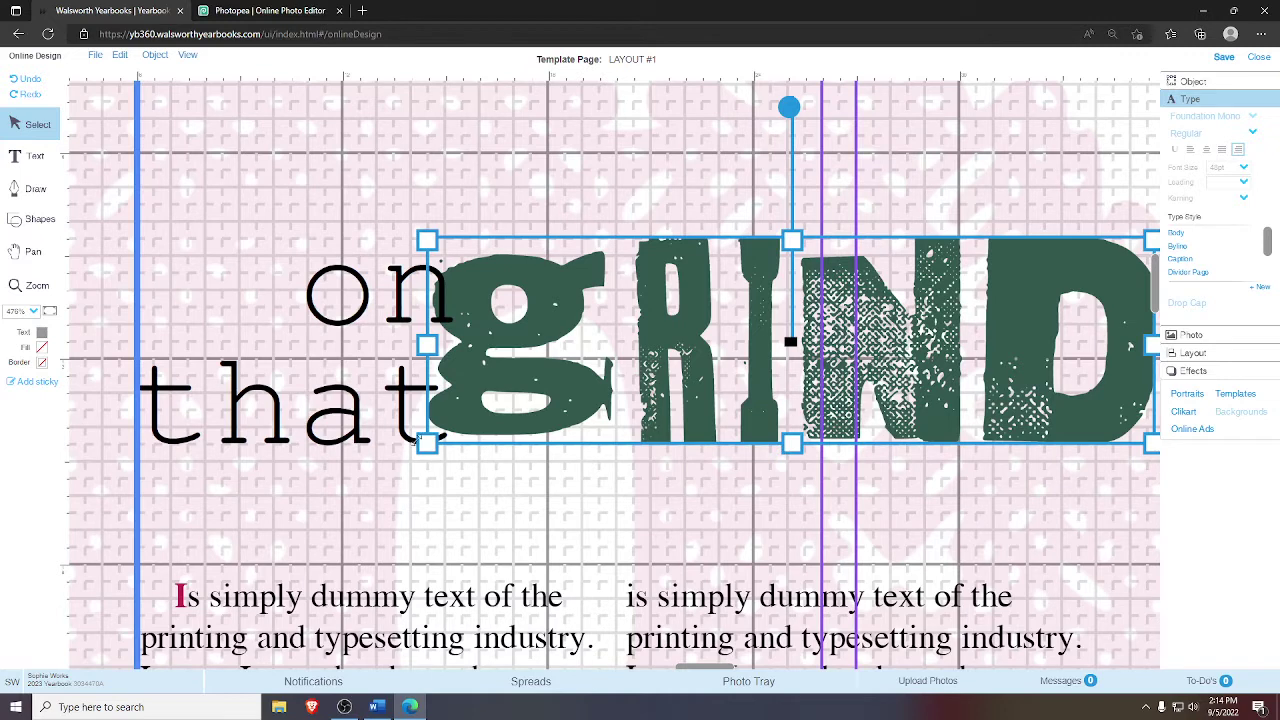
left_click(418, 440)
left_click(427, 441)
left_click(437, 442)
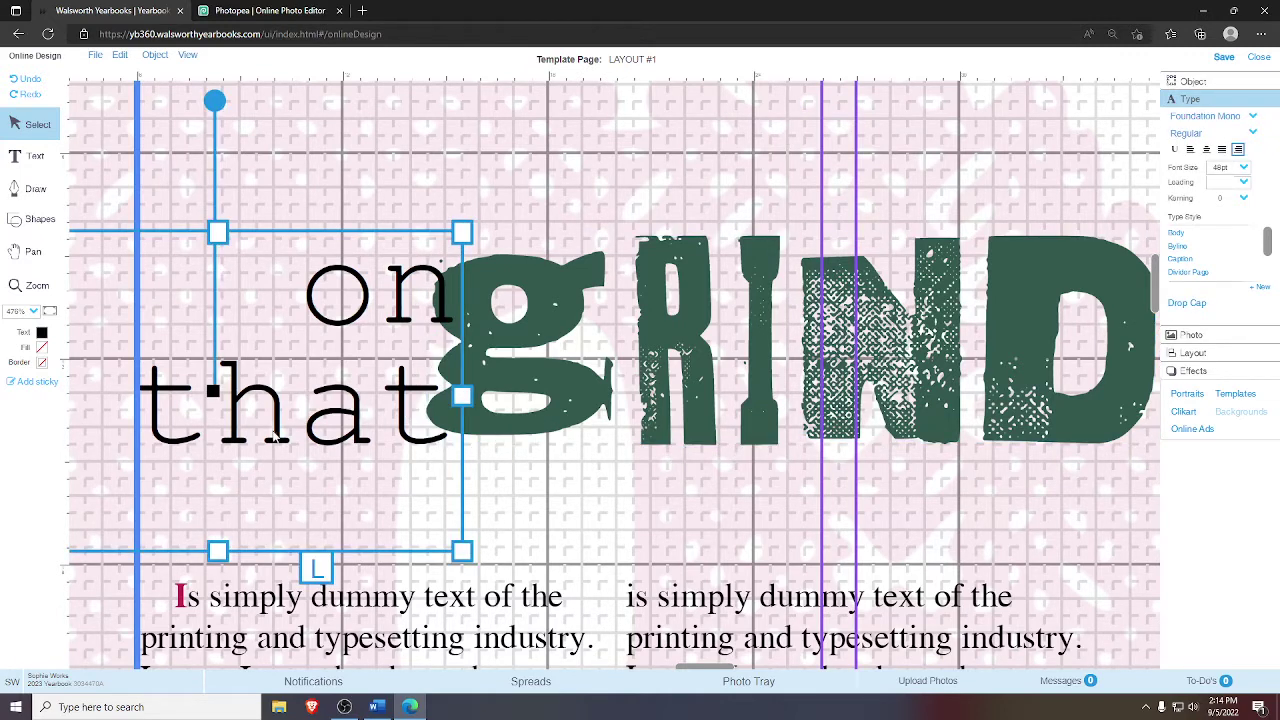
left_click(50, 312)
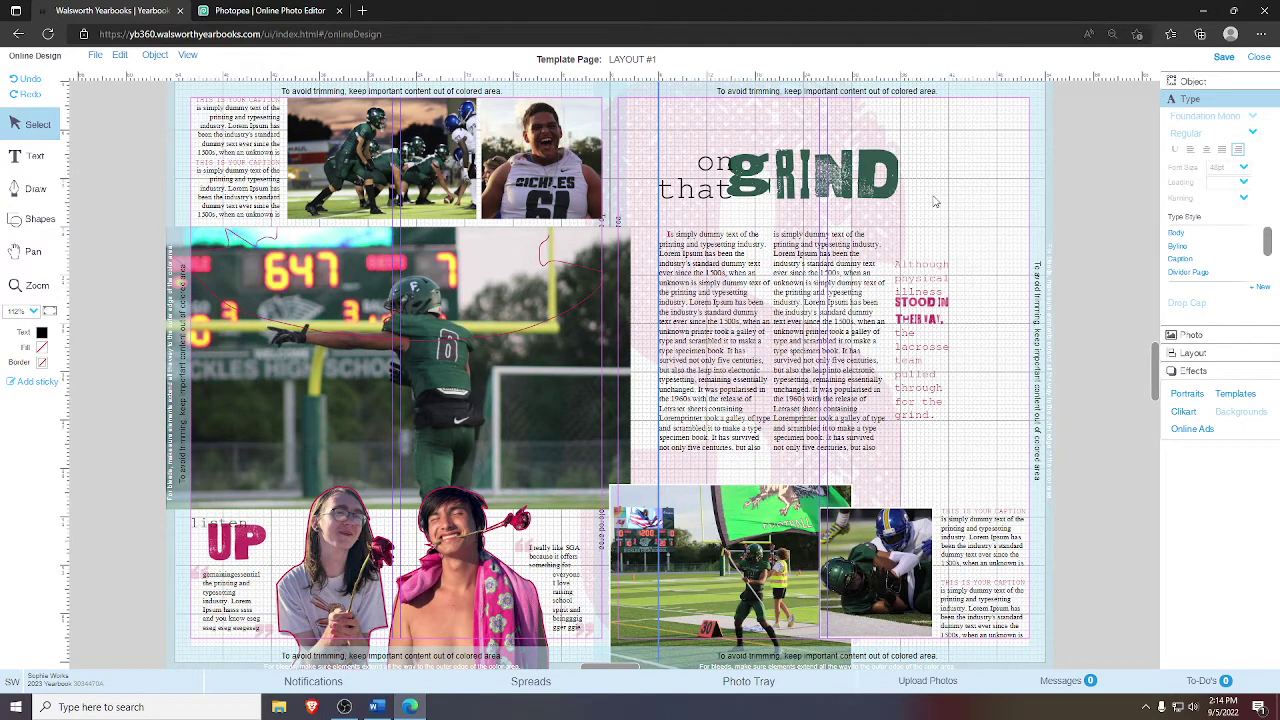
- Unlock all items on the spread and switch to Photopea
right_click(696, 140)
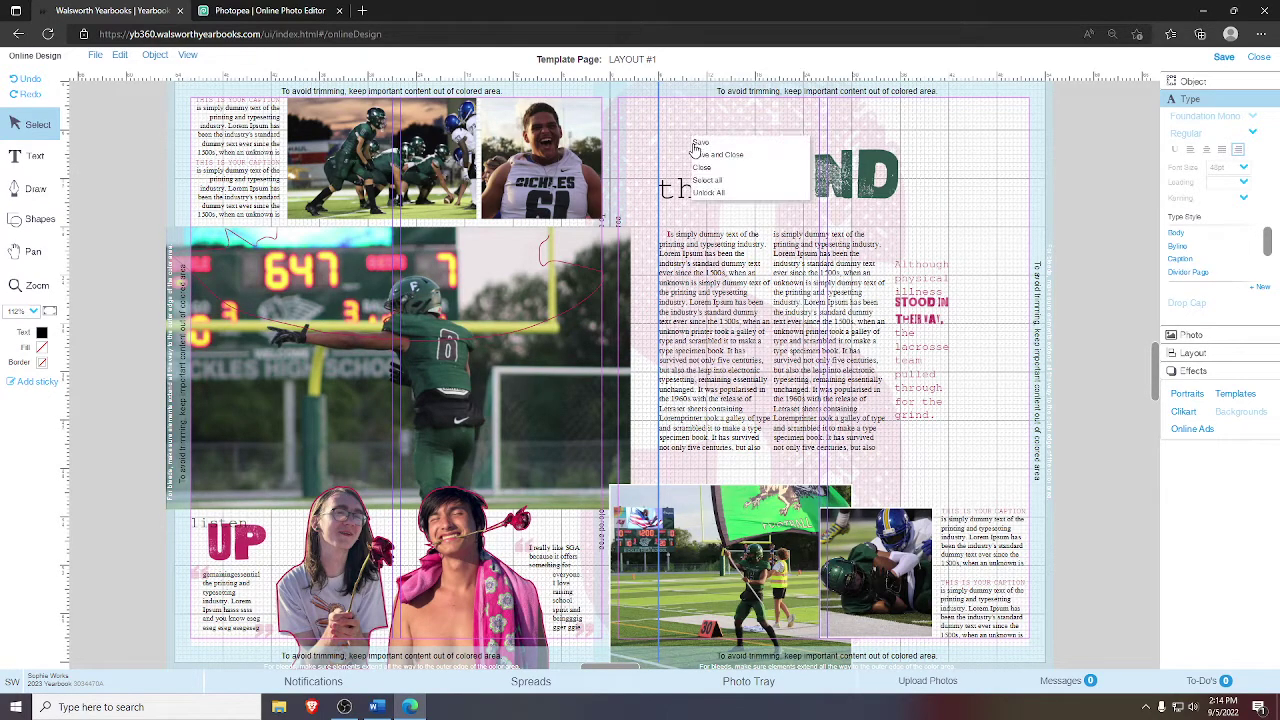
left_click(725, 193)
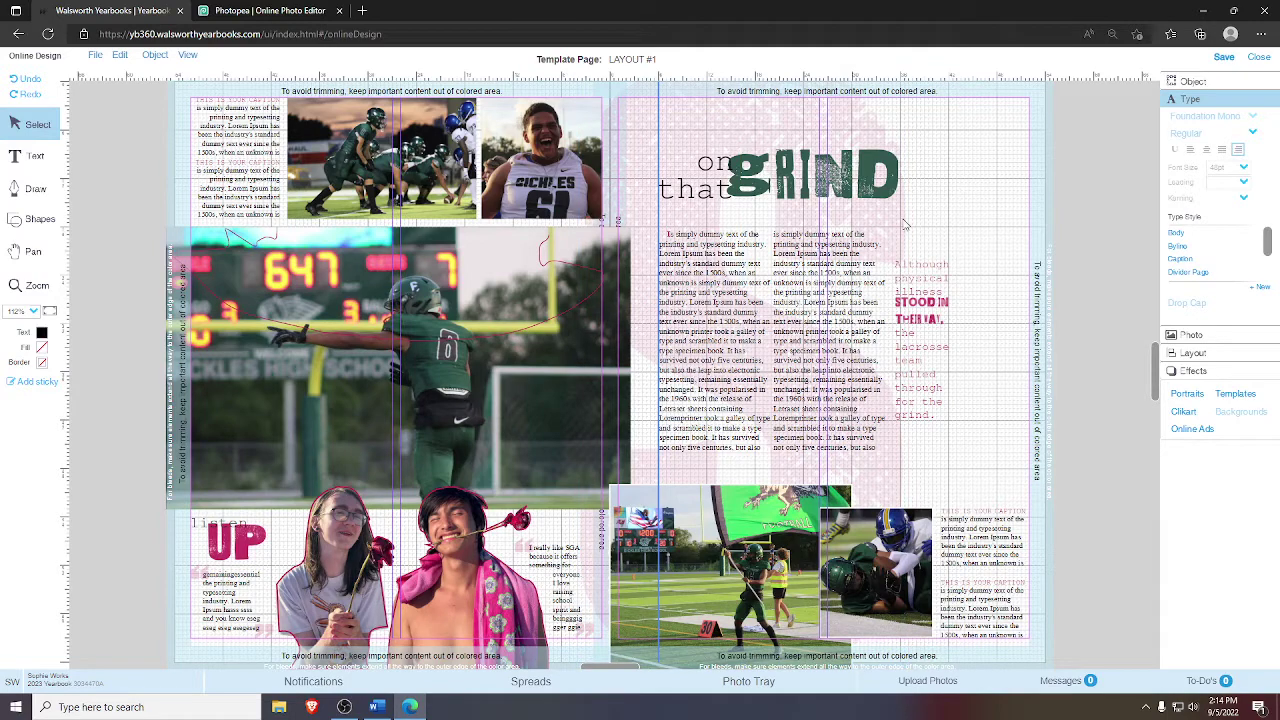
left_click(283, 10)
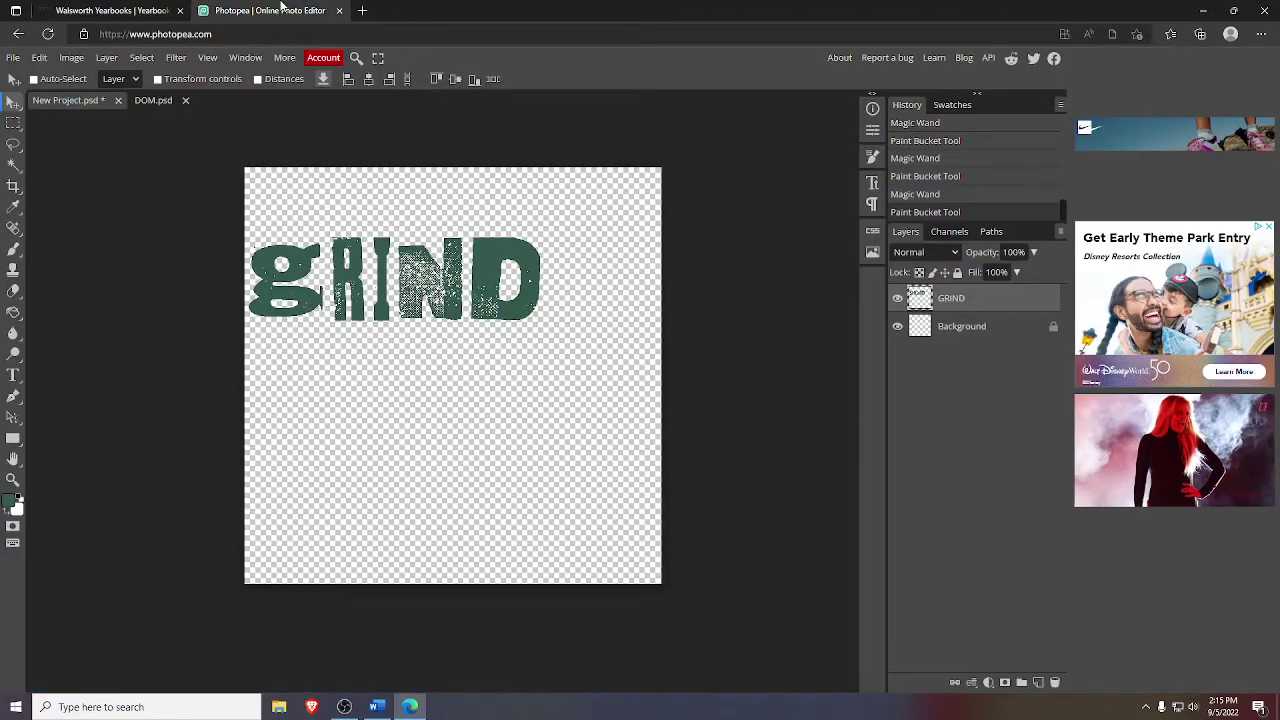
- Close the unsaved GRIND project and create a 5000 × 5000 px transparent canvas
left_click(118, 101)
left_click(705, 118)
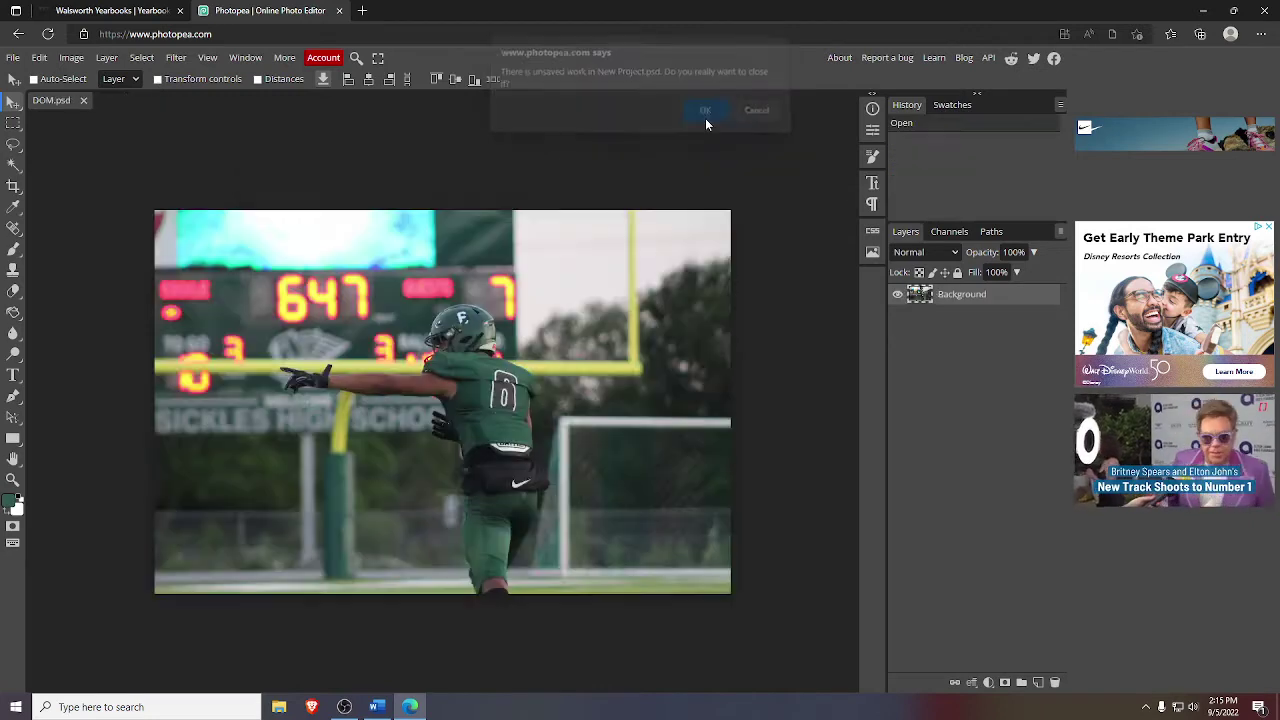
left_click(12, 58)
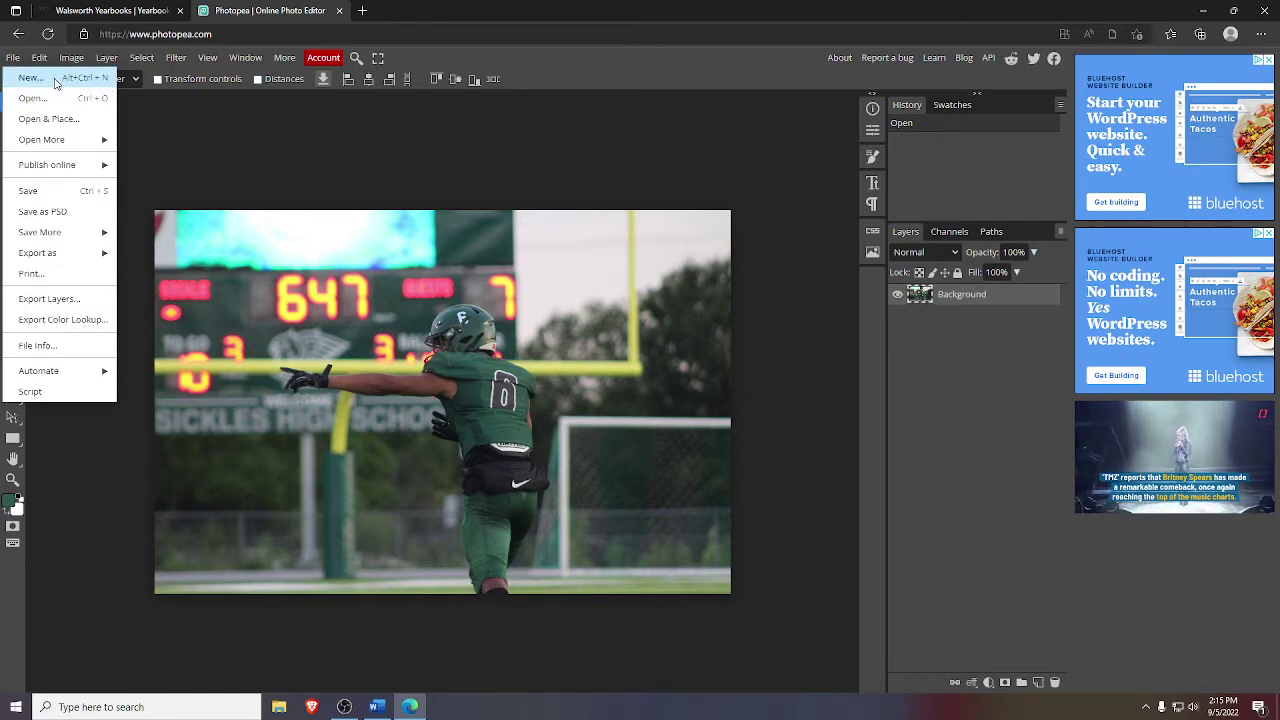
left_click(50, 78)
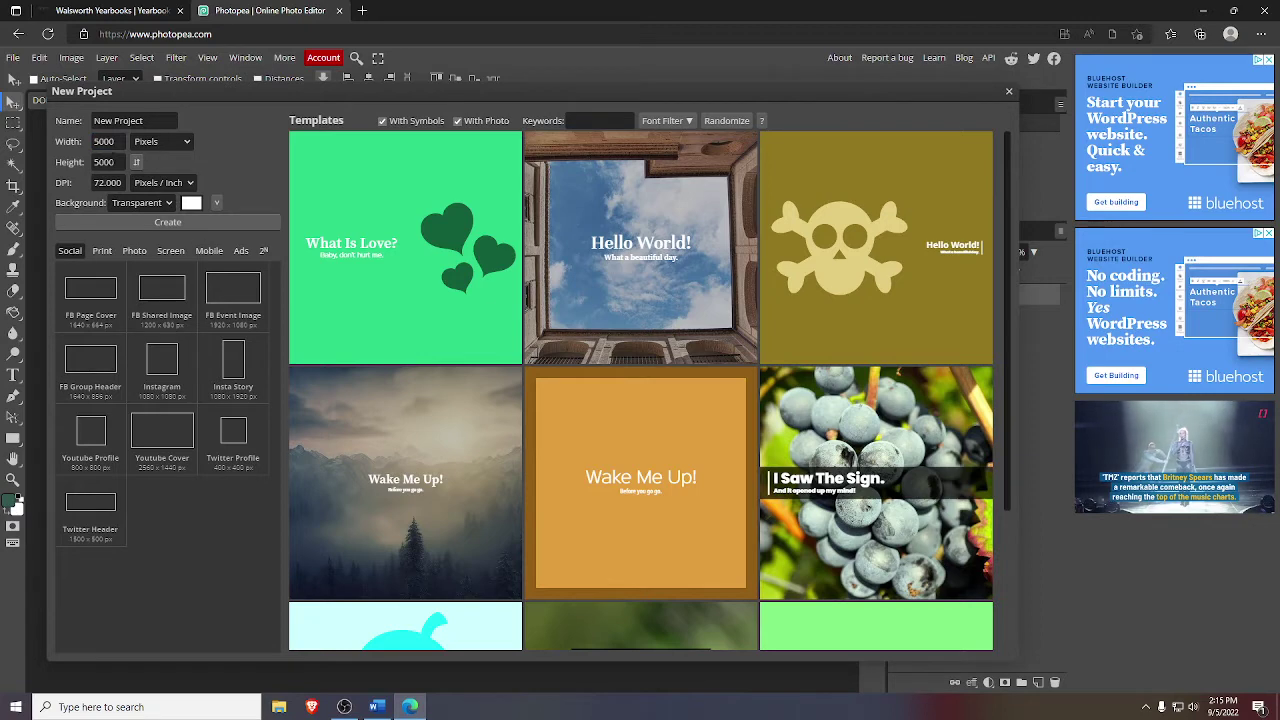
left_click(53, 139)
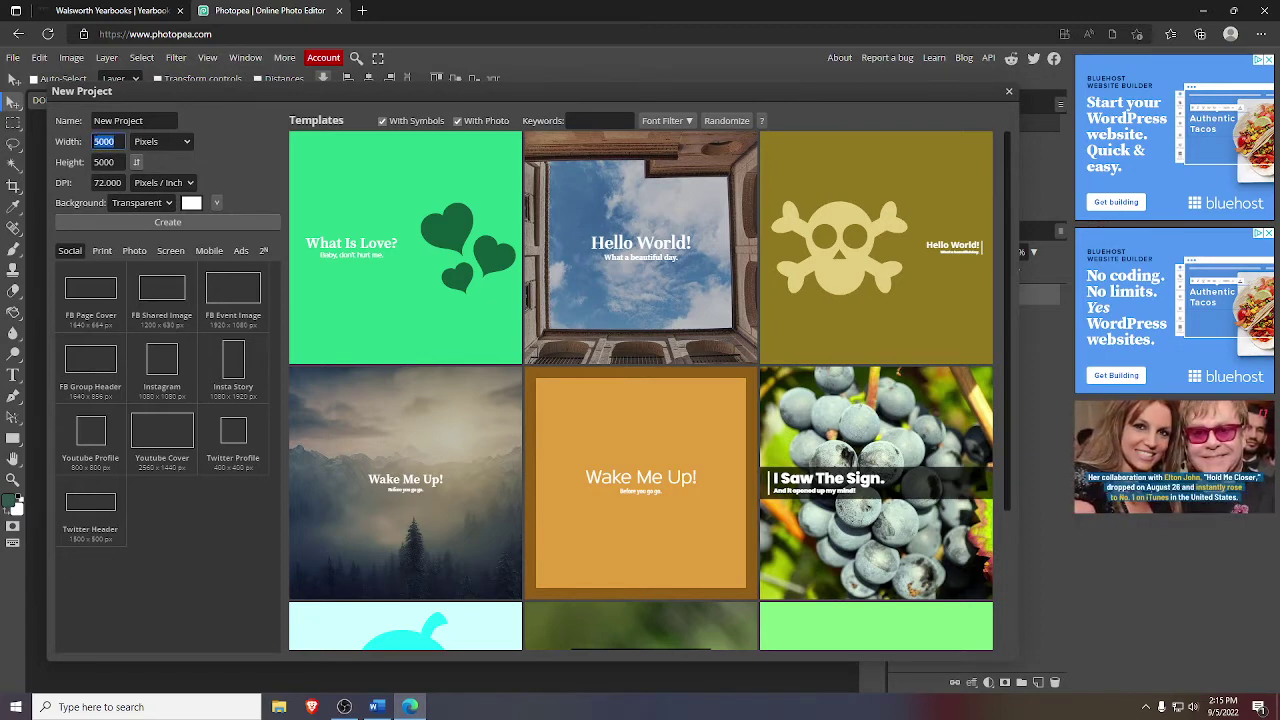
type("5000")
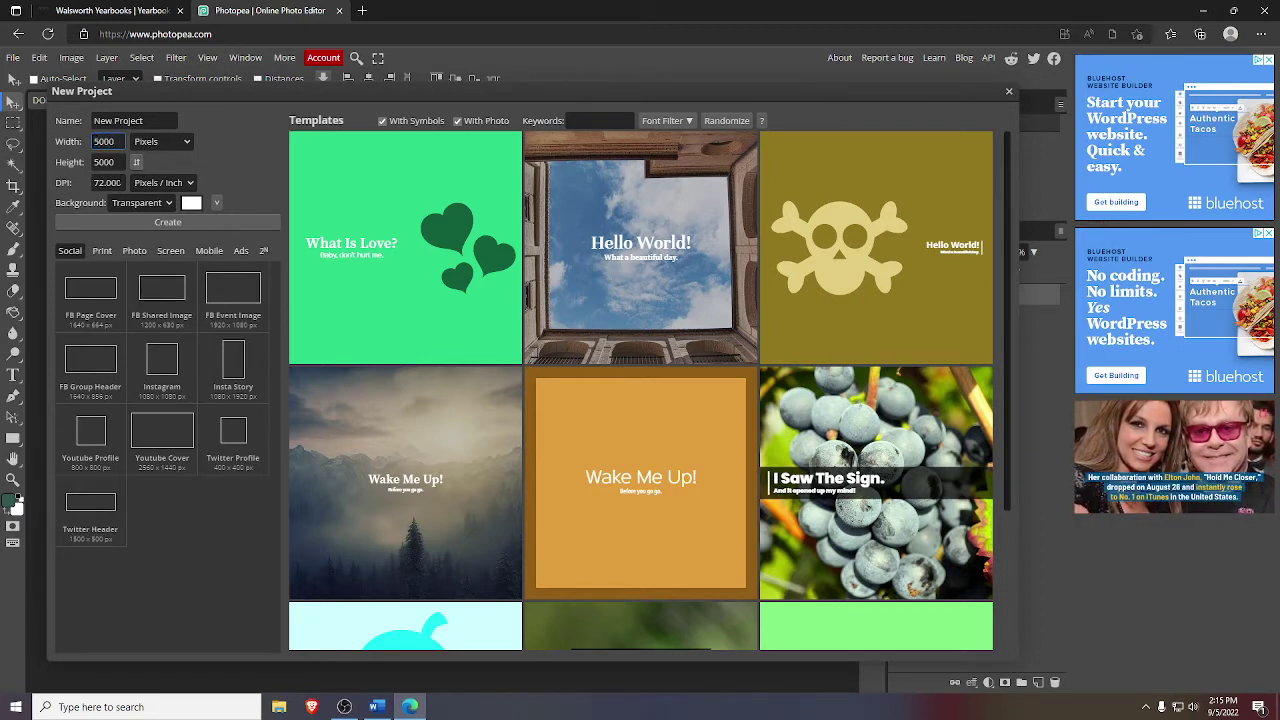
key("Tab")
type("500")
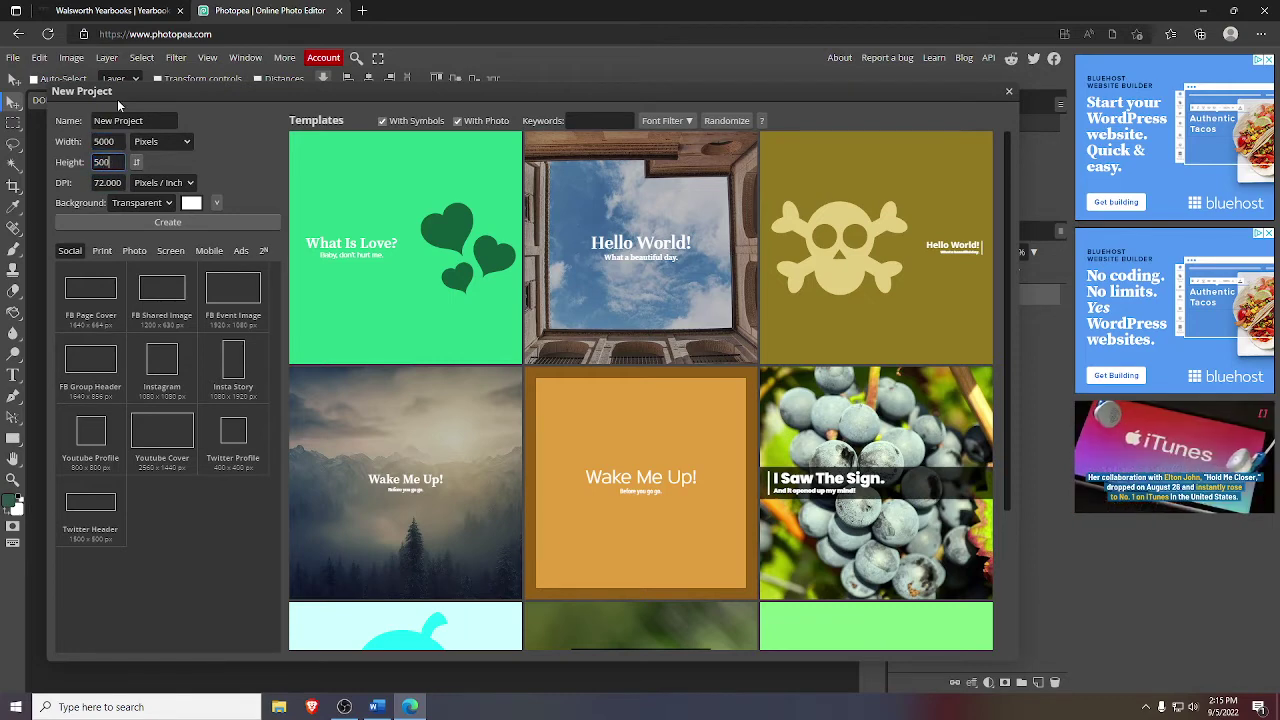
type("0")
left_click(153, 202)
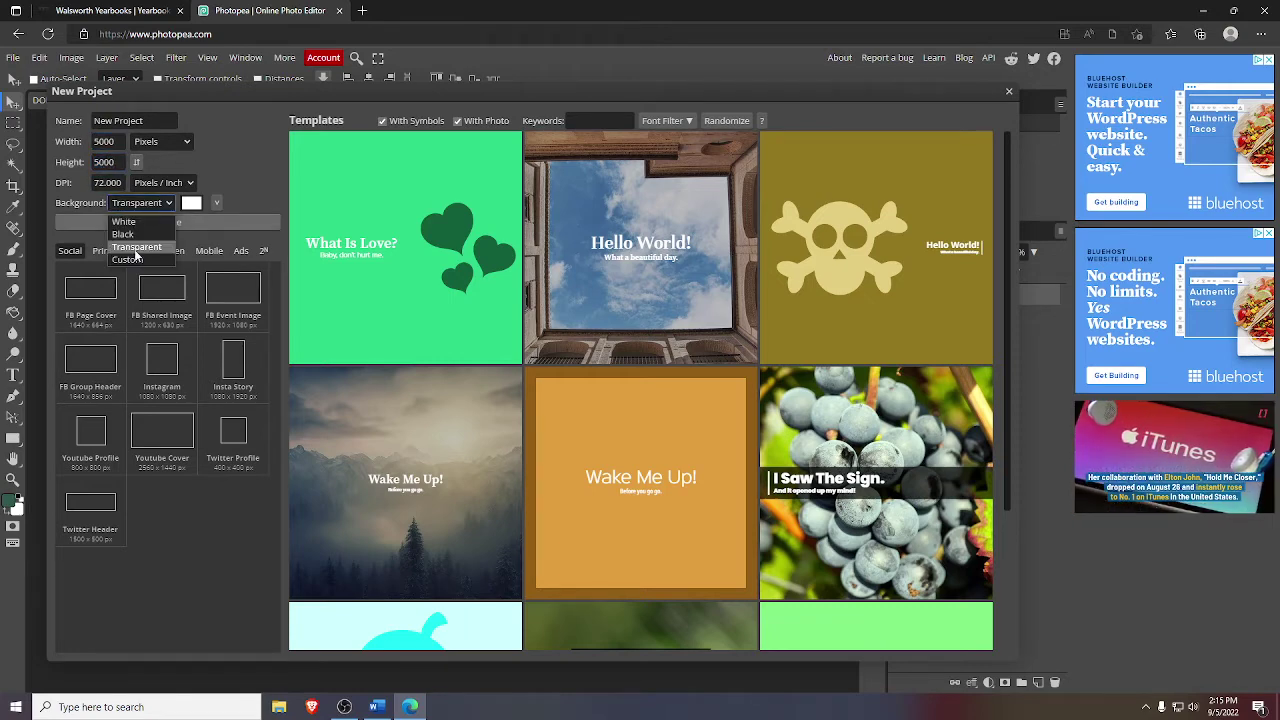
left_click(136, 248)
left_click(187, 221)
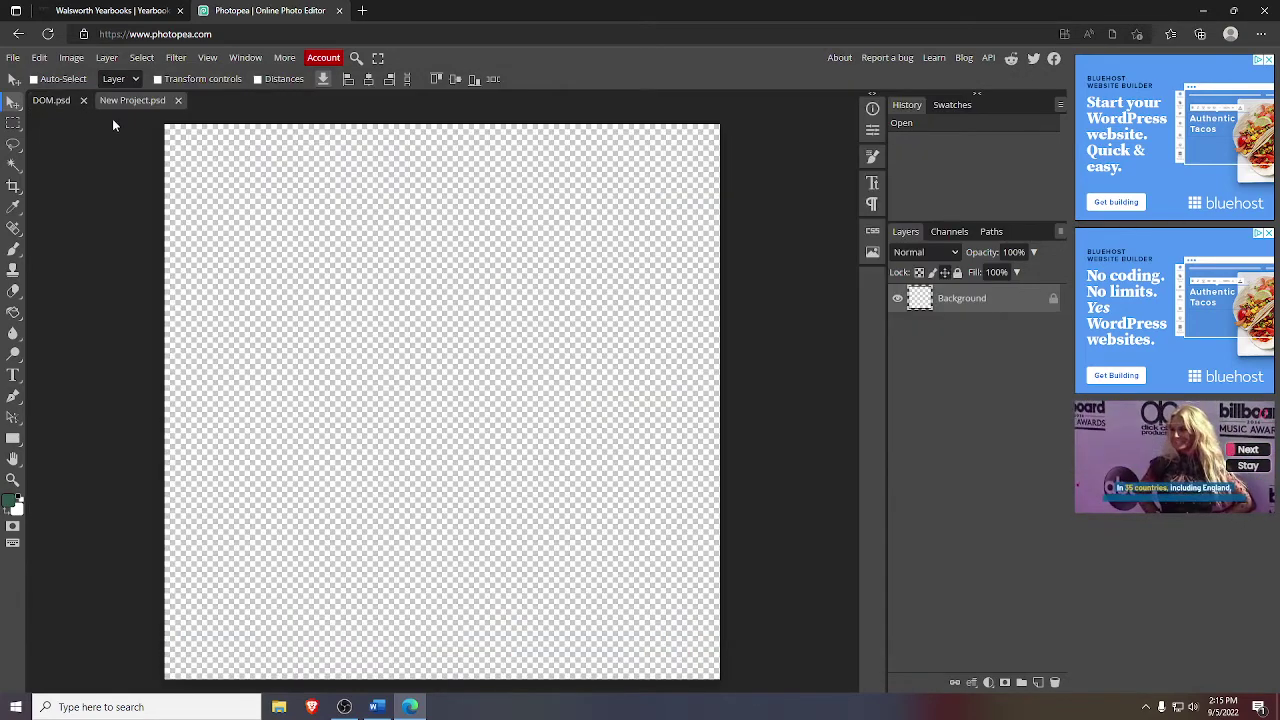
- Draw a text box across the new canvas and type a lowercase 'g'
left_click(74, 102)
left_click(100, 102)
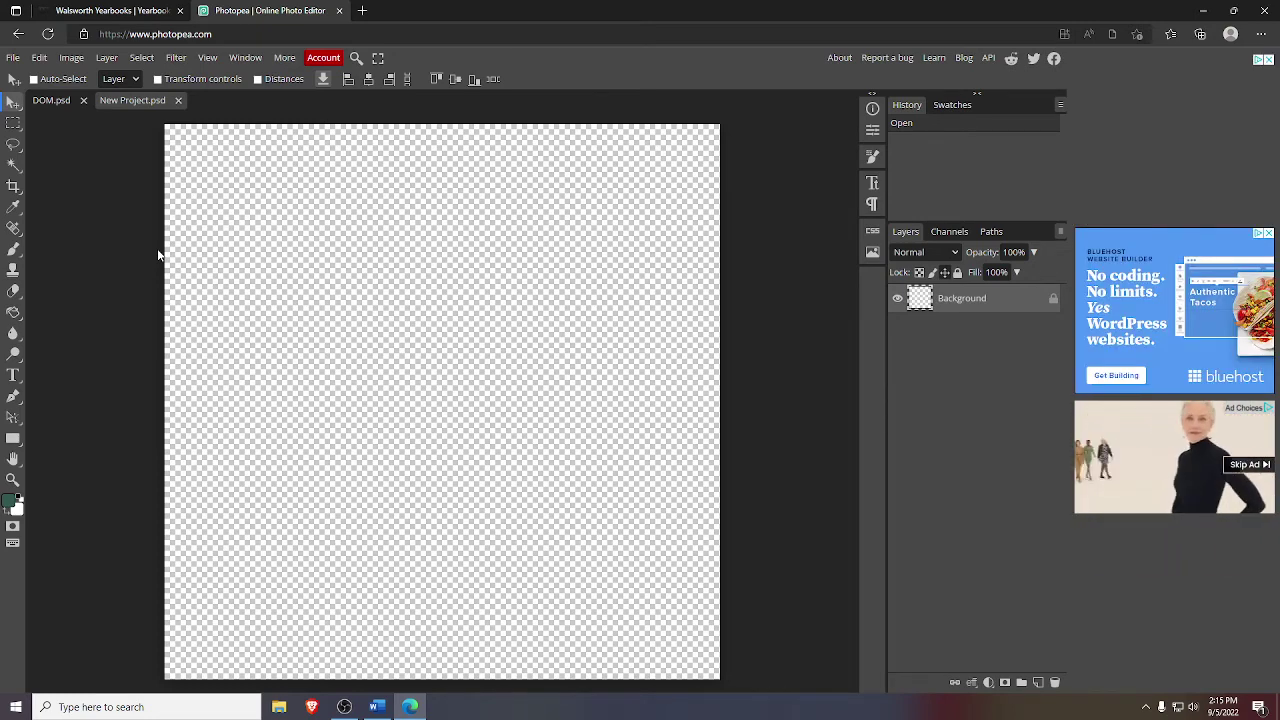
left_click(13, 375)
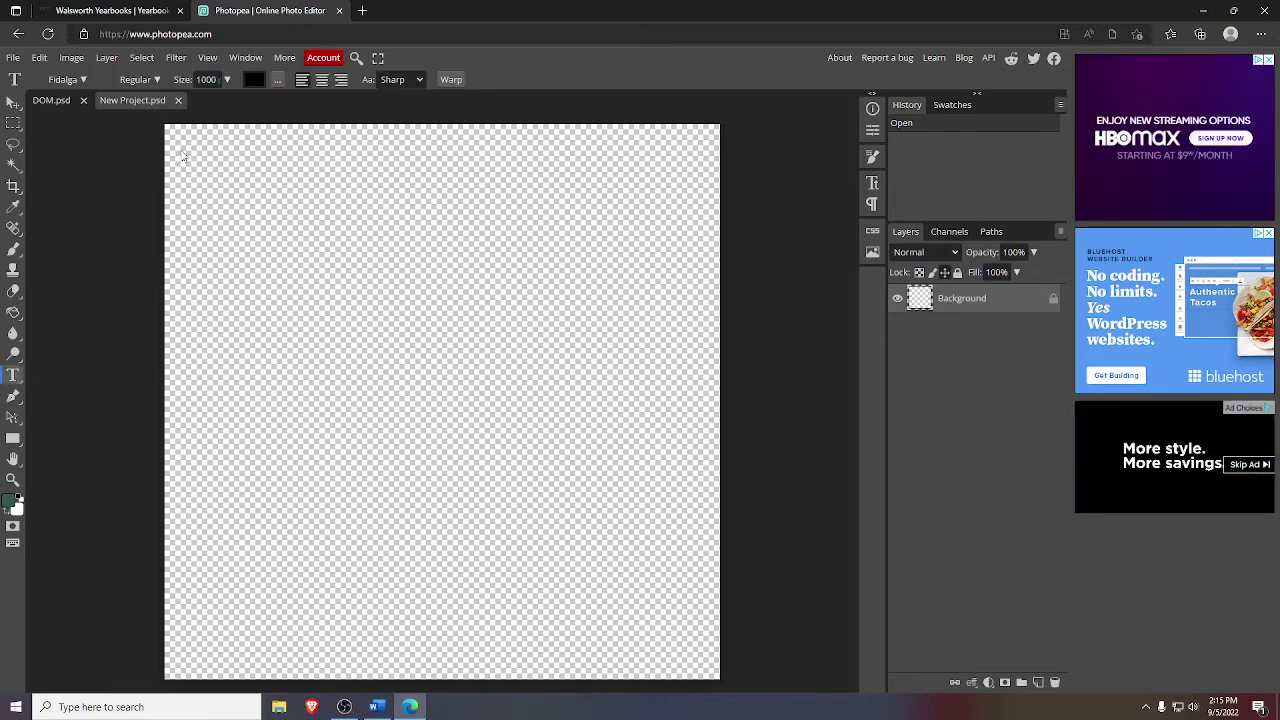
left_click_drag(178, 127, 688, 673)
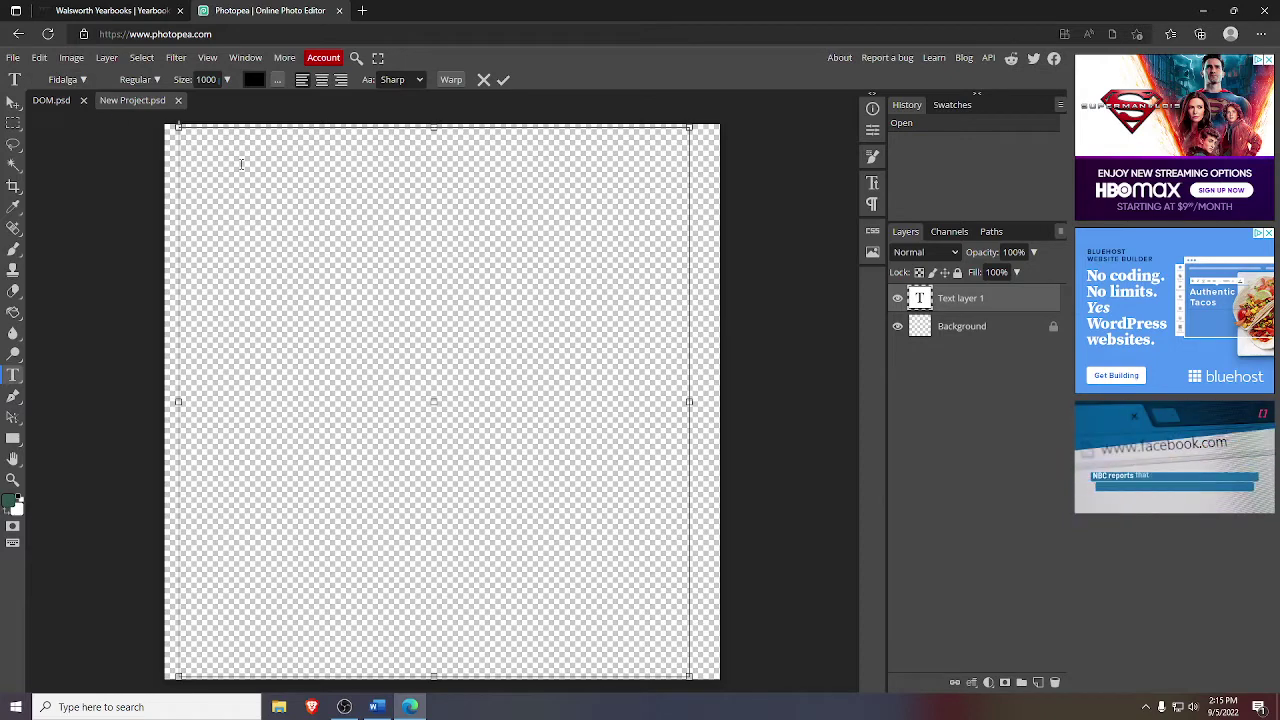
type("g")
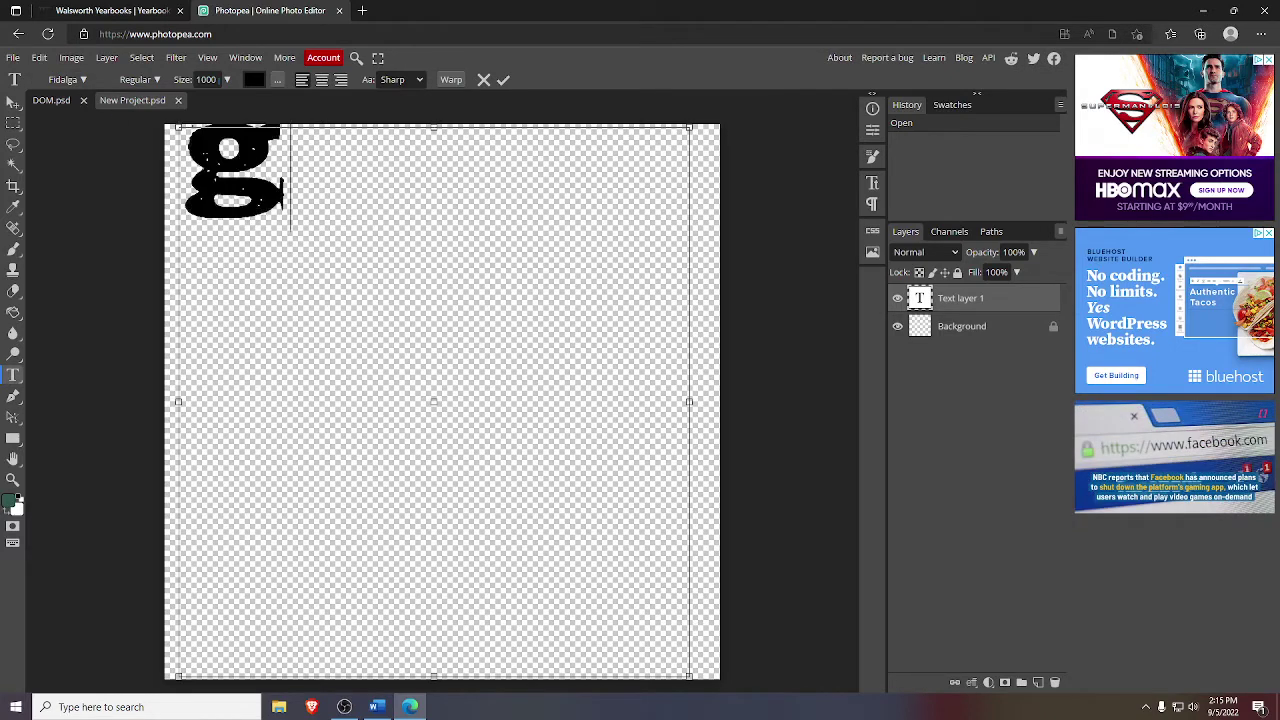
key("ctrl+a")
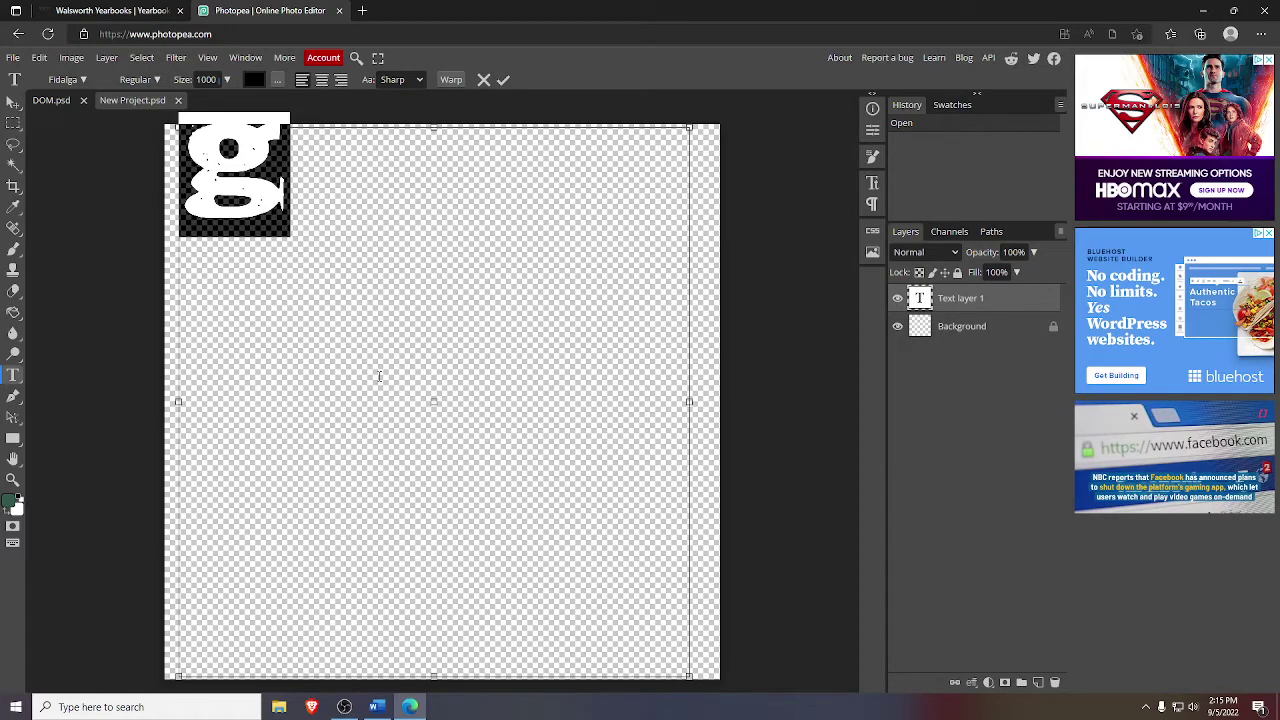
- Set the selected g's font size to 5000
left_click(110, 10)
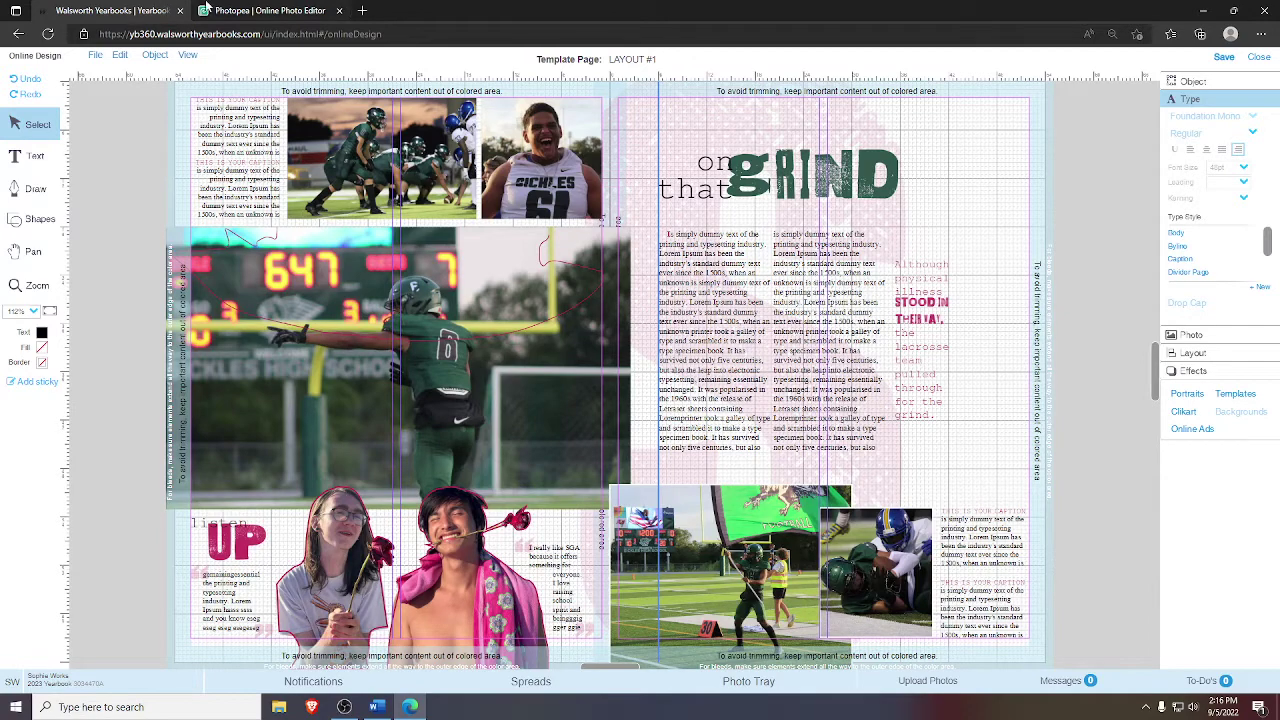
left_click(265, 10)
left_click(206, 79)
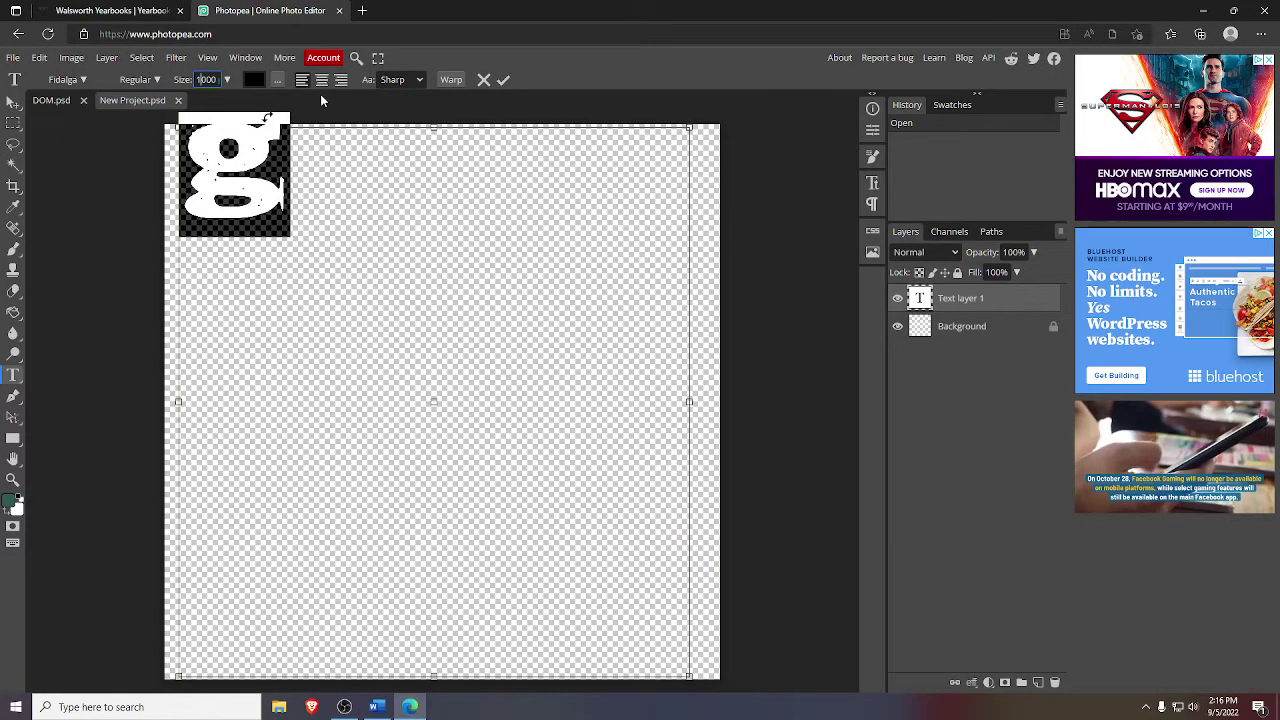
type("5000")
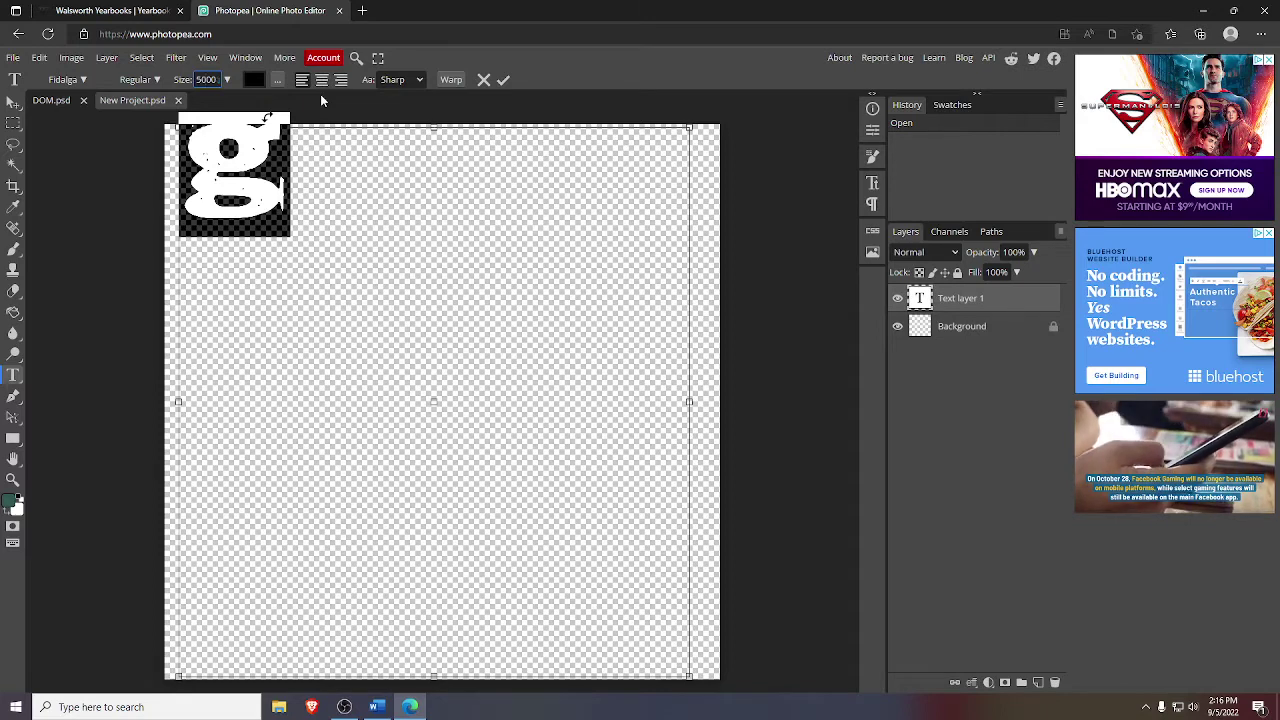
key("Return")
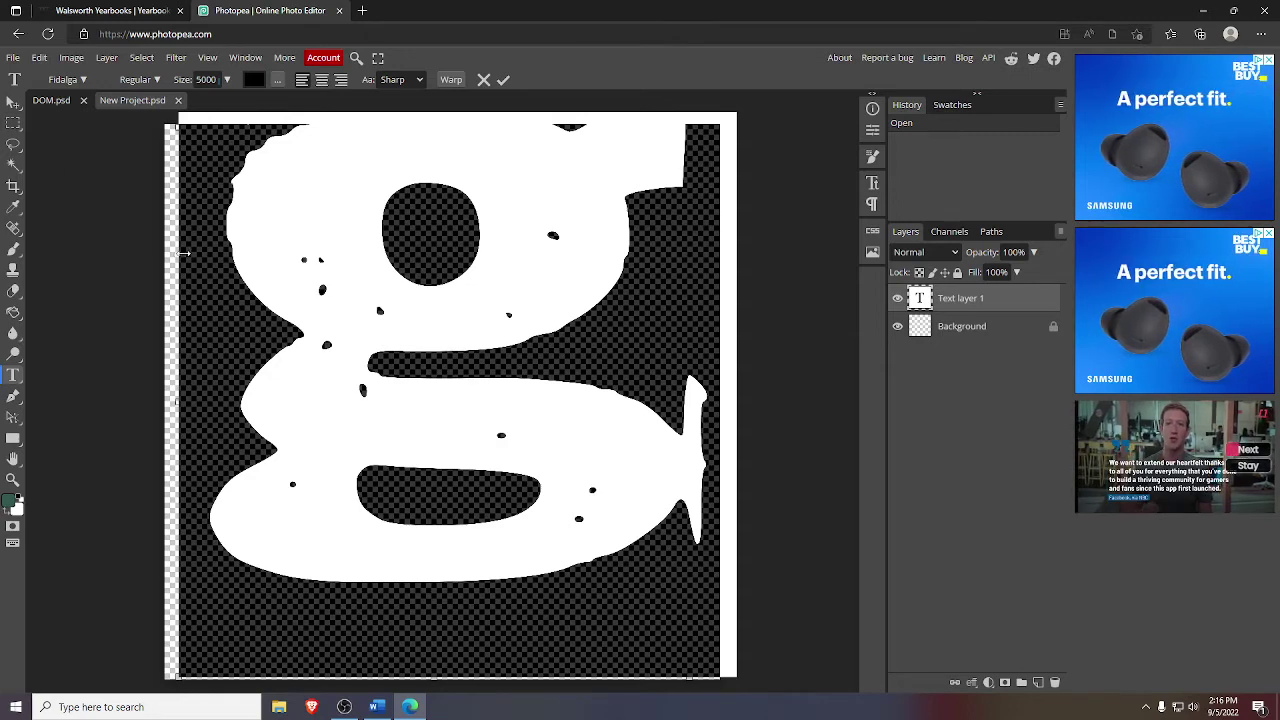
left_click(215, 240)
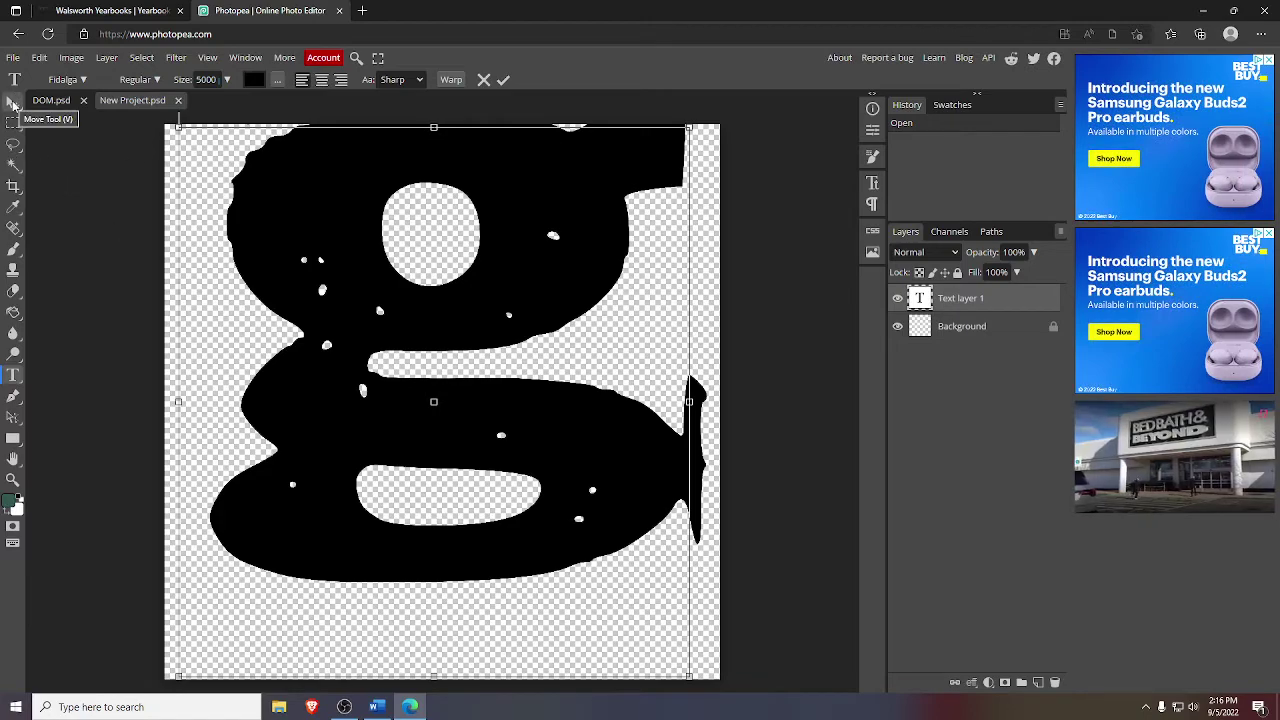
- Move the g lower-right, rasterize the G text layer, then view DOM.psd
left_click(12, 104)
left_click_drag(407, 275, 386, 347)
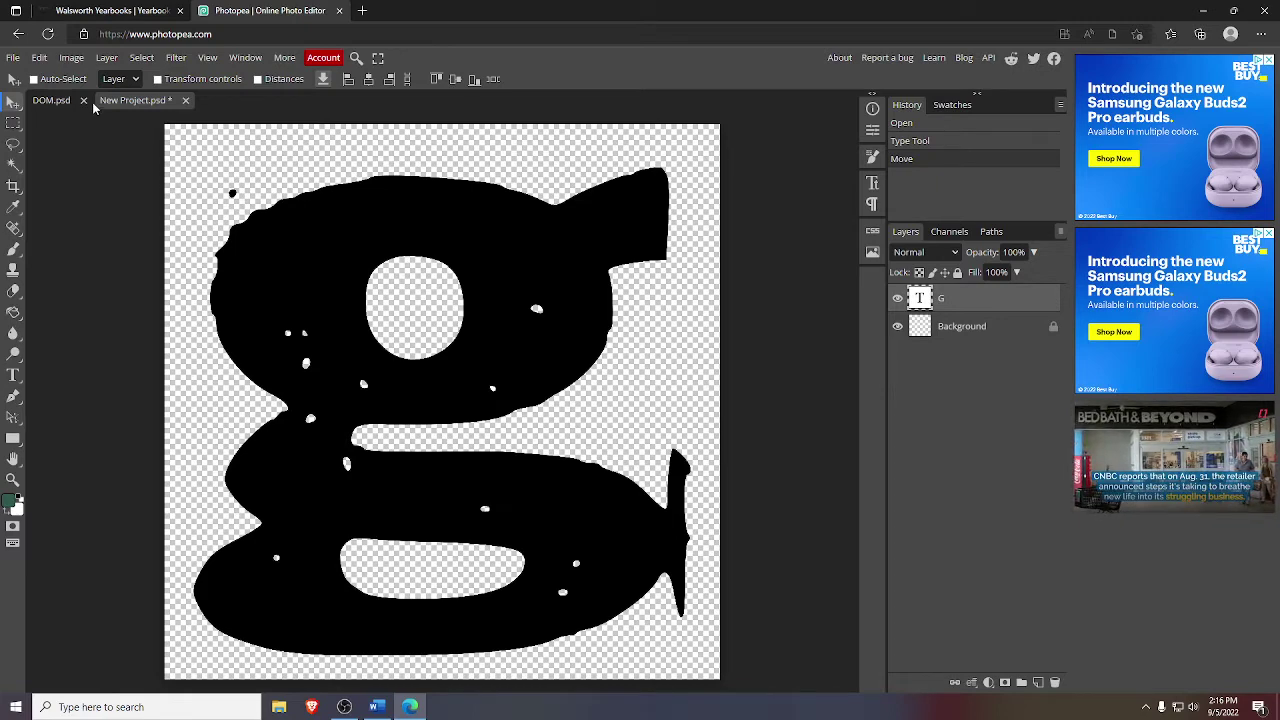
right_click(942, 297)
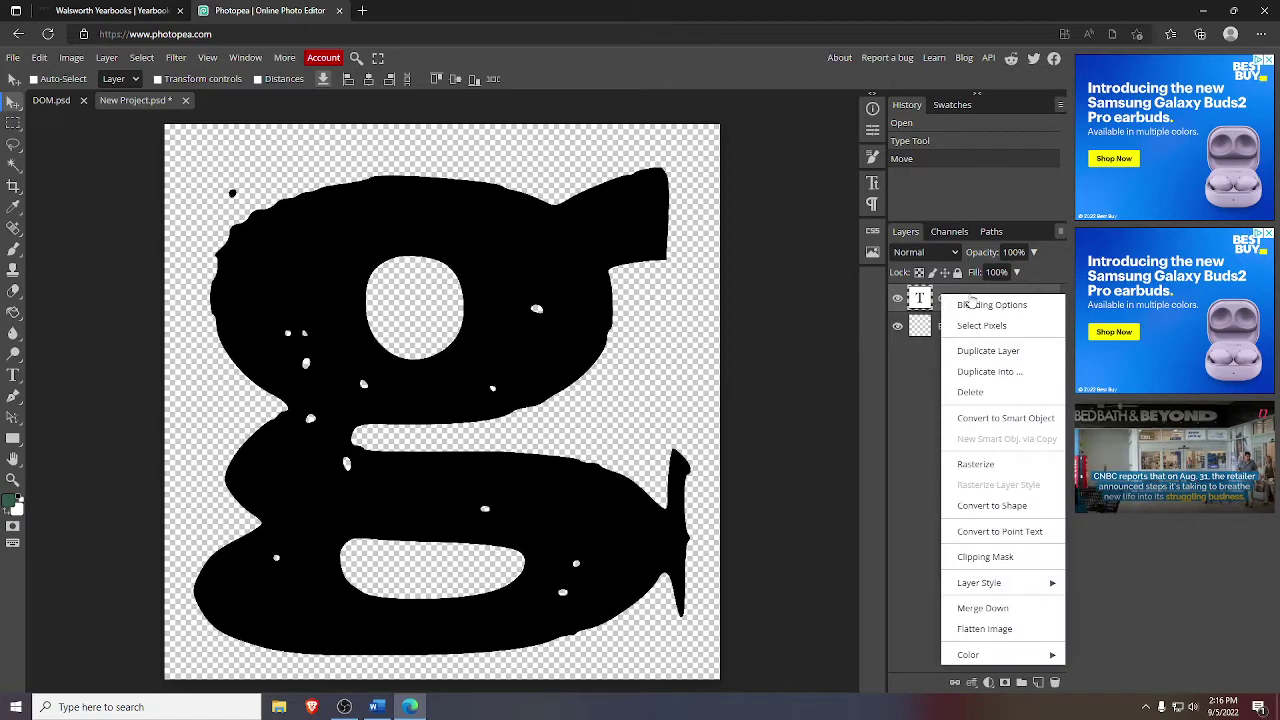
left_click(905, 363)
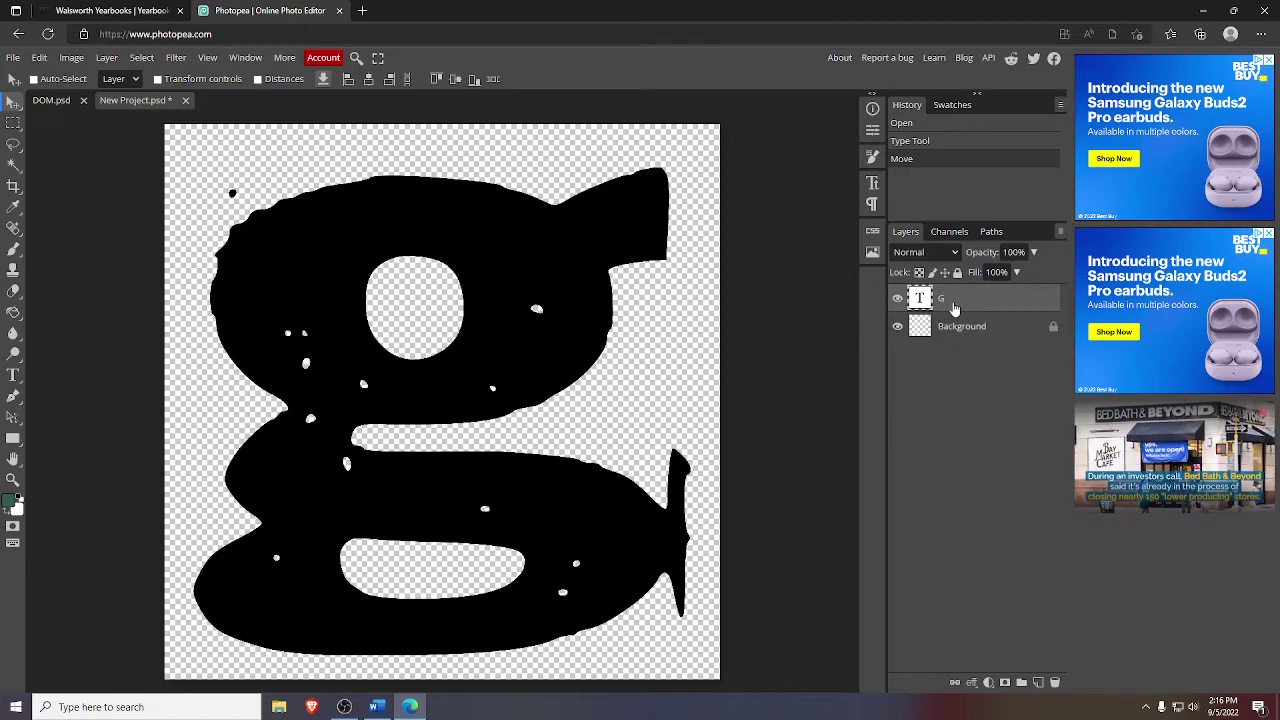
right_click(942, 303)
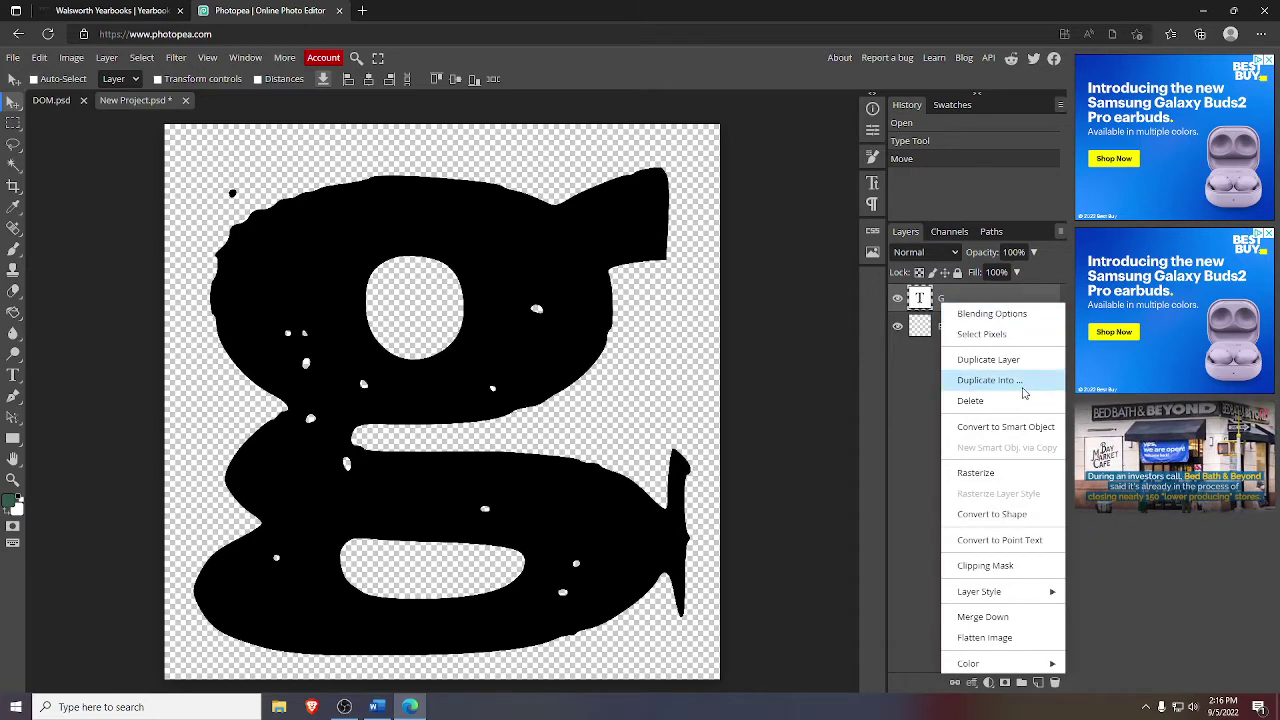
left_click(988, 474)
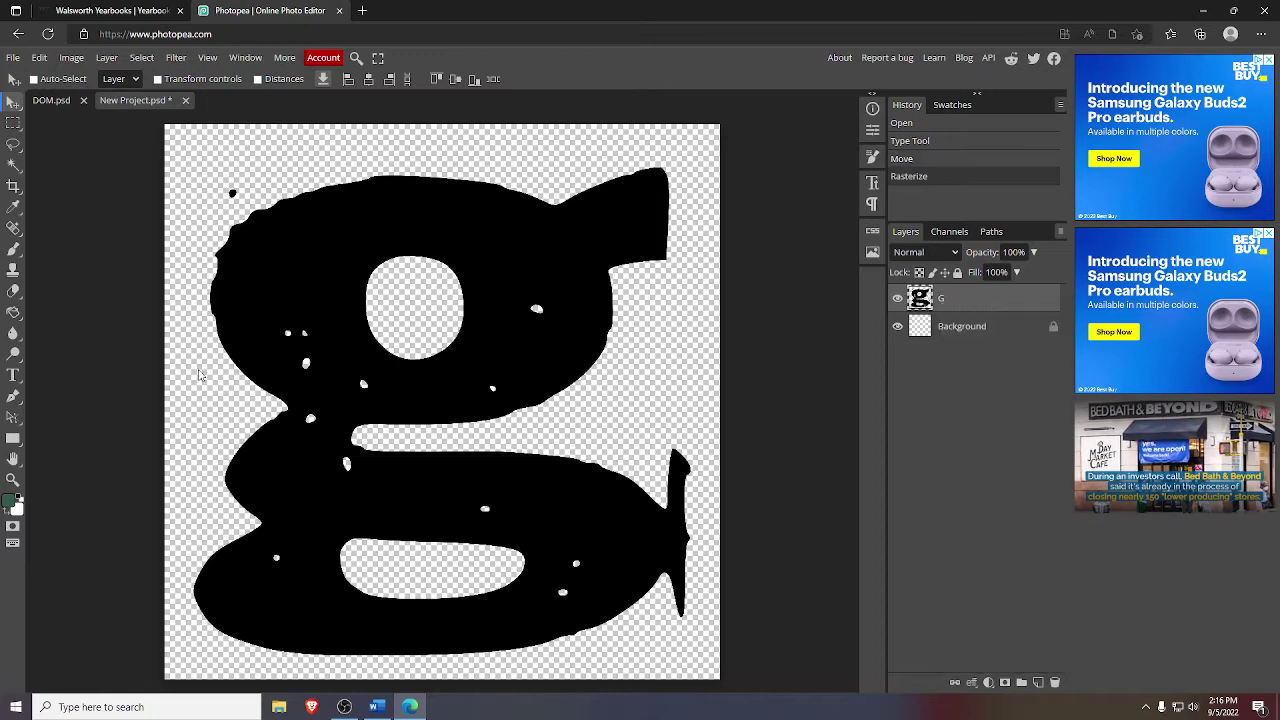
left_click(12, 165)
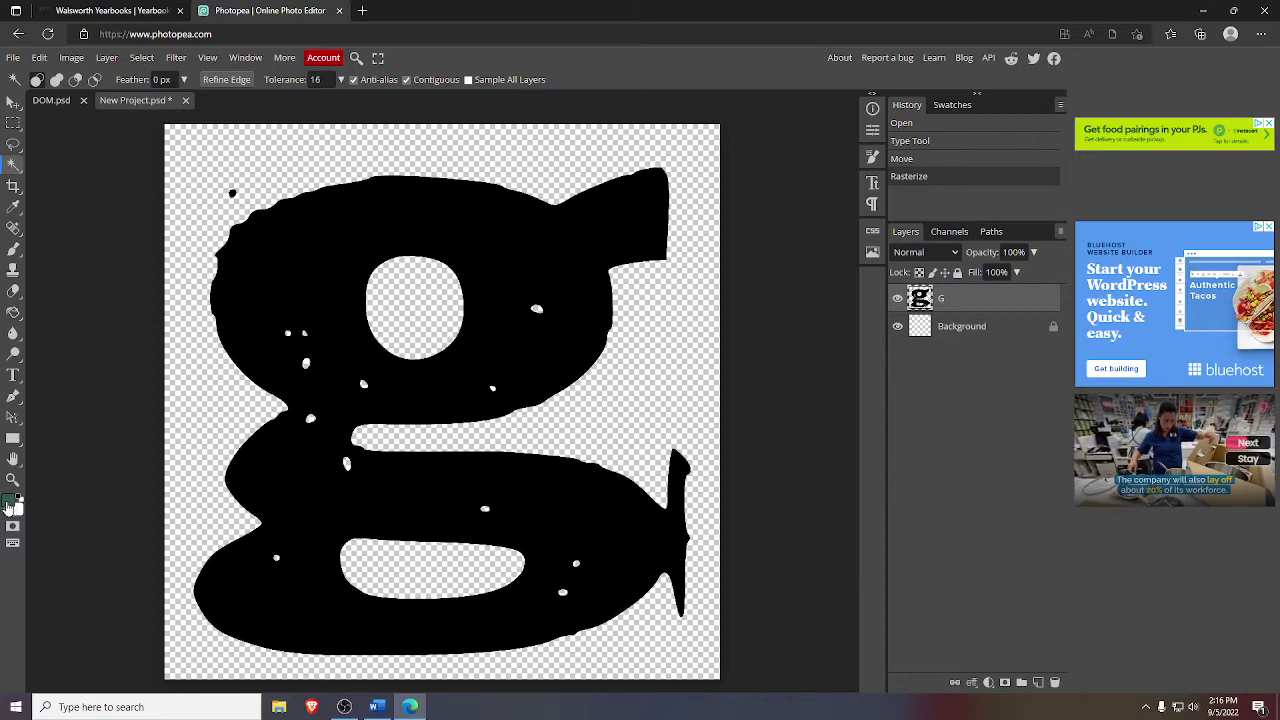
left_click(48, 100)
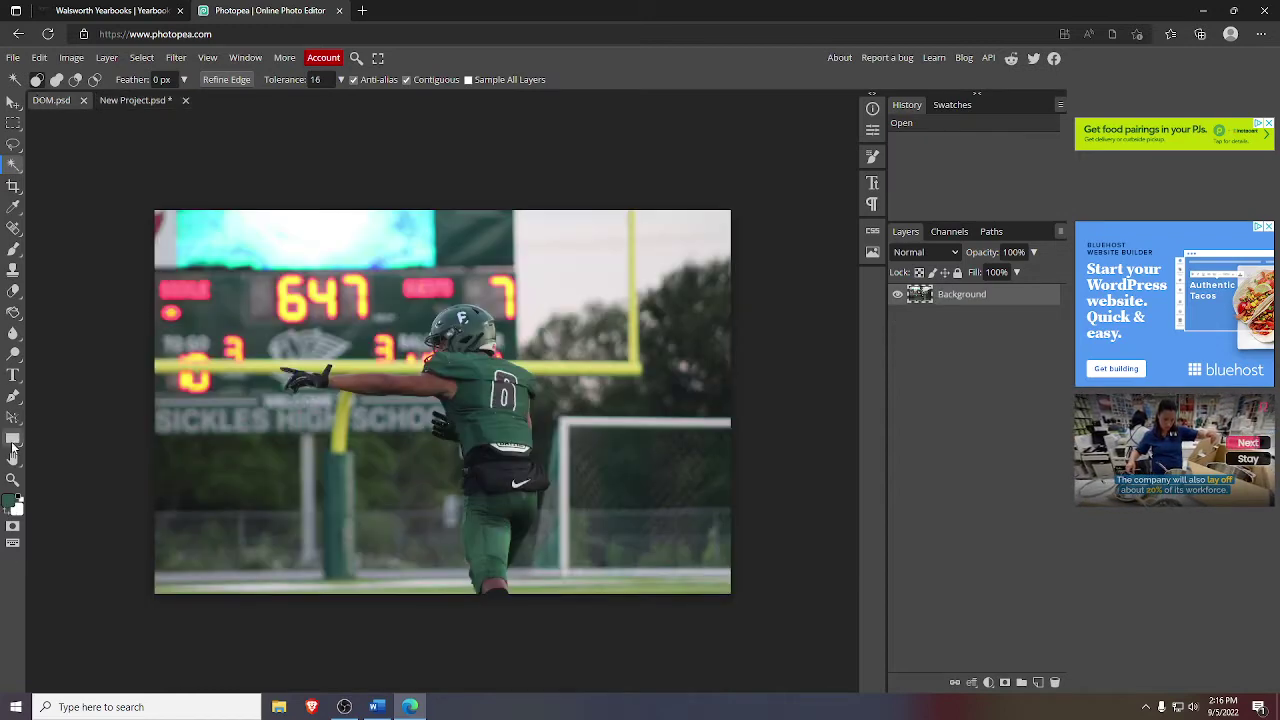
- Sample the jersey's dark green and fill the black g with it
left_click(13, 208)
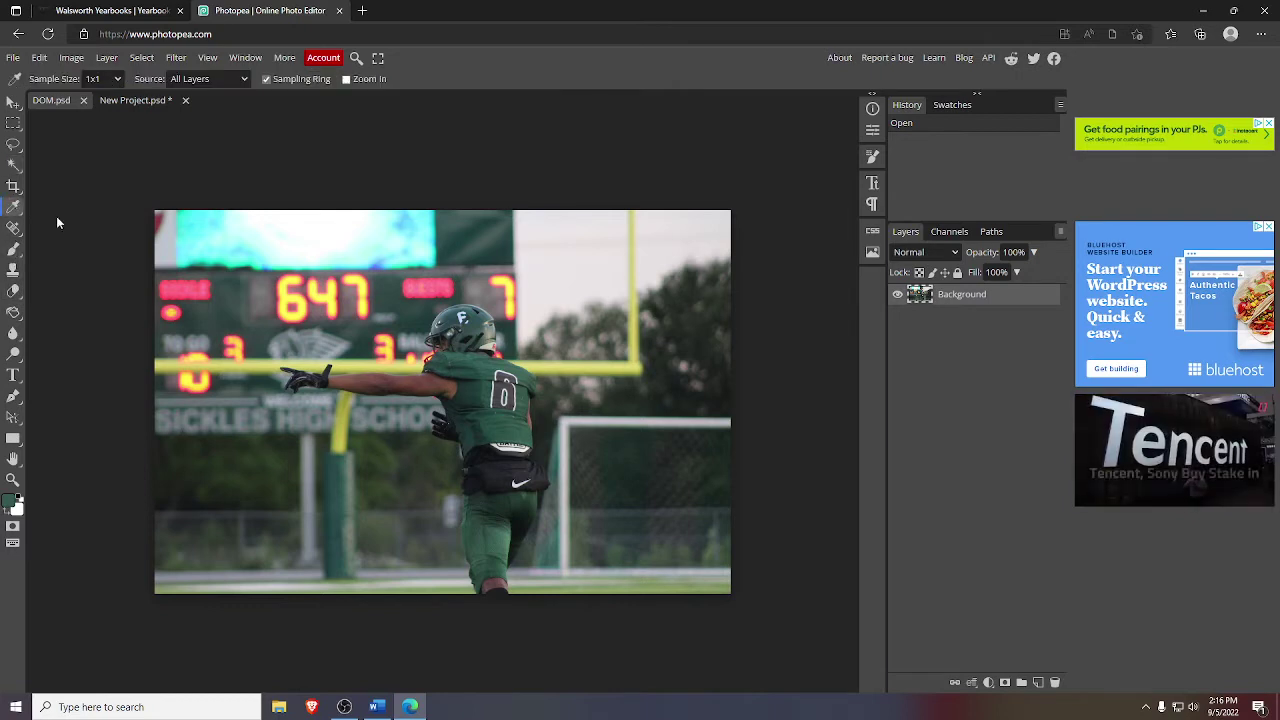
left_click(506, 427)
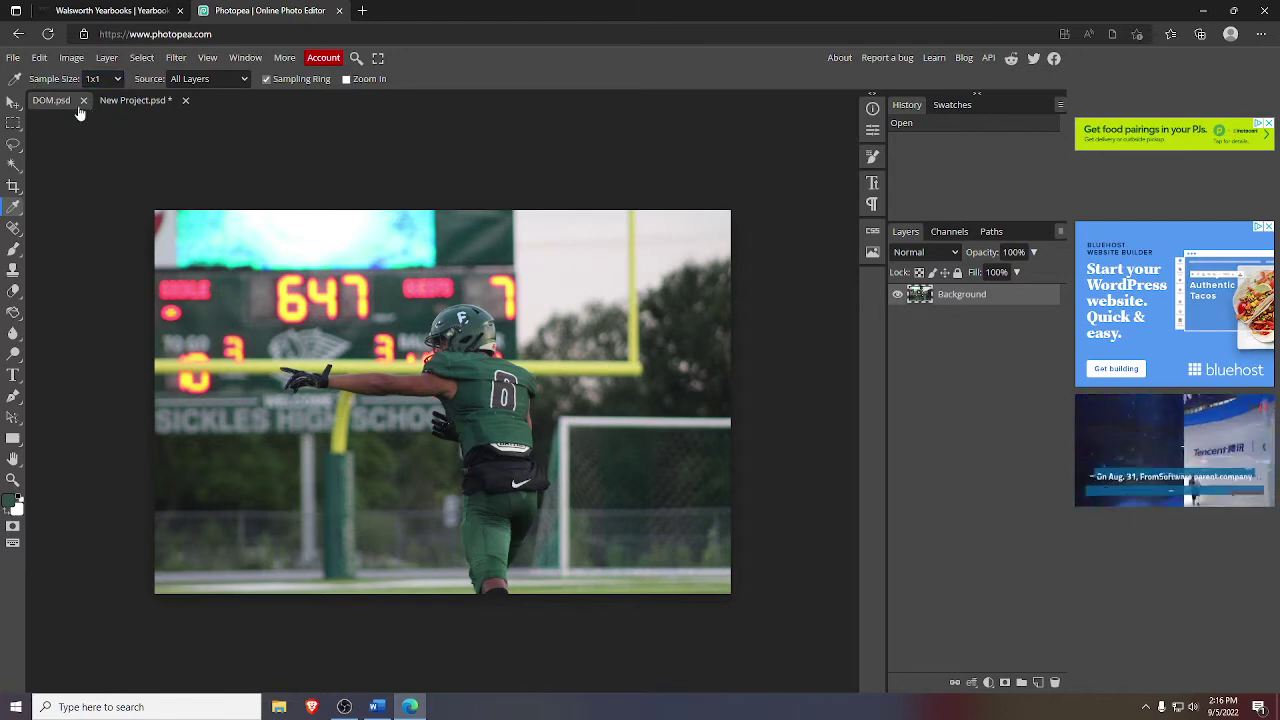
left_click(112, 101)
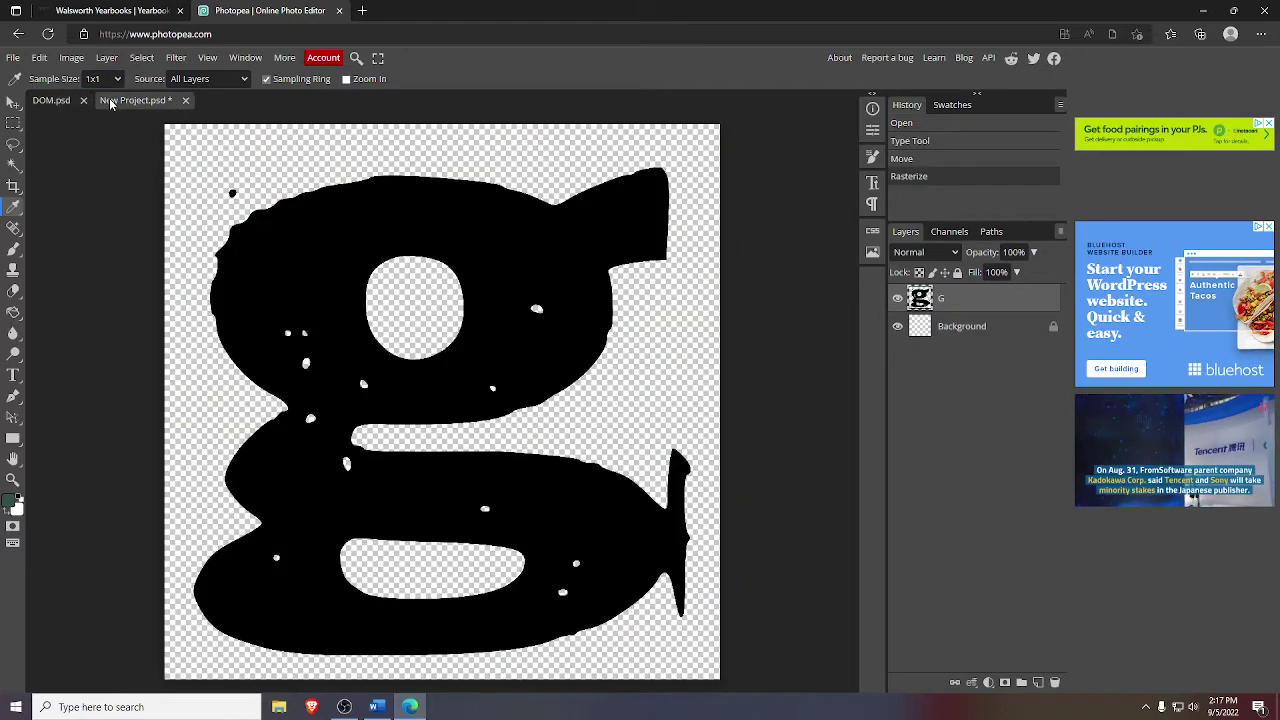
left_click(14, 164)
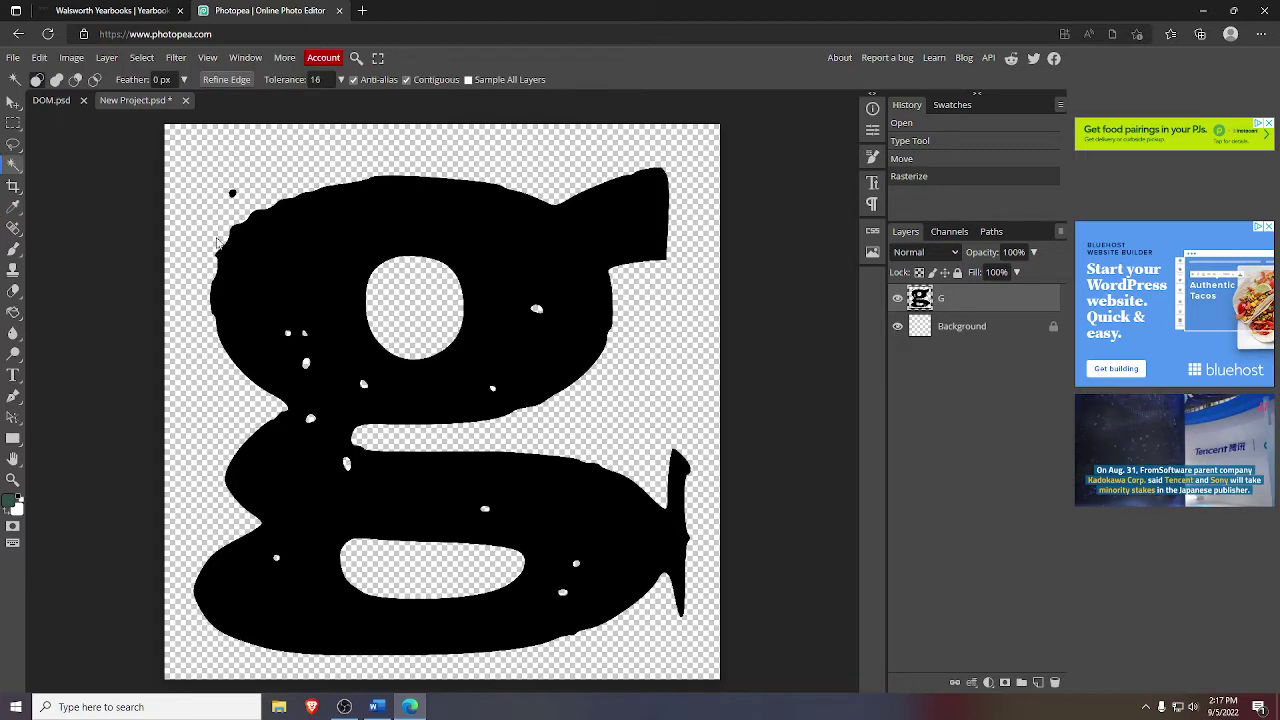
left_click(291, 297)
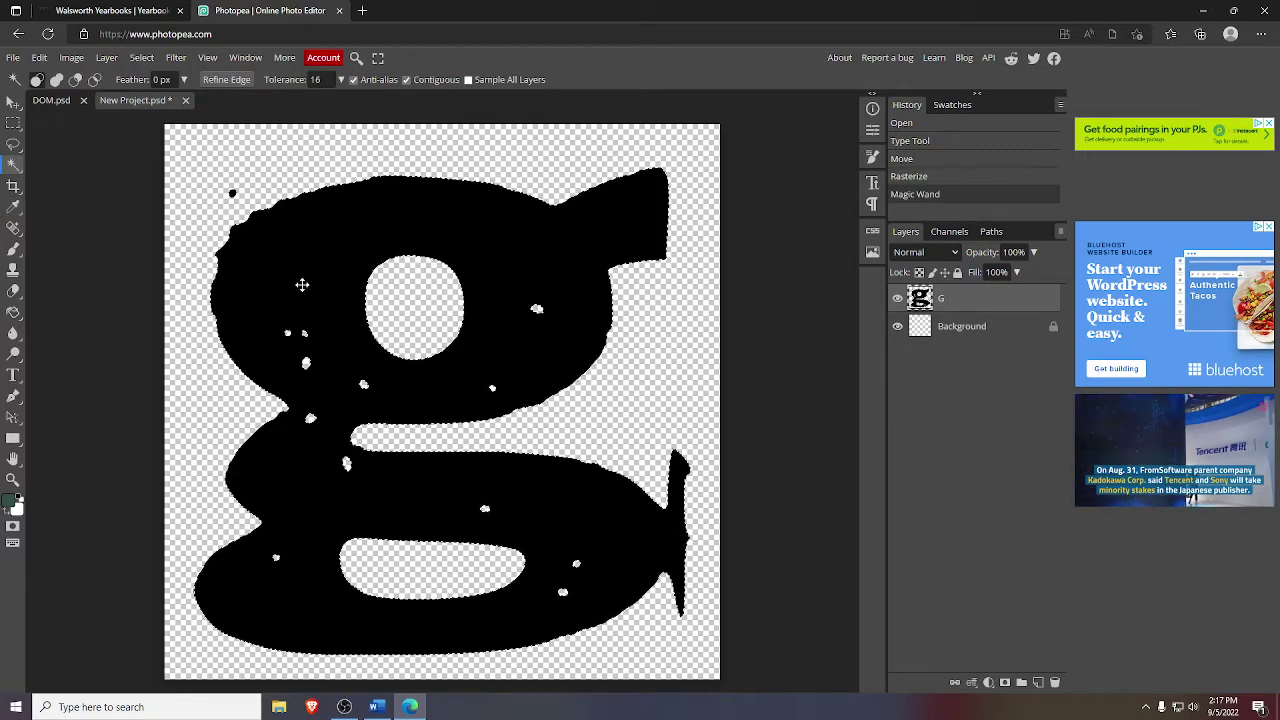
left_click(13, 313)
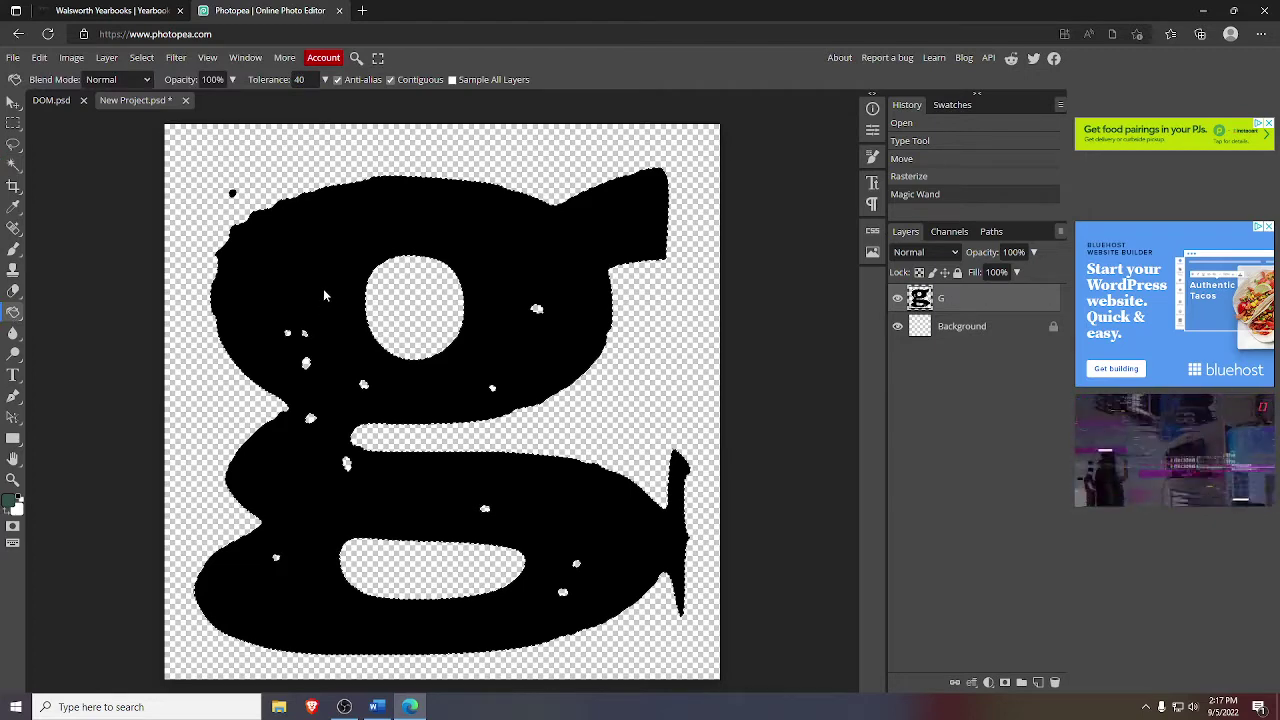
left_click(323, 288)
left_click(315, 287)
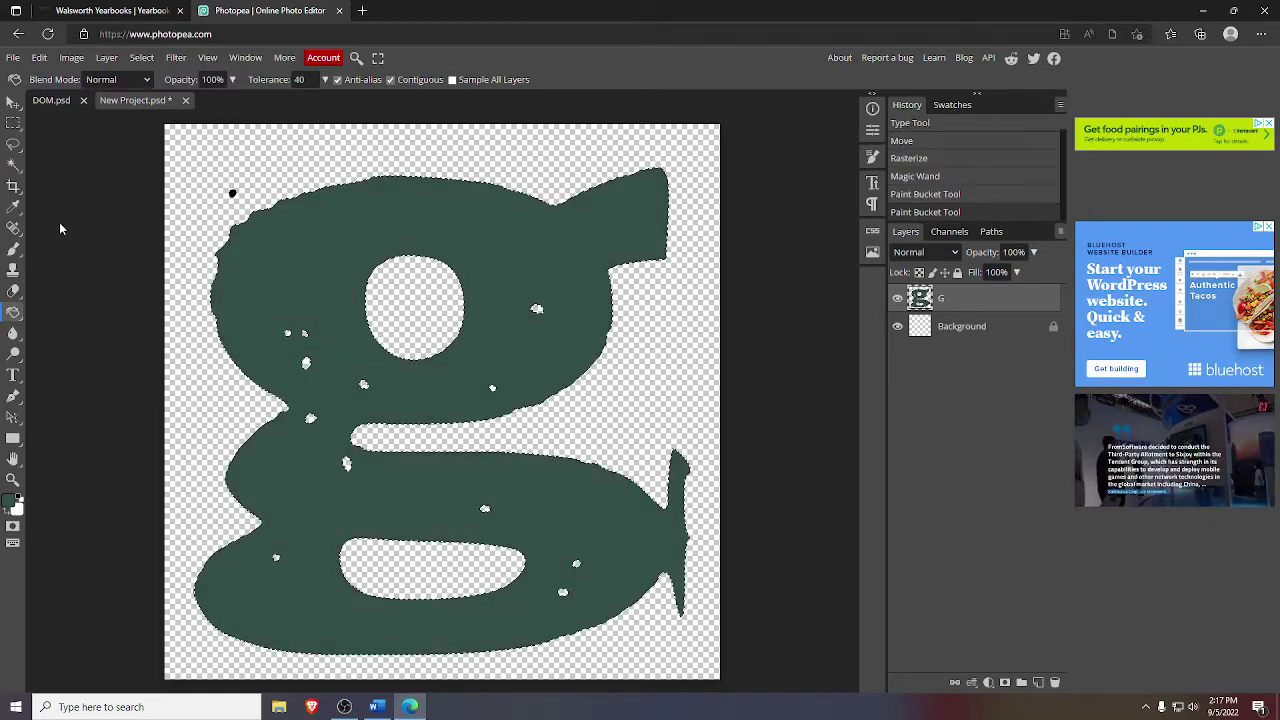
- Fill the small black speck beside the g with the same dark green
left_click(13, 165)
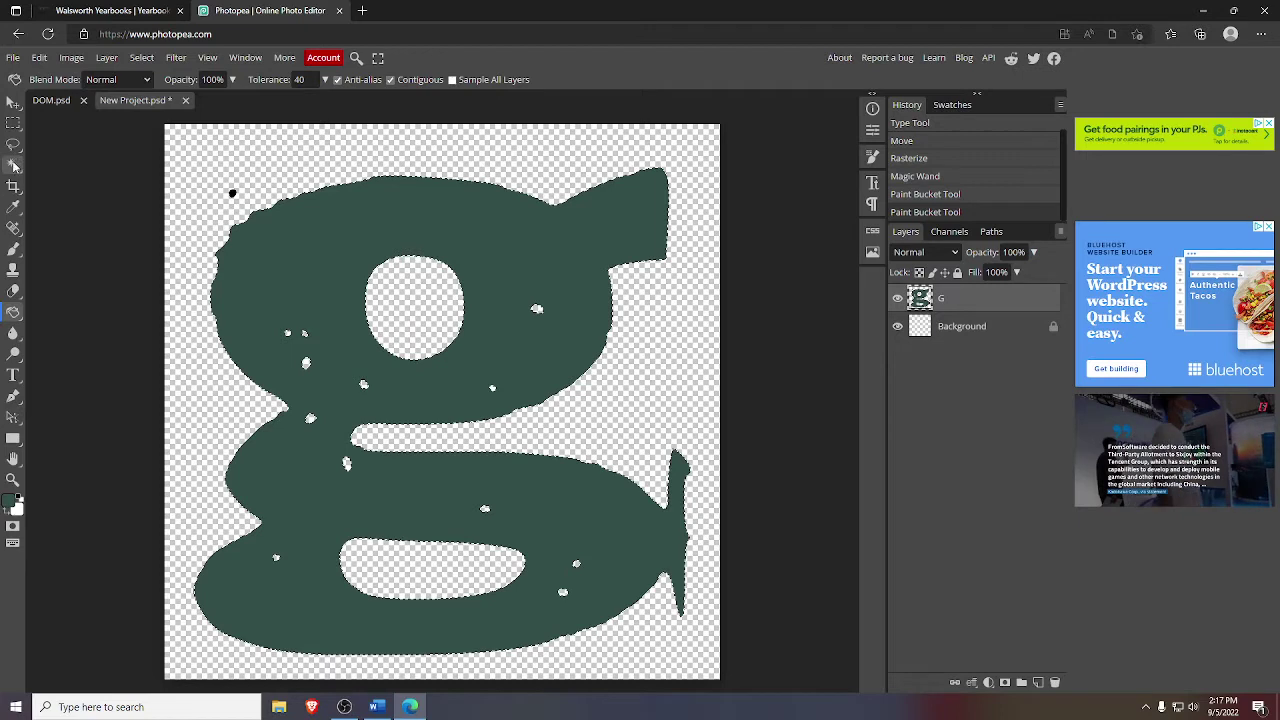
left_click(241, 195)
left_click(14, 313)
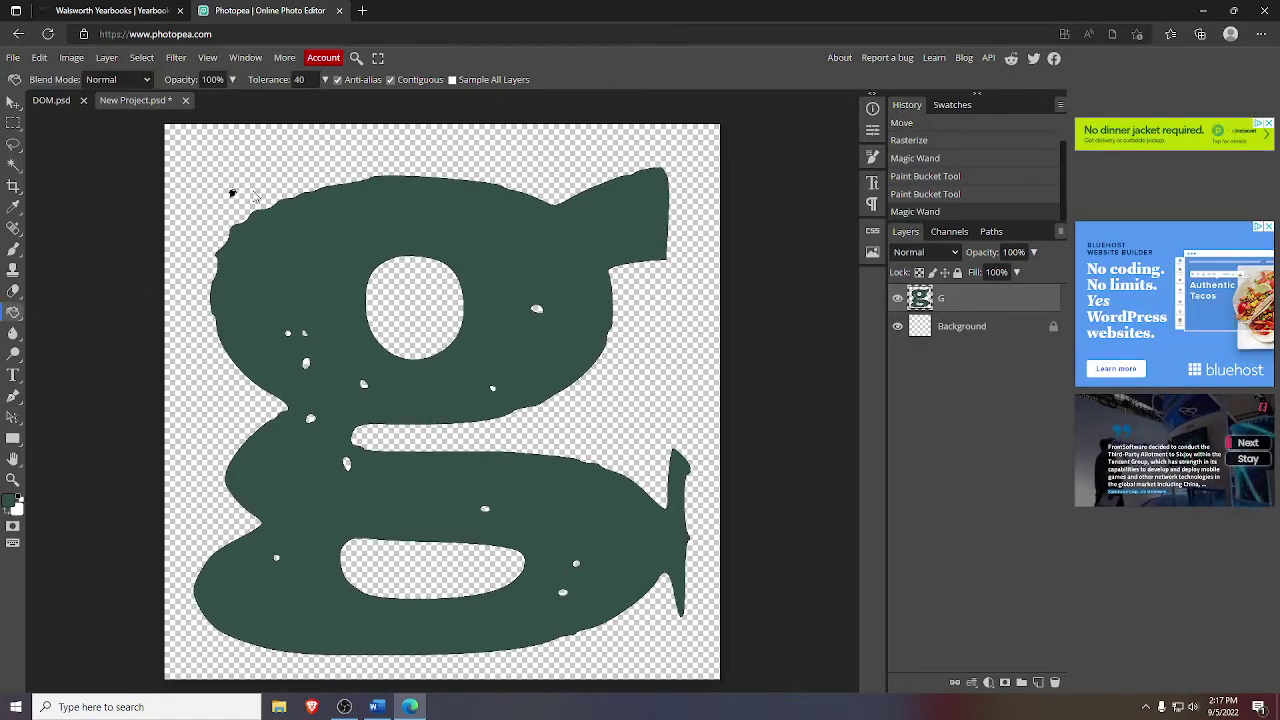
left_click(231, 195)
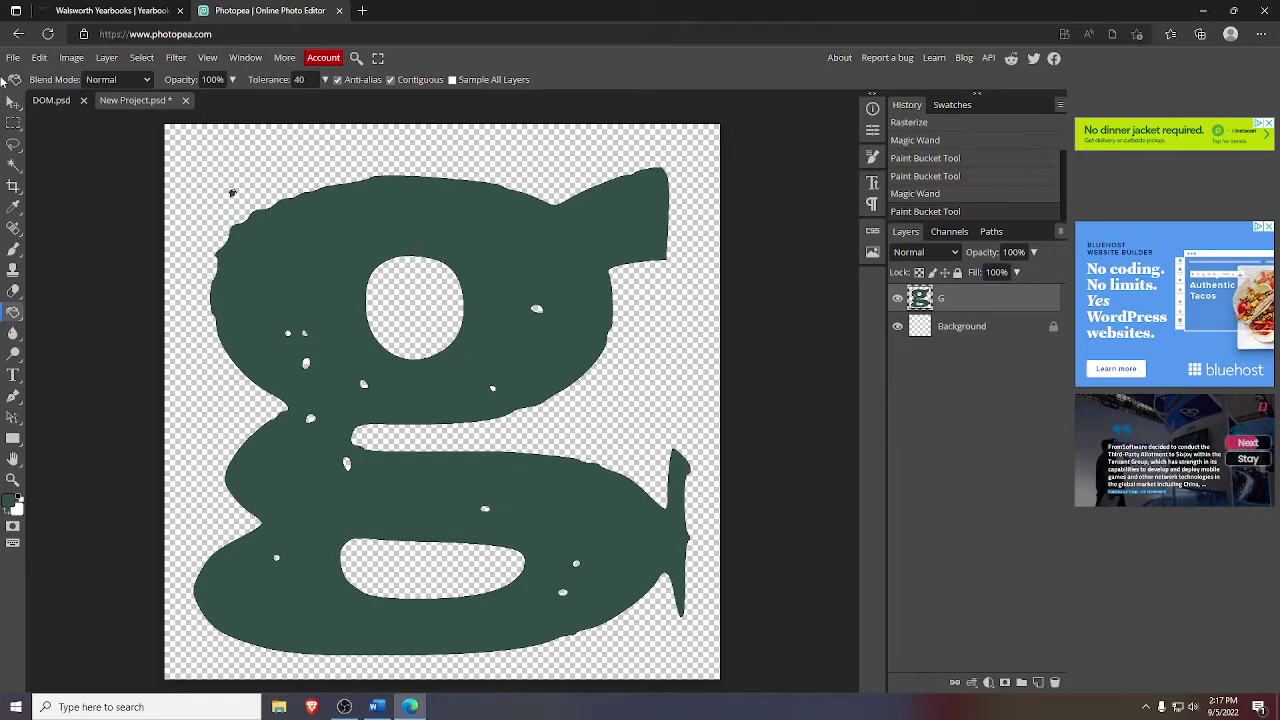
left_click(12, 104)
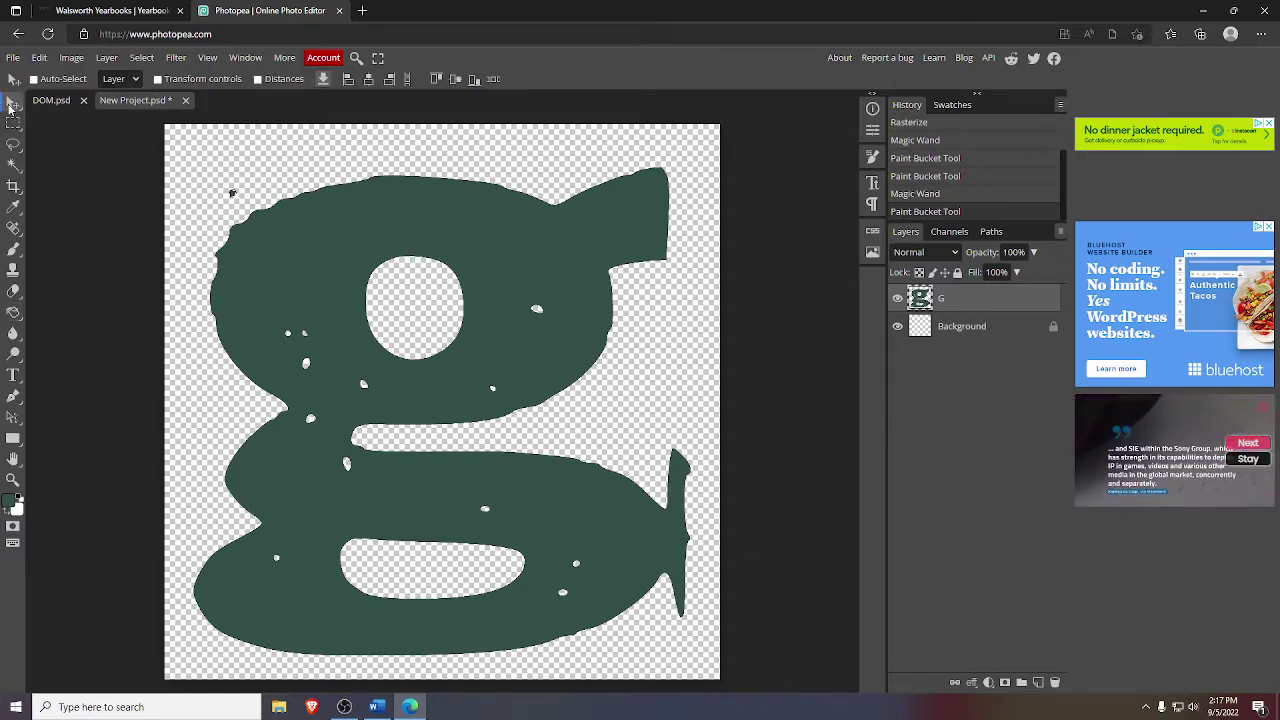
- Quick-export the green g layer as PNG (G.png) and return to the yearbook spread
left_click(344, 706)
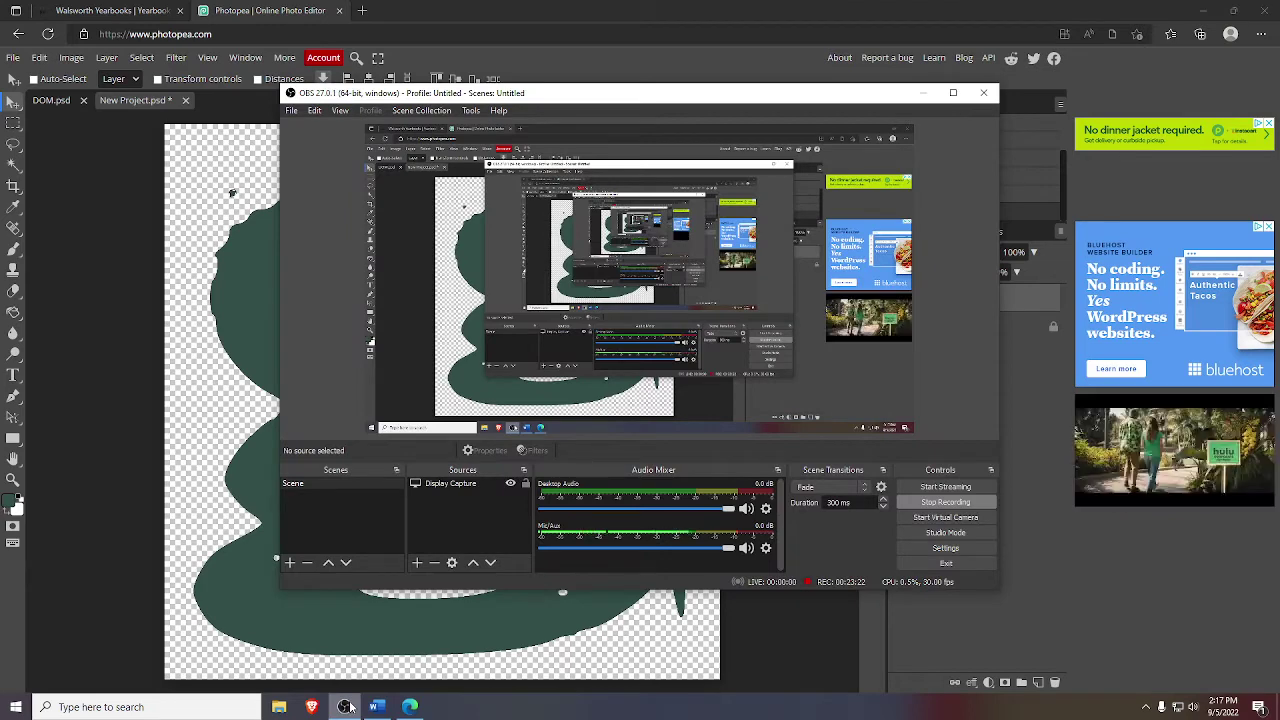
left_click(132, 488)
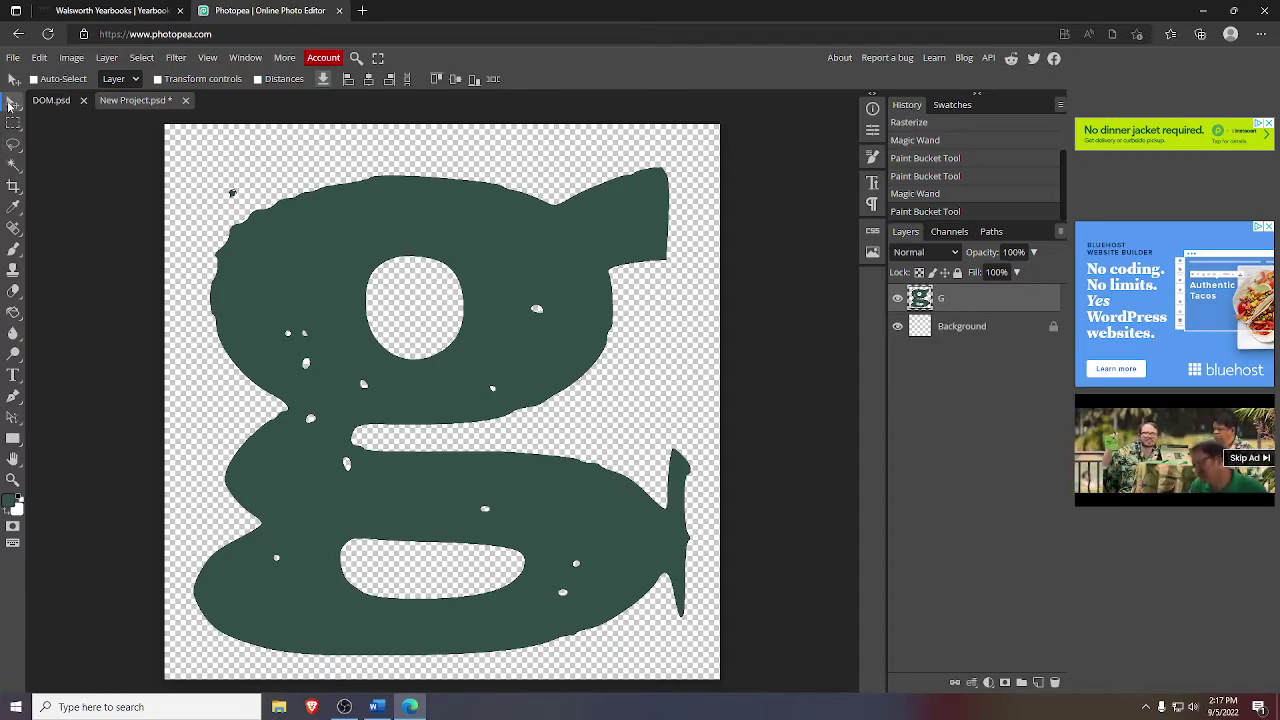
left_click(323, 80)
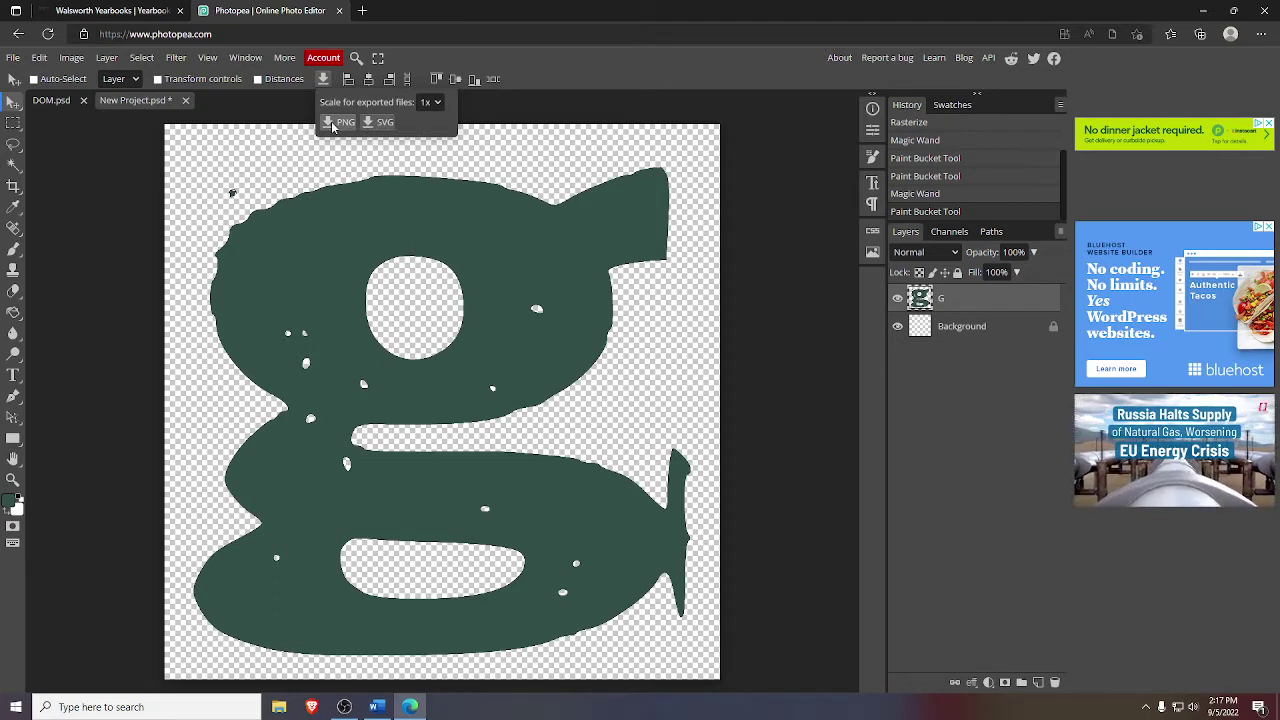
left_click(334, 124)
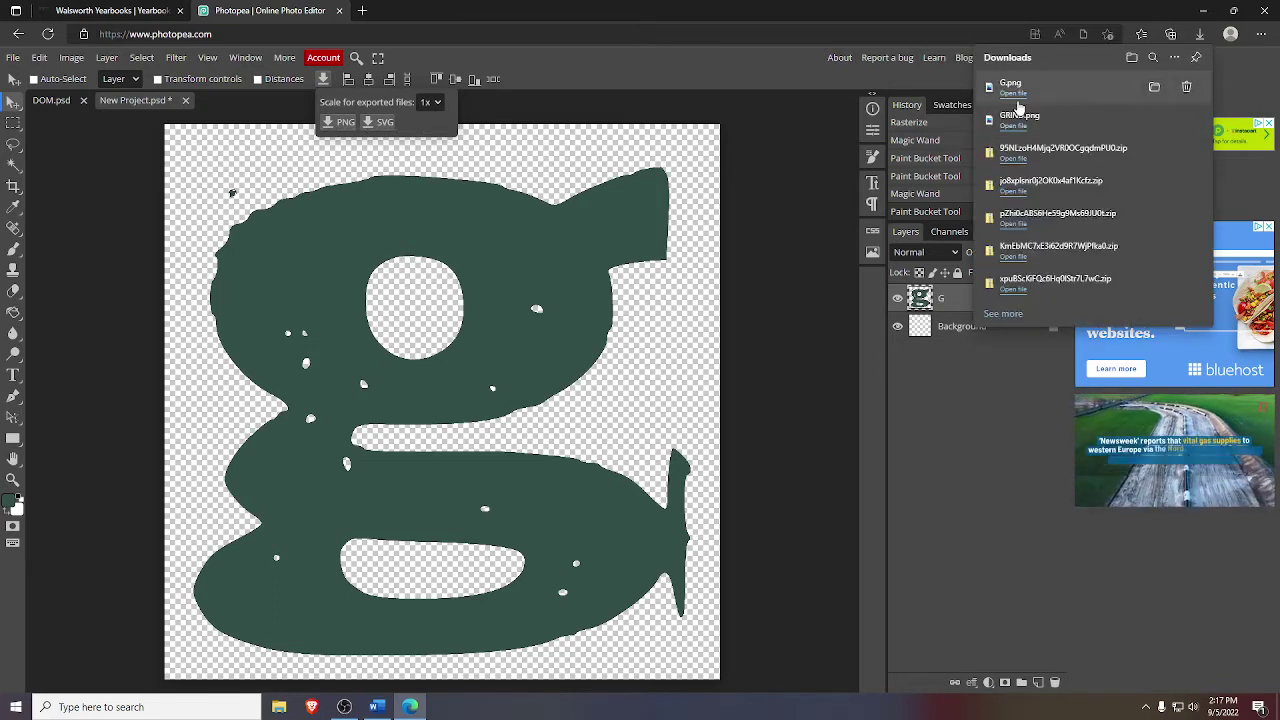
left_click(103, 9)
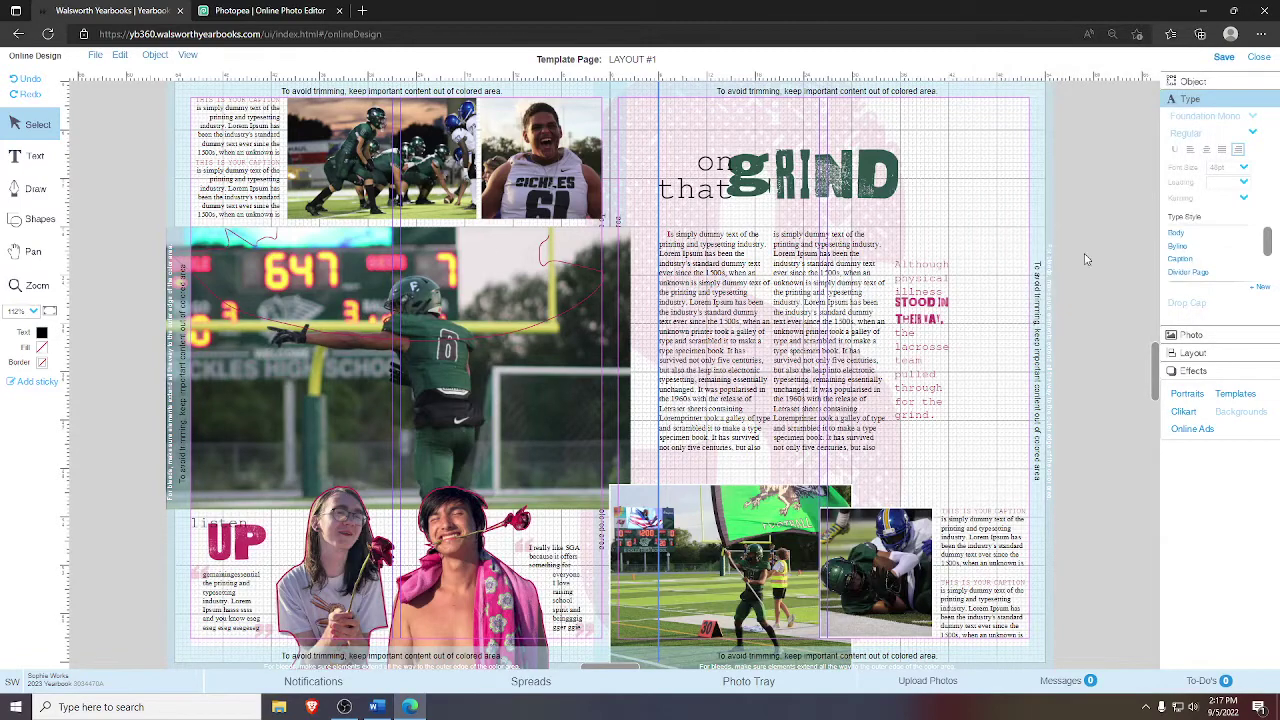
- Save the spread, then upload G.png from Downloads into the Video 1 photo album
left_click(1226, 58)
left_click(910, 682)
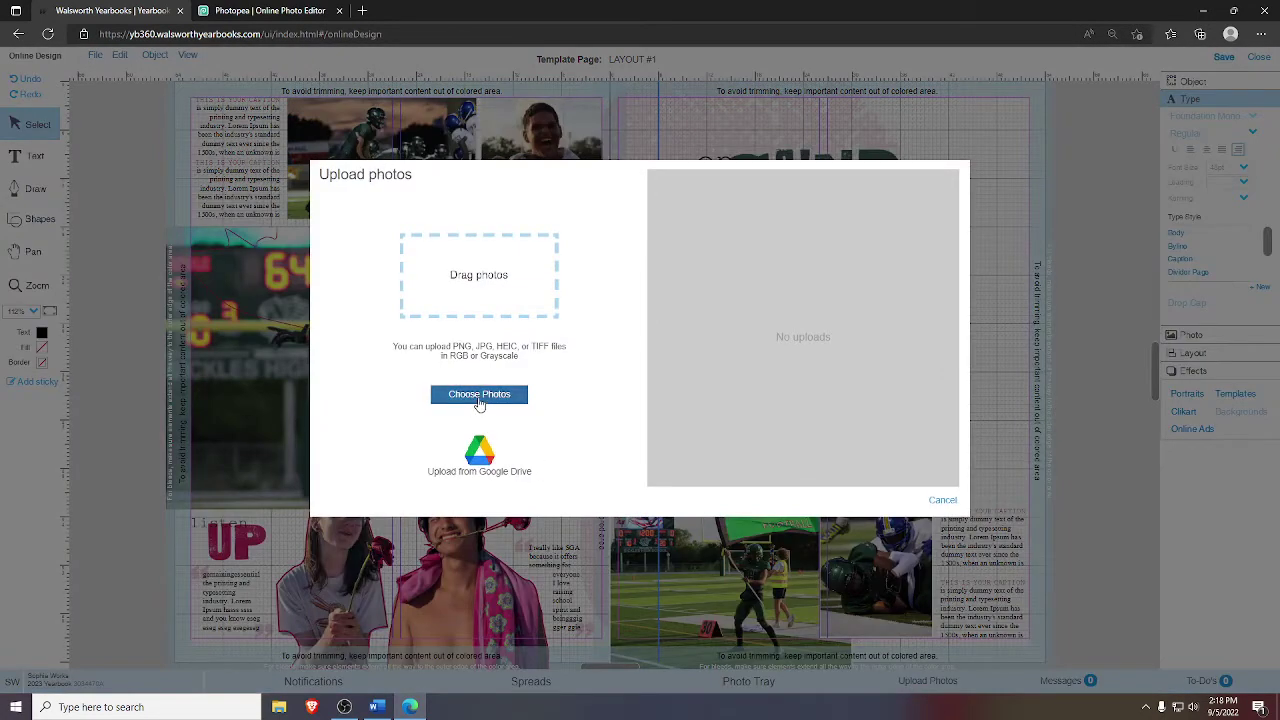
left_click(479, 400)
double_click(577, 210)
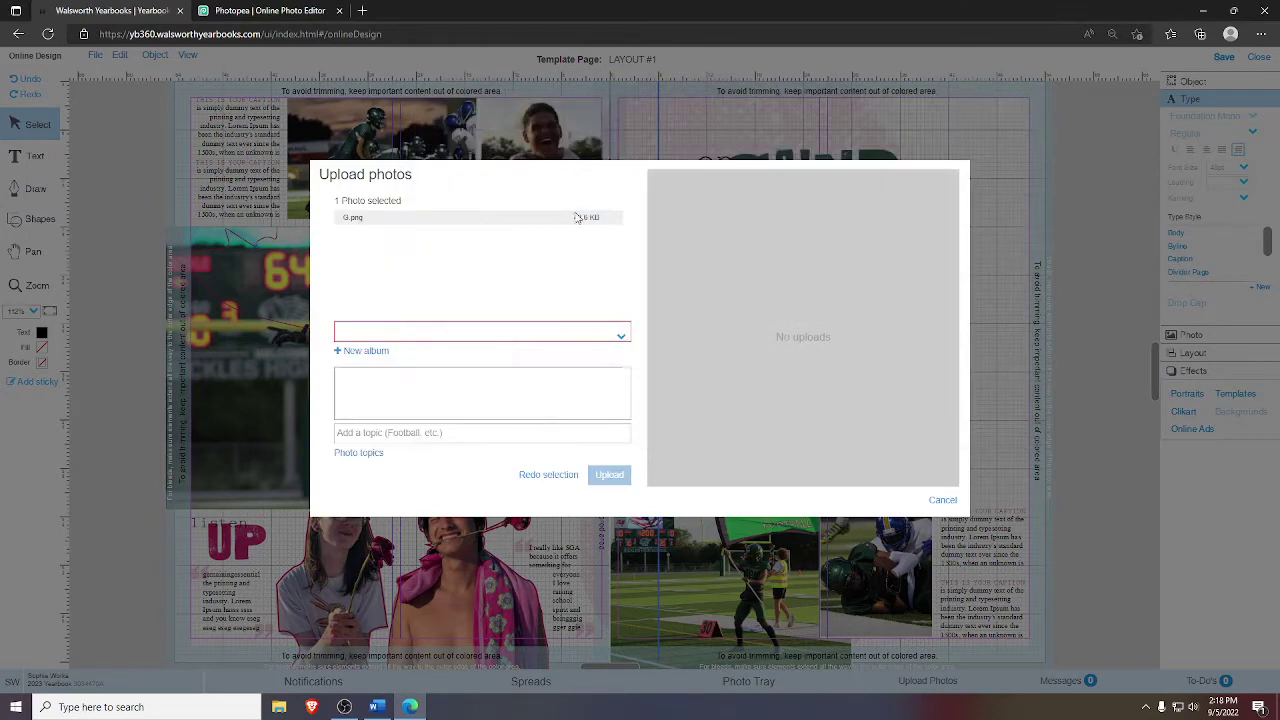
left_click(448, 338)
left_click_drag(628, 420, 622, 487)
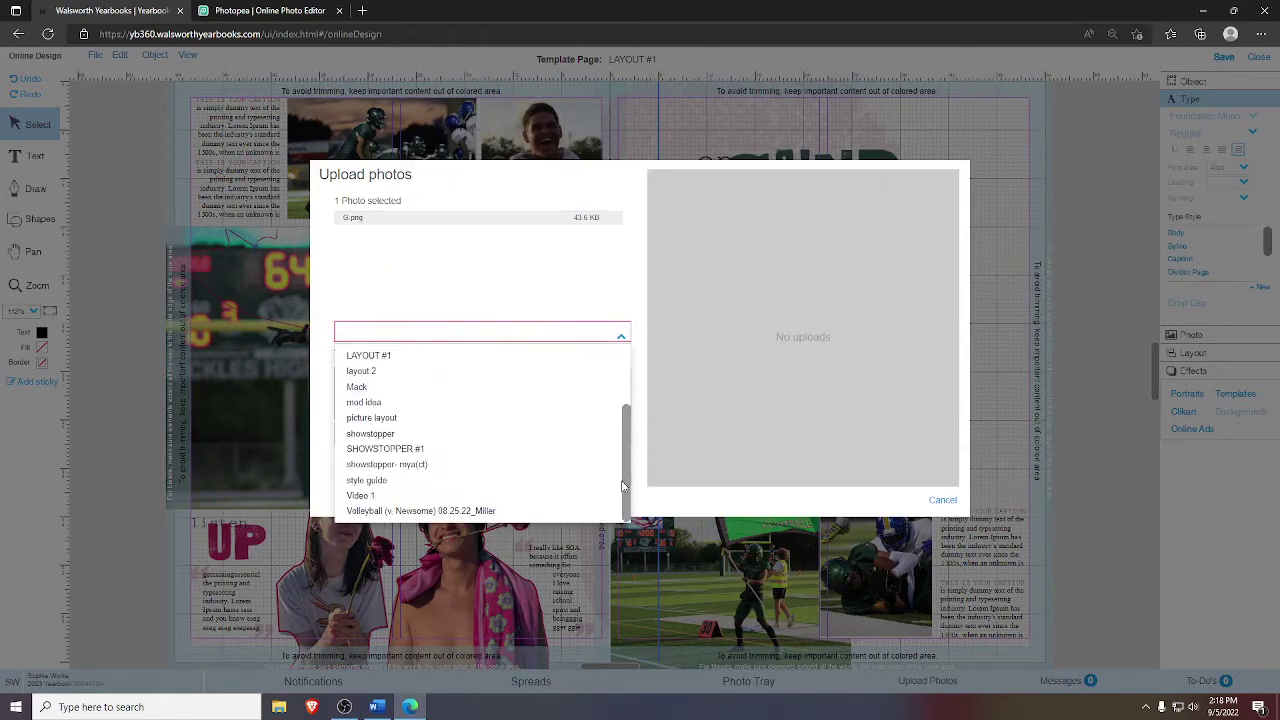
left_click(430, 496)
left_click(612, 476)
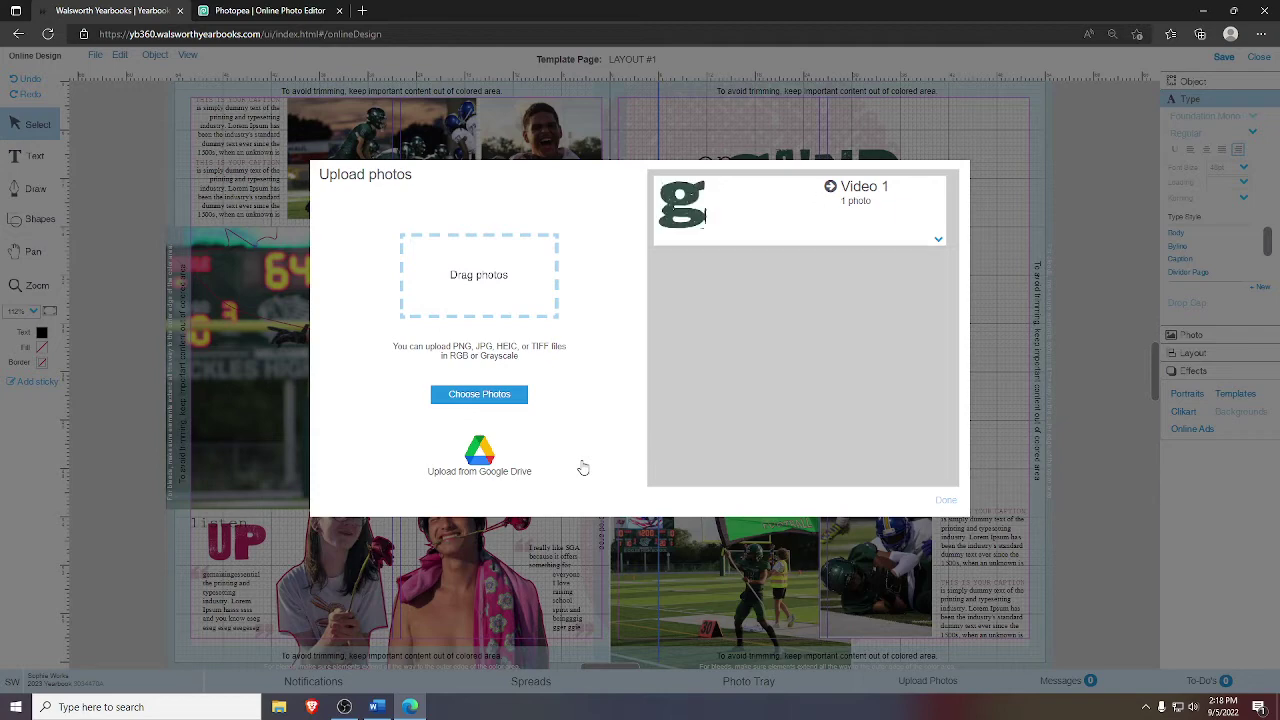
left_click(945, 500)
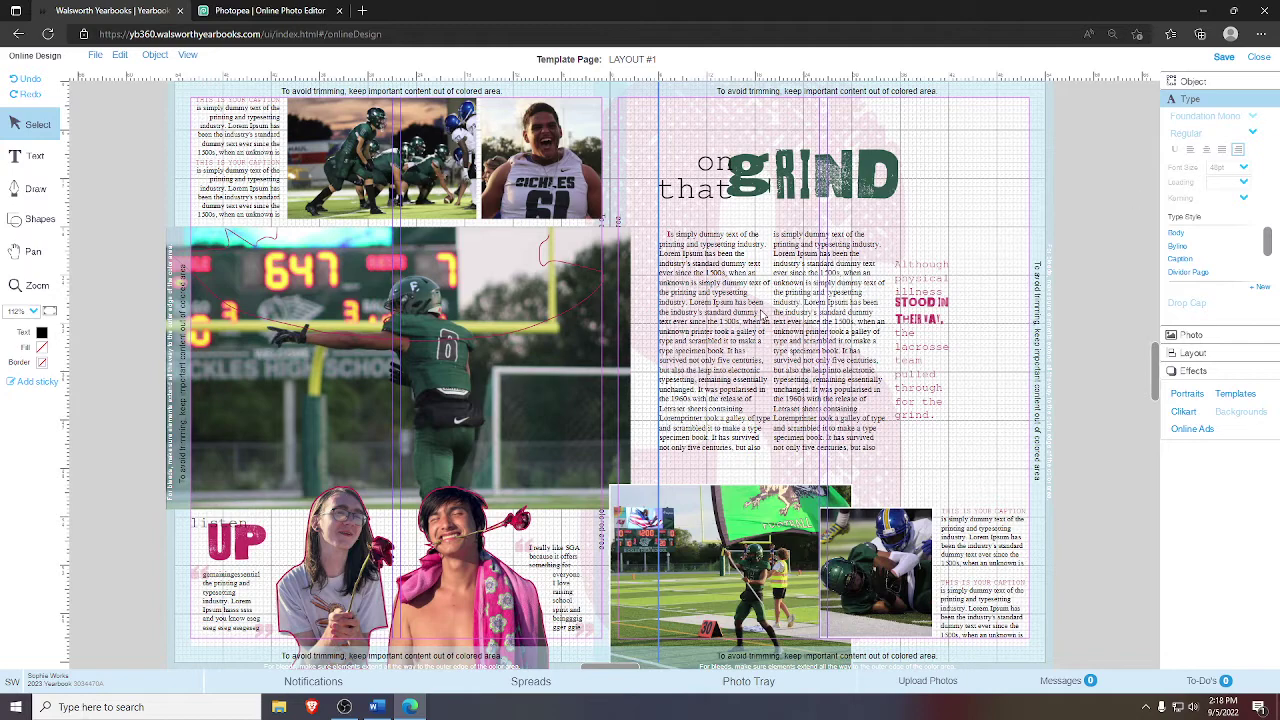
- Drag the green g from the Video 1 photo tray onto the right page and pan to view it
left_click(34, 252)
left_click_drag(337, 183, 285, 193)
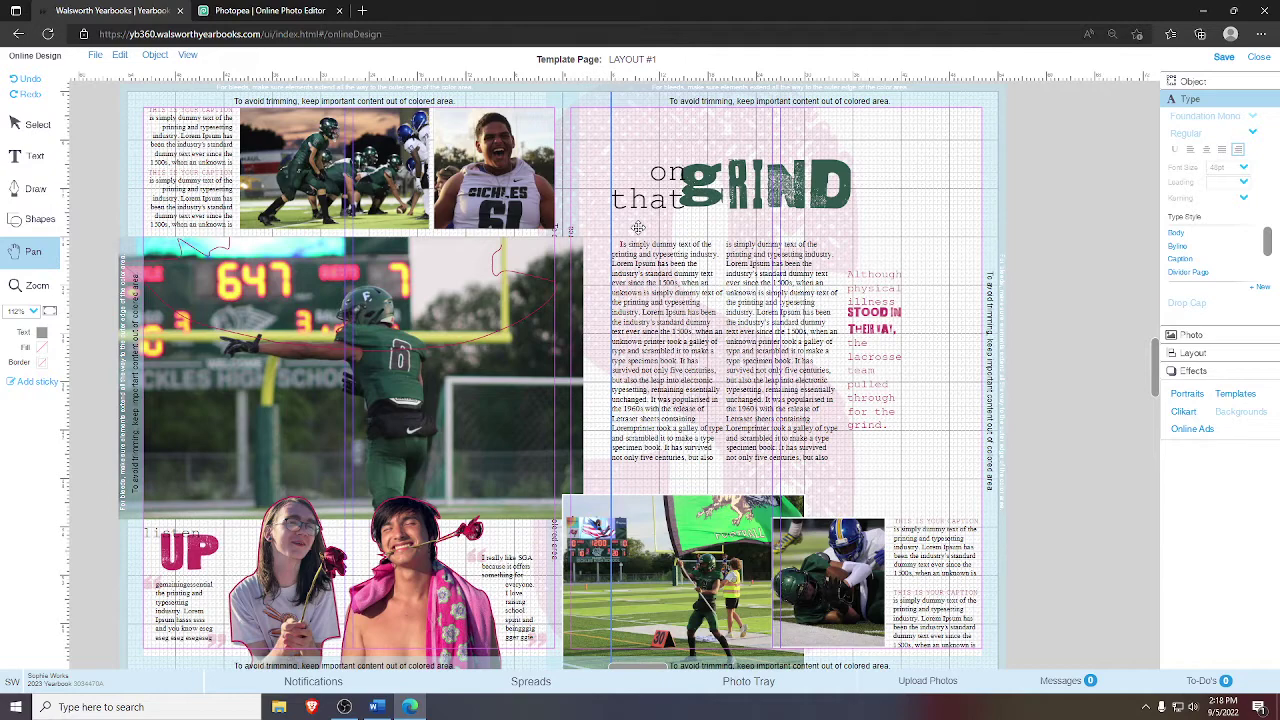
left_click(712, 688)
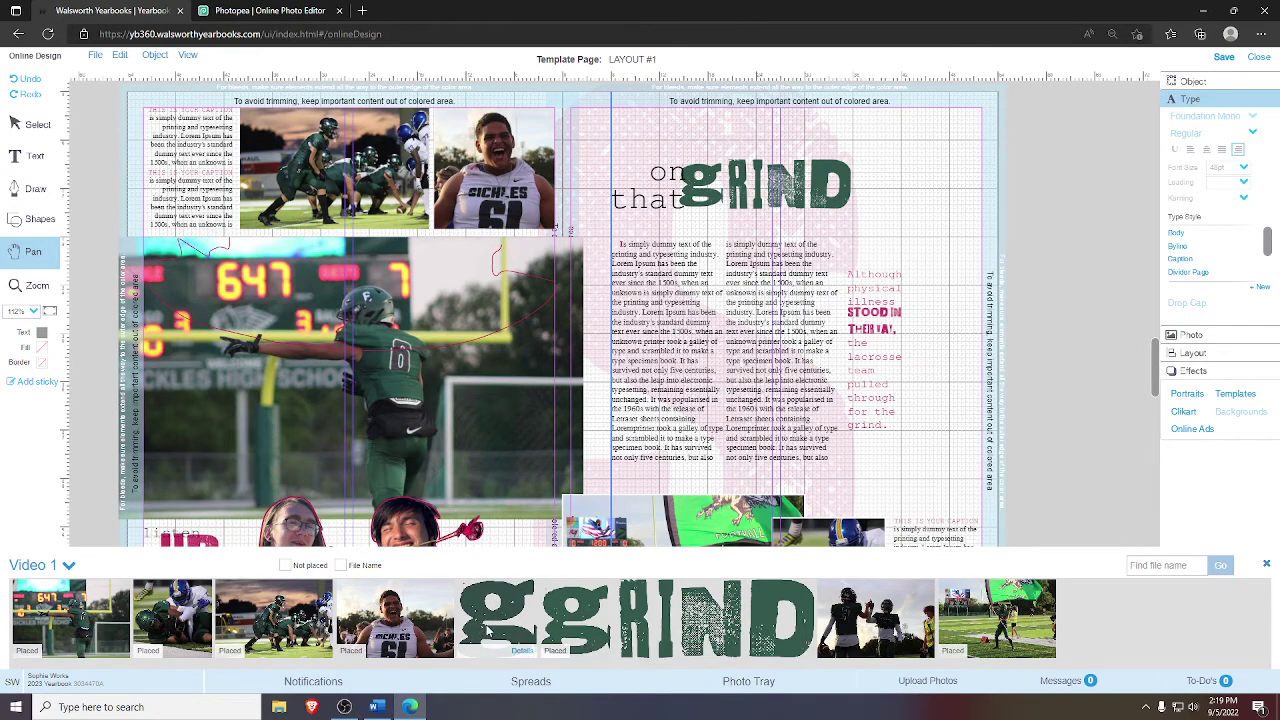
left_click_drag(484, 630, 1022, 393)
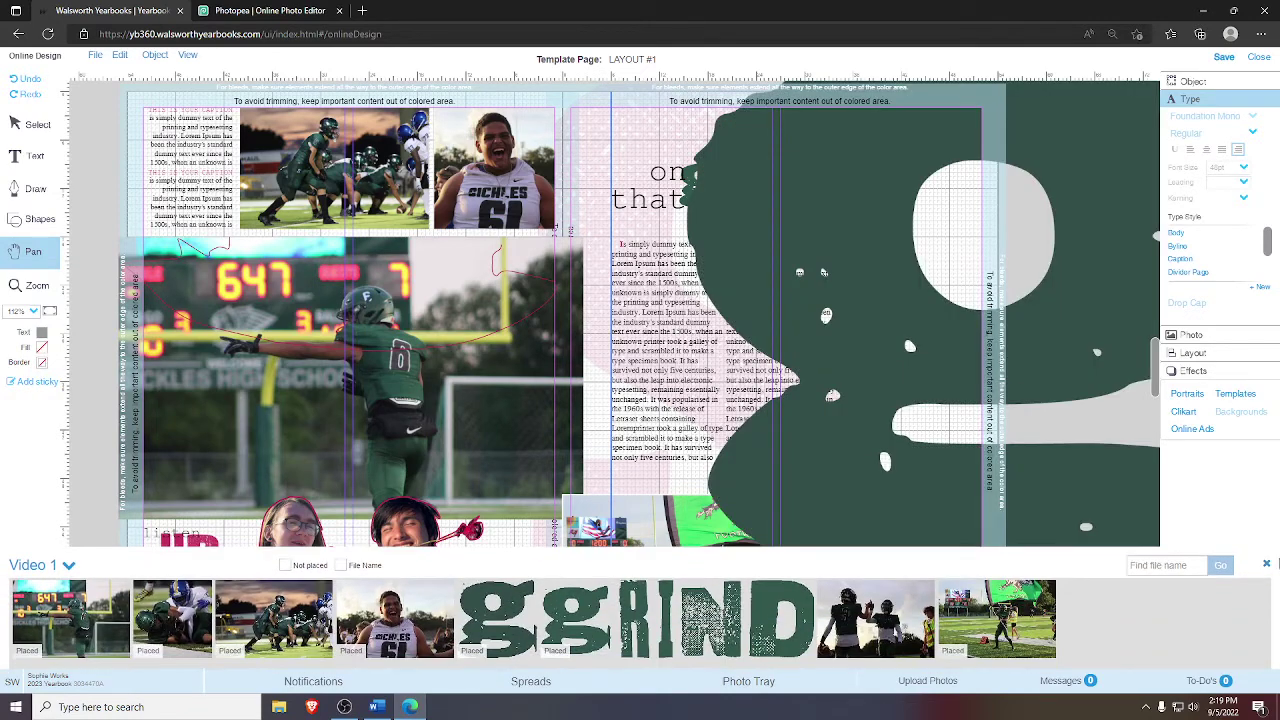
left_click(1266, 567)
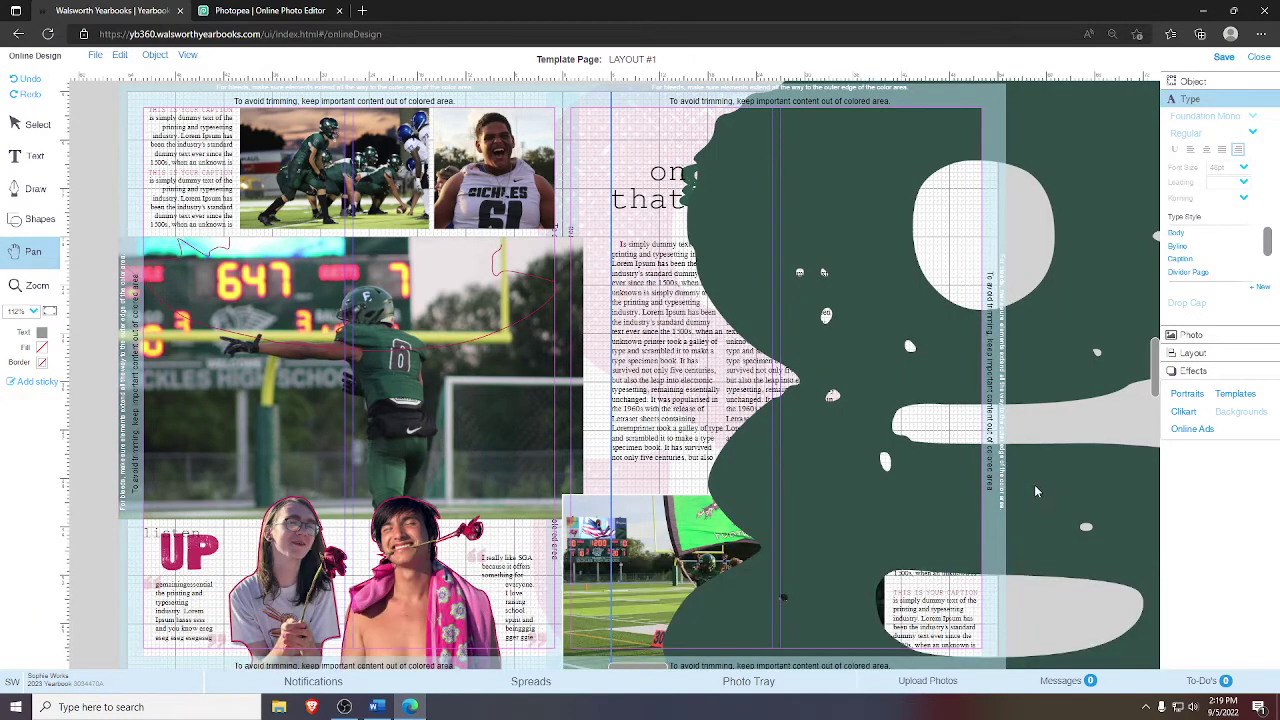
left_click_drag(1036, 491, 752, 420)
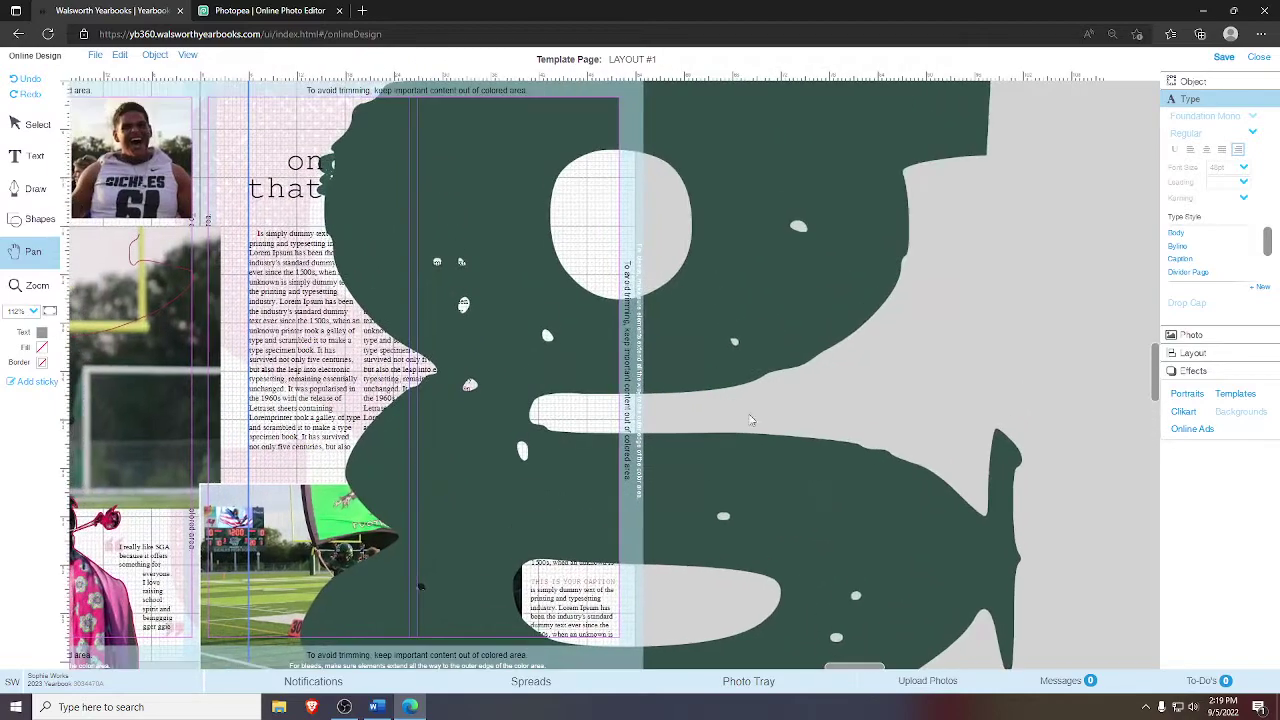
left_click_drag(516, 168, 542, 170)
left_click_drag(516, 300, 508, 270)
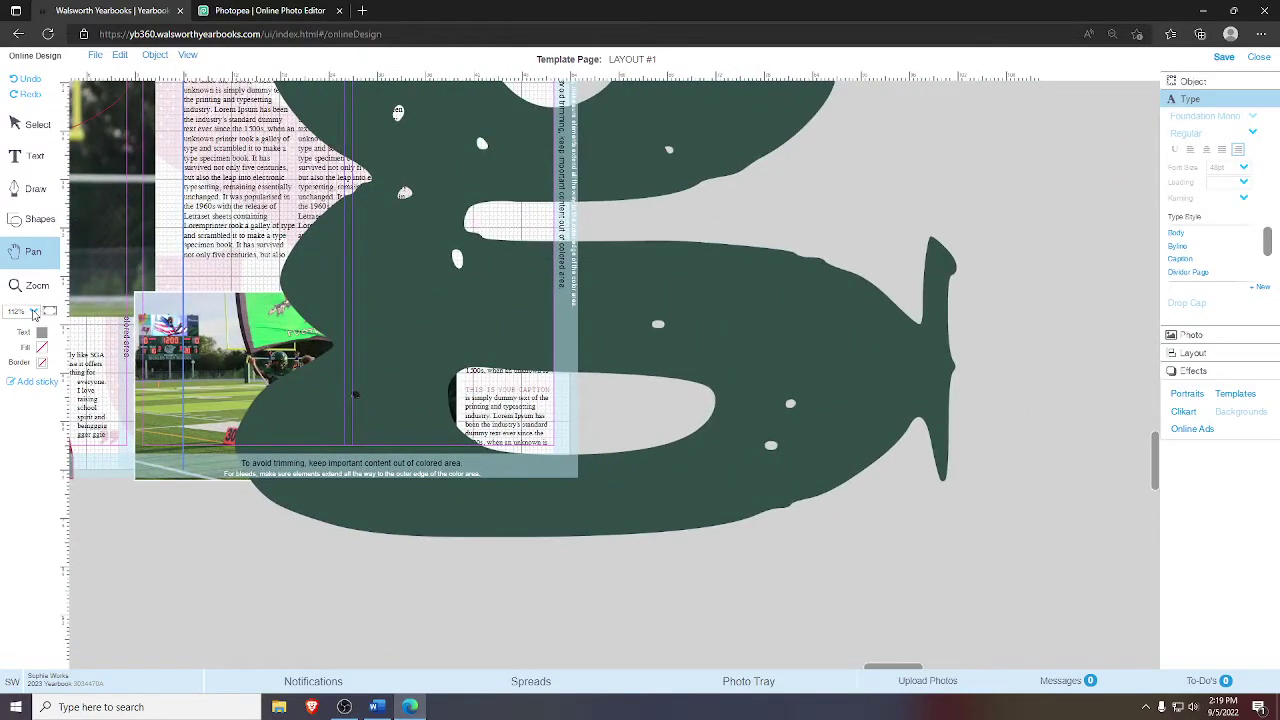
- Zoom out to 25% and drag the scoreboard photo on the left page
left_click(34, 312)
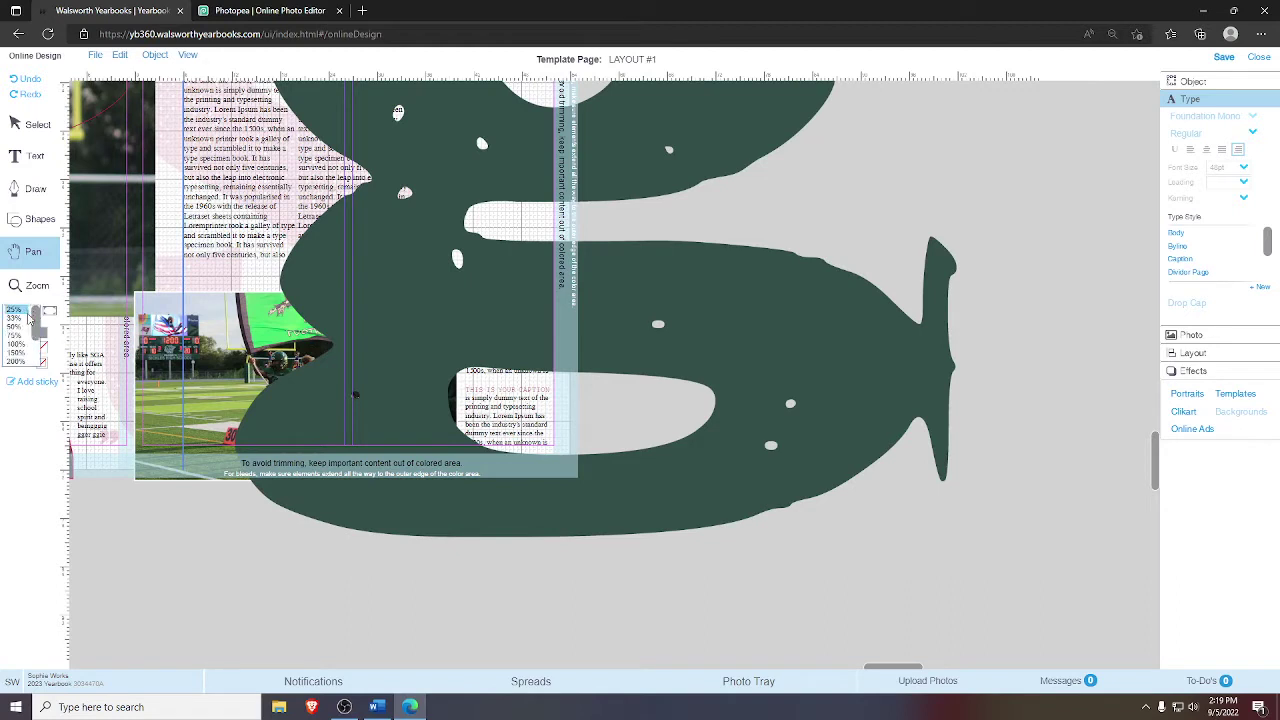
left_click(16, 310)
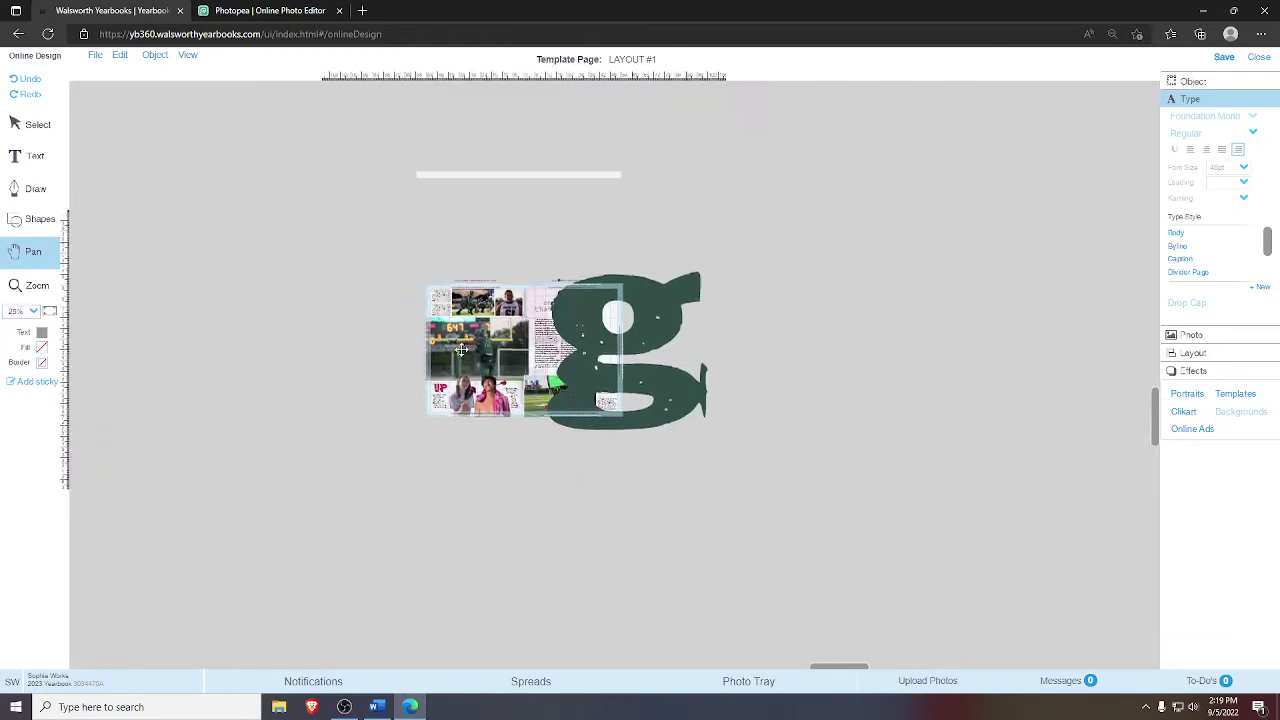
left_click(38, 127)
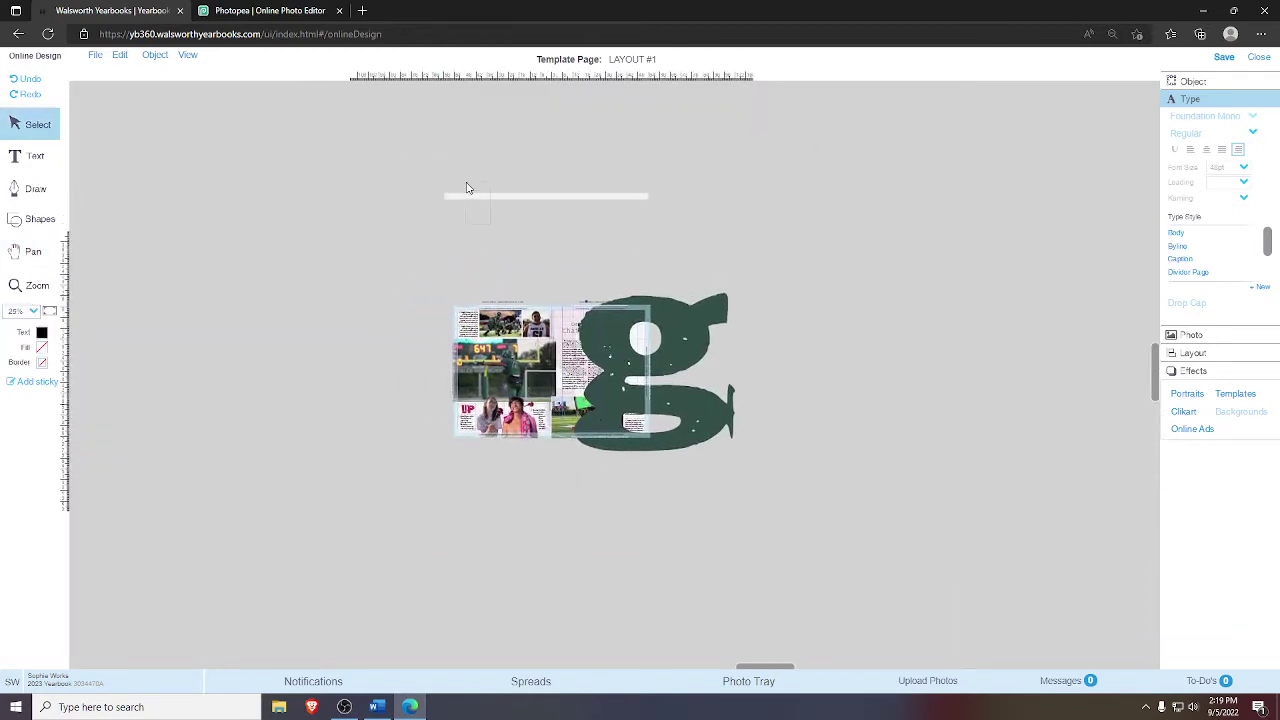
left_click(443, 205)
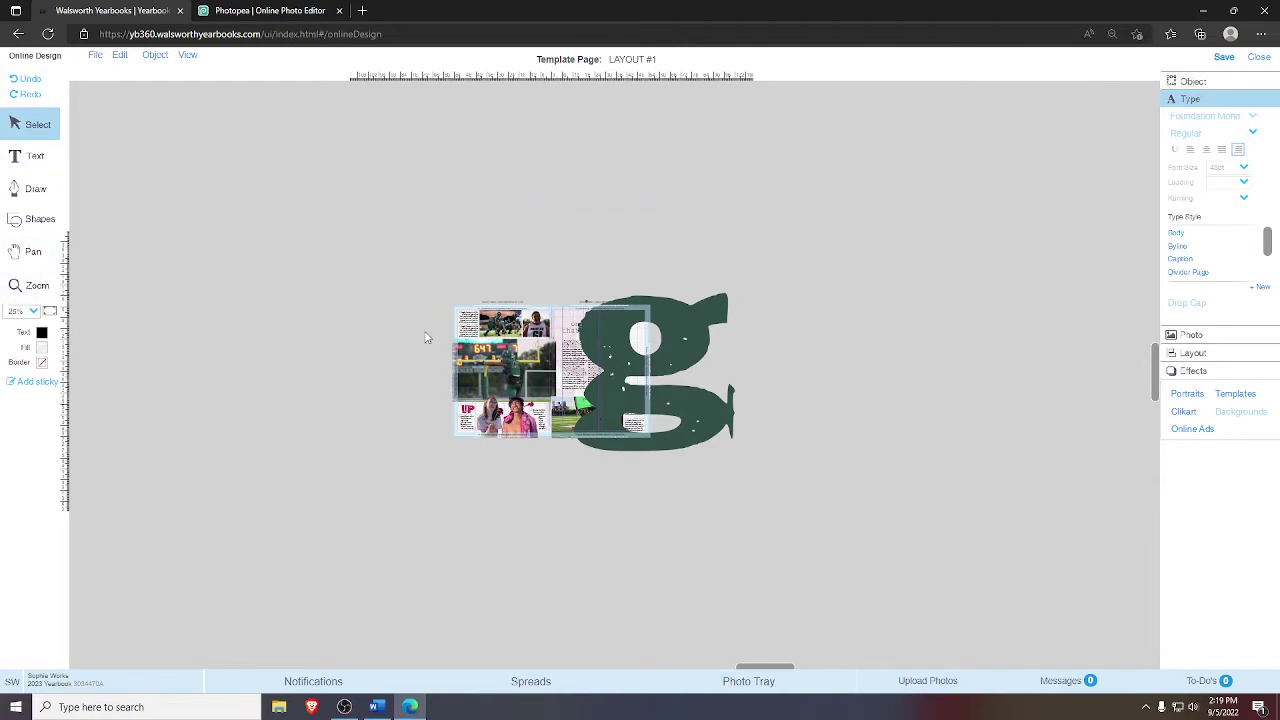
left_click_drag(545, 351, 405, 339)
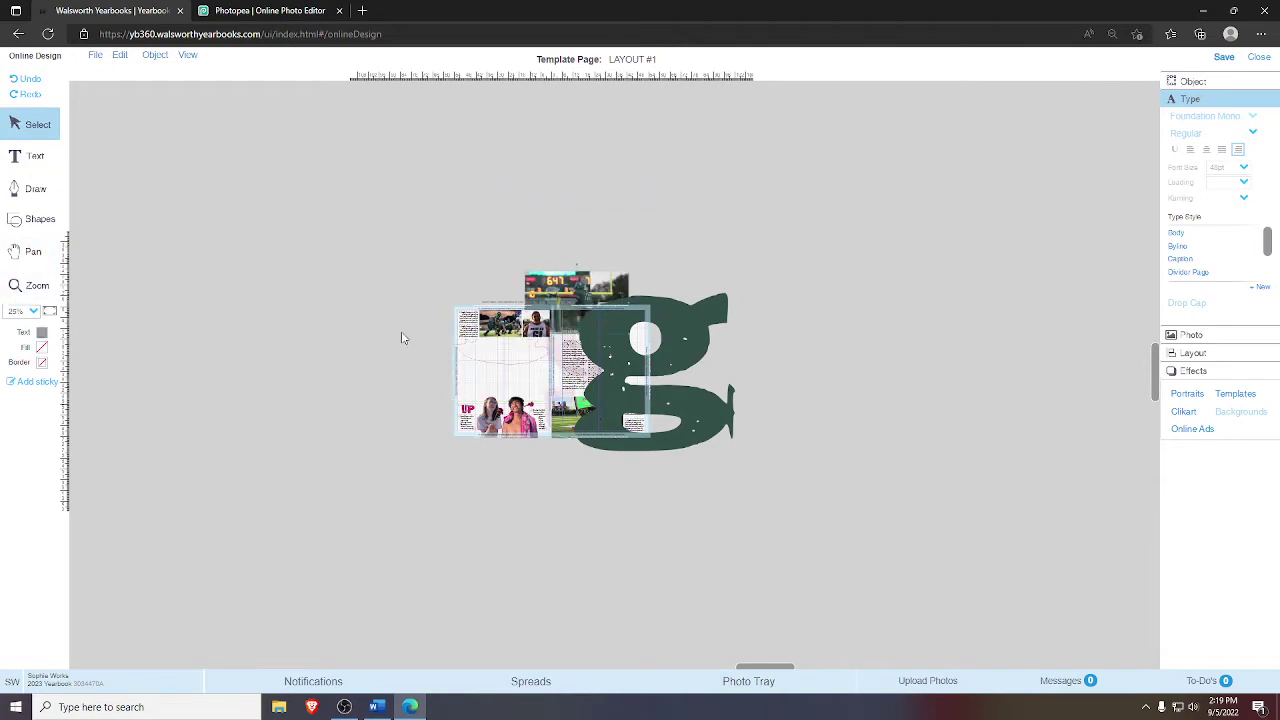
- Pan the canvas and zoom in closely on the spread and the large g
left_click(33, 252)
left_click_drag(405, 385, 308, 343)
mouse_move(877, 374)
left_mouse_down()
mouse_move(714, 331)
mouse_move(426, 411)
left_mouse_up()
mouse_move(805, 396)
left_mouse_down()
mouse_move(686, 277)
mouse_move(530, 237)
mouse_move(923, 360)
left_mouse_up()
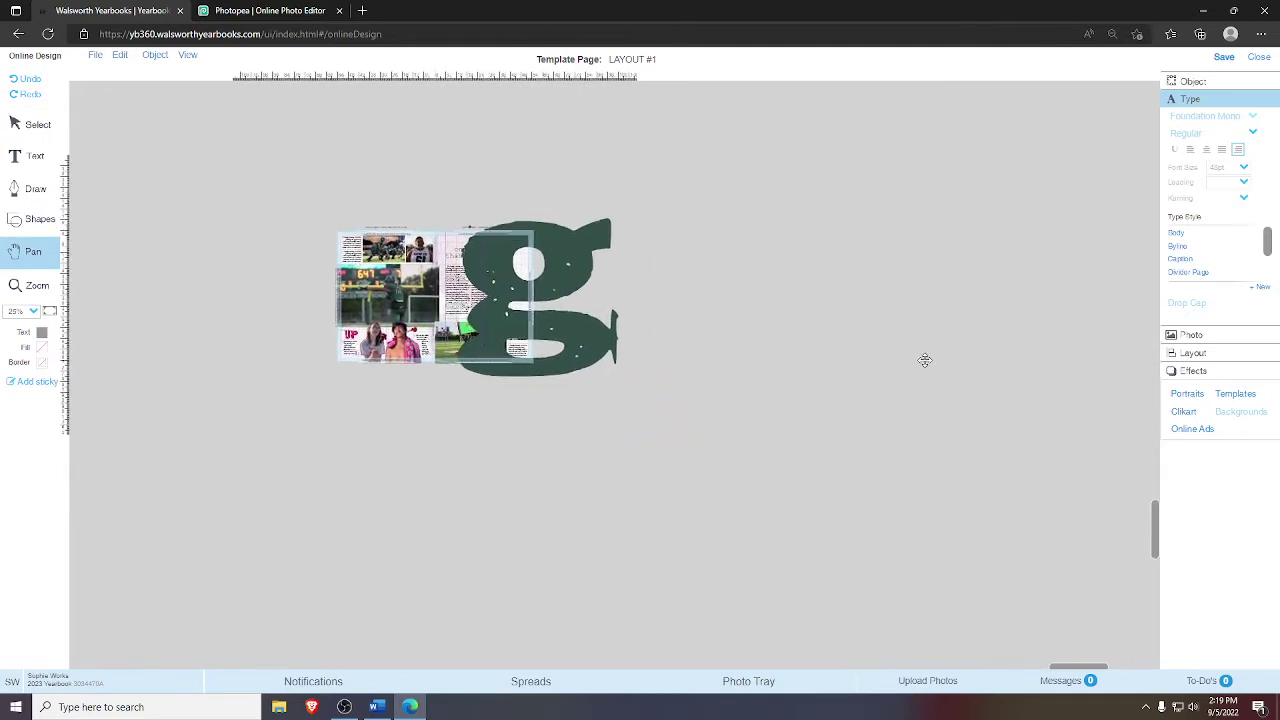
left_click_drag(654, 349, 677, 346)
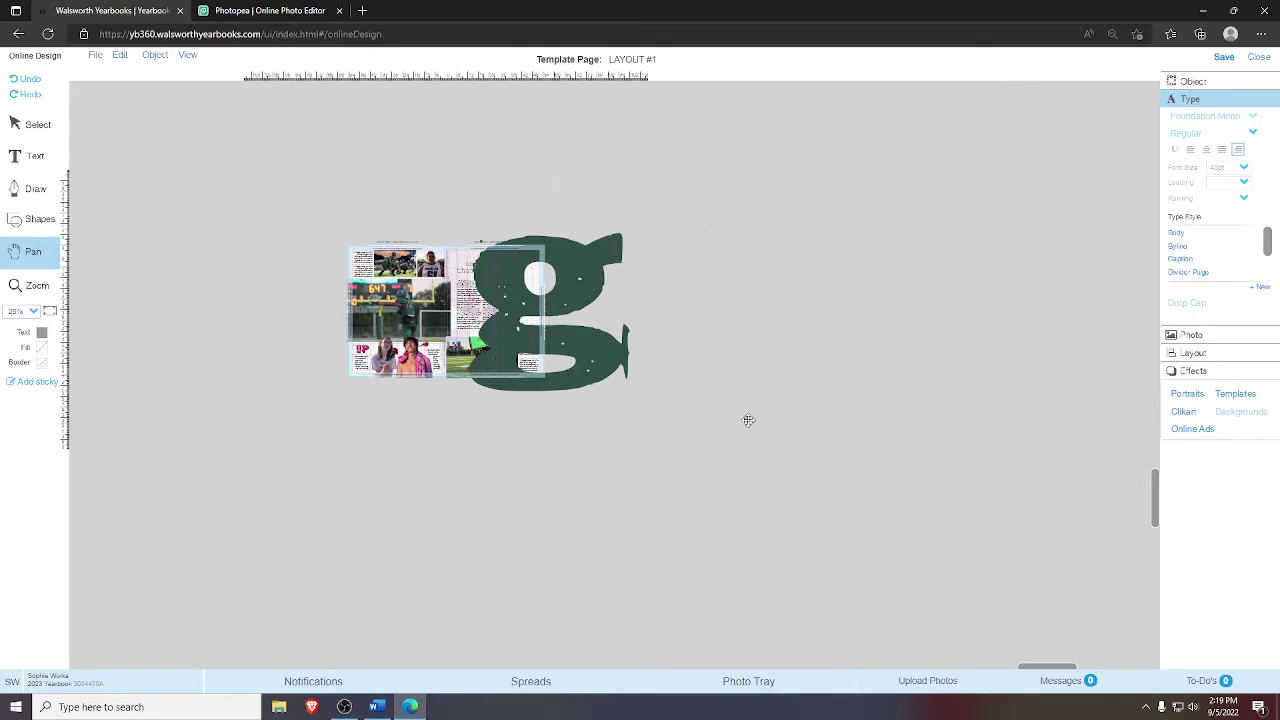
left_click_drag(520, 288, 532, 318)
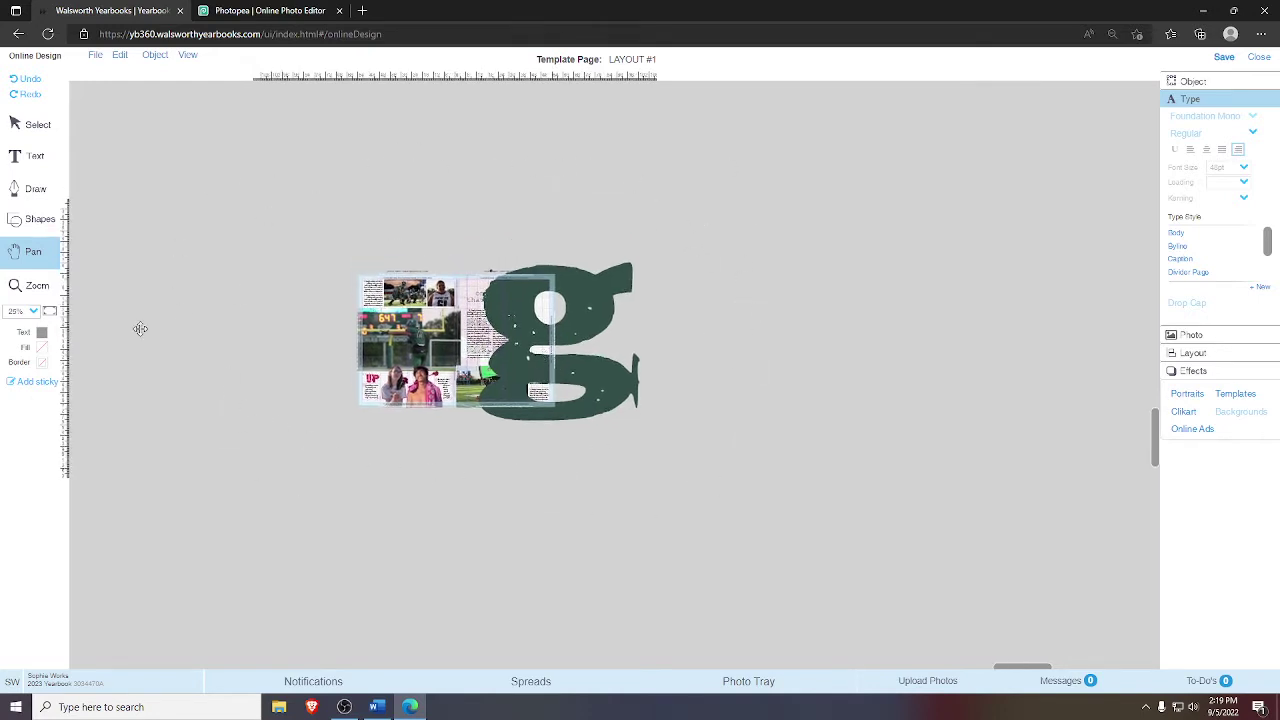
left_click(30, 285)
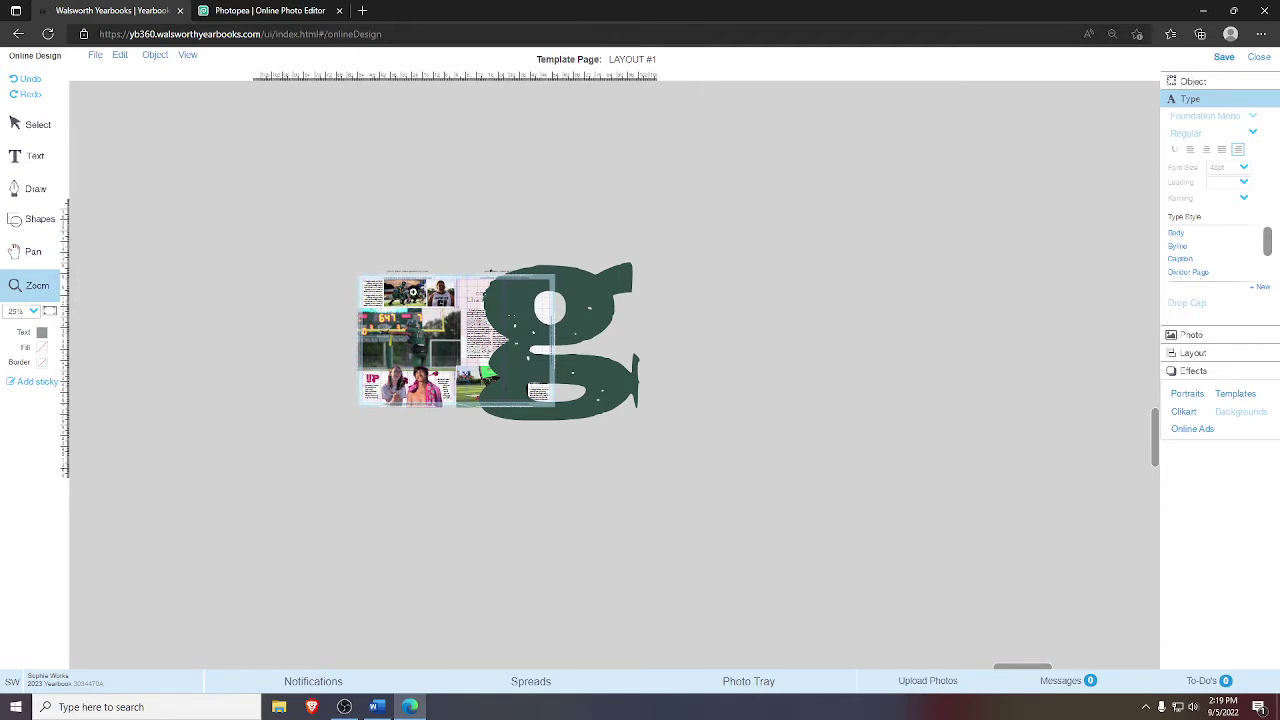
left_click_drag(400, 218, 655, 426)
left_click_drag(736, 479, 736, 479)
left_click(38, 124)
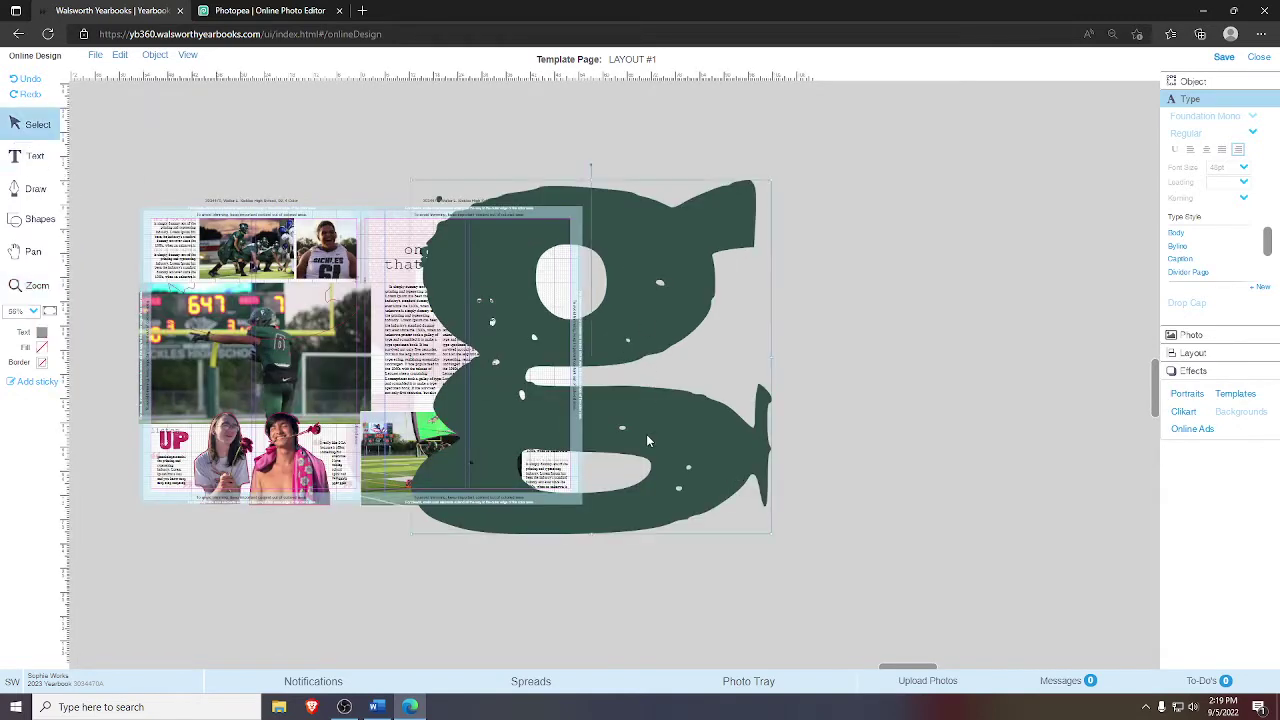
- Move the green g right off the spread, then shift it slightly left and down
left_click_drag(646, 434, 790, 433)
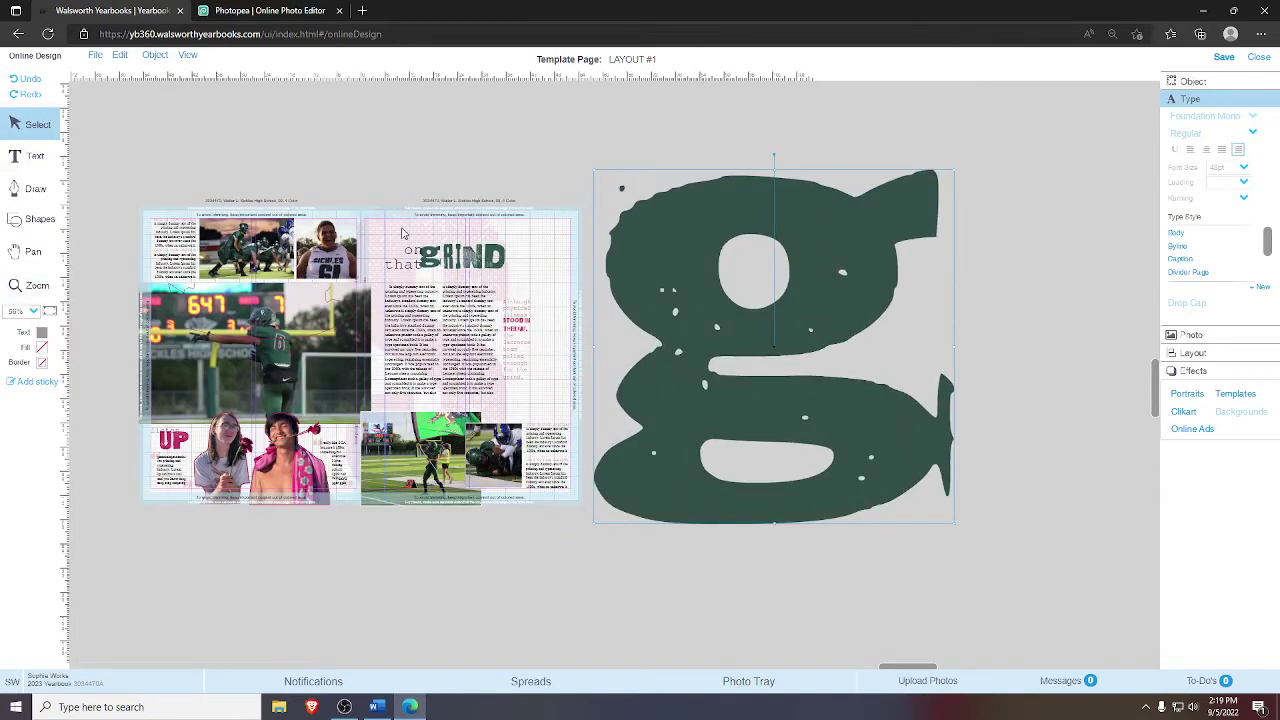
left_click(1189, 84)
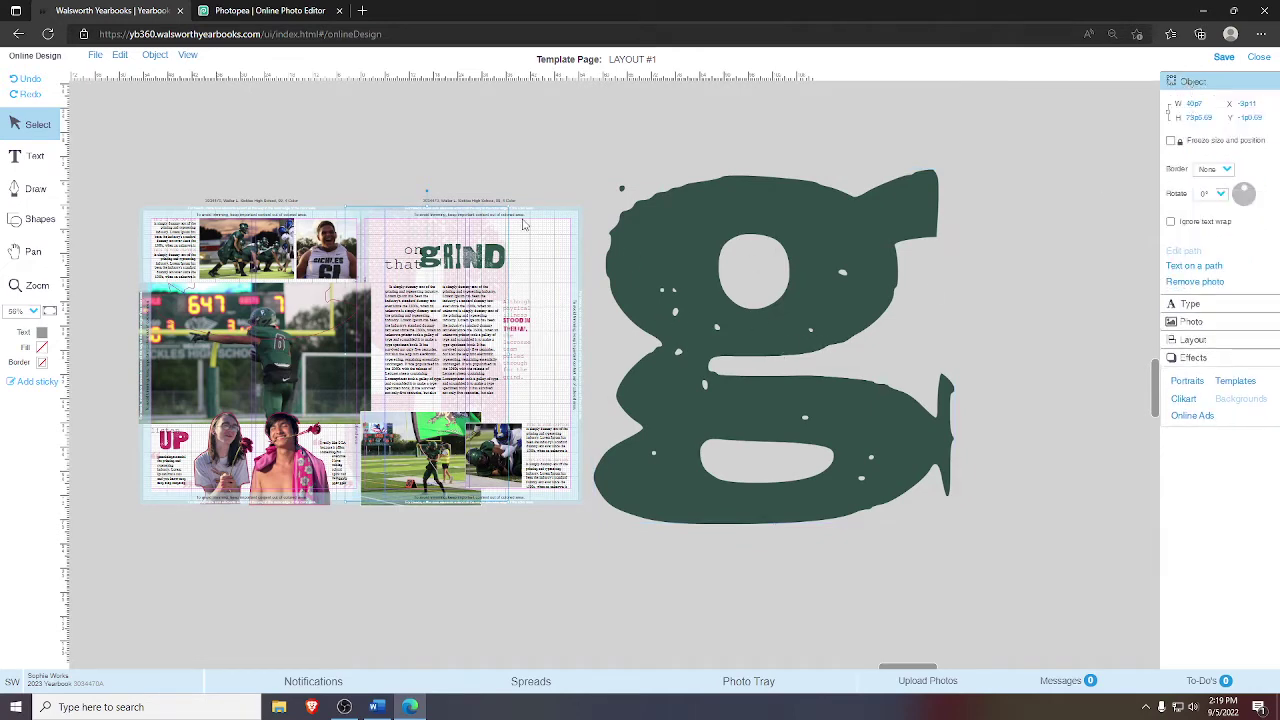
left_click(841, 379)
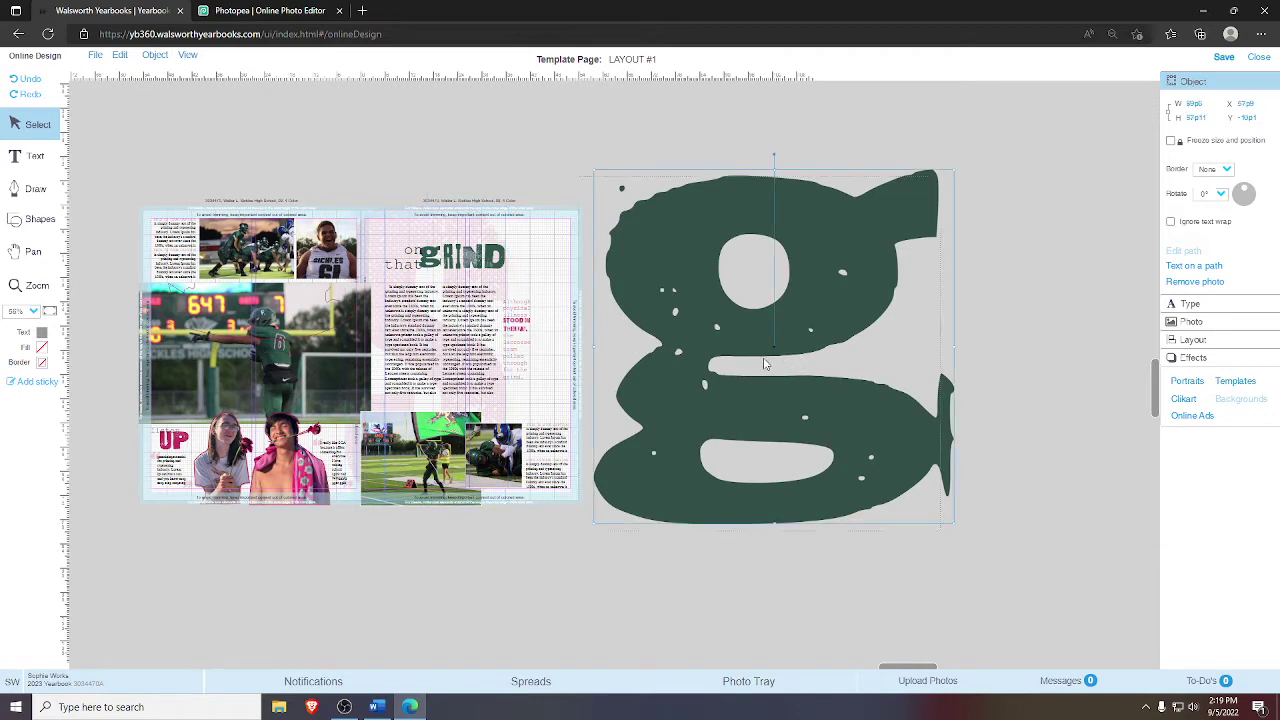
left_click_drag(764, 364, 754, 399)
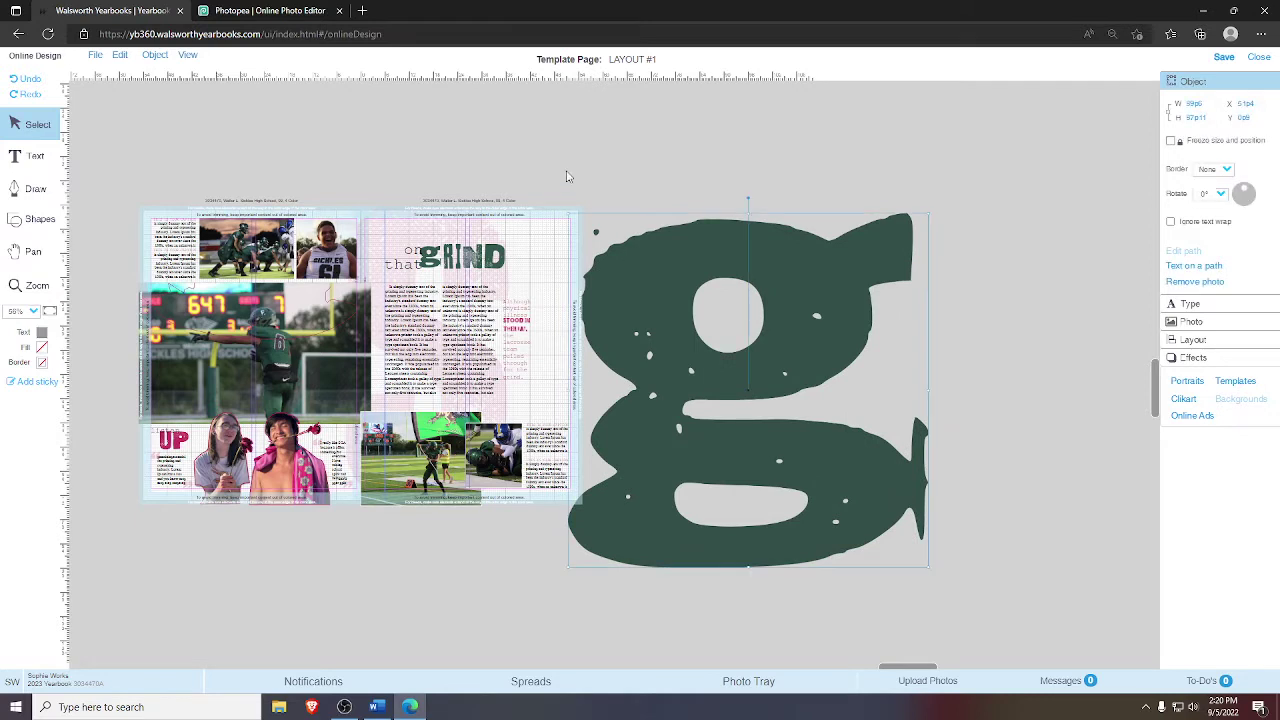
left_click_drag(474, 186, 680, 234)
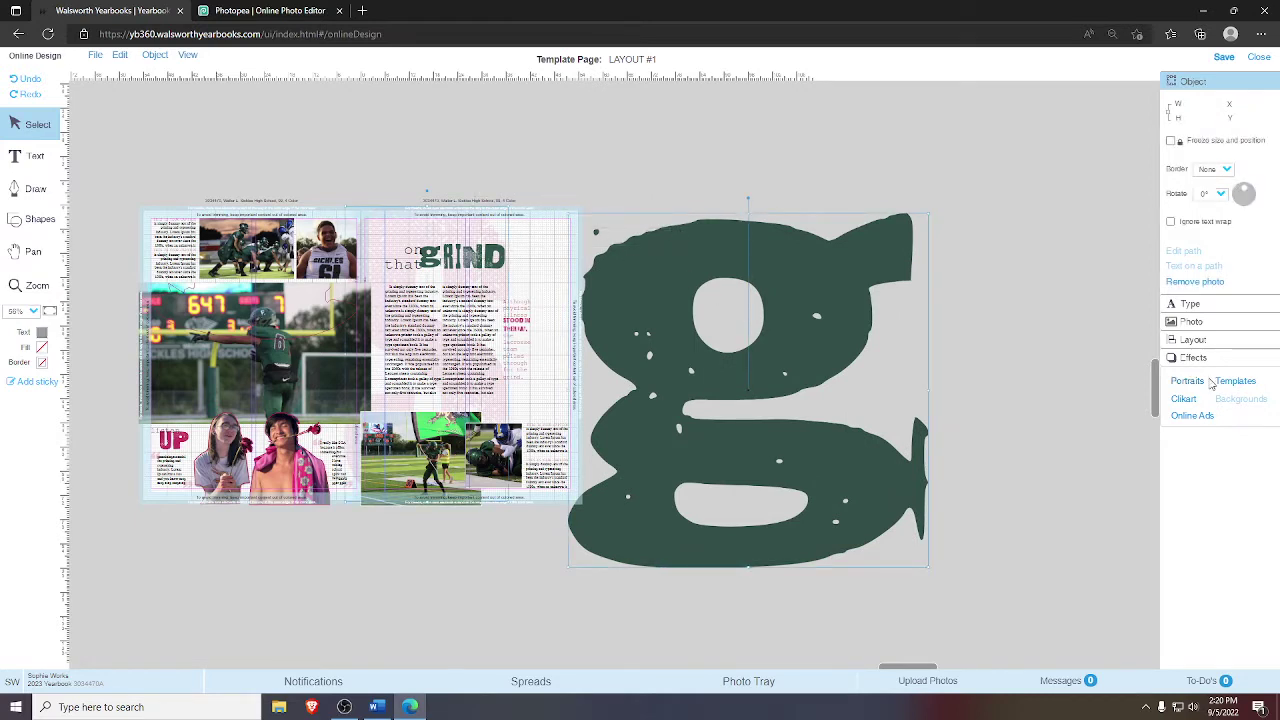
- Align the green g to the top of the page and shrink it by its corner handle
left_click(1200, 340)
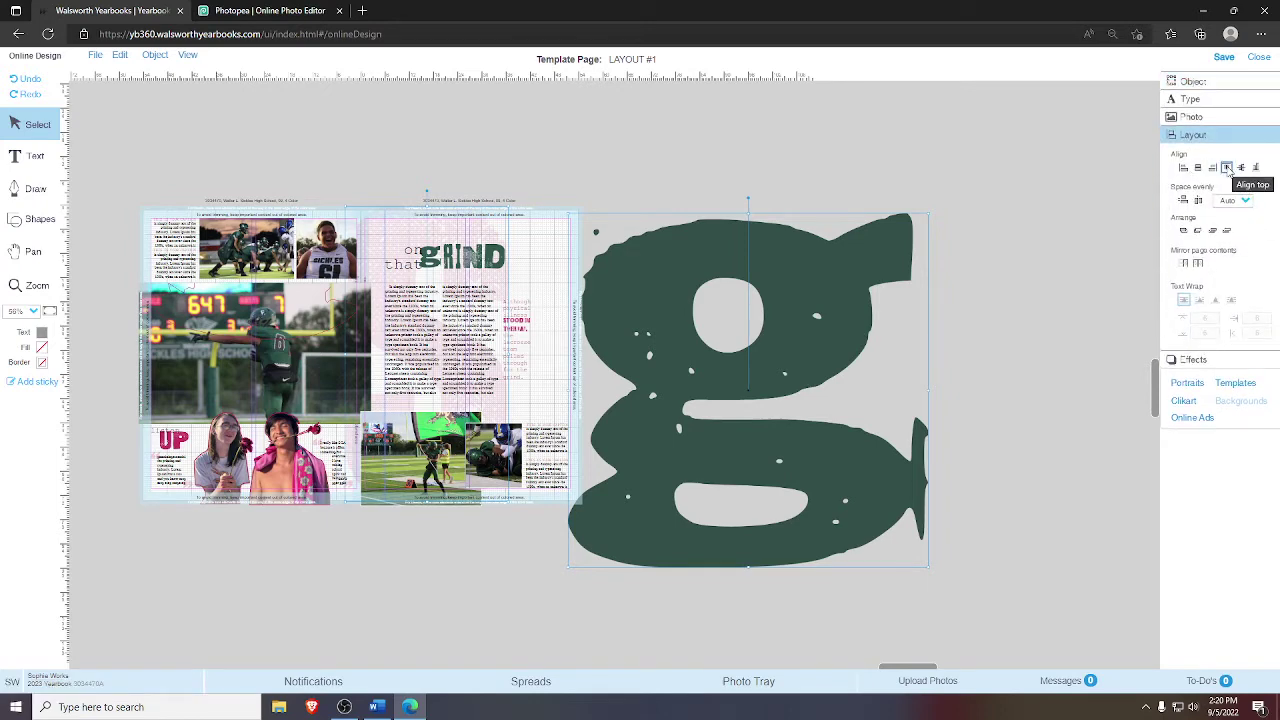
left_click(1227, 167)
left_click(979, 323)
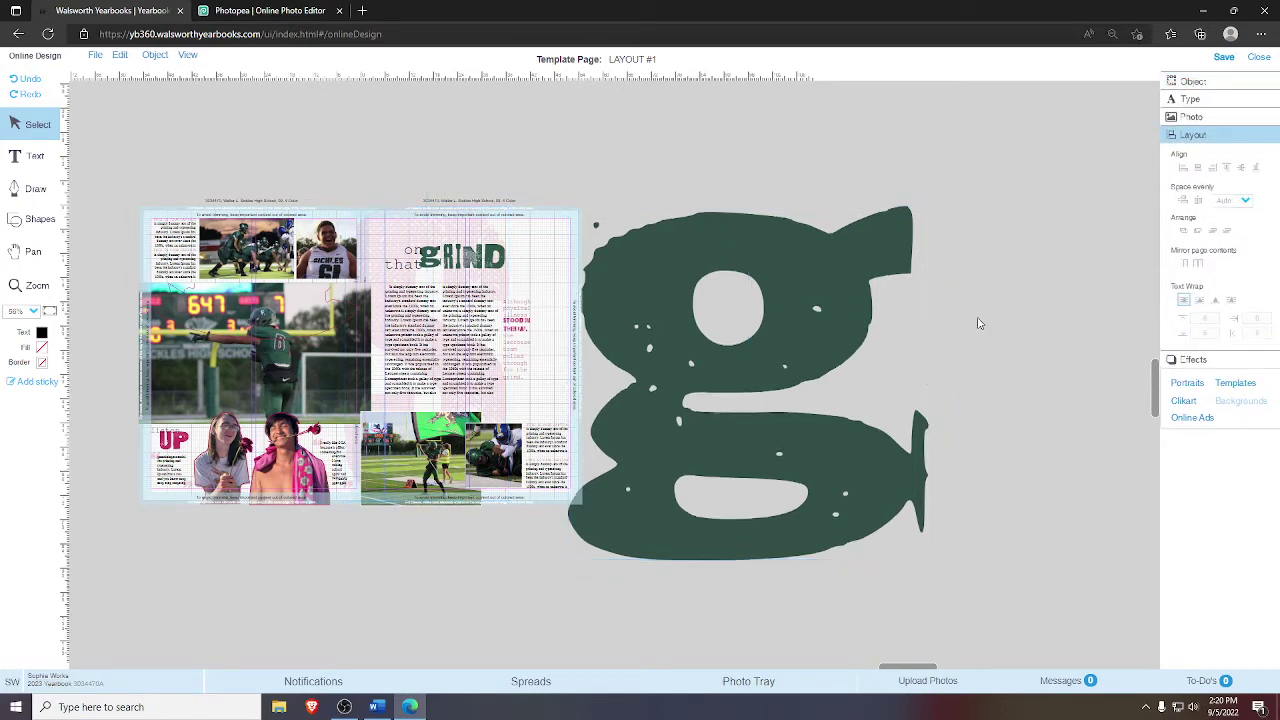
left_click(786, 396)
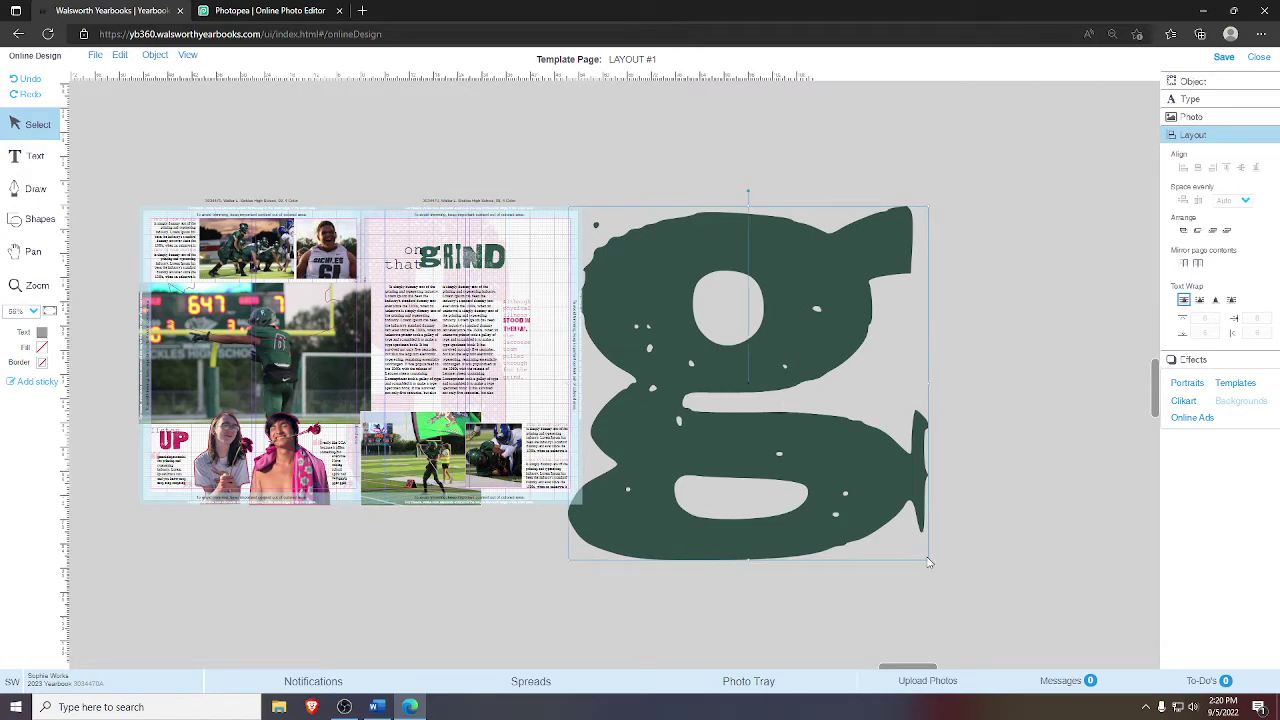
left_click_drag(928, 560, 857, 506)
- Zoom in on the right page and add a vertical guide and a horizontal guide near the top
left_click(492, 408)
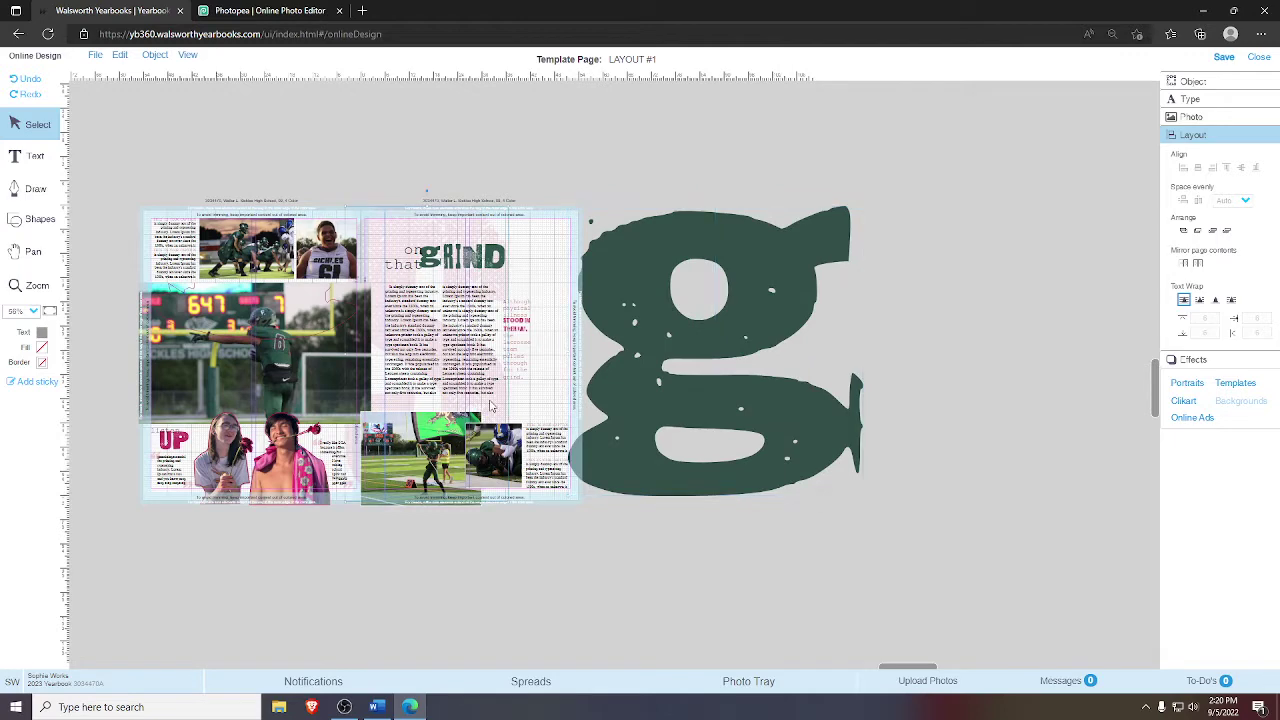
left_click(37, 285)
left_click_drag(336, 164, 900, 548)
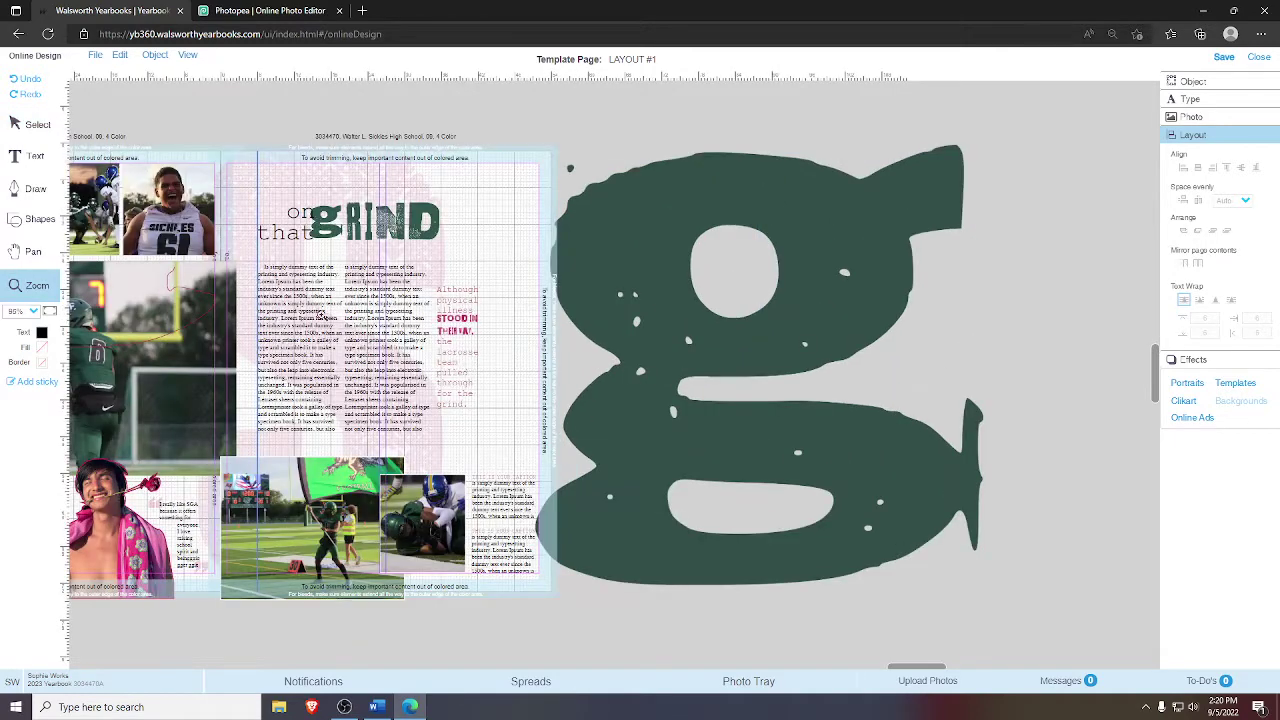
left_click(37, 123)
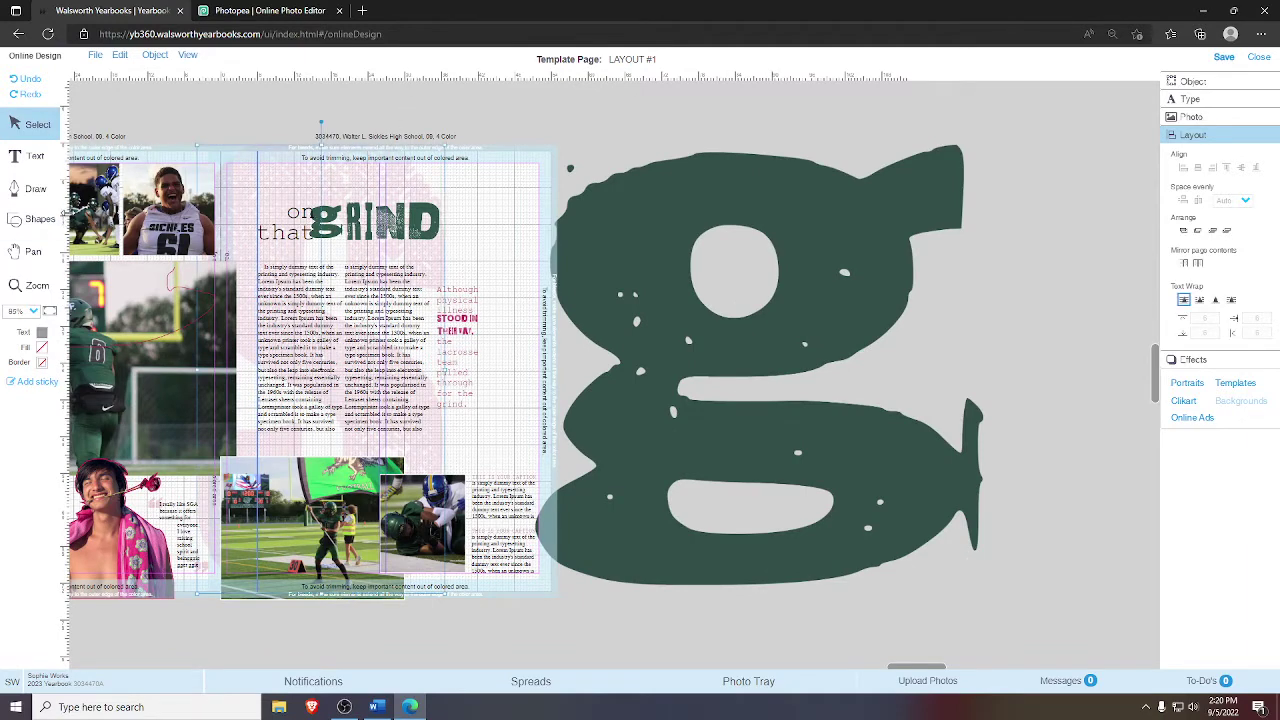
left_click_drag(66, 340, 1063, 344)
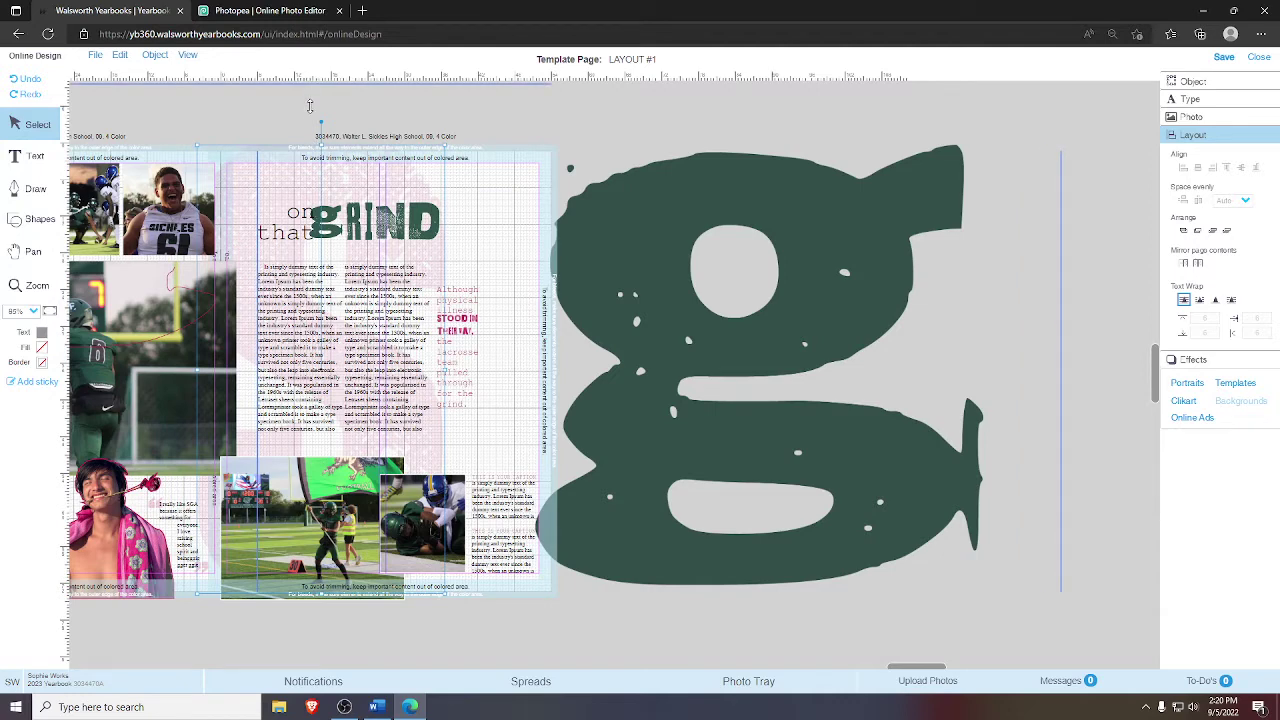
left_click_drag(309, 106, 388, 146)
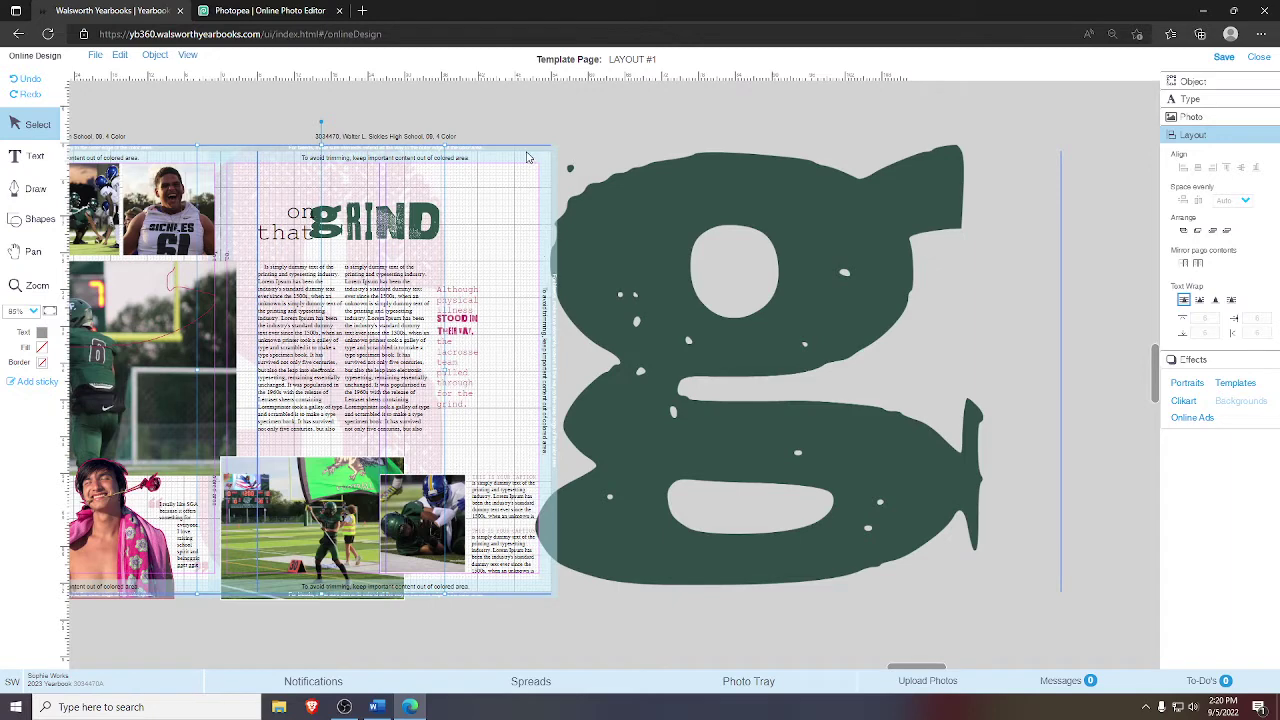
- Enlarge the green g again, undoing a trial move over the left page's content
left_click(642, 237)
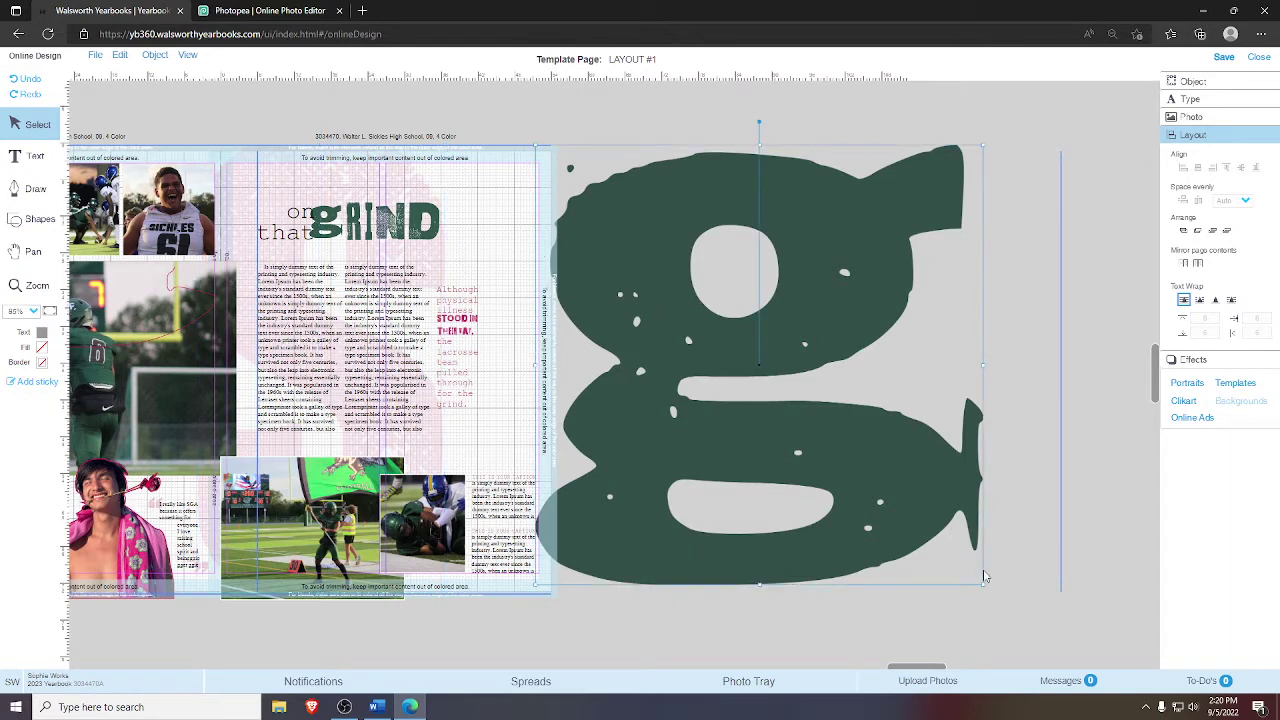
left_click_drag(984, 582, 998, 590)
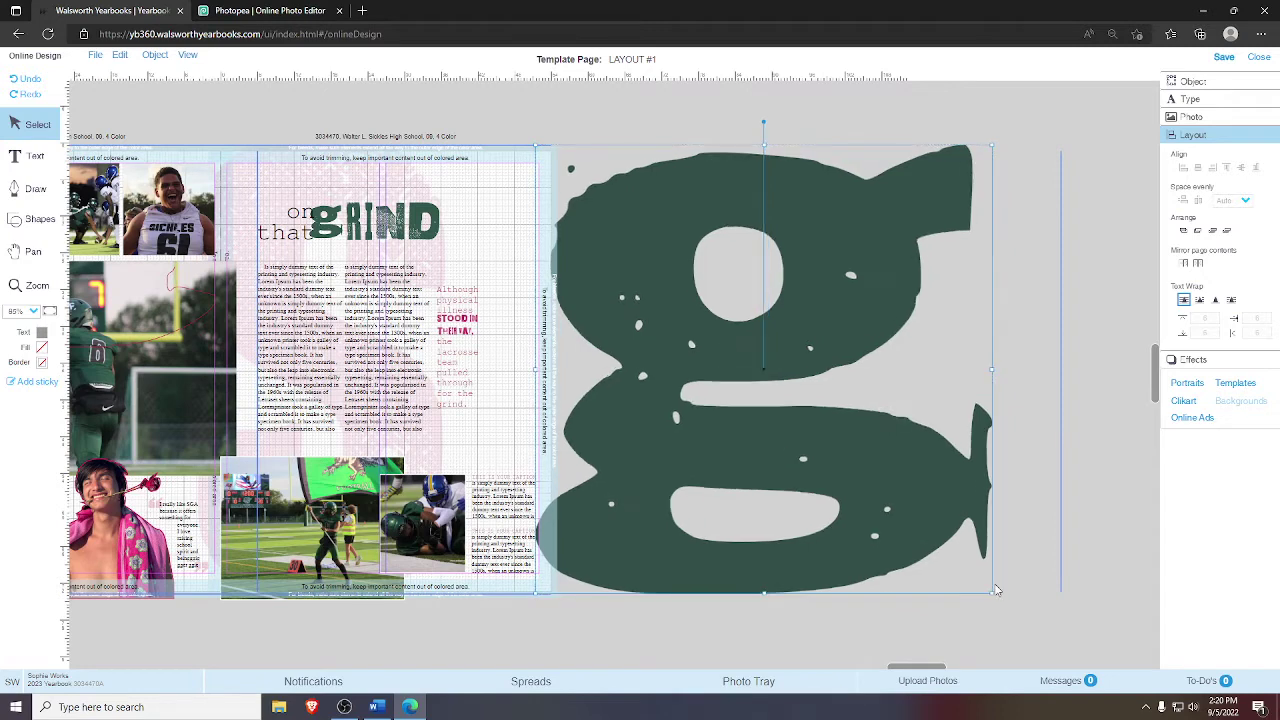
left_click(1085, 458)
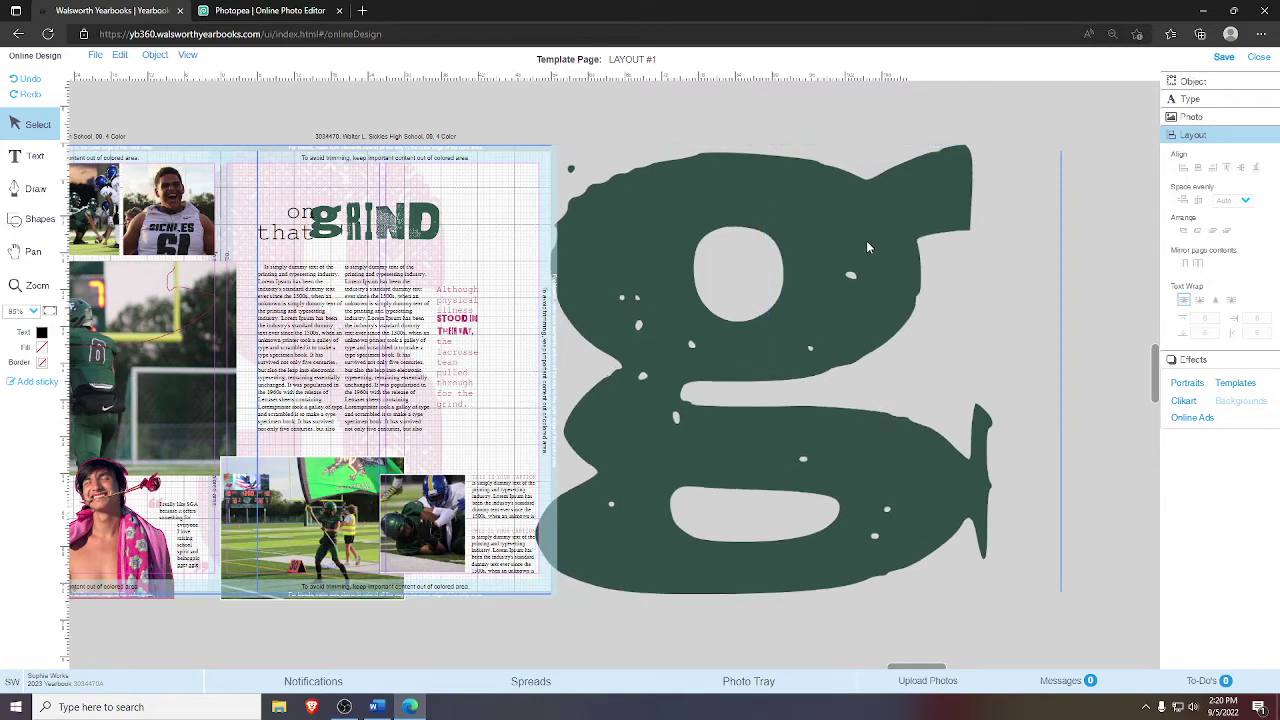
left_click(733, 237)
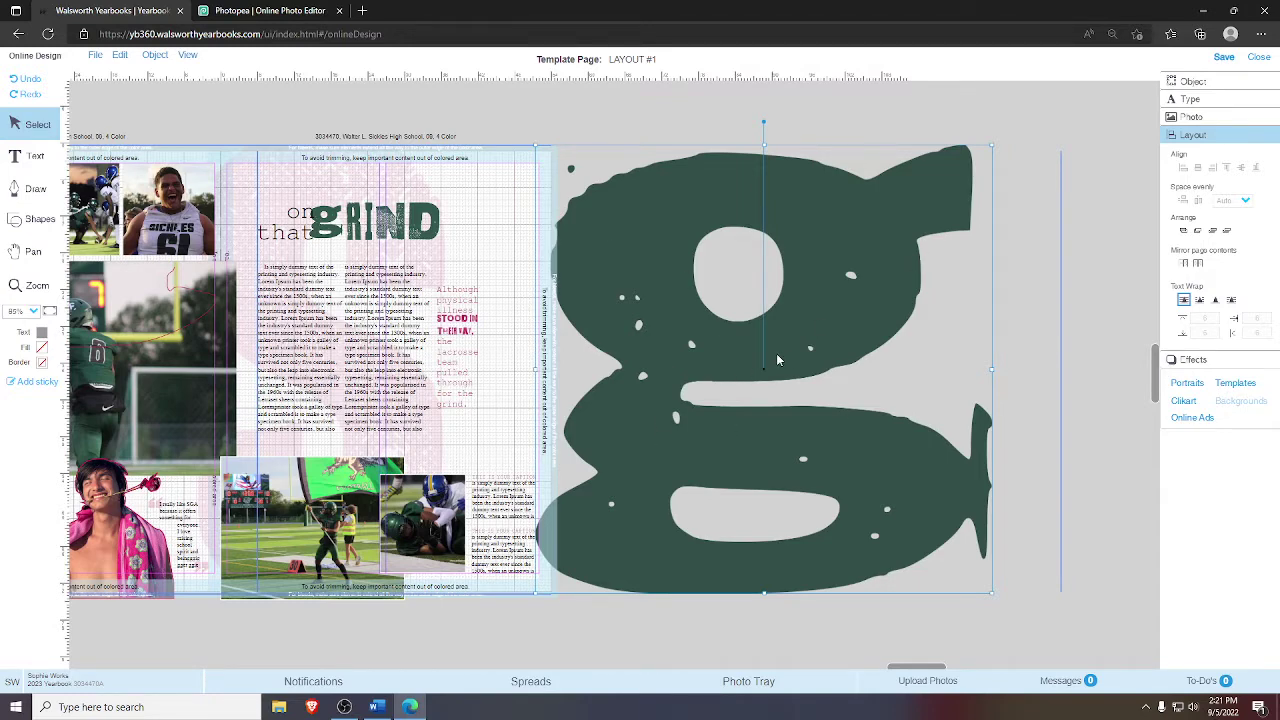
left_click_drag(728, 363, 391, 363)
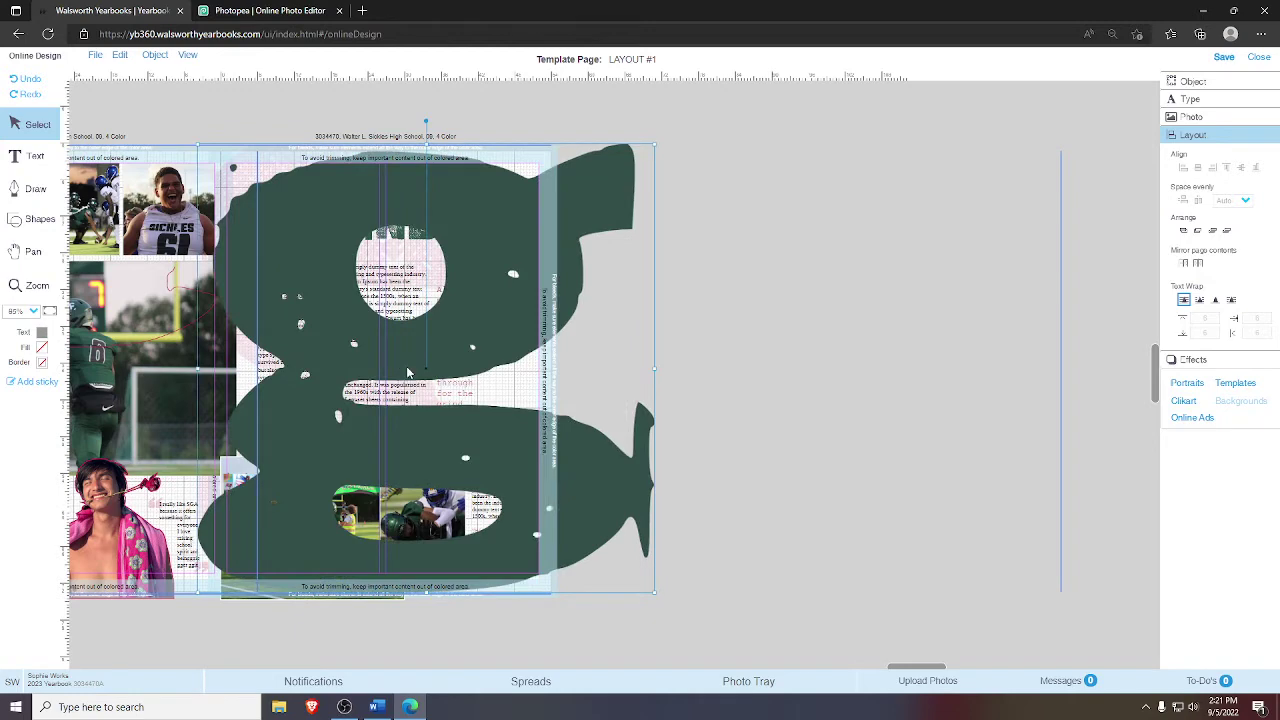
key("ctrl+z")
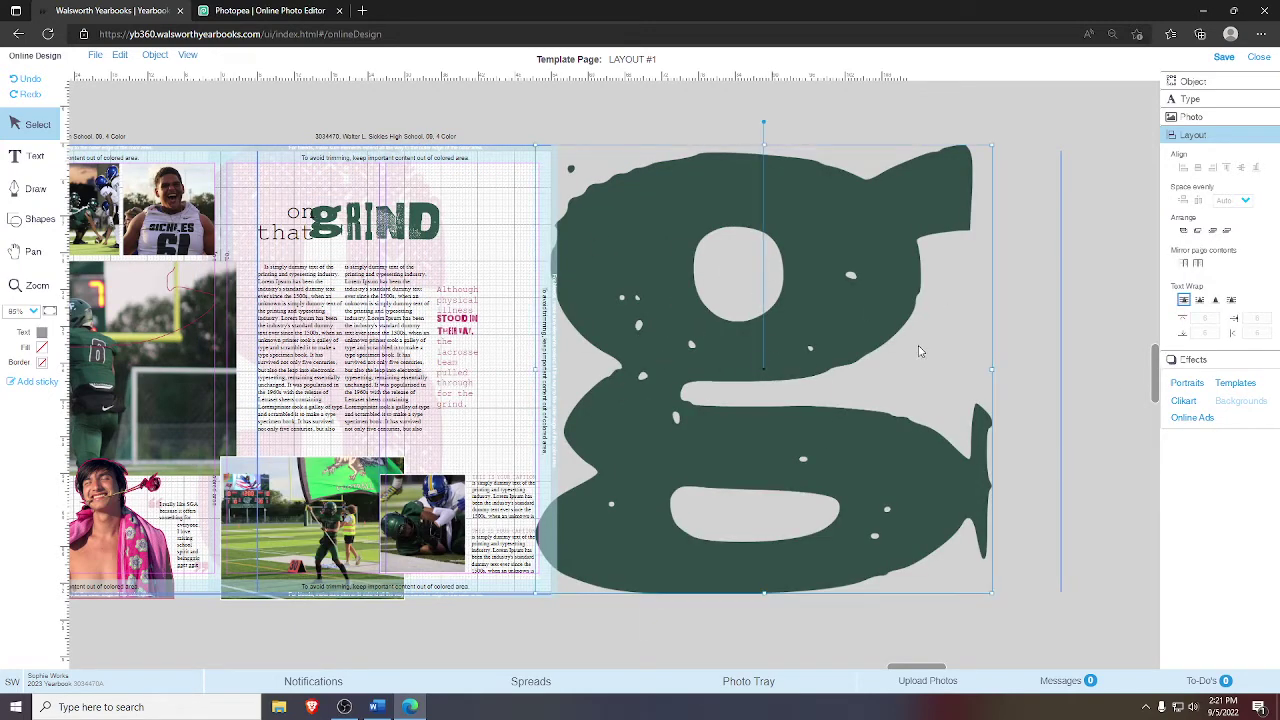
- Make the g 90% transparent and drag the faded g onto the spread's left side
left_click(1193, 360)
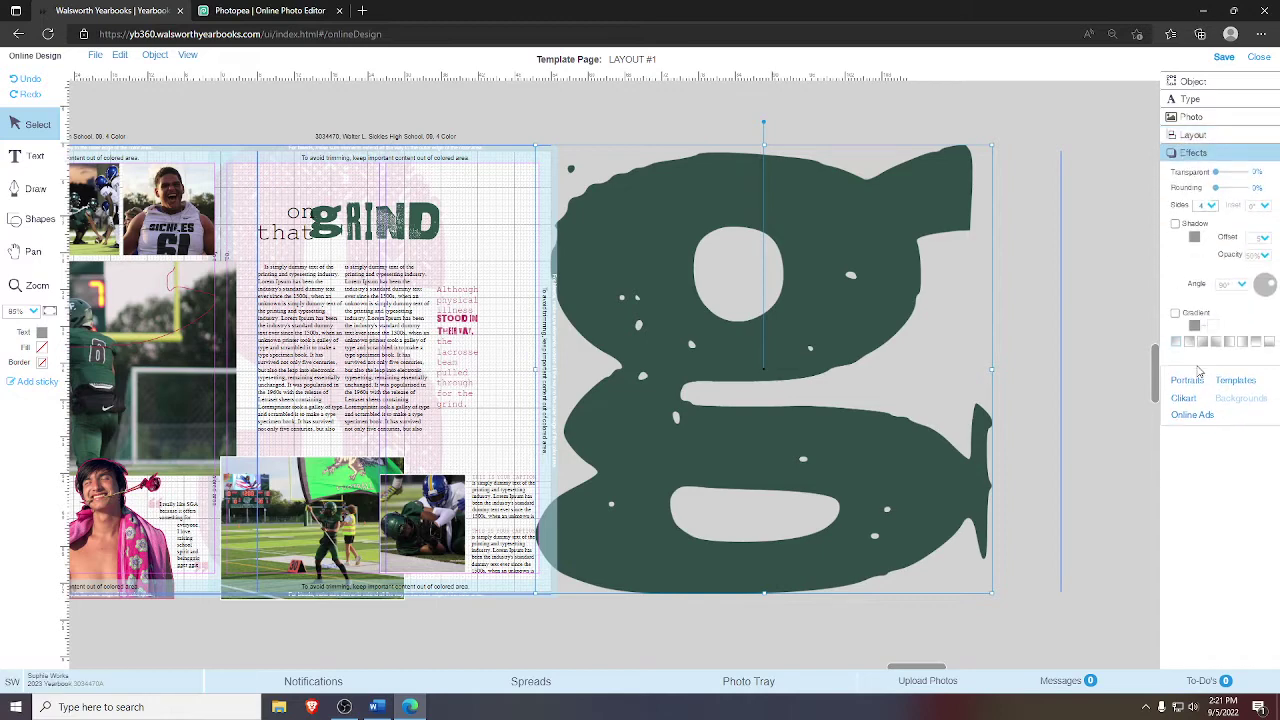
left_click(1254, 171)
key("Return")
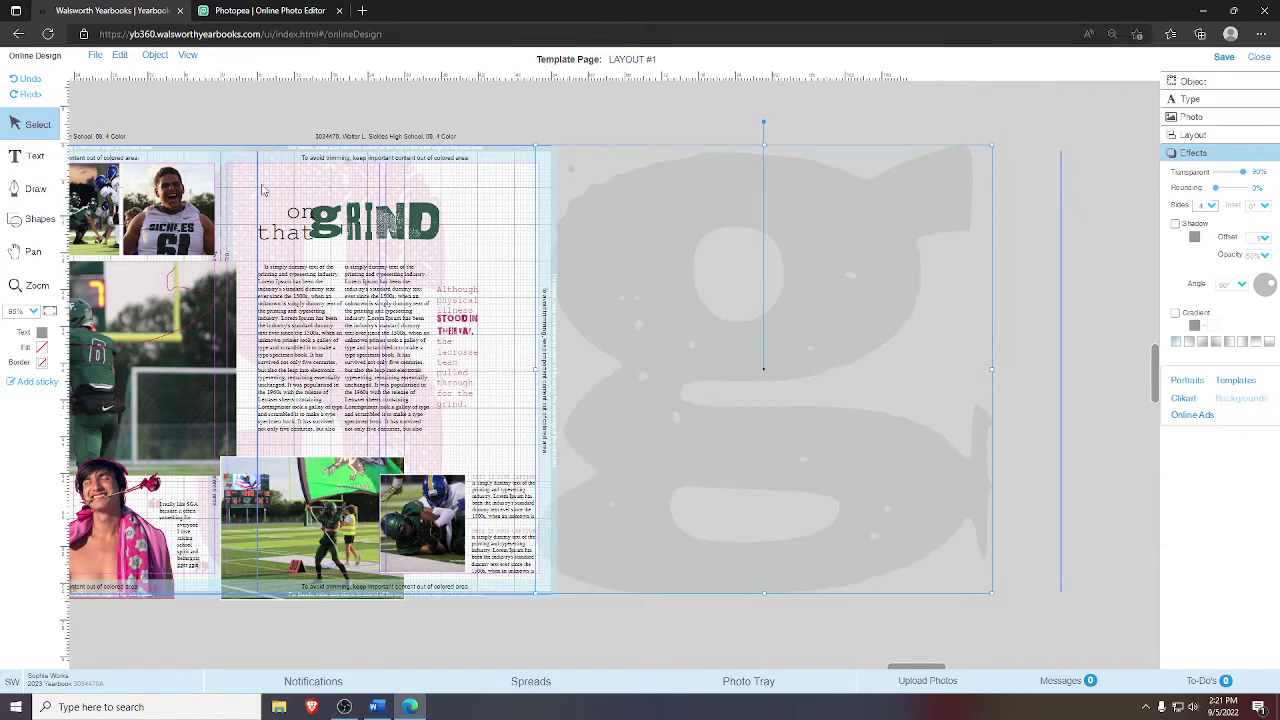
left_click_drag(678, 328, 241, 292)
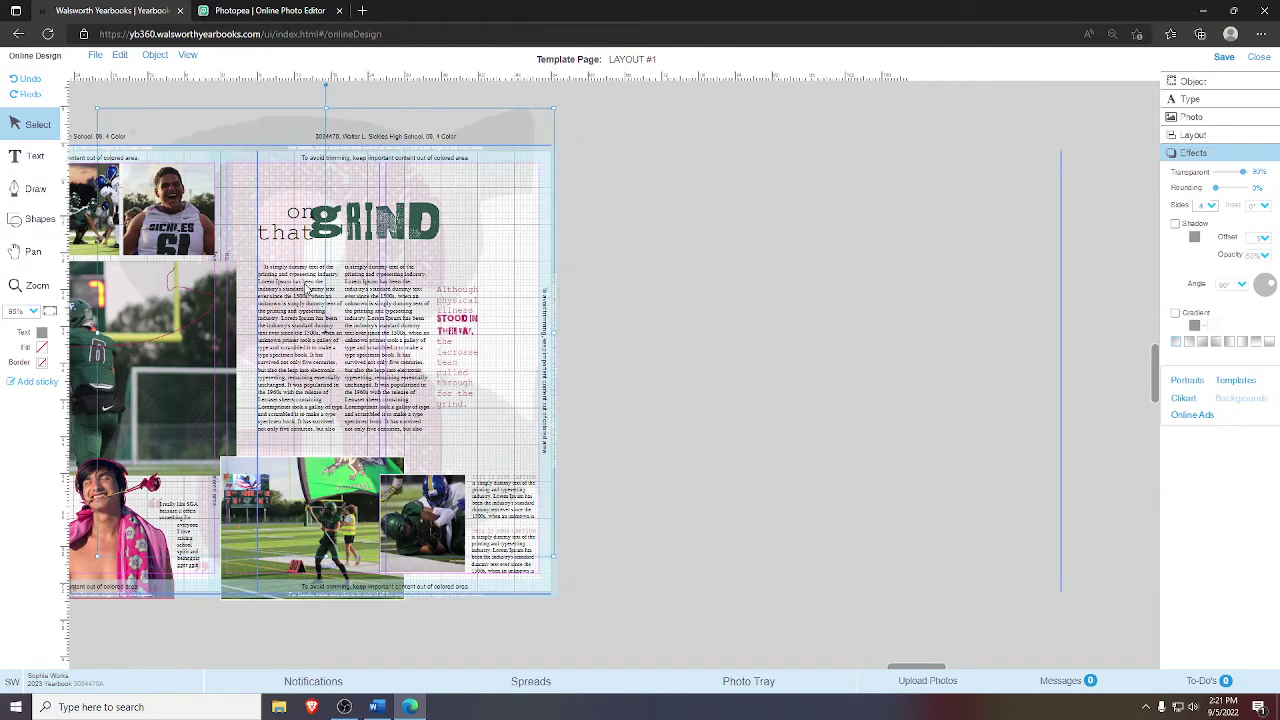
- Select the faint background image on the right page and nudge it left three steps, then one right
left_click(266, 138)
left_click(45, 250)
scroll(55, 313, "up", 3)
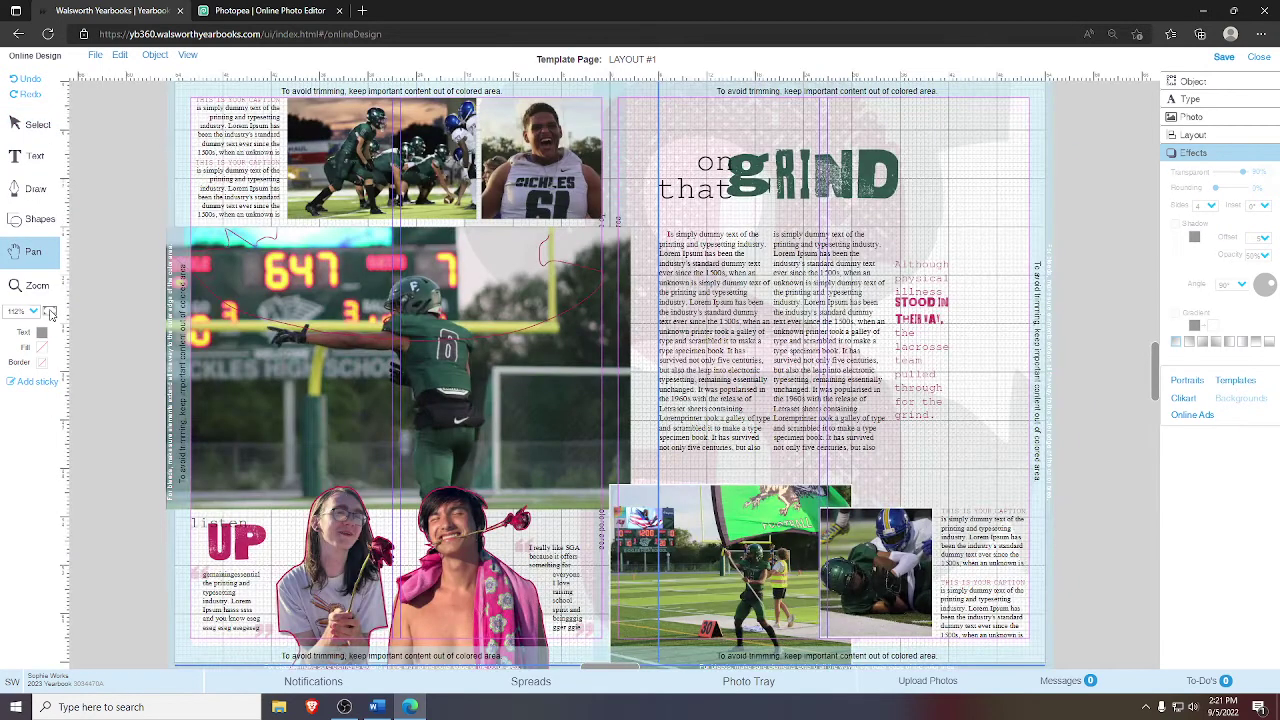
left_click(30, 123)
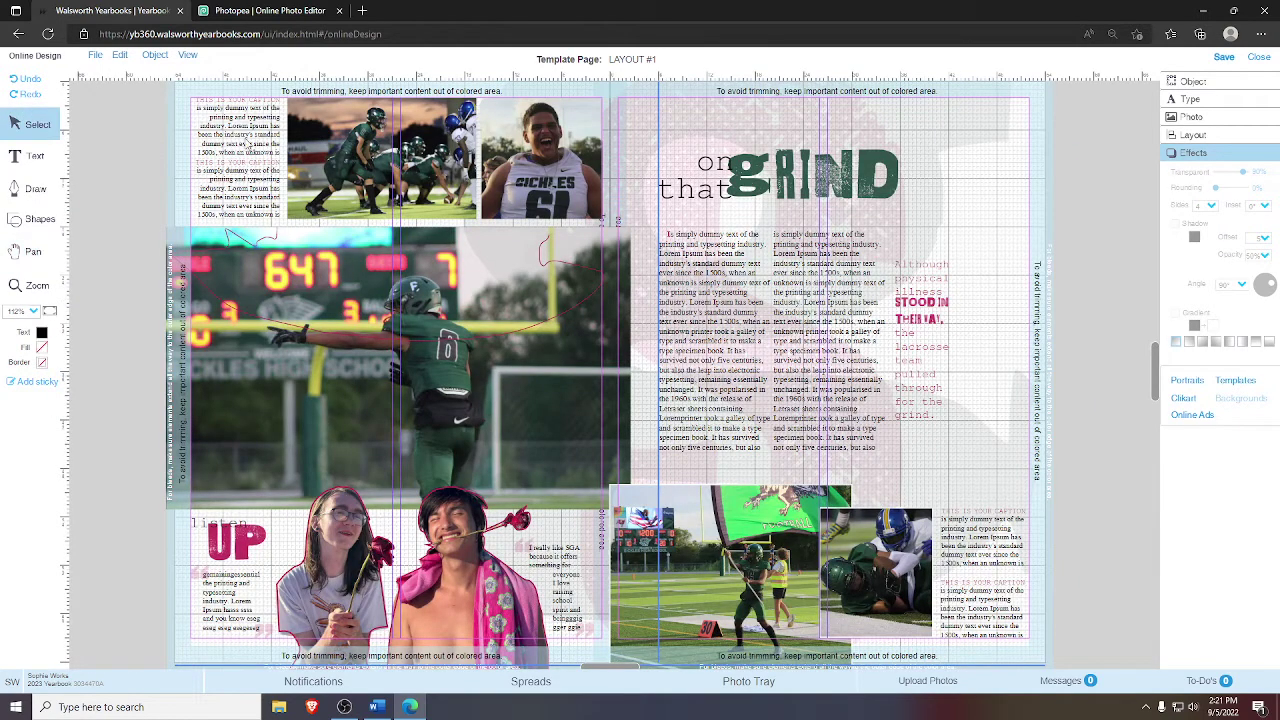
left_click(896, 135)
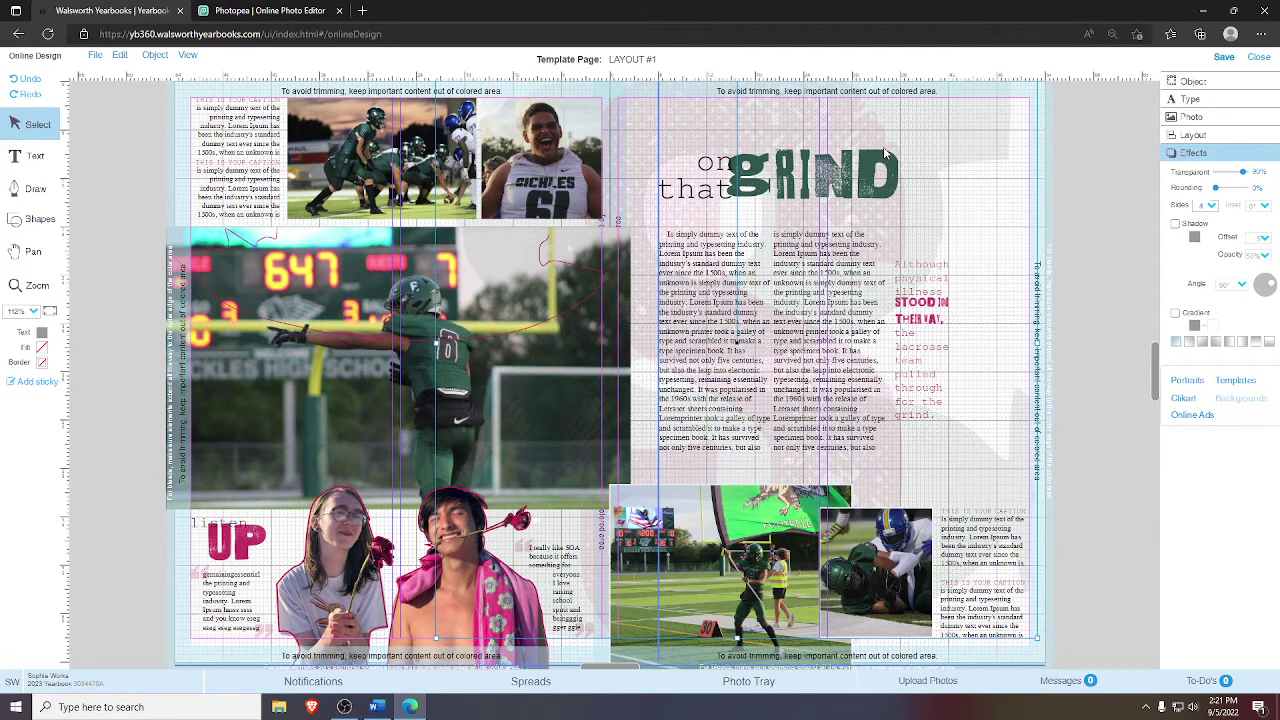
key("Left")
key("Left")
key("Left")
key("Left")
key("Left")
key("Left")
key("Left")
key("Left")
key("Left")
key("Left")
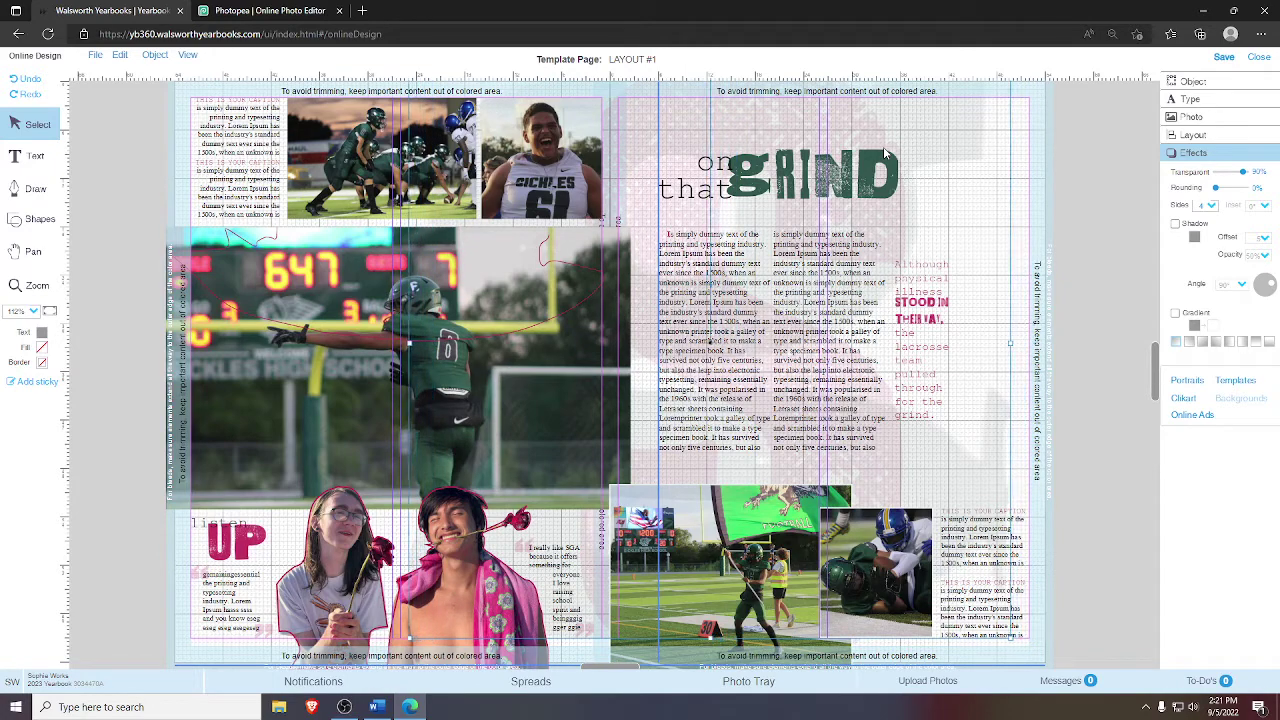
key("Left")
key("Left")
key("Left")
key("Left")
key("Left")
key("Left")
key("Left")
key("Left")
key("Left")
key("Left")
key("Left")
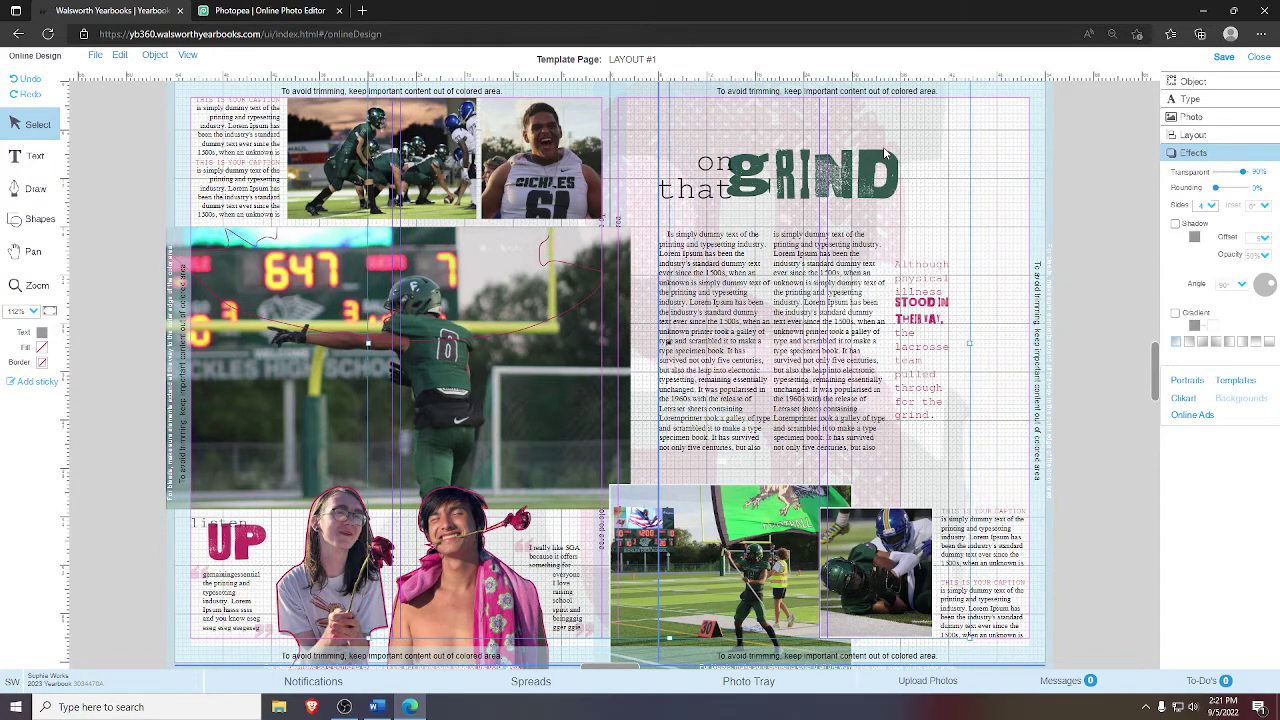
key("Left")
key("Left")
key("Left")
key("Left")
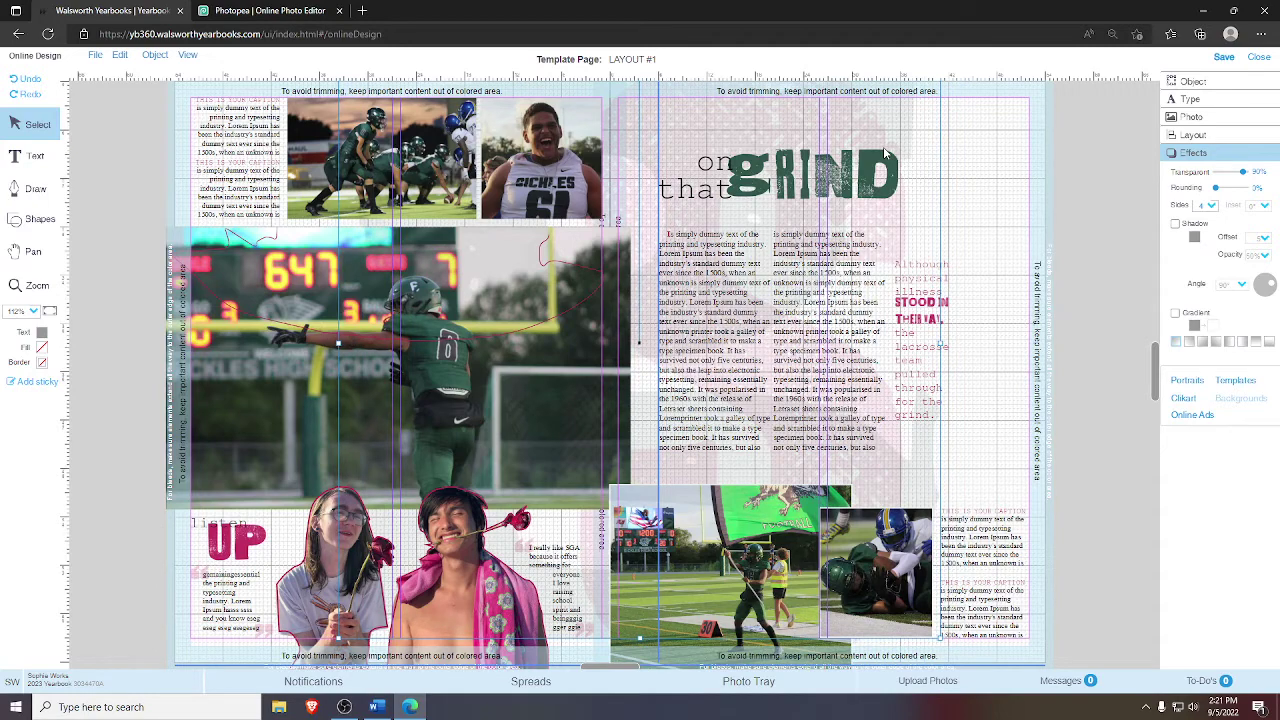
key("Right")
key("Right")
key("Right")
key("Right")
key("Right")
key("Right")
key("Right")
key("Right")
key("Right")
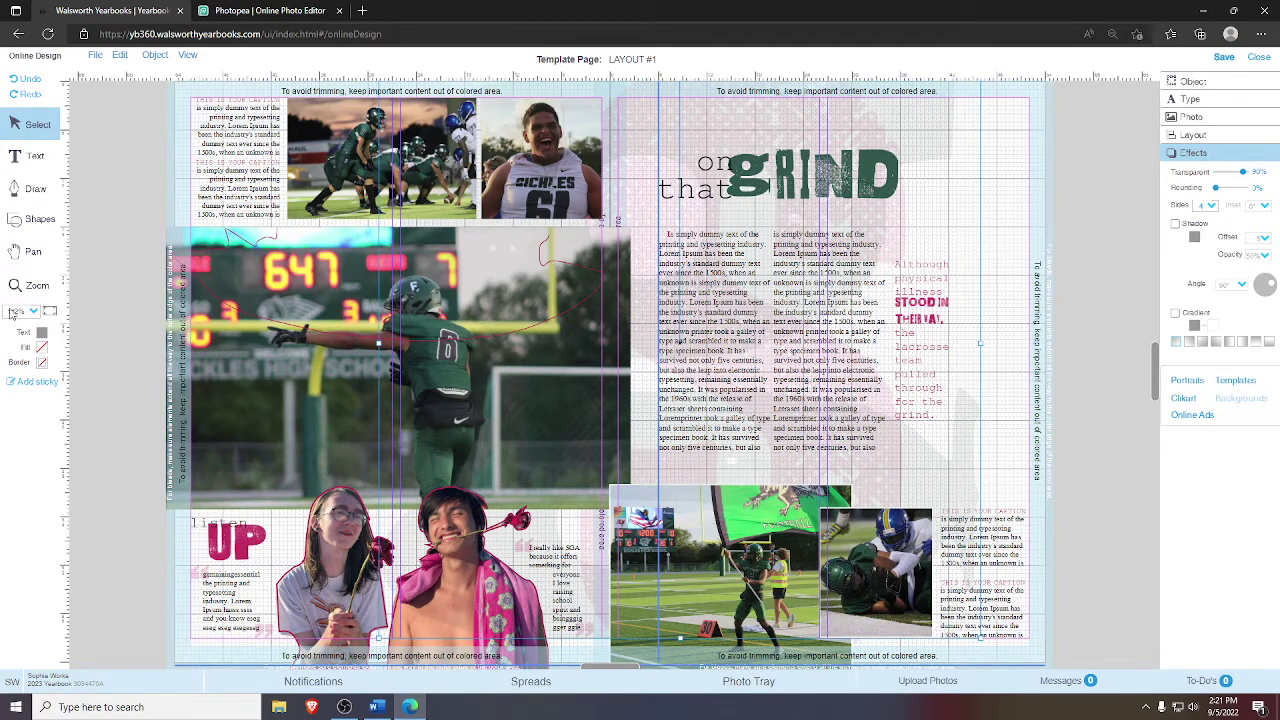
- Zoom in on the GRIND headline, then return to 75% zoom with the spread recentred
left_click(33, 251)
left_click_drag(400, 232, 310, 315)
left_click(37, 285)
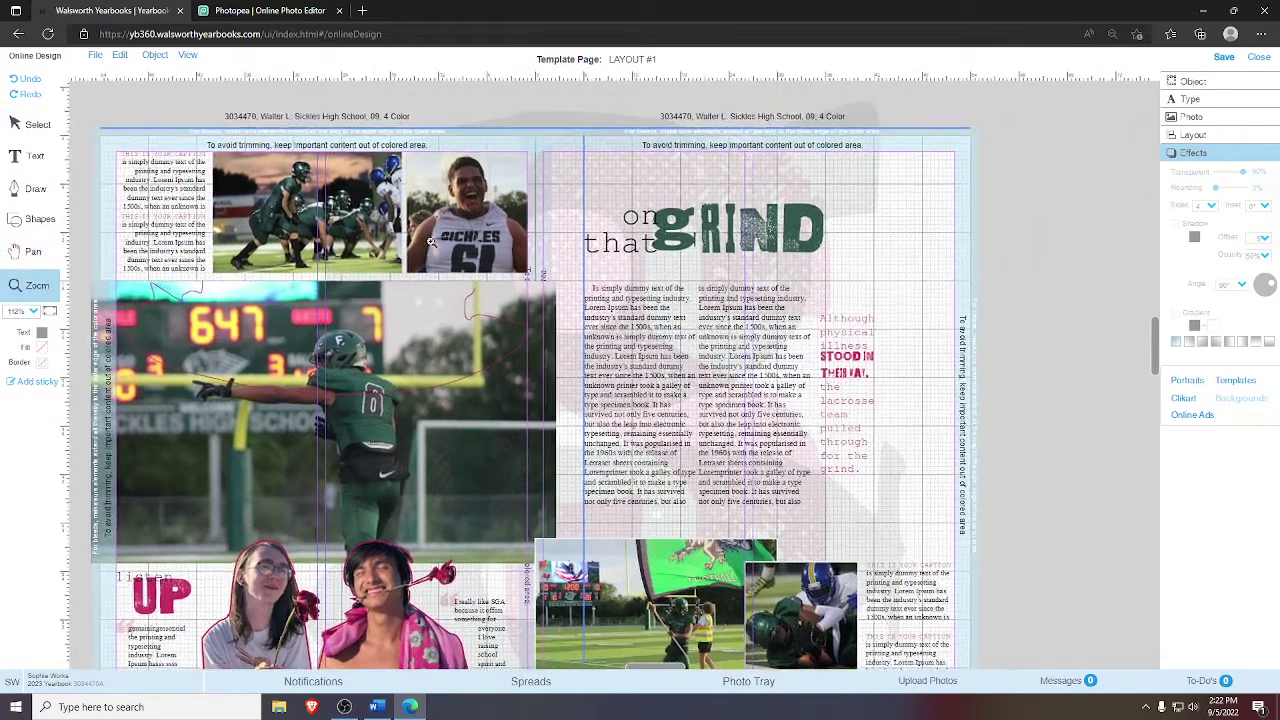
left_click(862, 349)
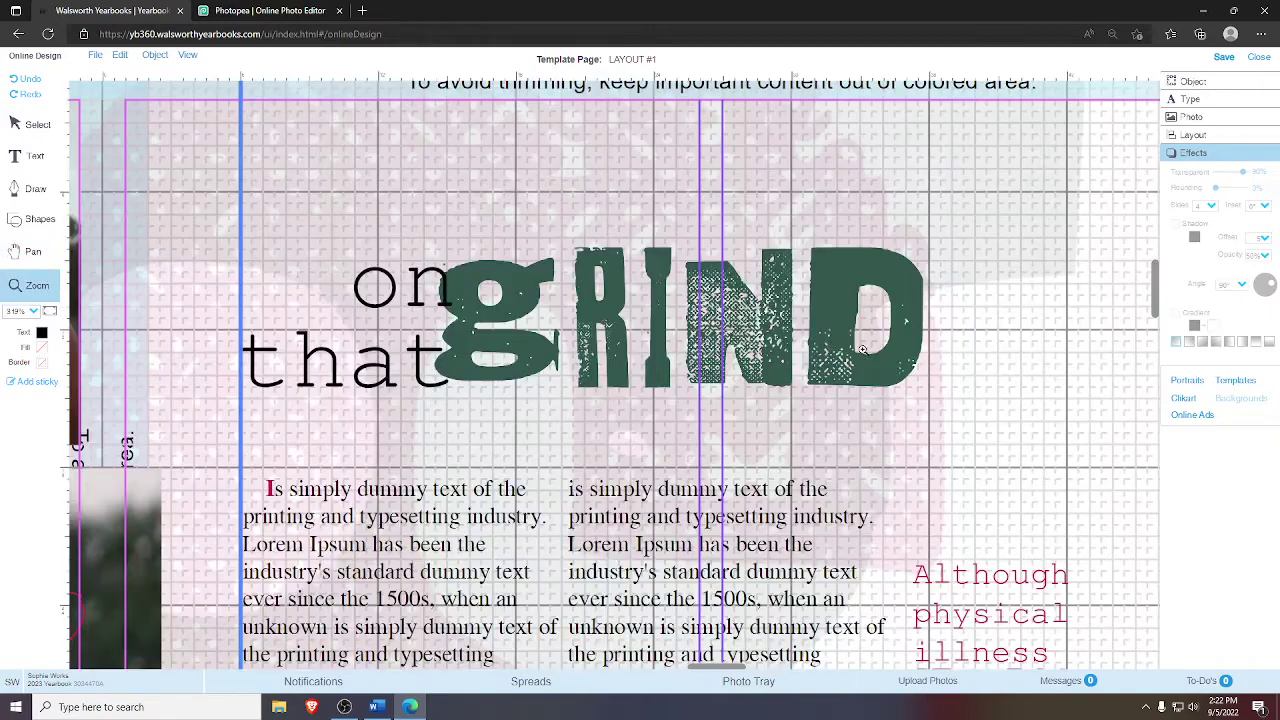
left_click(37, 124)
left_click(385, 160)
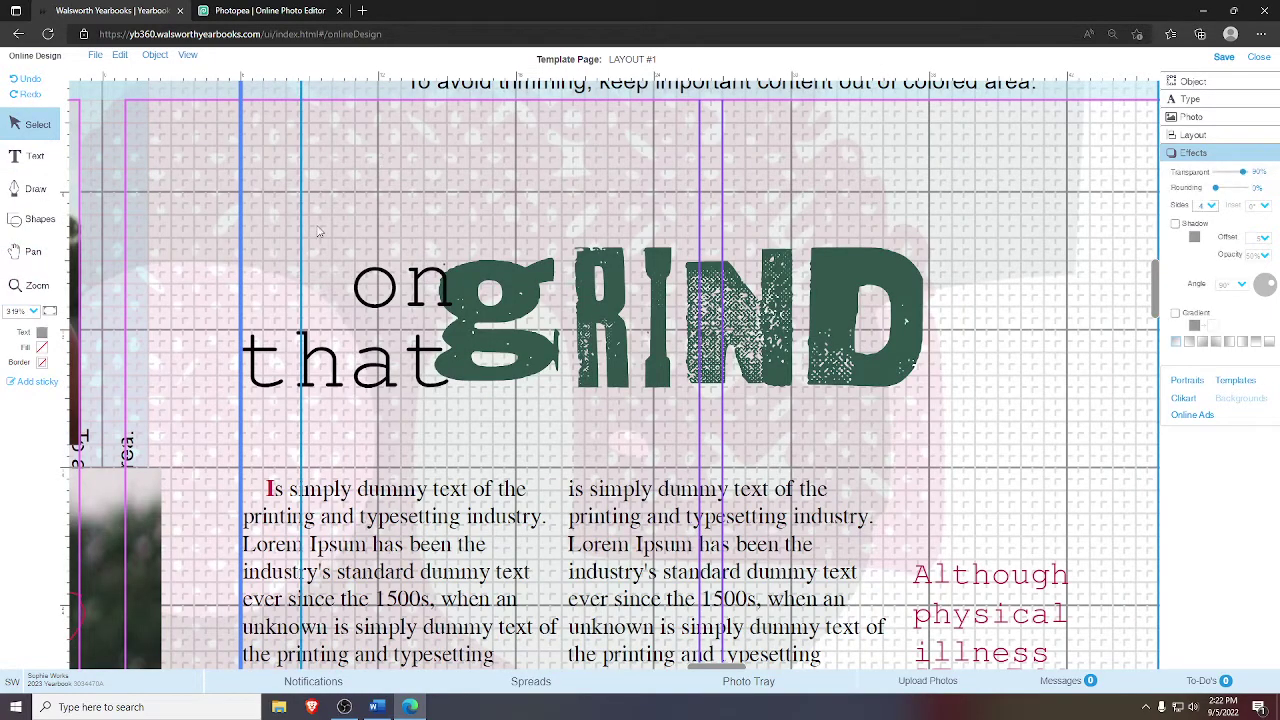
left_click(49, 311)
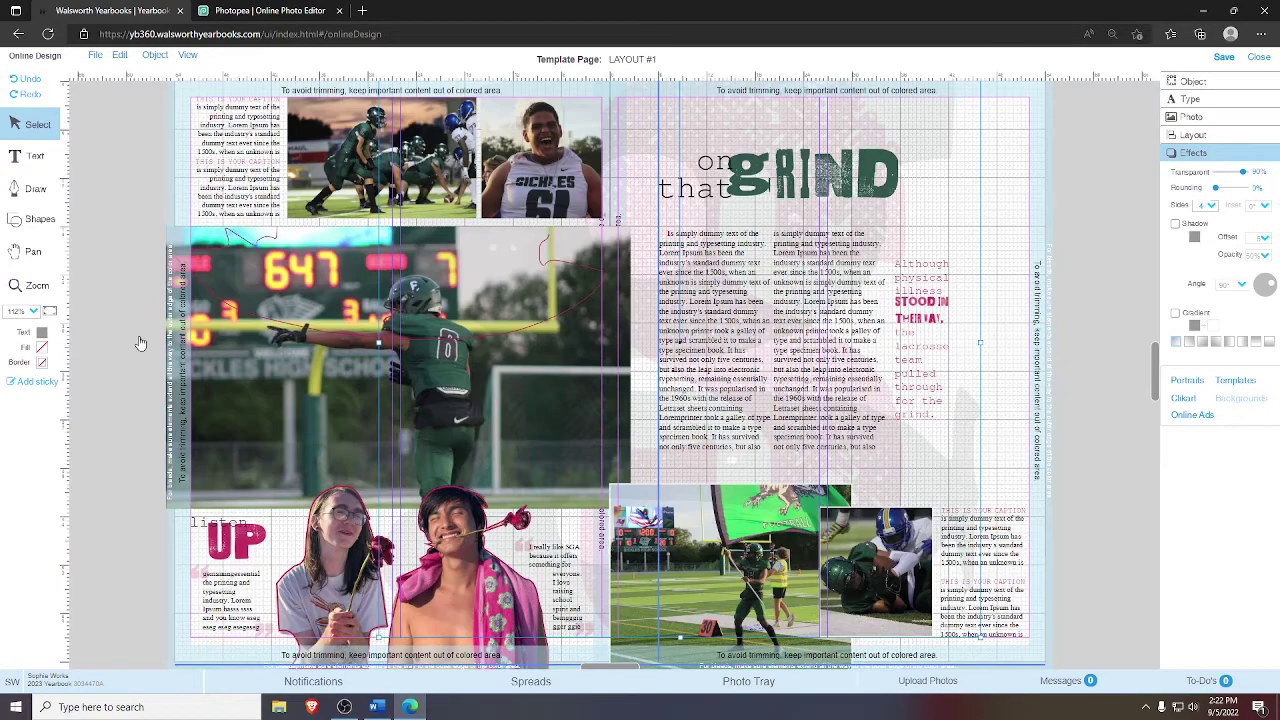
left_click(33, 311)
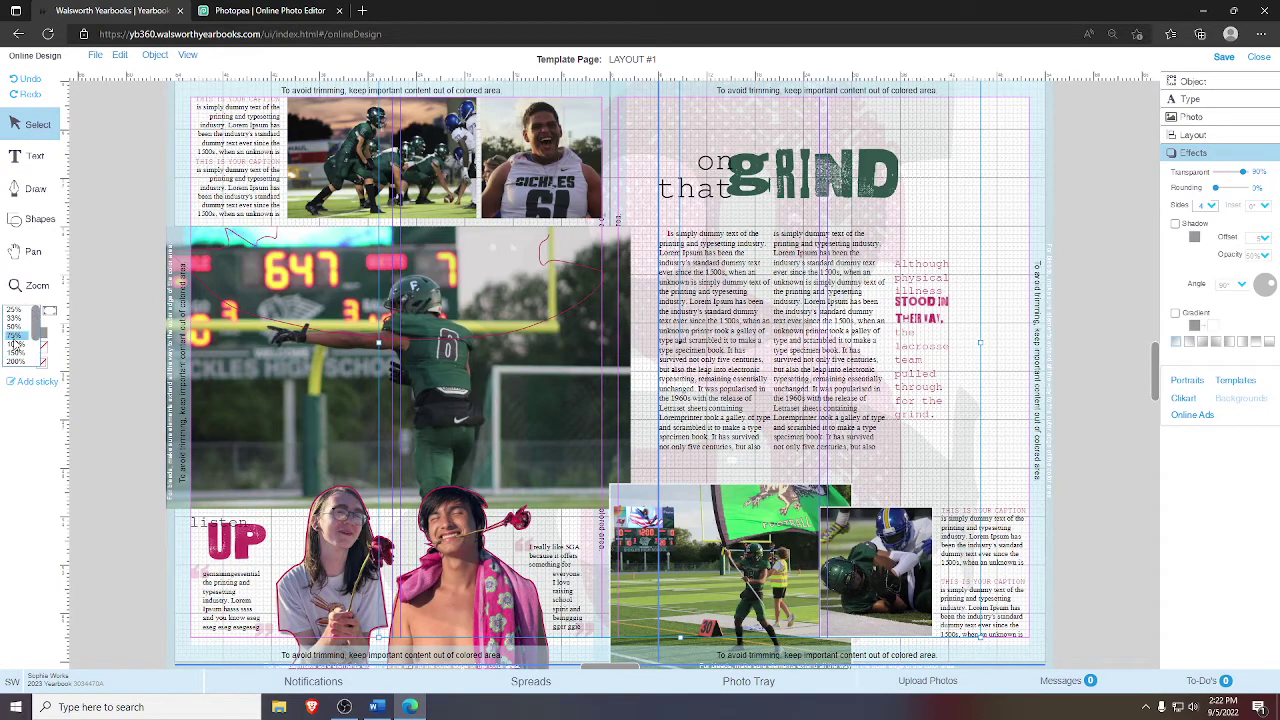
left_click(18, 340)
left_click(33, 251)
left_click_drag(228, 151, 200, 163)
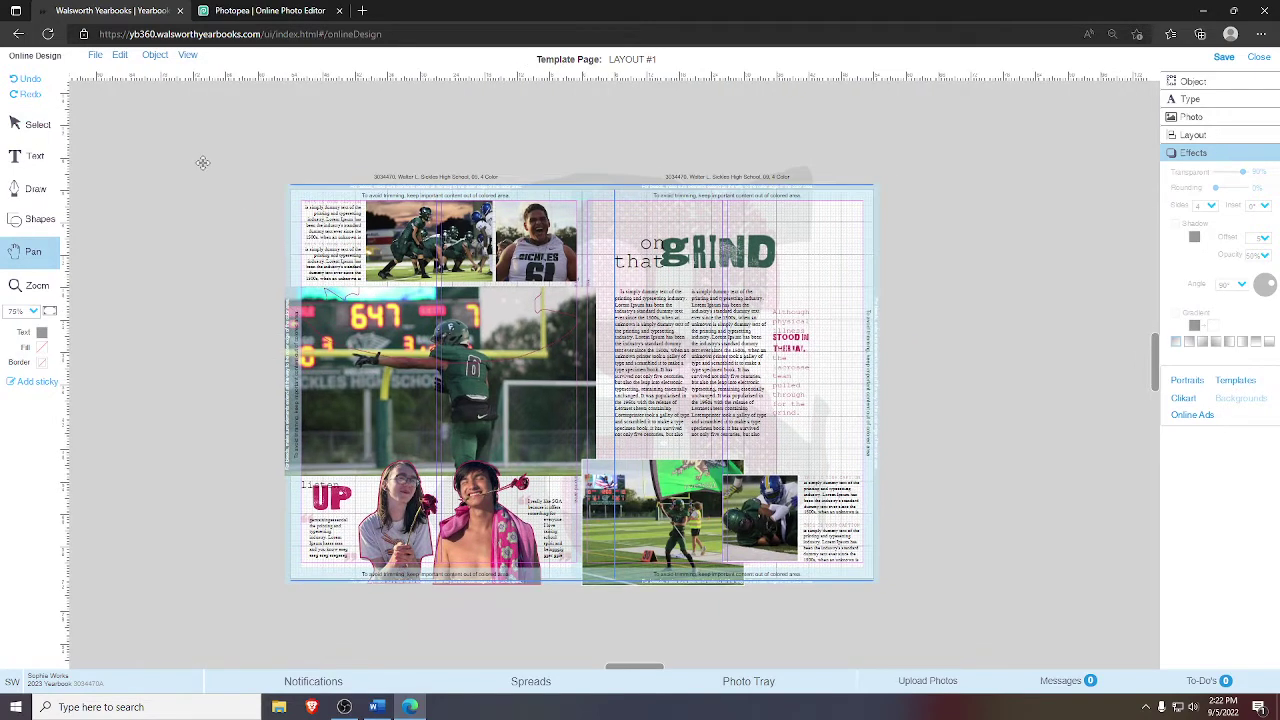
- Select the background image, try two Layout alignment options, then undo the alignment
left_click(38, 124)
left_click(788, 210)
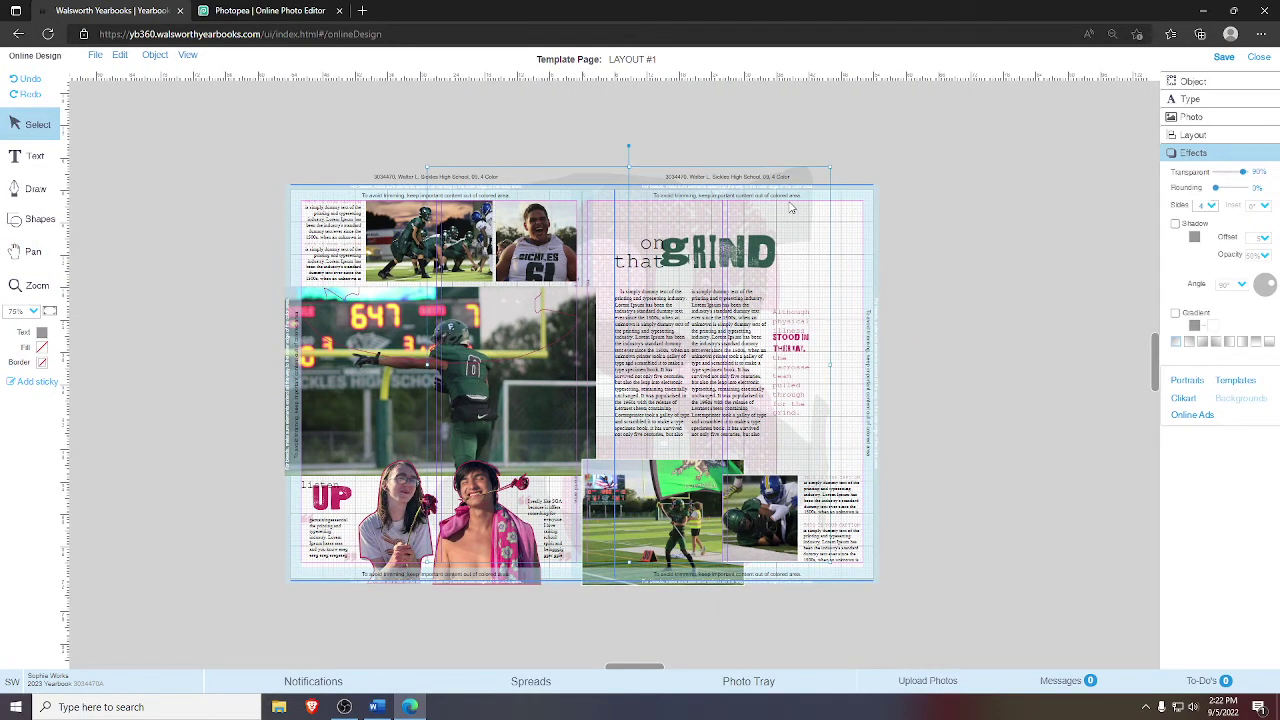
left_click(918, 213)
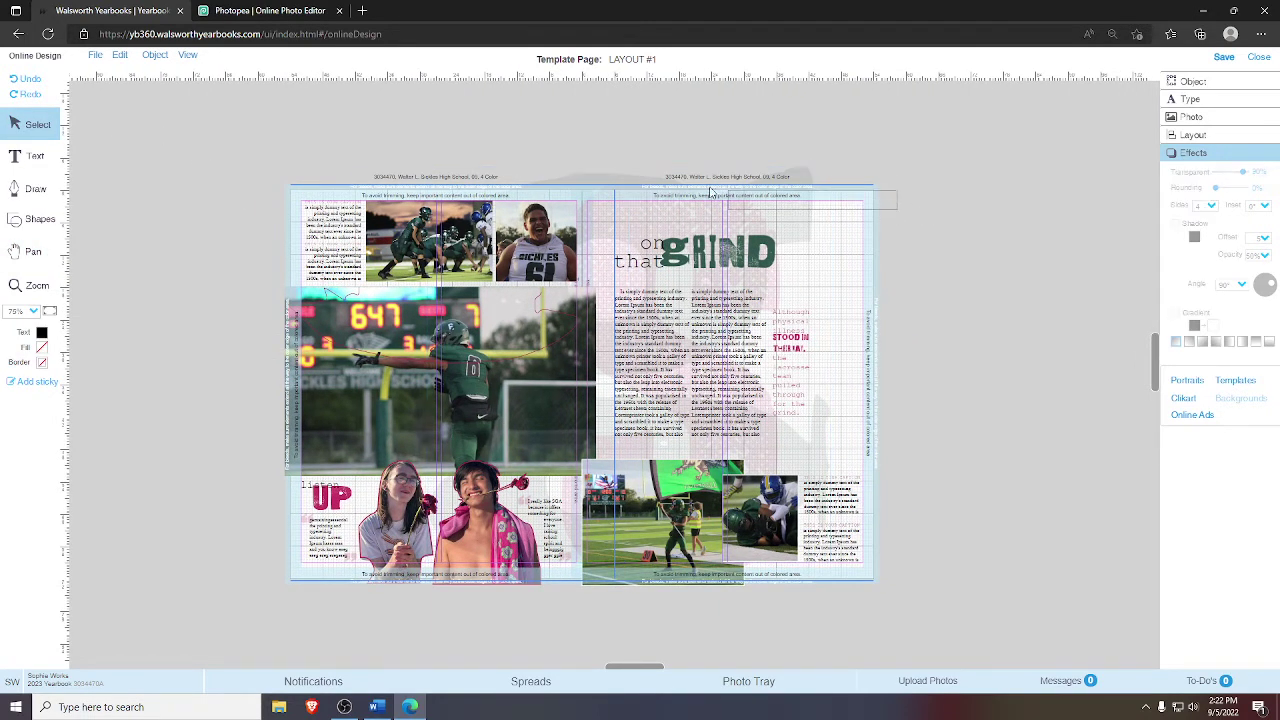
left_click(710, 192)
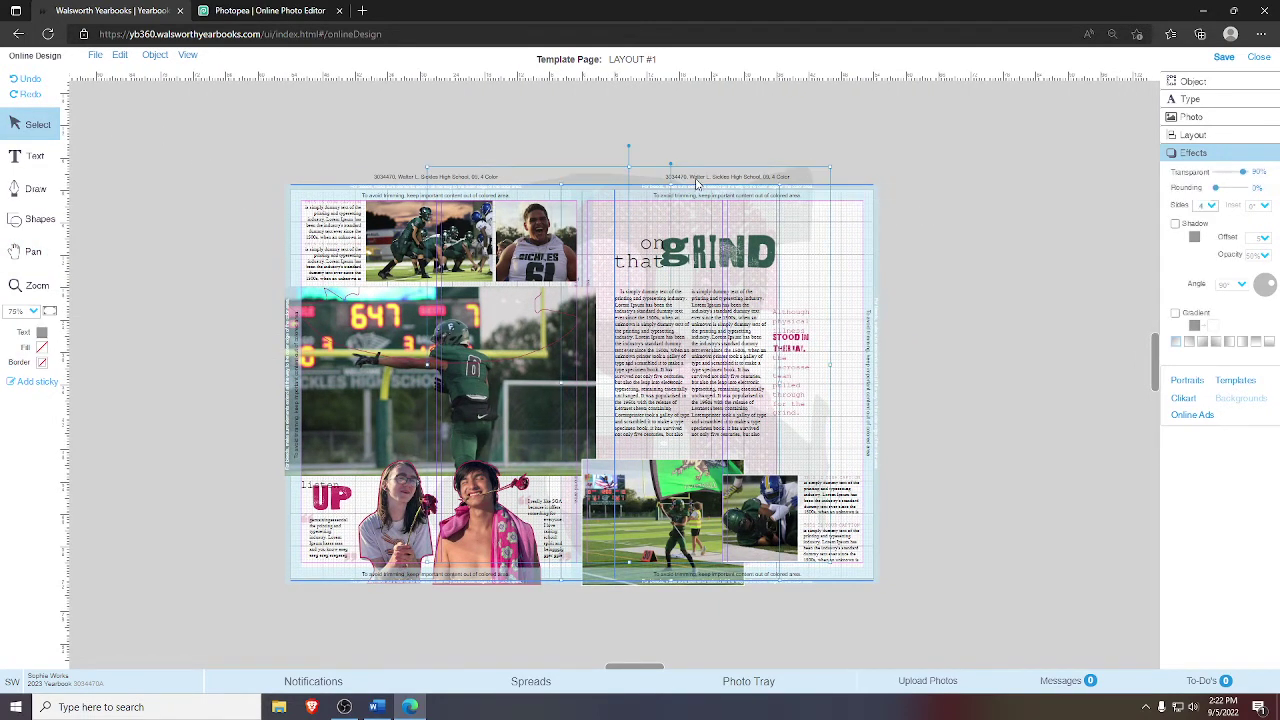
left_click(1205, 137)
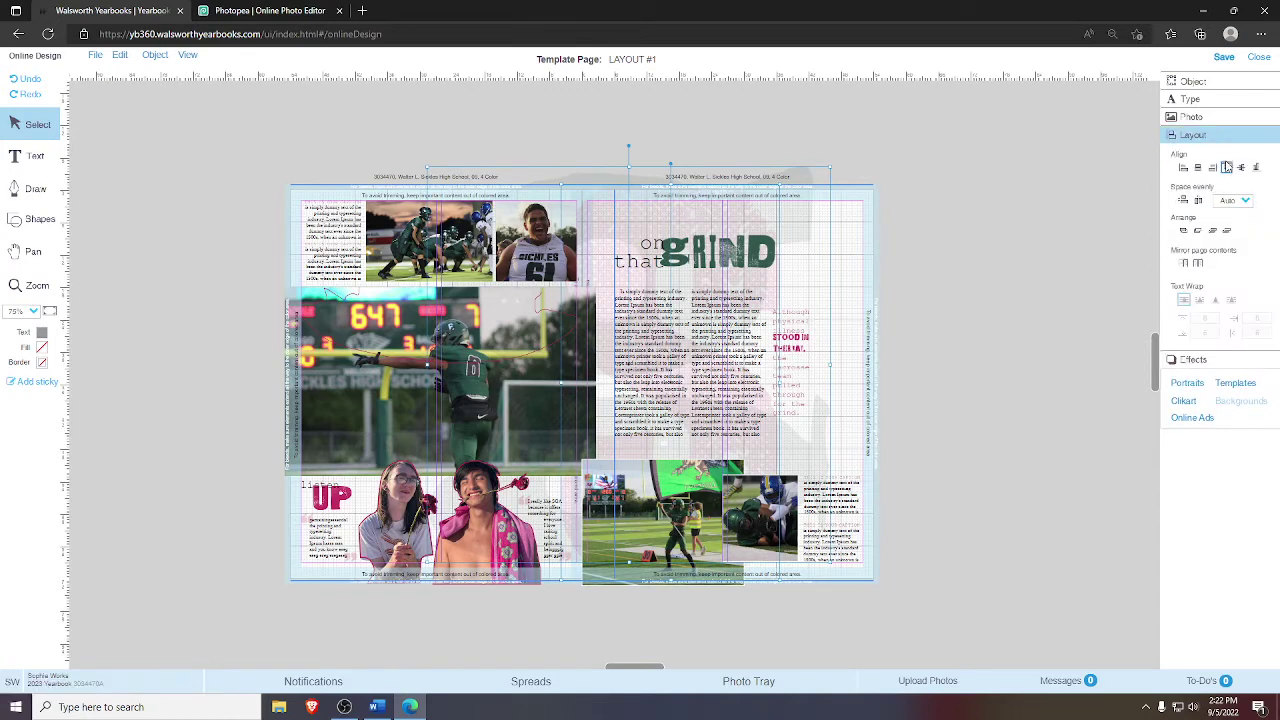
left_click(1231, 172)
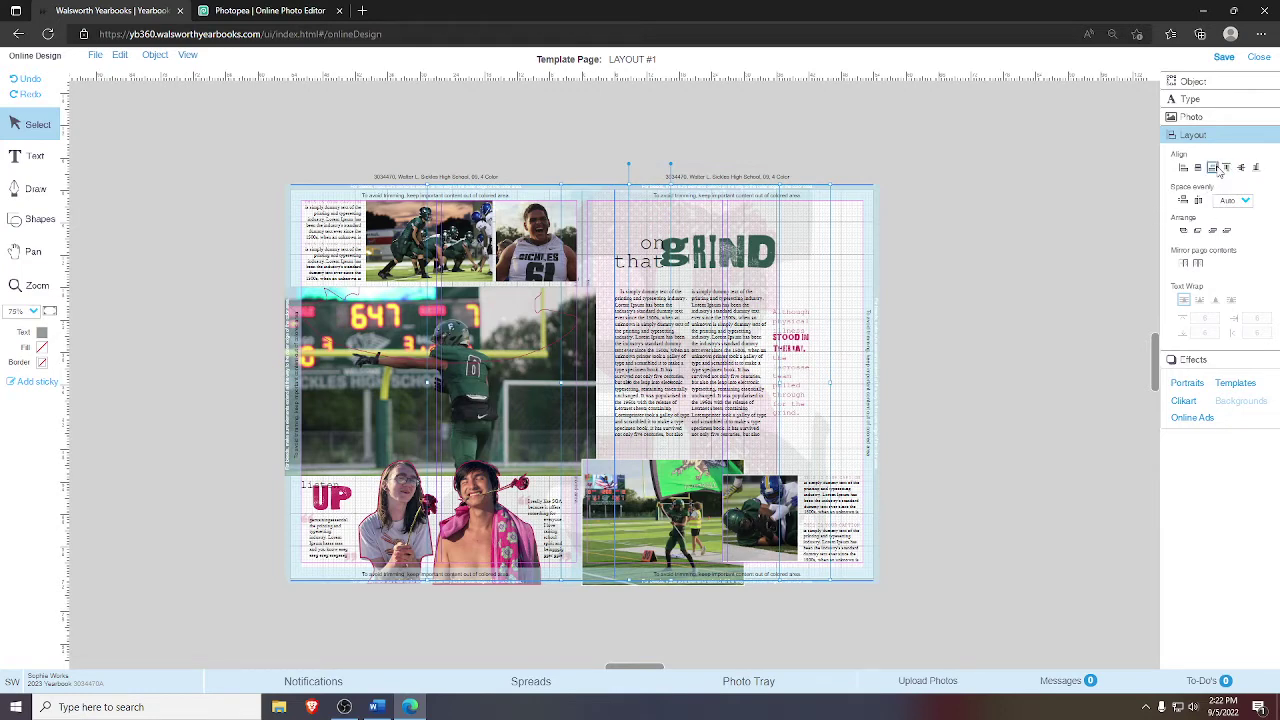
left_click(1219, 170)
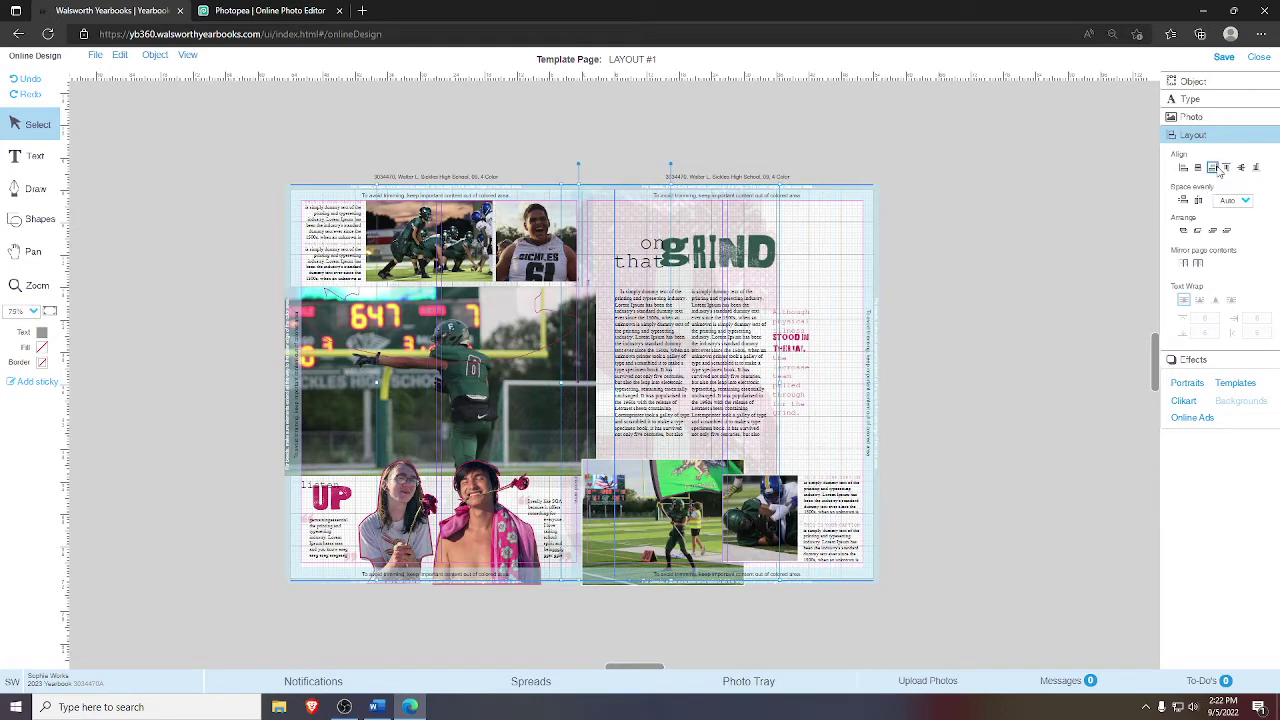
left_click(22, 80)
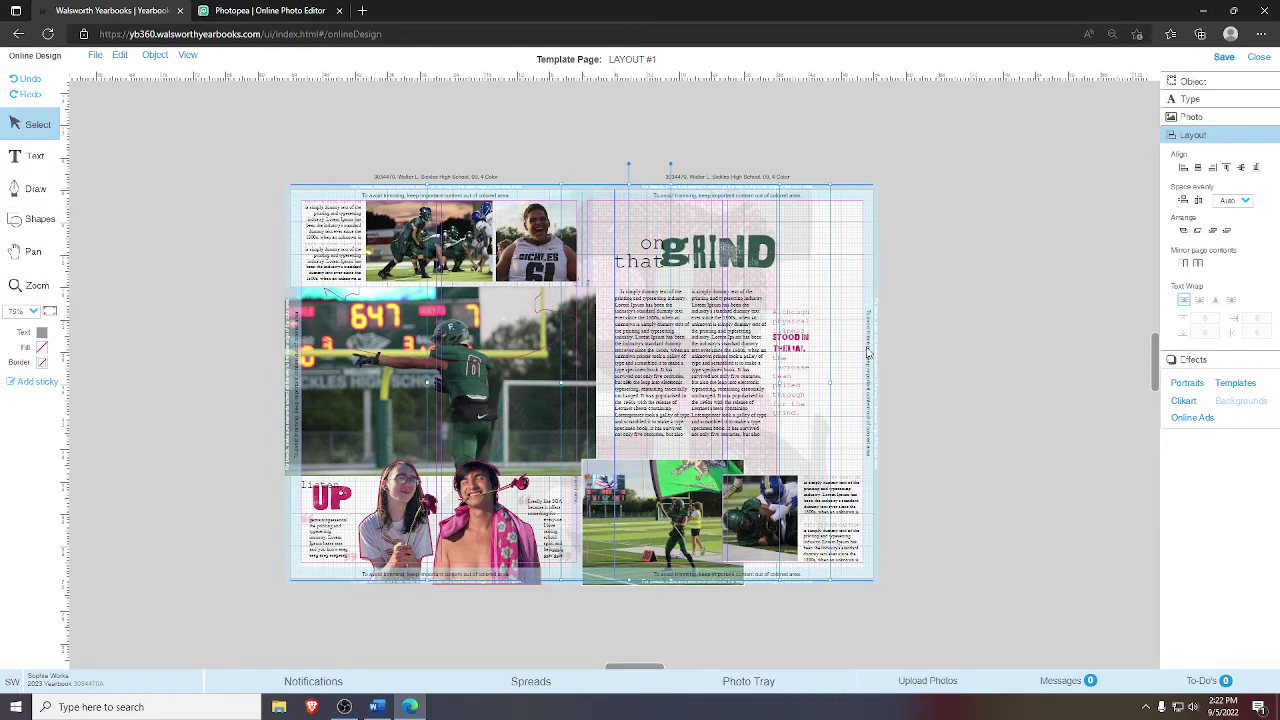
- Nudge the pink background image with the arrow keys, undoing an upward move, until it sits slightly left
key("Left")
key("Left")
key("Left")
key("Left")
key("Left")
key("Left")
key("Left")
key("Left")
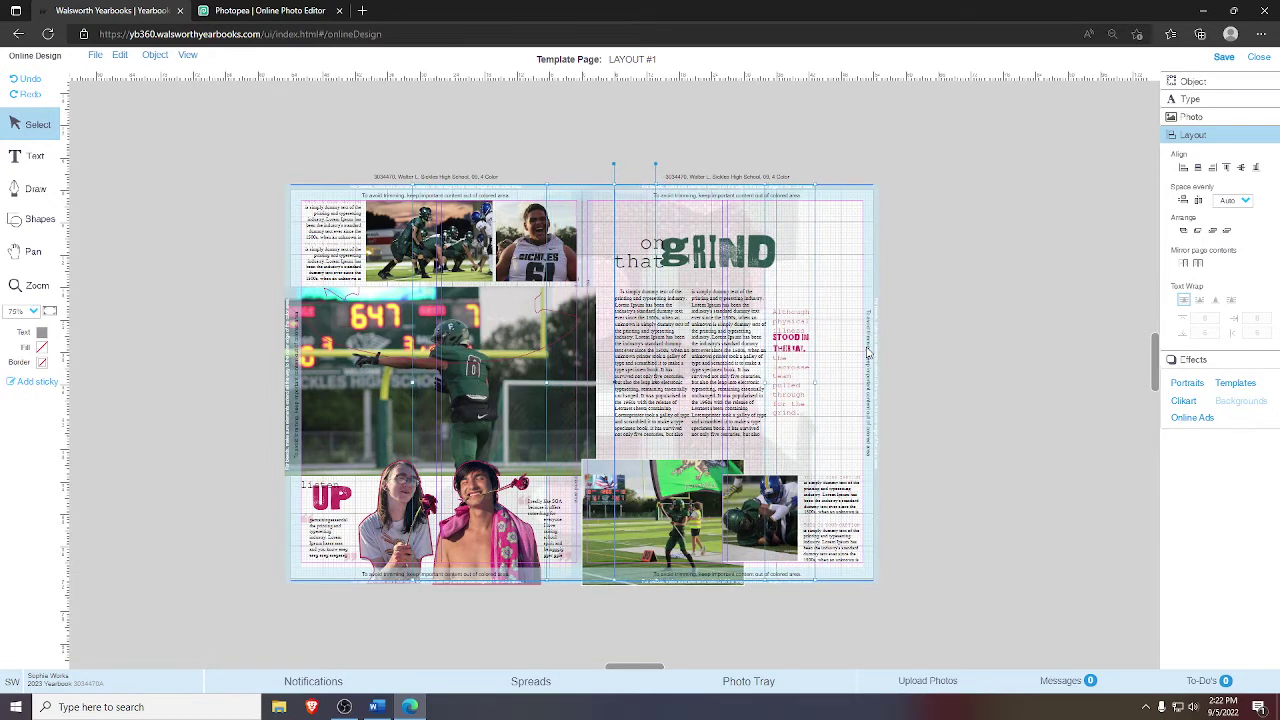
key("Right")
key("Right")
key("Right")
key("Right")
key("Right")
key("Right")
key("Right")
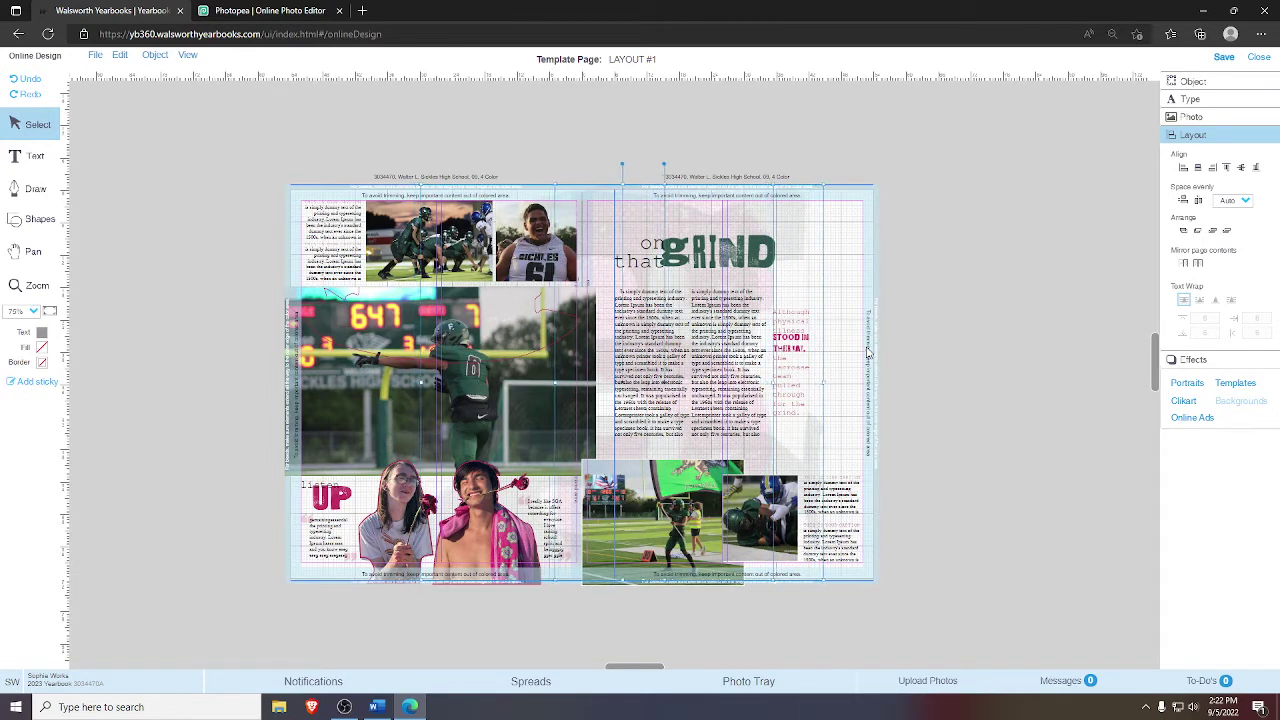
key("Right")
key("Up")
key("Up")
key("Up")
key("Up")
key("Up")
key("Up")
key("Up")
key("Up")
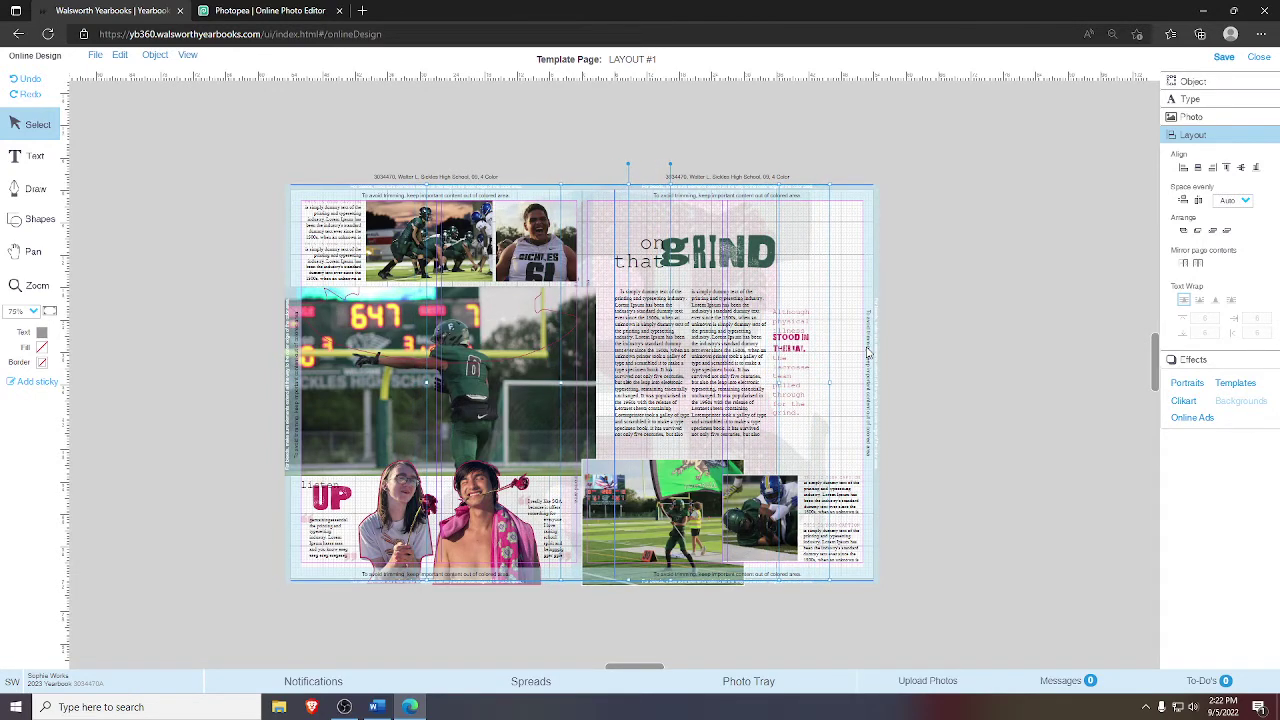
left_click(16, 95)
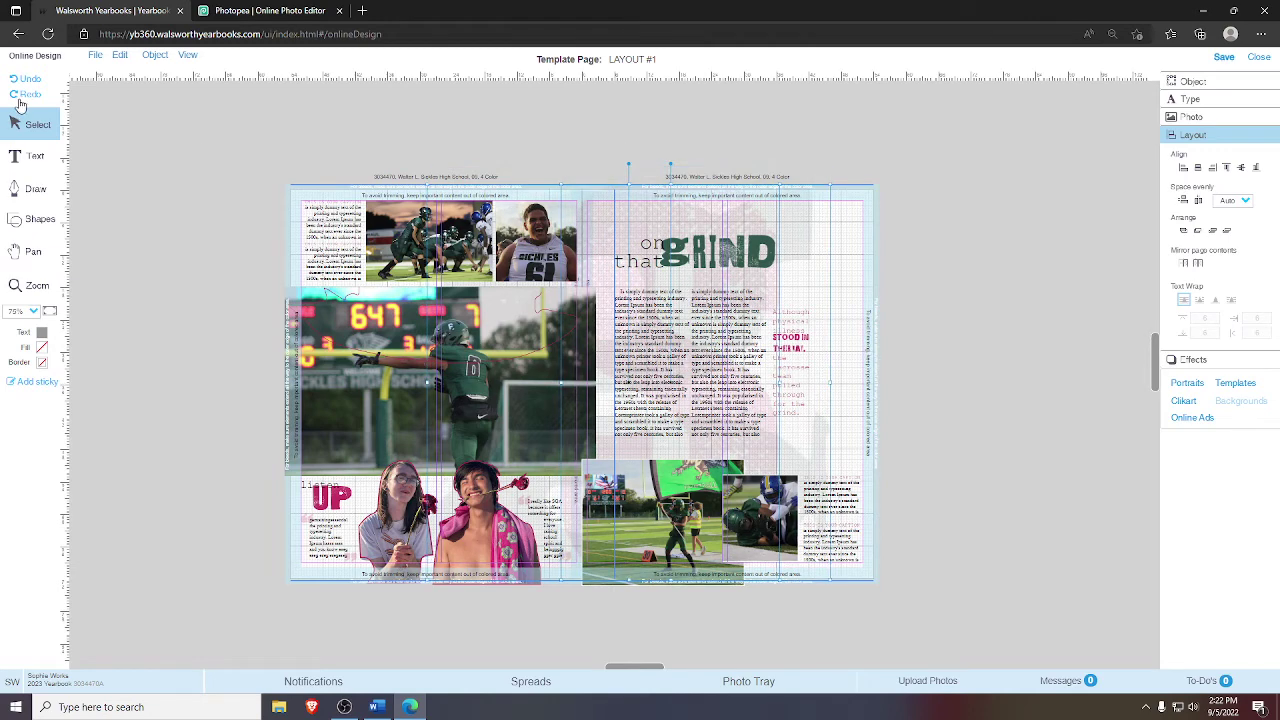
left_click(948, 228)
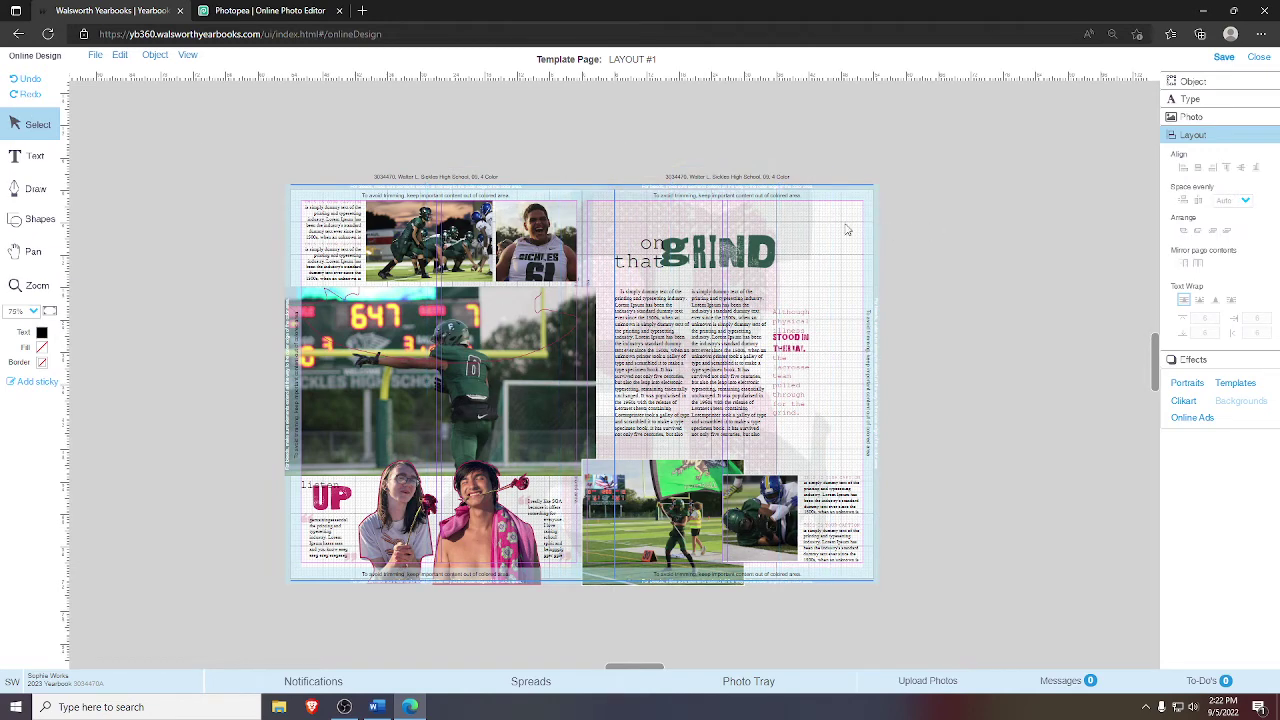
left_click(666, 223)
key("Left")
key("Left")
key("Left")
key("Left")
key("Left")
key("Left")
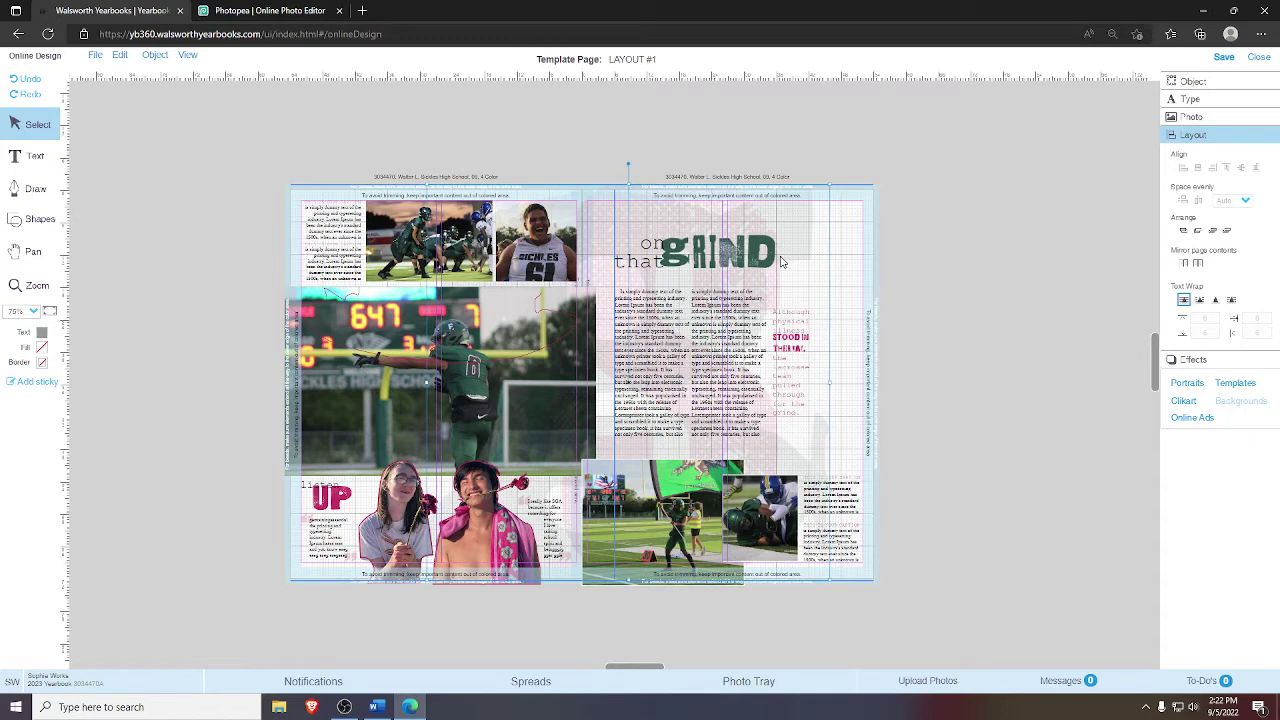
key("Left")
key("Left")
key("Left")
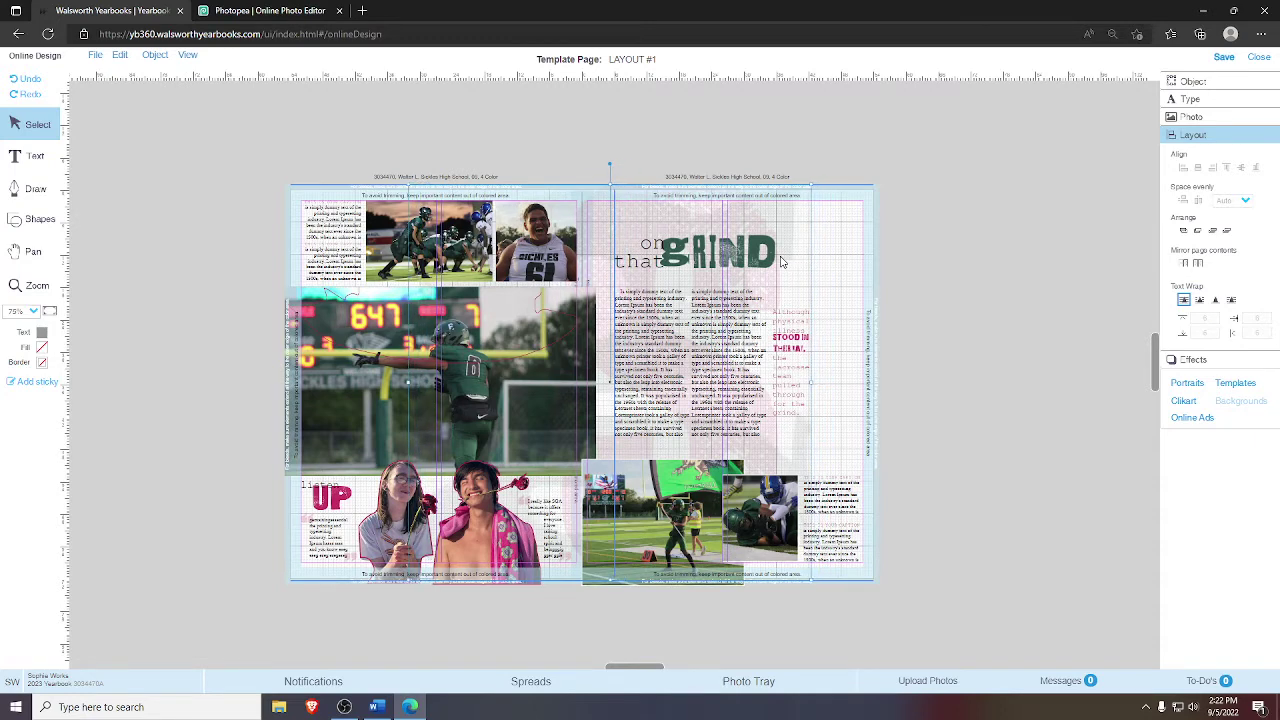
key("Right")
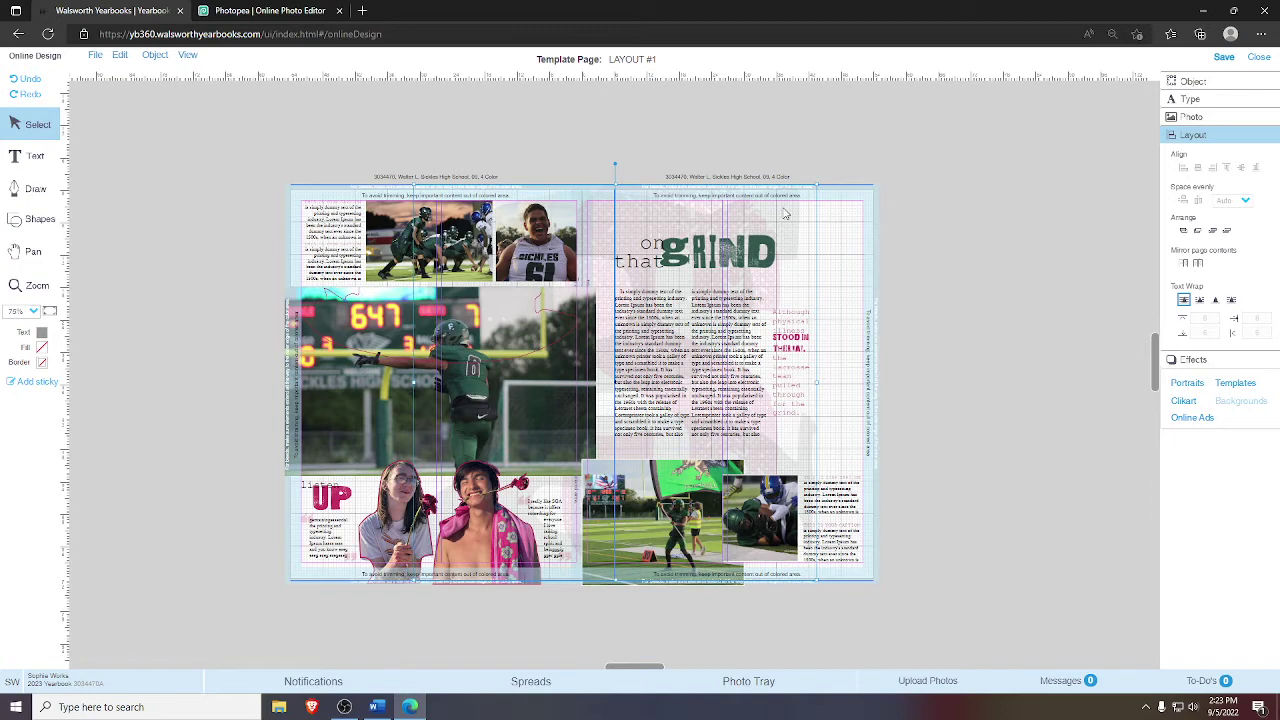
- Send the image to back, drag the pink S graphic off the page and delete it, then zoom to 112%
right_click(785, 213)
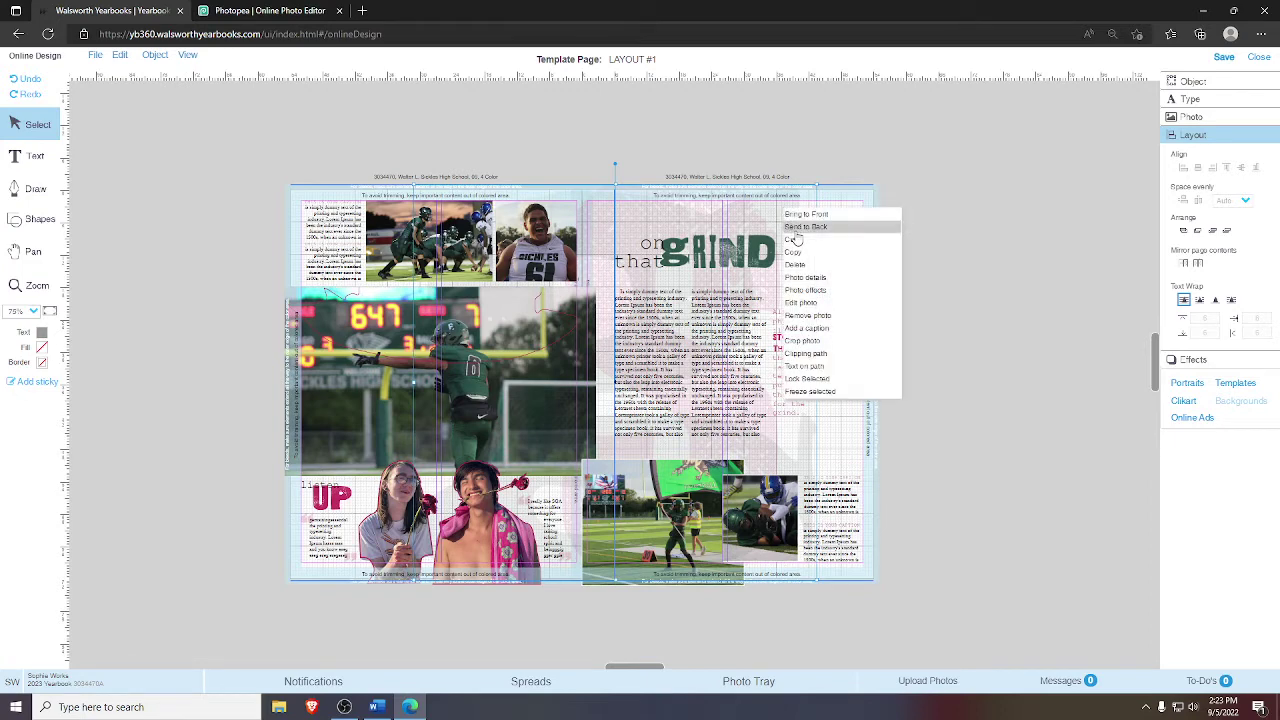
left_click(797, 228)
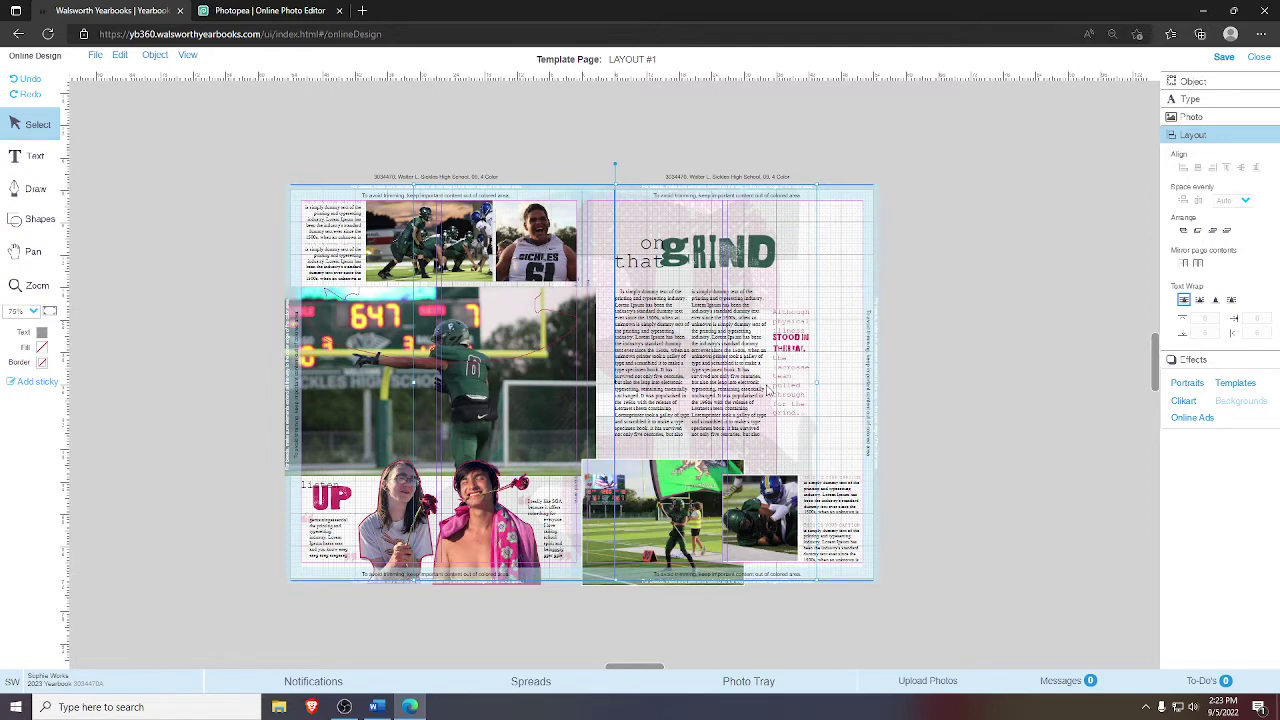
left_click(875, 289)
left_click(677, 234)
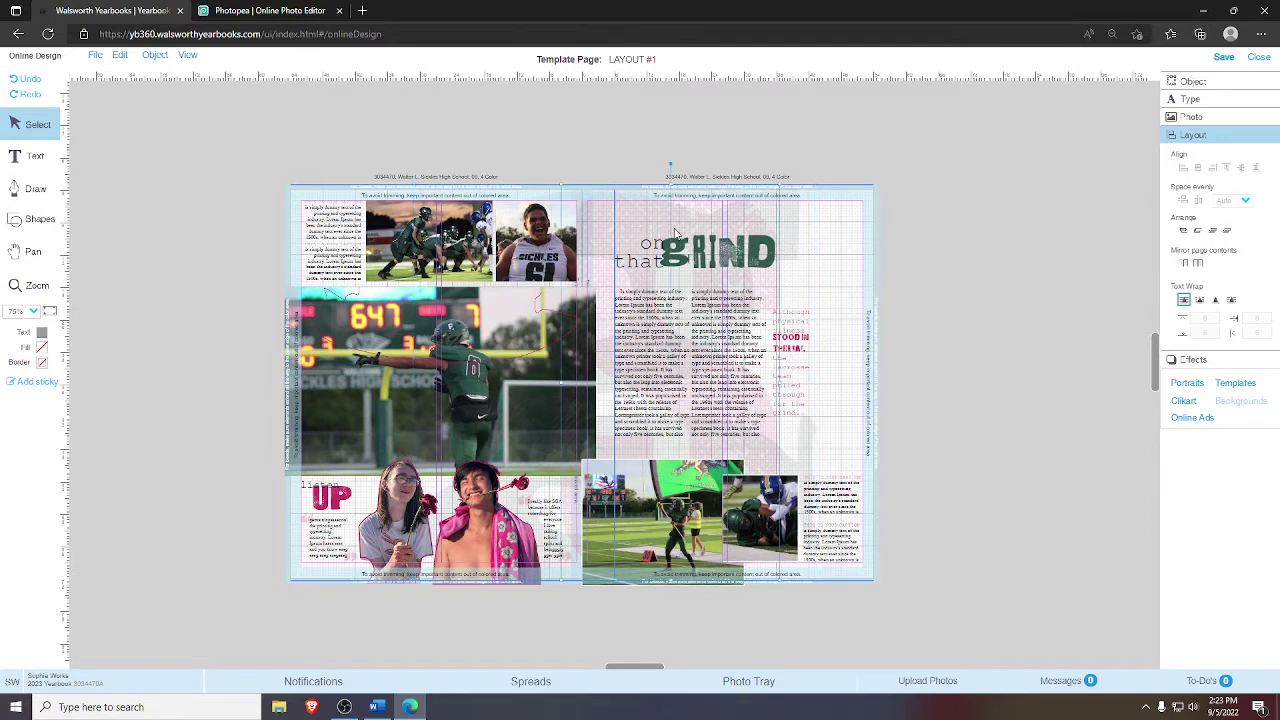
left_click_drag(685, 220, 1030, 214)
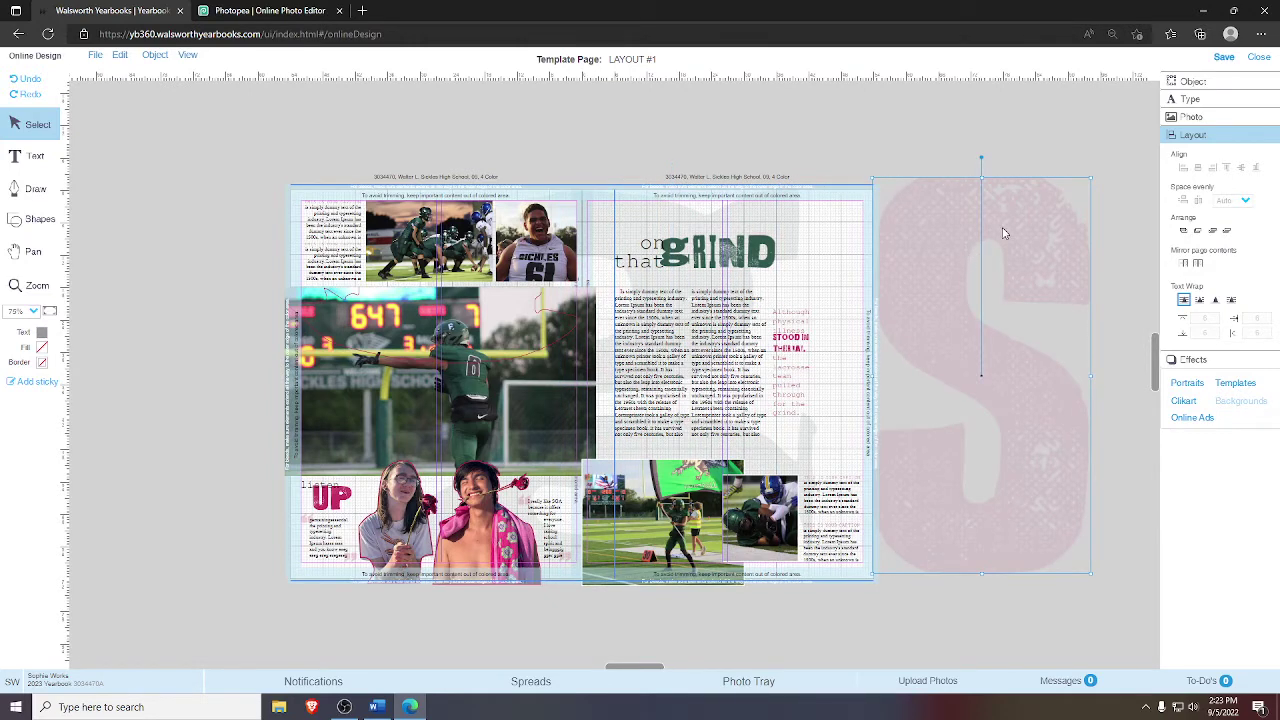
key("Delete")
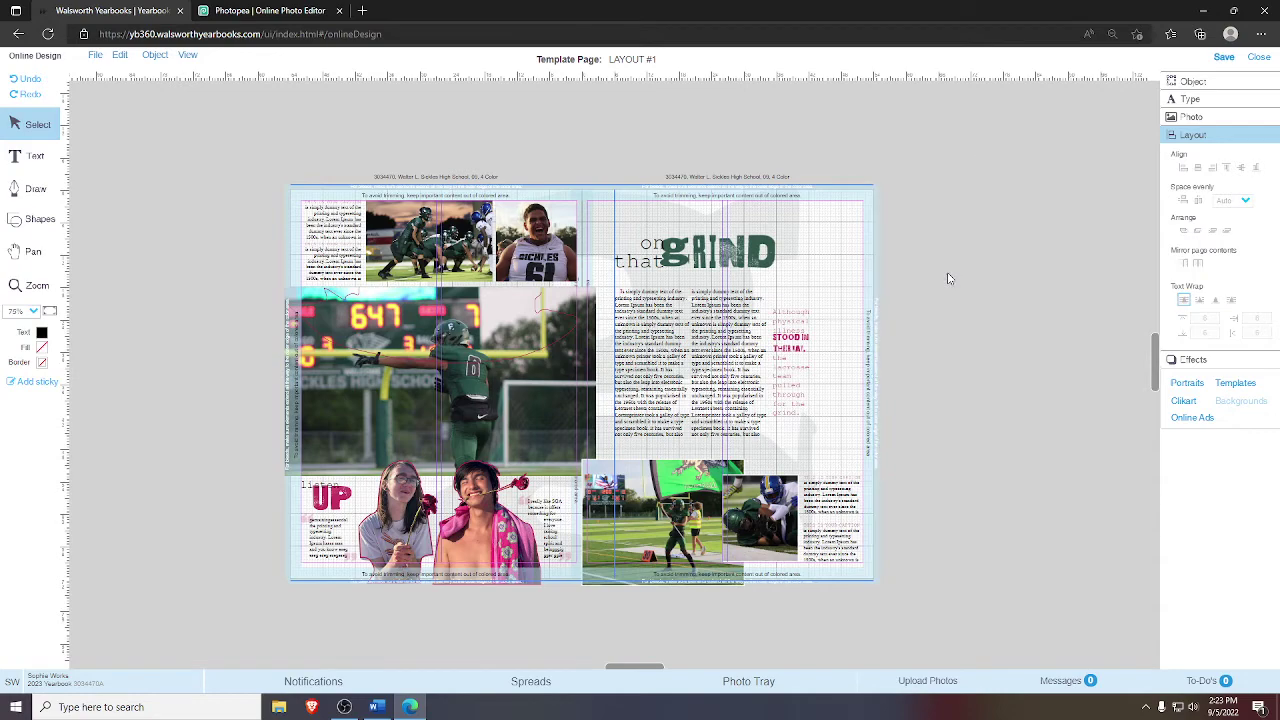
left_click(50, 315)
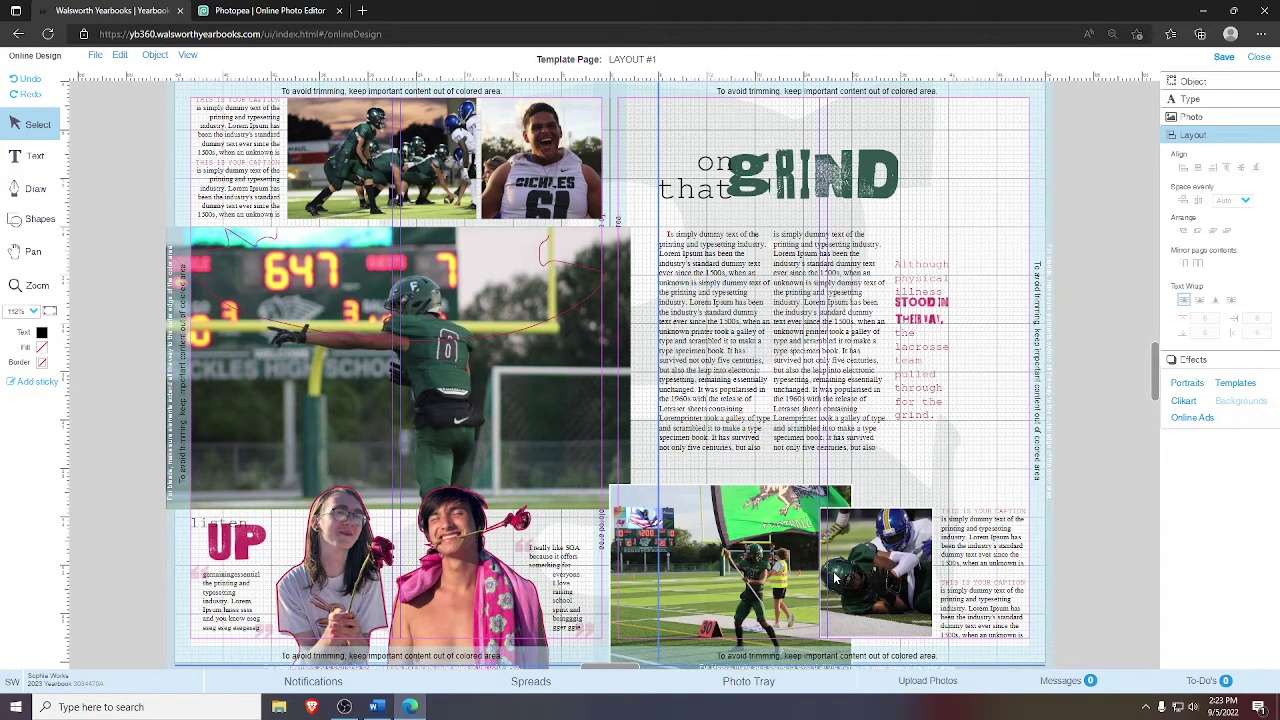
- Nudge the faded background graphic right and back left, then select the pink pull quote box
left_click(921, 140)
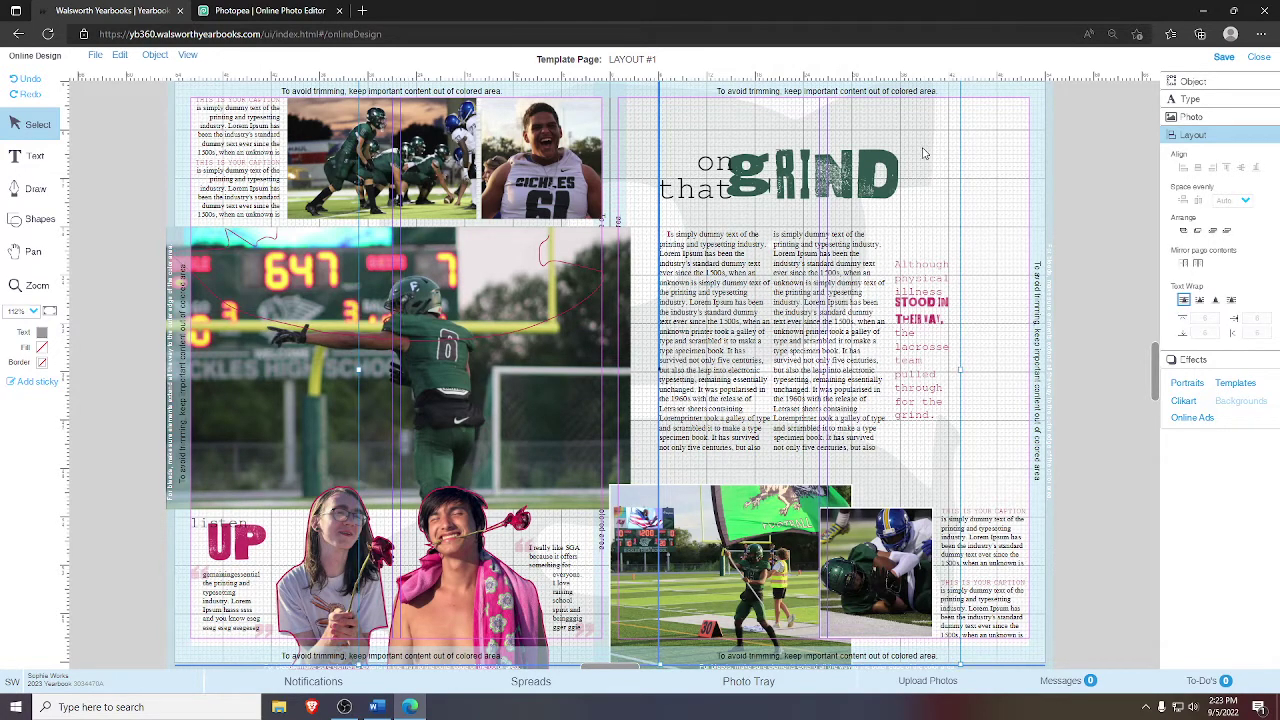
key("Right")
key("Right")
key("Right")
key("Right")
key("Right")
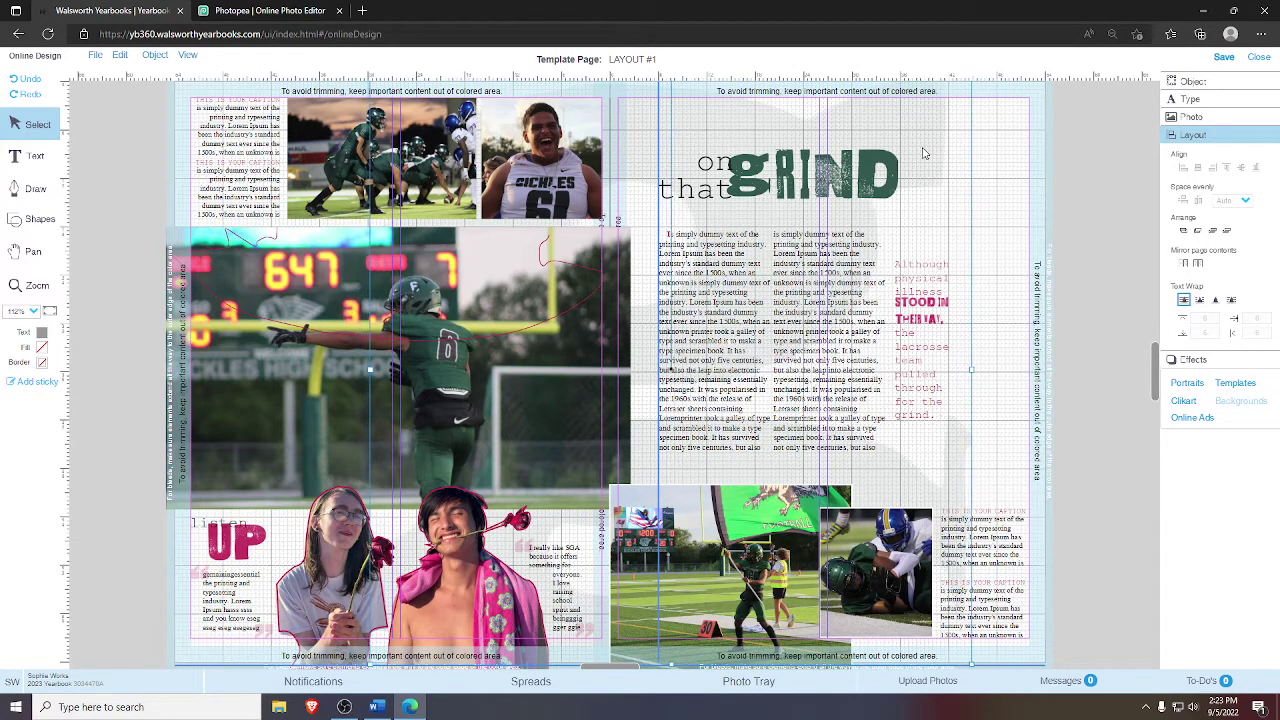
key("Left")
key("Left")
key("Left")
key("Left")
key("Left")
key("Left")
key("Left")
key("Left")
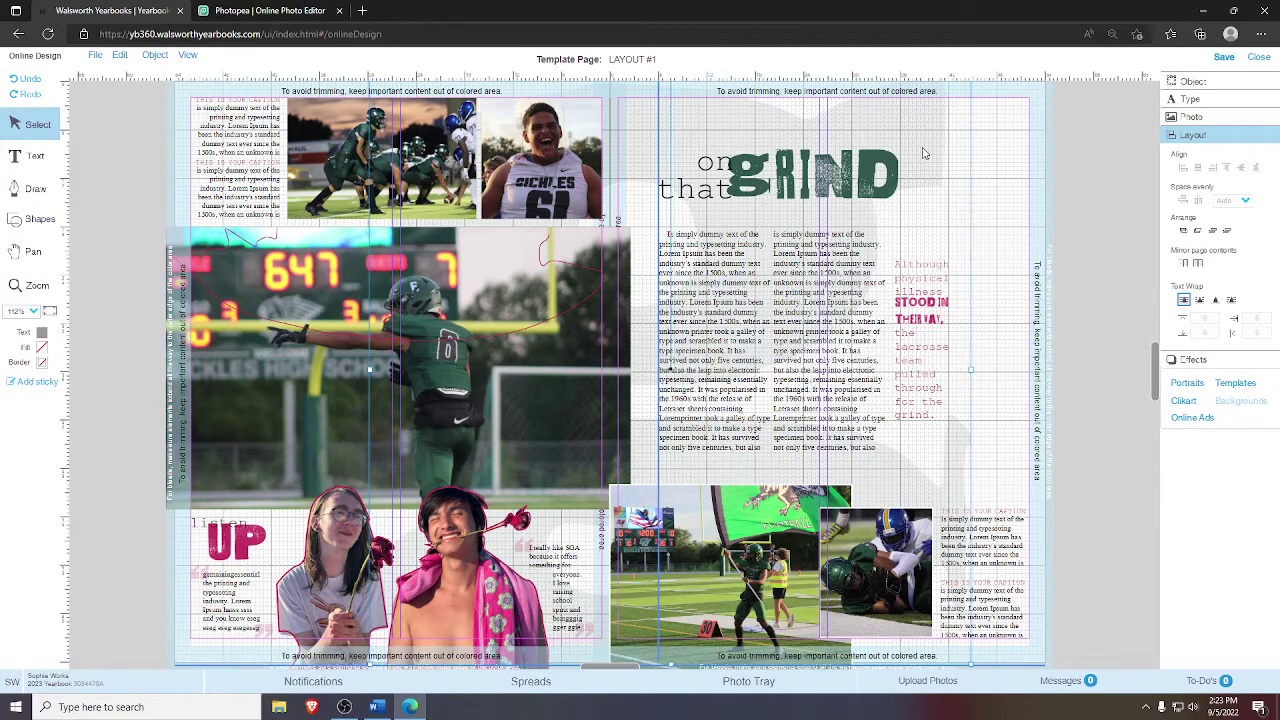
left_click(1095, 402)
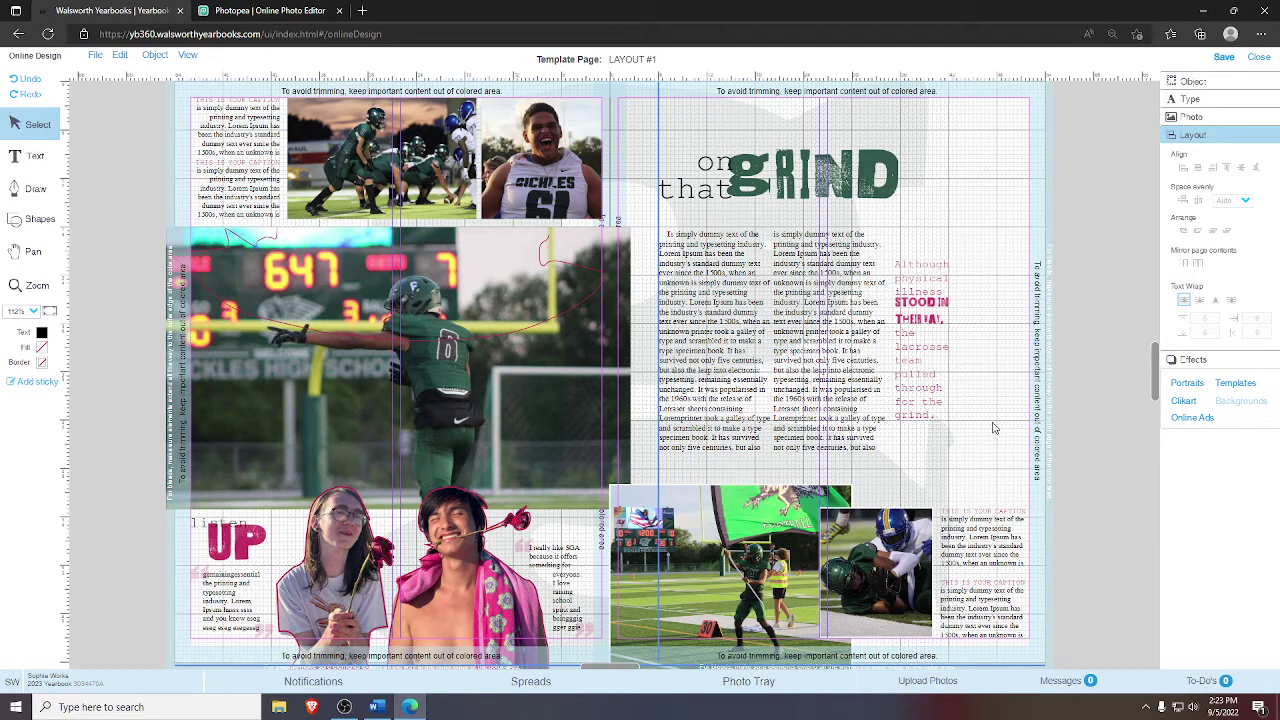
left_click(948, 280)
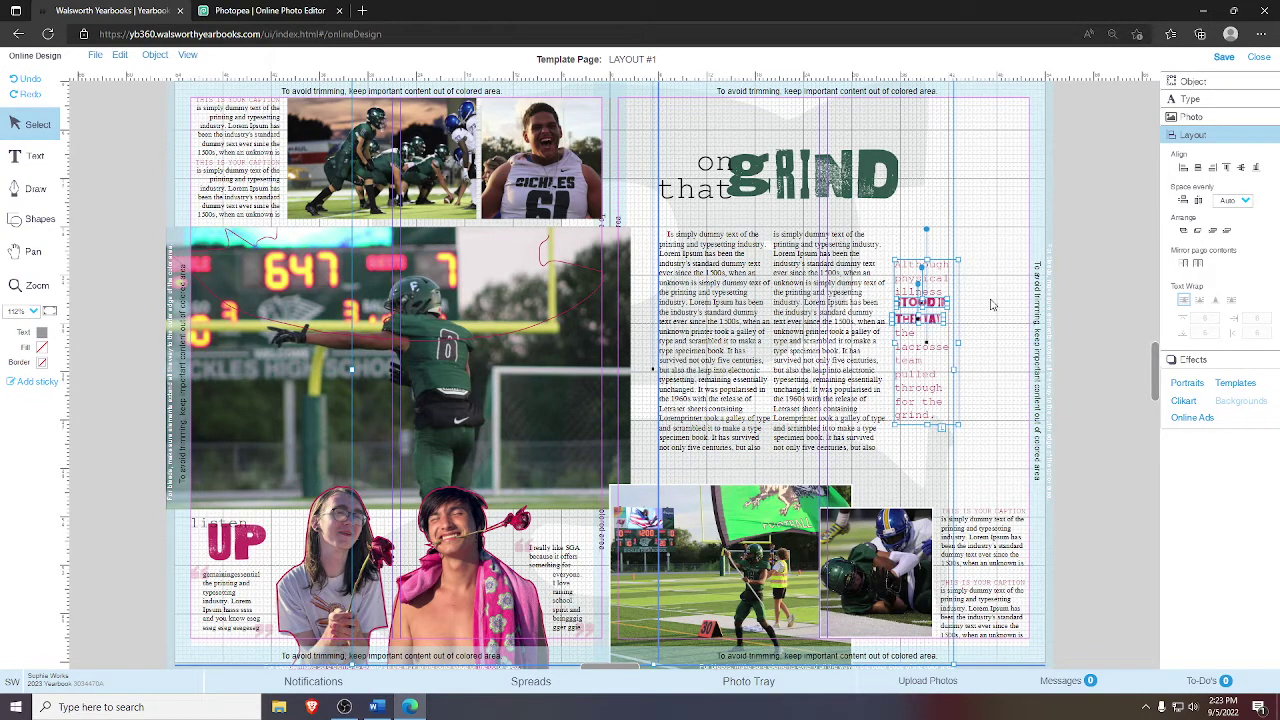
left_click(992, 305)
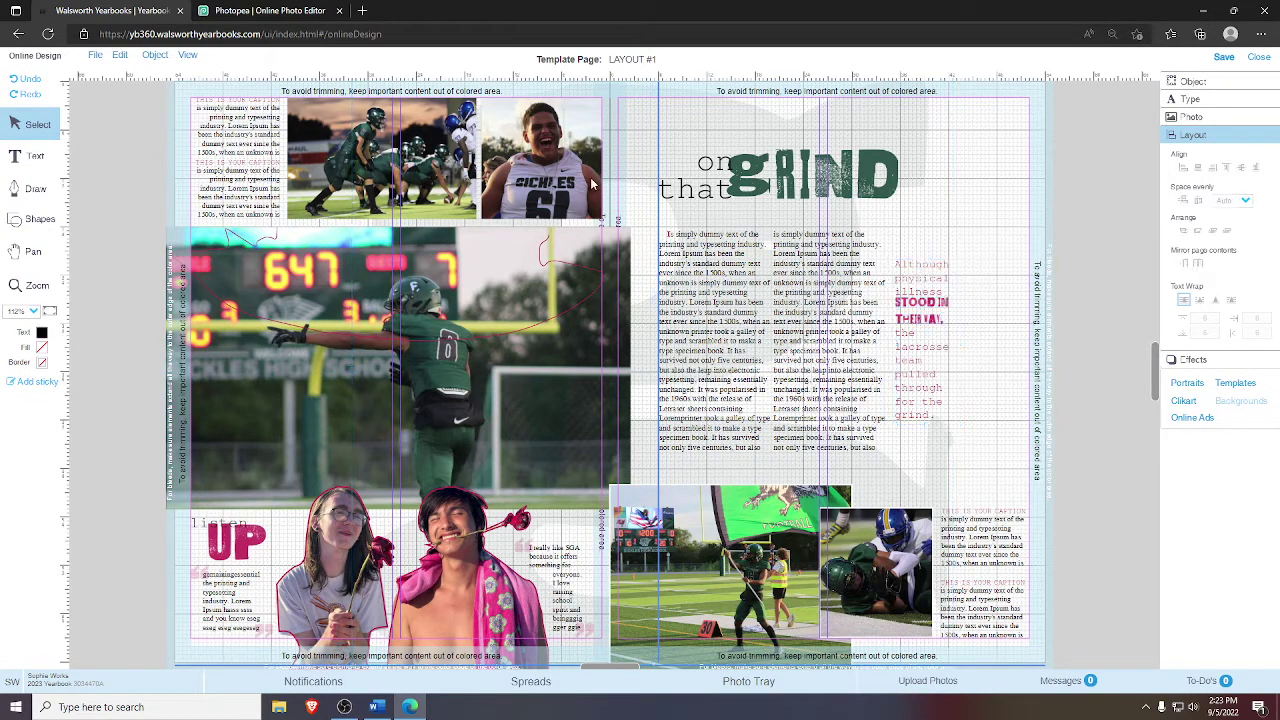
left_click(1040, 333)
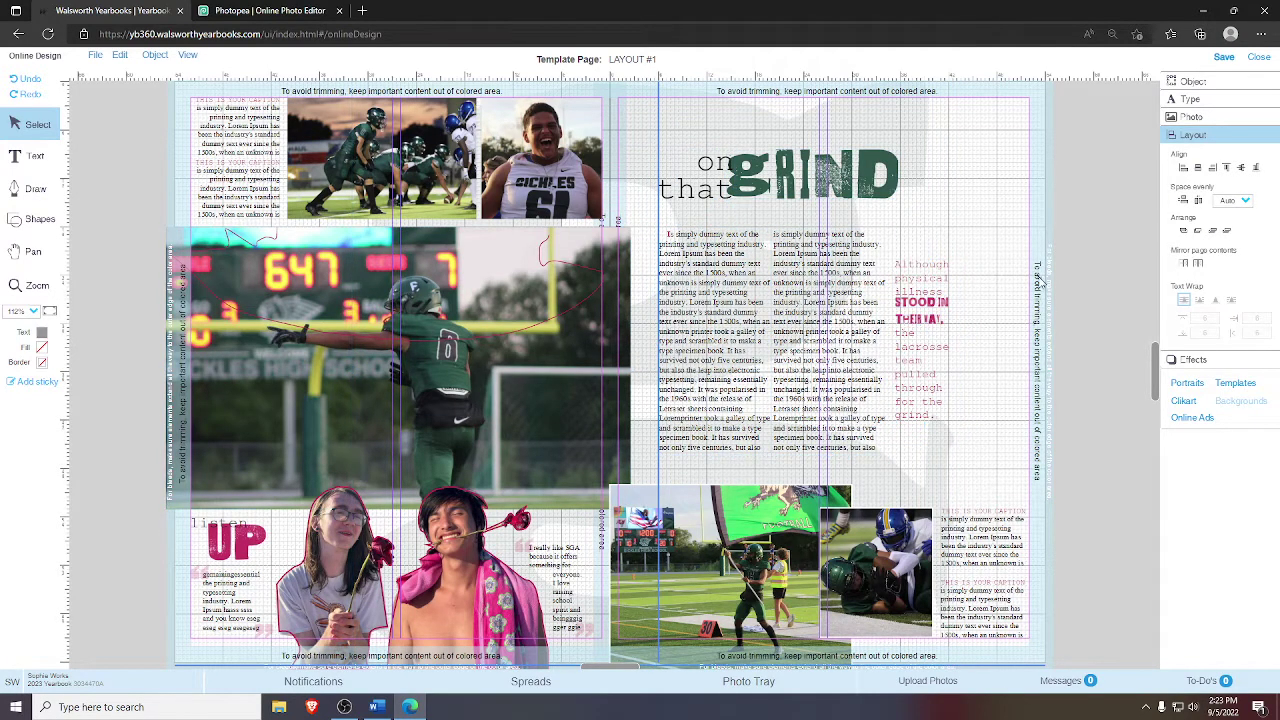
- Lock the faded background graphic, then select the pull quote and both body-text columns
left_click(740, 140)
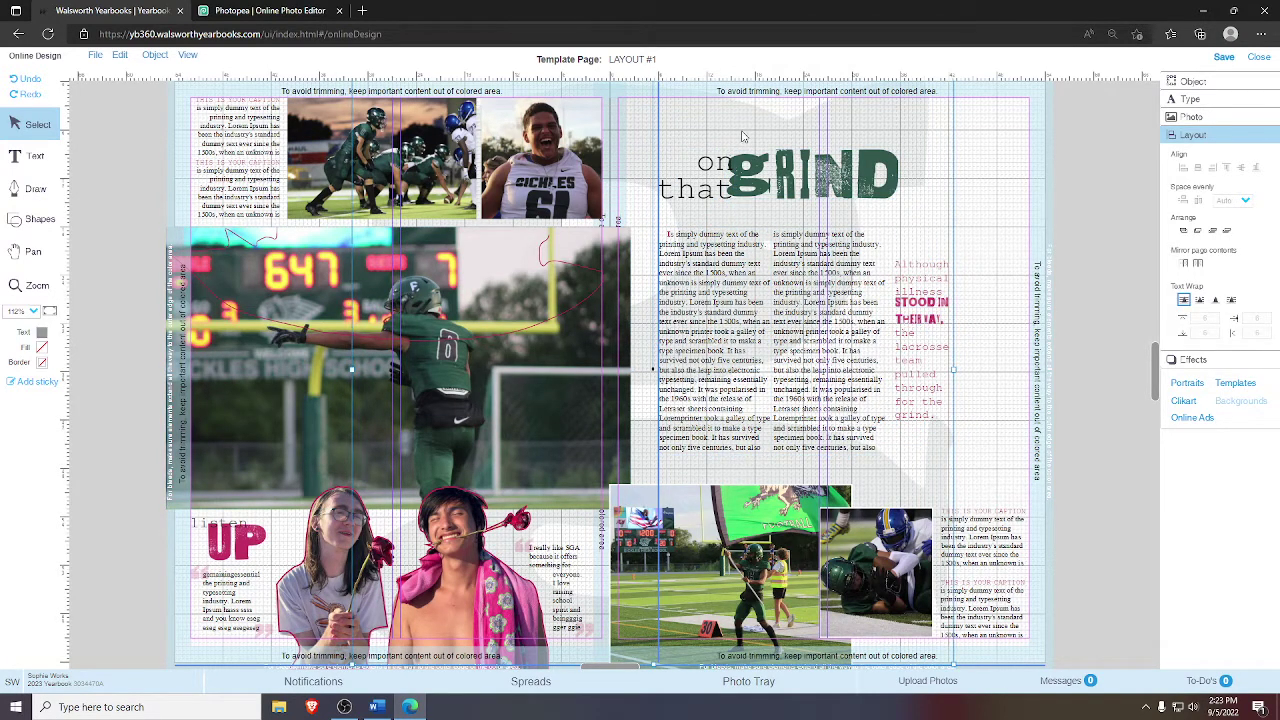
right_click(690, 120)
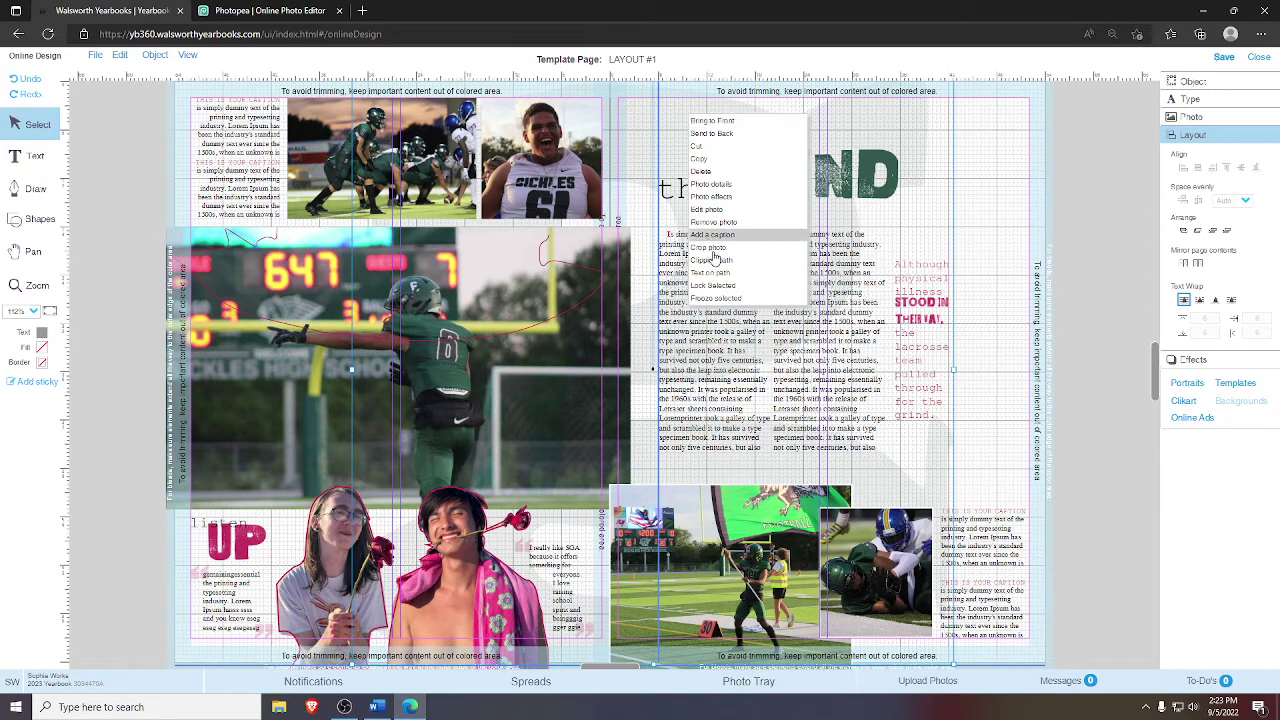
left_click(716, 285)
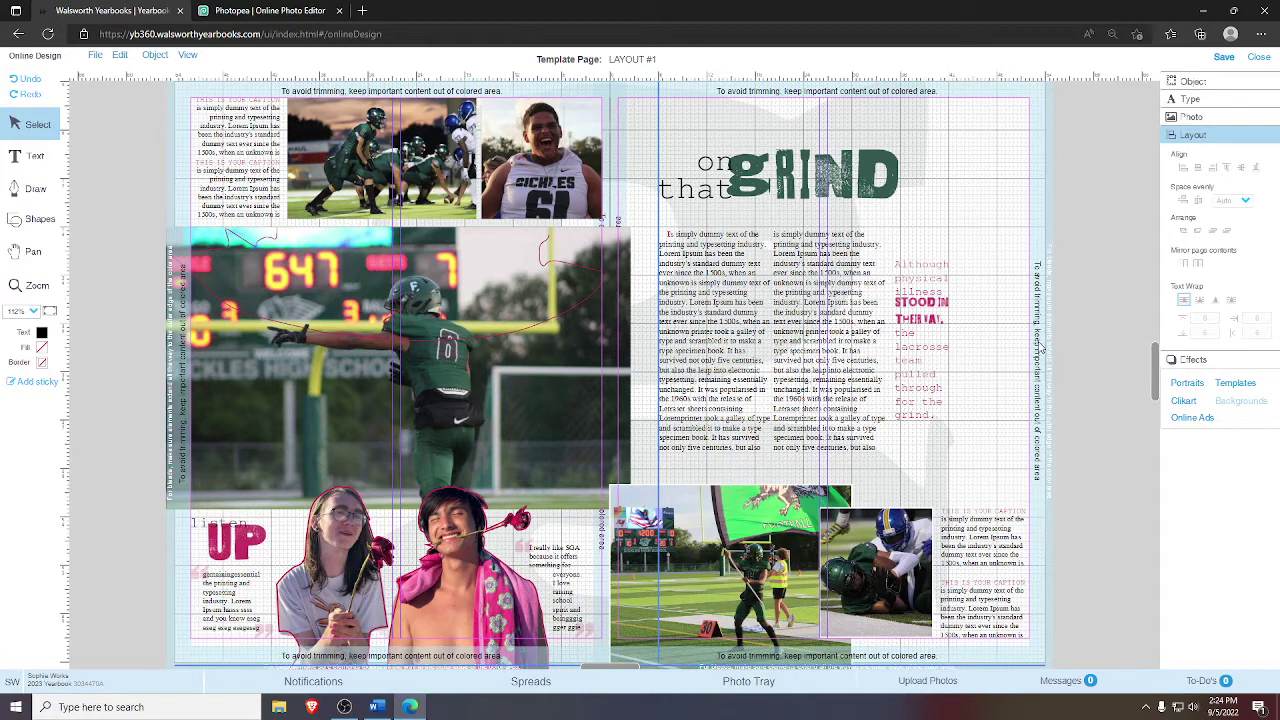
left_click(955, 372)
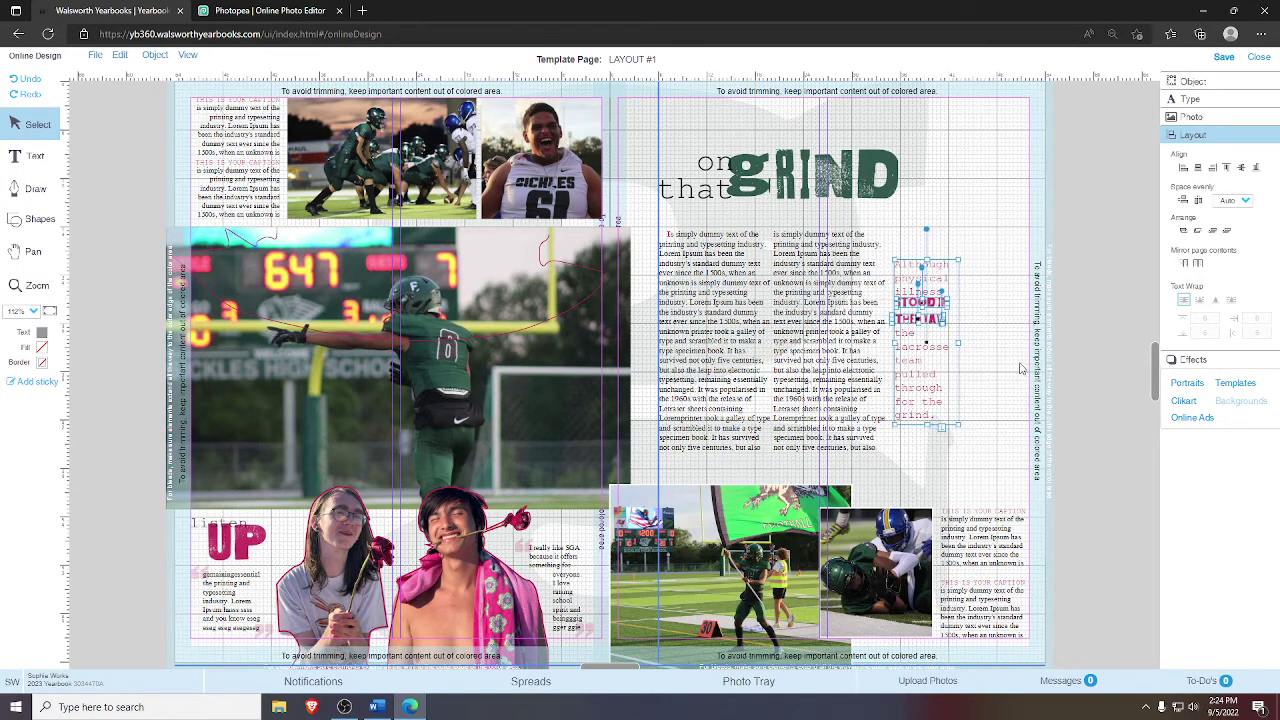
left_click(759, 280)
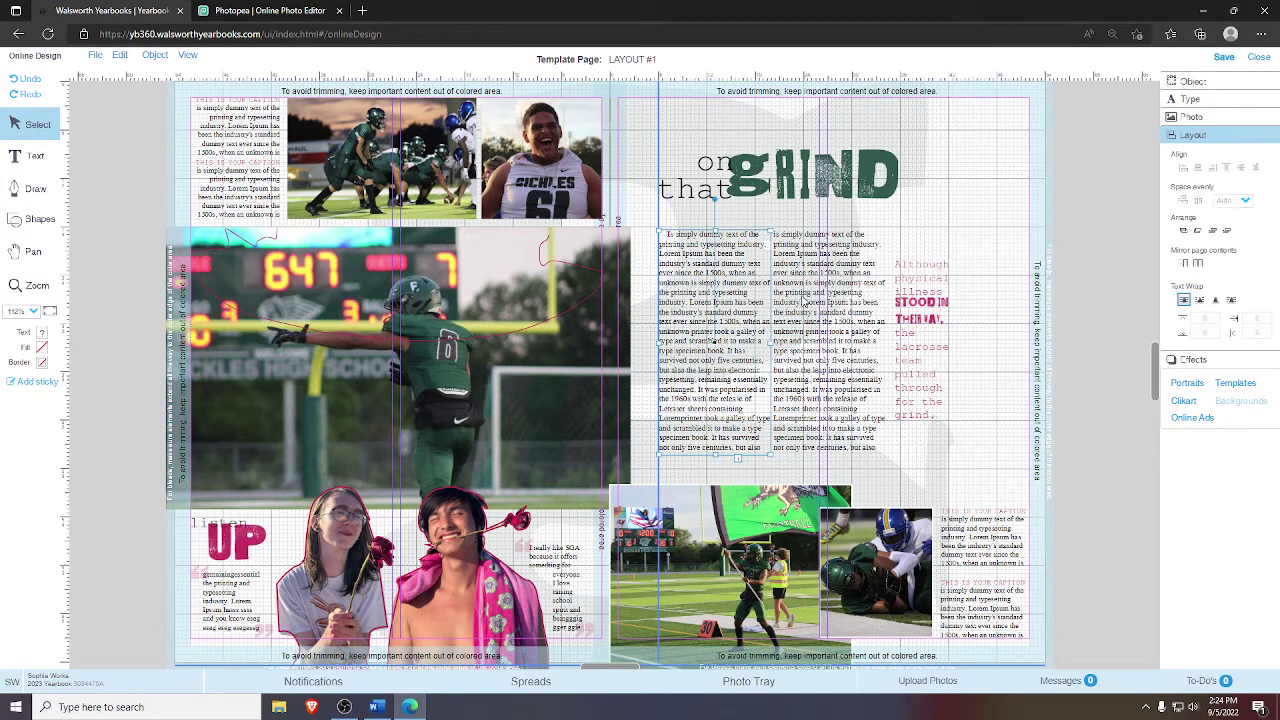
left_click(804, 300)
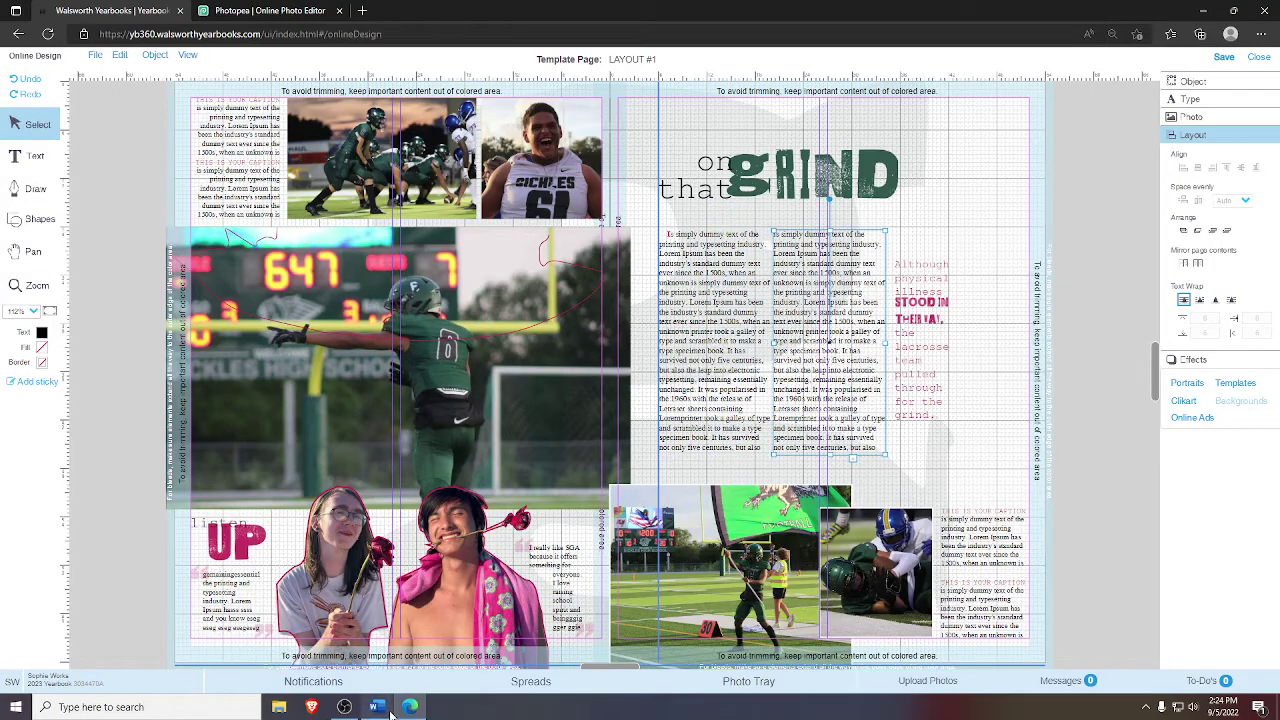
- Copy the Word paragraphs 'Avid Thespian' through 'is at stake.' and select the editor's left text box
left_click(376, 707)
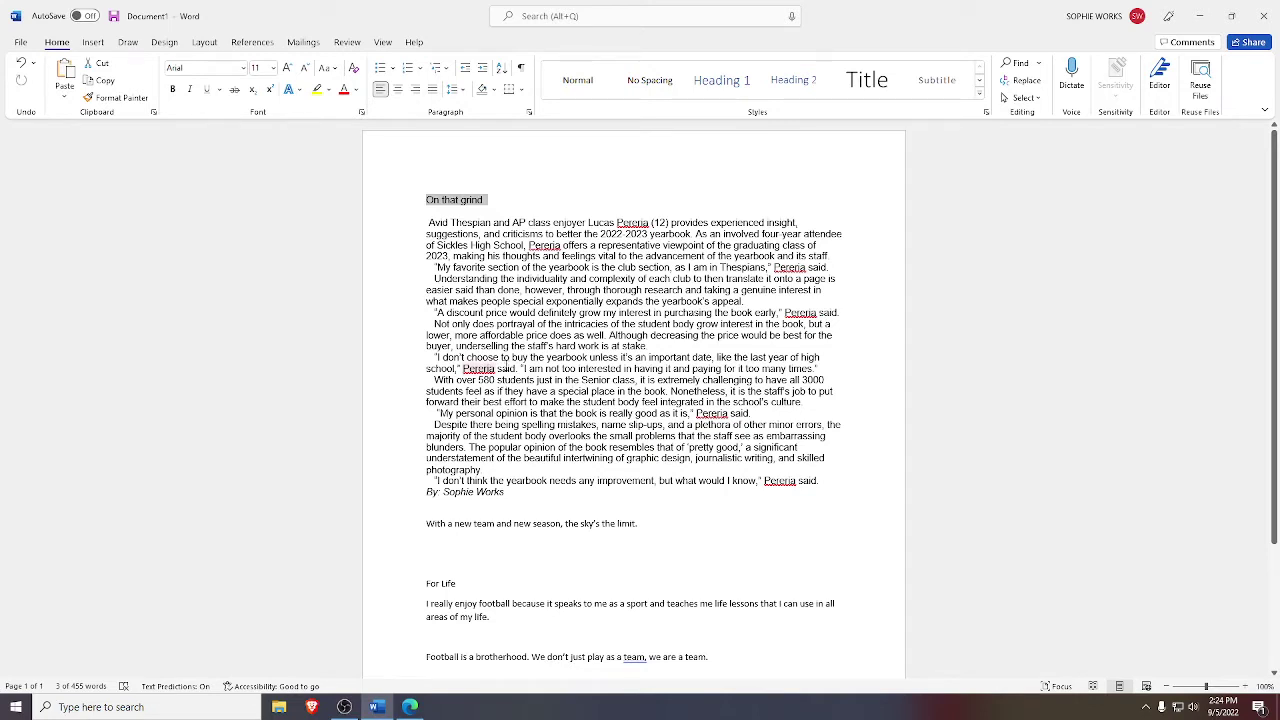
left_click(557, 345)
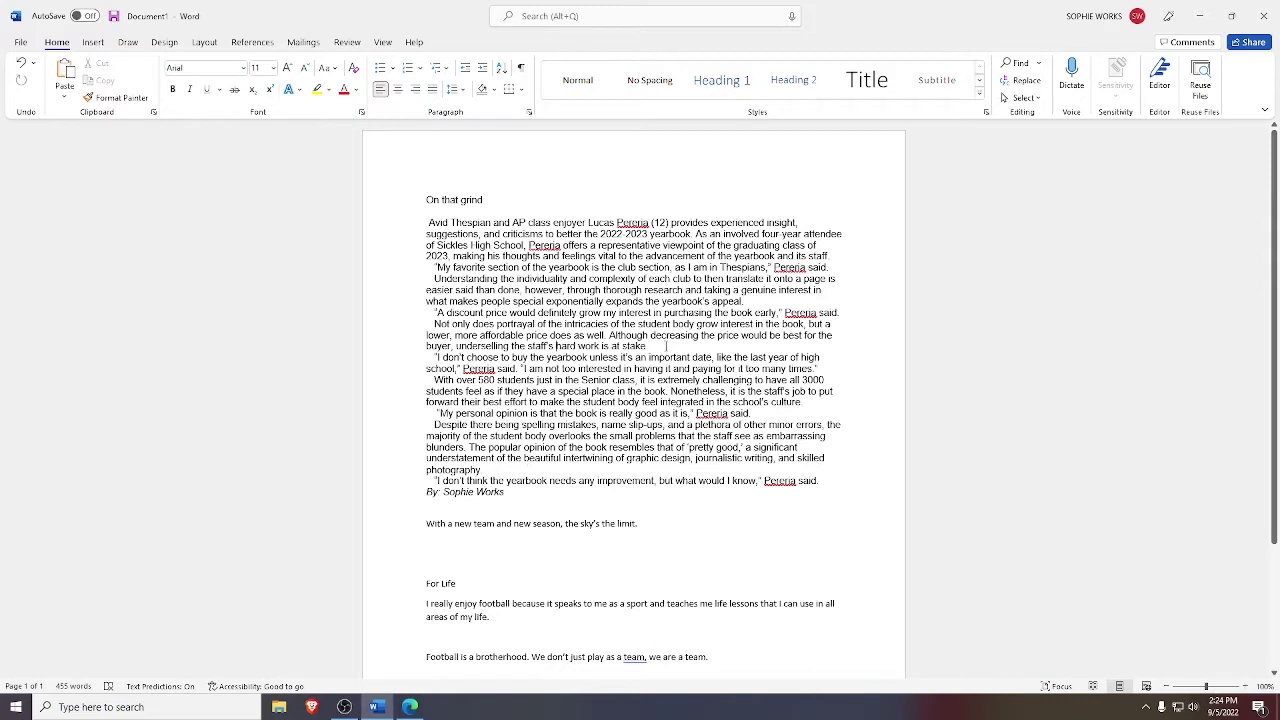
left_click_drag(666, 345, 376, 237)
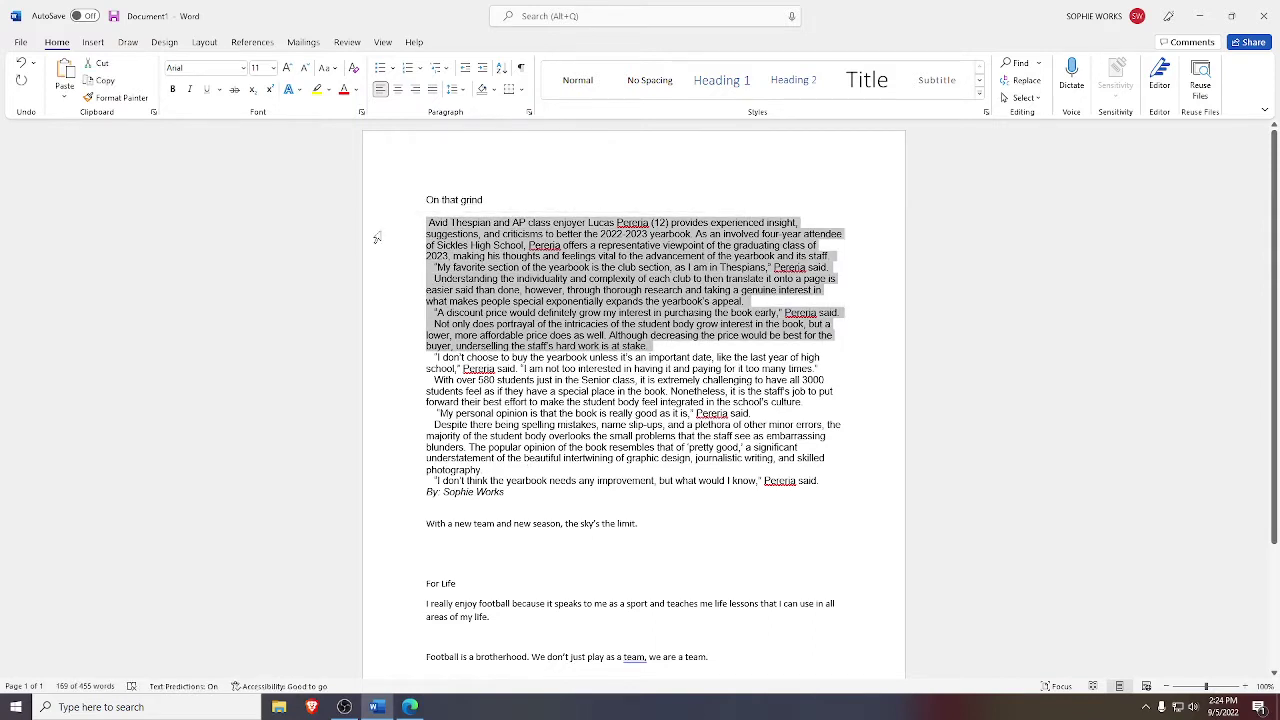
right_click(495, 257)
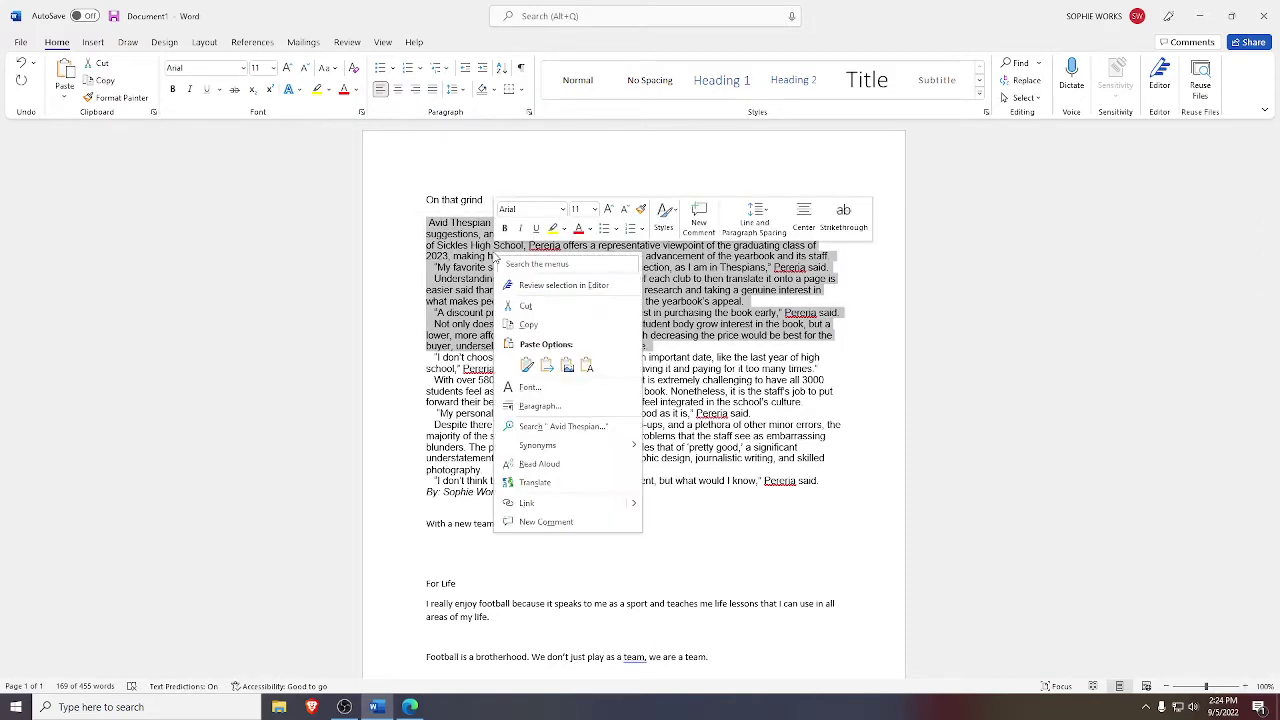
left_click(528, 325)
key("alt+Tab")
left_click(681, 320)
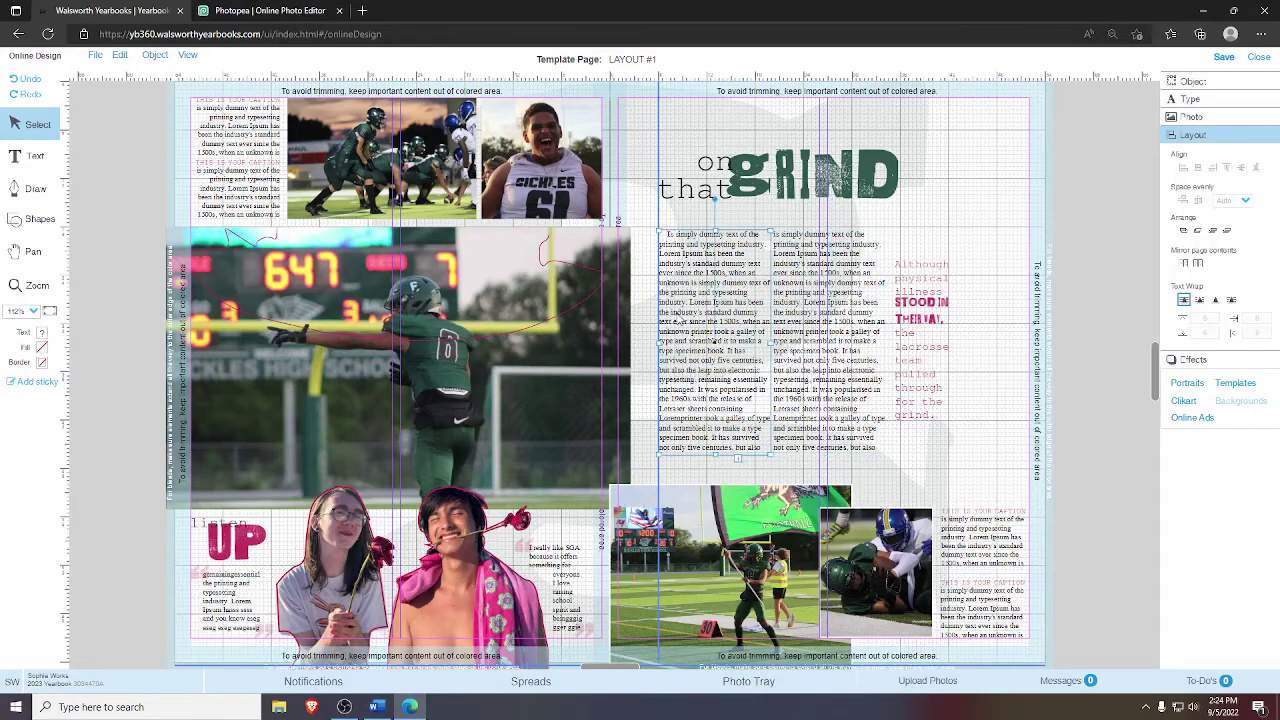
- Replace the left column's placeholder text with the pasted article starting 'Avid Thespian and AP class', then select it all
left_click(685, 312)
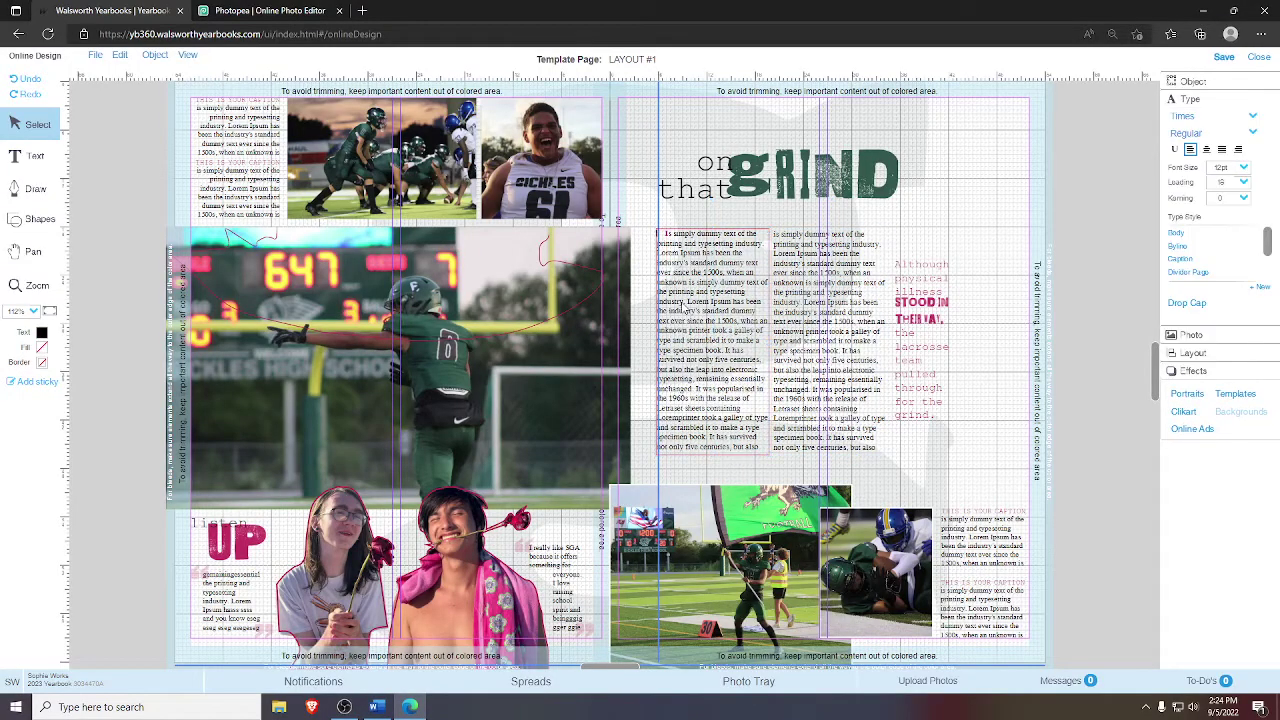
left_click(38, 128)
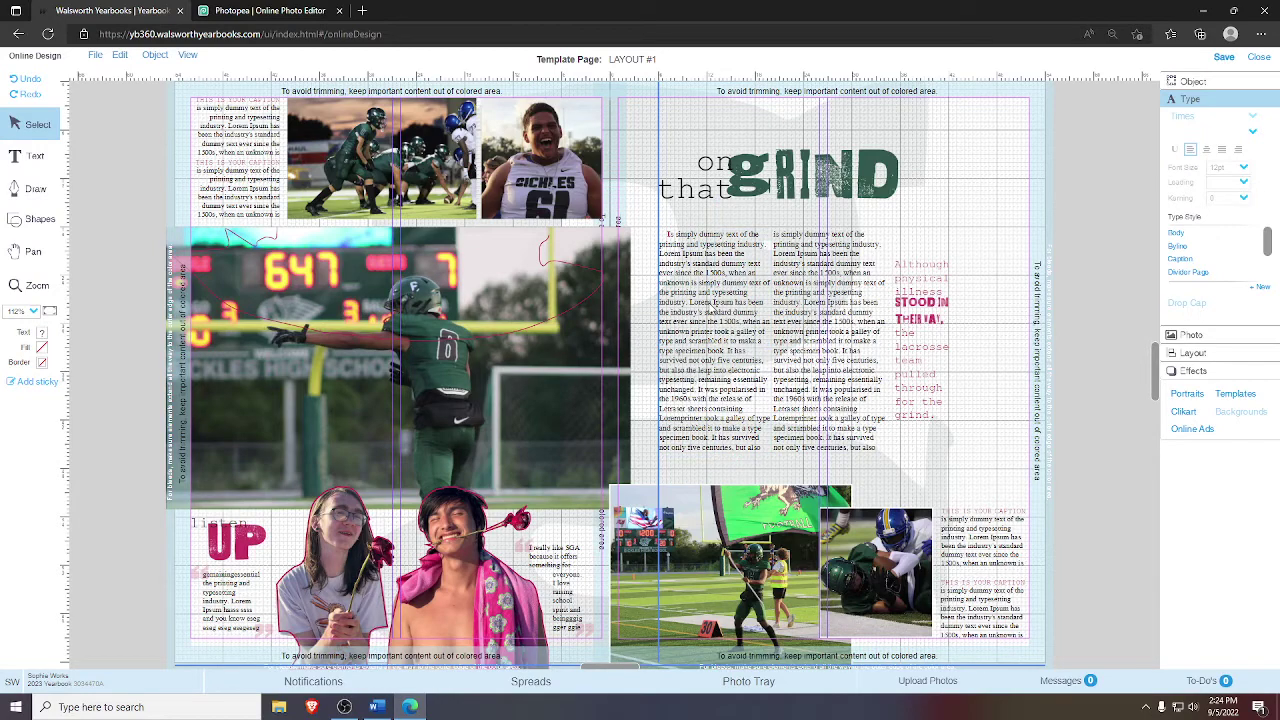
double_click(714, 301)
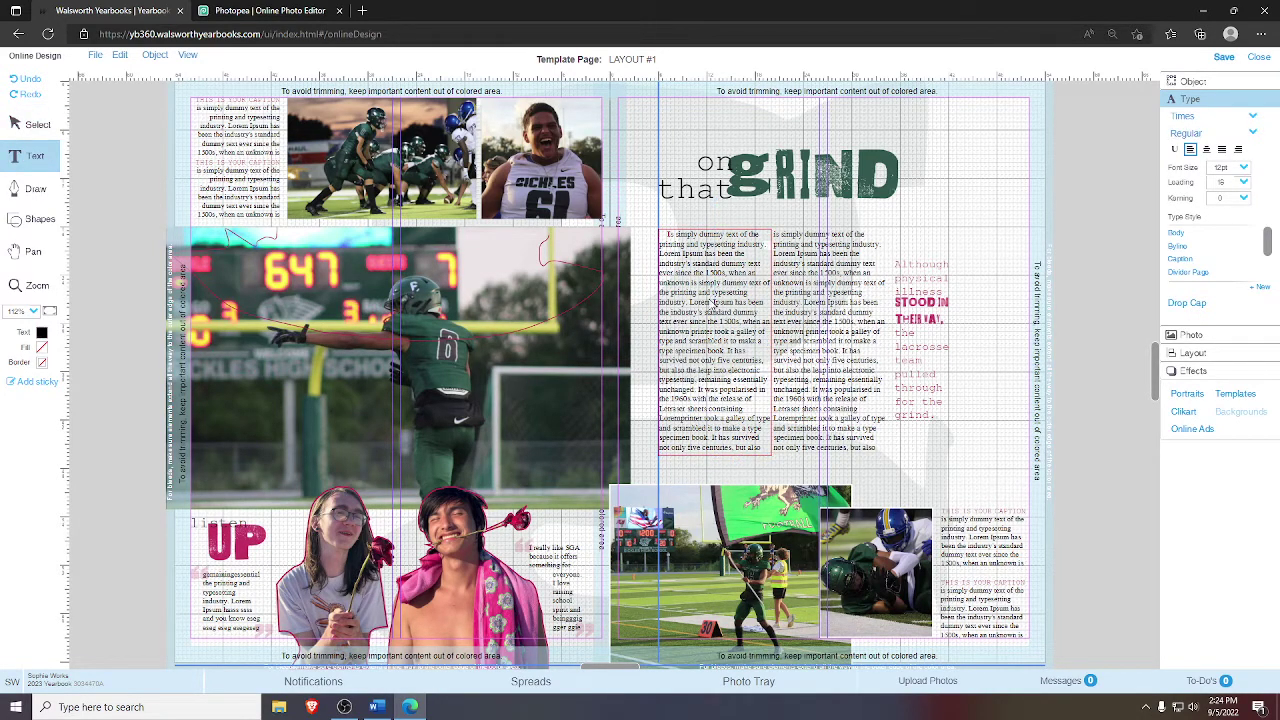
key("ctrl+a")
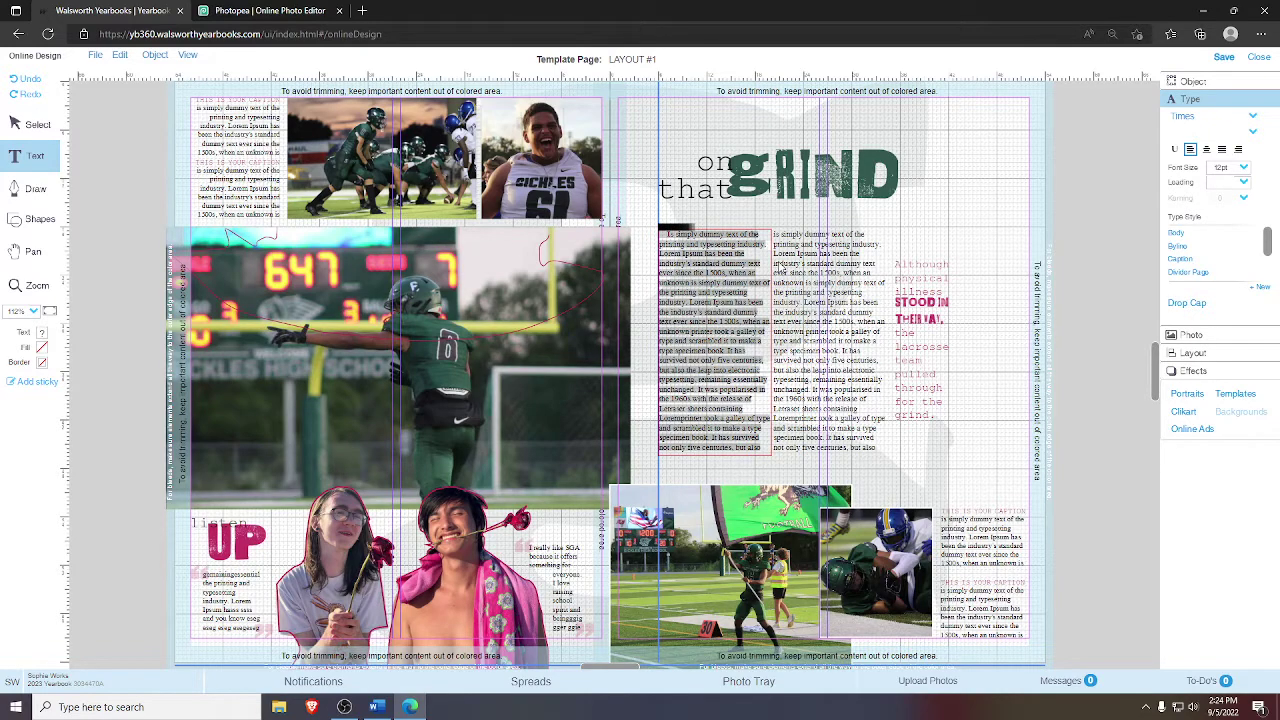
key("Delete")
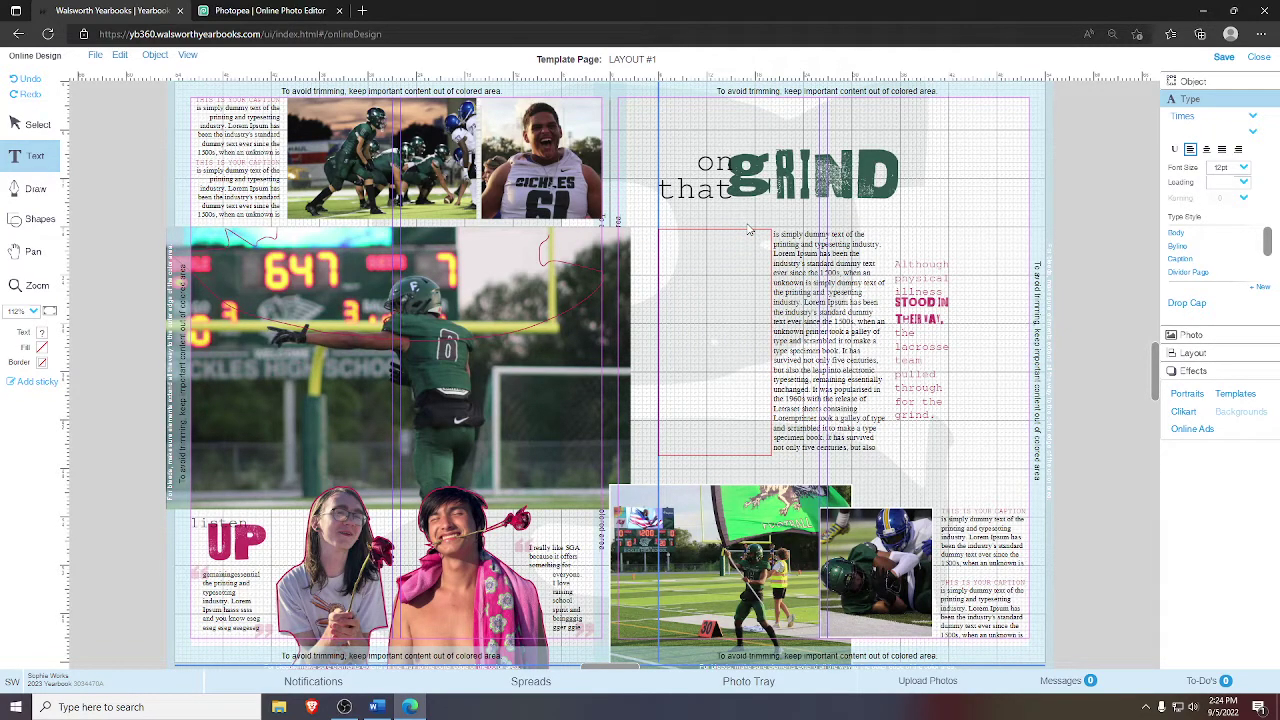
key("ctrl+v")
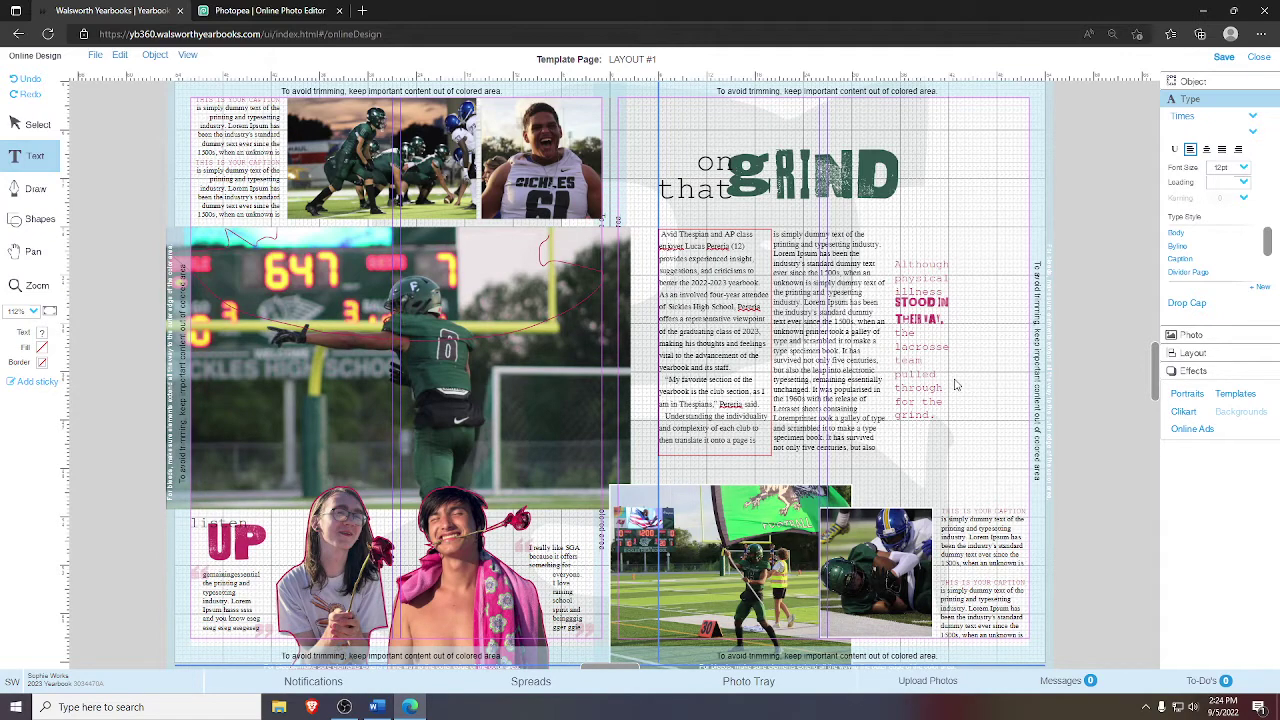
key("ctrl+a")
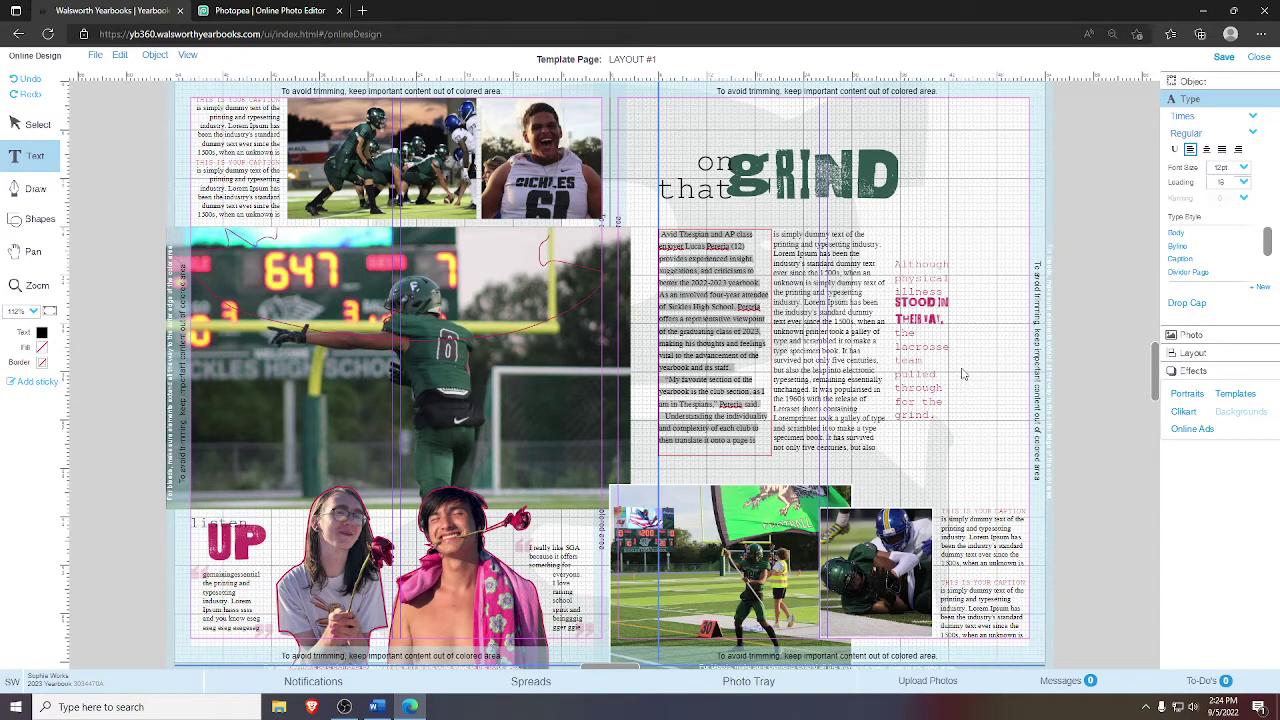
- Change the left column article's leading from 18 to Auto
left_click(878, 342)
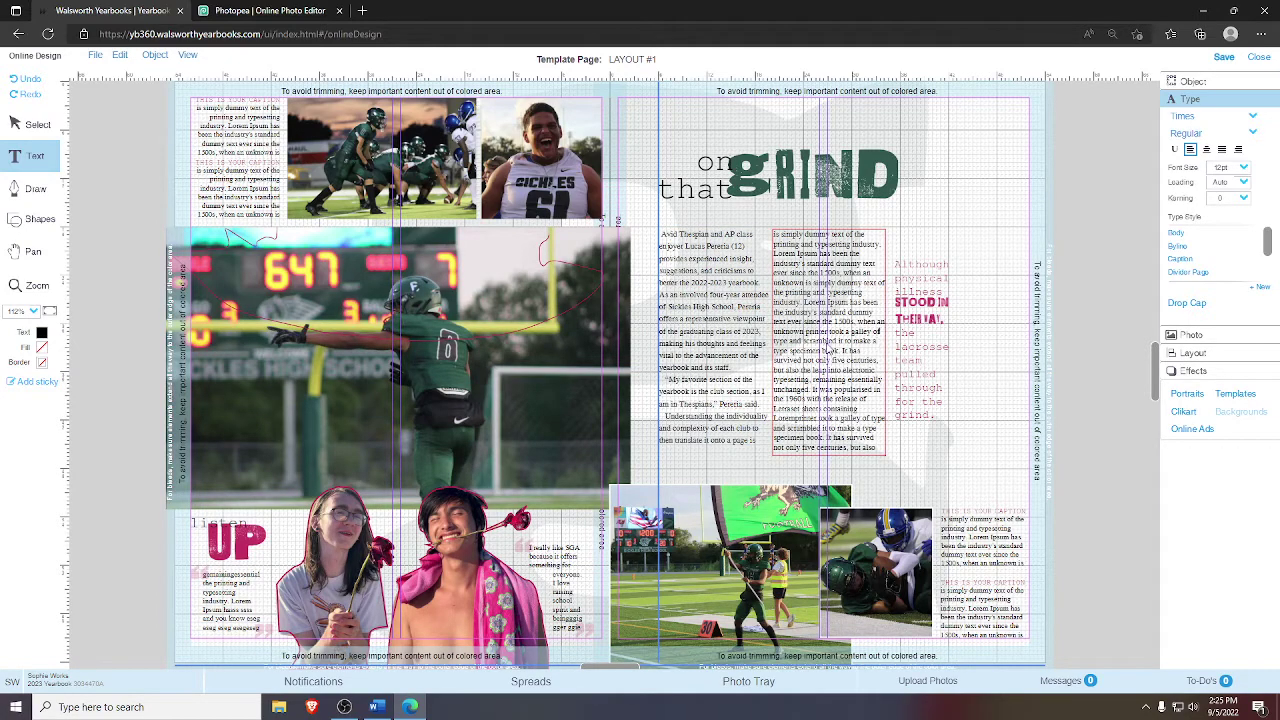
left_click_drag(820, 264, 866, 378)
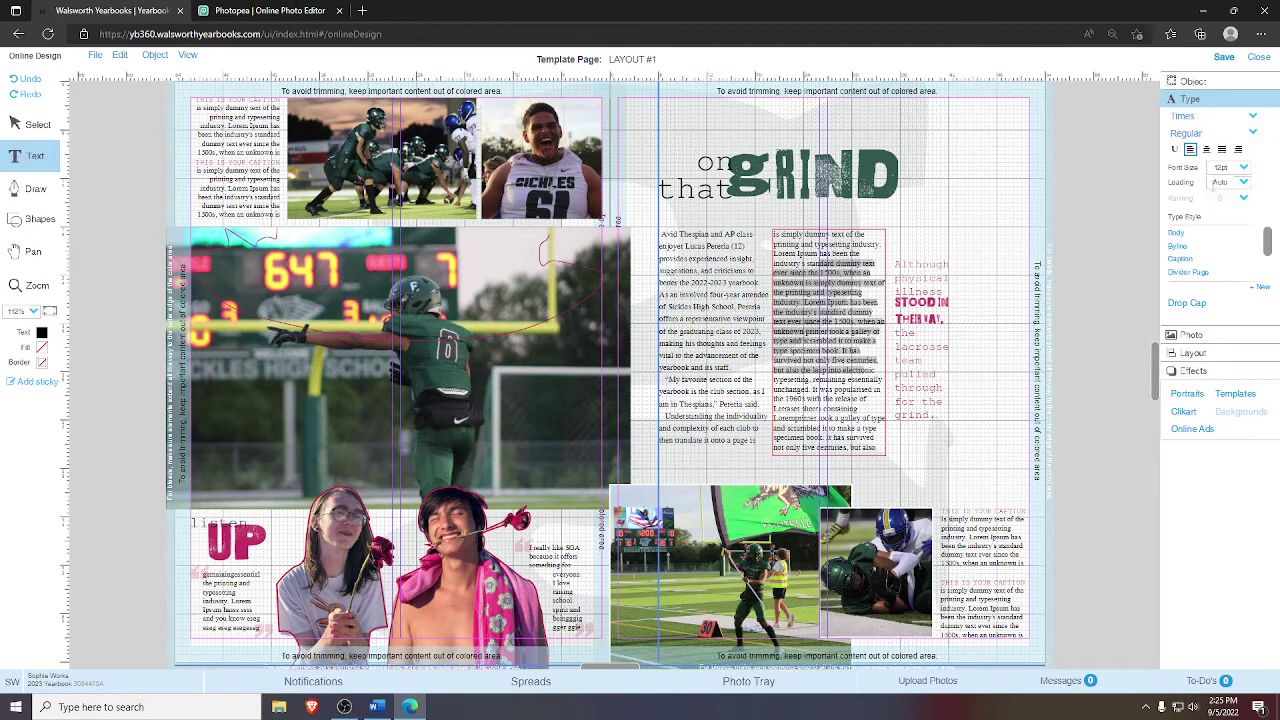
left_click(700, 312)
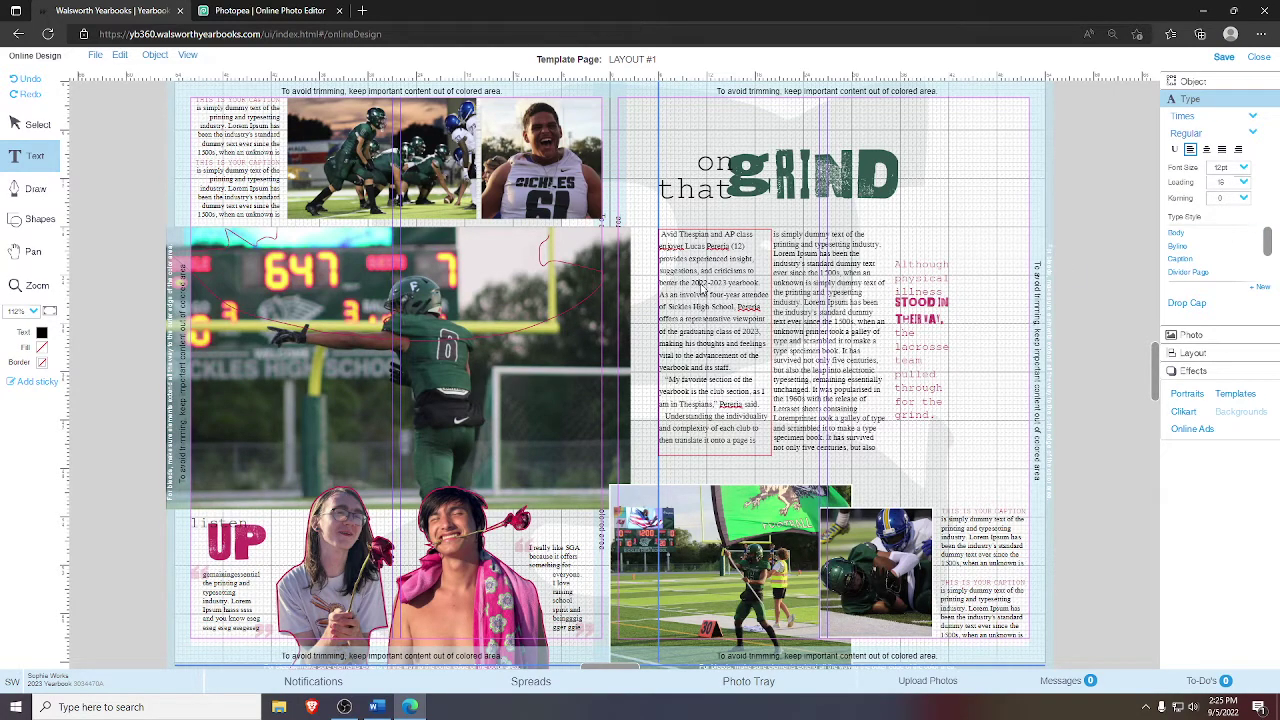
triple_click(727, 330)
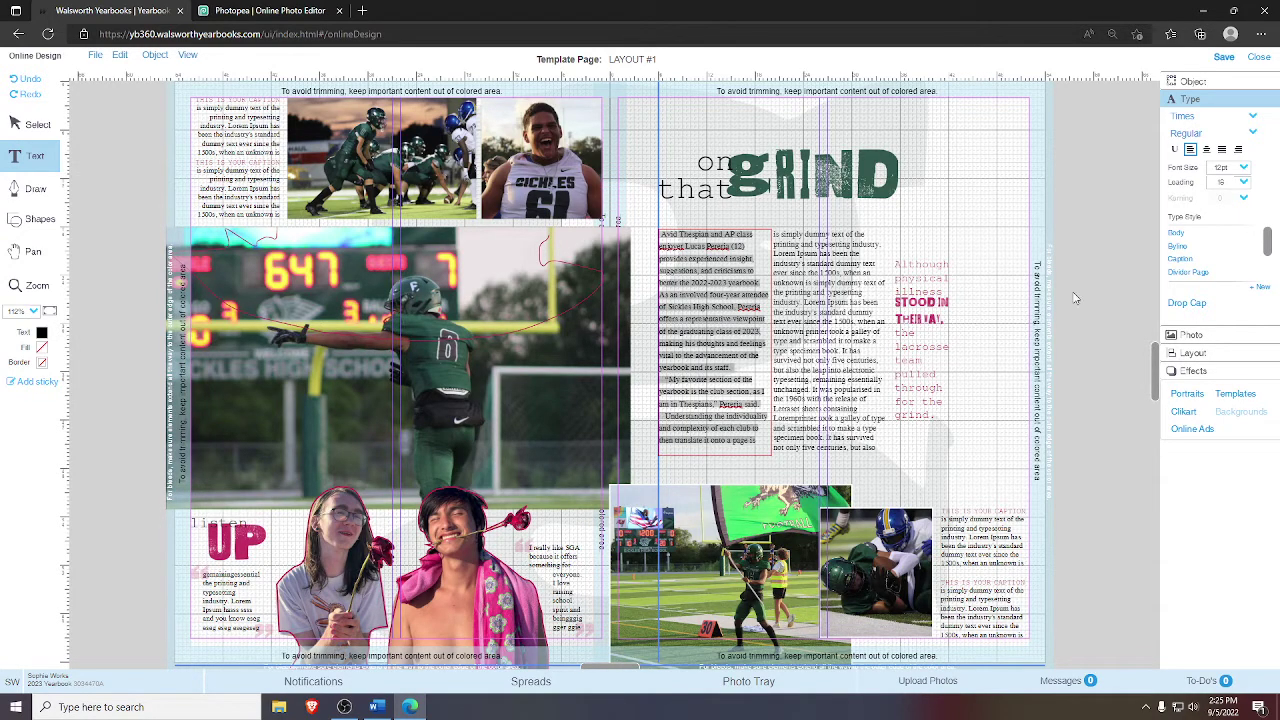
left_click(1244, 184)
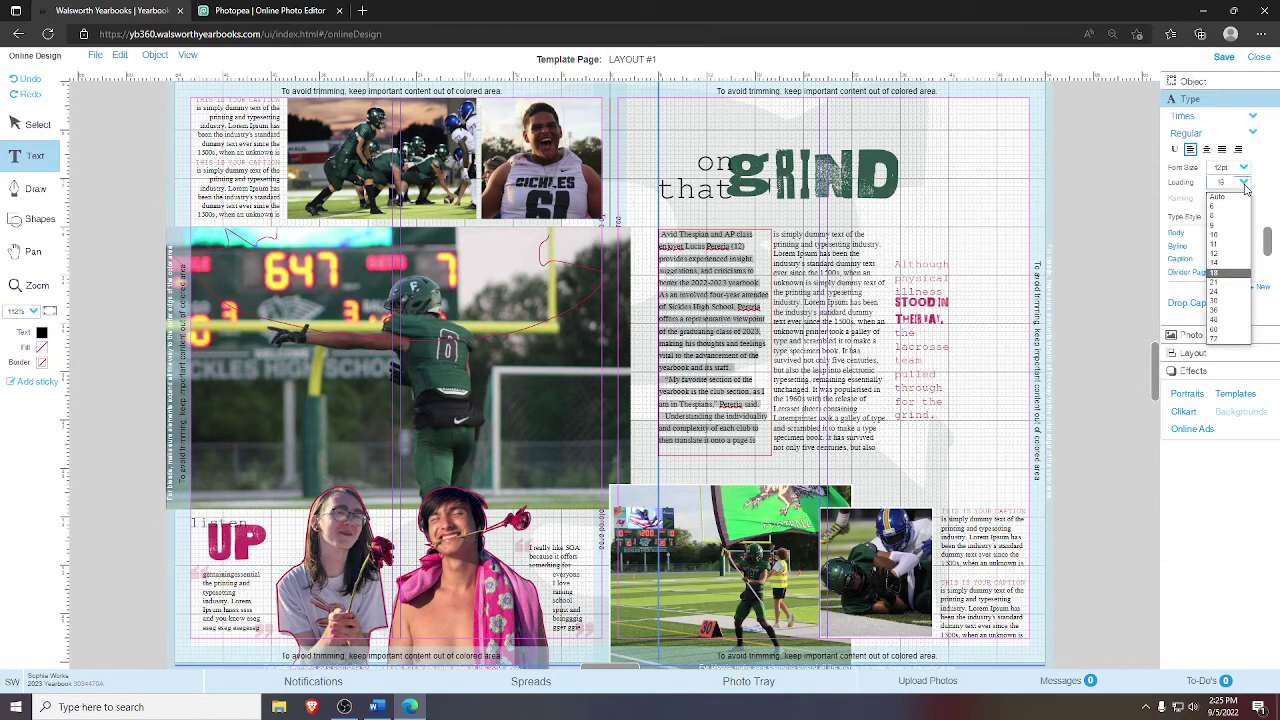
left_click(1222, 197)
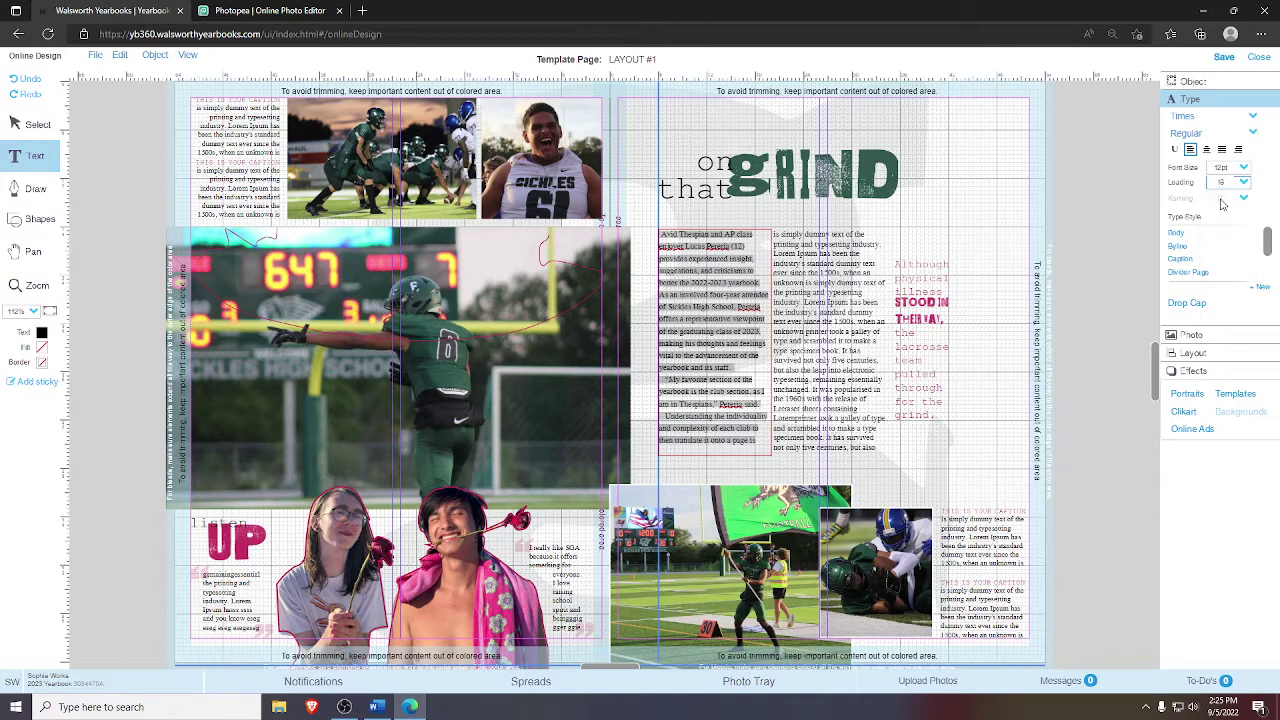
left_click(980, 246)
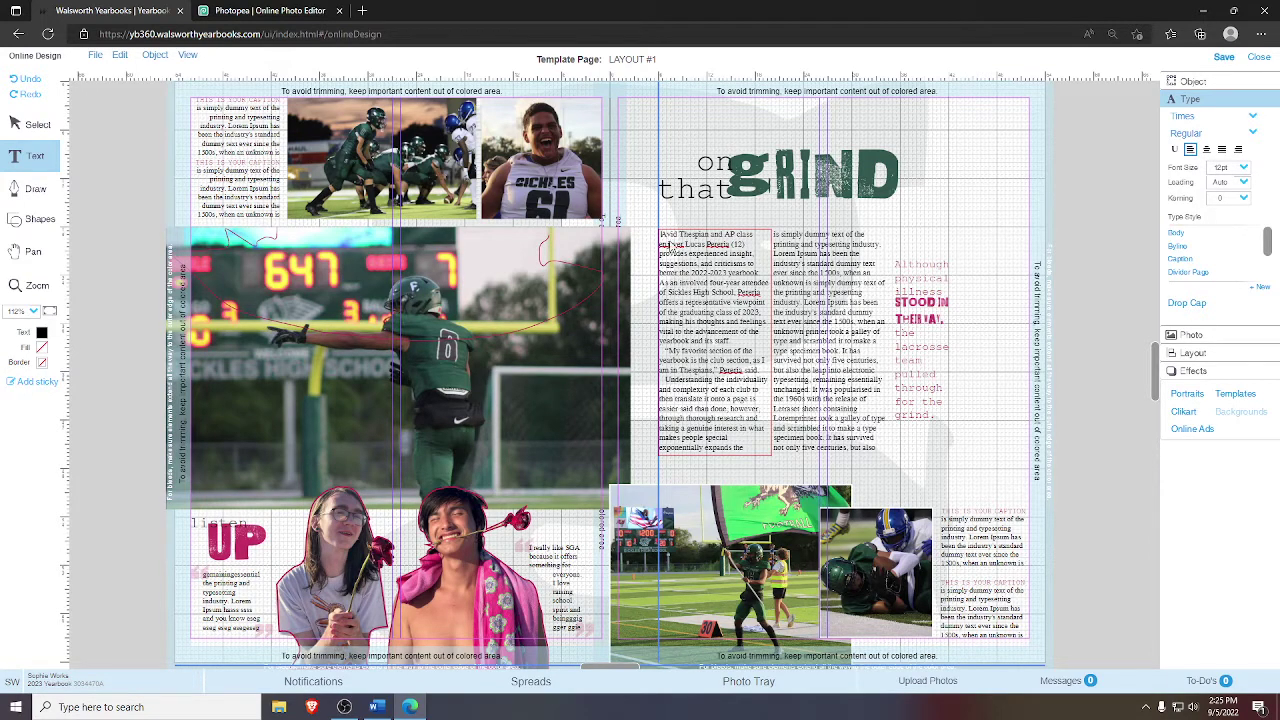
left_click(668, 244)
- Zoom in on the two article columns and pull quote, then deselect the headline
left_click(37, 285)
left_click_drag(612, 192, 1024, 514)
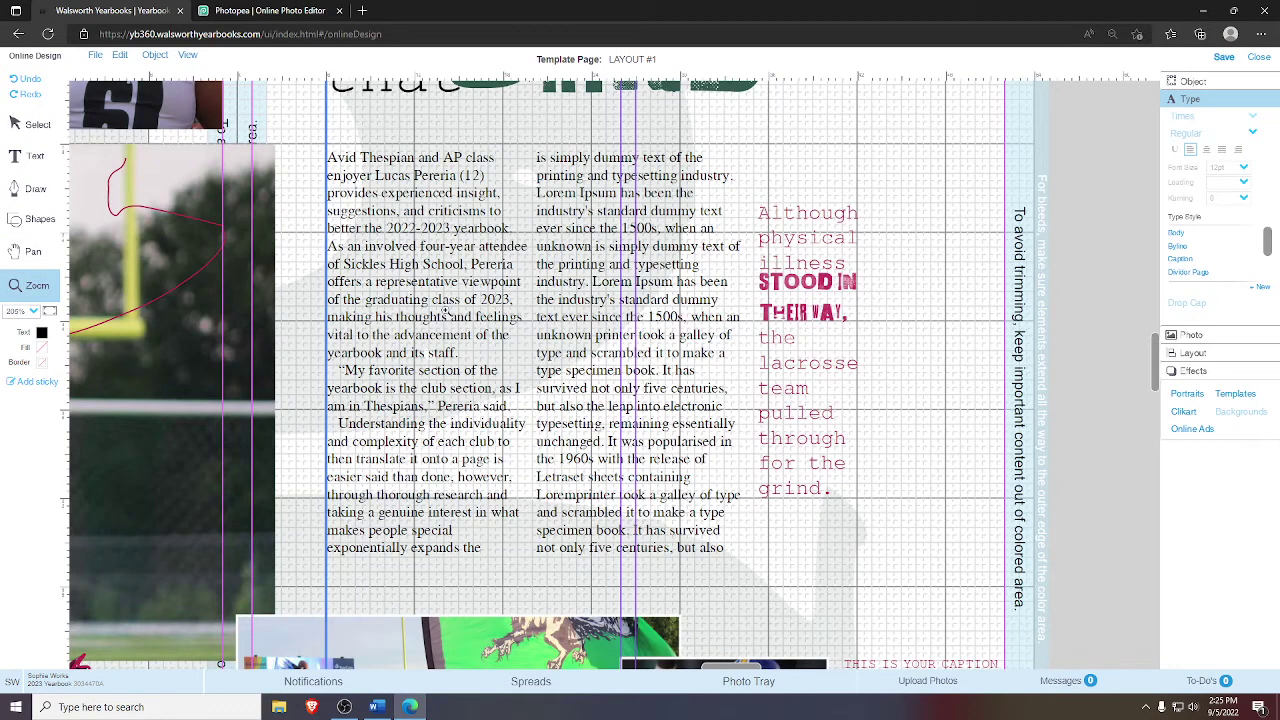
left_click(22, 124)
left_click(479, 257)
double_click(395, 232)
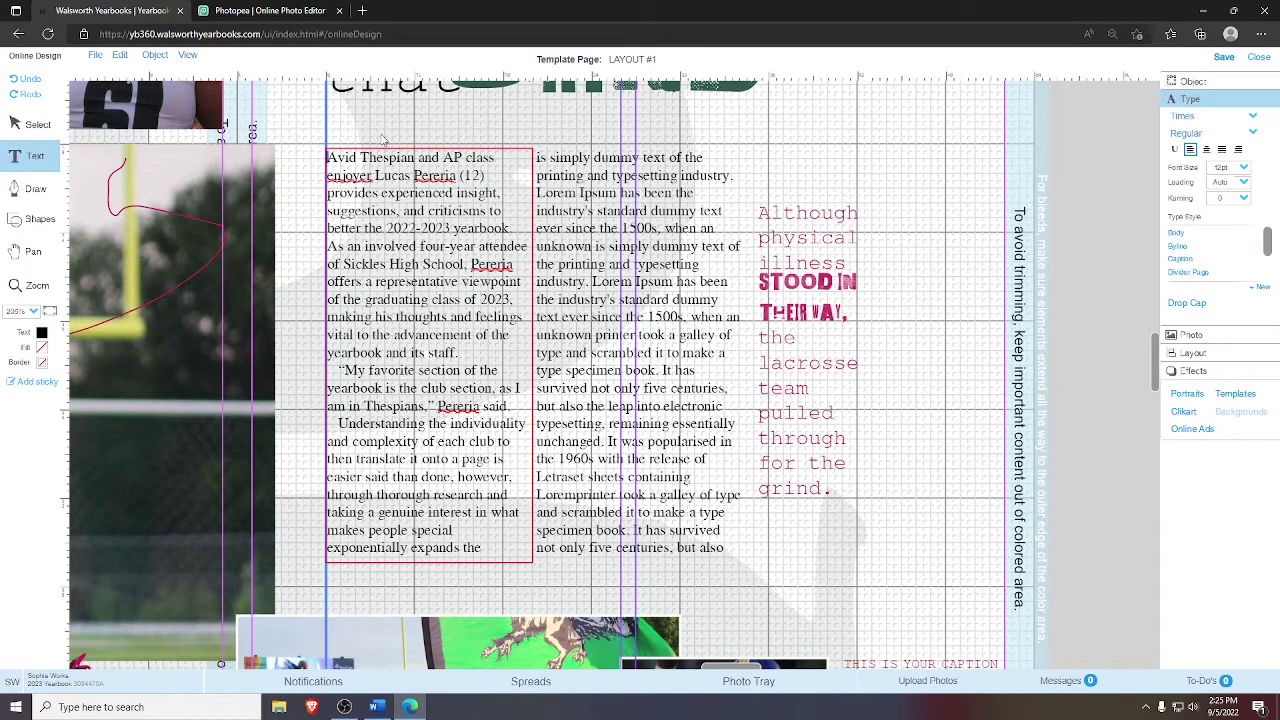
left_click(326, 133)
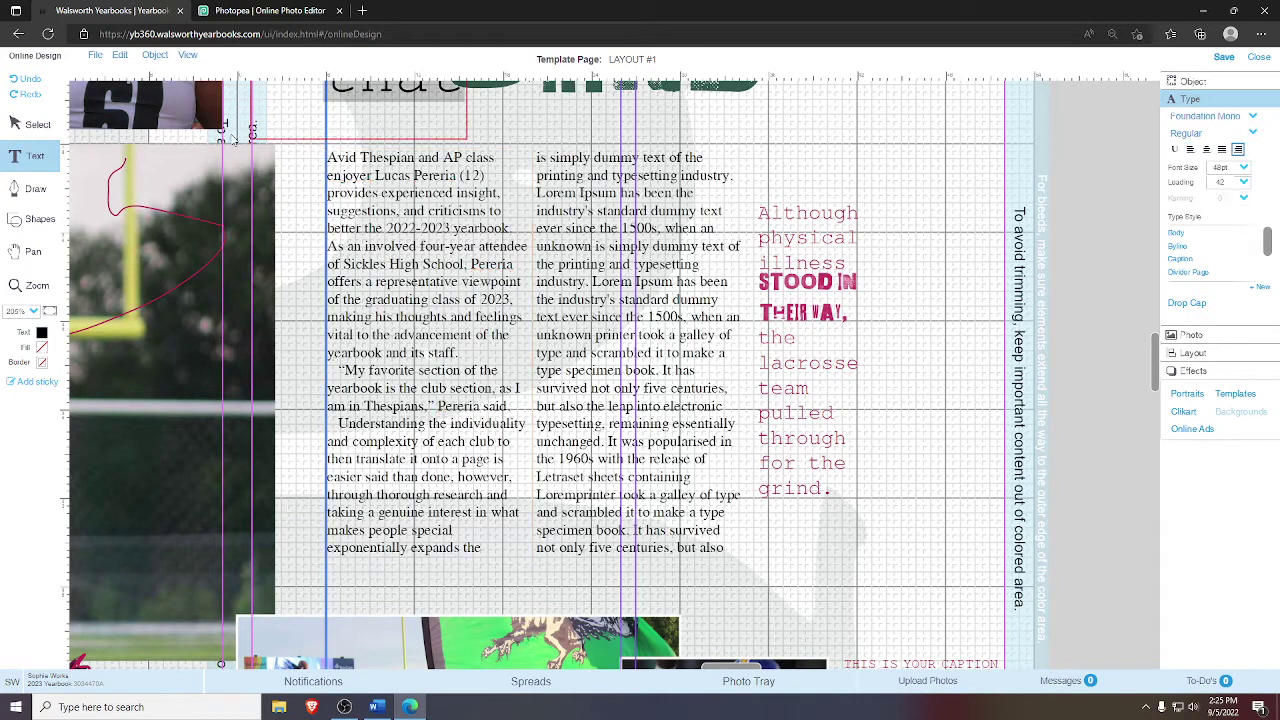
left_click(20, 123)
left_click(324, 150)
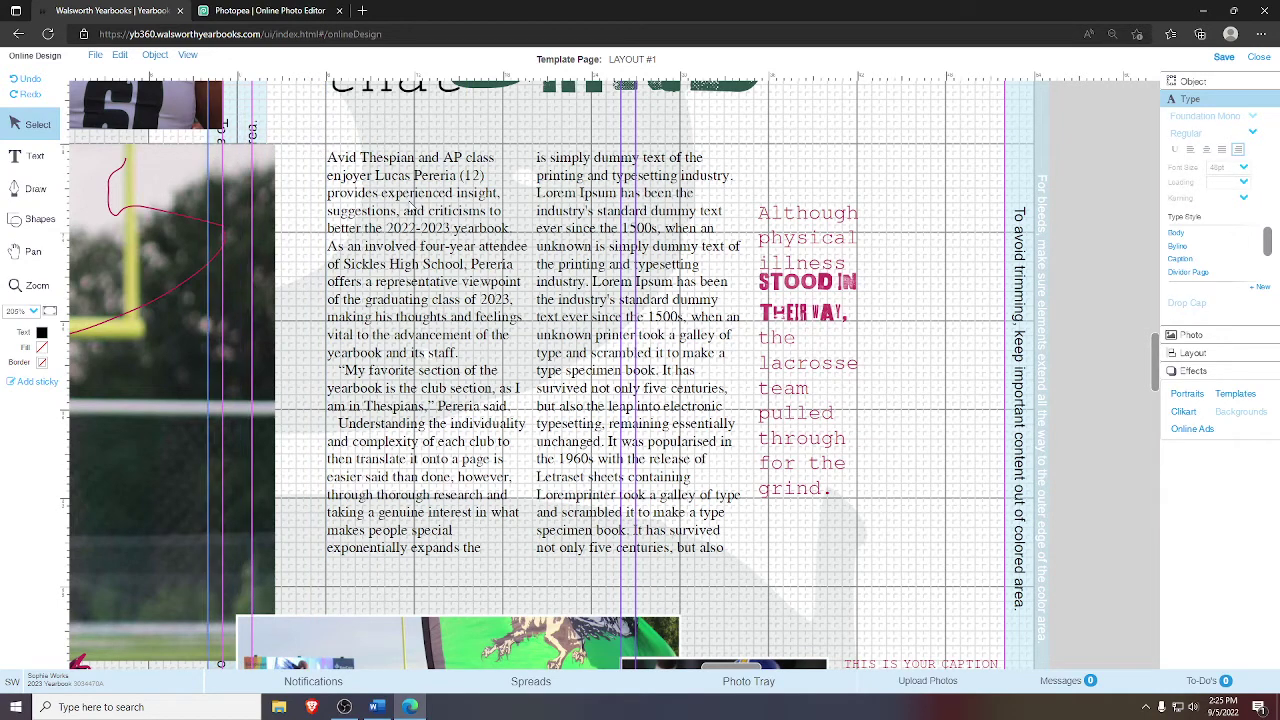
- Restore the first-line indent on the favorite-section quote paragraph, checking the Word source
left_click(410, 205)
double_click(370, 168)
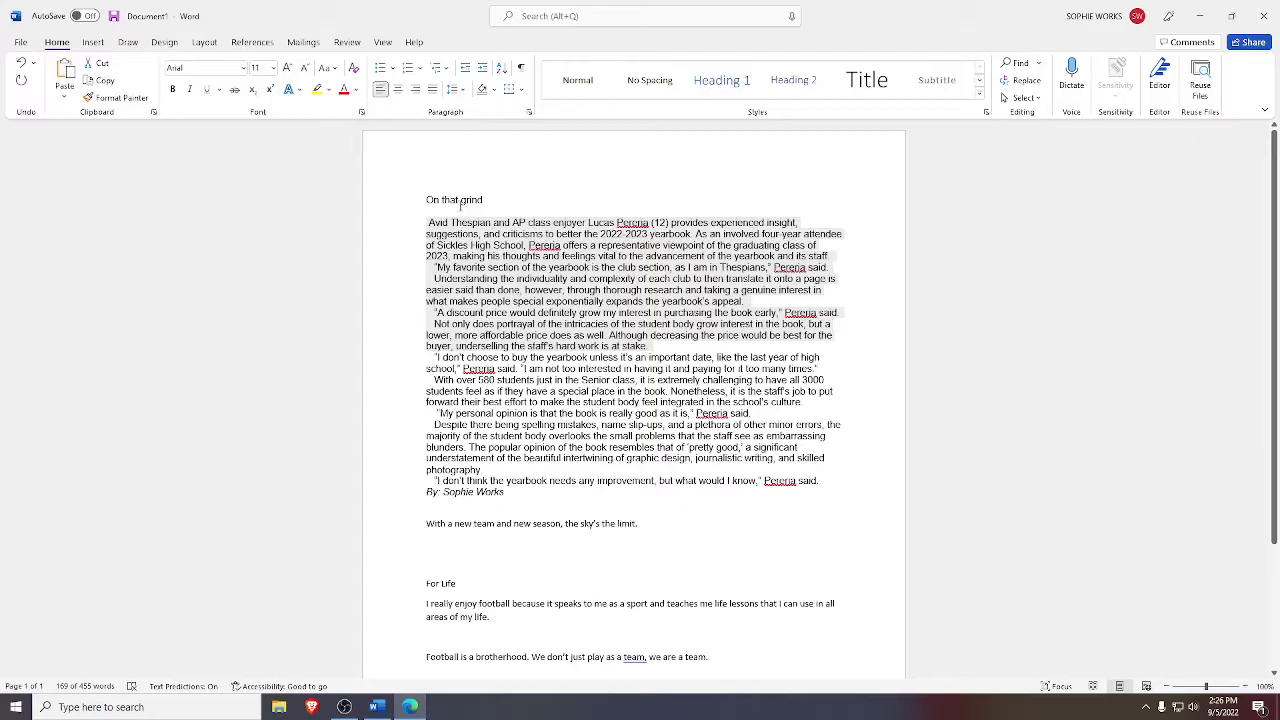
key("alt+Tab")
left_click(437, 267)
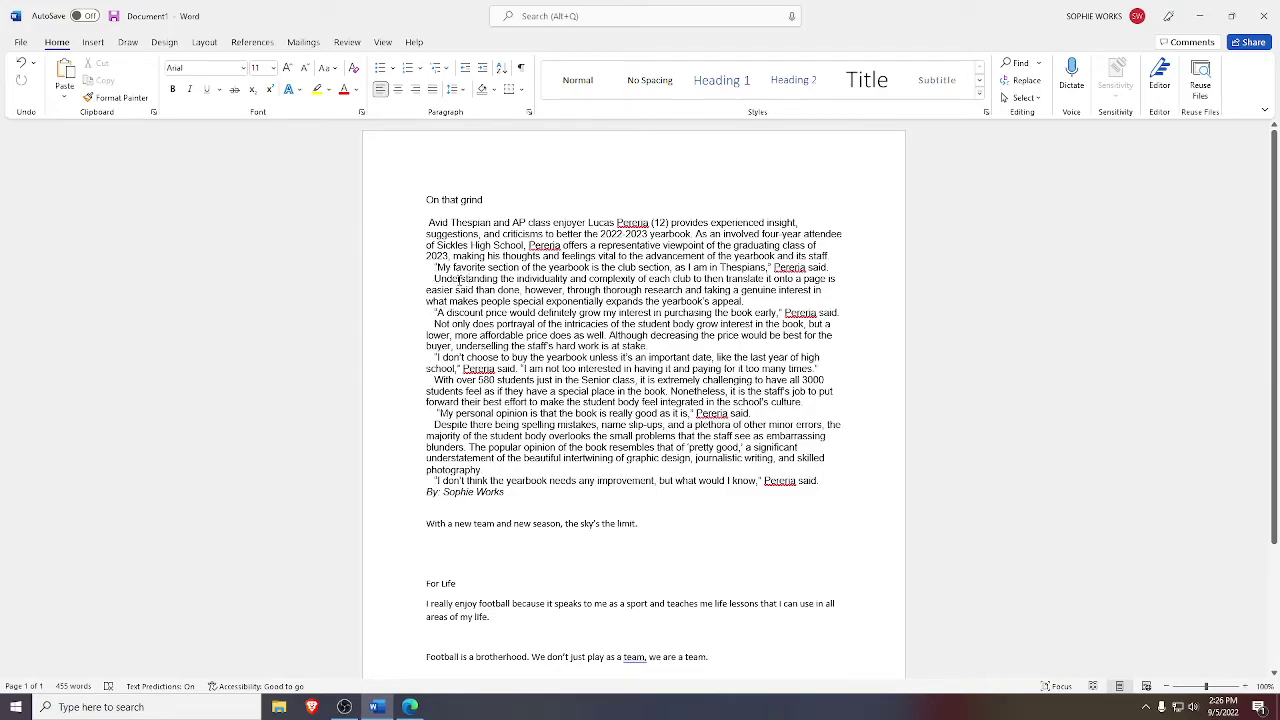
key("alt+Tab")
key("alt+Tab")
key("alt+Tab")
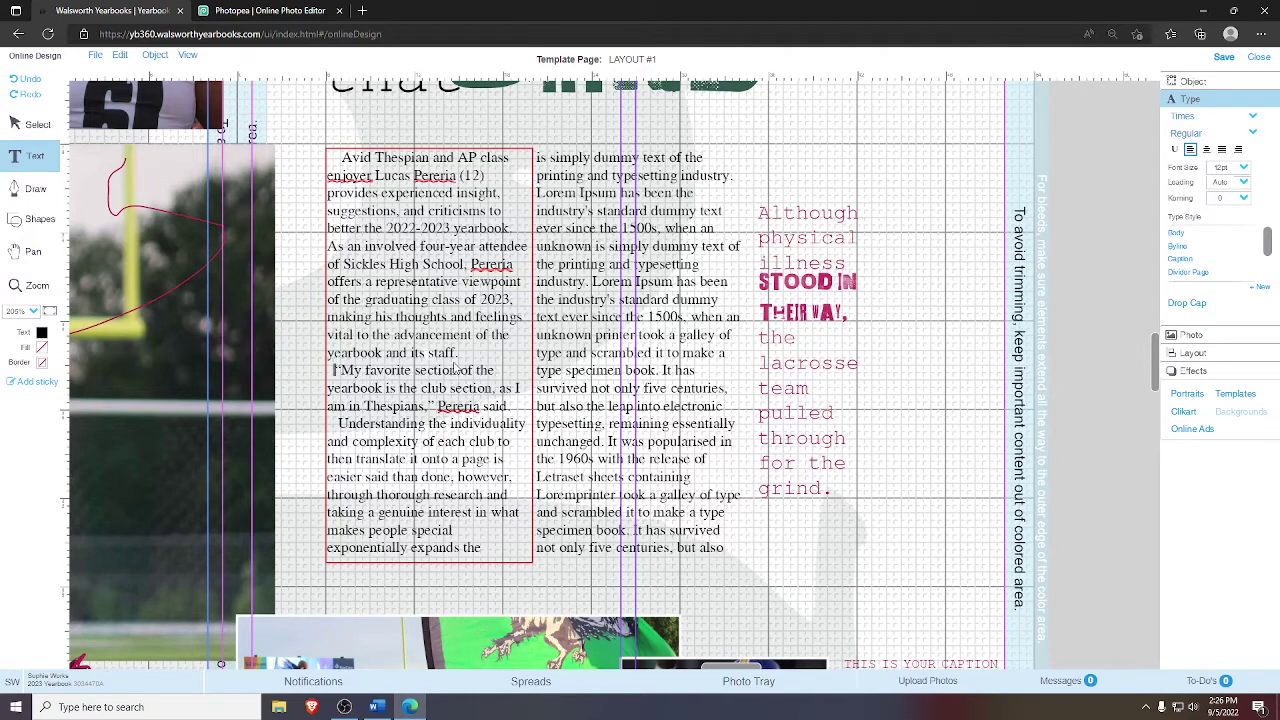
key("BackSpace")
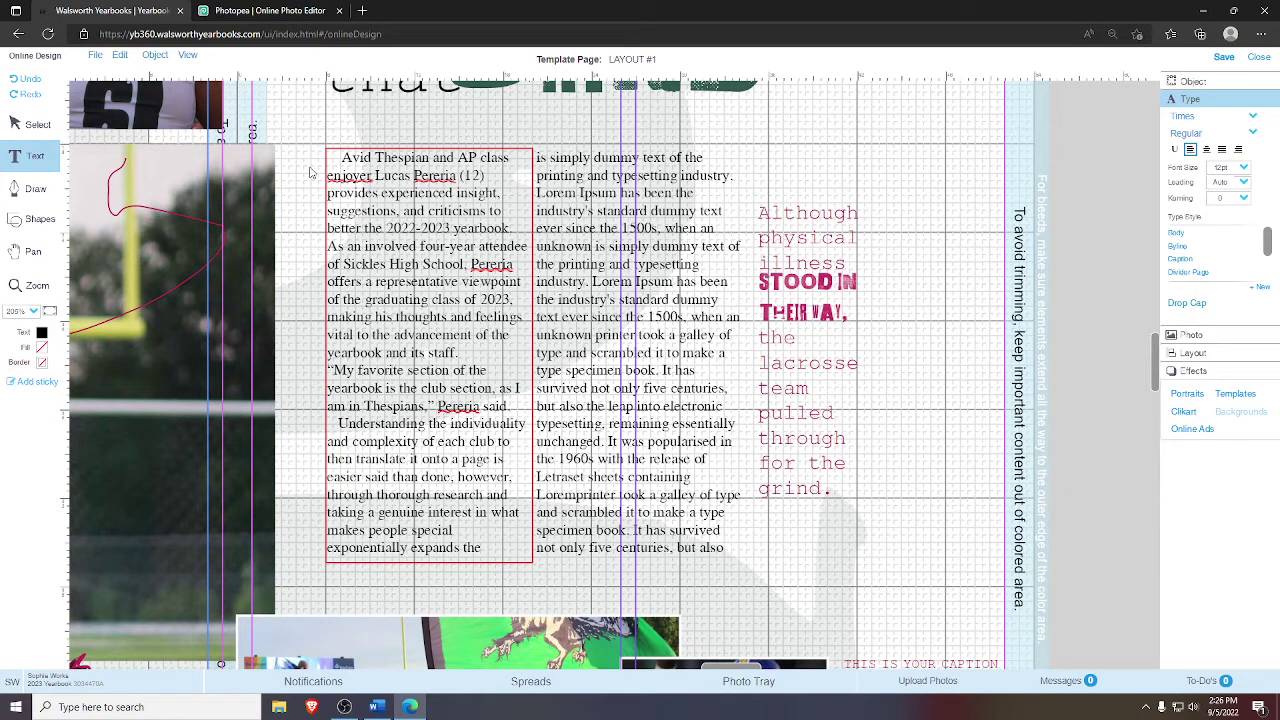
key("Tab")
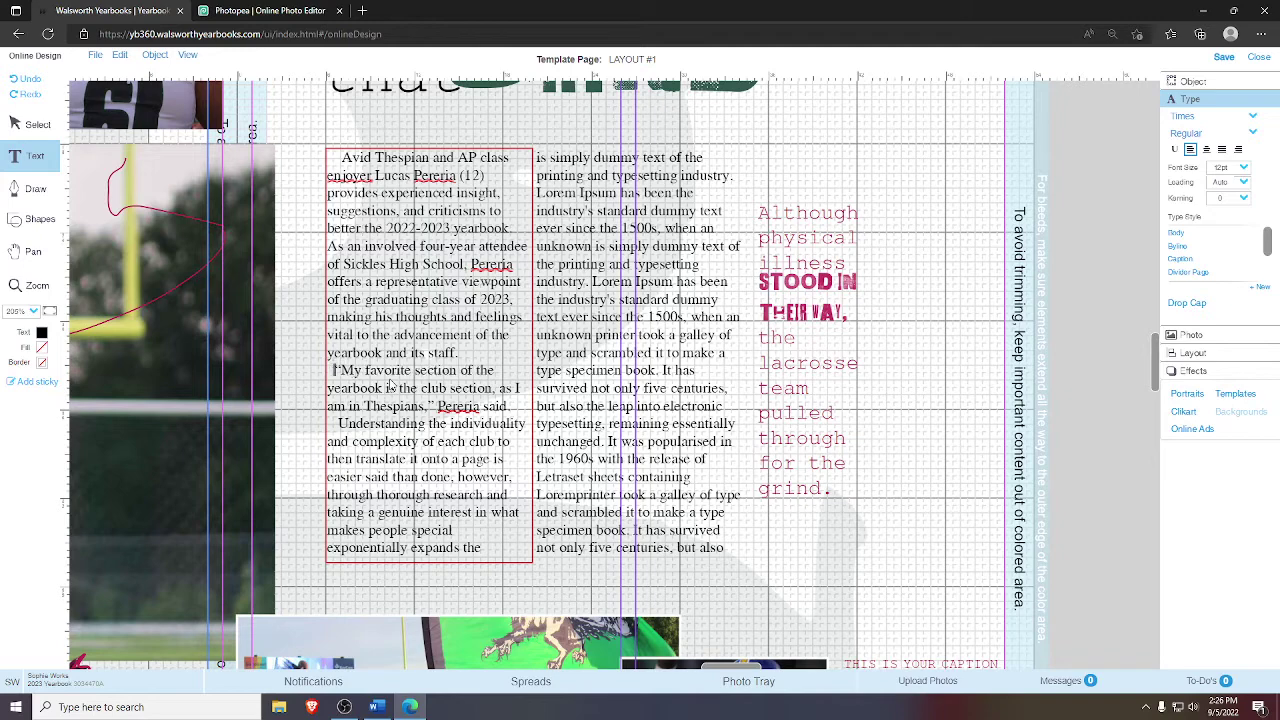
- Adjust the indent before the Understanding paragraph to match the Word draft
left_click(342, 422)
key("BackSpace")
key("BackSpace")
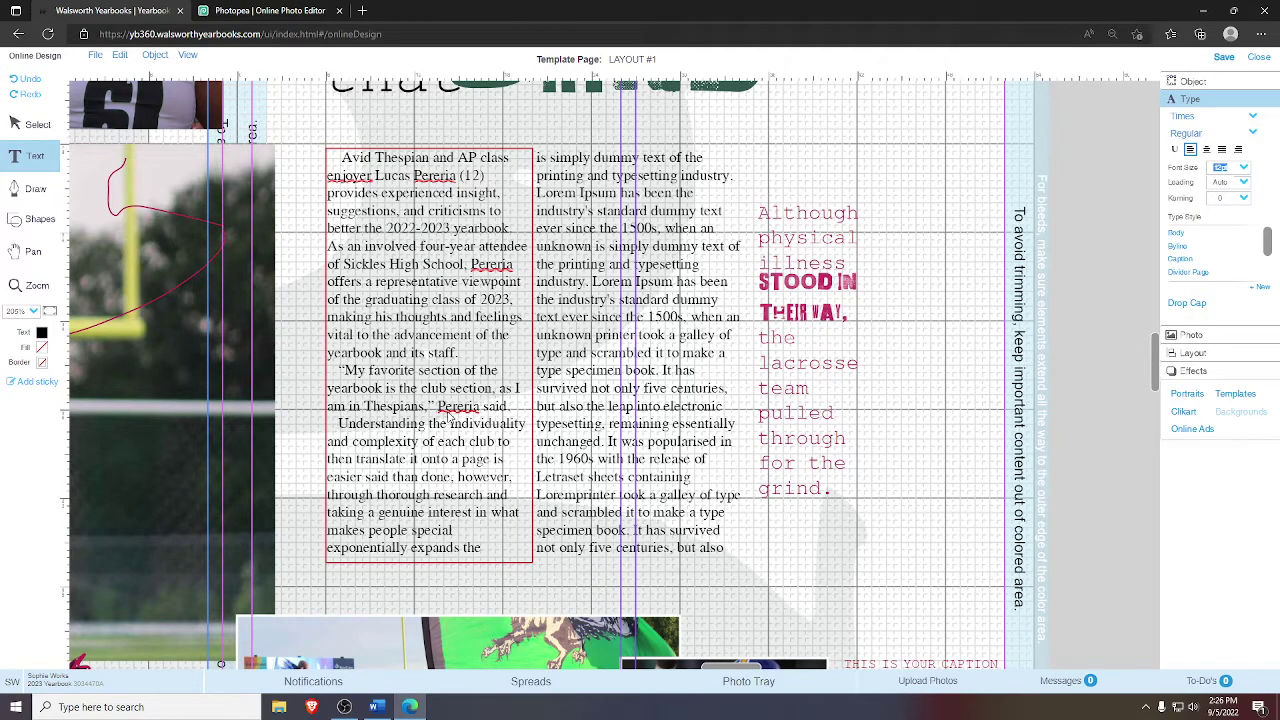
key("alt+Tab")
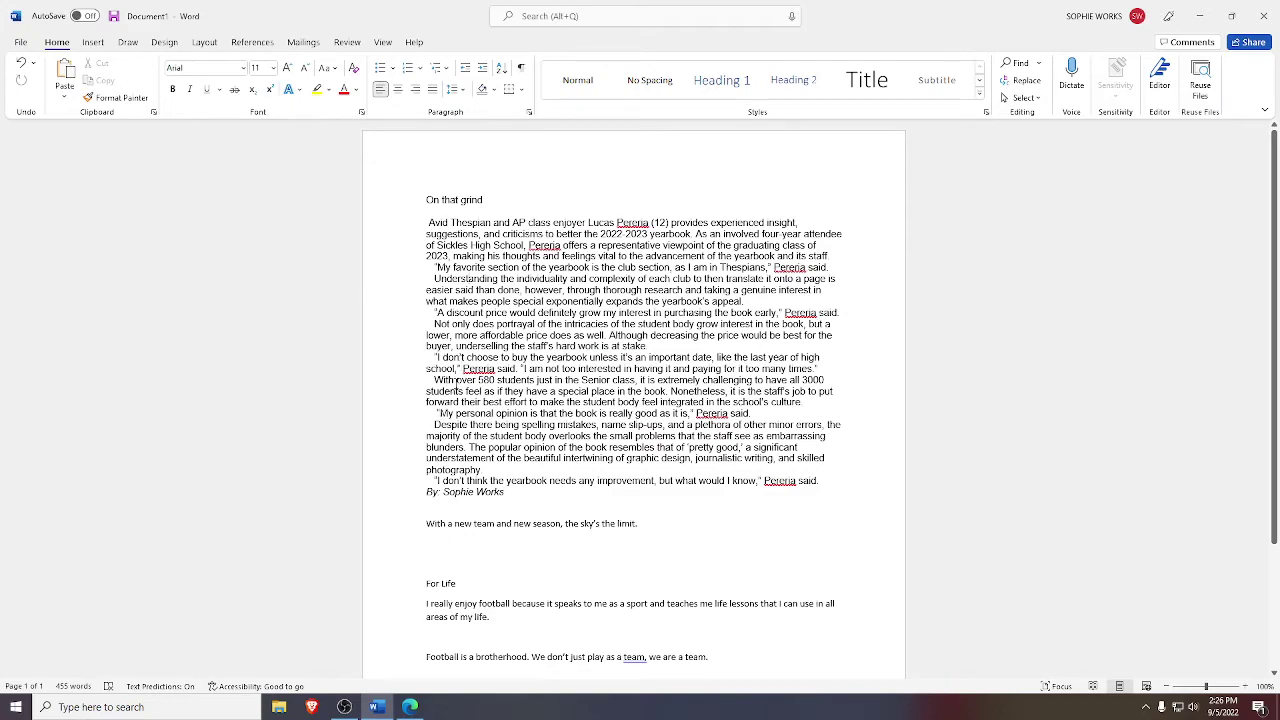
key("alt+Tab")
key("alt+Tab")
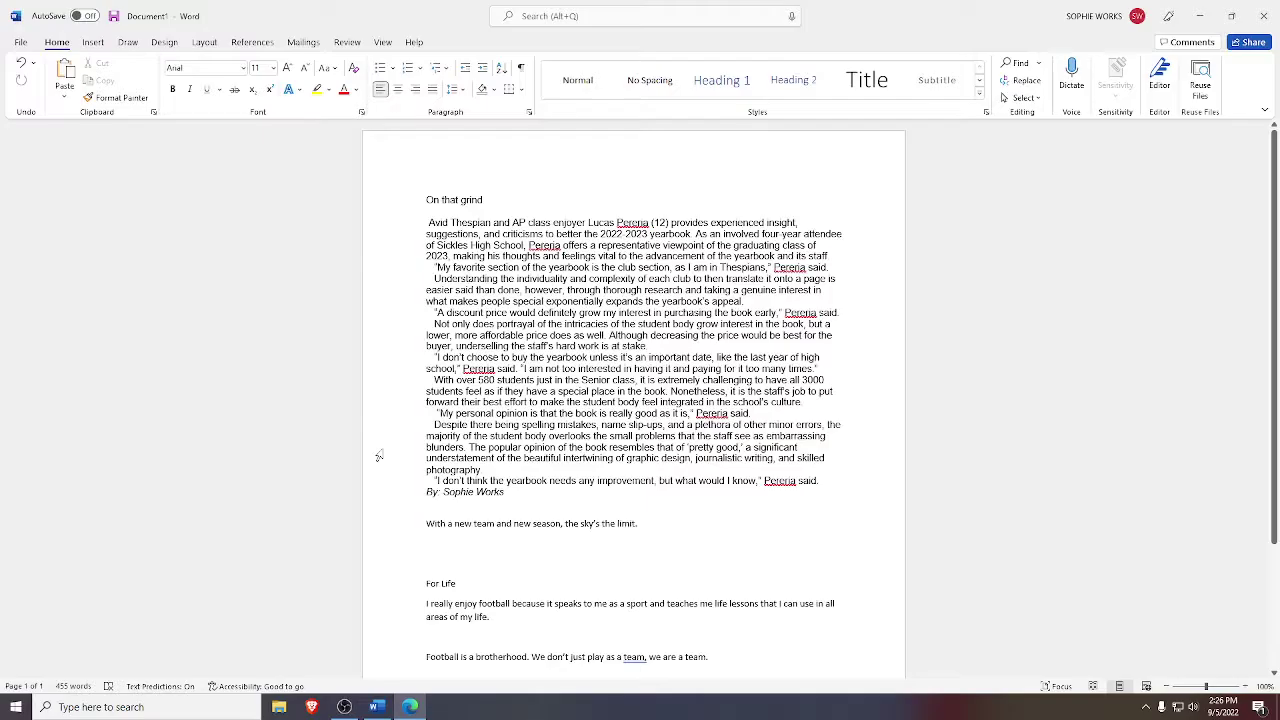
key("ctrl+f")
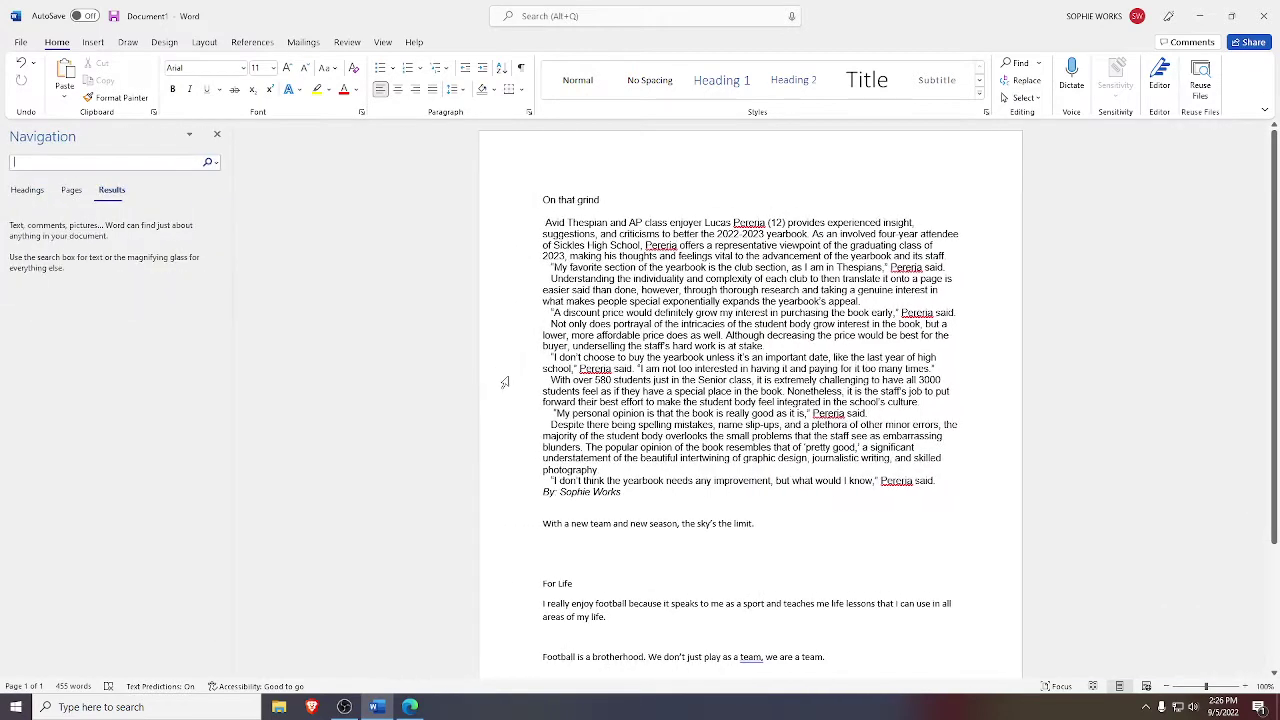
key("Escape")
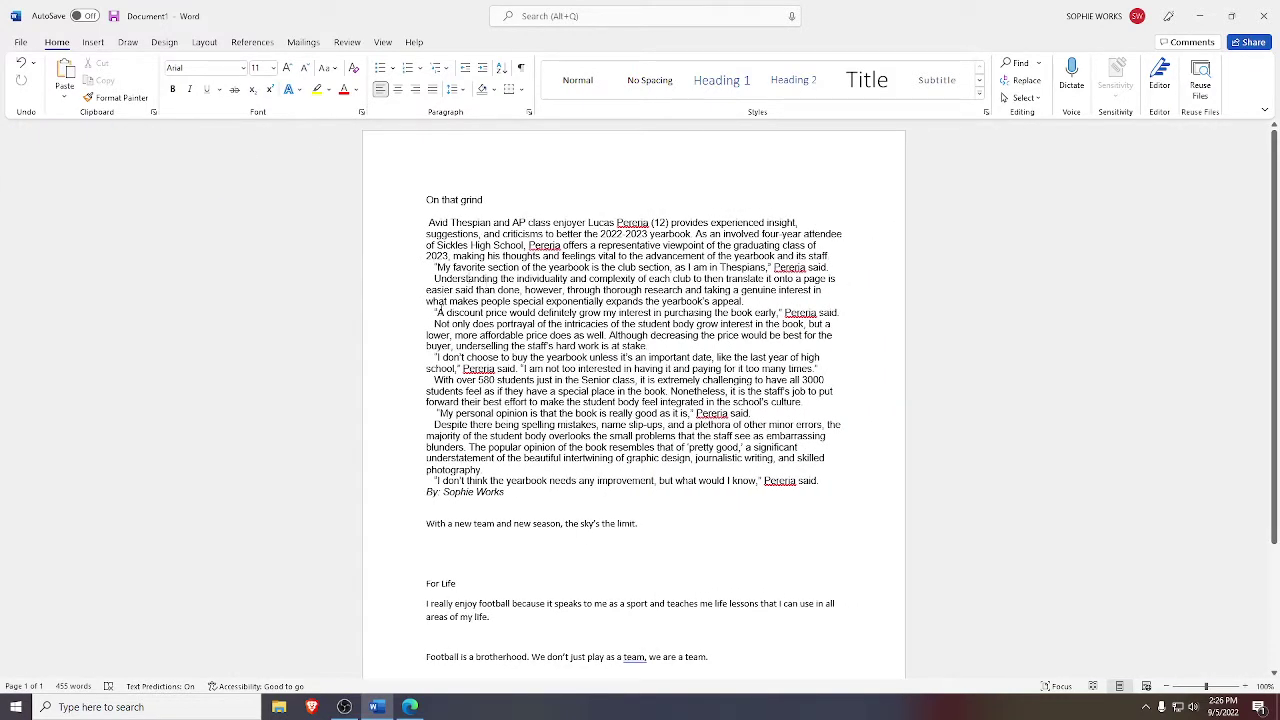
key("alt+Tab")
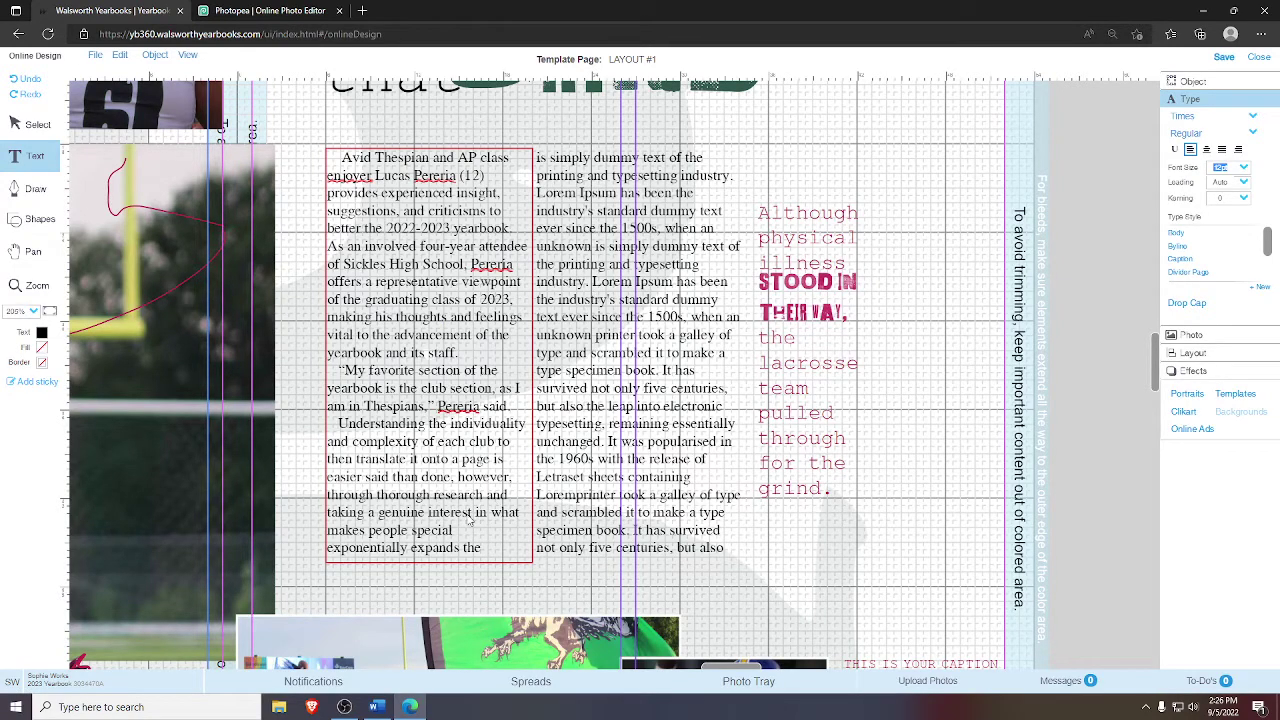
key("alt+Tab")
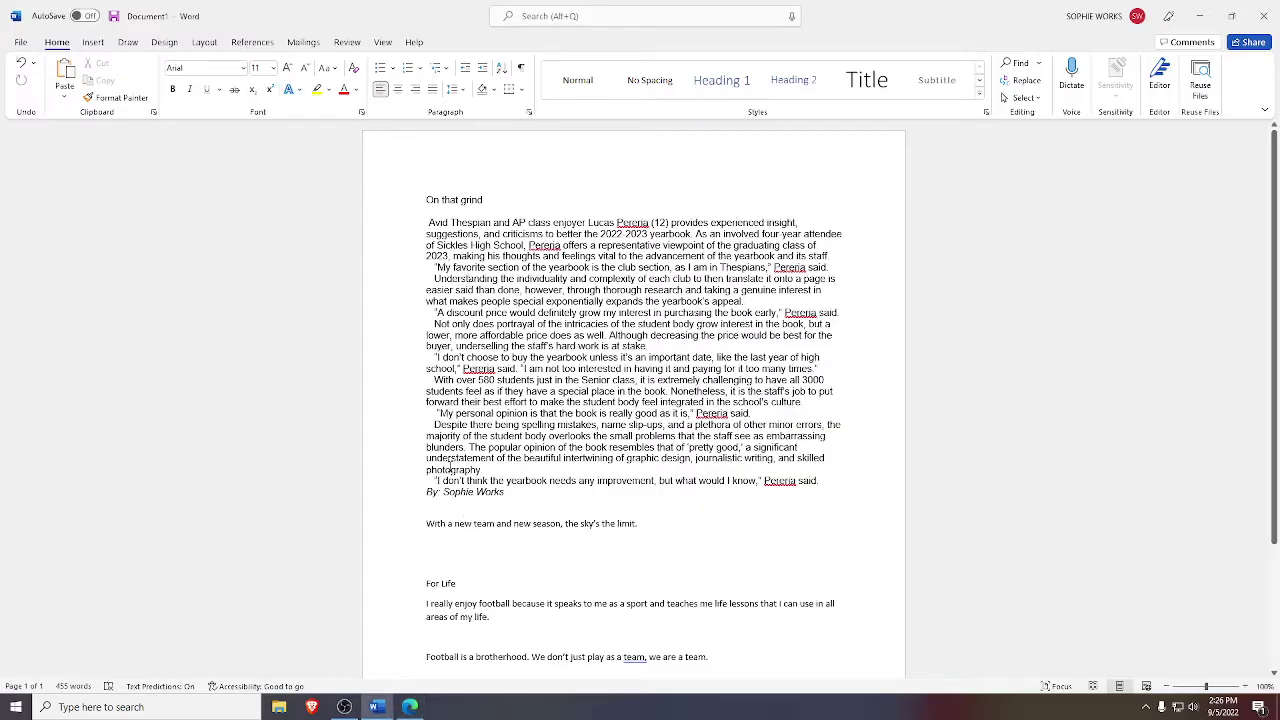
- Select the Understanding paragraph in Word to compare it with the yearbook text
left_click_drag(433, 278, 828, 290)
key("alt+Tab")
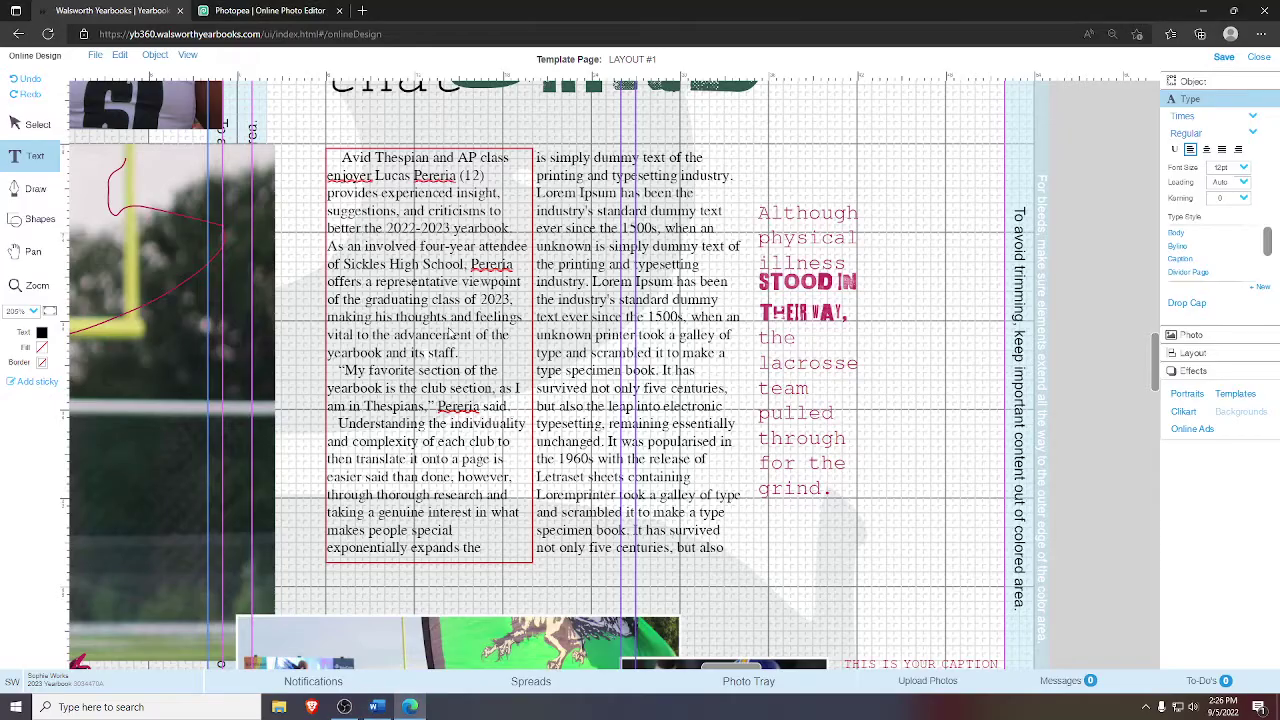
key("alt+Tab")
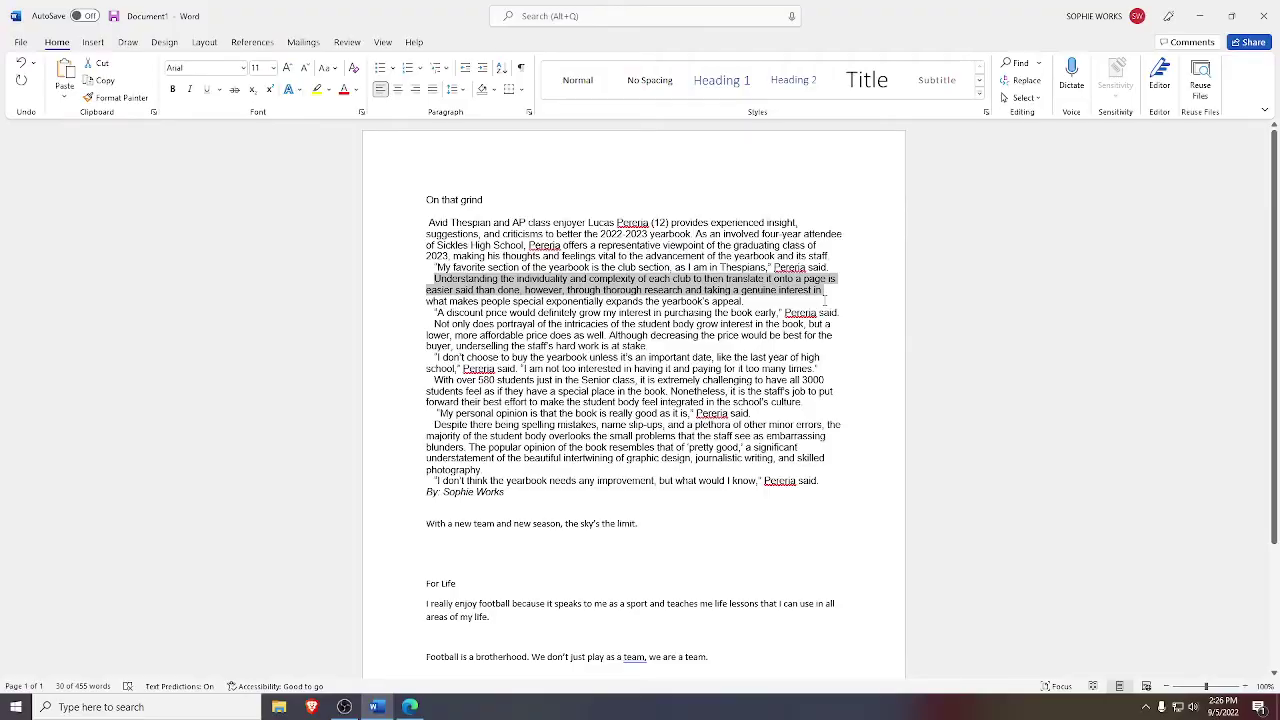
key("alt+Tab")
key("alt+Tab")
- Place the caret at the left column's end and try alternative endings after 'the'
left_click(413, 304)
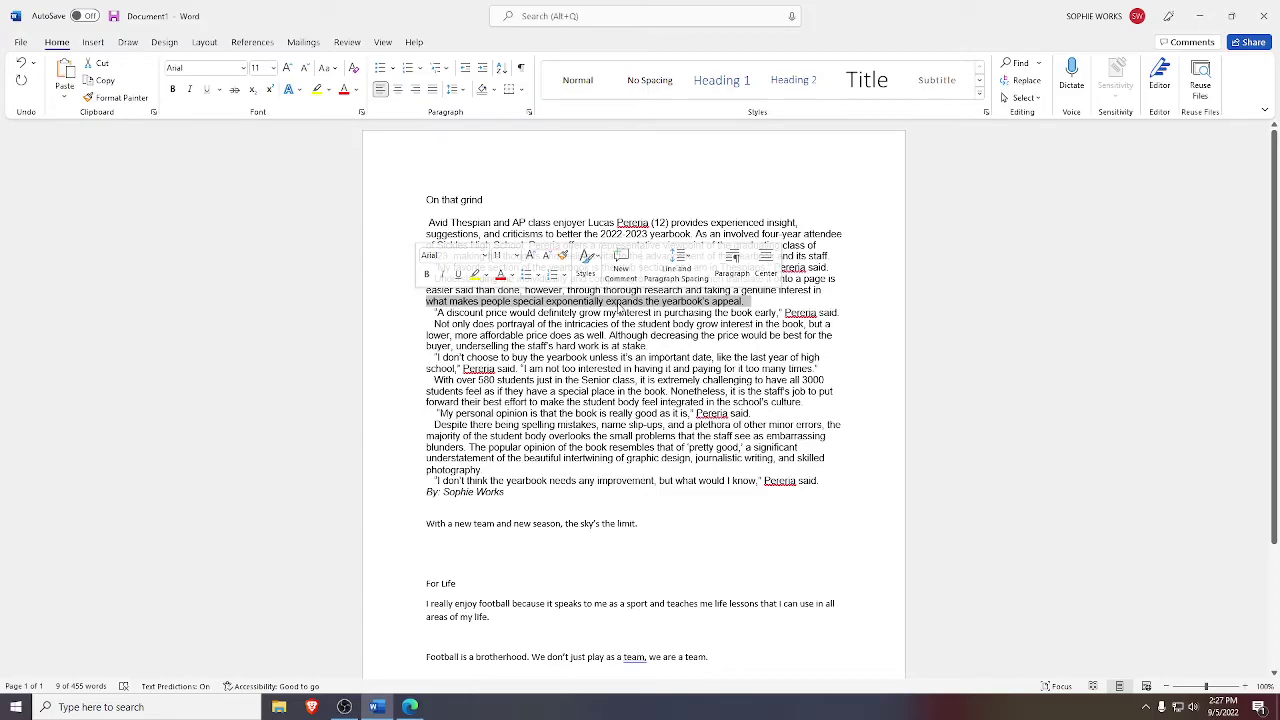
key("alt+Tab")
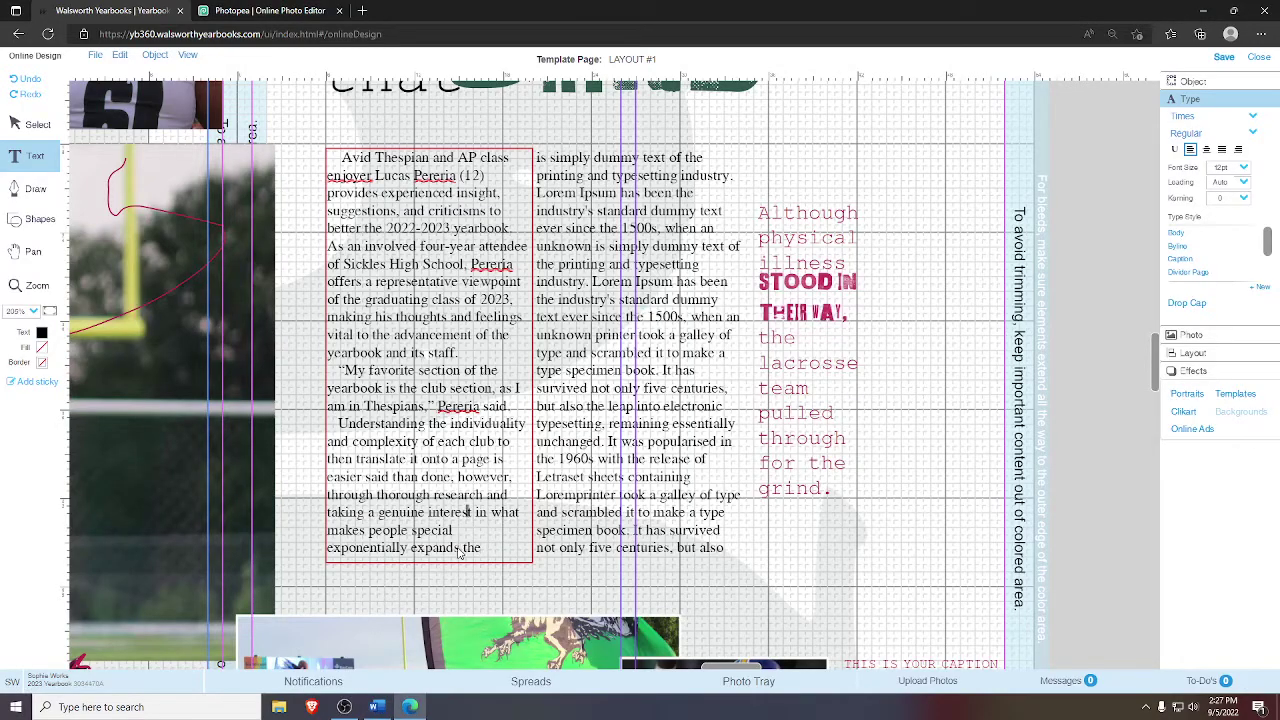
left_click(483, 552)
left_click(516, 549)
key("BackSpace")
key("BackSpace")
key("BackSpace")
type("thebeal.")
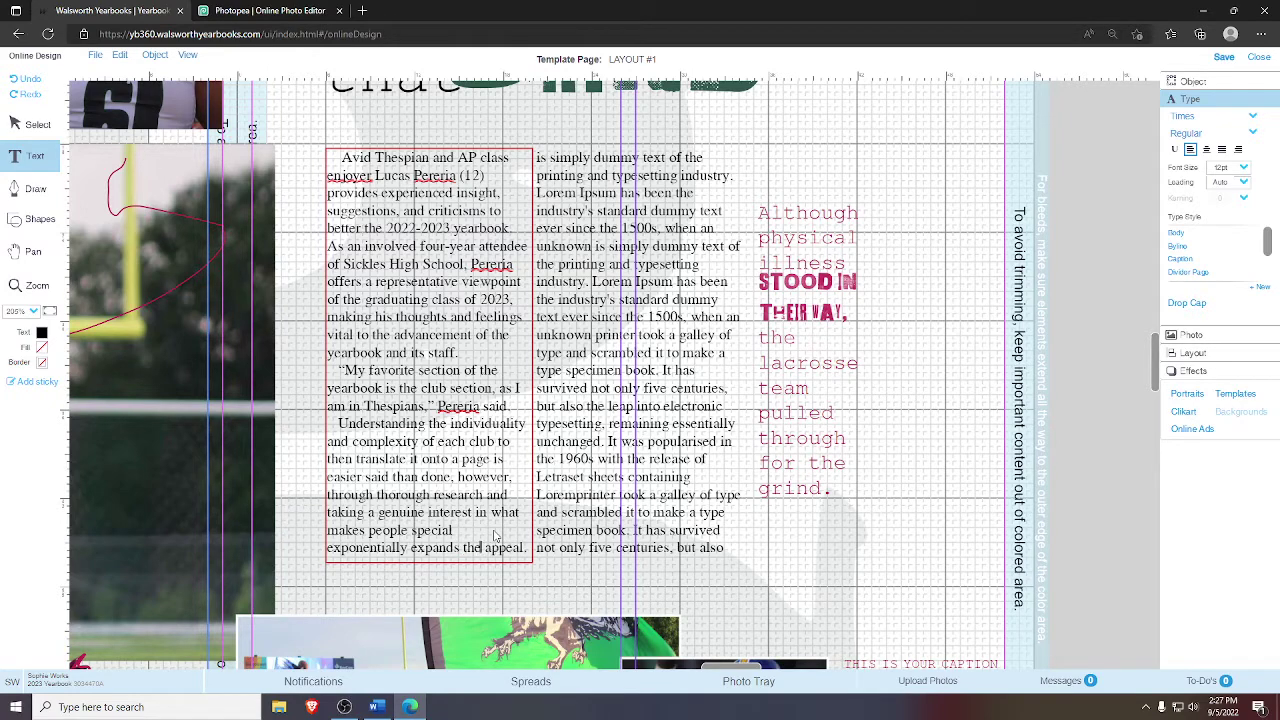
key("BackSpace")
key("BackSpace")
key("BackSpace")
key("BackSpace")
key("BackSpace")
type(".")
key("BackSpace")
type("\"Aunt")
key("BackSpace")
key("BackSpace")
key("BackSpace")
key("BackSpace")
key("BackSpace")
type("rice")
- Trim the last line back to 'exponentially expands the', removing the stray typed words
key("BackSpace")
type("of the")
key("BackSpace")
key("BackSpace")
key("BackSpace")
key("BackSpace")
key("BackSpace")
key("BackSpace")
key("BackSpace")
key("BackSpace")
key("BackSpace")
key("BackSpace")
key("BackSpace")
type("the the")
key("BackSpace")
key("BackSpace")
key("BackSpace")
key("BackSpace")
type("t body")
key("BackSpace")
key("BackSpace")
key("BackSpace")
key("BackSpace")
key("BackSpace")
key("BackSpace")
type("interest in")
key("BackSpace")
key("BackSpace")
key("BackSpace")
key("BackSpace")
key("BackSpace")
key("BackSpace")
key("BackSpace")
key("BackSpace")
key("BackSpace")
key("BackSpace")
key("BackSpace")
type("though")
key("BackSpace")
key("BackSpace")
key("BackSpace")
key("BackSpace")
key("BackSpace")
key("BackSpace")
- Paste the next words into the left column and delete the extra text after 'the'
key("alt+Tab")
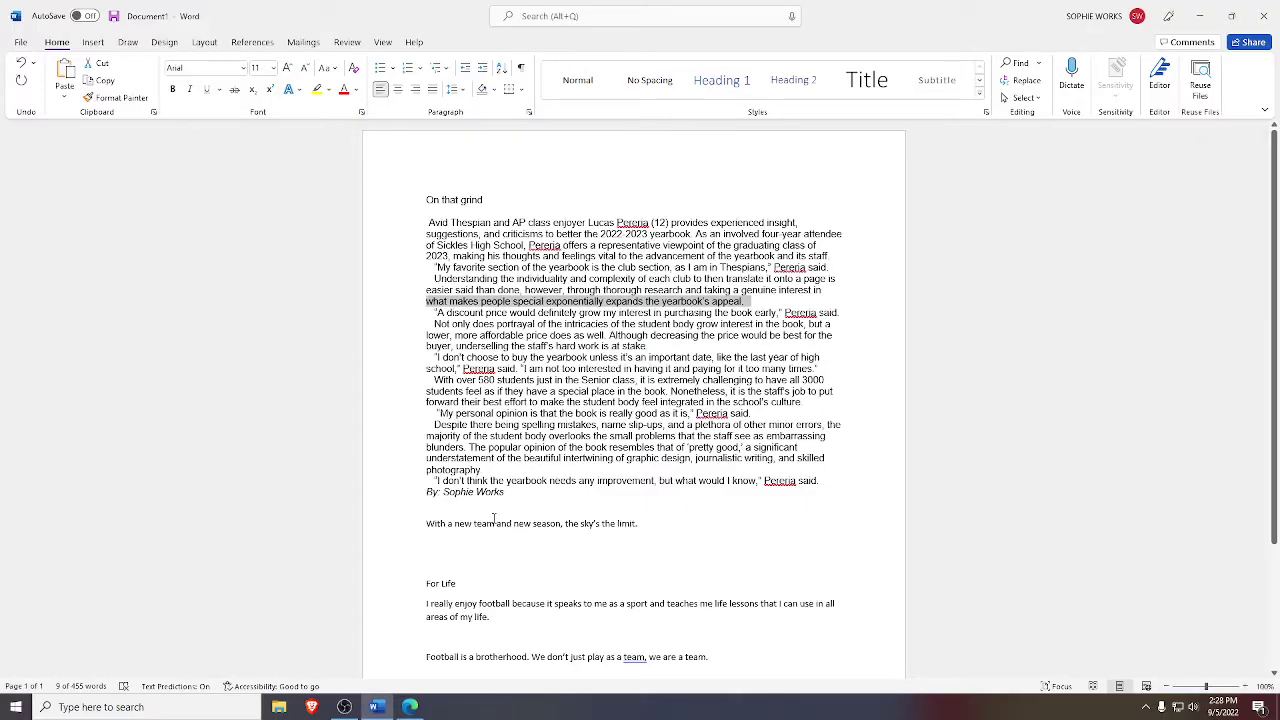
key("alt+Tab")
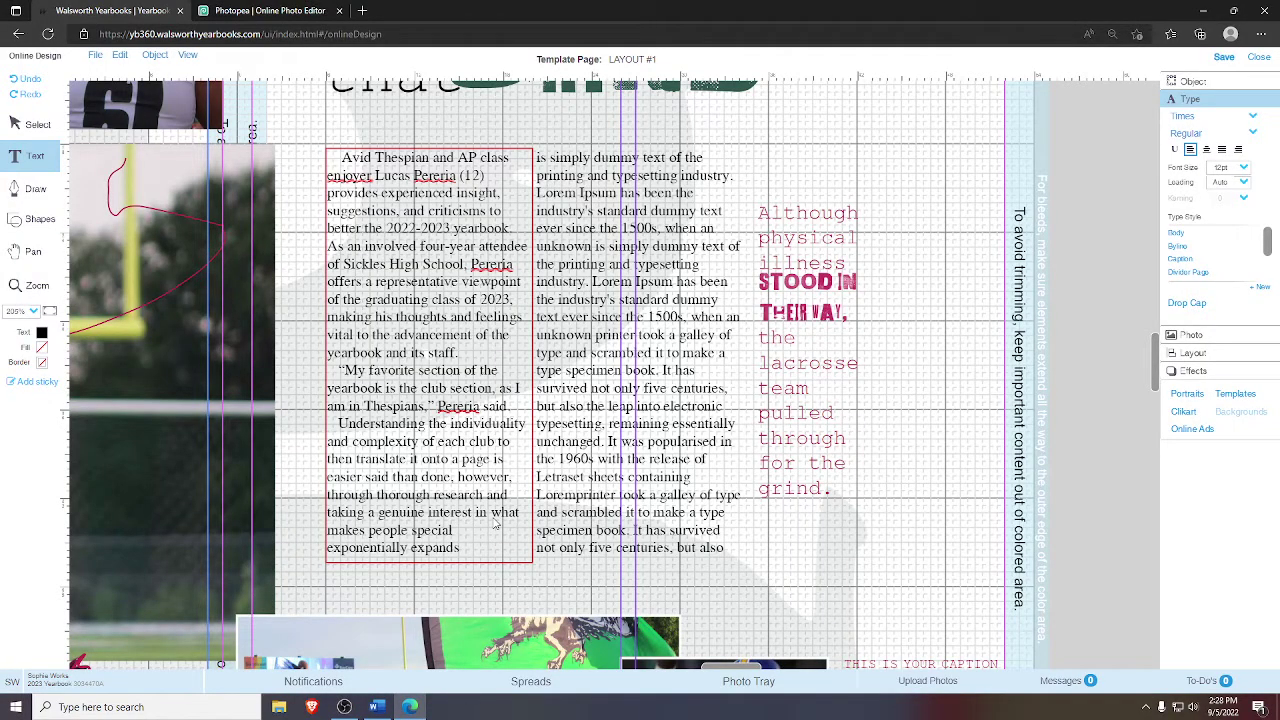
type("thetake,")
key("BackSpace")
key("BackSpace")
key("BackSpace")
key("BackSpace")
key("BackSpace")
key("alt+Tab")
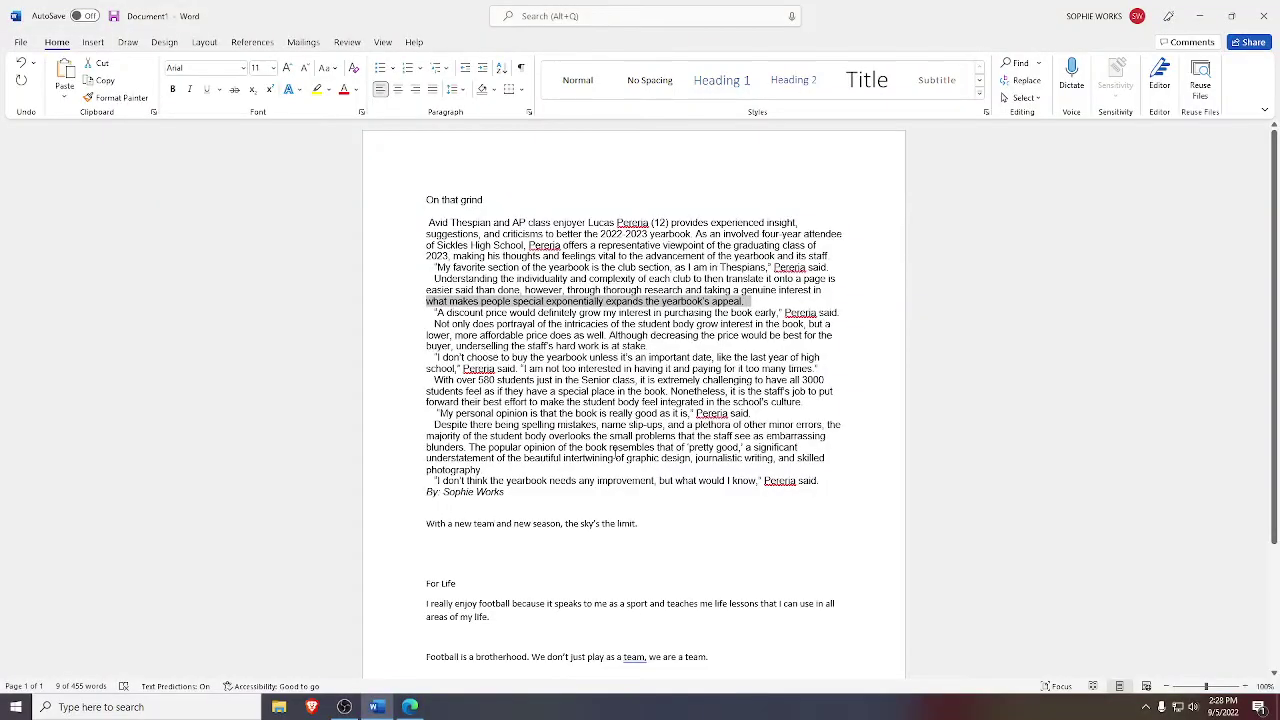
key("alt+Tab")
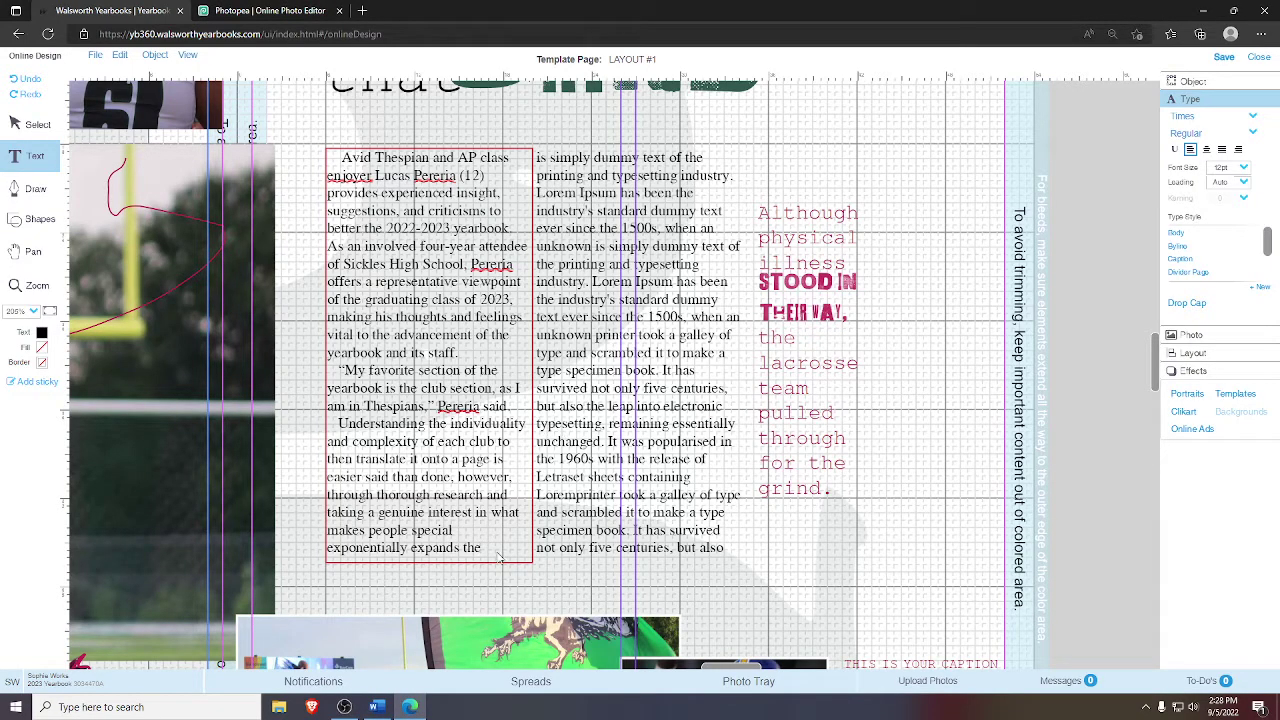
- Mark in the Word draft where the left column's text stops, after 'expands the'
key("alt+Tab")
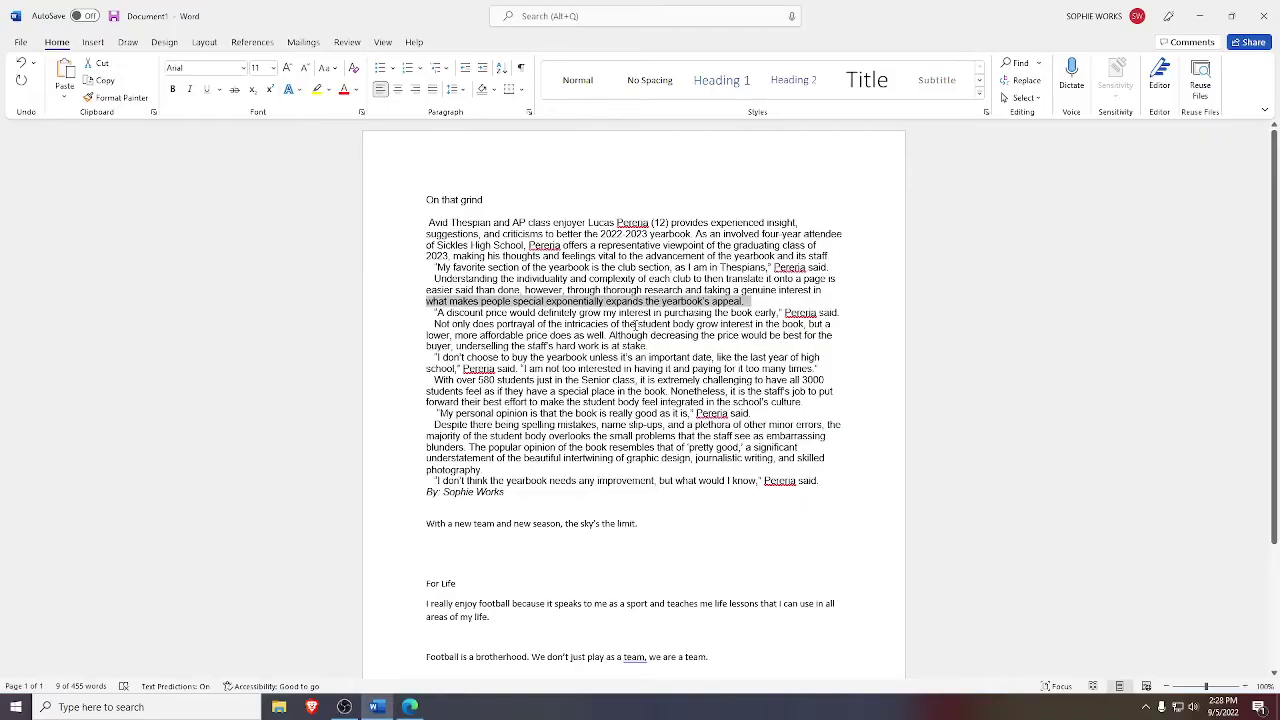
left_click(655, 300)
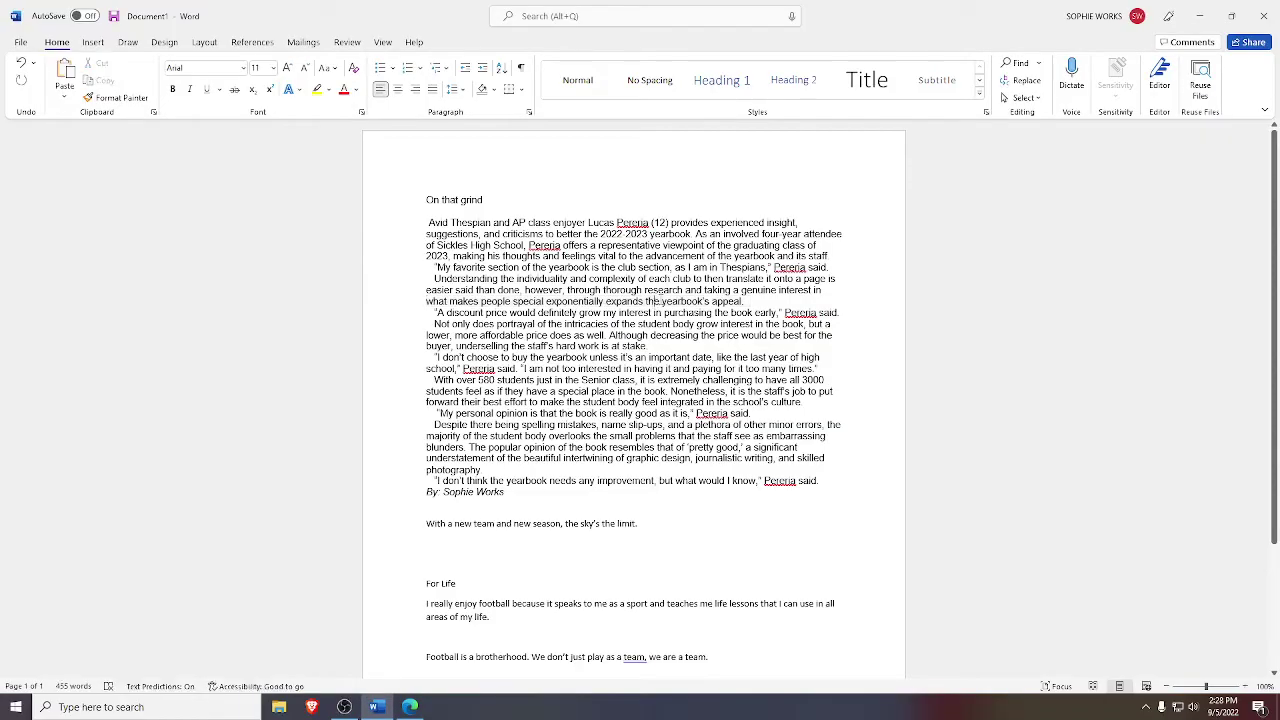
left_click_drag(657, 300, 742, 300)
left_click(742, 300)
key("alt+Tab")
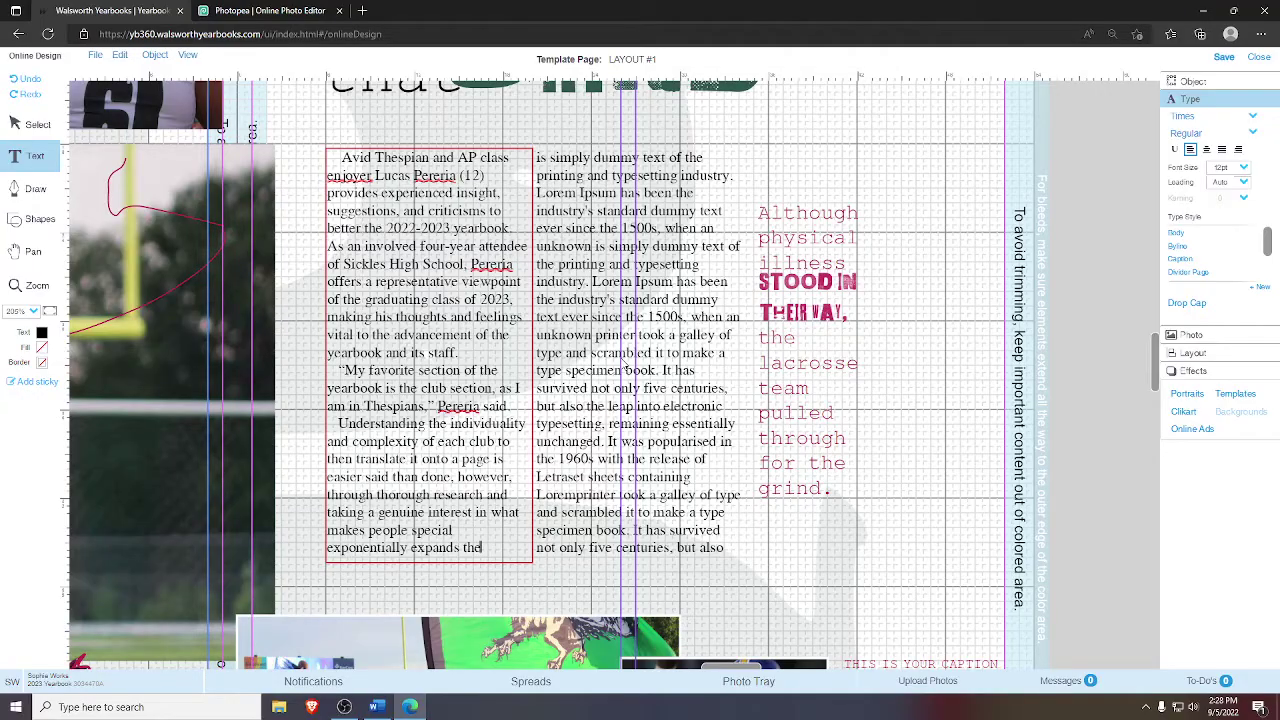
key("alt+Tab")
key("alt+Tab")
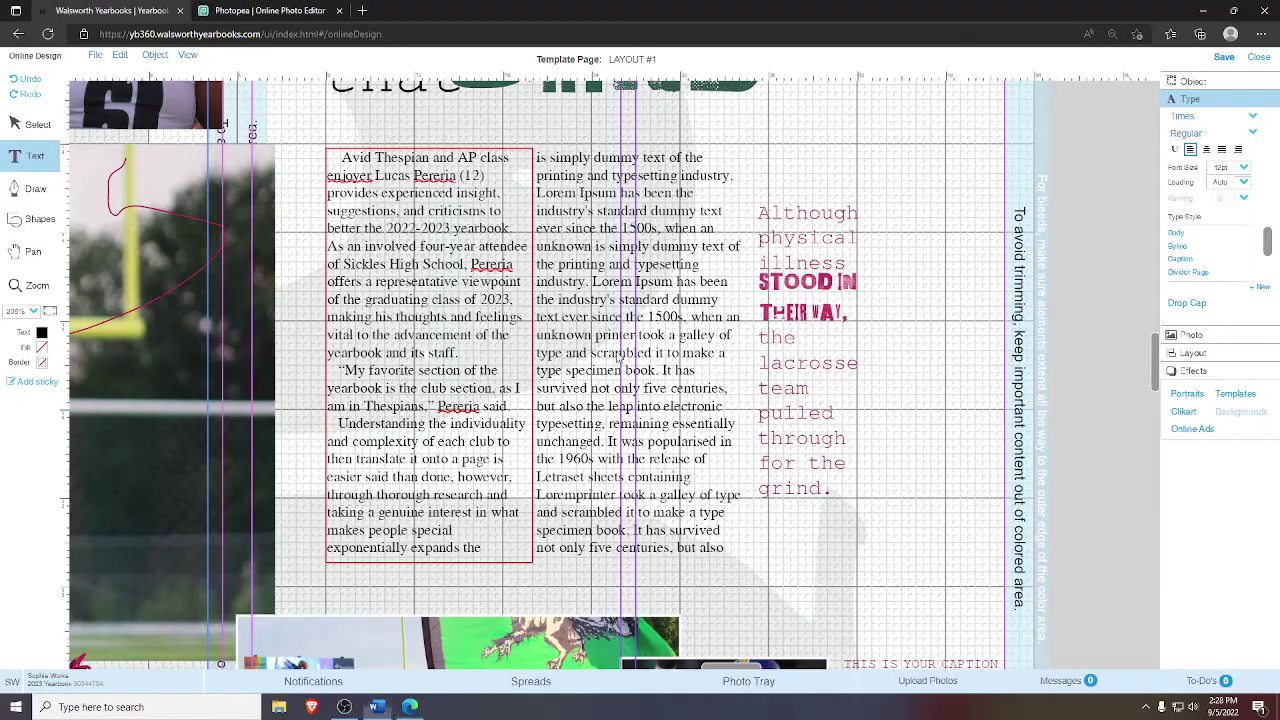
left_click(579, 287)
- Swap the right column's Lorem Ipsum for the Word article text from 'yearbook's appeal.' onward
key("ctrl+a")
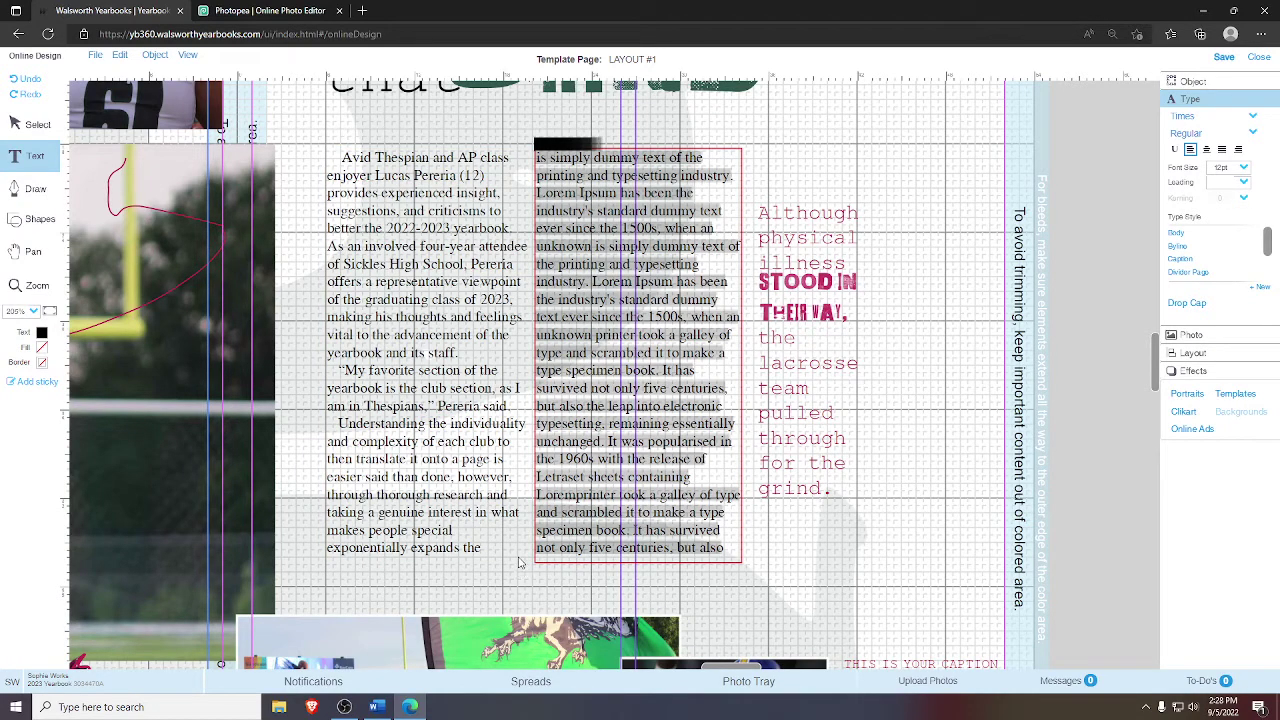
key("Delete")
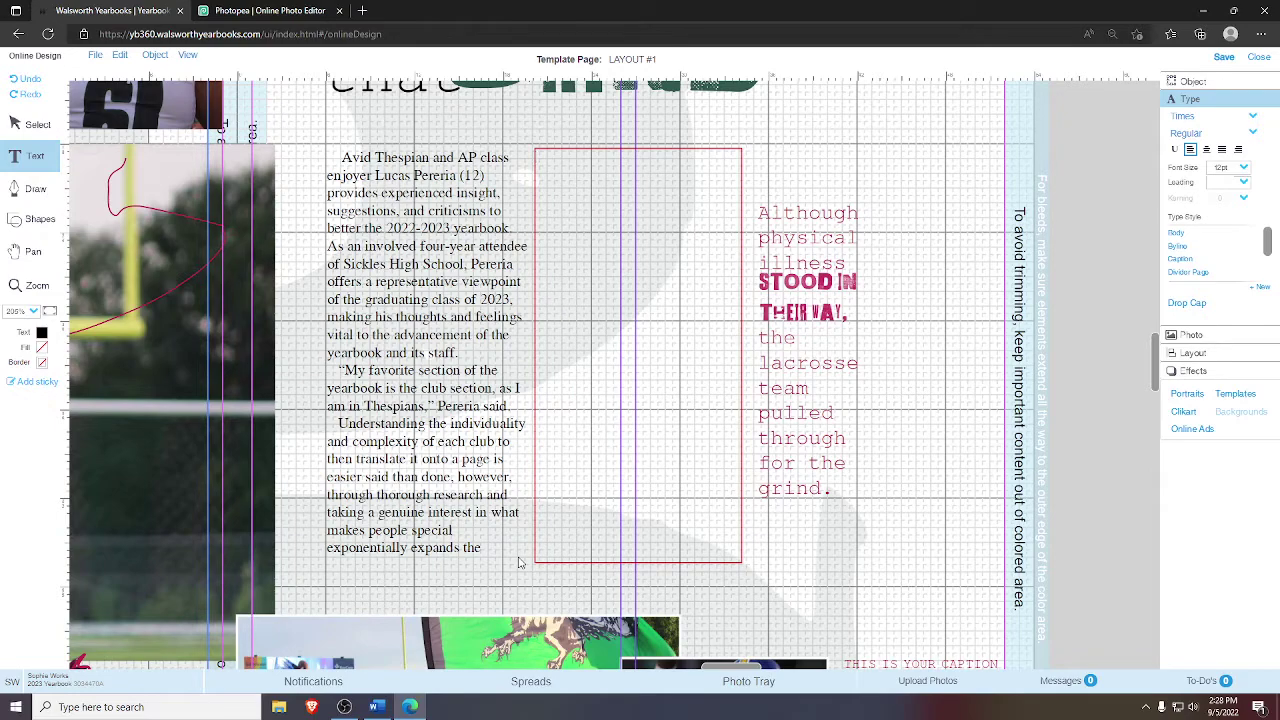
key("alt+Tab")
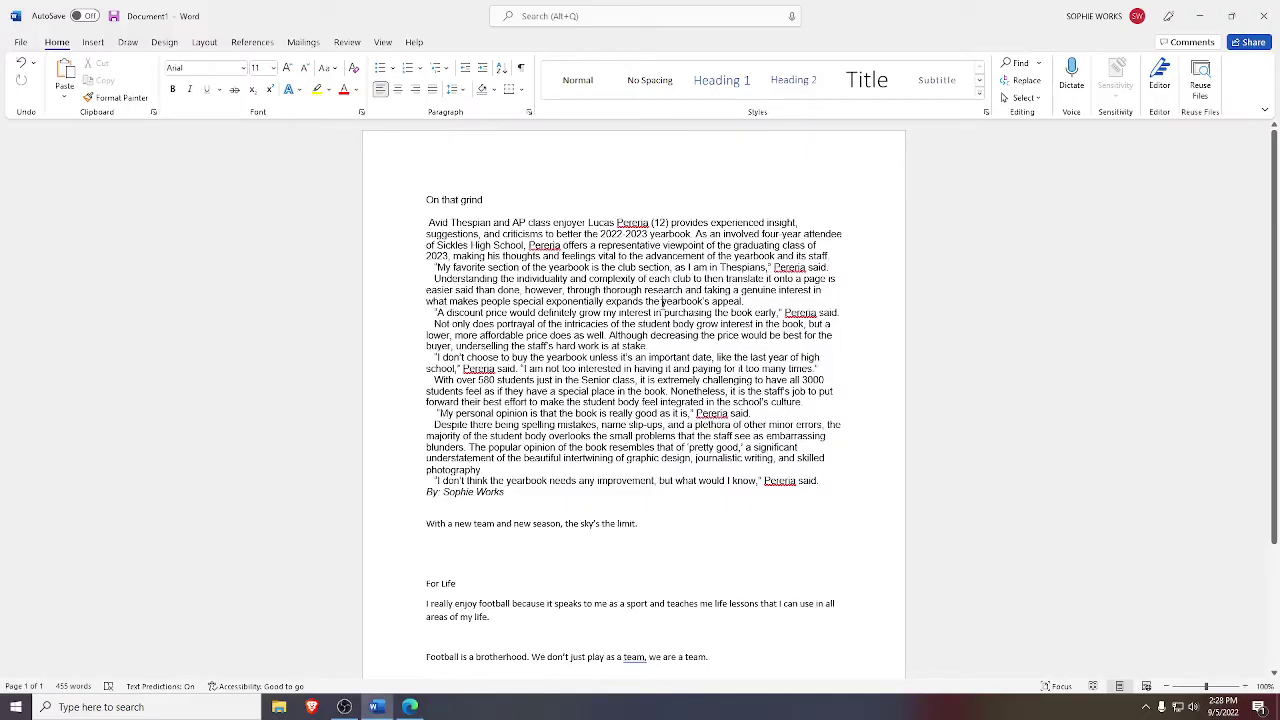
left_click_drag(662, 301, 756, 412)
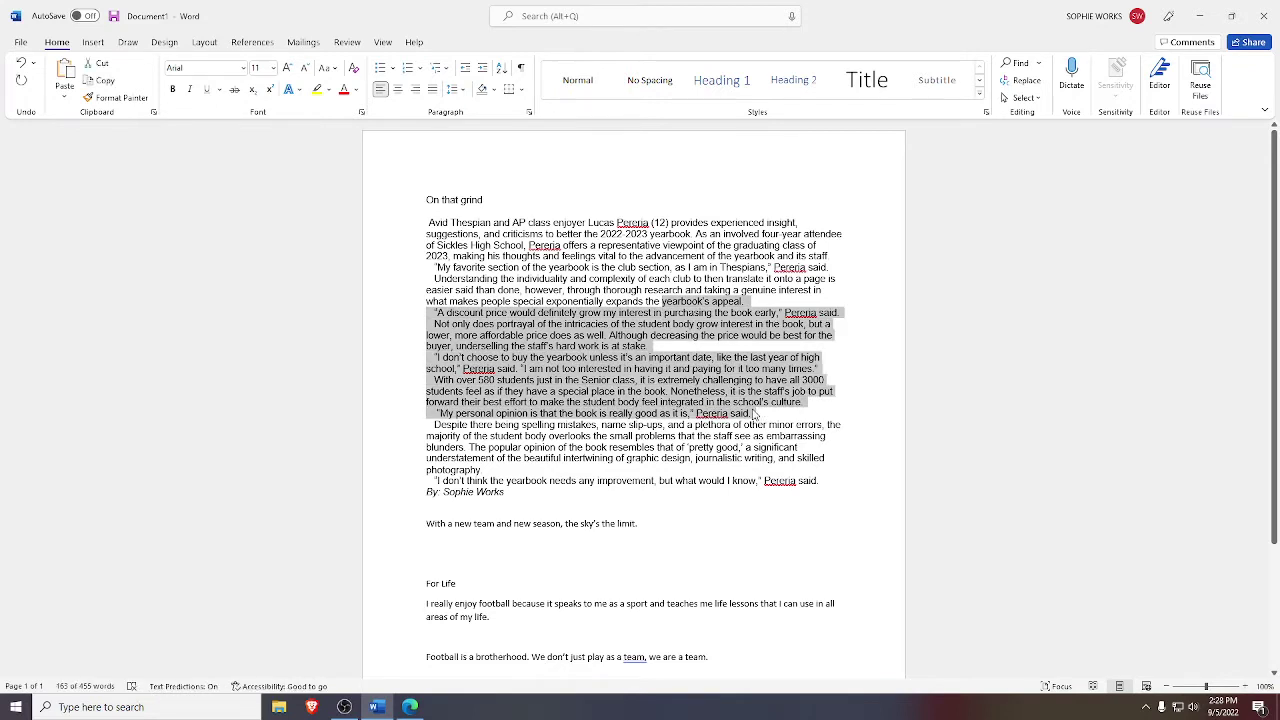
key("alt+Tab")
left_click(691, 271)
key("ctrl+v")
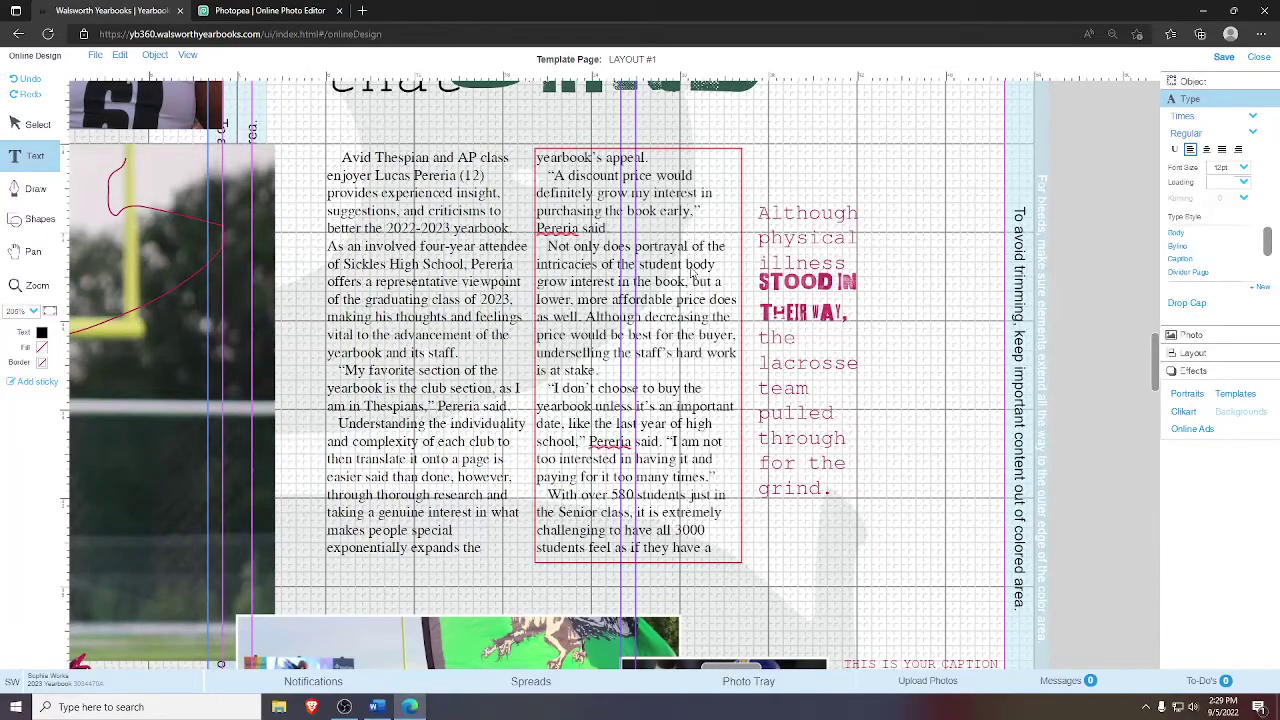
- Review the right column's text, moving between the 'A discount price' and 'I don't choose' paragraphs
key("ctrl+a")
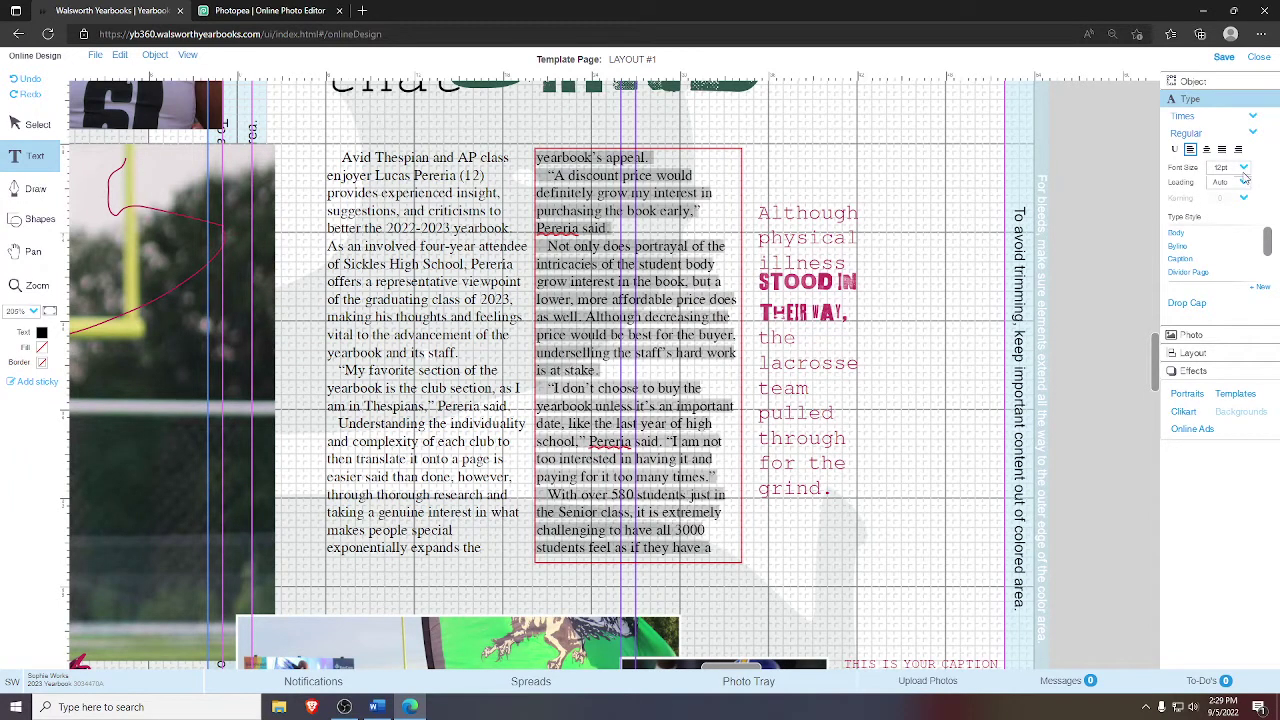
left_click(725, 215)
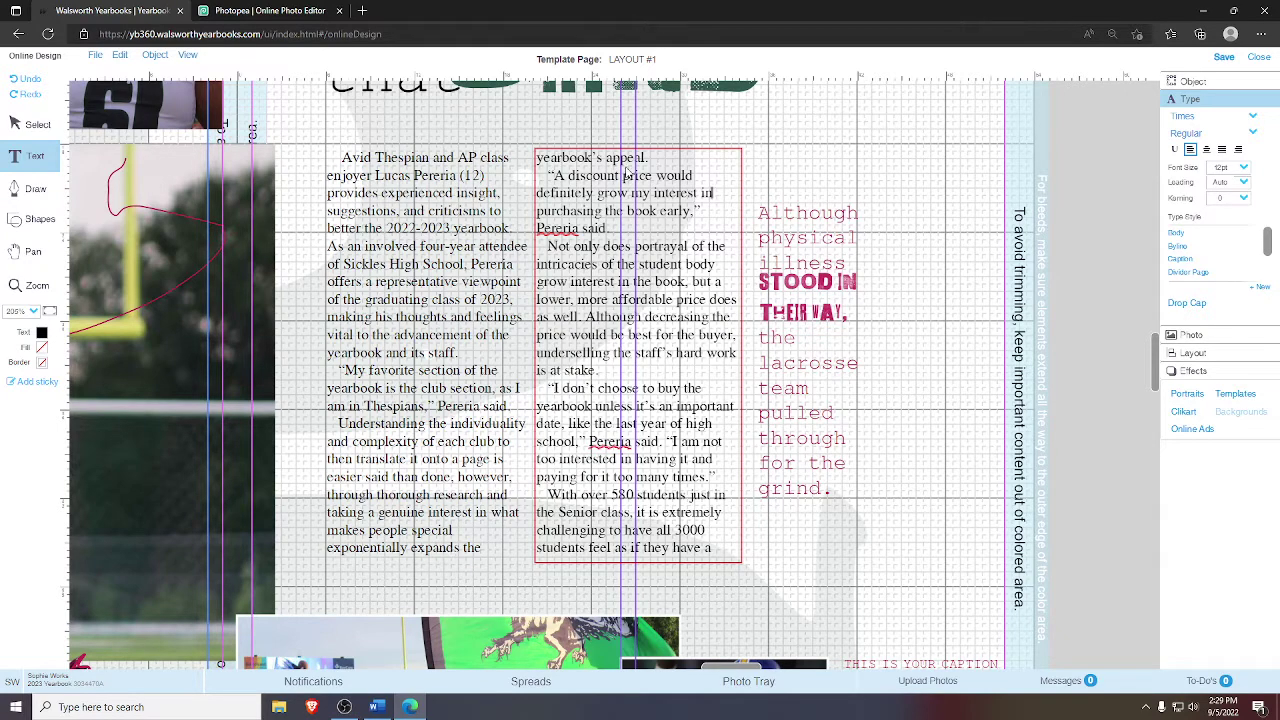
key("Escape")
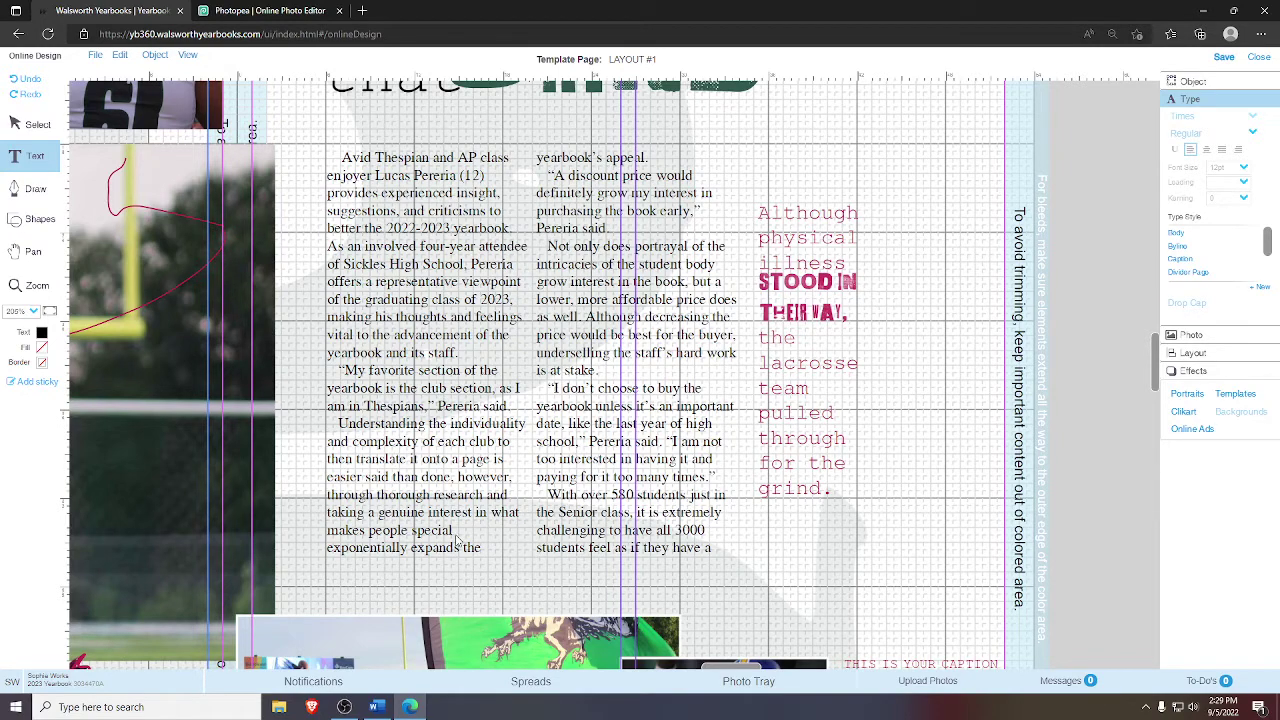
left_click(612, 236)
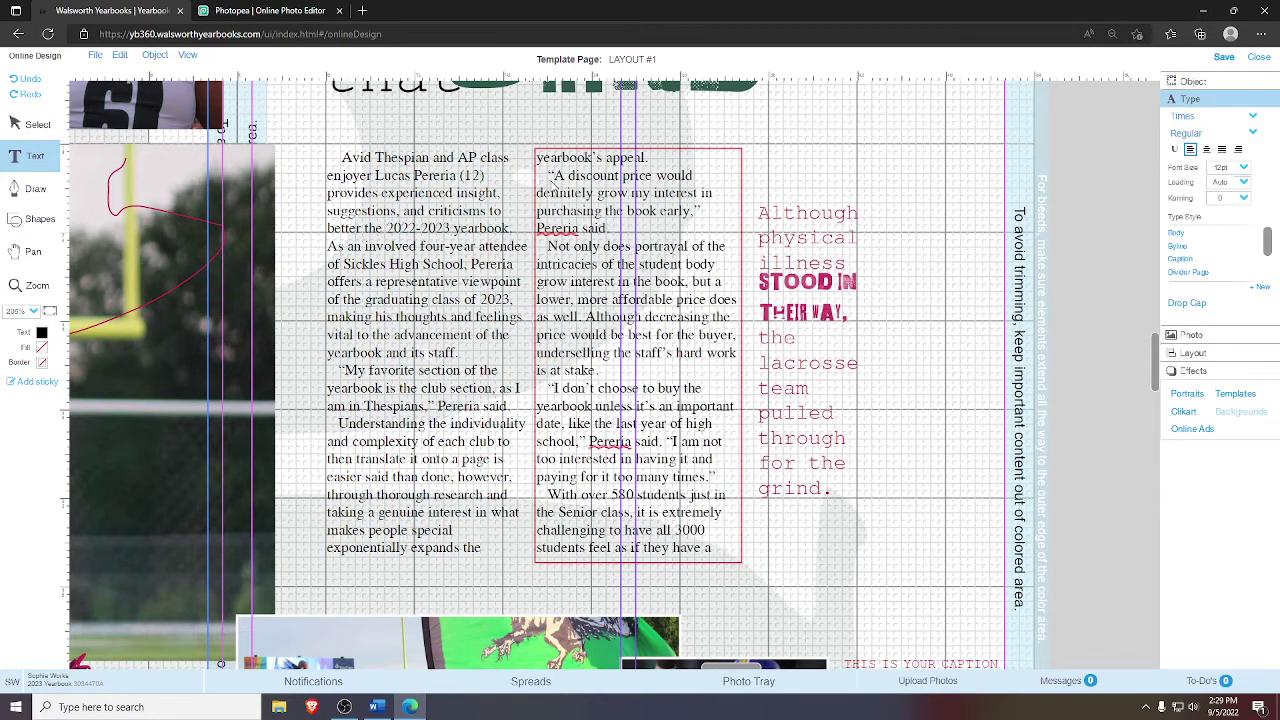
left_click(547, 177)
left_click(547, 388)
- Delete the cut-off last lines and add a period after '3000'
mouse_move(714, 552)
left_mouse_down()
mouse_move(630, 518)
mouse_move(711, 530)
left_mouse_up()
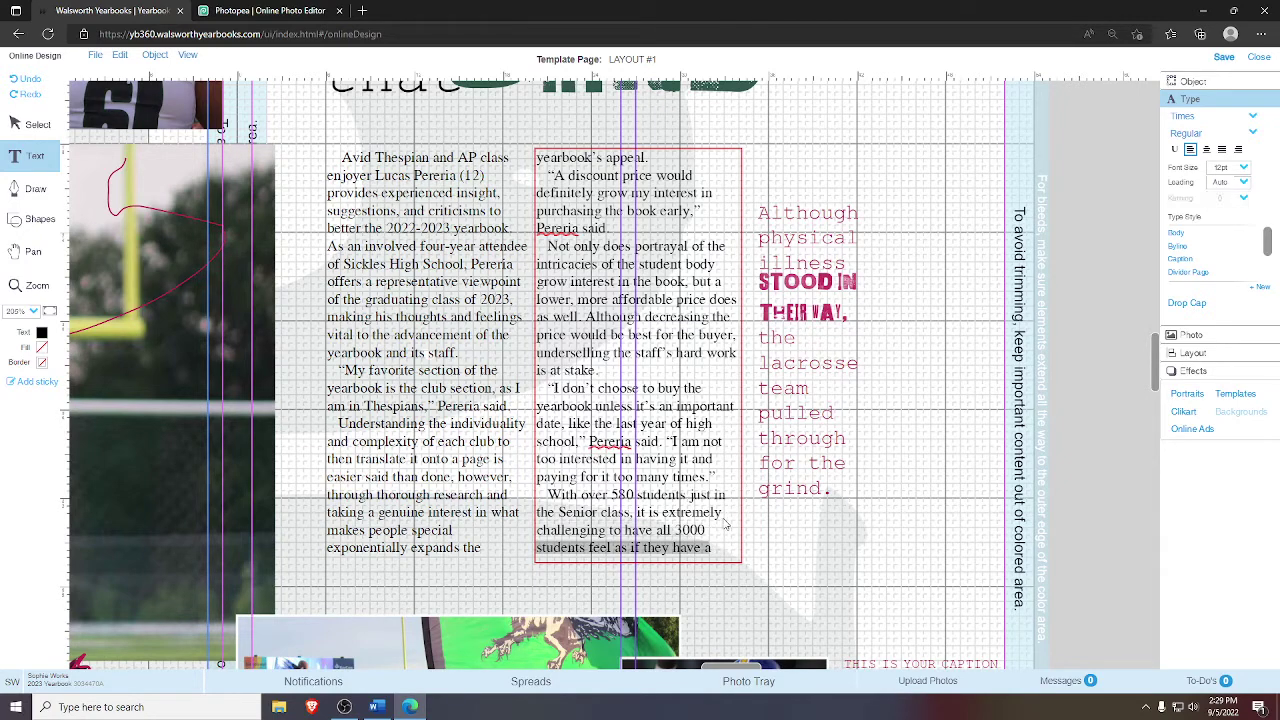
key("BackSpace")
type("special place in the book.")
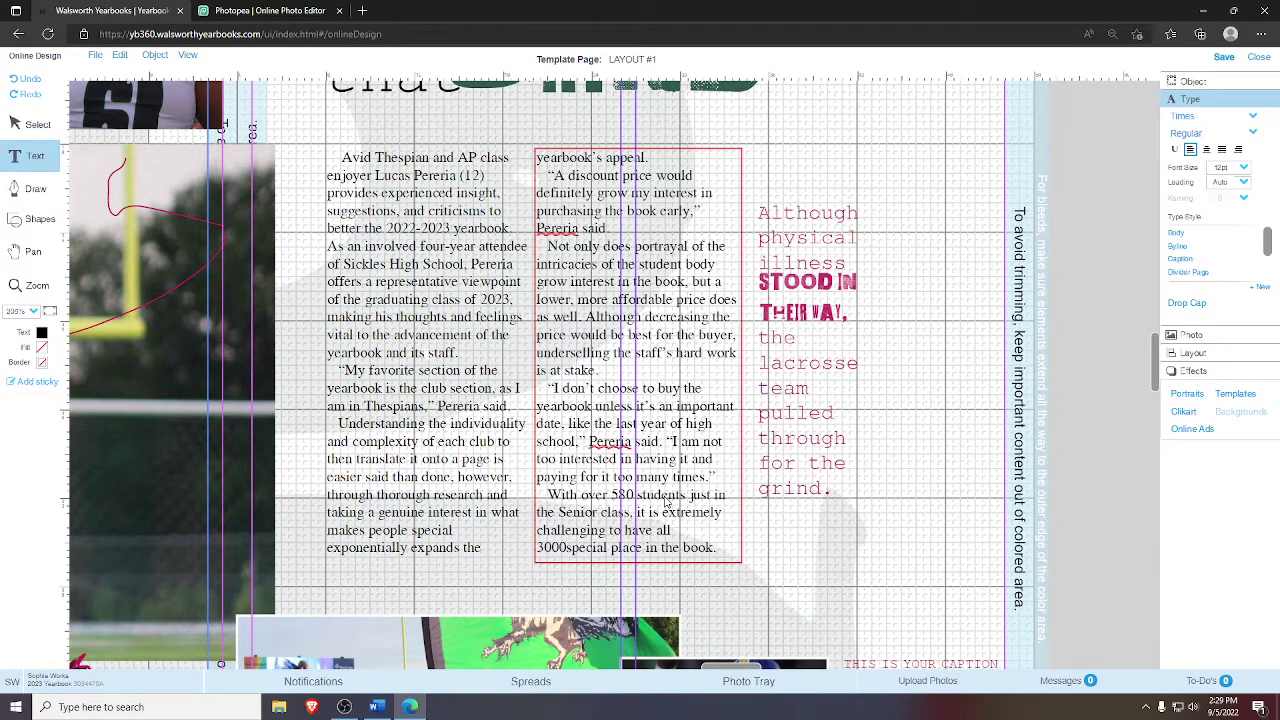
type(".")
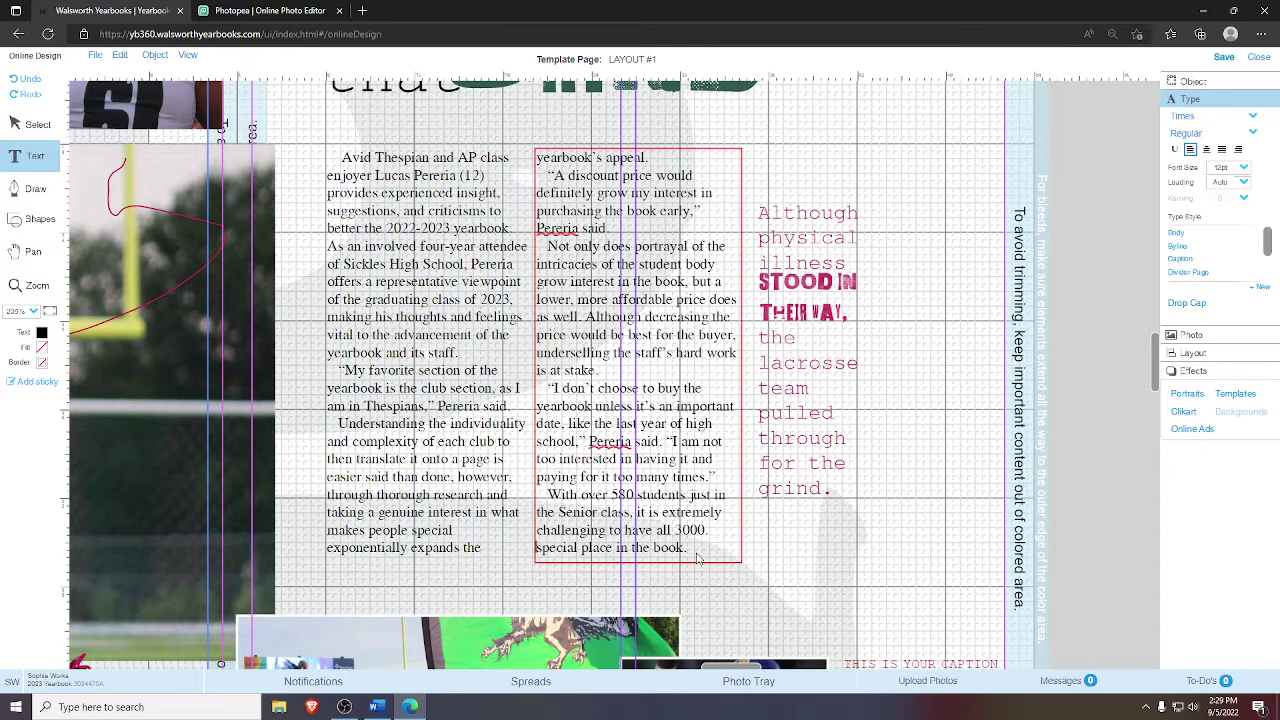
key("shift+End")
type("Nonetheless, it is the staff’s job to")
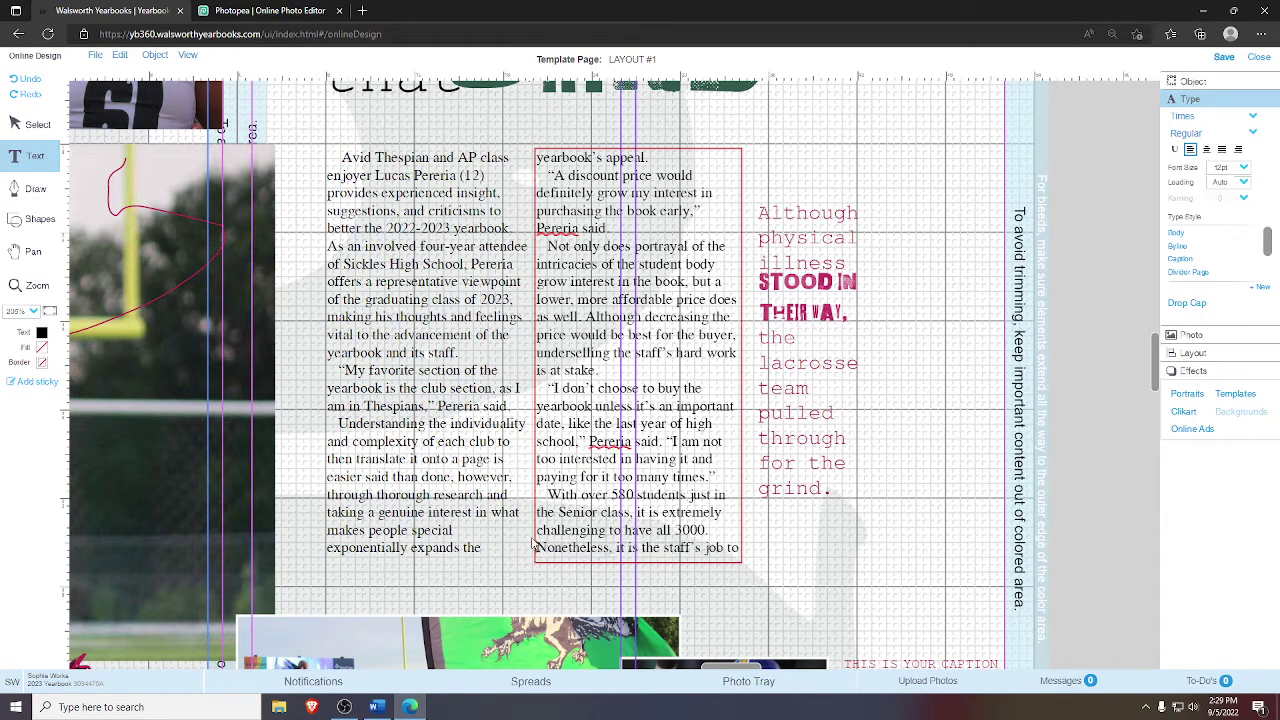
left_click_drag(535, 548, 736, 554)
type("but forward their best effort to make")
type(". the student body feel integrated in the")
type("school’s culture.")
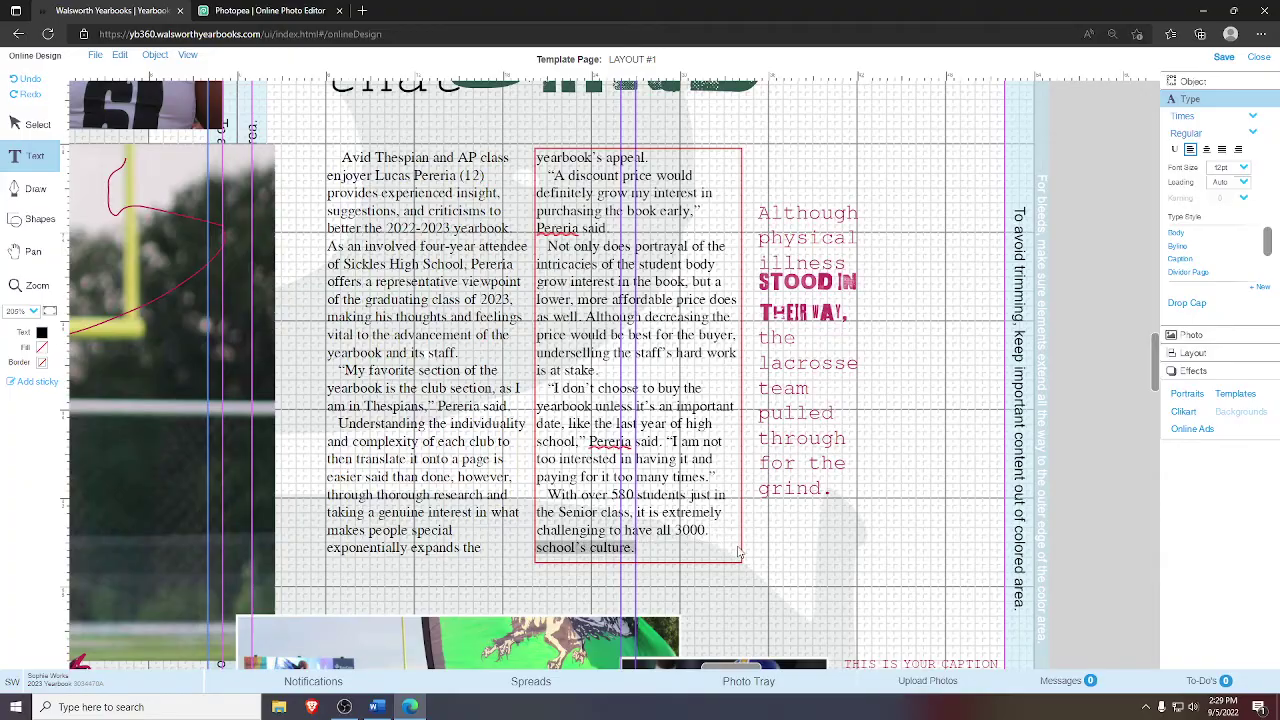
type("\"My personal opinion is that")
- Remove the remaining overflowing line and the leftover quote attribution line
key("alt+Tab")
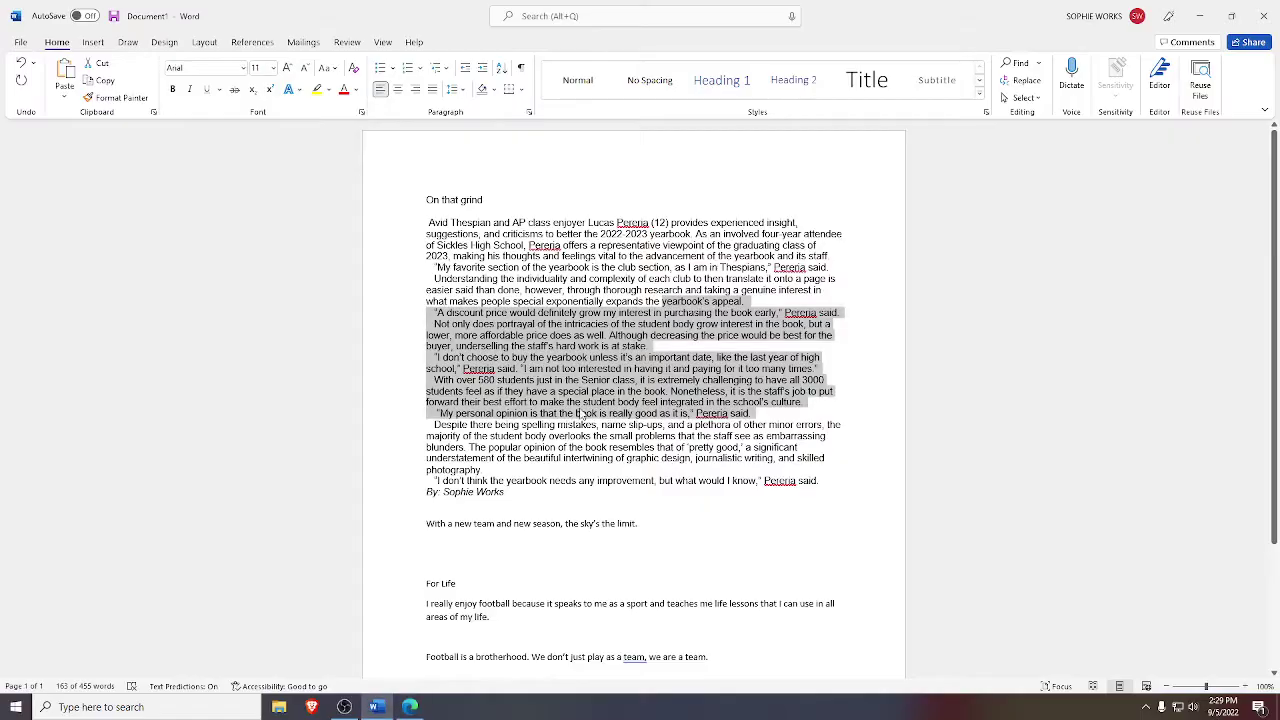
key("alt+Tab")
left_click_drag(726, 530, 705, 550)
type("the book is really good as it is,\"")
type("Pereria said.")
key("BackSpace")
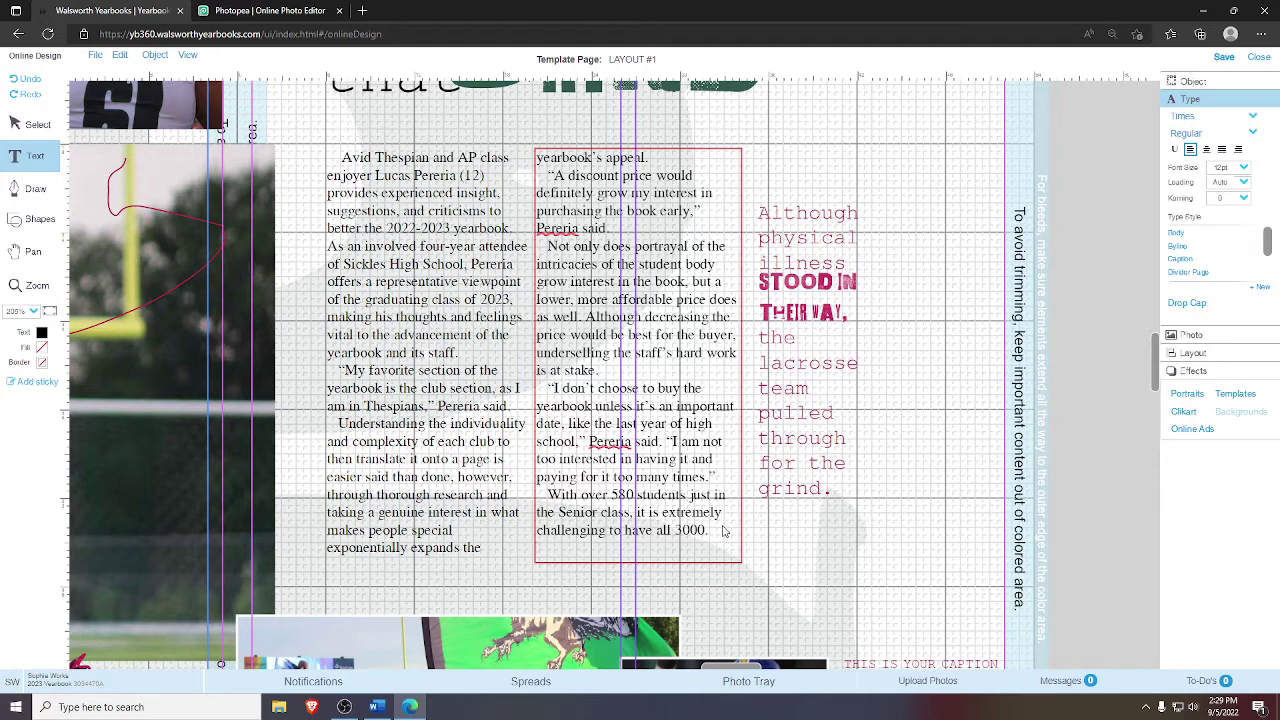
- Add an italic byline reading 'By:' plus the writer's name below the last line
left_click(1202, 134)
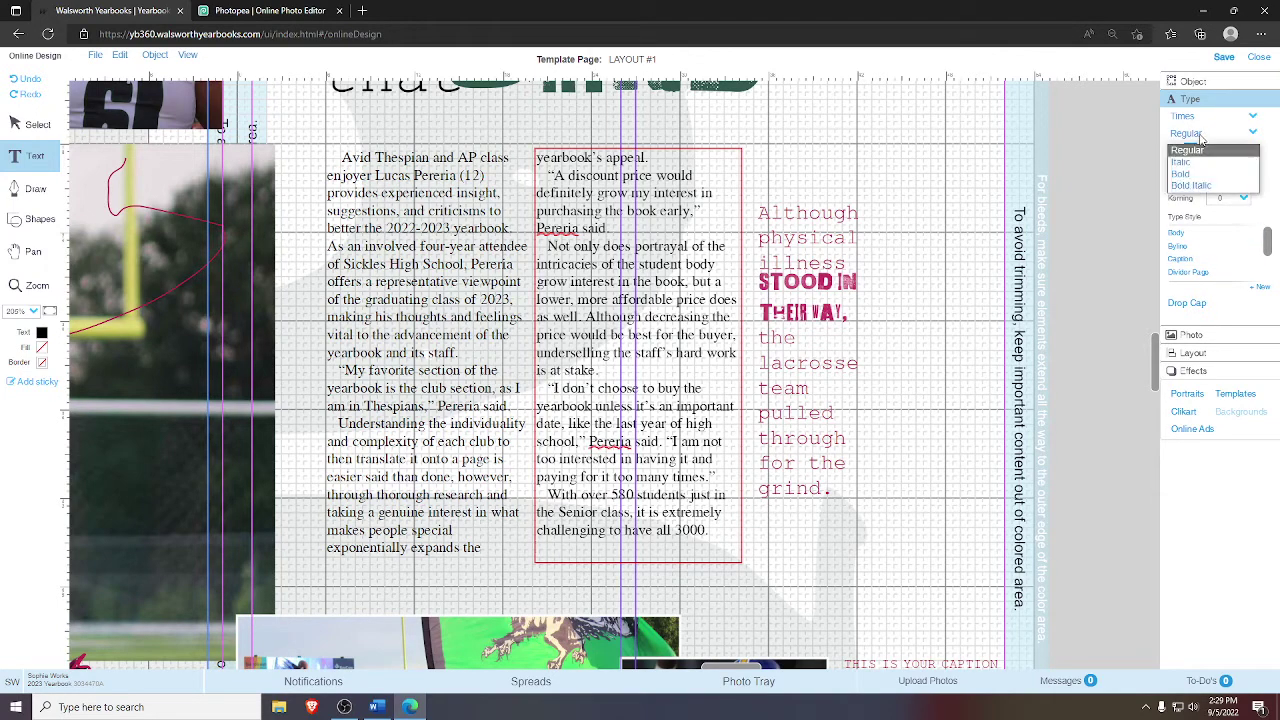
left_click(1198, 163)
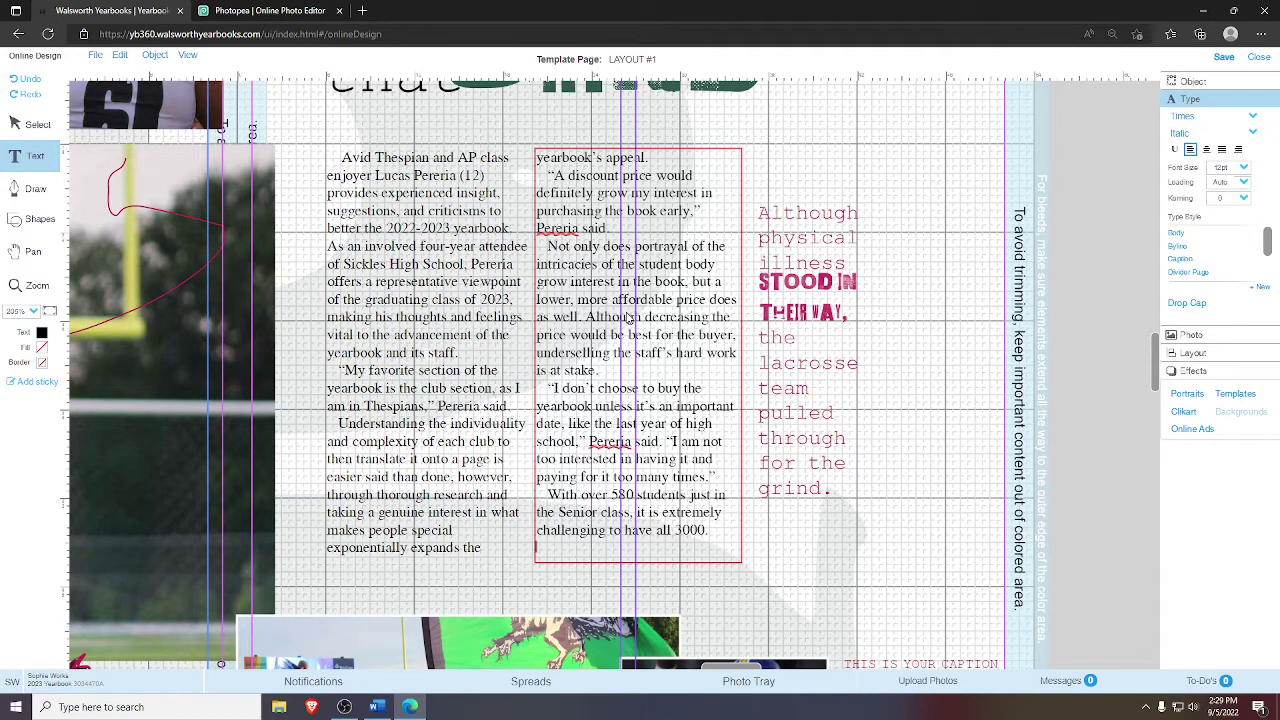
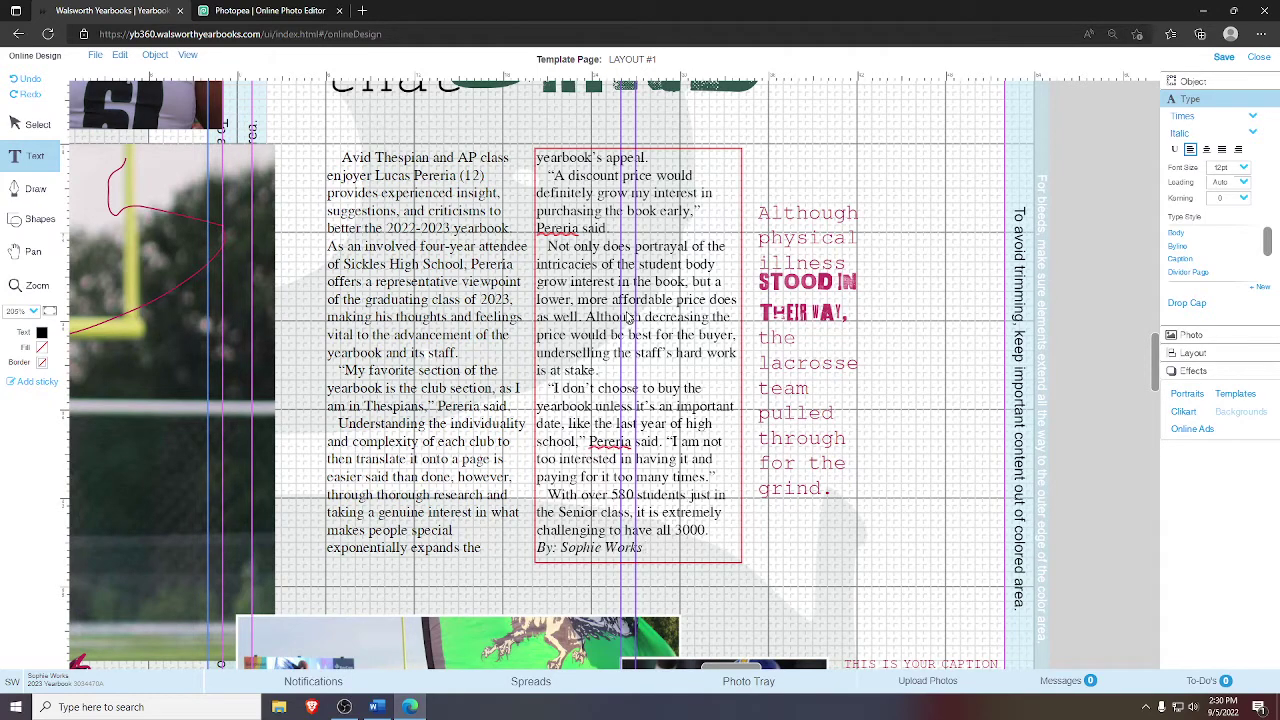
- Add the second writer's full name to the byline
type("&")
left_click(695, 550)
key("BackSpace")
key("BackSpace")
key("BackSpace")
key("BackSpace")
key("BackSpace")
type("Alex")
key("BackSpace")
key("Delete")
key("Delete")
key("Delete")
key("Delete")
key("Delete")
key("Delete")
type("ander")
- Delete the story's final line 'challenging to have all 3000.' and deselect the frame
left_click(712, 532)
left_click(540, 532, "shift")
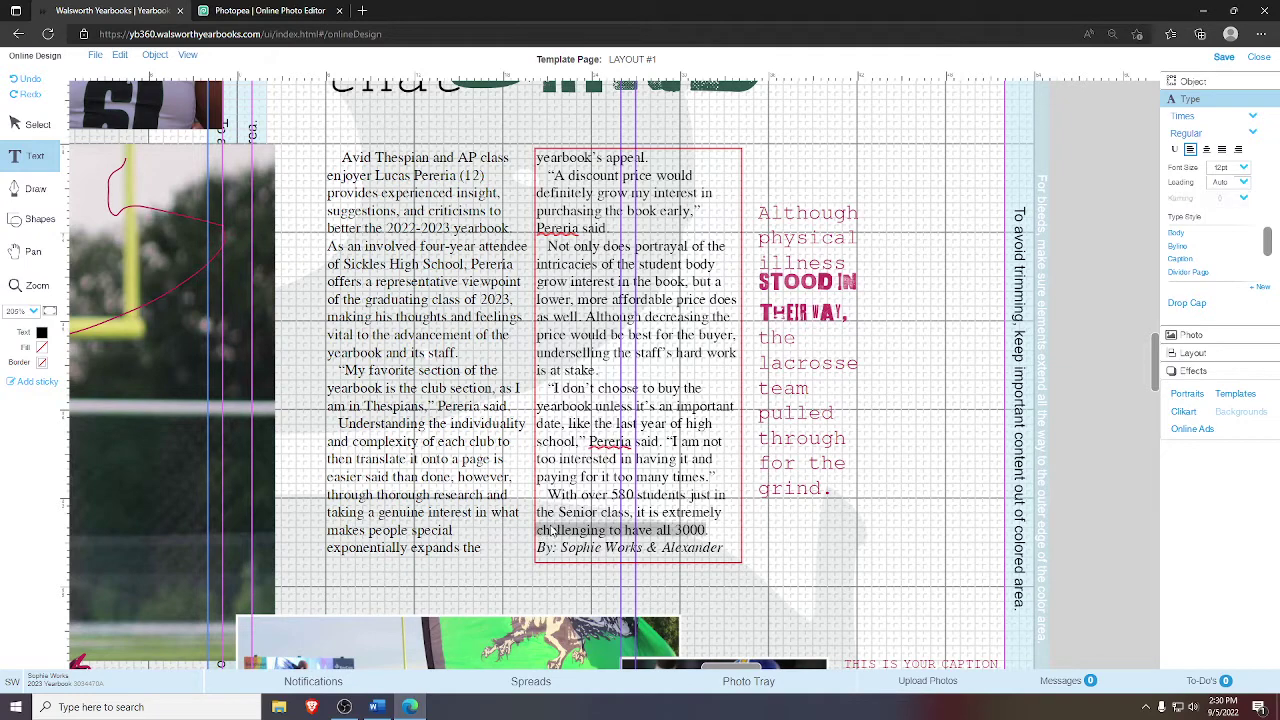
key("BackSpace")
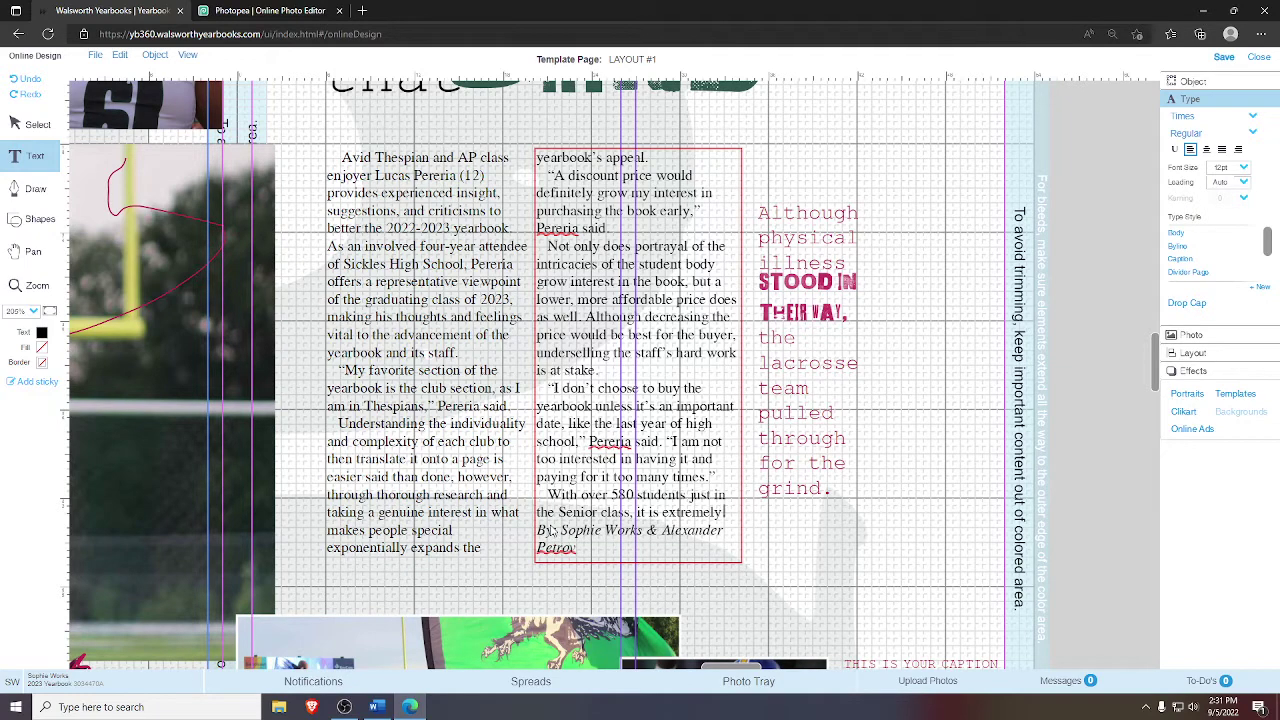
left_click(608, 553)
left_click(995, 316)
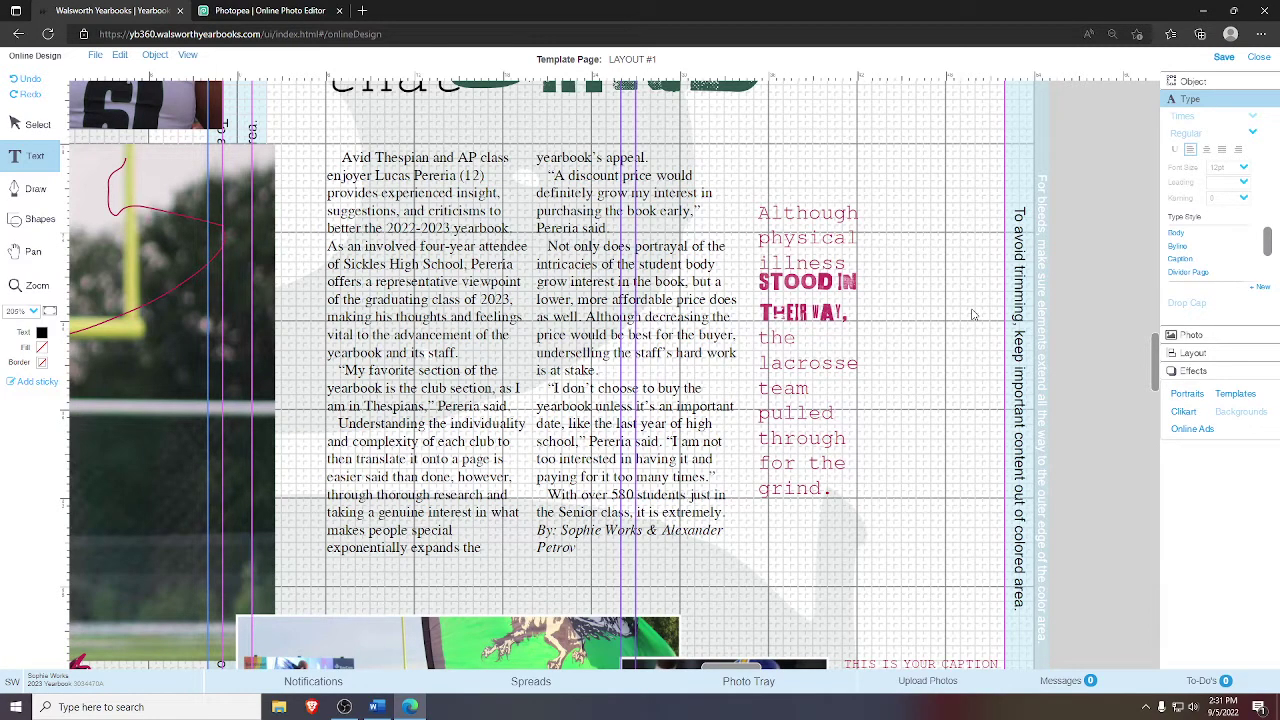
- Set the story's opening text to bold from the font style list
left_click(363, 187)
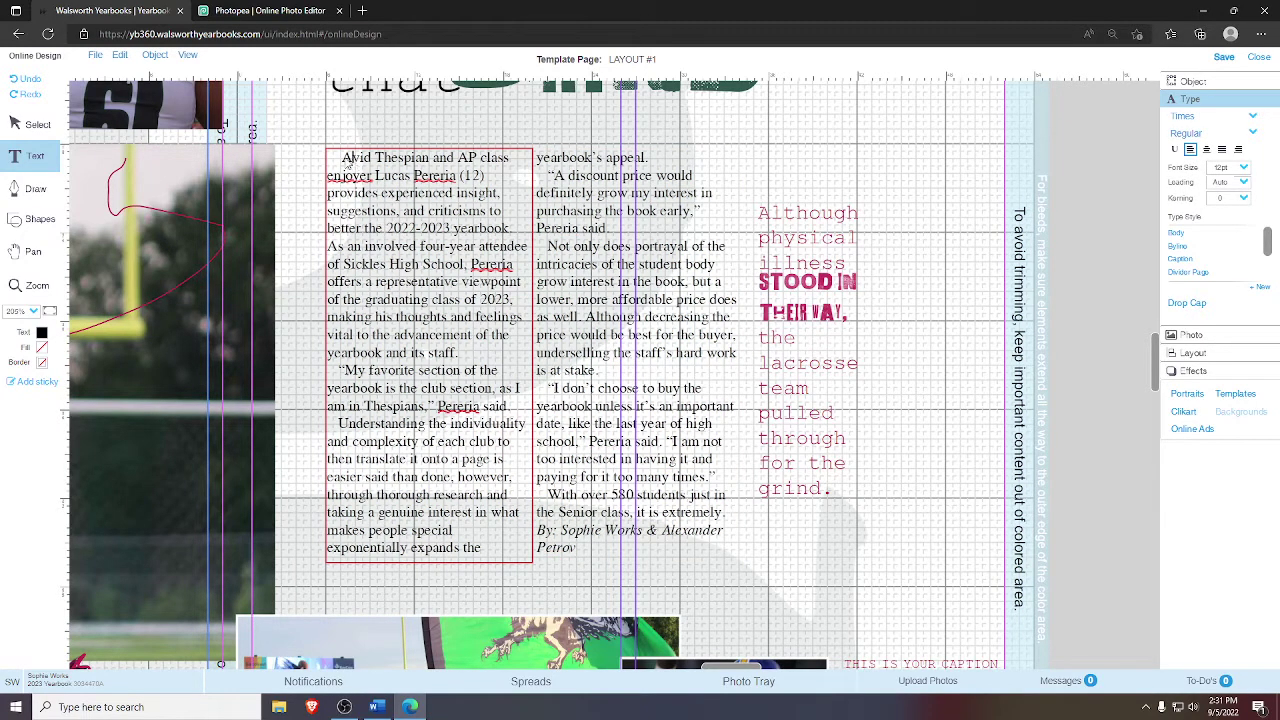
left_click(346, 163)
left_click(1190, 134)
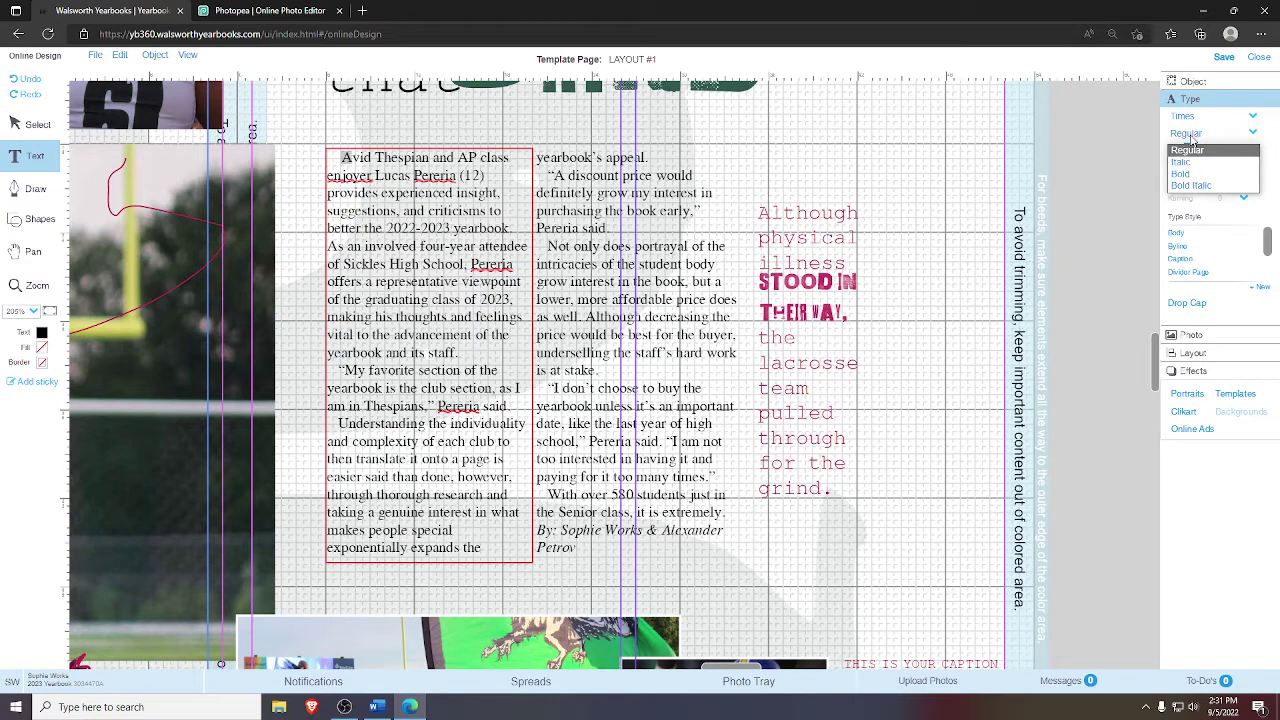
left_click(1186, 175)
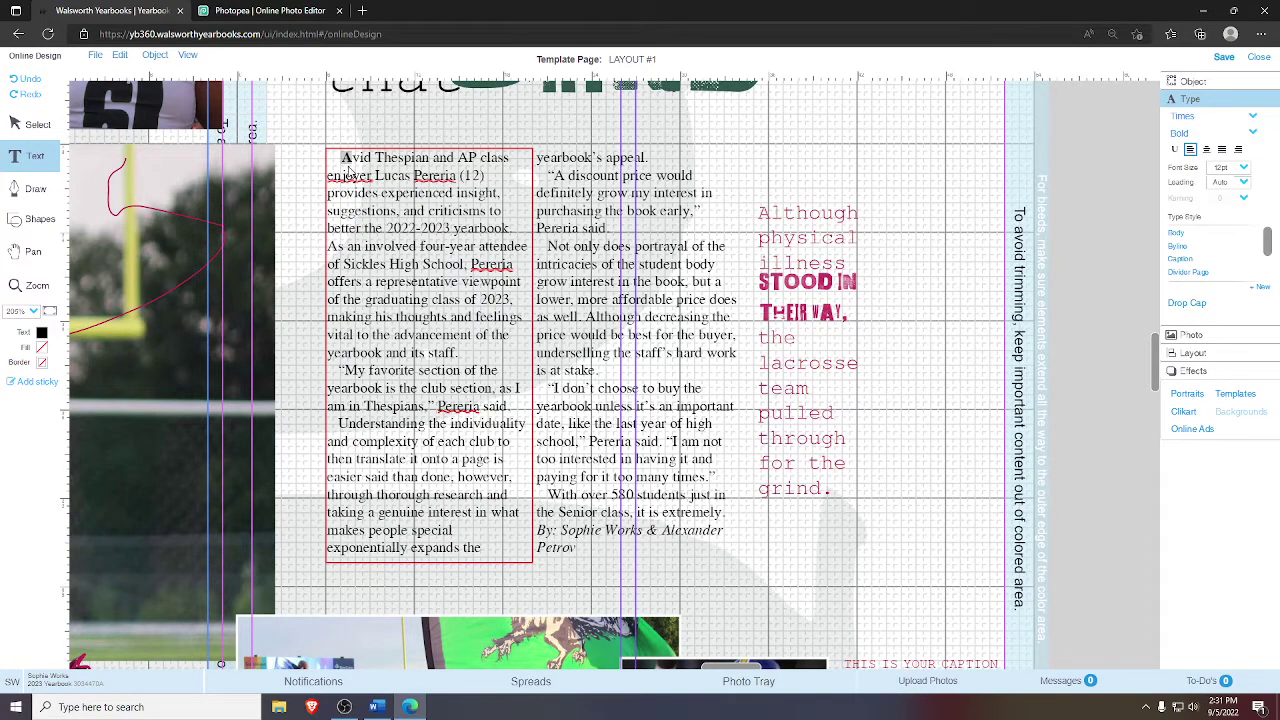
- Bring the 'on that GRIND' heading into view and preview the full text colour swatch grid
left_click(43, 268)
left_click_drag(106, 157, 165, 307)
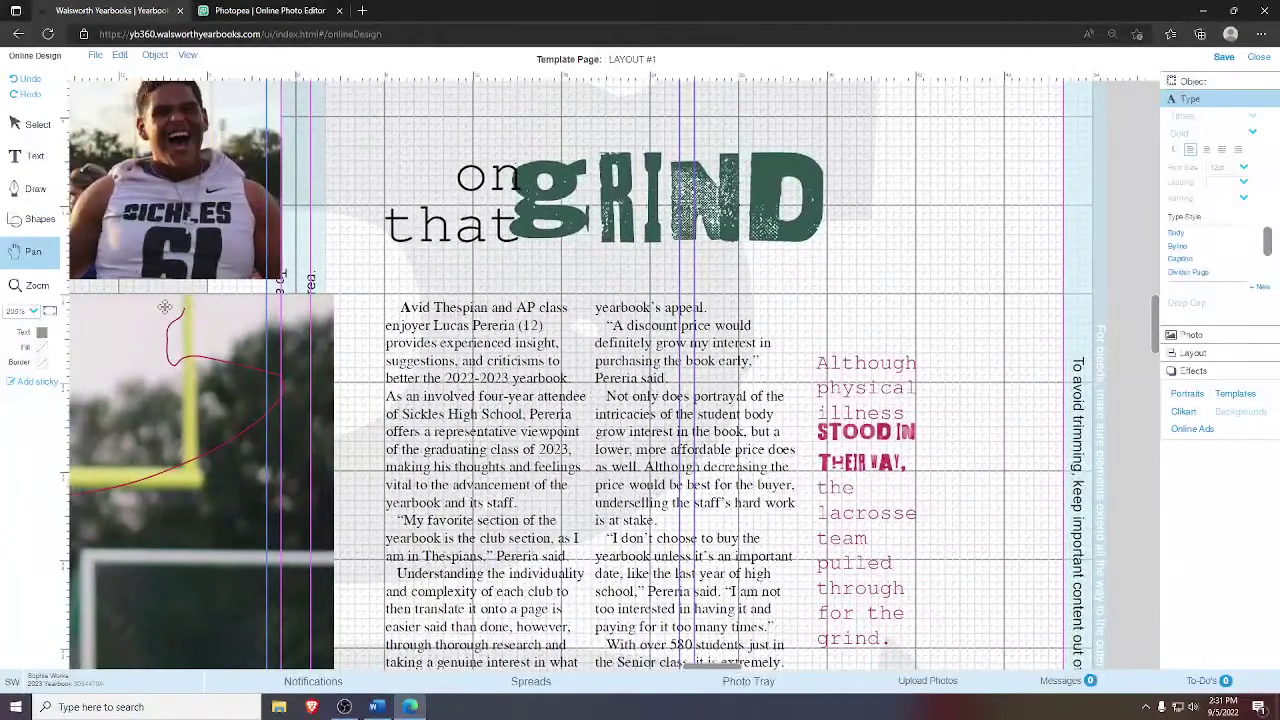
left_click(37, 126)
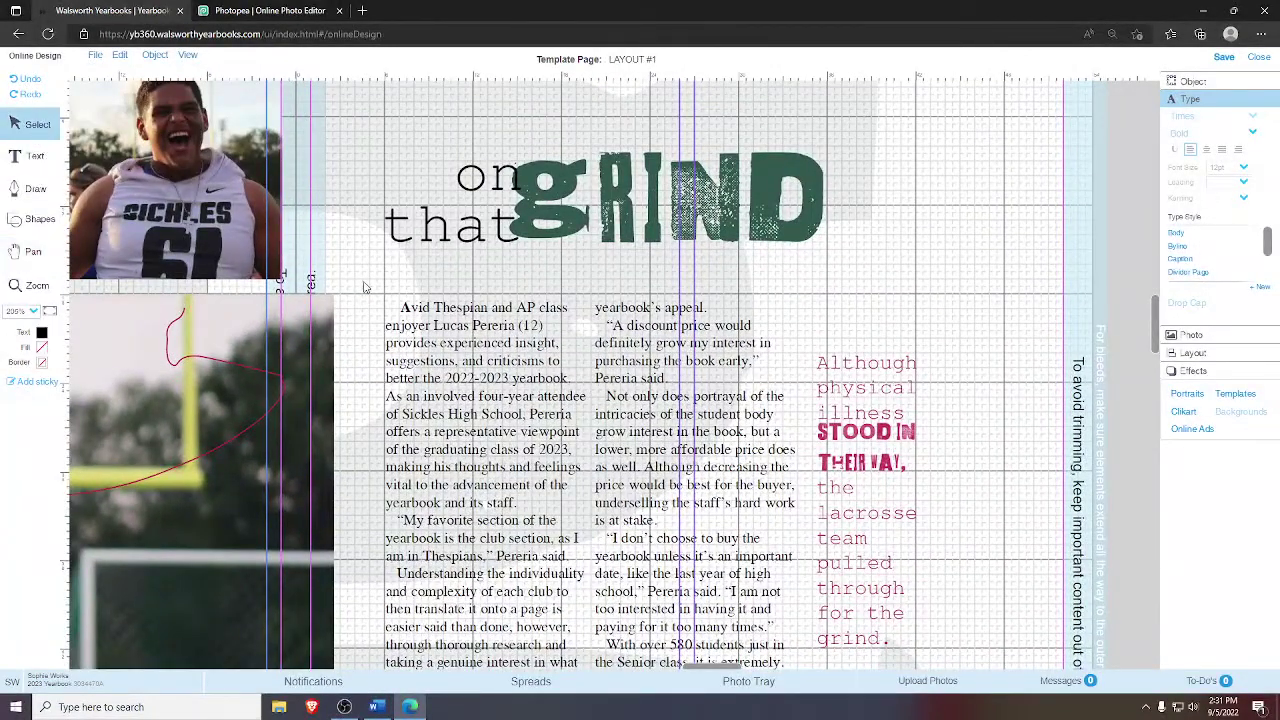
left_click(403, 325)
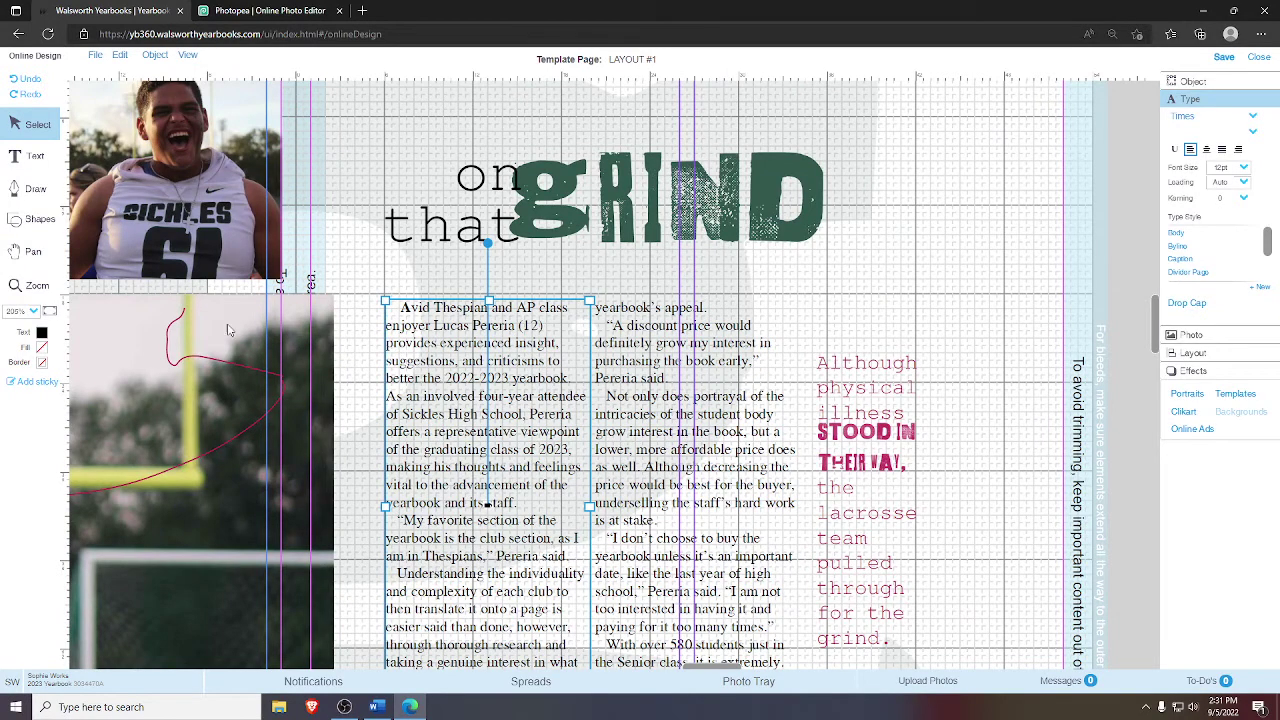
left_click(42, 335)
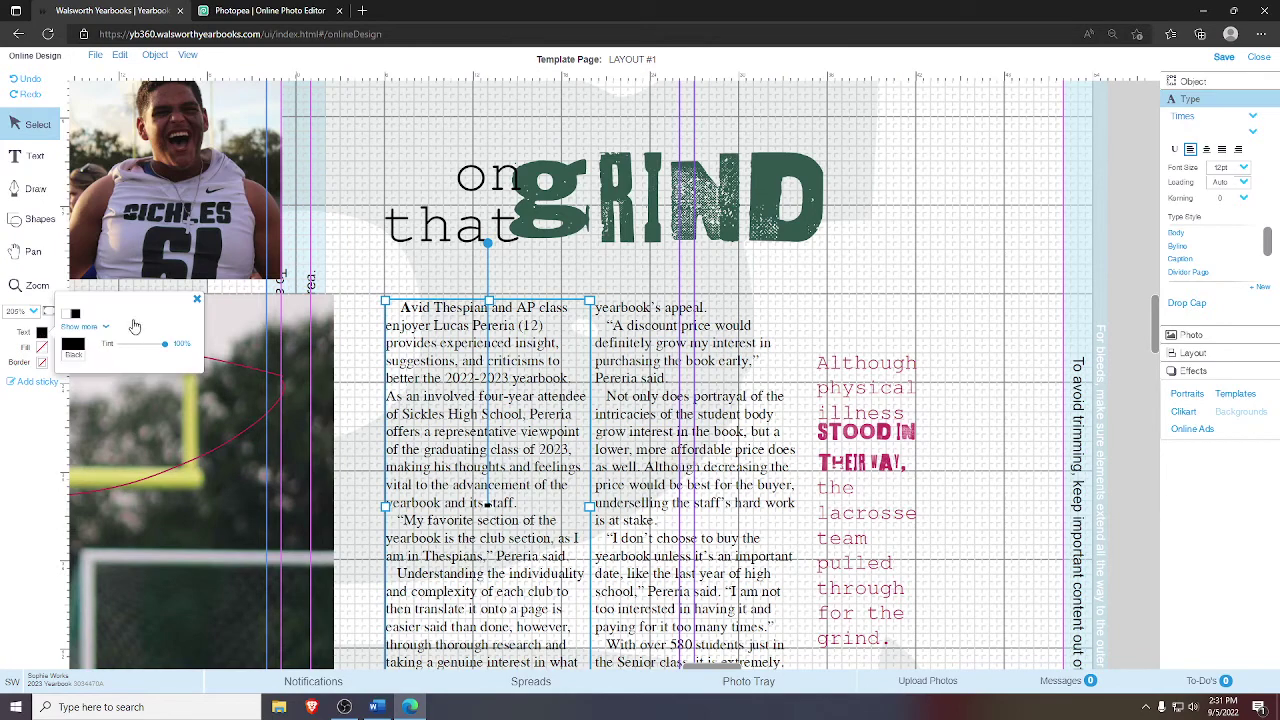
left_click(87, 328)
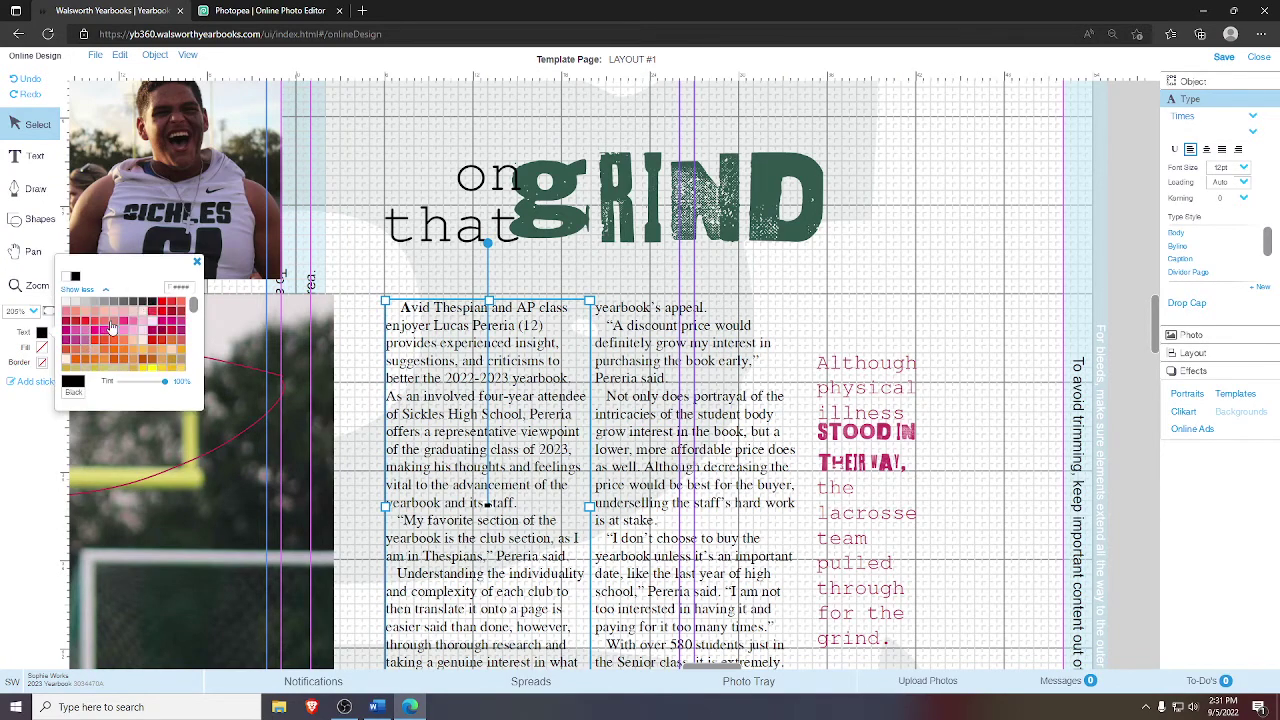
left_click(196, 271)
- Zoom in on the story opening, select the first letter A and make it bold
left_click(37, 285)
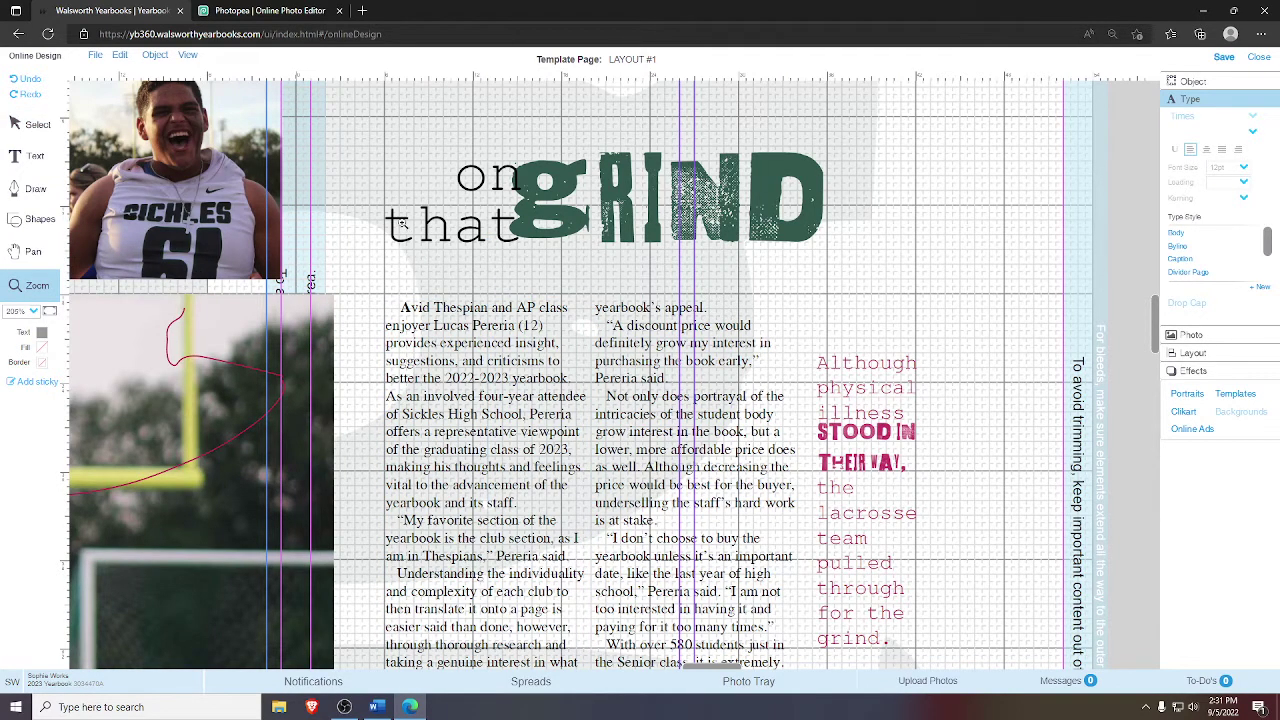
left_click_drag(382, 210, 619, 329)
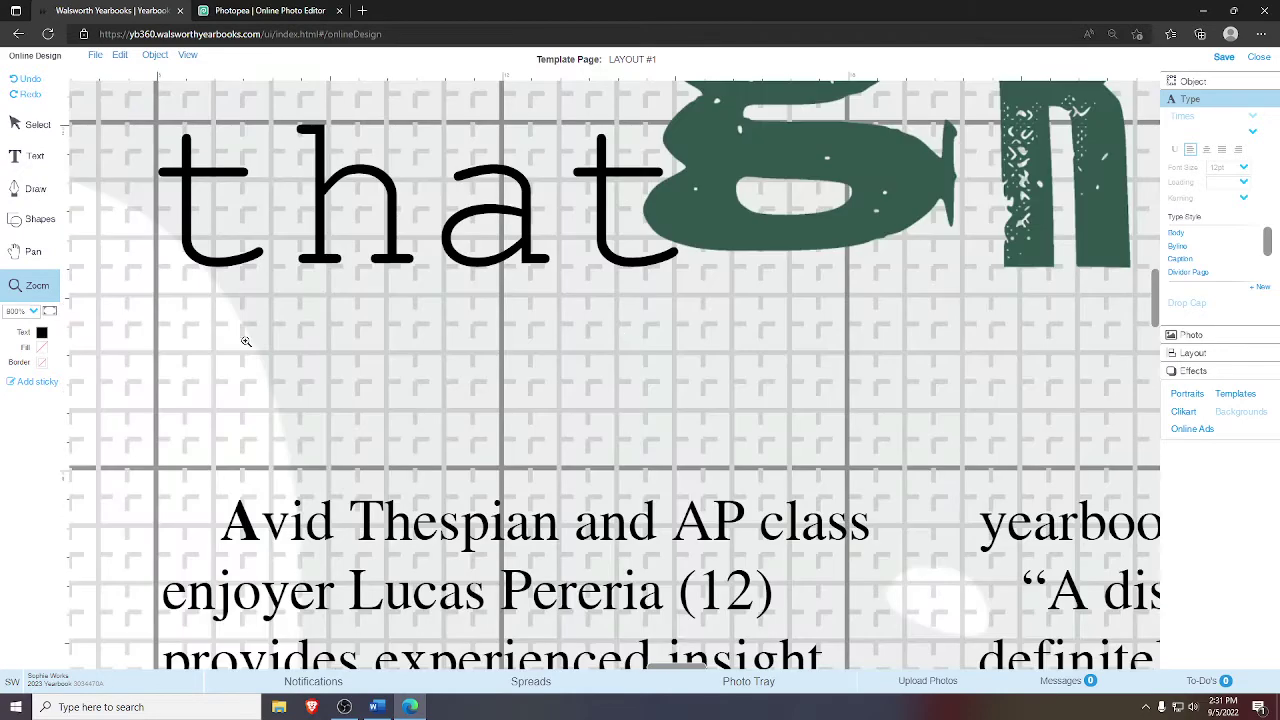
left_click(33, 137)
left_click(378, 533)
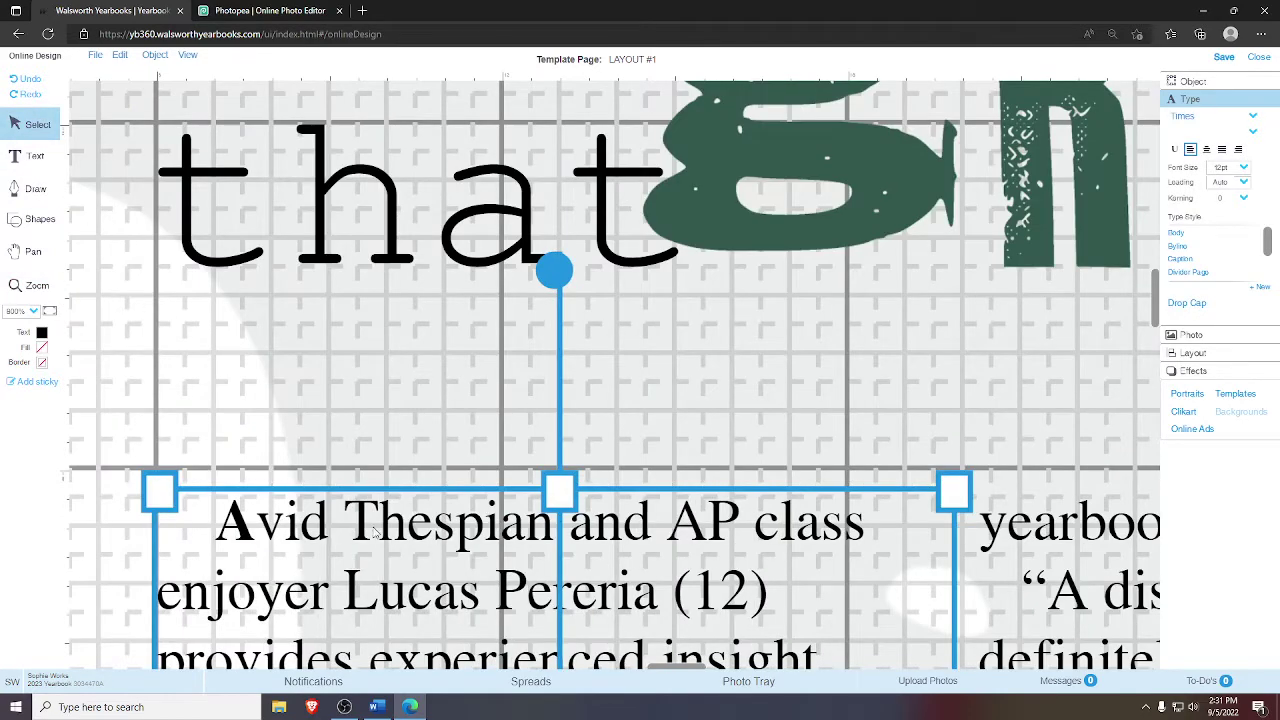
key("Right")
double_click(372, 533)
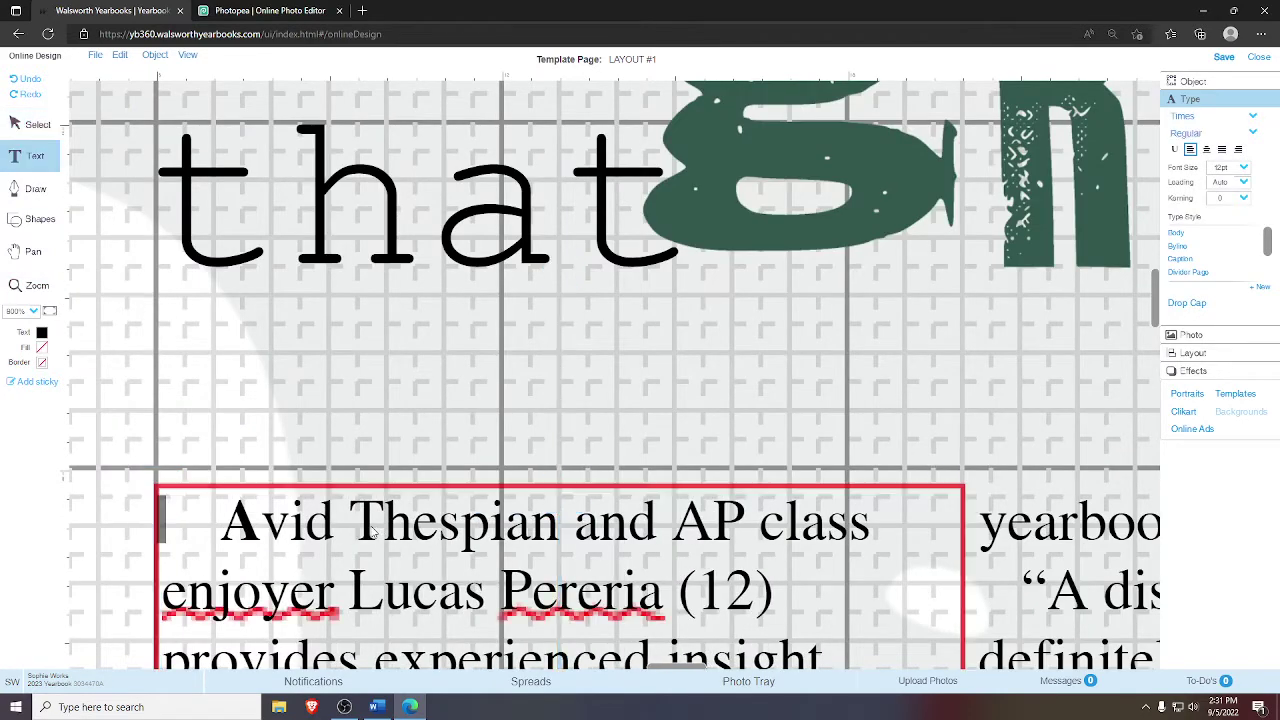
left_click_drag(258, 521, 230, 522)
key("ctrl+b")
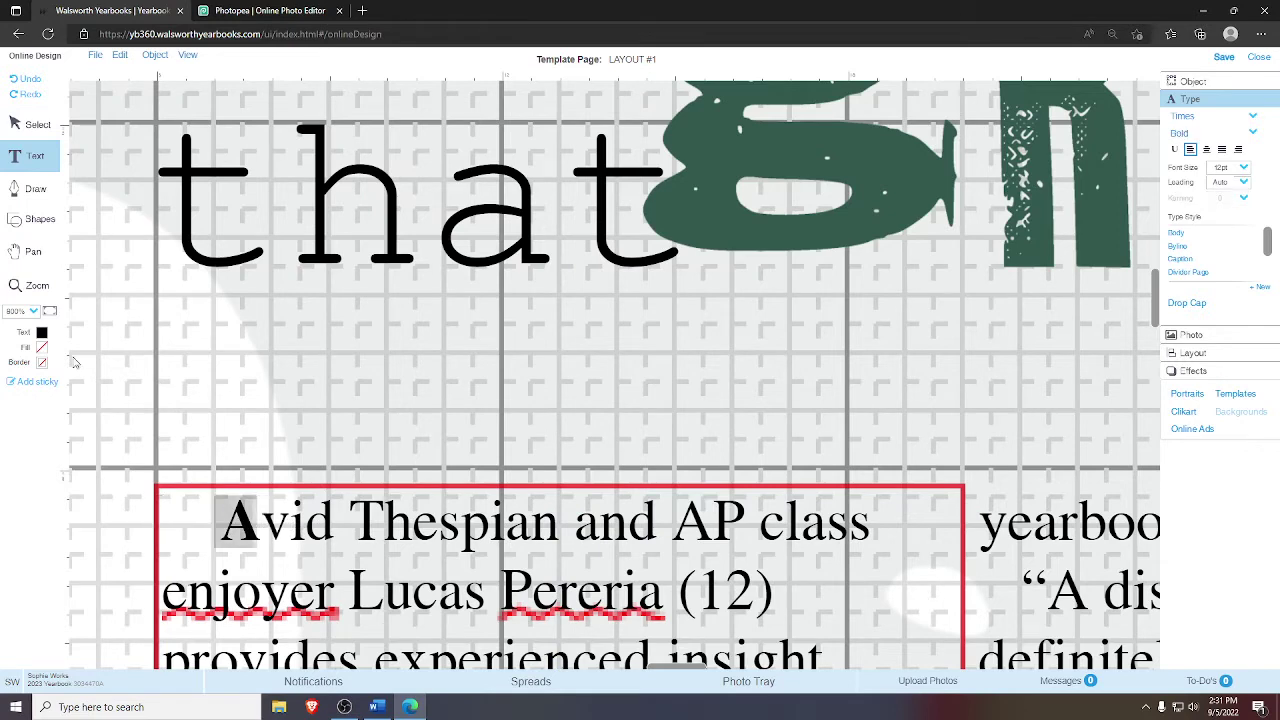
- Colour the letter A dark green from the text colour swatches
left_click(43, 336)
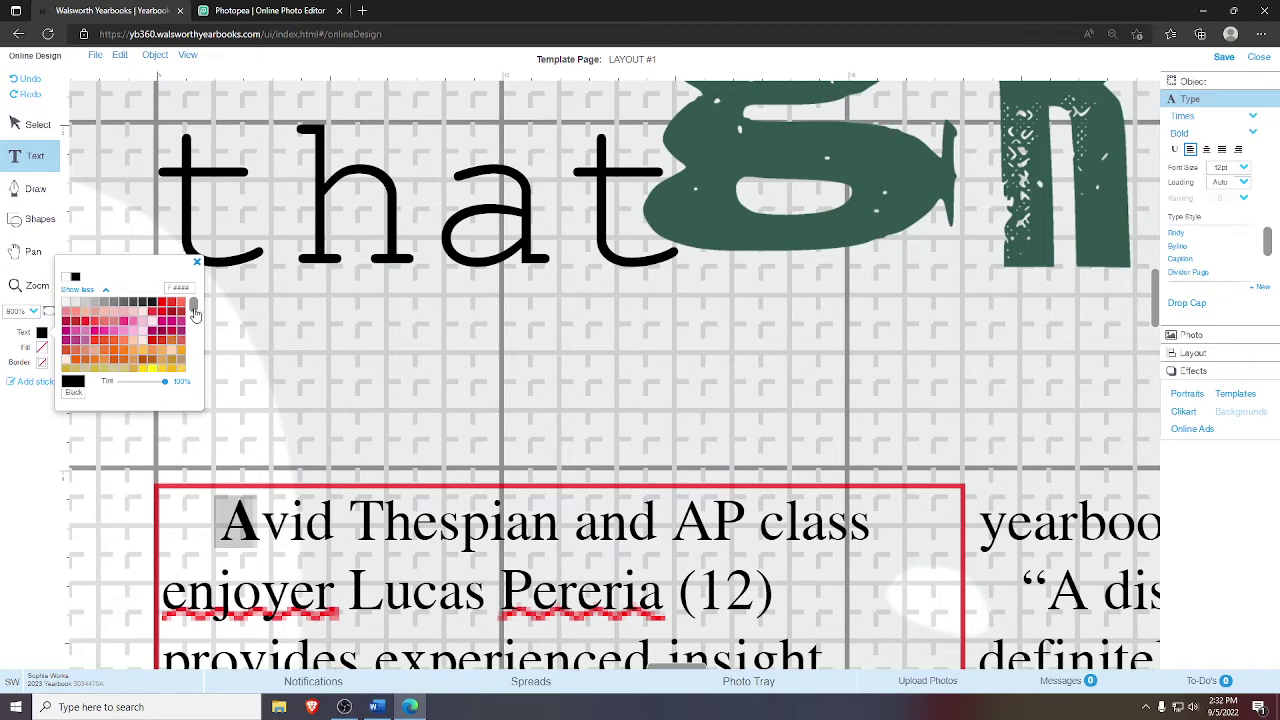
left_click_drag(195, 306, 195, 344)
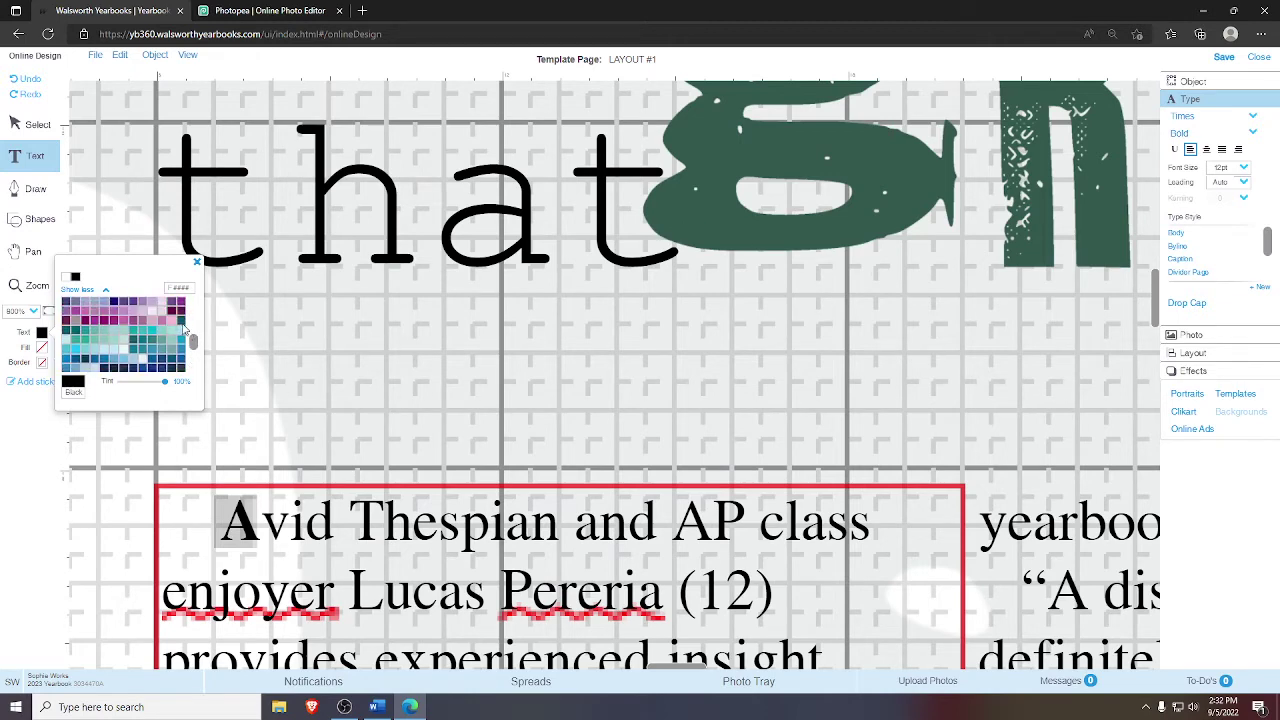
left_click(181, 325)
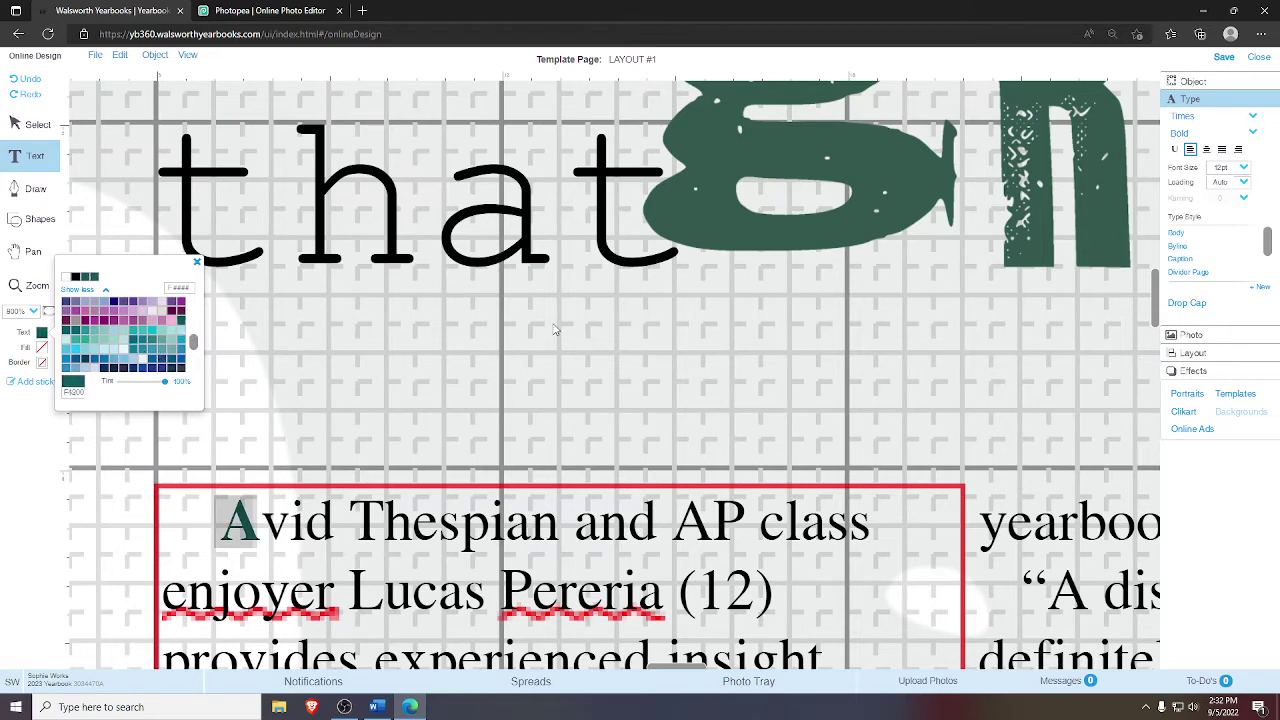
left_click_drag(194, 343, 195, 358)
left_click(123, 343)
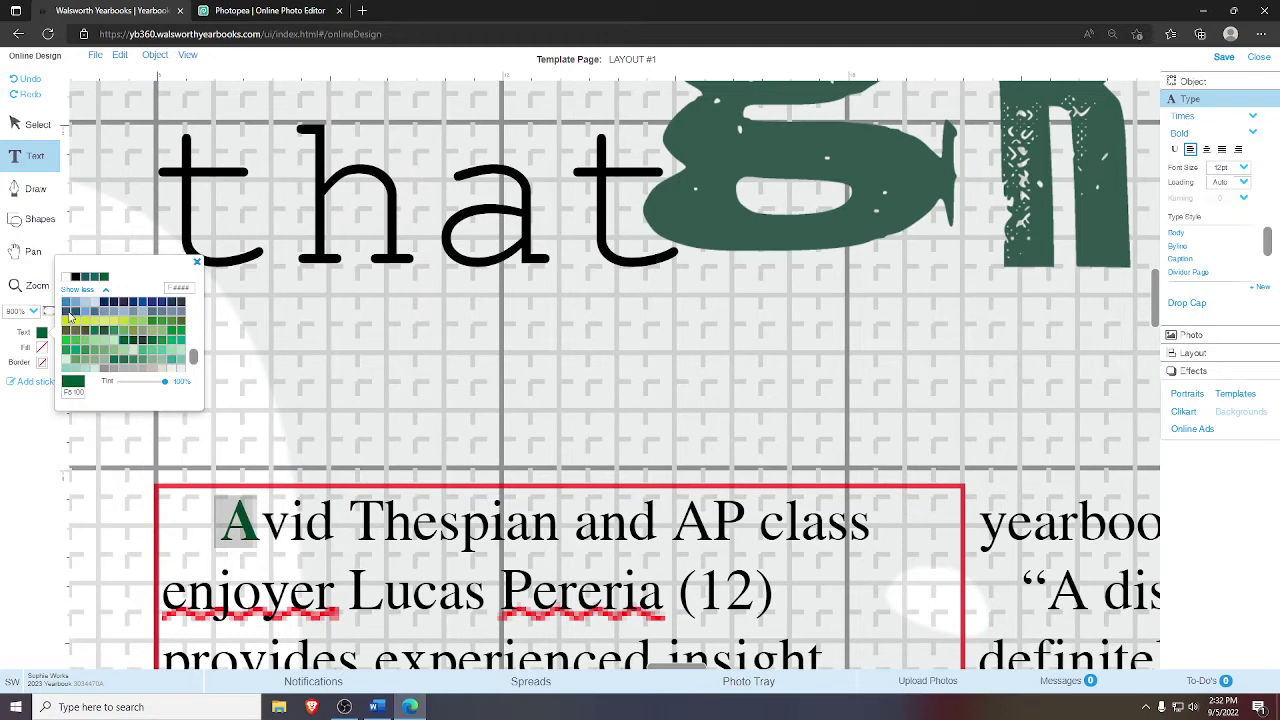
left_click(141, 342)
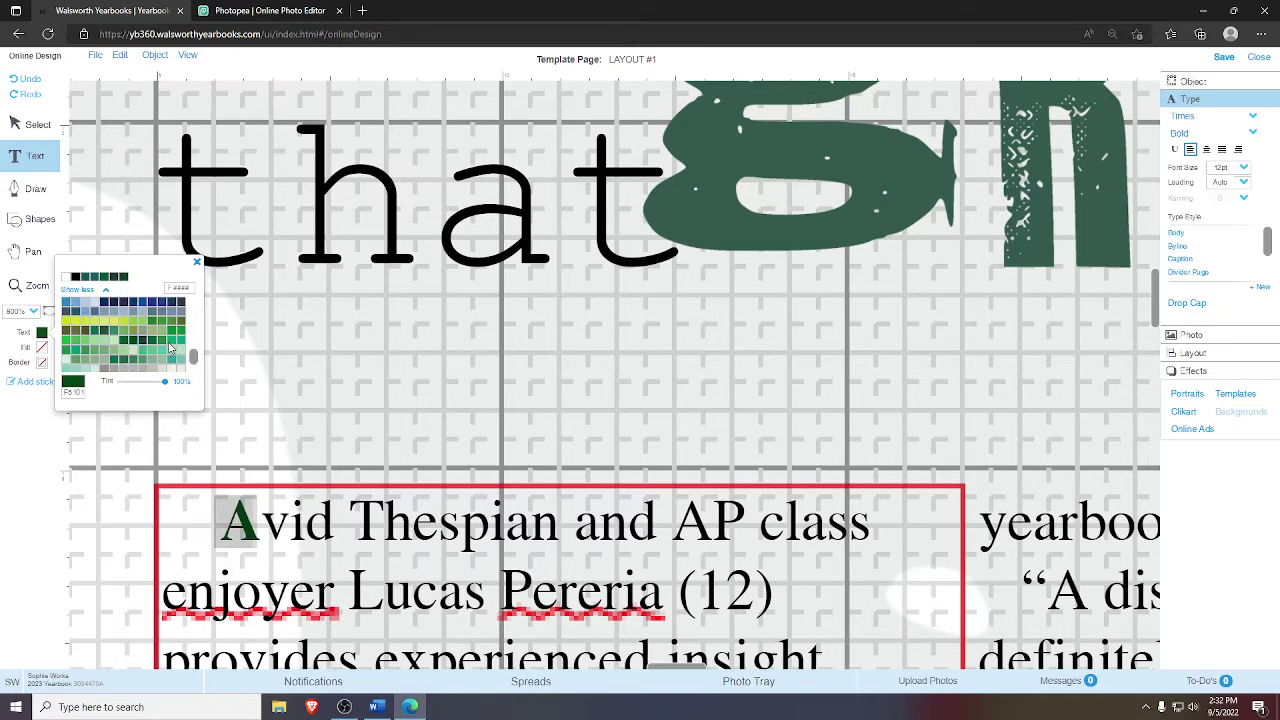
left_click(155, 346)
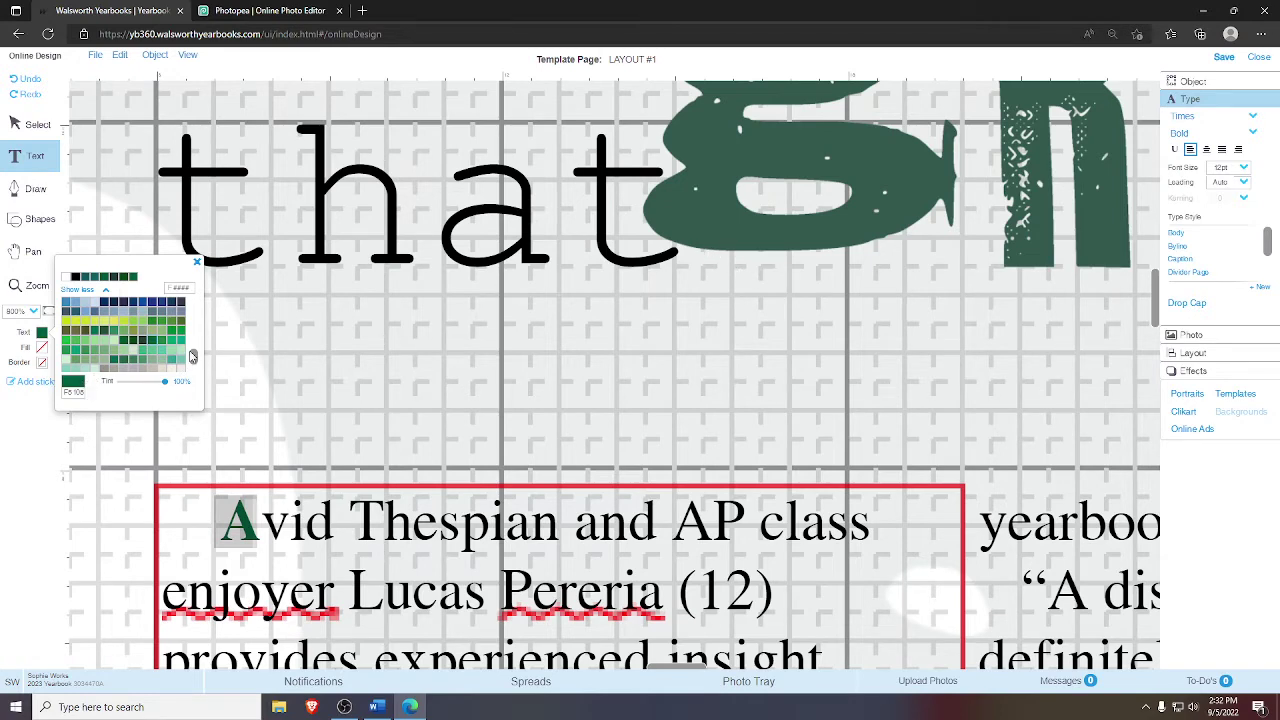
left_click_drag(195, 356, 194, 357)
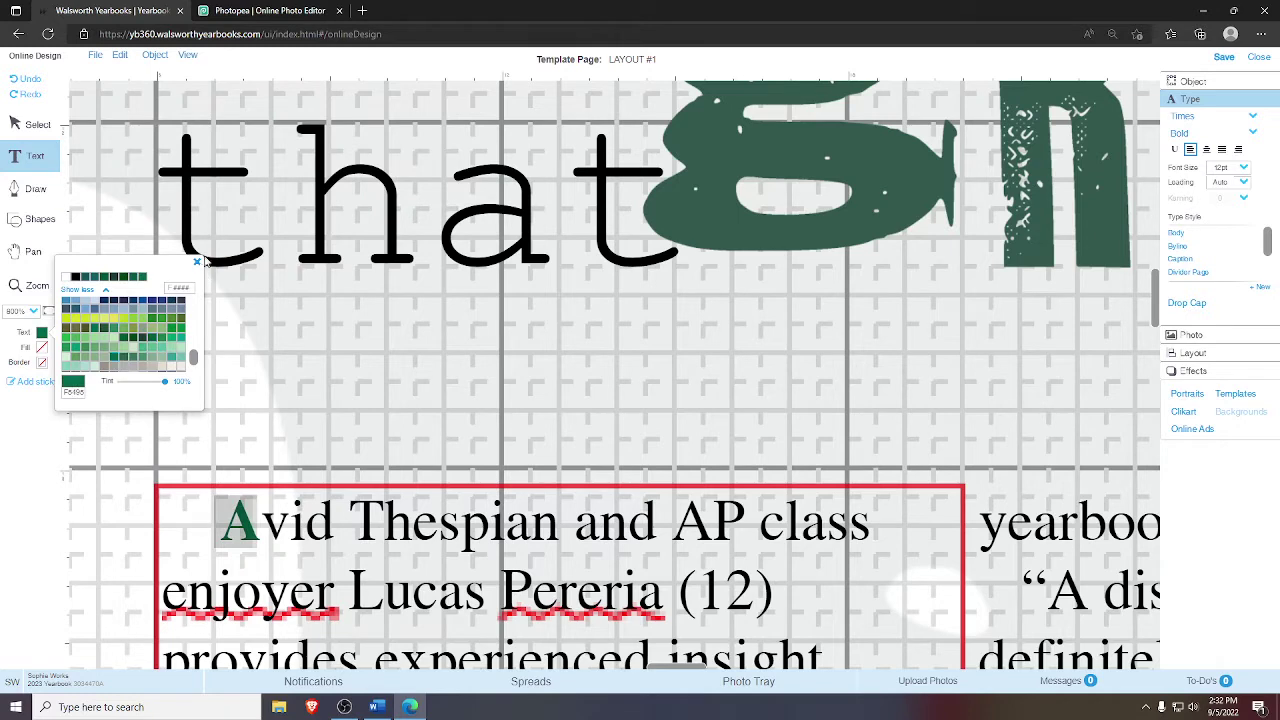
left_click(294, 374)
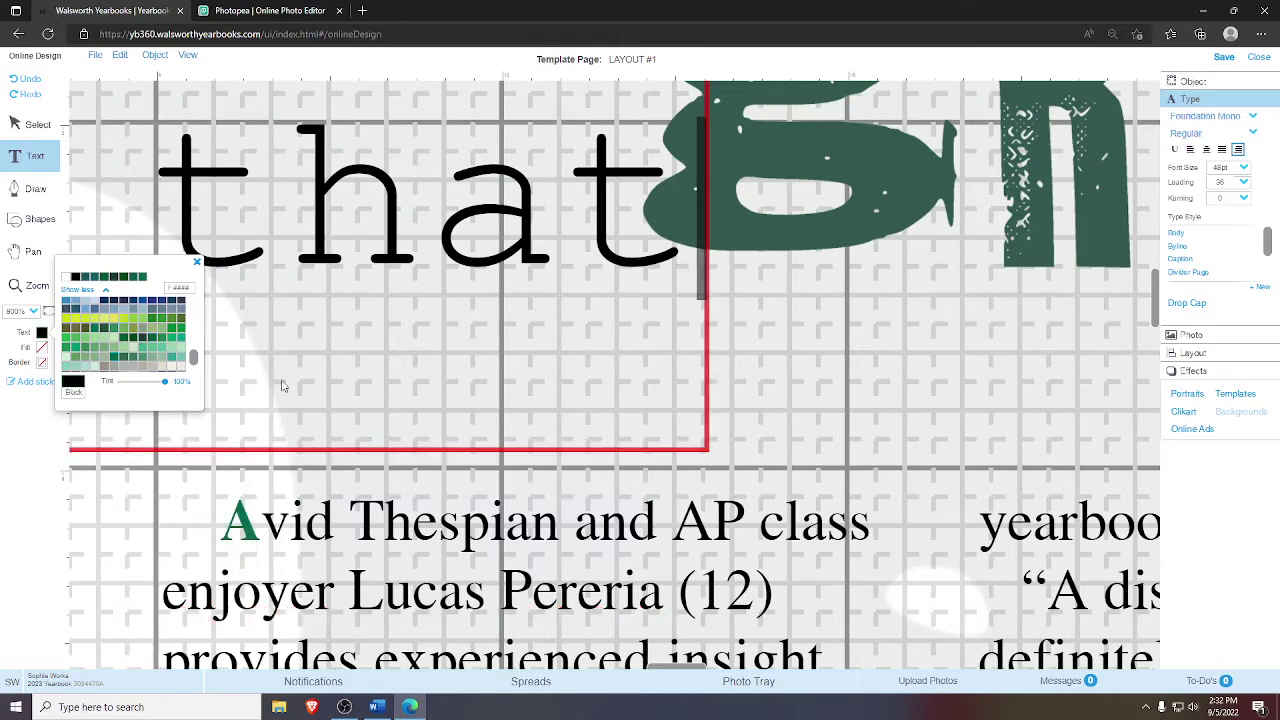
left_click(197, 264)
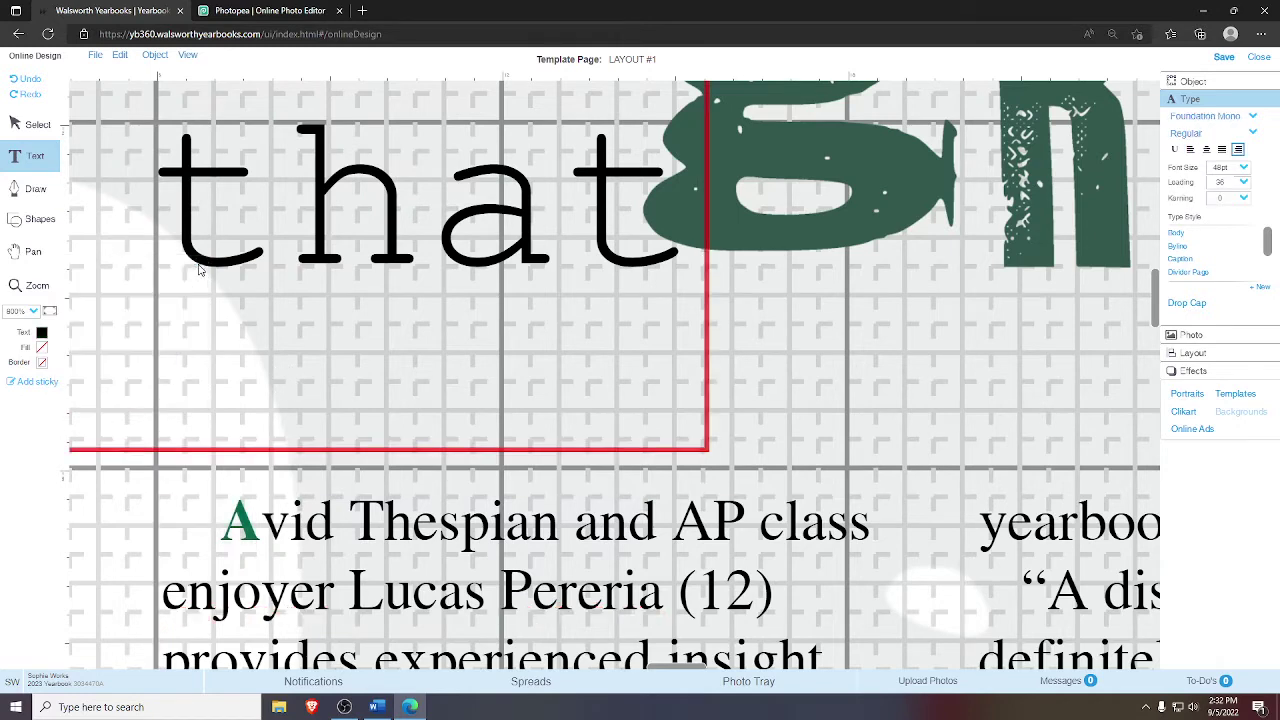
left_click(49, 313)
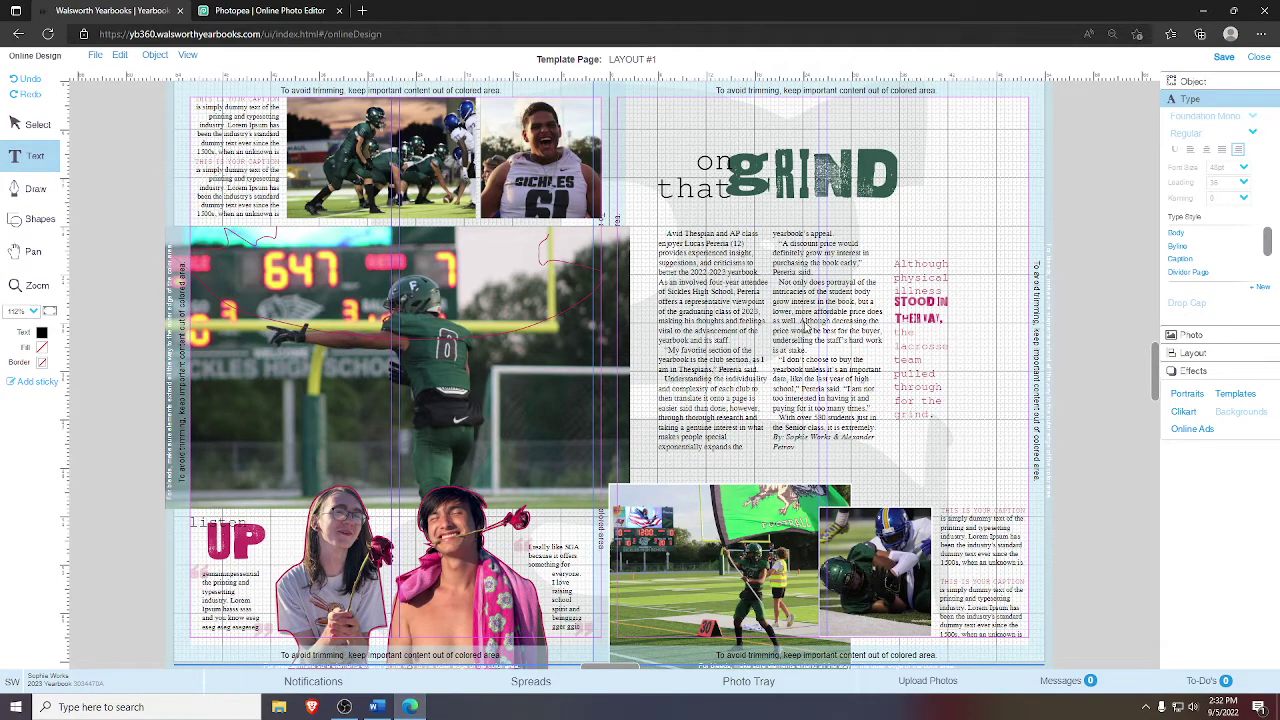
left_click(926, 334)
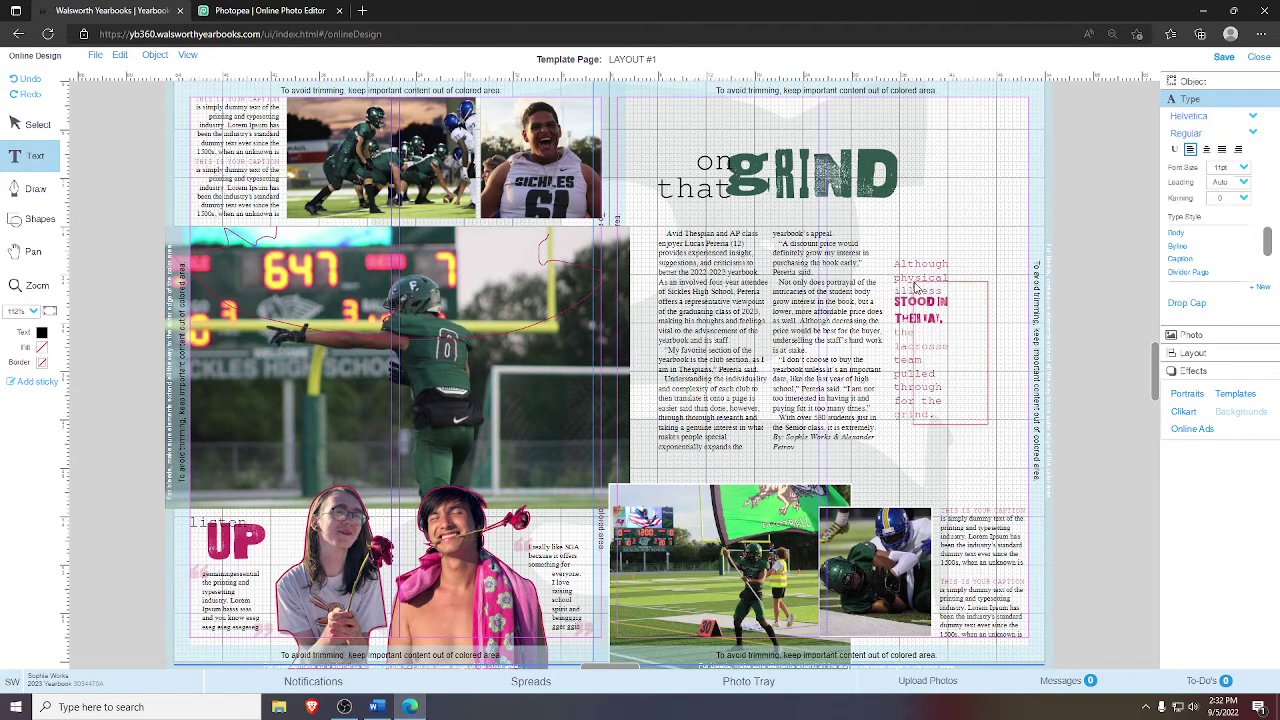
left_click(49, 133)
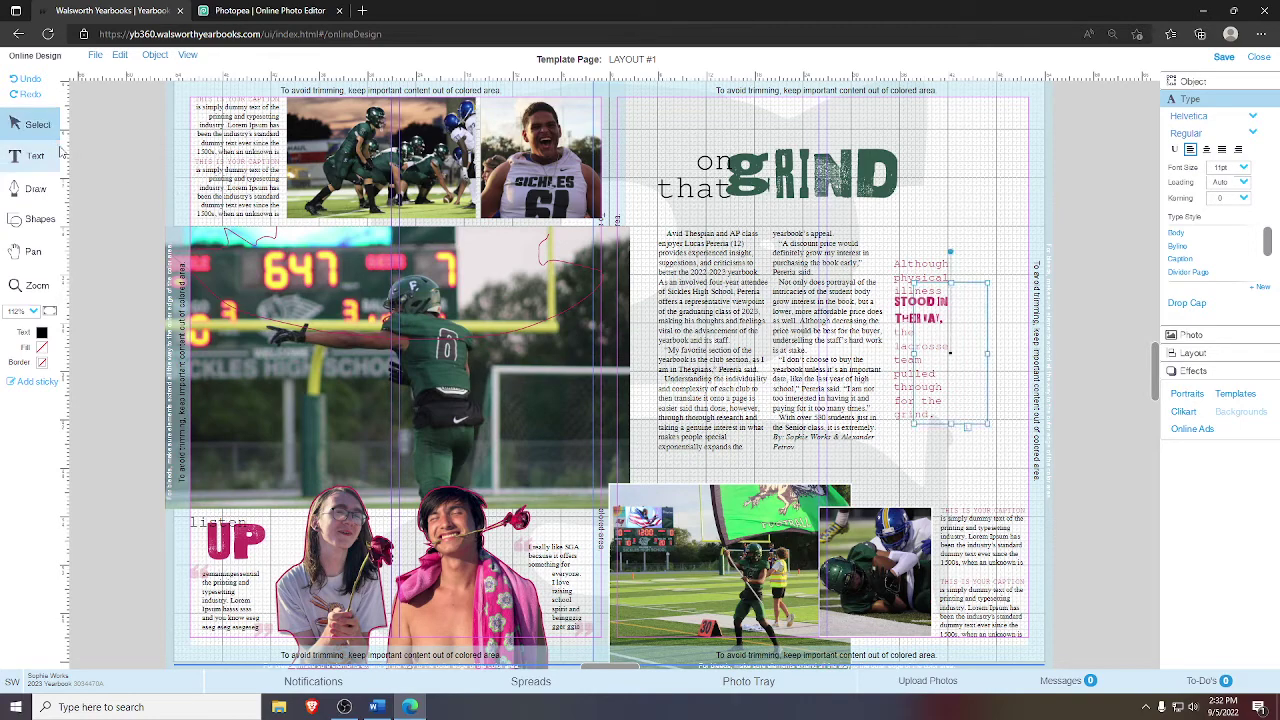
left_click(60, 152)
left_click(957, 288)
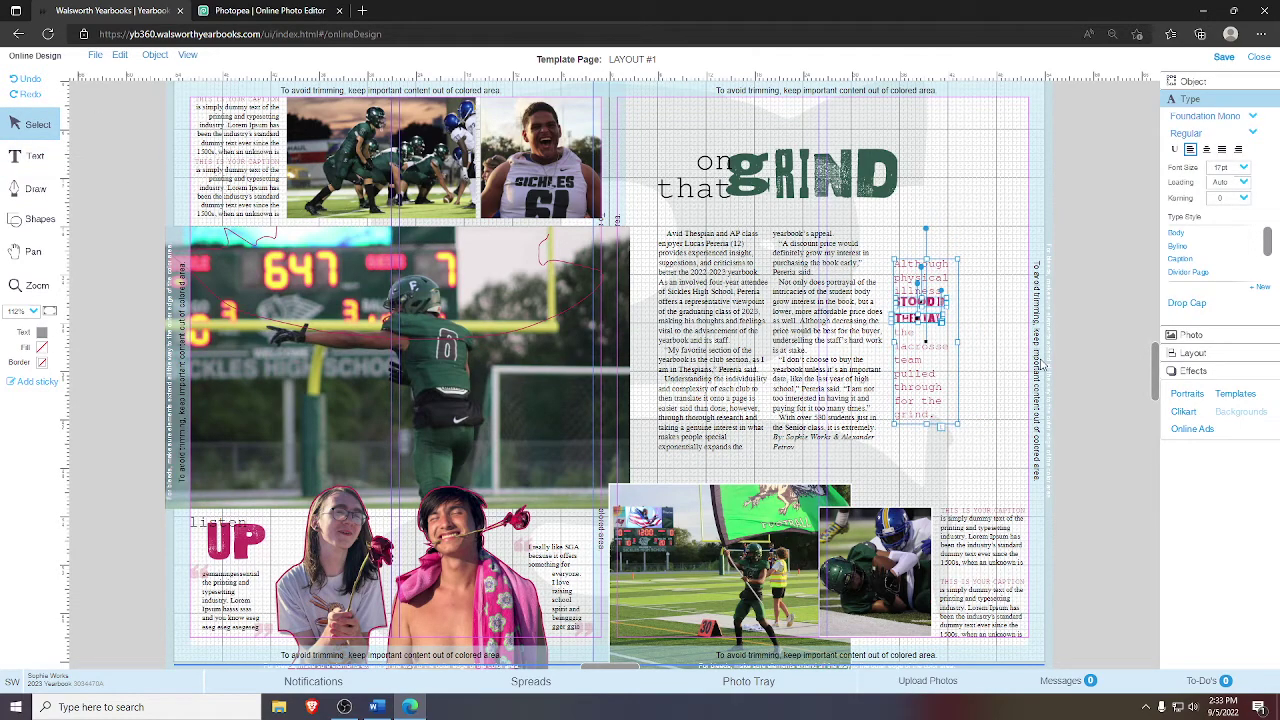
left_click(1020, 292)
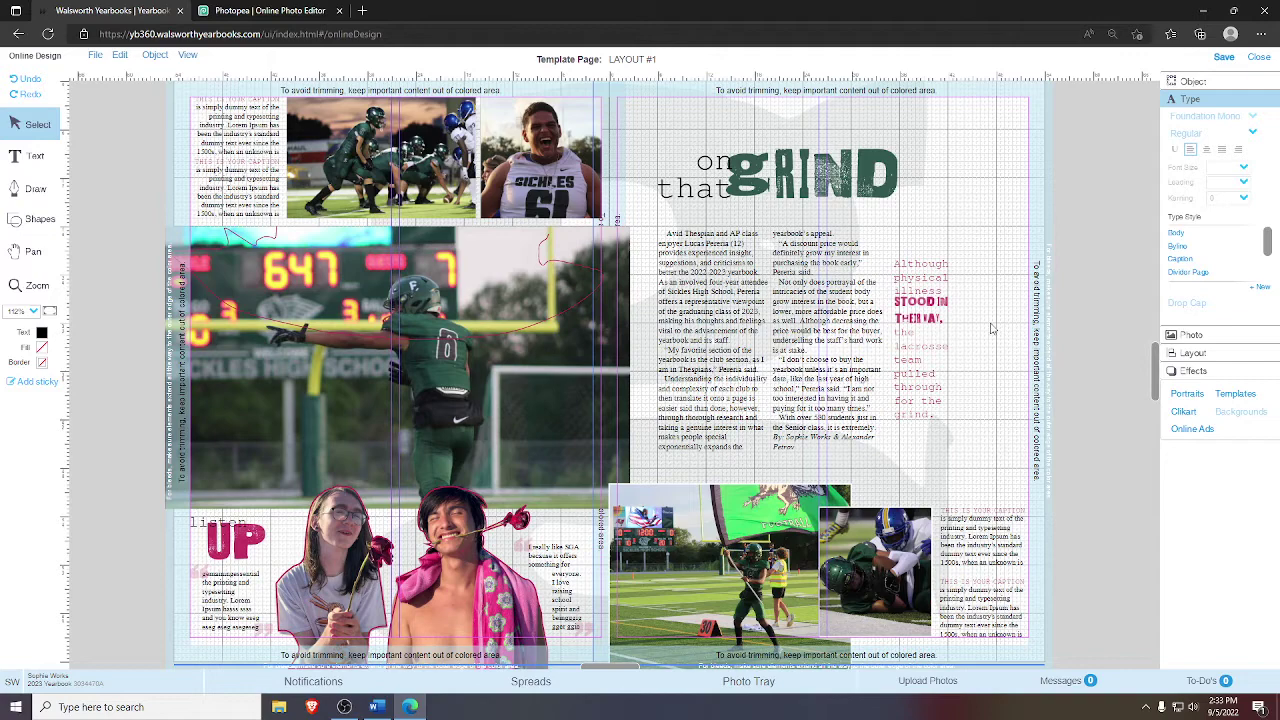
left_click(935, 383)
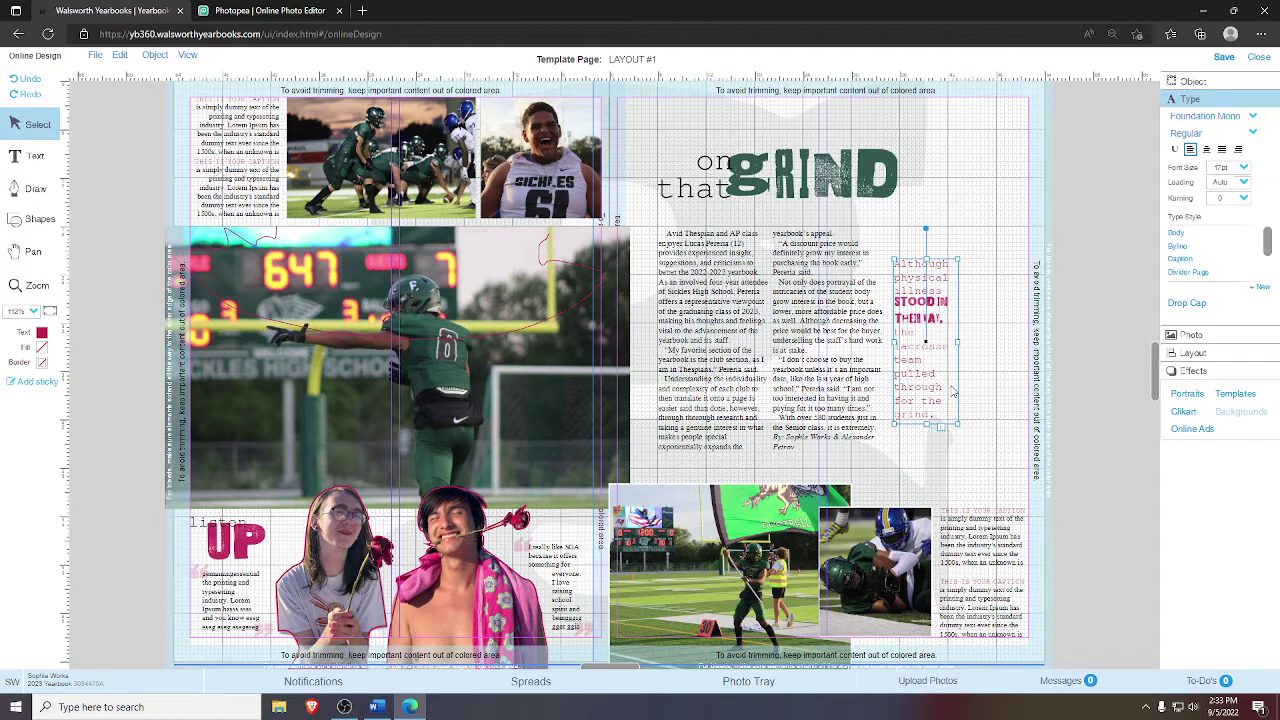
- Zoom in on the pink pull quote and inspect the frame's right-click options
left_click(975, 317)
left_click(45, 288)
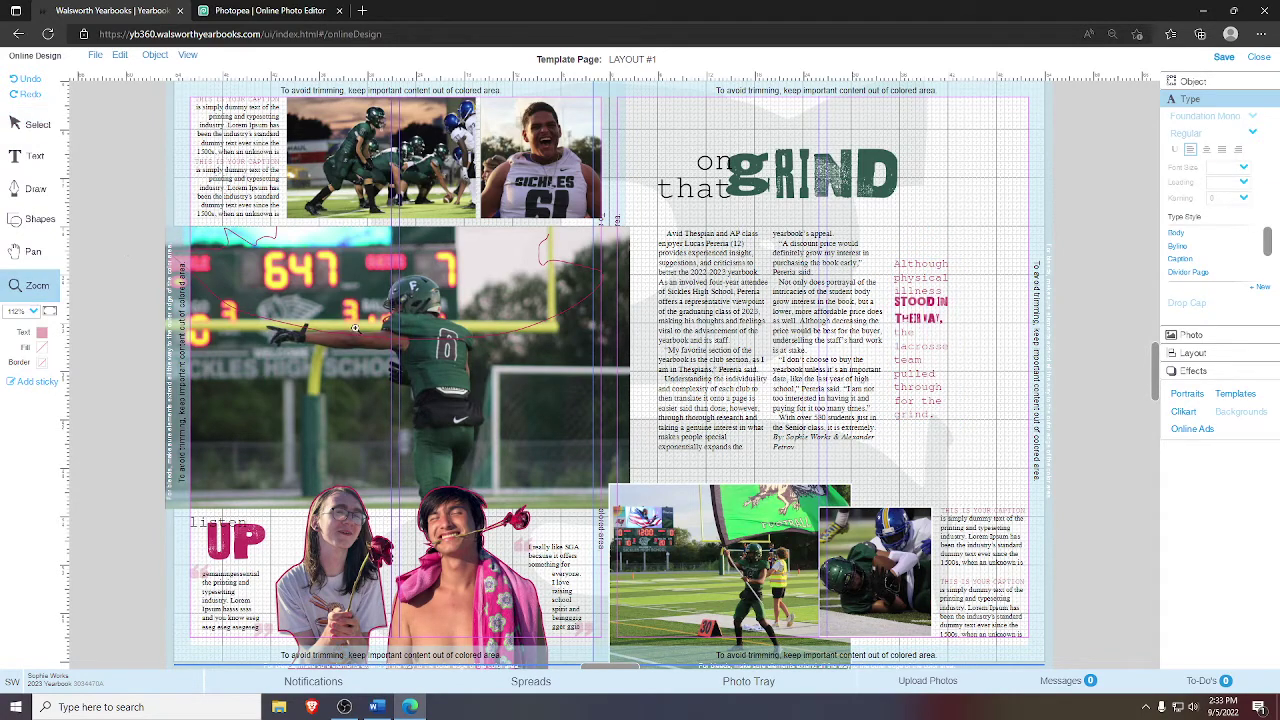
left_click_drag(886, 243, 965, 433)
left_click(5, 124)
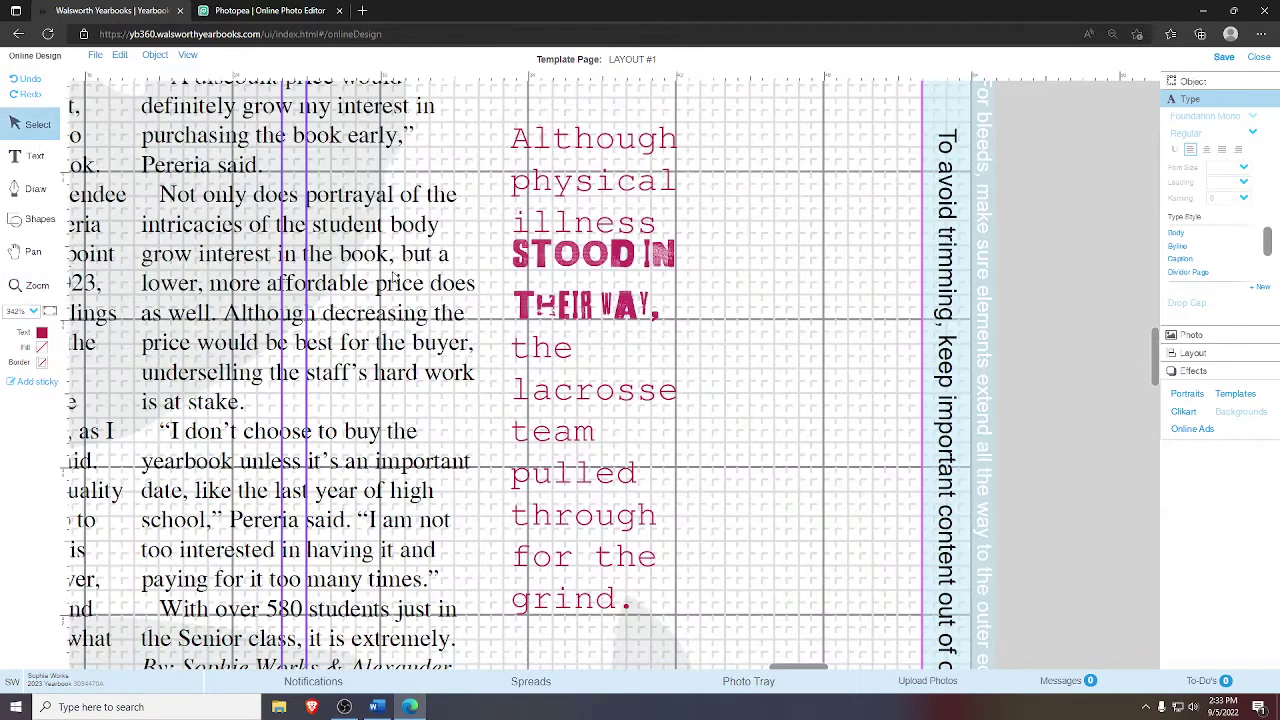
left_click(583, 281)
right_click(570, 266)
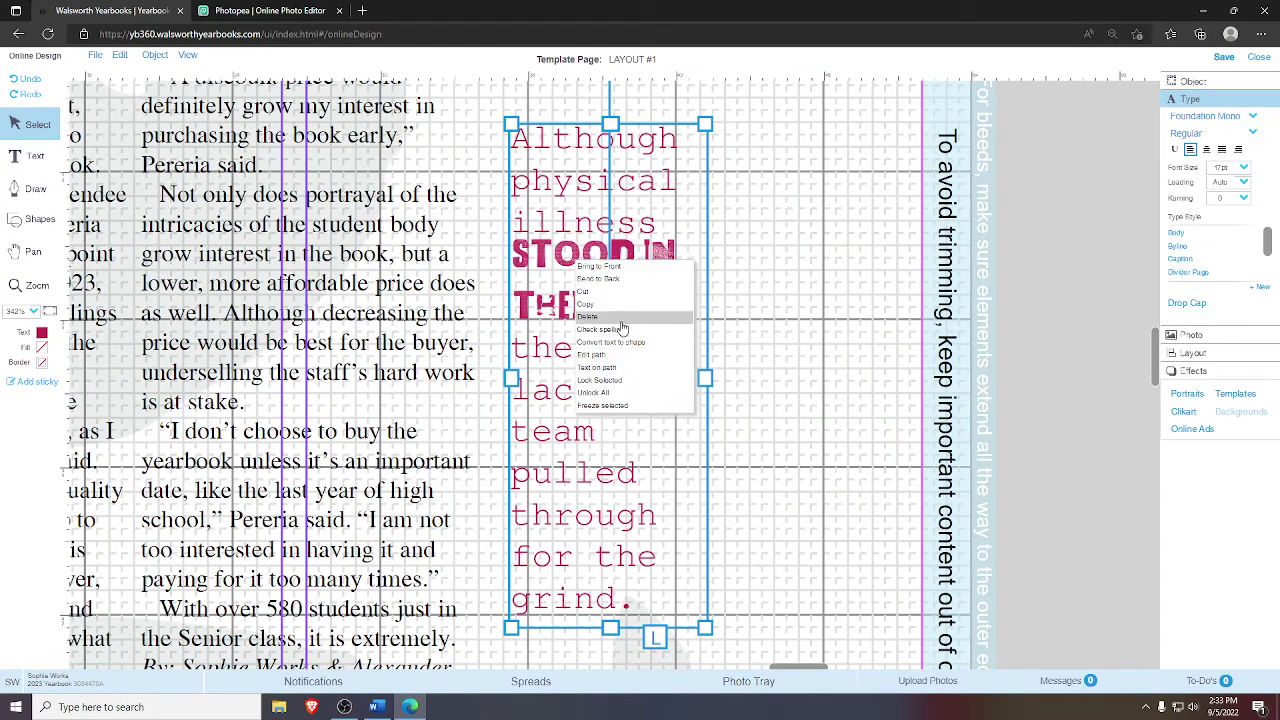
left_click(666, 346)
left_click(590, 258)
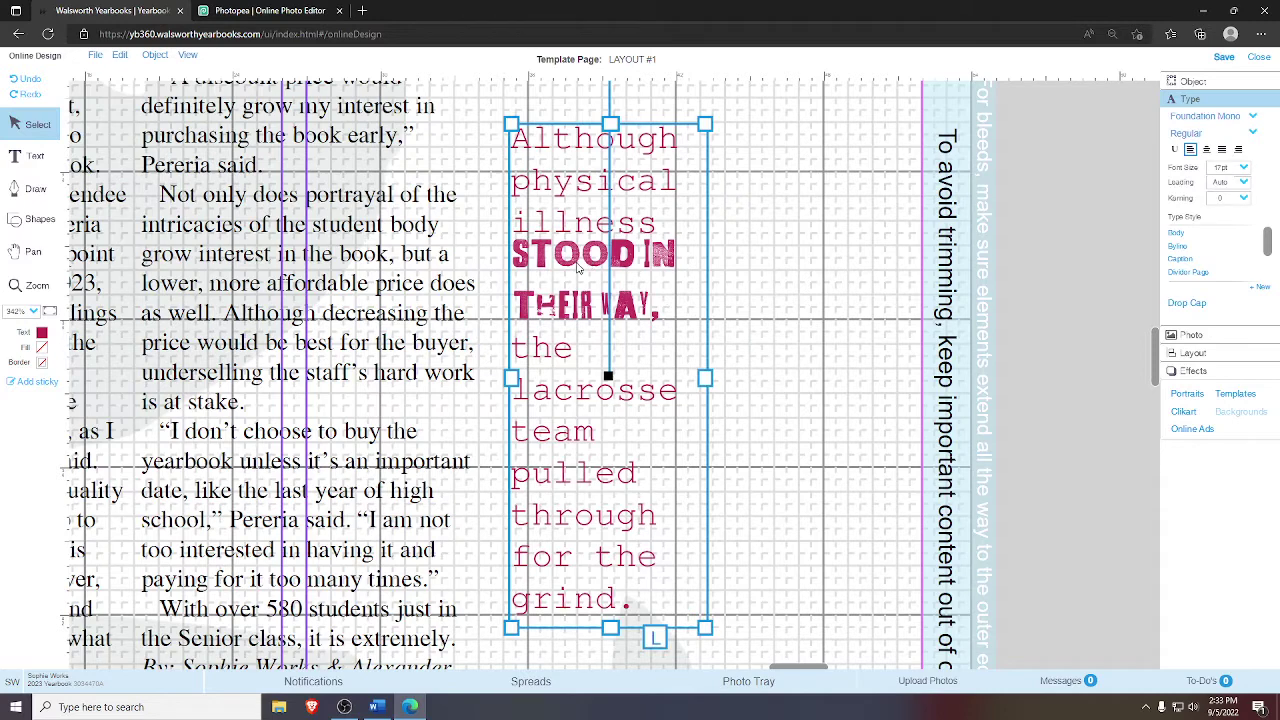
right_click(575, 274)
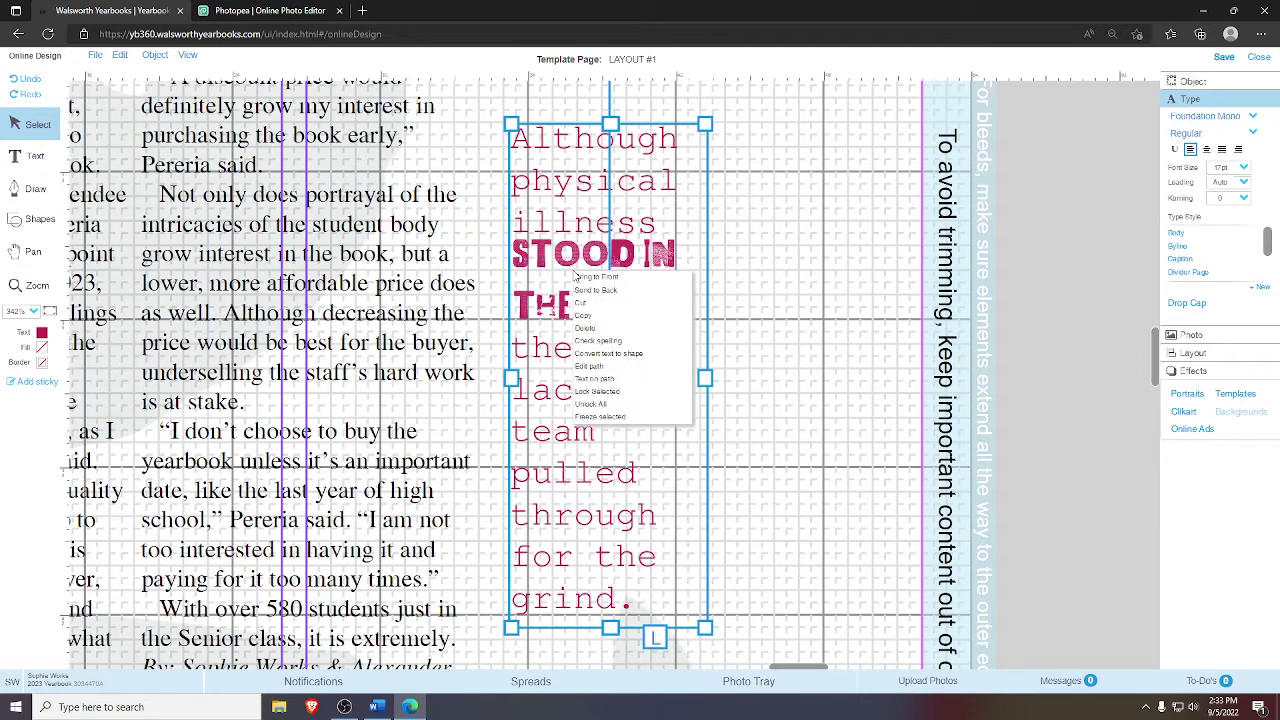
left_click(777, 293)
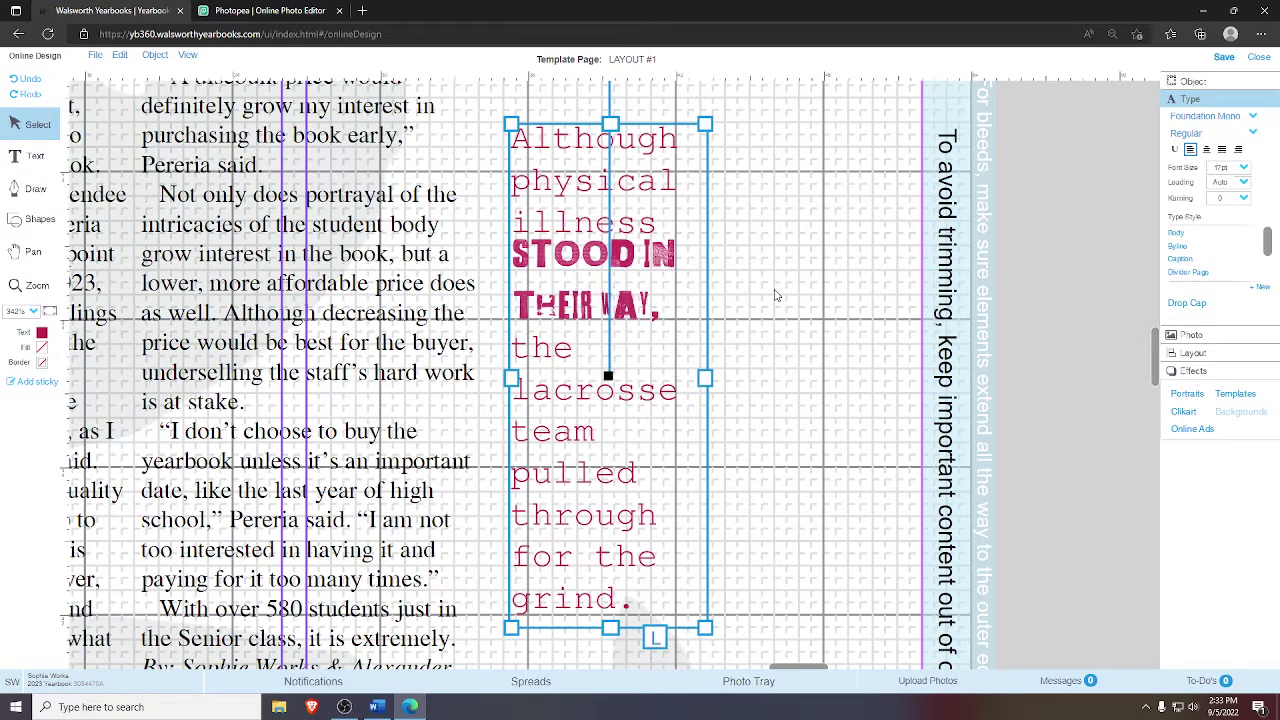
- Select each pull quote graphic in turn: STOOD IN, THEIR WAY and the period
left_click(581, 254)
left_click(757, 313)
left_click(605, 311)
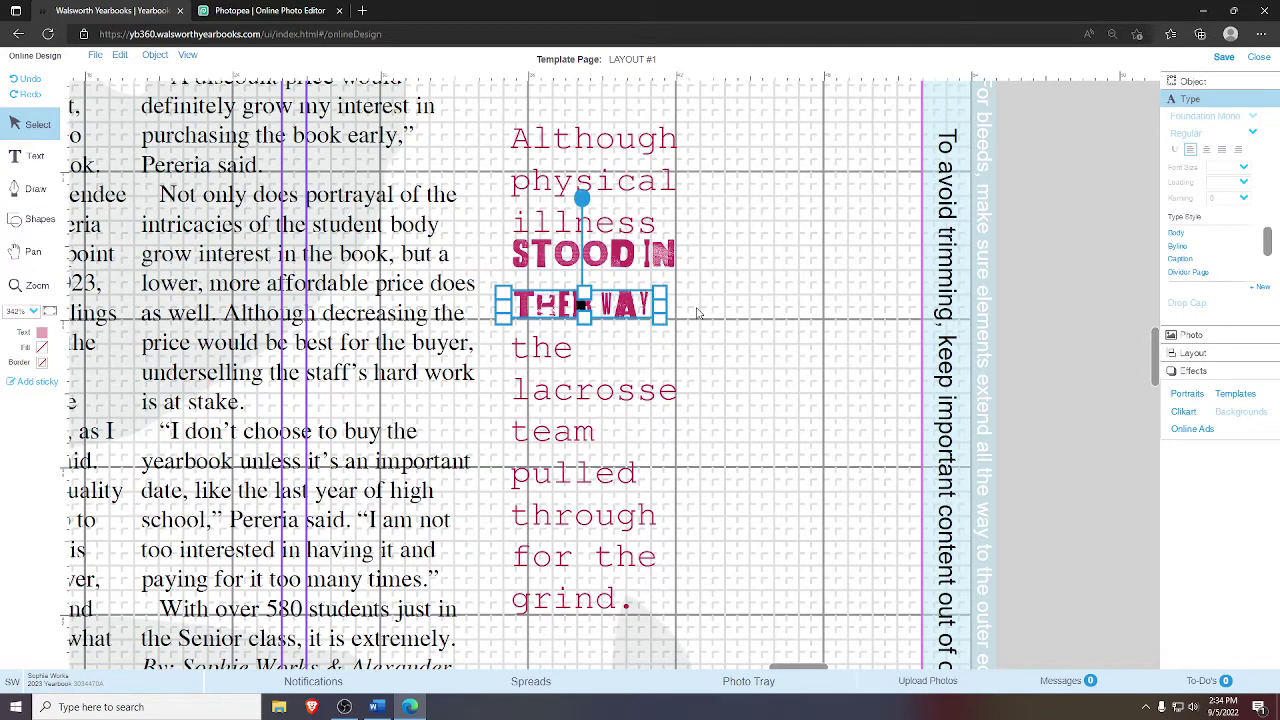
left_click(702, 323)
left_click(666, 318)
left_click(753, 321)
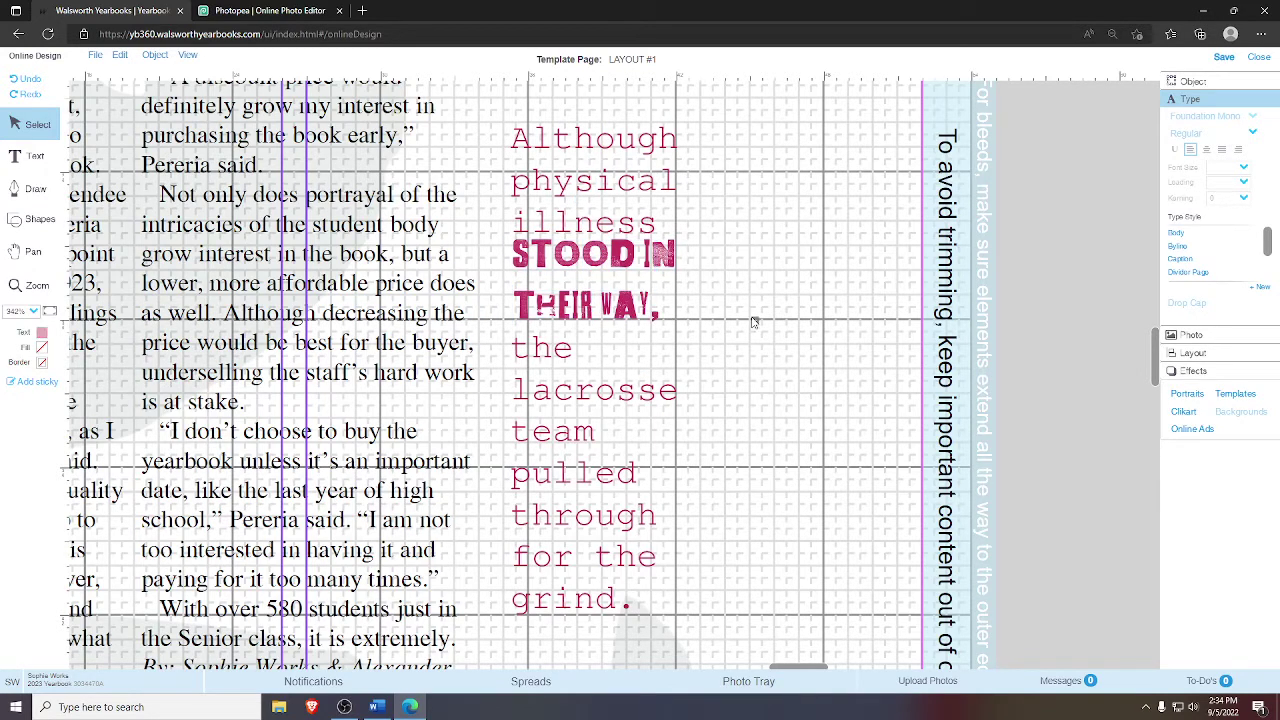
left_click(654, 318)
left_click(618, 309)
left_click(618, 309)
left_click(654, 316)
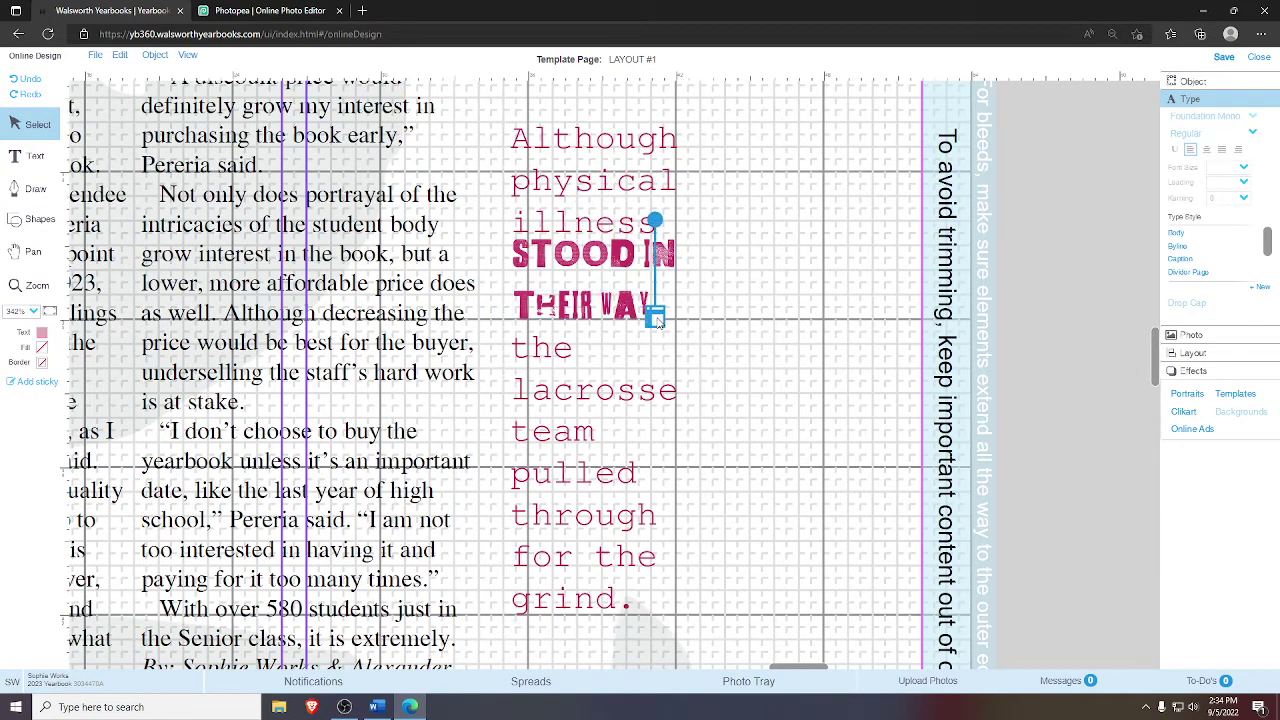
left_click(616, 311)
left_click(721, 320)
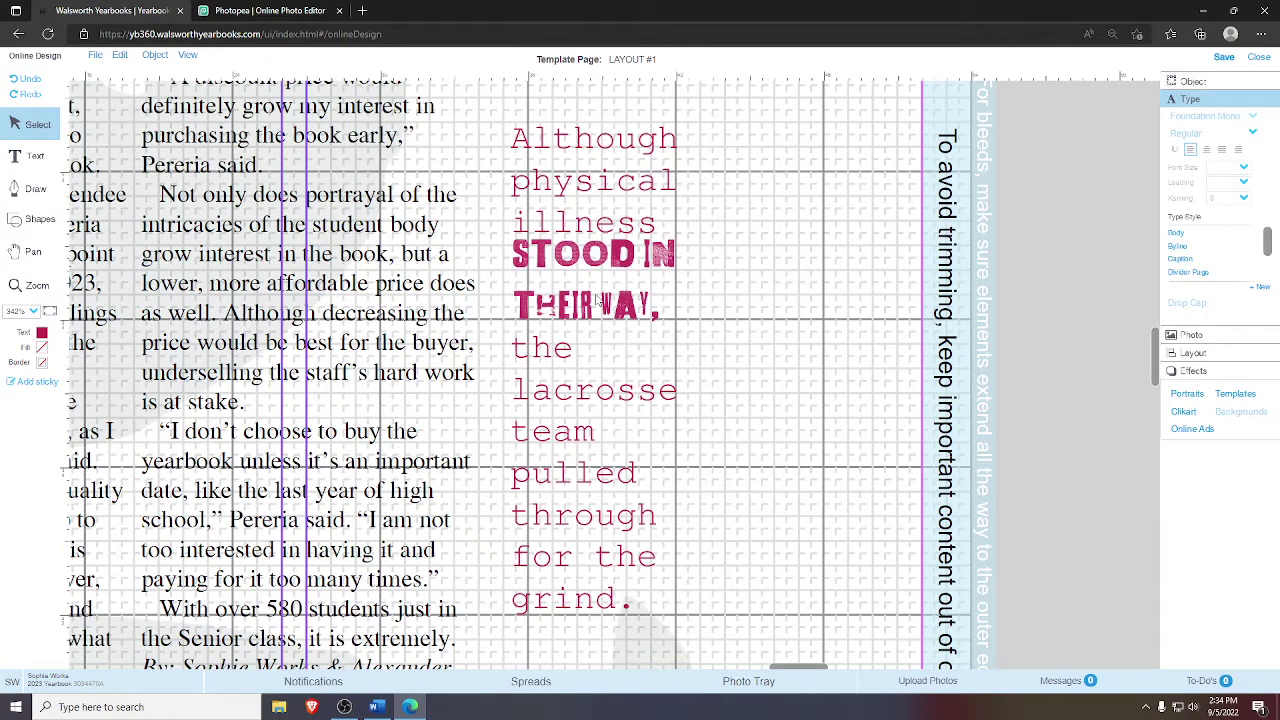
- Lower the STOOD IN graphic slightly above THEIR WAY after undoing a trial move
left_click(610, 265)
left_click_drag(610, 265, 1027, 323)
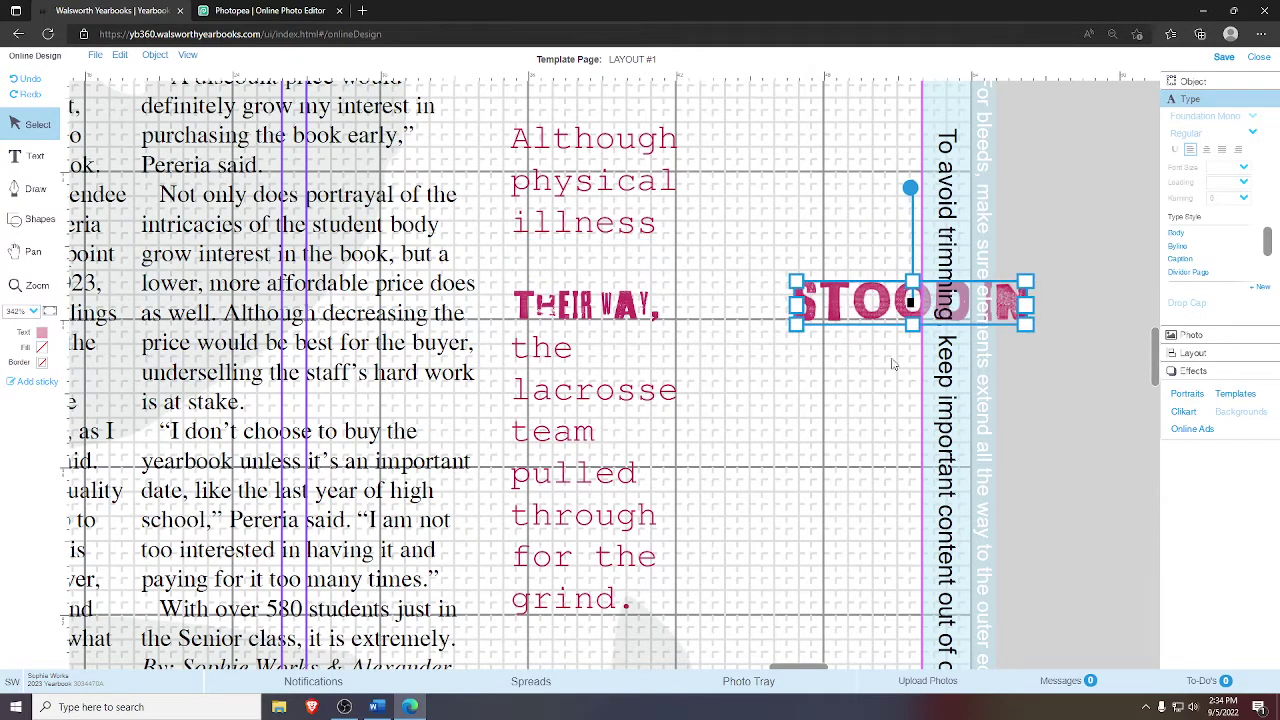
key("ctrl+z")
key("ctrl+z")
left_click(752, 335)
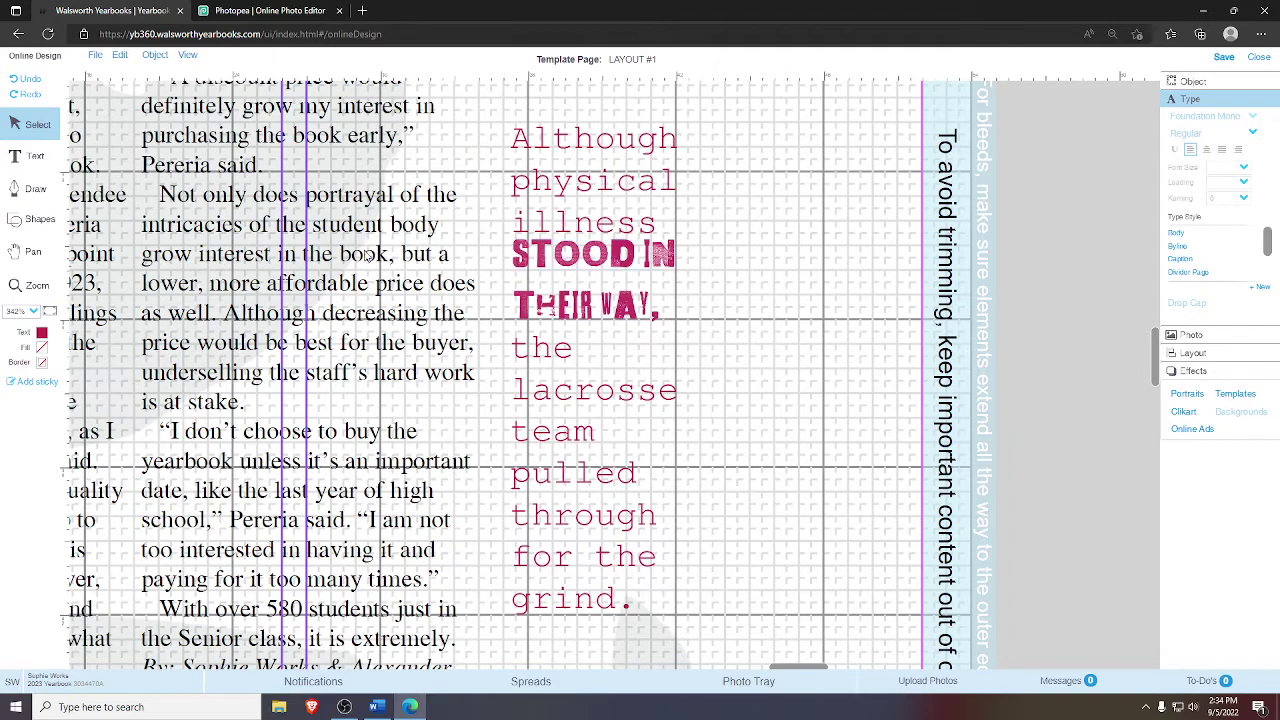
left_click(32, 252)
left_click_drag(372, 275, 288, 360)
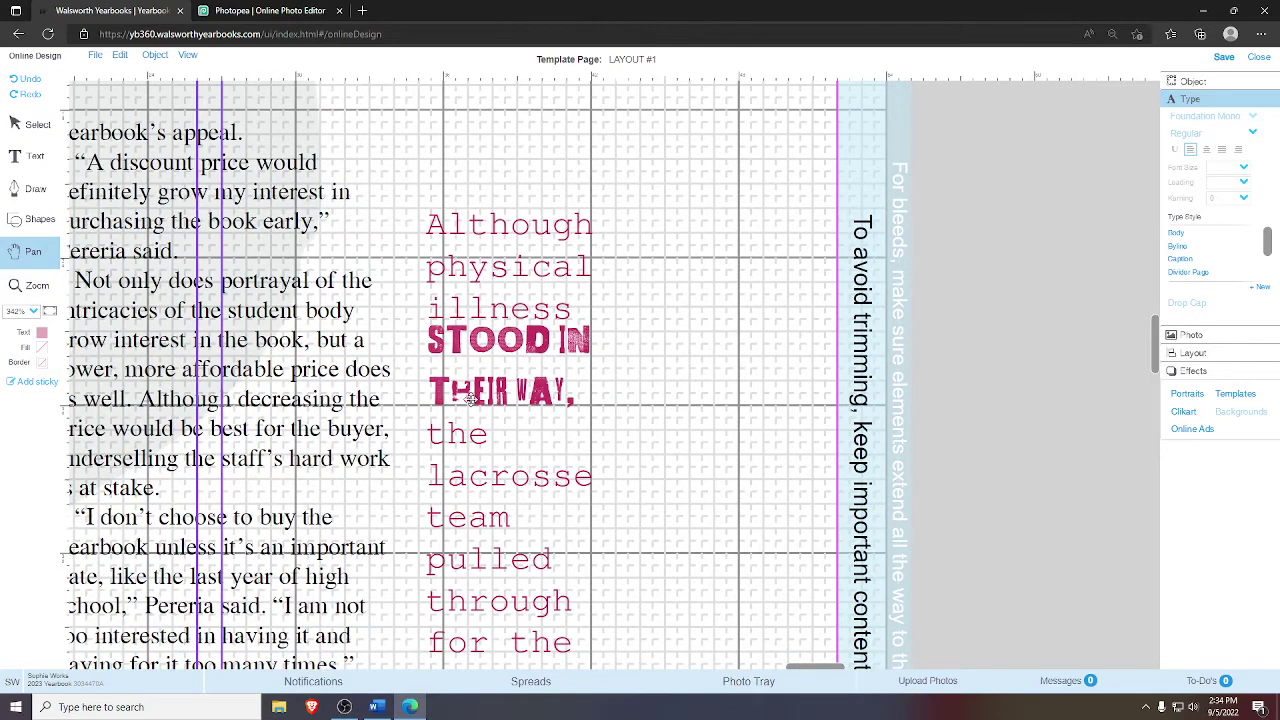
left_click(36, 130)
left_click_drag(533, 343, 509, 348)
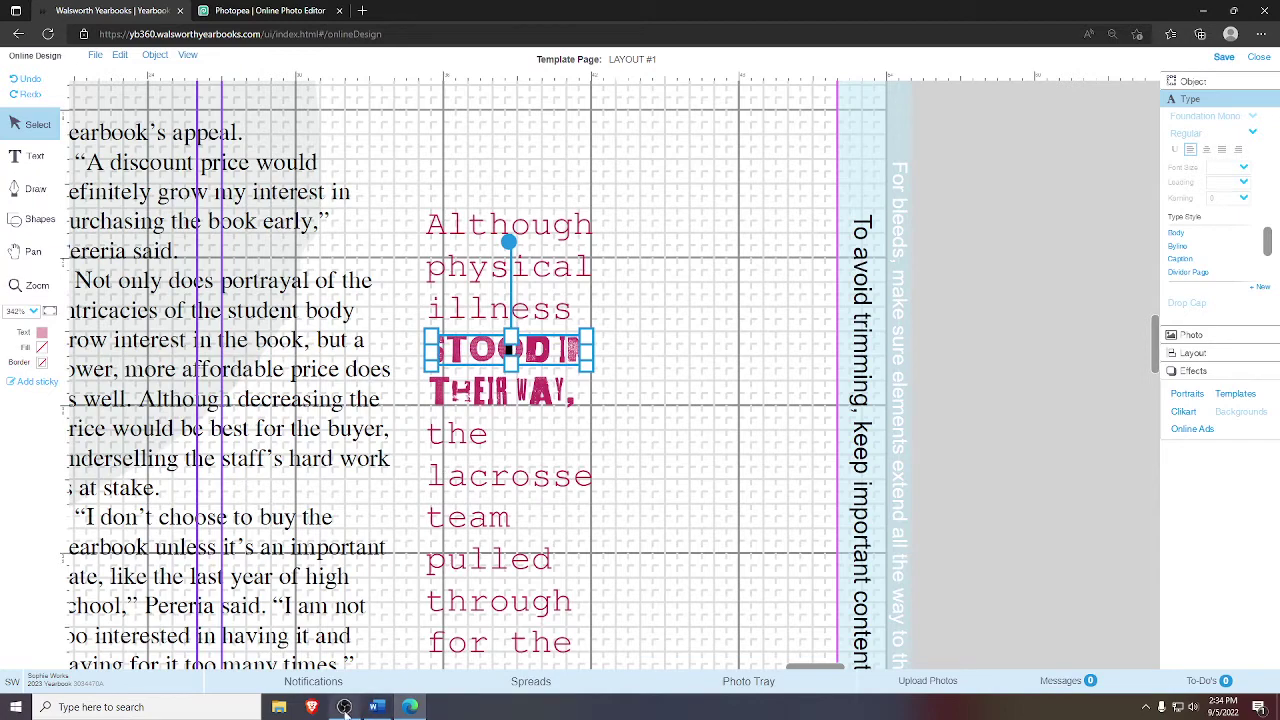
- Copy the sky's-the-limit line from Word, then reselect the pink pull quote frame
mouse_move(390, 710)
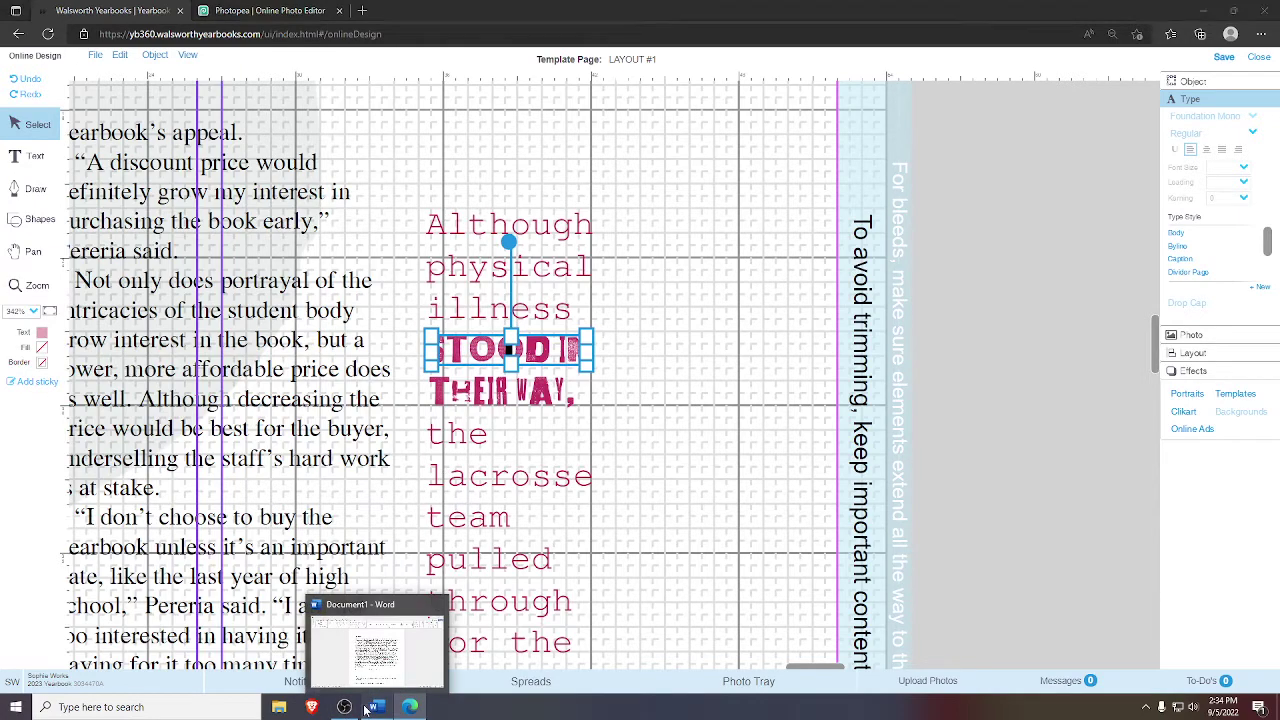
left_click(380, 650)
scroll(463, 483, "down", 1)
left_click_drag(427, 490, 641, 493)
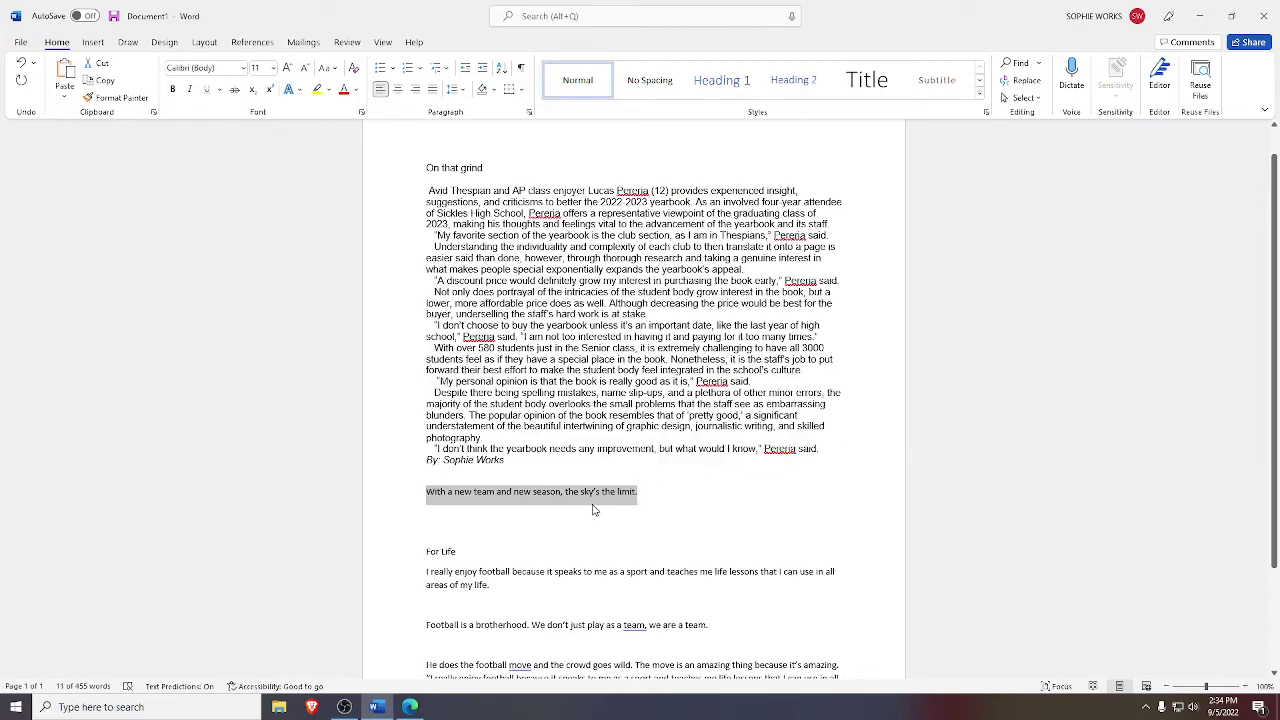
key("alt+Tab")
left_click(478, 281)
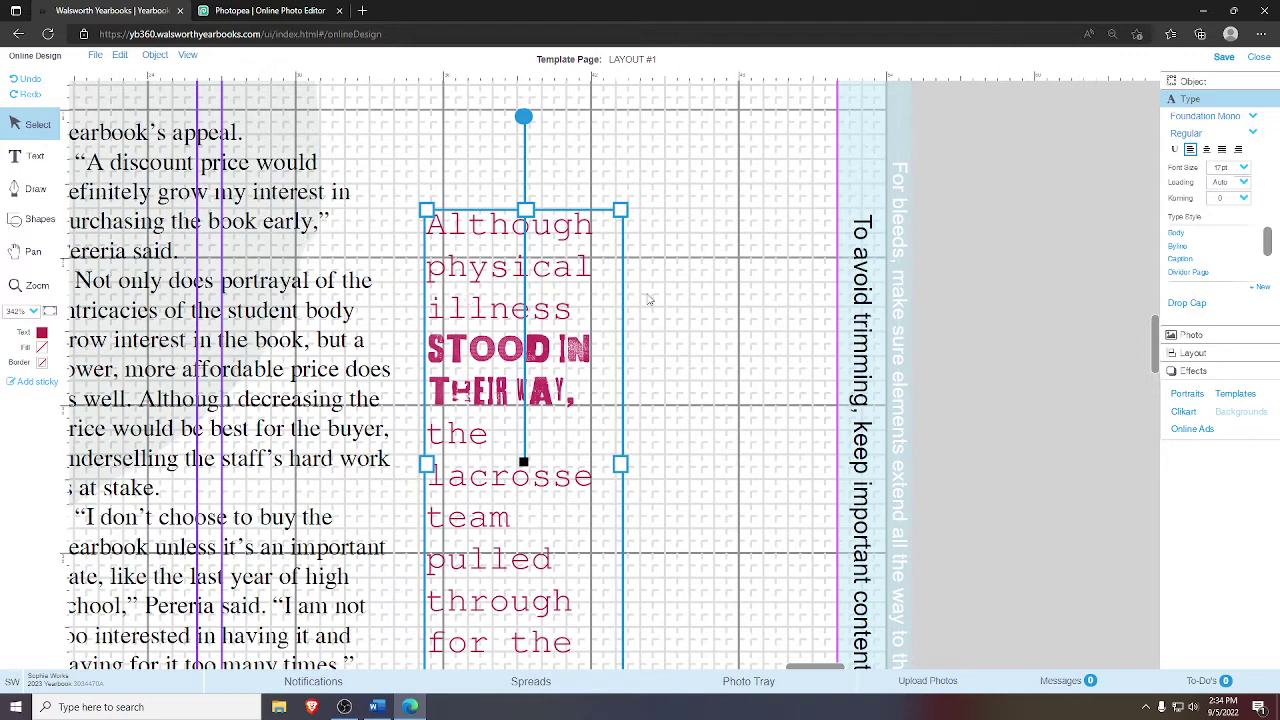
- Replace the old pull quote text with the pasted sentence from Word
double_click(557, 280)
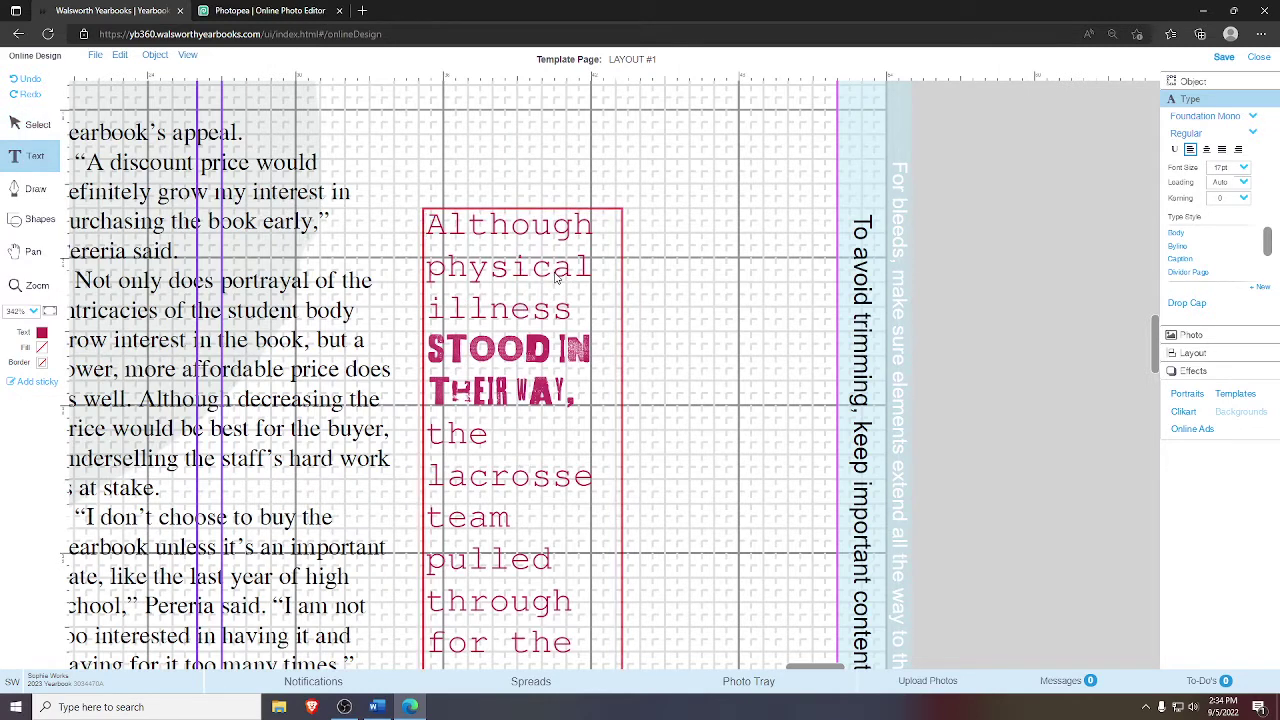
key("ctrl+a")
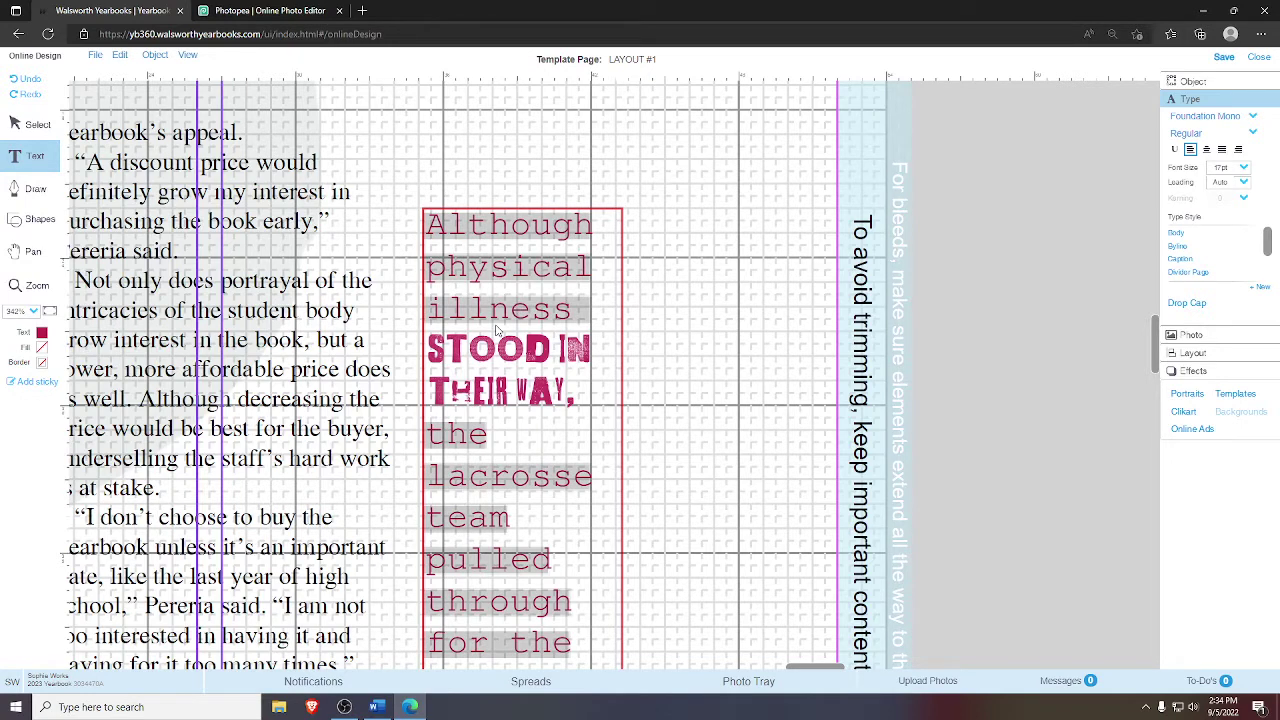
key("BackSpace")
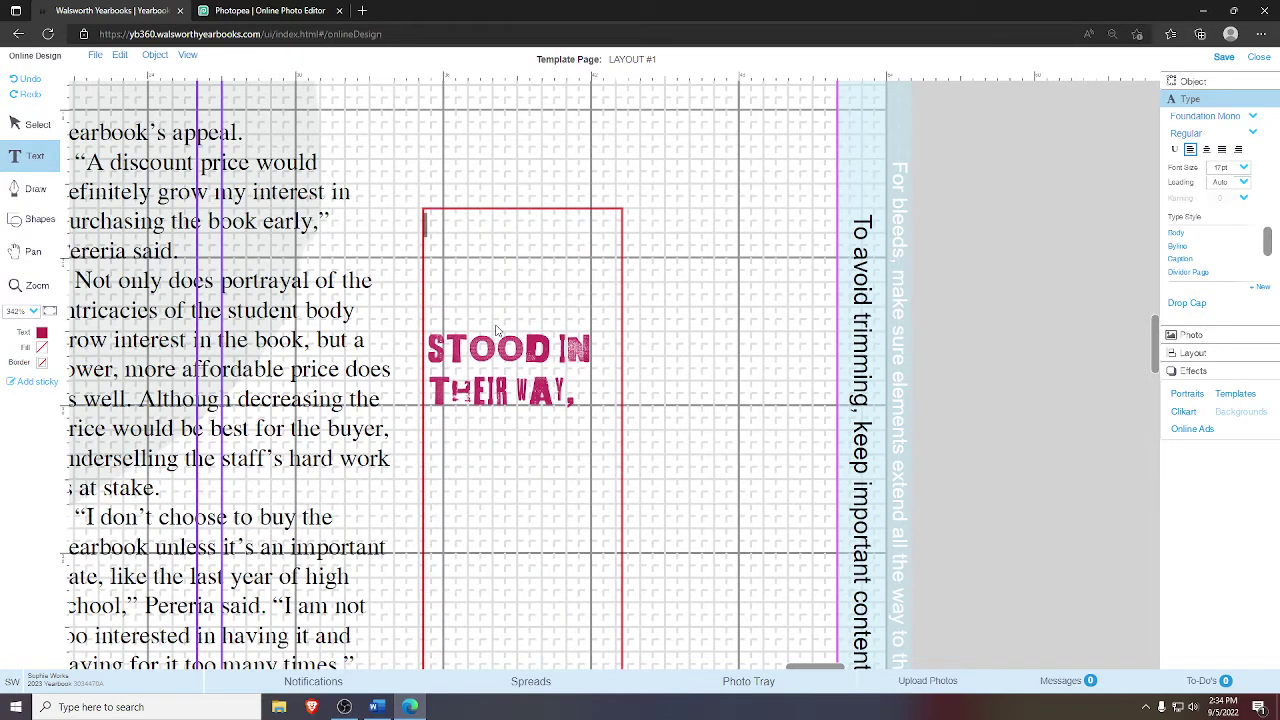
key("ctrl+v")
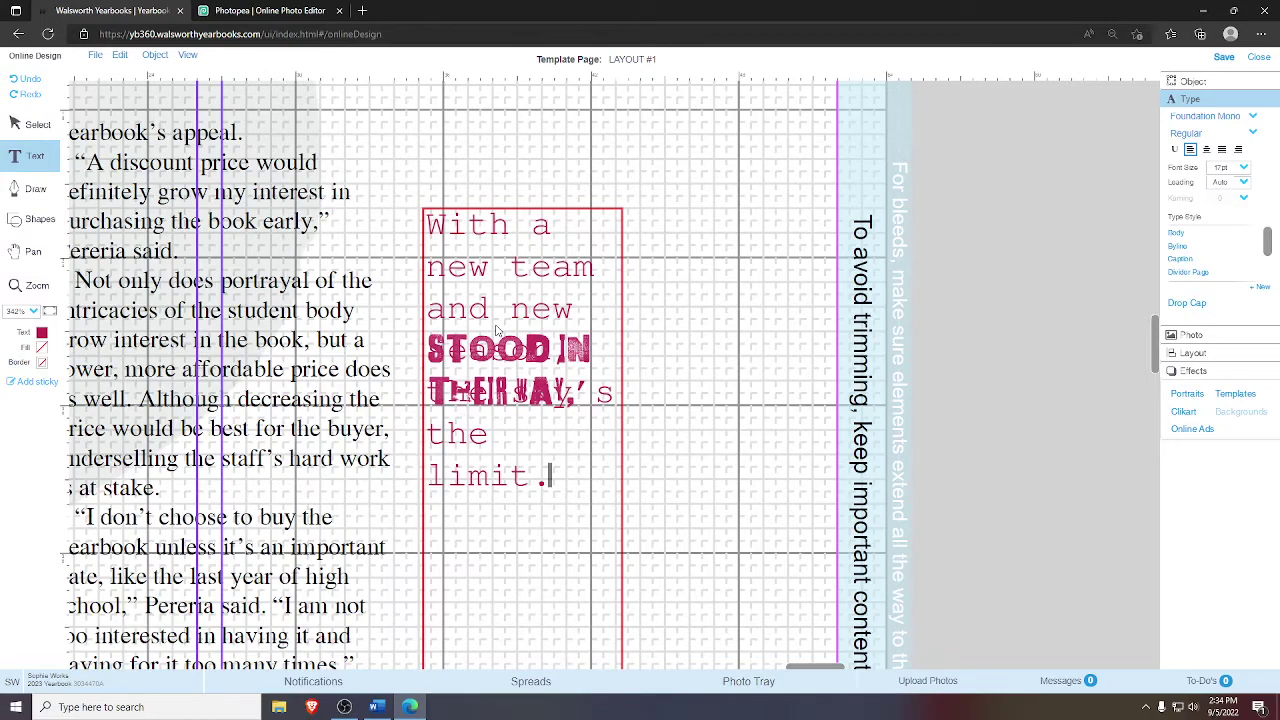
left_click(33, 251)
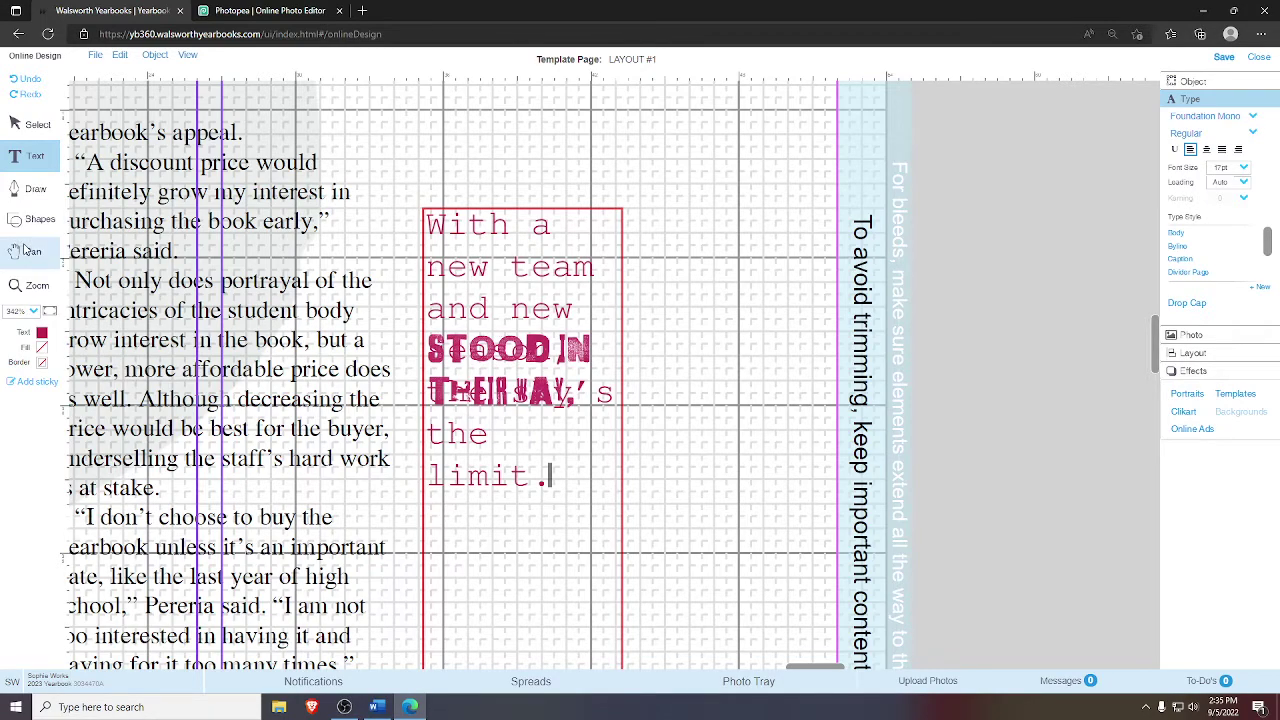
left_click_drag(477, 472, 598, 598)
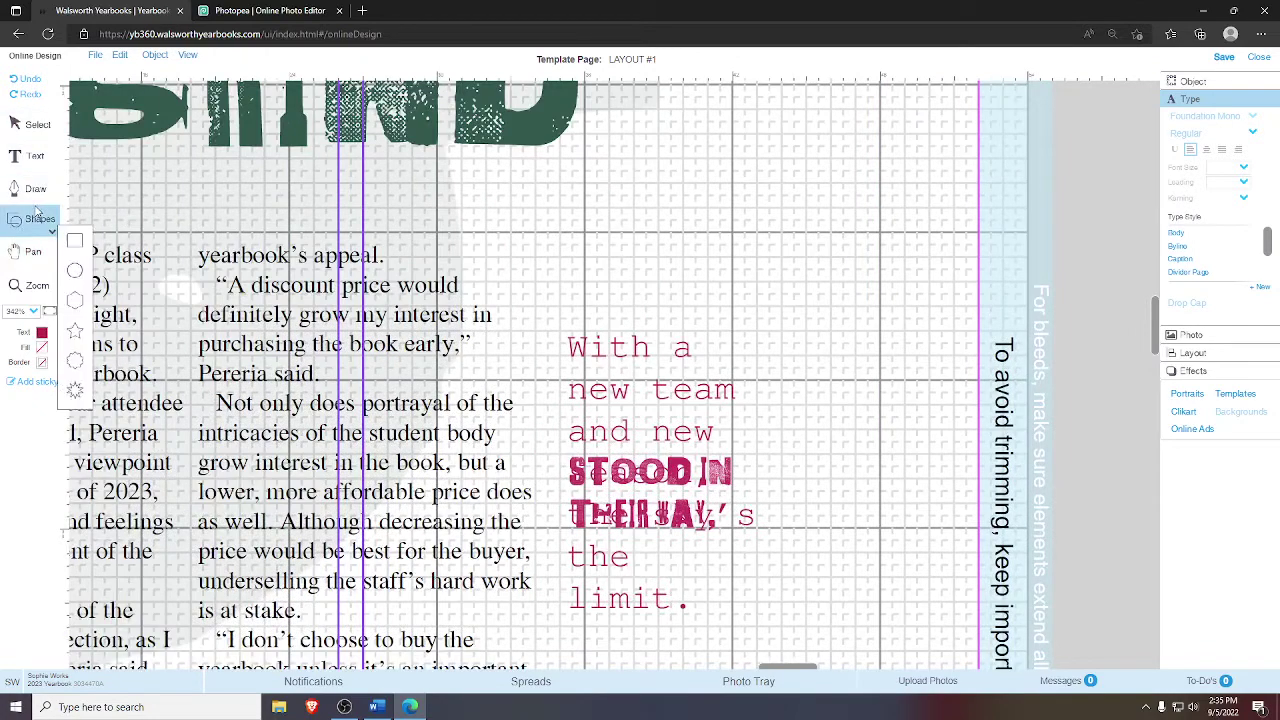
left_click_drag(320, 330, 200, 203)
left_click(38, 124)
- Colour the whole new quote dark green and check it on the page
left_click(537, 245)
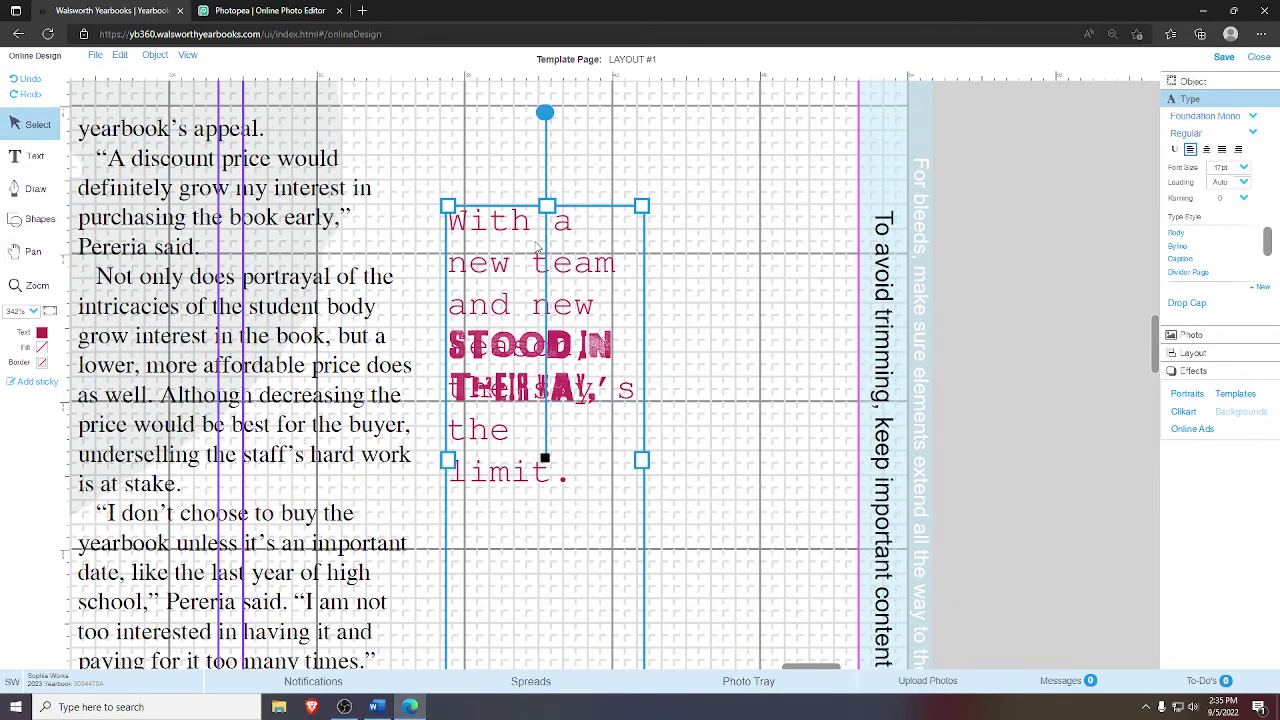
double_click(537, 247)
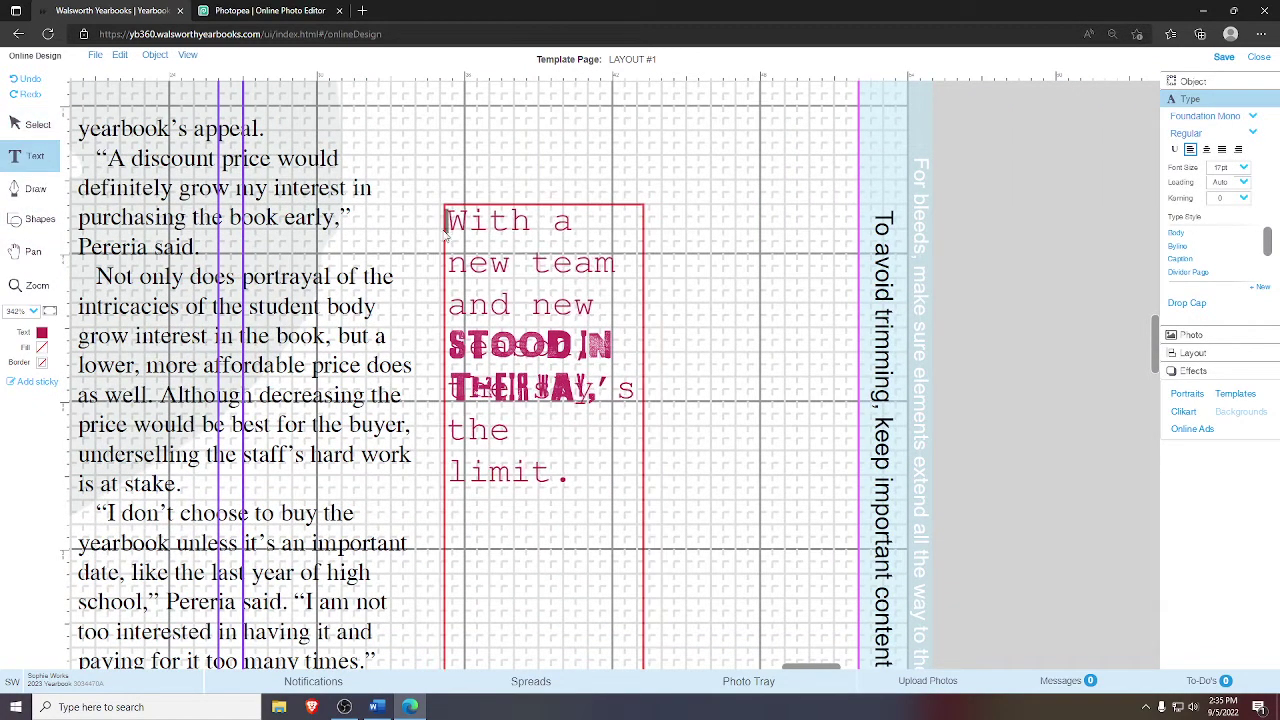
key("ctrl+a")
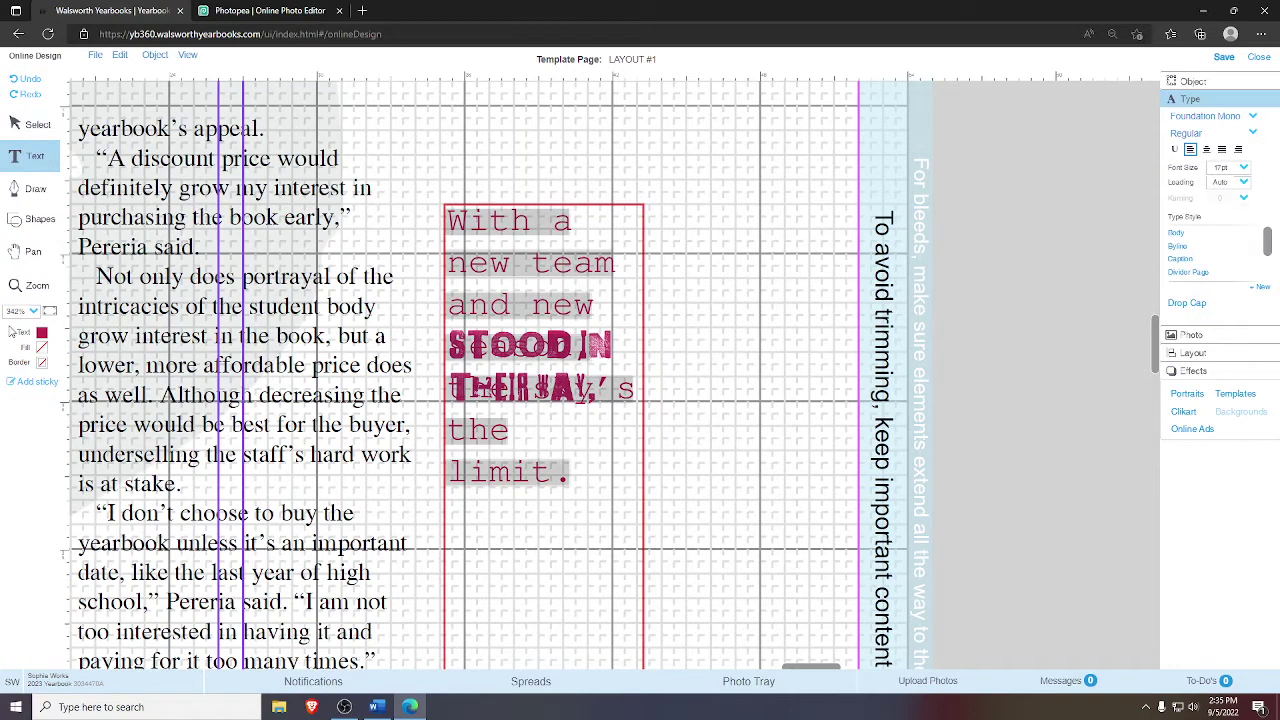
left_click(41, 334)
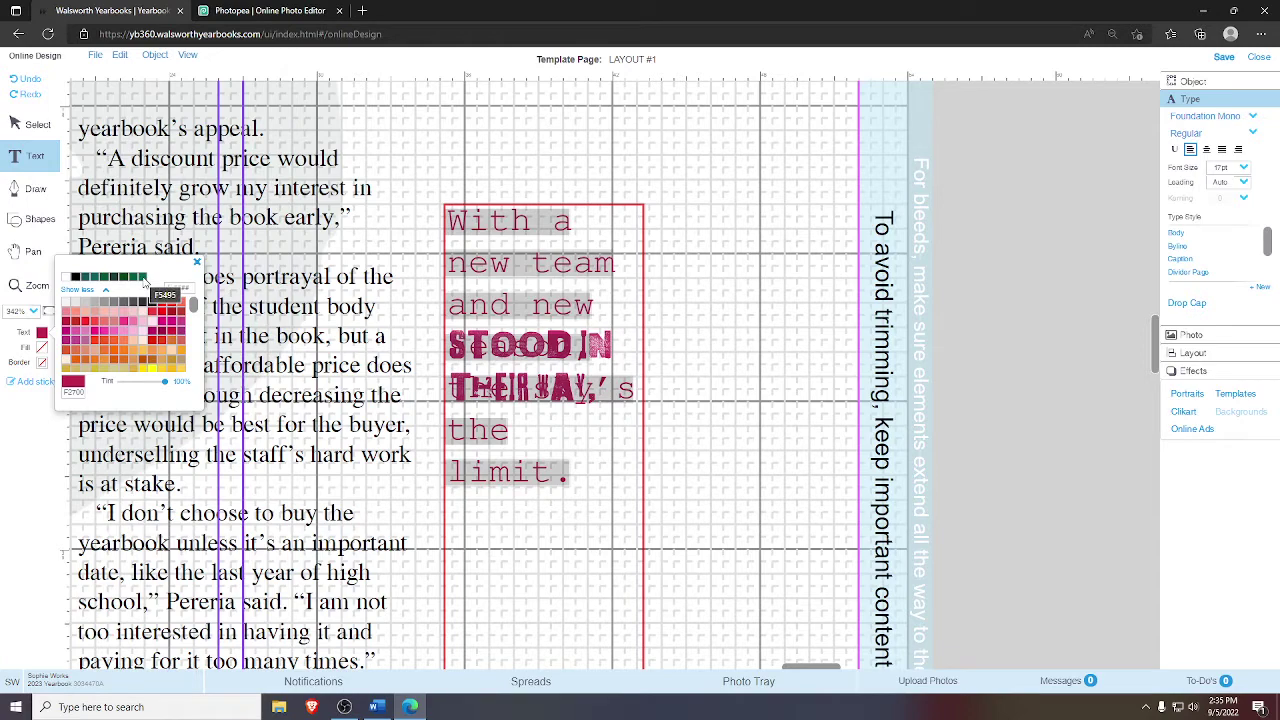
left_click(143, 278)
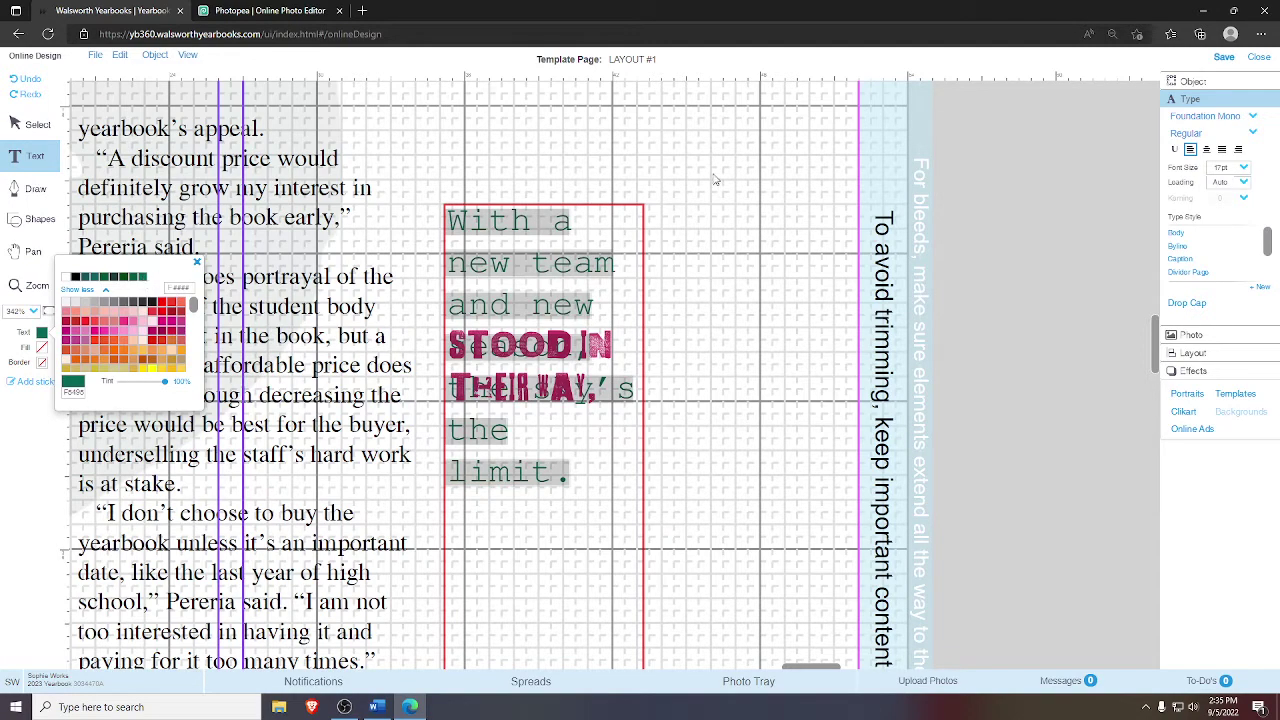
left_click(730, 184)
left_click(33, 251)
left_click_drag(150, 230, 263, 272)
left_click_drag(410, 290, 298, 262)
left_click(35, 156)
left_click(636, 455)
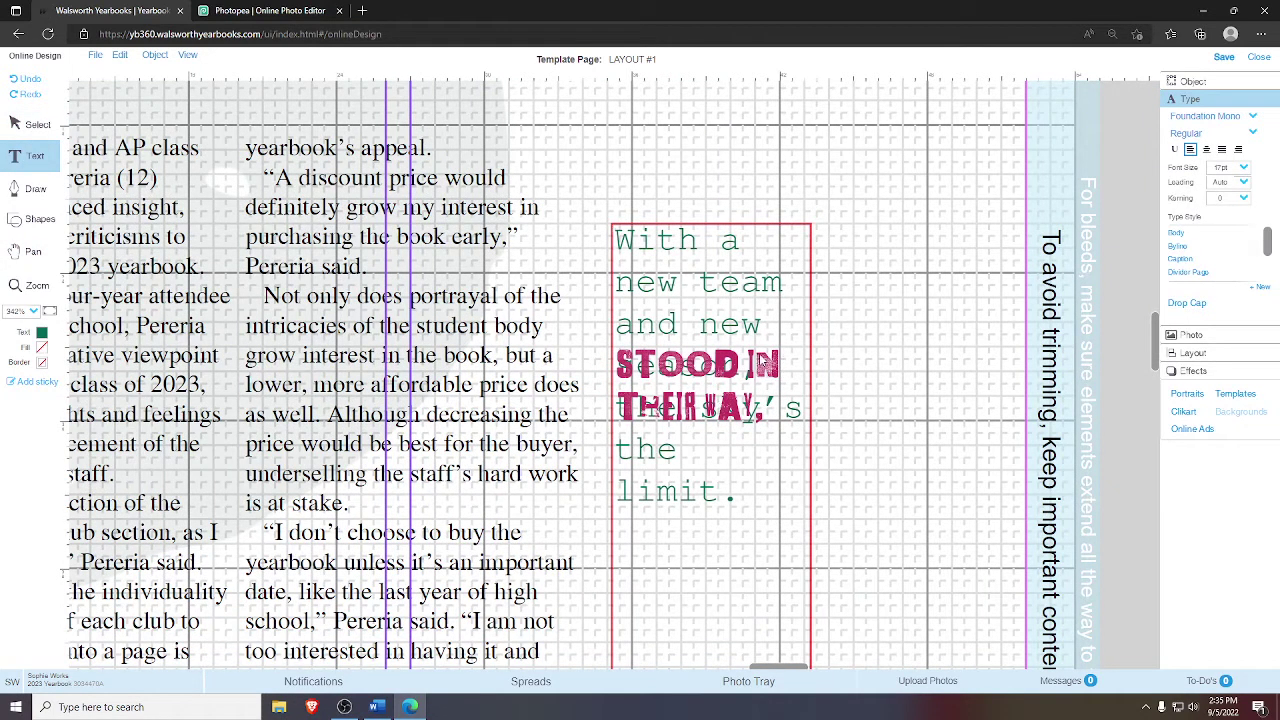
left_click(376, 707)
- Deselect the quote line in Word and switch over to Photopea's green 'g' graphic
scroll(545, 483, "down", 1)
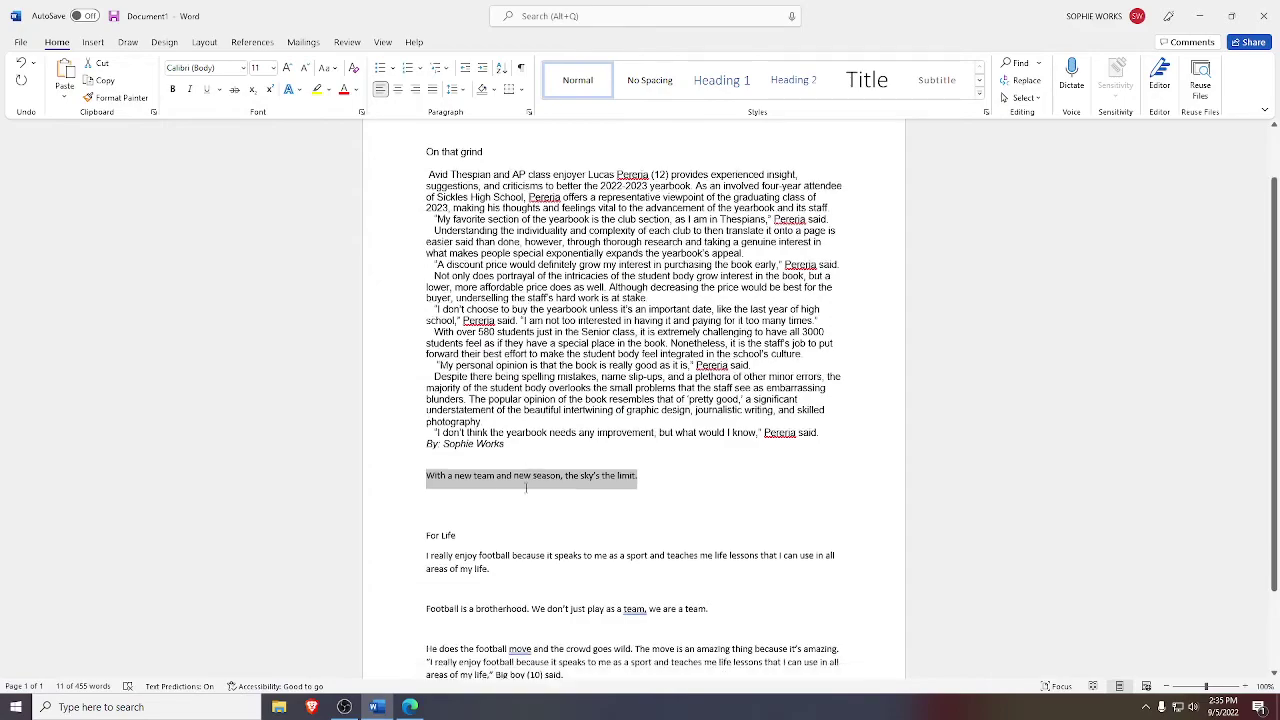
scroll(545, 483, "up", 4)
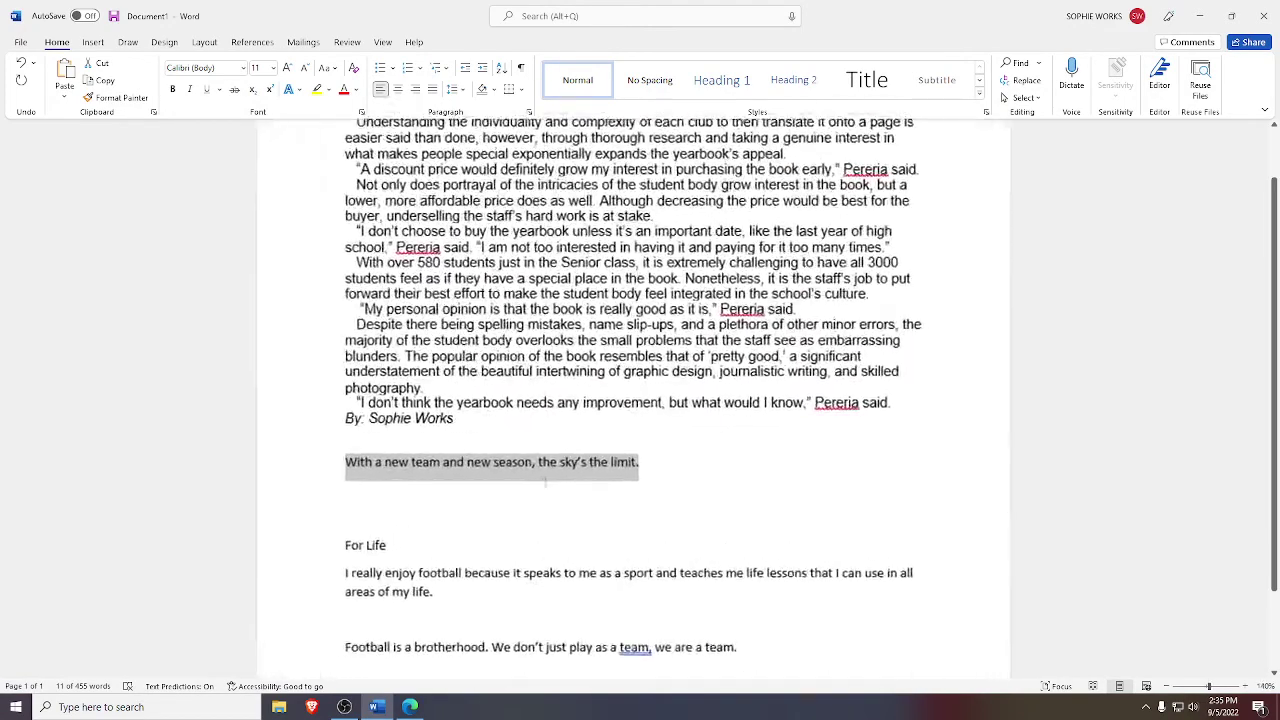
left_click(572, 462)
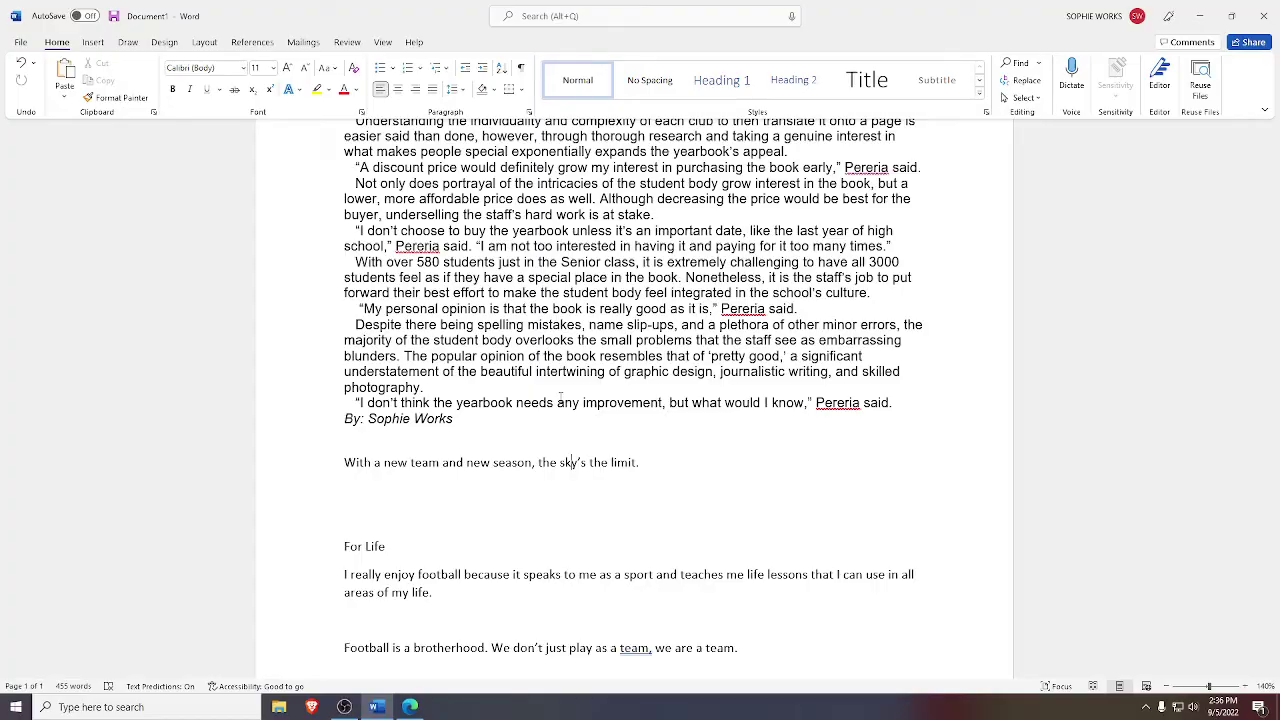
key("alt+Tab")
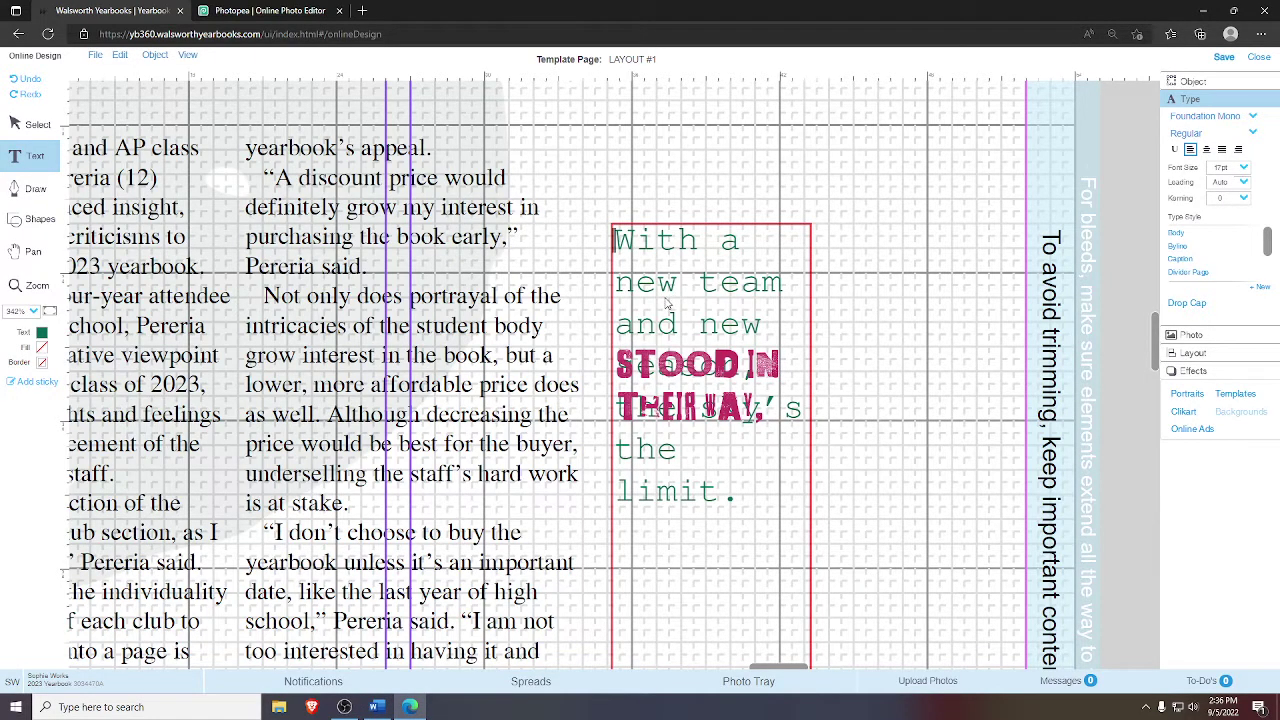
left_click(272, 10)
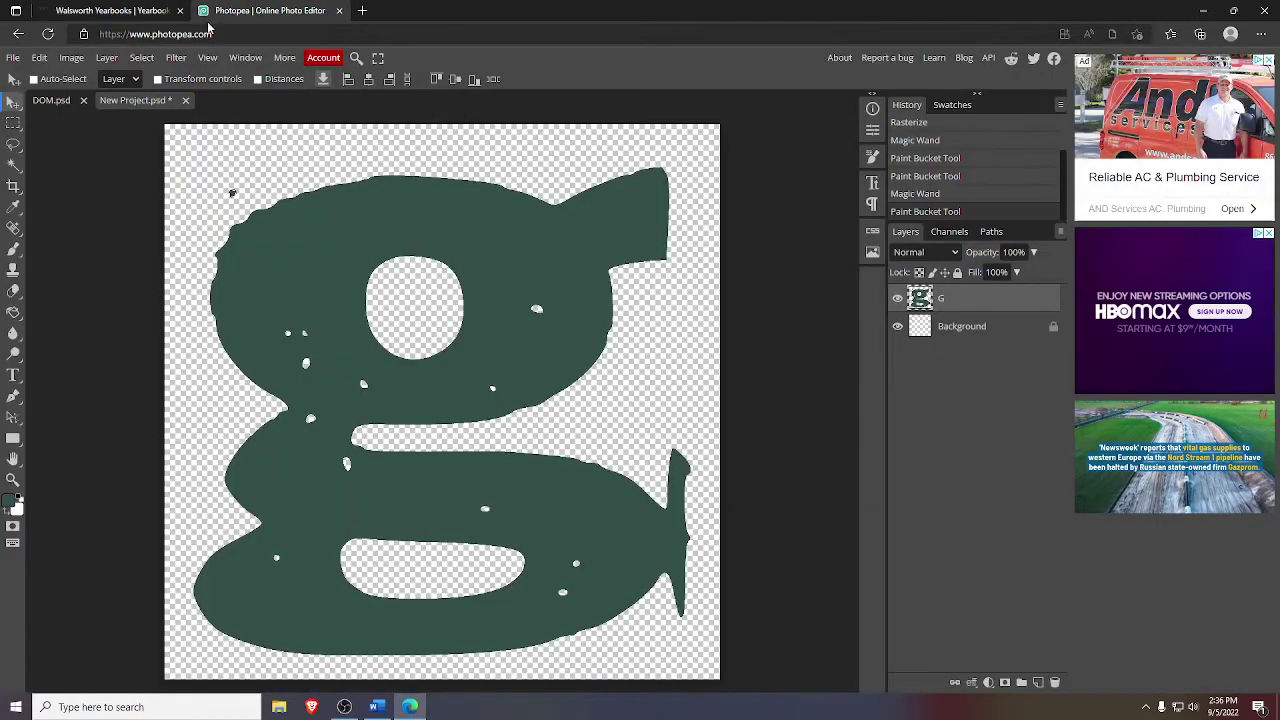
- Discard the unsaved 'g' project and create a new transparent 5000 x 5000 canvas
left_click(185, 100)
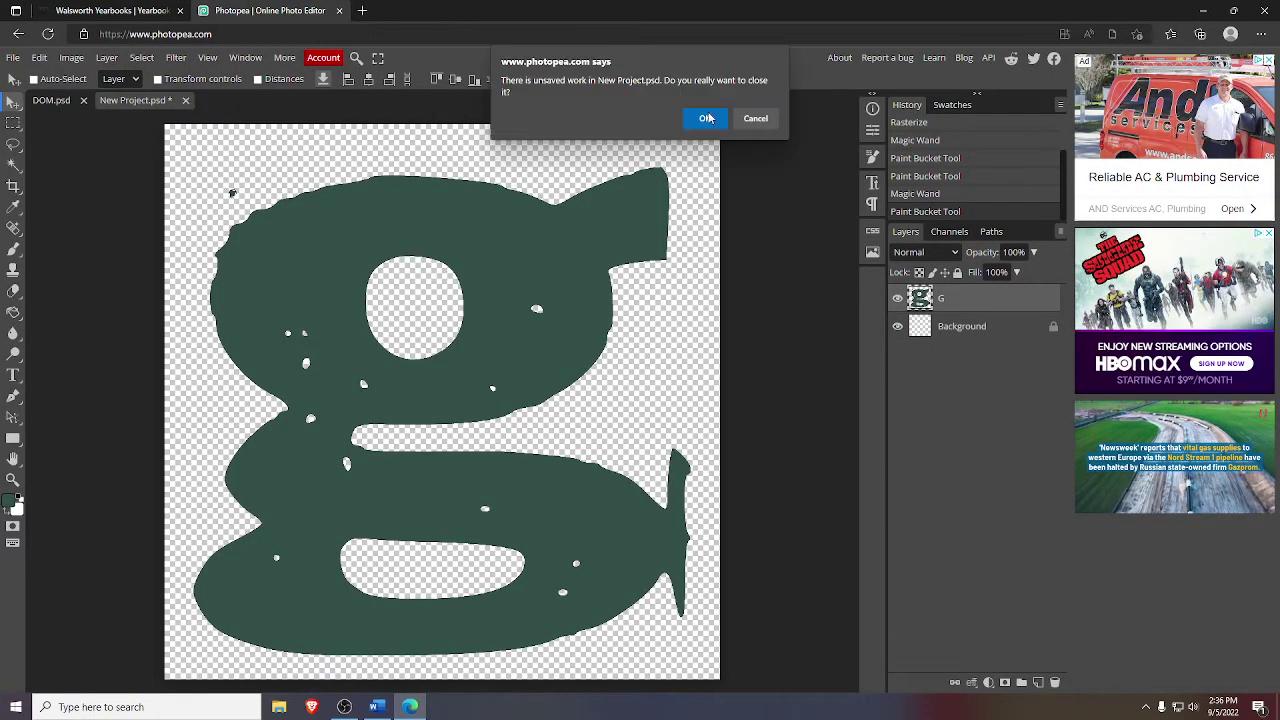
left_click(706, 118)
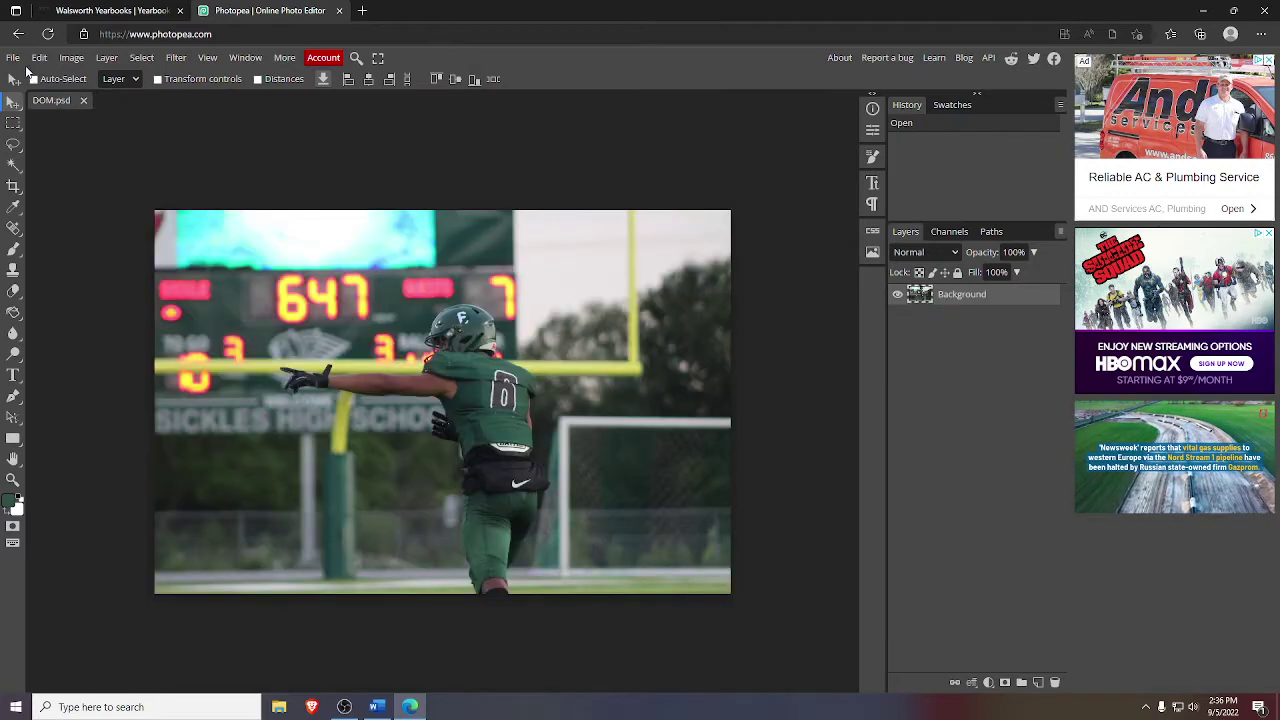
left_click(13, 57)
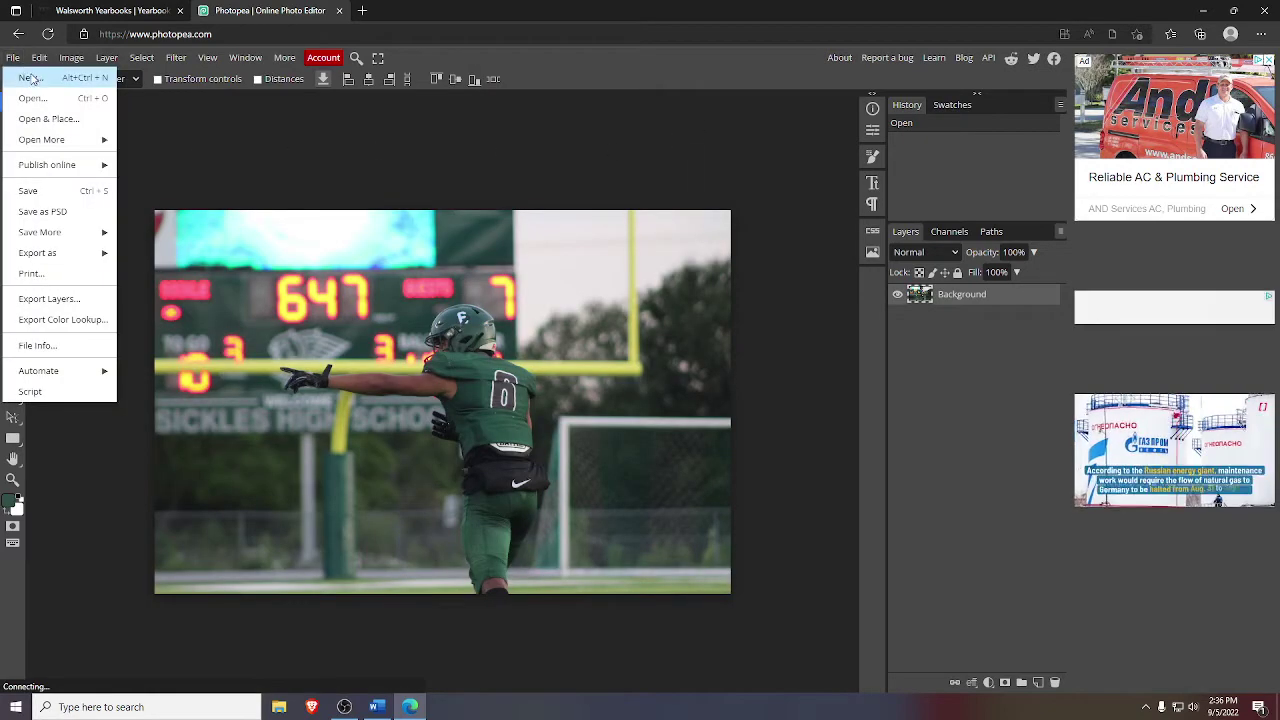
left_click(30, 78)
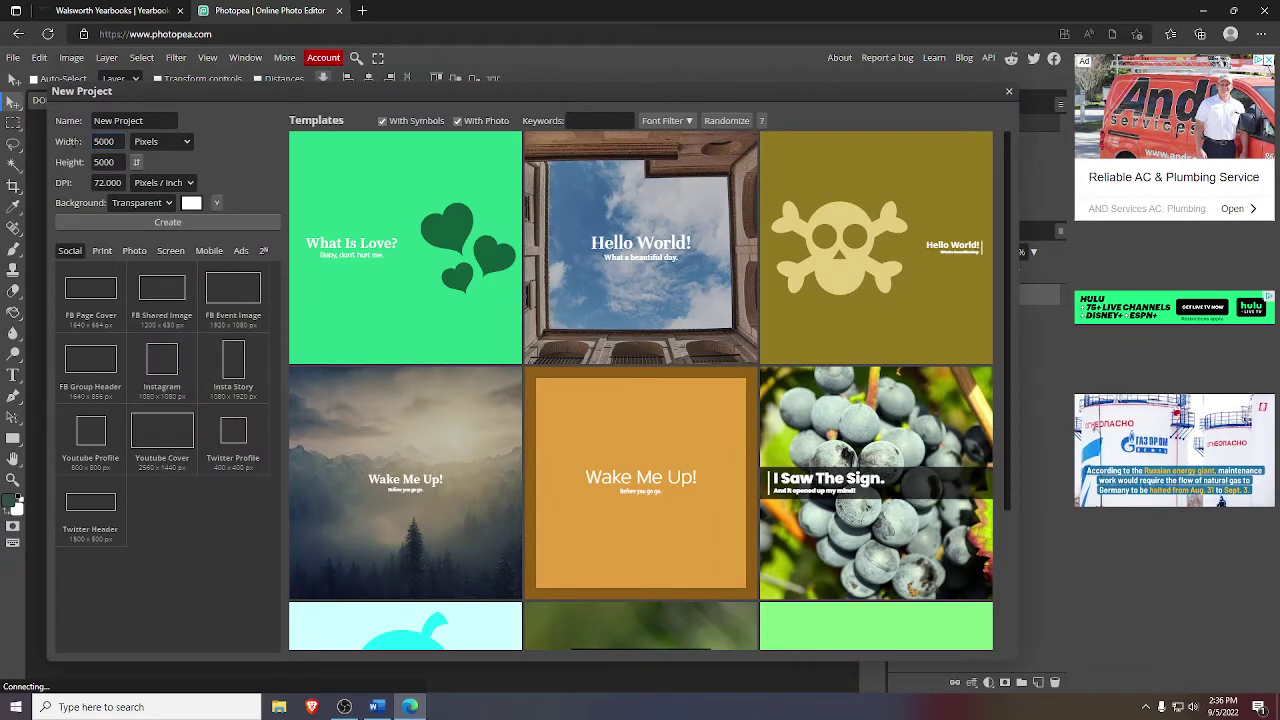
left_click(147, 224)
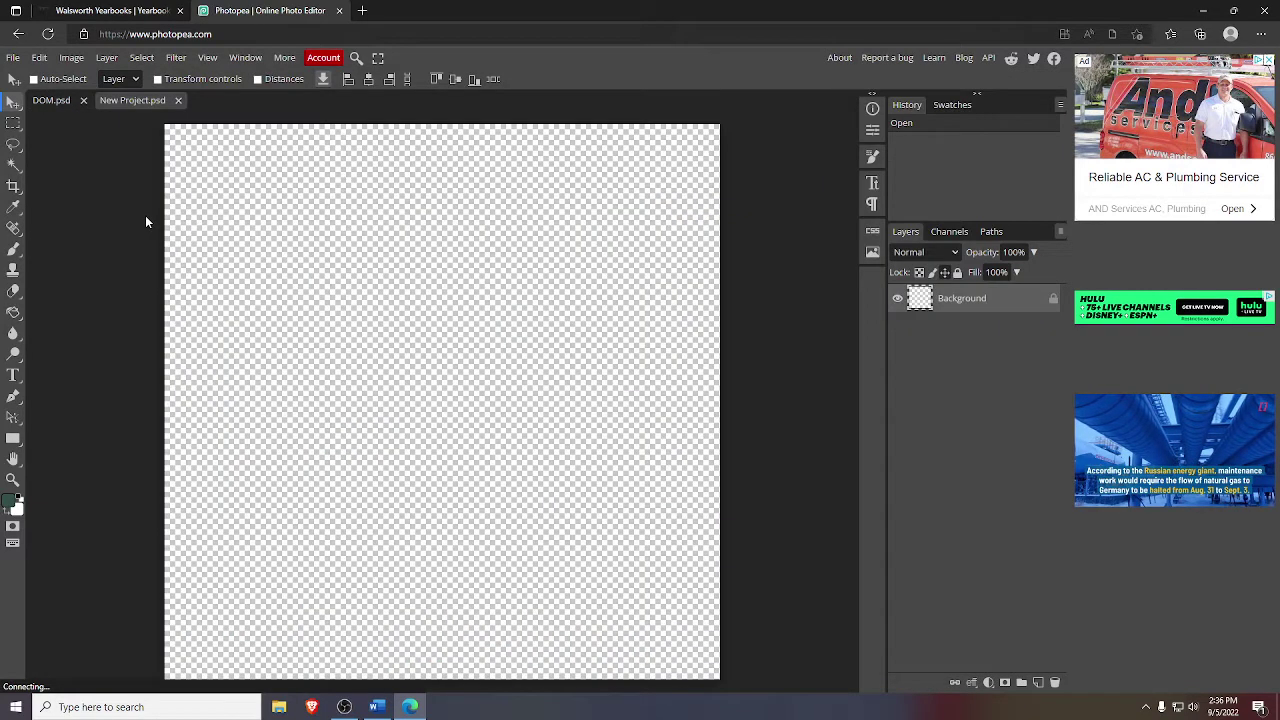
left_click(343, 707)
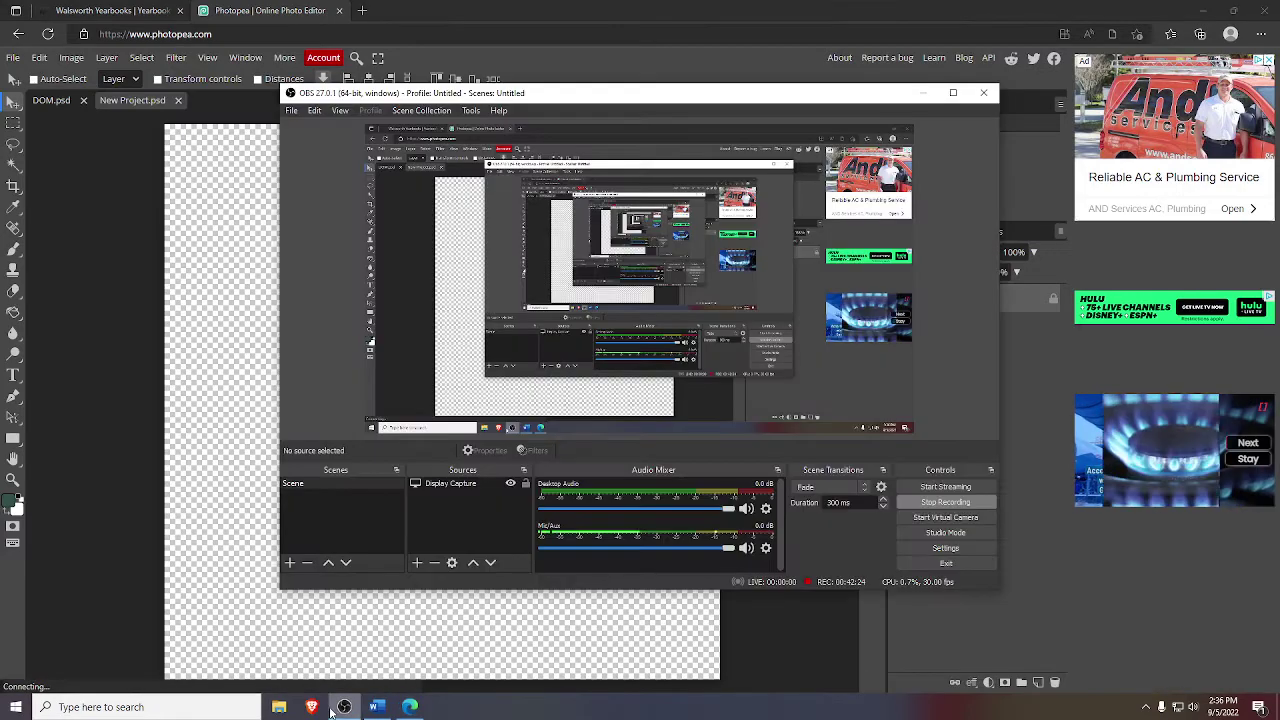
left_click(165, 583)
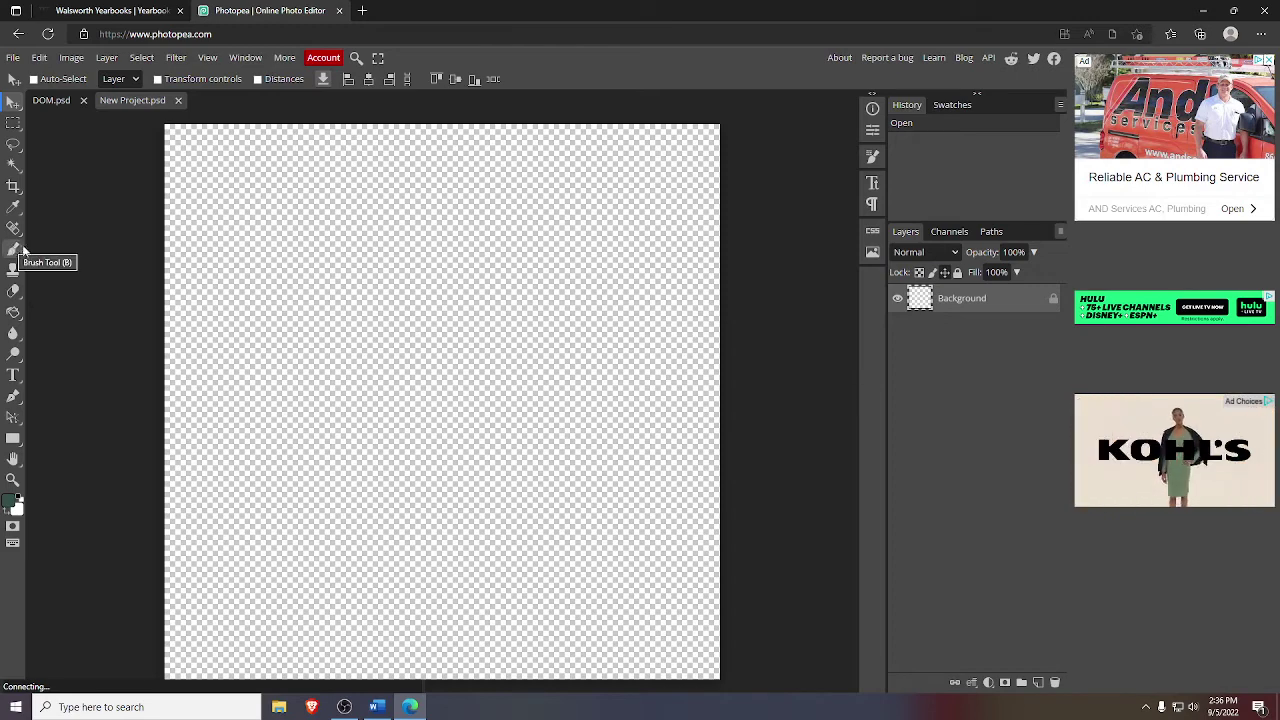
- Draw a text box, type the lettering, and try font sizes 500 and 800 px
left_click(13, 375)
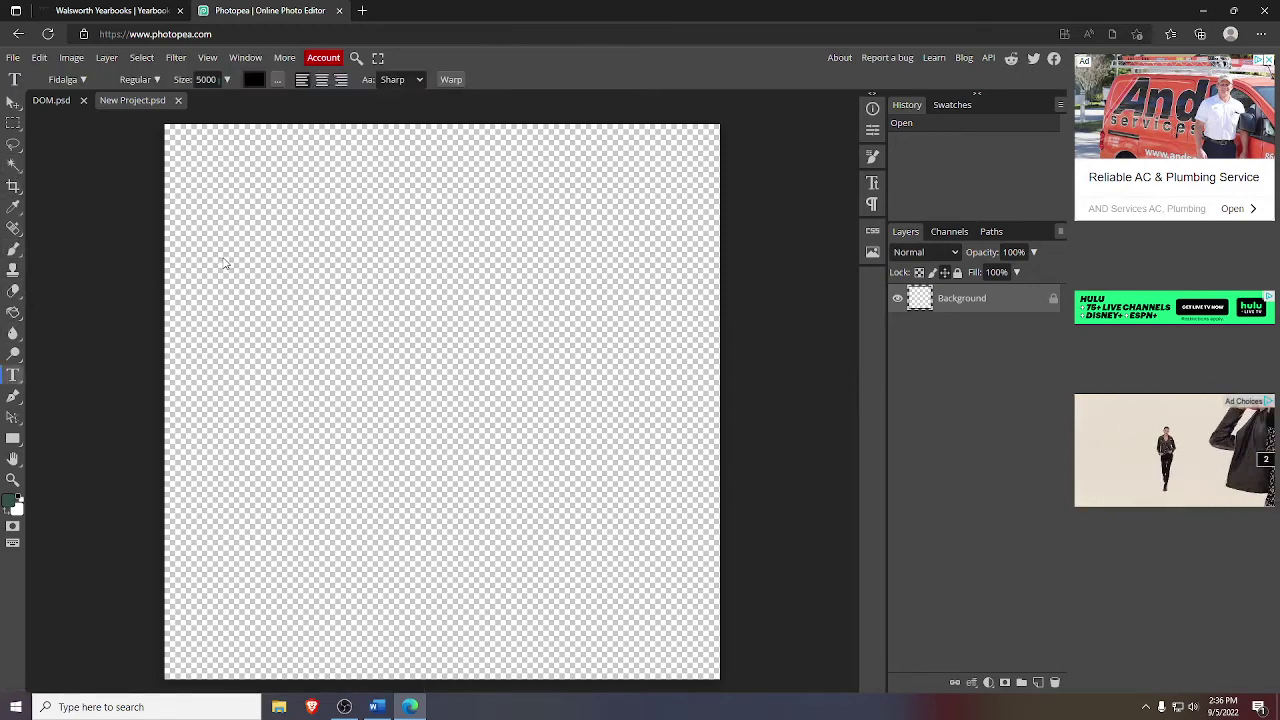
left_click_drag(172, 194, 713, 540)
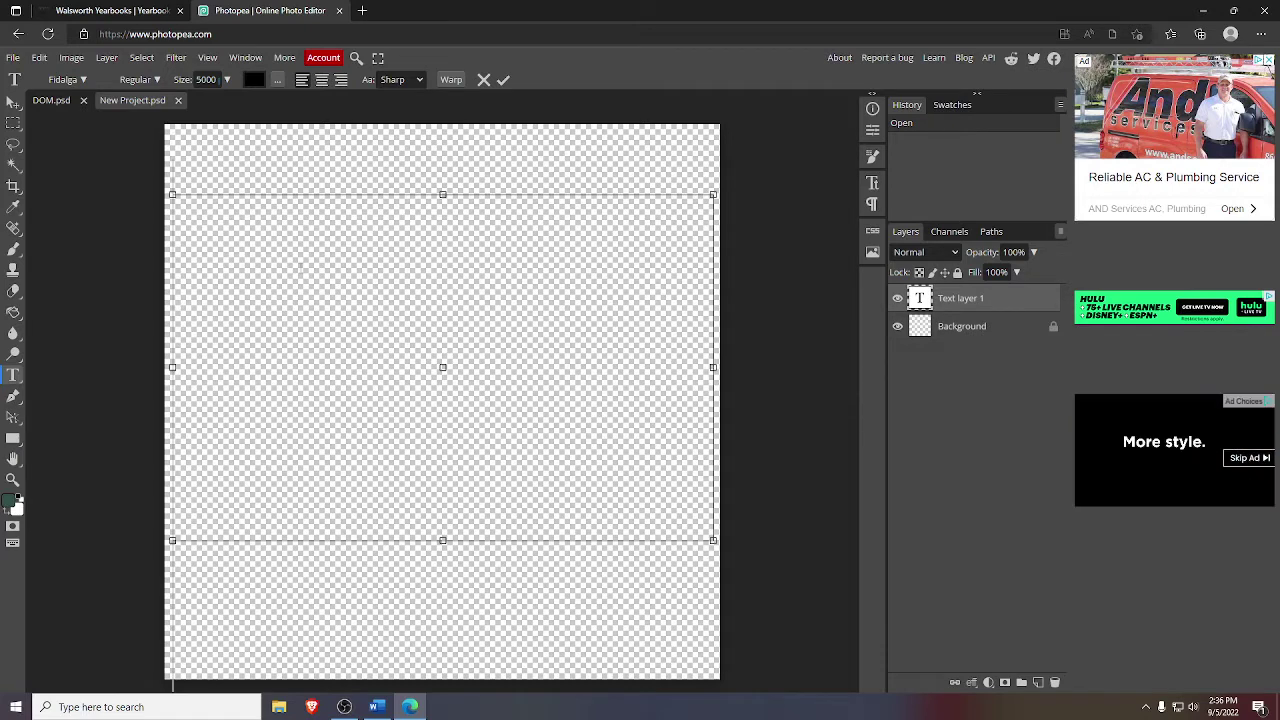
type("N")
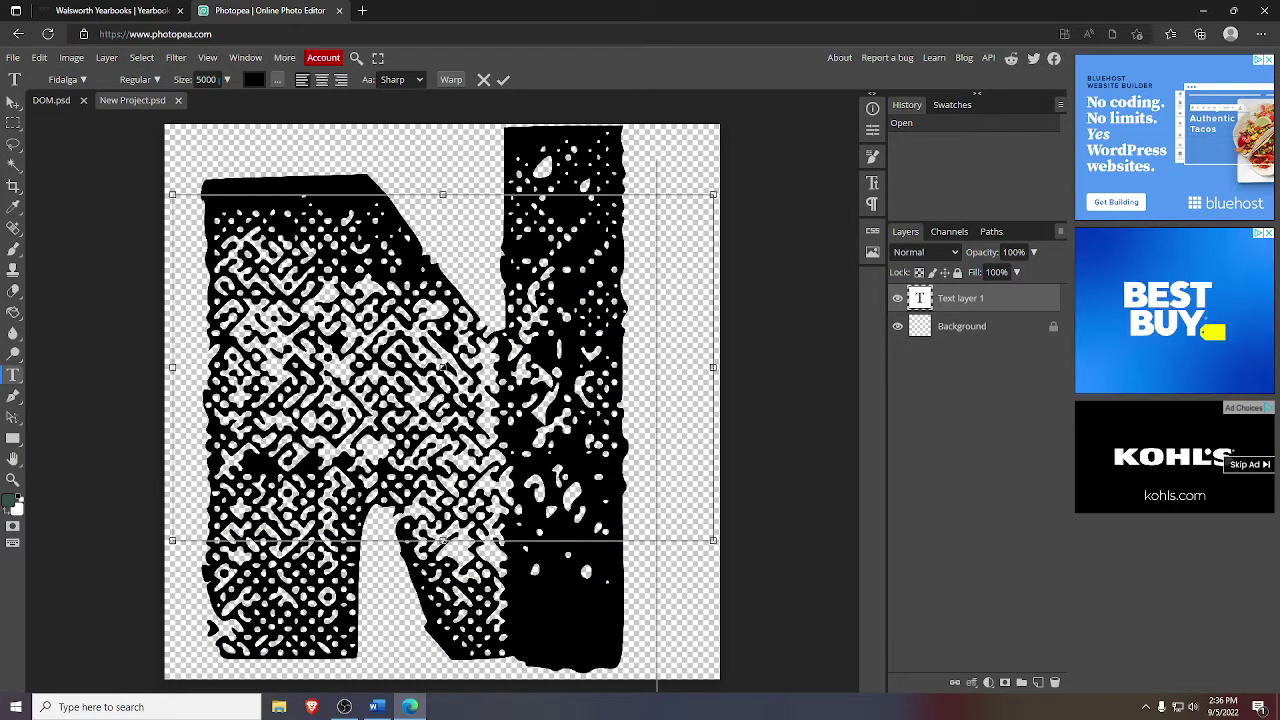
key("ctrl+a")
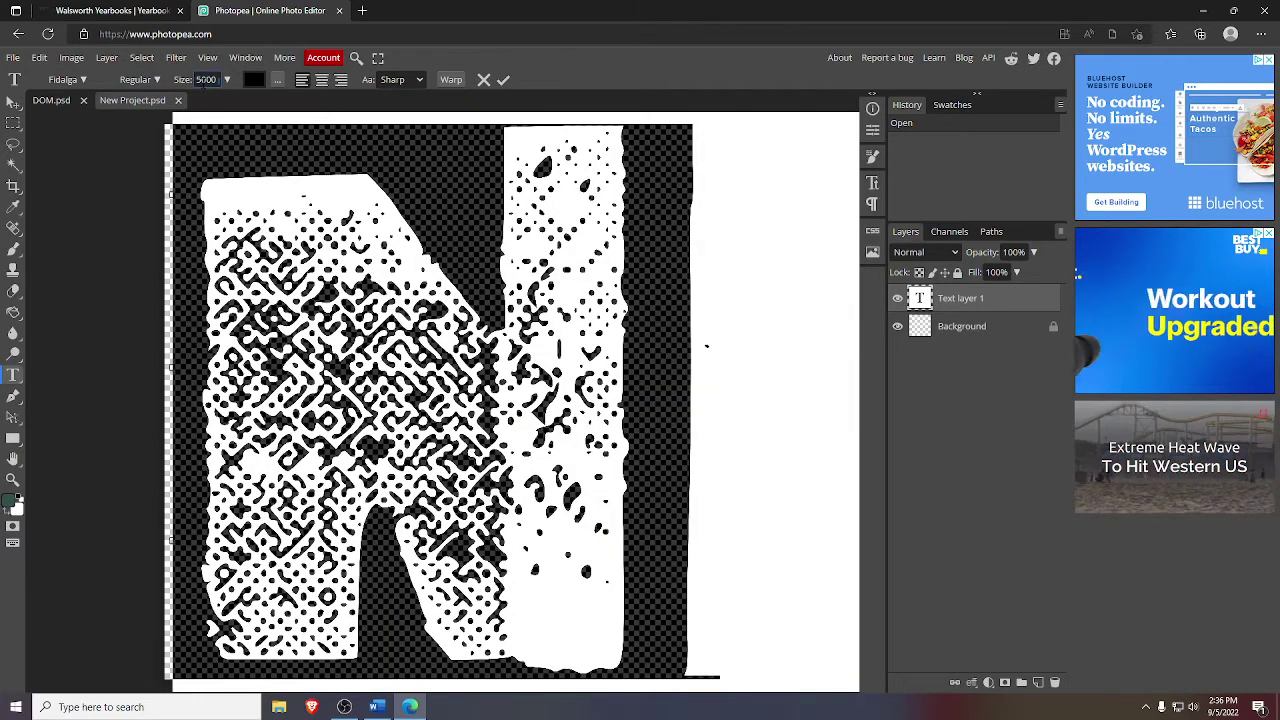
left_click_drag(203, 80, 234, 82)
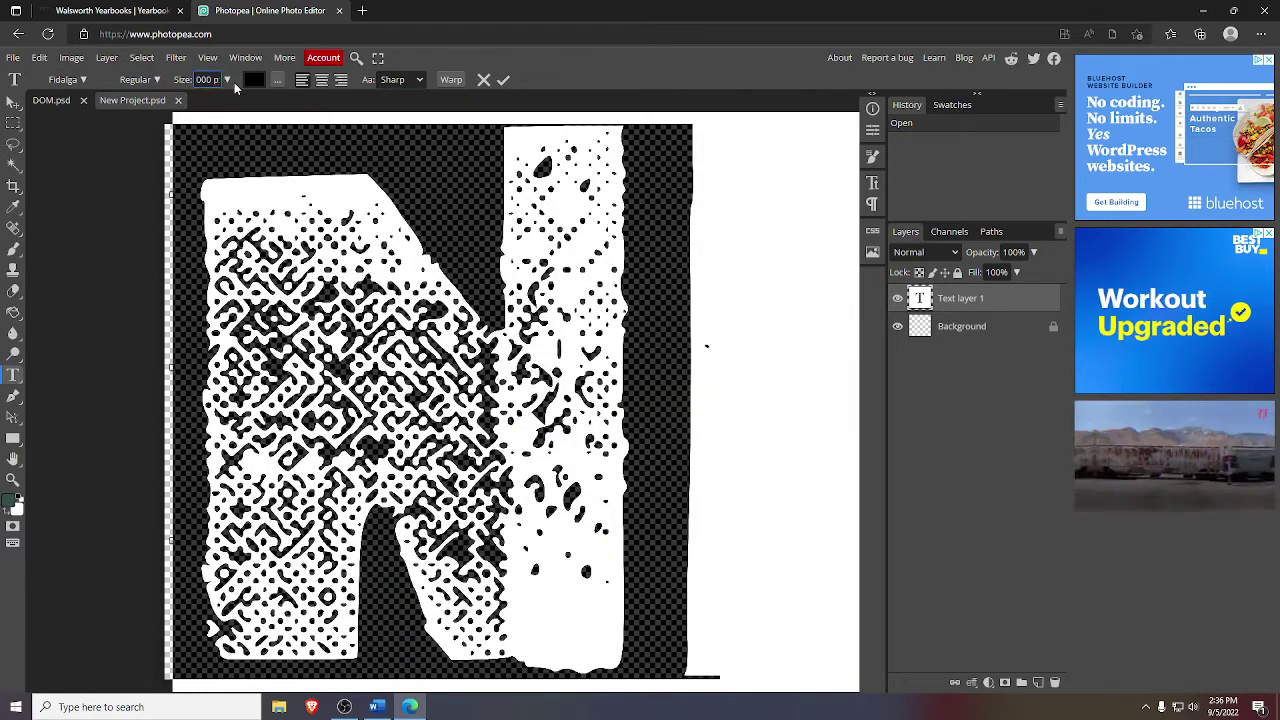
type("500")
key("Return")
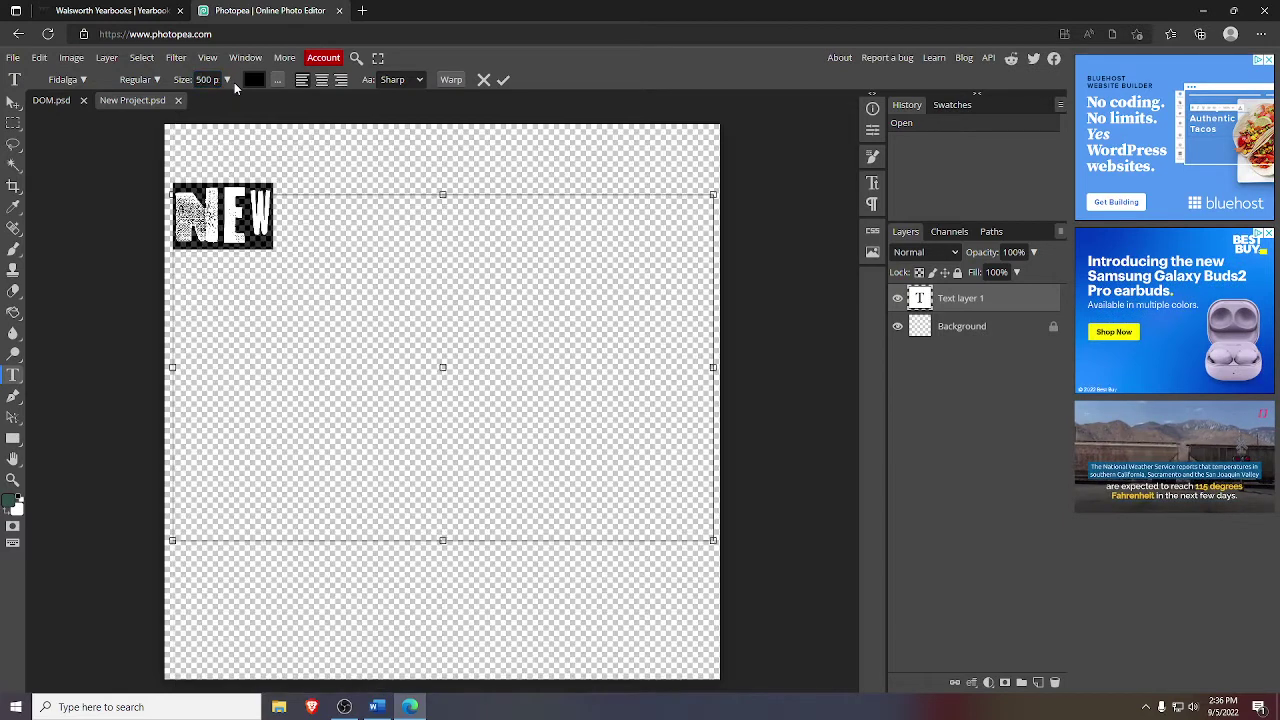
left_click_drag(188, 79, 222, 80)
type("800")
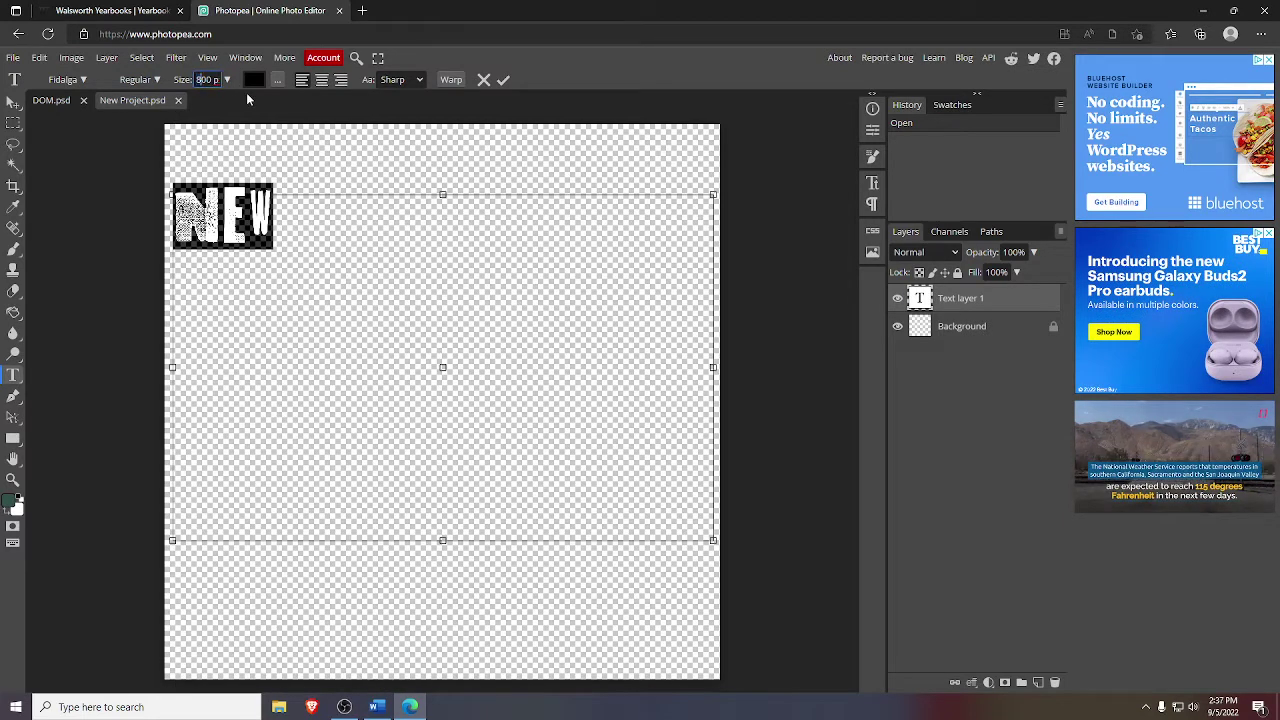
key("Return")
- Set the font size to 2000 px and move NEW toward the canvas centre
left_click_drag(194, 79, 222, 80)
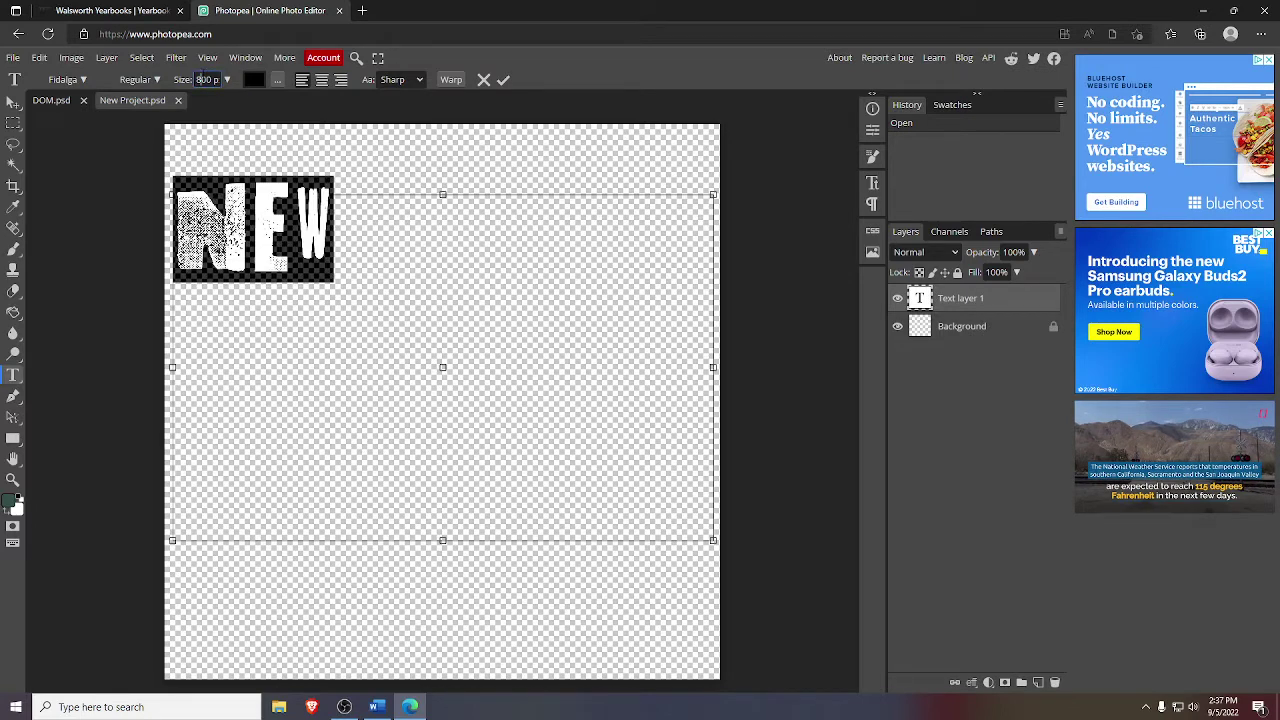
type("200")
key("Return")
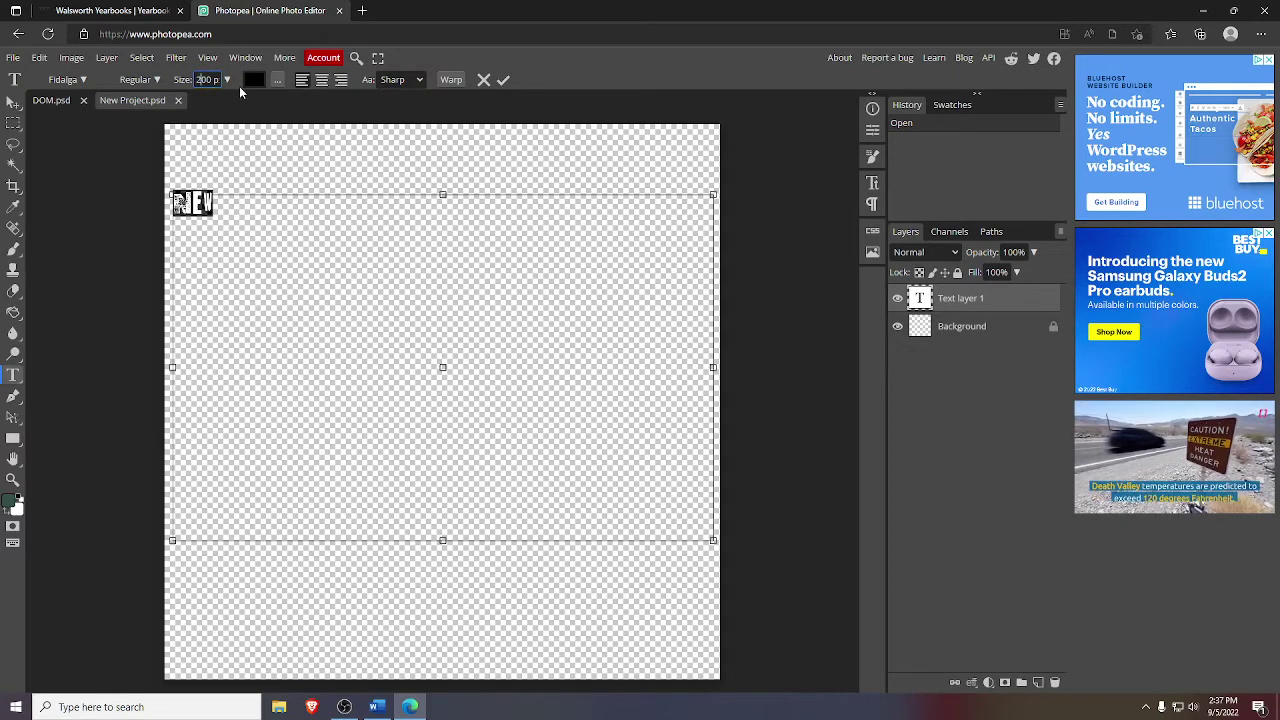
type("0")
key("Return")
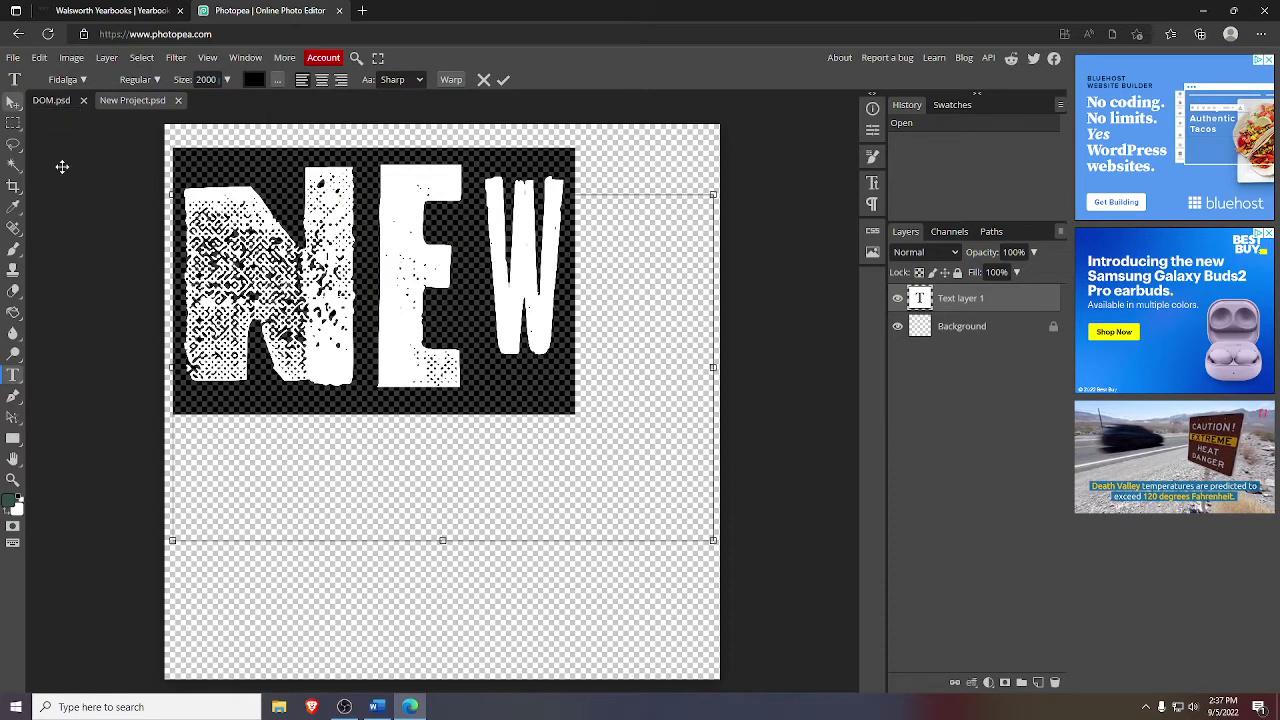
left_click(13, 102)
left_click_drag(534, 308, 592, 390)
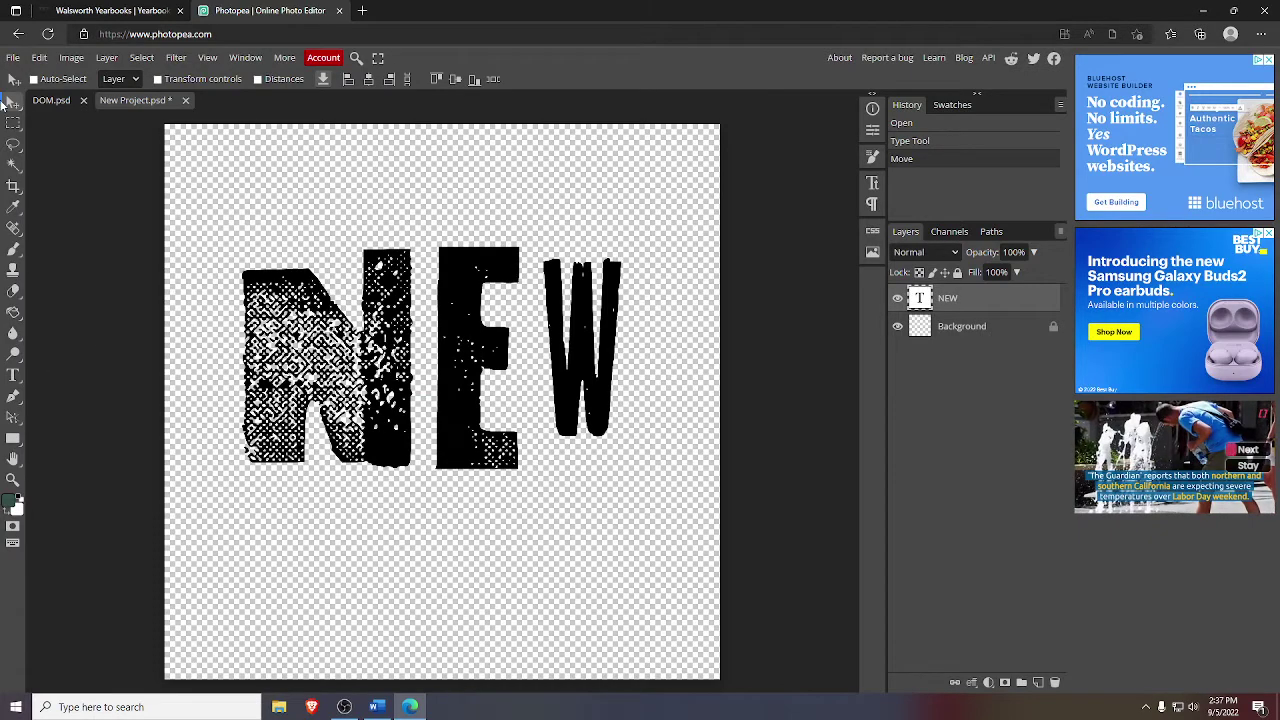
- Nudge NEW further right and rasterize its text layer
mouse_move(431, 397)
left_mouse_down()
mouse_move(530, 392)
mouse_move(442, 415)
left_mouse_up()
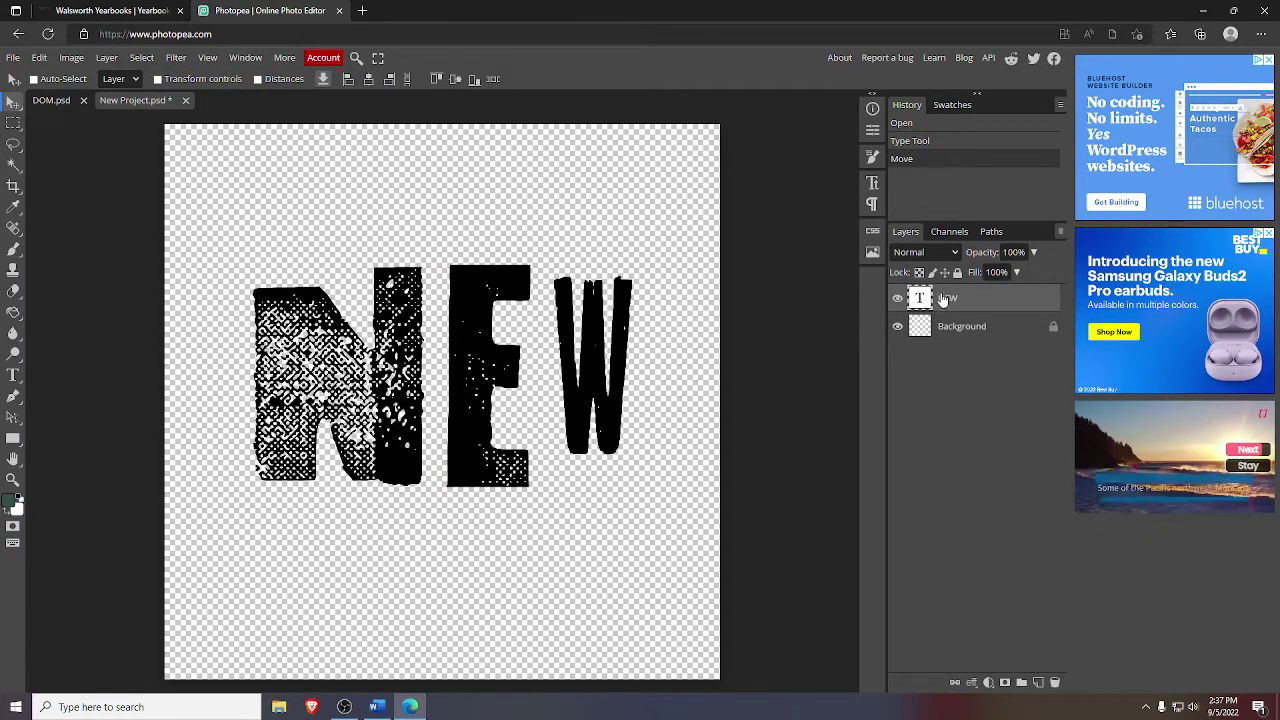
right_click(940, 298)
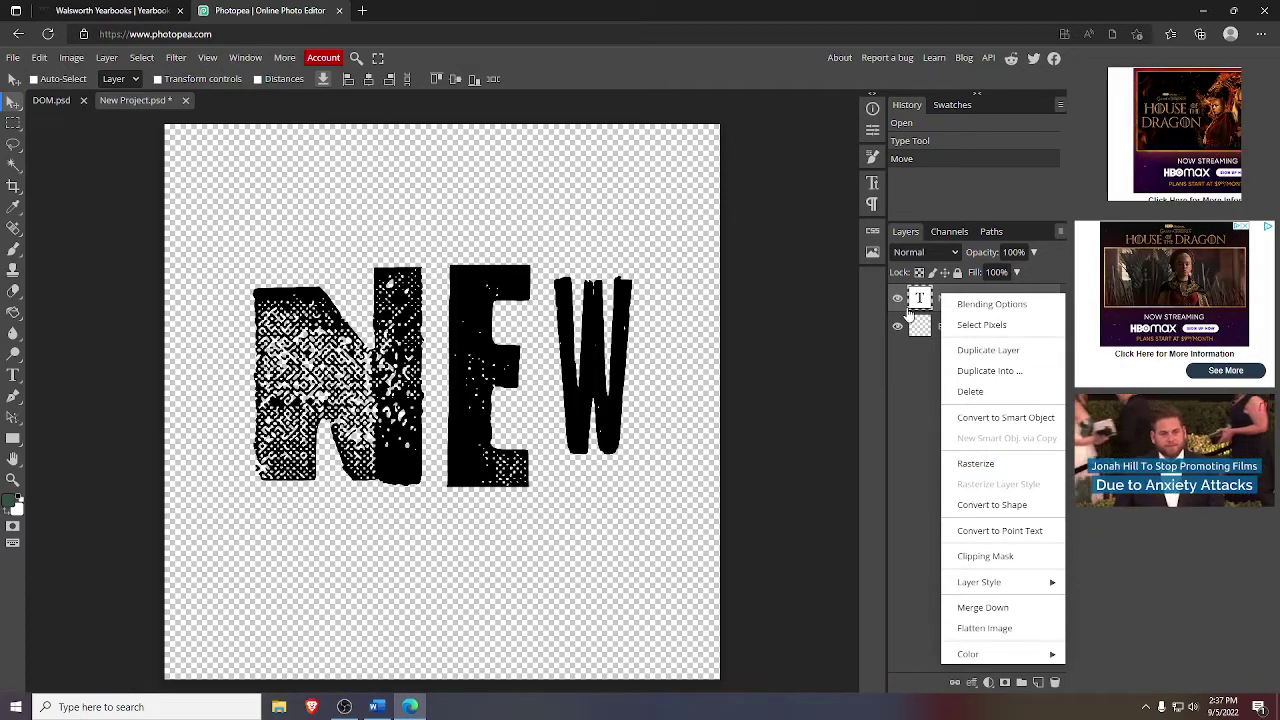
left_click(924, 372)
right_click(944, 302)
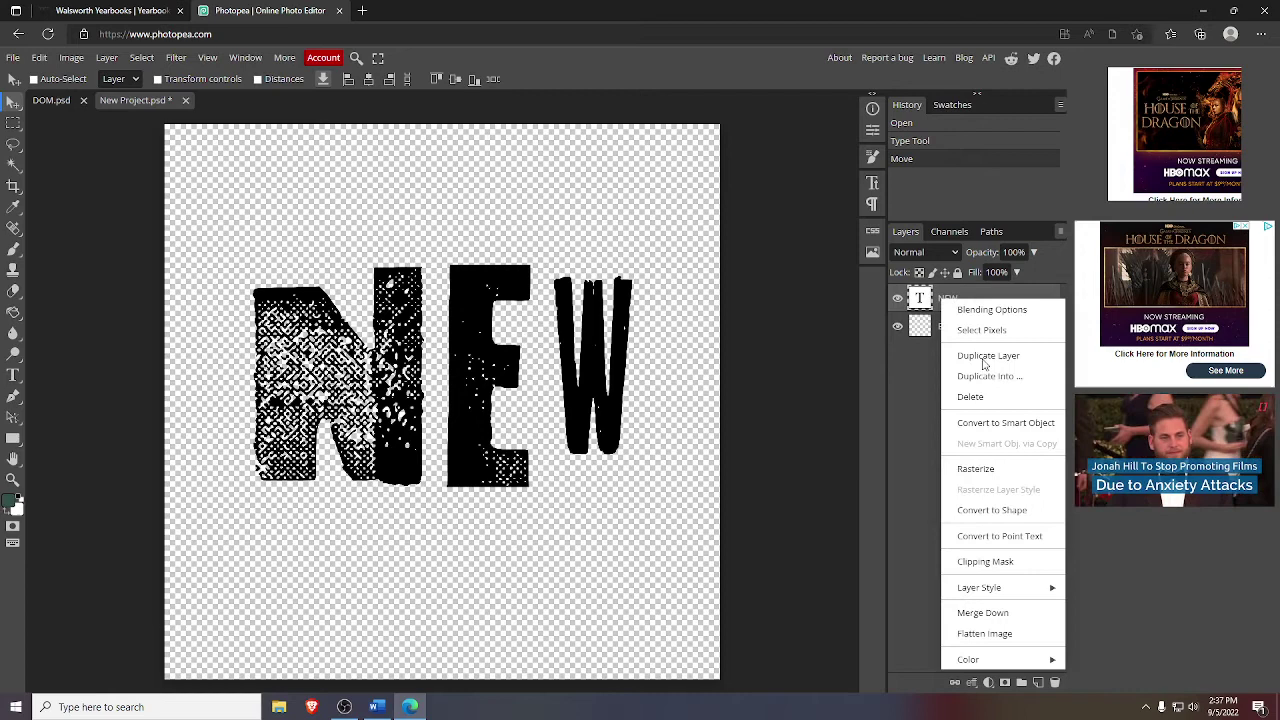
left_click(1008, 468)
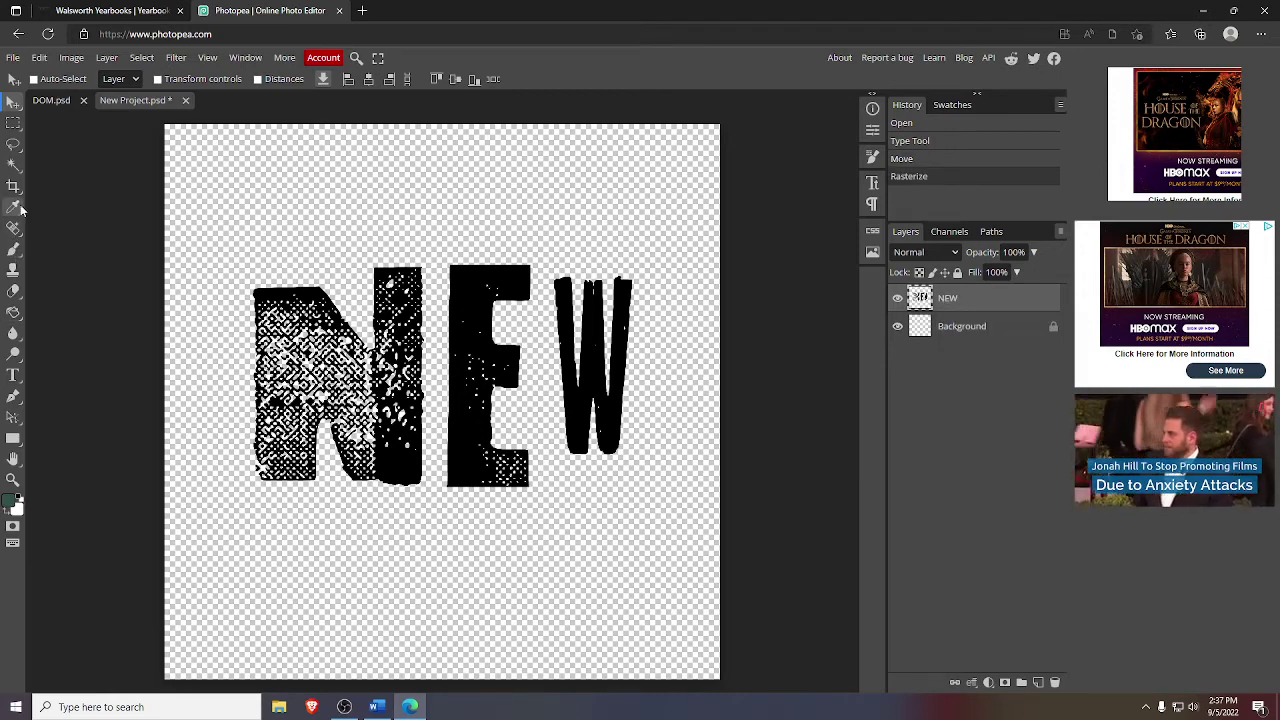
- Fill the N dark green using Magic Wand and Paint Bucket, then select the E
left_click(15, 171)
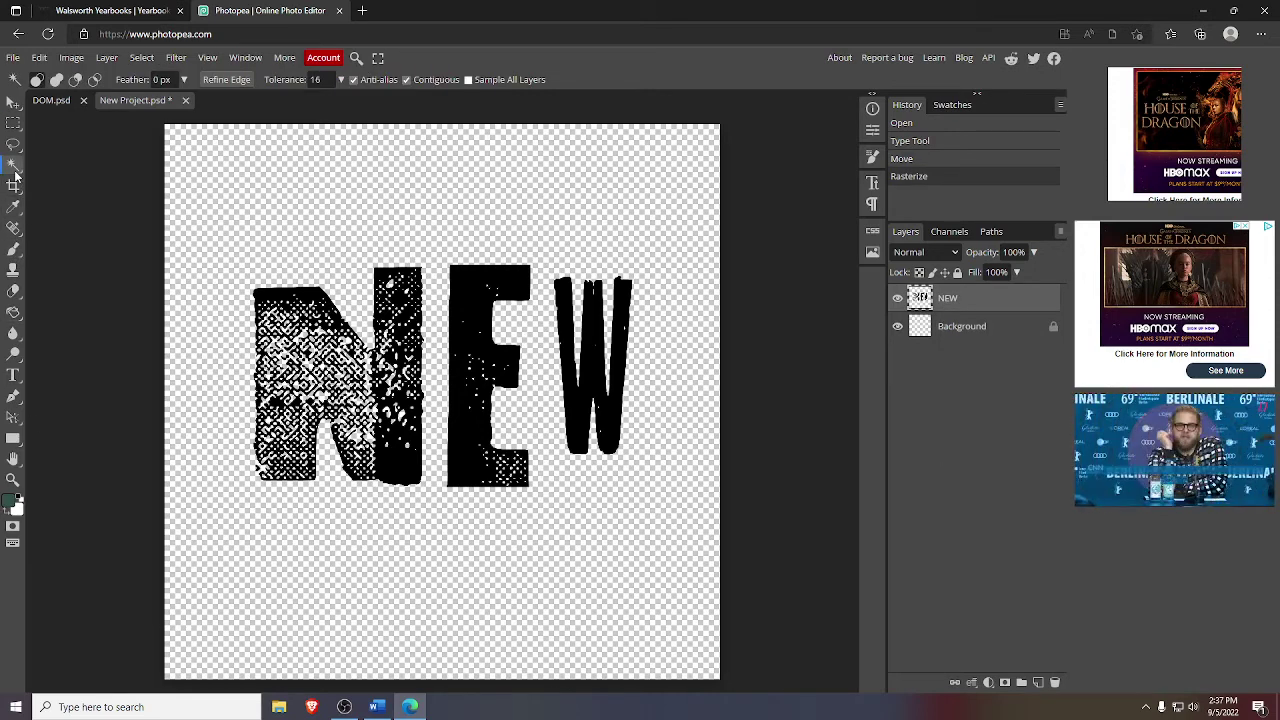
left_click(400, 470)
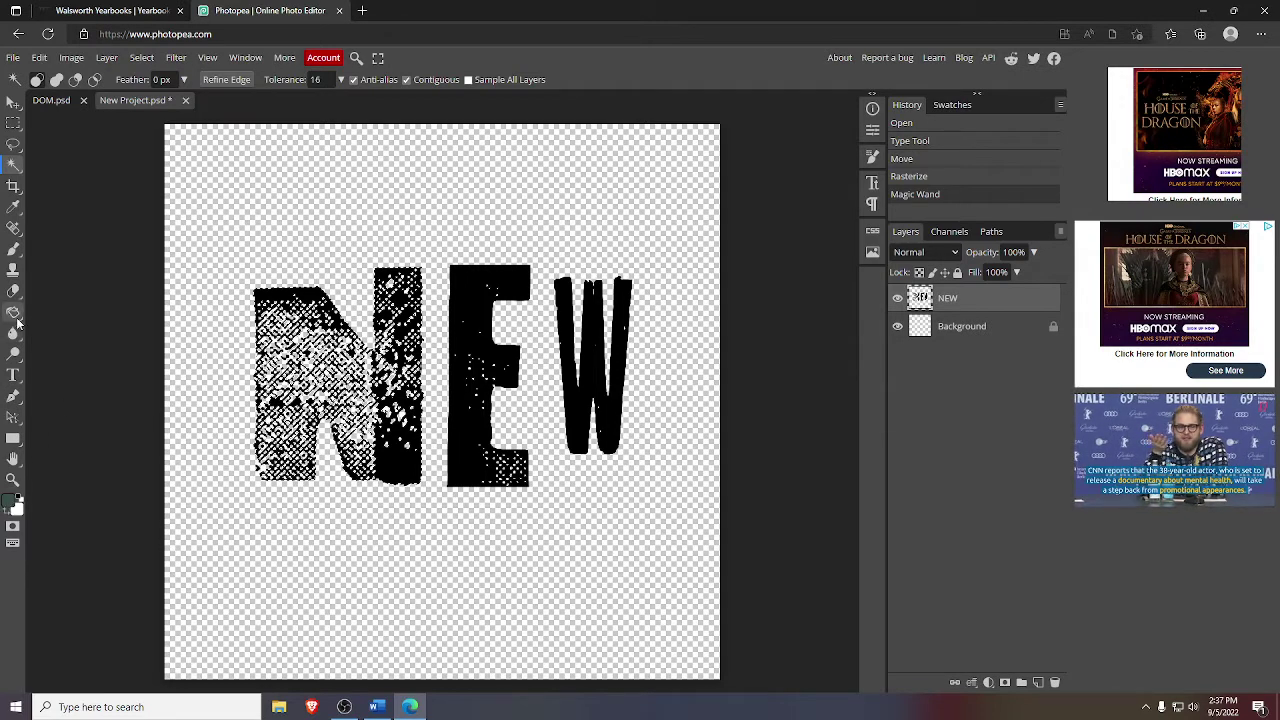
left_click(13, 312)
left_click(390, 466)
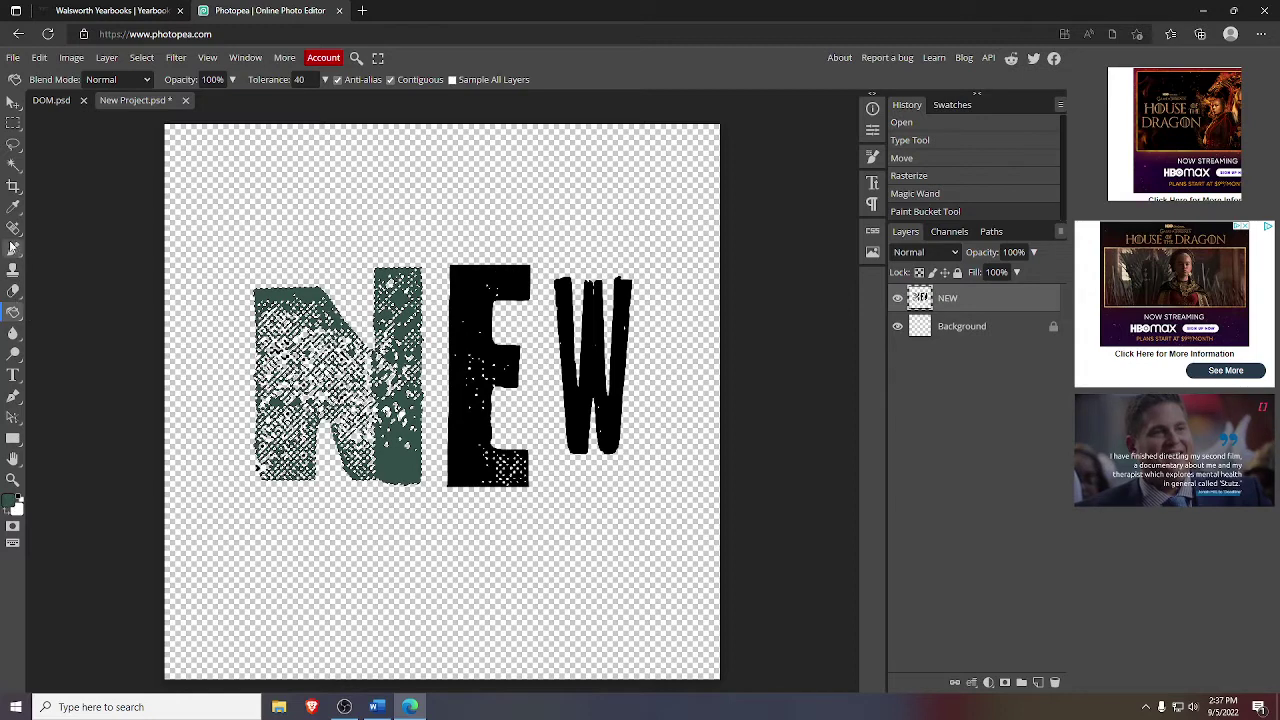
left_click(13, 206)
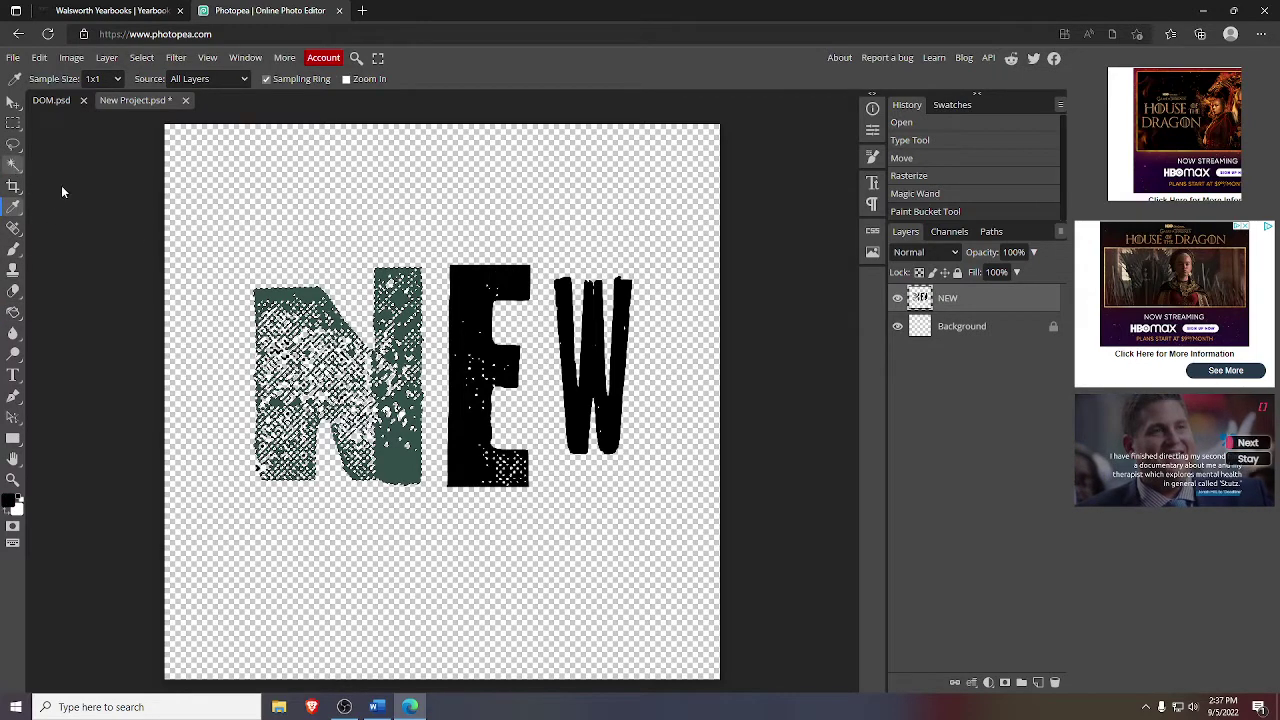
key("w")
left_click(458, 310)
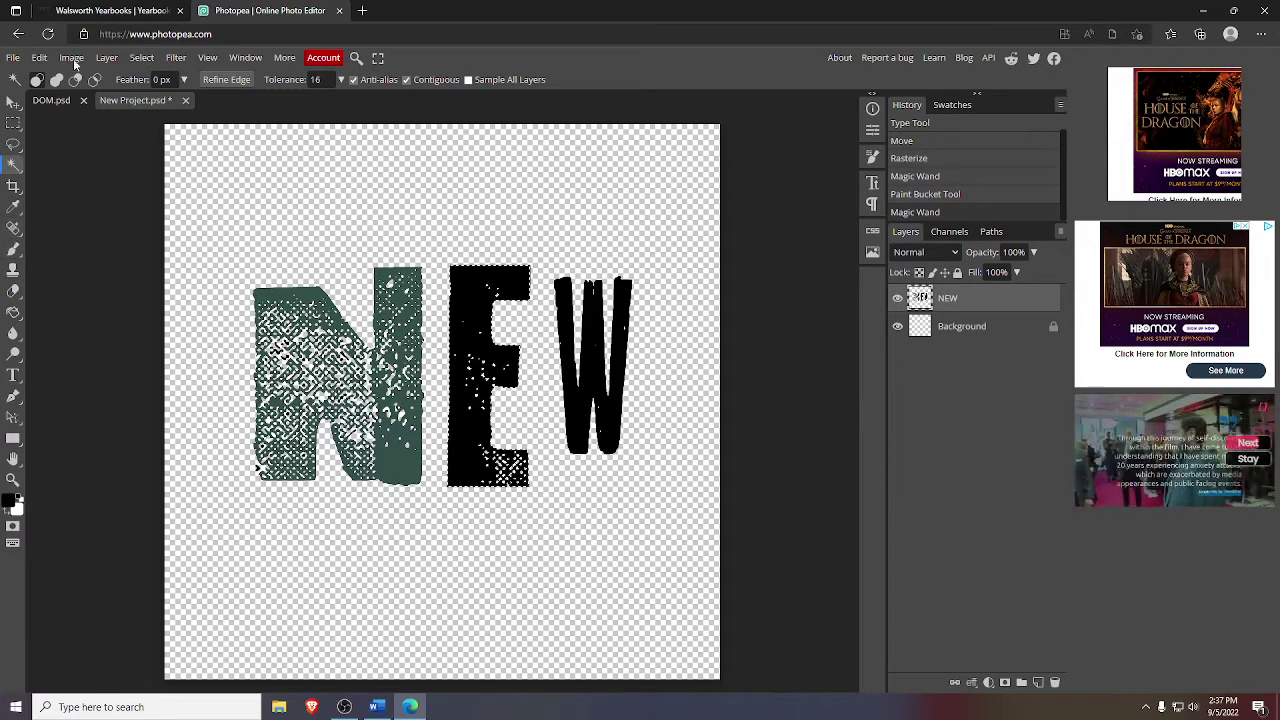
left_click(99, 13)
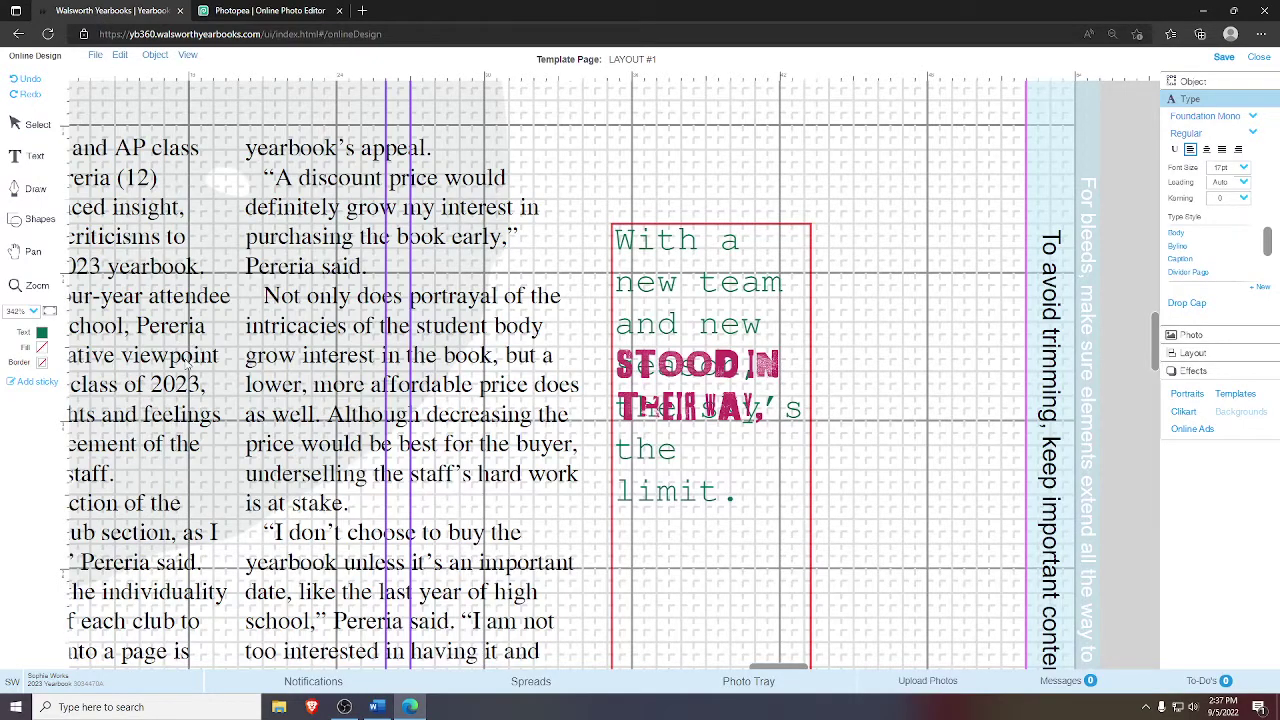
- Switch back to Photopea to show the NEW graphic with its dark green N
left_click(285, 9)
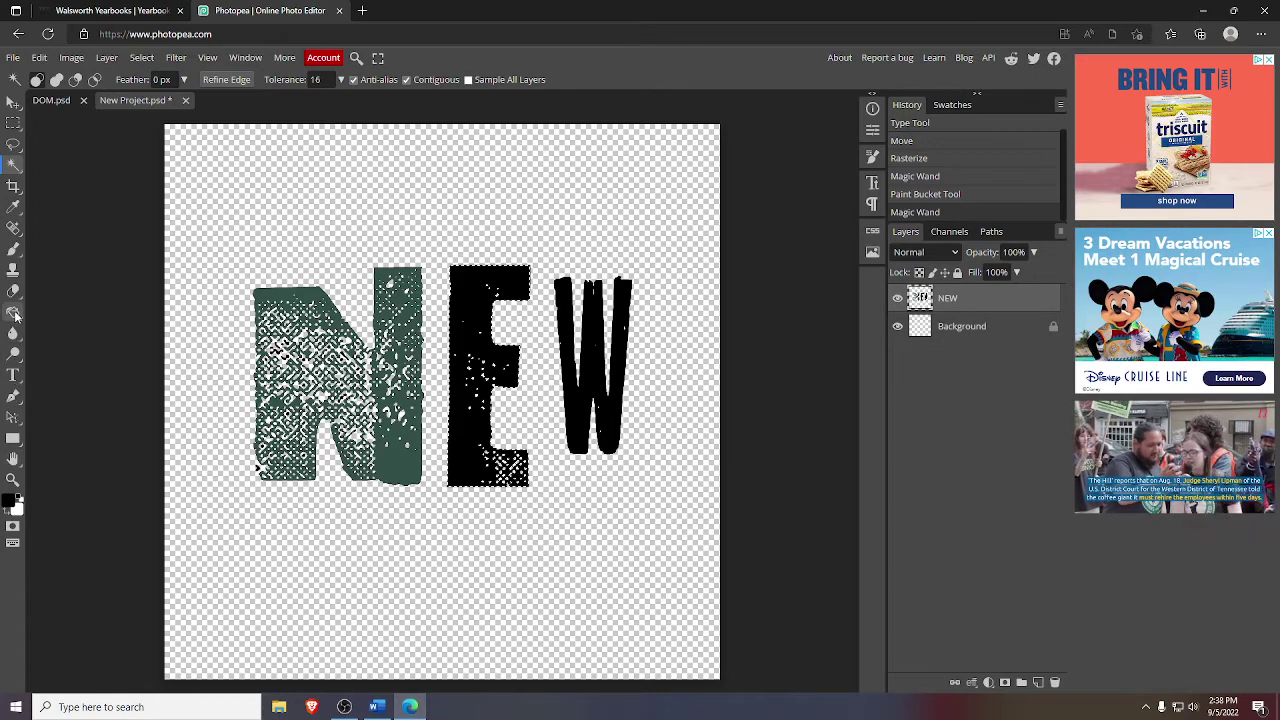
- Sample the dark jersey green from DOM.psd and fill the black E of NEW with it
left_click(13, 206)
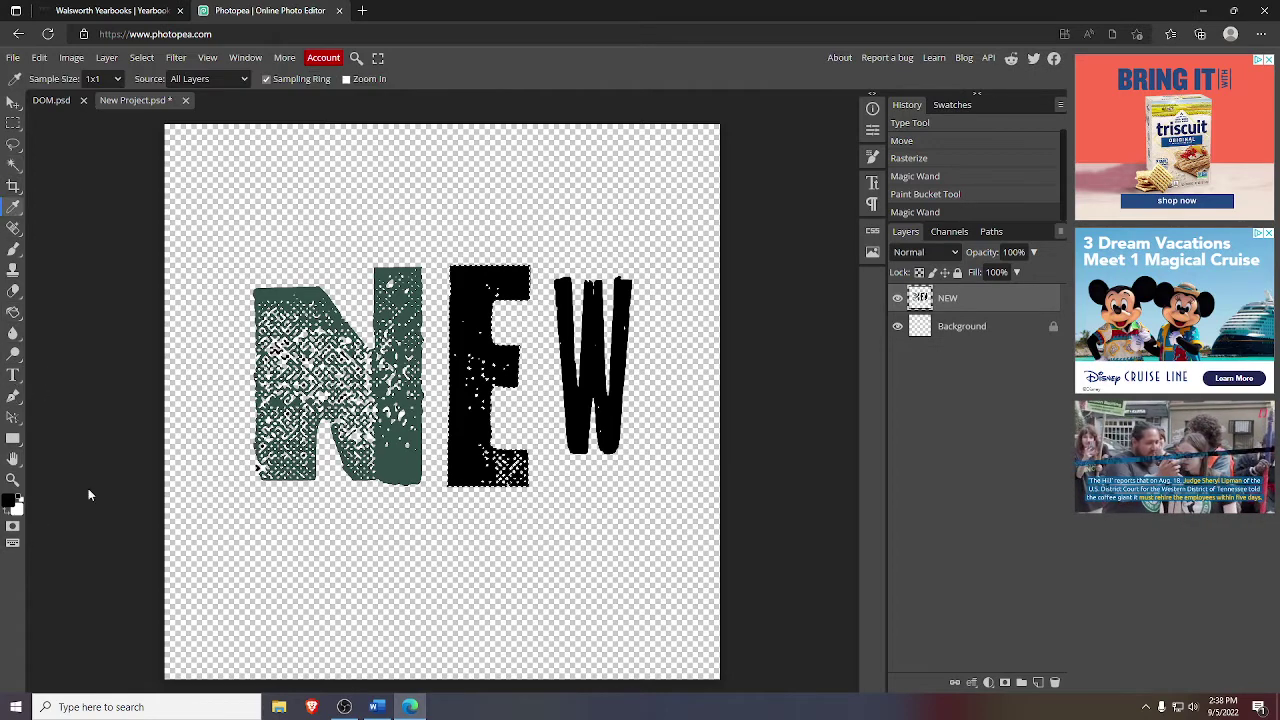
left_click(52, 100)
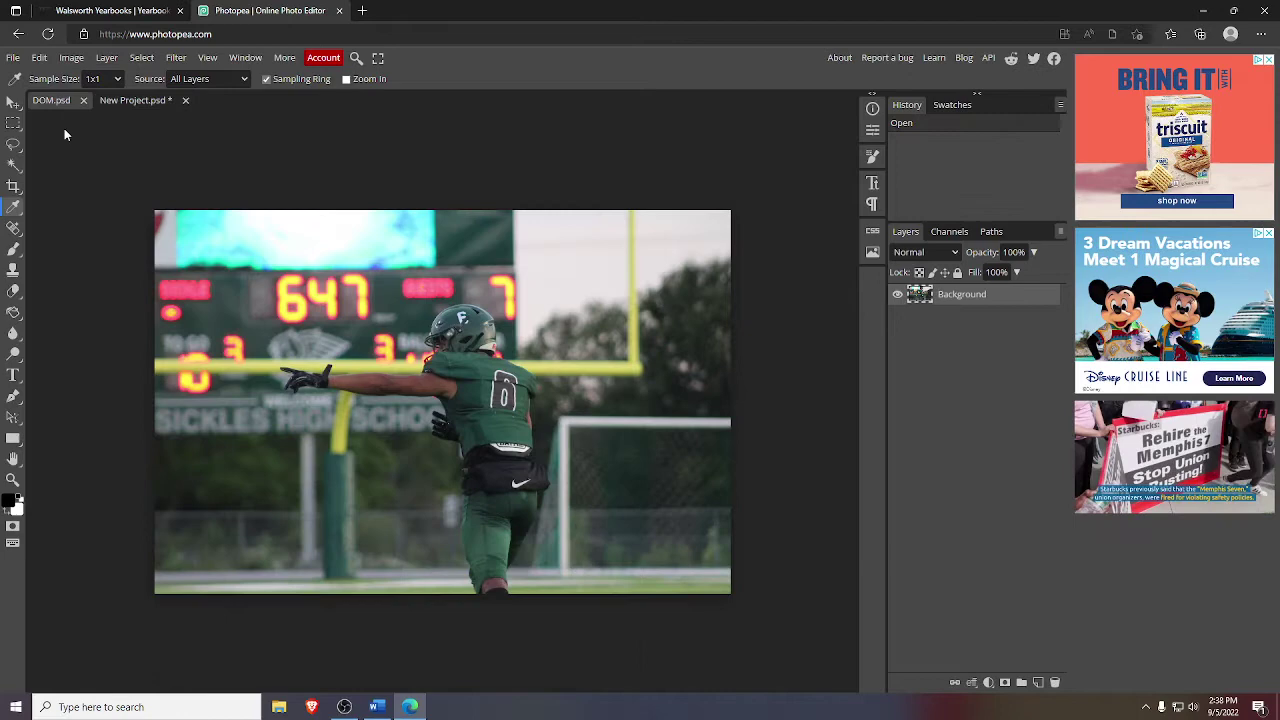
left_click(507, 435)
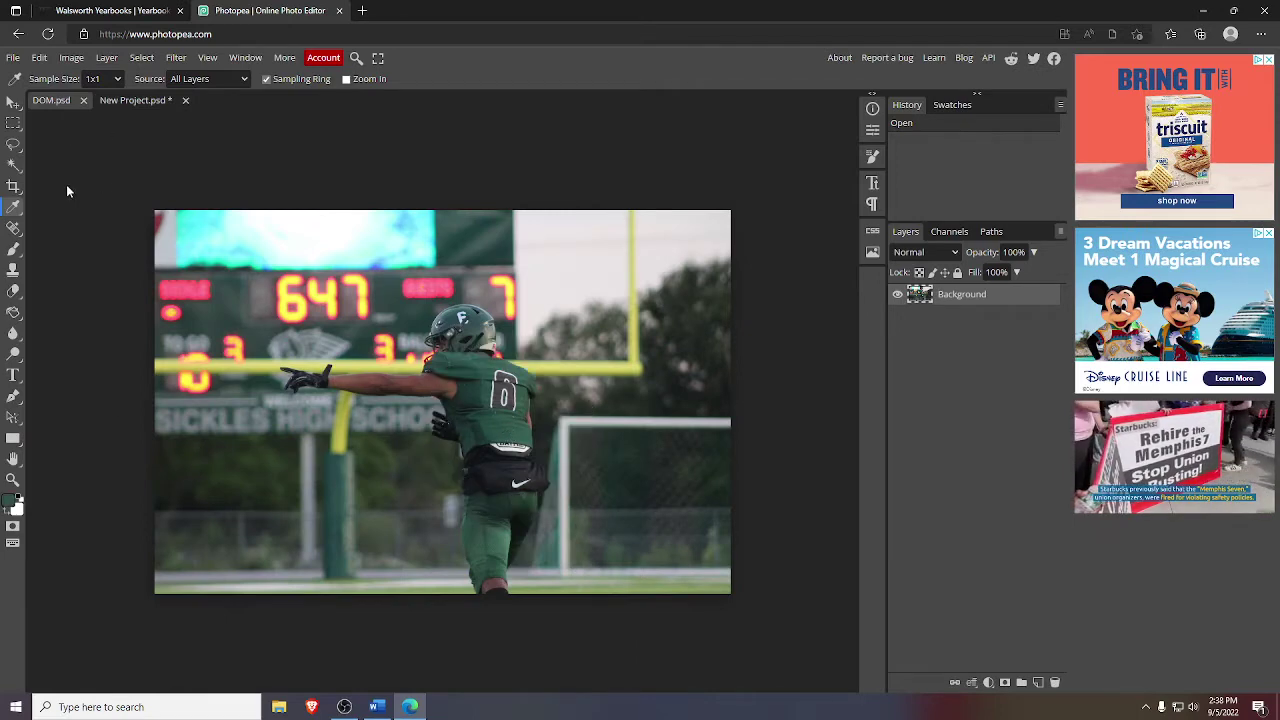
left_click(136, 100)
left_click(13, 161)
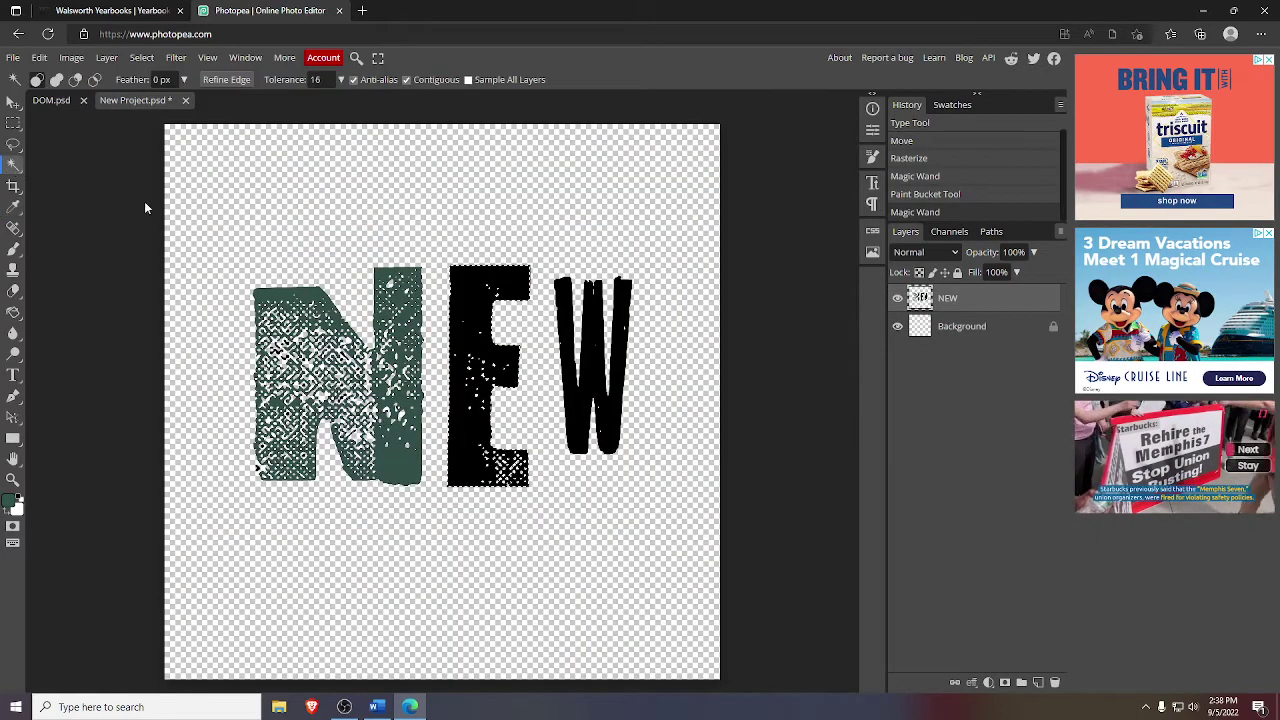
left_click(458, 300)
left_click(458, 300)
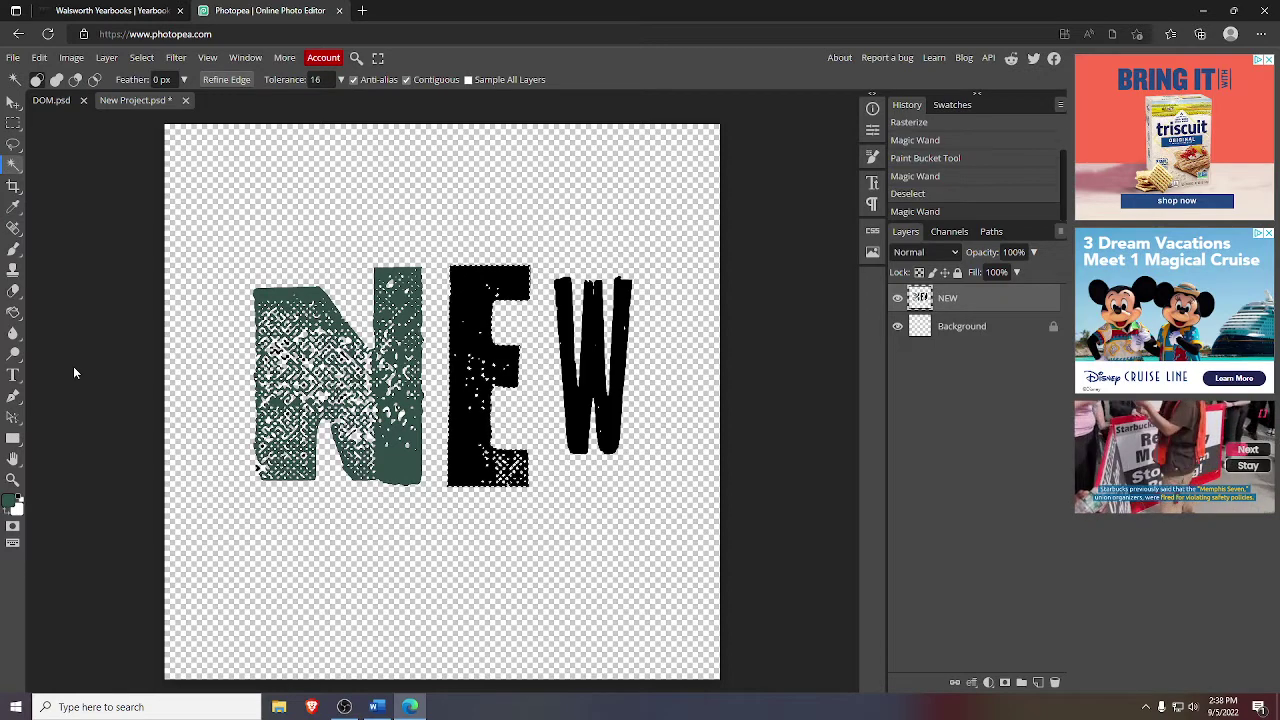
left_click(13, 312)
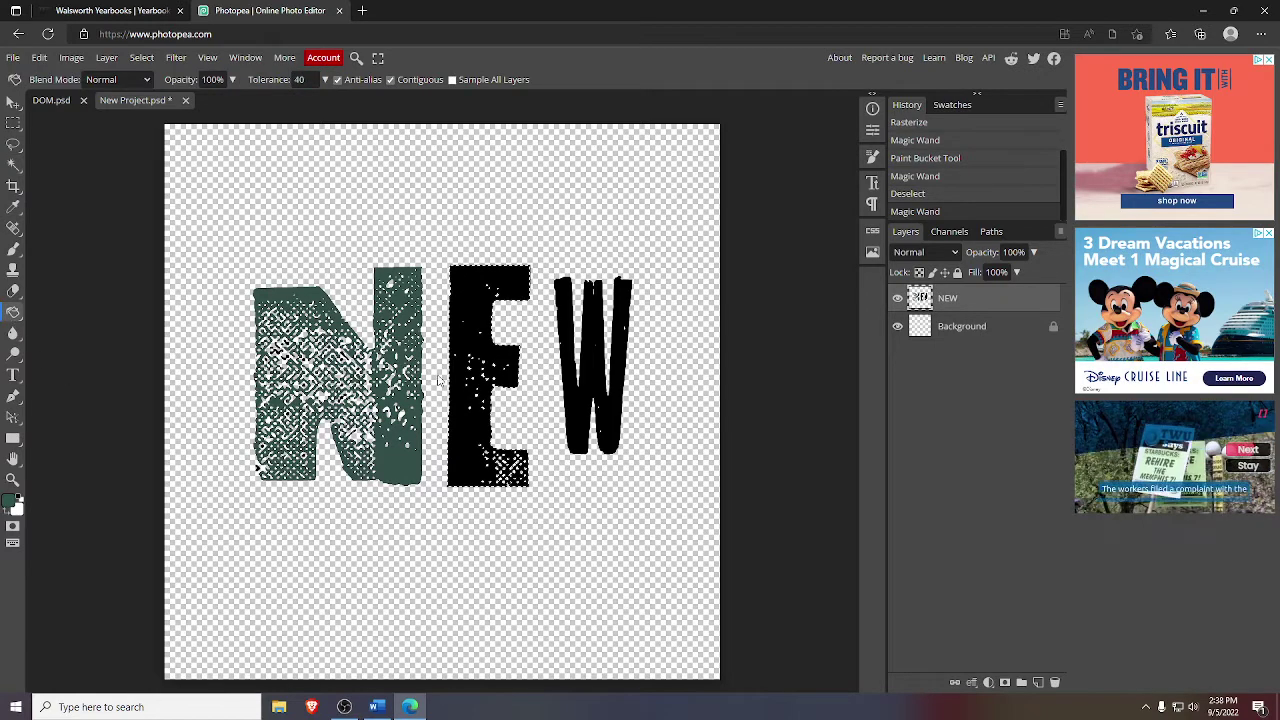
left_click(474, 321)
- Fill the black W of NEW with the same jersey green
left_click(13, 210)
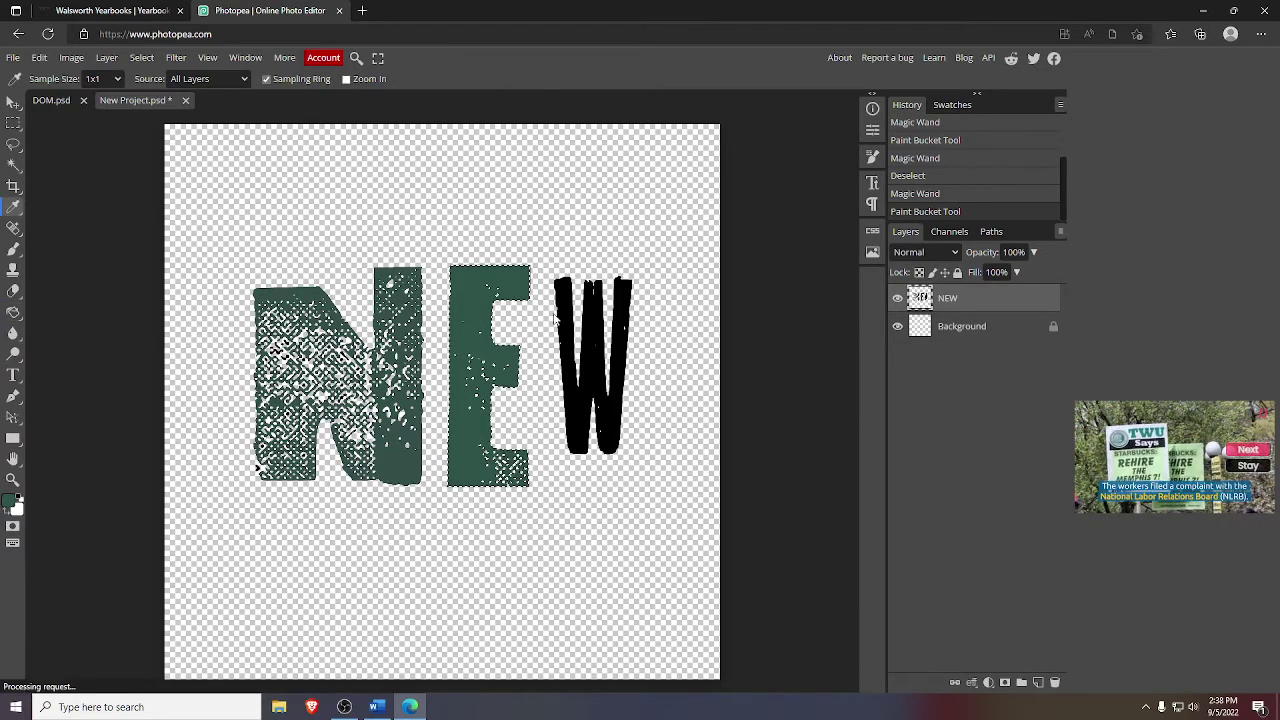
left_click(13, 165)
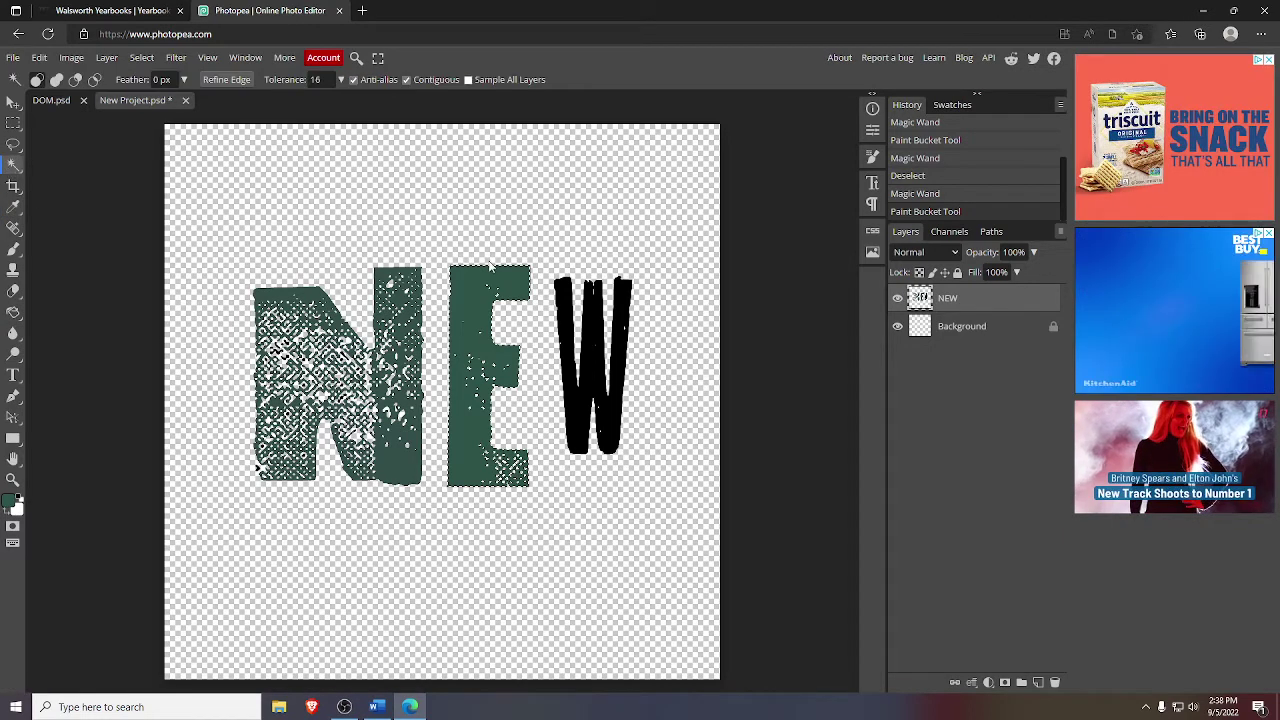
left_click(488, 460)
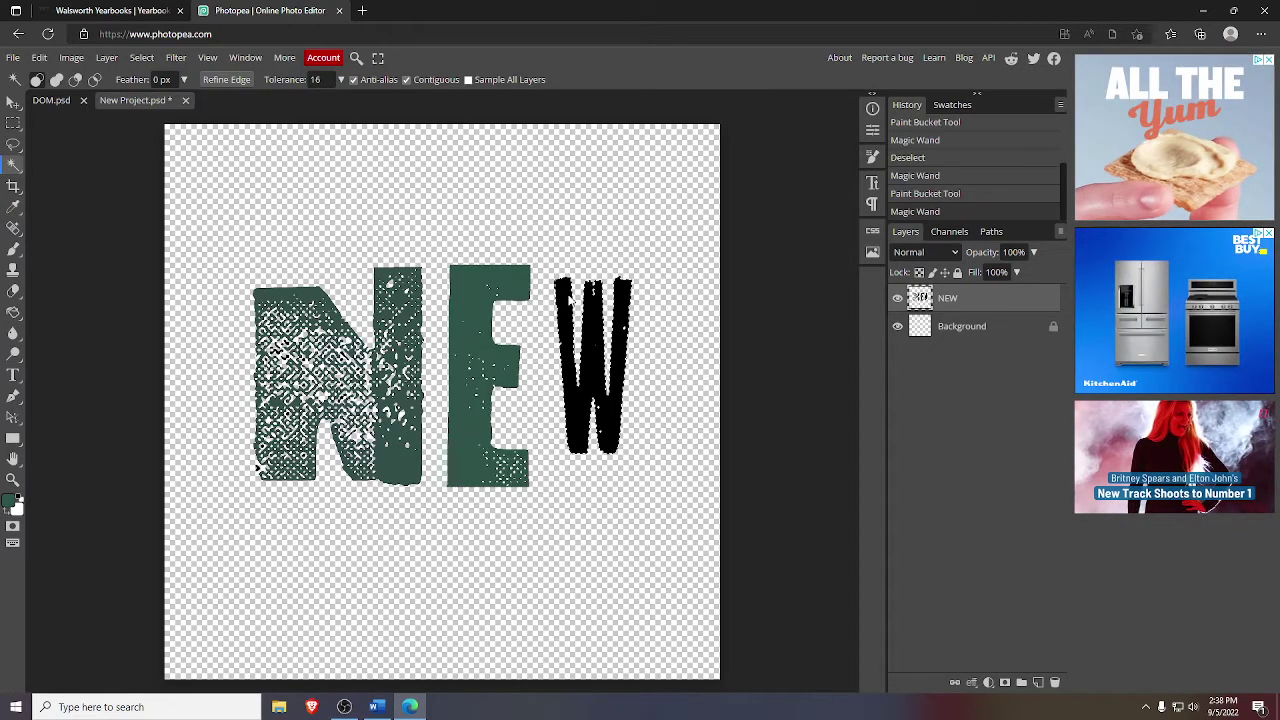
left_click(13, 318)
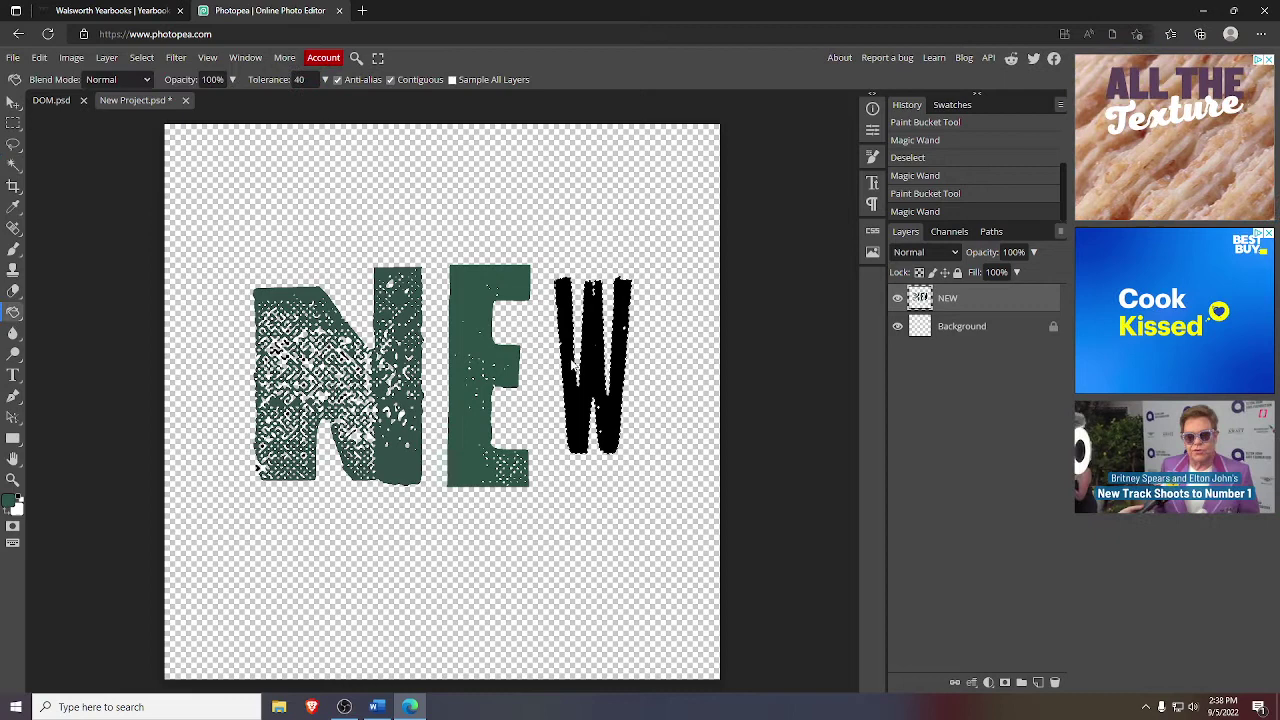
left_click(592, 360)
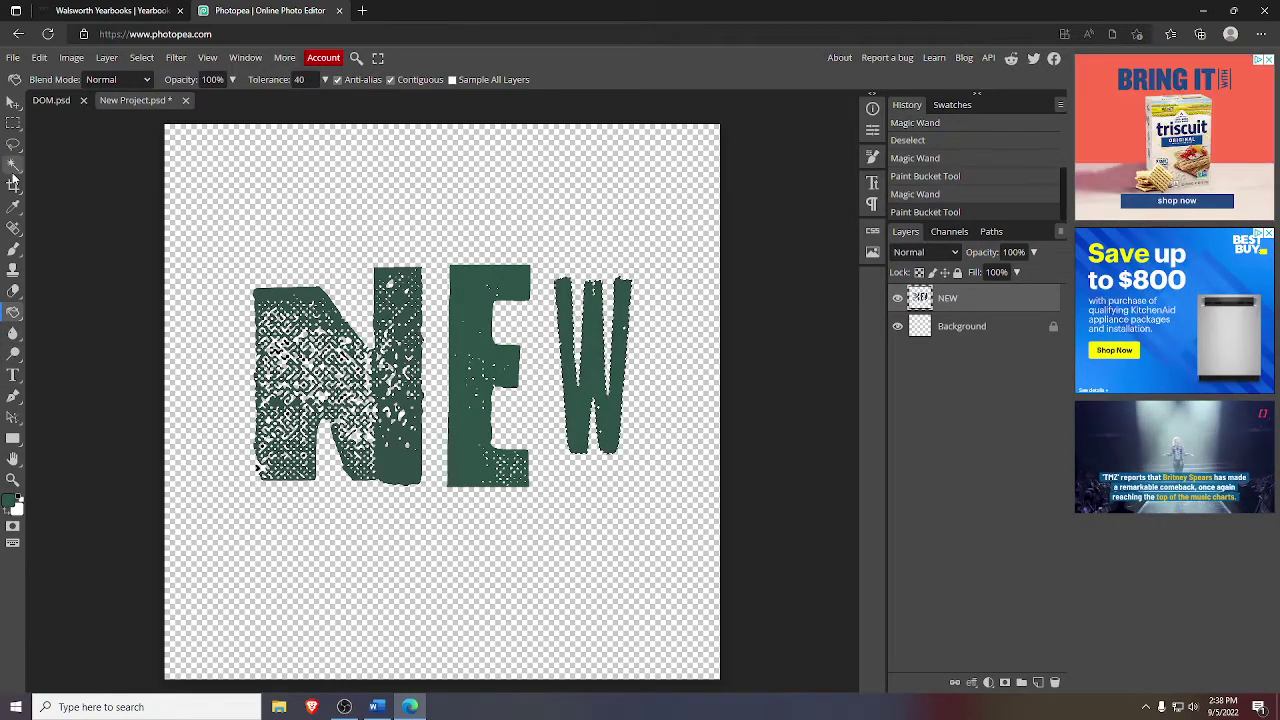
left_click(13, 479)
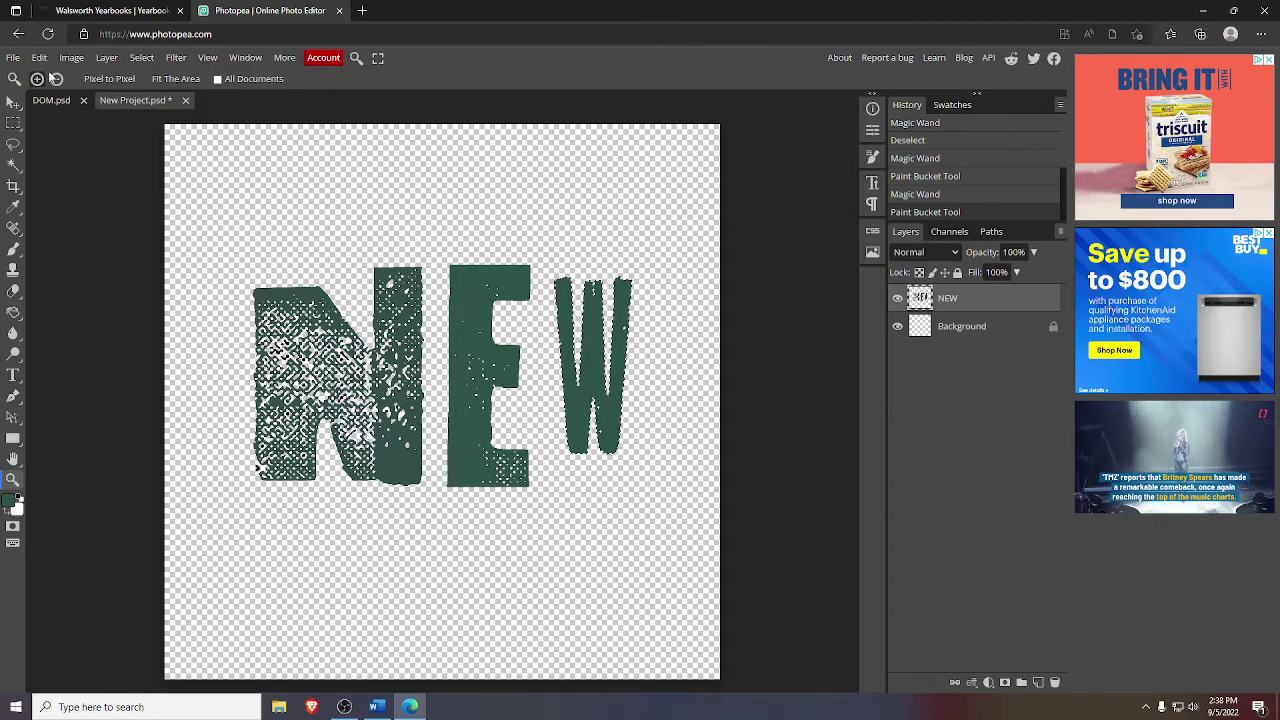
left_click(100, 14)
left_click(216, 10)
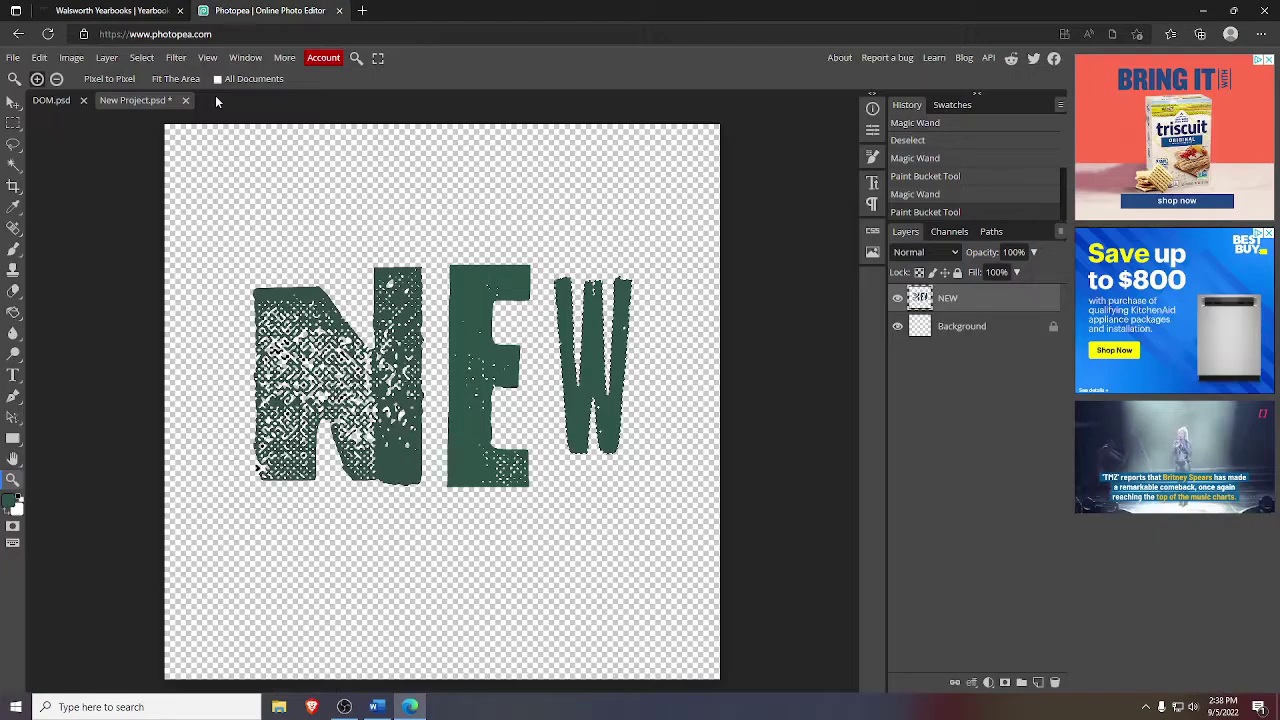
- Fill the black specks and scribbles in the upper part of the N with green
scroll(300, 392, "up", 5)
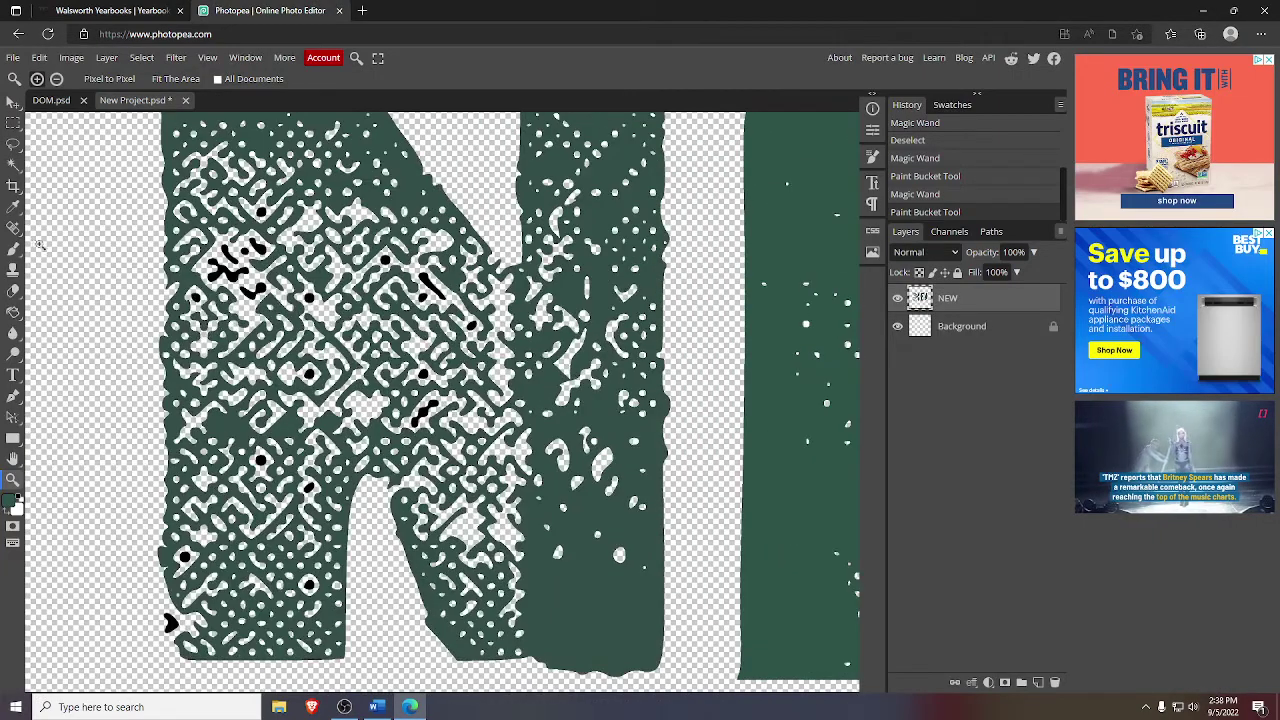
left_click(13, 164)
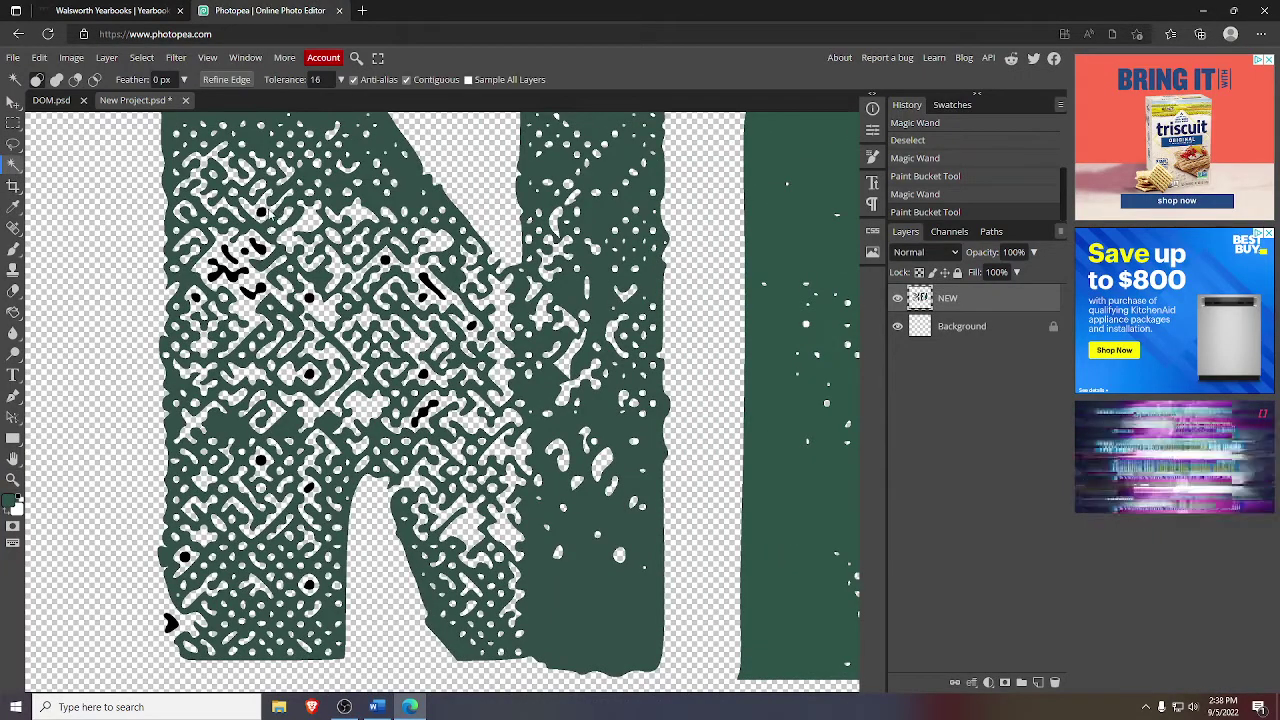
left_click(261, 213)
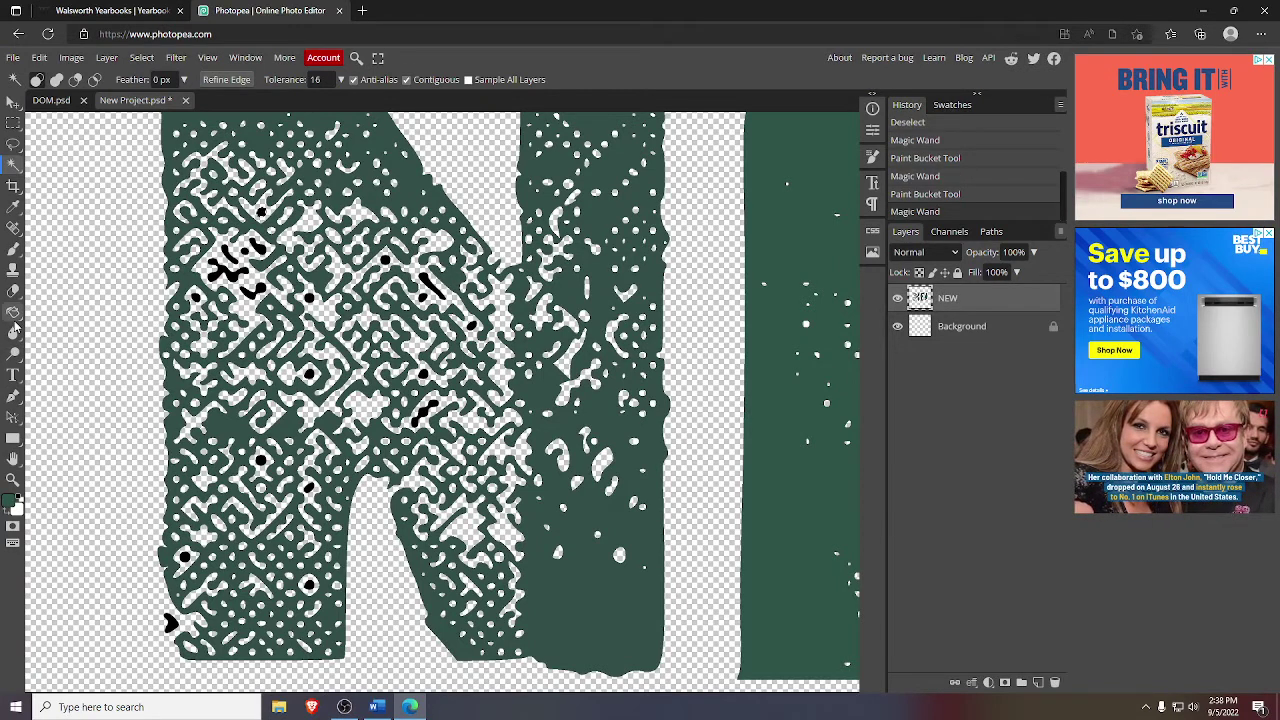
left_click(13, 312)
left_click(261, 213)
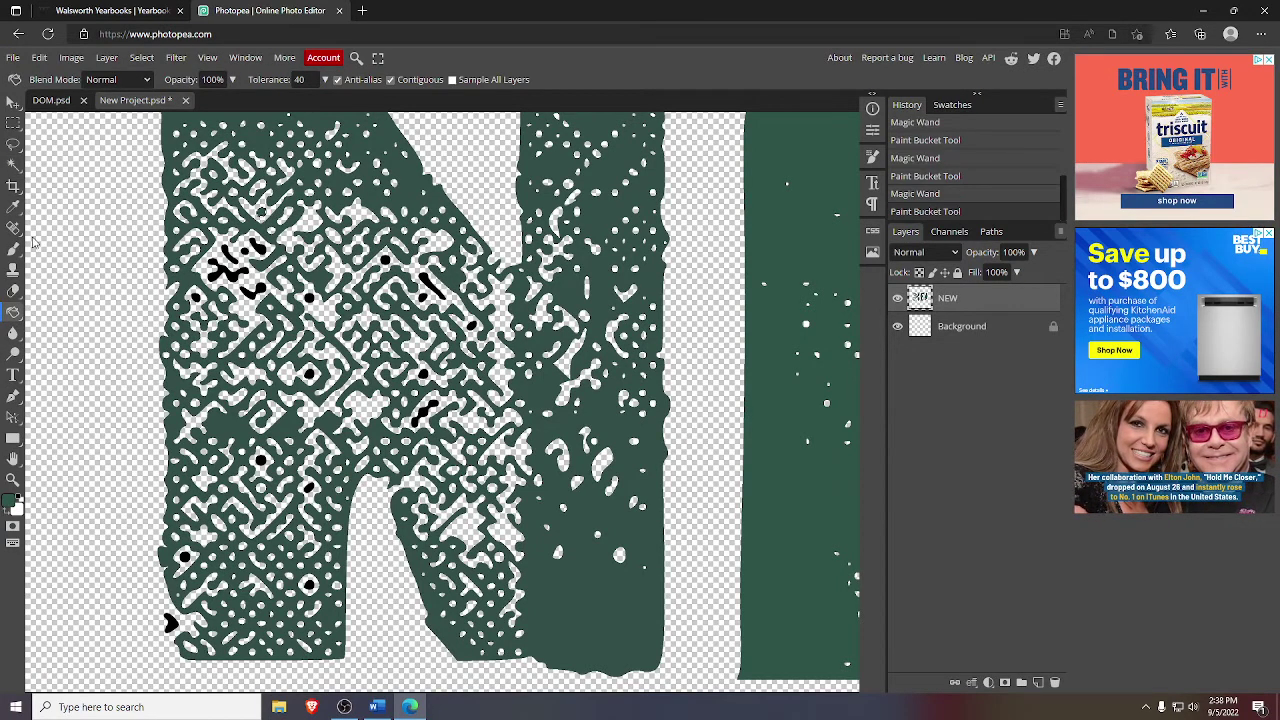
left_click(13, 164)
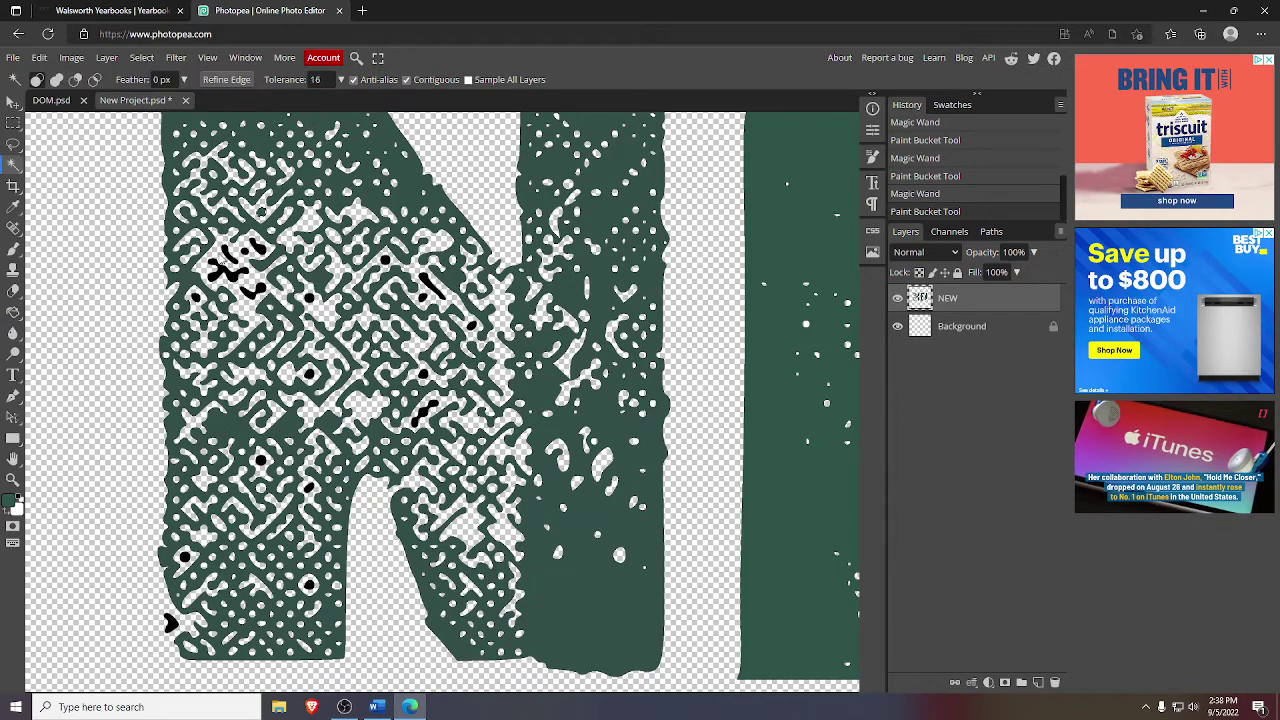
left_click(229, 257)
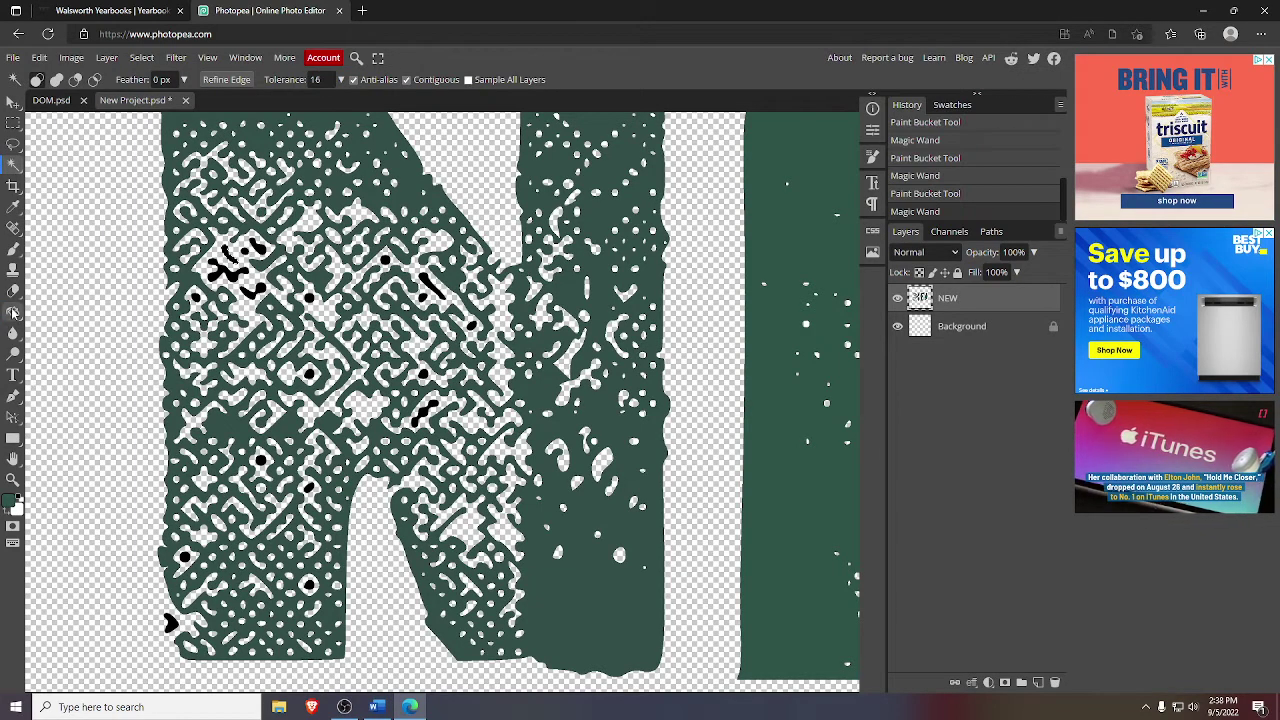
left_click(13, 311)
left_click(192, 278)
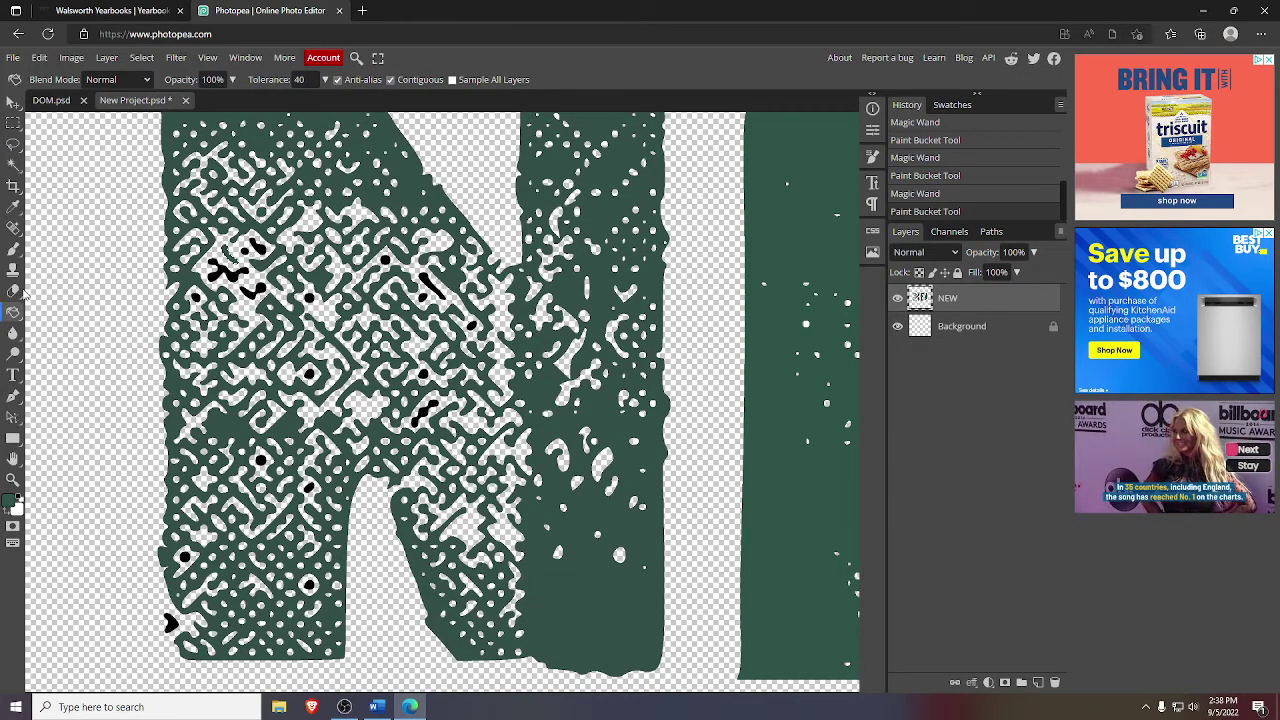
left_click(13, 163)
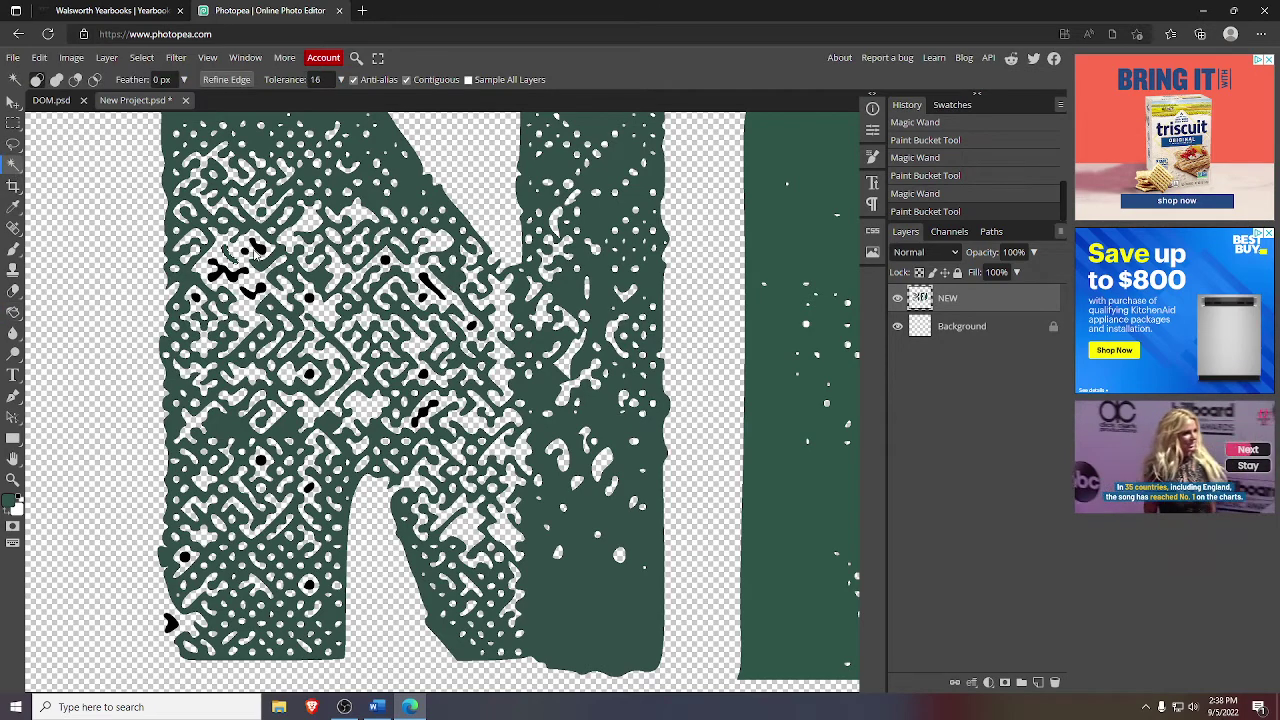
left_click(255, 250)
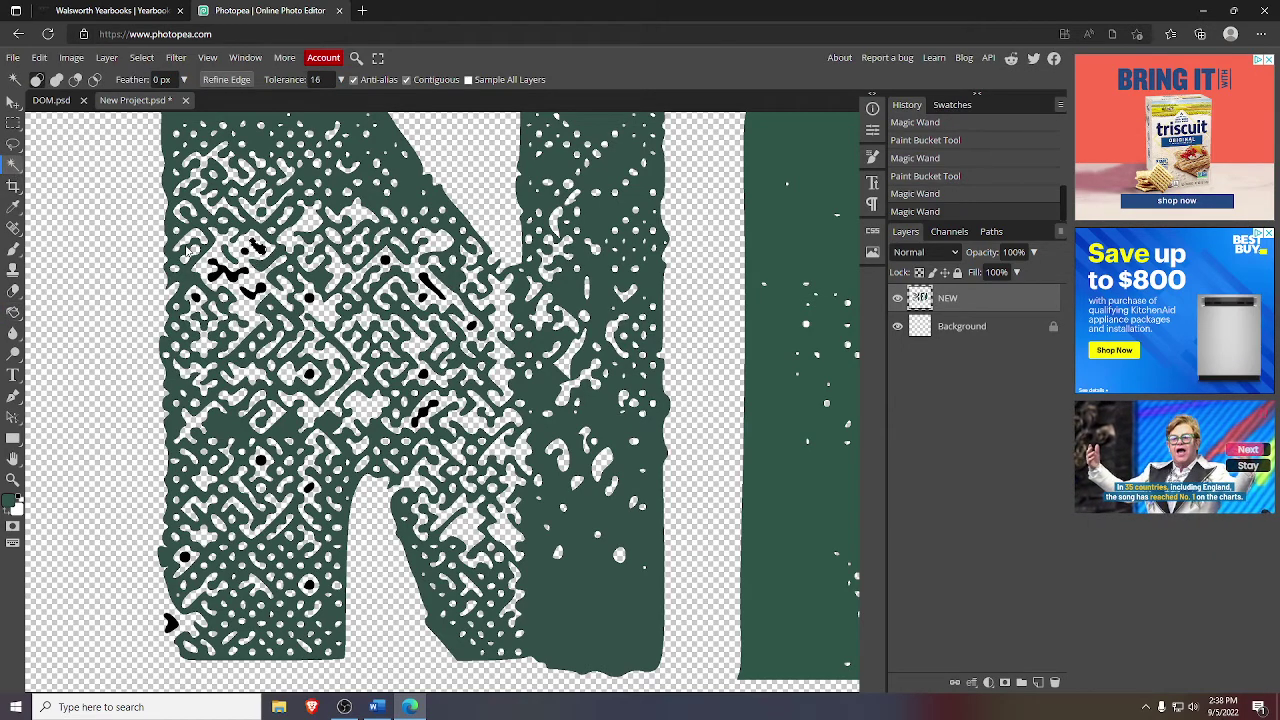
left_click(13, 311)
left_click(268, 258)
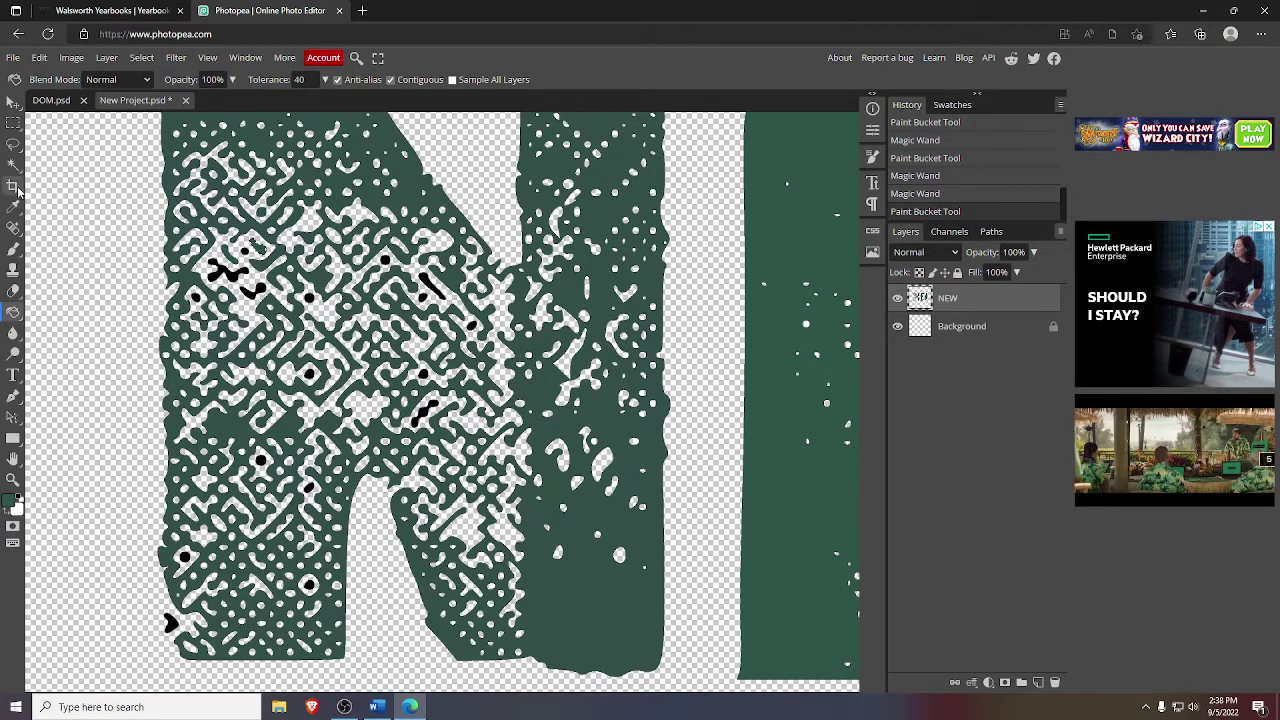
left_click(13, 163)
left_click(22, 435)
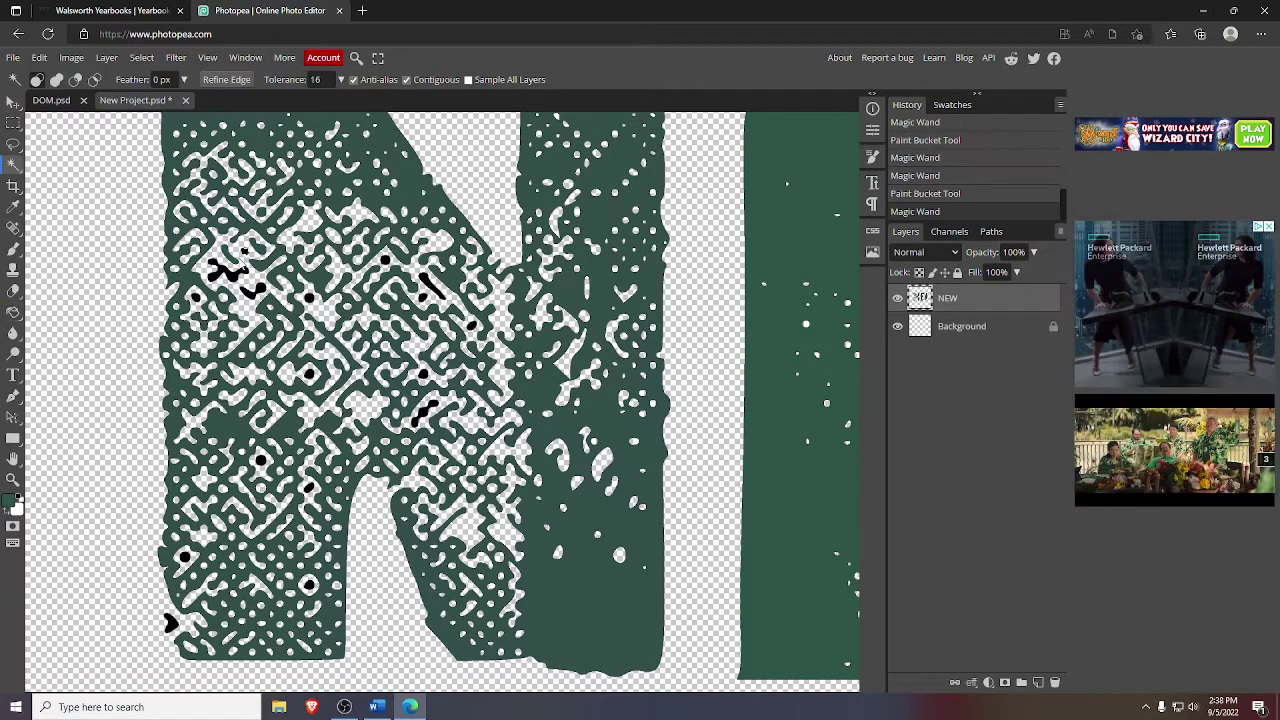
left_click(13, 311)
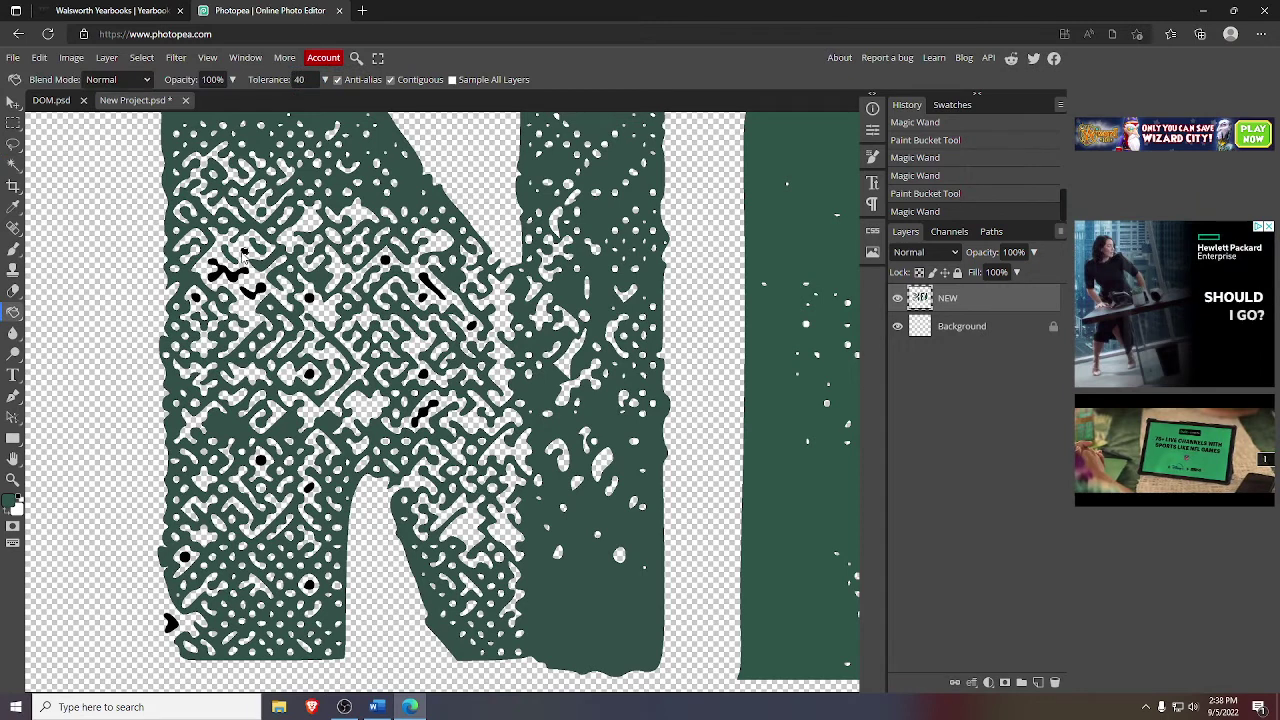
left_click(243, 252)
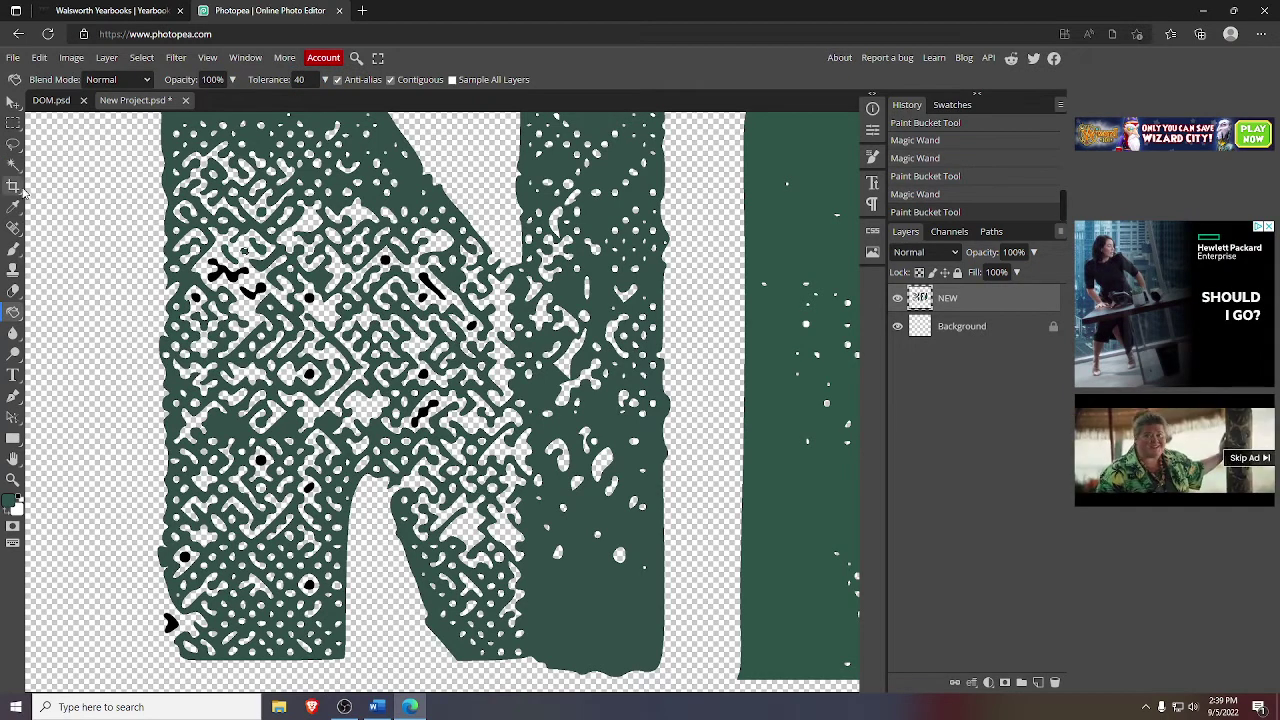
left_click(13, 163)
left_click(214, 270)
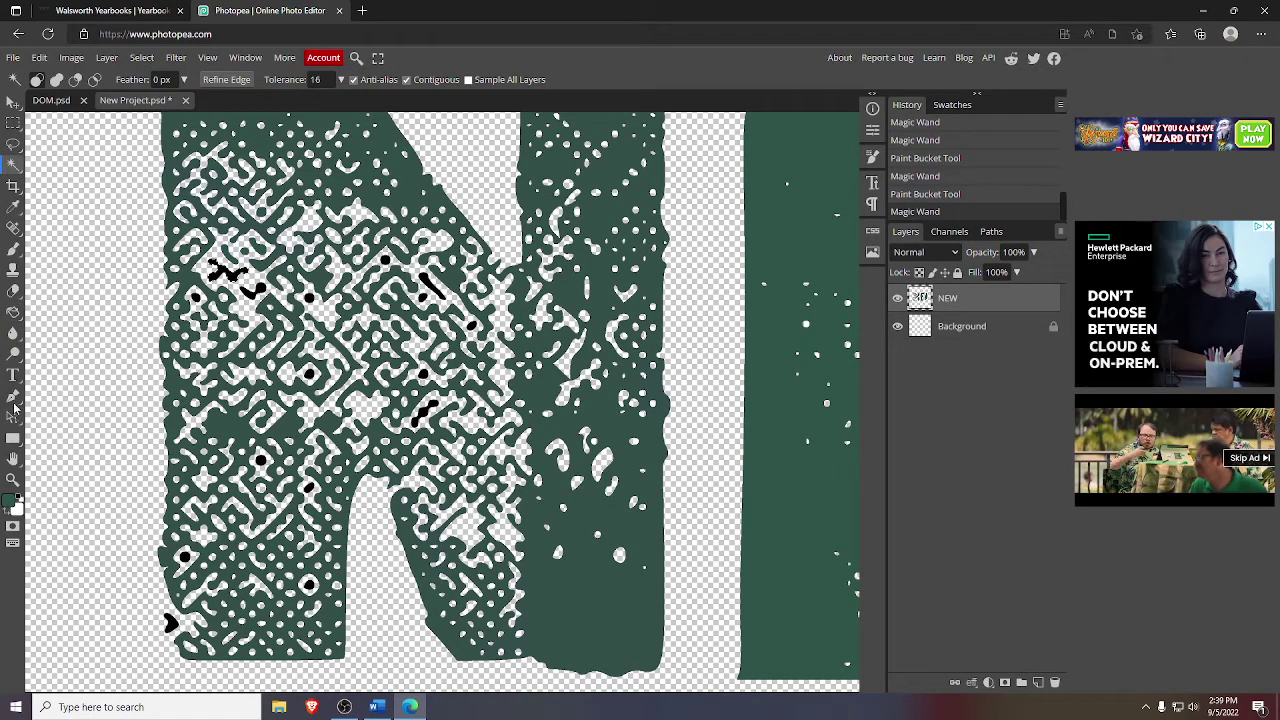
left_click(13, 311)
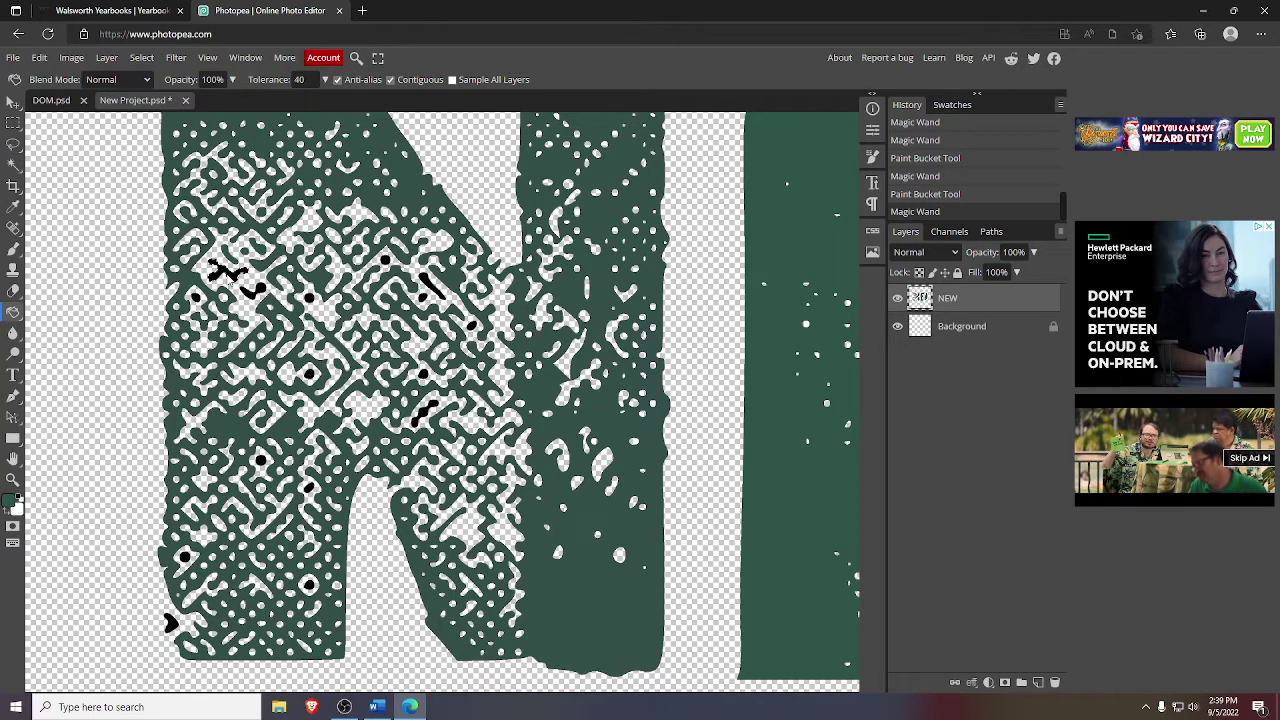
left_click(232, 284)
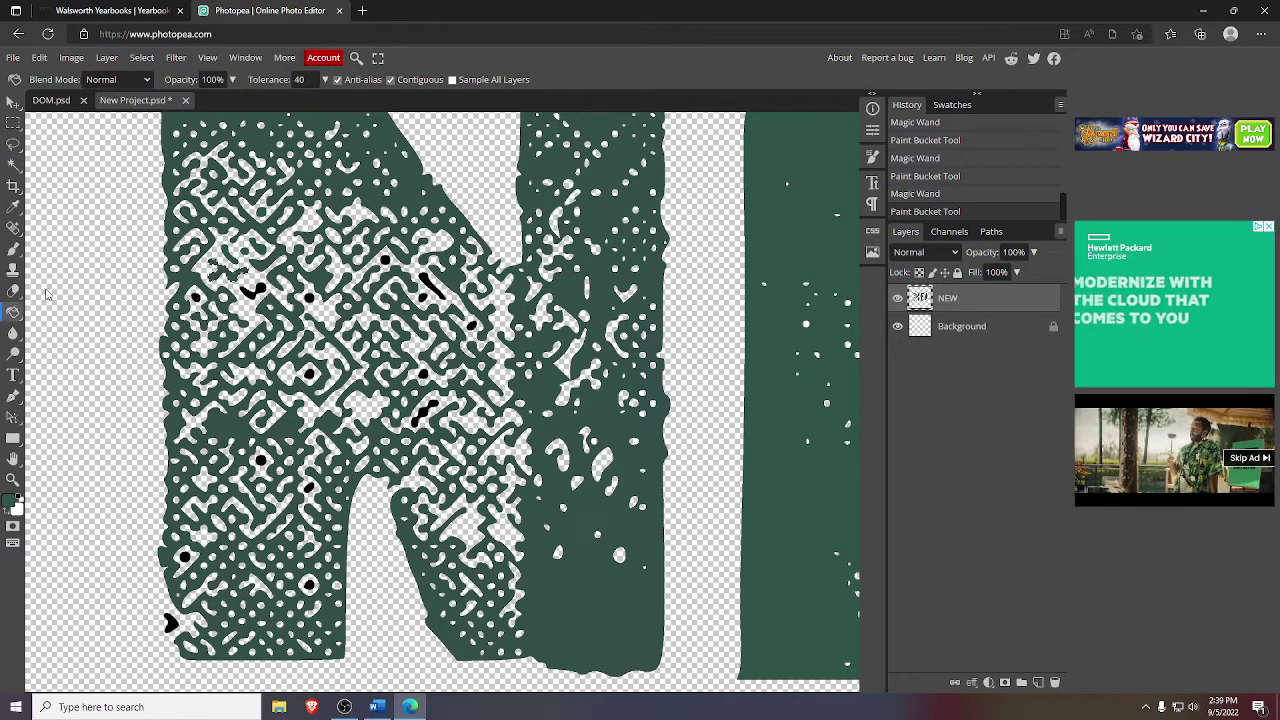
left_click(13, 163)
left_click(258, 289)
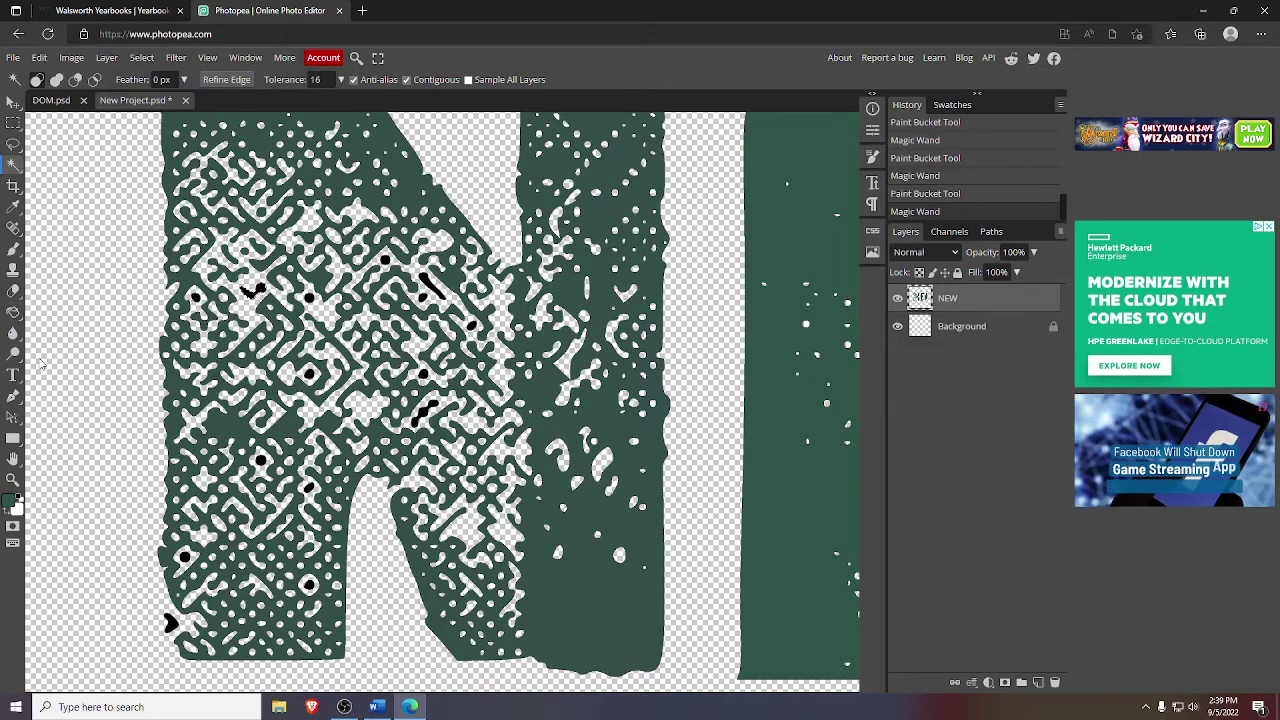
left_click(13, 312)
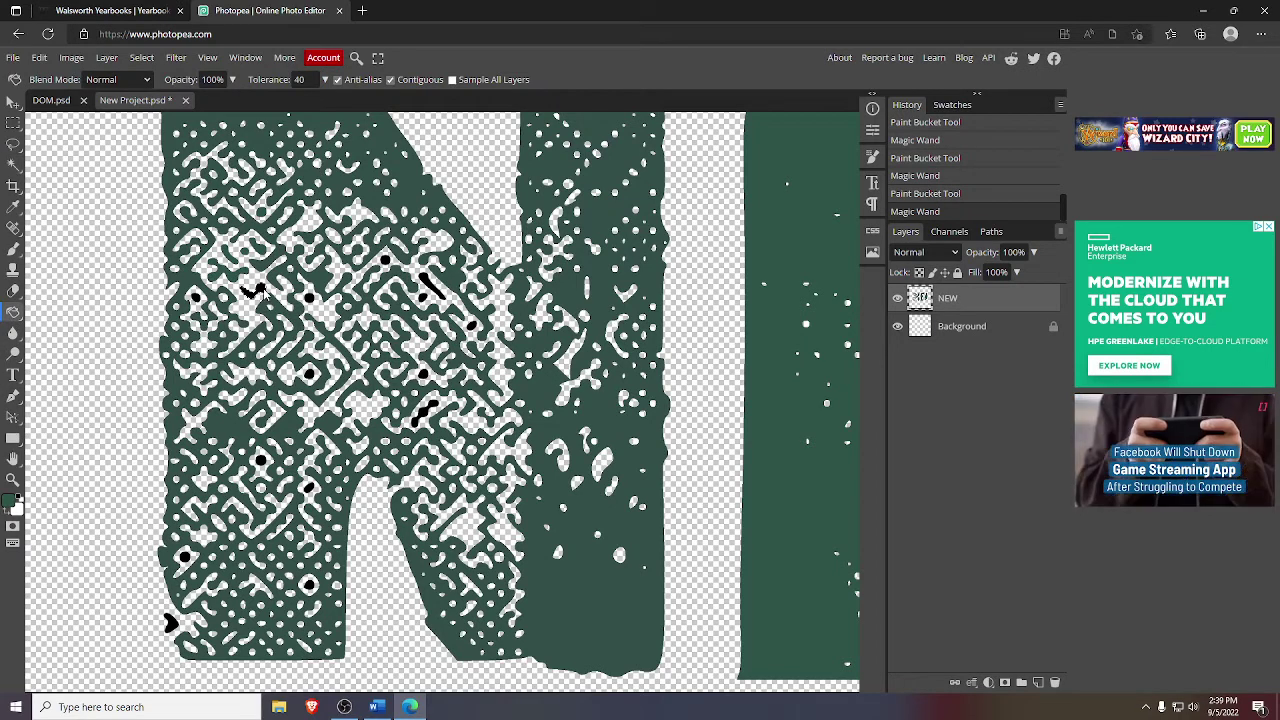
left_click(258, 290)
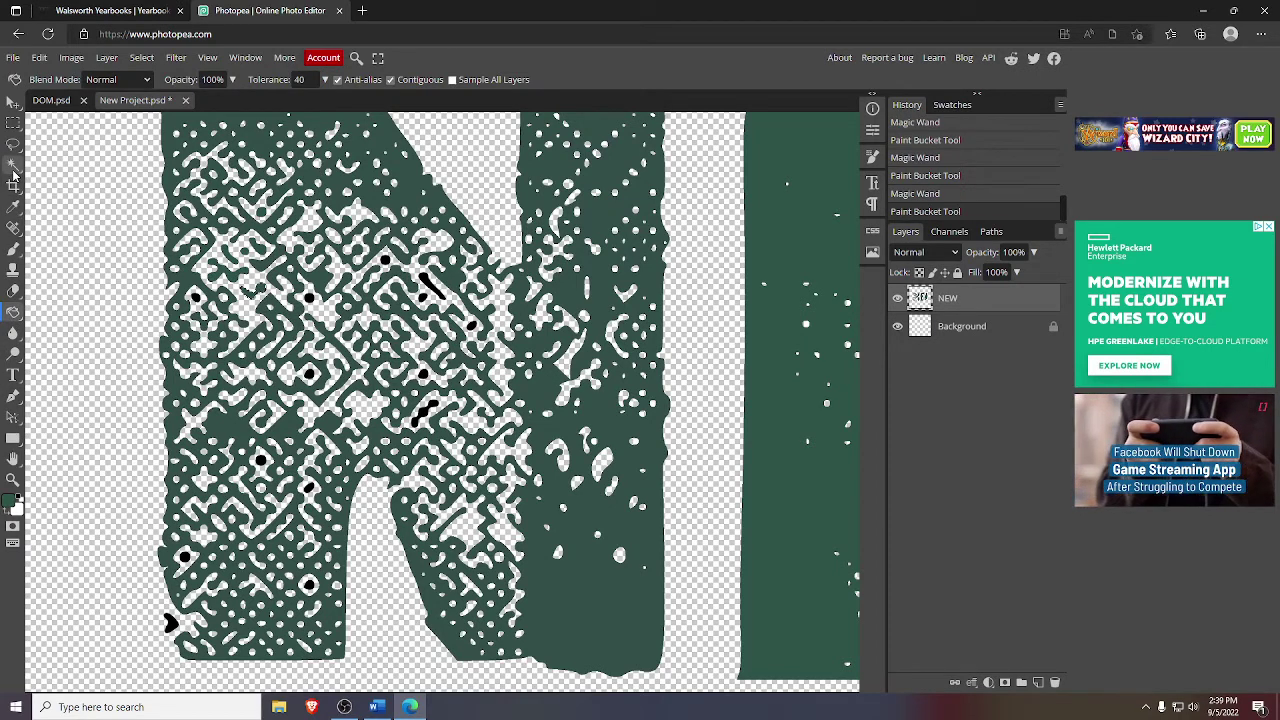
- Fill the black specks across the middle and right side of the N with green
left_click(13, 185)
left_click(195, 298)
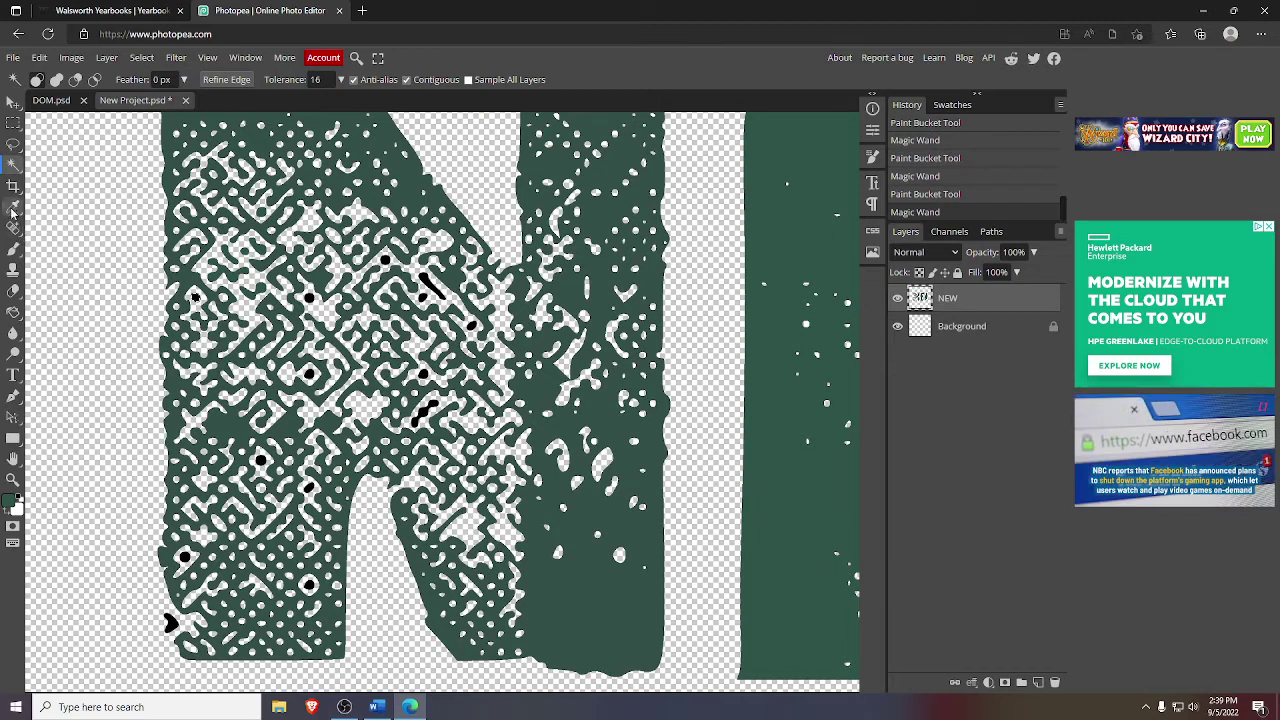
left_click(14, 311)
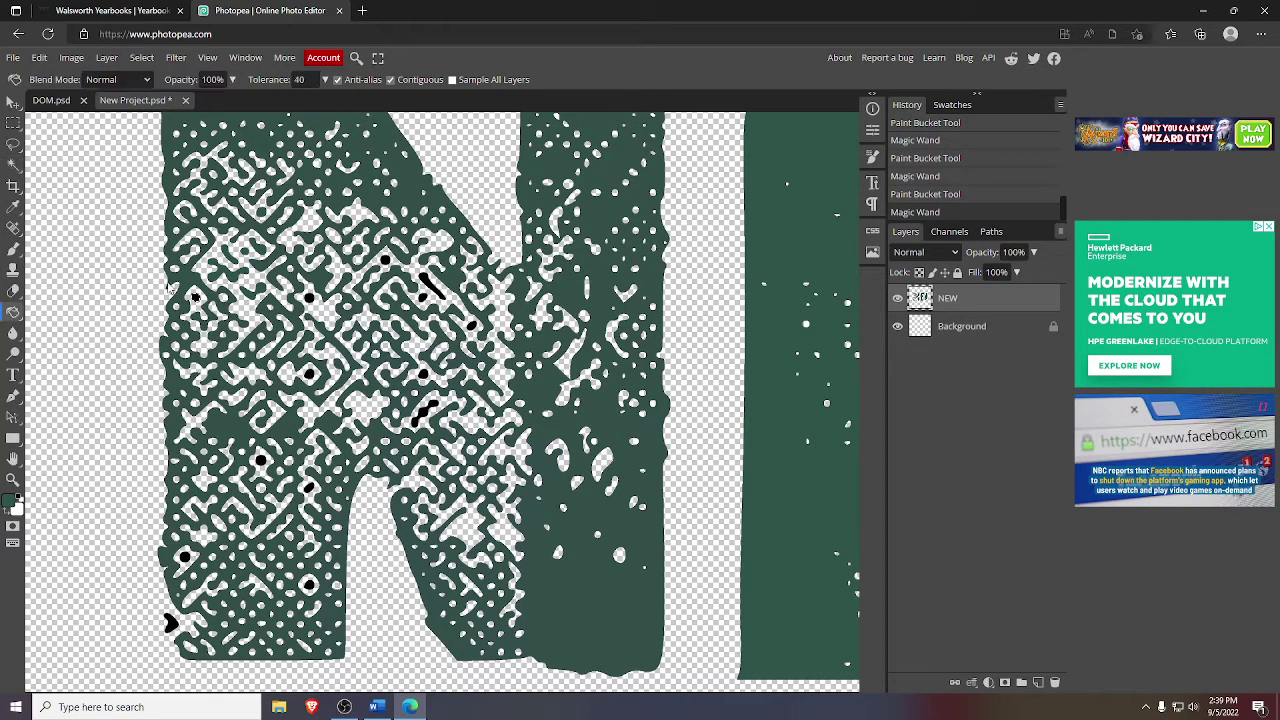
left_click(187, 309)
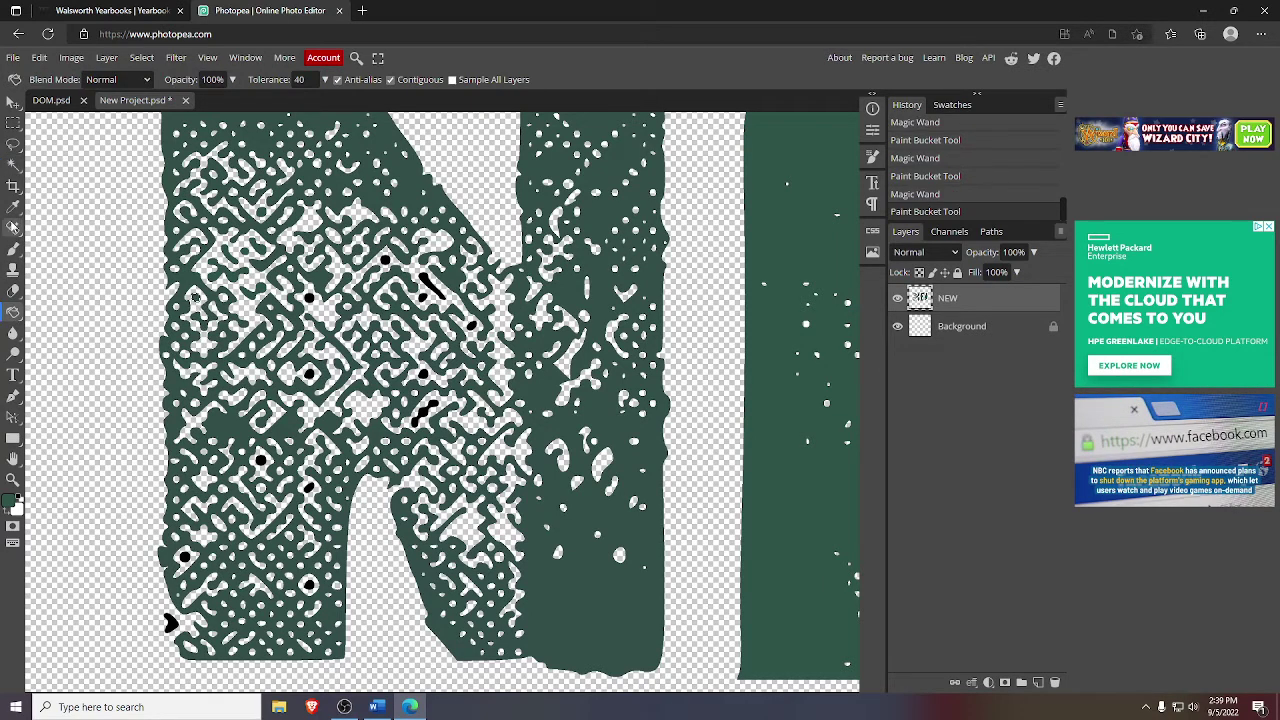
left_click(13, 165)
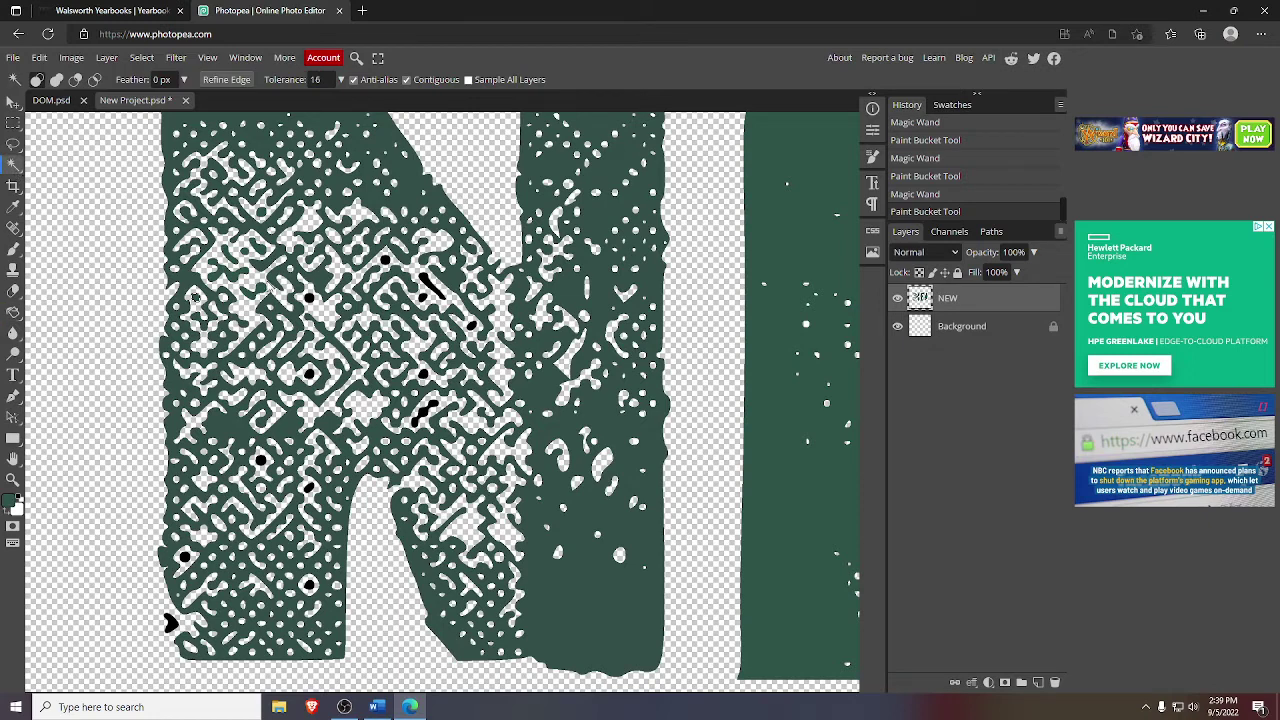
left_click(309, 298)
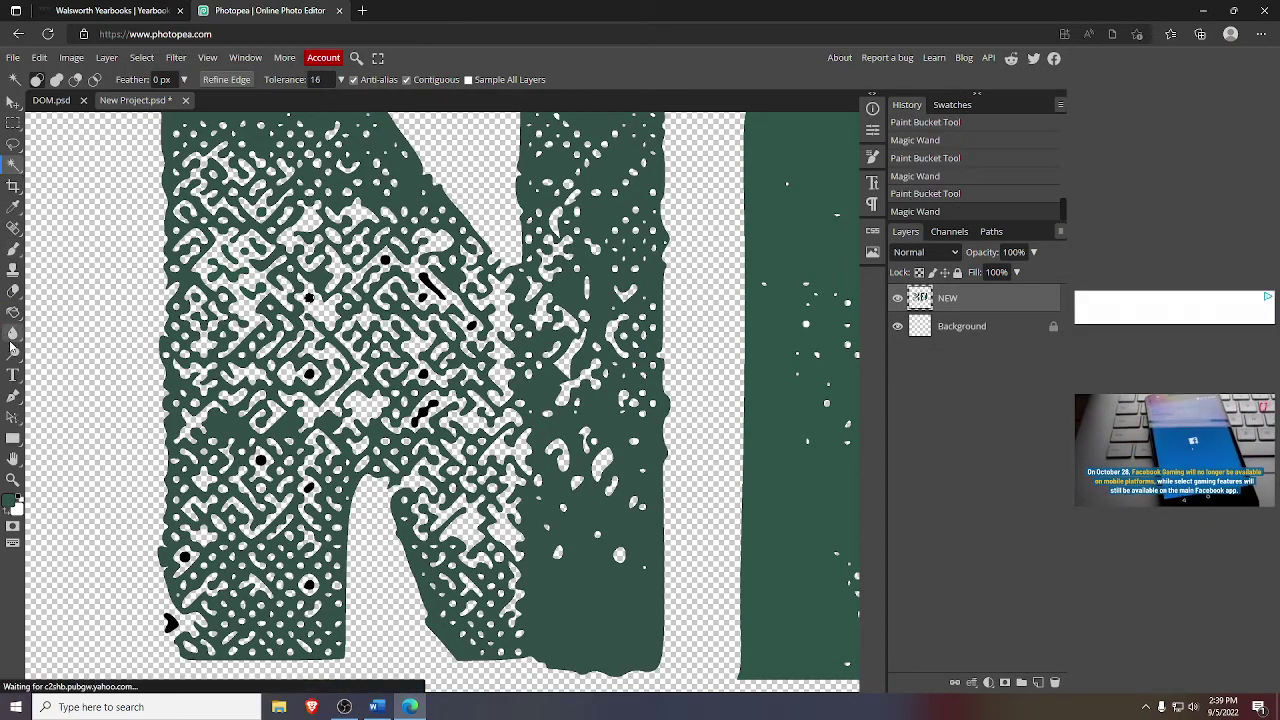
left_click(13, 311)
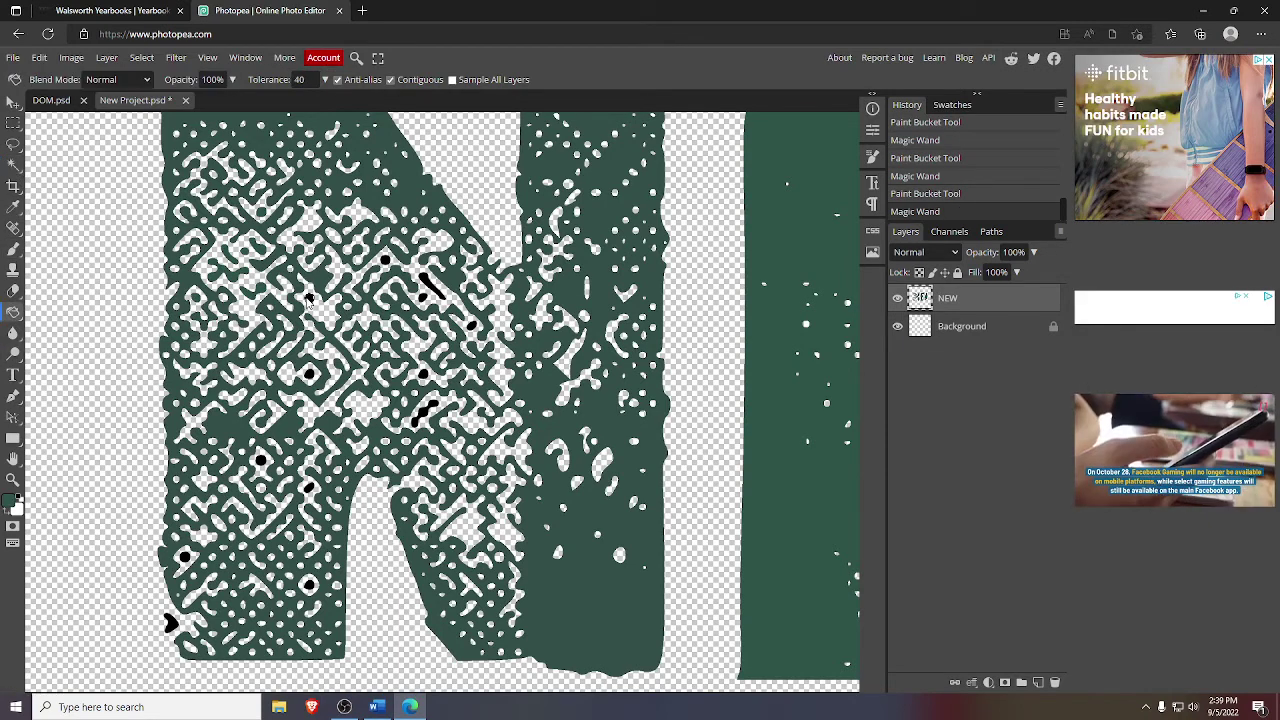
left_click(309, 298)
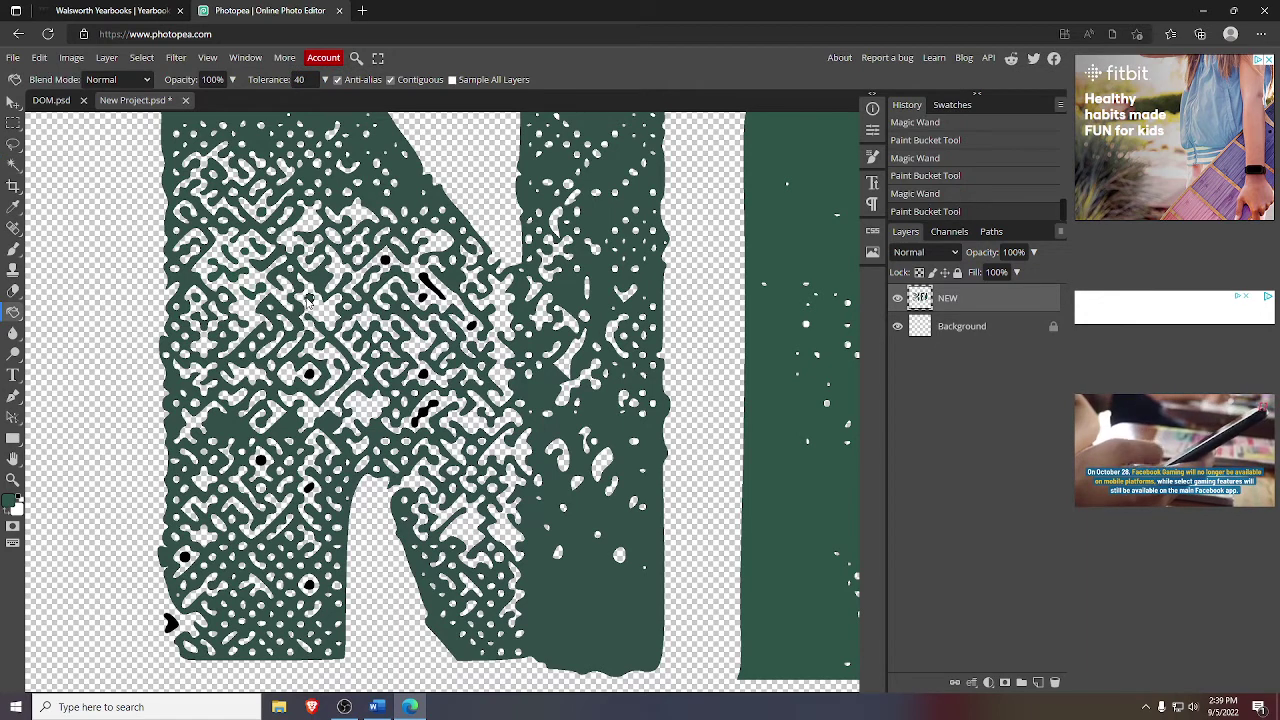
left_click(13, 164)
left_click(386, 262)
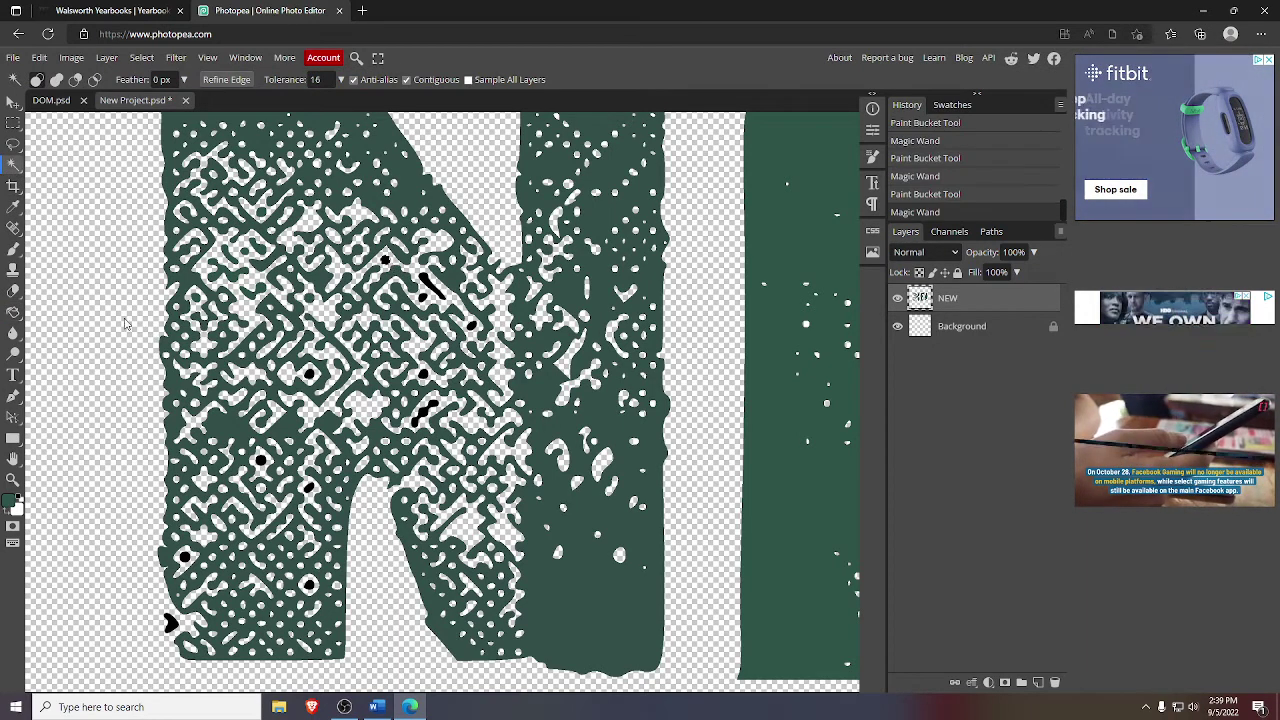
left_click(13, 311)
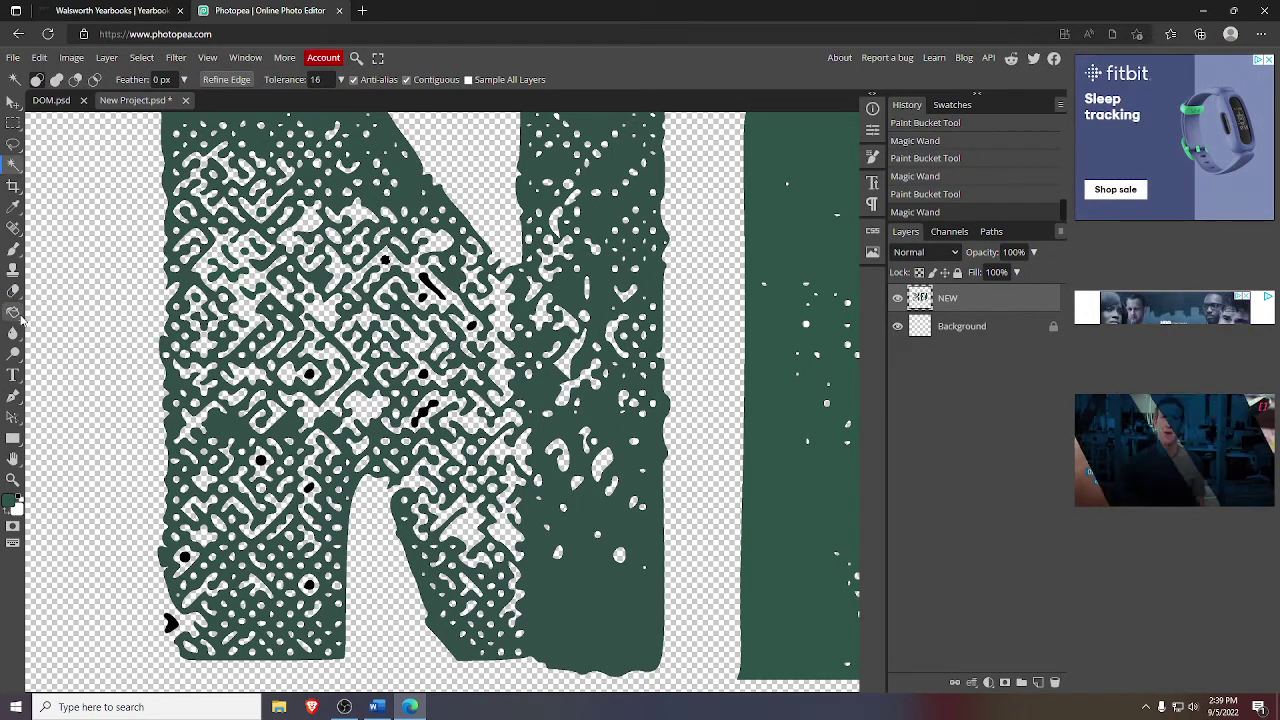
left_click(386, 262)
left_click(13, 164)
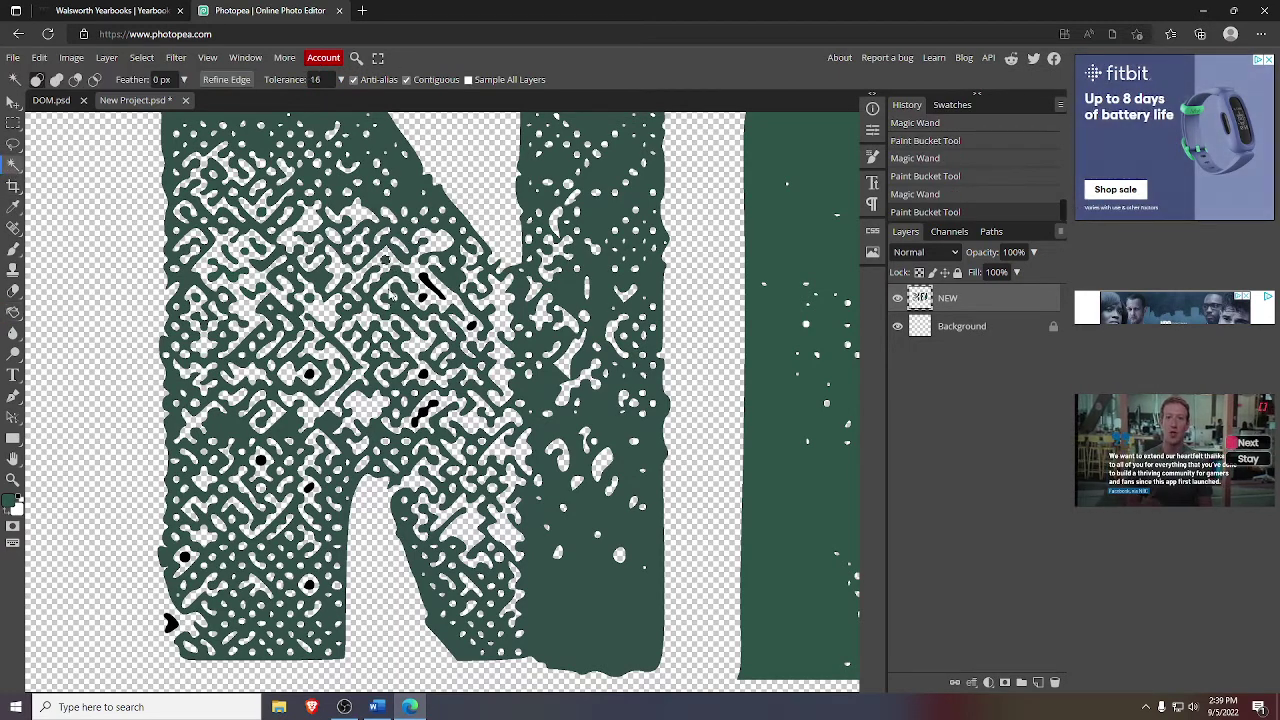
left_click(425, 285)
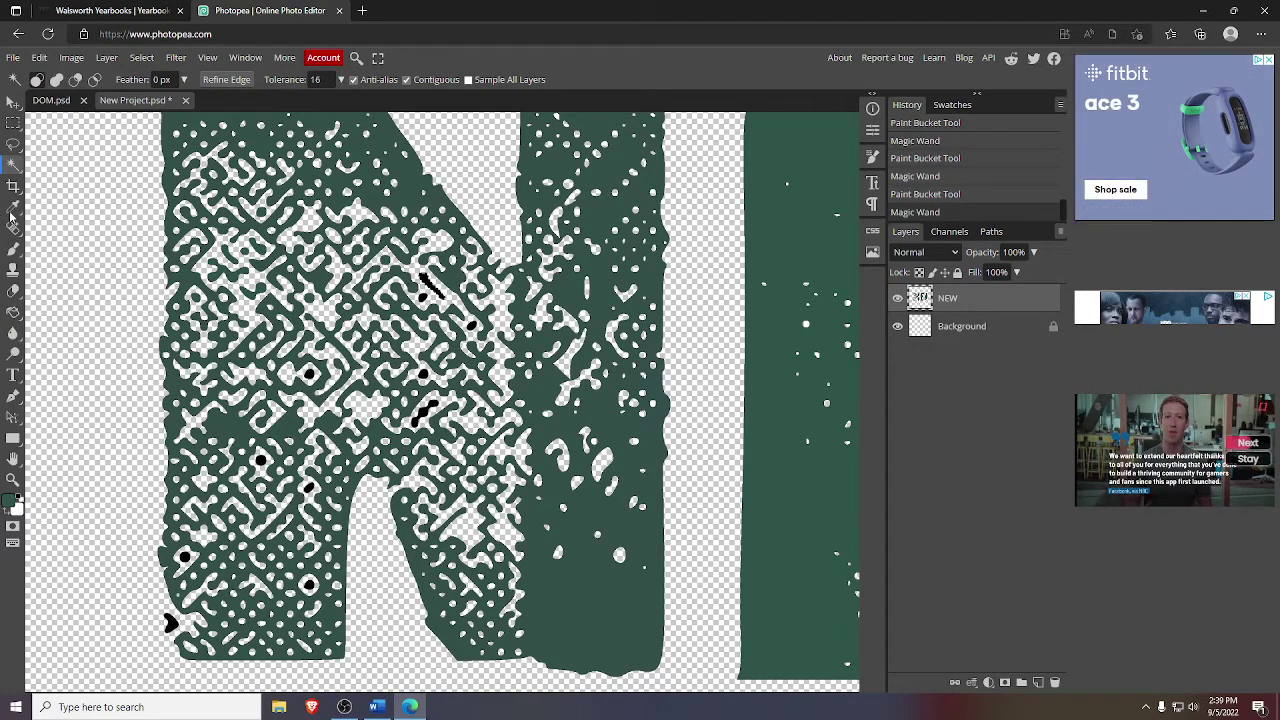
left_click(13, 311)
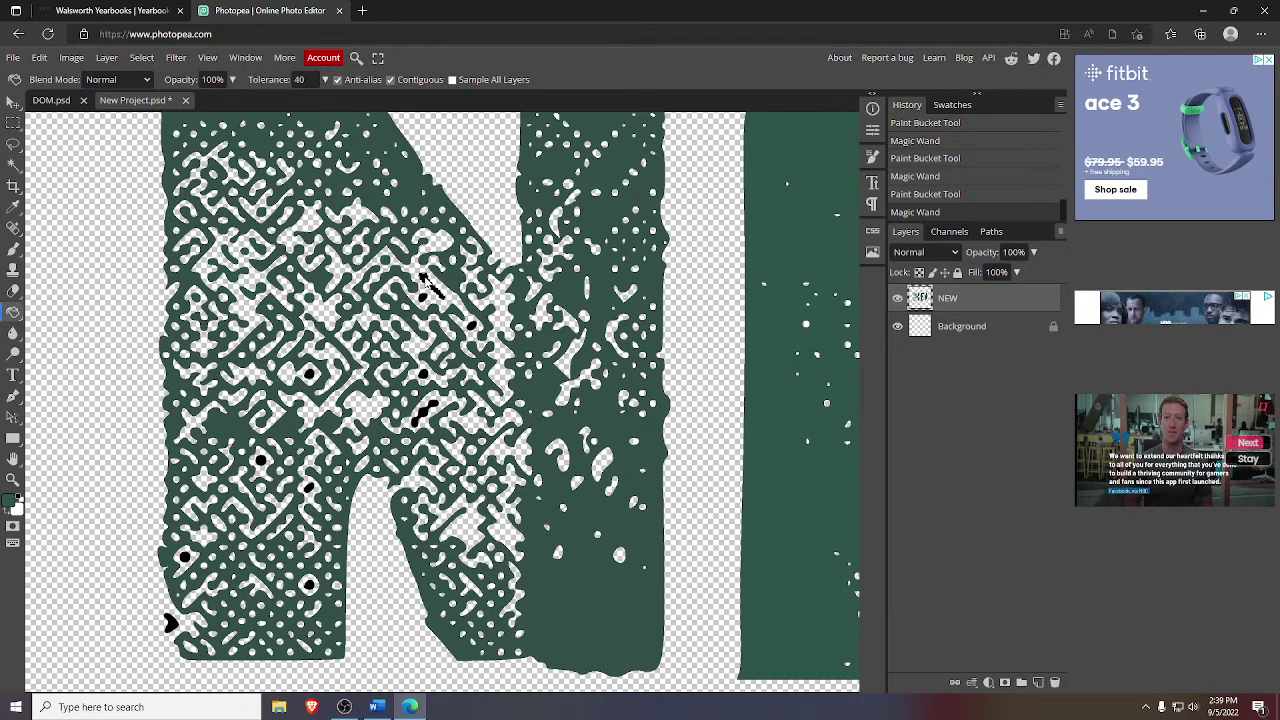
left_click(336, 276)
left_click(13, 164)
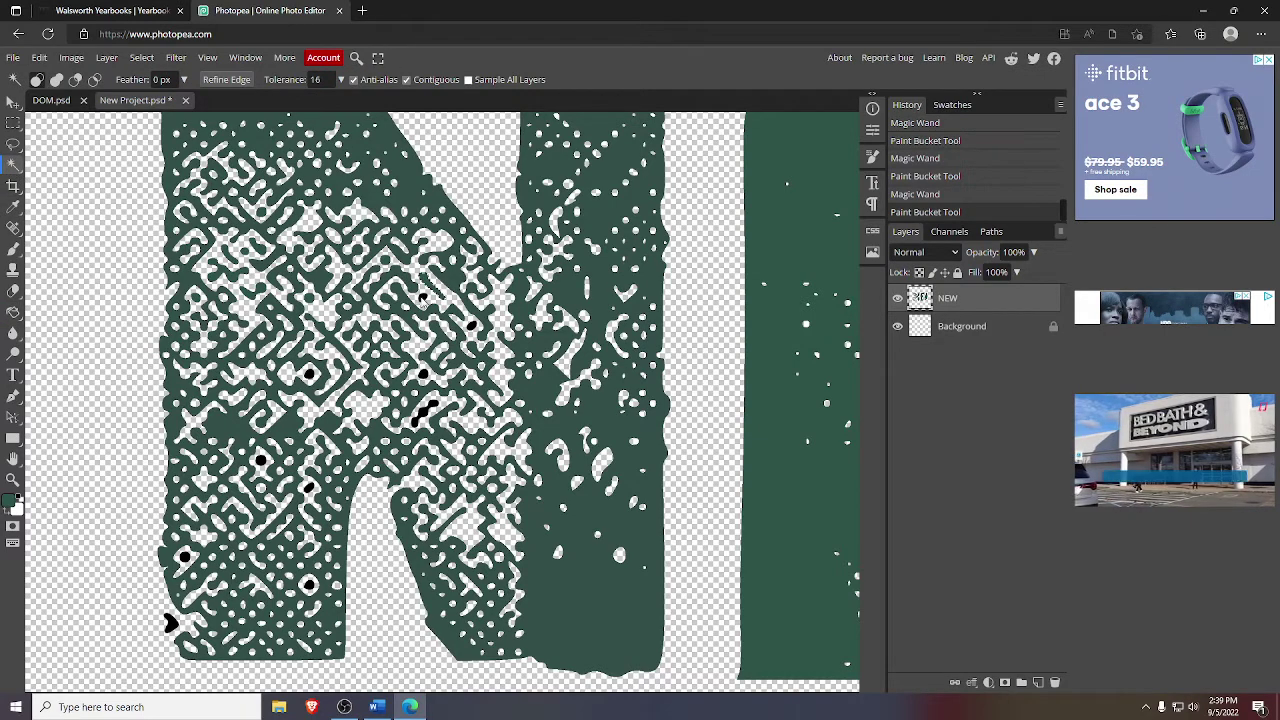
left_click(425, 298)
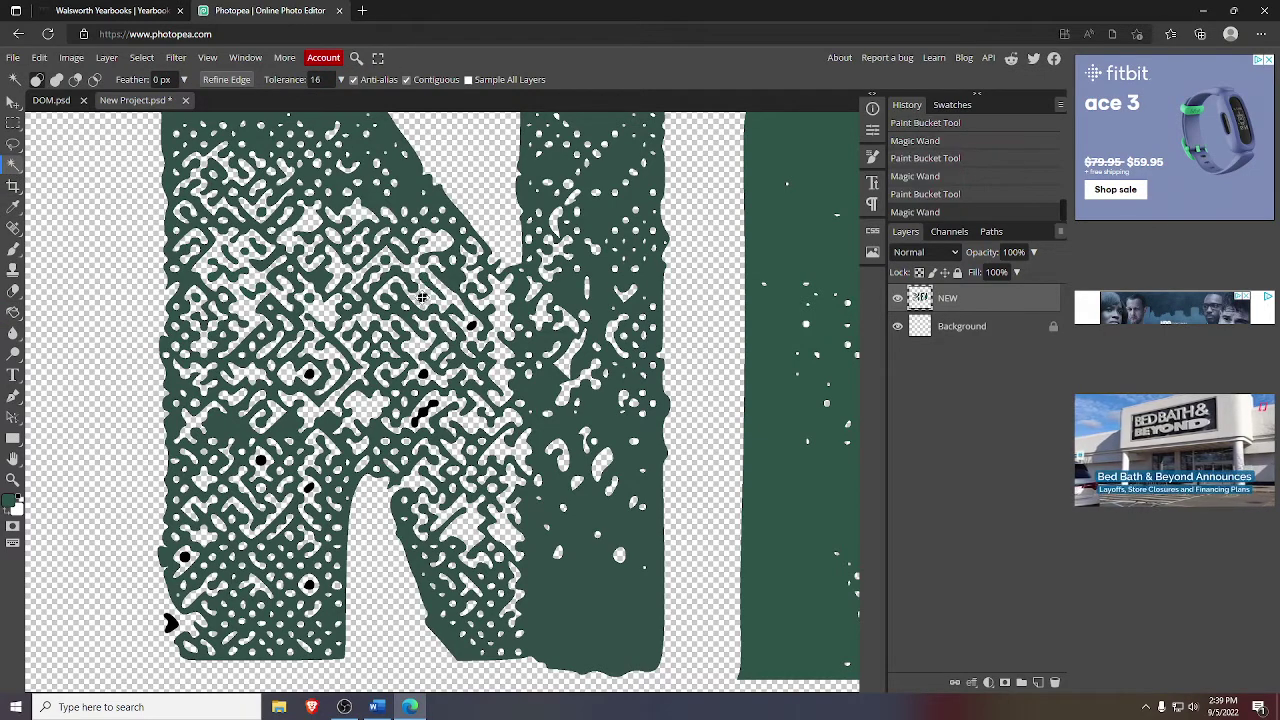
left_click(16, 312)
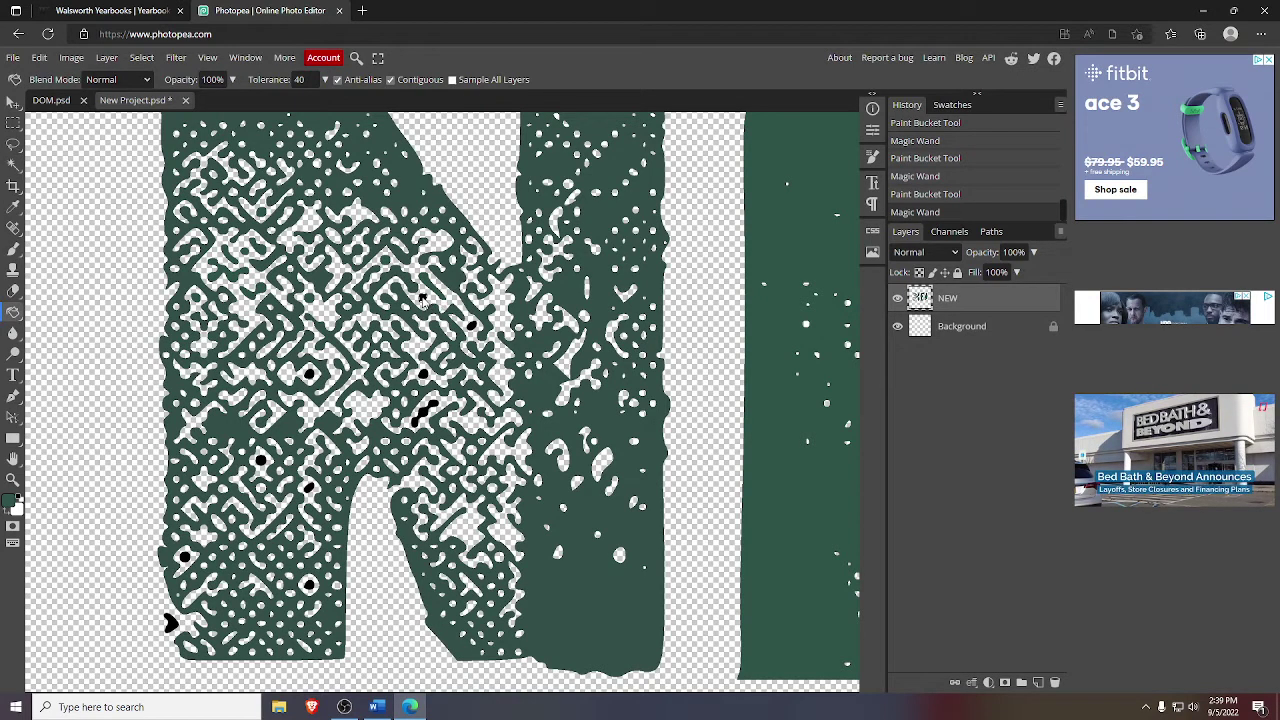
left_click(196, 281)
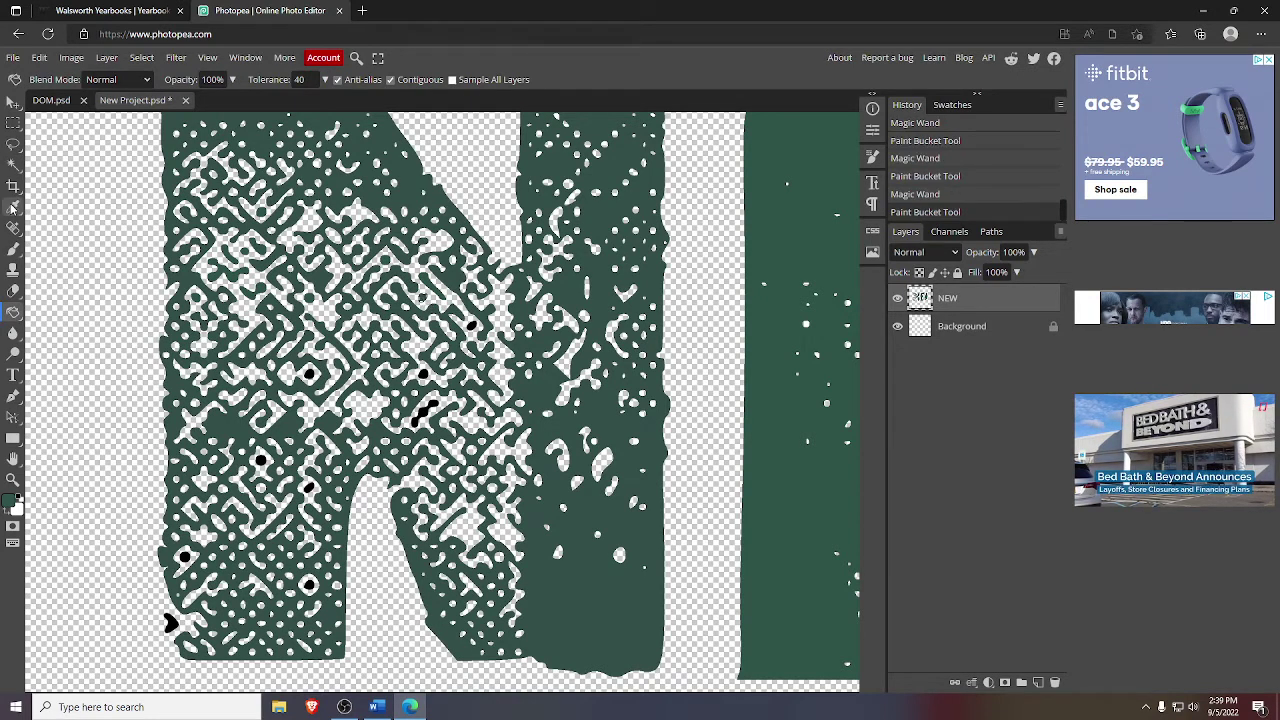
left_click(14, 166)
left_click(471, 325)
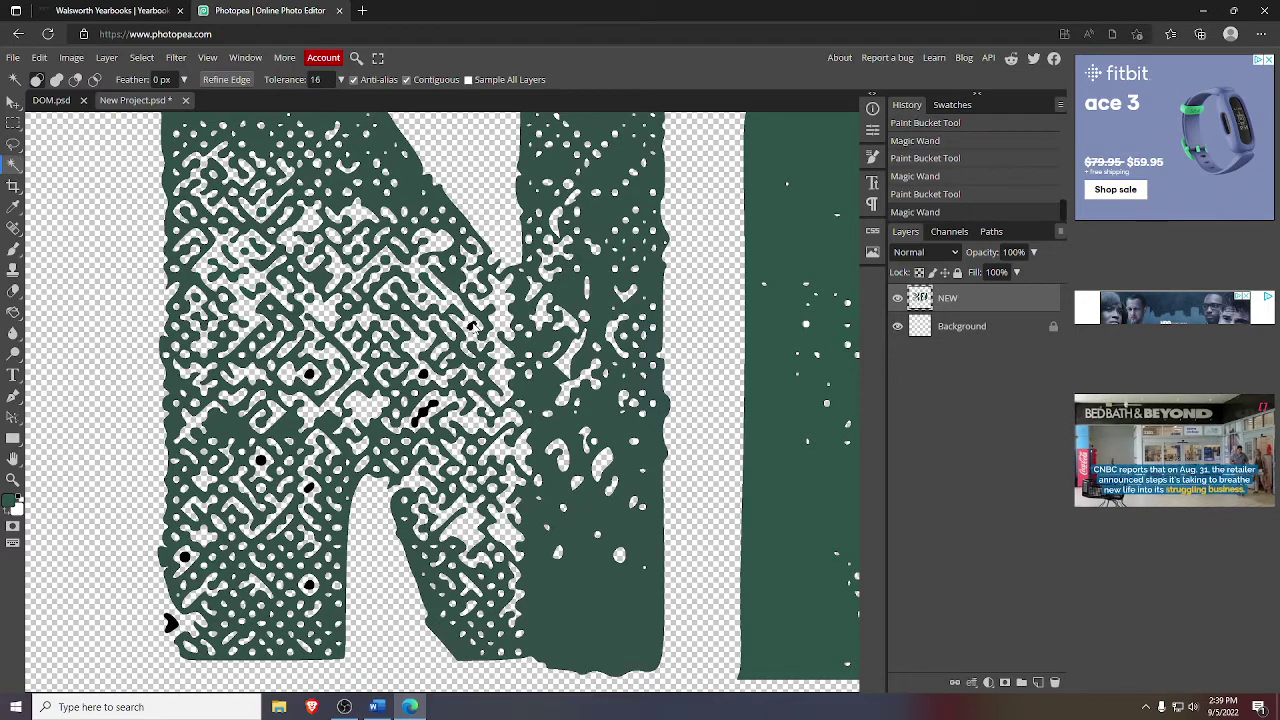
left_click(18, 314)
left_click(460, 330)
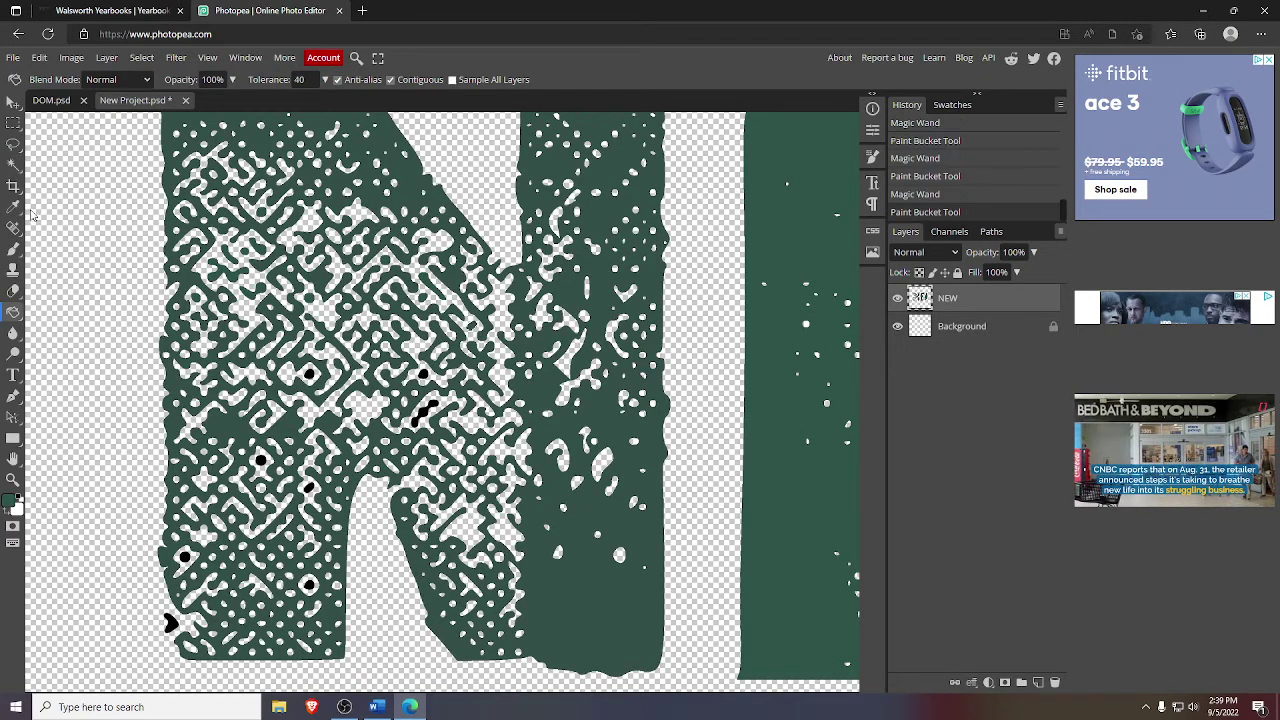
left_click(11, 170)
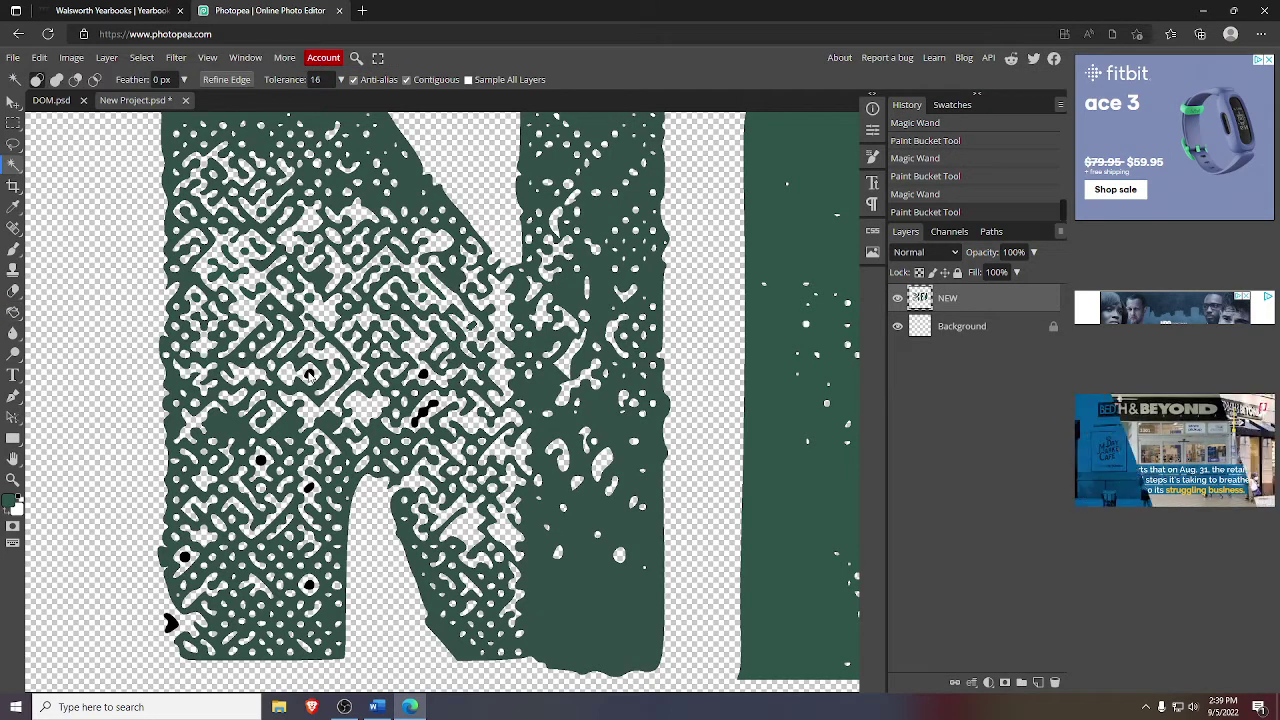
left_click(310, 373)
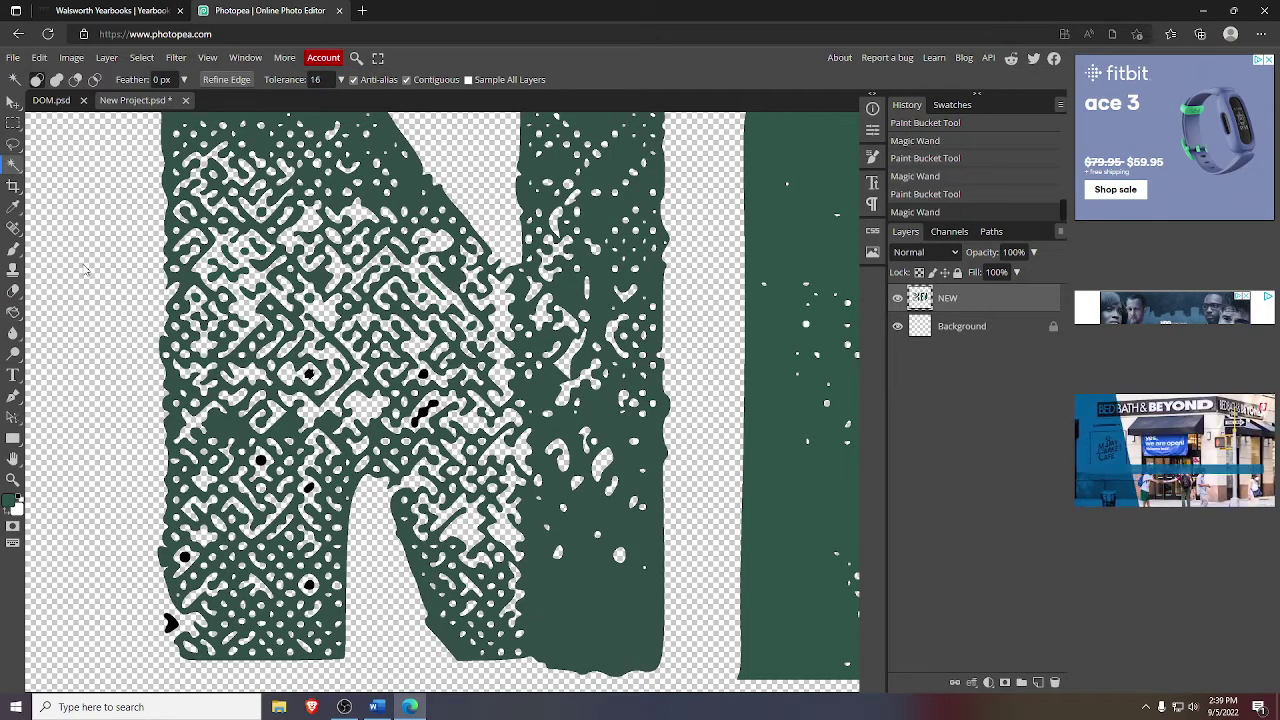
left_click(13, 312)
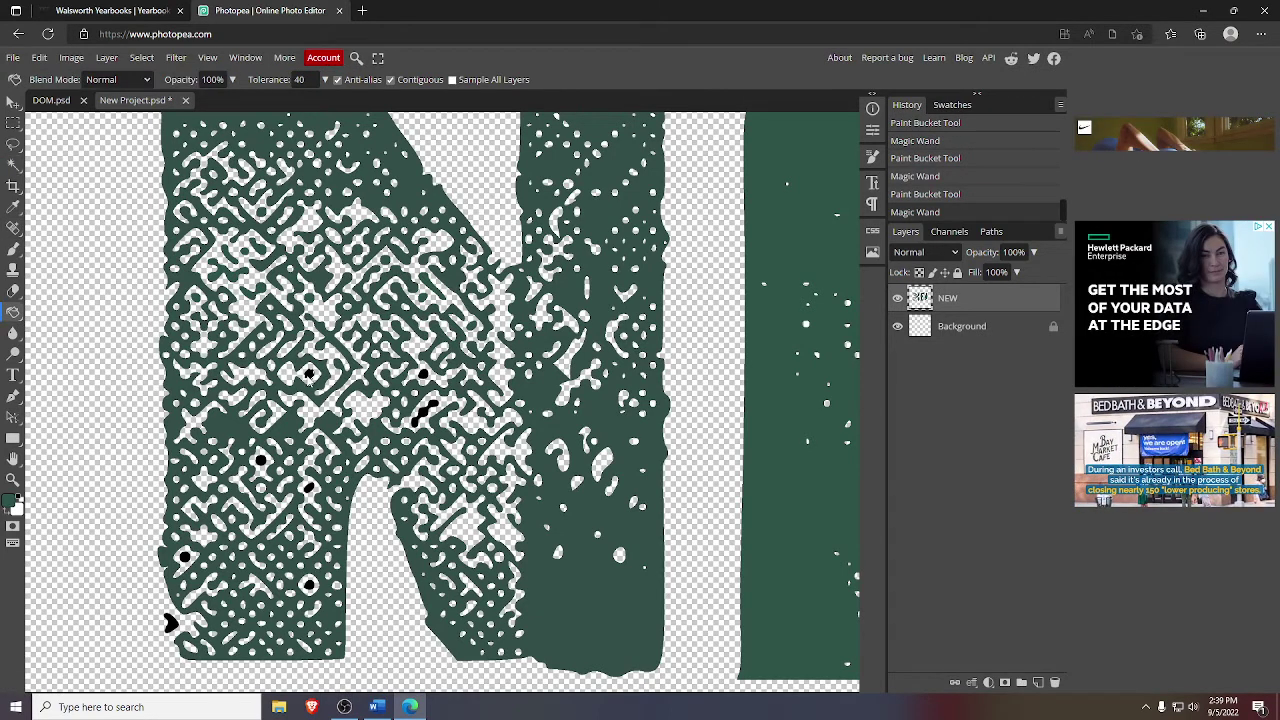
left_click(310, 373)
left_click(13, 165)
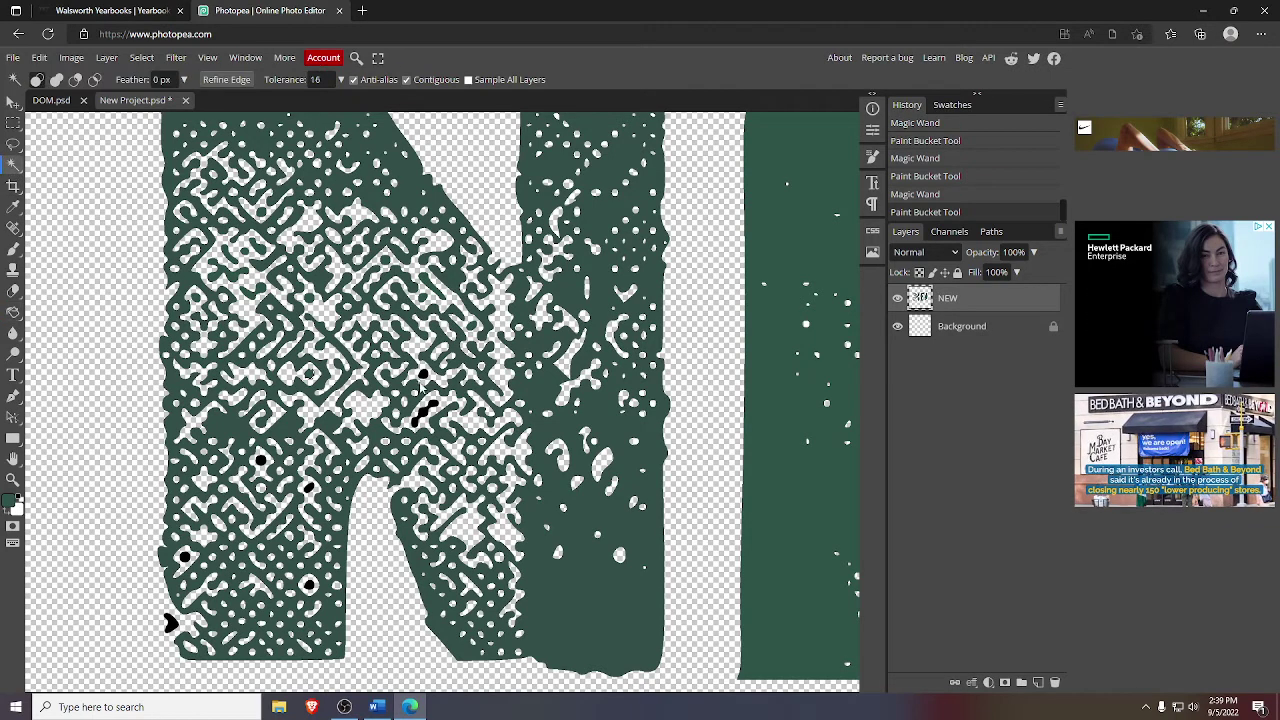
left_click(422, 388)
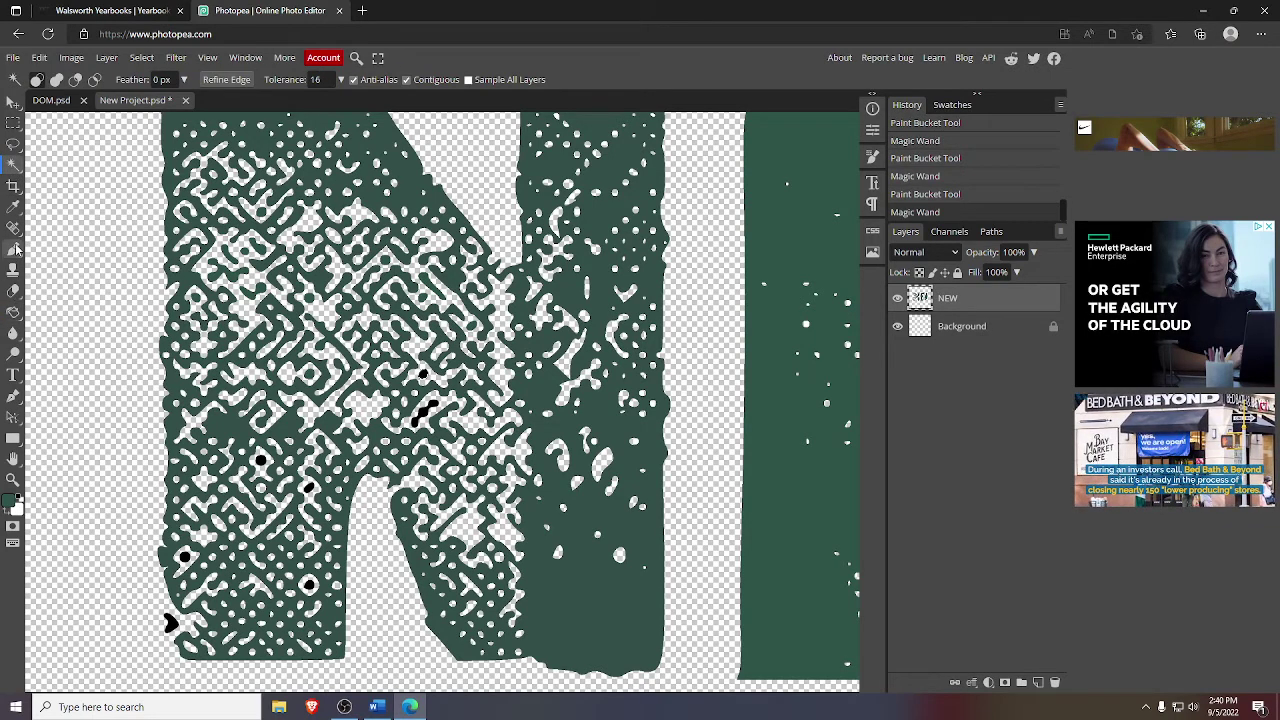
left_click(13, 312)
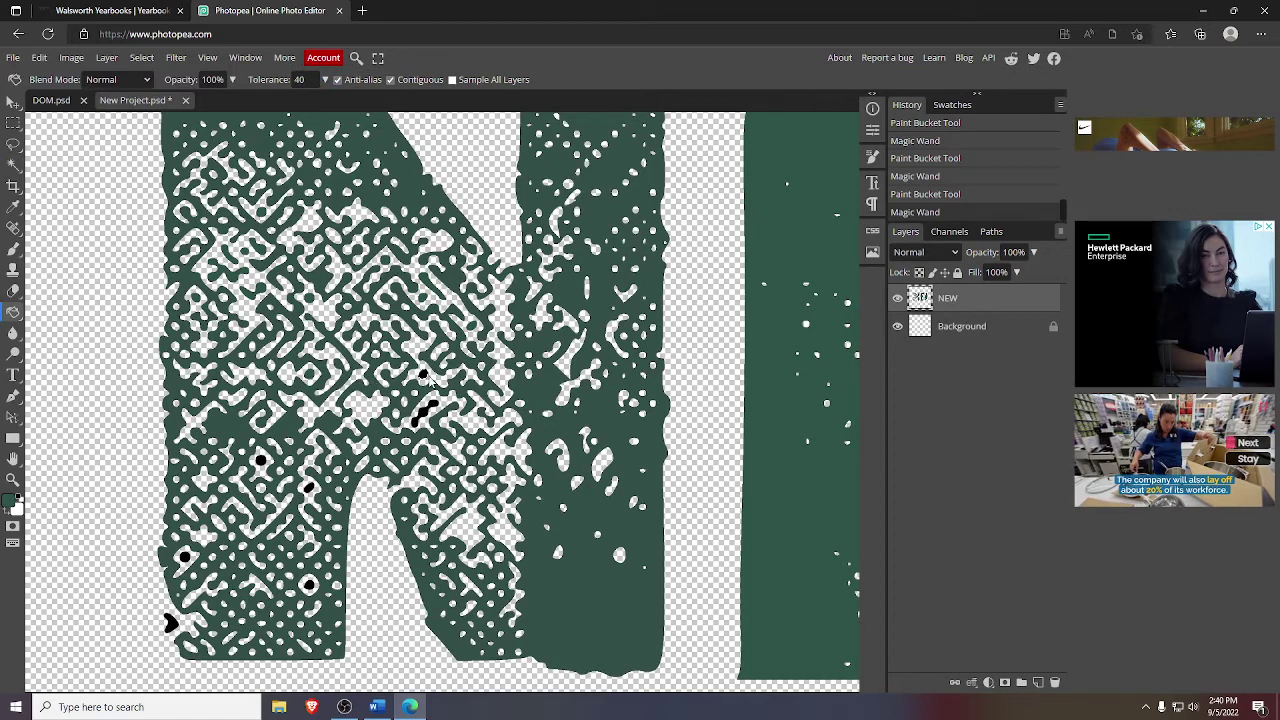
left_click(425, 378)
left_click(13, 165)
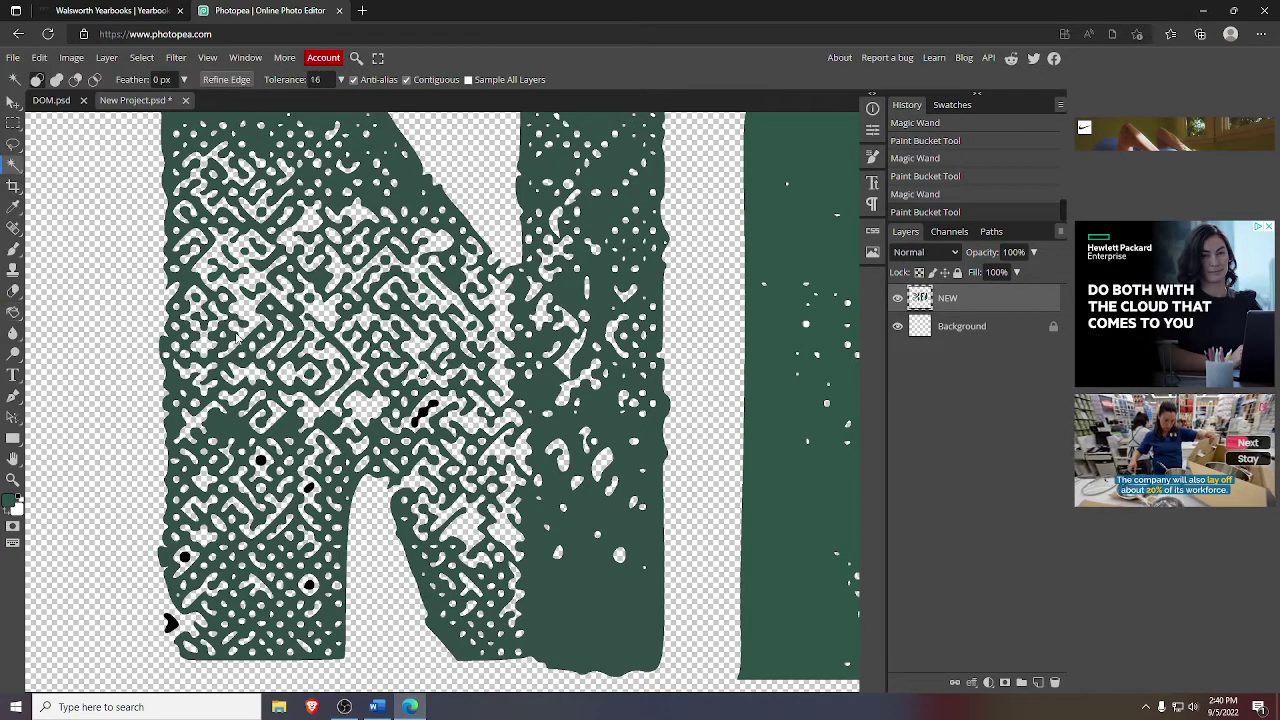
left_click(425, 410)
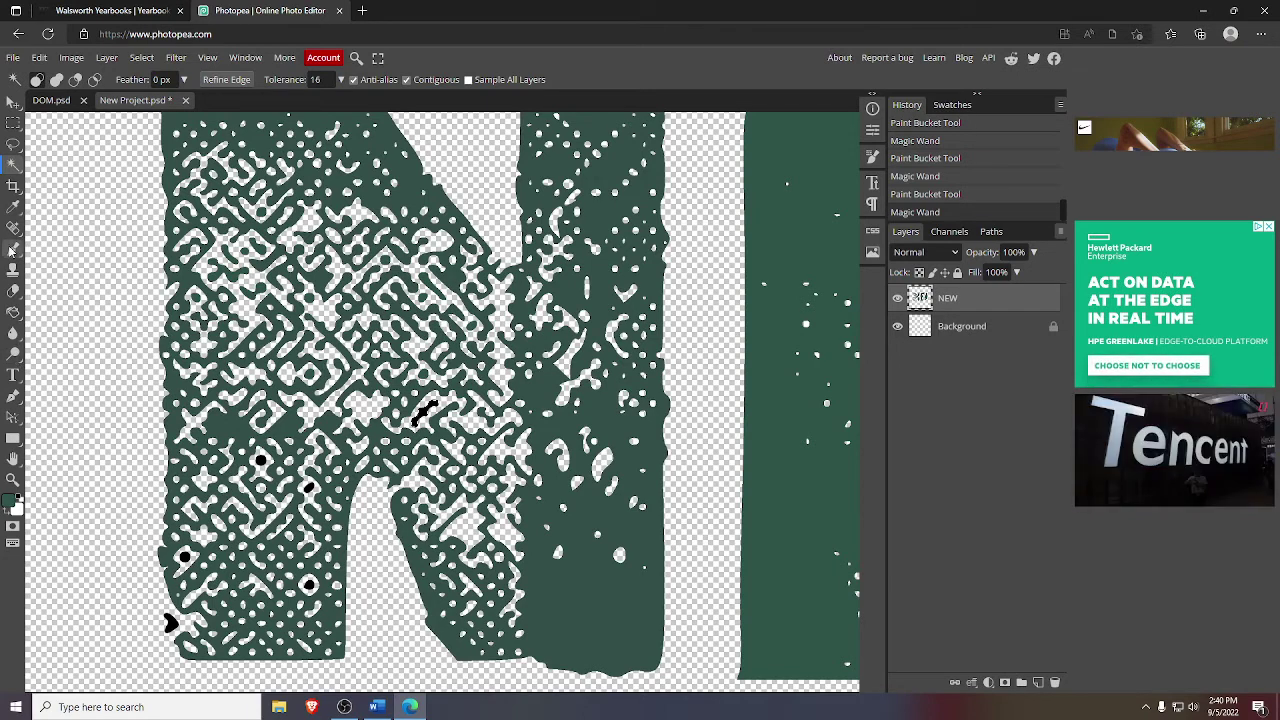
left_click(13, 312)
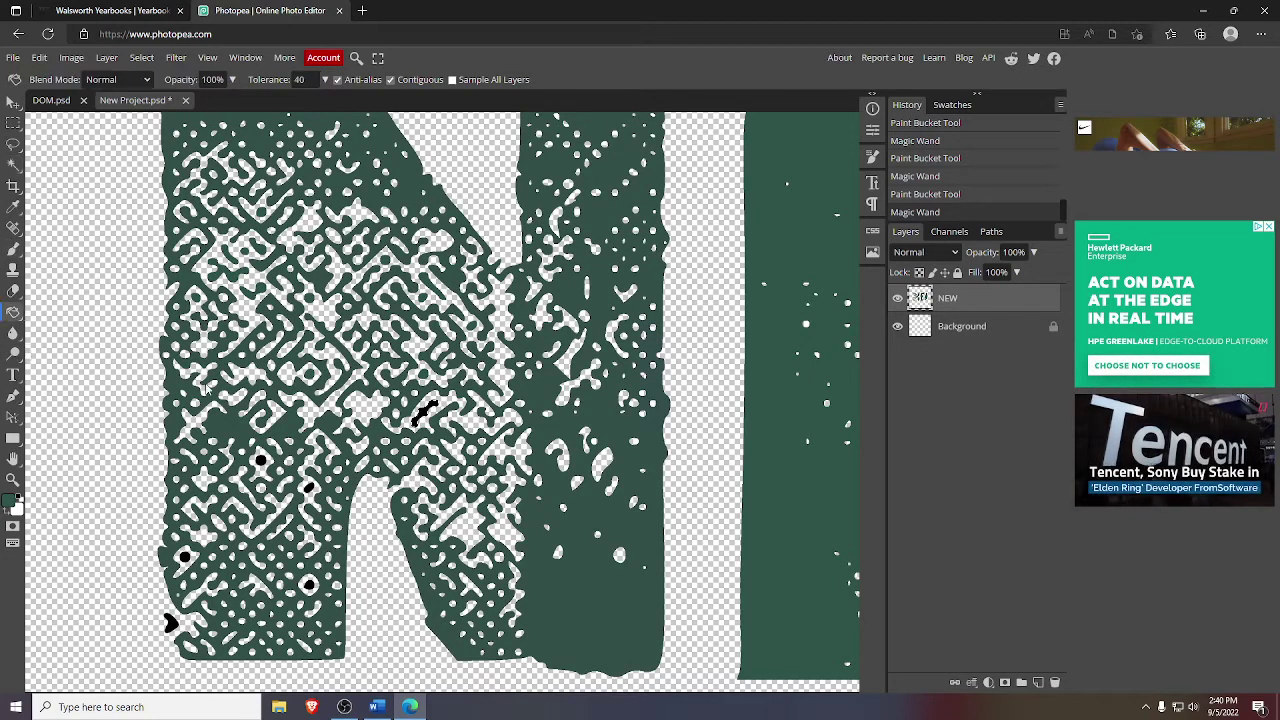
left_click(424, 414)
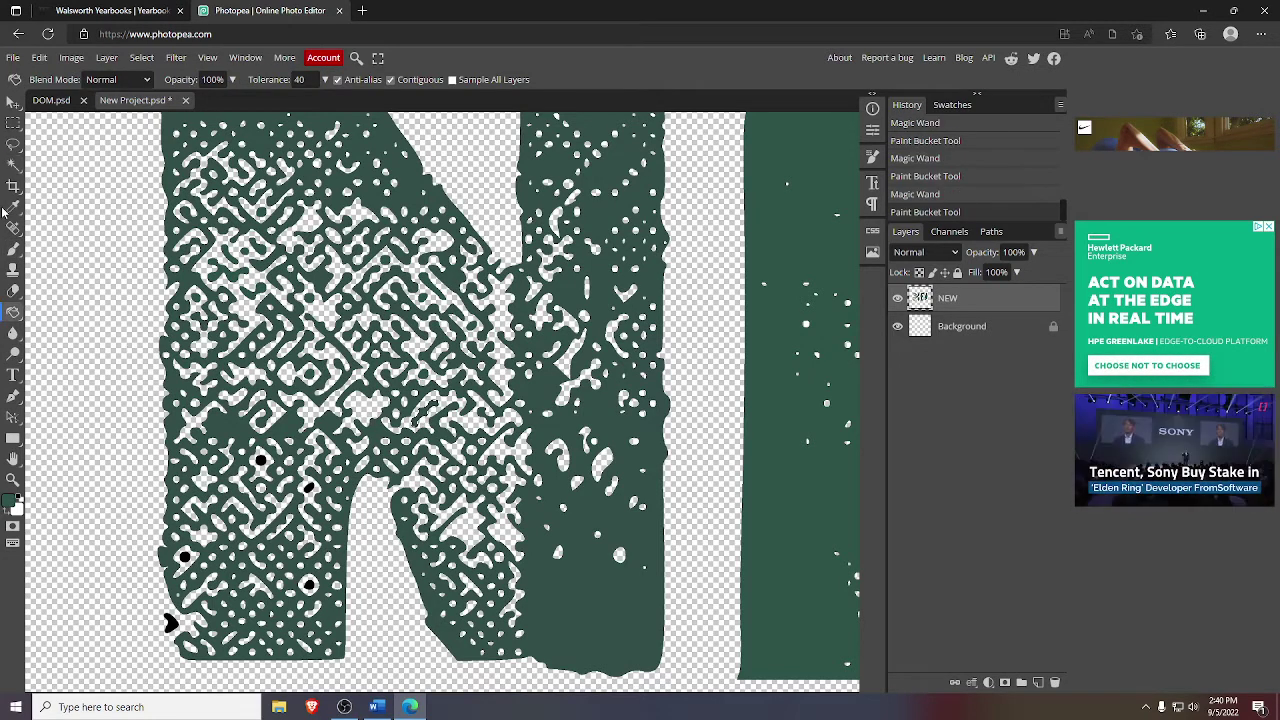
- Fill the remaining dark spots in the lower-left stroke and bottom of the N with green
left_click(13, 164)
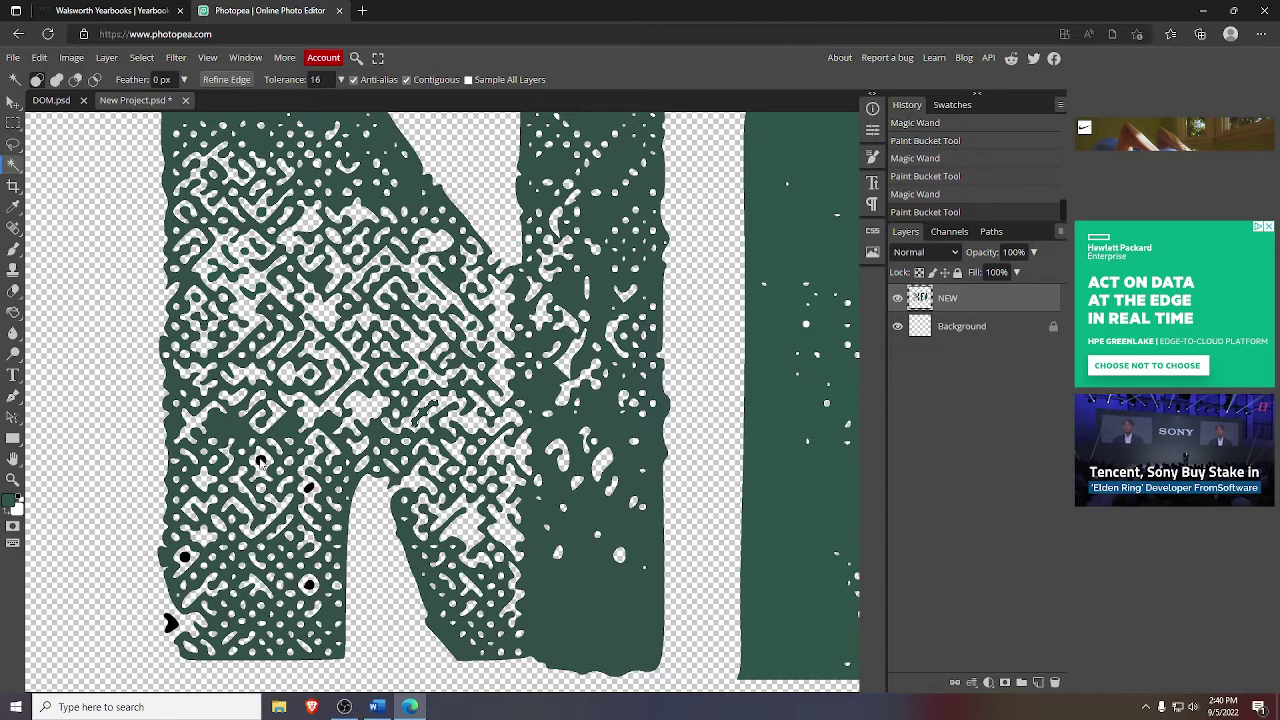
left_click(222, 422)
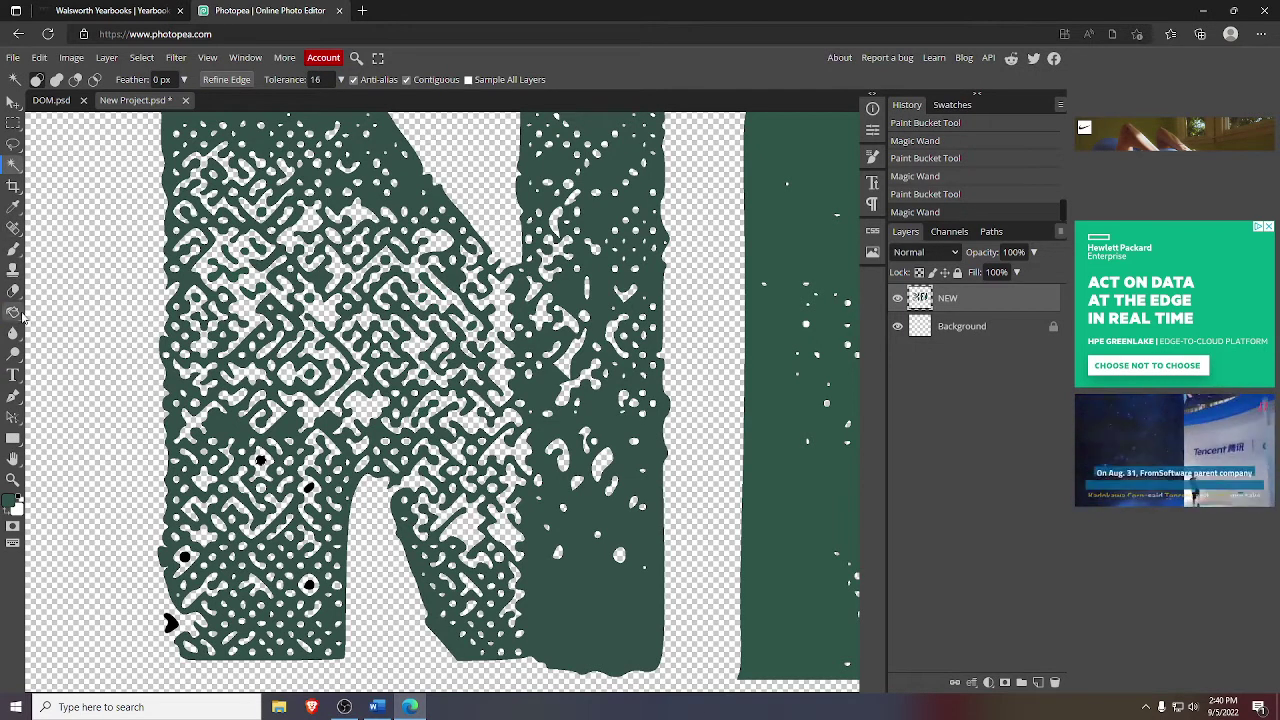
left_click(13, 312)
left_click(260, 462)
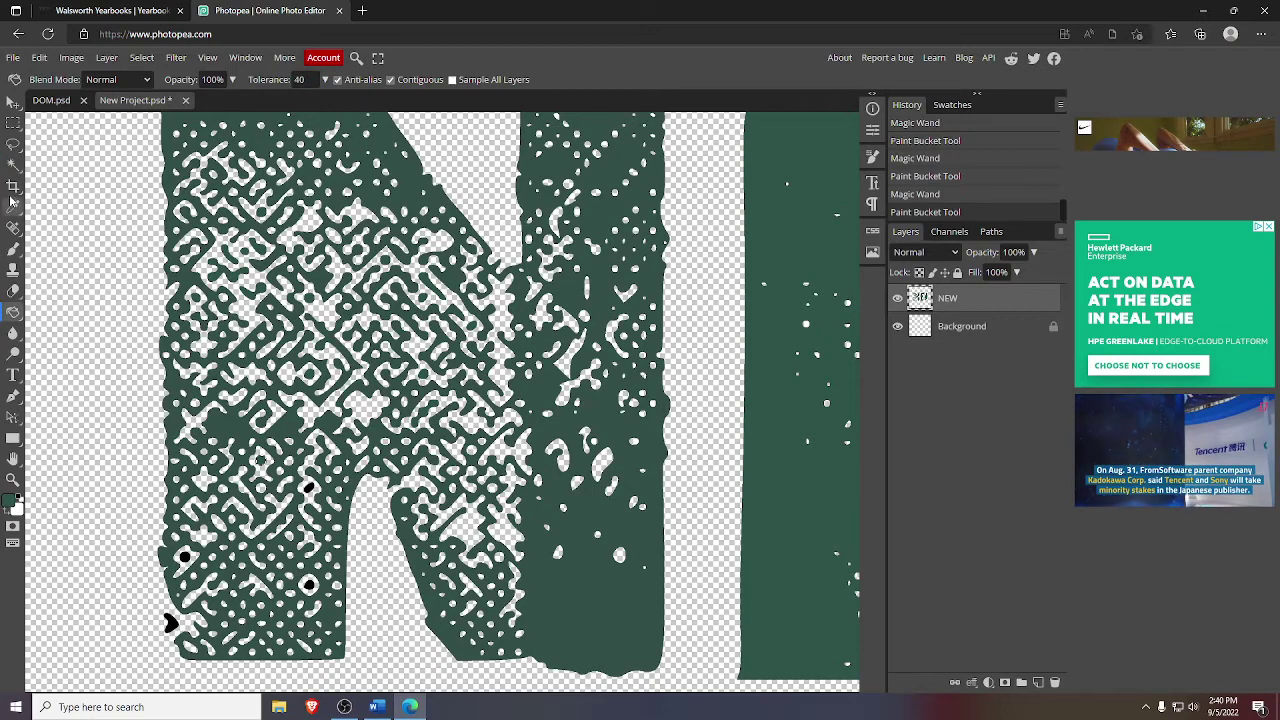
left_click(13, 164)
left_click(185, 557)
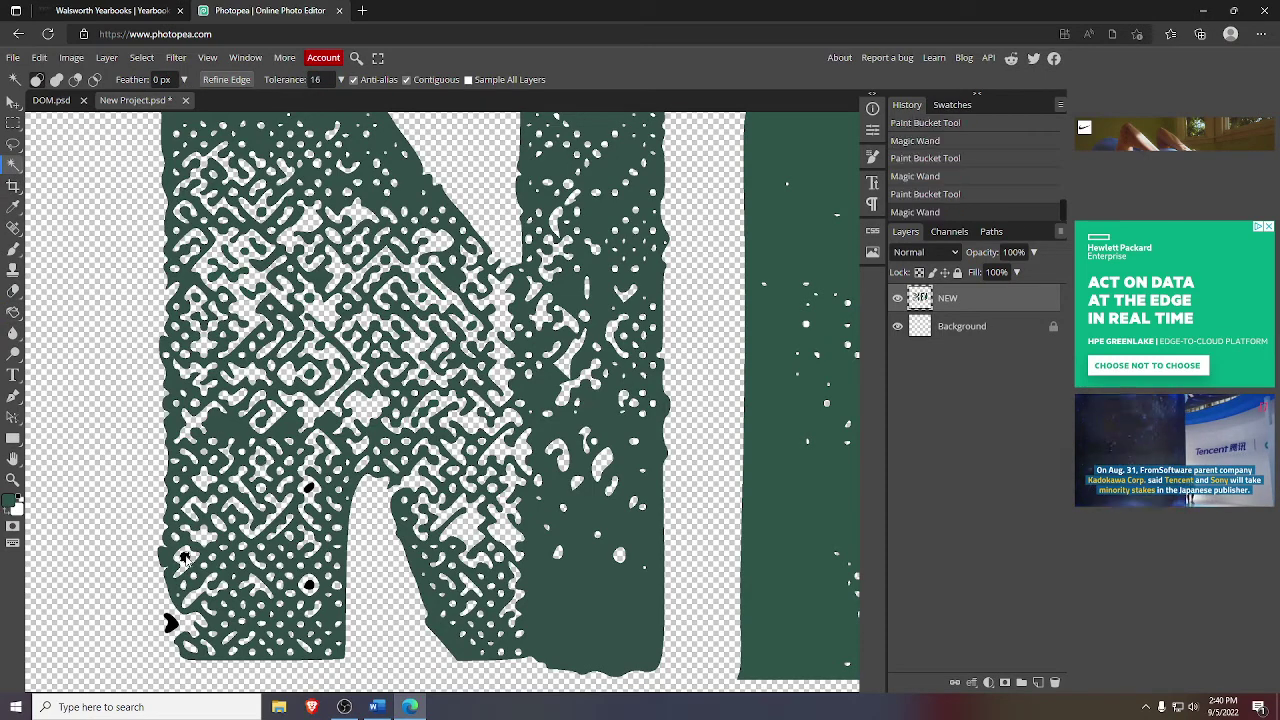
left_click(13, 312)
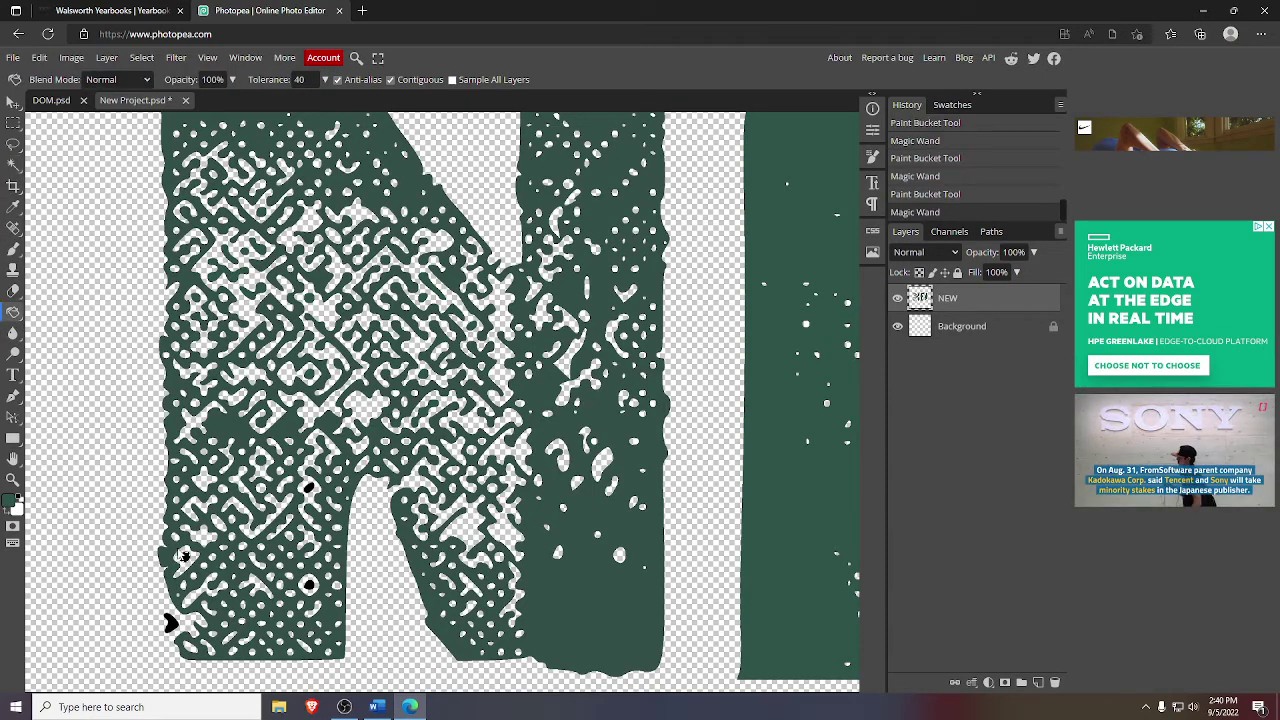
left_click(185, 557)
left_click(13, 164)
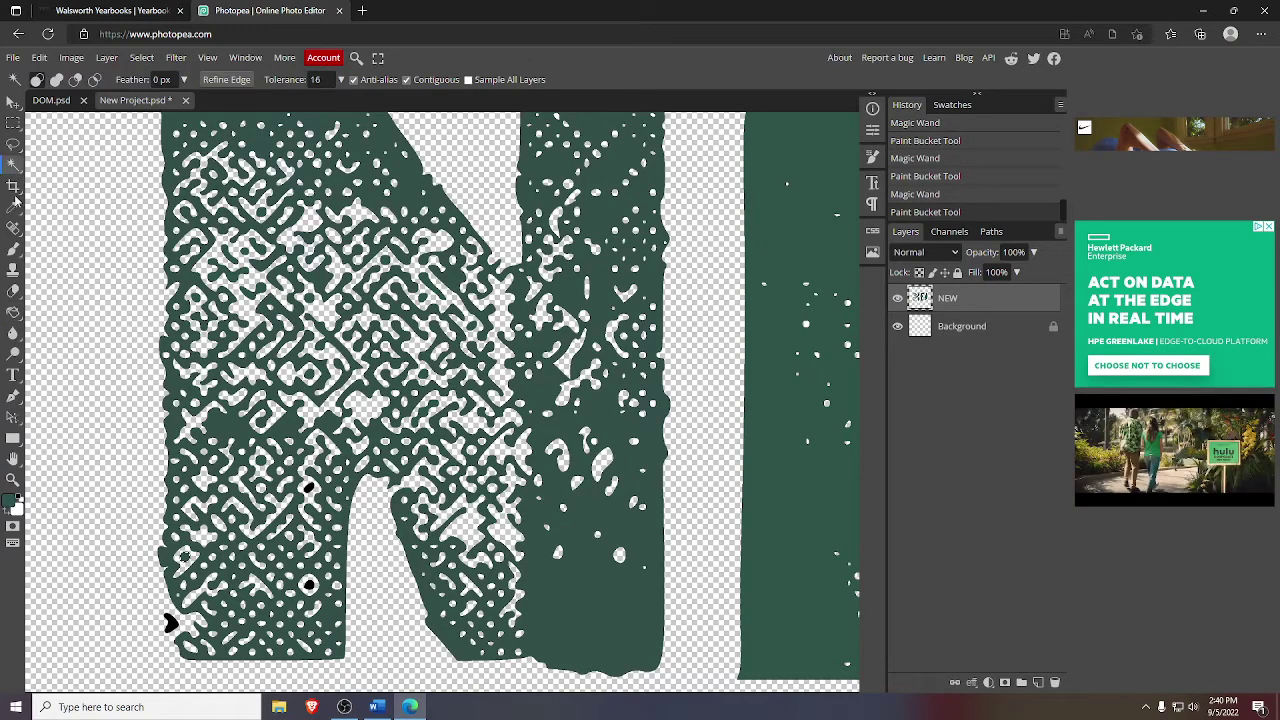
left_click(180, 632)
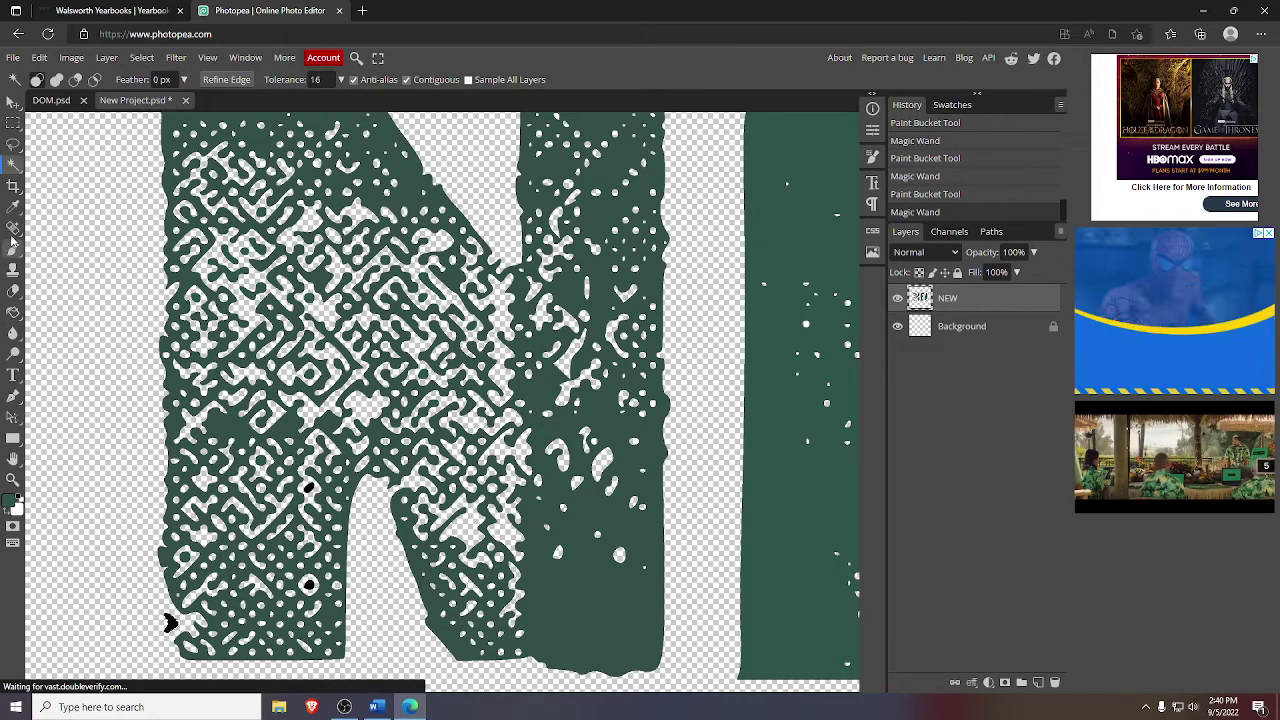
left_click(13, 312)
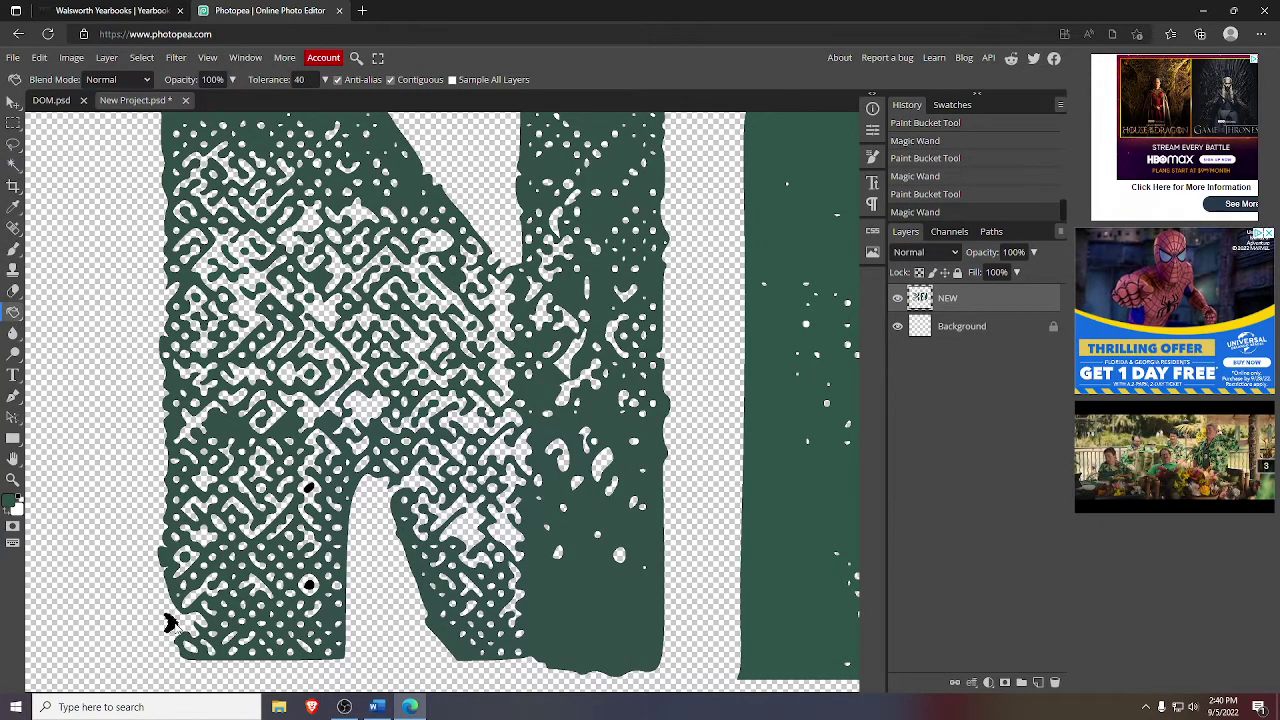
left_click(170, 625)
left_click(13, 164)
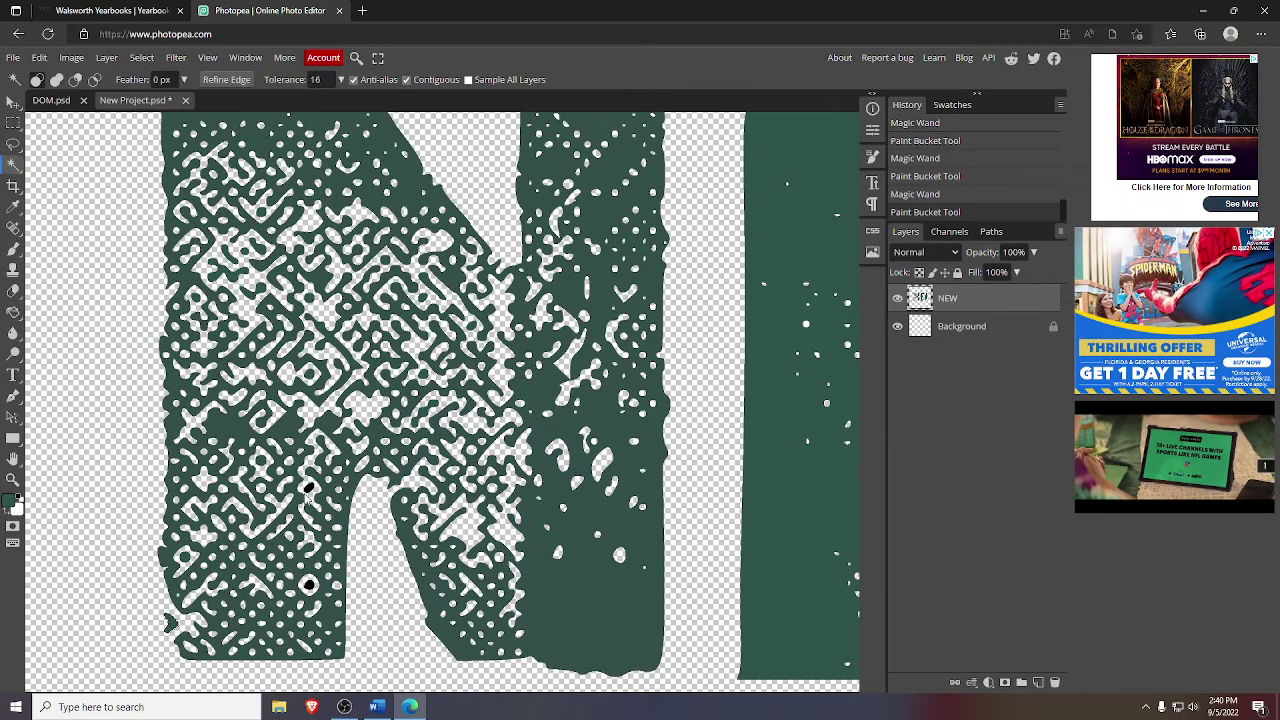
left_click(310, 485)
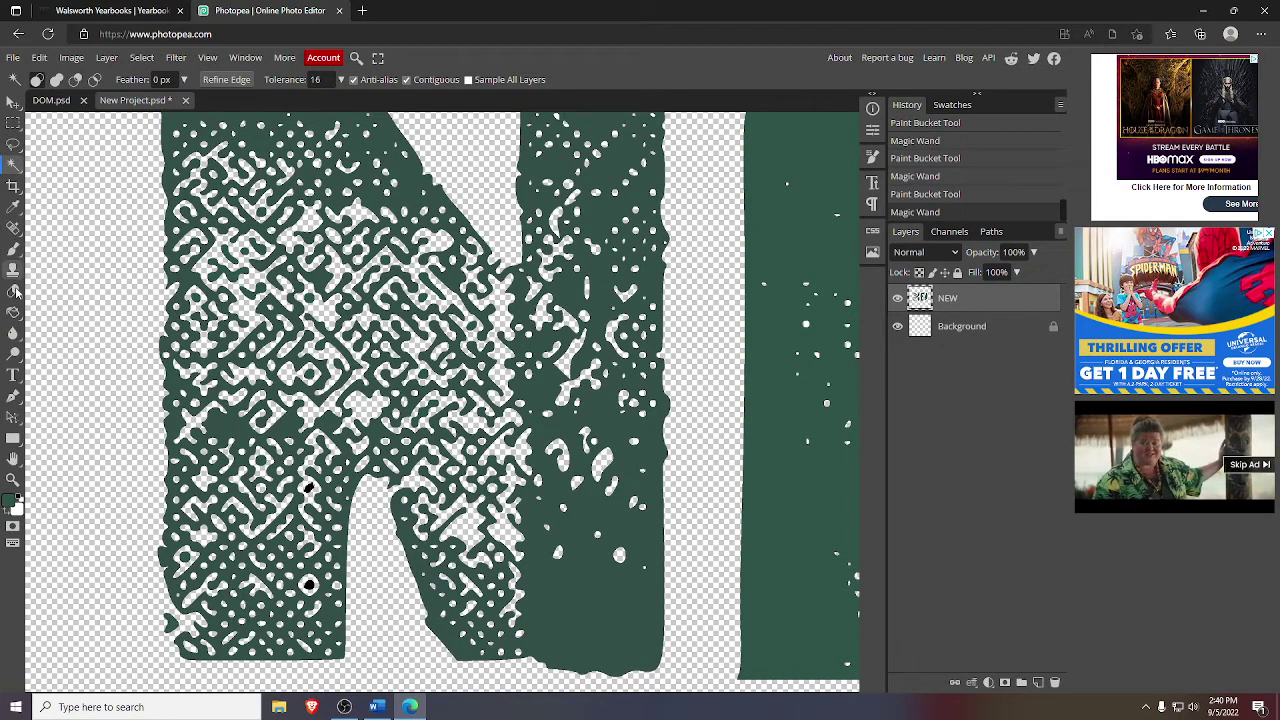
left_click(13, 312)
left_click(310, 488)
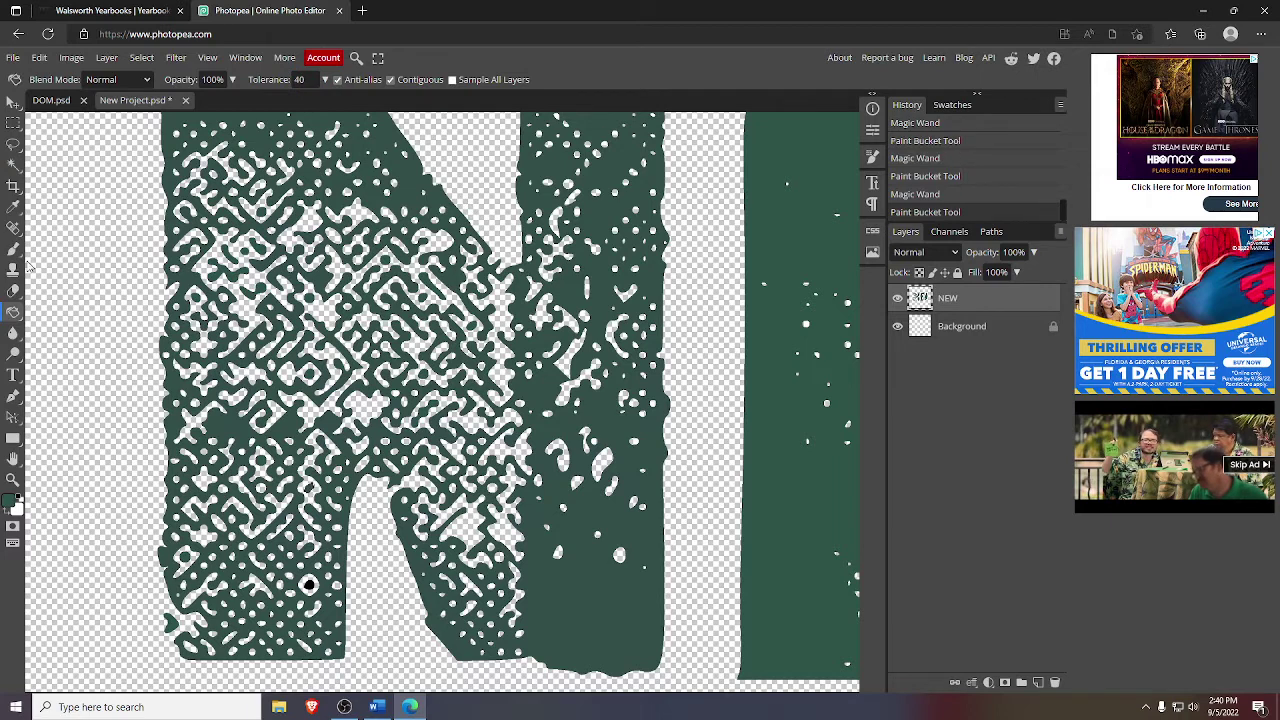
left_click(13, 164)
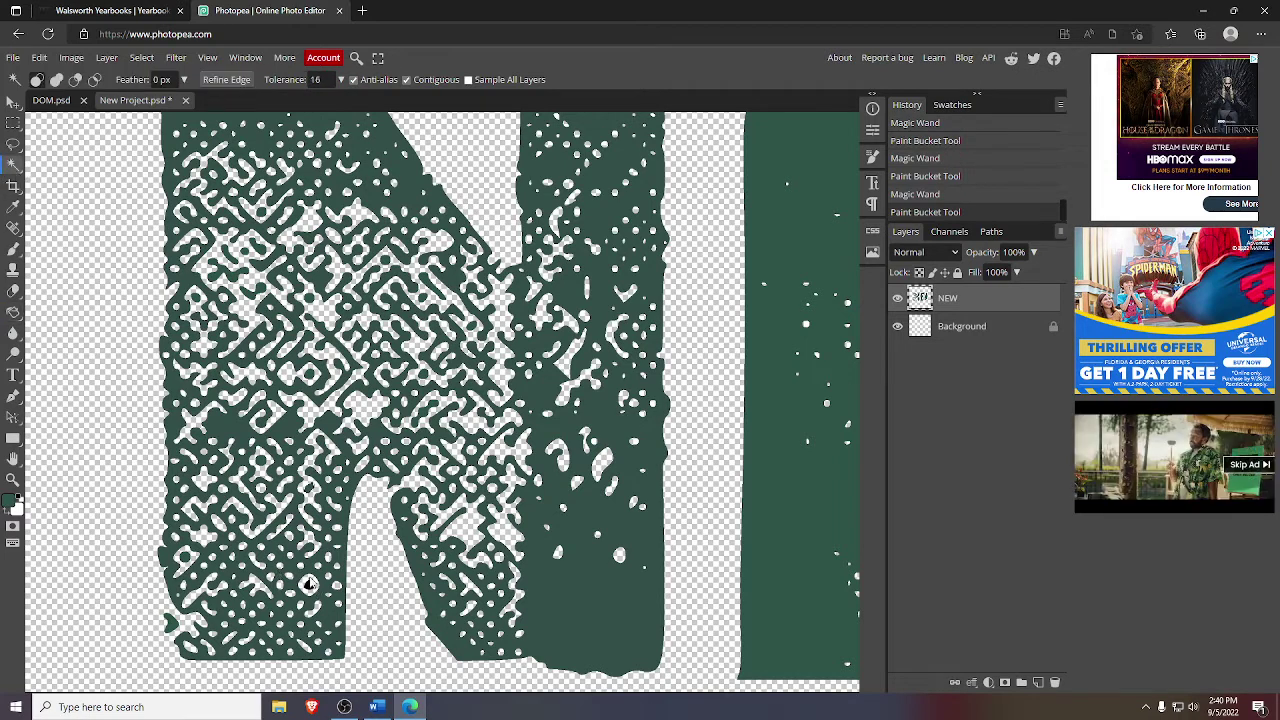
left_click(310, 585)
left_click(13, 312)
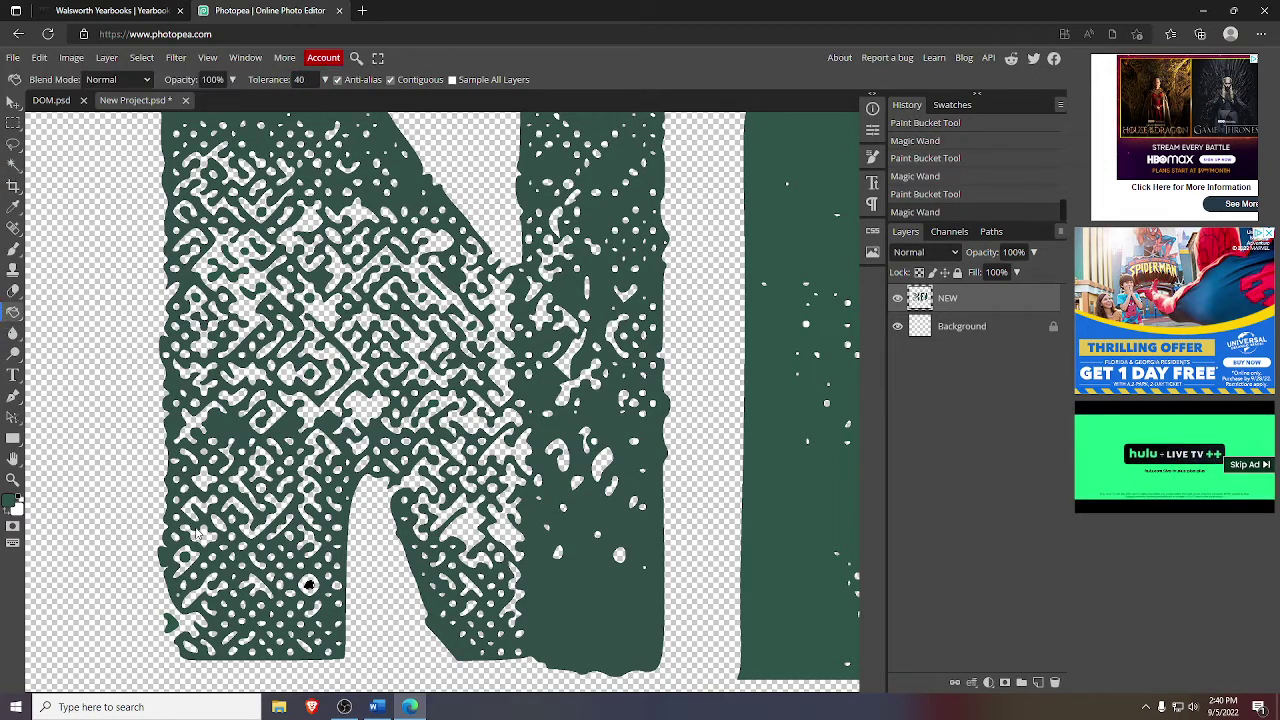
left_click(310, 585)
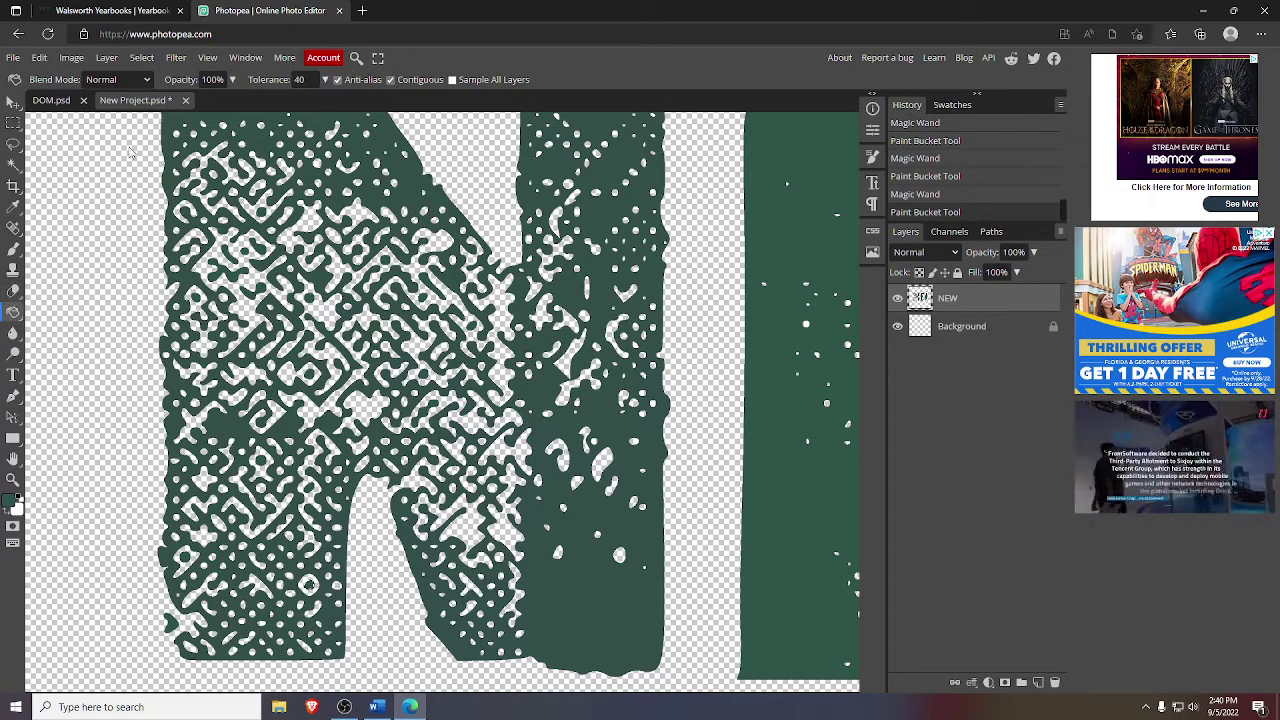
left_click(13, 479)
- Zoom out to the whole green NEW graphic and export its layer as NEW.png
left_click(56, 79)
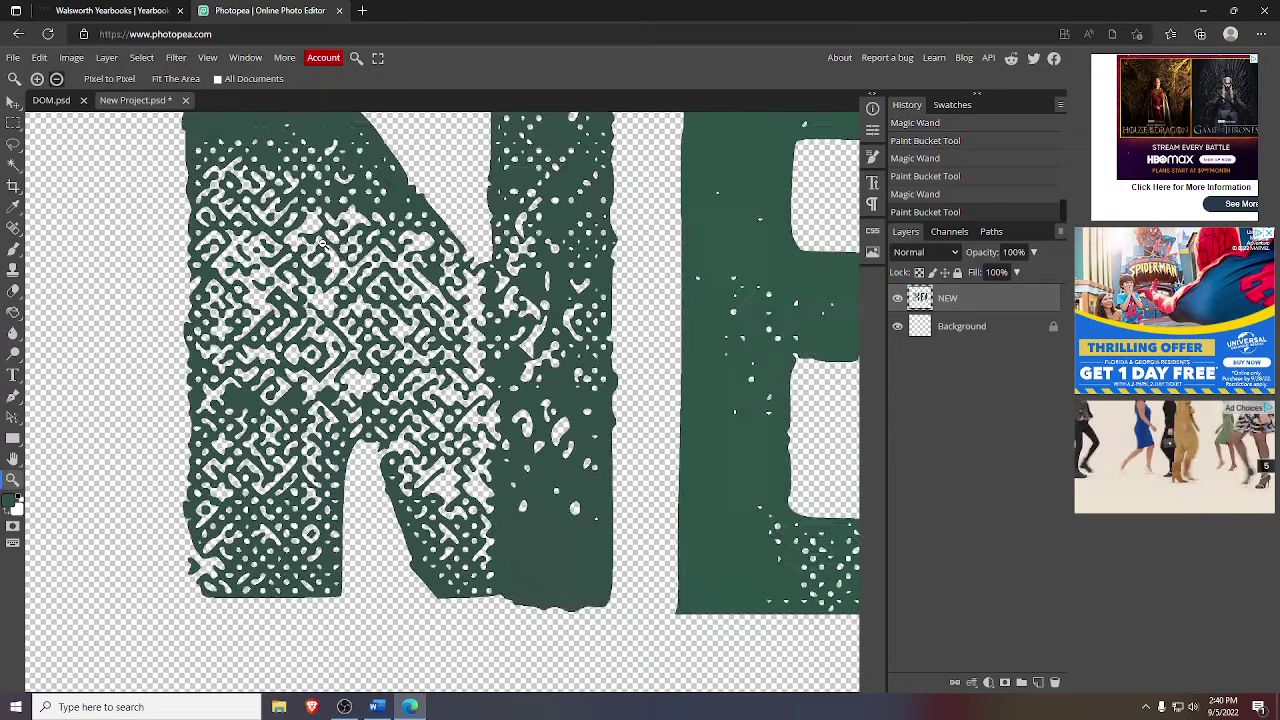
left_click(56, 79)
left_click(56, 79)
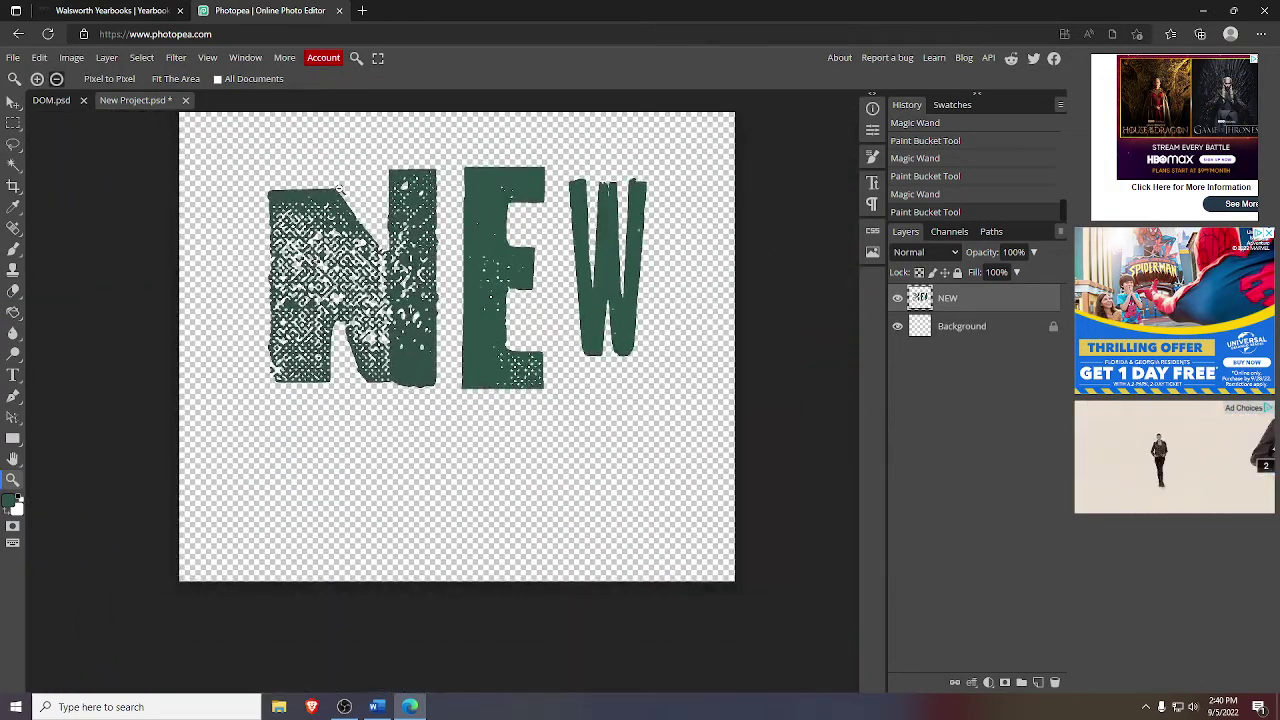
left_click(12, 103)
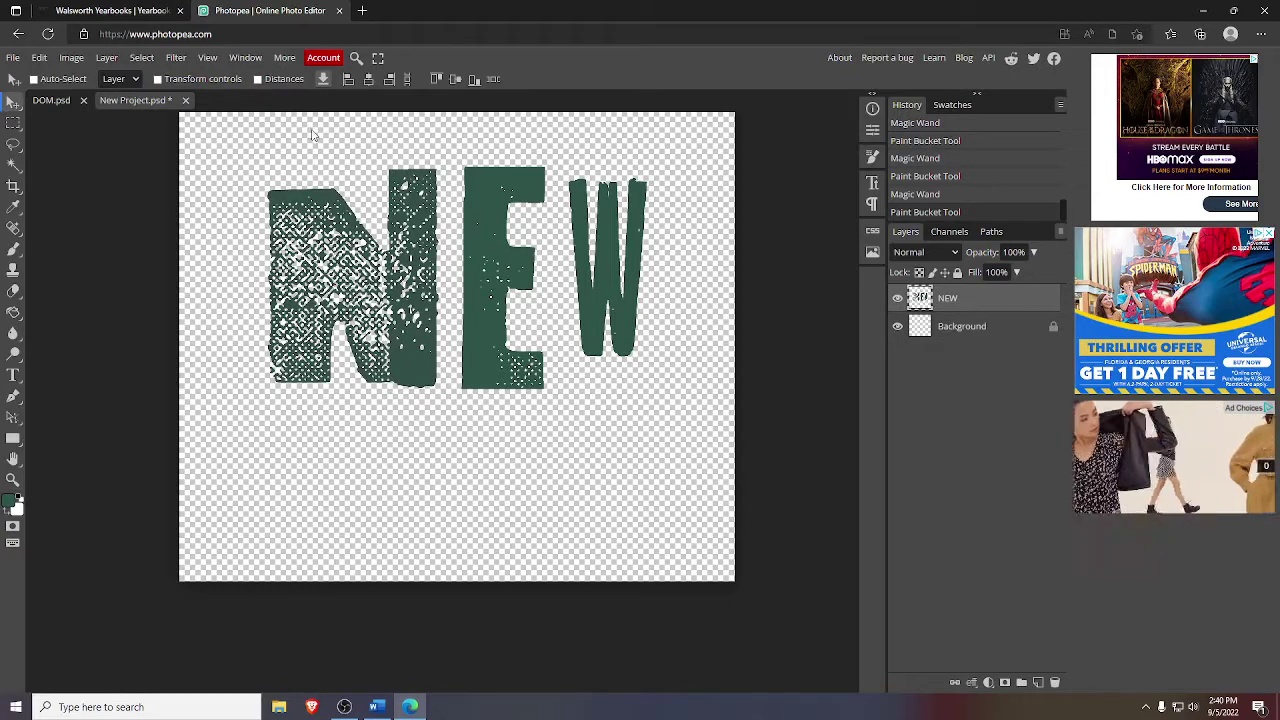
left_click(323, 81)
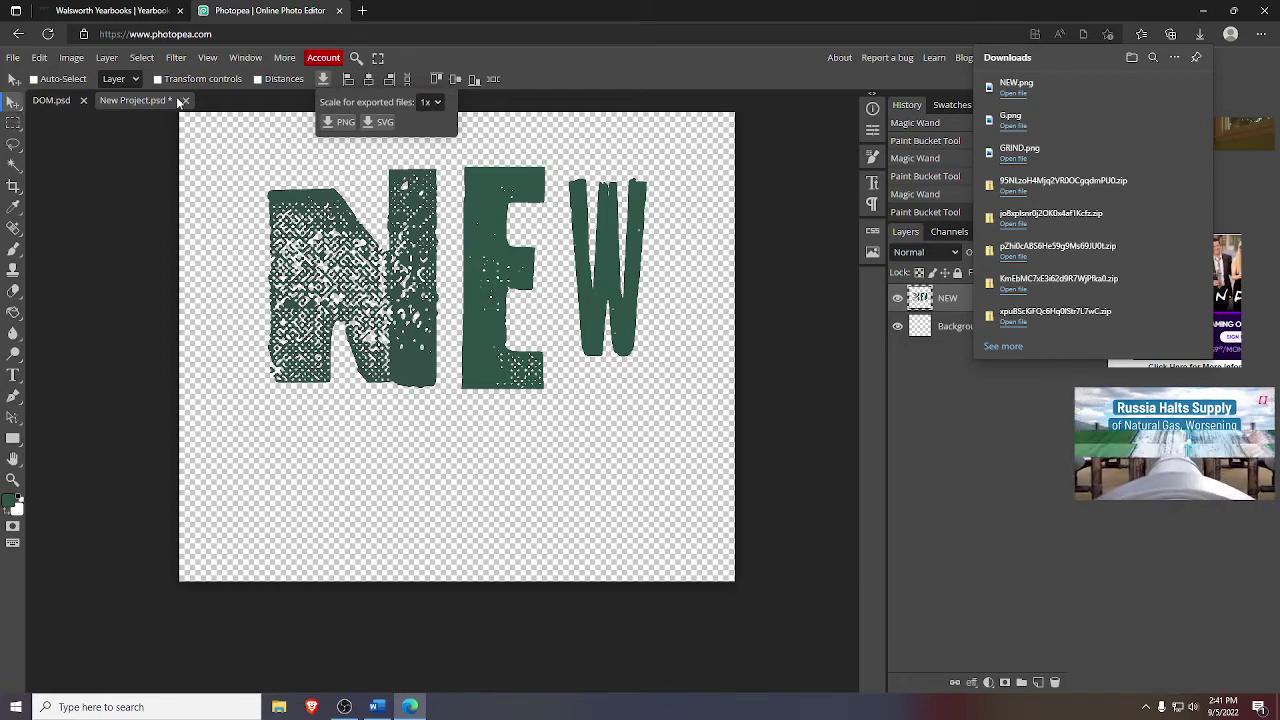
left_click(636, 115)
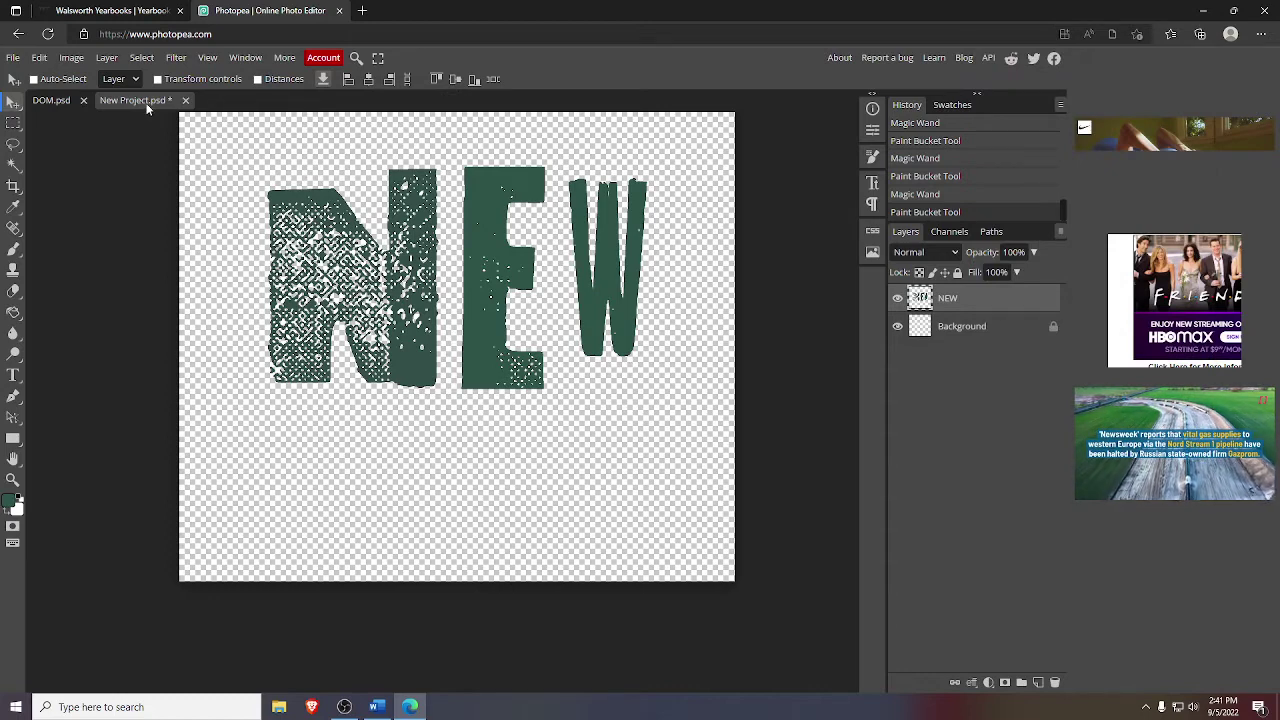
- Close the NEW project without saving and create a new blank transparent canvas
left_click(185, 100)
left_click(704, 124)
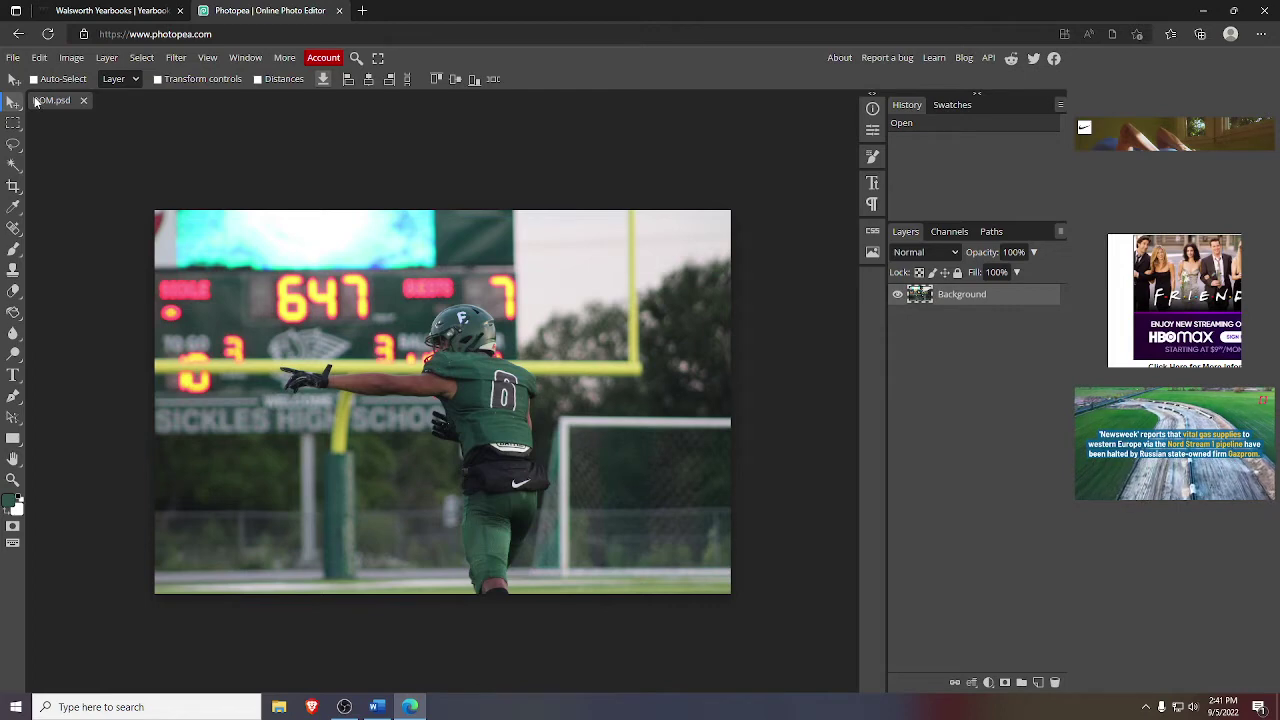
left_click(13, 57)
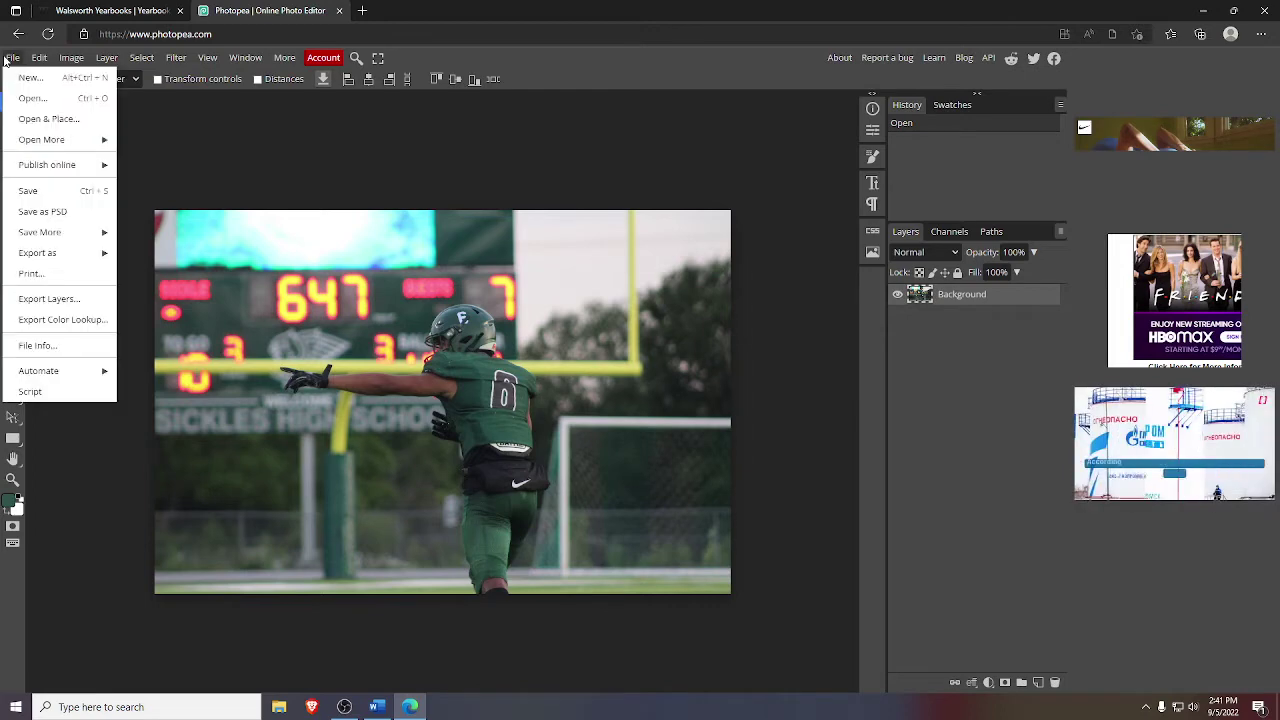
left_click(36, 98)
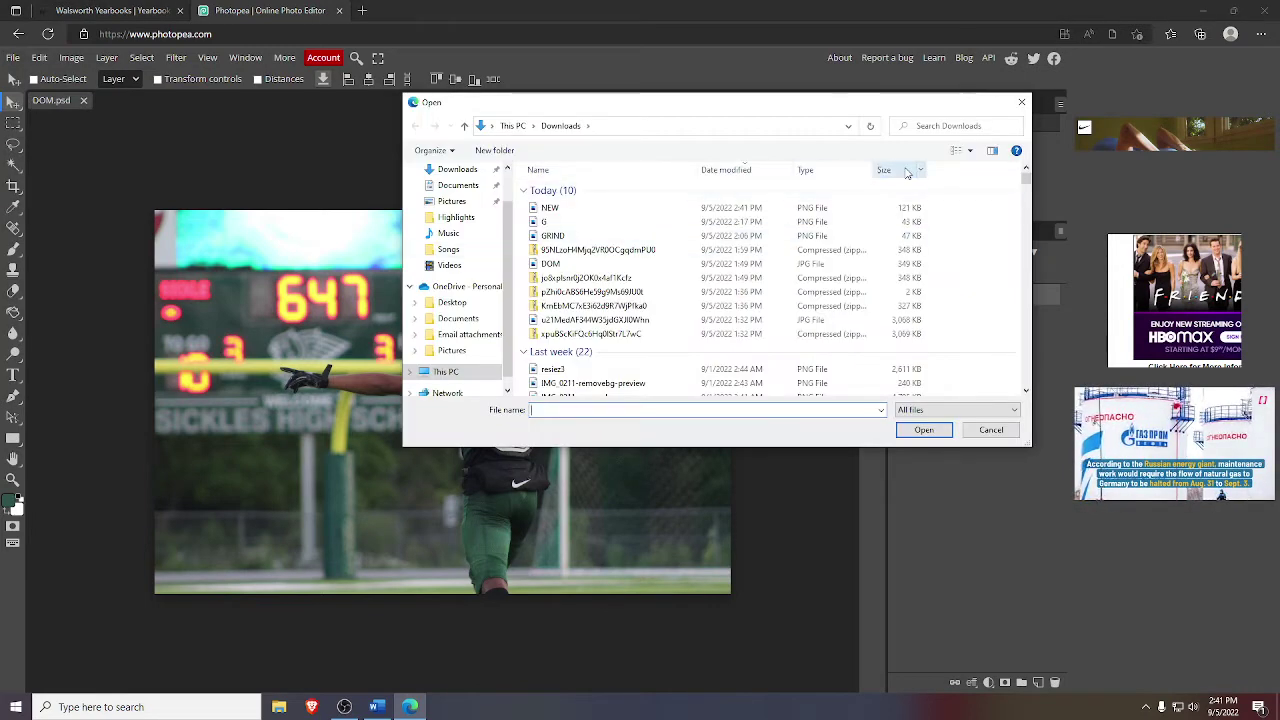
left_click(1021, 104)
left_click(13, 57)
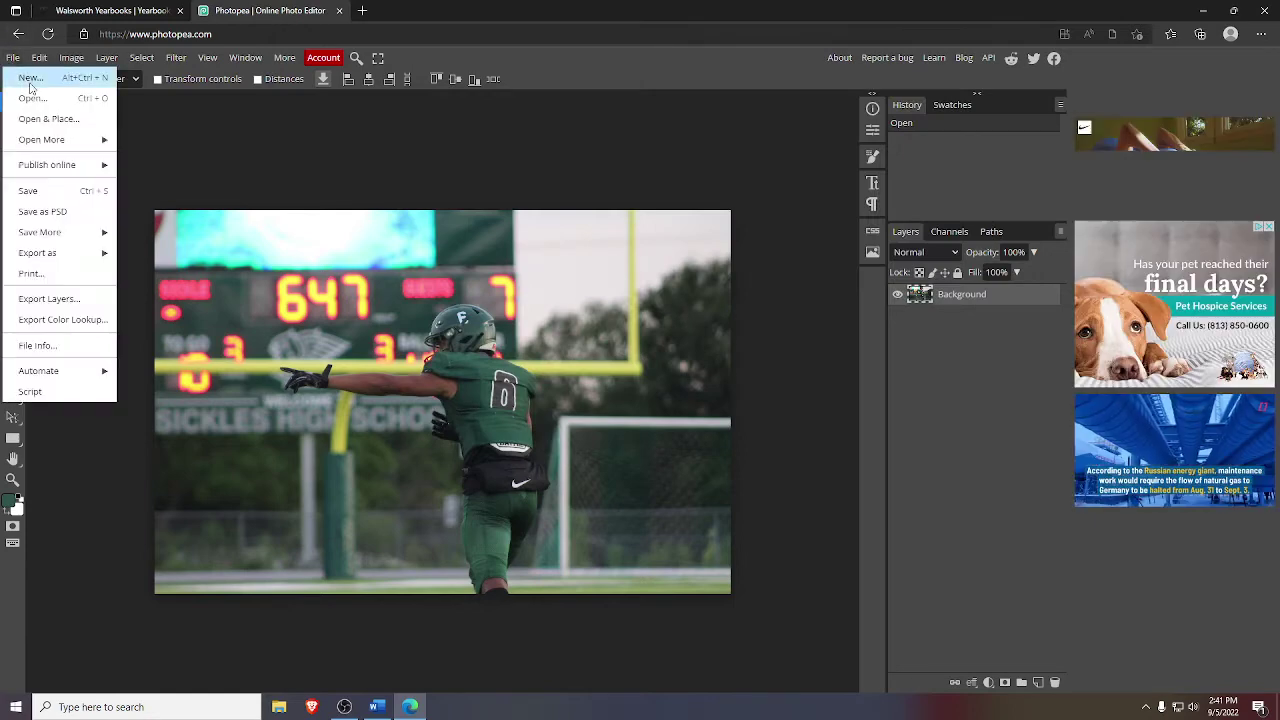
left_click(30, 77)
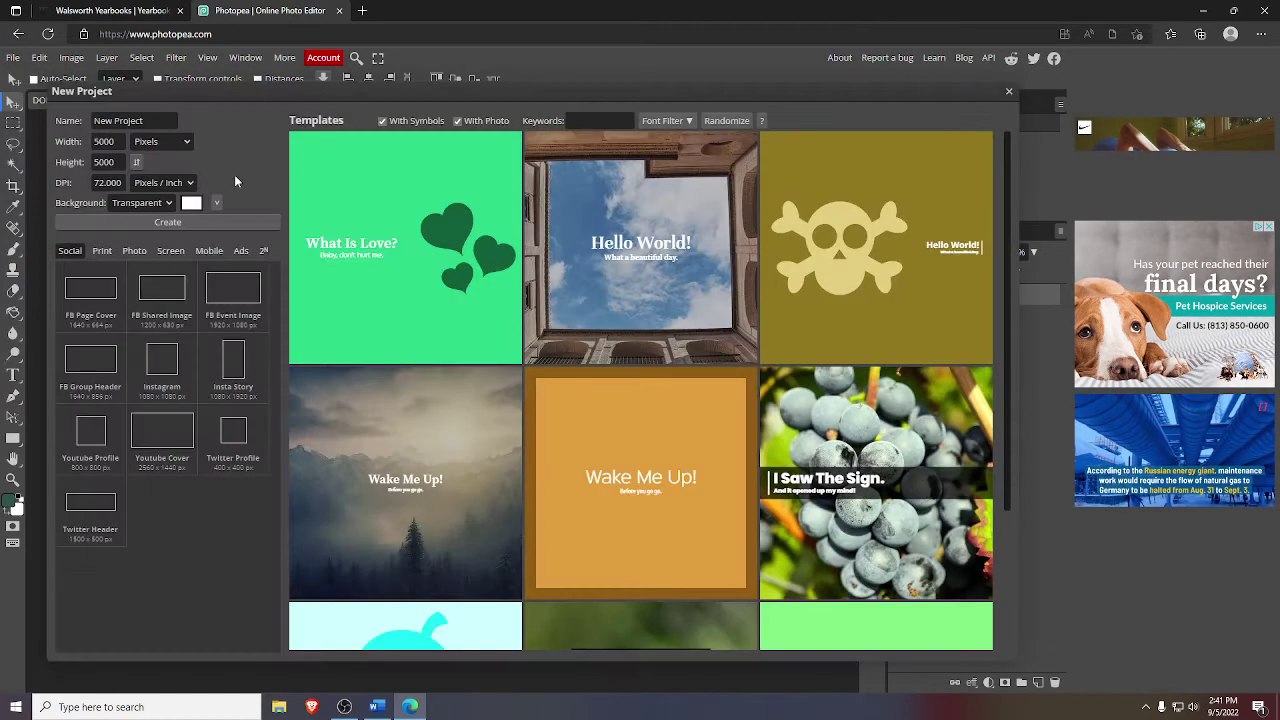
left_click(112, 222)
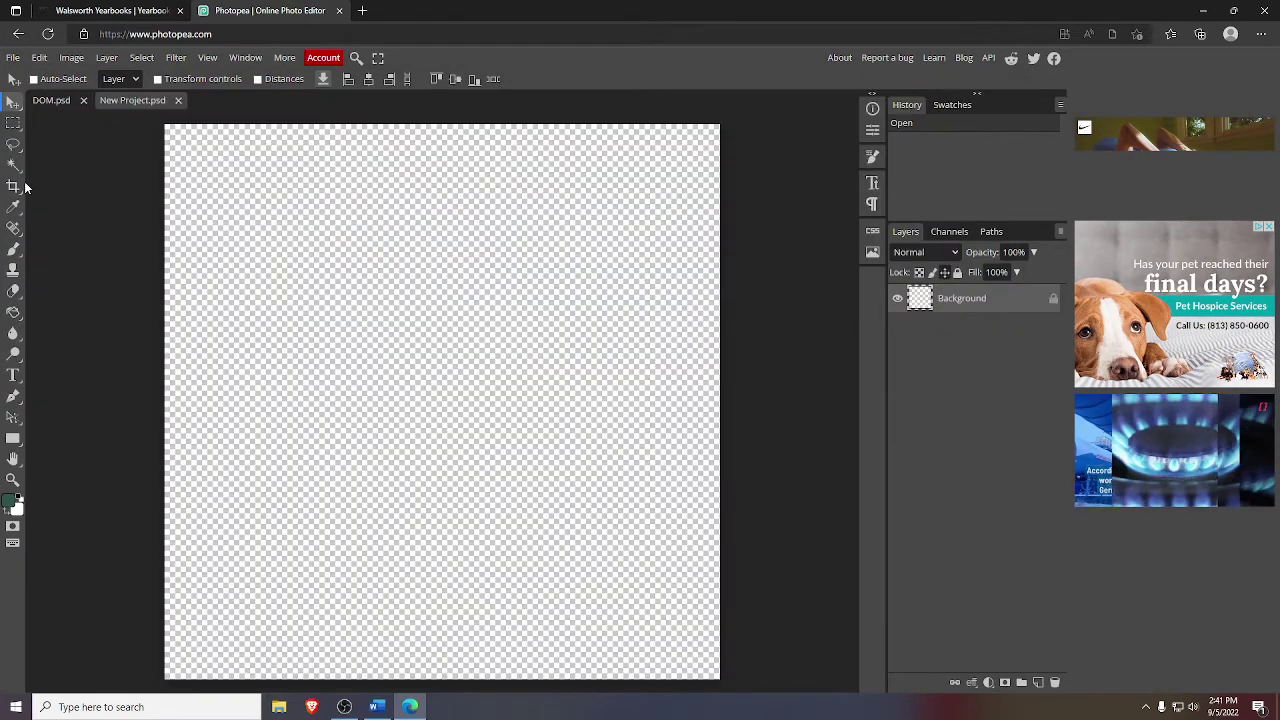
- Draw a large text box across the canvas and type SKYS, correcting stray characters
left_click(13, 375)
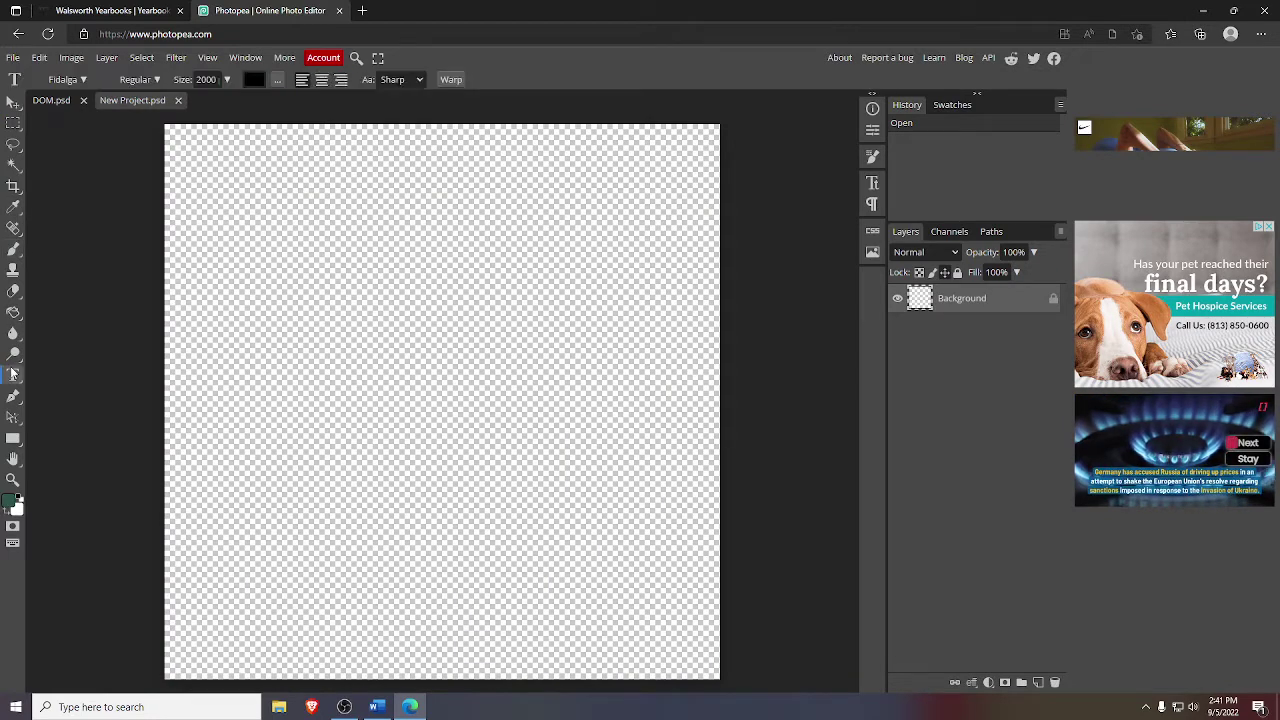
left_click_drag(172, 180, 693, 643)
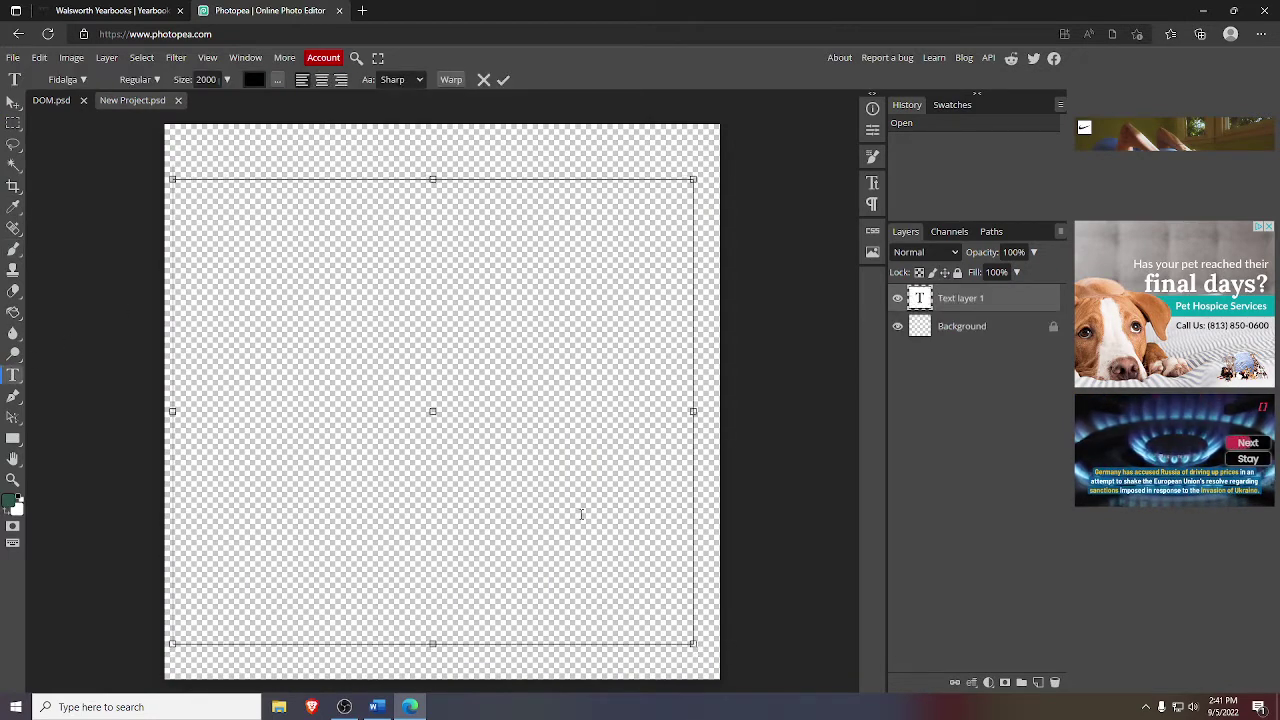
type("SKY*S")
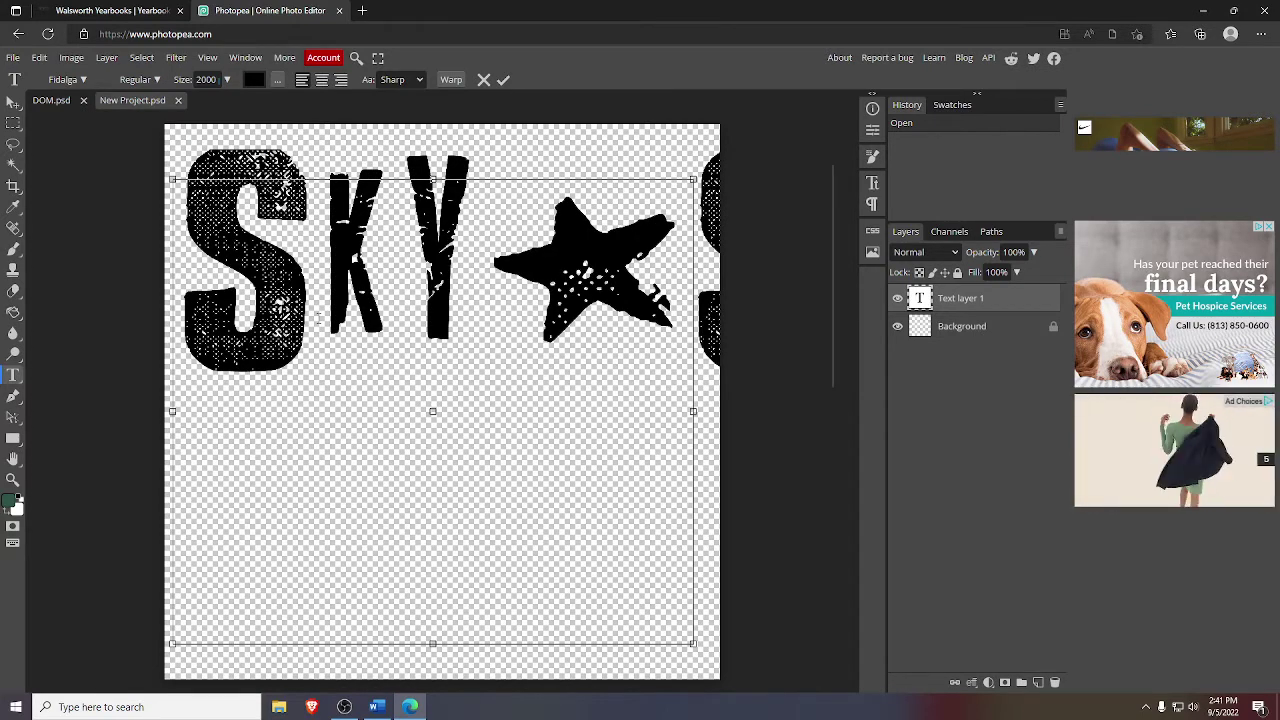
key("BackSpace")
key("BackSpace")
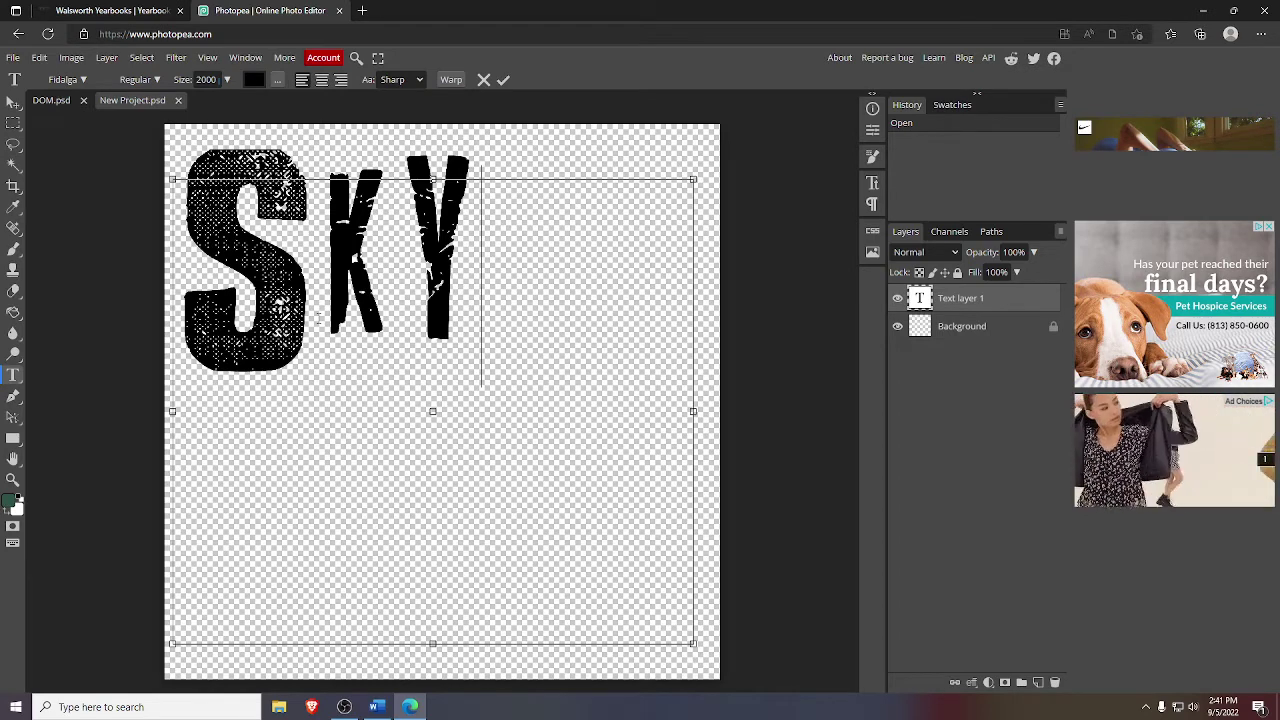
type("*")
key("BackSpace")
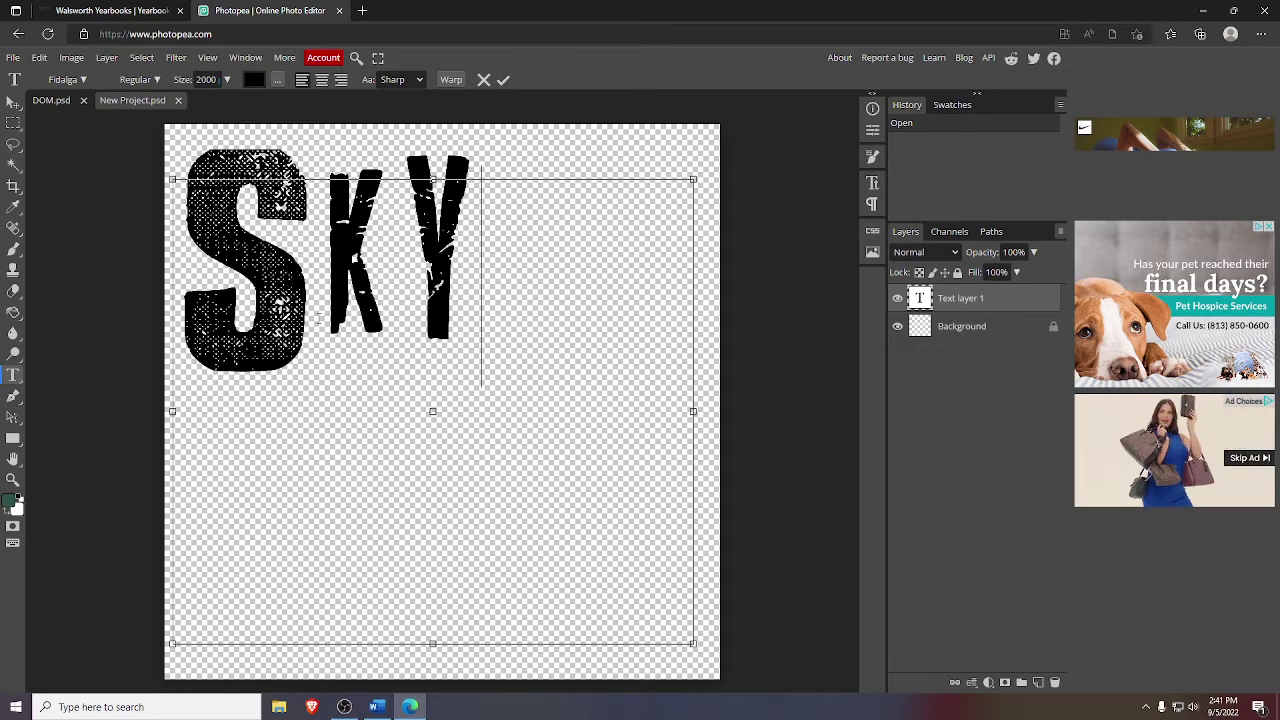
type("*")
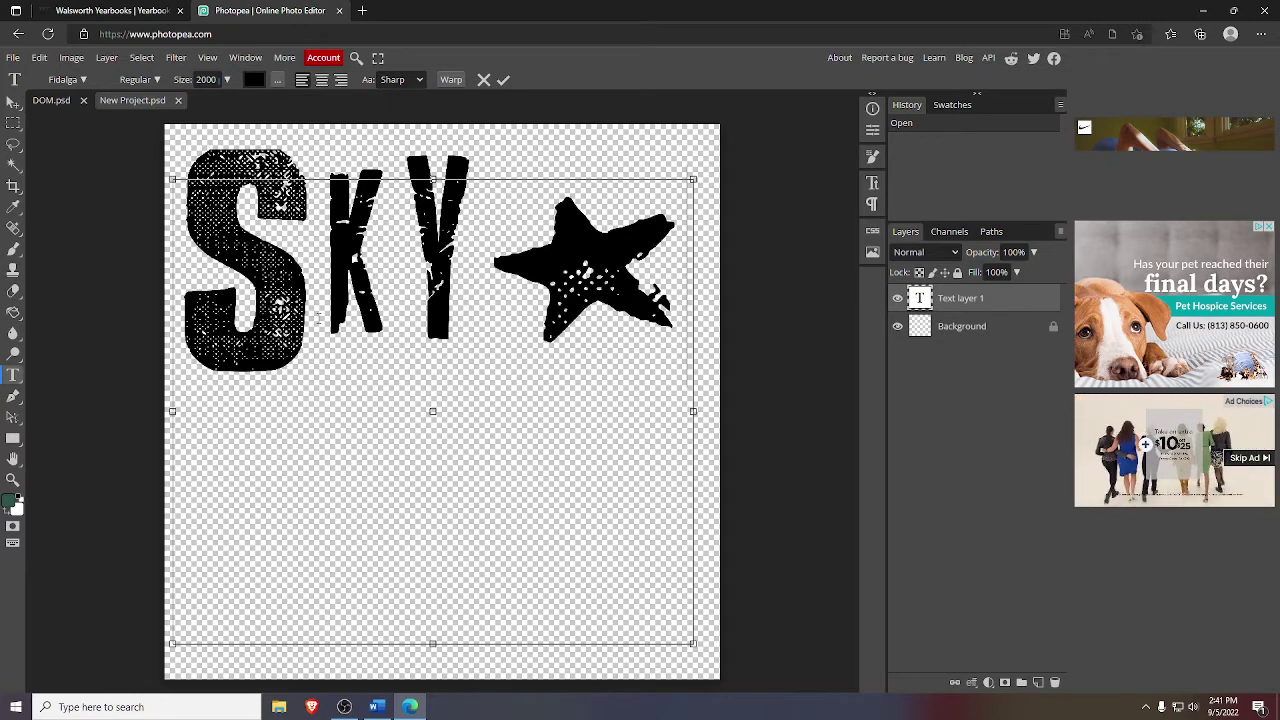
key("BackSpace")
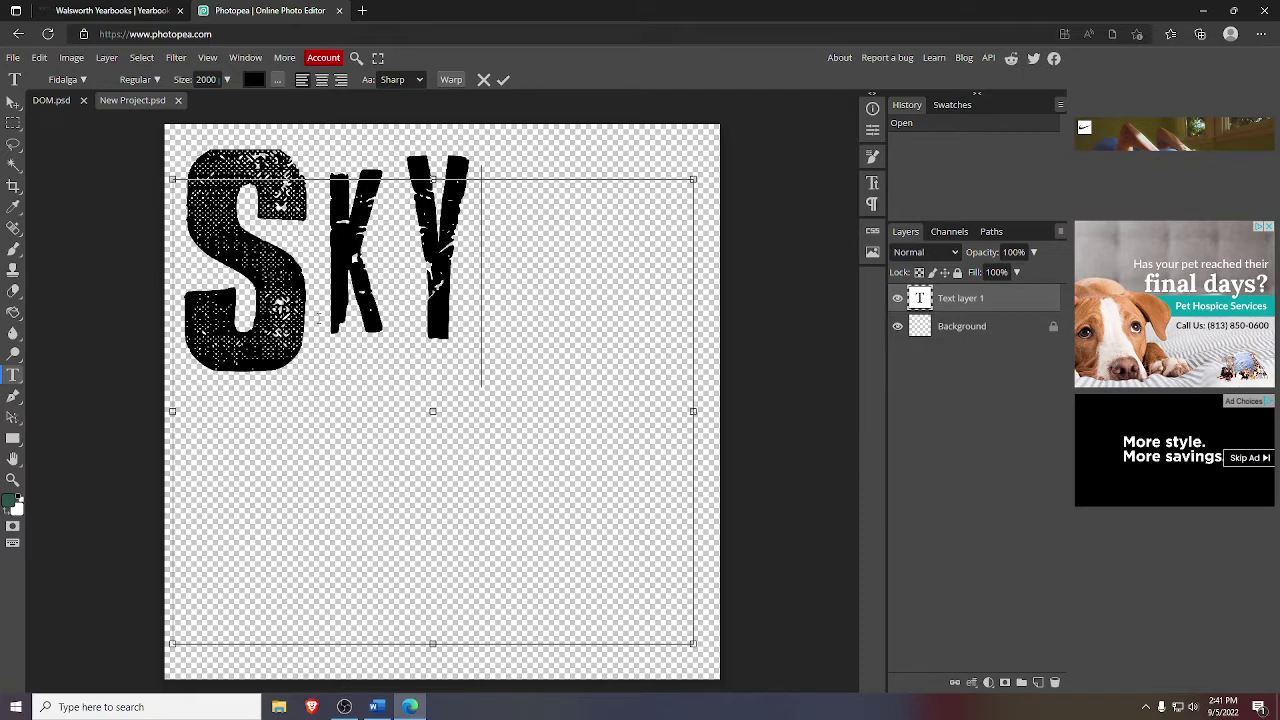
type("S")
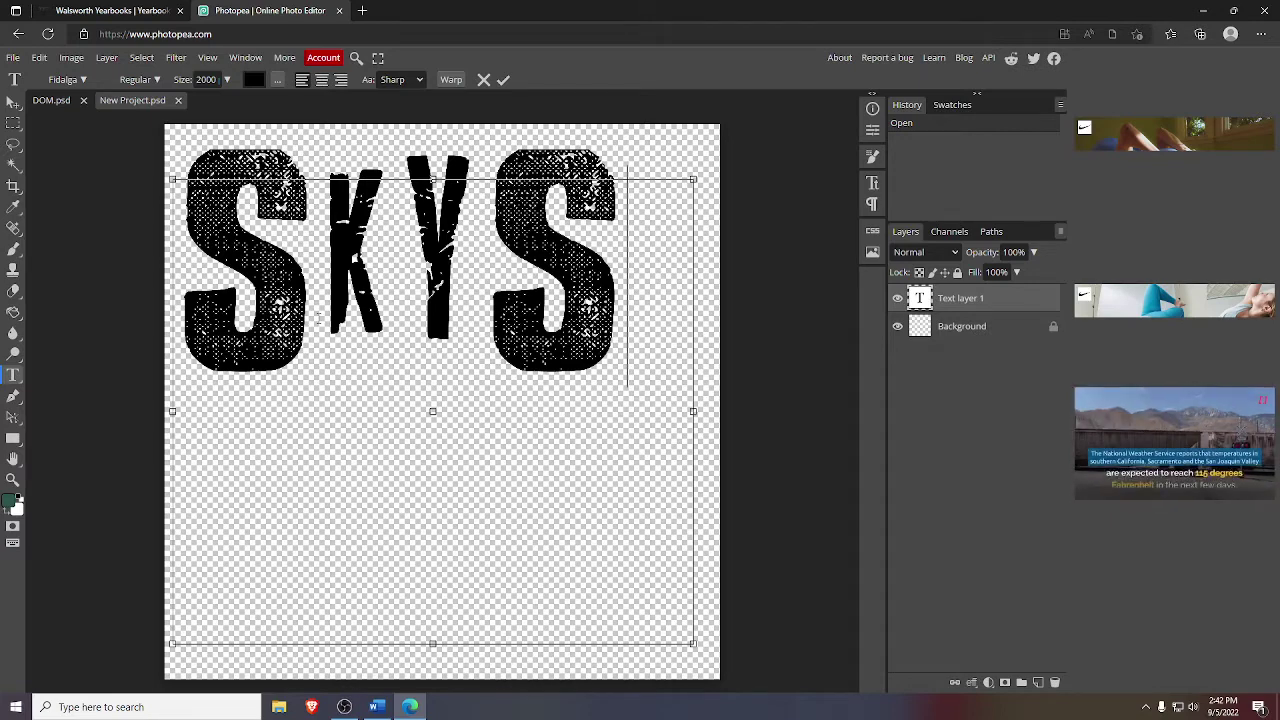
type(",")
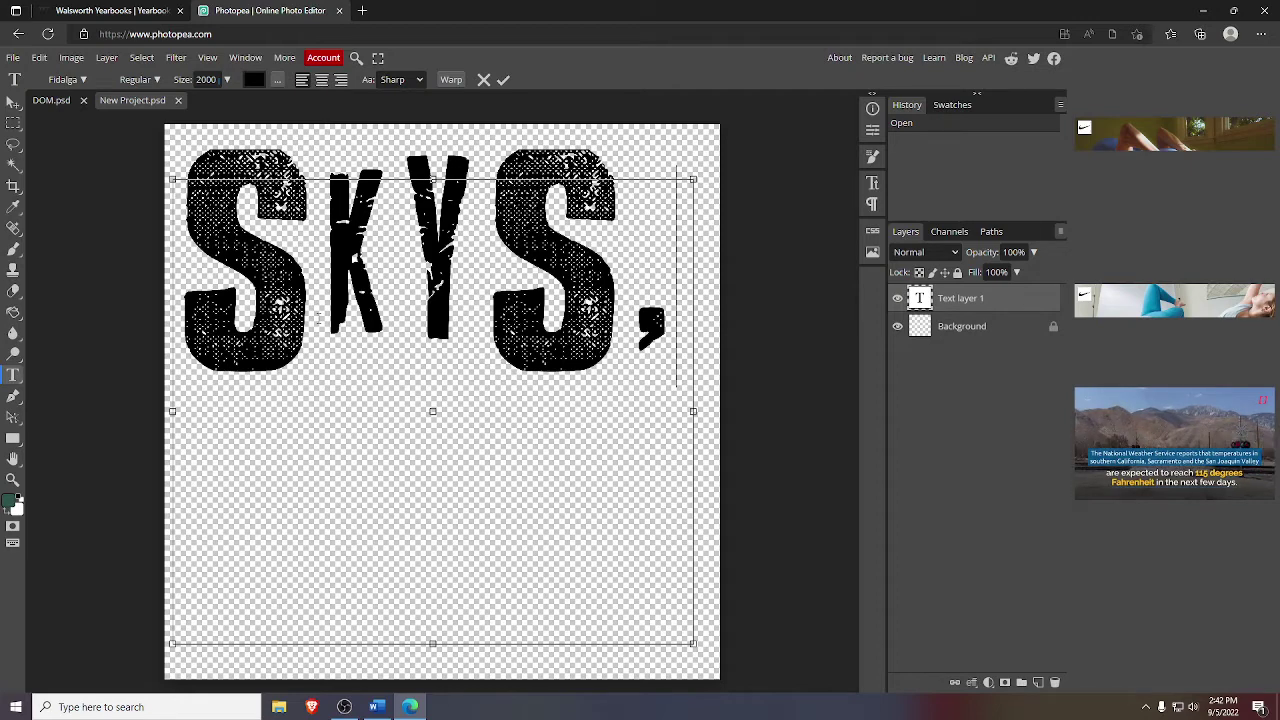
key("BackSpace")
type(",")
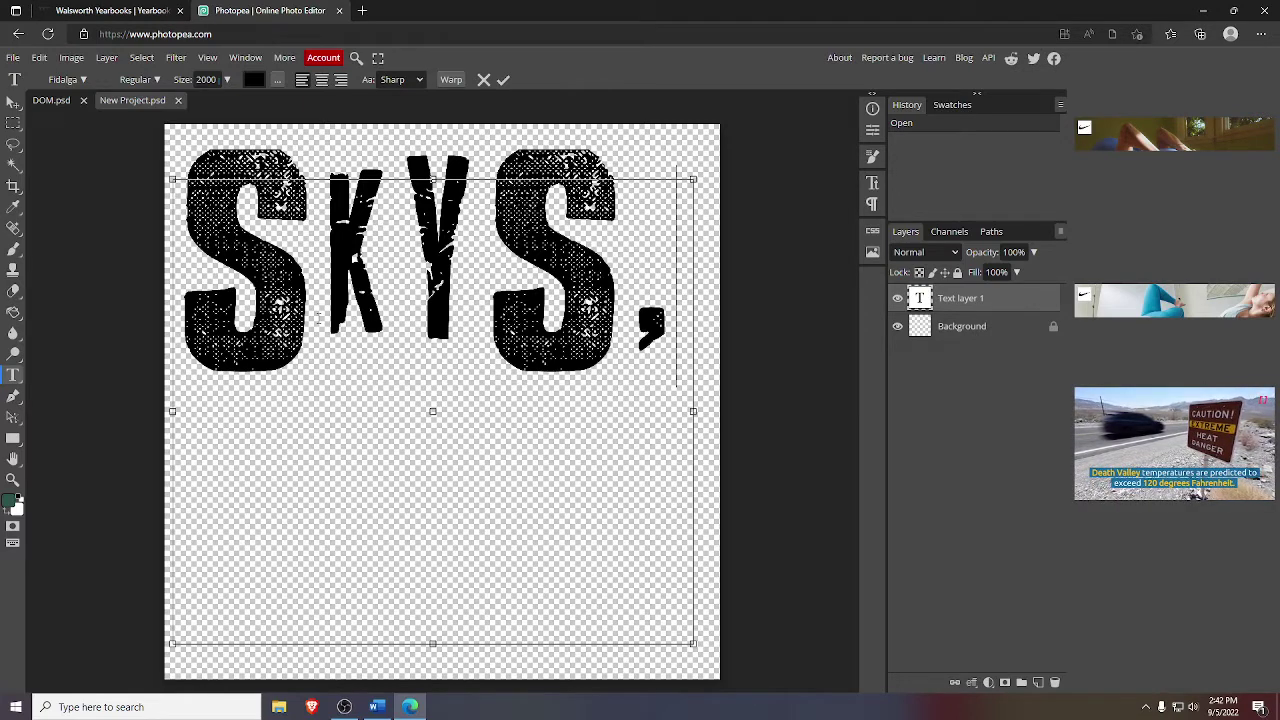
key("BackSpace")
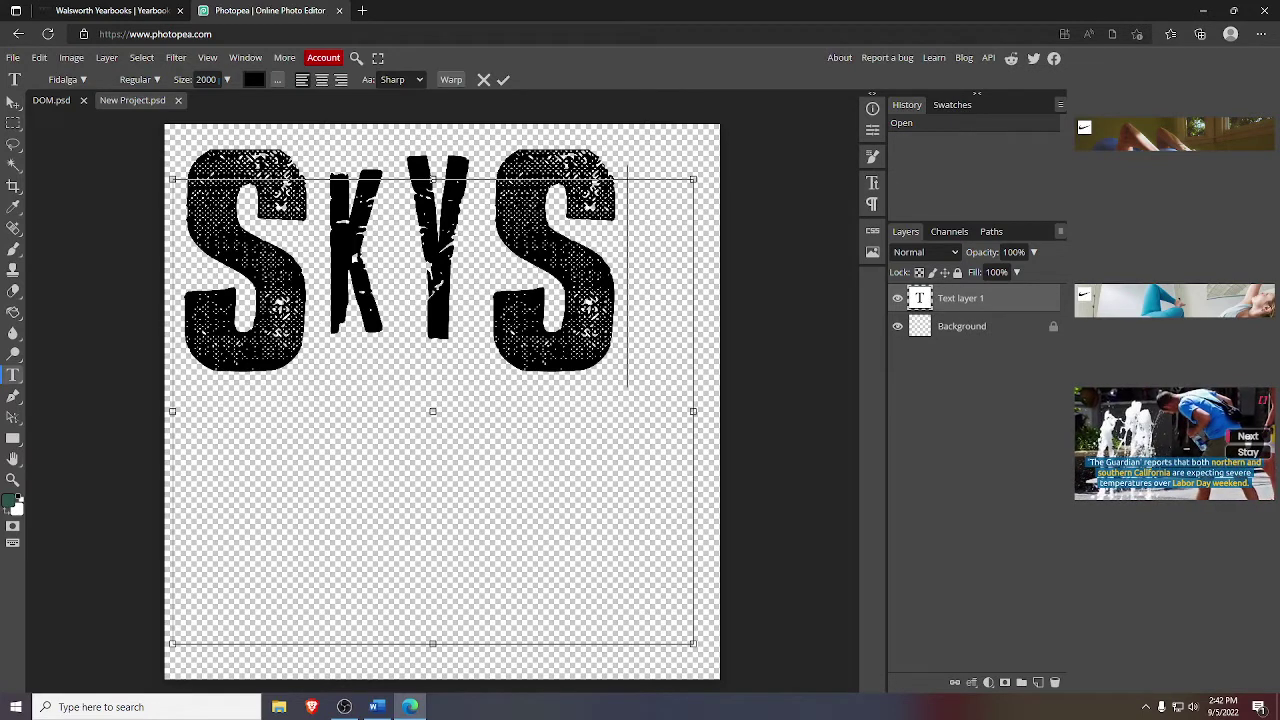
- Fix the gap between Y and the final S so the text reads 'SKY S' on one line
left_click(481, 276)
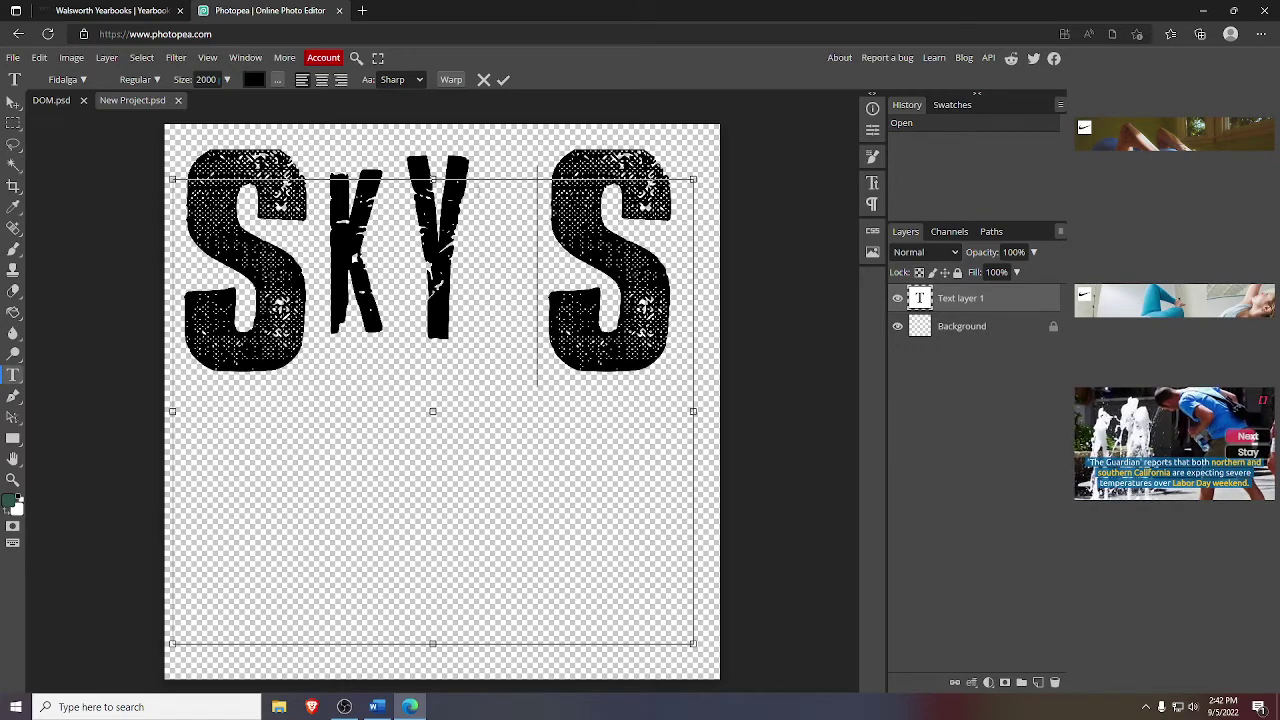
key("BackSpace")
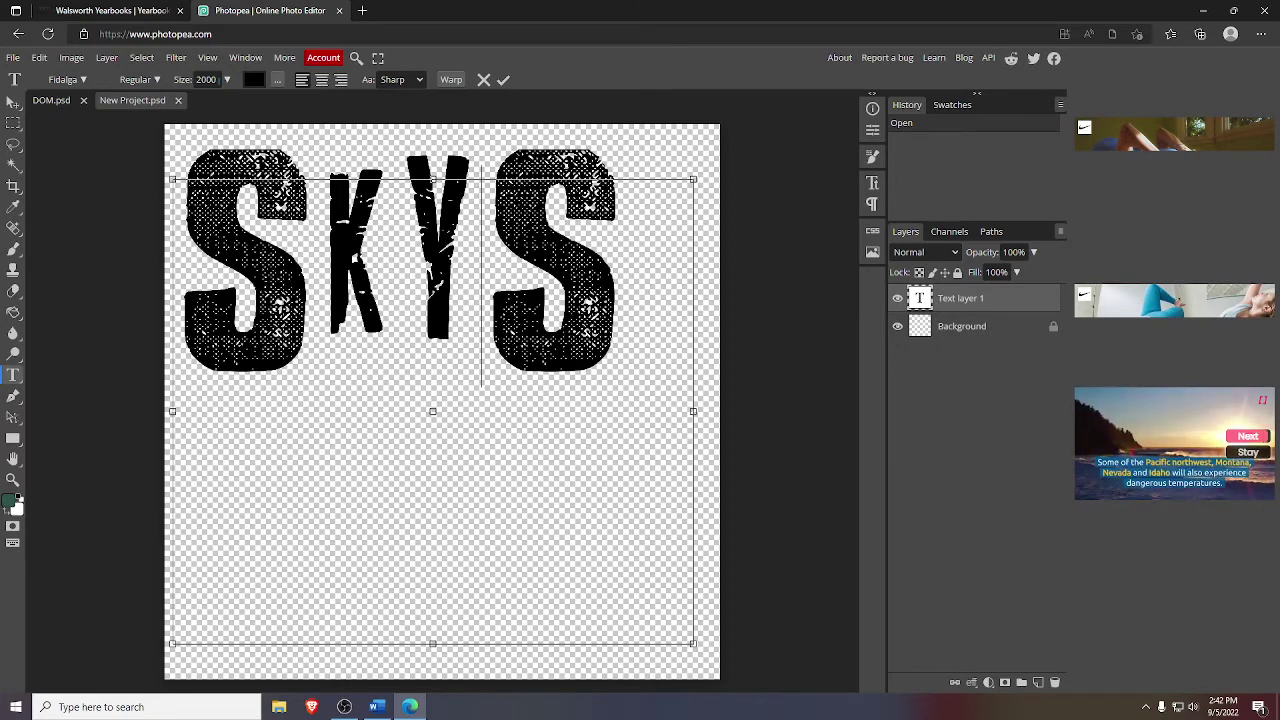
left_click(628, 275)
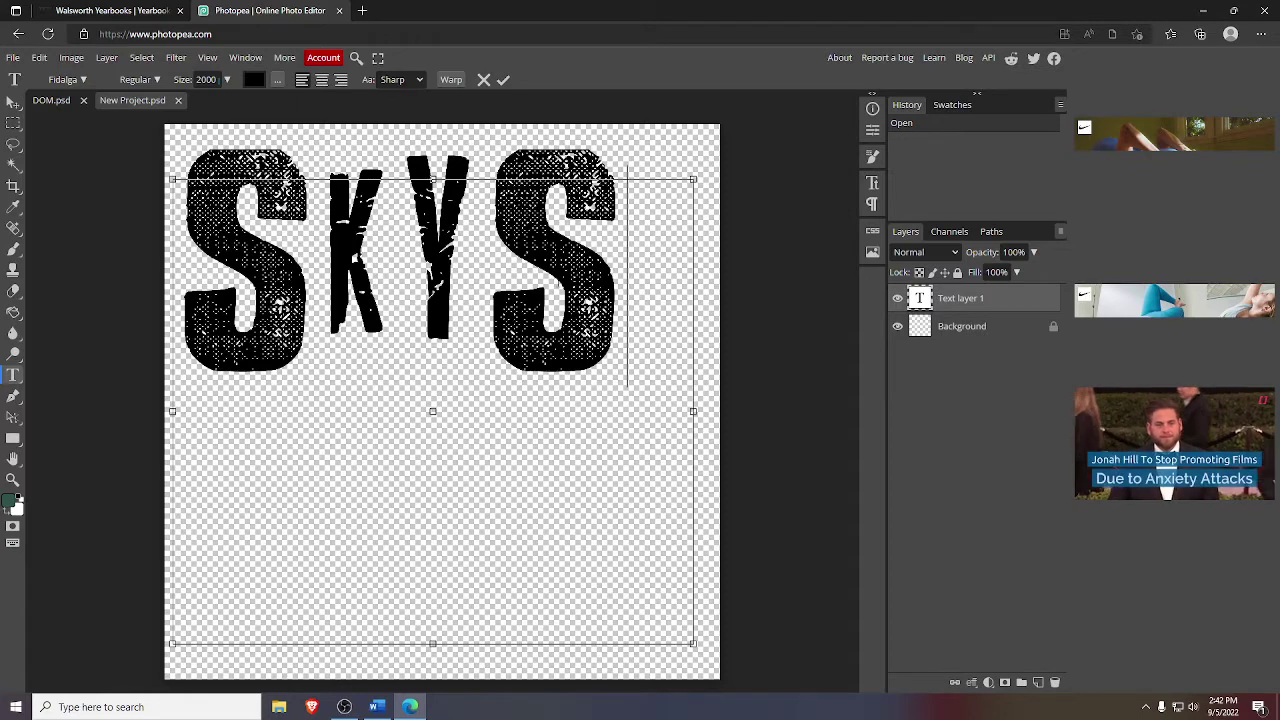
key("BackSpace")
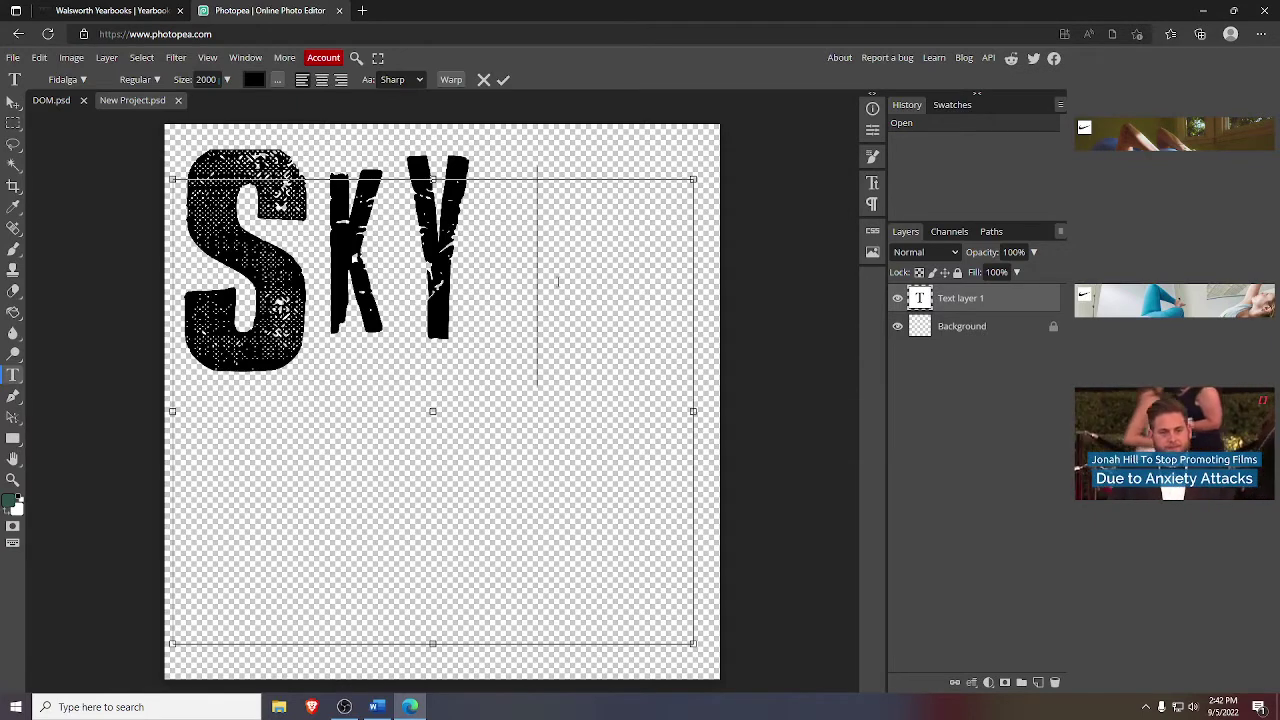
type("S")
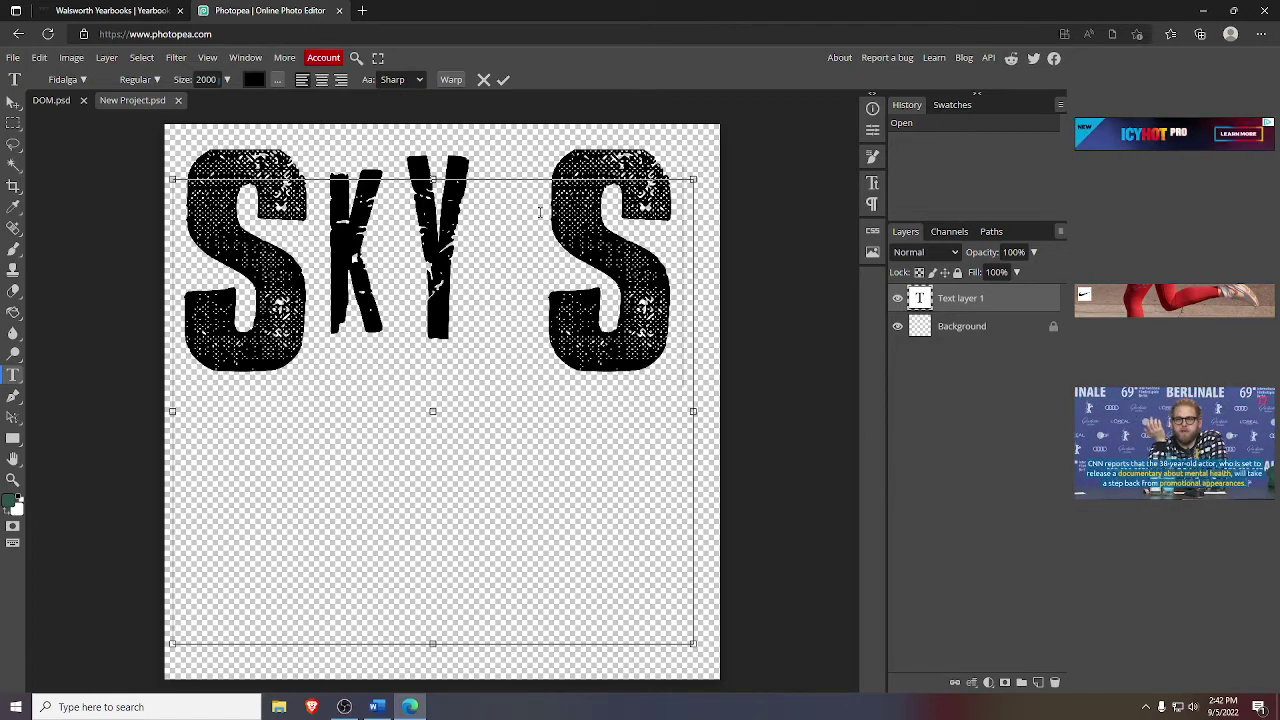
left_click(489, 266)
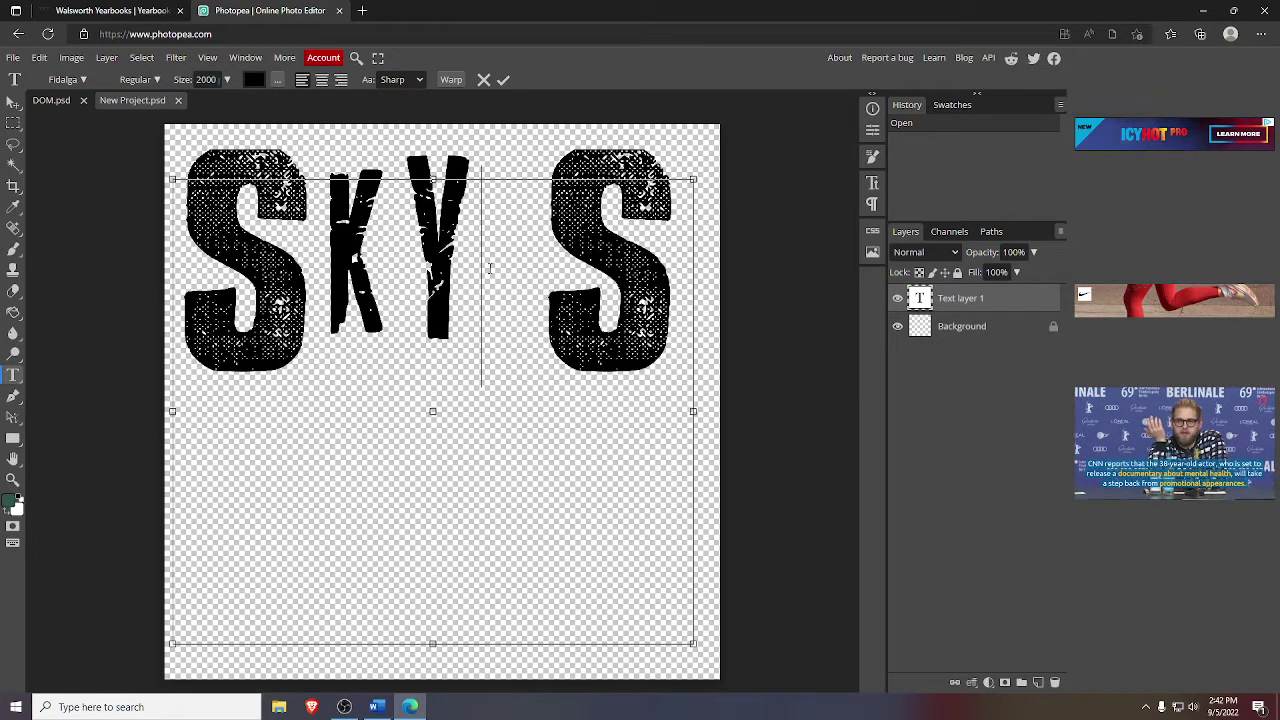
type(",")
key("Delete")
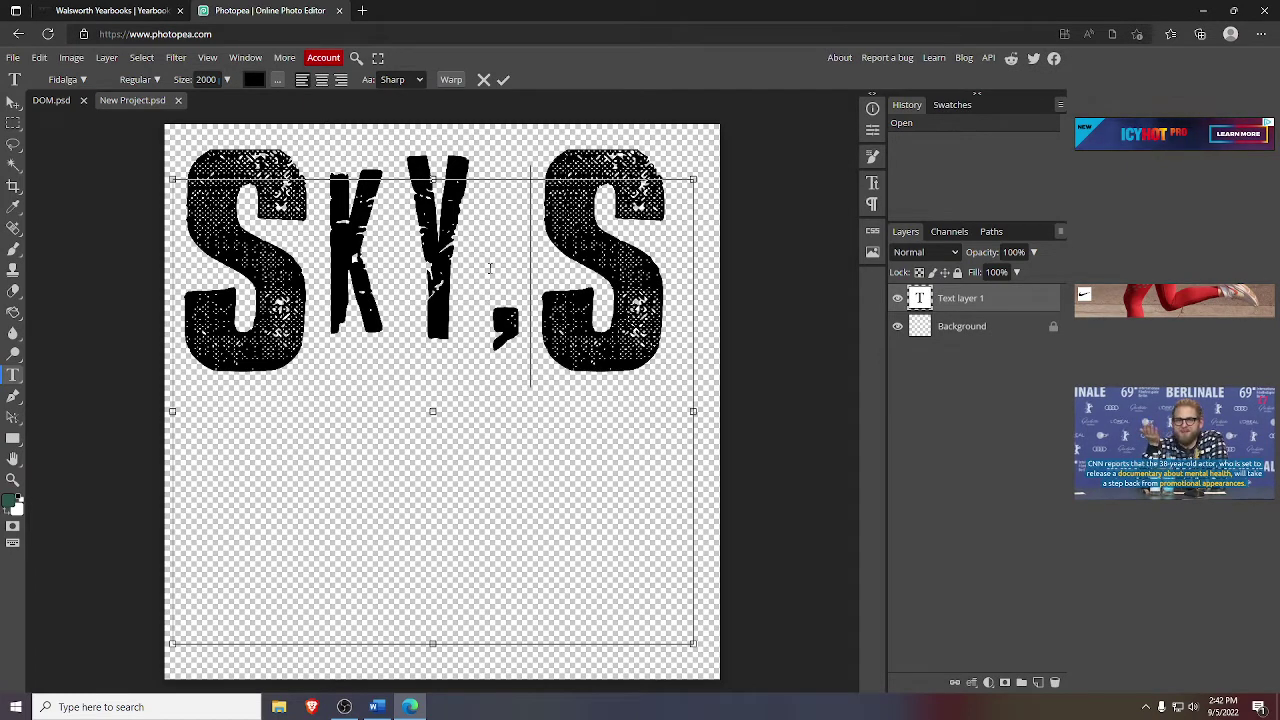
key("BackSpace")
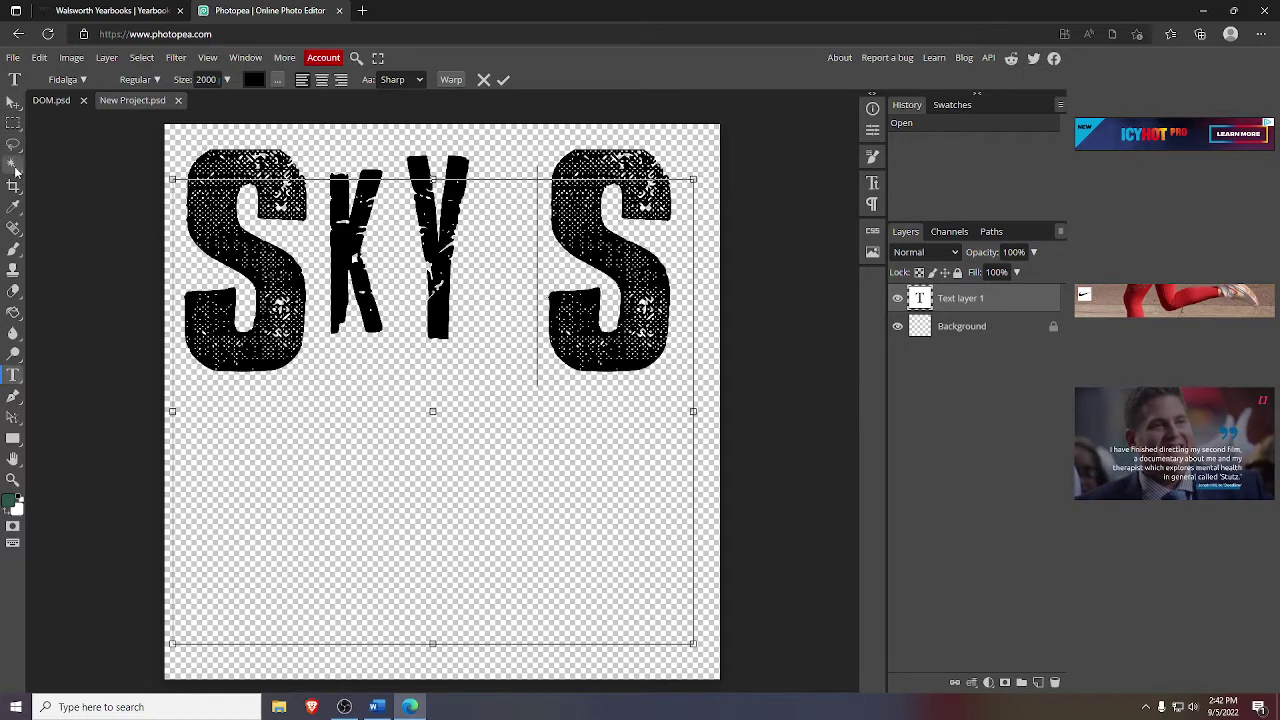
- Rasterize the SKY S text layer and fill its first S and K dark green
right_click(937, 316)
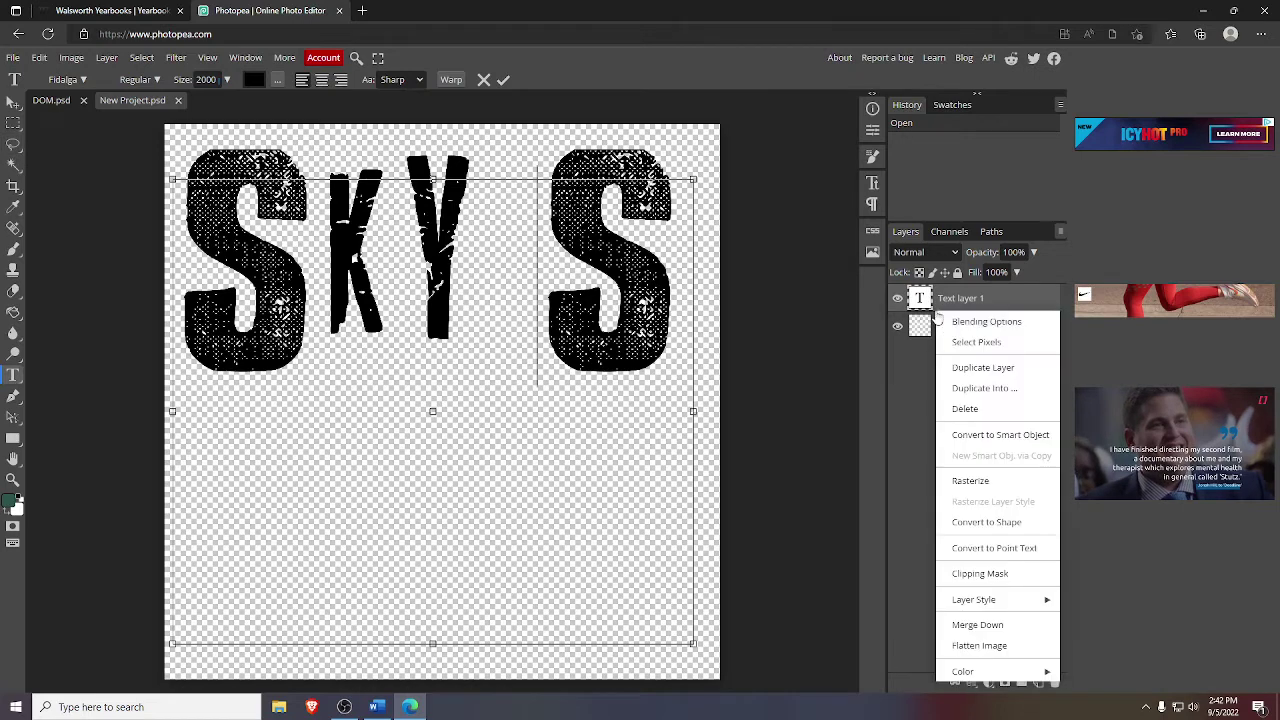
left_click(990, 484)
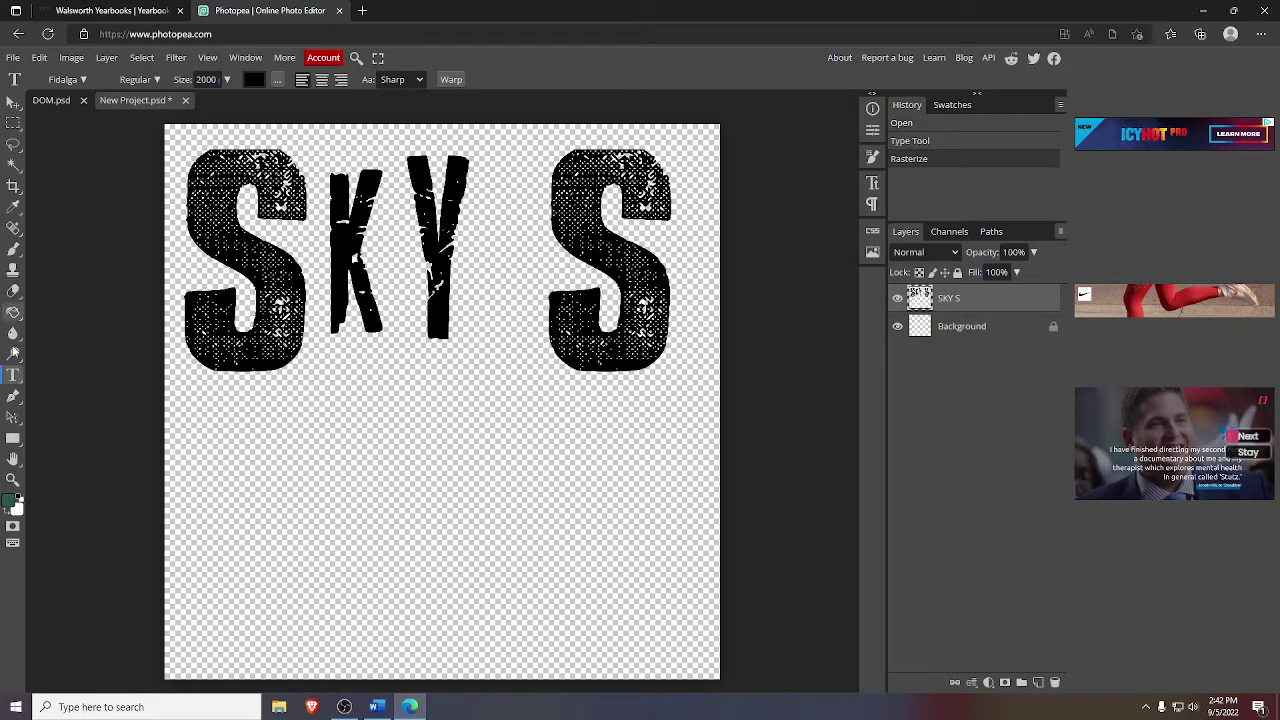
left_click(13, 164)
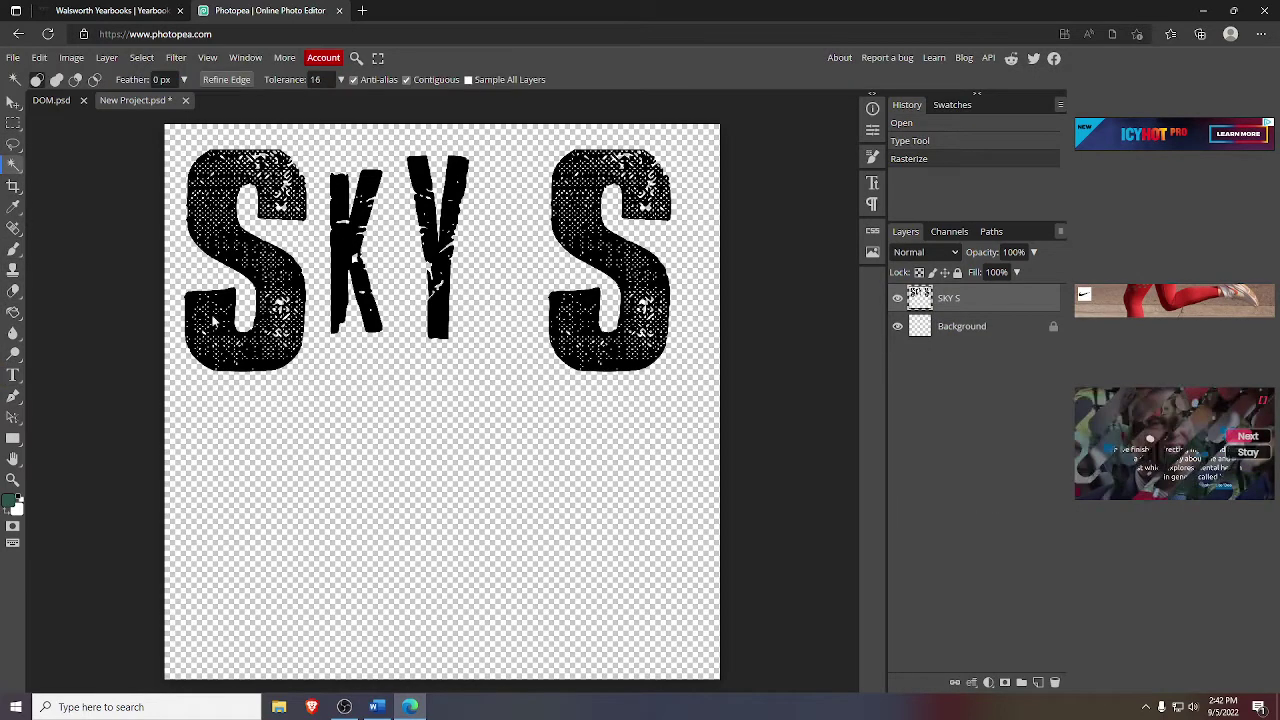
left_click(228, 304)
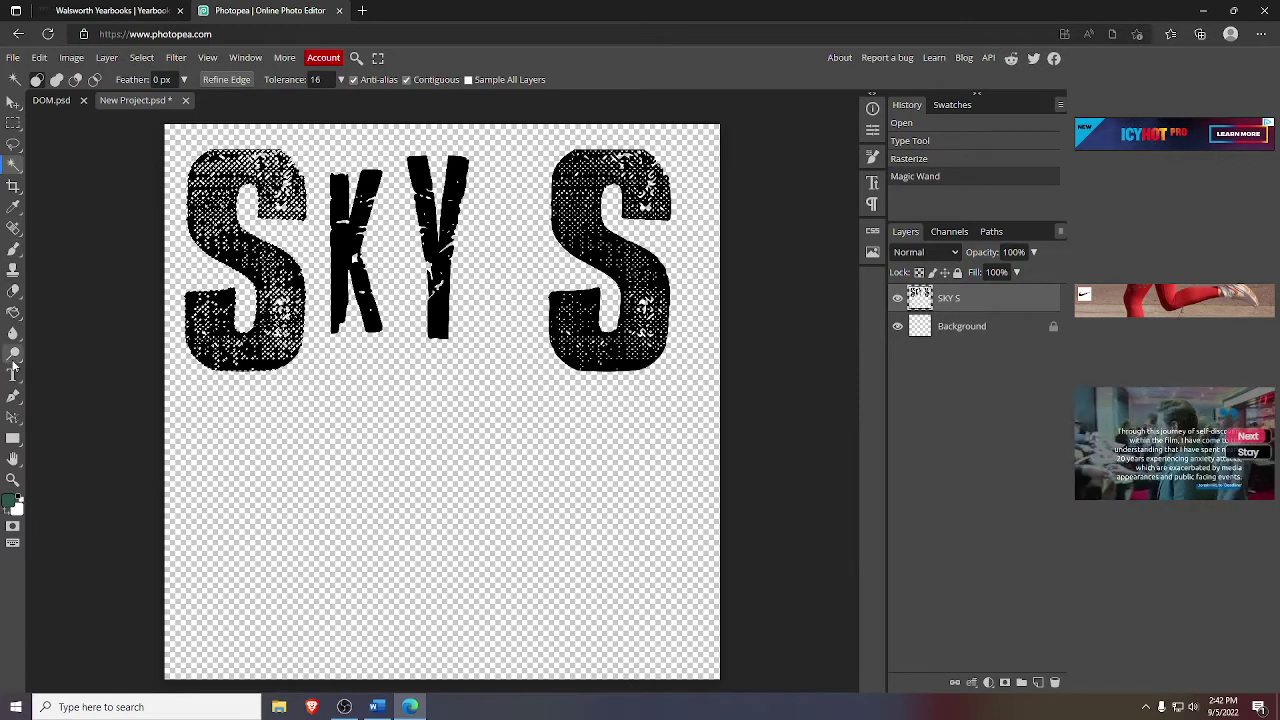
left_click(13, 311)
left_click(194, 312)
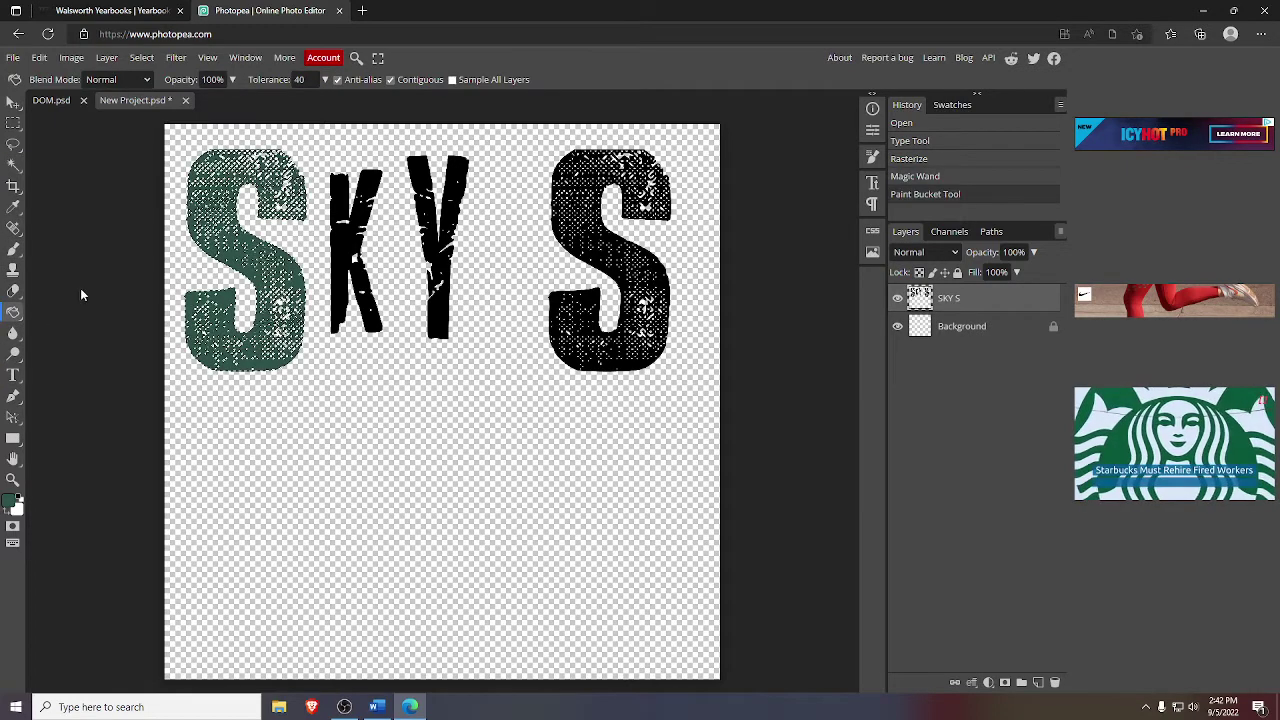
left_click(13, 164)
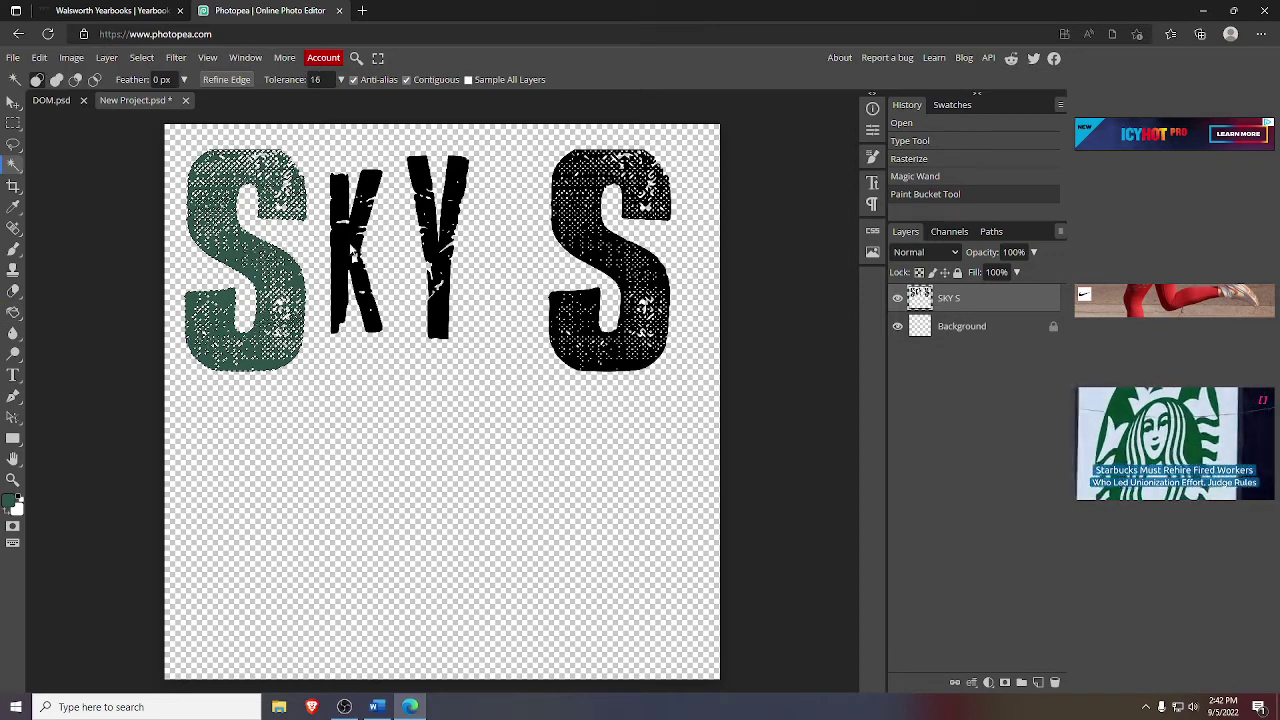
left_click(281, 237)
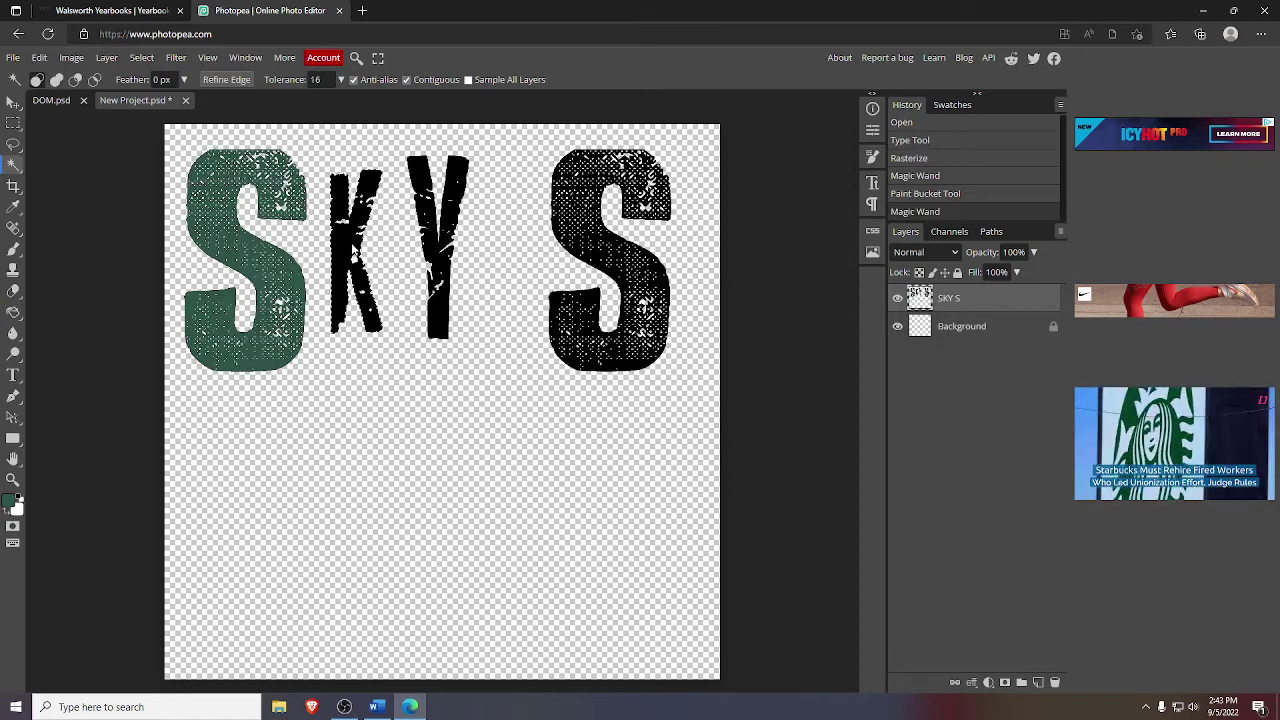
left_click(13, 311)
left_click(352, 258)
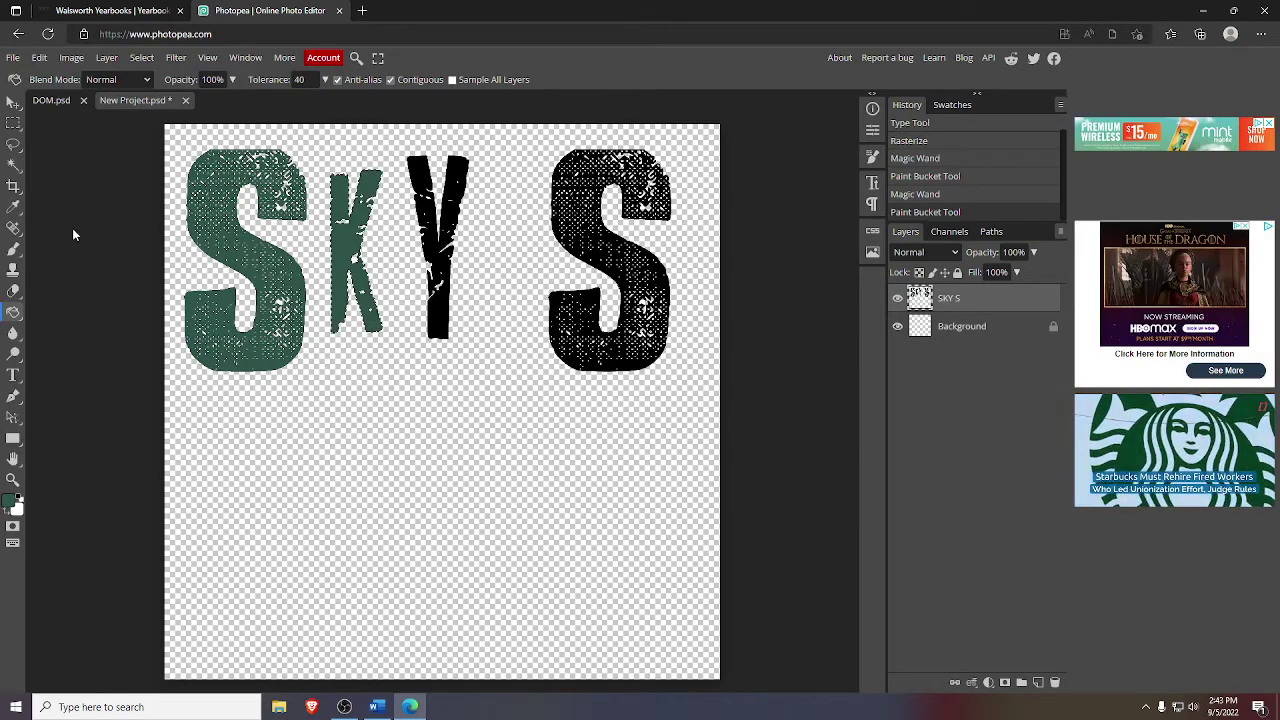
- Fill the Y and the final S letters dark green as well
left_click(13, 164)
left_click(456, 171)
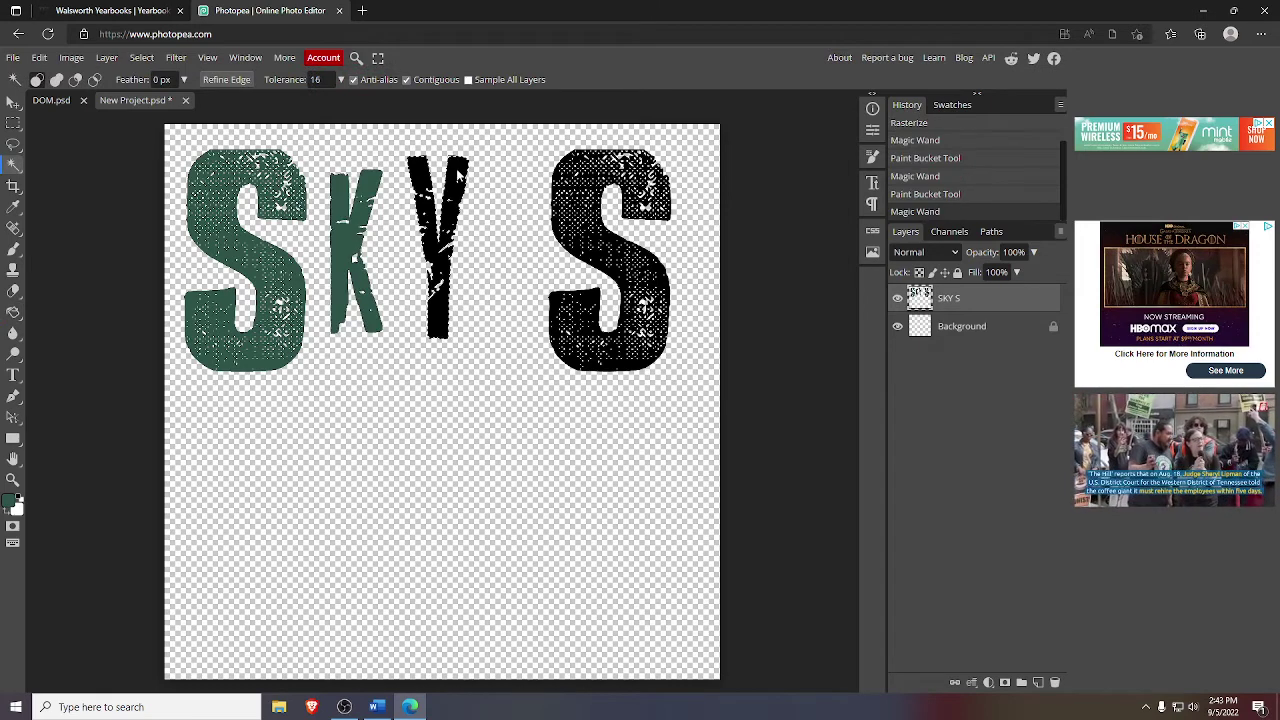
left_click(13, 311)
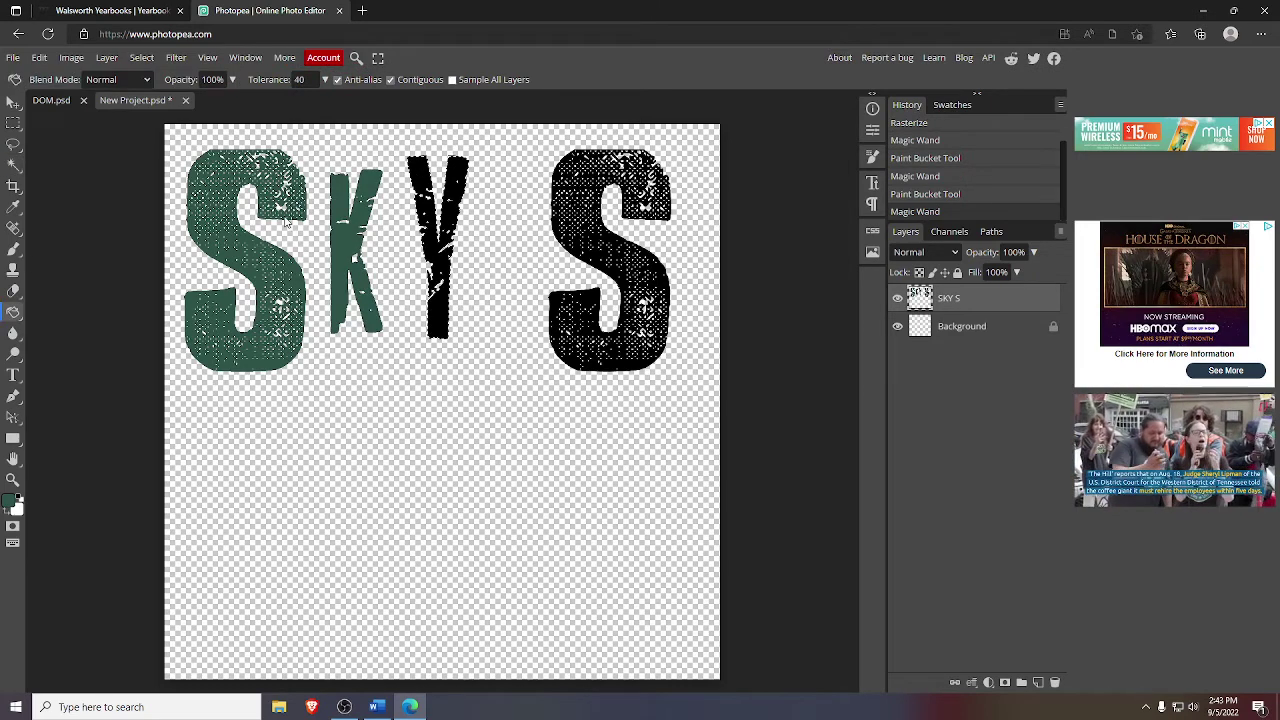
left_click(418, 178)
left_click(13, 164)
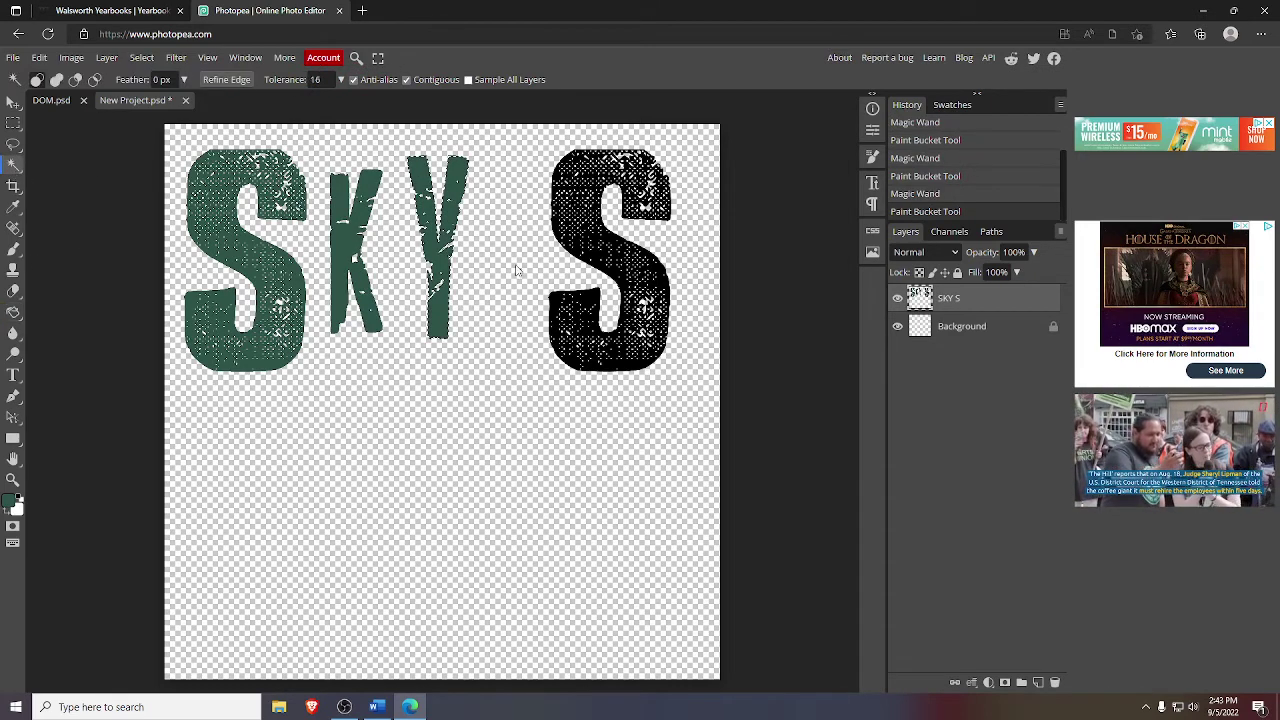
left_click(590, 300)
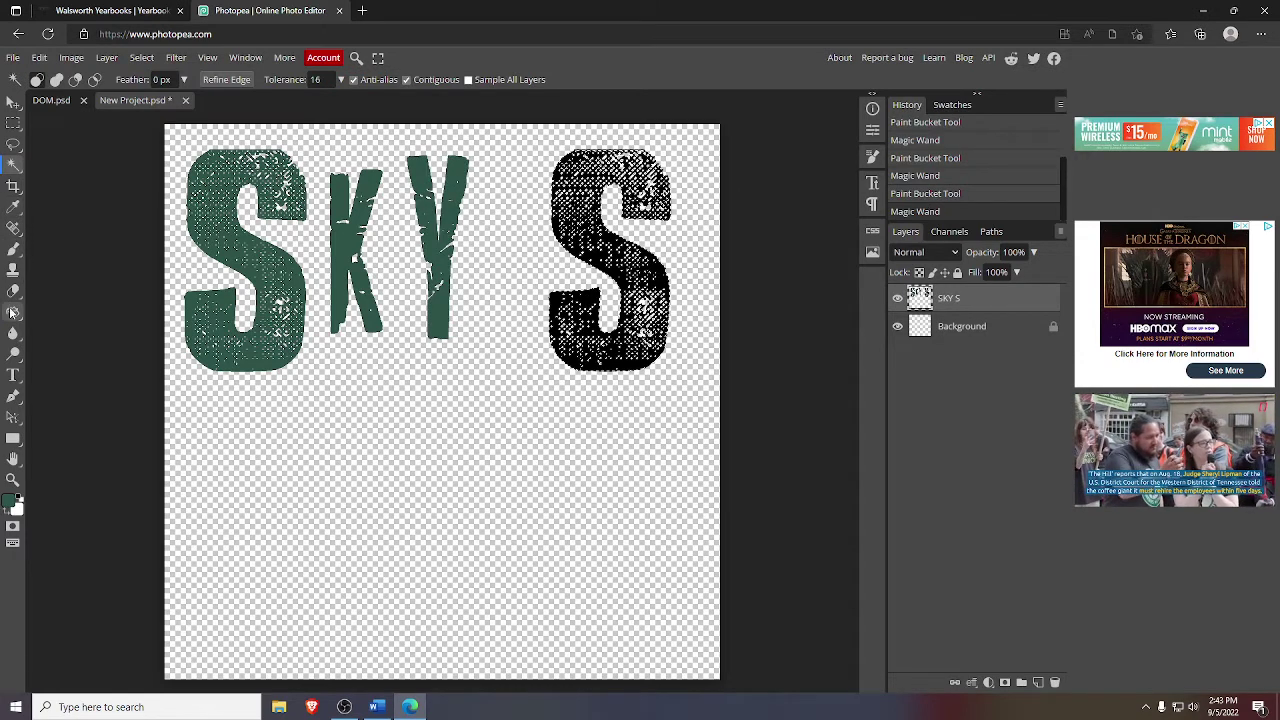
left_click(13, 311)
left_click(592, 304)
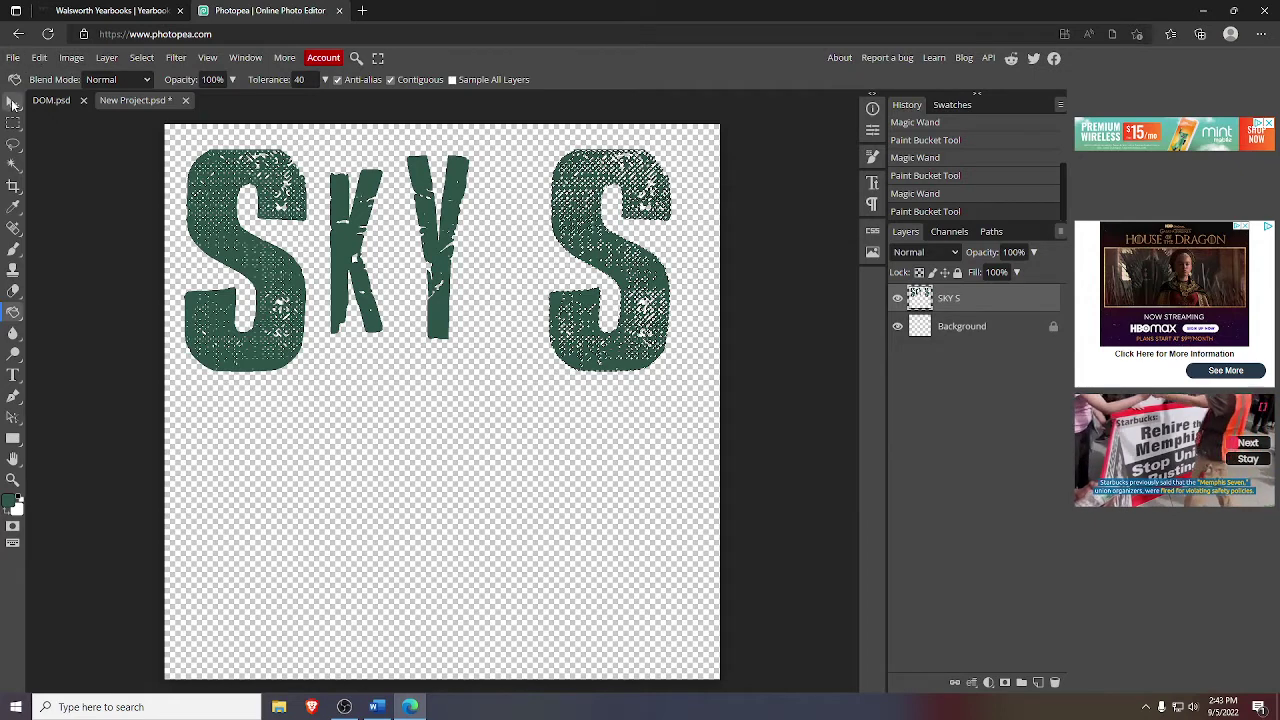
left_click(12, 106)
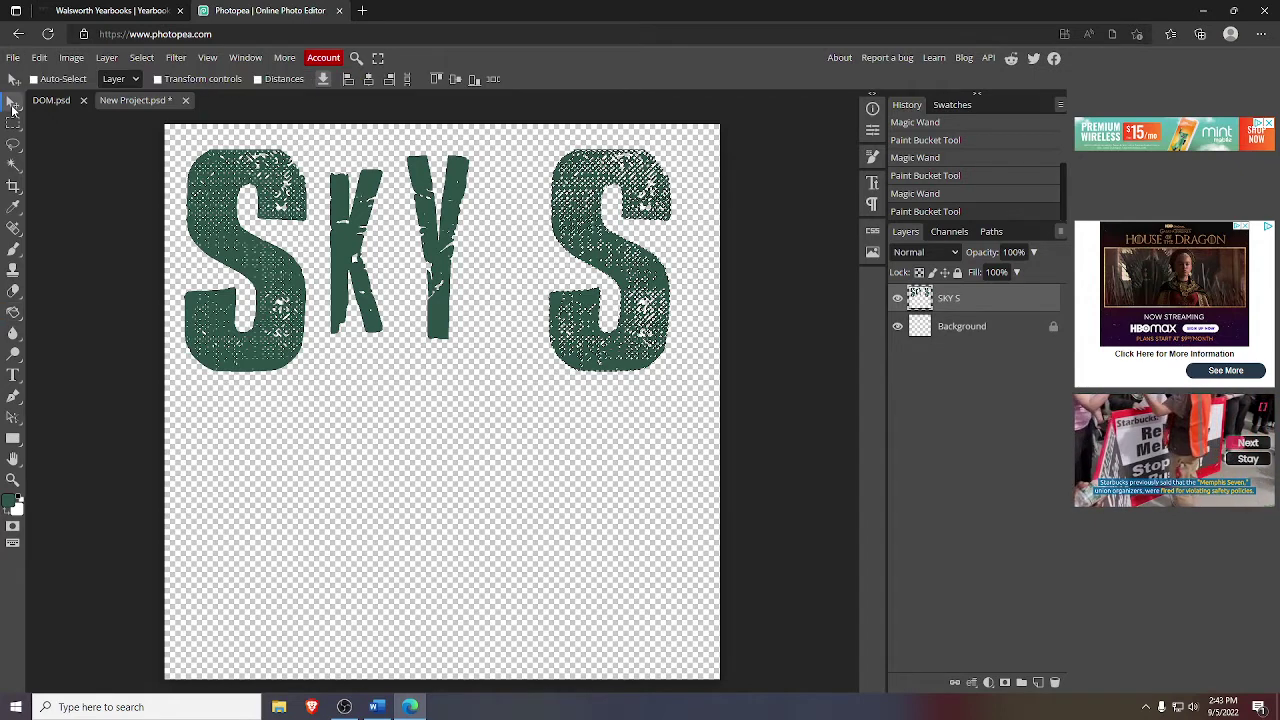
- Export the green SKY S layer as SKY S.png and return to the yearbook editor
left_click(322, 79)
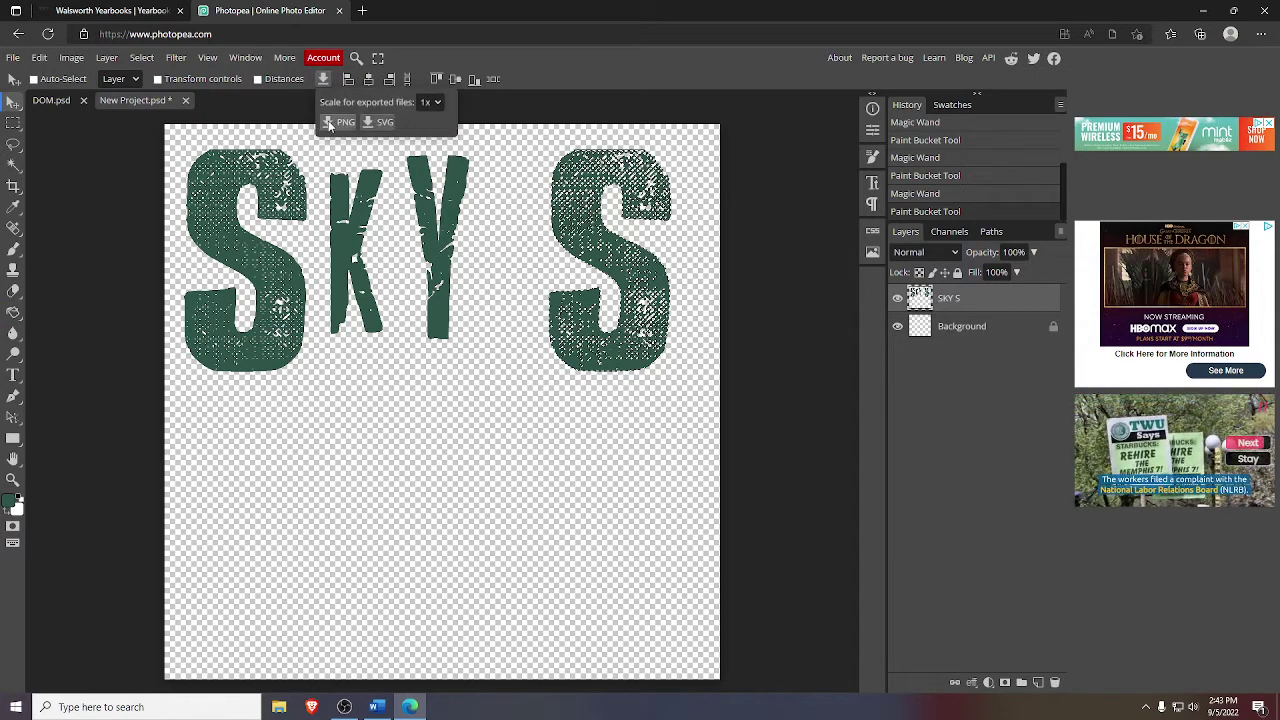
left_click(331, 122)
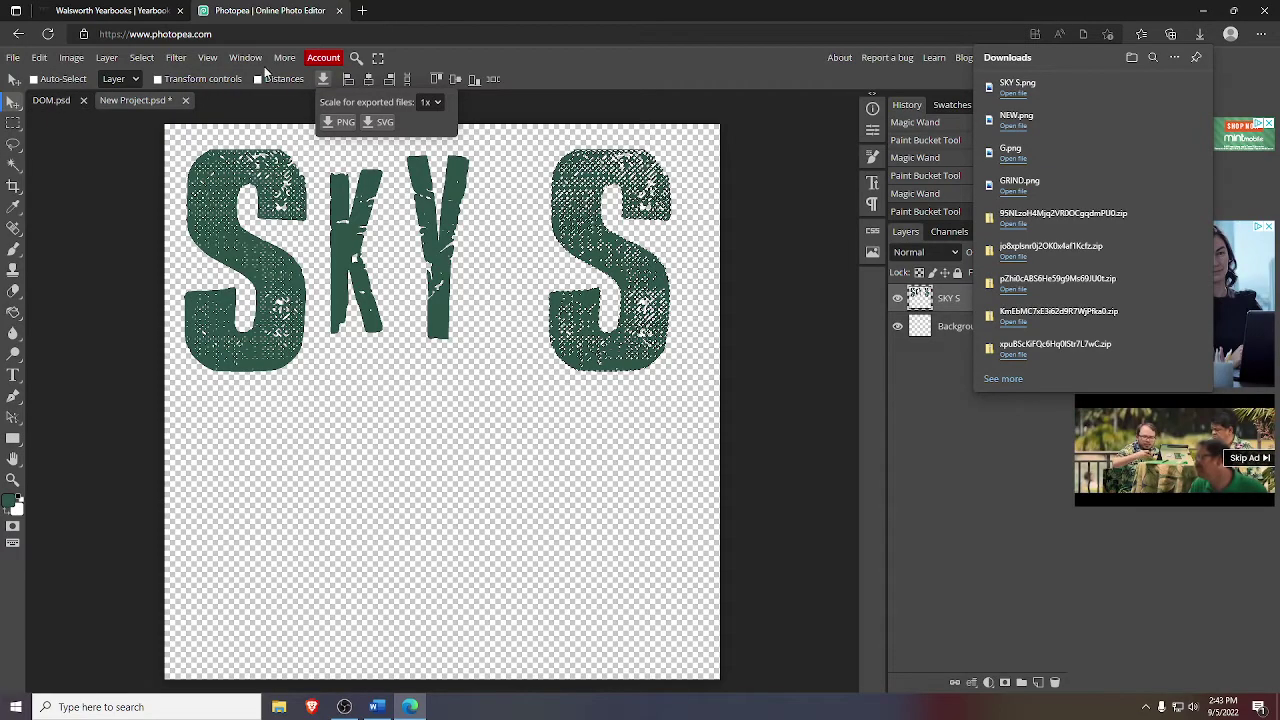
left_click(135, 10)
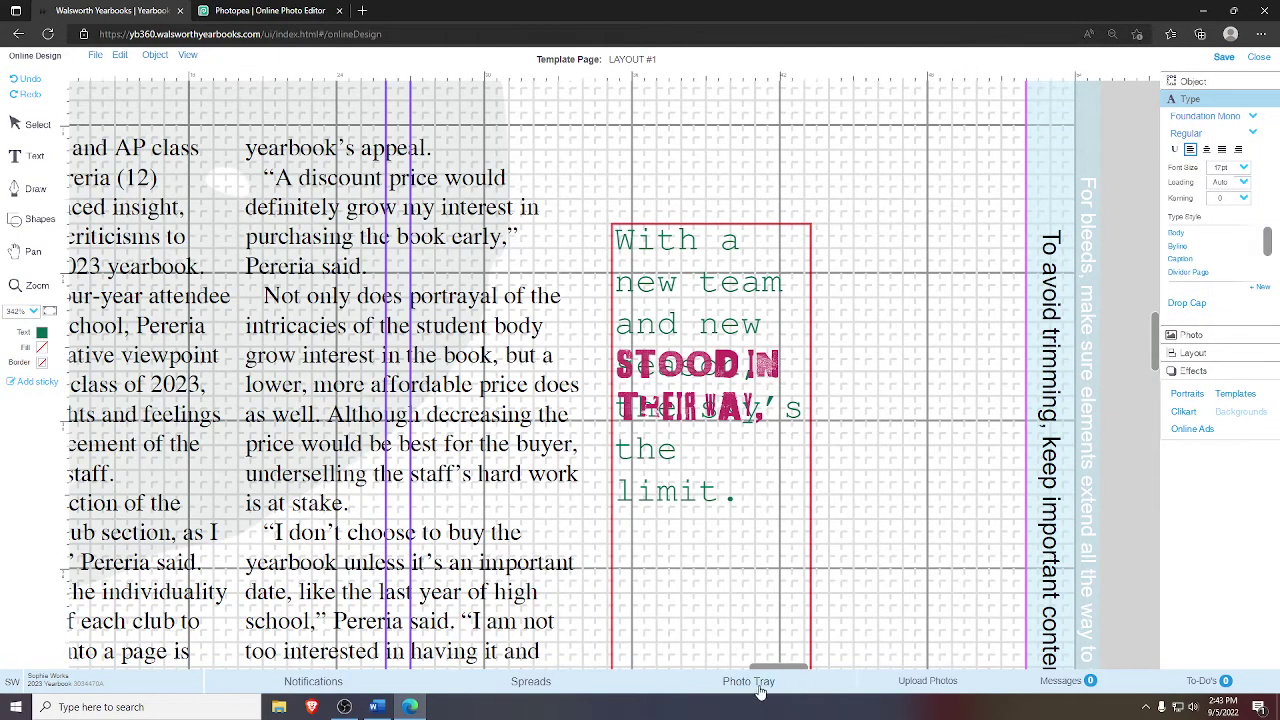
- Upload SKY S.png and NEW.png from Downloads into the Video 1 album
left_click(910, 686)
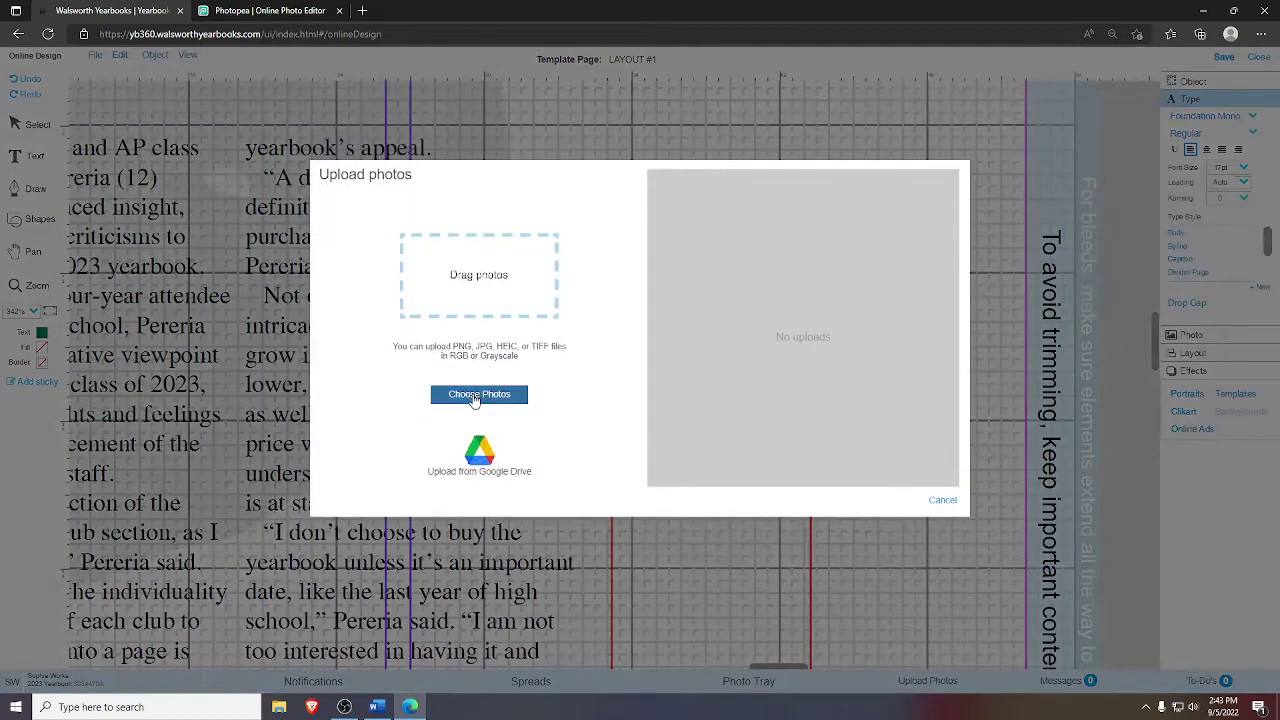
left_click(479, 394)
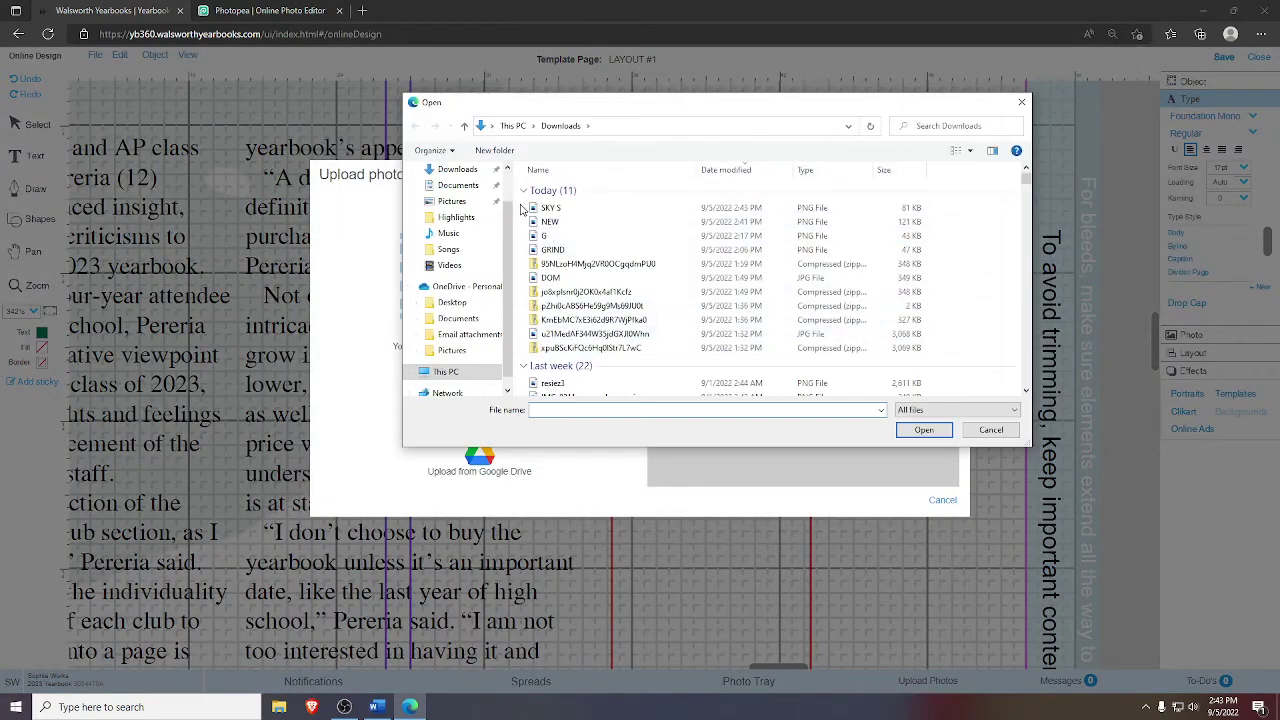
left_click(550, 207)
left_click(550, 221, "shift")
left_click(924, 430)
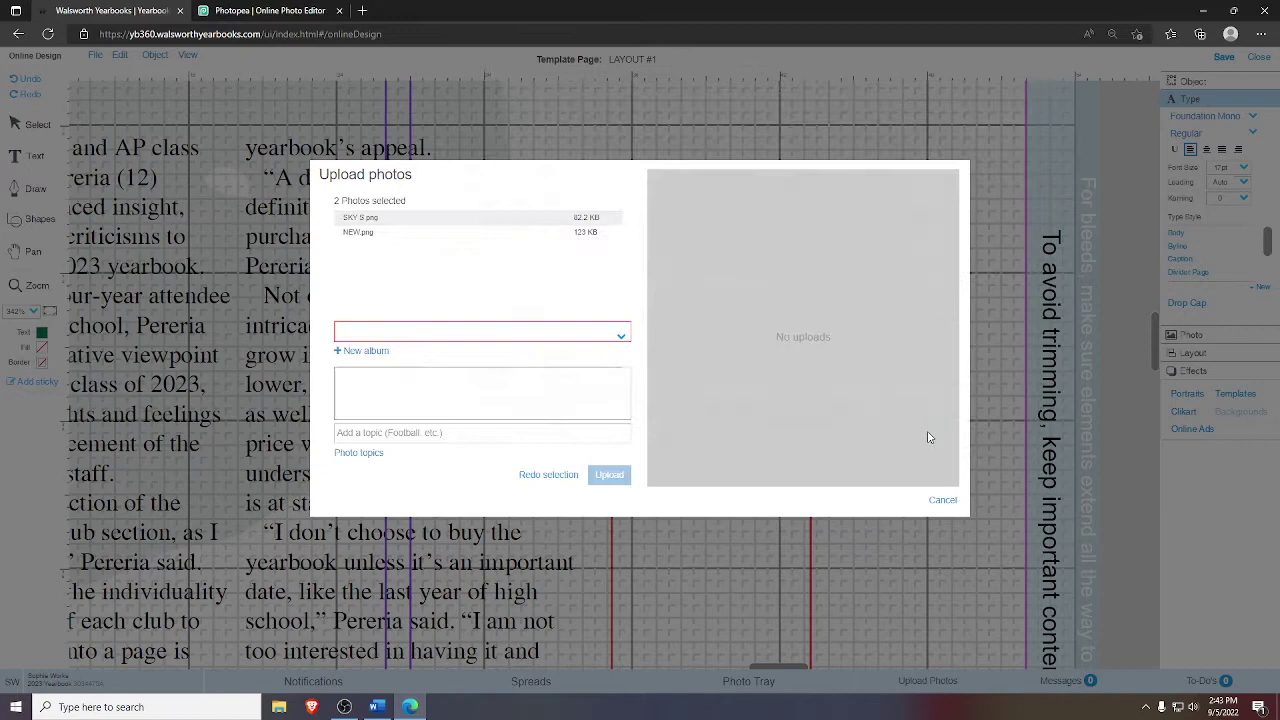
left_click(497, 336)
scroll(540, 412, "down", 5)
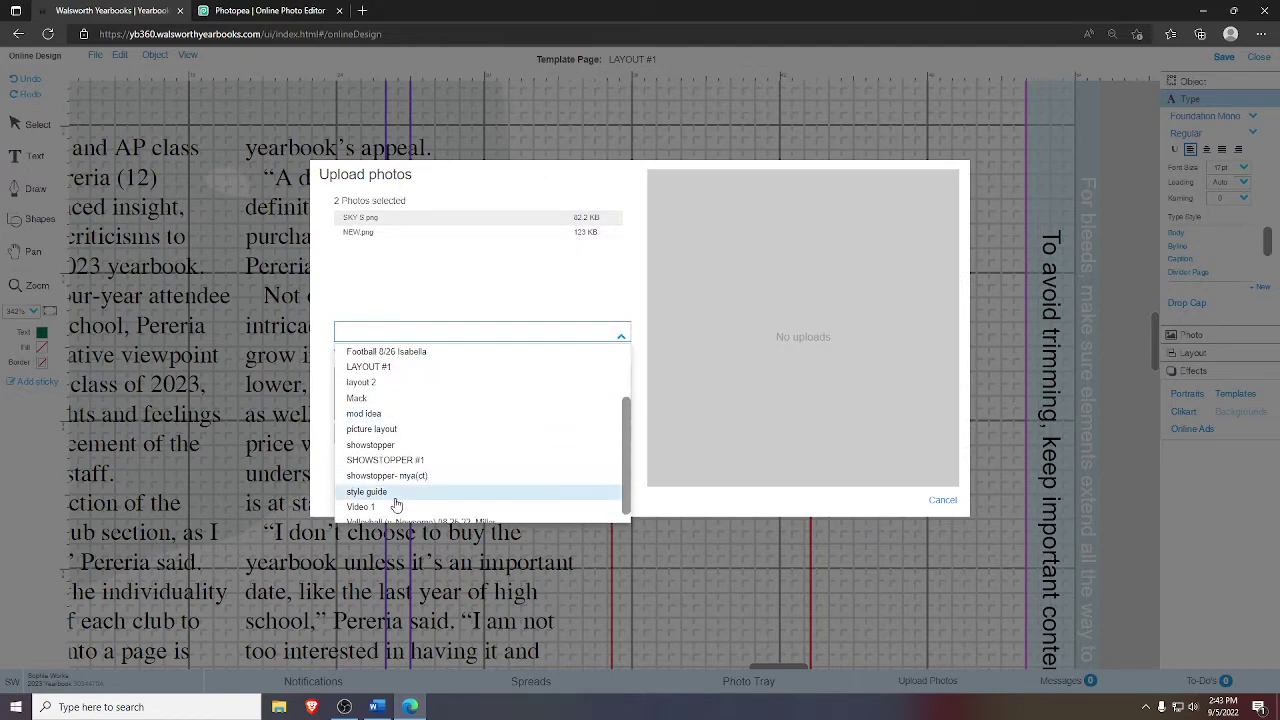
left_click(392, 507)
left_click(599, 481)
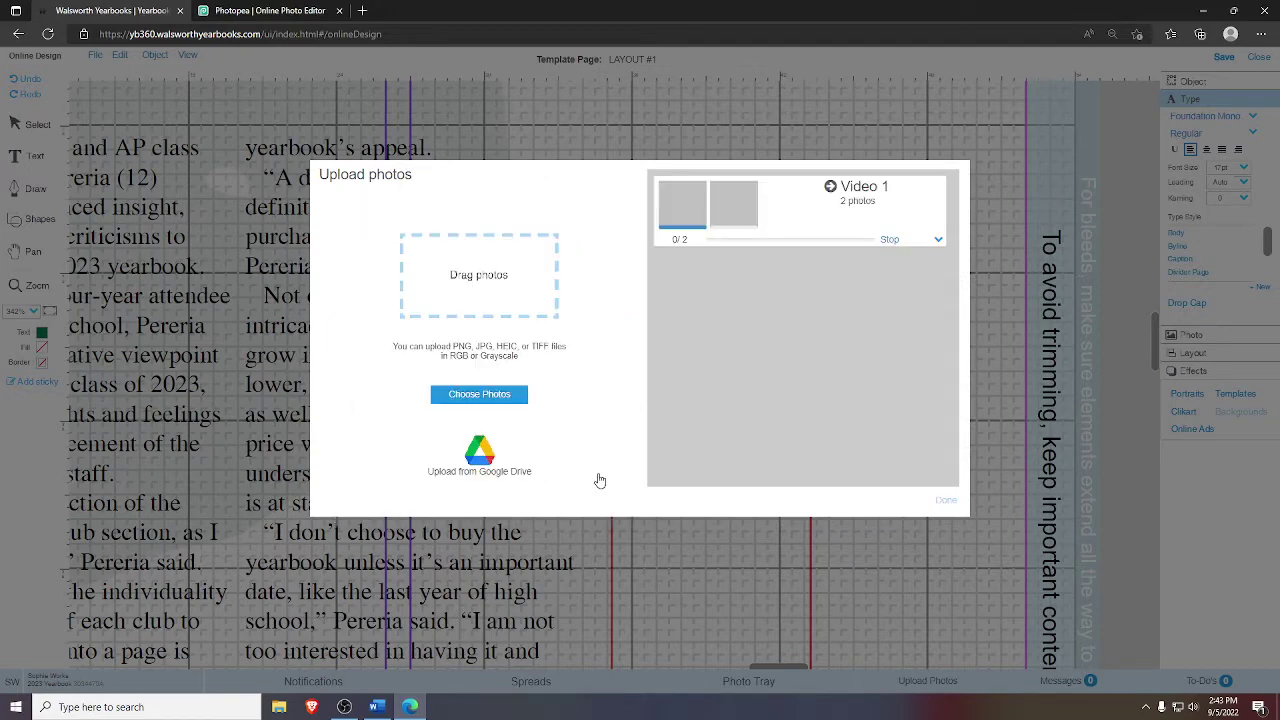
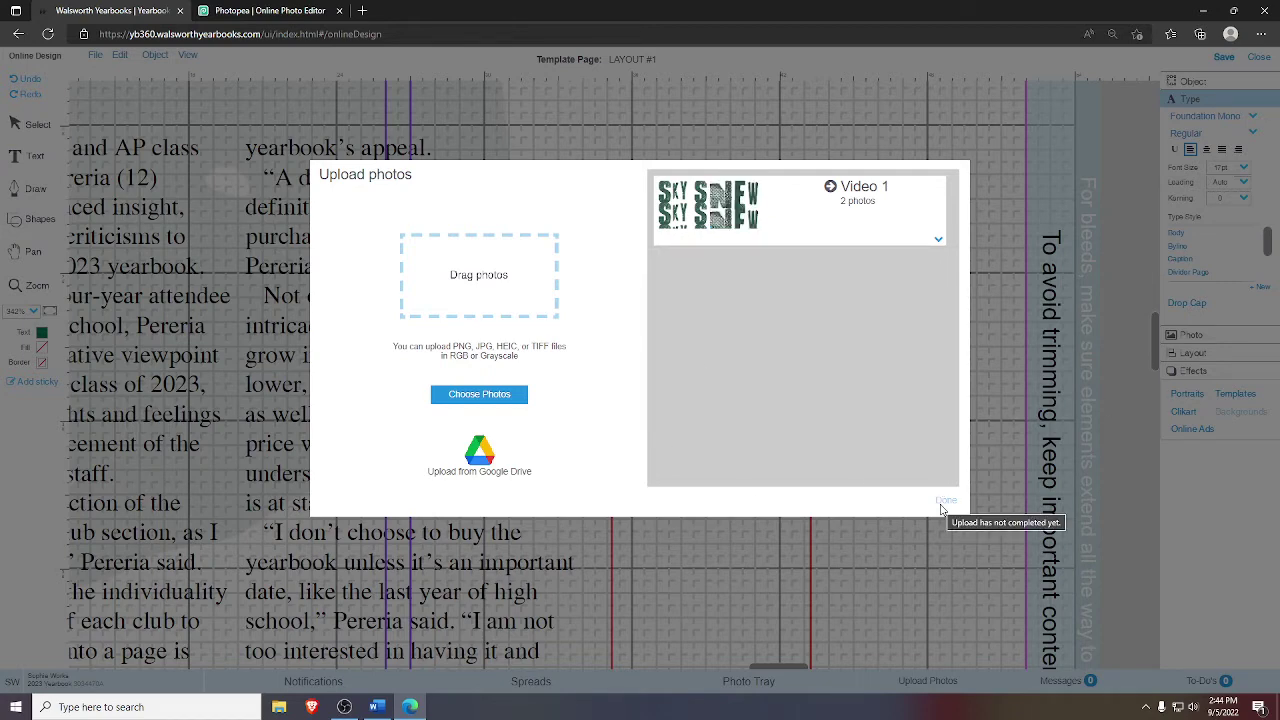
- Close the finished photo upload and bring up the tray of uploaded photos
left_click(942, 504)
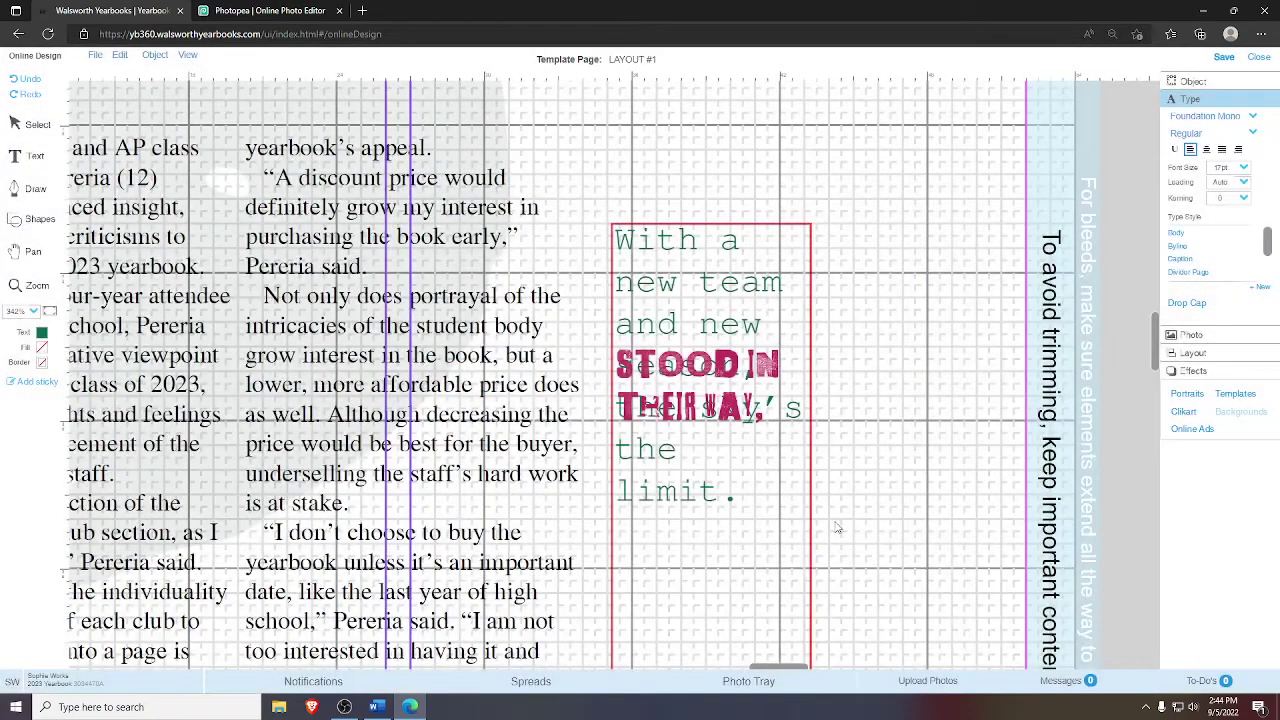
left_click(779, 684)
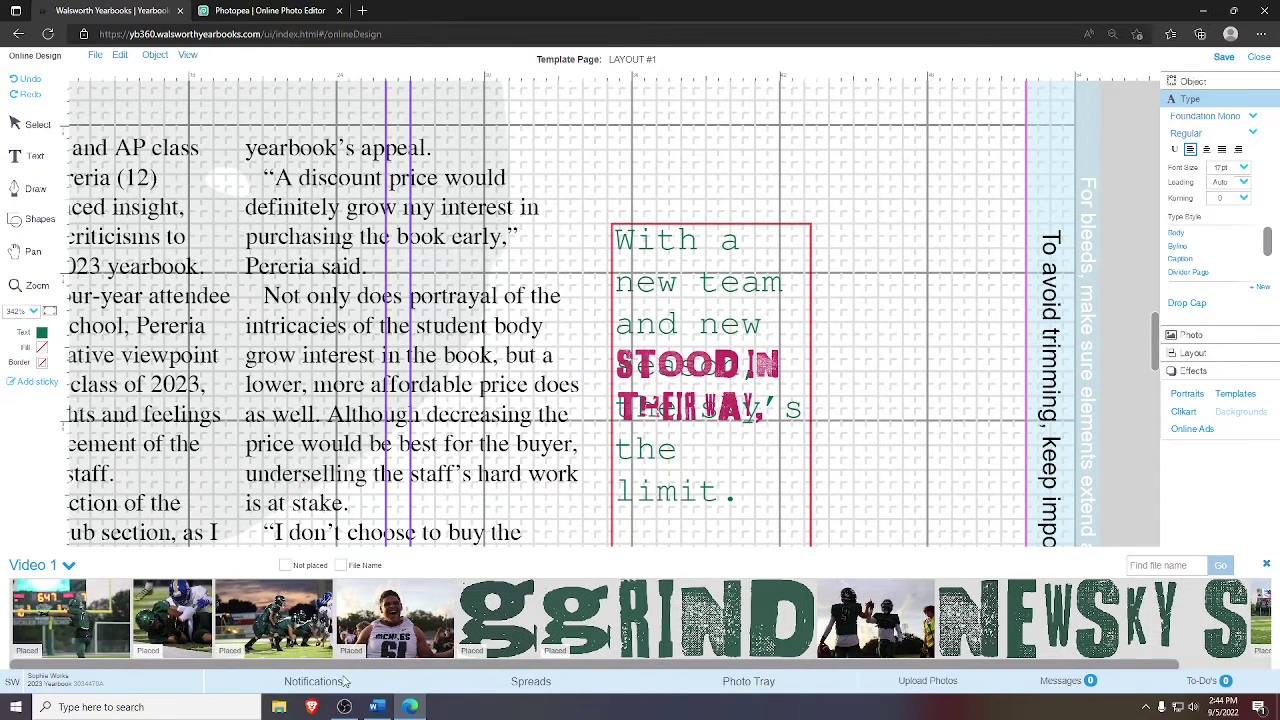
scroll(720, 640, "right", 1)
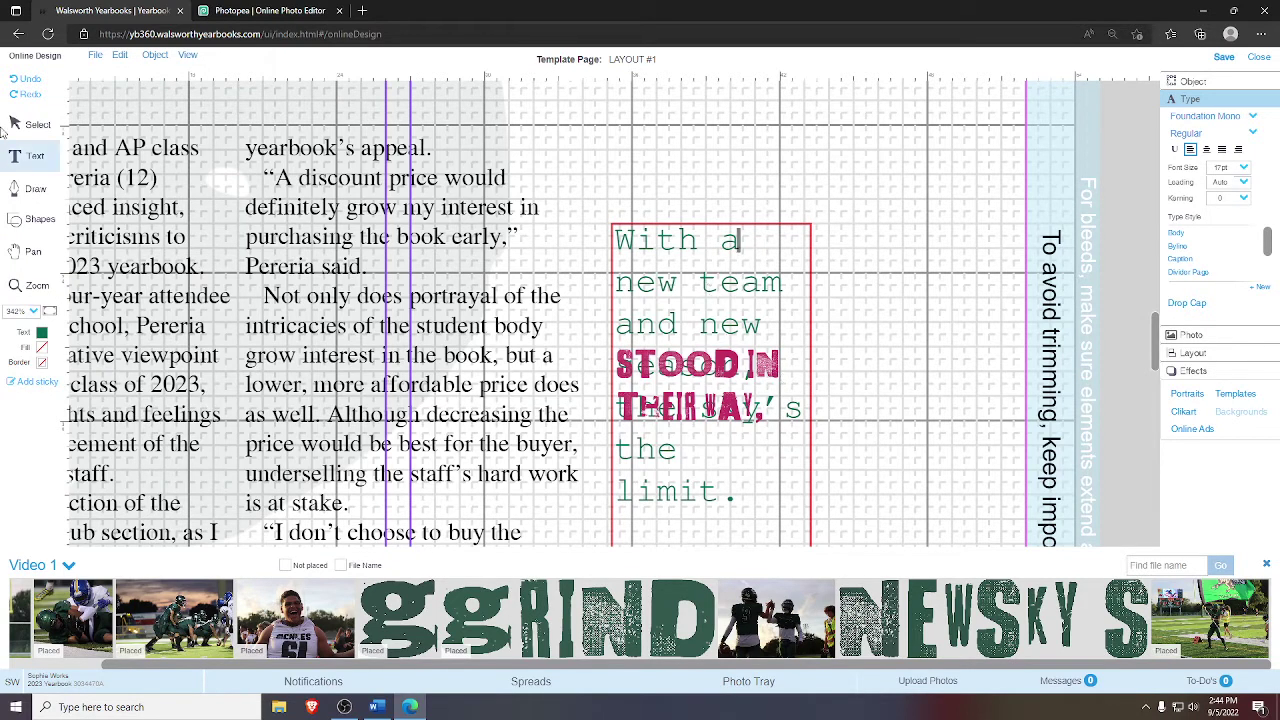
- Move the STOOD IN and THEIR WAY word images right, beside the pull quote
key("Escape")
left_click(700, 367)
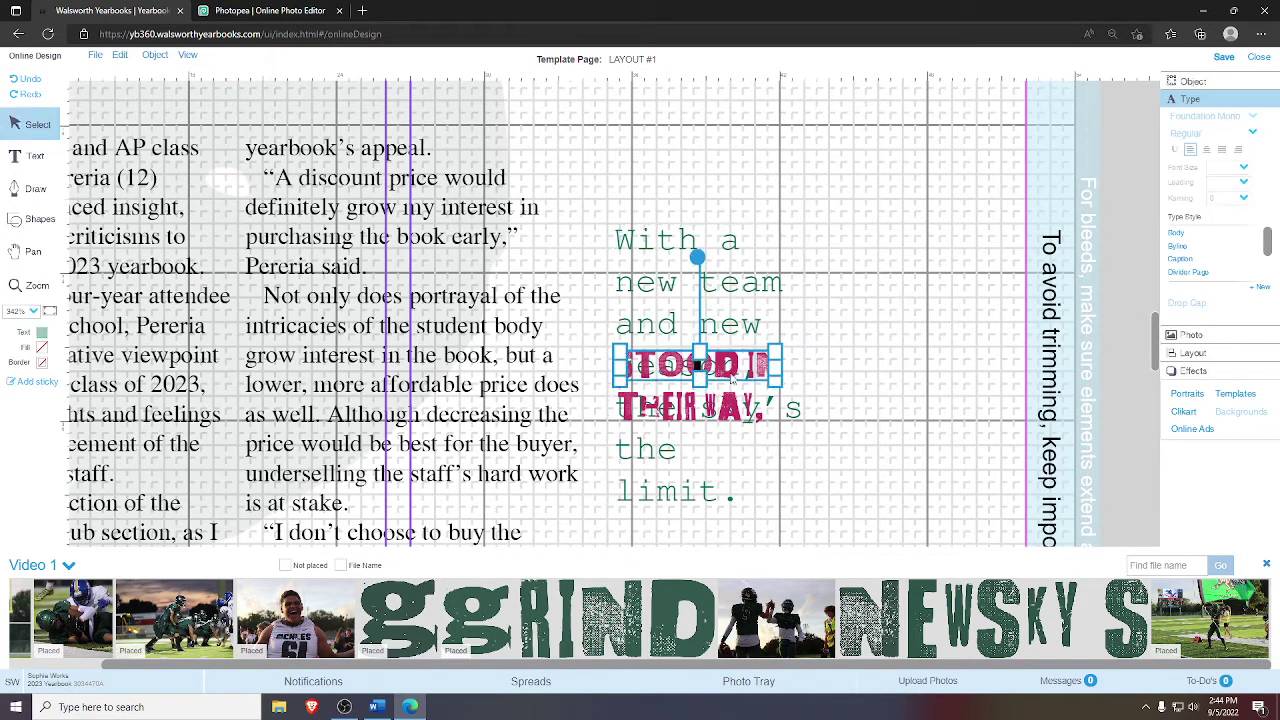
left_click_drag(733, 372, 900, 360)
left_click(706, 408)
left_click_drag(708, 410, 914, 405)
left_click(761, 420)
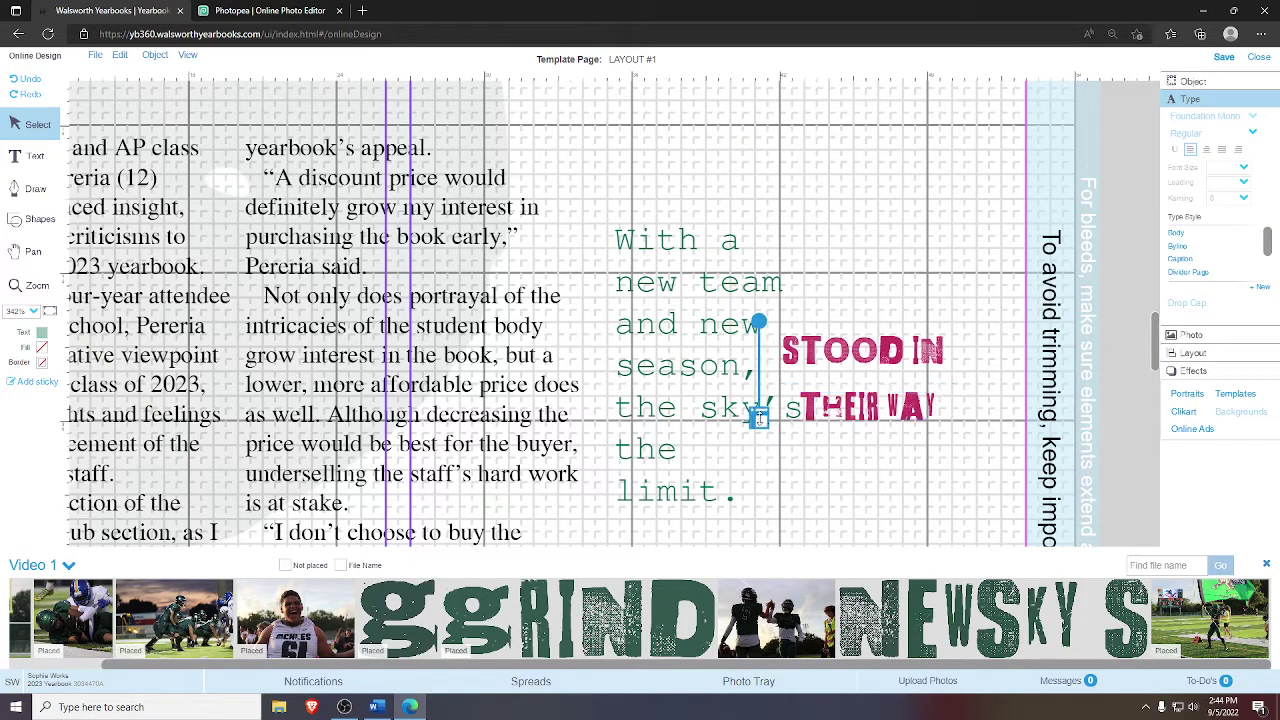
key("Right")
key("Right")
key("Right")
key("Right")
key("Right")
key("Right")
key("Right")
key("Right")
key("Right")
key("Right")
key("Right")
key("Right")
key("Right")
key("Right")
key("Right")
key("Right")
key("Right")
key("Right")
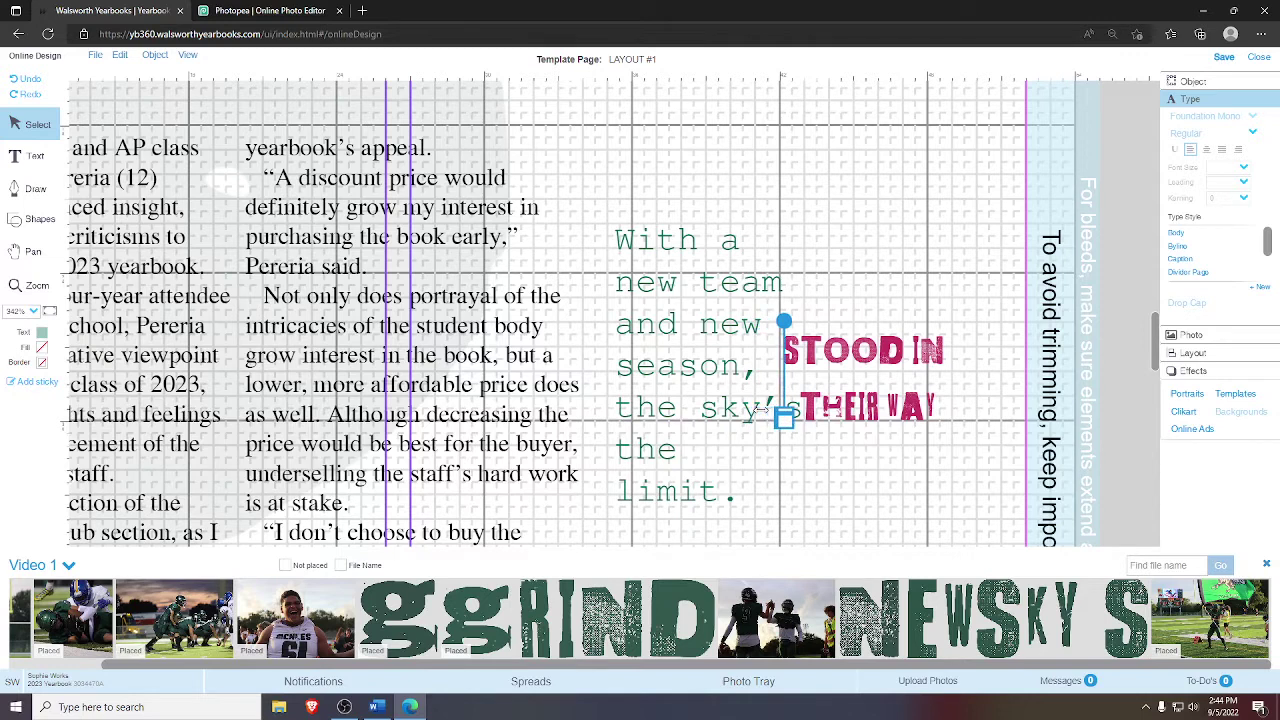
key("Right")
key("Right")
key("Right")
key("Right")
key("Right")
key("Right")
key("Right")
key("Right")
key("Right")
key("Right")
key("Right")
key("Right")
key("Right")
key("Right")
key("Right")
key("Right")
key("Right")
key("Right")
key("Right")
key("Right")
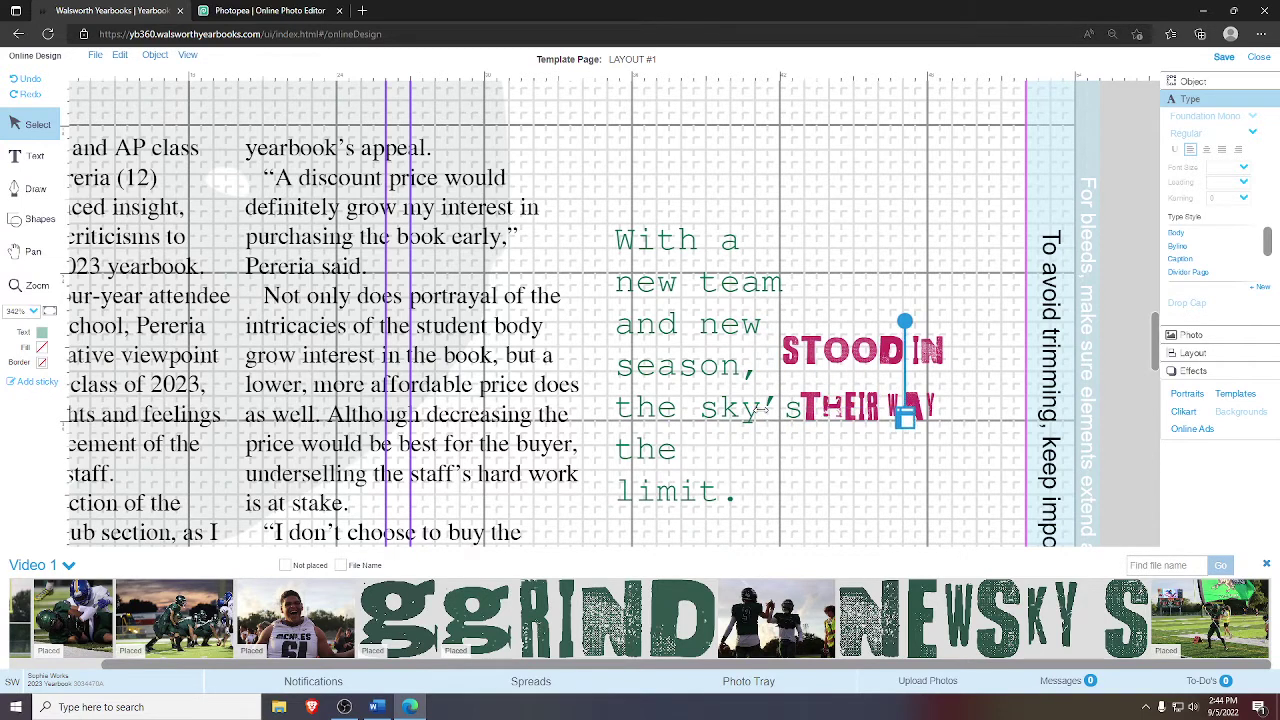
left_click_drag(1000, 444, 888, 318)
left_click(984, 401)
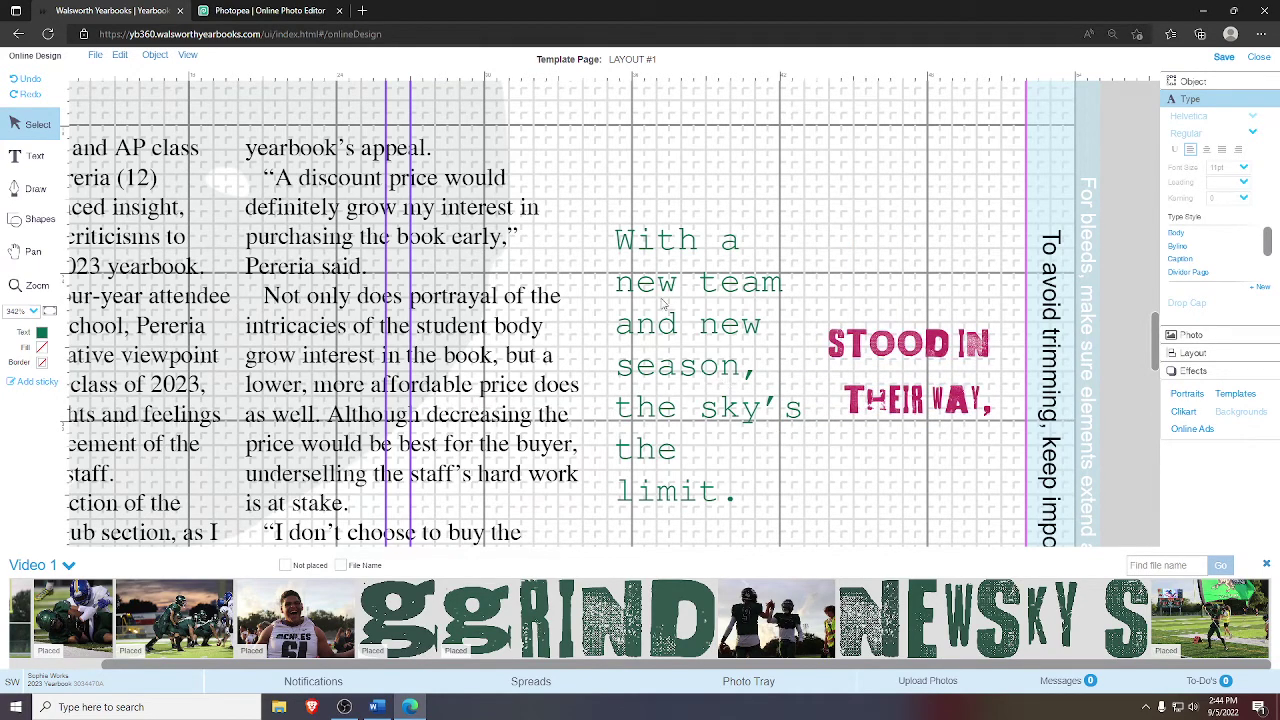
- Drag the large NEWSKY graphic from the tray onto the spread
left_click(30, 251)
scroll(33, 250, "down", 2)
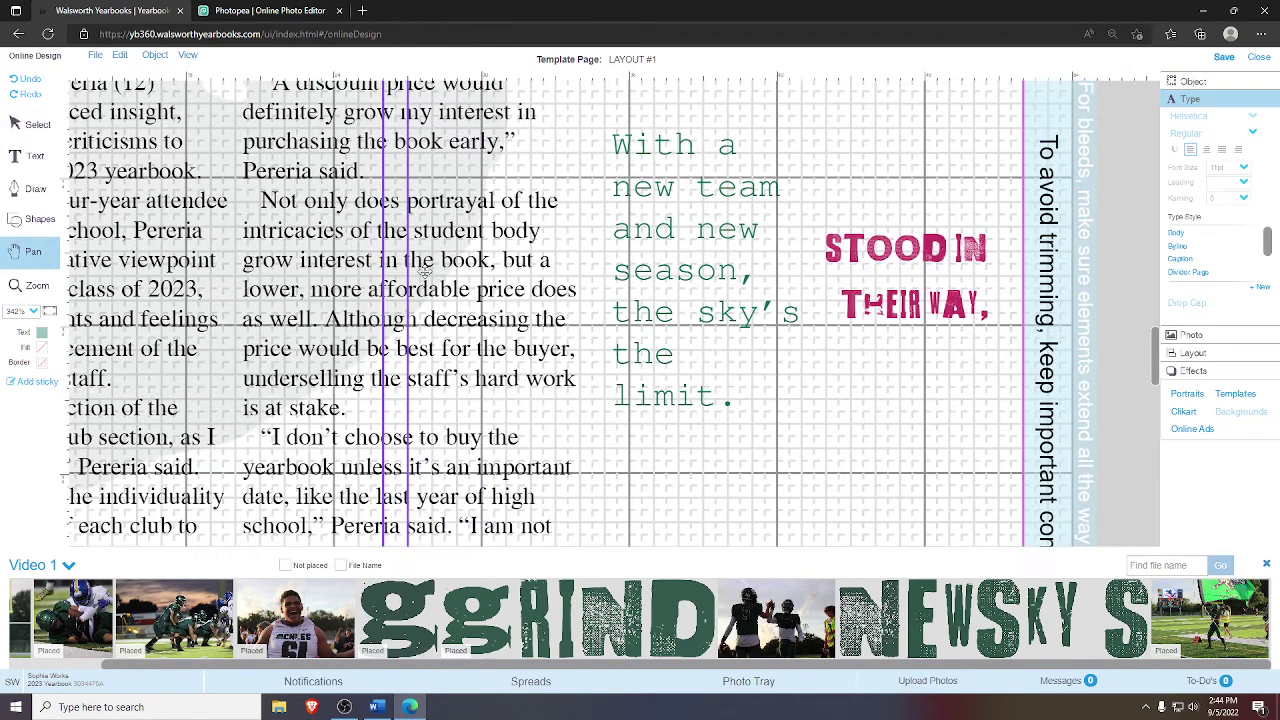
left_click(36, 121)
left_click(693, 218)
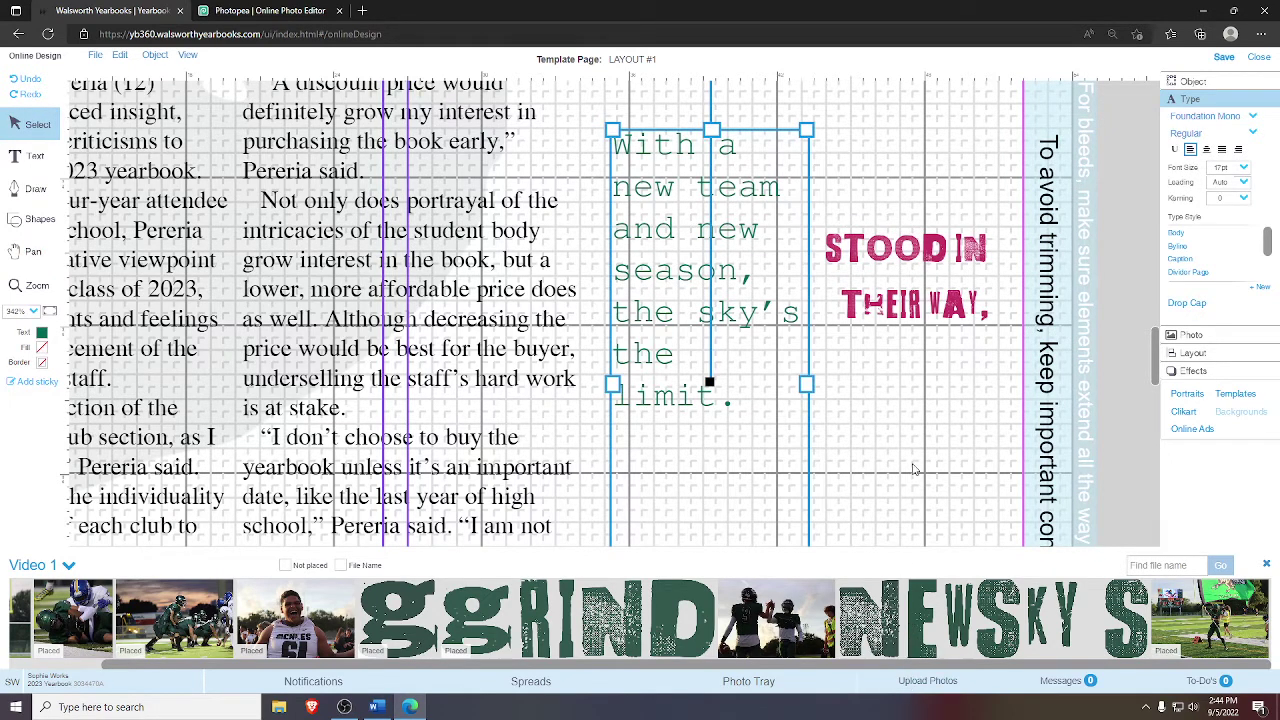
left_click(590, 267)
left_click(33, 251)
left_click_drag(1149, 189, 546, 254)
left_click(36, 124)
left_click_drag(860, 598, 738, 360)
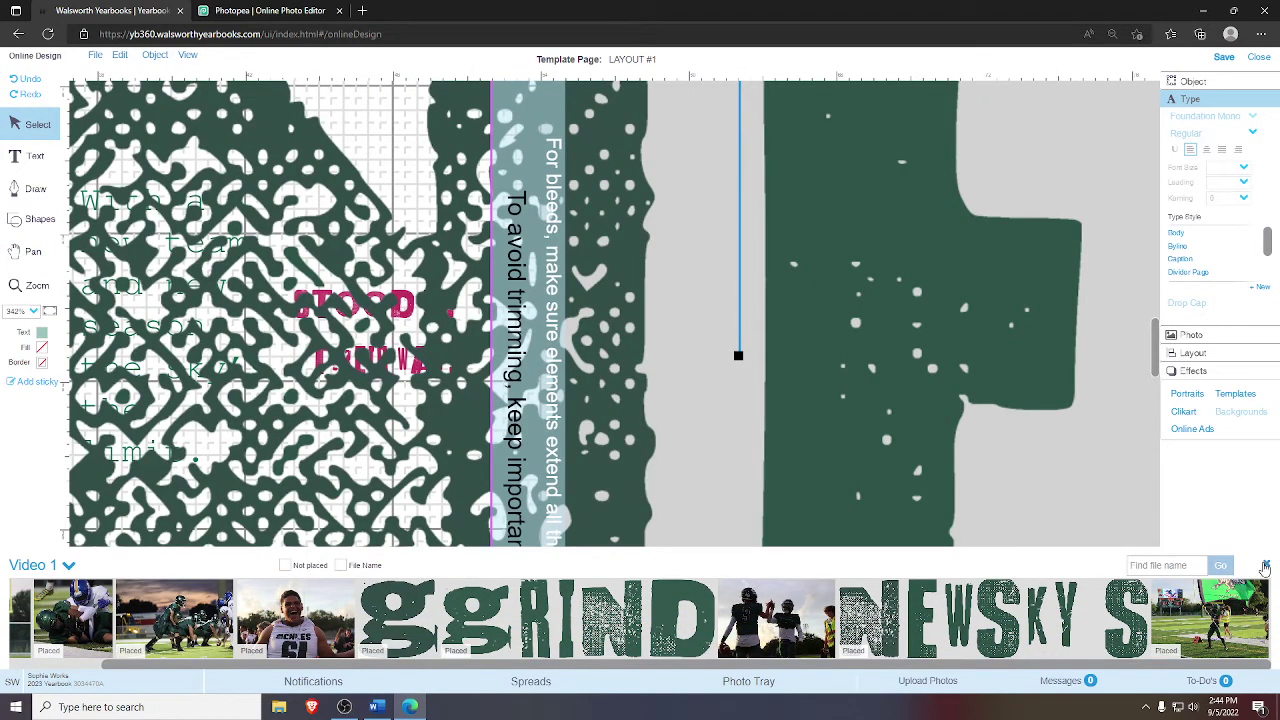
- Shrink the NEW graphic beside the pull quote and paste a copy above it
left_click(1266, 565)
left_click(50, 312)
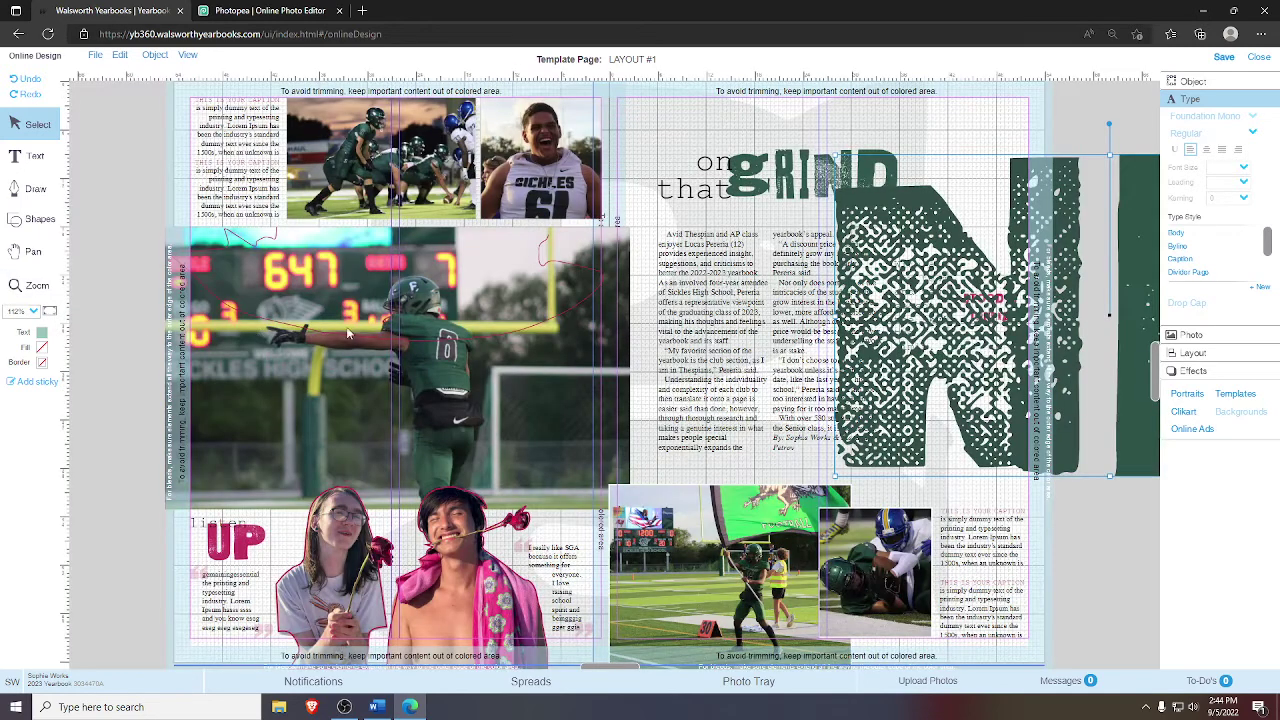
left_click_drag(834, 155, 939, 274)
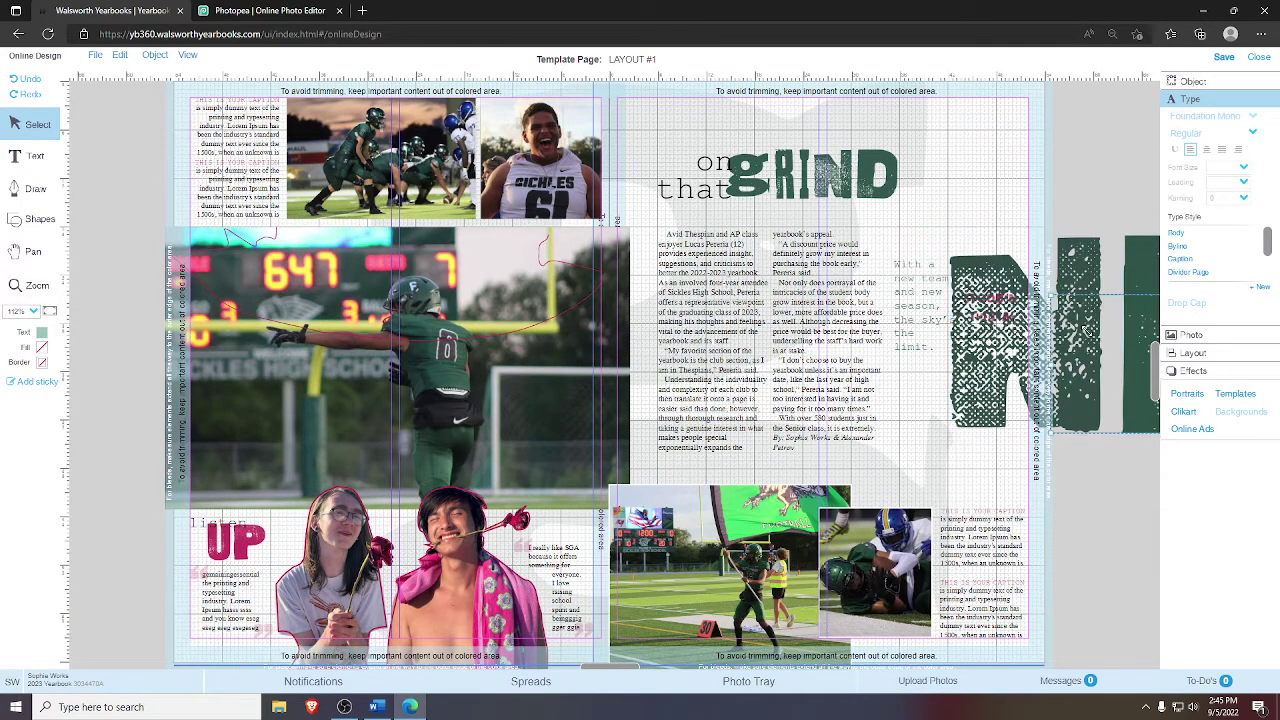
left_click_drag(1118, 432, 1048, 365)
left_click_drag(940, 243, 1070, 292)
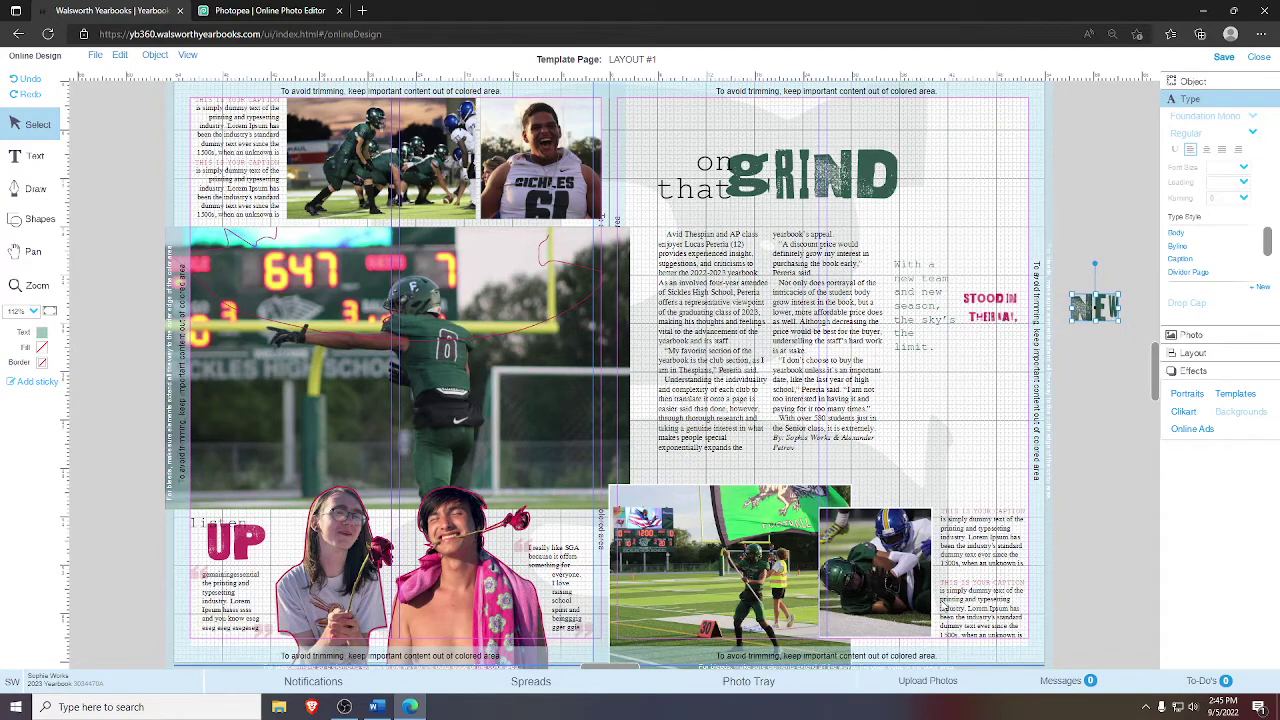
key("Tab")
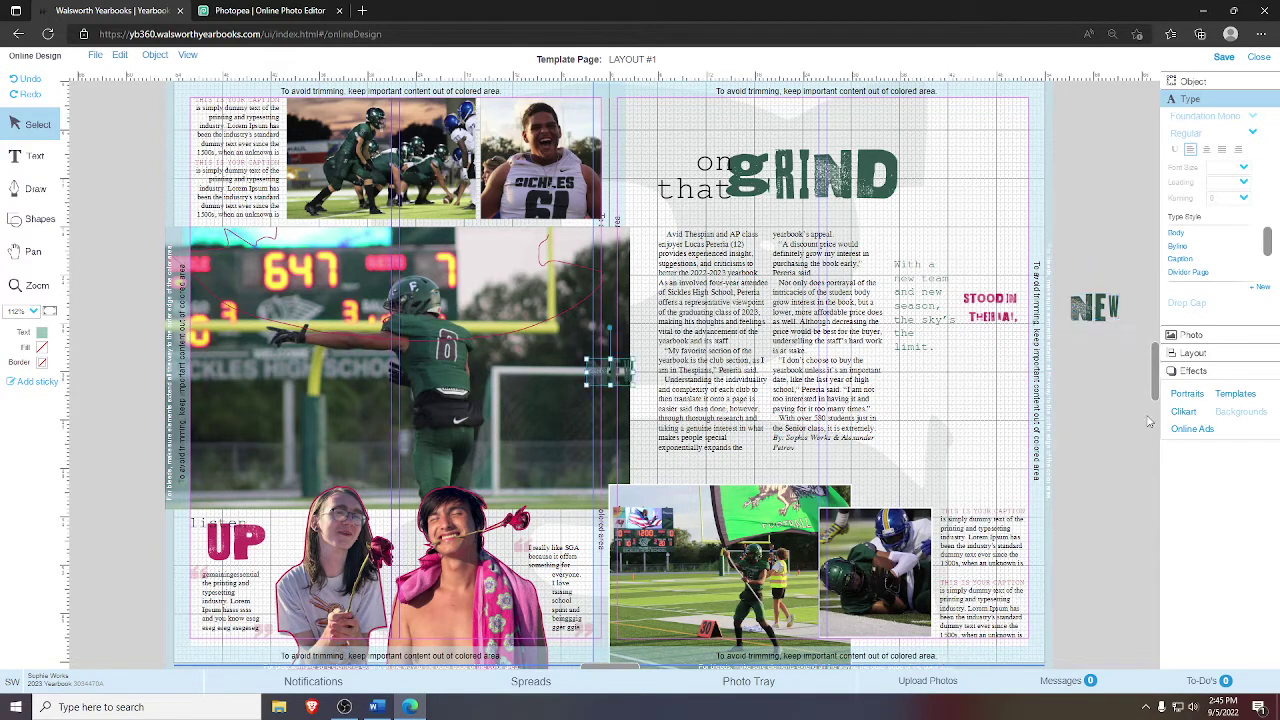
left_click_drag(615, 373, 1120, 275)
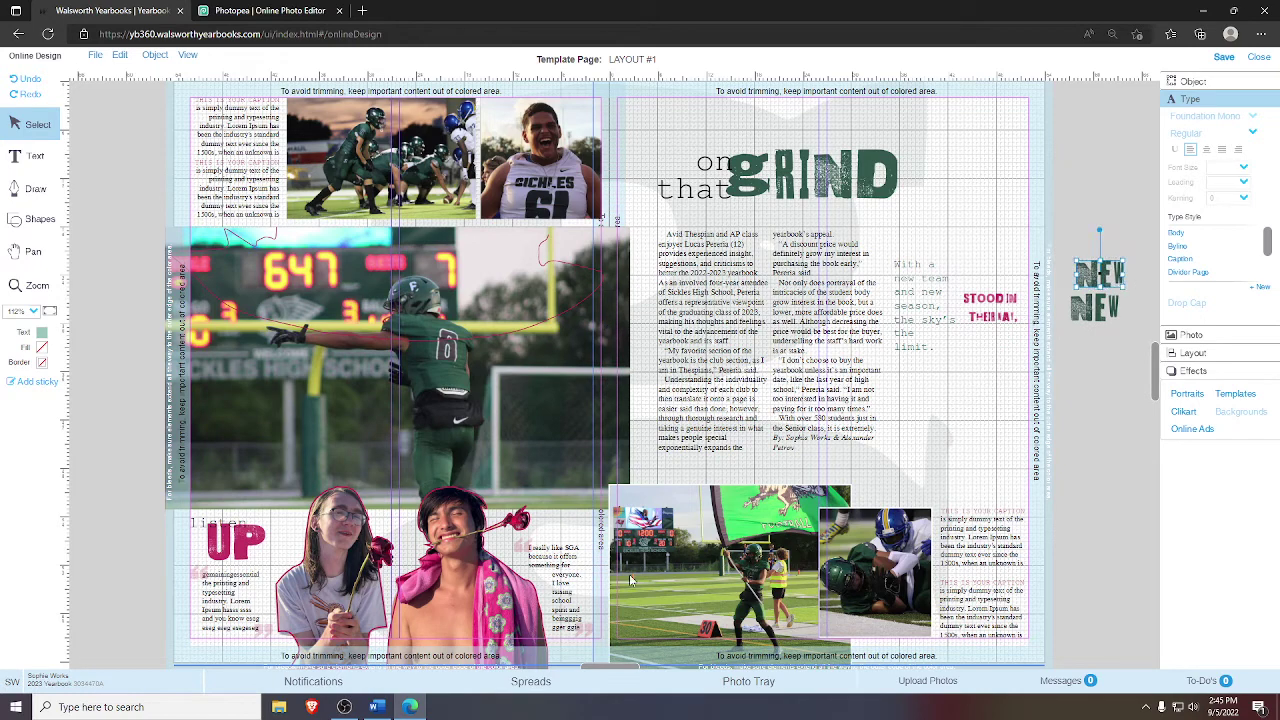
- Add the SKY S graphic below the two NEWs, shrink it, and zoom in on the words
left_click(823, 684)
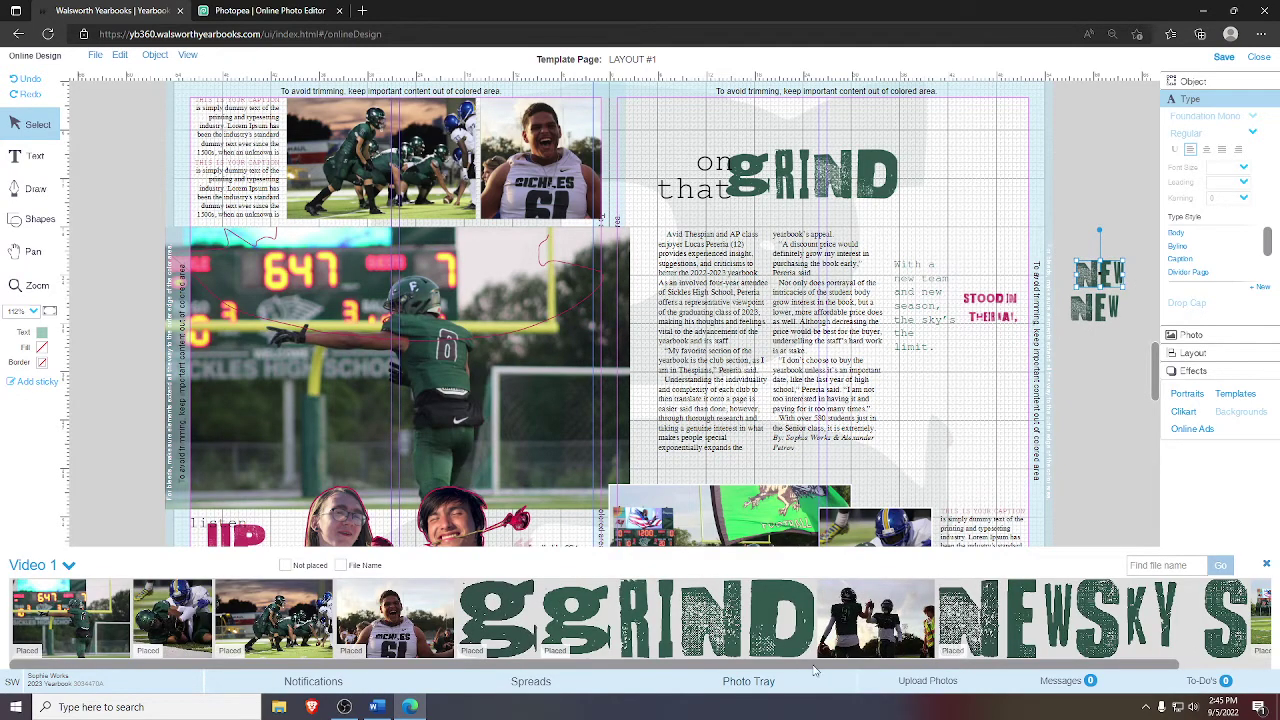
left_click_drag(818, 667, 920, 665)
left_click_drag(1040, 617, 677, 310)
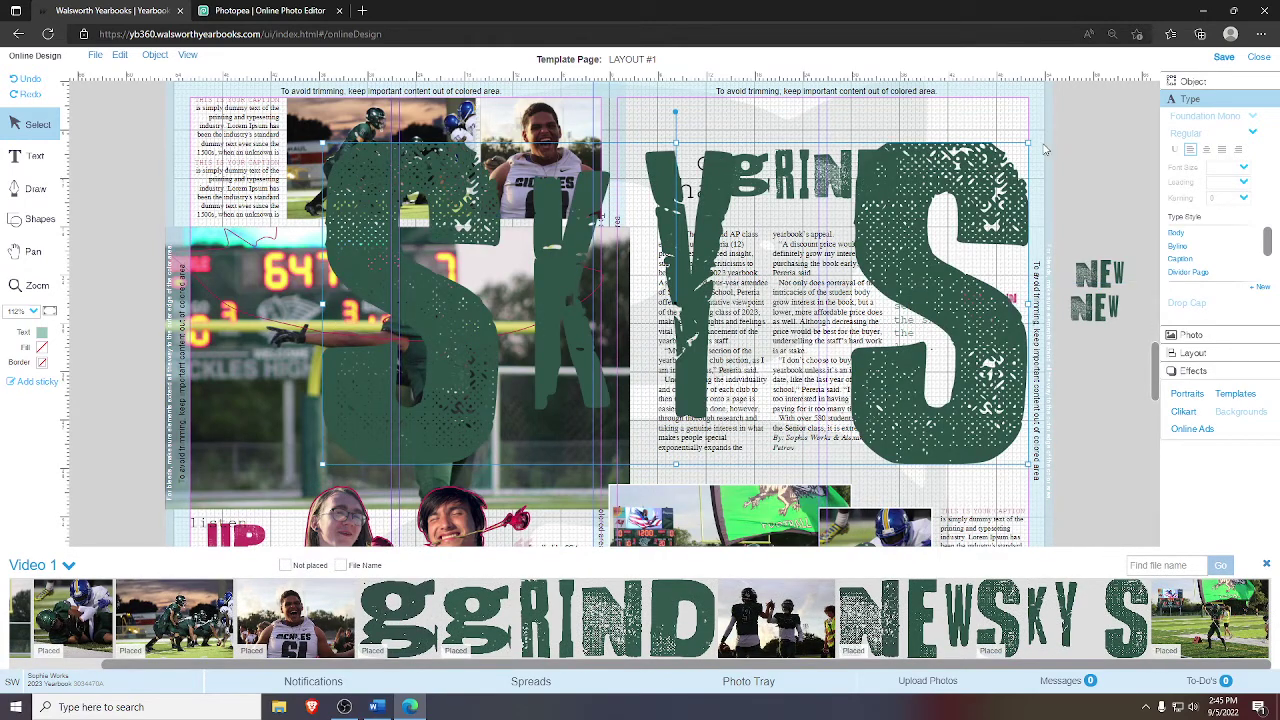
left_click_drag(1026, 143, 1110, 342)
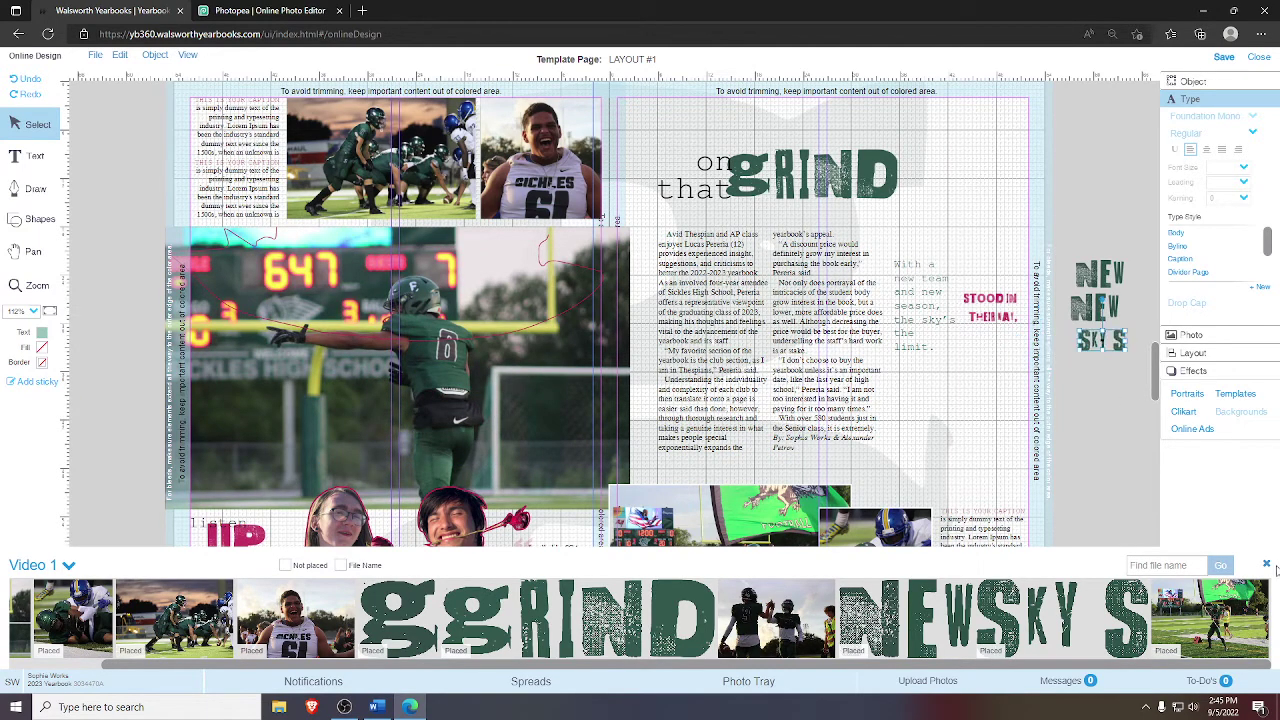
left_click(1267, 567)
left_click(37, 285)
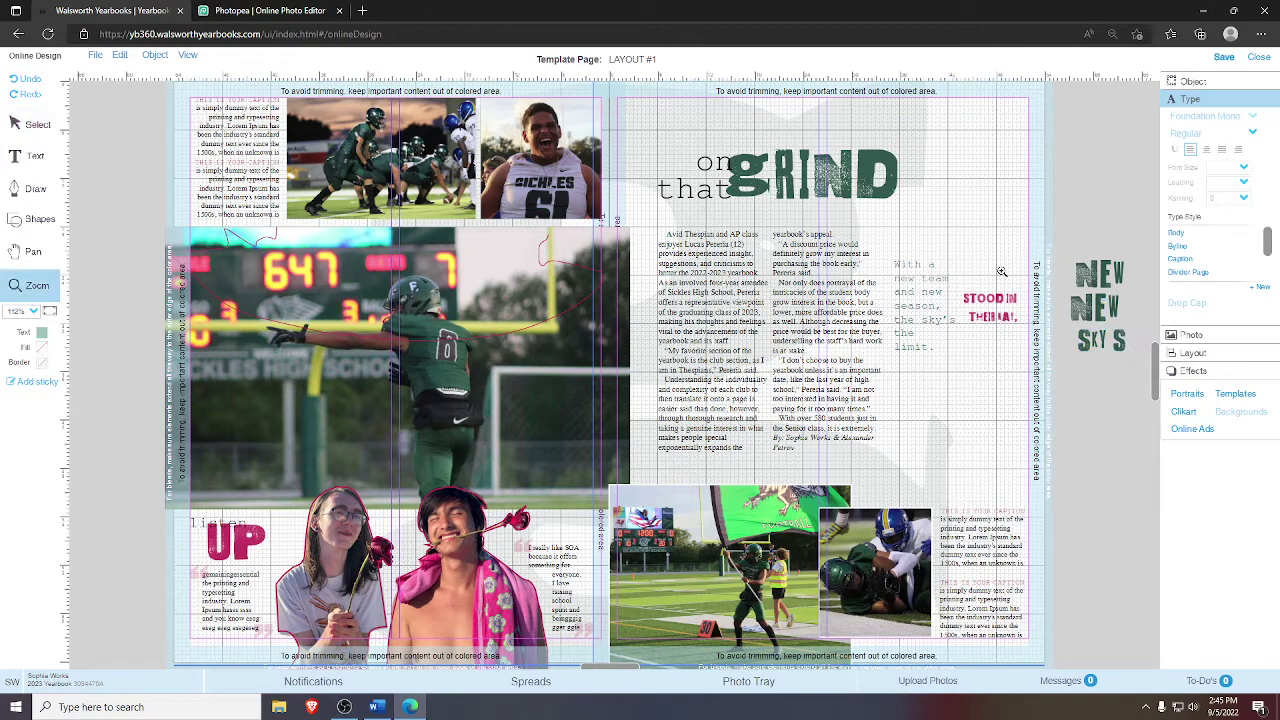
left_click_drag(940, 230, 1142, 390)
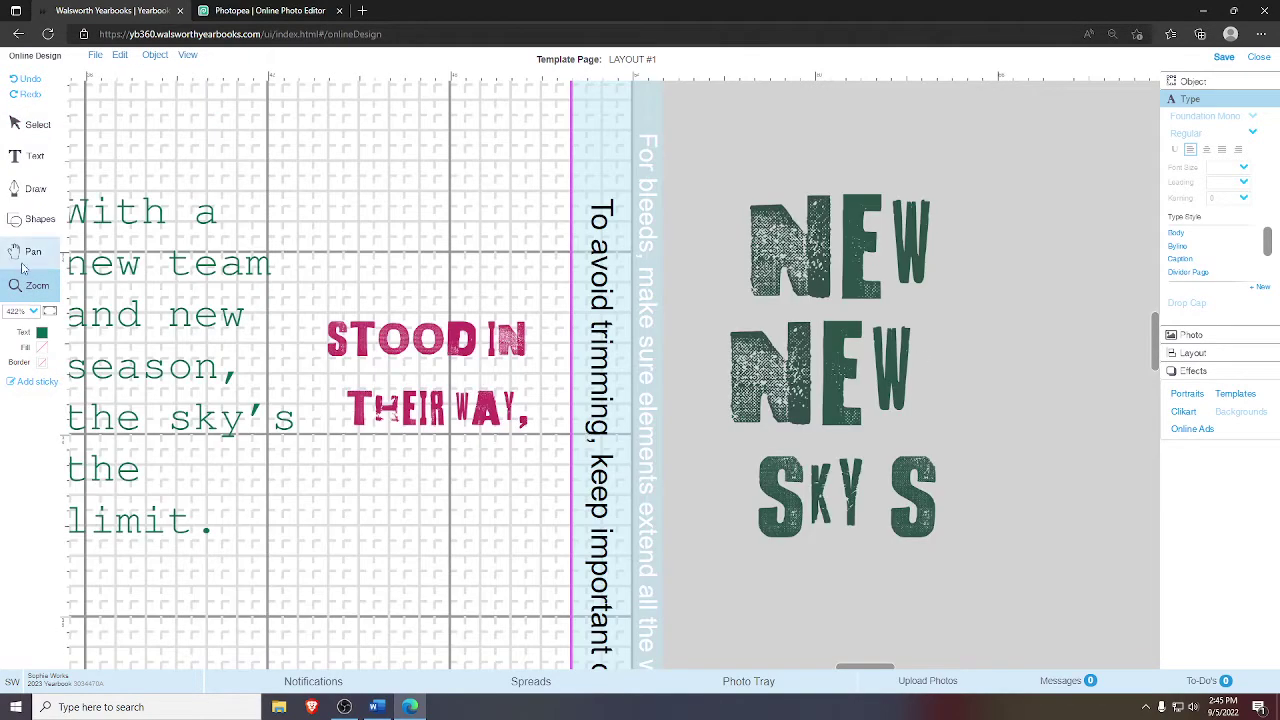
- Raise the STOOD IN word image higher on the page
left_click(37, 124)
left_click(355, 322)
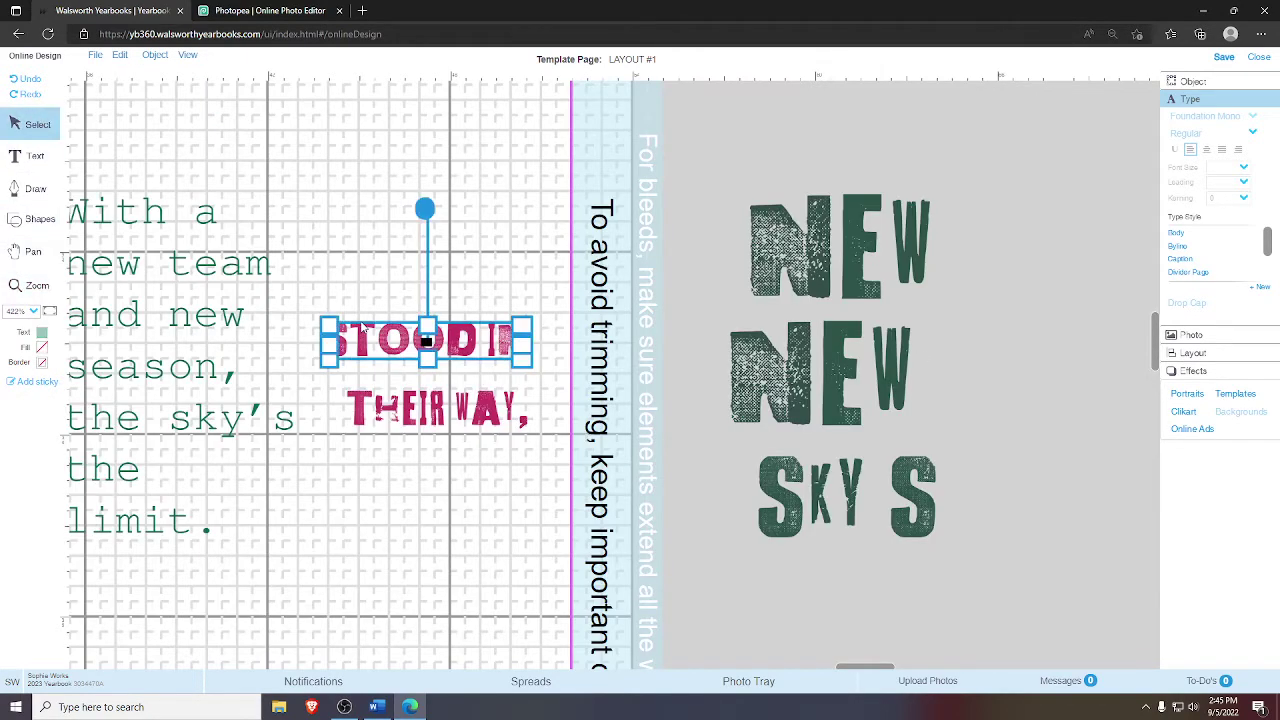
left_click_drag(370, 345, 372, 206)
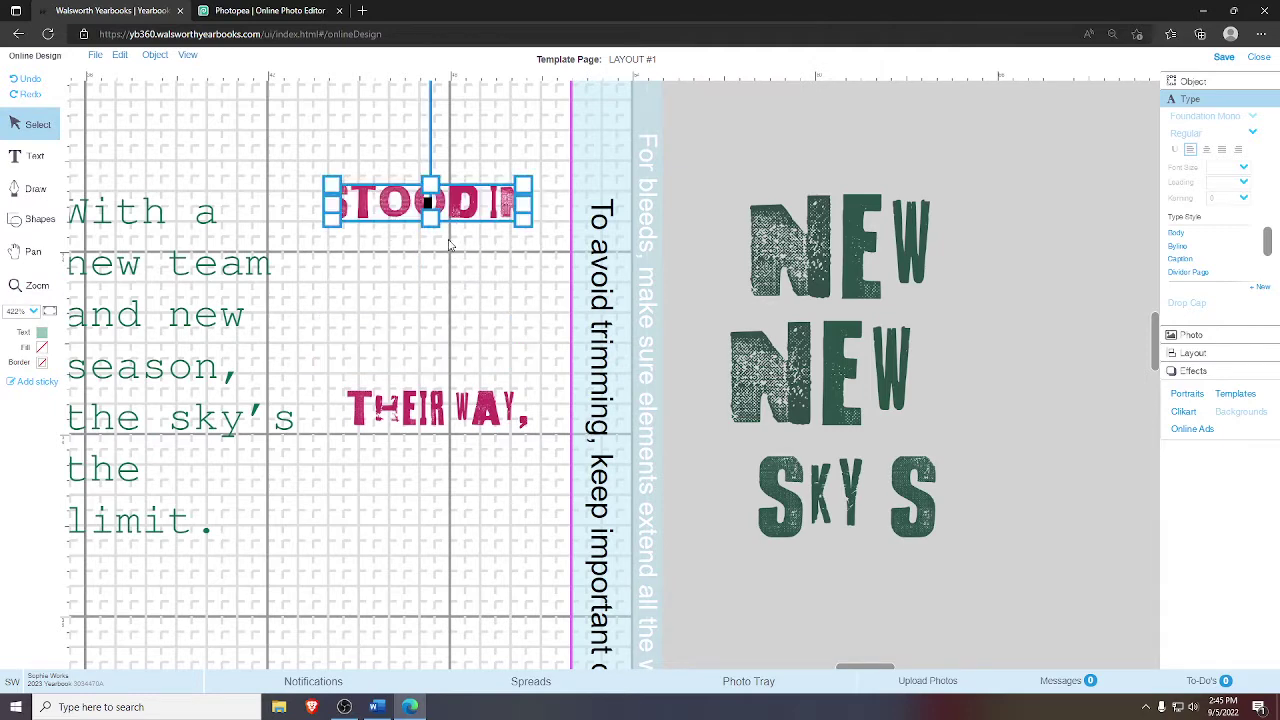
left_click(8, 330)
left_click(377, 213)
key("Down")
key("Down")
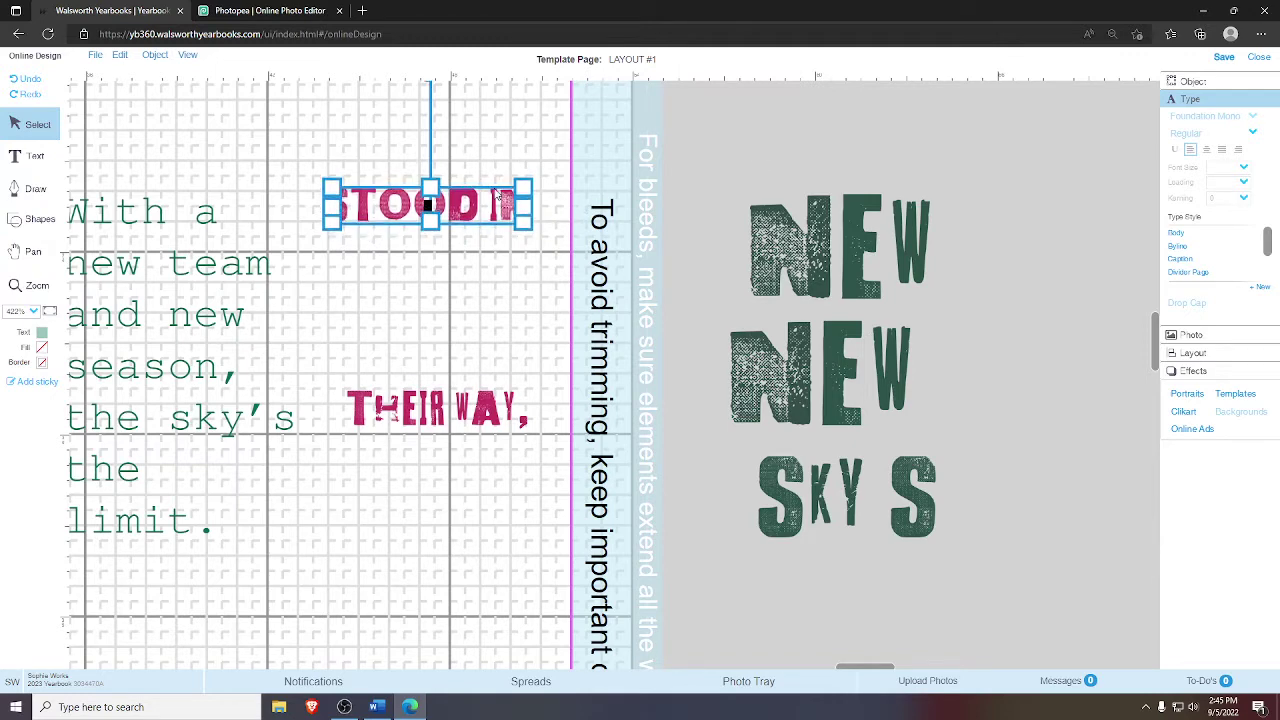
left_click(591, 173)
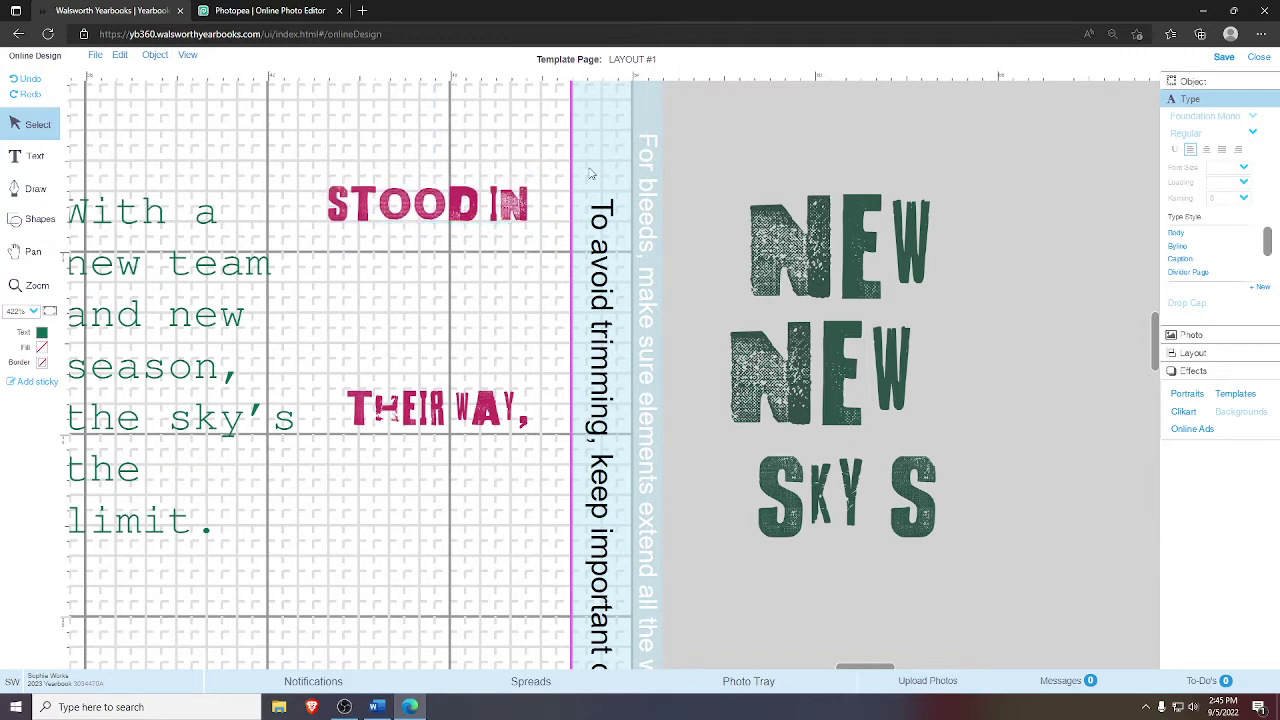
left_click(341, 222)
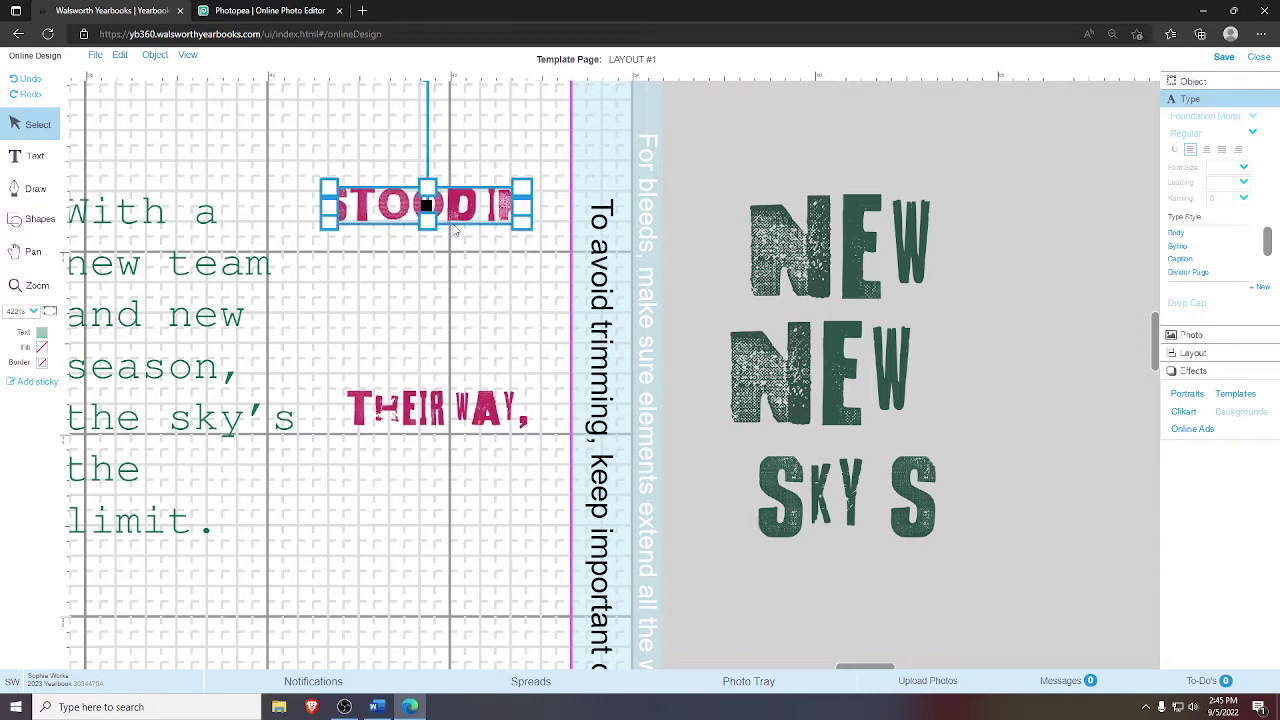
left_click(566, 160)
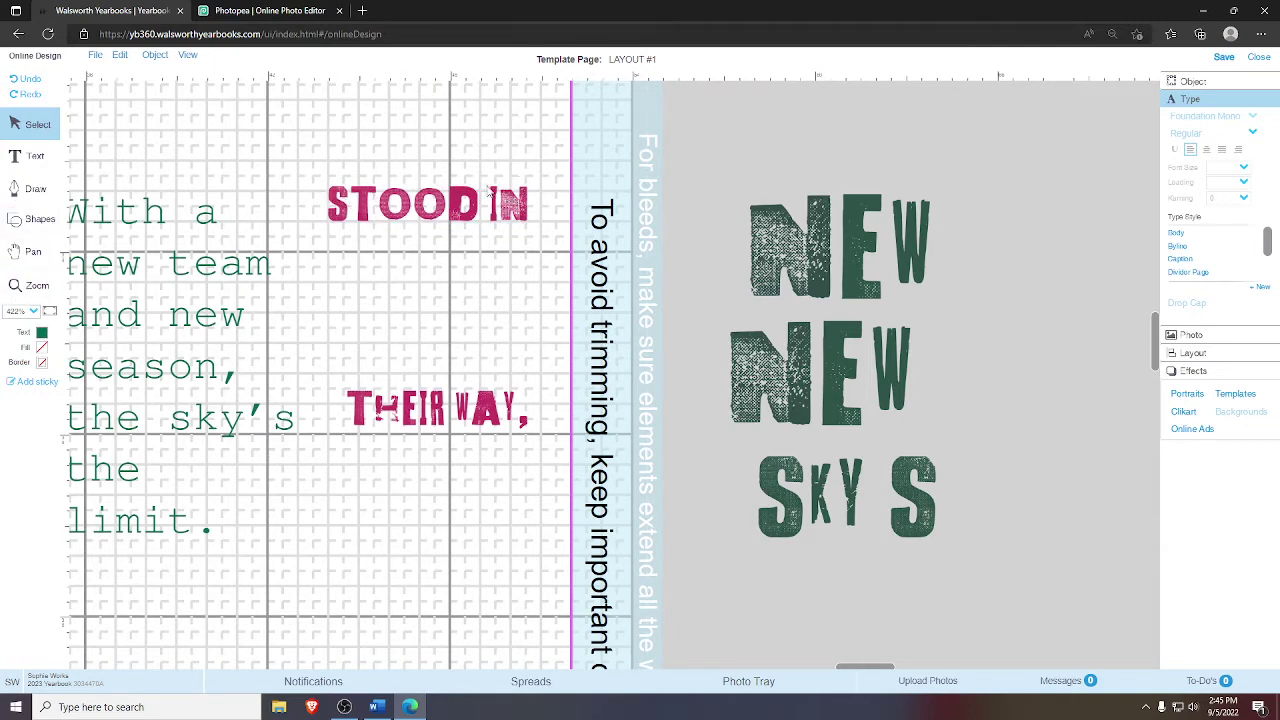
- Shrink the top grunge NEW image to a small size and place it beside STOOD IN
left_click(1210, 84)
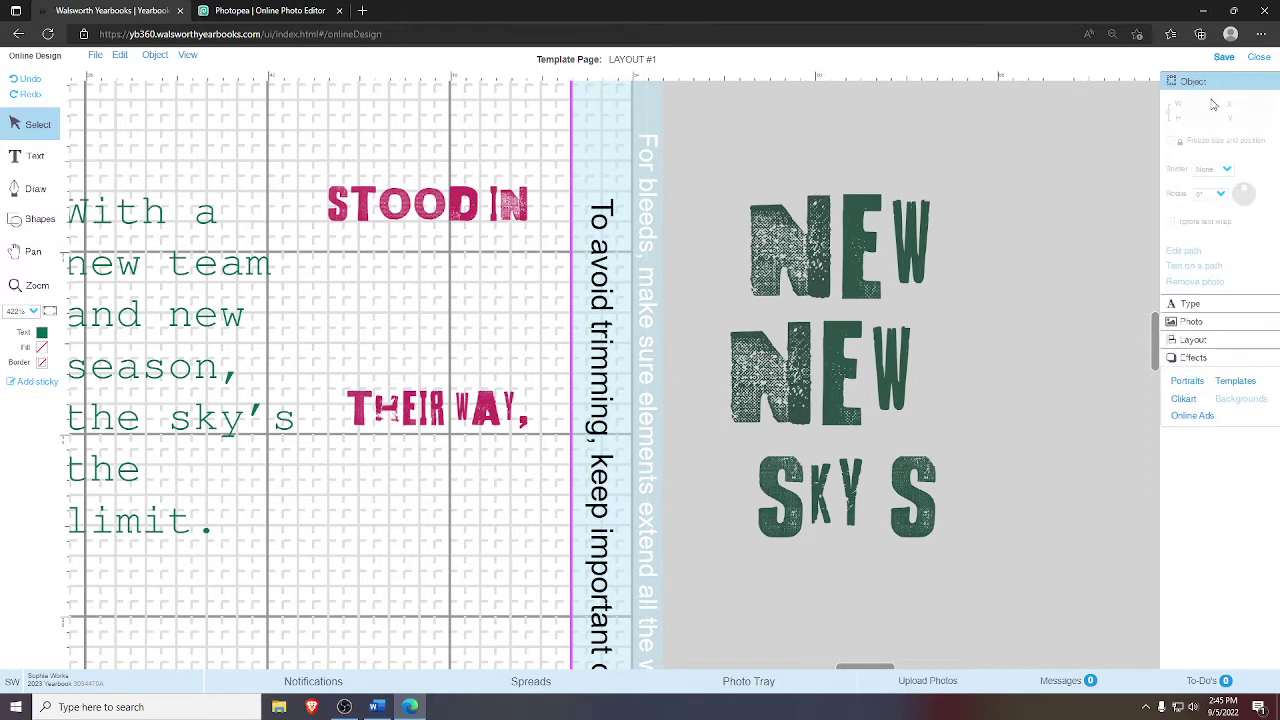
left_click(1192, 306)
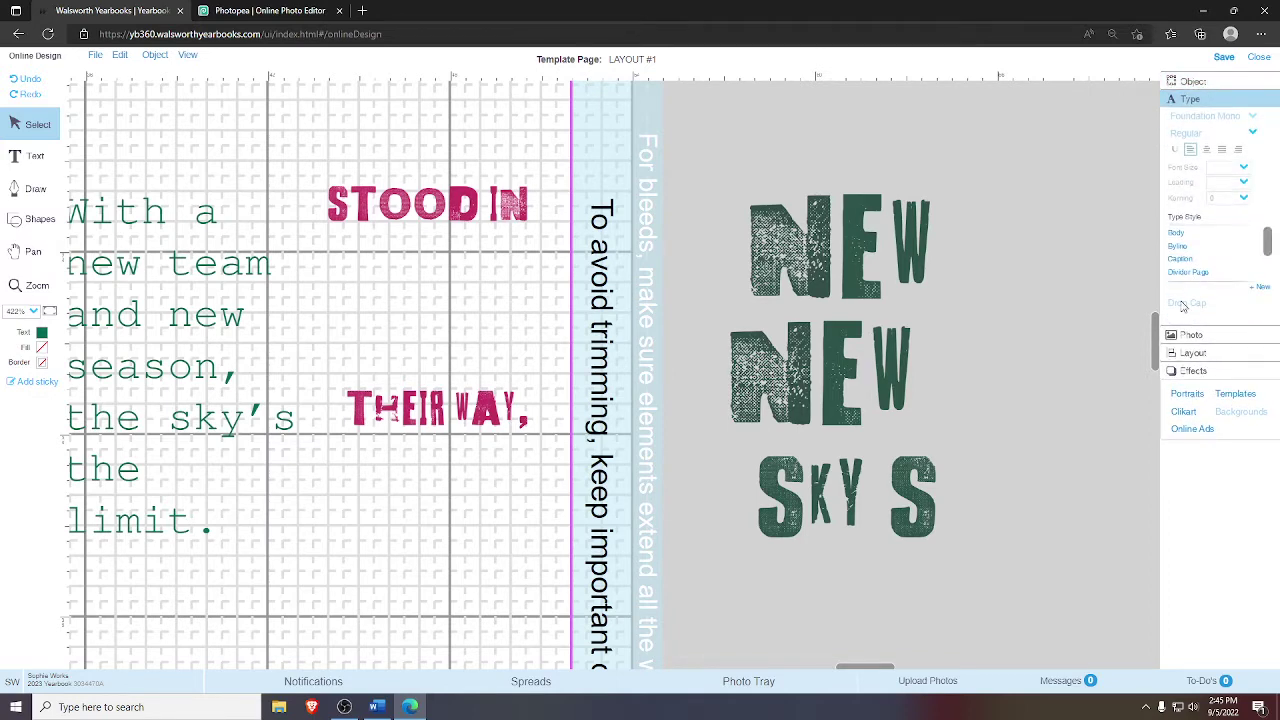
left_click(795, 224)
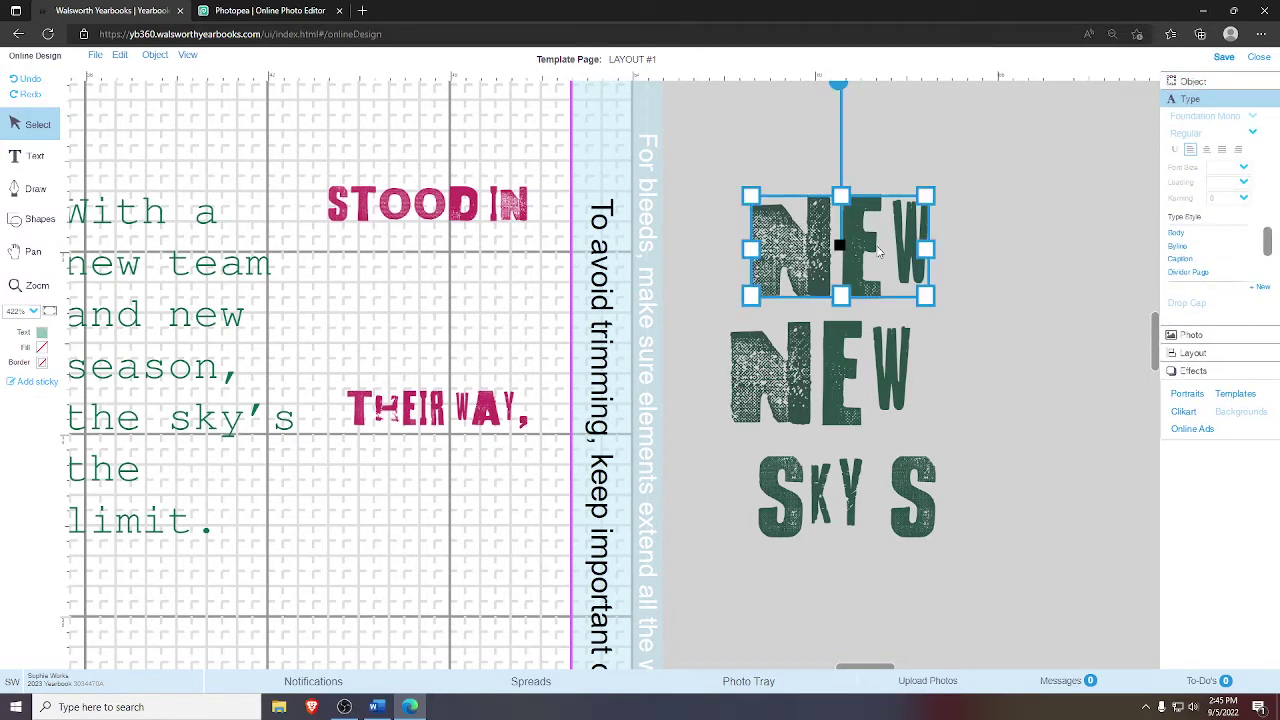
left_click_drag(921, 290, 455, 273)
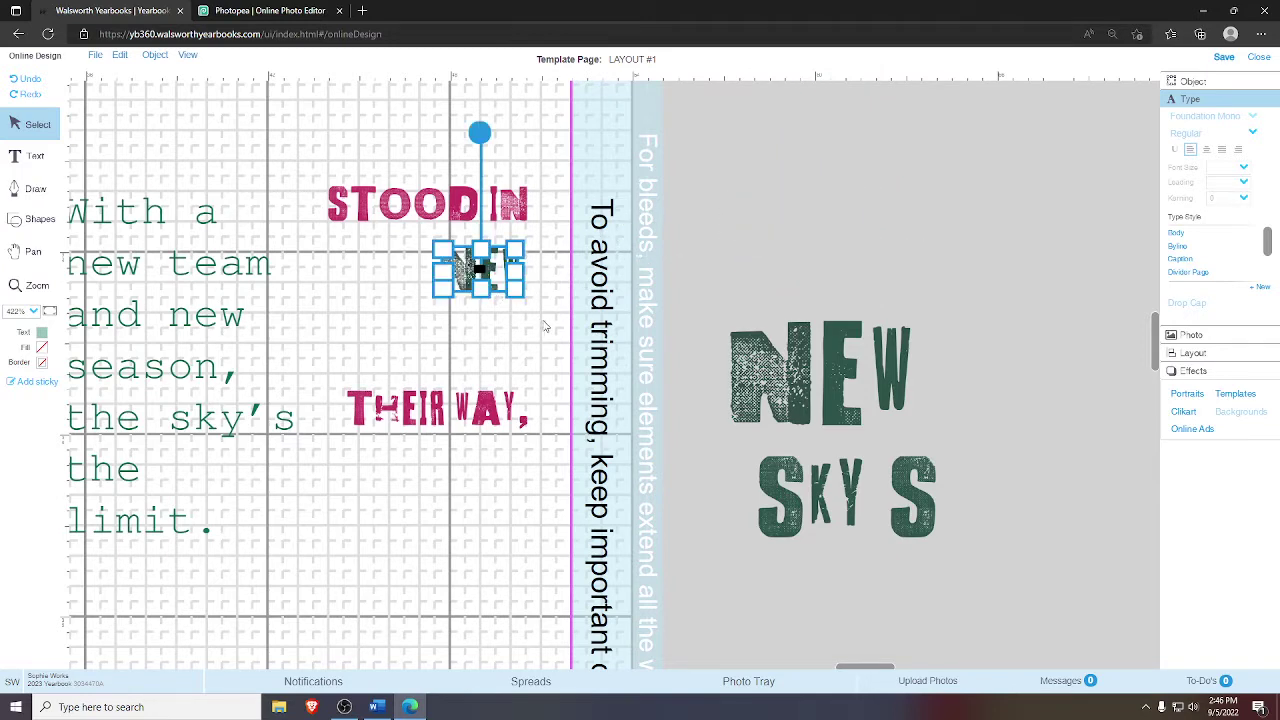
left_click(546, 328)
left_click(37, 286)
left_click_drag(326, 158, 560, 360)
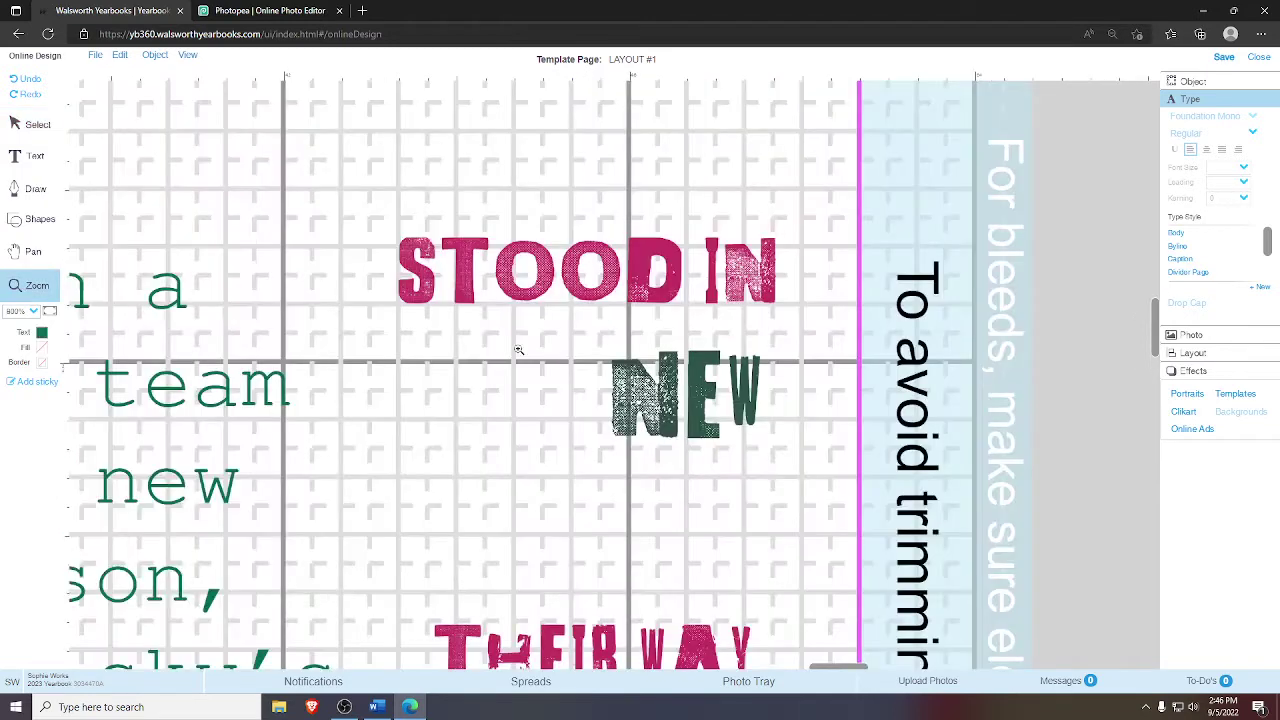
left_click(30, 124)
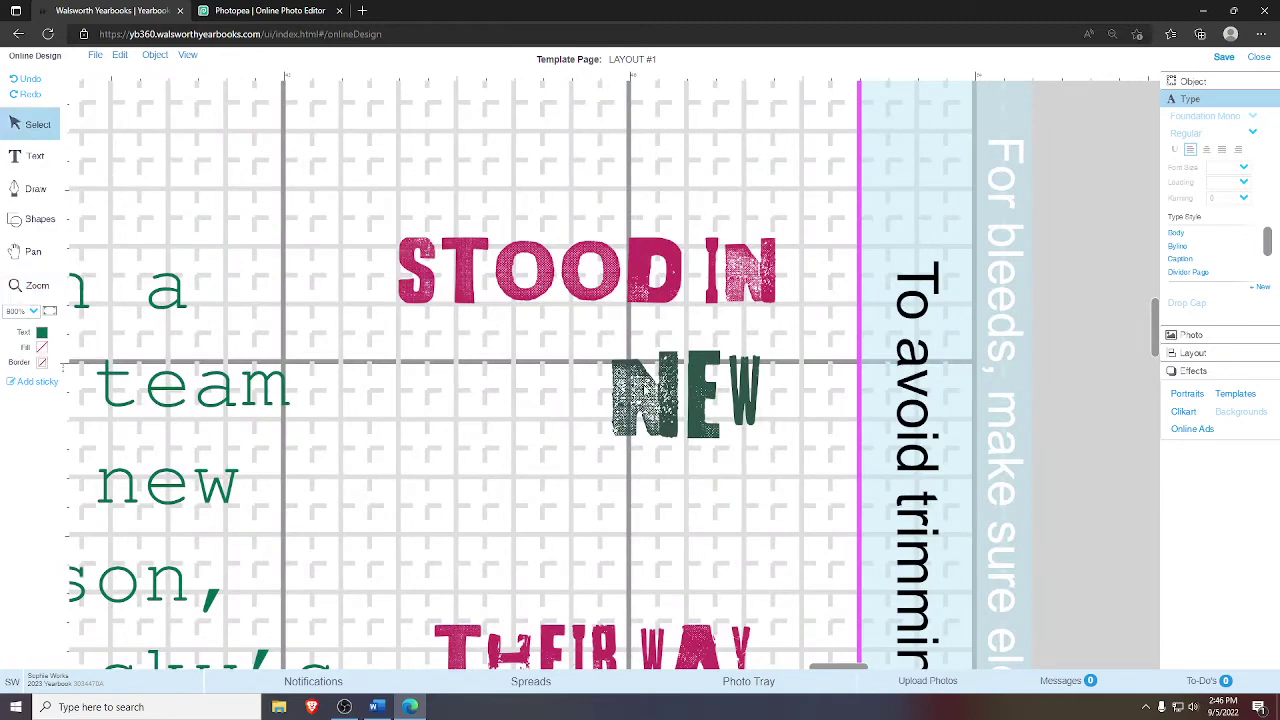
left_click(685, 394)
left_click(793, 378)
left_click(687, 412)
left_click(815, 380)
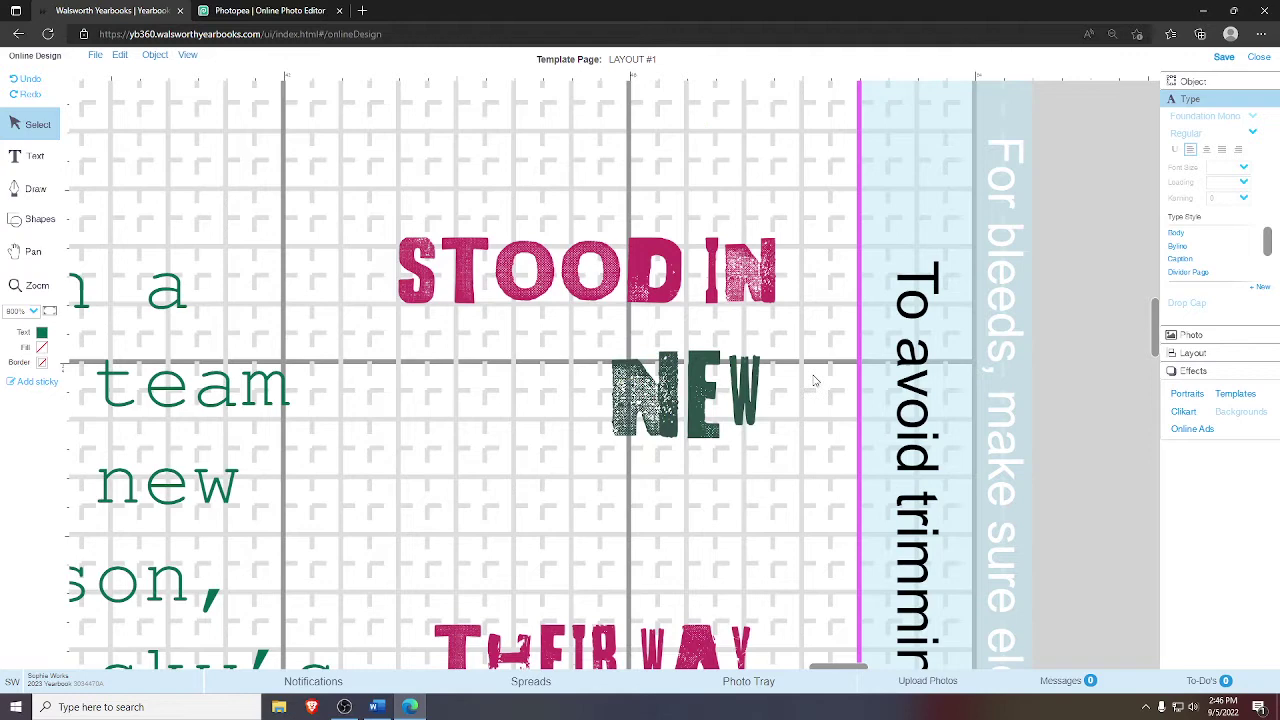
- Nudge STOOD IN left, move NEW beside it, and align both words along their tops
left_click(575, 292)
key("Left")
key("Left")
key("Left")
key("Left")
key("Left")
key("Left")
key("Left")
key("Left")
key("Left")
key("Left")
key("Left")
key("Left")
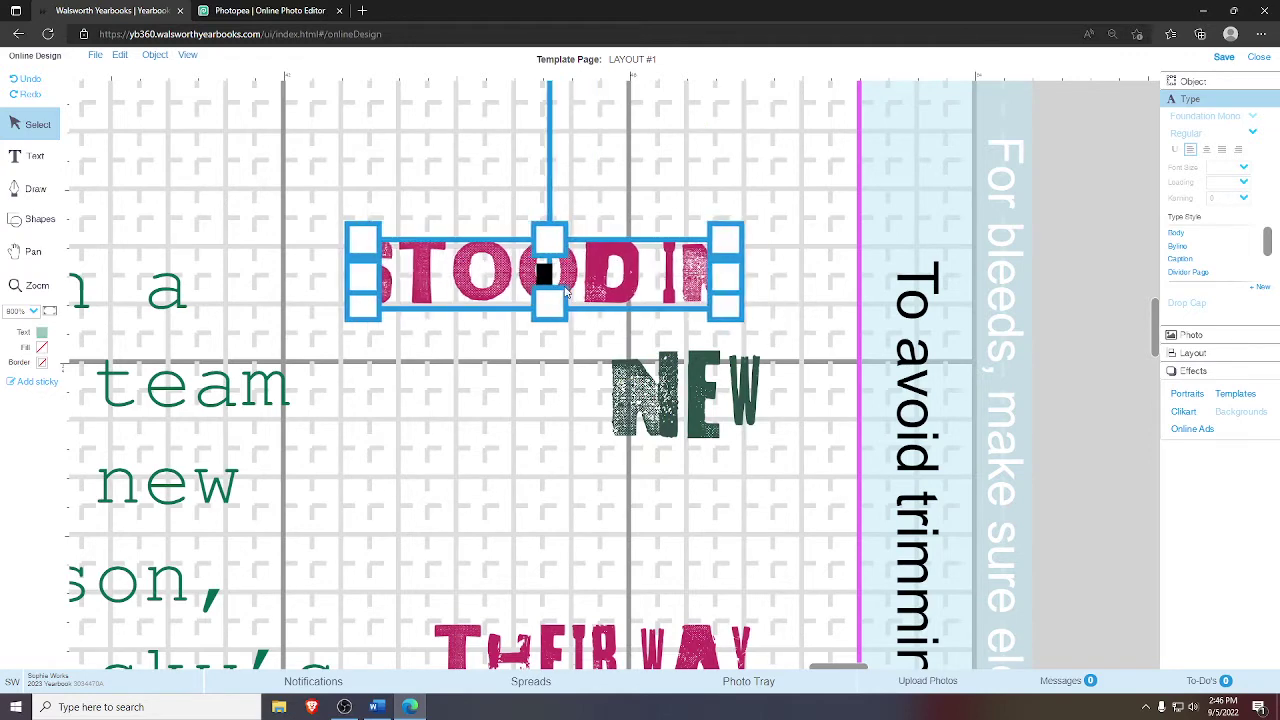
left_click(688, 405)
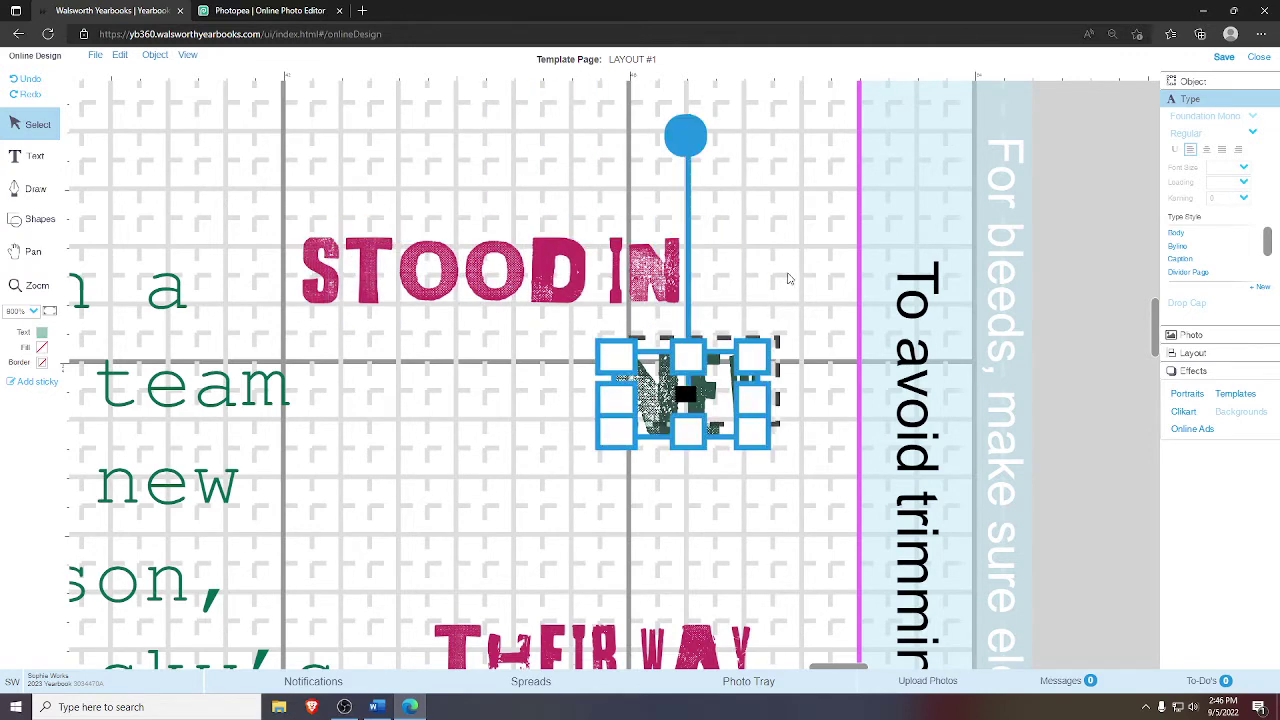
left_click_drag(690, 405, 786, 287)
left_click(895, 369)
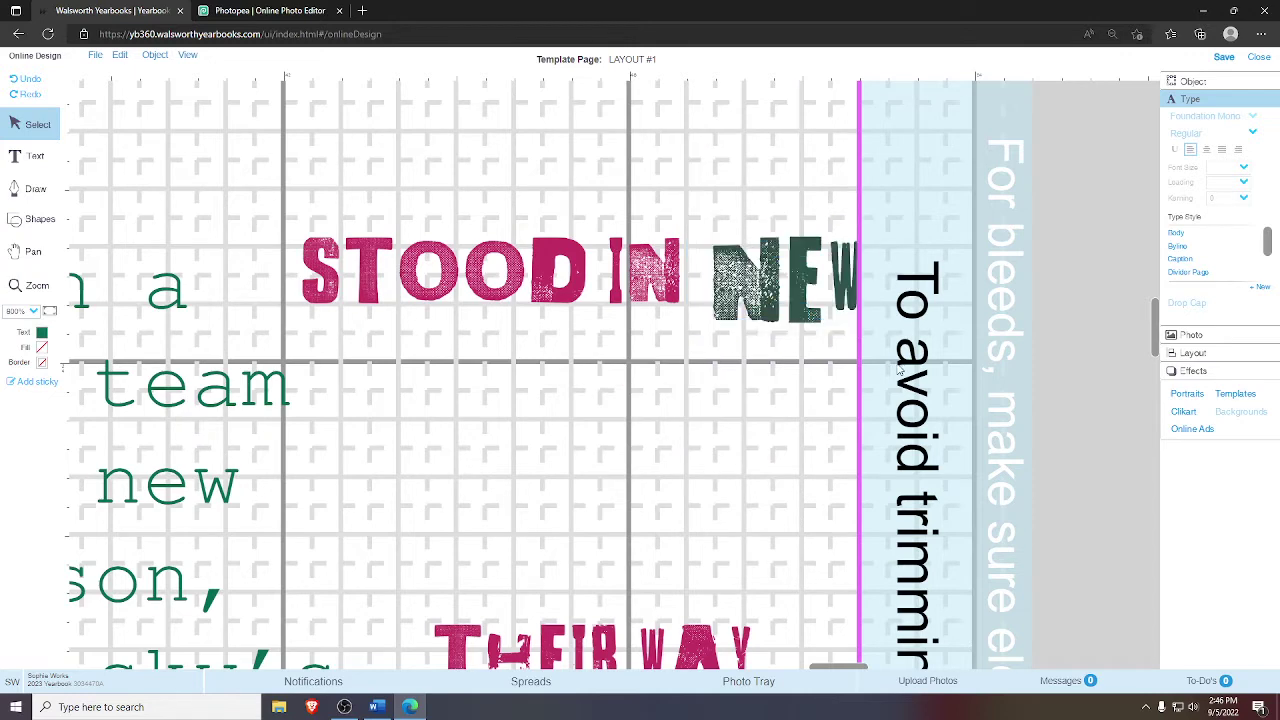
left_click(797, 278)
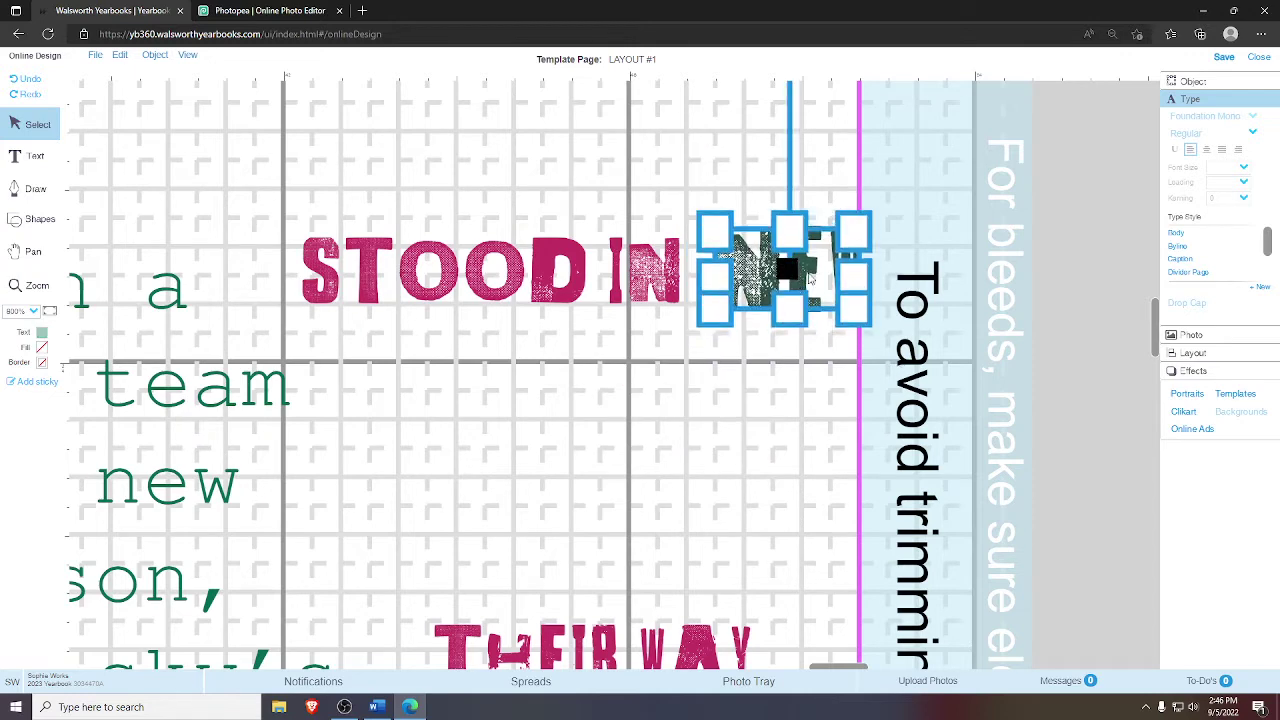
left_click(1072, 262)
left_click(793, 265)
left_click_drag(790, 352, 690, 278)
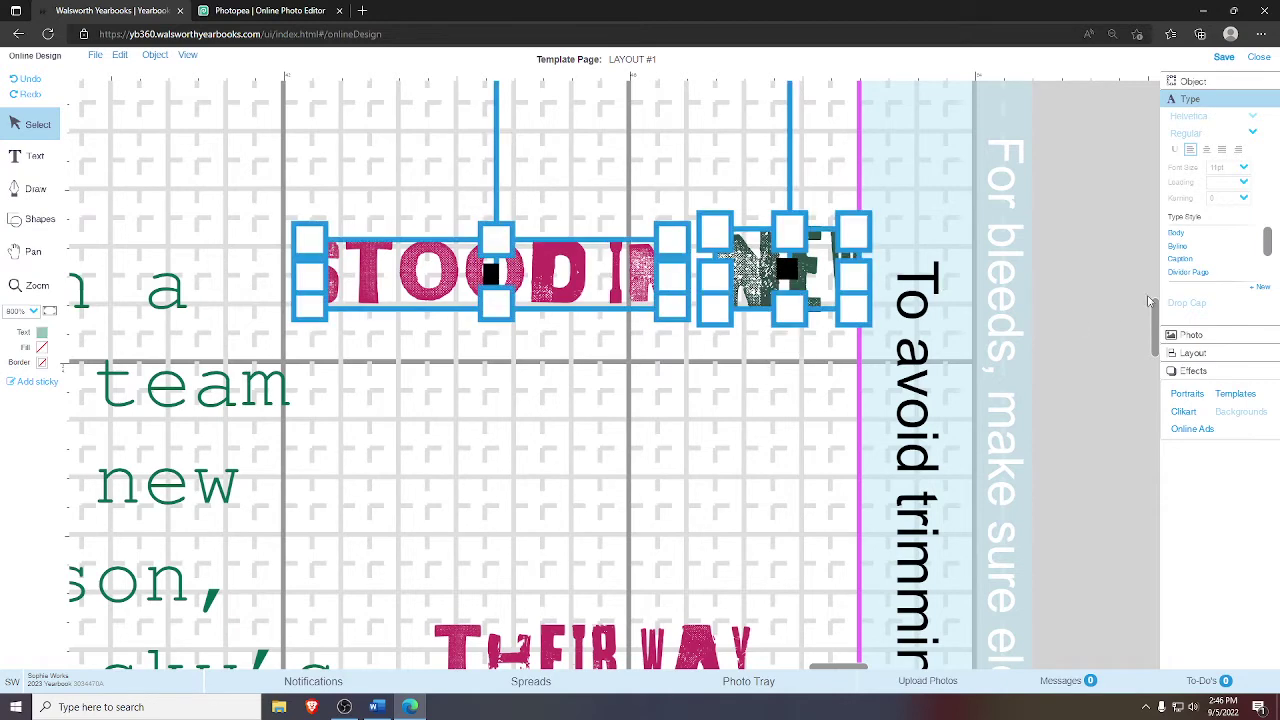
left_click(1195, 354)
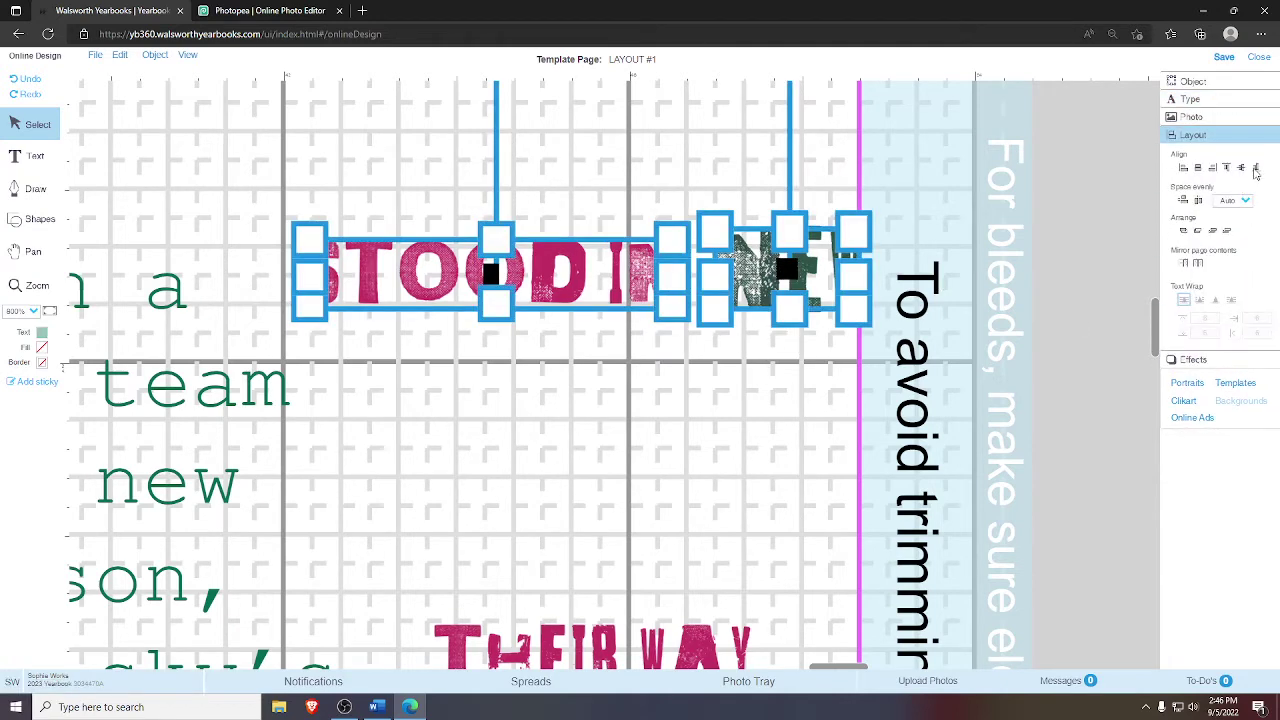
left_click(1256, 169)
left_click(940, 416)
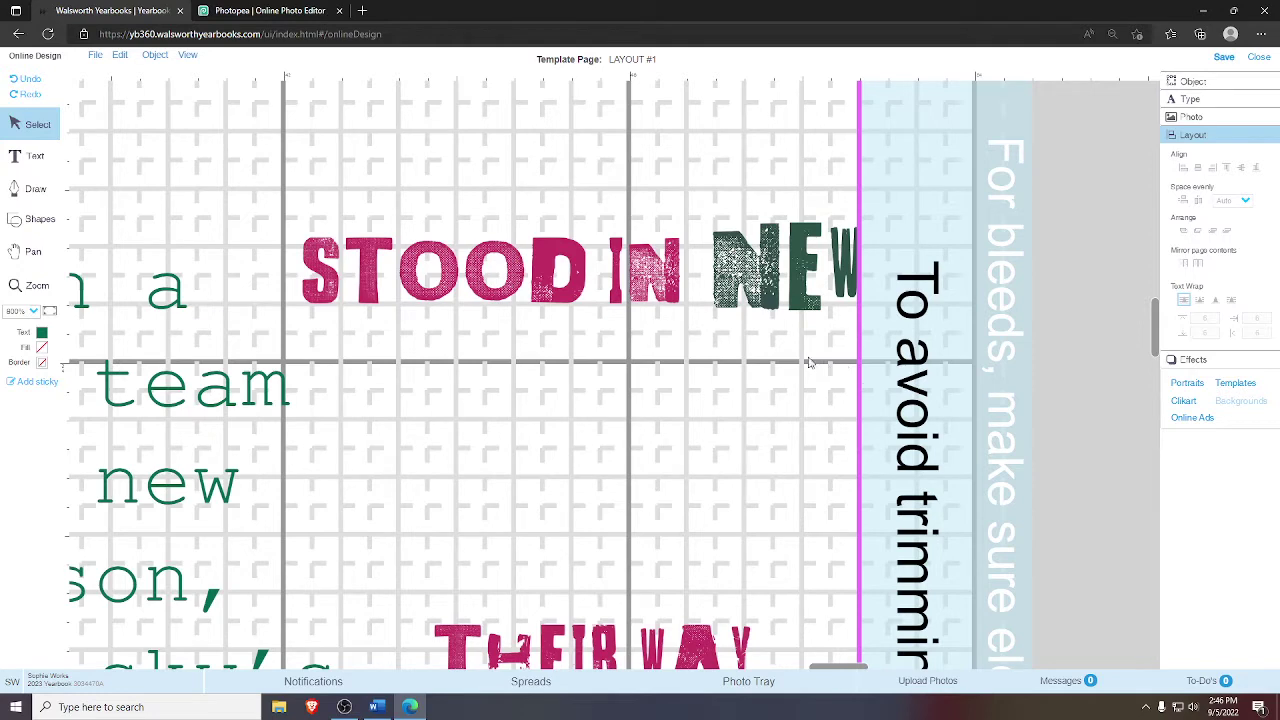
- Pull a horizontal ruler guide along the top of STOOD IN
left_click(800, 296)
left_click(603, 260)
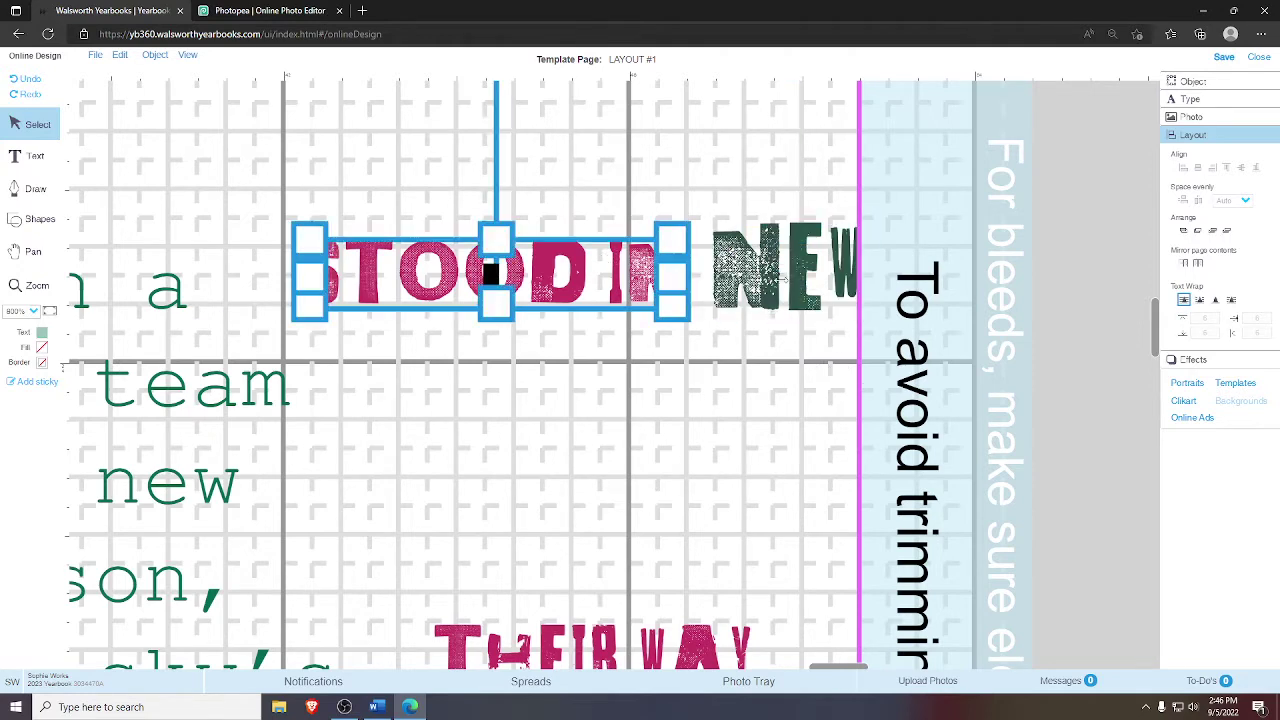
left_click(790, 285)
left_click(812, 290)
left_click(812, 290)
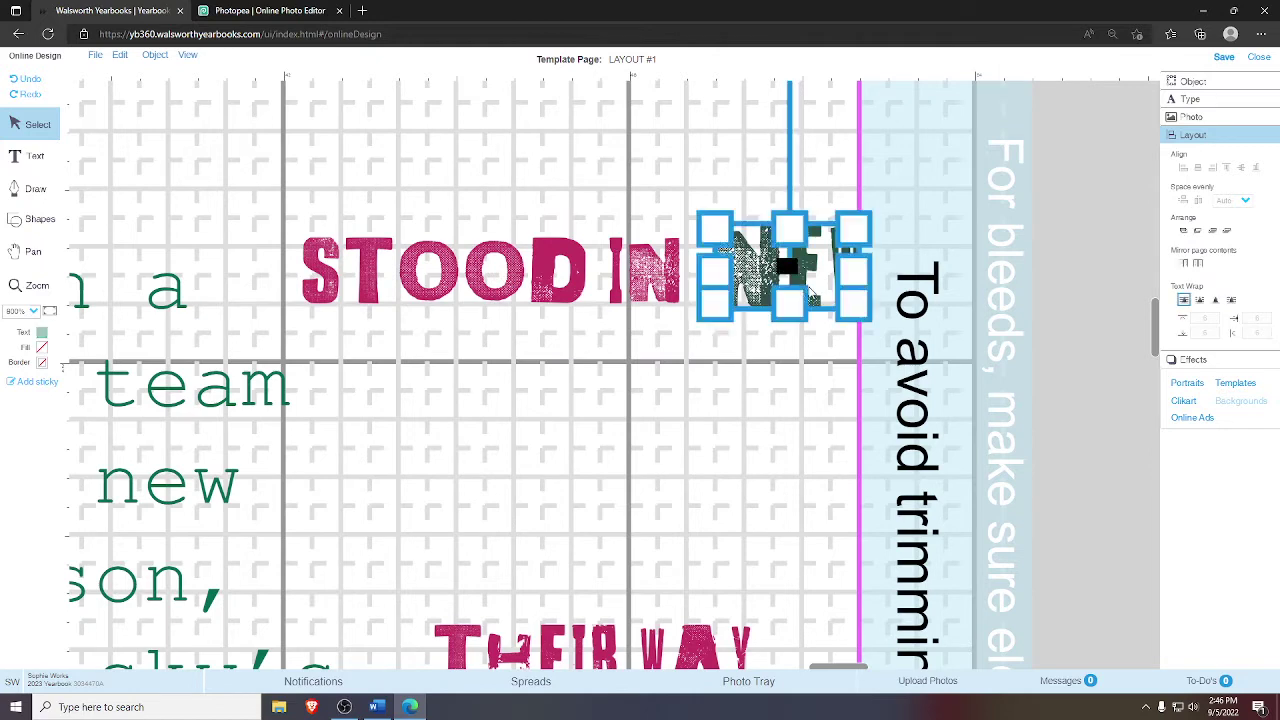
left_click(958, 240)
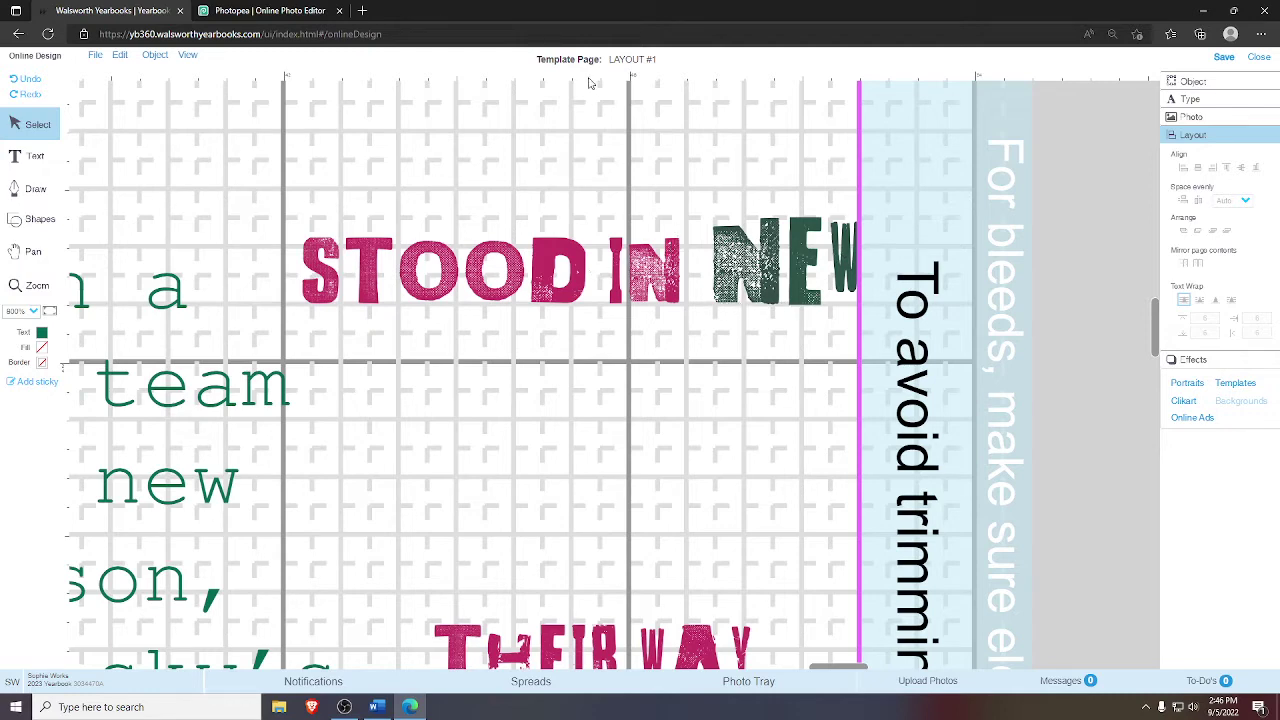
left_click_drag(617, 83, 669, 232)
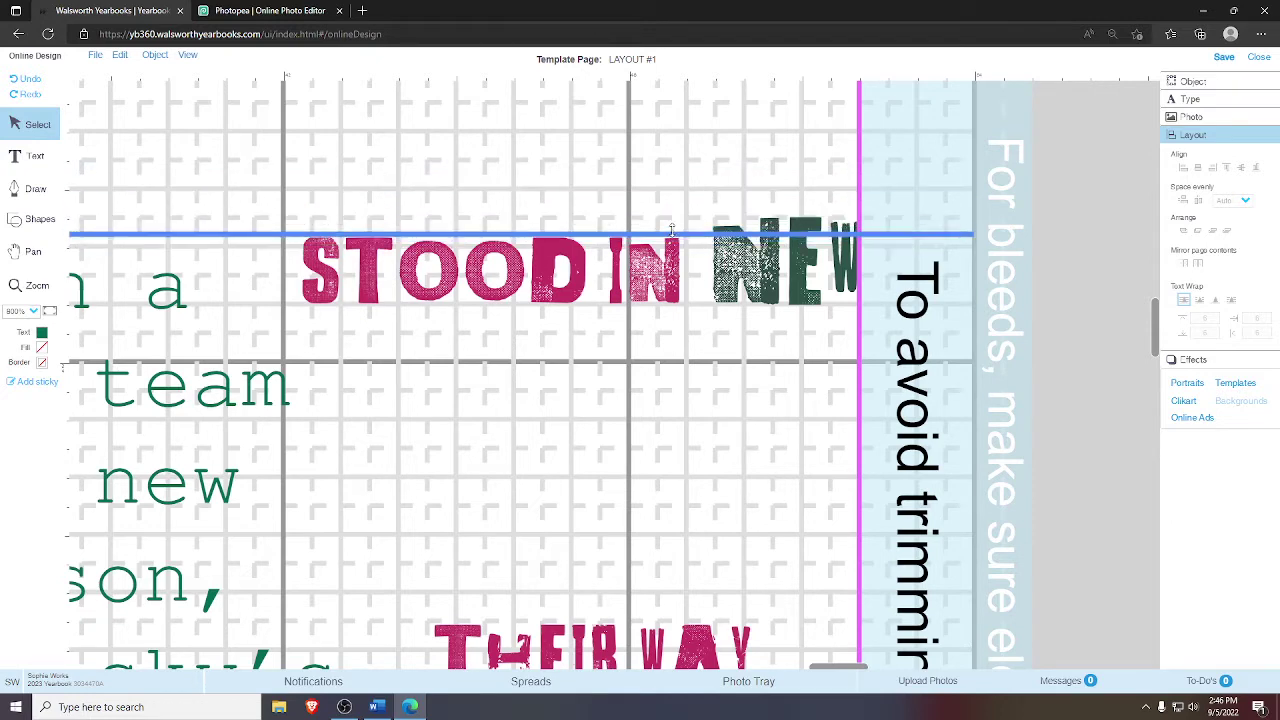
- Shrink the NEW image slightly to match the height of STOOD IN
left_click(765, 265)
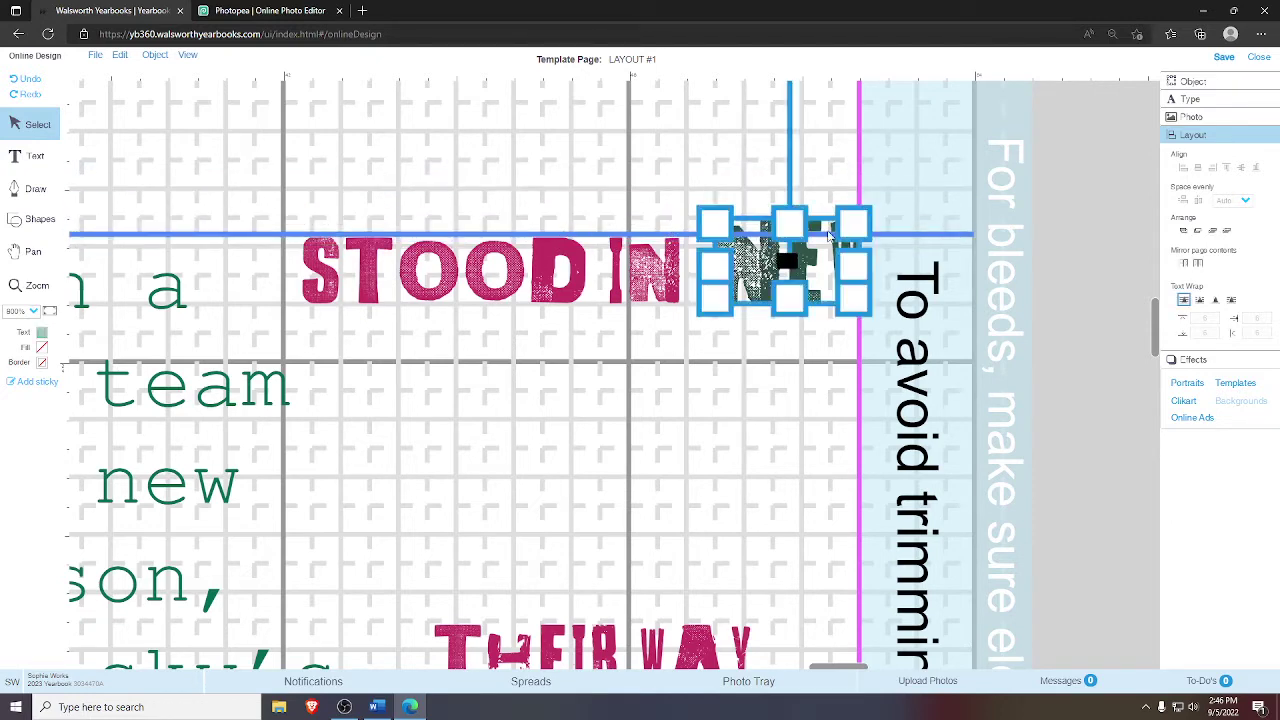
left_click_drag(848, 218, 827, 239)
left_click(884, 259)
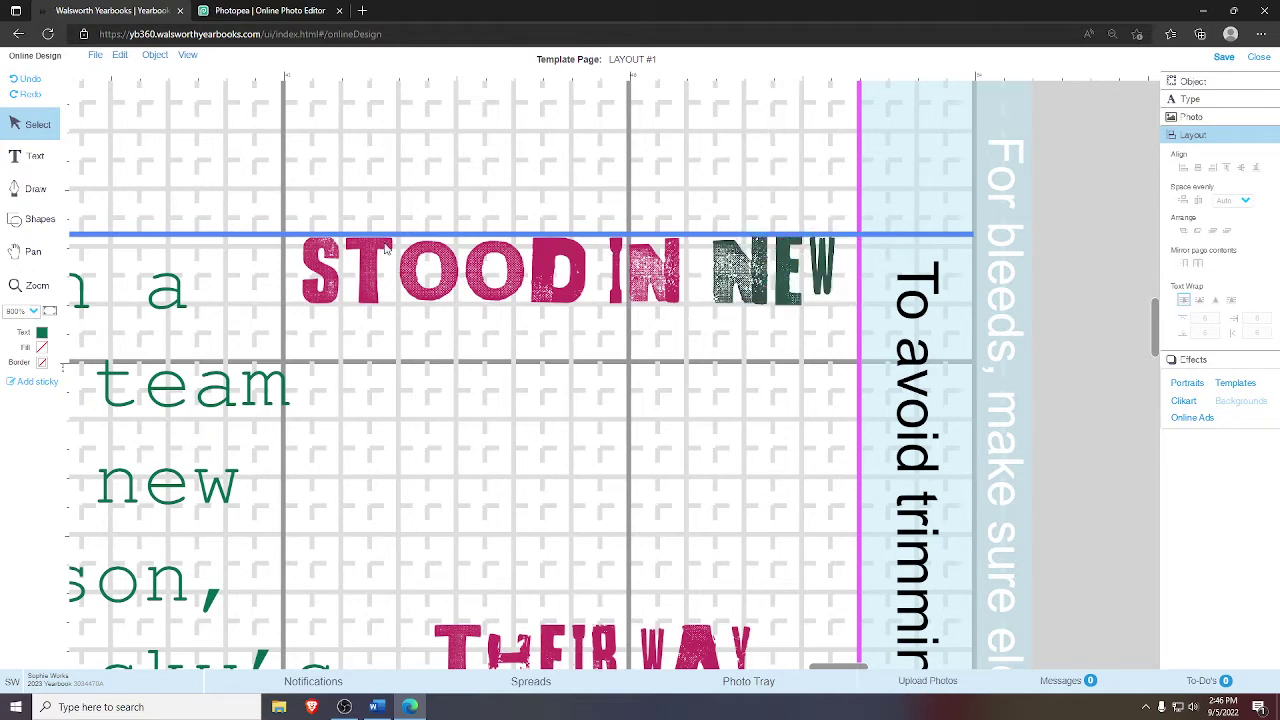
left_click(757, 285)
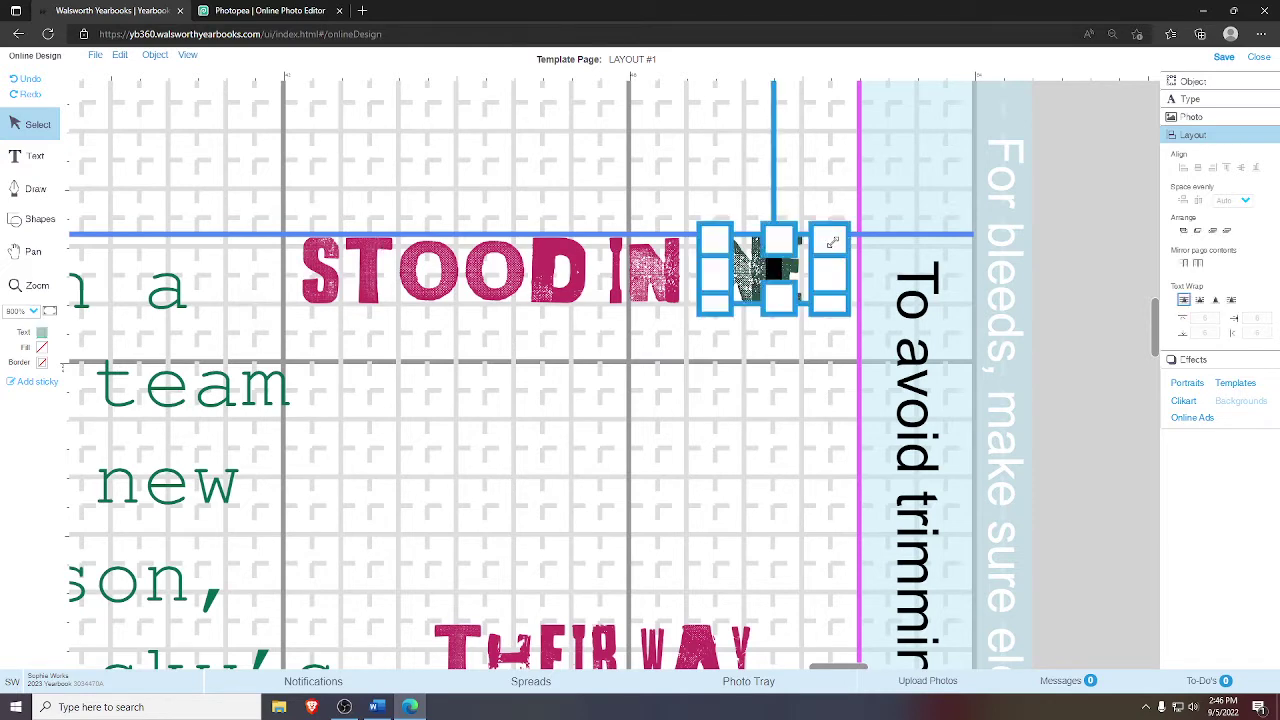
left_click(878, 261)
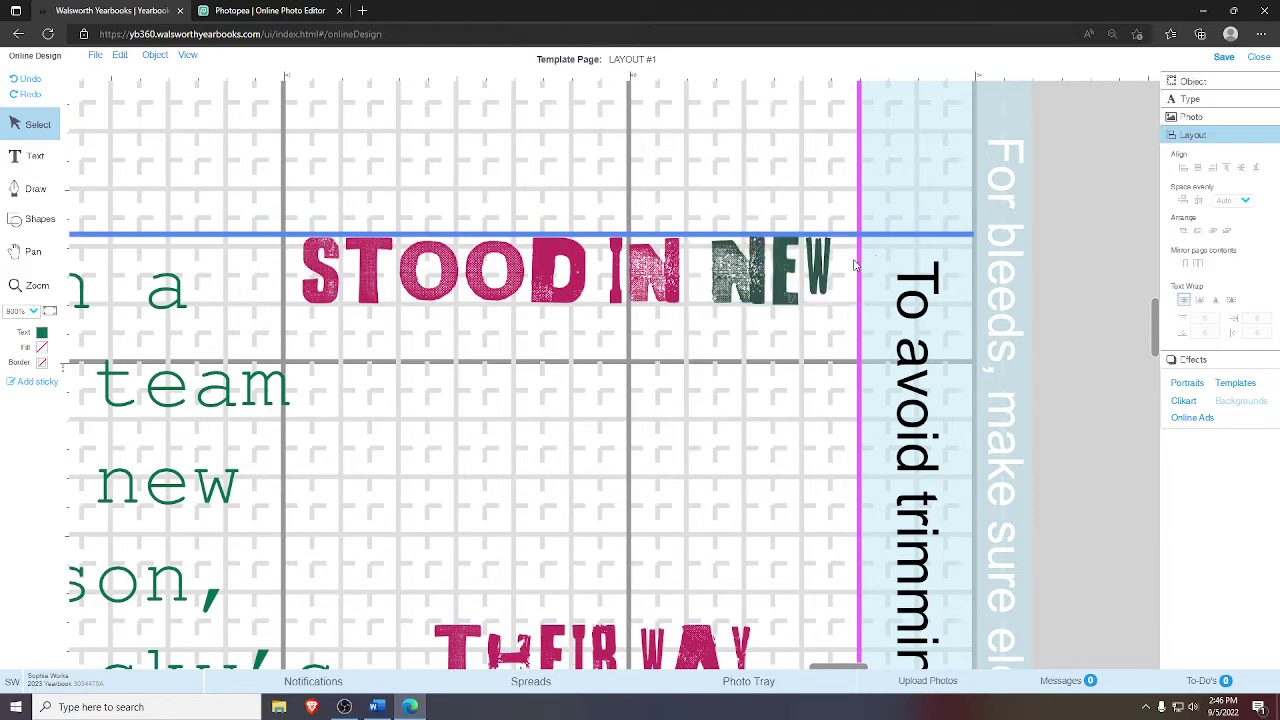
left_click(808, 262)
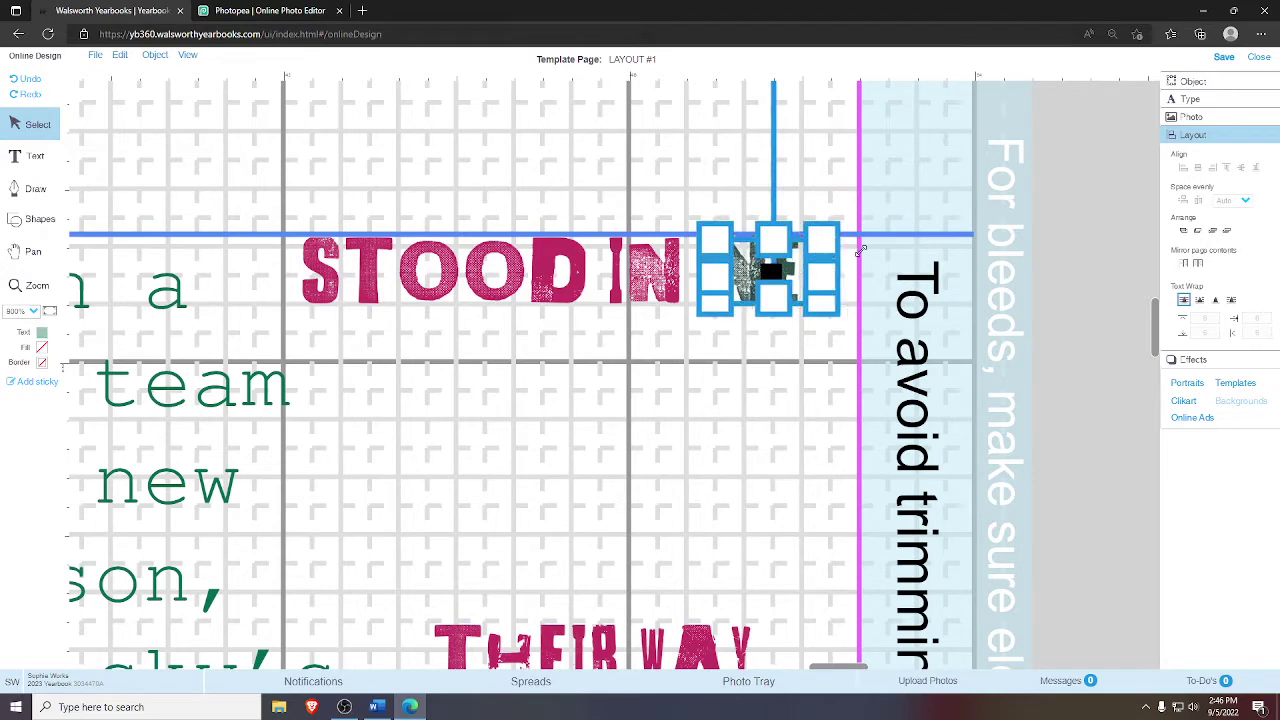
left_click(864, 257)
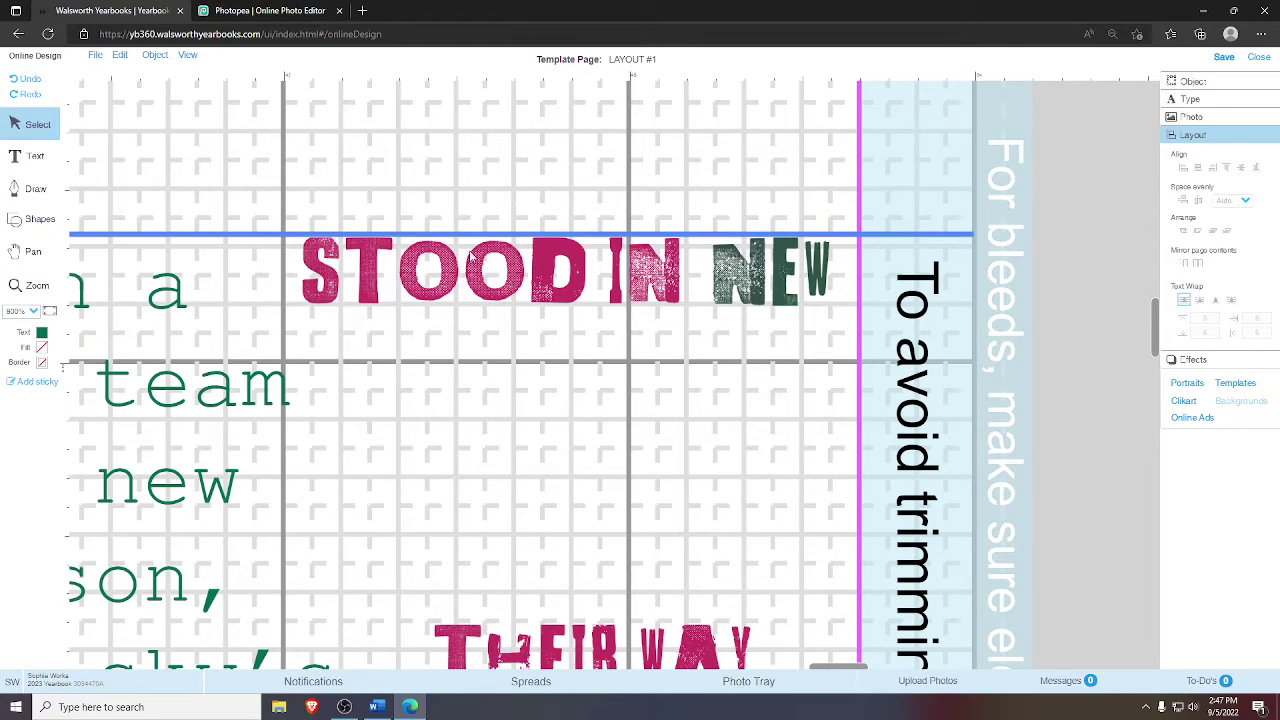
- Delete the large off-page NEW image
left_click(35, 256)
left_click_drag(594, 327, 544, 324)
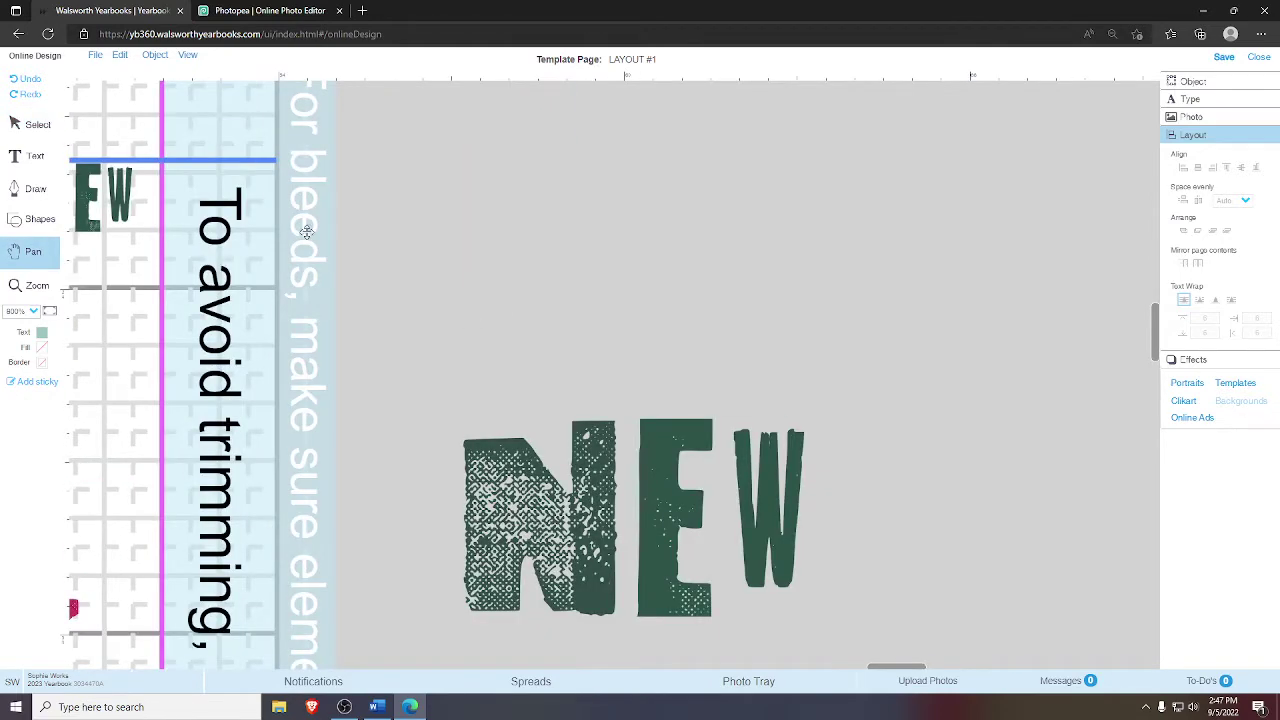
left_click(27, 130)
left_click(591, 440)
key("Delete")
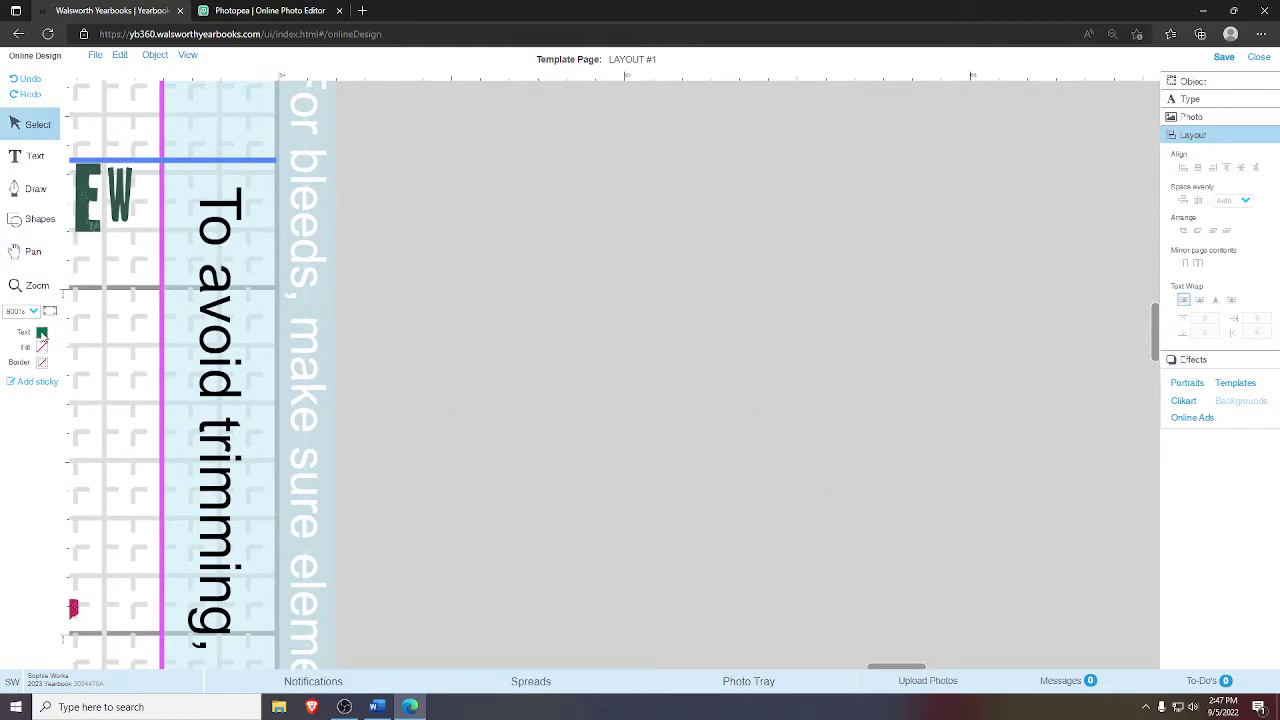
- Move both remaining NEW images off the page onto the pasteboard at right
left_click(33, 251)
left_click_drag(290, 280, 273, 254)
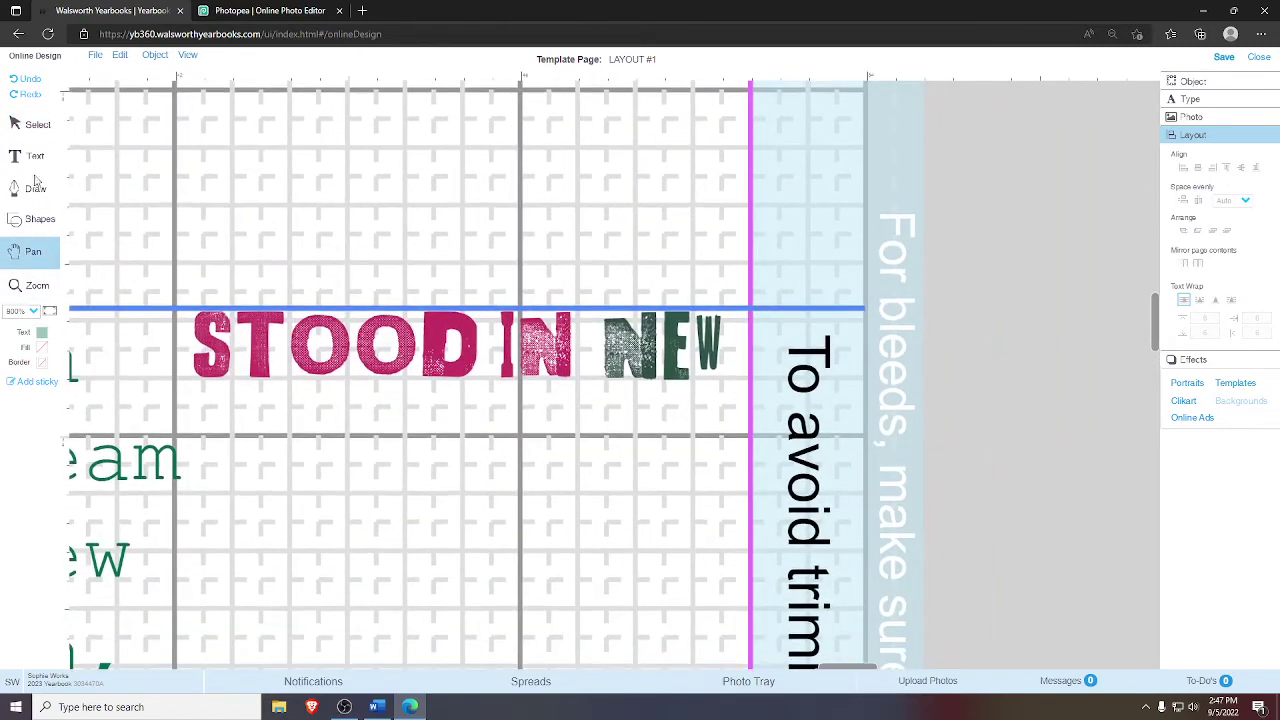
left_click(27, 124)
left_click(660, 343)
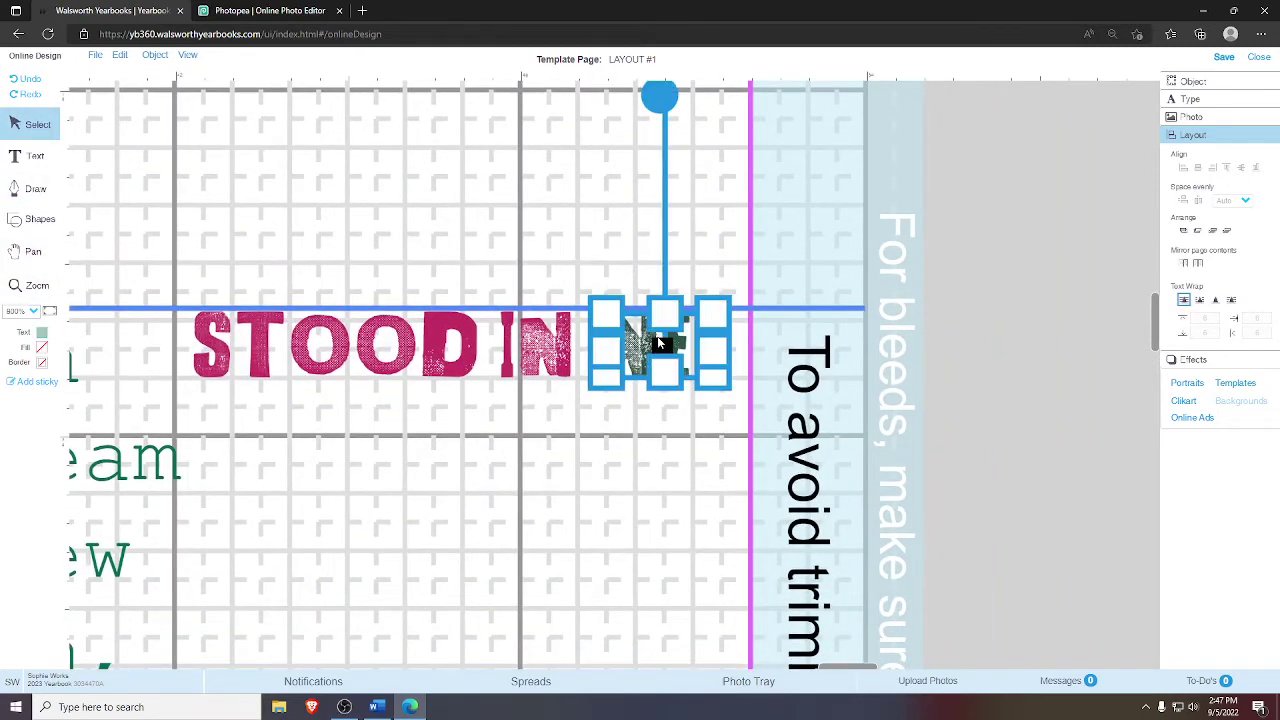
left_click_drag(660, 343, 686, 400)
left_click_drag(598, 380, 612, 400)
left_click(673, 434)
left_click_drag(820, 492, 595, 300)
left_click_drag(735, 430, 1112, 435)
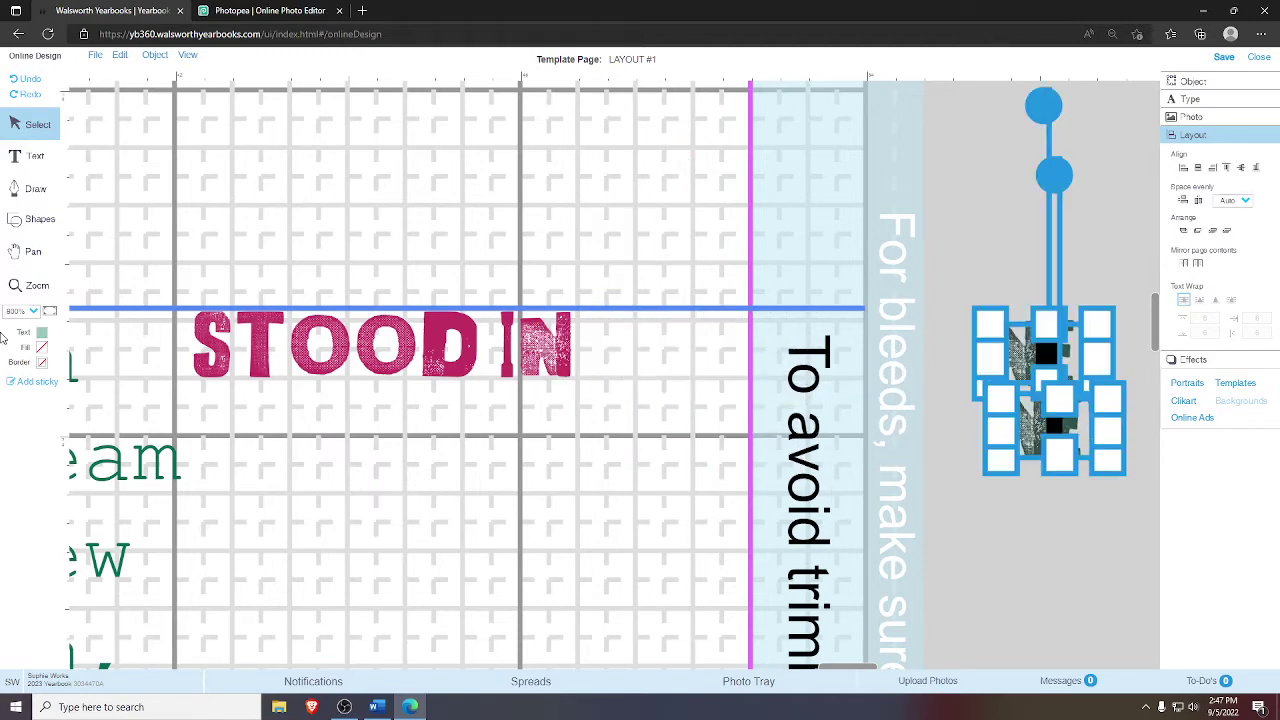
- Bring the SKY S word image onto the page, shrink it, and move it near STOOD IN
left_click(33, 251)
left_click_drag(1150, 640, 589, 397)
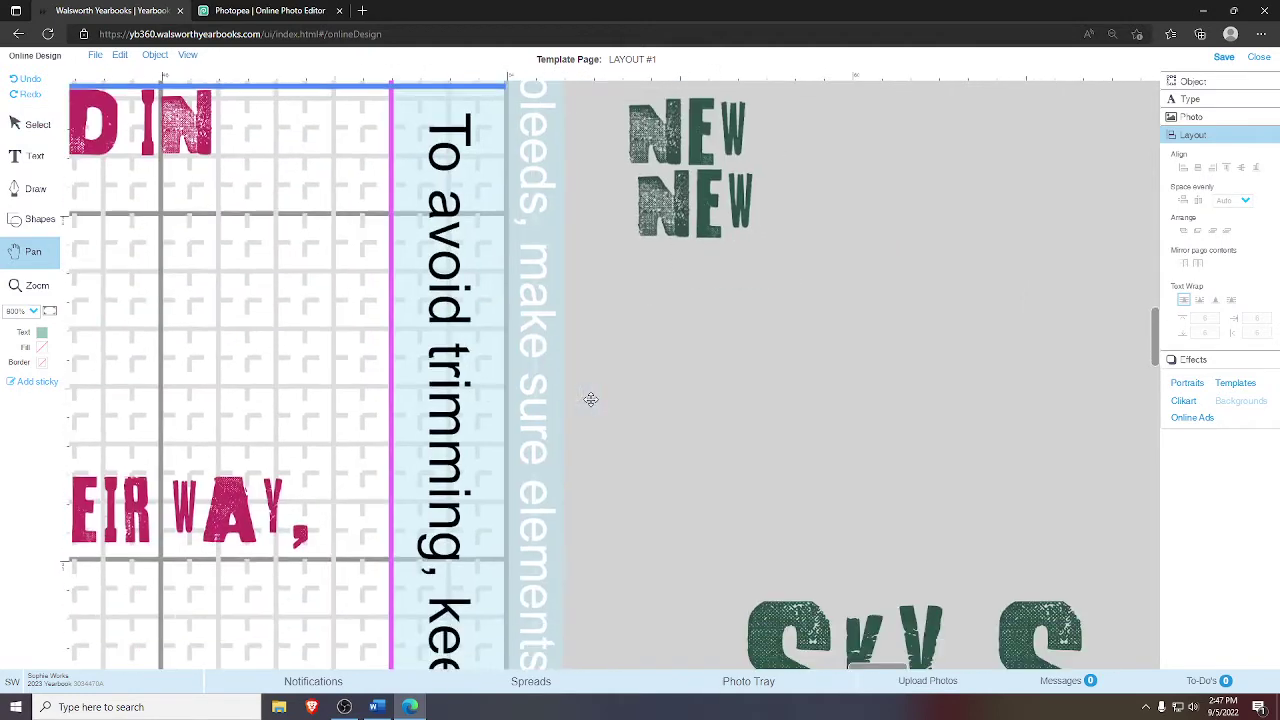
left_click(54, 126)
left_click(789, 611)
left_click_drag(789, 611, 345, 311)
left_click_drag(626, 458, 453, 377)
left_click_drag(351, 160, 330, 94)
- Raise SKY S level with STOOD IN, nudging it up slightly
left_click(33, 251)
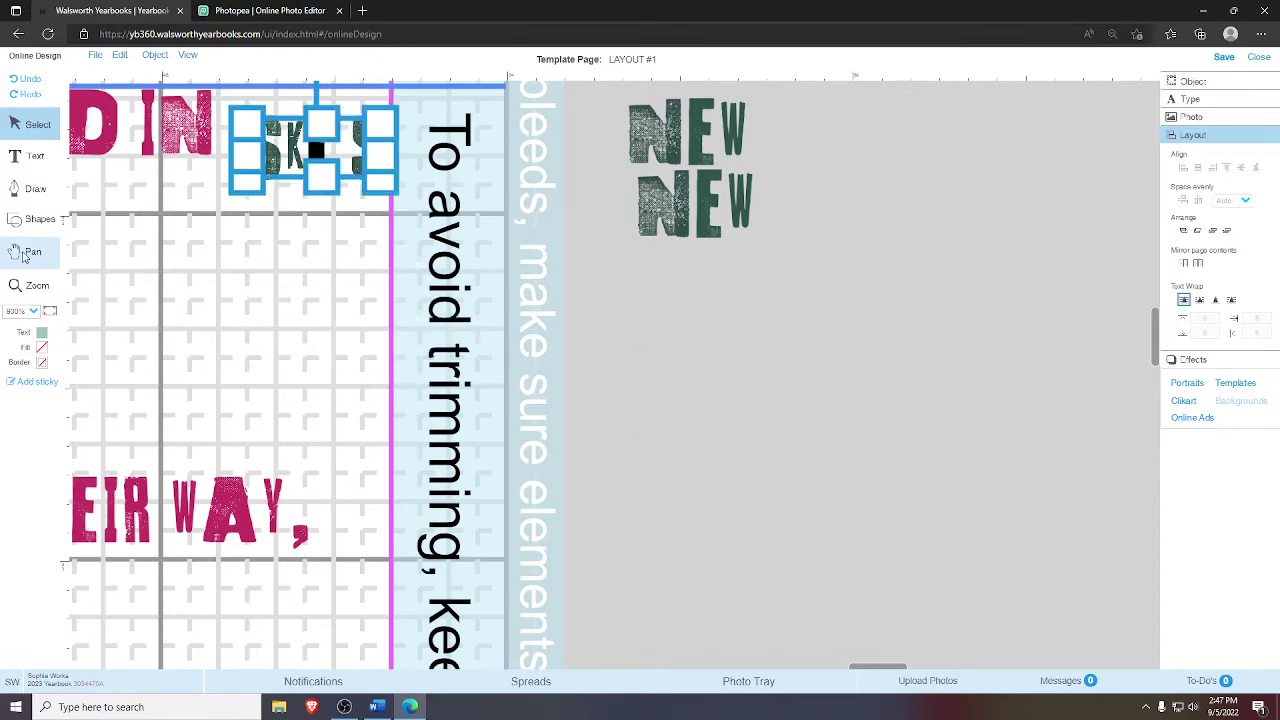
left_click_drag(260, 330, 204, 252)
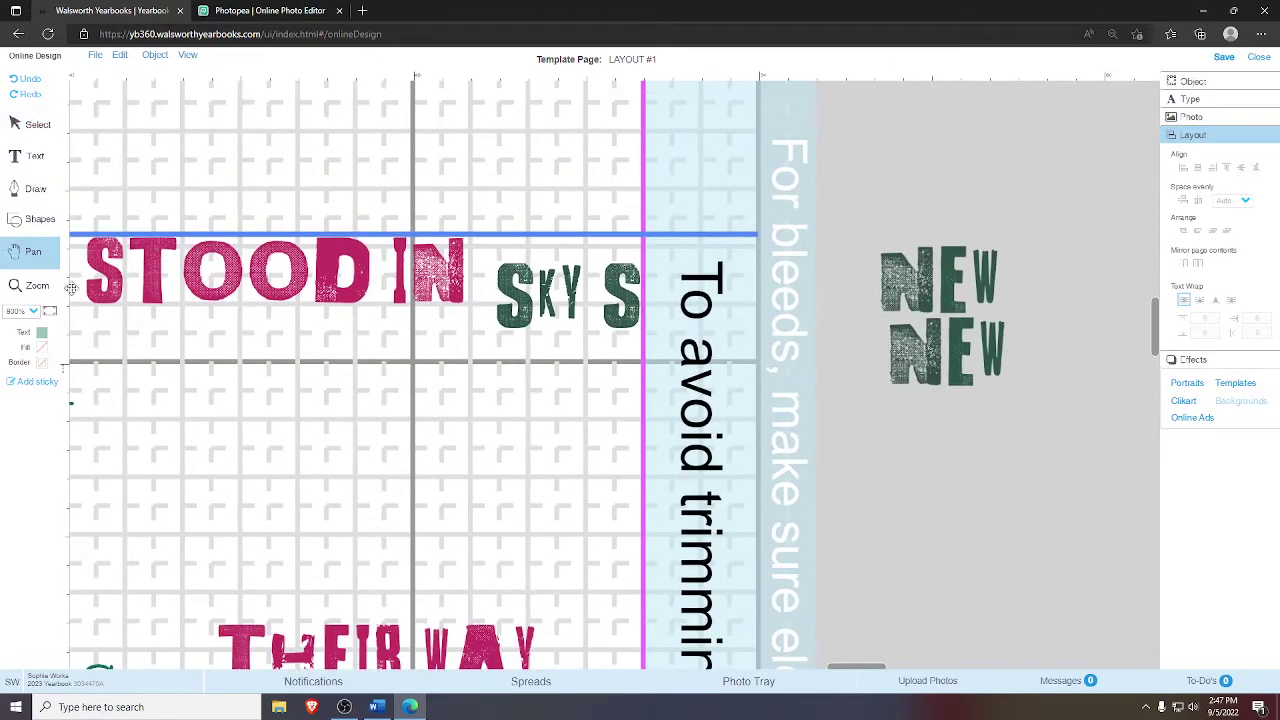
left_click(37, 285)
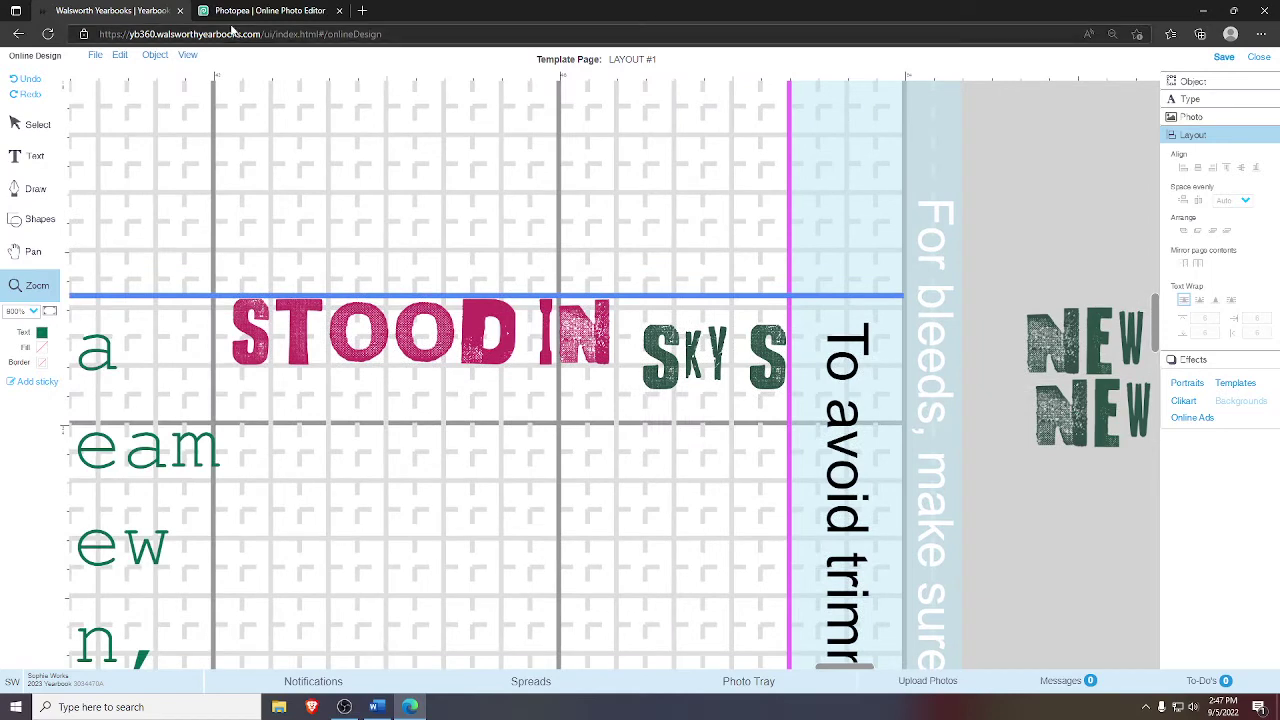
left_click(35, 124)
left_click(708, 350)
left_click_drag(708, 350, 700, 325)
left_click(697, 423)
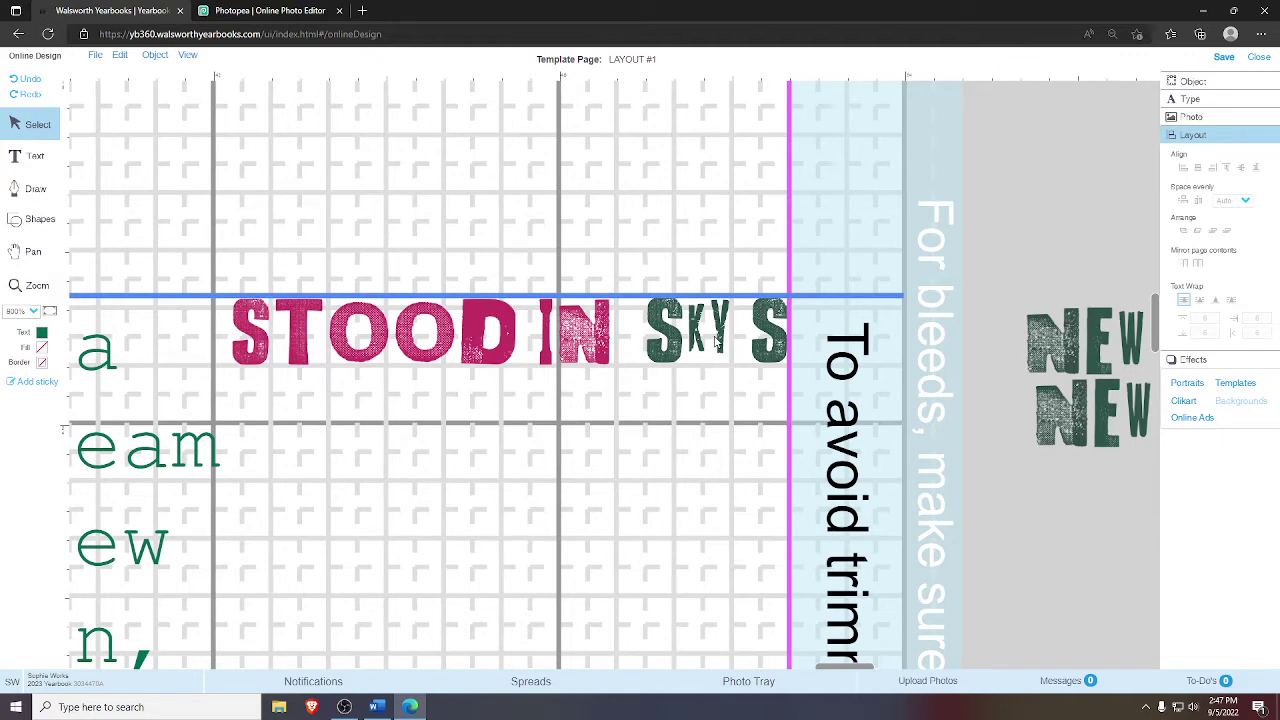
left_click(716, 340)
left_click(709, 483)
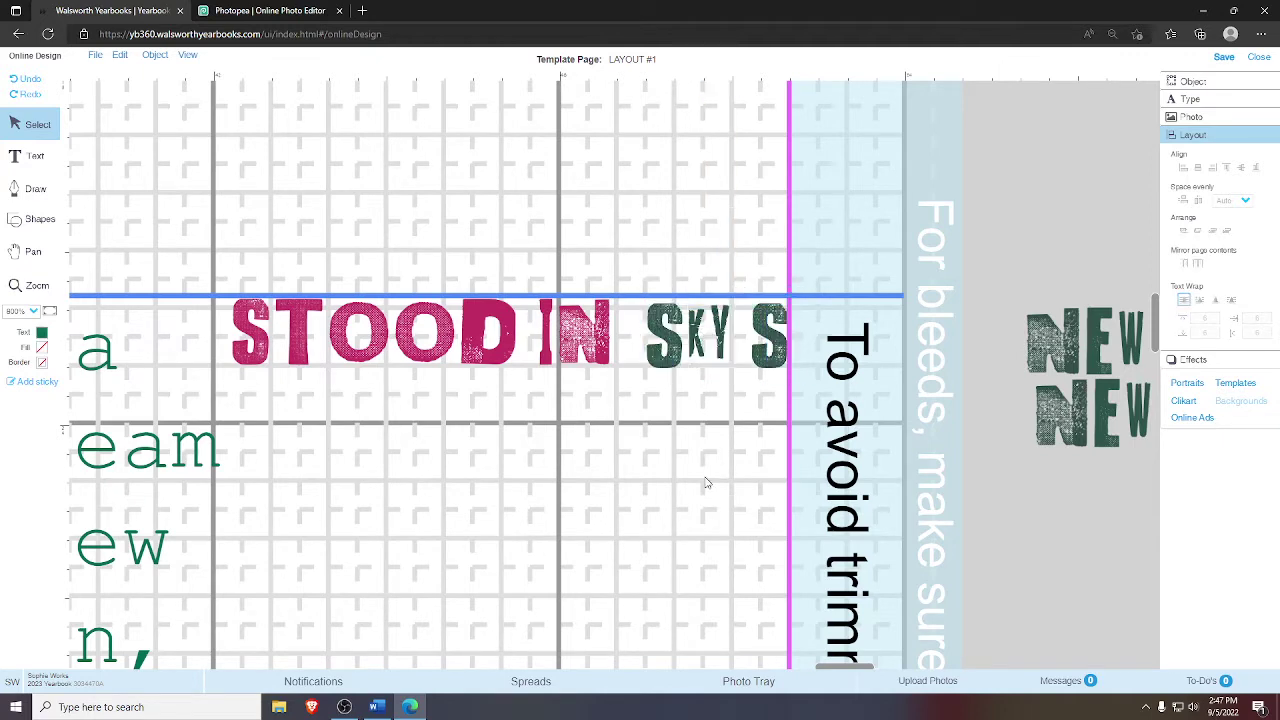
left_click(711, 366)
key("Up")
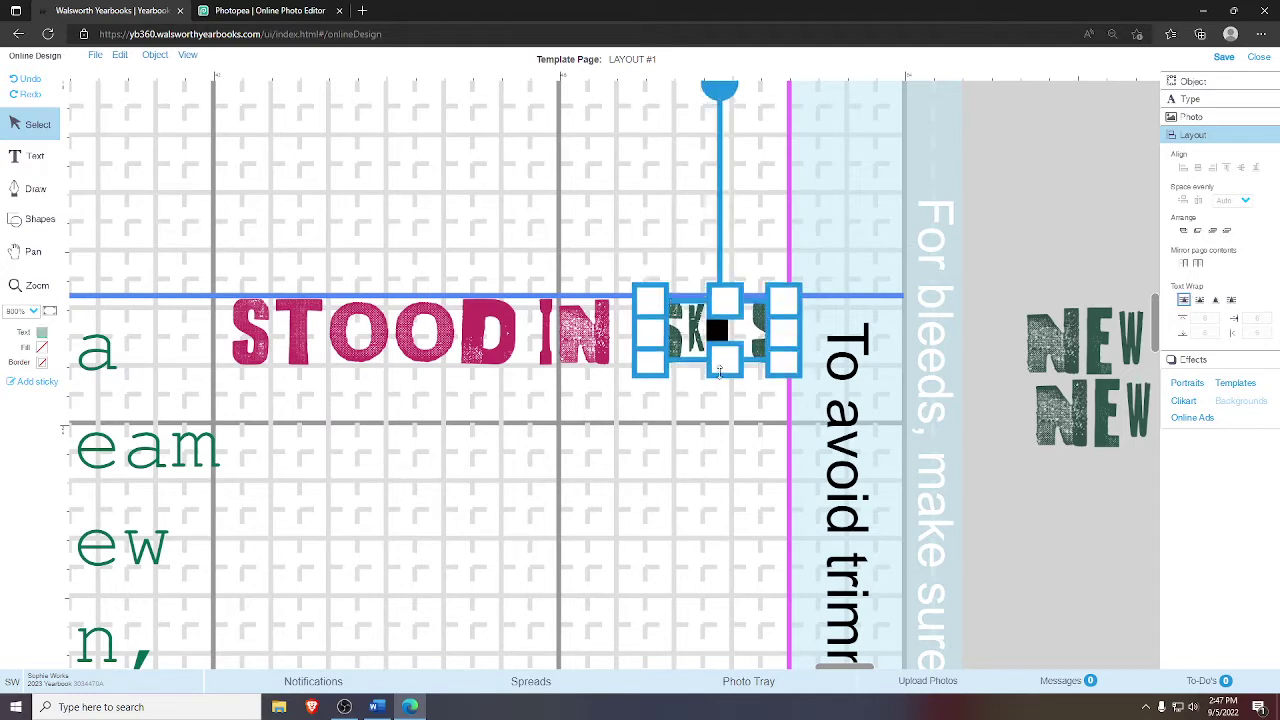
left_click(808, 418)
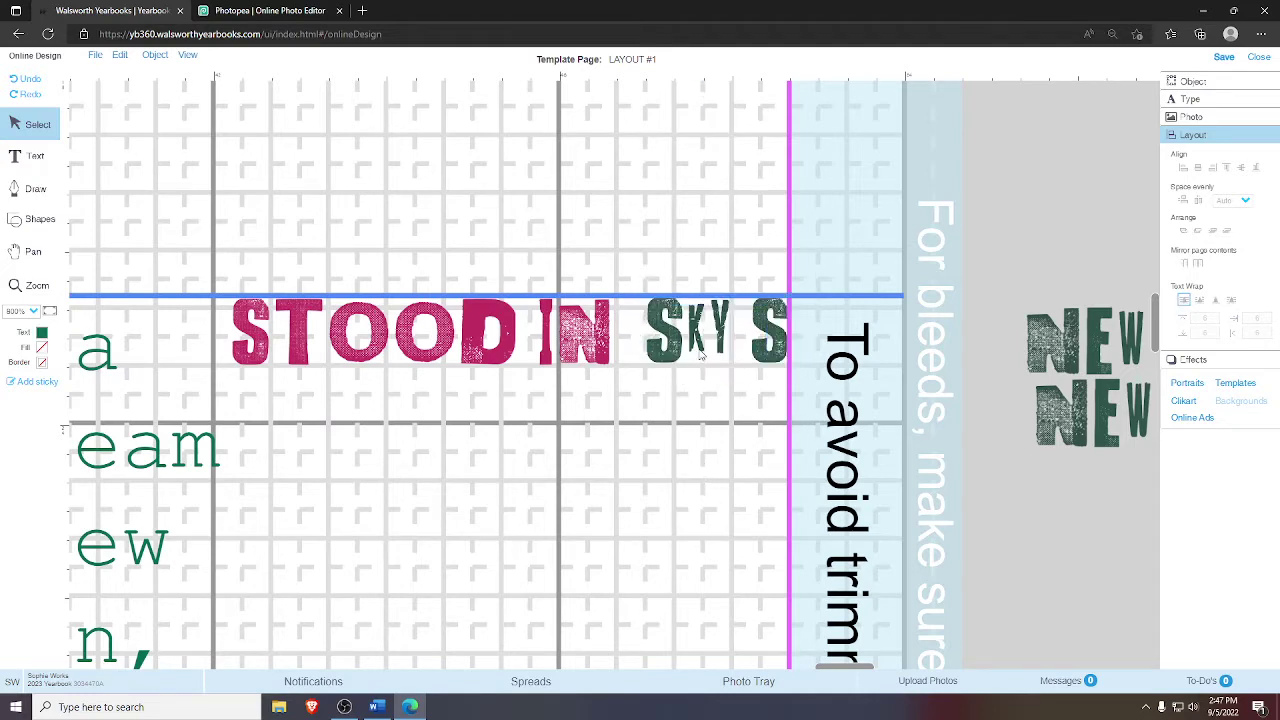
- Drag SKY S off the page onto the pasteboard beneath the two NEW images
left_click(776, 305)
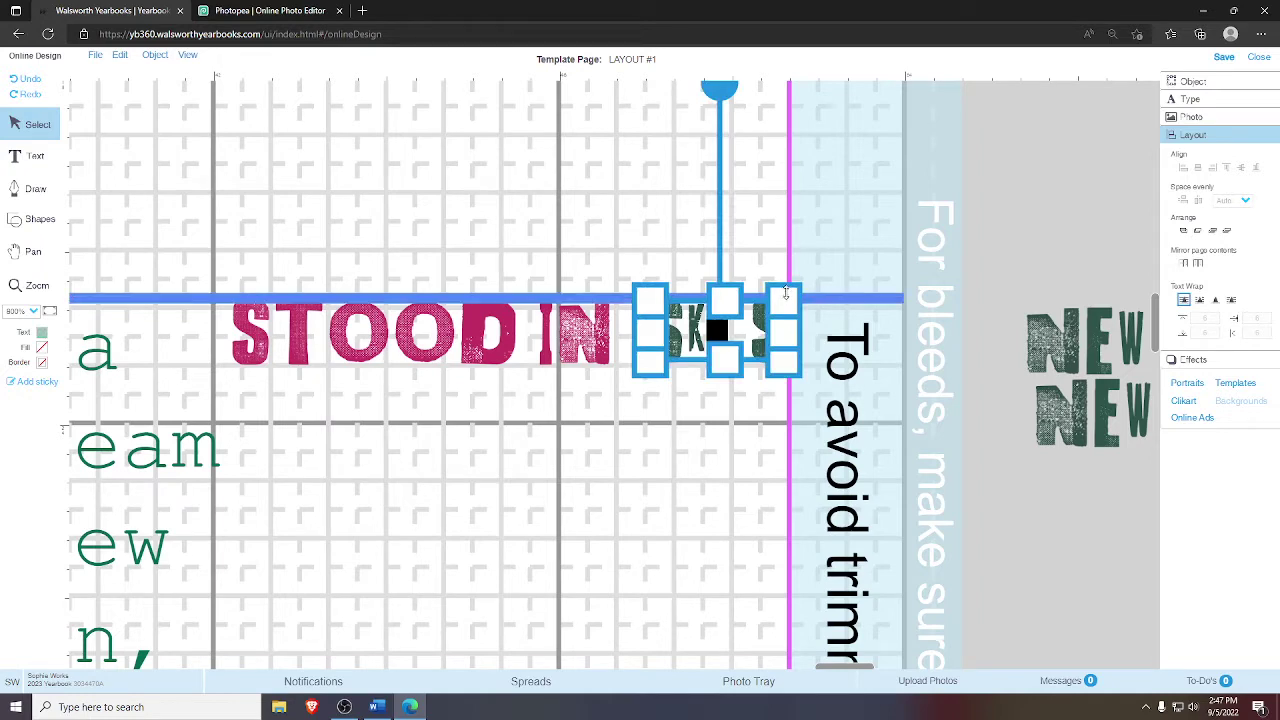
left_click(835, 324)
left_click(773, 312)
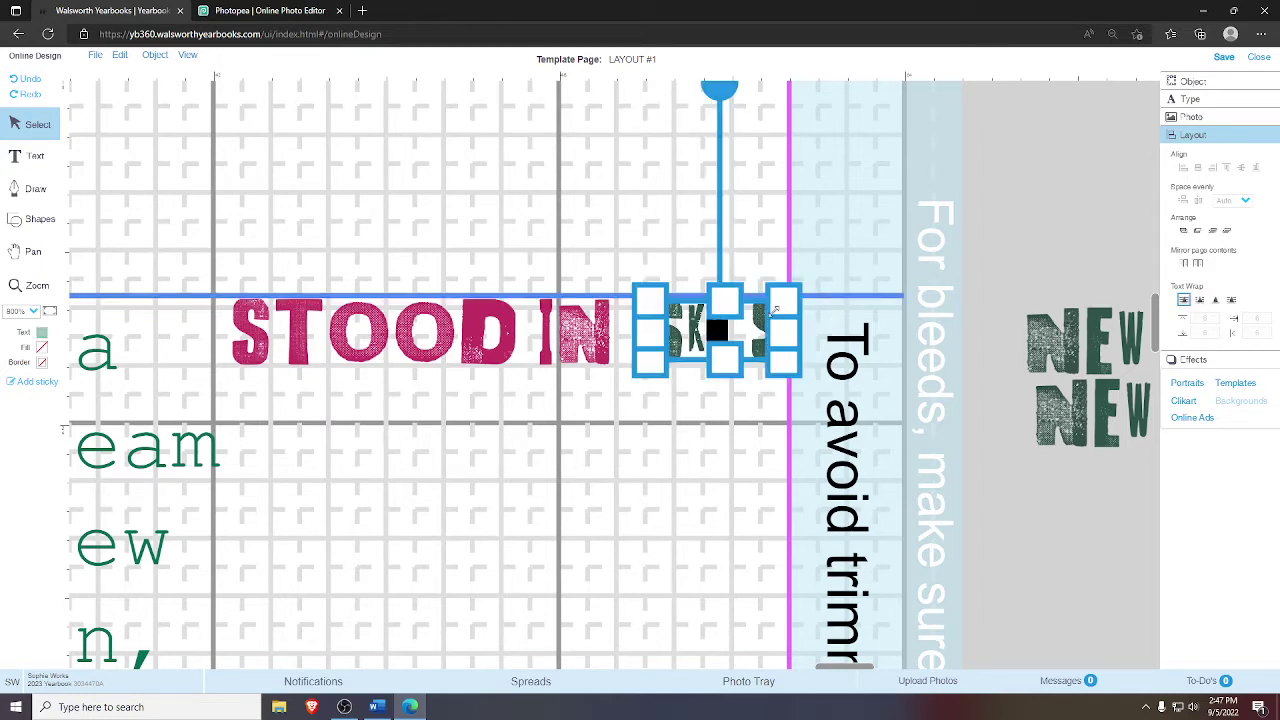
left_click(820, 330)
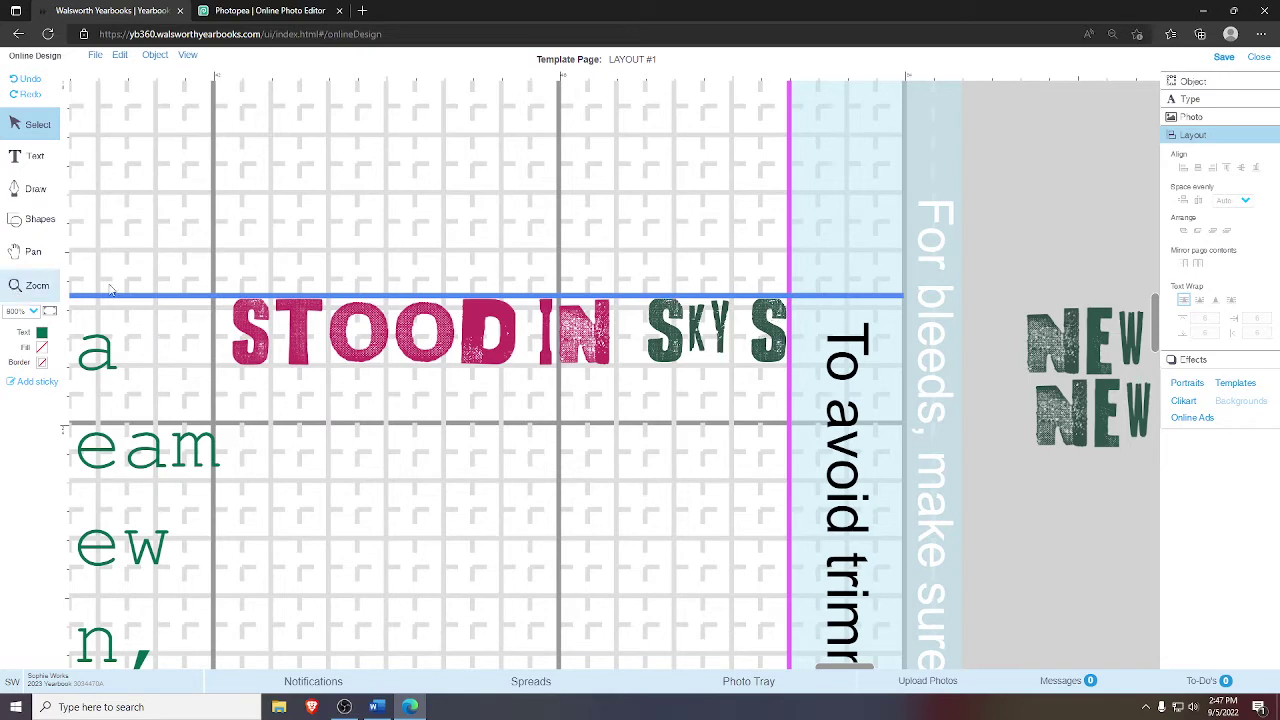
left_click(690, 325)
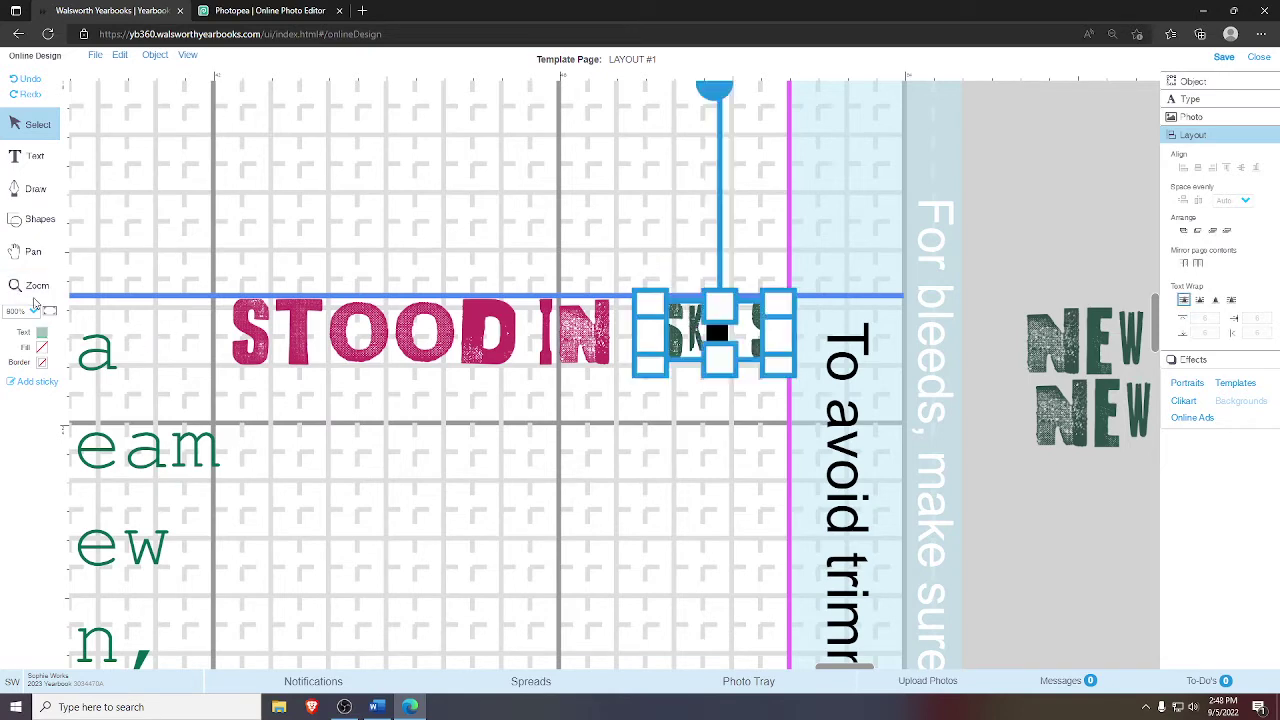
key("z")
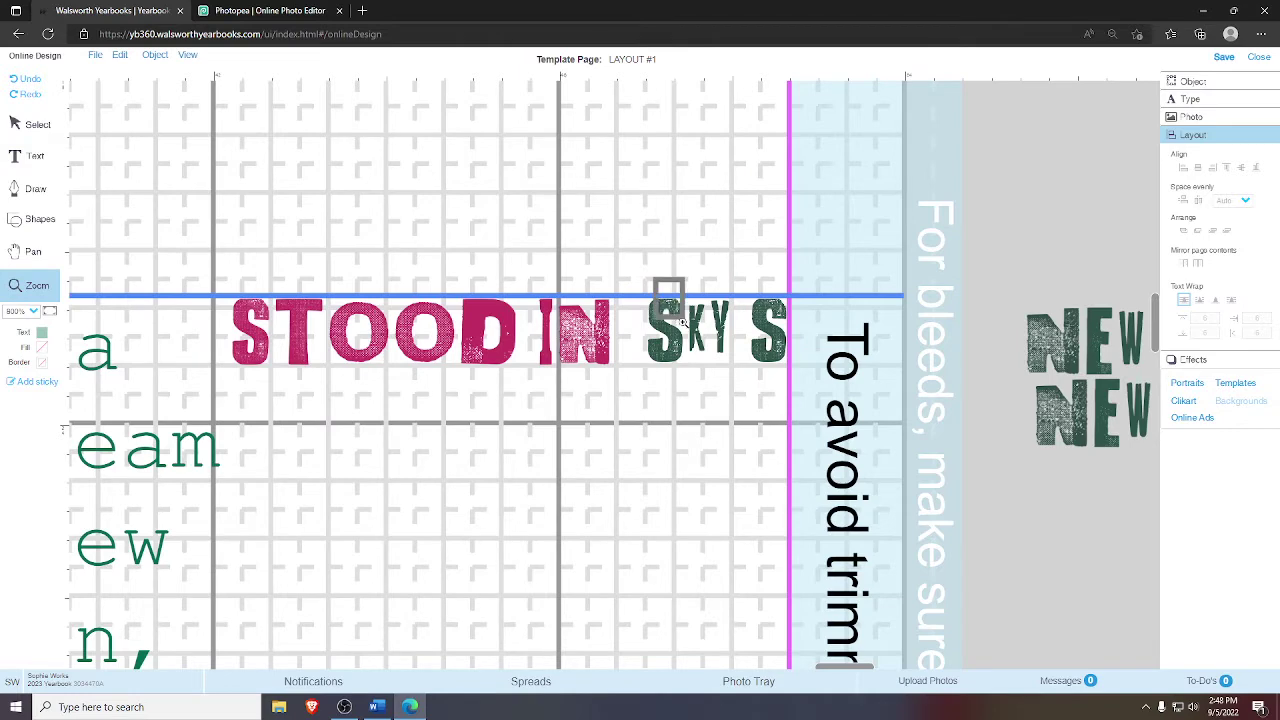
left_click(665, 300)
scroll(618, 263, "up", 1)
scroll(618, 263, "right", 1)
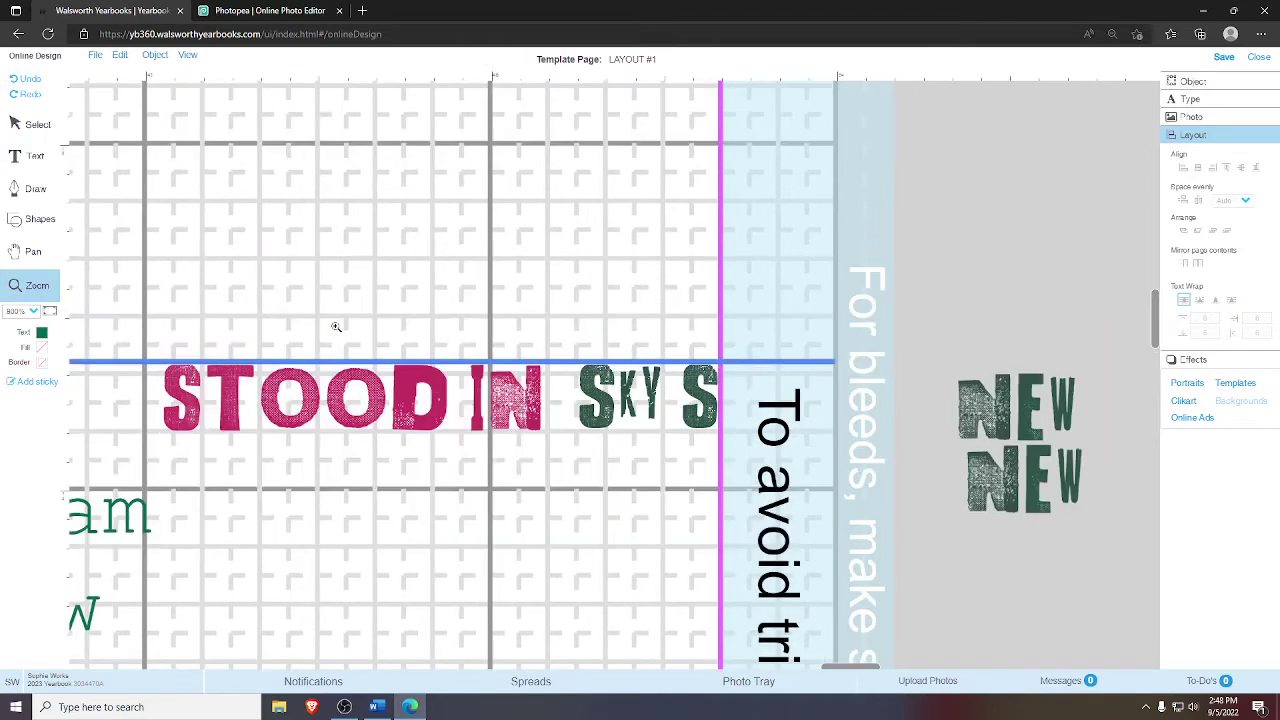
left_click(42, 124)
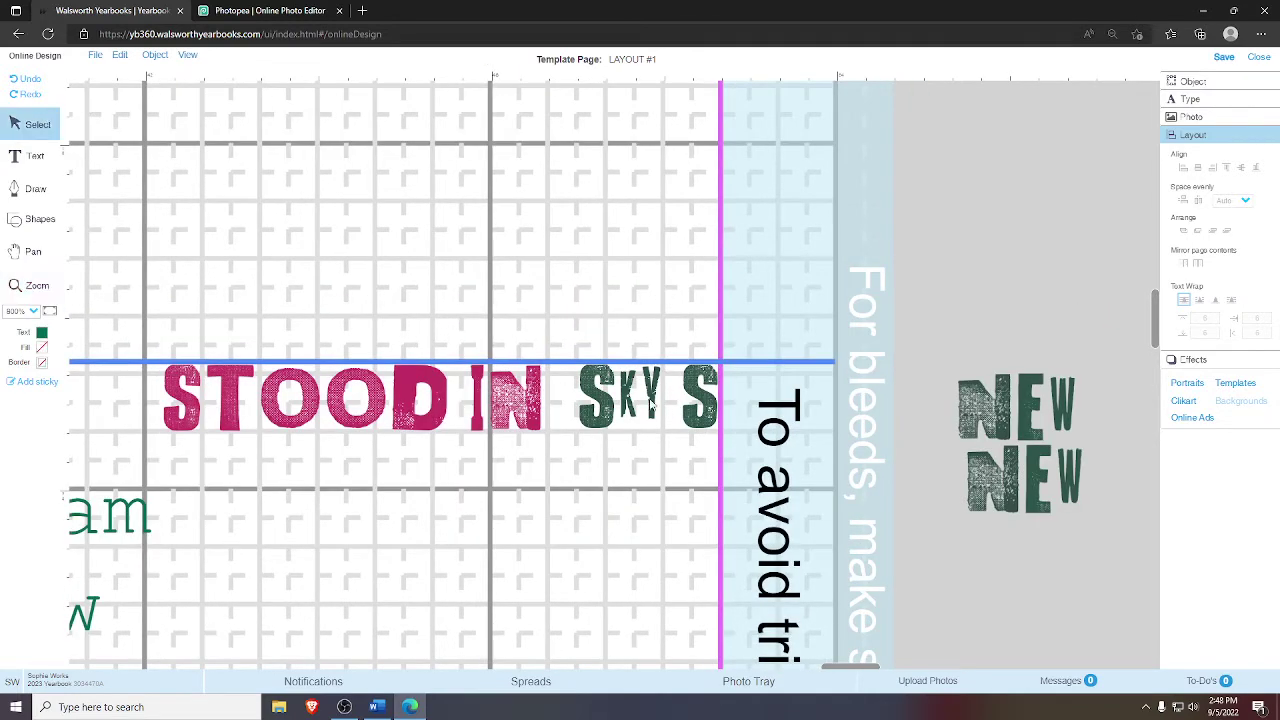
left_click(622, 402)
left_click_drag(622, 402, 1030, 585)
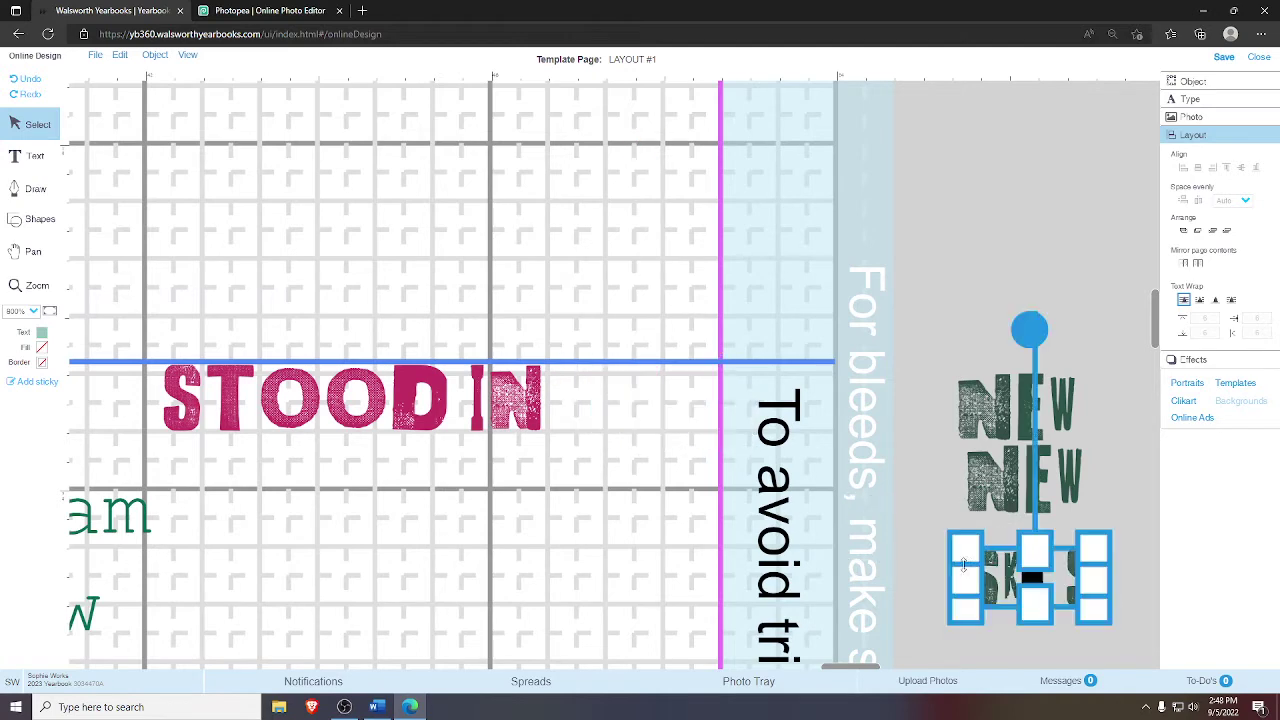
- Delete the STOOD IN and THEIR WAY word images and the leftover red fragment
left_click(519, 451)
left_click(384, 413)
key("Delete")
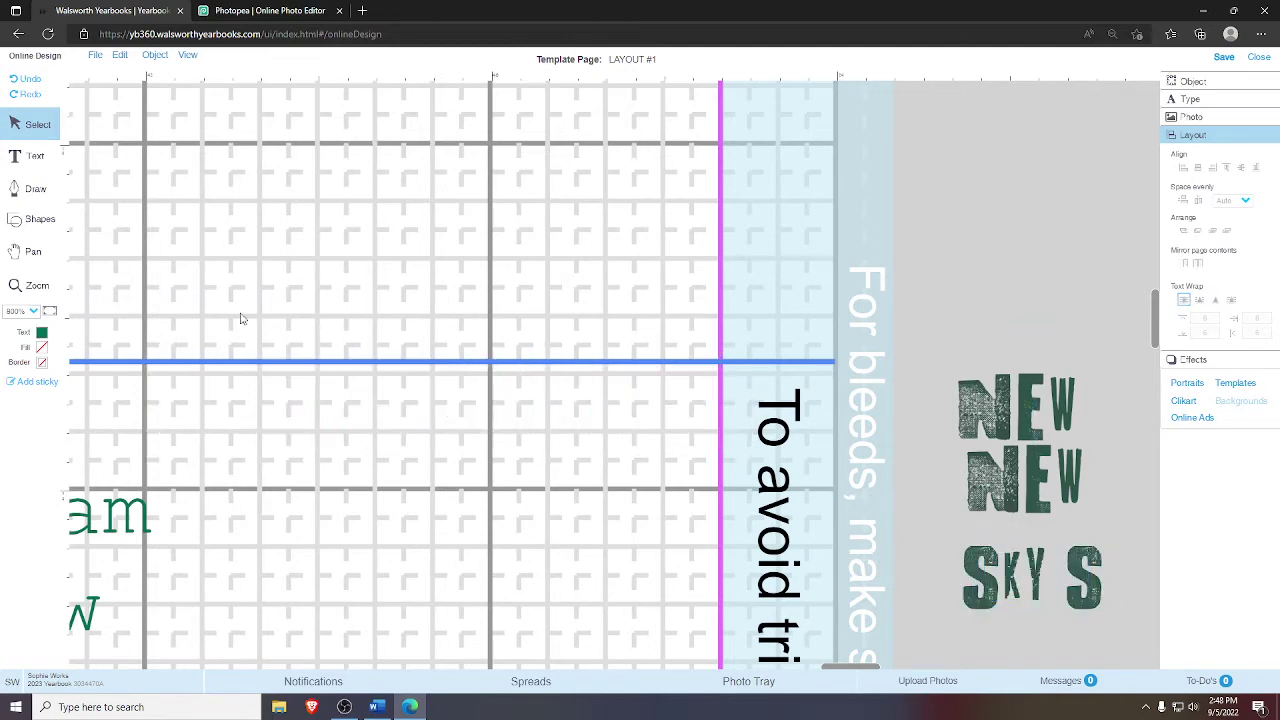
left_click(33, 251)
left_click_drag(70, 650, 18, 328)
left_click(38, 124)
left_click(638, 419)
key("Delete")
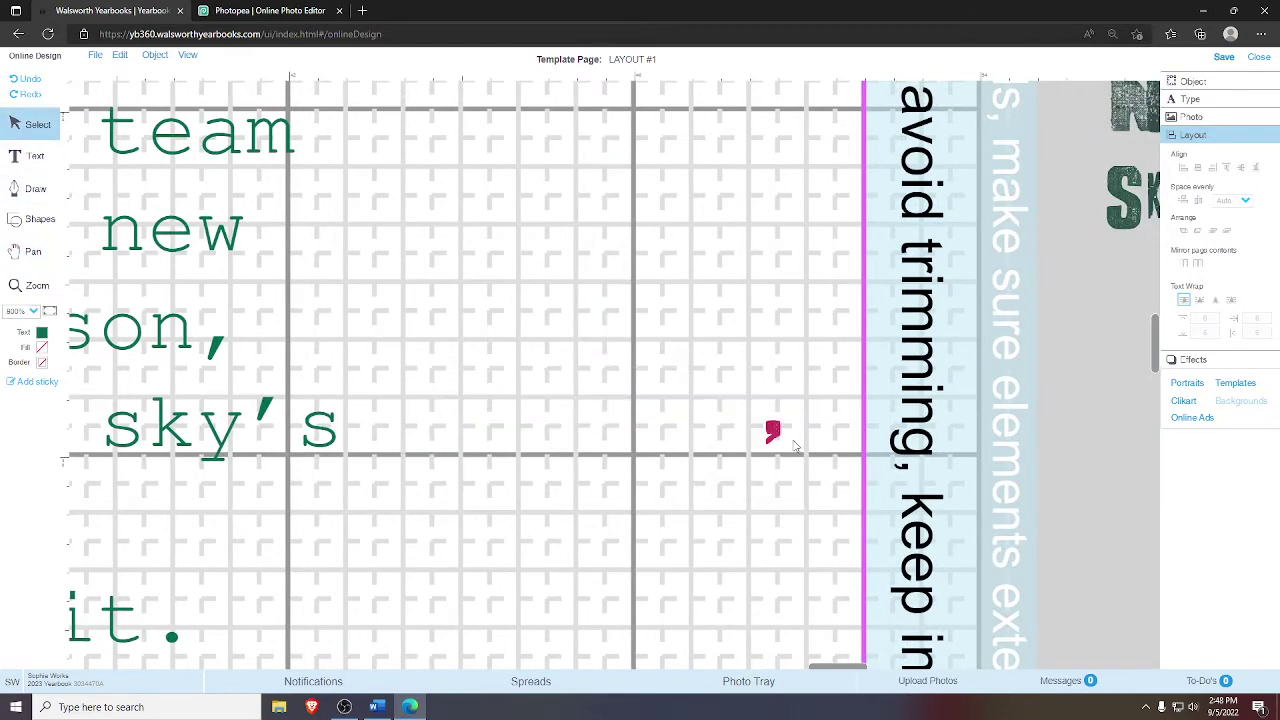
left_click(774, 434)
key("Delete")
- Move the small NEW, NEW, SKY S word group onto the page beside the pull quote
left_click(47, 312)
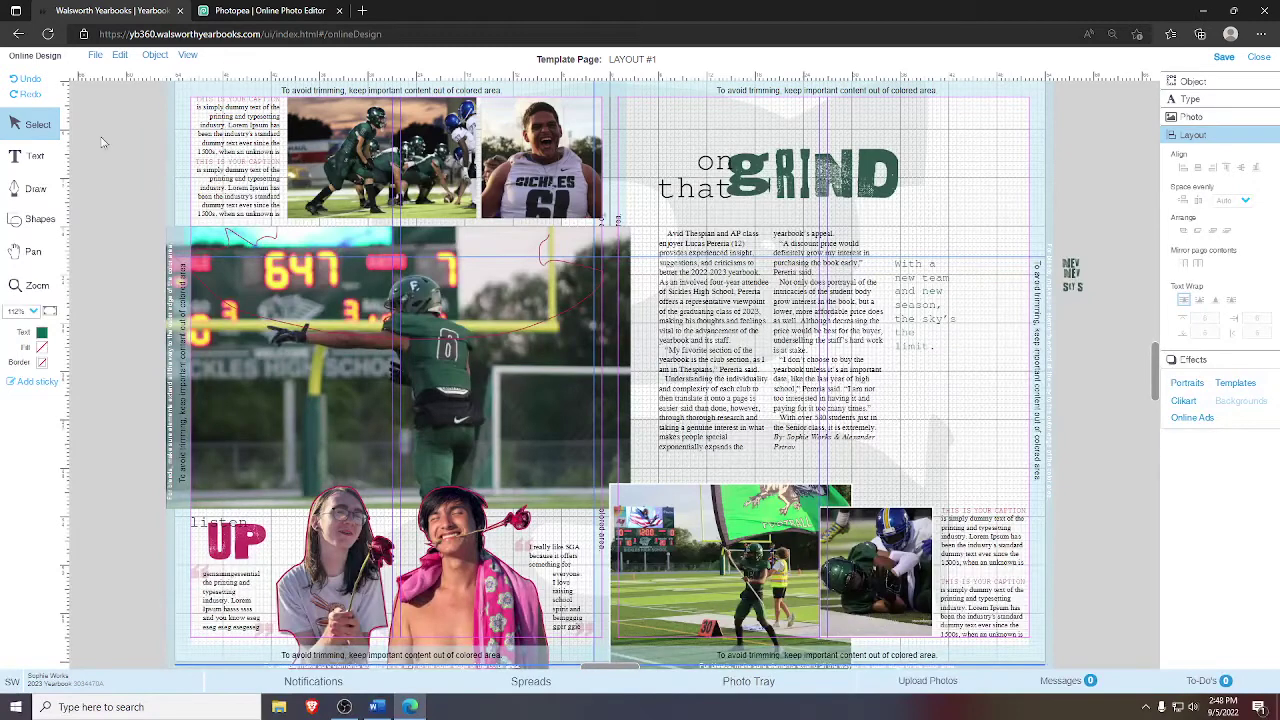
left_click(1070, 285)
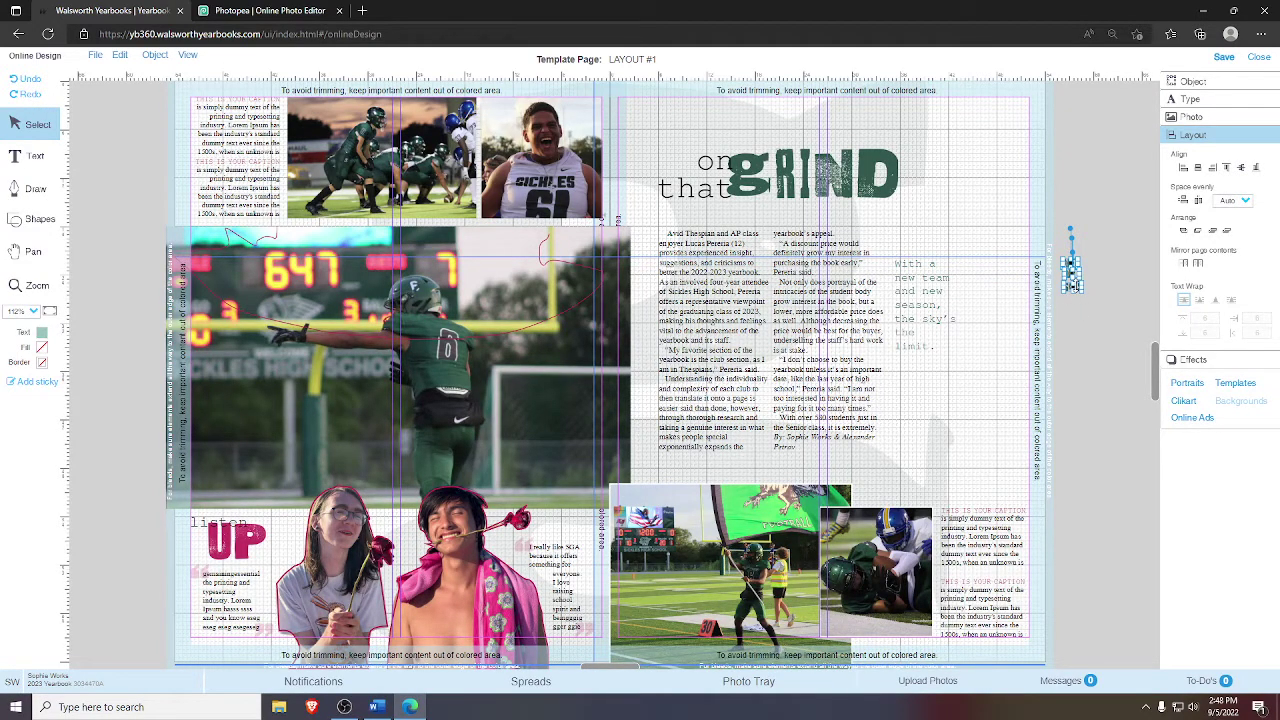
left_click_drag(1078, 290, 1003, 345)
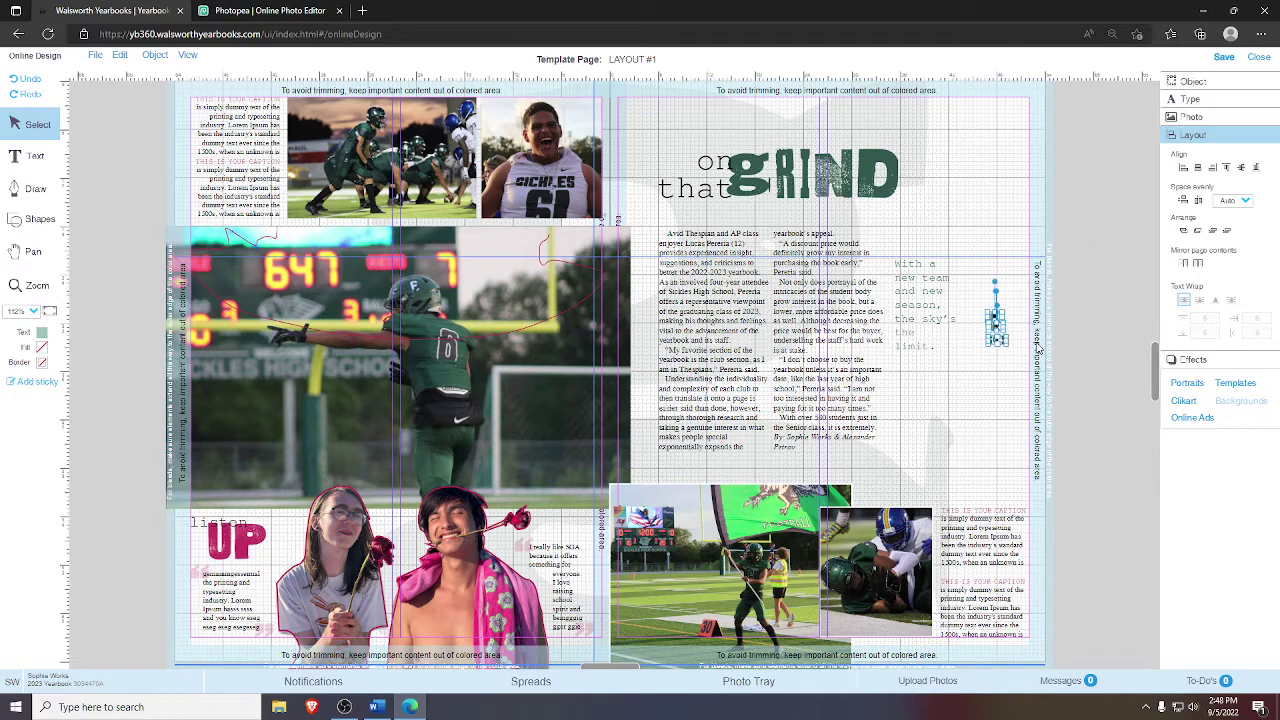
left_click(30, 285)
left_click_drag(856, 220, 1073, 444)
- Try a line break before the second 'new' in the quote, then rejoin 'and new'
left_click(25, 118)
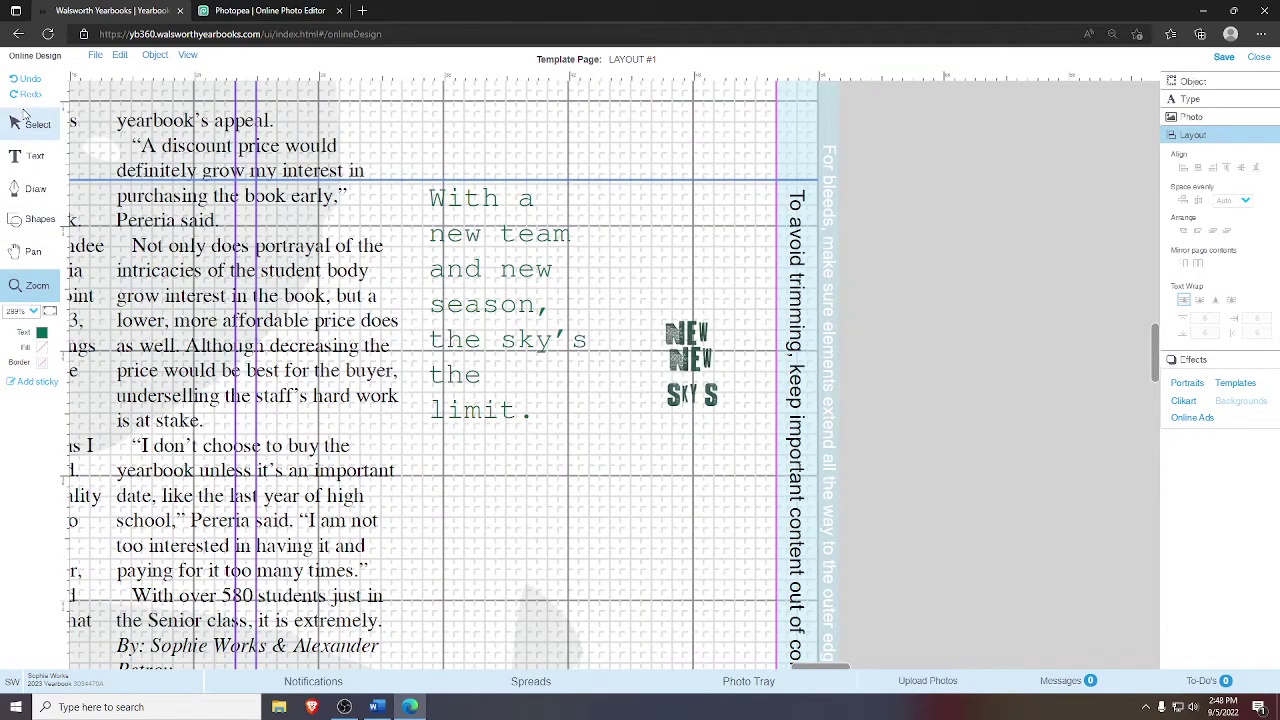
left_click(489, 251)
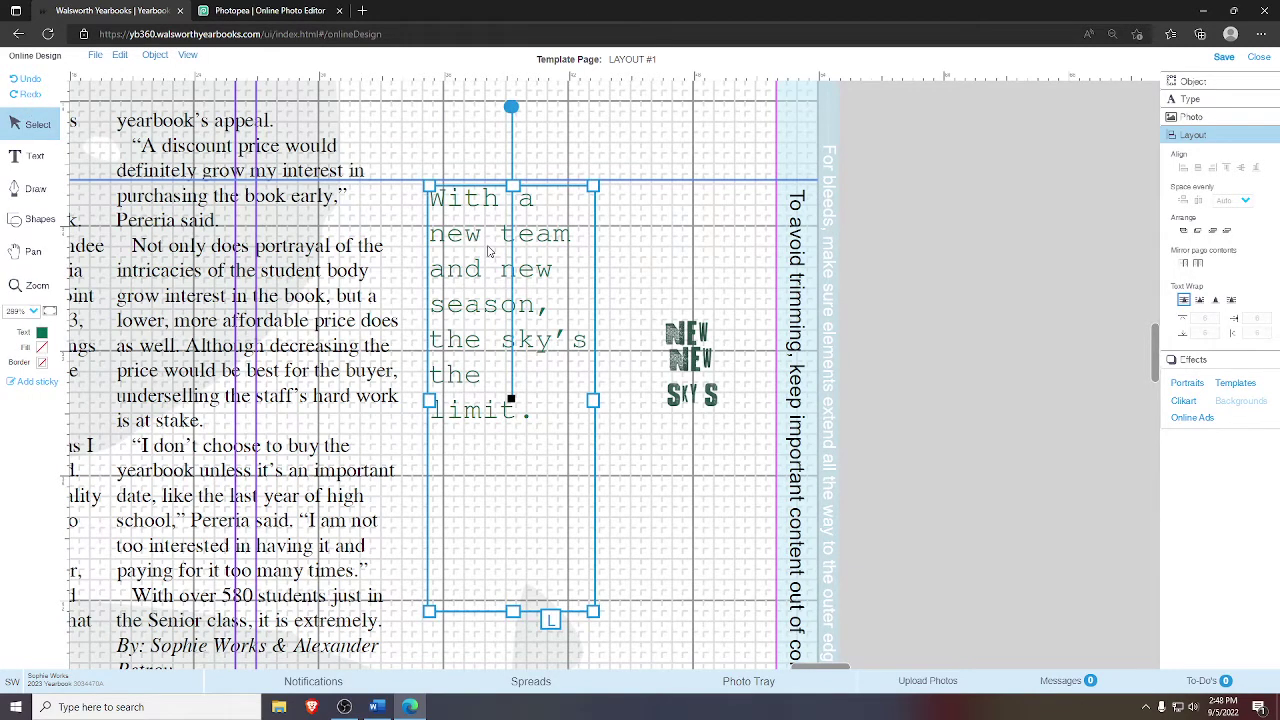
double_click(489, 251)
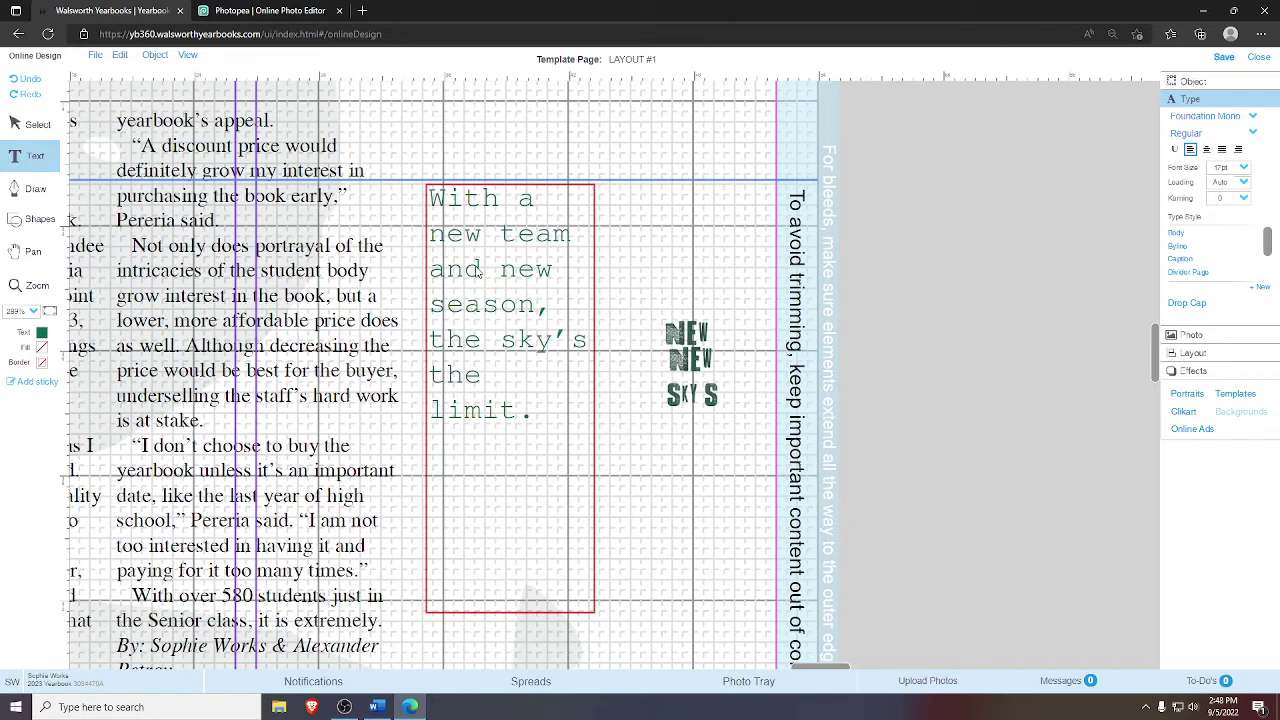
left_click(498, 270)
key("Return")
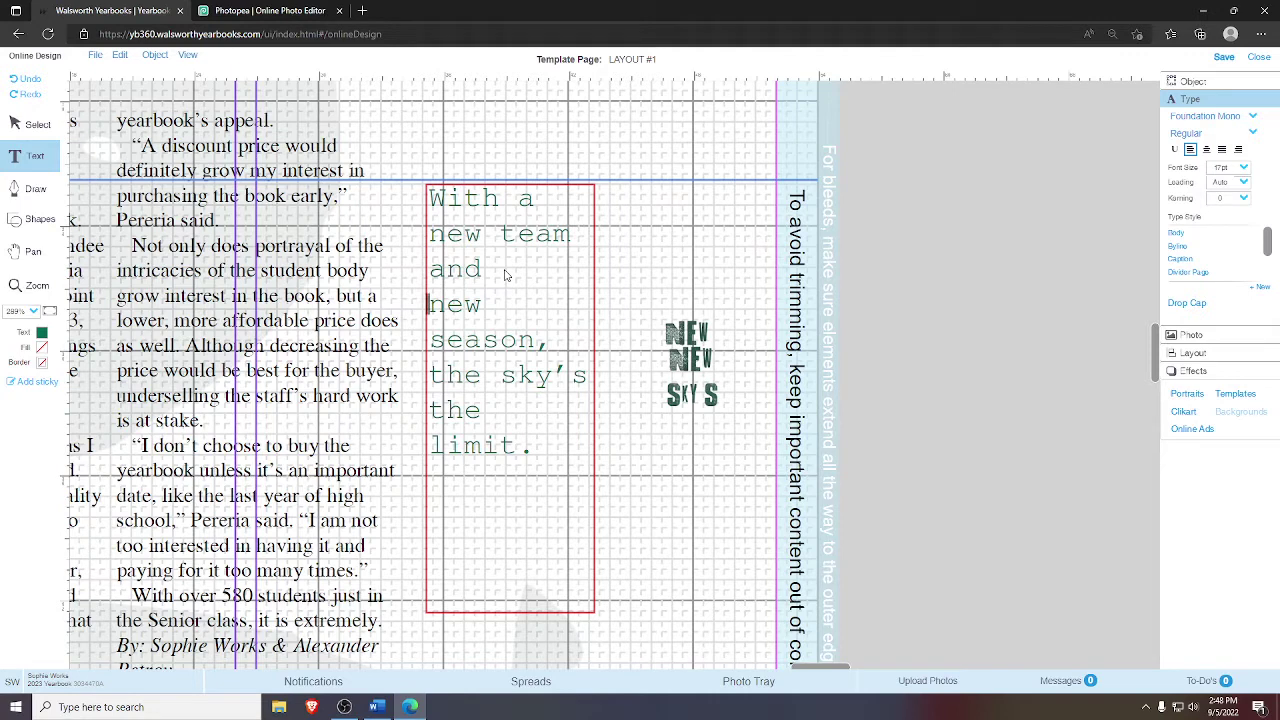
left_click(681, 336)
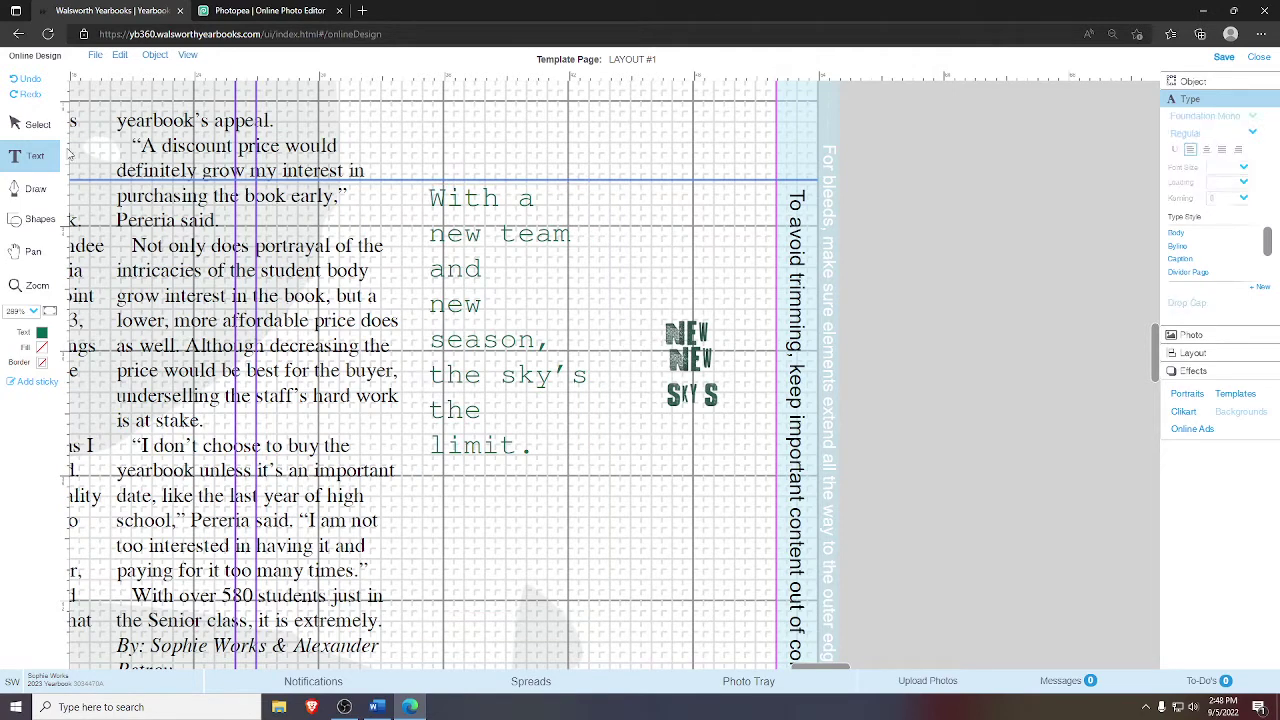
left_click(38, 124)
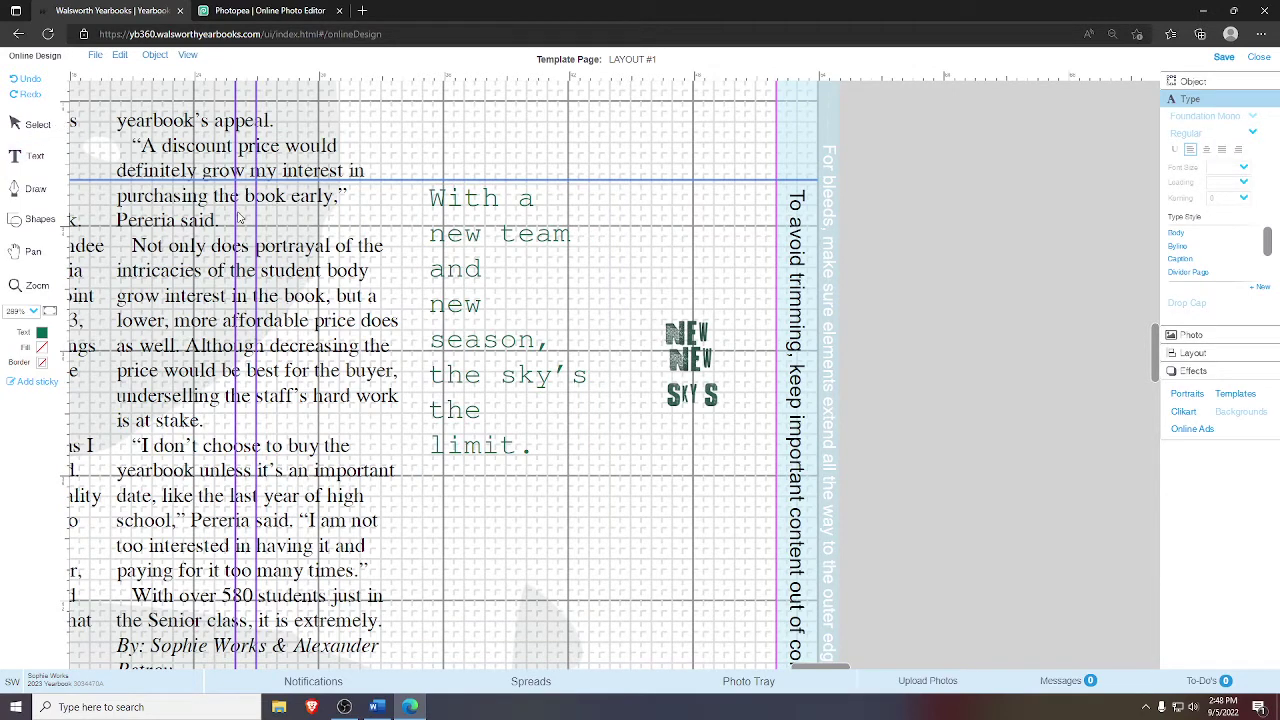
left_click(432, 311)
left_click(432, 311)
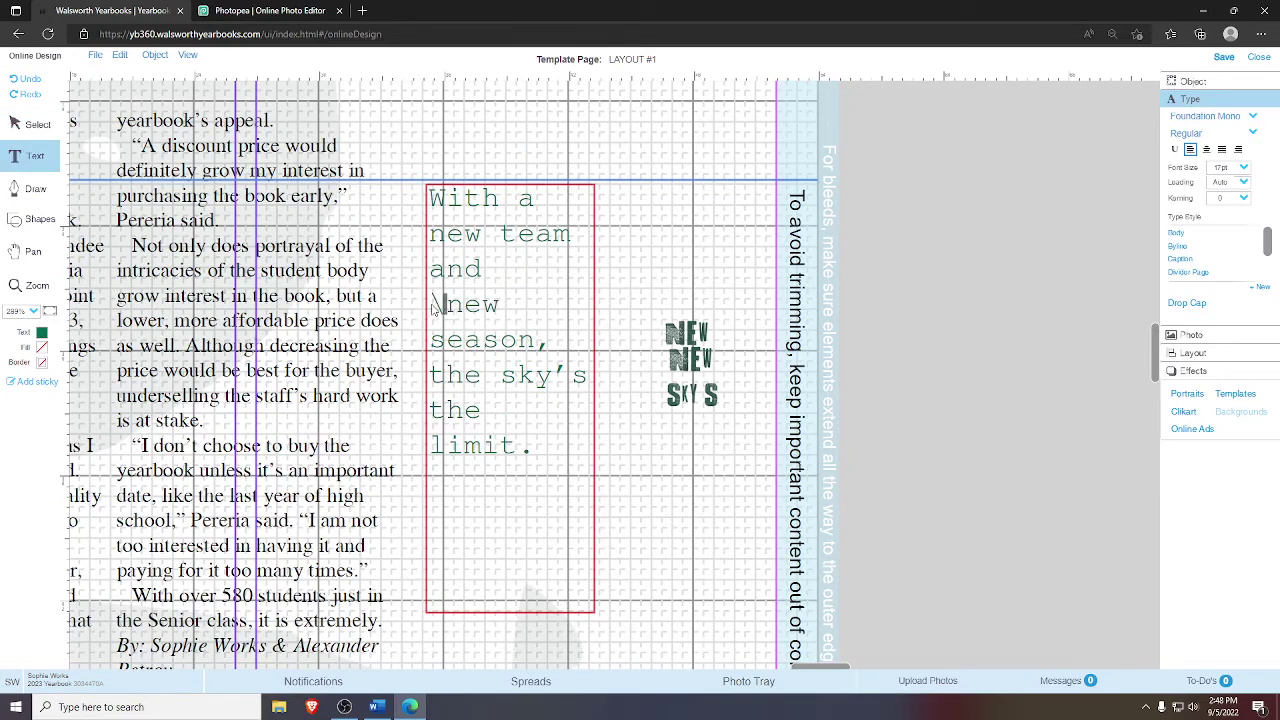
key("BackSpace")
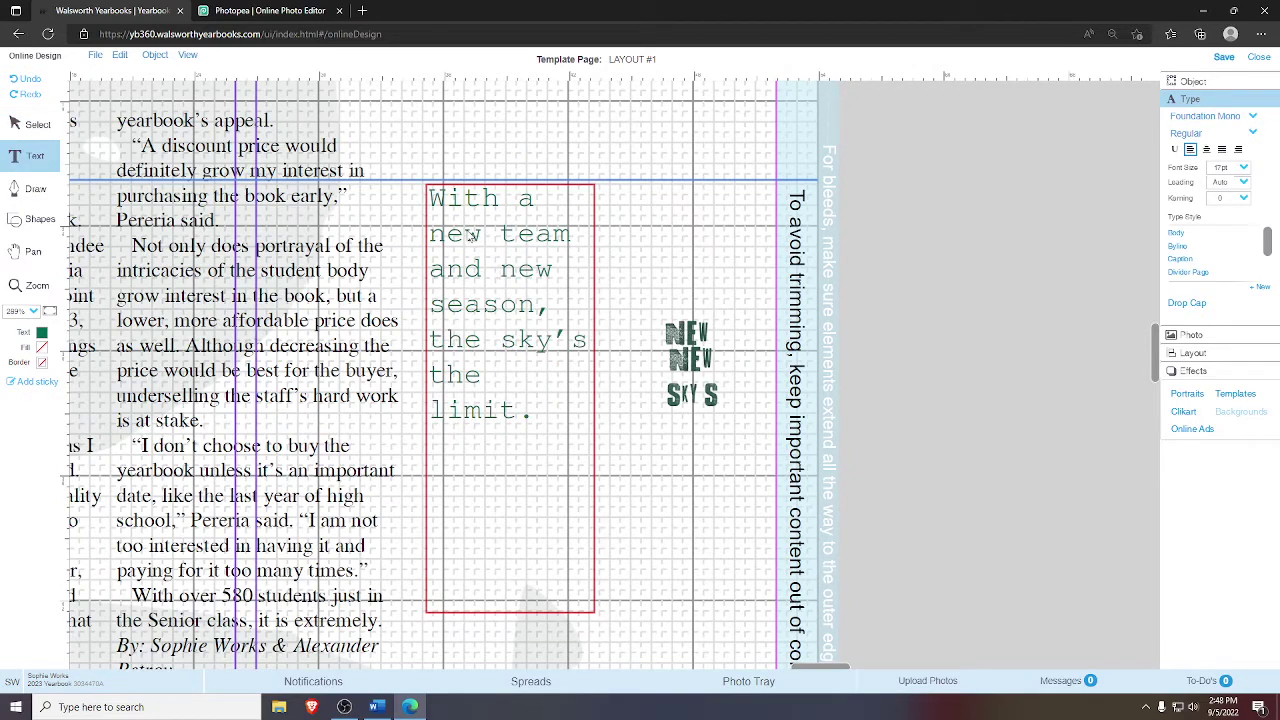
left_click(690, 340)
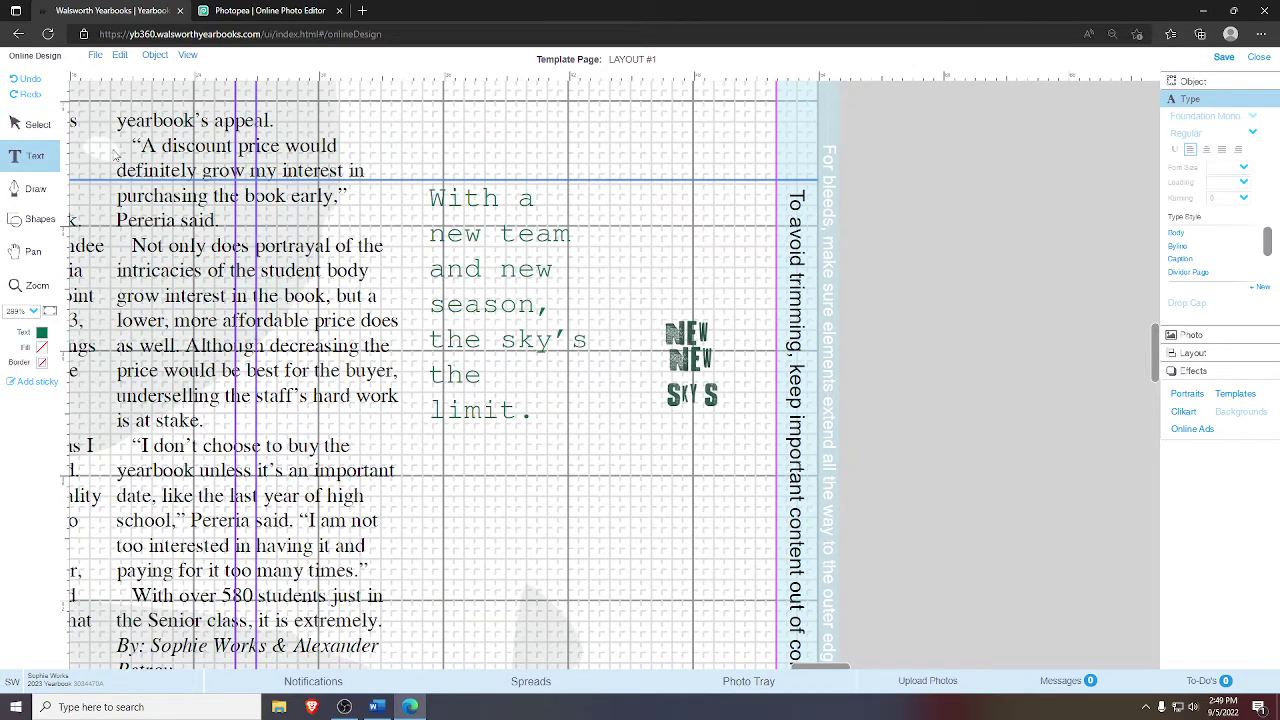
- Try placing the two NEW images over the quote's 'new' words, then undo it
left_click(38, 124)
left_click(686, 335)
left_click_drag(675, 335, 430, 233)
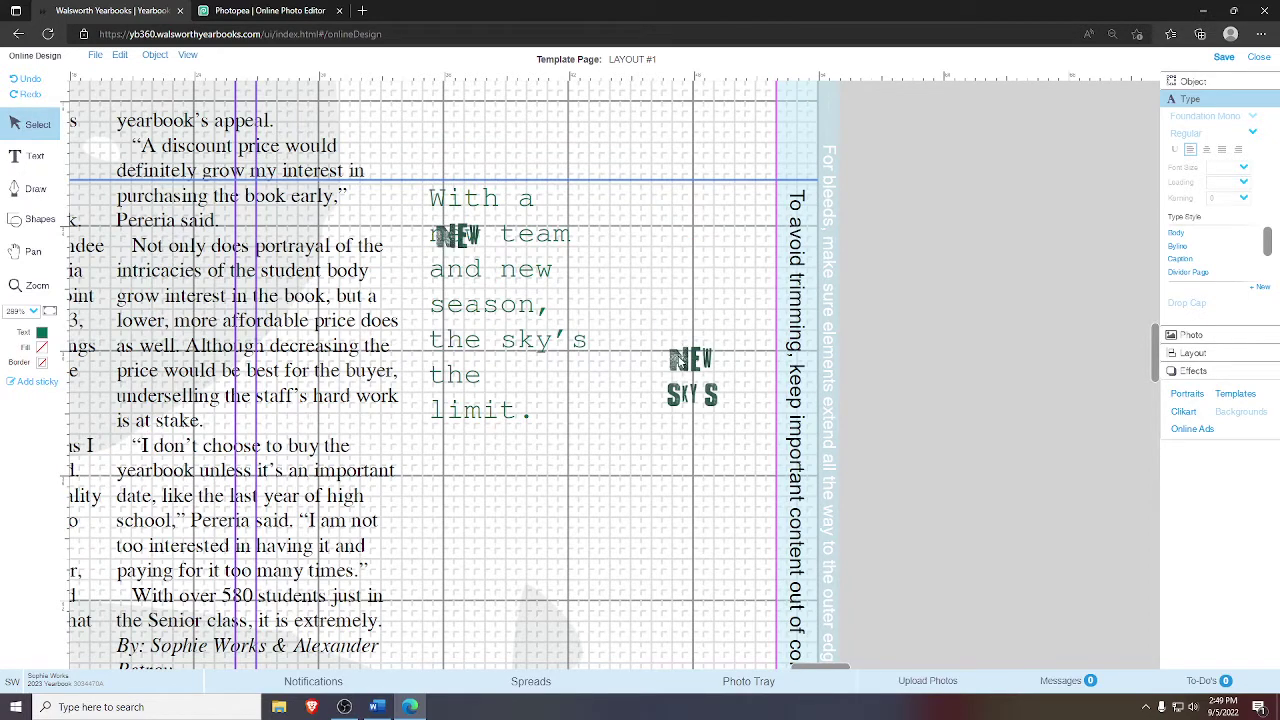
left_click(686, 360)
left_click_drag(686, 358, 532, 276)
key("ctrl+z")
key("ctrl+z")
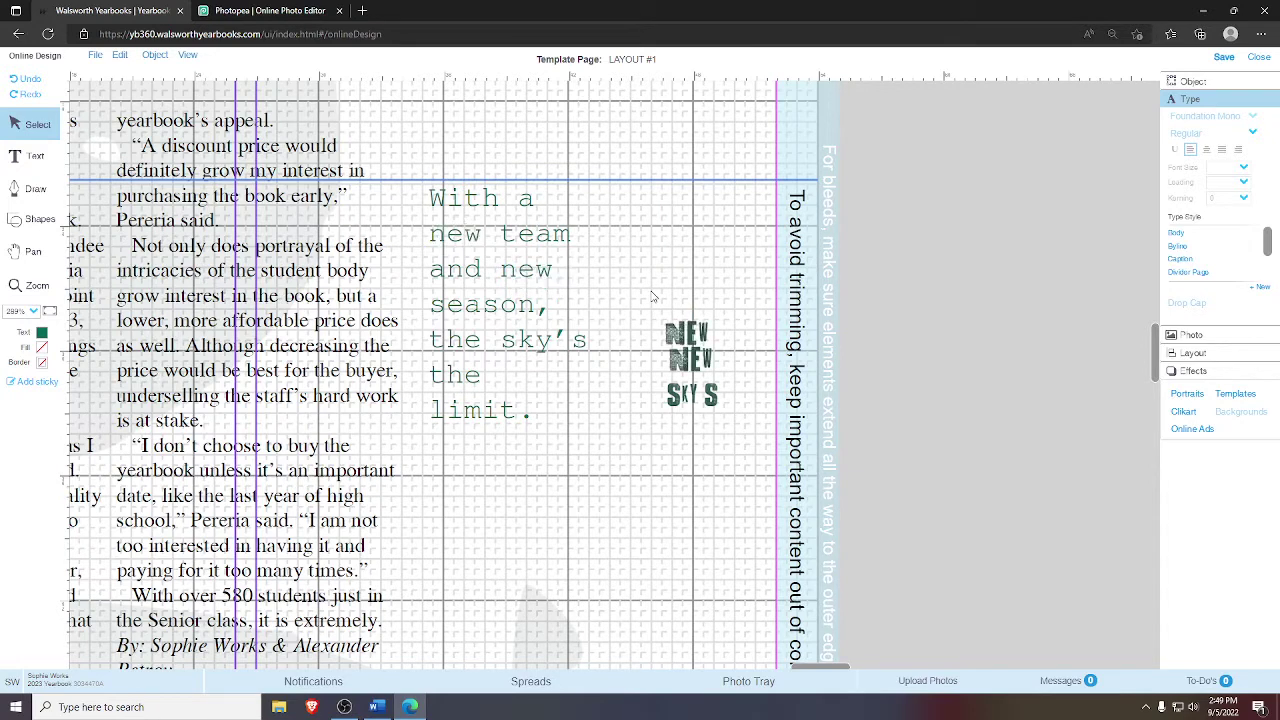
- Break the quote into new lines before 'team', 'and', 'new', 'sky's' and 'the'
left_click(471, 246)
left_click(487, 243)
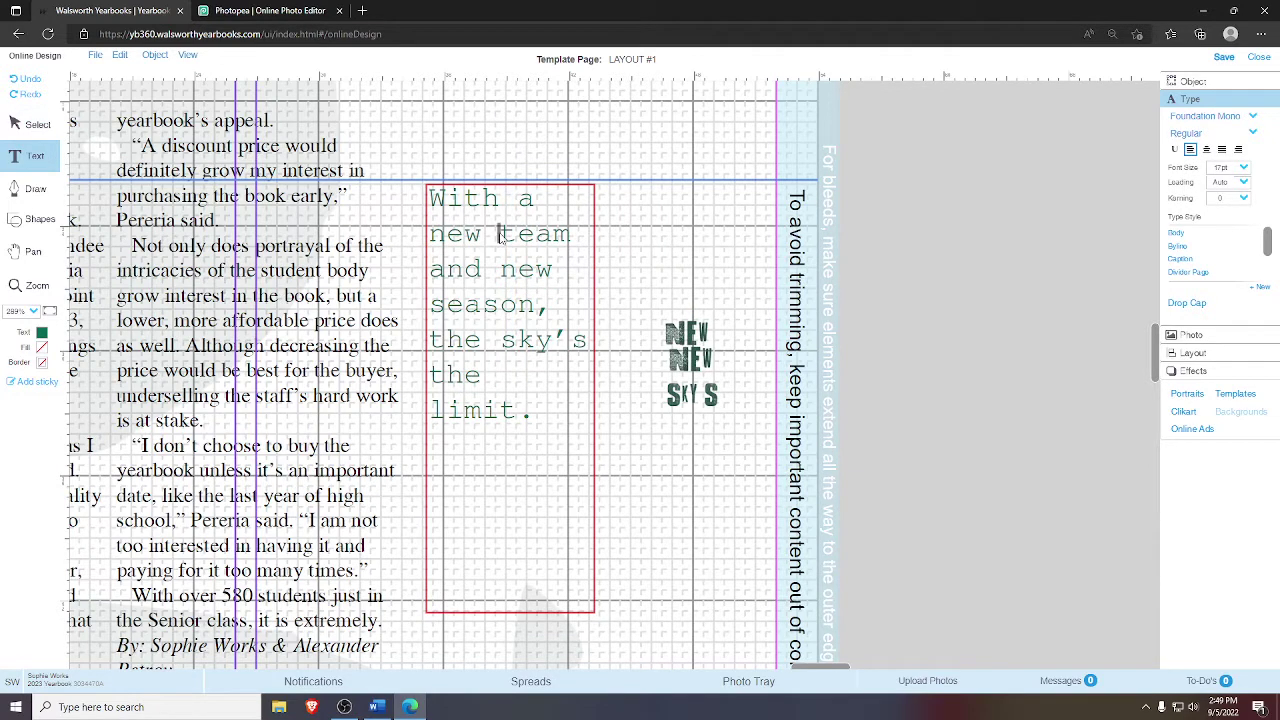
left_click(502, 236)
key("Return")
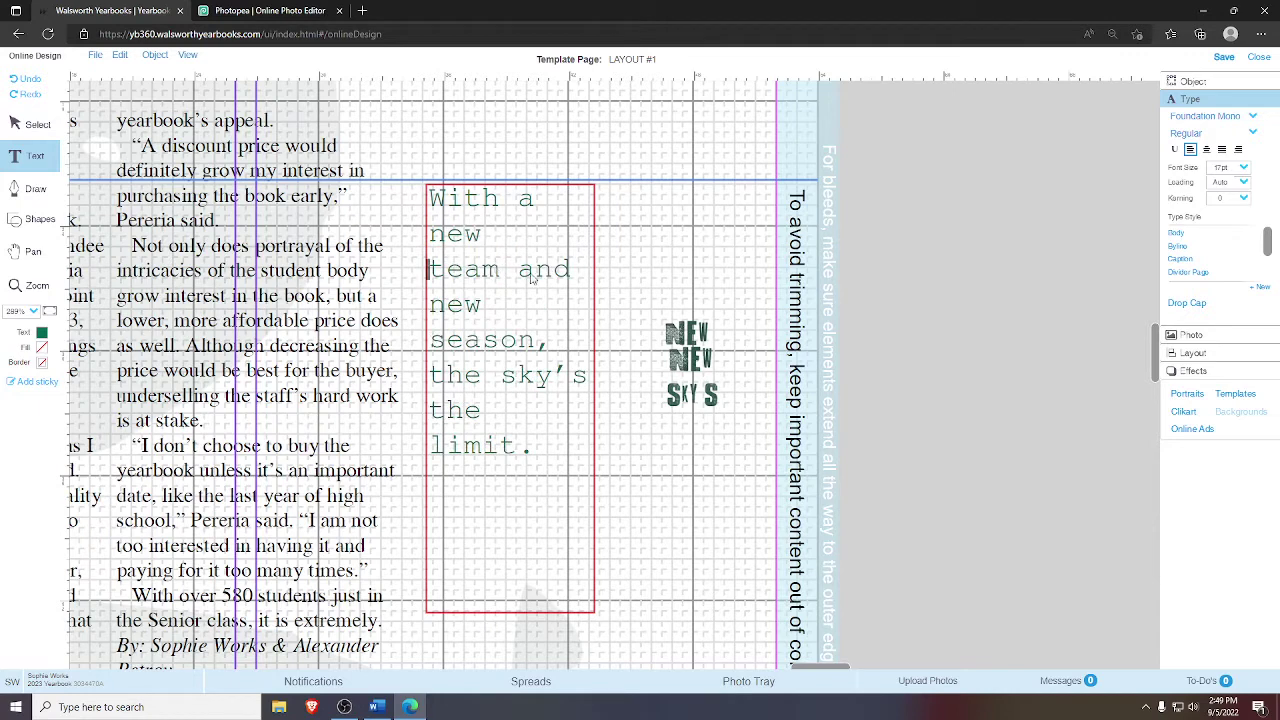
left_click(520, 272)
key("Return")
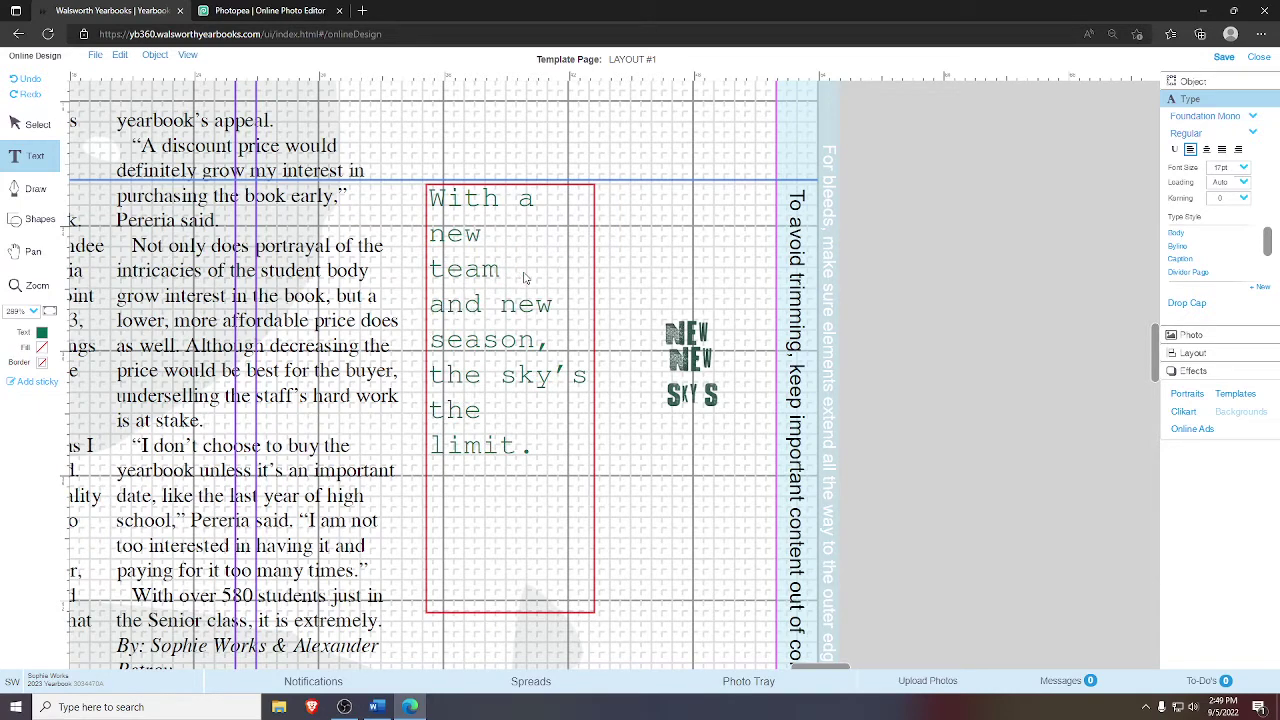
left_click(499, 304)
key("Return")
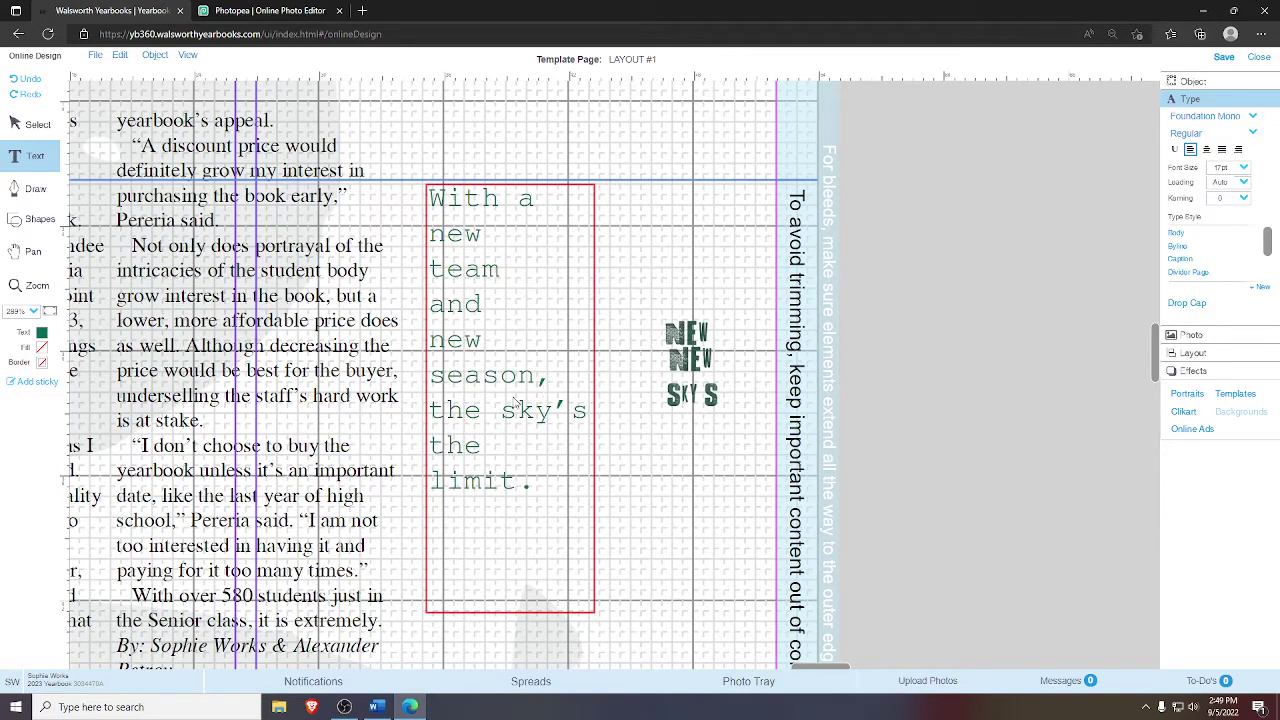
left_click(505, 420)
key("Return")
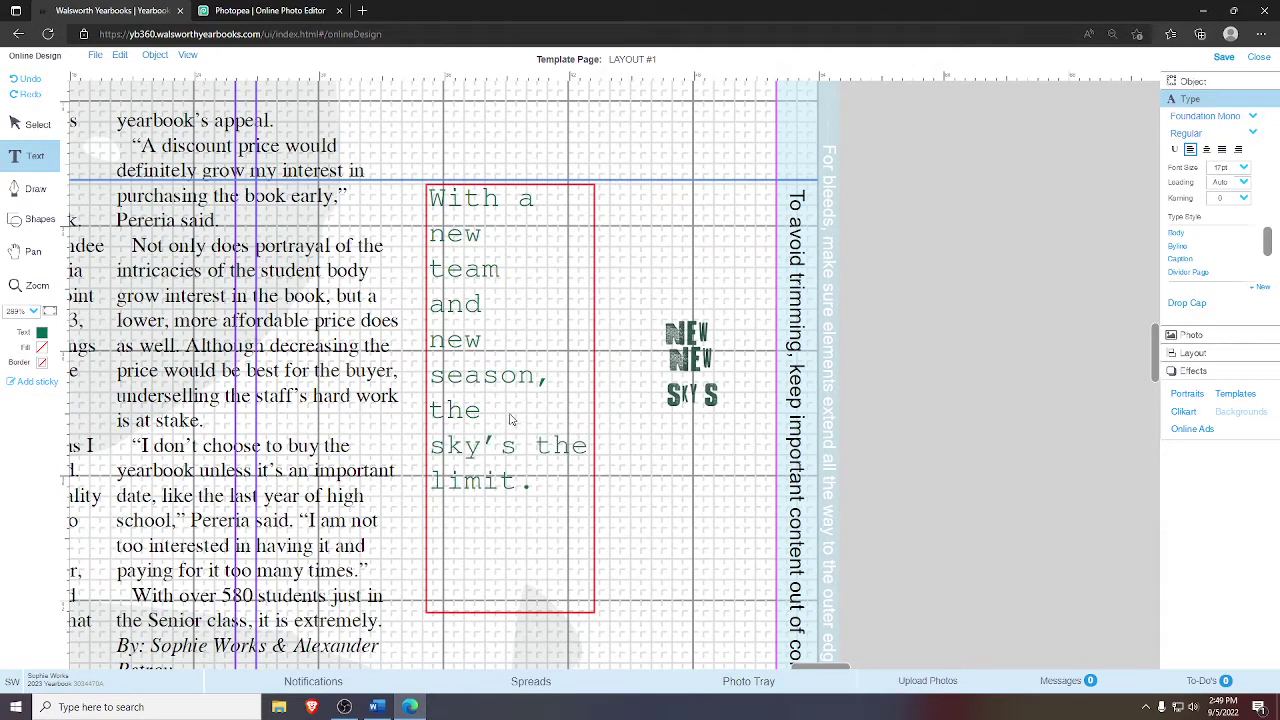
left_click(551, 447)
left_click(533, 447)
key("Return")
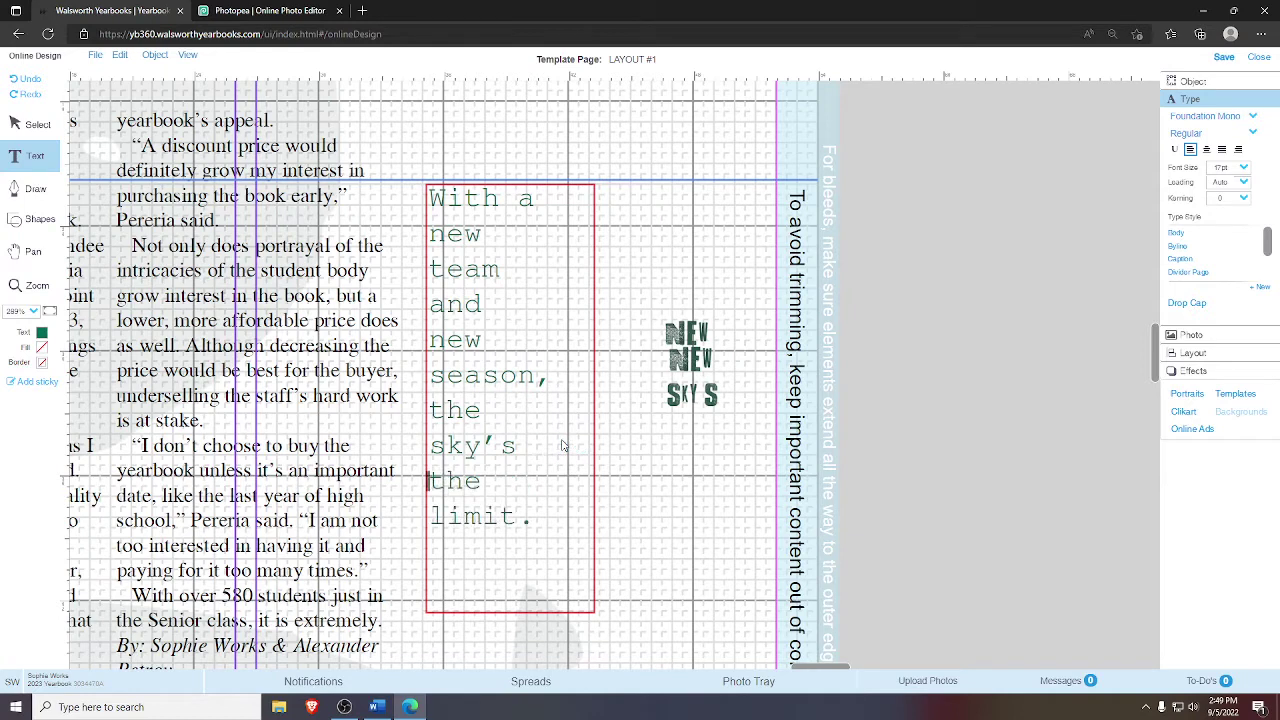
left_click(825, 285)
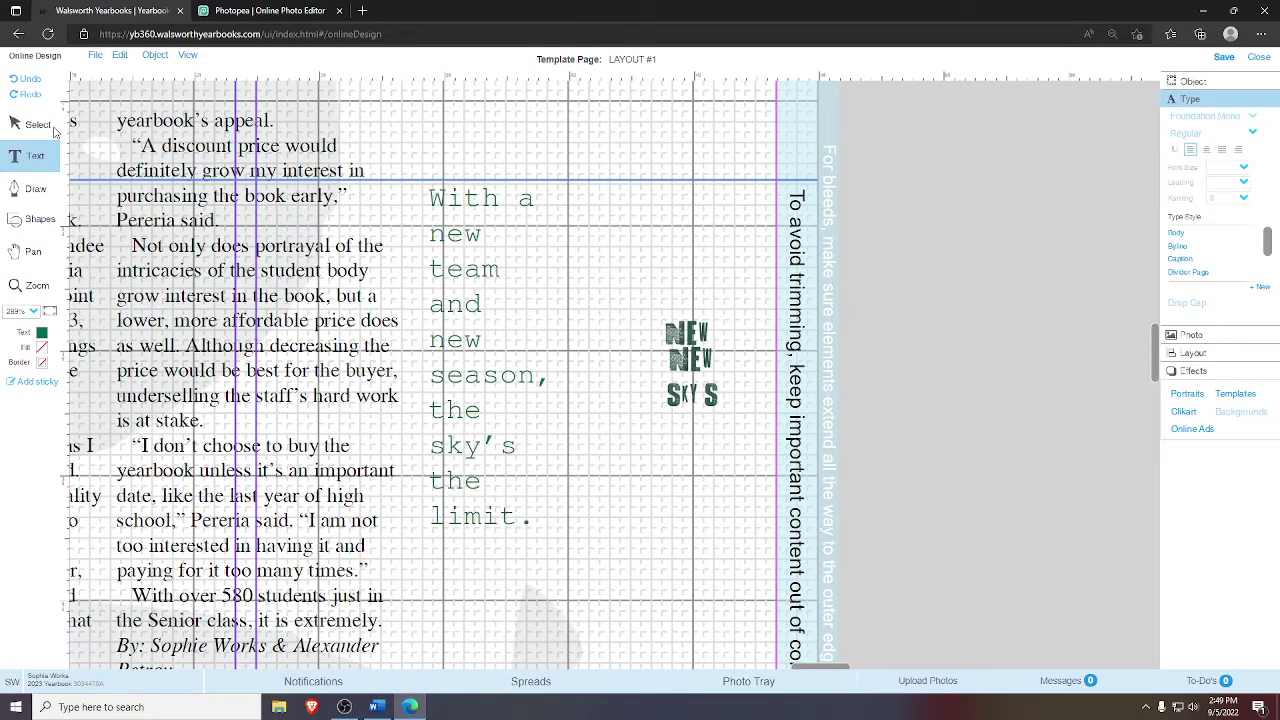
- Reselect the word 'new' in the quote, then stop editing the text
left_click(469, 245)
left_click(483, 240)
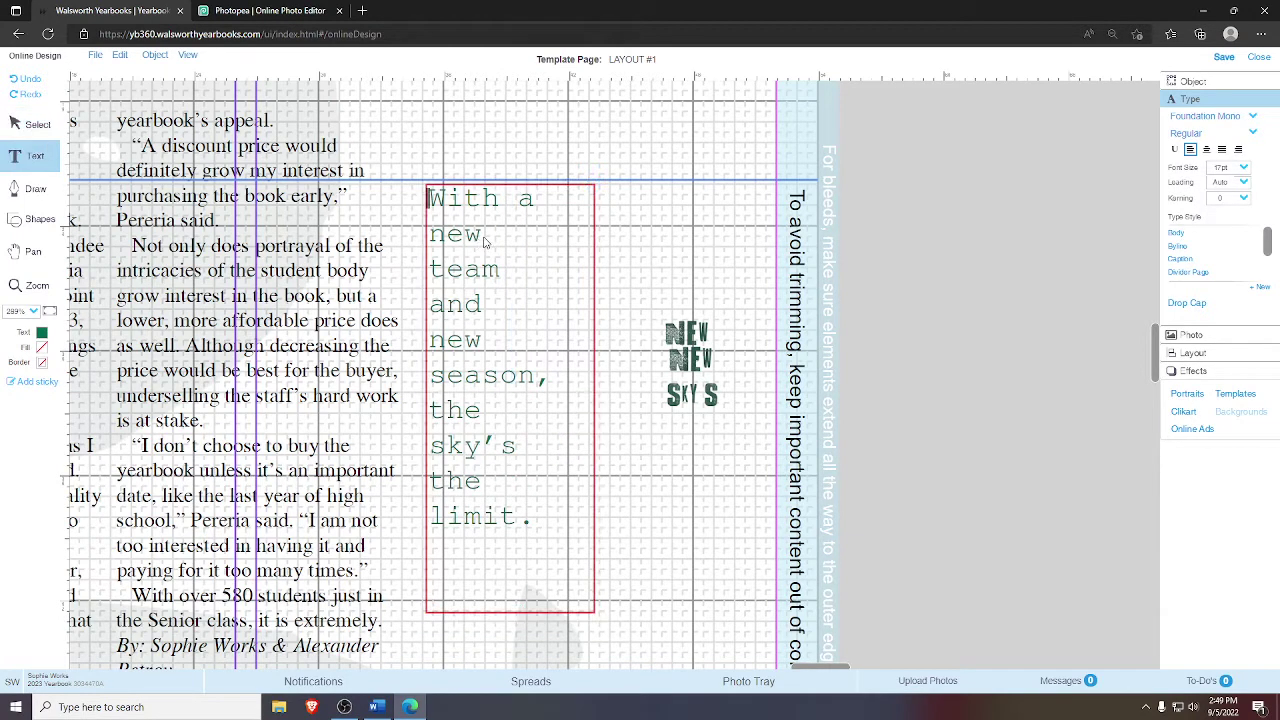
double_click(484, 238)
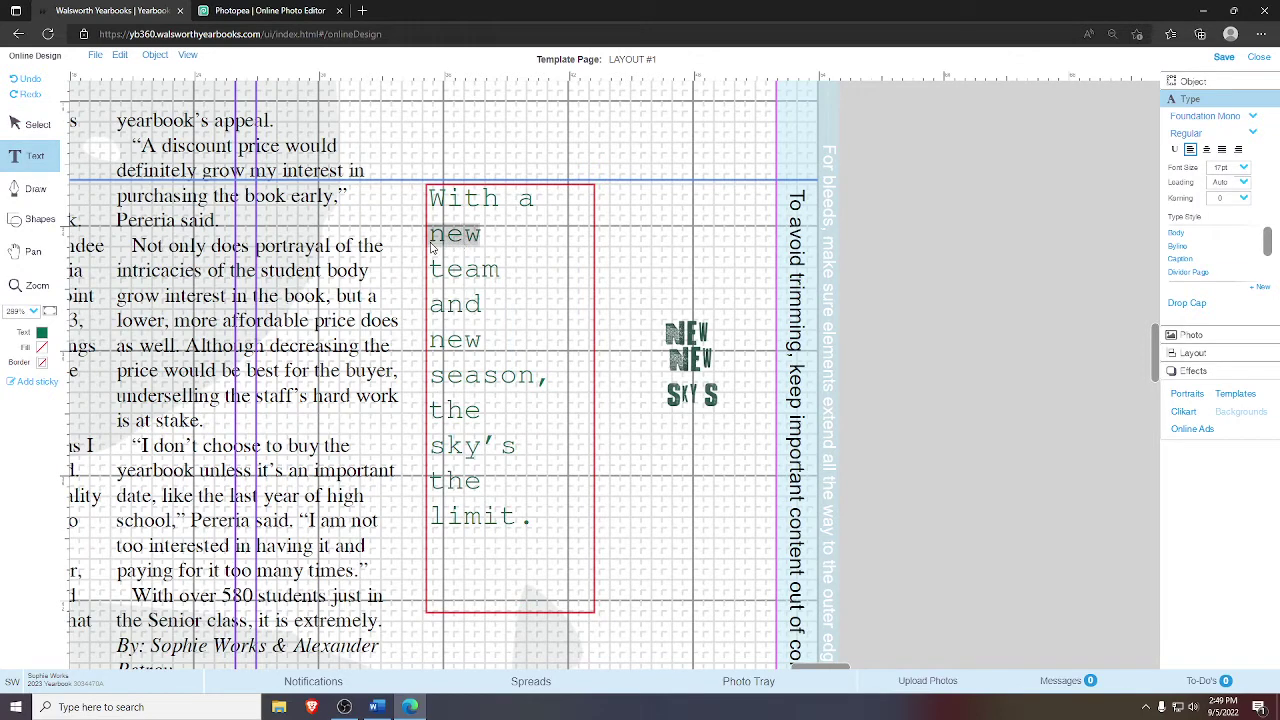
left_click(481, 243)
key("Escape")
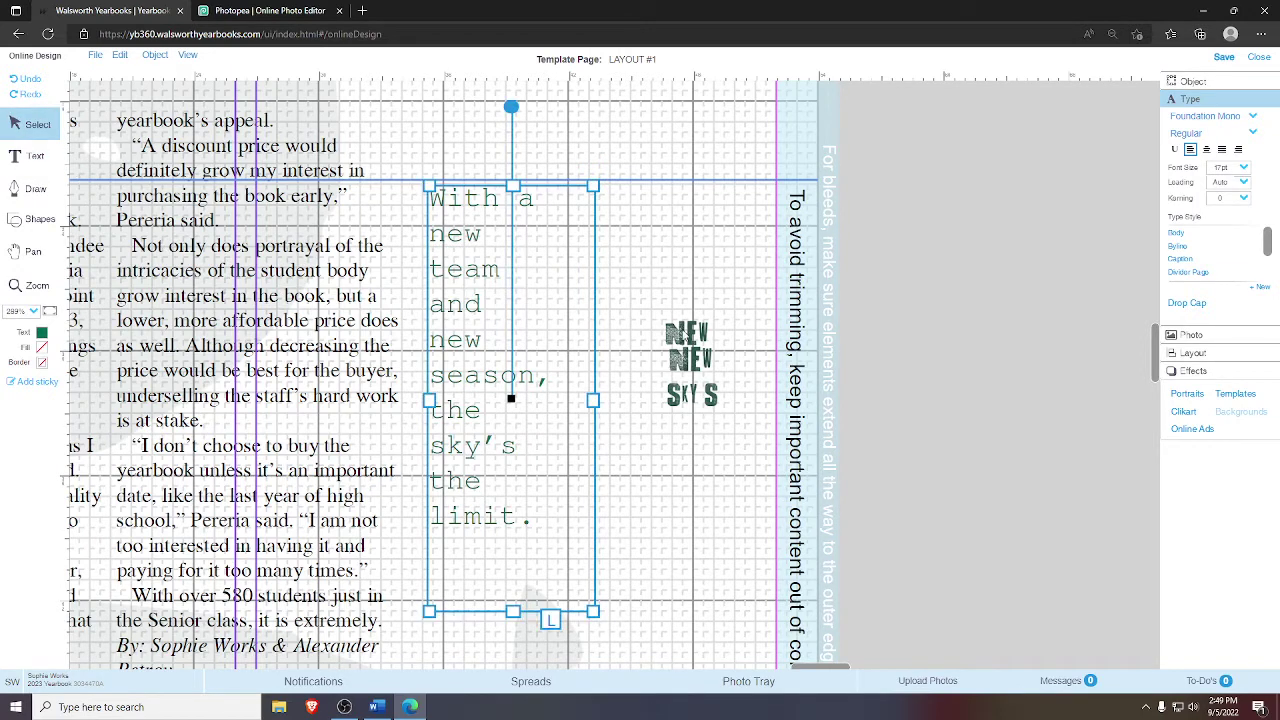
- Position the NEW images and move the SKY'S image onto the word sky's
left_click(686, 333)
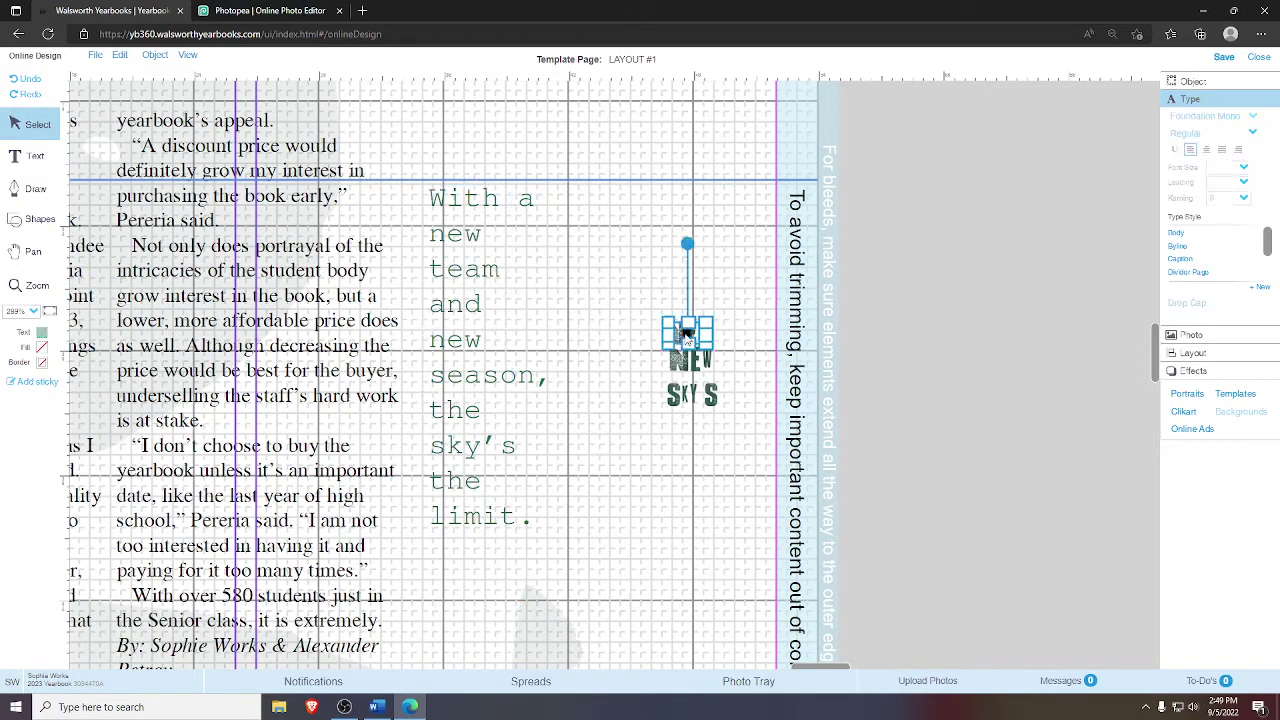
left_click(456, 238)
left_click(686, 362)
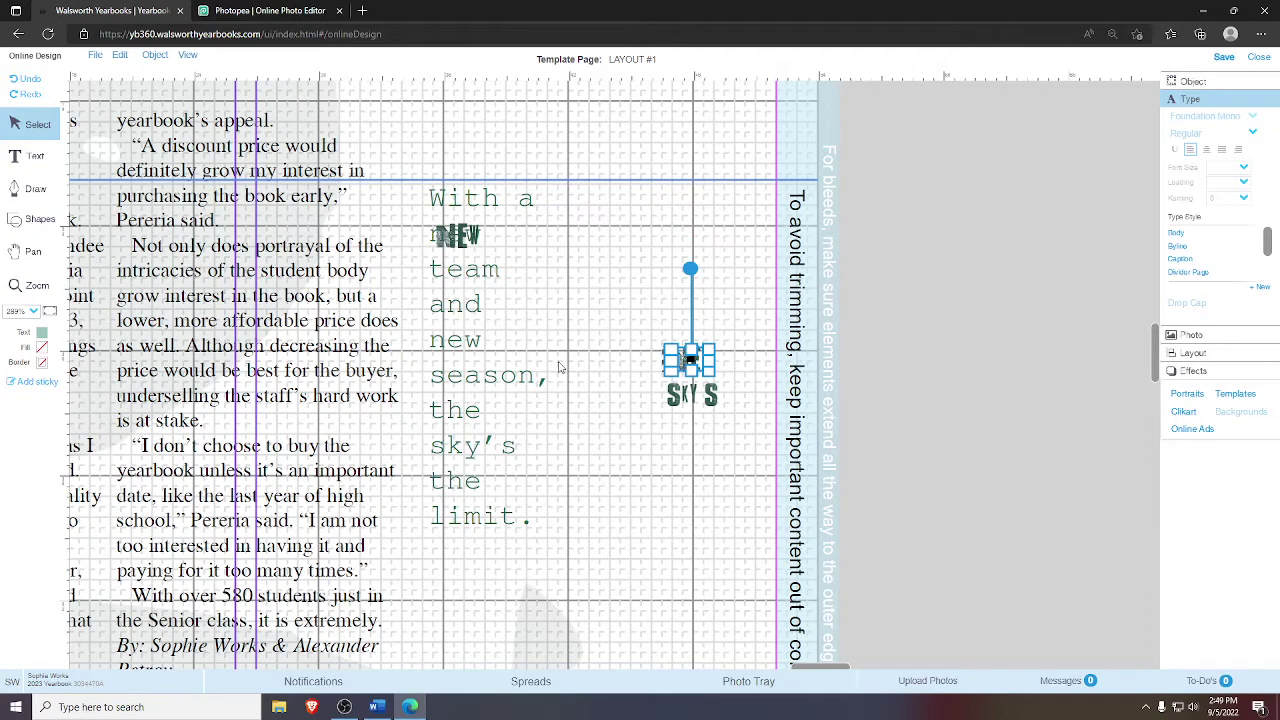
key("ctrl+z")
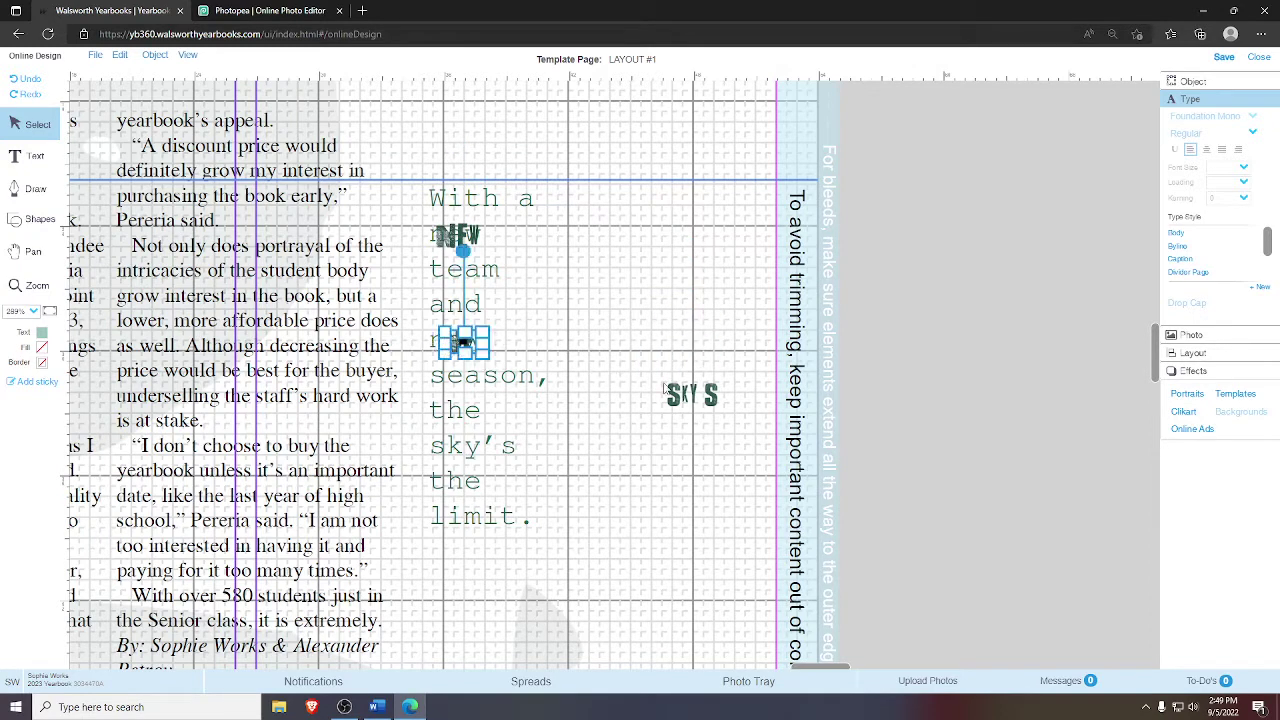
left_click(690, 395)
left_click_drag(683, 395, 432, 450)
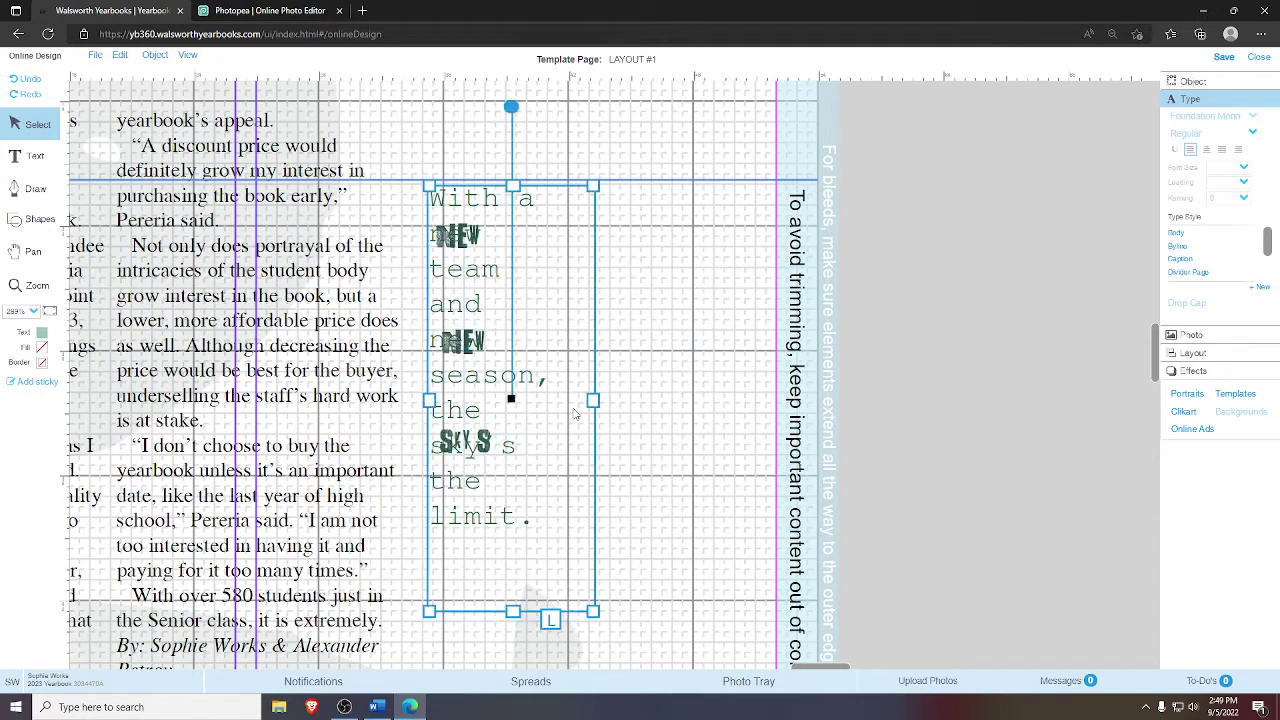
left_click(652, 413)
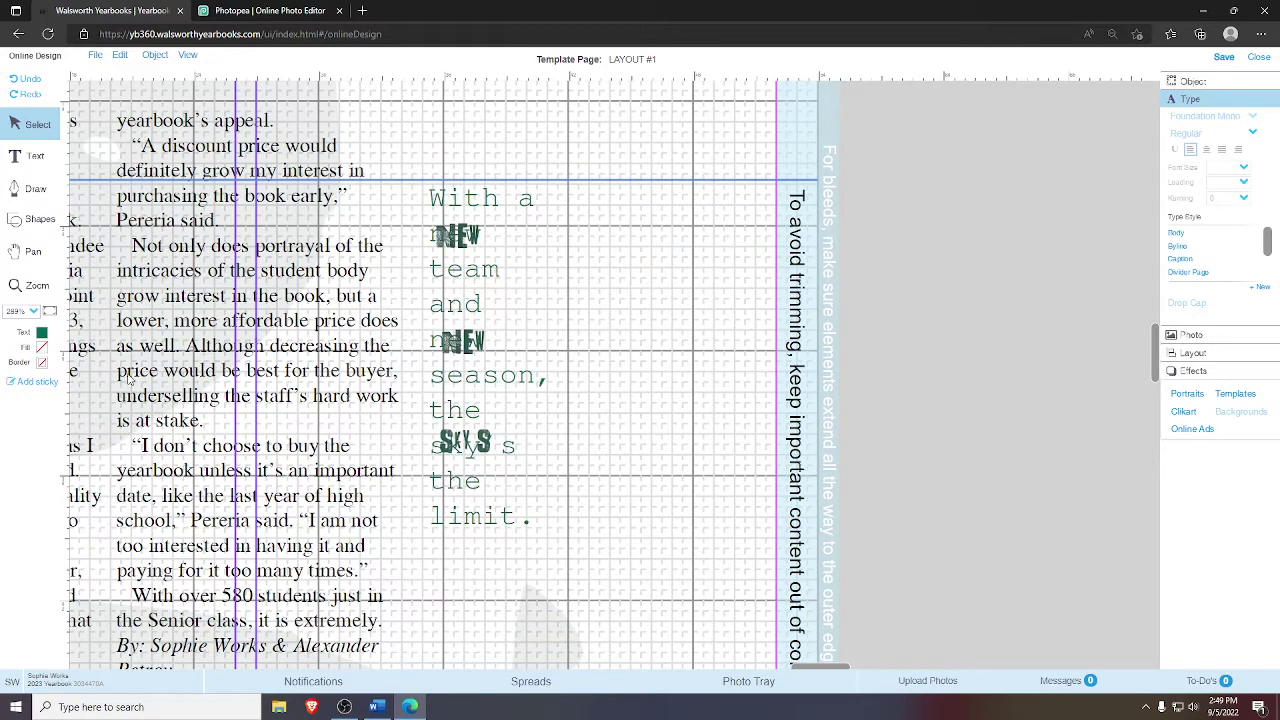
- Undo twice so the quote wraps naturally as 'With a / new team / and new…'
left_click(49, 313)
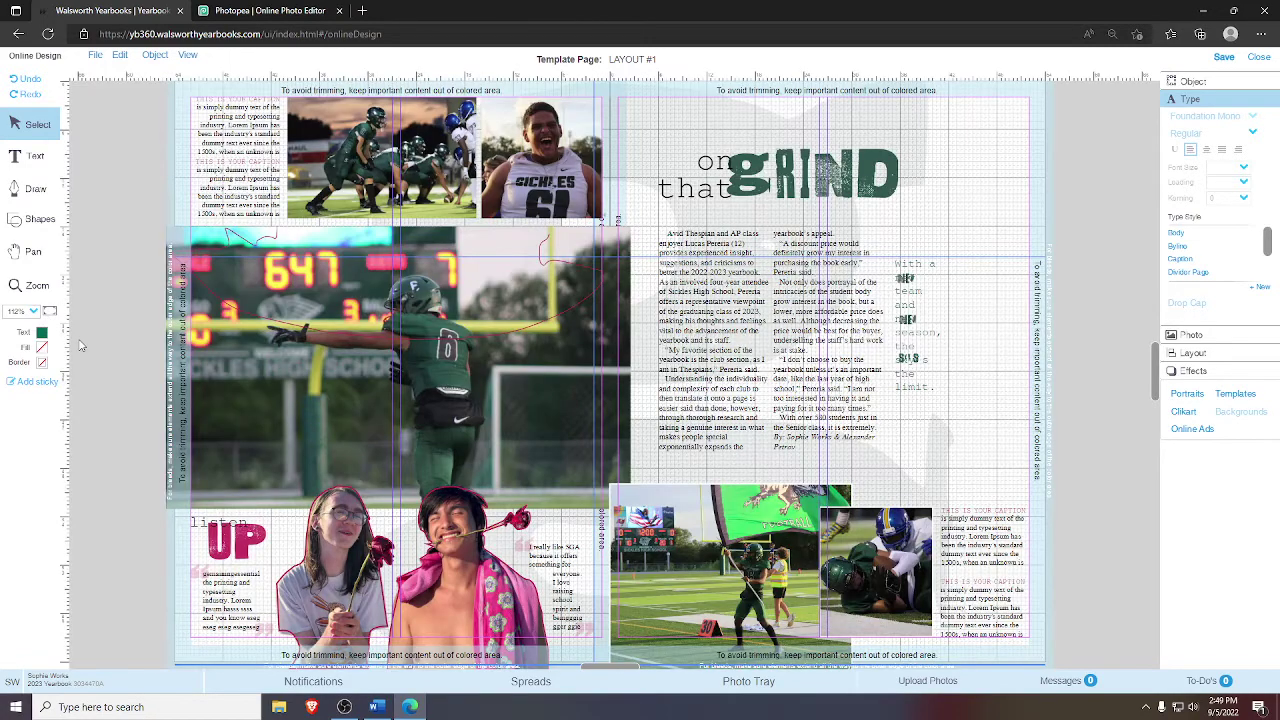
left_click(38, 287)
left_click_drag(995, 433, 868, 248)
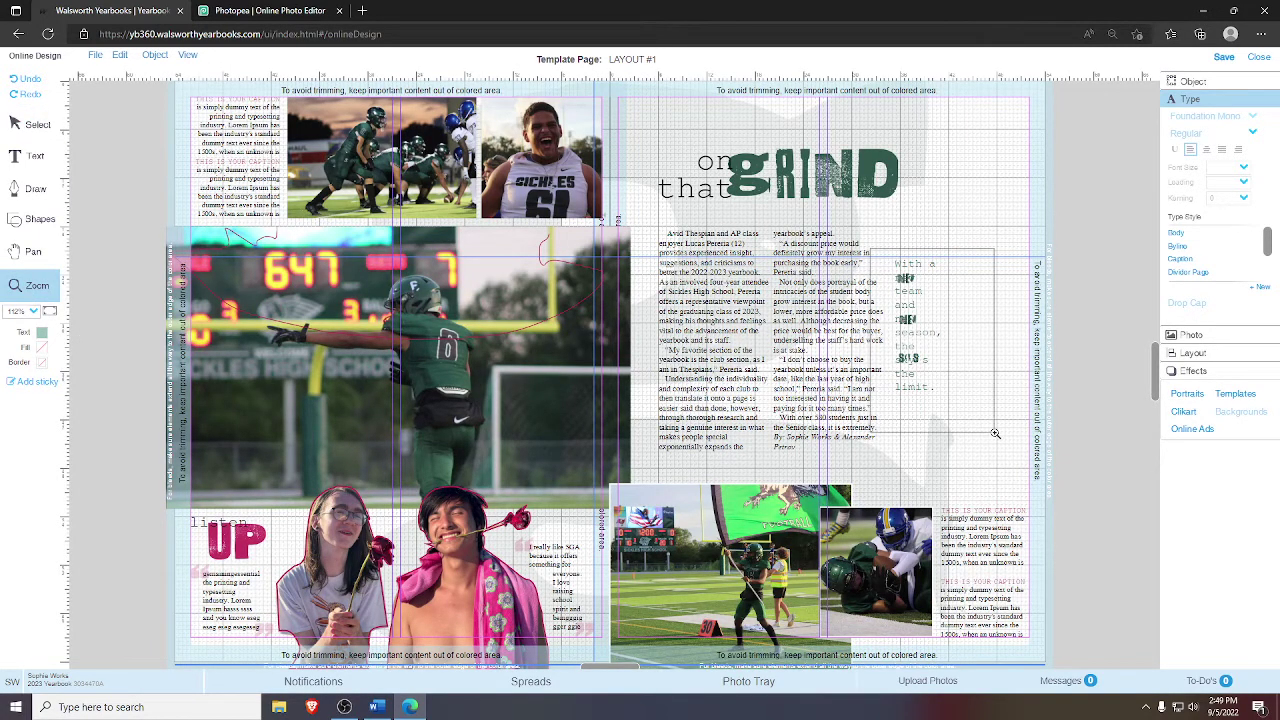
left_click(30, 86)
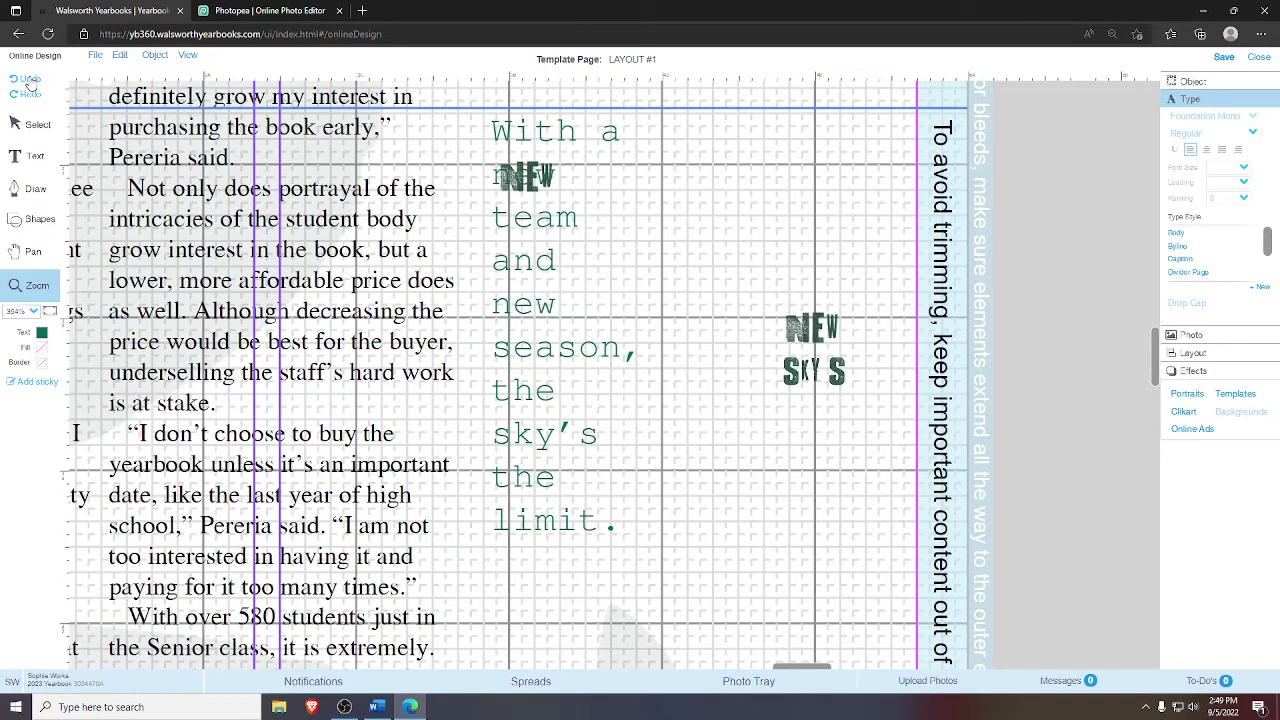
left_click(30, 86)
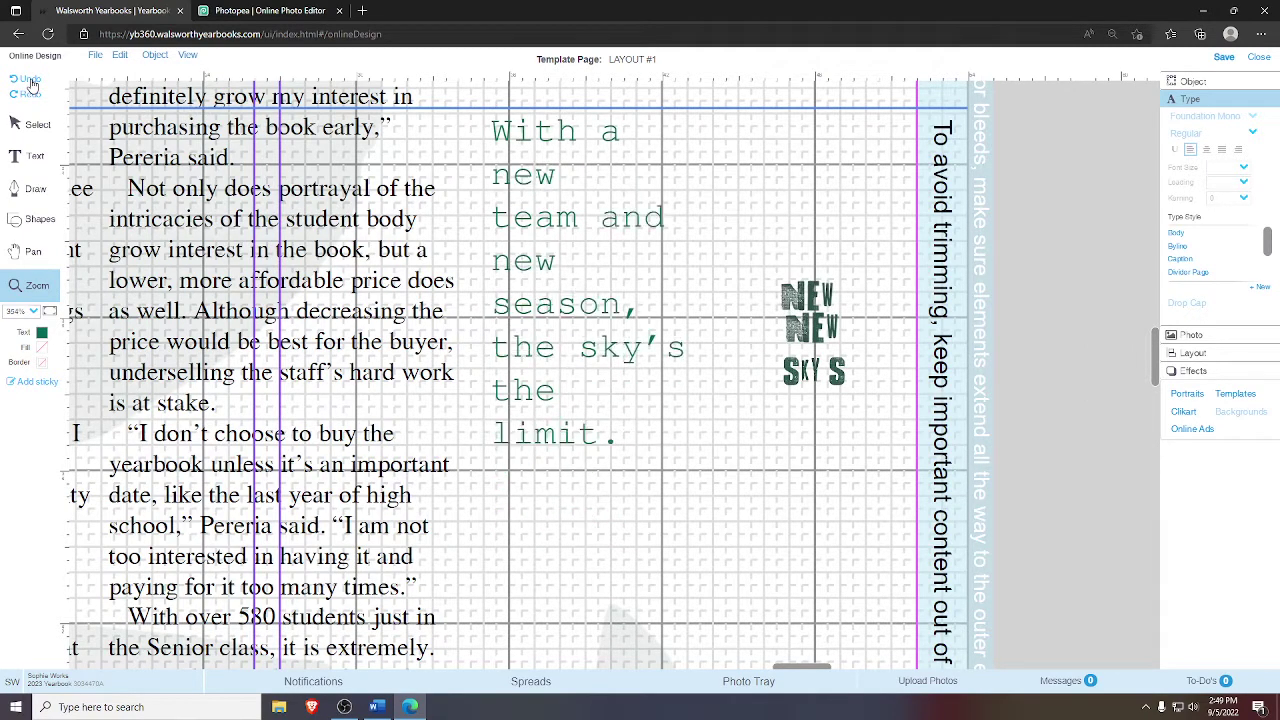
left_click(45, 122)
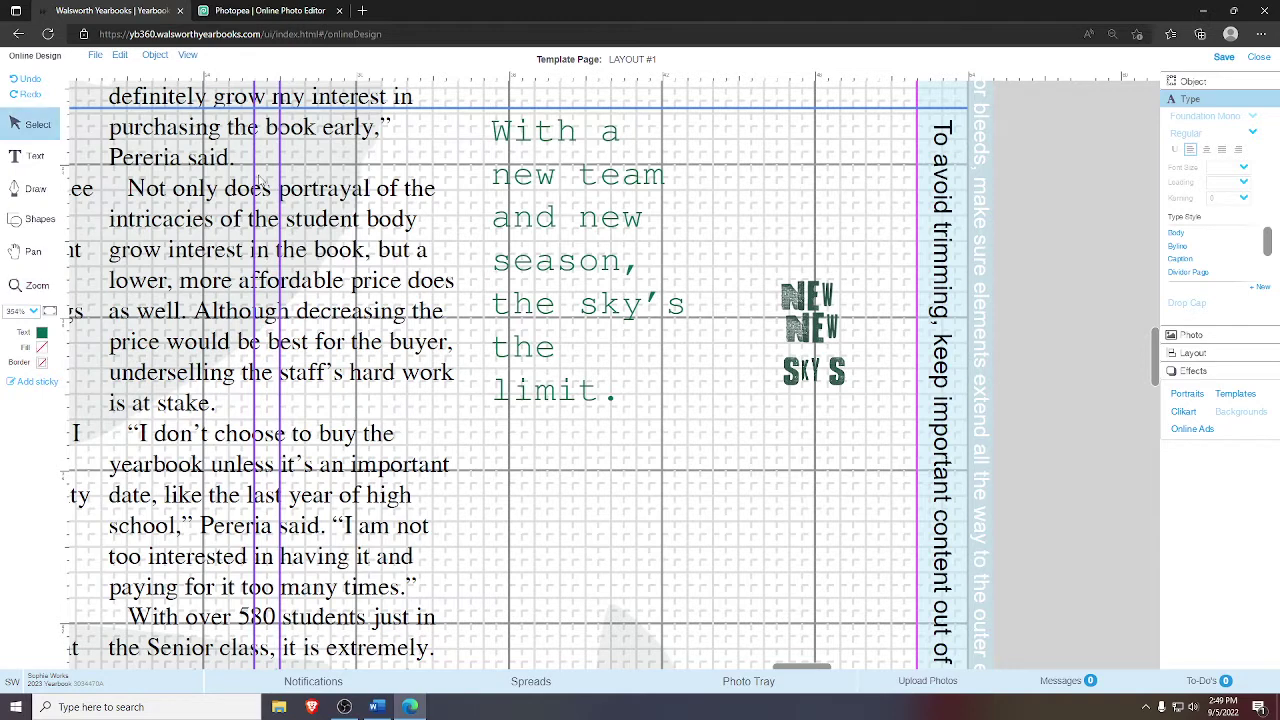
left_click(590, 217)
- Break the line before 'new' and test the NEW image over it, then move it back
left_click(578, 222)
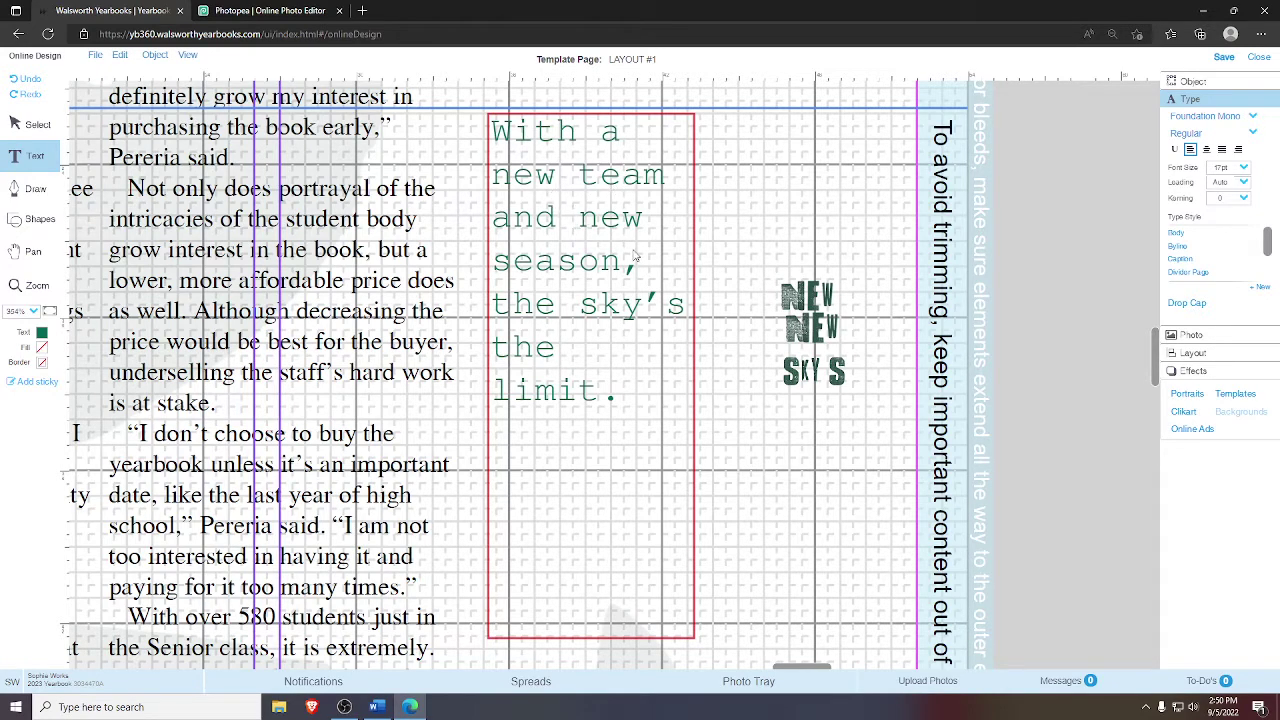
key("Return")
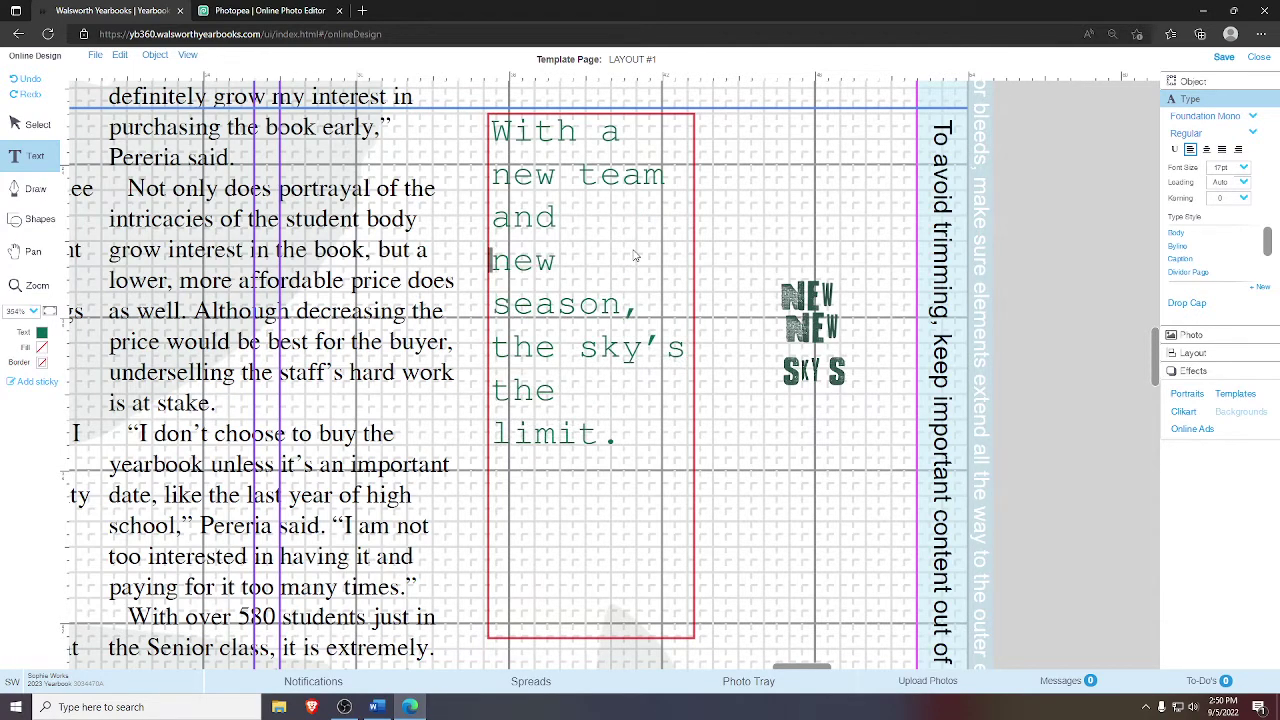
key("Escape")
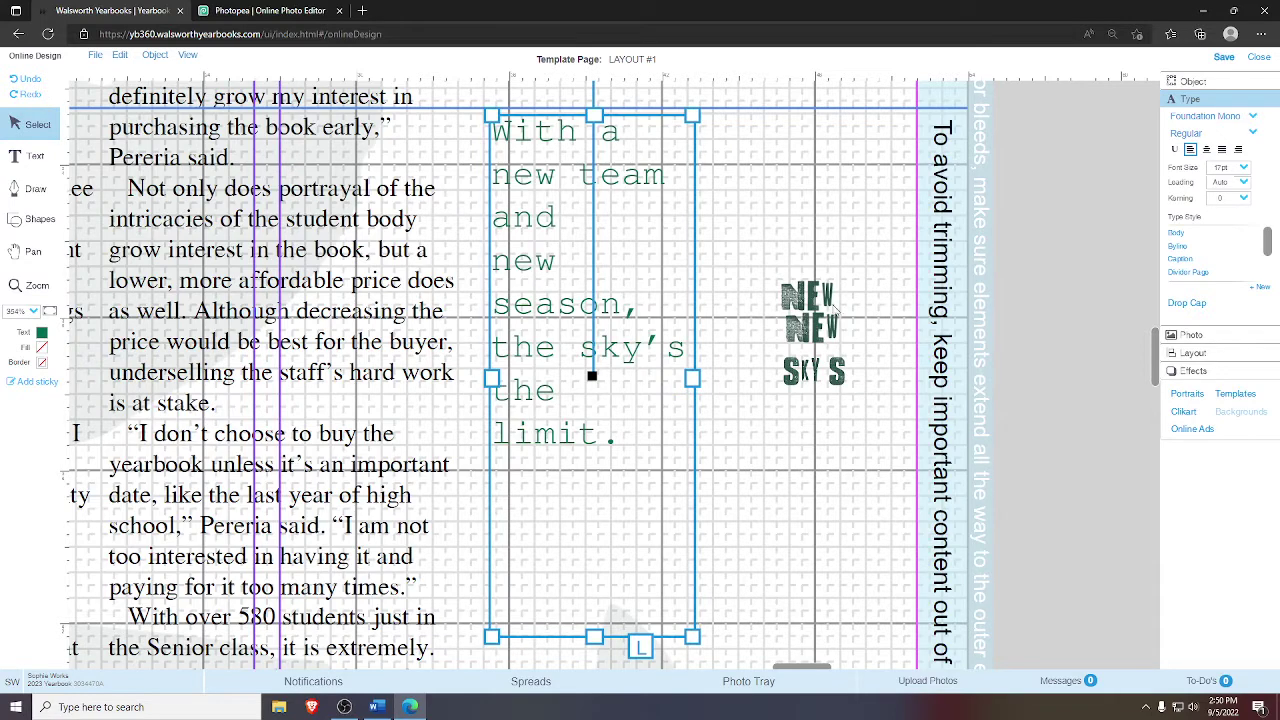
left_click(806, 293)
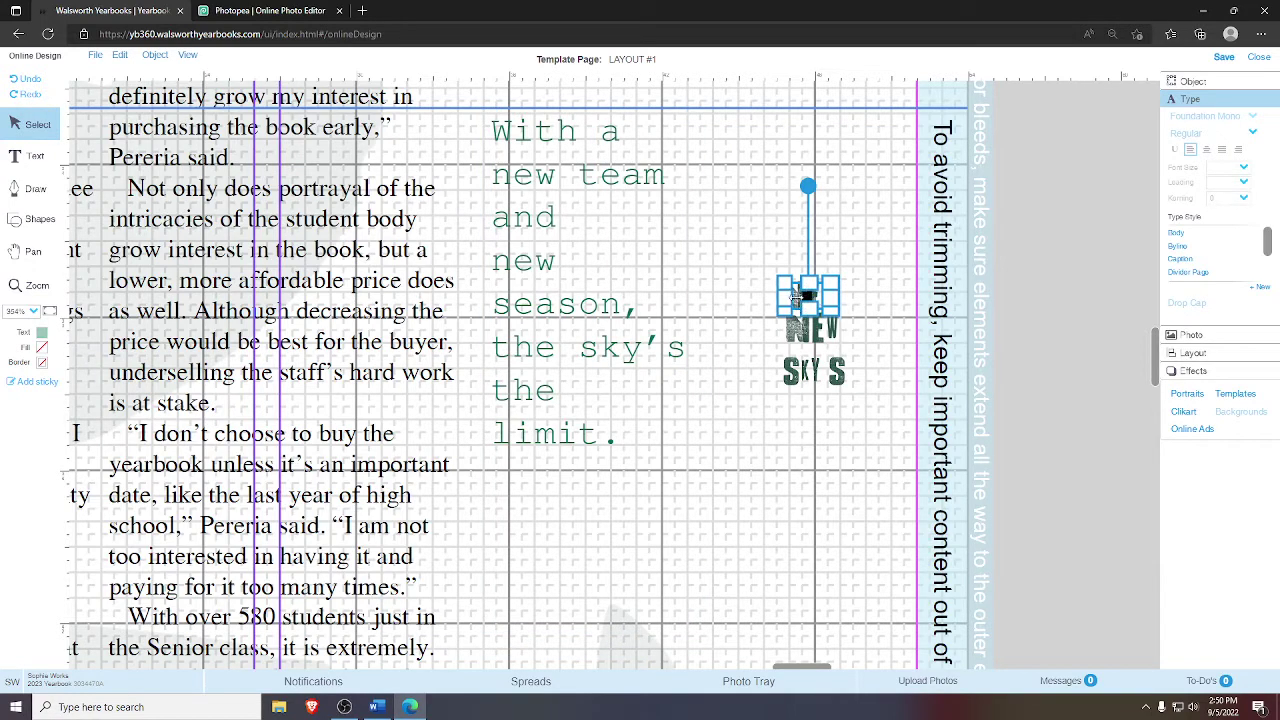
left_click_drag(778, 302, 545, 270)
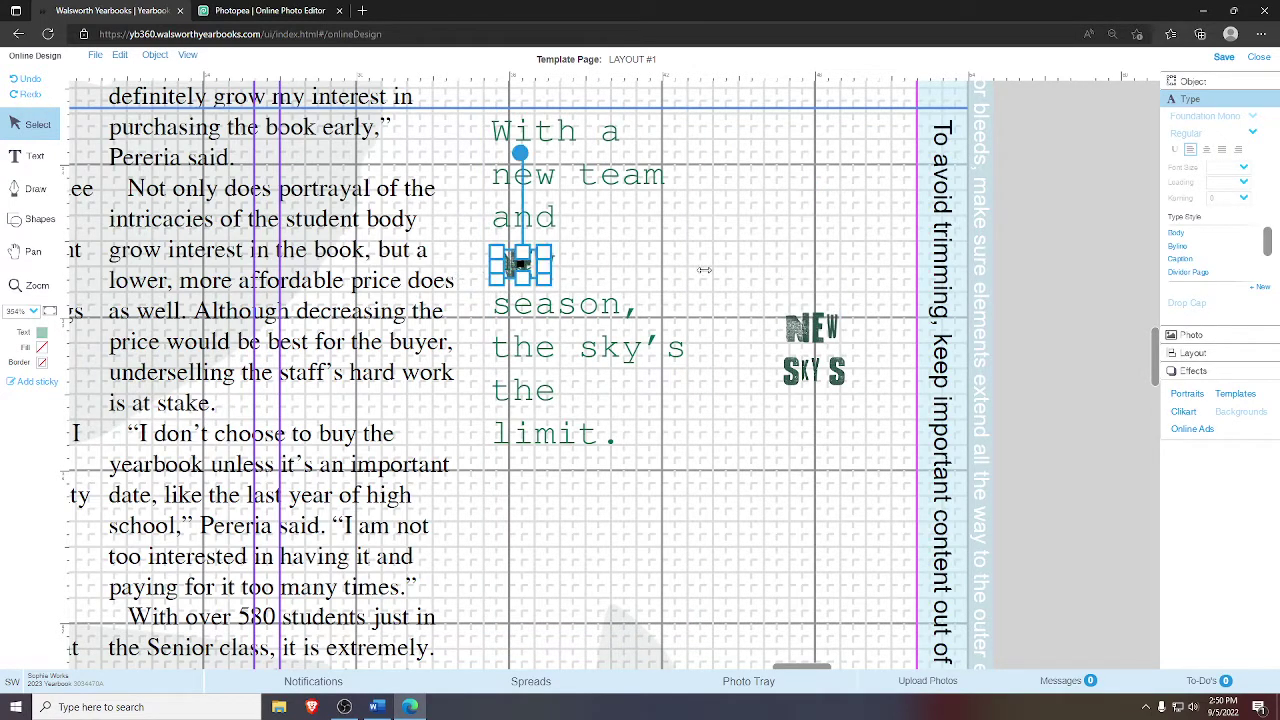
left_click(525, 265)
left_click_drag(811, 249, 873, 270)
- Remove the typed 'new' before 'team', leaving a blank gap on the second line
left_click(527, 278)
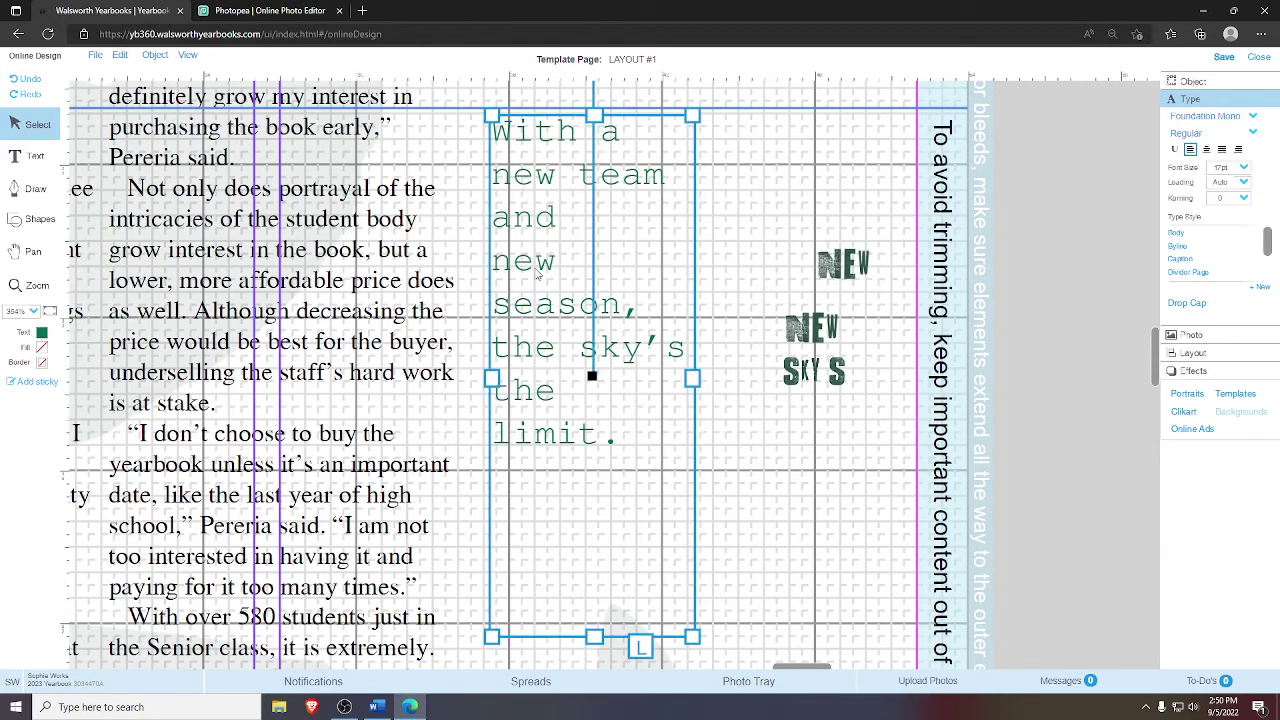
left_click(556, 175)
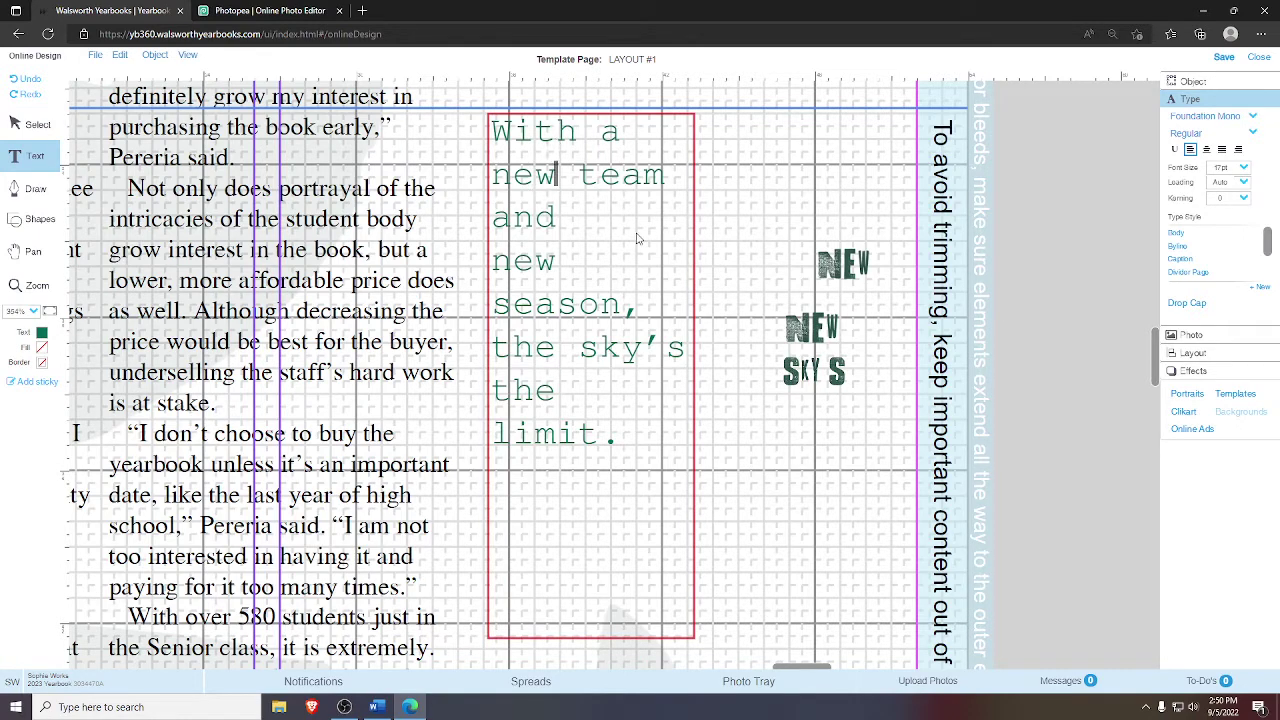
key("BackSpace")
key("BackSpace")
key("BackSpace")
key("BackSpace")
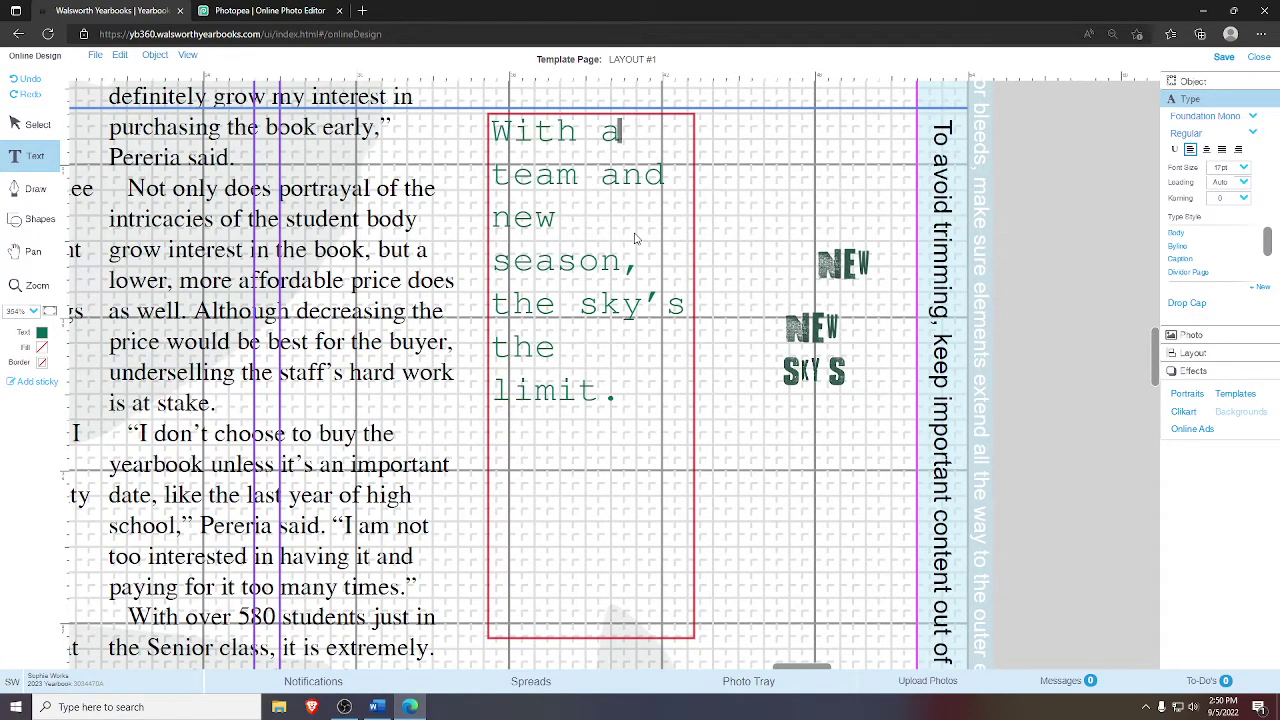
key("Return")
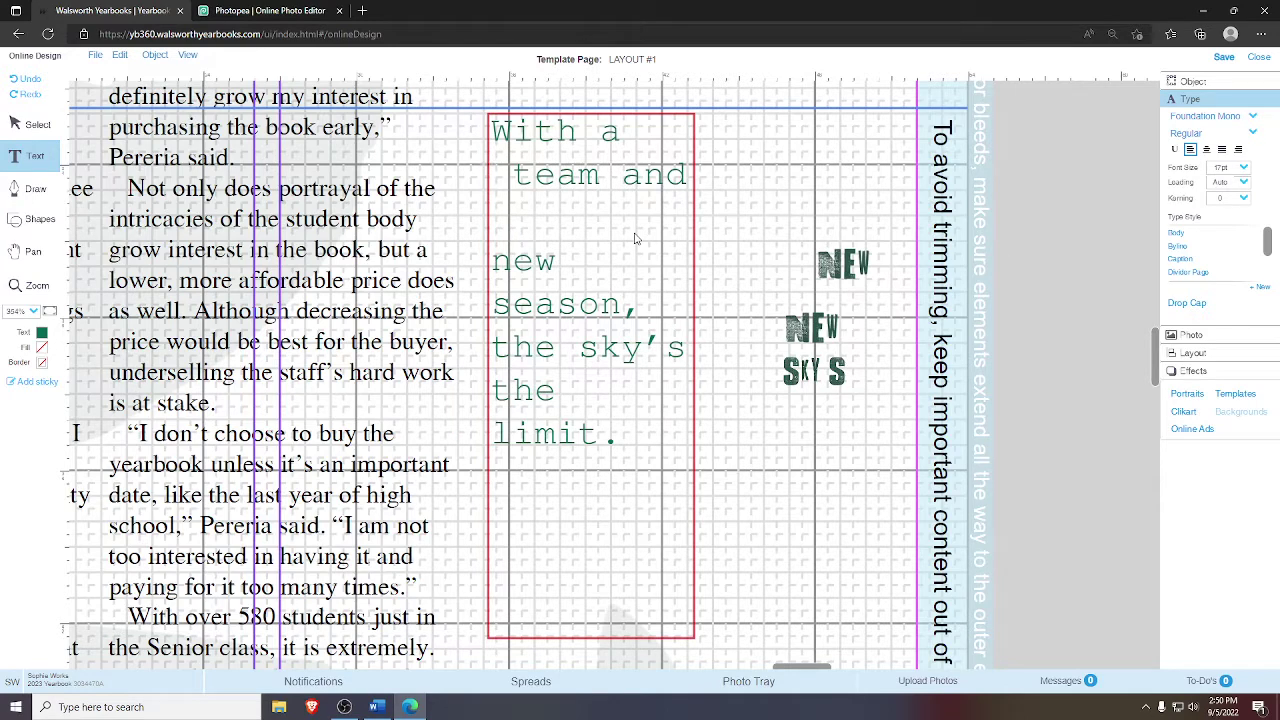
key("BackSpace")
key("Delete")
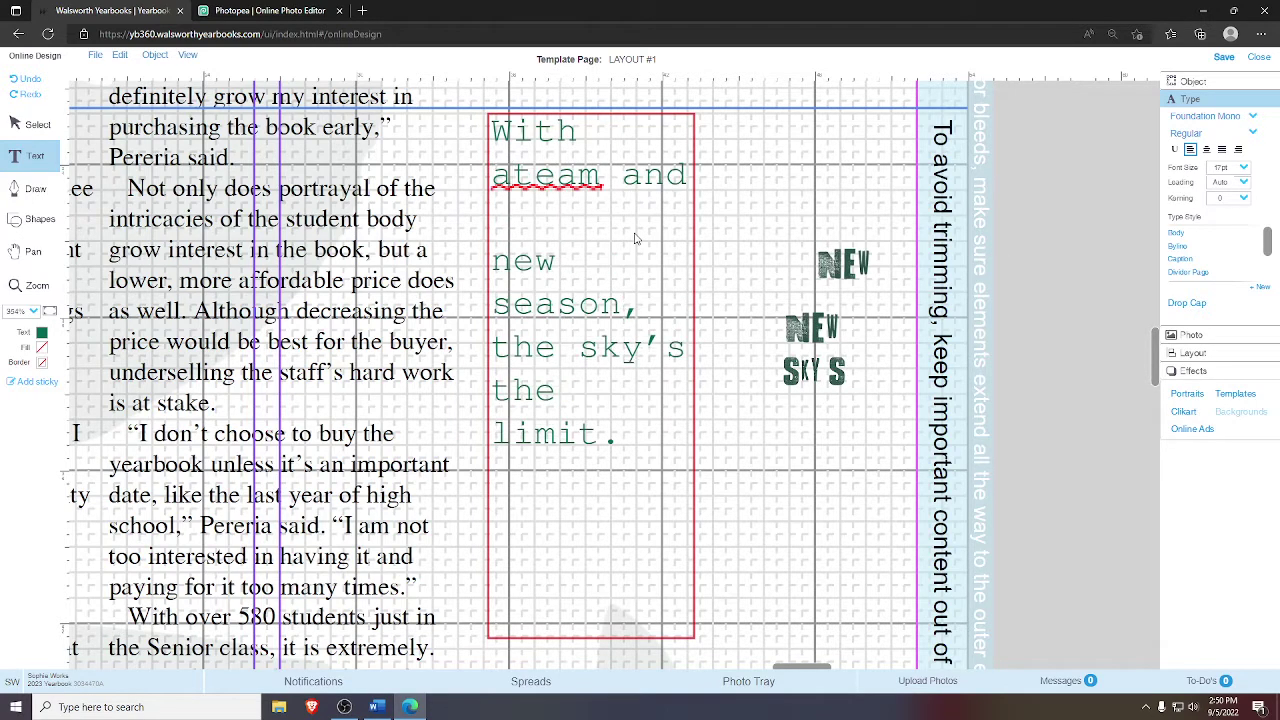
type("new")
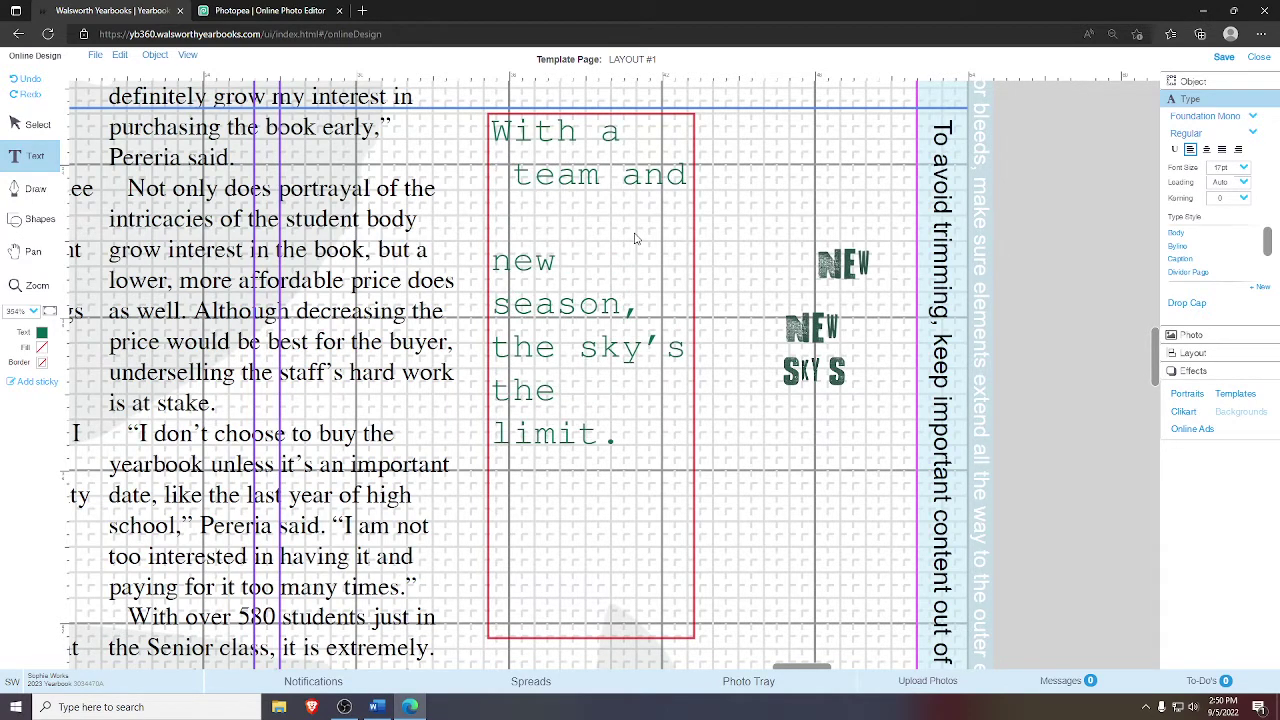
left_click(614, 135)
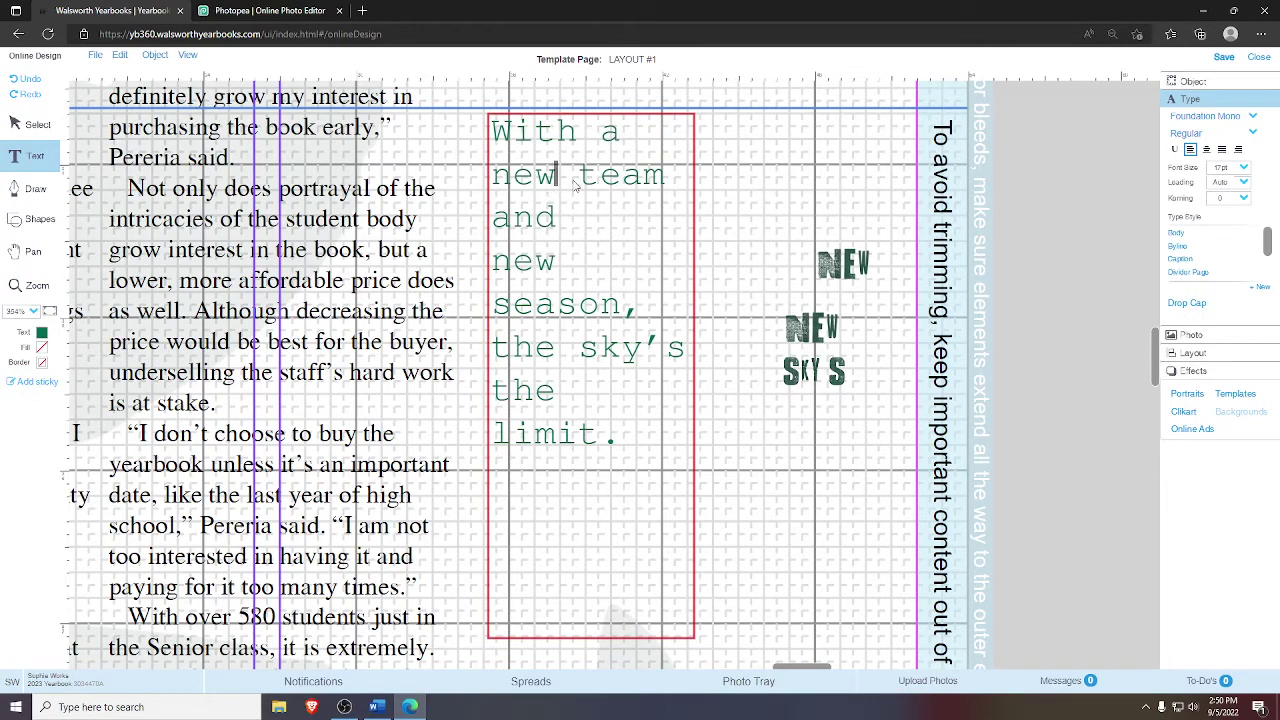
left_click_drag(577, 184, 491, 184)
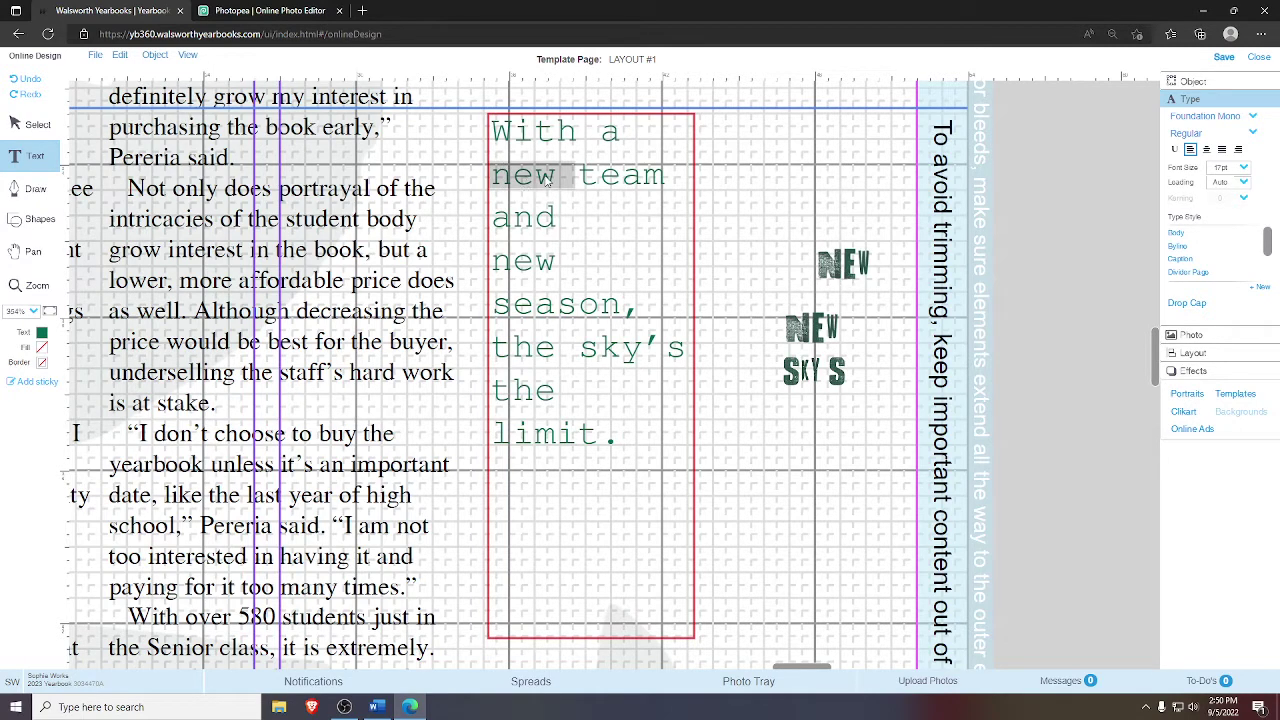
key("BackSpace")
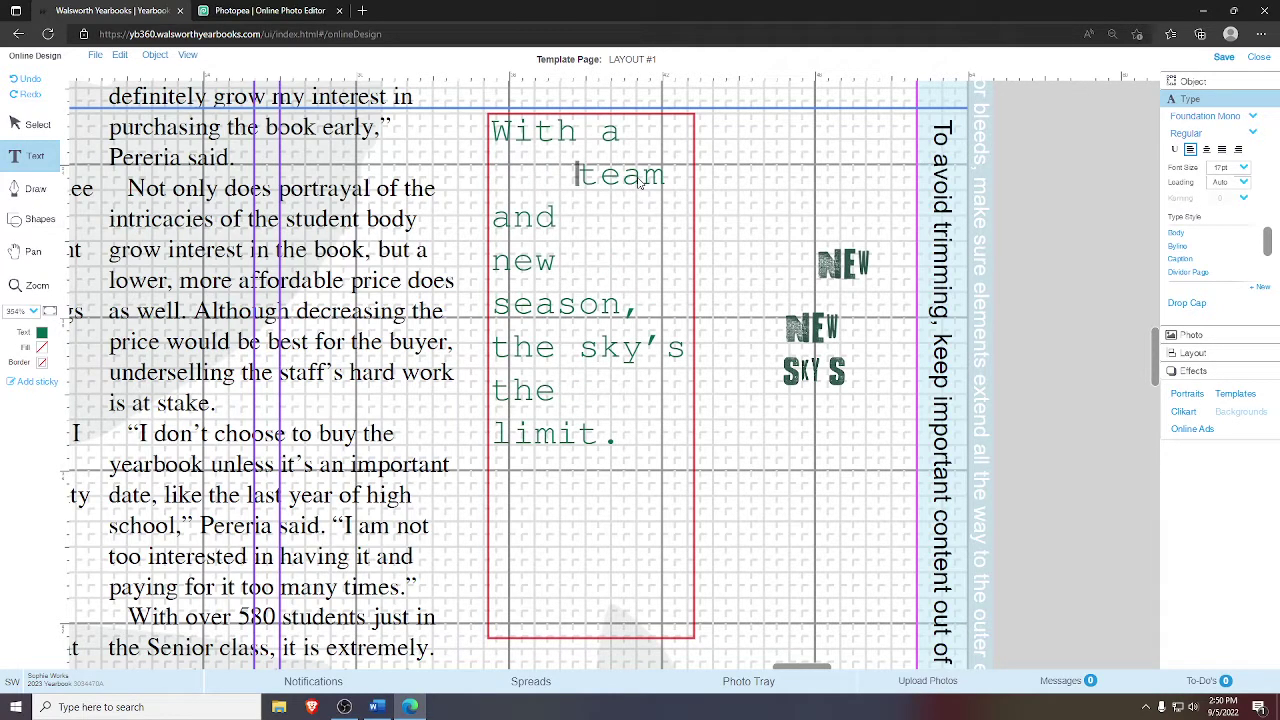
left_click(22, 122)
left_click(795, 242)
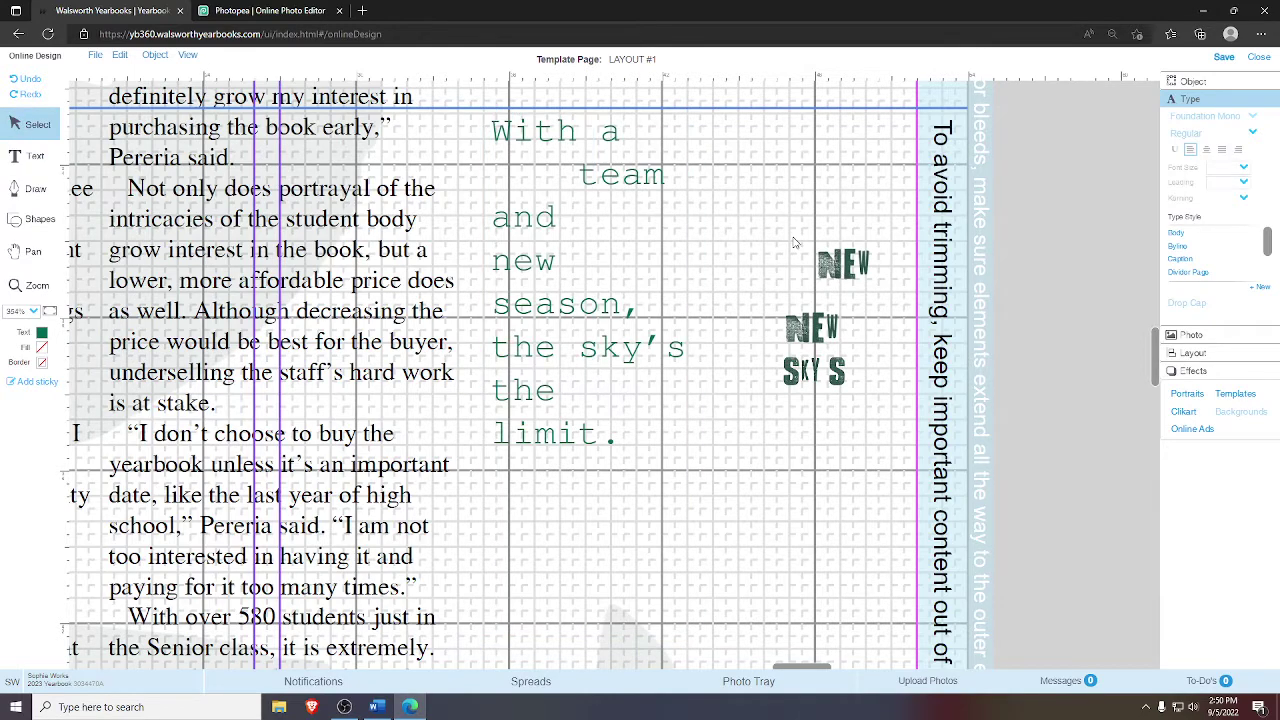
- Drag the first NEW image into the gap before 'team' and trim the spaces around it
left_click(838, 262)
left_click_drag(516, 175, 481, 168)
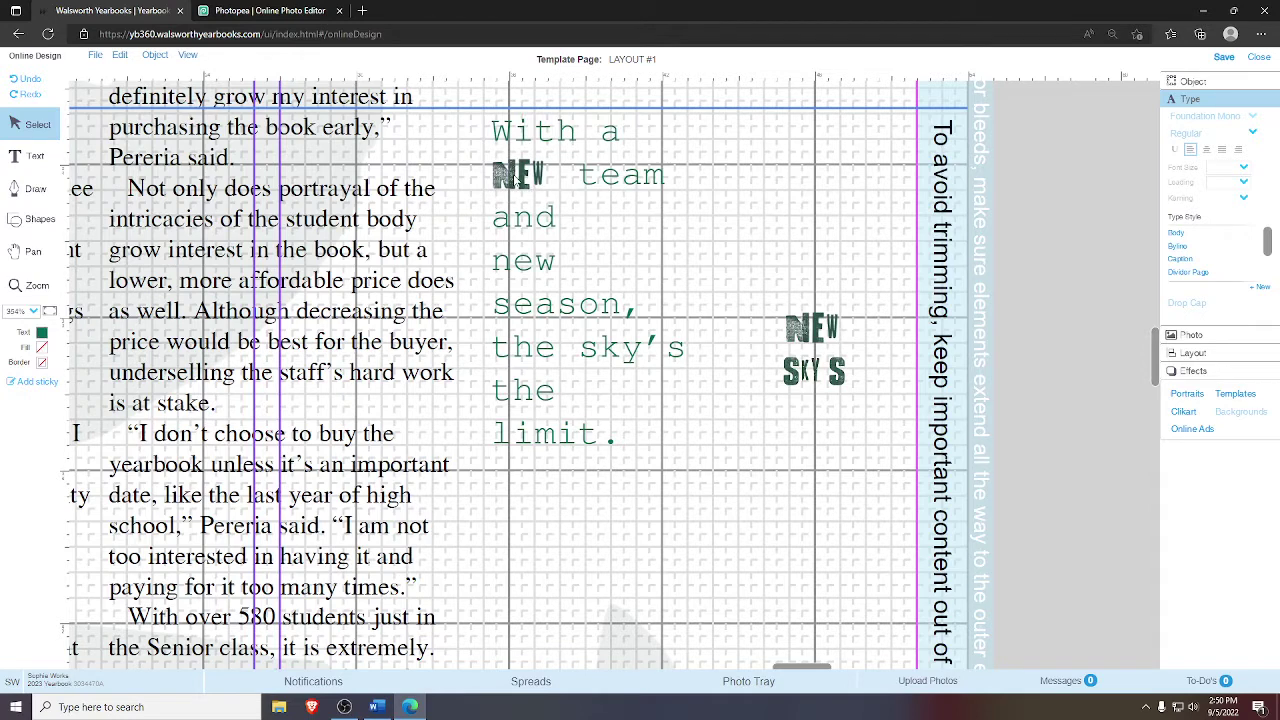
left_click(645, 186)
double_click(592, 183)
left_click(578, 178)
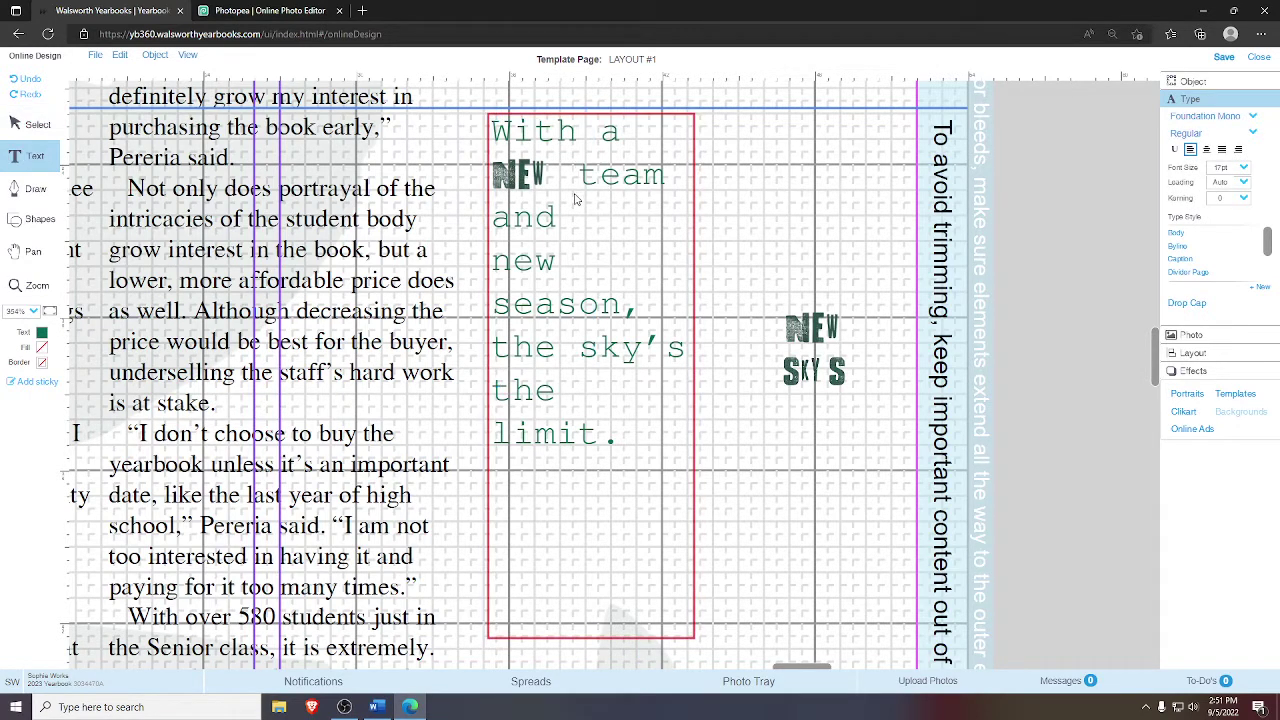
key("BackSpace")
key("BackSpace")
key("BackSpace")
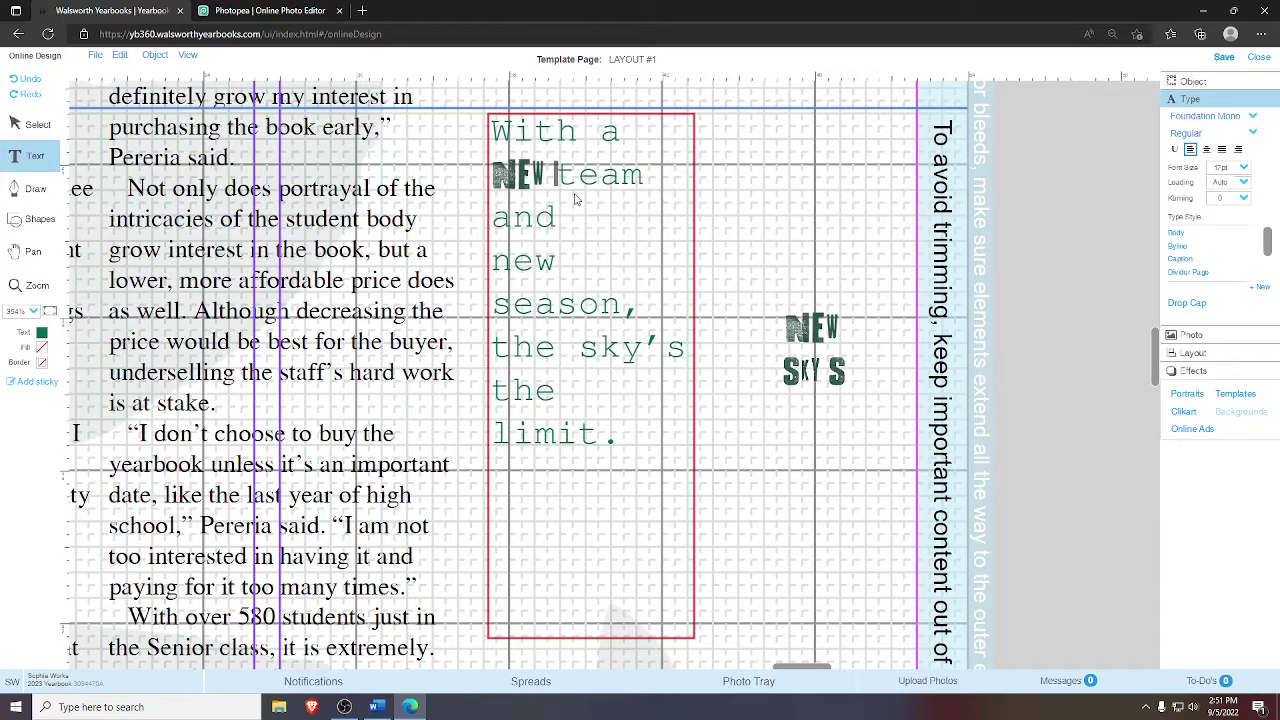
left_click(855, 224)
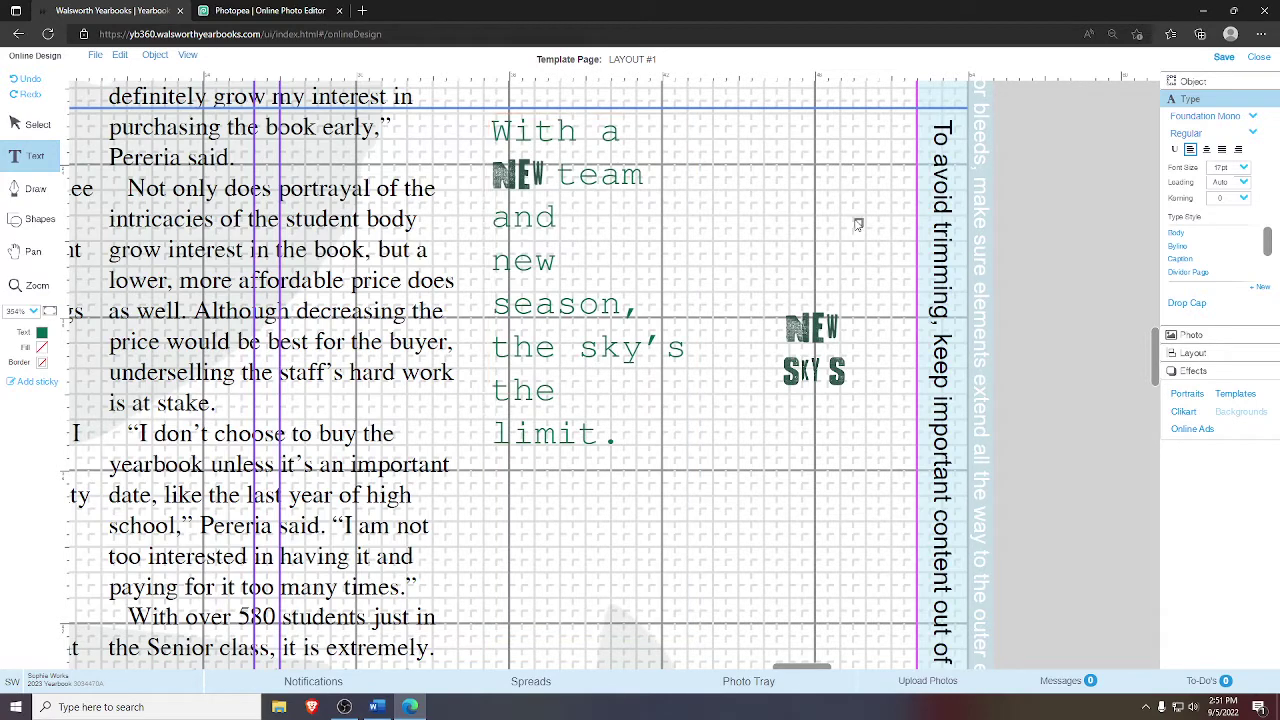
left_click(563, 175)
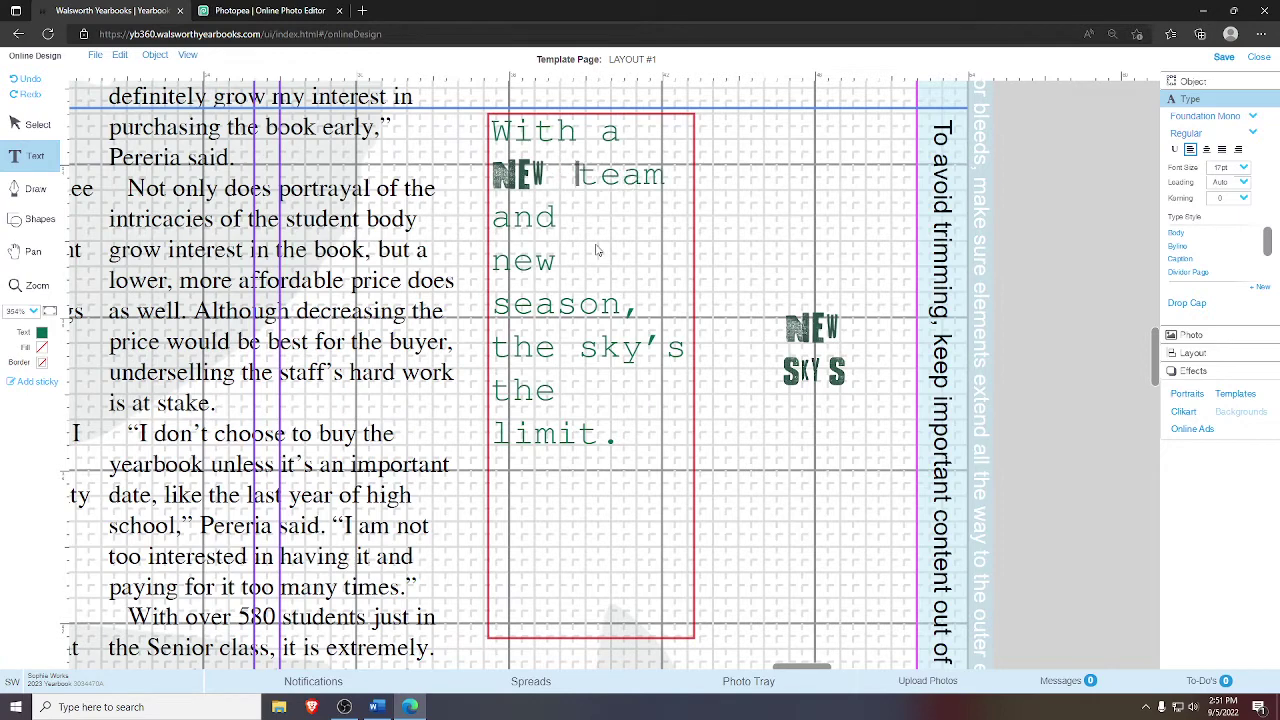
left_click(827, 213)
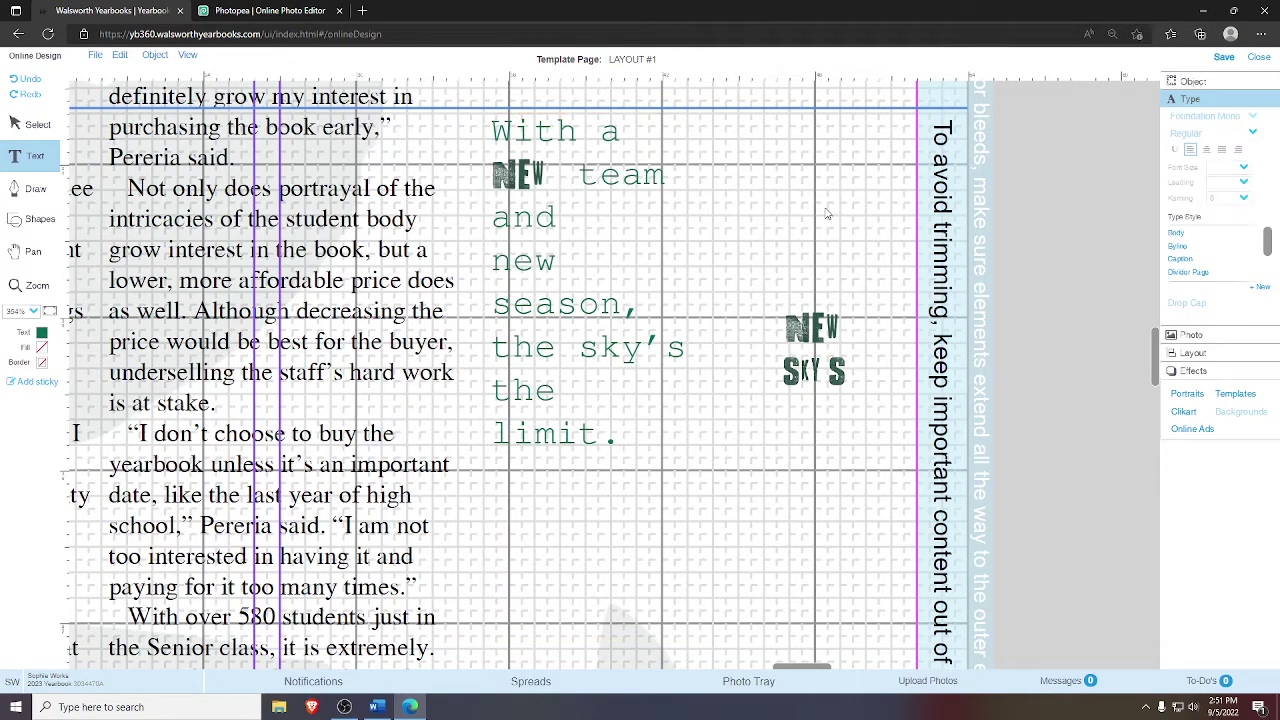
left_click(580, 177)
key("BackSpace")
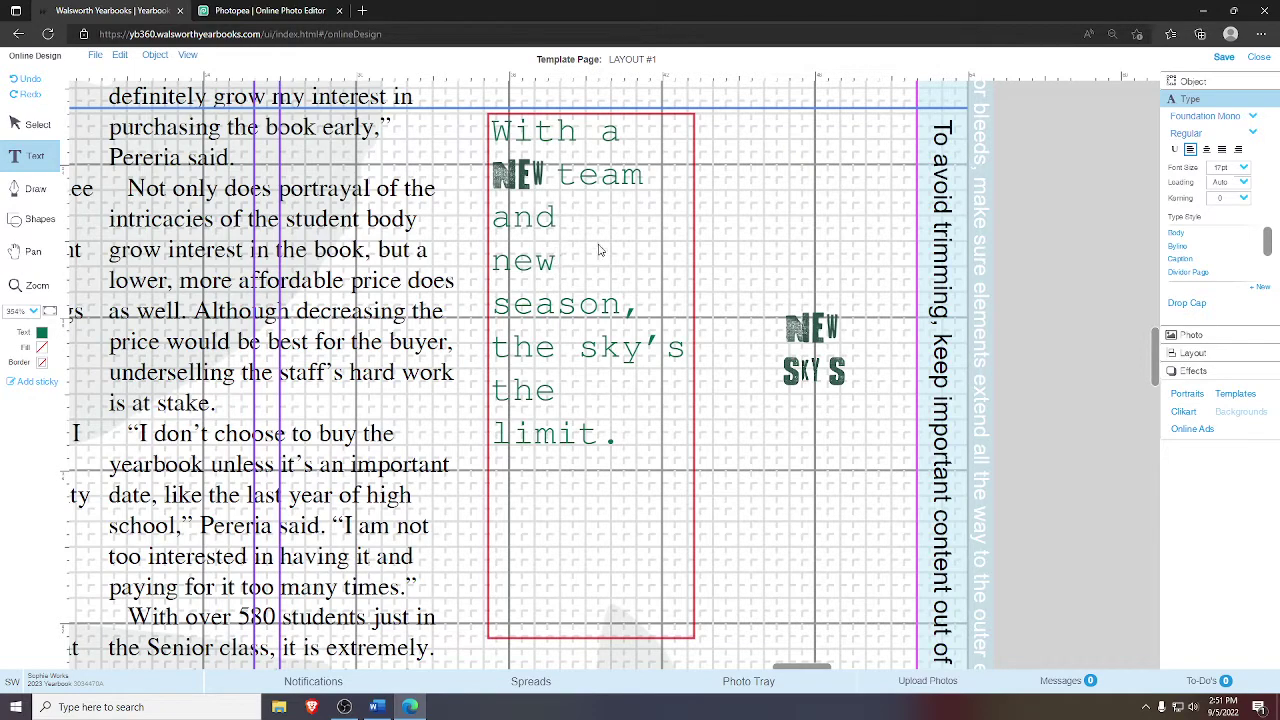
- Delete the typed 'new' before 'season,' and tidy the line break above it
key("BackSpace")
key("BackSpace")
key("BackSpace")
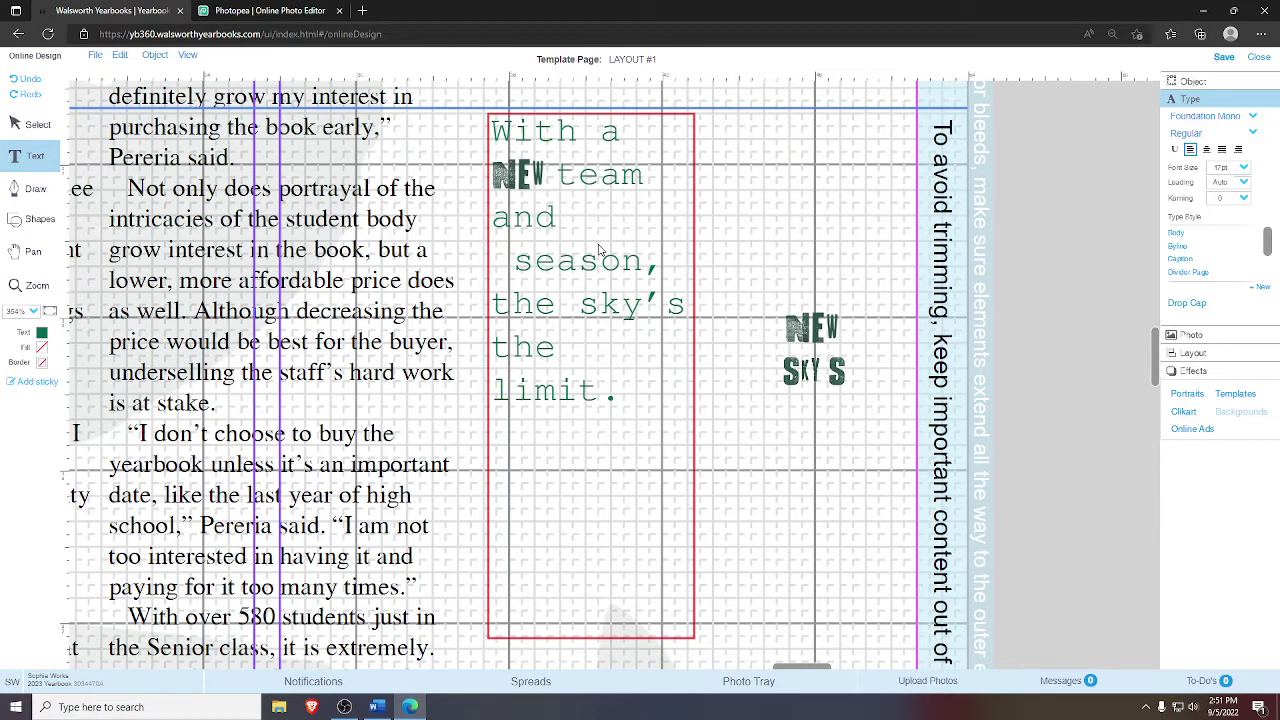
key("BackSpace")
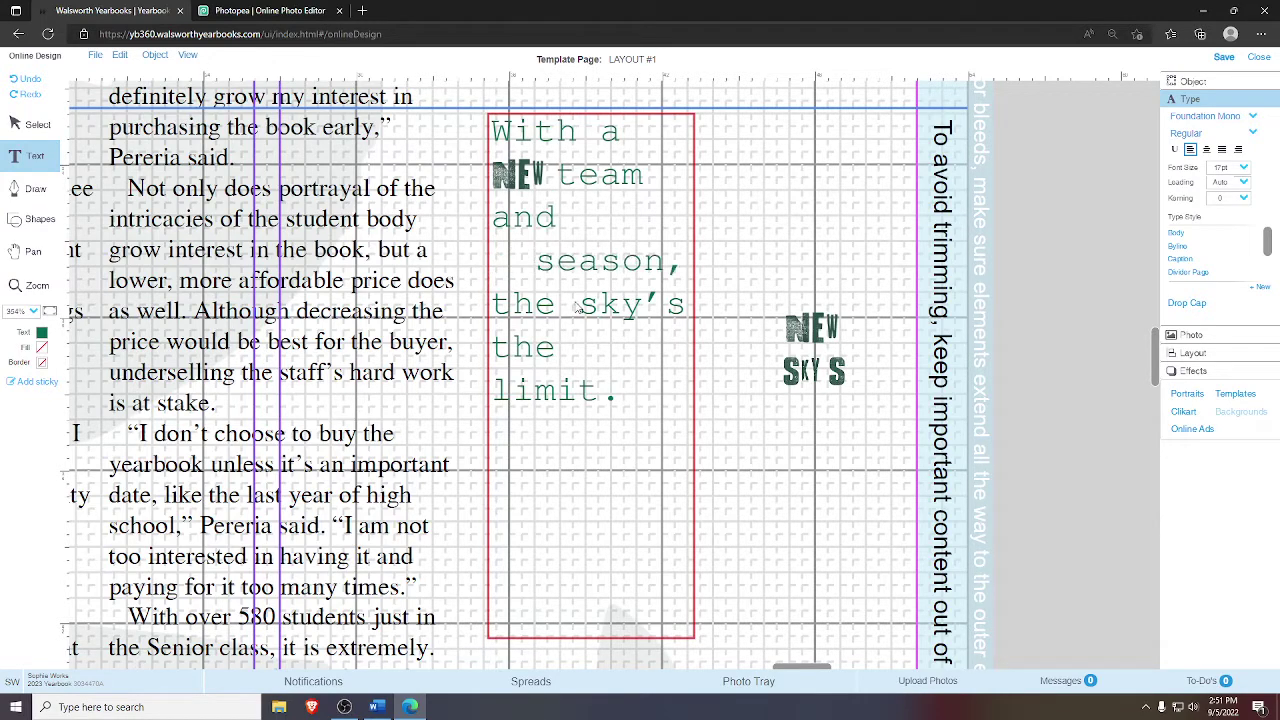
key("Return")
key("BackSpace")
left_click(797, 293)
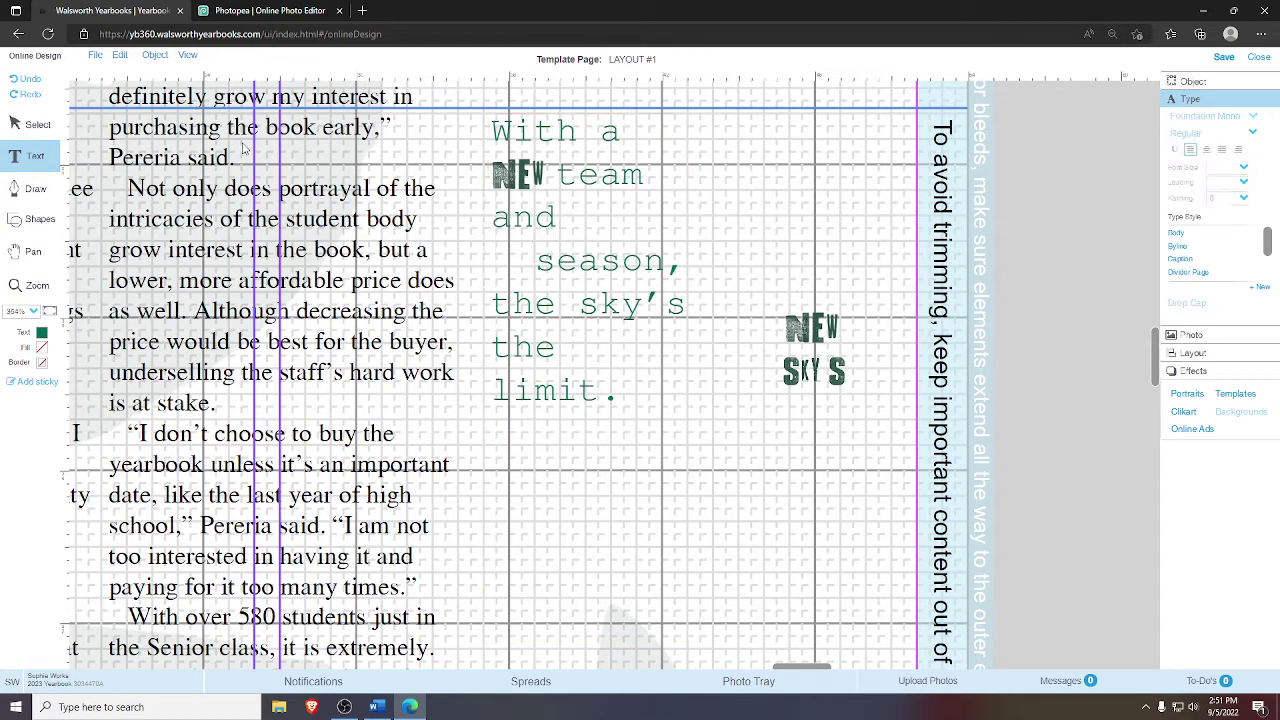
- Place the second NEW image before 'season,' and nudge it slightly right
left_click(28, 123)
left_click(809, 330)
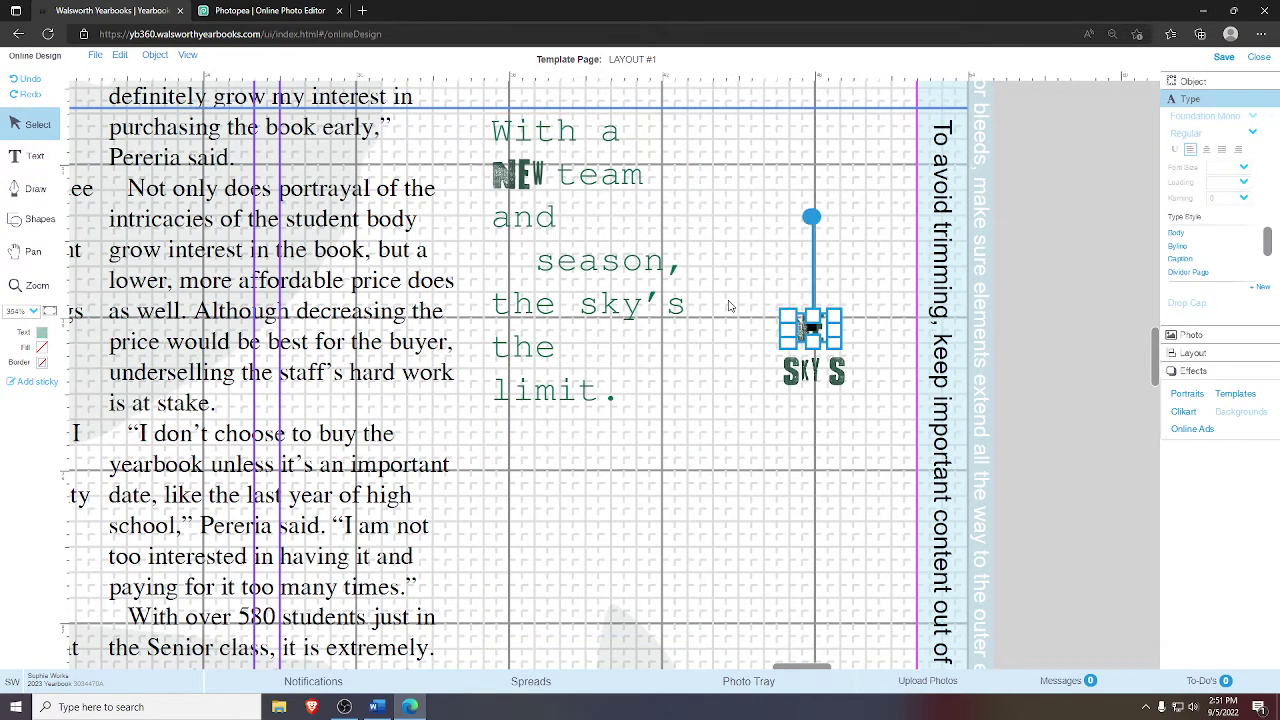
left_click_drag(810, 330, 482, 258)
left_click(785, 282)
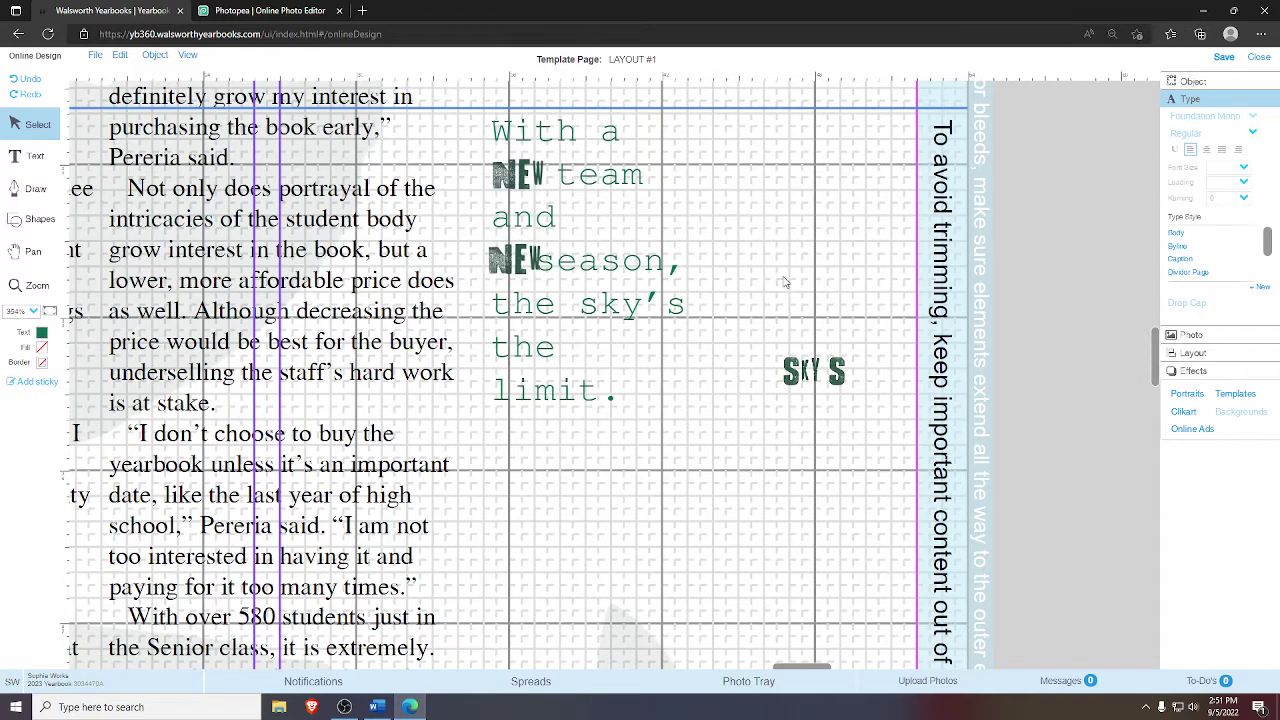
left_click(514, 262)
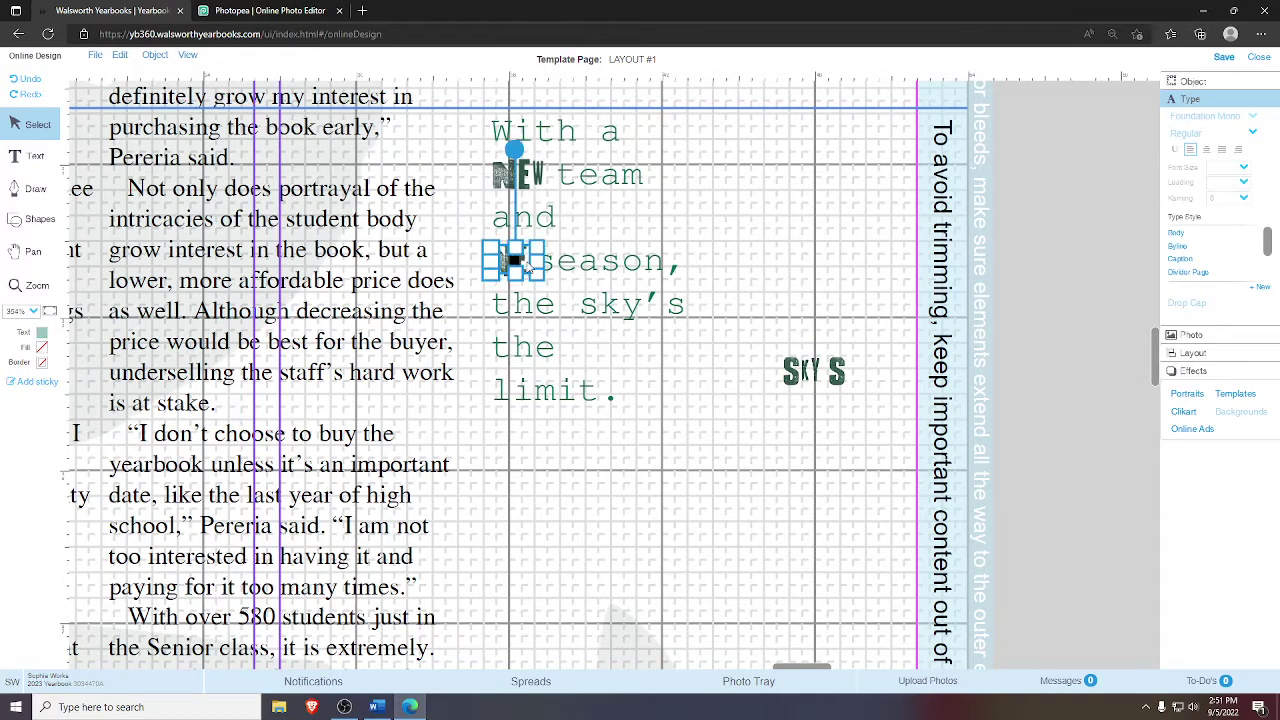
left_click_drag(528, 268, 532, 269)
left_click(578, 268)
left_click(540, 270)
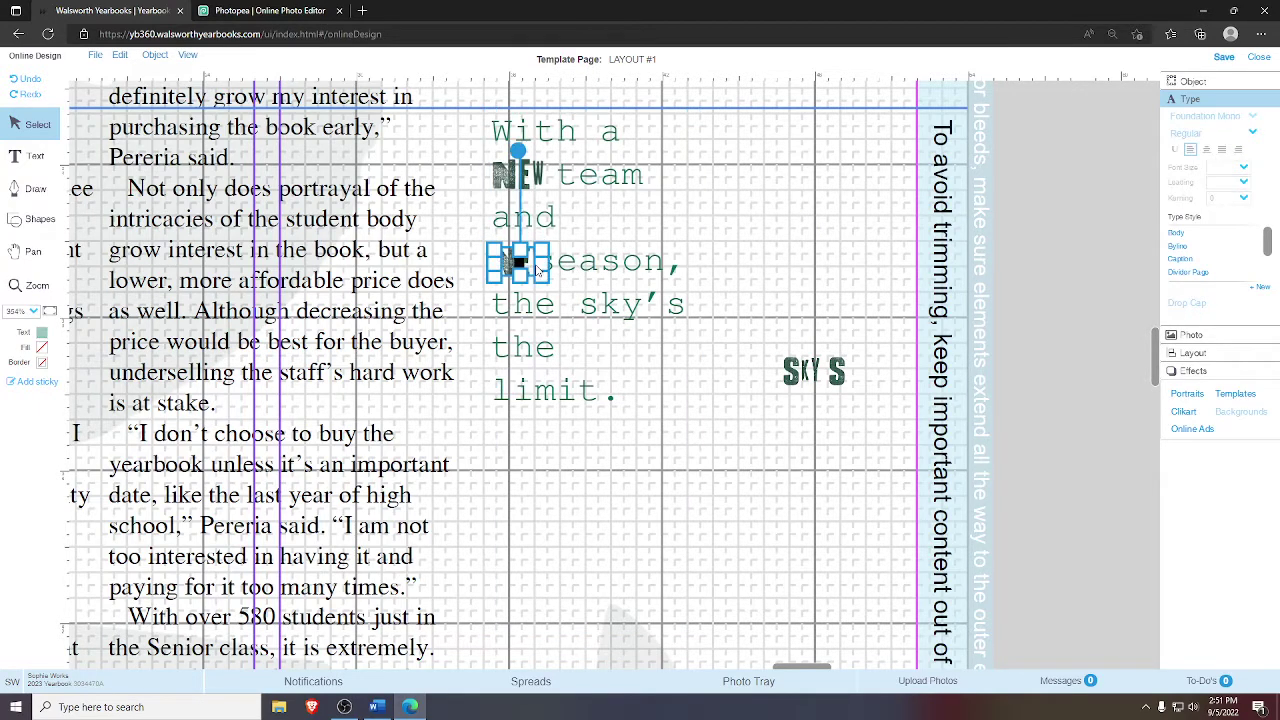
- Put 'season,' on its own line below NEW, keeping 'team' beside the first NEW
left_click(578, 270)
left_click(580, 272)
key("Down")
key("Down")
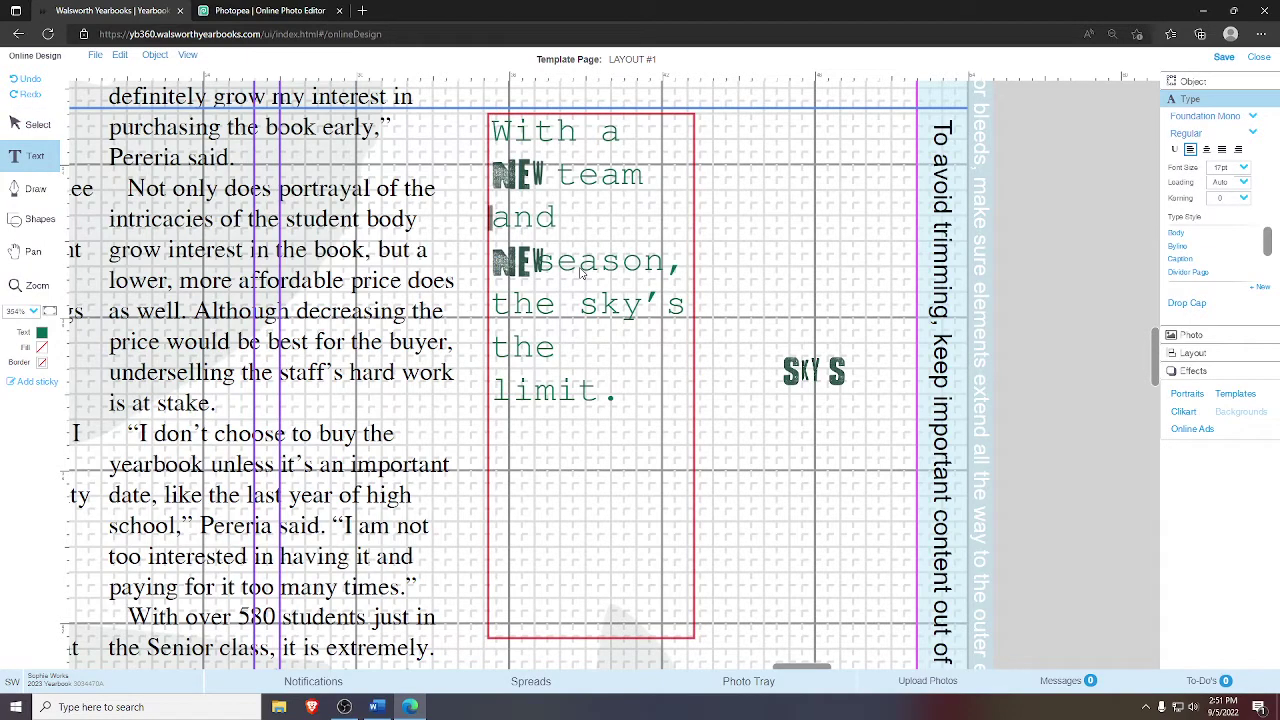
key("Down")
key("Return")
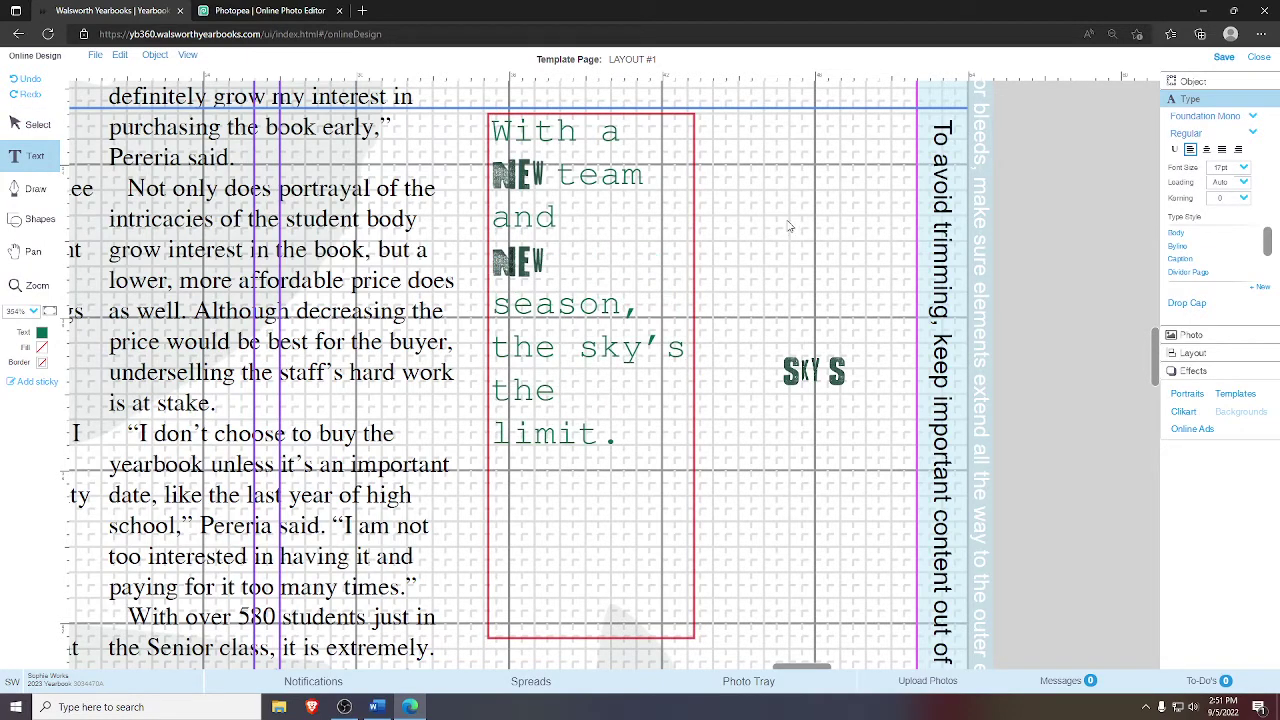
left_click(556, 175)
key("Return")
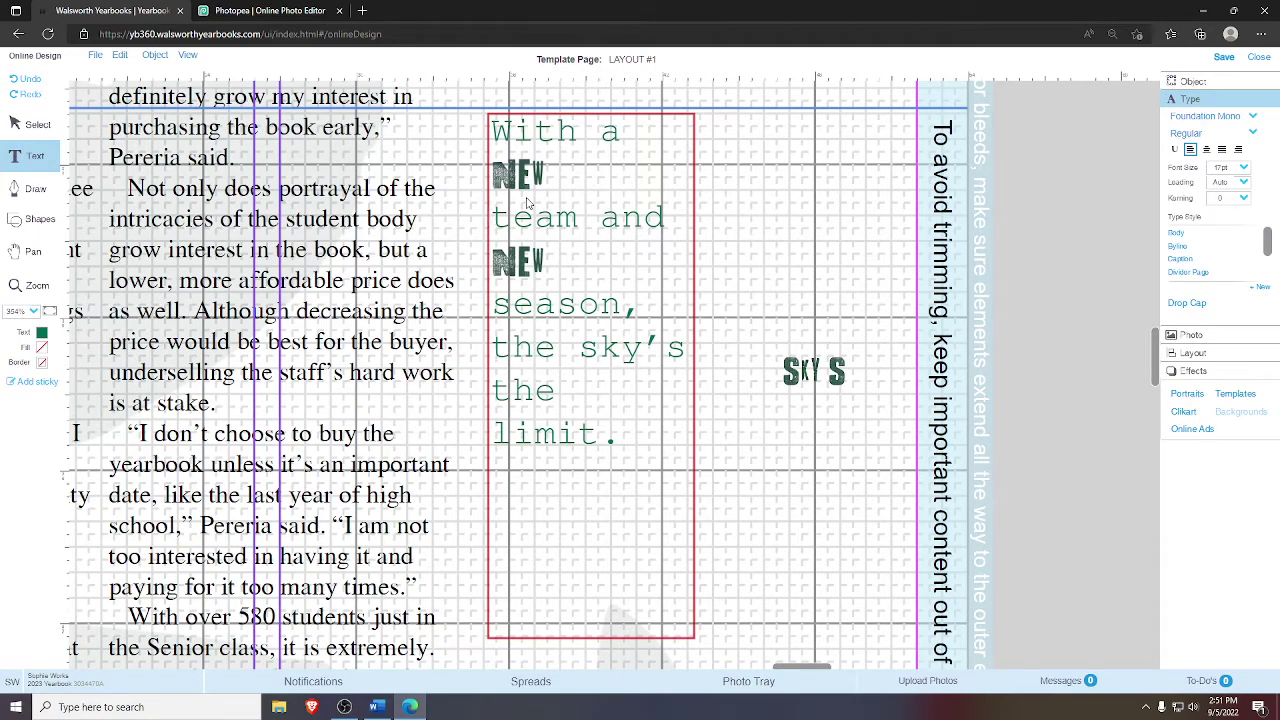
key("BackSpace")
key("Return")
key("BackSpace")
key("Return")
key("BackSpace")
left_click(644, 310)
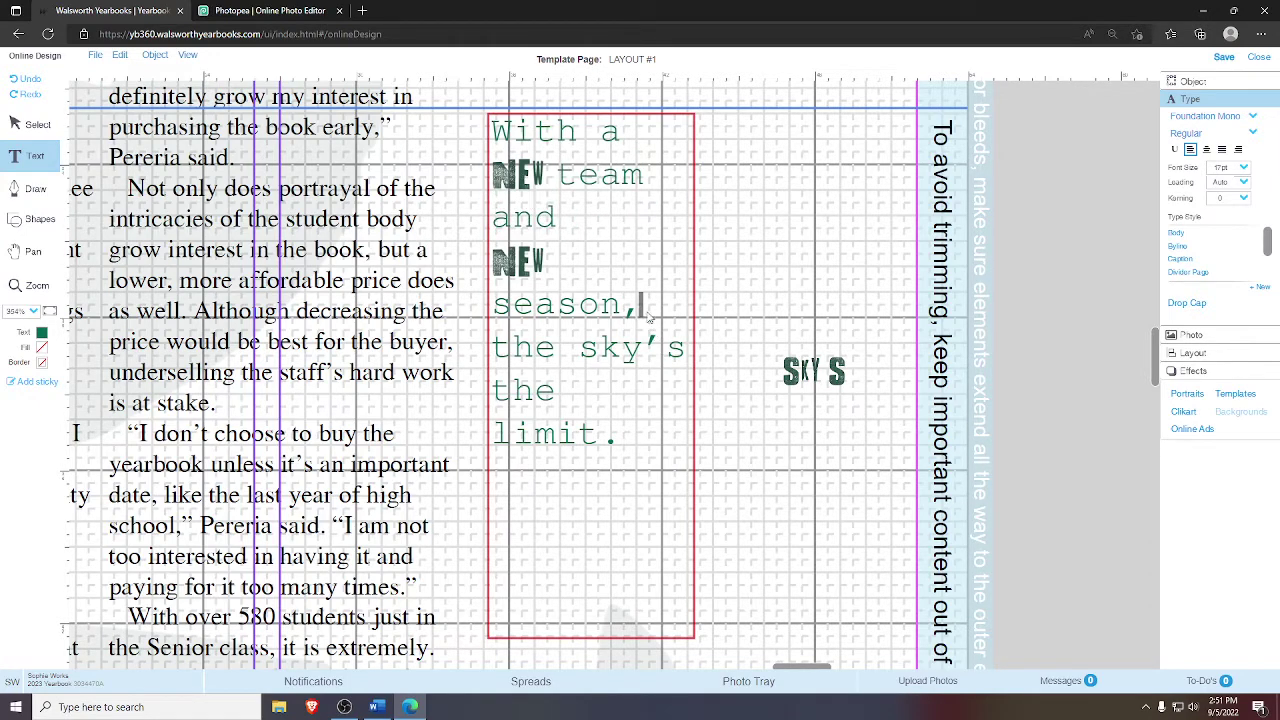
- Replace the typed word sky's with the SKY S grunge word image beside 'the'
left_click(578, 347)
left_click_drag(583, 348, 686, 352)
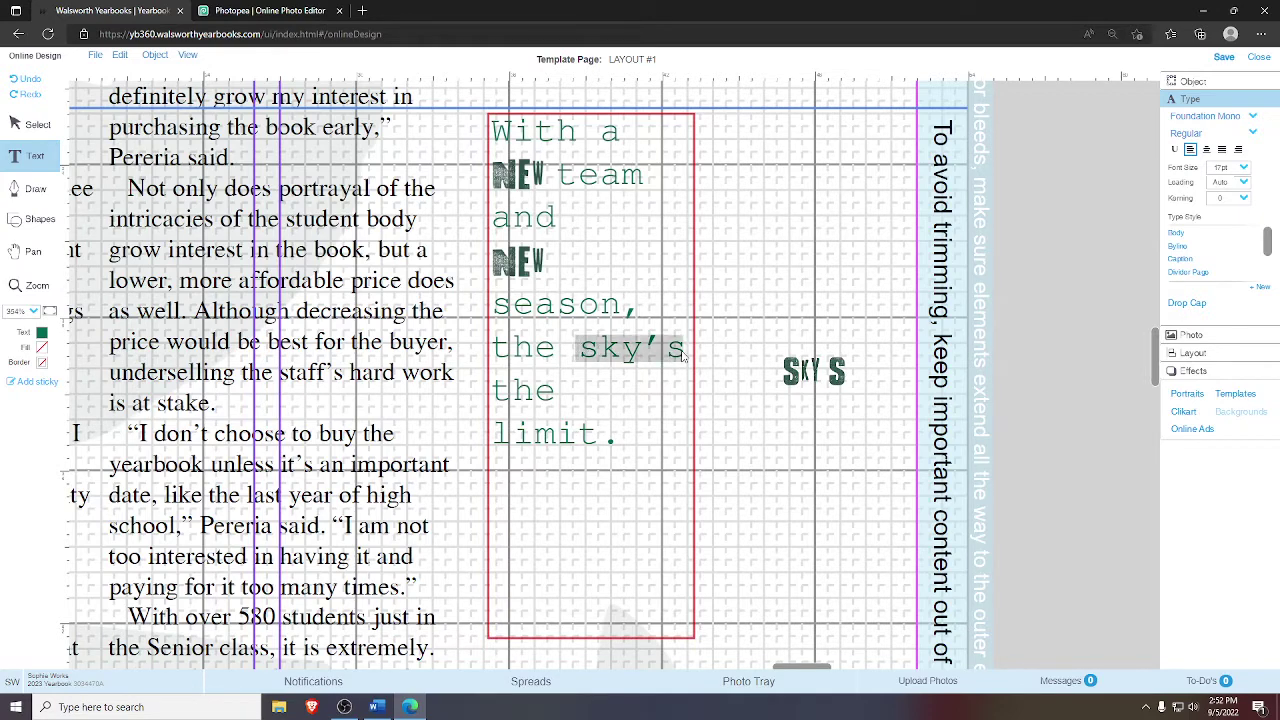
key("BackSpace")
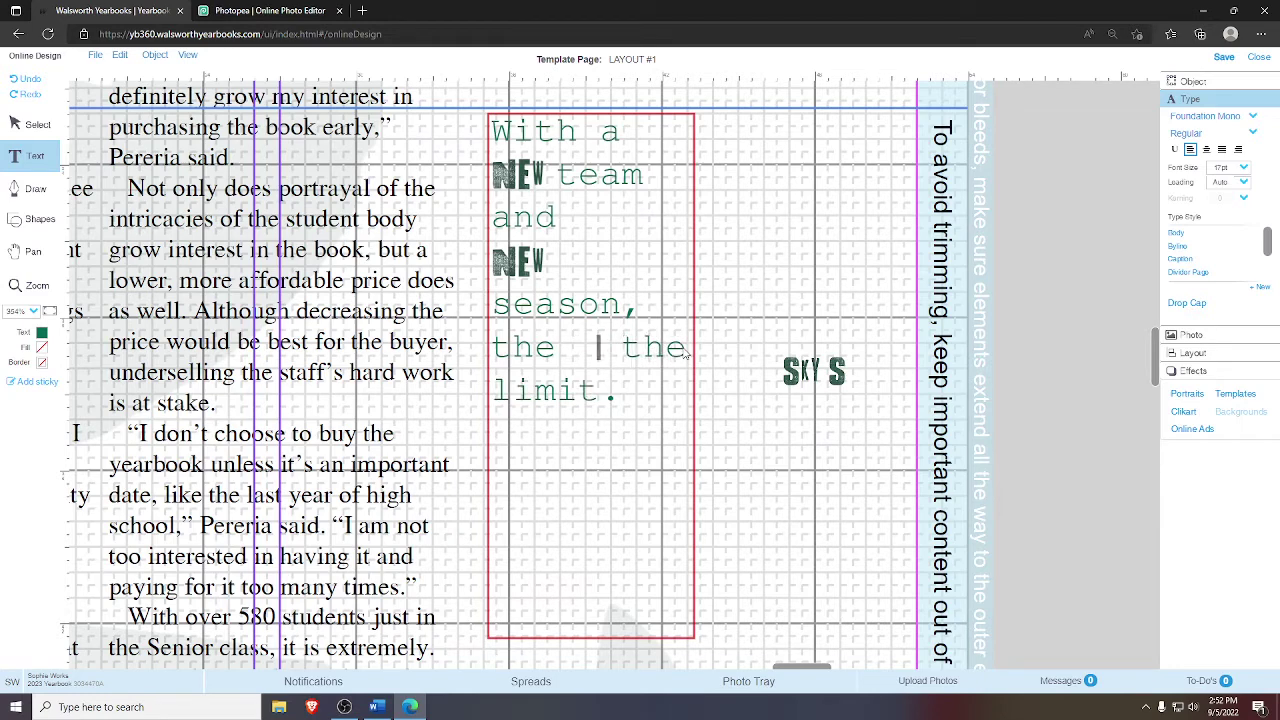
left_click(24, 127)
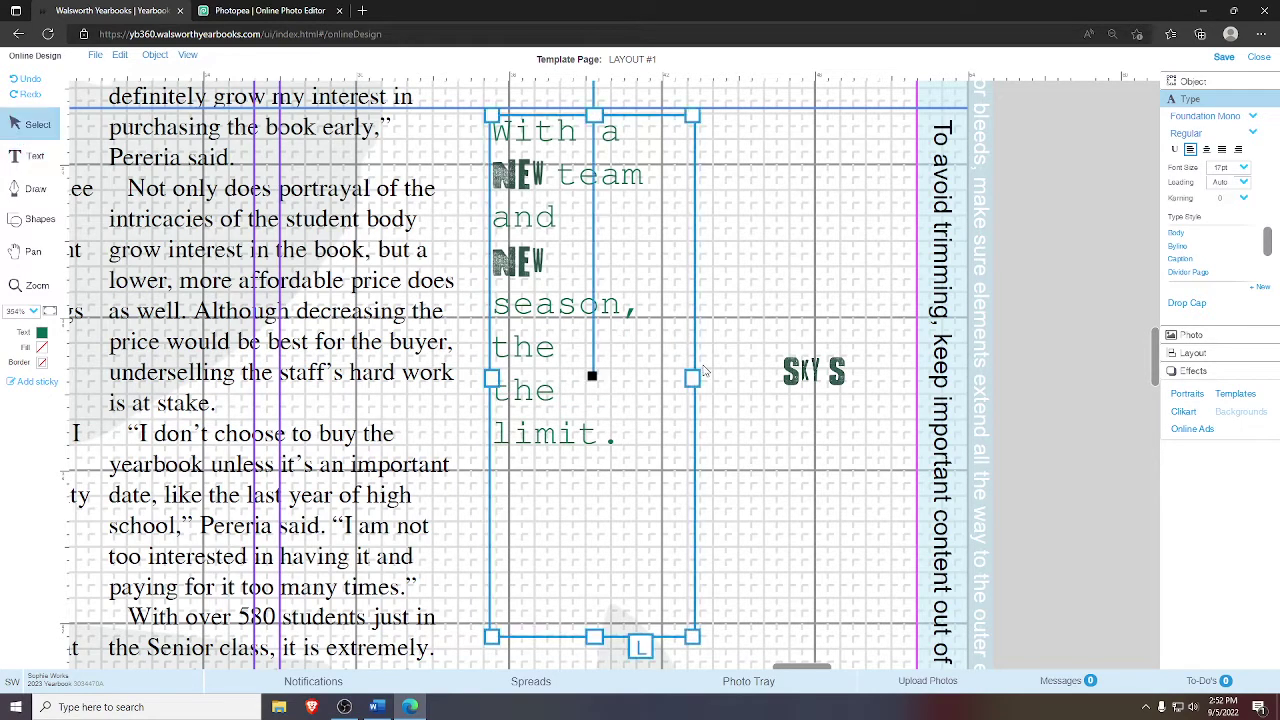
left_click(786, 380)
left_click_drag(806, 375, 575, 347)
left_click(720, 350)
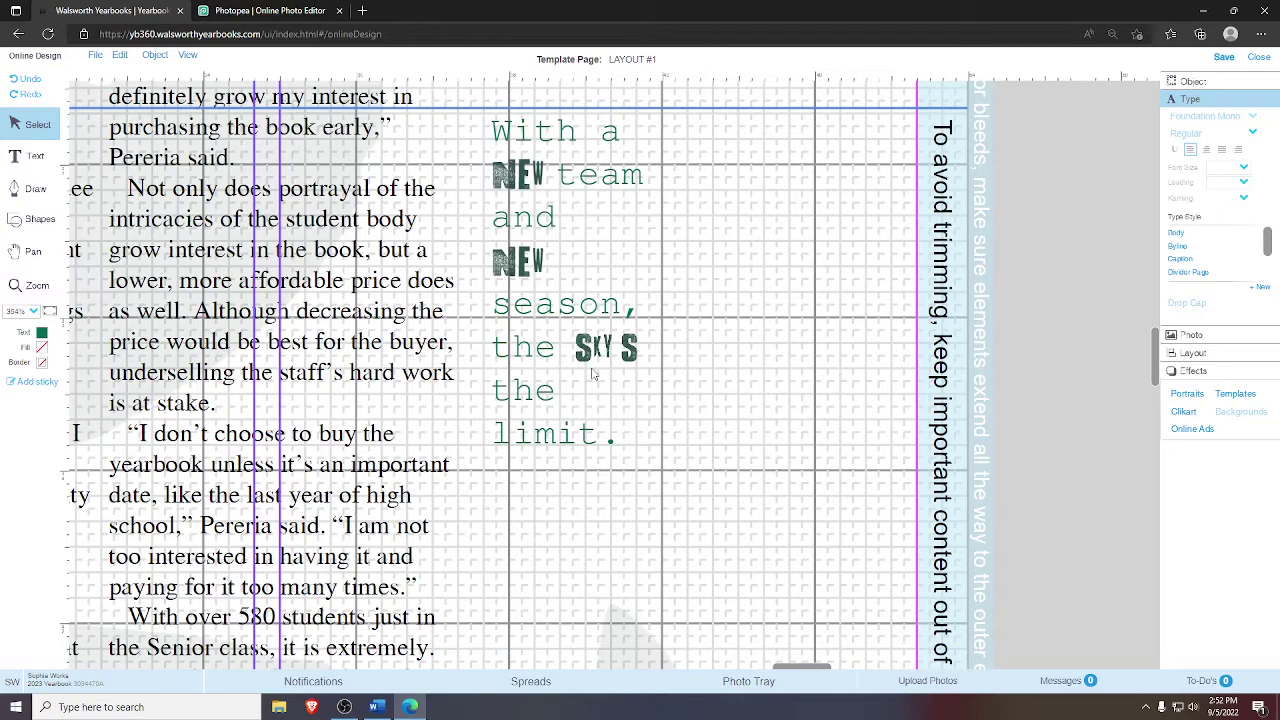
- Reposition the inline SKY S graphic so it sits right after 'the'
left_click(526, 378)
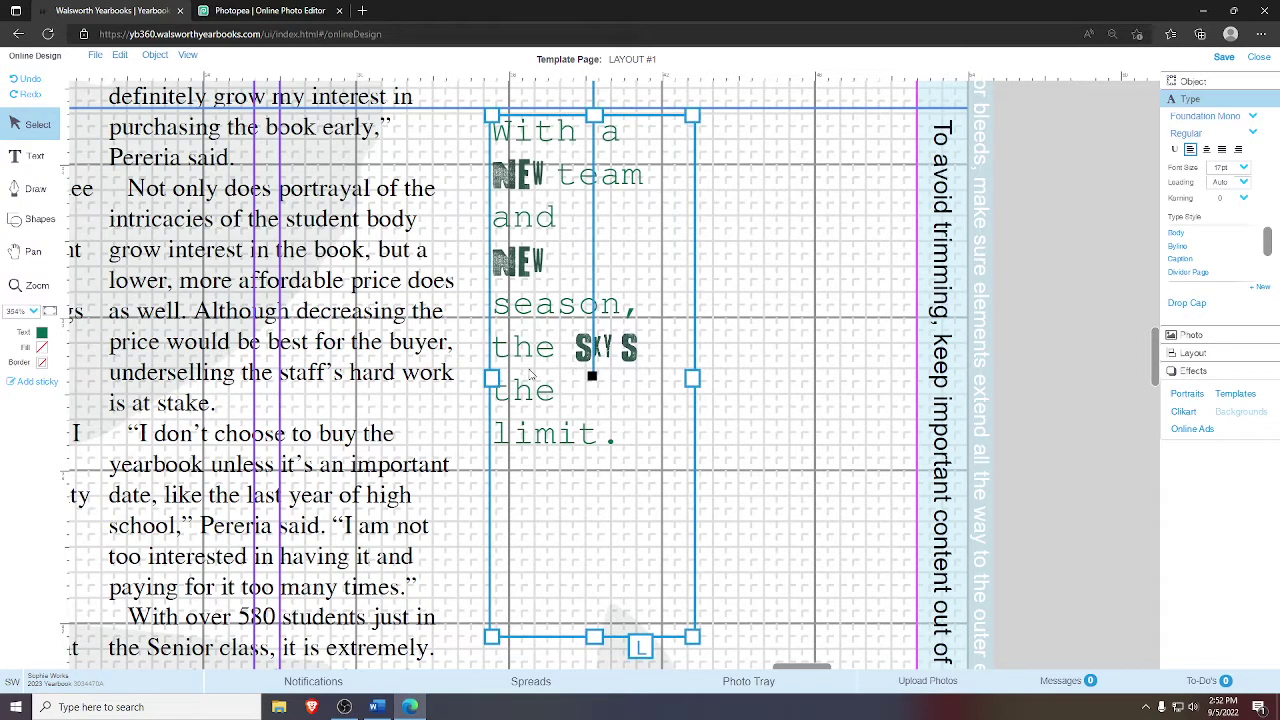
left_click(548, 368)
left_click(558, 347)
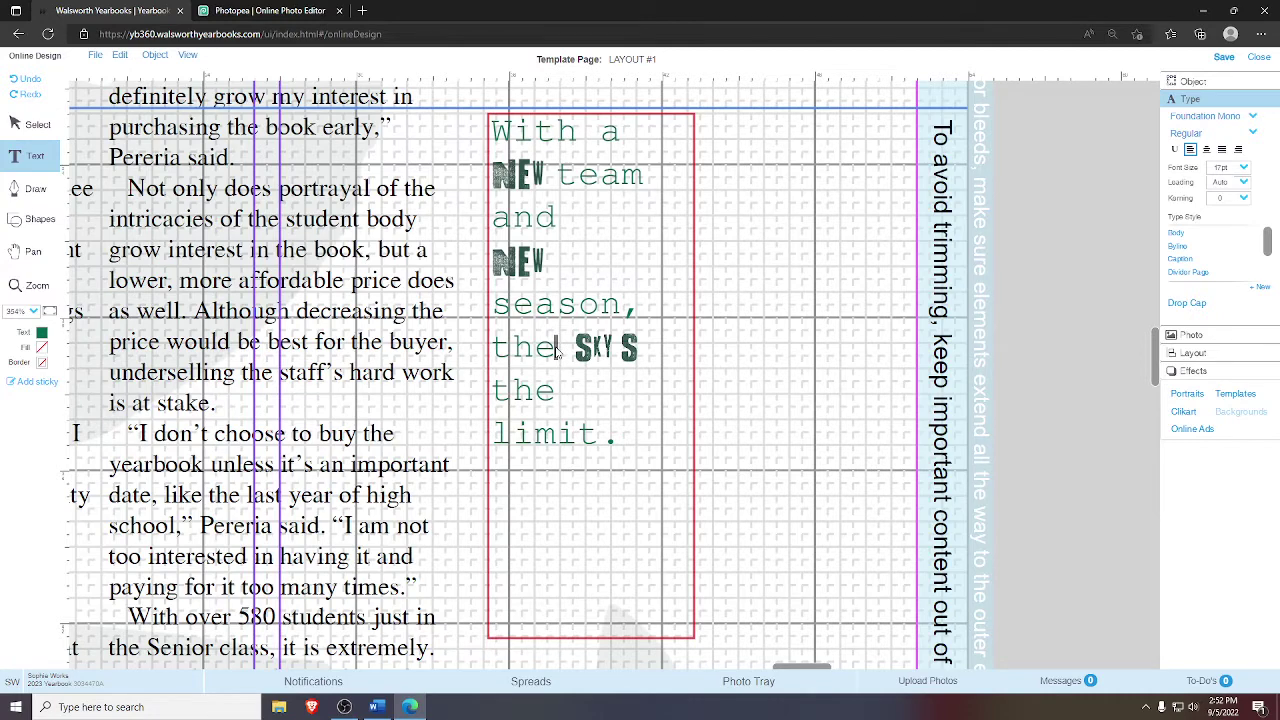
key("Delete")
left_click(40, 124)
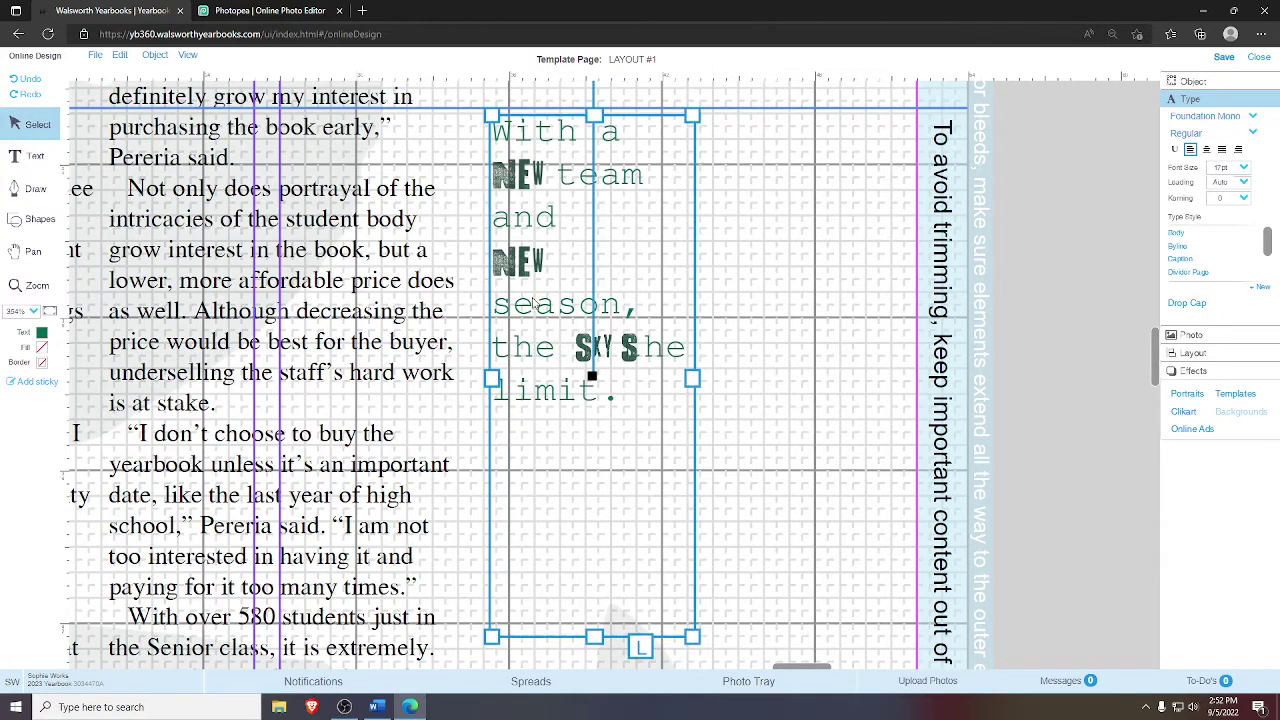
left_click_drag(588, 352, 572, 350)
left_click(571, 353)
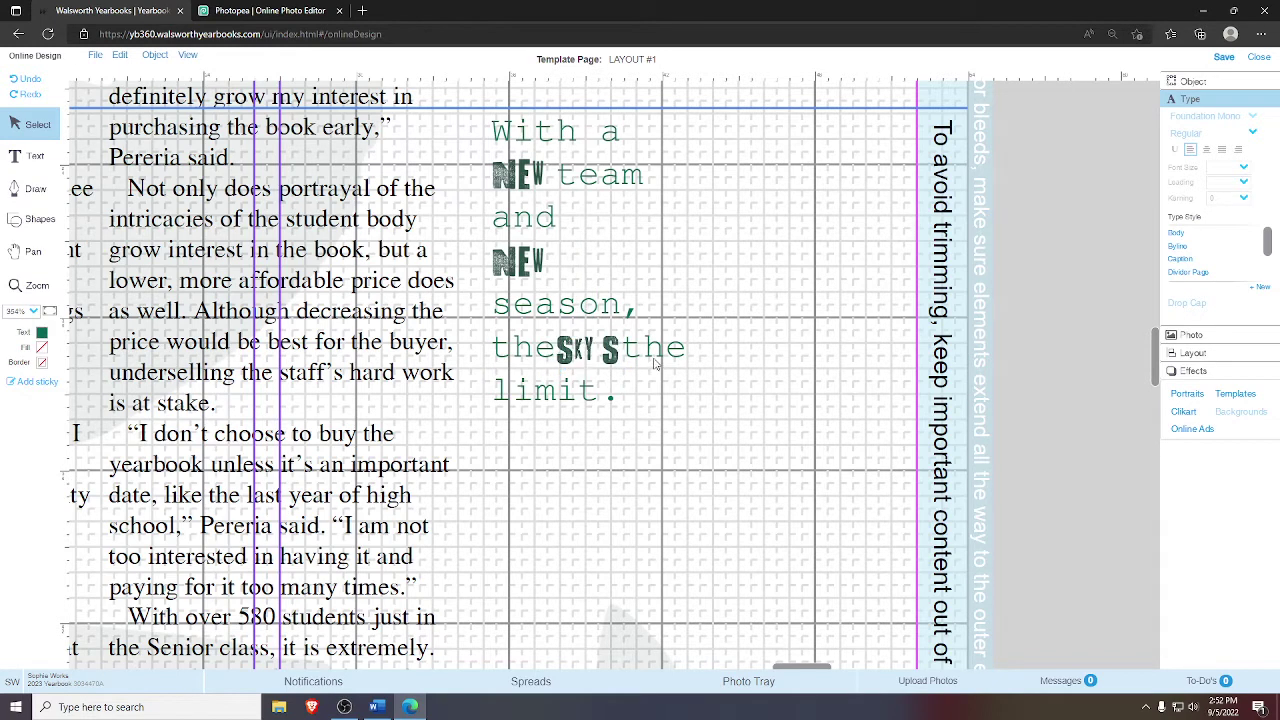
- Break the line so the trailing 'the' drops onto its own line
left_click(600, 362)
left_click(619, 347)
key("Return")
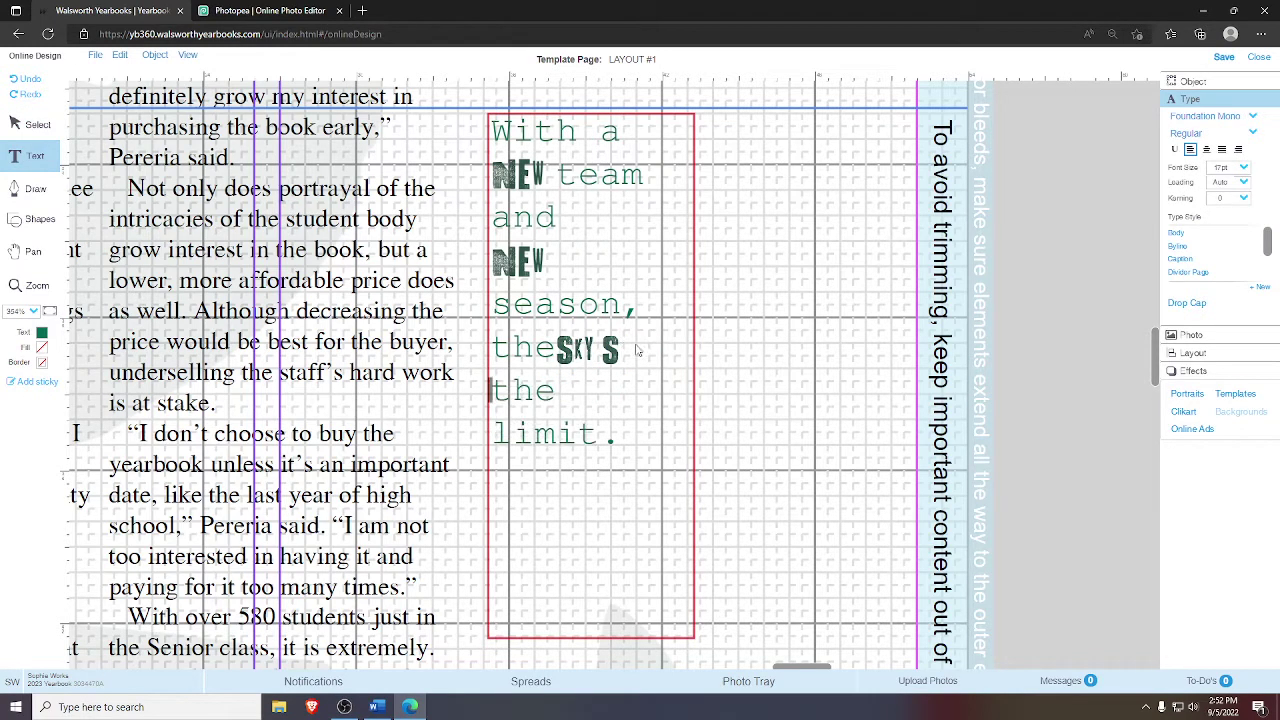
- Undo the accidental deletion of the inline SKY S graphic
left_click(17, 121)
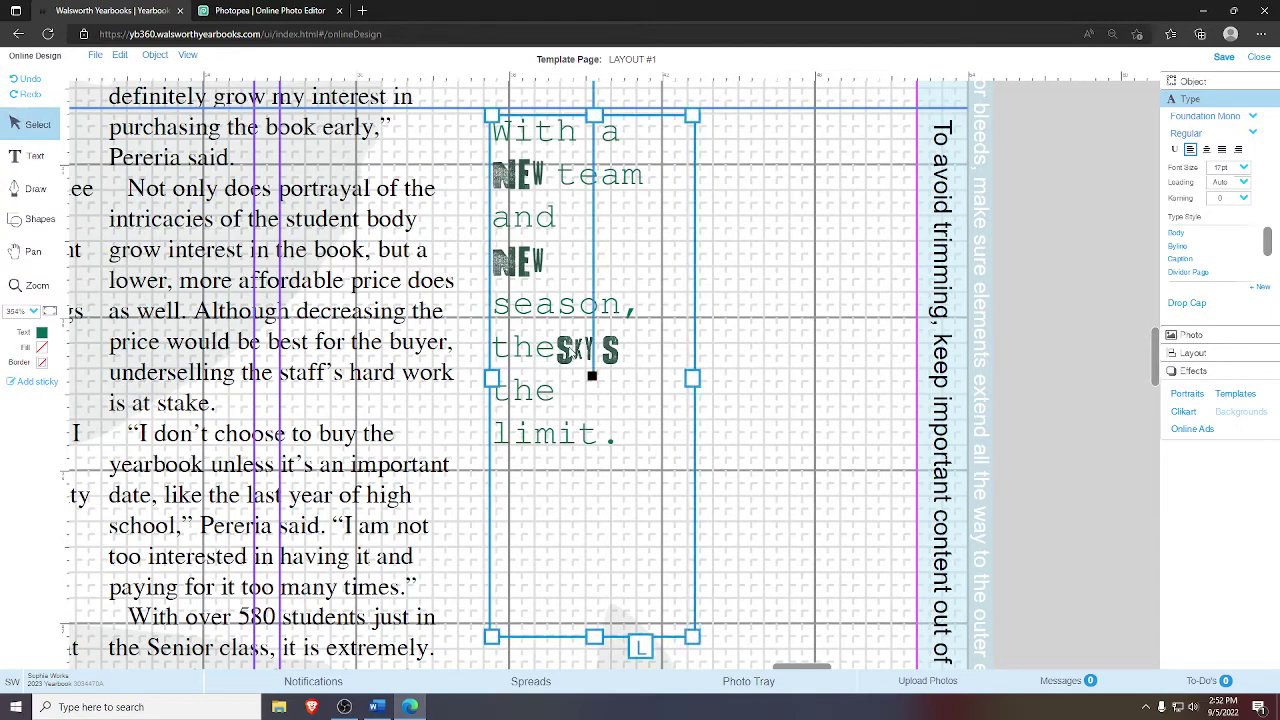
left_click(587, 352)
key("Delete")
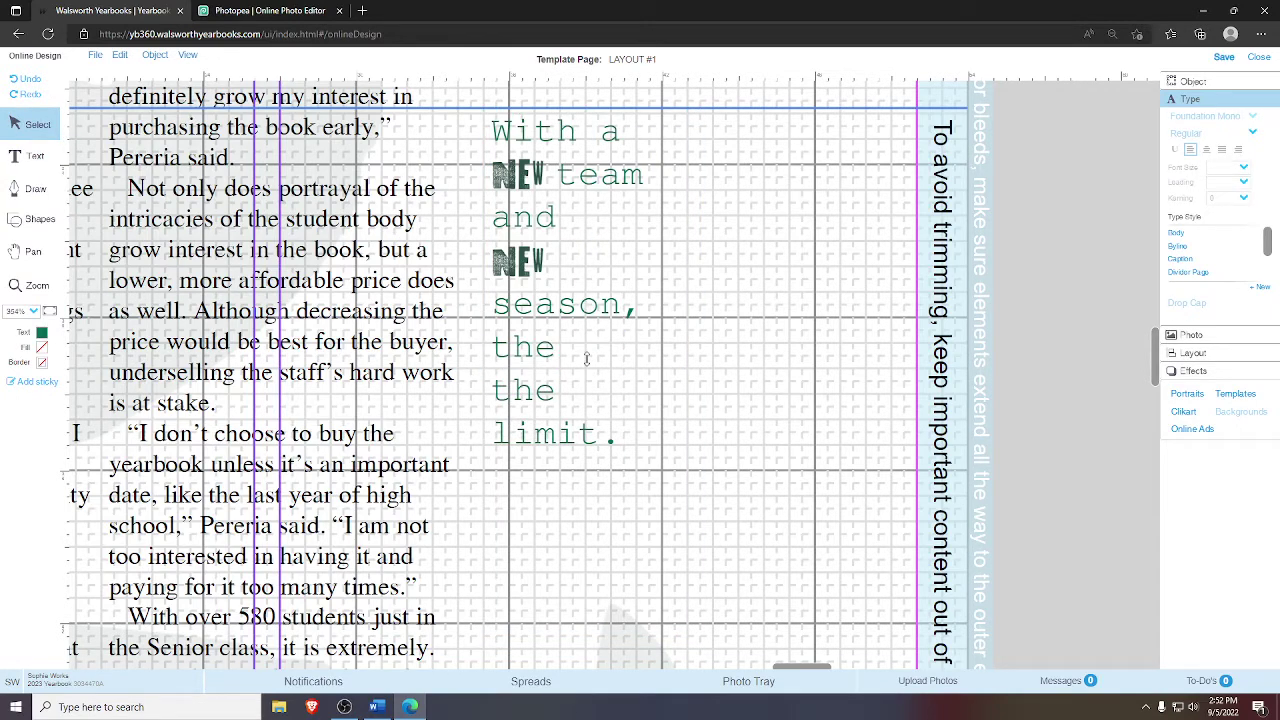
key("ctrl+z")
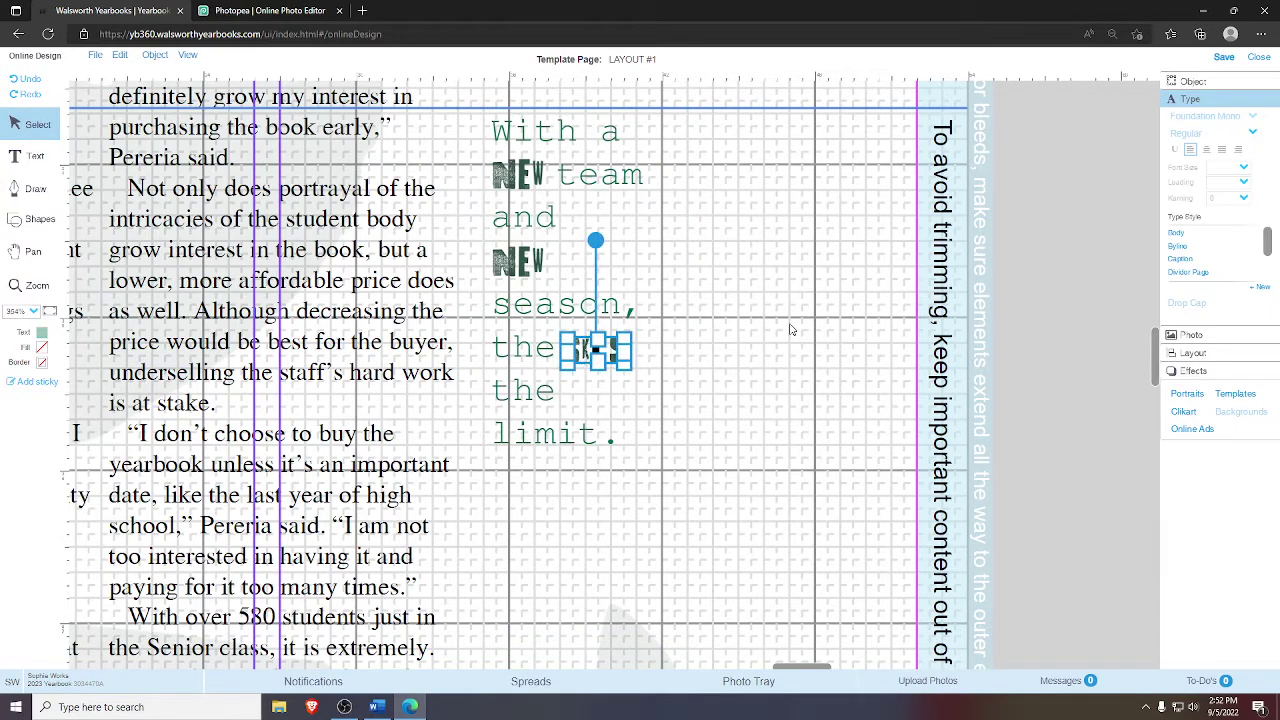
left_click(790, 330)
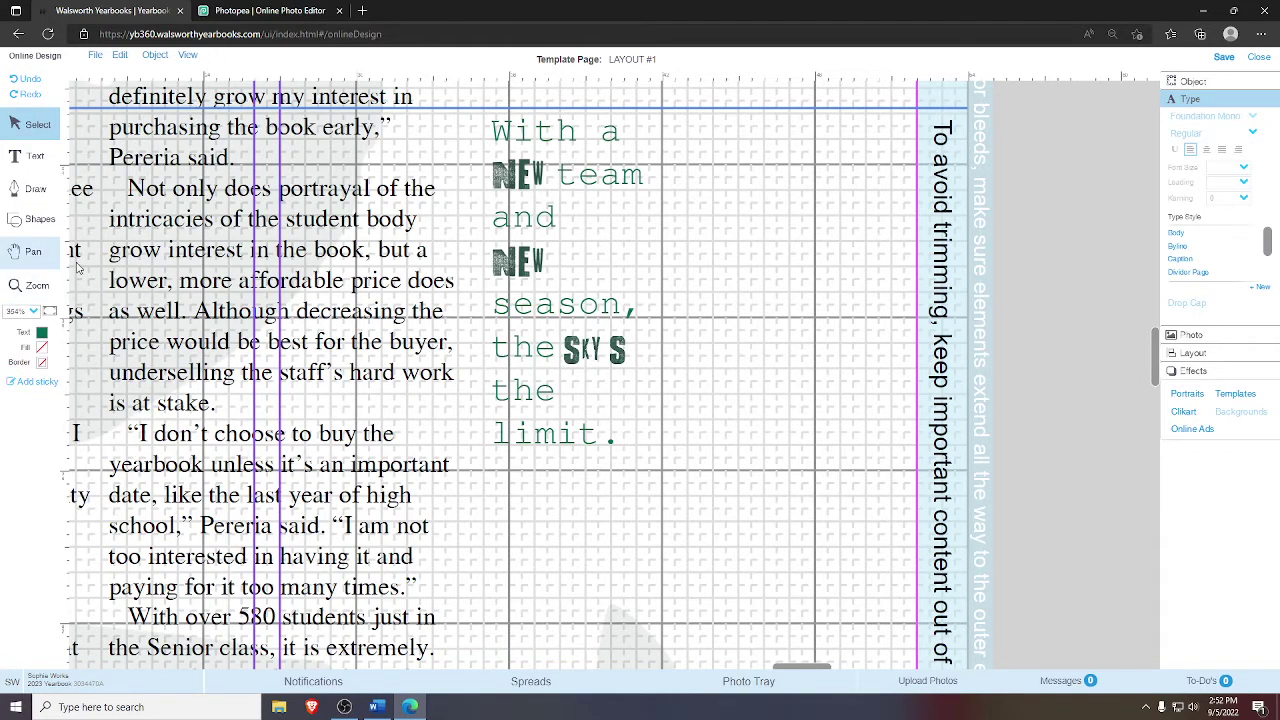
left_click(33, 251)
left_click_drag(89, 194, 100, 298)
- Break the quote after the first NEW graphic so 'team' starts a new line
left_click(50, 312)
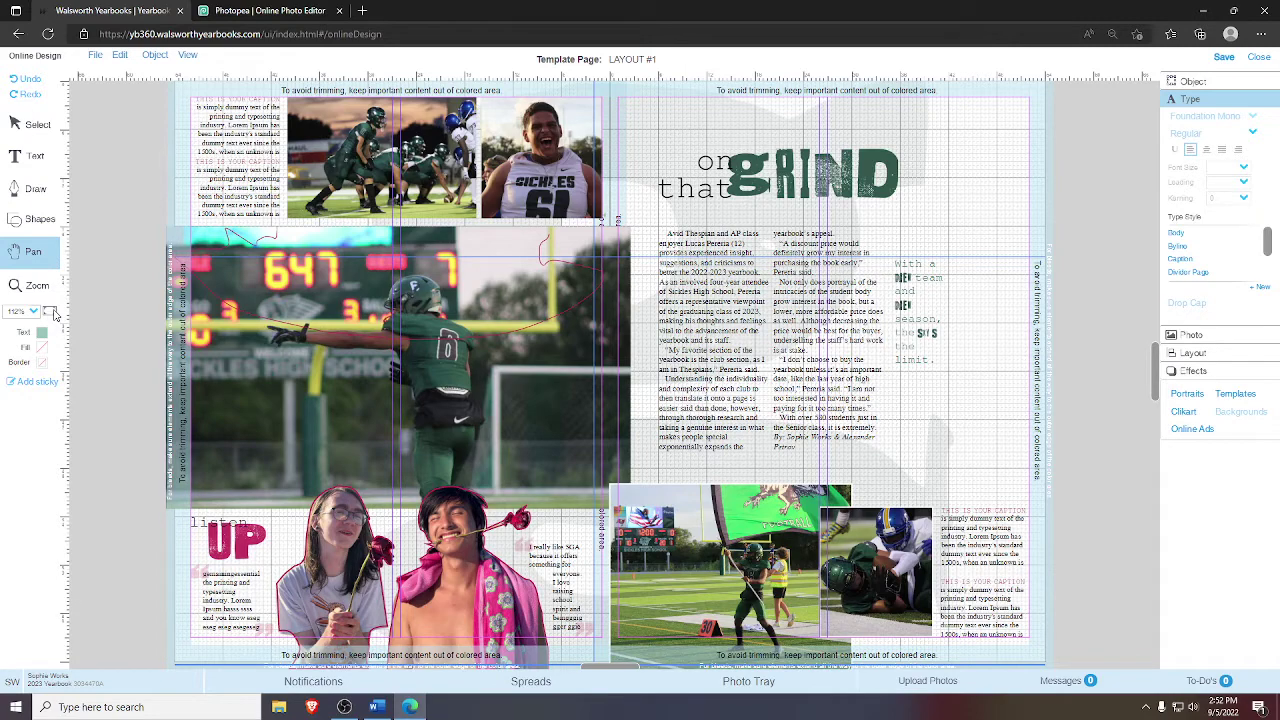
left_click(22, 286)
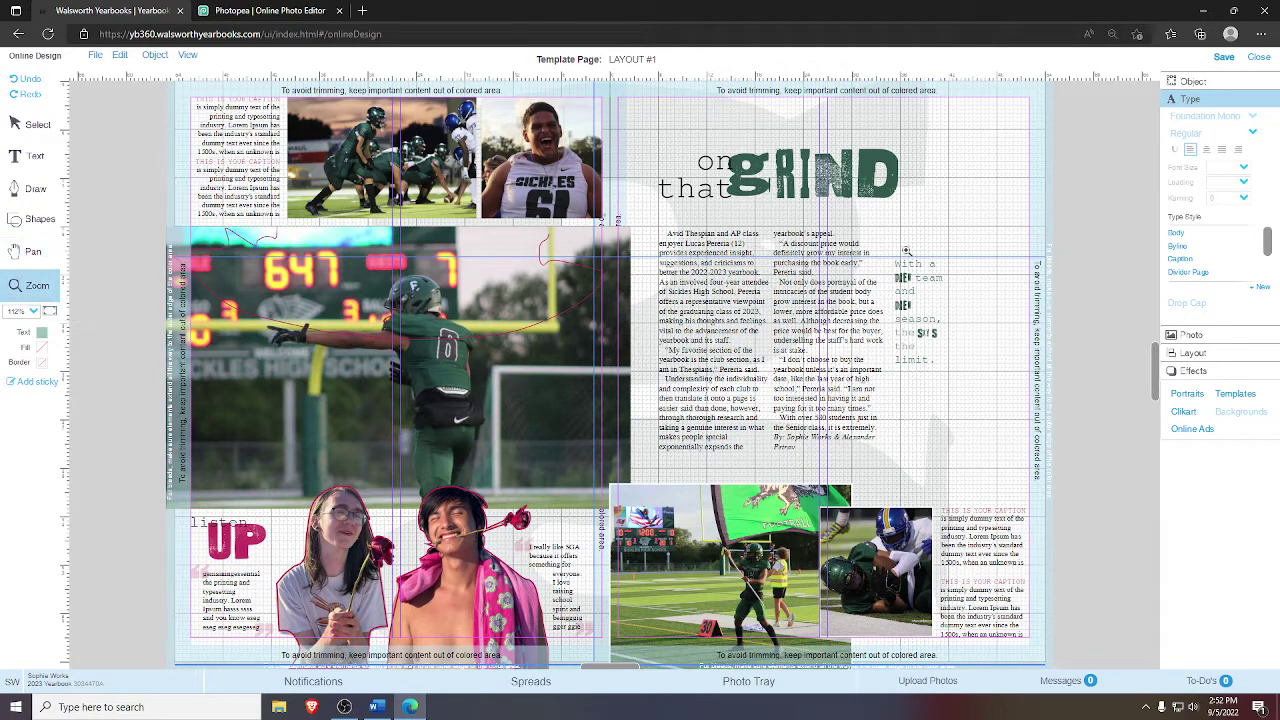
left_click(898, 284)
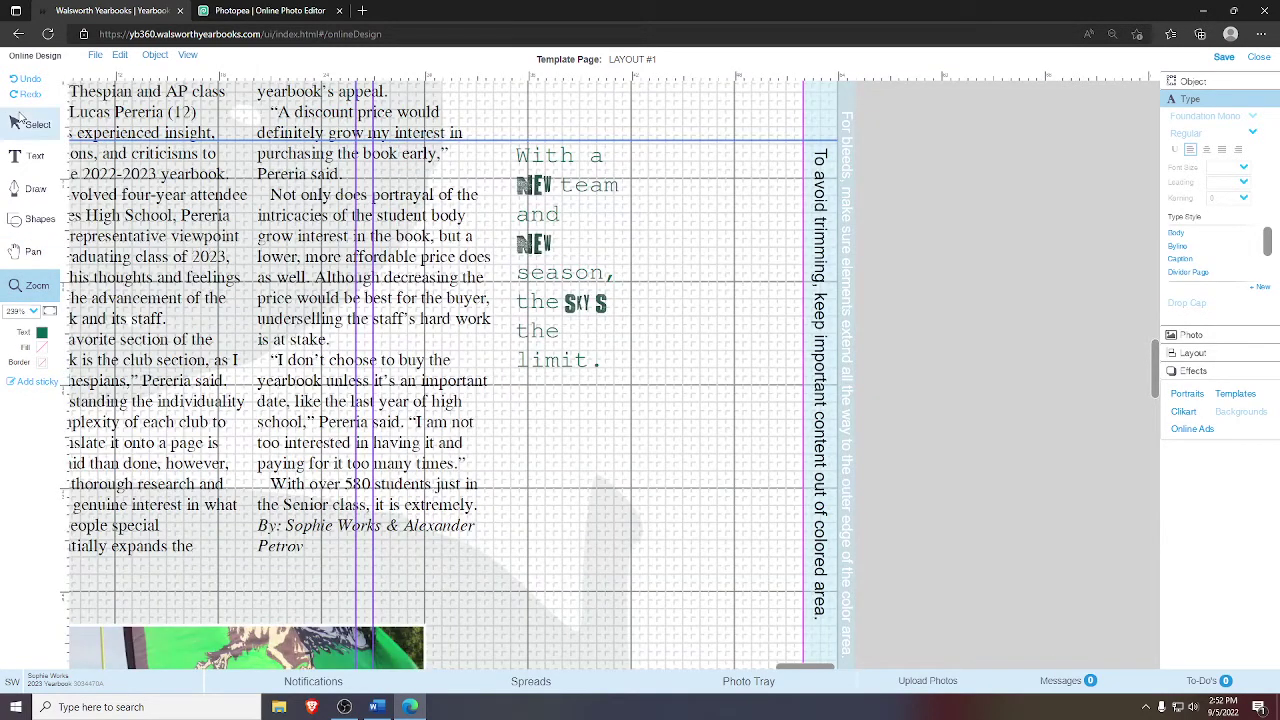
left_click(17, 120)
left_click(568, 196)
left_click(563, 195)
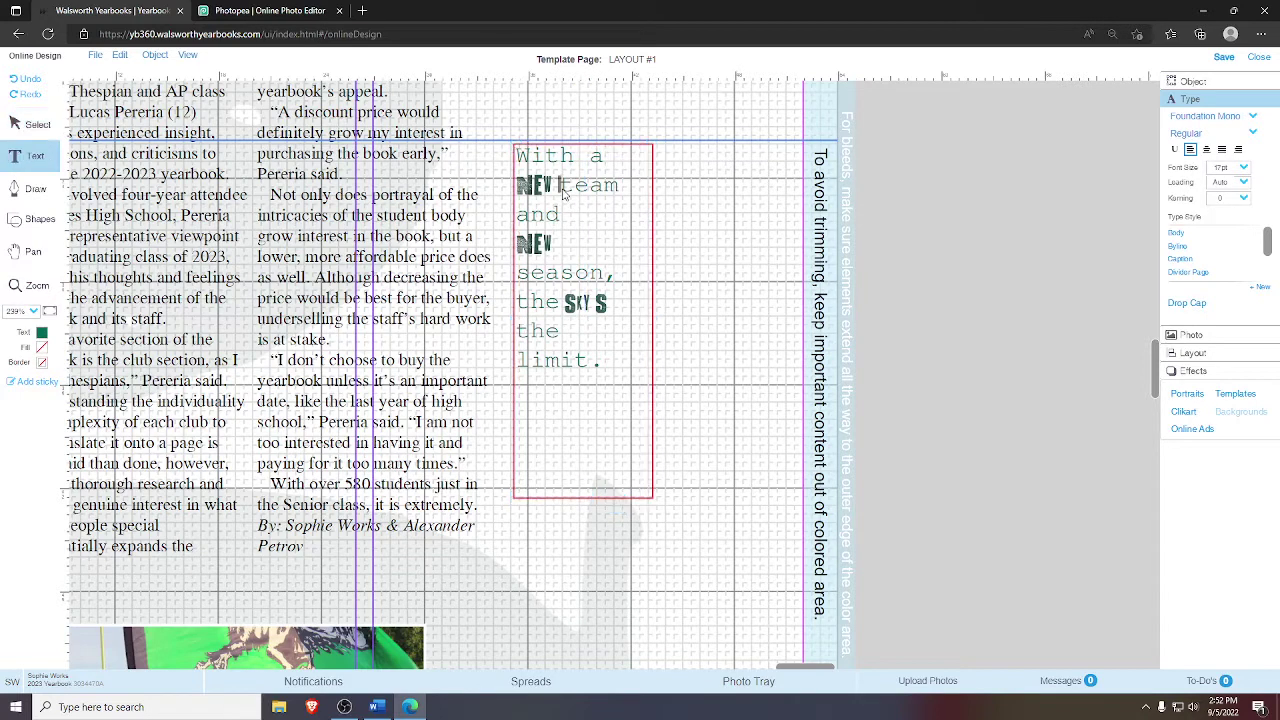
key("Return")
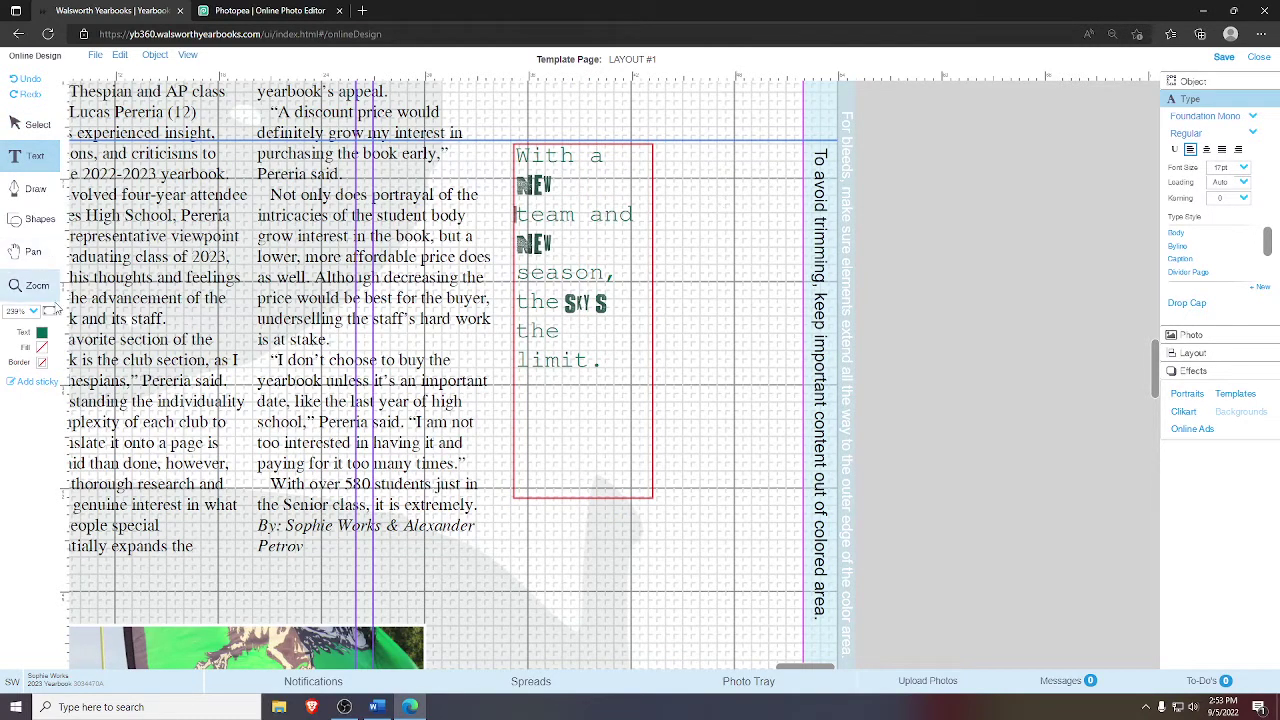
- Nudge the small NEW graphic slightly downward
left_click(52, 312)
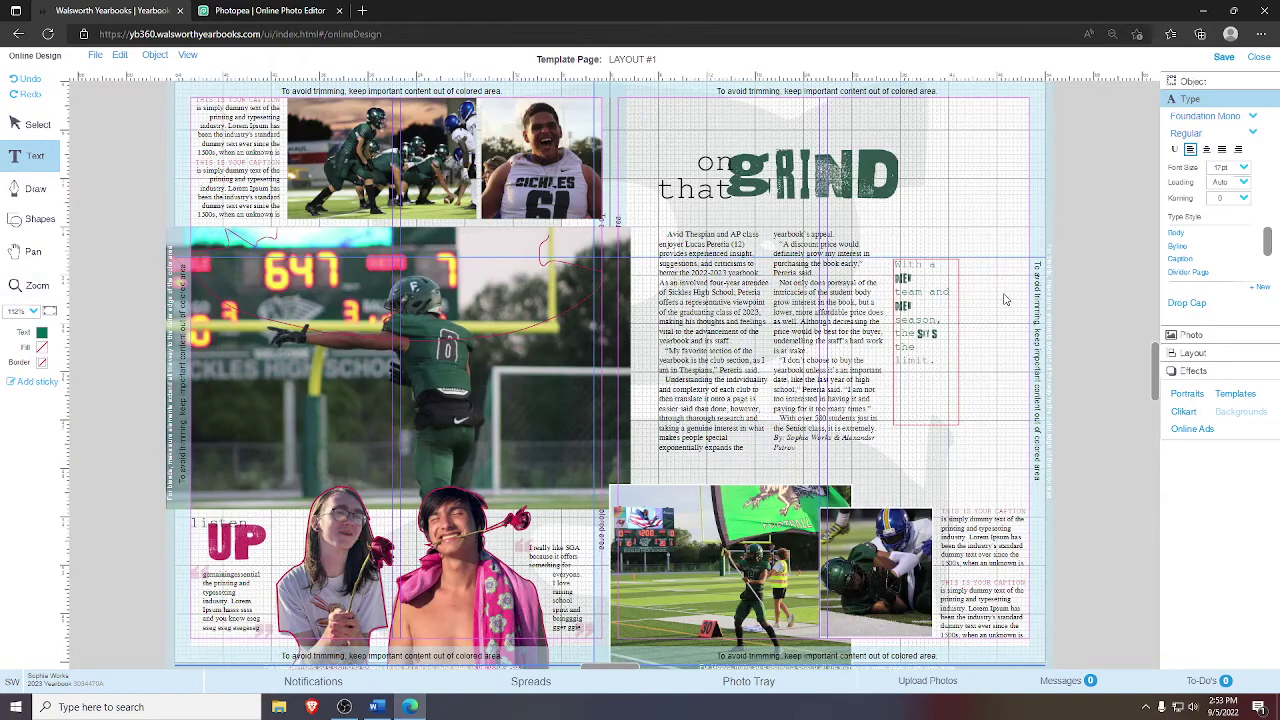
left_click(934, 296)
left_click(930, 295)
key("Escape")
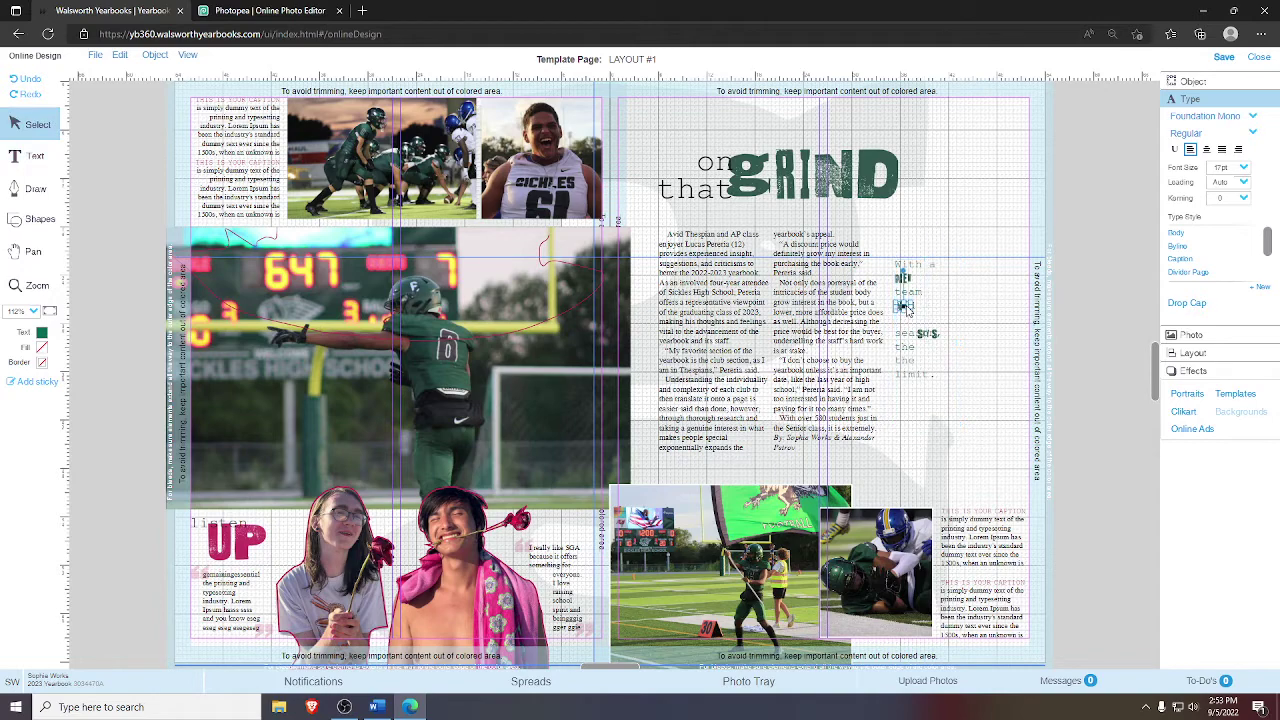
left_click_drag(906, 310, 928, 348)
left_click(1056, 295)
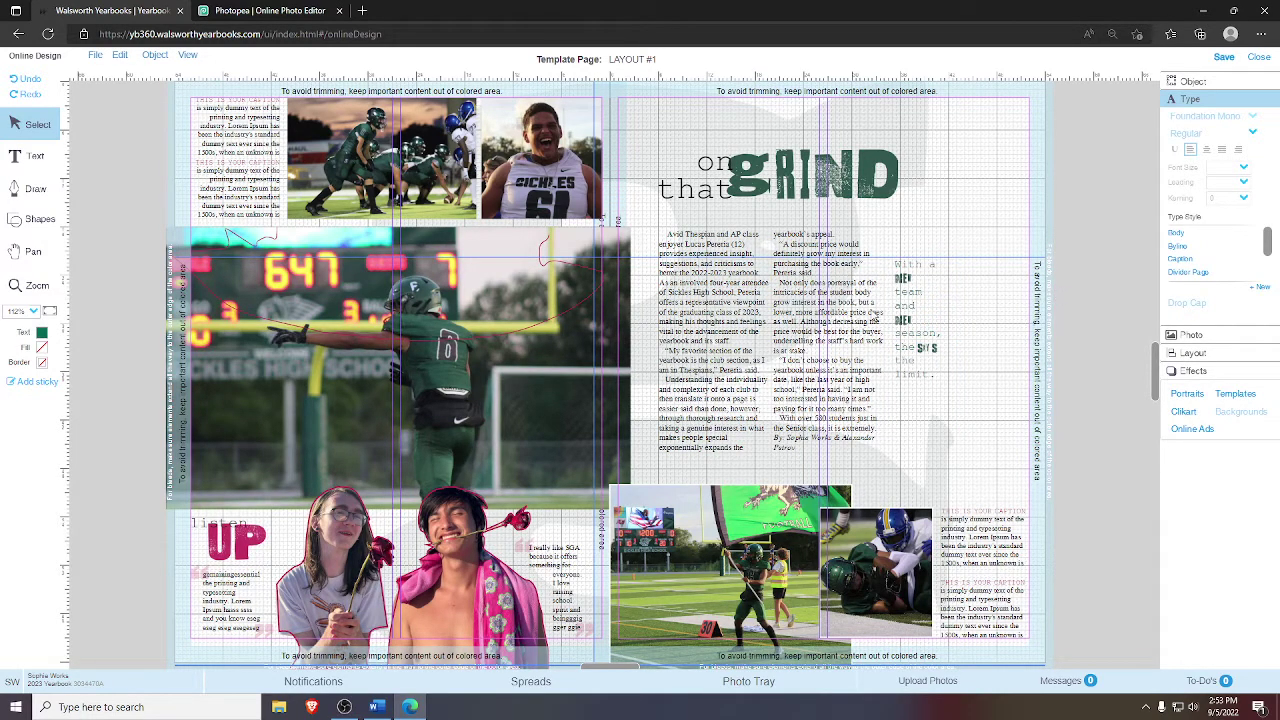
- Try replacing 'and' with '&', then undo to keep the word 'and'
left_click(906, 309)
left_click(914, 309)
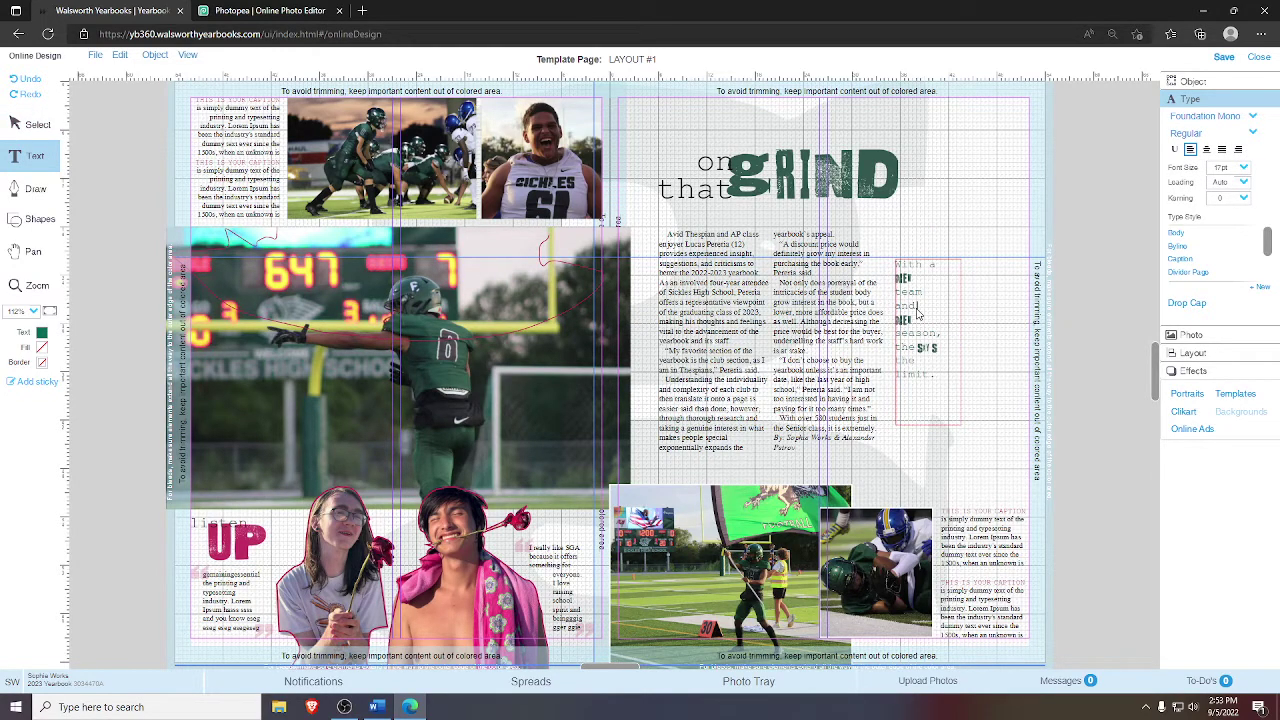
left_click_drag(914, 311, 899, 318)
type("&")
left_click(1013, 293)
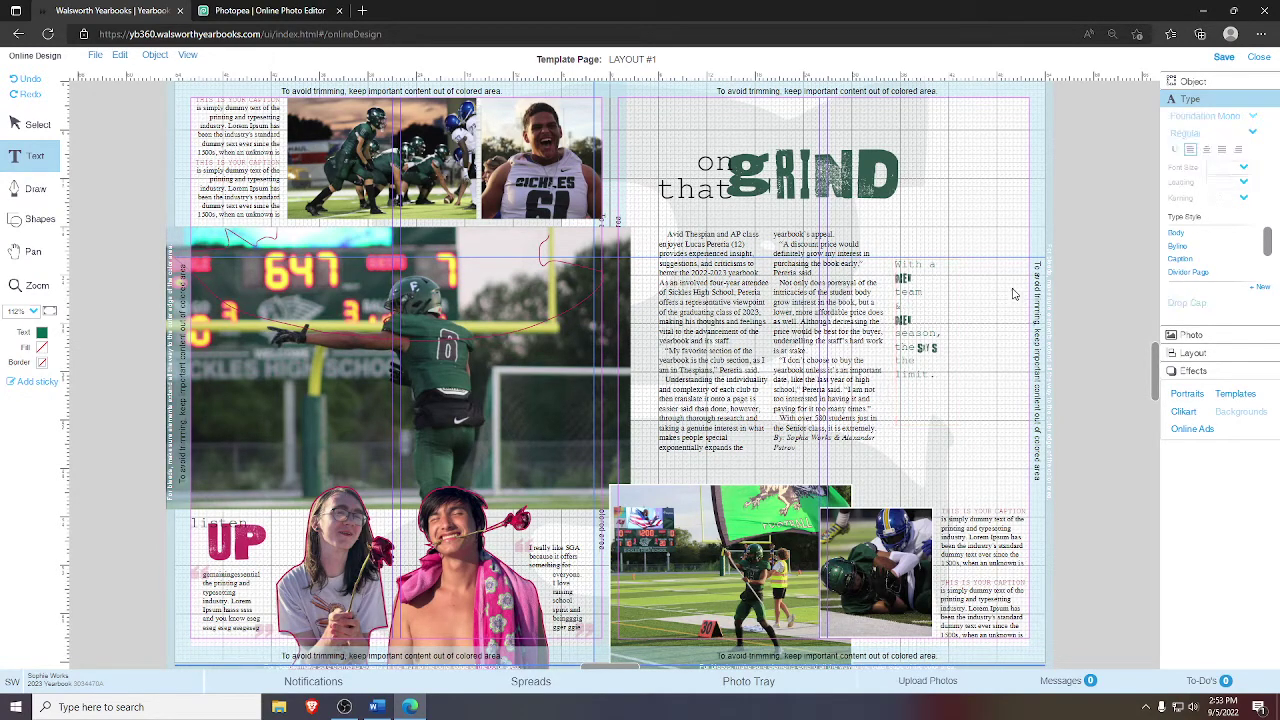
key("ctrl+z")
- Zoom in on the pull quote and check the story text in the Word document
left_click(30, 285)
left_click_drag(878, 234, 1020, 458)
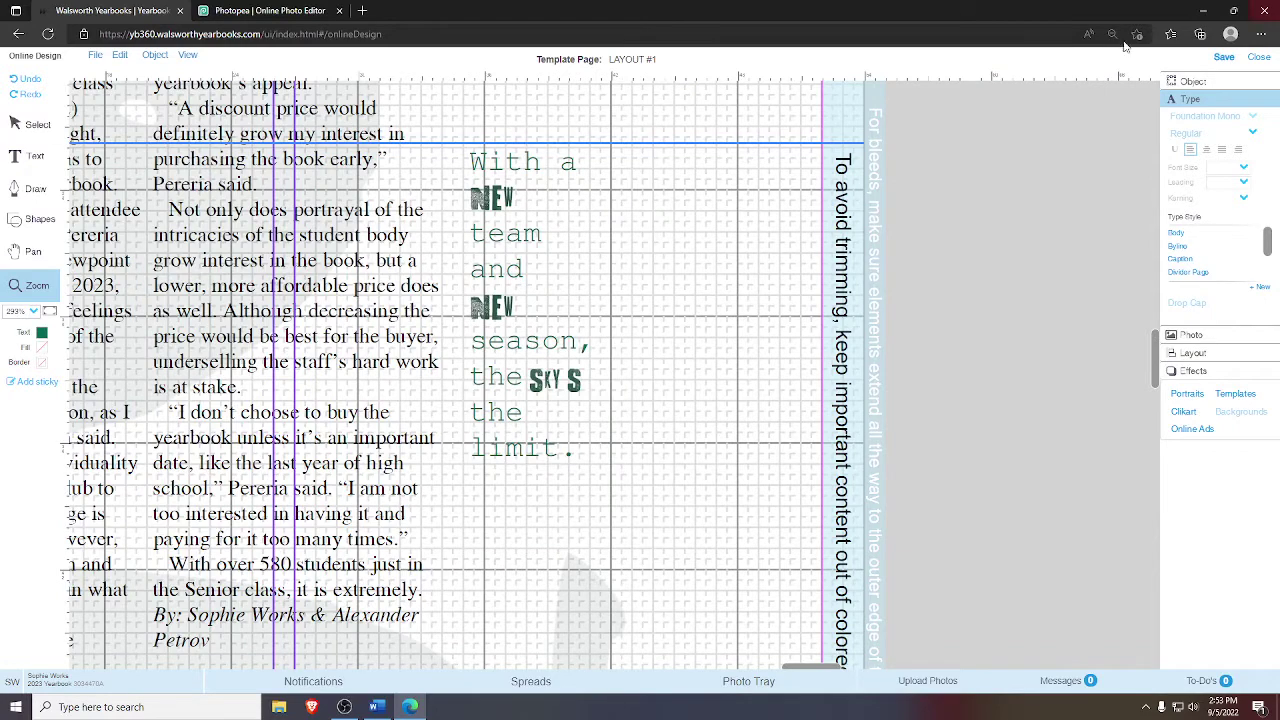
left_click(33, 251)
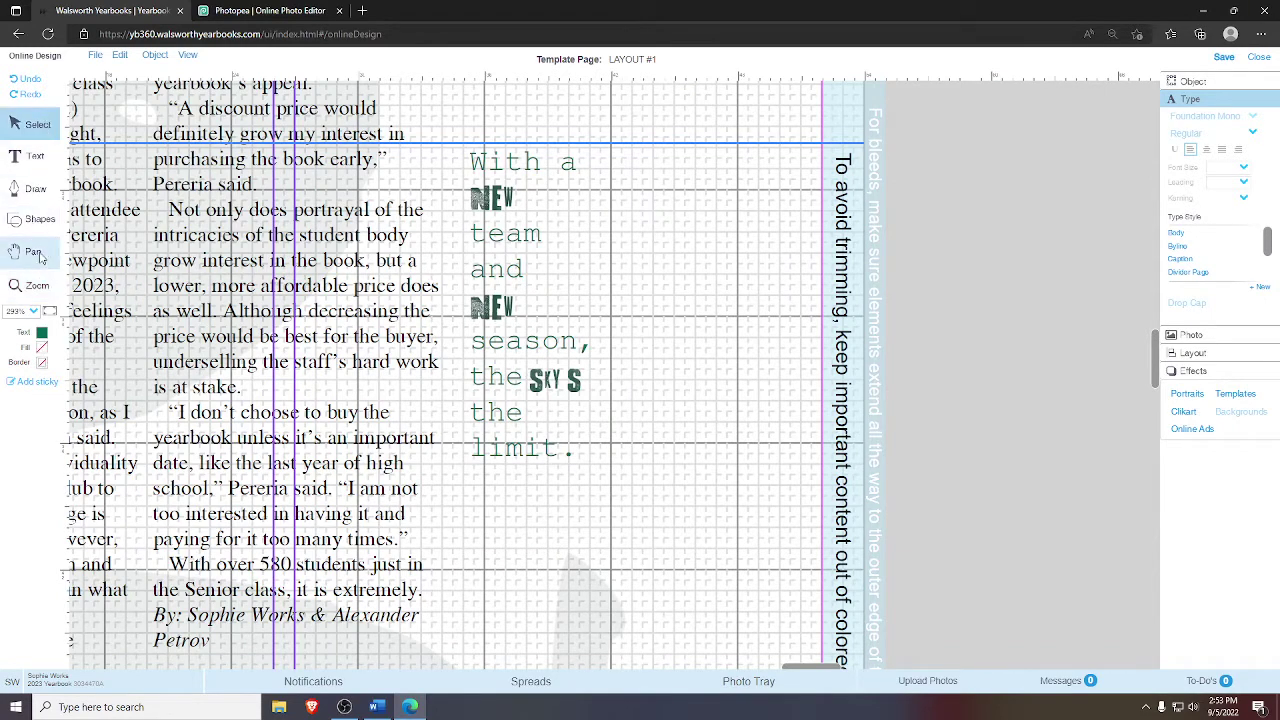
left_click_drag(292, 237, 312, 287)
left_click(40, 125)
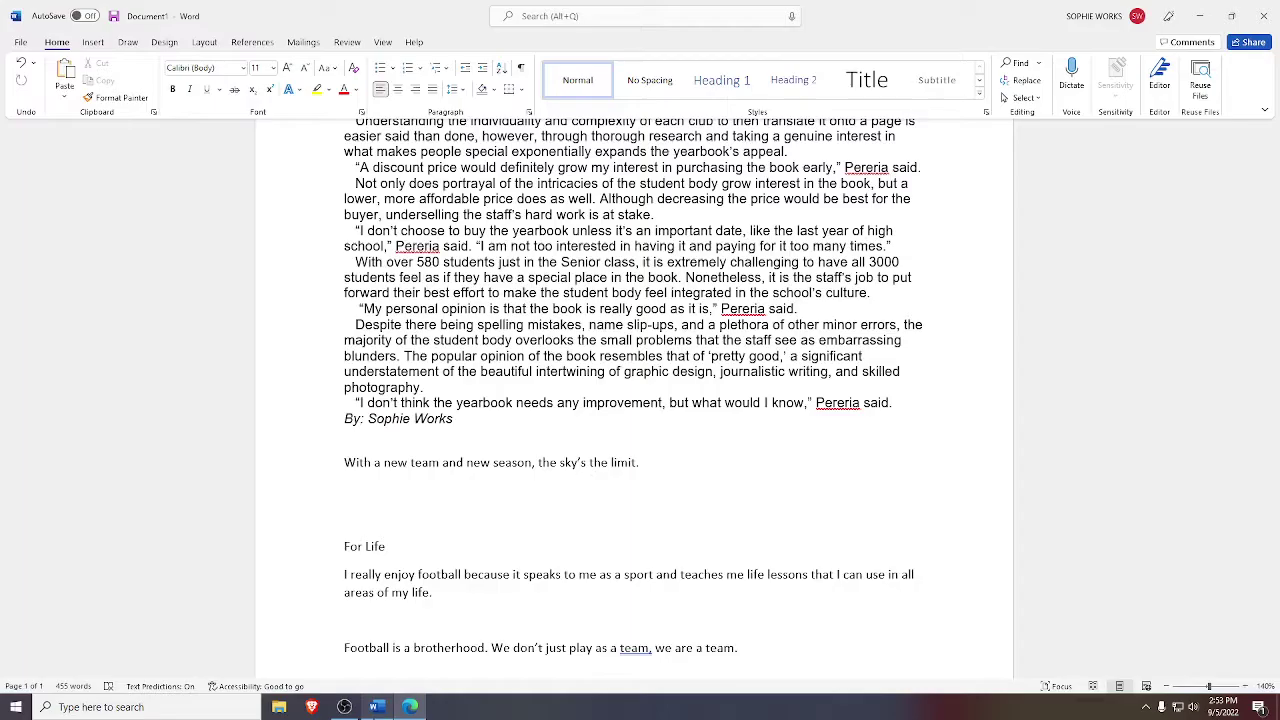
left_click(376, 707)
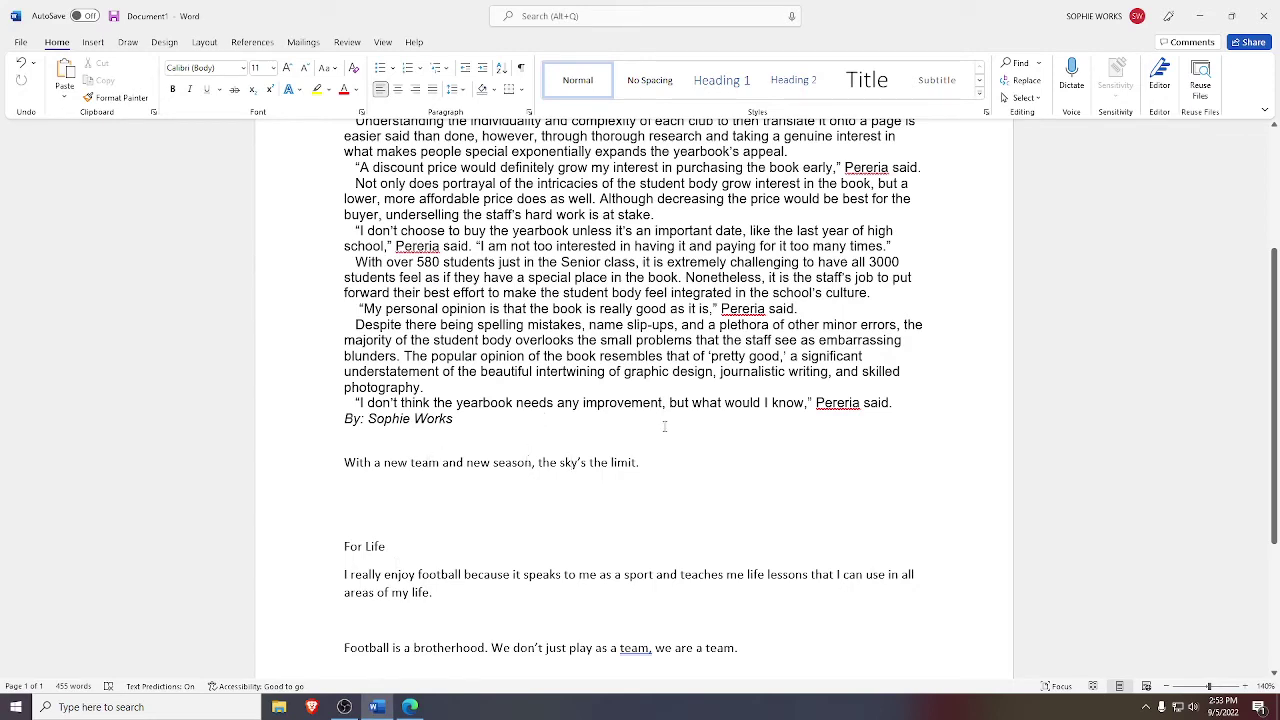
left_click(410, 707)
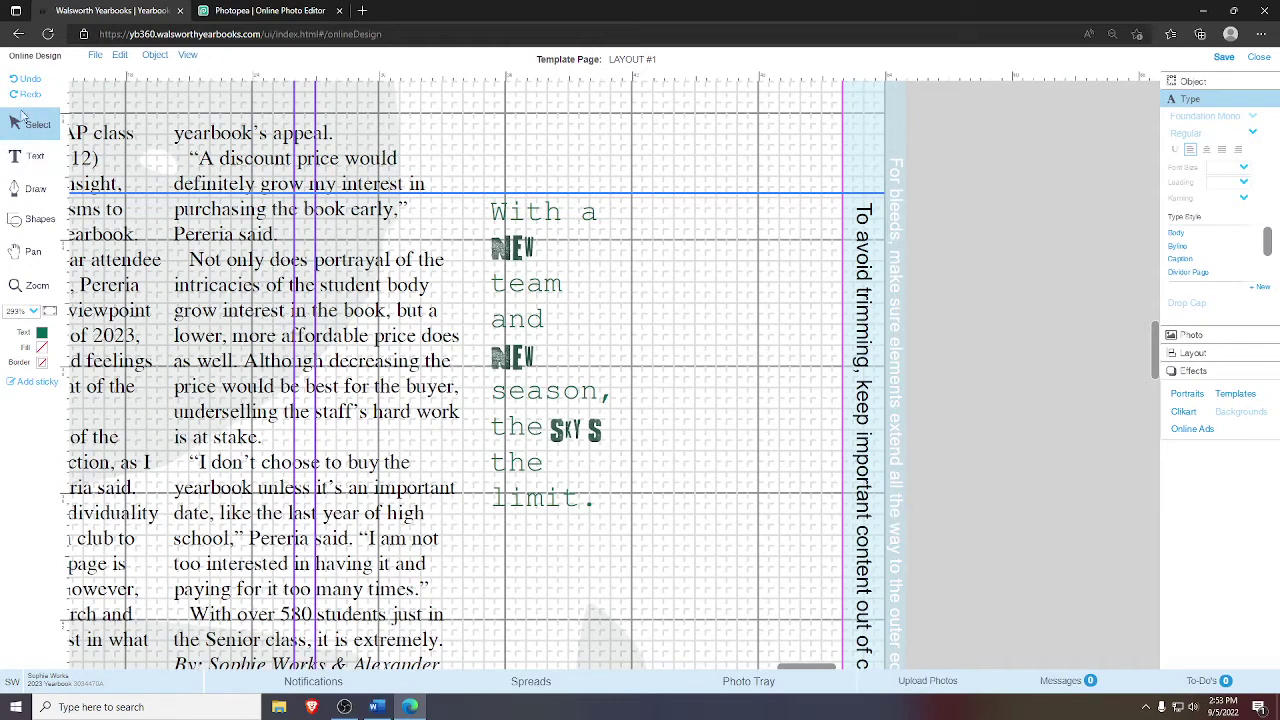
- Select the SKY S, both NEW graphics and the quote frame to inspect them
left_click(577, 430)
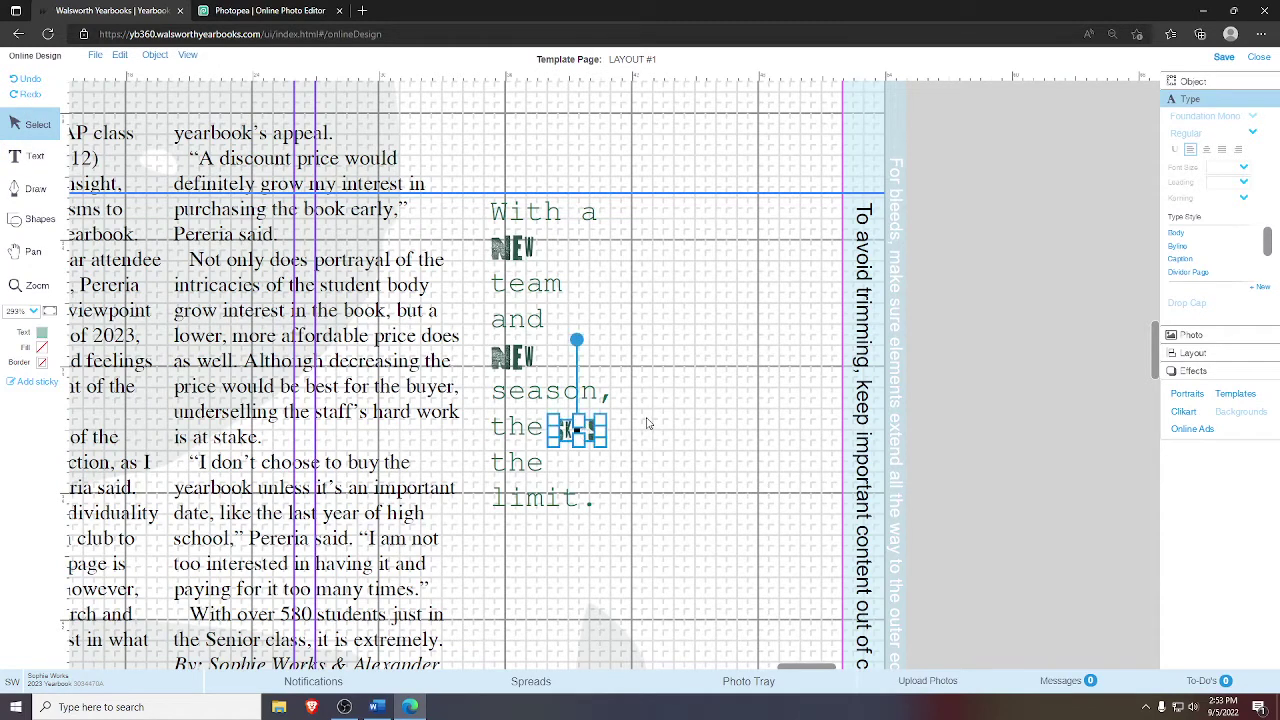
left_click(513, 346)
left_click(517, 250)
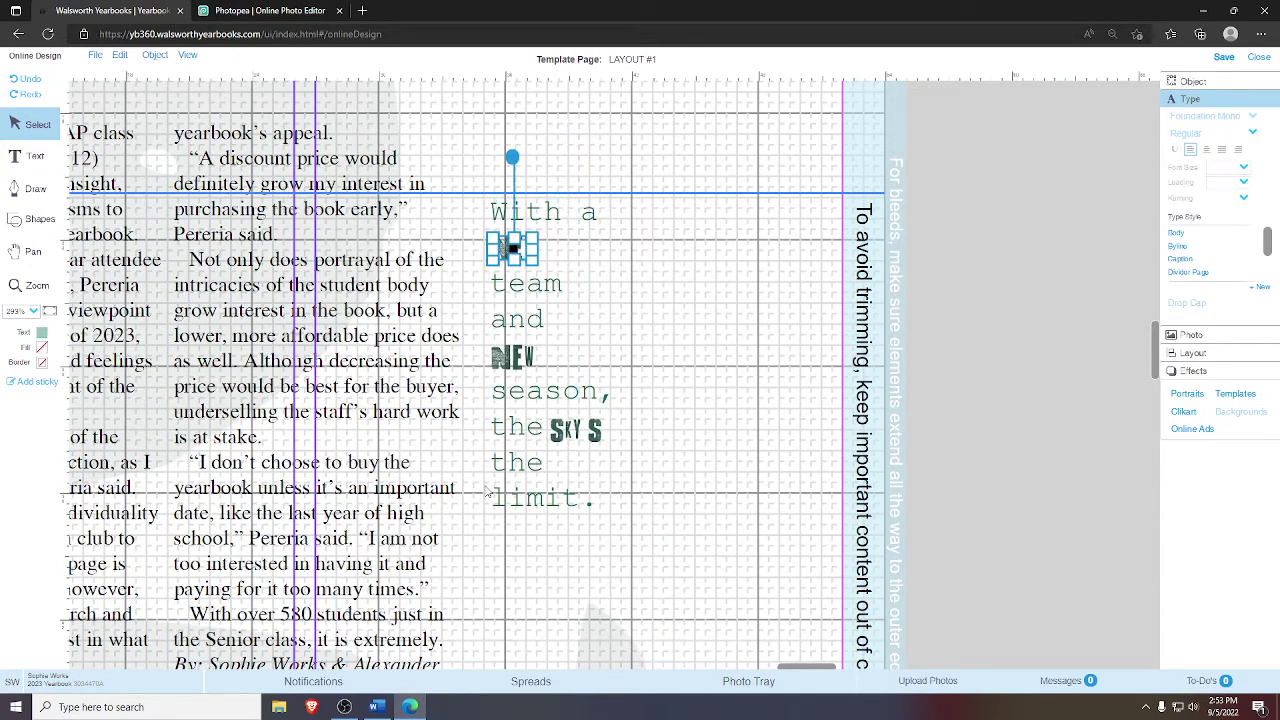
left_click(502, 578)
left_click(577, 443)
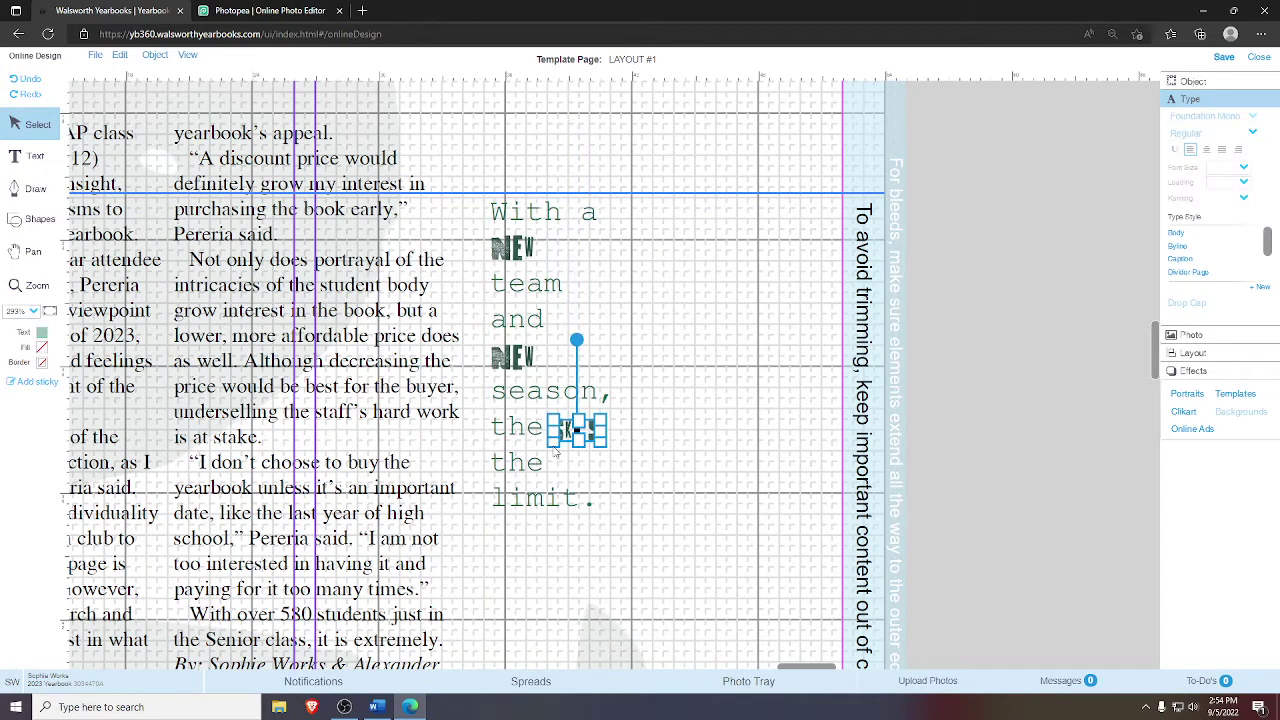
left_click(516, 542)
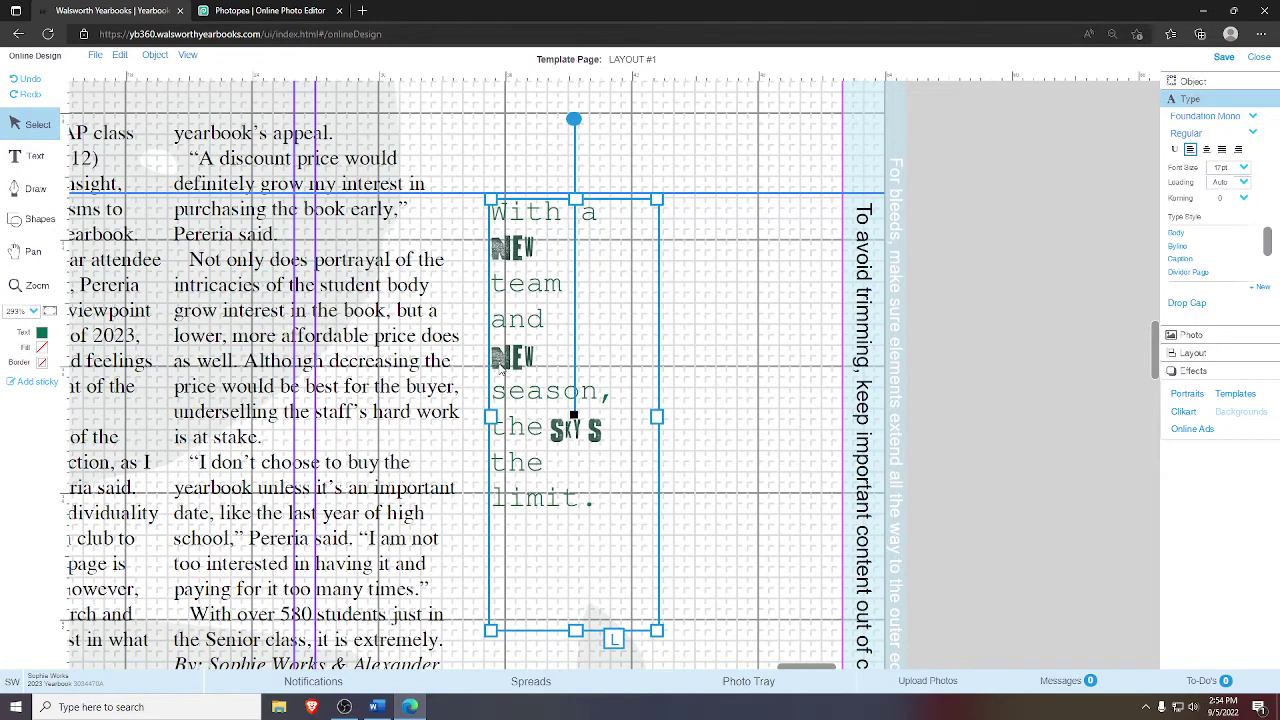
left_click(700, 516)
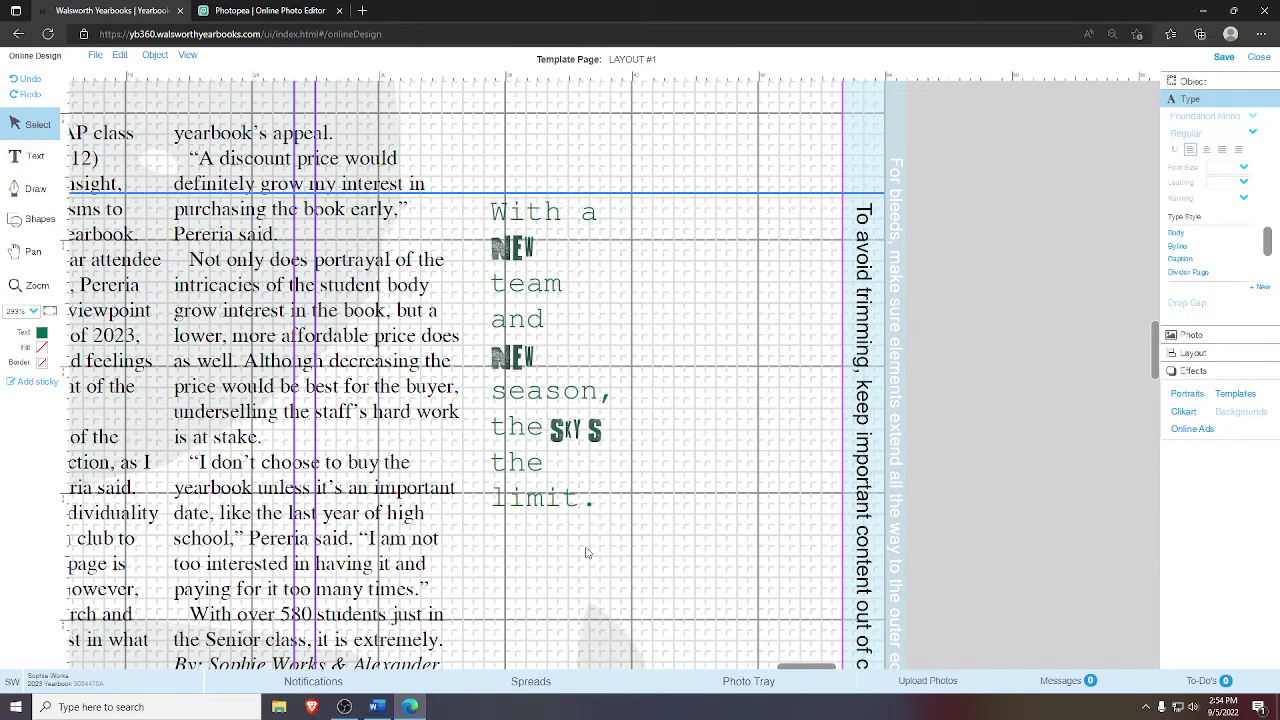
- Open the Layout panel, deselect, and zoom in around the pull quote frame
left_click(503, 214)
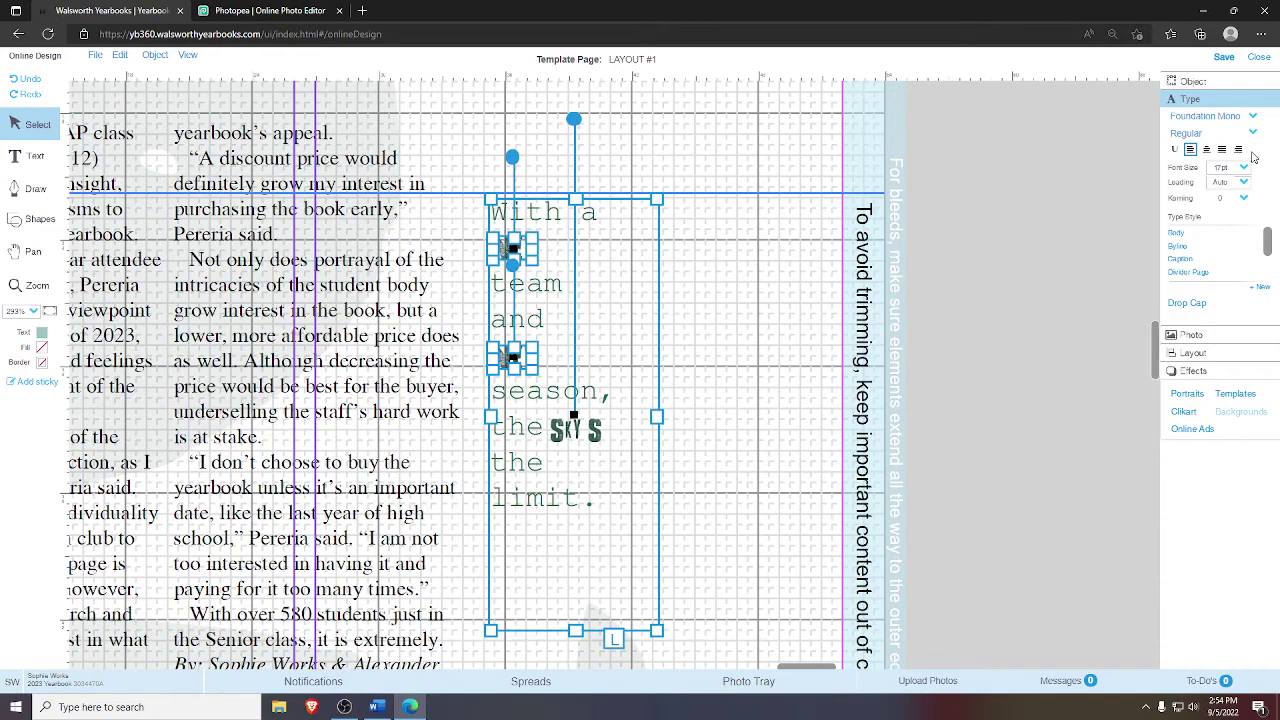
left_click(1188, 353)
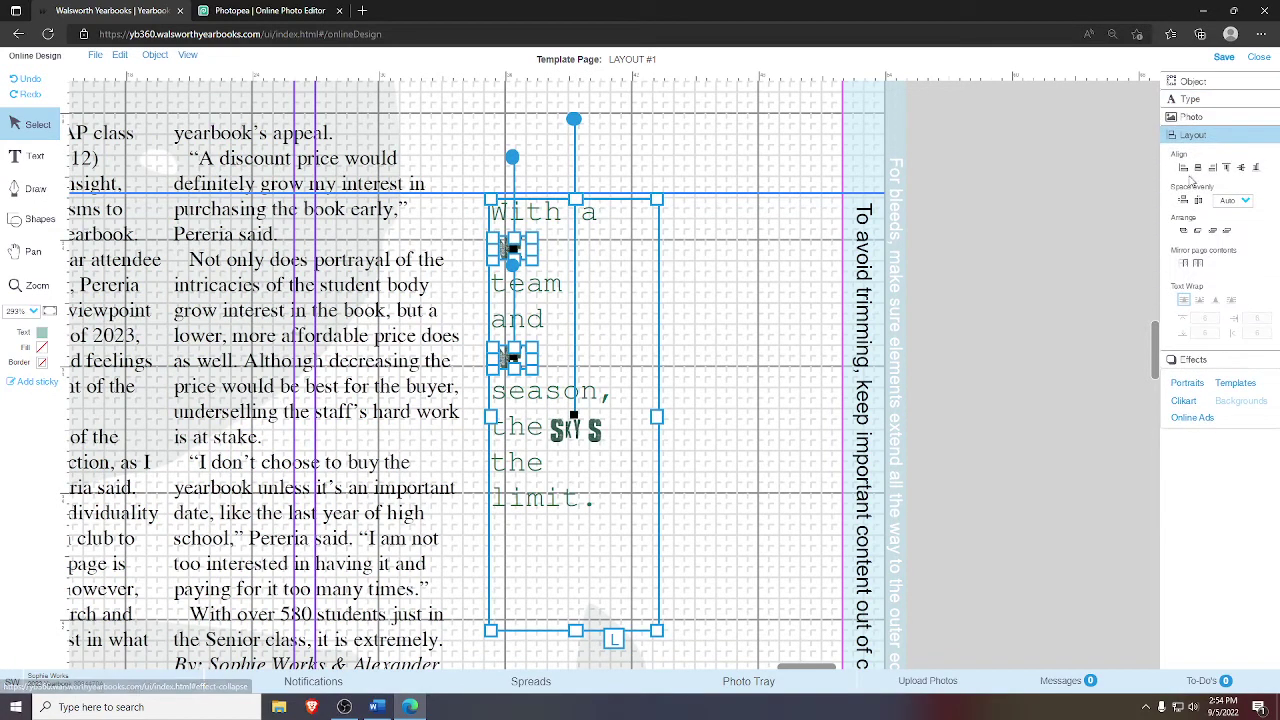
left_click(858, 302)
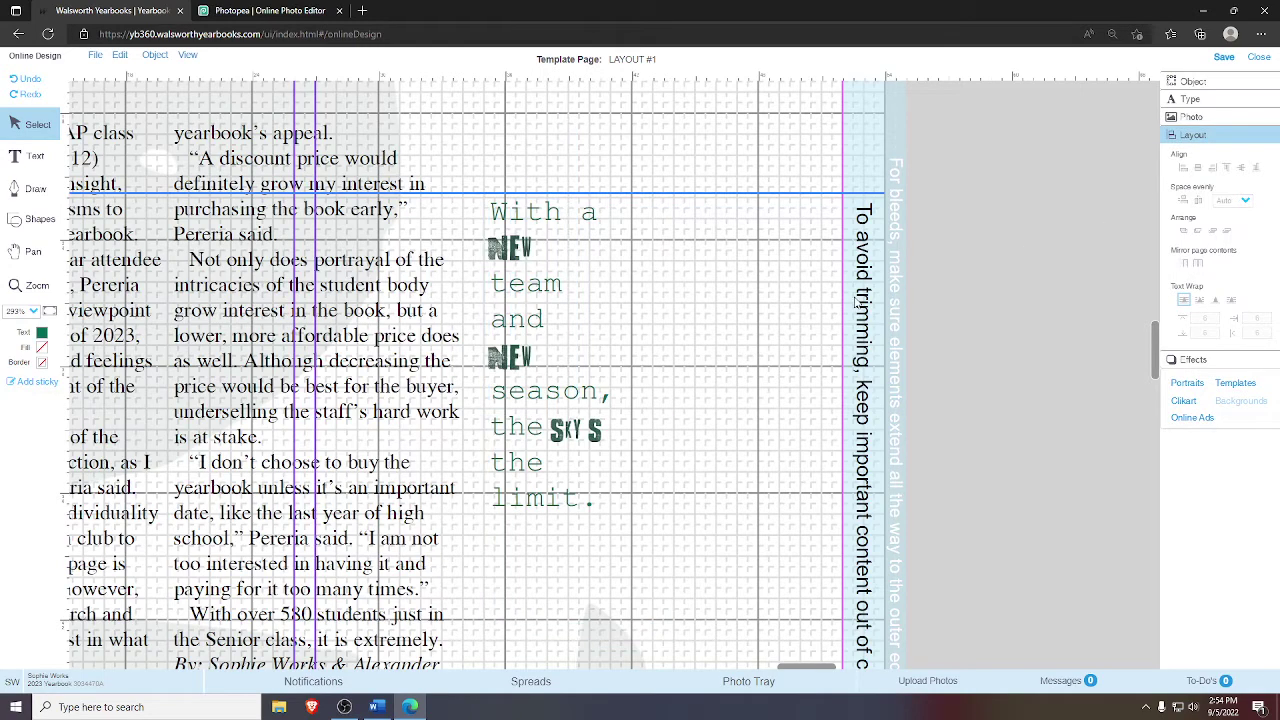
left_click(20, 286)
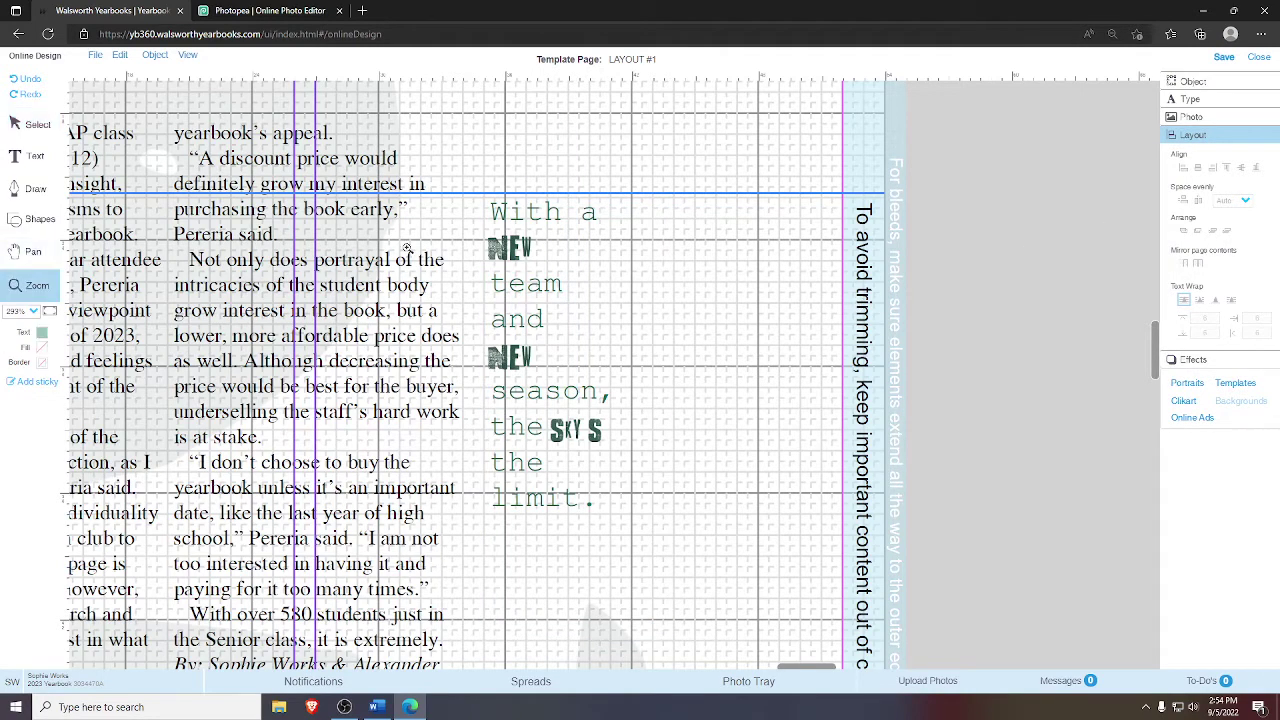
left_click_drag(436, 178, 687, 553)
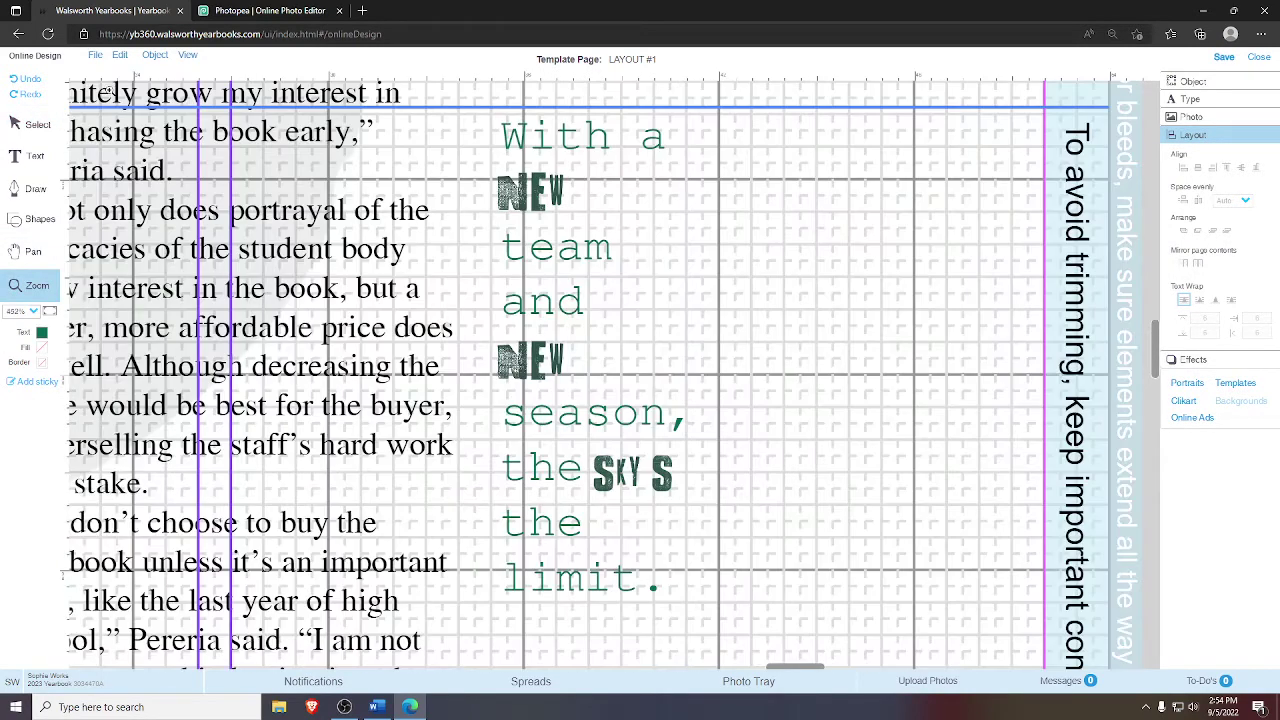
- Marquee-select both grunge NEW images and align their left edges with Layout's Align Left
left_click(40, 128)
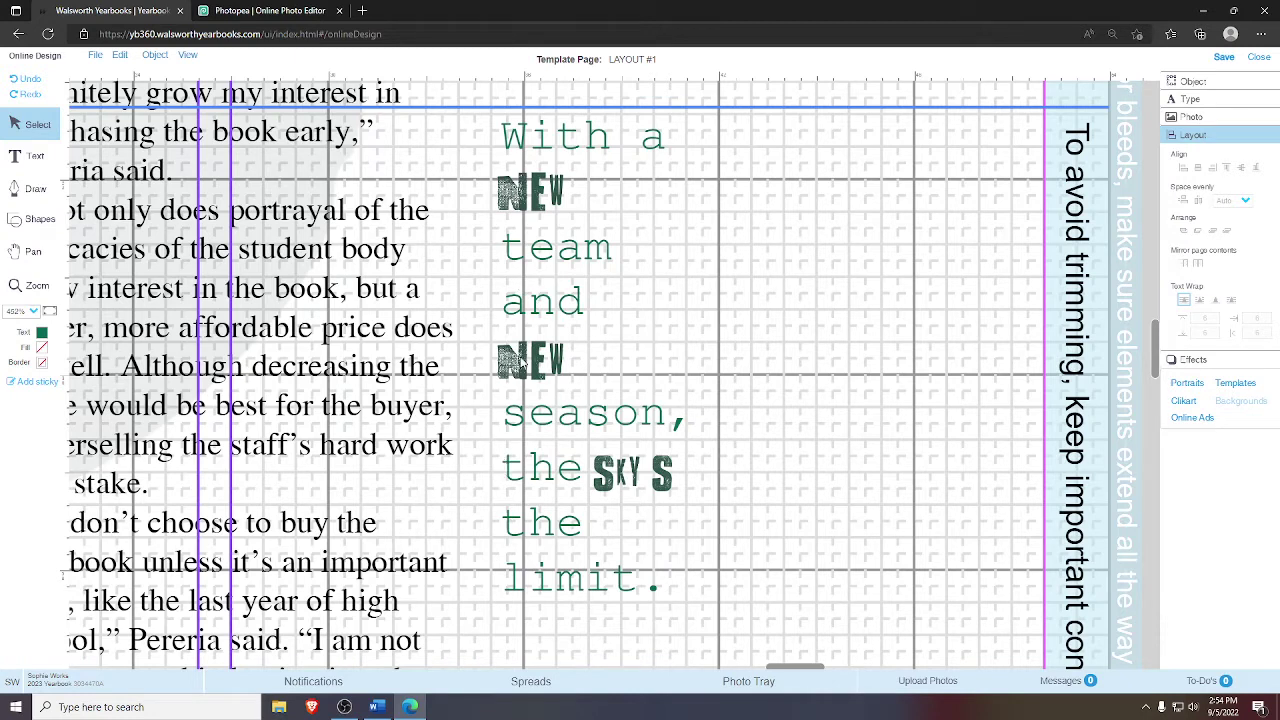
left_click(624, 341)
right_click(624, 341)
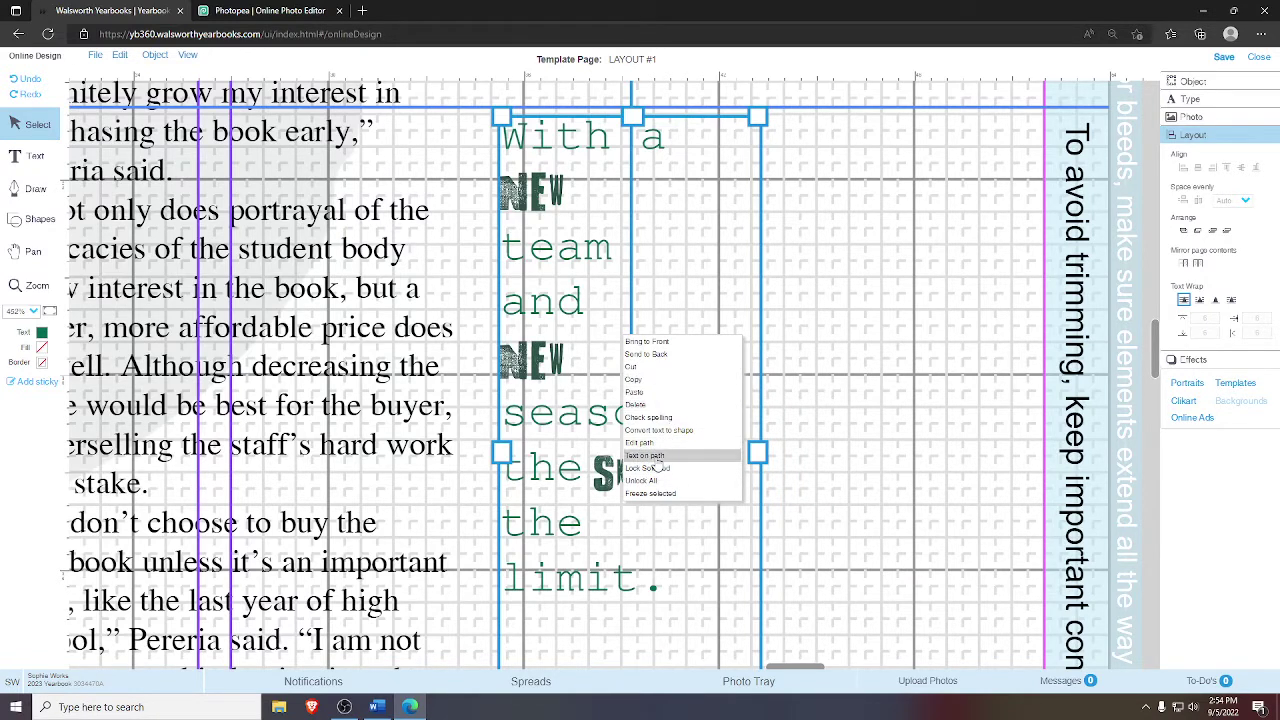
left_click(659, 470)
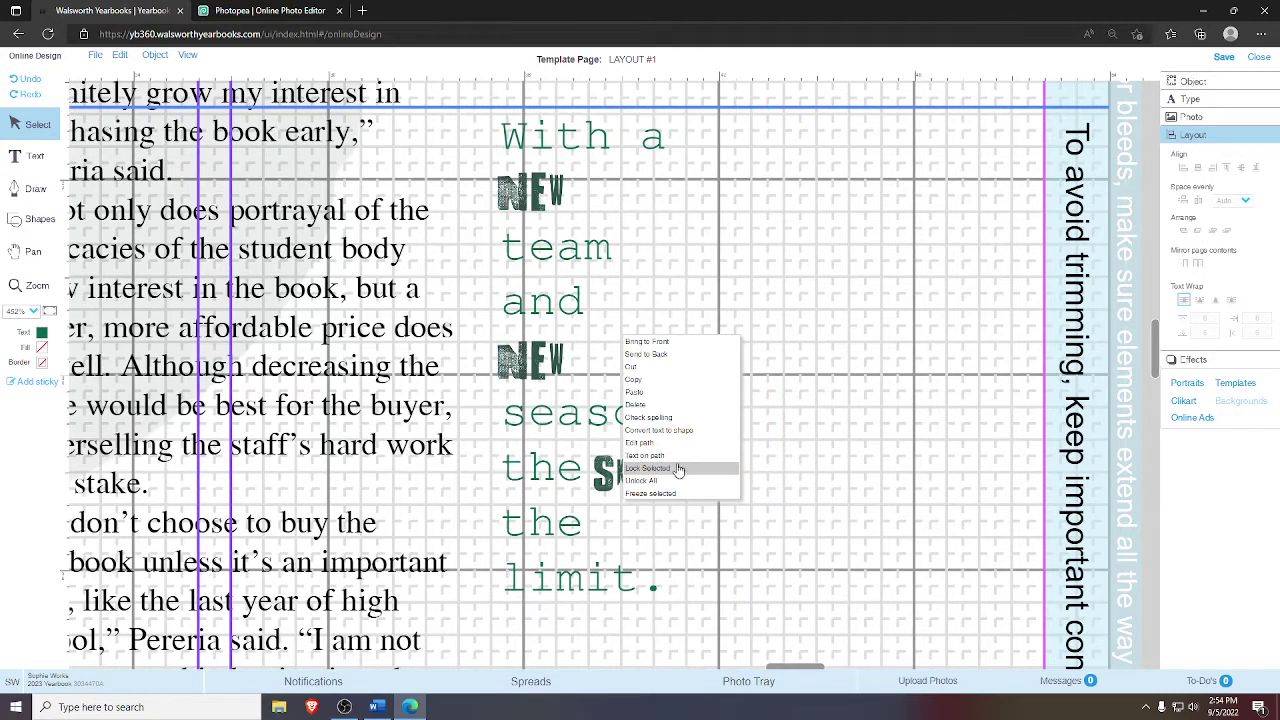
left_click_drag(640, 378, 544, 186)
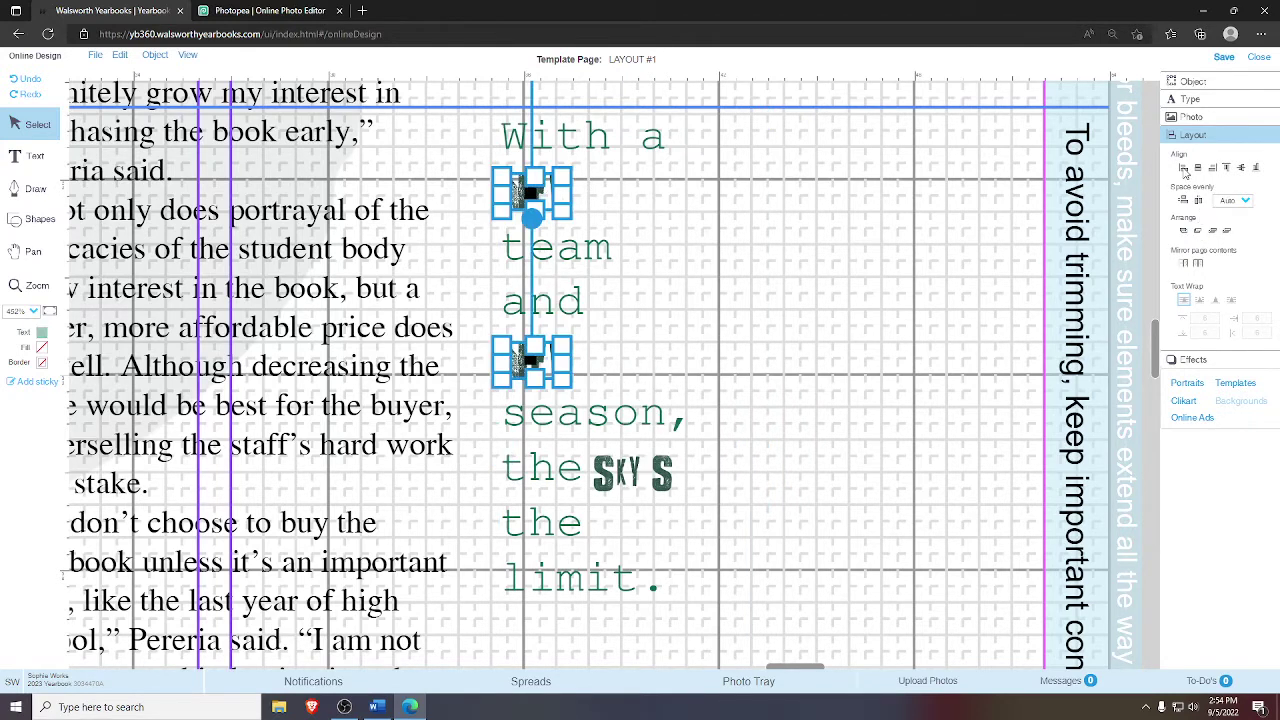
left_click(1184, 170)
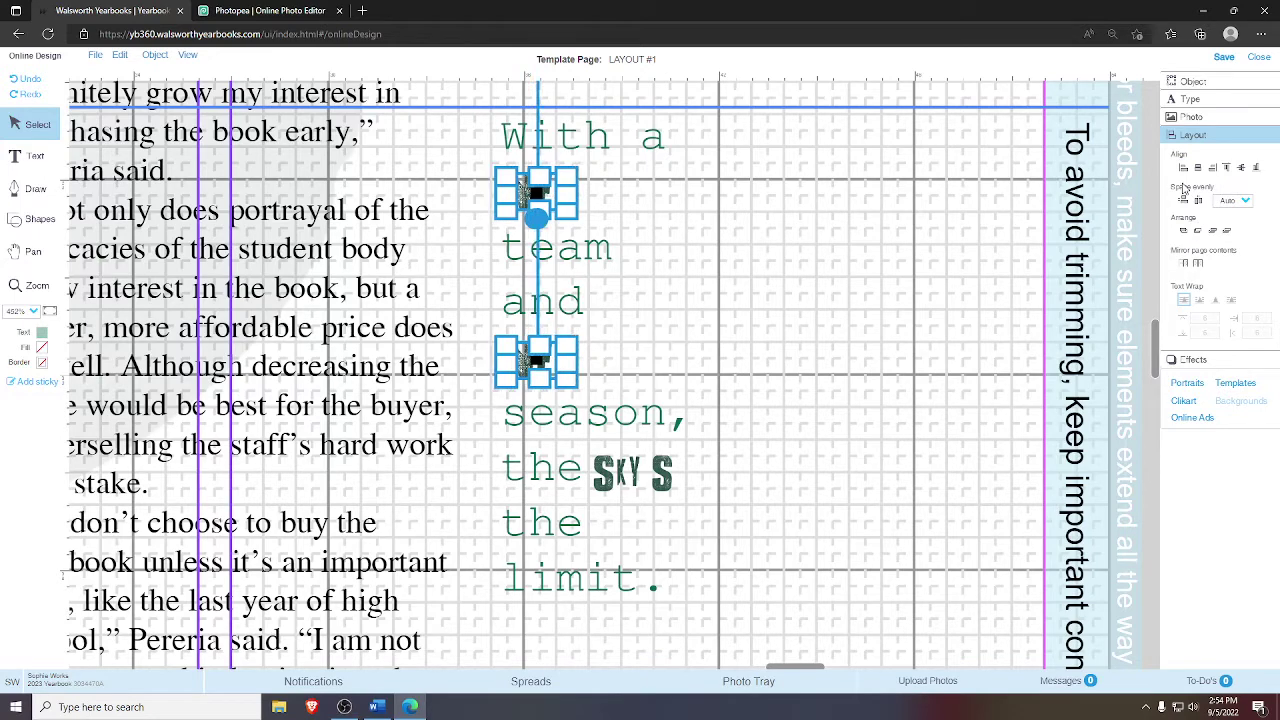
left_click(896, 280)
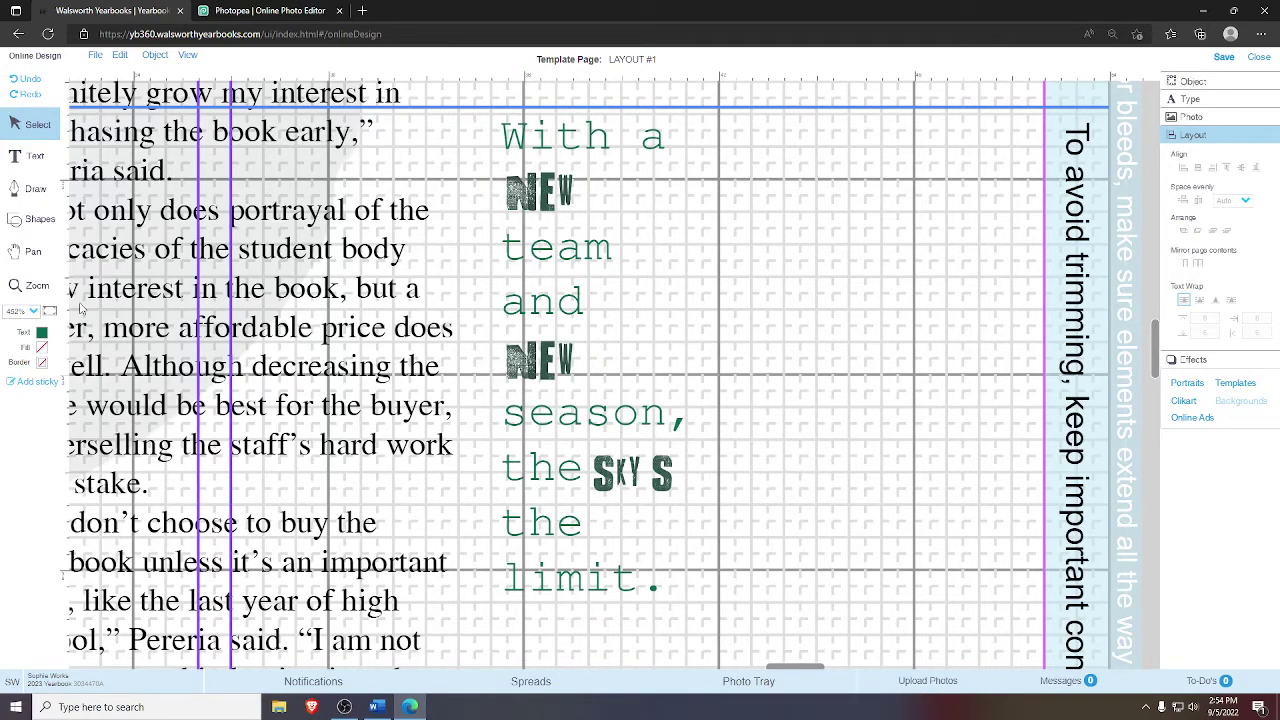
left_click(37, 285)
left_click_drag(684, 452, 434, 124)
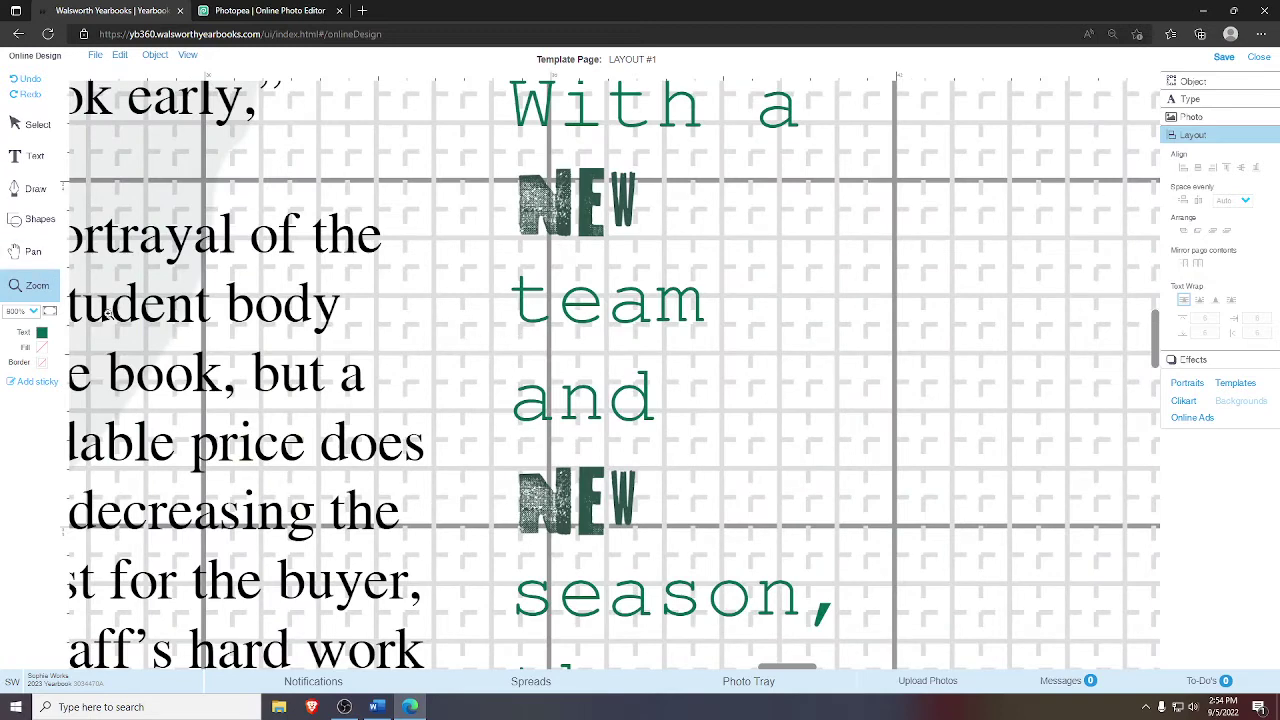
- Add a vertical guide at the quote's left edge and left-align both NEW images
left_click_drag(64, 316, 514, 393)
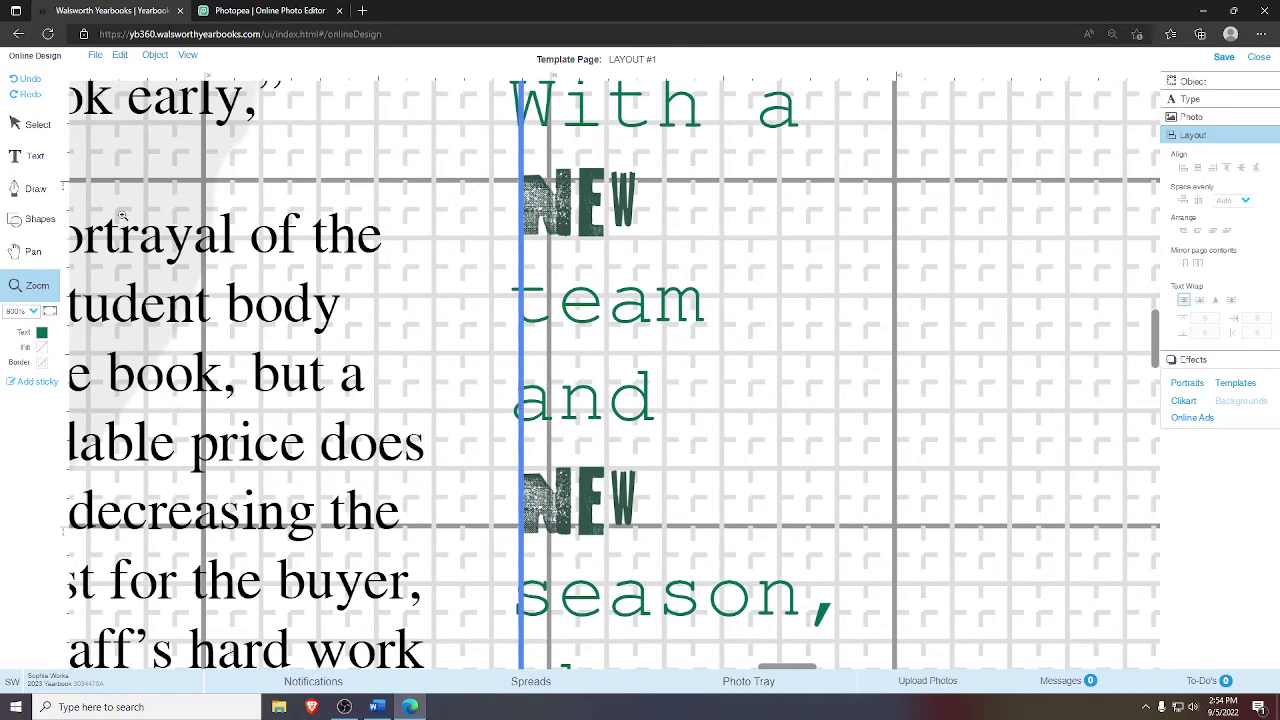
left_click(36, 126)
left_click(585, 216)
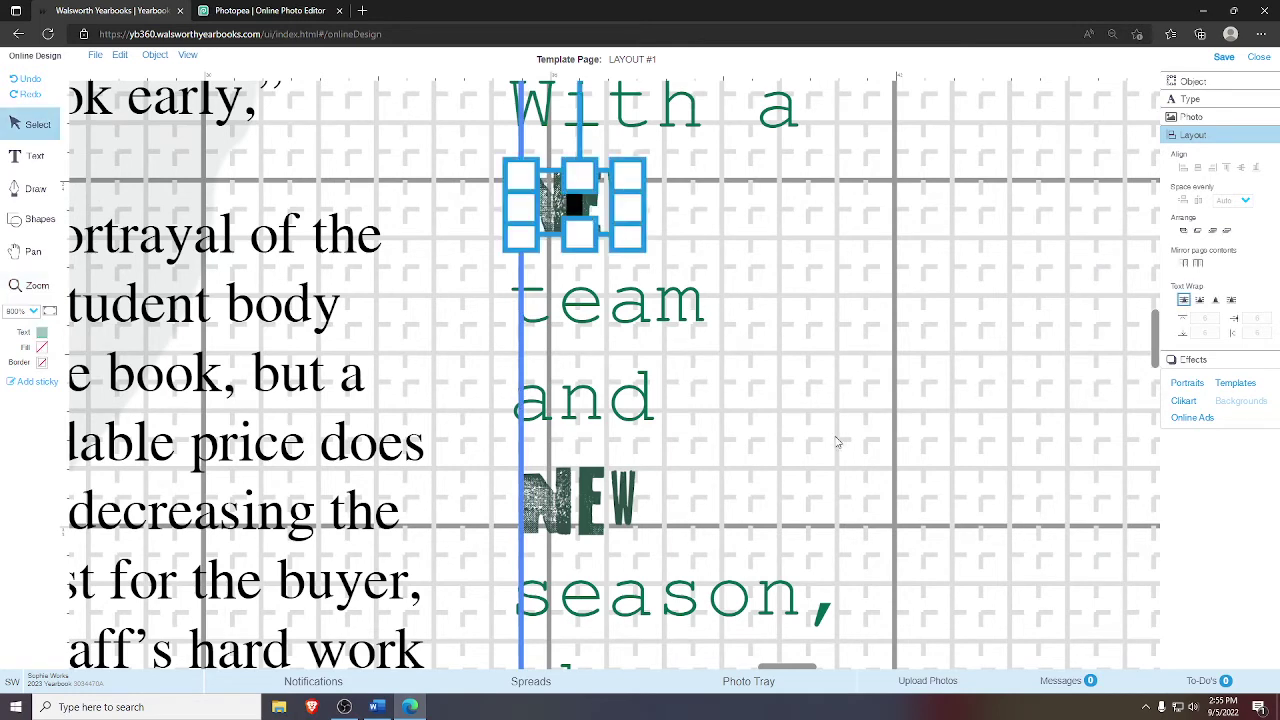
left_click_drag(744, 528, 580, 233)
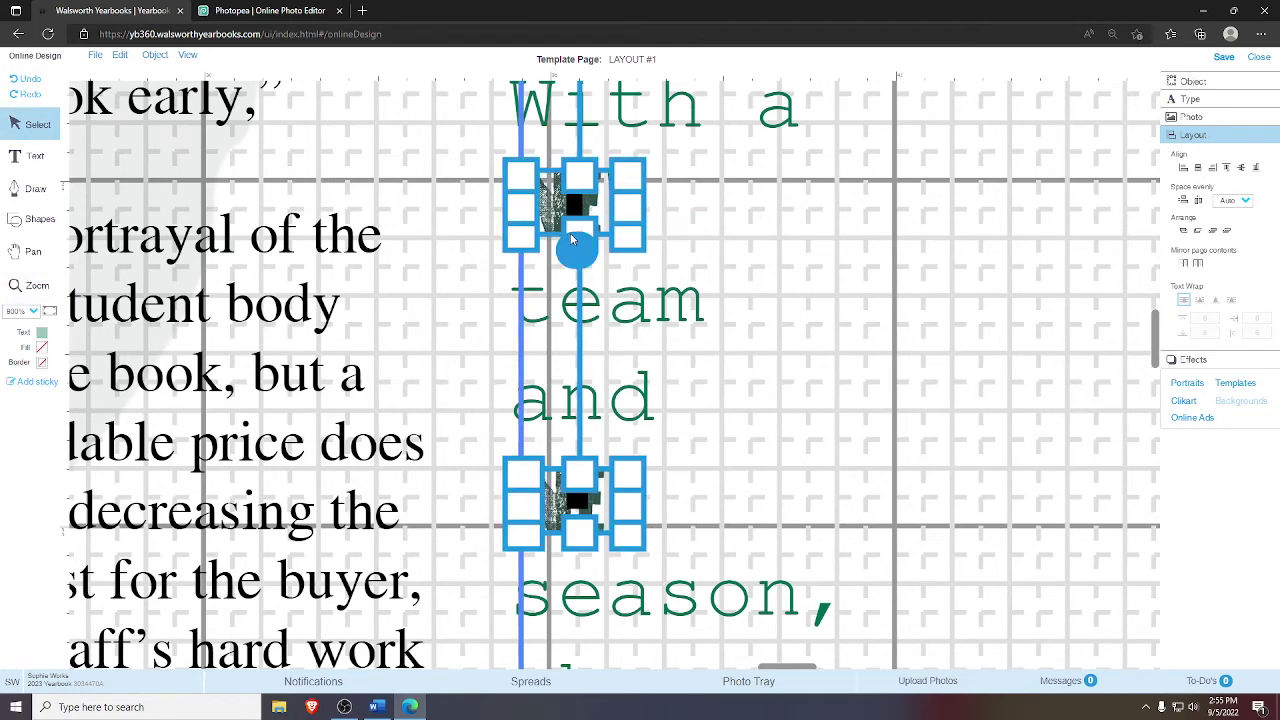
left_click(785, 270)
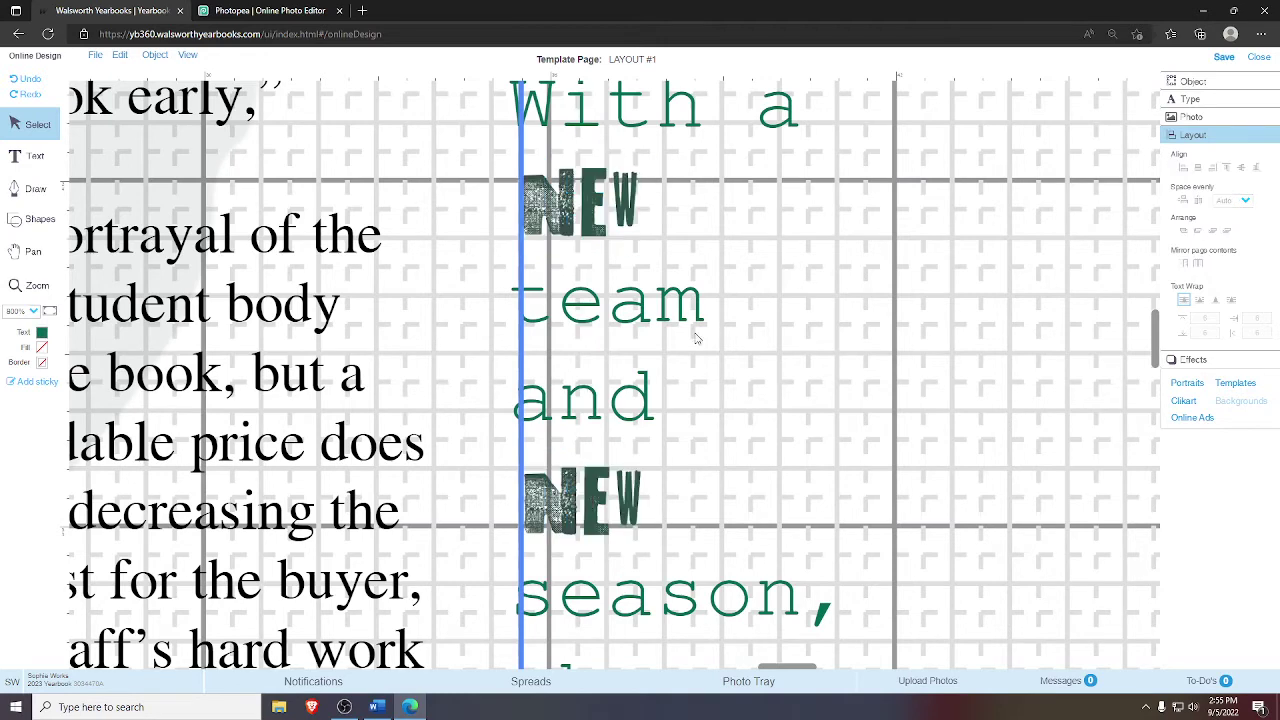
left_click(614, 484)
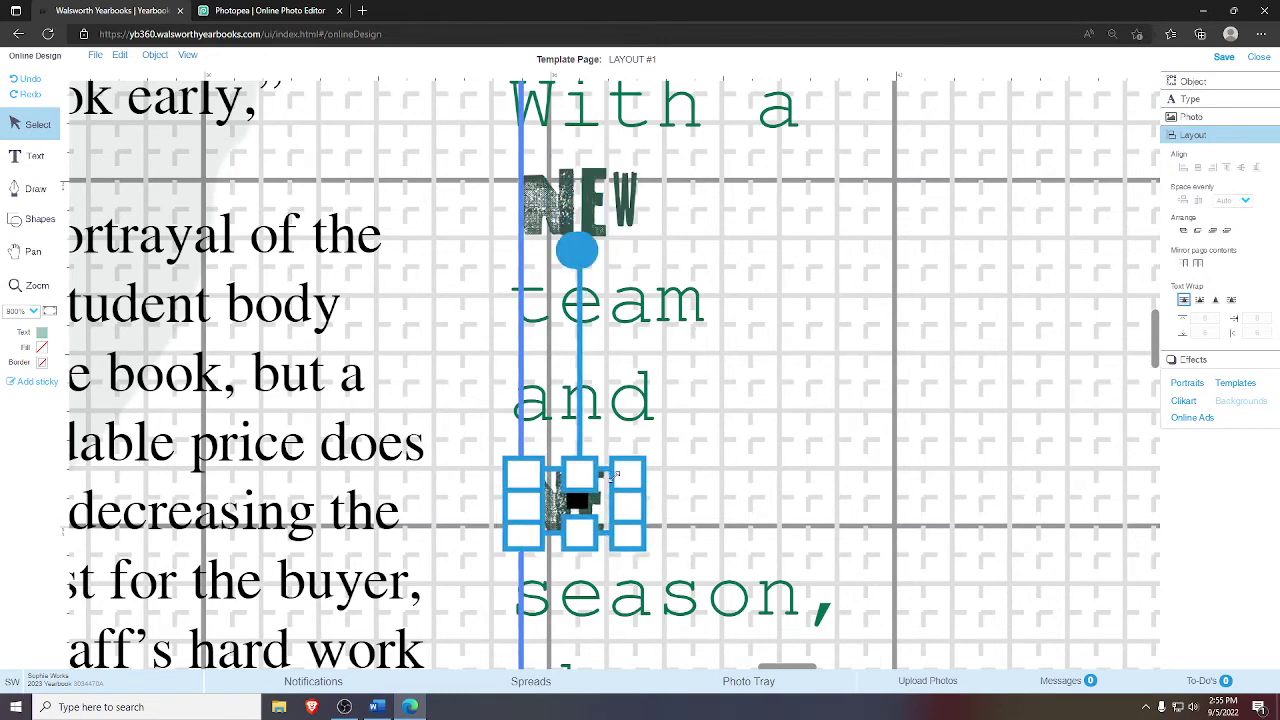
left_click(745, 478)
left_click_drag(700, 140, 510, 555)
left_click(1184, 168)
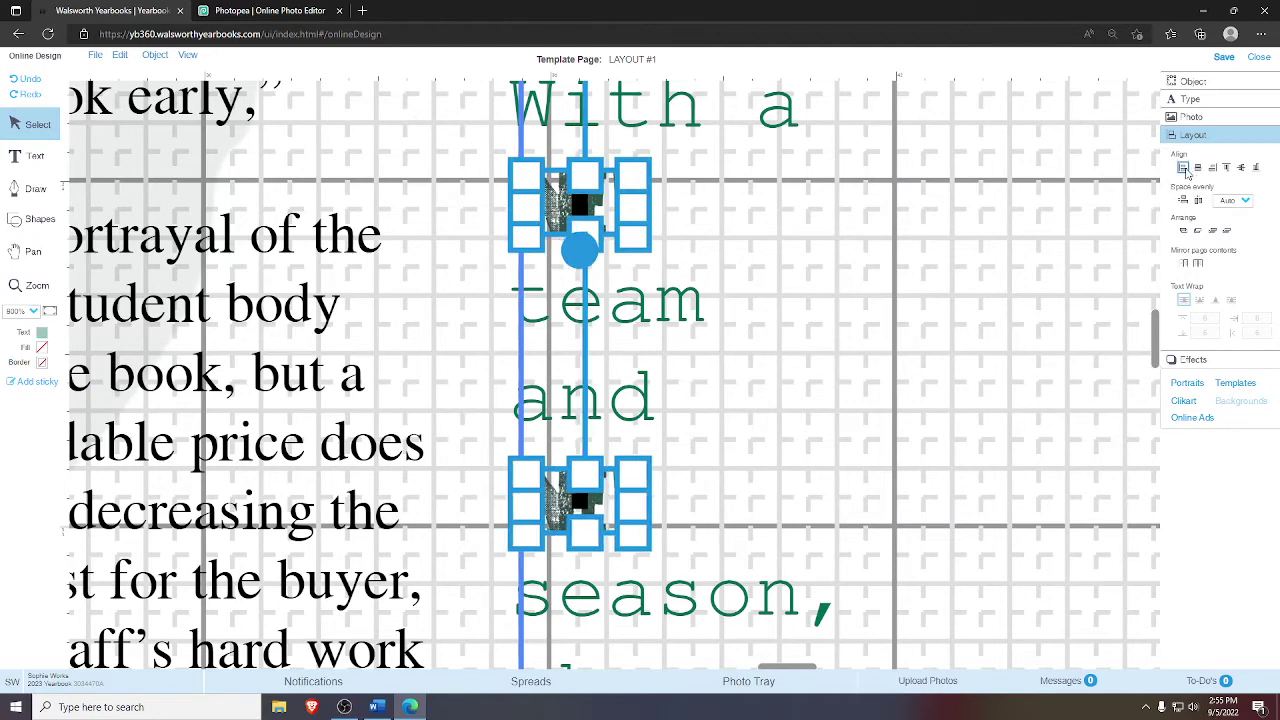
left_click(886, 308)
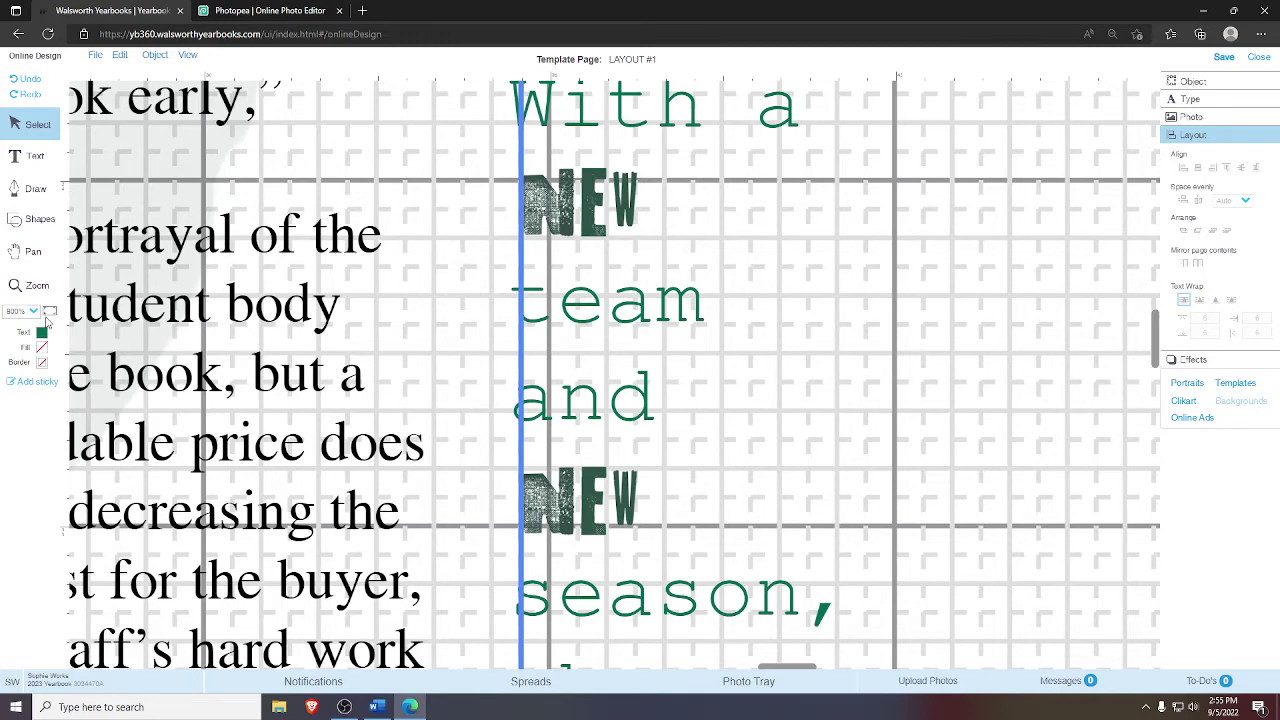
- Nudge the top NEW image down one arrow-key step
left_click(33, 251)
left_click_drag(433, 137, 309, 247)
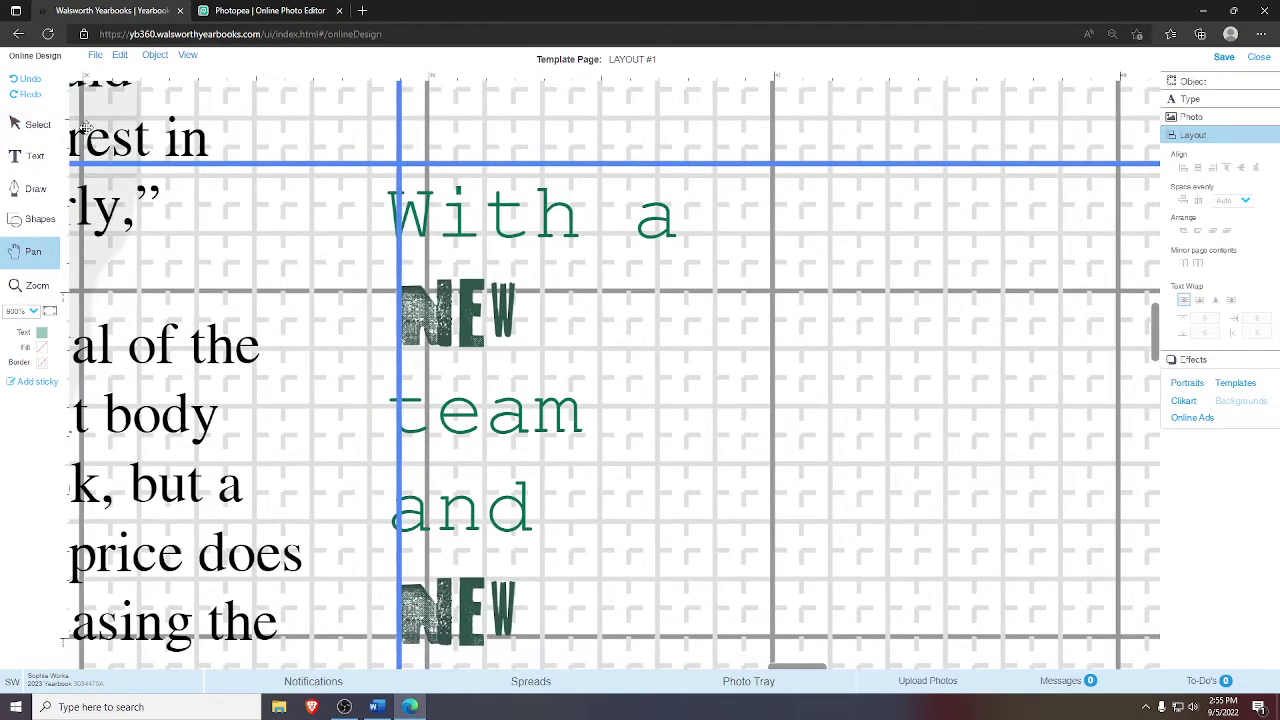
left_click(38, 124)
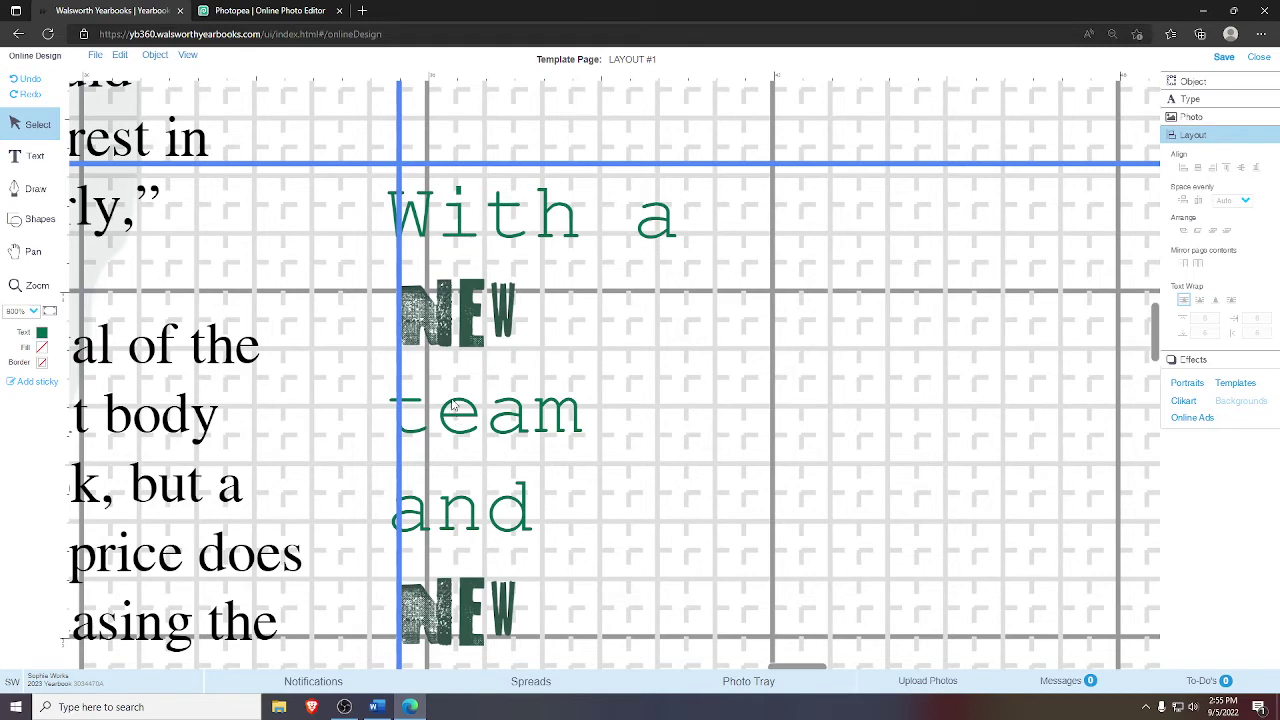
left_click(457, 340)
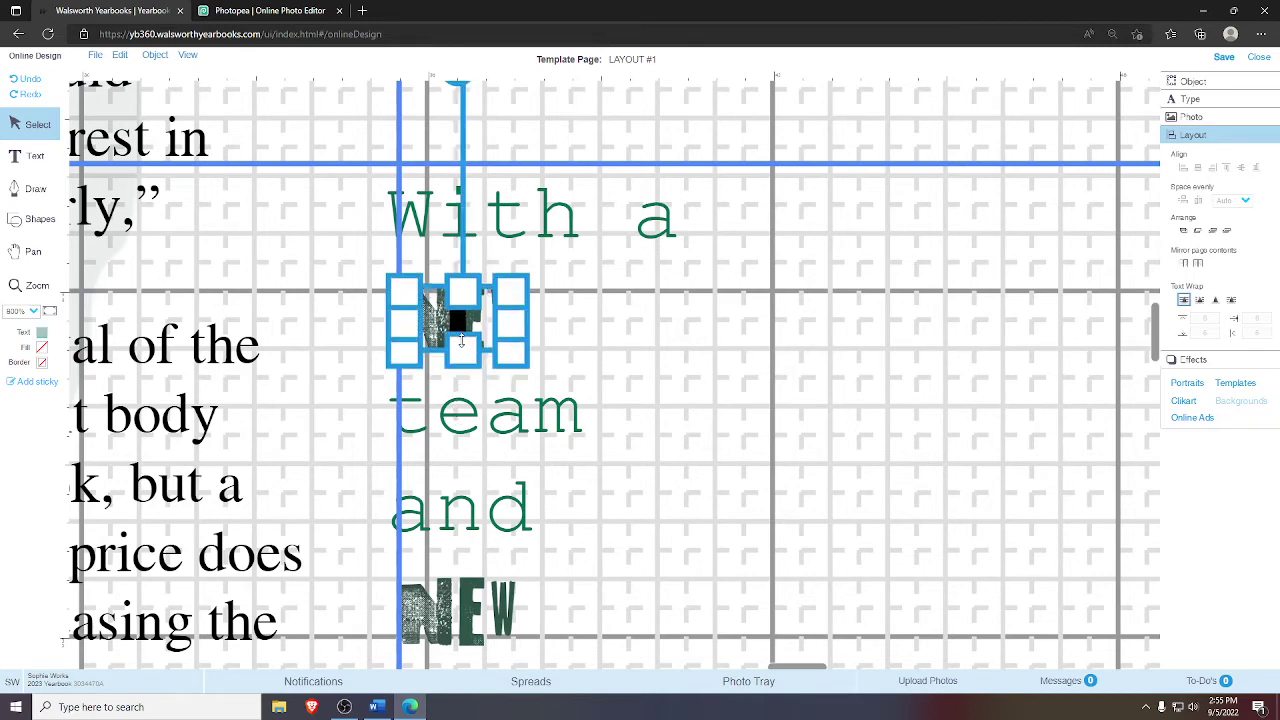
key("Down")
left_click(624, 326)
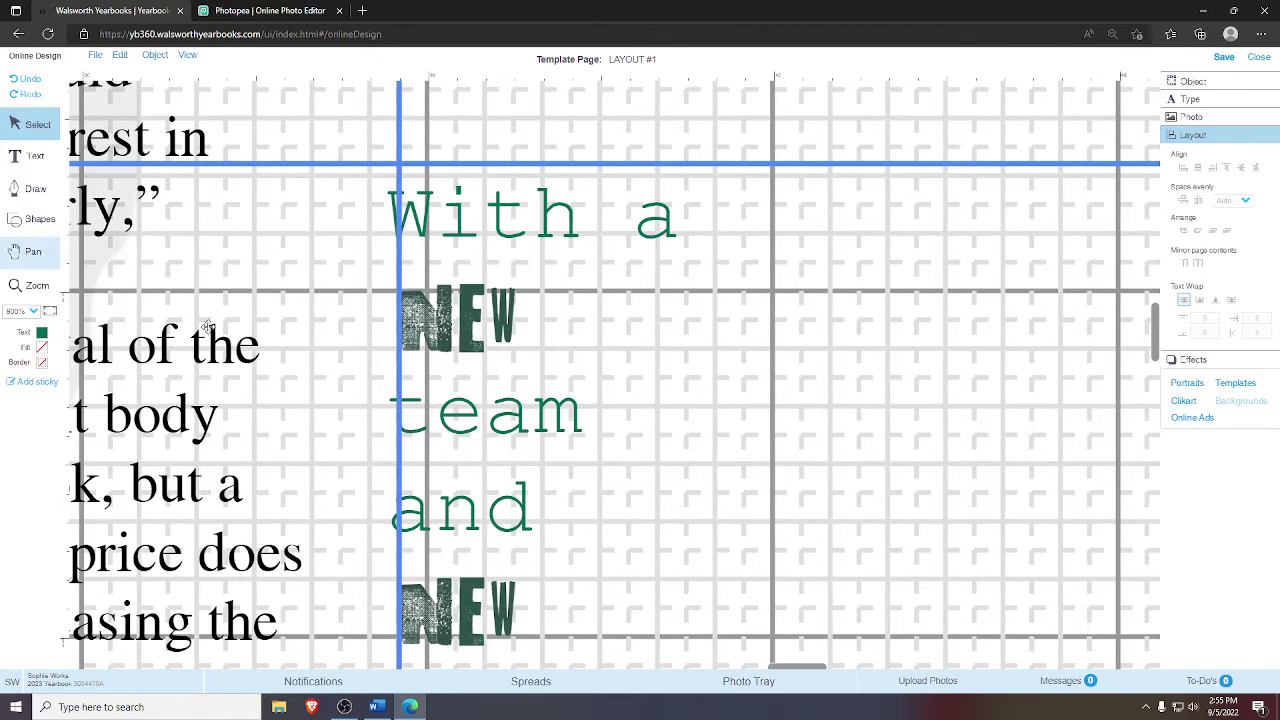
left_click(33, 251)
left_click_drag(341, 574, 329, 309)
left_click(27, 126)
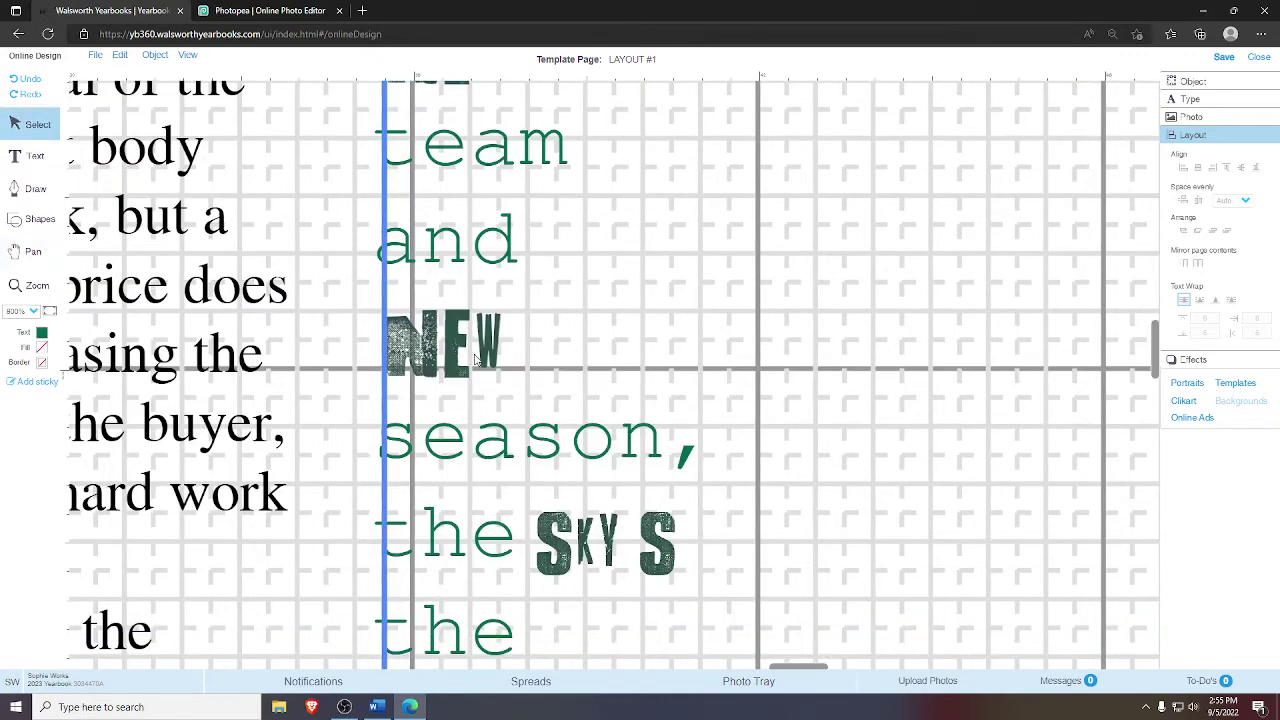
- Select and deselect the lower NEW image to check its position
left_click(474, 358)
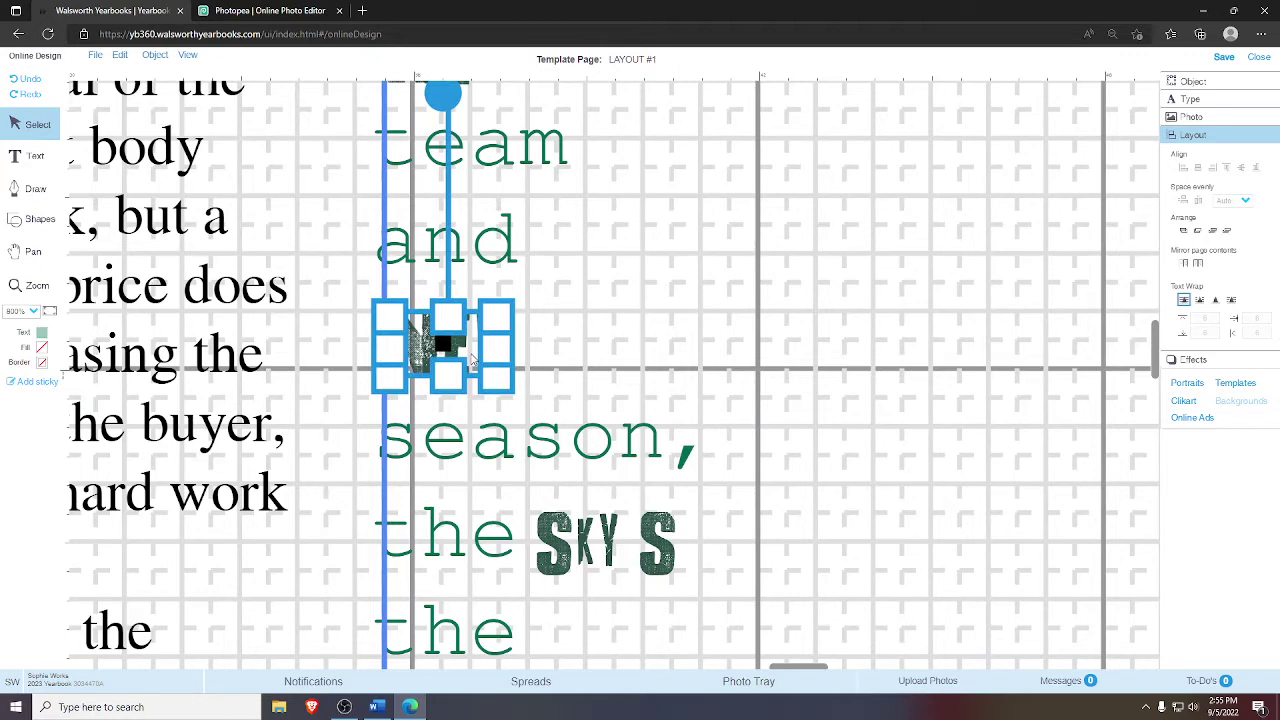
left_click(725, 327)
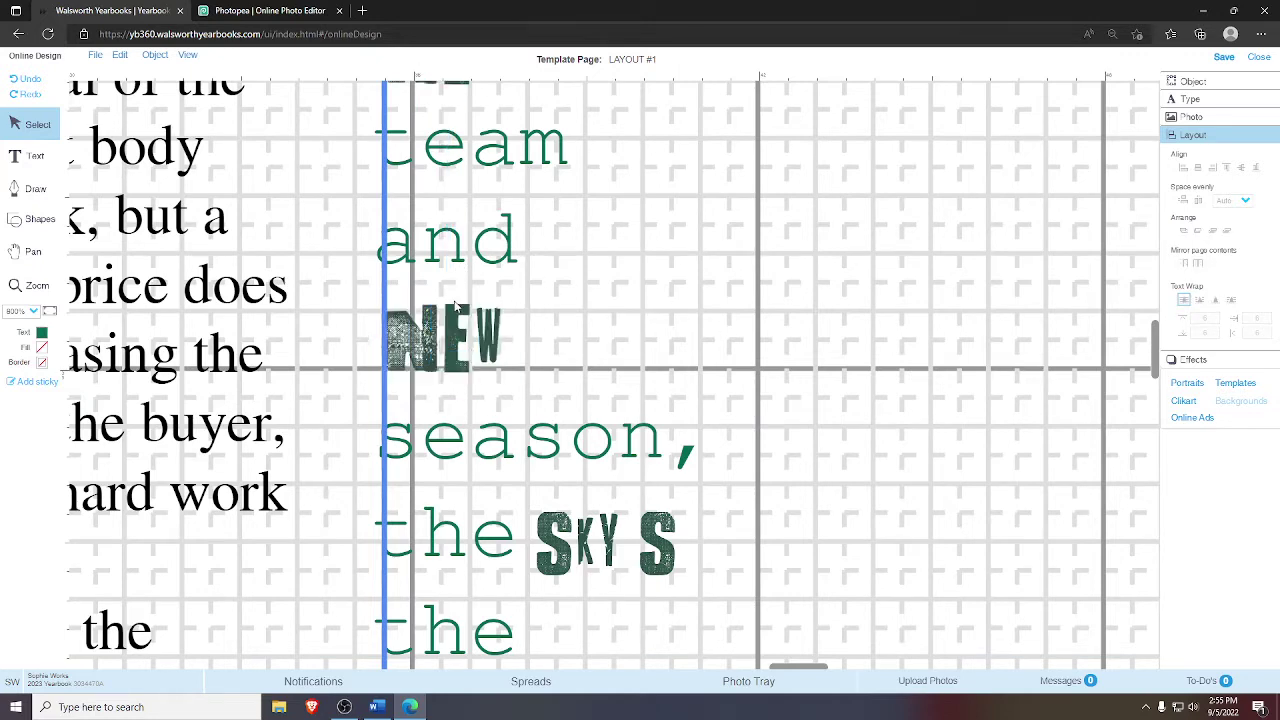
left_click(442, 350)
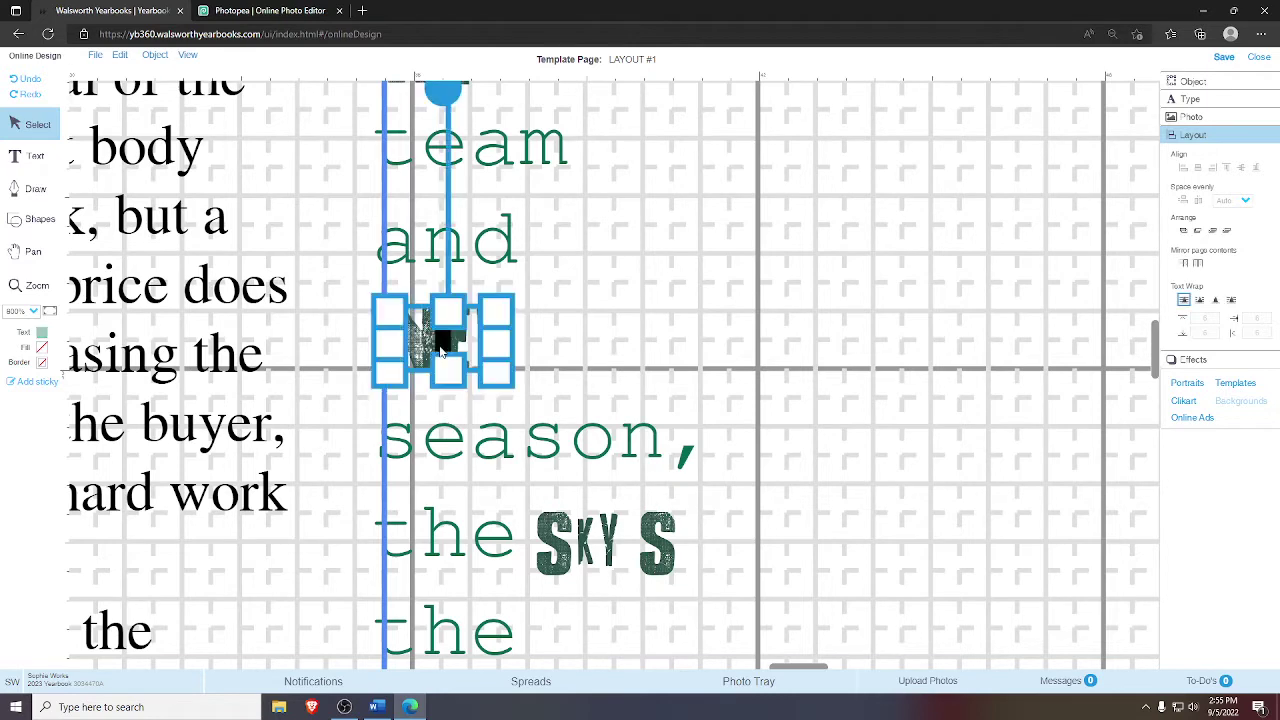
left_click(680, 366)
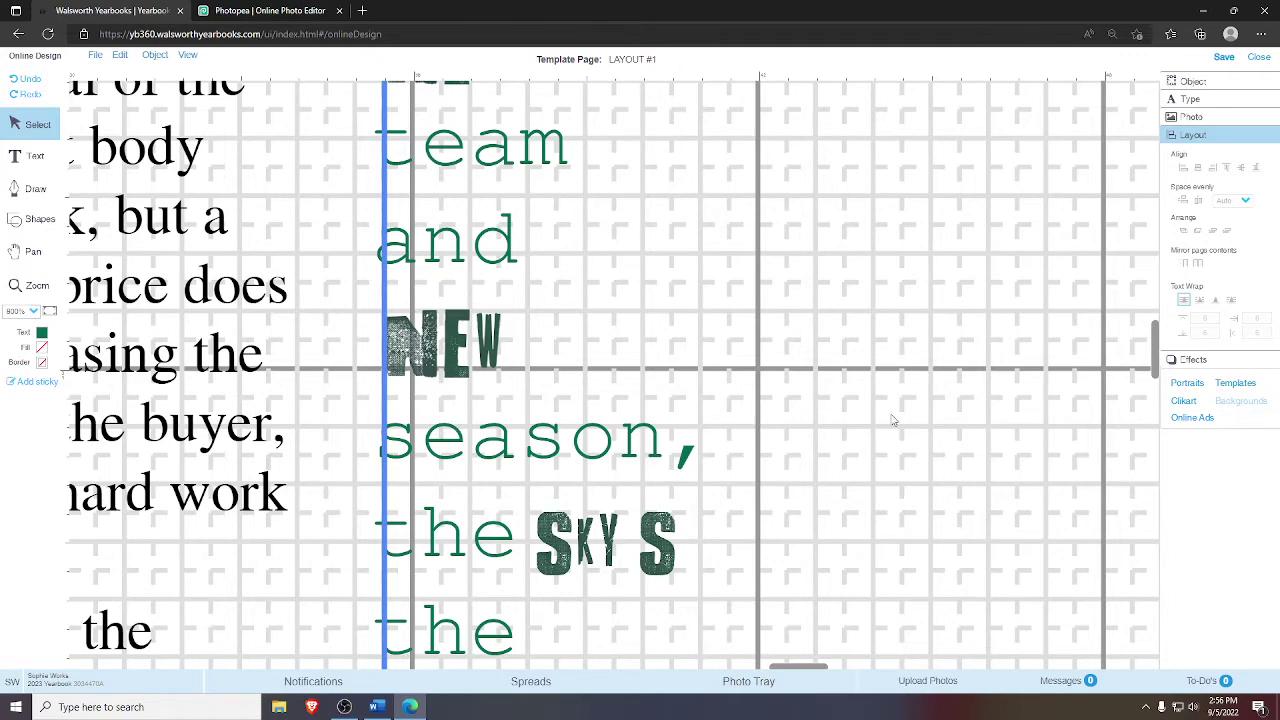
left_click(33, 252)
scroll(335, 320, "down", 3)
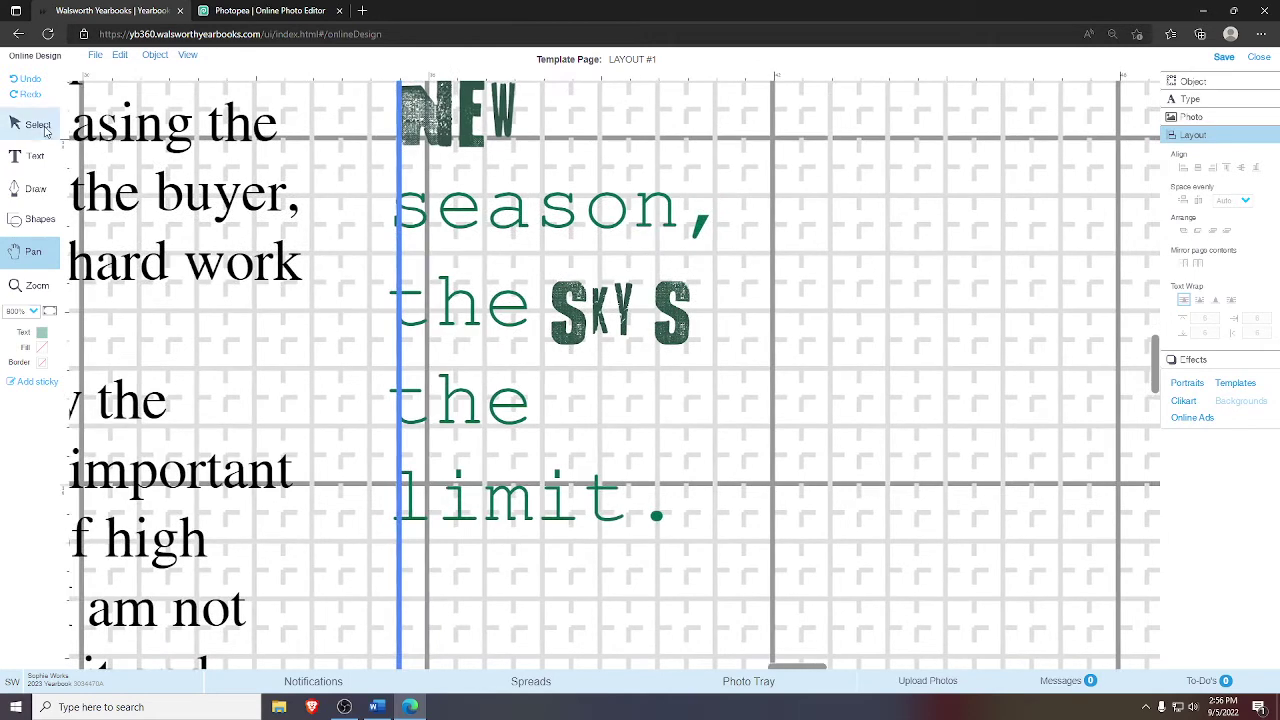
left_click(42, 127)
- Zoom out with Fit to Page to show the whole two-page spread
right_click(448, 300)
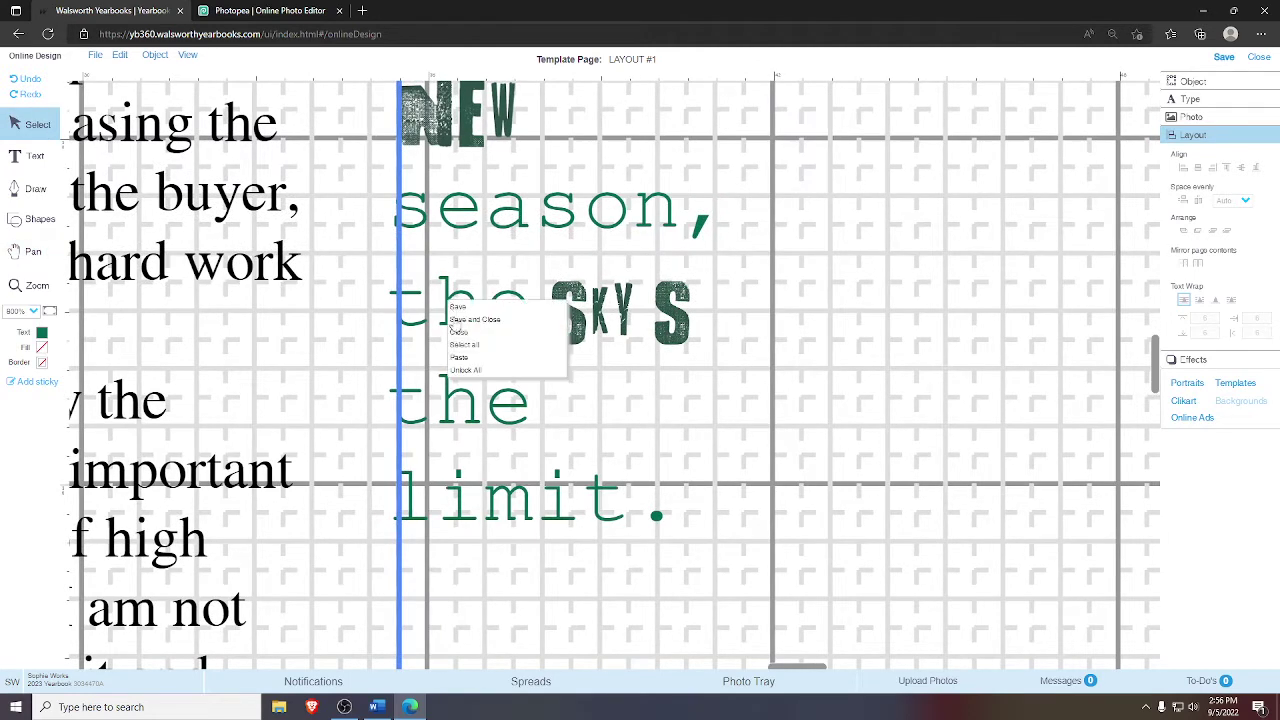
left_click(478, 376)
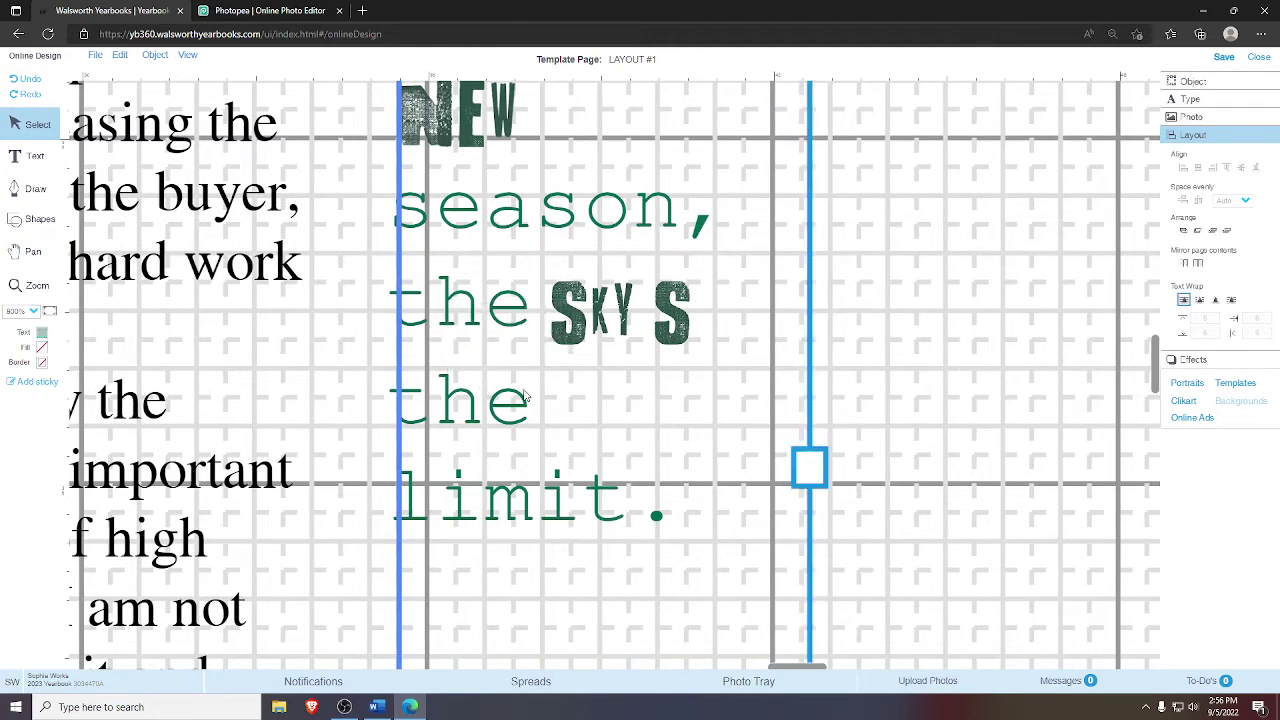
left_click(33, 251)
scroll(371, 270, "up", 4)
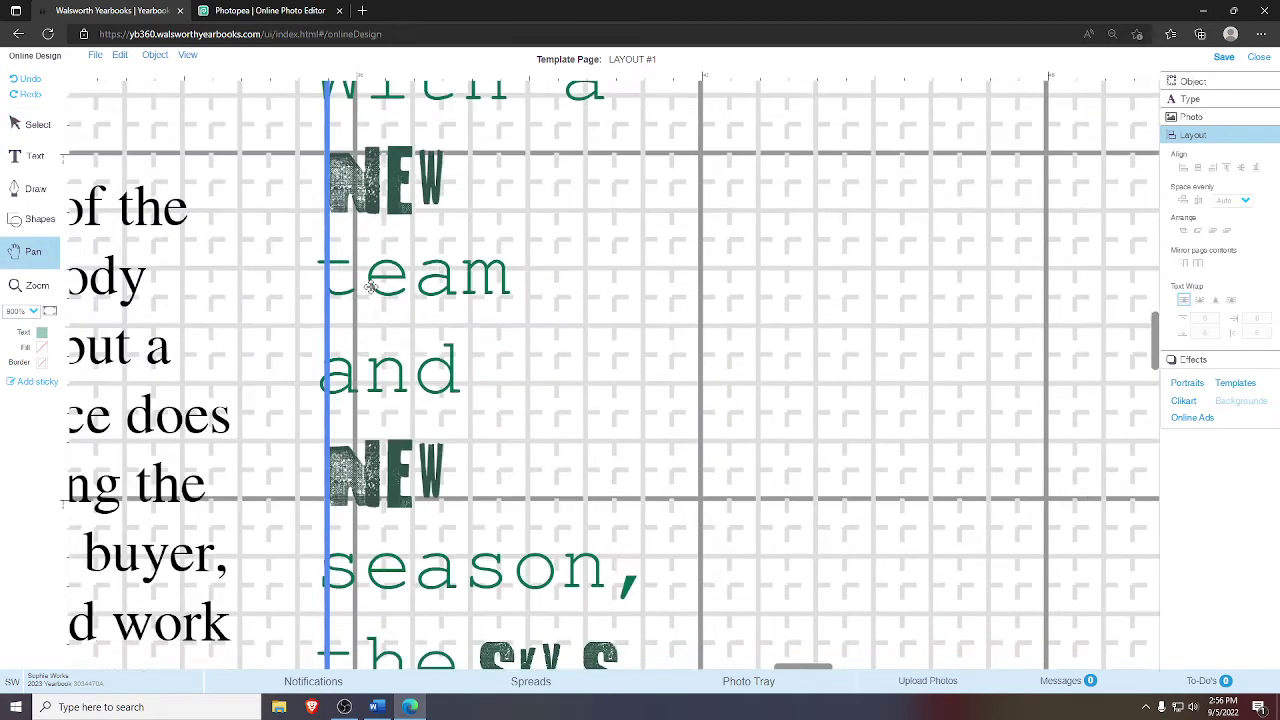
scroll(371, 270, "down", 4)
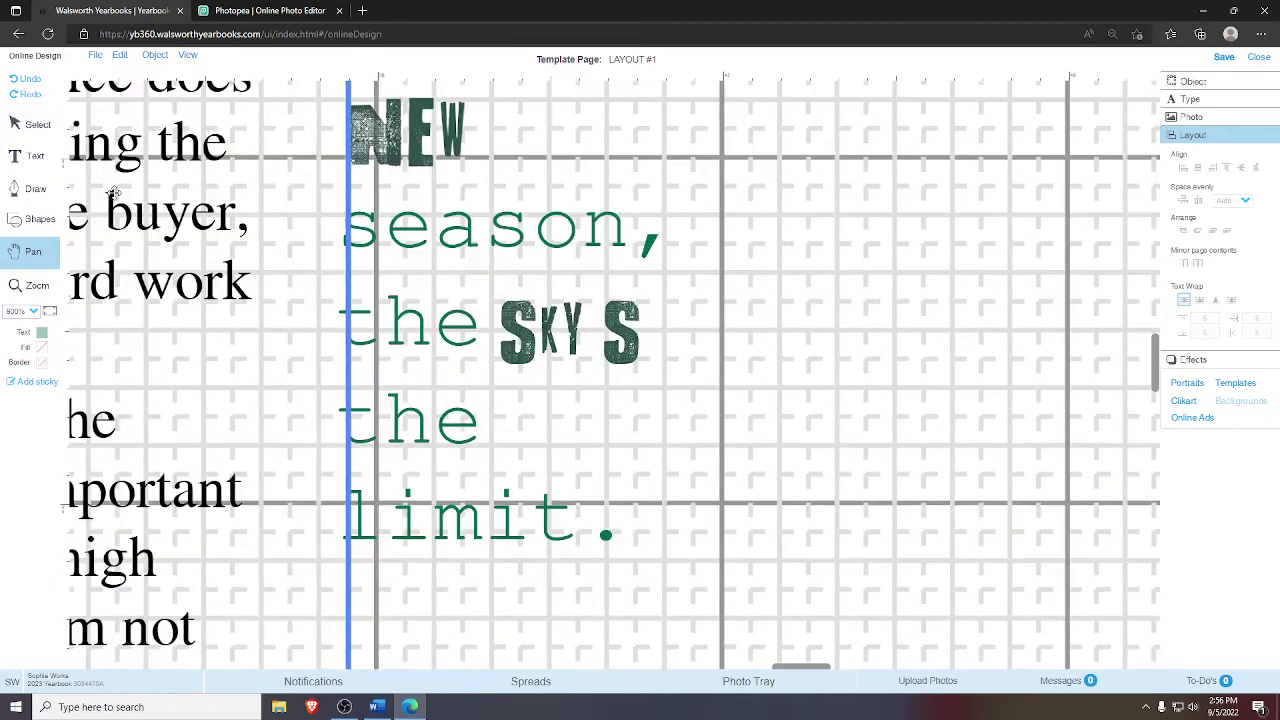
left_click(38, 124)
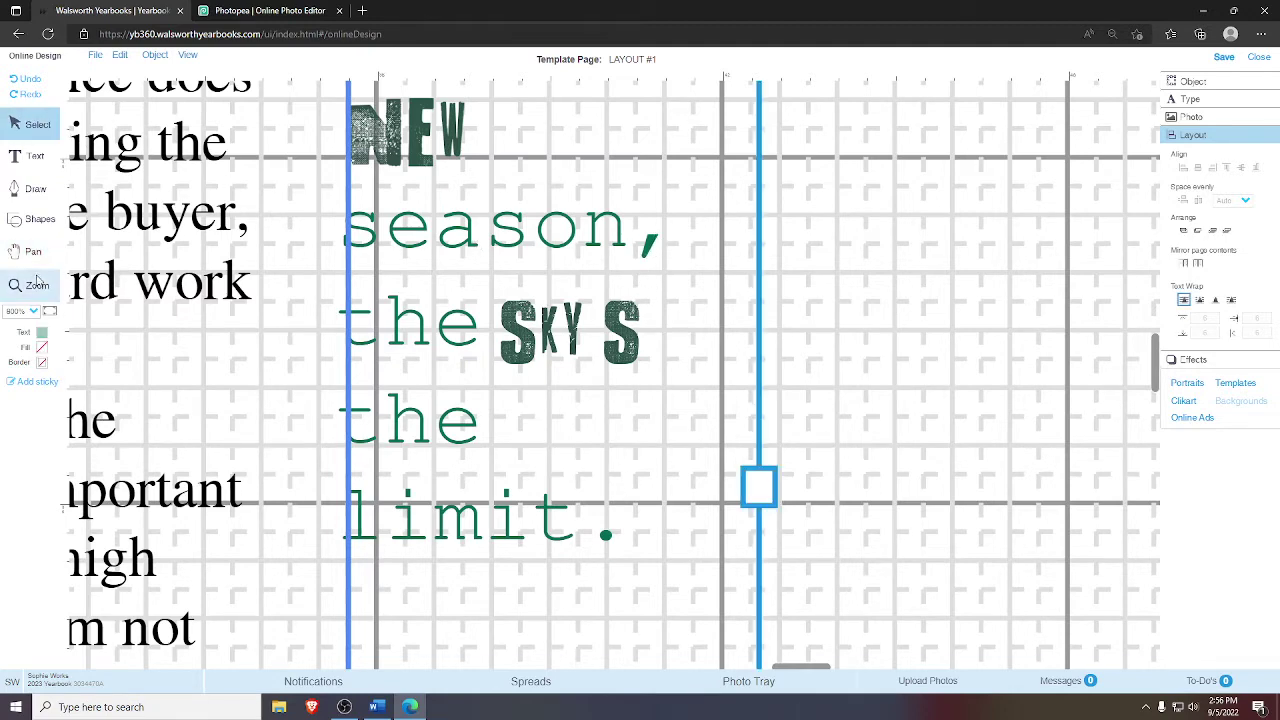
left_click(49, 311)
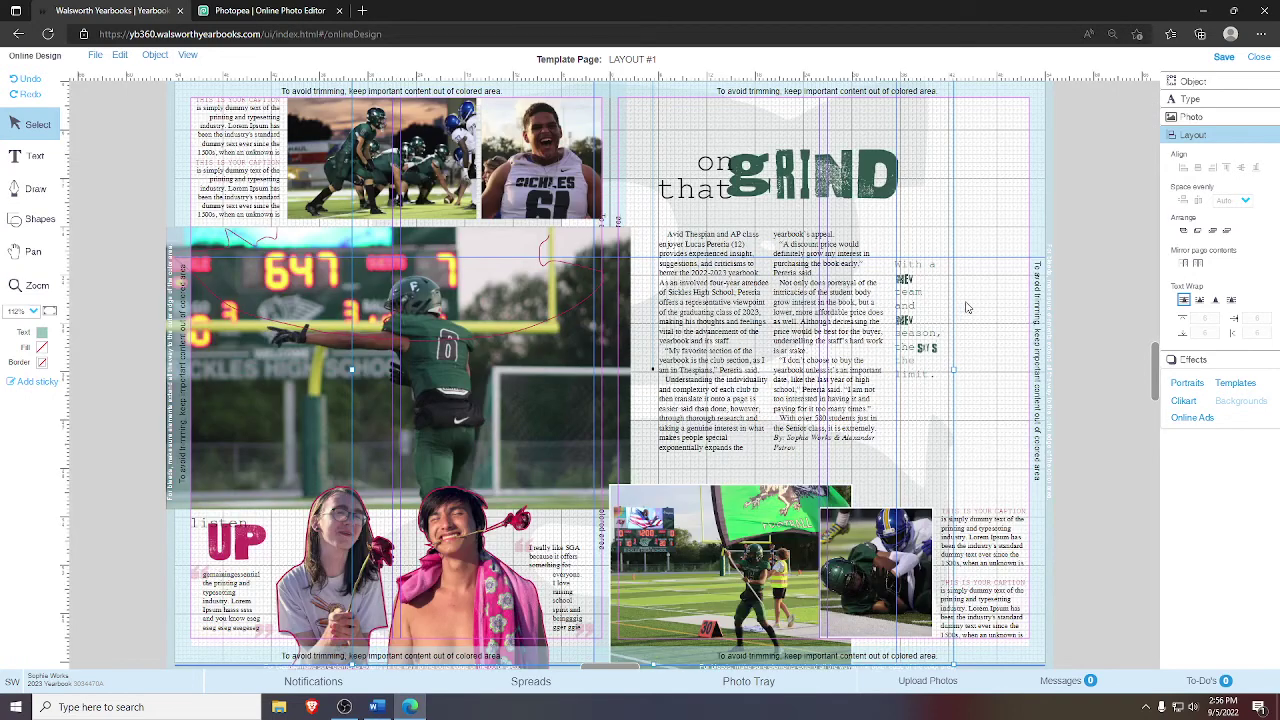
left_click(935, 352)
left_click(980, 355)
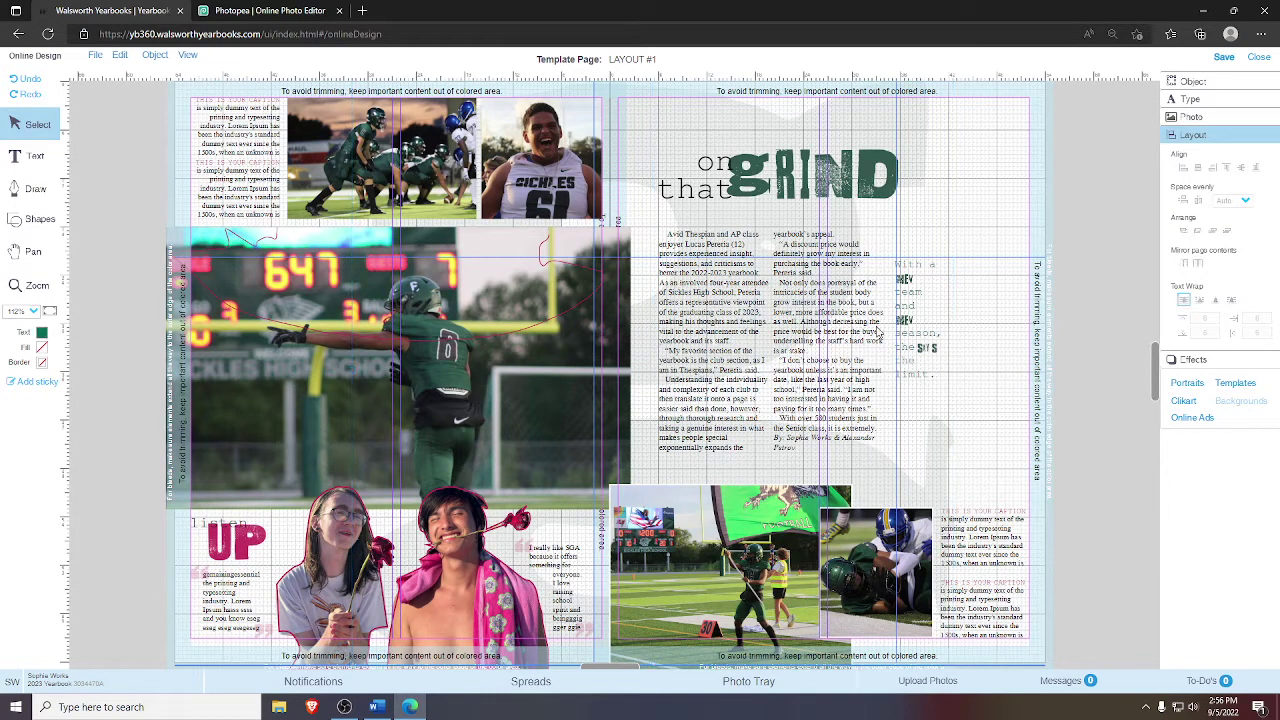
right_click(683, 127)
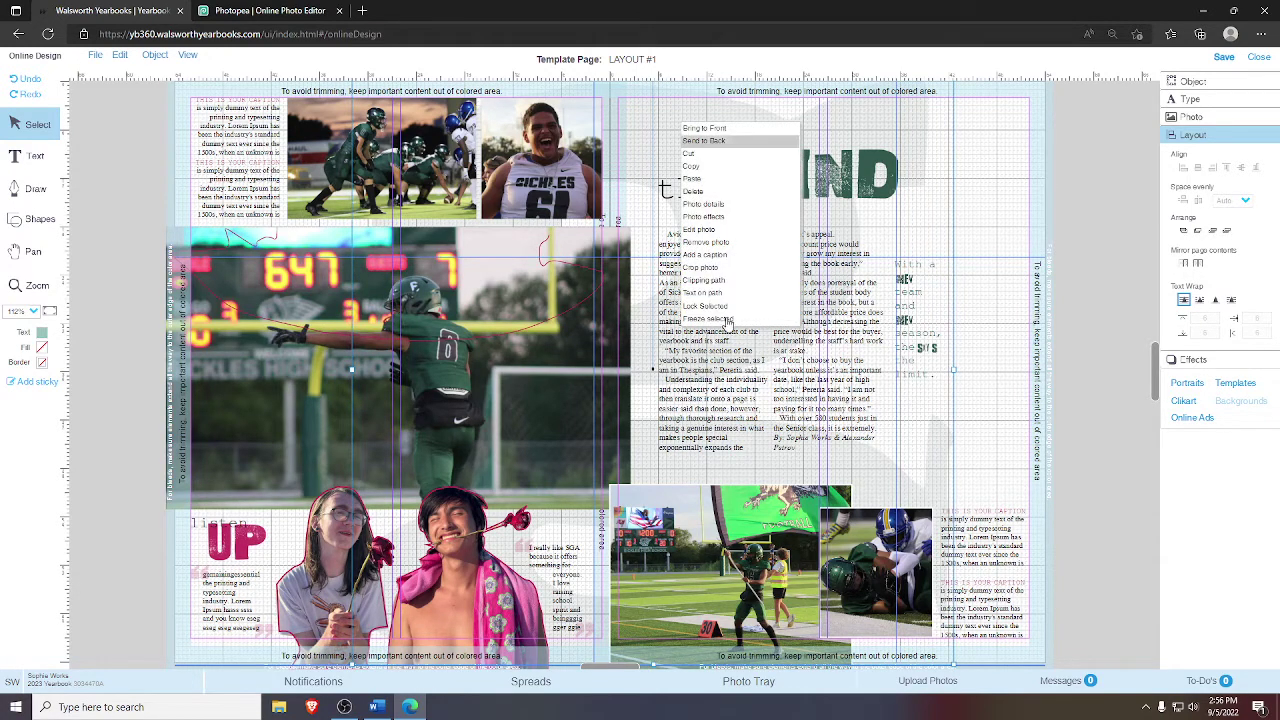
left_click(995, 378)
left_click(918, 348)
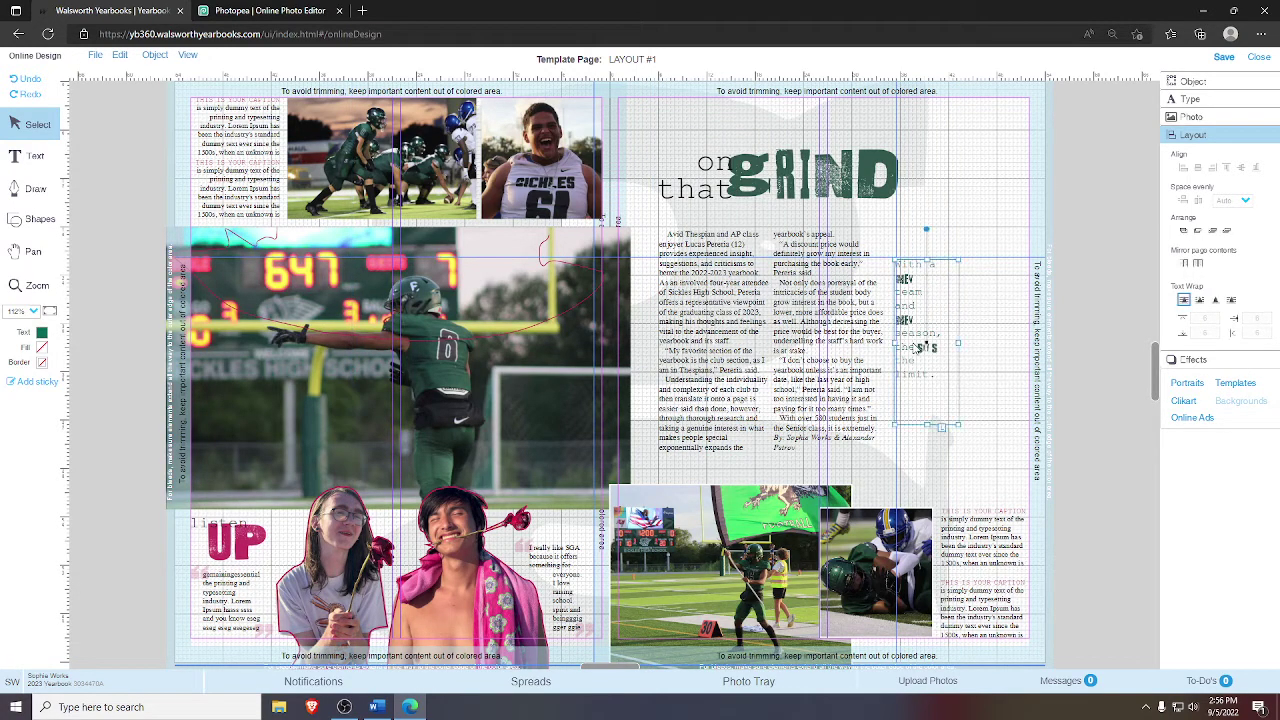
left_click(926, 348)
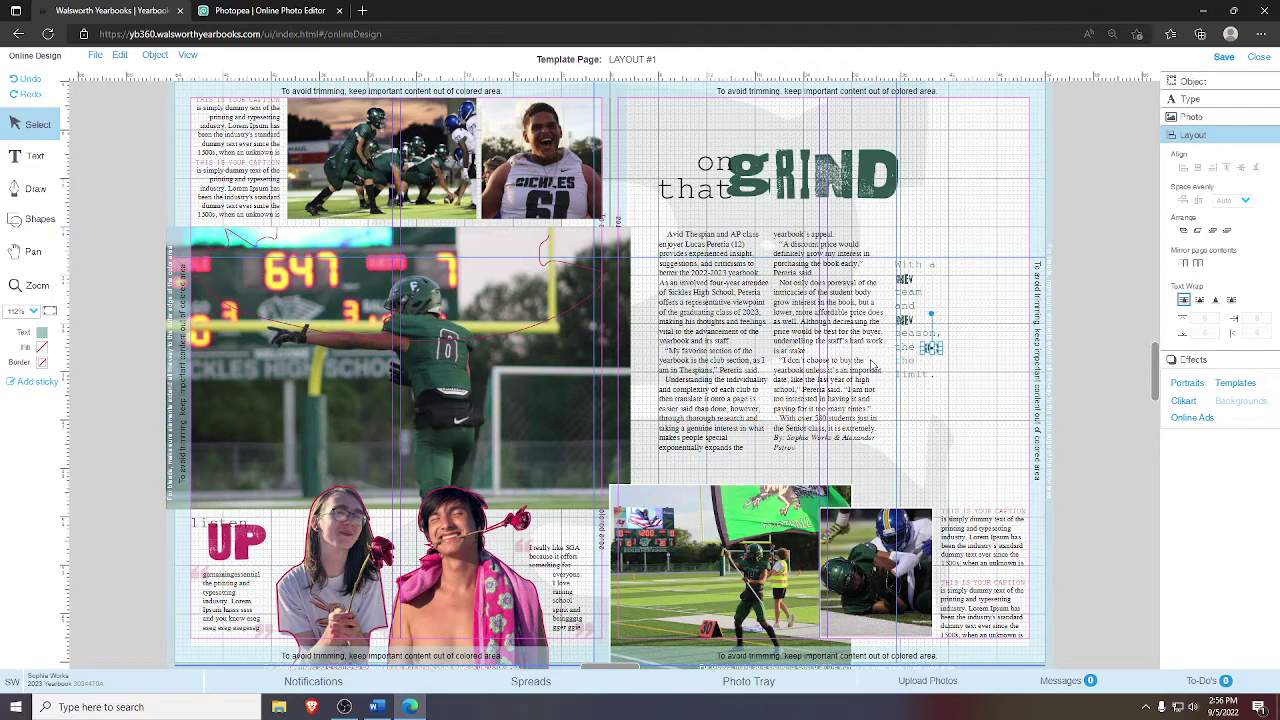
left_click(991, 349)
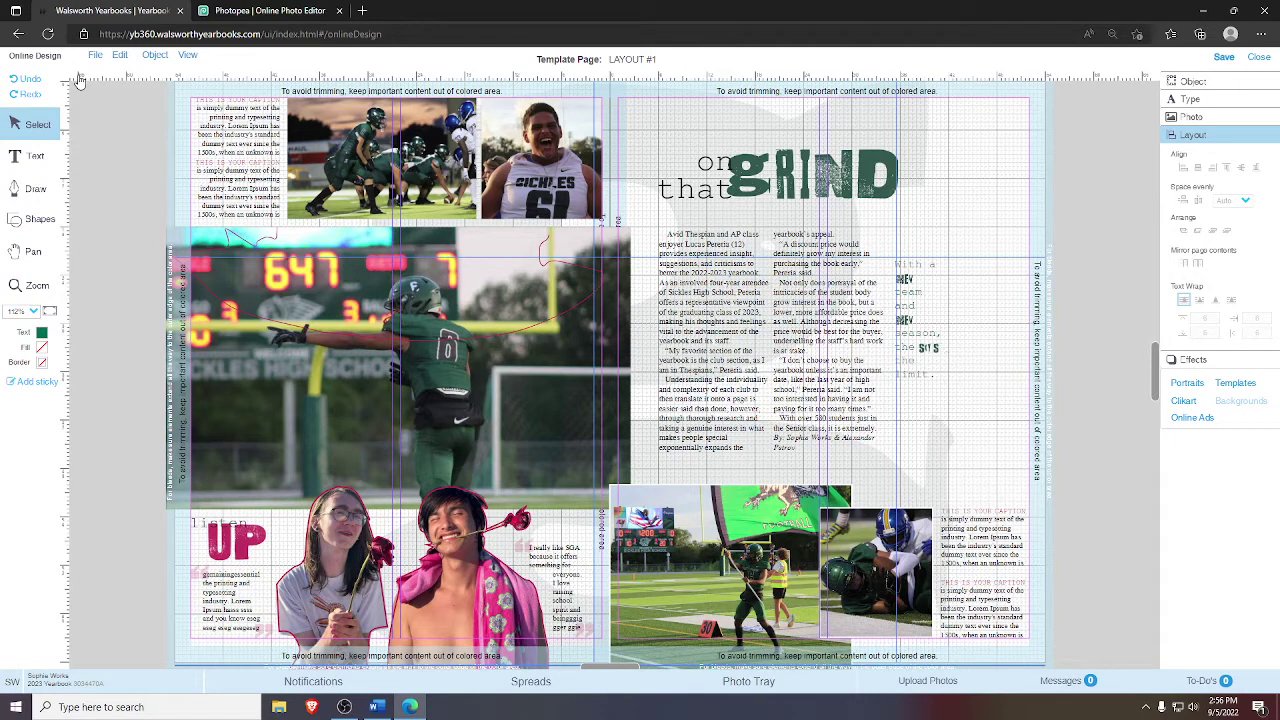
left_click(852, 315)
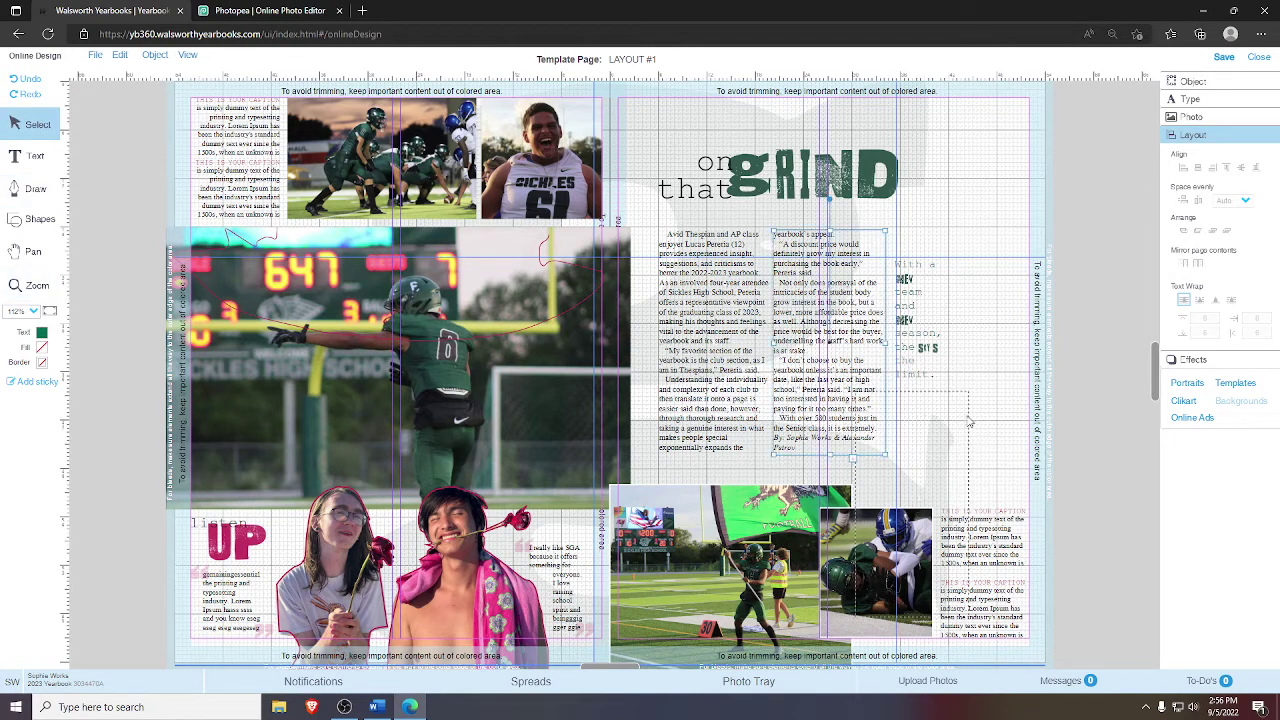
left_click_drag(873, 243, 963, 410)
key("ctrl+z")
left_click(30, 285)
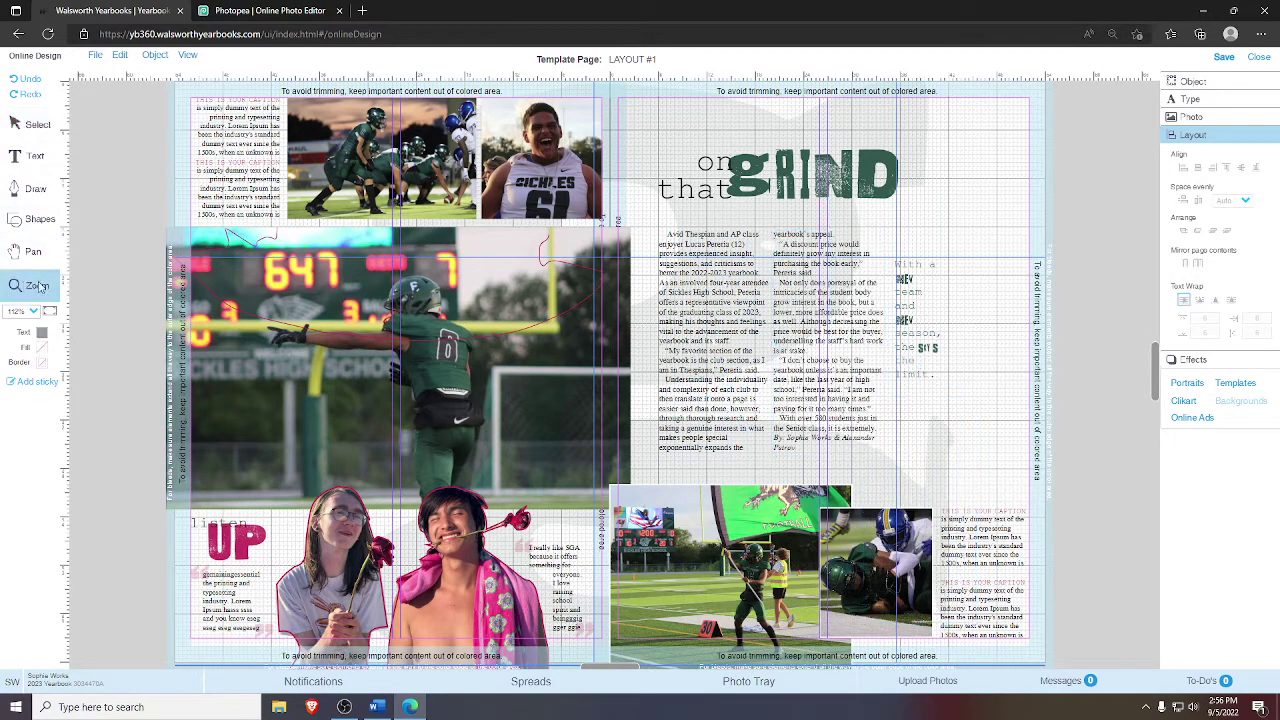
left_click_drag(981, 430, 846, 224)
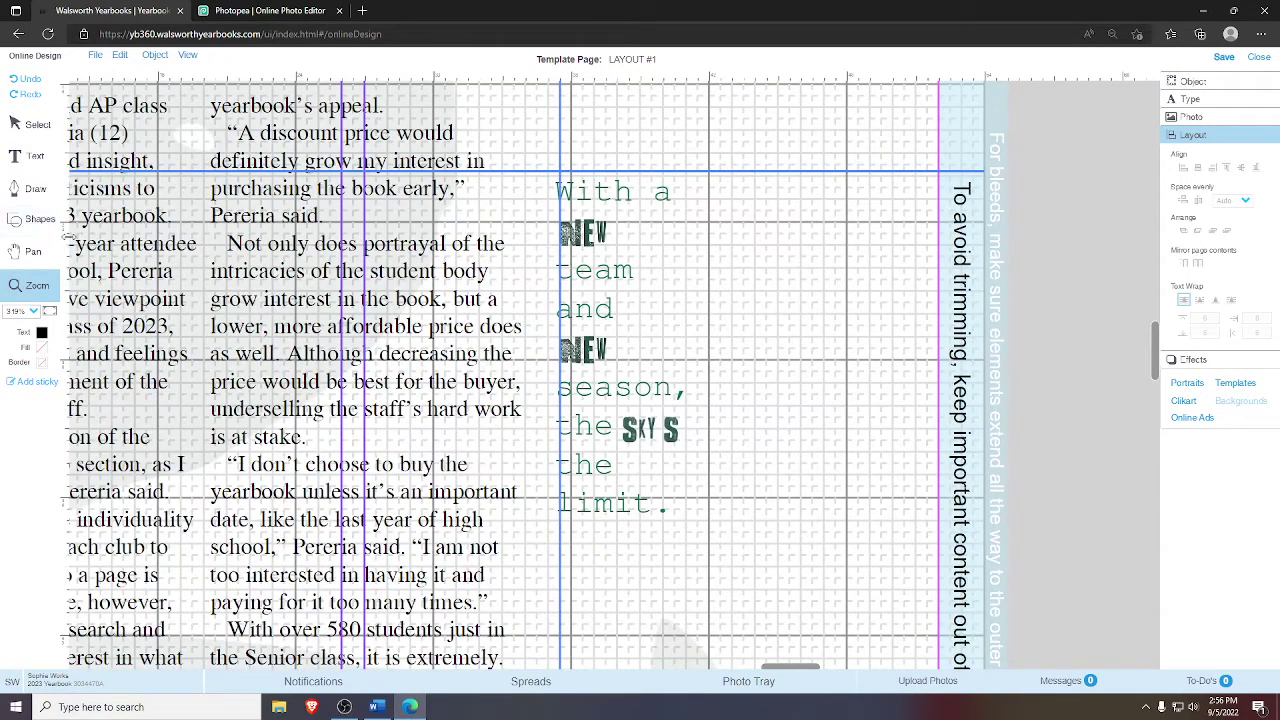
- Add a guide right of the quote and nudge the SKY S image one step right
left_click_drag(70, 245, 683, 407)
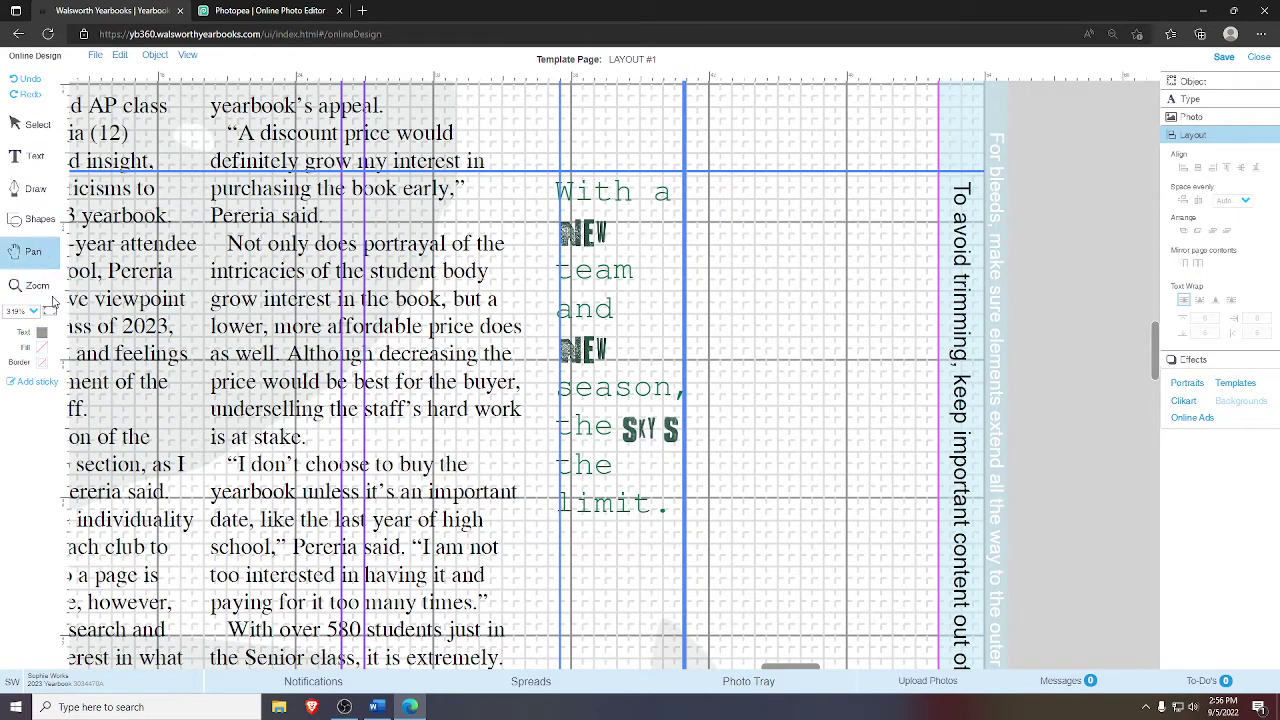
left_click_drag(530, 358, 742, 550)
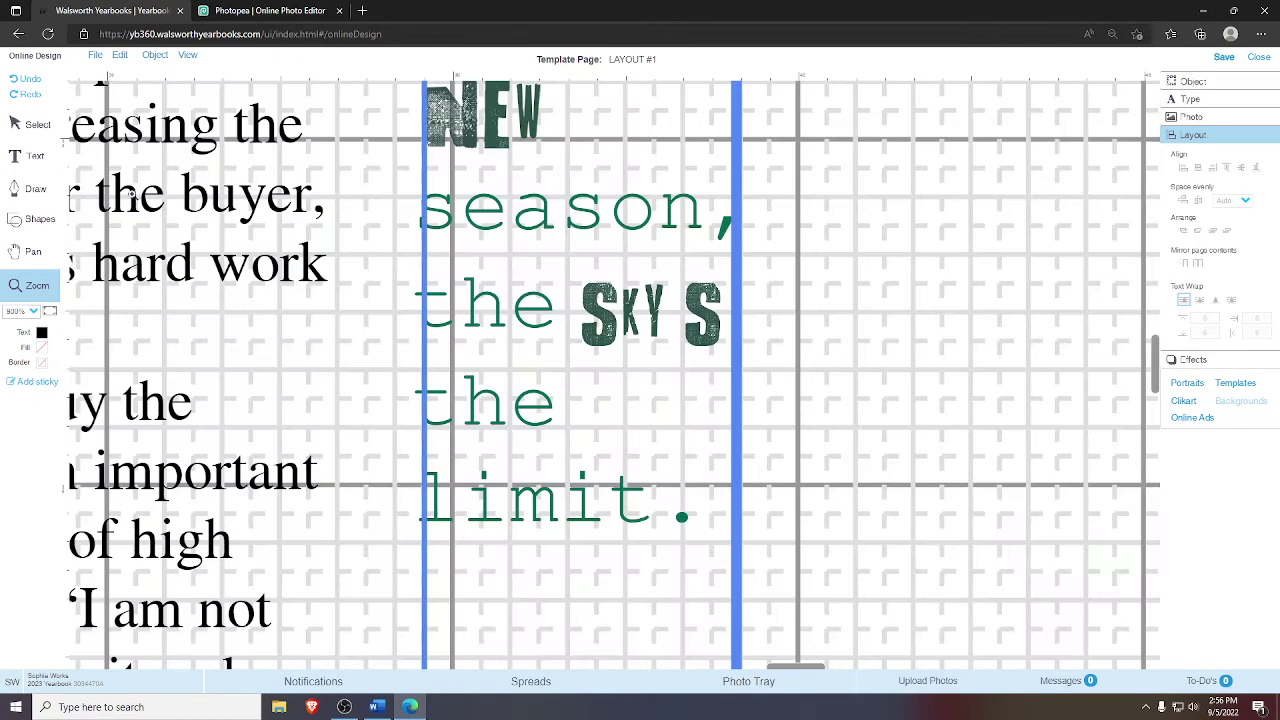
left_click(20, 124)
left_click(631, 311)
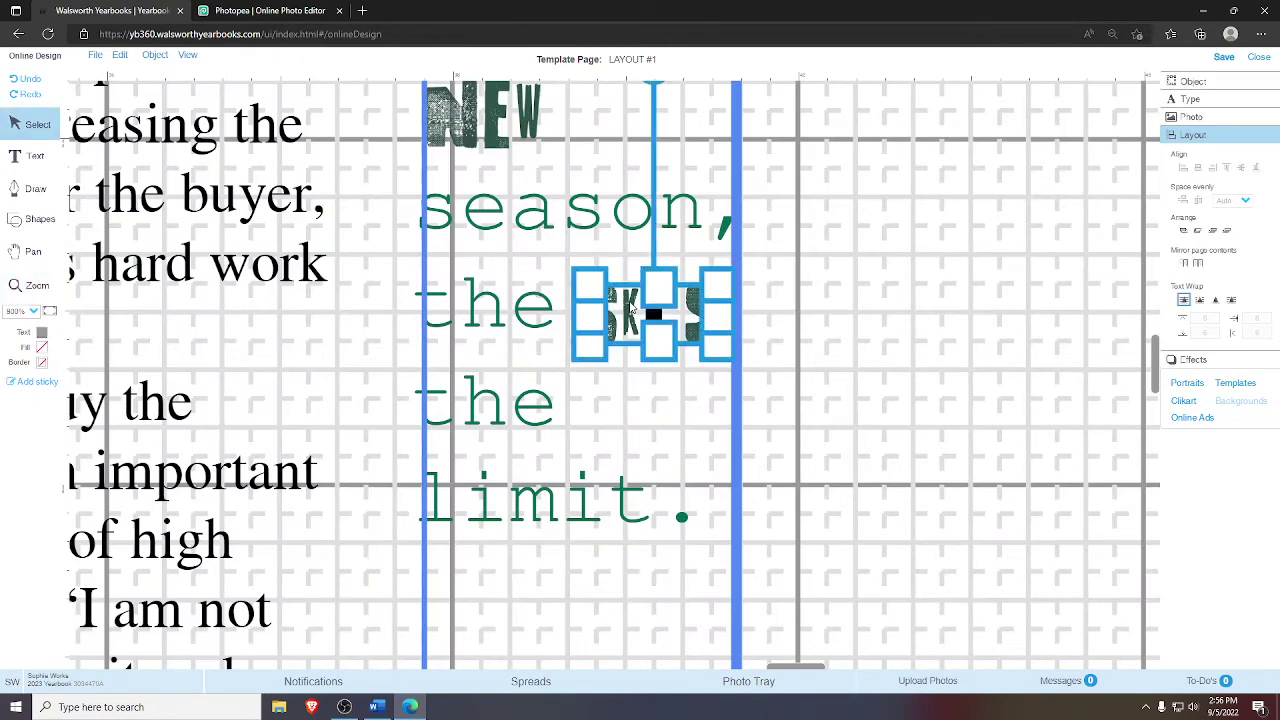
key("Right")
left_click(868, 296)
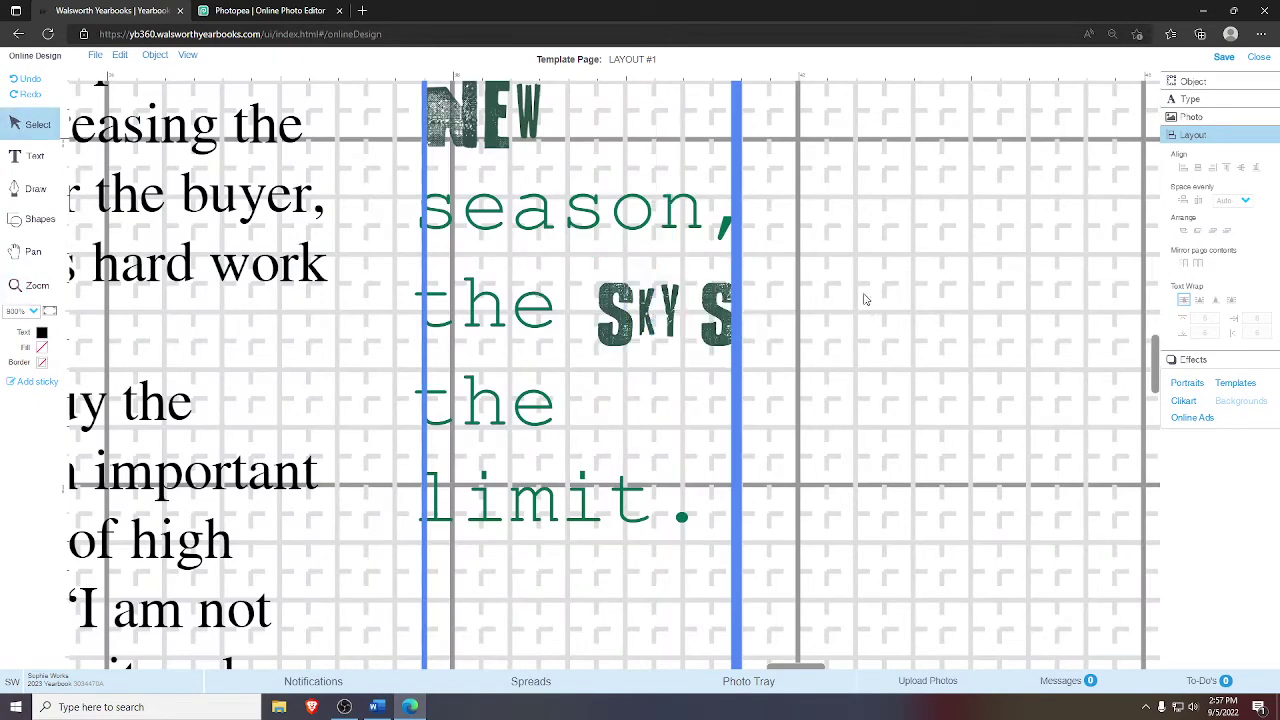
- Reselect the SKY S image to check its placement against the guide
left_click(640, 312)
left_click(904, 304)
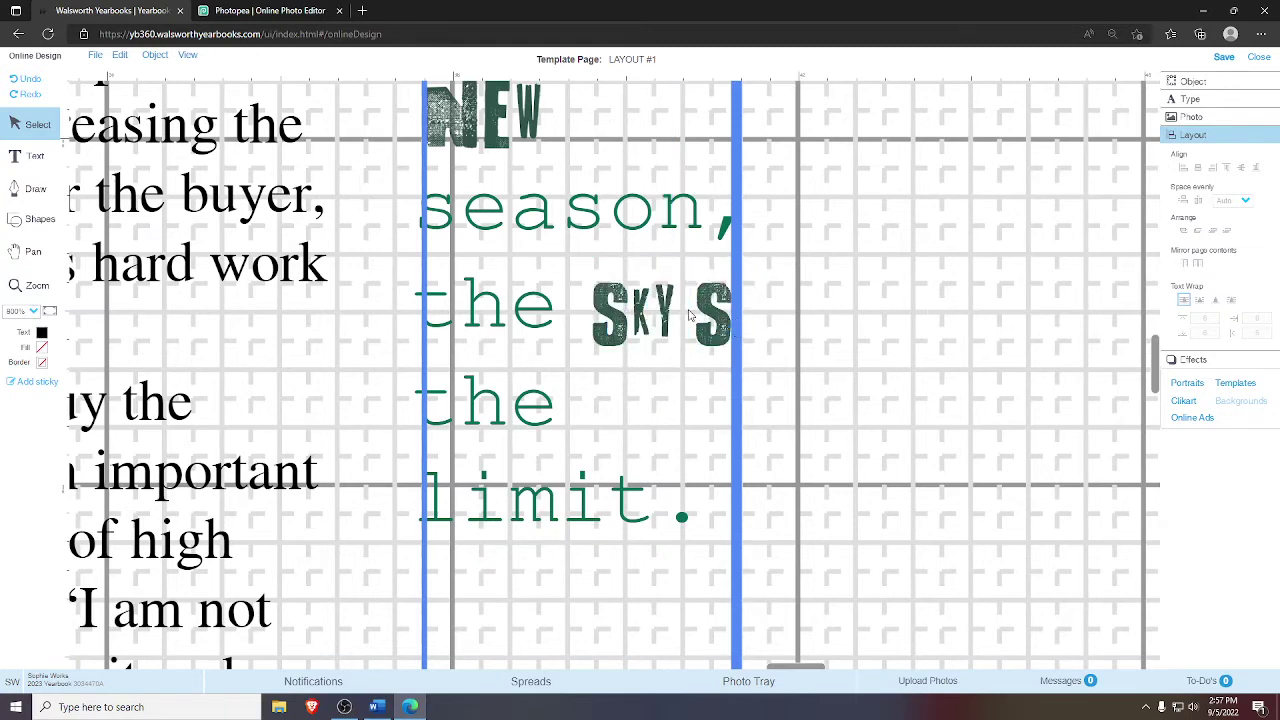
left_click(626, 306)
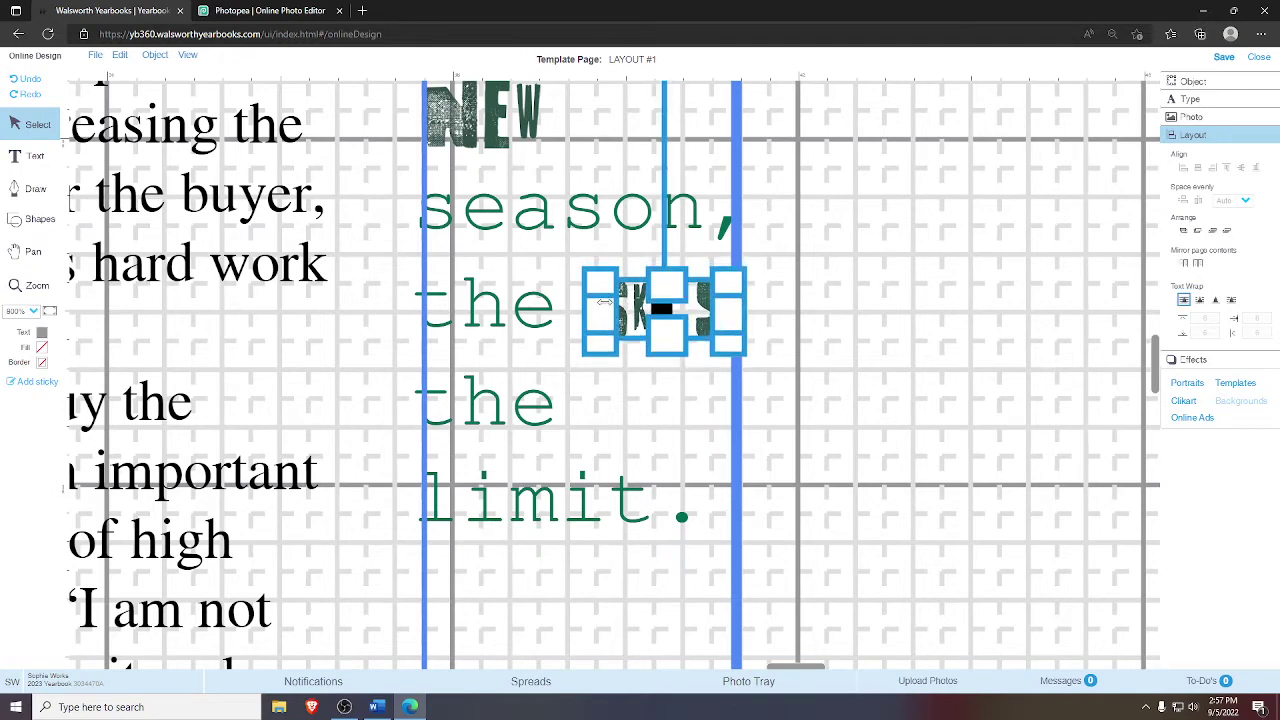
left_click(950, 295)
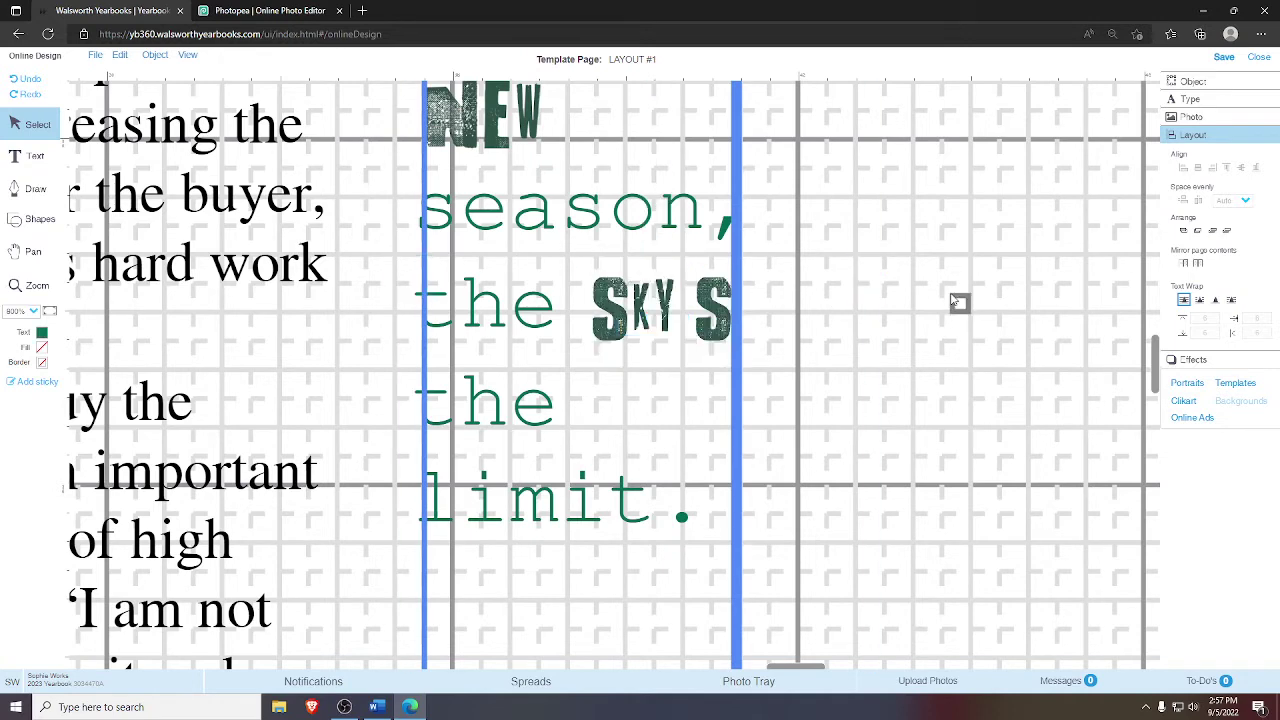
right_click(601, 195)
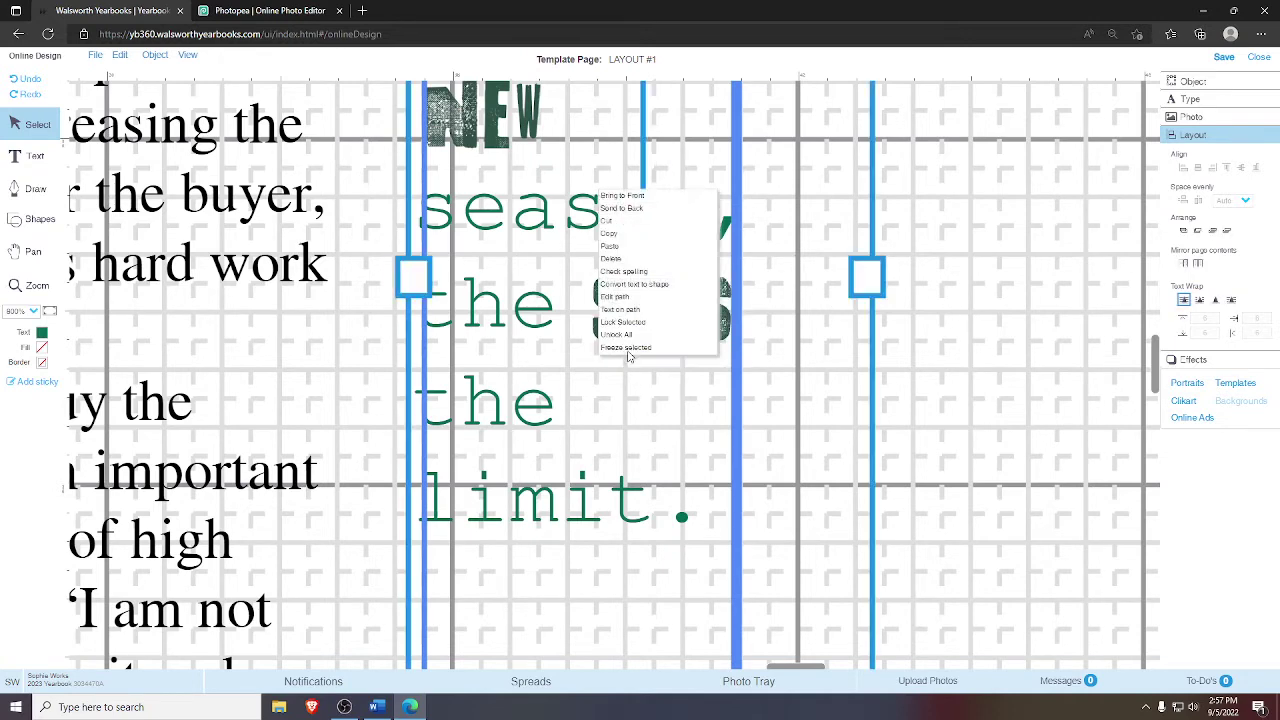
left_click(625, 321)
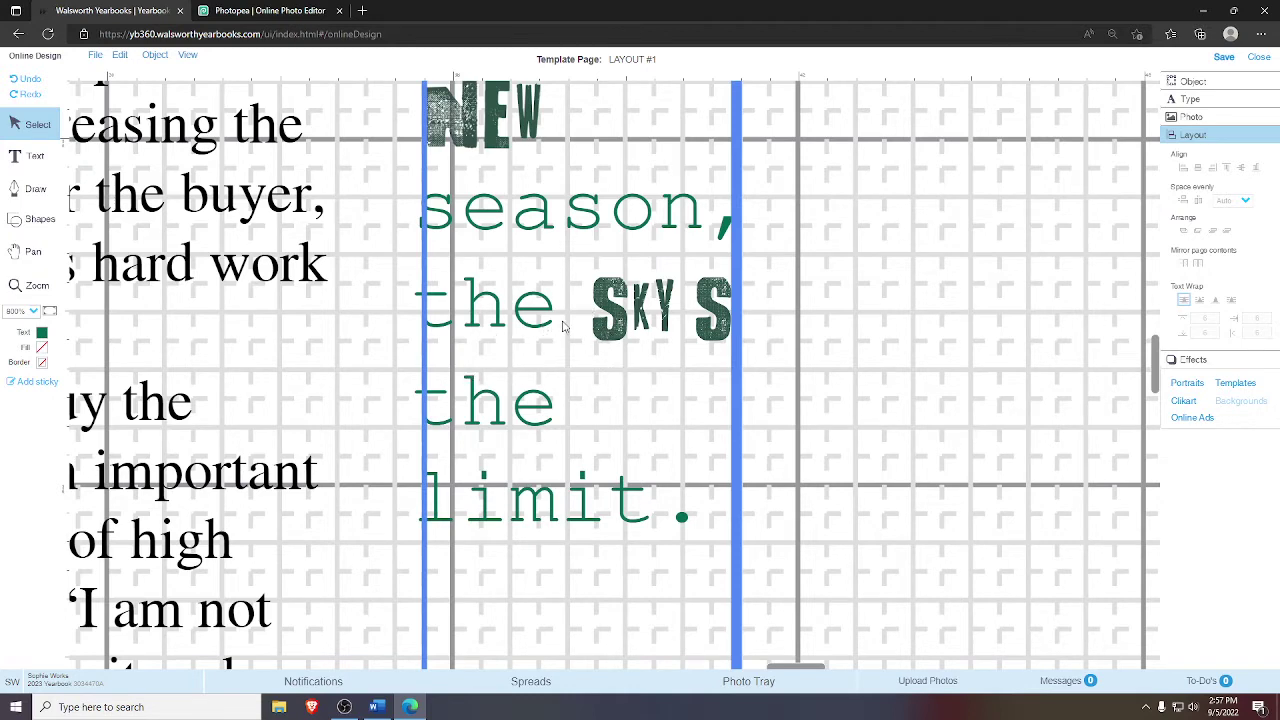
- Check the SKY S graphic once more and fit the whole spread back in view
left_click(604, 318)
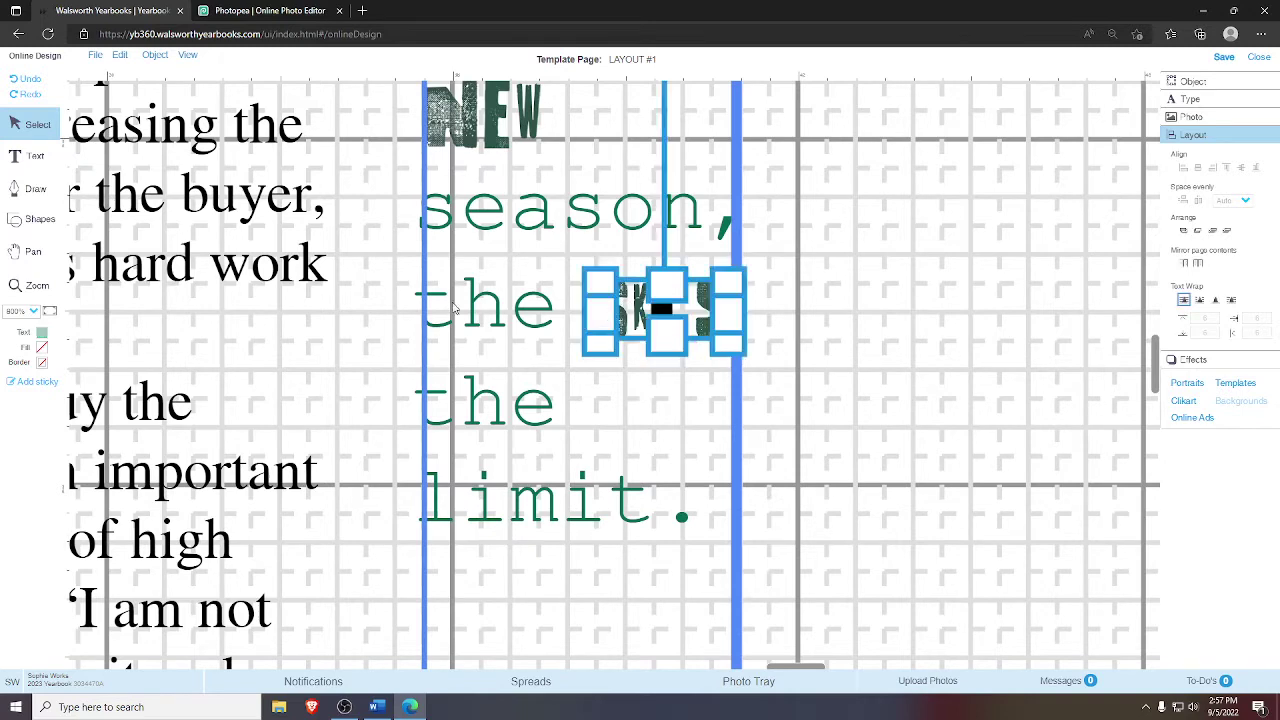
left_click(829, 343)
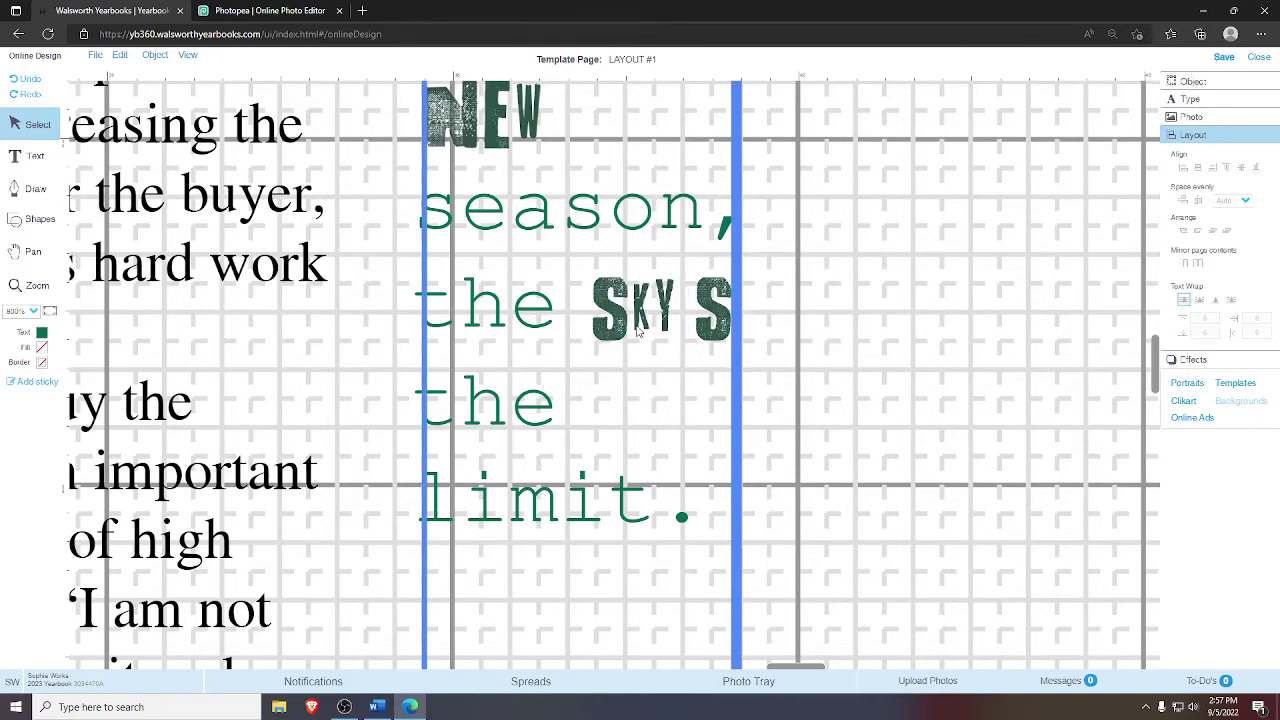
left_click(677, 321)
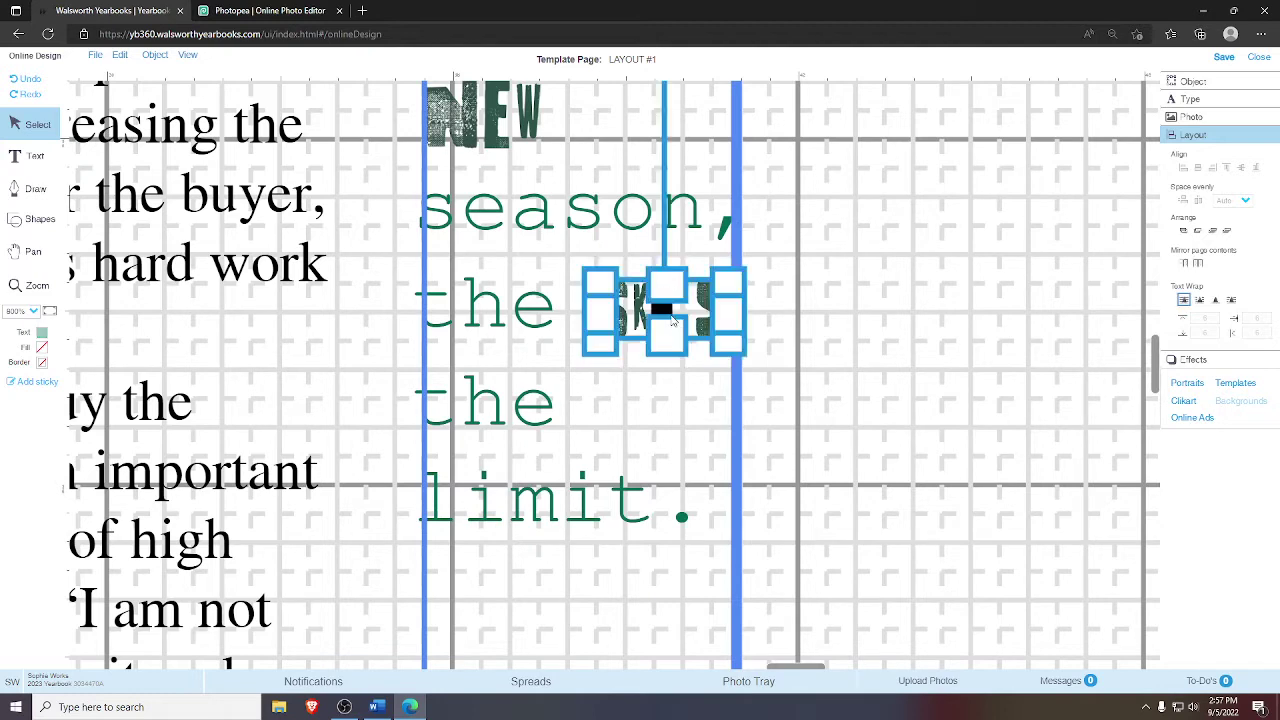
left_click(880, 291)
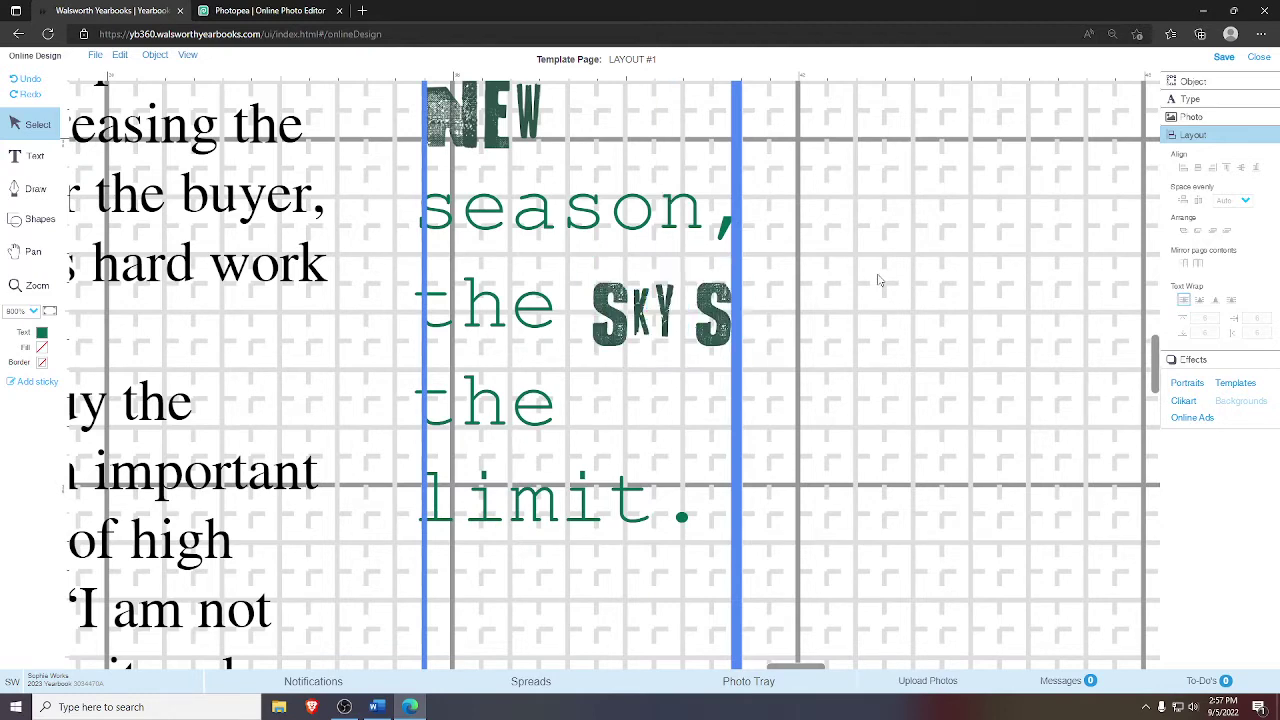
left_click(626, 305)
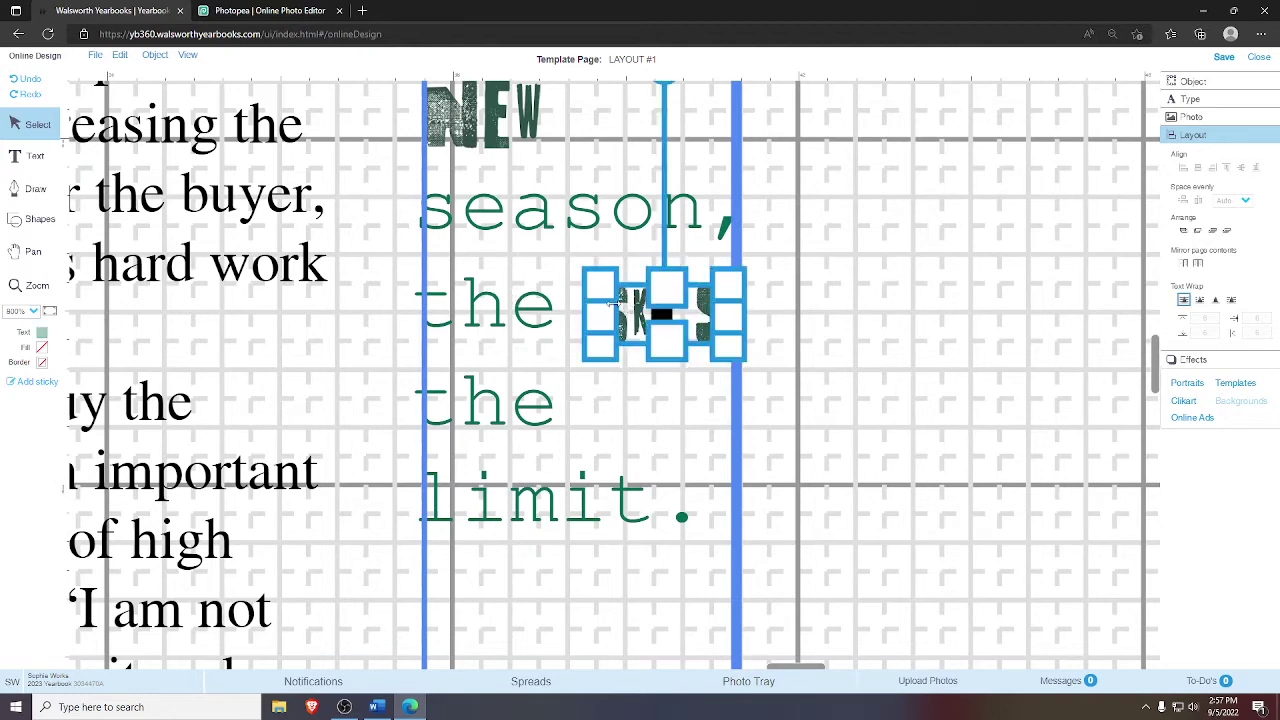
left_click(811, 266)
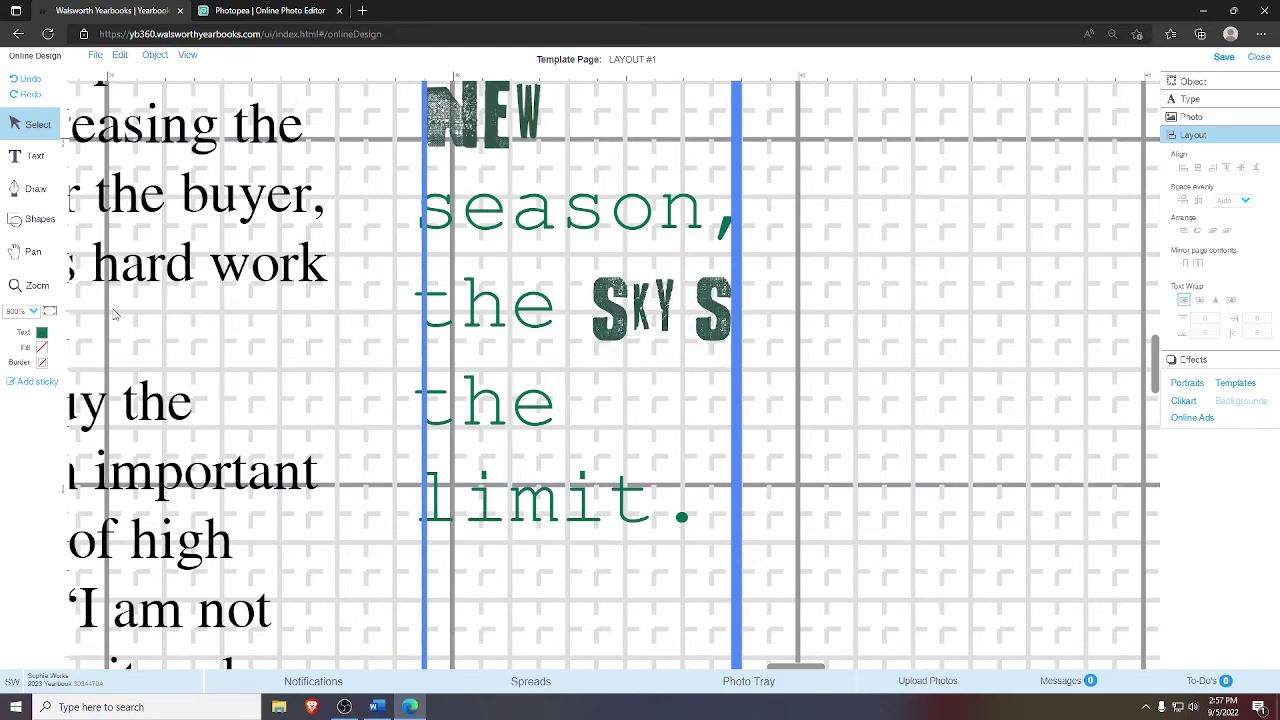
left_click(49, 311)
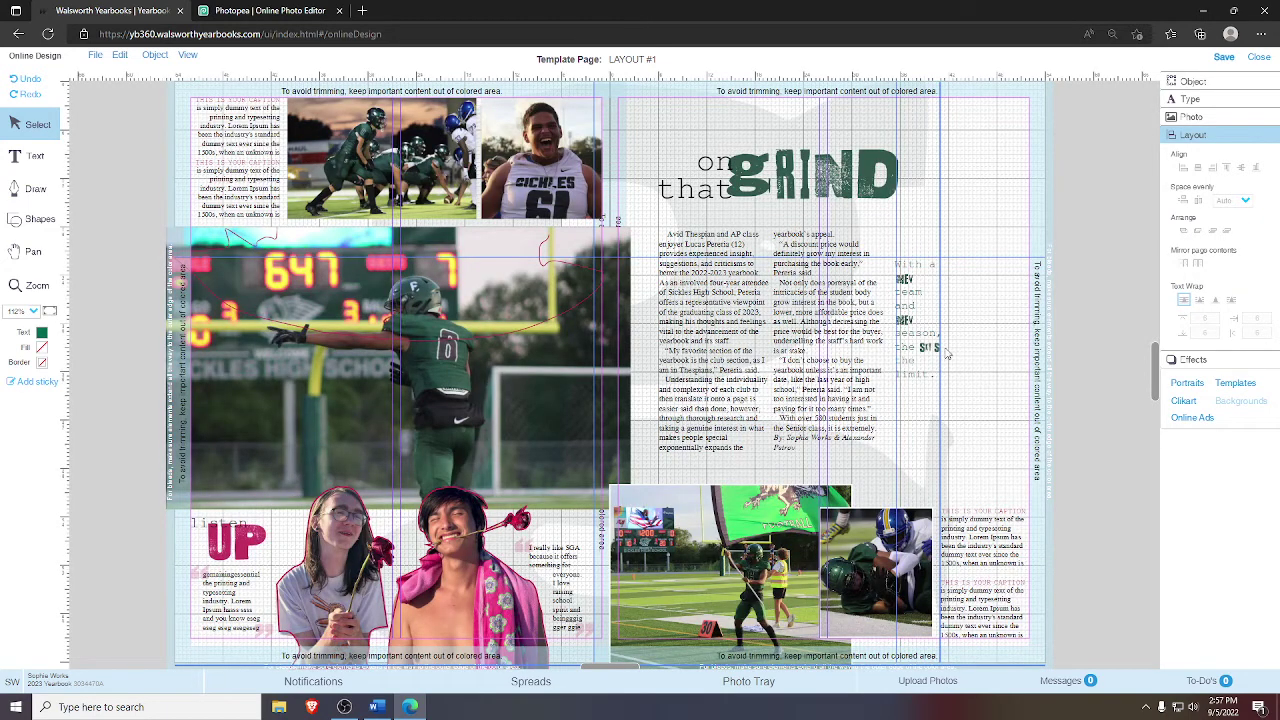
- Unlock all items on the spread, lock the background photo in place, and change the page display
right_click(962, 353)
left_click(981, 424)
right_click(670, 137)
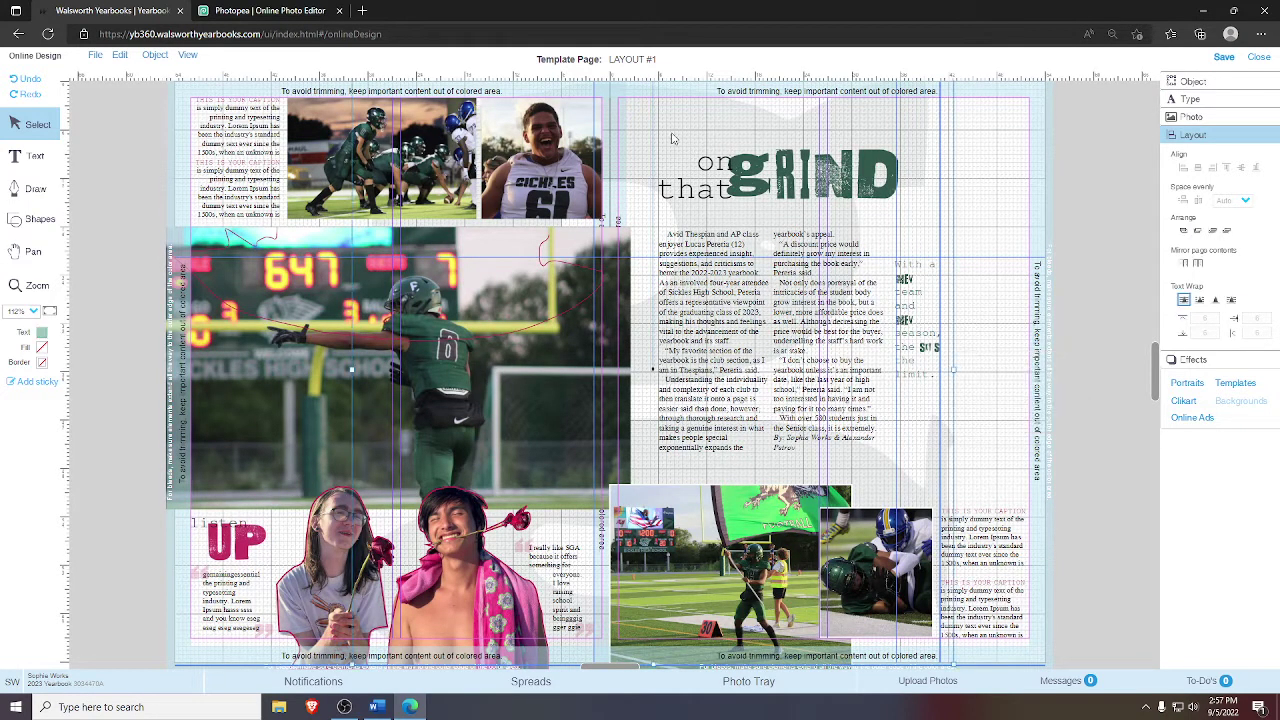
left_click(704, 319)
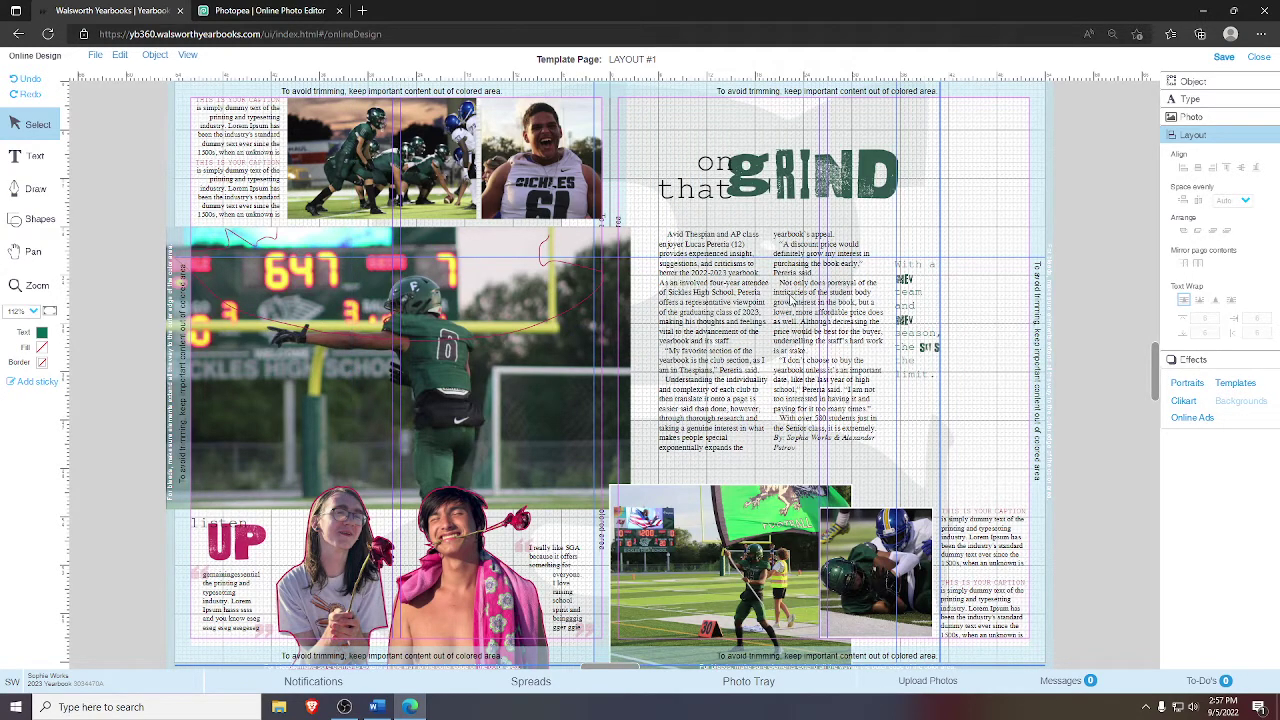
left_click(189, 56)
left_click(216, 98)
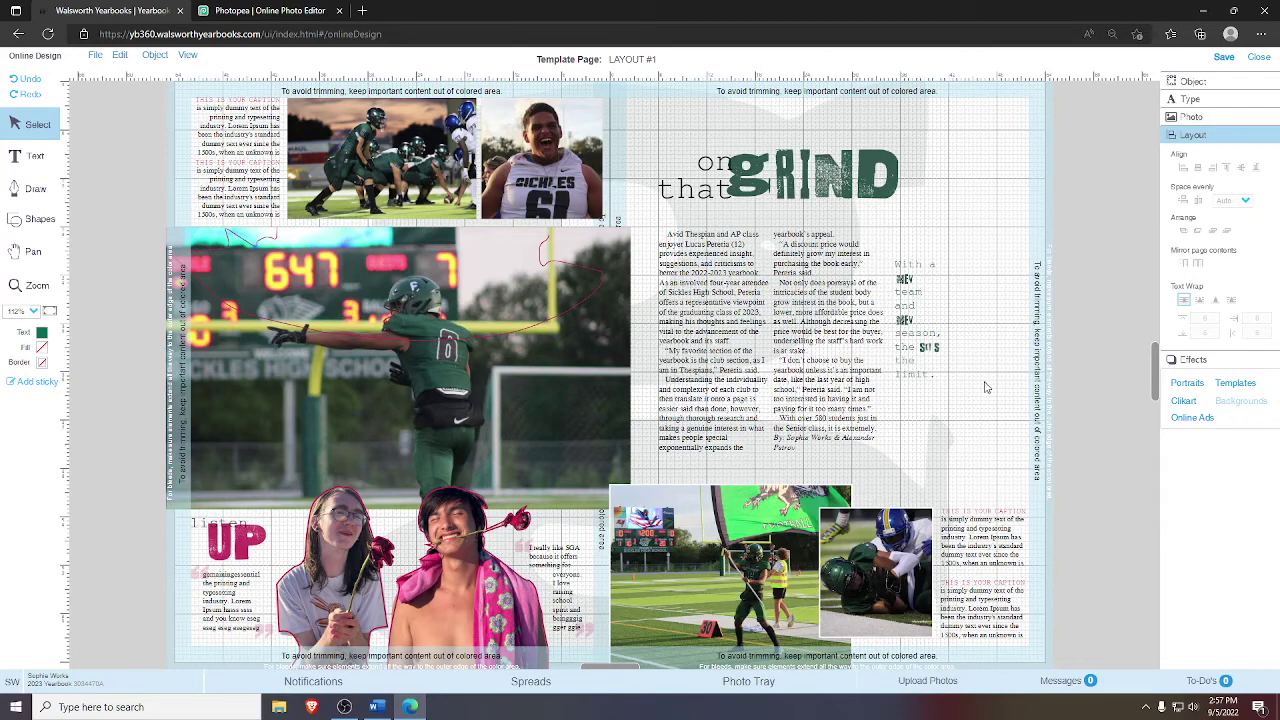
- Group the pull quote with its inline word images and shorten the quote box from the bottom
left_click_drag(966, 380, 912, 252)
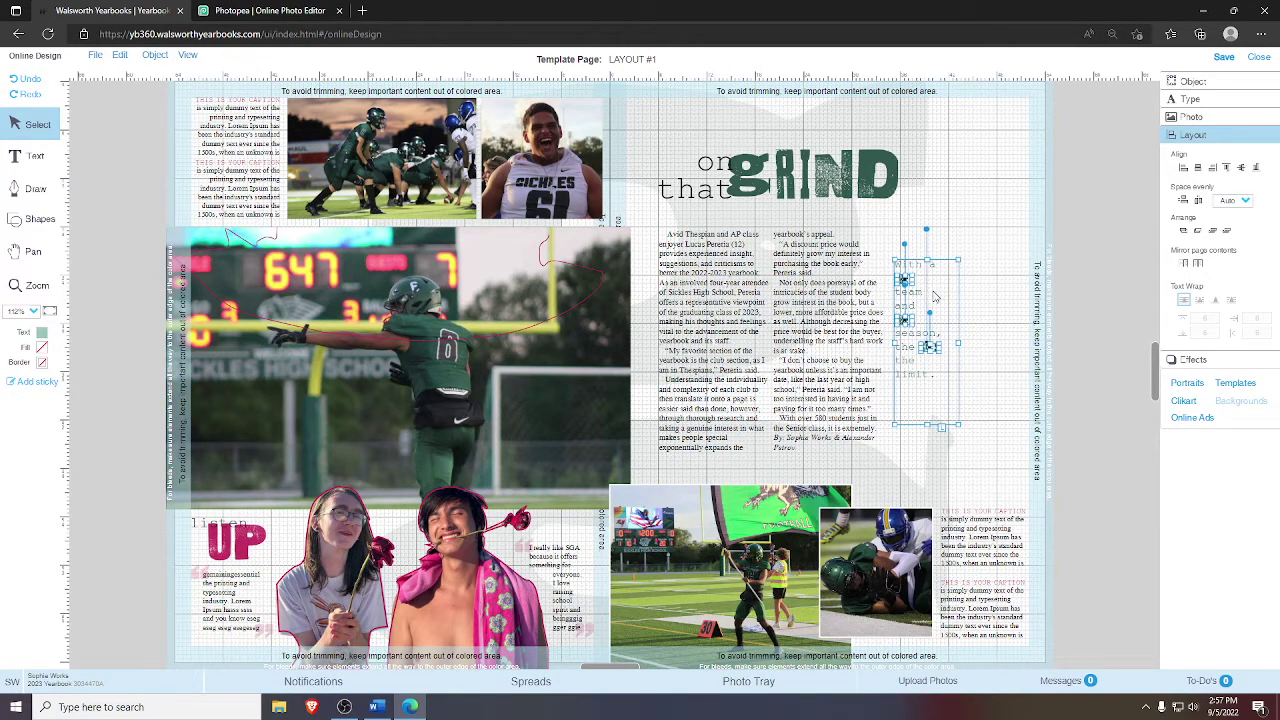
right_click(933, 291)
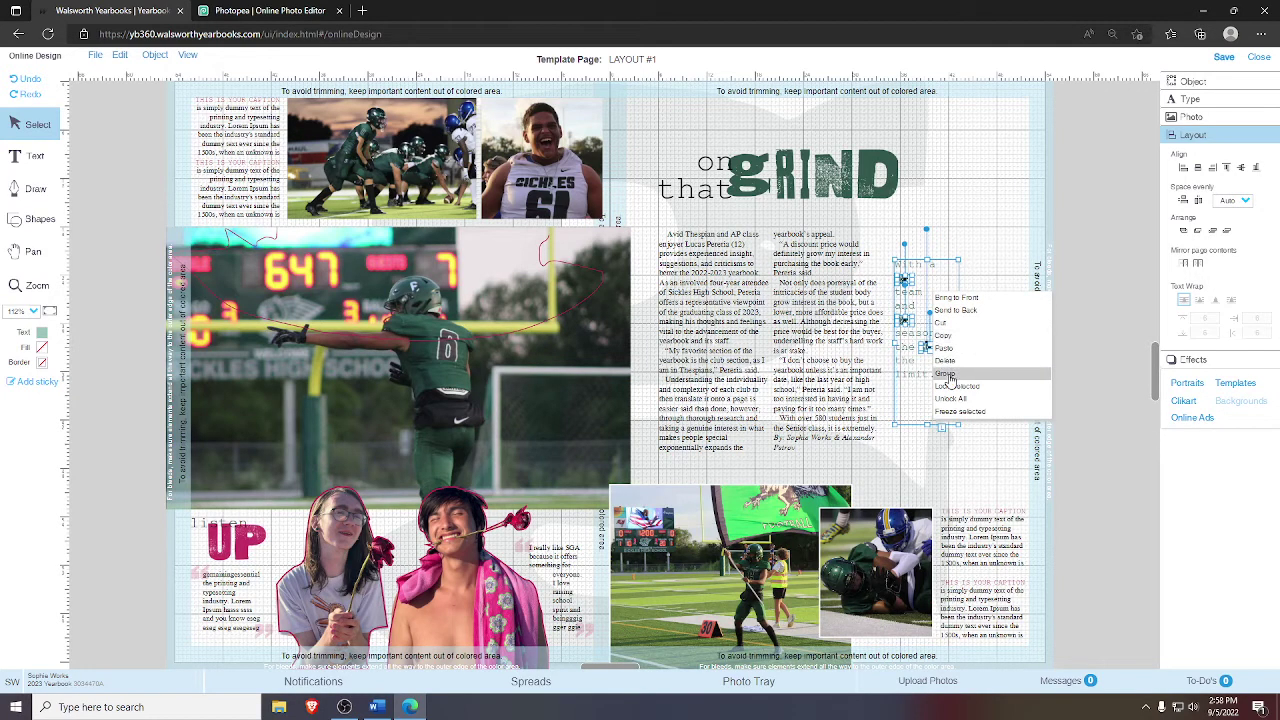
left_click(958, 375)
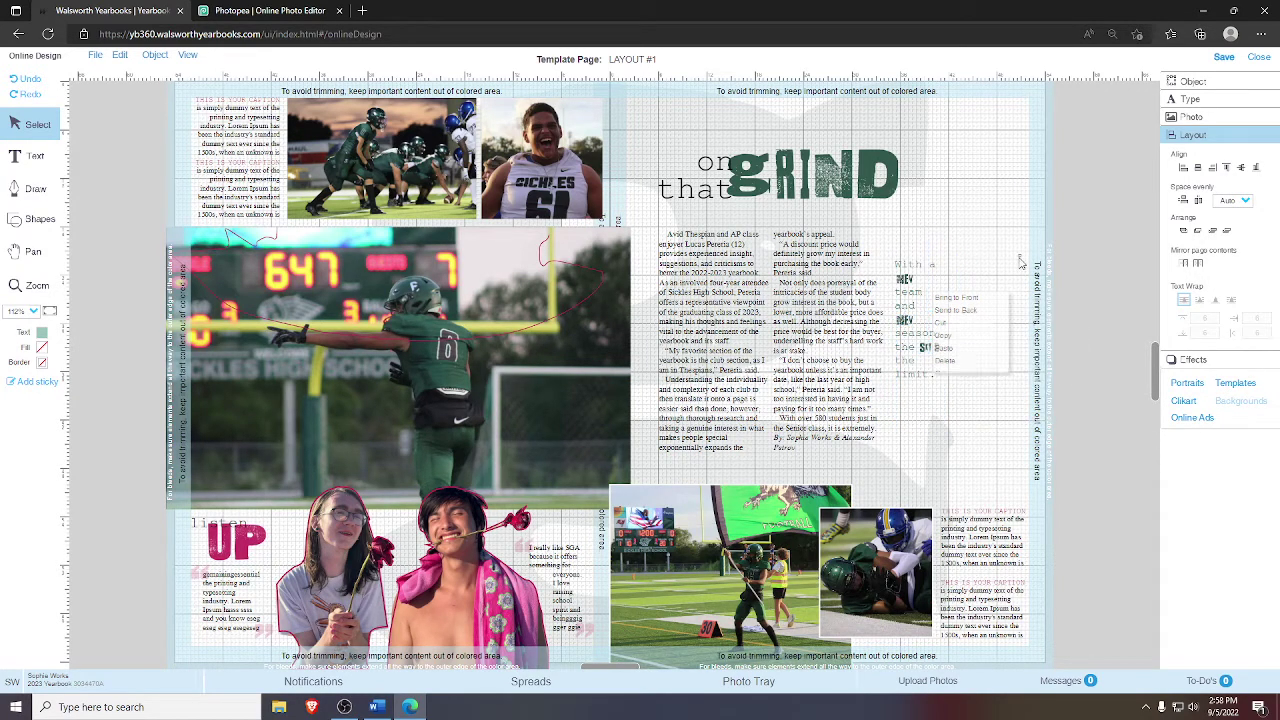
left_click(912, 368)
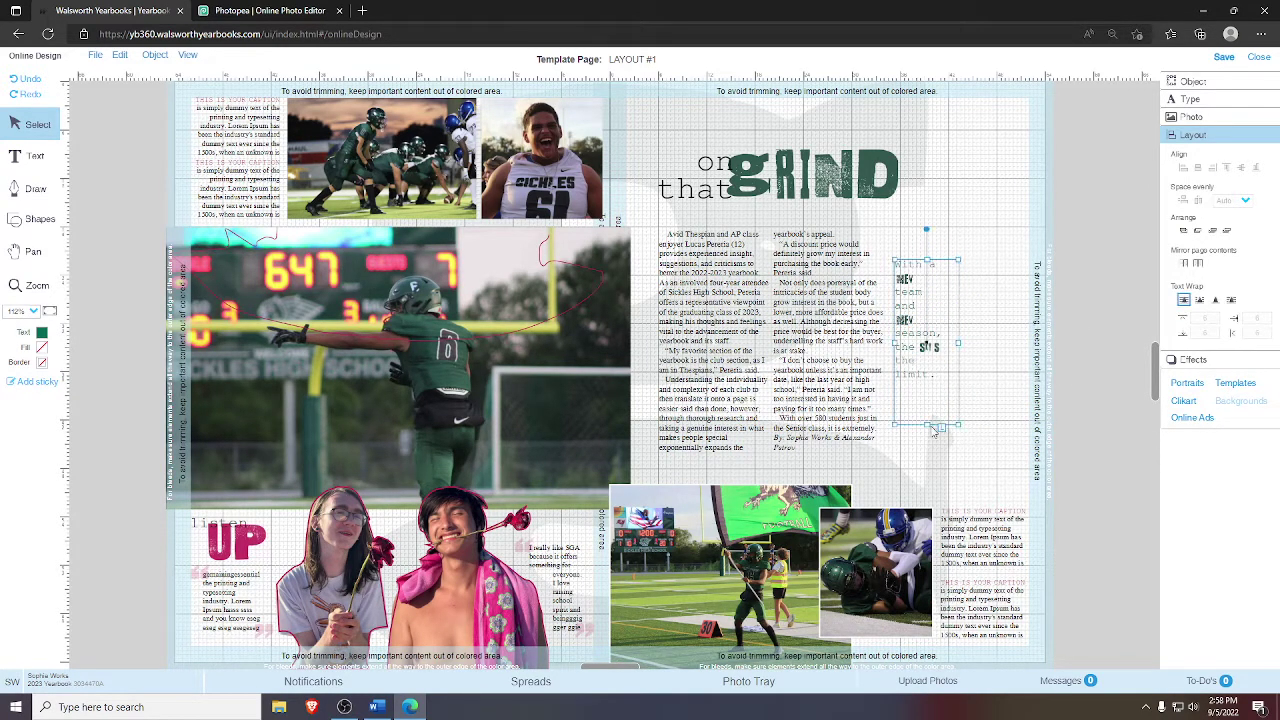
left_click_drag(926, 418, 930, 385)
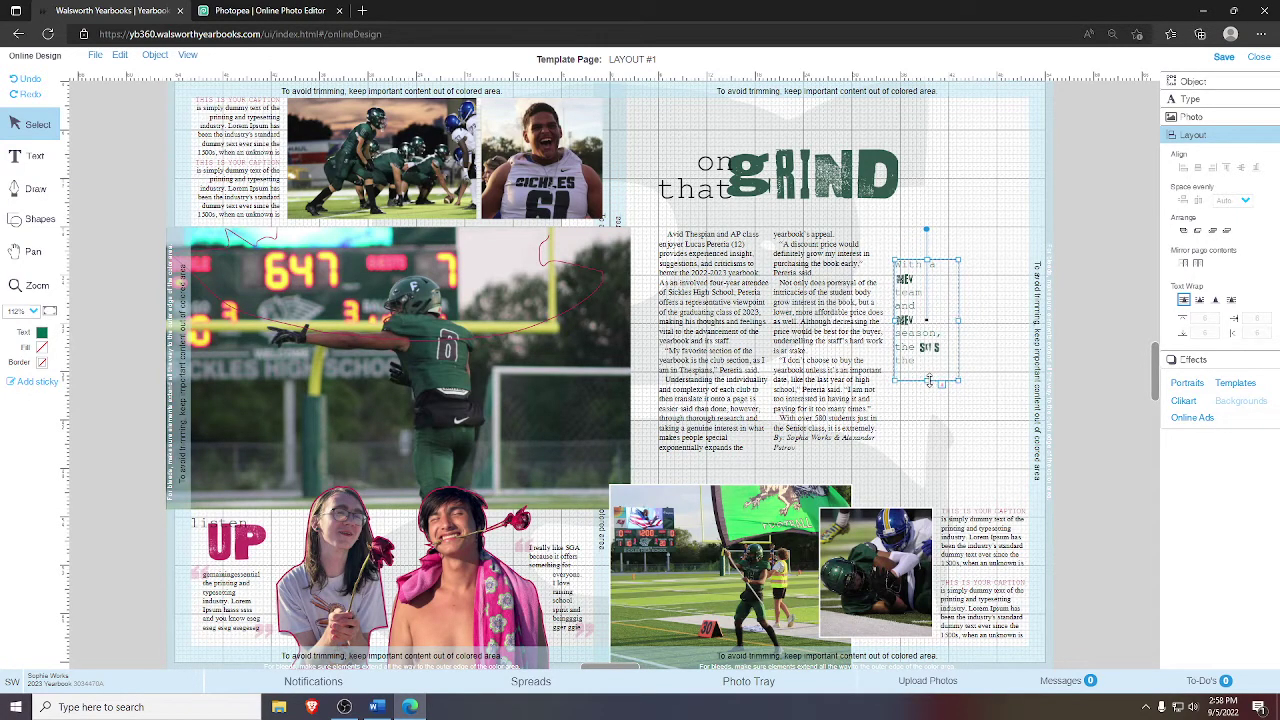
left_click(976, 377)
- Regroup the pull quote with its images and centre it vertically against the article column
left_click(903, 278)
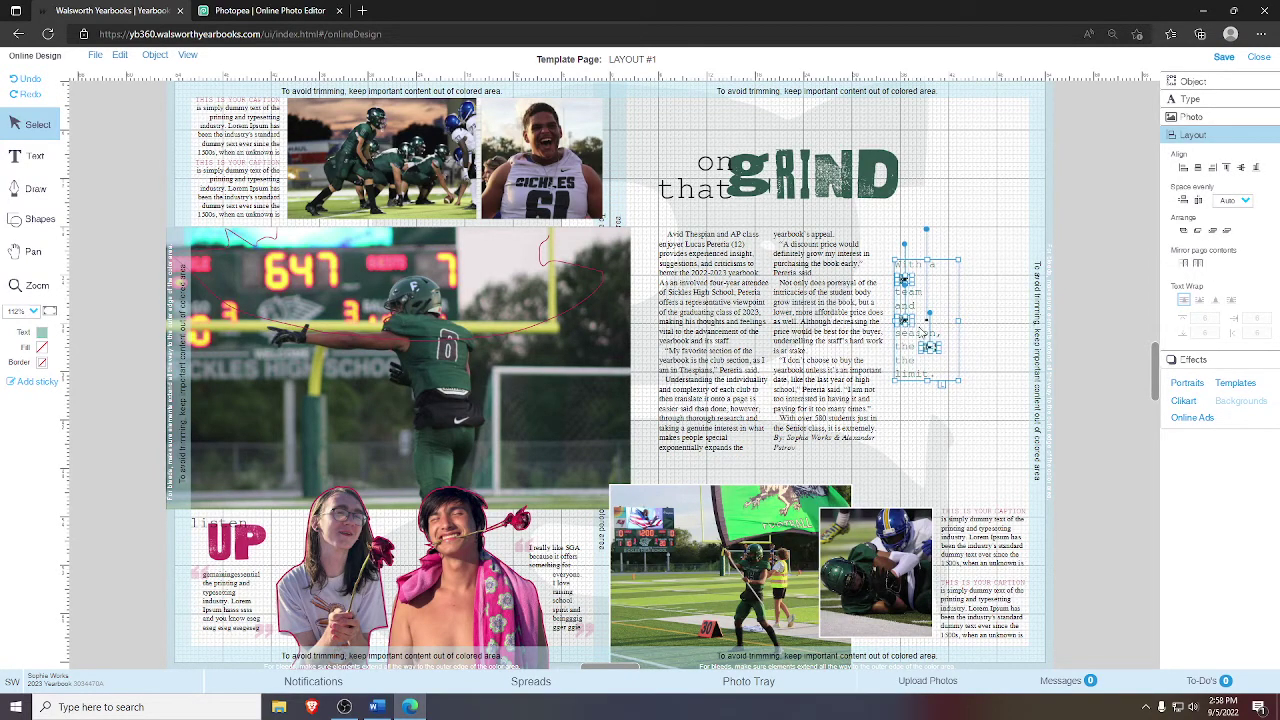
right_click(917, 327)
left_click(930, 410)
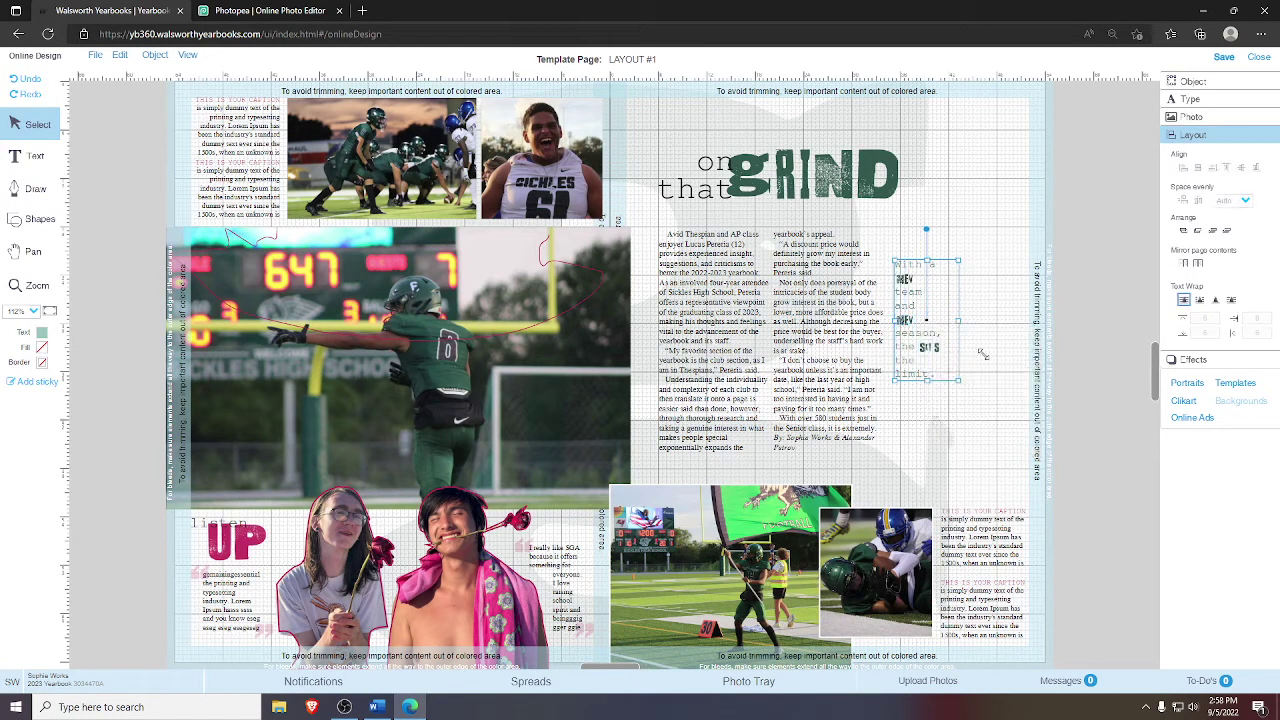
left_click(1000, 340)
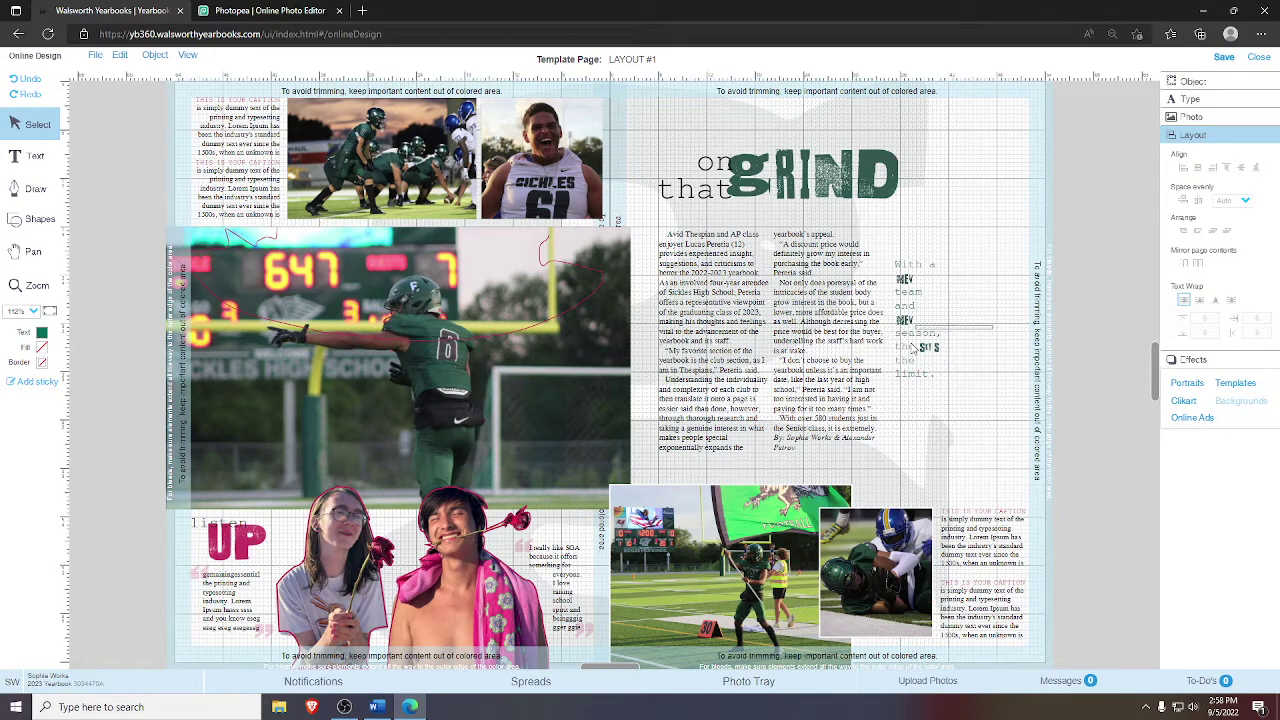
left_click(847, 361)
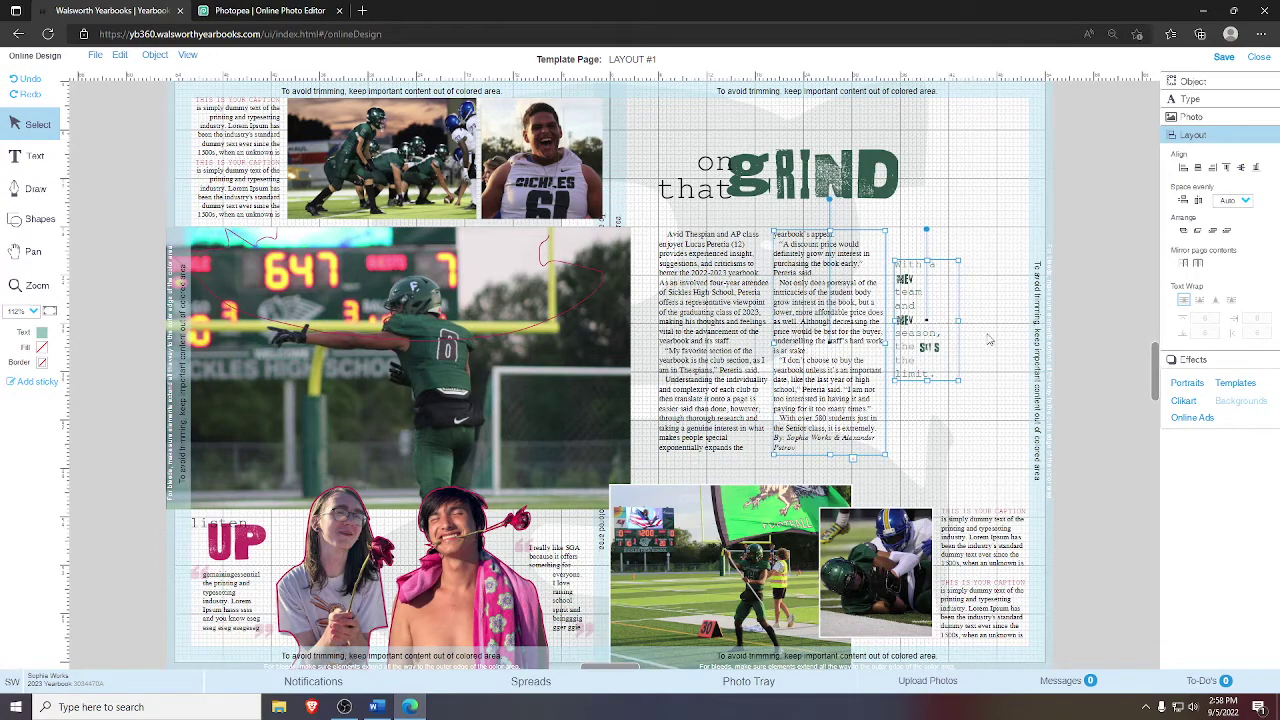
left_click(1242, 168)
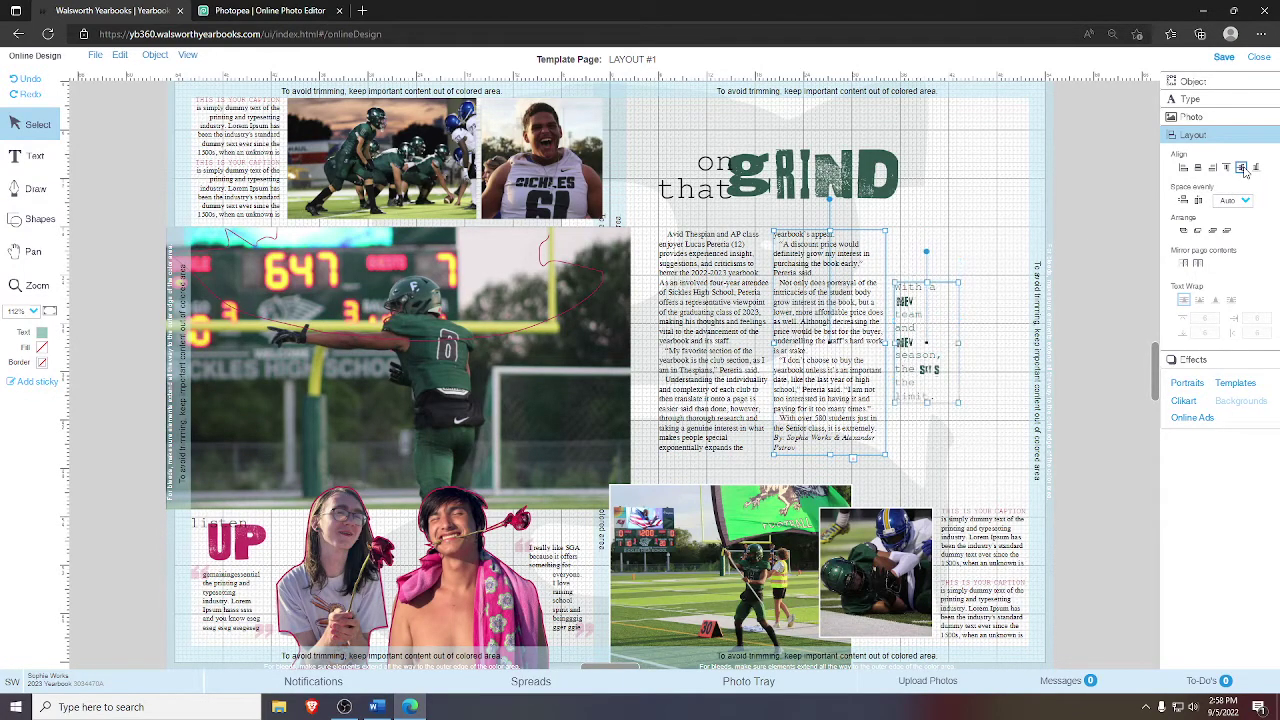
left_click(30, 80)
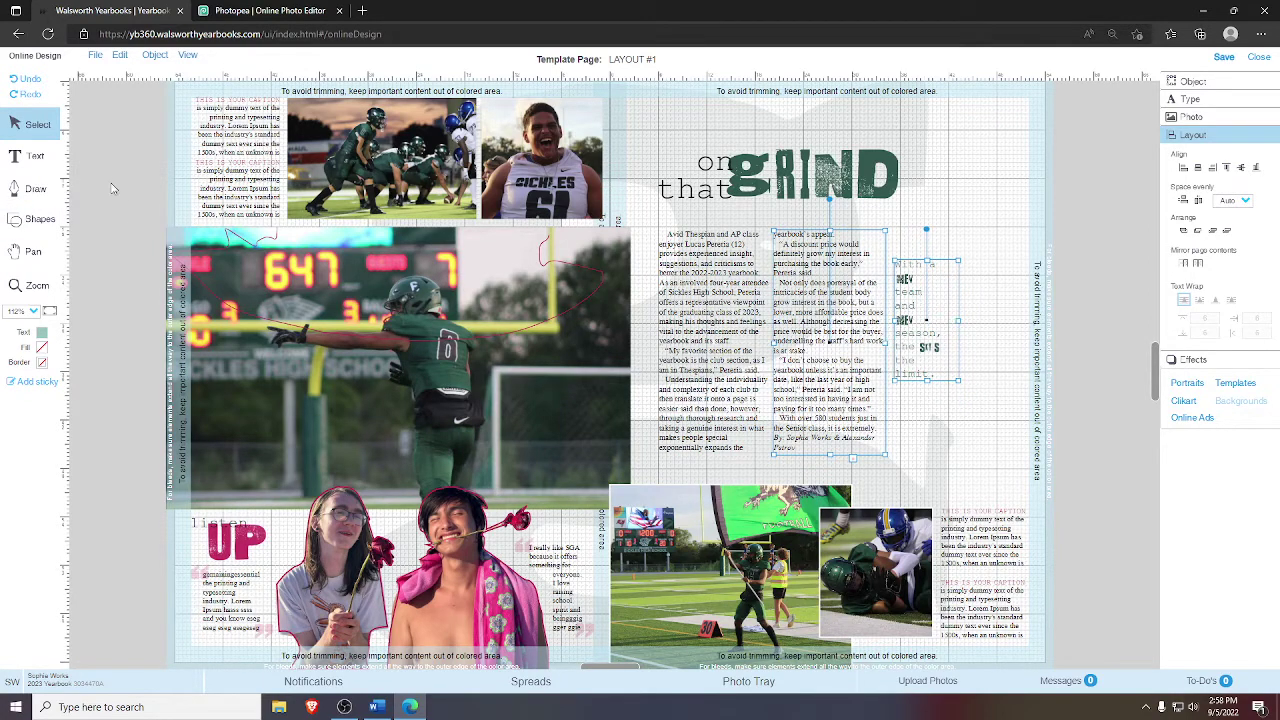
left_click(30, 95)
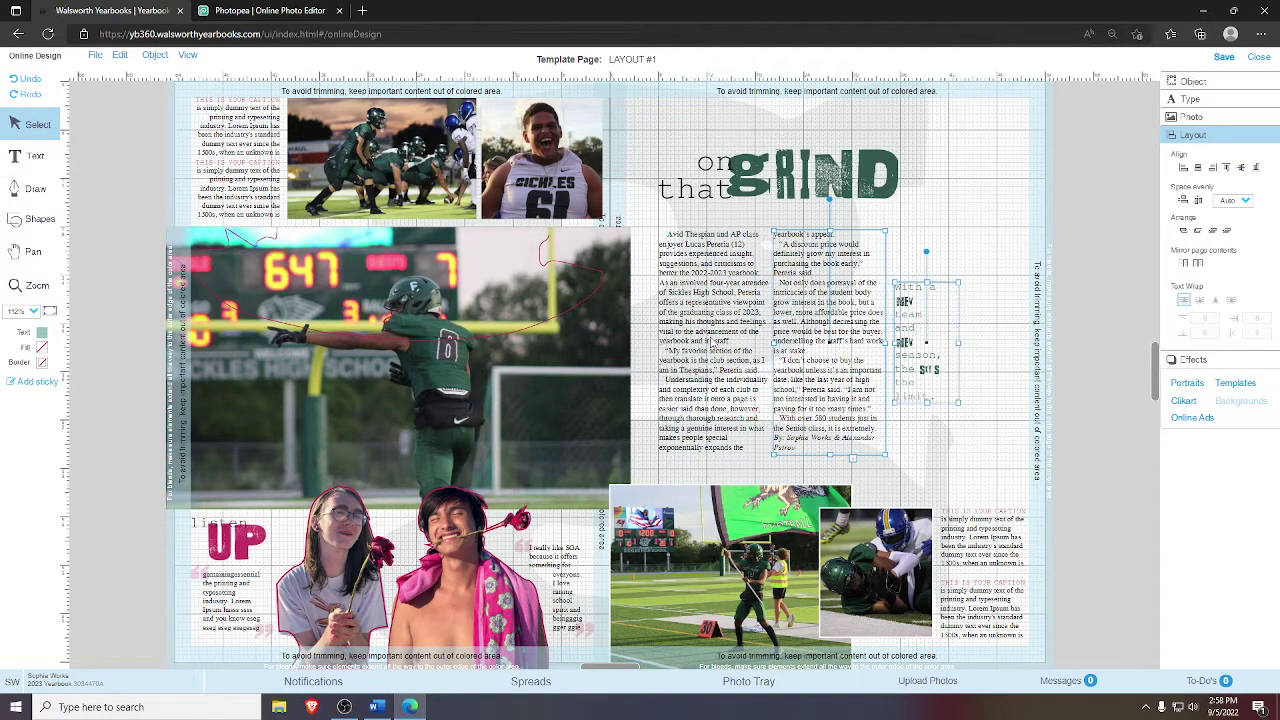
left_click(990, 350)
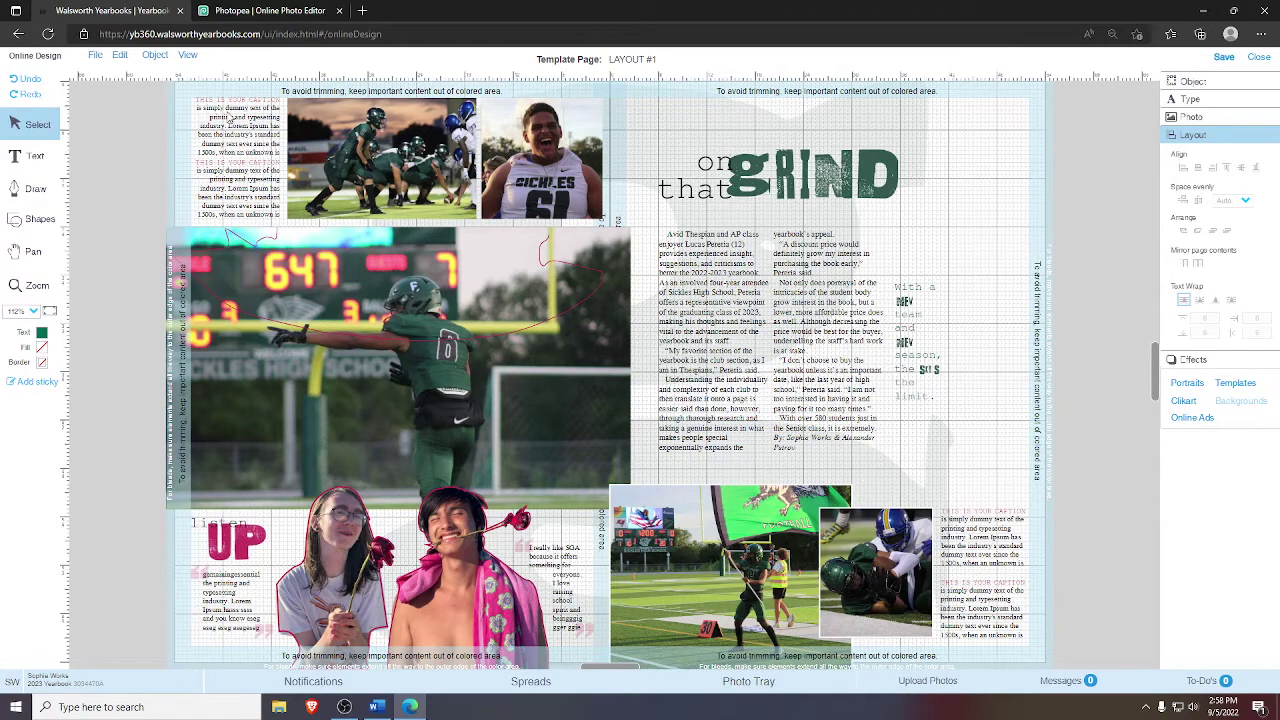
- Check the right-hand and top-left caption boxes, then zoom into the top-left caption block
left_click(999, 554)
left_click(1008, 616)
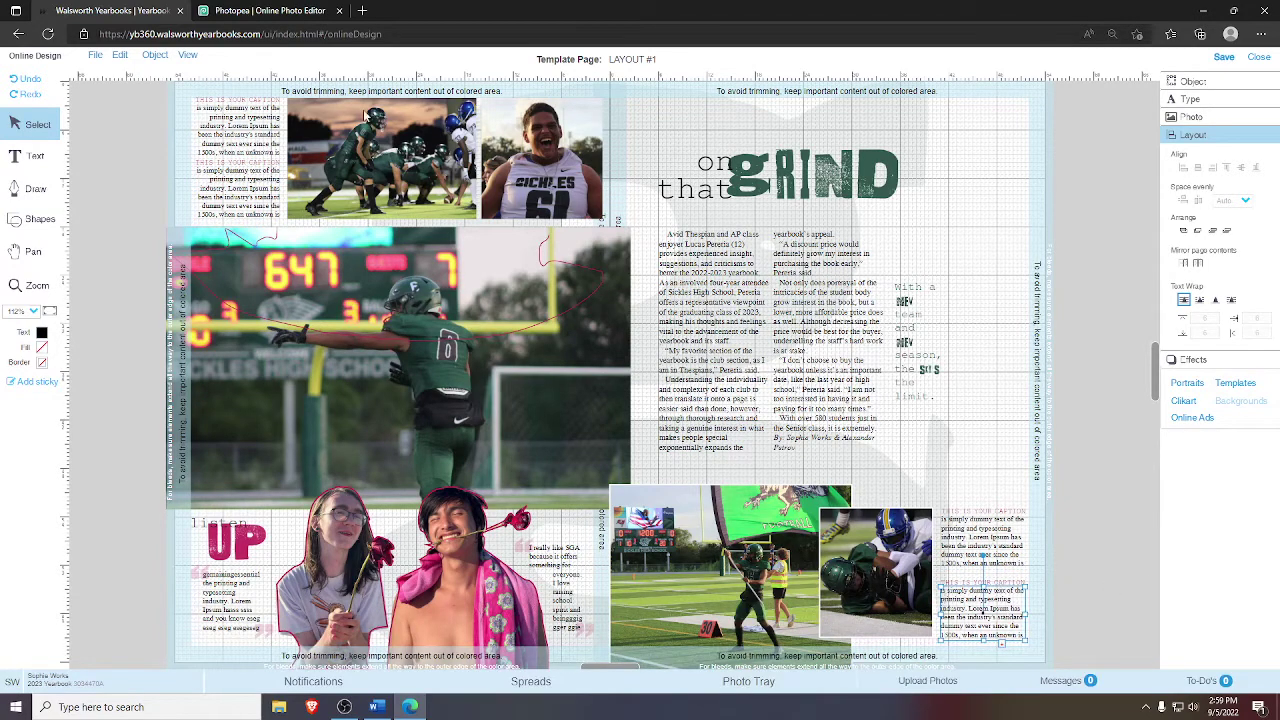
left_click(250, 104)
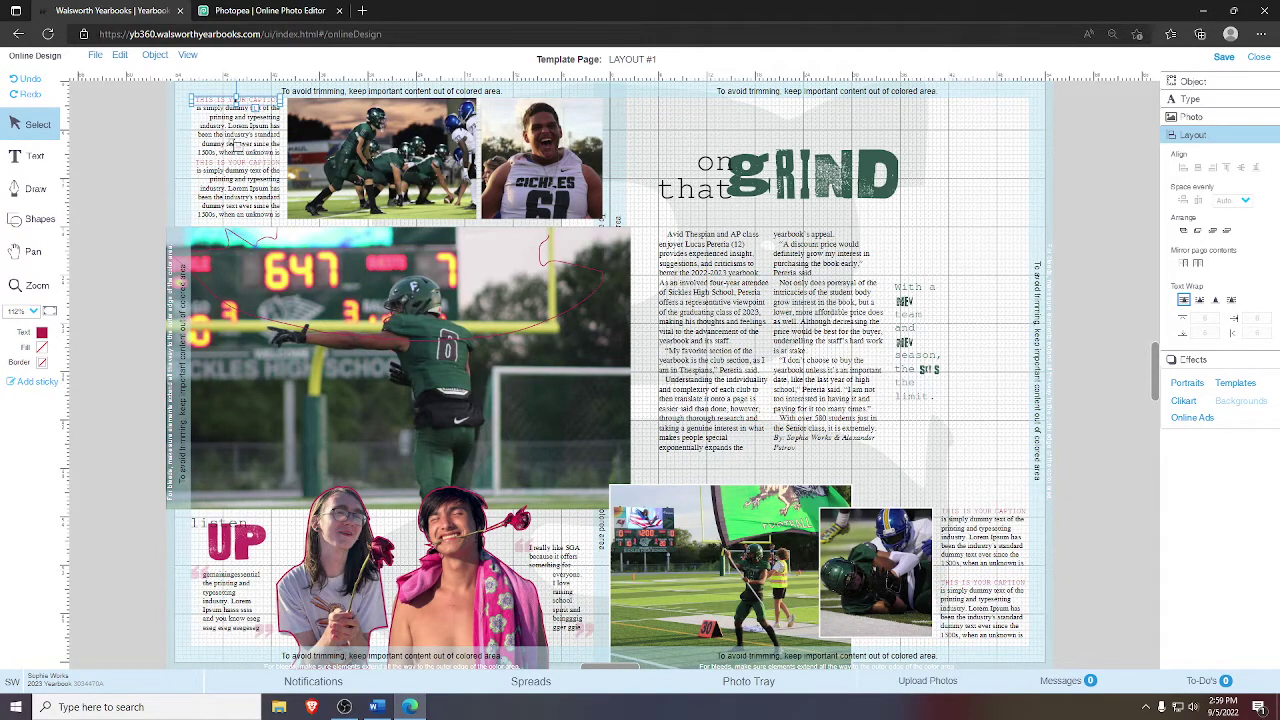
left_click(37, 287)
left_click_drag(308, 232, 150, 90)
left_click(42, 128)
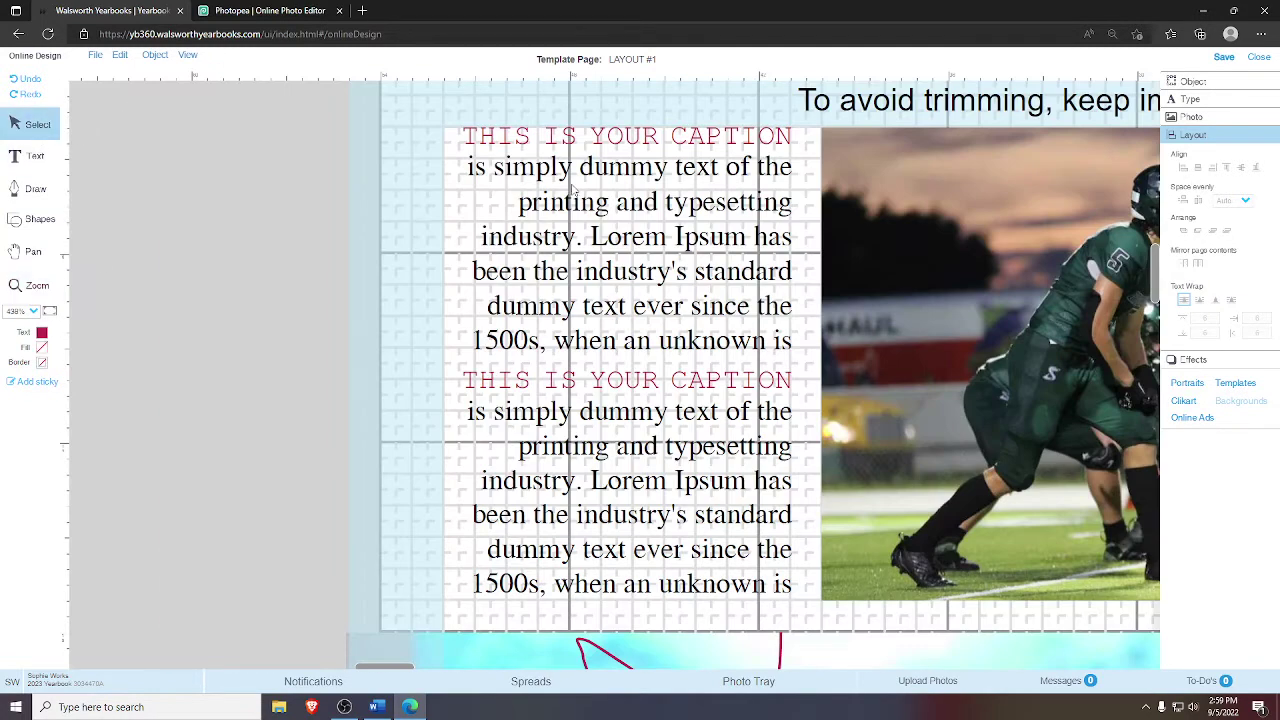
- Change the two top-left 'THIS IS YOUR CAPTION' headers' text colour to green
left_click(530, 137)
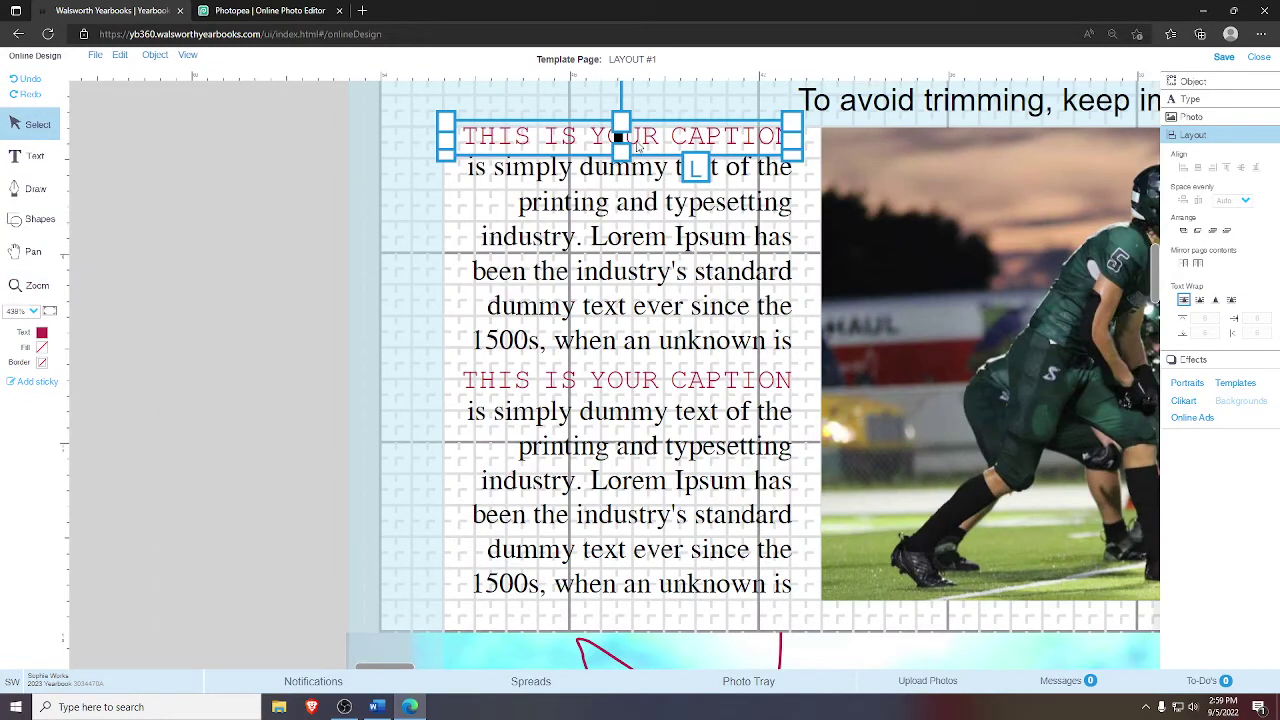
left_click(519, 263)
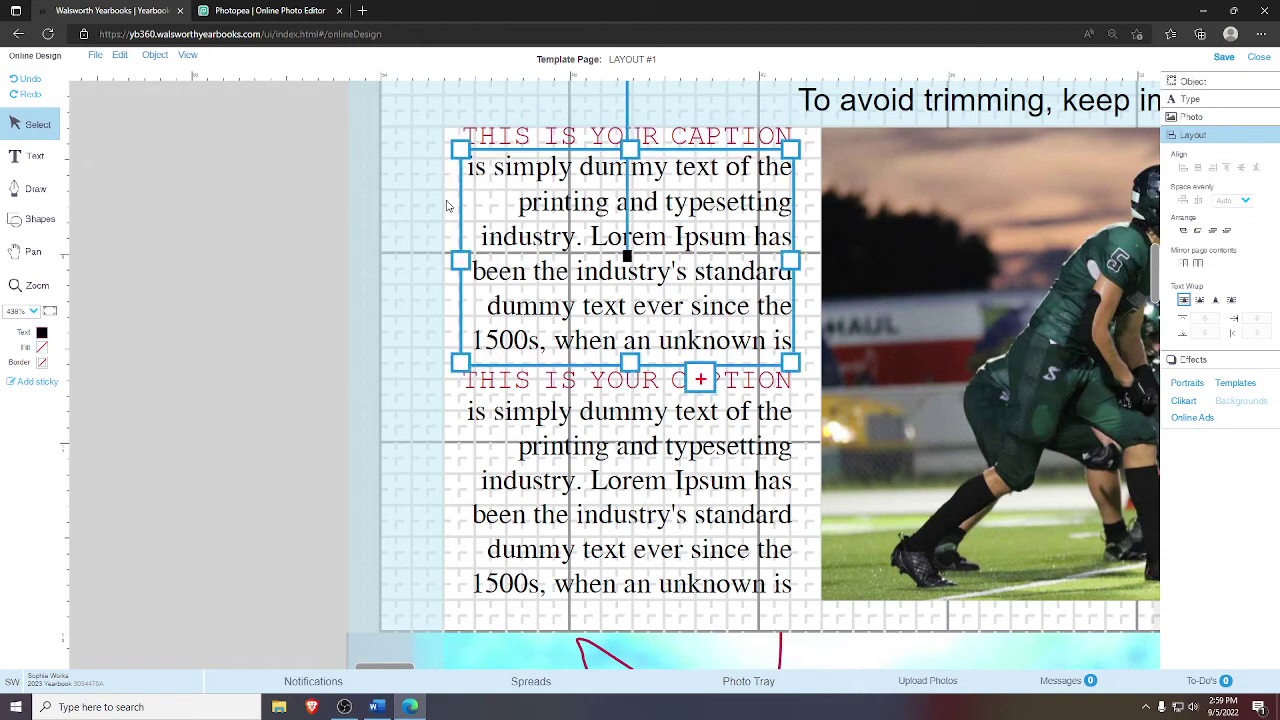
left_click(486, 140)
left_click(43, 333)
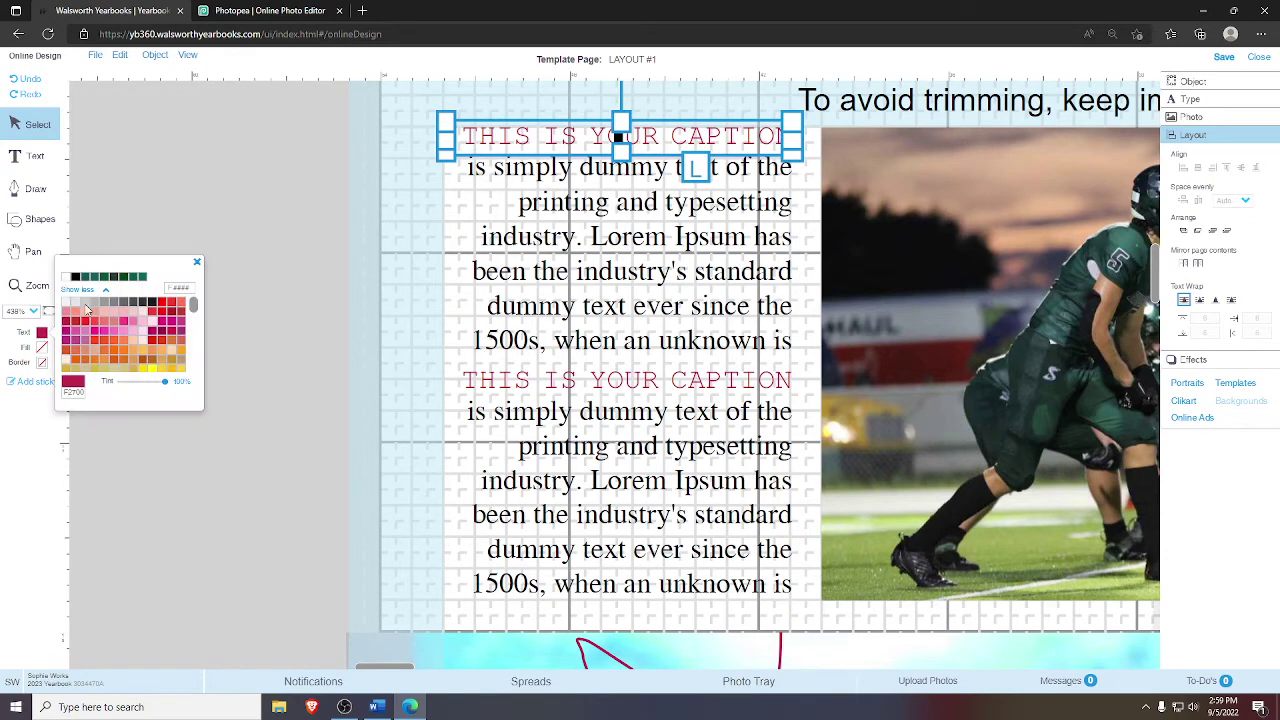
left_click(145, 283)
left_click(526, 382)
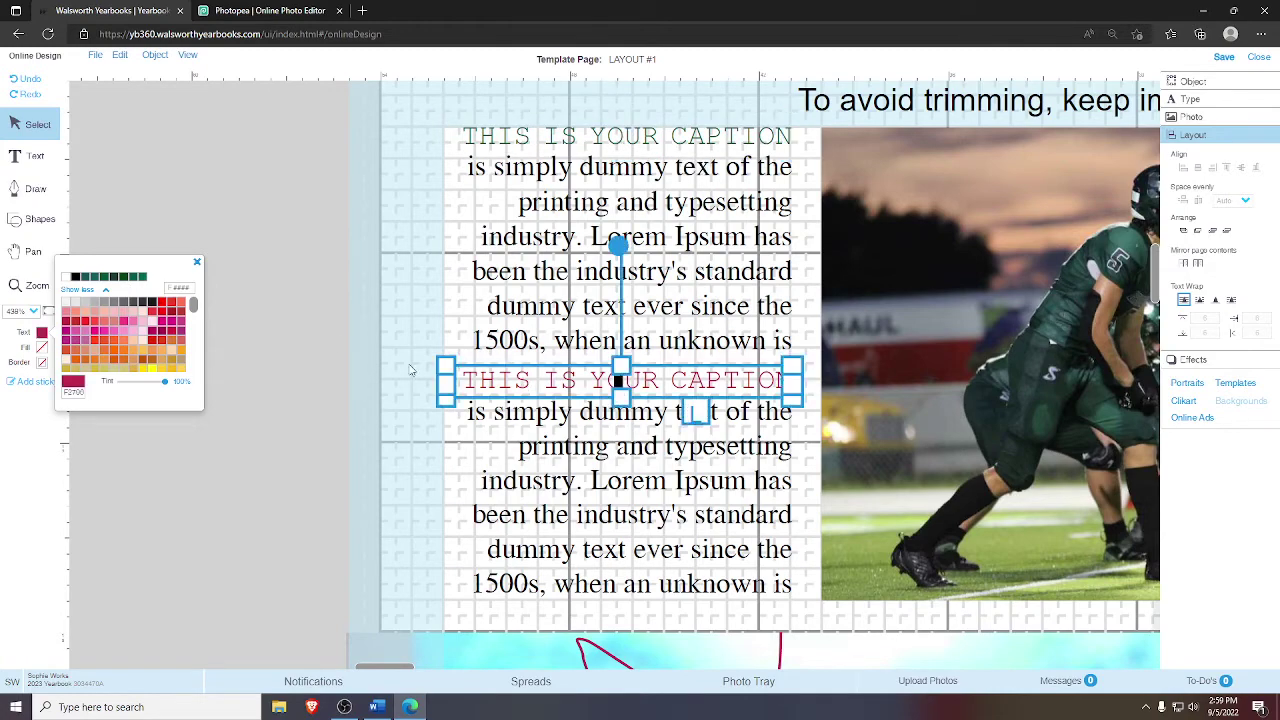
left_click(145, 280)
left_click(197, 263)
left_click(48, 313)
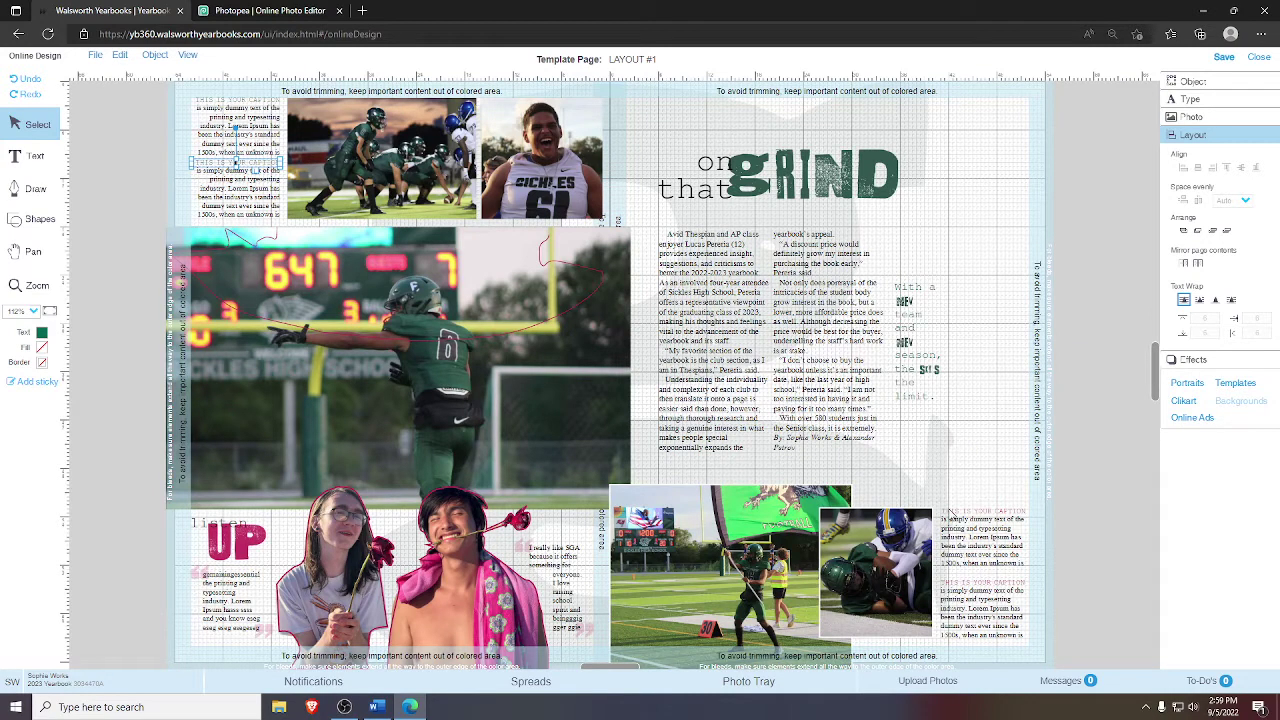
- Set the lower right caption header's text colour to dark green
left_click(952, 514)
left_click(42, 333)
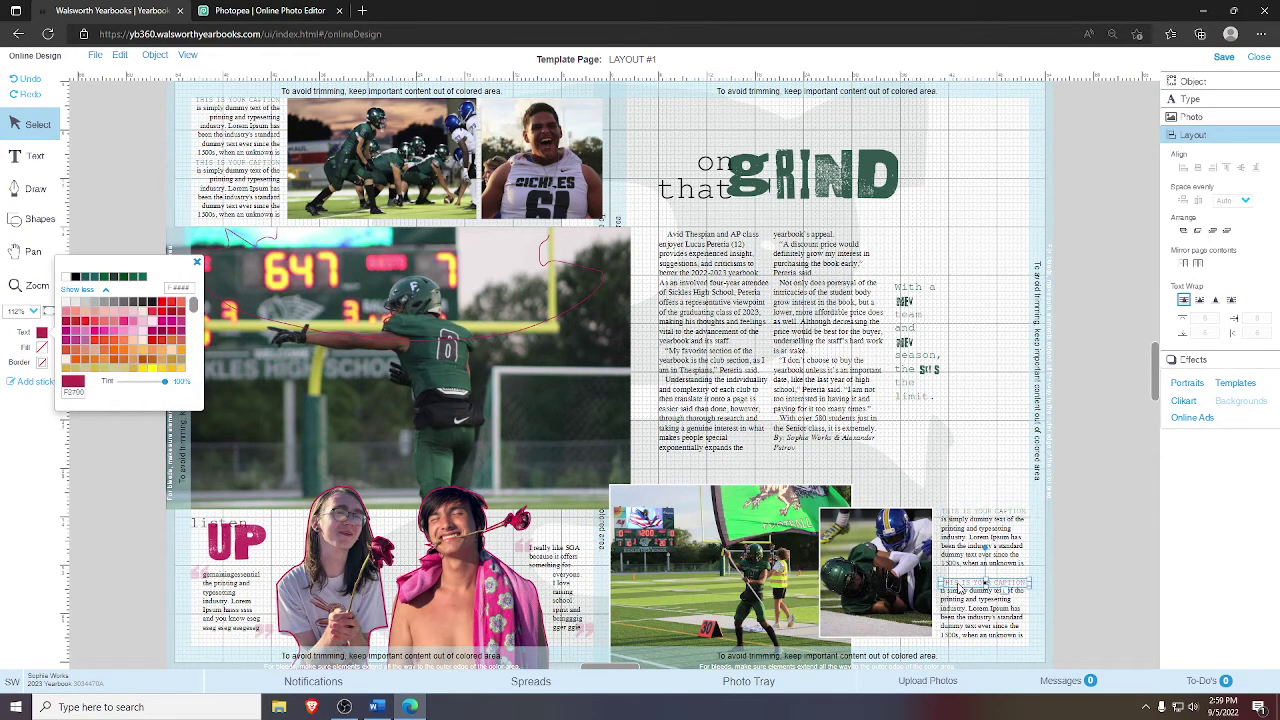
left_click(137, 278)
left_click(197, 263)
left_click(106, 421)
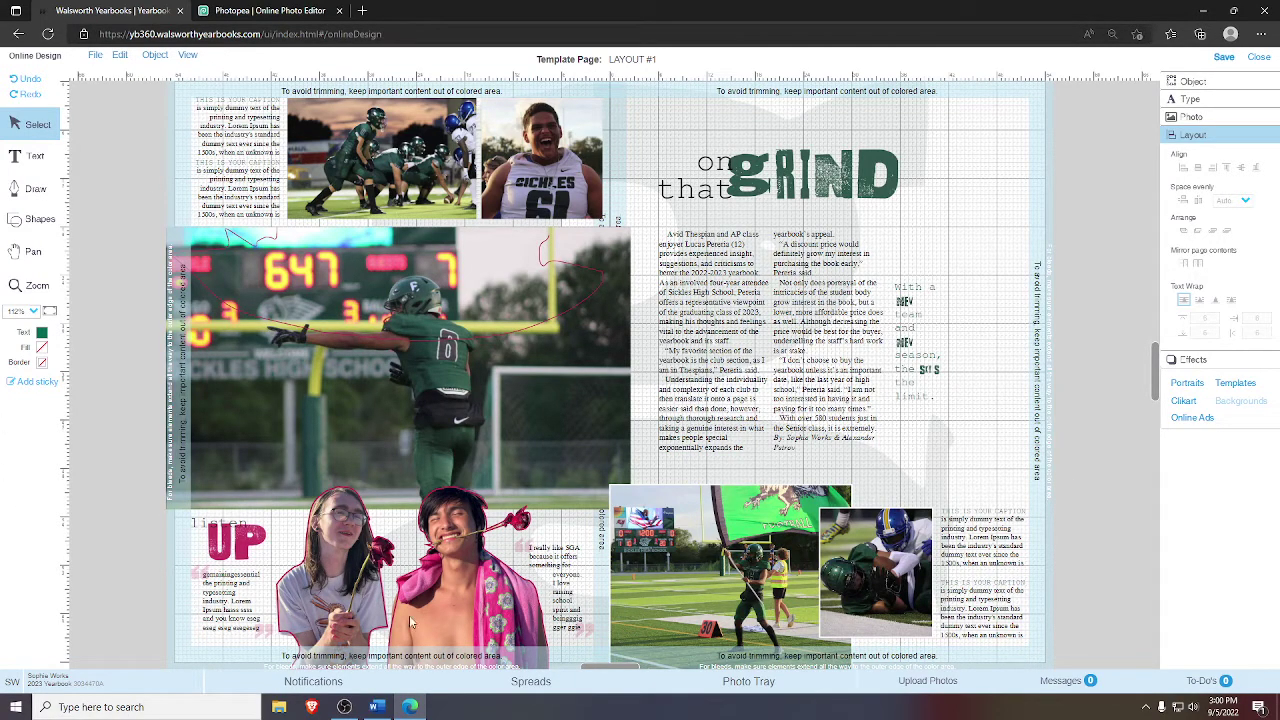
- Nudge the small white squiggle slightly lower, undoing an accidental move of the photo
left_click(473, 336)
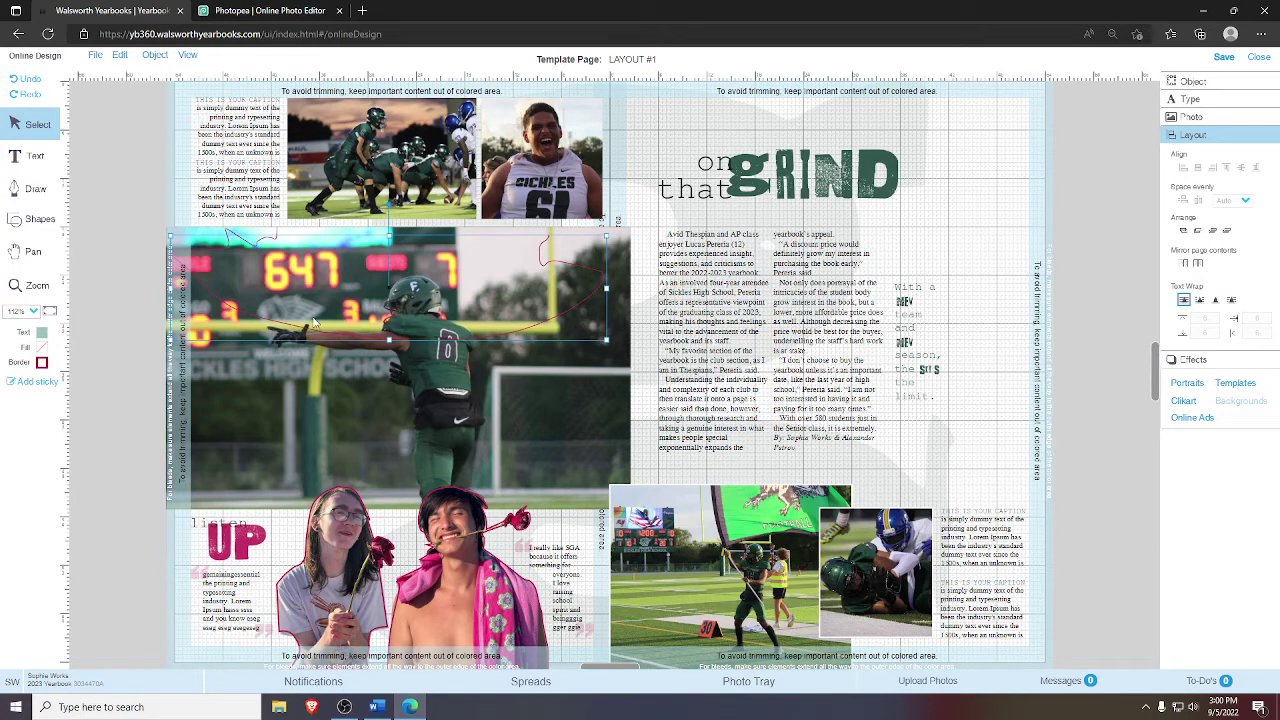
left_click_drag(521, 296, 513, 352)
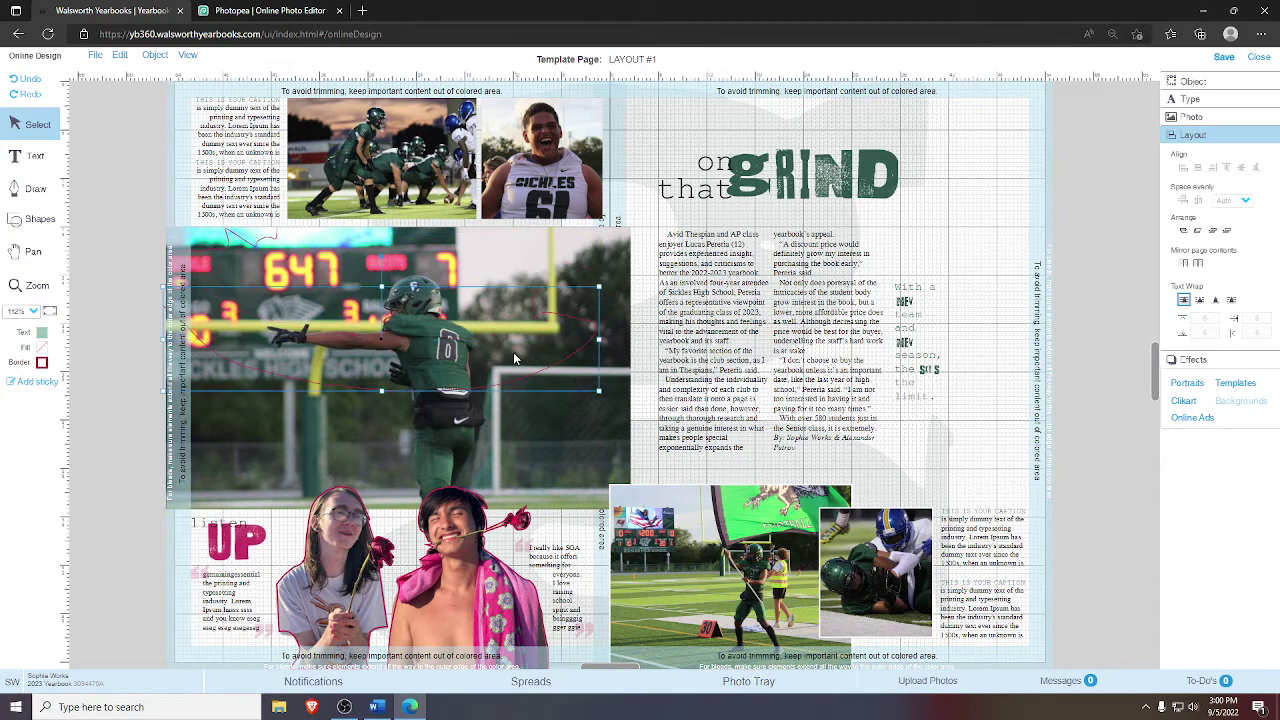
left_click(234, 242)
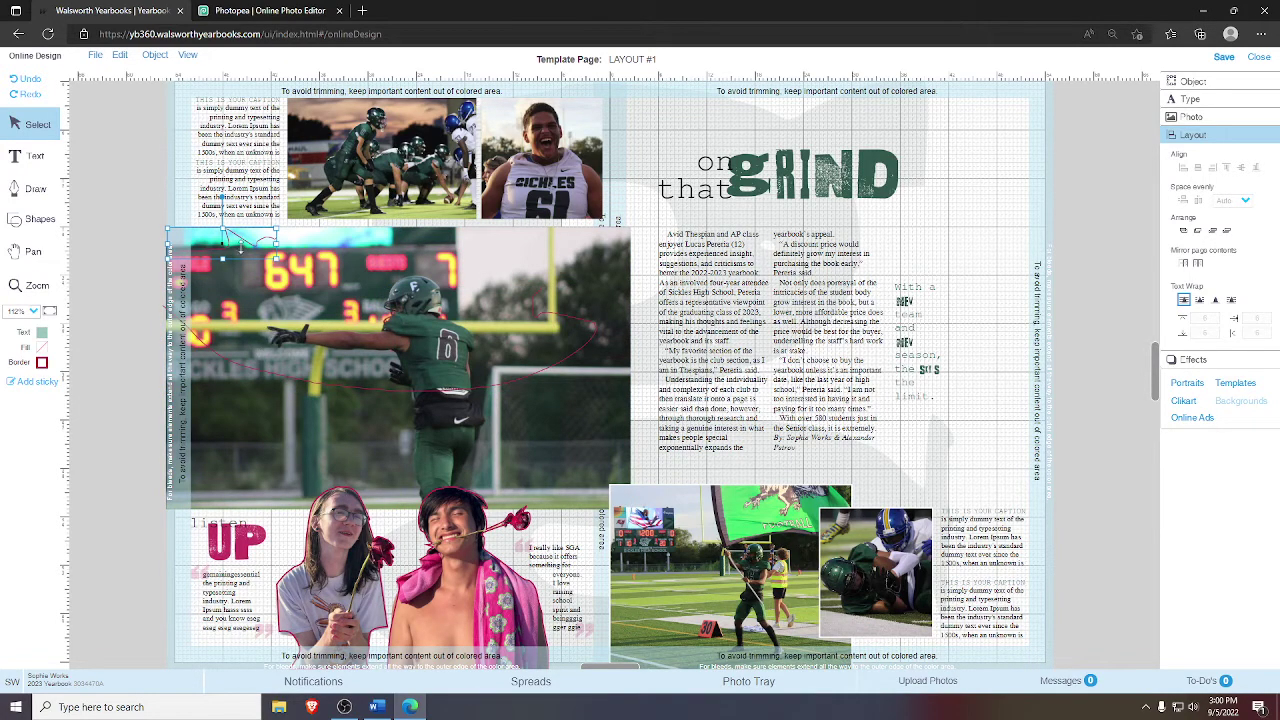
left_click_drag(250, 256, 334, 381)
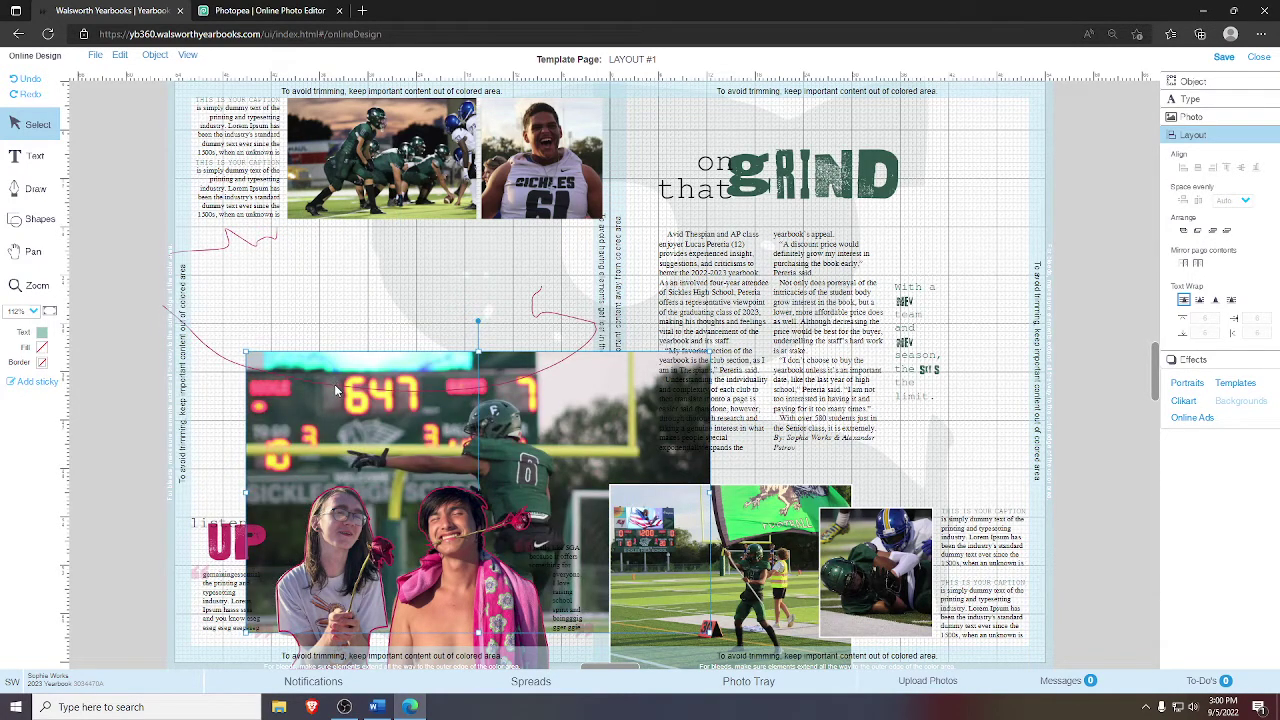
key("ctrl+z")
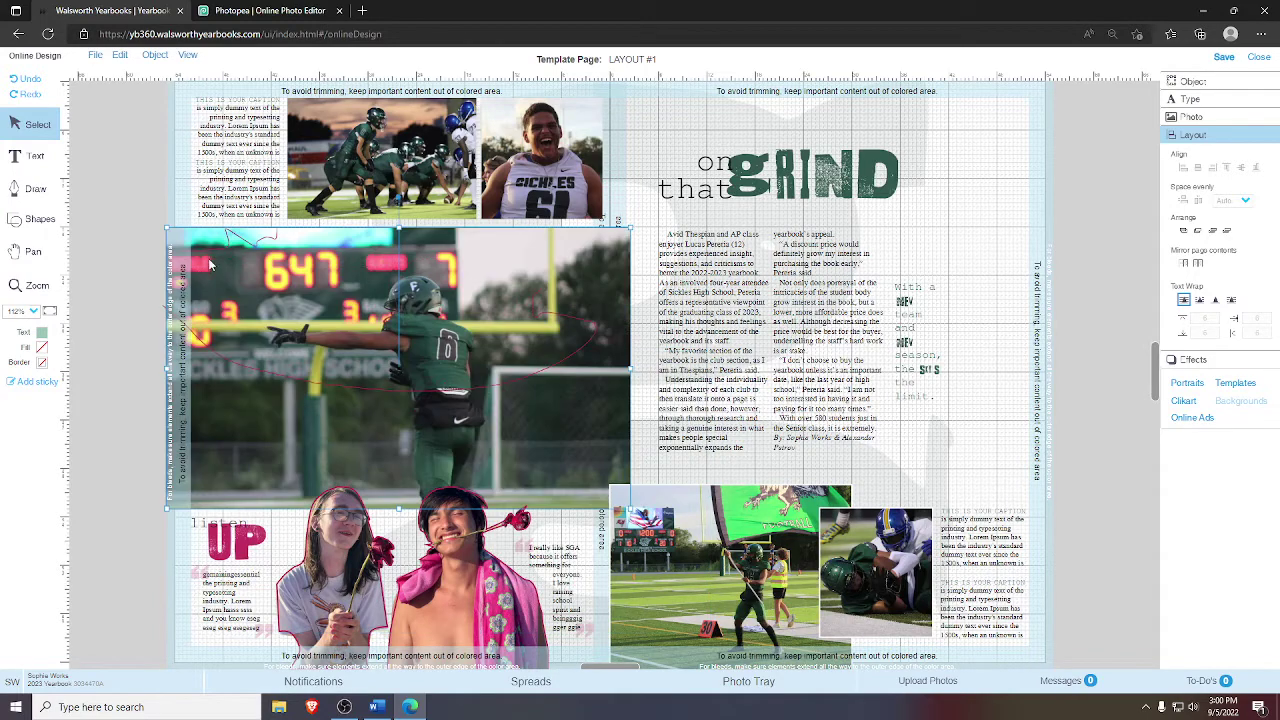
left_click(222, 252)
key("Down")
key("Down")
key("Down")
key("Down")
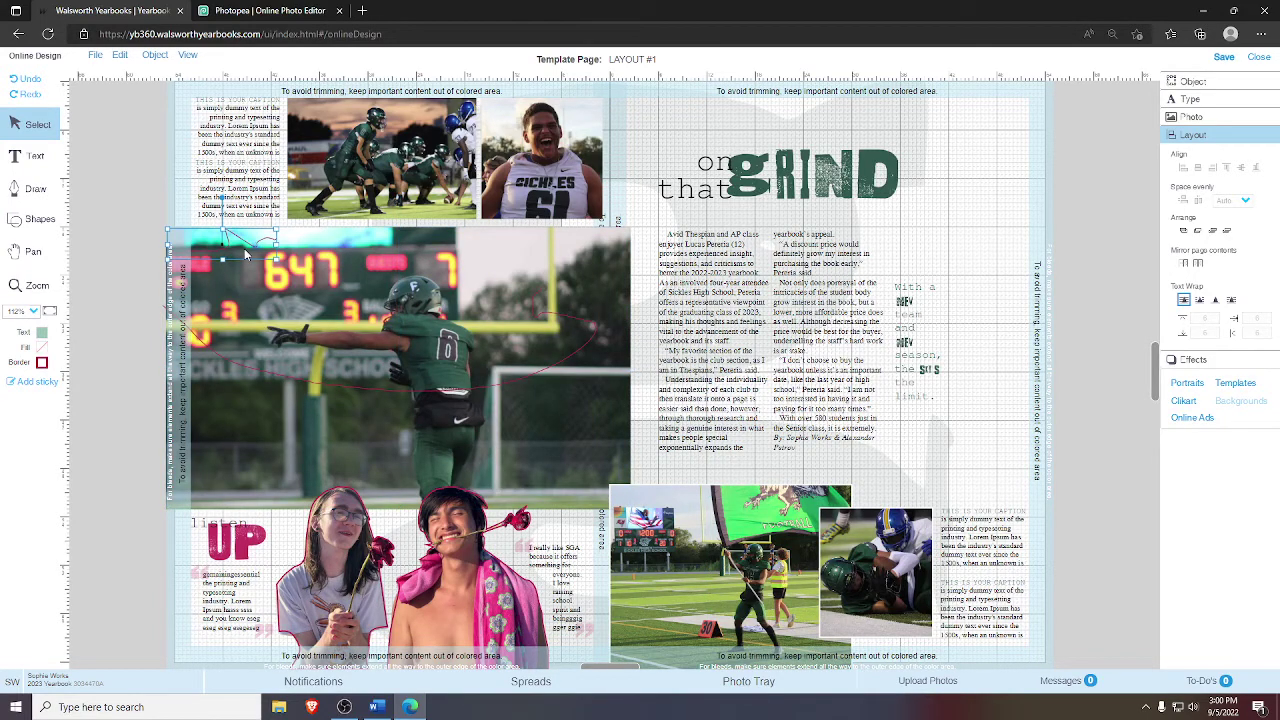
- Delete the red curved line from the main football photo
left_click(566, 314)
left_click(558, 318)
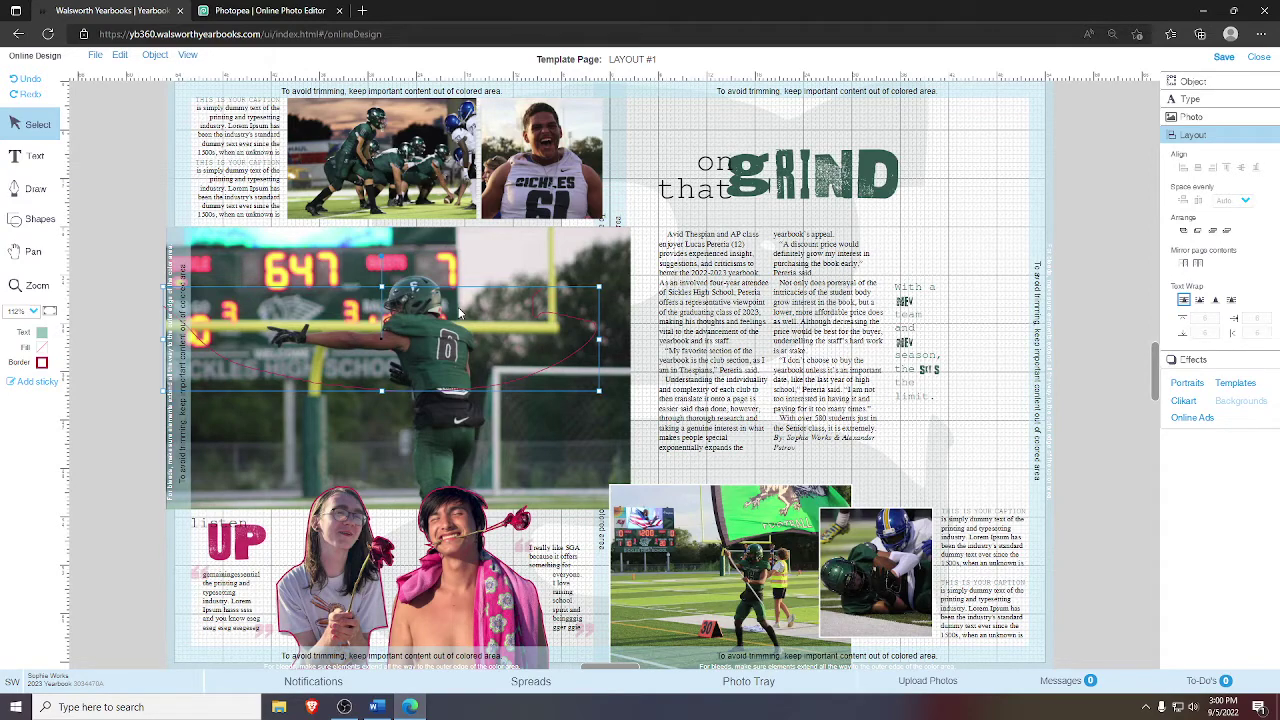
key("Delete")
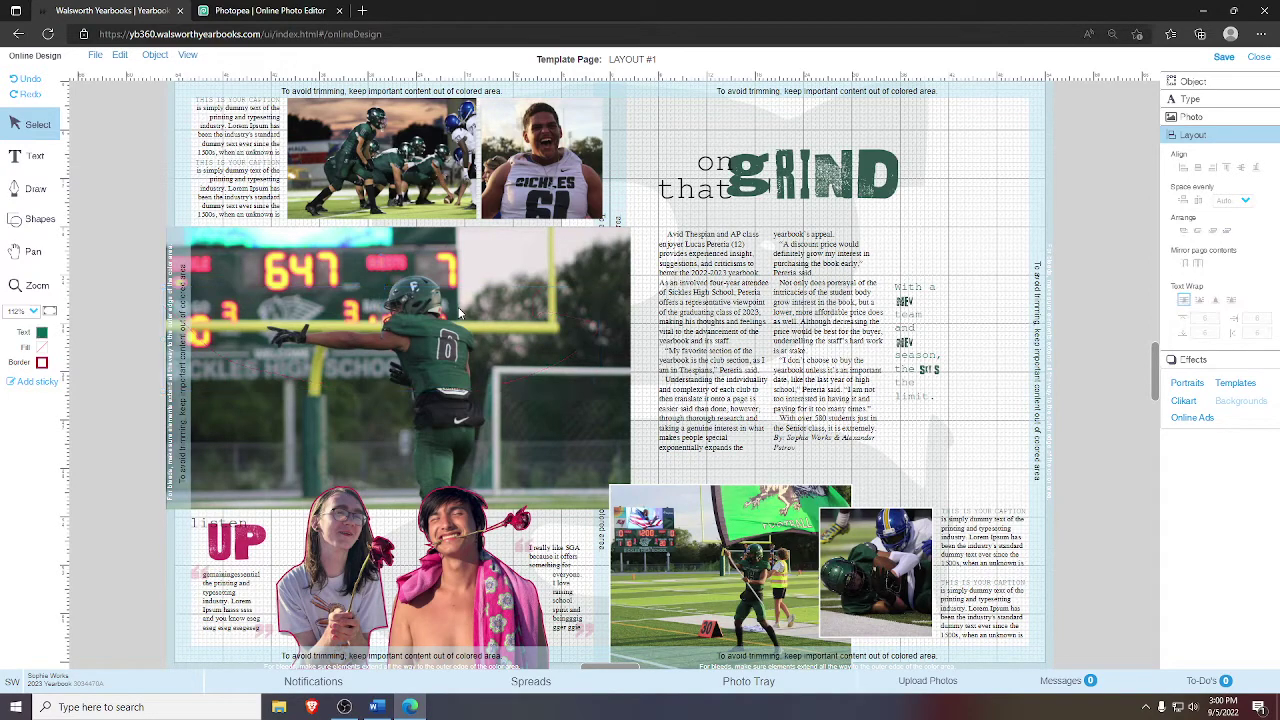
left_click_drag(206, 238, 586, 478)
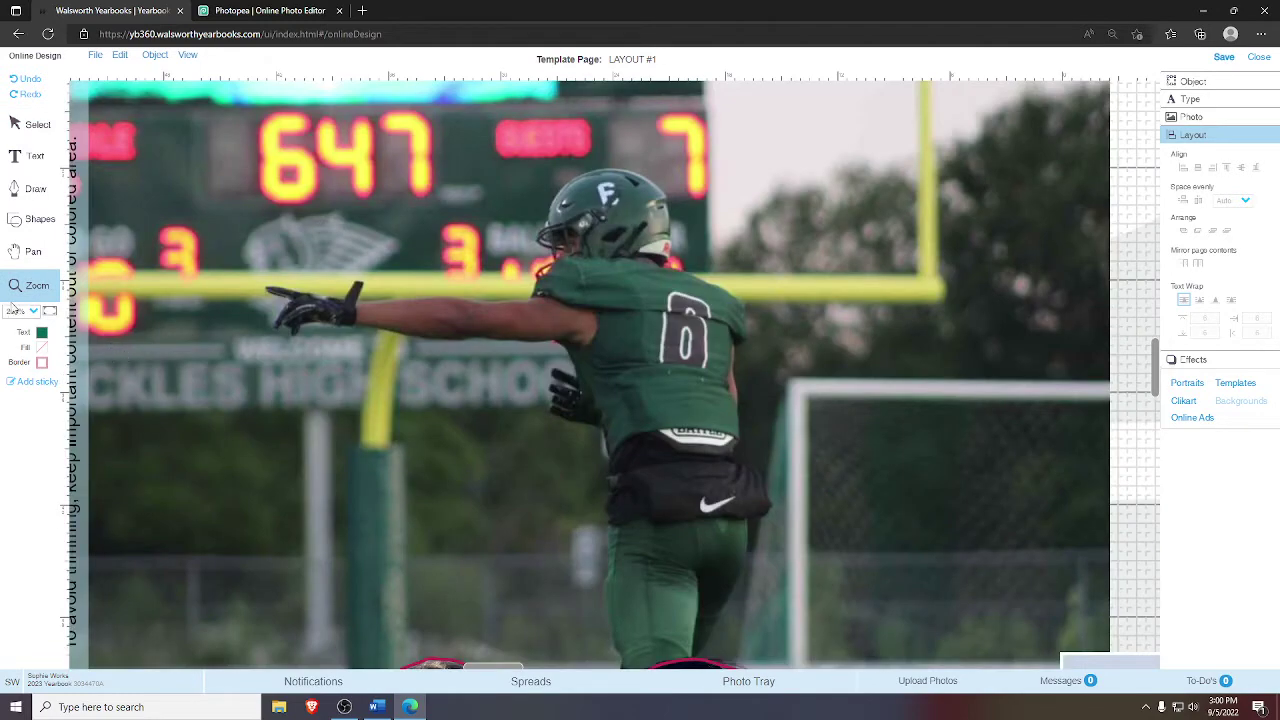
- Pick the Draw tool, fit the page, then zoom to 489% on the pointing player
left_click(27, 197)
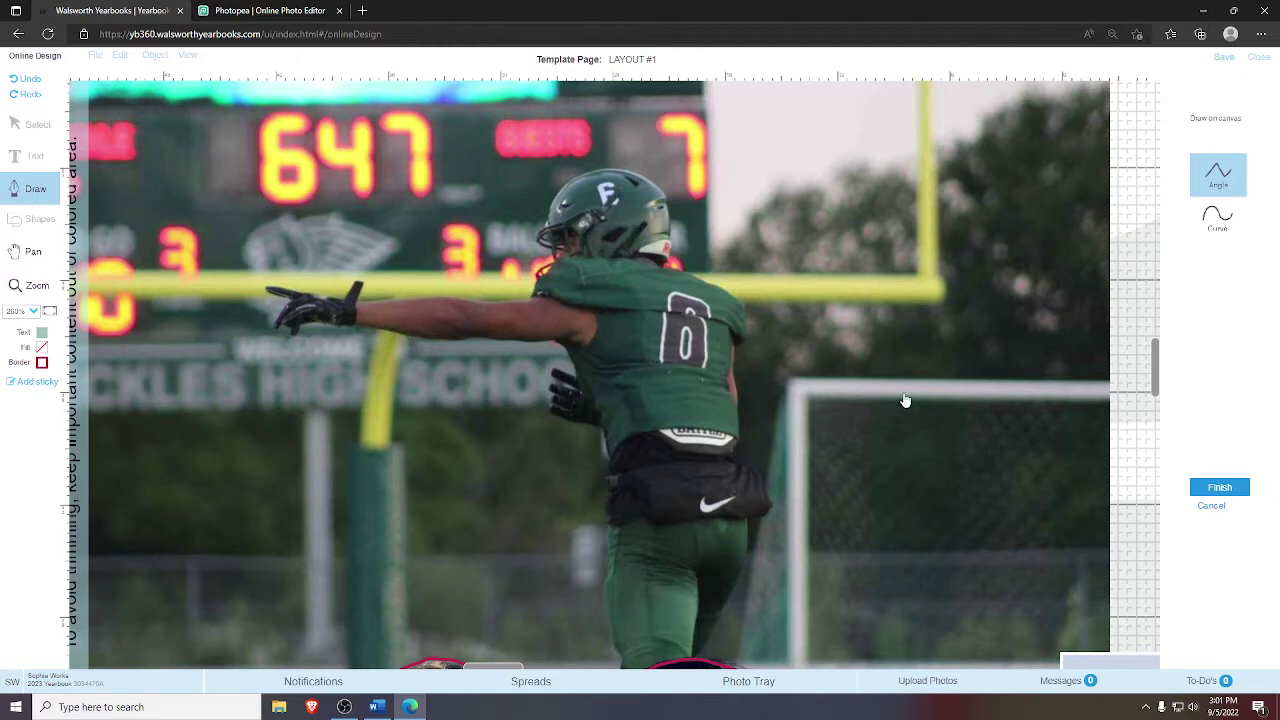
left_click(50, 311)
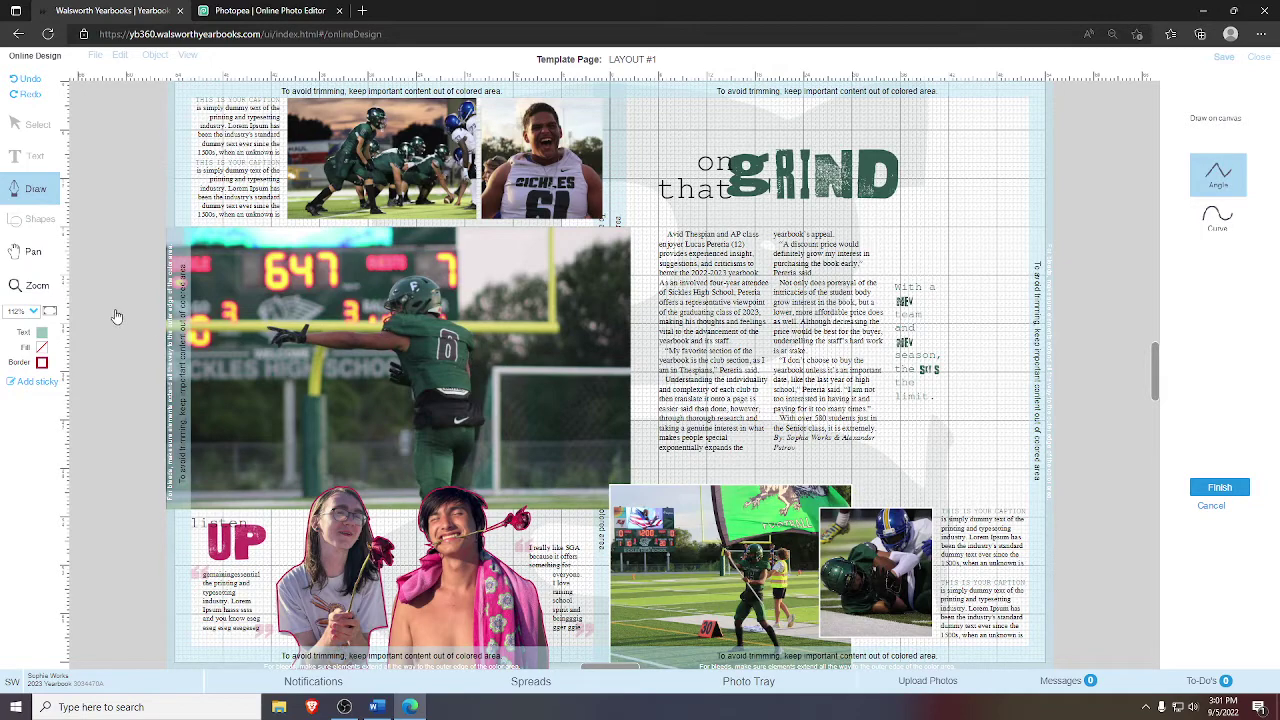
left_click(32, 285)
left_click_drag(263, 264, 514, 400)
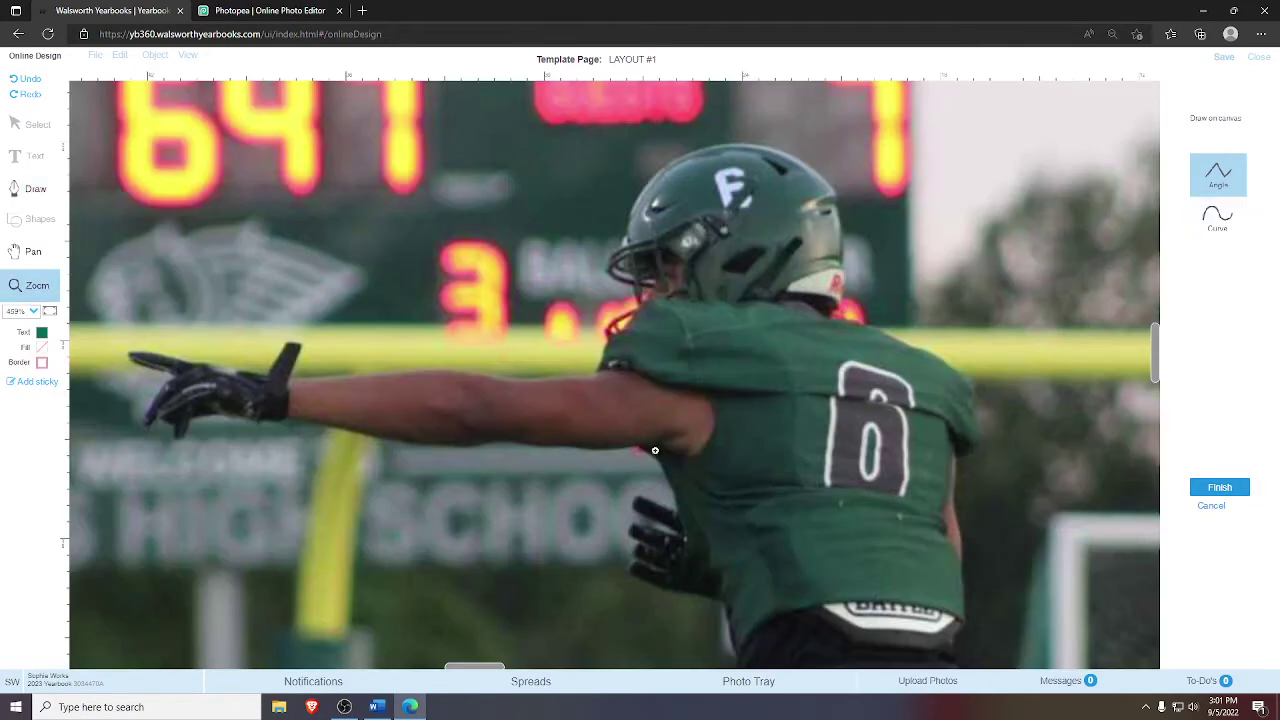
- In Curve mode, trace the outline along the underside of the arm to the glove
left_click(35, 189)
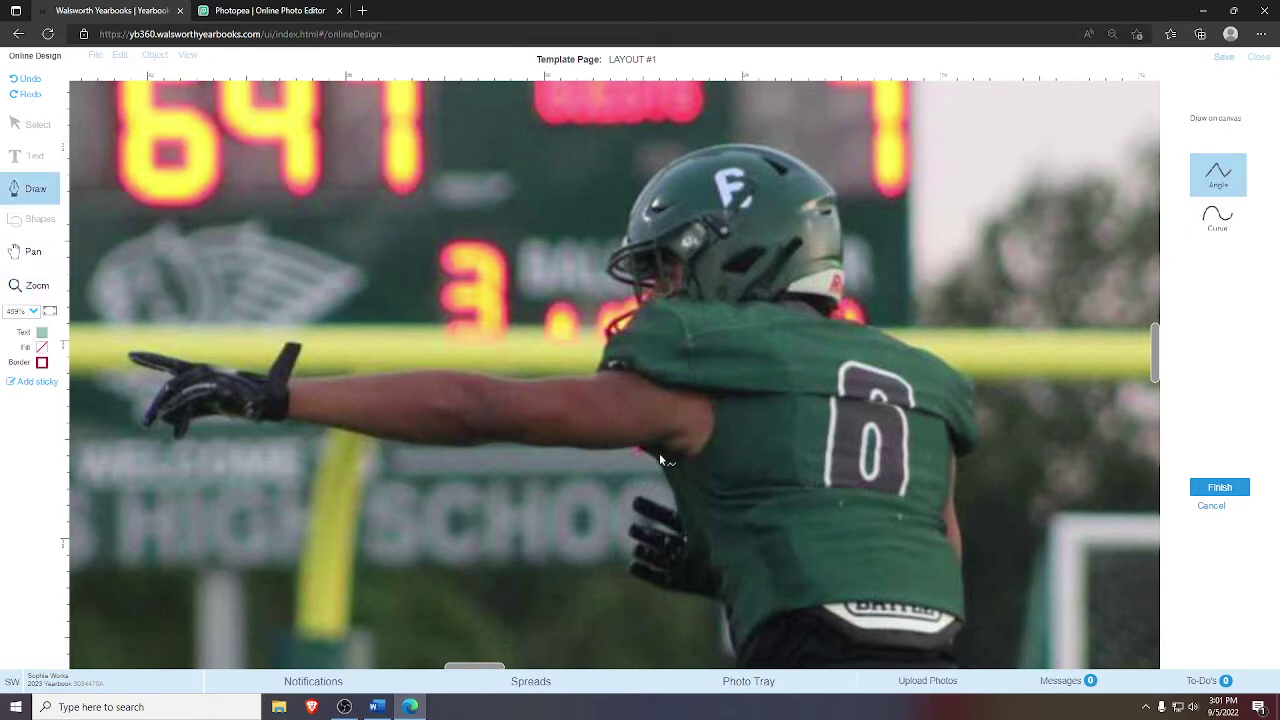
left_click(1215, 232)
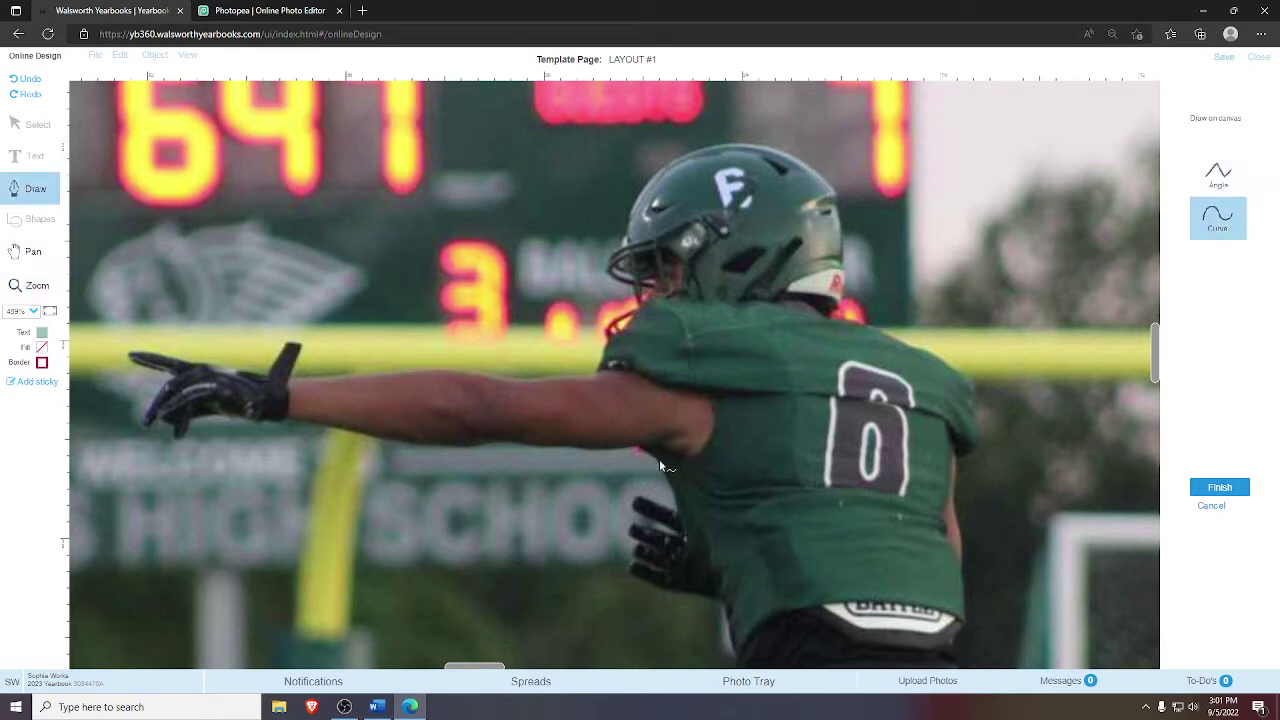
left_click(637, 447)
left_click(582, 449)
left_click(557, 448)
left_click(456, 447)
left_click(406, 443)
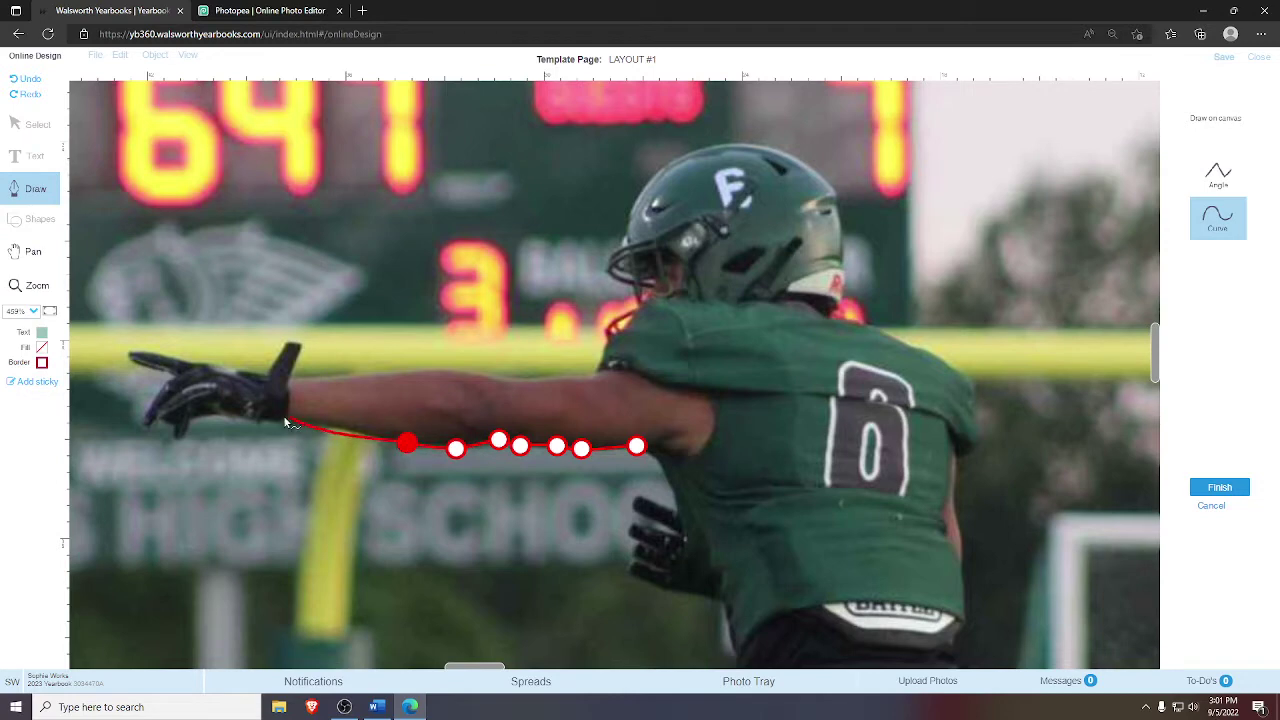
left_click(286, 415)
- Continue the outline around the glove, its tip and the pointing fingertip
left_click(251, 421)
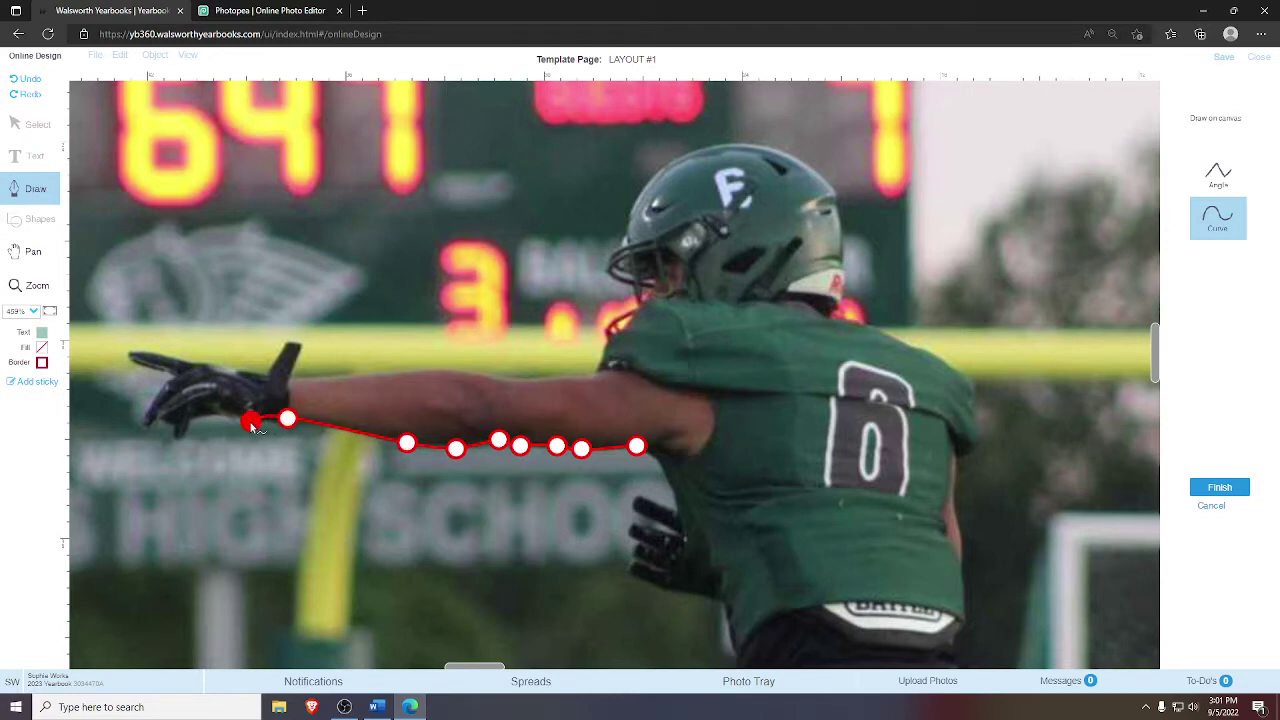
left_click(184, 435)
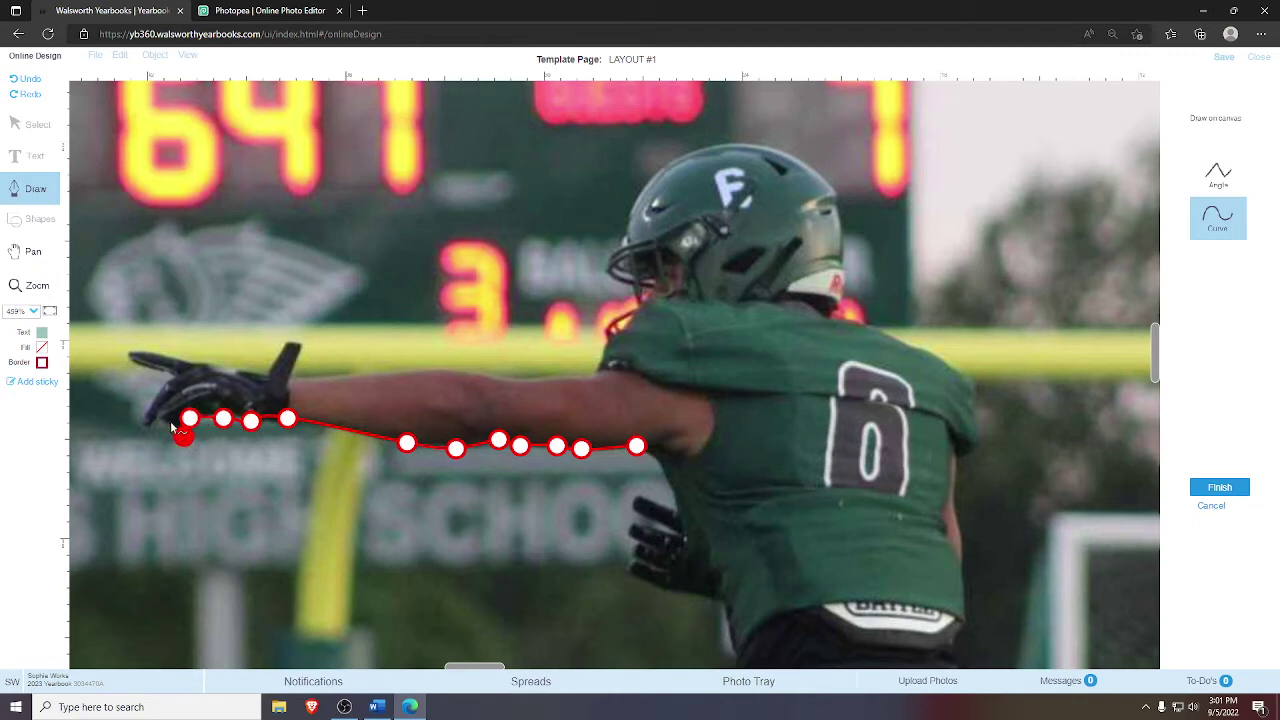
left_click(169, 418)
left_click(155, 419)
left_click(146, 427)
left_click(148, 400)
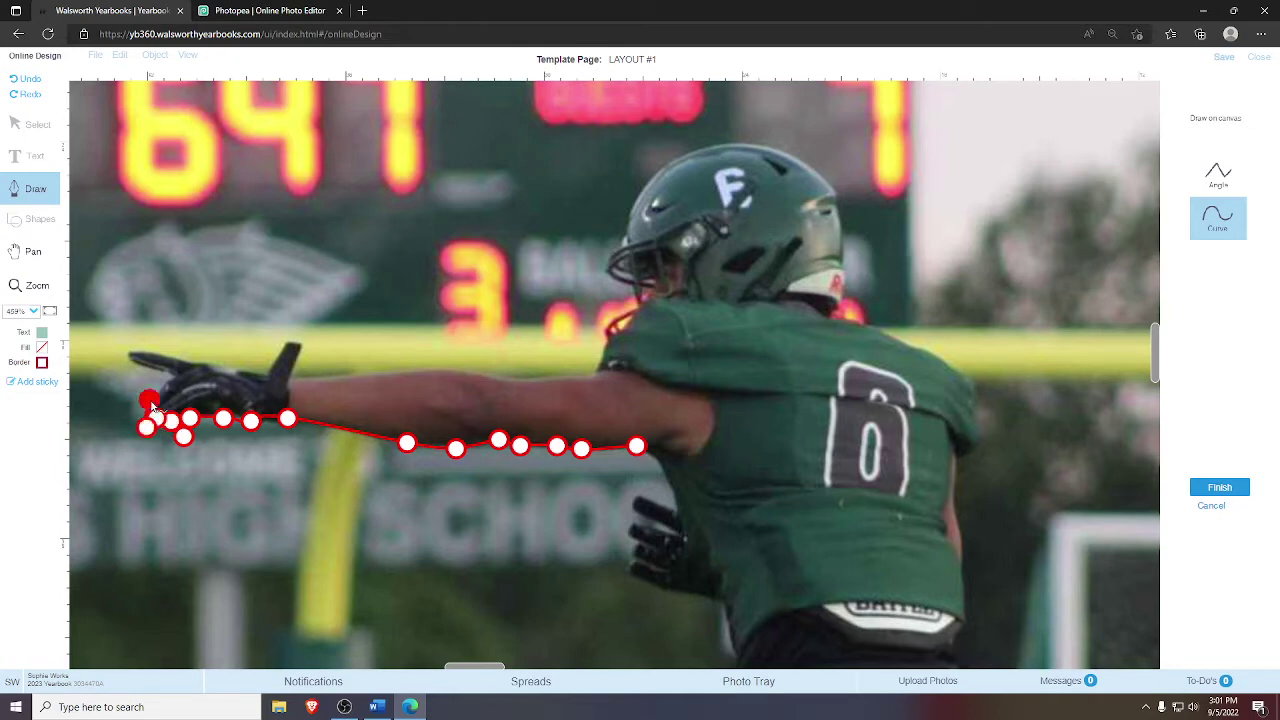
left_click(174, 375)
left_click(127, 357)
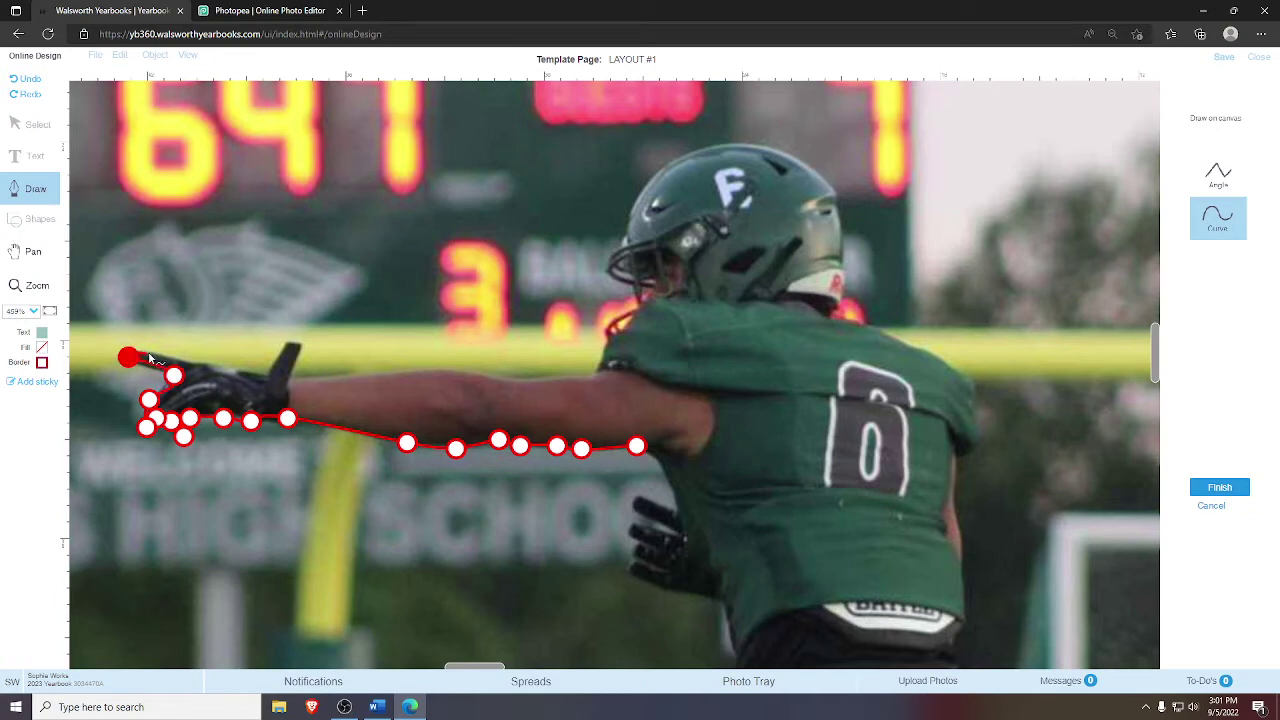
left_click(148, 354)
left_click(189, 365)
left_click(216, 366)
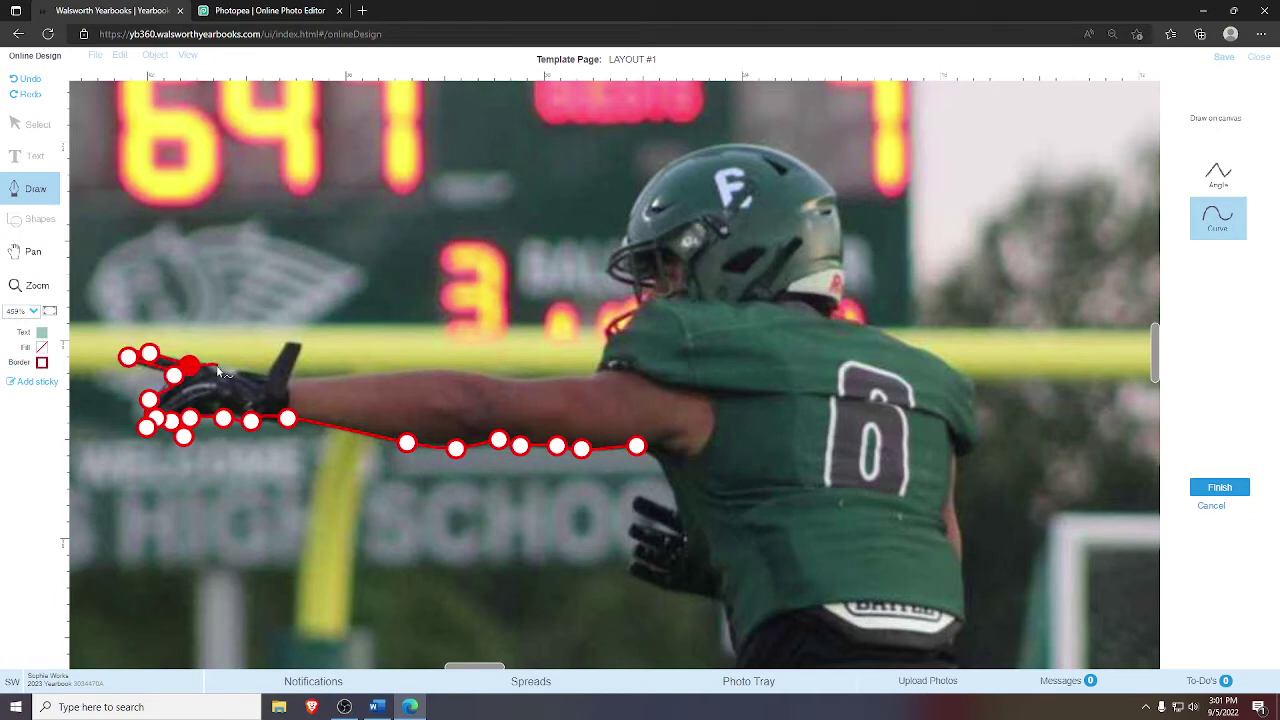
left_click(265, 373)
- Add an Angle corner at the thumb, trace the arm's top, and corner at the shoulder
left_click(1218, 174)
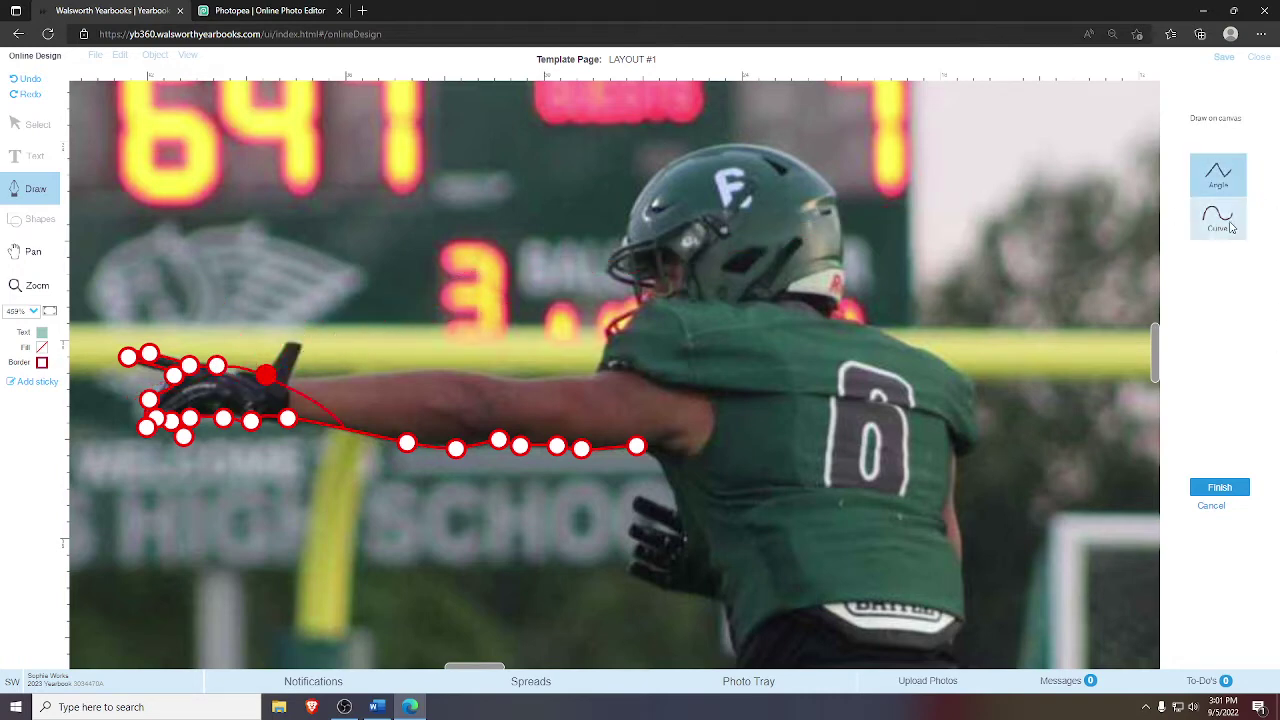
left_click(287, 342)
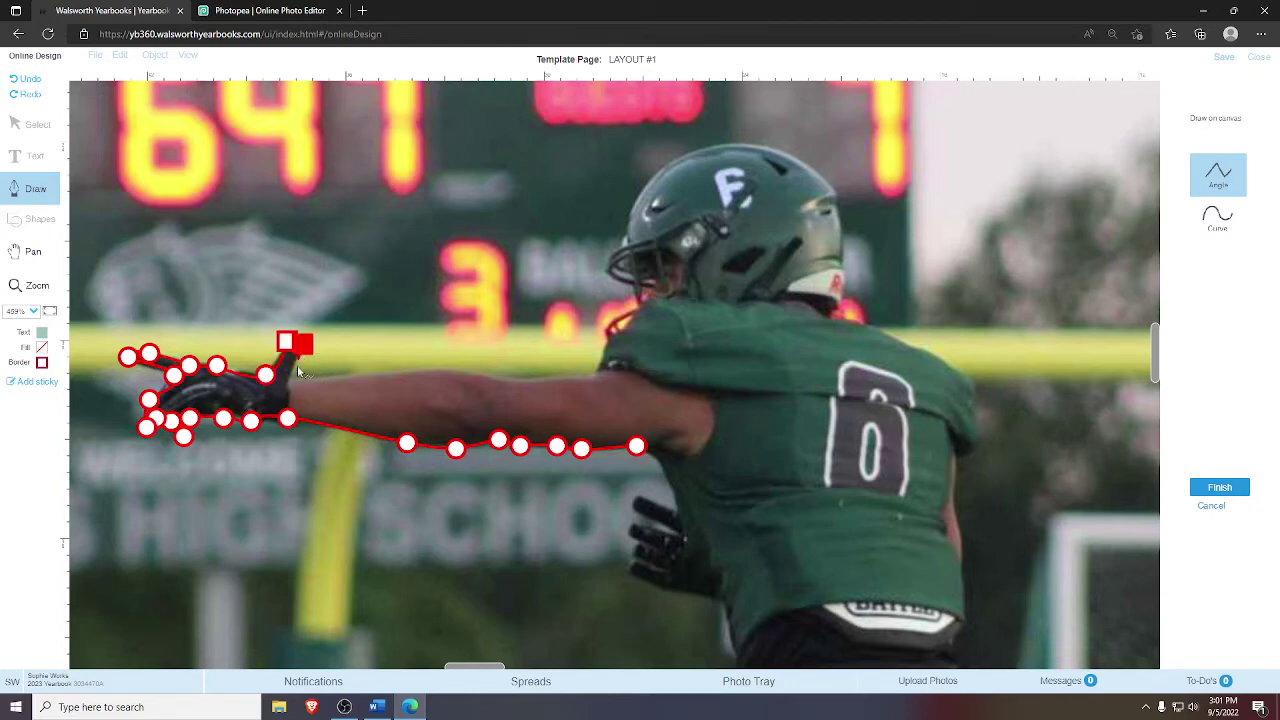
left_click(290, 378)
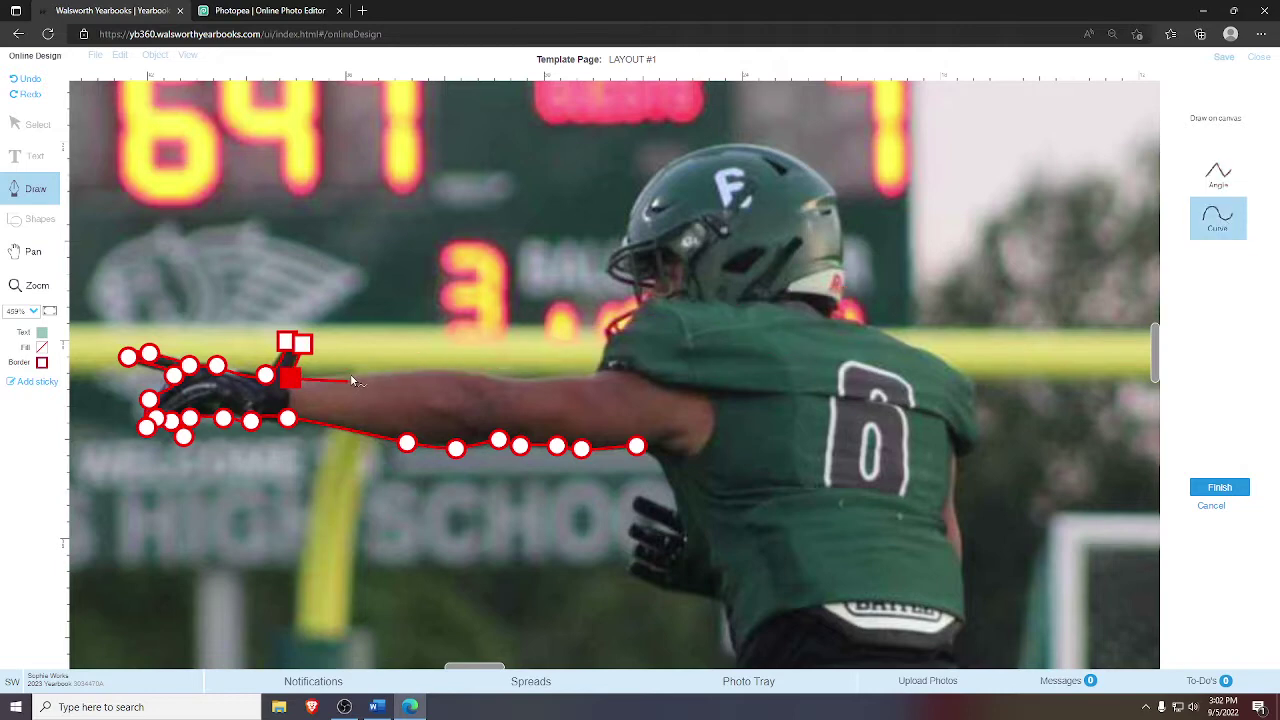
left_click(351, 375)
left_click(430, 373)
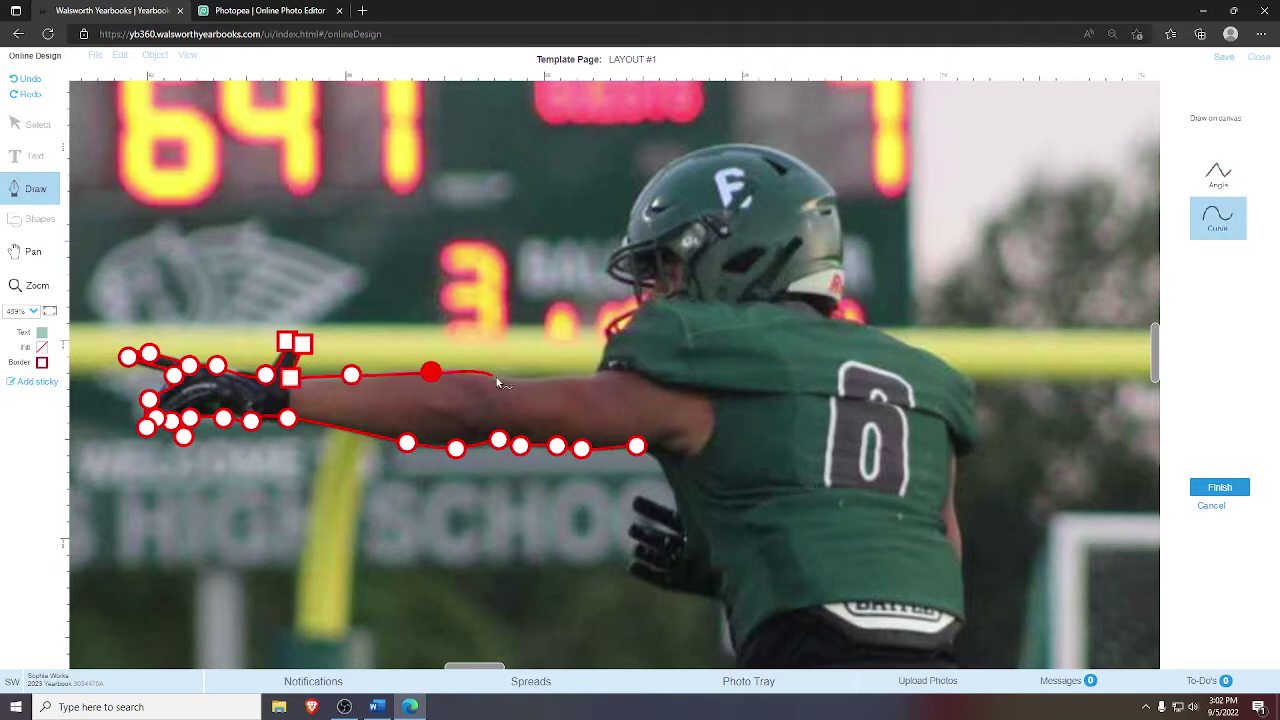
left_click(496, 378)
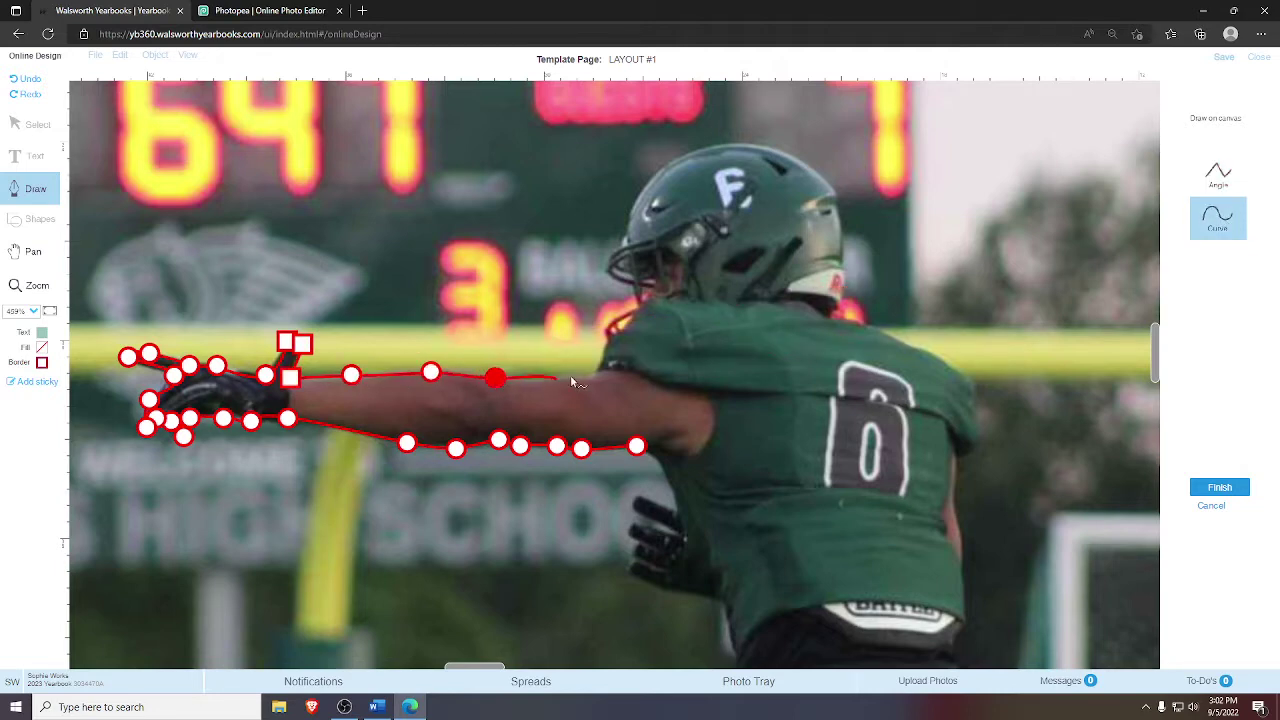
left_click(1221, 185)
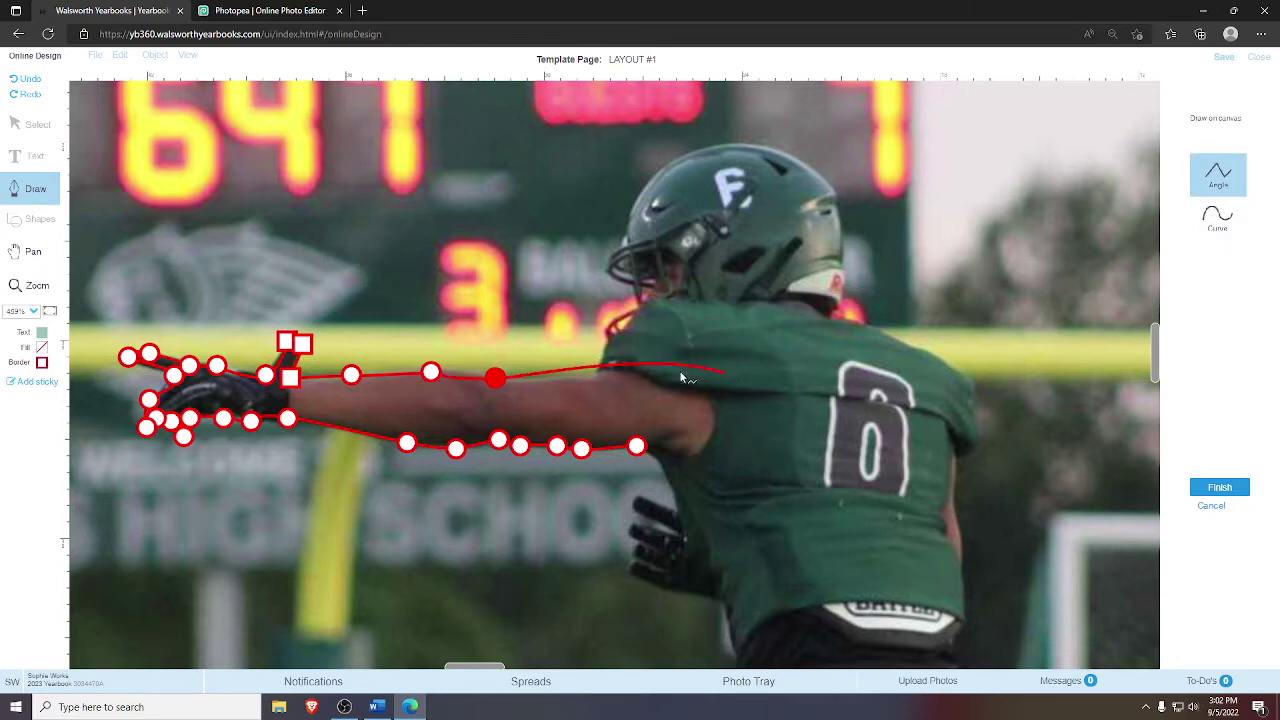
left_click(598, 373)
left_click(1218, 218)
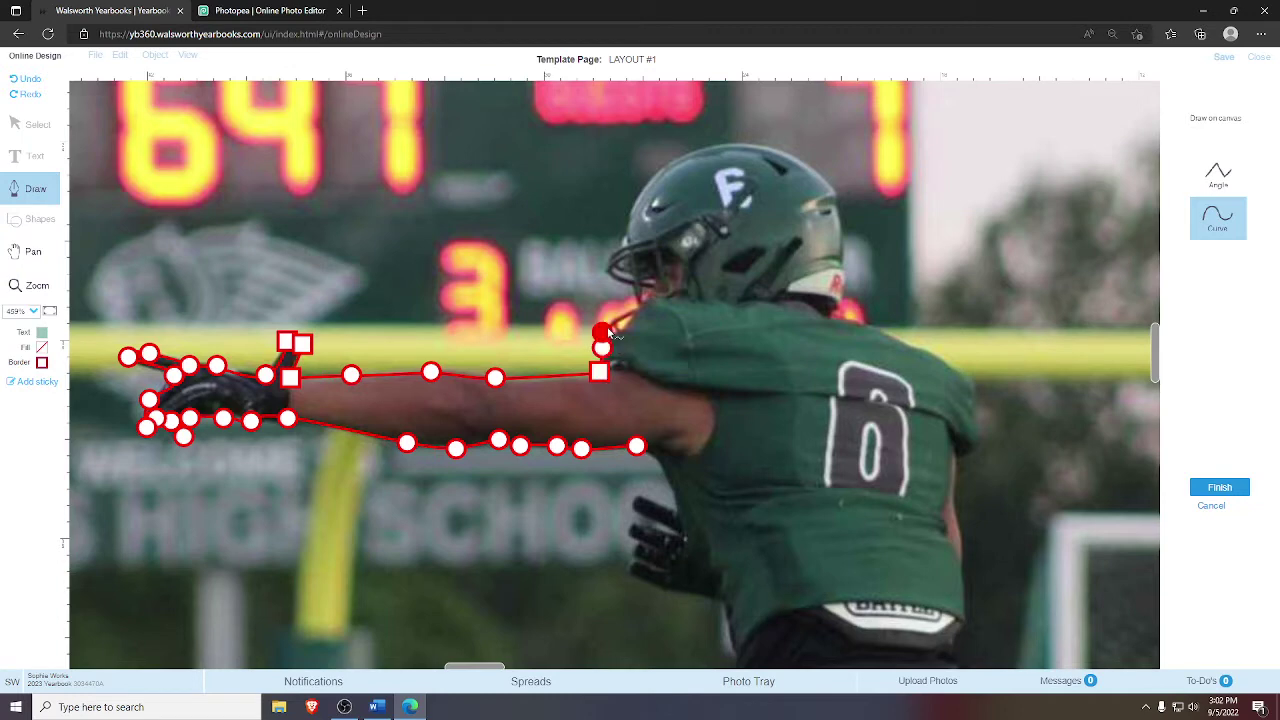
- Trace the outline up the face mask and over the top of the helmet
left_click(603, 330)
left_click(633, 284)
left_click(605, 274)
left_click(608, 256)
left_click(626, 236)
left_click(655, 170)
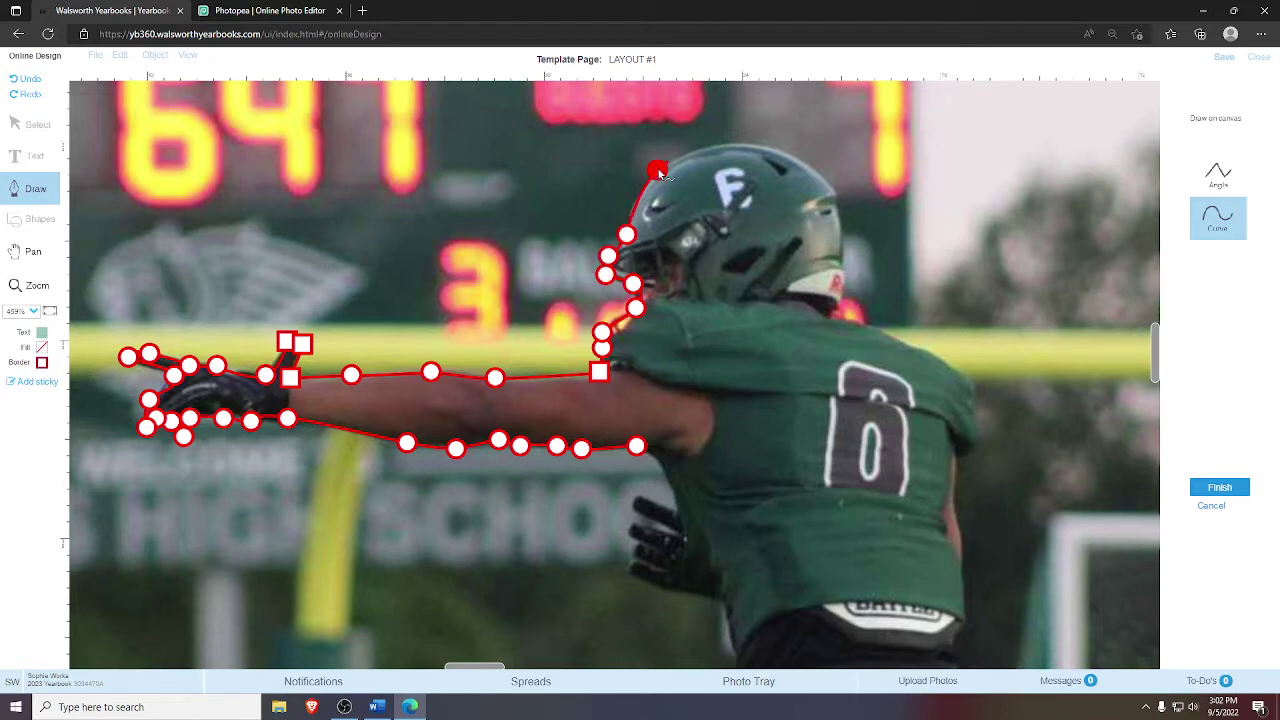
left_click(711, 146)
left_click(770, 146)
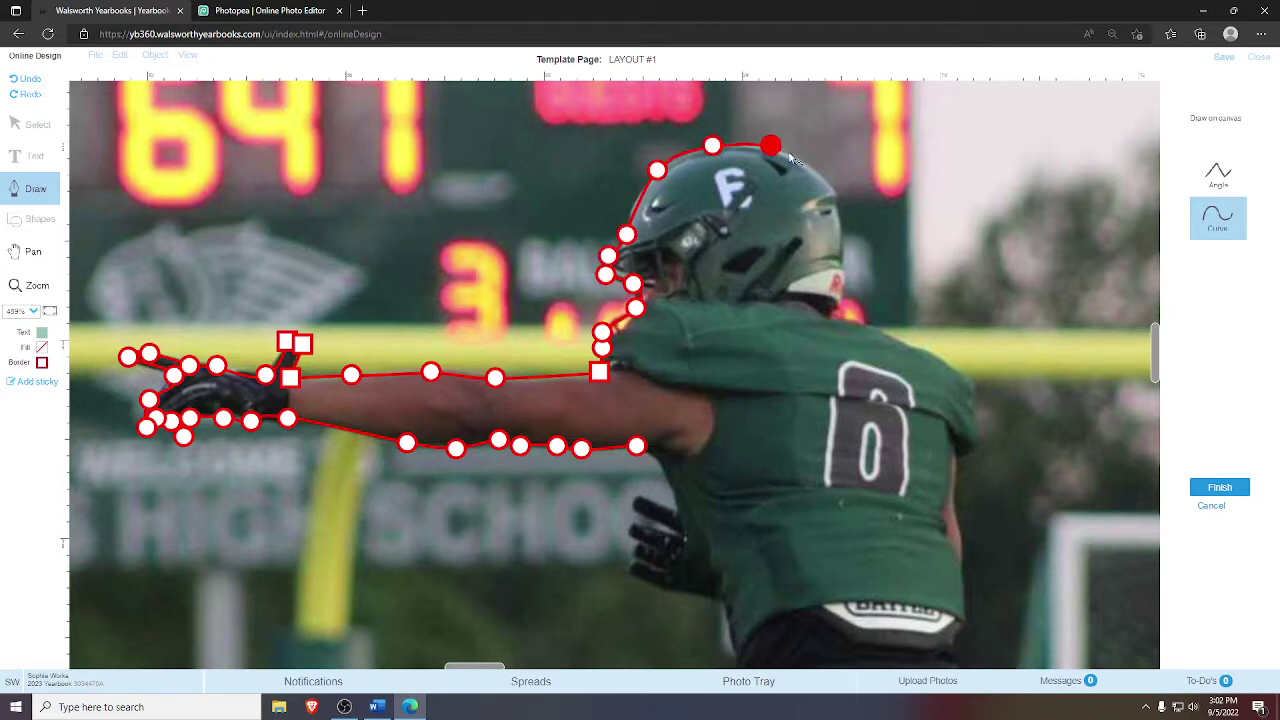
left_click(822, 172)
left_click(839, 193)
- Trace down the back of the helmet, neck and shoulder until the page crashes
left_click(841, 264)
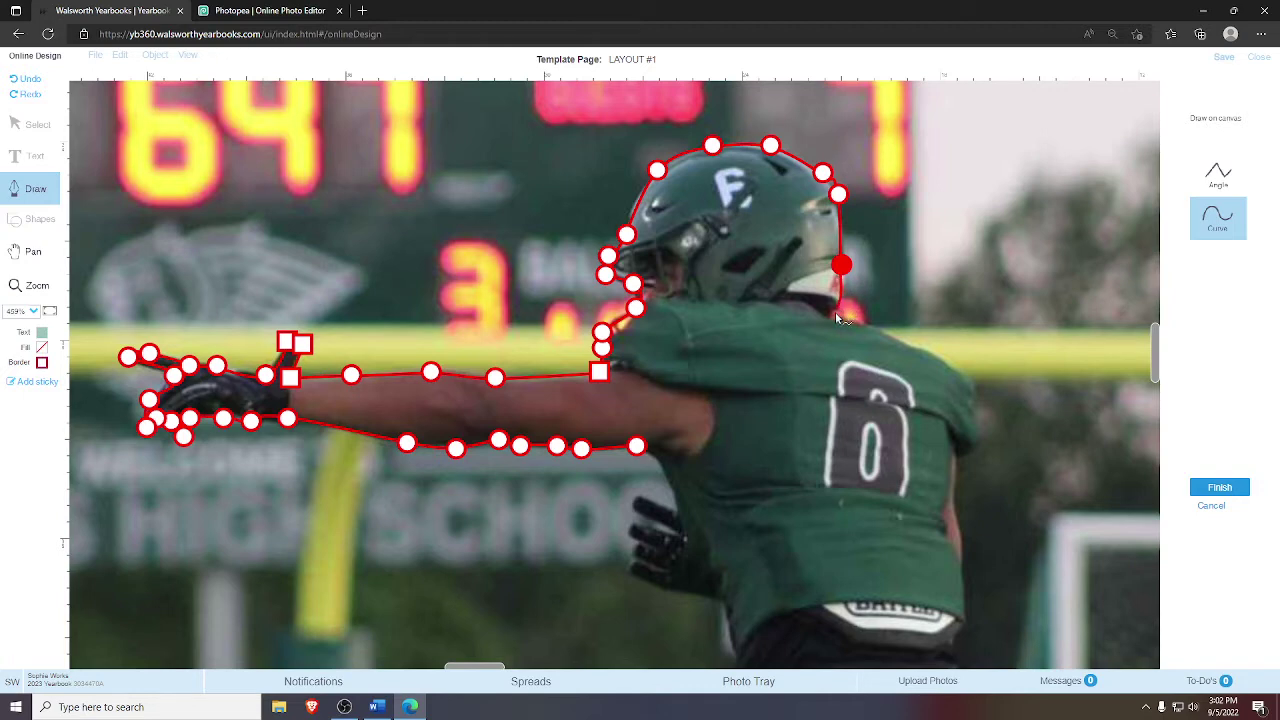
left_click(833, 317)
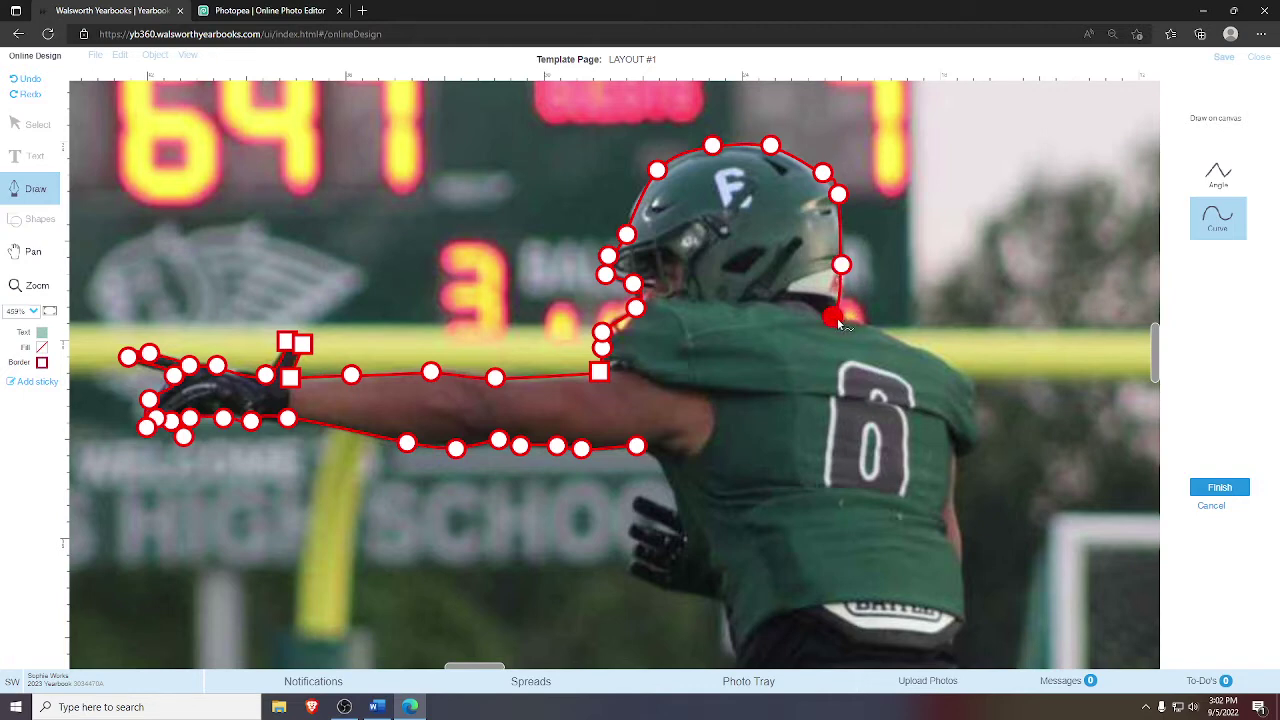
left_click(902, 342)
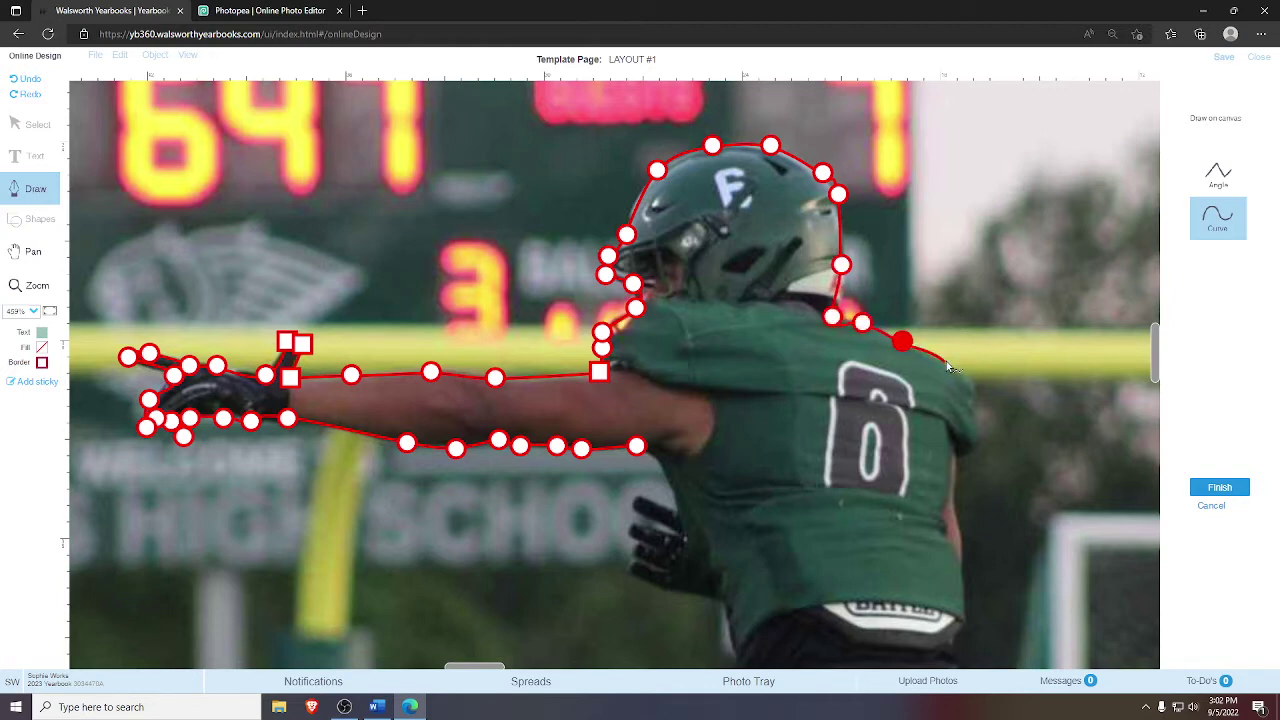
left_click(945, 362)
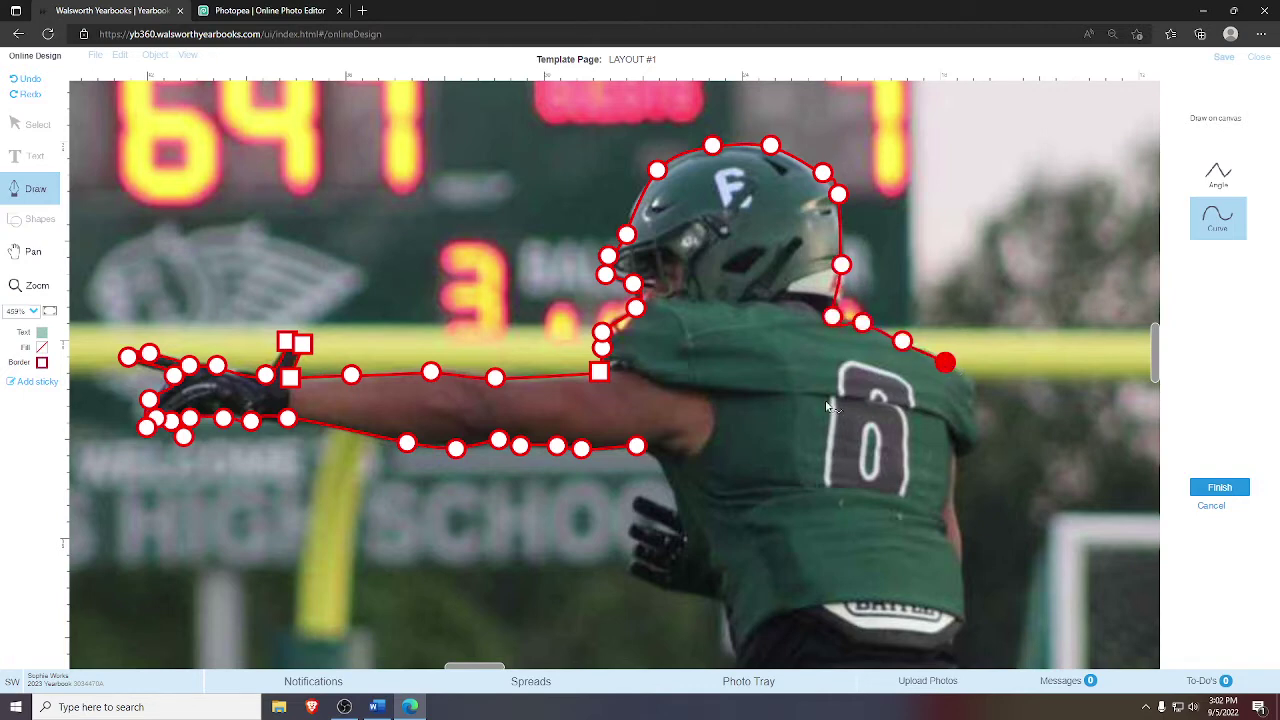
left_click(974, 386)
left_click(975, 411)
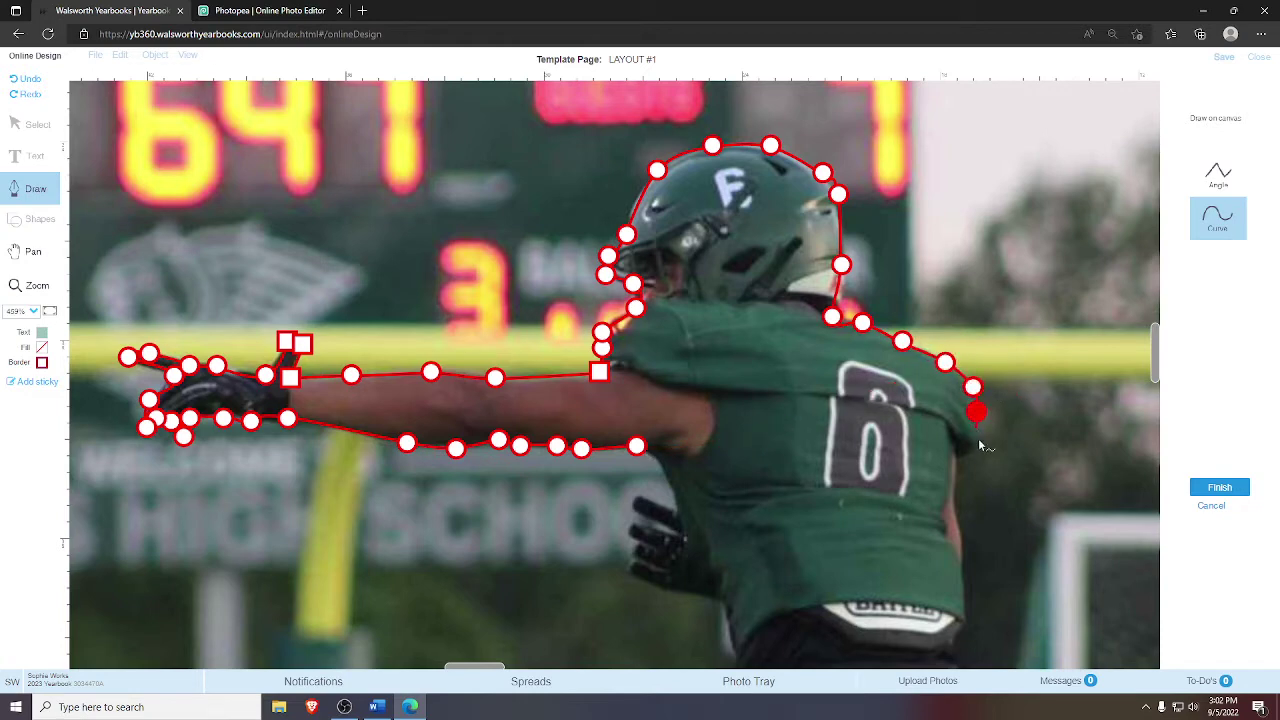
left_click(979, 443)
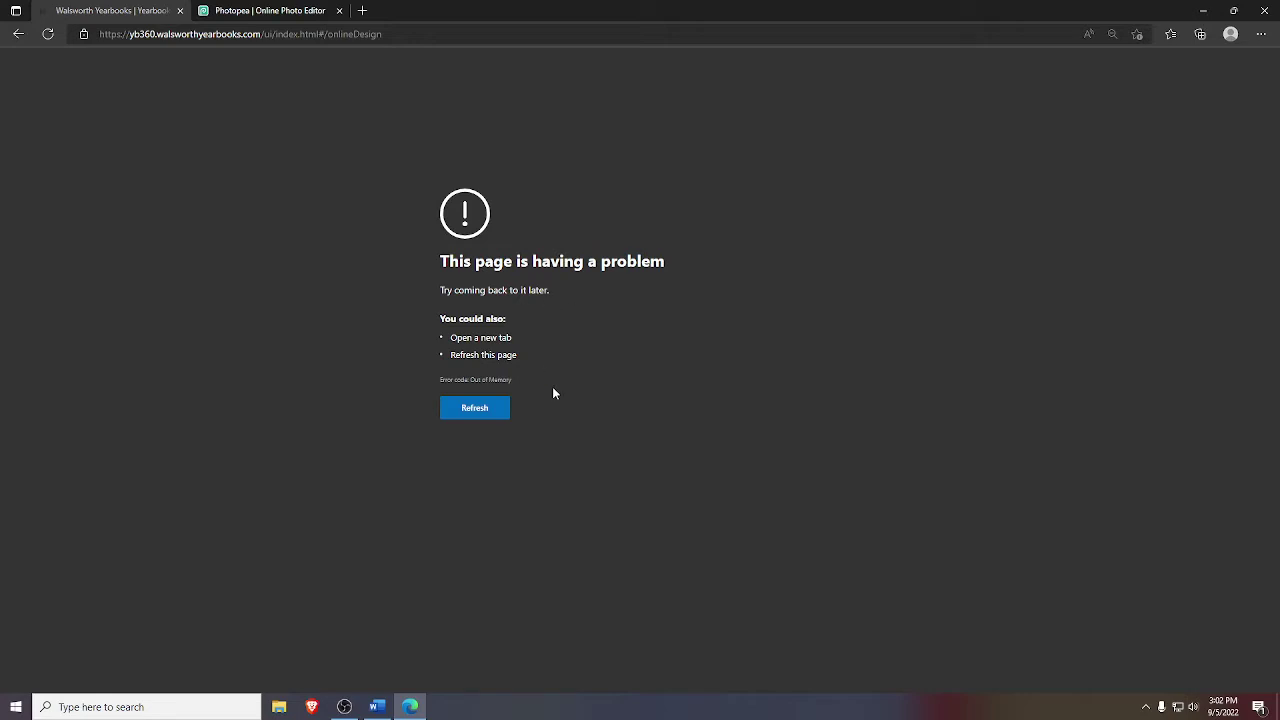
- Reload after the crash and unlock the LAYOUT #1 custom template for editing
left_click(500, 407)
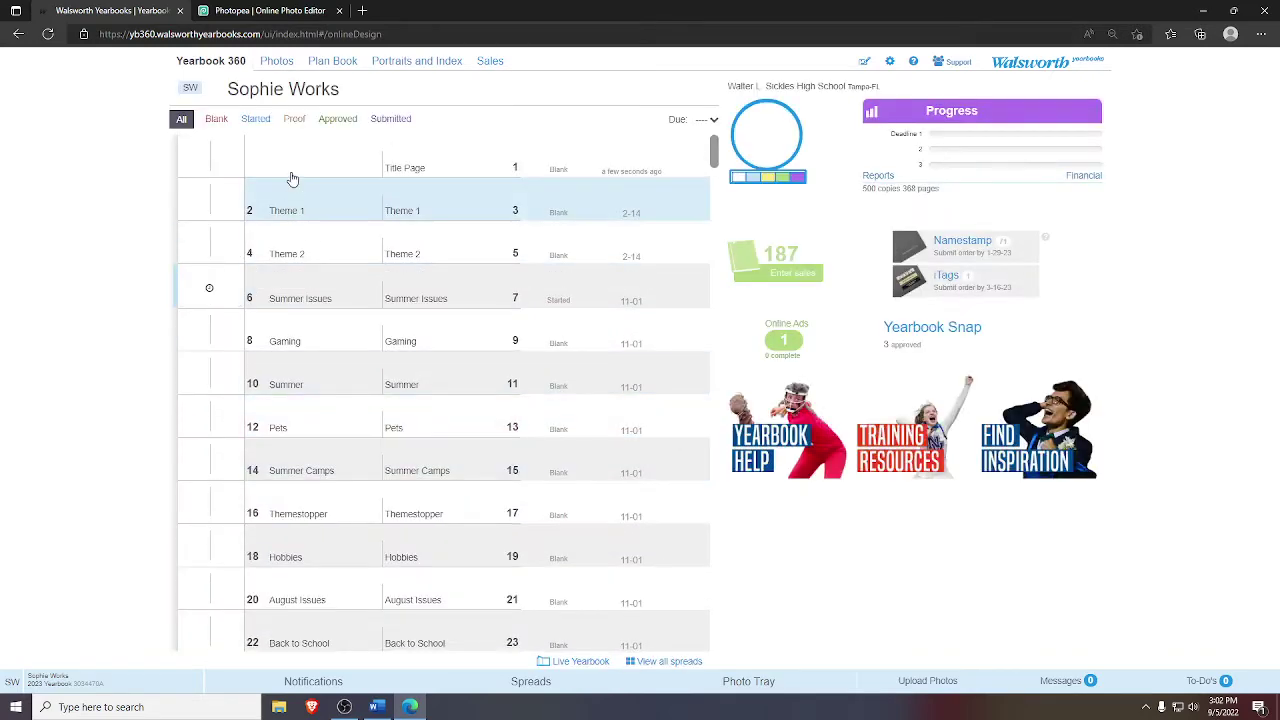
left_click(290, 62)
left_click(330, 62)
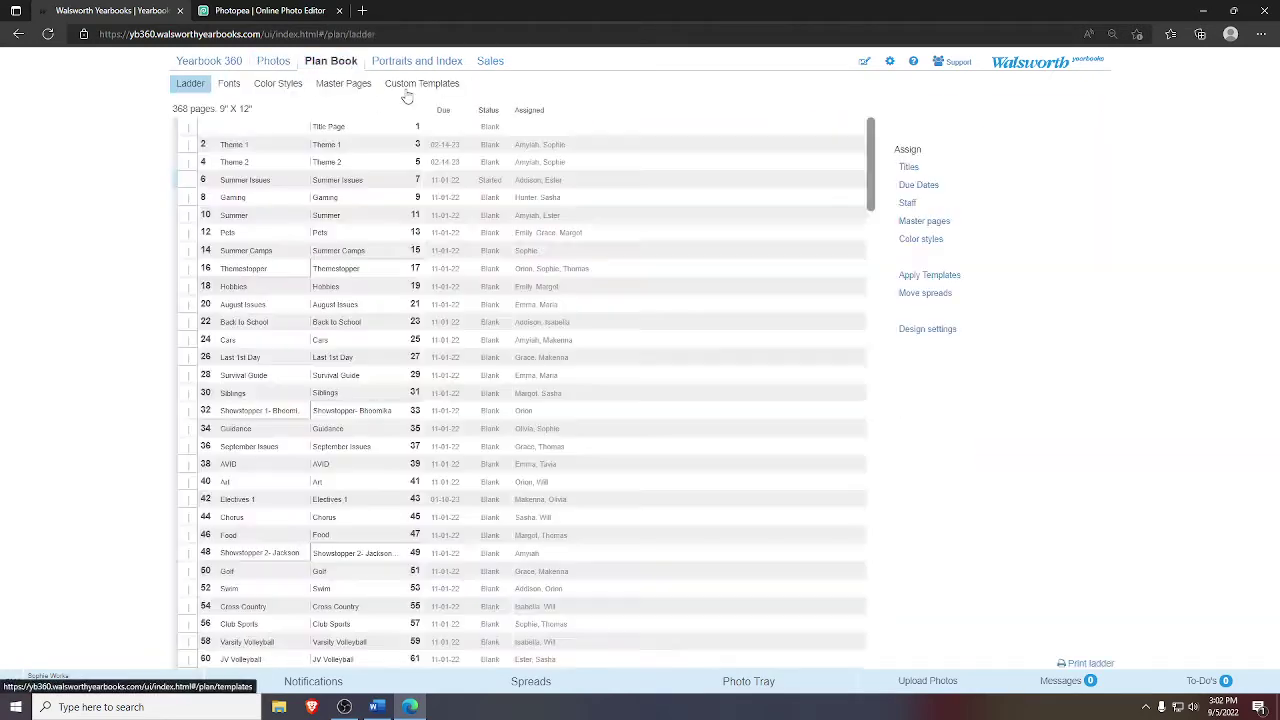
left_click(403, 90)
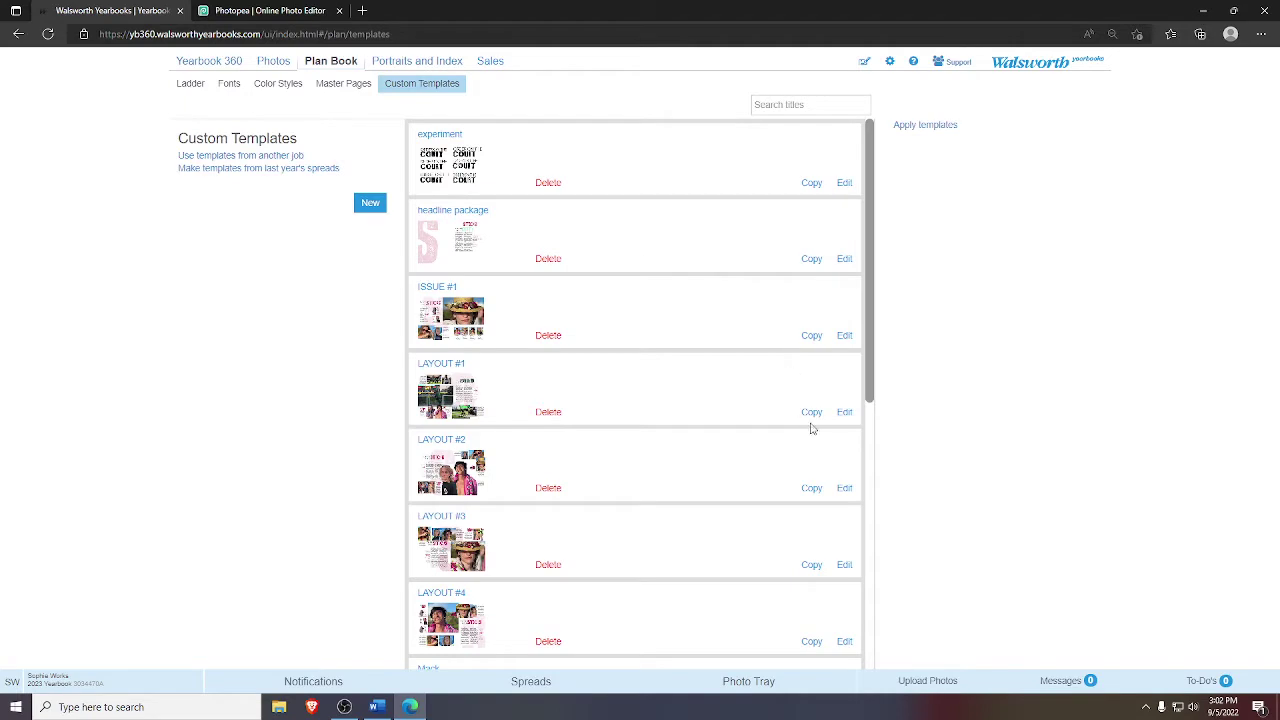
left_click(846, 414)
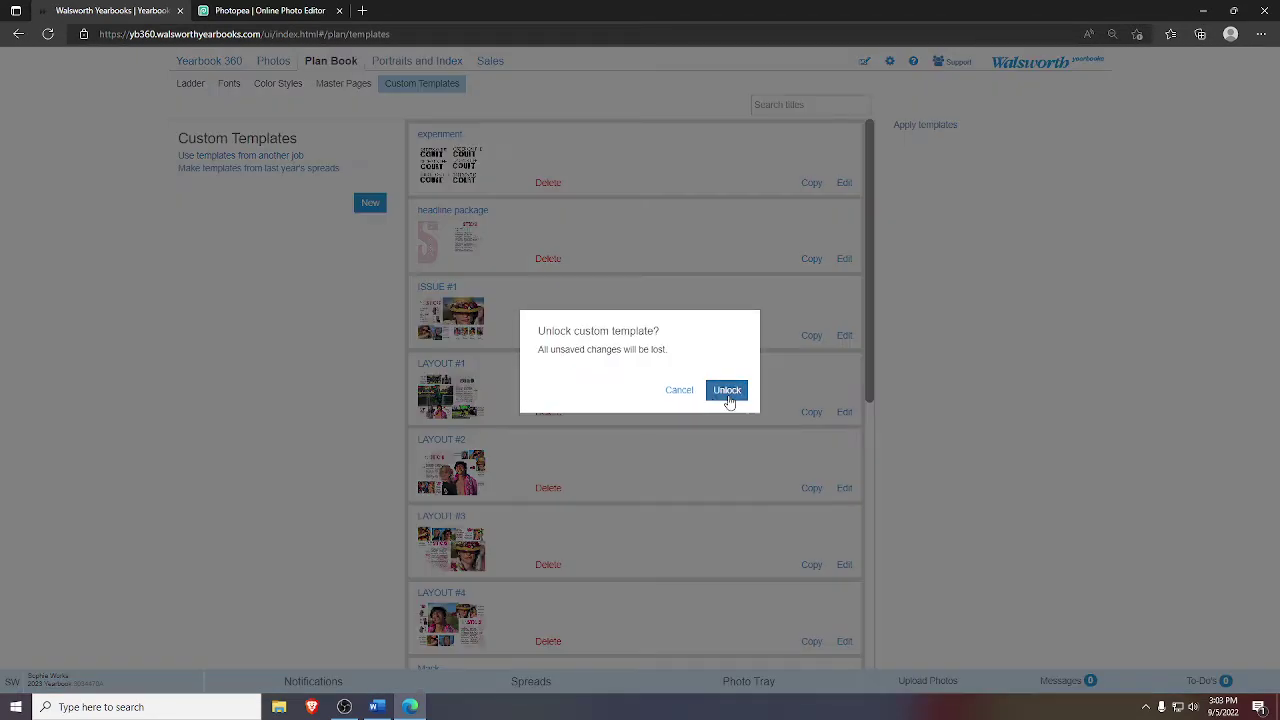
left_click(727, 392)
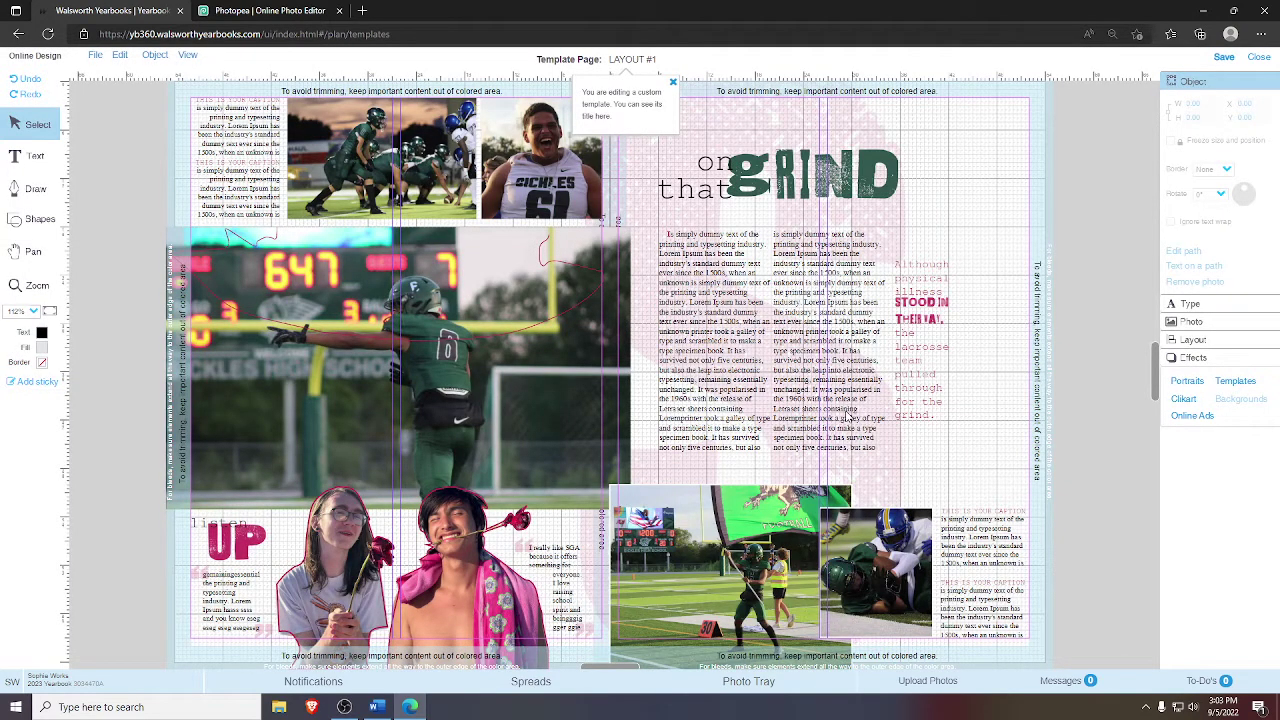
- Place the green 'g' graphic from the Video 1 photo album onto the right page
left_click(30, 258)
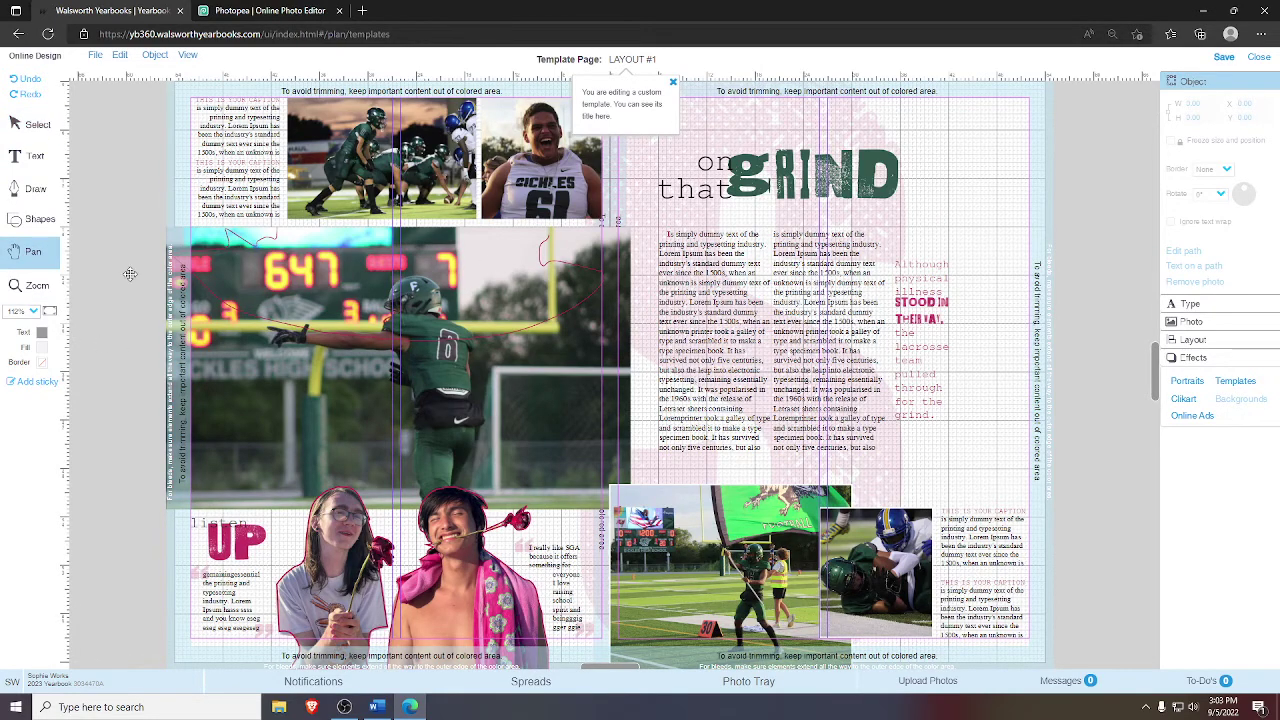
left_click_drag(820, 244, 424, 318)
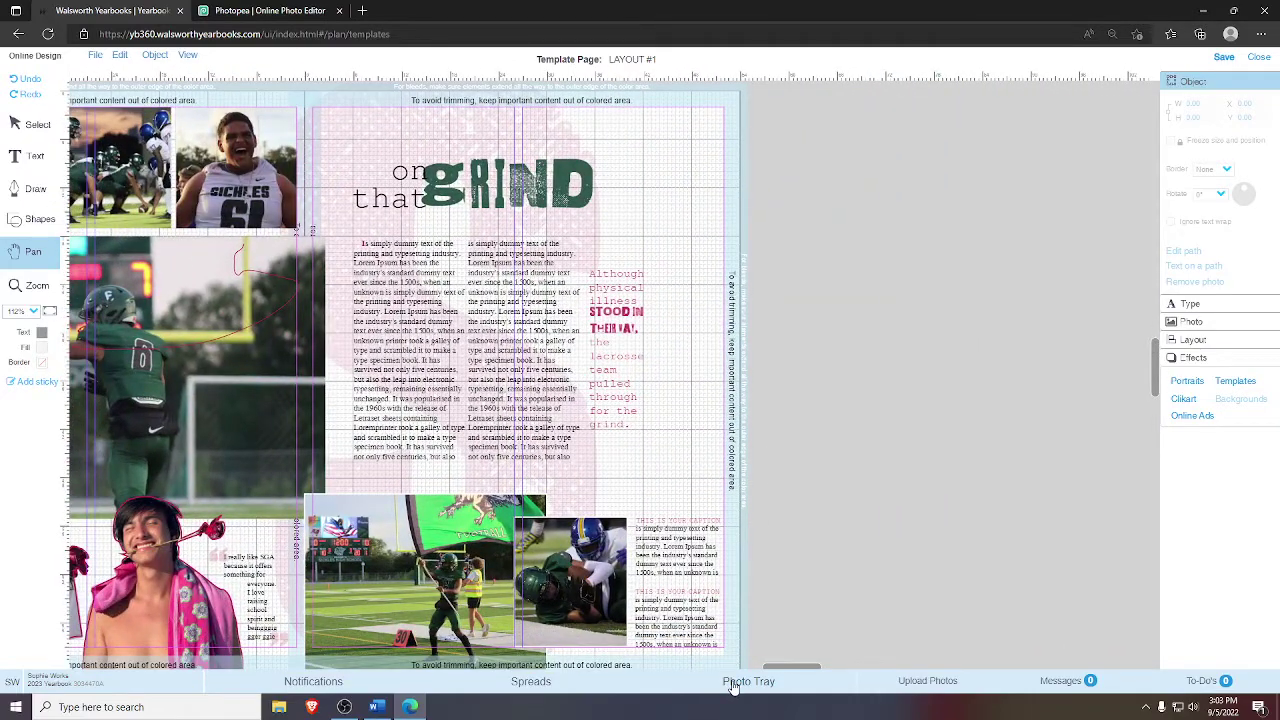
left_click(733, 686)
left_click(100, 565)
scroll(122, 541, "down", 2)
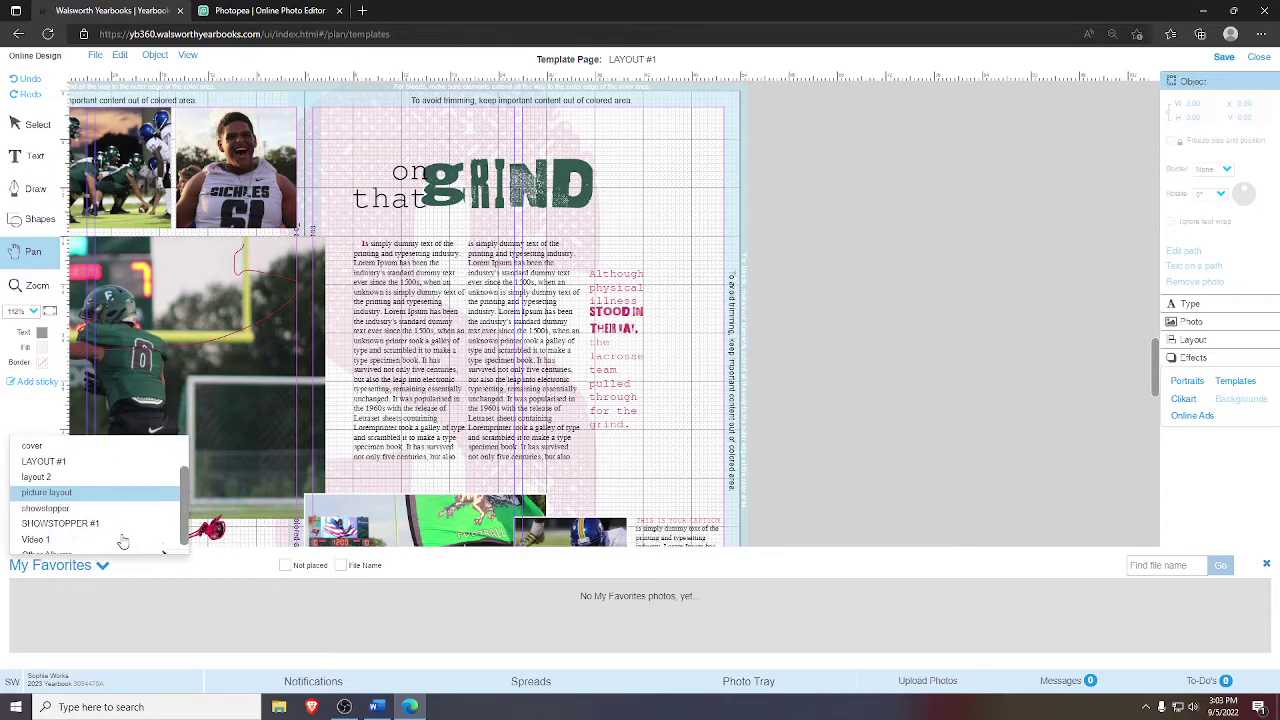
scroll(122, 541, "down", 1)
left_click(68, 538)
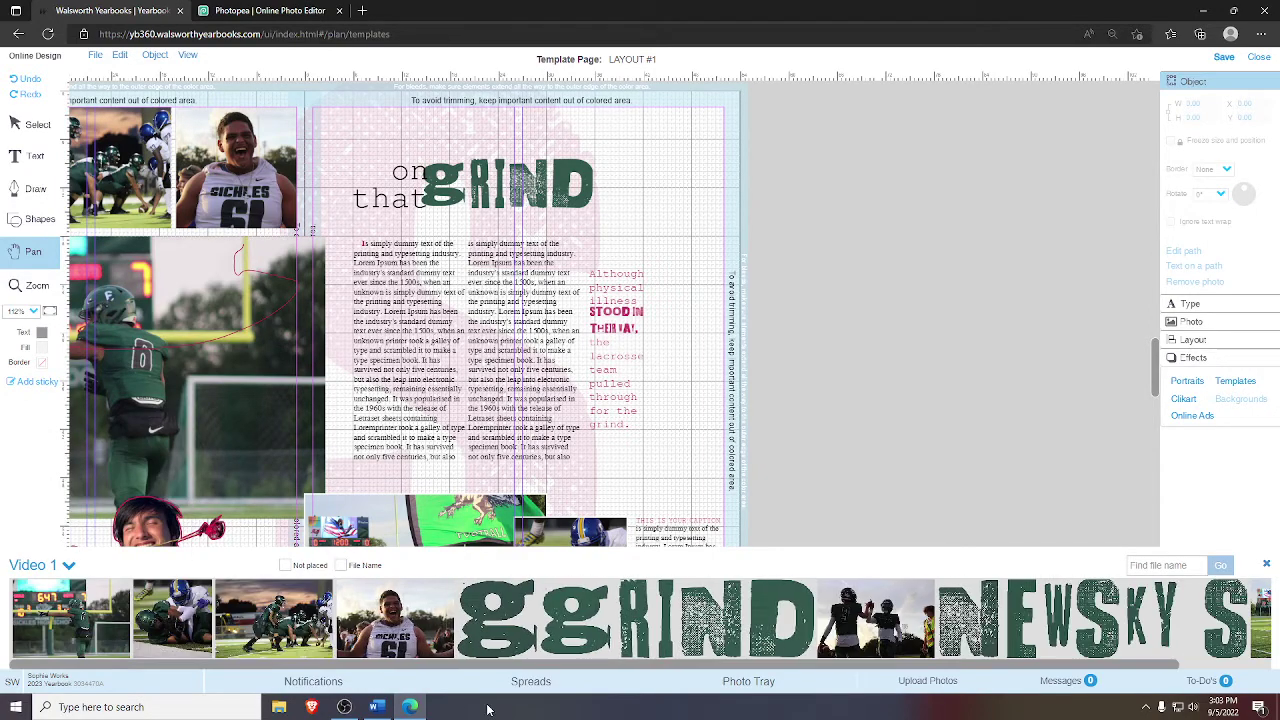
left_click_drag(536, 610, 894, 349)
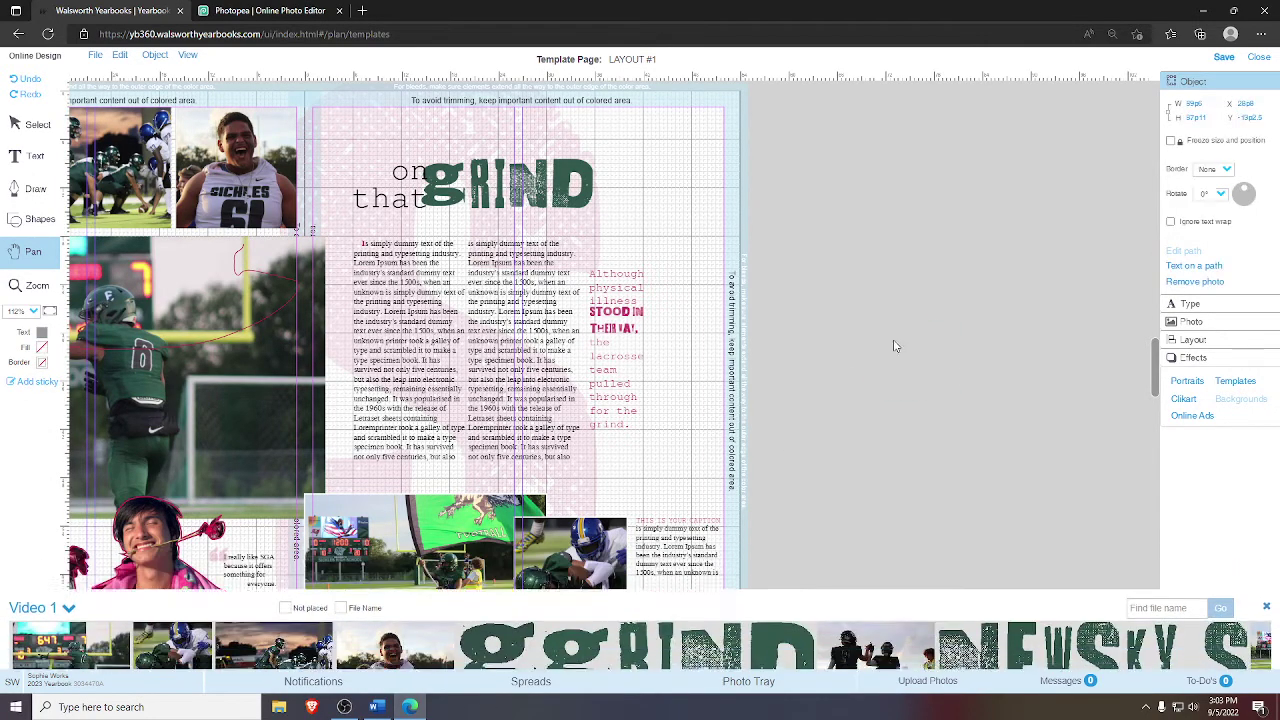
left_click(1266, 564)
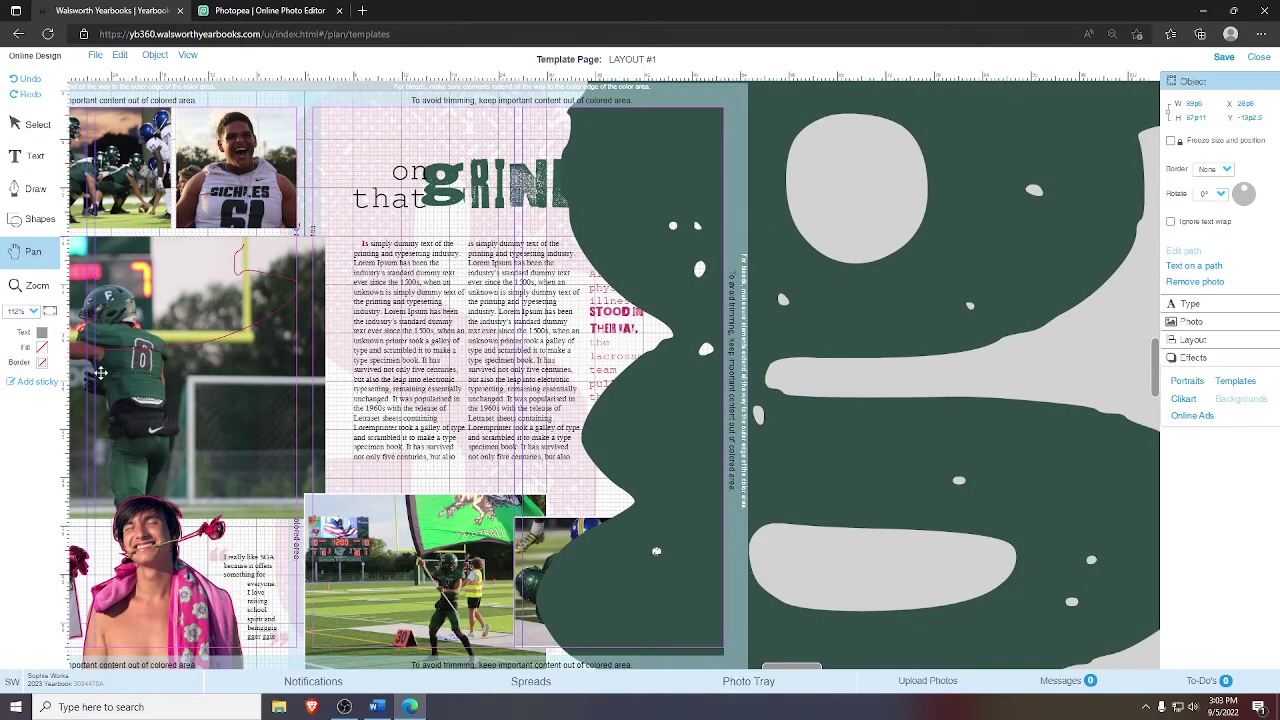
left_click(52, 310)
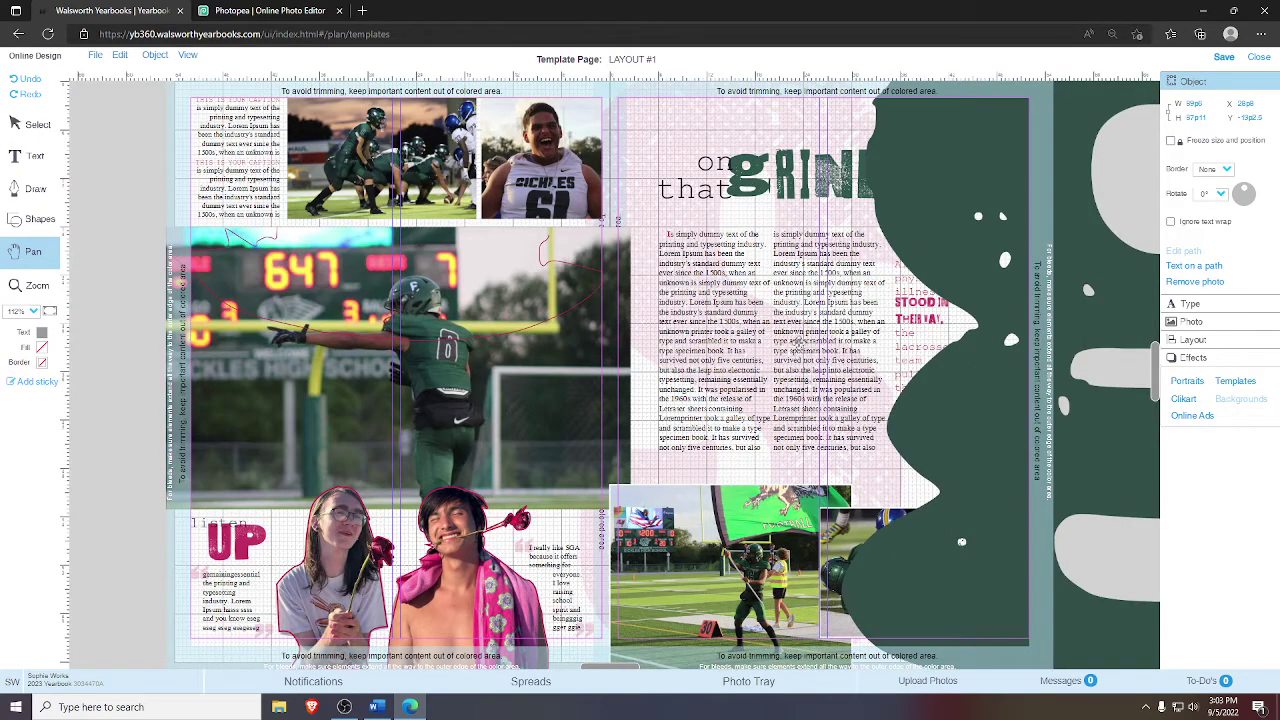
- Zoom to 51% and align the green 'g' graphic with the spread
left_click(33, 311)
left_click(18, 348)
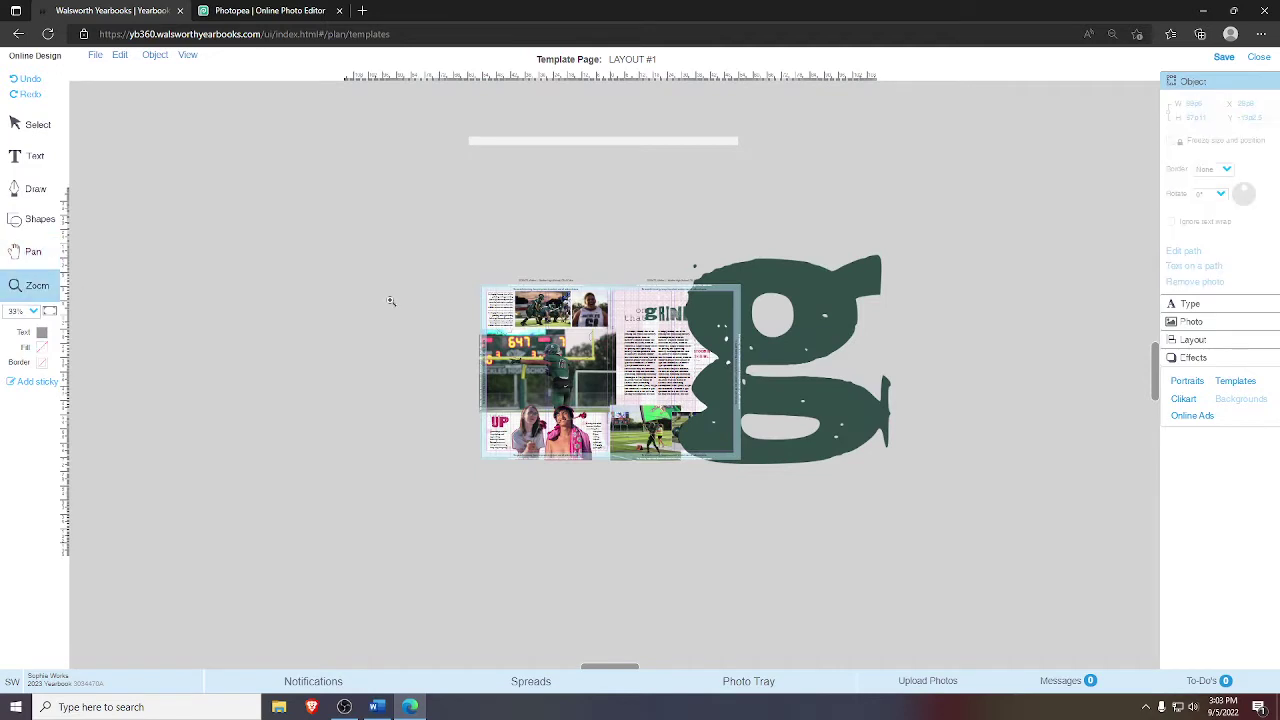
left_click(971, 562)
left_click(45, 125)
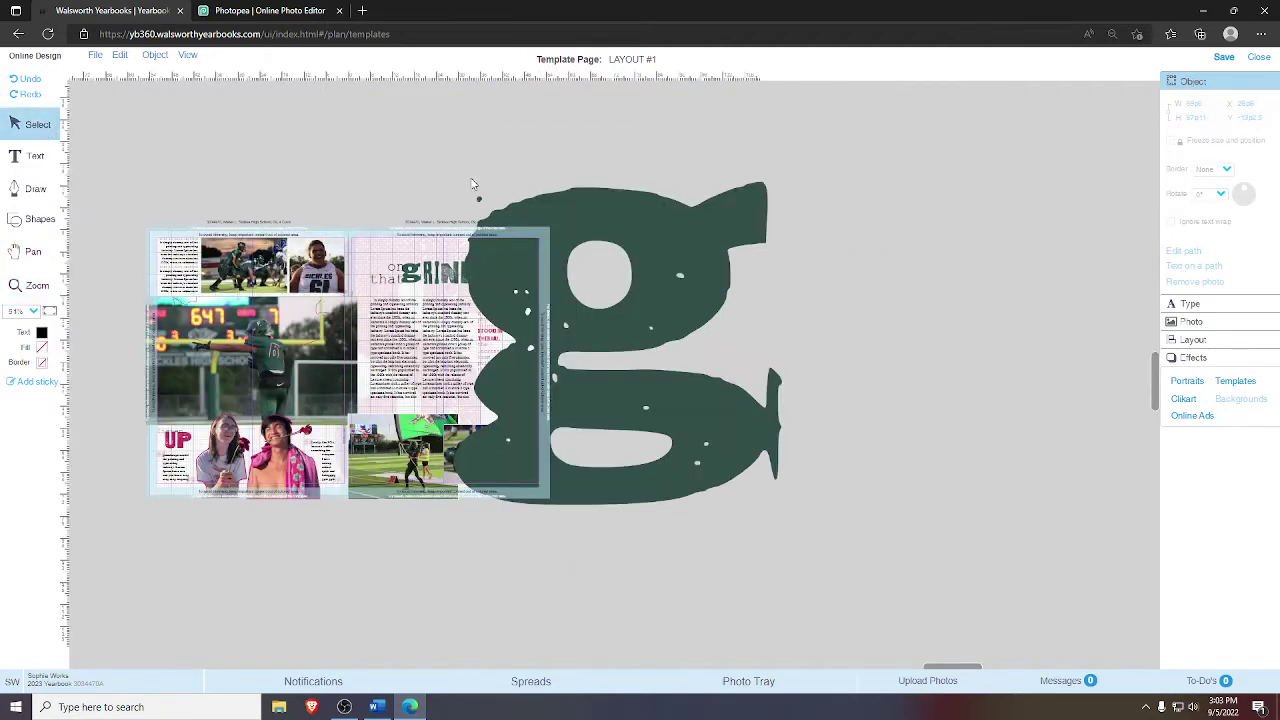
left_click(613, 240)
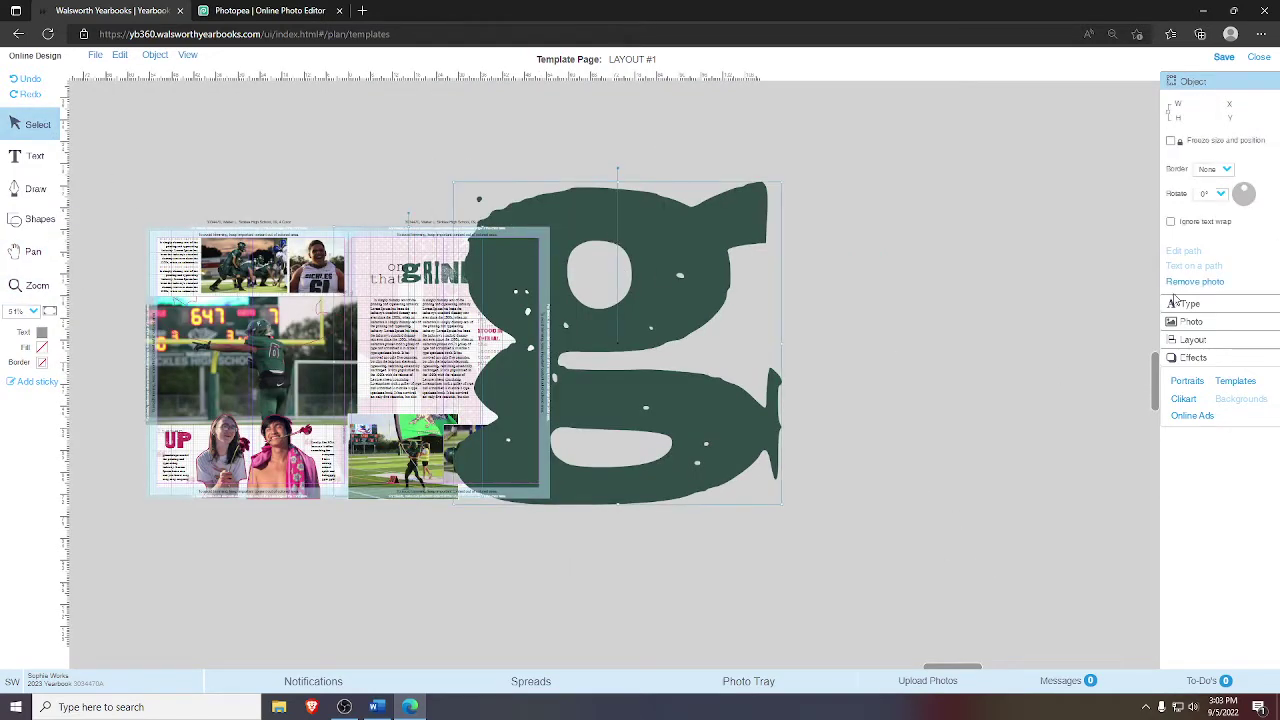
left_click(1191, 339)
left_click(1226, 168)
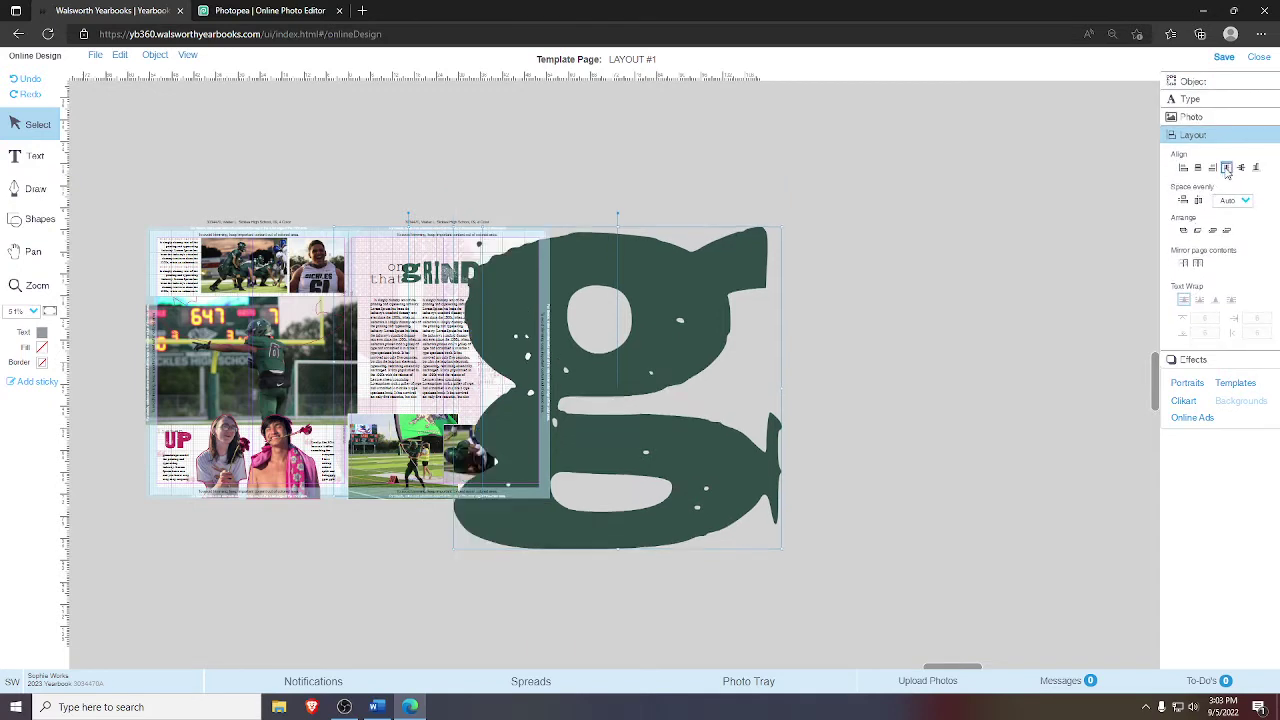
- Nudge the 'g' graphic two steps right and resize it from its corner handle
left_click(682, 318)
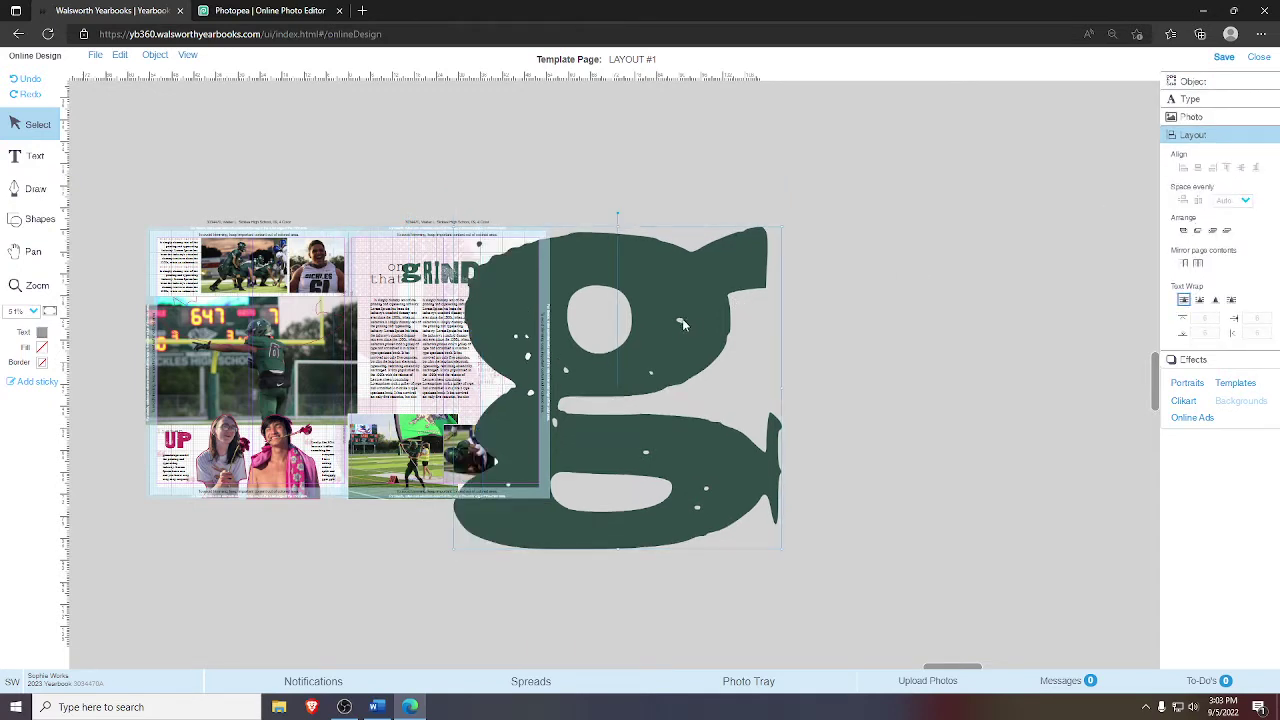
key("Right")
key("Right")
key("Right")
key("Right")
key("Right")
key("Right")
key("Right")
key("Right")
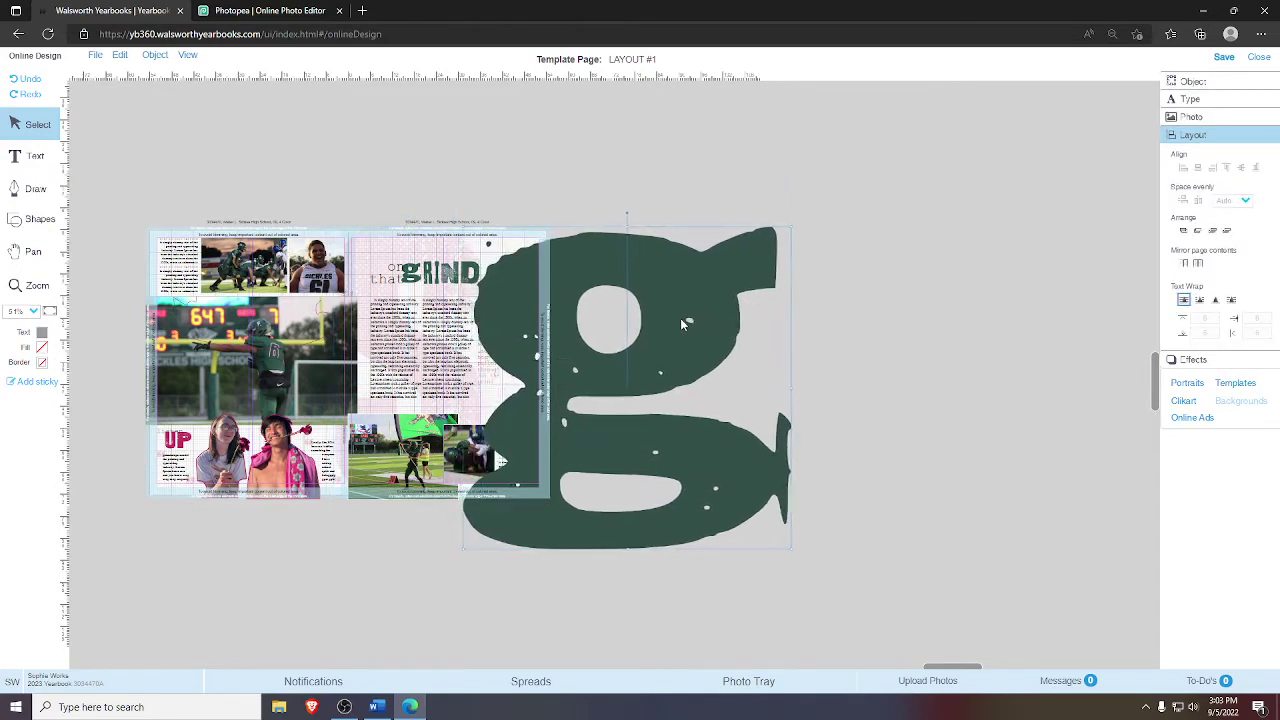
key("Right")
key("Right")
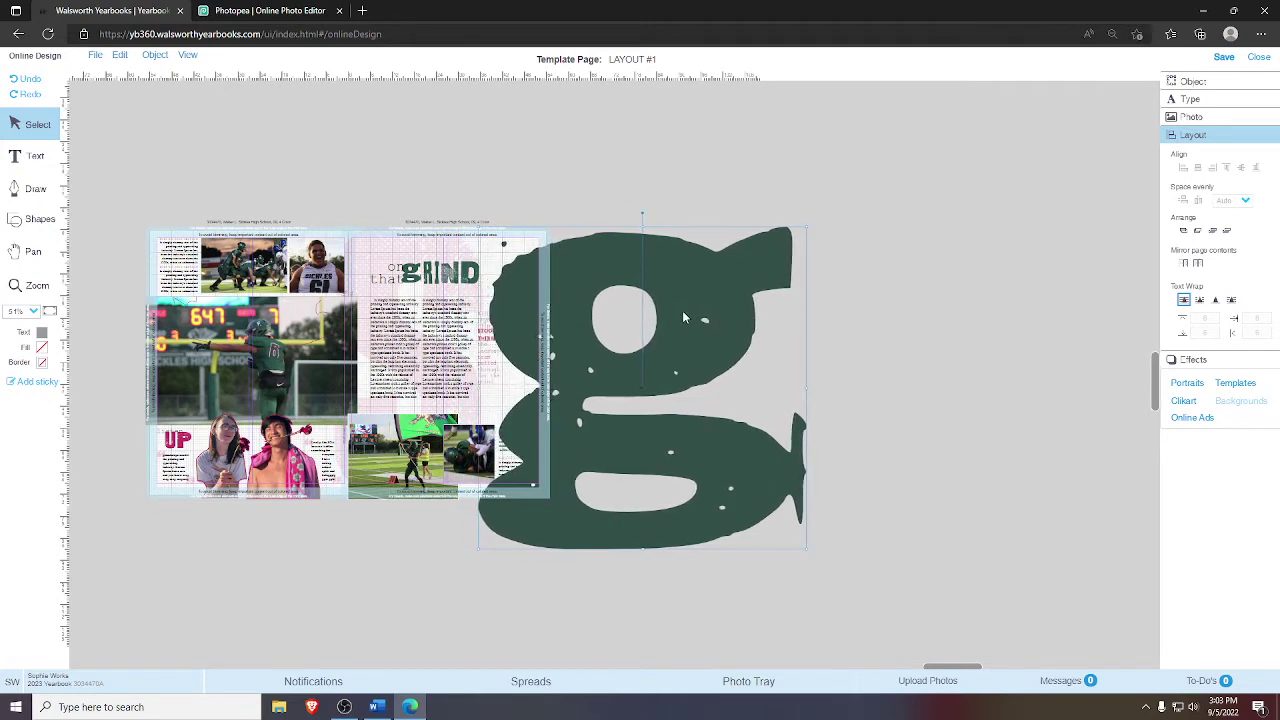
left_click(412, 234)
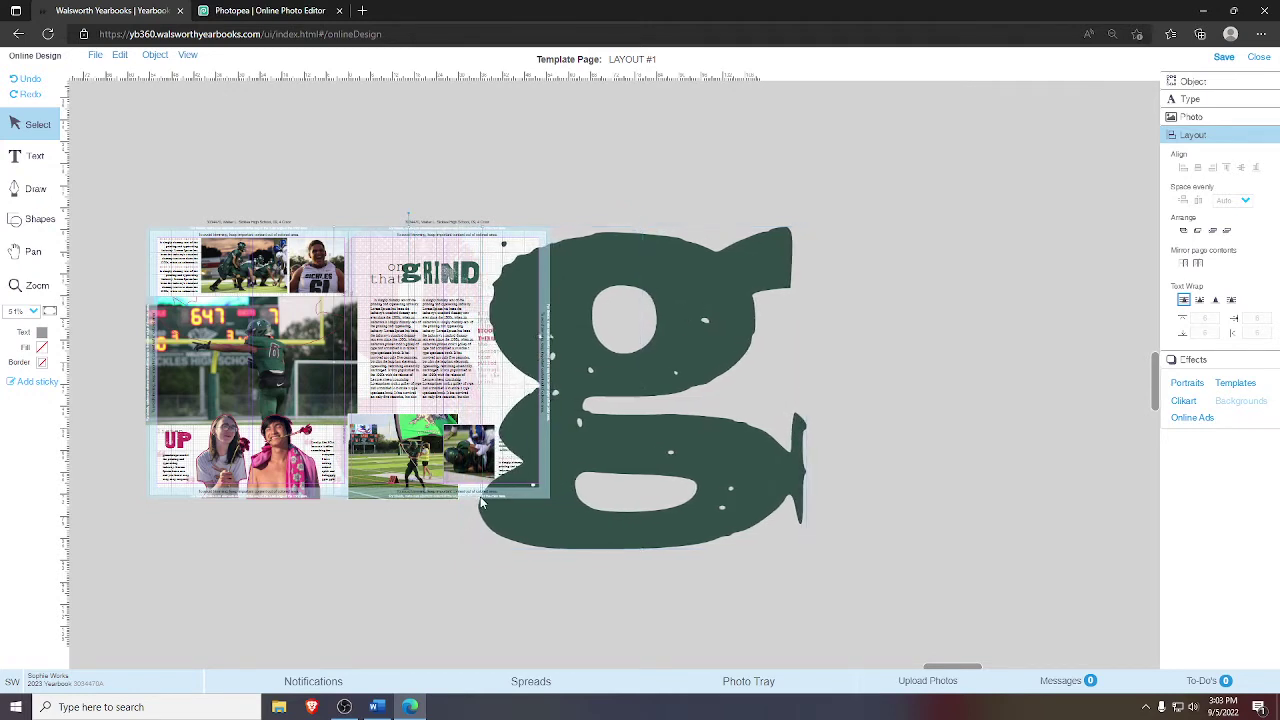
left_click(697, 517)
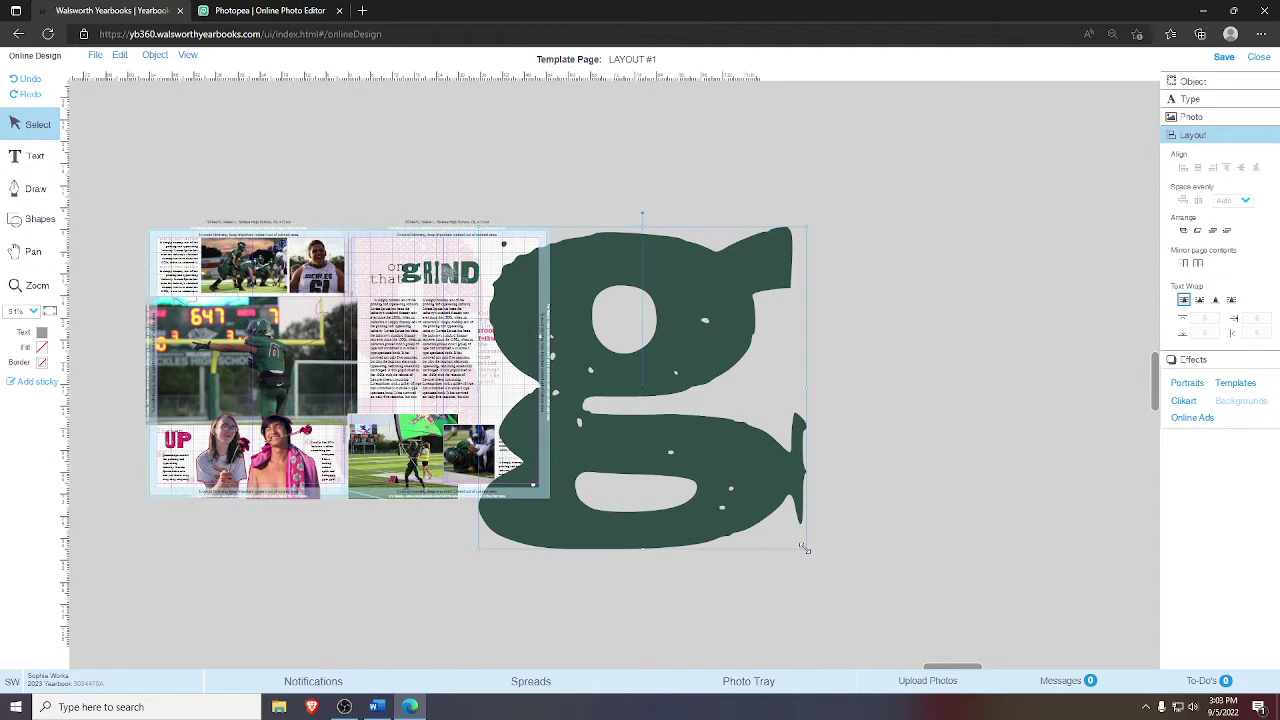
left_click_drag(807, 549, 752, 495)
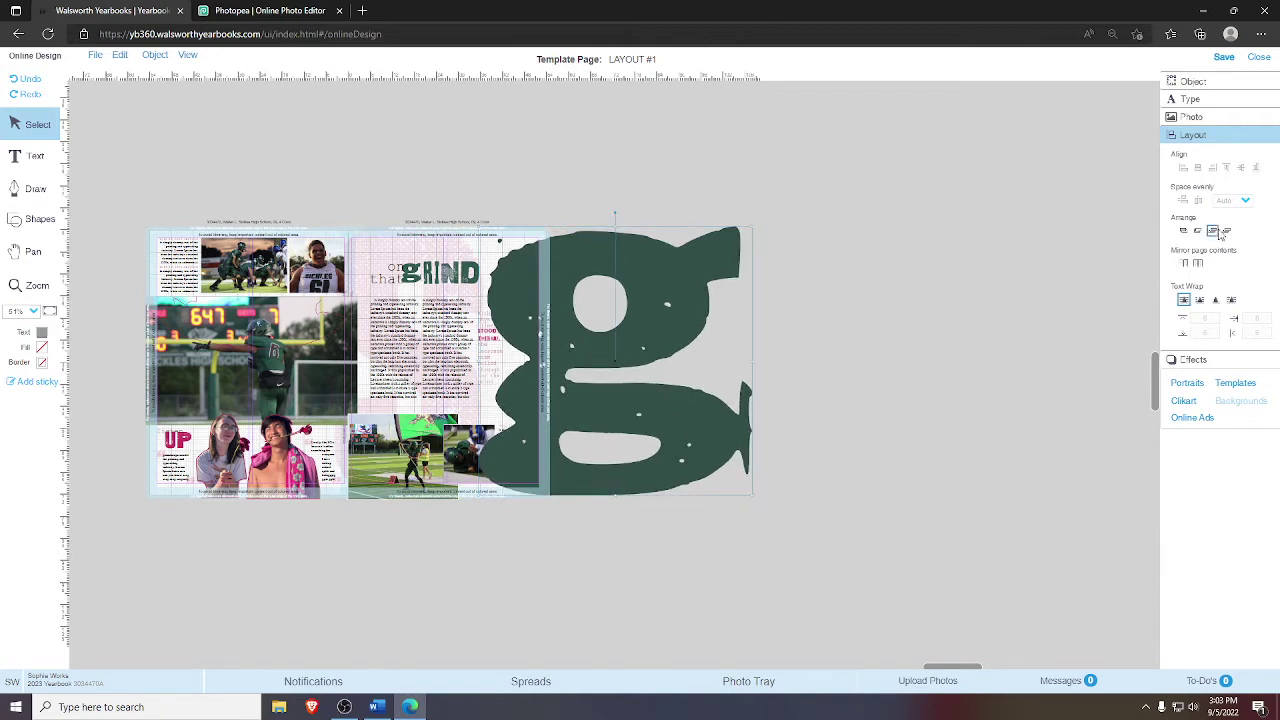
- Make the 'g' graphic 80% transparent in its effects settings
left_click(1200, 359)
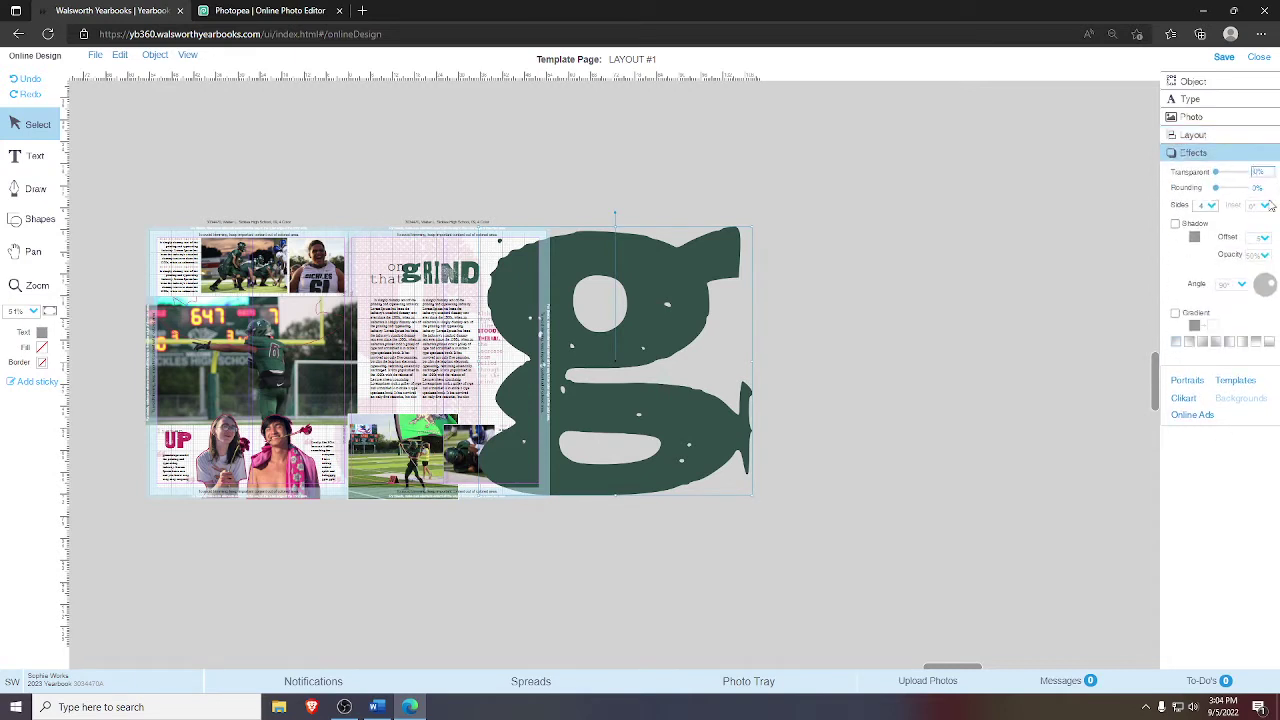
type("80")
key("Return")
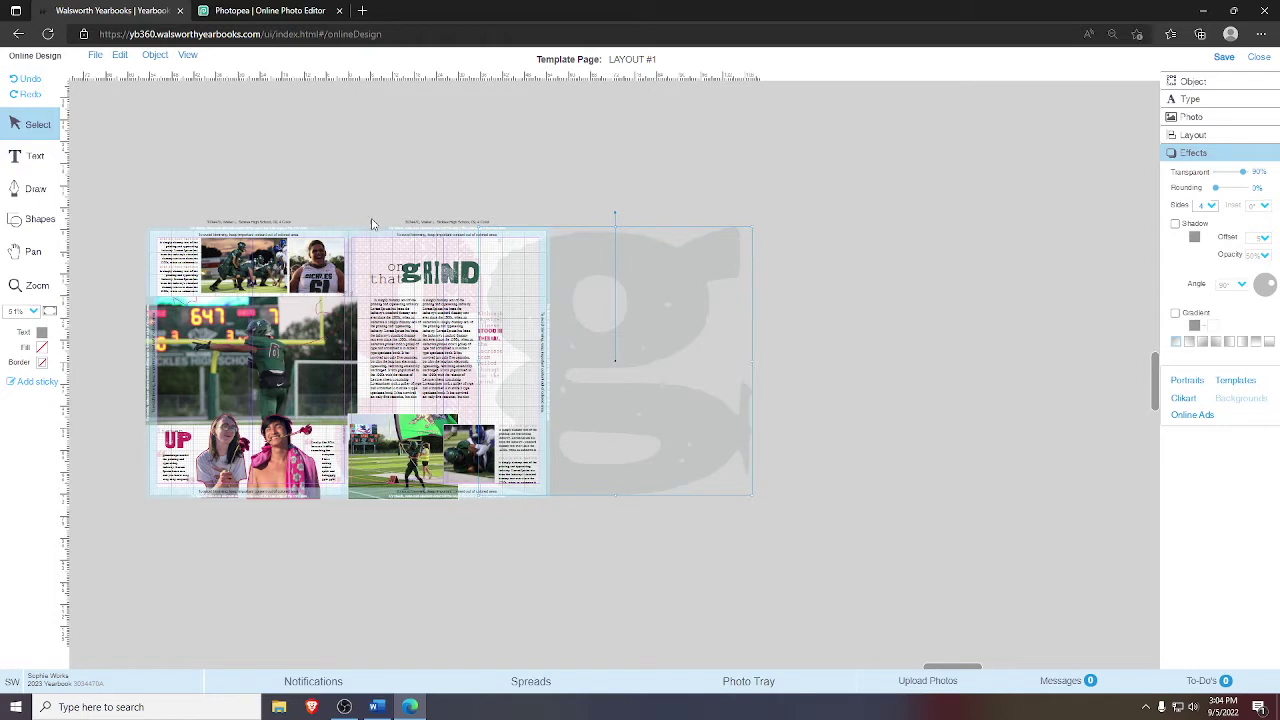
left_click(391, 238)
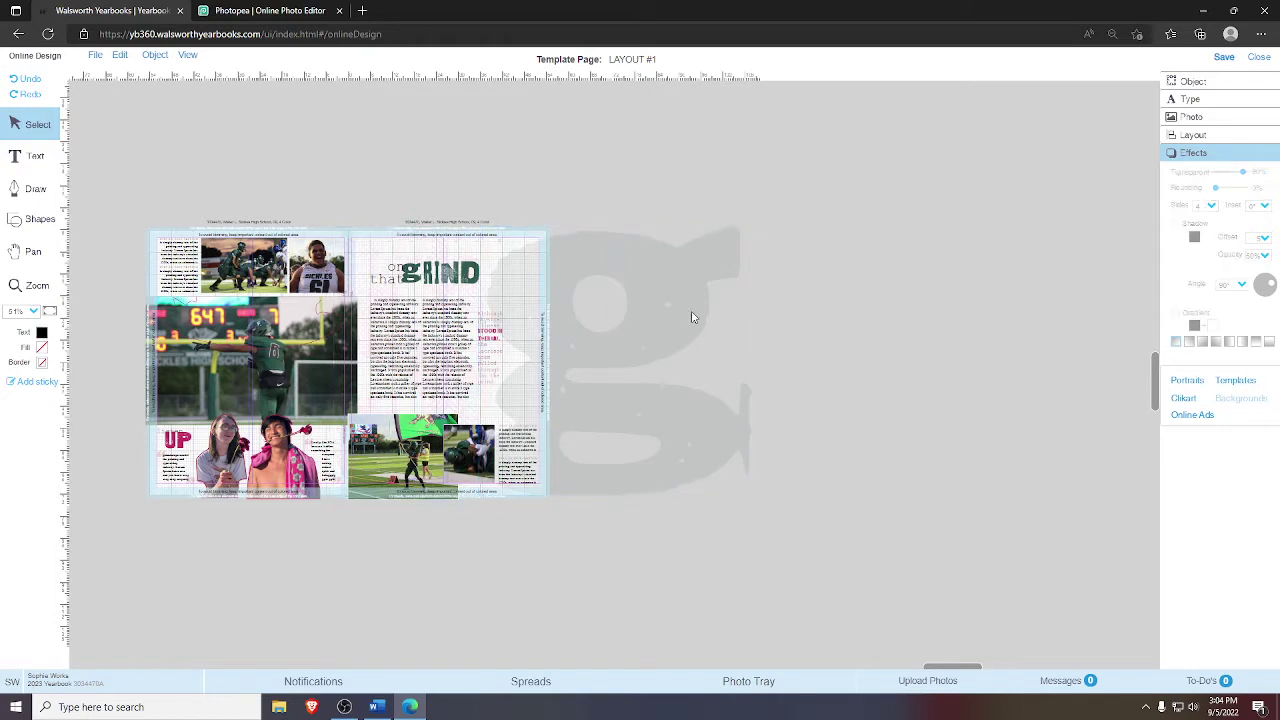
- Nudge the faded 'g' graphic fourteen steps left to line up with the page edge
left_click(730, 328)
key("Left")
key("Left")
key("Left")
key("Left")
key("Left")
key("Left")
key("Left")
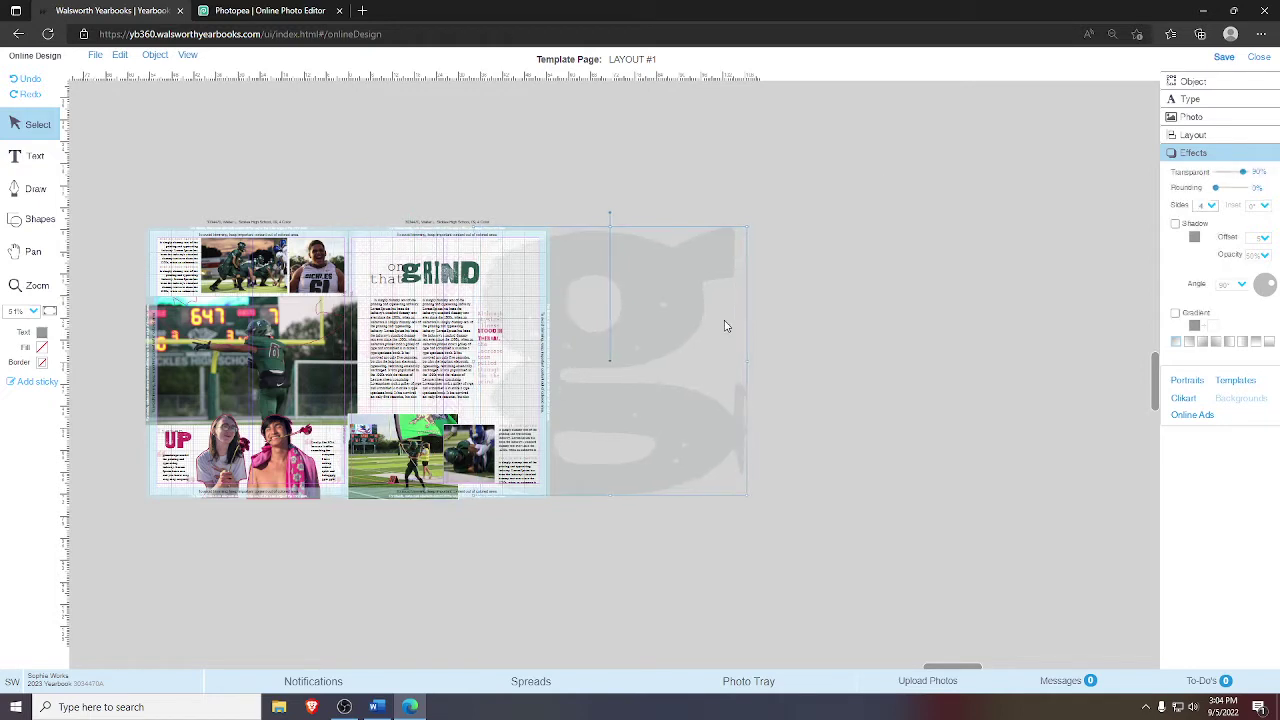
key("Left")
key("Left")
key("Left")
key("Left")
key("Left")
key("Left")
key("Left")
key("Left")
key("Left")
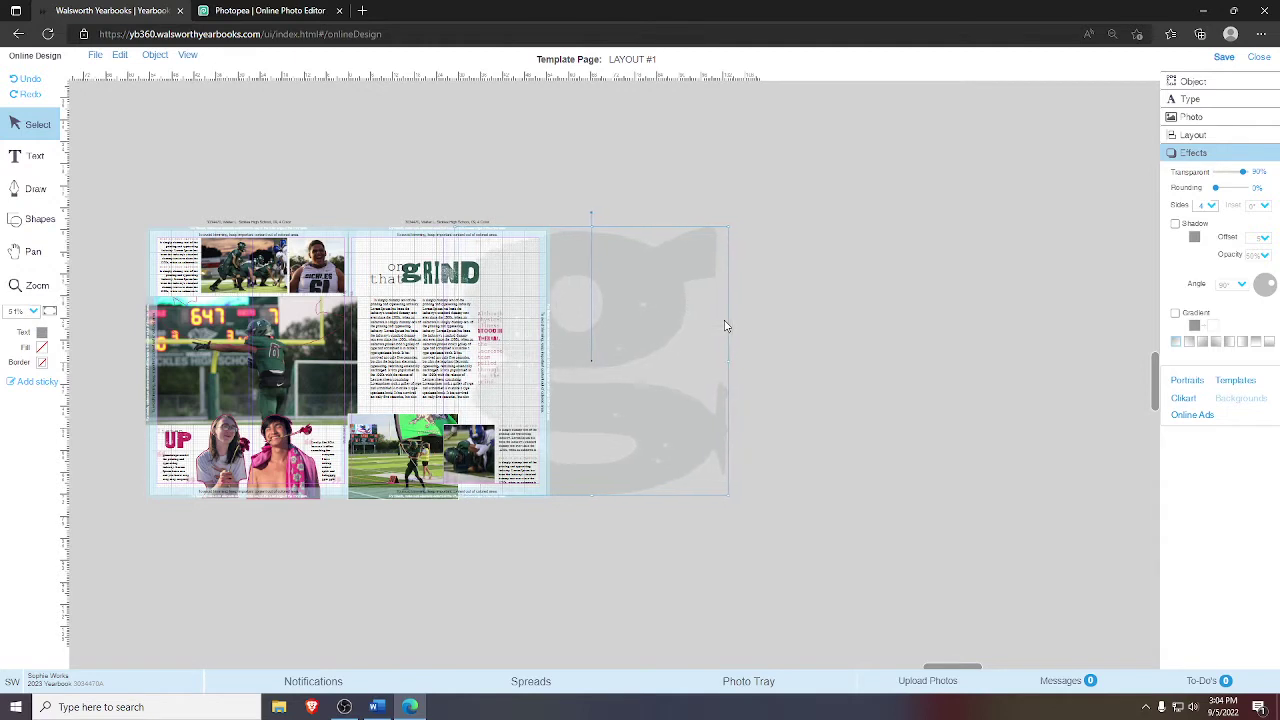
key("Left")
key("Left")
key("Left")
key("Left")
key("Left")
key("Left")
key("Left")
key("Left")
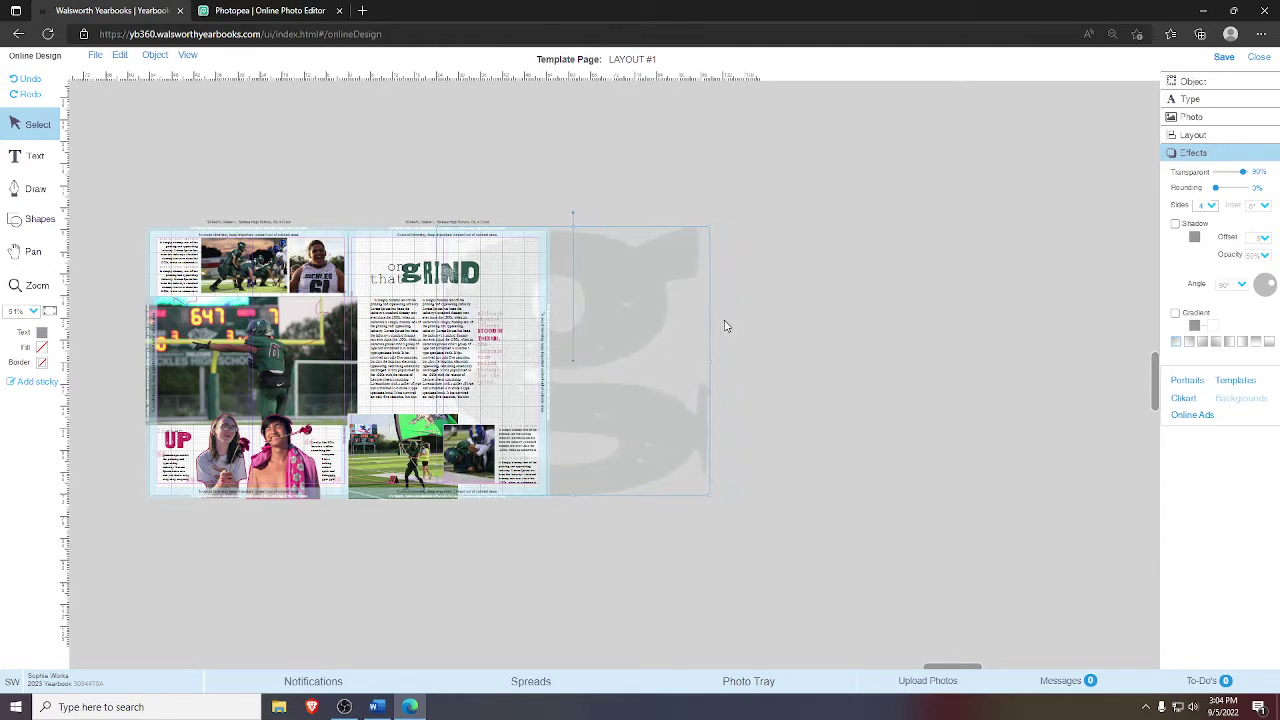
key("Left")
key("Left")
key("Left")
key("Left")
key("Left")
key("Left")
key("Left")
key("Left")
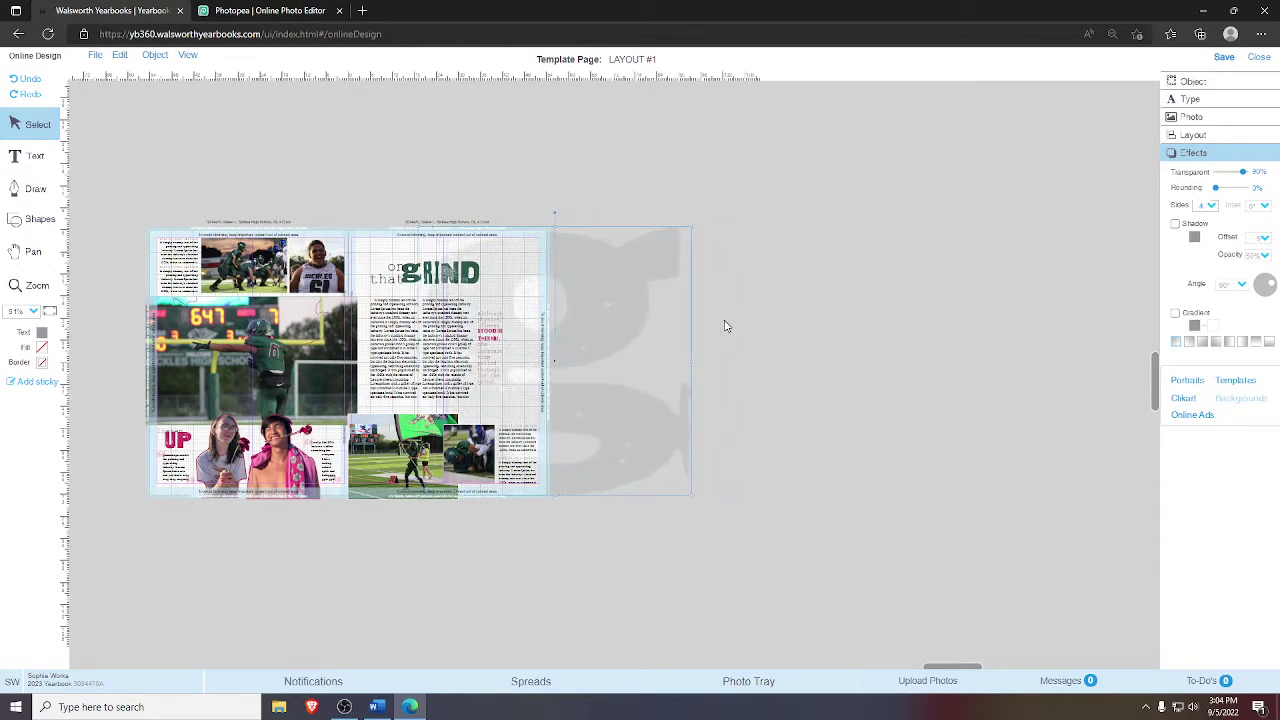
key("Left")
key("Left")
key("Left")
key("Left")
key("Left")
key("Left")
key("Left")
key("Left")
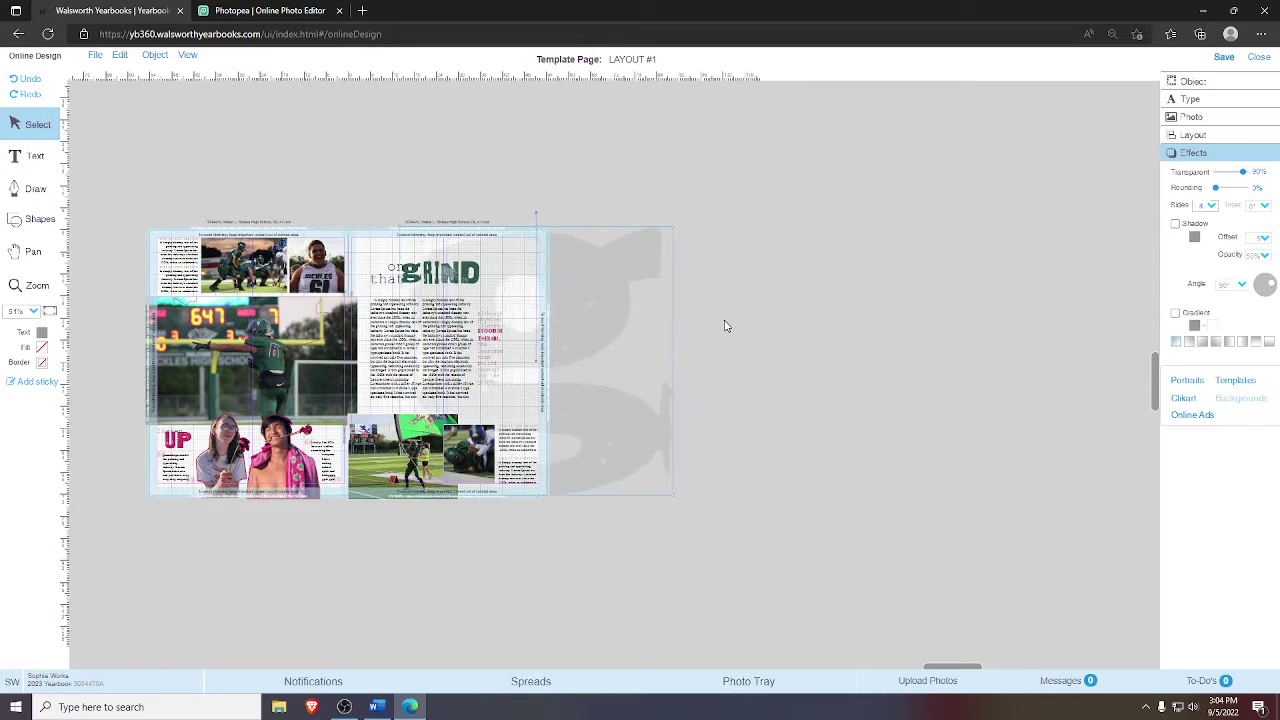
key("Left")
key("Left")
key("Left")
key("Left")
key("Left")
key("Left")
key("Left")
key("Left")
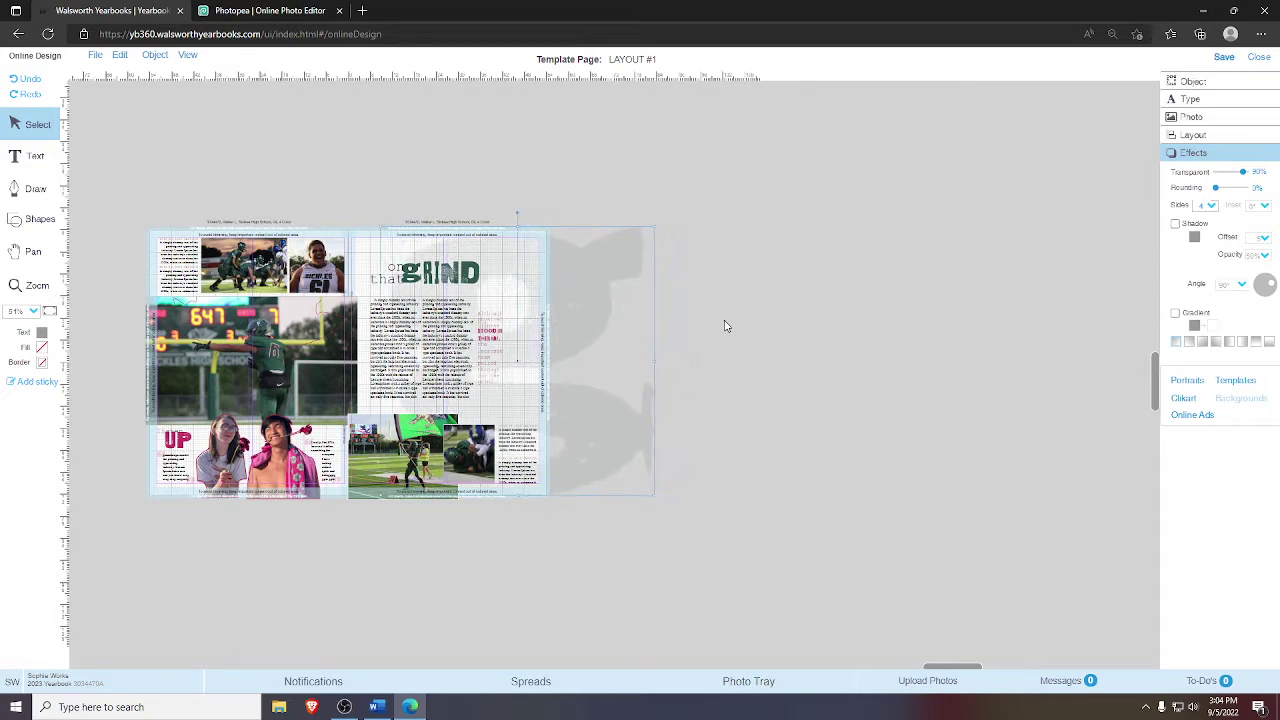
key("Left")
key("Left")
key("Left")
key("Left")
key("Left")
key("Left")
key("Left")
key("Left")
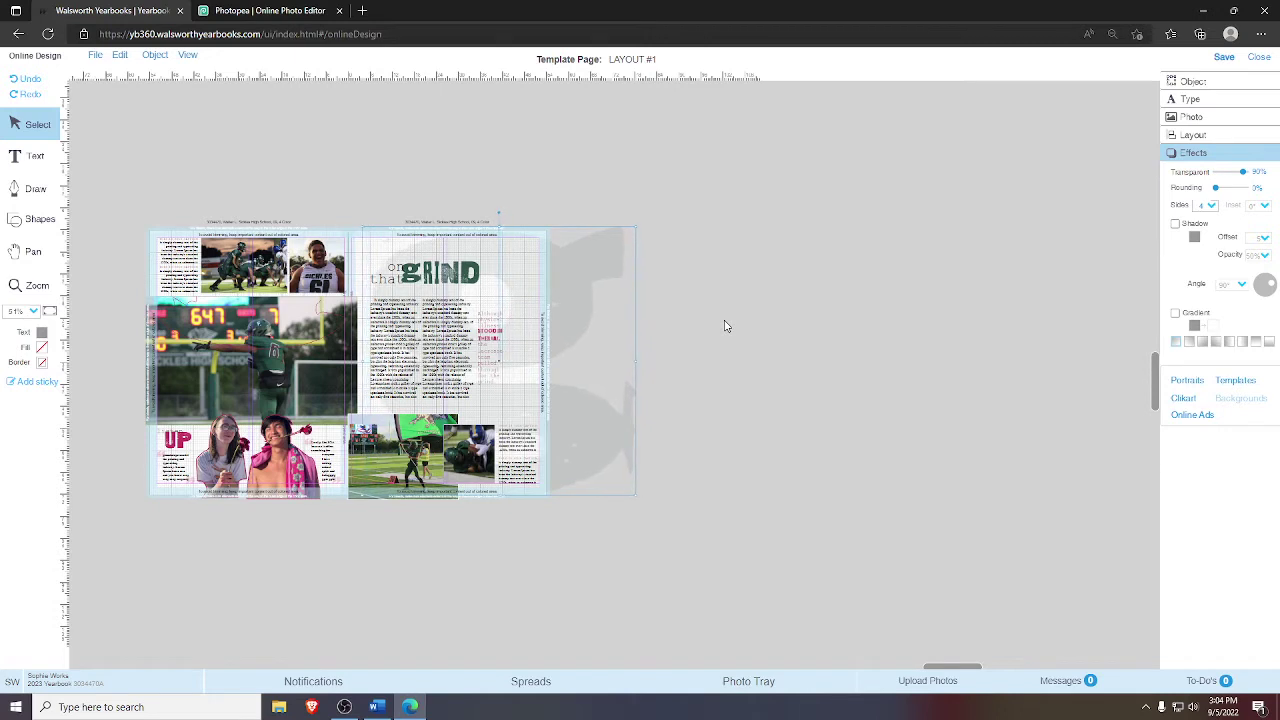
key("Left")
key("Left")
key("Left")
key("Left")
key("Left")
key("Left")
key("Left")
key("Left")
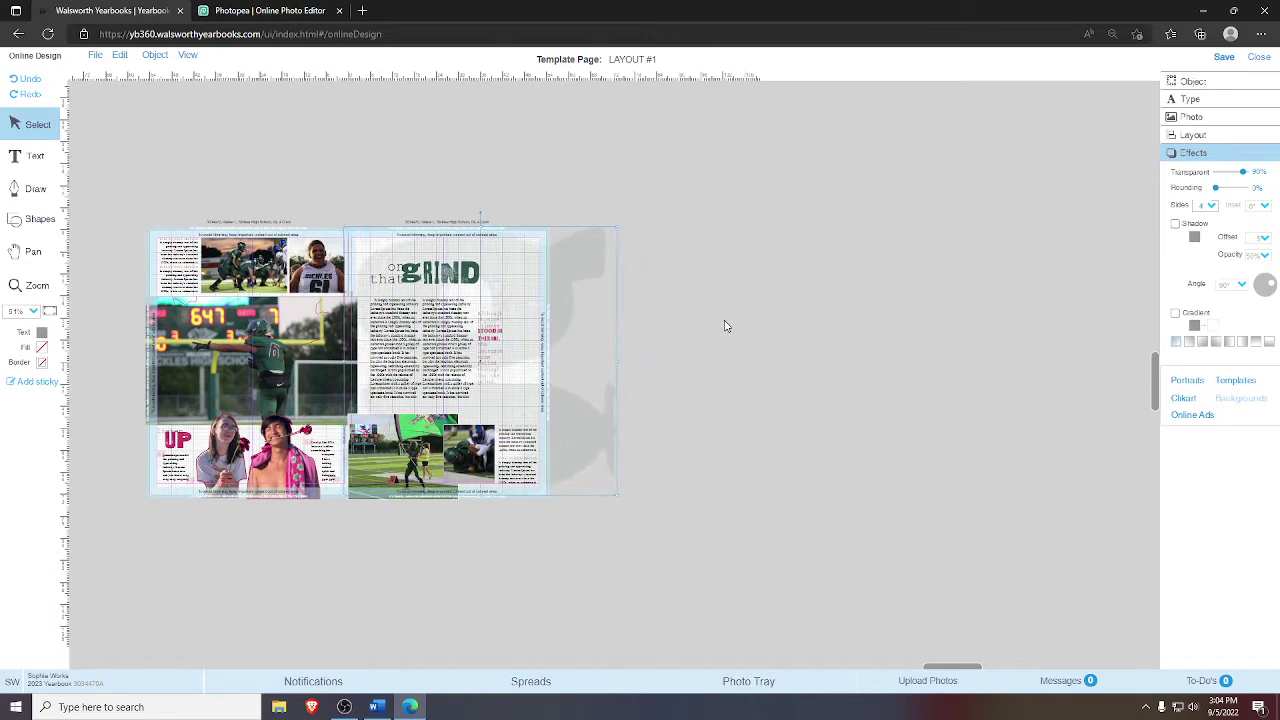
key("Left")
key("Left")
key("Left")
key("Left")
key("Left")
key("Left")
key("Left")
key("Left")
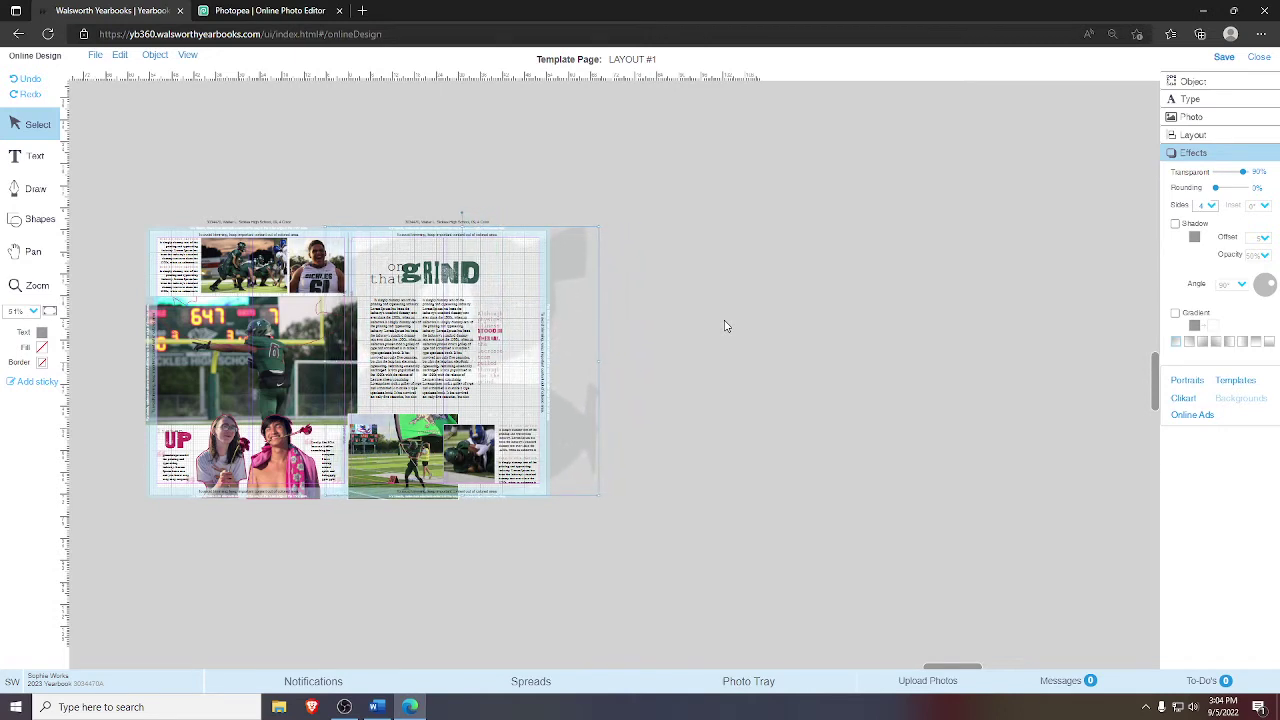
key("Left")
key("Left")
key("Left")
key("Left")
key("Left")
key("Left")
key("Left")
key("Left")
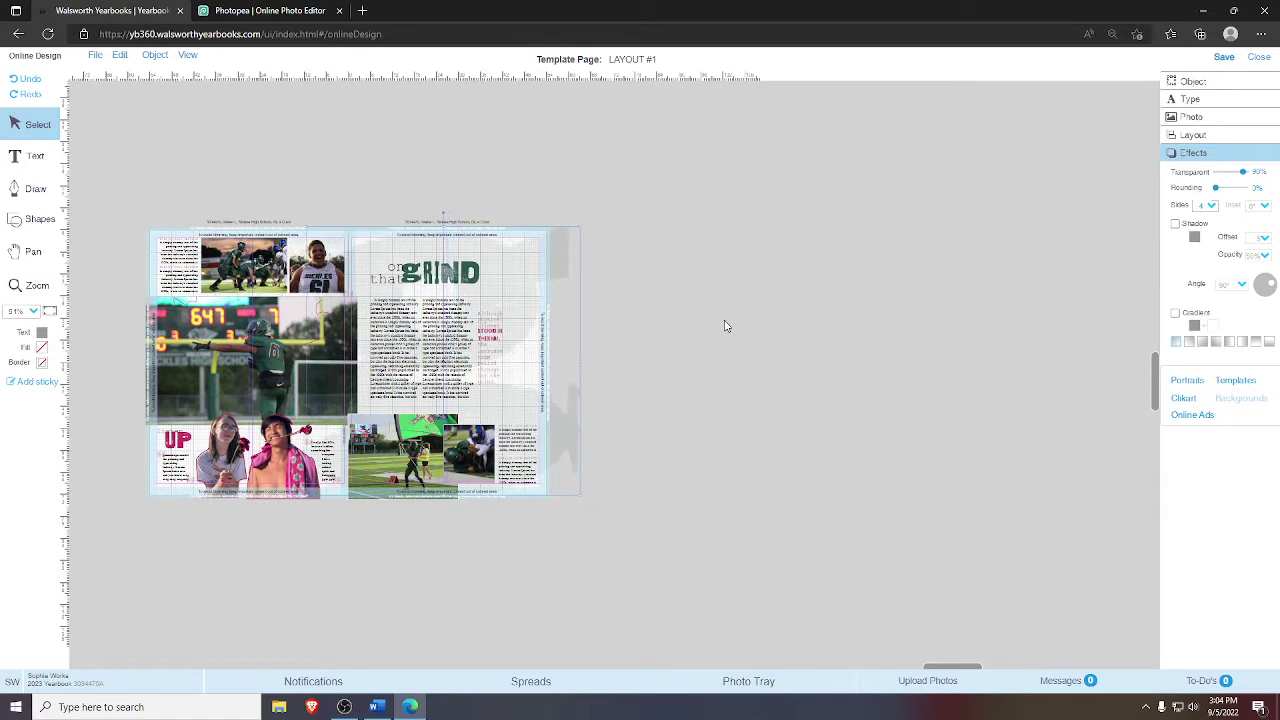
key("Left")
key("Left")
key("Left")
key("Left")
key("Left")
key("Left")
key("Left")
key("Left")
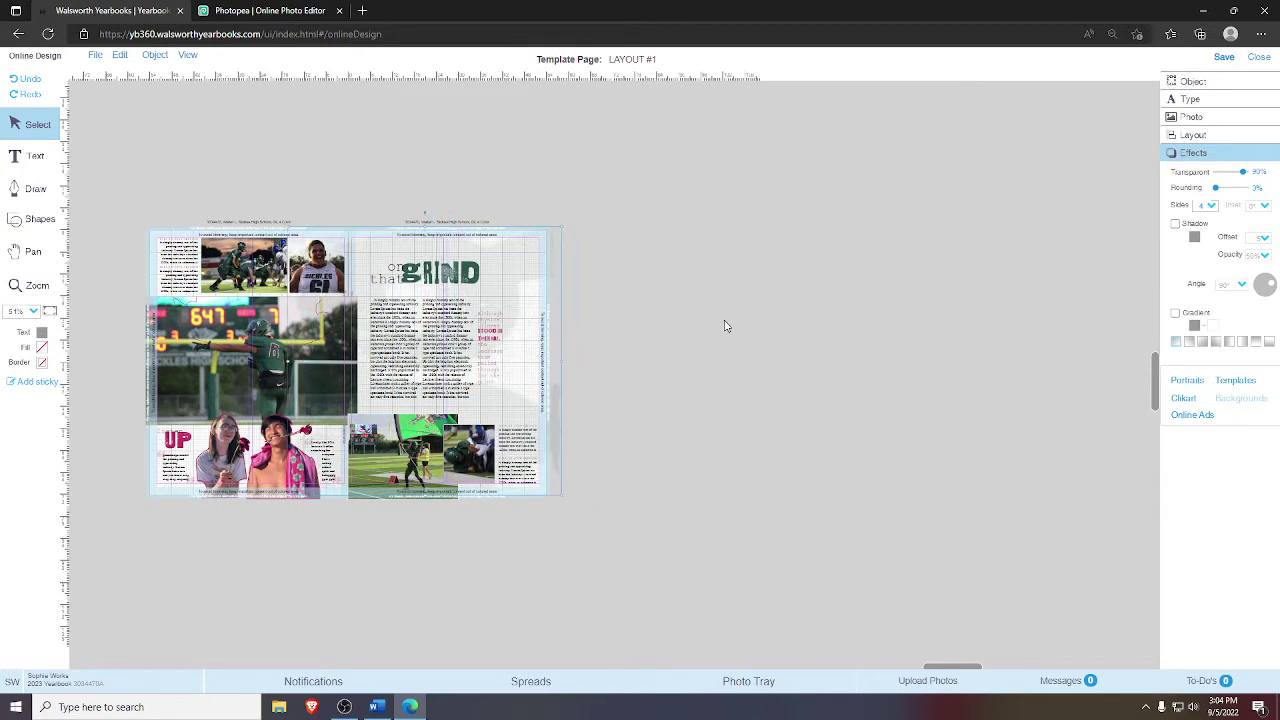
key("Left")
key("Left")
key("Left")
key("Left")
key("Left")
key("Left")
key("Left")
key("Left")
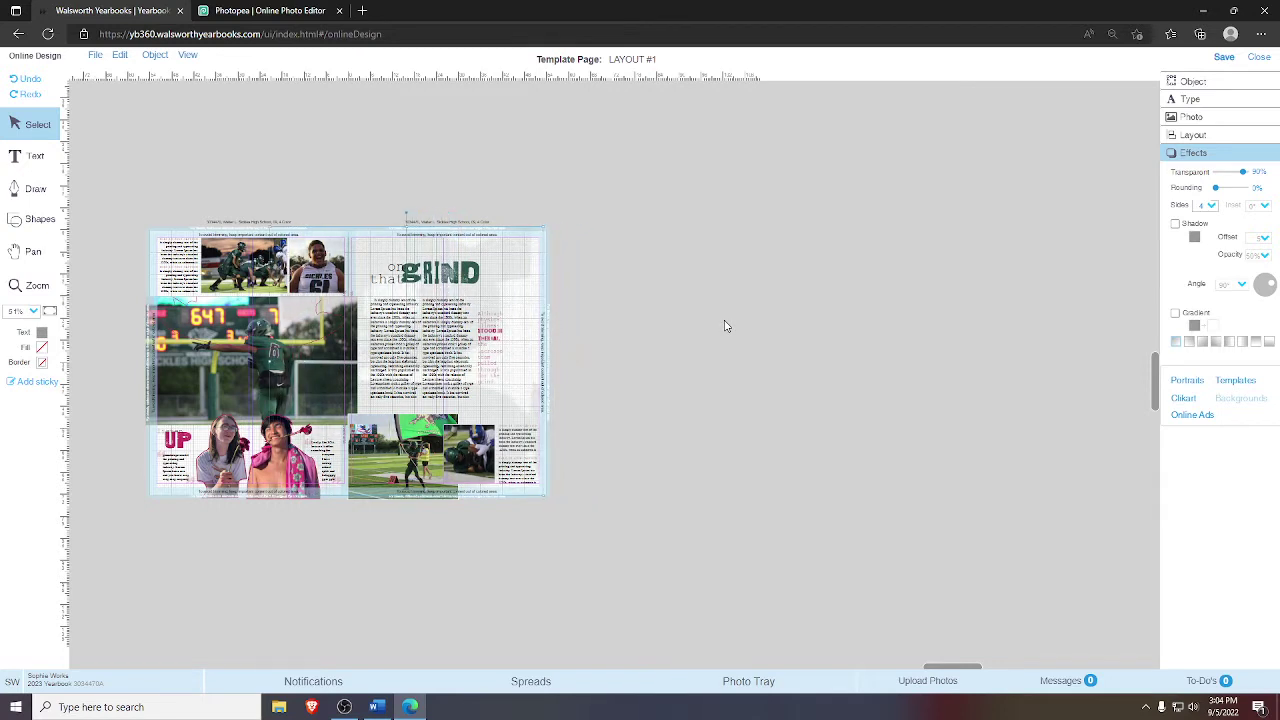
key("Left")
key("Left")
key("Left")
key("Left")
key("Left")
key("Left")
key("Left")
key("Left")
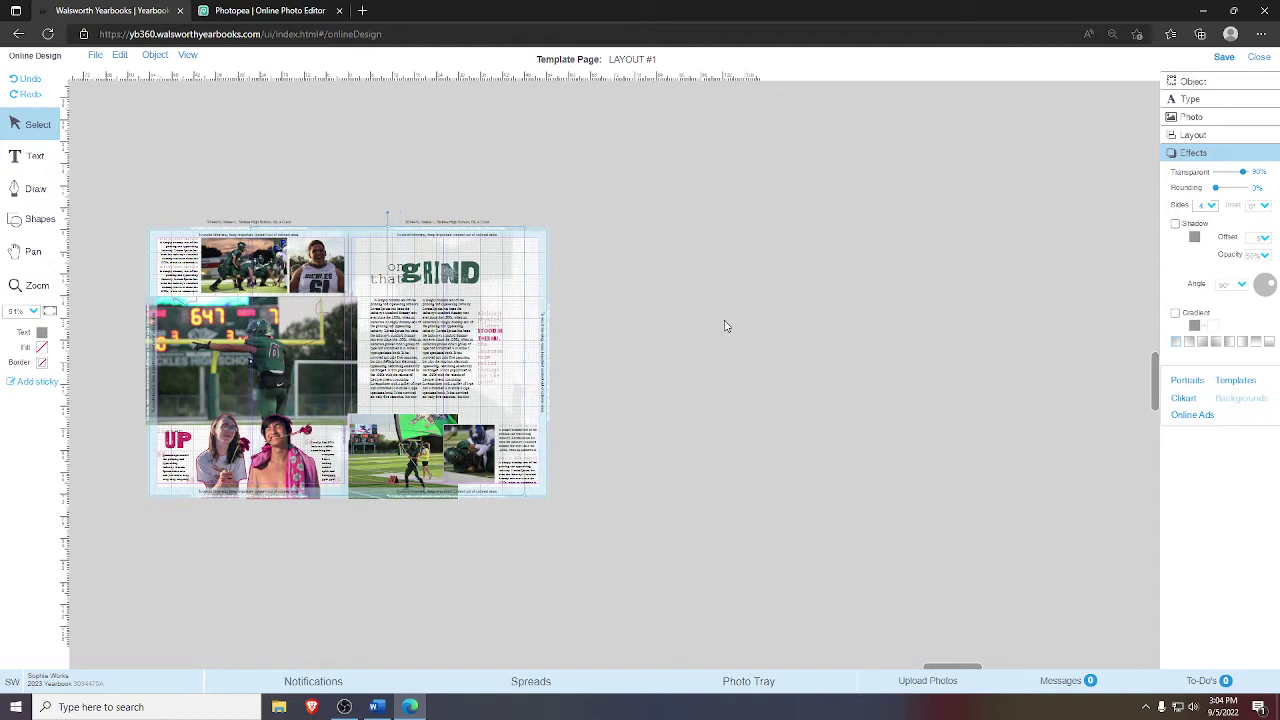
key("Left")
key("Left")
key("Left")
key("Left")
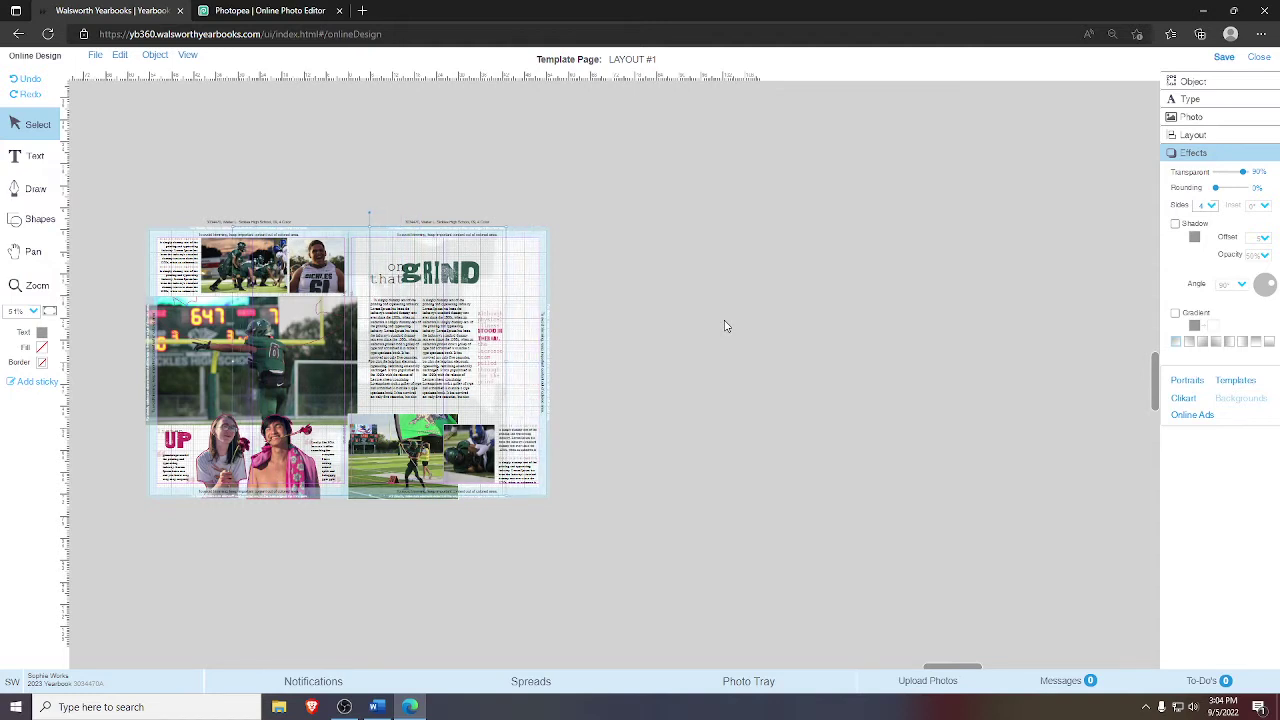
left_click(553, 397)
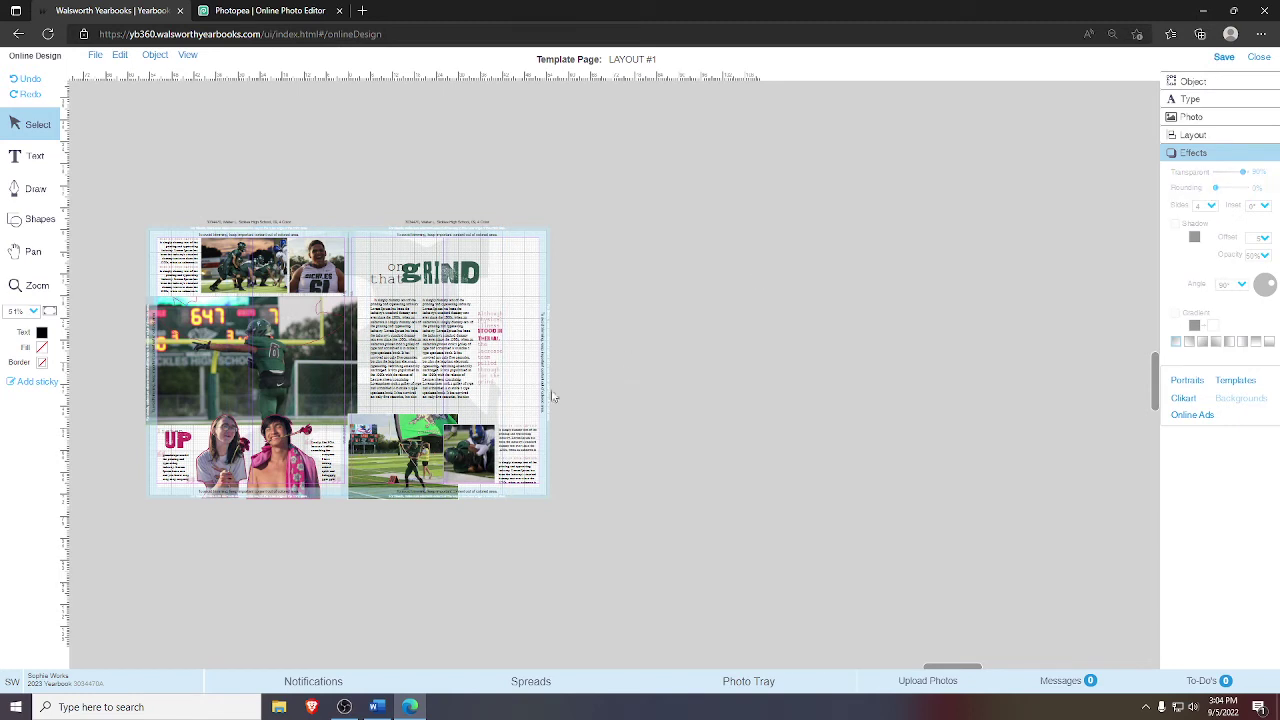
- Select the faded pull-quote box beside the body text on the right page
left_click(495, 355)
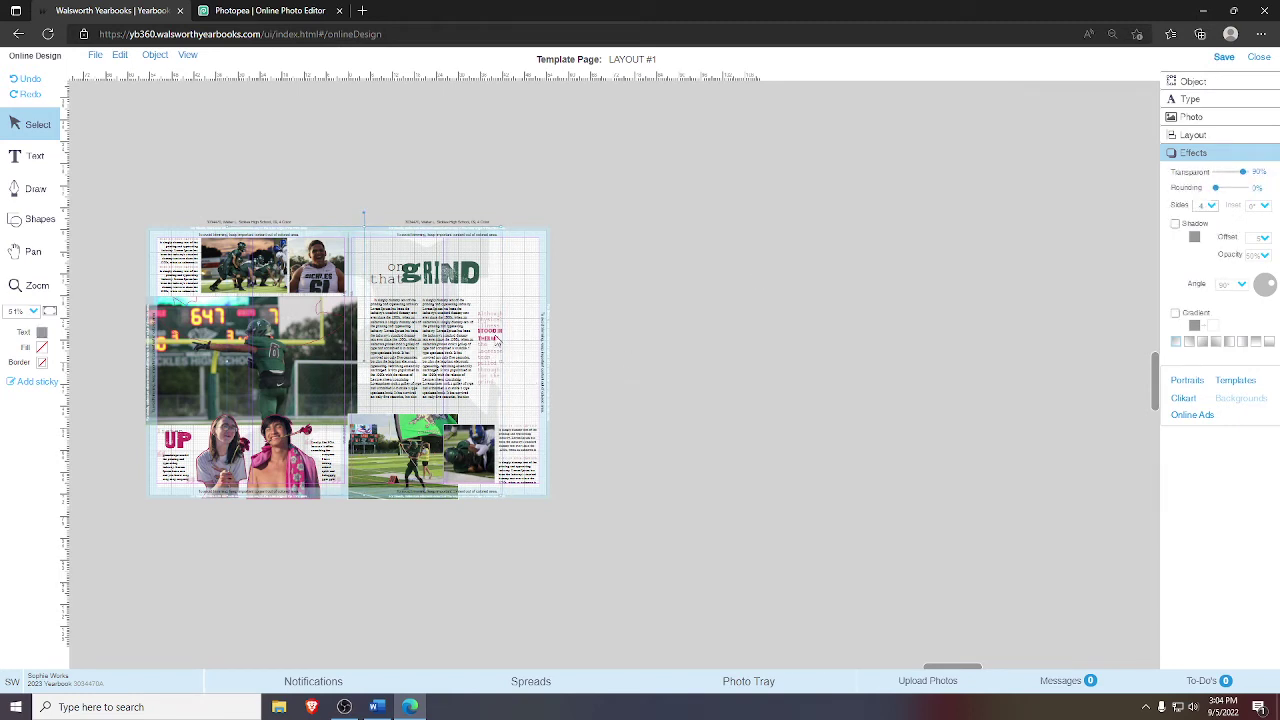
left_click(499, 341)
left_click(455, 238)
right_click(455, 238)
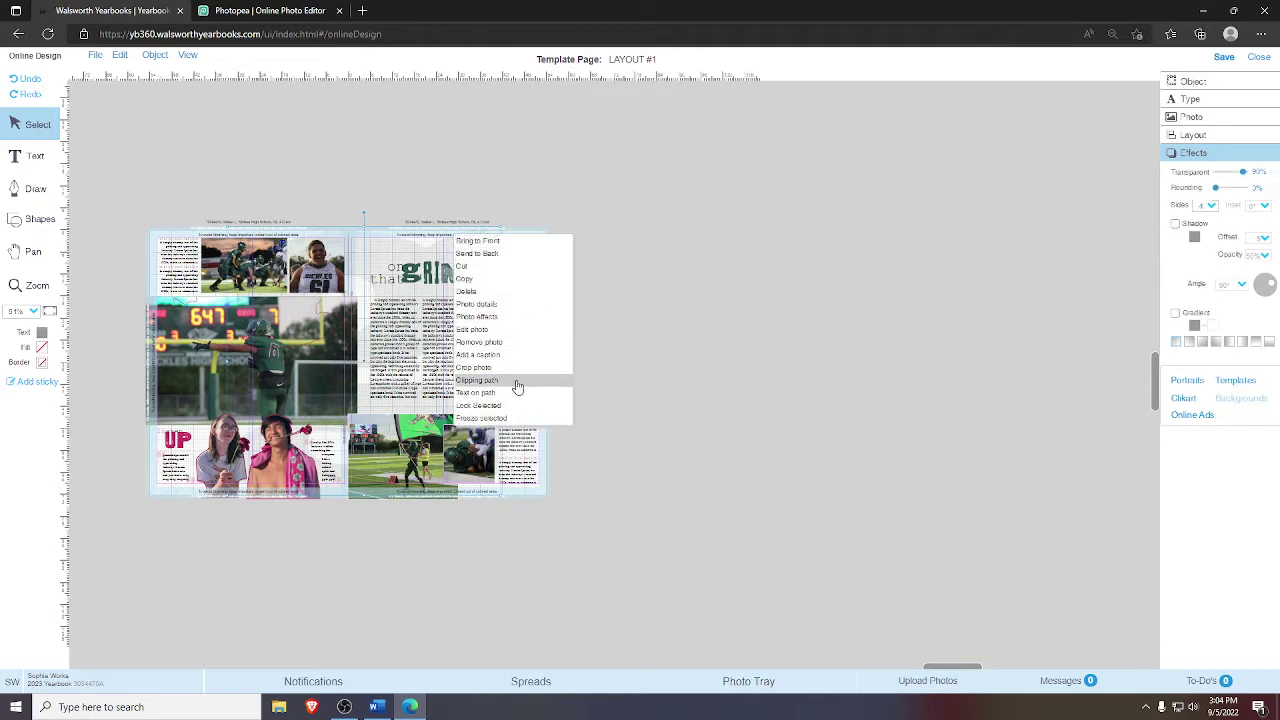
left_click(491, 404)
- Drag the faded text box off the spread onto the pasteboard, undoing a misplaced drop
left_click(495, 355)
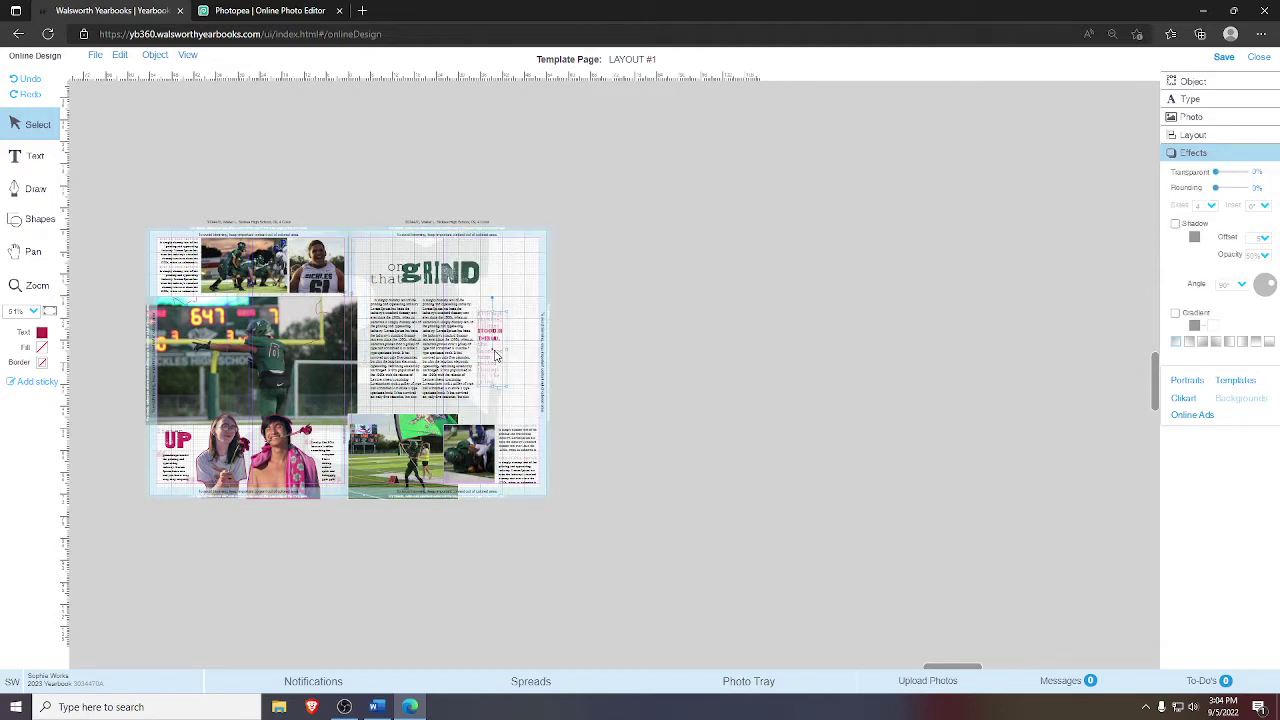
left_click_drag(495, 355, 615, 380)
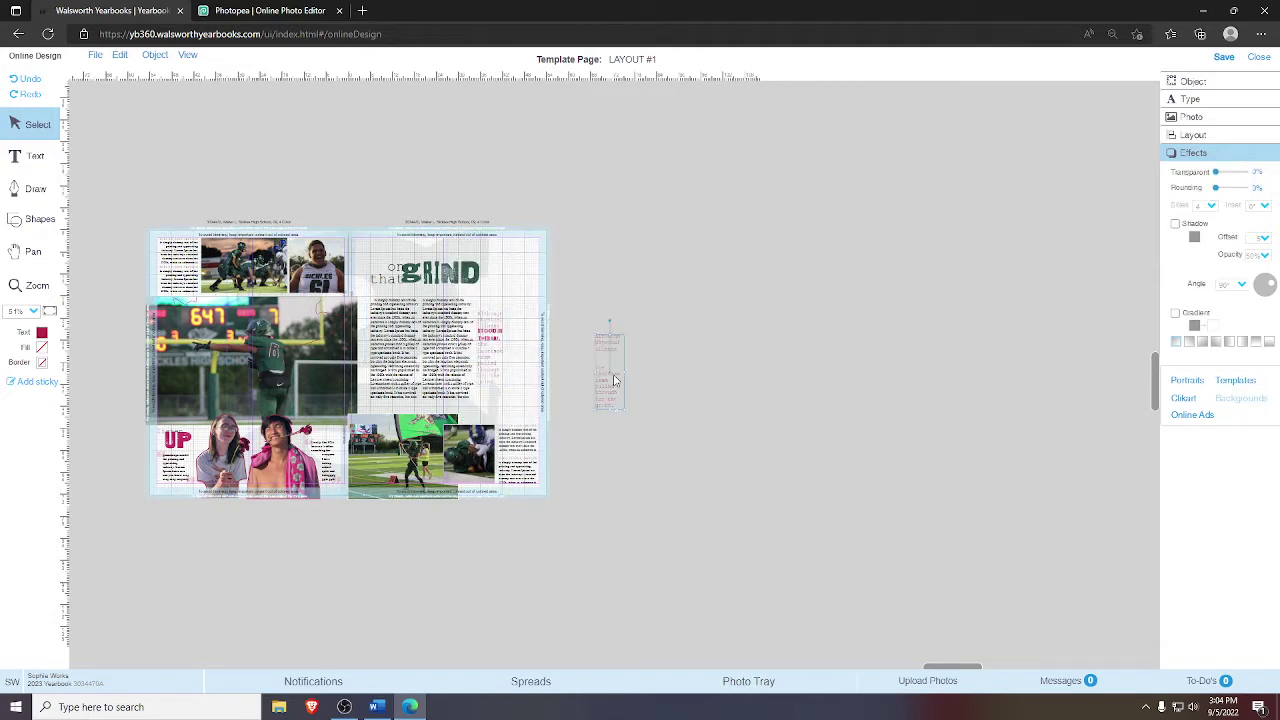
left_click_drag(752, 484, 784, 541)
left_click_drag(603, 437, 492, 322)
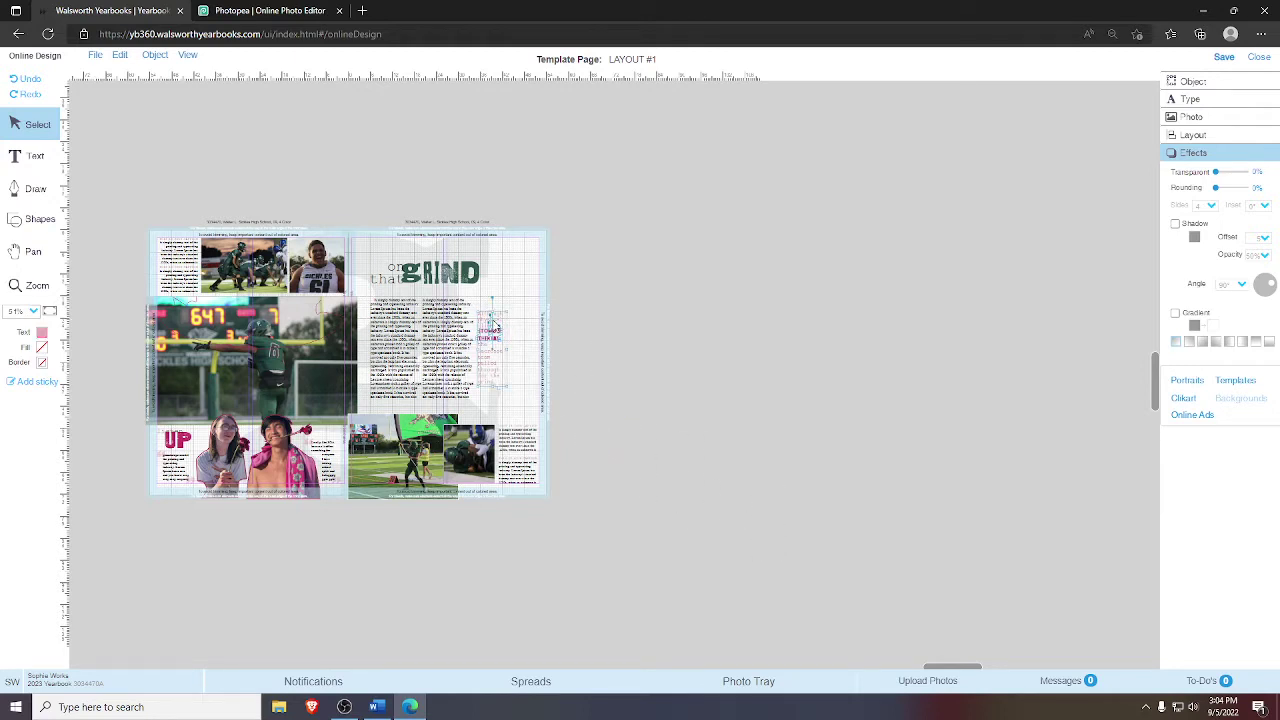
key("ctrl+z")
left_click_drag(813, 547, 977, 534)
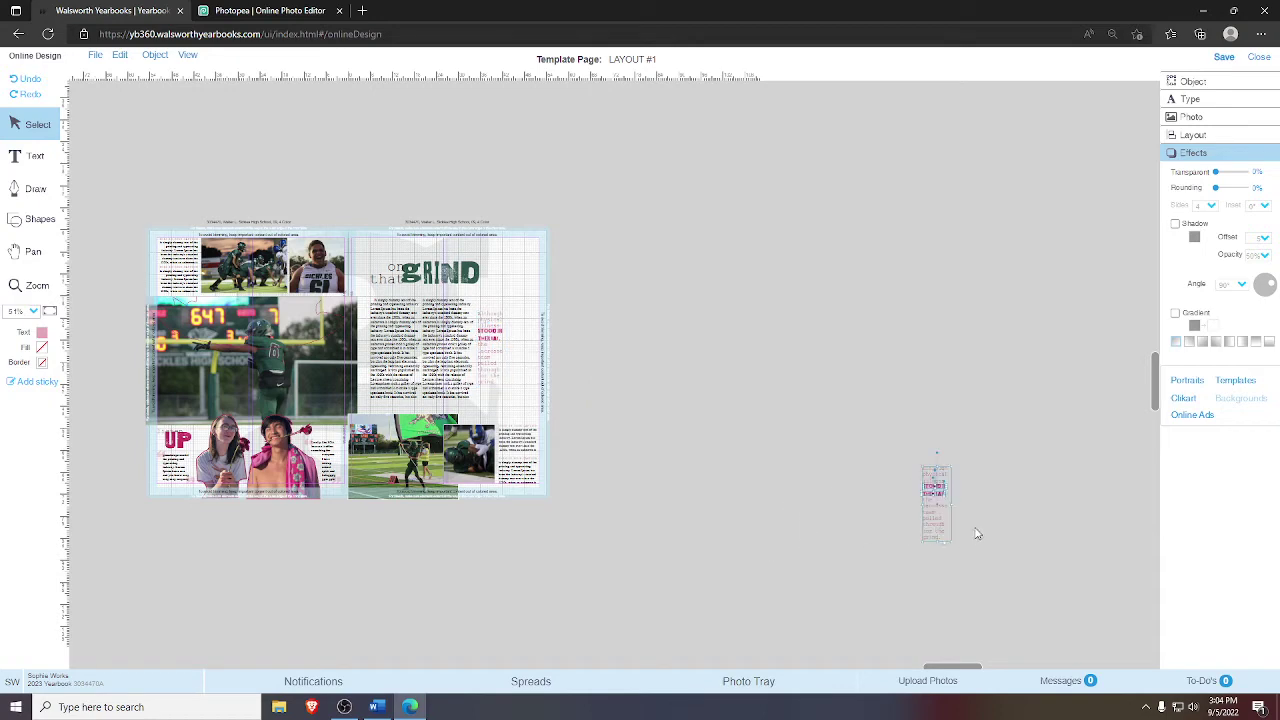
left_click(889, 556)
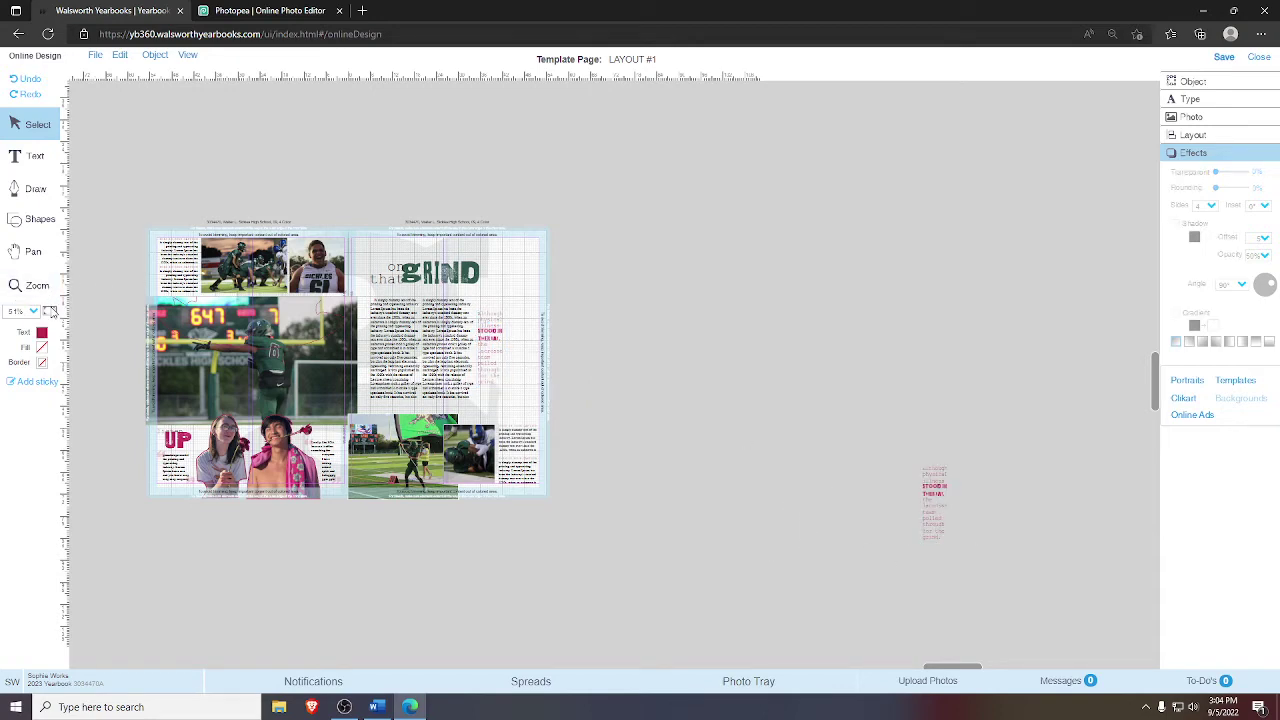
left_click(50, 312)
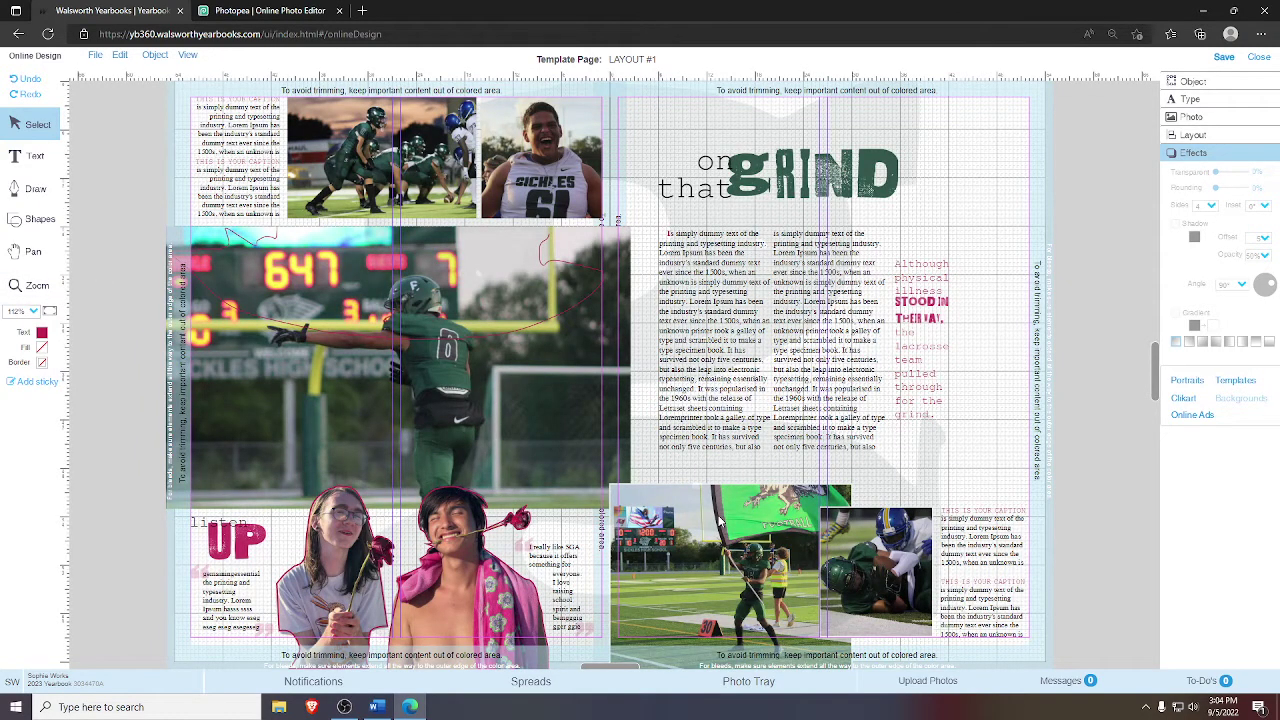
- Set the body text colour to dark green from the extra swatches
left_click(723, 300)
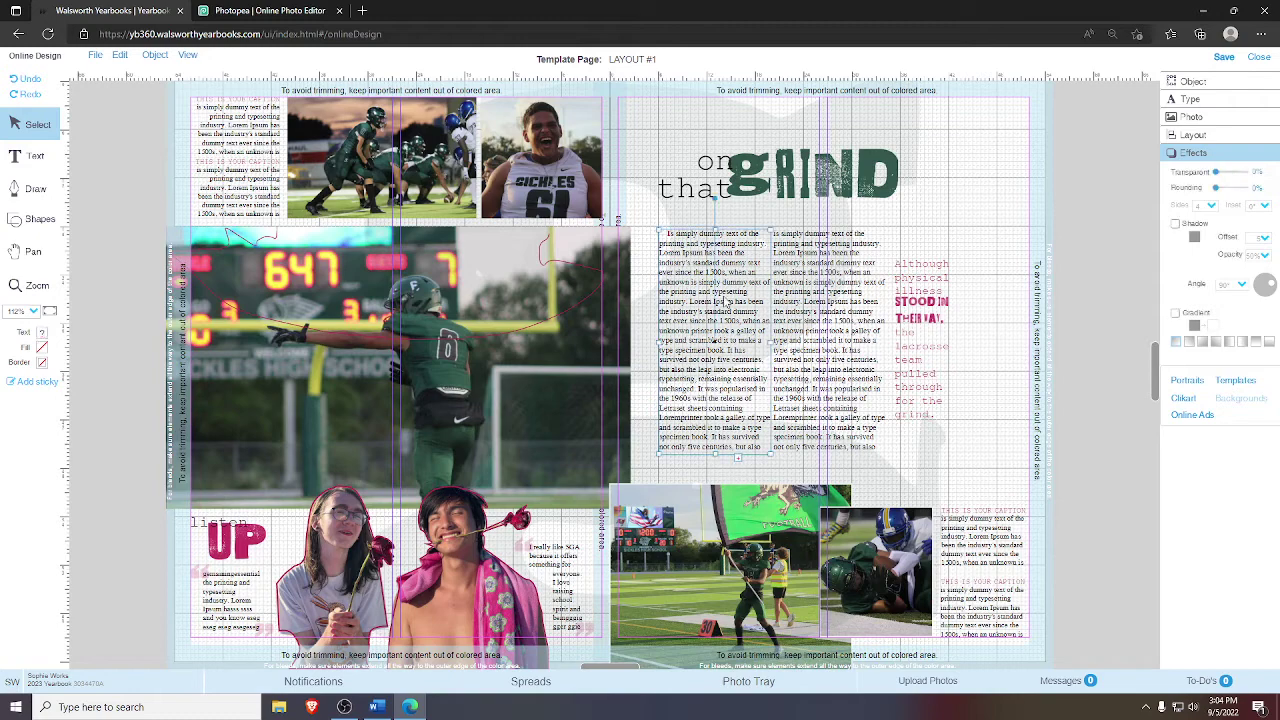
left_click(871, 332)
double_click(834, 356)
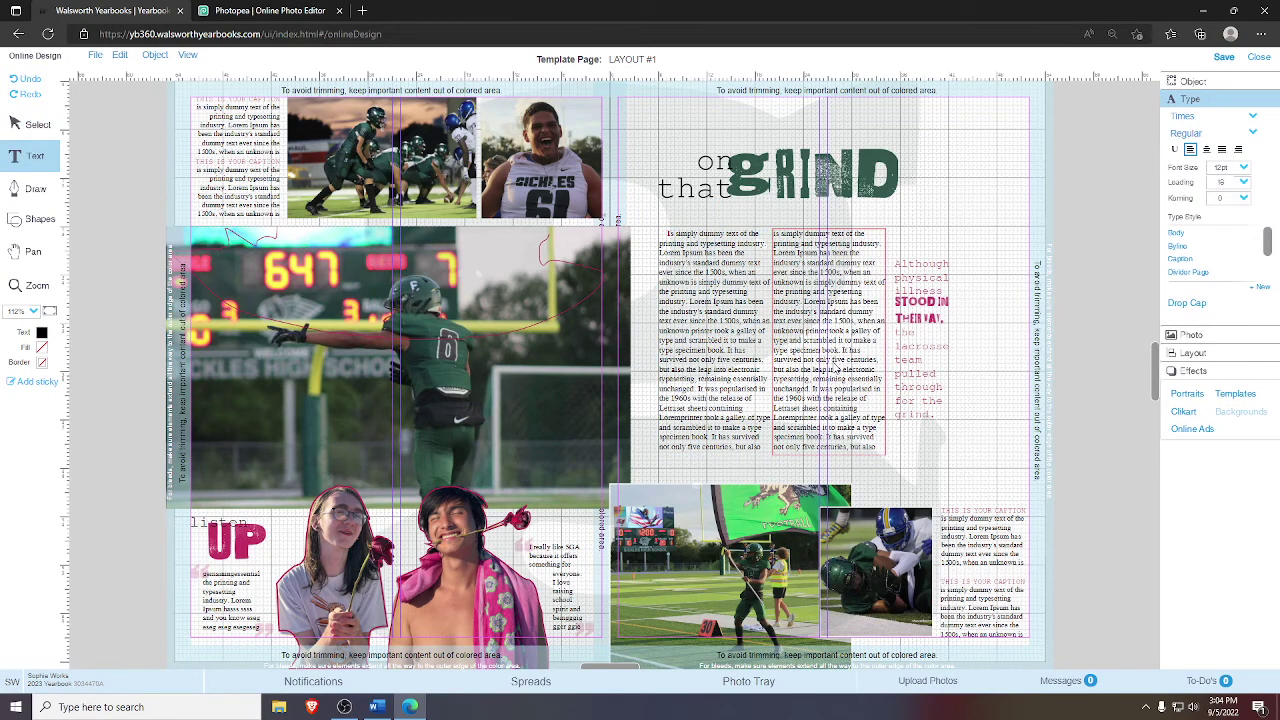
left_click(670, 244)
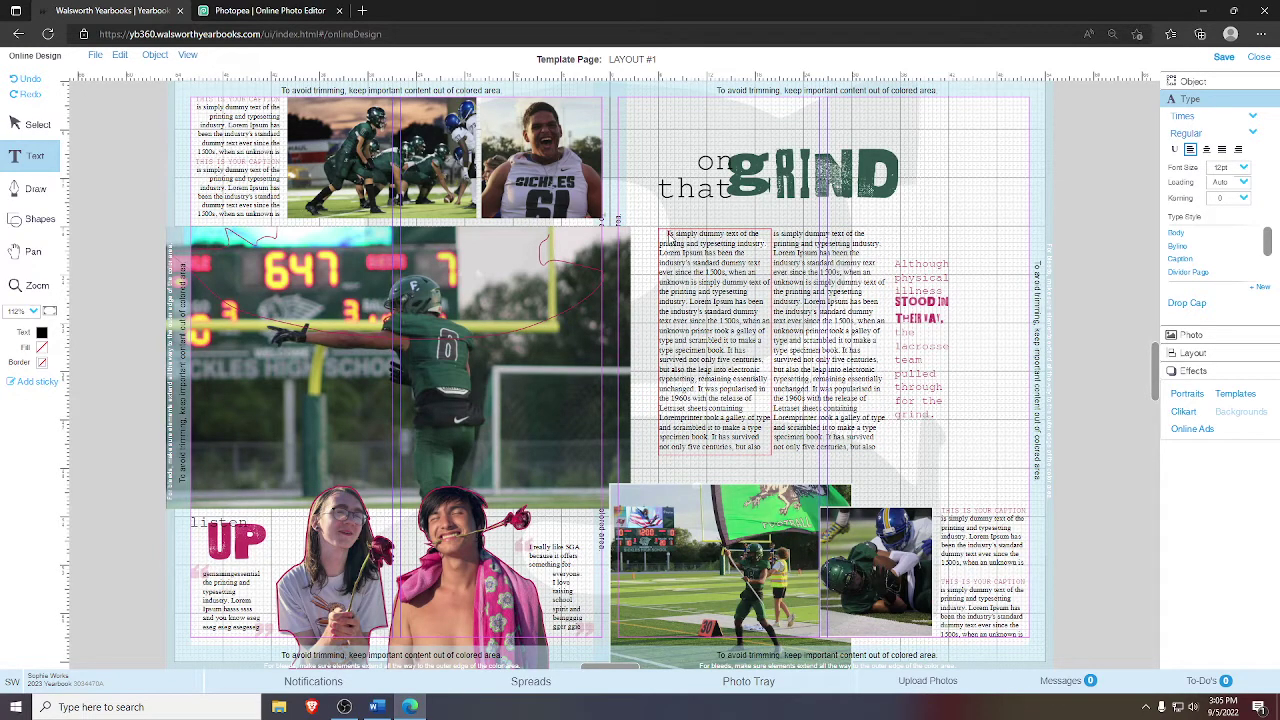
left_click(42, 333)
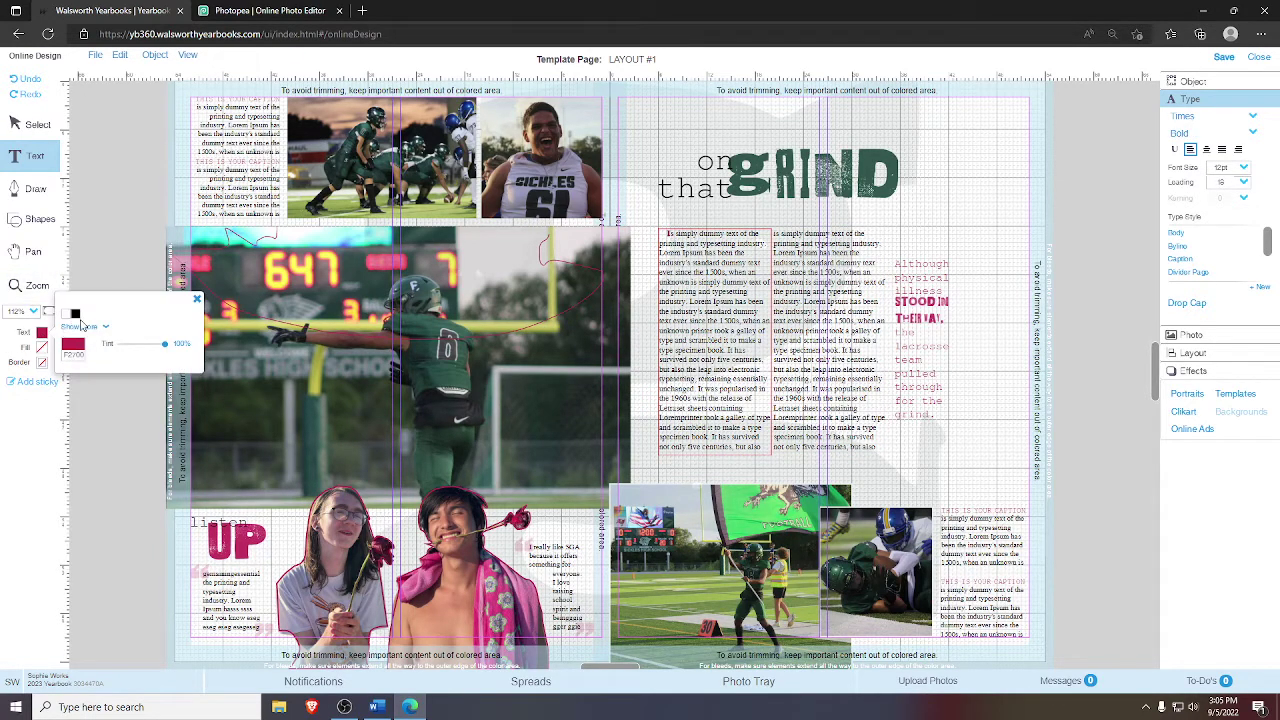
left_click(87, 328)
left_click_drag(196, 306, 190, 368)
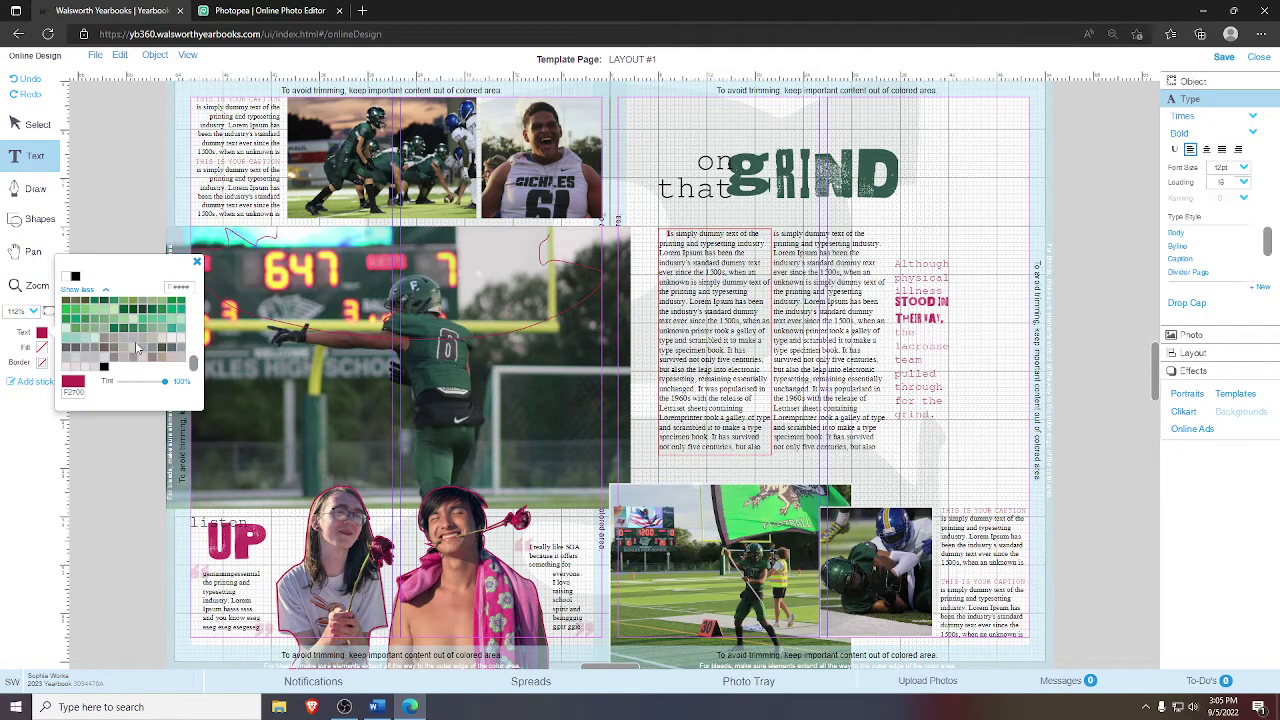
left_click(135, 331)
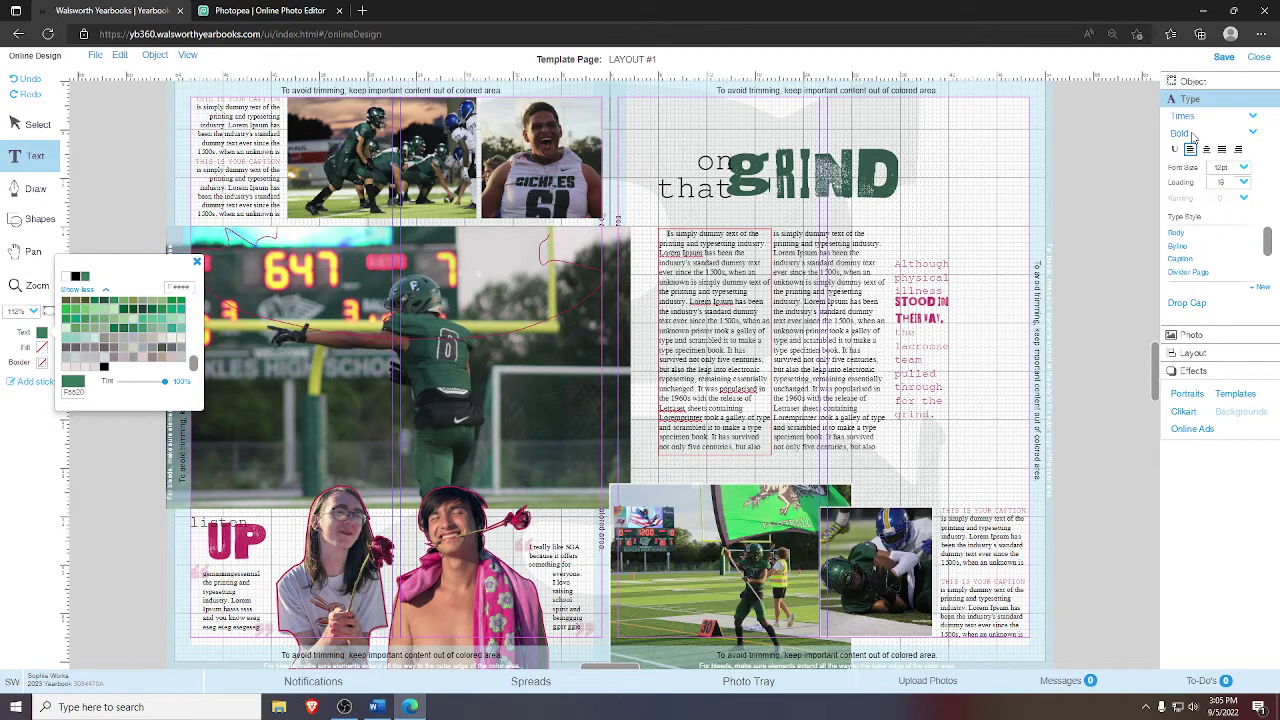
left_click(990, 221)
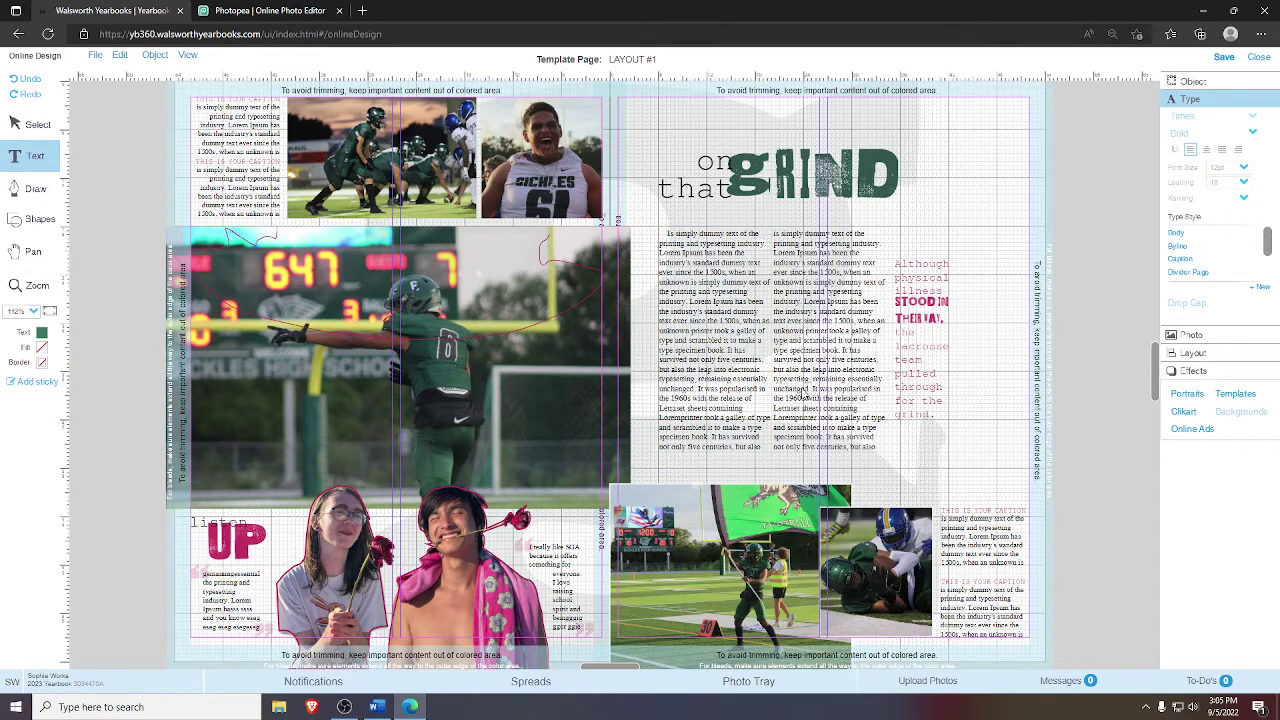
- Save the spread and zoom in on the body text and pink pull quote
left_click(805, 396)
left_click(1000, 372)
left_click(1222, 58)
left_click(38, 285)
left_click(1040, 490)
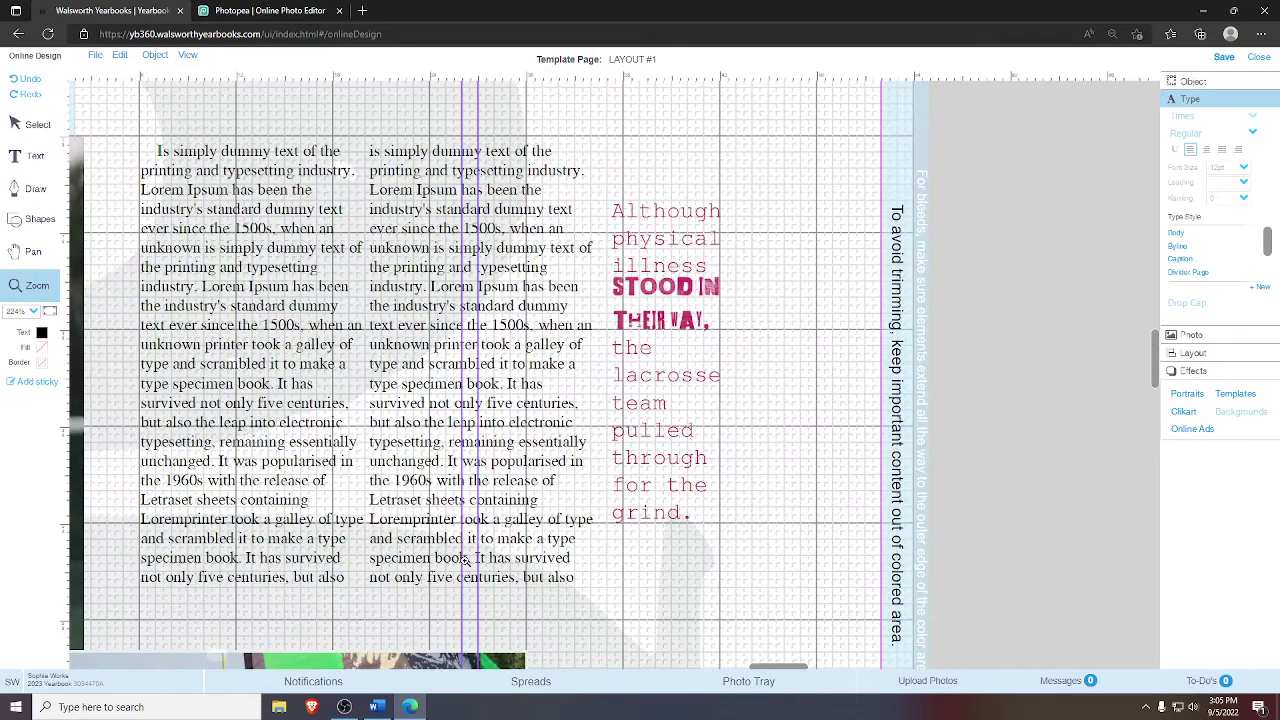
- Clear the old illness quote from the pink pull-quote box
left_click(38, 124)
left_click(655, 403)
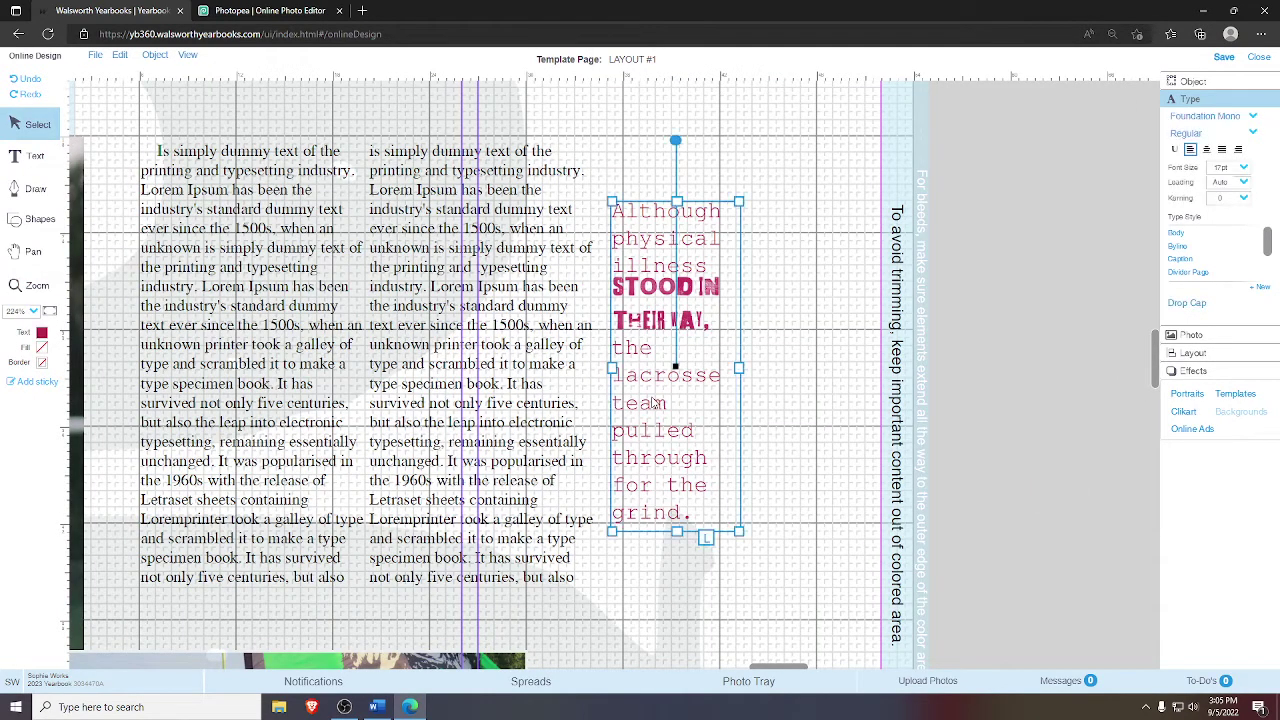
double_click(655, 403)
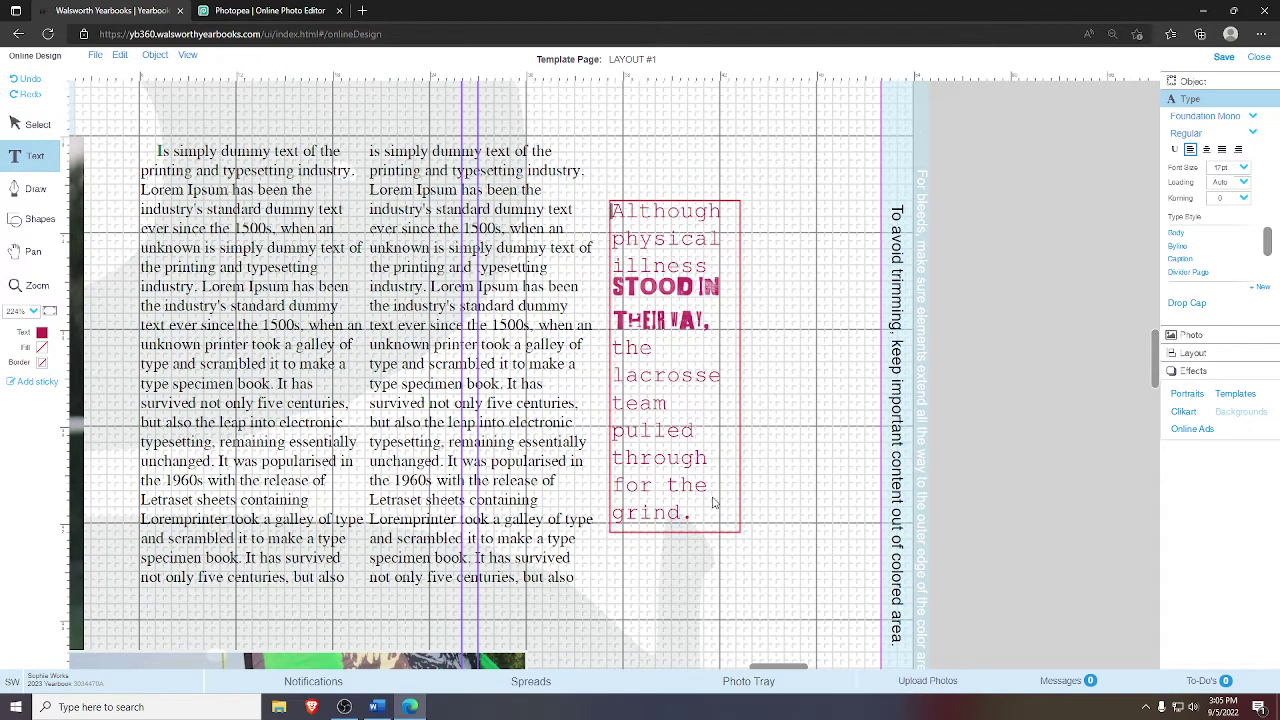
left_click_drag(710, 525, 603, 215)
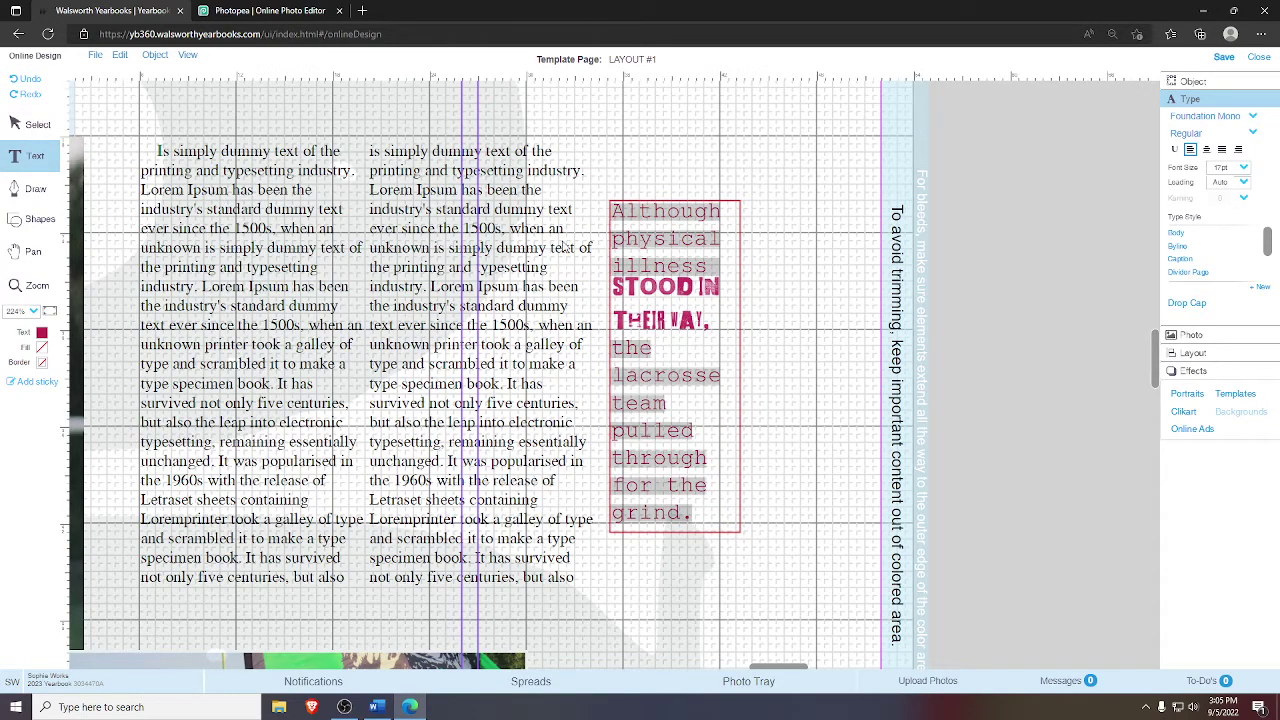
key("BackSpace")
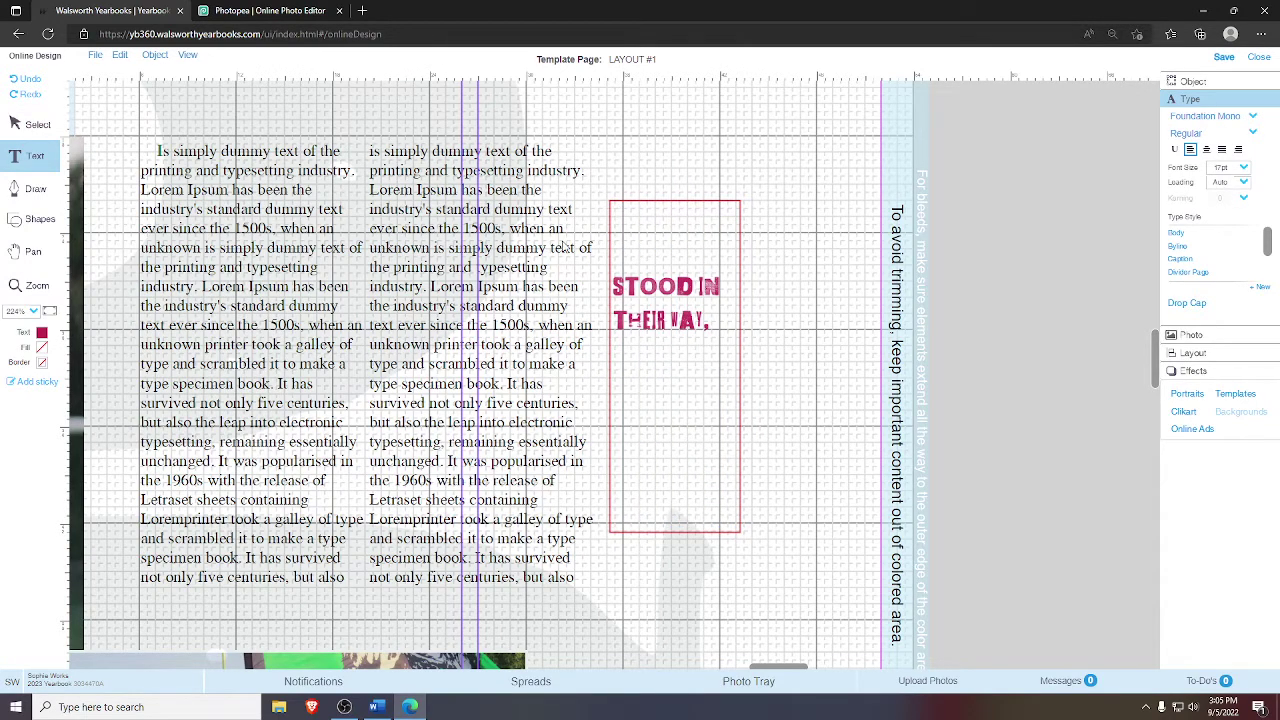
- Paste 'With a new team and new season, the sky's the limit' from the Word document into the box
key("alt+Tab")
left_click_drag(344, 438, 637, 466)
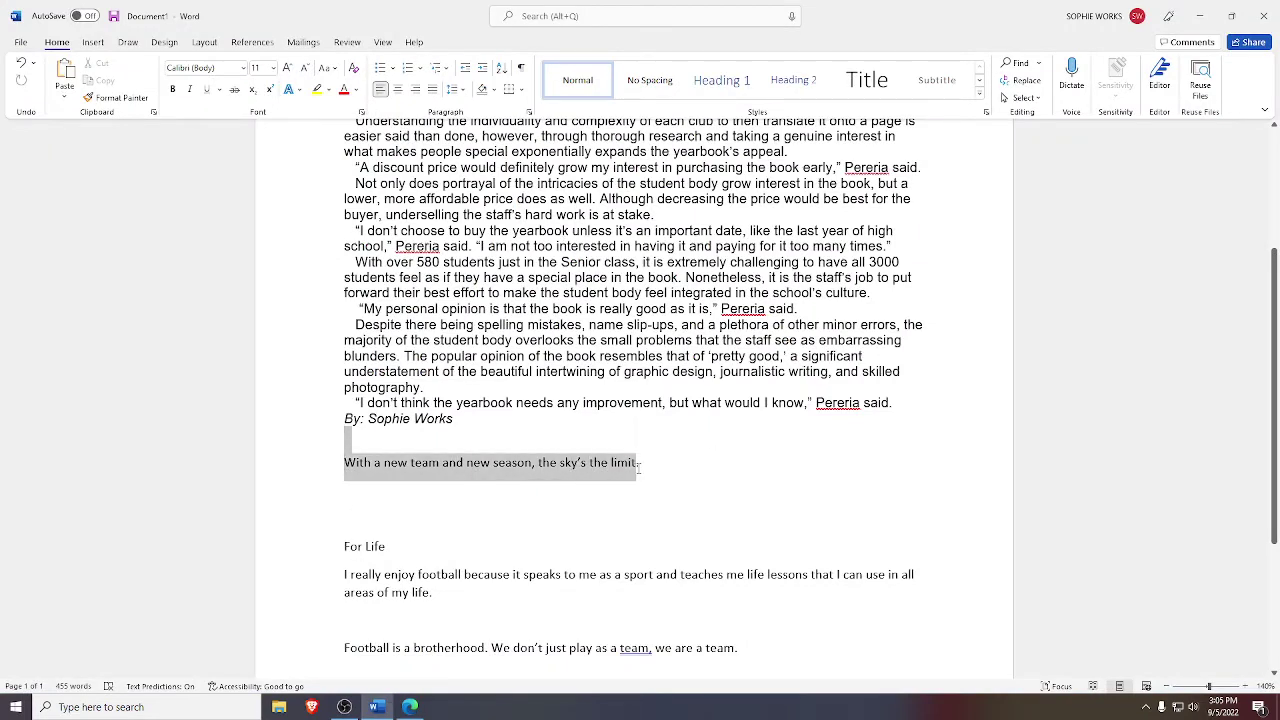
key("ctrl+c")
key("alt+Tab")
key("ctrl+v")
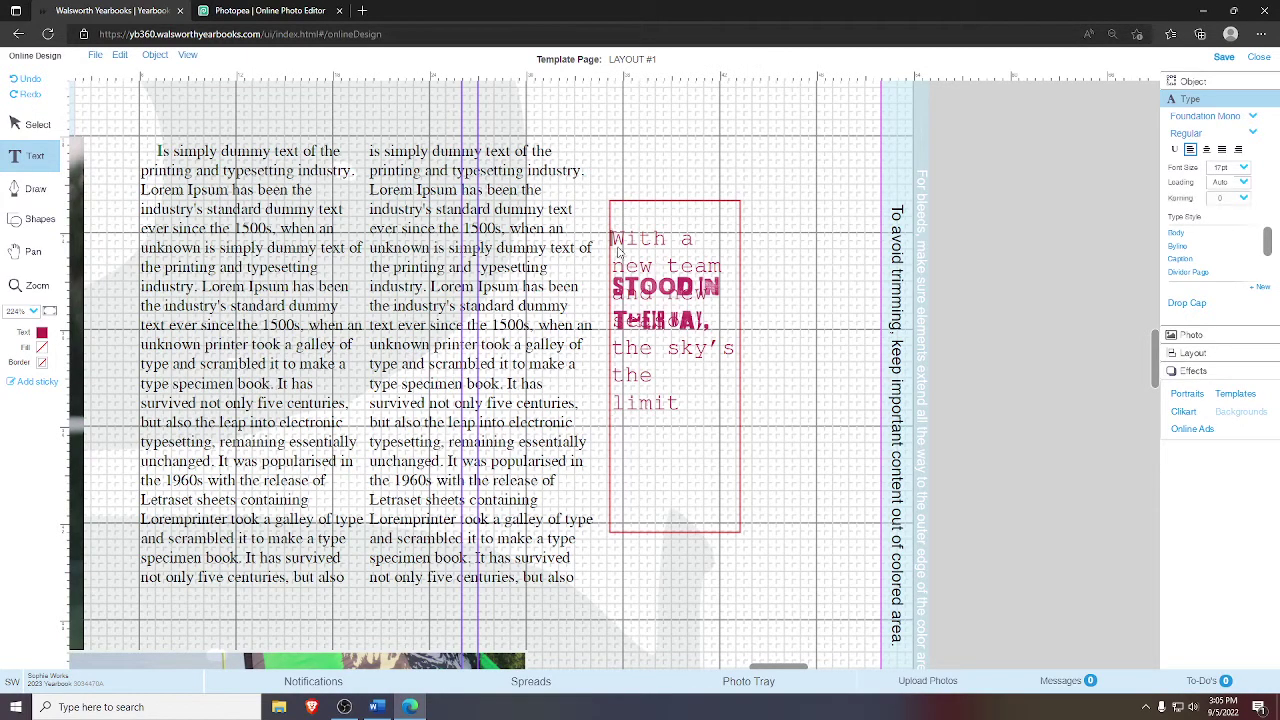
- Remove the trailing empty line and break the pull quote so 'team and' starts a new line
key("BackSpace")
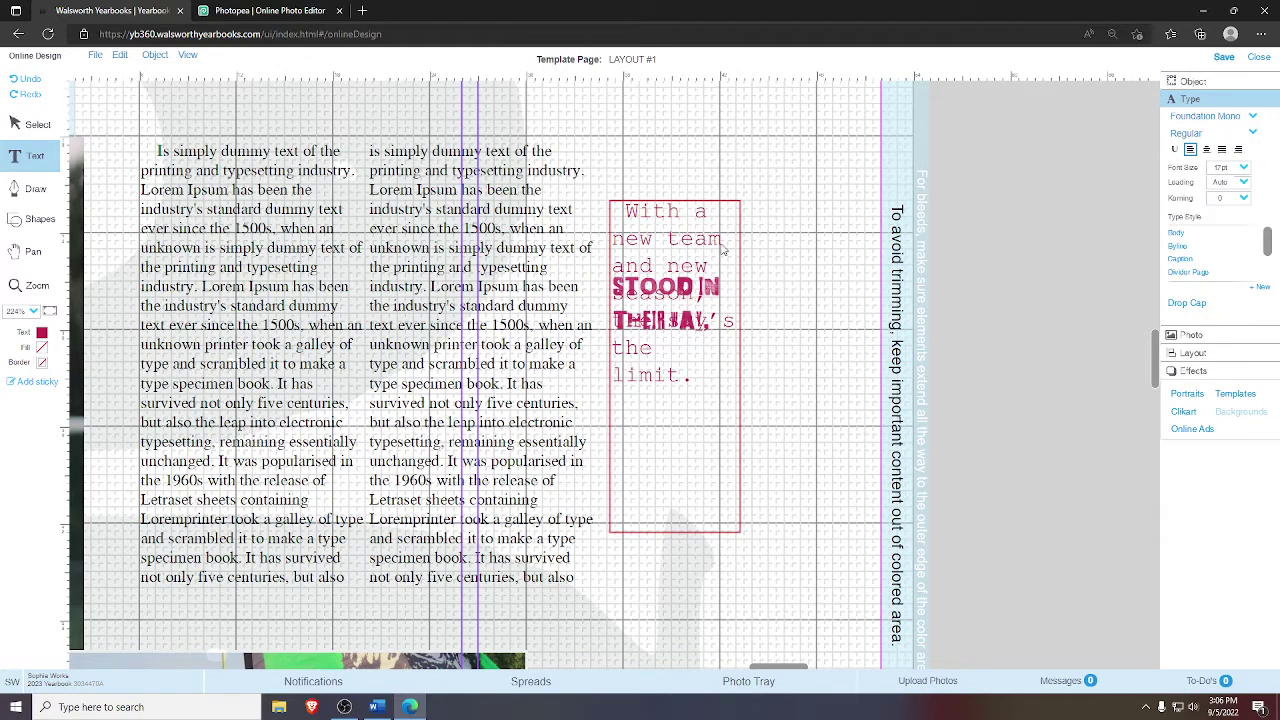
left_click(723, 245)
left_click(620, 210)
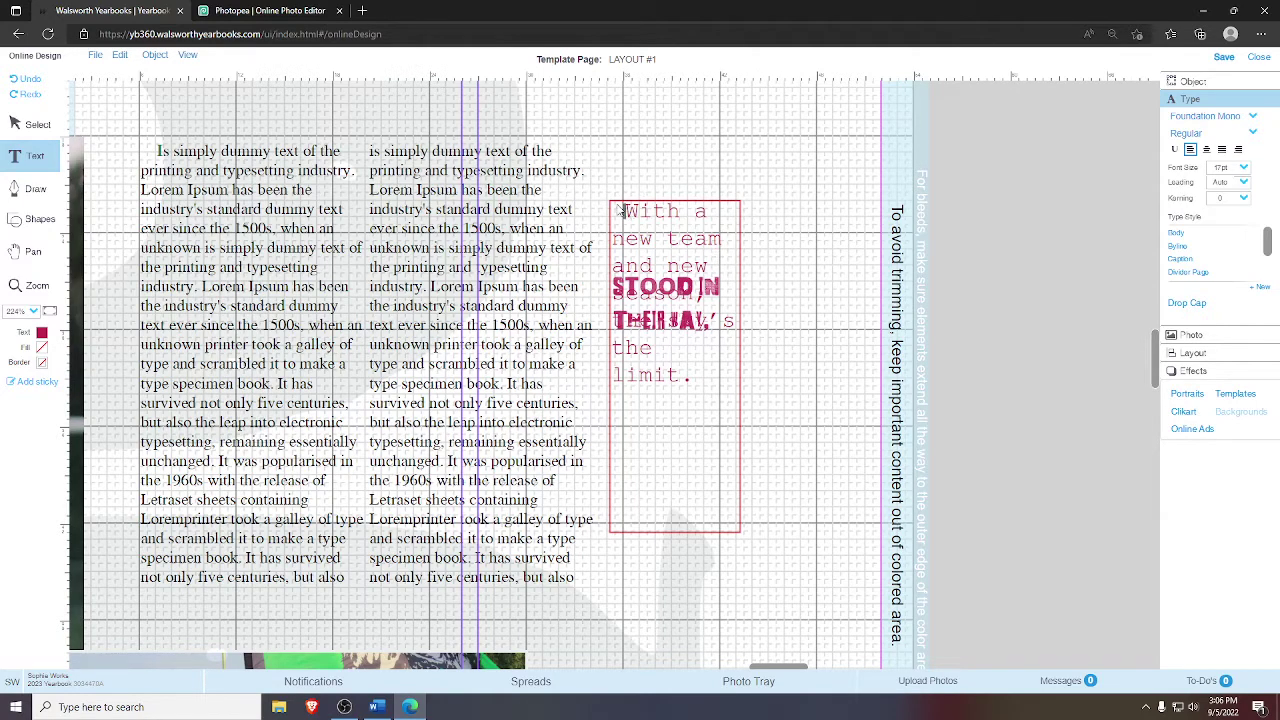
left_click(662, 242)
key("Return")
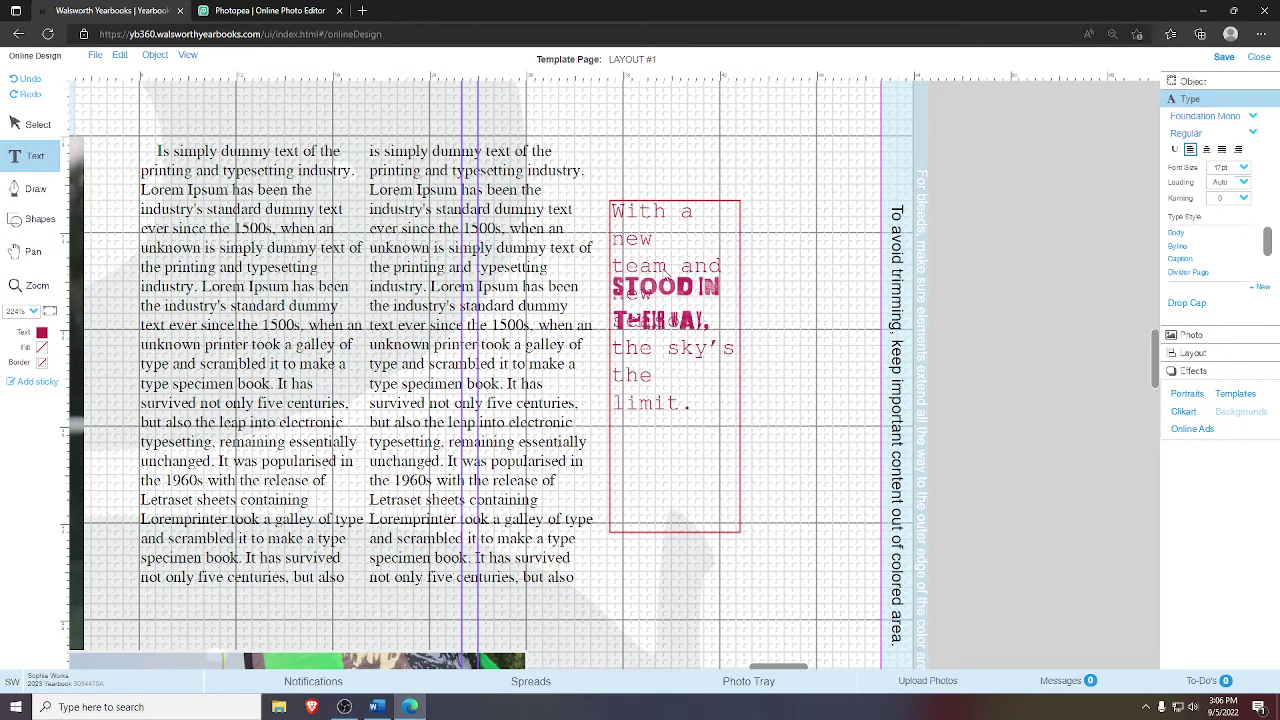
left_click(34, 126)
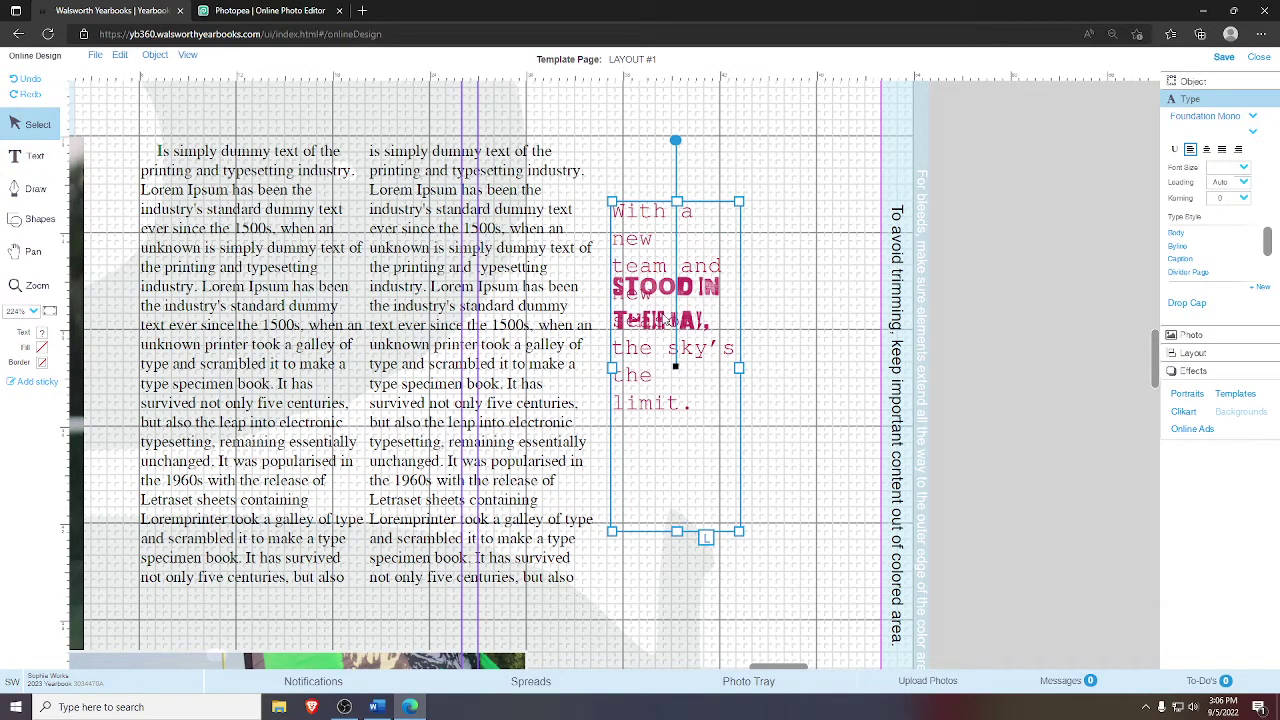
- Shrink the THE WAY lettering graphic to a thin sliver so it no longer covers the caption
right_click(705, 298)
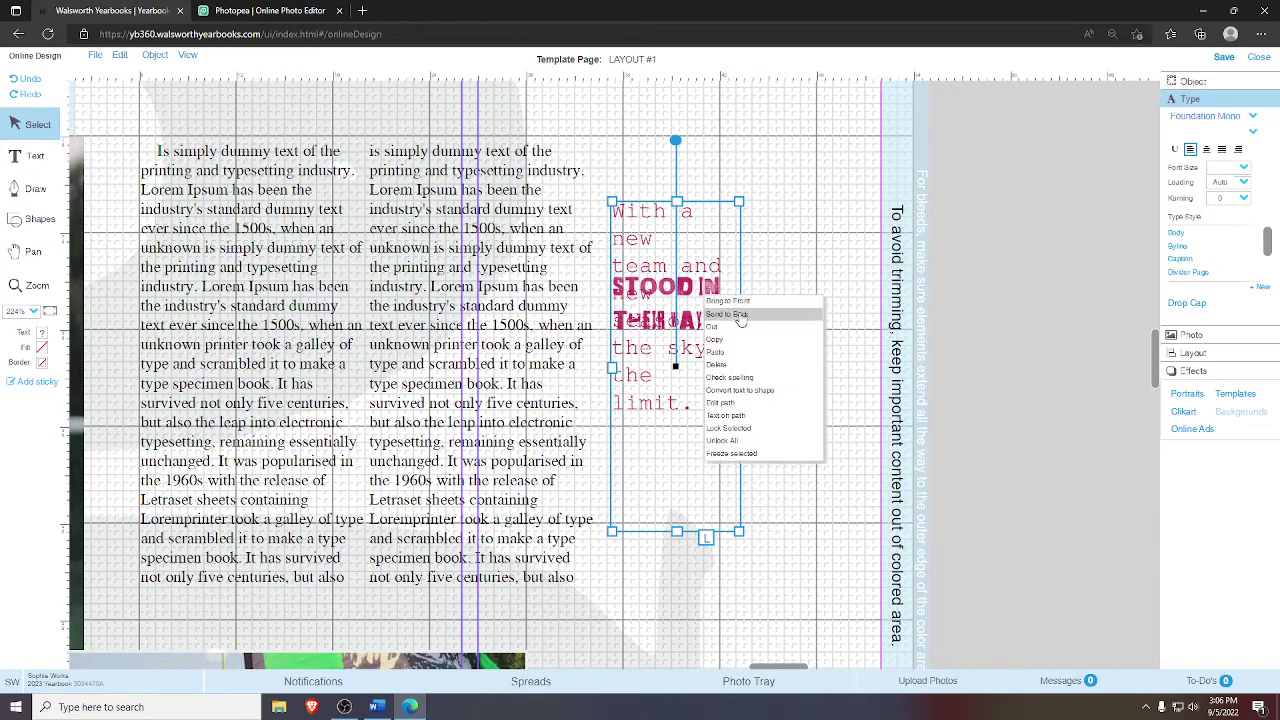
key("Escape")
left_click(648, 322)
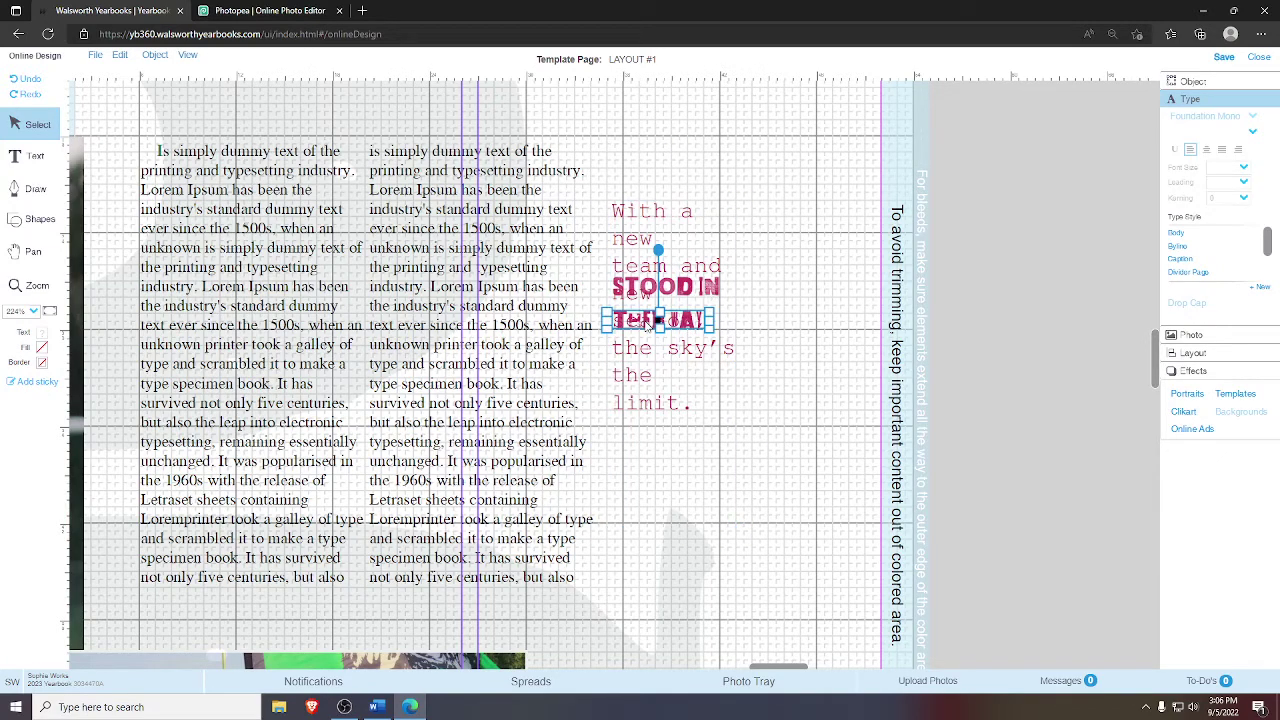
left_click_drag(648, 322, 812, 222)
left_click(712, 328)
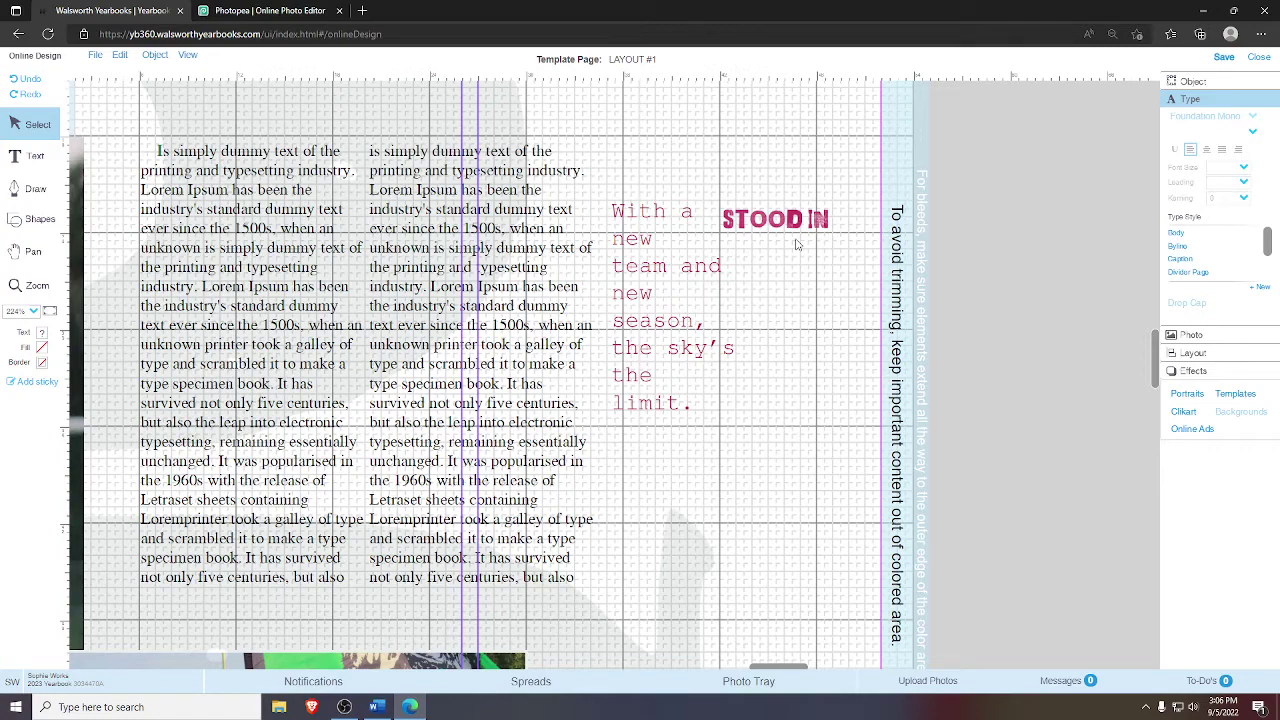
- Add line breaks before 'and' and 'new' so each sits on its own caption line
left_click(669, 253)
left_click(670, 255)
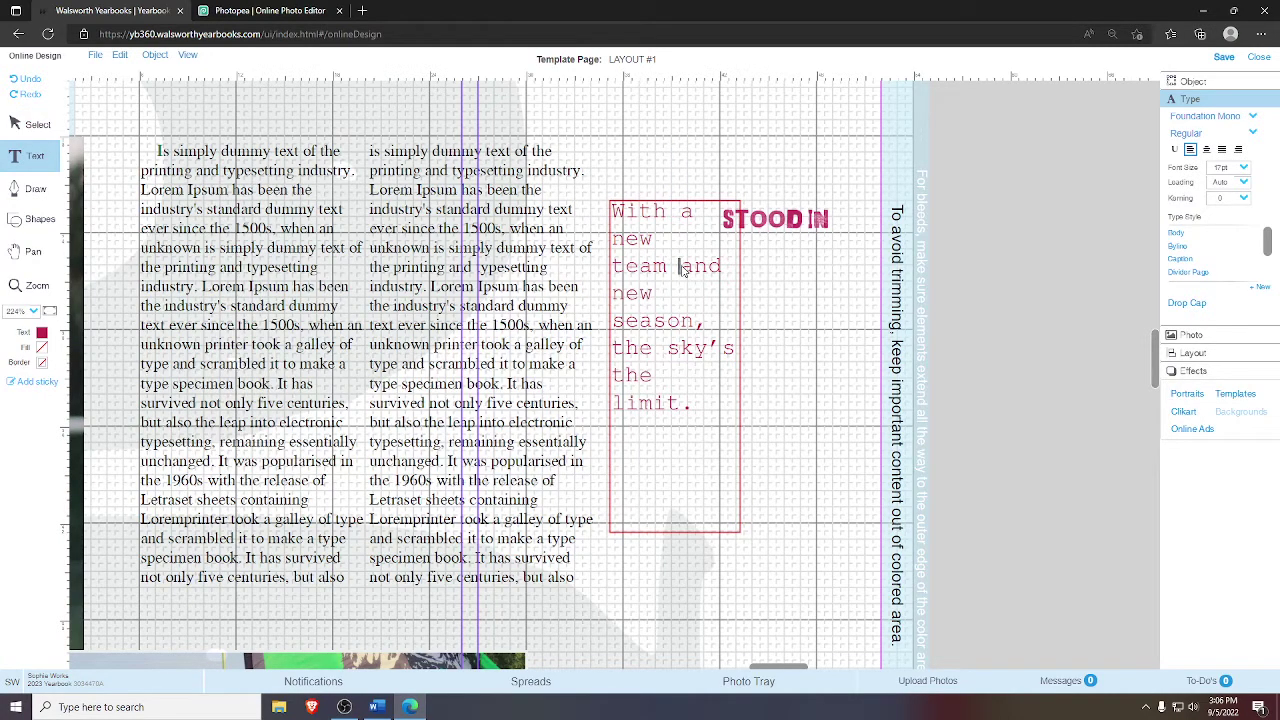
left_click(682, 269)
key("Return")
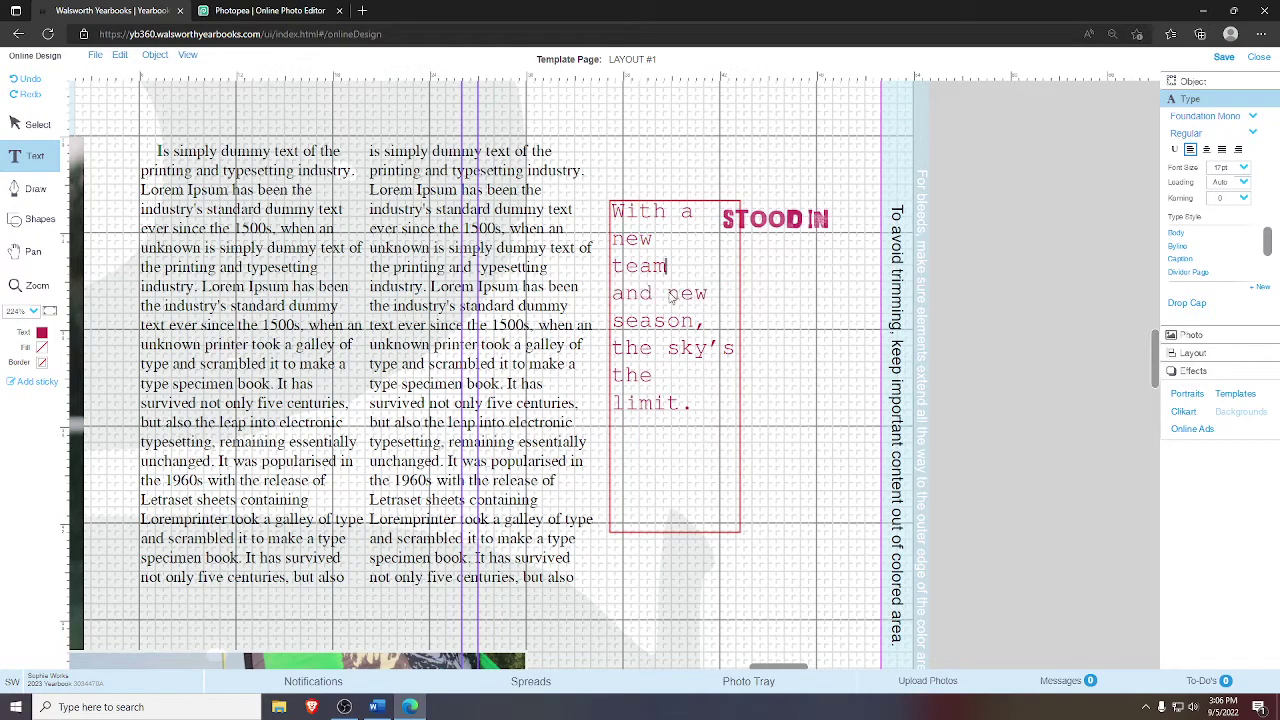
left_click(669, 294)
key("Return")
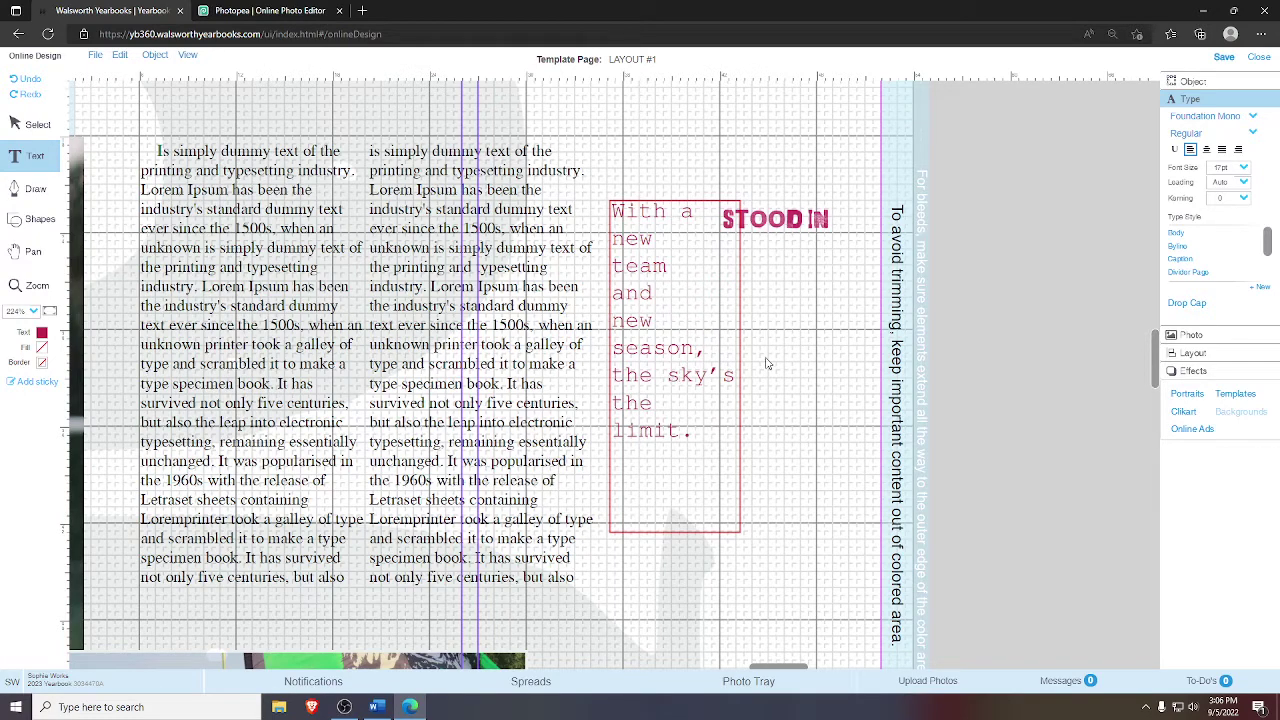
left_click(796, 359)
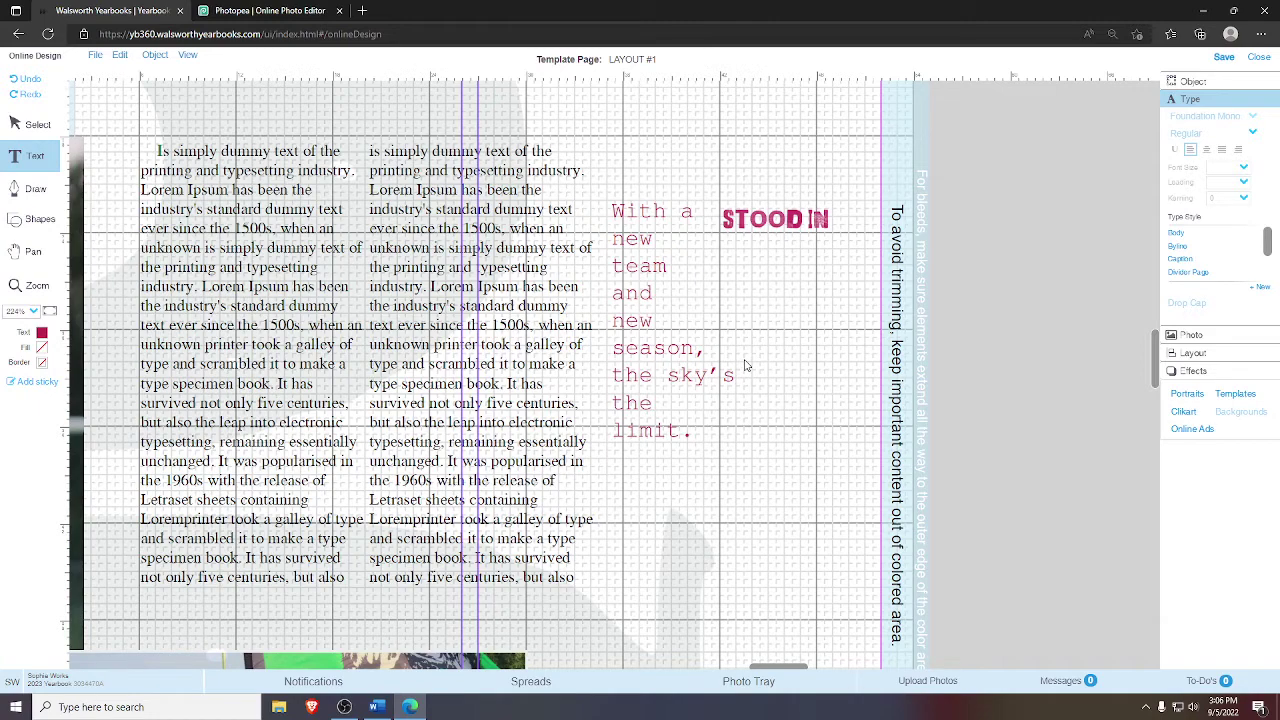
left_click(38, 125)
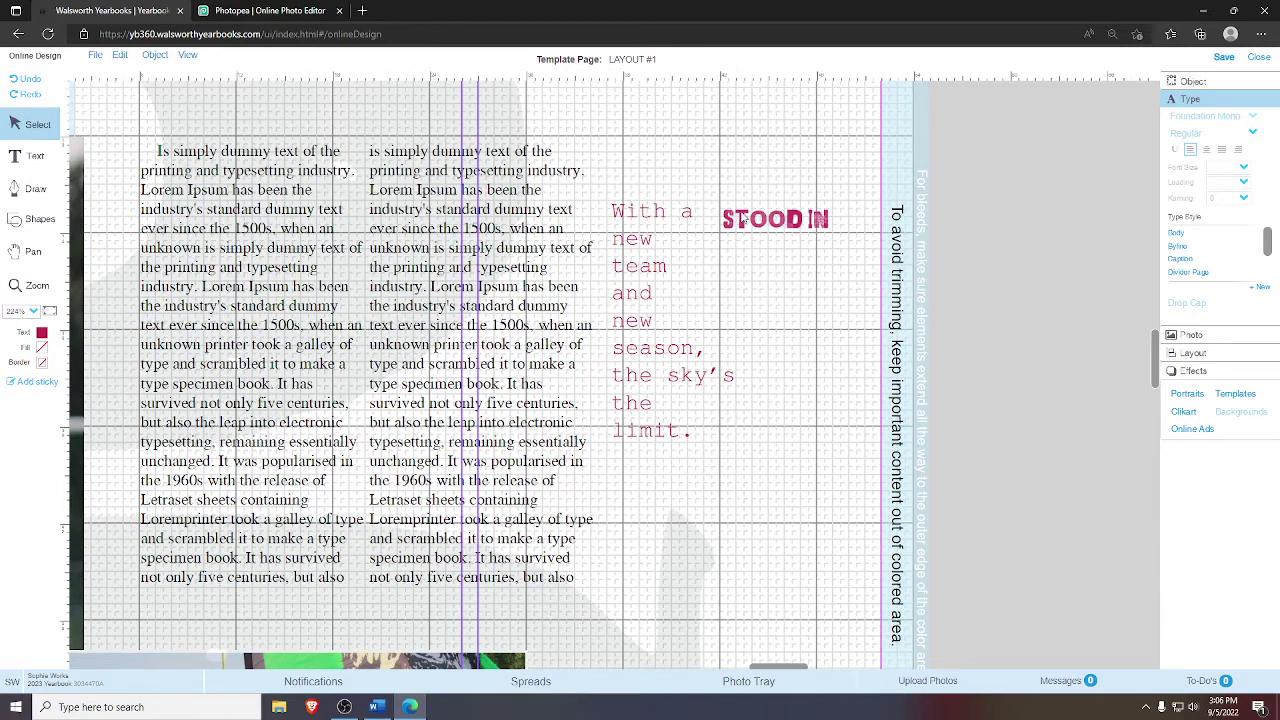
left_click(775, 219)
left_click(863, 247)
- Place the NEWSKY lettering image, cropped to show NEW, as a small frame near the caption
mouse_move(505, 604)
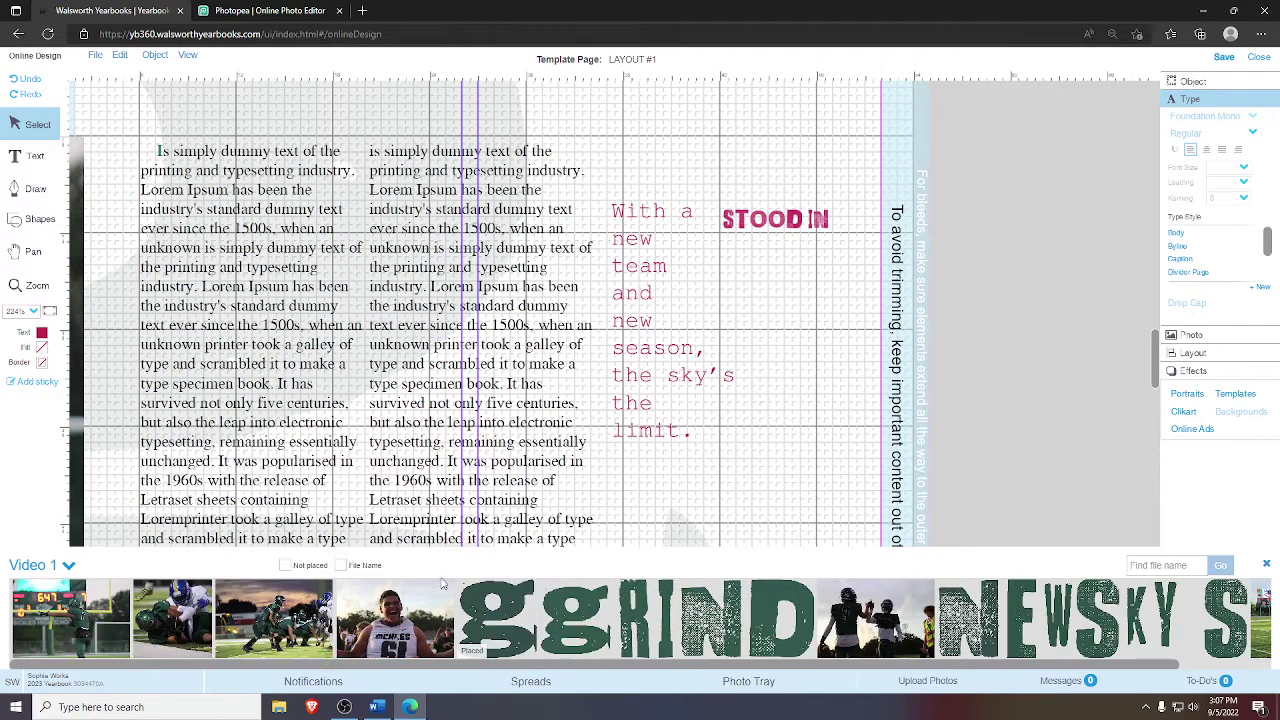
scroll(843, 674, "right", 2)
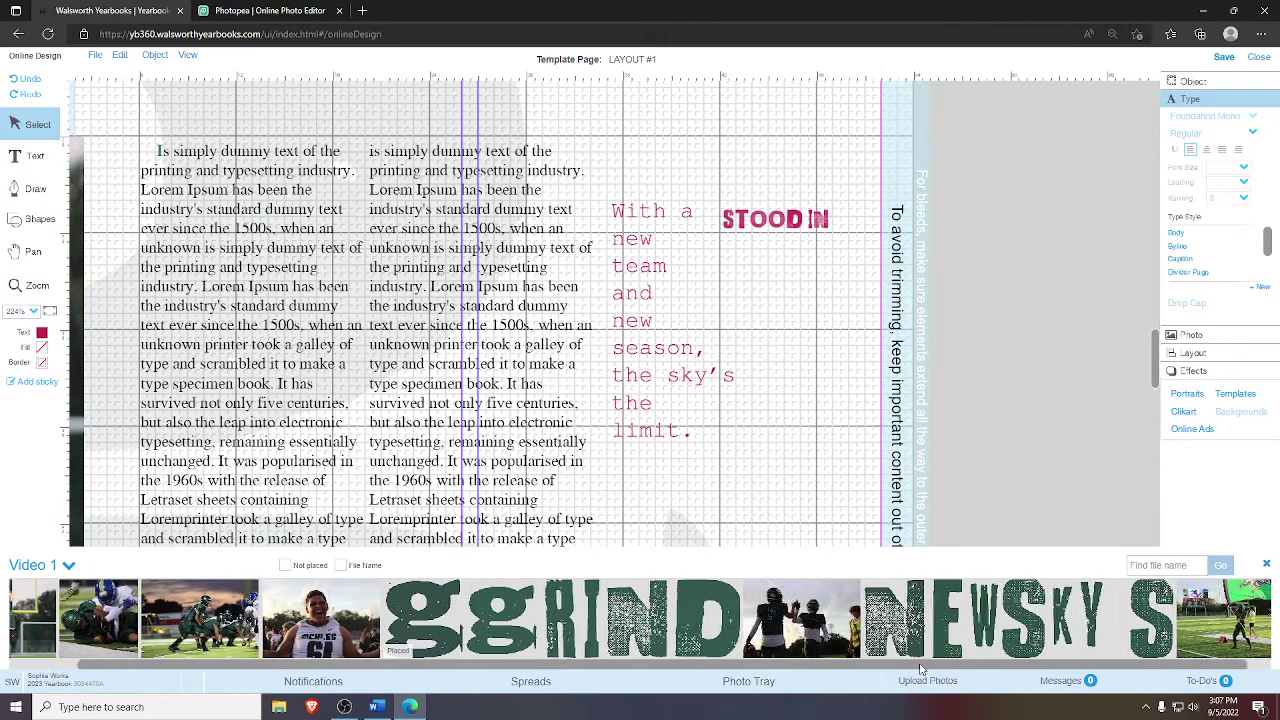
left_click_drag(988, 448, 990, 450)
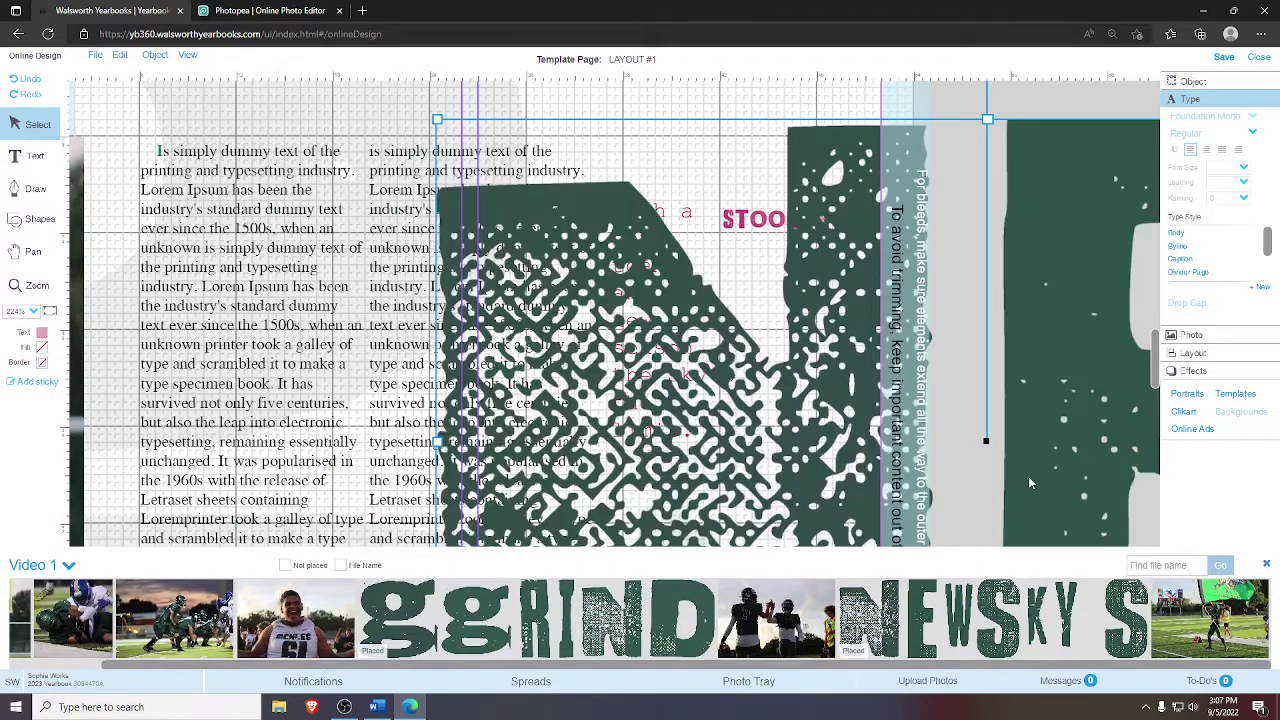
left_click_drag(980, 303, 931, 349)
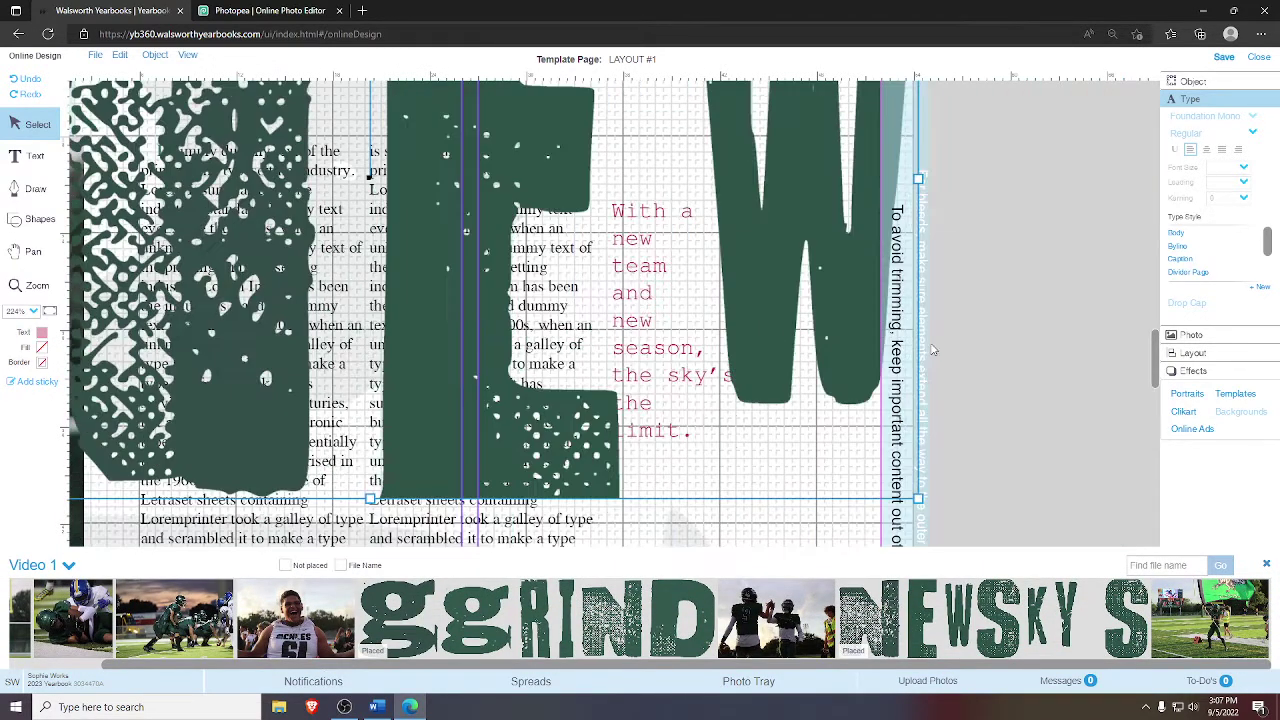
left_click_drag(918, 498, 598, 260)
left_click_drag(490, 188, 890, 356)
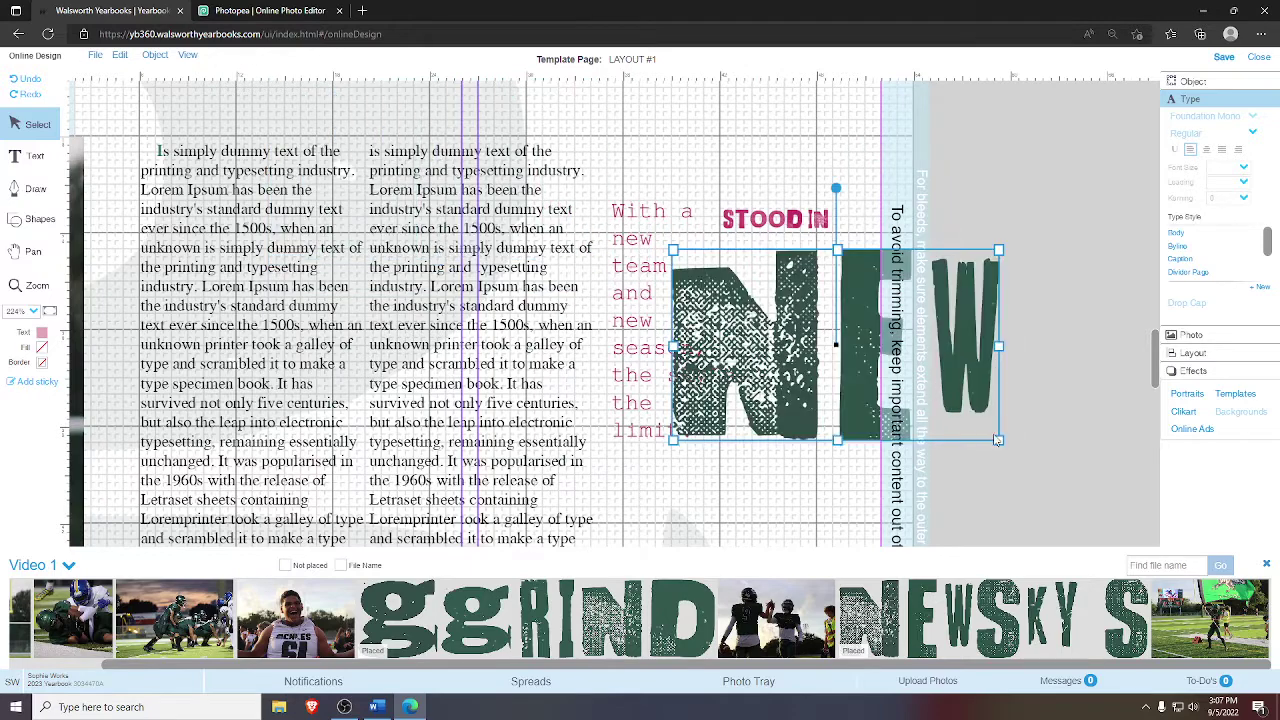
left_click_drag(997, 440, 973, 281)
- Add a SKY S lettering frame below NEW and close the photo tray
left_click_drag(1043, 607, 622, 375)
left_click_drag(793, 449, 484, 271)
left_click_drag(1092, 369, 970, 310)
left_click(1266, 564)
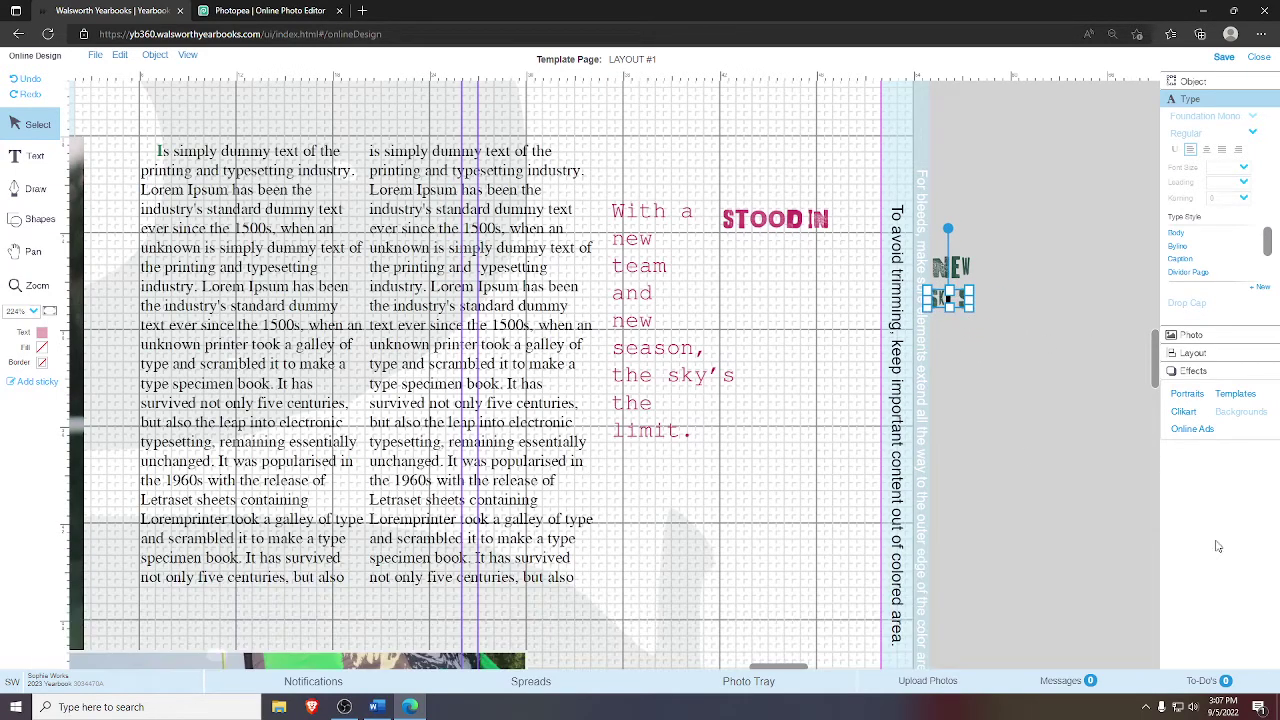
left_click(830, 370)
left_click(30, 285)
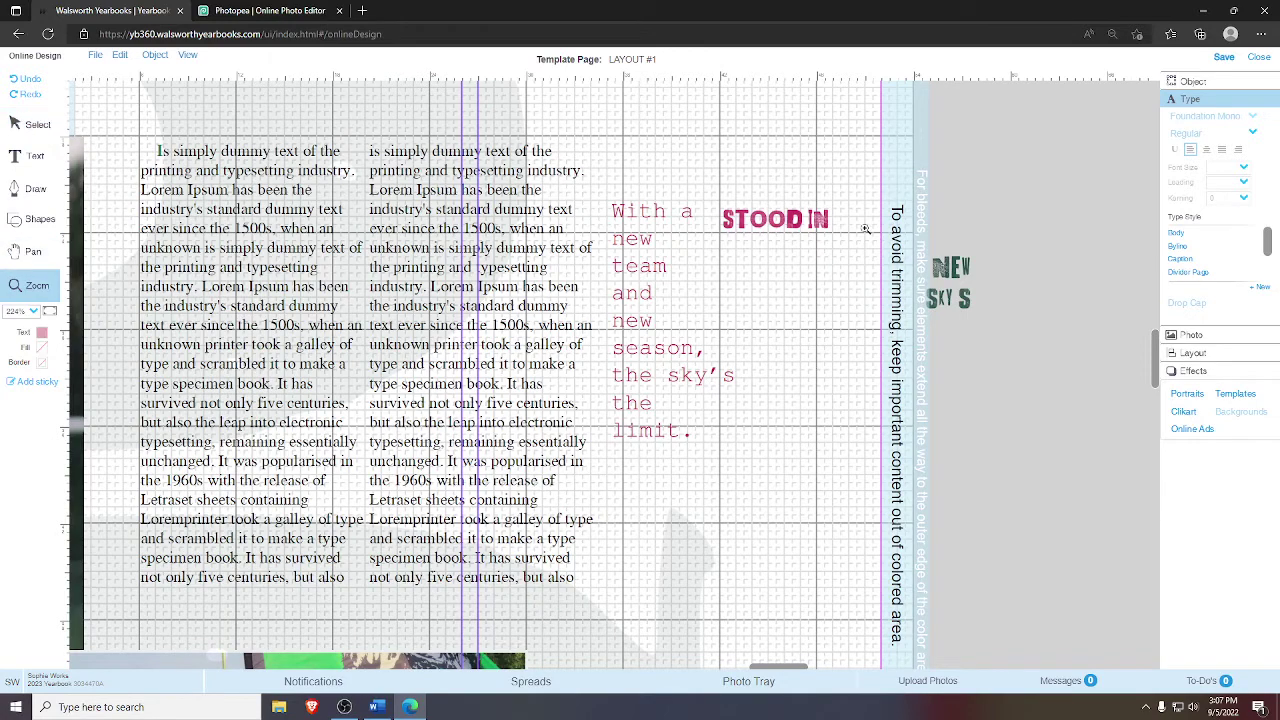
- Zoom in and place the green NEW graphic right after STOOD IN
left_click_drag(733, 176, 1043, 366)
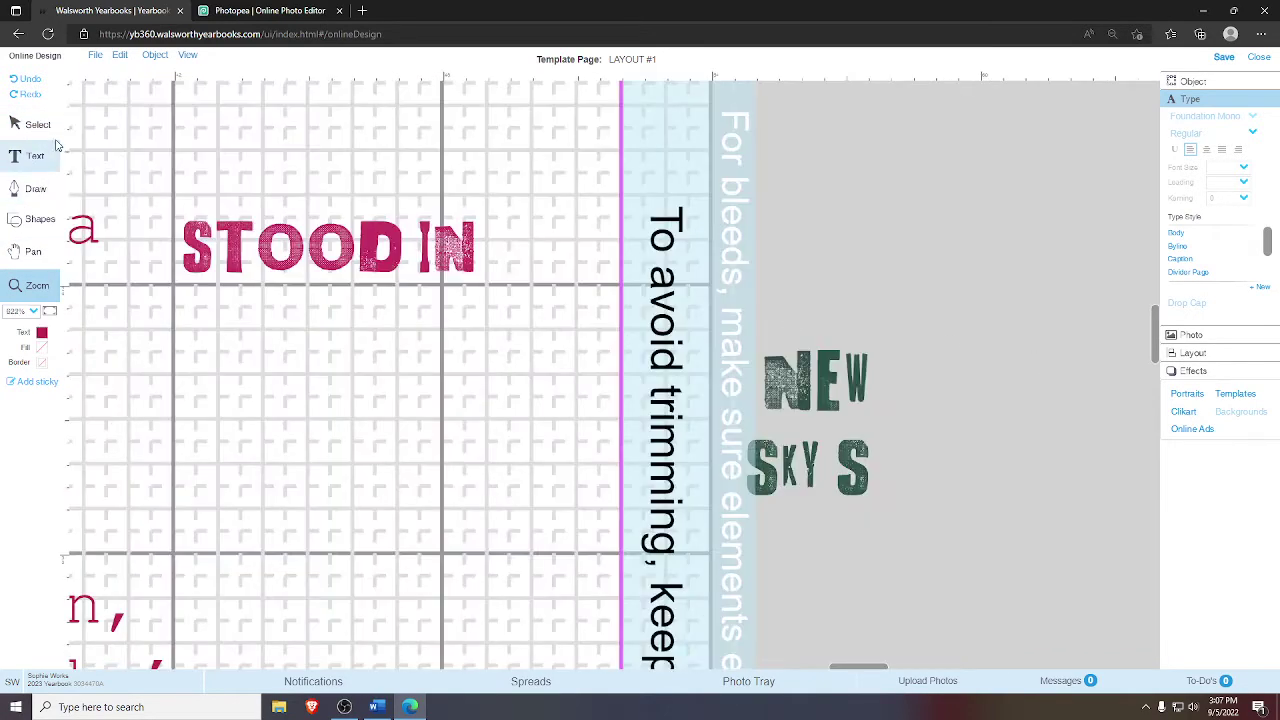
left_click(30, 124)
left_click(823, 371)
left_click_drag(823, 371, 537, 251)
- Nudge STOOD IN so it lines up with NEW on one line
double_click(428, 211)
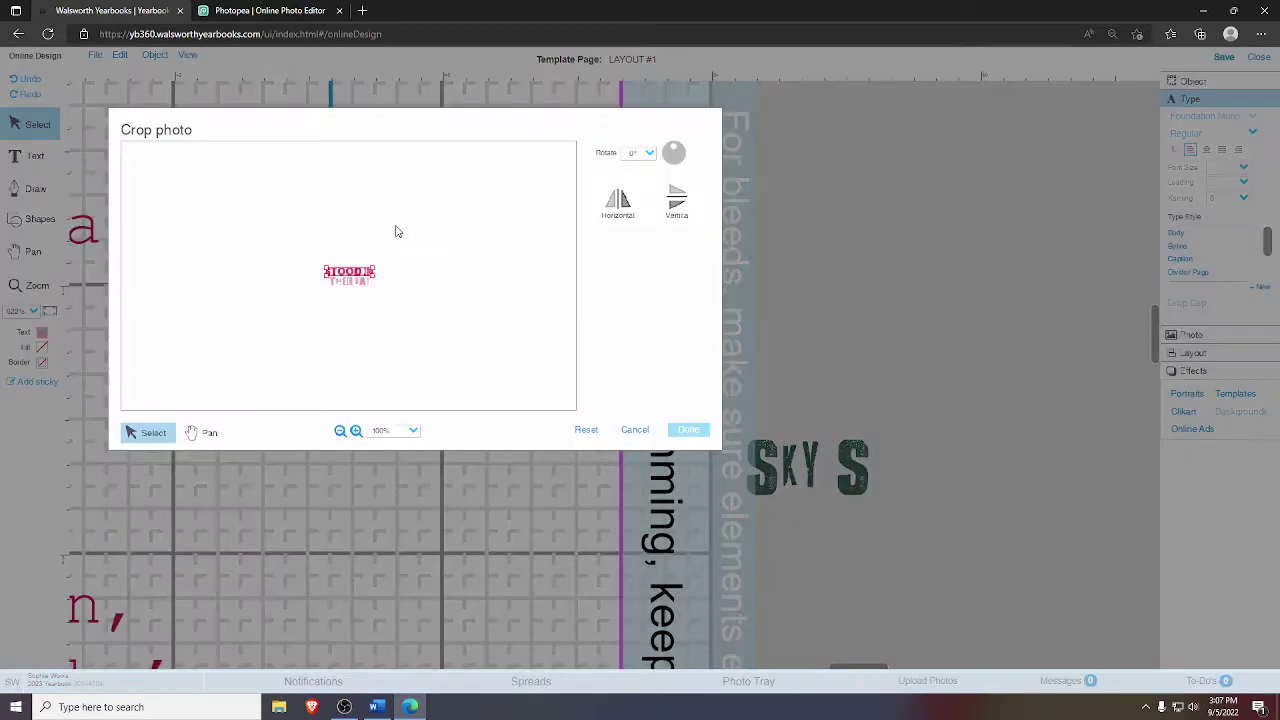
left_click(632, 430)
key("Down")
key("Down")
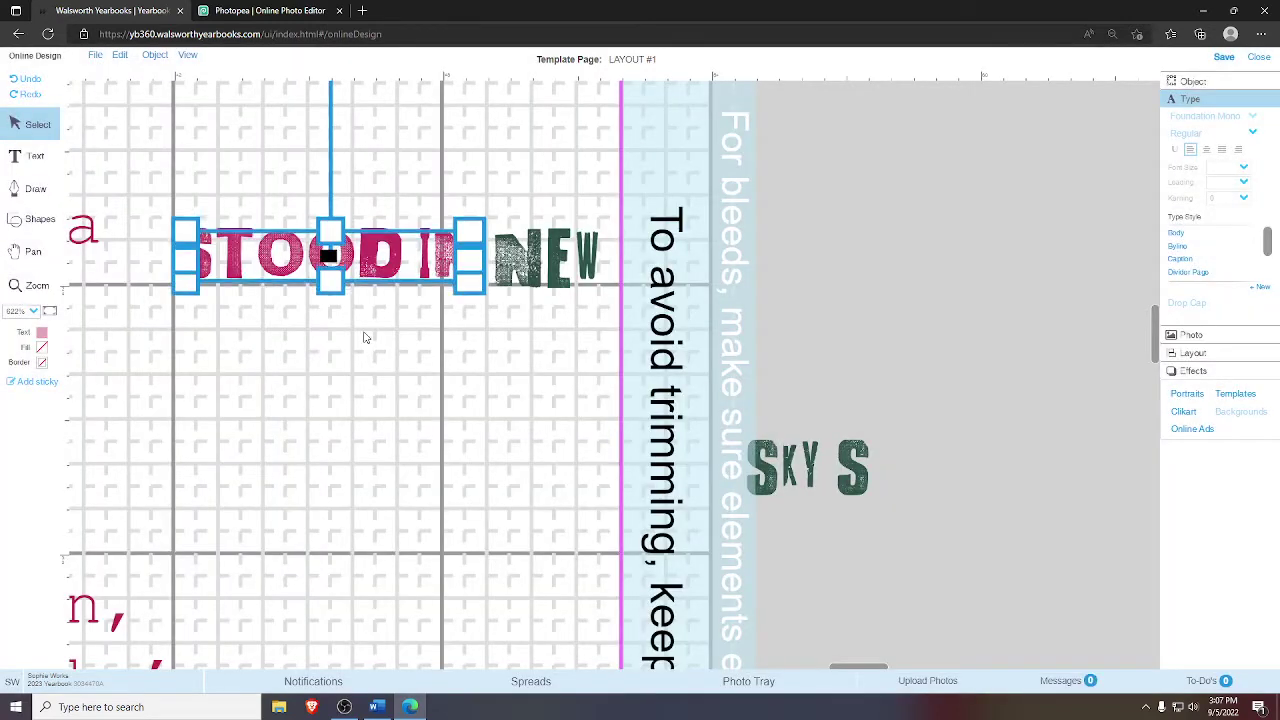
left_click(400, 358)
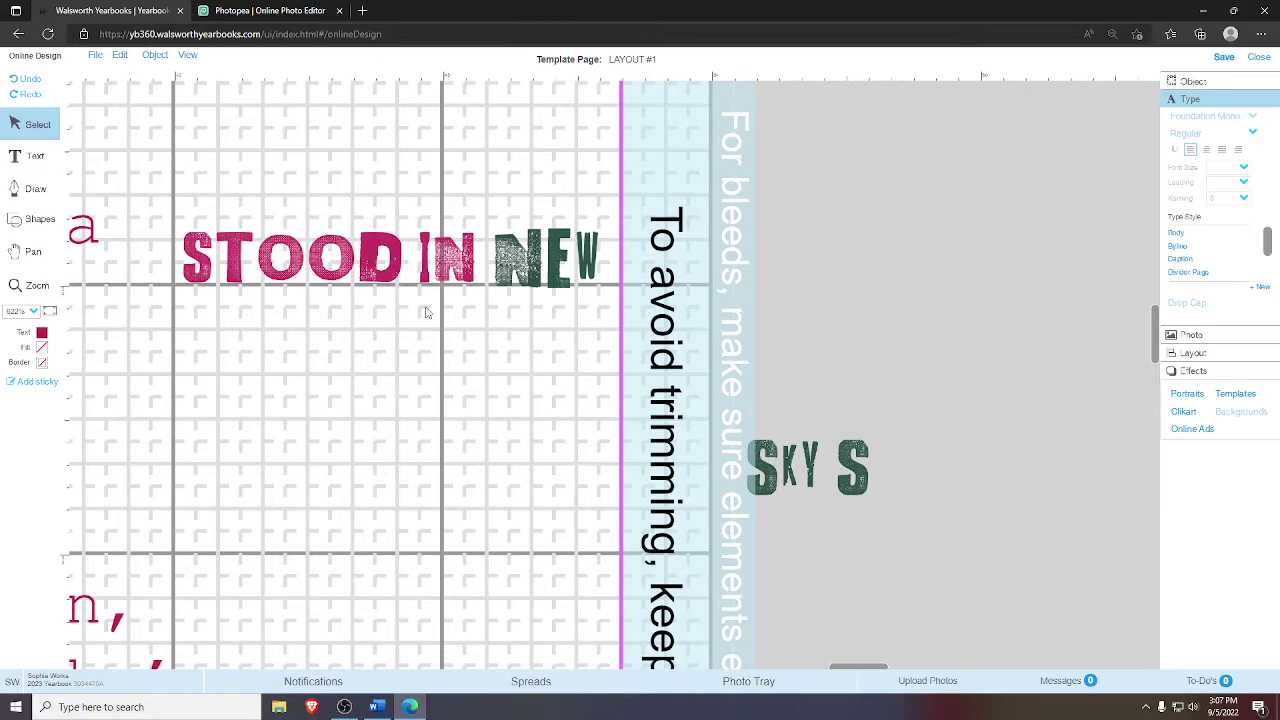
left_click(447, 271)
key("Down")
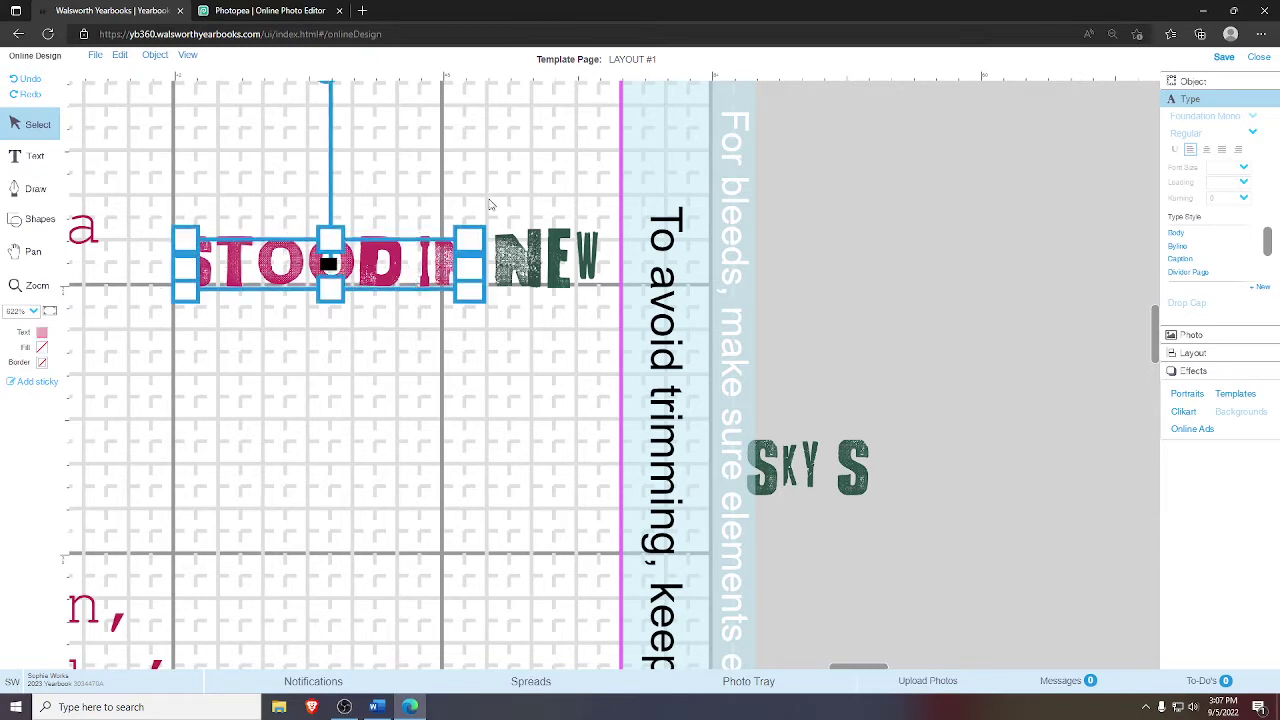
key("Up")
left_click(490, 205)
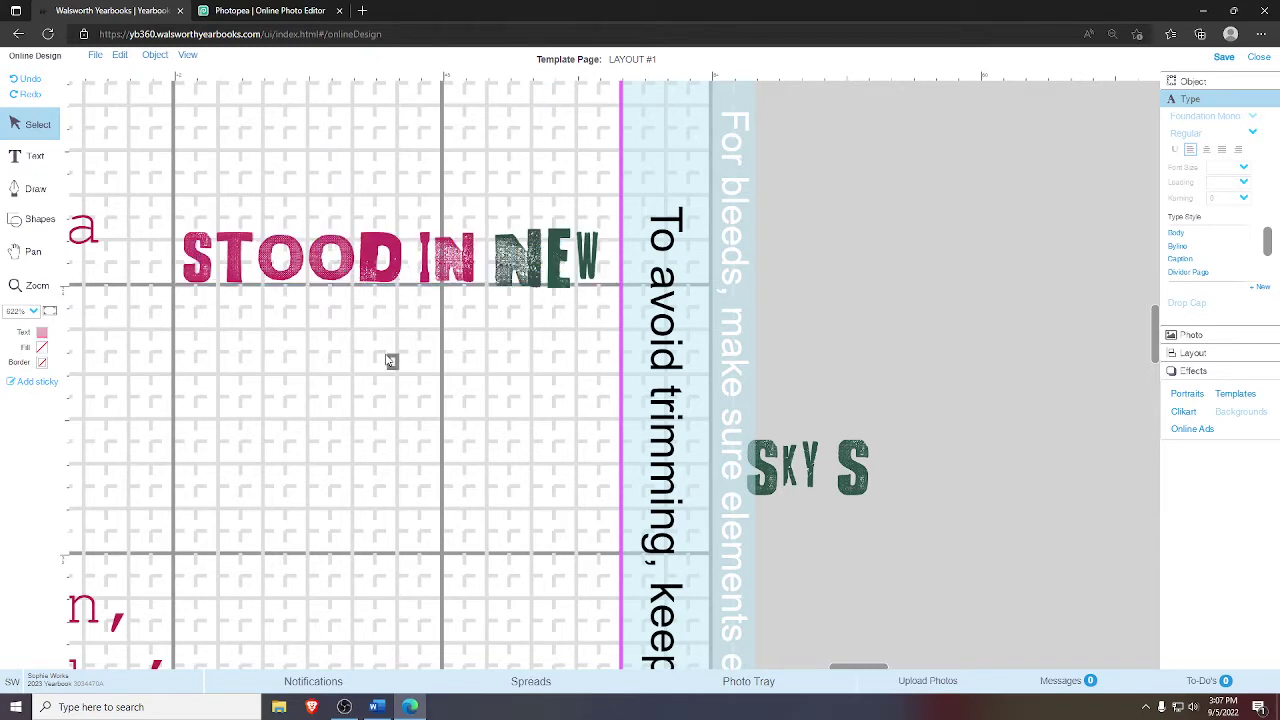
left_click_drag(330, 163, 609, 286)
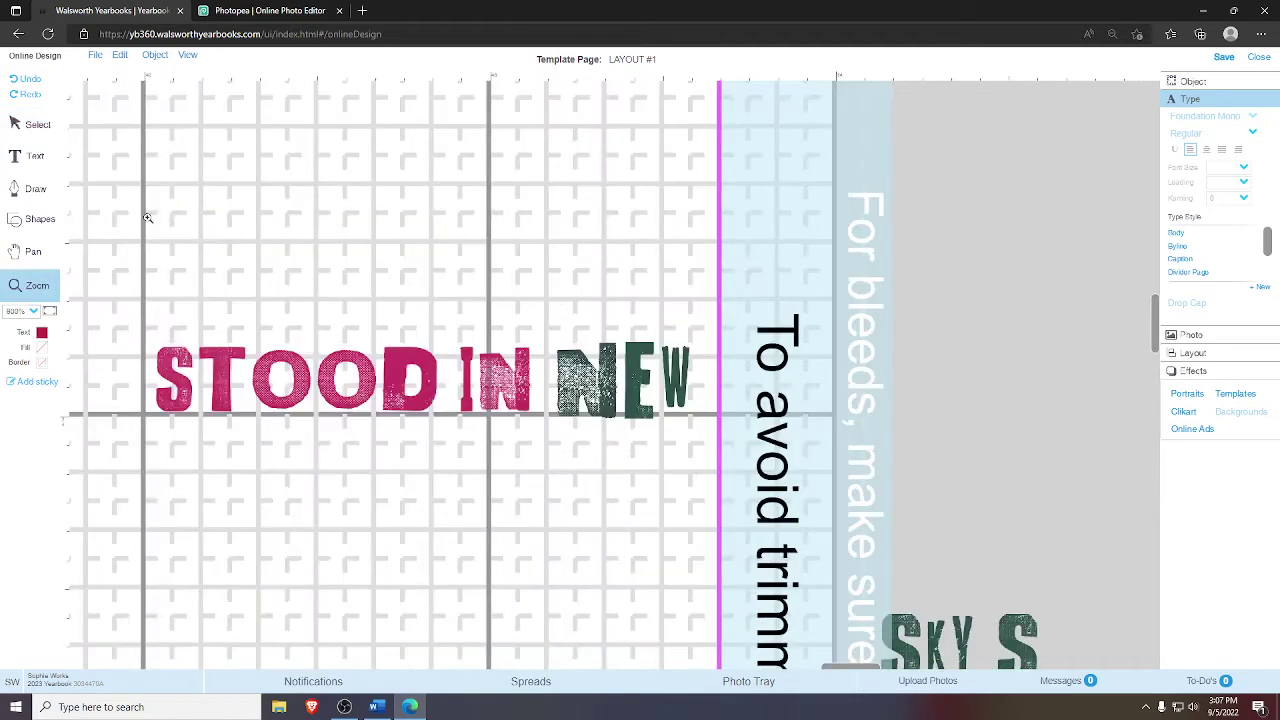
- Shrink and reposition the NEW graphic, then paste a second NEW copy
left_click(603, 362)
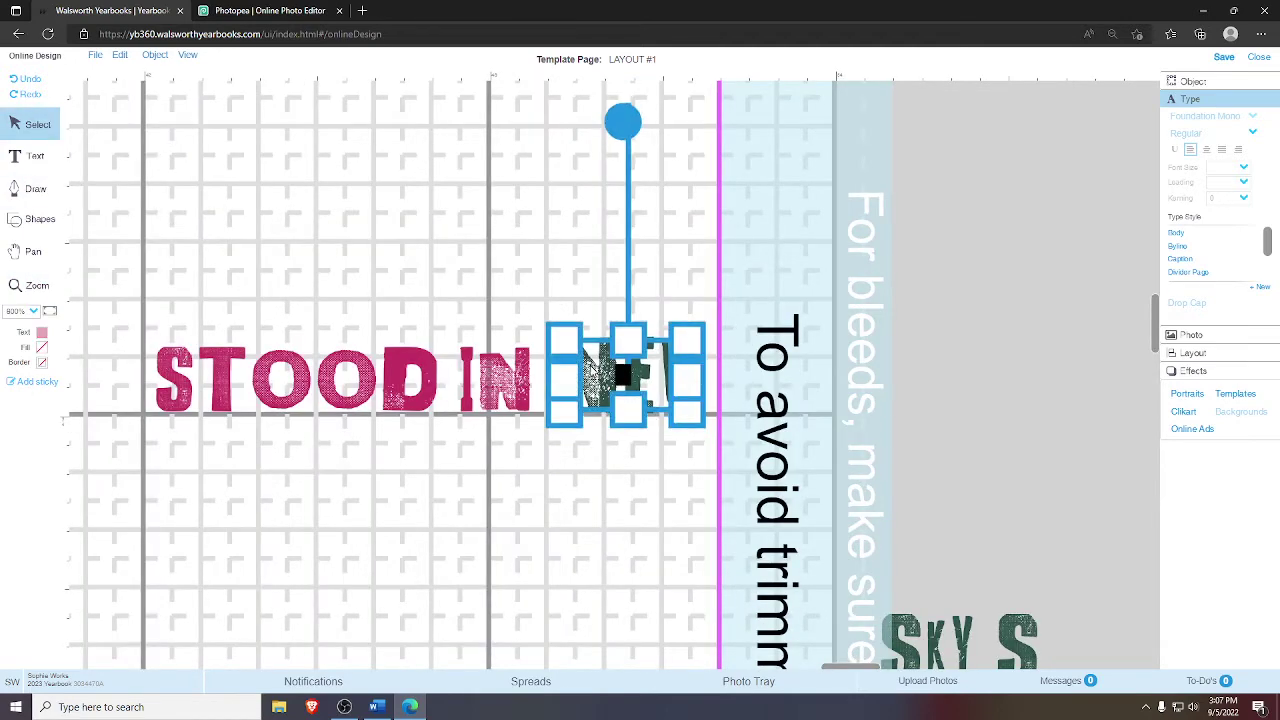
left_click(823, 277)
left_click(653, 379)
left_click_drag(689, 338, 670, 345)
left_click(743, 345)
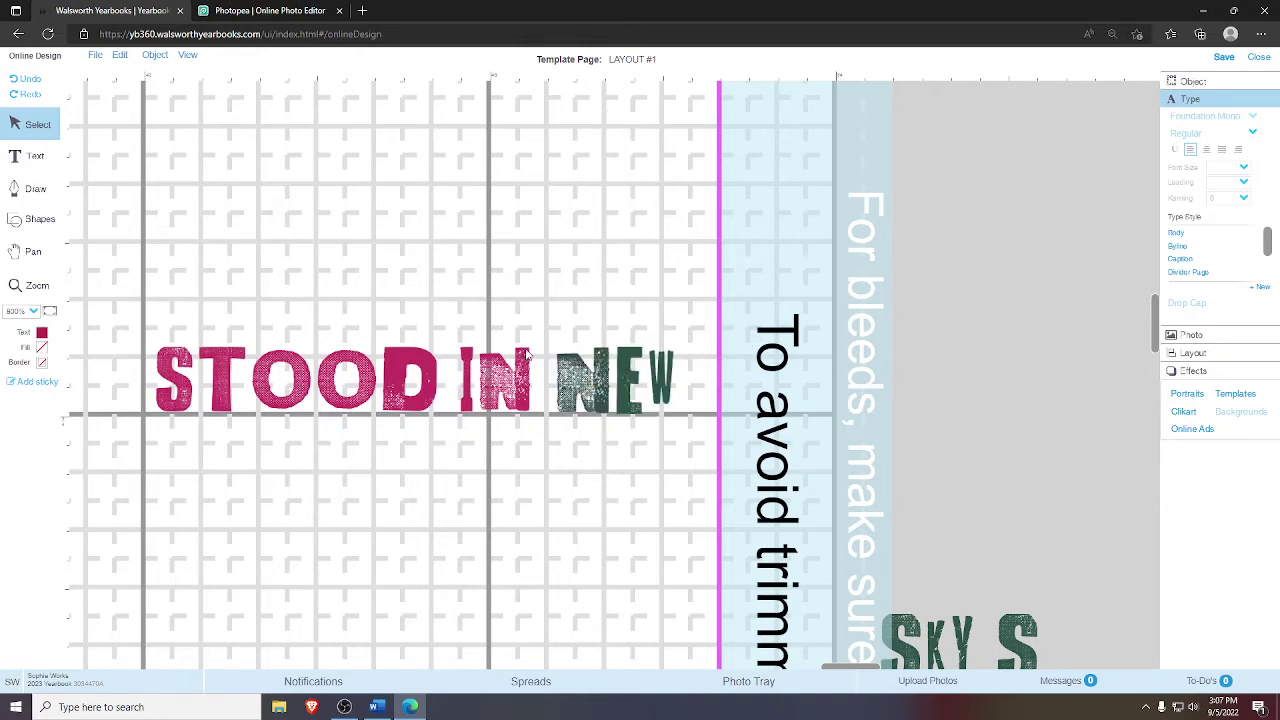
left_click(632, 363)
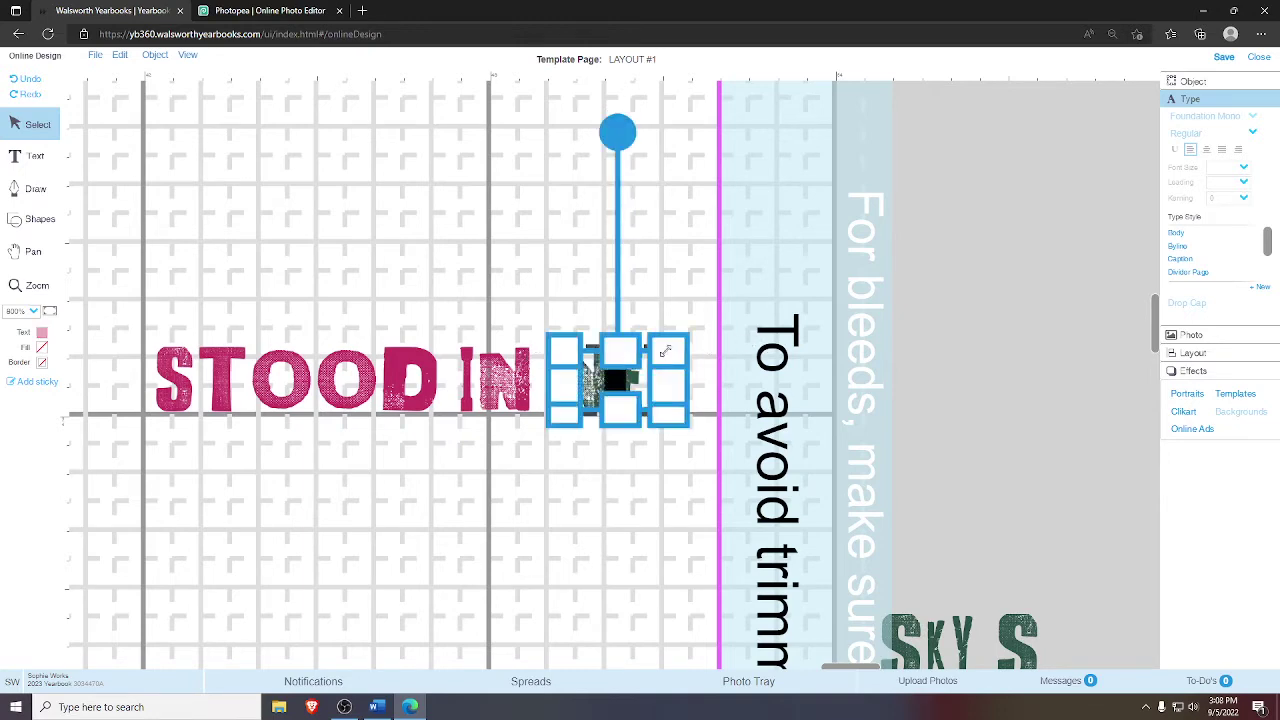
left_click(731, 350)
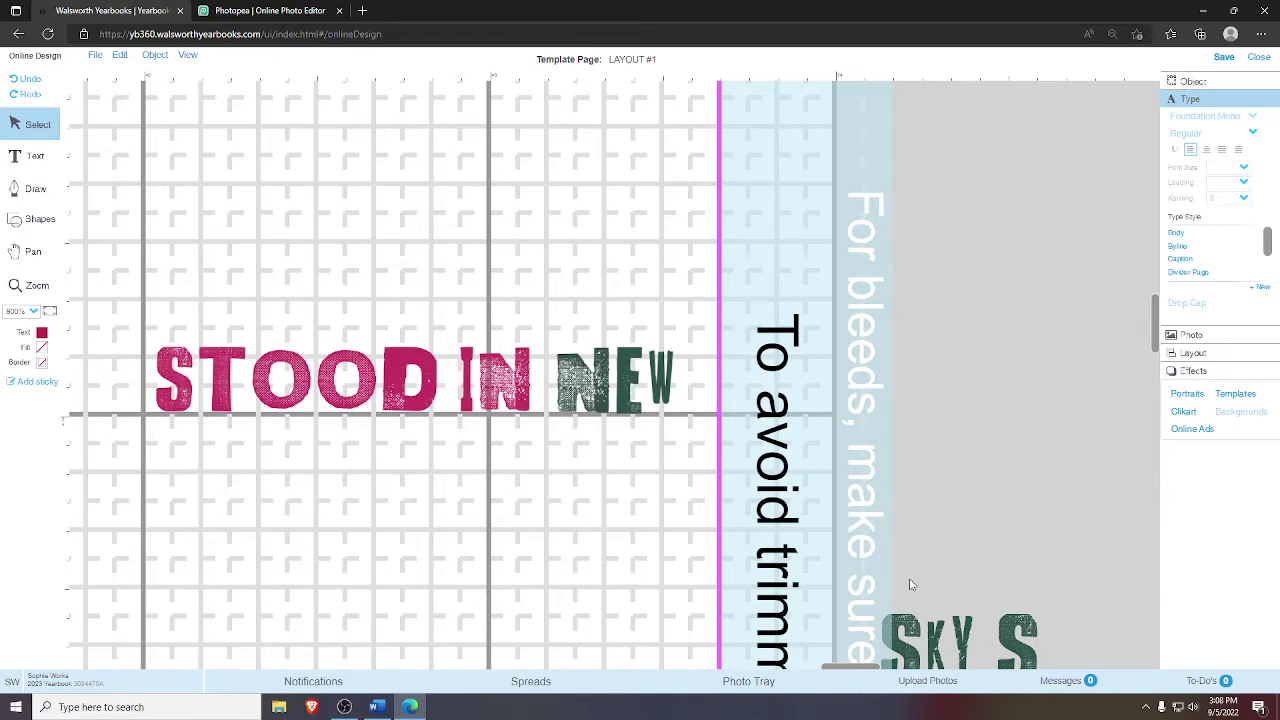
left_click(623, 402)
key("Up")
key("Up")
key("Left")
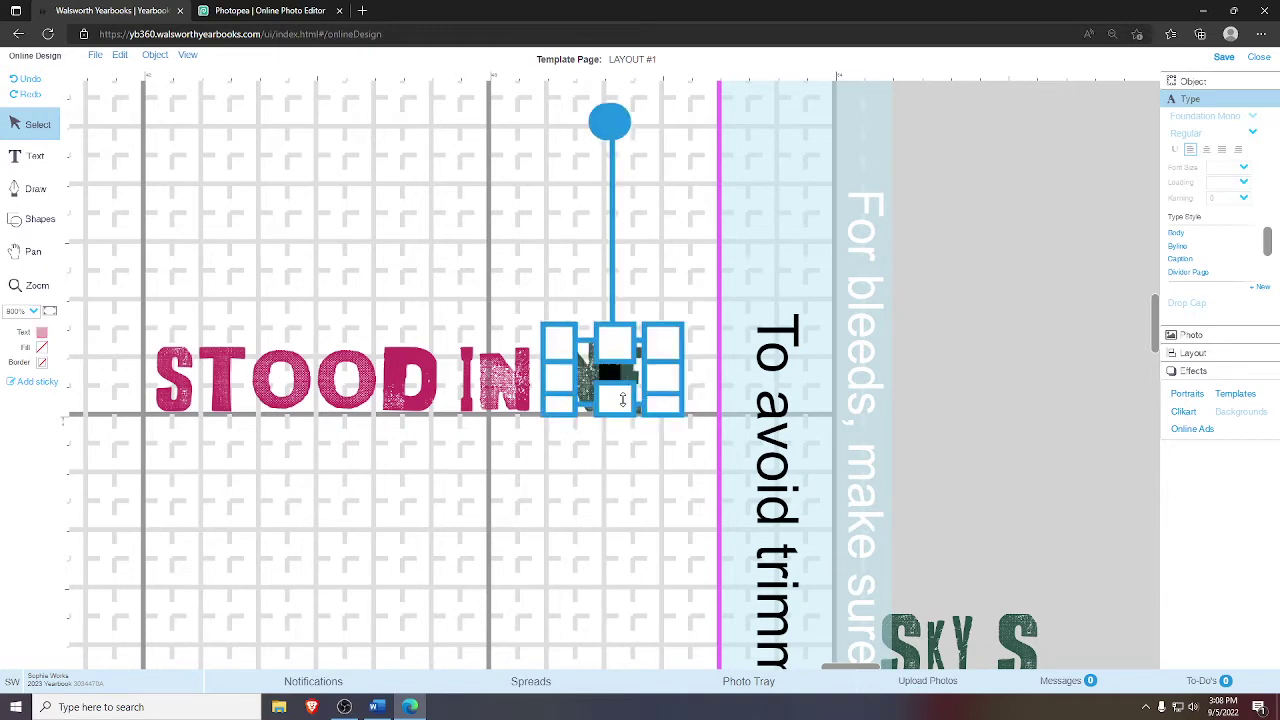
left_click_drag(636, 378, 633, 453)
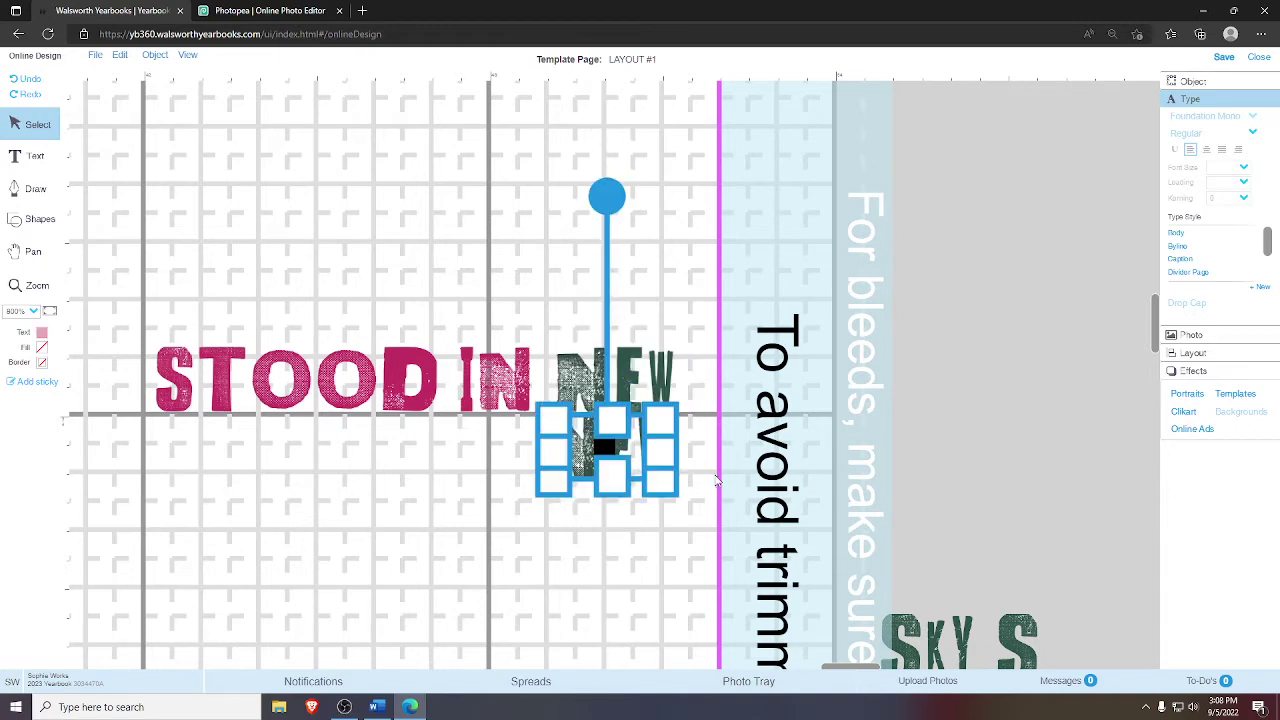
key("ctrl+v")
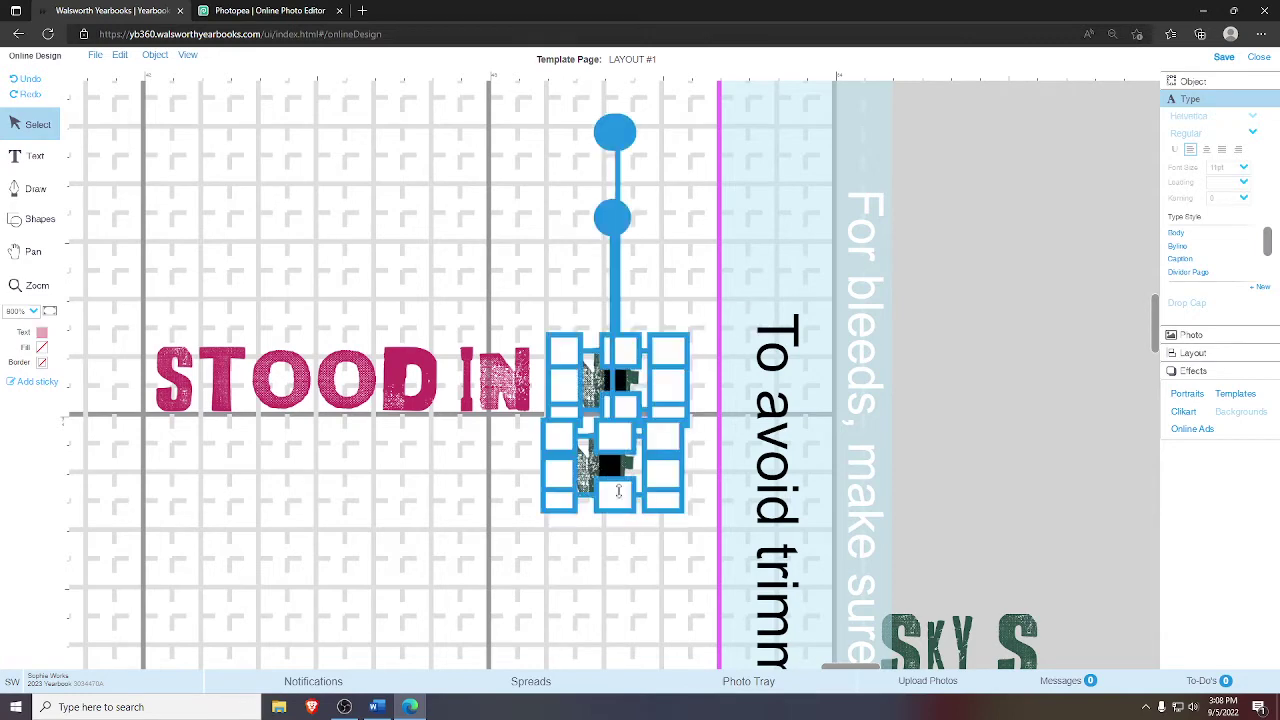
left_click_drag(625, 478, 580, 258)
- Move SKY S beside STOOD IN and make it slightly narrower
left_click(940, 630)
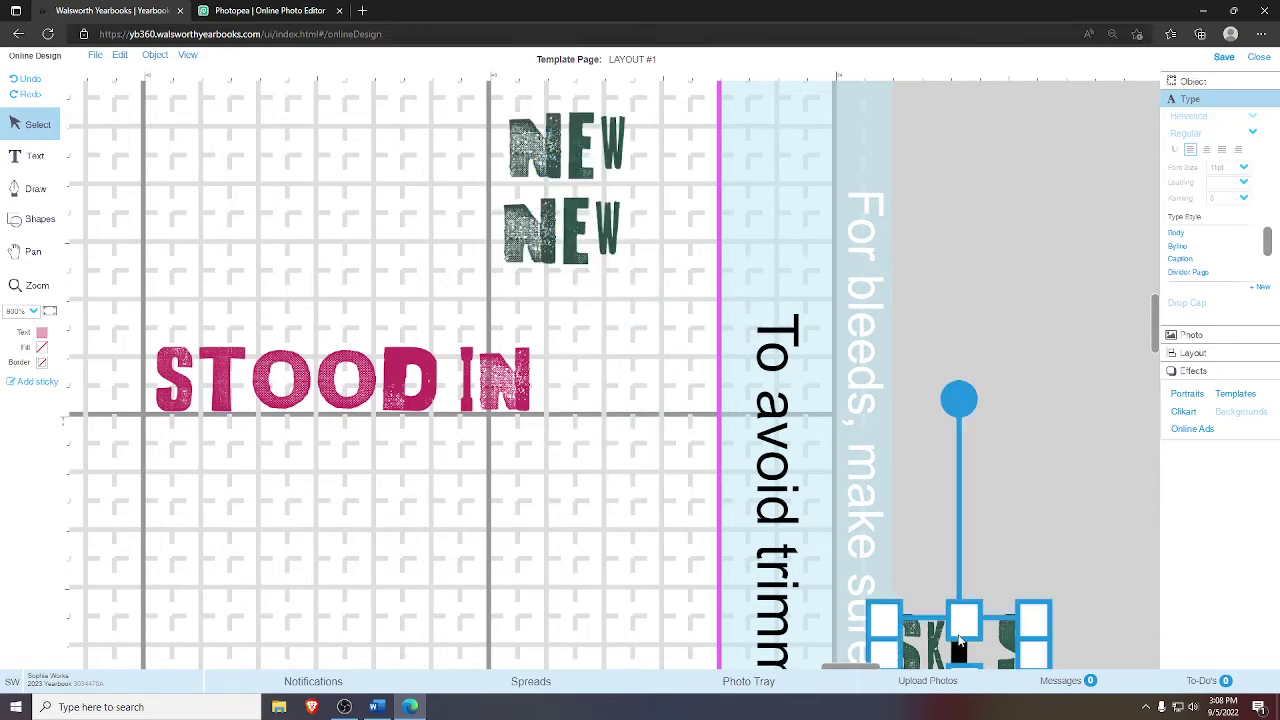
left_click_drag(729, 486, 658, 408)
left_click(601, 398)
left_click(643, 457)
left_click(631, 497)
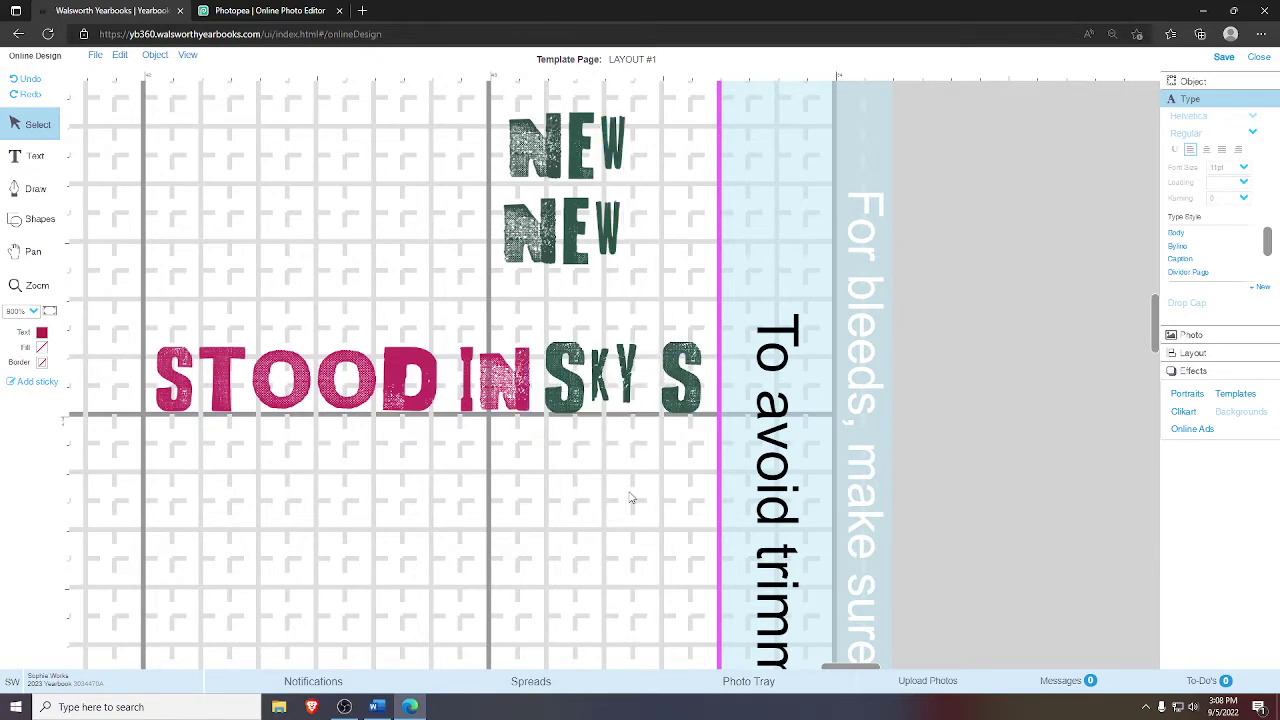
left_click(628, 410)
left_click_drag(697, 337, 688, 345)
left_click(688, 370)
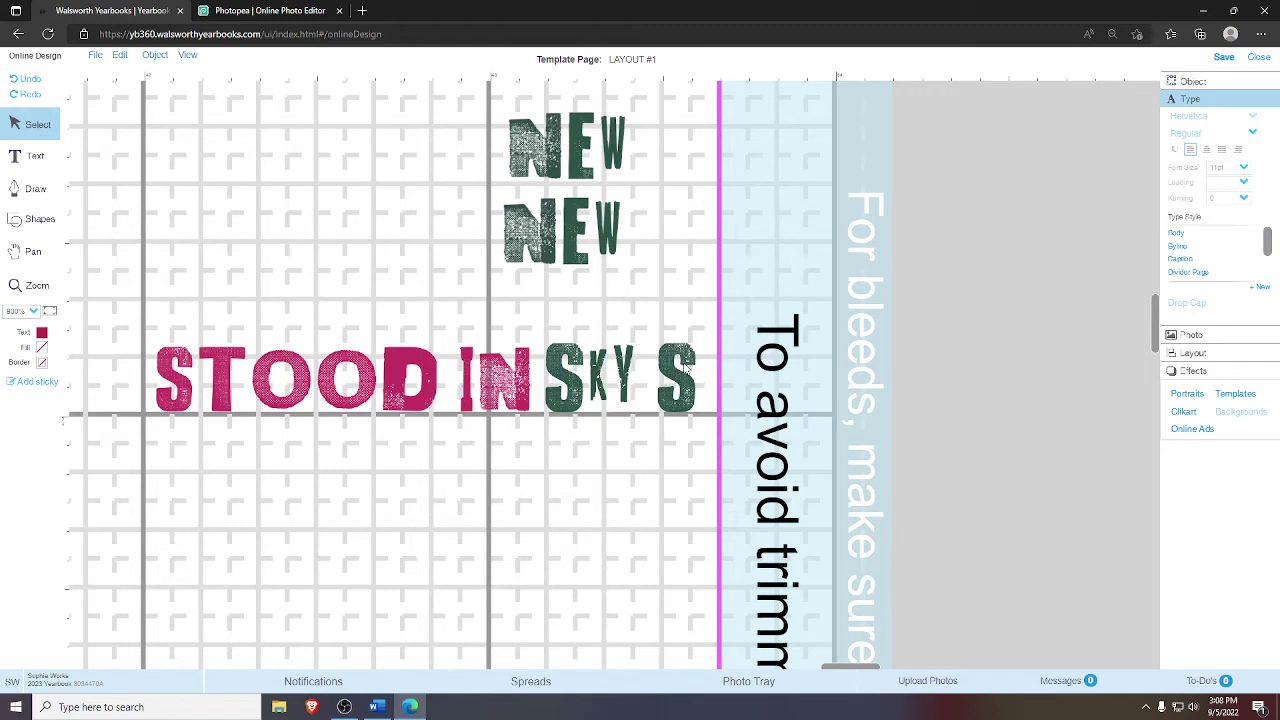
left_click(612, 366)
left_click(580, 368)
left_click(614, 372)
left_click_drag(688, 350, 683, 350)
left_click(758, 365)
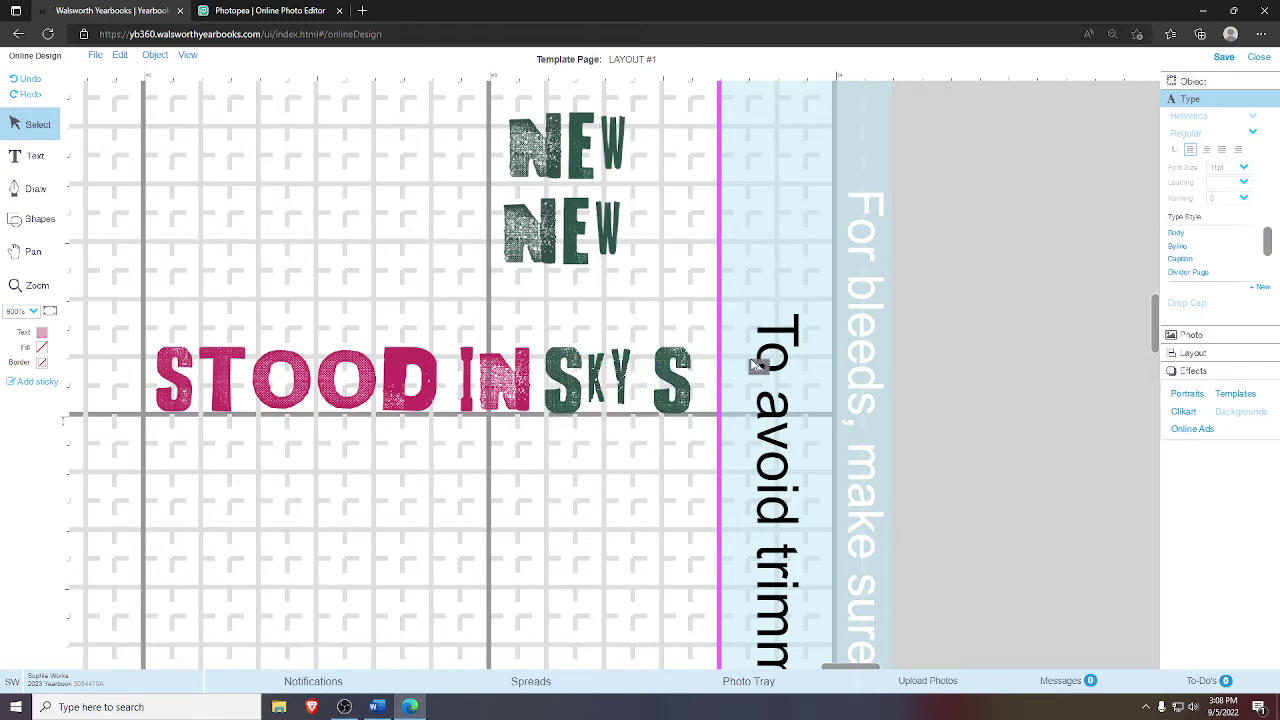
left_click(612, 378)
left_click(425, 452)
- Delete STOOD IN and move both NEW graphics and SKY S beside the red body text
left_click(283, 381)
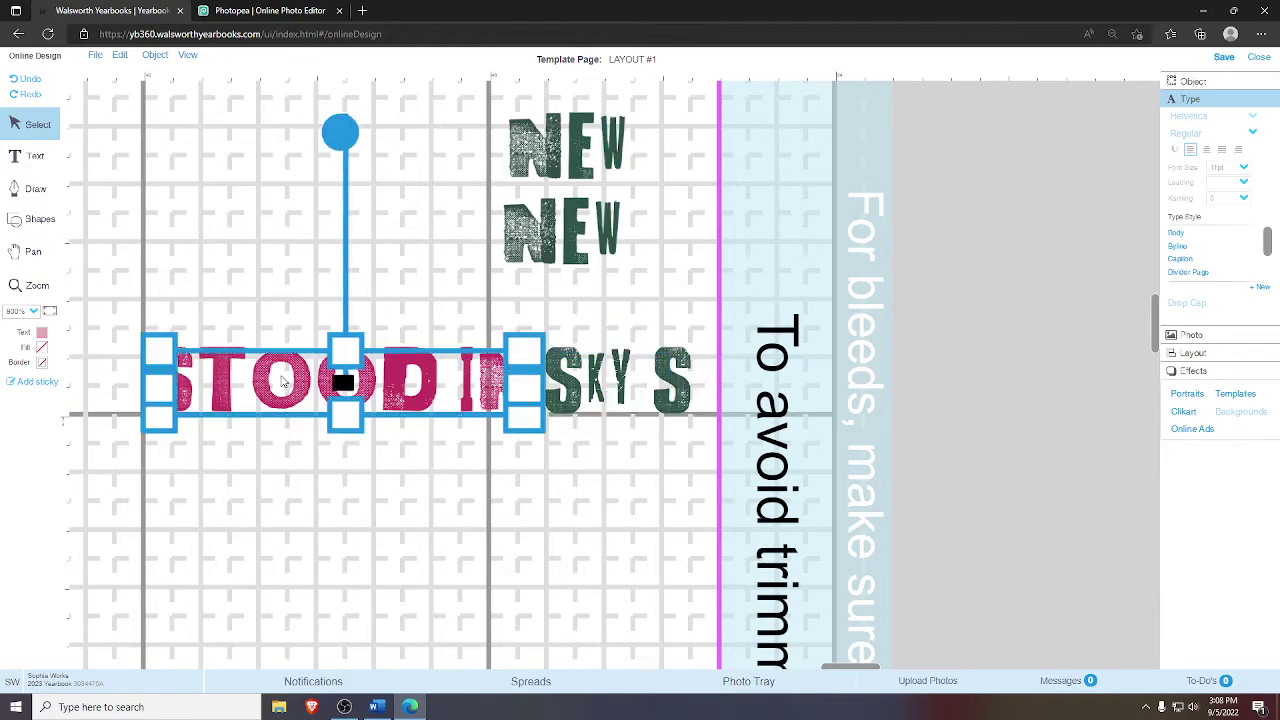
key("Delete")
left_click(33, 251)
left_click_drag(150, 300, 160, 40)
left_click_drag(700, 100, 206, 274)
key("v")
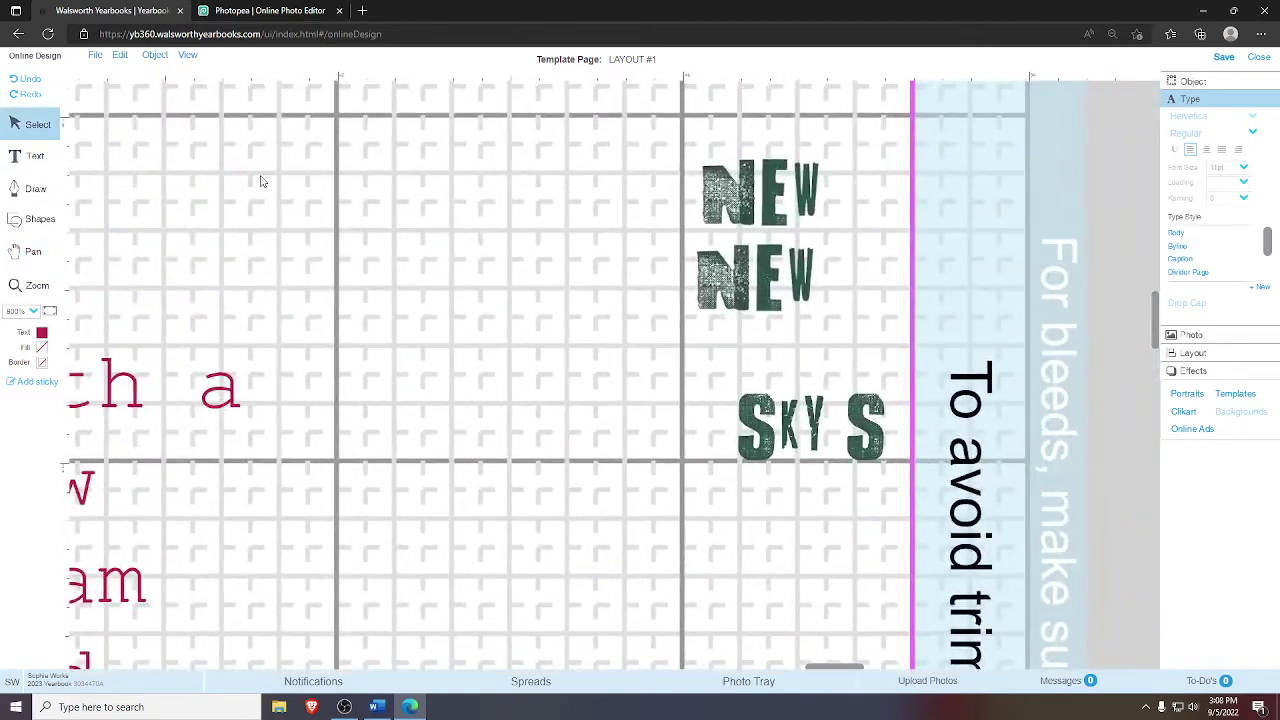
left_click_drag(668, 164, 697, 477)
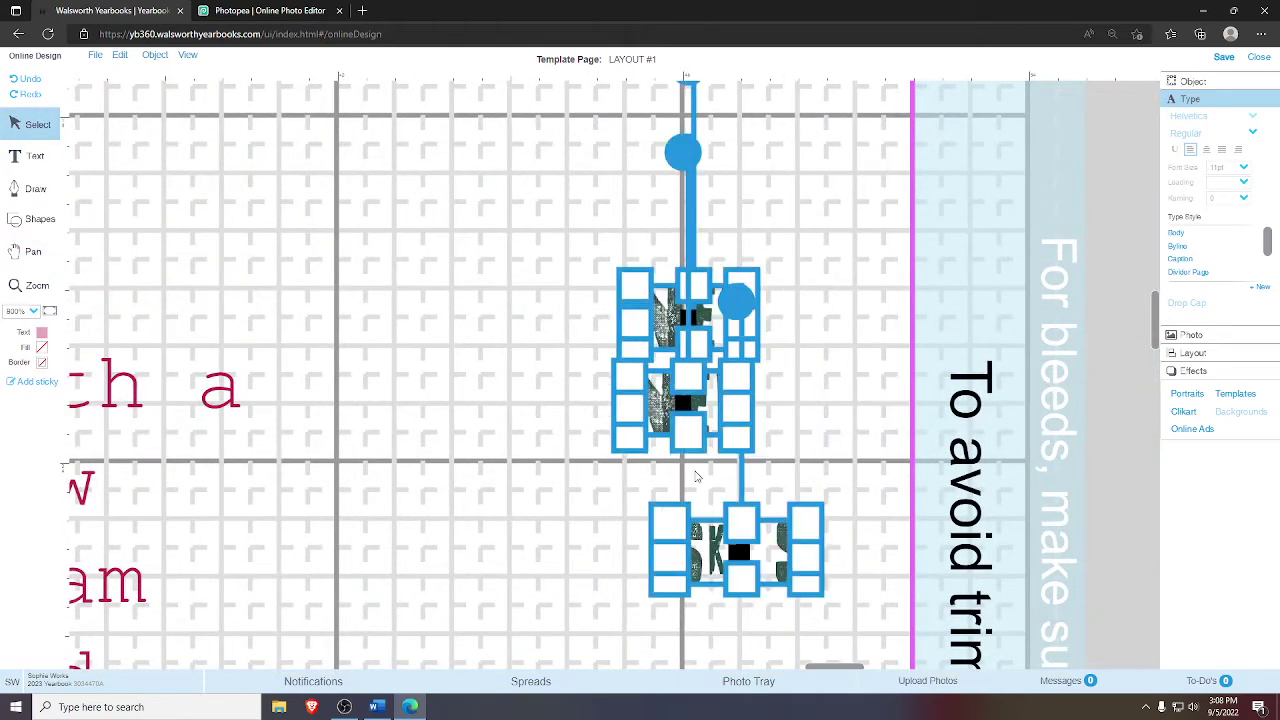
left_click_drag(714, 415, 478, 576)
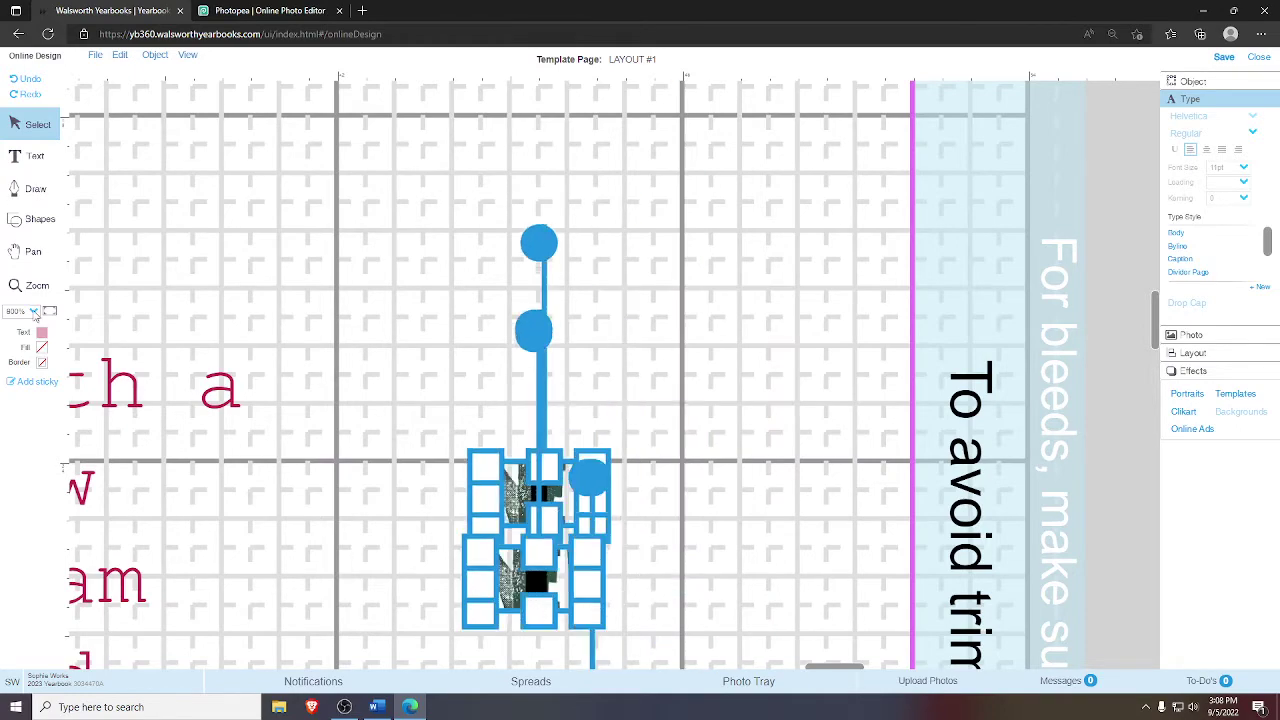
left_click(33, 251)
left_click_drag(60, 280, 187, 275)
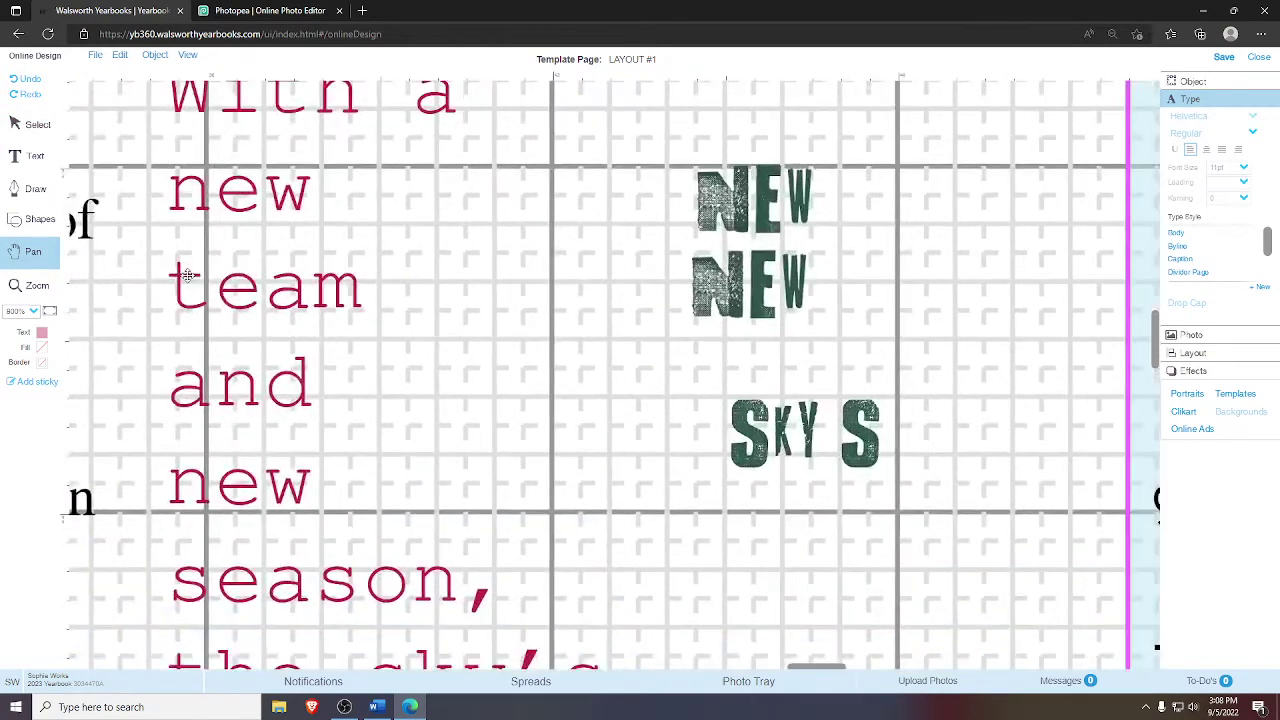
- Delete both words 'new' from the body text, leaving empty lines above 'team' and 'season'
left_click(37, 124)
left_click(203, 176)
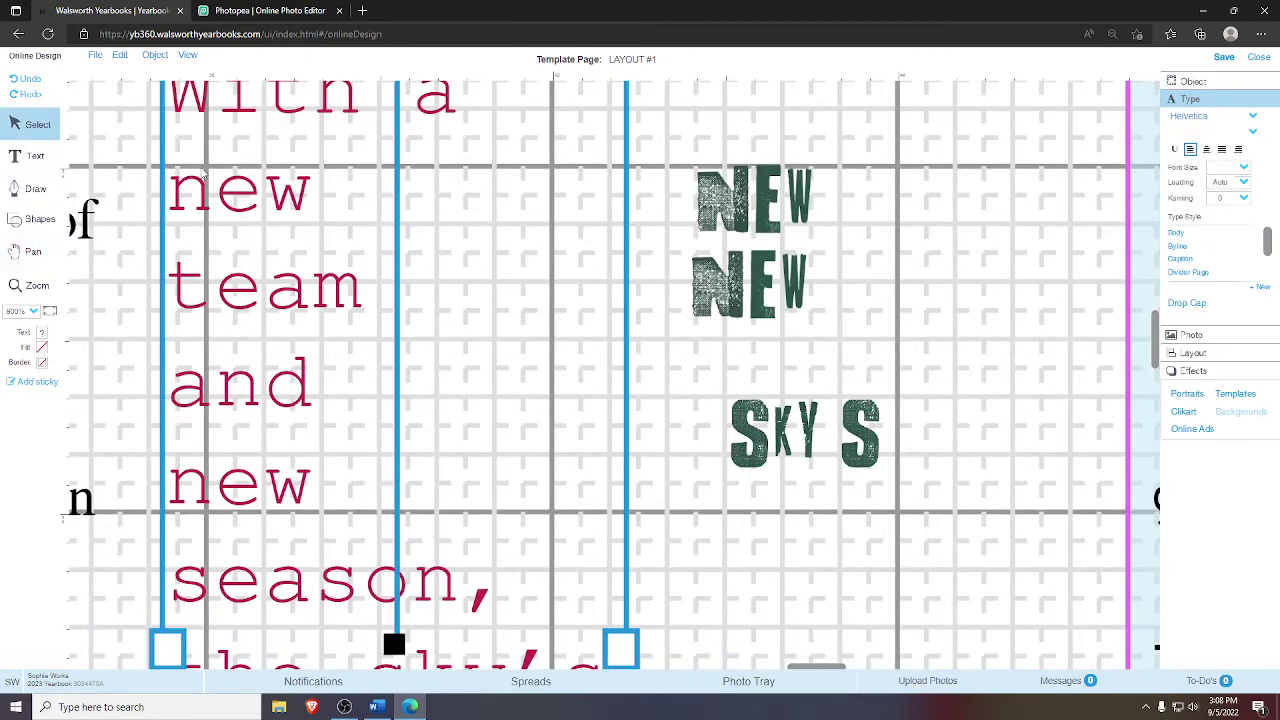
double_click(203, 176)
left_click_drag(312, 195, 185, 213)
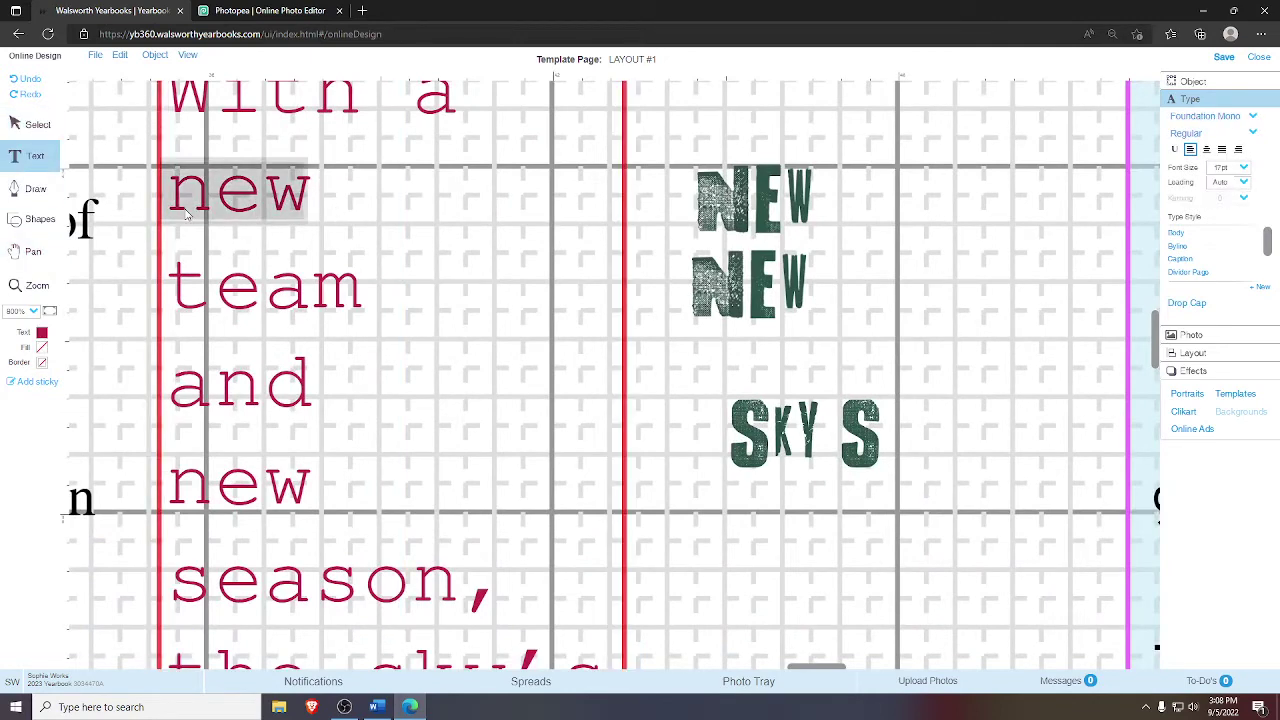
key("BackSpace")
key("Return")
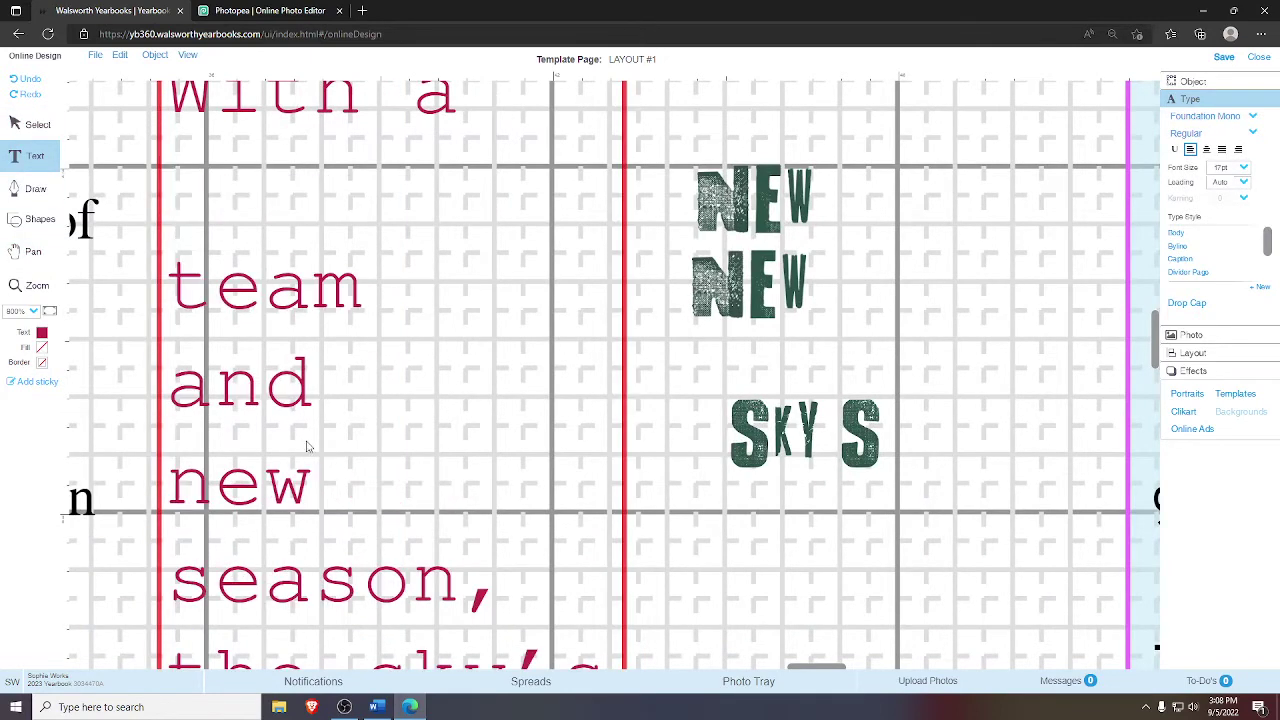
left_click_drag(314, 485, 166, 488)
key("BackSpace")
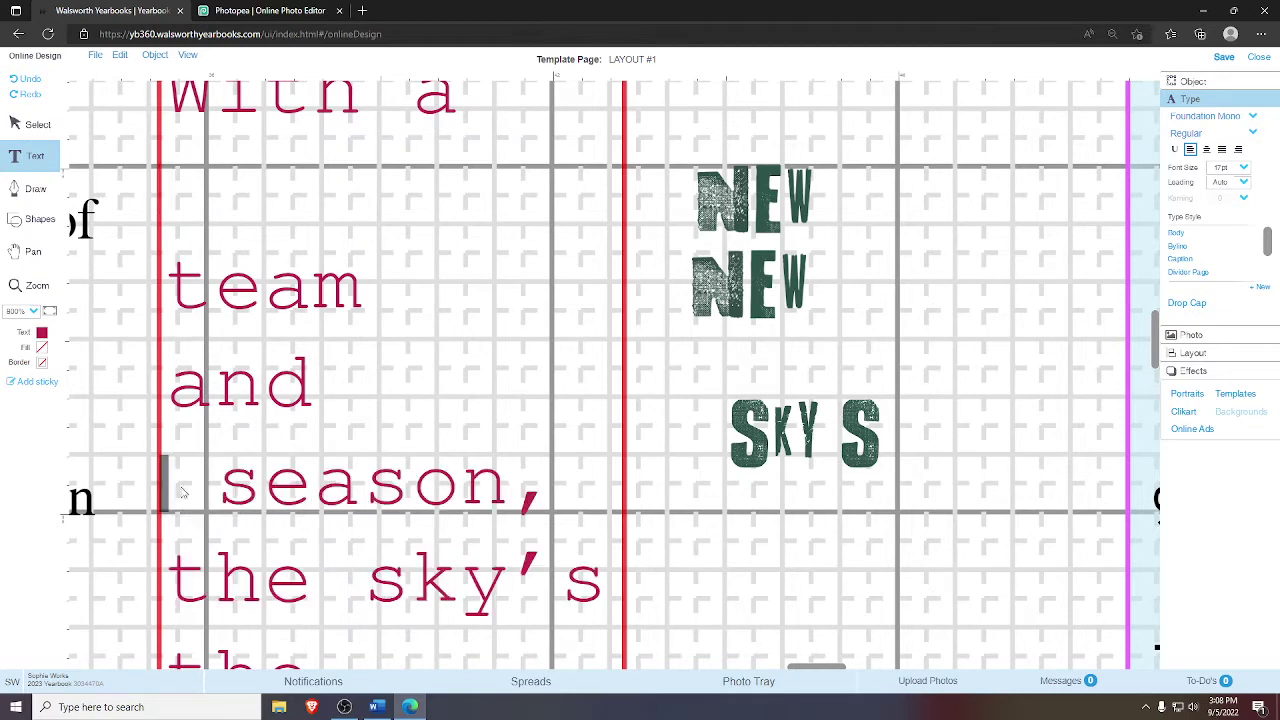
key("Delete")
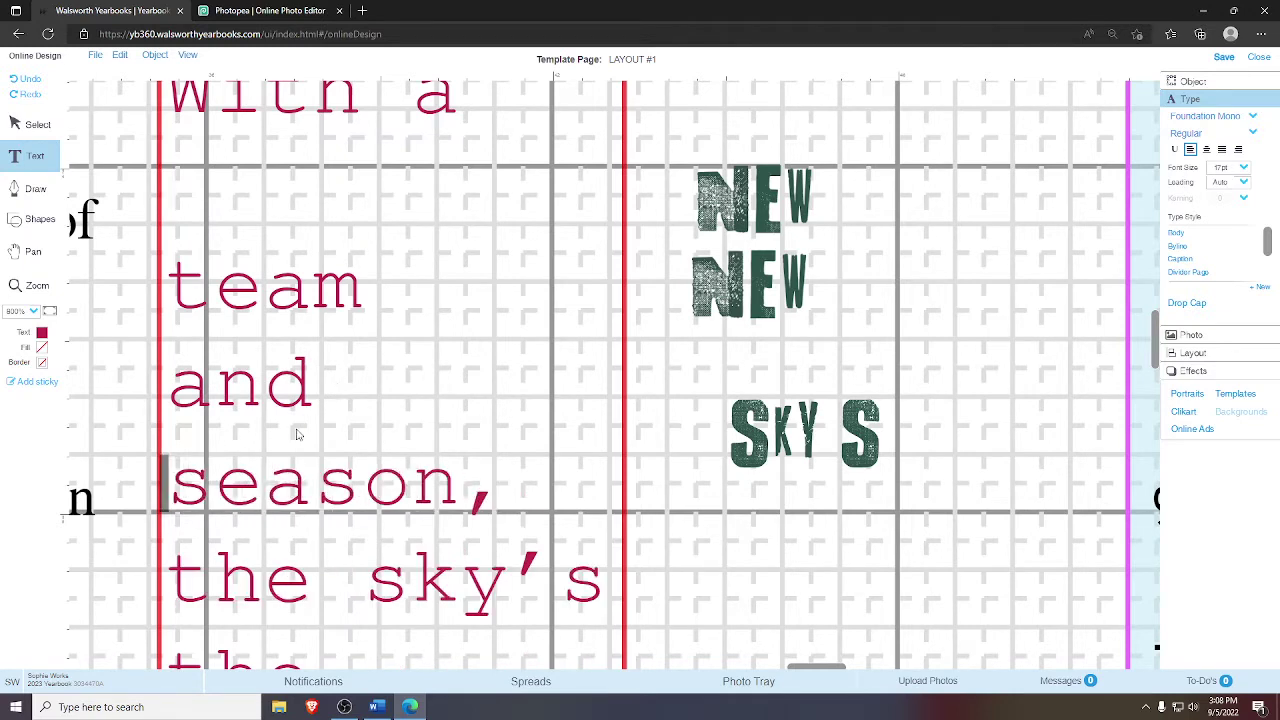
key("Return")
- Place the two NEW graphics into the gaps above 'team' and 'season'
left_click(27, 125)
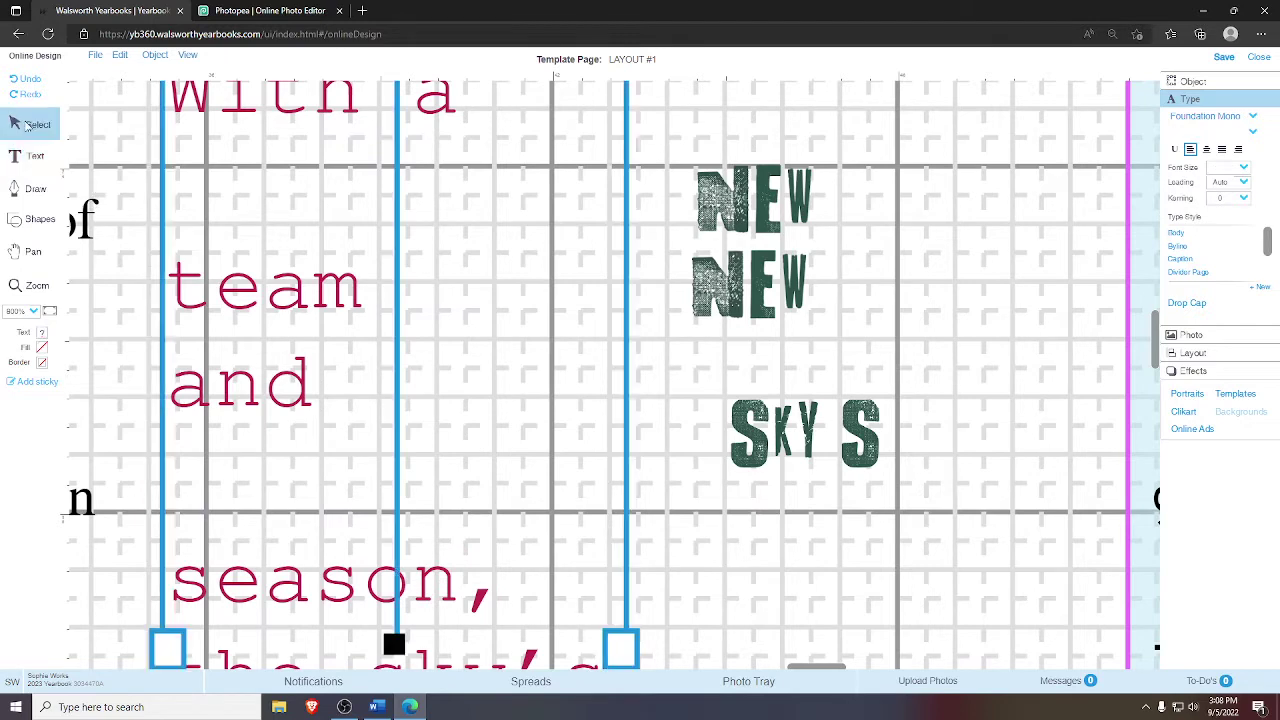
left_click(781, 223)
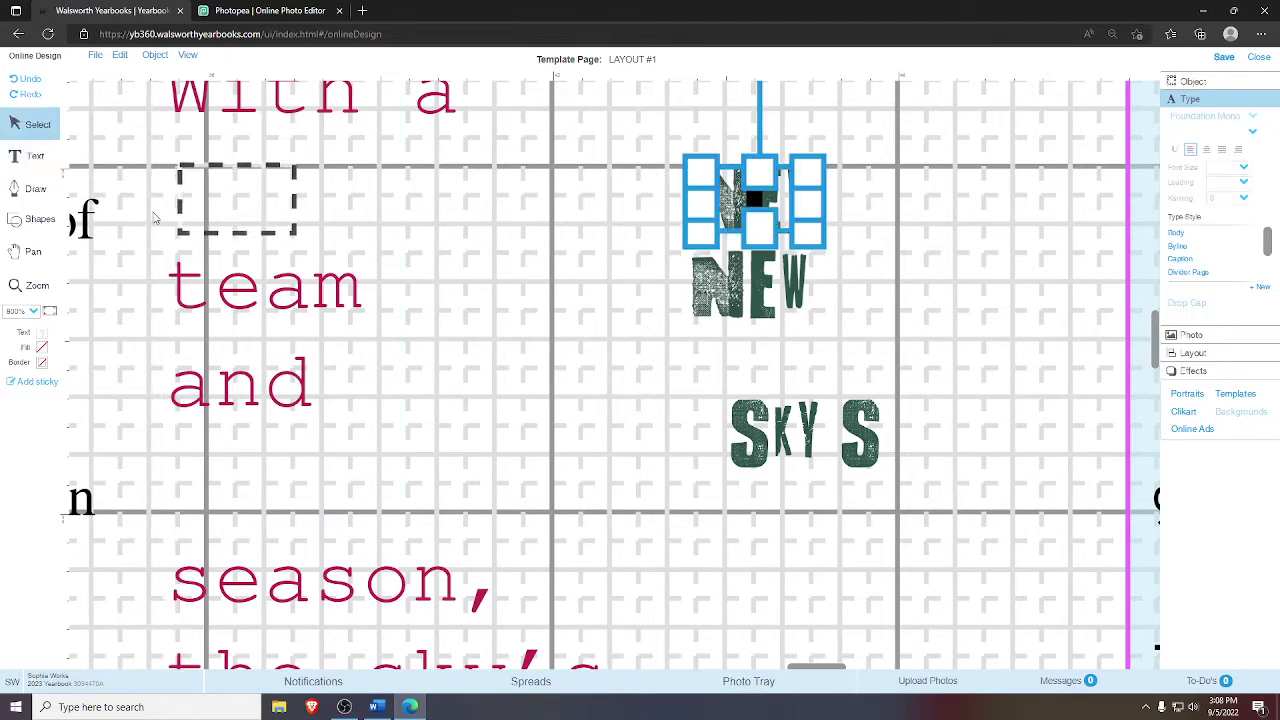
left_click_drag(146, 213, 285, 235)
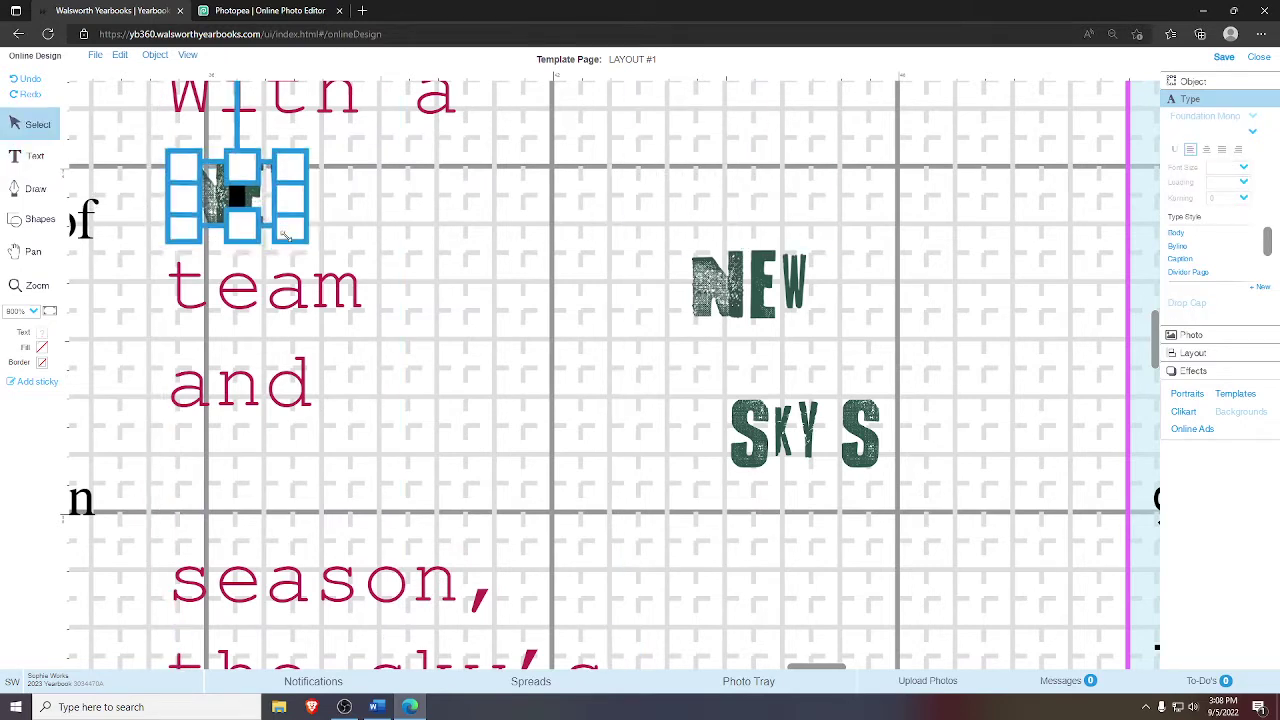
left_click(575, 181)
left_click(745, 283)
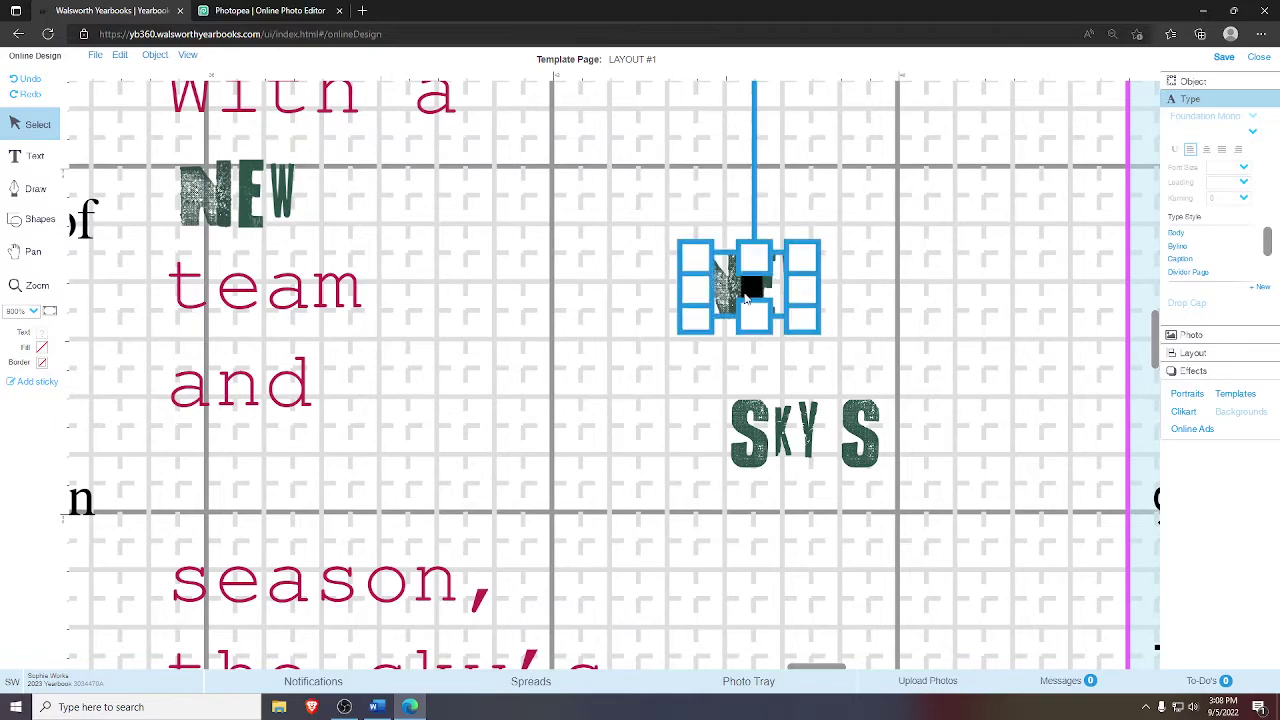
left_click_drag(245, 503, 215, 505)
left_click(493, 441)
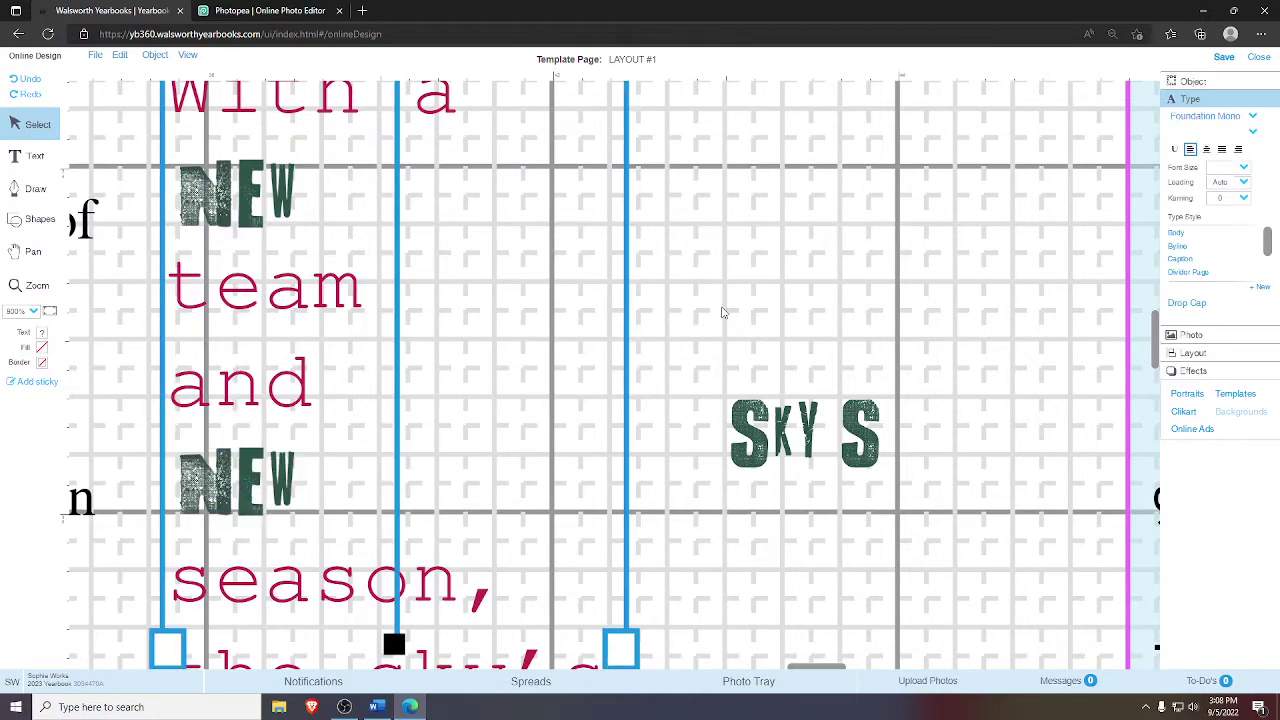
- Delete 'sky's' so 'the limit.' moves onto its own line
left_click(30, 251)
left_click_drag(251, 329, 256, 303)
left_click(30, 156)
left_click(643, 398)
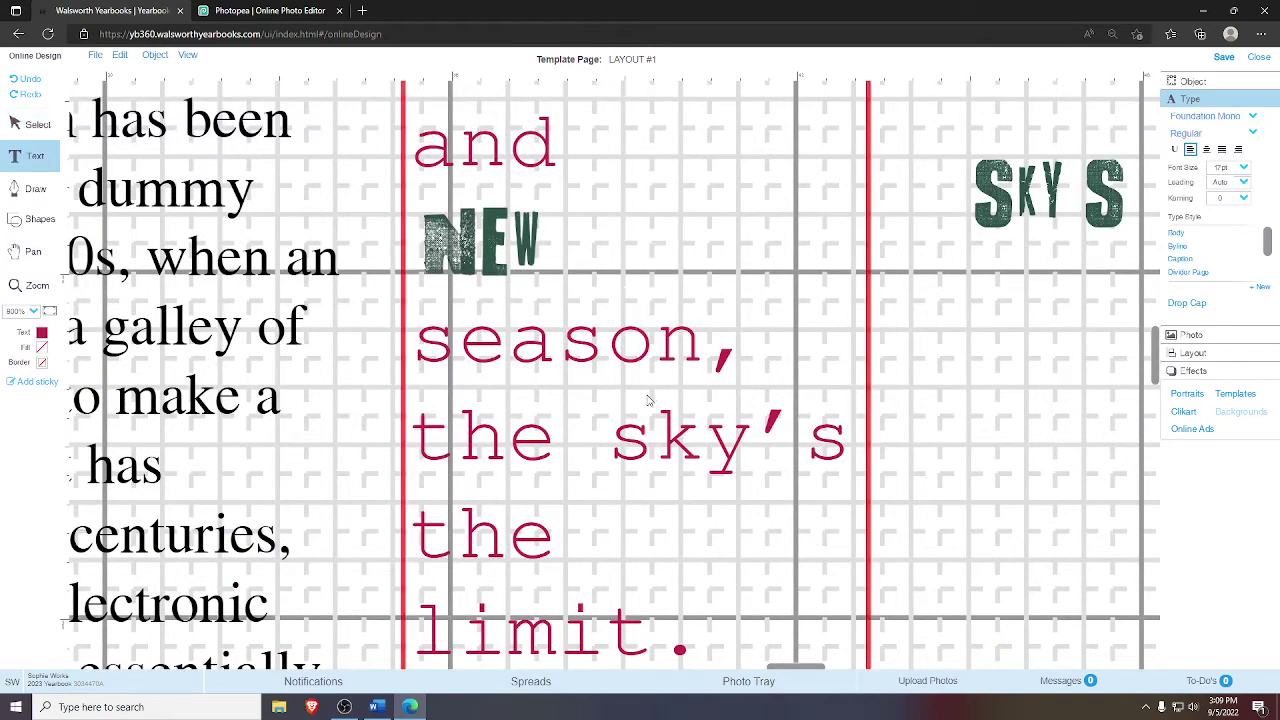
left_click_drag(620, 442, 840, 452)
key("BackSpace")
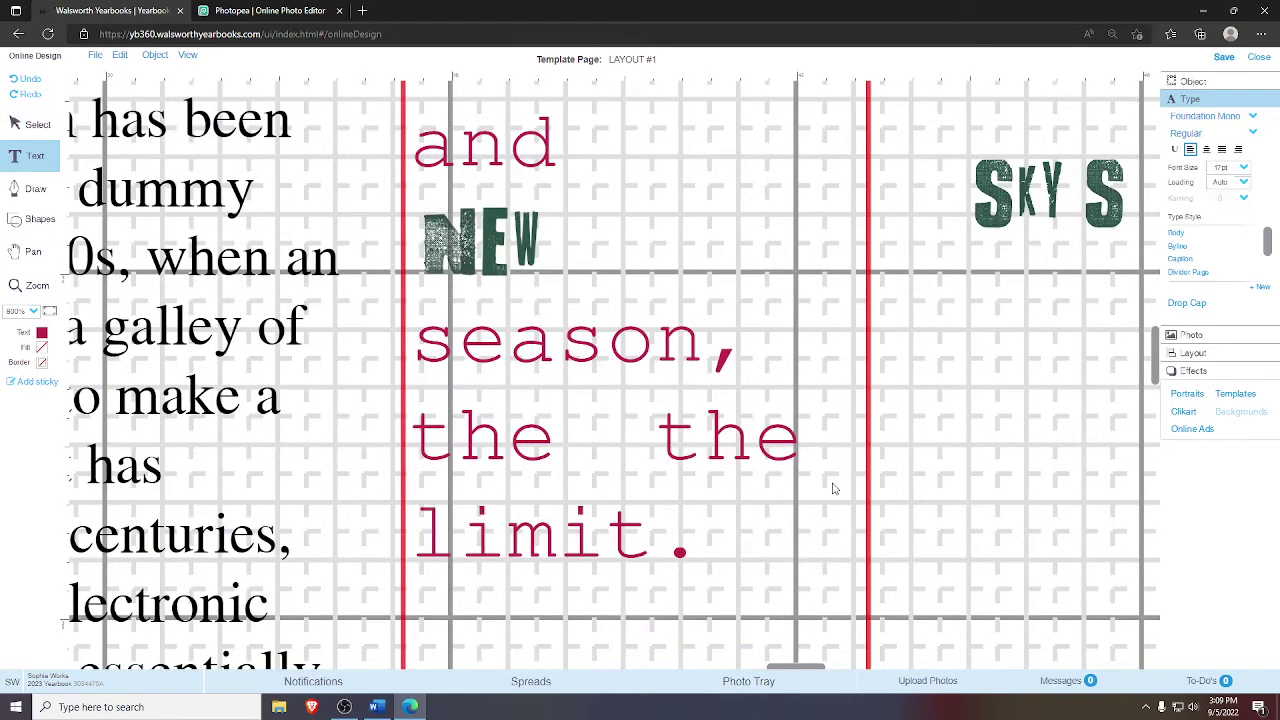
key("Return")
key("Delete")
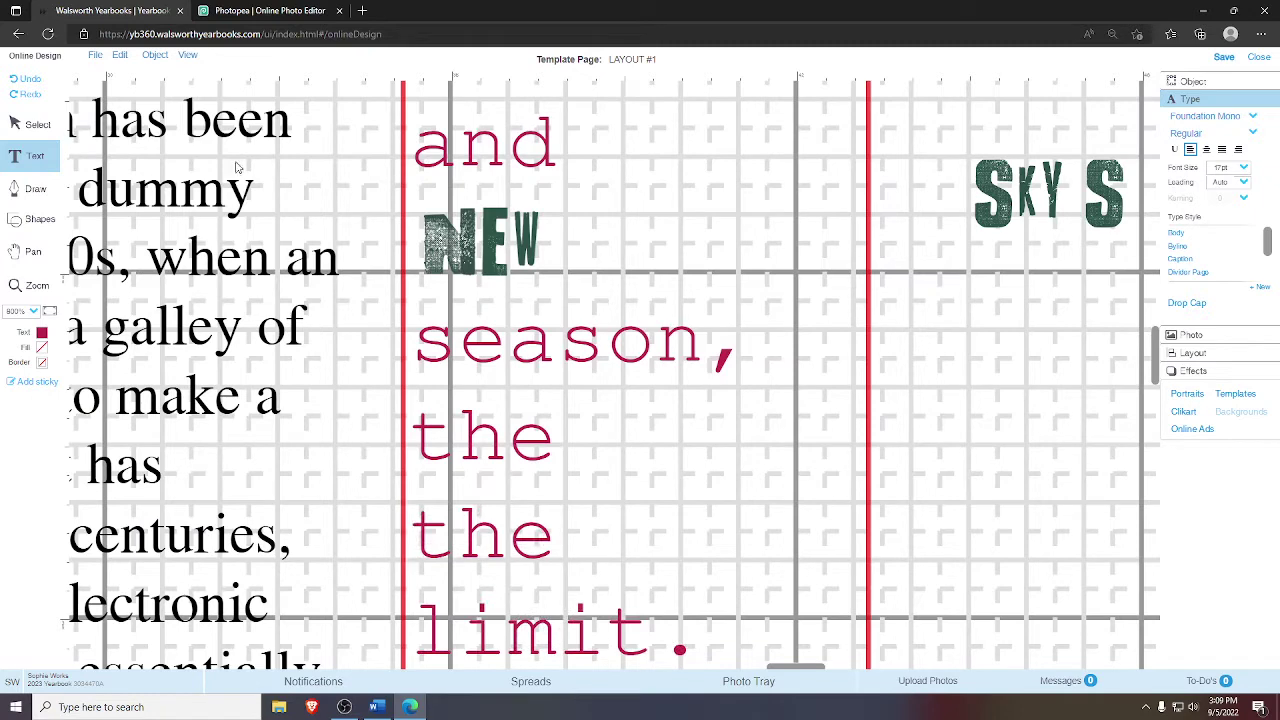
left_click(22, 127)
- Place the SKY S graphic beside the word 'the'
left_click(1048, 194)
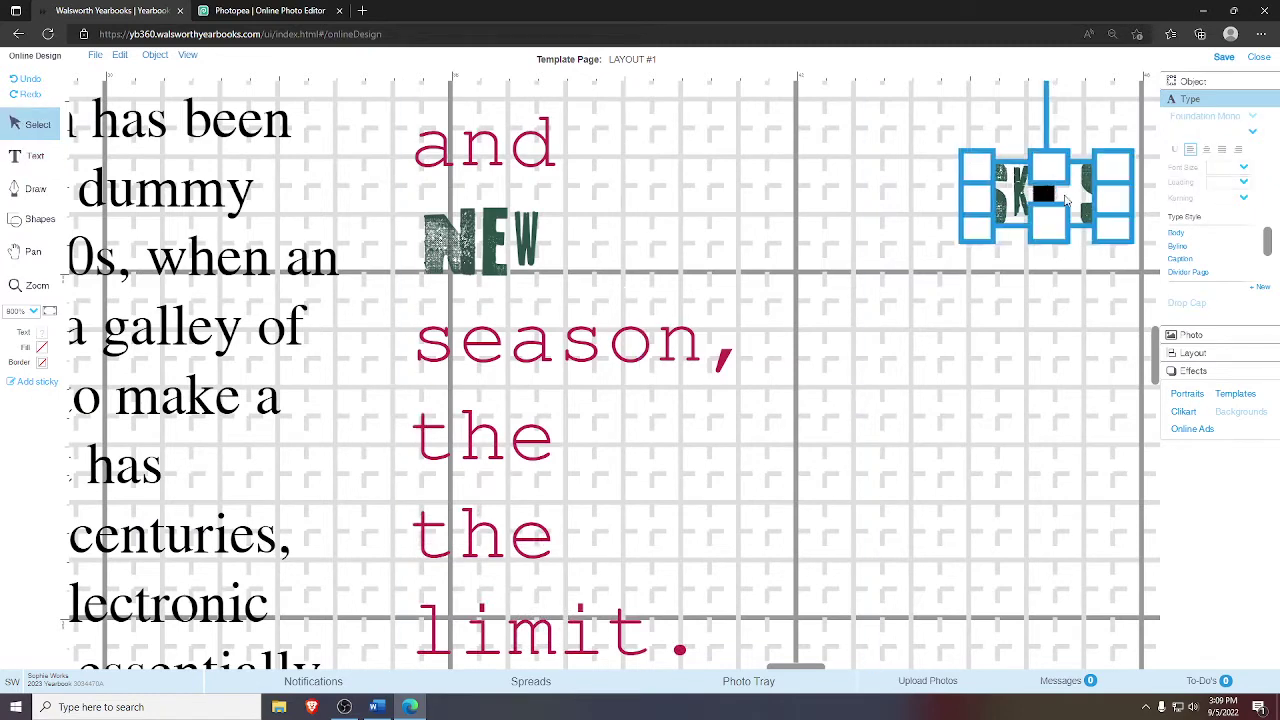
left_click_drag(630, 467, 631, 468)
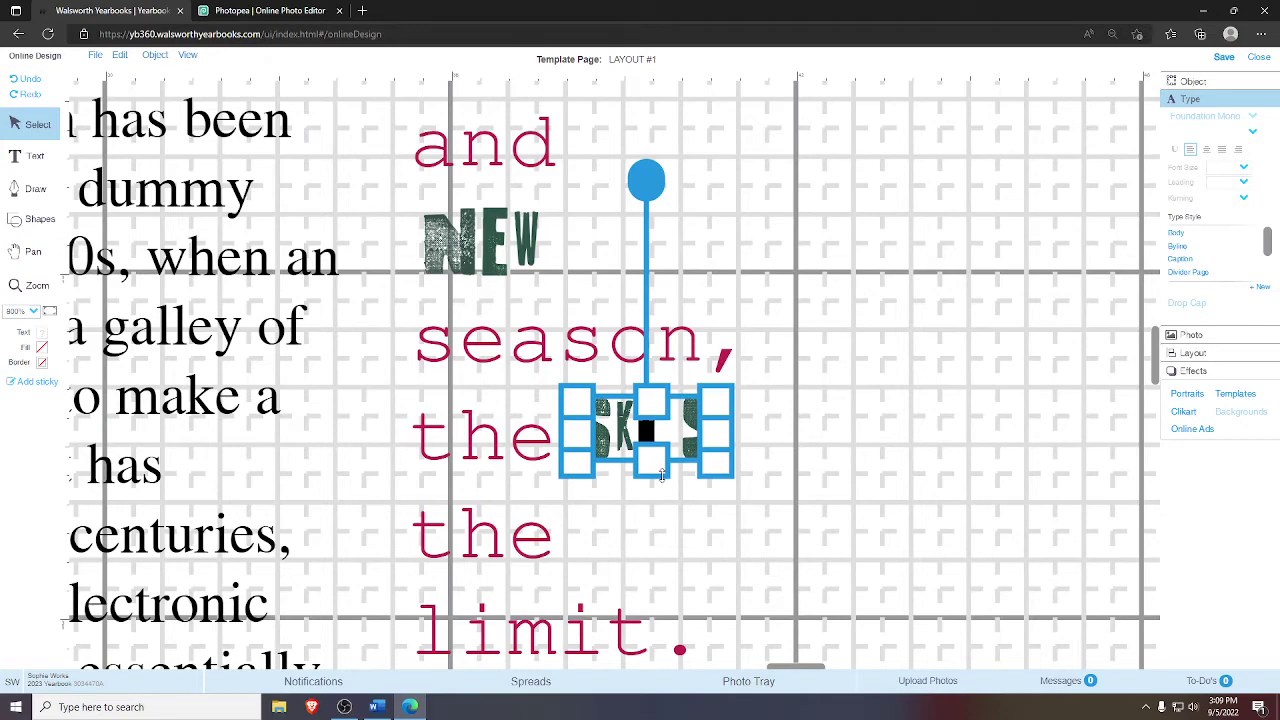
key("h")
scroll(360, 270, "up", 5)
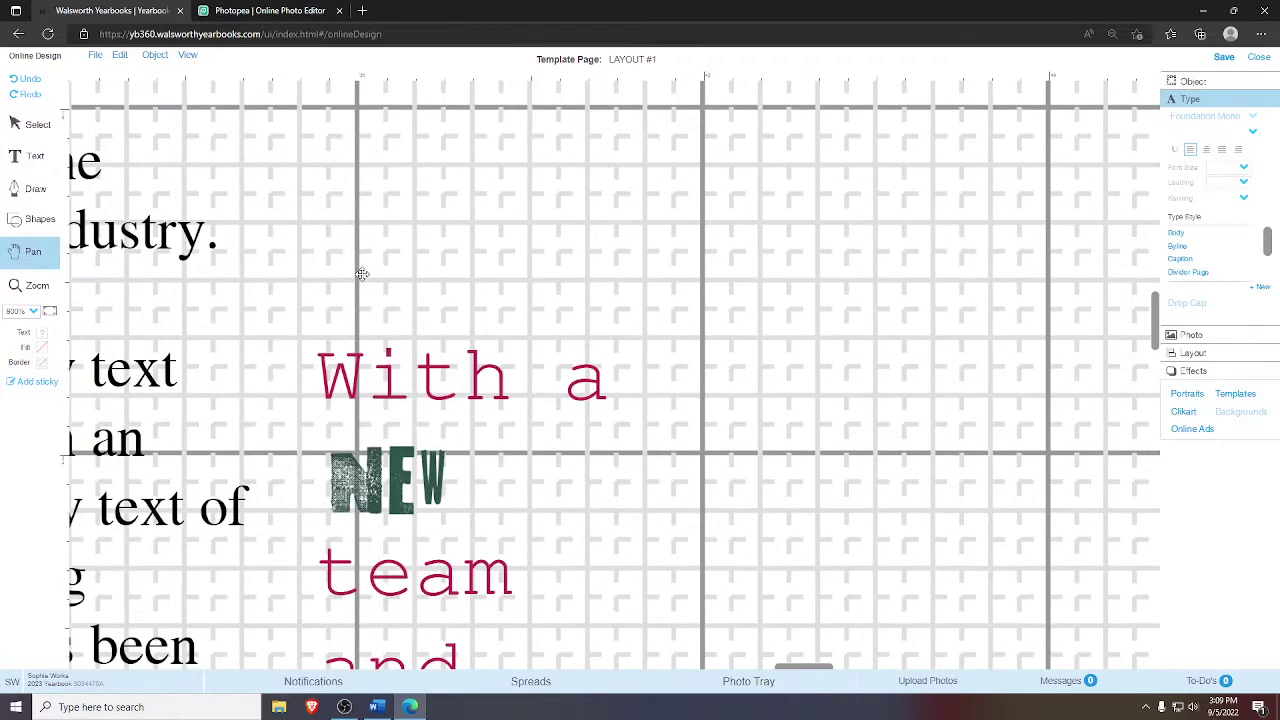
- Make the 'With a NEW team' body text dark green
left_click(38, 123)
left_click(345, 300)
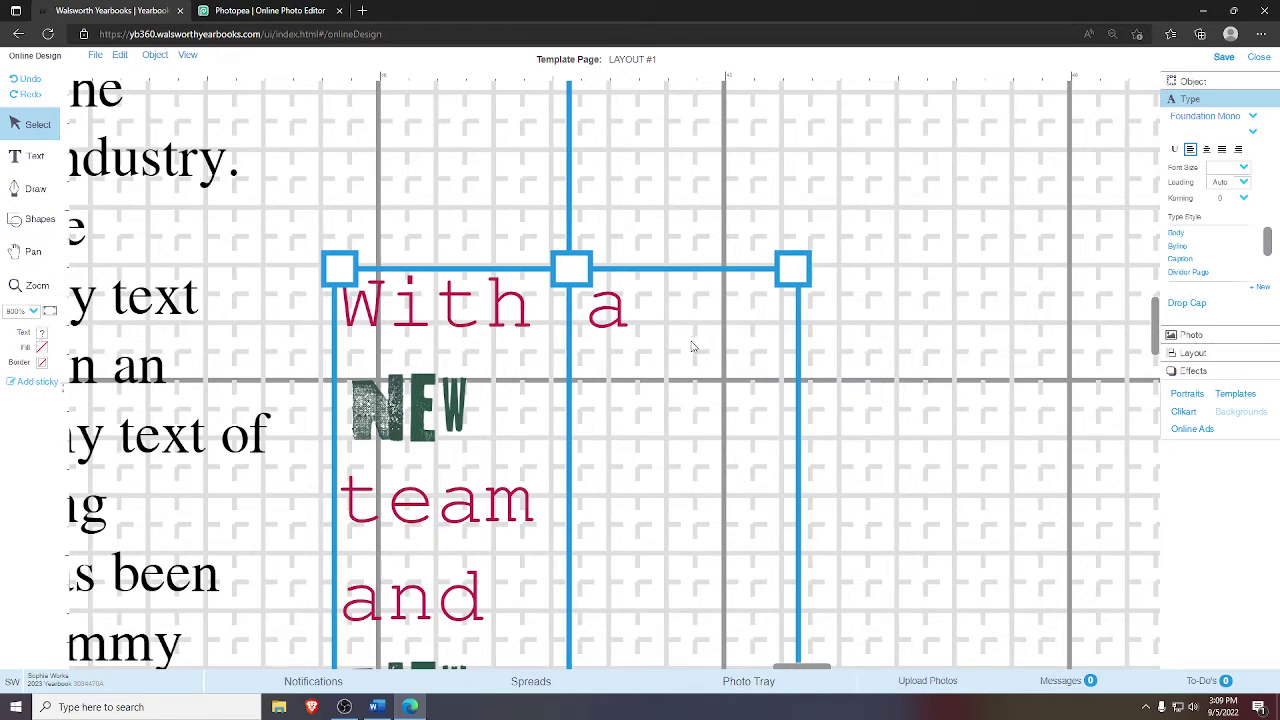
left_click(44, 333)
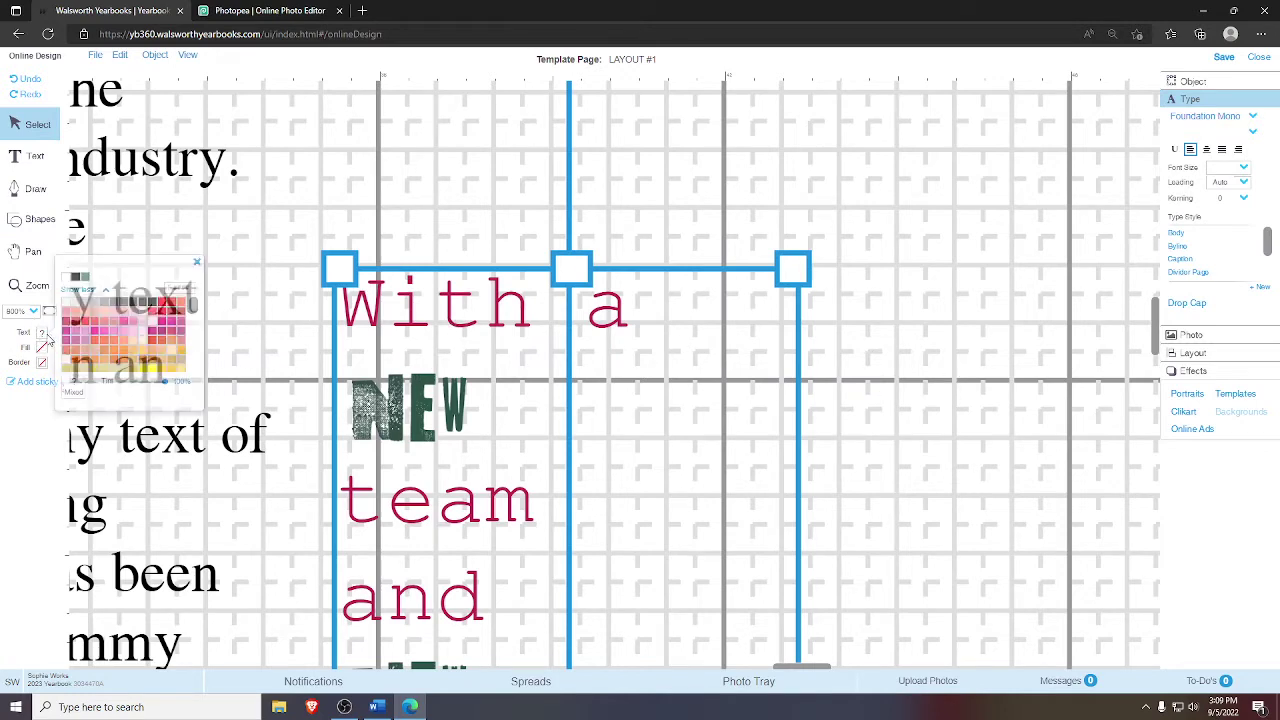
left_click(86, 278)
left_click(197, 264)
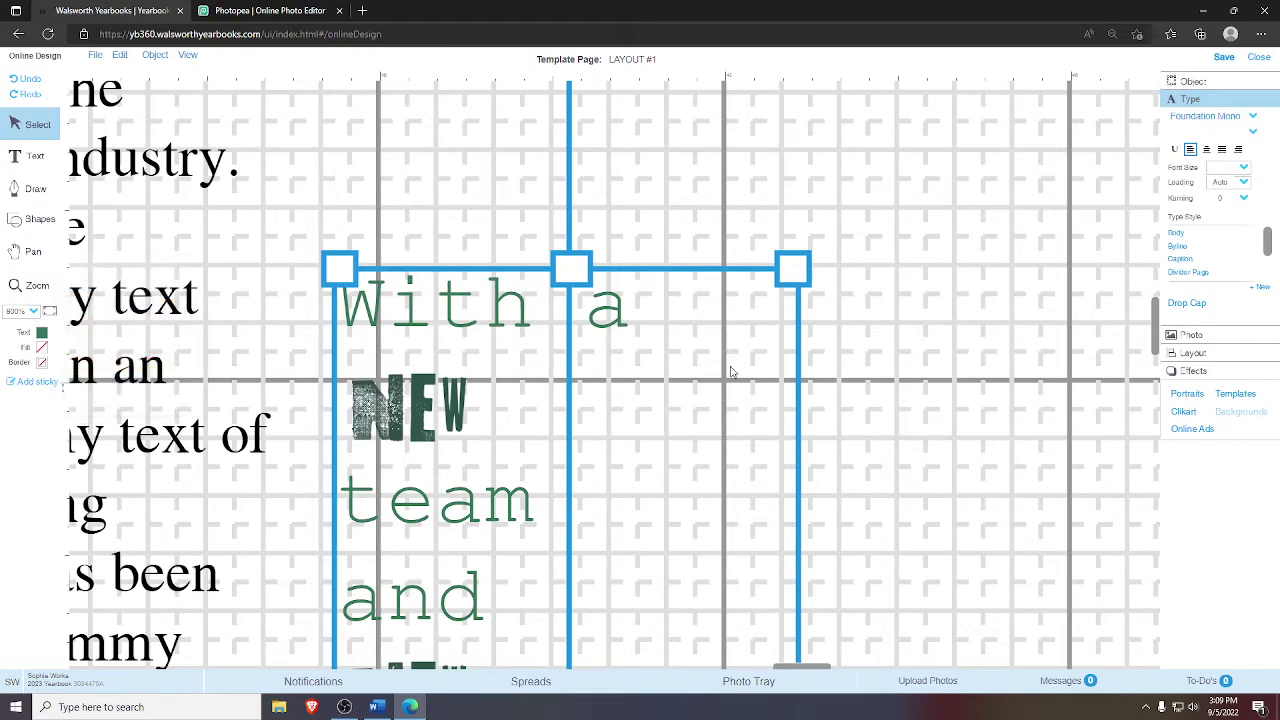
left_click(978, 376)
- Check the first and second NEW graphics inside the body text
left_click(440, 407)
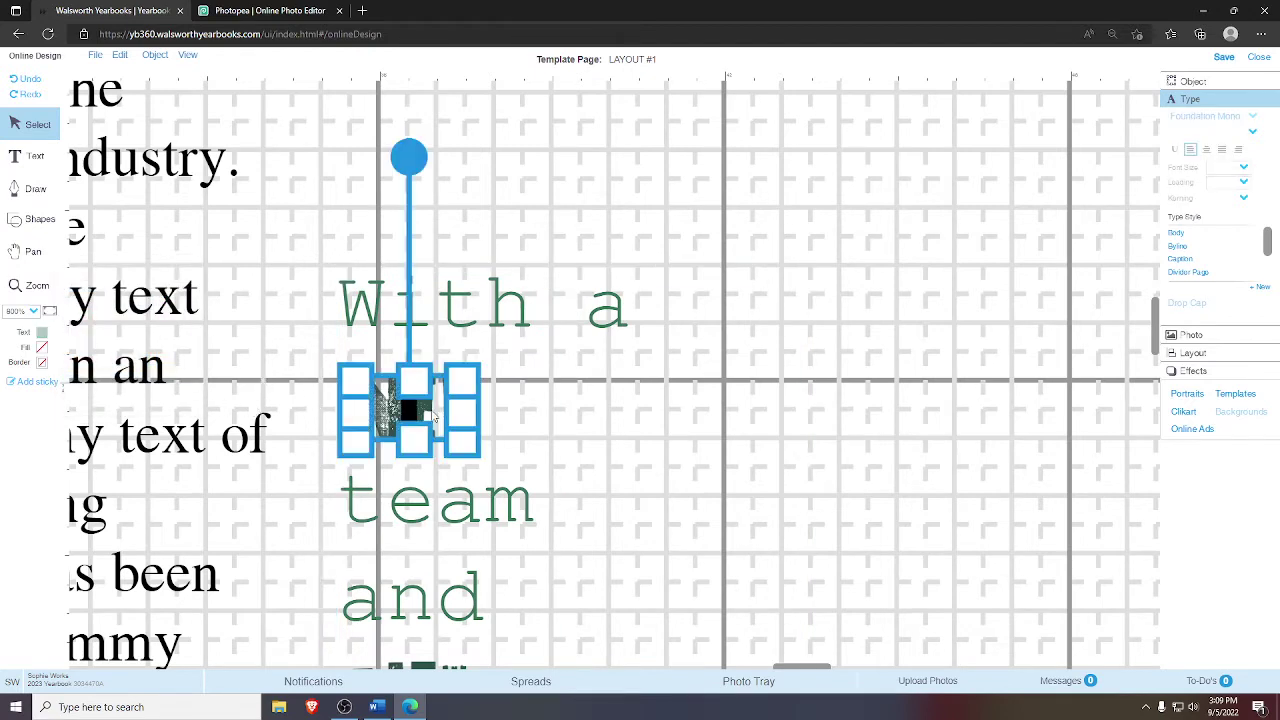
left_click(33, 251)
left_click_drag(294, 569, 454, 329)
left_click(38, 124)
left_click(563, 455)
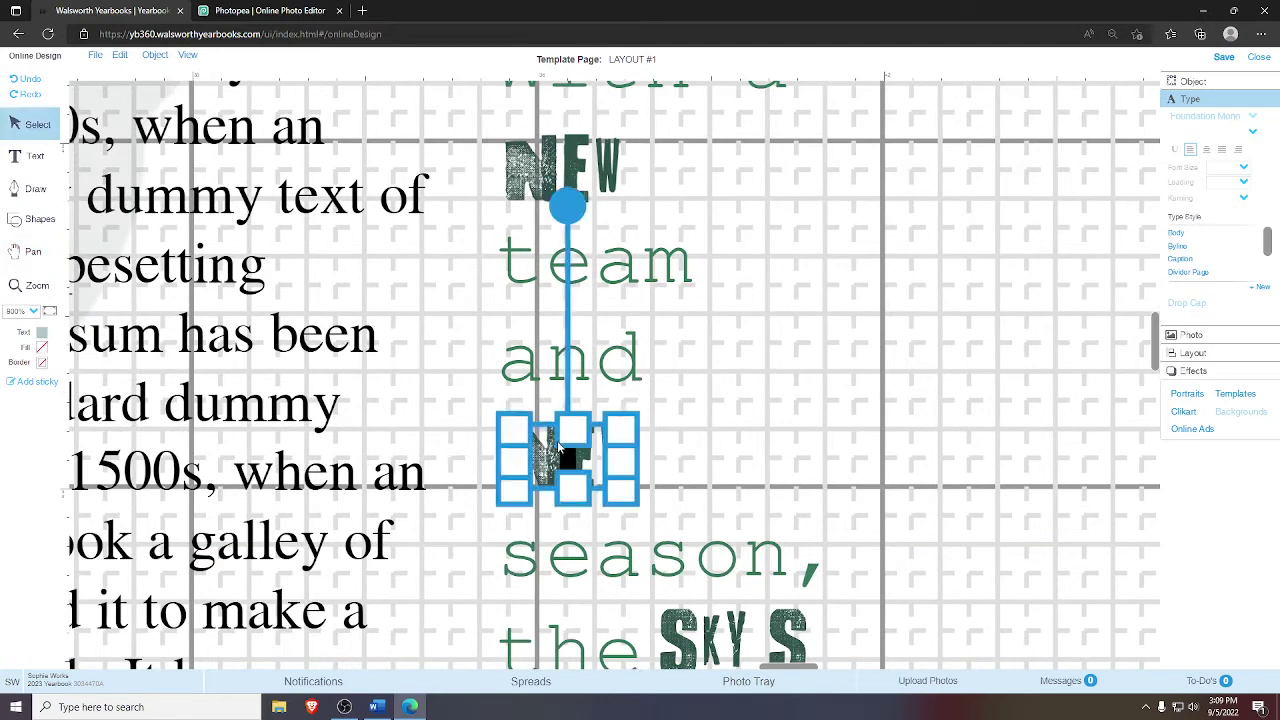
left_click(1000, 388)
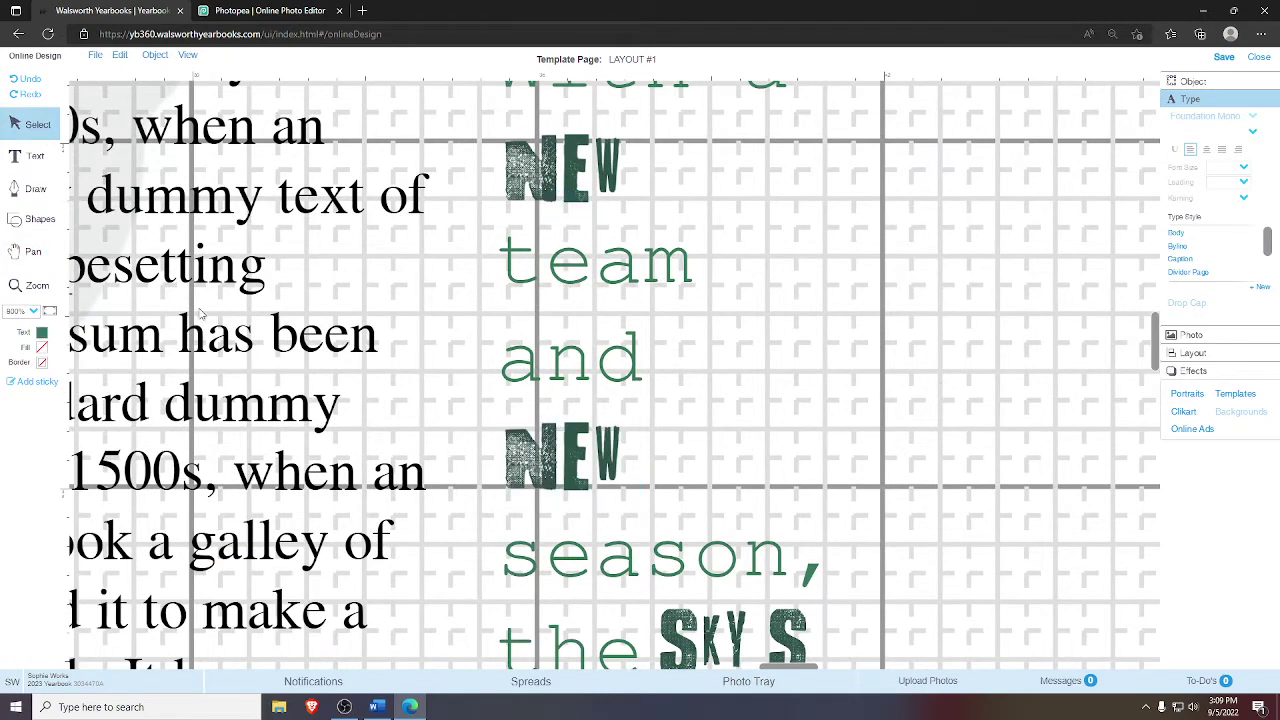
- Check the SKY S graphic in the 'limit.' line, then view the whole spread
left_click(33, 251)
left_click_drag(528, 593, 406, 318)
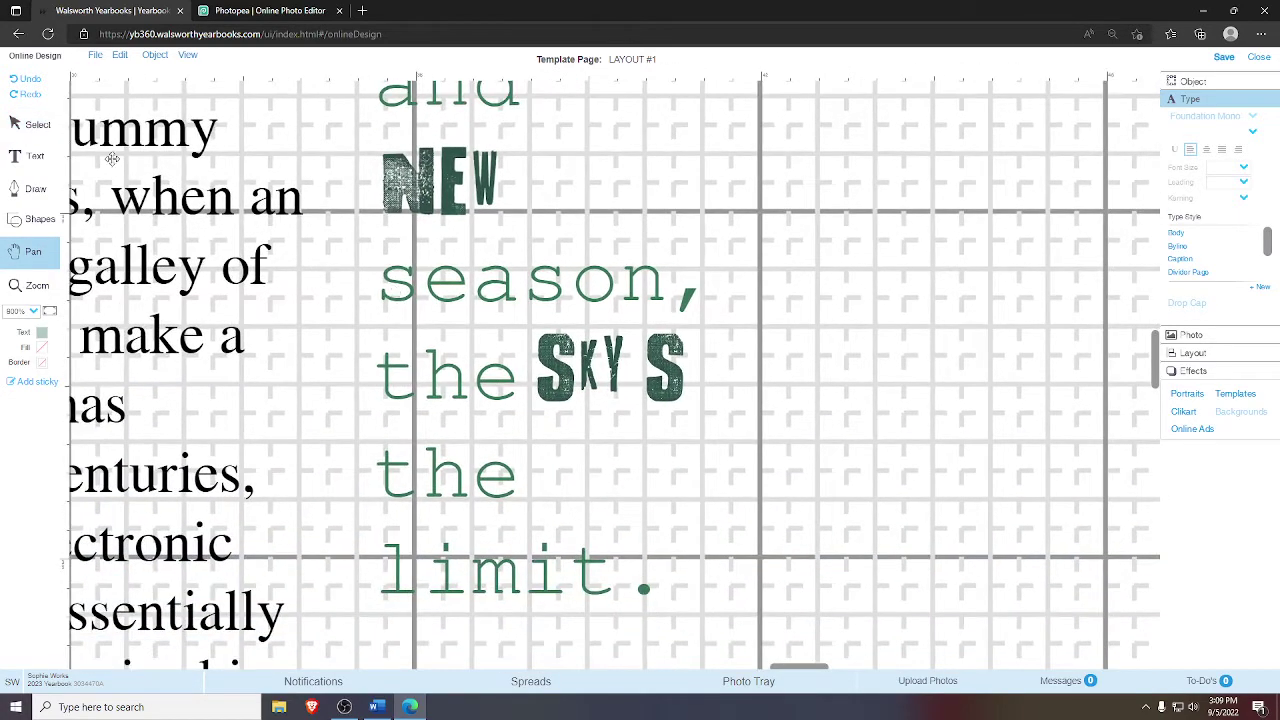
left_click(38, 124)
left_click(592, 357)
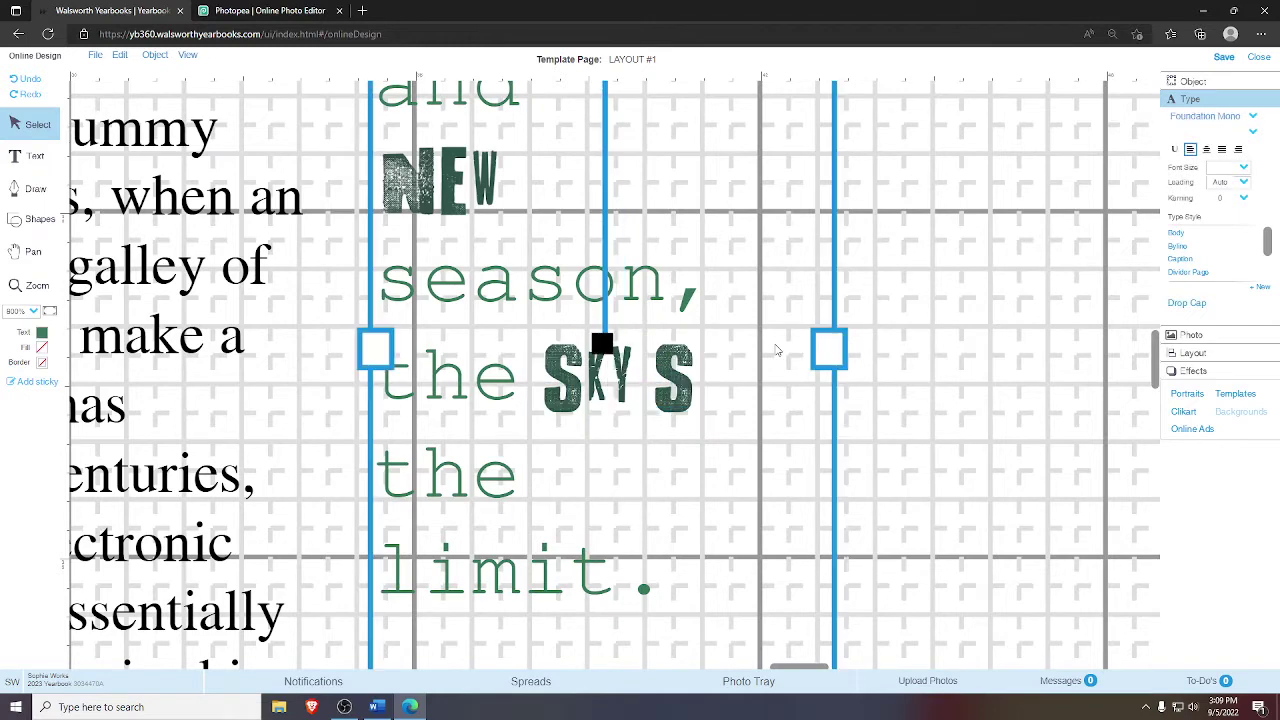
left_click(842, 372)
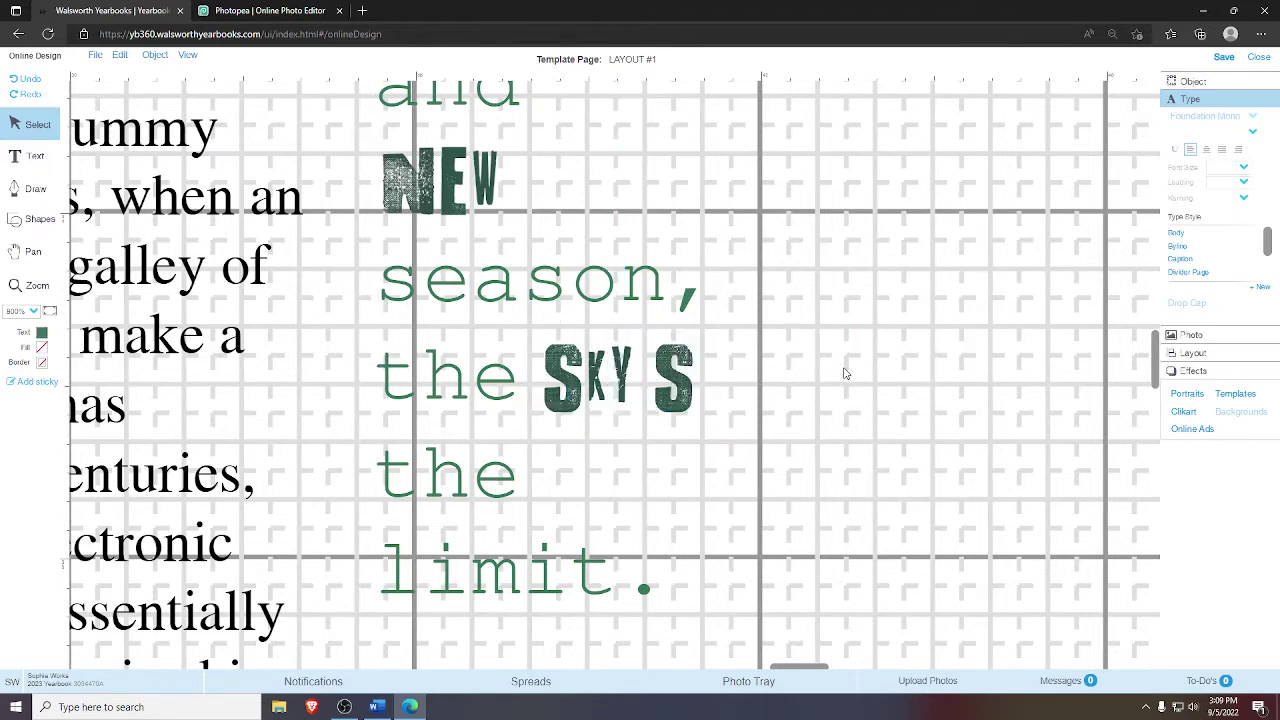
left_click(638, 388)
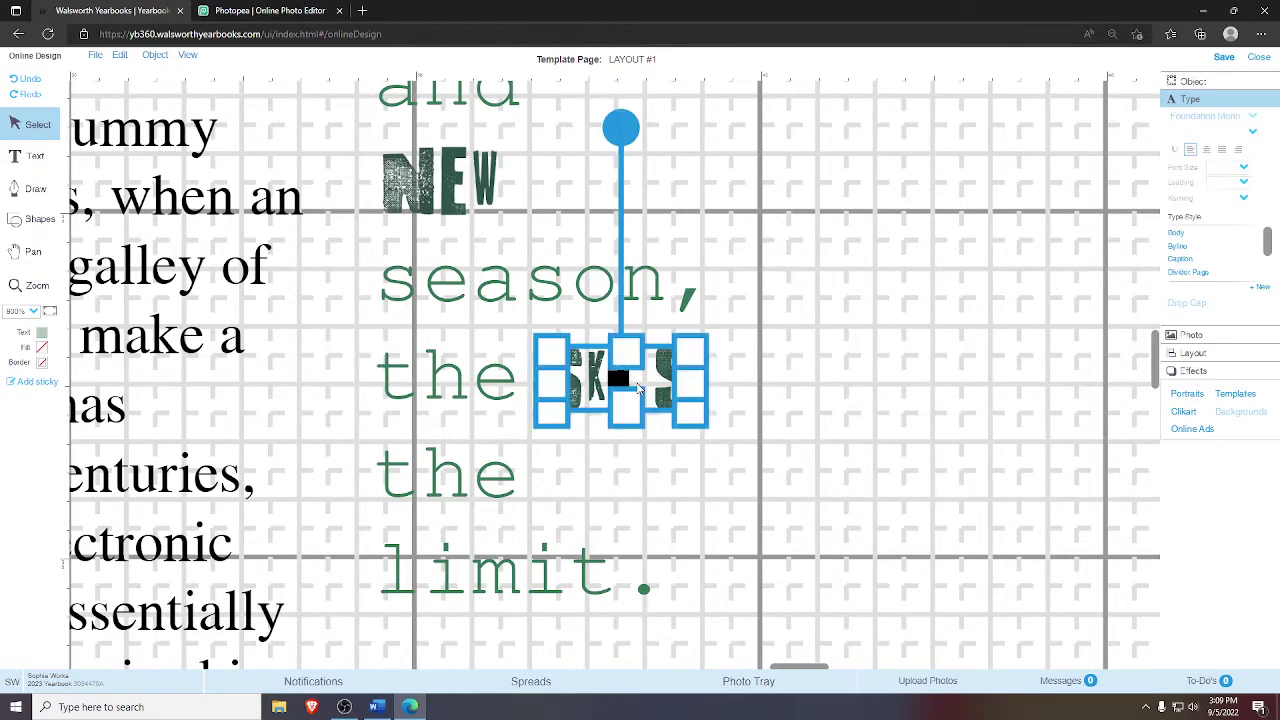
left_click(940, 385)
left_click(49, 314)
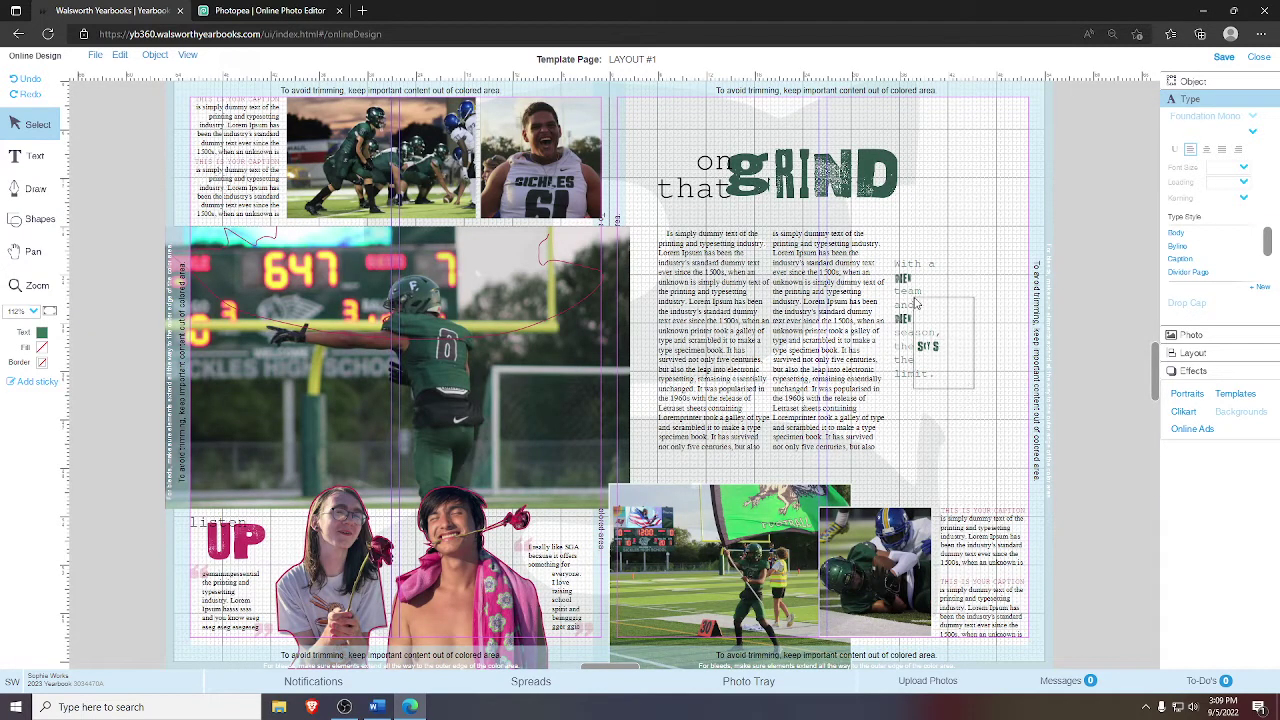
- Shorten the narrow sidebar text box ending 'limit.' and apply a text option to it
left_click(924, 422)
left_click_drag(924, 422, 952, 378)
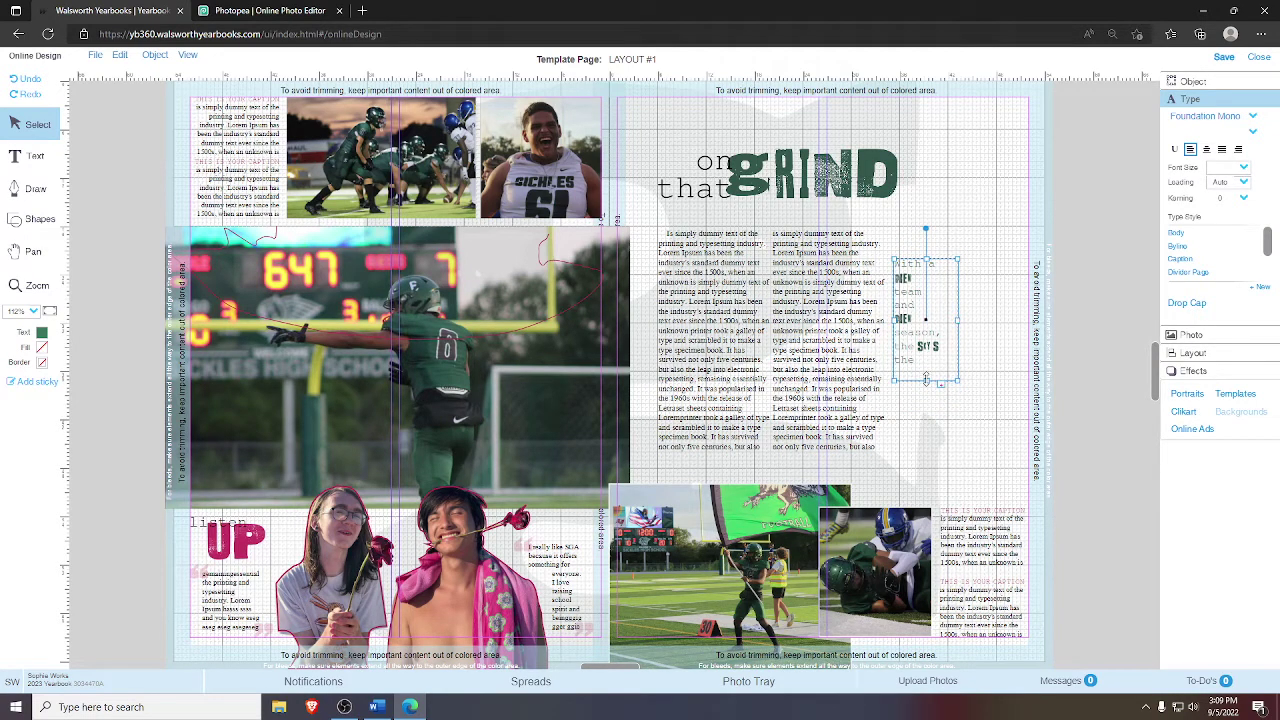
left_click(995, 377)
left_click(904, 264)
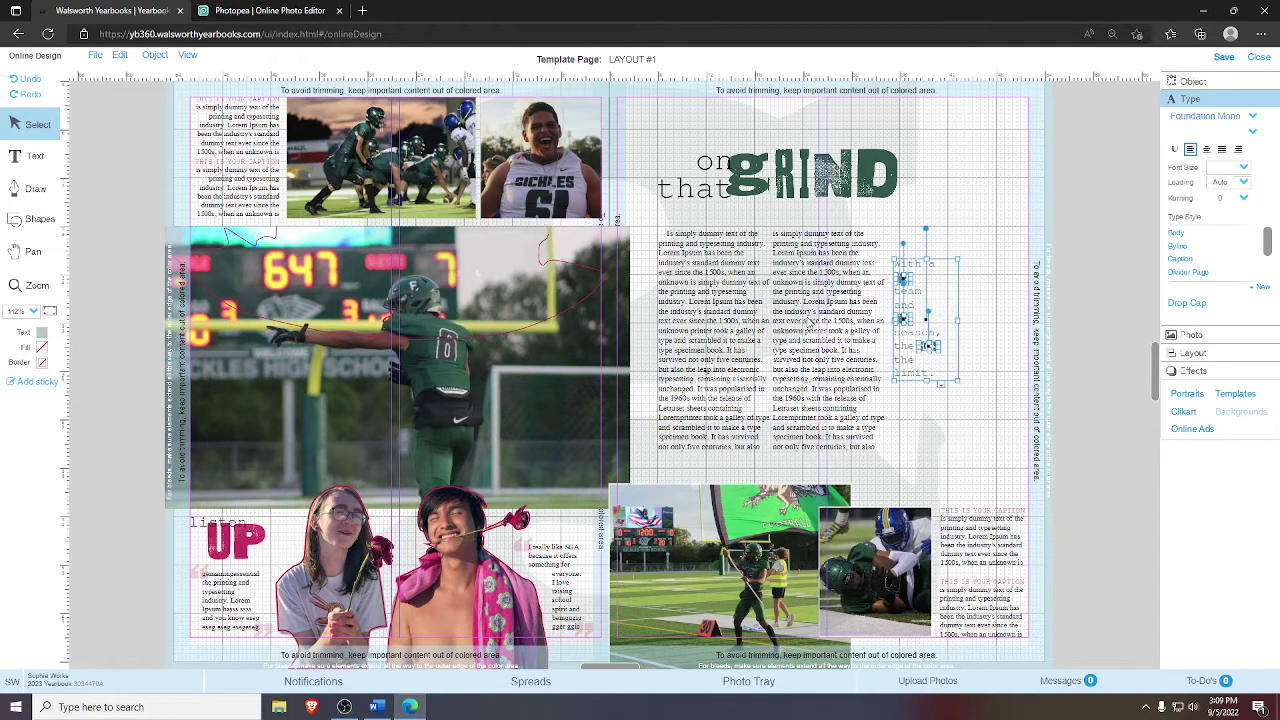
right_click(937, 317)
left_click(988, 405)
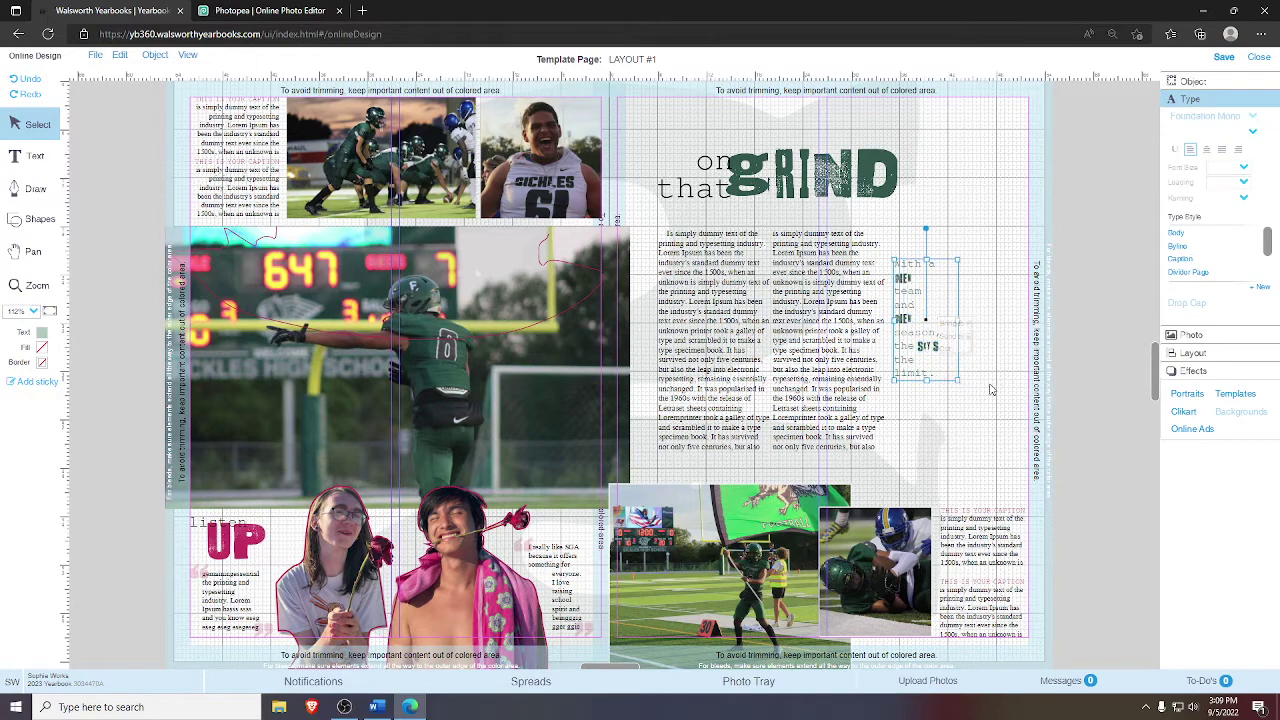
- Align the sidebar text's vertical centre with the second body column and save the spread
left_click_drag(955, 362, 837, 321)
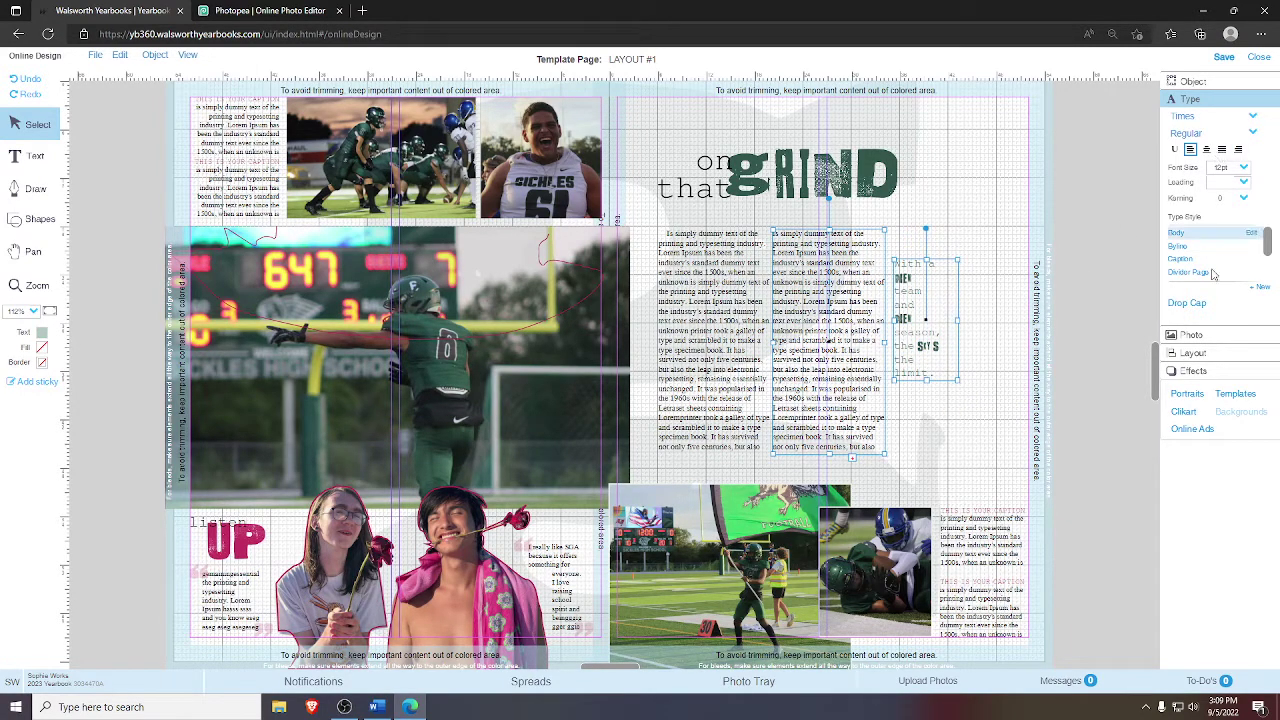
left_click(1193, 351)
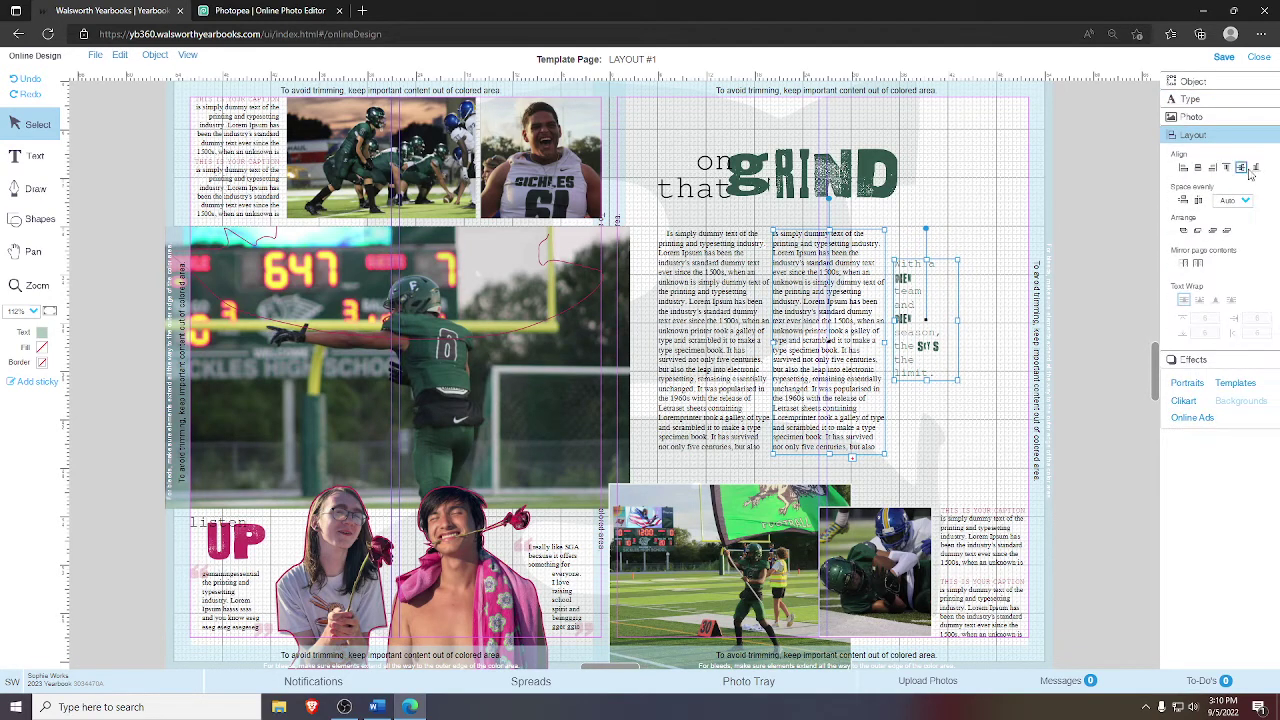
left_click(1243, 168)
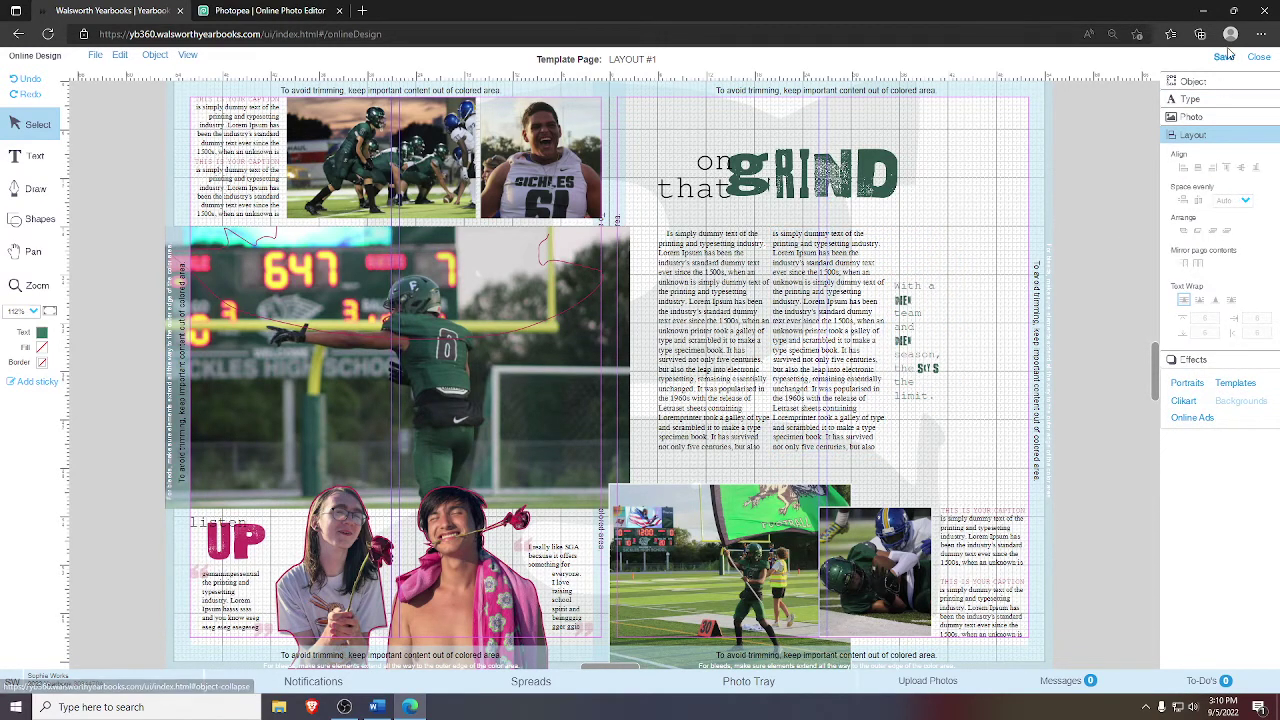
left_click(1222, 58)
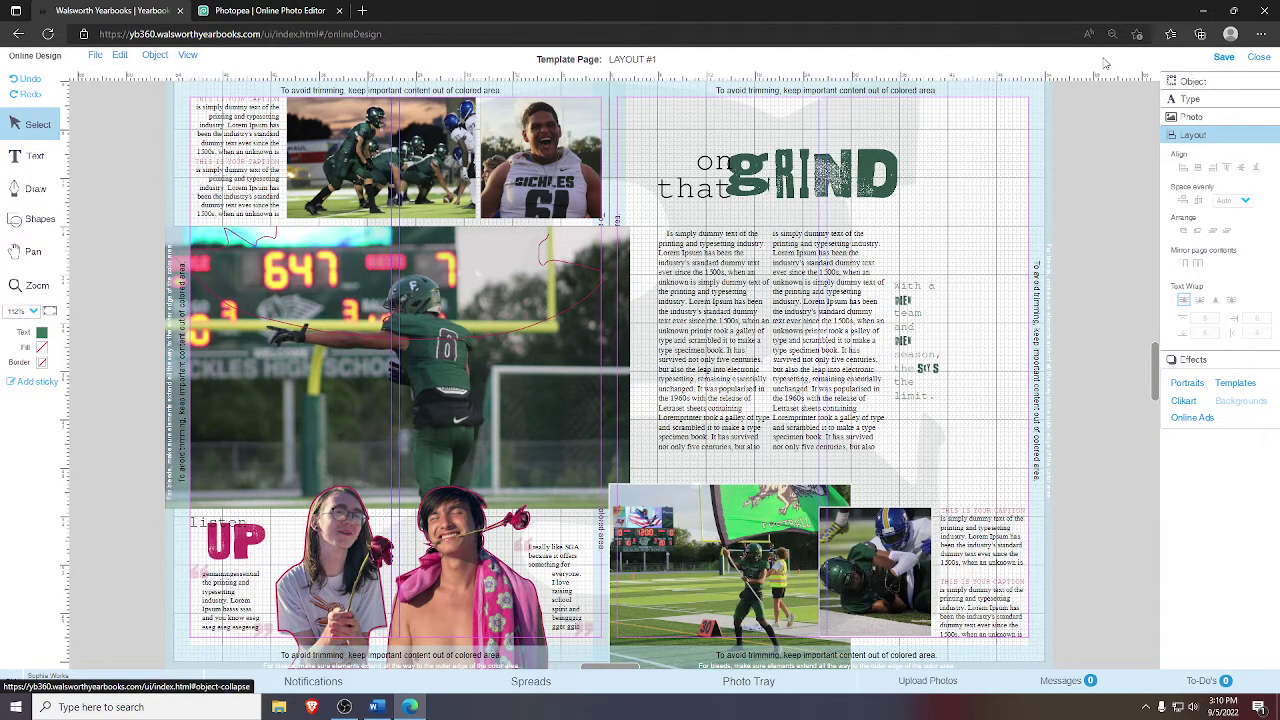
left_click(9, 251)
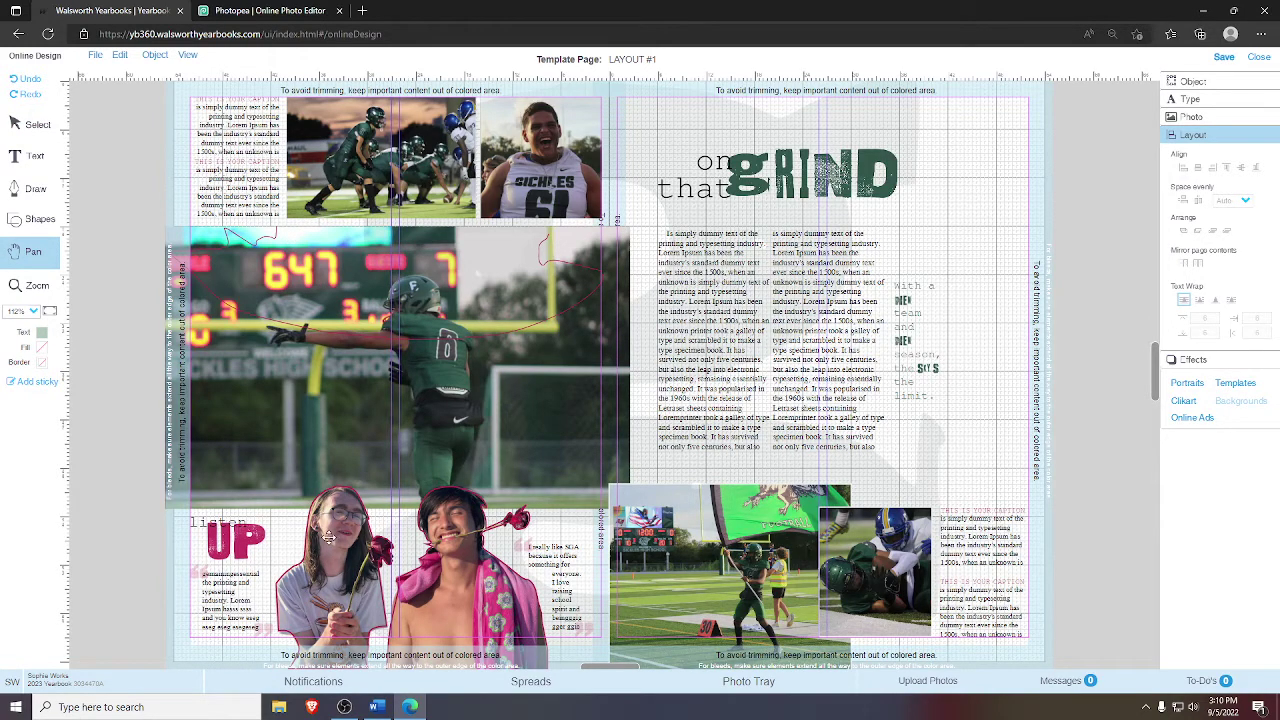
- Recolour the four caption headings from crimson to the dark green swatch
left_click_drag(420, 486, 432, 459)
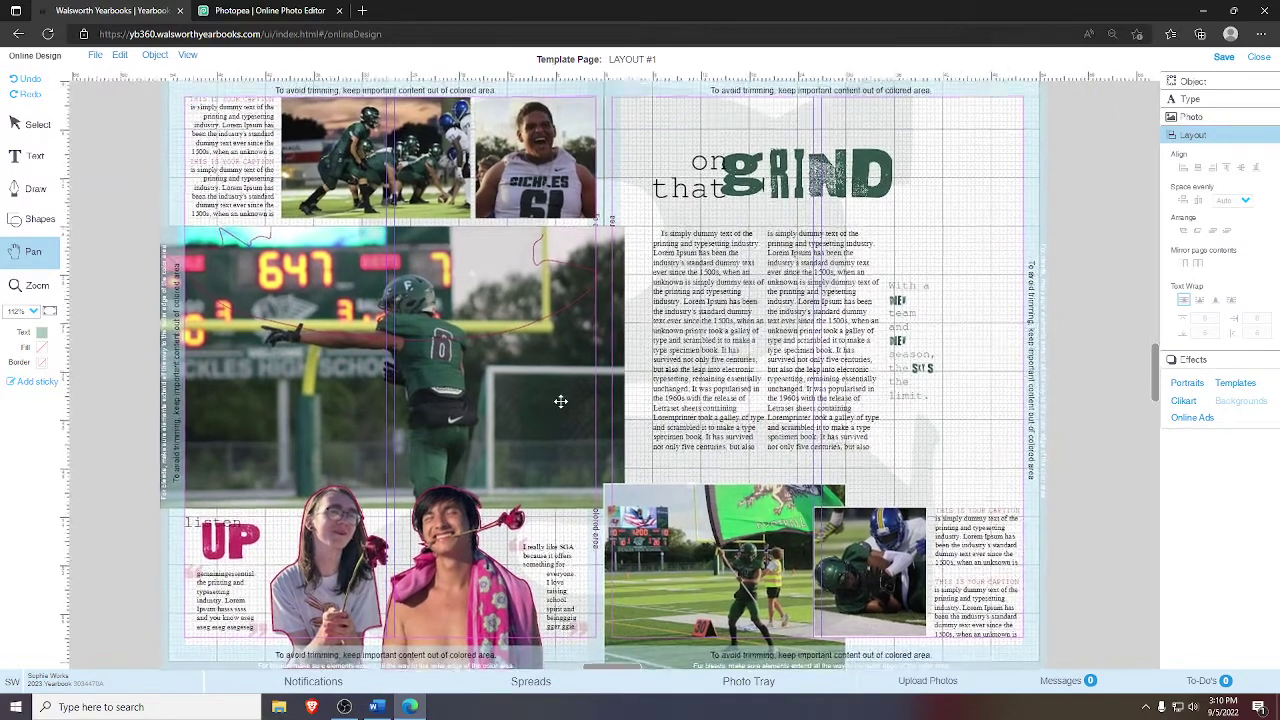
left_click(40, 124)
left_click(212, 100)
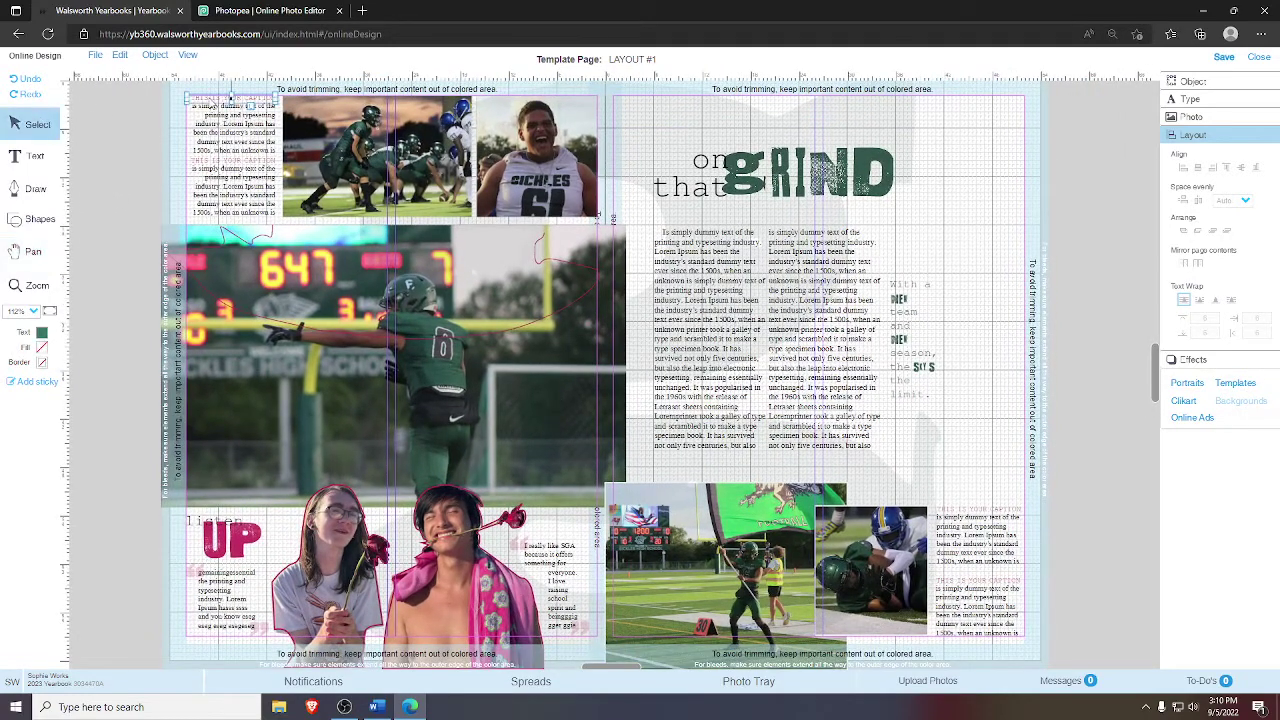
left_click(41, 332)
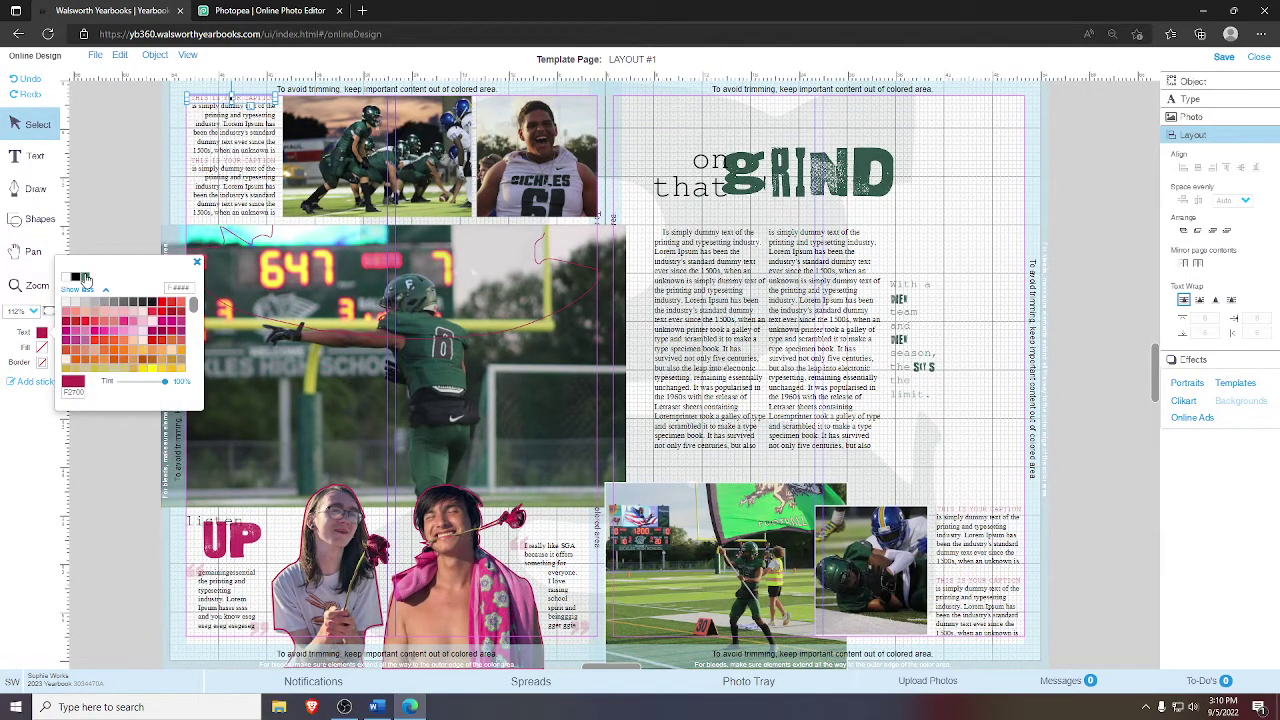
left_click(85, 277)
left_click(204, 168)
left_click(85, 277)
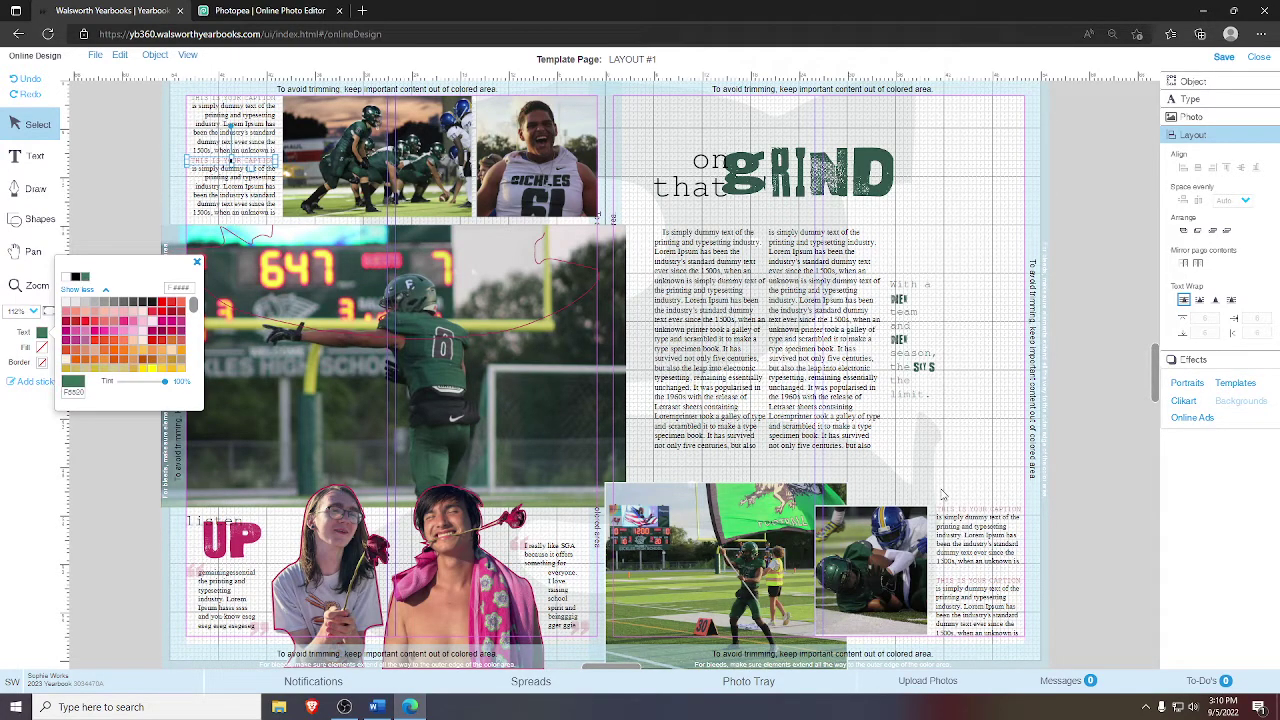
left_click(950, 508)
left_click(85, 277)
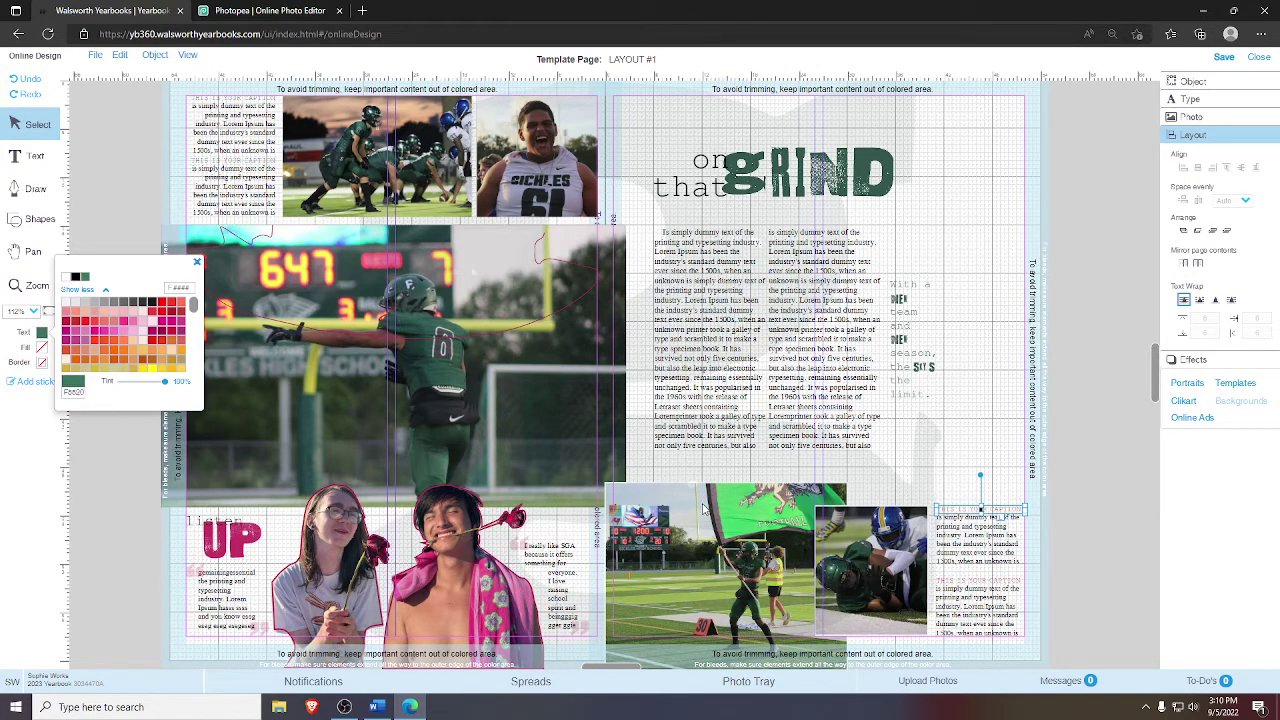
left_click(953, 588)
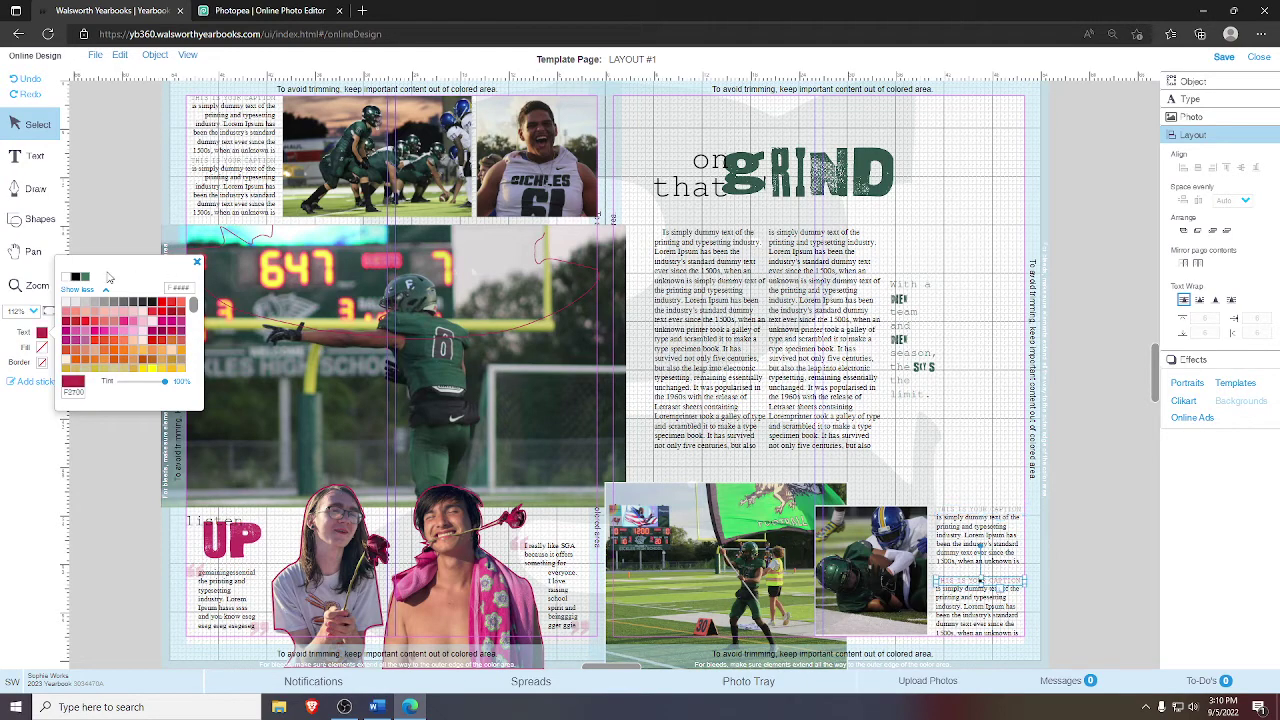
left_click(85, 277)
left_click(196, 263)
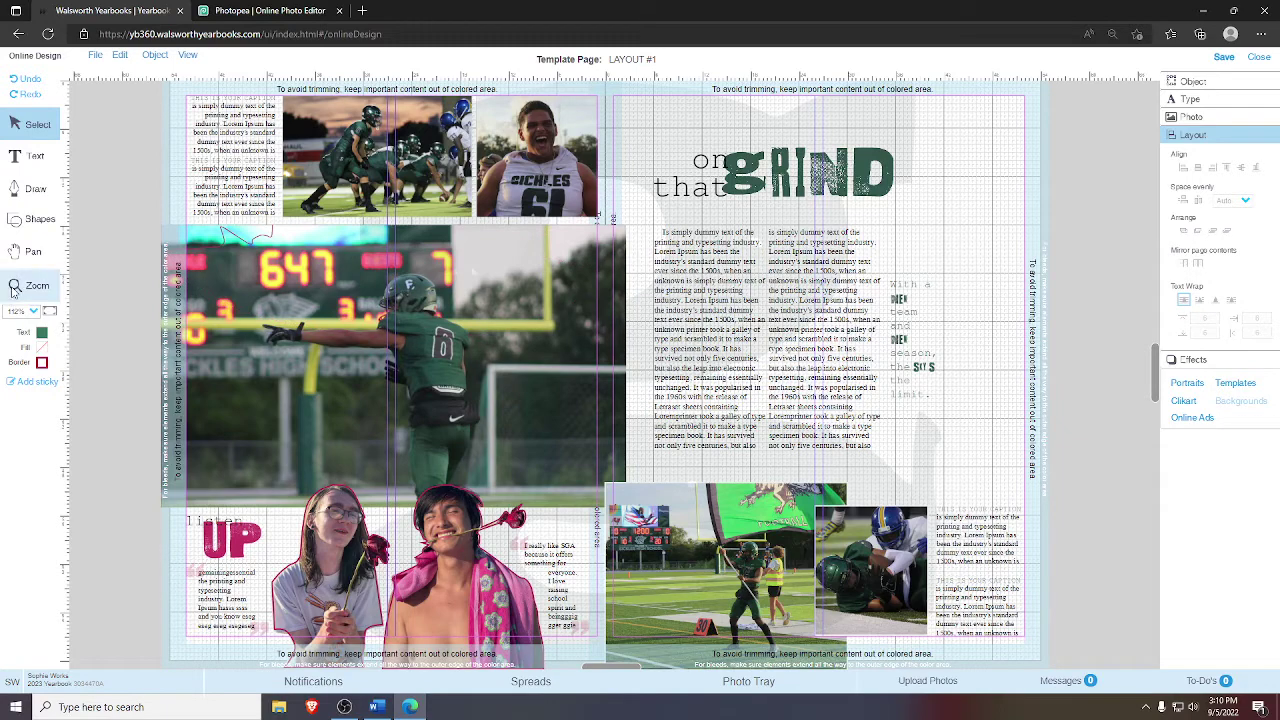
- Zoom in on the pointing player in the main scoreboard photo
left_click(226, 250)
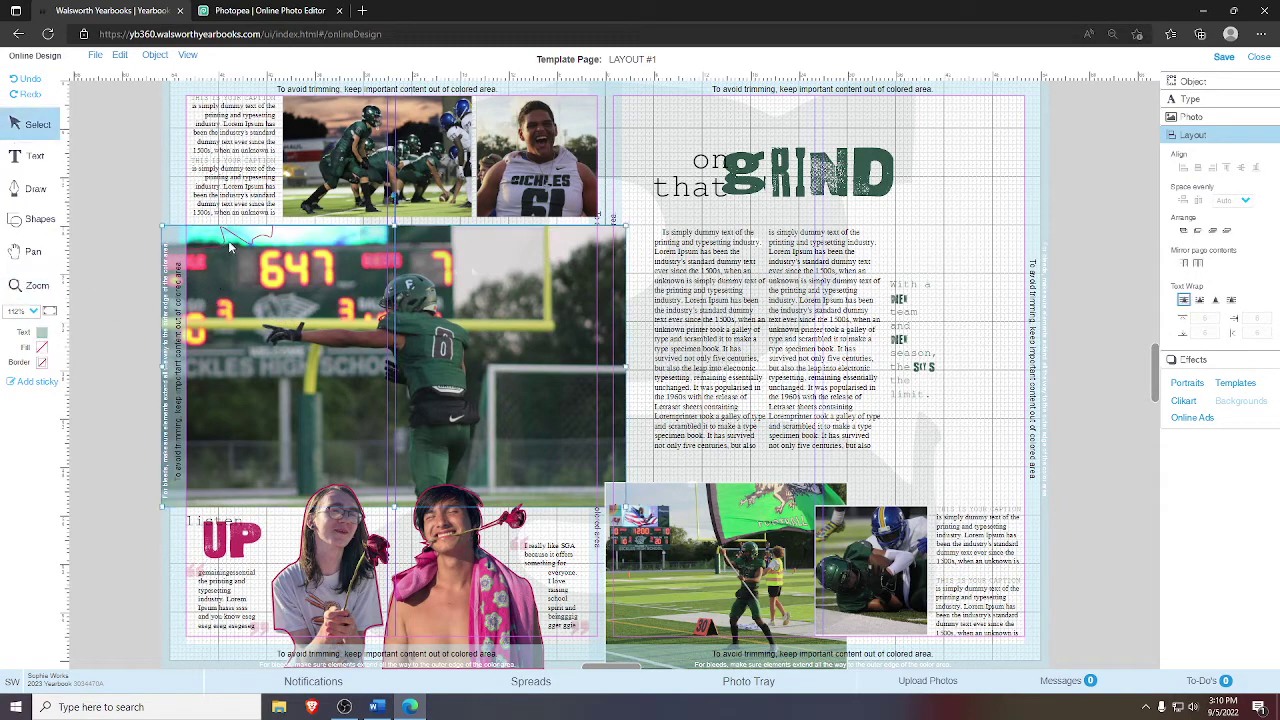
key("Escape")
key("z")
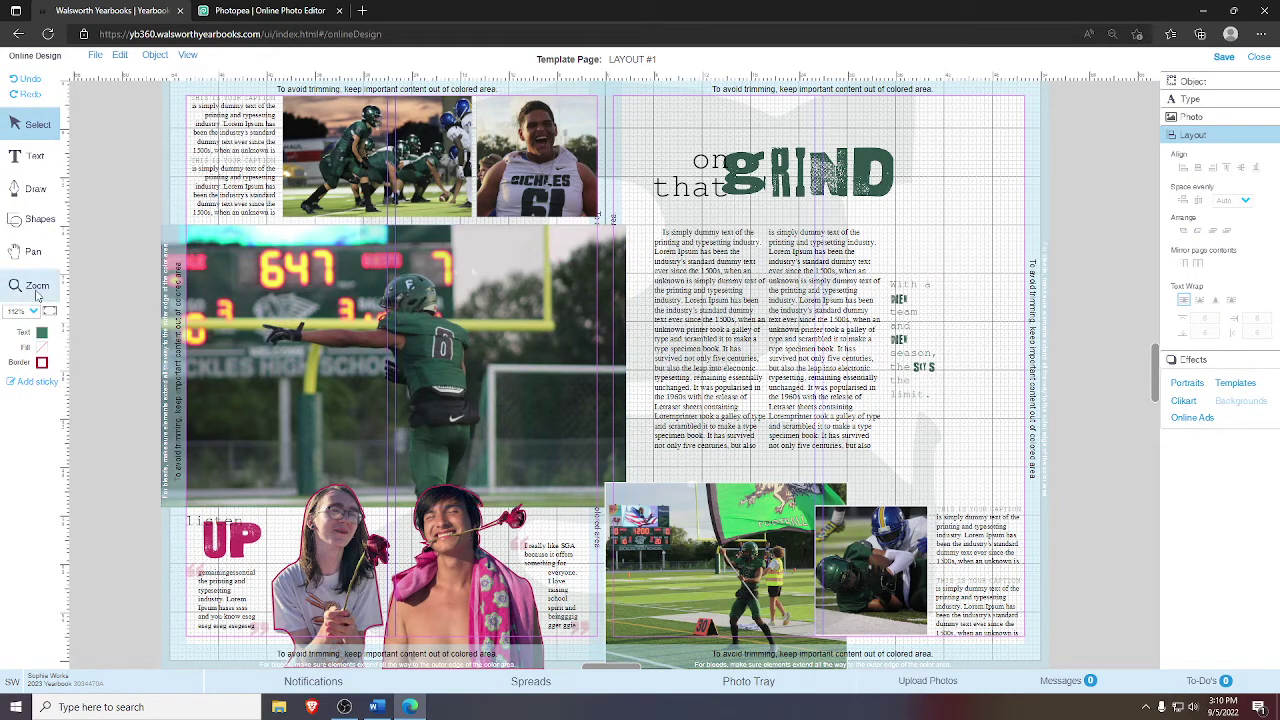
left_click_drag(229, 244, 598, 442)
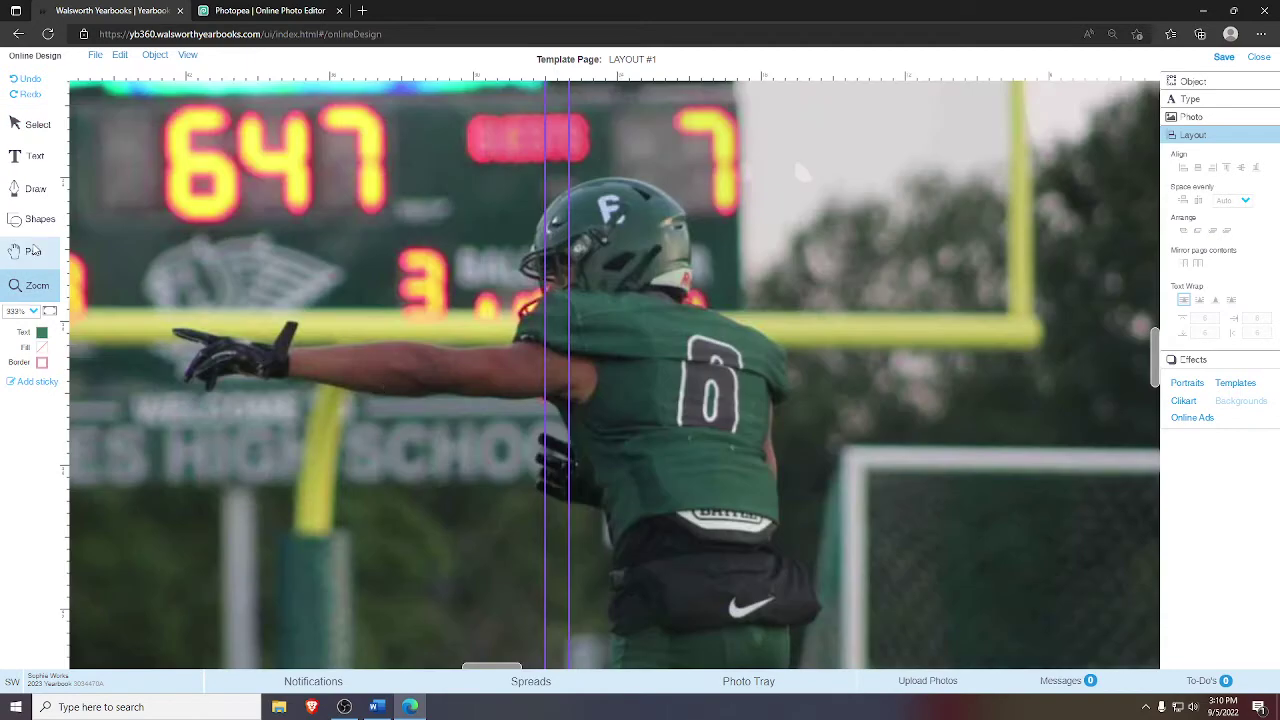
- Start a Curve-mode Draw outline along the underside of the player's arm and glove
left_click(36, 189)
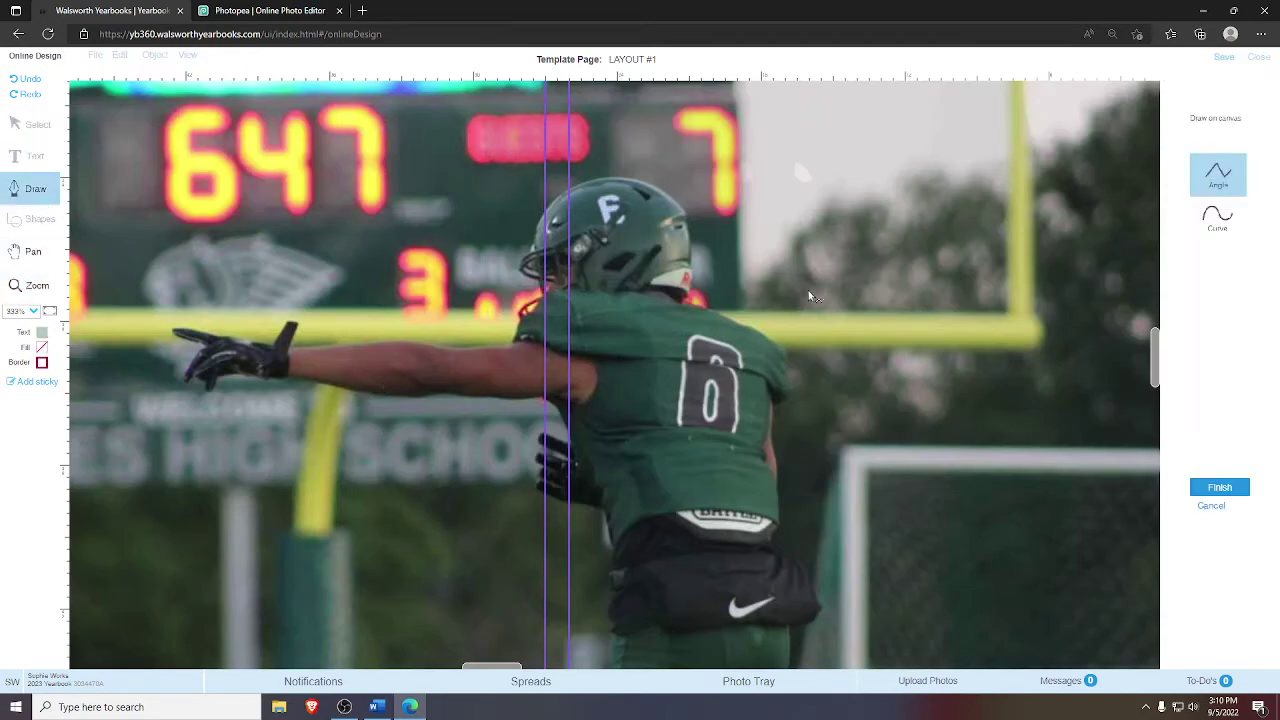
left_click(1218, 222)
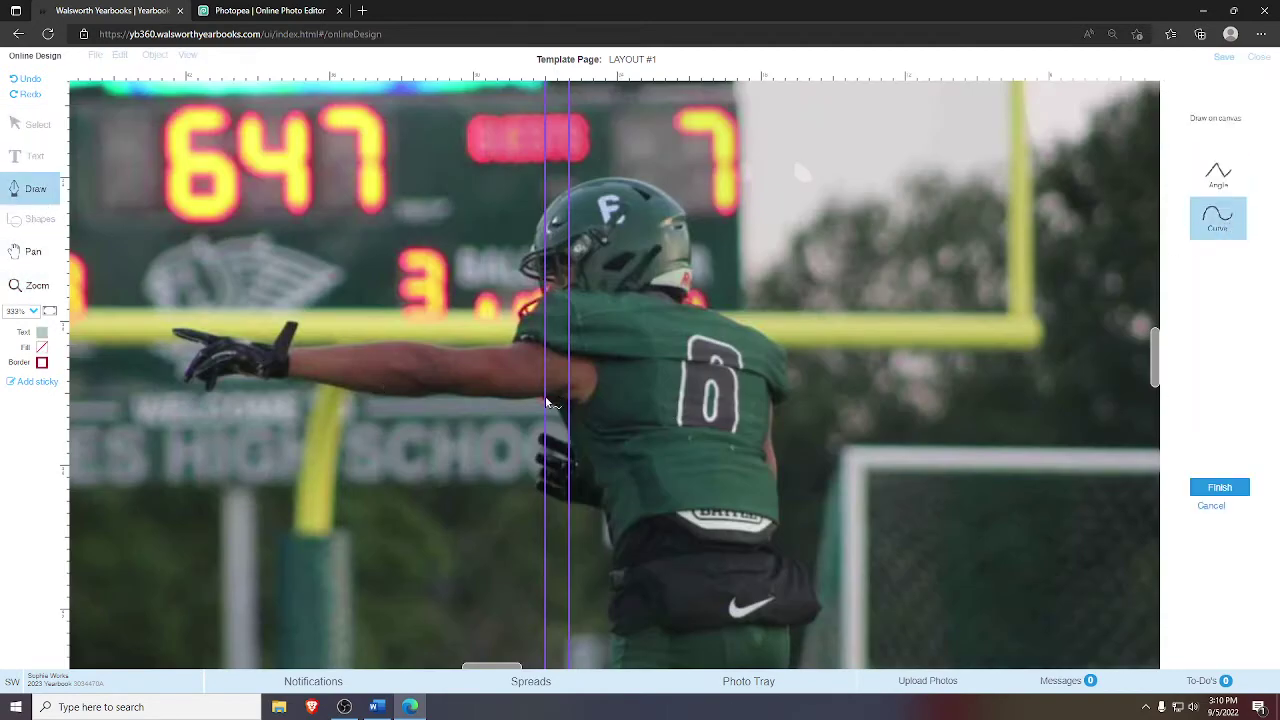
left_click(541, 397)
left_click(461, 397)
left_click(416, 399)
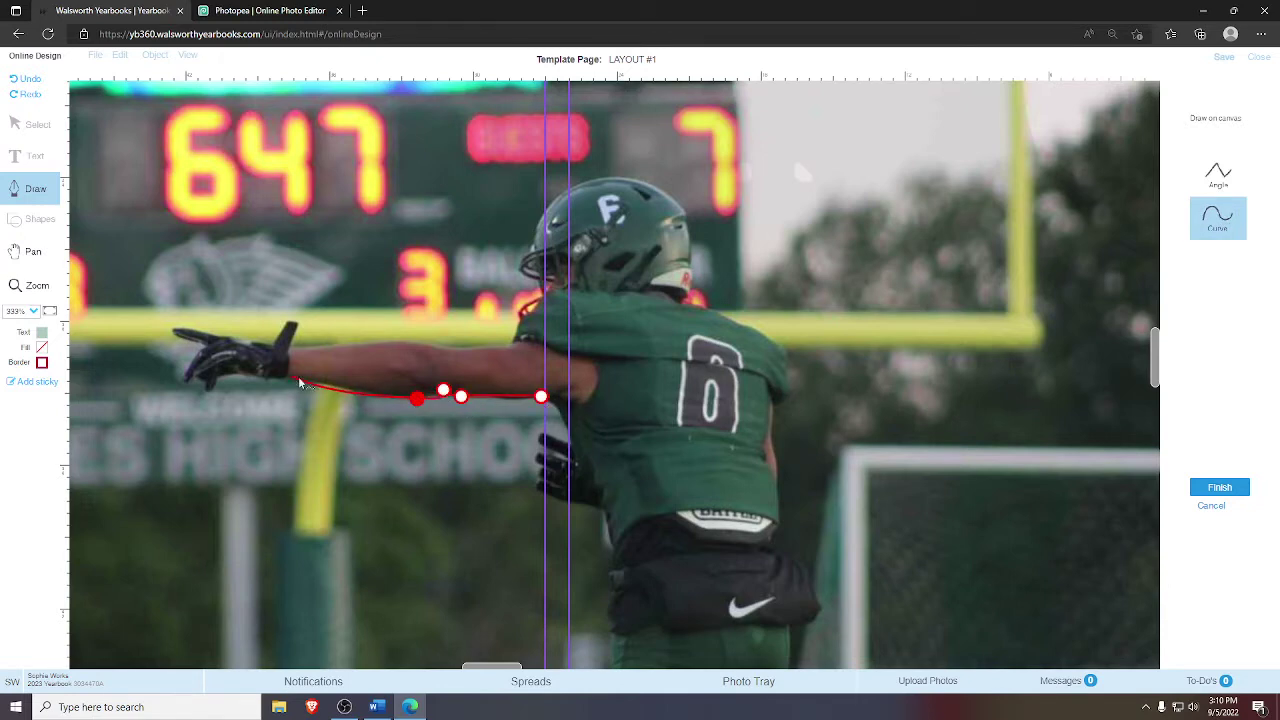
left_click(336, 383)
left_click(287, 375)
left_click(265, 377)
left_click(241, 375)
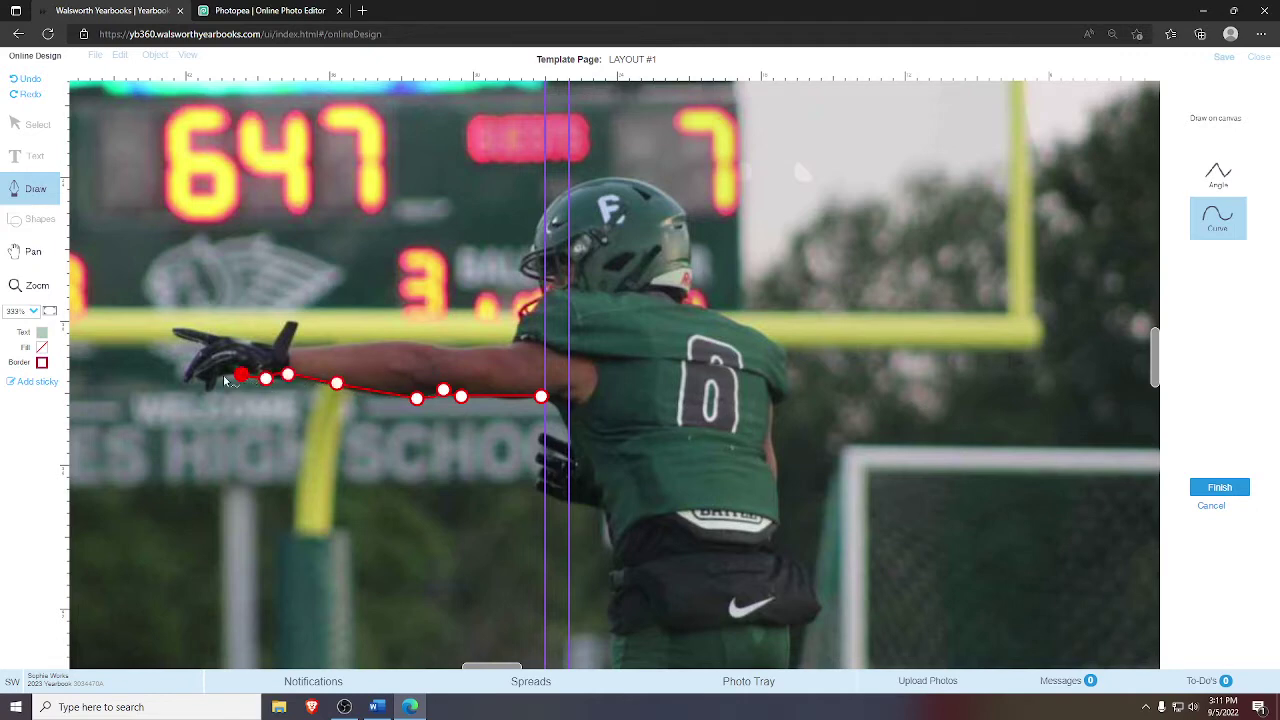
left_click(217, 376)
left_click(212, 390)
left_click(203, 380)
left_click(191, 377)
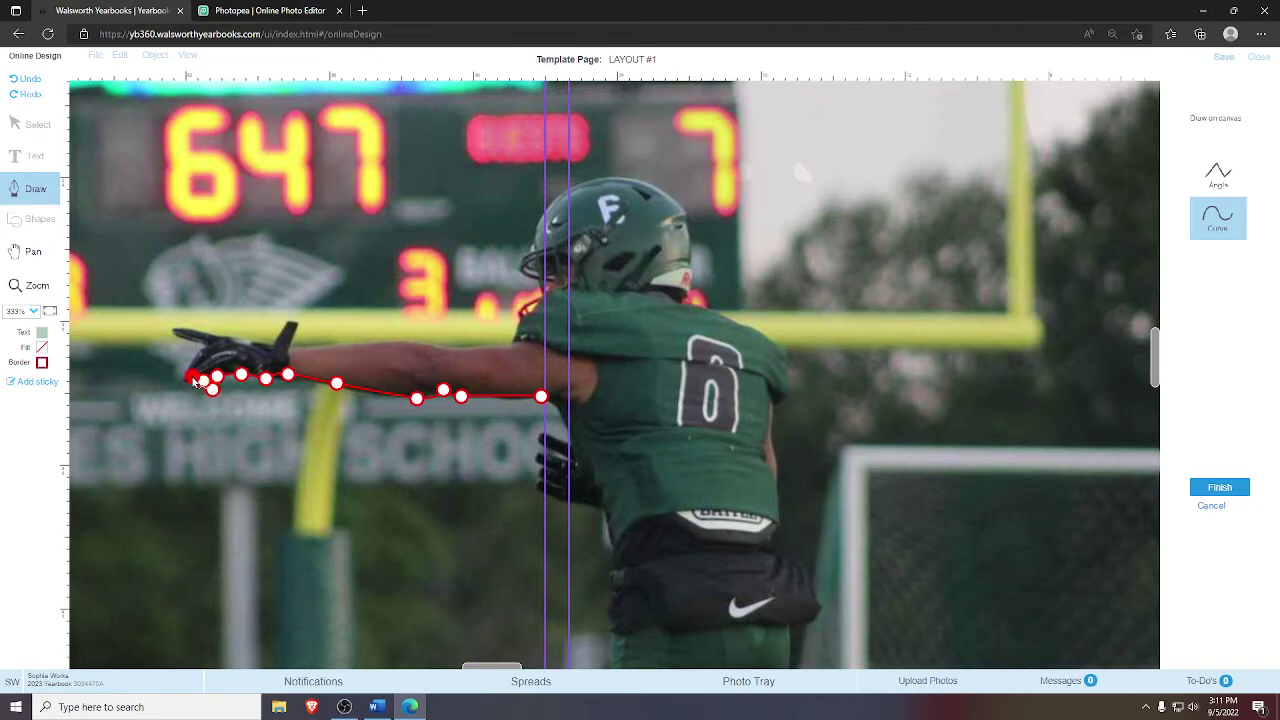
- Trace the outline around the fingertips and thumb, then along the top of the arm
left_click(183, 380)
left_click(190, 363)
left_click(205, 349)
left_click(177, 334)
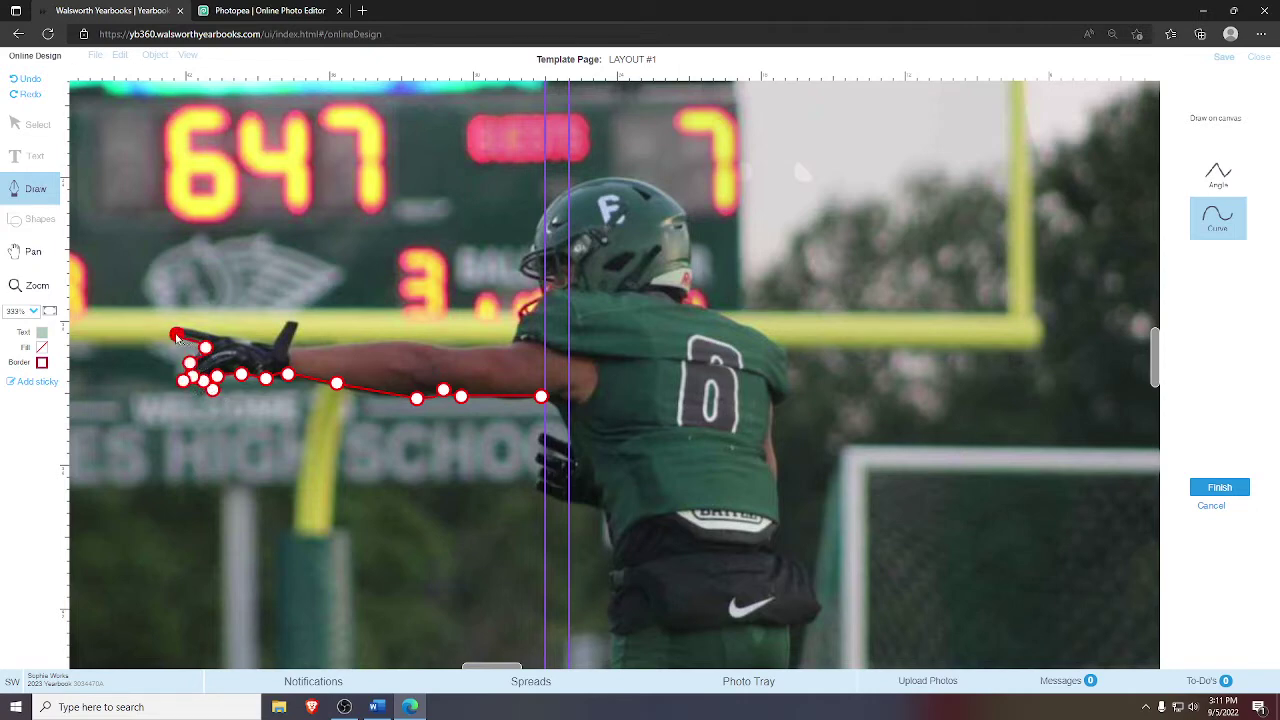
left_click(186, 327)
left_click(216, 340)
left_click(236, 340)
left_click(274, 347)
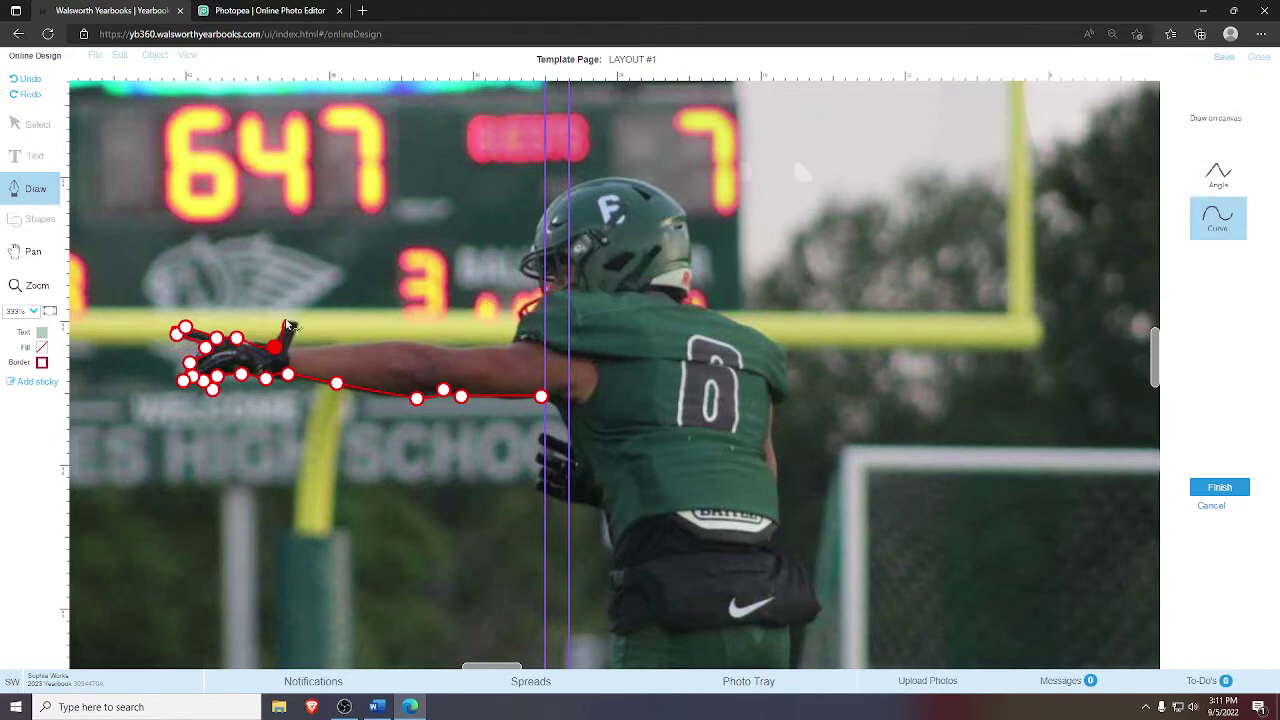
left_click(287, 322)
left_click(297, 323)
left_click(289, 346)
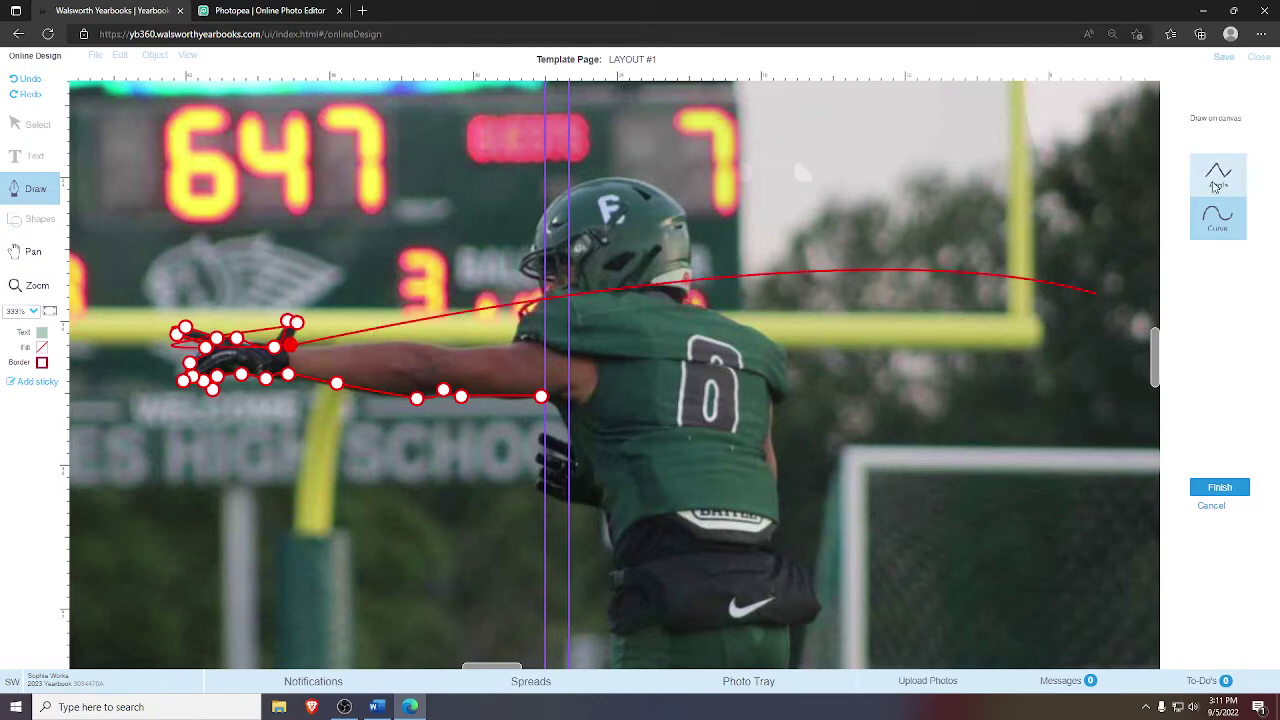
left_click(1207, 230)
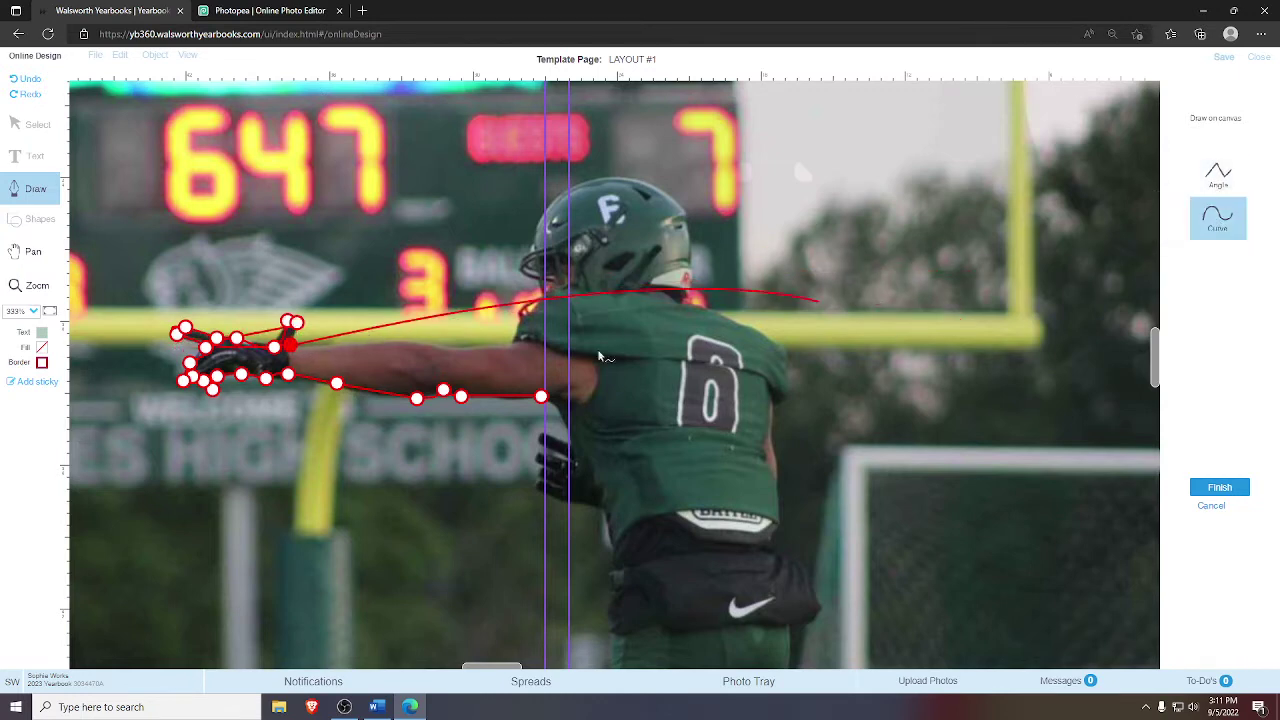
left_click(354, 345)
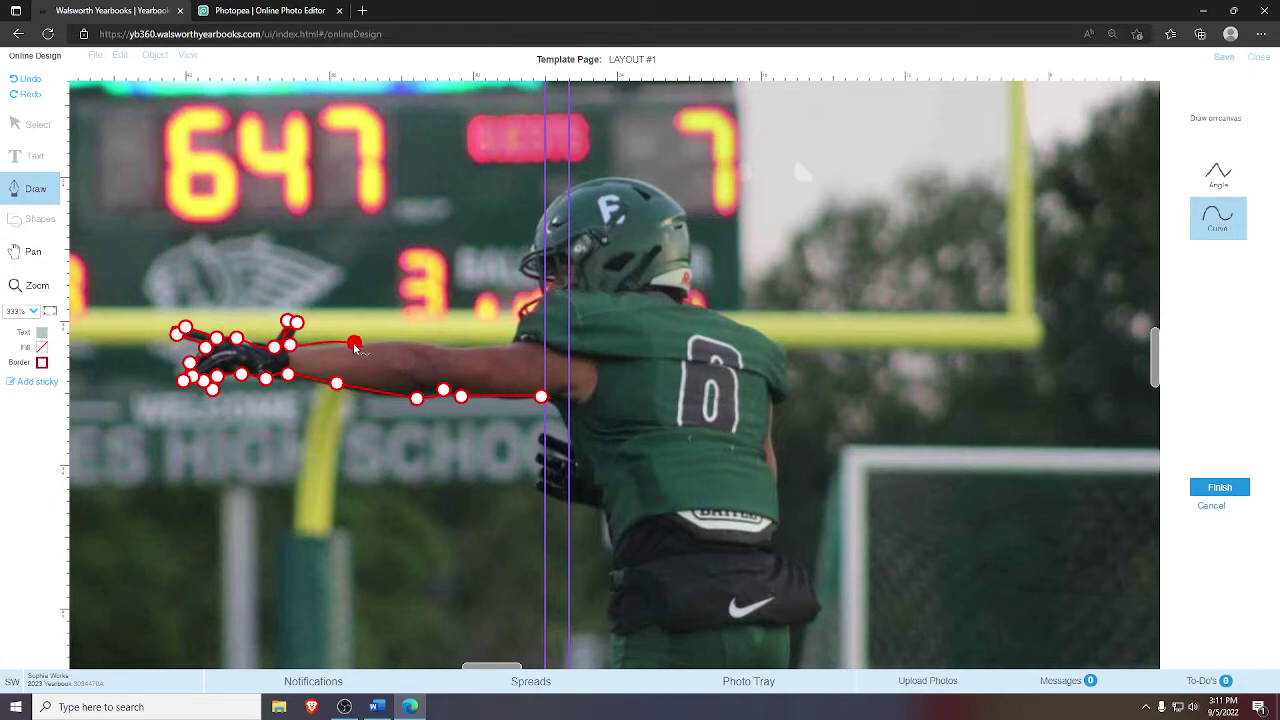
left_click(407, 342)
left_click(445, 348)
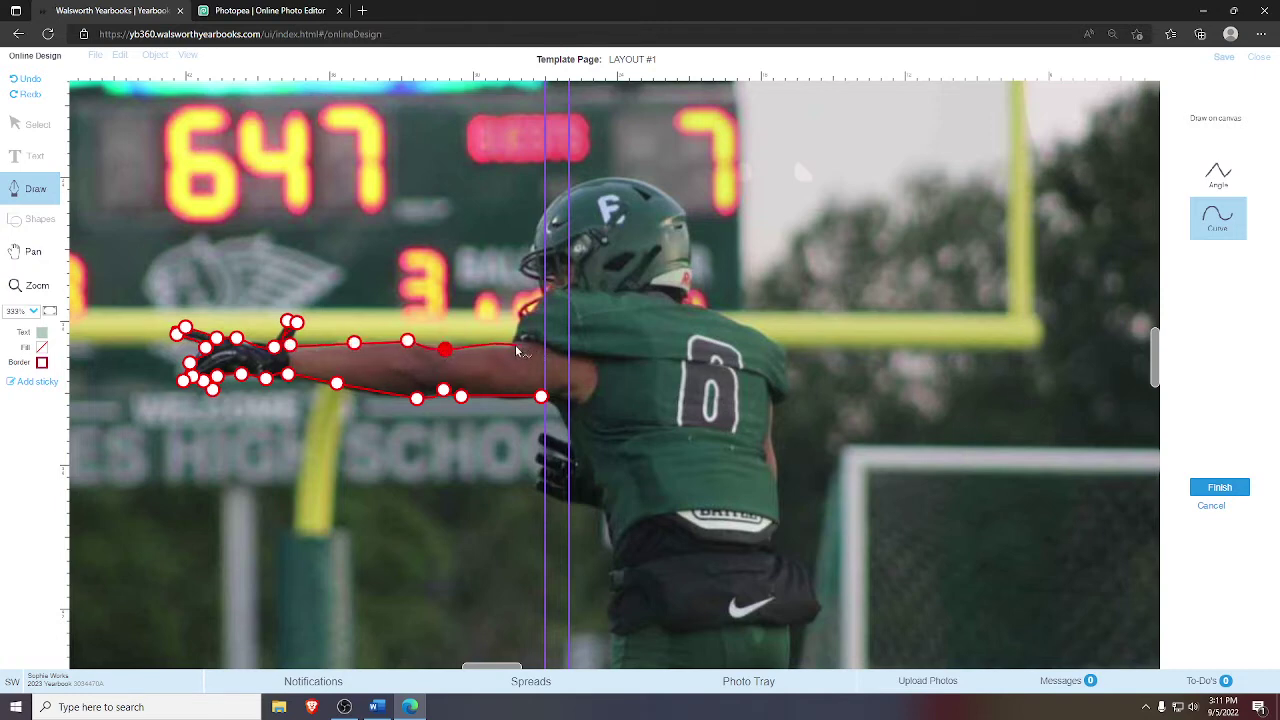
left_click(512, 344)
- Continue the outline up the neck, over the helmet, and down the shoulder and back
left_click(518, 321)
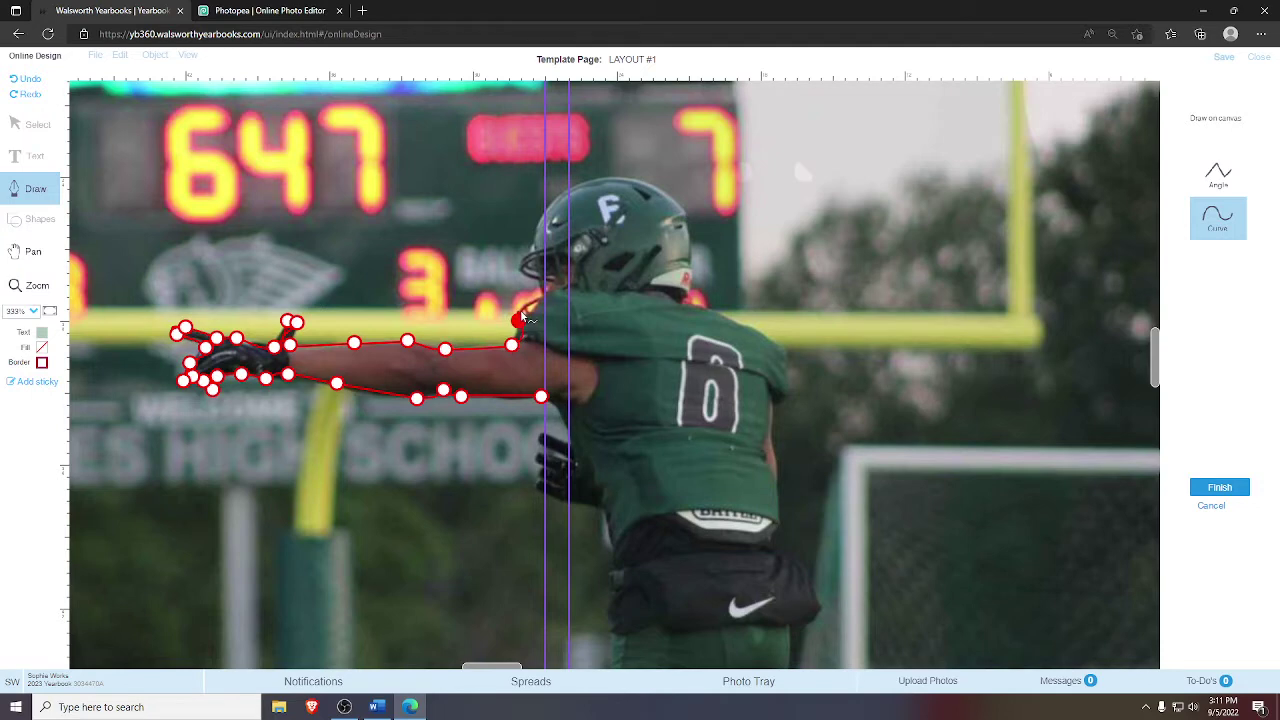
left_click(518, 309)
left_click(539, 298)
left_click(539, 278)
left_click(518, 271)
left_click(522, 256)
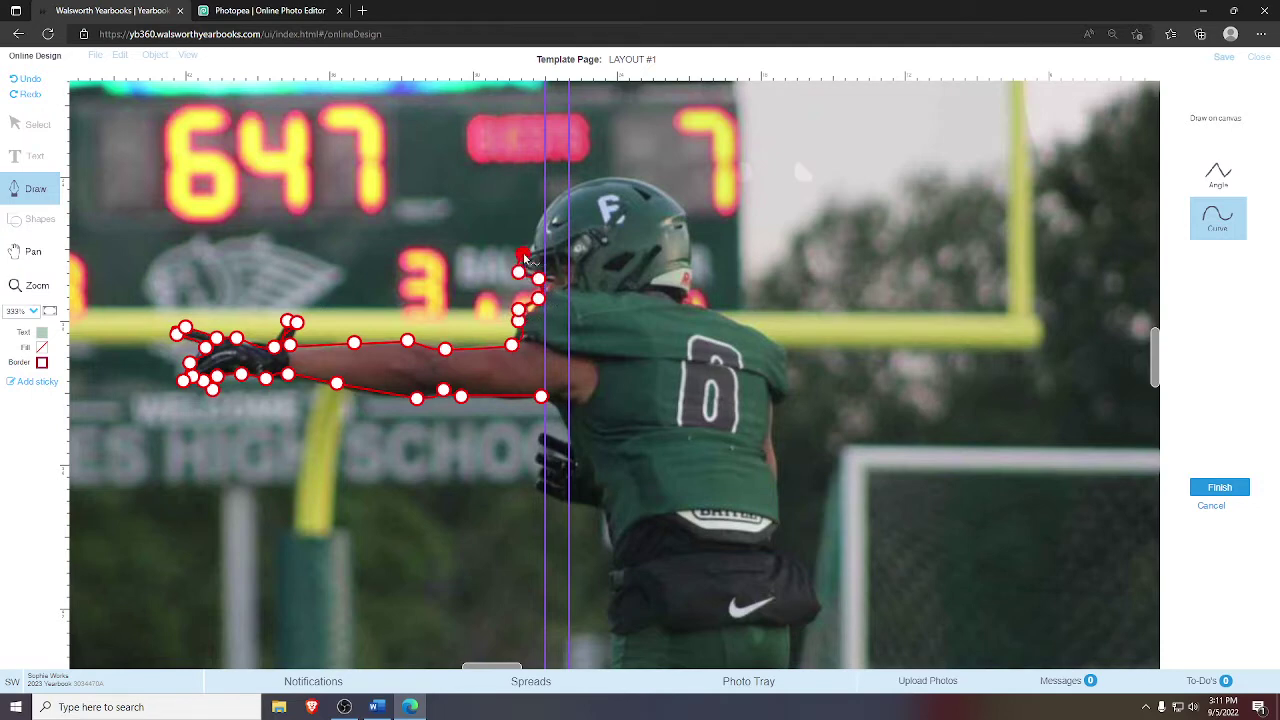
left_click(533, 243)
left_click(542, 220)
left_click(552, 201)
left_click(569, 189)
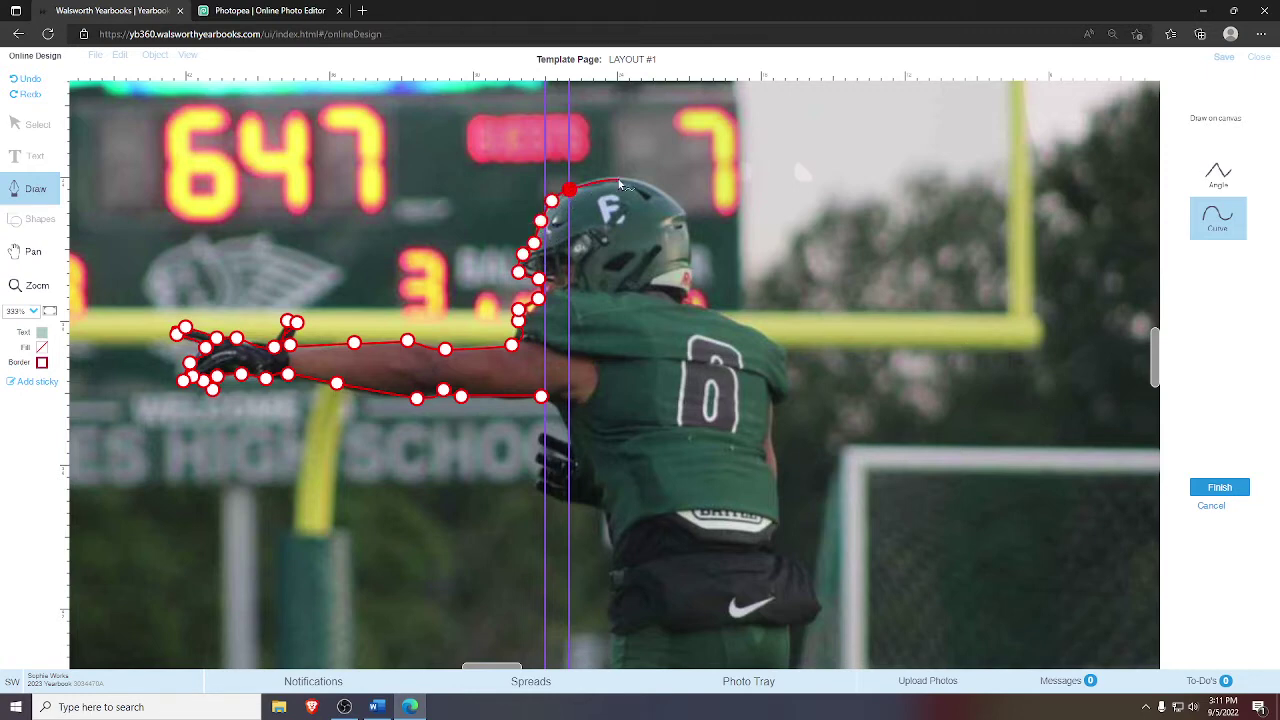
left_click(603, 178)
left_click(627, 178)
left_click(656, 188)
left_click(685, 210)
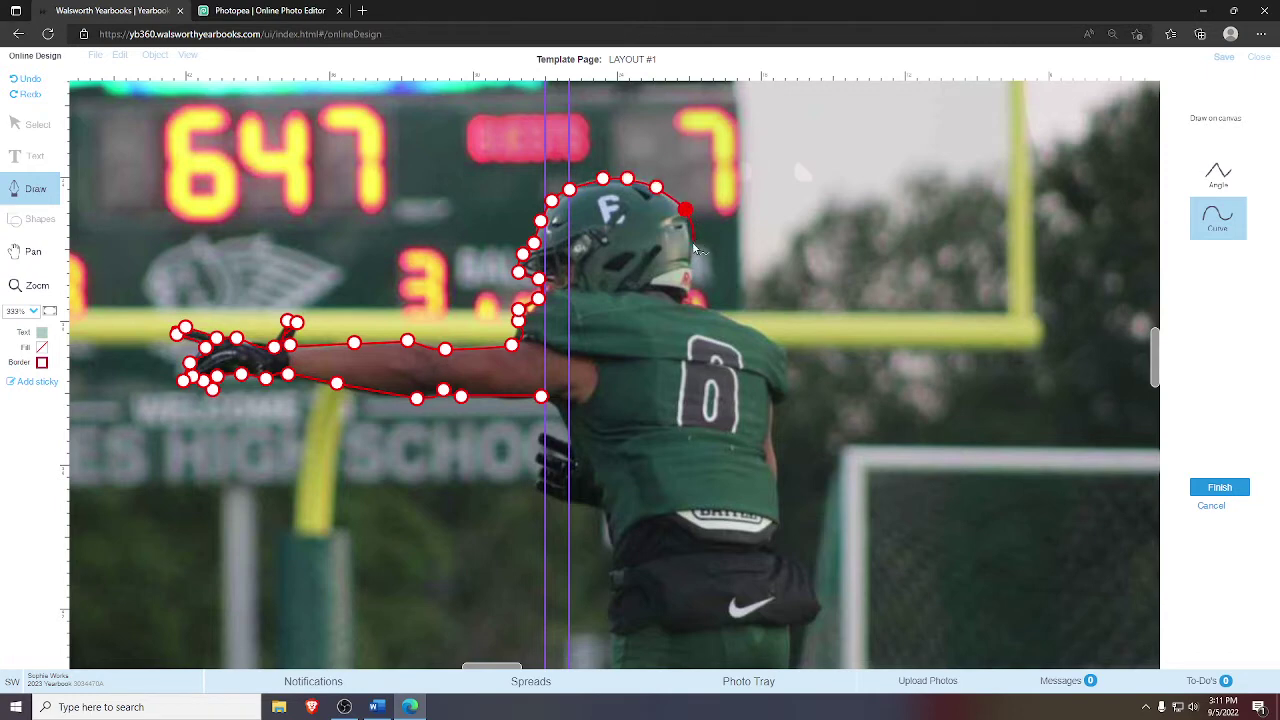
left_click(693, 243)
left_click(685, 300)
left_click(705, 310)
left_click(734, 318)
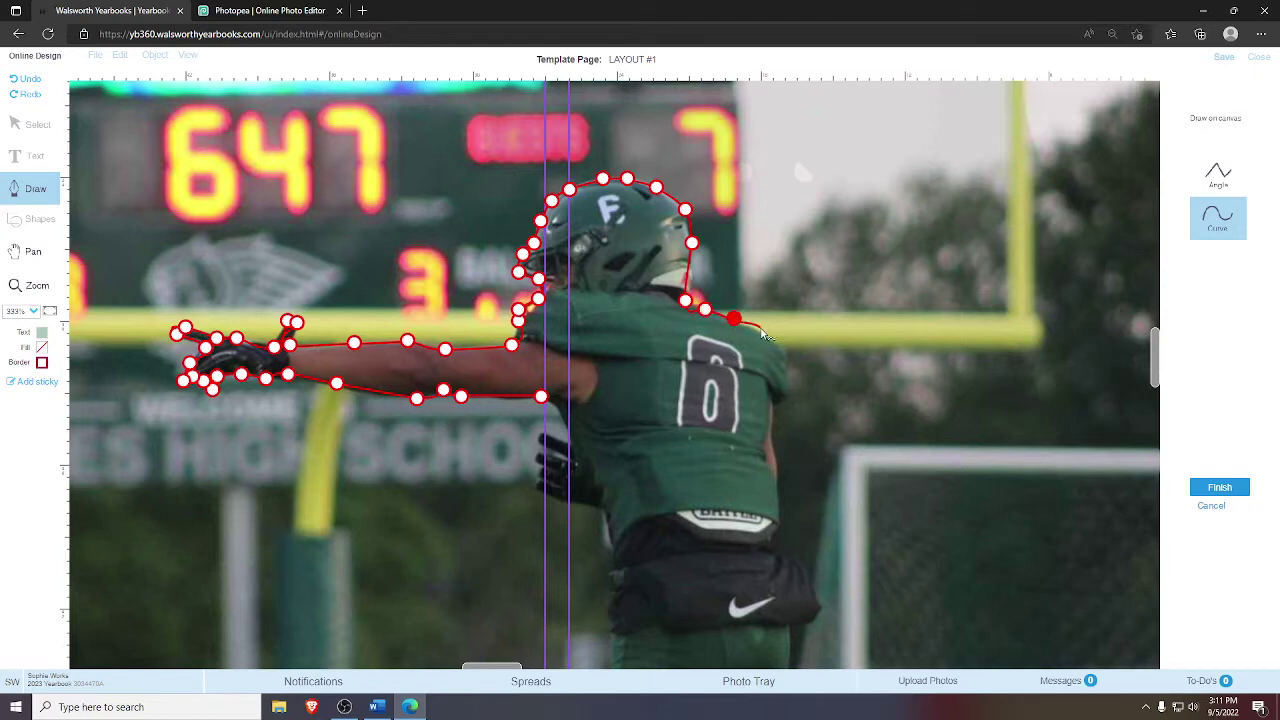
left_click(761, 331)
left_click(781, 345)
left_click(783, 369)
left_click(790, 389)
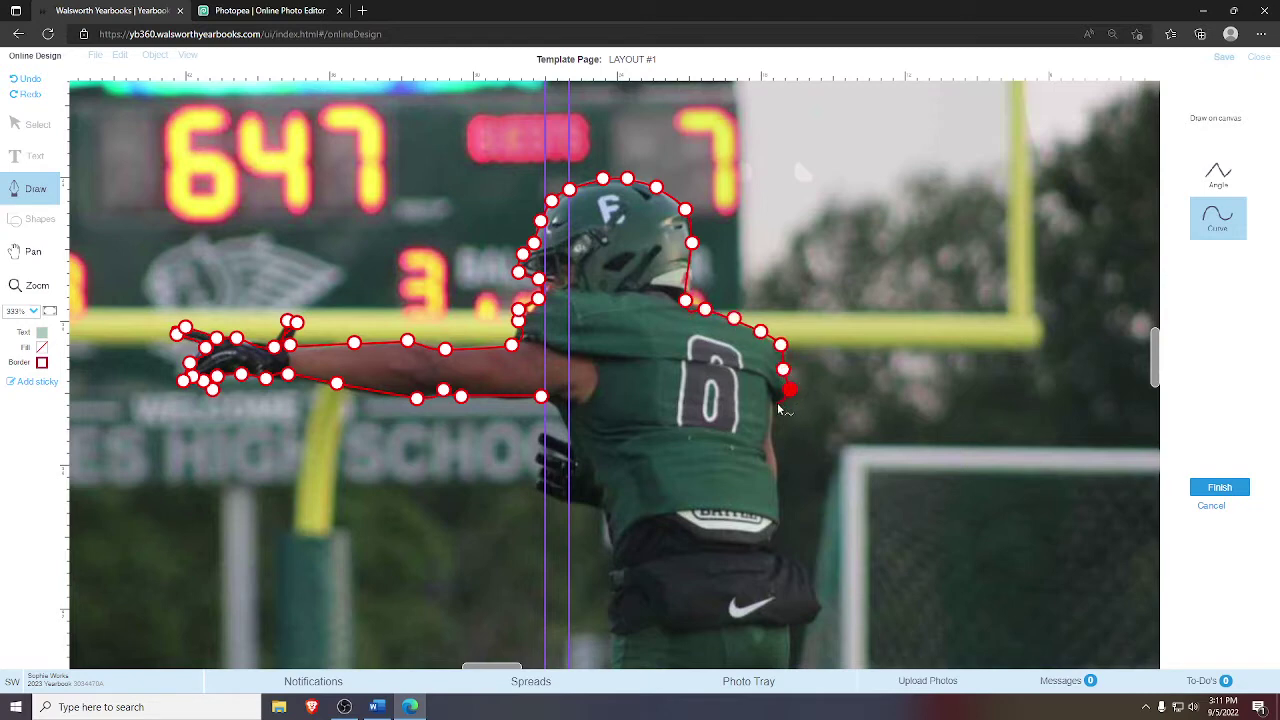
left_click(776, 401)
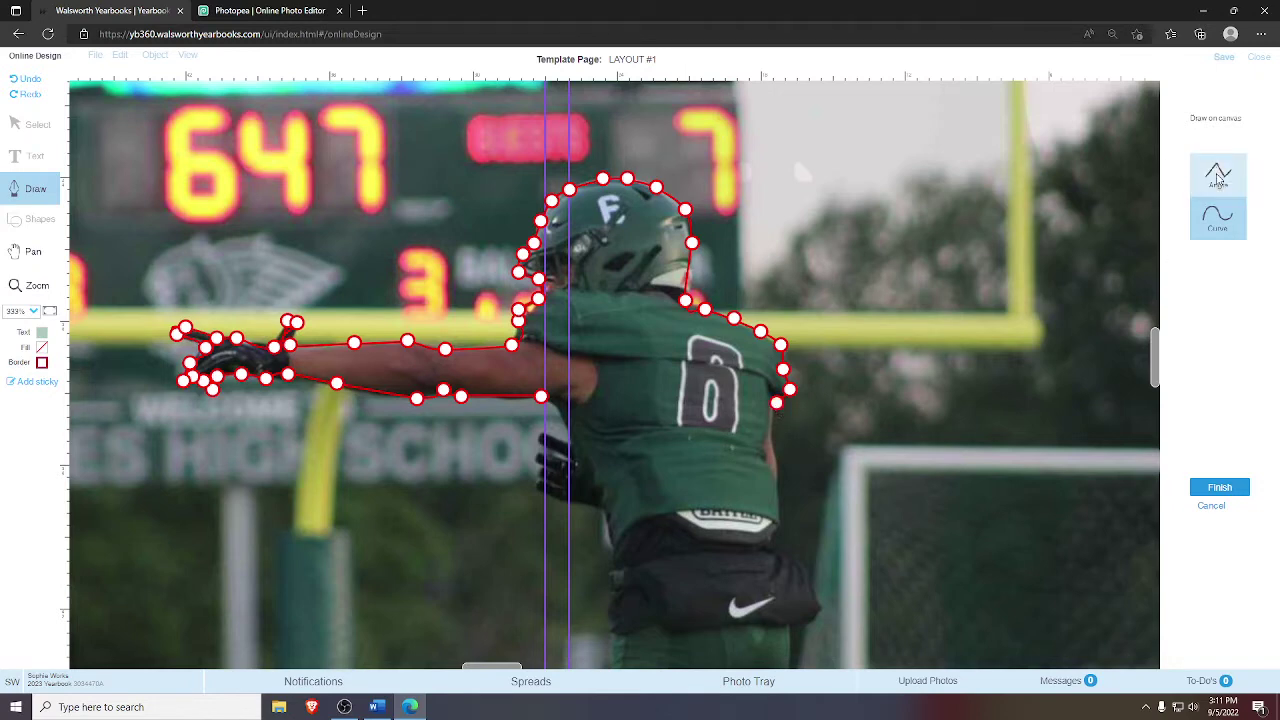
- Make the armpit, neck, glove and under-arm points Angle corners, then finish the closed outline
left_click(1218, 176)
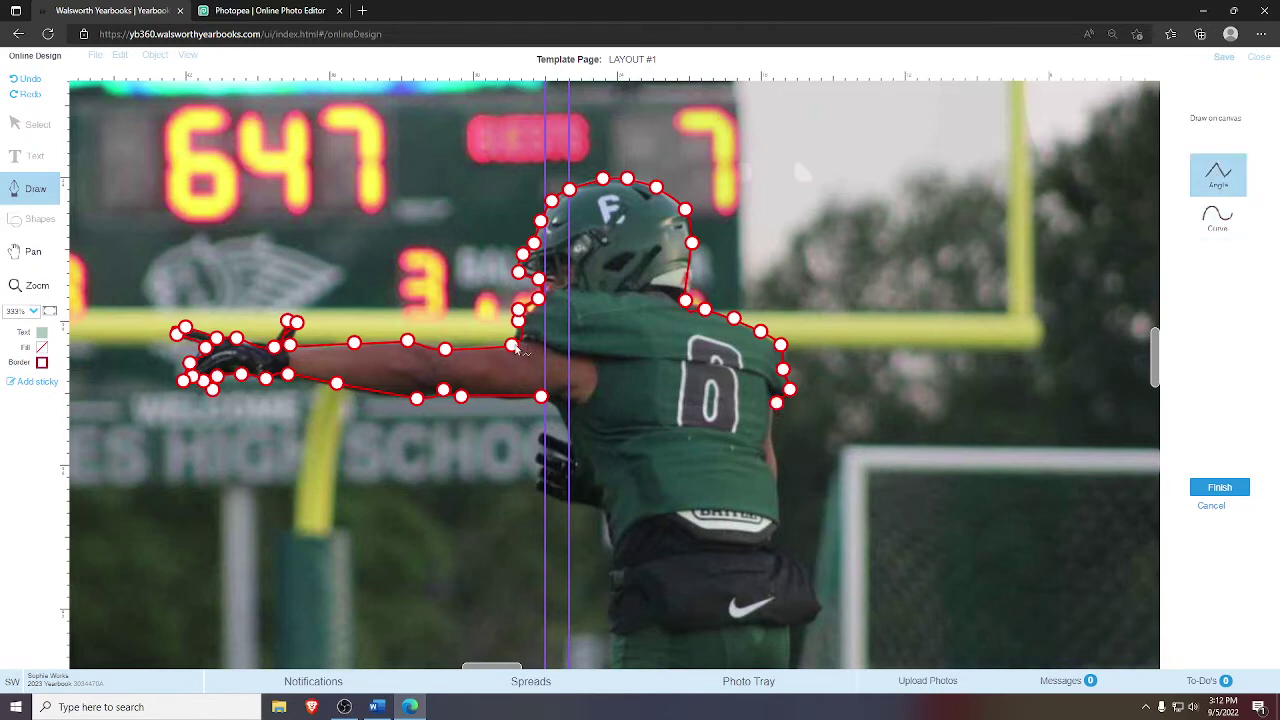
left_click(512, 346)
left_click(685, 300)
left_click(292, 322)
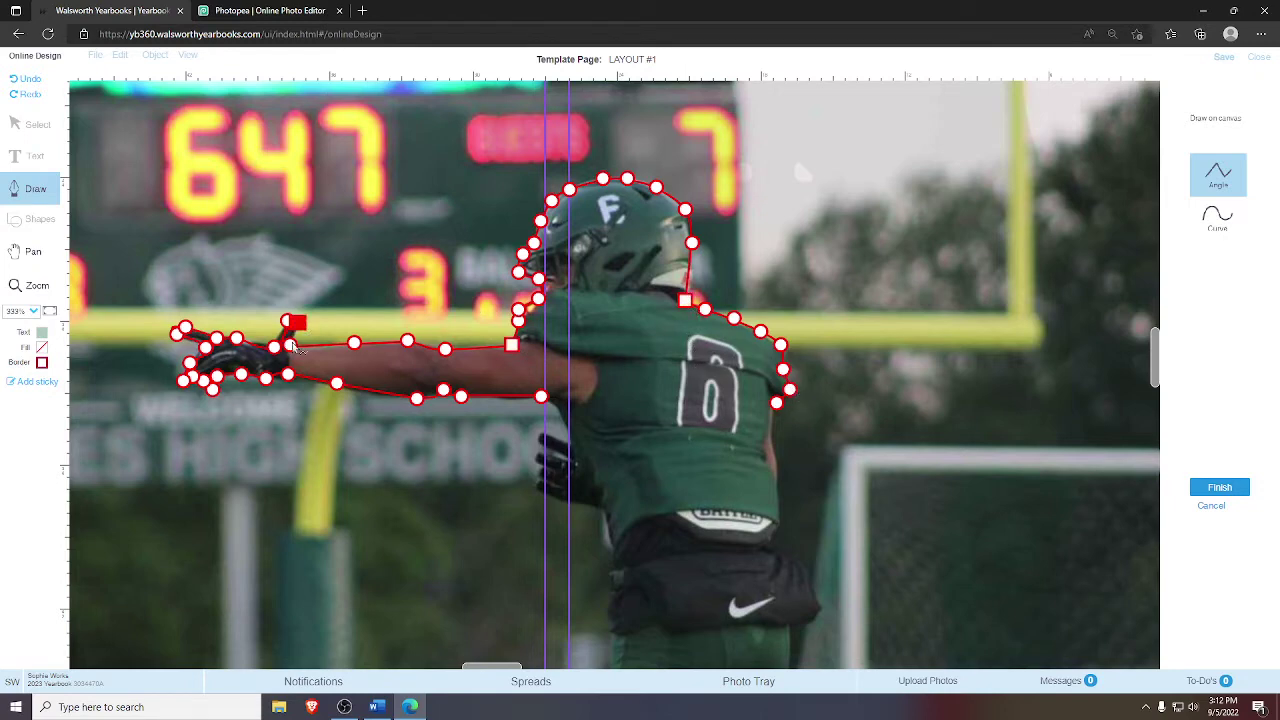
left_click(290, 344)
left_click(274, 347)
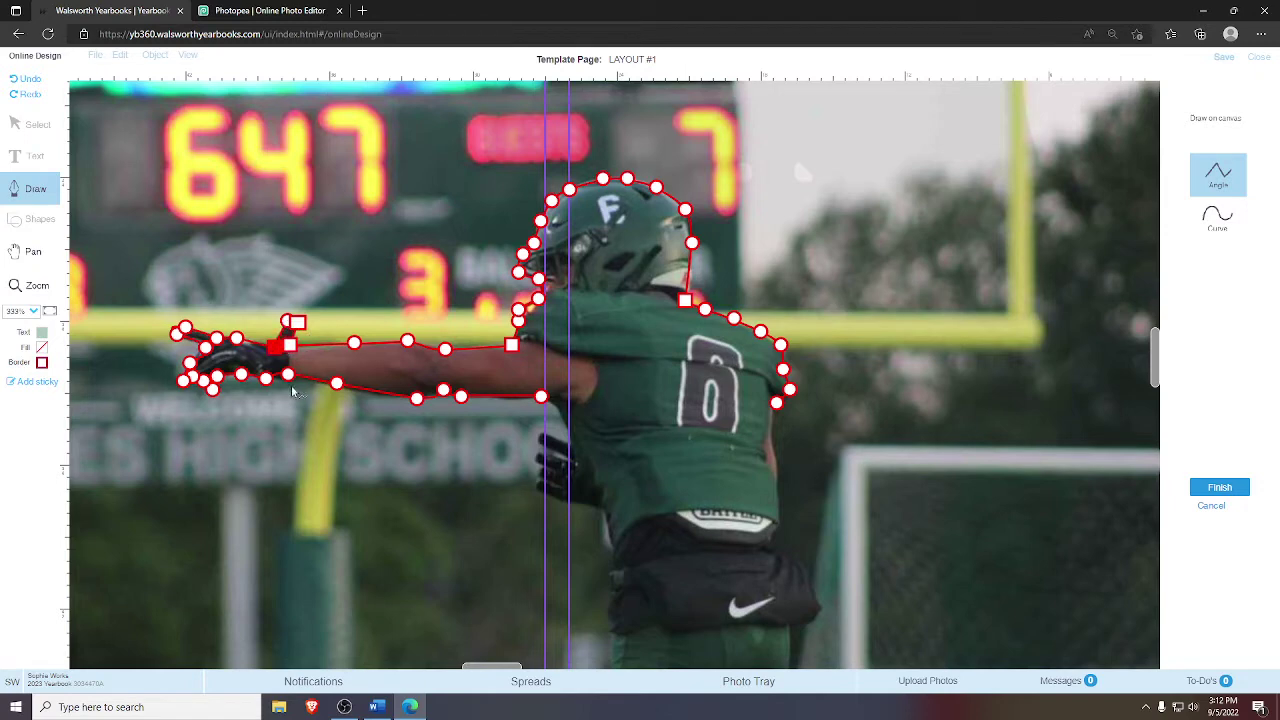
left_click(288, 321)
left_click(417, 398)
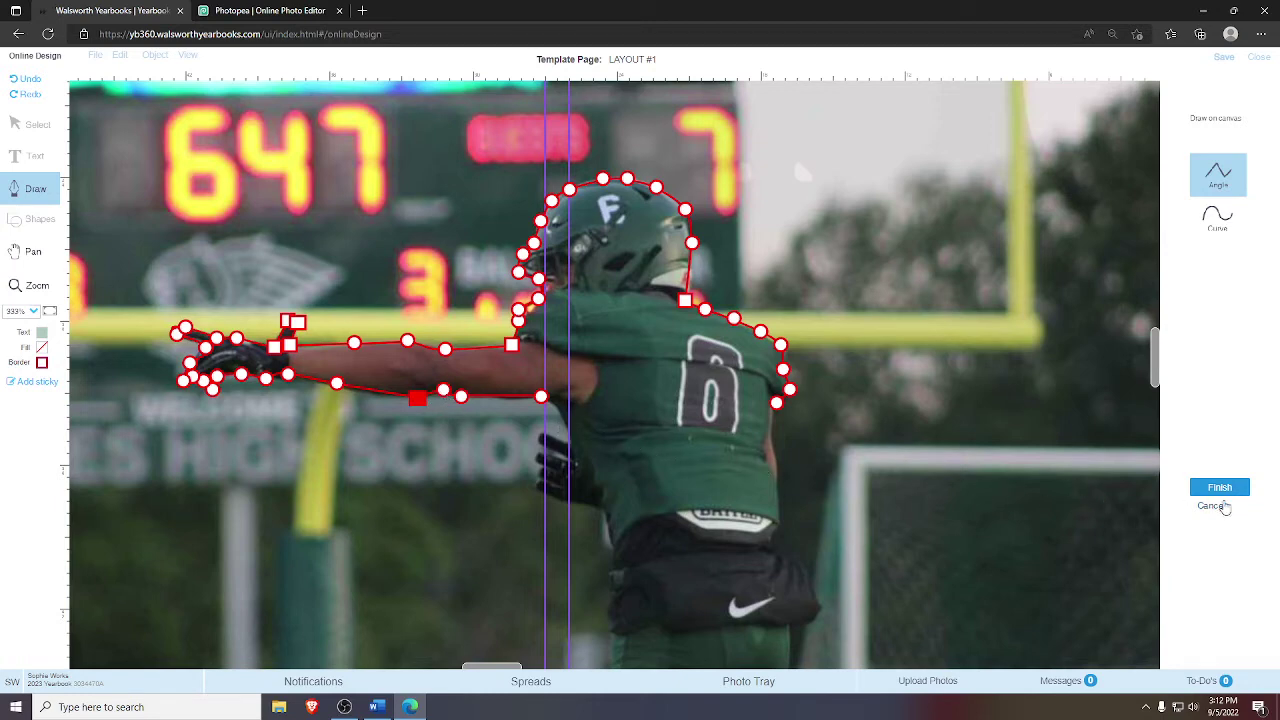
left_click(1219, 487)
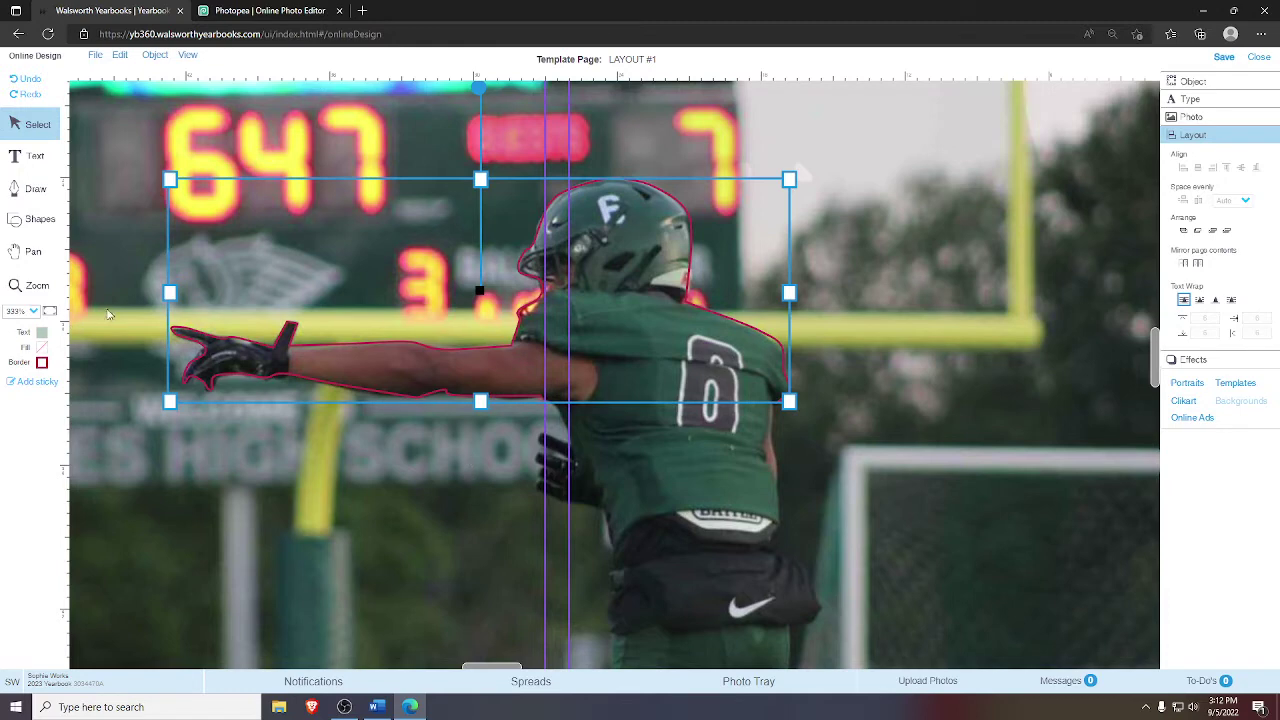
- Zoom in on the player's outline and change its border colour to dark green
left_click(51, 312)
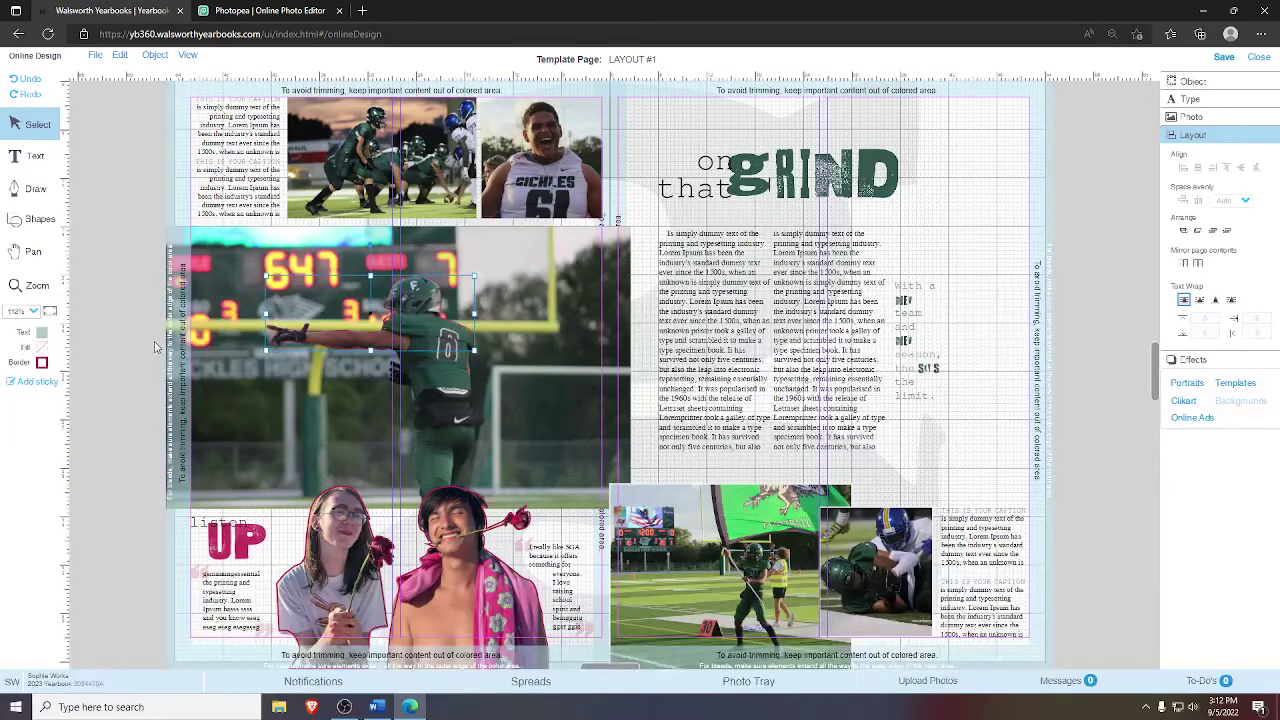
left_click(131, 352)
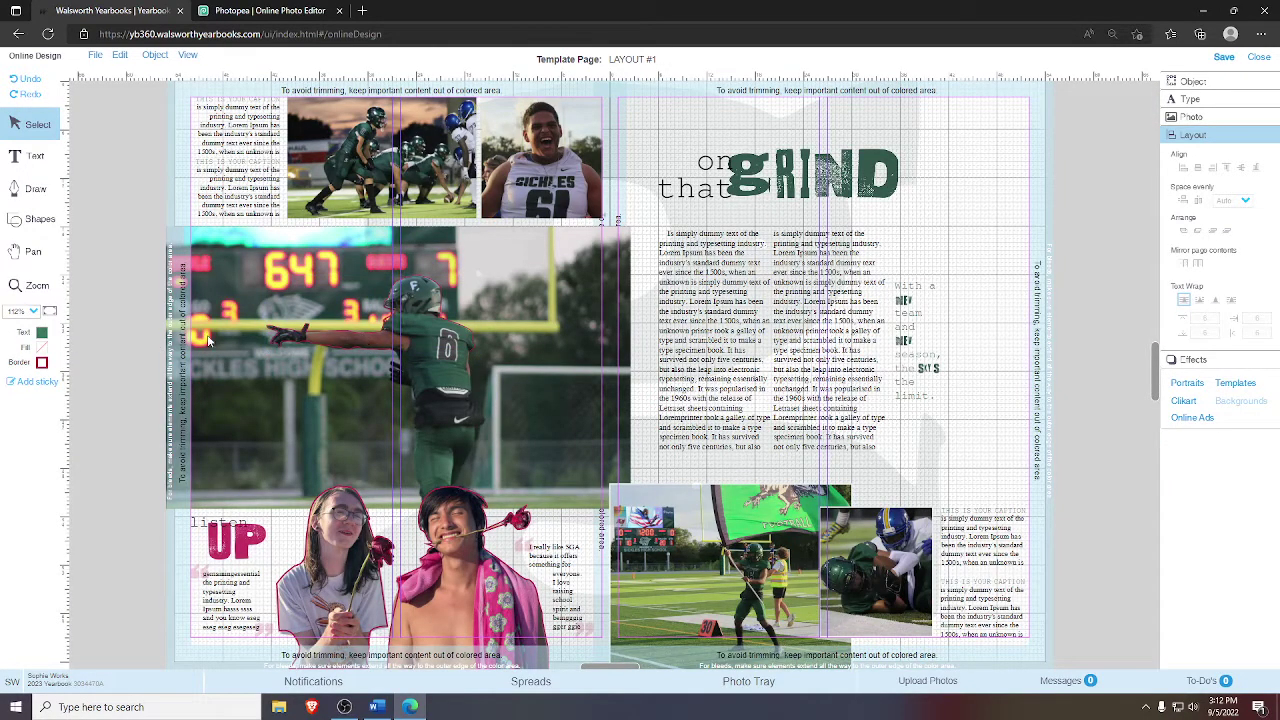
left_click(30, 286)
left_click_drag(262, 248, 502, 408)
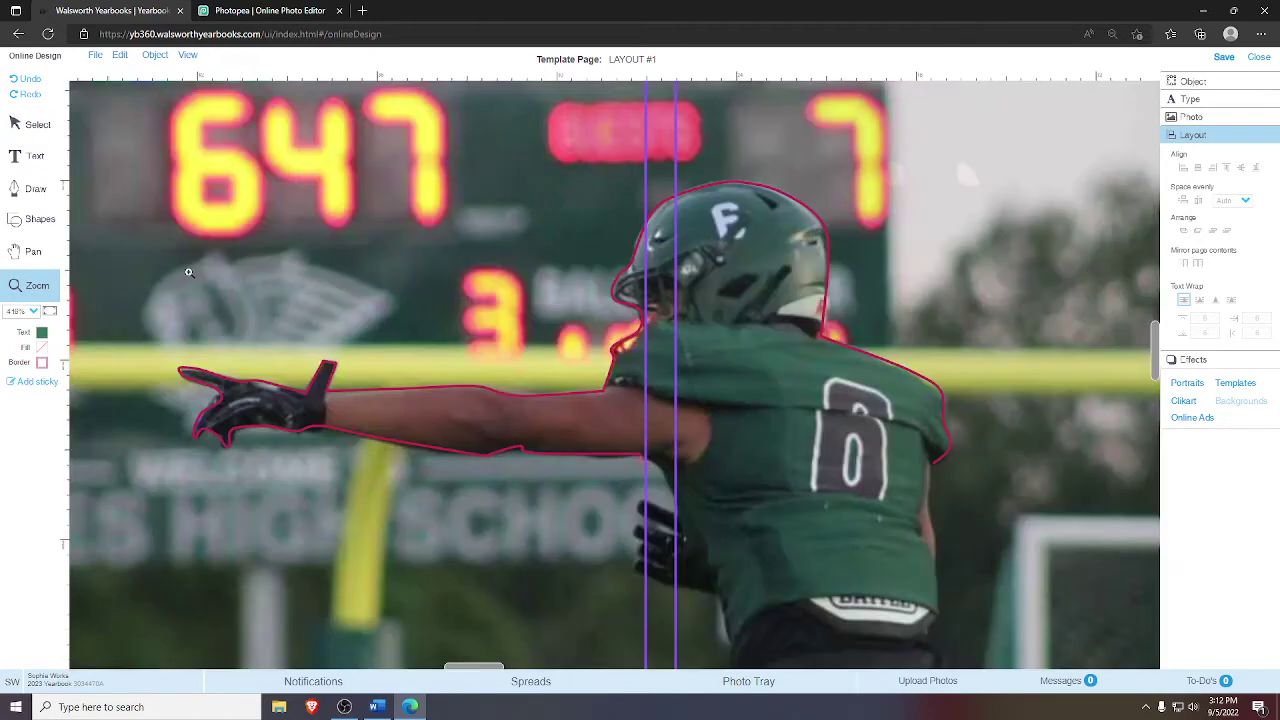
key("Escape")
left_click(241, 398)
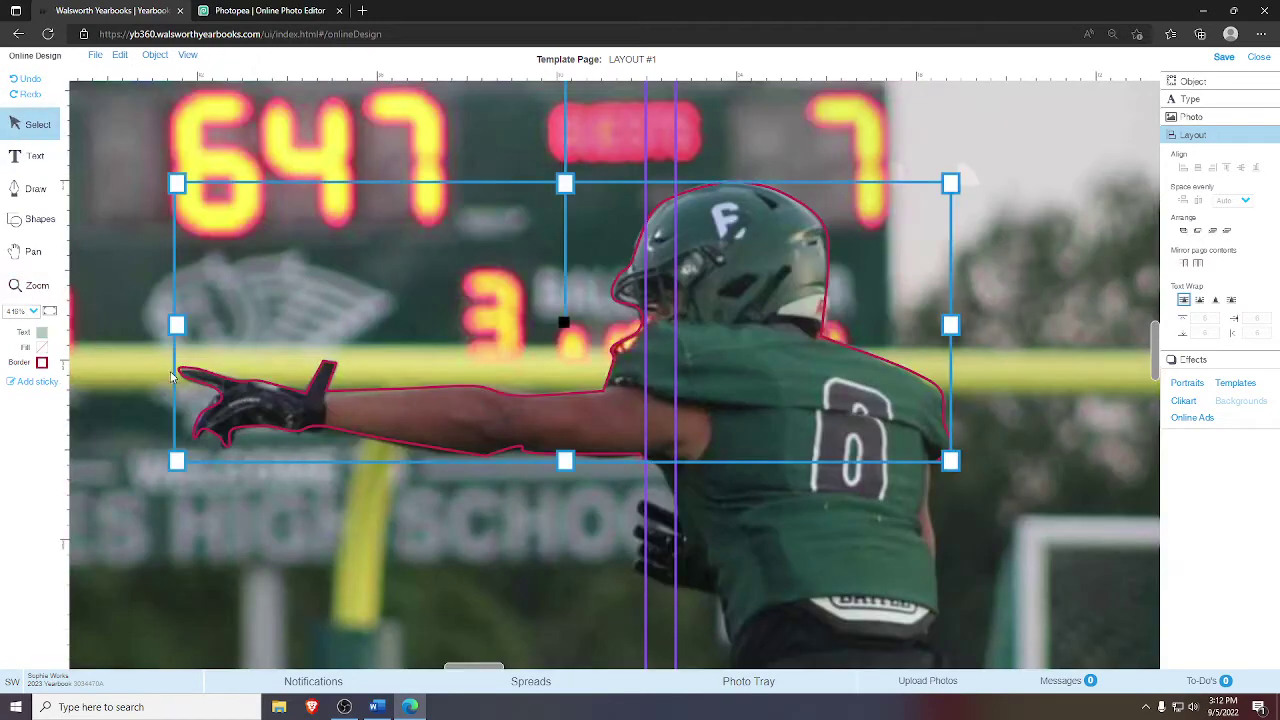
left_click(42, 363)
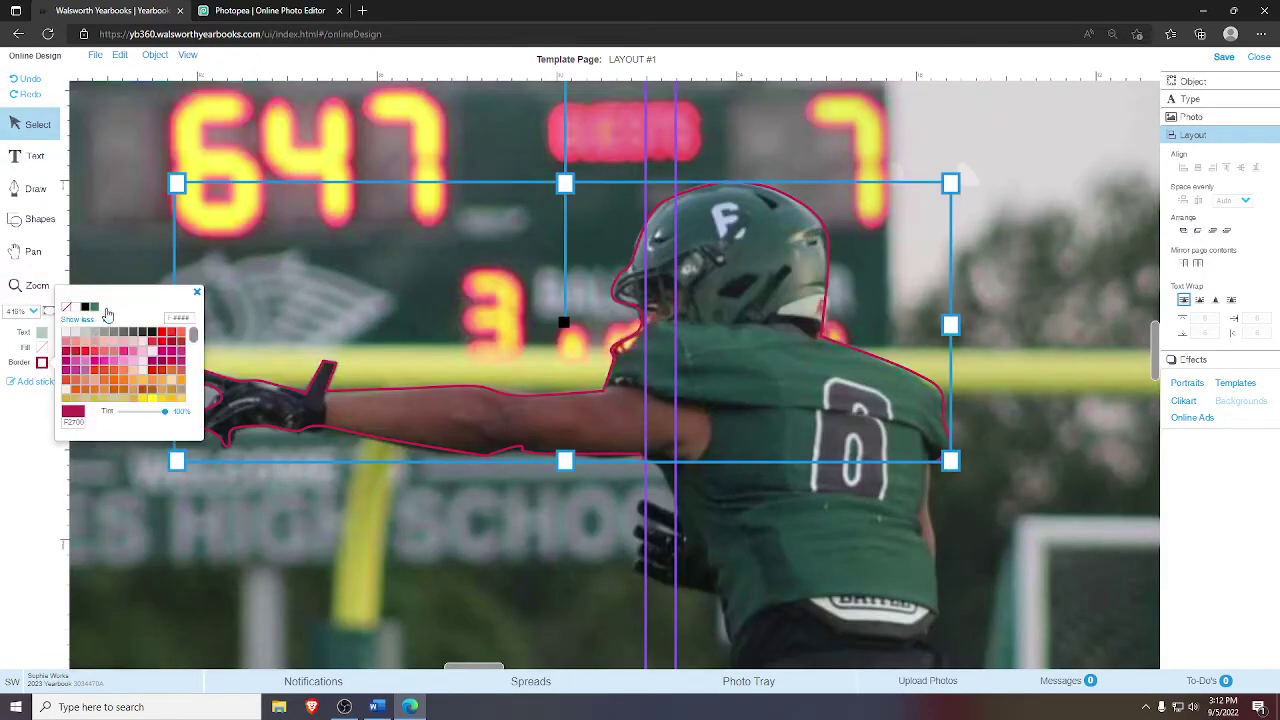
left_click(94, 307)
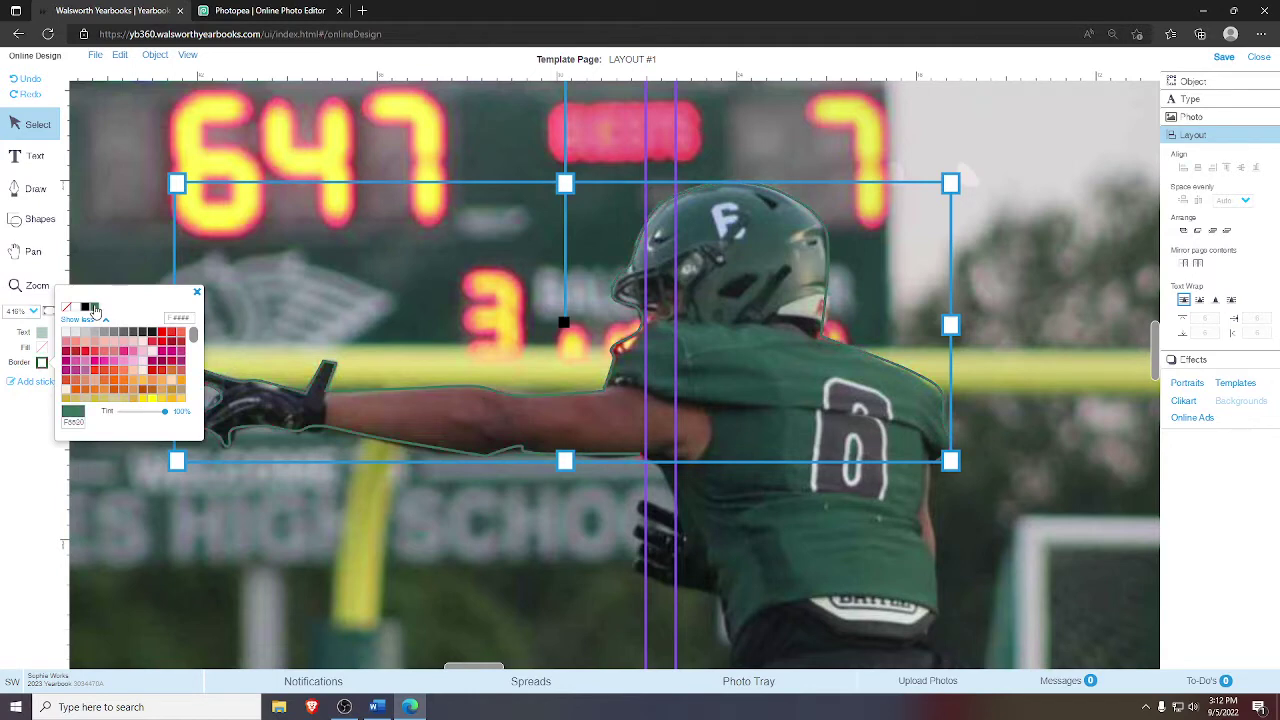
left_click(198, 292)
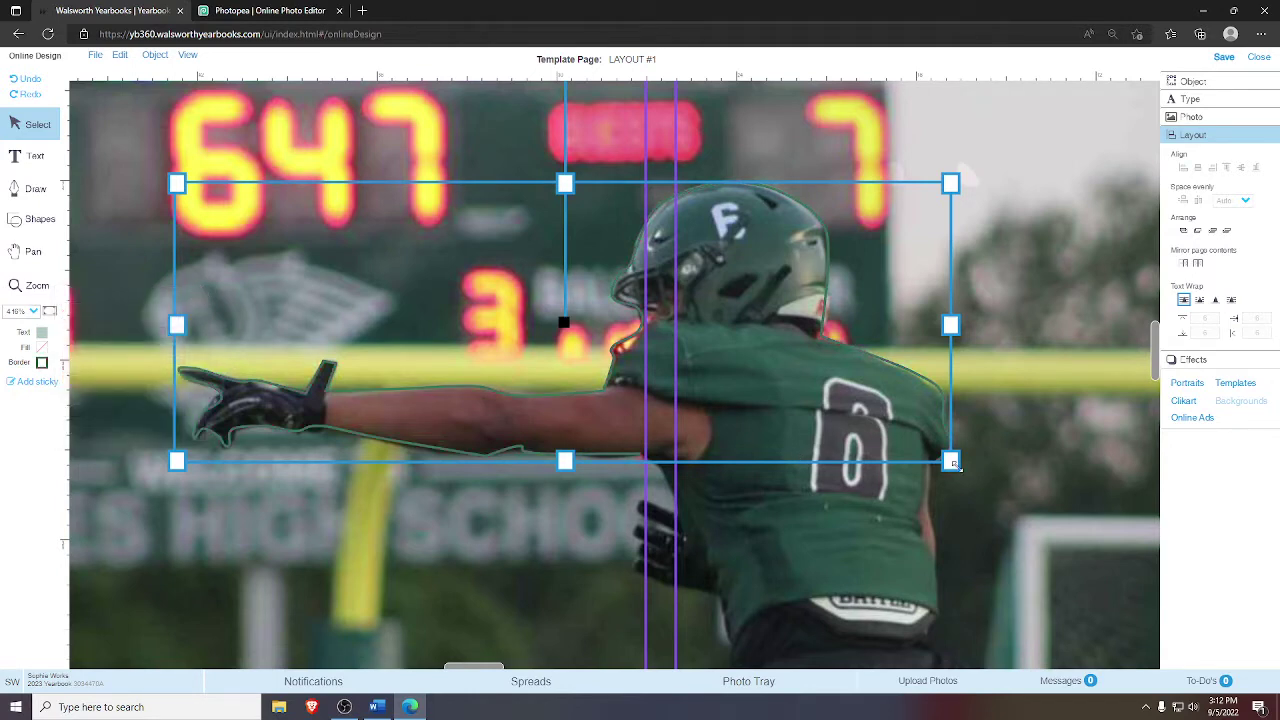
- Stretch the outline's top edge up slightly to fit the player, then view the whole spread
mouse_move(953, 463)
left_mouse_down()
mouse_move(958, 486)
mouse_move(953, 469)
left_mouse_up()
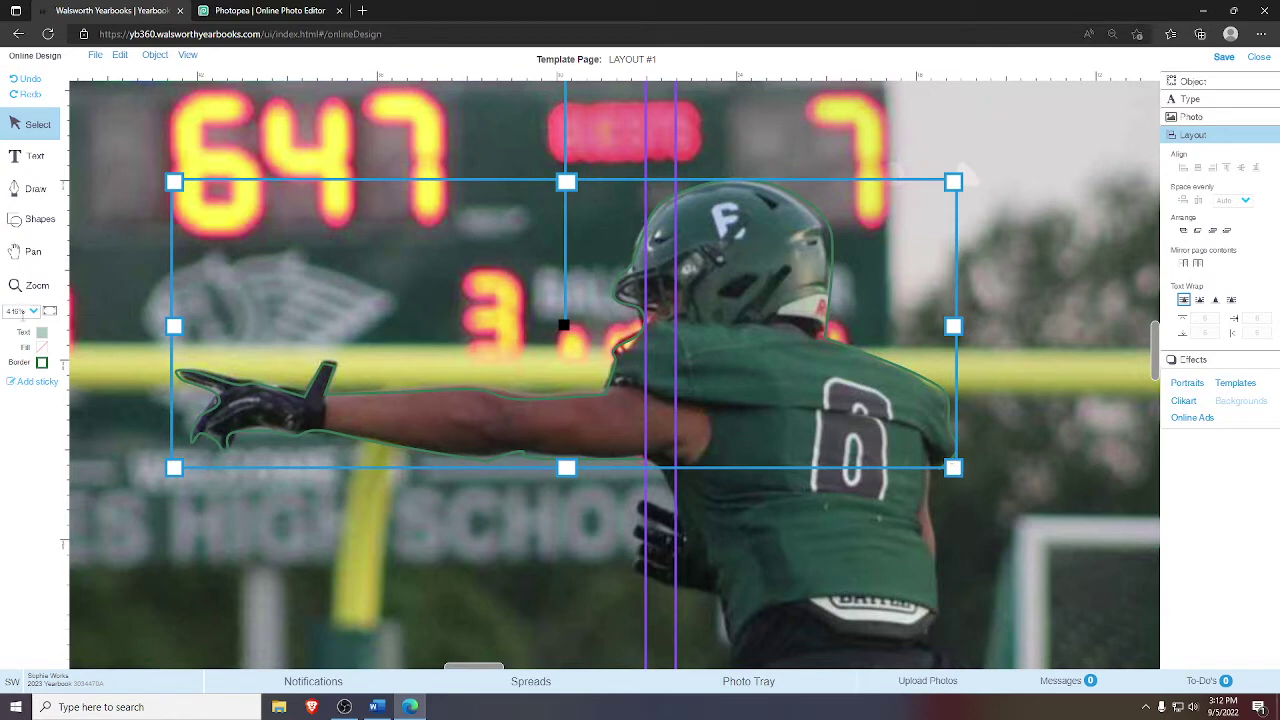
key("ctrl+z")
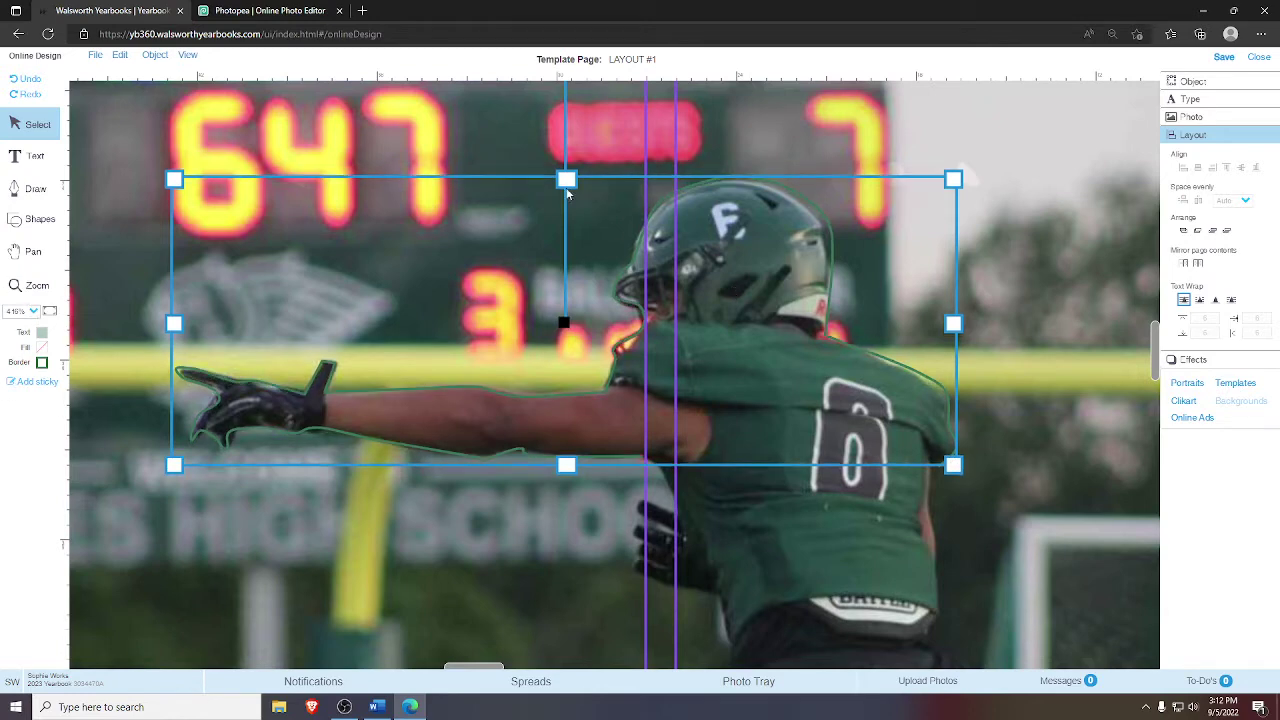
left_click_drag(567, 182, 567, 176)
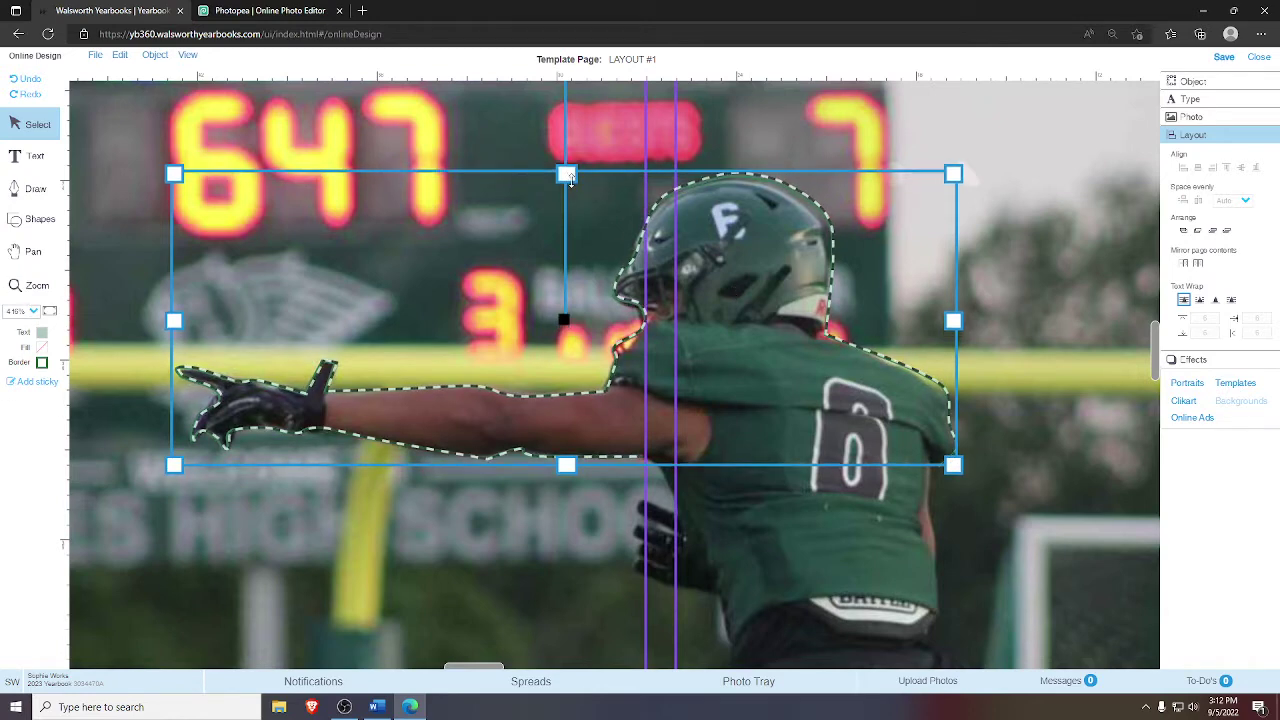
left_click(50, 311)
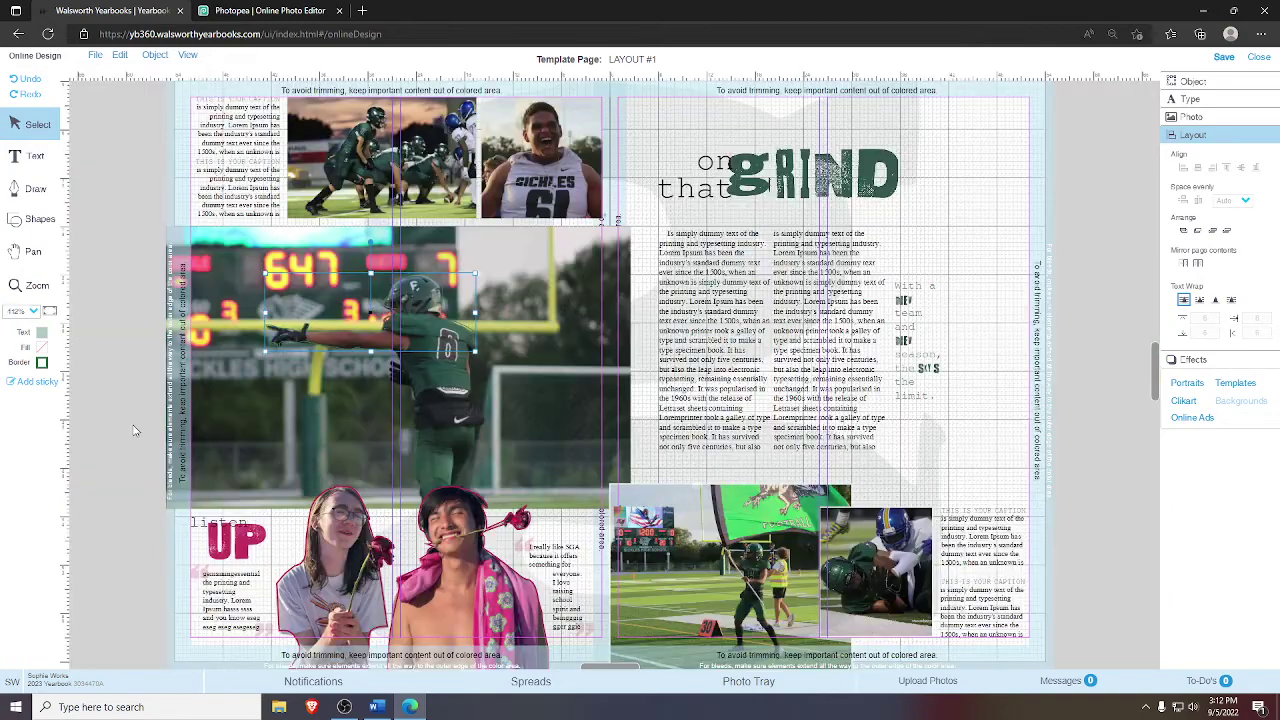
left_click(446, 340)
left_click(142, 400)
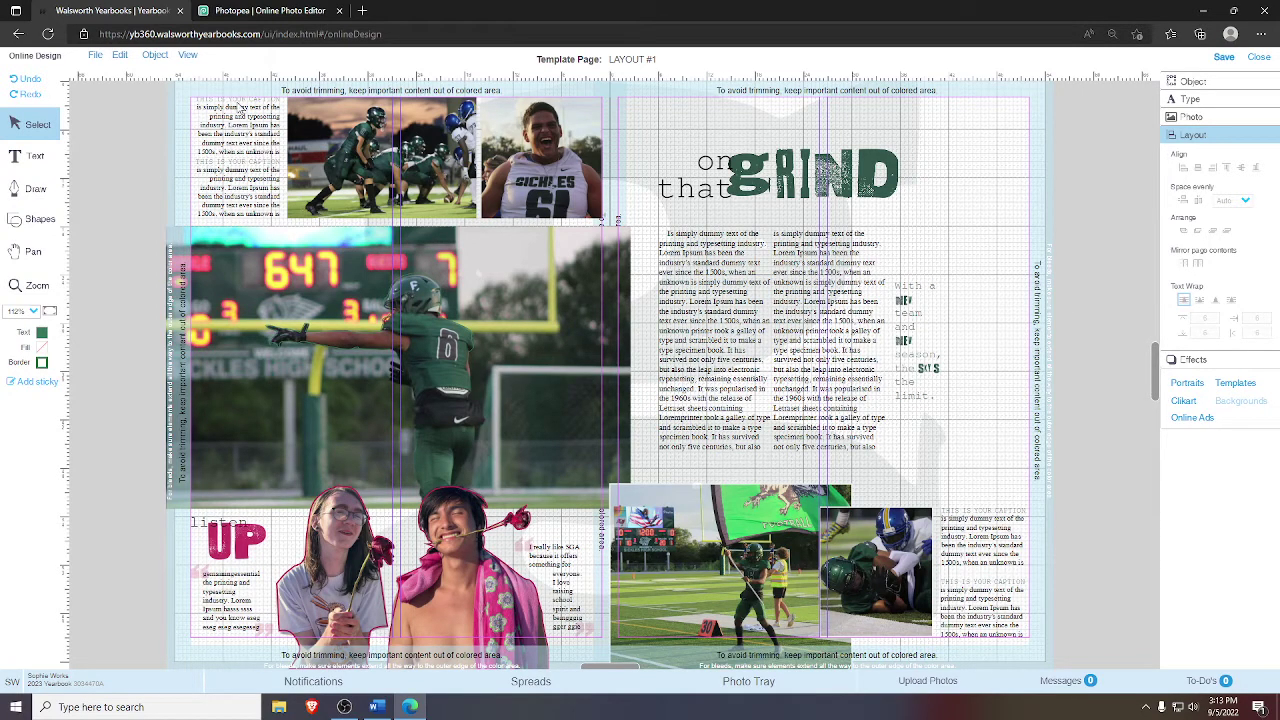
- Save the spread and zoom in to inspect the listen UP photo at lower left
left_click(1223, 58)
left_click(30, 285)
left_click_drag(164, 538, 667, 688)
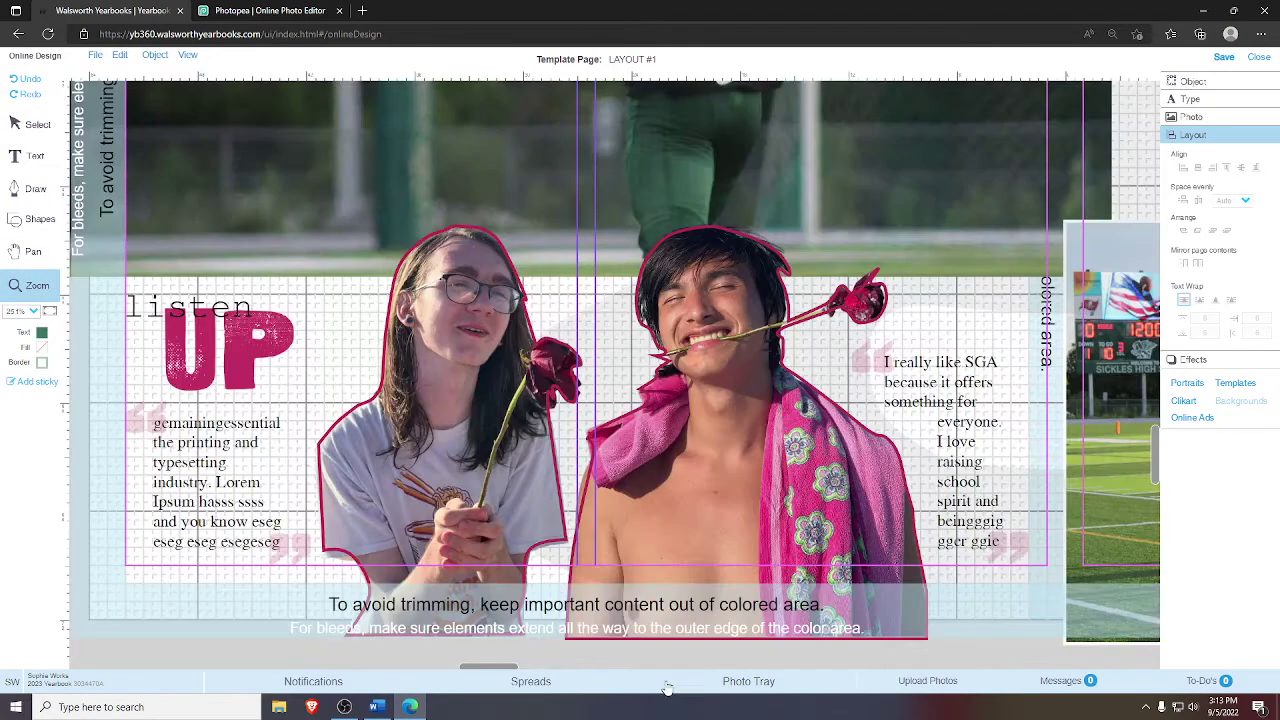
left_click(40, 124)
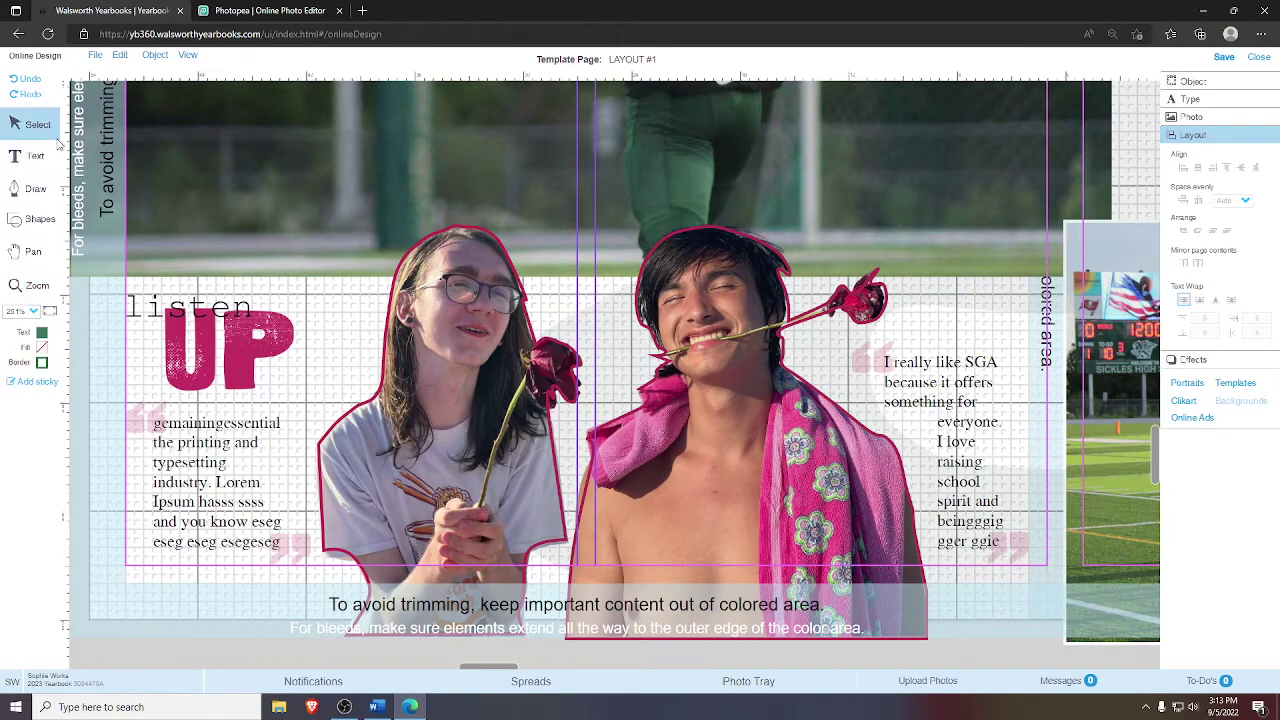
left_click(537, 467)
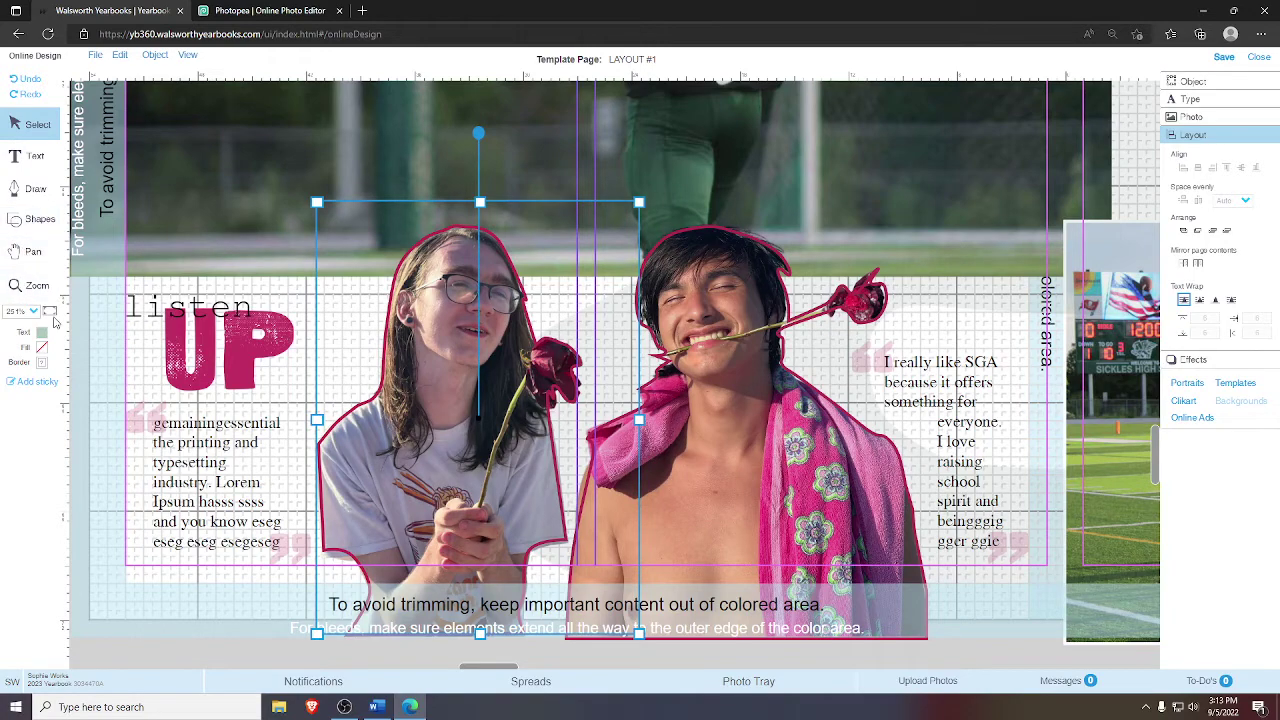
- Reframe the view on the spread's lower-left area and show the photo tray
left_click(49, 311)
left_click(33, 251)
left_click_drag(262, 459, 350, 327)
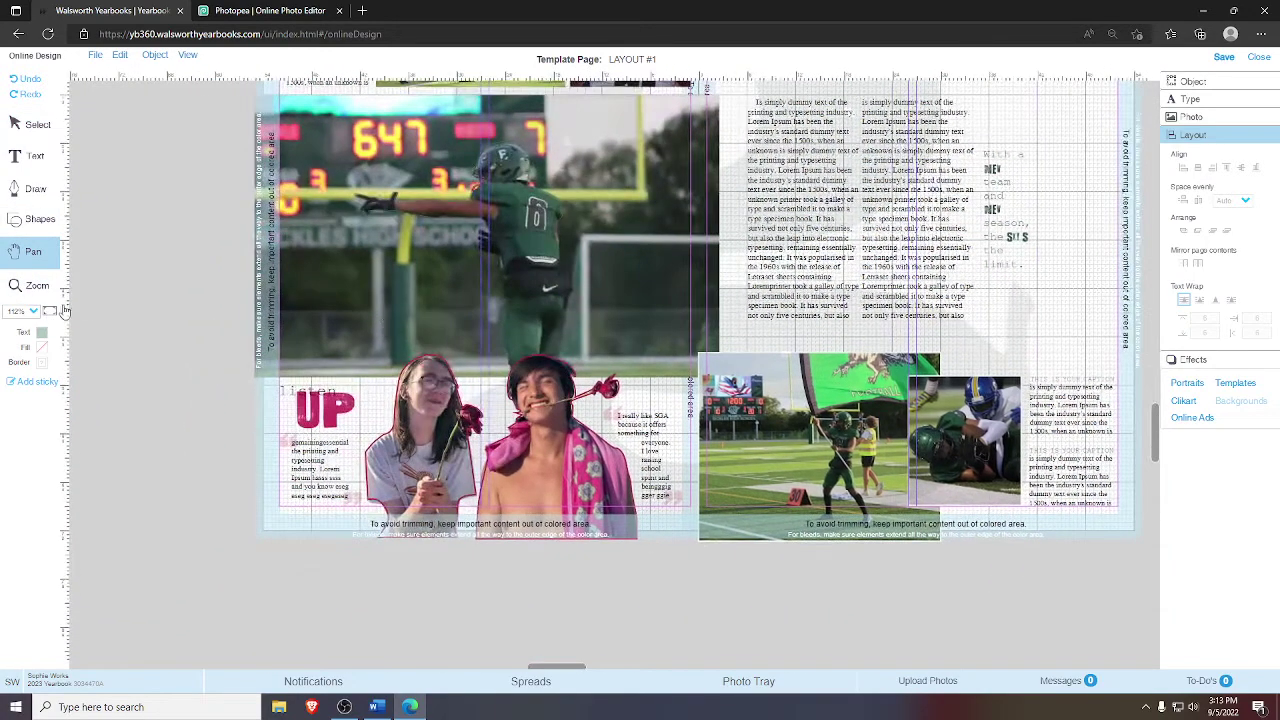
left_click(37, 285)
left_click_drag(212, 311, 812, 610)
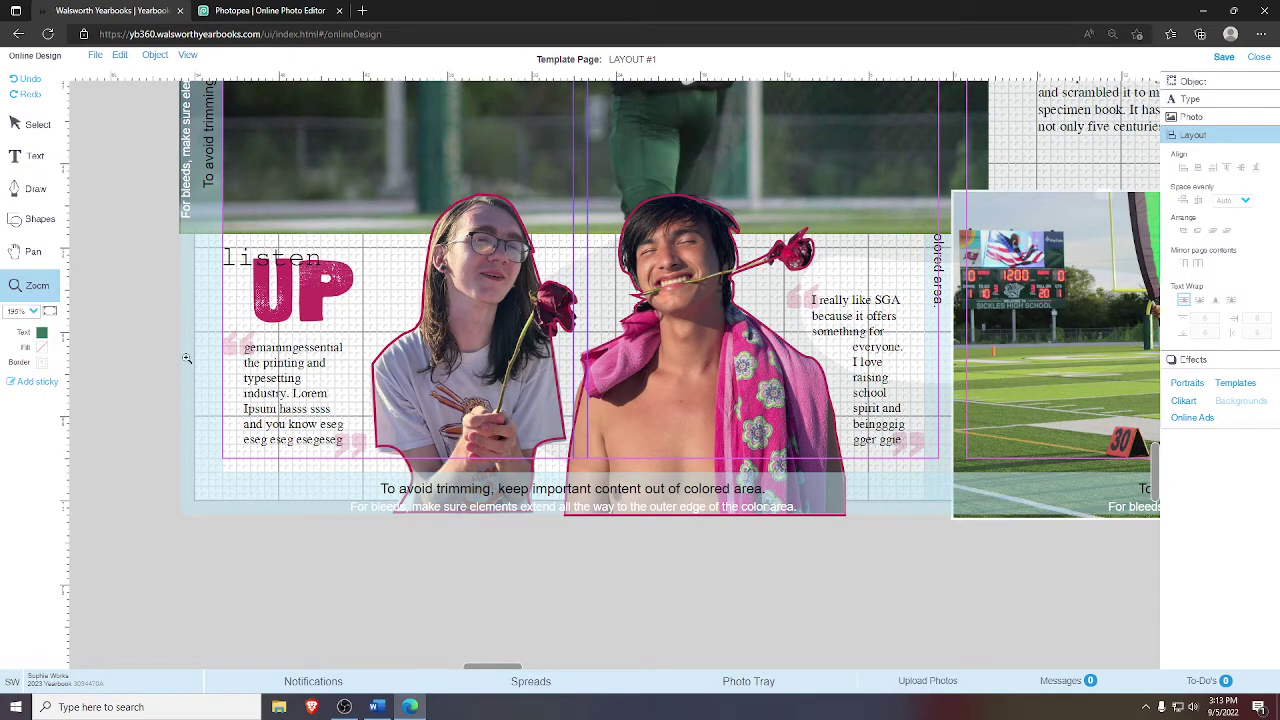
left_click(38, 124)
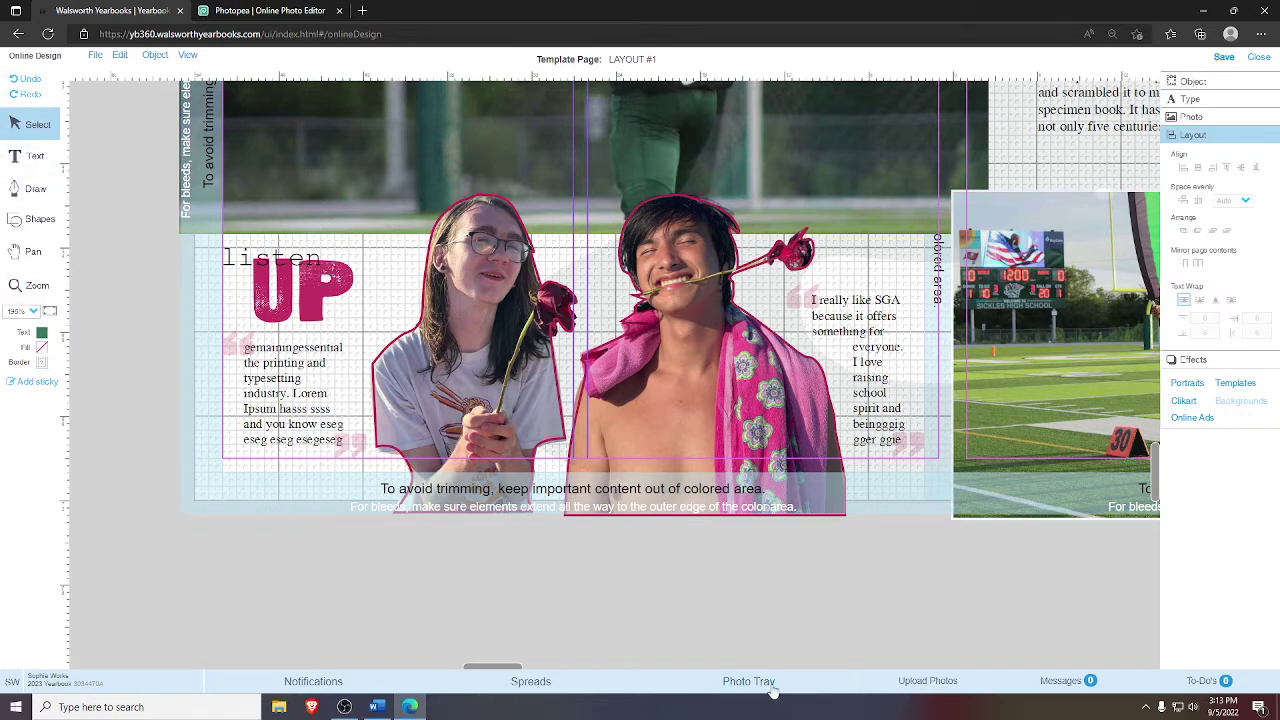
left_click(771, 688)
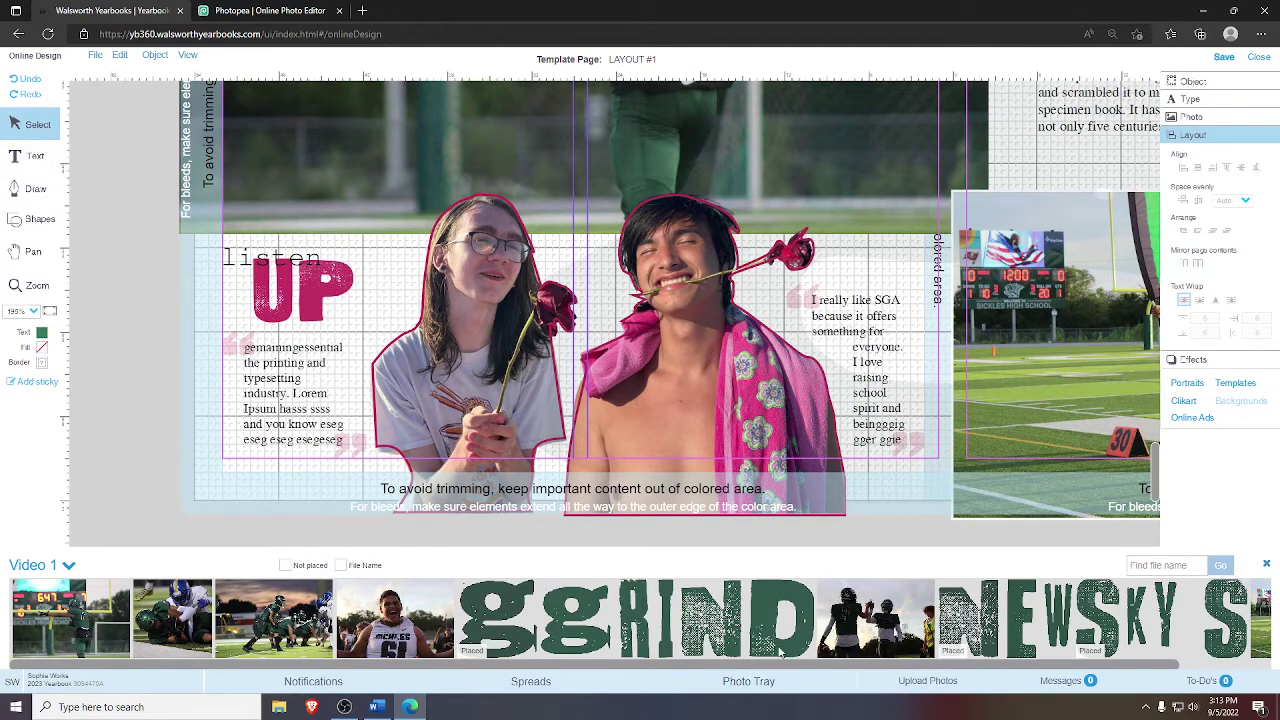
- Place the high-five football photo from the photo tray onto the page, then close the tray
left_click(1267, 566)
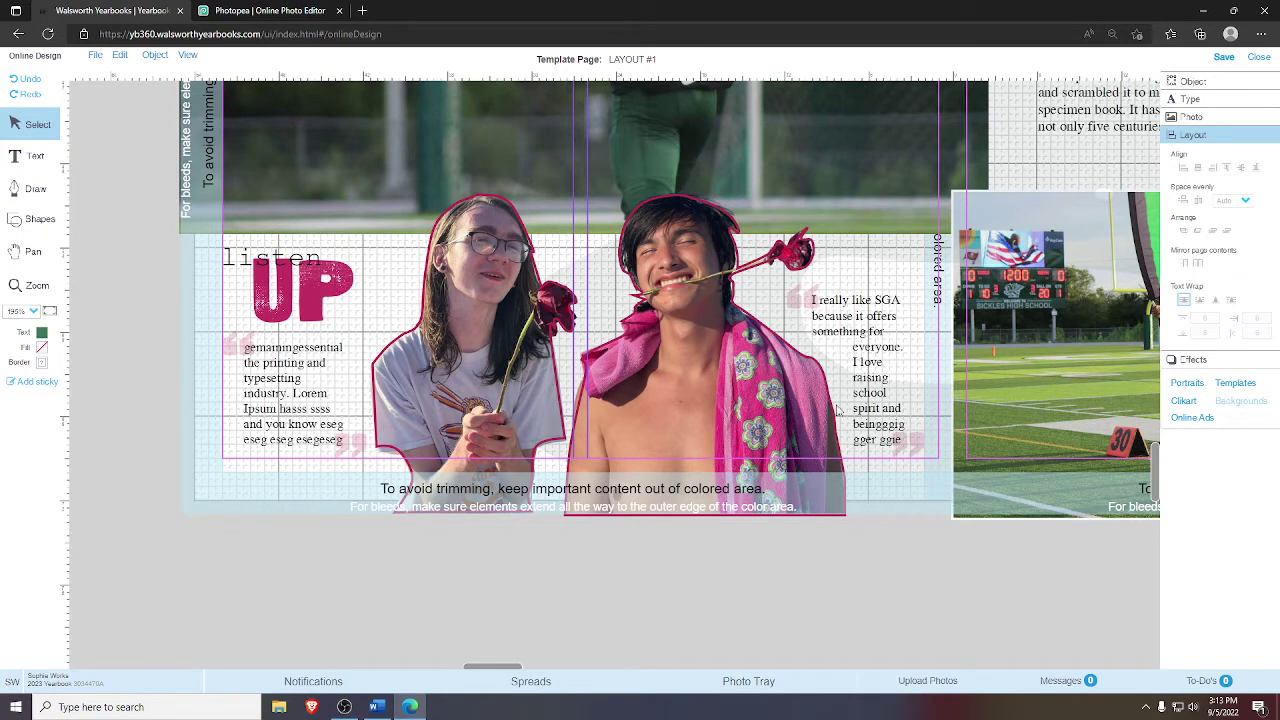
left_click(812, 684)
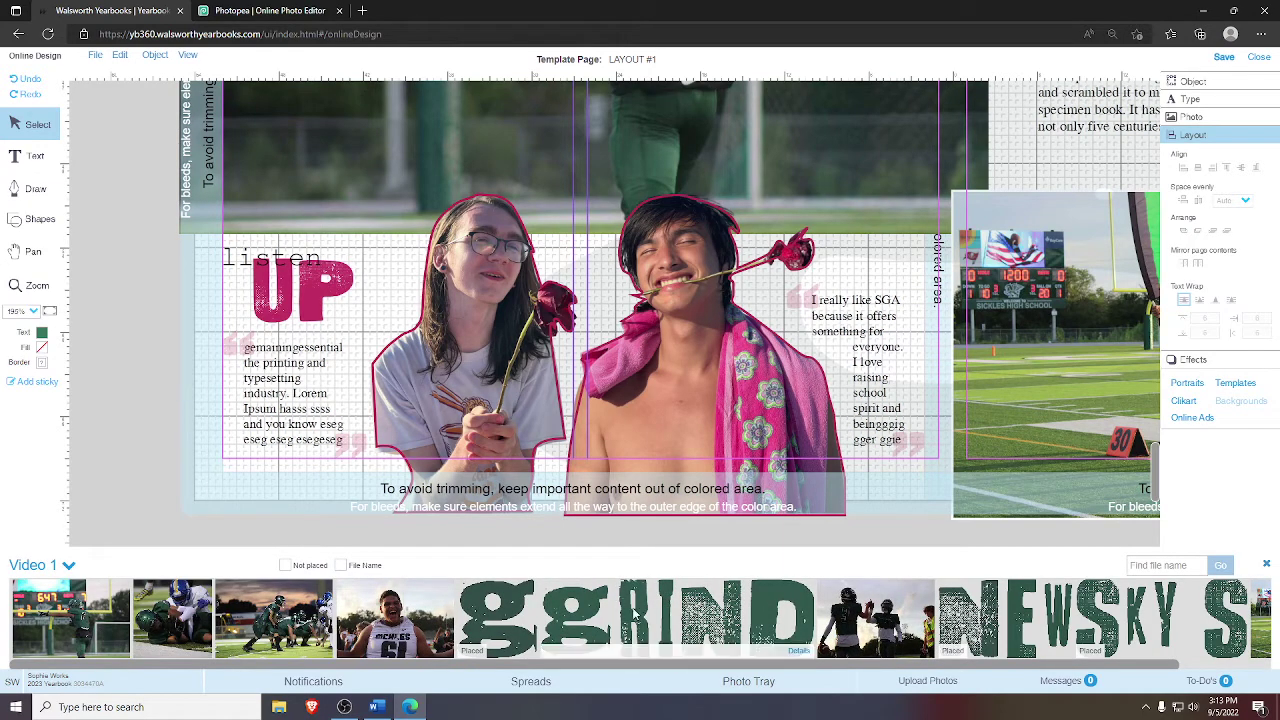
left_click_drag(876, 615, 749, 540)
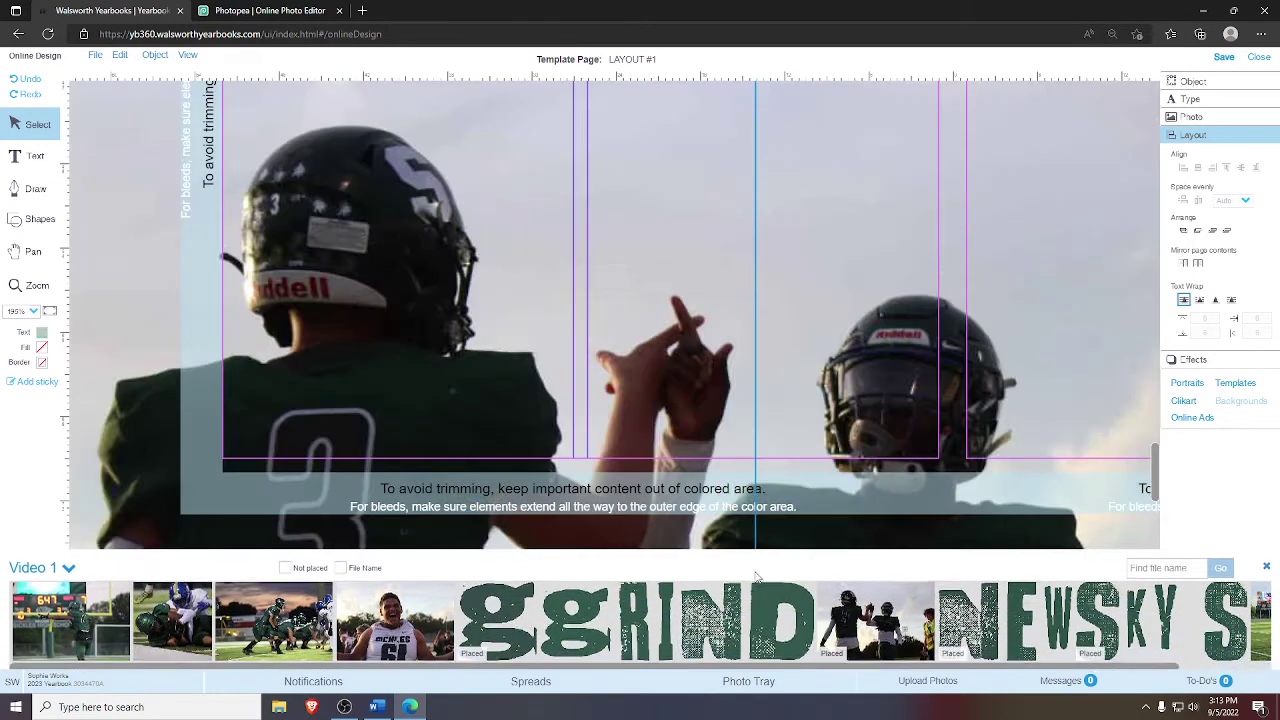
left_click(1266, 564)
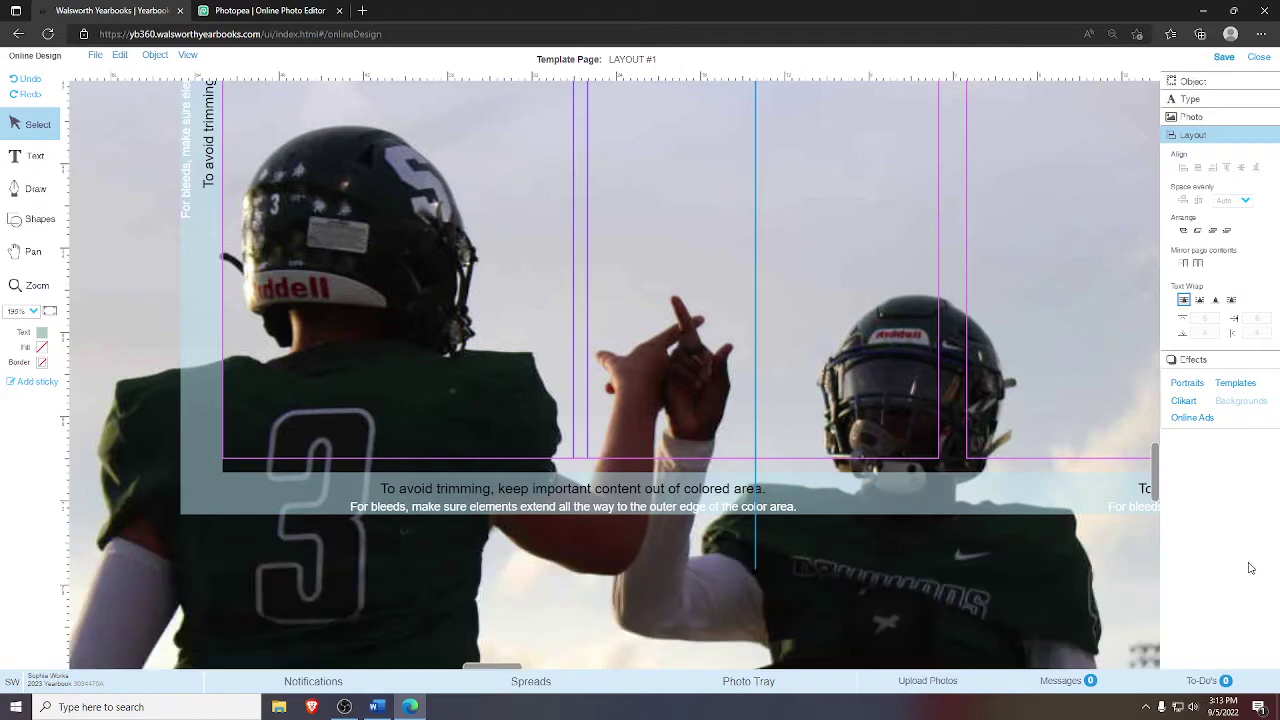
- Pan to center the two players and set the zoom level to 75%
left_click(50, 313)
left_click(33, 251)
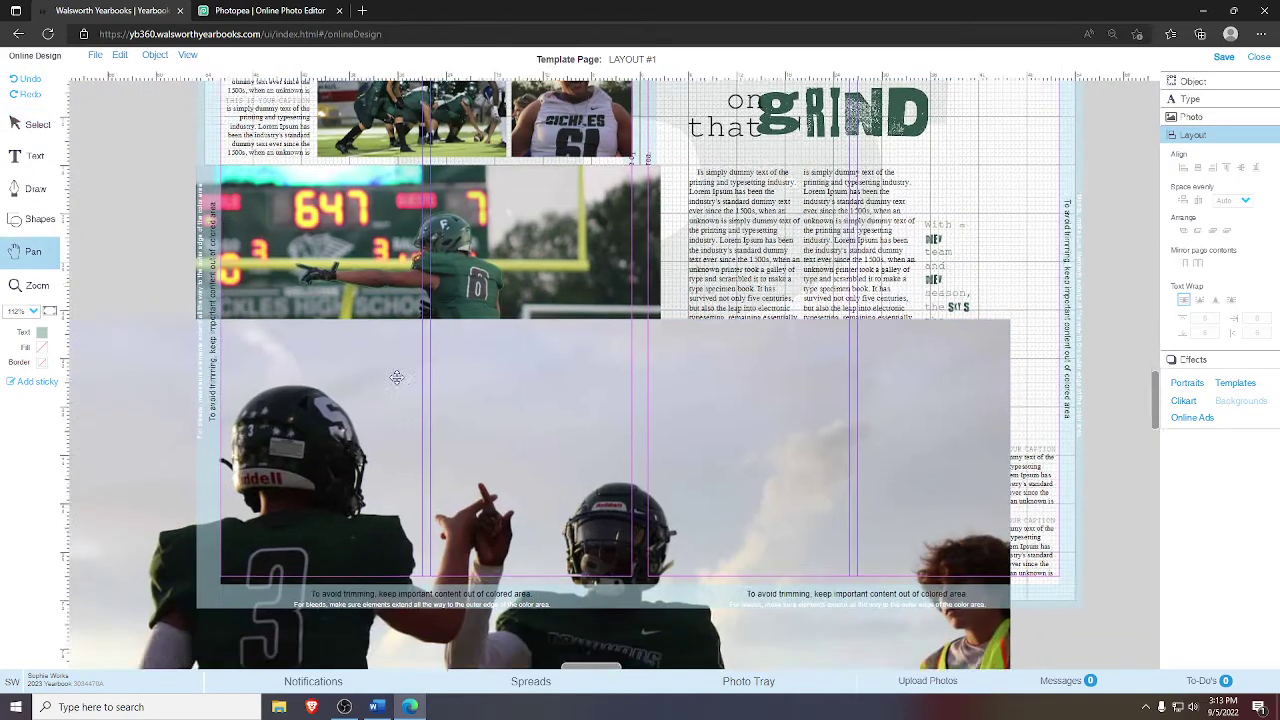
scroll(494, 281, "up", 3)
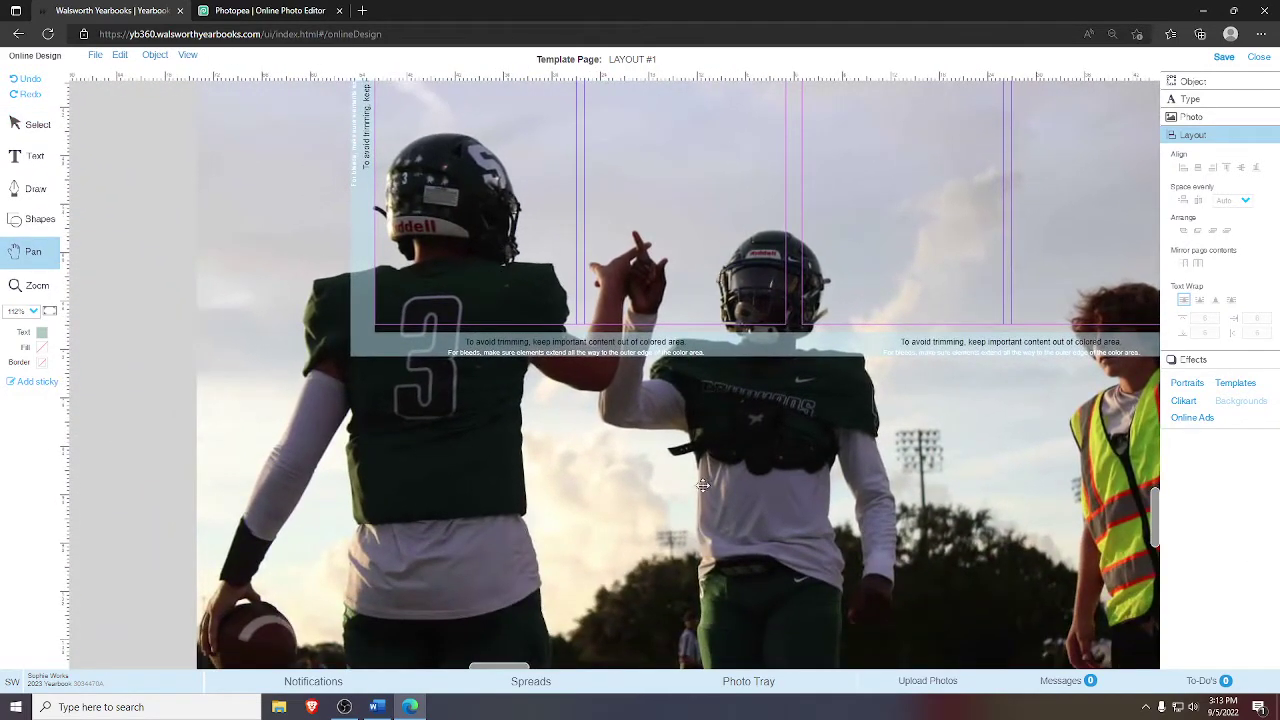
left_click_drag(493, 456, 514, 409)
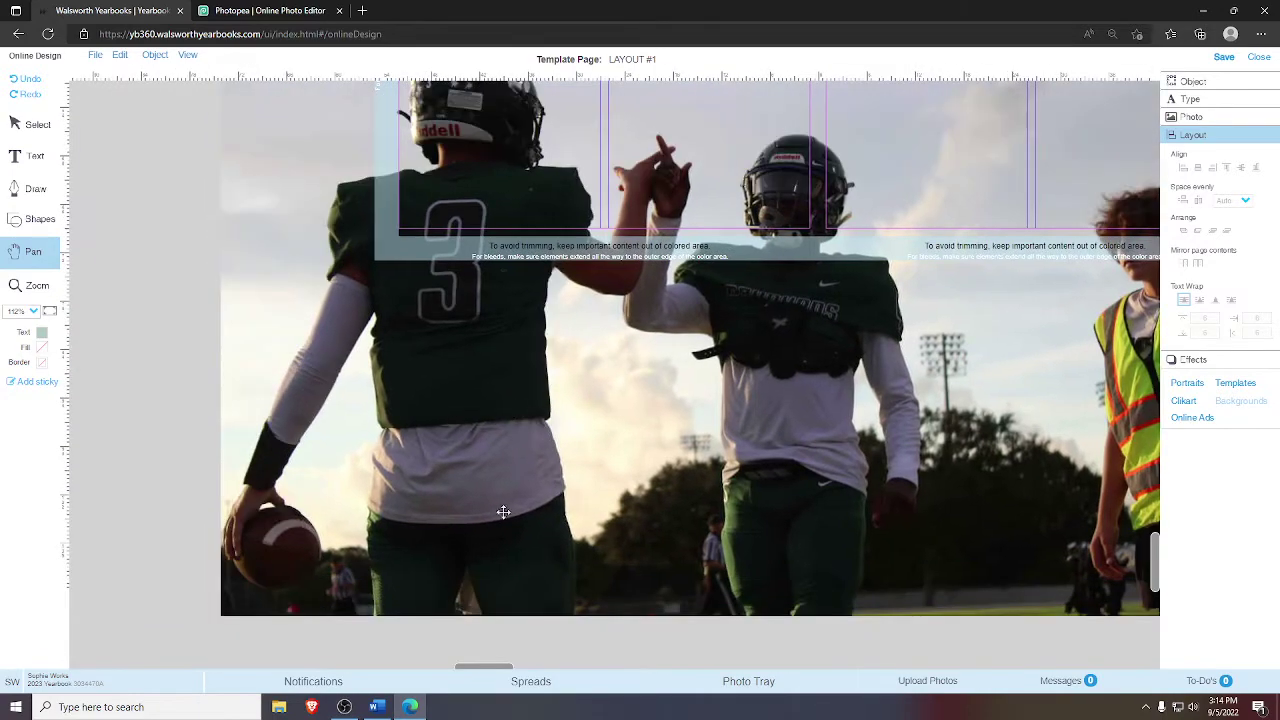
left_click_drag(582, 519, 704, 532)
scroll(650, 457, "up", 4)
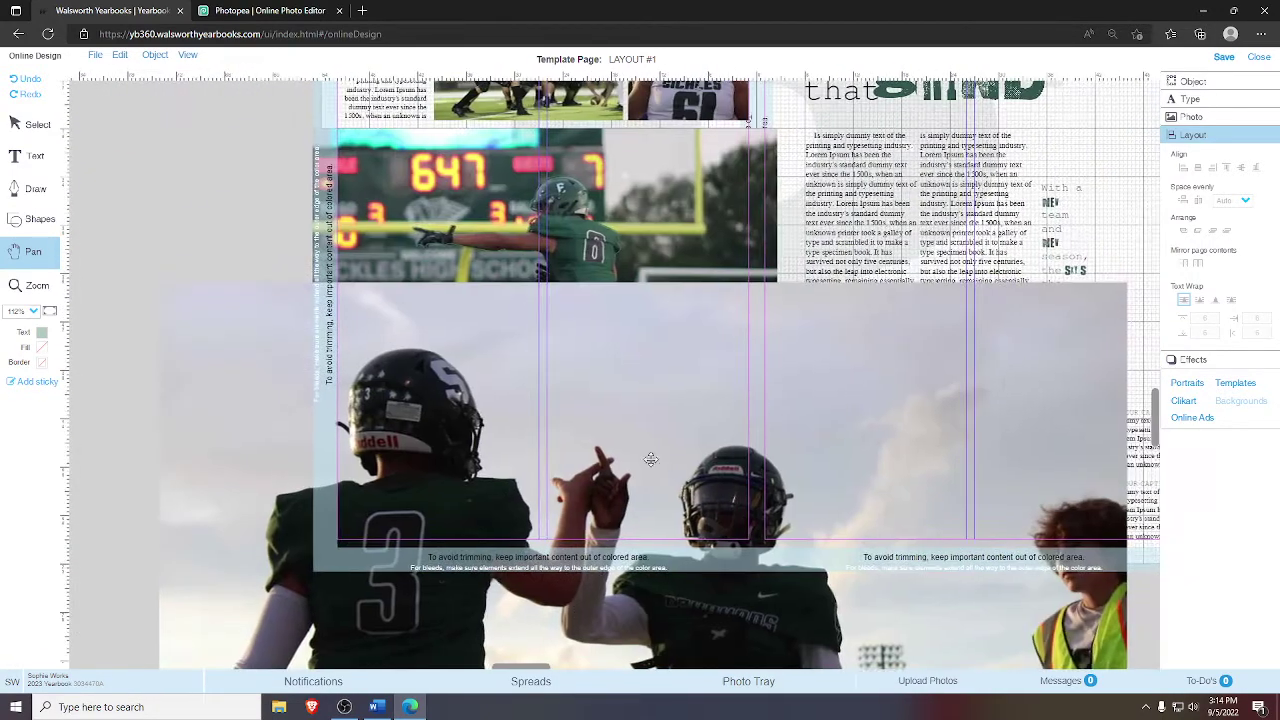
scroll(700, 460, "down", 2)
left_click_drag(722, 449, 737, 334)
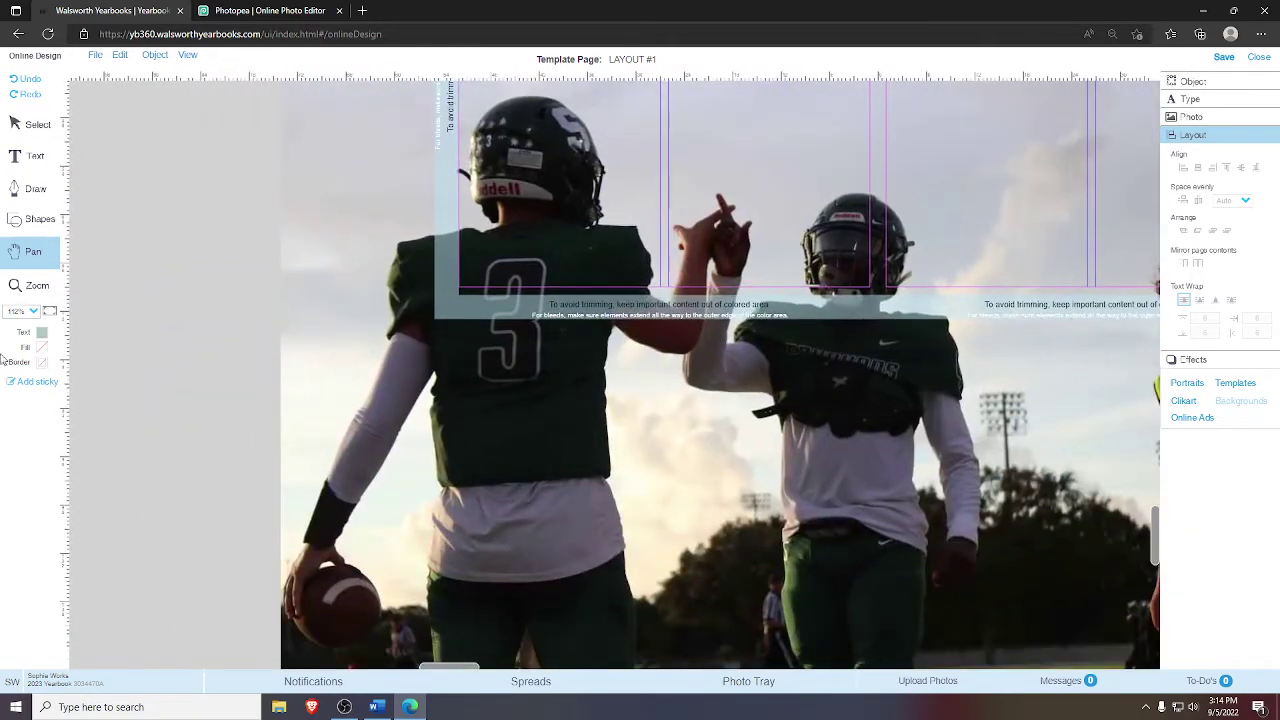
left_click(40, 288)
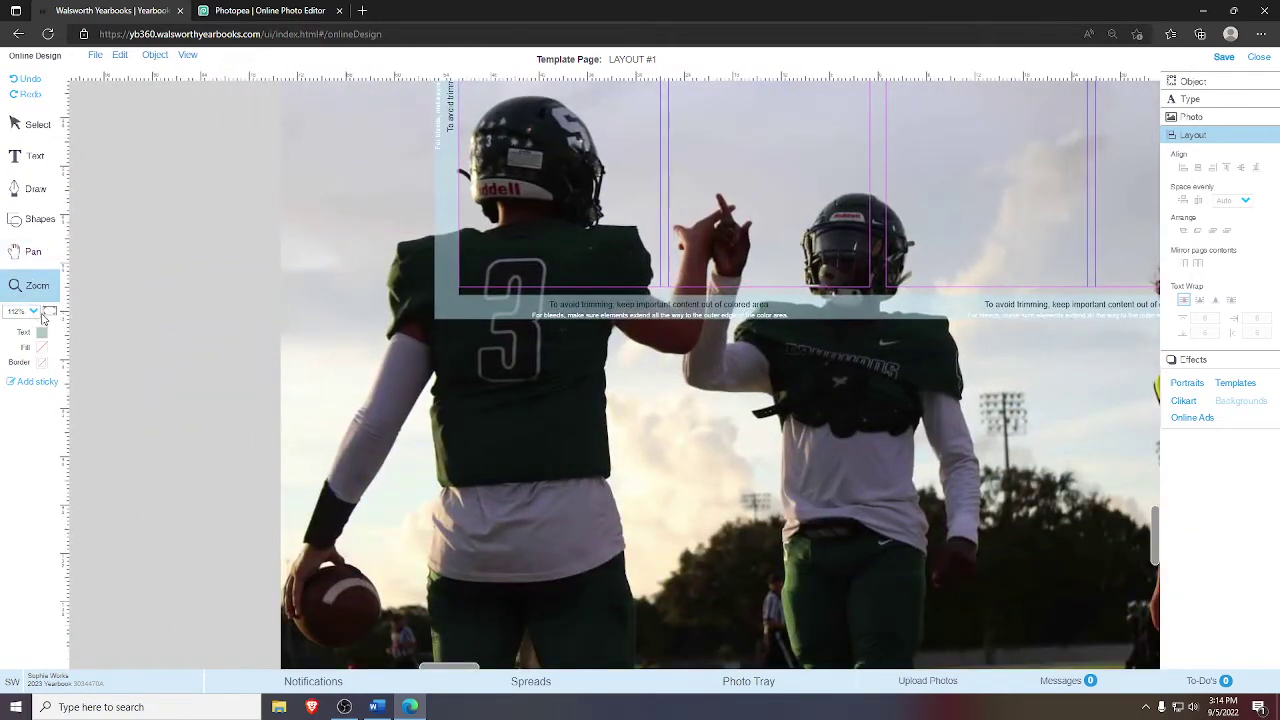
left_click(44, 315)
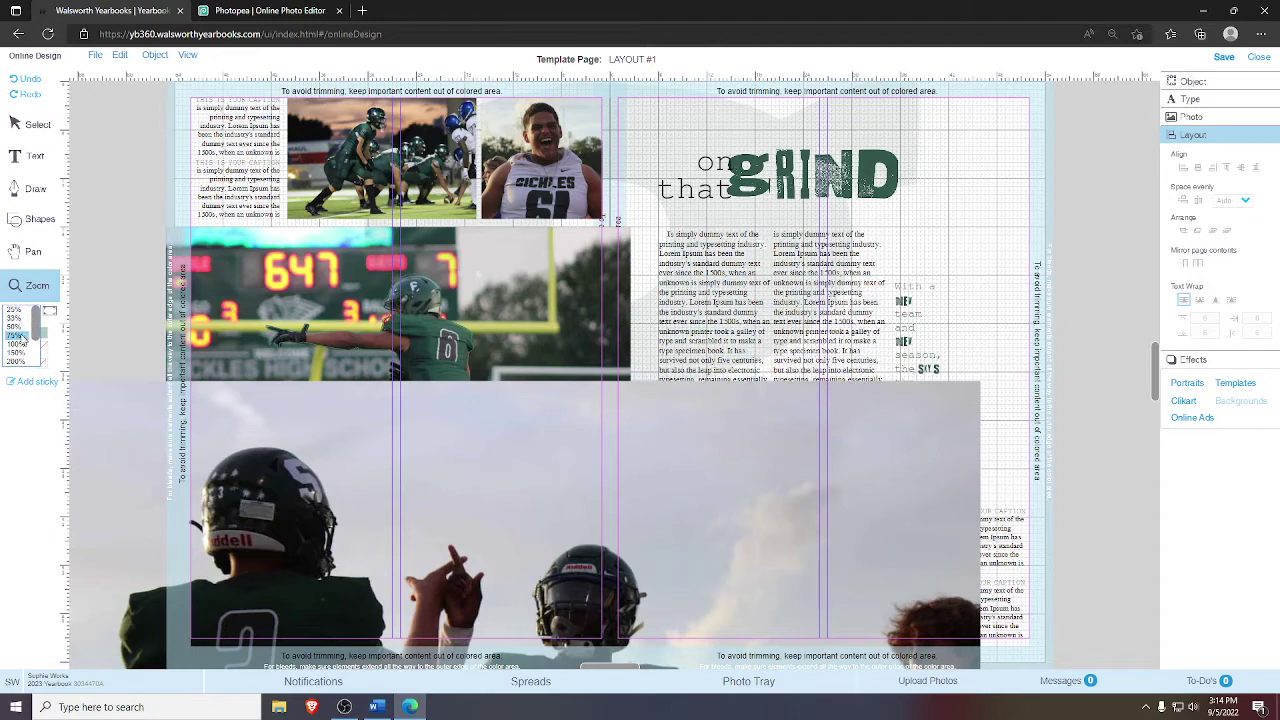
left_click(15, 335)
- Move the high-five photo into place and shrink it from its corner handle to the spread's width
left_click(33, 251)
left_click_drag(496, 571, 580, 415)
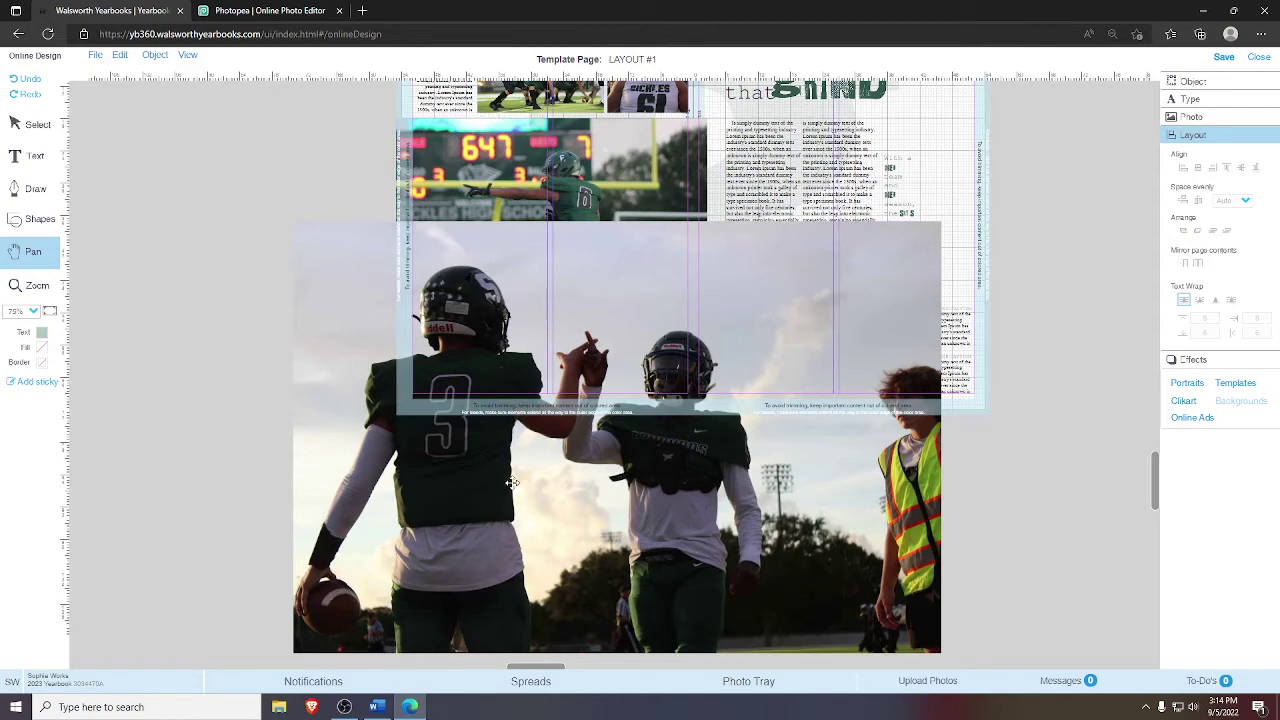
left_click(20, 124)
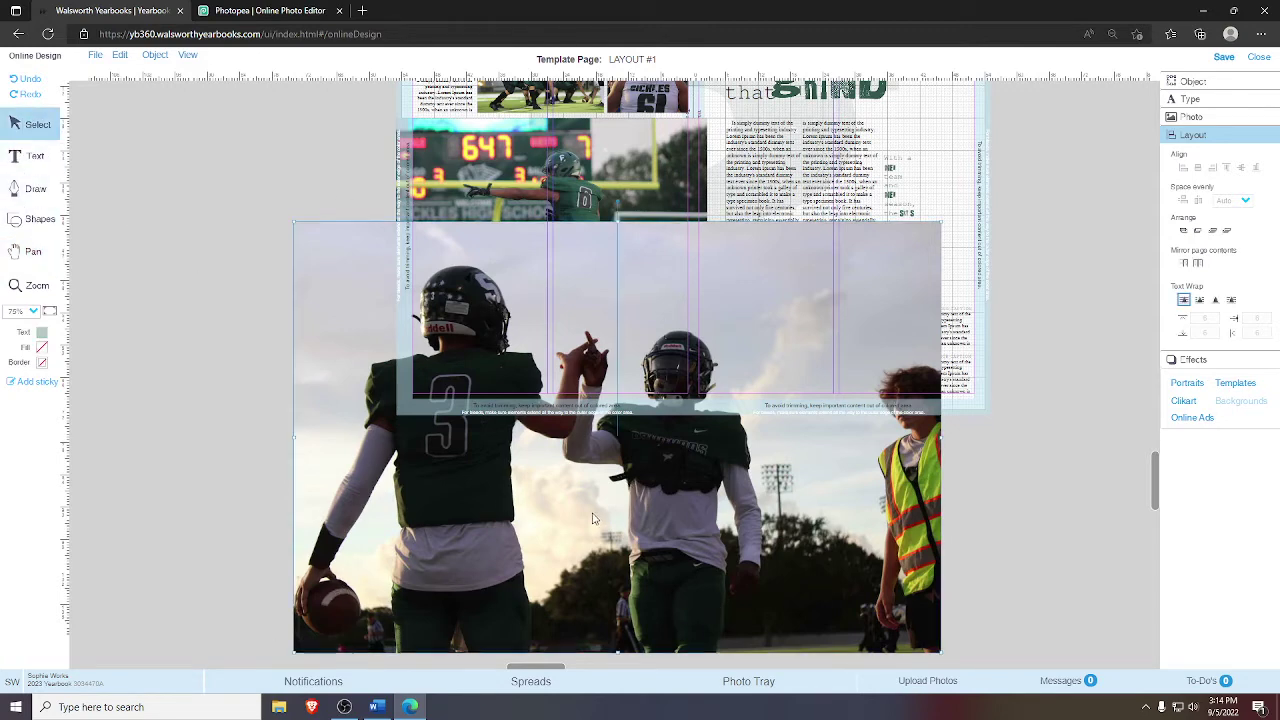
left_click_drag(628, 480, 625, 435)
left_click_drag(698, 474, 941, 512)
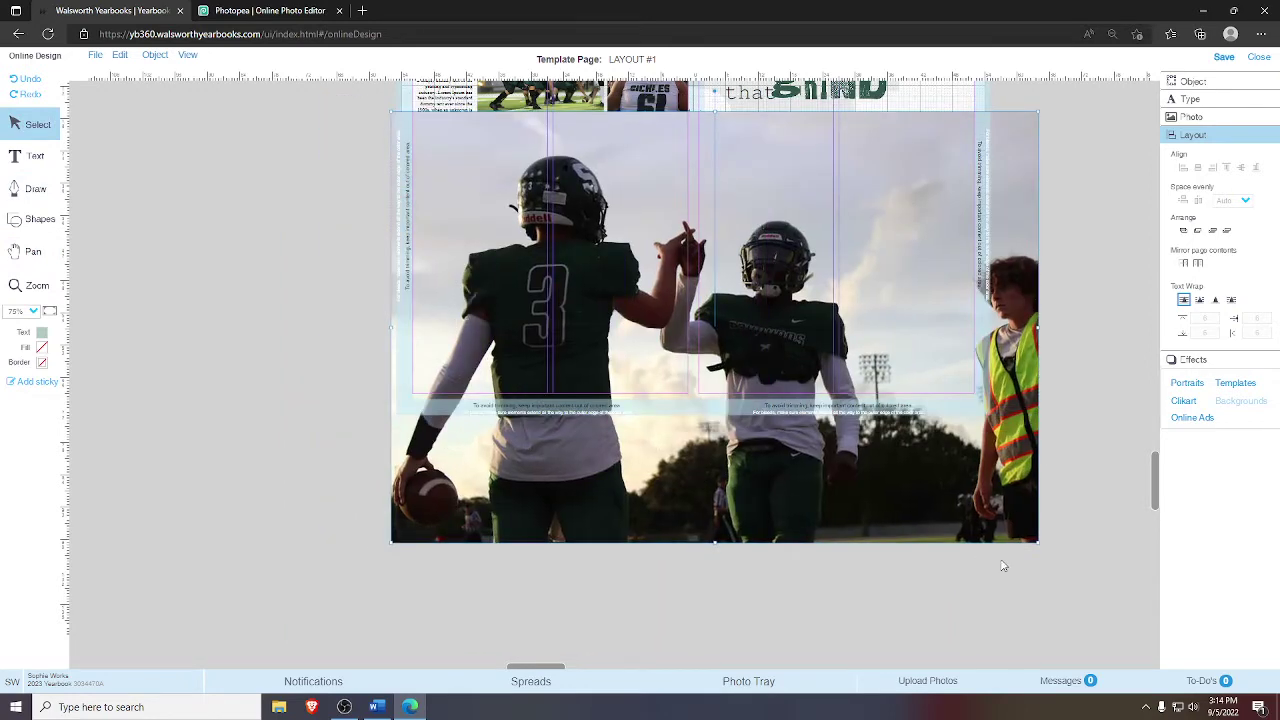
left_click_drag(1036, 541, 969, 497)
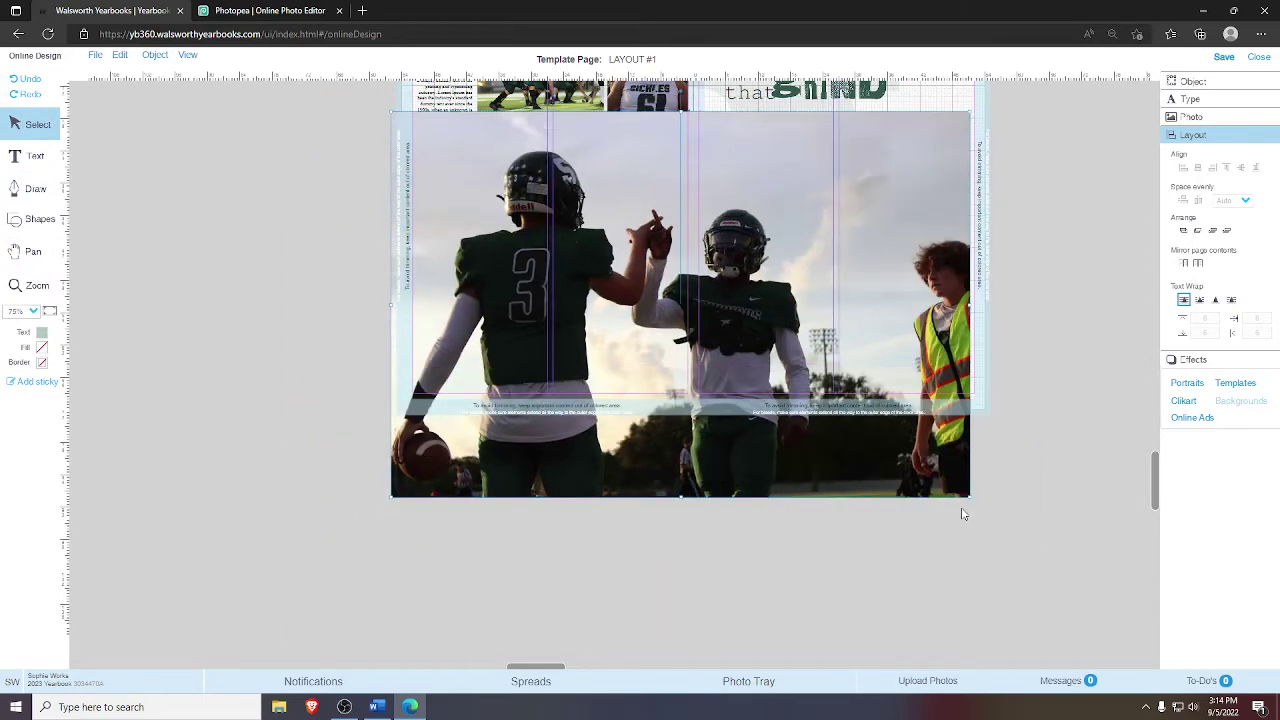
left_click_drag(847, 493, 860, 521)
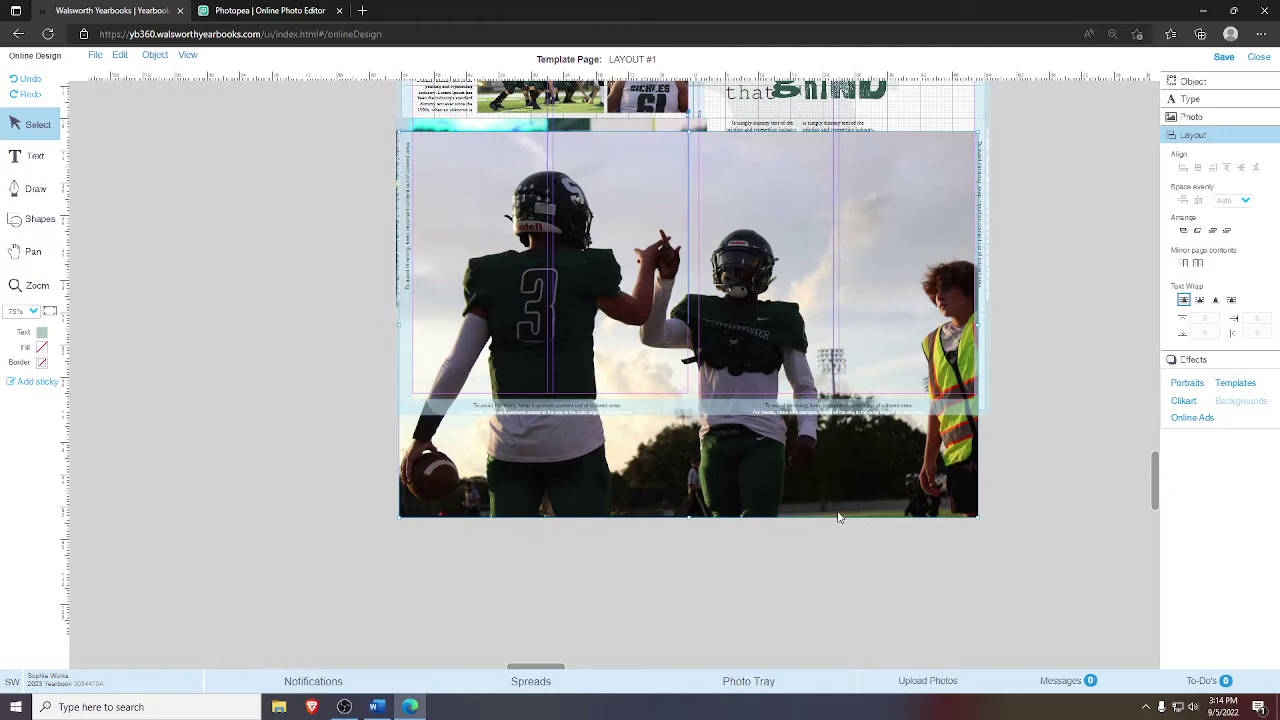
left_click(838, 517)
left_click(703, 330)
right_click(688, 478)
left_click(706, 484)
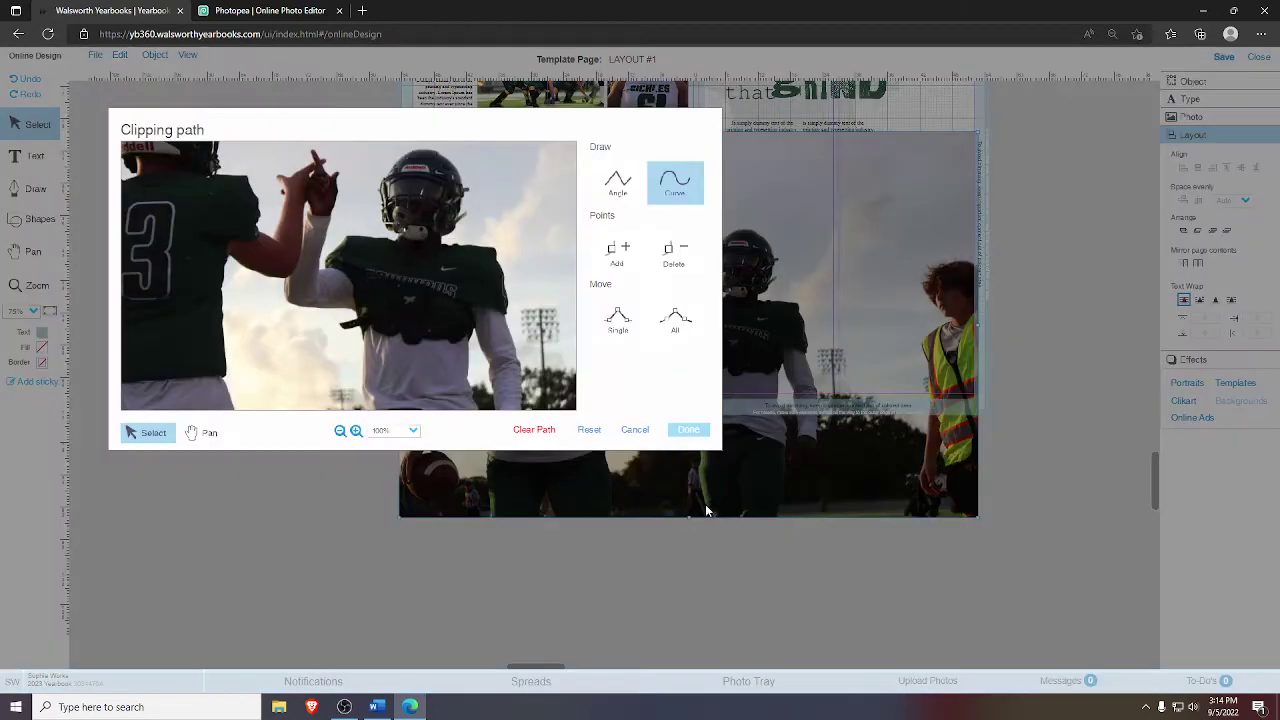
left_click(529, 428)
left_click(617, 182)
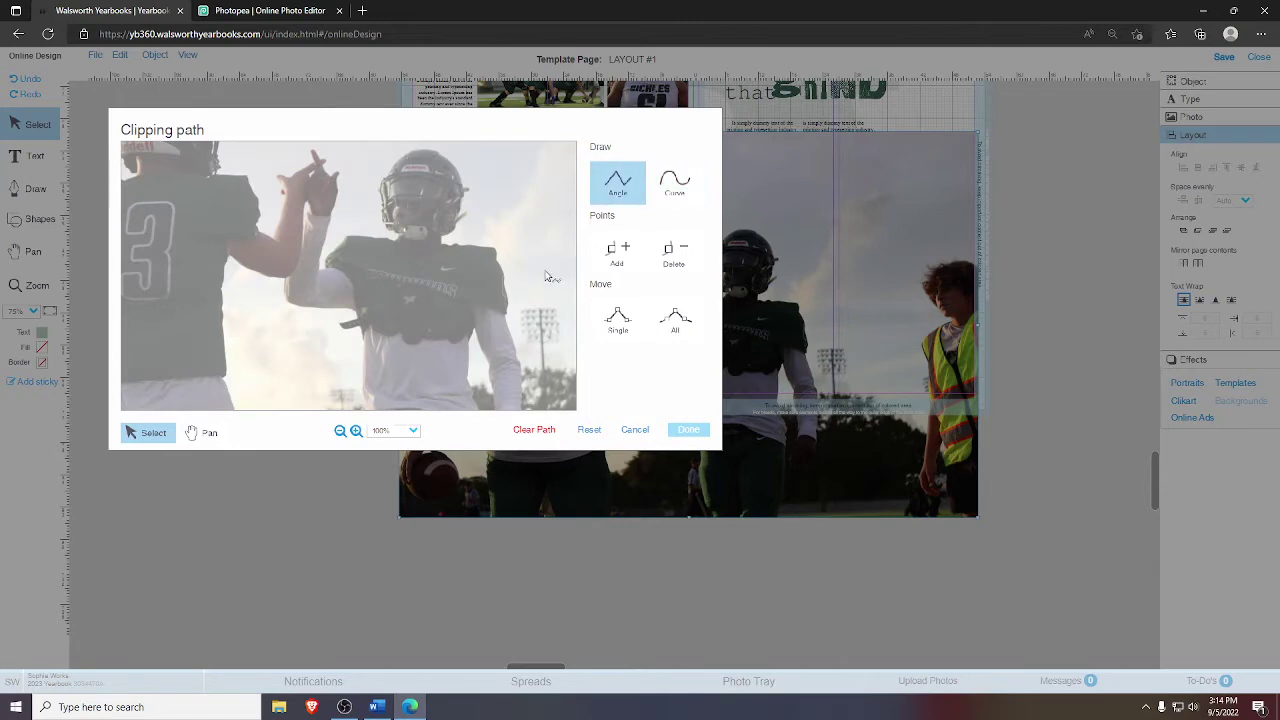
left_click(500, 262)
left_click(492, 245)
left_click(447, 240)
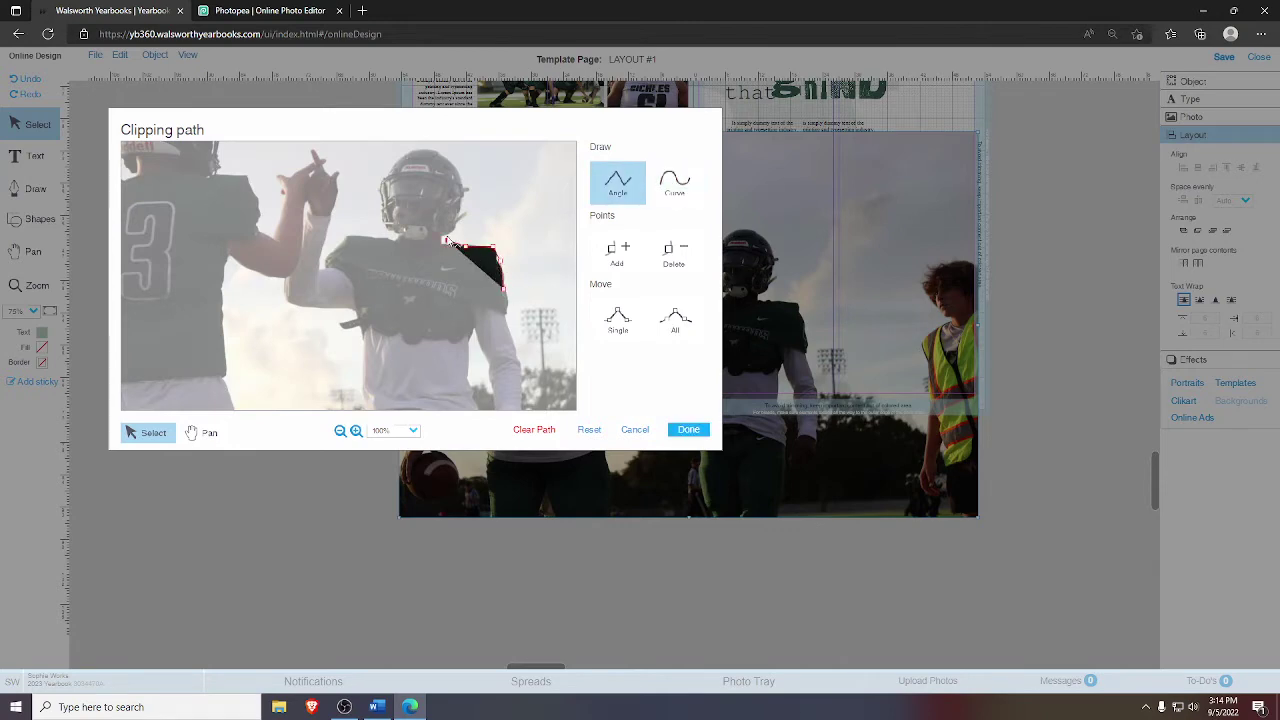
left_click(452, 177)
left_click(452, 152)
left_click(401, 152)
left_click(387, 185)
left_click(589, 429)
left_click(540, 429)
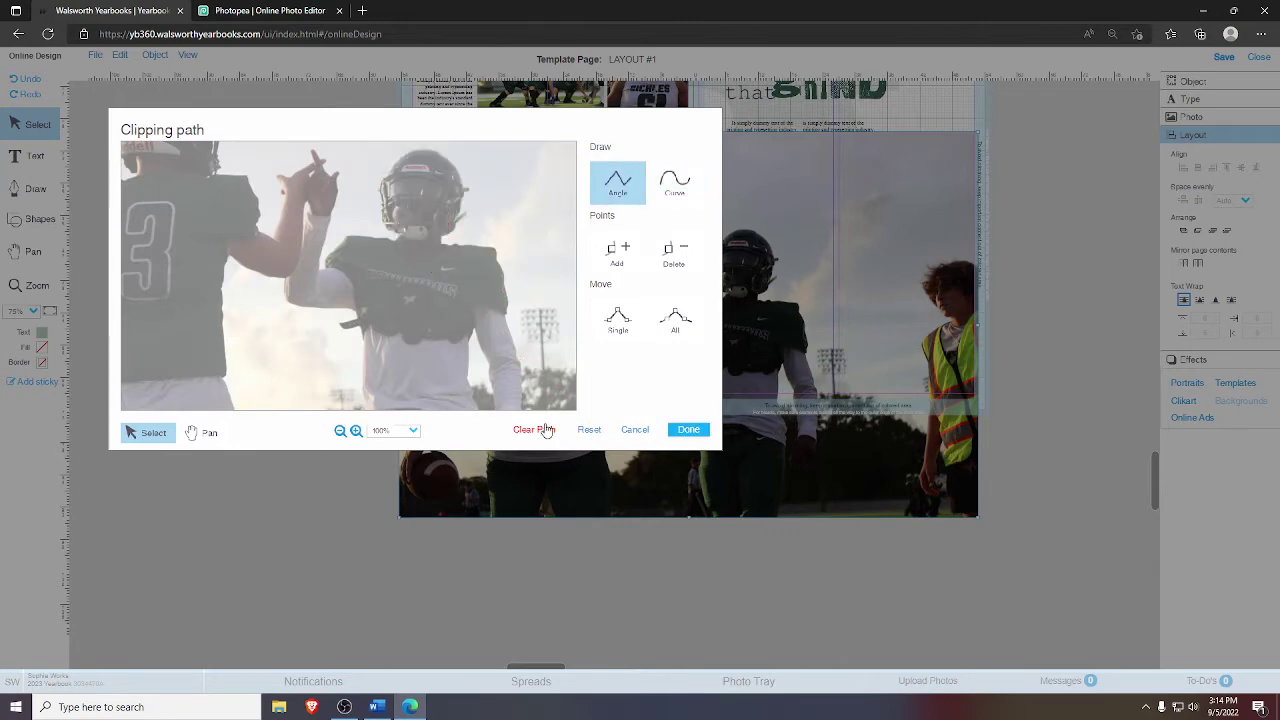
left_click(635, 430)
left_click(741, 452)
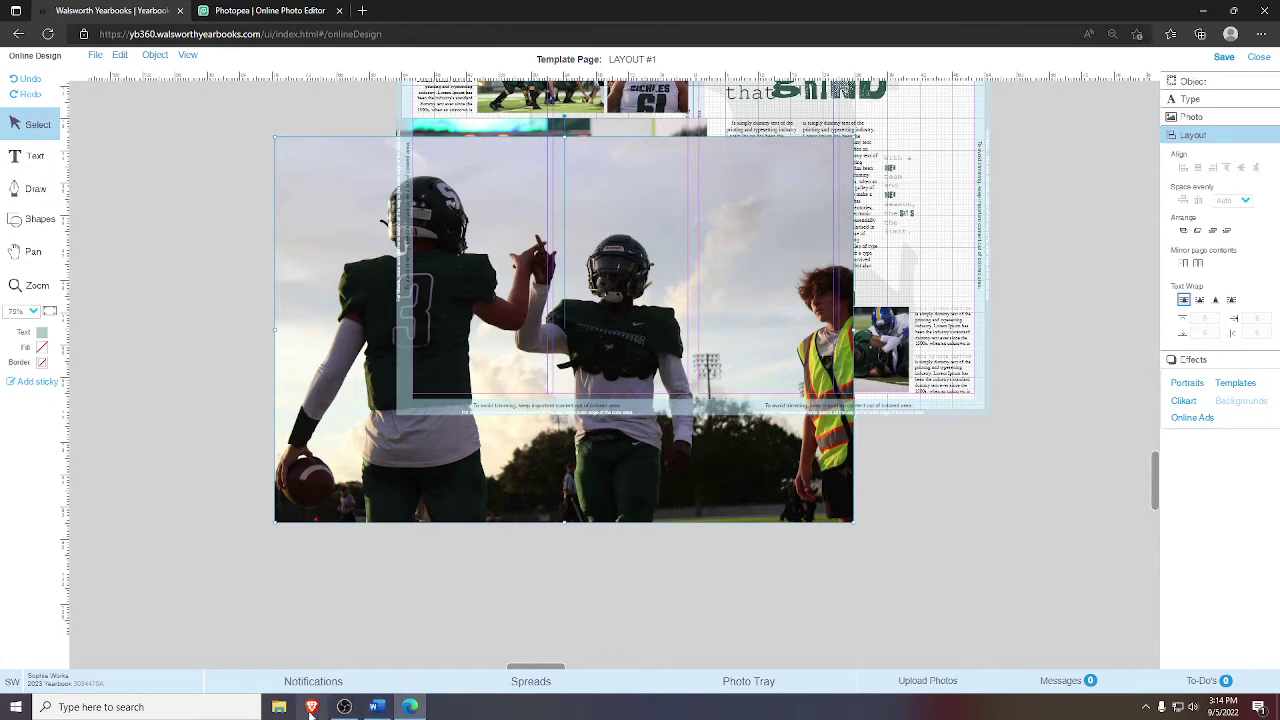
- Download photo IMG_0193 from its details in the photo tray
left_click(700, 683)
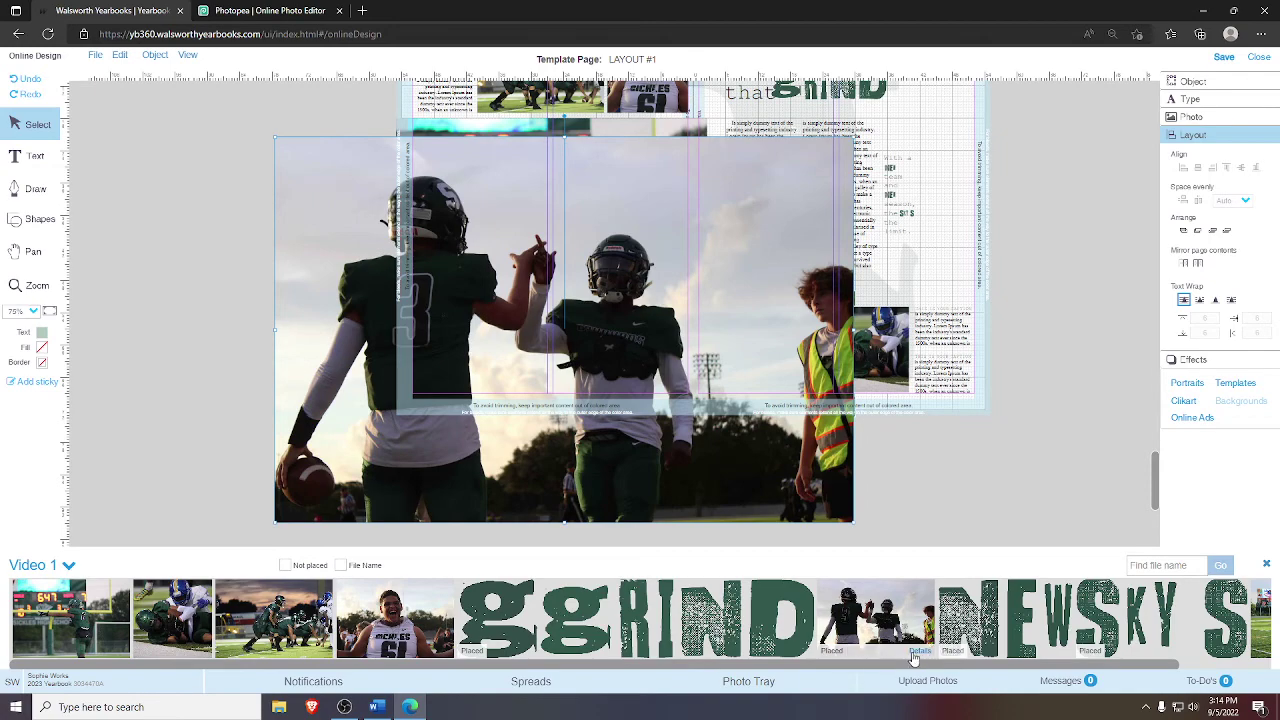
left_click(917, 650)
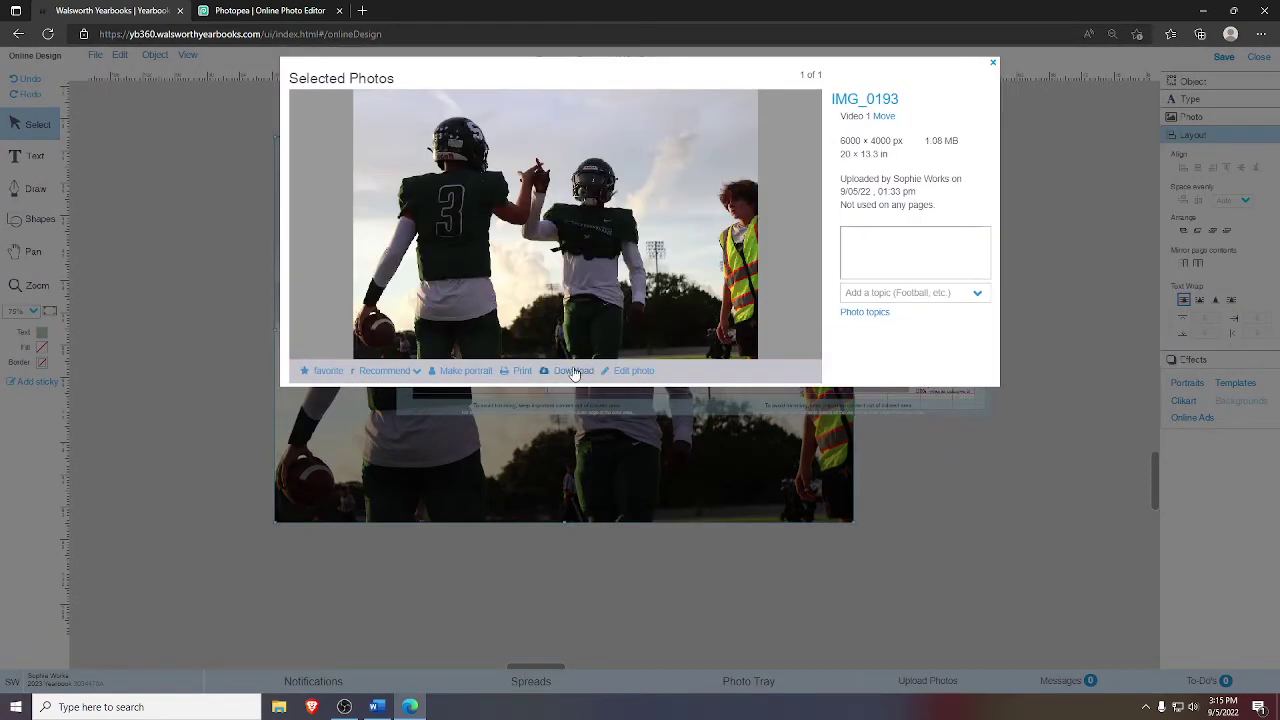
left_click(573, 370)
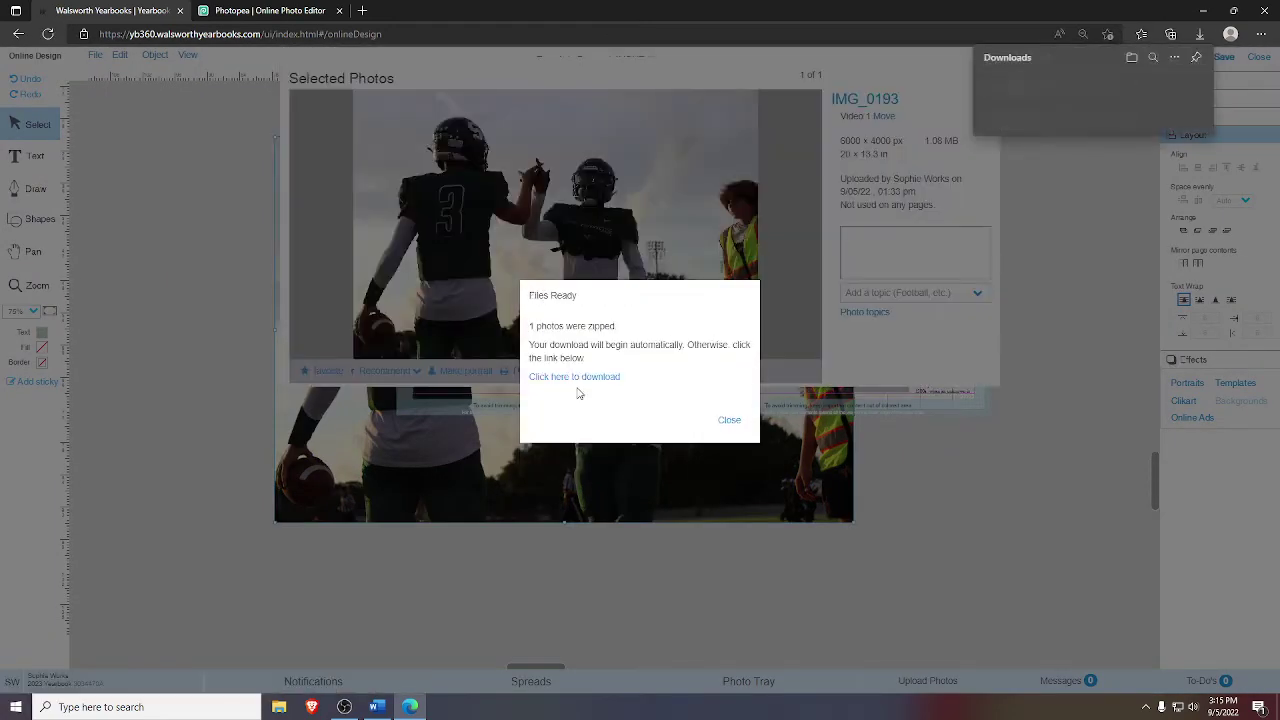
- Extract the JPG from the downloaded zip into Downloads and close the download dialogs
left_click(1050, 86)
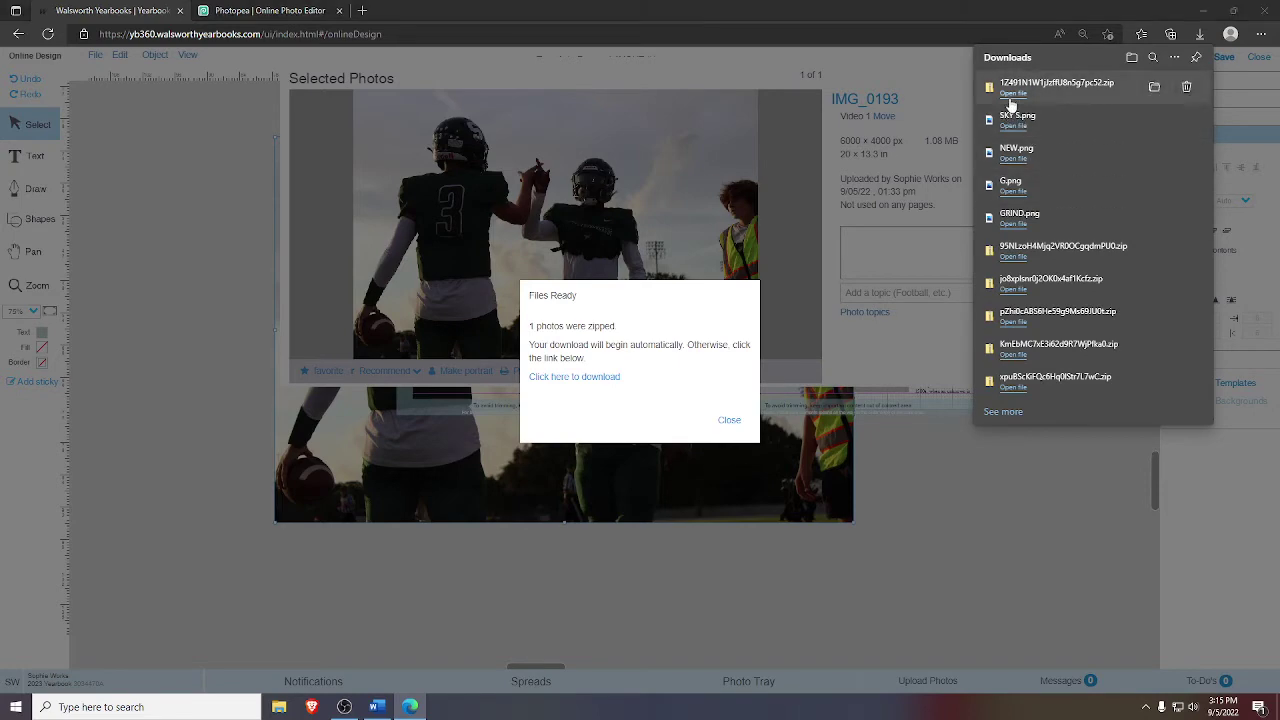
left_click(651, 256)
right_click(651, 256)
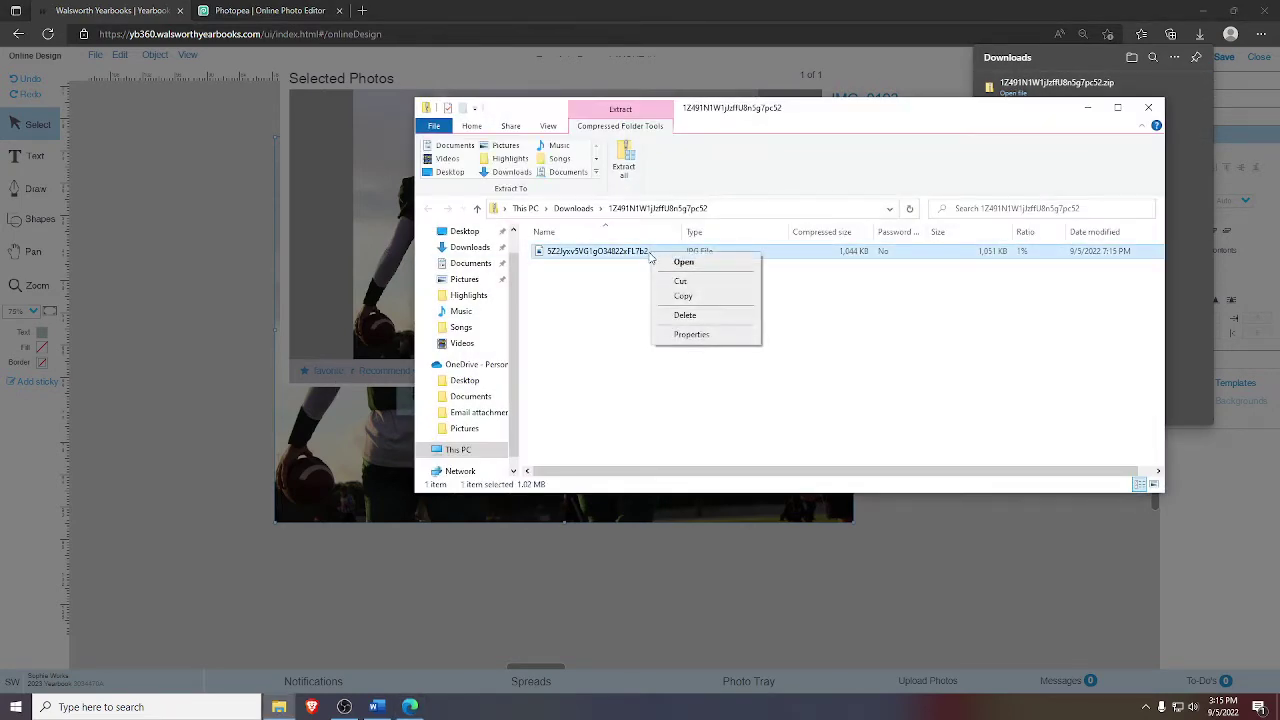
left_click(577, 258)
left_click_drag(577, 258, 478, 254)
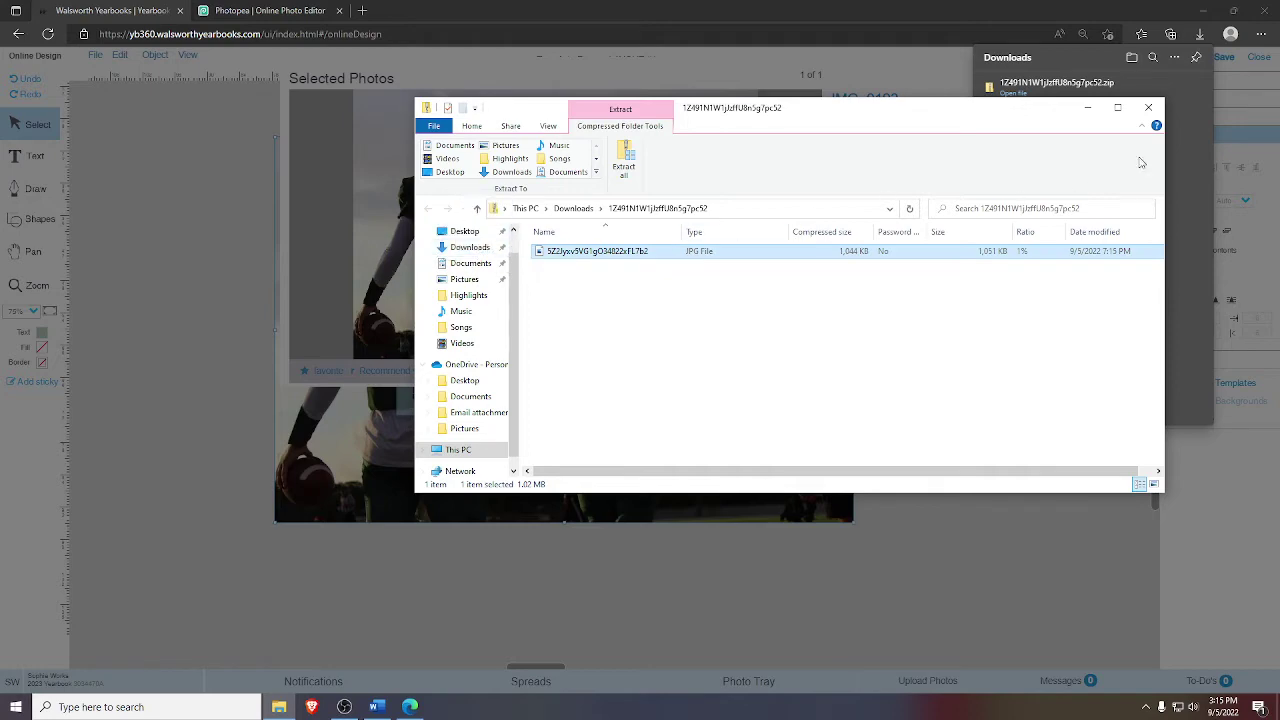
left_click(1148, 107)
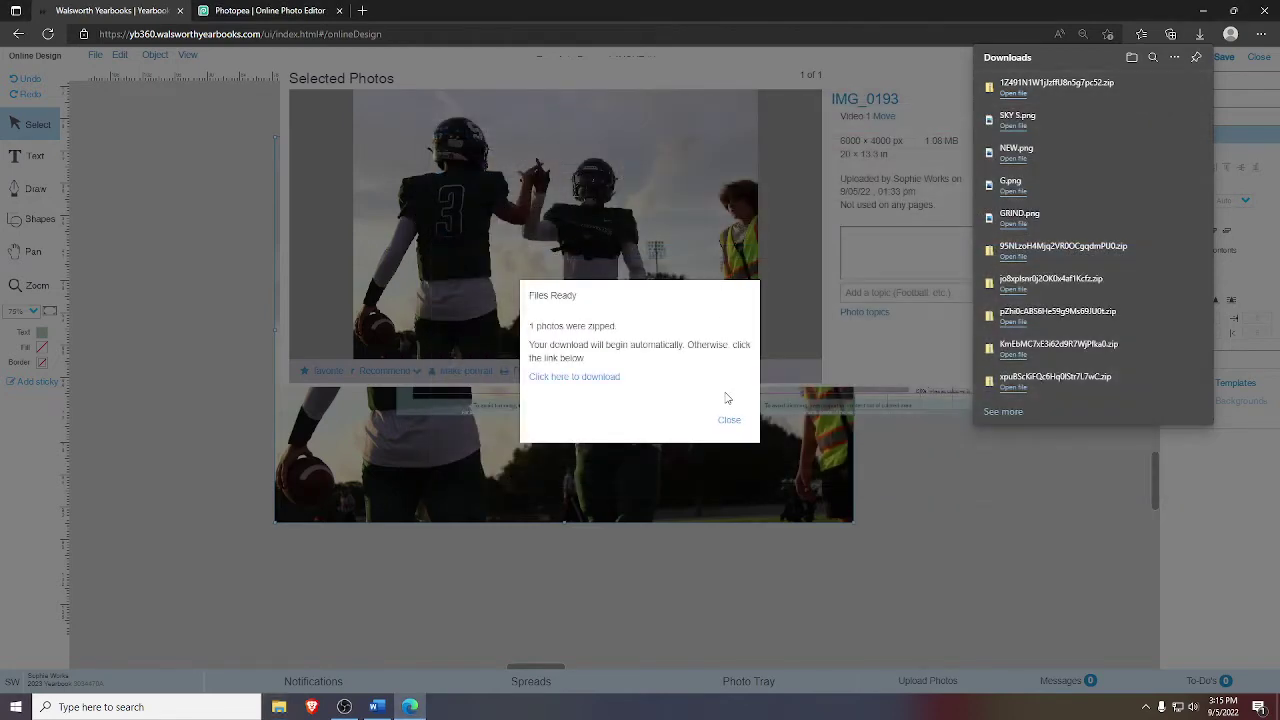
left_click(729, 419)
left_click(988, 58)
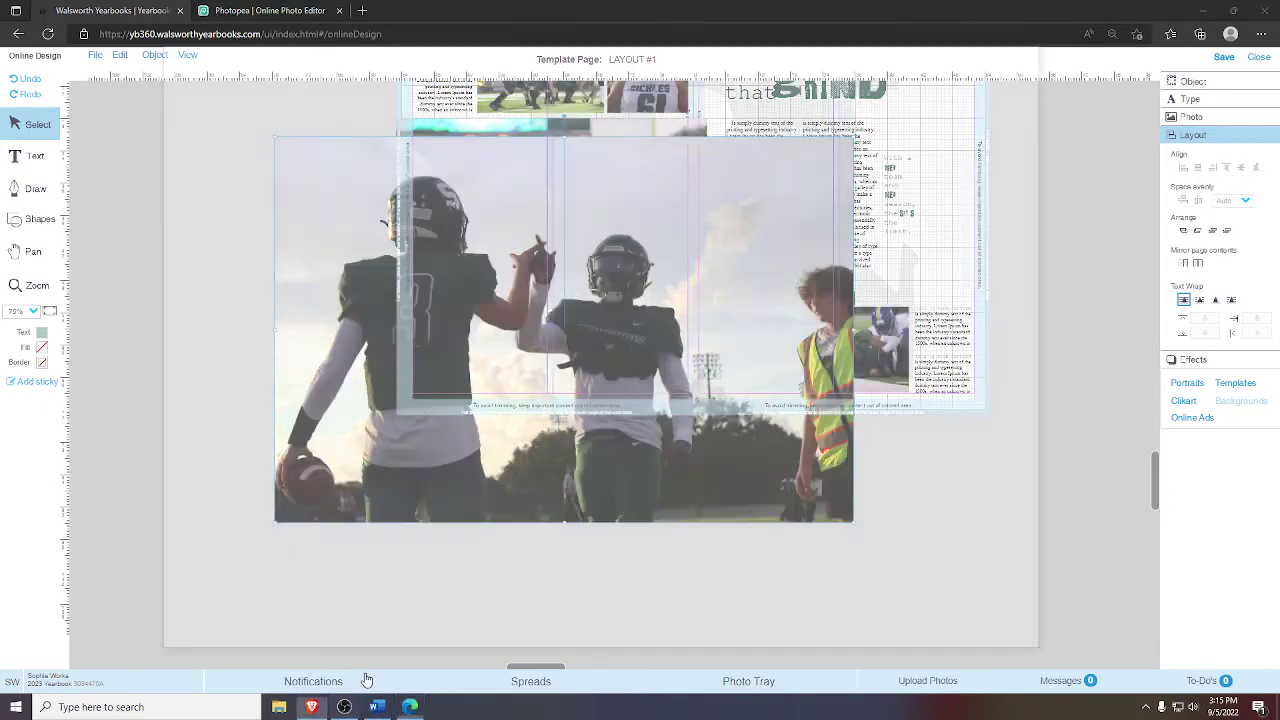
left_click(367, 679)
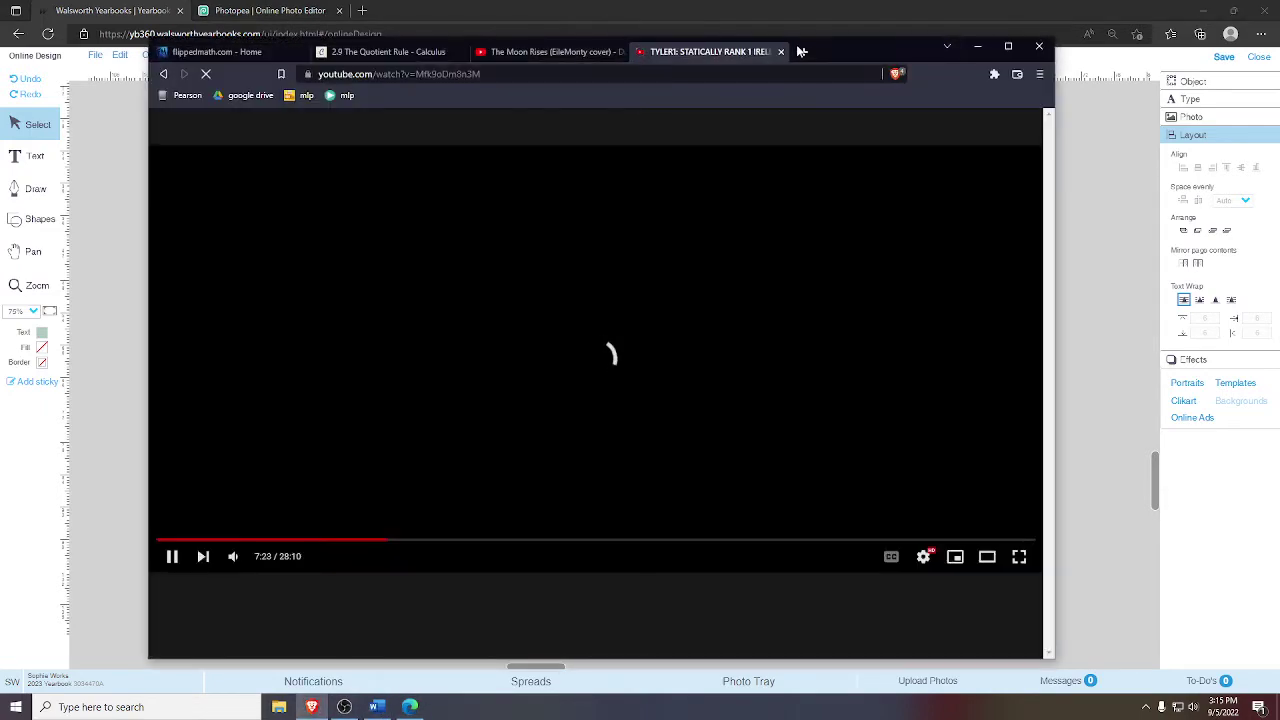
- Open a new Brave tab, closing The Moon Rises video tab and muting the TYLER1 tab
left_click(803, 51)
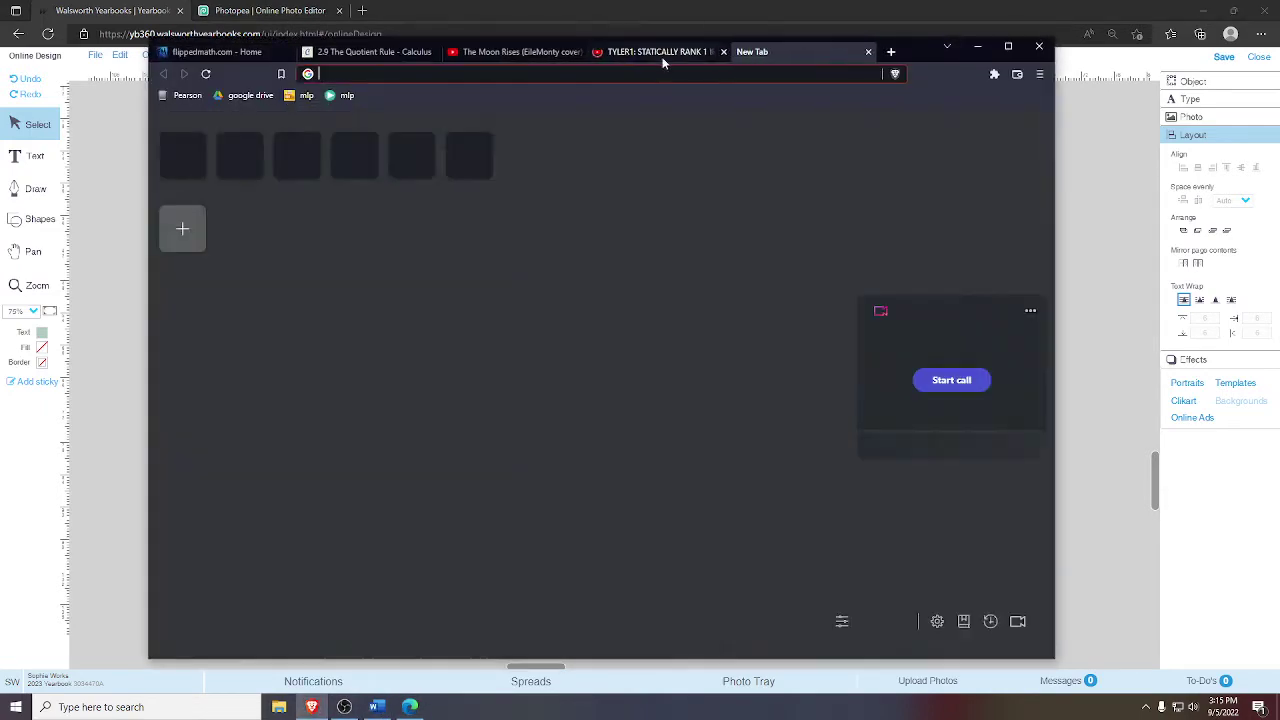
left_click(577, 52)
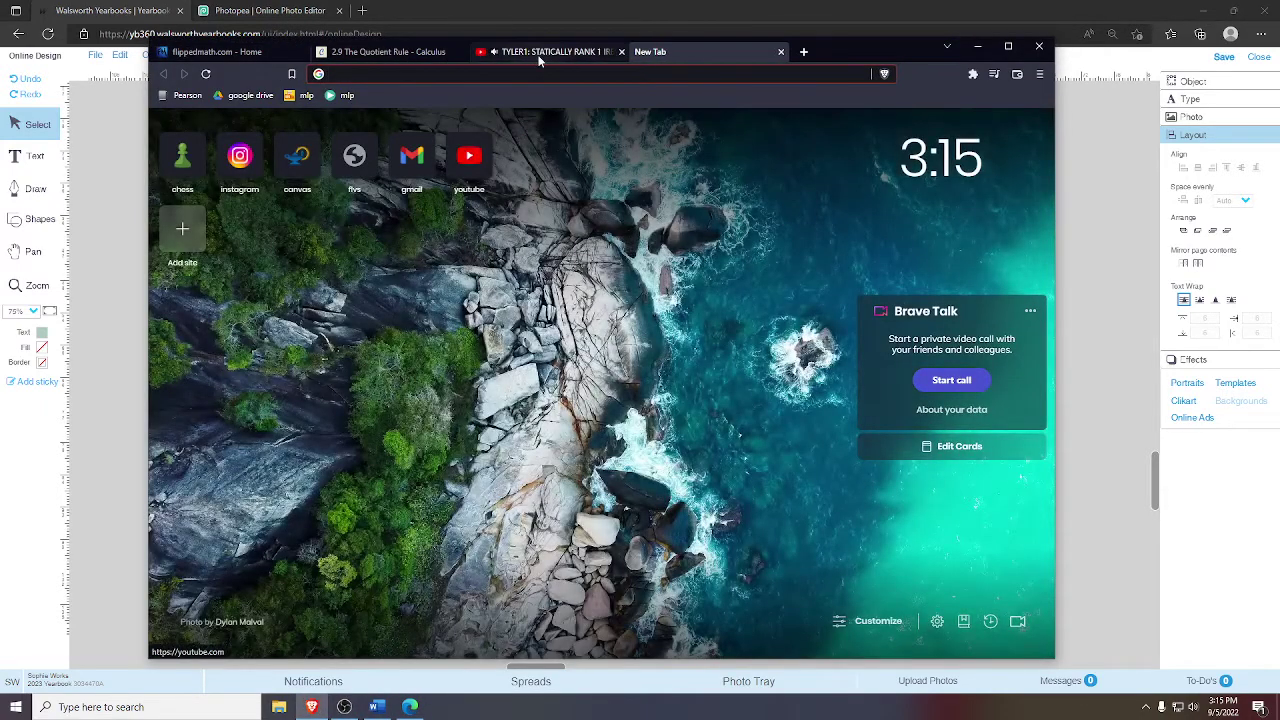
left_click(495, 52)
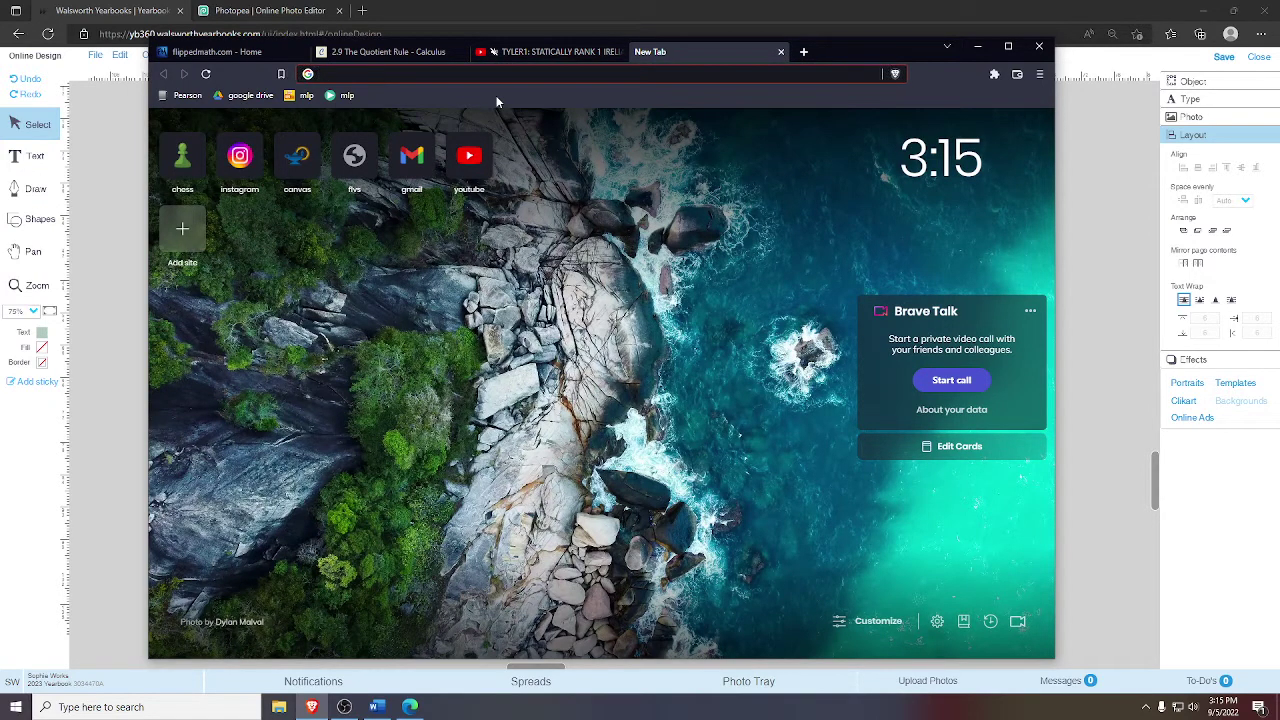
- Search Google for 'bg remover'
type("b")
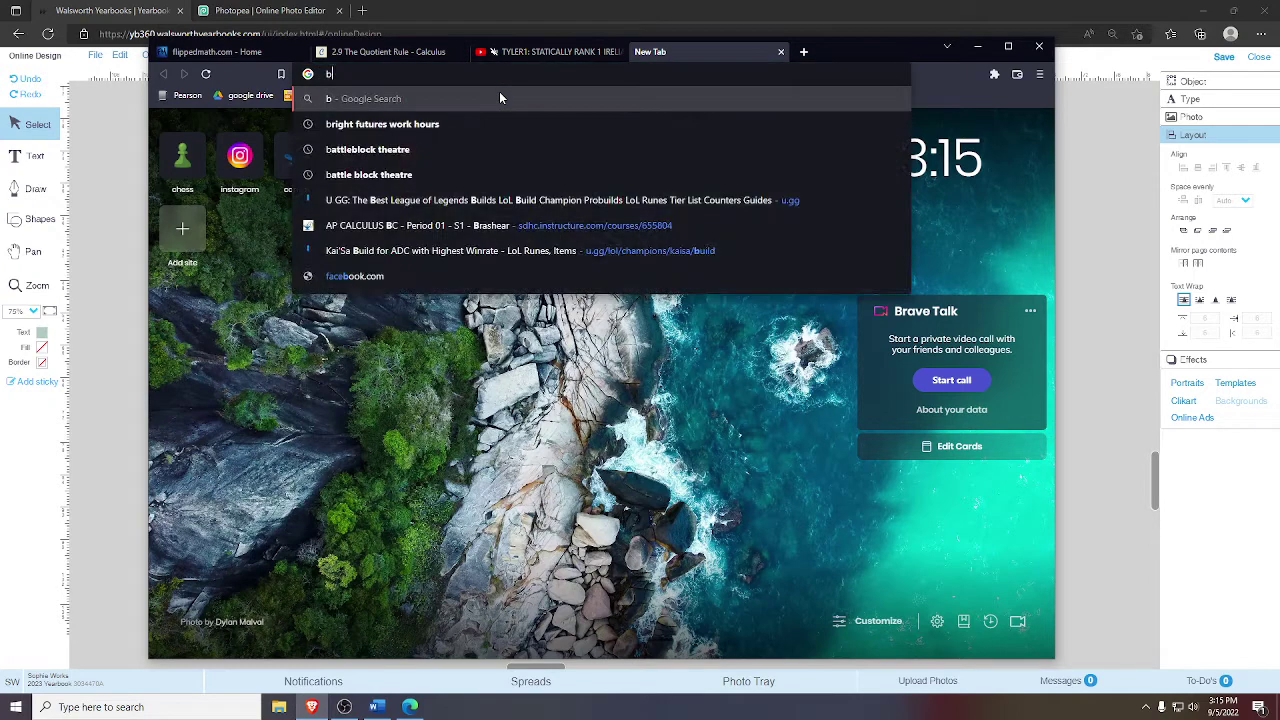
type("g remover")
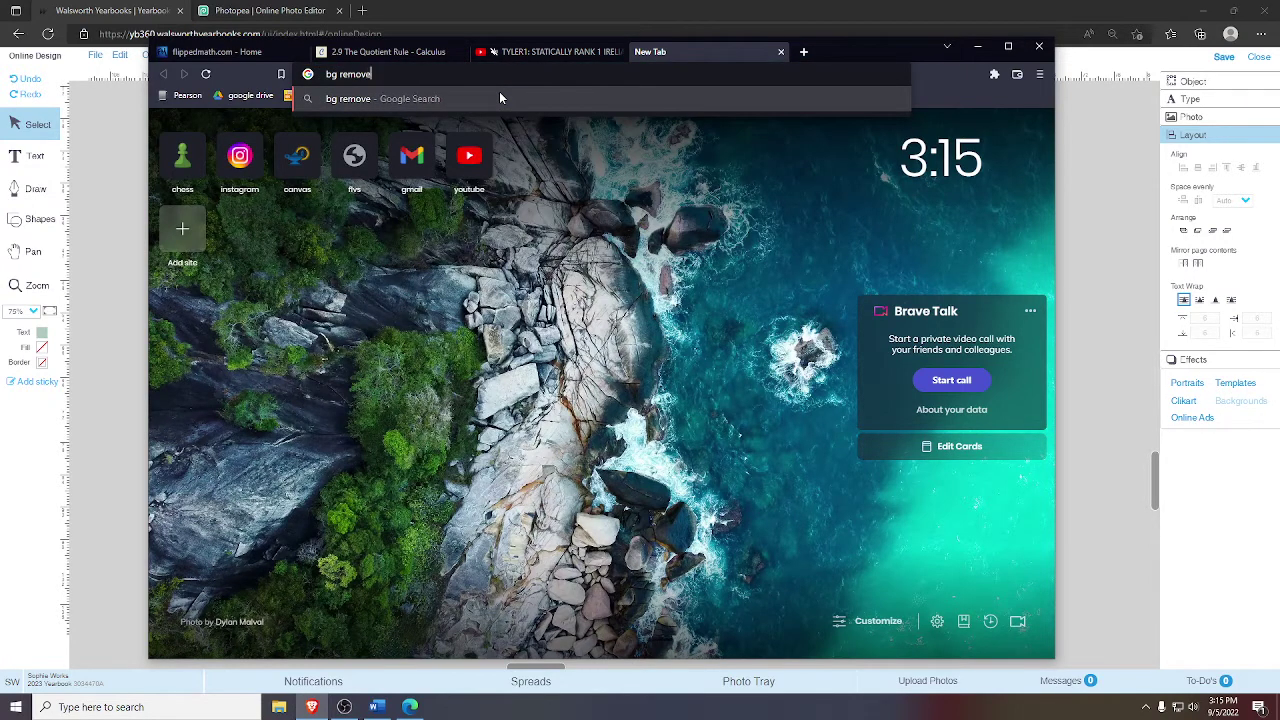
key("Return")
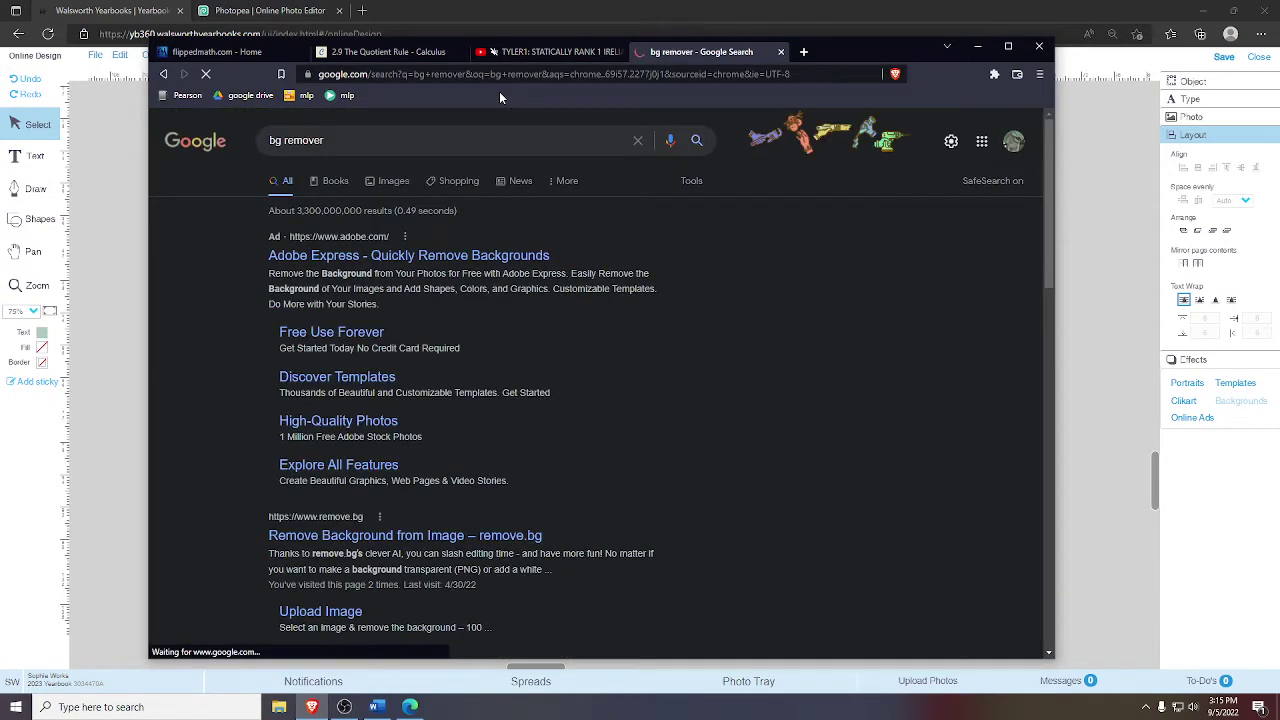
scroll(395, 518, "down", 1)
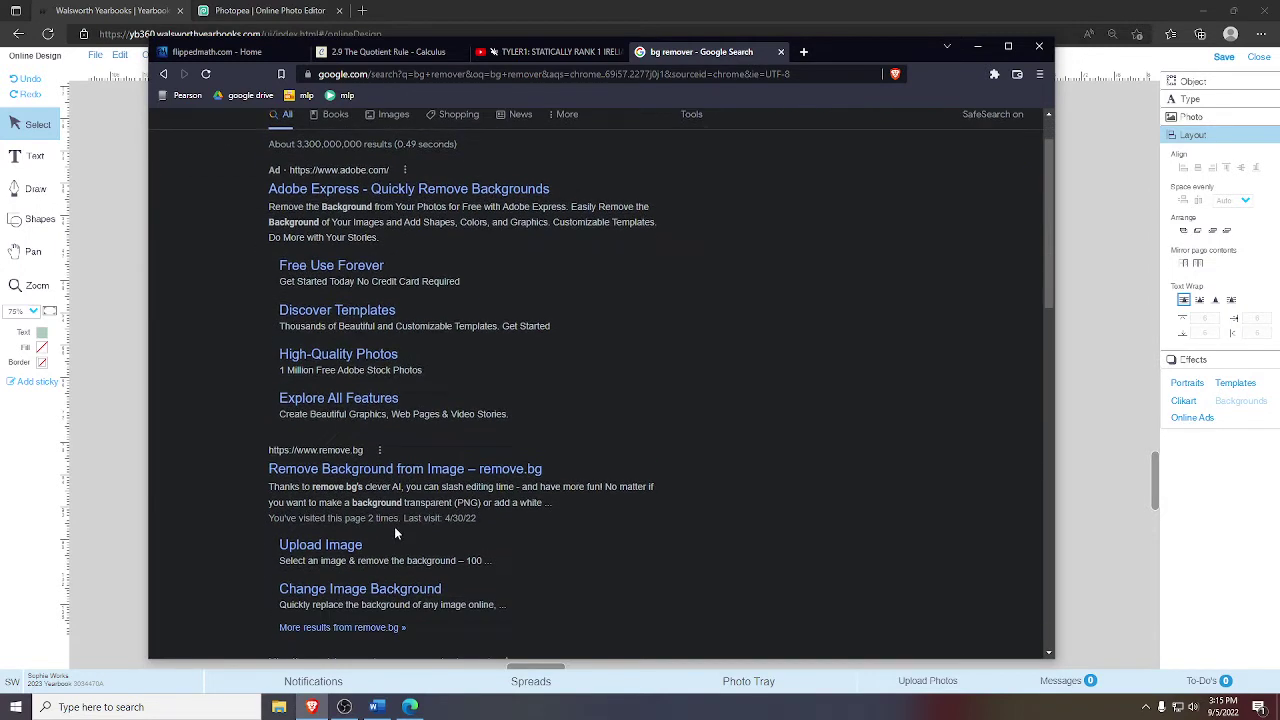
left_click(358, 188)
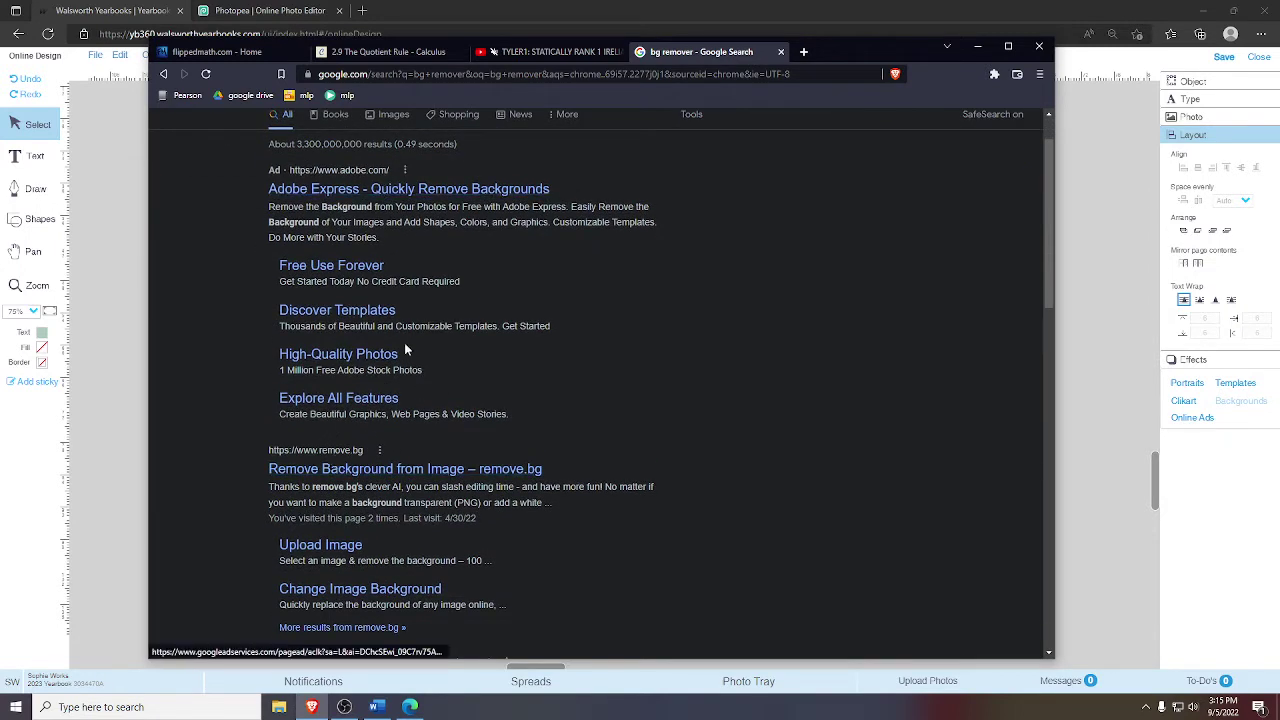
- Upload the downloaded high-five JPG to remove.bg to strip its background
left_click(333, 467)
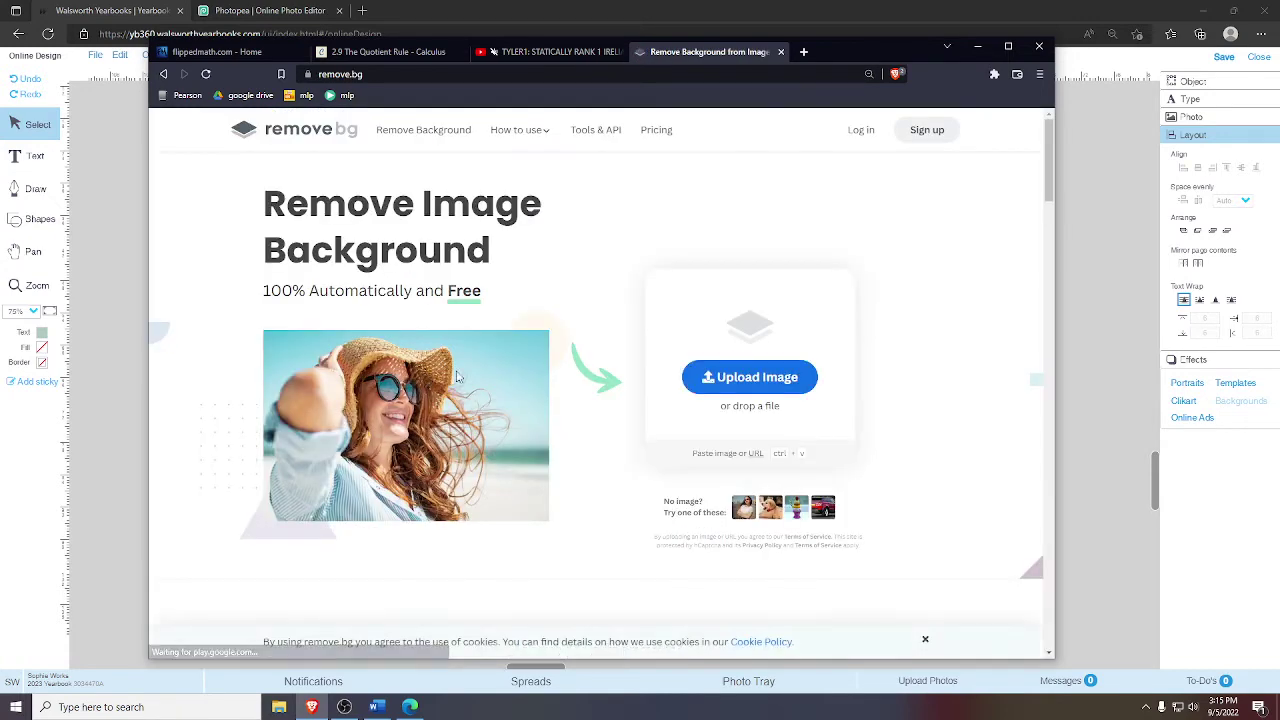
left_click(715, 377)
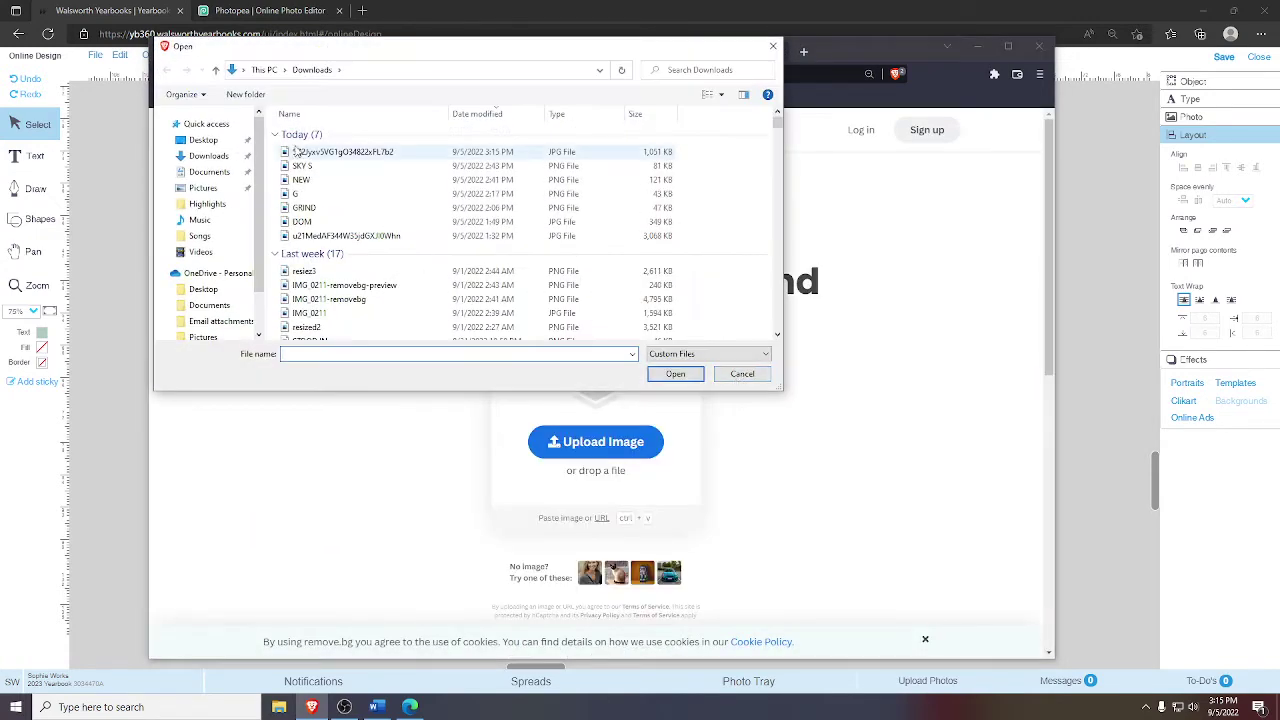
double_click(301, 152)
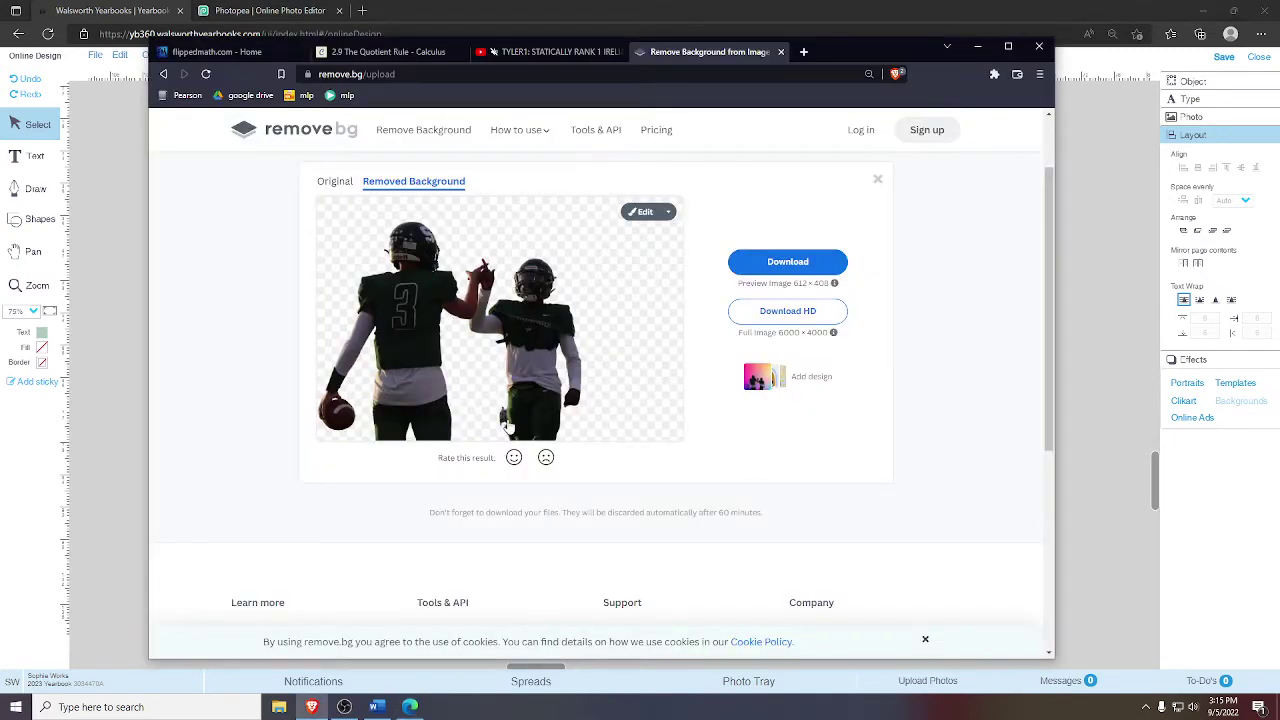
left_click(667, 211)
- In the zoomed-in editor, erase the grey object beside the player's pants with a smaller brush
left_click(655, 247)
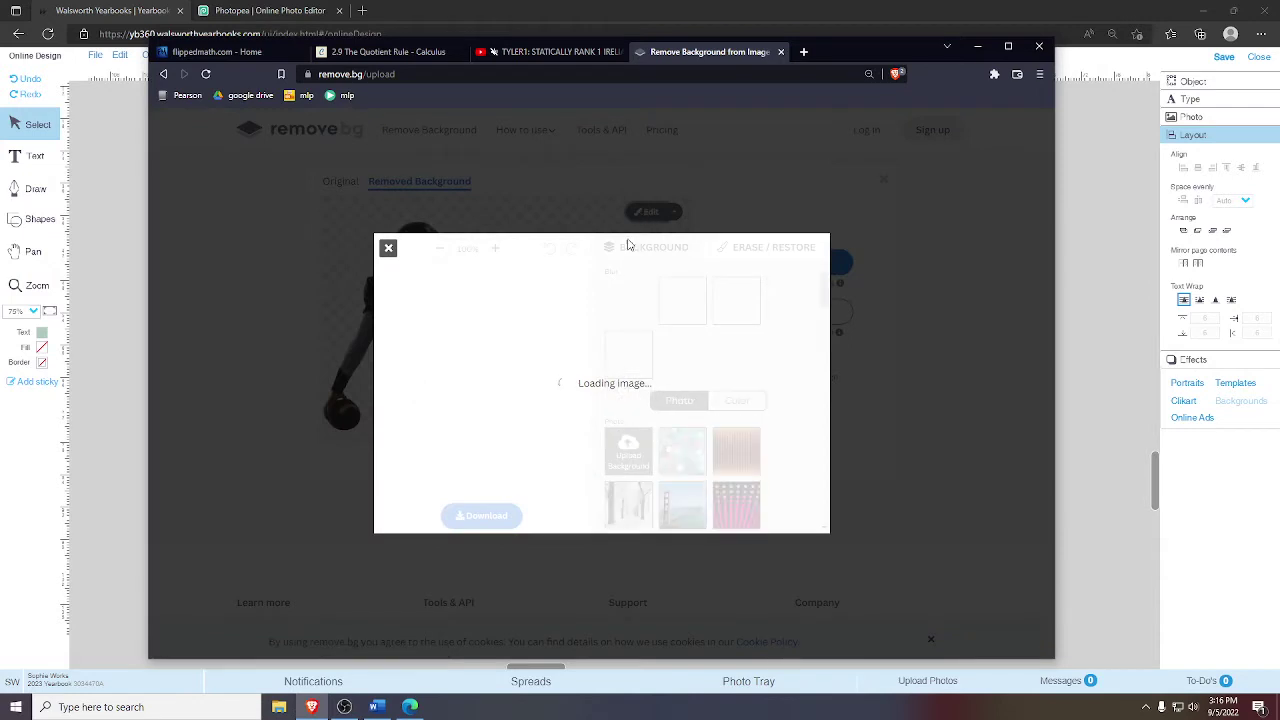
left_click(495, 237)
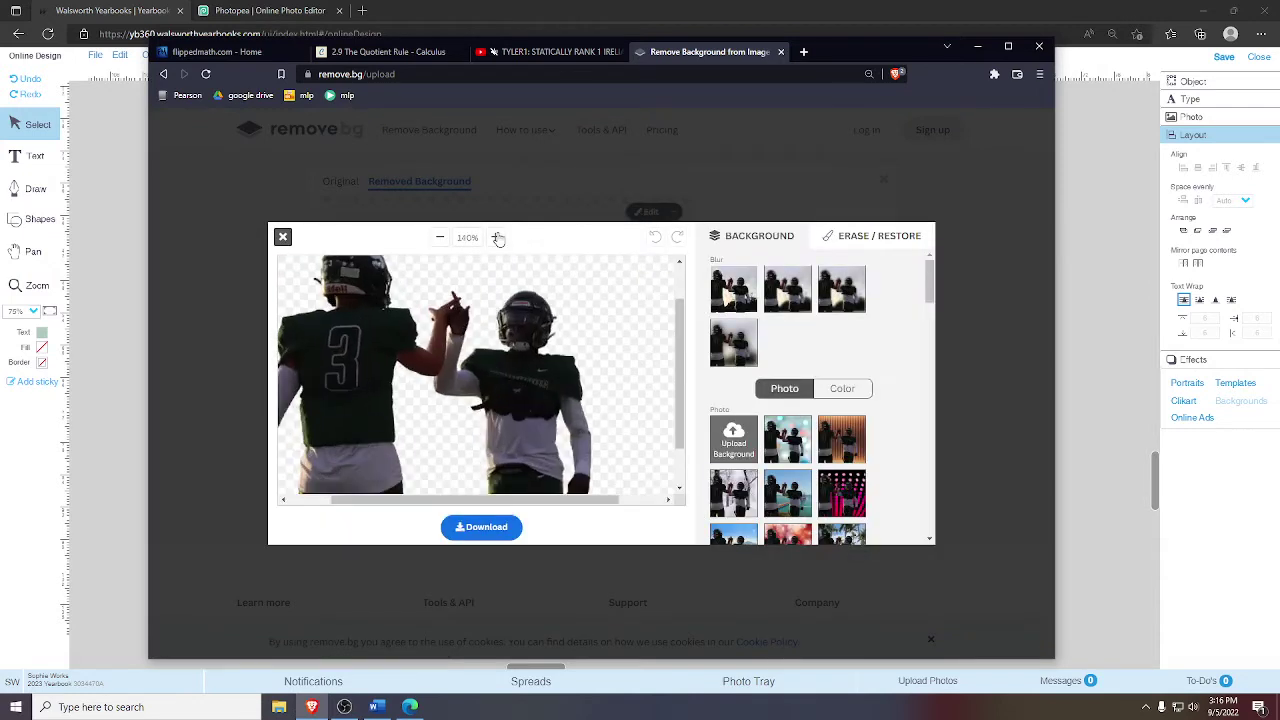
left_click(495, 237)
left_click(495, 237)
left_click_drag(679, 372, 675, 457)
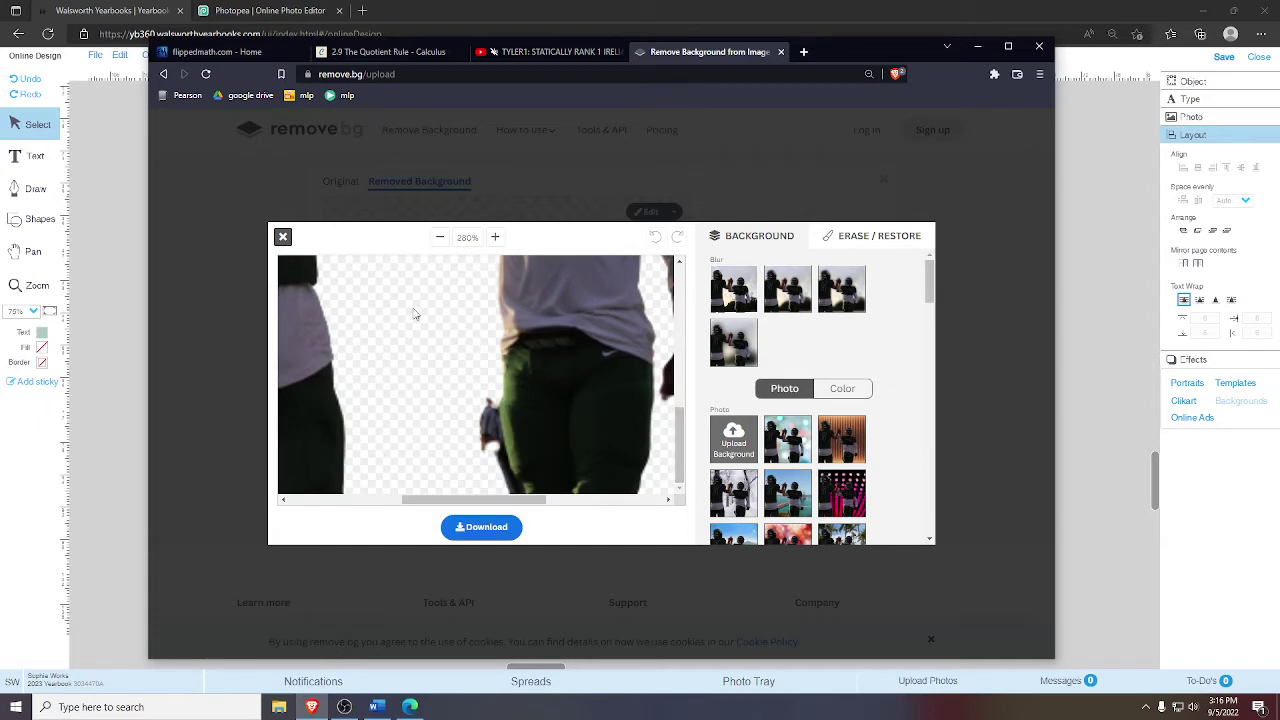
left_click(857, 239)
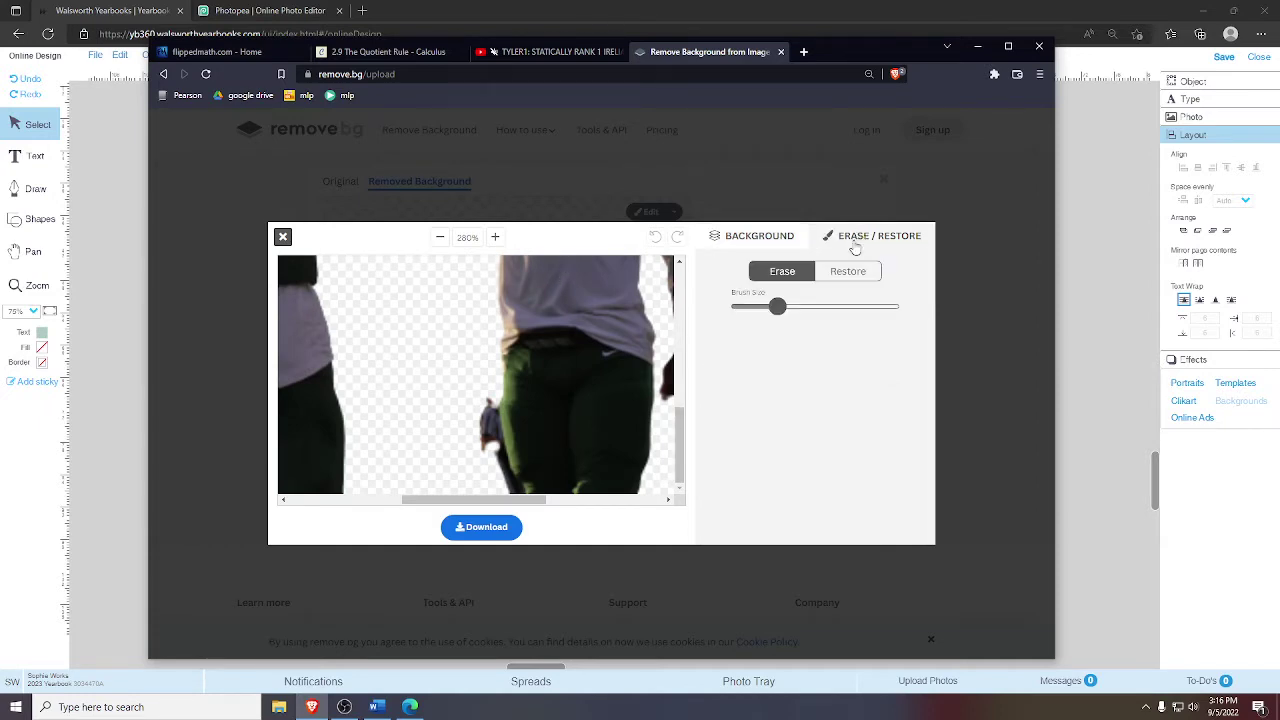
left_click_drag(777, 306, 764, 306)
left_click_drag(479, 400, 483, 459)
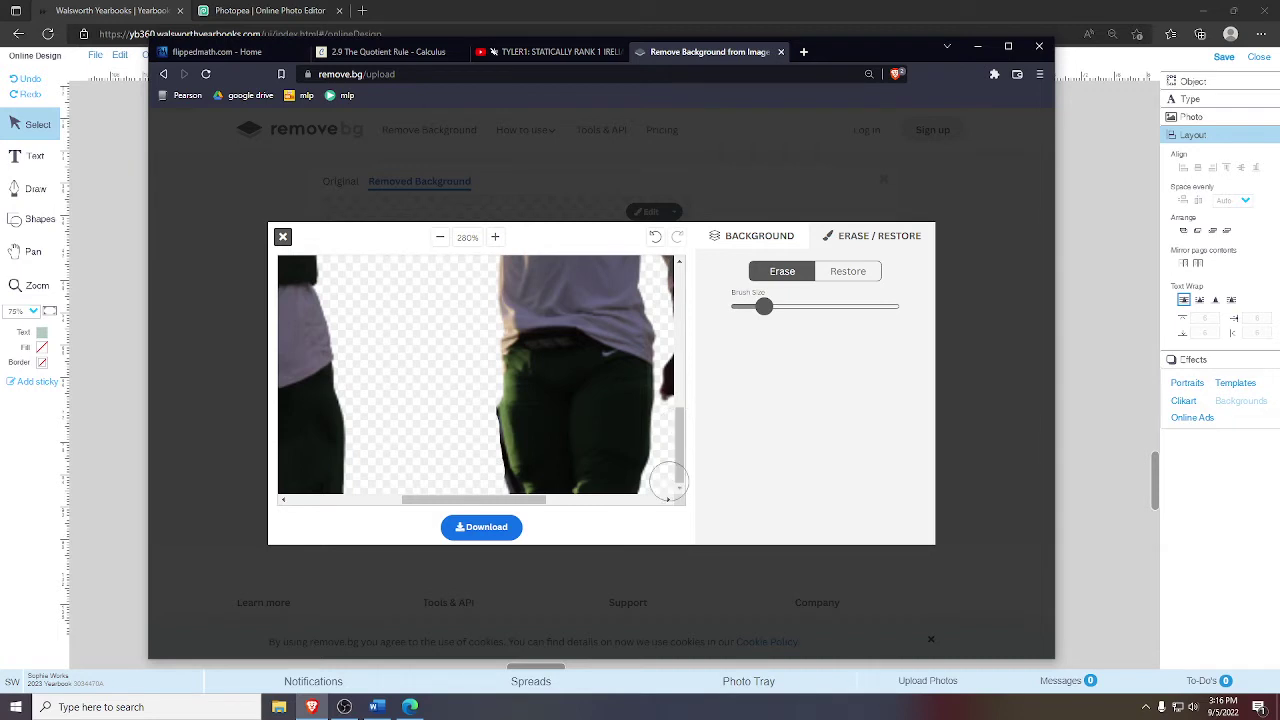
- Redo the touch-up with the minimum brush, undoing a stroke and erasing leftover background near the pants
left_click(440, 238)
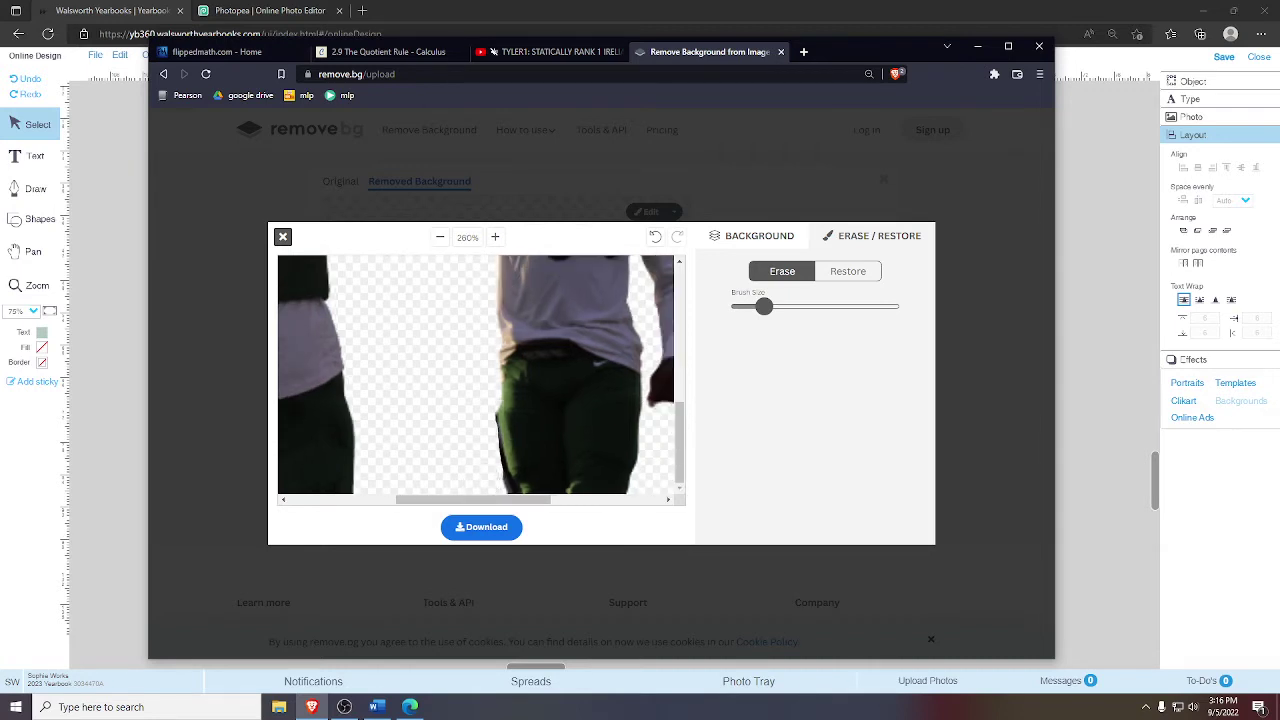
left_click_drag(764, 306, 731, 306)
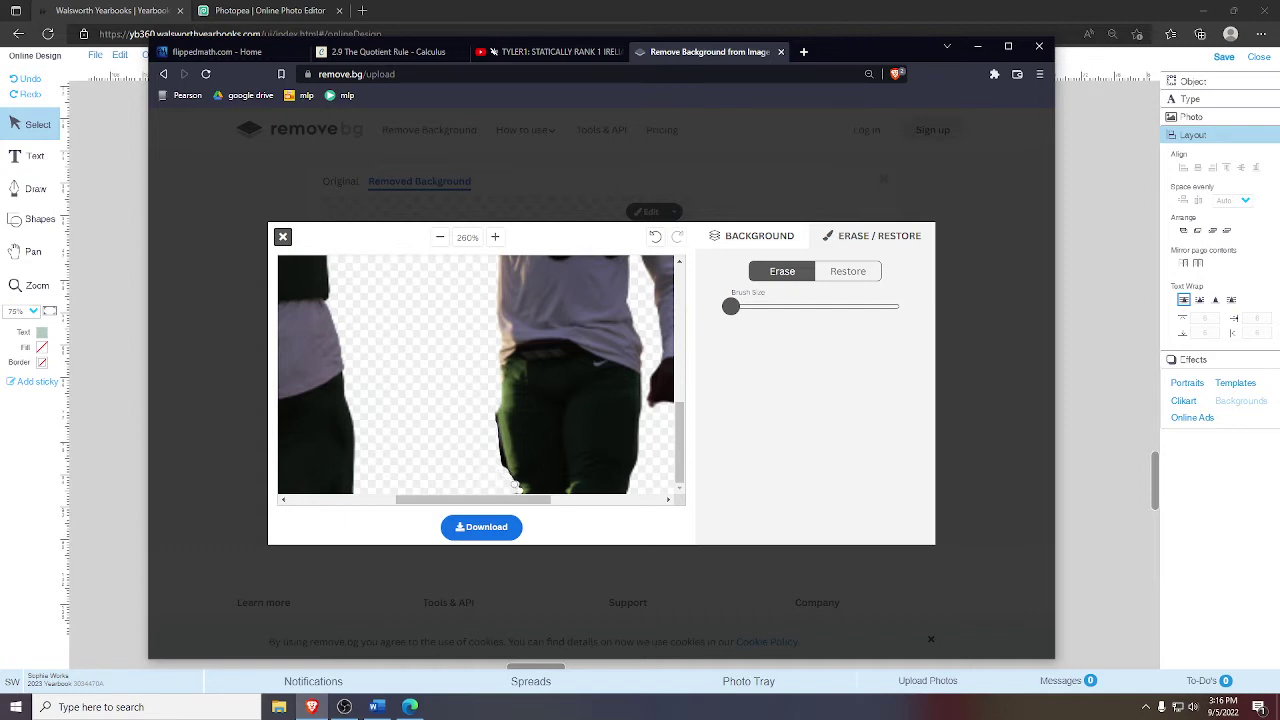
left_click(441, 238)
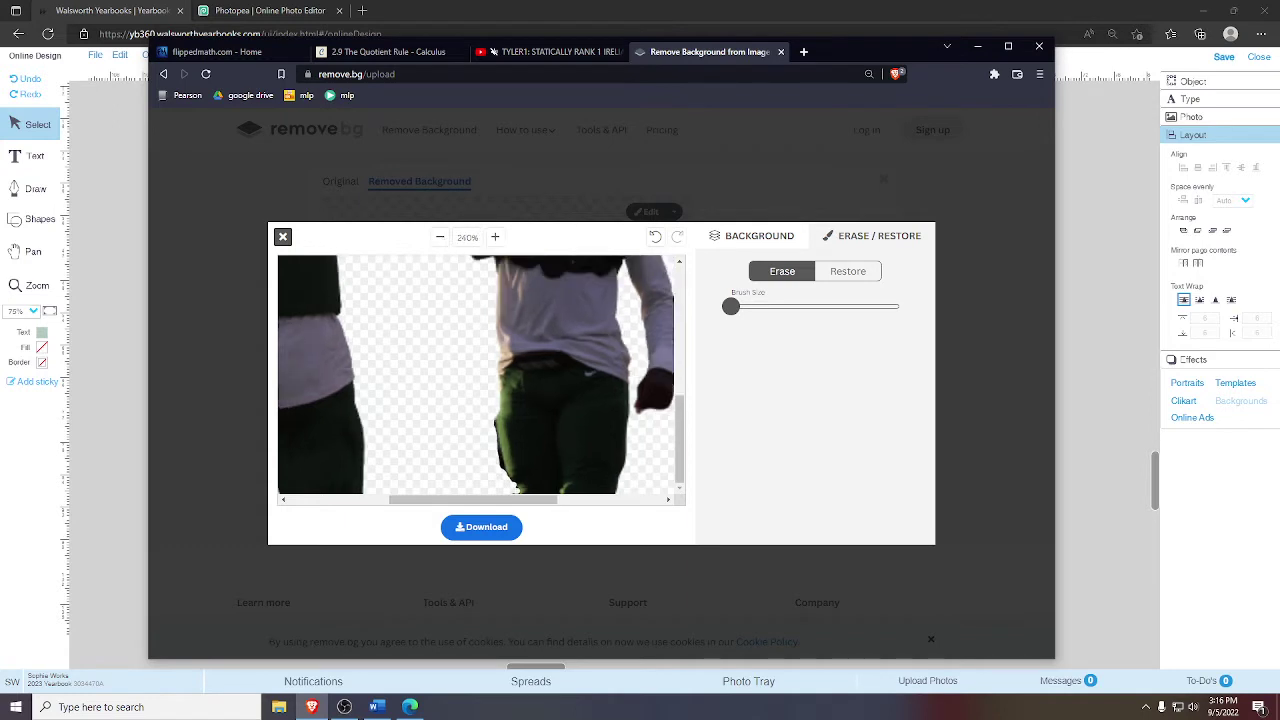
left_click(653, 238)
left_click(512, 492)
left_click(442, 237)
left_click(442, 237)
left_click(442, 237)
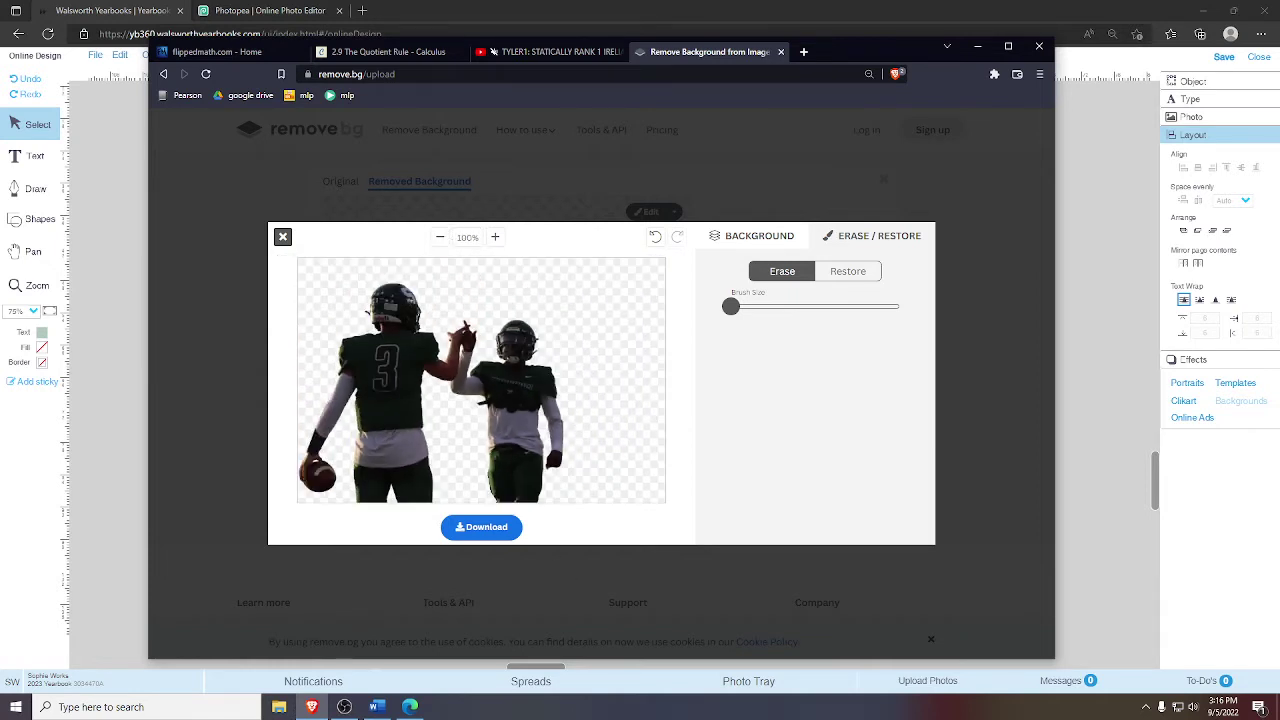
left_click(497, 237)
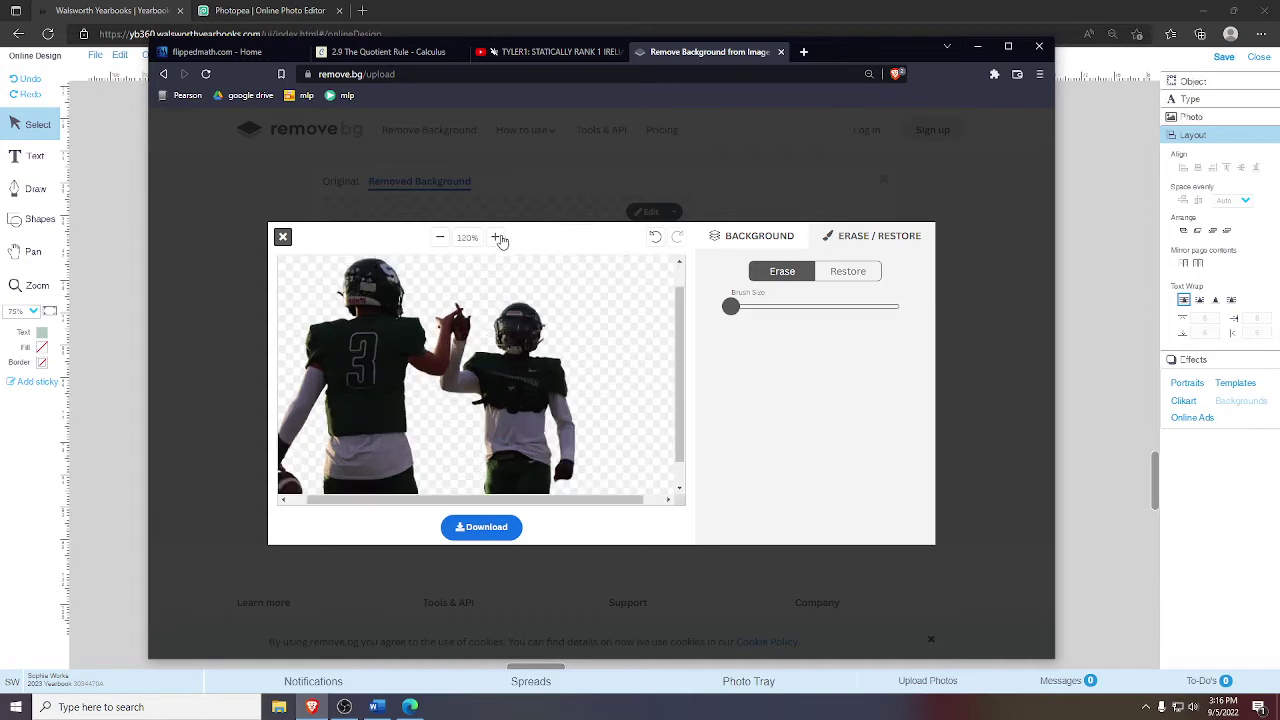
left_click(497, 237)
left_click(497, 237)
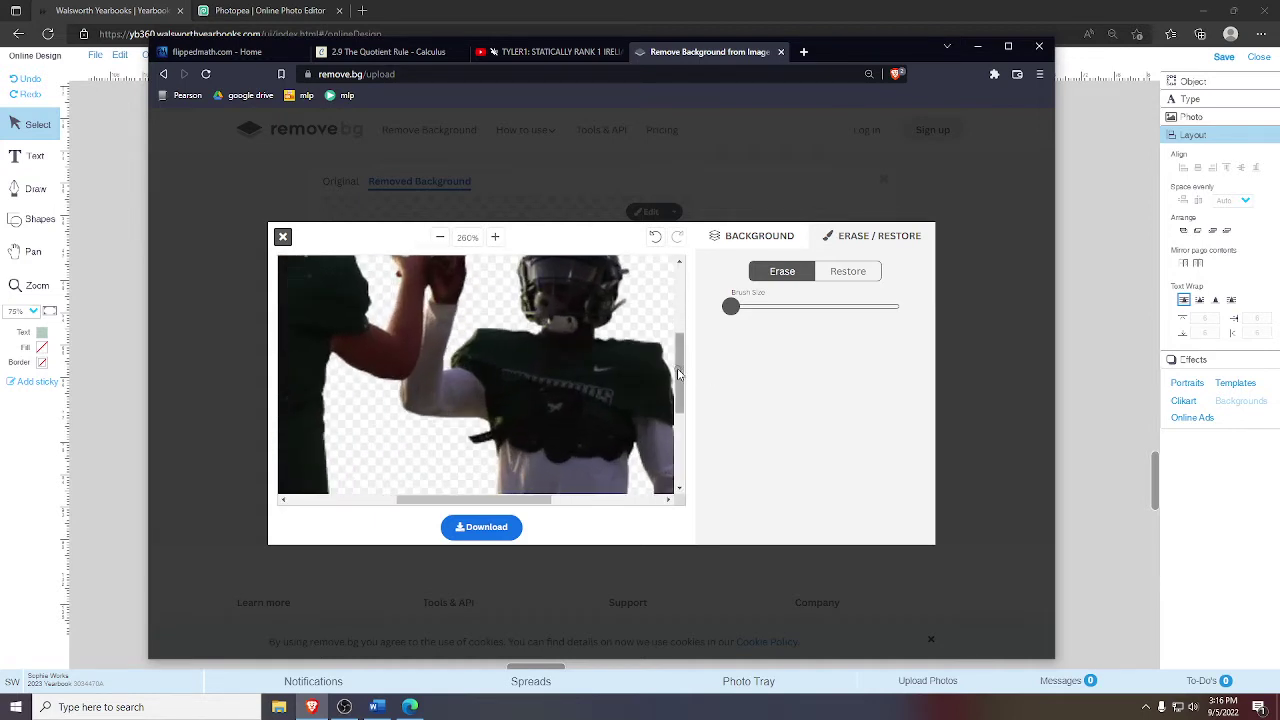
scroll(676, 370, "down", 3)
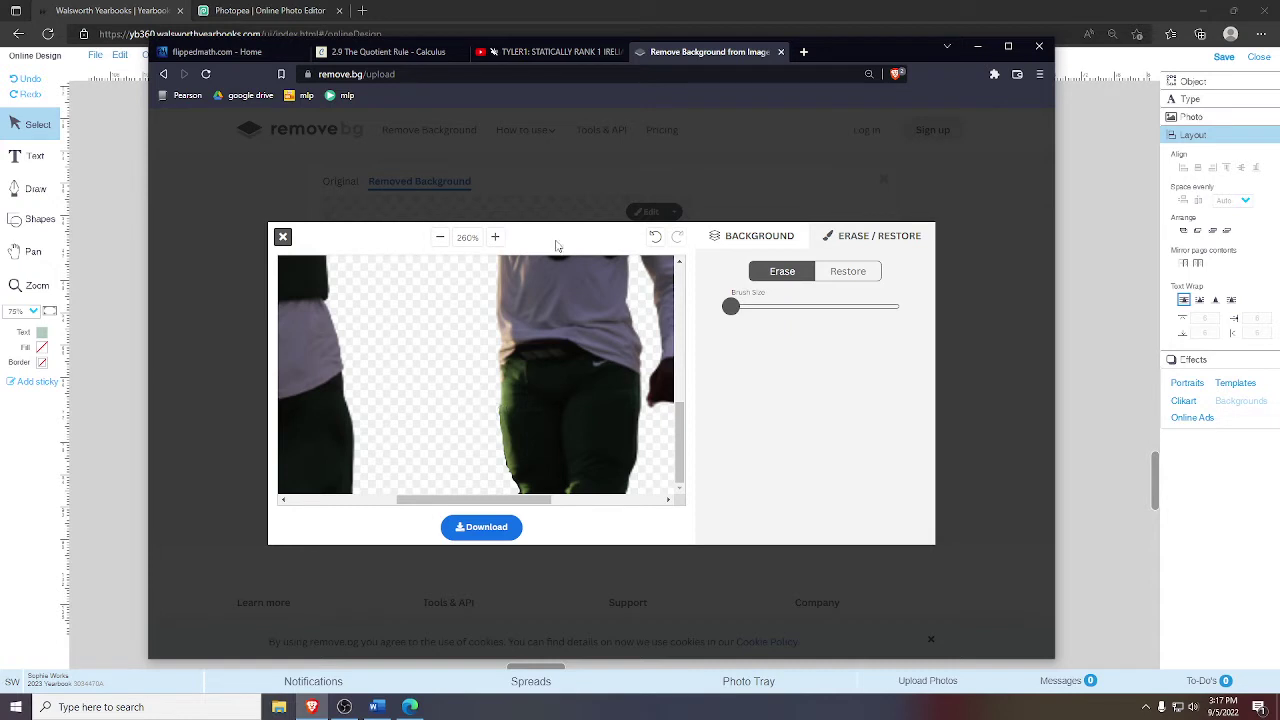
left_click(441, 238)
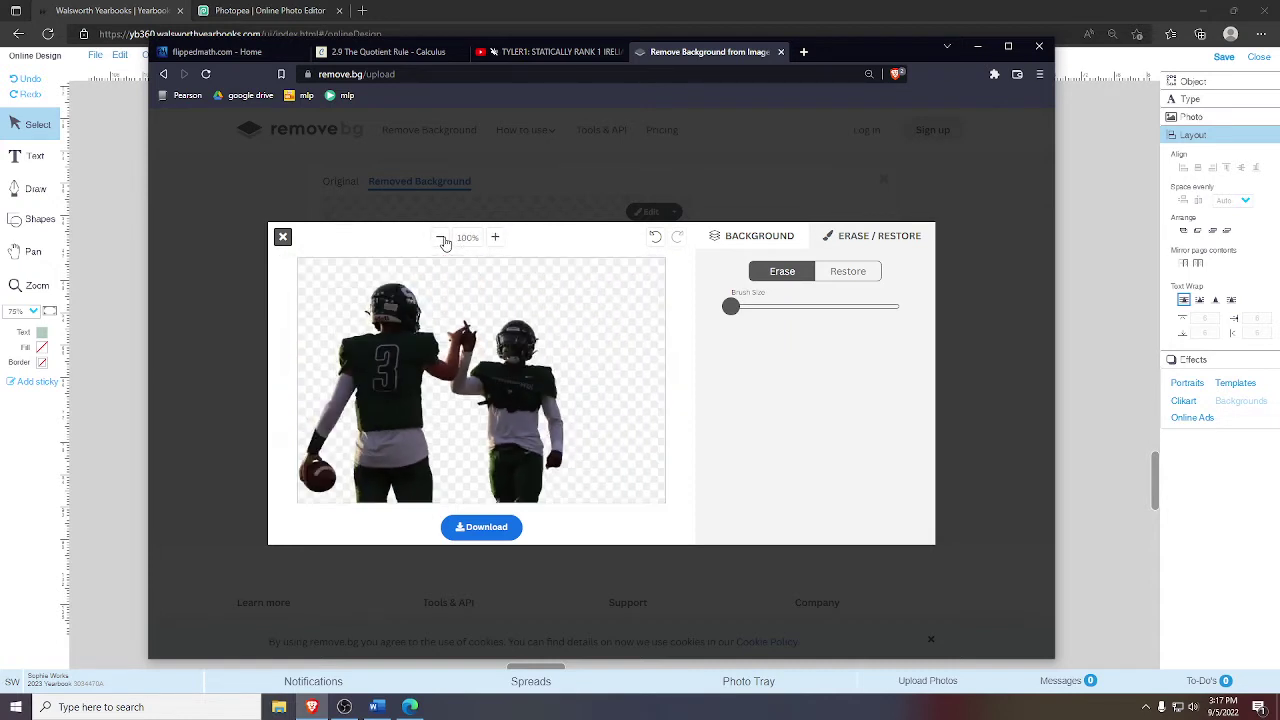
- Save the cutout image into Downloads as cutoutt.png, declining to replace cutout.png
left_click(490, 527)
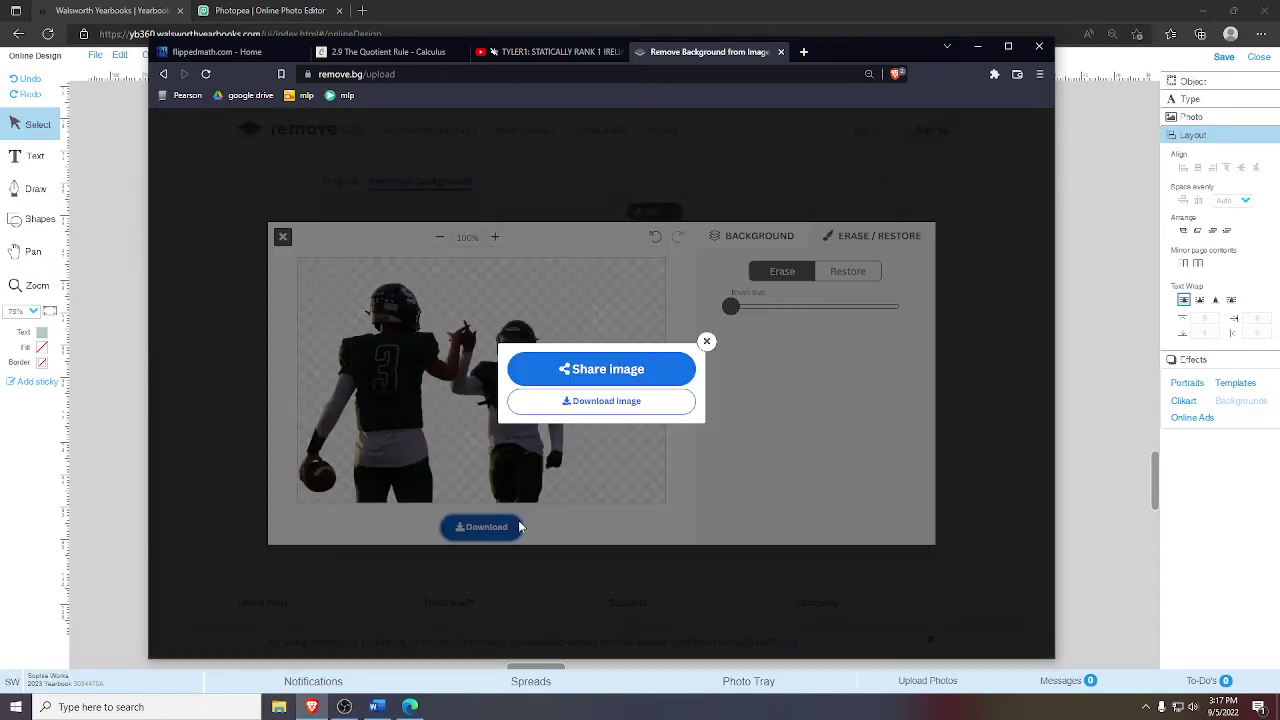
left_click(620, 401)
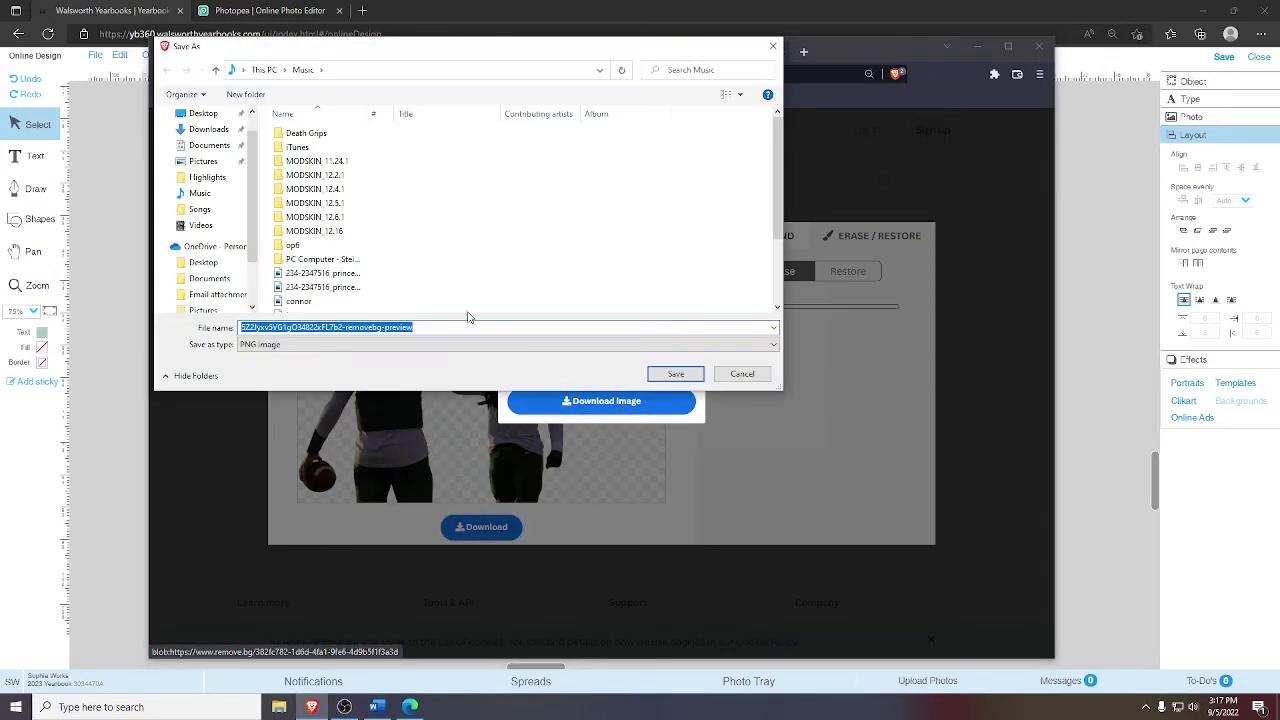
type("cutout")
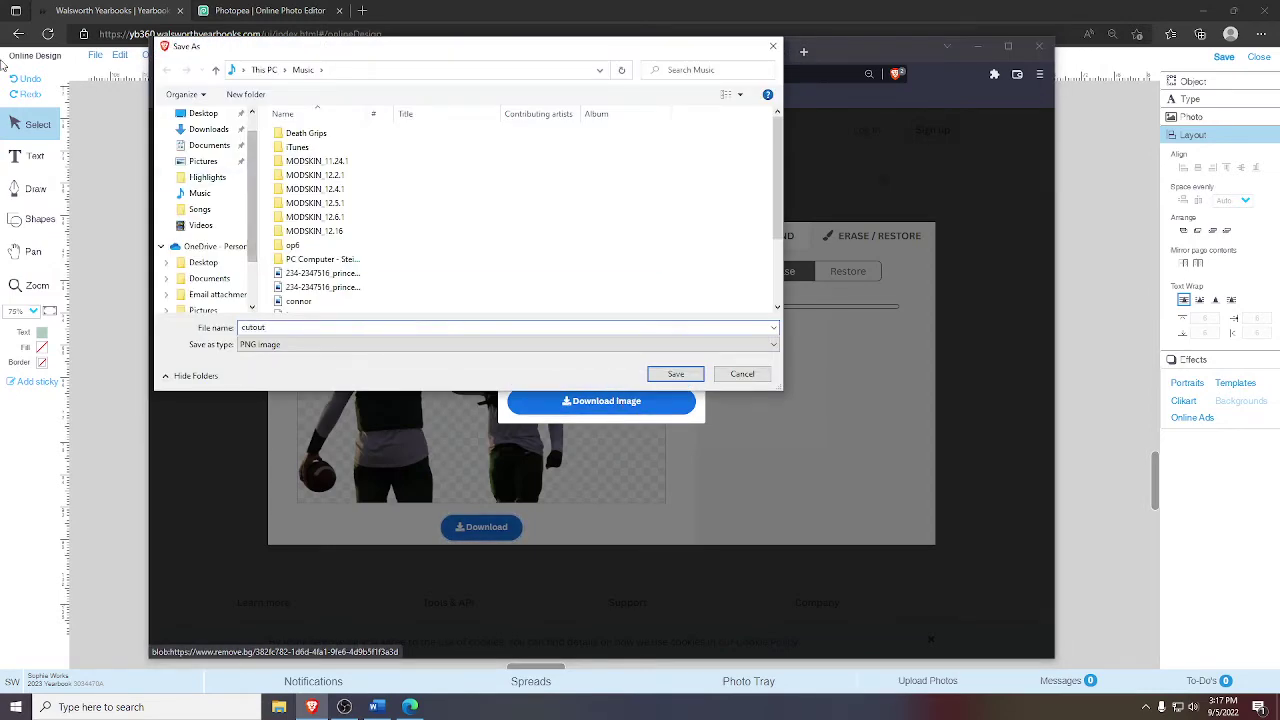
left_click(197, 130)
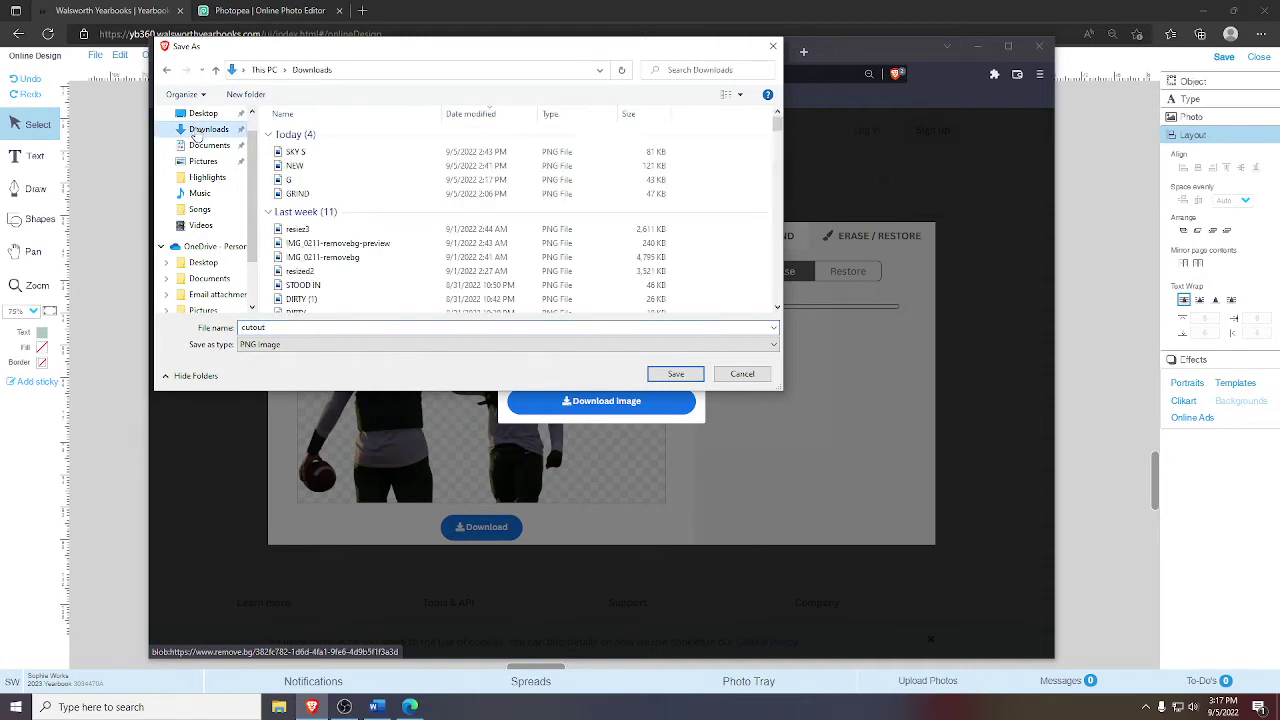
left_click(676, 375)
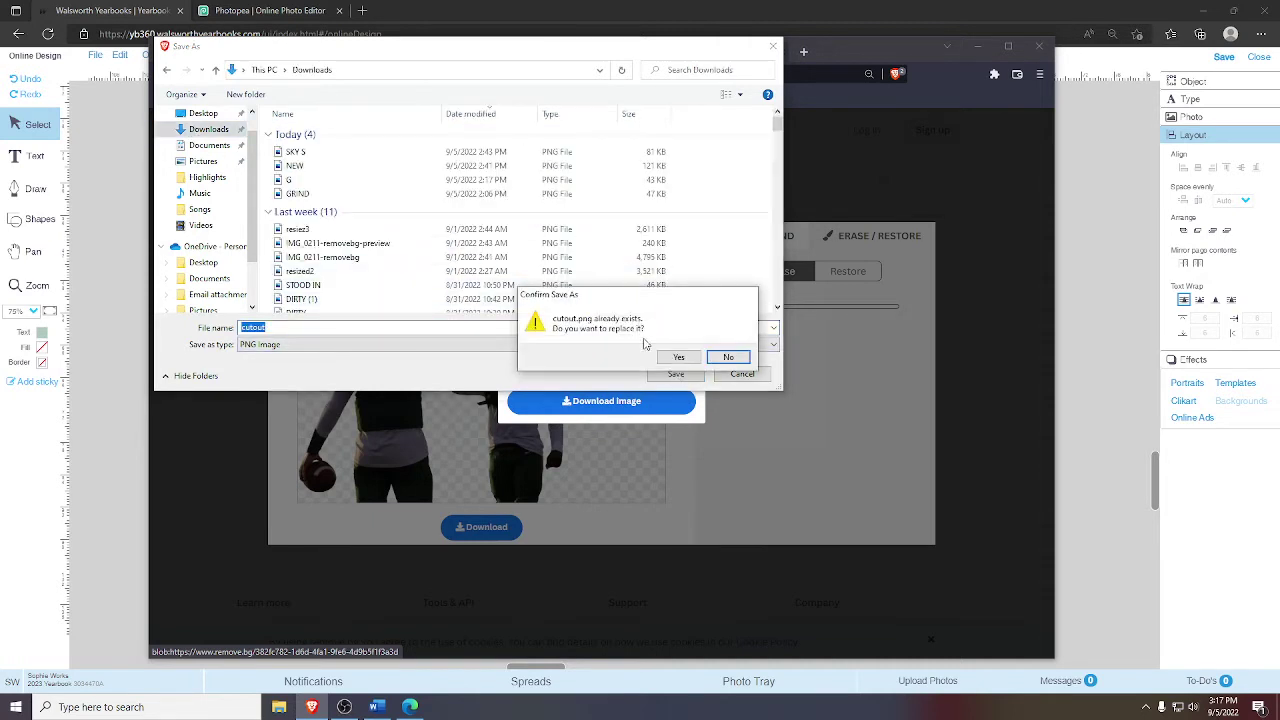
left_click(728, 357)
left_click(297, 327)
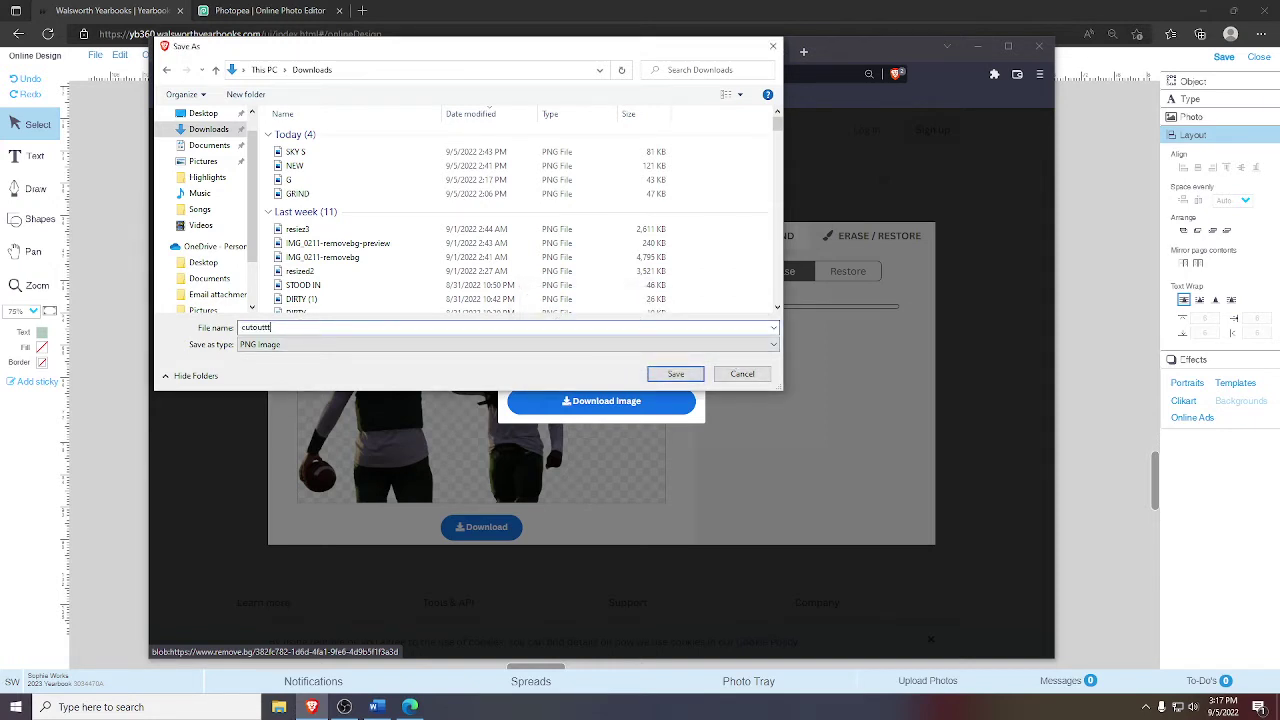
left_click(673, 374)
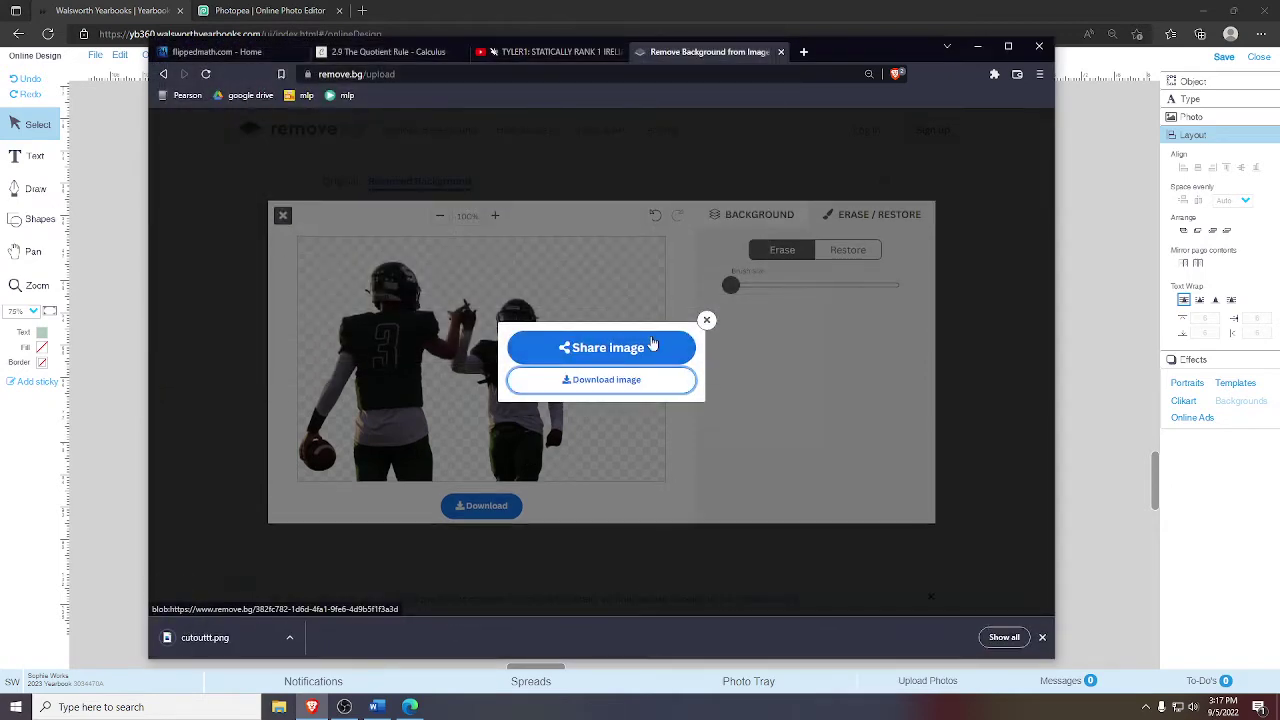
- Upload cutoutt.png from the computer into the Video 1 album
left_click(124, 509)
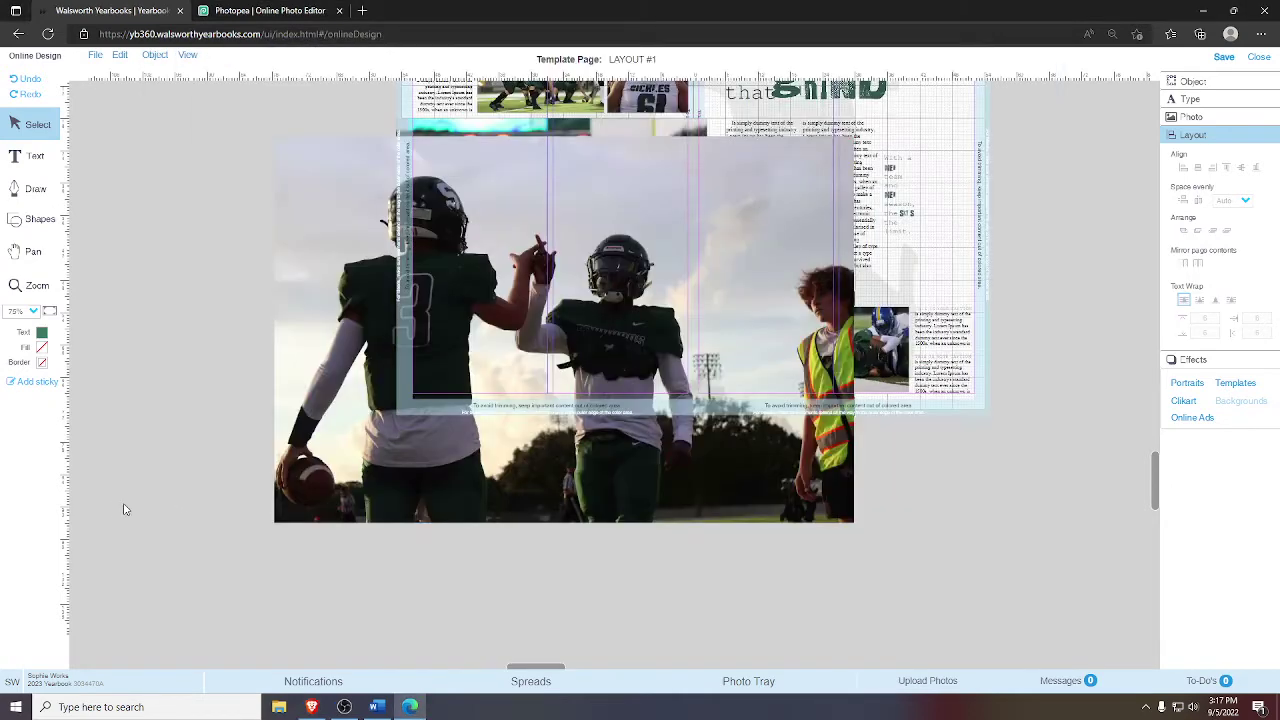
left_click_drag(588, 483, 566, 462)
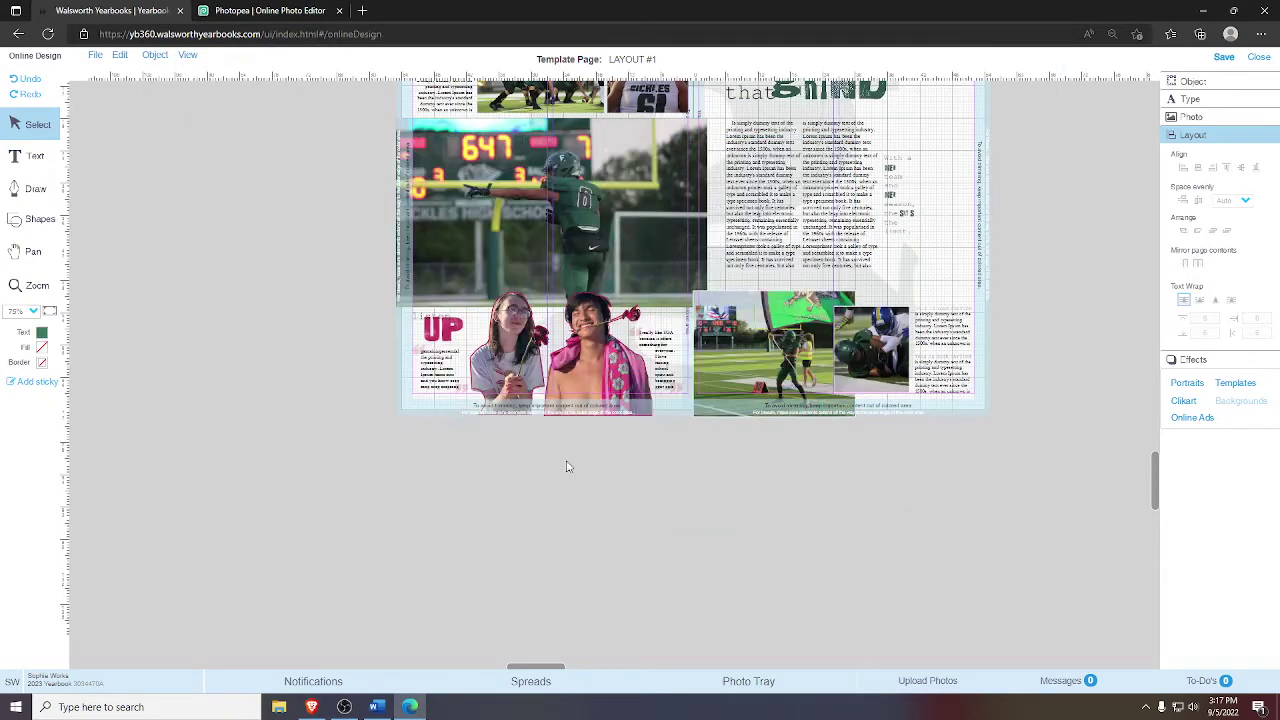
left_click(902, 684)
left_click(476, 397)
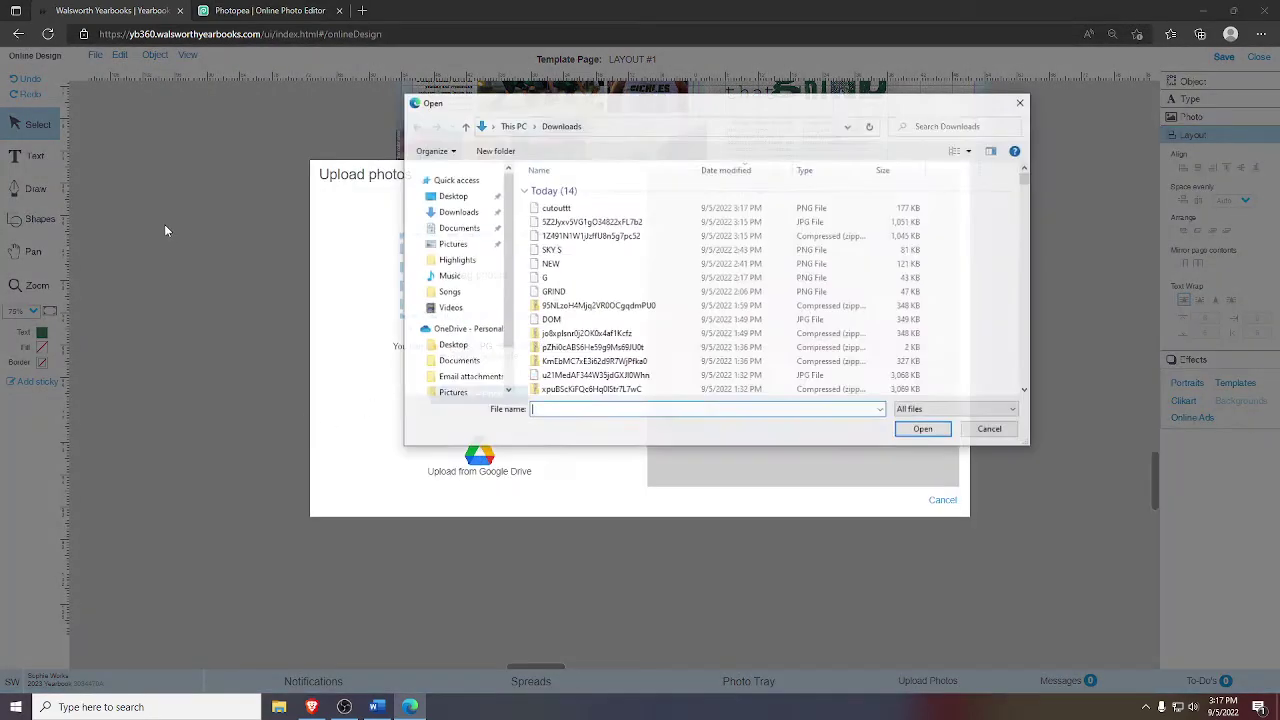
double_click(555, 207)
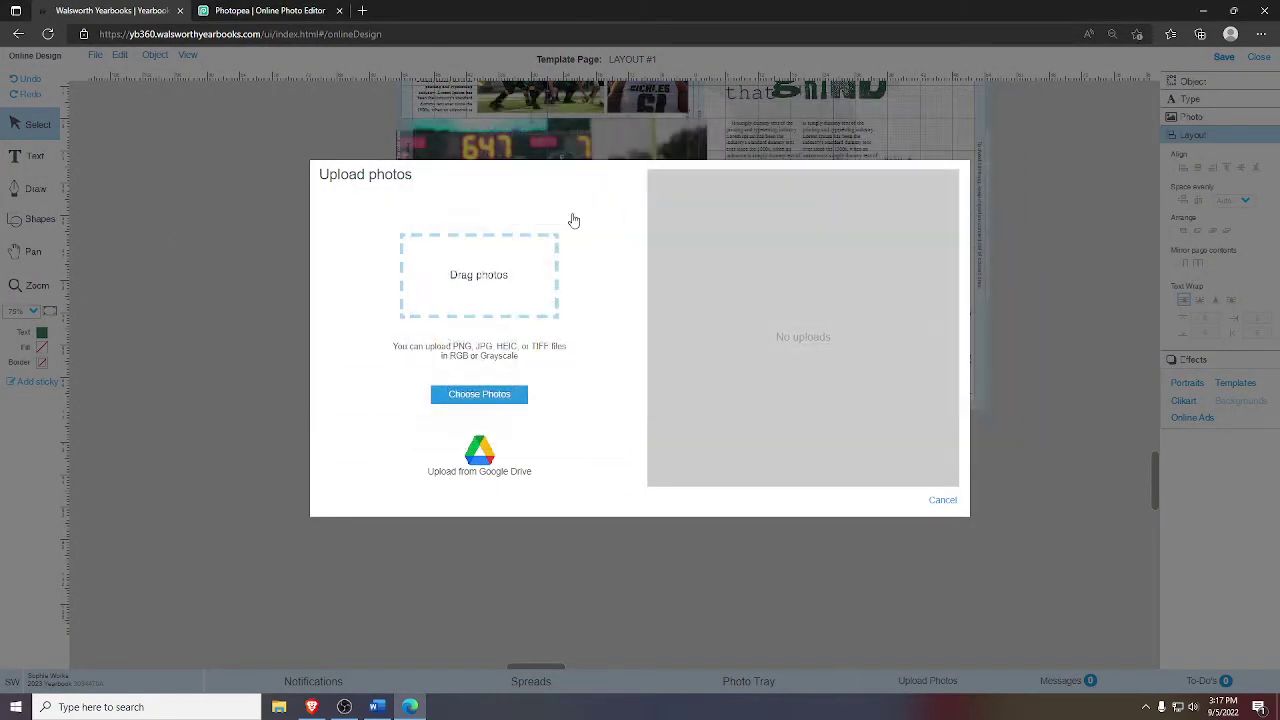
left_click(505, 332)
scroll(489, 430, "down", 5)
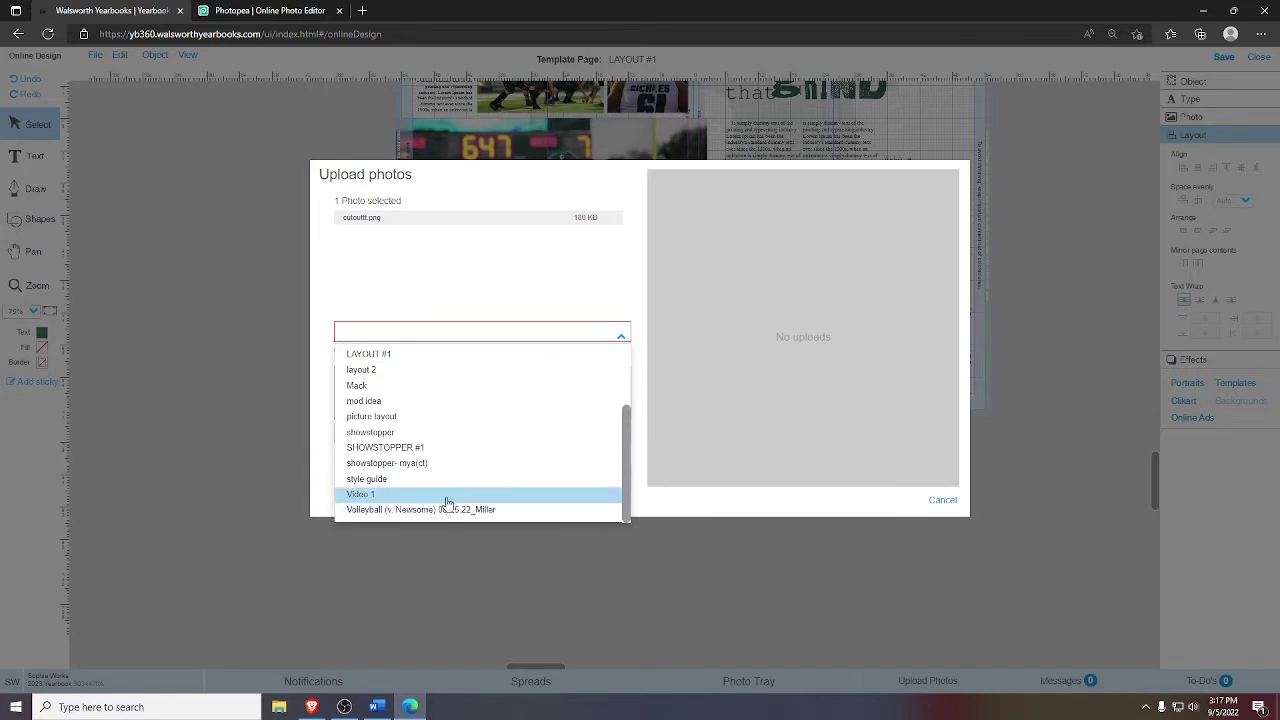
left_click(445, 500)
left_click(609, 474)
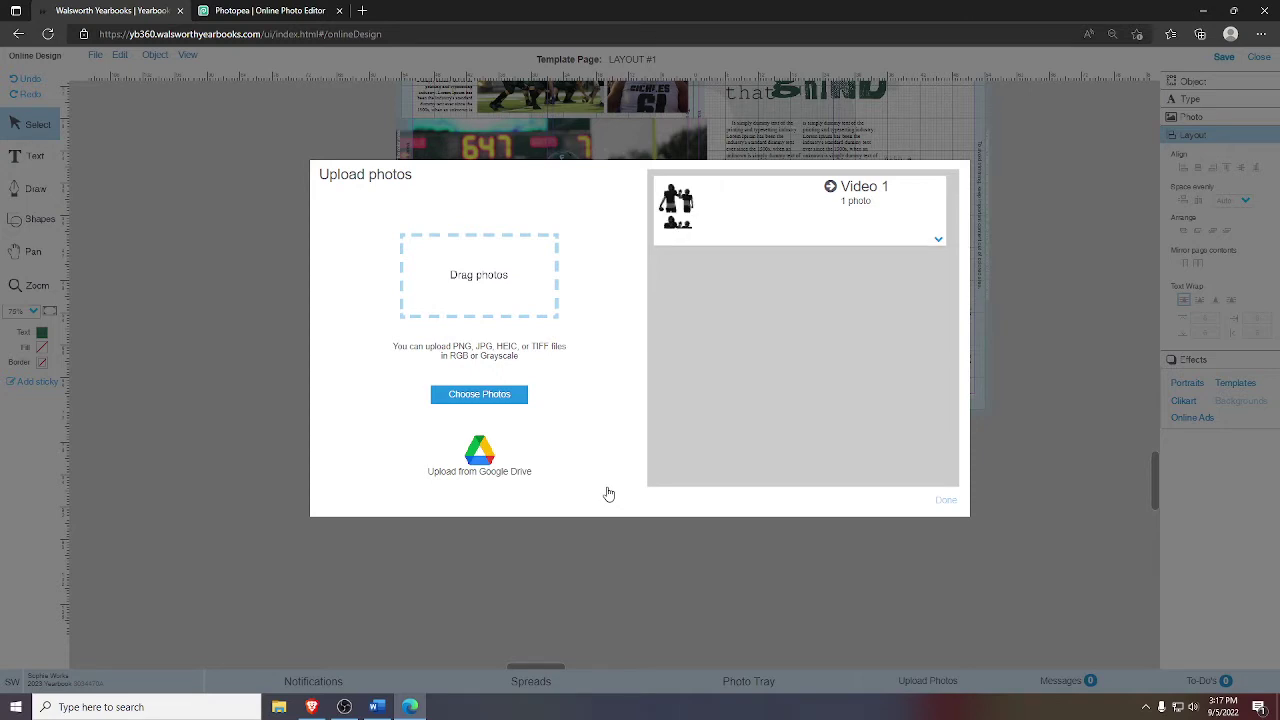
left_click(946, 500)
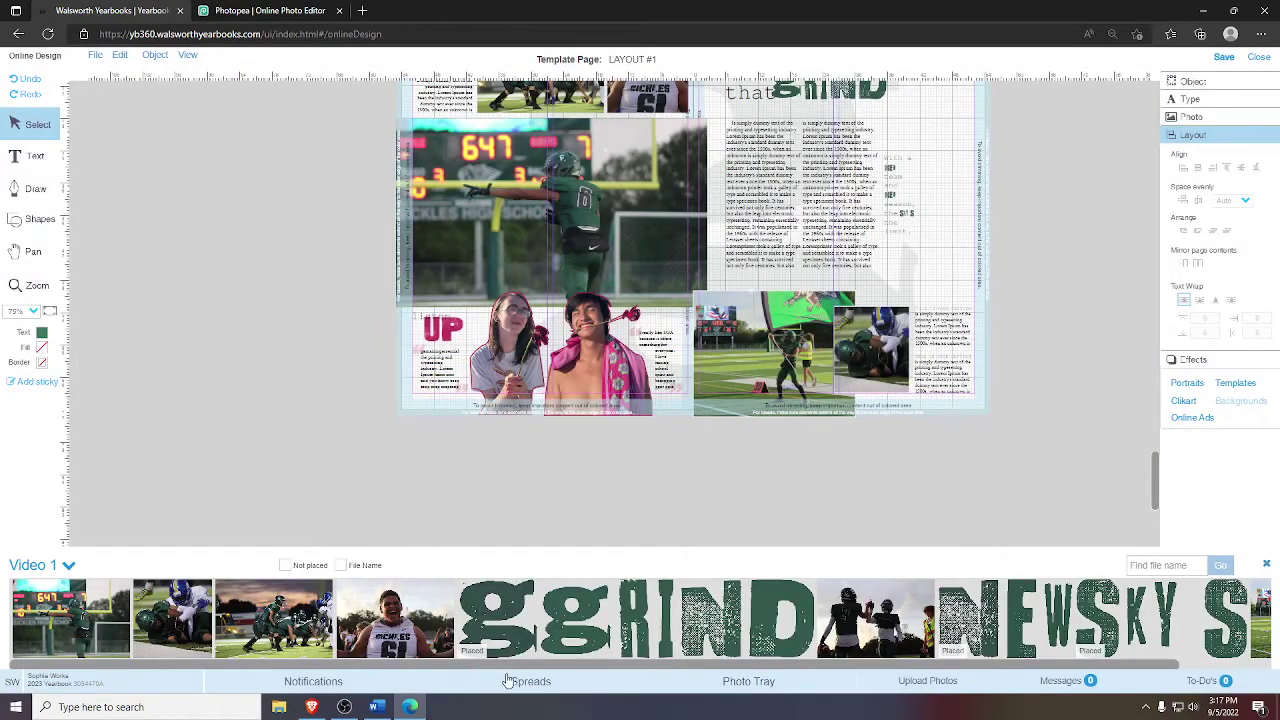
- Drag the two-player cutout from the reloaded Video 1 album onto the page, reposition it, then delete it
scroll(570, 660, "right", 1)
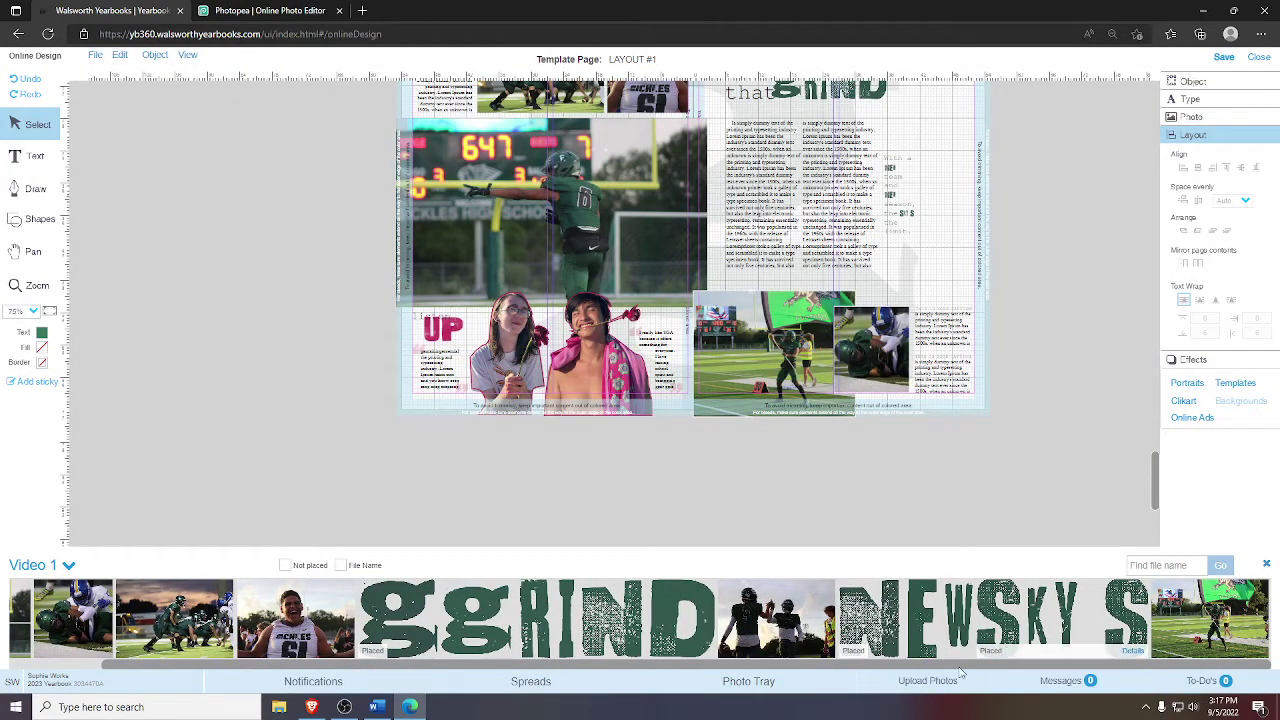
scroll(610, 665, "left", 1)
left_click(30, 566)
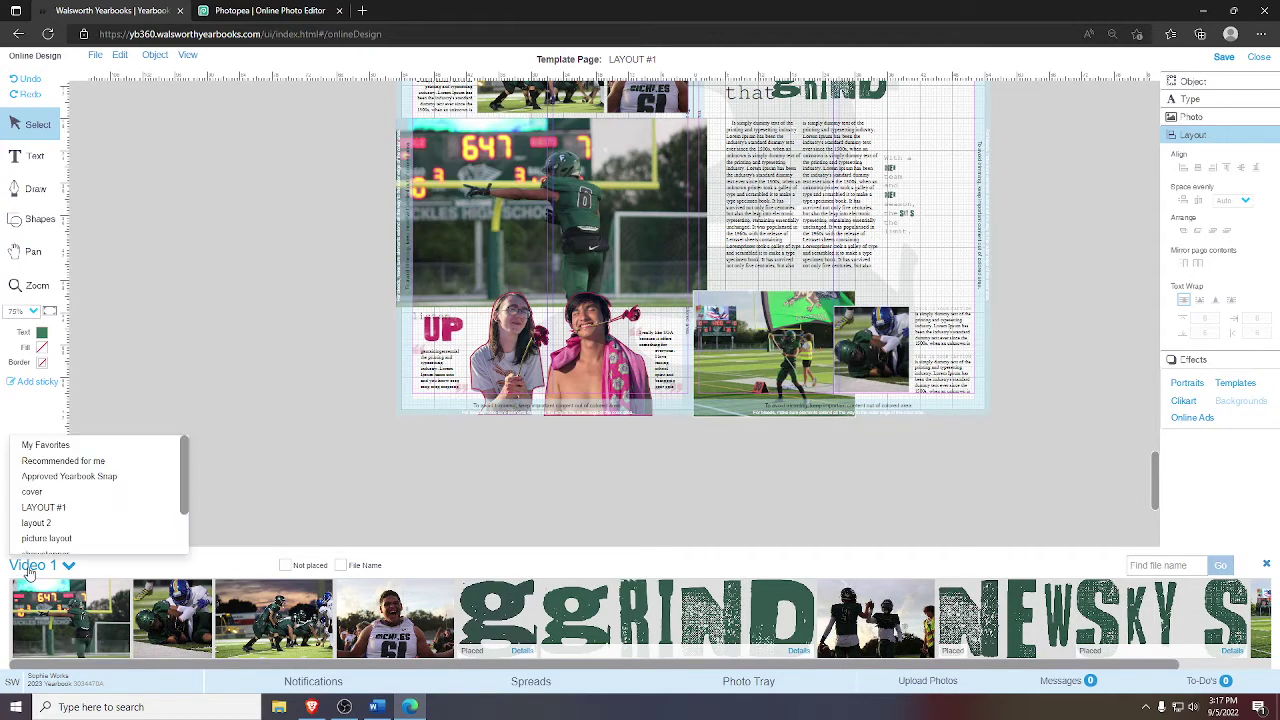
scroll(80, 520, "down", 3)
left_click(90, 532)
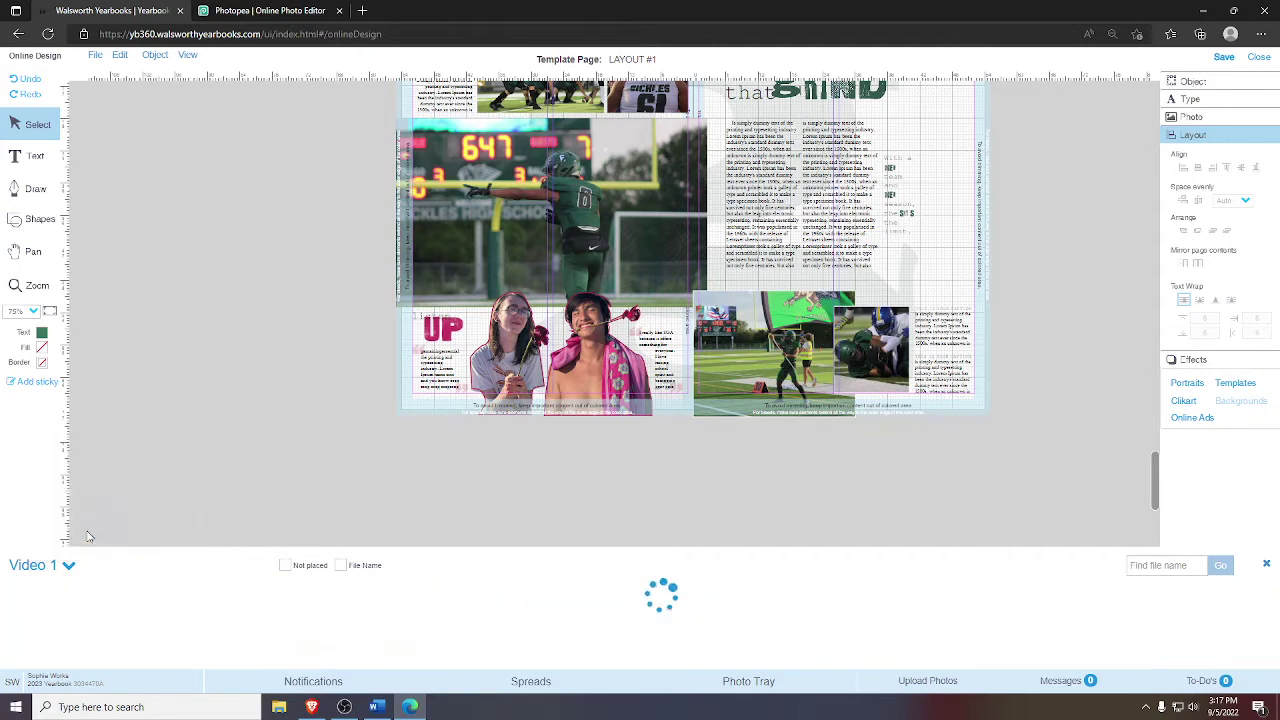
left_click_drag(373, 655, 434, 420)
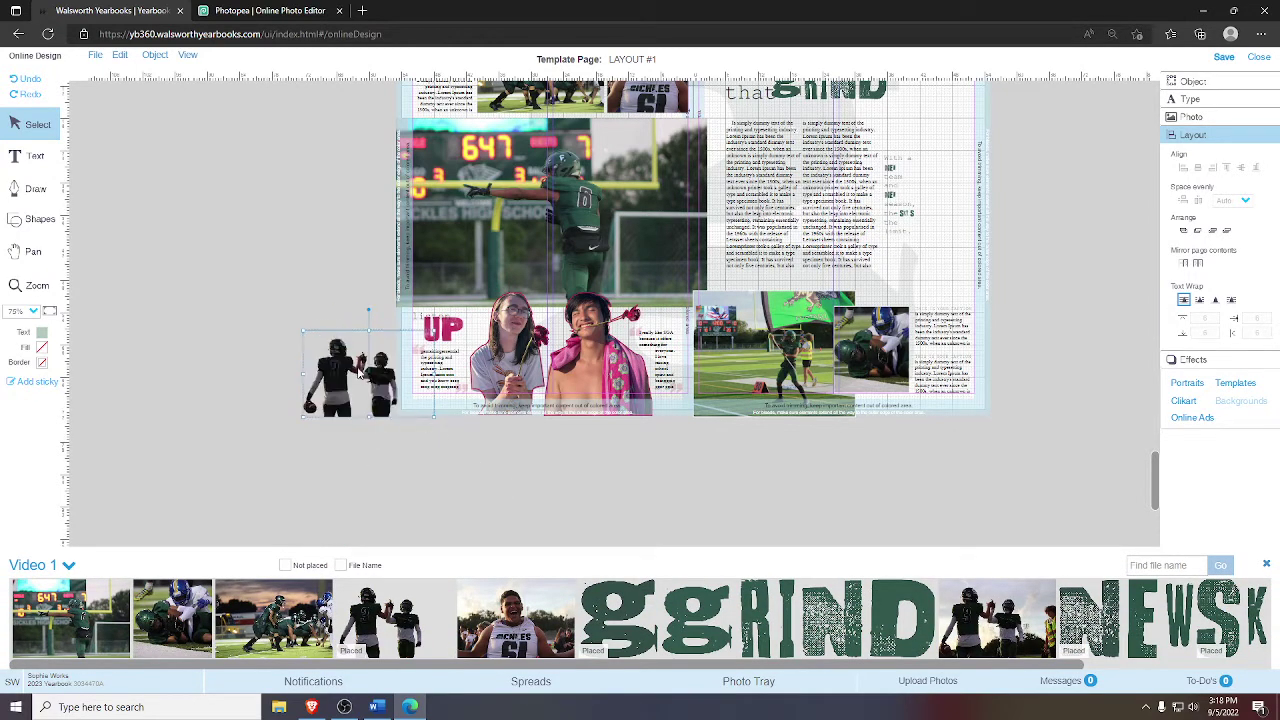
left_click_drag(359, 371, 343, 332)
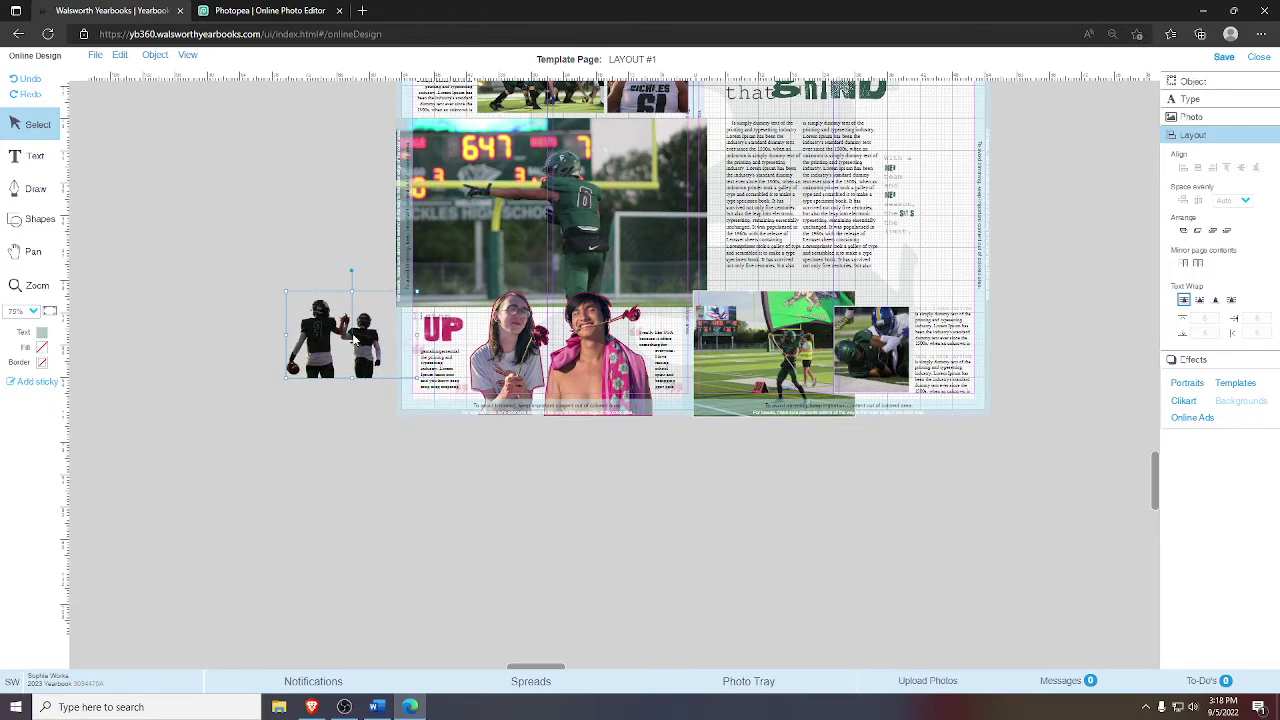
left_click_drag(354, 339, 718, 502)
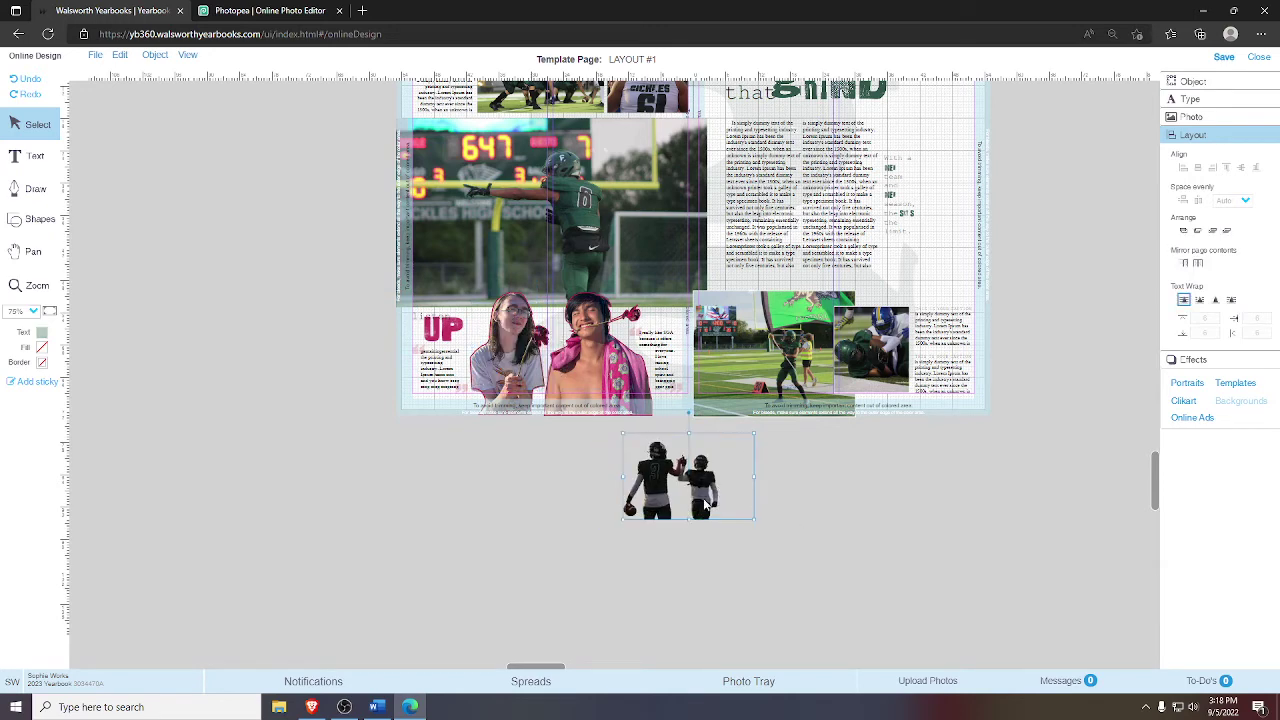
key("Delete")
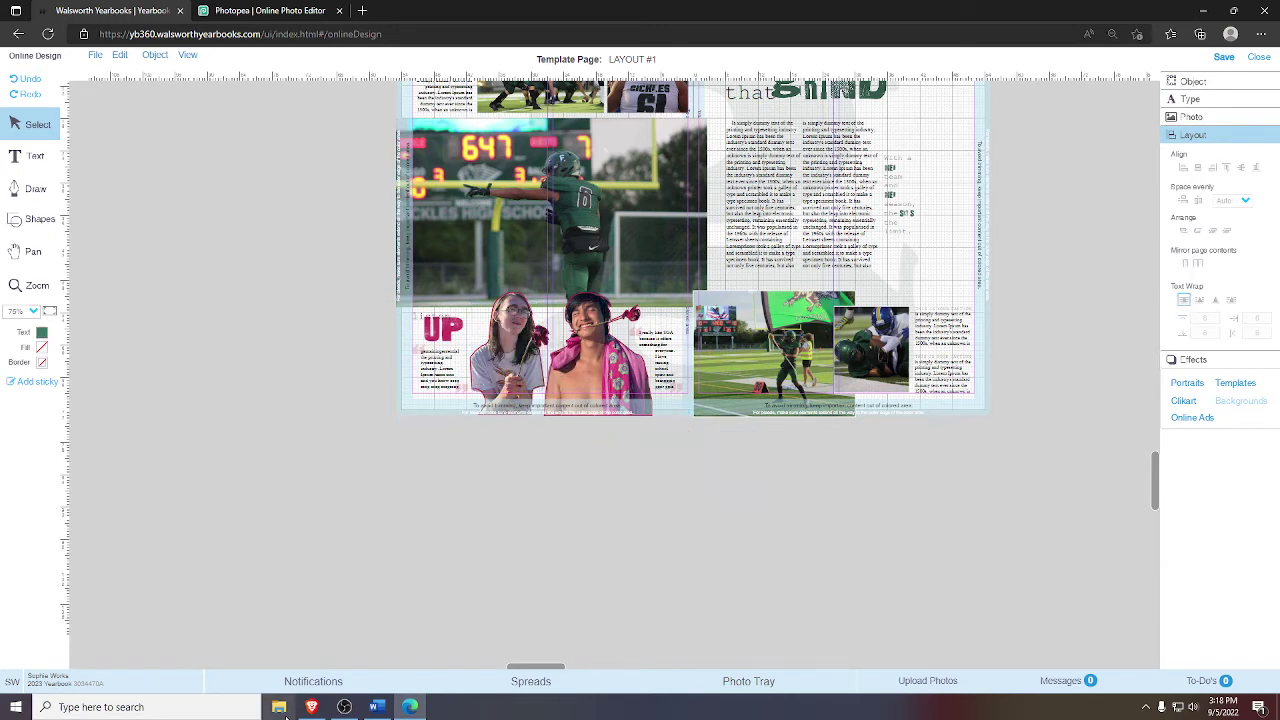
- Open the cutouttt.png two-player cutout from Downloads in Windows Photos
left_click(279, 707)
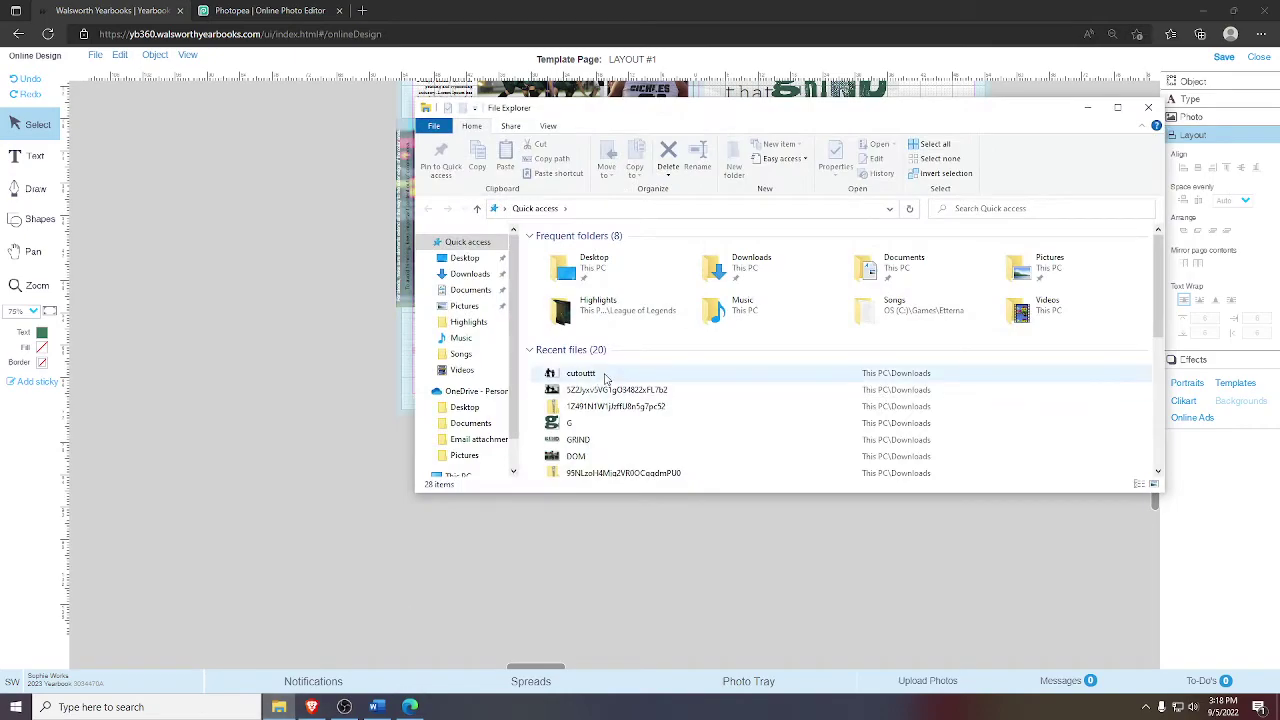
double_click(605, 374)
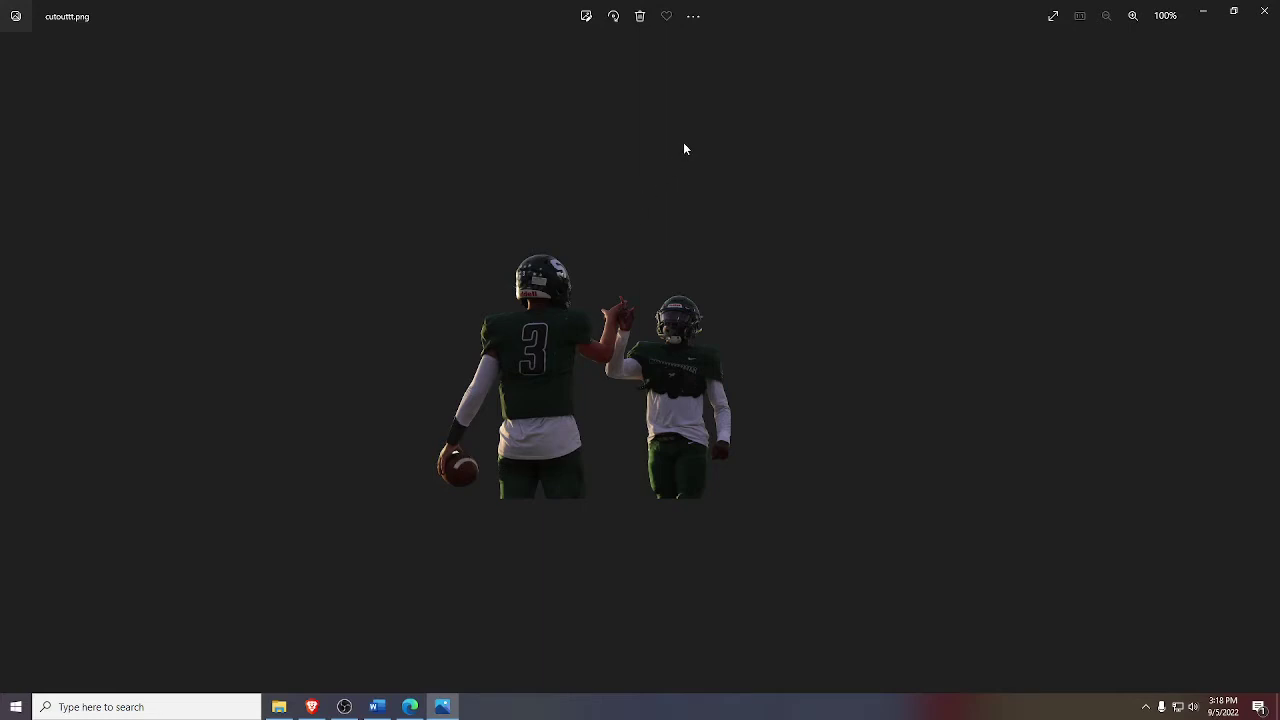
left_click(690, 20)
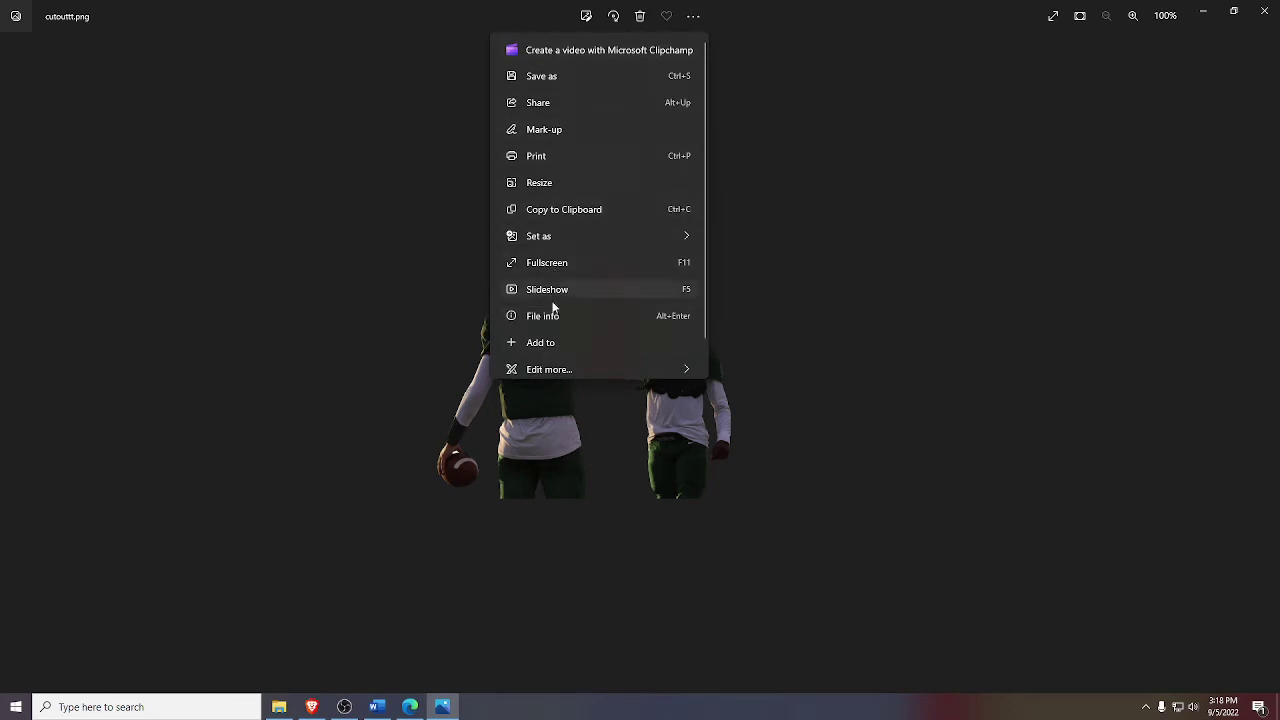
- Resize the cutout to 1000 × 667 and save the copy as cutoutttt.png in Downloads
left_click(551, 183)
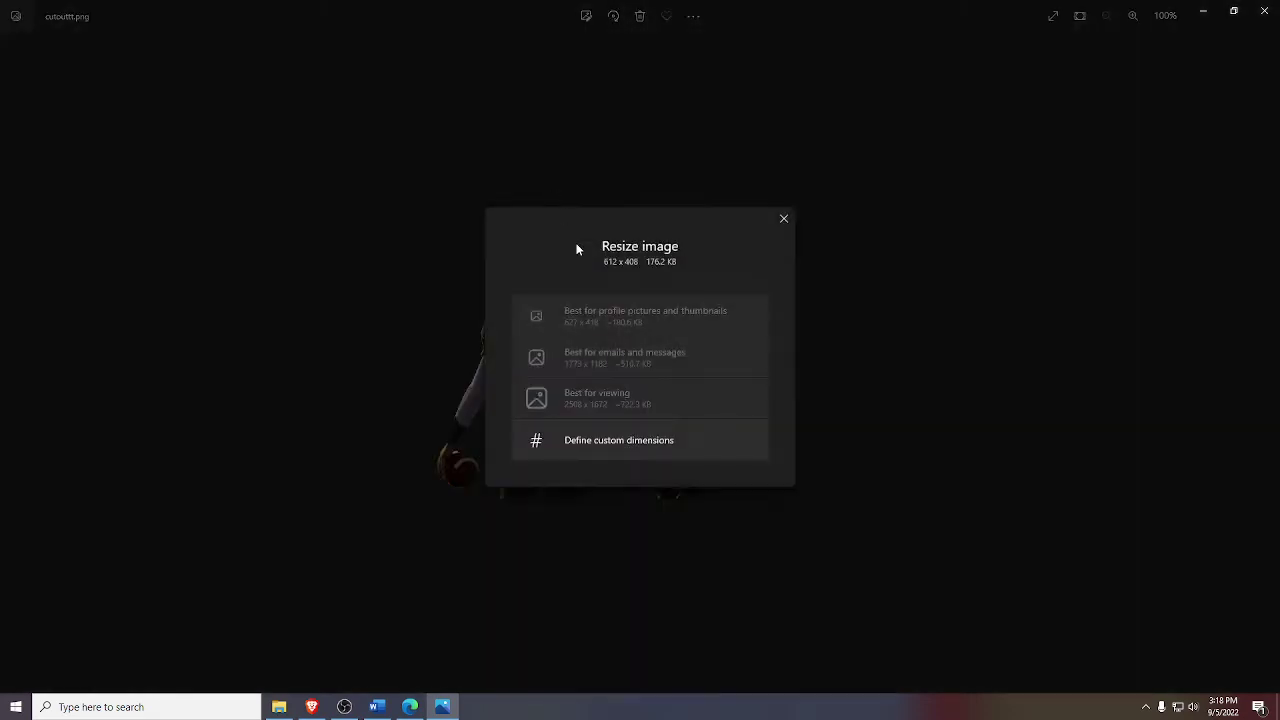
left_click(597, 445)
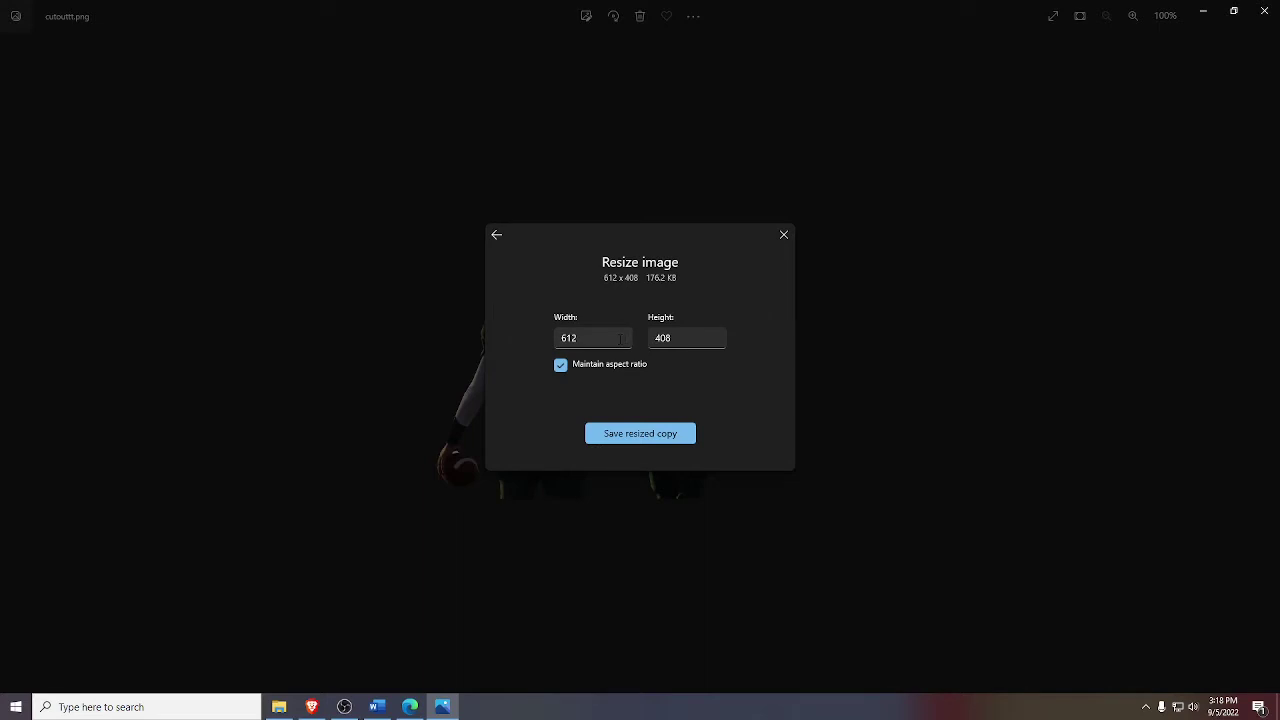
left_click_drag(619, 339, 547, 340)
type("1000")
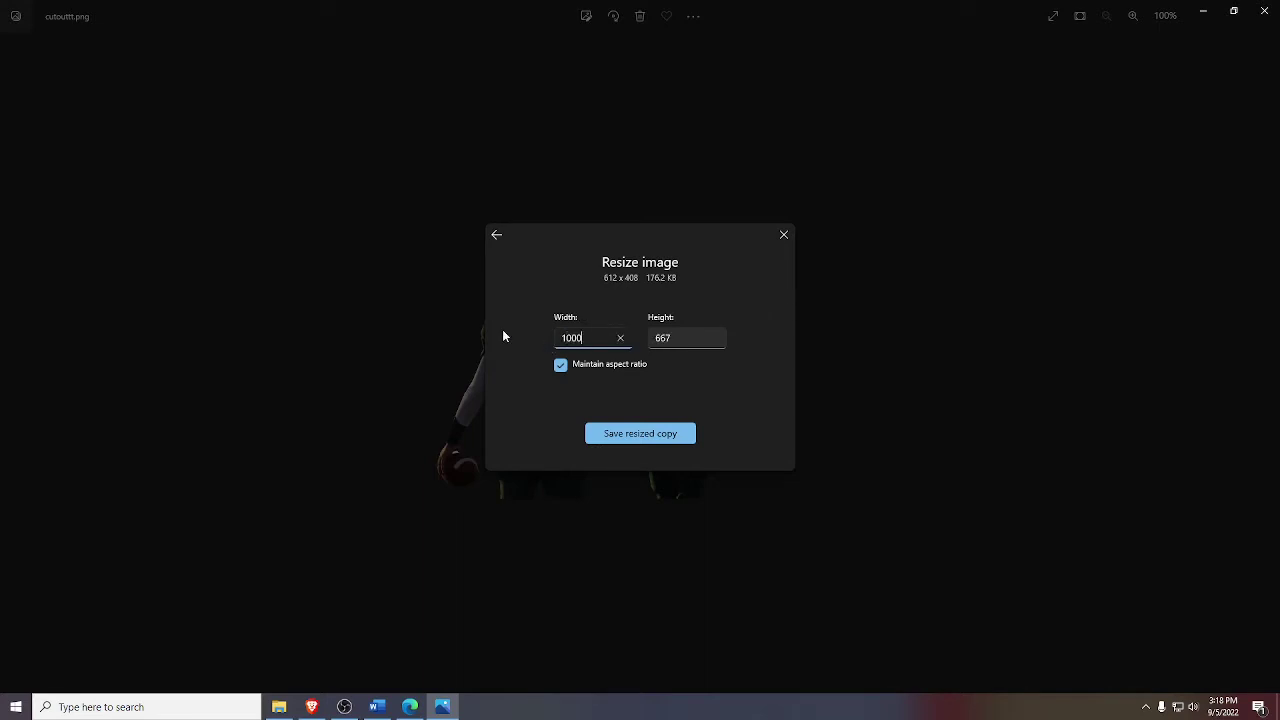
left_click(637, 437)
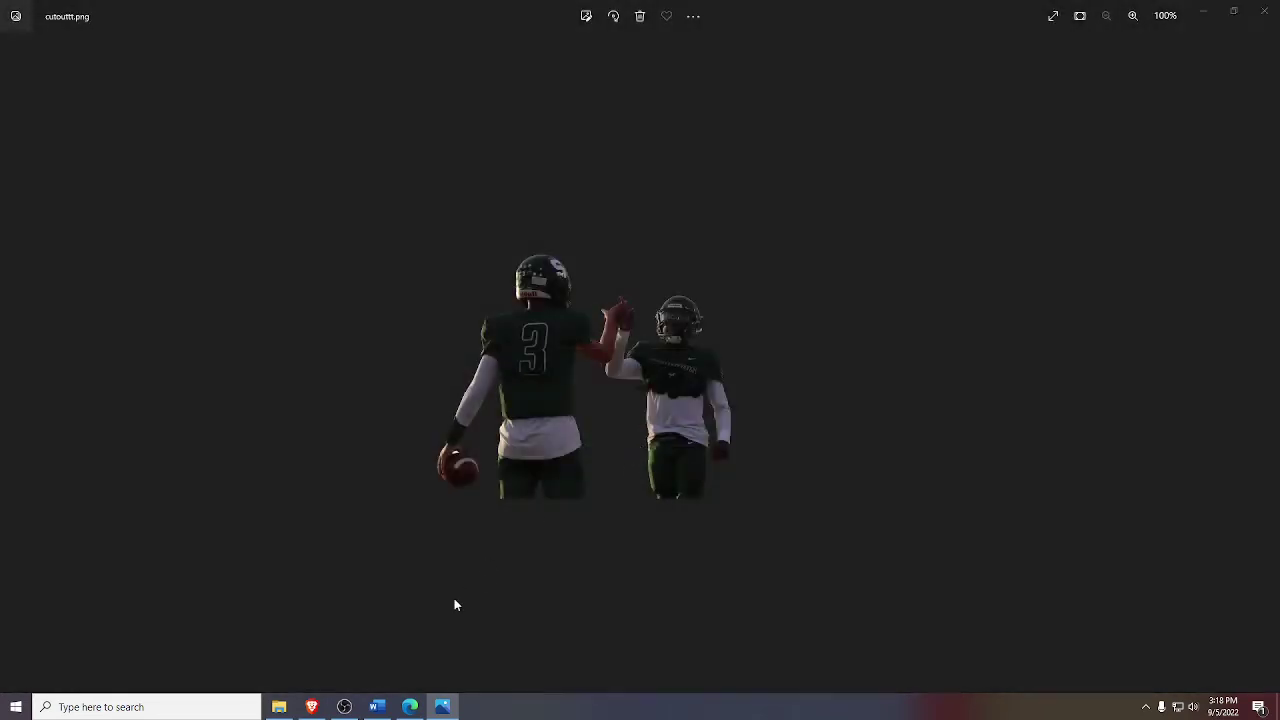
key("End")
type("t")
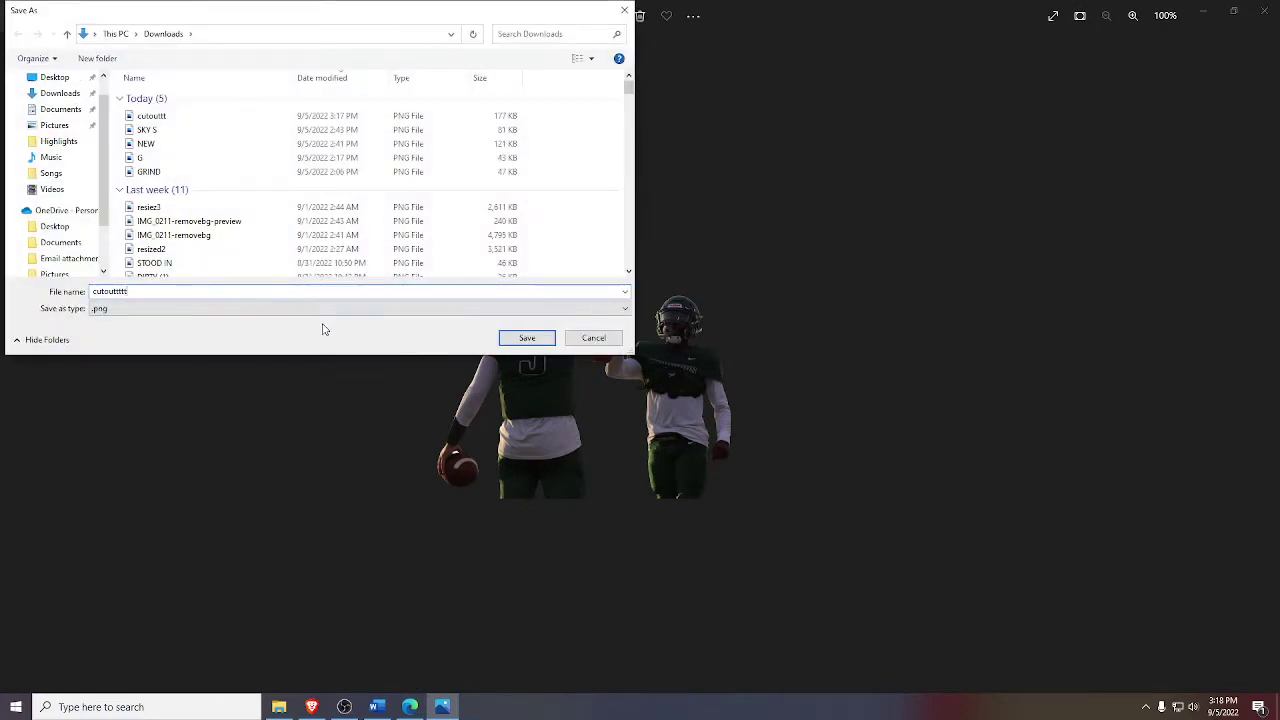
left_click(529, 338)
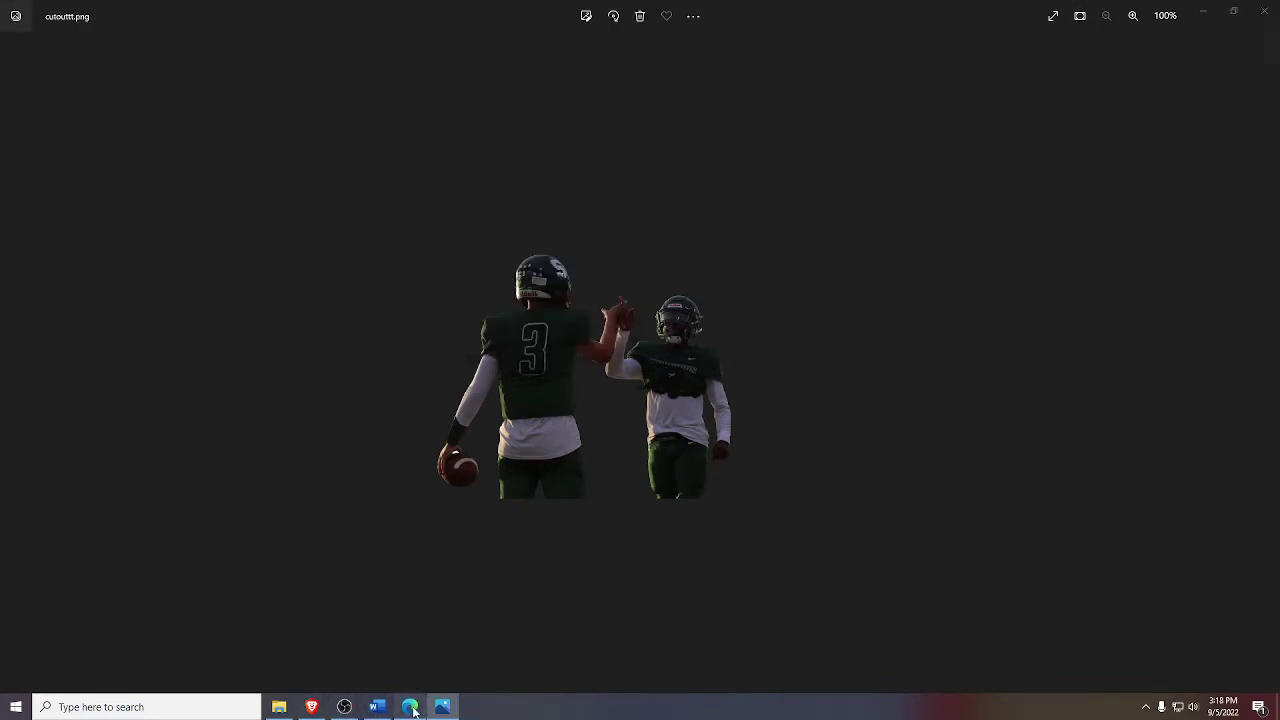
left_click(410, 707)
- Upload cutoutttt.png from Downloads into the Video 1 album and close the upload window
left_click(894, 680)
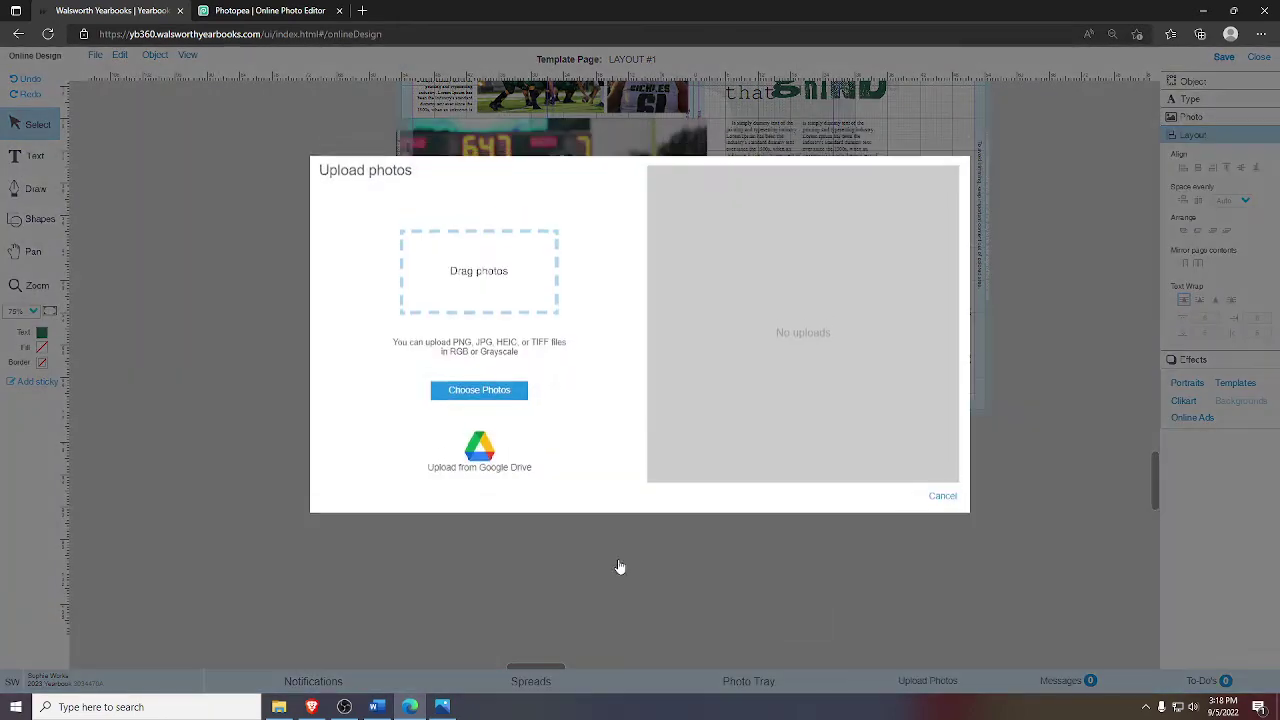
left_click(478, 393)
double_click(560, 210)
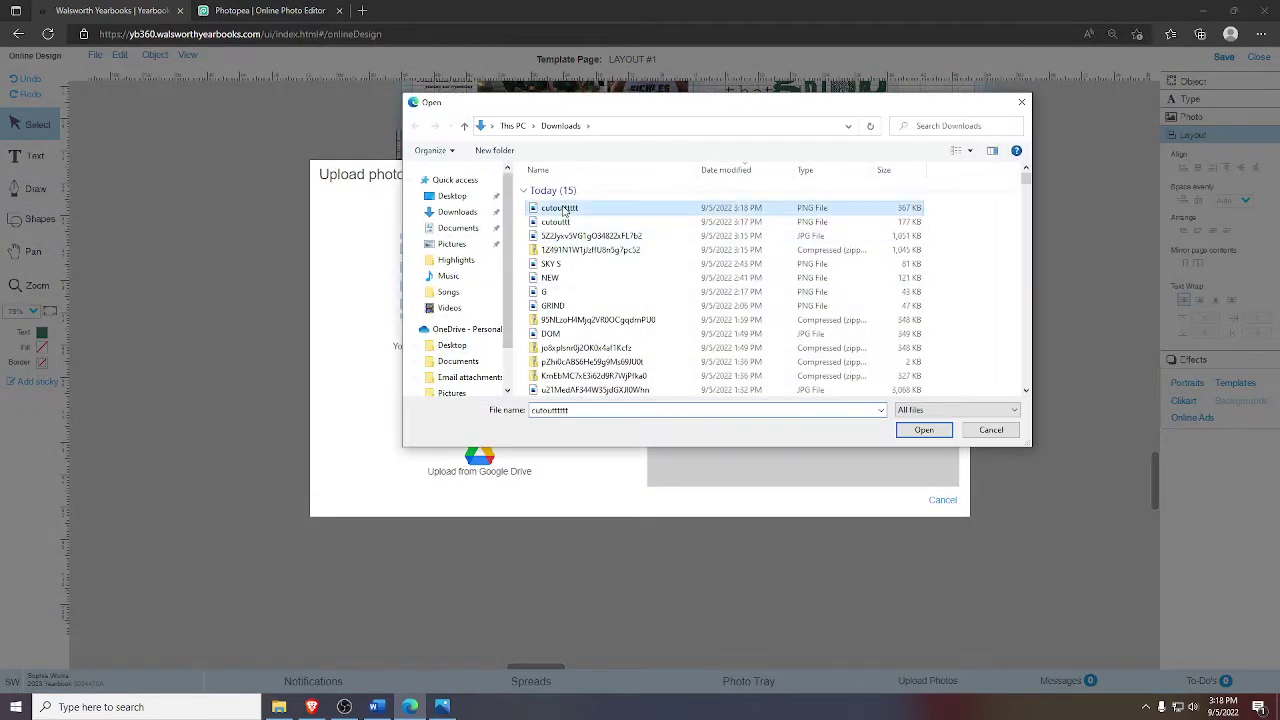
left_click(547, 345)
left_click_drag(622, 389, 624, 455)
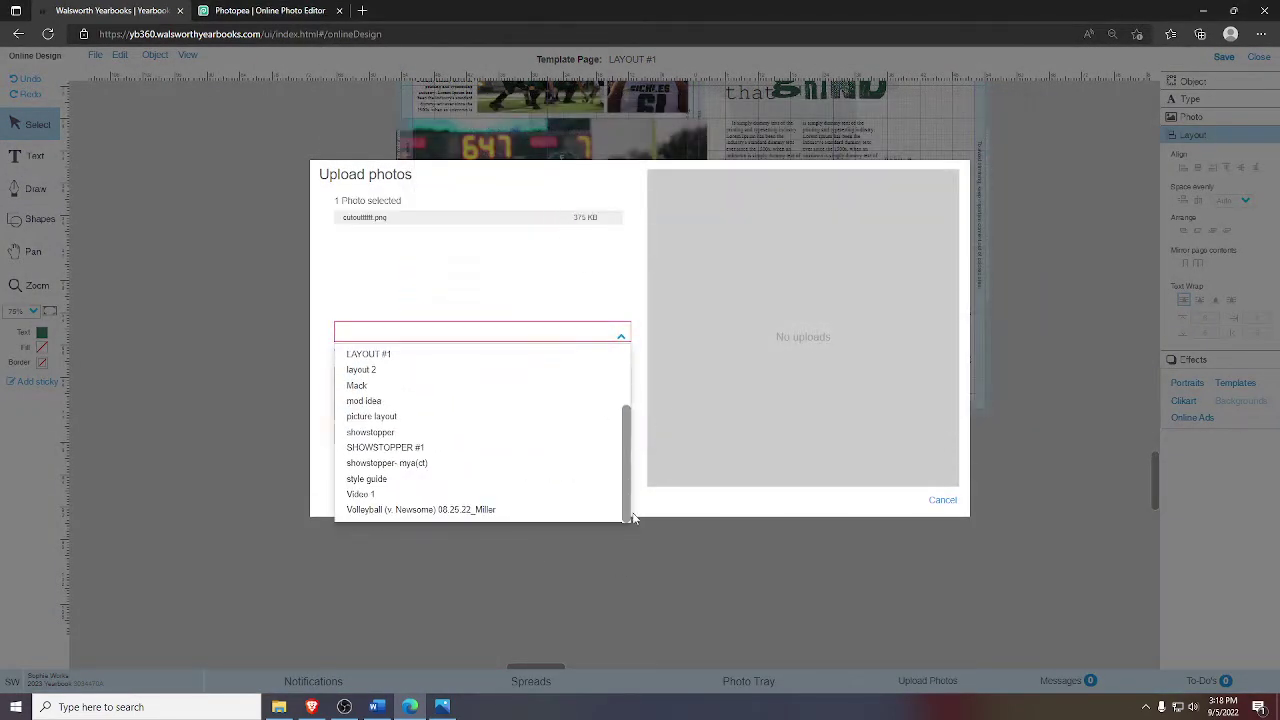
left_click(458, 494)
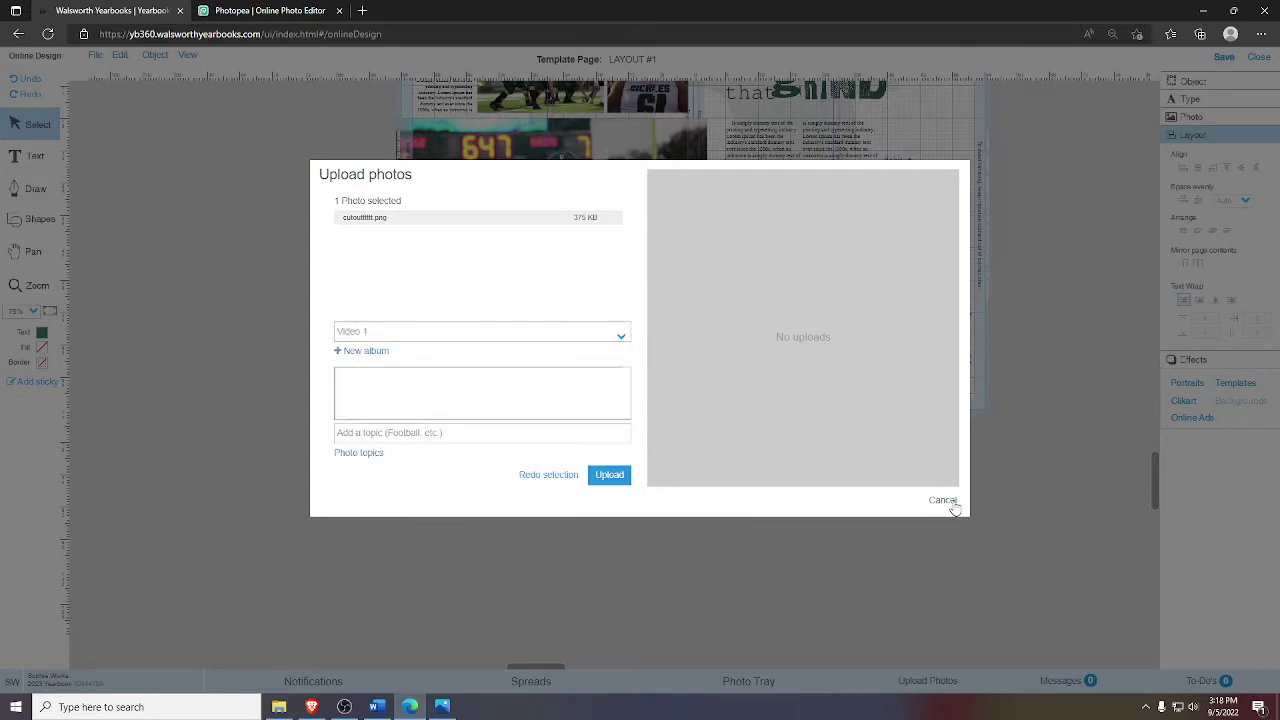
left_click(608, 476)
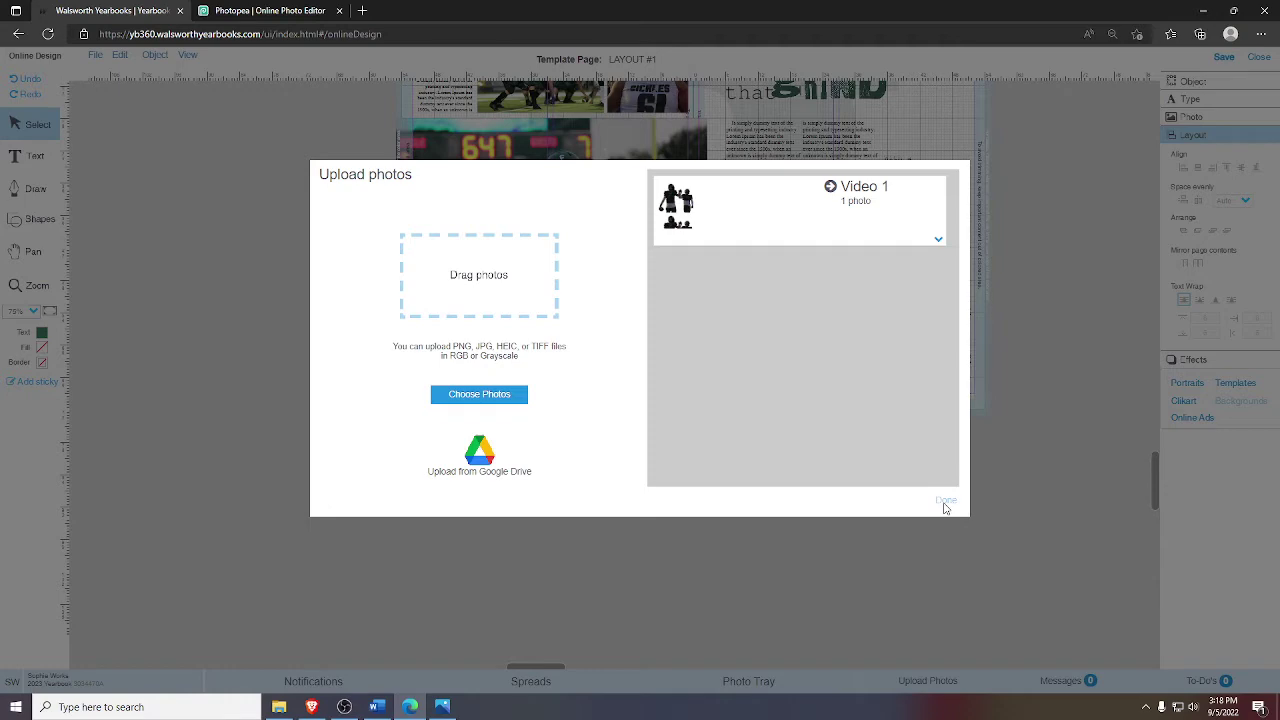
left_click(945, 502)
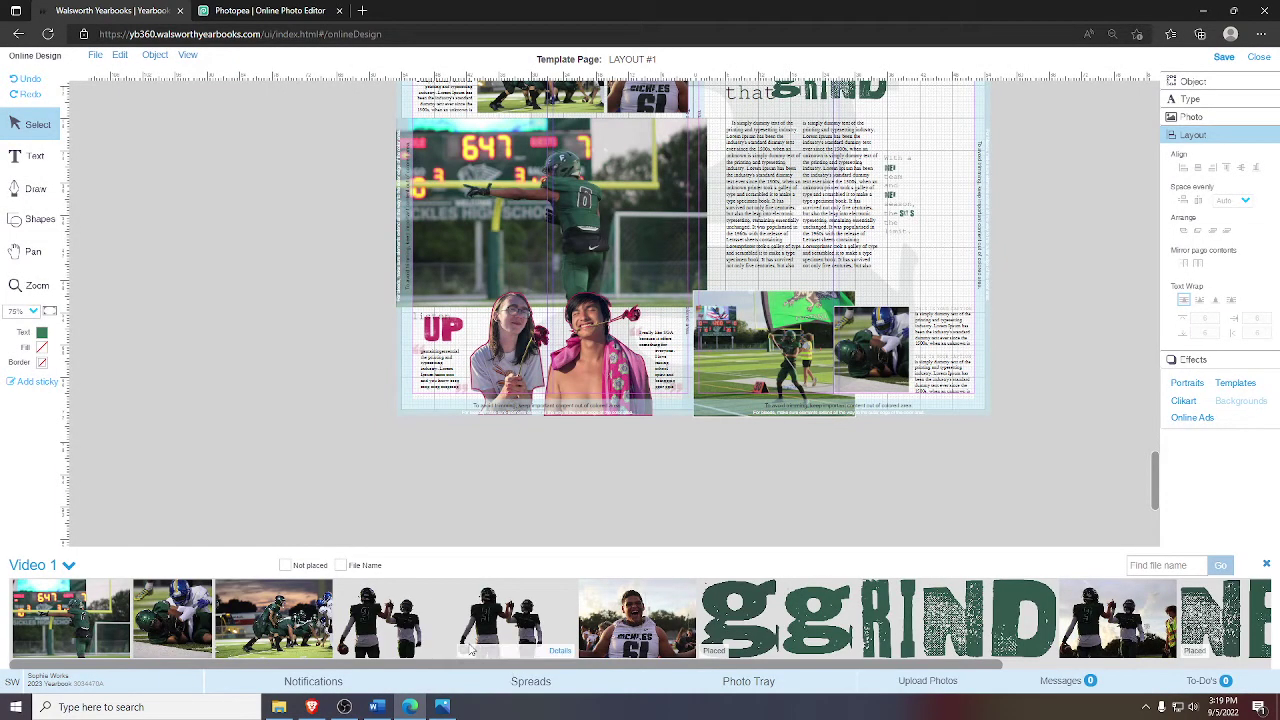
- Permanently delete the old 612 × 408 two-player cutout from the Video 1 album
left_click(437, 653)
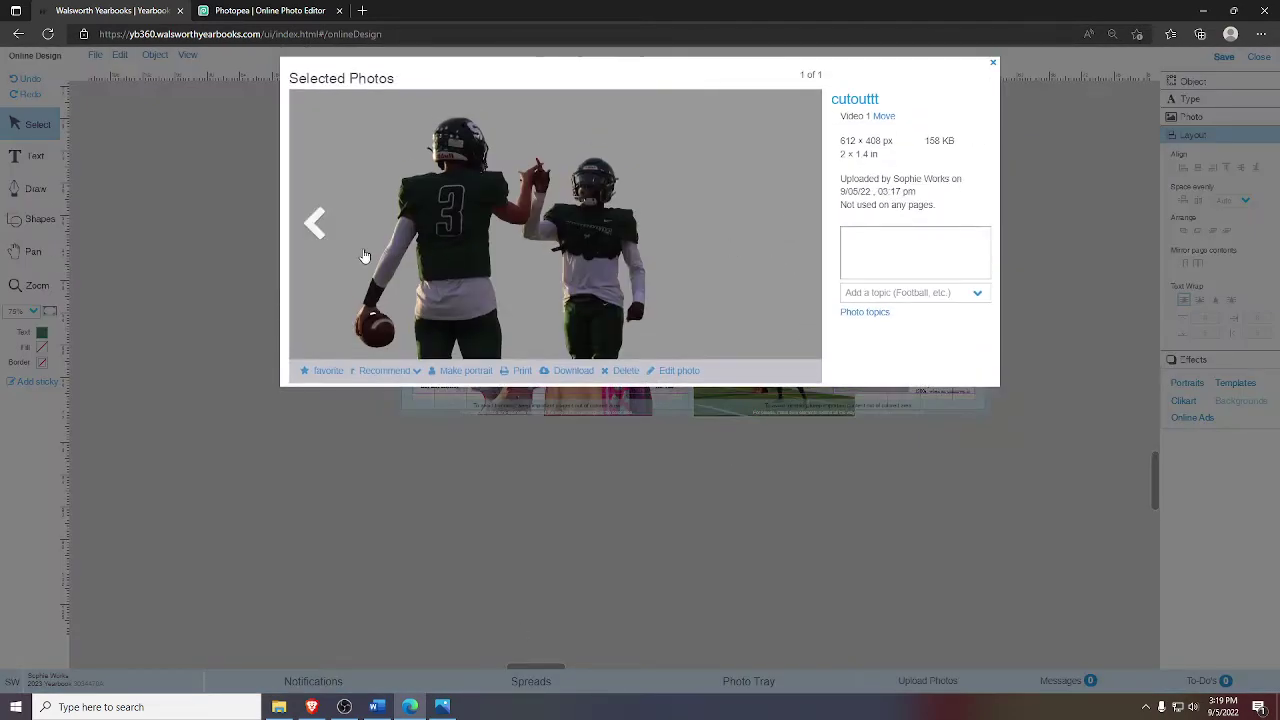
left_click(620, 369)
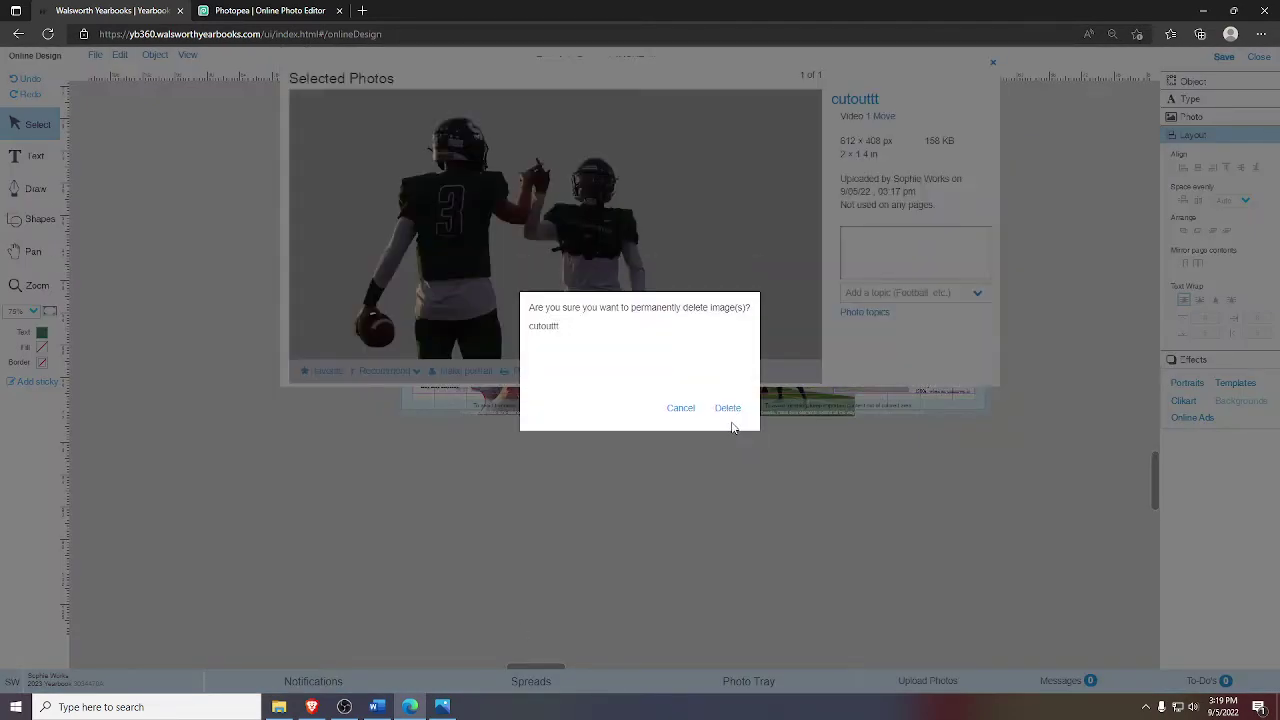
left_click(752, 680)
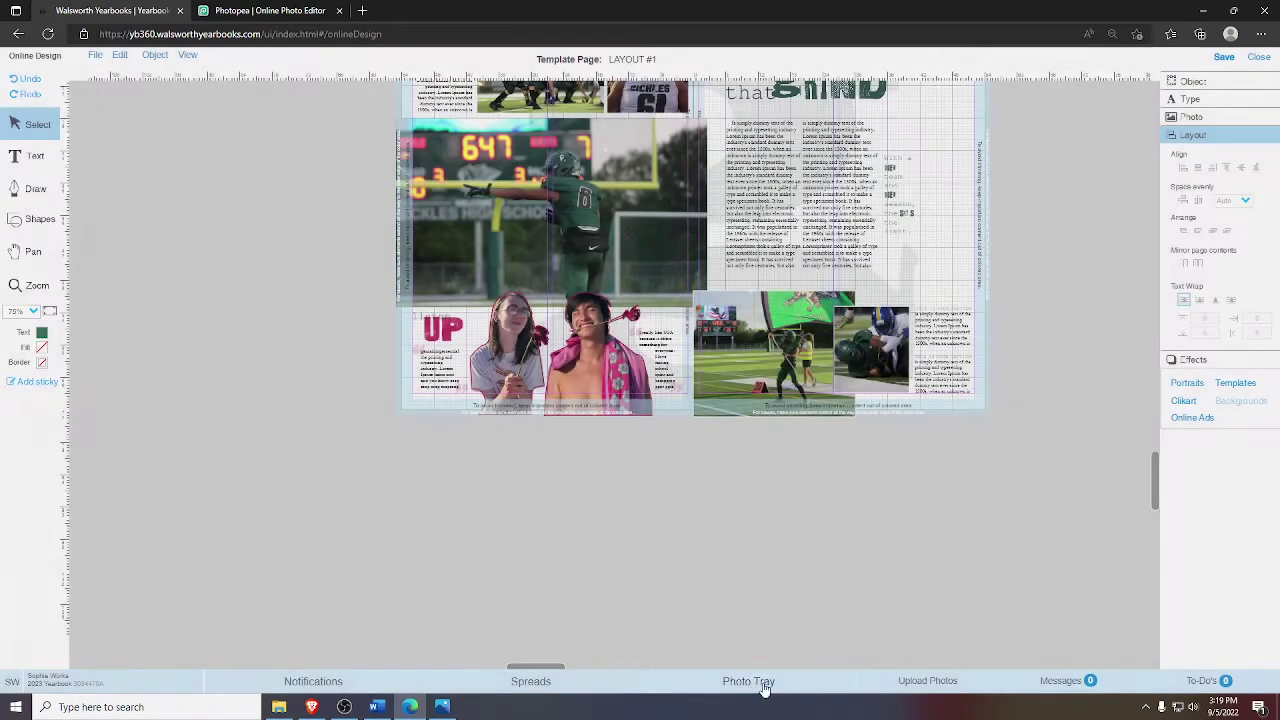
- Test the resized two-player photo over the UP photo on the spread, then remove it
left_click(750, 682)
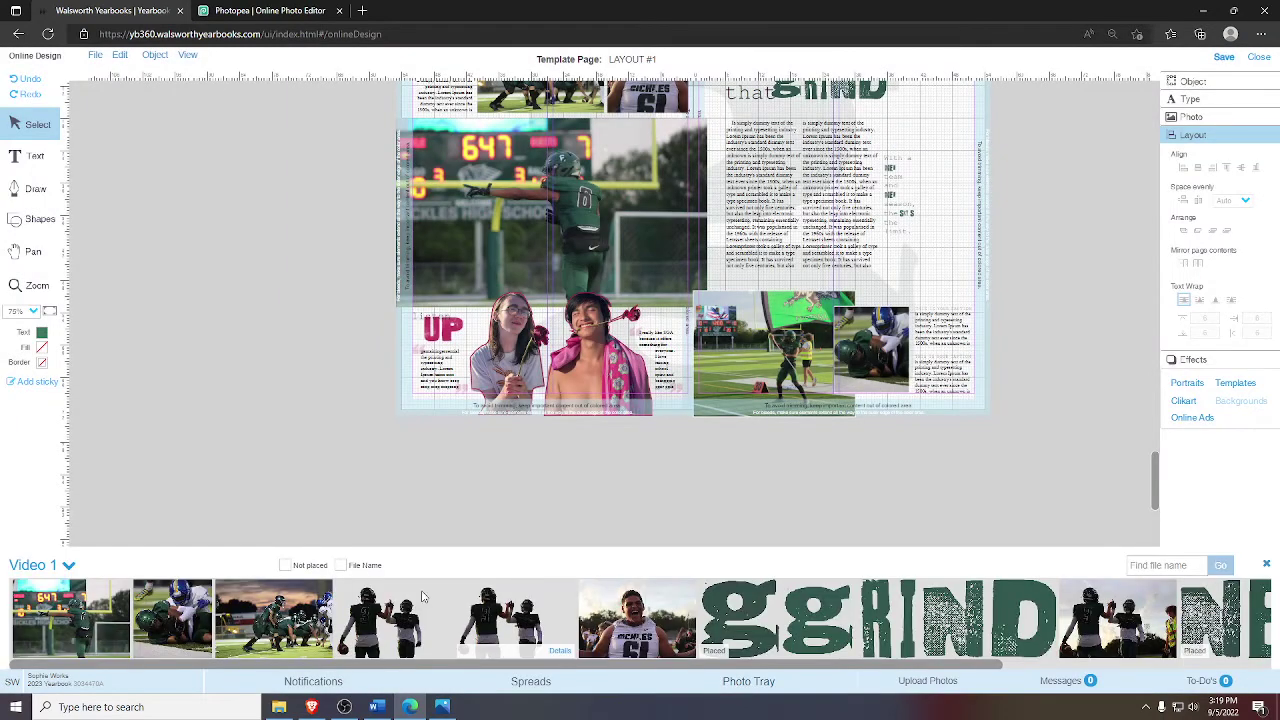
left_click(68, 566)
scroll(92, 524, "down", 3)
left_click(95, 527)
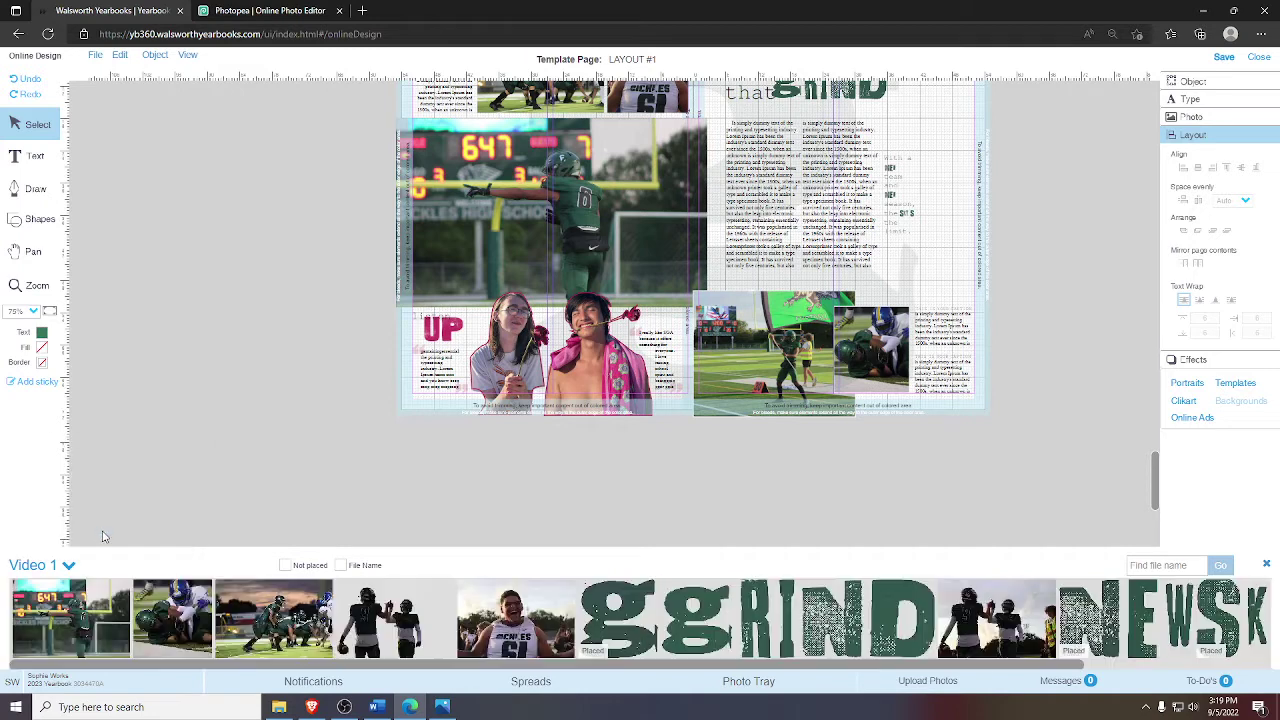
left_click_drag(395, 618, 191, 330)
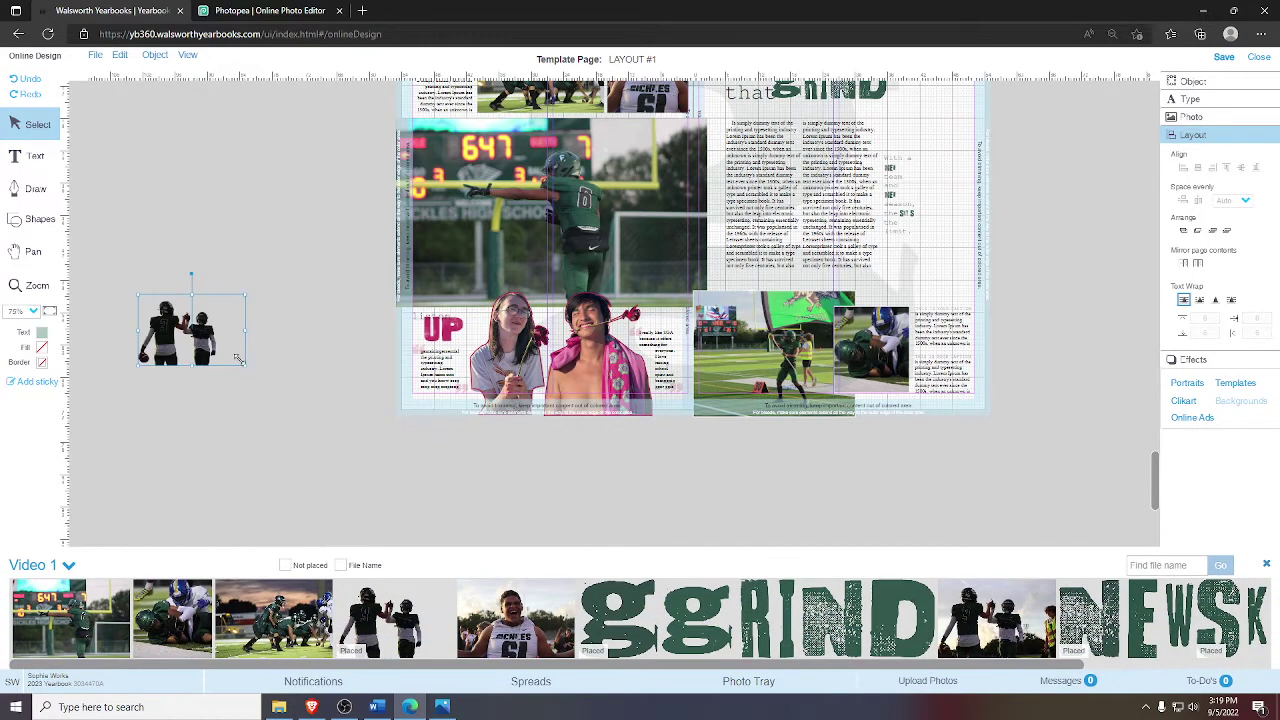
left_click_drag(258, 378, 366, 449)
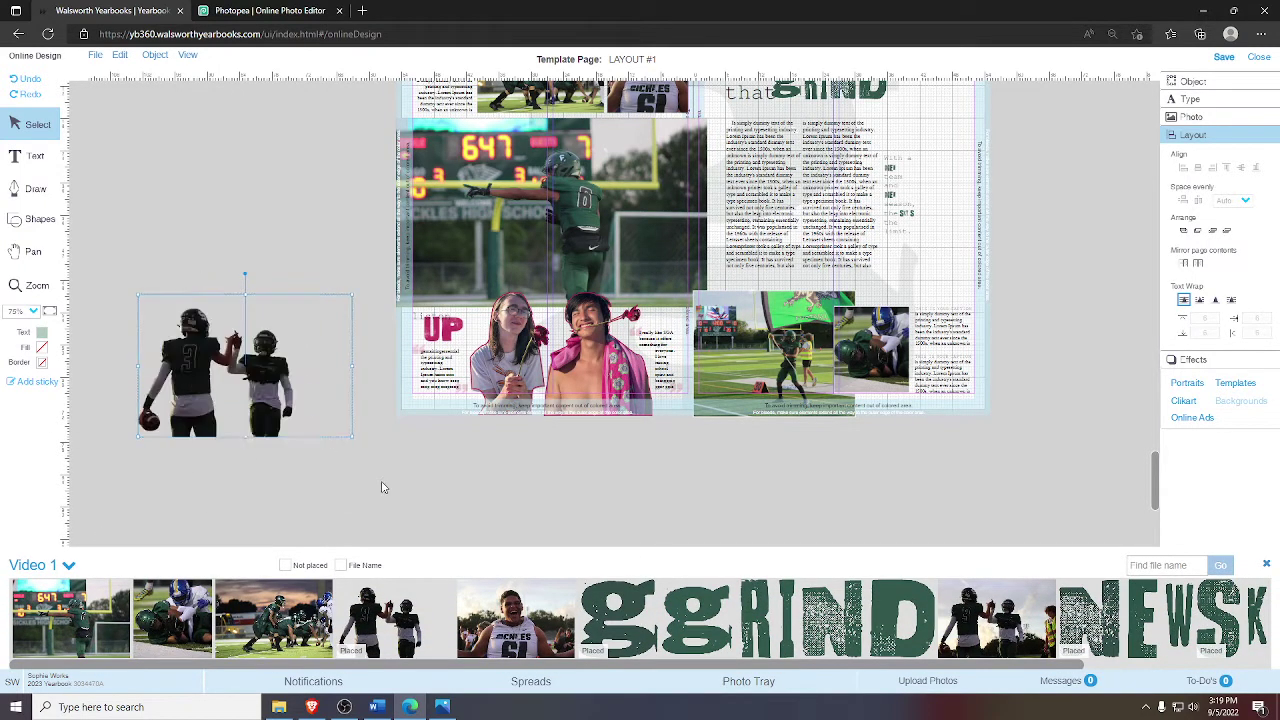
left_click_drag(330, 393, 599, 385)
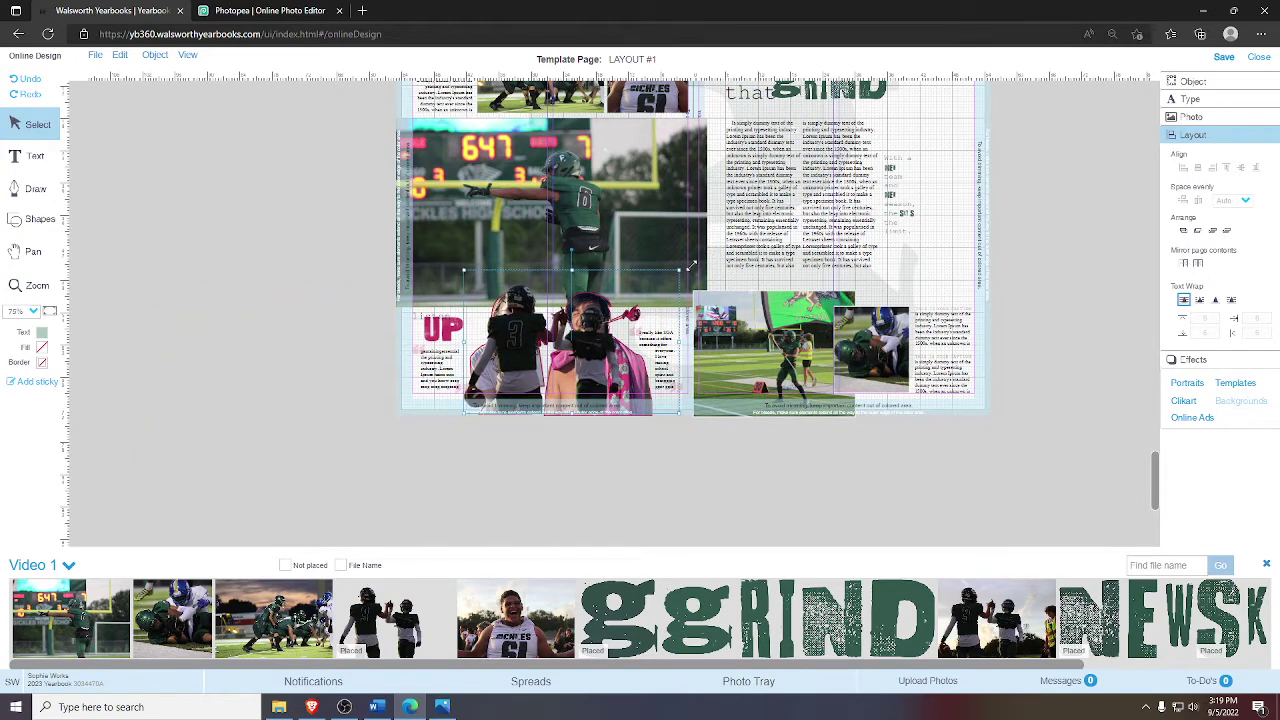
left_click(626, 434)
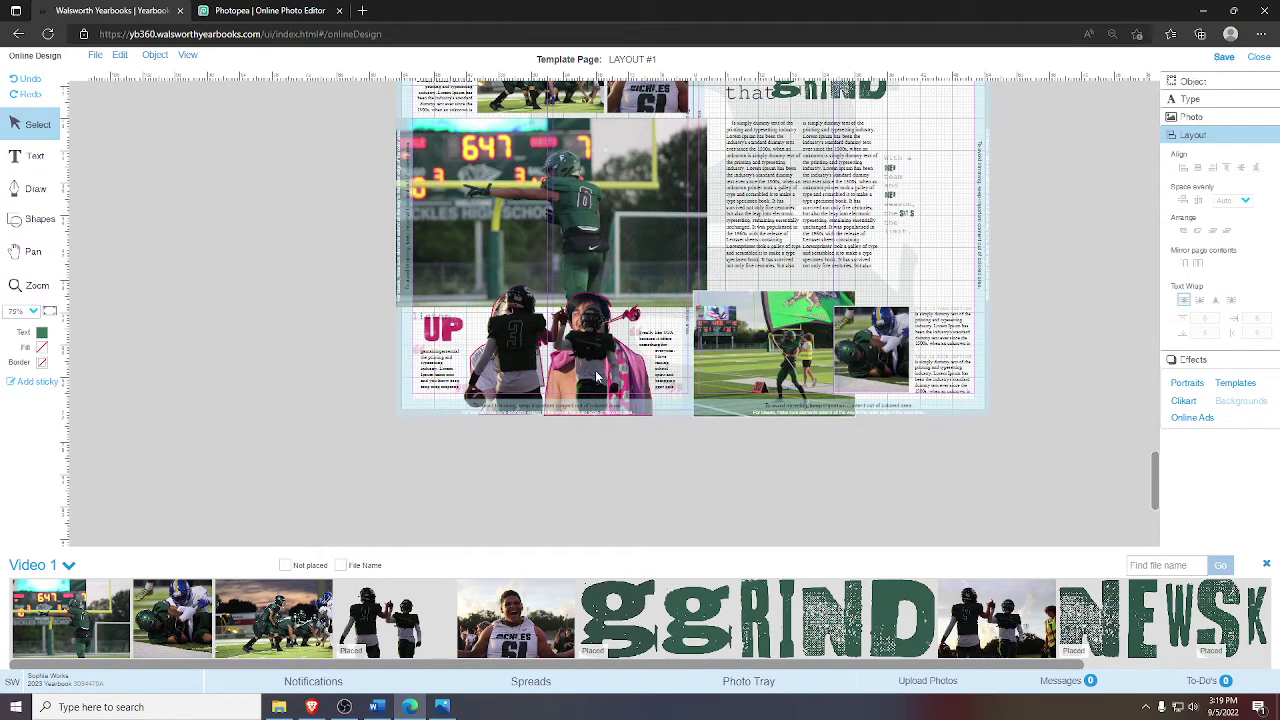
left_click_drag(597, 378, 287, 373)
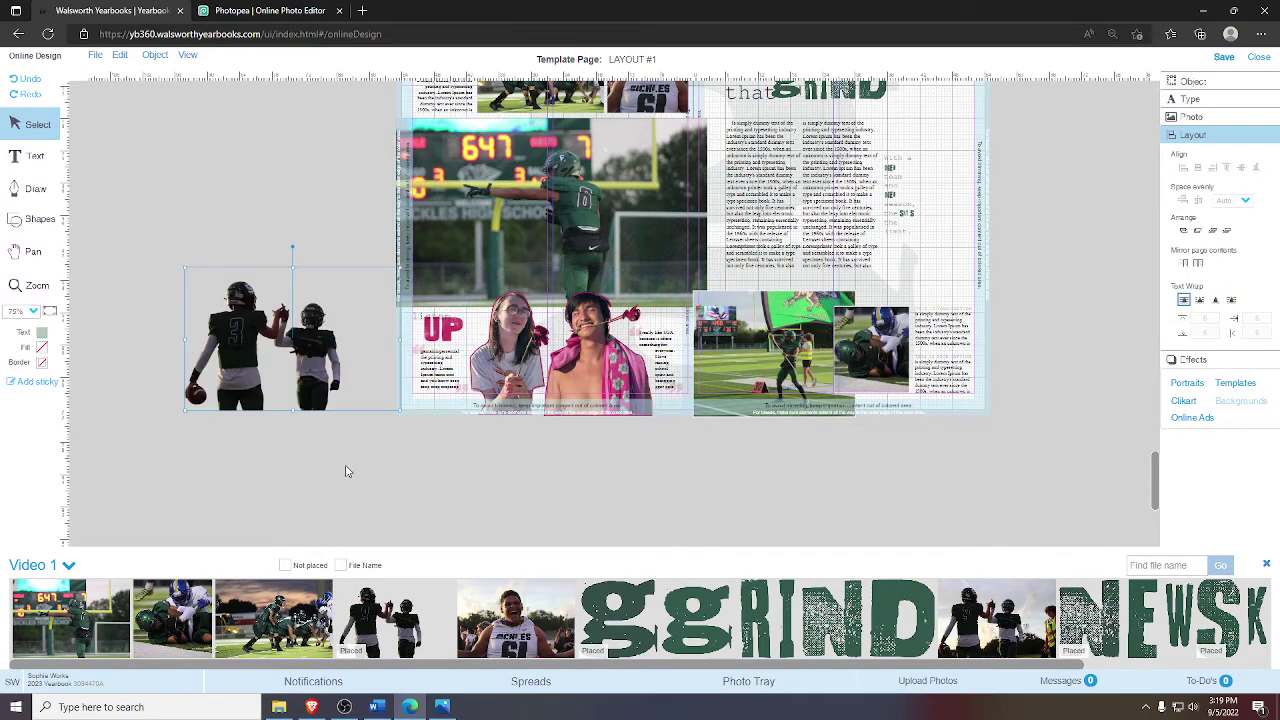
key("Delete")
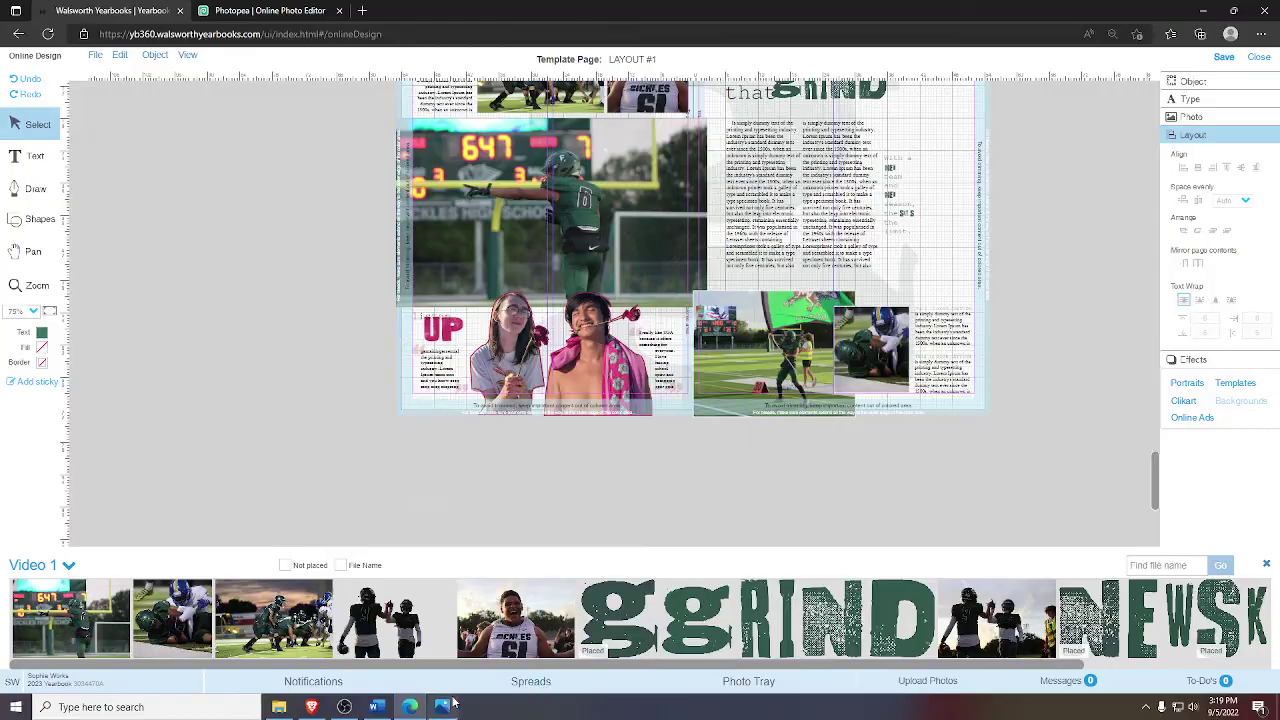
- Close the empty Photos viewer and open the newest cutout file in Windows Photos
left_click(442, 706)
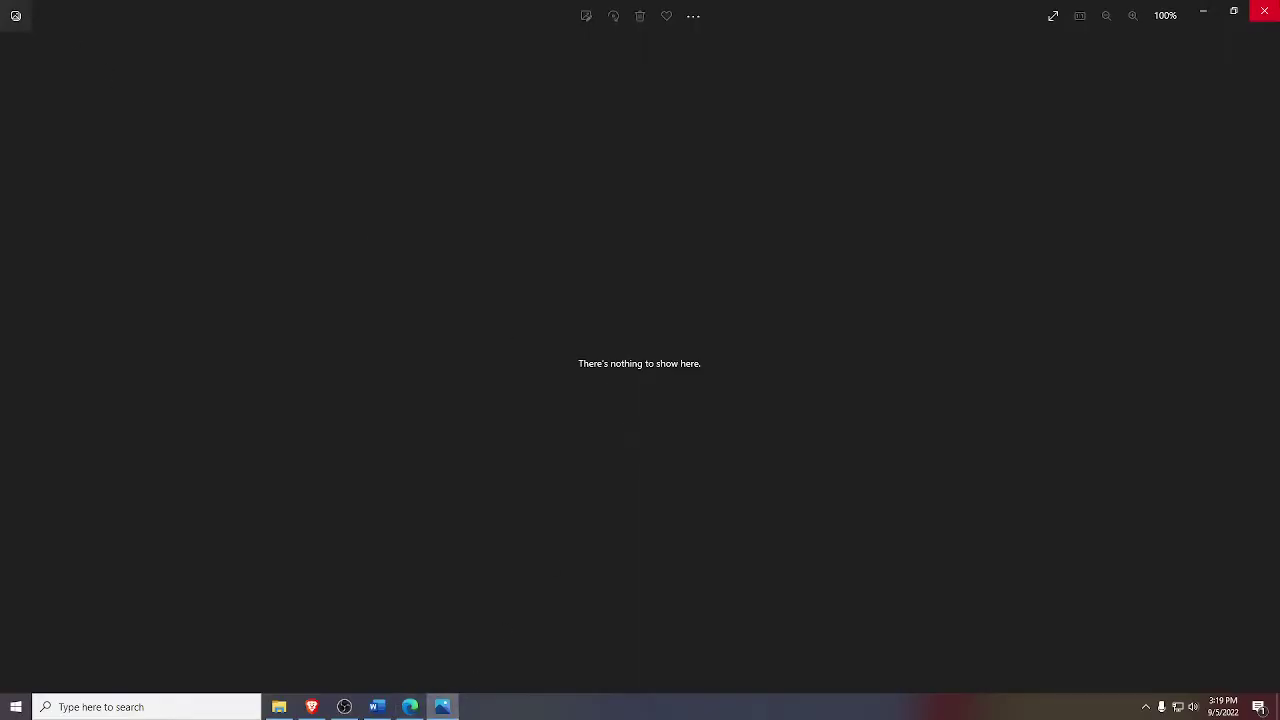
left_click(1264, 10)
left_click(308, 708)
left_click(282, 707)
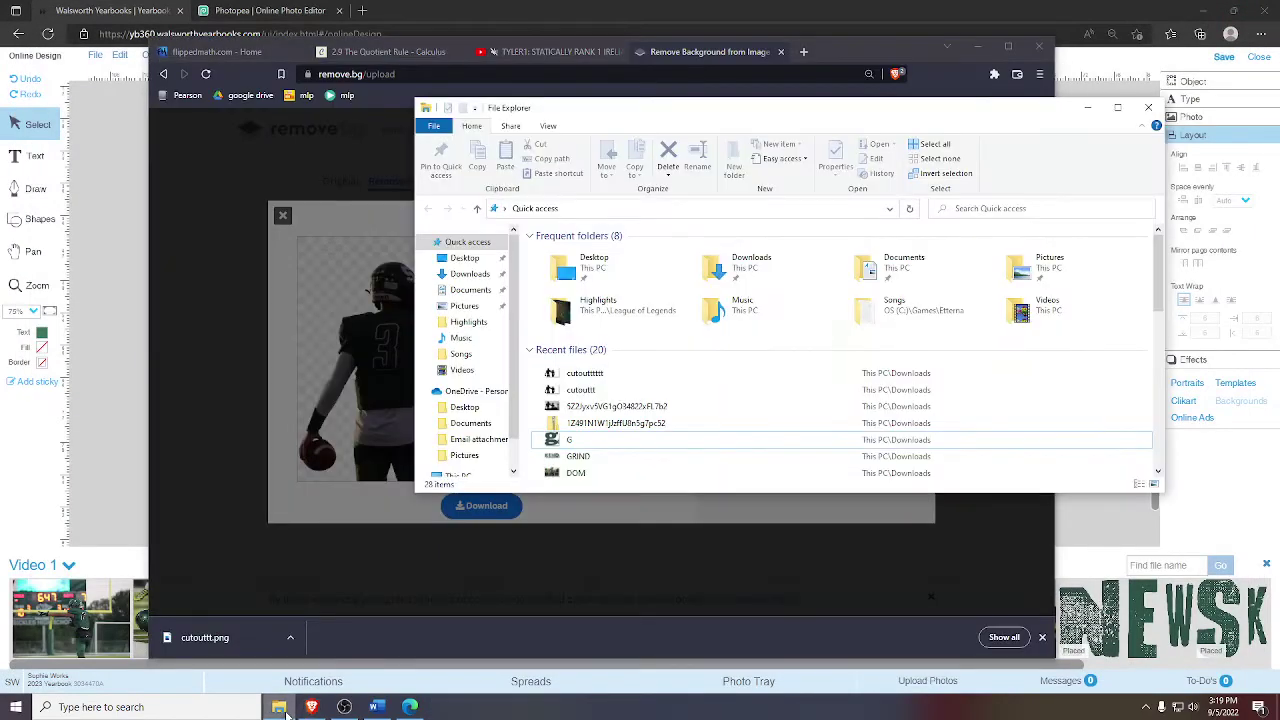
left_click(612, 374)
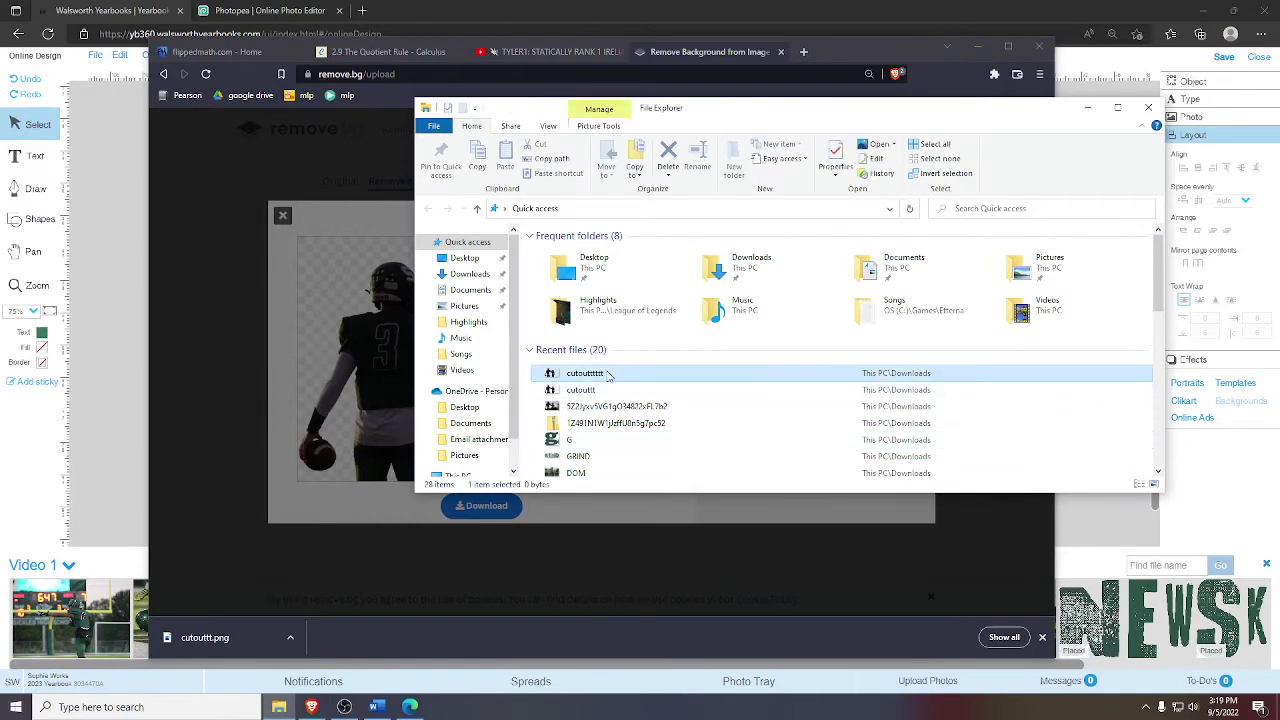
double_click(584, 374)
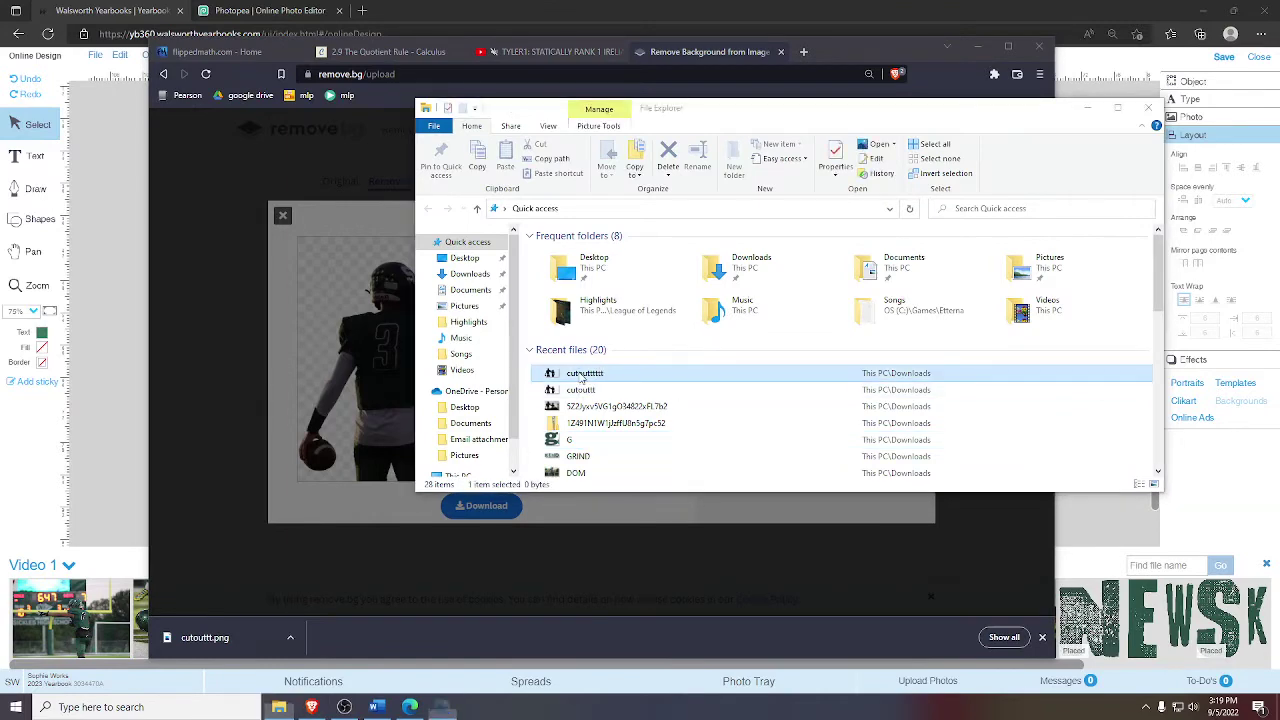
- Save a 2000-pixel-wide resized copy named CUTOT, then close Photos
left_click(697, 22)
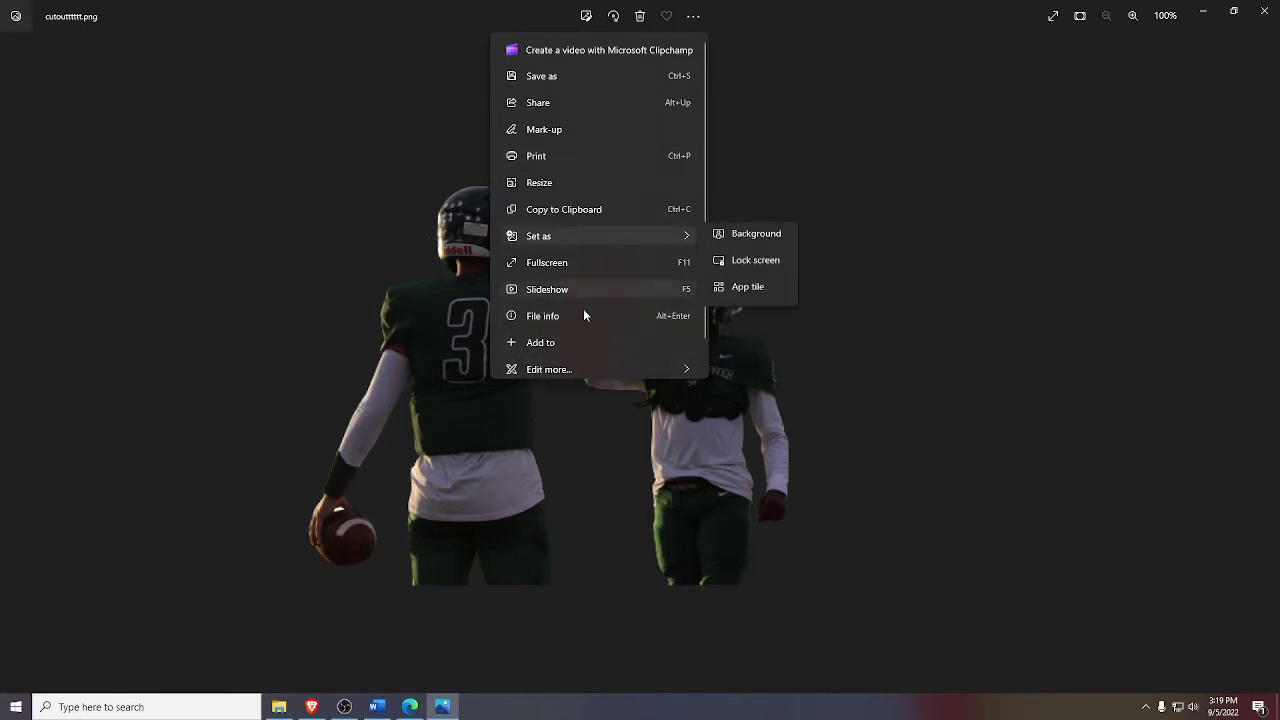
left_click(557, 186)
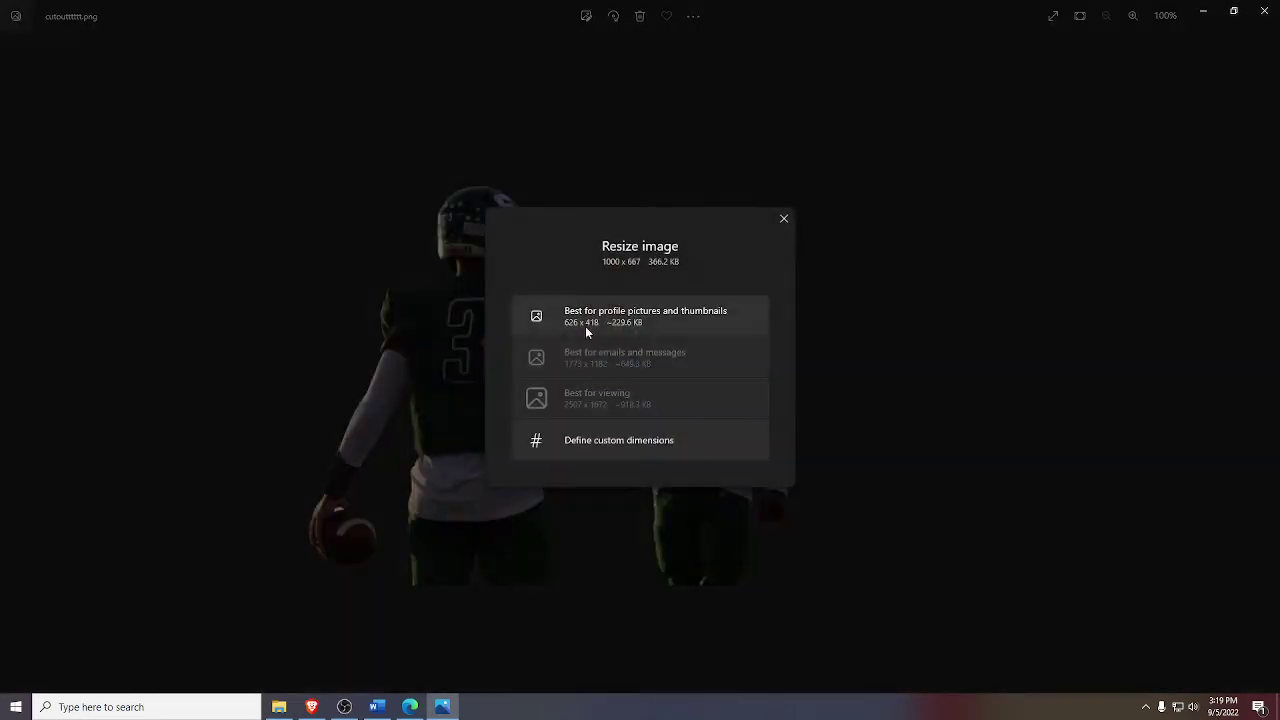
left_click(617, 437)
type("2000")
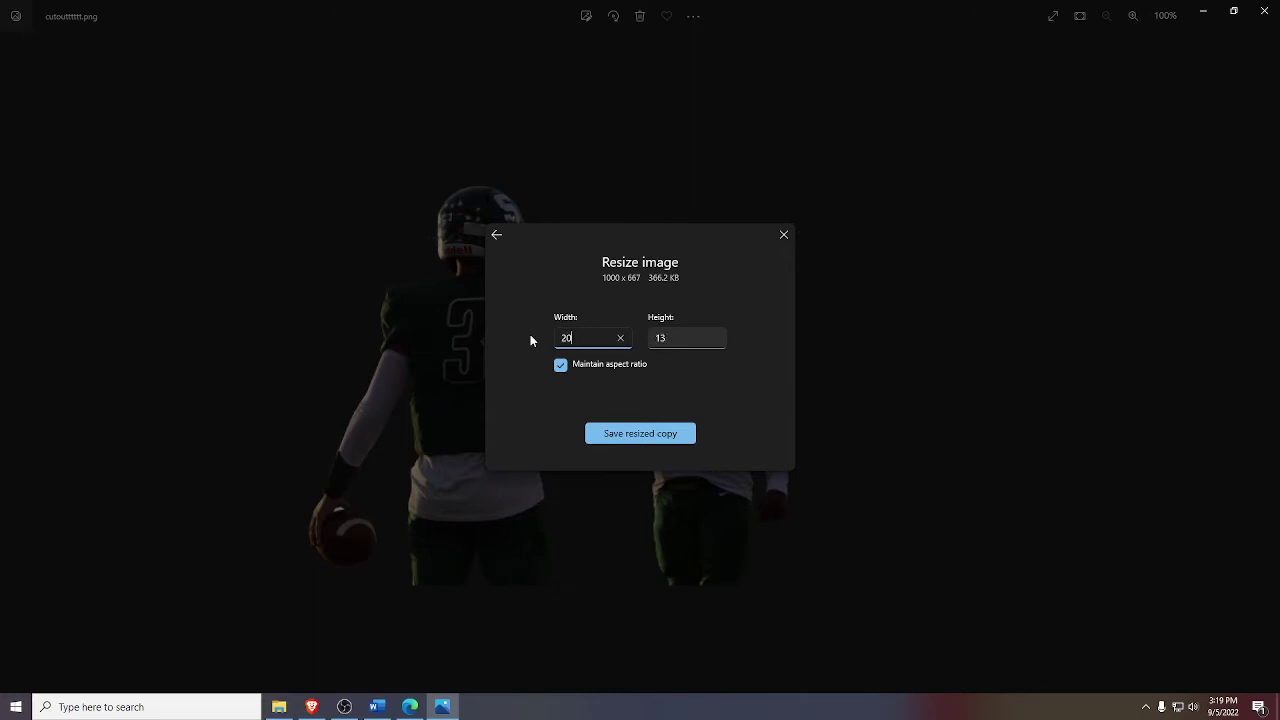
left_click(661, 436)
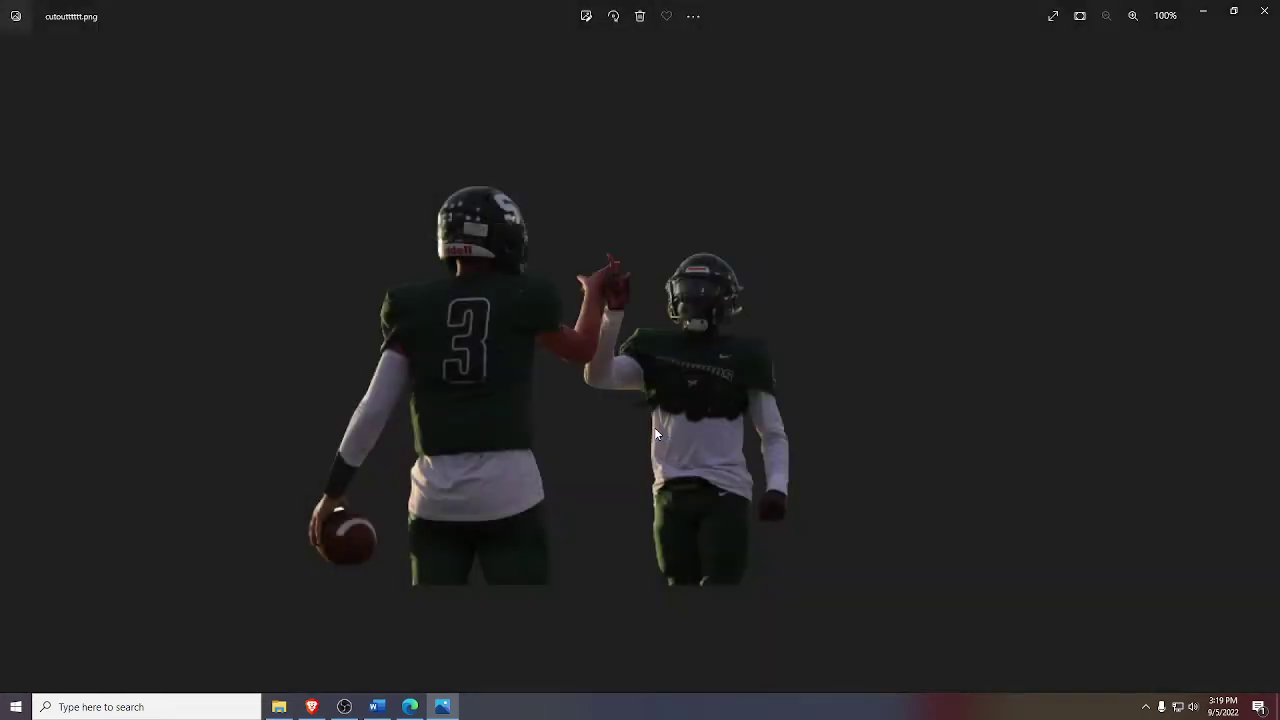
type("CUTOT")
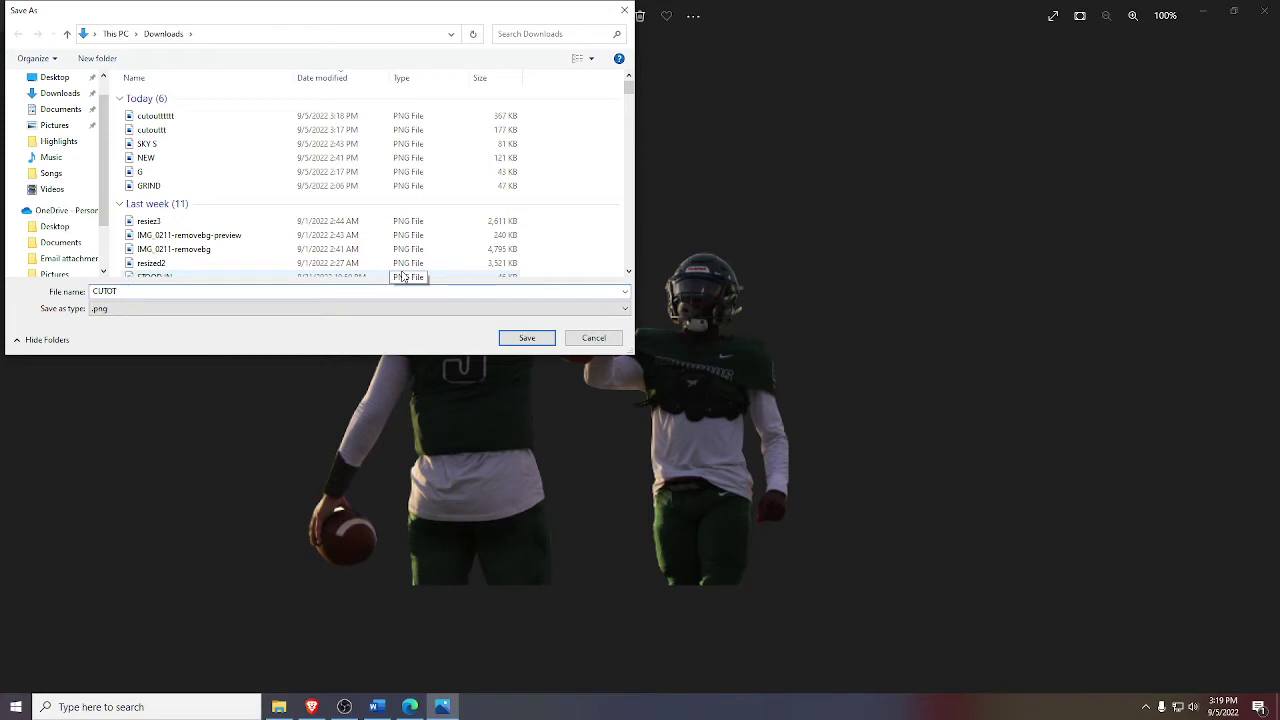
key("Return")
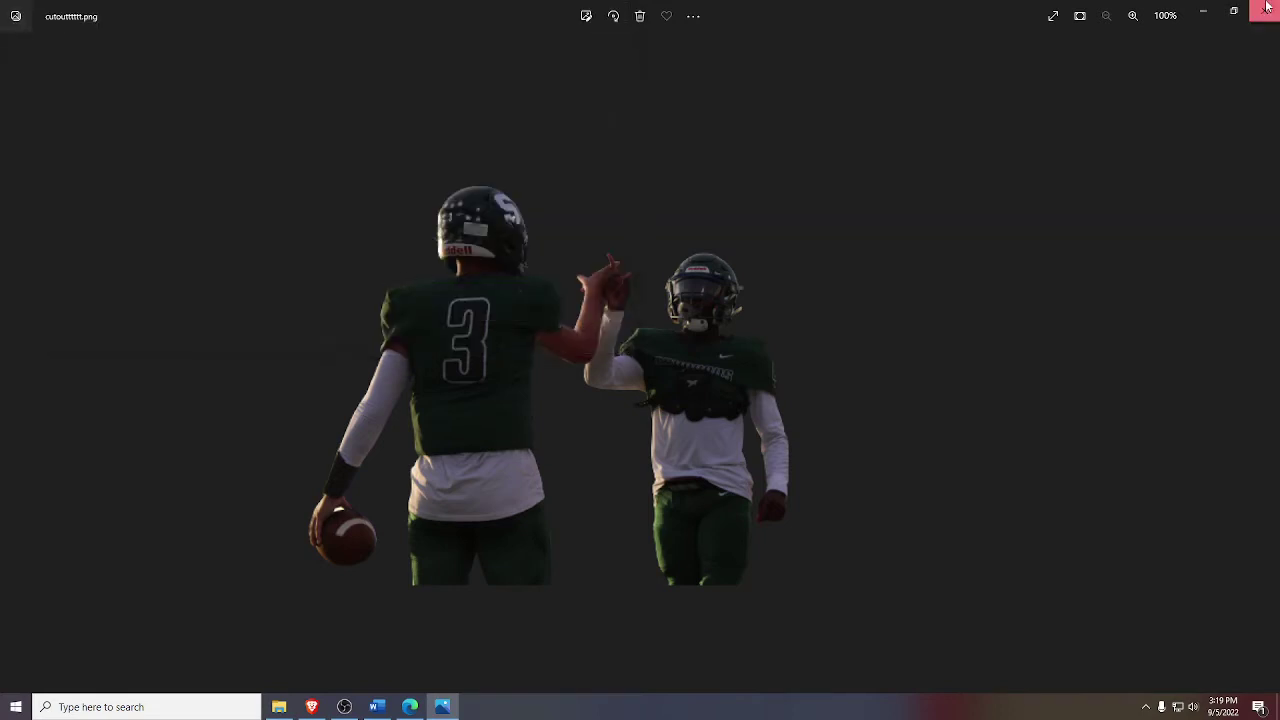
left_click(1264, 10)
left_click(770, 29)
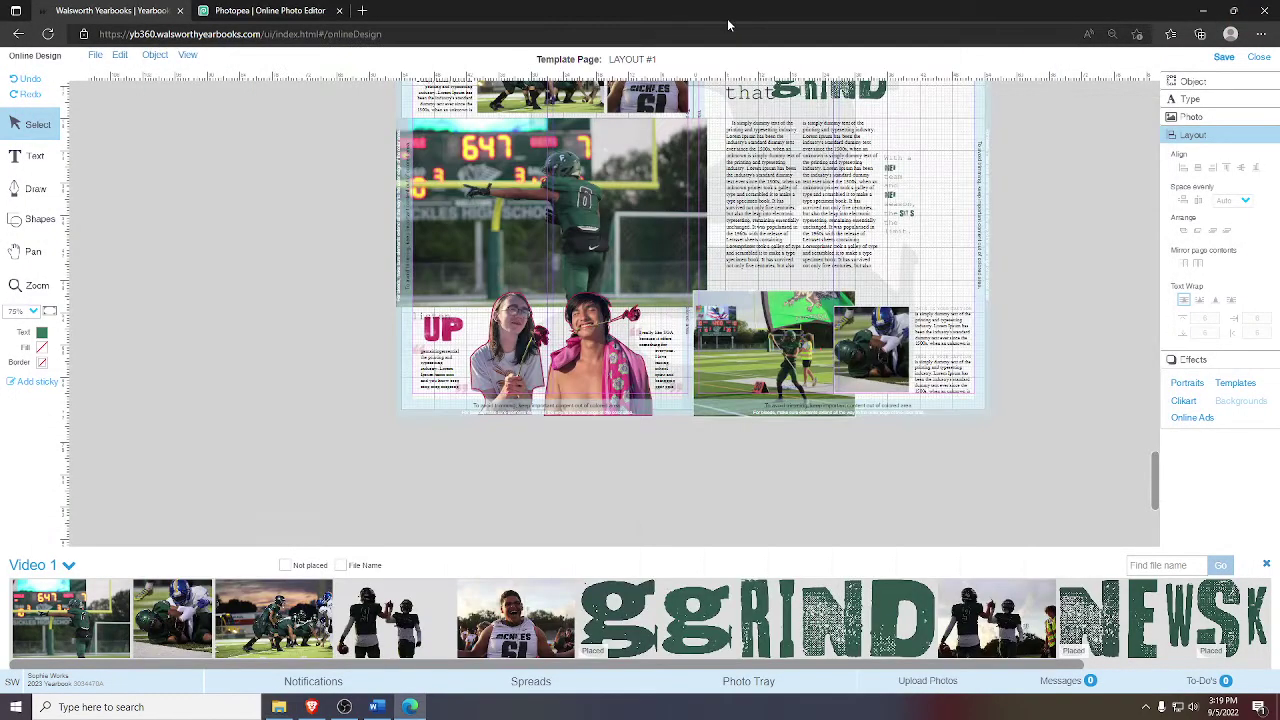
- Upload CUTOT.png into the Video 1 album and close the upload window
left_click(910, 681)
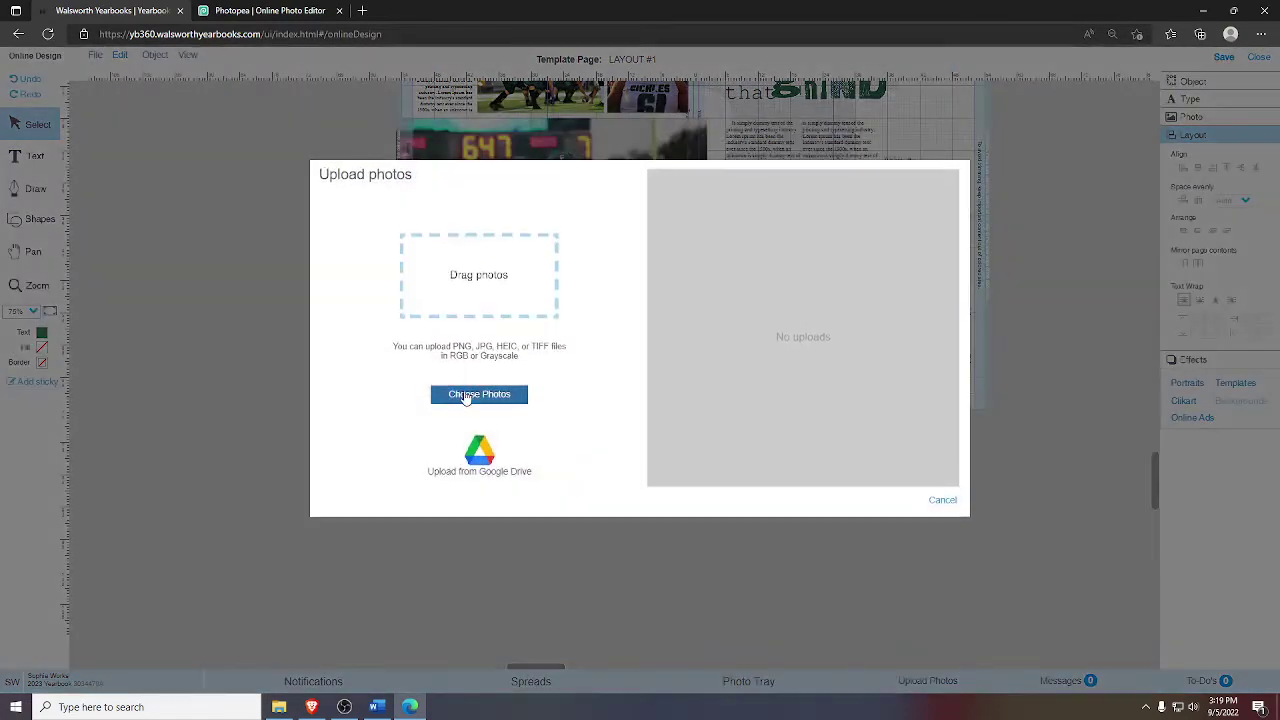
left_click(479, 394)
double_click(615, 208)
left_click(490, 333)
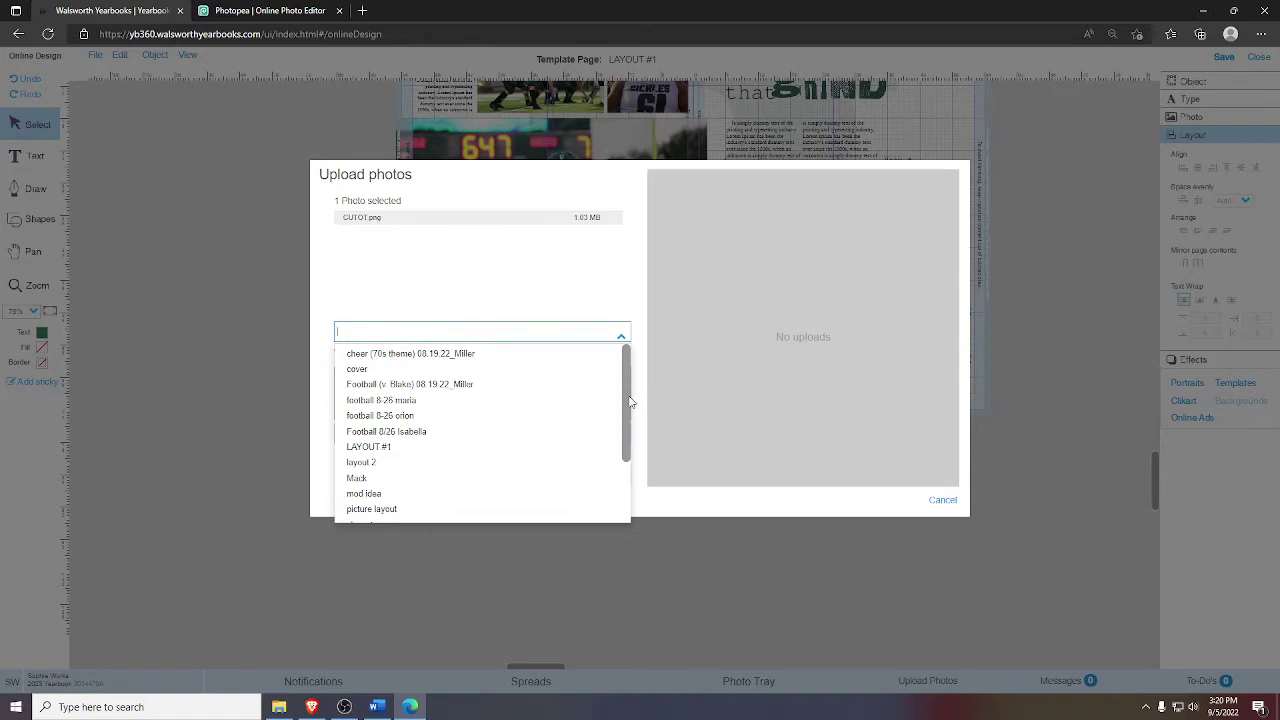
scroll(630, 401, "down", 5)
left_click(466, 494)
left_click(609, 472)
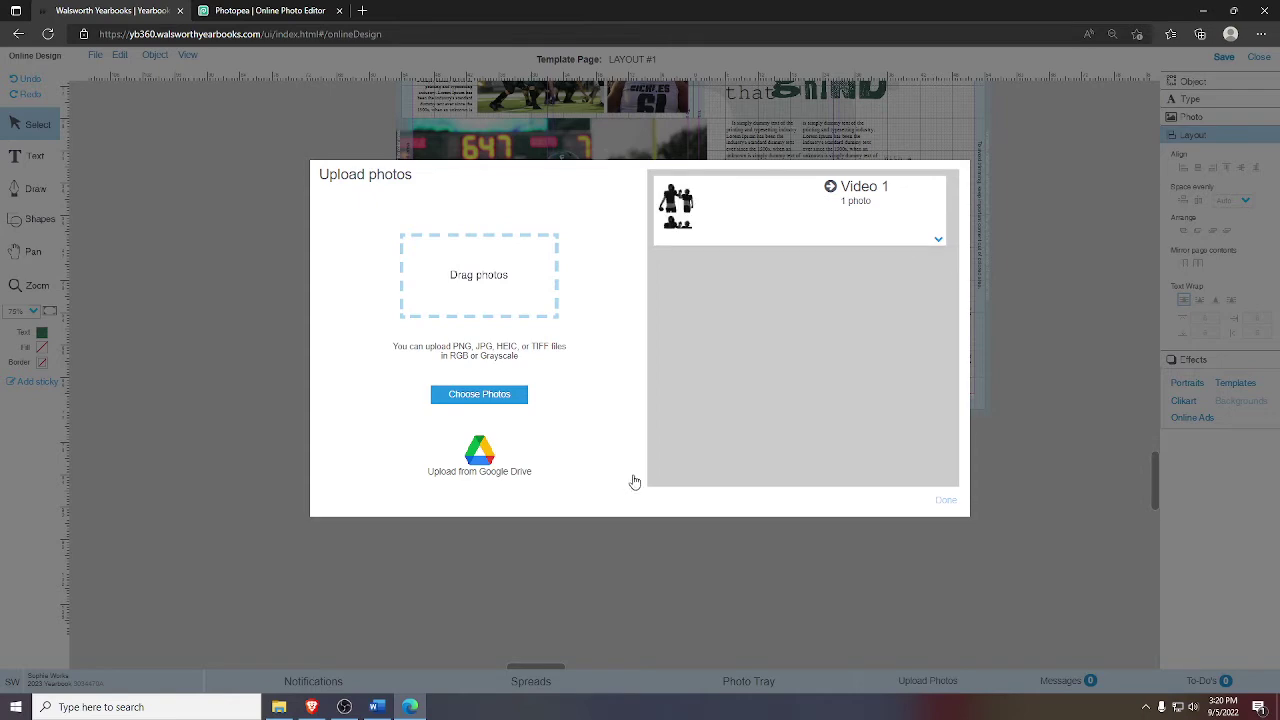
left_click(945, 500)
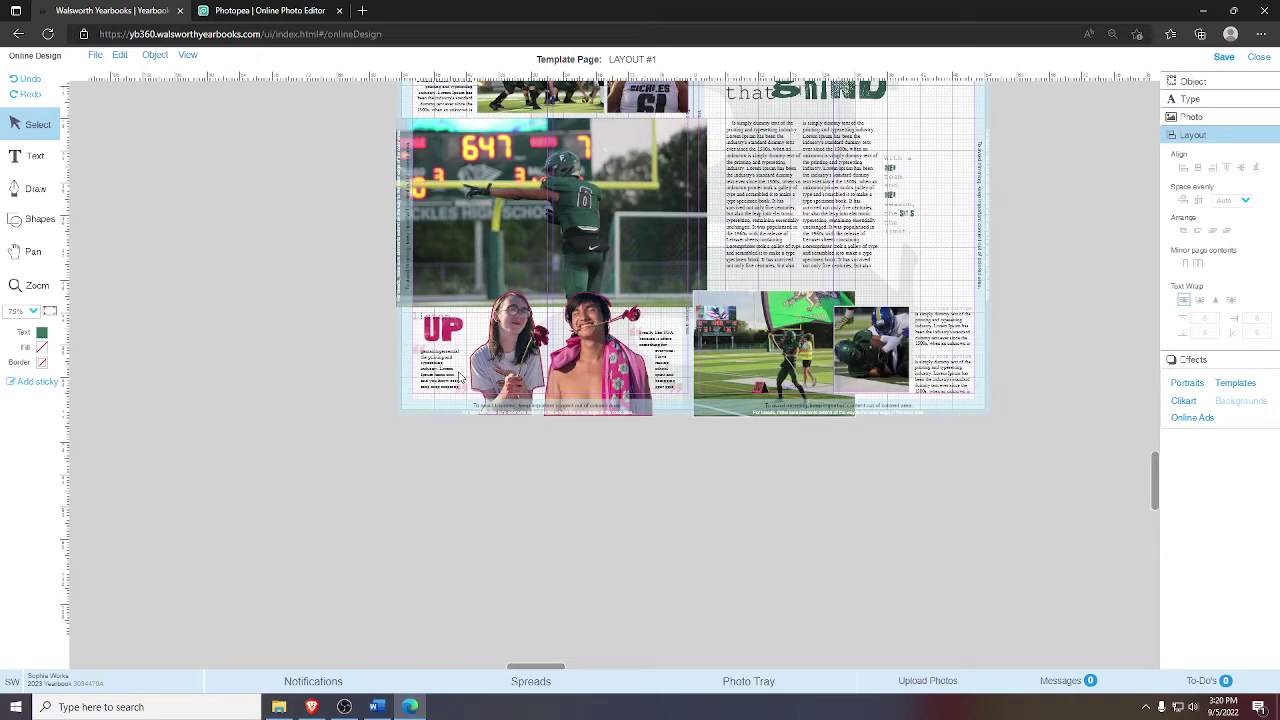
- Load the Video 1 album in the photo tray and place the CUTOT cutout beside the spread, resized
left_click(763, 690)
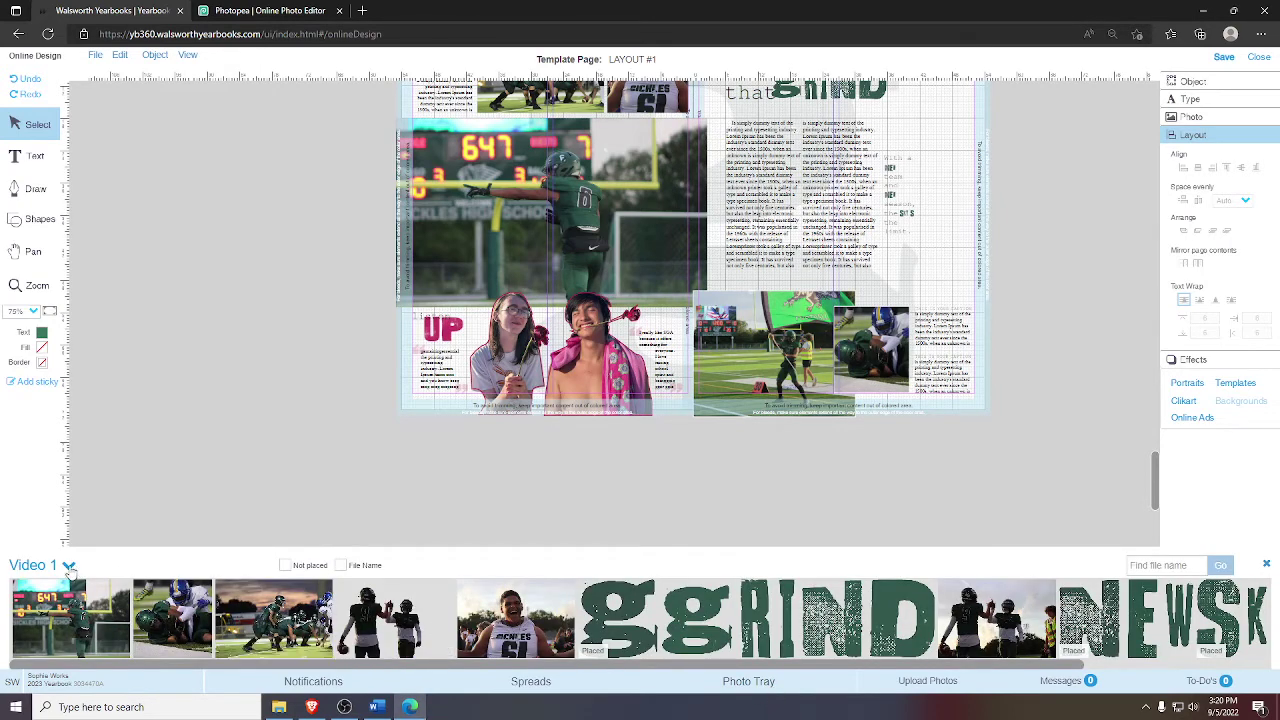
left_click(70, 566)
left_click(109, 527)
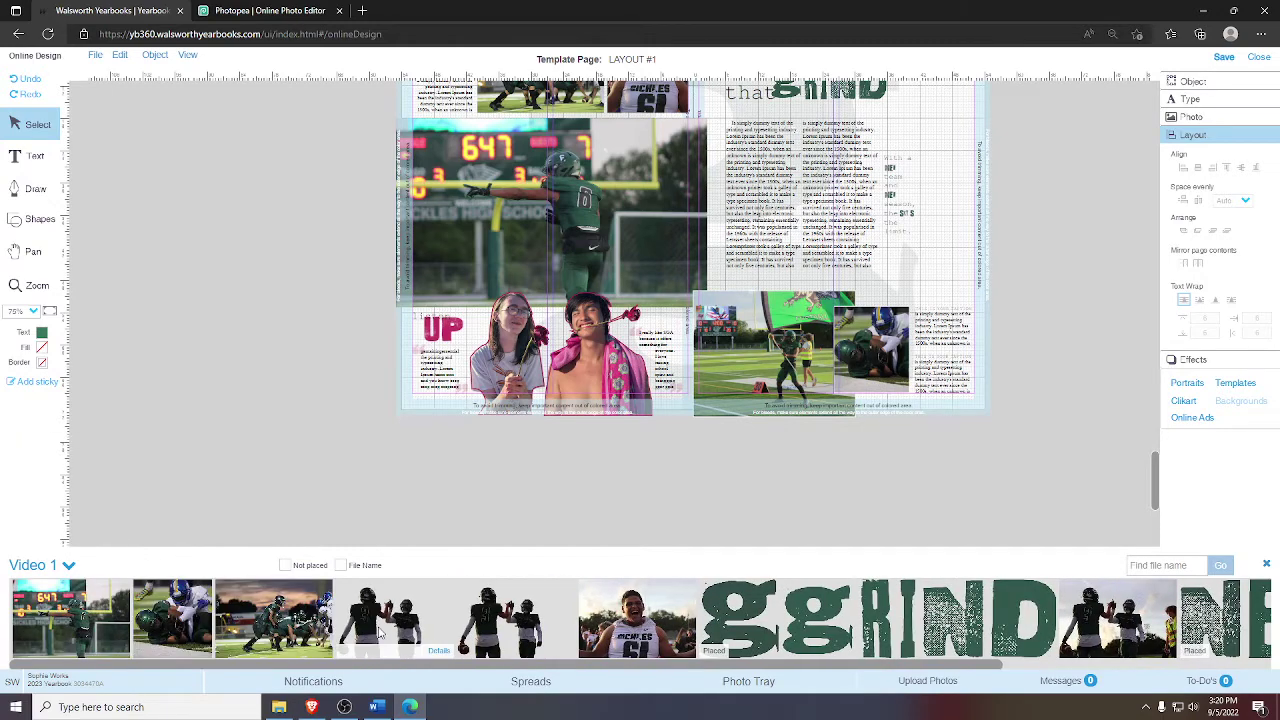
left_click(437, 651)
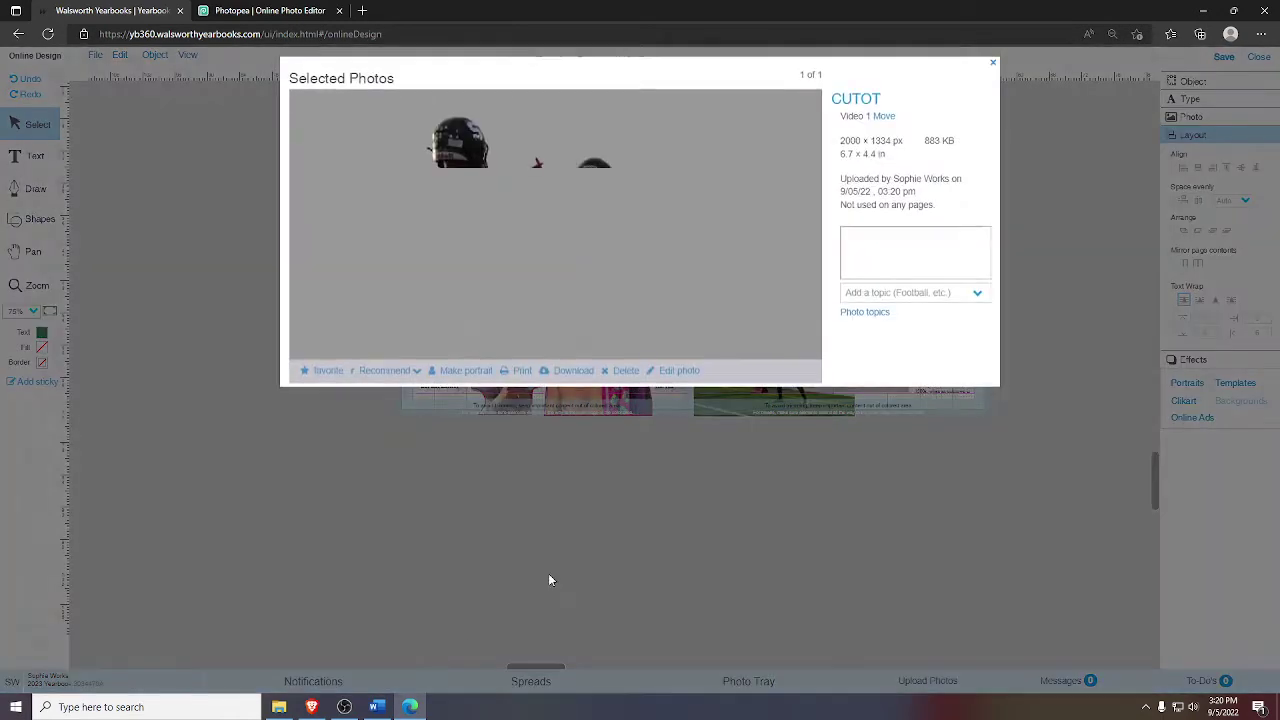
left_click(991, 66)
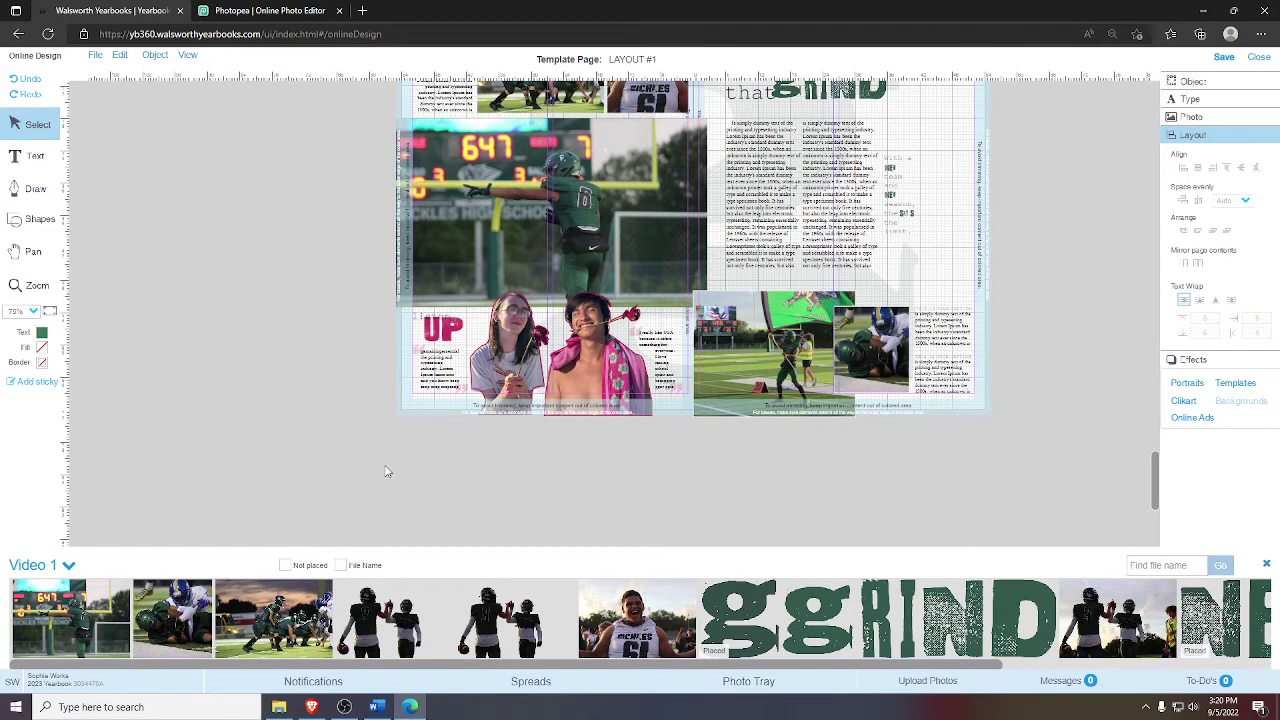
left_click_drag(380, 612, 286, 257)
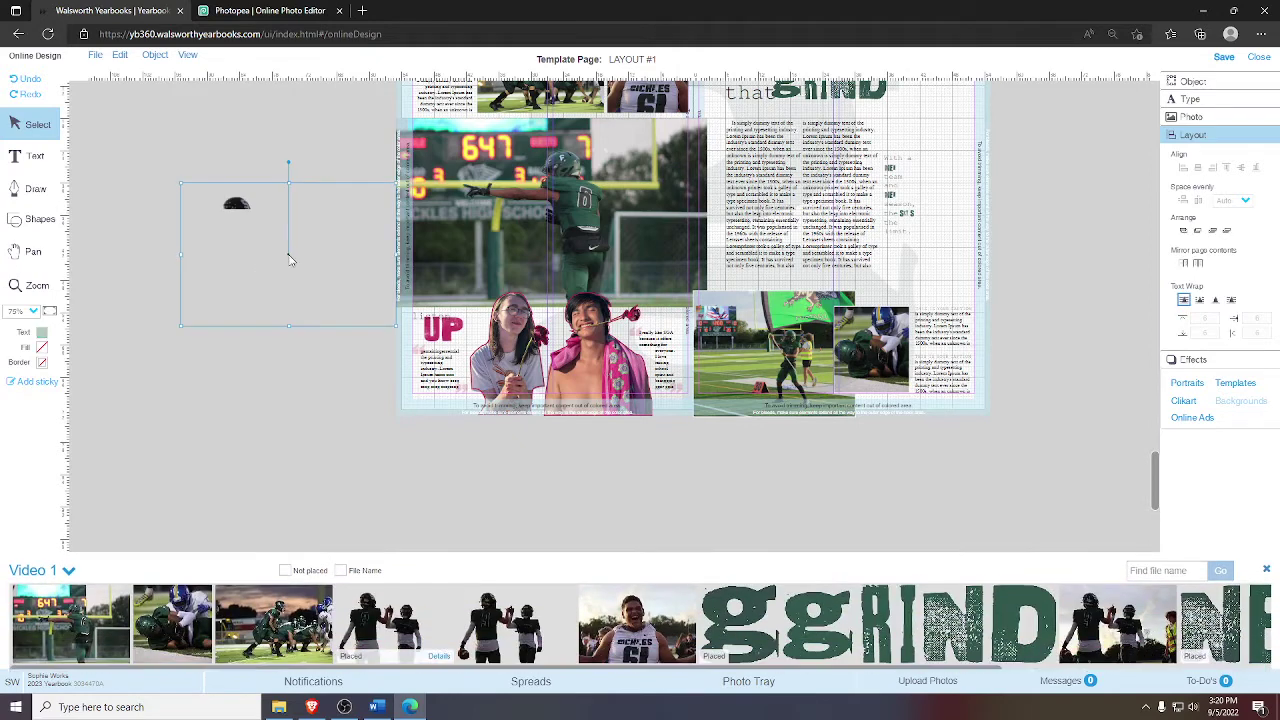
left_click_drag(394, 324, 663, 488)
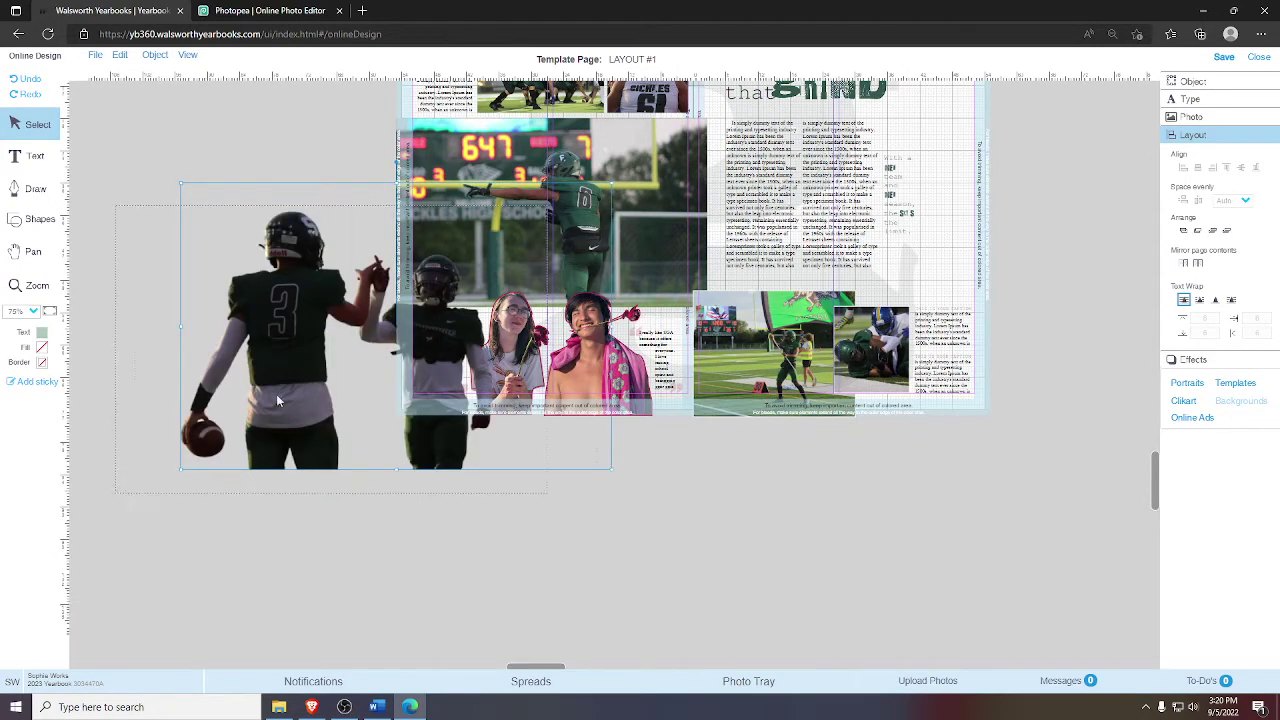
left_click_drag(278, 400, 278, 400)
left_click_drag(546, 490, 438, 420)
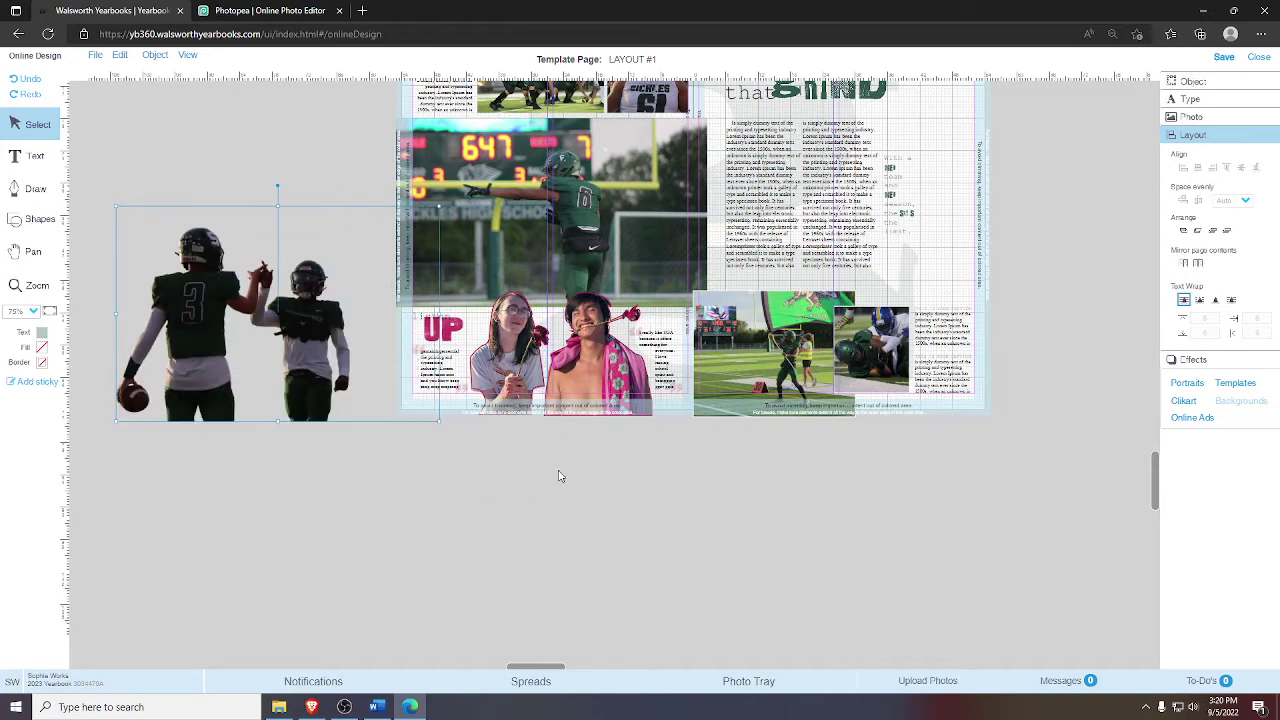
- Move the girl-and-boy photo below the spread and drop the resized CUTOT into the lower-left frame
left_click(510, 380)
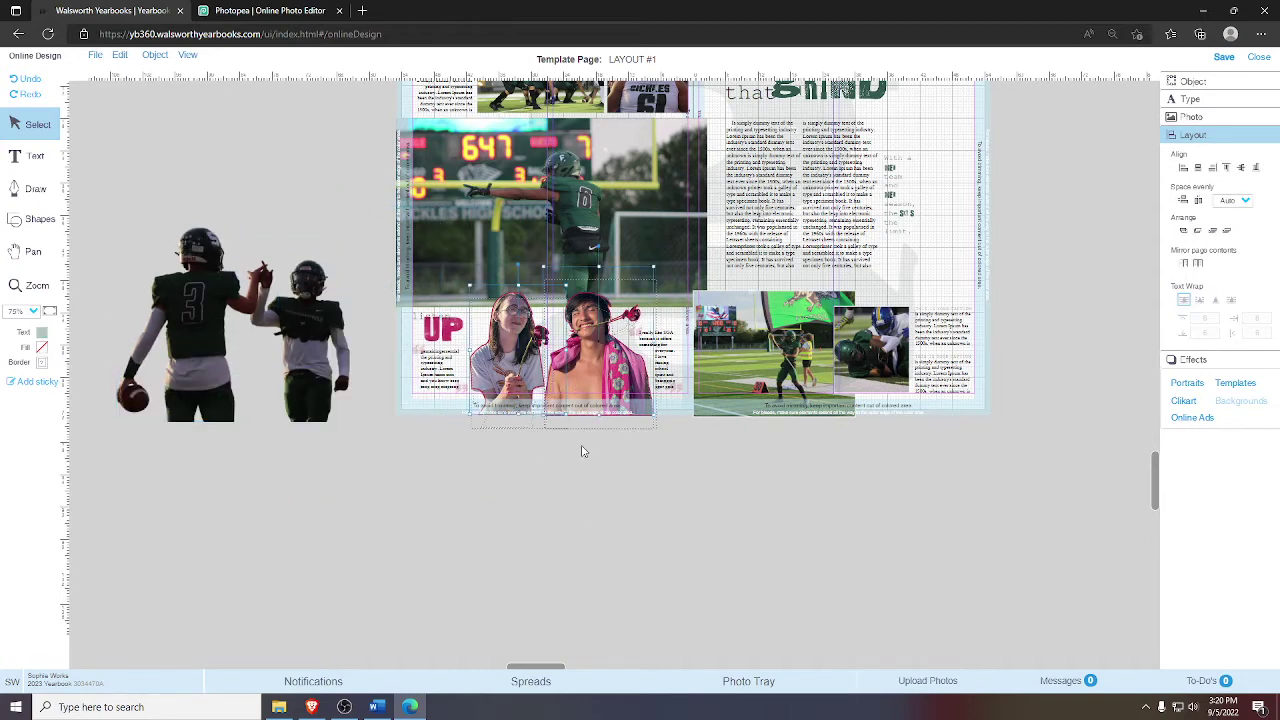
left_click_drag(583, 451, 583, 548)
left_click(270, 372)
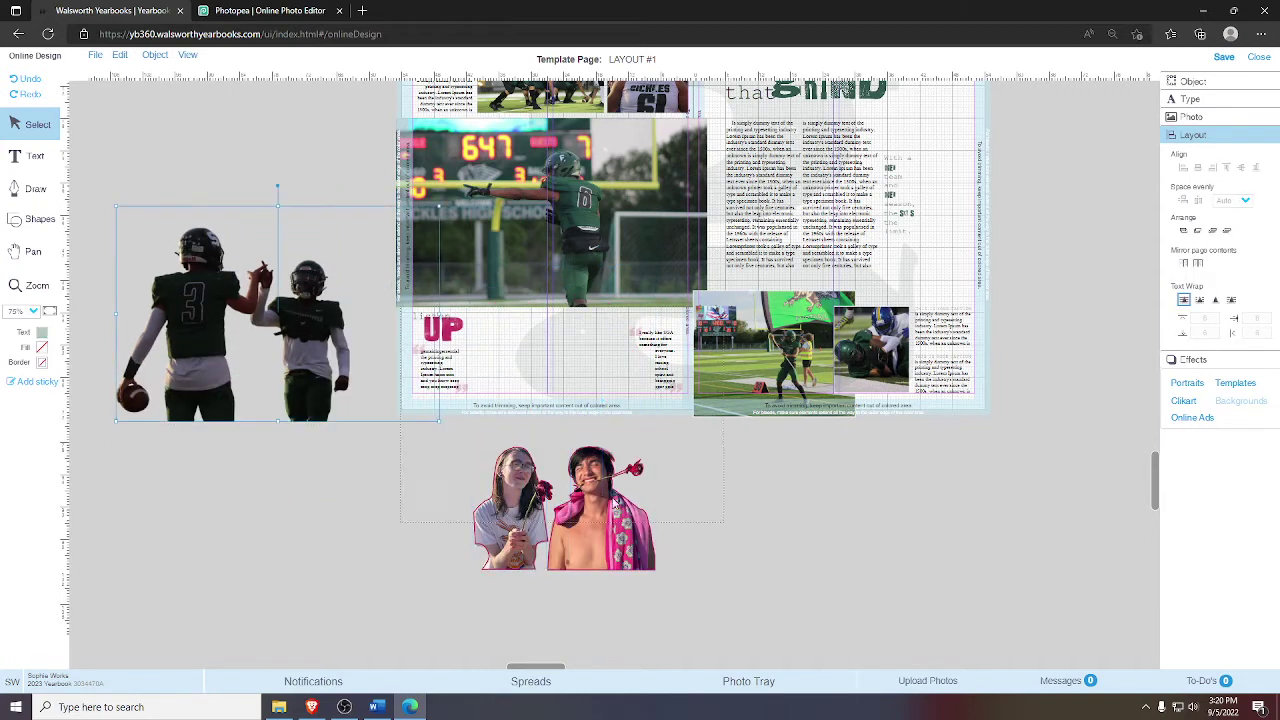
left_click_drag(307, 370, 641, 547)
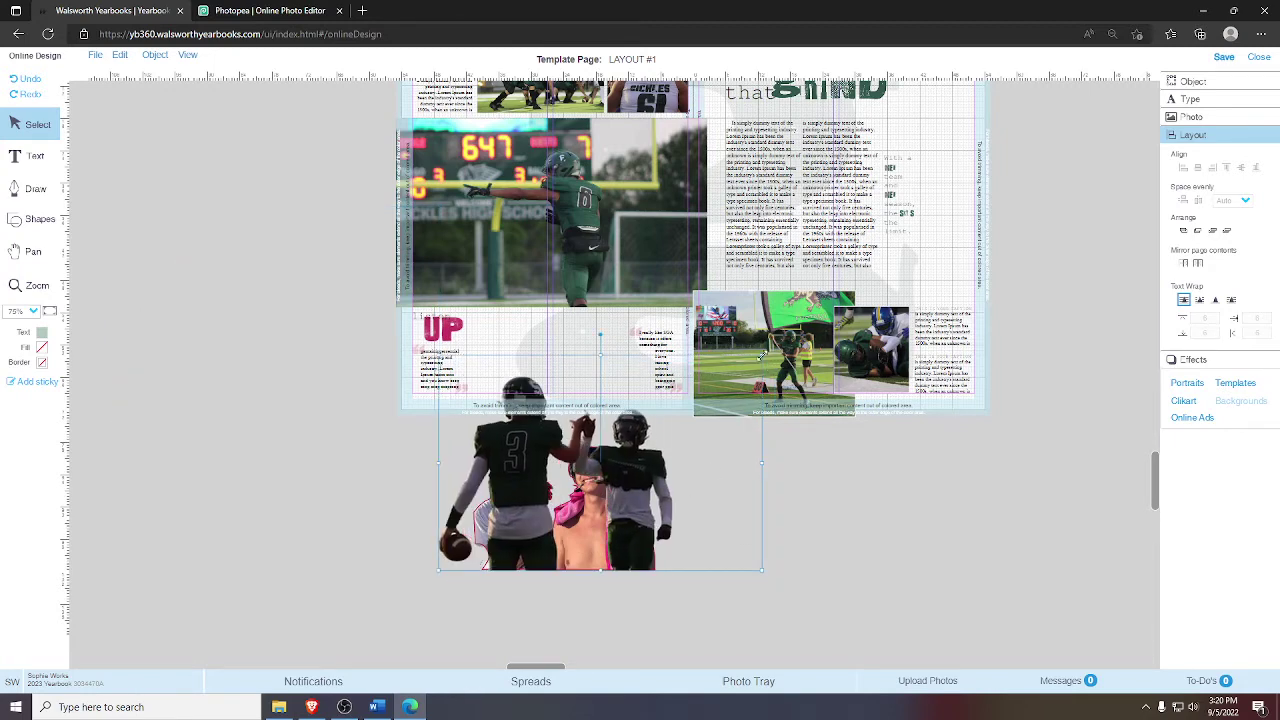
left_click_drag(761, 356, 710, 397)
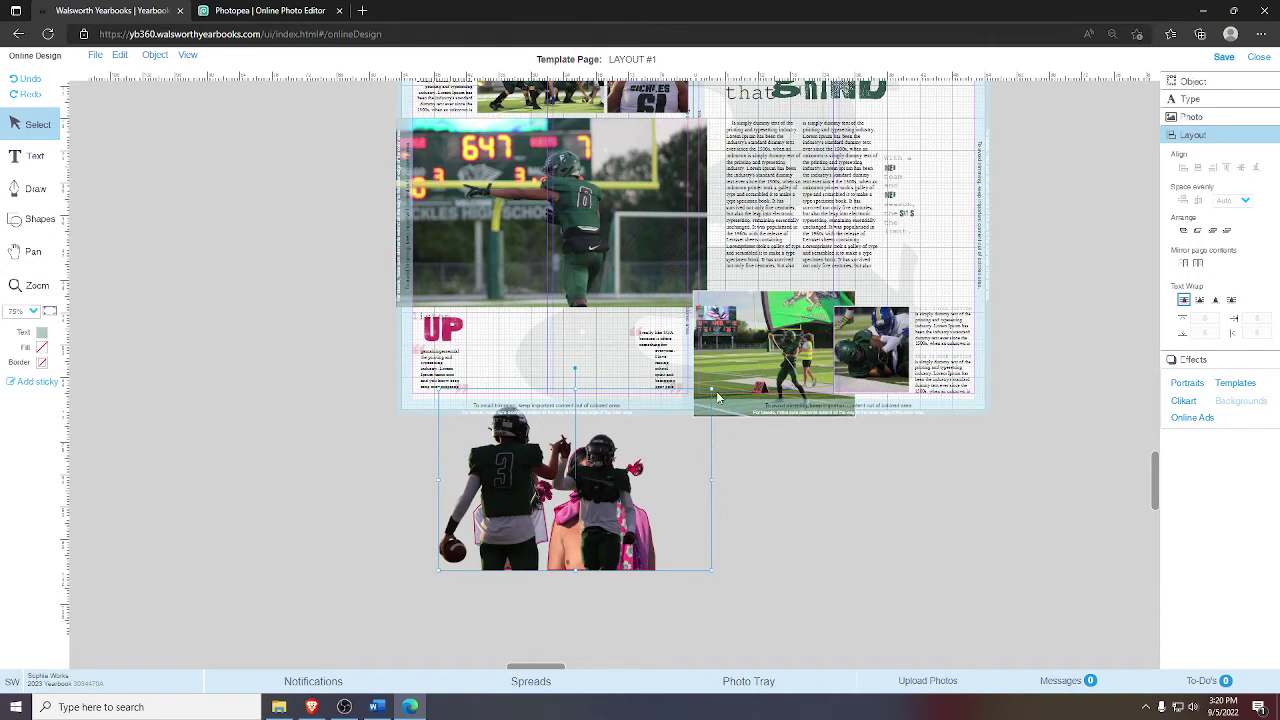
left_click_drag(712, 390, 701, 403)
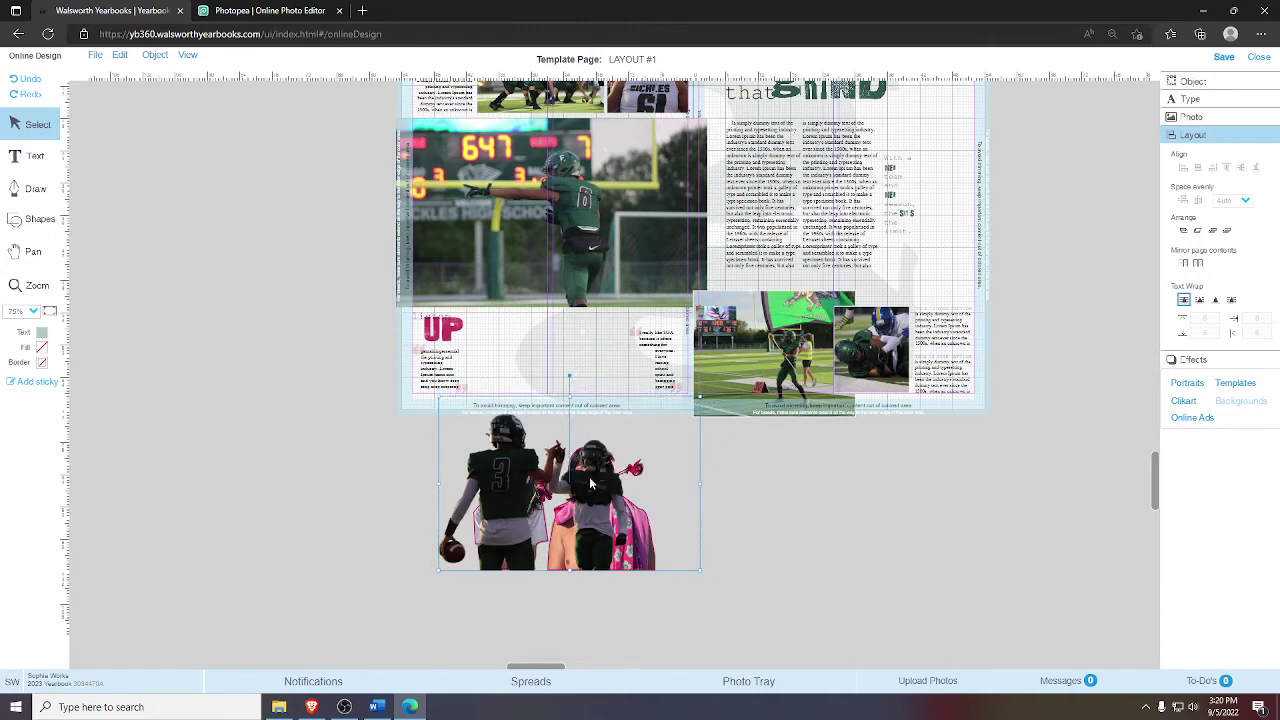
left_click_drag(596, 493, 622, 496)
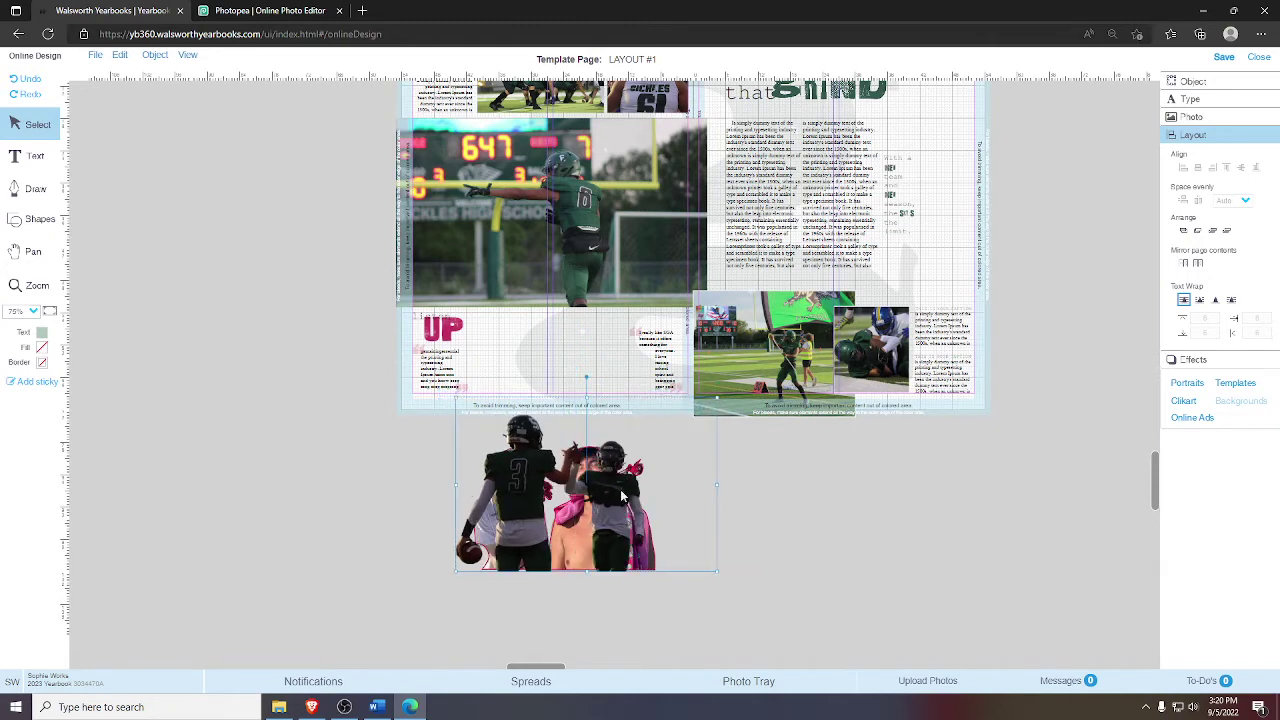
left_click_drag(719, 406, 660, 434)
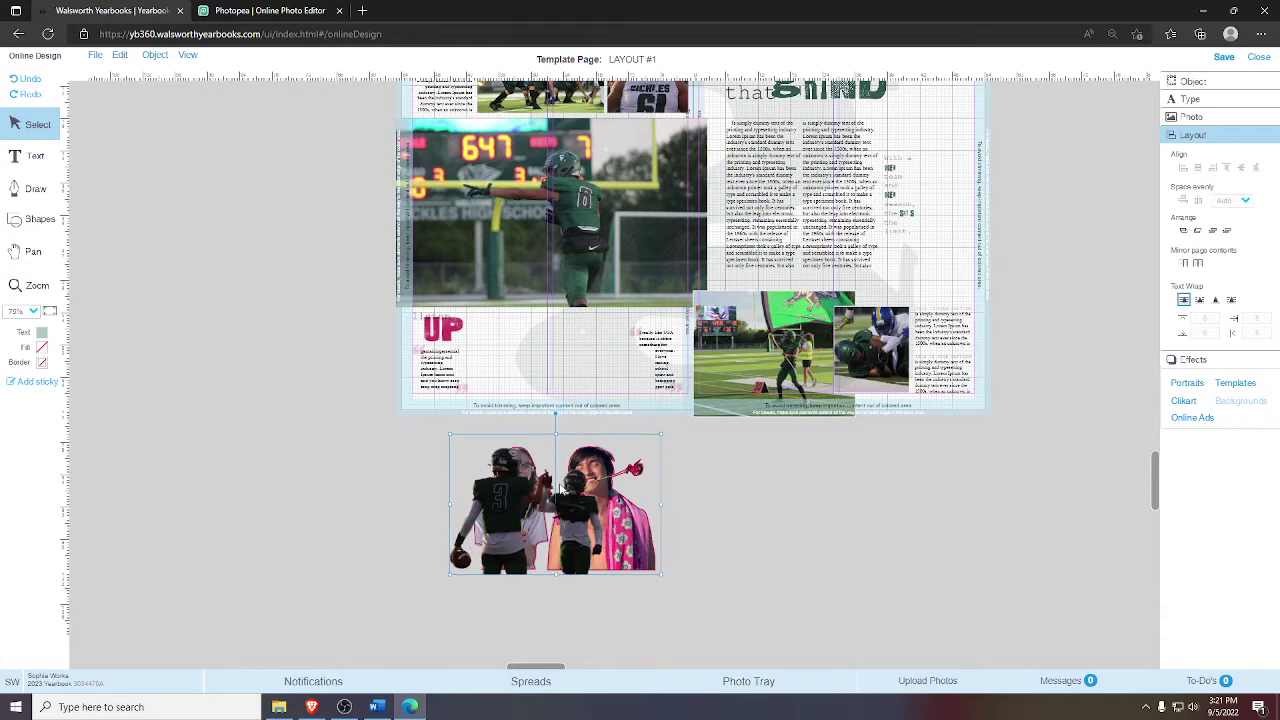
left_click_drag(767, 511, 538, 362)
left_click(297, 480)
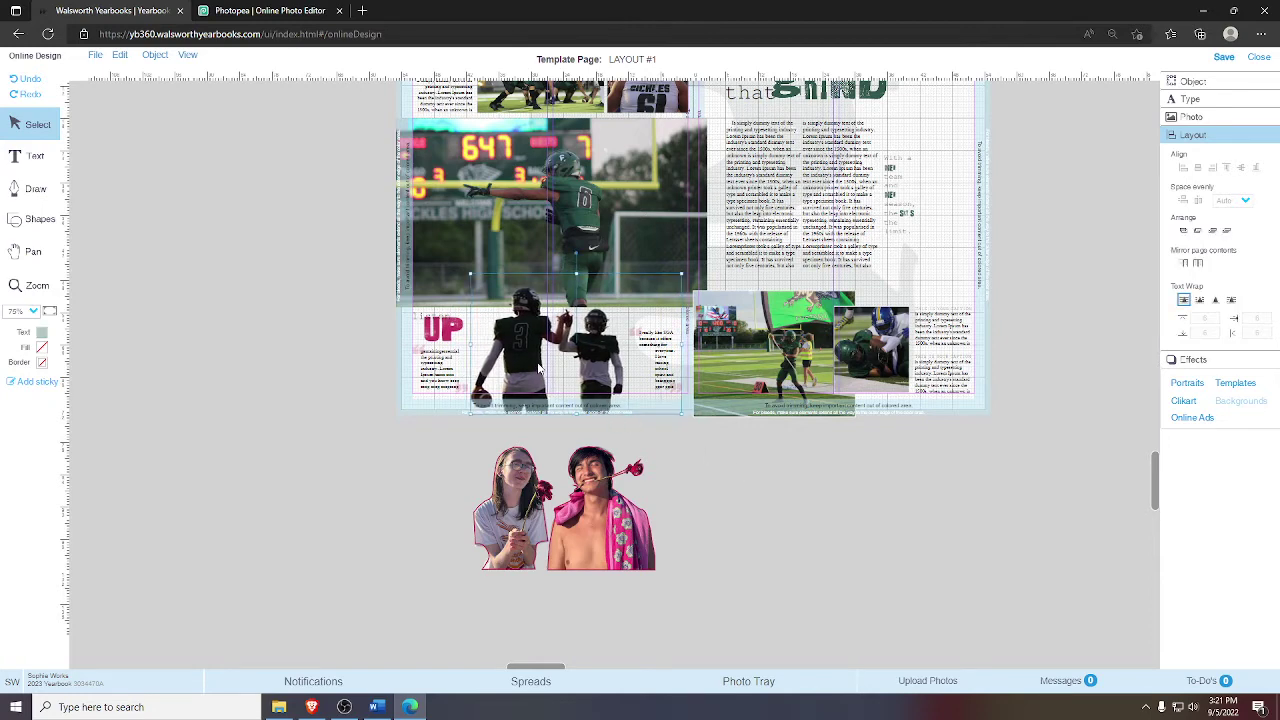
- Apply a Brightness effect of 4 to the high-five players photo and close the effects panel
right_click(548, 332)
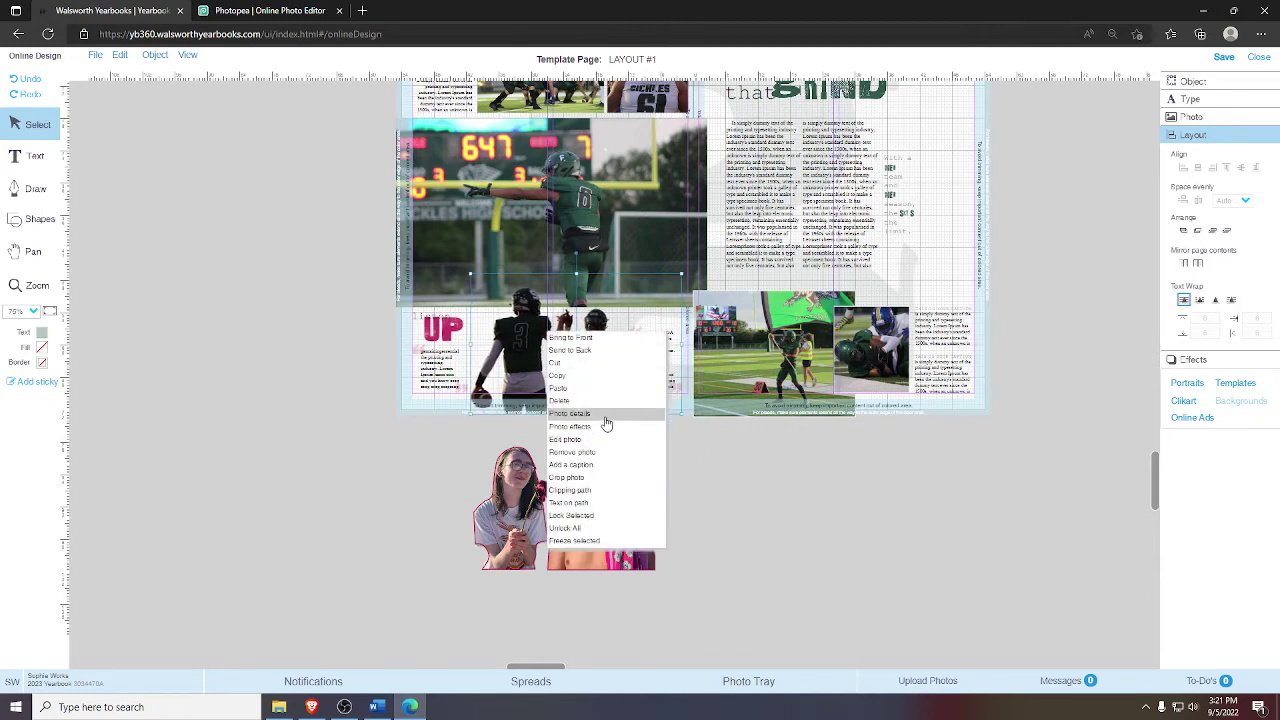
left_click(590, 437)
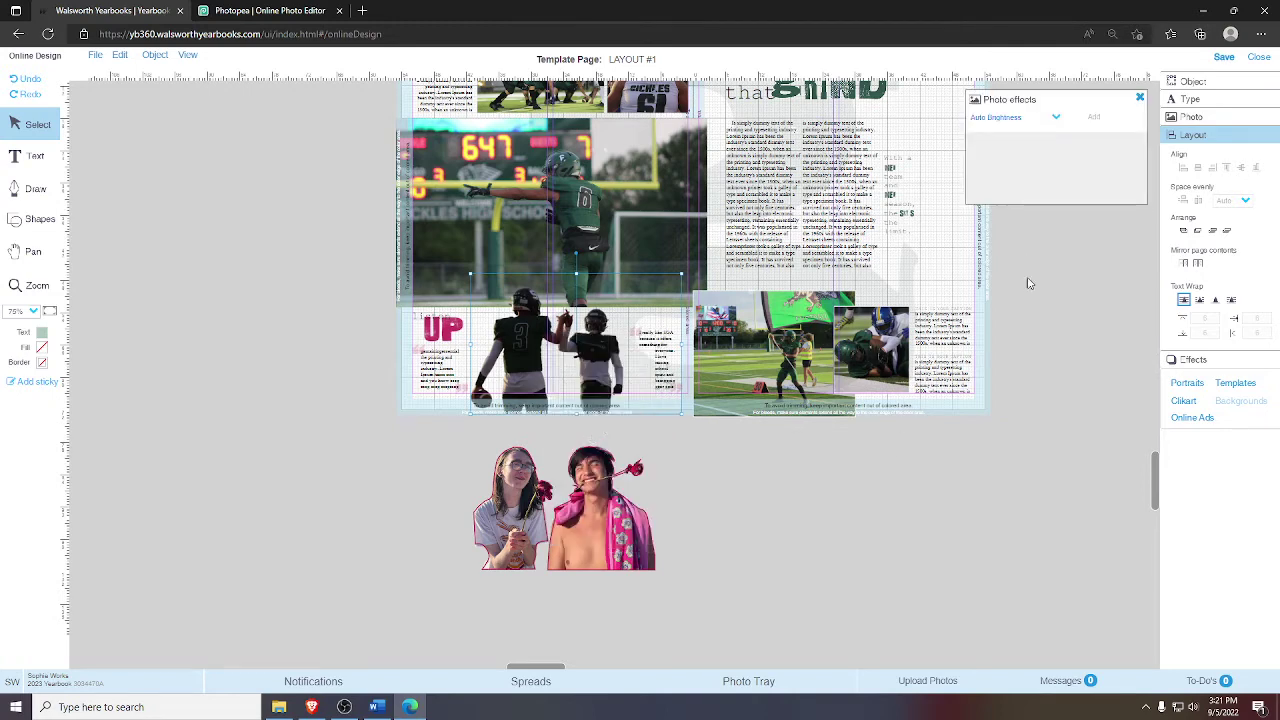
left_click(1004, 118)
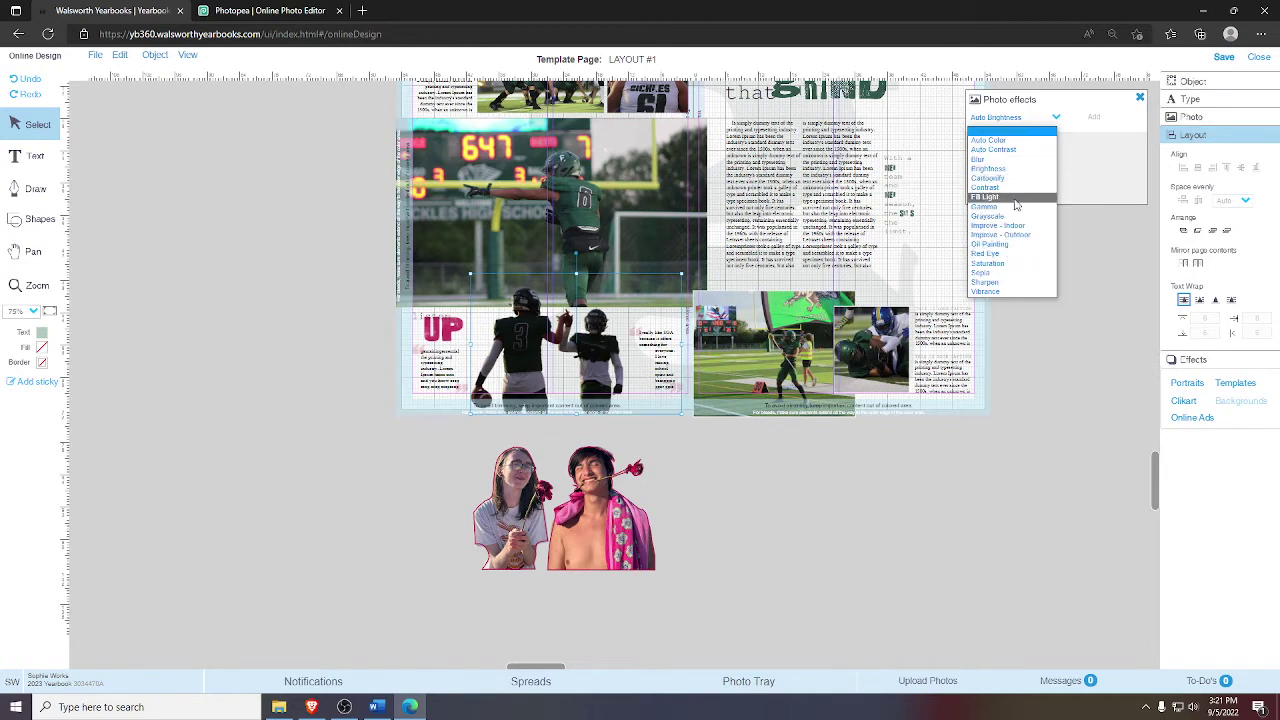
left_click(1008, 168)
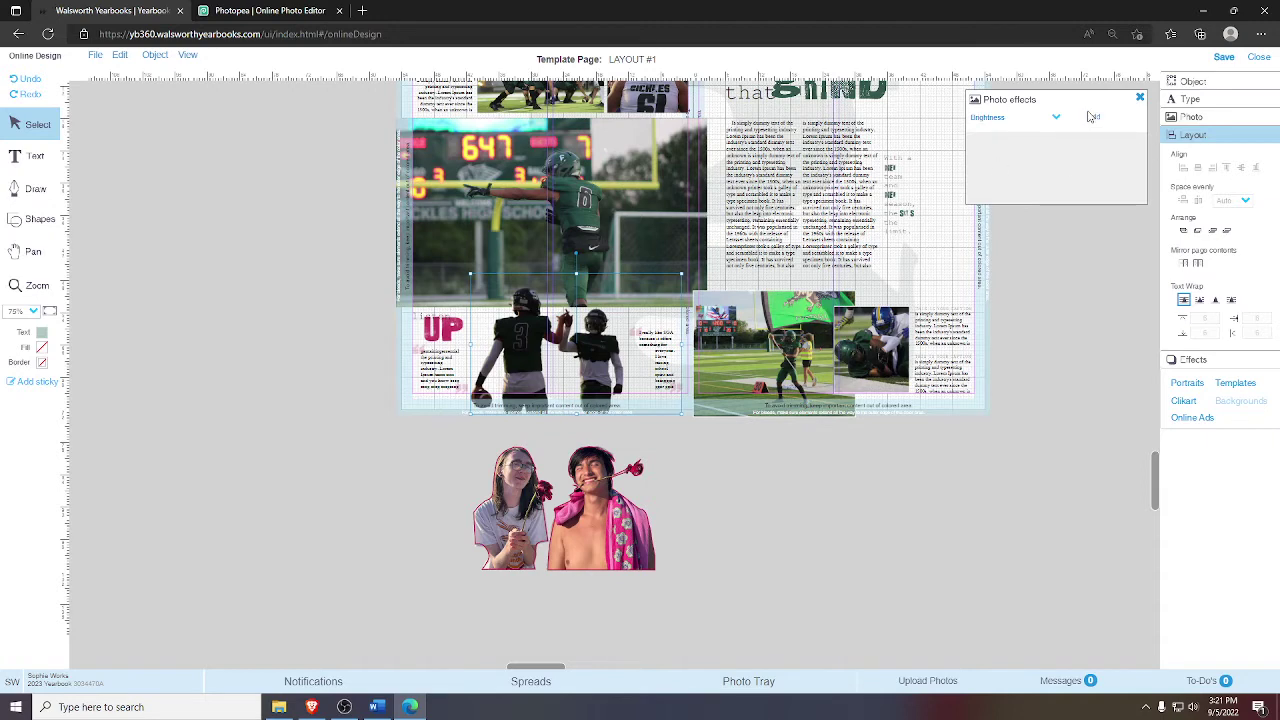
left_click(1092, 117)
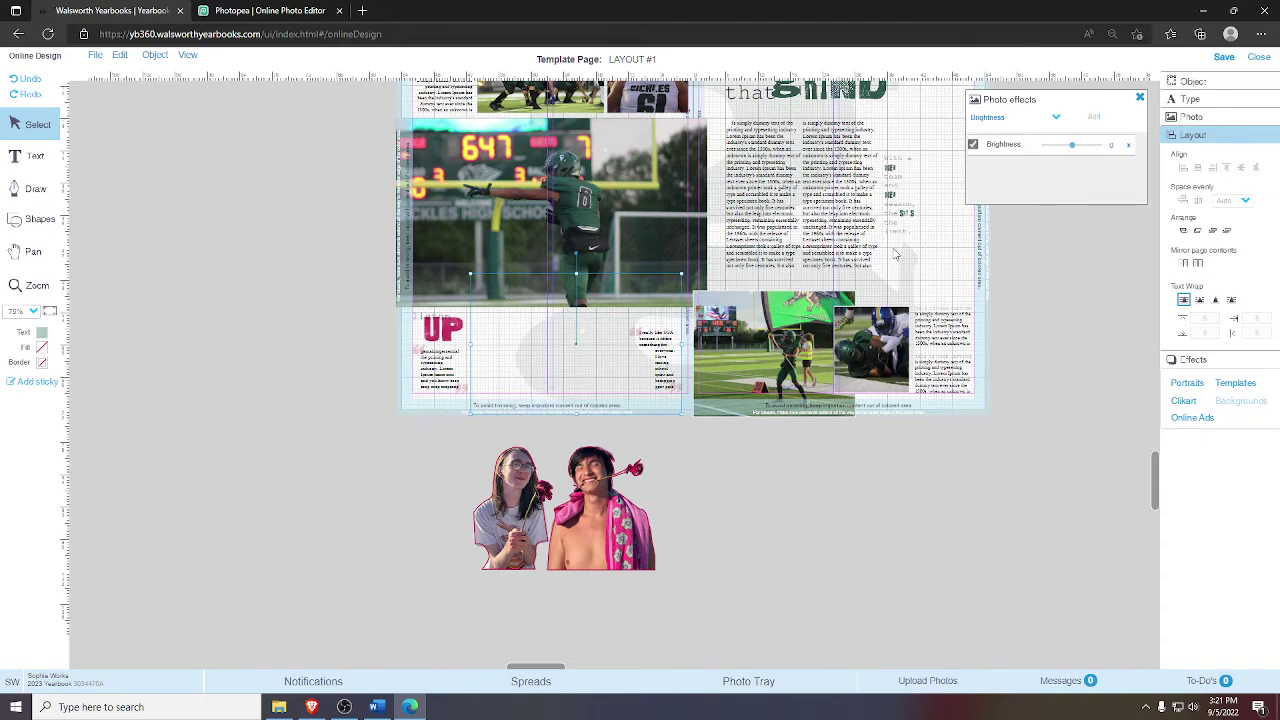
left_click(1080, 149)
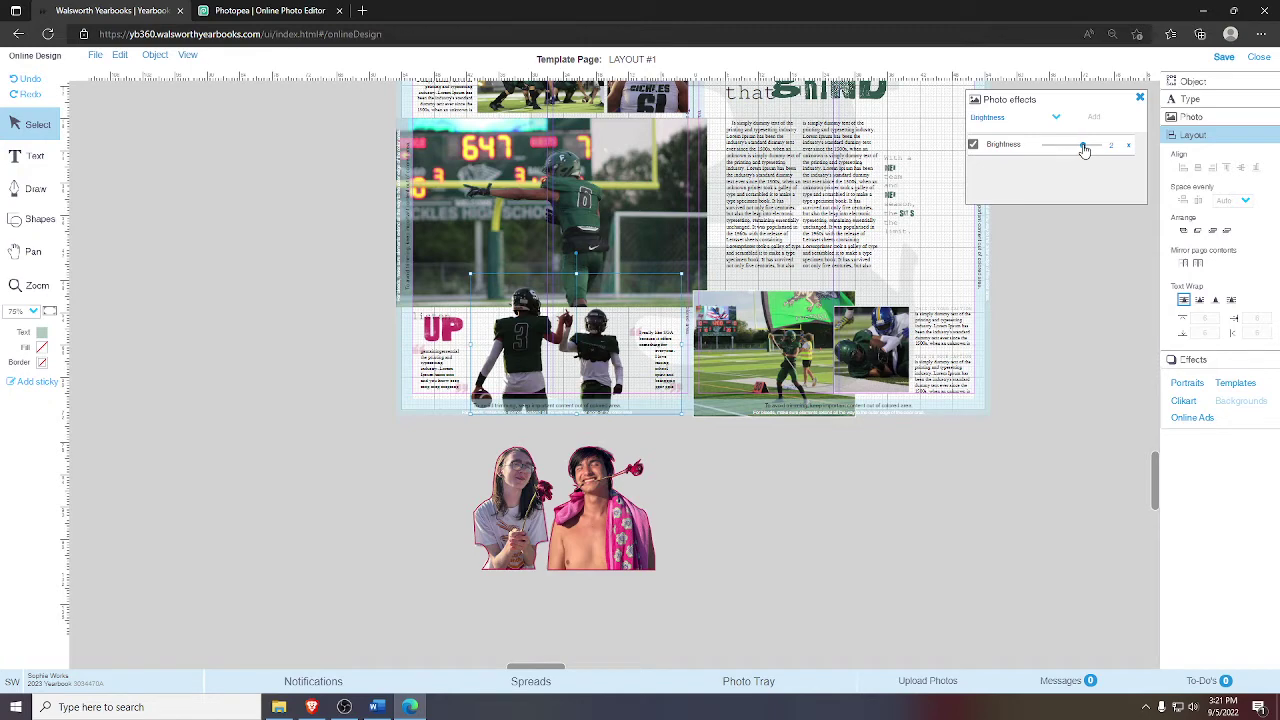
left_click(1084, 149)
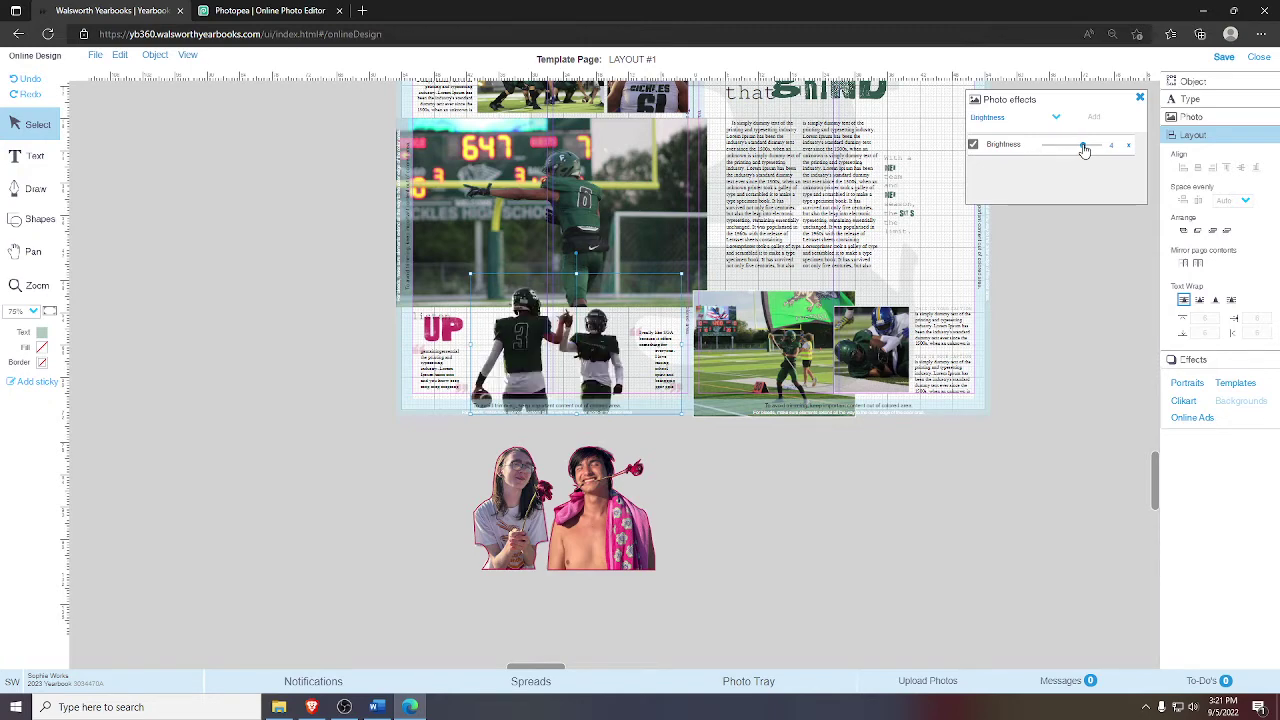
left_click(1139, 99)
- Zoom and pan the view in on the high-five photo at the bottom of the spread
left_click(37, 285)
left_click_drag(428, 388, 808, 493)
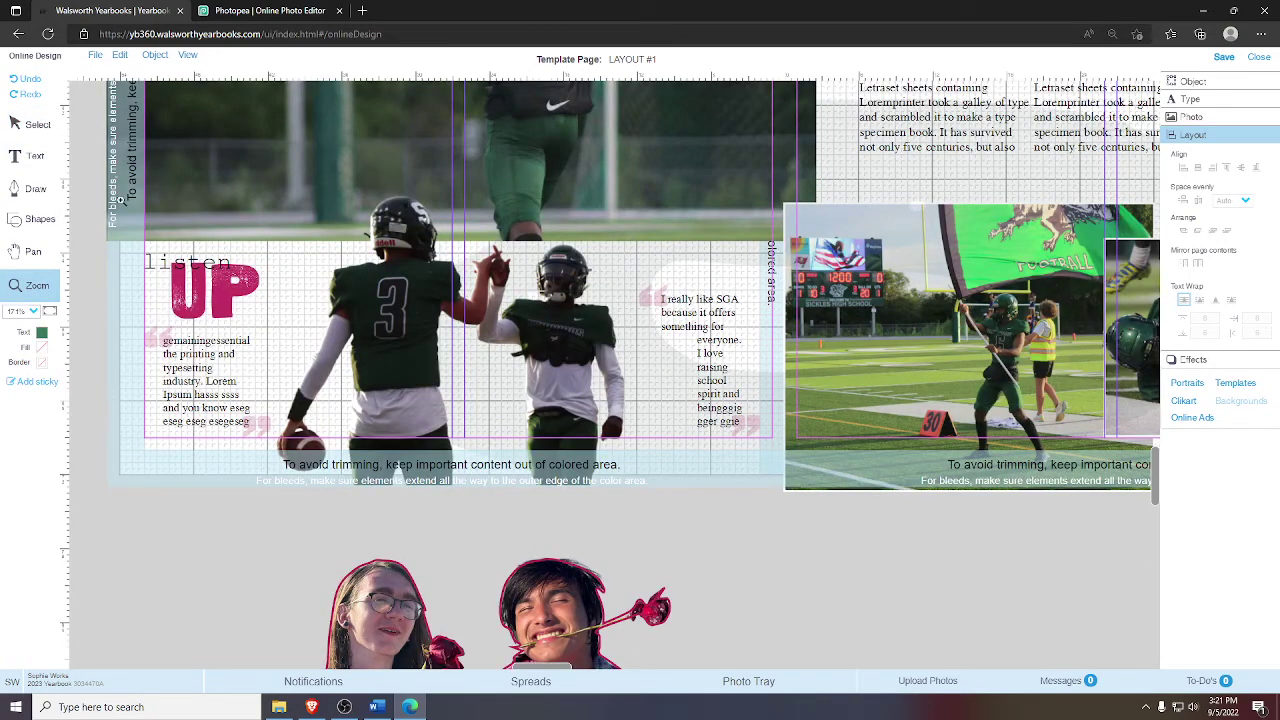
left_click(38, 124)
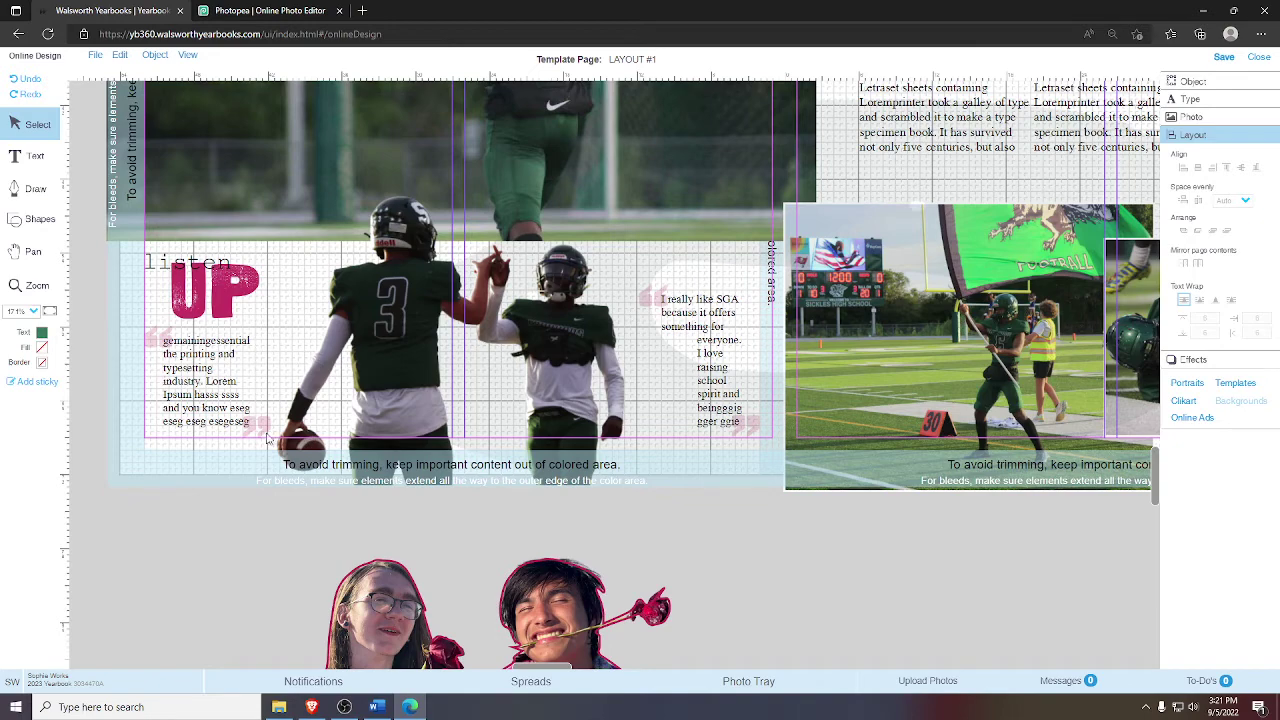
left_click(33, 251)
left_click_drag(407, 590, 459, 526)
left_click_drag(336, 390, 393, 476)
left_click(37, 285)
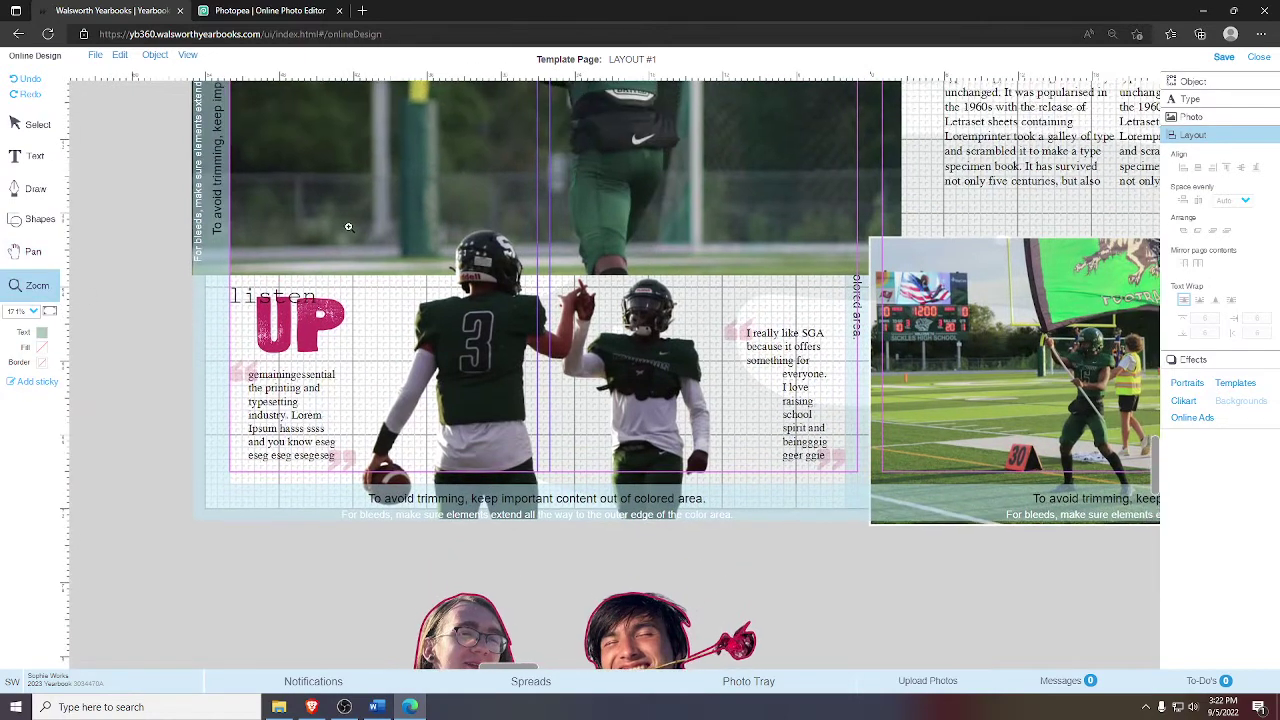
left_click_drag(348, 228, 763, 558)
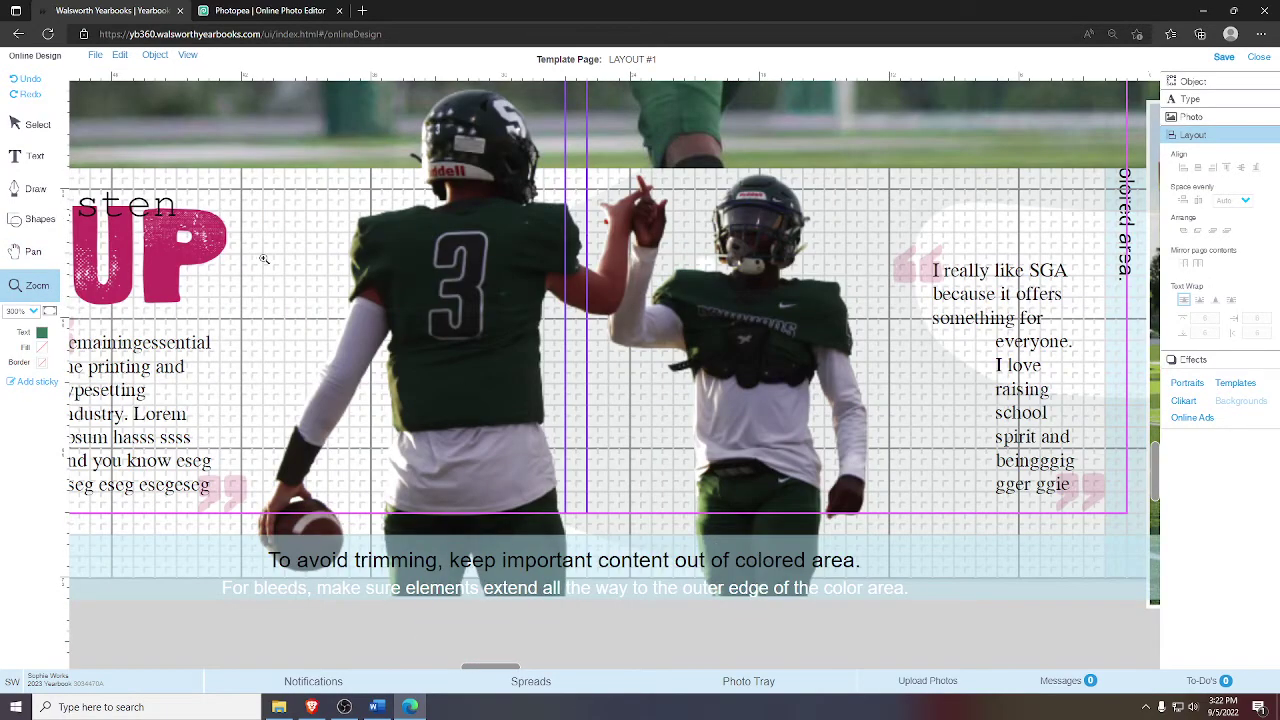
left_click(44, 130)
- Enlarge the high-five photo frame slightly and nudge it up and to the right
left_click(341, 568)
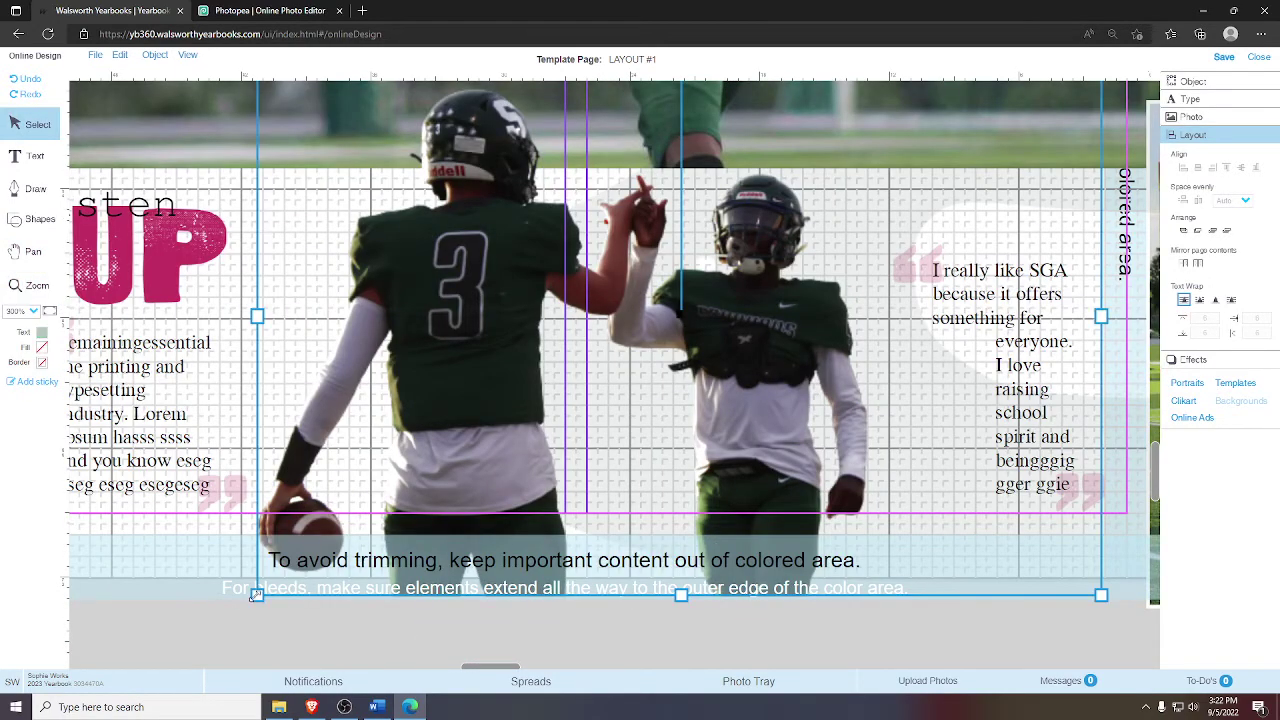
left_click_drag(256, 595, 258, 603)
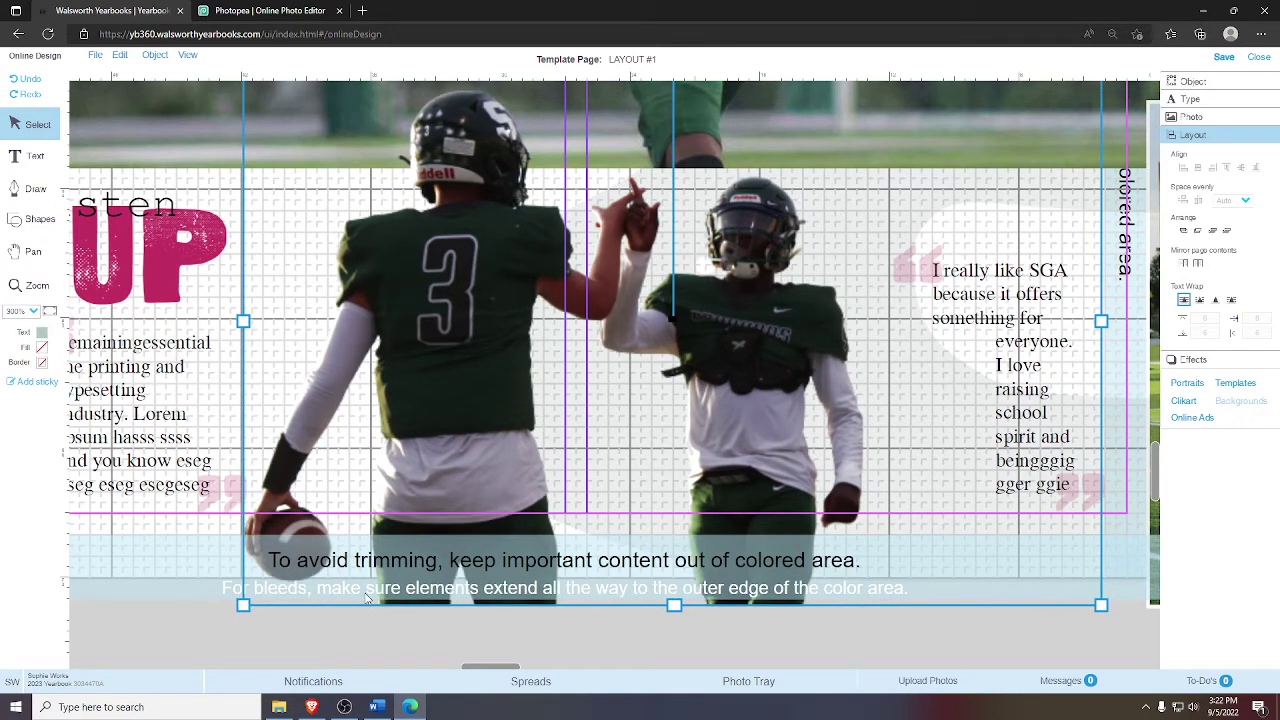
key("Up")
key("Right")
key("Right")
key("Up")
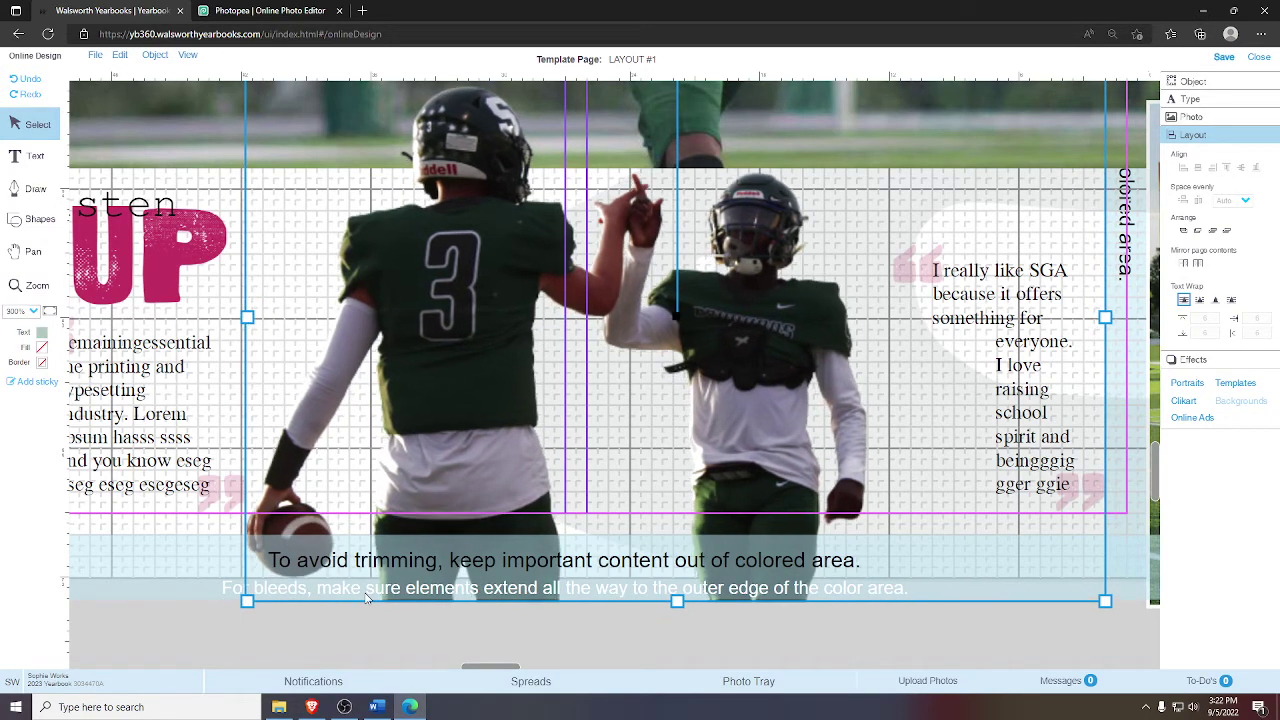
key("Right")
key("Right")
key("Right")
key("Right")
key("Right")
key("Right")
key("Right")
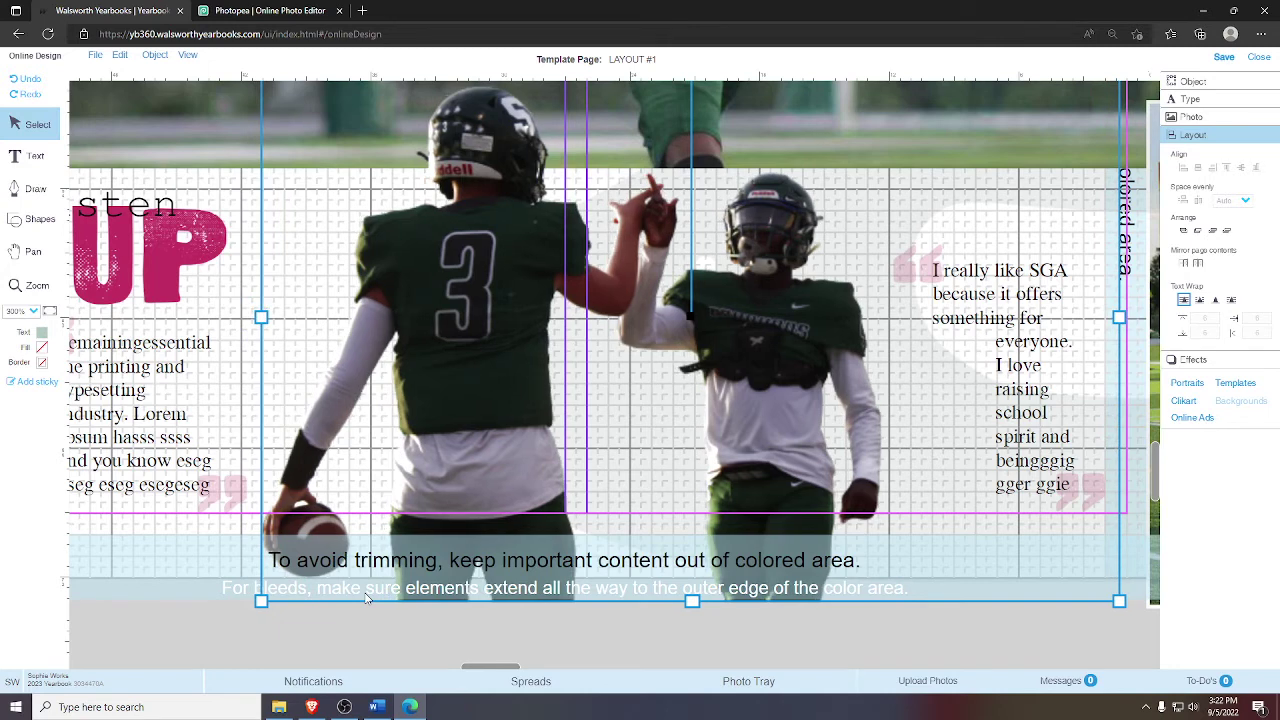
- Hide the bleed bar by turning off View > Show Bleed Bar
left_click(237, 618)
left_click(188, 55)
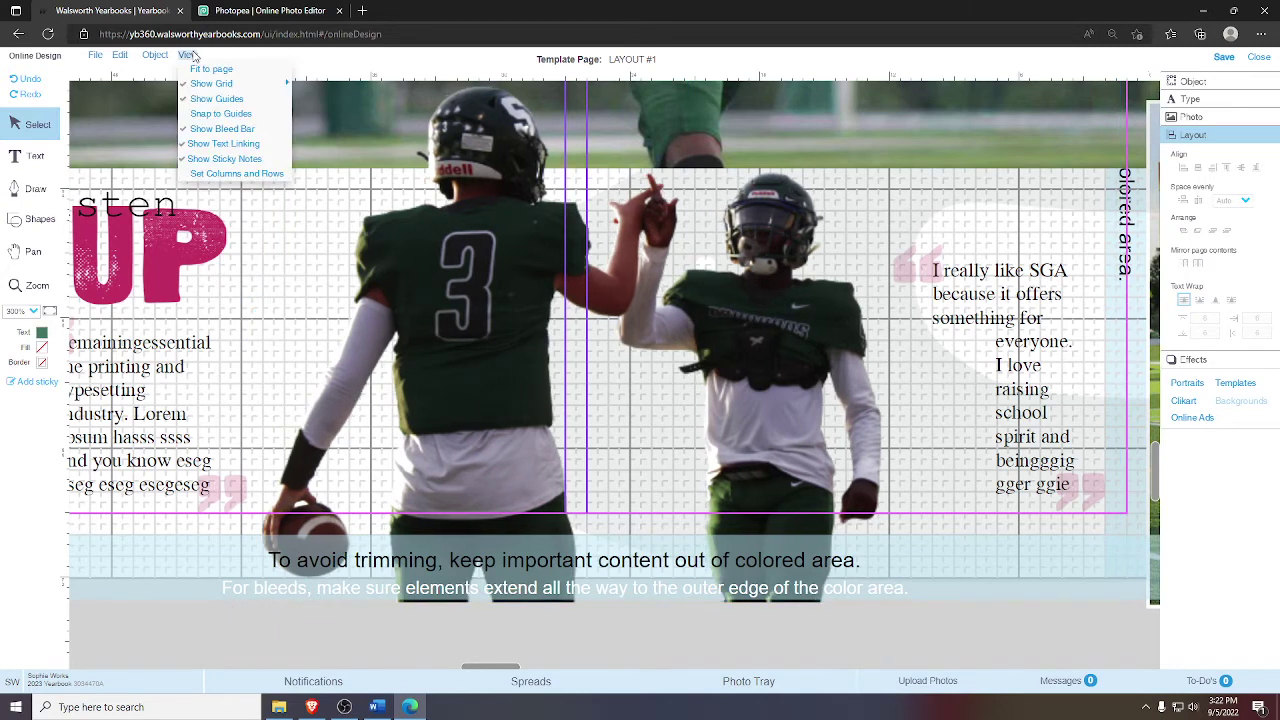
left_click(215, 126)
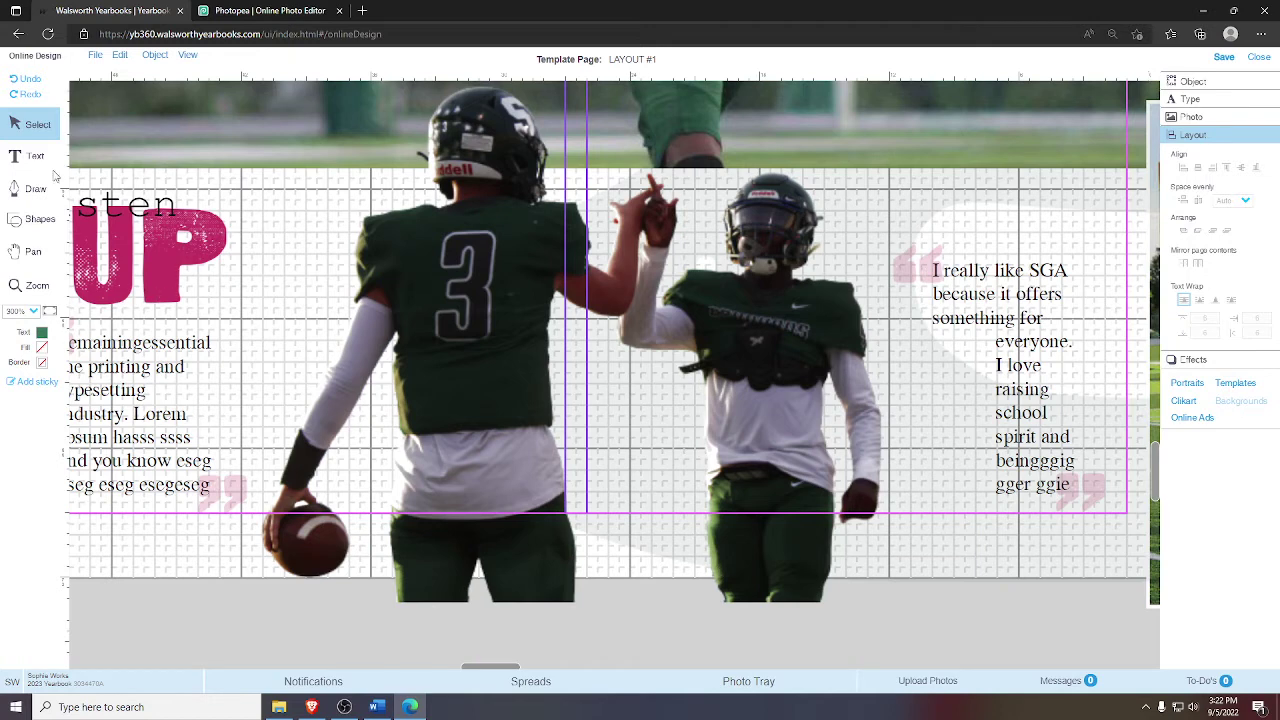
- Start a freeform Draw shape, pan the view toward the players, and select Curve mode
left_click(38, 189)
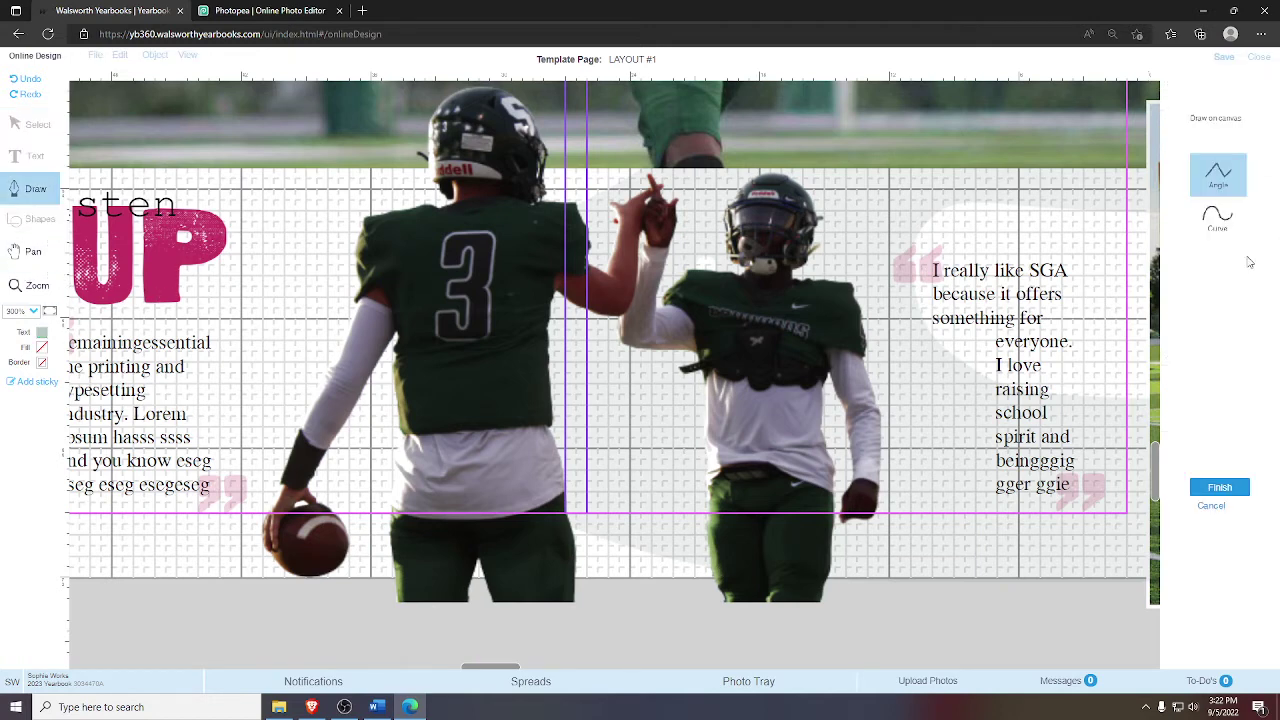
left_click(48, 256)
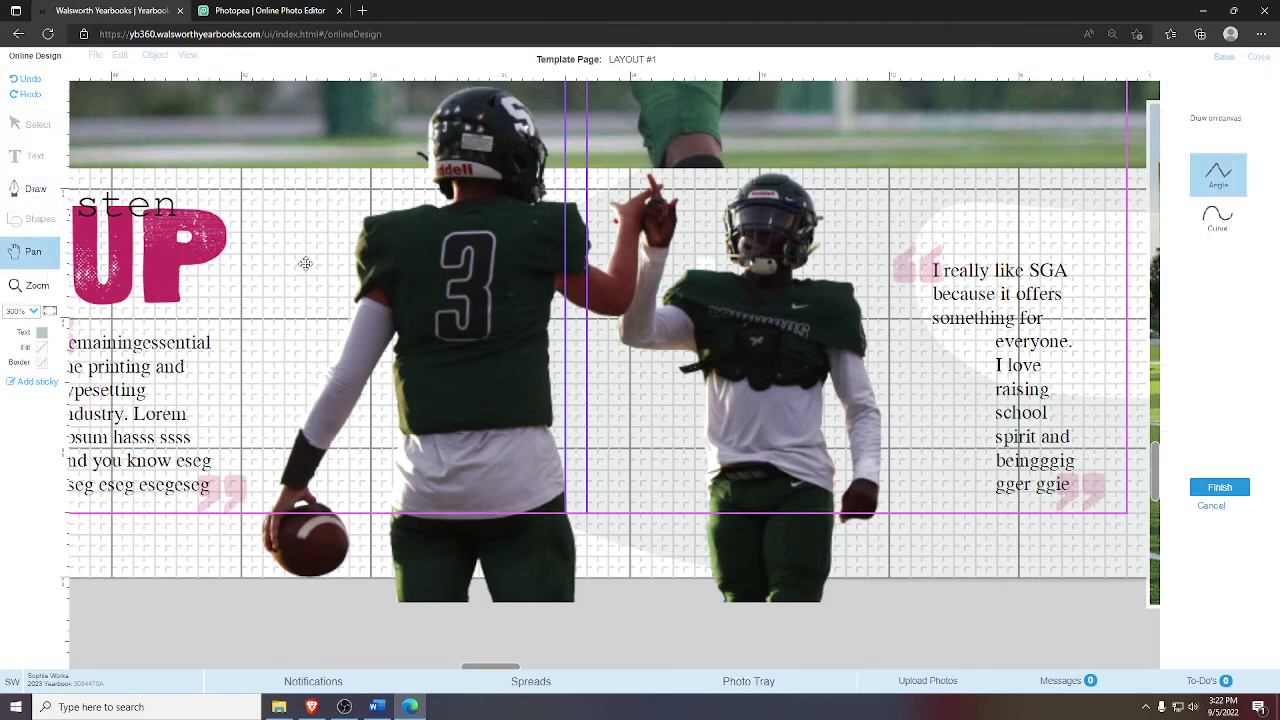
left_click_drag(305, 263, 395, 335)
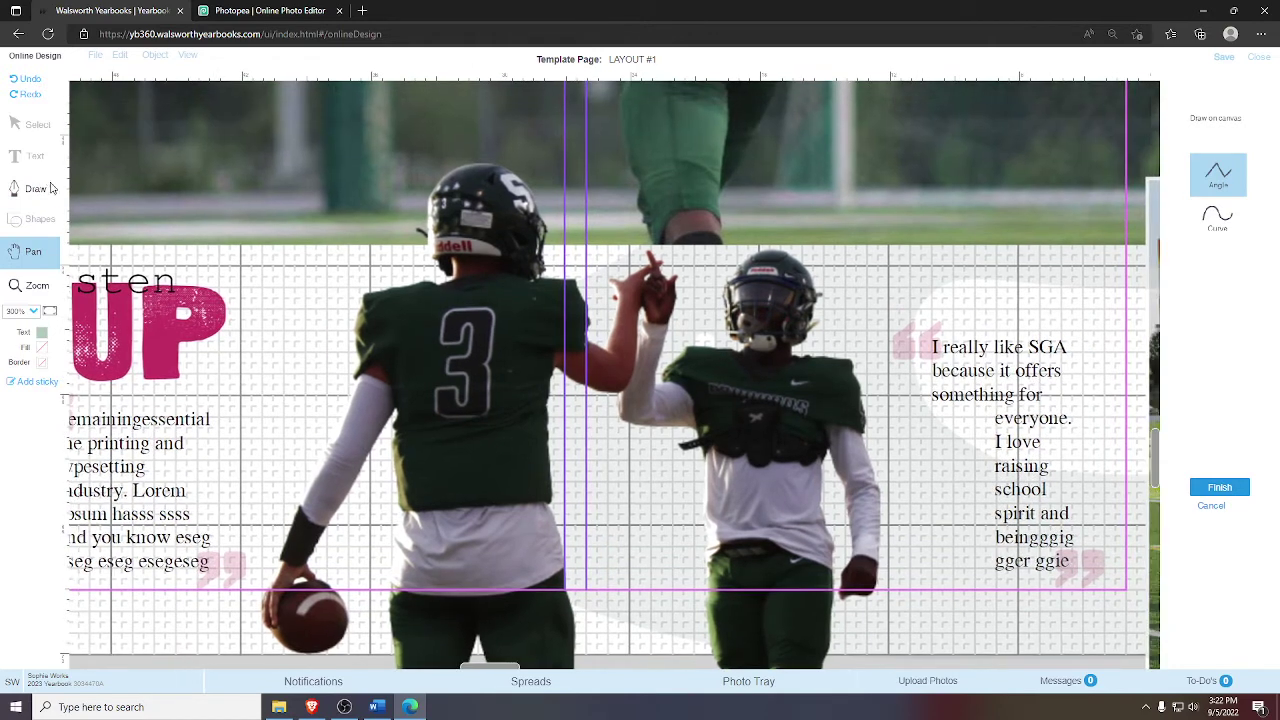
left_click(1217, 215)
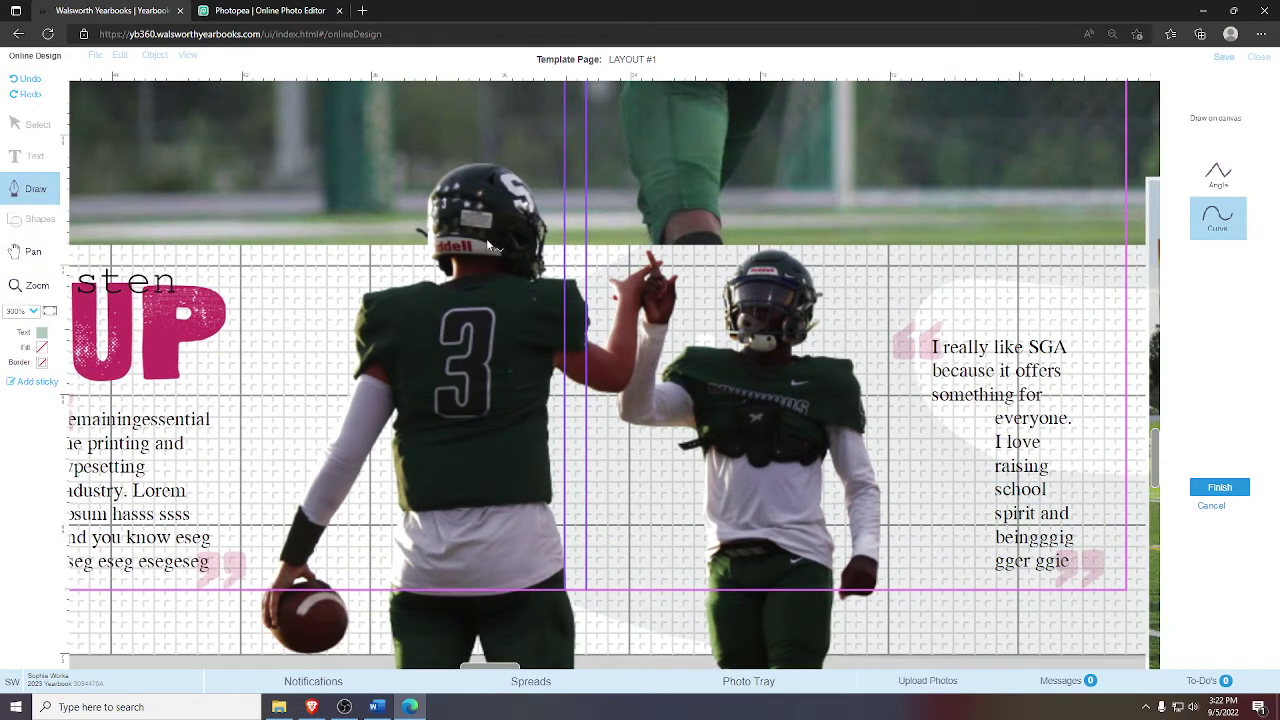
- Trace curved points around the left player's helmet down to where it meets his shoulder
left_click(428, 232)
left_click(428, 196)
left_click(446, 176)
left_click(466, 165)
left_click(496, 163)
left_click(521, 178)
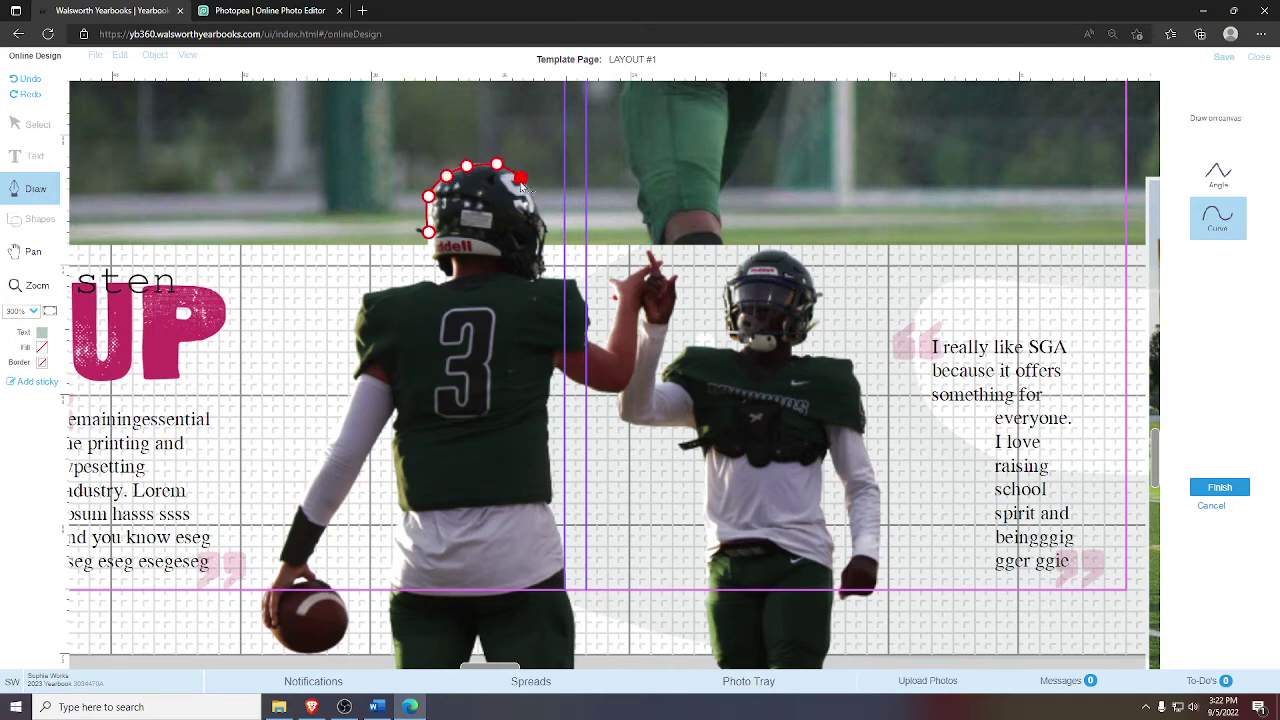
left_click(537, 206)
left_click(547, 228)
left_click(541, 254)
left_click(548, 268)
left_click(533, 278)
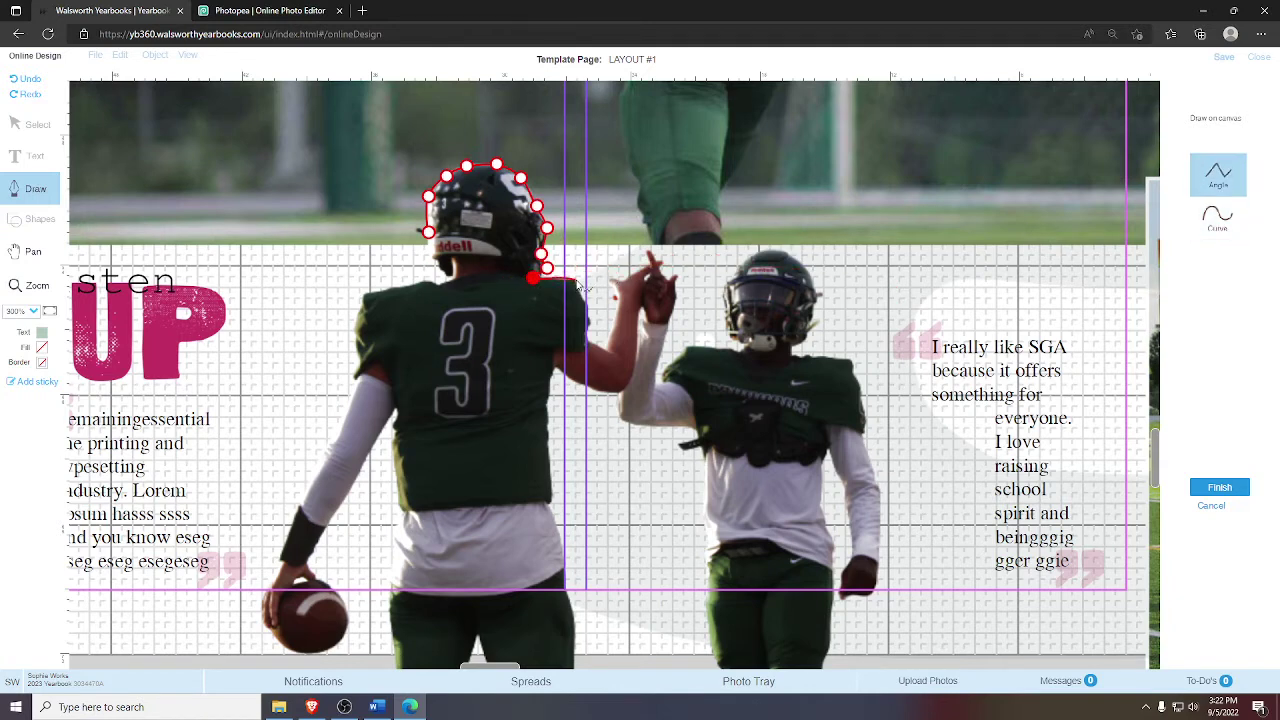
- Trace along the shoulder, then use sharp corner points up the raised arm, returning to Curve mode
left_click(576, 280)
left_click(587, 305)
left_click(1219, 190)
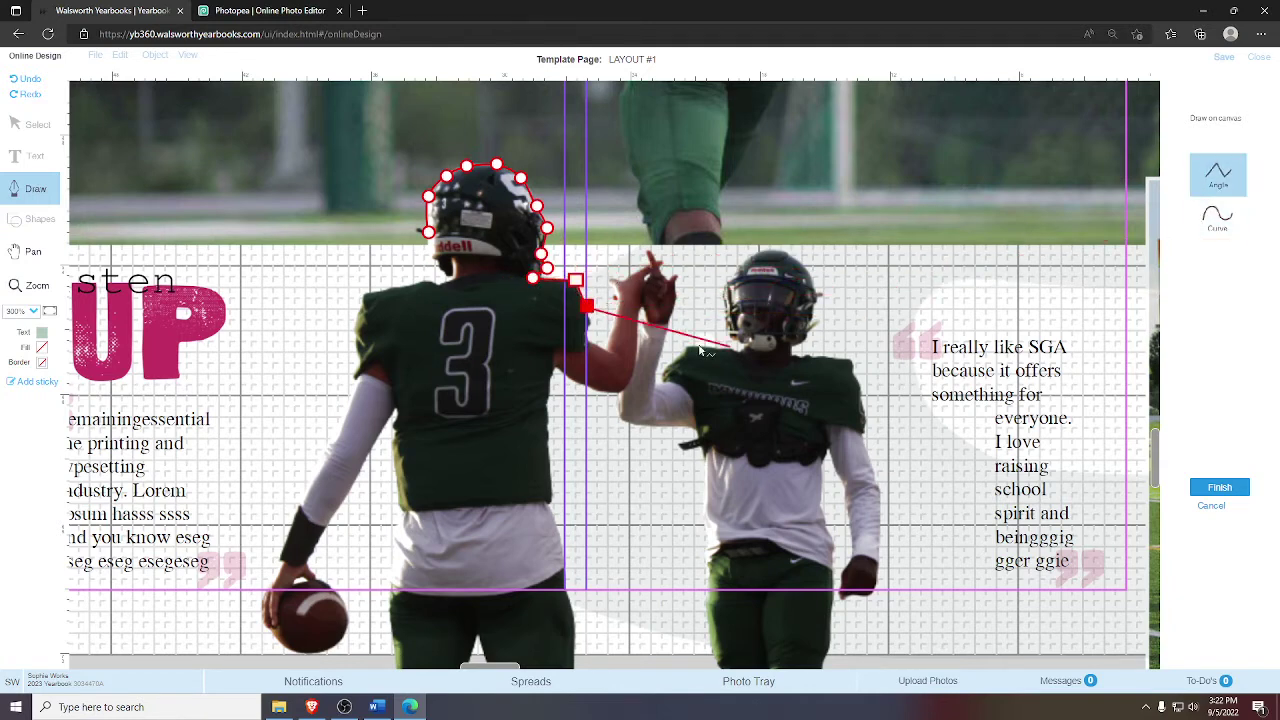
left_click(587, 338)
left_click(606, 350)
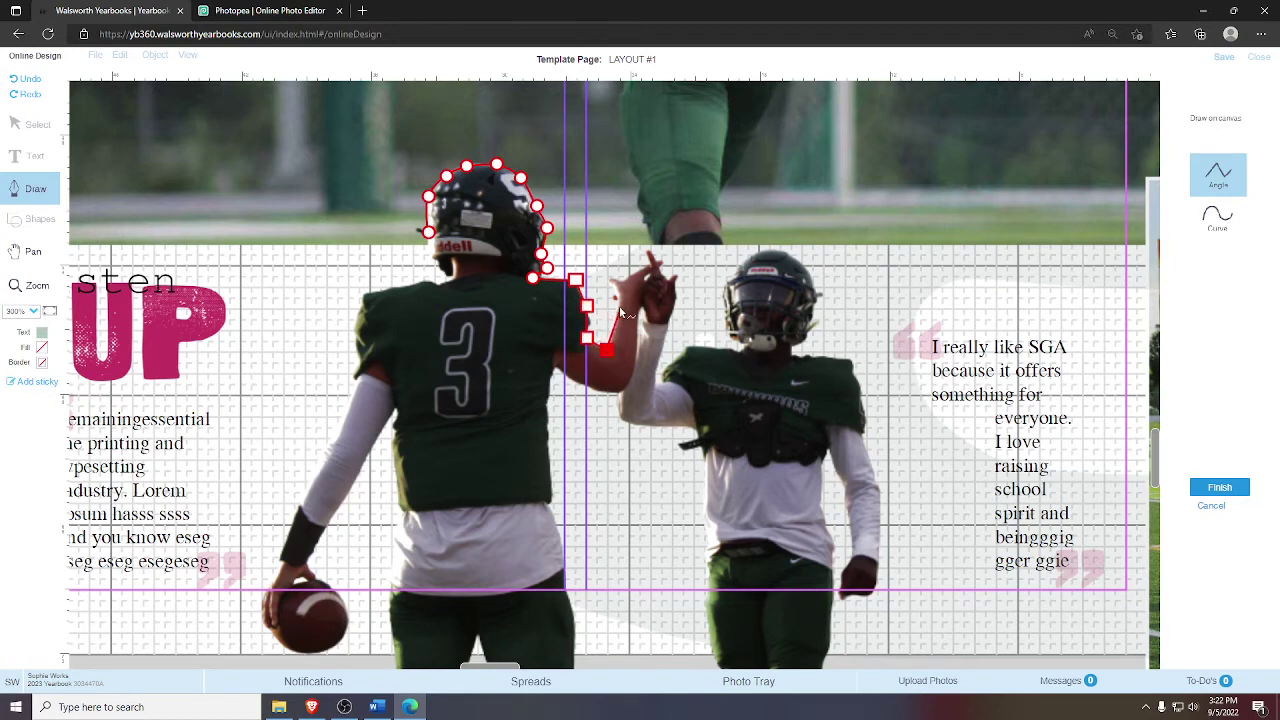
left_click(616, 299)
left_click(613, 285)
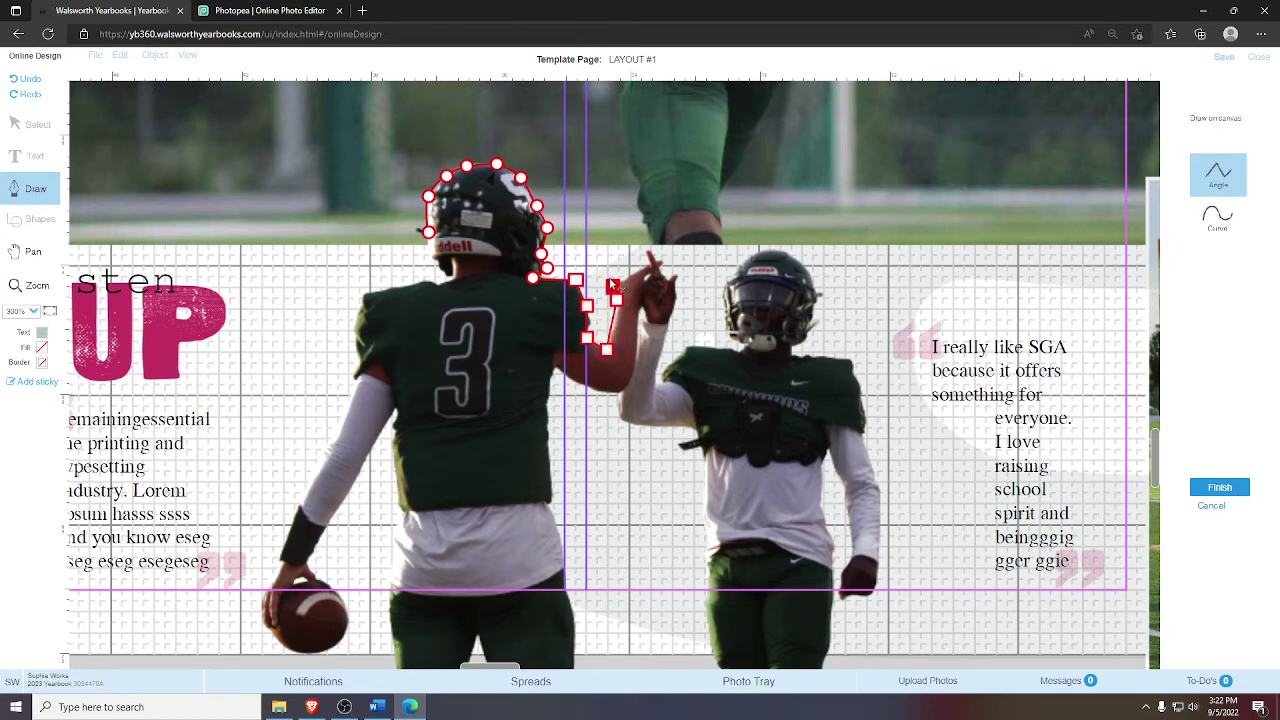
left_click(1218, 216)
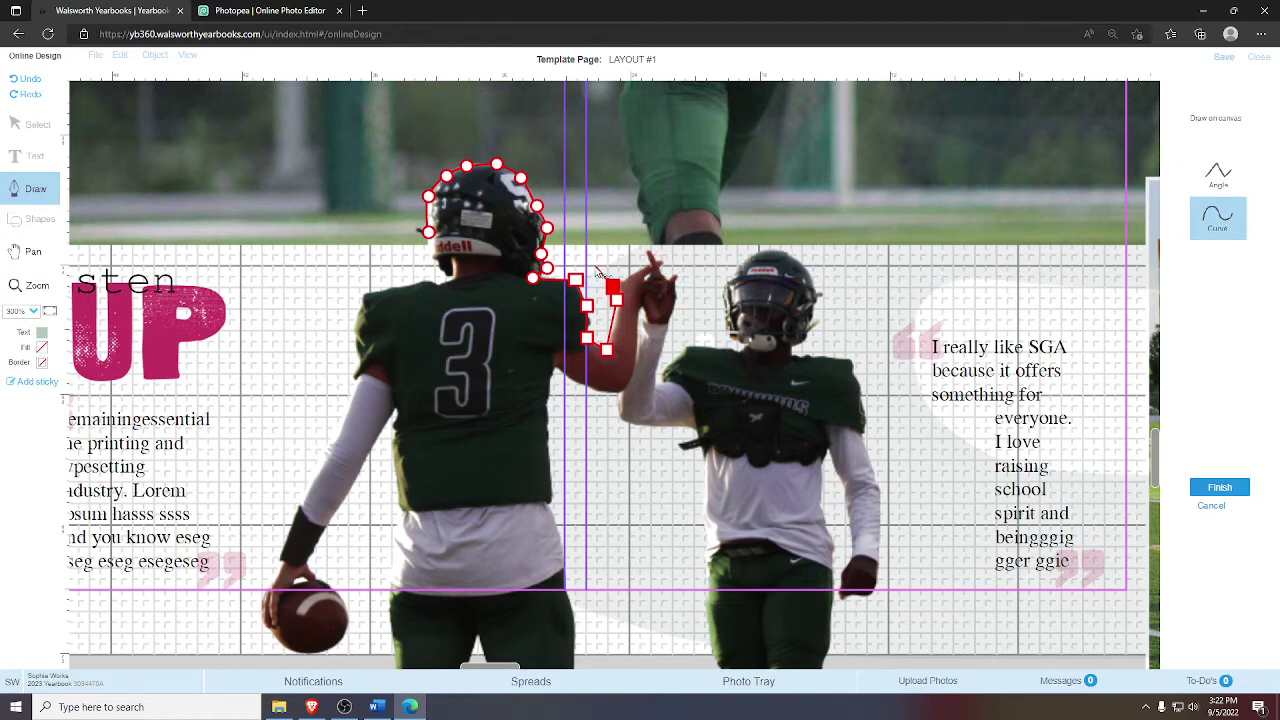
- Trace curved points around the clasped high-fiving hands and down the second player's arm
left_click(610, 273)
left_click(659, 261)
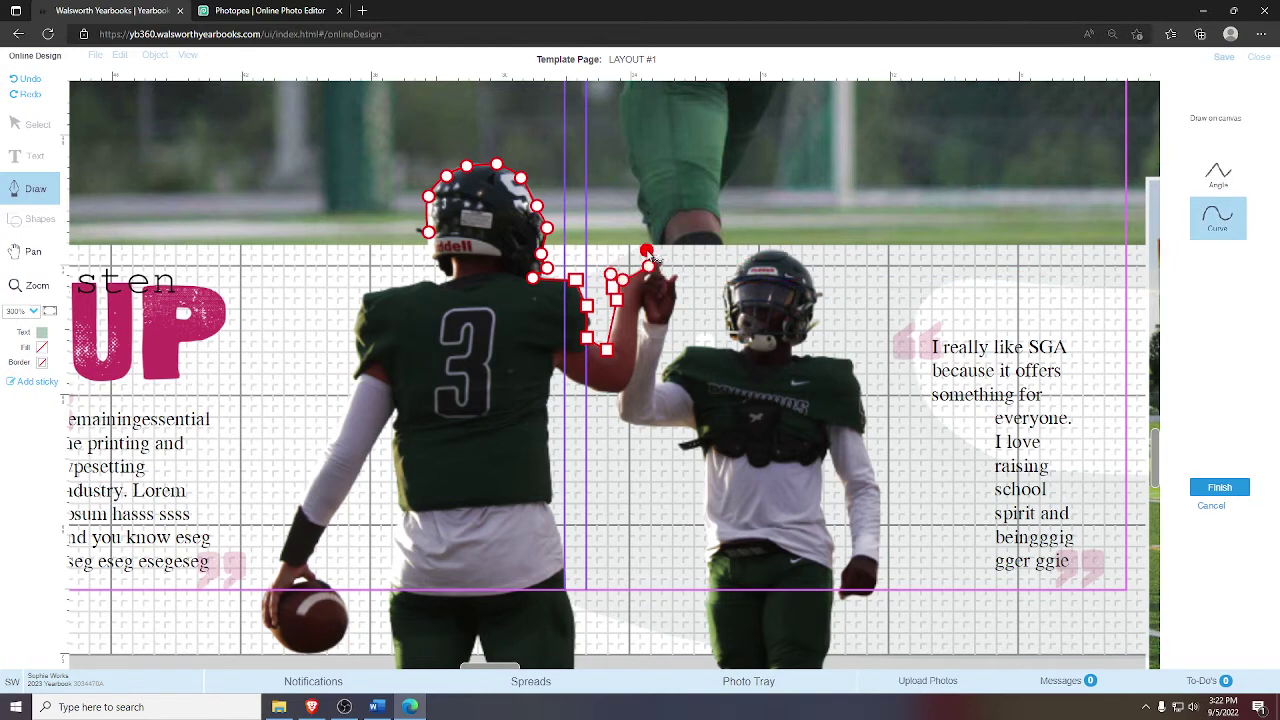
left_click(667, 264)
left_click(677, 273)
left_click(678, 289)
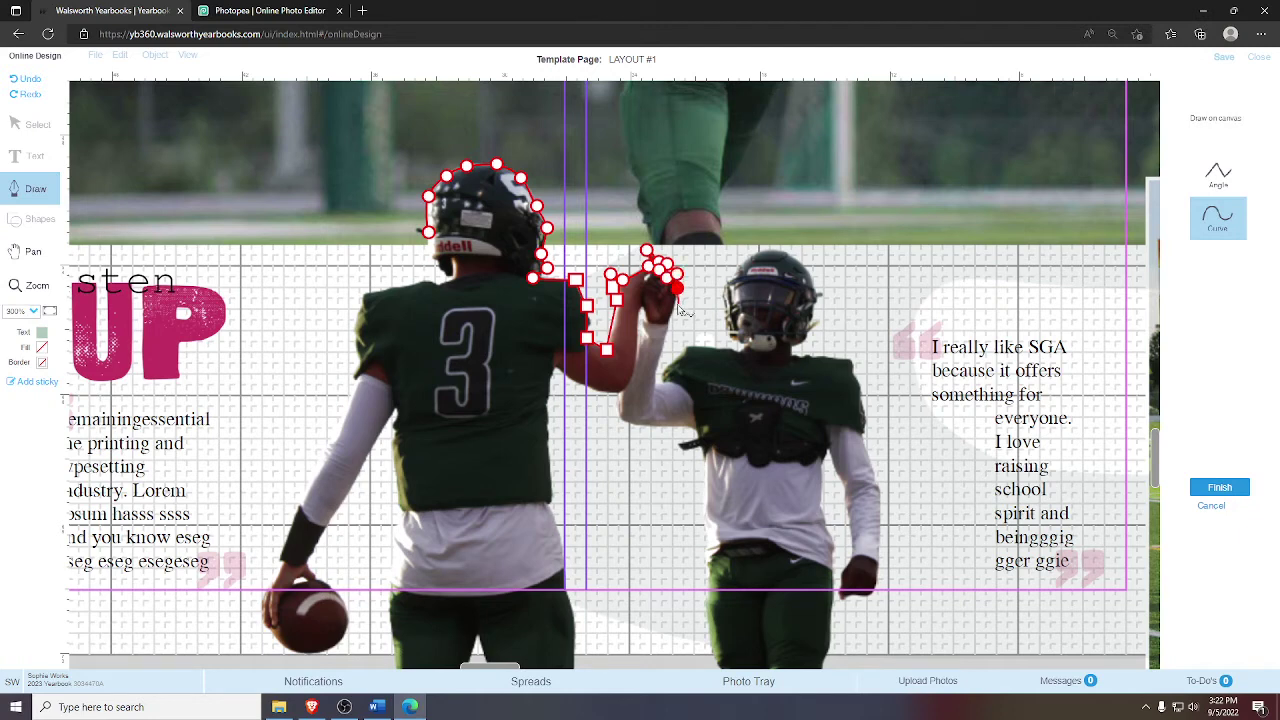
left_click(677, 303)
left_click(667, 321)
- Continue the outline along the second player's arm and shoulder toward his facemask
left_click(653, 381)
left_click(664, 379)
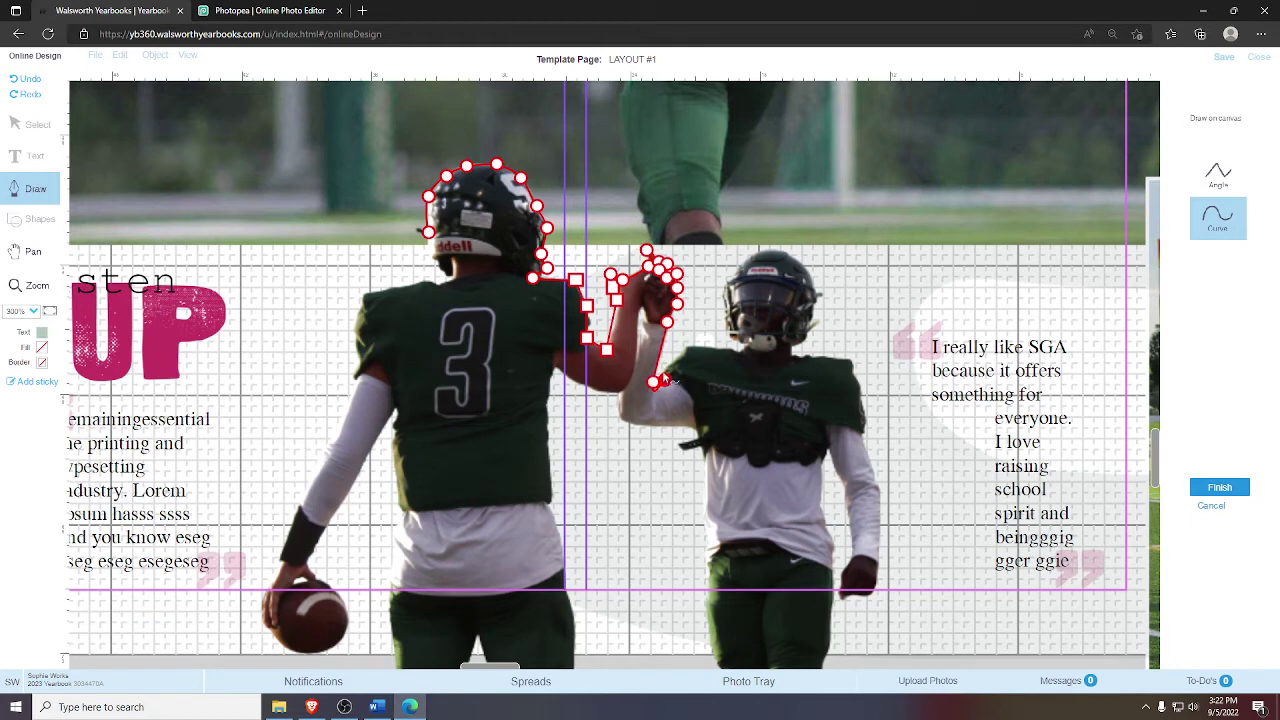
left_click(667, 366)
left_click(680, 355)
left_click(689, 346)
left_click(726, 348)
left_click(745, 341)
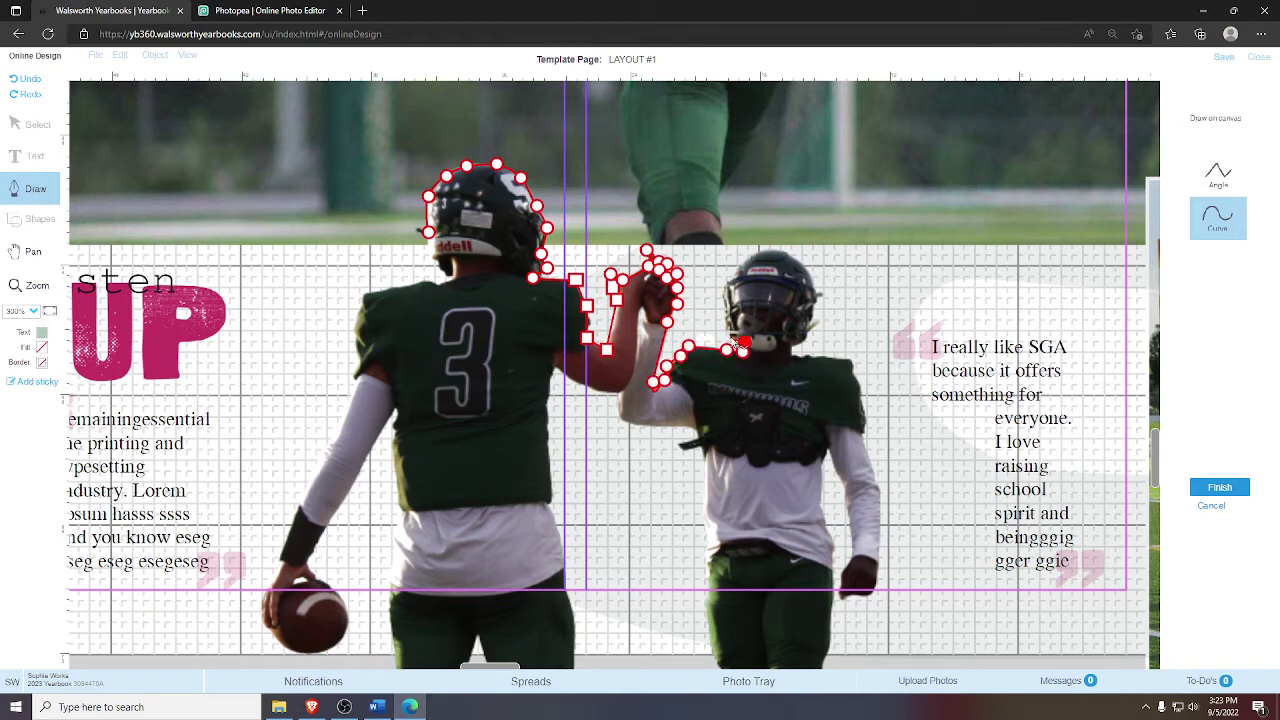
- Trace from the second player's chin up the left edge of his helmet
left_click(731, 338)
left_click(724, 320)
left_click(724, 304)
left_click(724, 288)
left_click(735, 275)
left_click(744, 264)
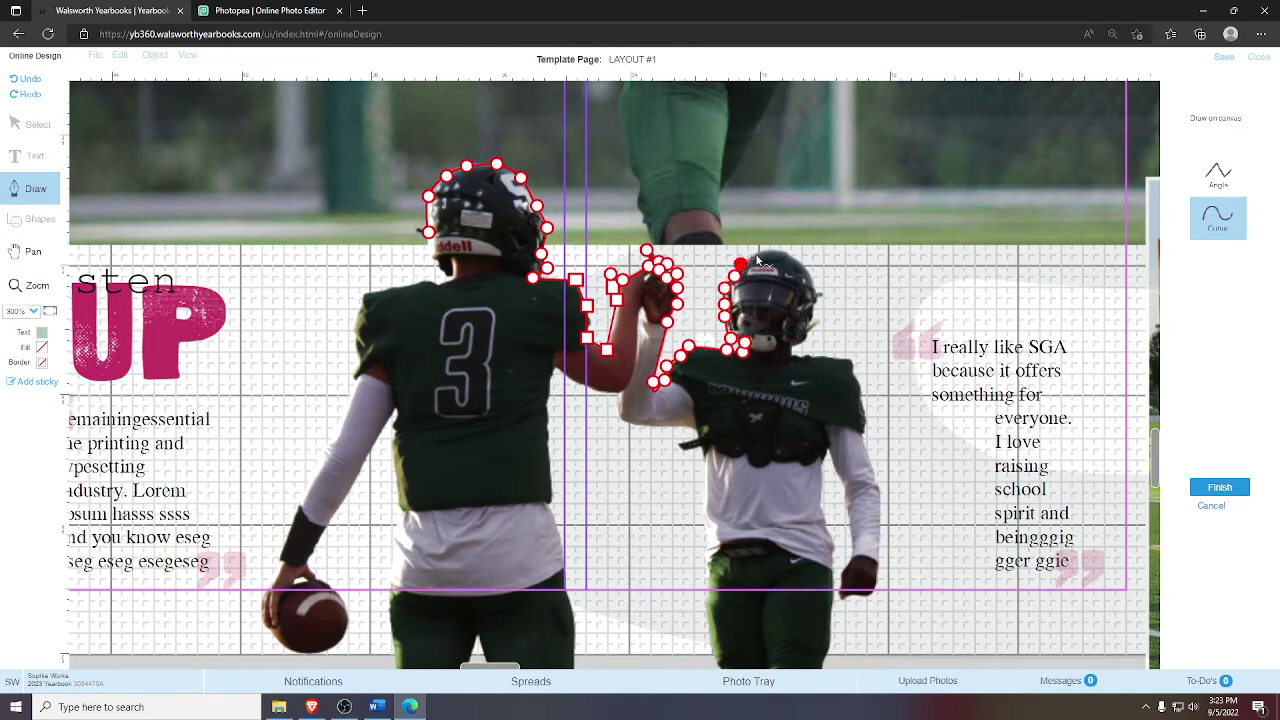
left_click(757, 252)
- Trace across the top of the second helmet and down its right side to the shoulder
left_click(774, 249)
left_click(791, 256)
left_click(809, 273)
left_click(817, 290)
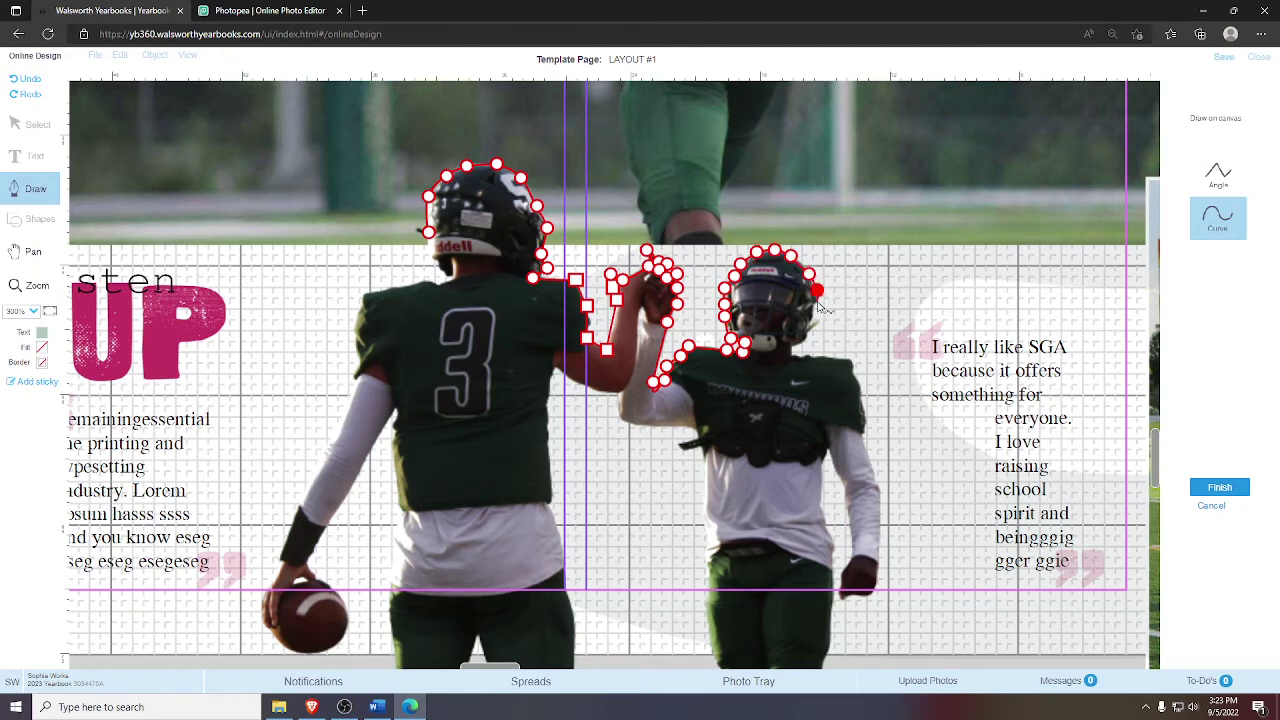
left_click(817, 304)
left_click(818, 320)
left_click(809, 334)
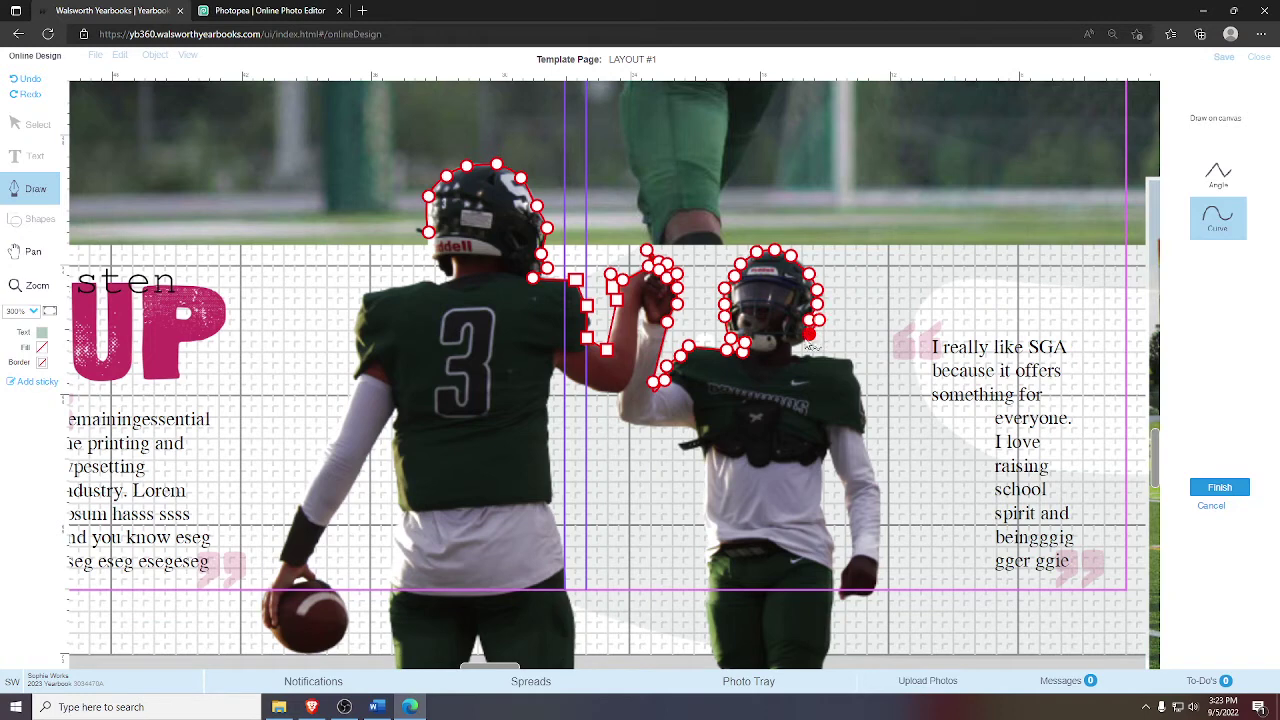
left_click(792, 355)
- Trace down the right player's shoulder, then pan the page up to show the lower bodies
left_click(851, 357)
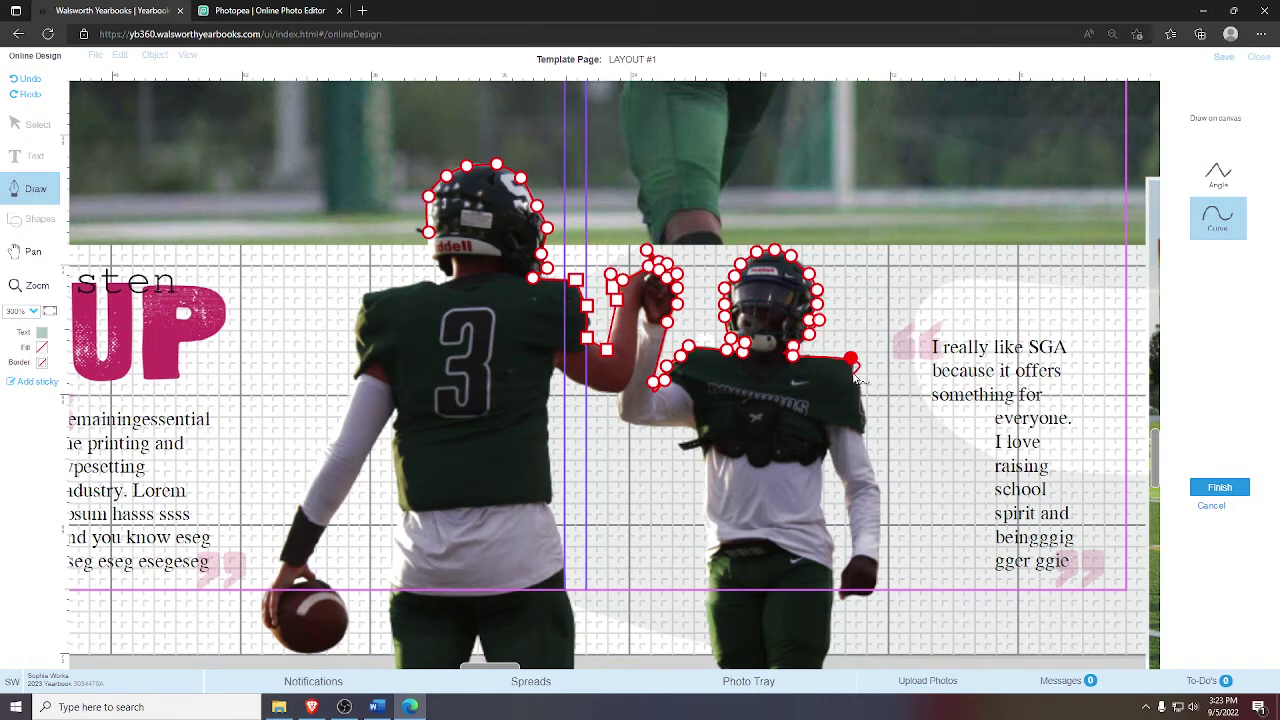
left_click(854, 371)
left_click(859, 384)
left_click(863, 411)
left_click(865, 436)
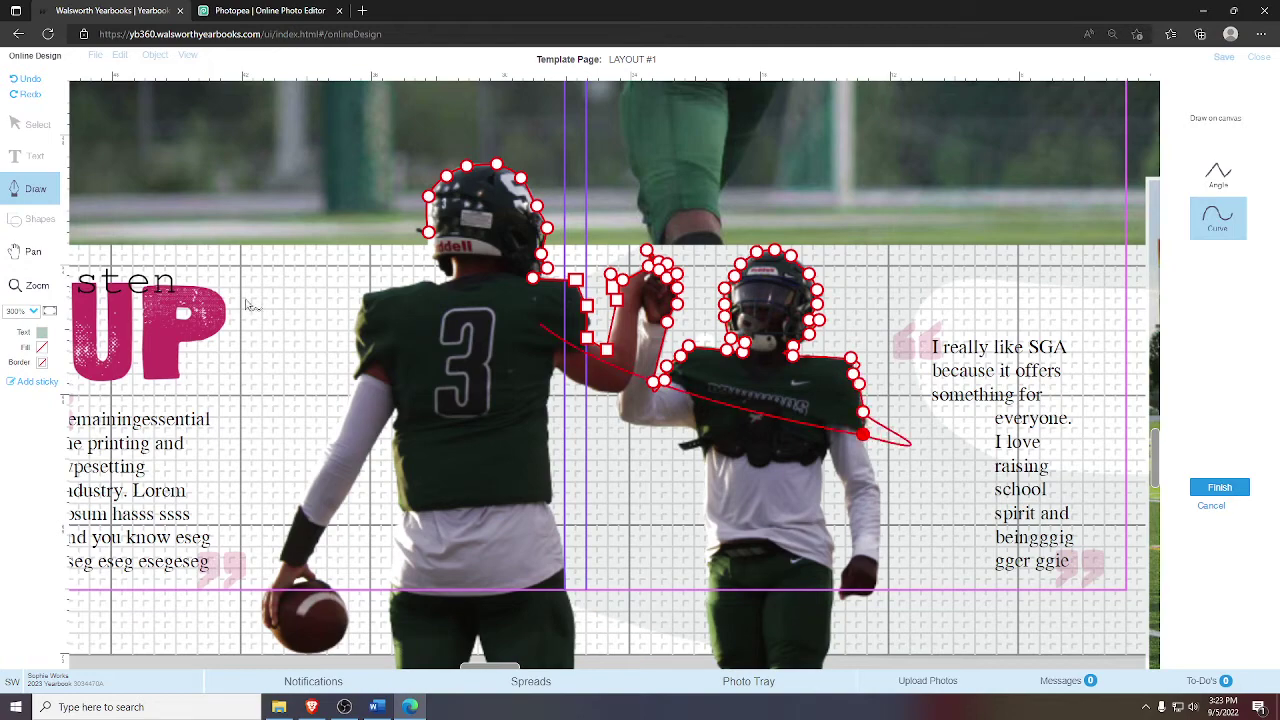
left_click(33, 251)
mouse_move(615, 405)
left_mouse_down()
mouse_move(520, 320)
mouse_move(426, 290)
left_mouse_up()
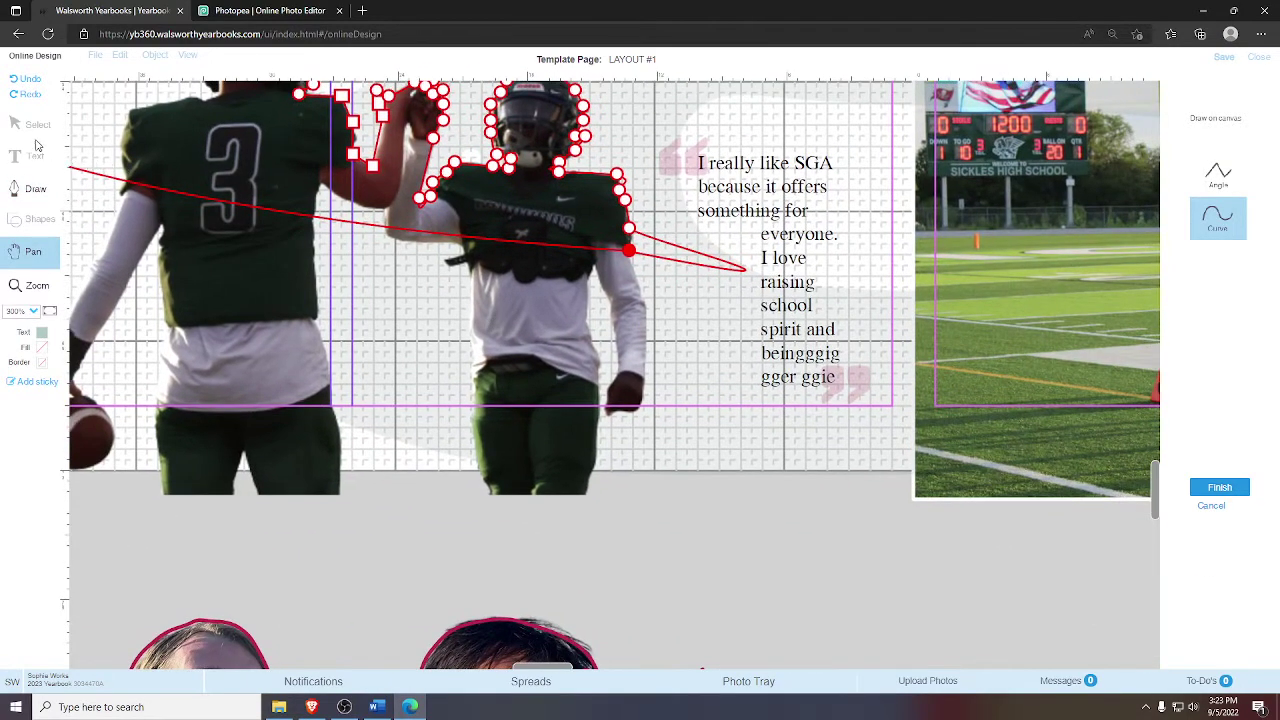
- Trace curved points down the right player's arm, around his hand and back up the inner arm
left_click(47, 197)
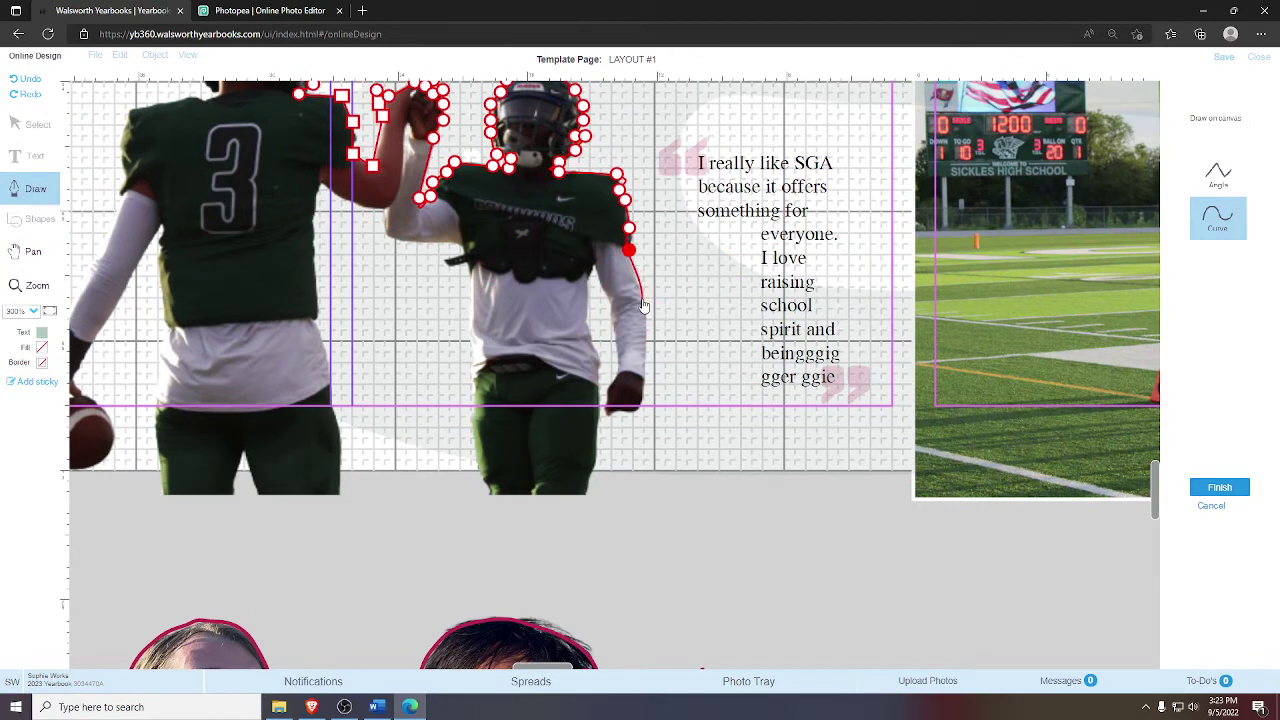
left_click(642, 300)
left_click(645, 376)
left_click(639, 408)
left_click(607, 404)
left_click(608, 391)
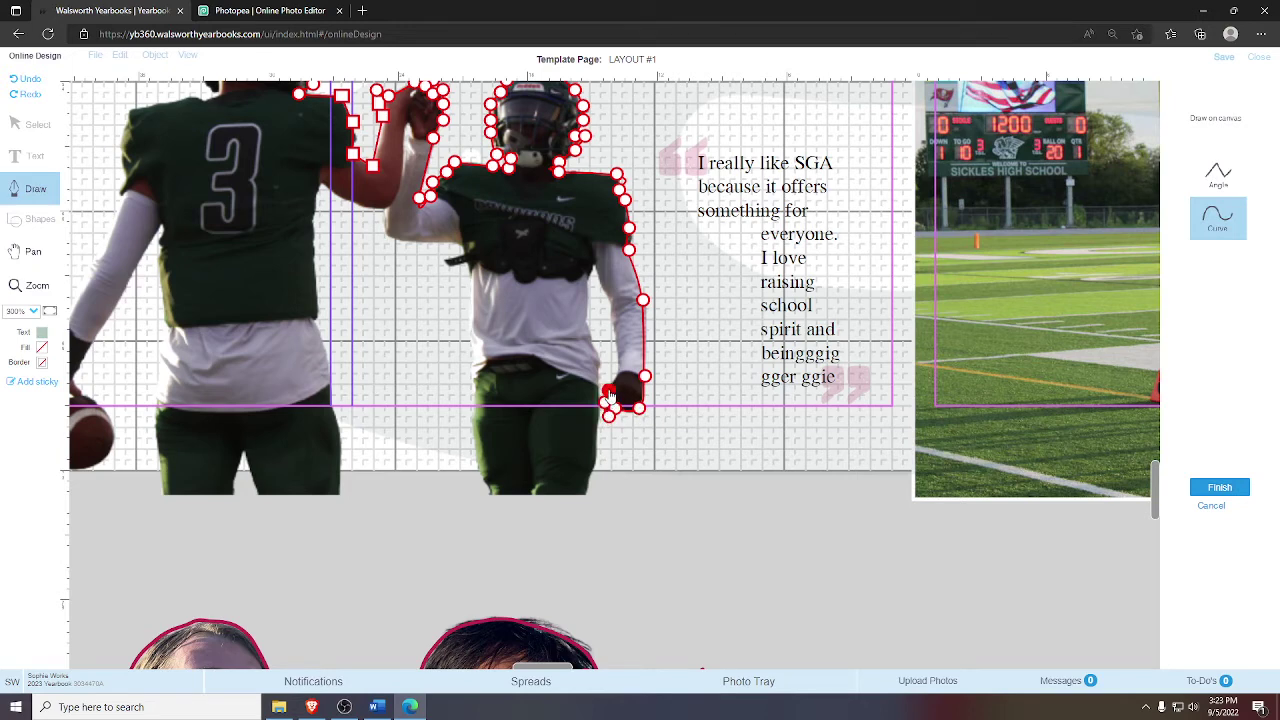
left_click(617, 372)
left_click(614, 336)
left_click(610, 303)
left_click(594, 266)
- Trace down the right player's torso and leg to the photo's bottom edge
left_click(589, 282)
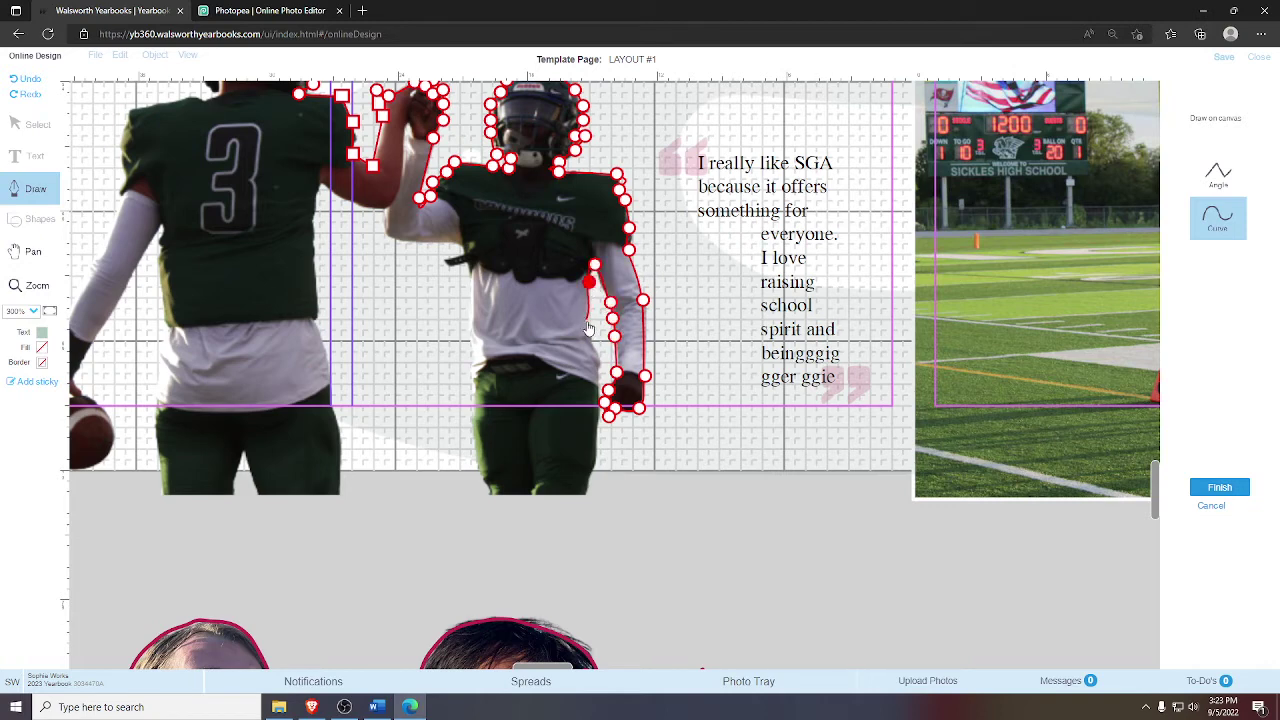
left_click(587, 320)
left_click(593, 336)
left_click(599, 358)
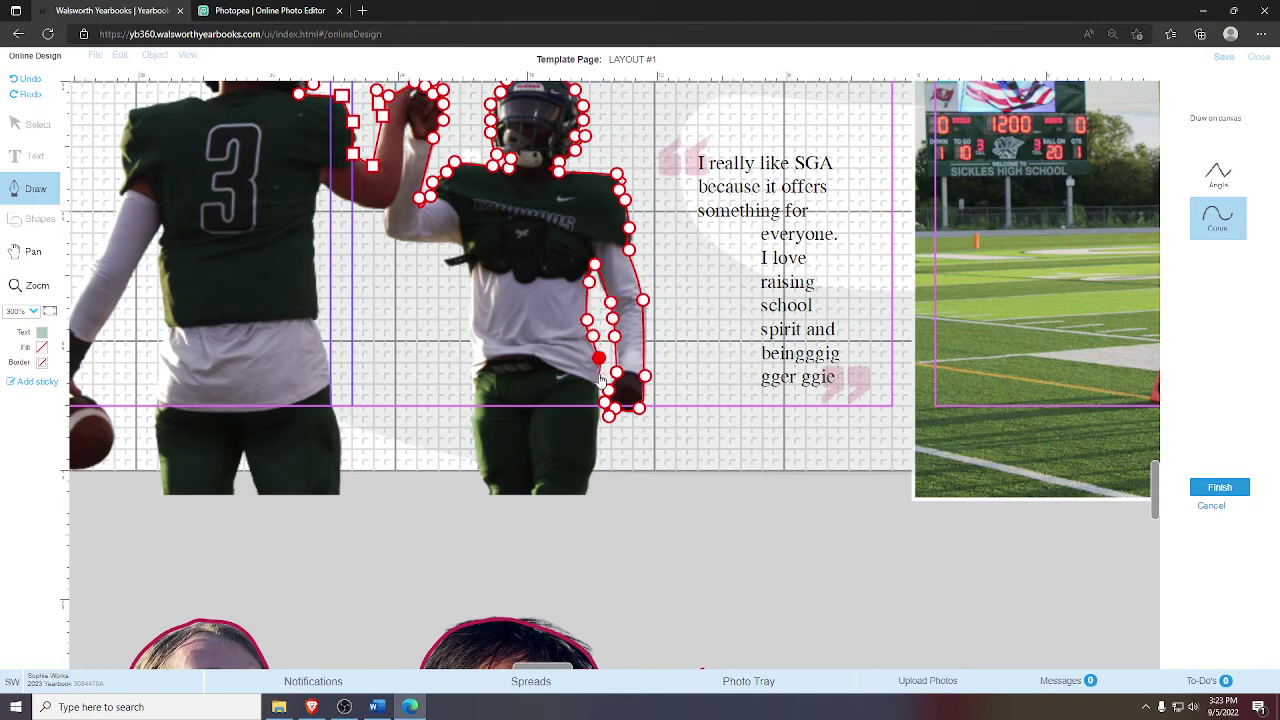
left_click(597, 377)
left_click(598, 418)
left_click(596, 438)
left_click(595, 460)
left_click(587, 481)
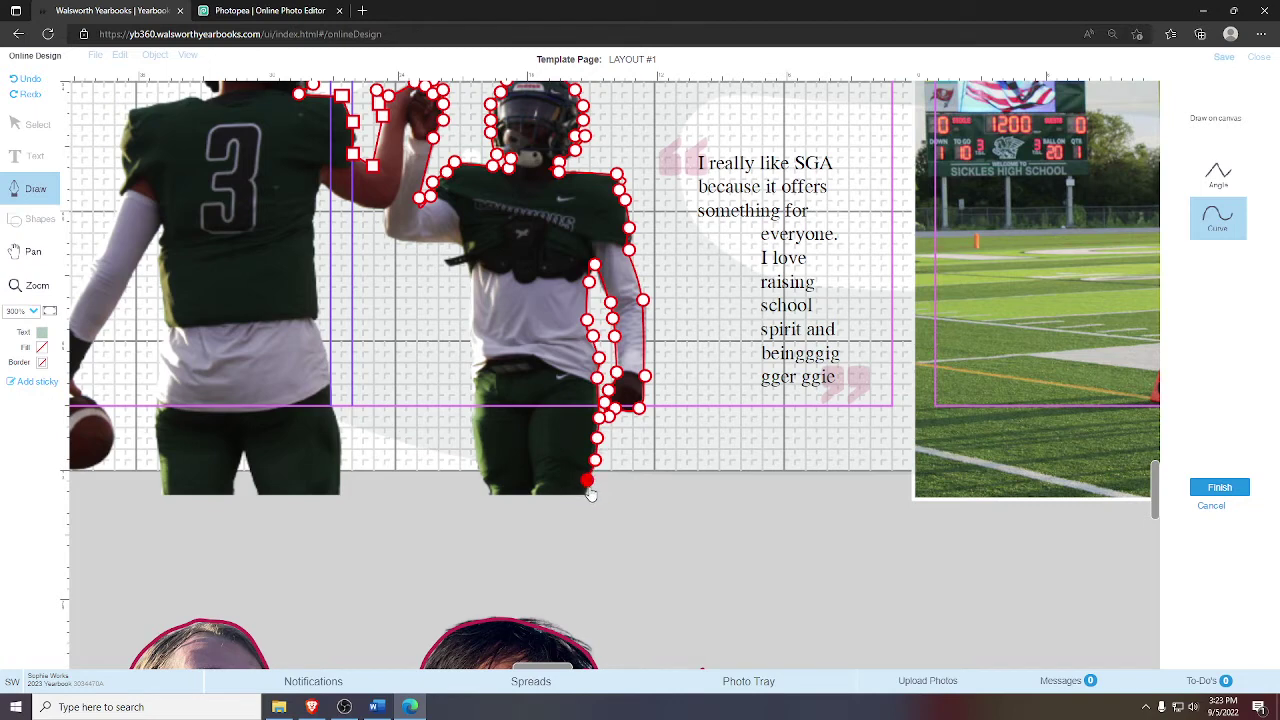
left_click(587, 494)
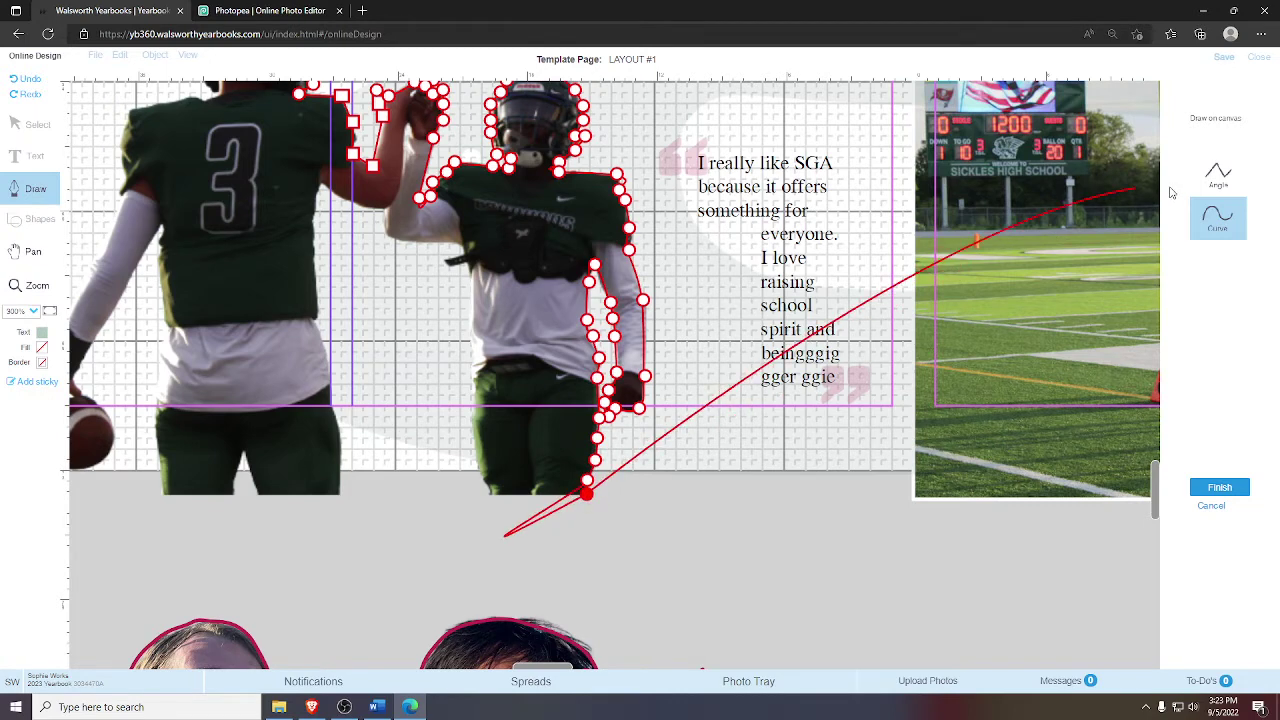
- Add a sharp corner across the bottom of the legs, then curve up the leg to the hip
left_click(1229, 194)
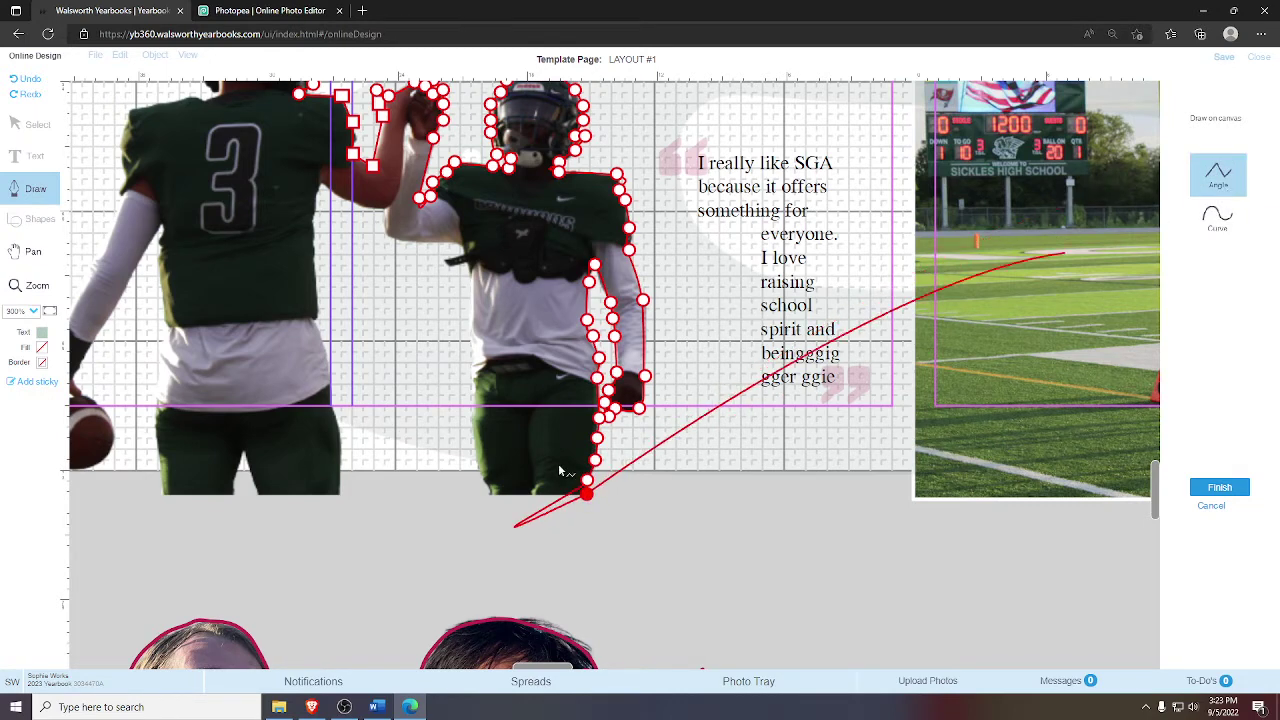
left_click(488, 496)
left_click(1218, 216)
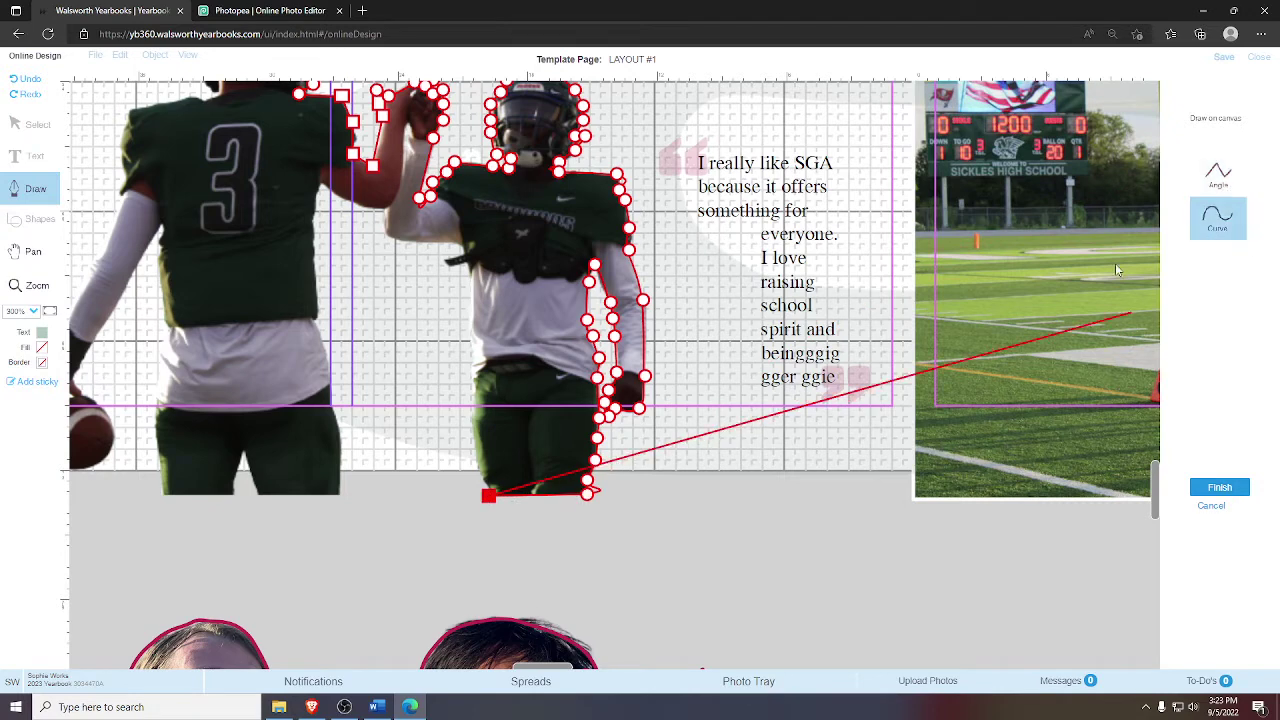
left_click(485, 484)
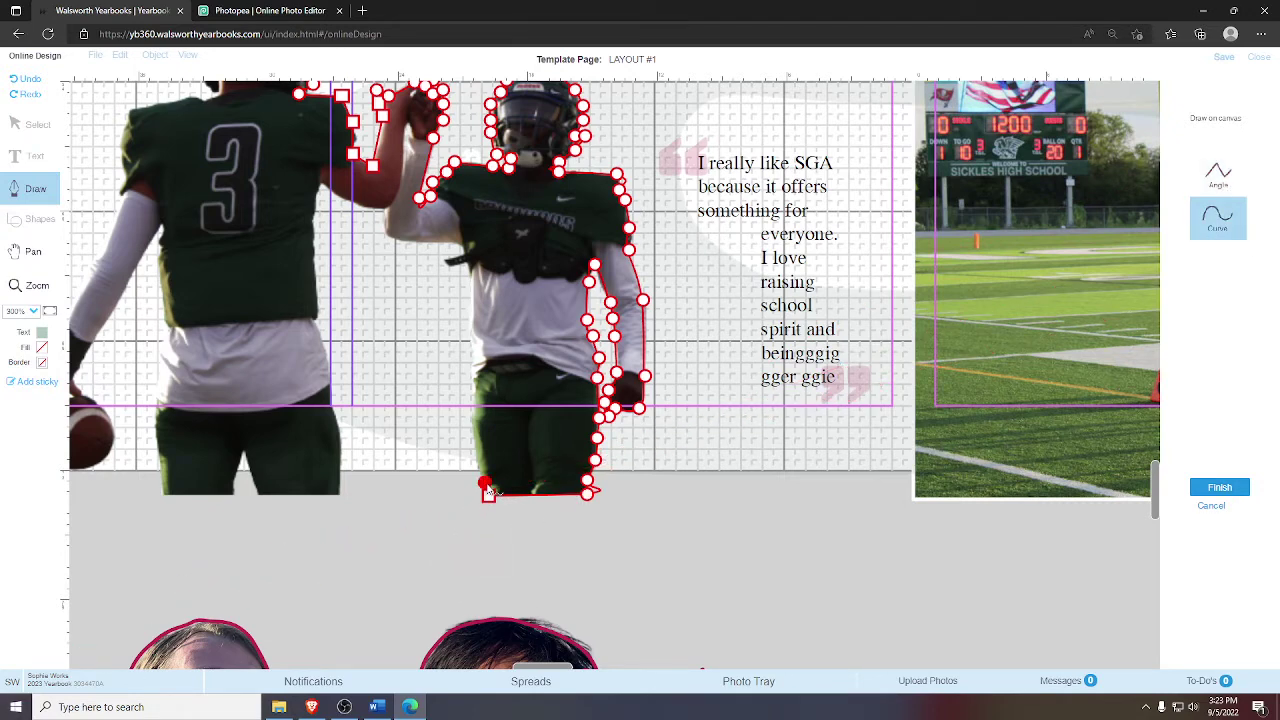
left_click(478, 466)
left_click(472, 434)
left_click(471, 408)
- Trace up the right player's left side to a corner point at his armpit
left_click(473, 388)
left_click(472, 364)
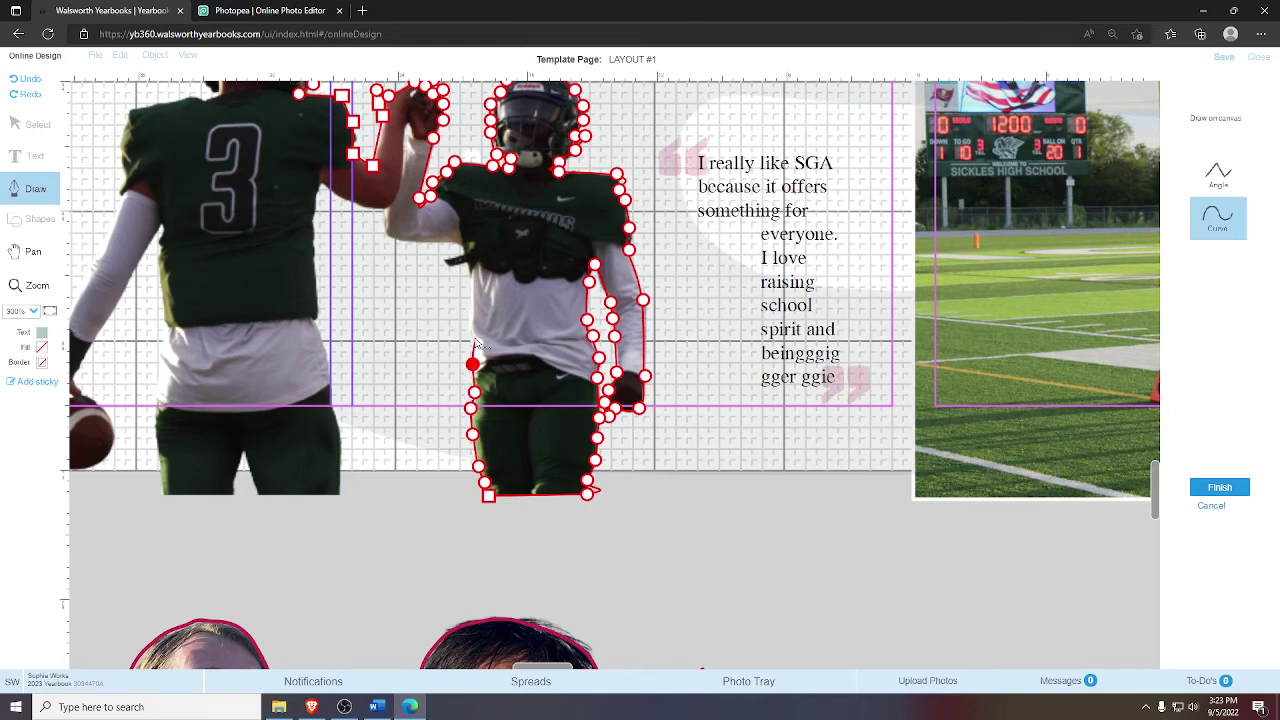
left_click(468, 338)
left_click(470, 310)
left_click(469, 272)
left_click(467, 262)
key("a")
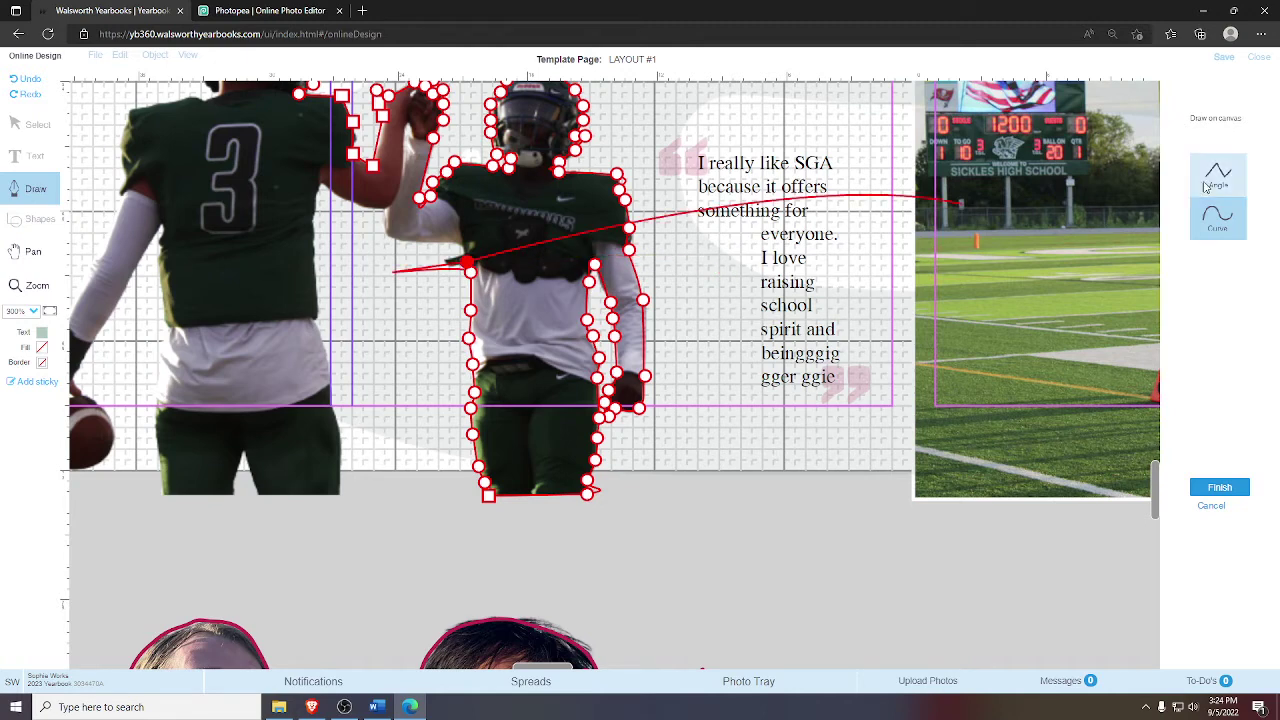
left_click(451, 265)
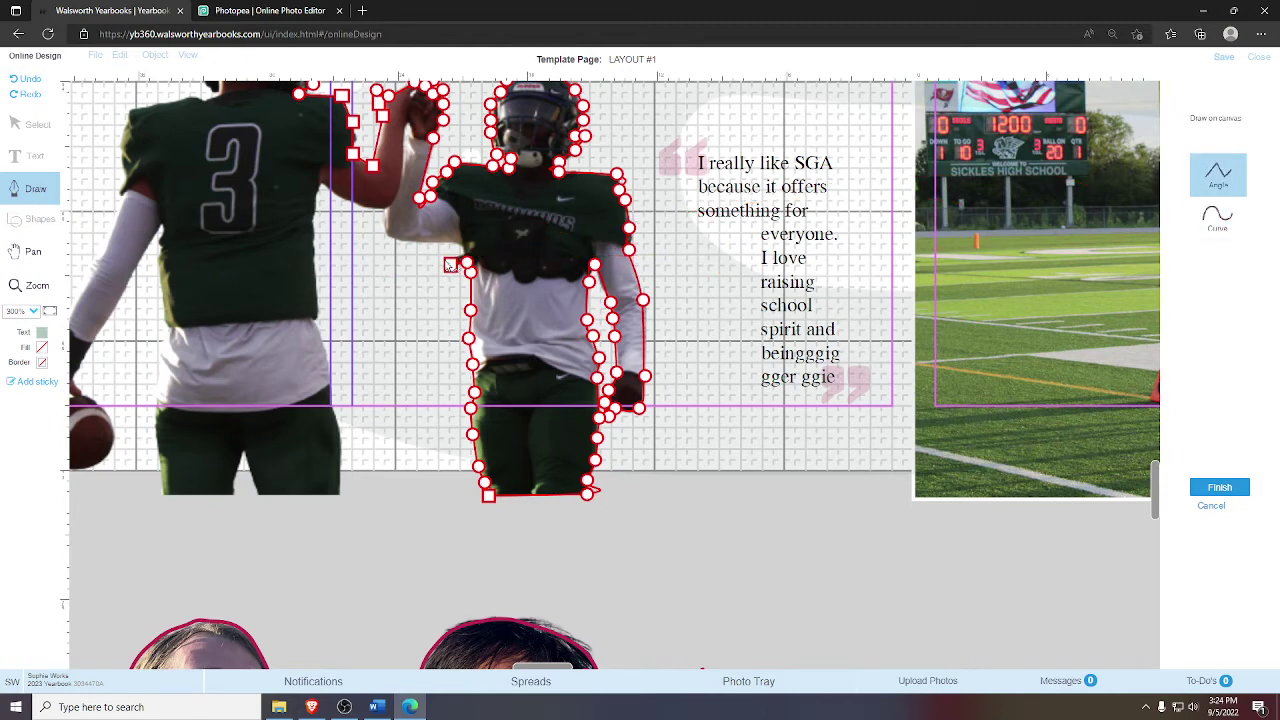
left_click(465, 251)
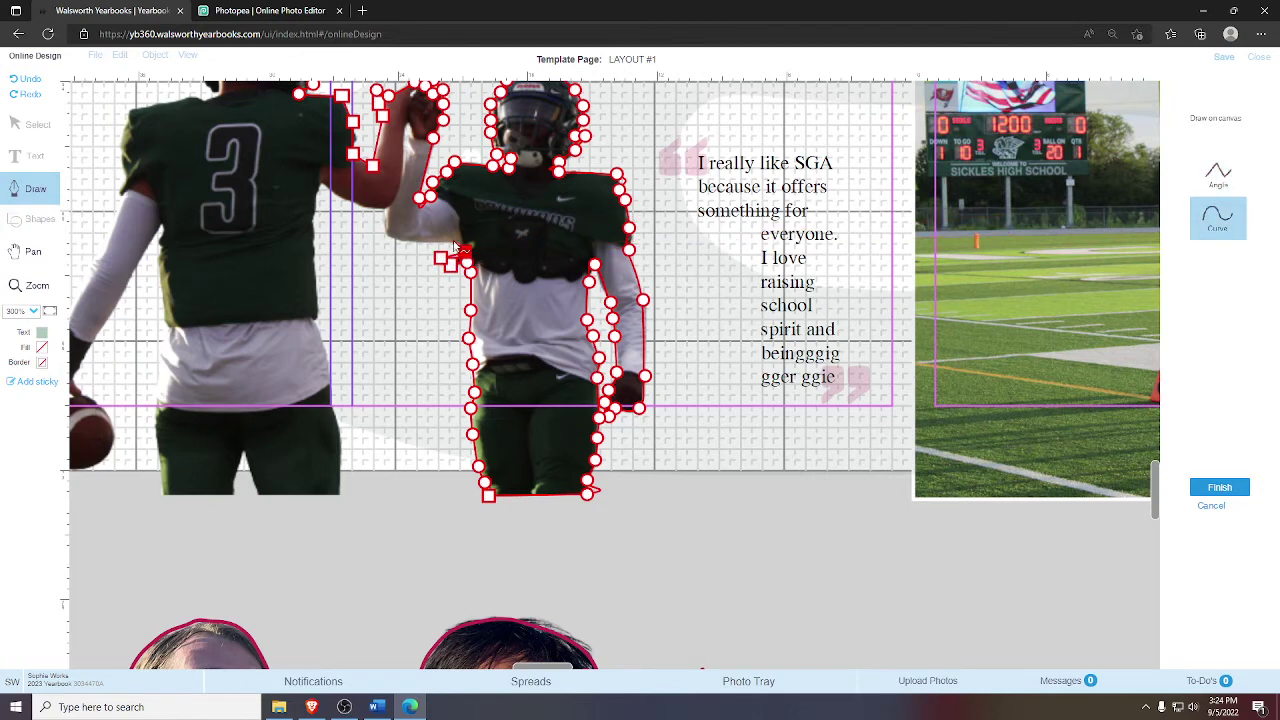
- Trace under the raised arm and down the left player's jersey edge to his waist
left_click(383, 211)
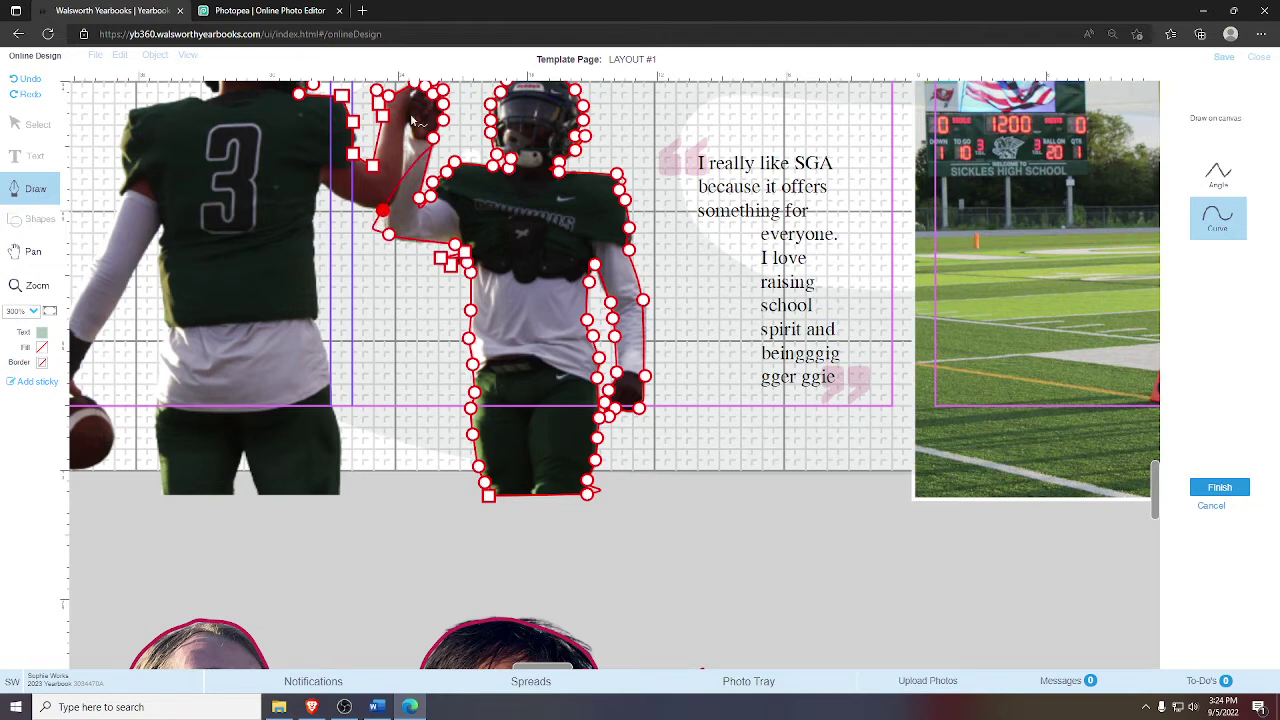
left_click(1218, 173)
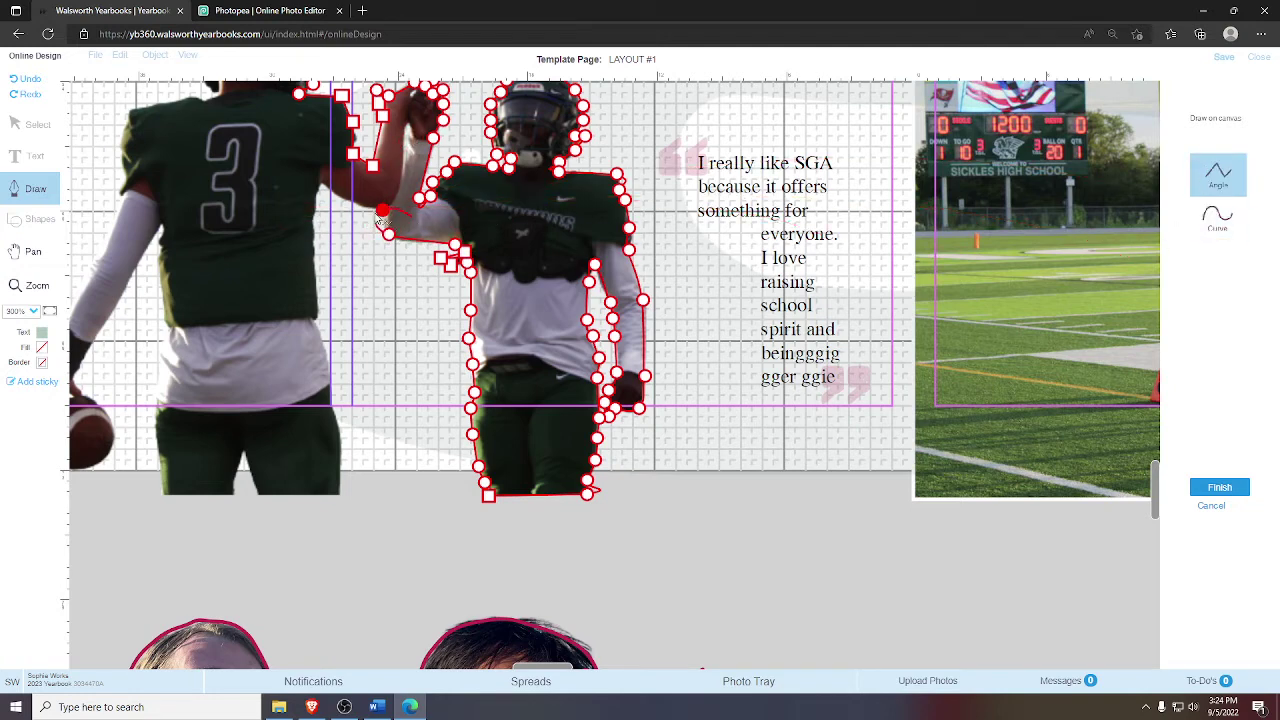
left_click(1192, 228)
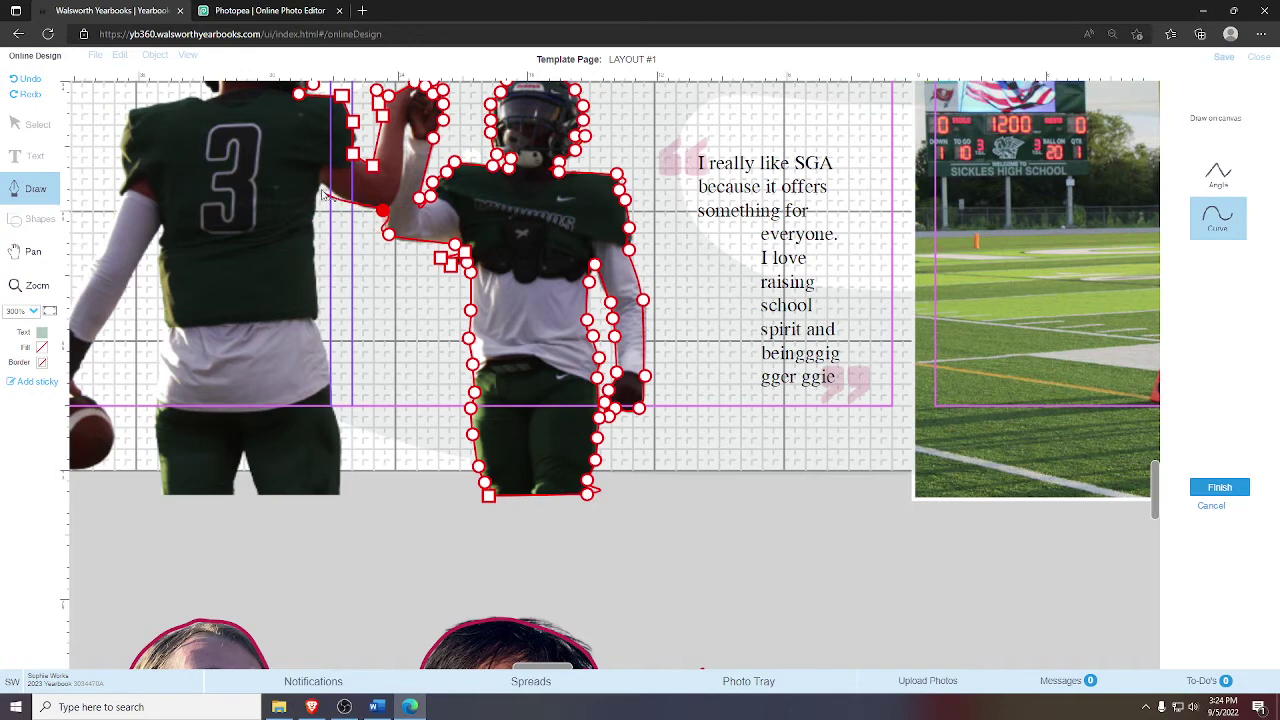
left_click(322, 184)
left_click(315, 210)
left_click(313, 230)
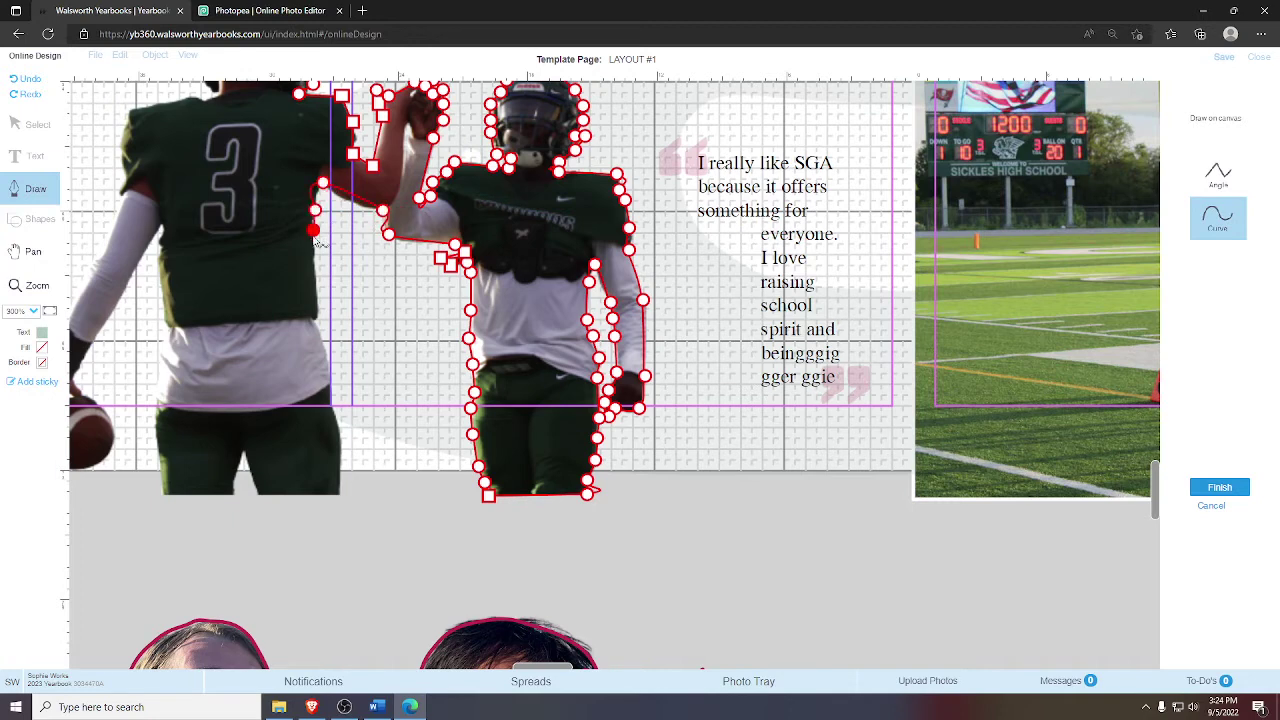
left_click(313, 260)
left_click(313, 278)
left_click(316, 318)
- Trace down the leg, then add sharp corners along the bottom edge and gap between legs
left_click(323, 348)
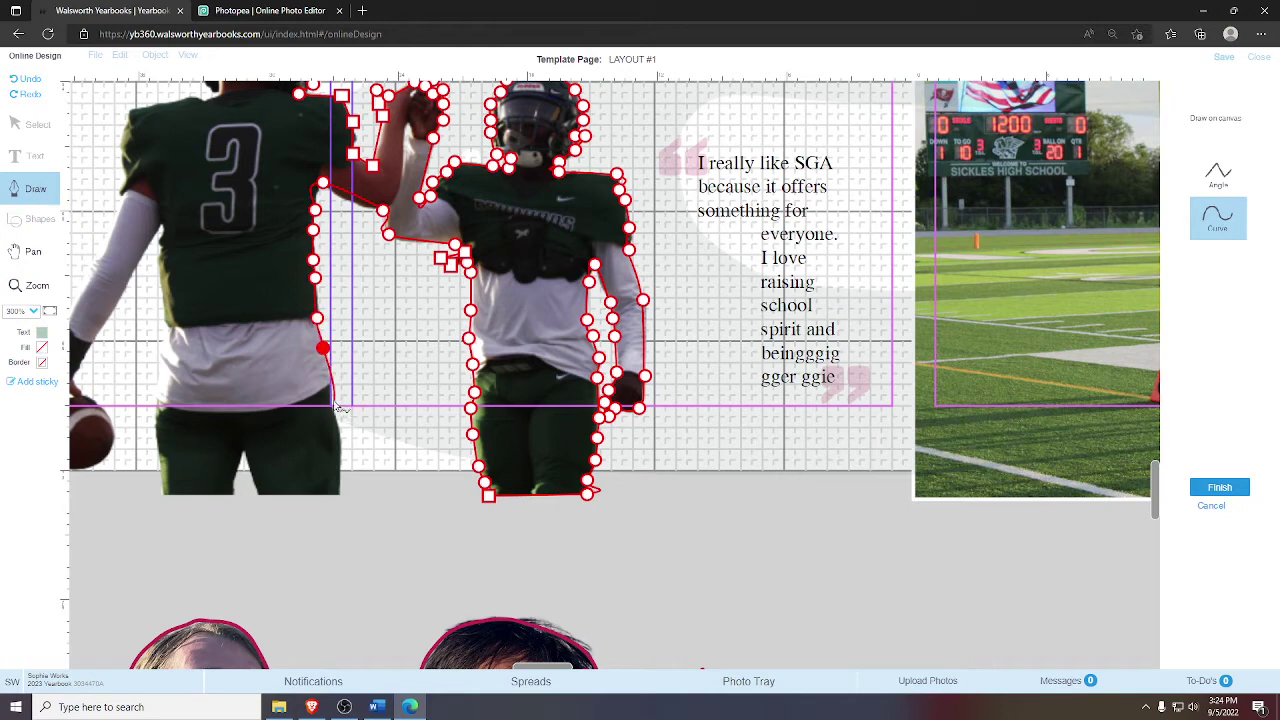
left_click(331, 402)
left_click(340, 491)
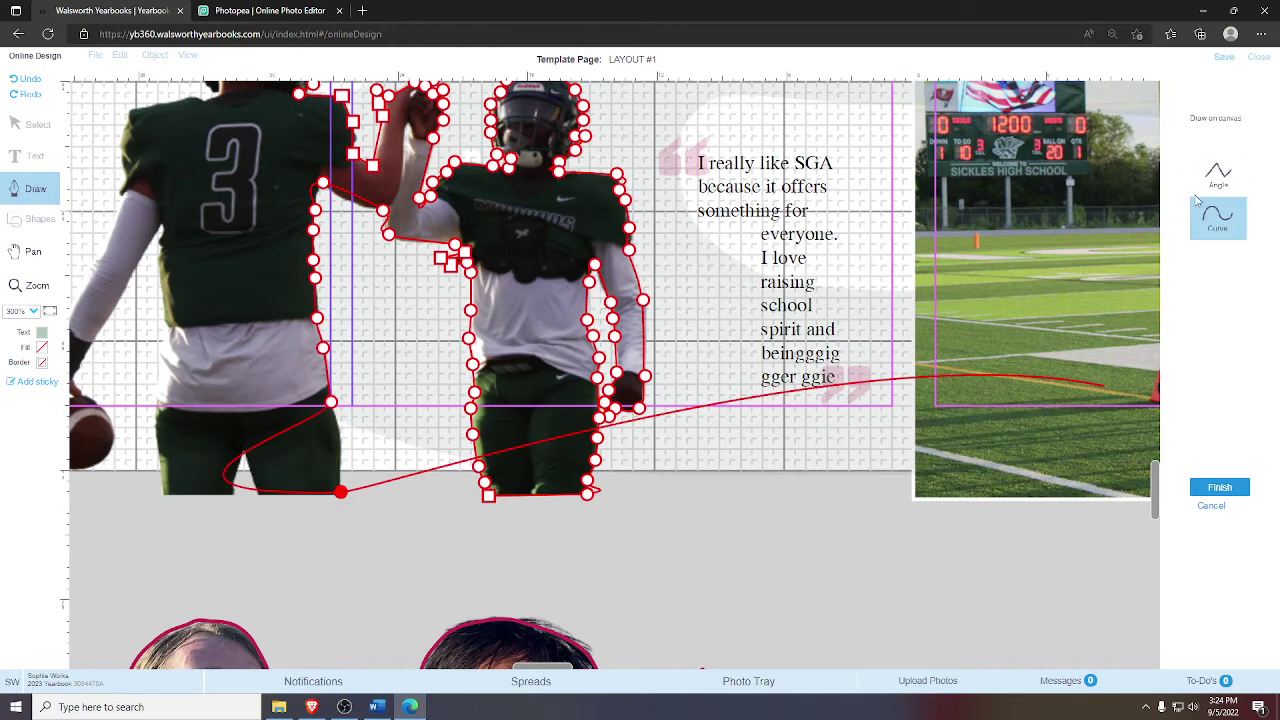
left_click(1218, 175)
left_click(258, 493)
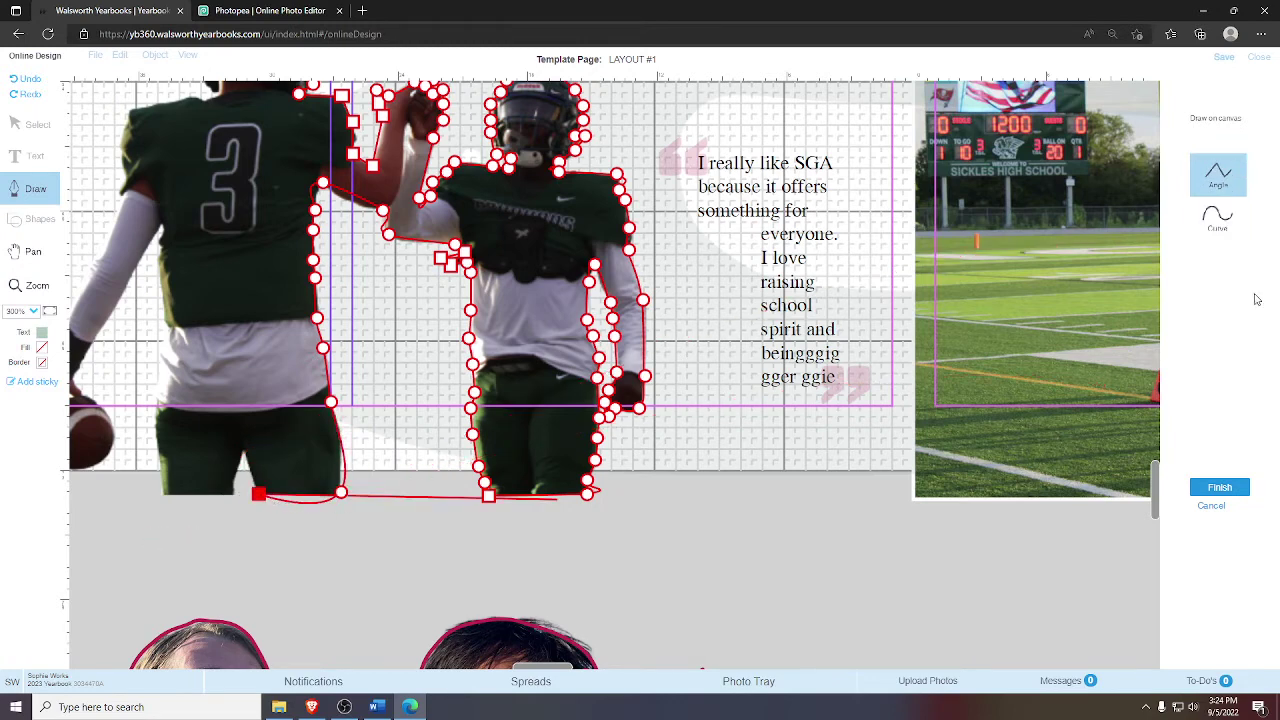
left_click(245, 454)
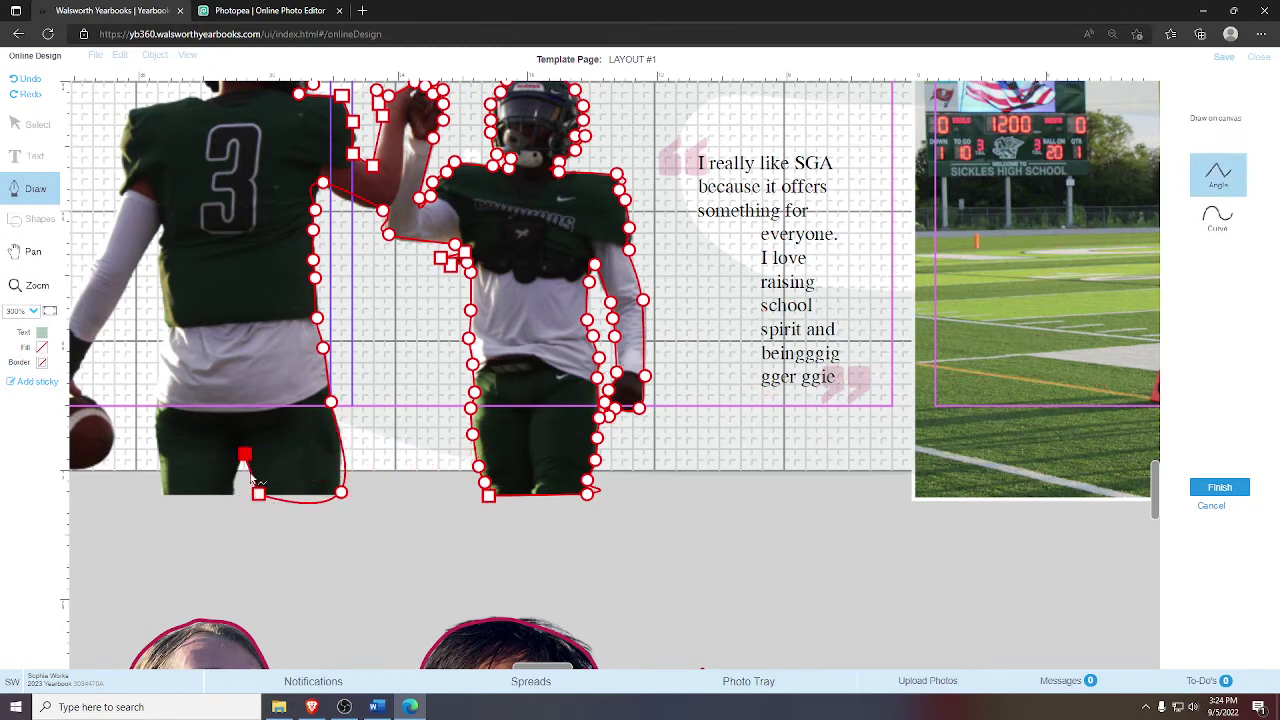
left_click(233, 481)
left_click(233, 494)
left_click(161, 496)
left_click(157, 455)
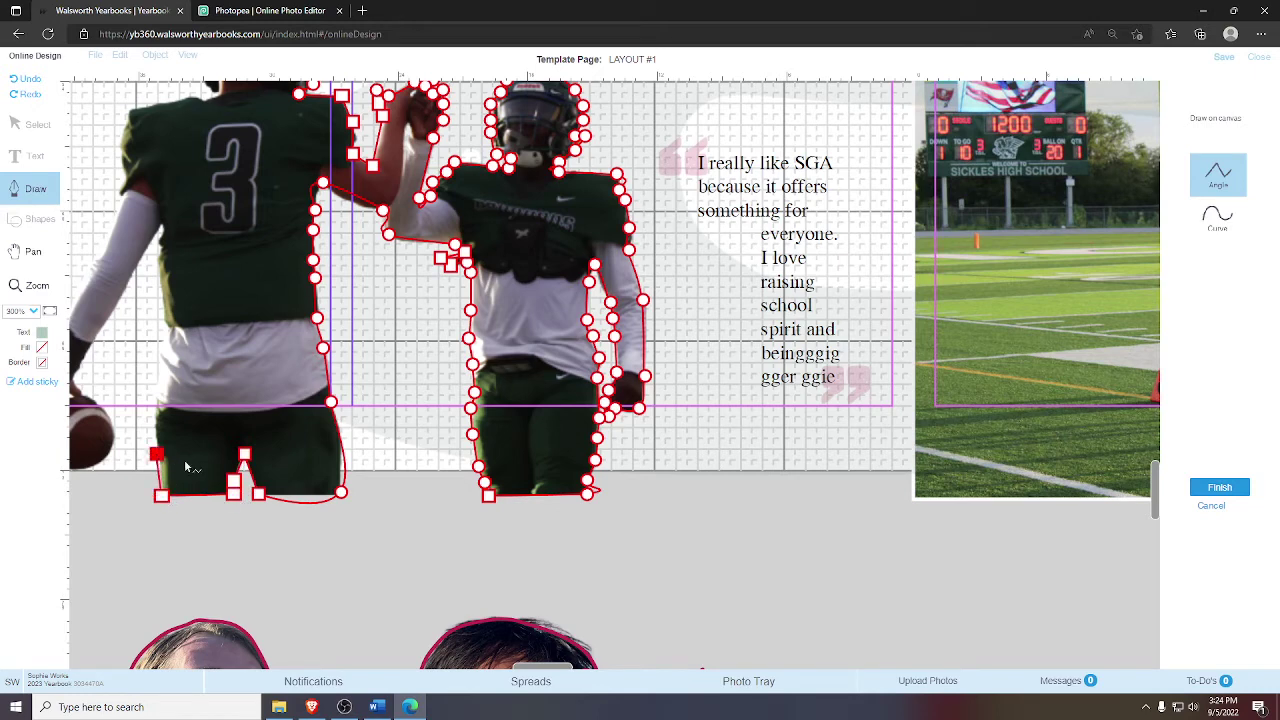
left_click(1218, 215)
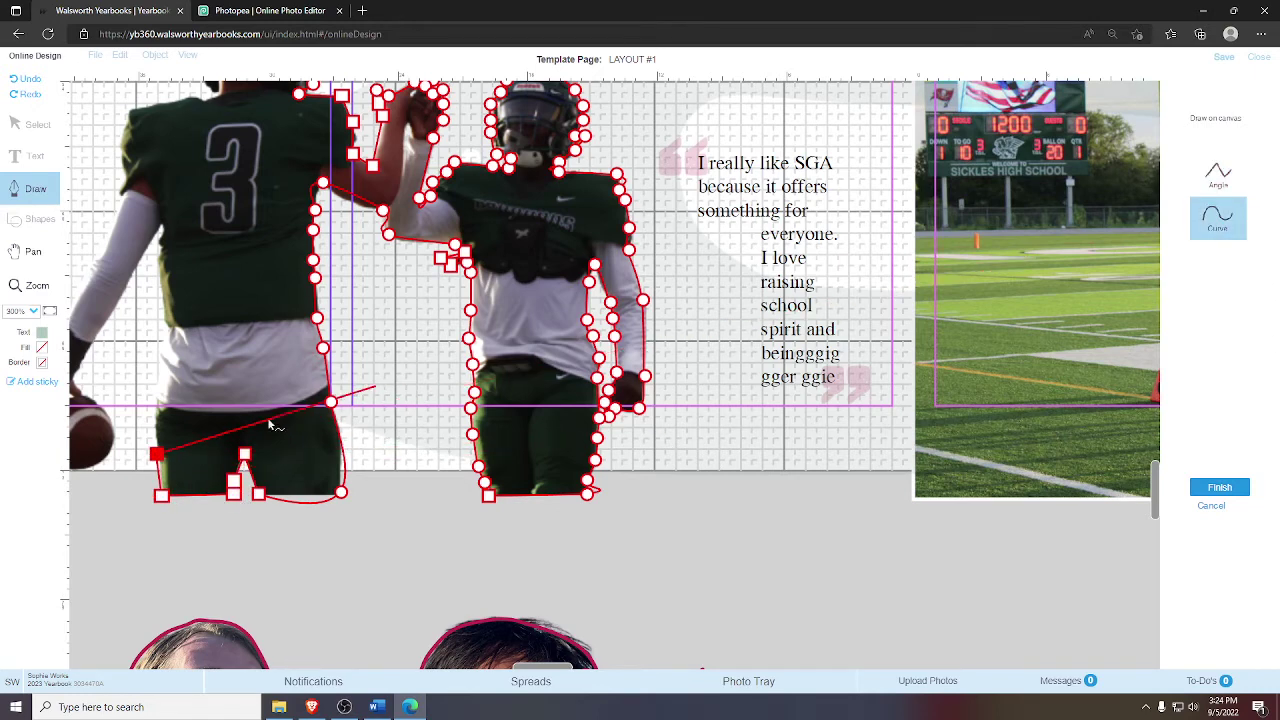
- Trace curved points up the left player's leg, back and jersey to his shoulder
left_click(154, 402)
left_click(156, 383)
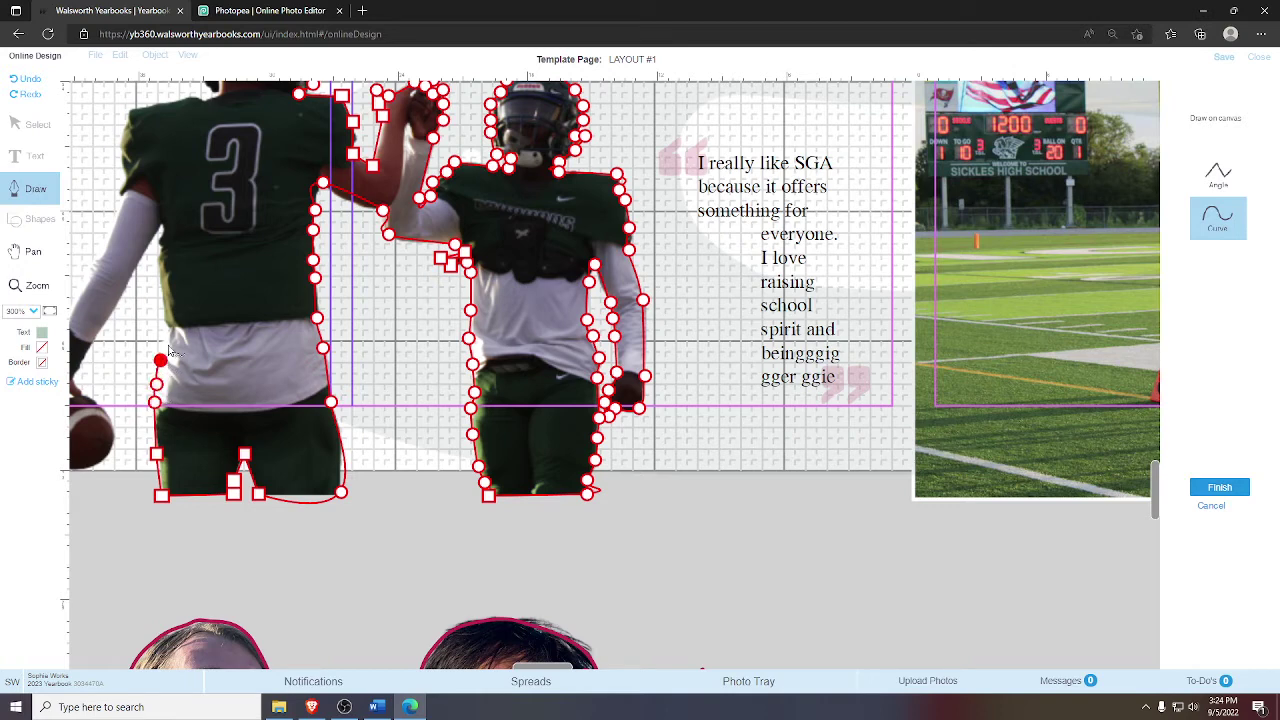
left_click(161, 357)
left_click(171, 323)
left_click(164, 290)
left_click(160, 272)
left_click(161, 246)
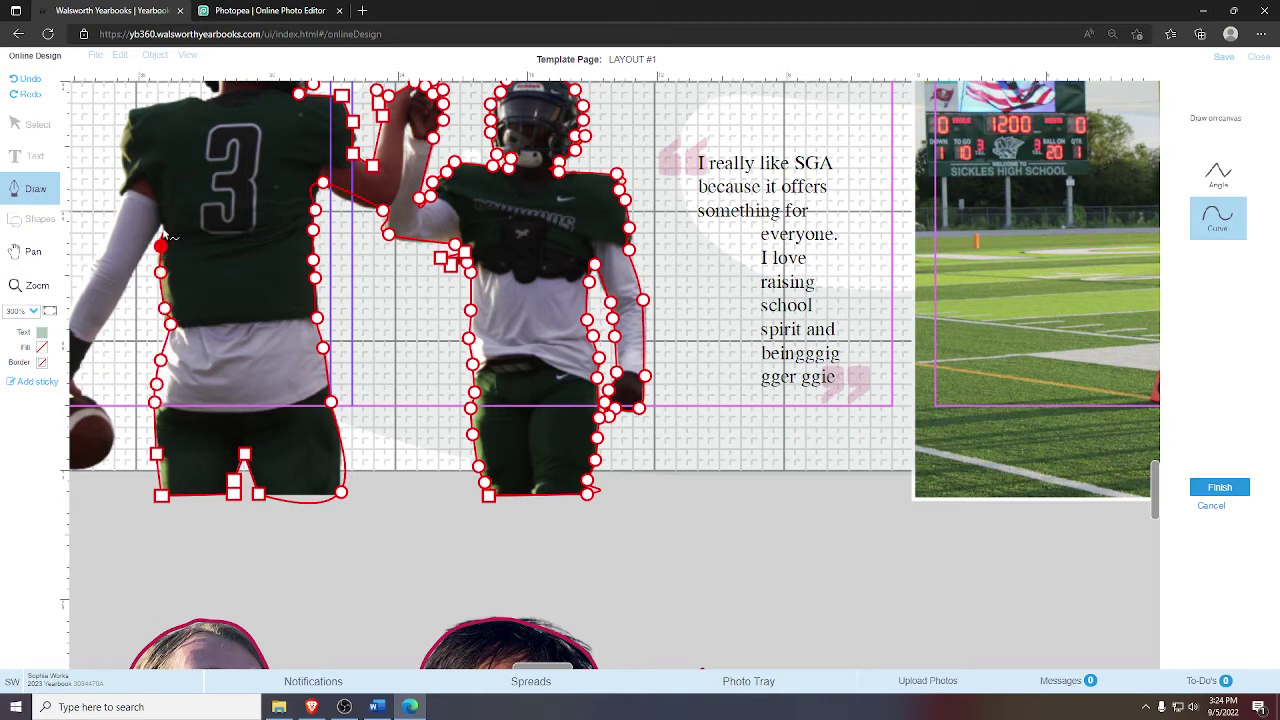
left_click(163, 228)
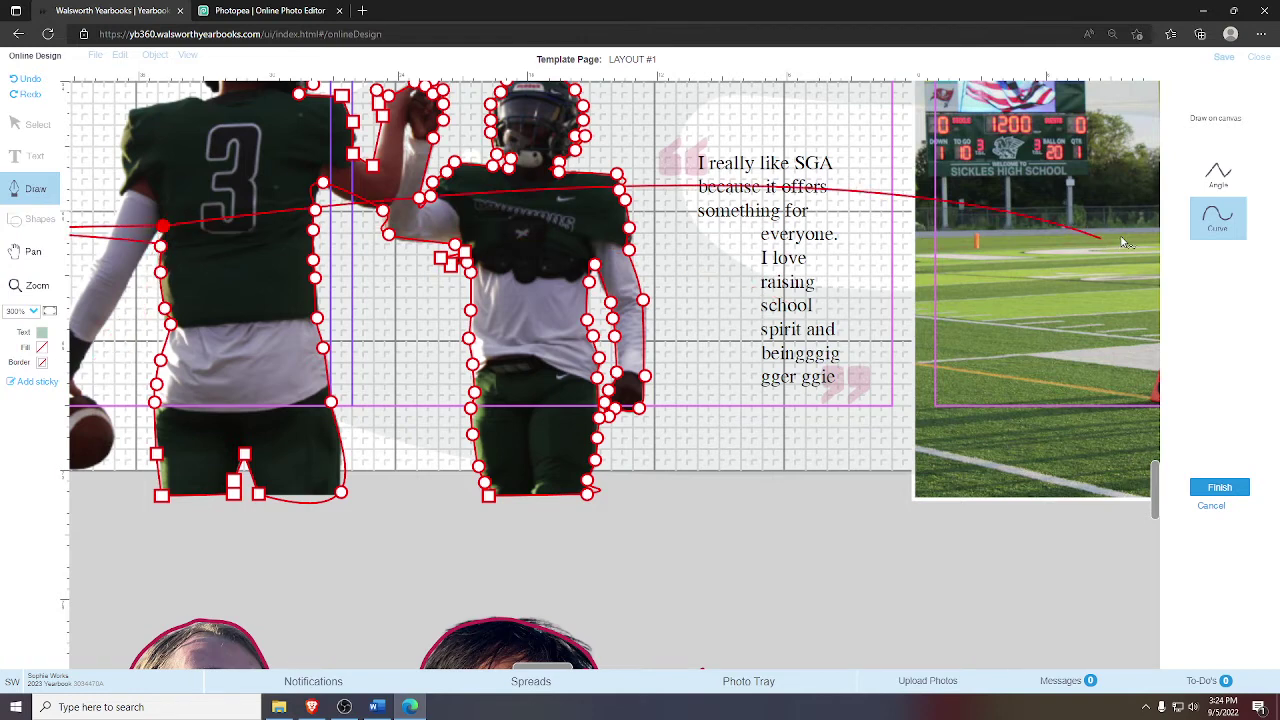
- Add a corner point near the arm, then curve the outline down around the football
left_click(1217, 175)
left_click(74, 375)
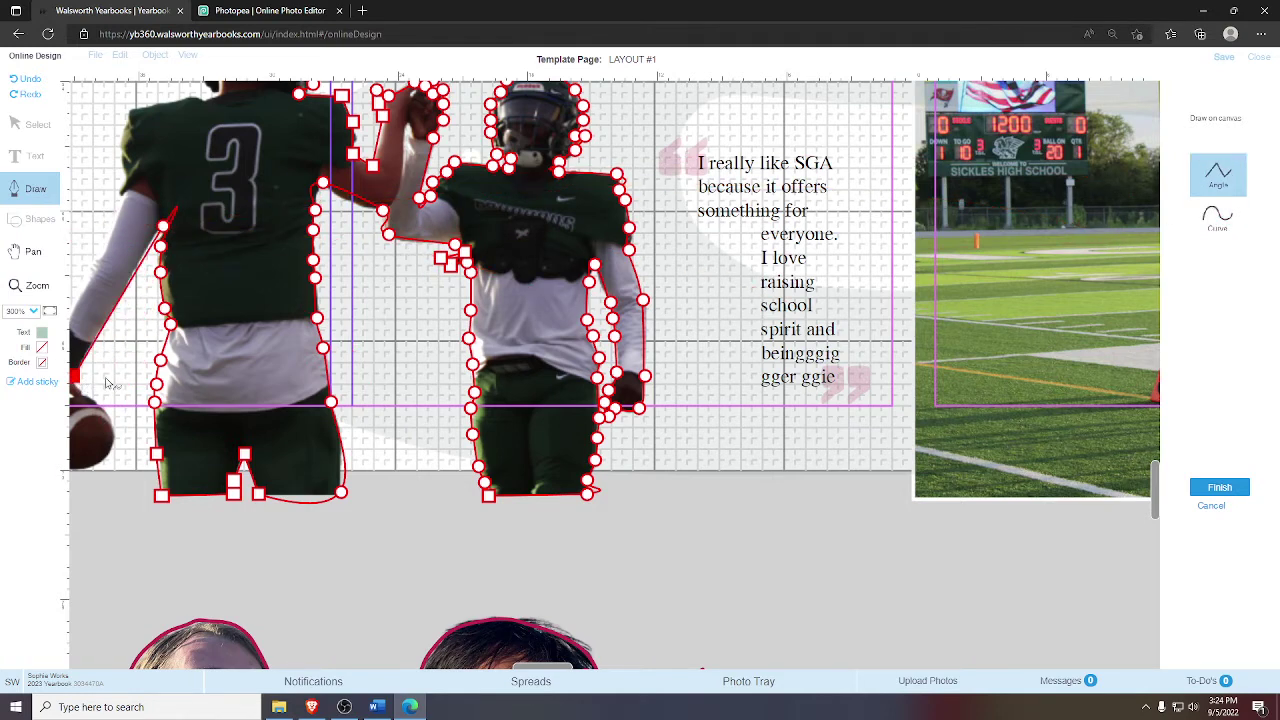
left_click(1217, 215)
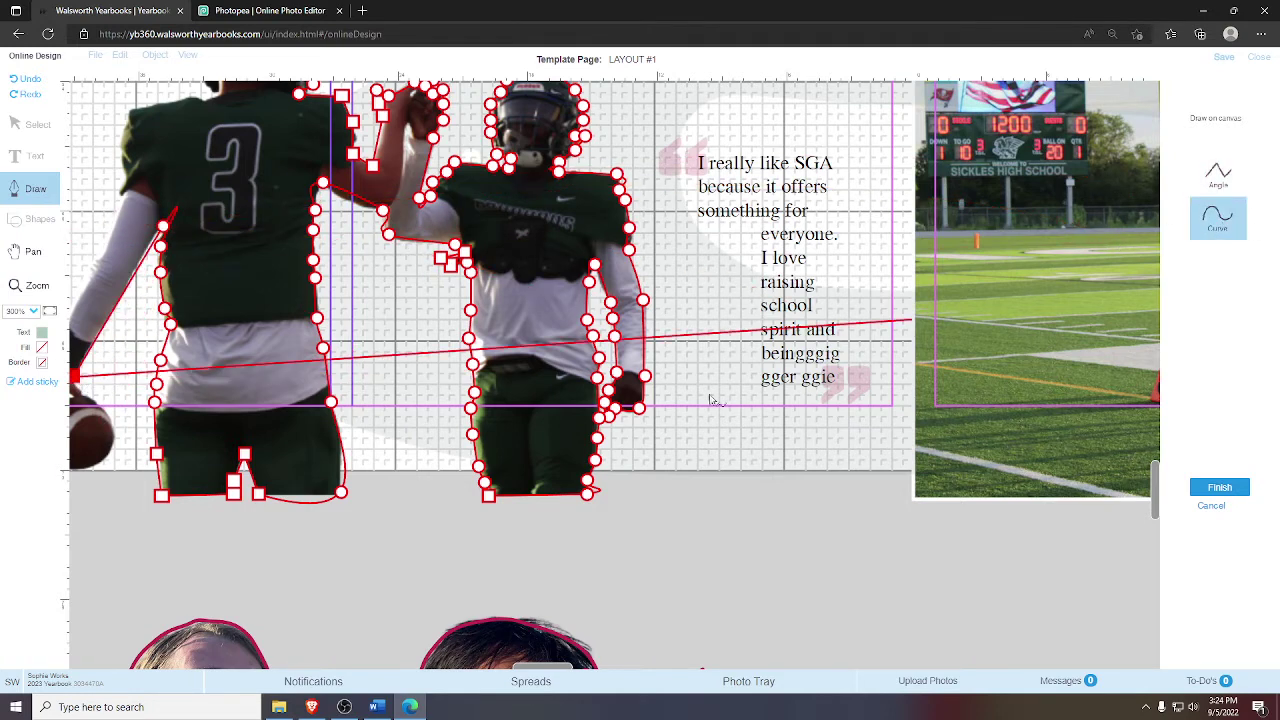
left_click(83, 394)
left_click(107, 414)
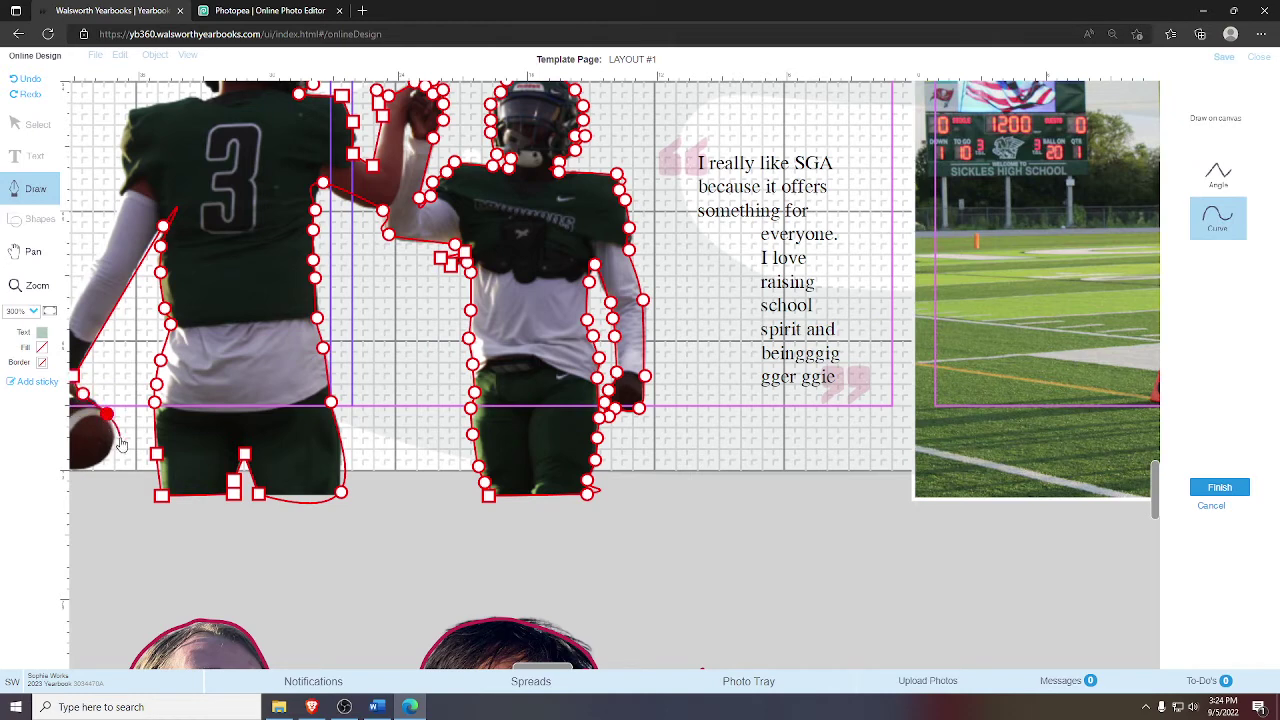
left_click(115, 440)
left_click(99, 461)
- Trace curve points around the bottom and left edge of the football to the player's wrist
left_click(30, 251)
mouse_move(165, 343)
left_mouse_down()
mouse_move(403, 343)
mouse_move(256, 368)
left_mouse_up()
left_click(33, 188)
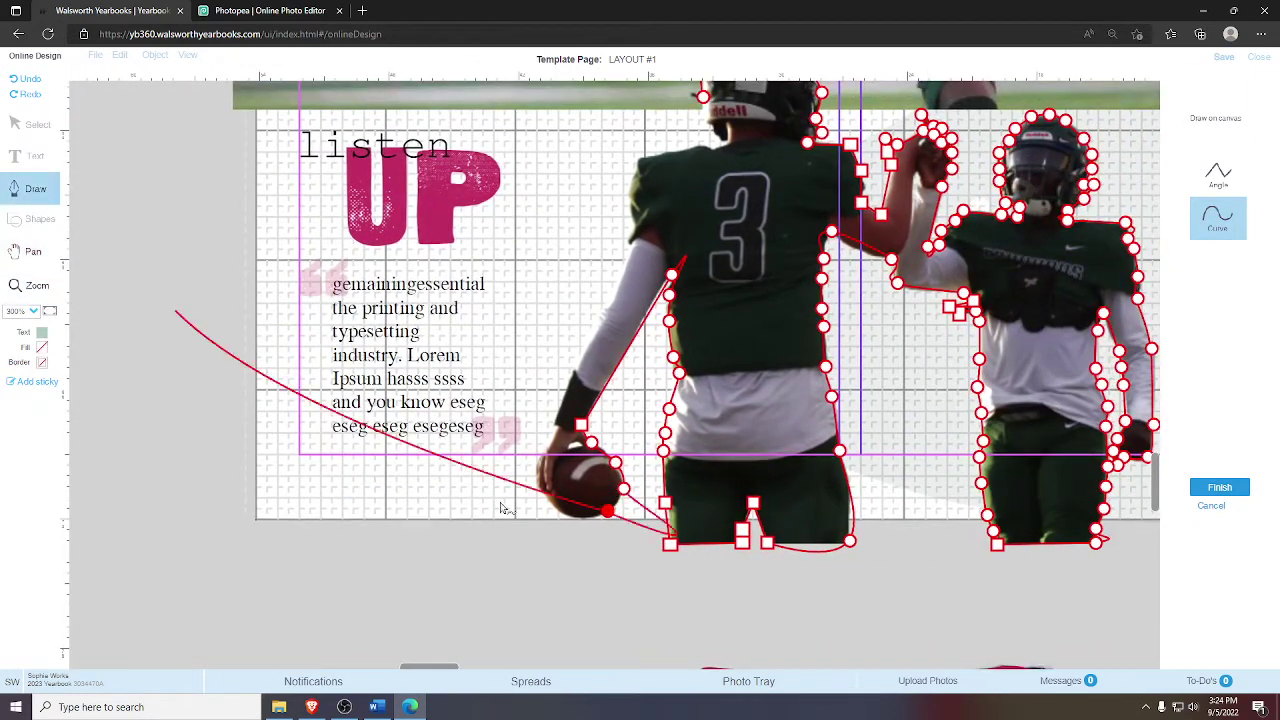
left_click(573, 517)
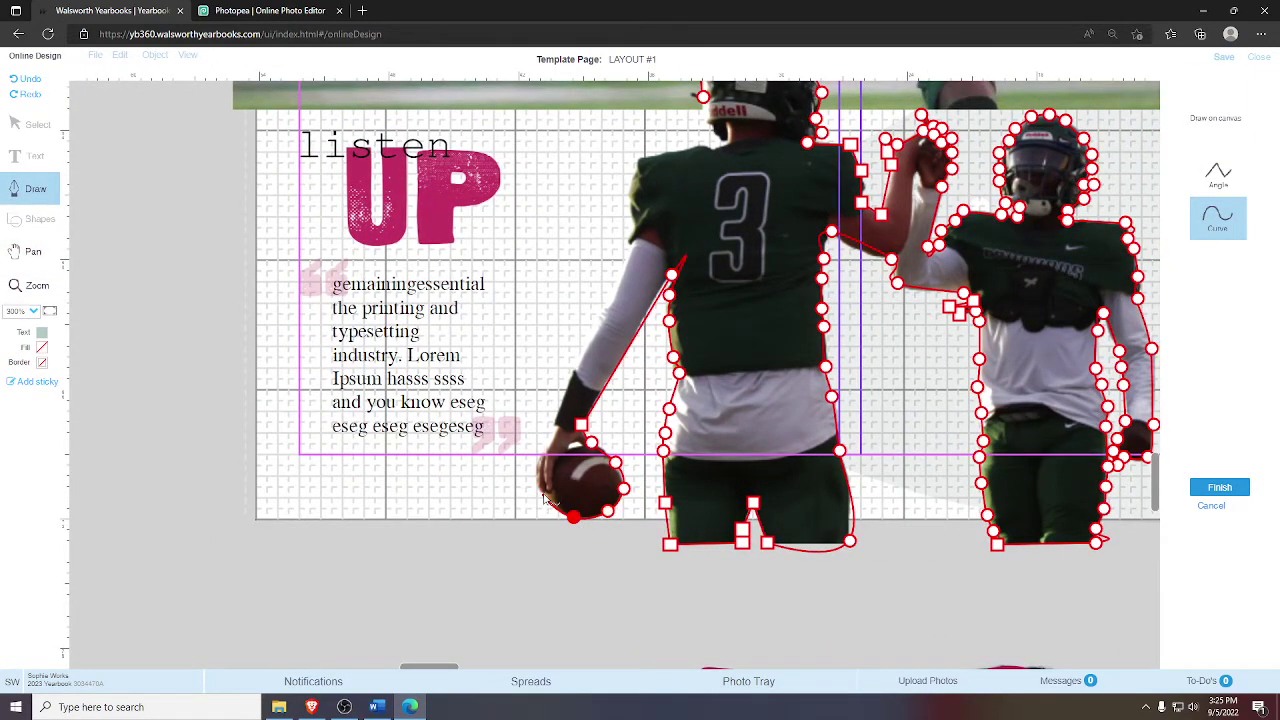
left_click(541, 490)
left_click(535, 478)
left_click(539, 460)
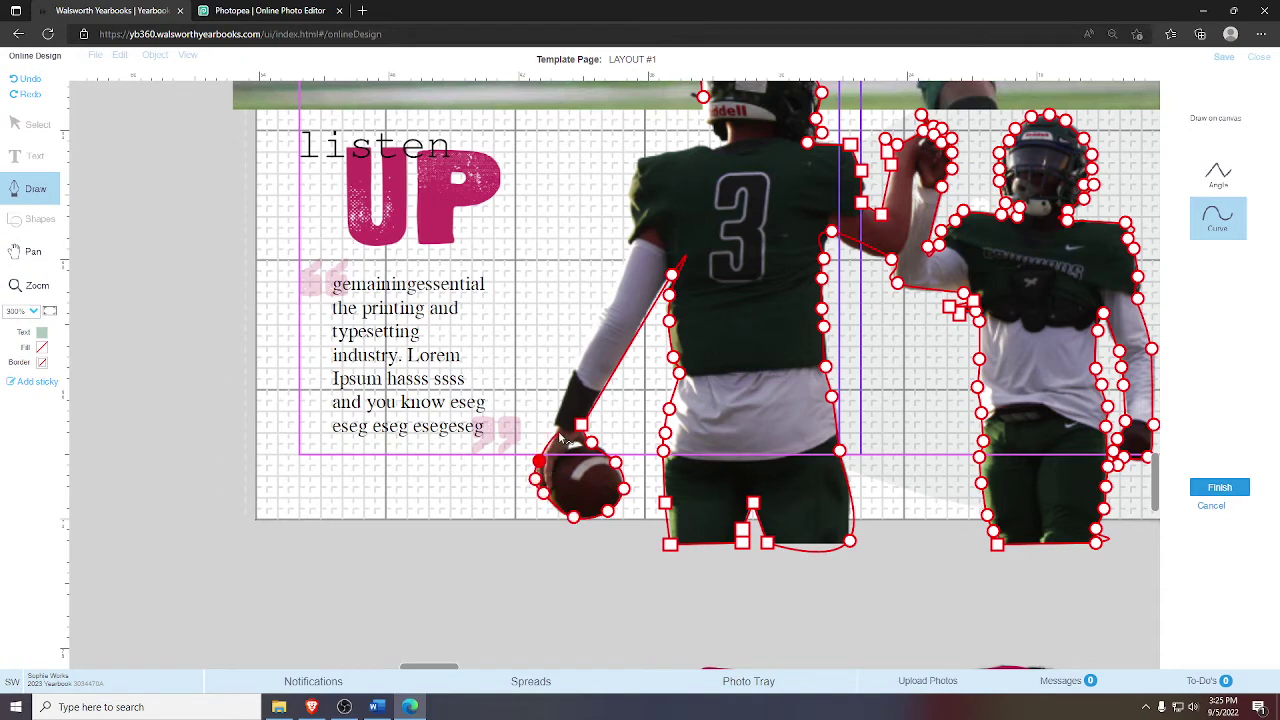
left_click(552, 422)
- Place a corner point up the left player's arm, then curve points up his shoulder
left_click(1215, 176)
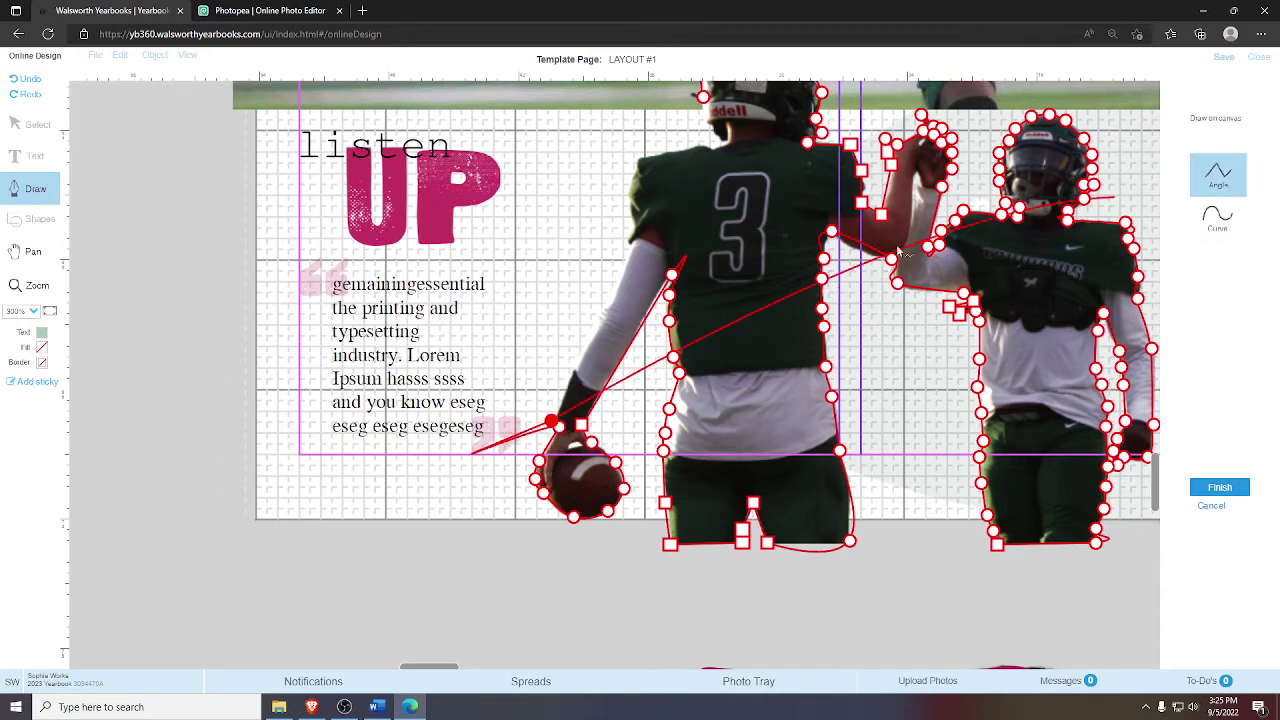
left_click(631, 244)
left_click(1217, 216)
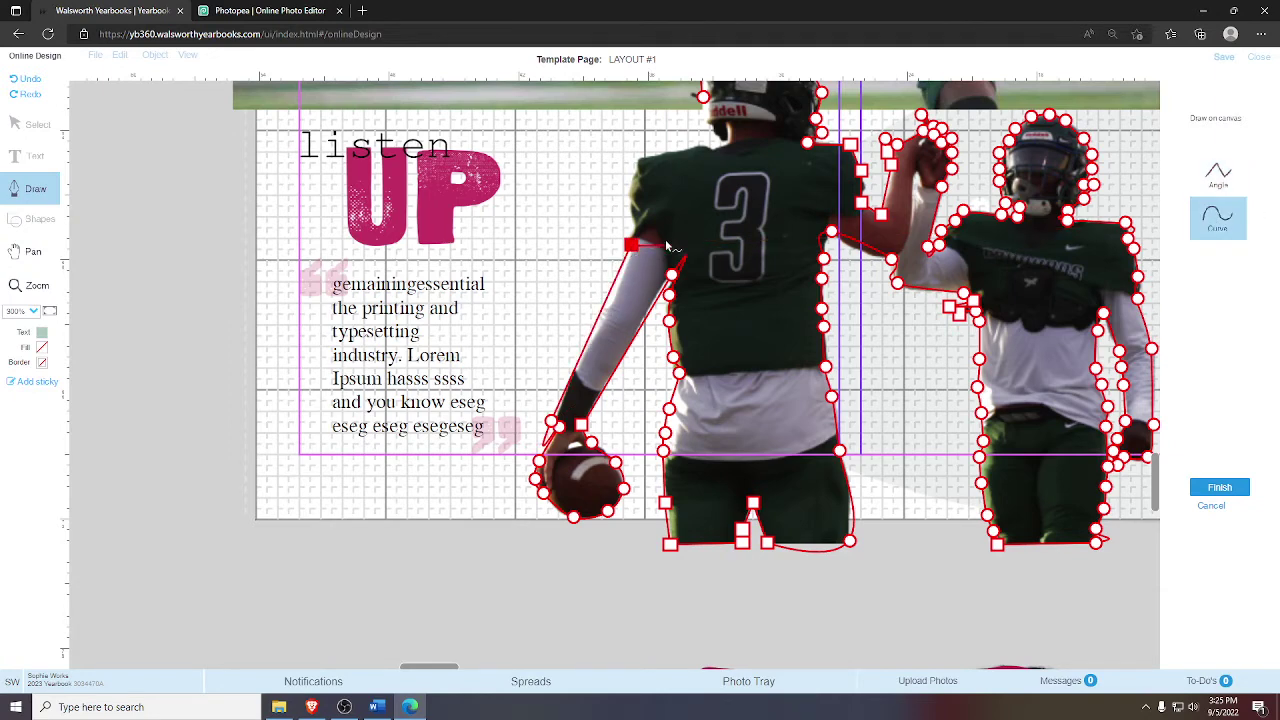
left_click(629, 203)
left_click(632, 188)
left_click(636, 168)
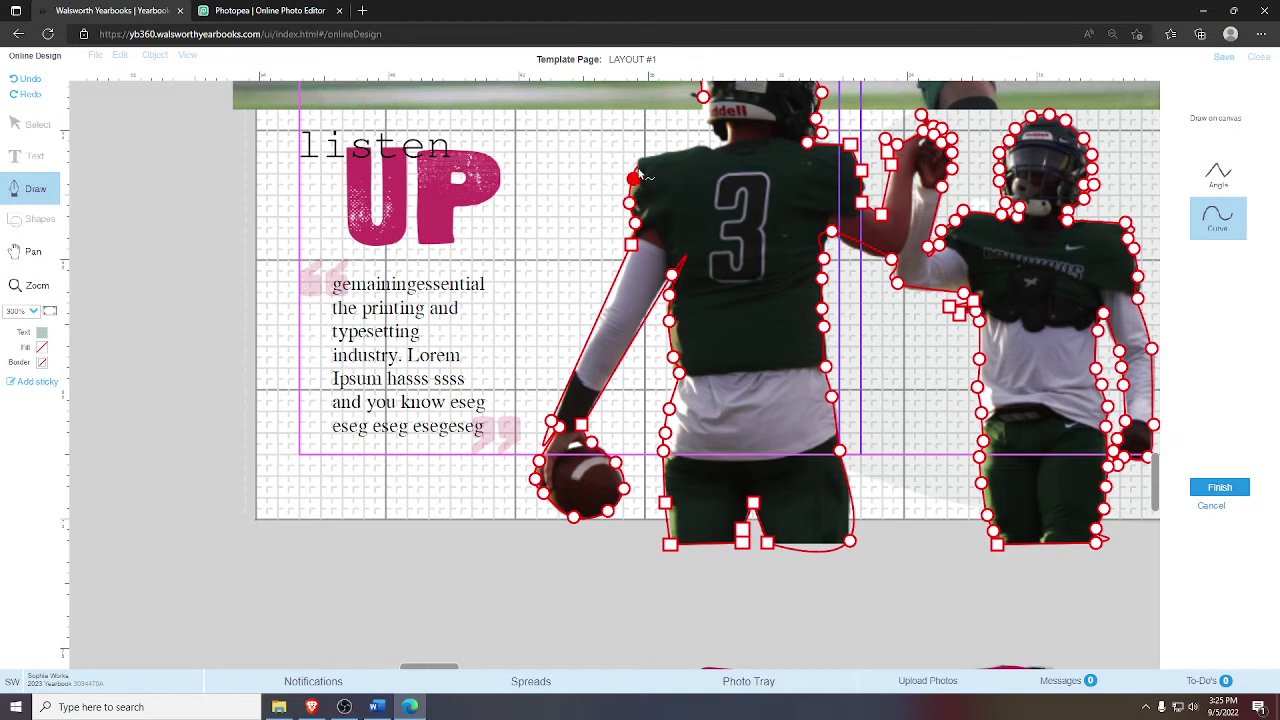
left_click(639, 157)
- Extend the outline across the shoulder and up to the edge of the helmet
left_click(711, 149)
left_click(727, 142)
left_click(712, 130)
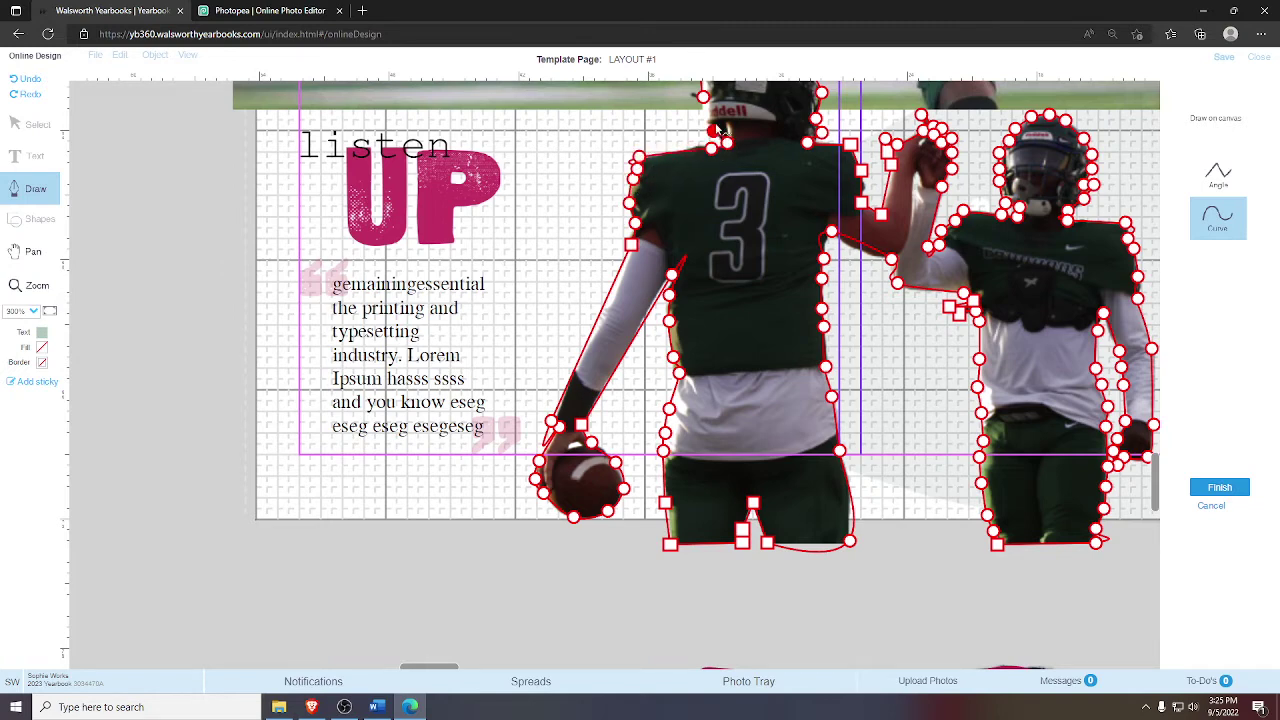
left_click(707, 120)
left_click(33, 251)
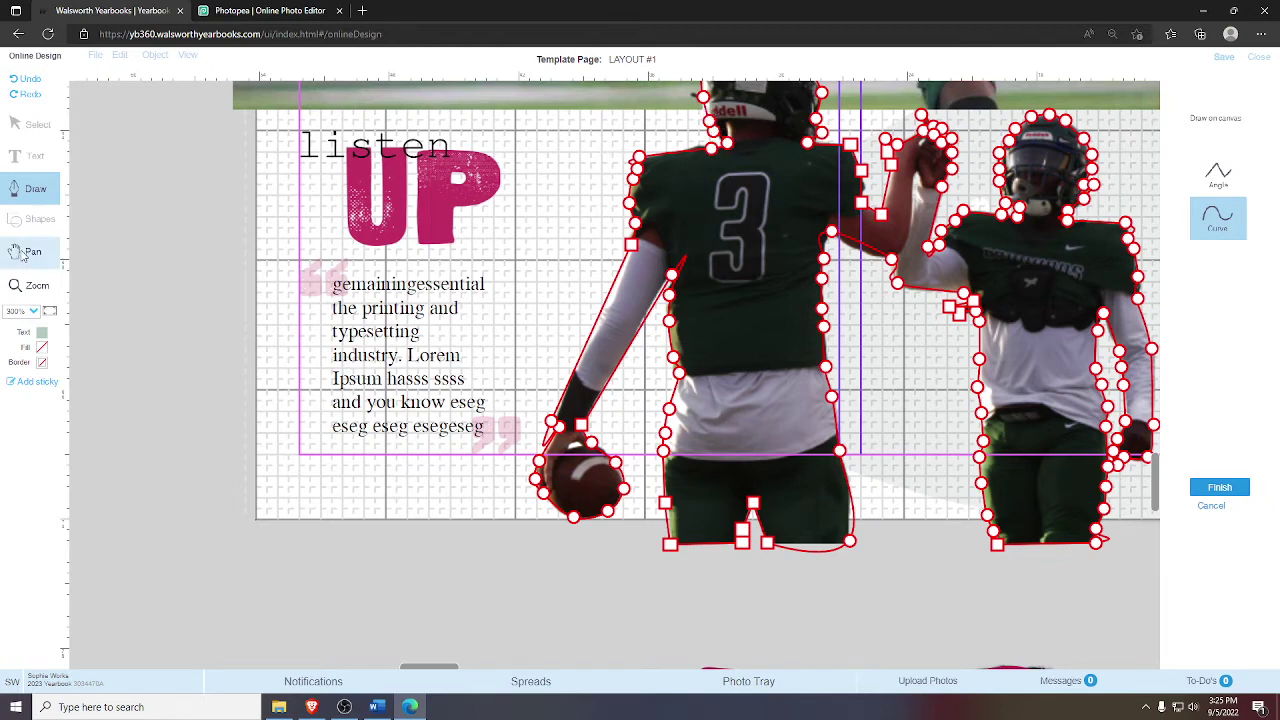
- Add corner points where the arms meet and up to the raised fists, then a curve point beside them
mouse_move(611, 143)
left_mouse_down()
mouse_move(481, 230)
mouse_move(379, 249)
left_mouse_up()
left_click(34, 188)
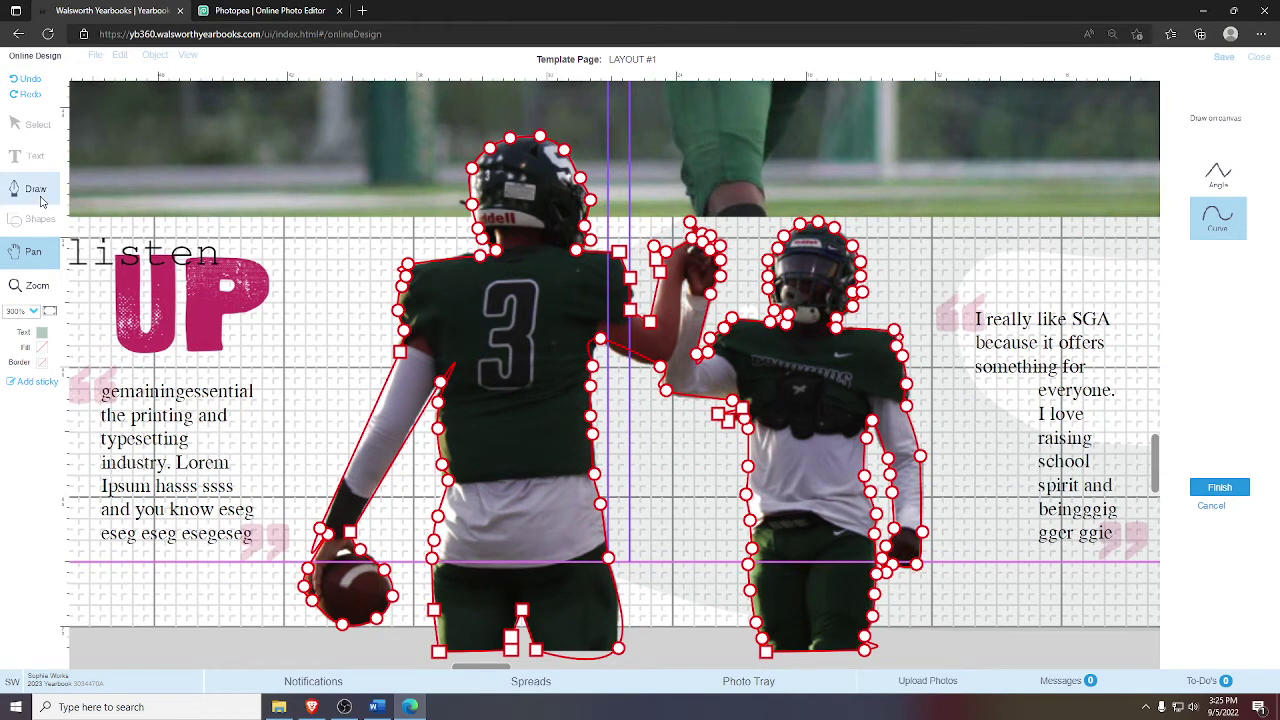
left_click(1226, 187)
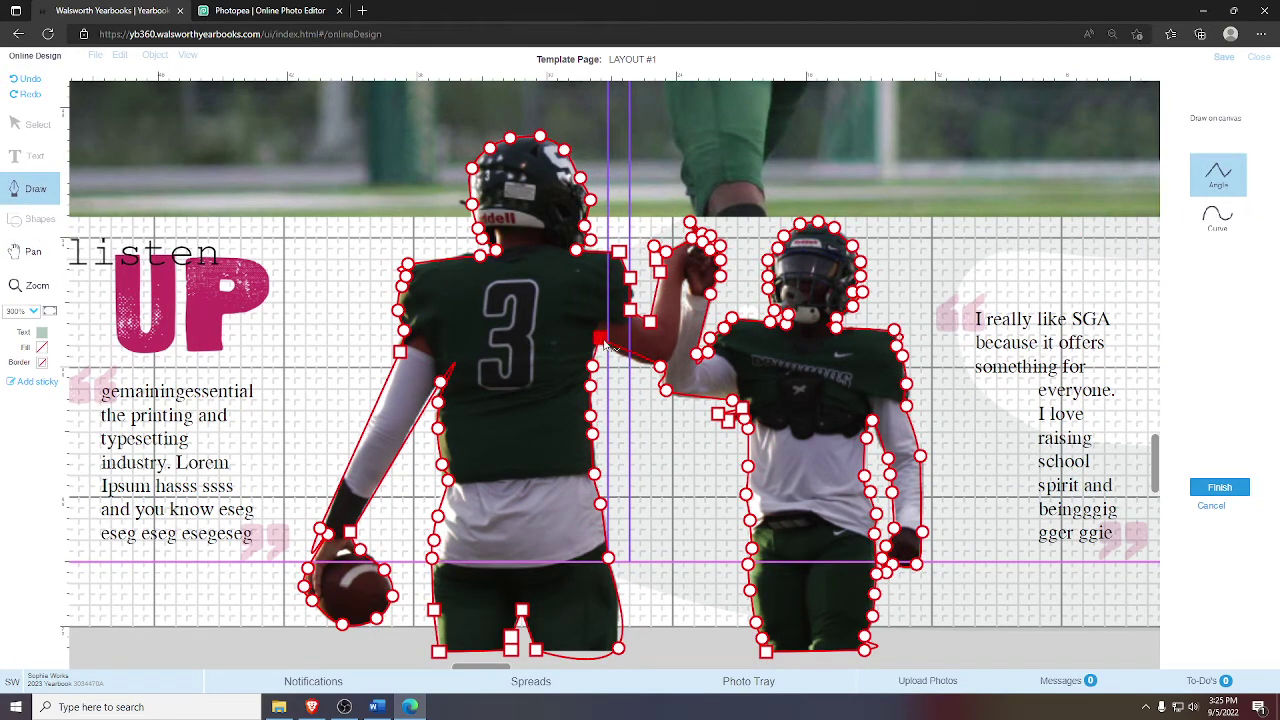
left_click(666, 390)
left_click(660, 366)
left_click(692, 236)
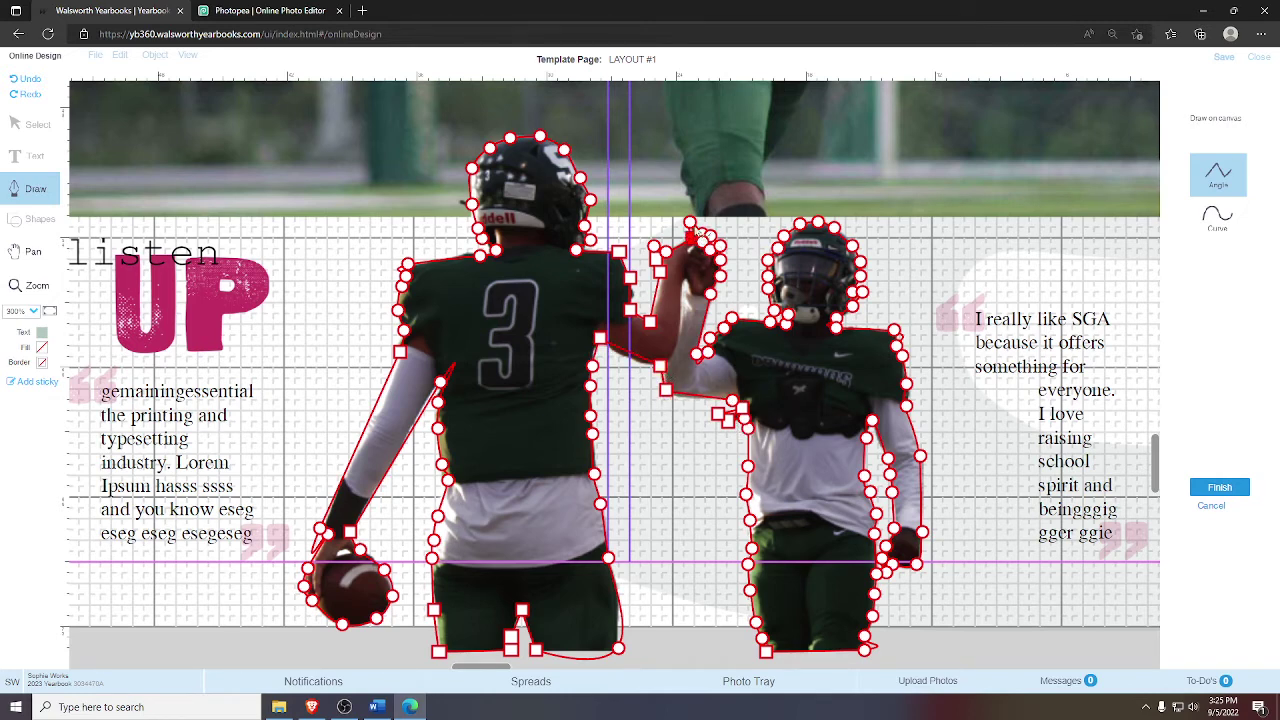
left_click(1205, 215)
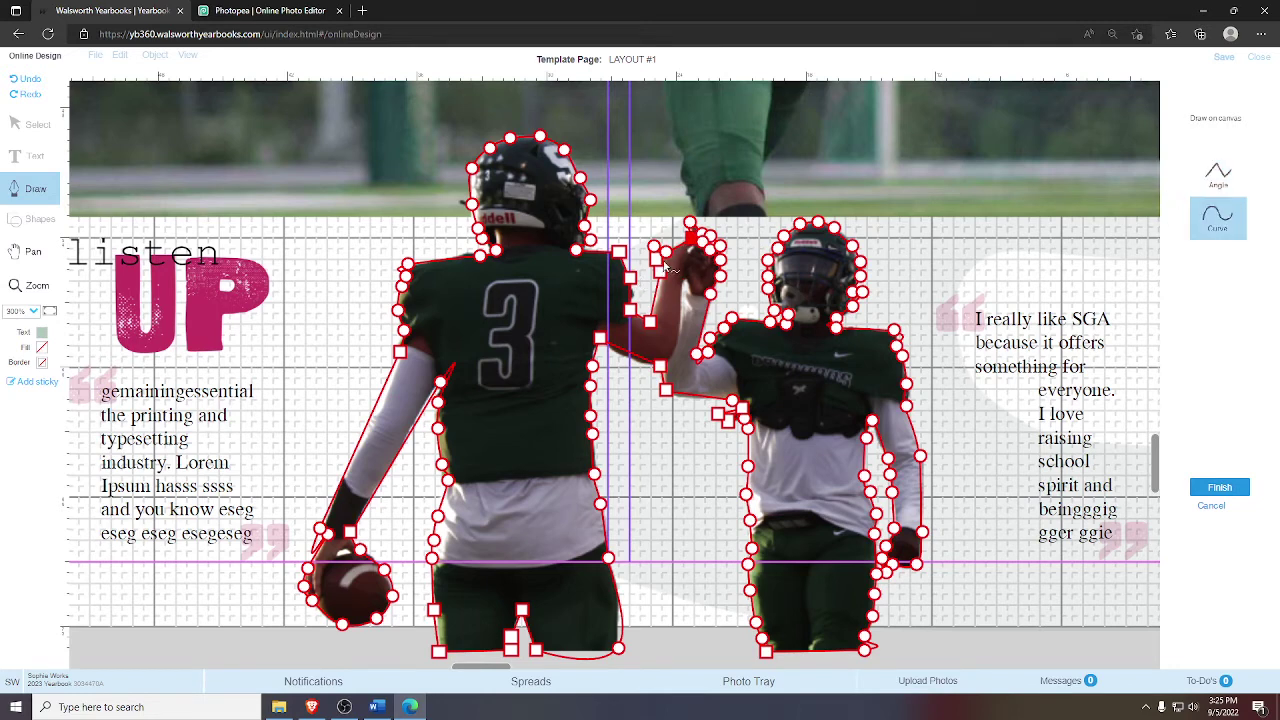
left_click(660, 272)
- Place points at the players' feet, a straight bottom edge, and corners along player 3's side and shoulder
left_click(866, 649)
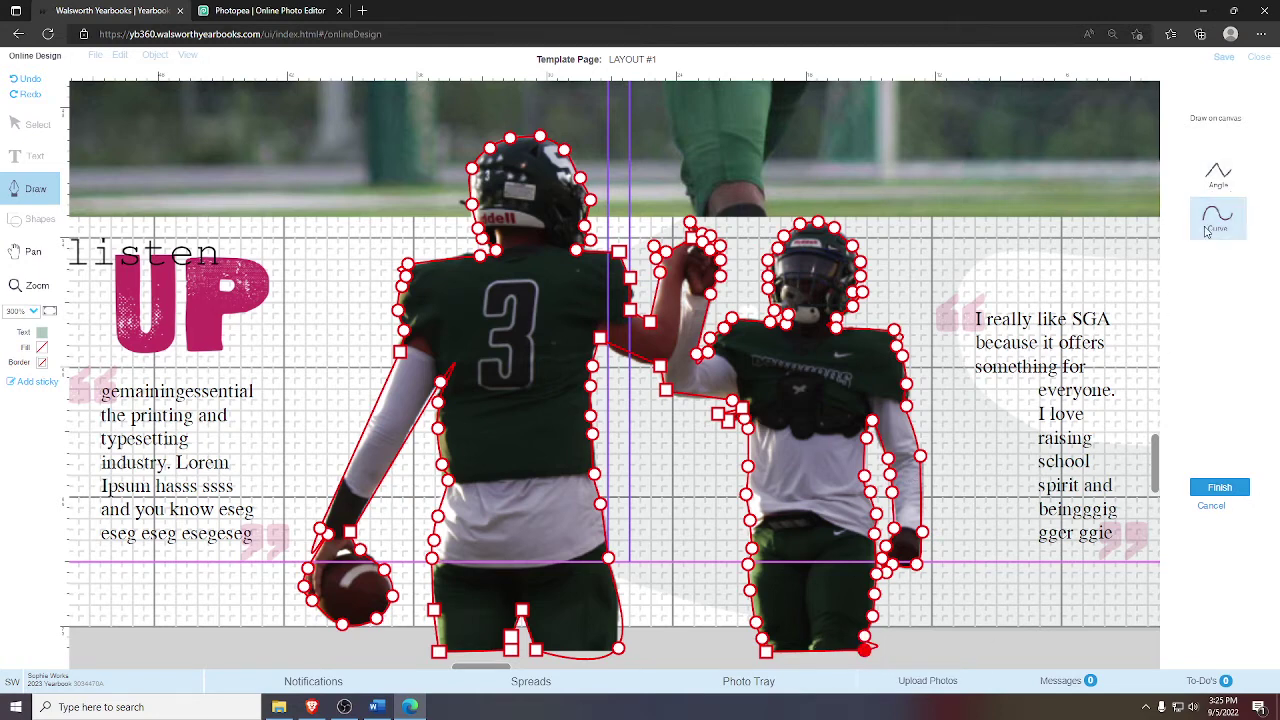
left_click(1217, 175)
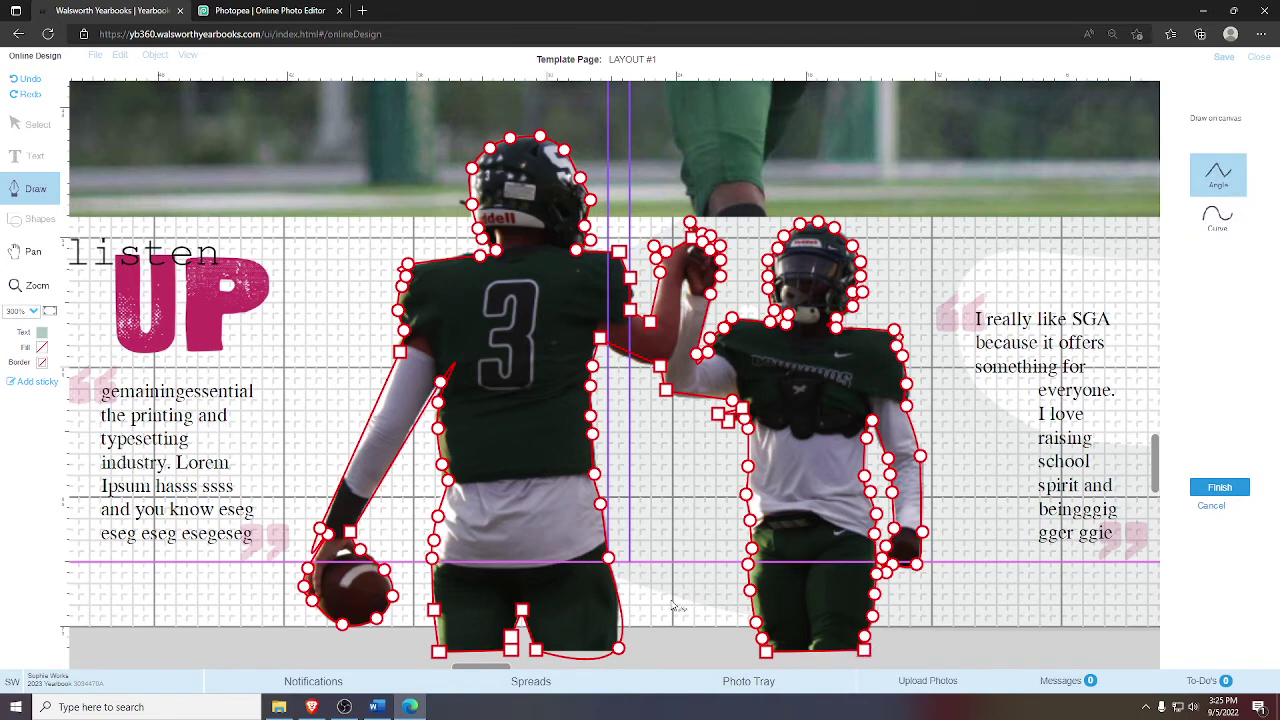
left_click(619, 650)
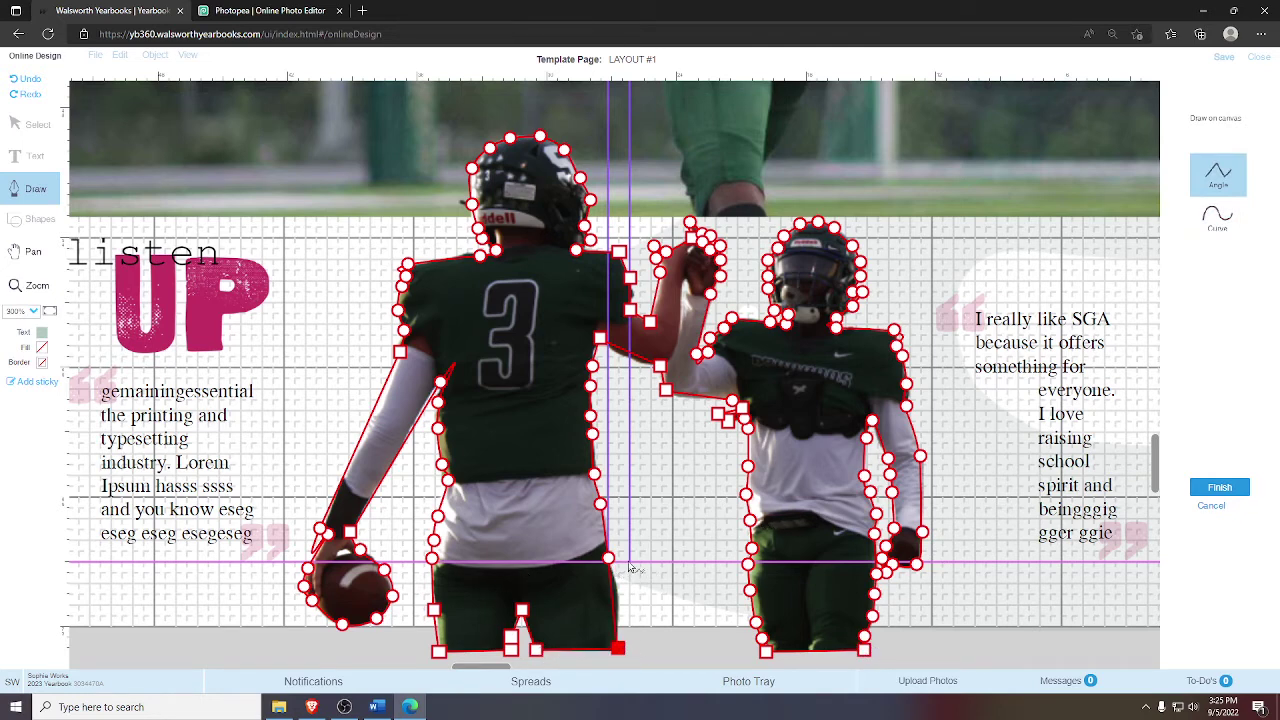
left_click(441, 381)
left_click(320, 528)
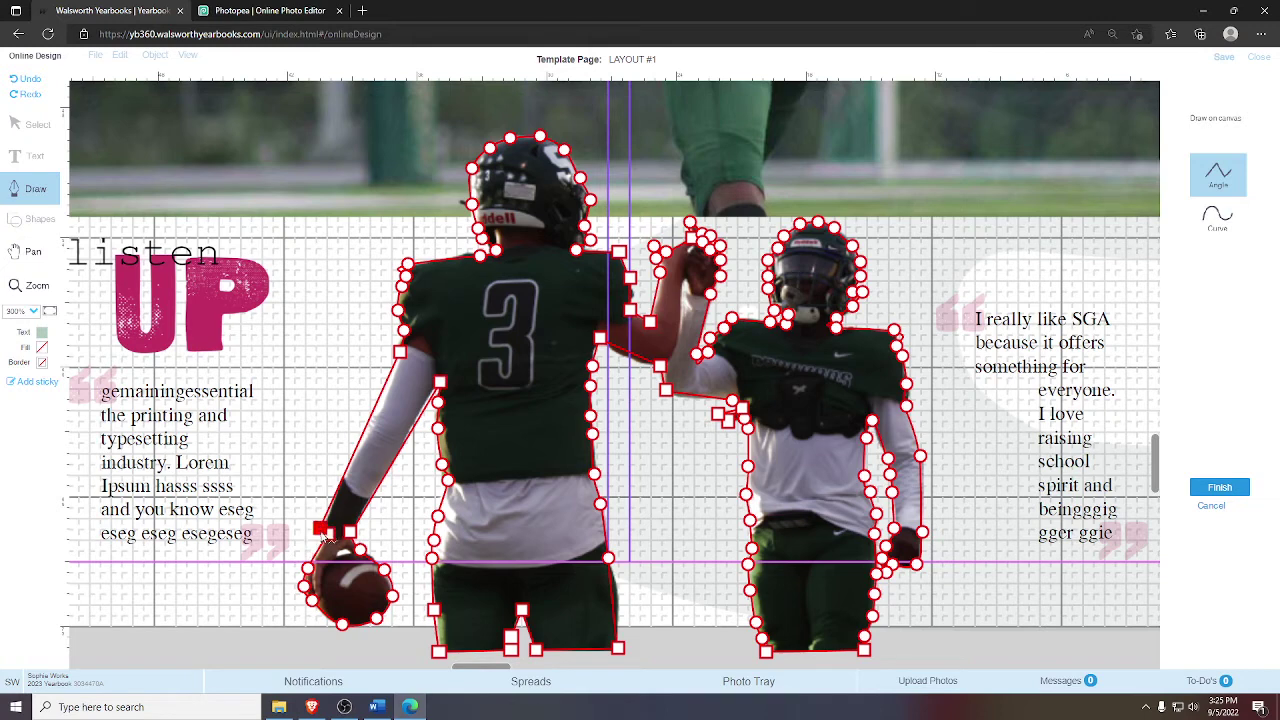
left_click(408, 264)
- Finish the traced path into a cutout frame with a green border and no fill
left_click(1232, 490)
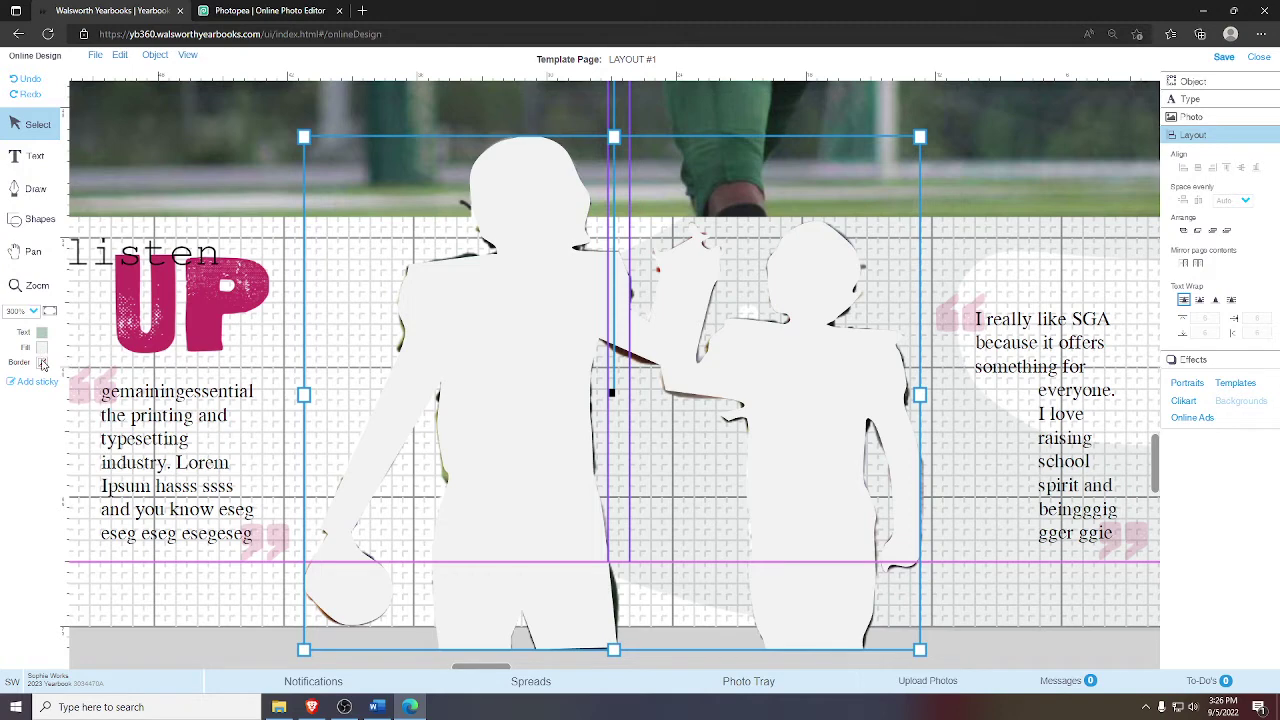
left_click(42, 364)
left_click(95, 307)
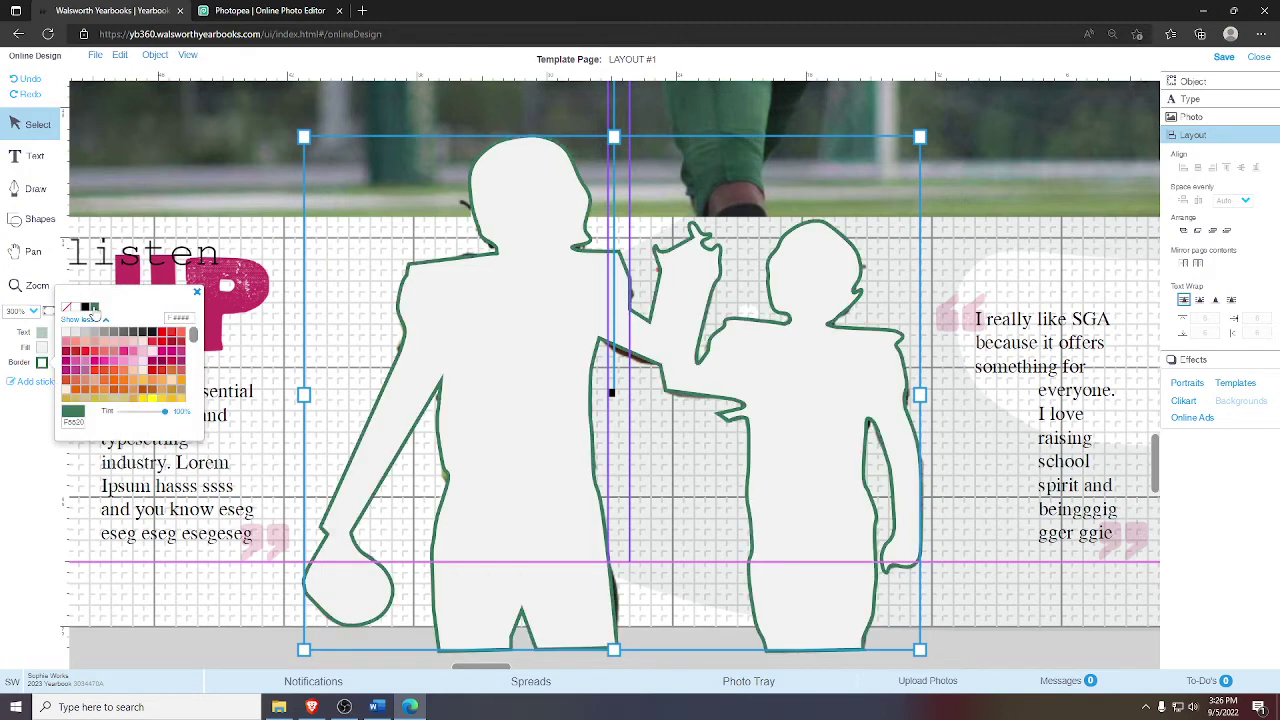
left_click(43, 349)
left_click(67, 291)
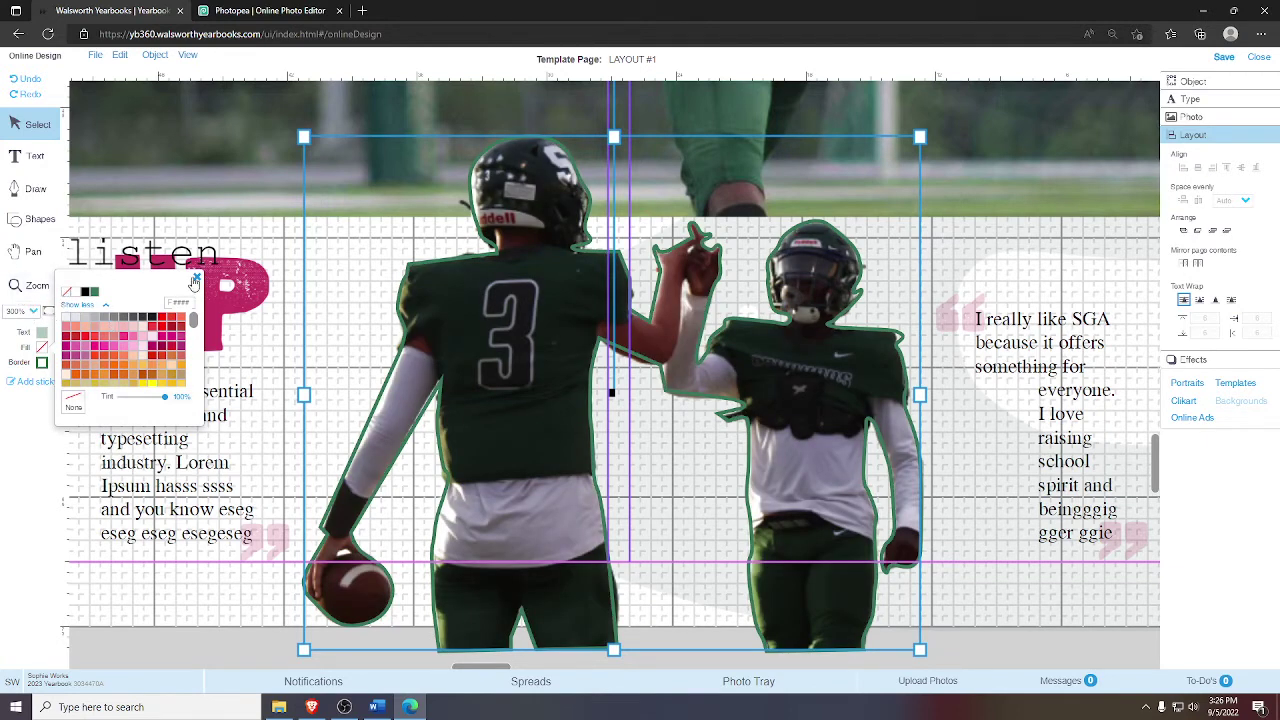
- Enlarge the cutout frame slightly up and left, then fit the whole spread in view
left_click(197, 278)
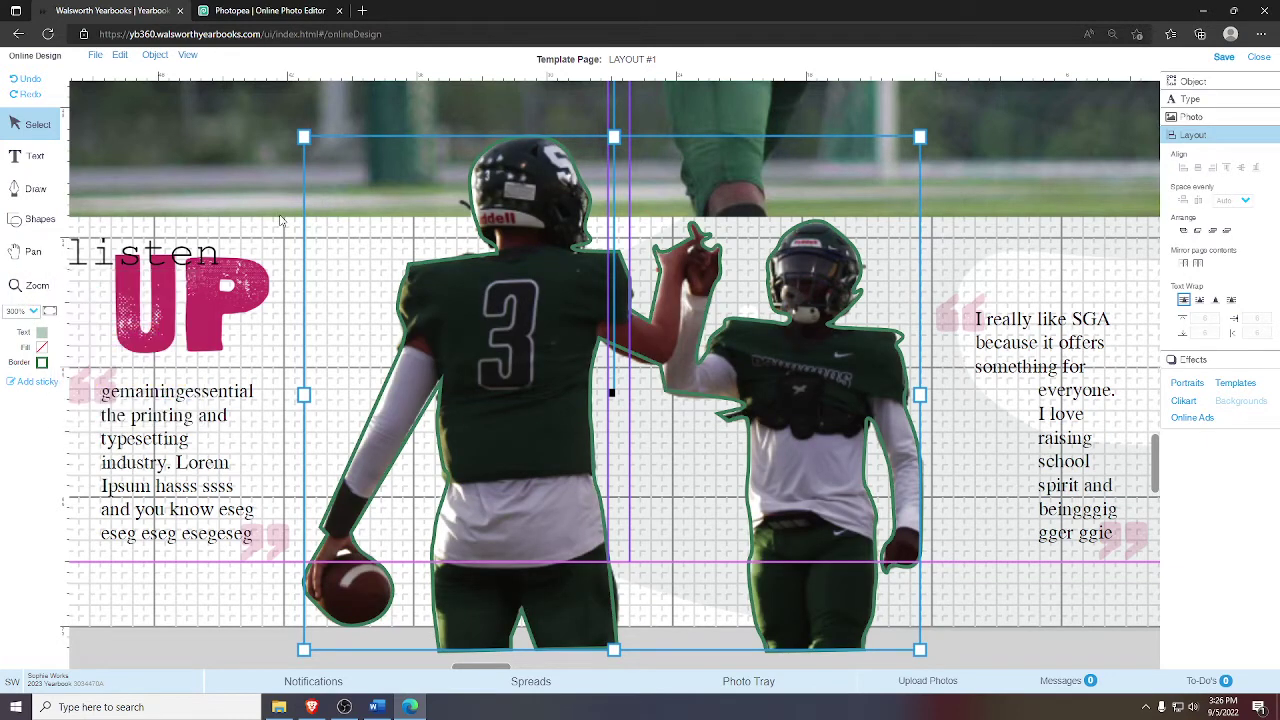
left_click_drag(310, 142, 297, 132)
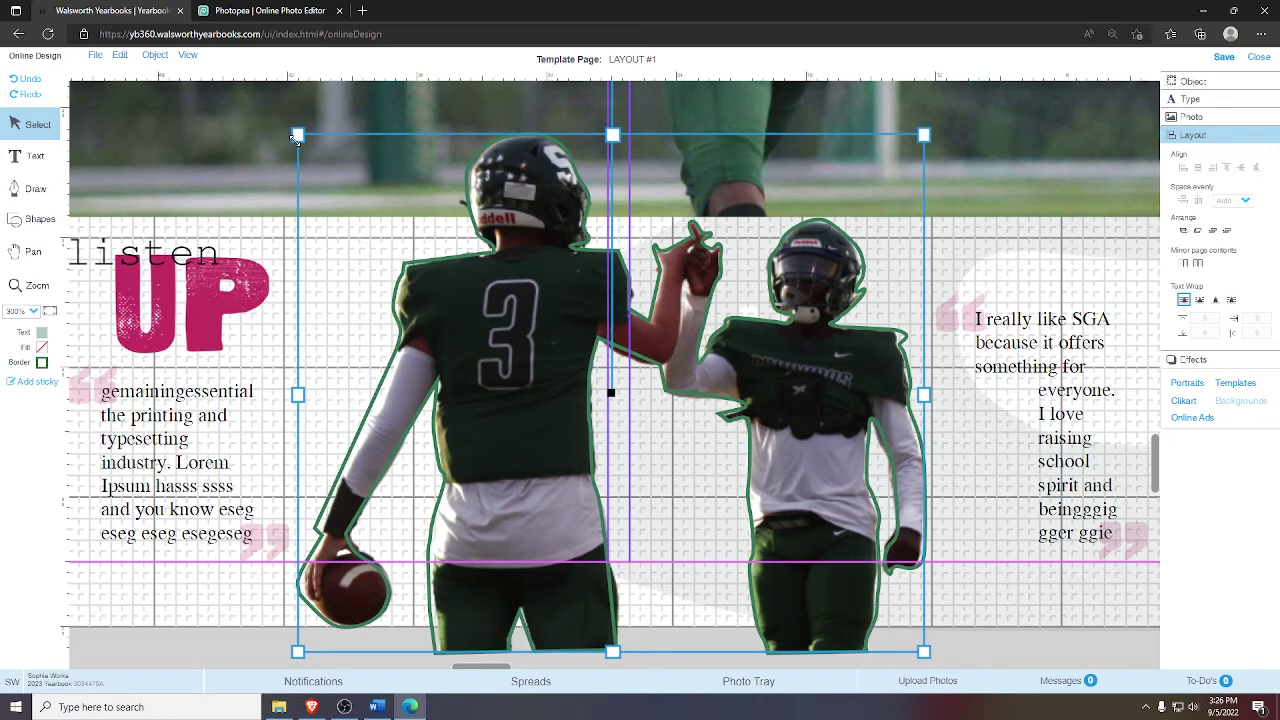
left_click(48, 312)
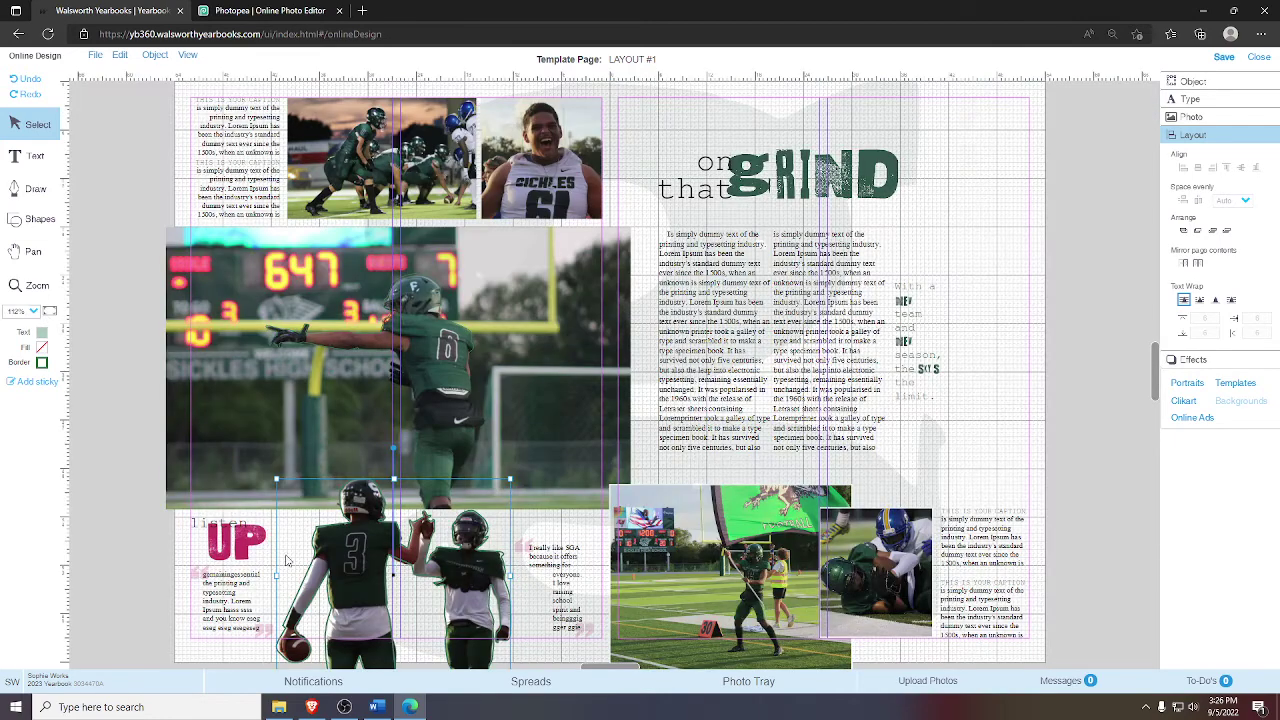
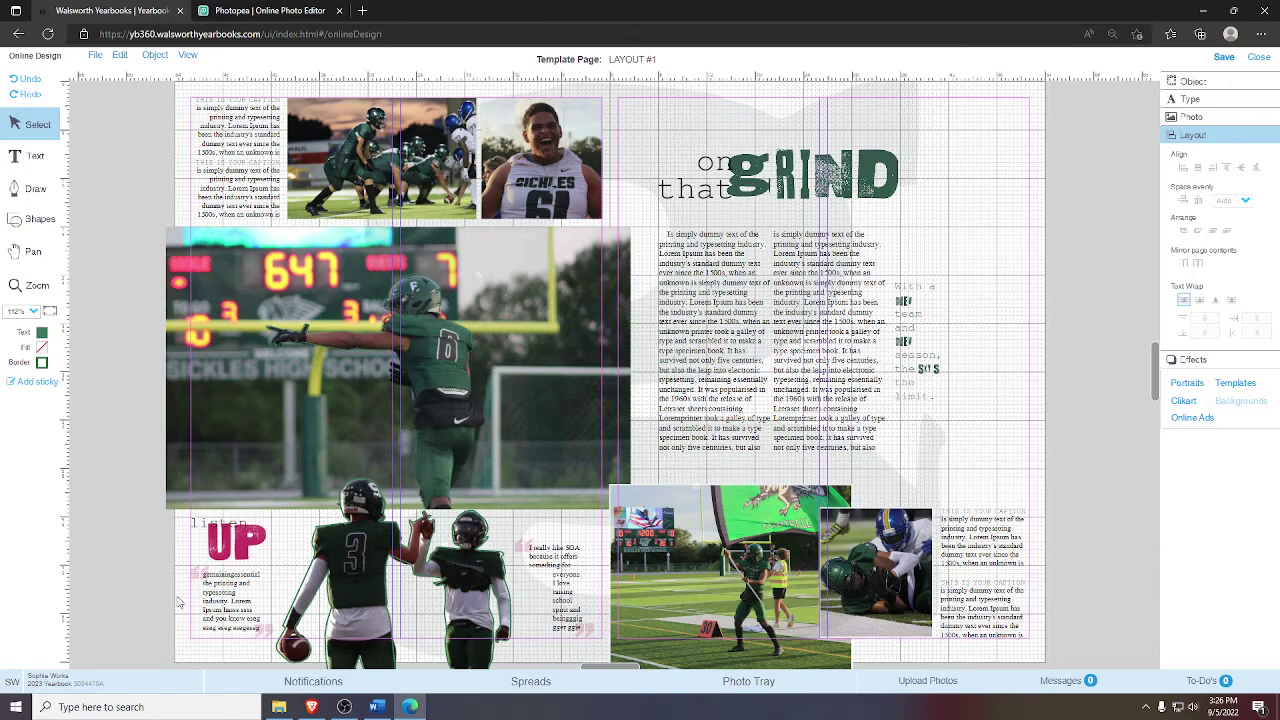
- Zoom in on the listen UP players and quote section, then save the spread
left_click(30, 286)
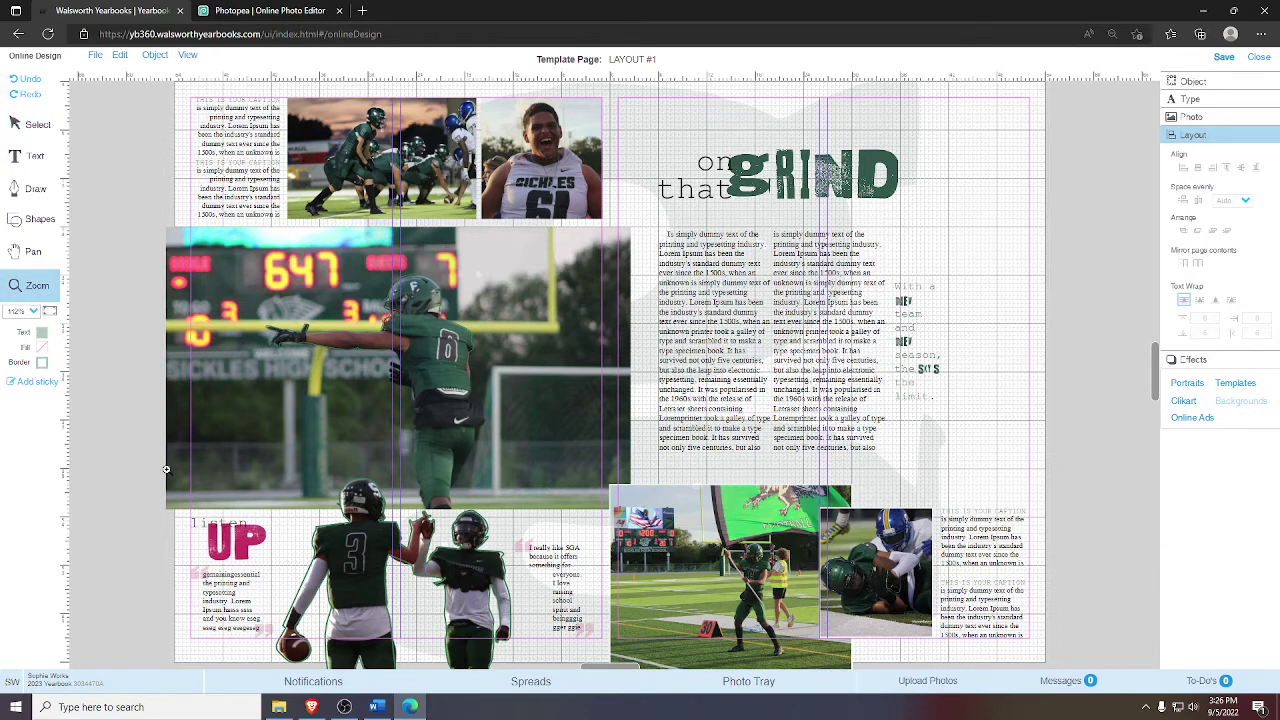
left_click_drag(166, 469, 615, 644)
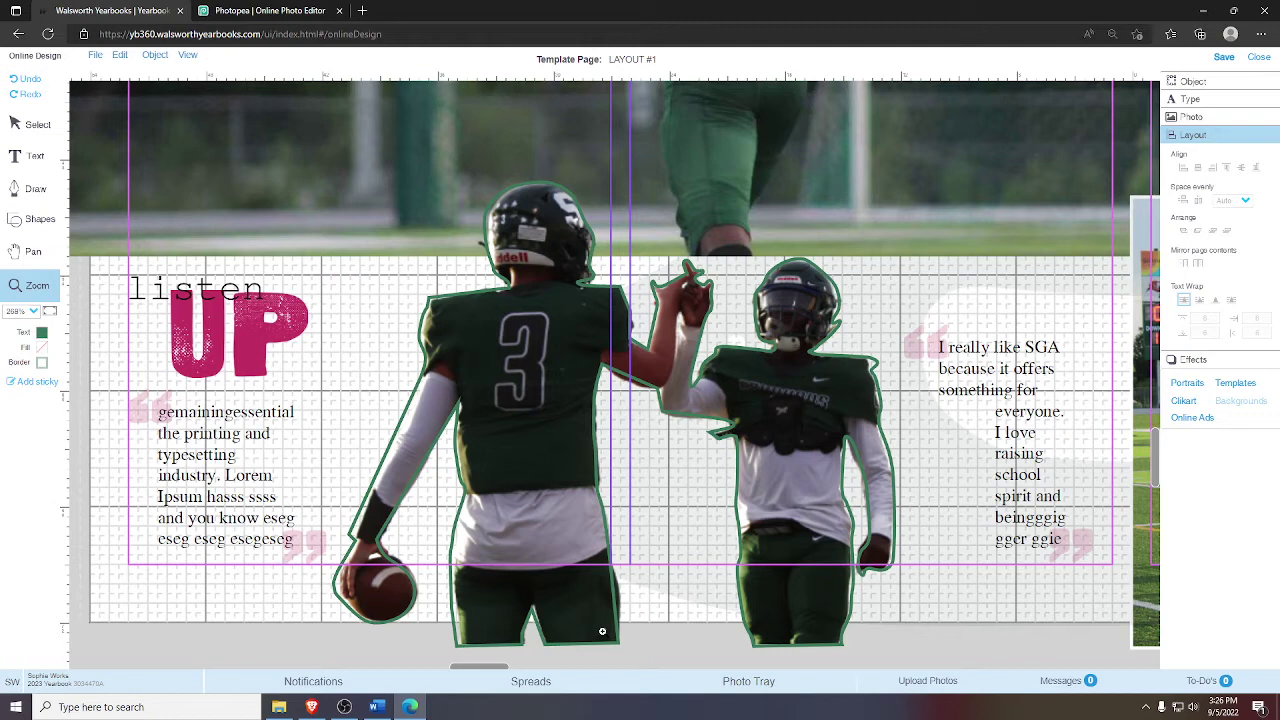
left_click(33, 252)
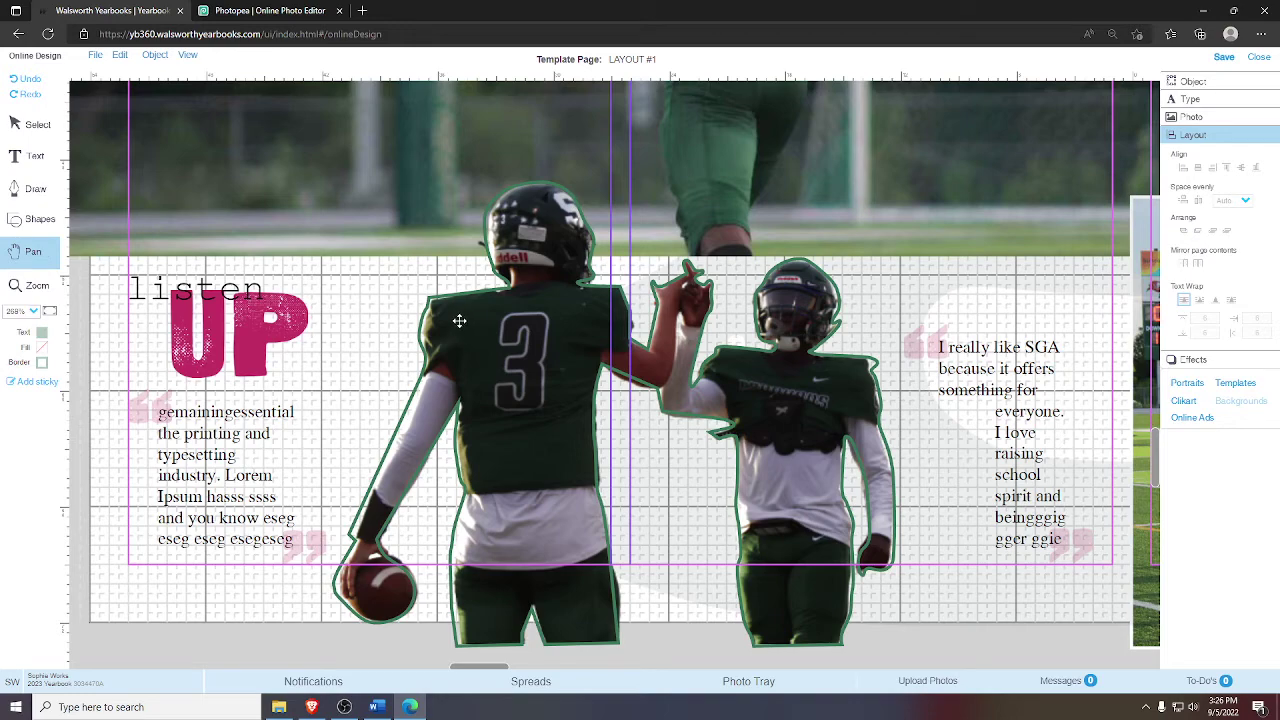
left_click(1224, 58)
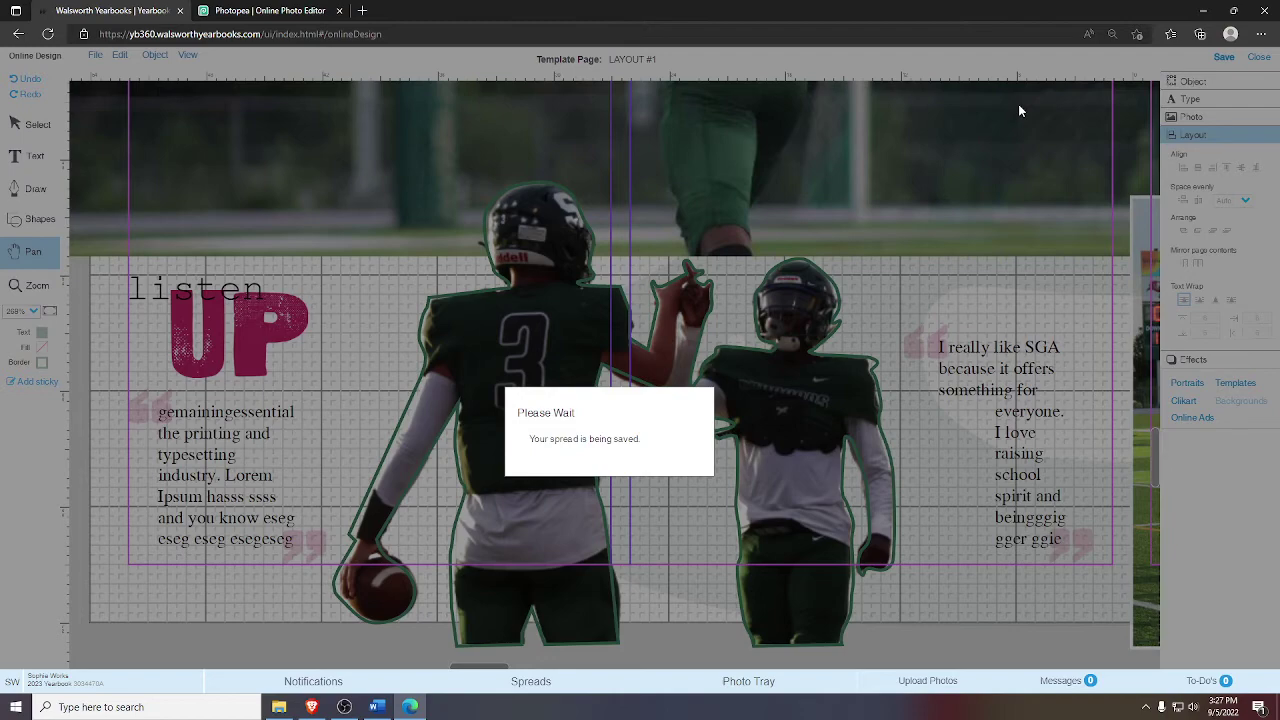
left_click(344, 707)
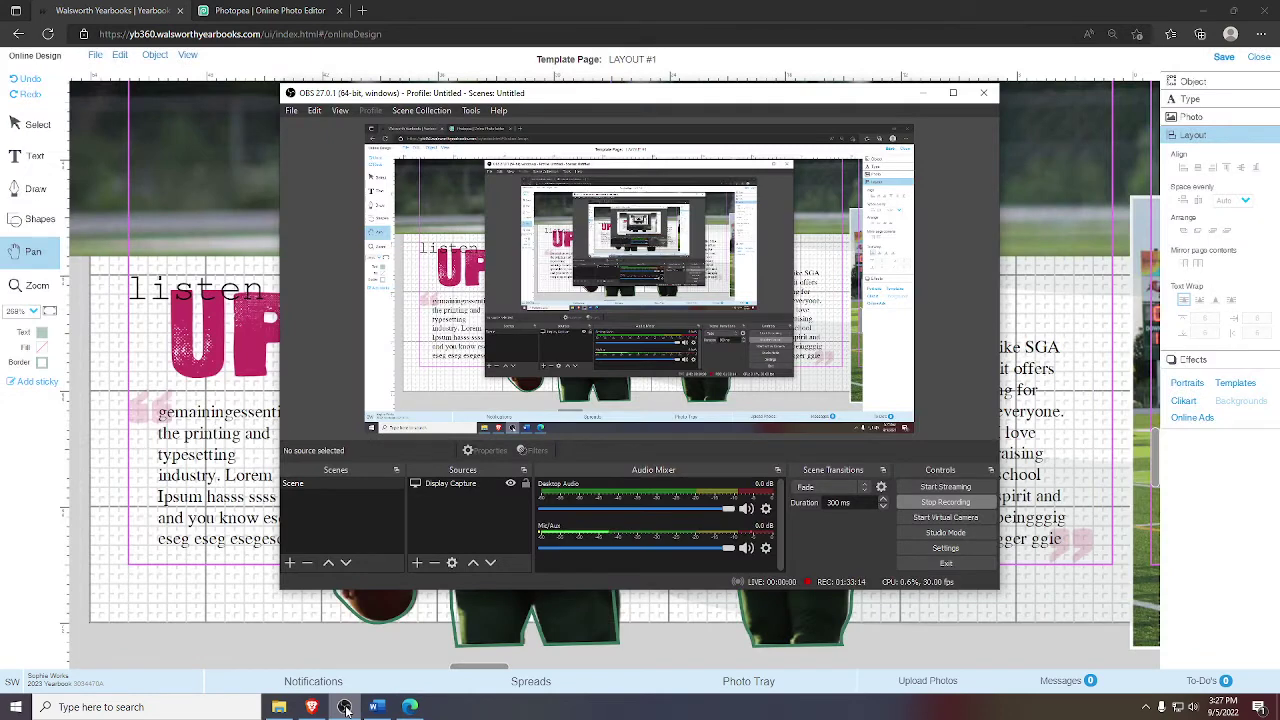
left_click(70, 578)
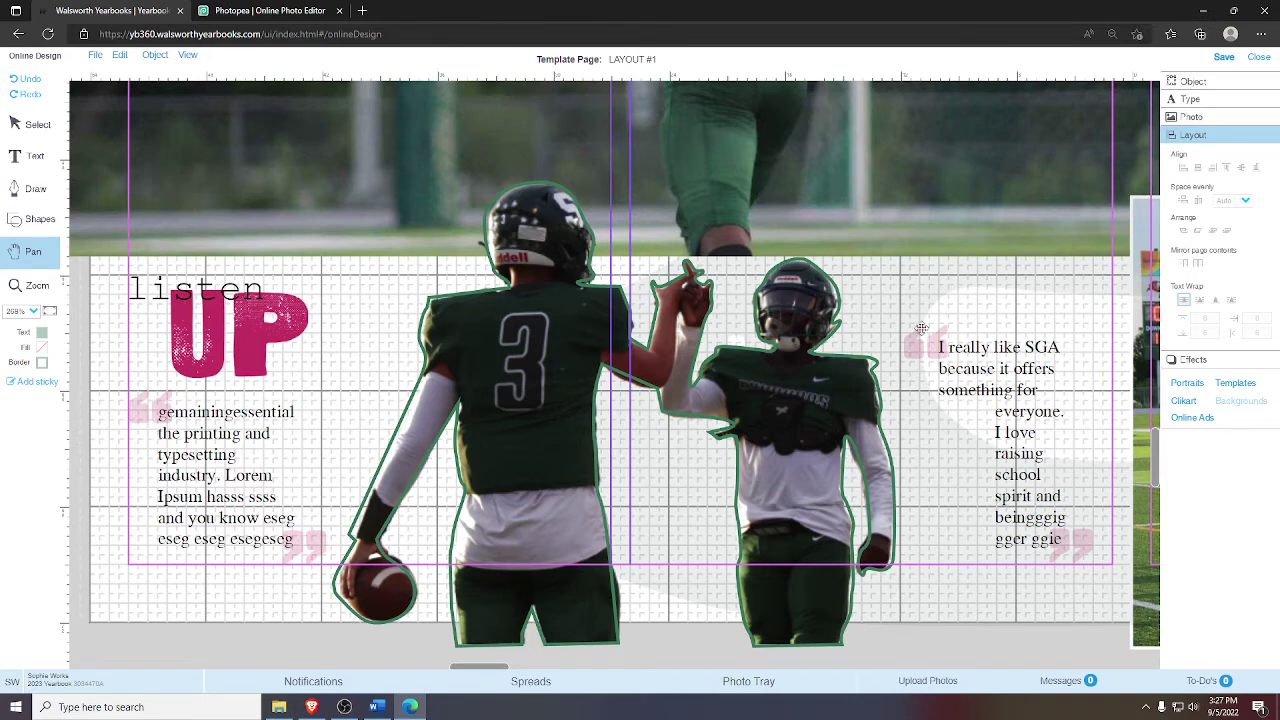
- Pan the view down to the two rose-holding portrait cutouts
left_click_drag(965, 340, 497, 353)
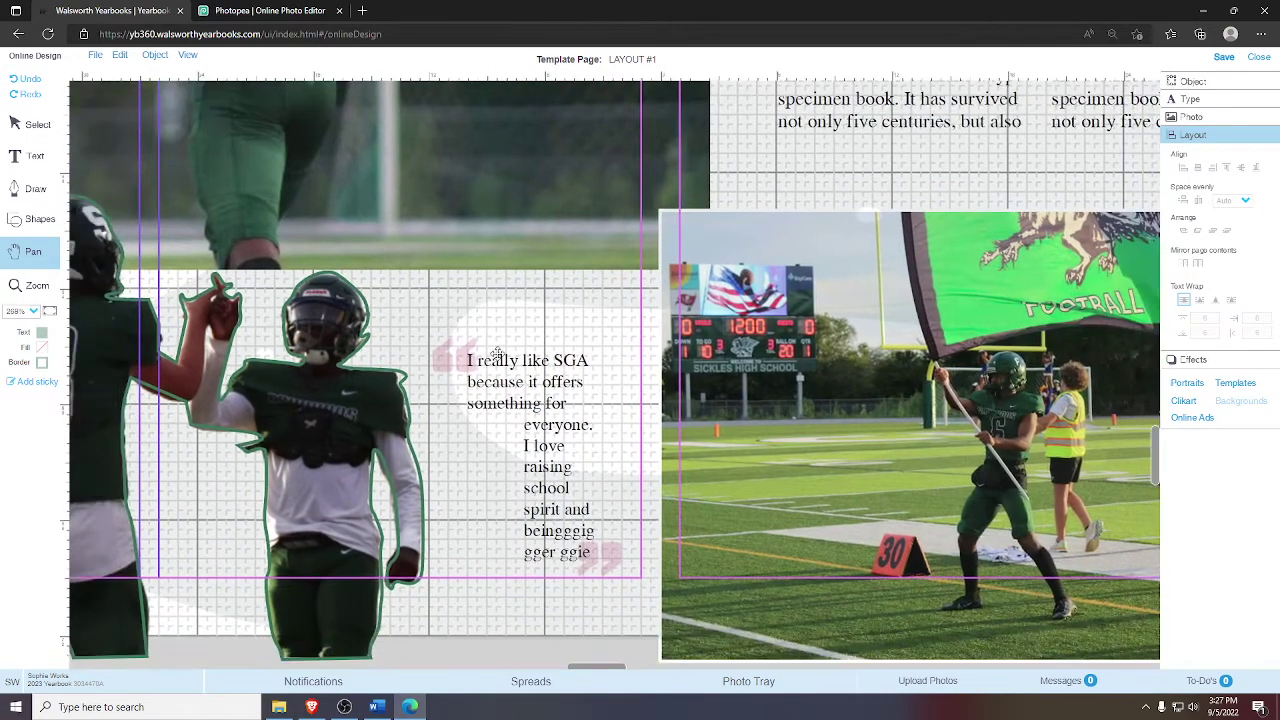
scroll(557, 320, "down", 5)
scroll(637, 547, "up", 3)
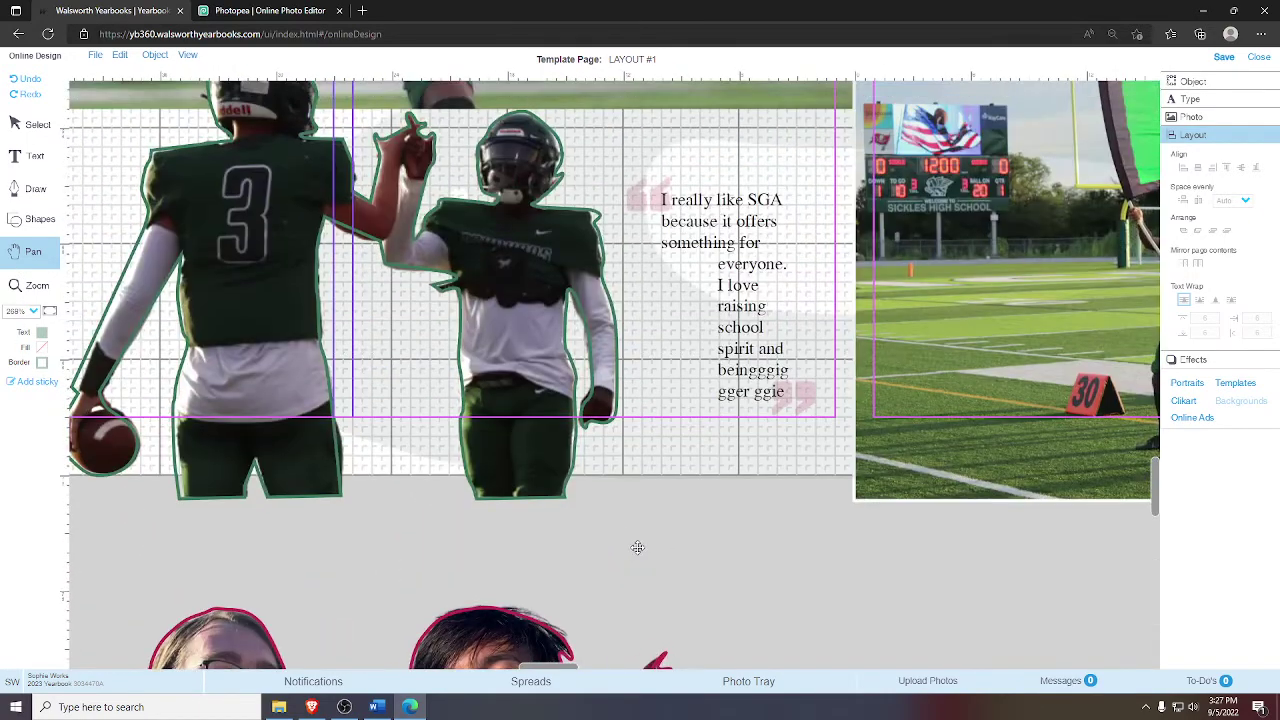
scroll(637, 547, "down", 5)
scroll(617, 509, "up", 3)
left_click_drag(626, 339, 614, 373)
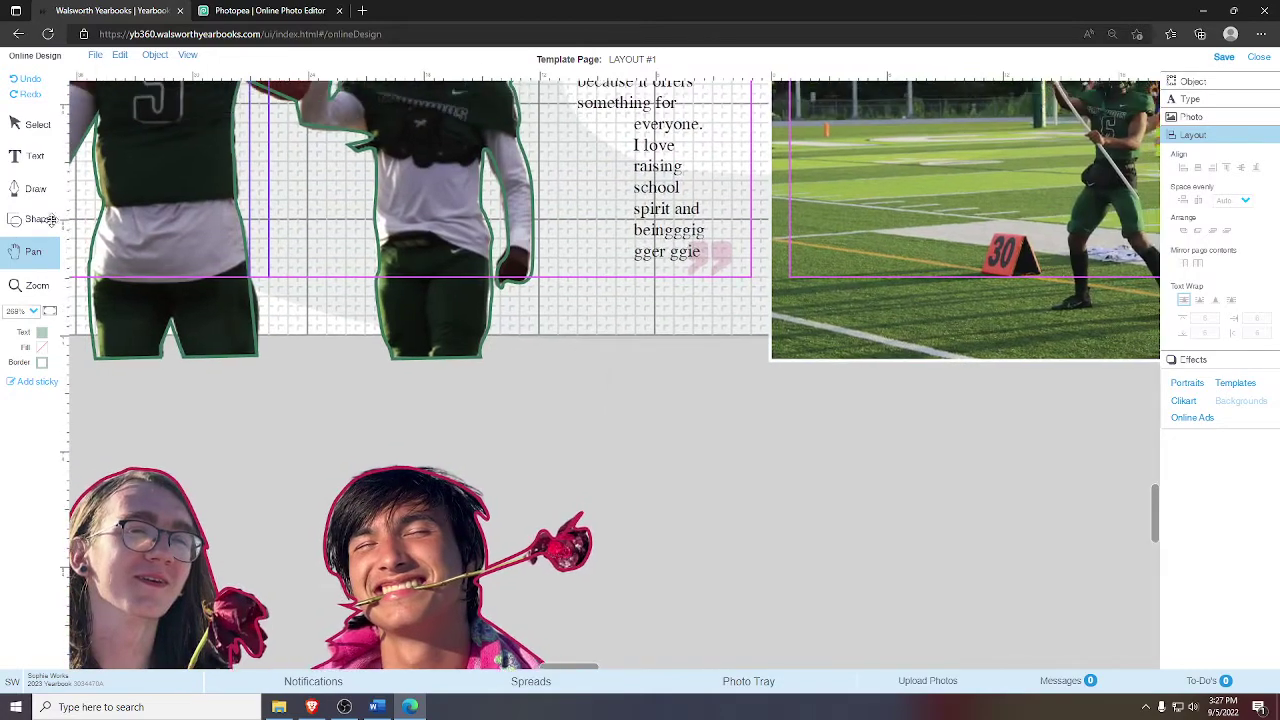
left_click(30, 124)
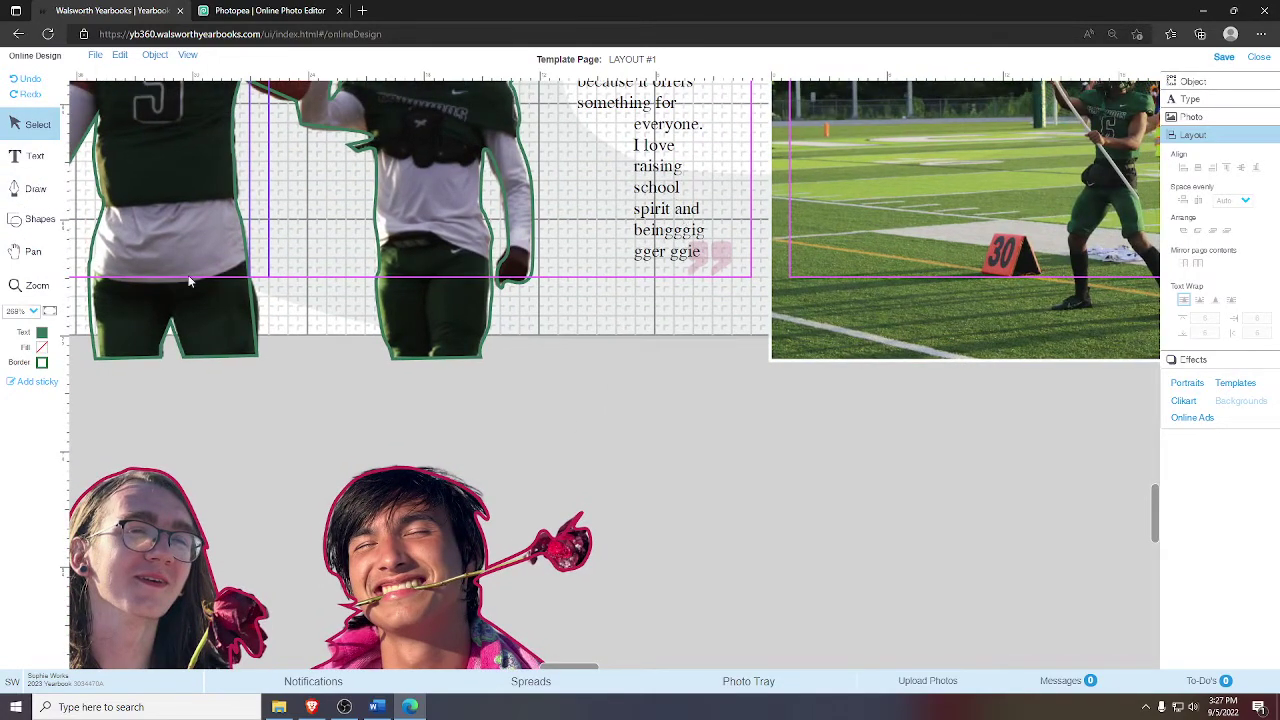
left_click(33, 251)
left_click_drag(620, 126, 650, 345)
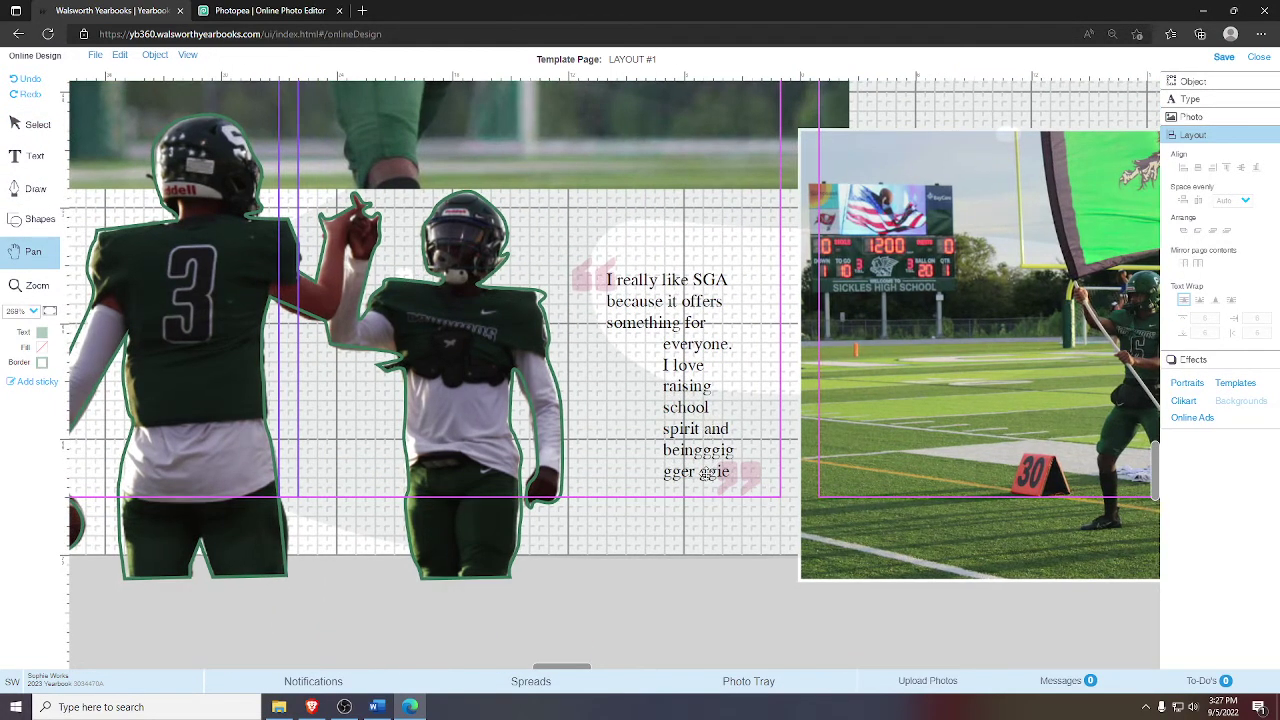
scroll(724, 530, "down", 5)
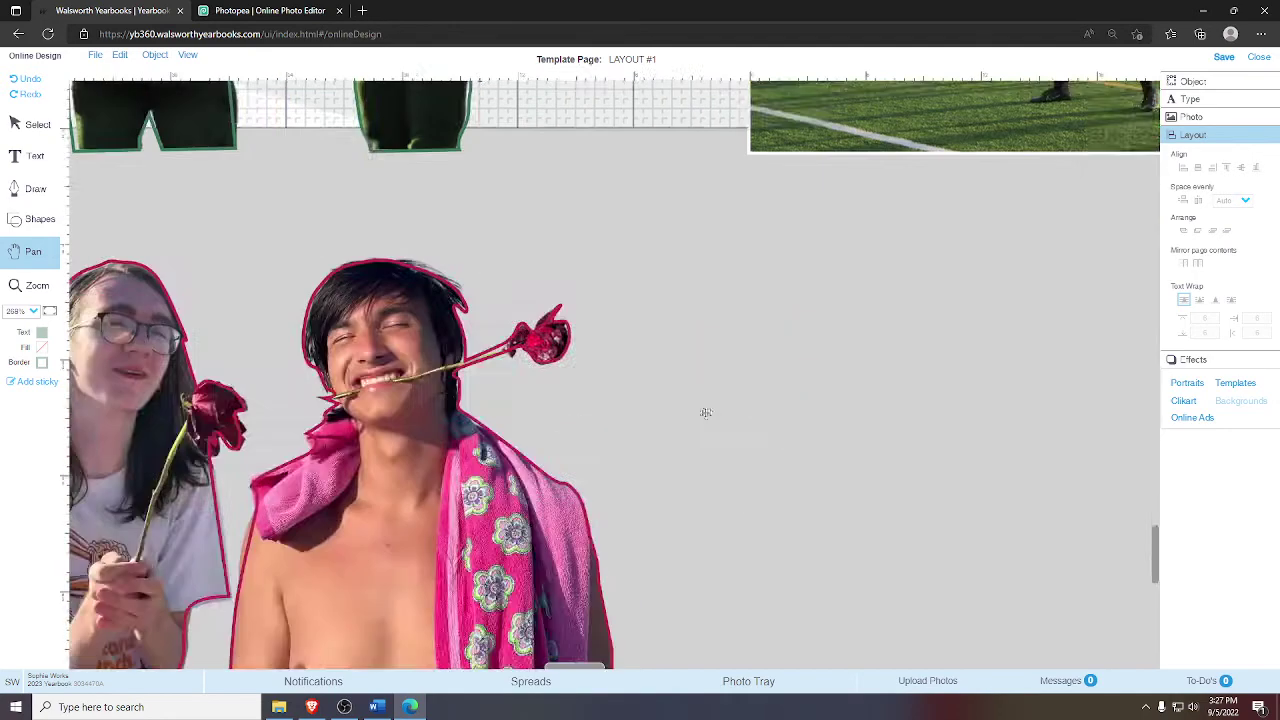
scroll(703, 414, "up", 1)
scroll(729, 443, "up", 1)
scroll(745, 443, "down", 2)
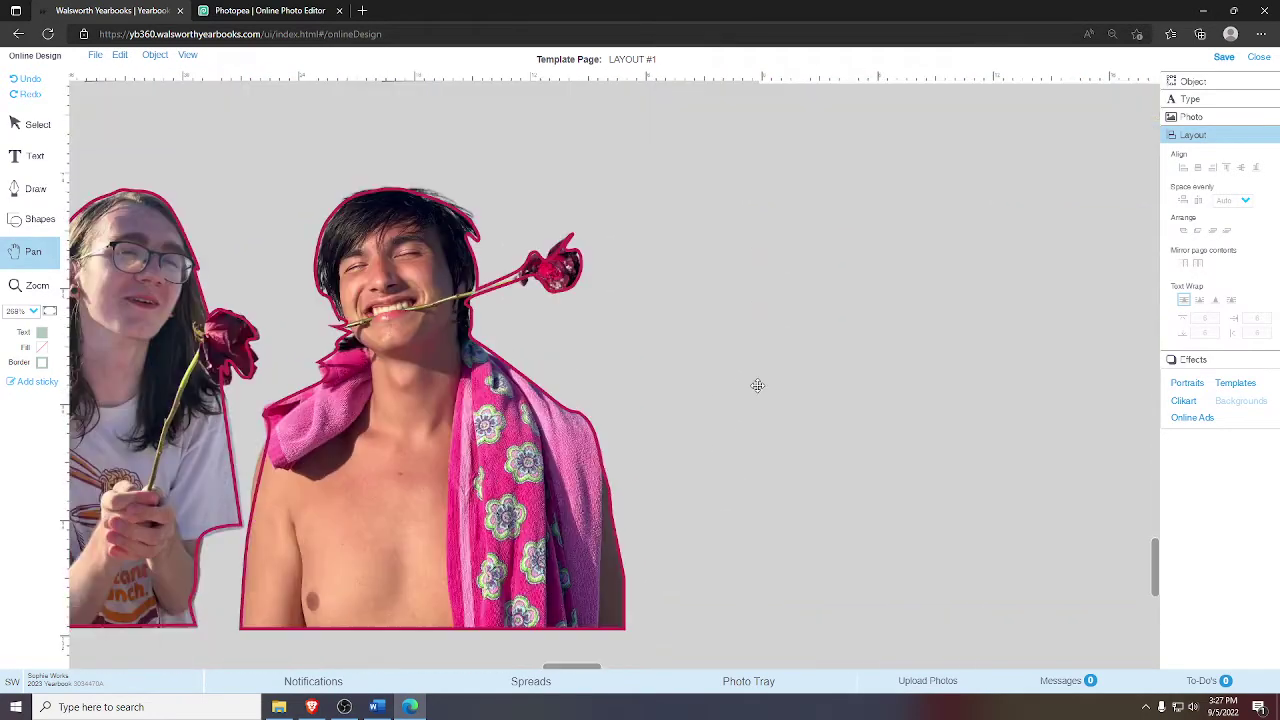
- Insert a rectangle from Shapes, then delete it again
left_click(52, 231)
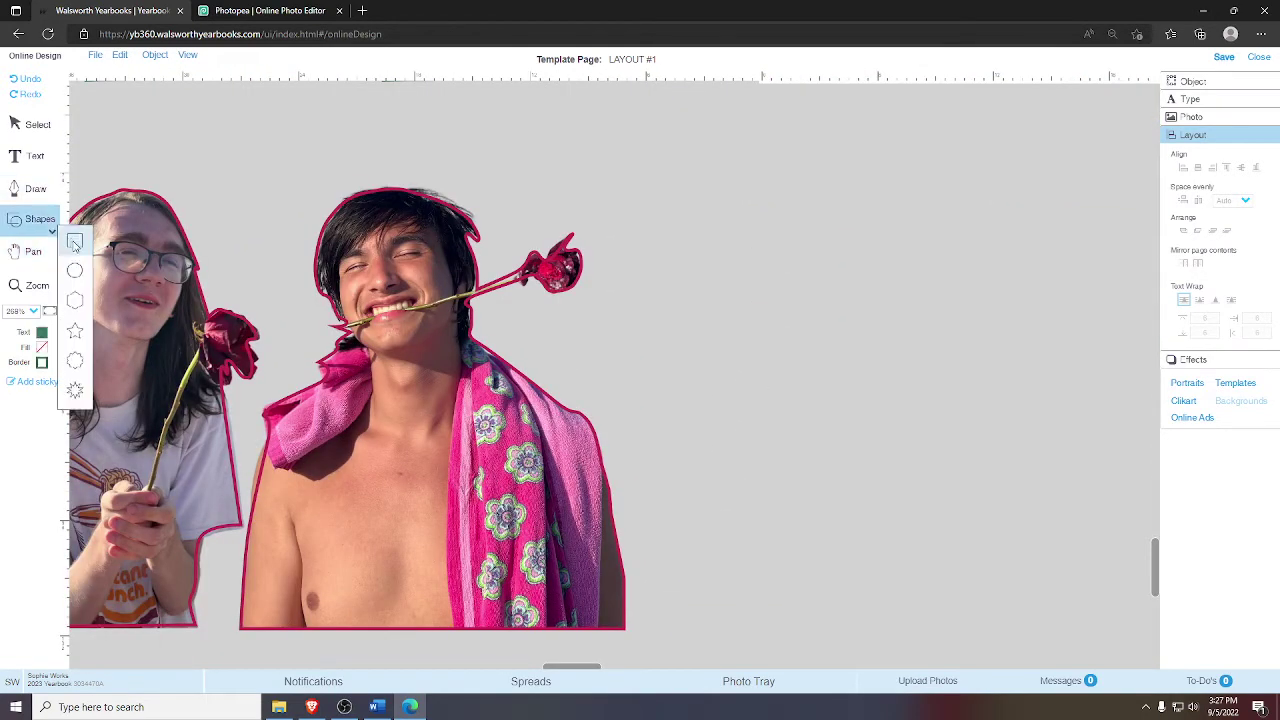
left_click(78, 240)
left_click_drag(600, 370, 645, 338)
key("Delete")
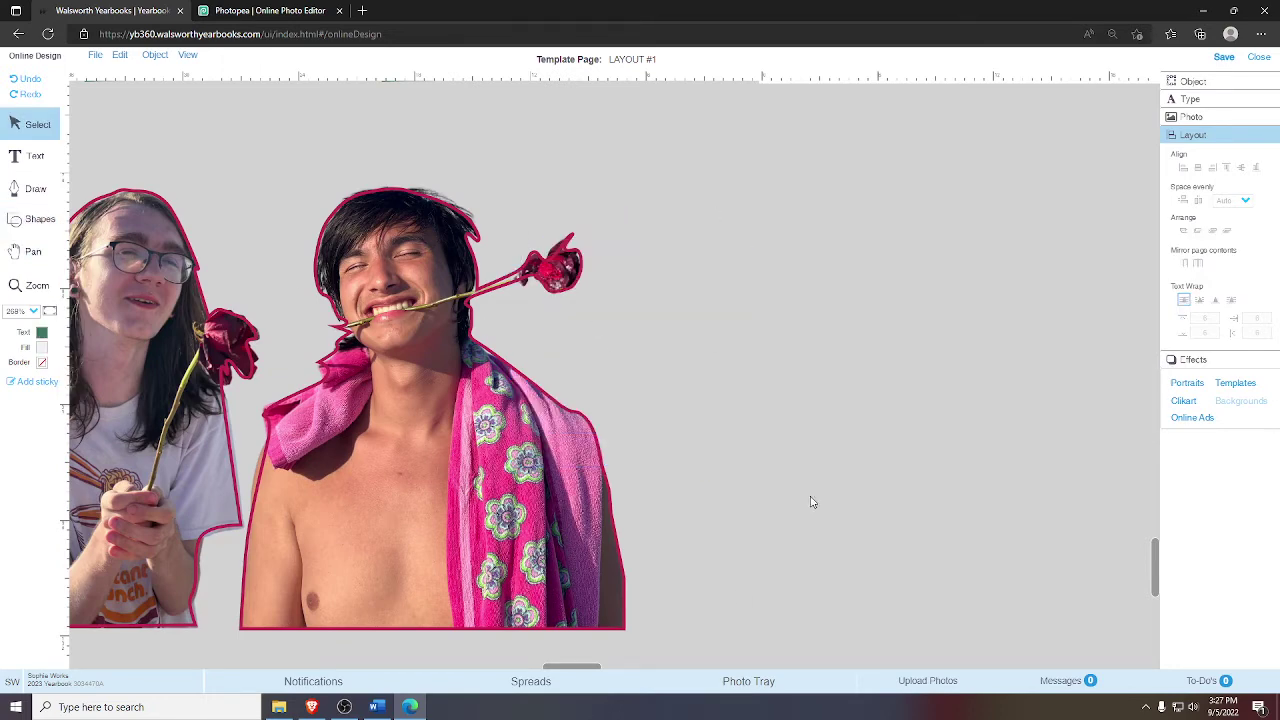
- Draw a closed stepped angle outline to the right of the boy holding the rose
left_click(35, 190)
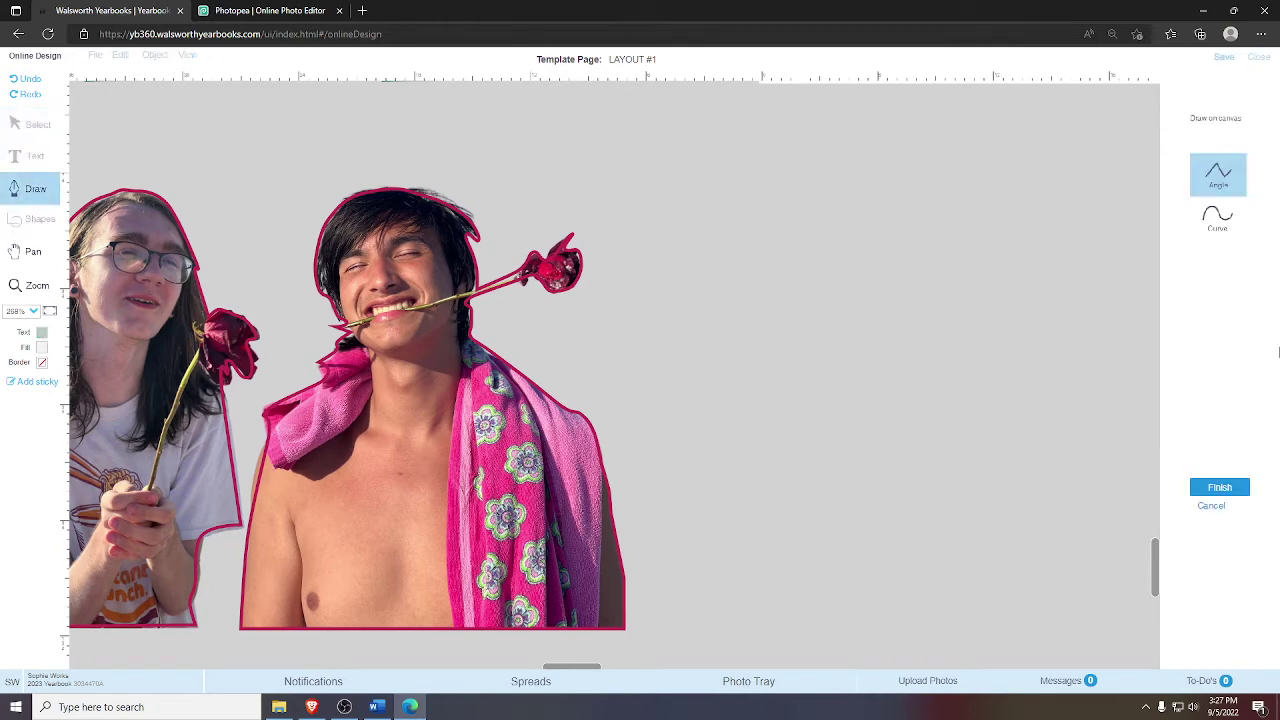
left_click(571, 300)
left_click(571, 381)
left_click(629, 383)
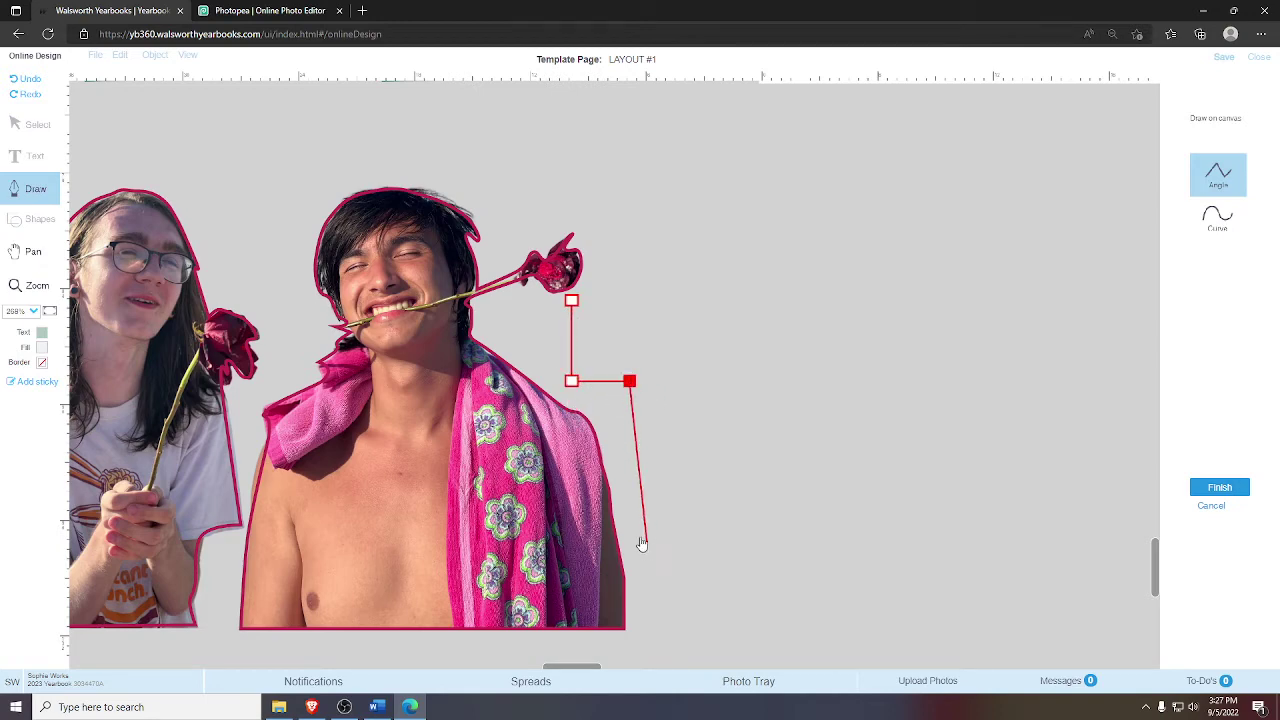
left_click(649, 493)
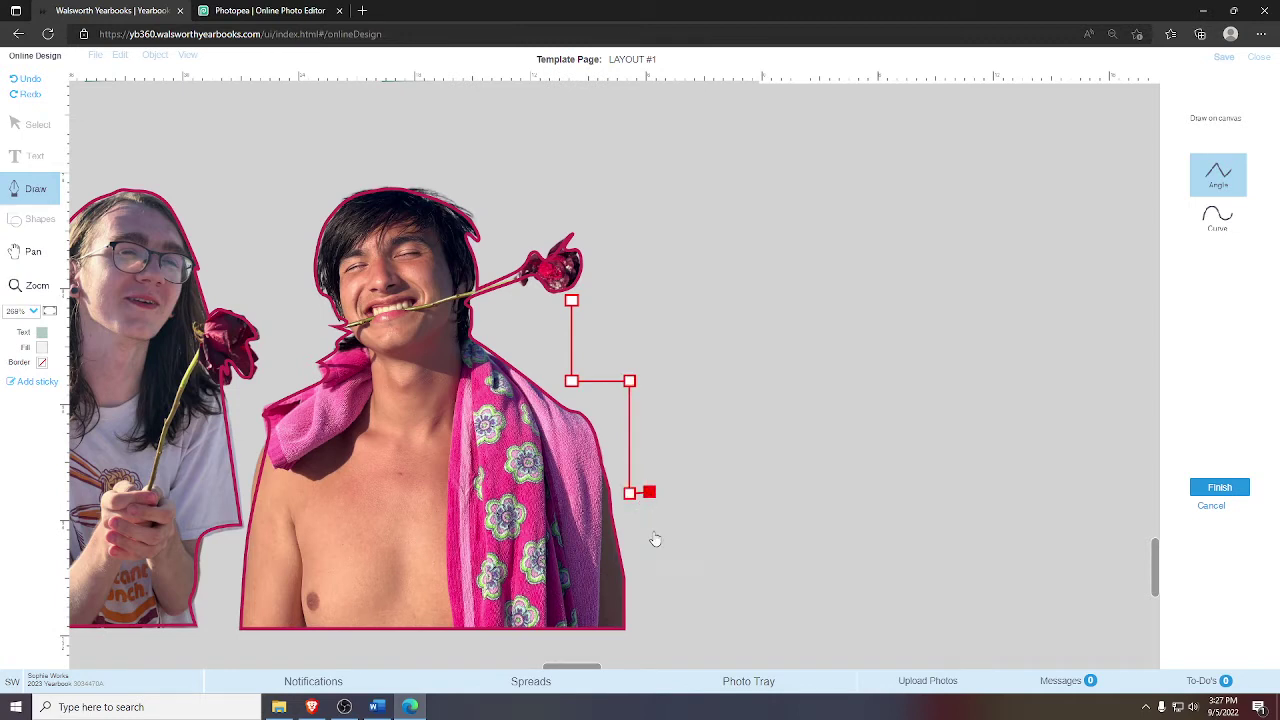
left_click(647, 623)
left_click(726, 621)
left_click(717, 304)
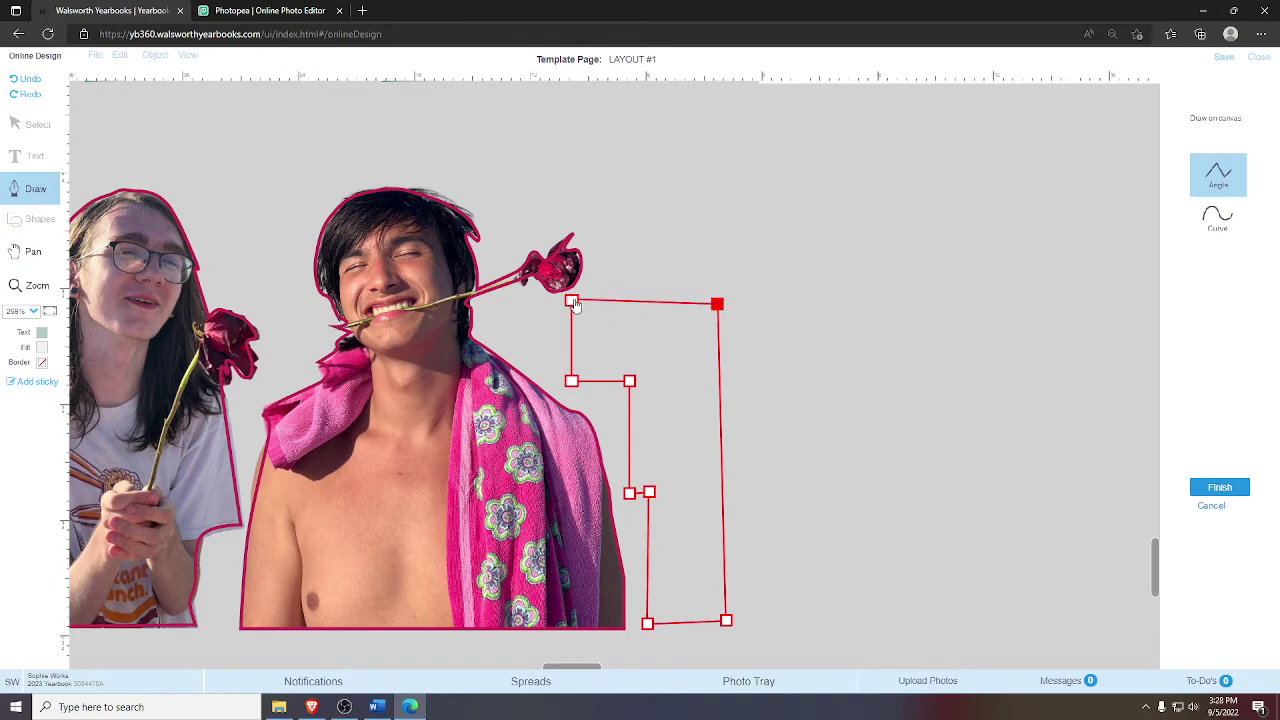
left_click(571, 300)
left_click(1222, 487)
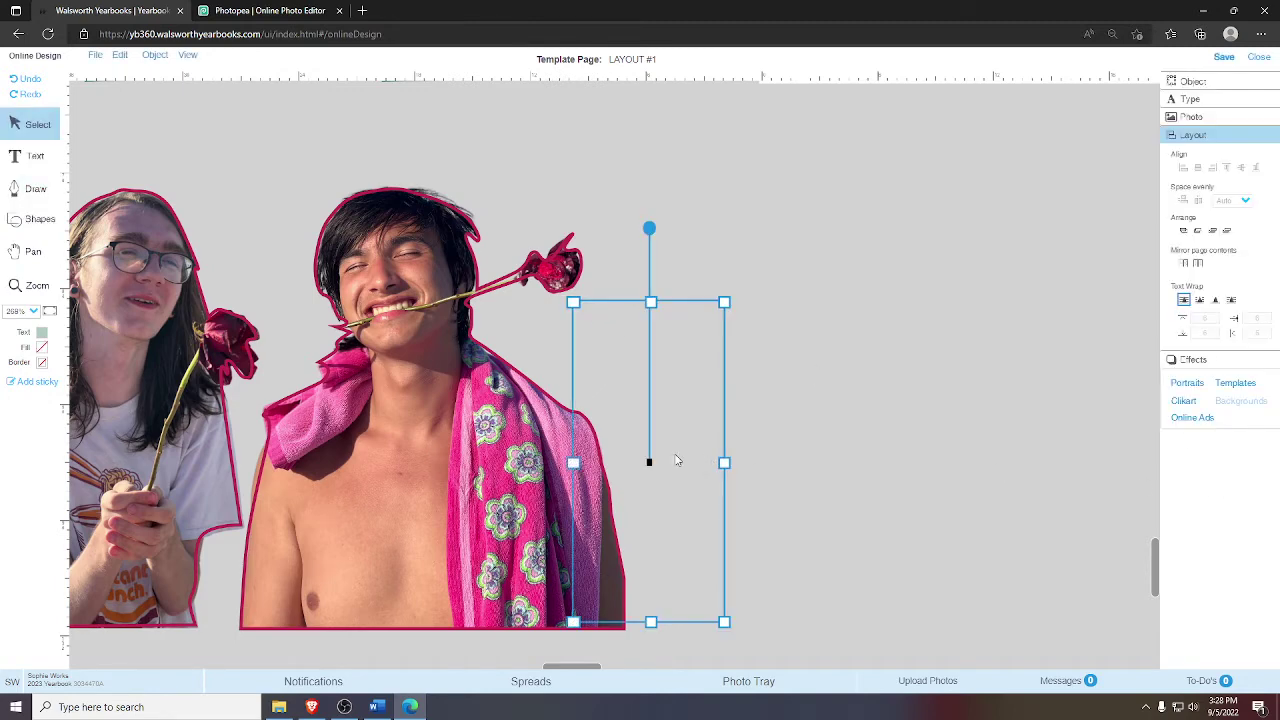
- Check the outline's fill and border colours, leaving it unfilled and its path unchanged
left_click(41, 356)
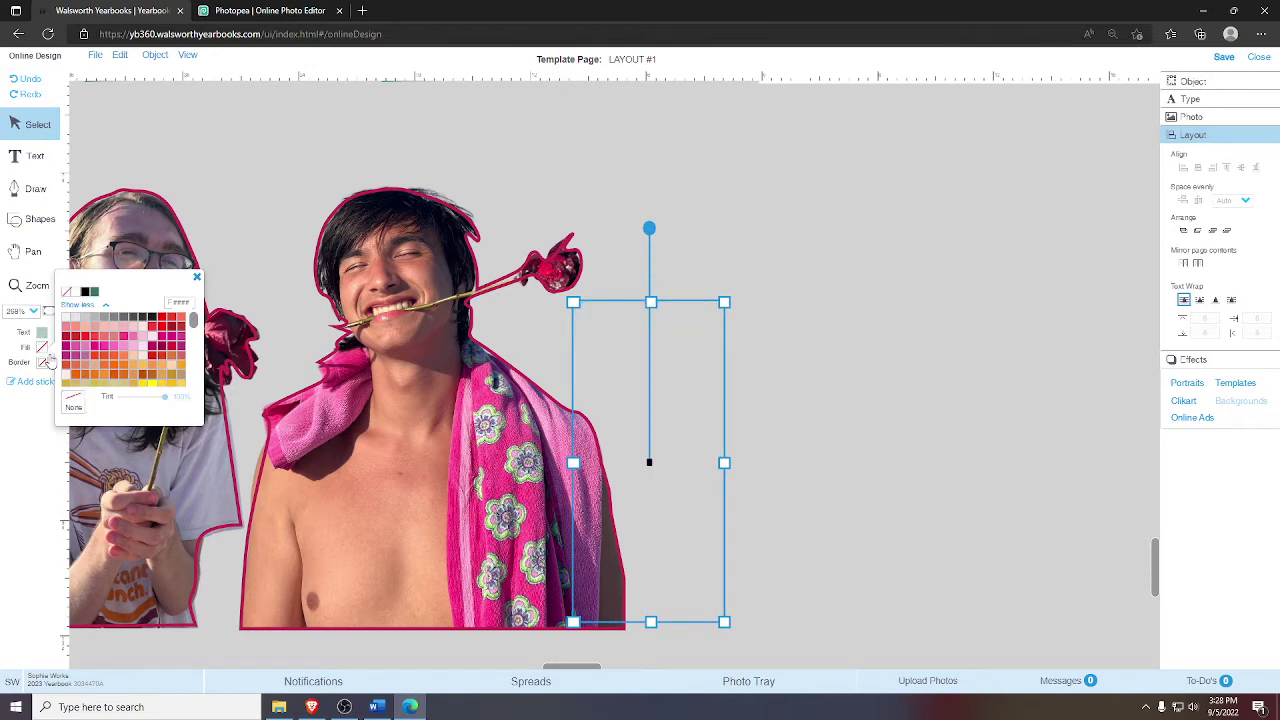
left_click(42, 361)
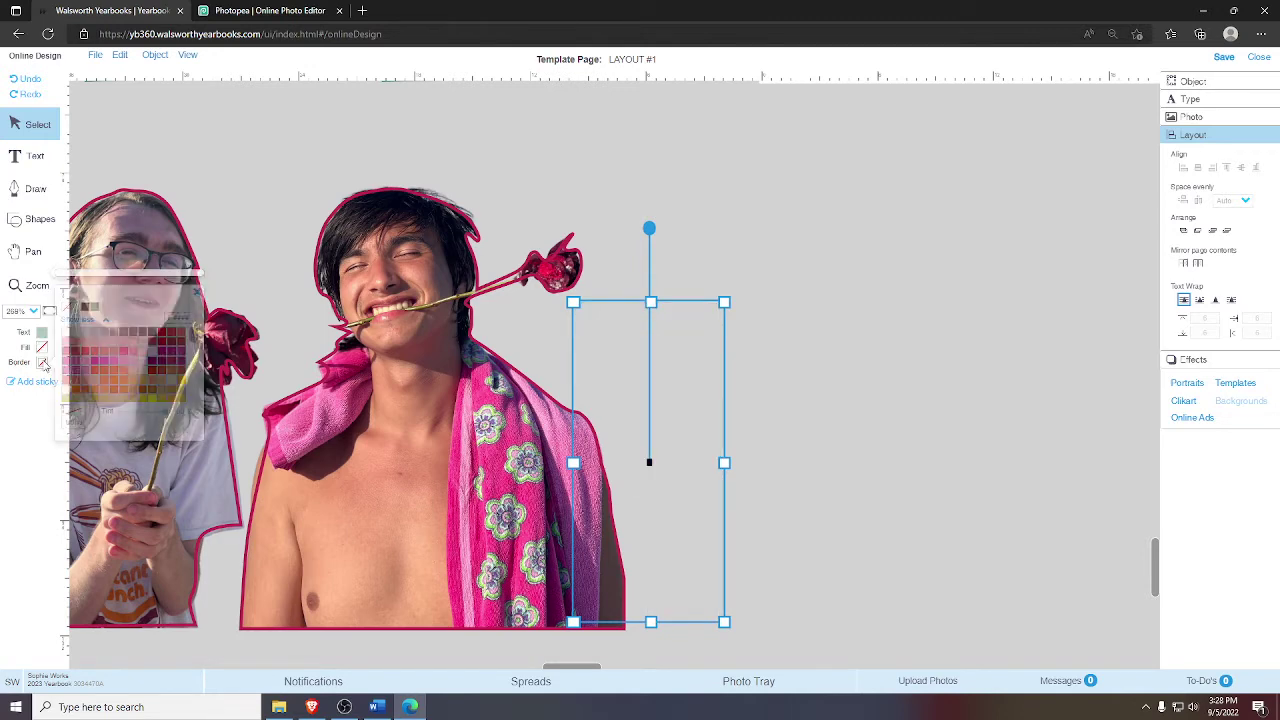
double_click(632, 356)
left_click(634, 430)
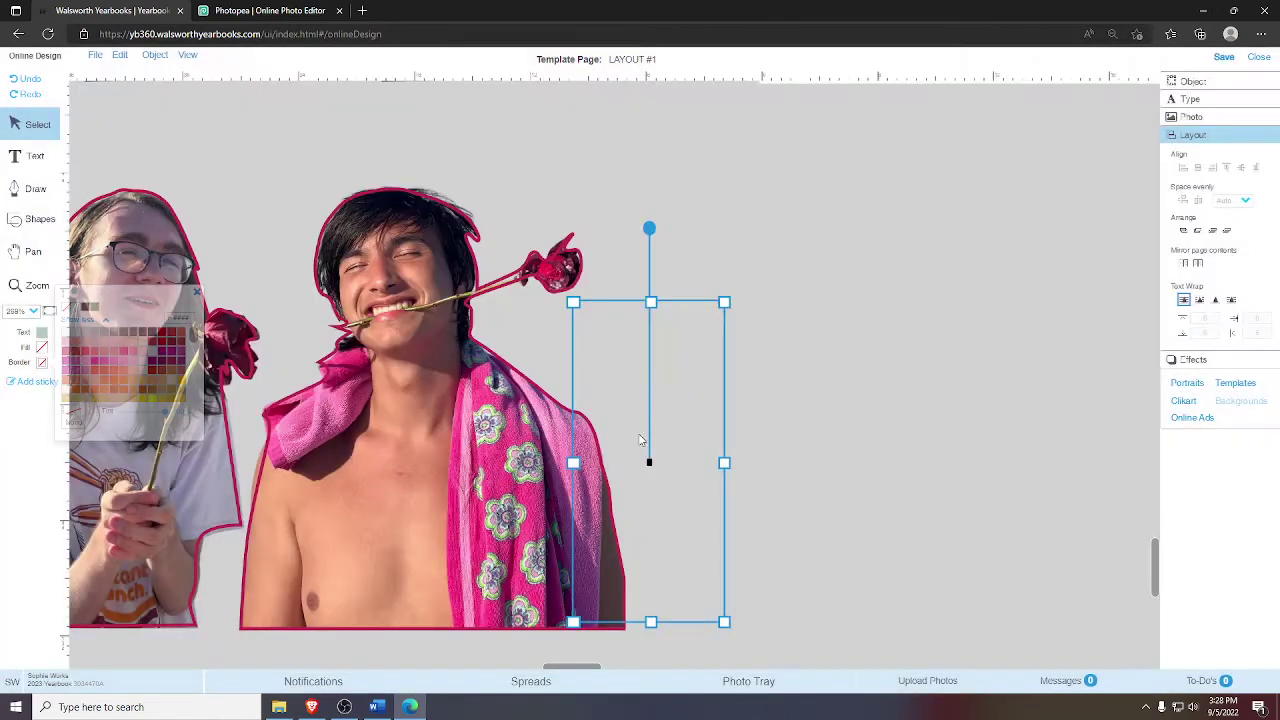
left_click(35, 156)
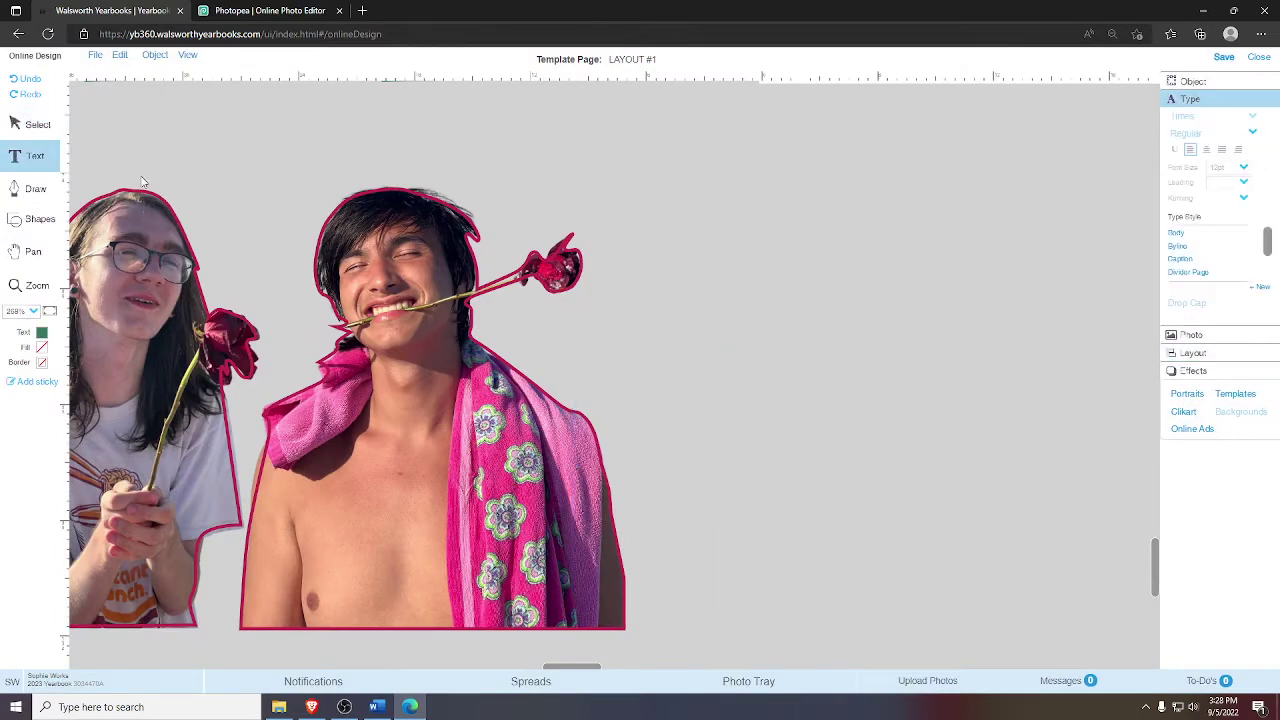
- Type the rose-photo quote from 'HI GUYS I, SO' to 'KS YES' into the stepped shape, then deselect
left_click(620, 350)
type("HI")
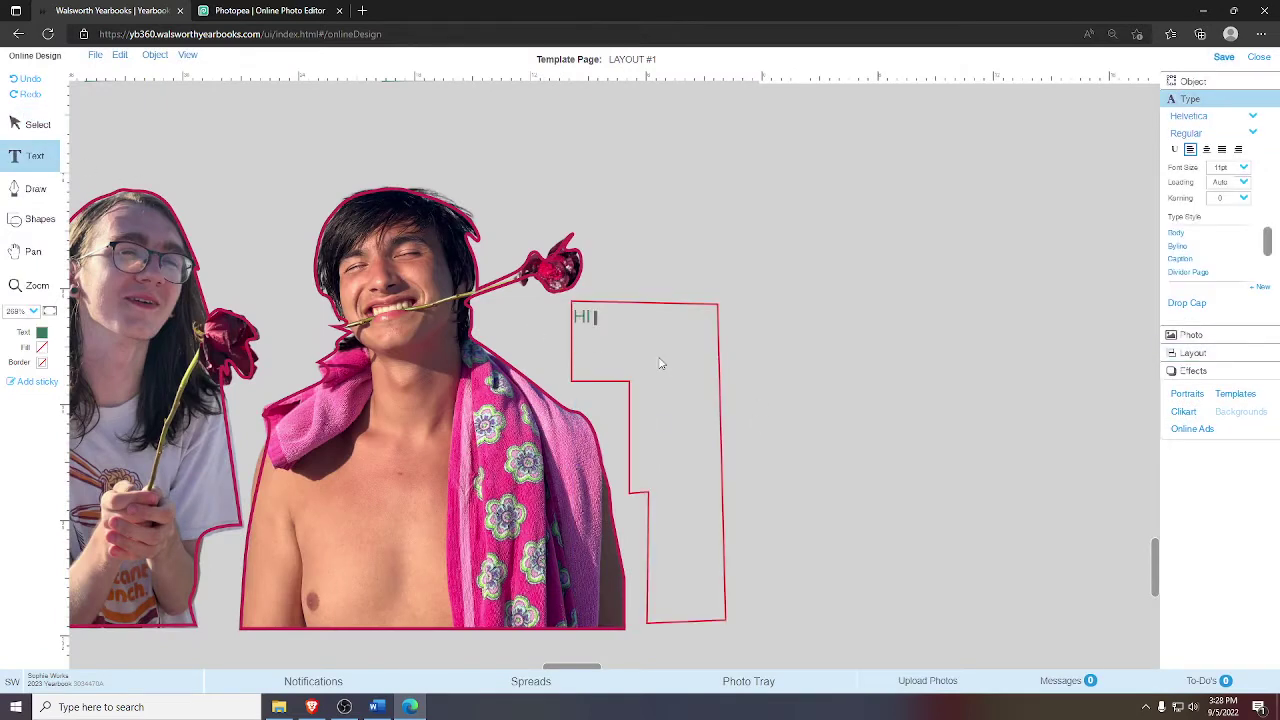
type(" GUYS I, SO SAJNDSNAKN YERS AND Y")
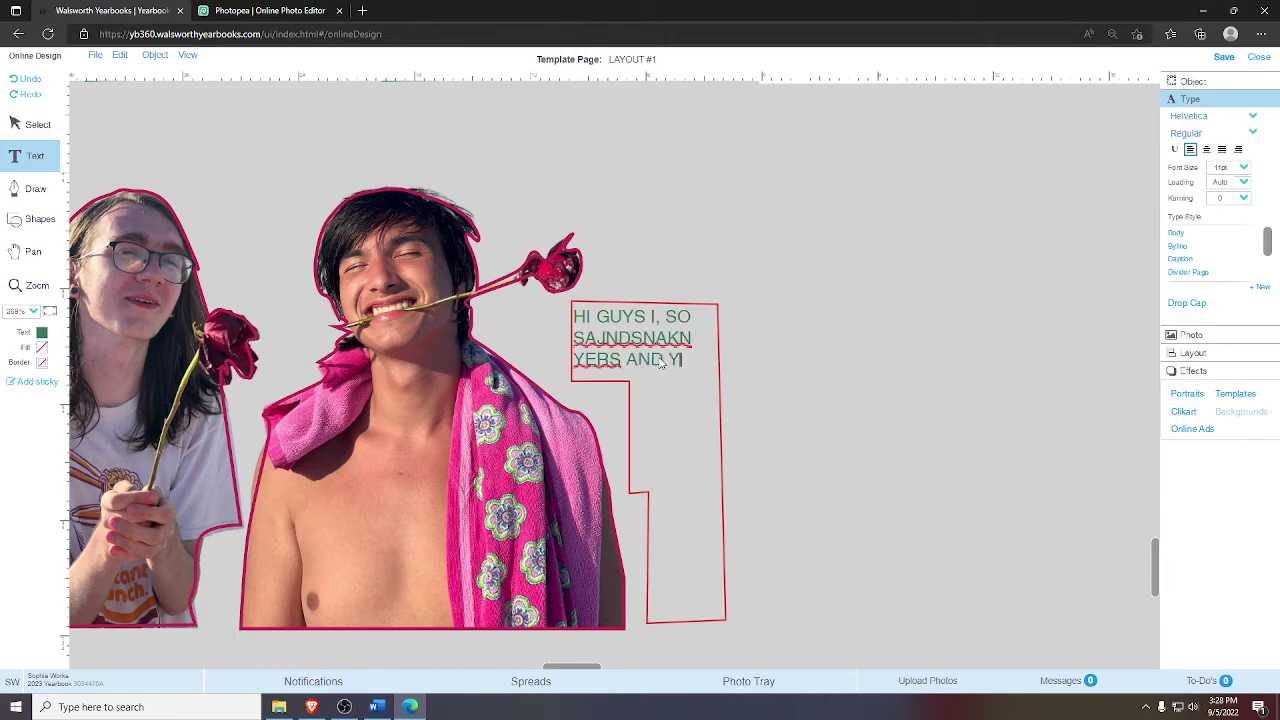
type("ES AND WOW YOURE")
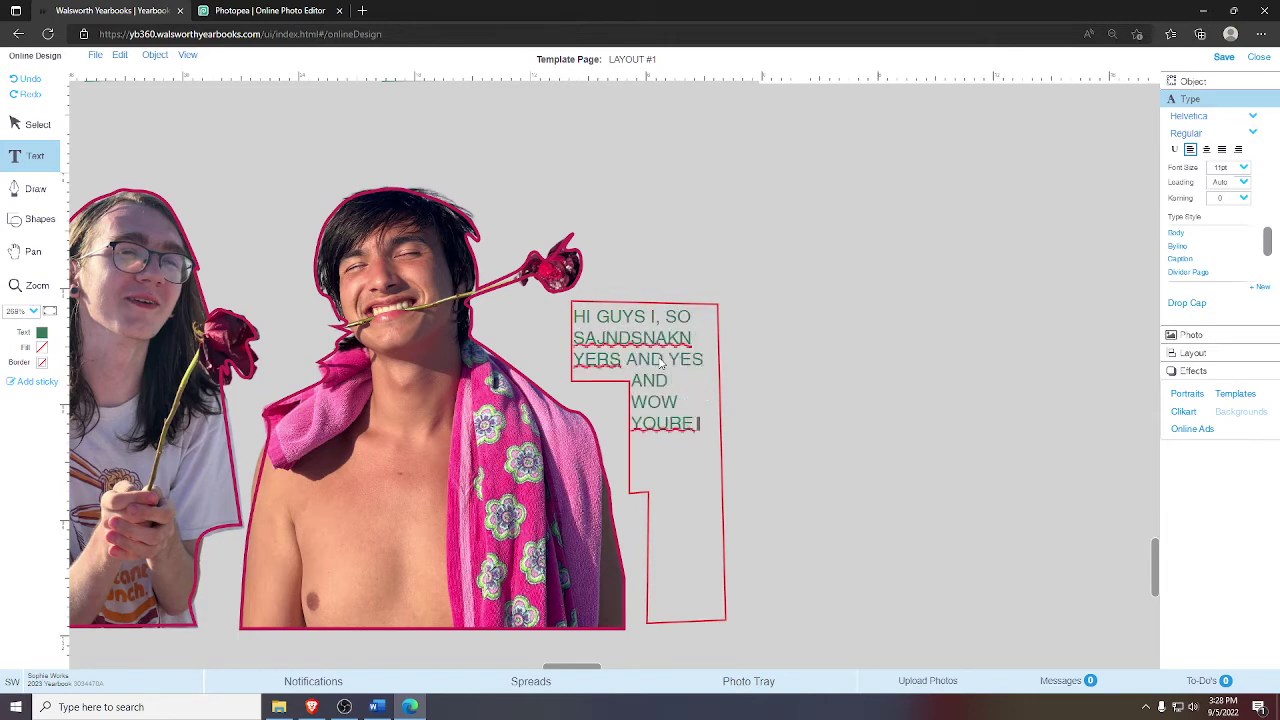
type(" SO COOL I LOVE ")
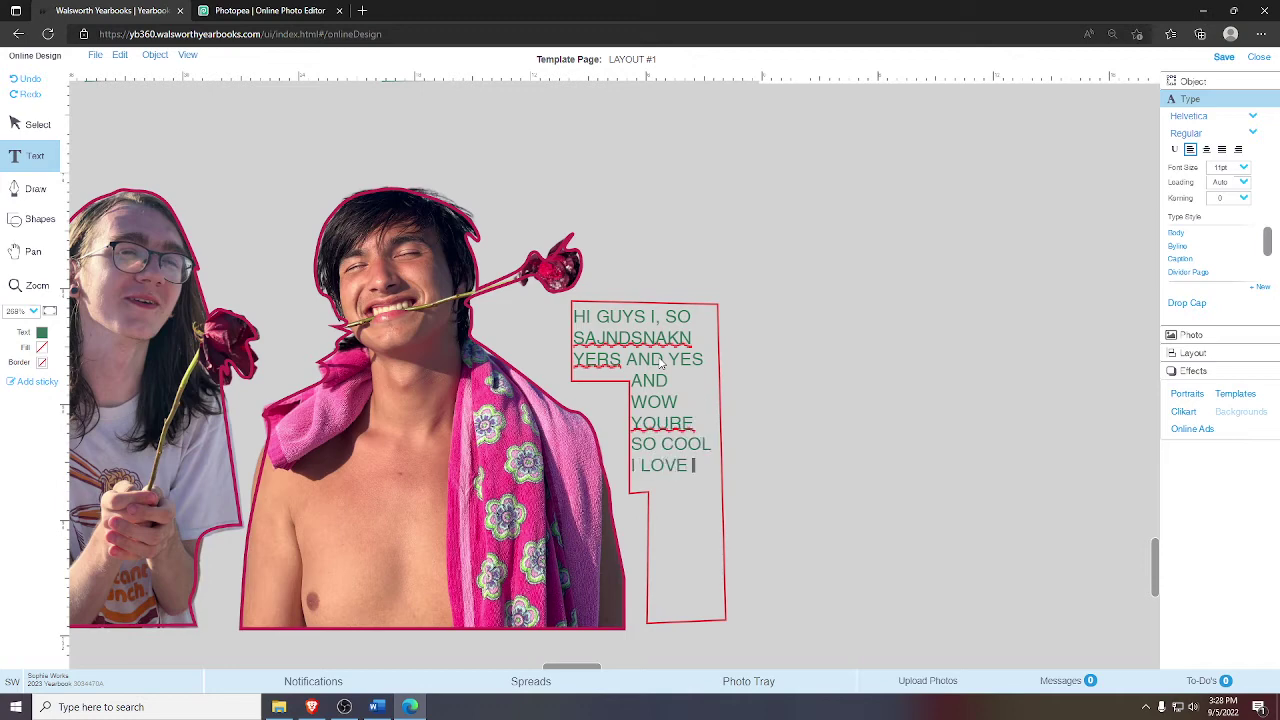
type("ROSES AND THE BEACH DIDE")
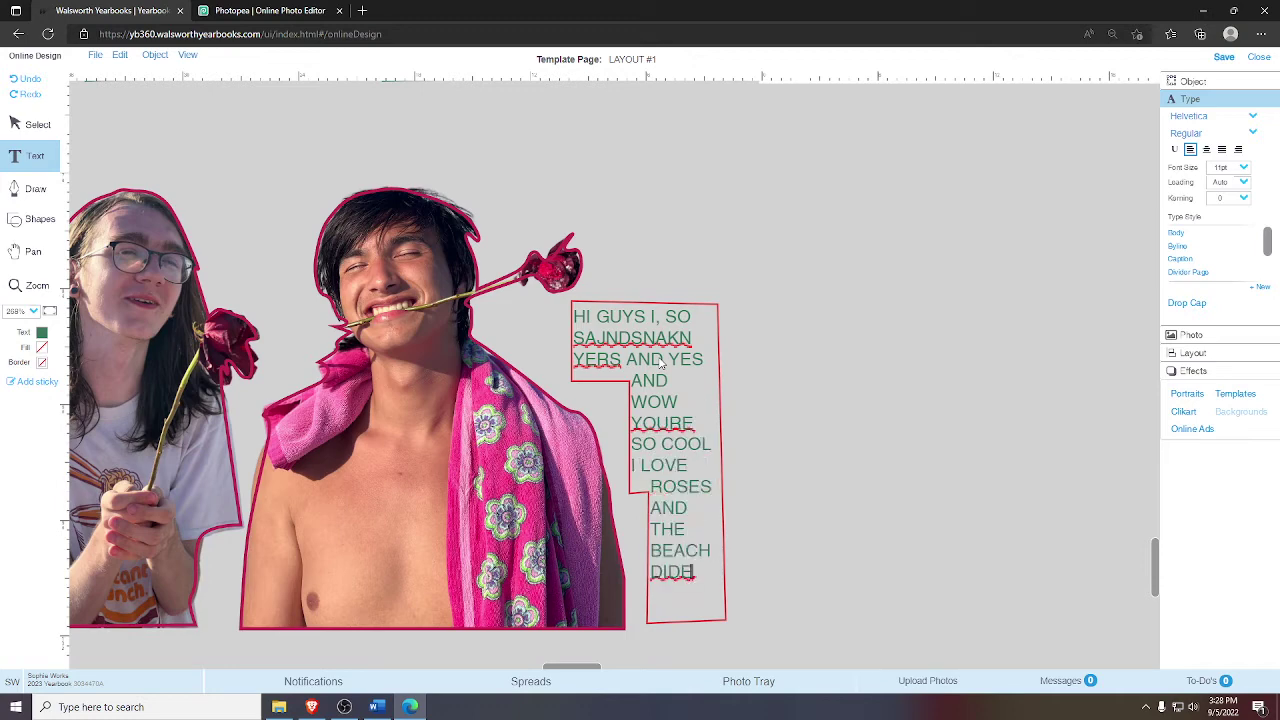
key("BackSpace")
type("DIDEPKS YES")
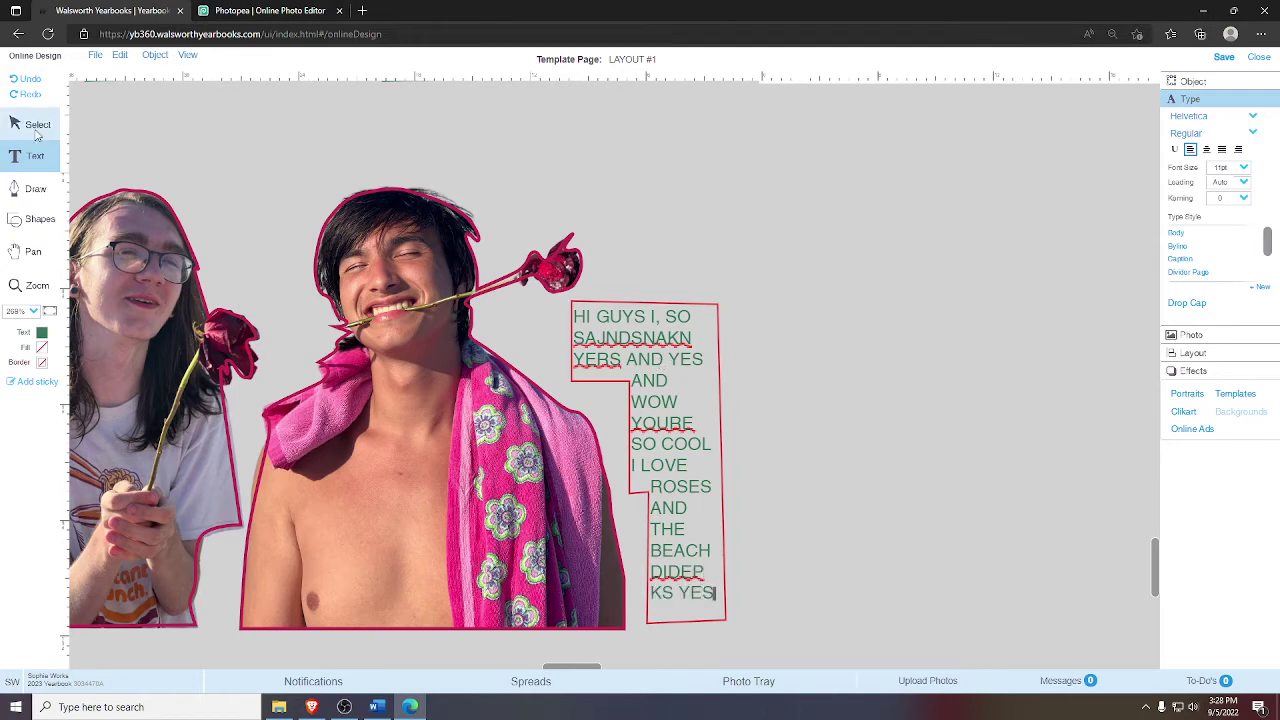
left_click(36, 128)
left_click(818, 440)
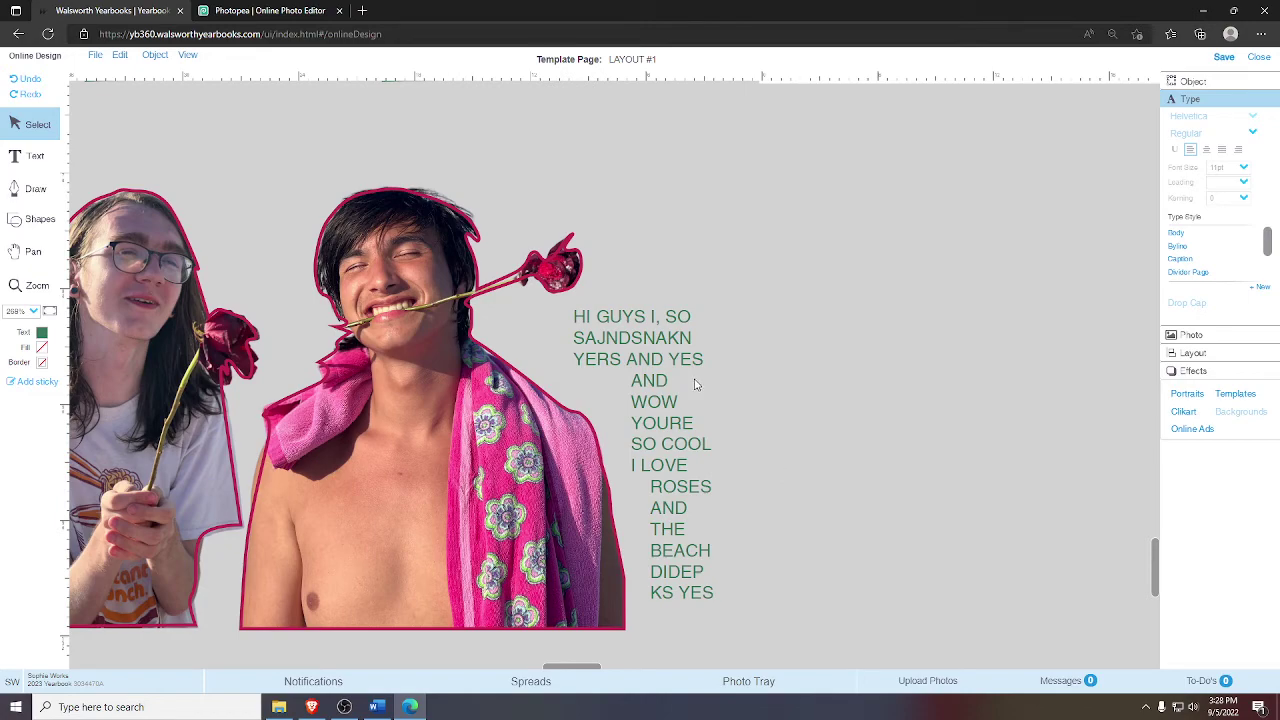
- Pan to the football players section and try moving the players photo, undoing the move
left_click(33, 251)
left_click_drag(506, 223, 557, 284)
key("v")
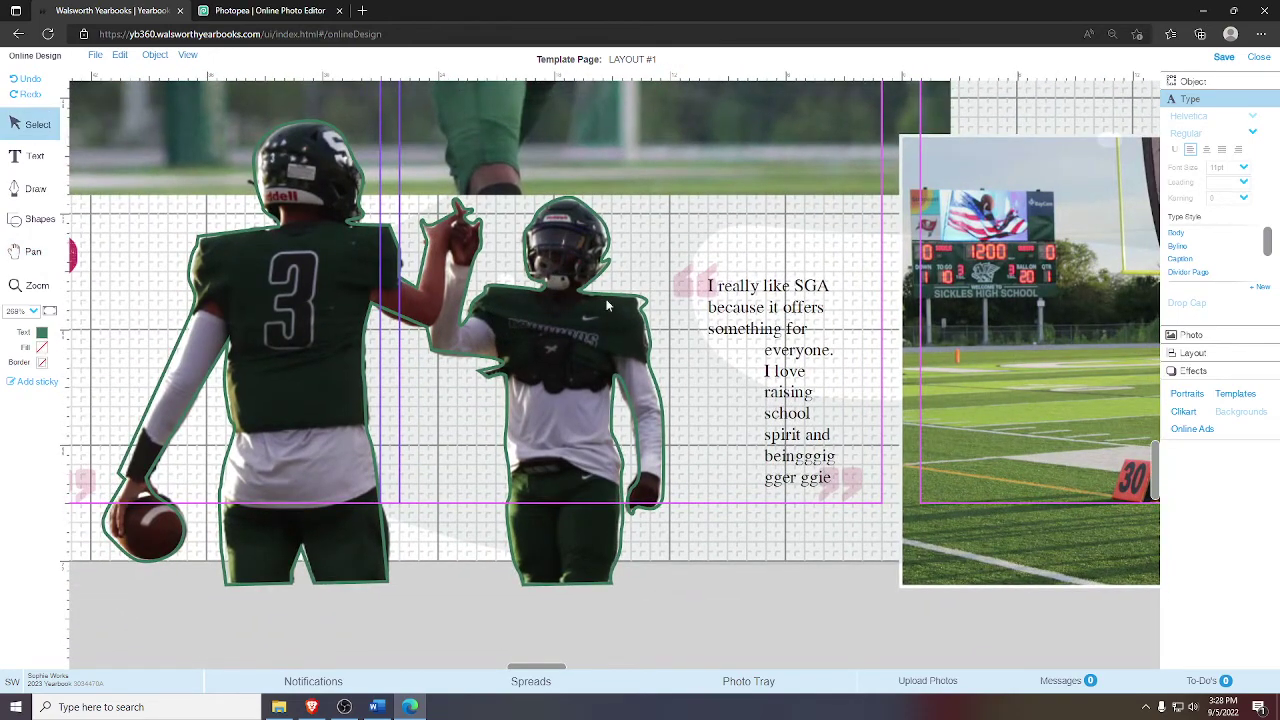
left_click(744, 313)
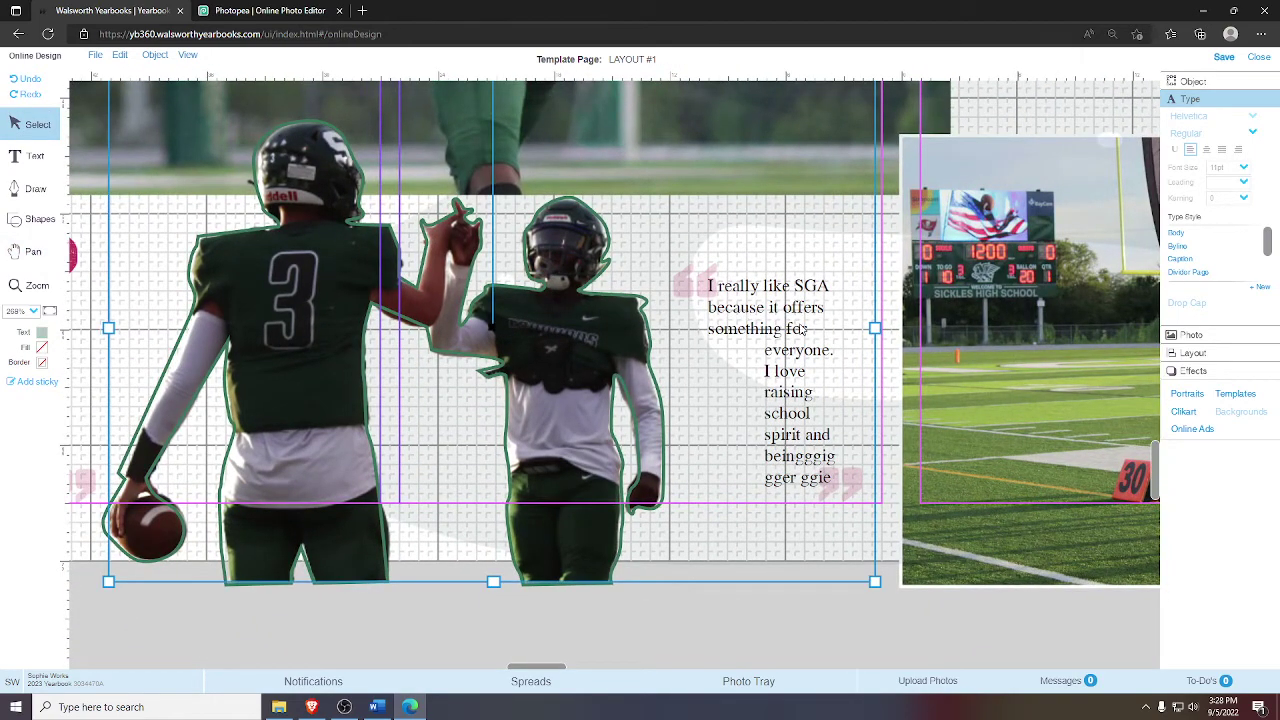
left_click(506, 612)
left_click(503, 487)
left_click_drag(533, 487, 623, 490)
key("ctrl+z")
- Send the left player cutout to the back and select the SGA quote text box
right_click(406, 412)
left_click(349, 414)
right_click(349, 414)
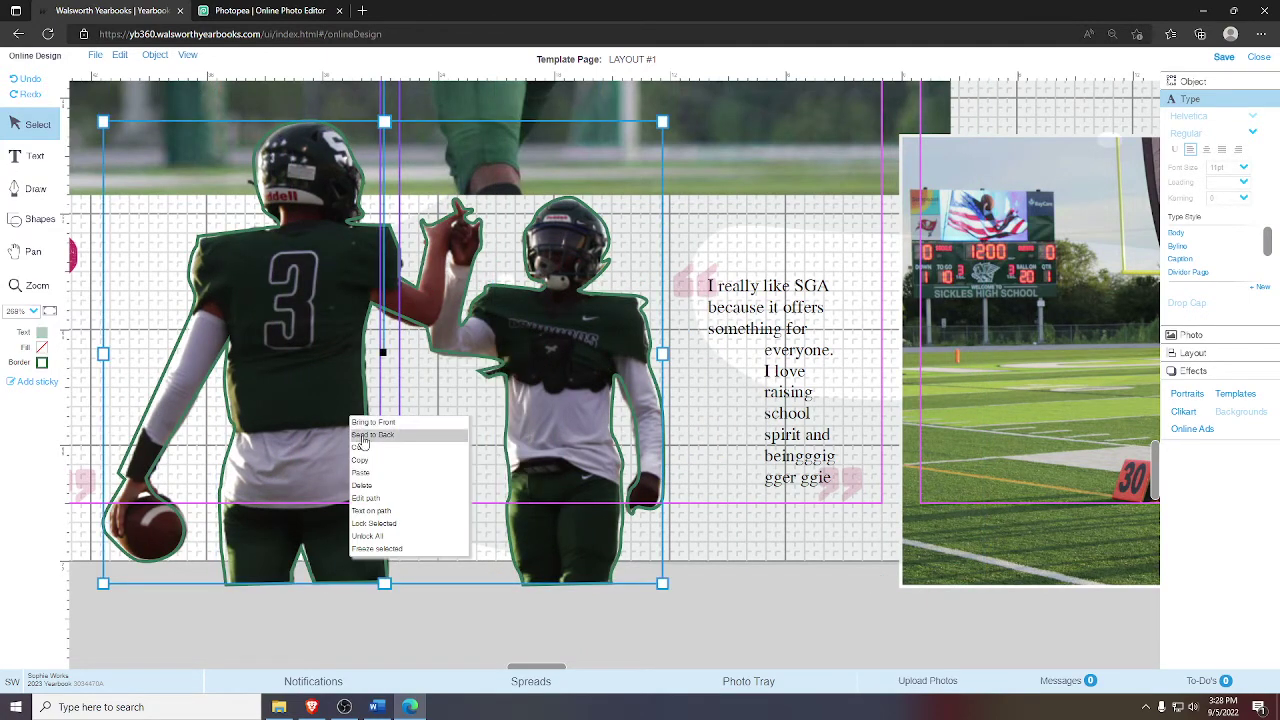
left_click(363, 436)
right_click(444, 386)
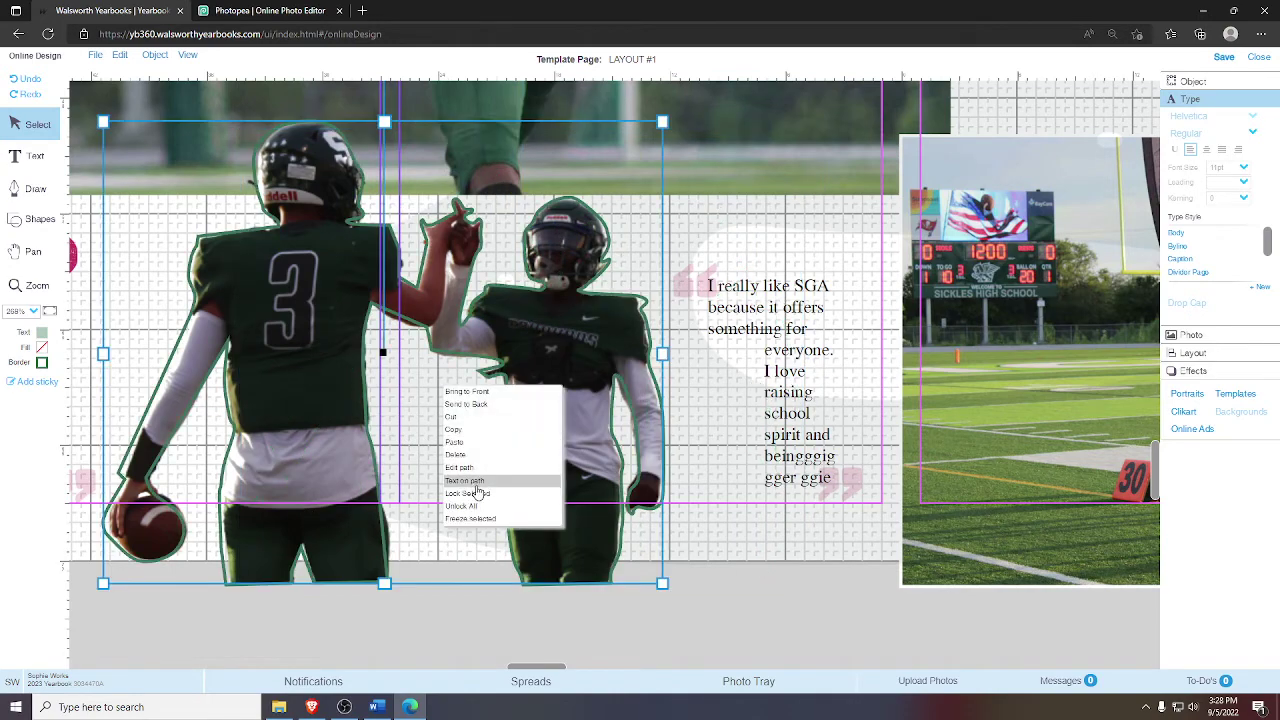
left_click(477, 482)
left_click(33, 251)
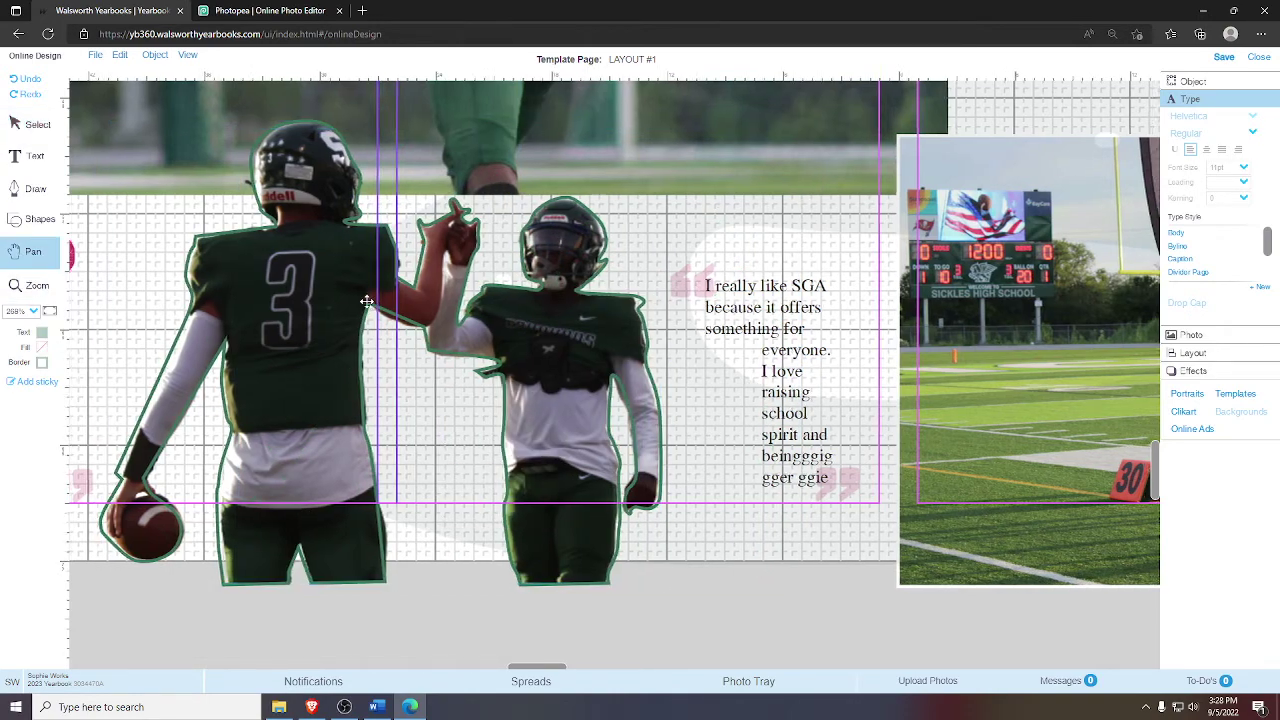
left_click_drag(367, 301, 305, 301)
left_click(38, 124)
left_click(677, 335)
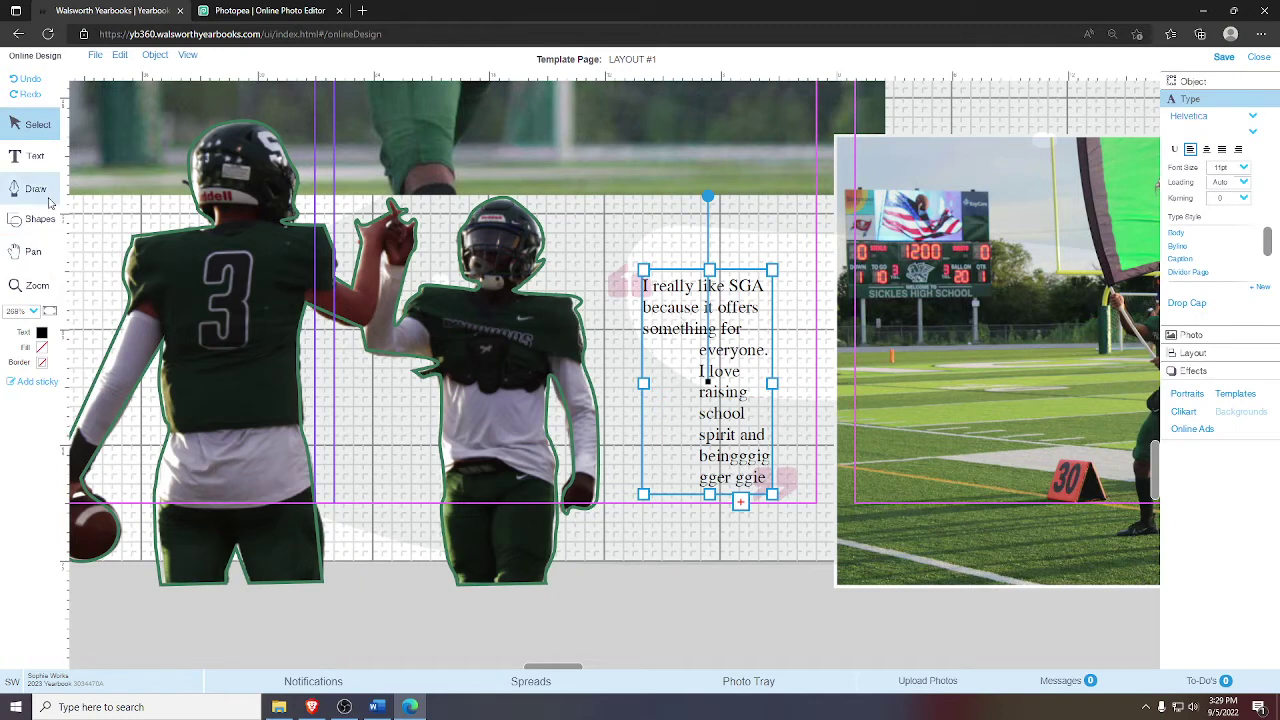
- Replace the SGA quote with a new text frame drawn between the pink quote marks
left_click(1199, 83)
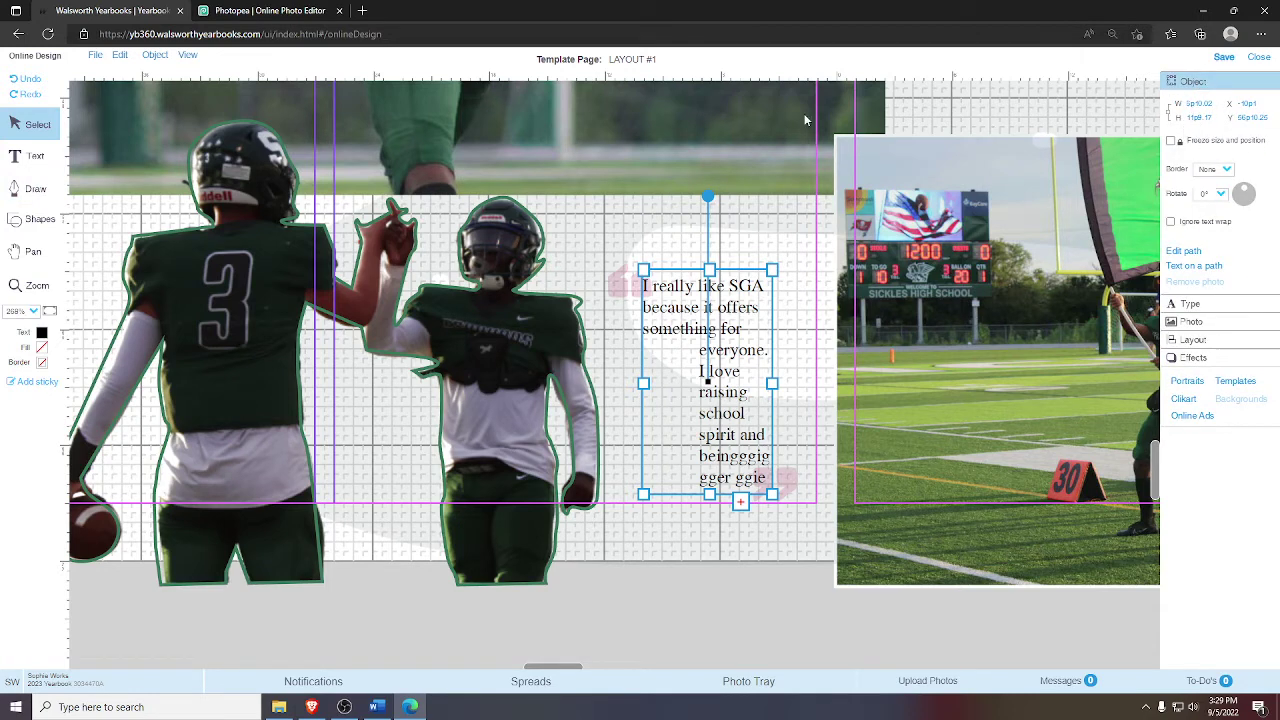
left_click(30, 251)
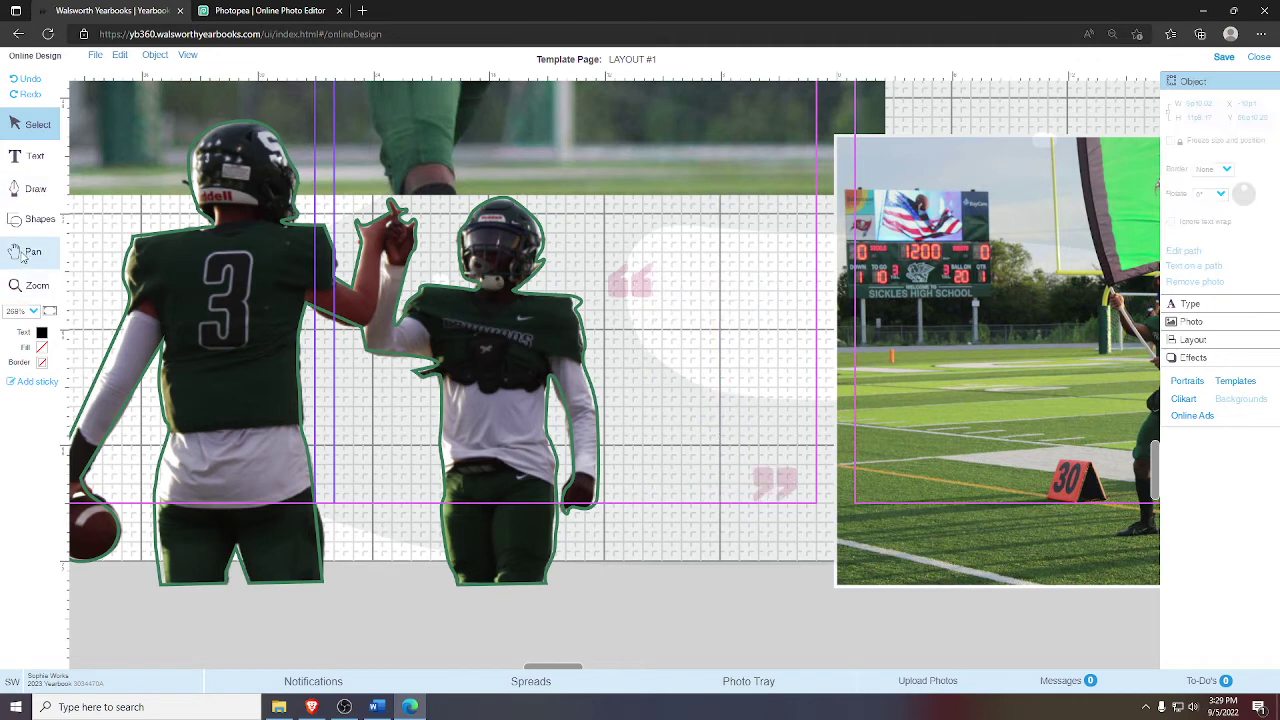
left_click(30, 157)
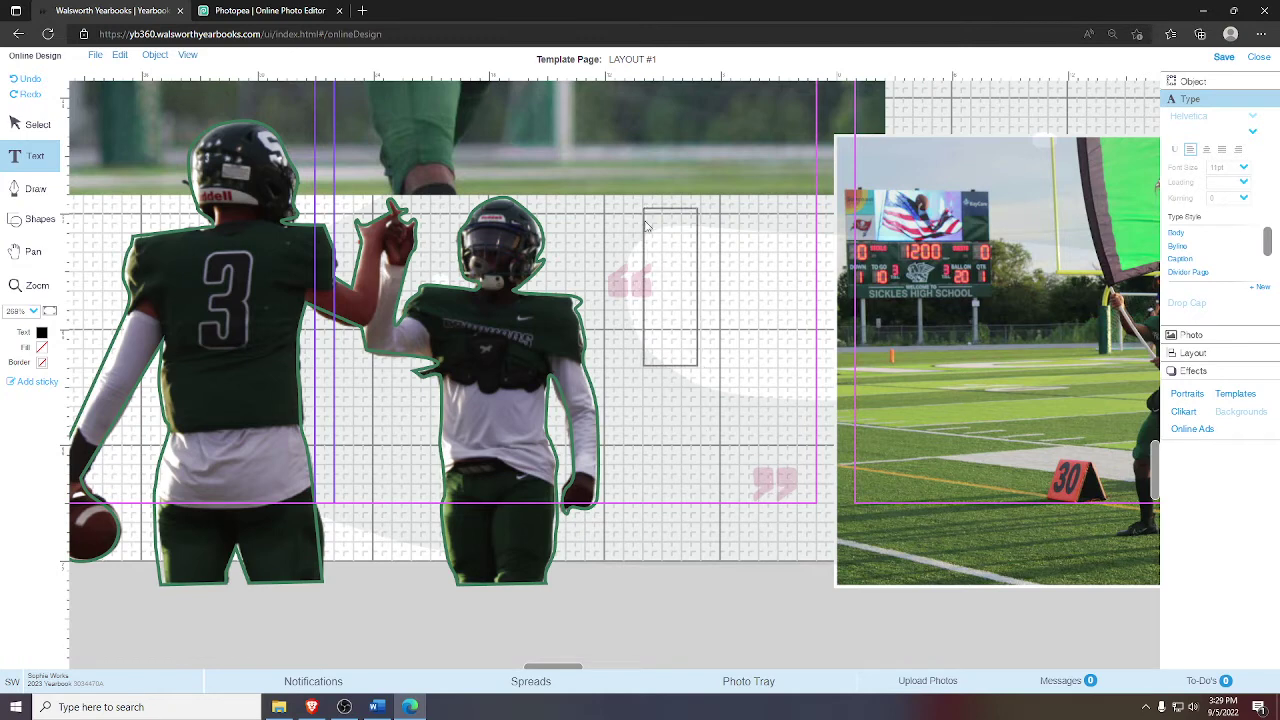
mouse_move(660, 327)
left_mouse_down()
mouse_move(771, 509)
mouse_move(771, 480)
left_mouse_up()
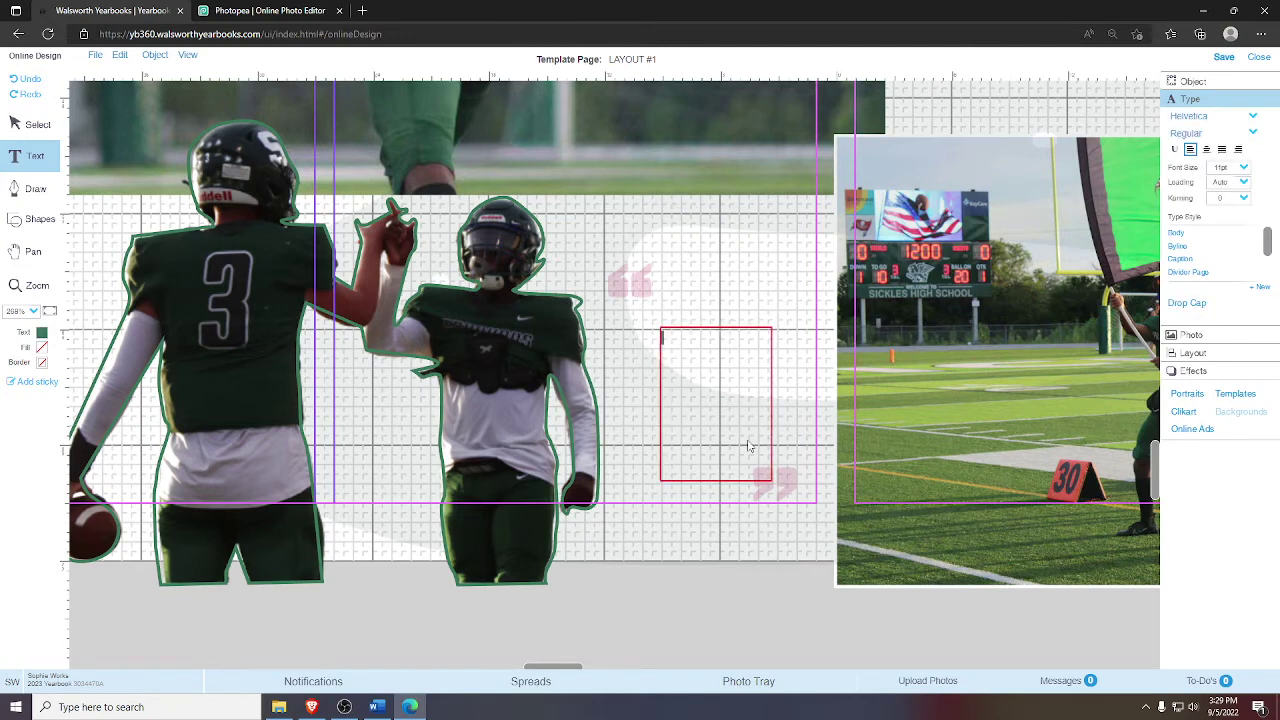
- Set the new frame's height to 10p11 and move it up beside the opening quote mark
left_click(1190, 81)
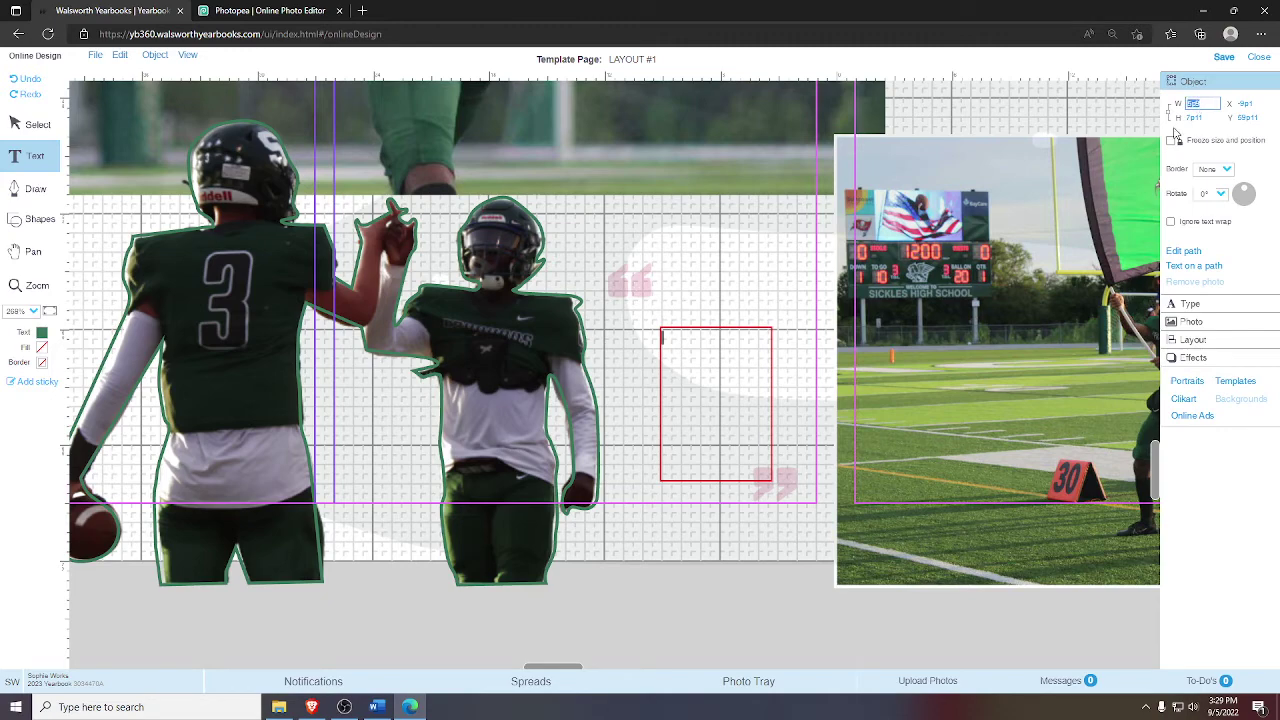
double_click(1195, 118)
type("5")
key("Return")
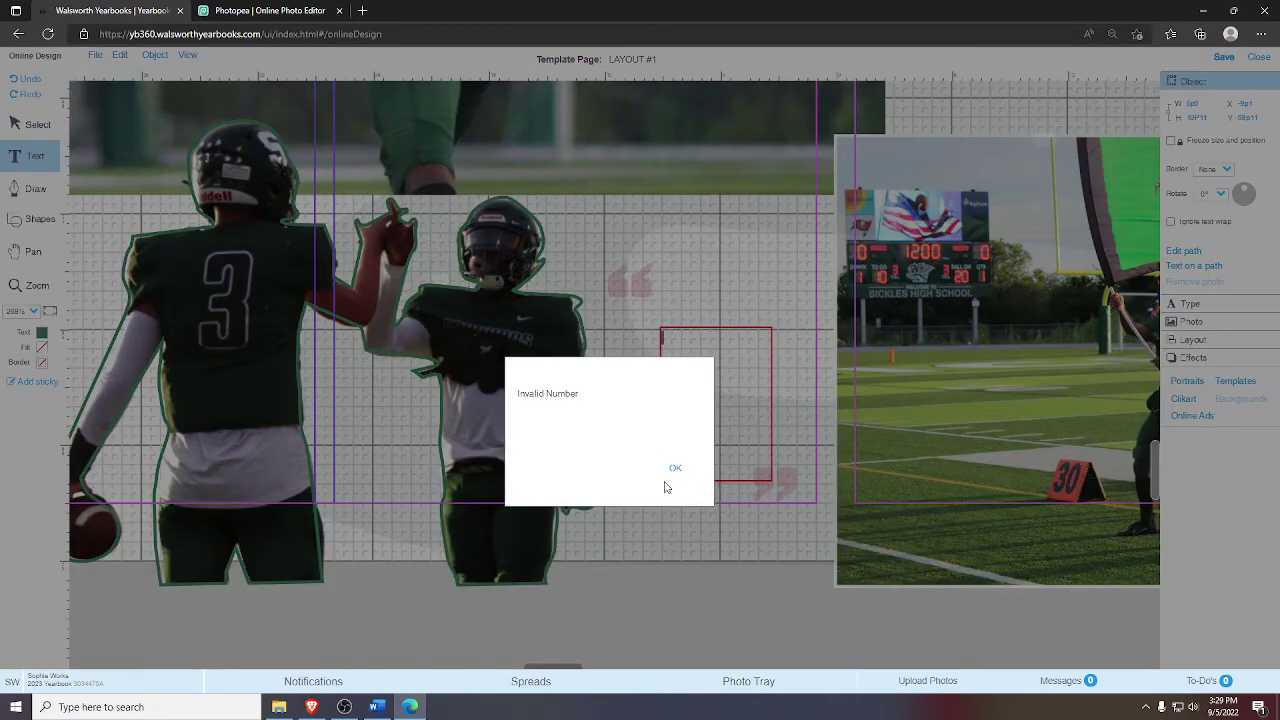
left_click(668, 482)
type("10p11")
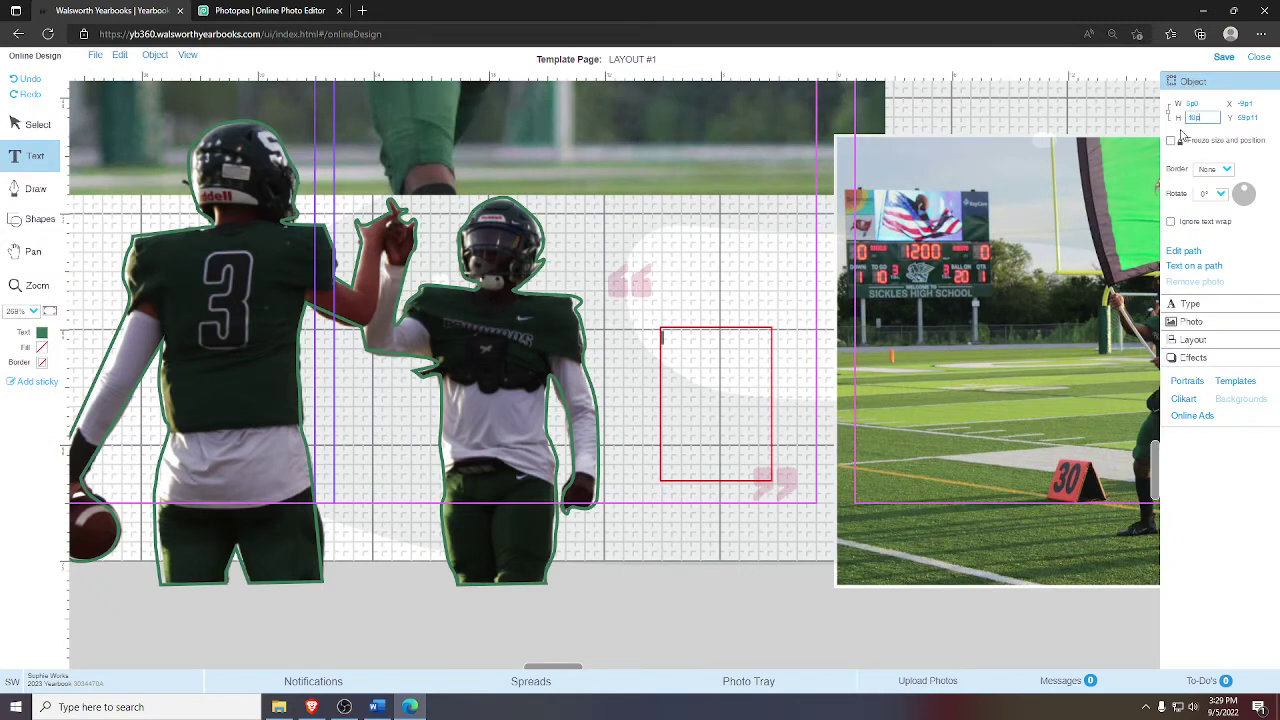
left_click(50, 124)
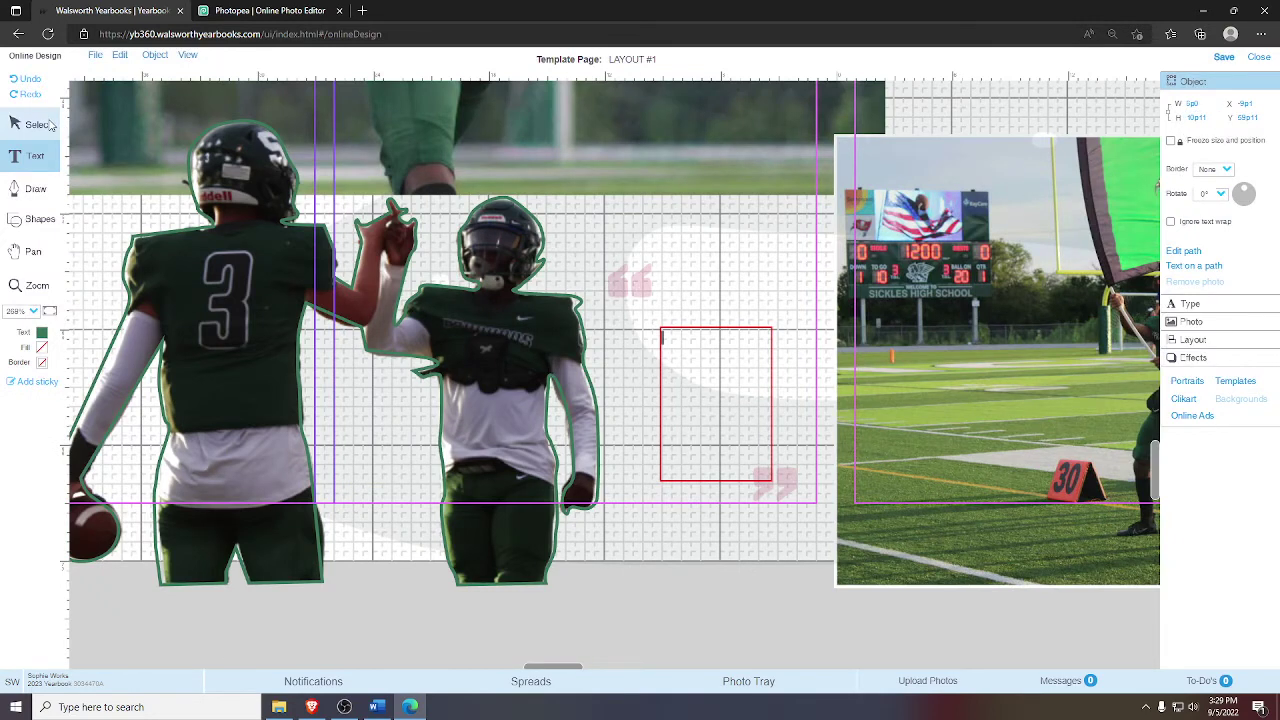
left_click_drag(714, 357, 706, 353)
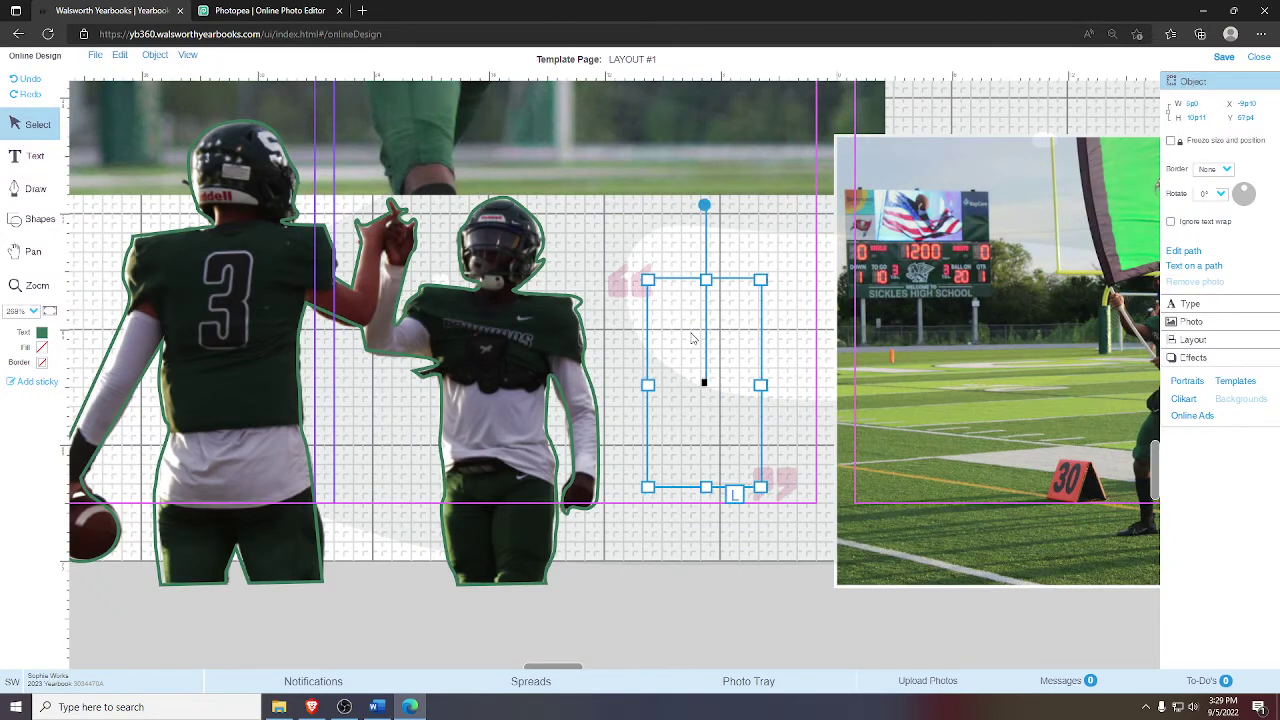
- Type the quote 'yes and yes and wow youre so cool … my cat named squiggy shes' into the frame
double_click(692, 338)
type("yel")
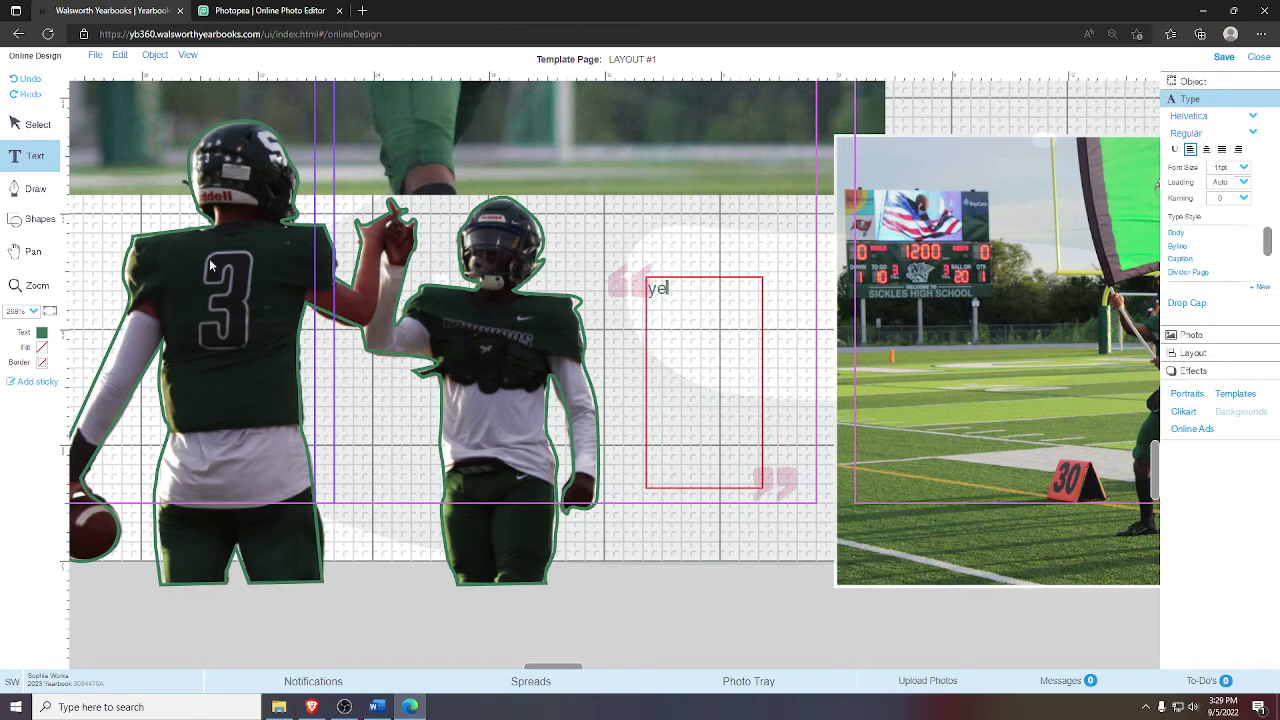
type("s and yes and wow yo")
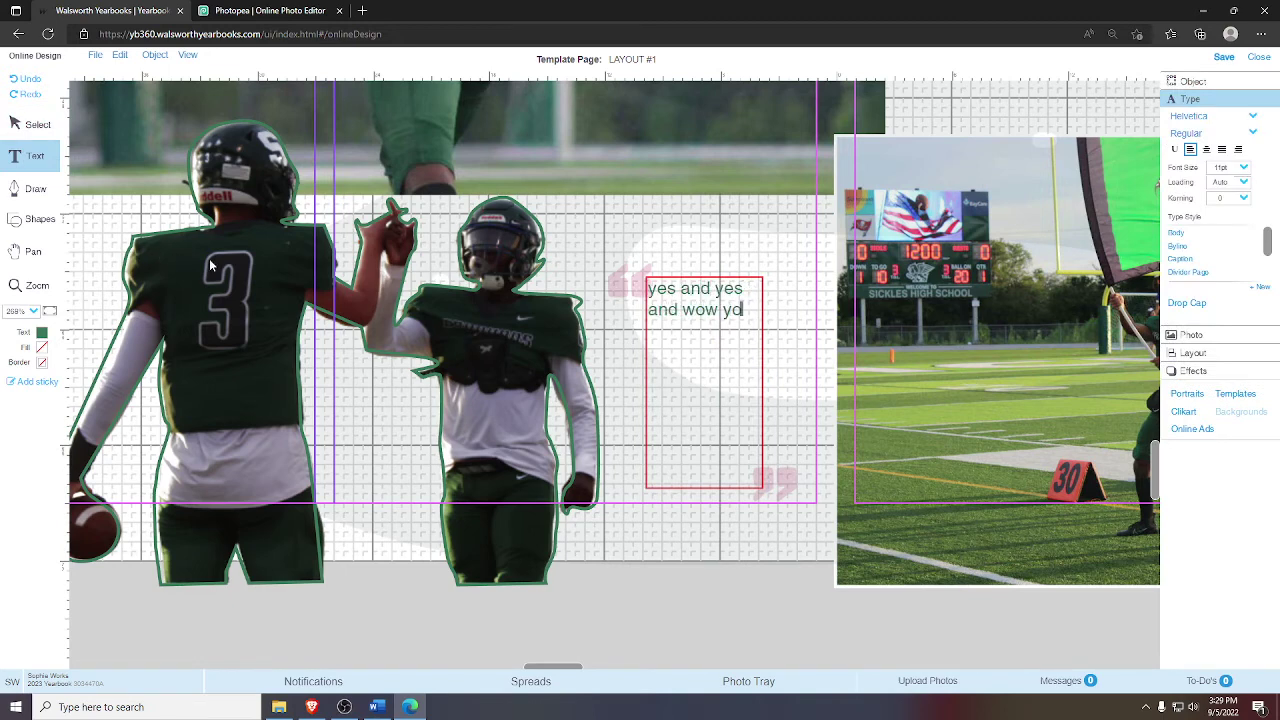
type("ure so cool i love")
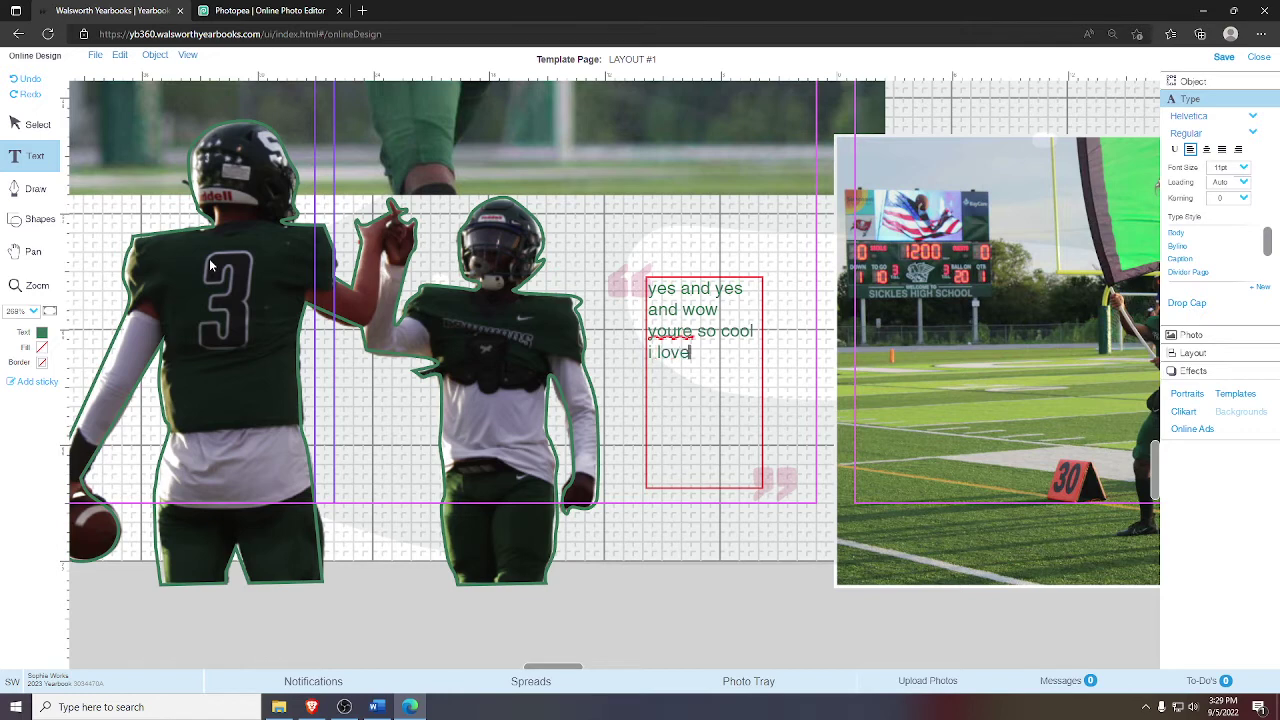
type(" footbasll and mr")
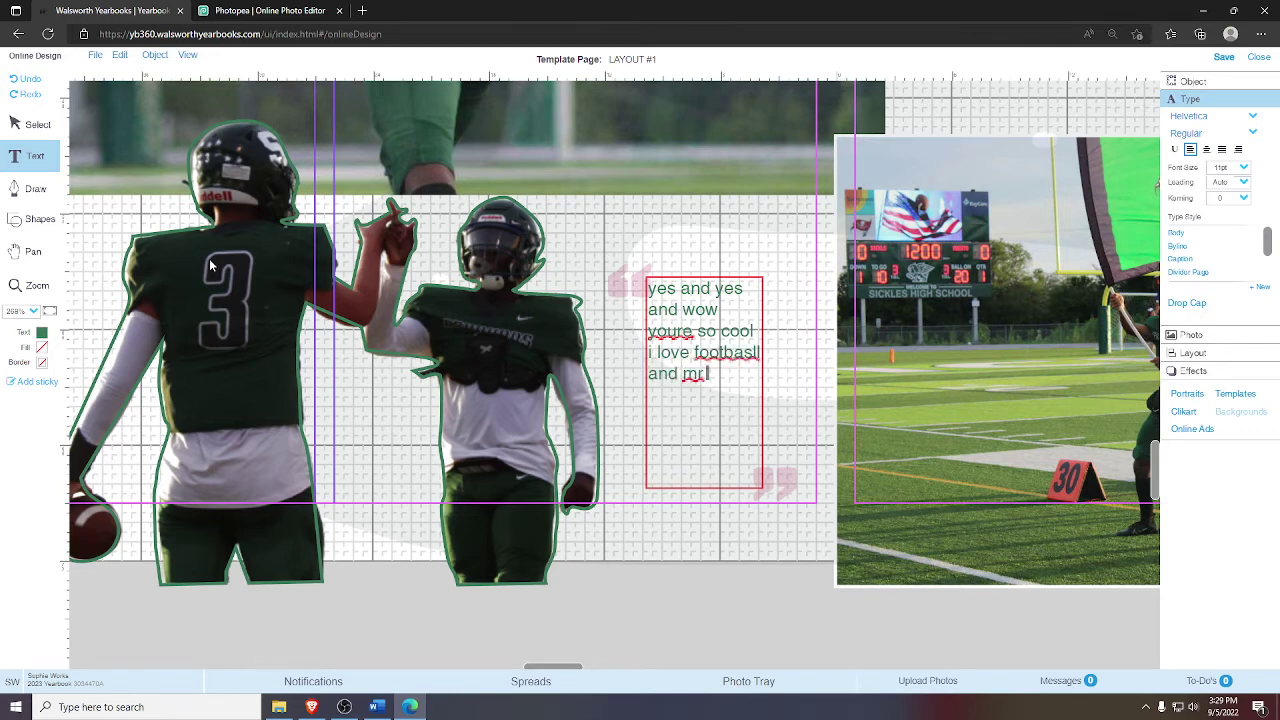
type(" bro yes sow ok i d")
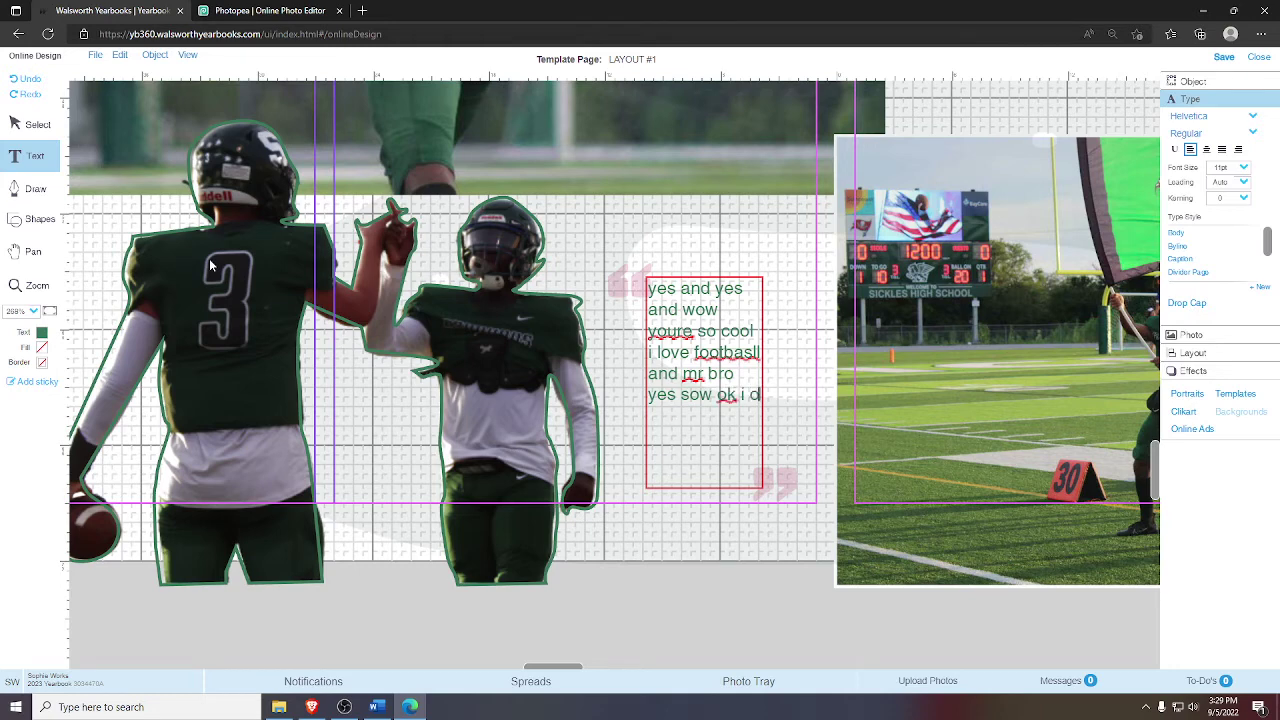
key("BackSpace")
type("oe mty cat name")
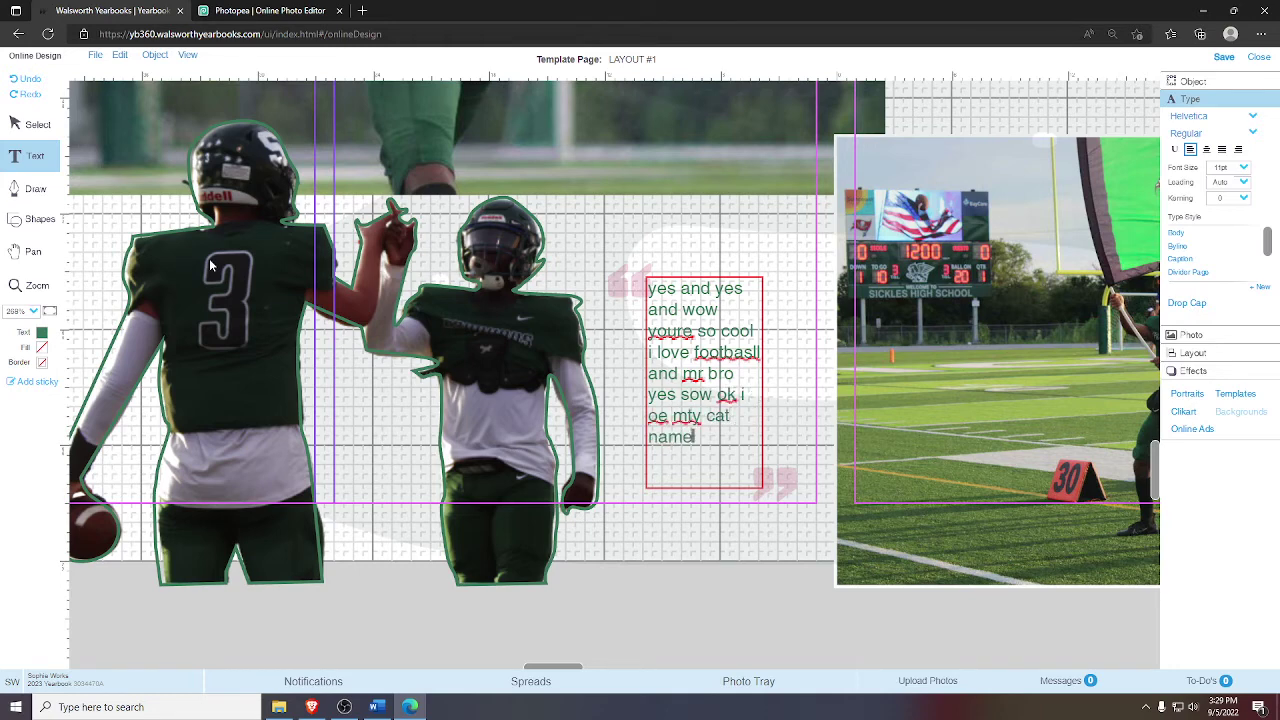
type("d squiggy shes")
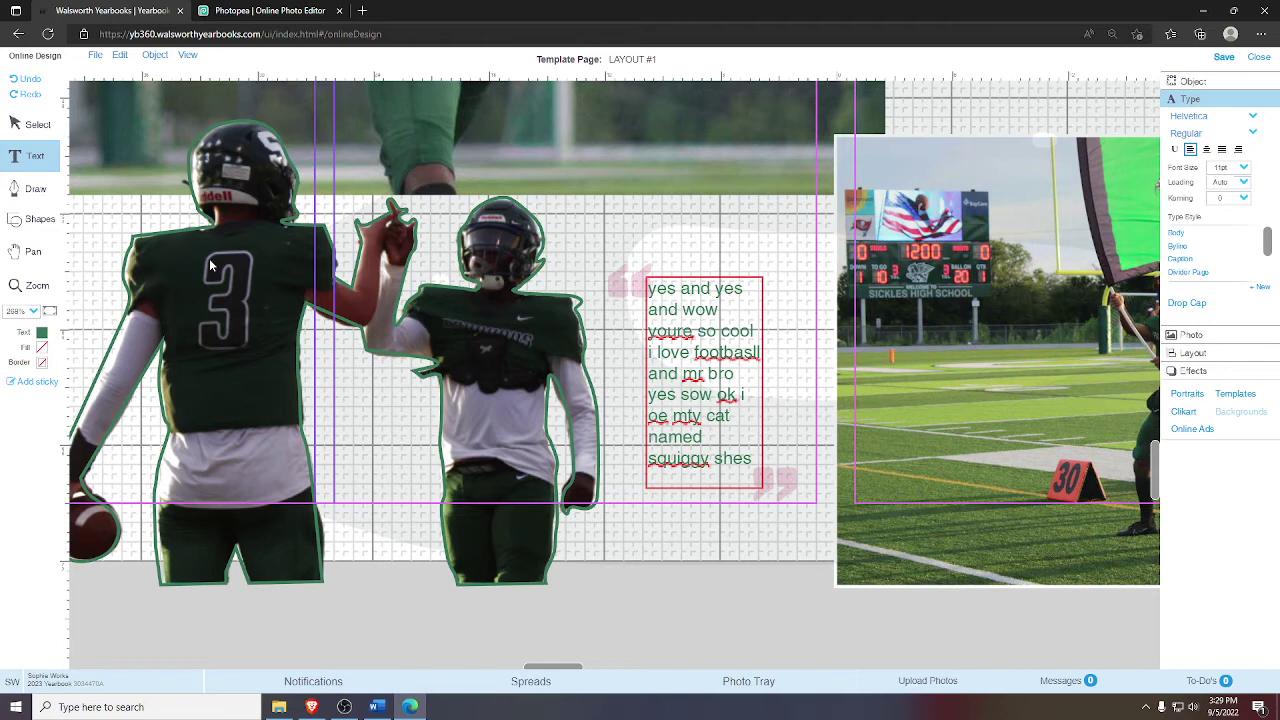
left_click(14, 122)
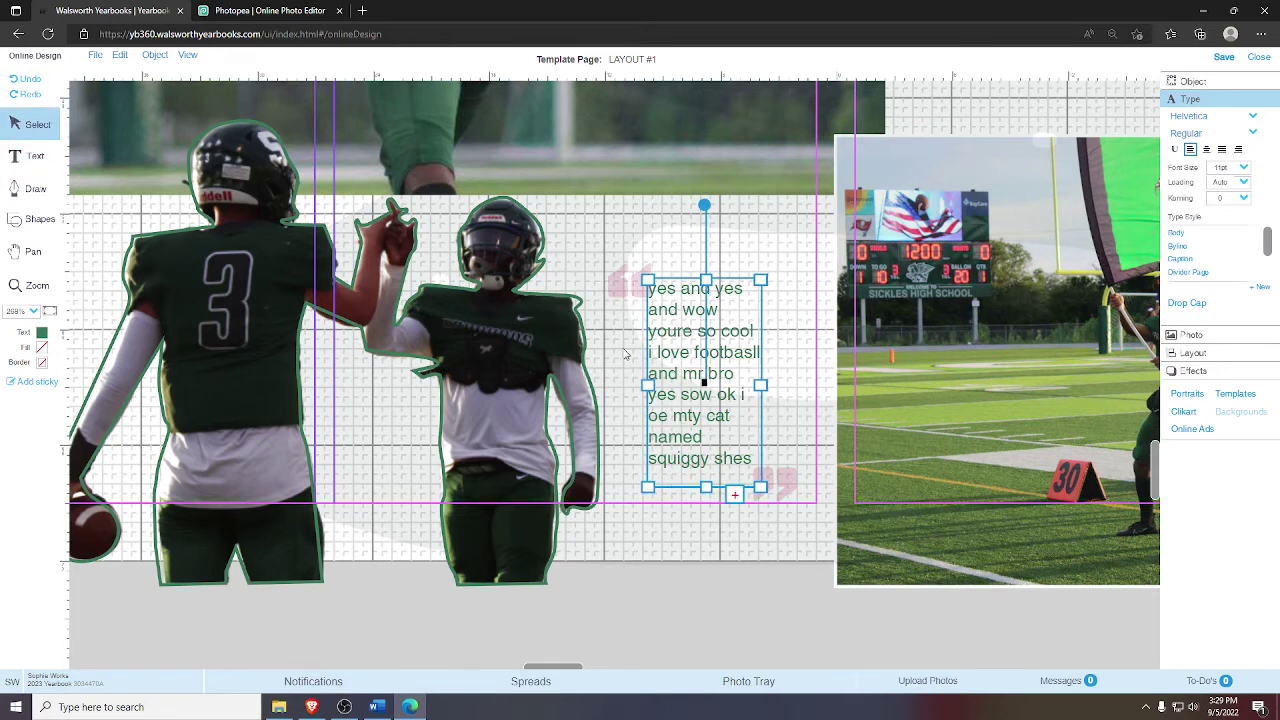
- Set the quote's font to Times Regular, keeping the font size unchanged
double_click(688, 345)
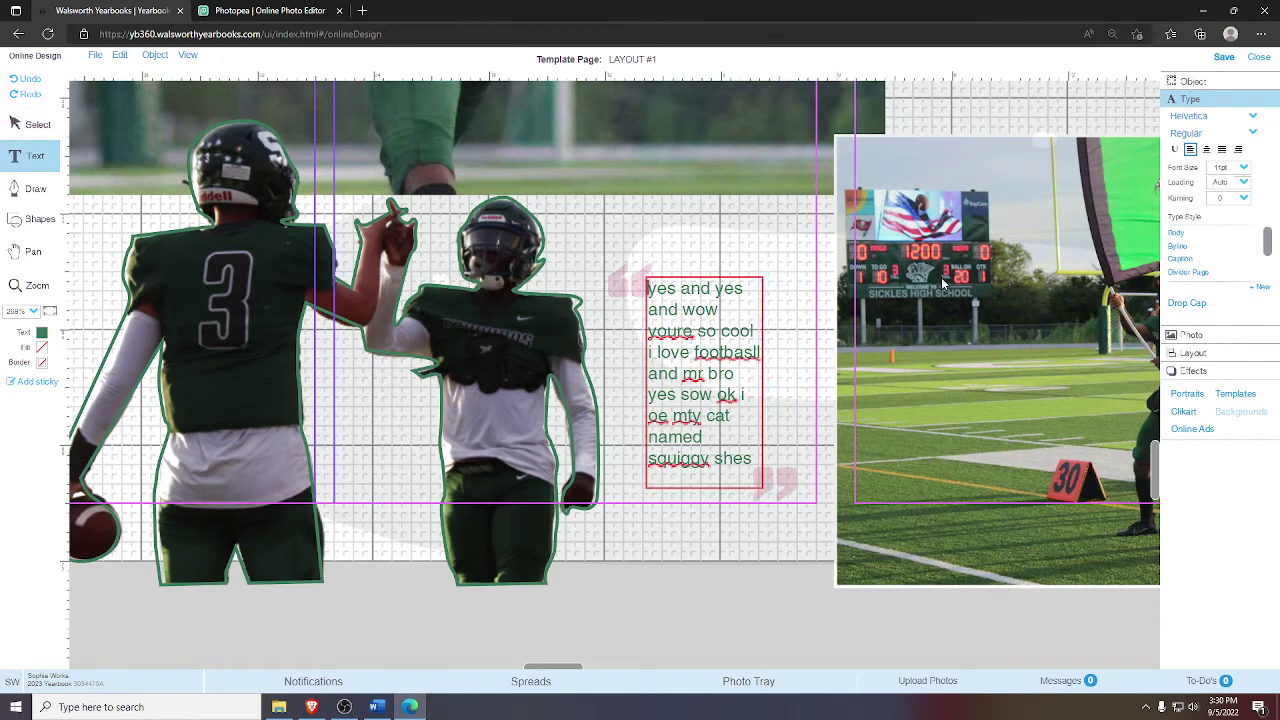
left_click(1202, 121)
scroll(1259, 159, "down", 5)
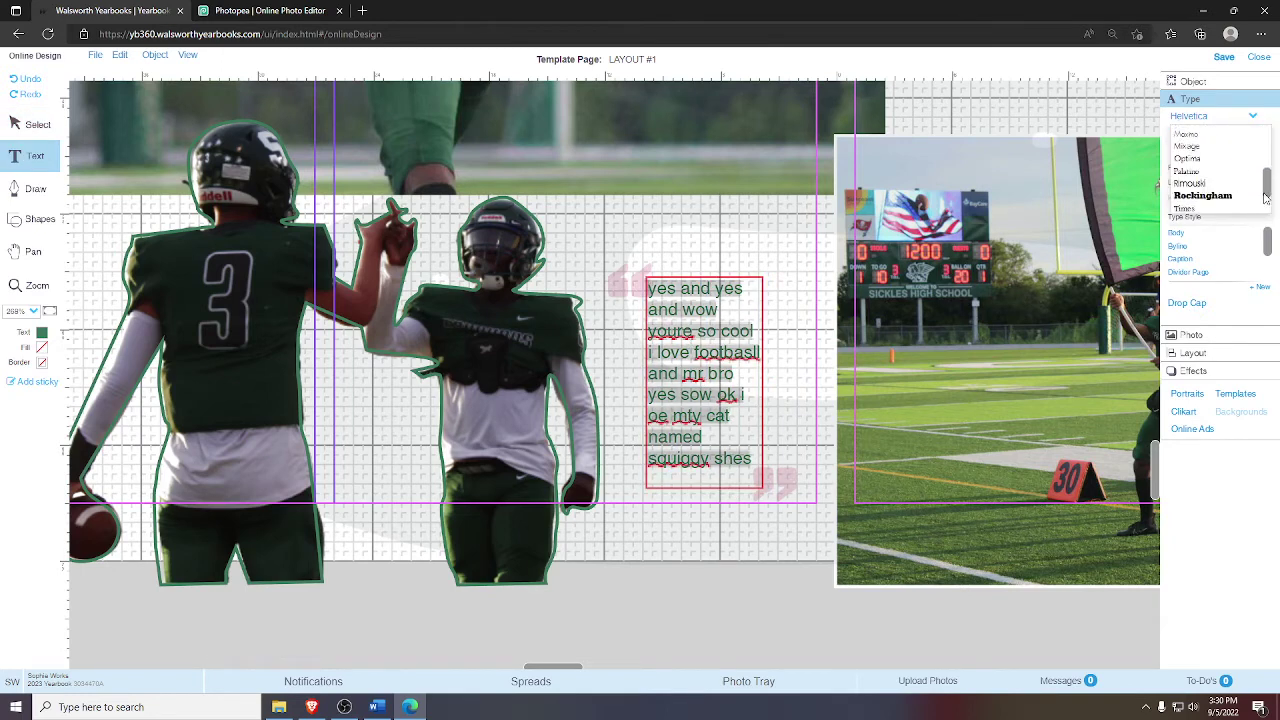
left_click(1186, 168)
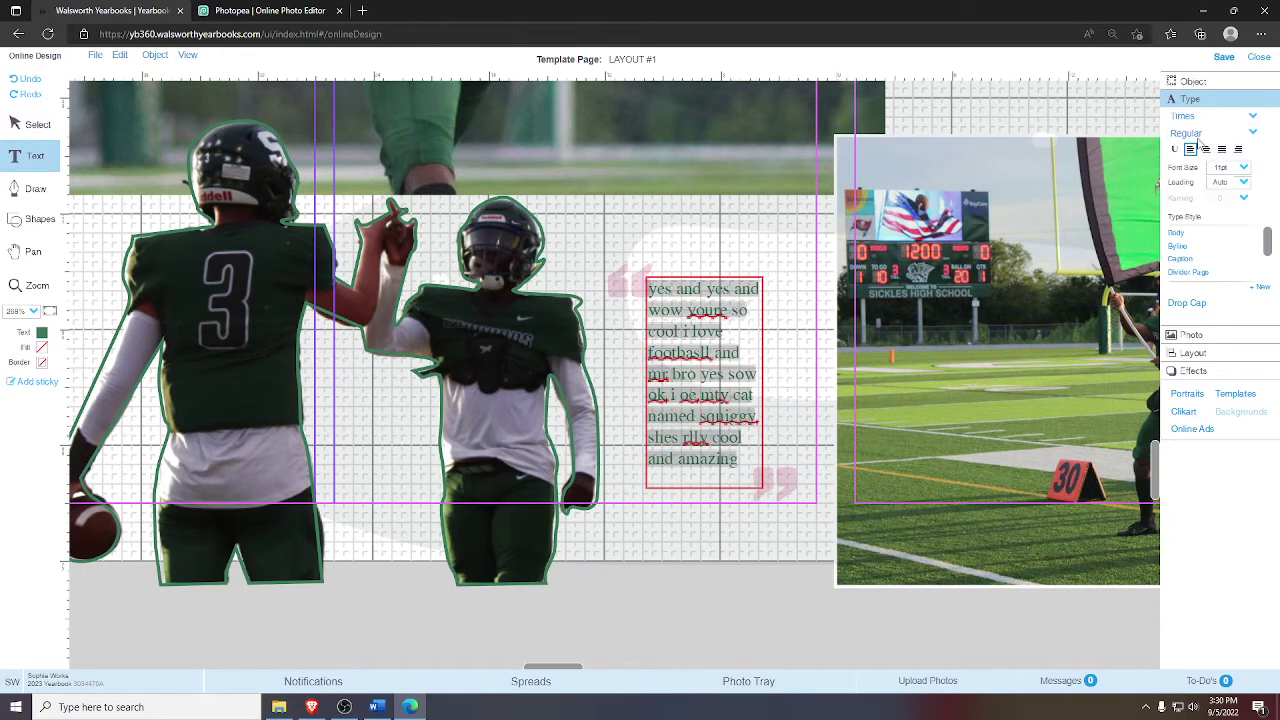
left_click(1205, 133)
left_click(1205, 147)
left_click(1245, 168)
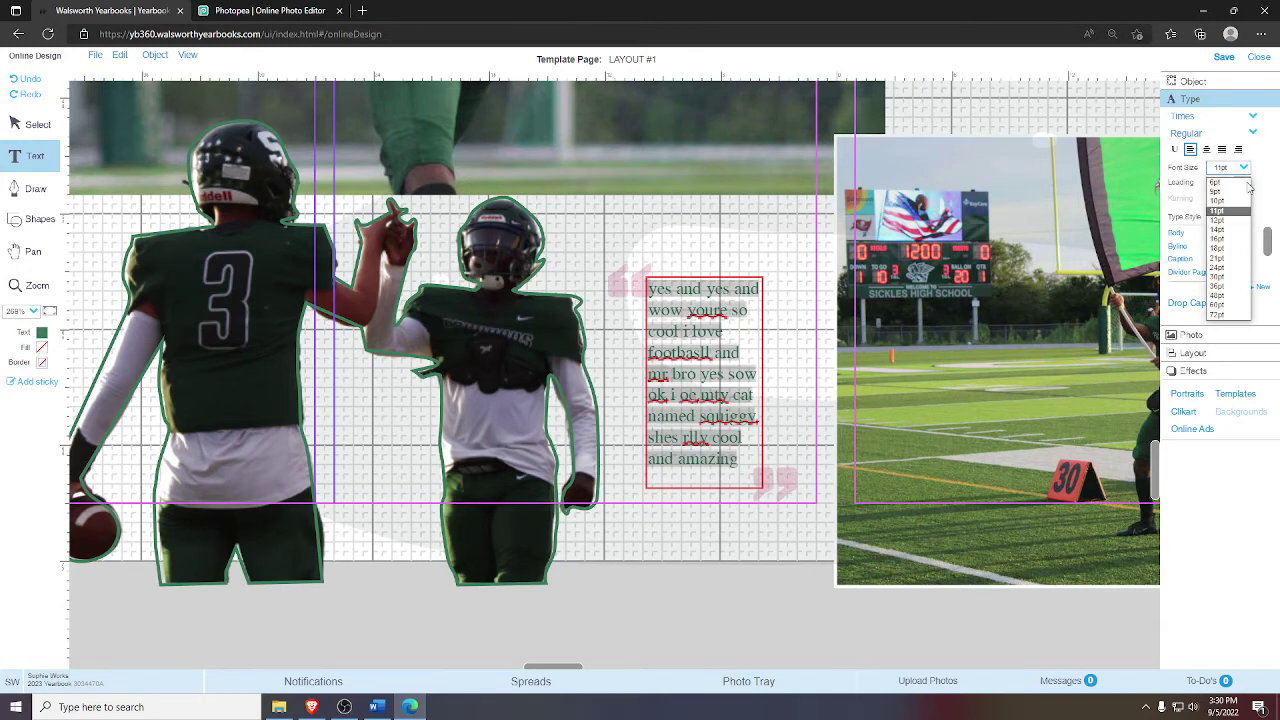
left_click(1218, 211)
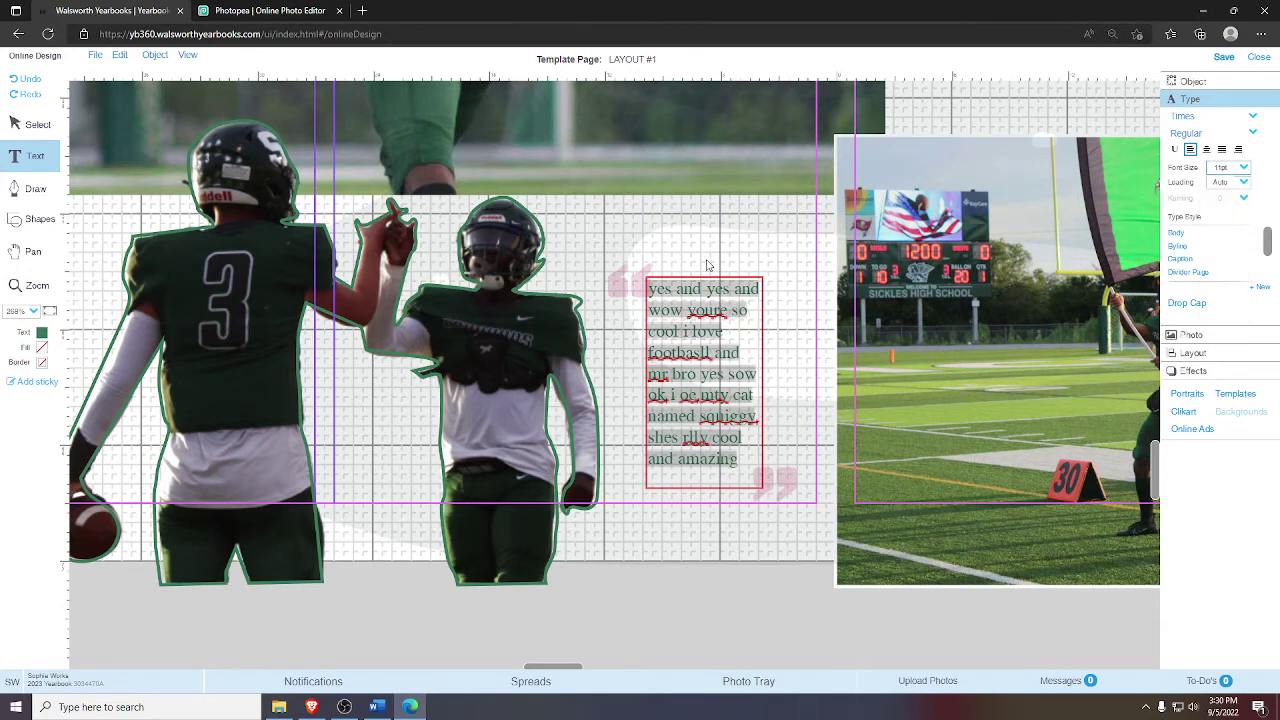
- Make the quote text black and reselect the quote box
left_click(41, 333)
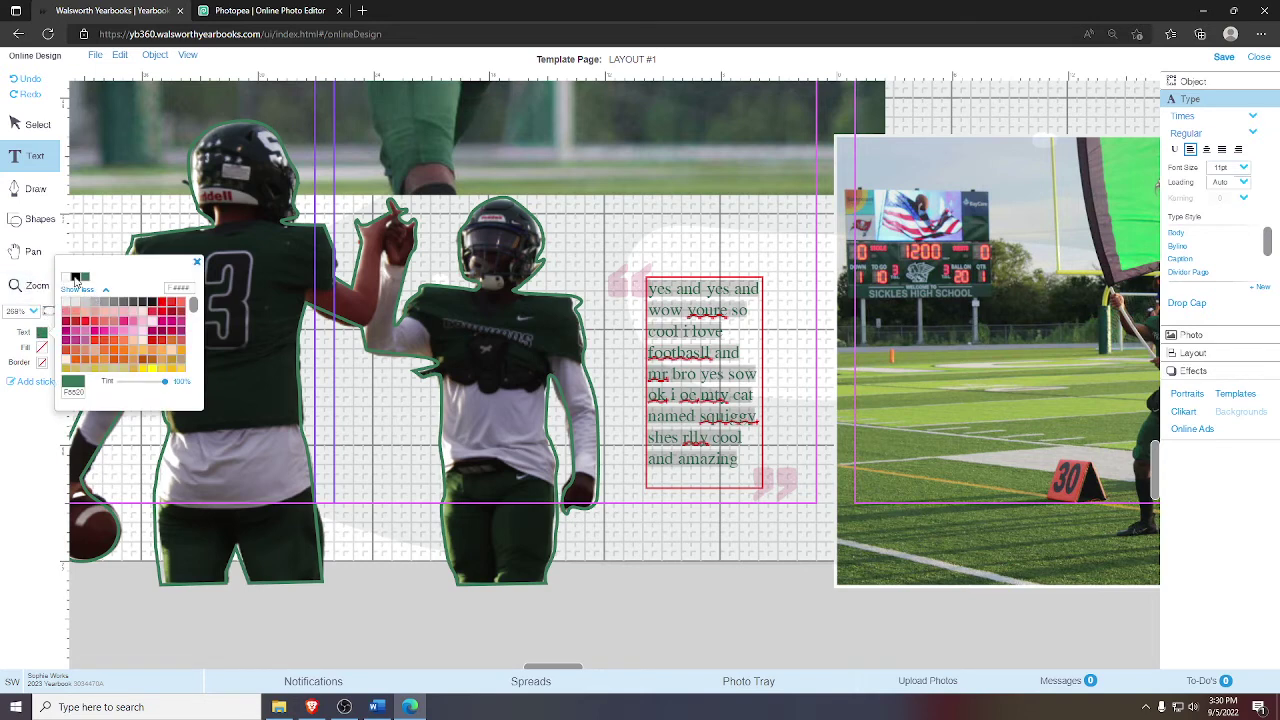
left_click(75, 278)
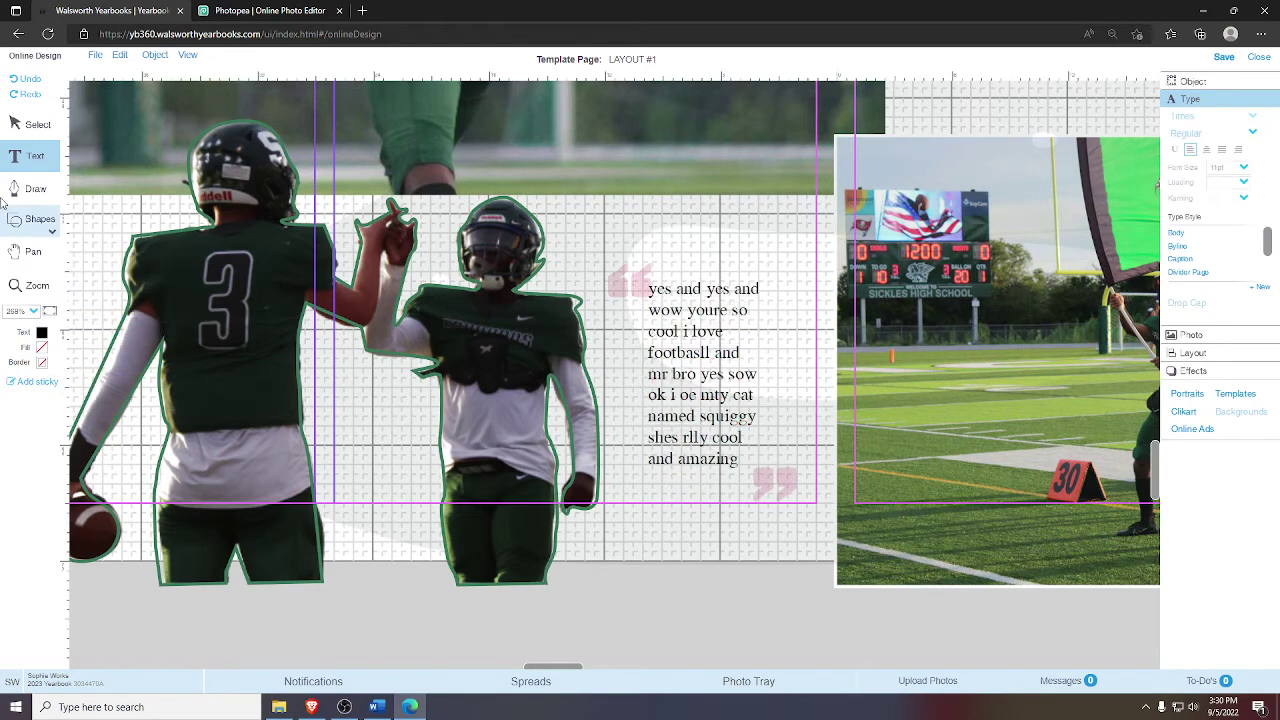
left_click(38, 125)
left_click(747, 380)
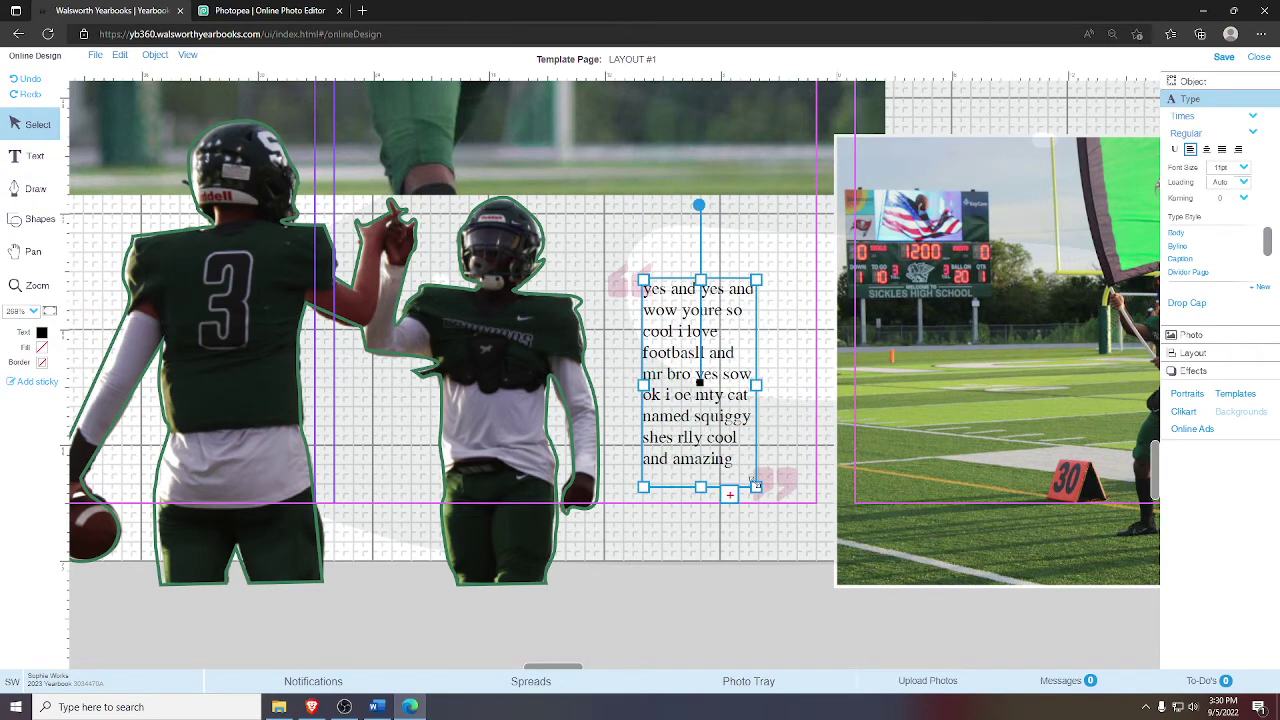
- Enlarge the quote box so all text shows, zoom in and nudge it slightly right
left_click_drag(755, 484, 711, 493)
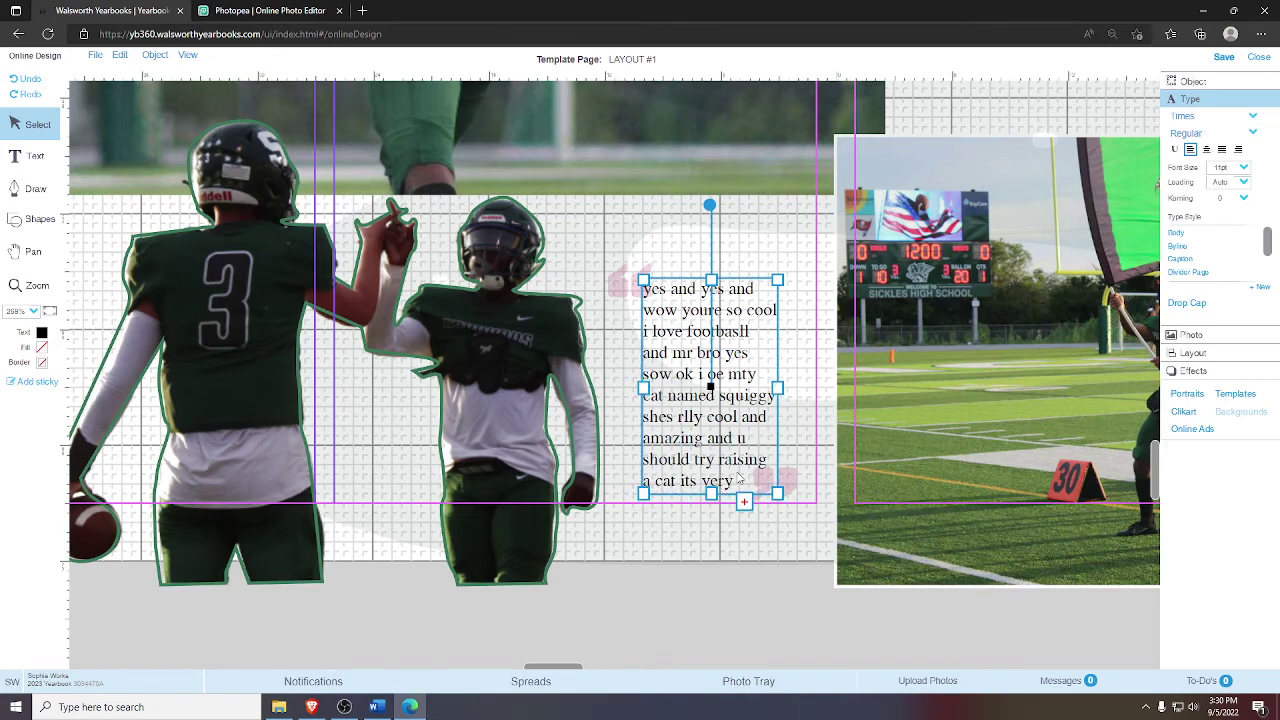
key("z")
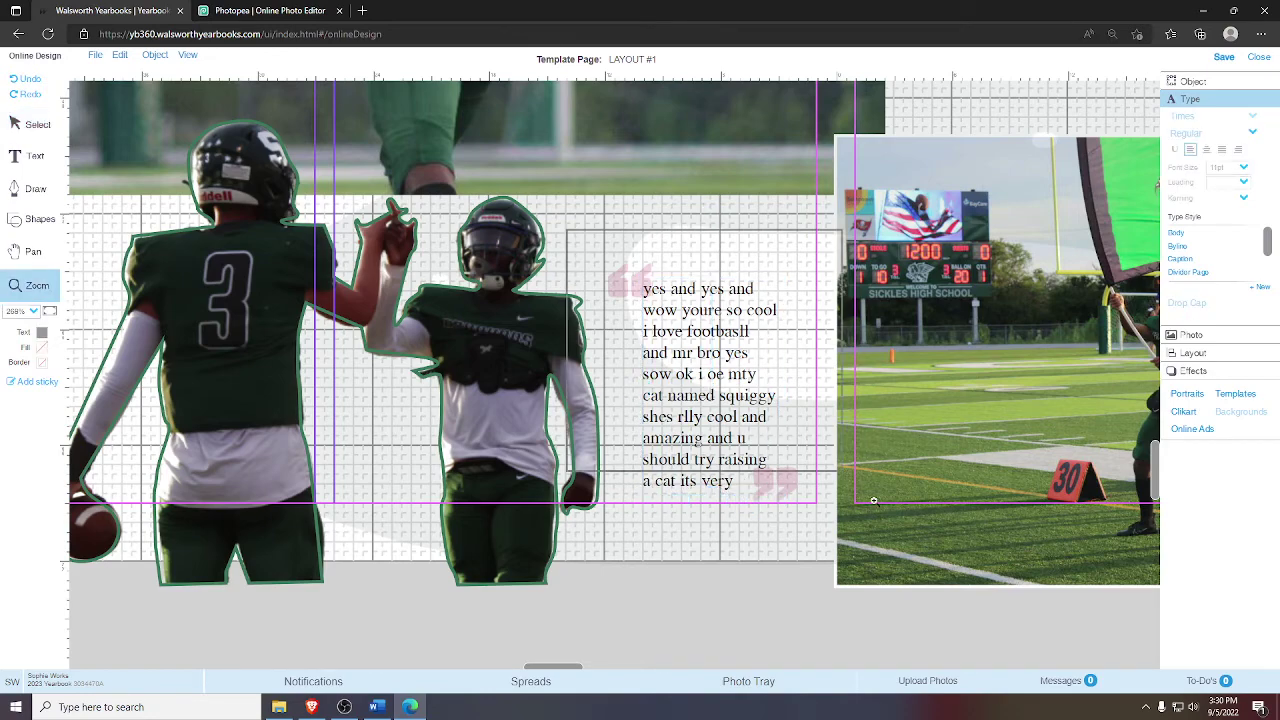
left_click(873, 500)
left_click(71, 137)
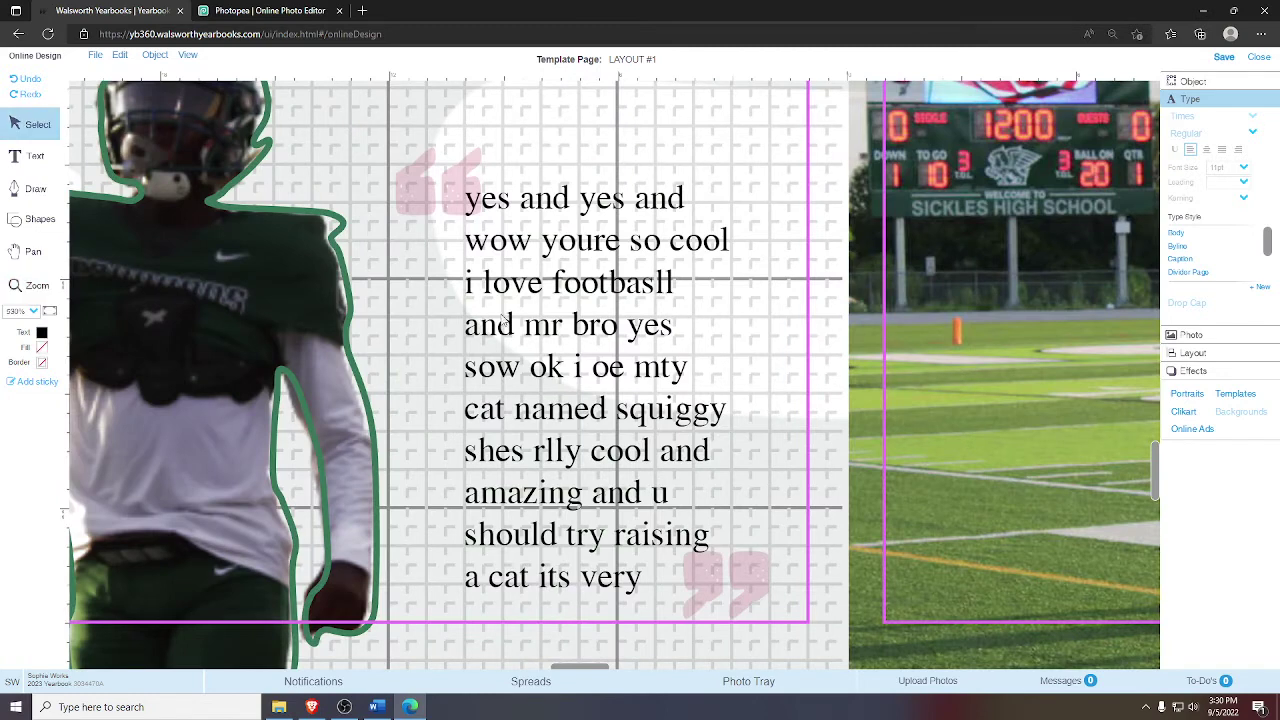
left_click(502, 321)
key("Right")
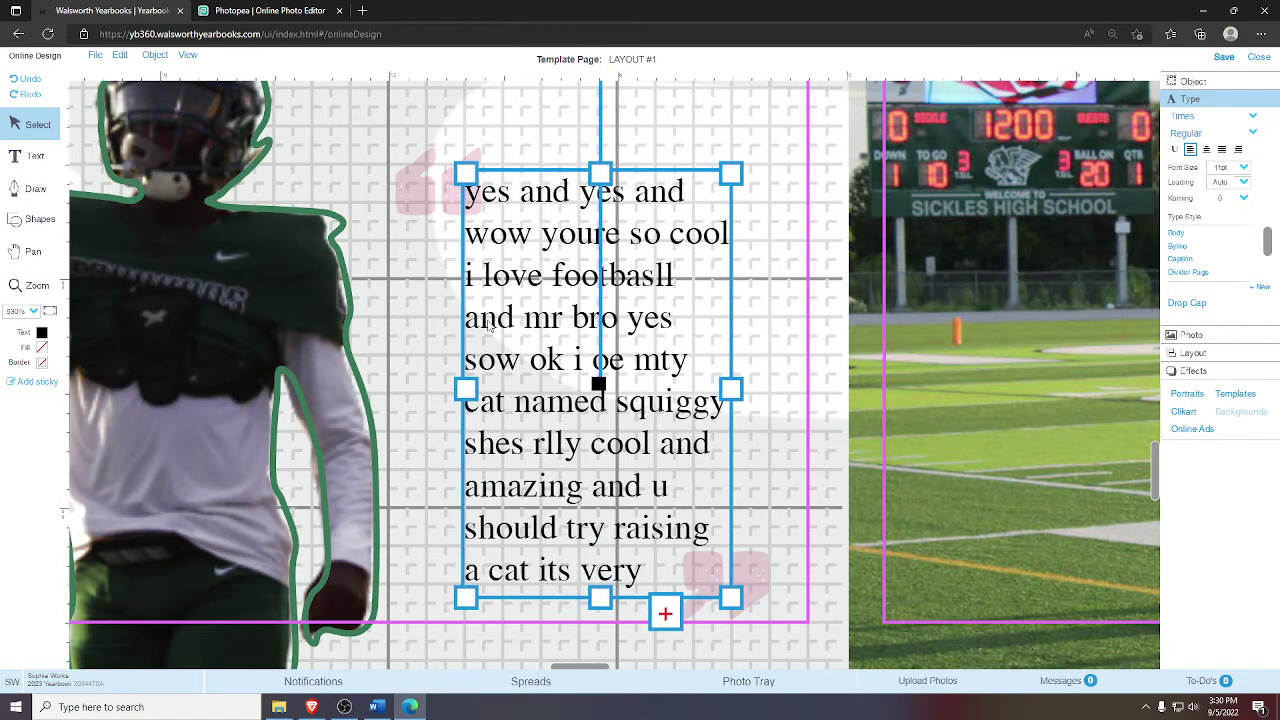
left_click(675, 157)
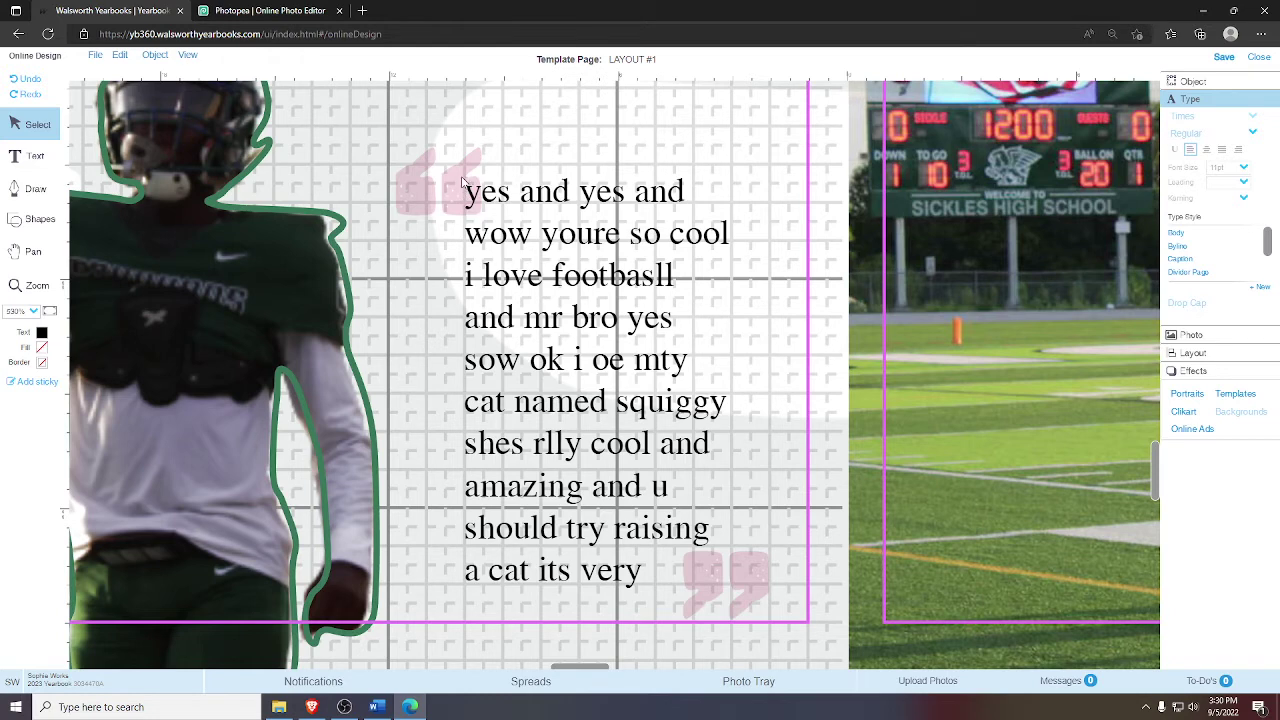
- End the quote with a period and shift the closing quote mark left beside it
left_click(575, 471)
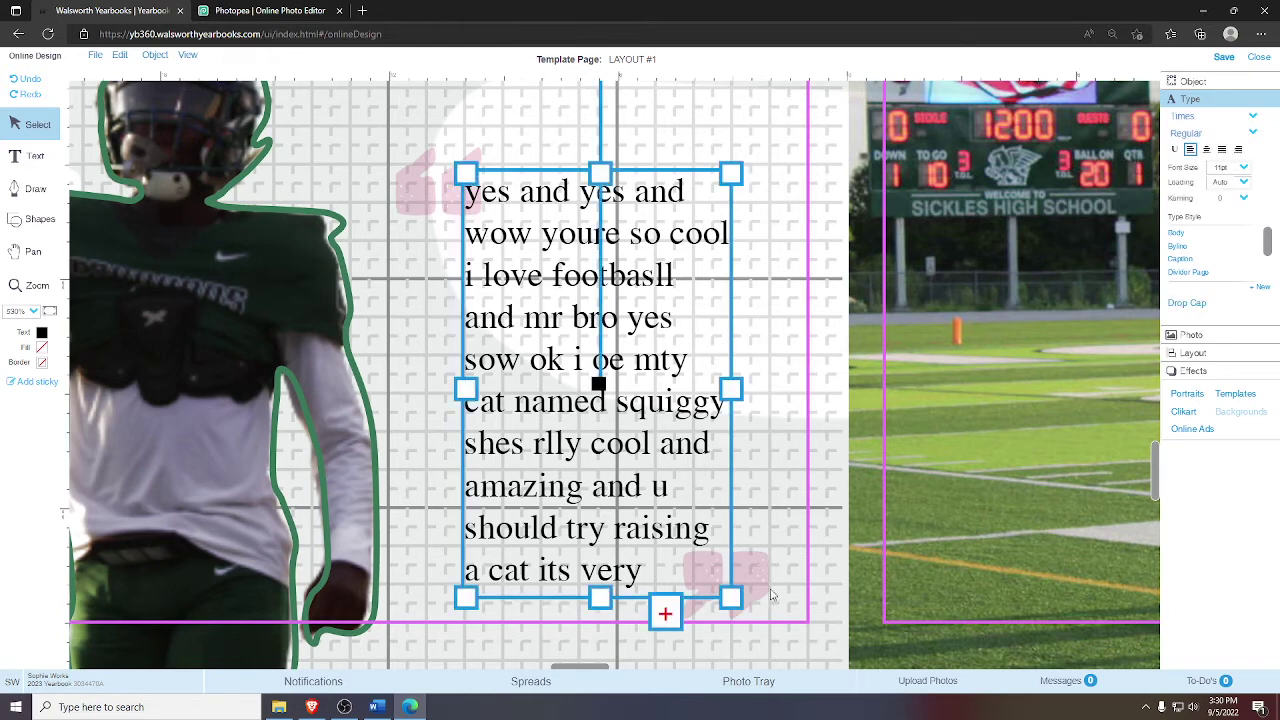
double_click(650, 572)
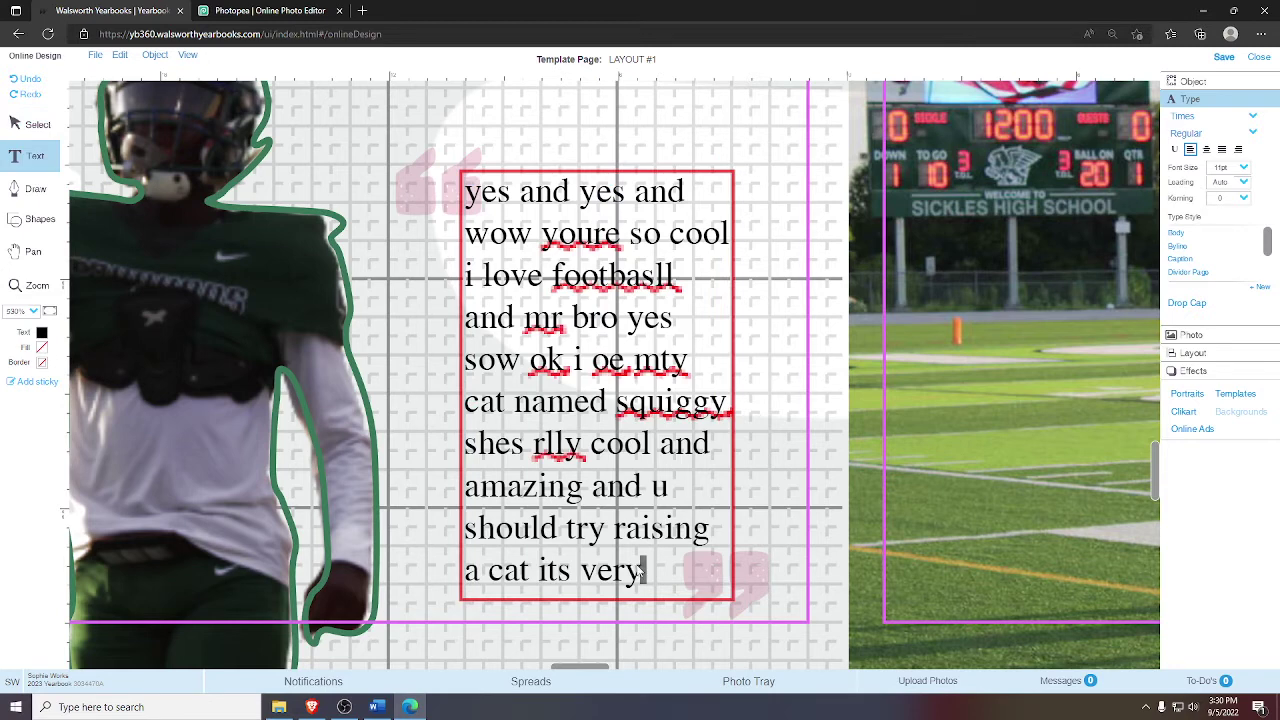
type(".")
key("Escape")
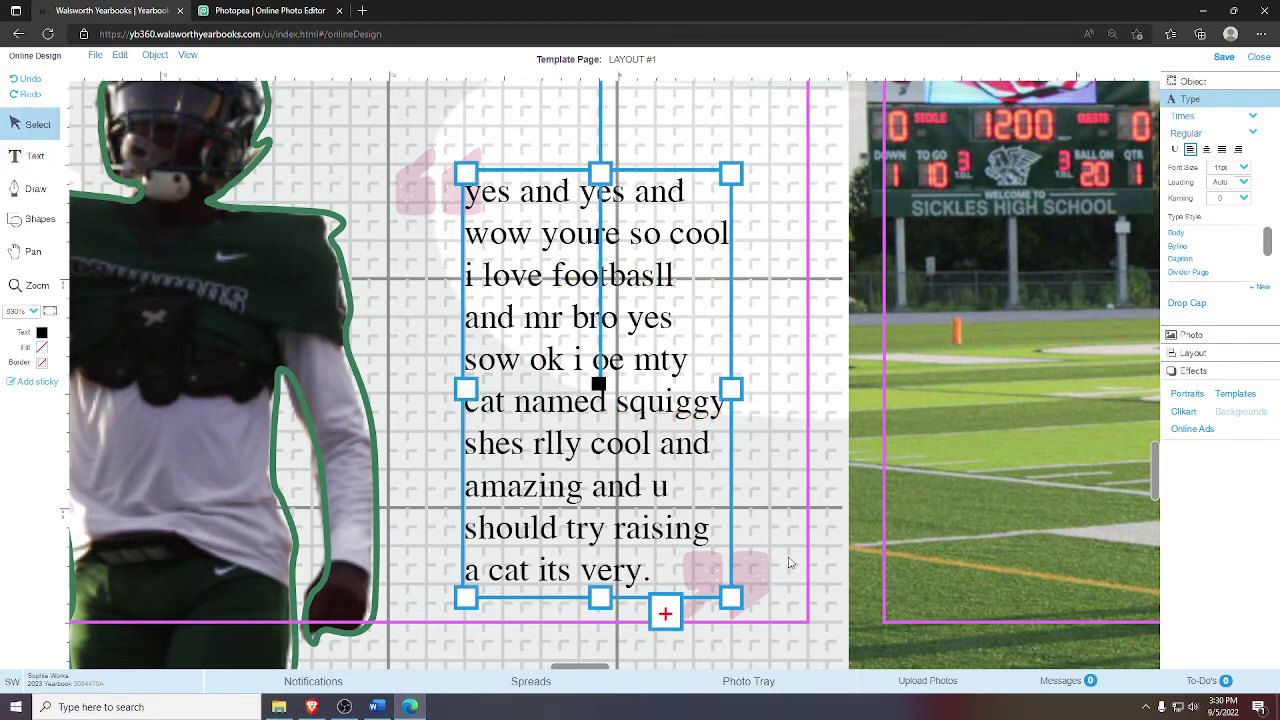
left_click(773, 573)
key("Left")
key("Left")
key("Left")
key("Left")
key("Left")
key("Left")
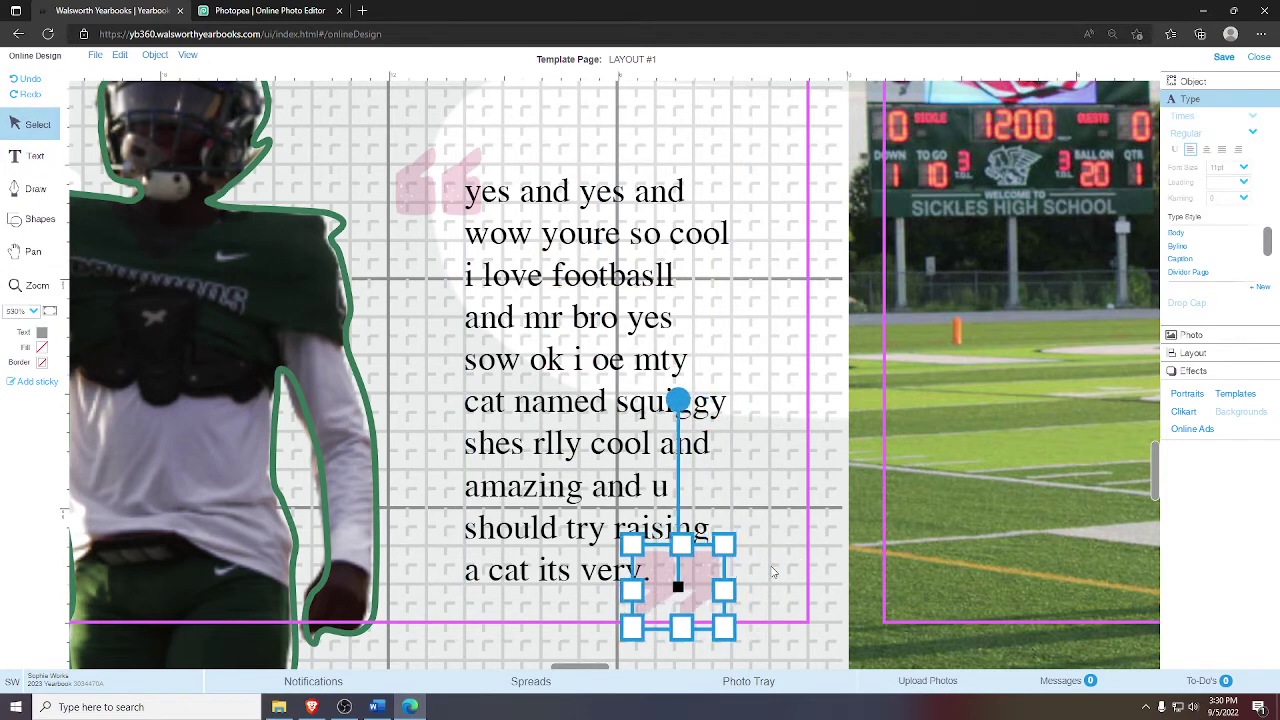
left_click(834, 525)
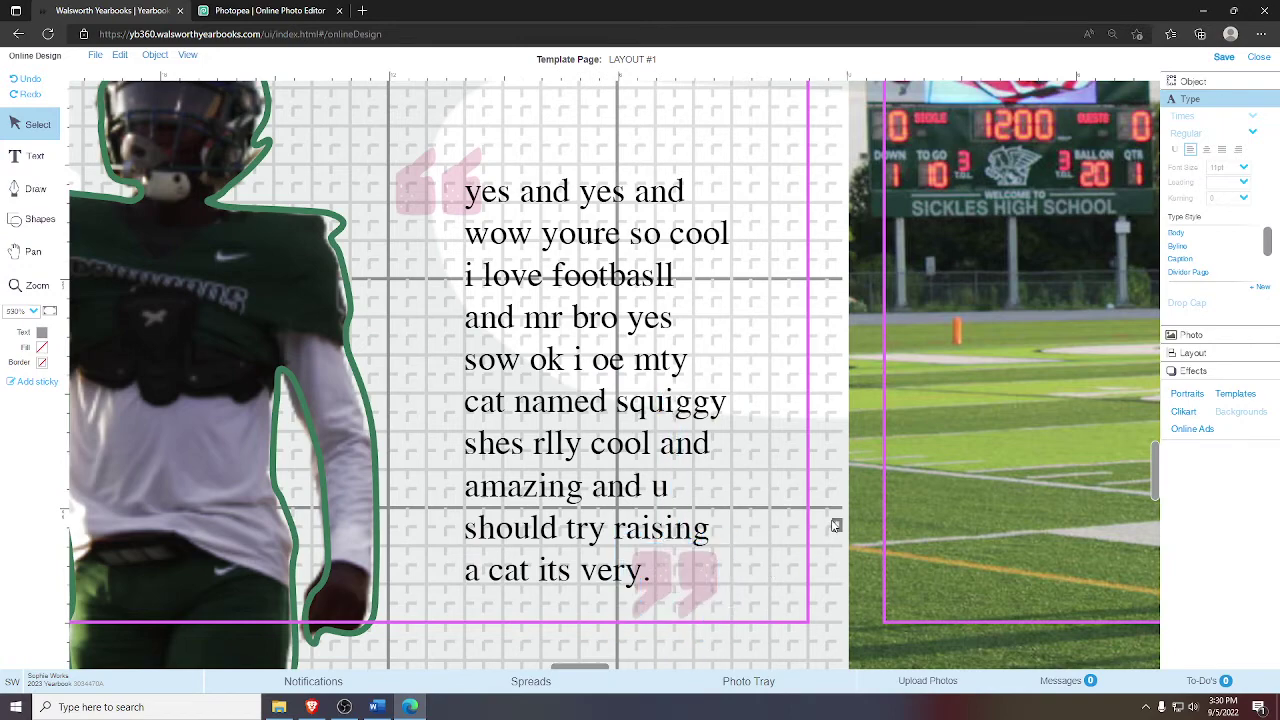
- Review the whole spread fitted in view, then switch to the Photopea tab with SKY S
left_click(33, 252)
left_click_drag(366, 337, 896, 337)
left_click_drag(80, 334, 537, 334)
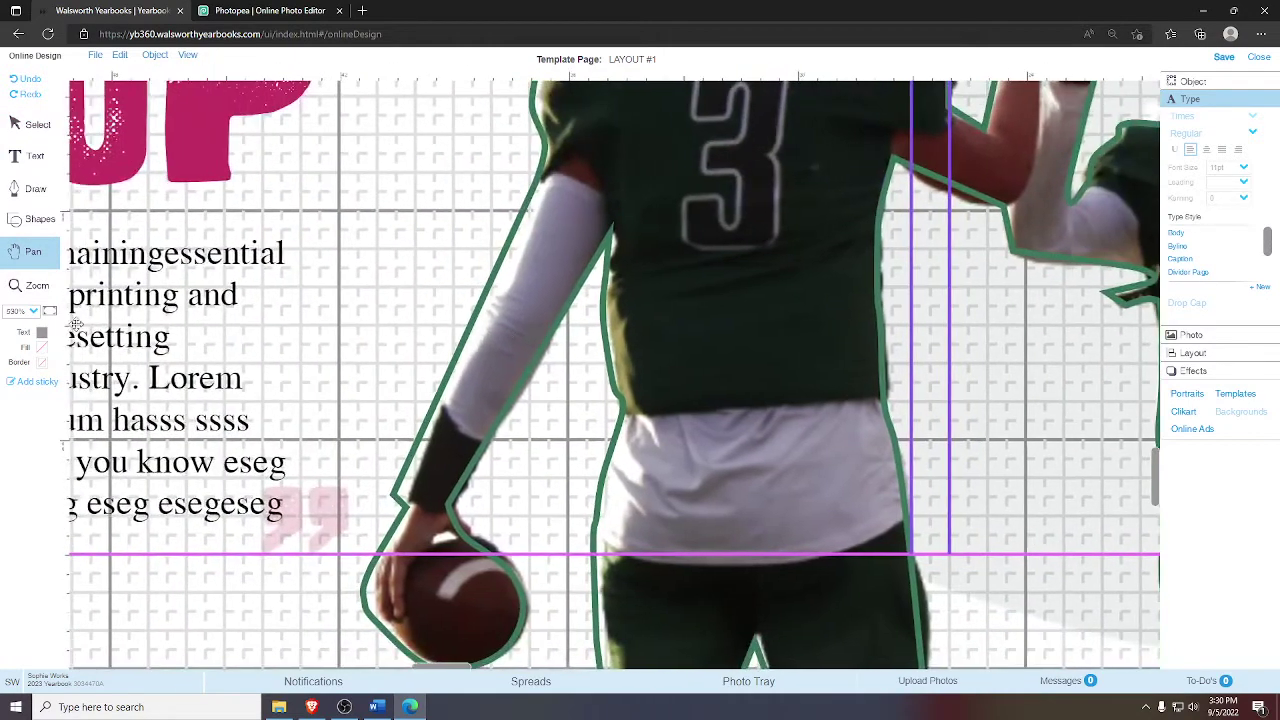
left_click(54, 315)
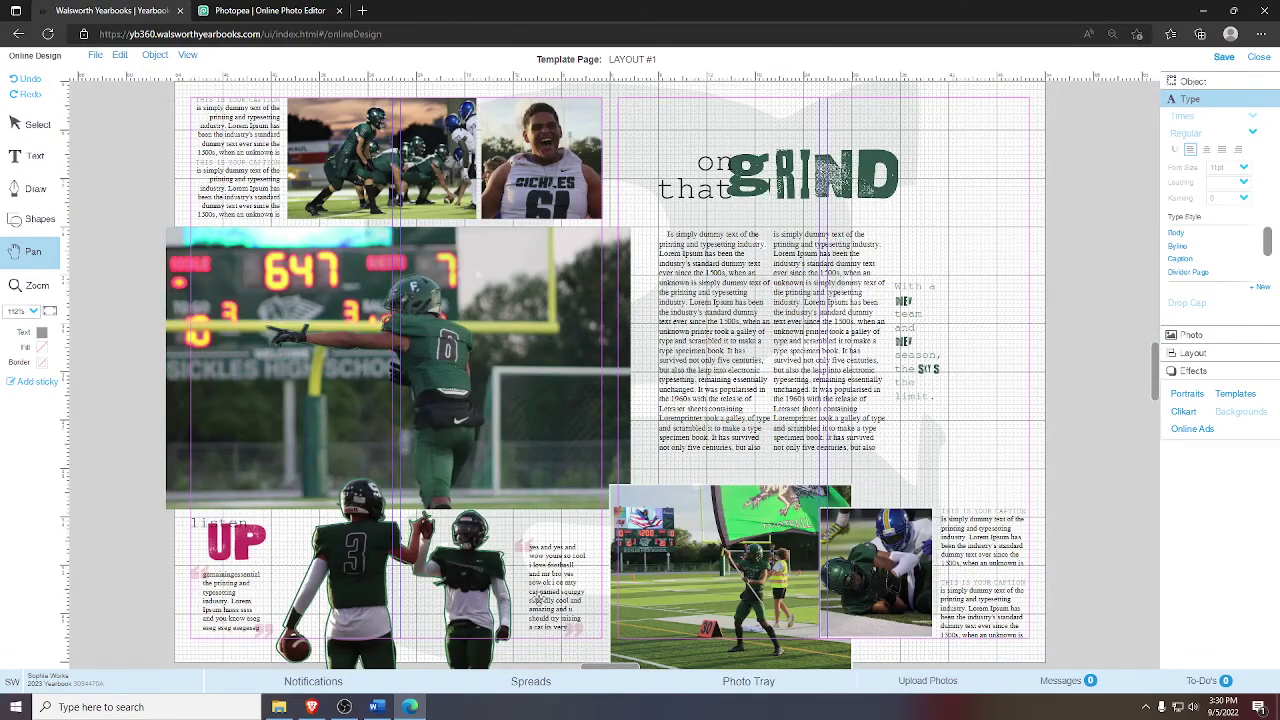
left_click_drag(237, 563, 321, 496)
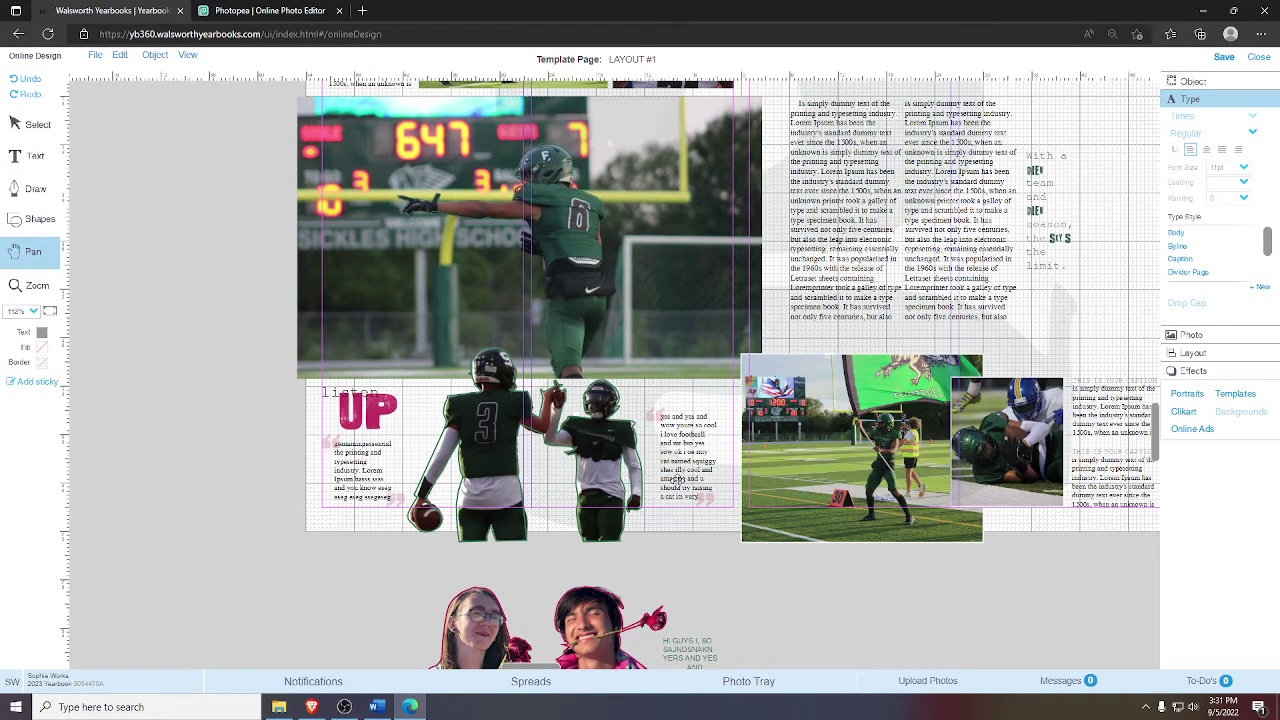
left_click(250, 9)
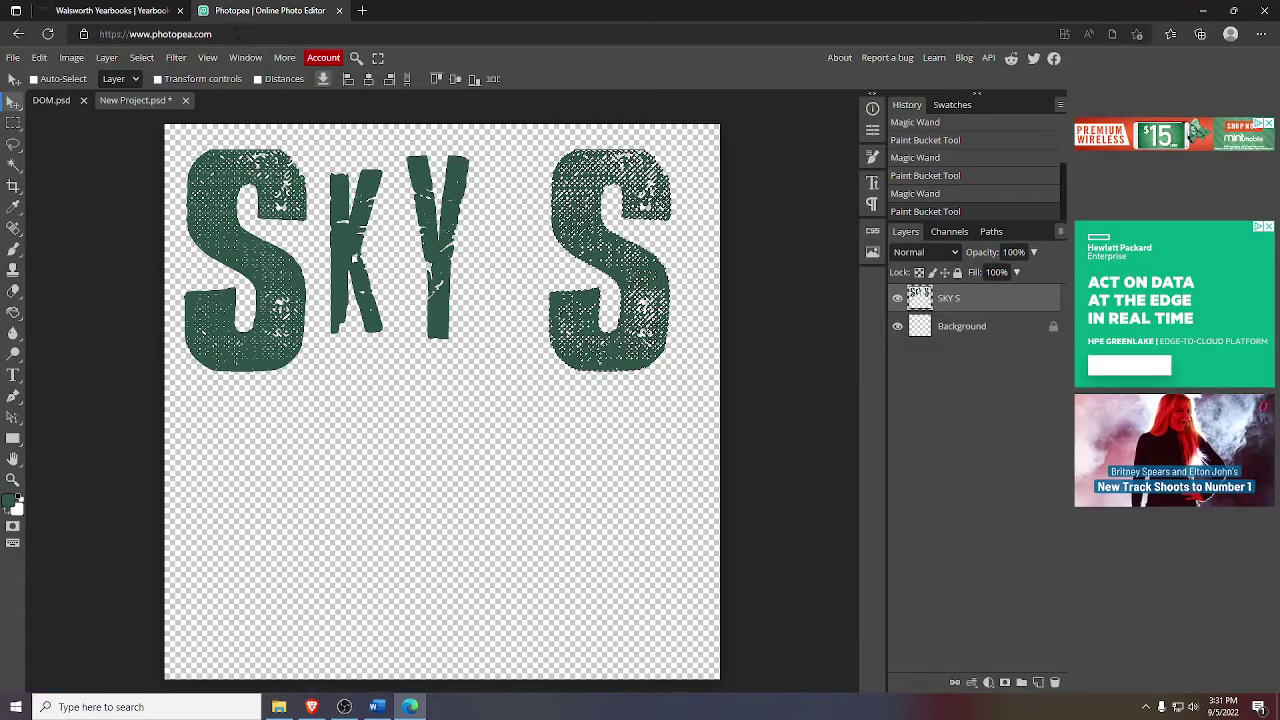
- Close the SKY S project in Photopea without saving it
left_click(185, 100)
left_click(707, 118)
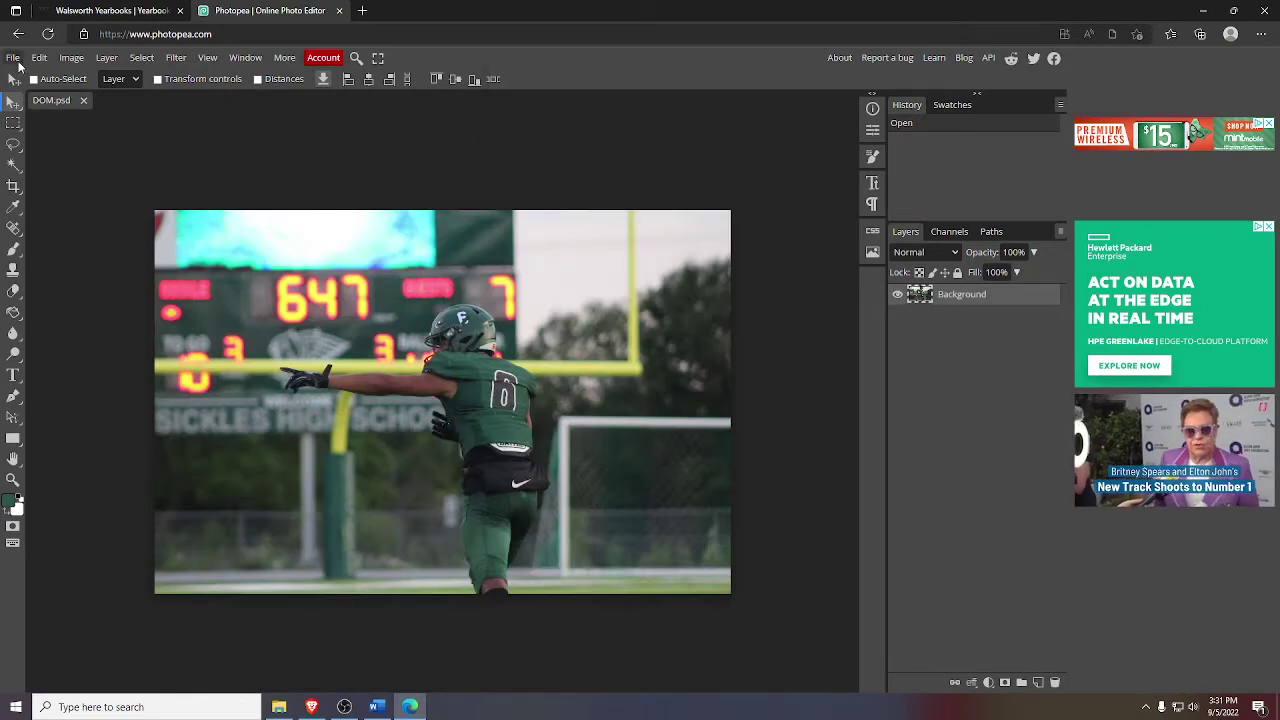
left_click(13, 57)
left_click(31, 99)
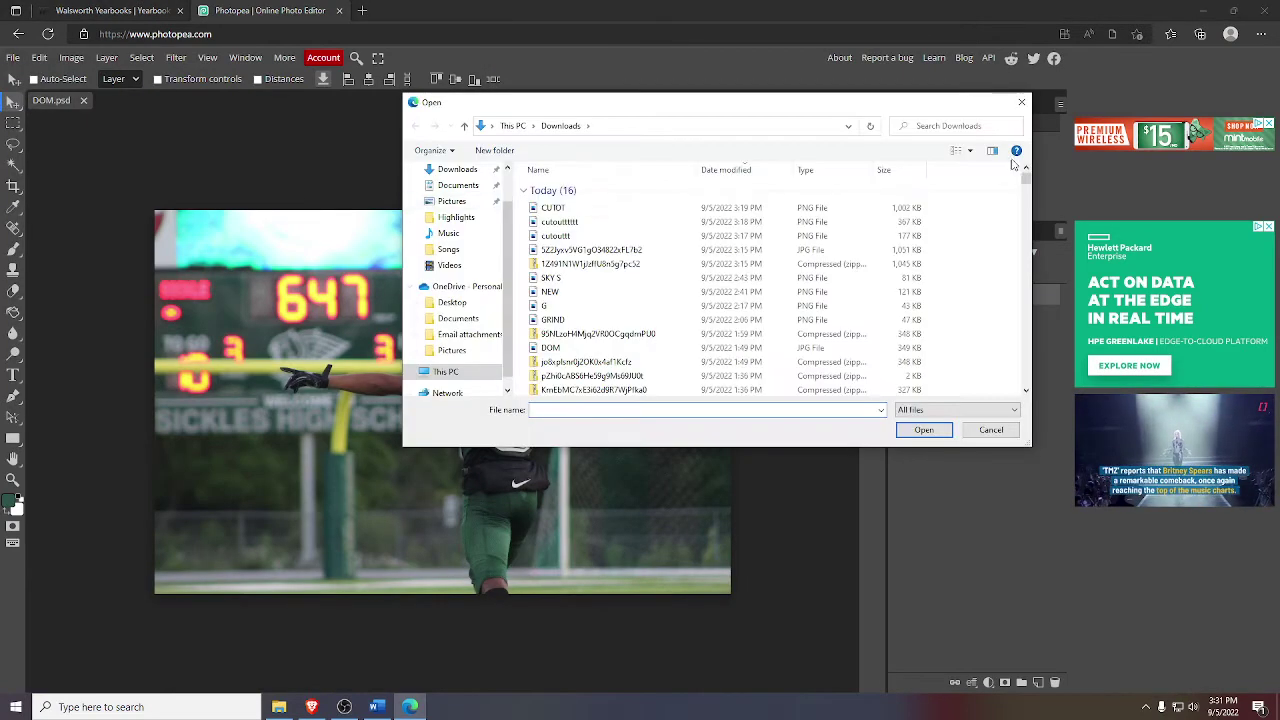
key("Escape")
- Create a new blank transparent canvas, then return to the Walsworth yearbook tab
left_click(10, 57)
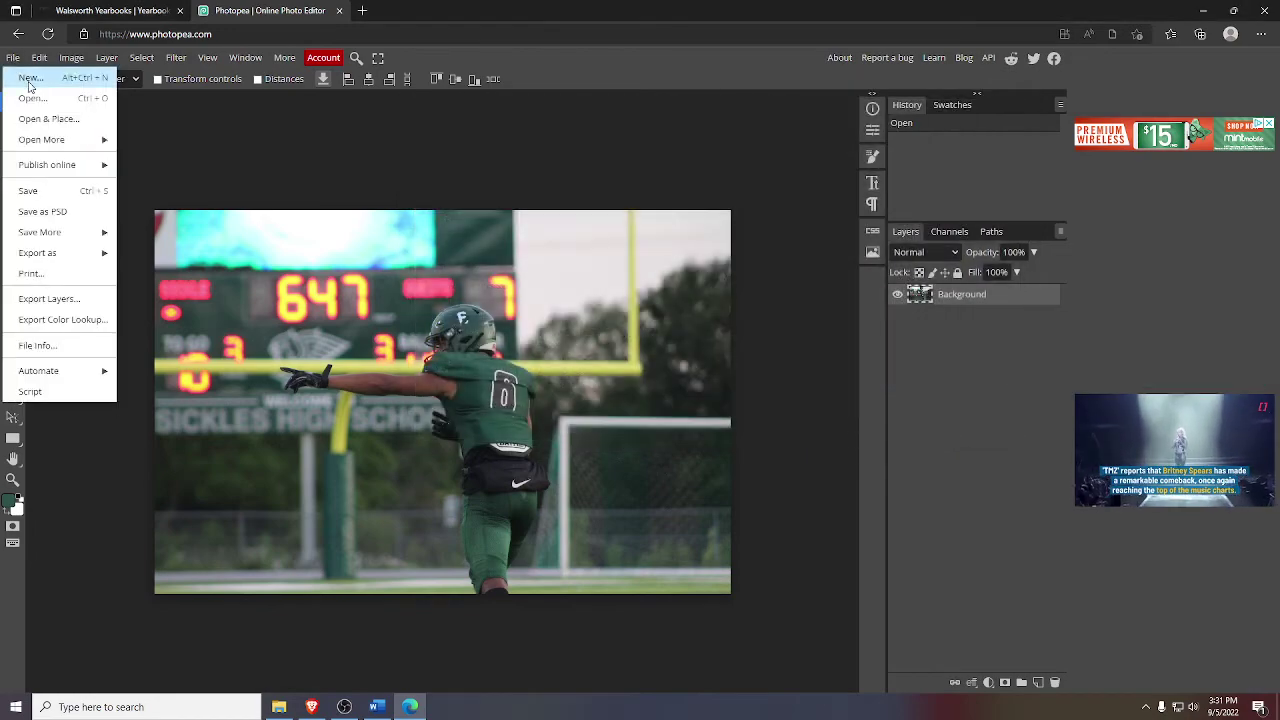
left_click(25, 78)
left_click(193, 225)
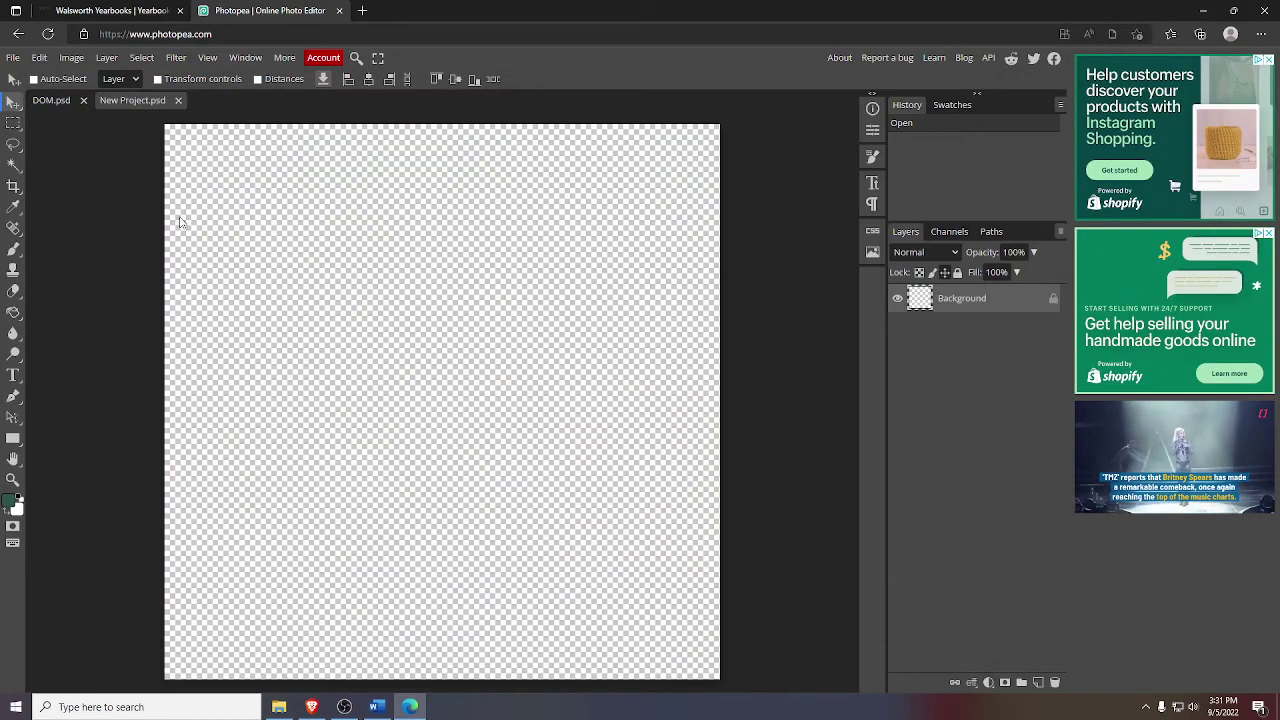
left_click(146, 14)
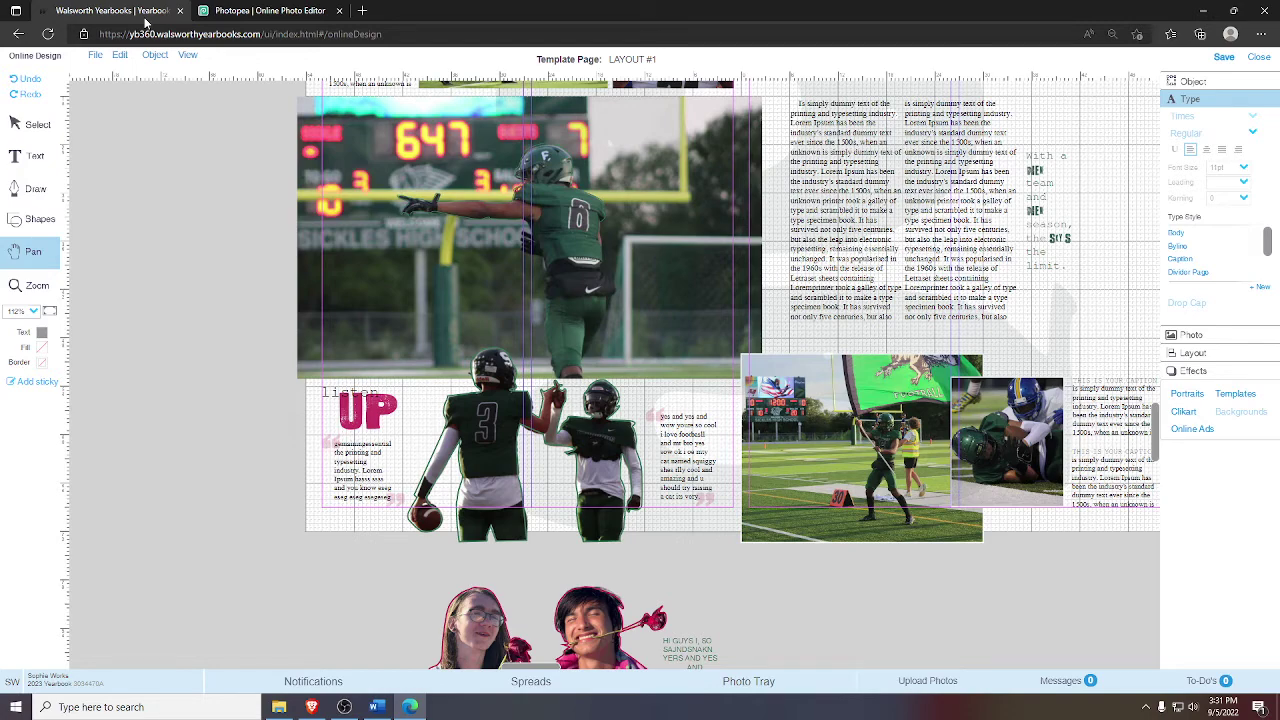
- Zoom in on the 'listen UP' block of the yearbook spread
left_click(300, 10)
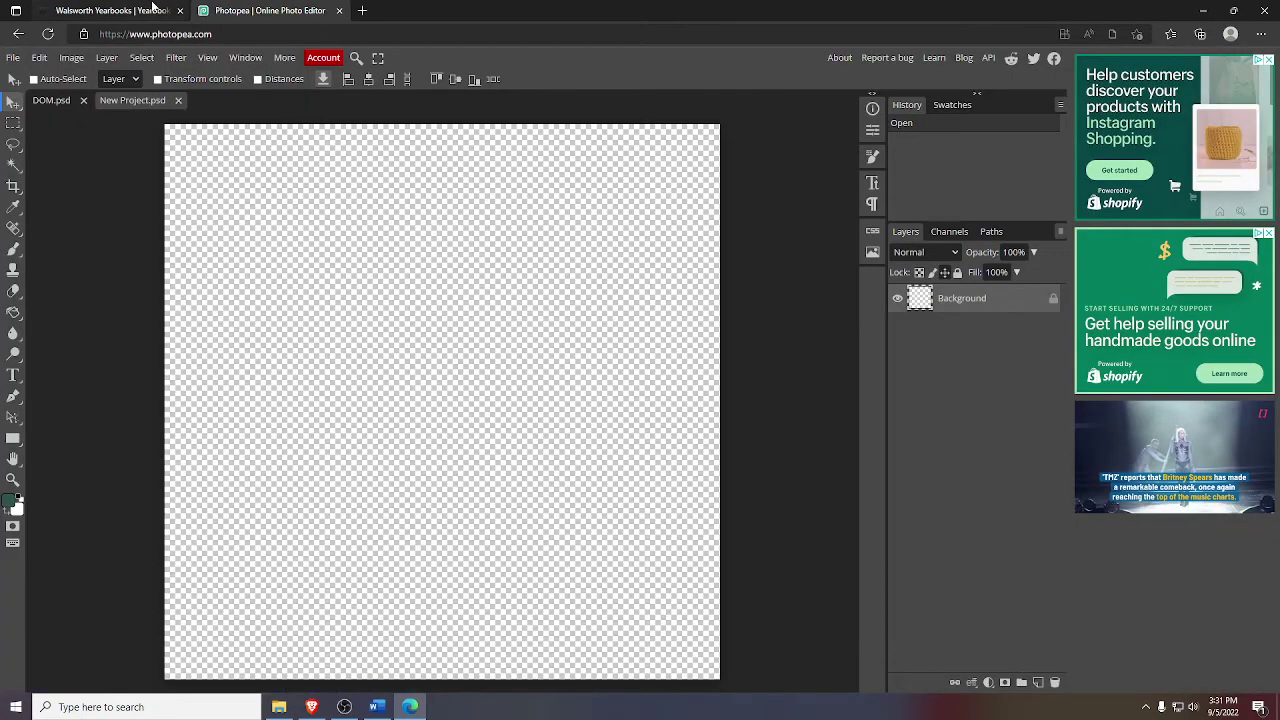
left_click(153, 8)
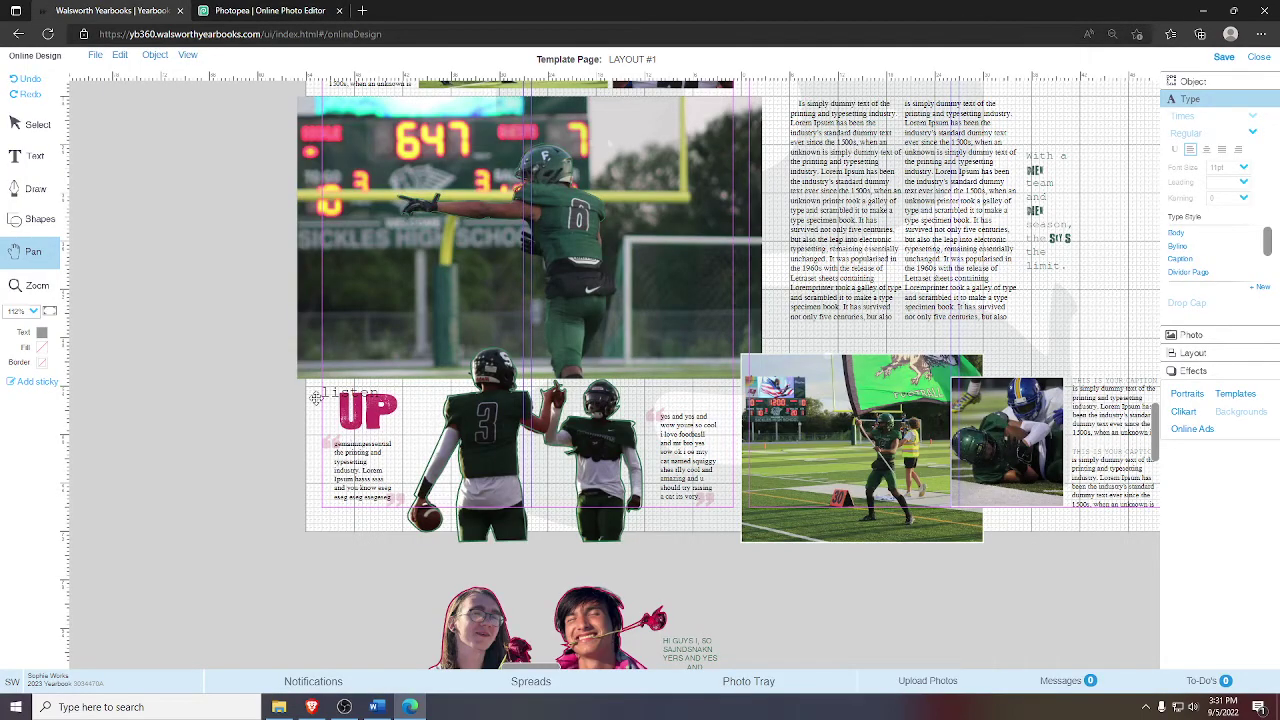
left_click(30, 285)
left_click(371, 420)
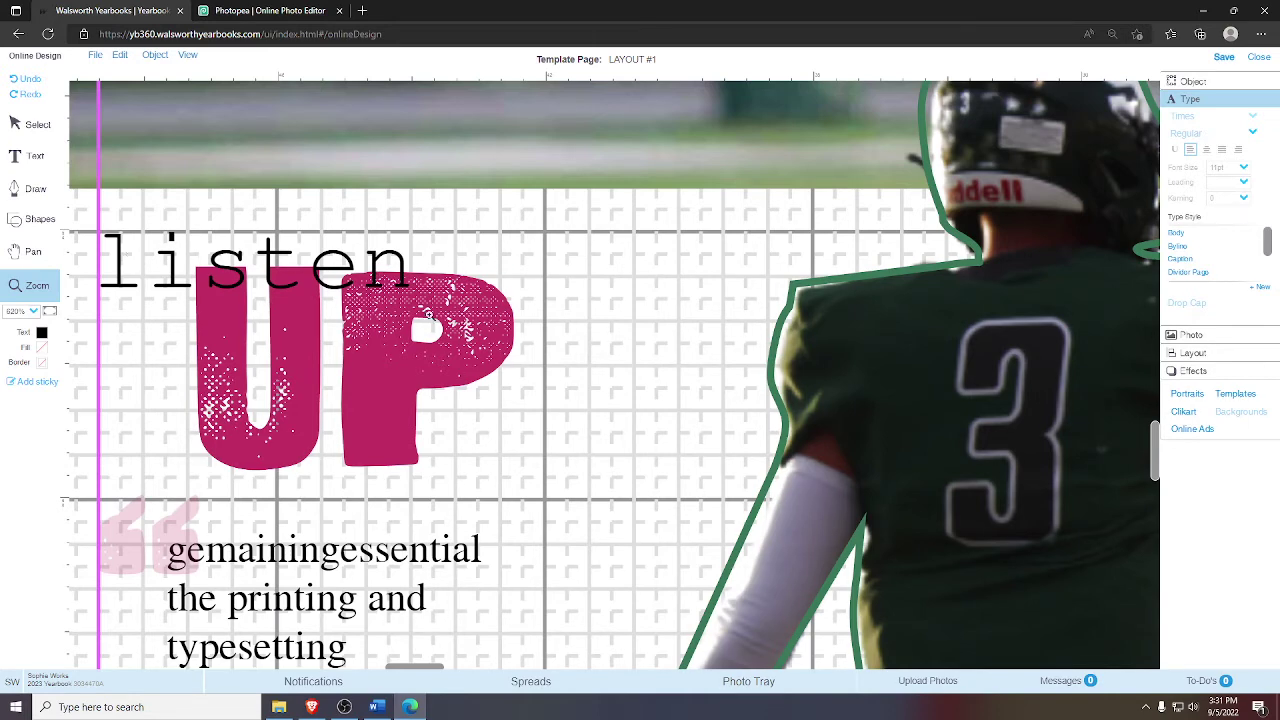
left_click(385, 709)
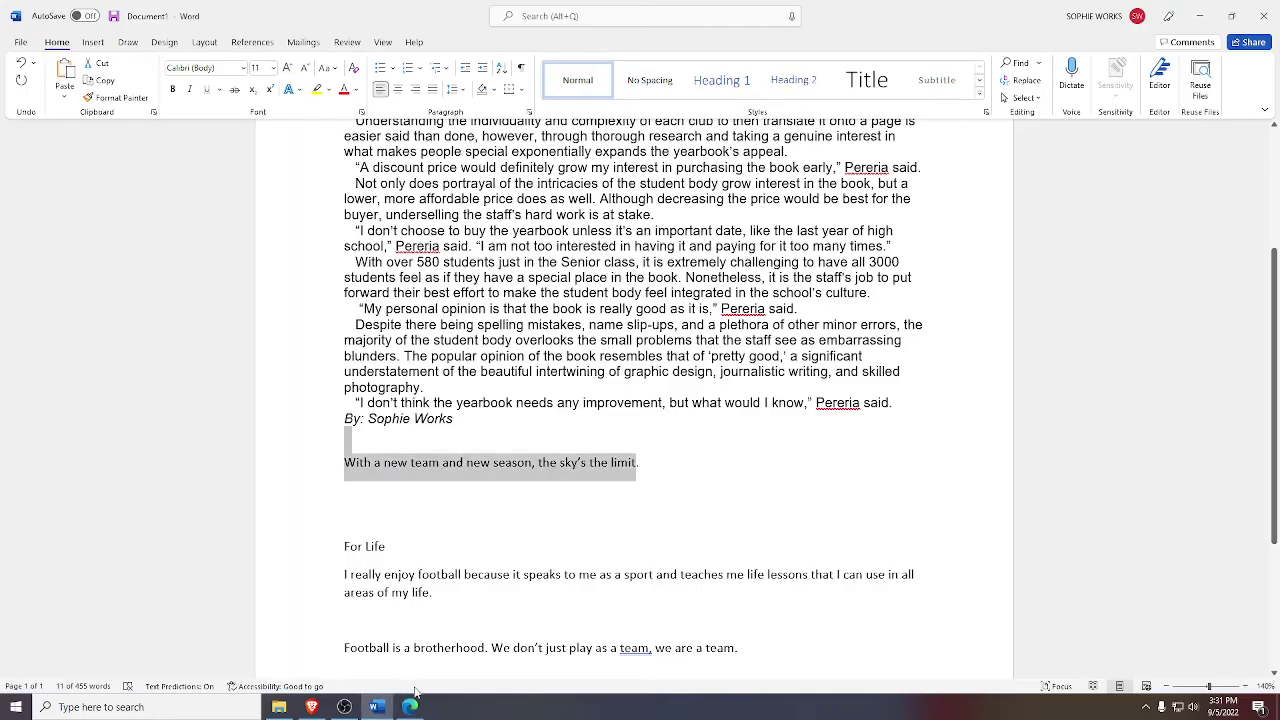
left_click(410, 707)
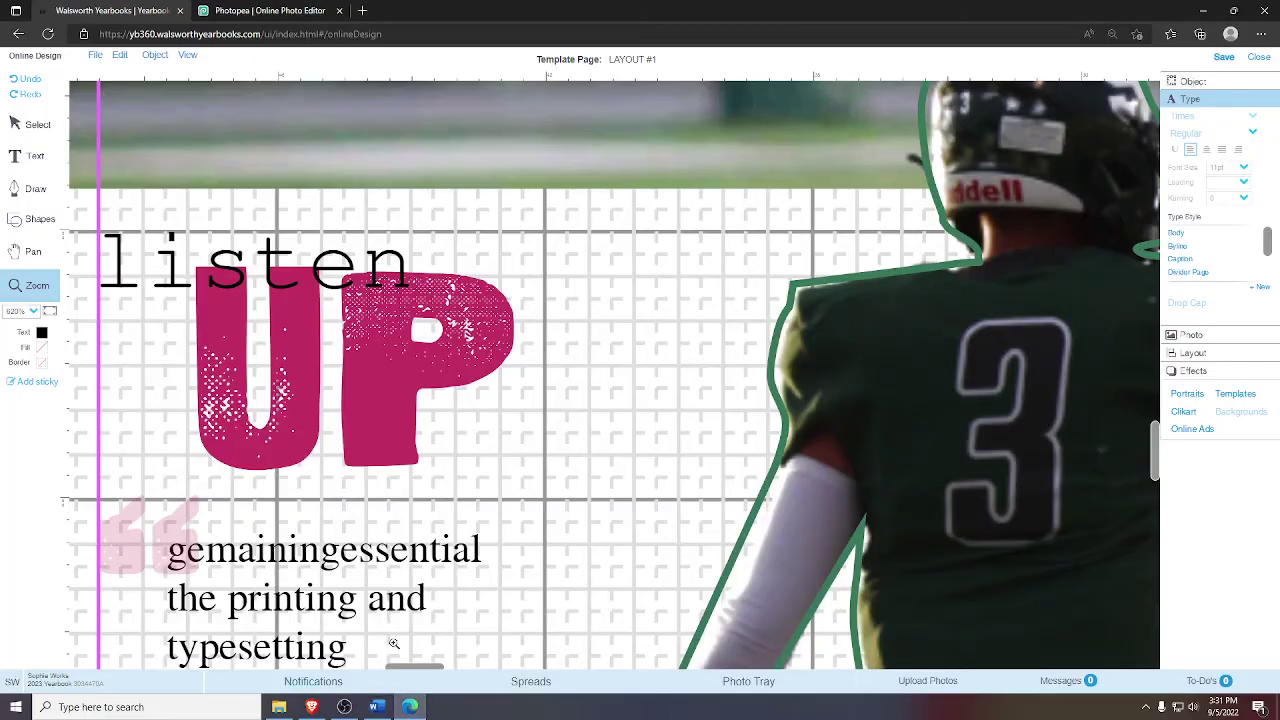
left_click(243, 10)
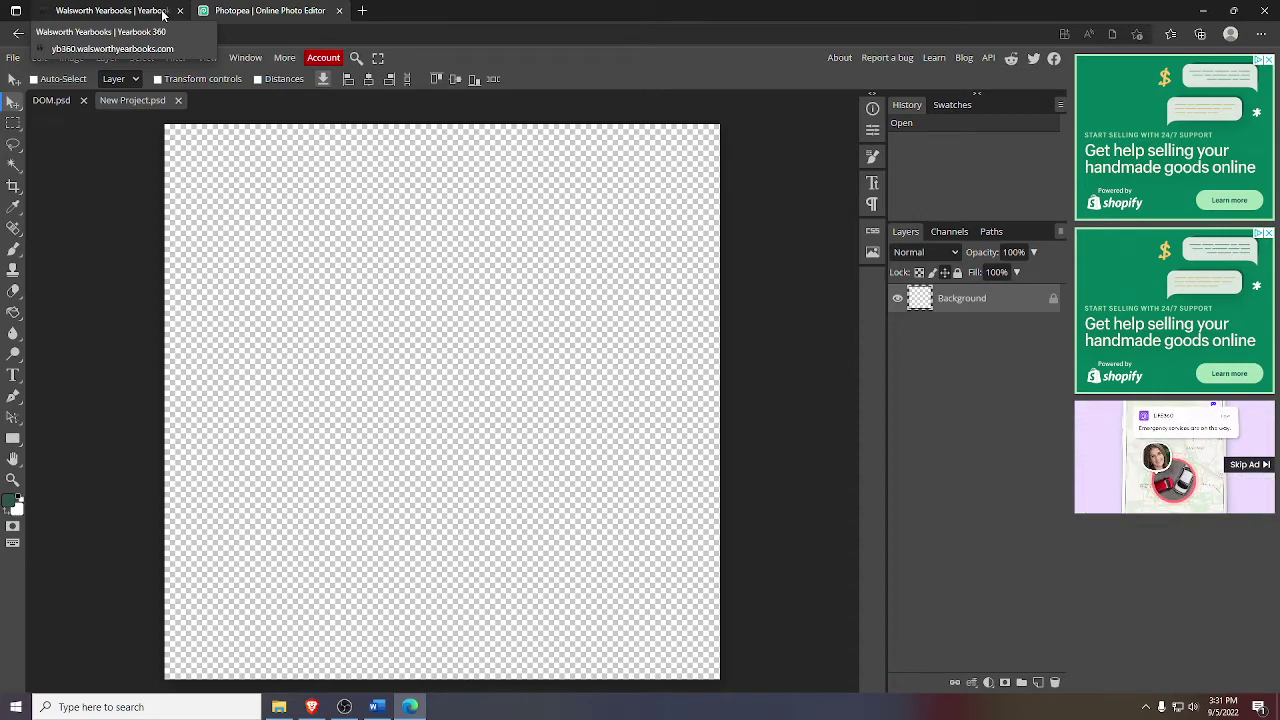
left_click(147, 10)
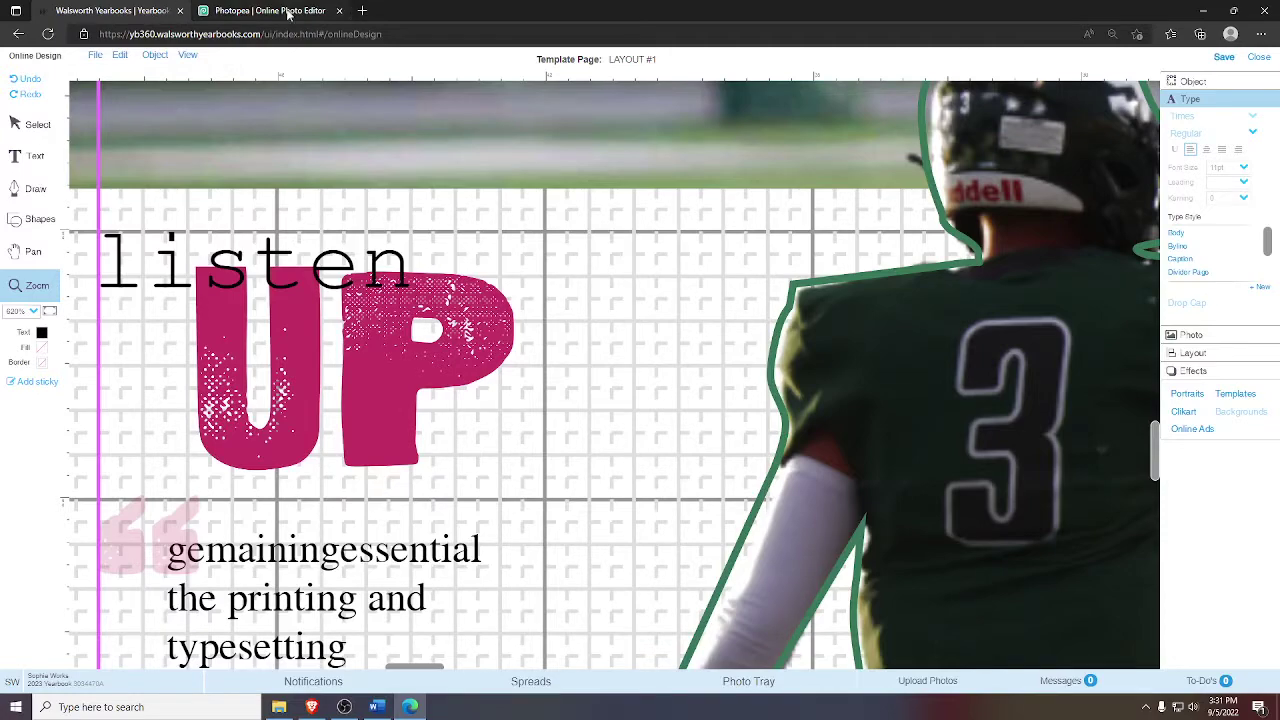
left_click(269, 10)
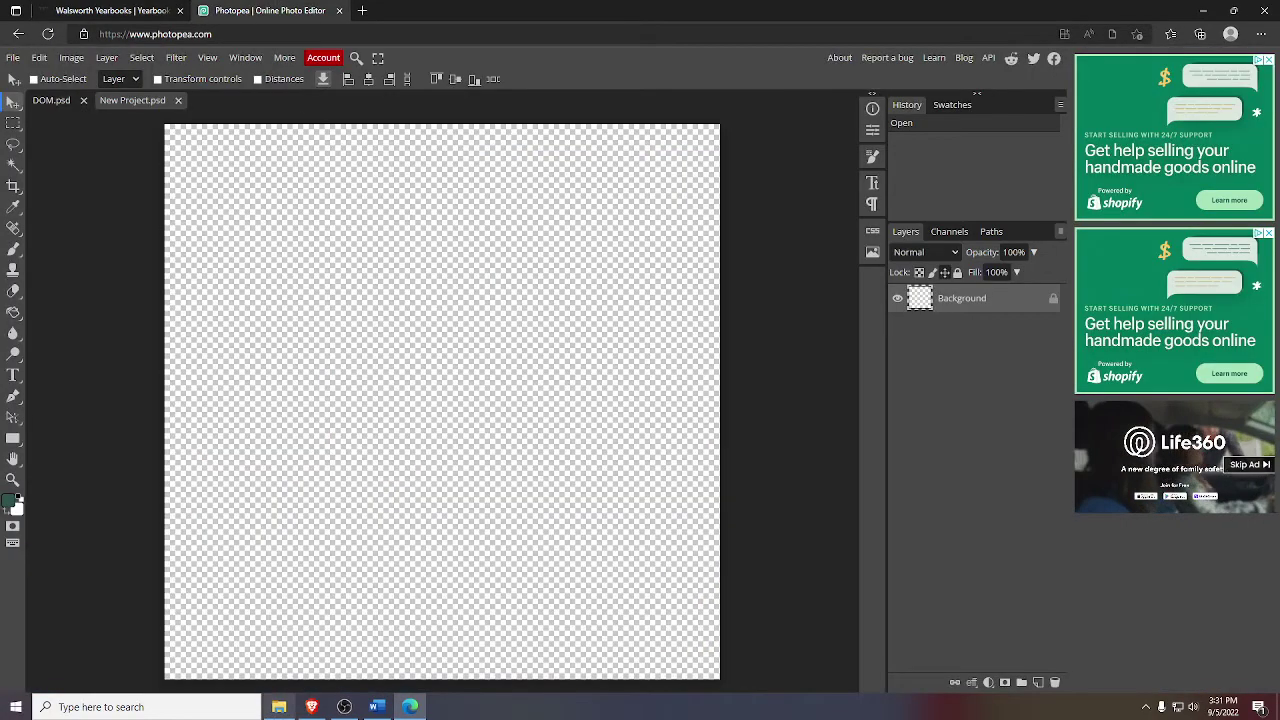
key("ctrl+Tab")
- Replace the word 'listen' above the pink UP with 'for'
left_click(38, 125)
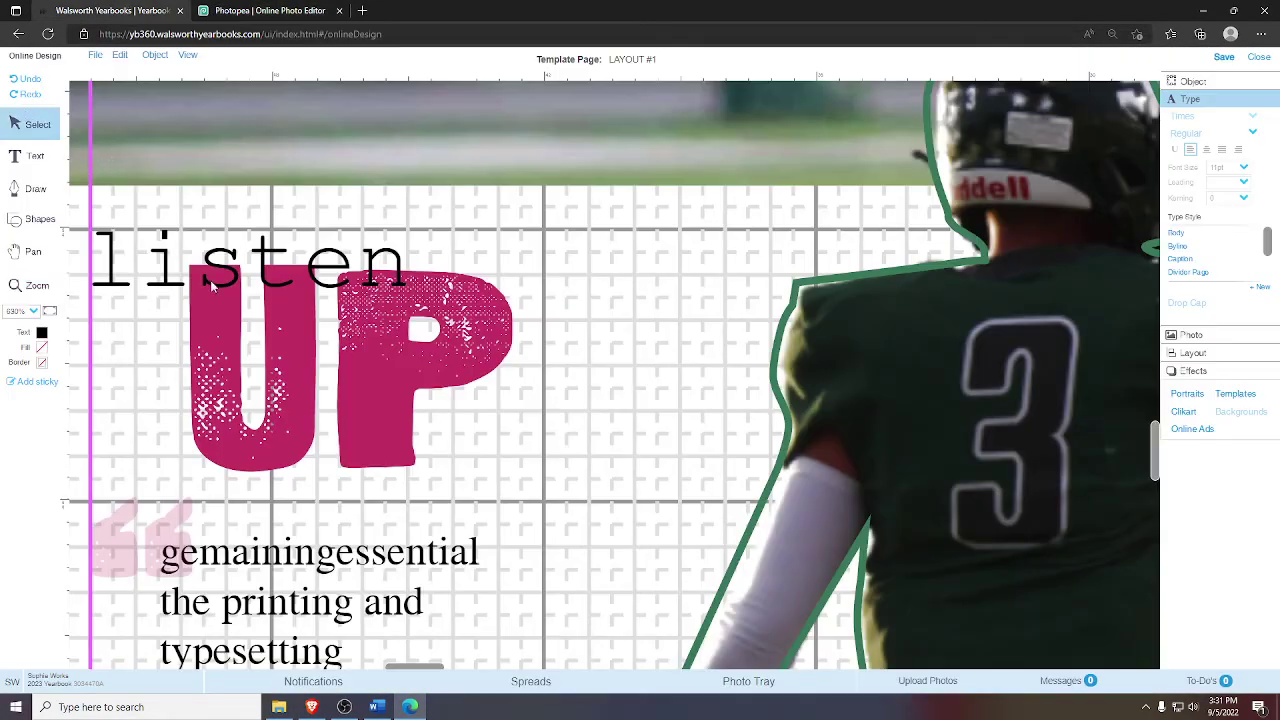
left_click(207, 280)
left_click(205, 278)
double_click(205, 278)
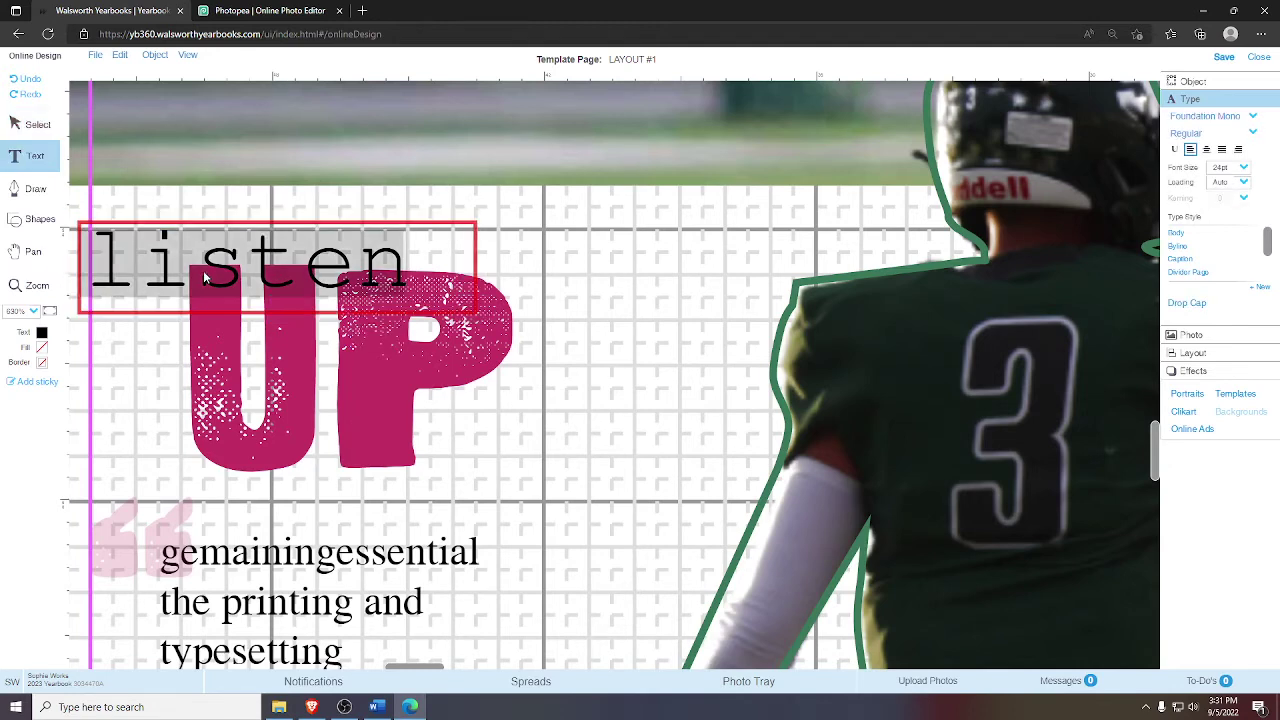
type("for")
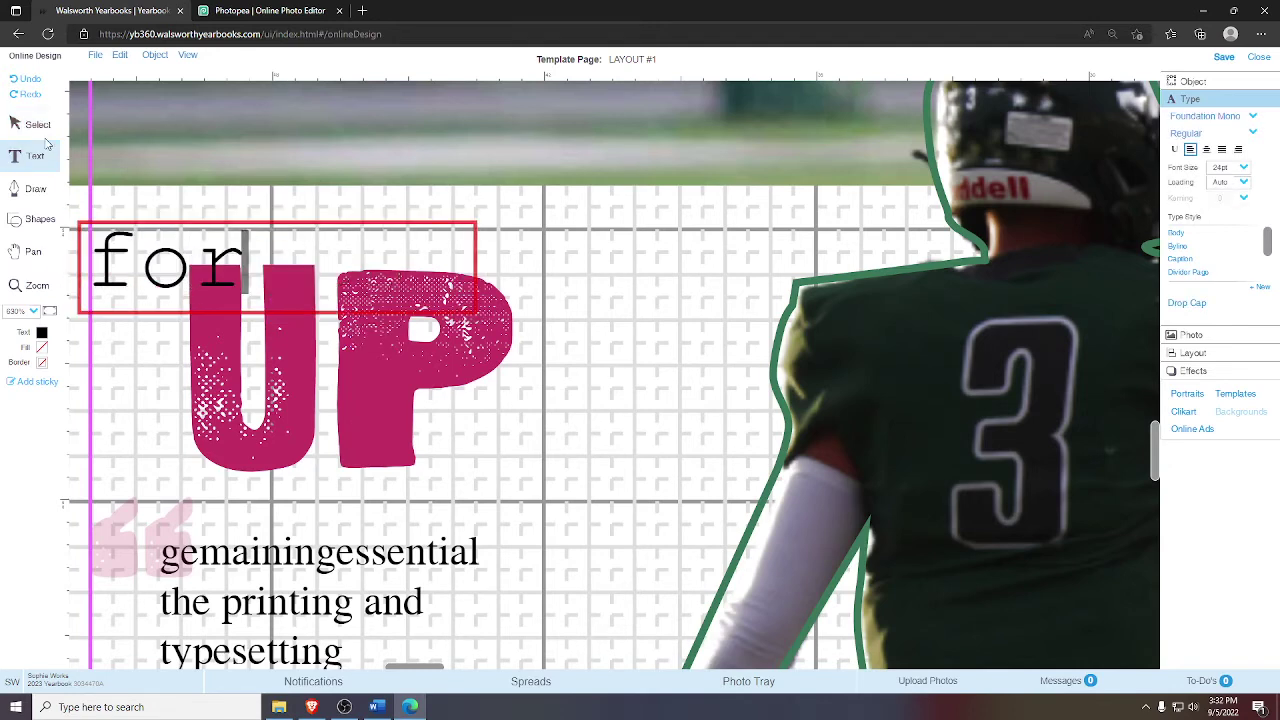
left_click(38, 125)
left_click(250, 343)
left_click(265, 10)
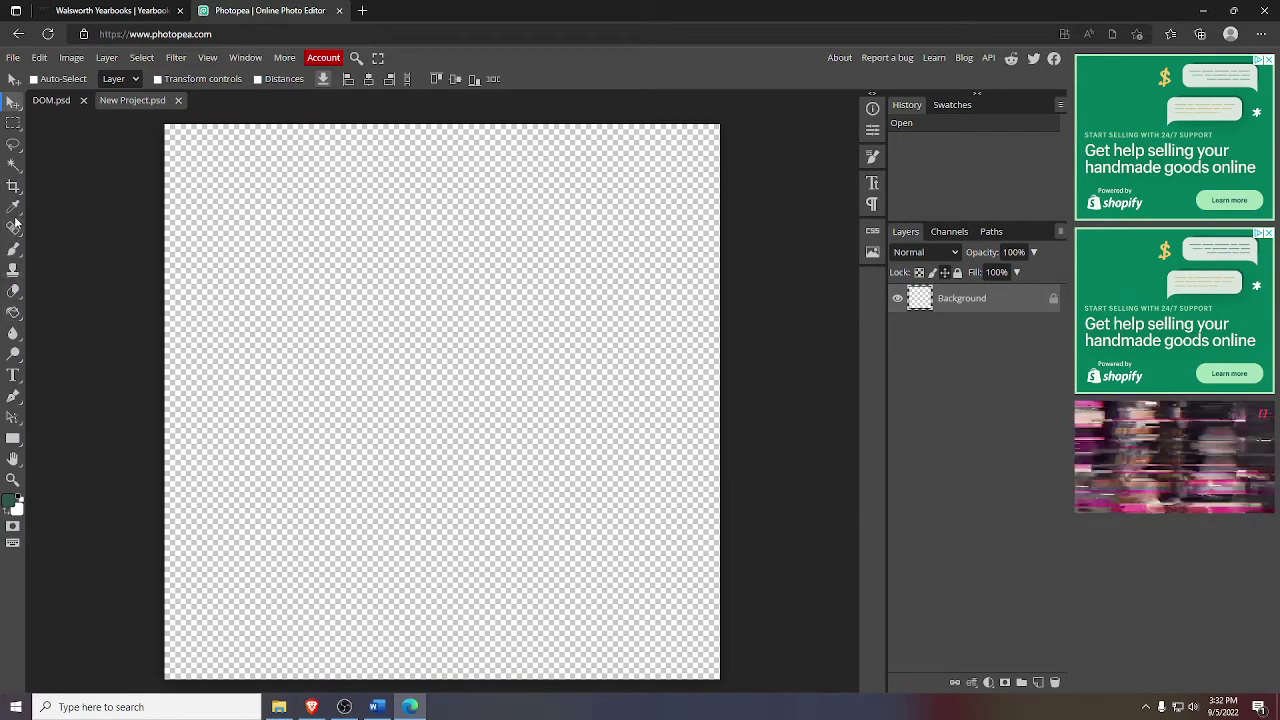
- Type LIFE in a large text box across the canvas and rasterize the layer
left_click(13, 375)
left_click(228, 275)
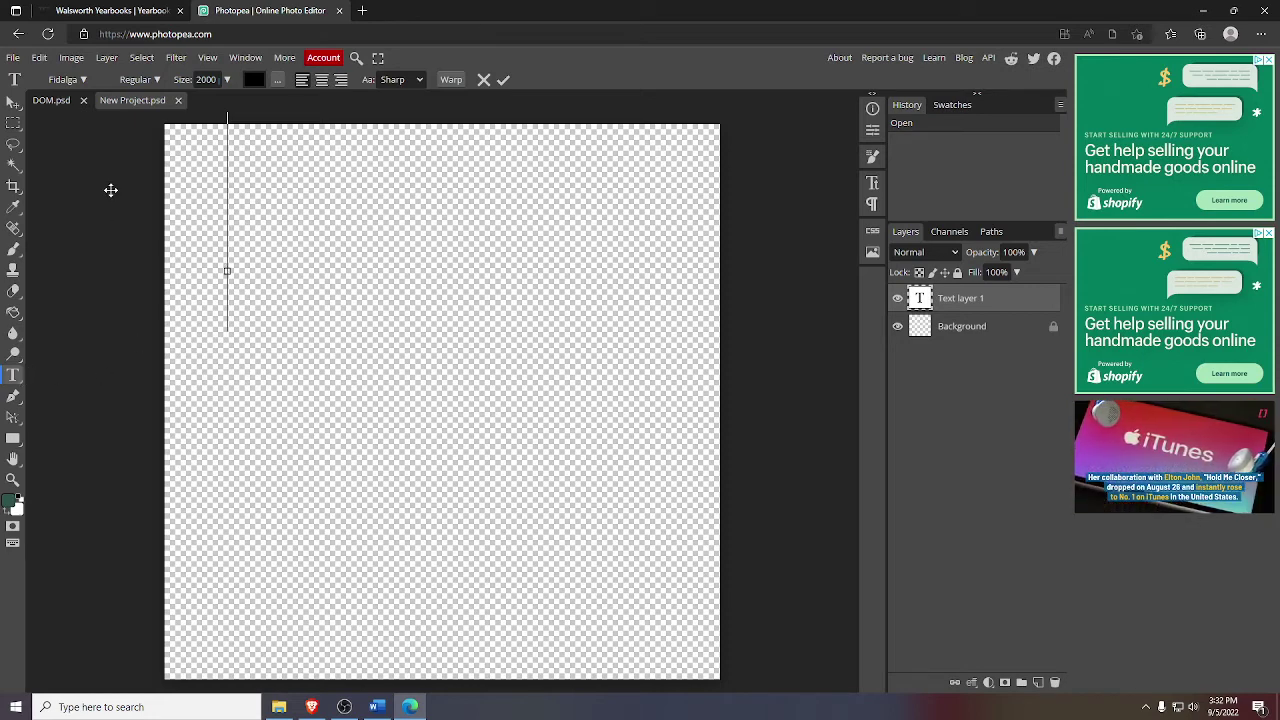
left_click(39, 57)
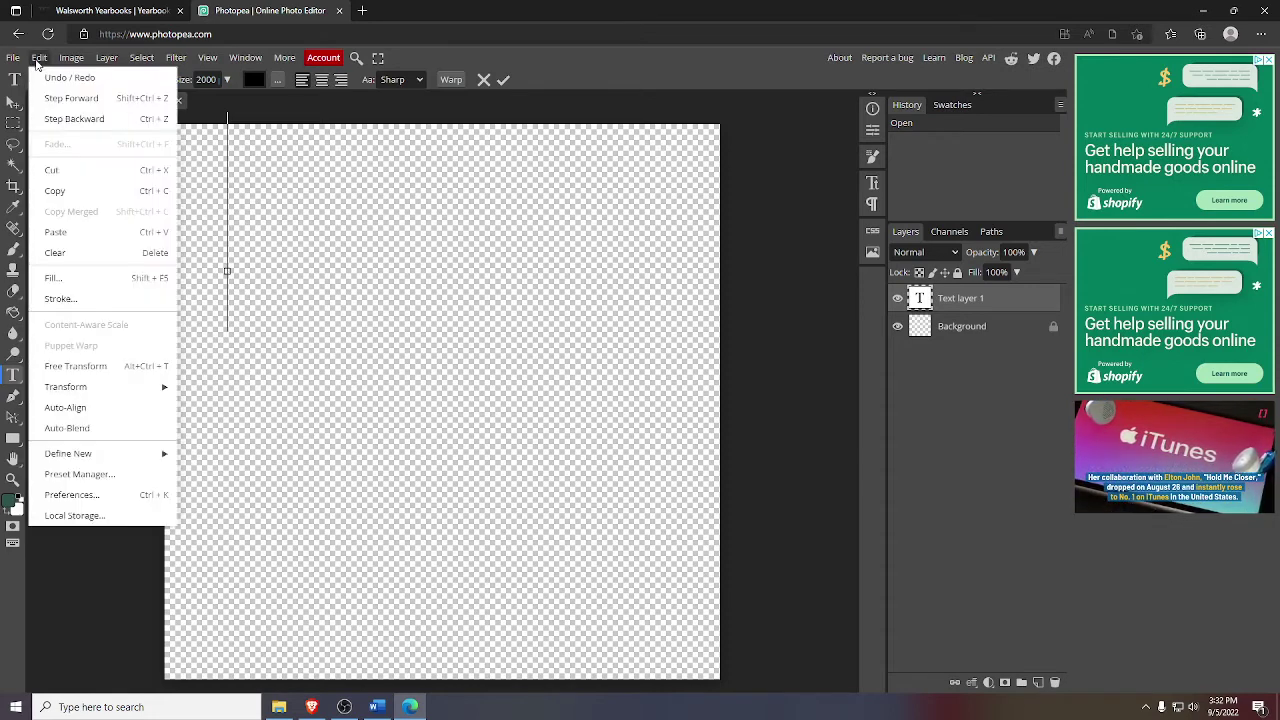
left_click(60, 78)
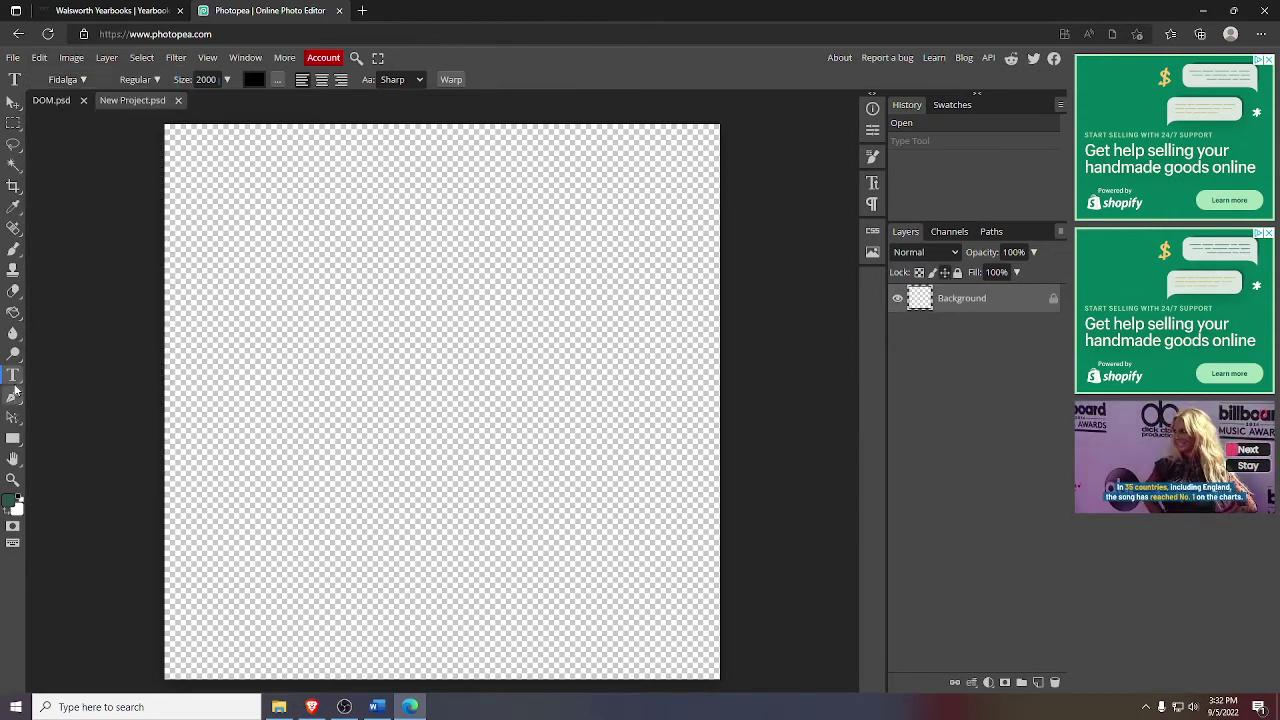
left_click_drag(184, 186, 712, 587)
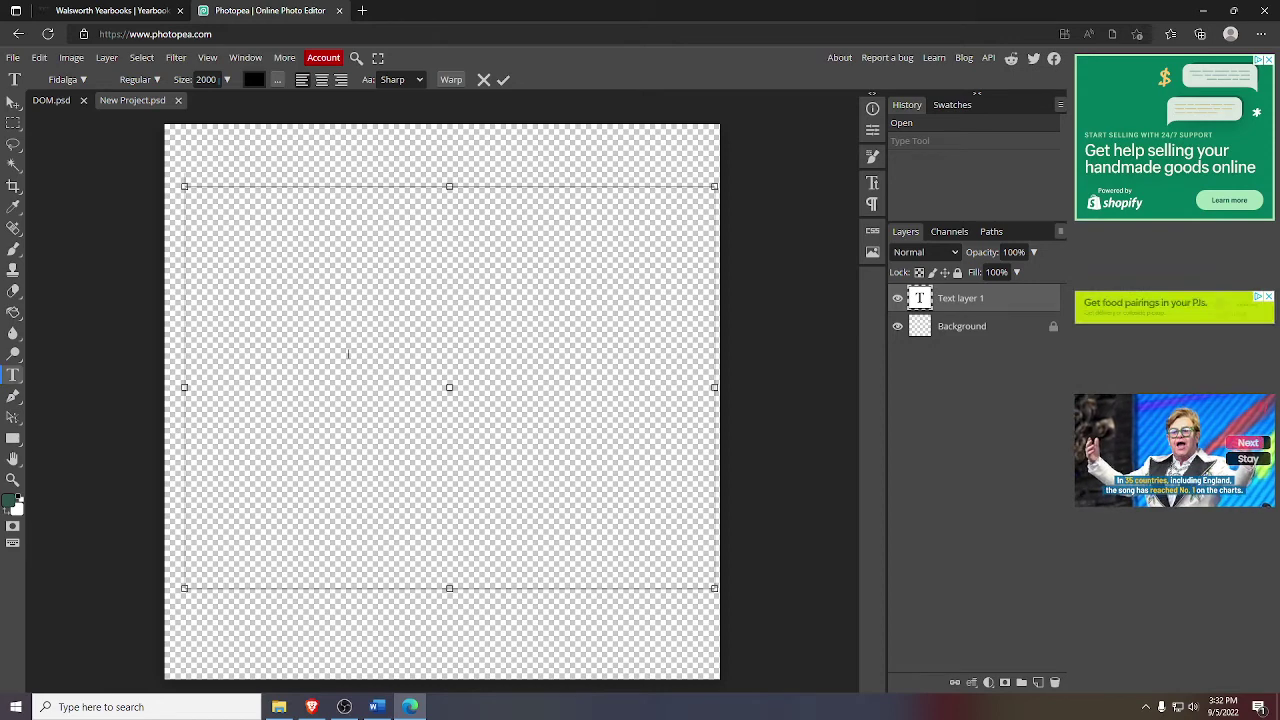
type("LIFE")
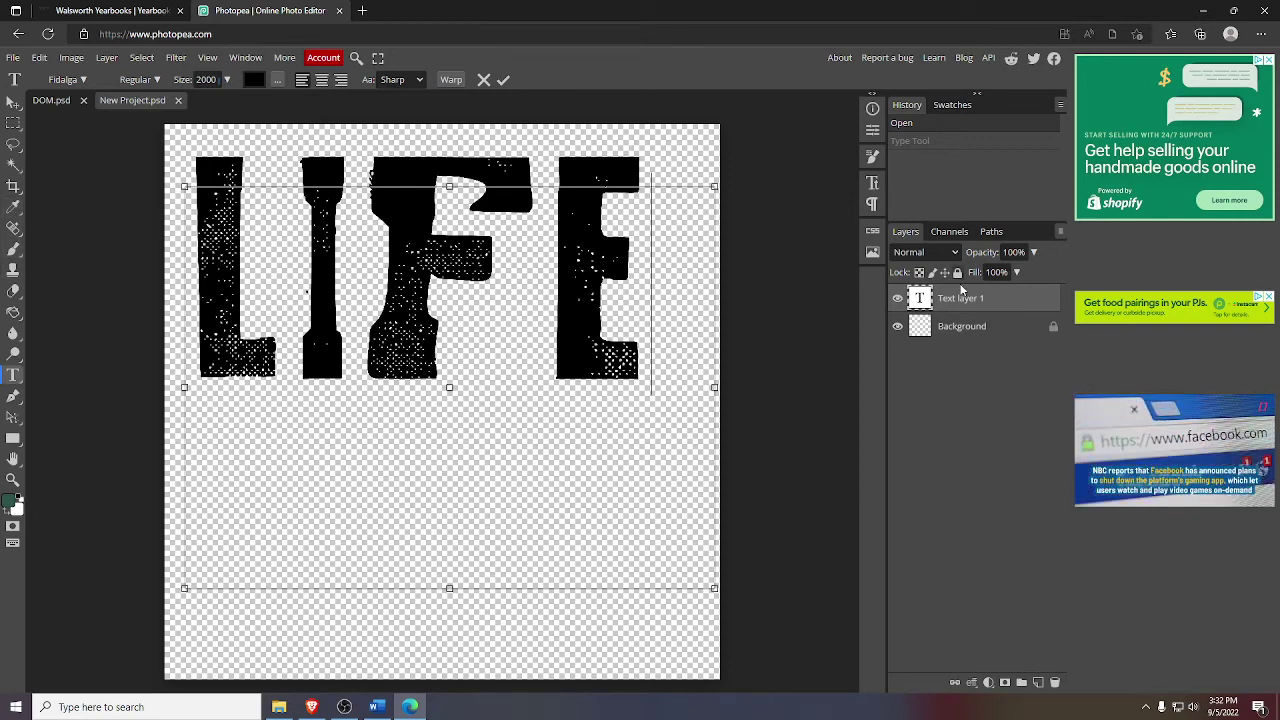
right_click(950, 301)
left_click(966, 464)
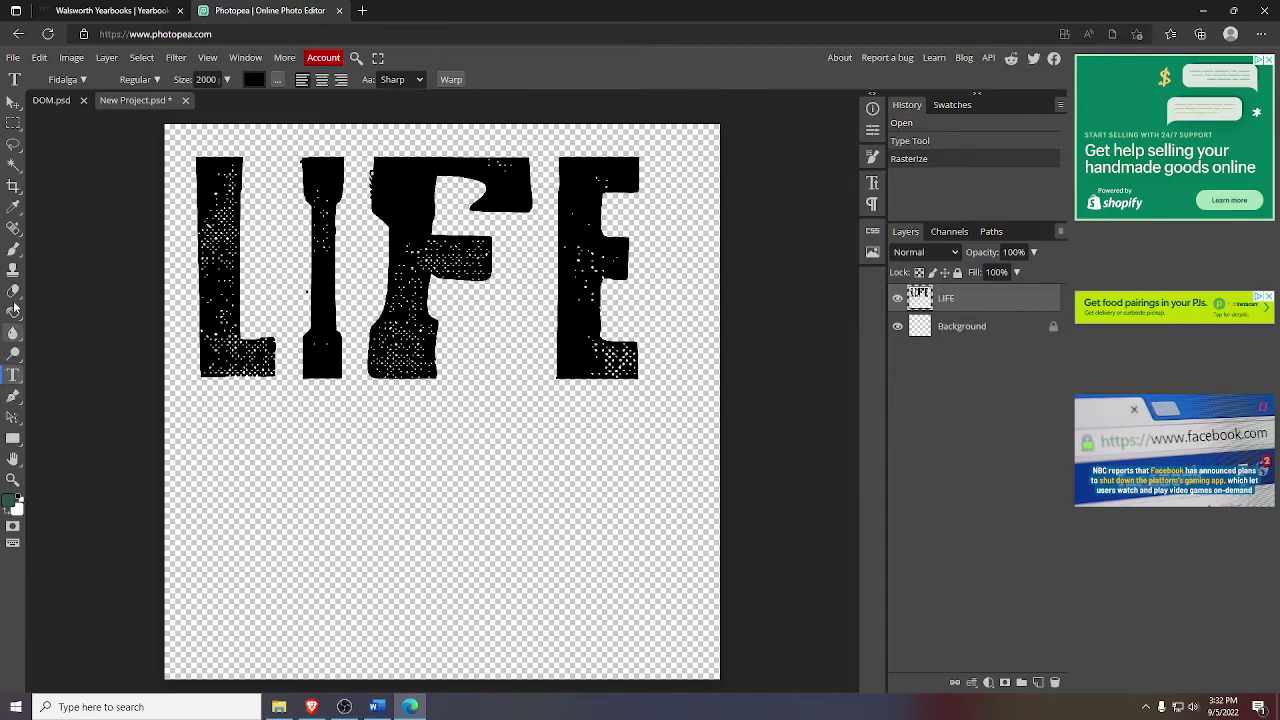
- Fill the L and I of LIFE with green using Magic Wand and Paint Bucket
left_click(15, 165)
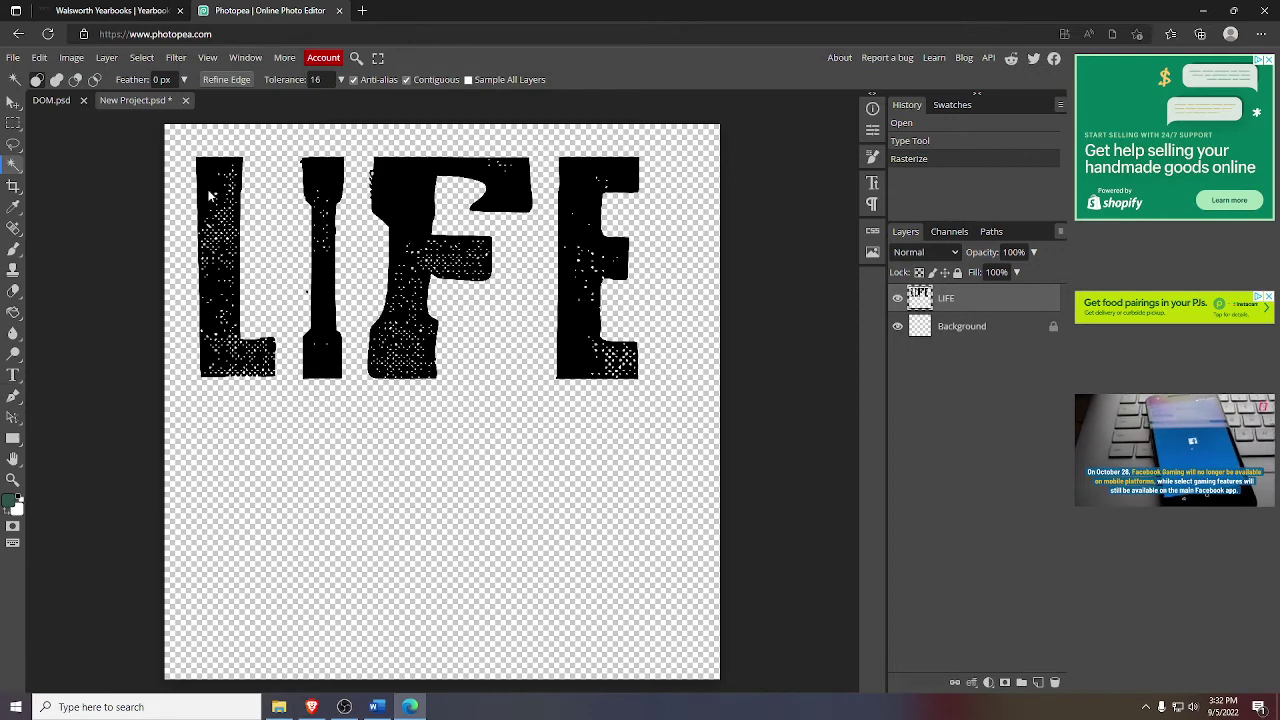
left_click(210, 195)
left_click(14, 312)
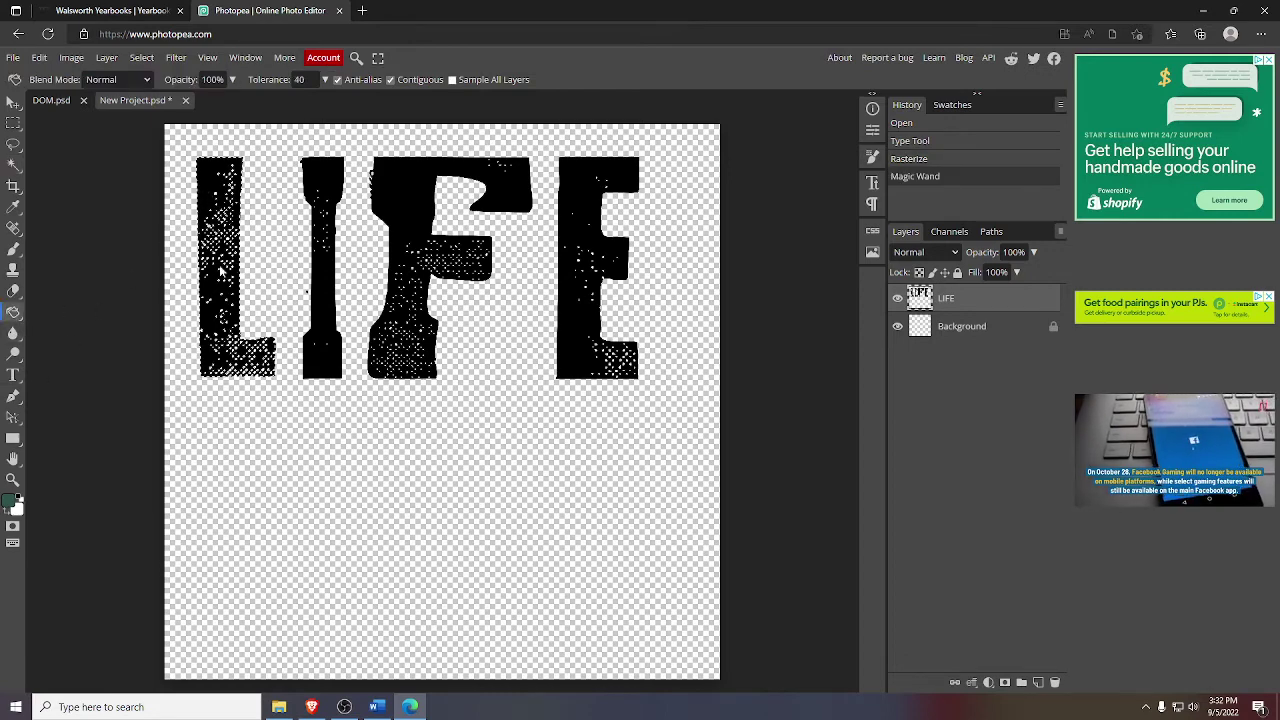
left_click(212, 283)
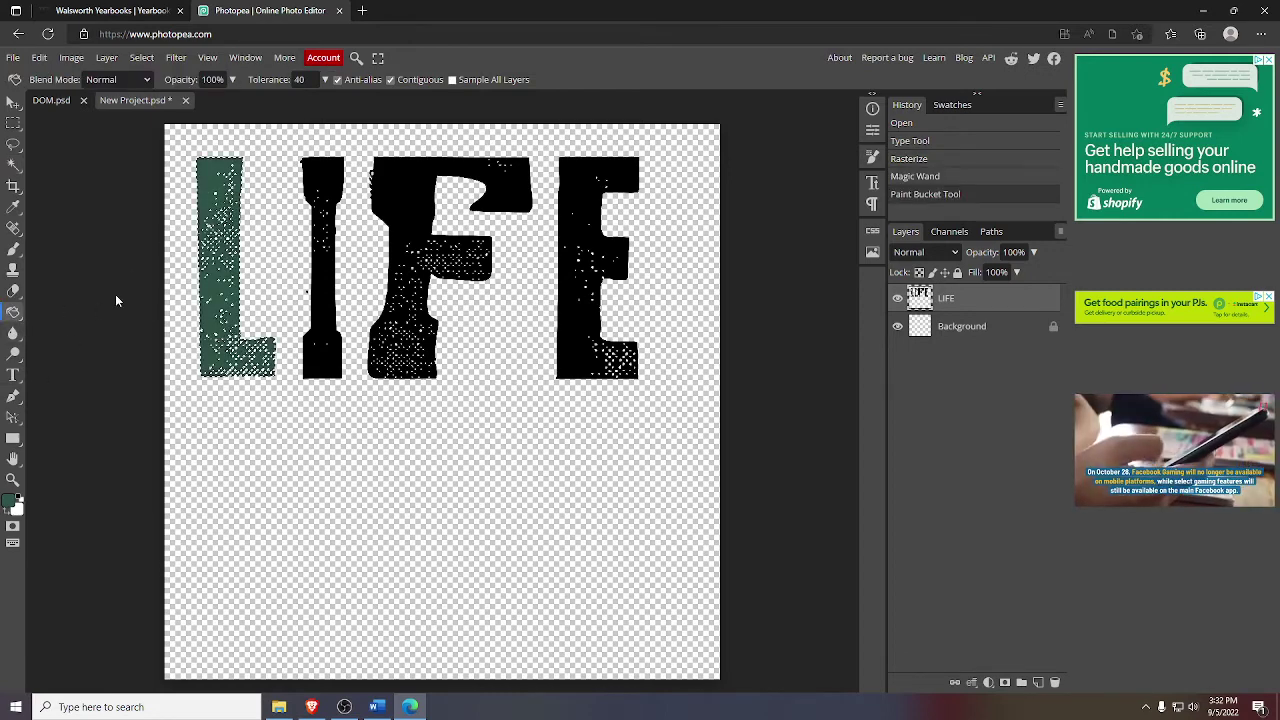
left_click(14, 207)
left_click(14, 165)
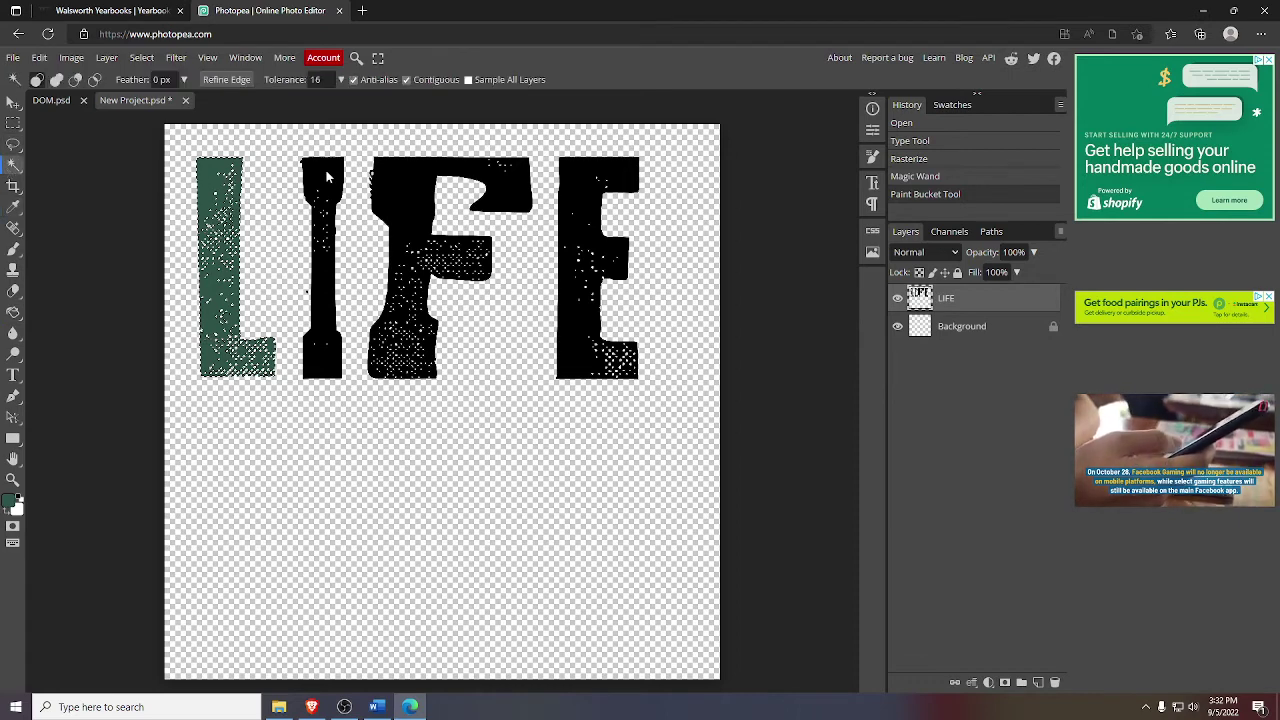
left_click(330, 175)
left_click(14, 312)
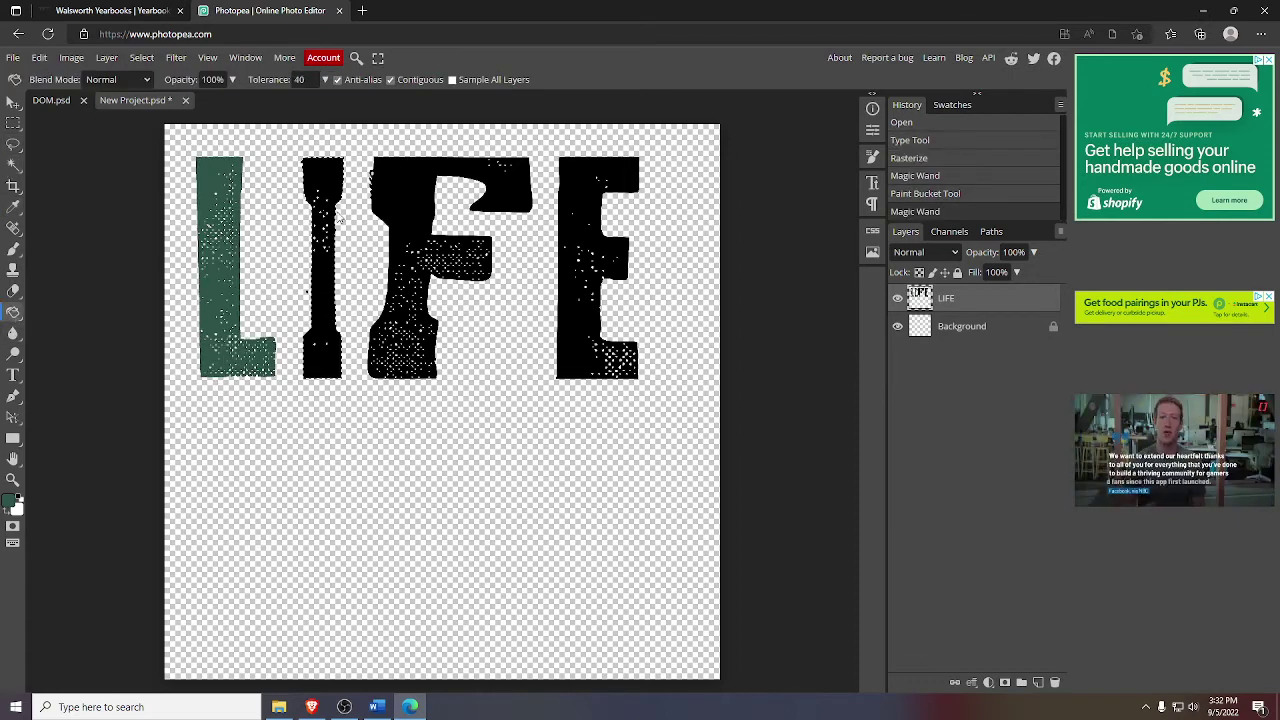
left_click(326, 194)
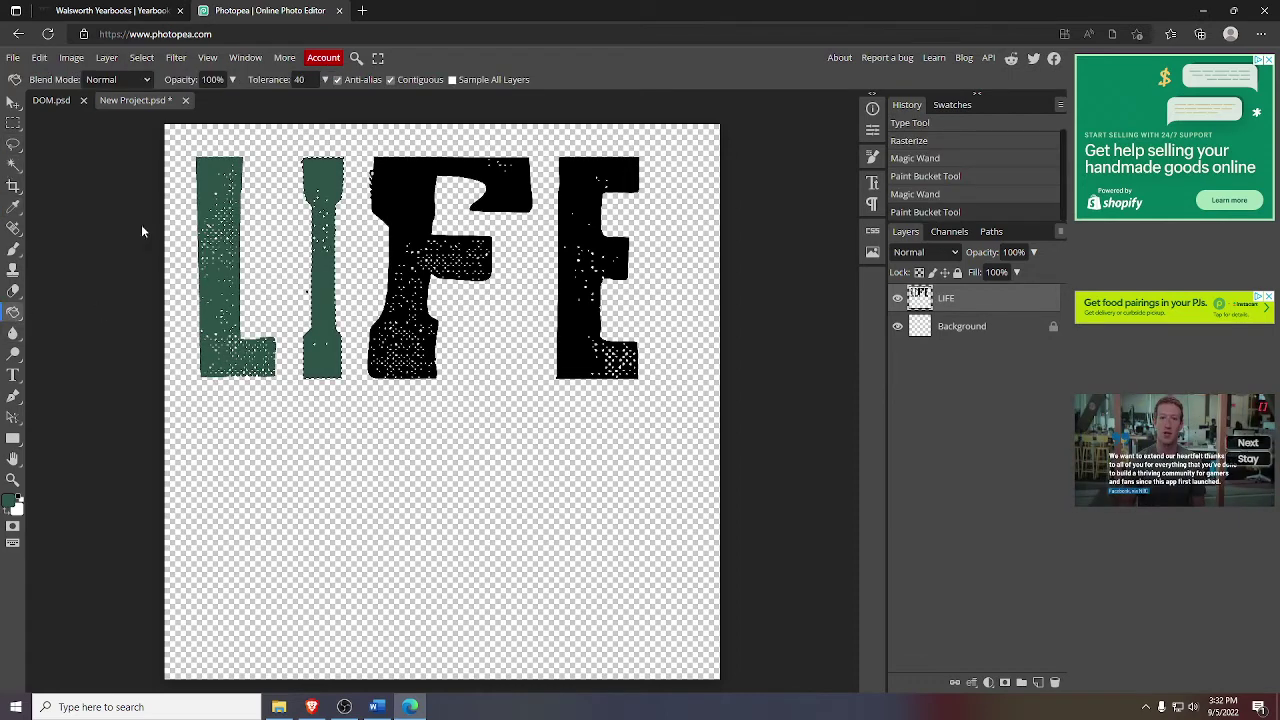
- Zoom in on the I and fill the leftover black speck green
left_click(14, 165)
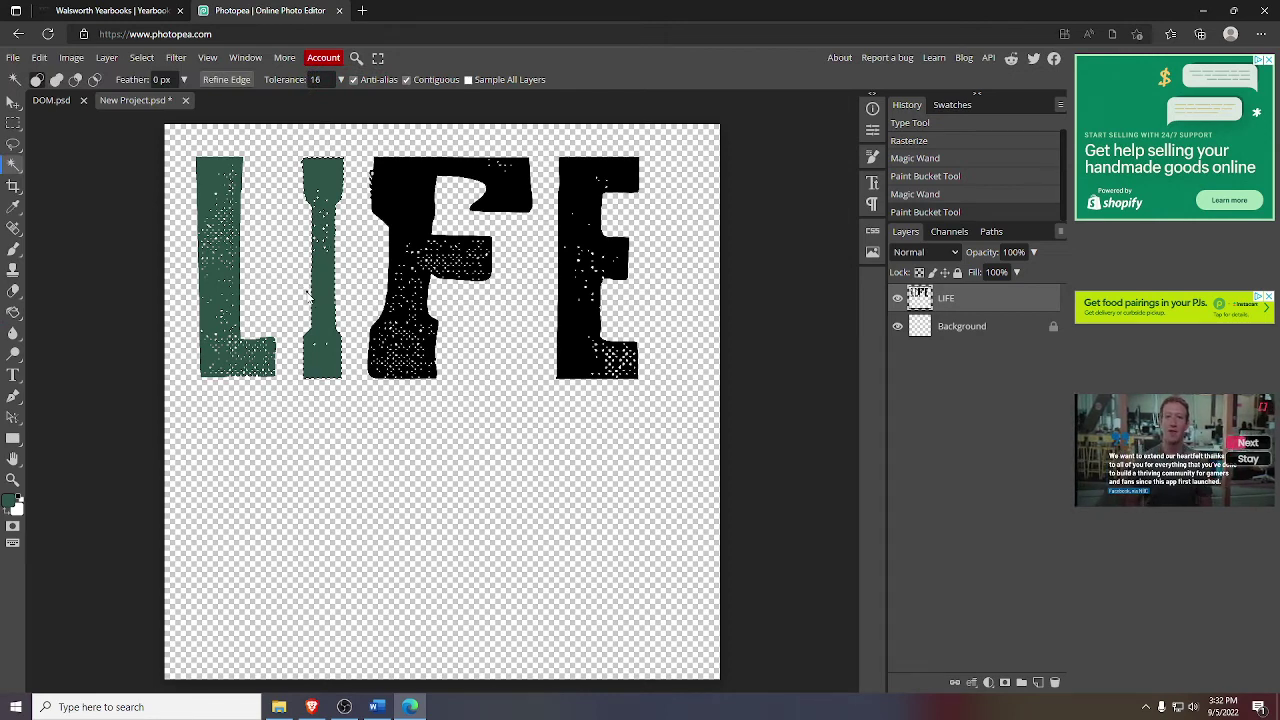
left_click(307, 291)
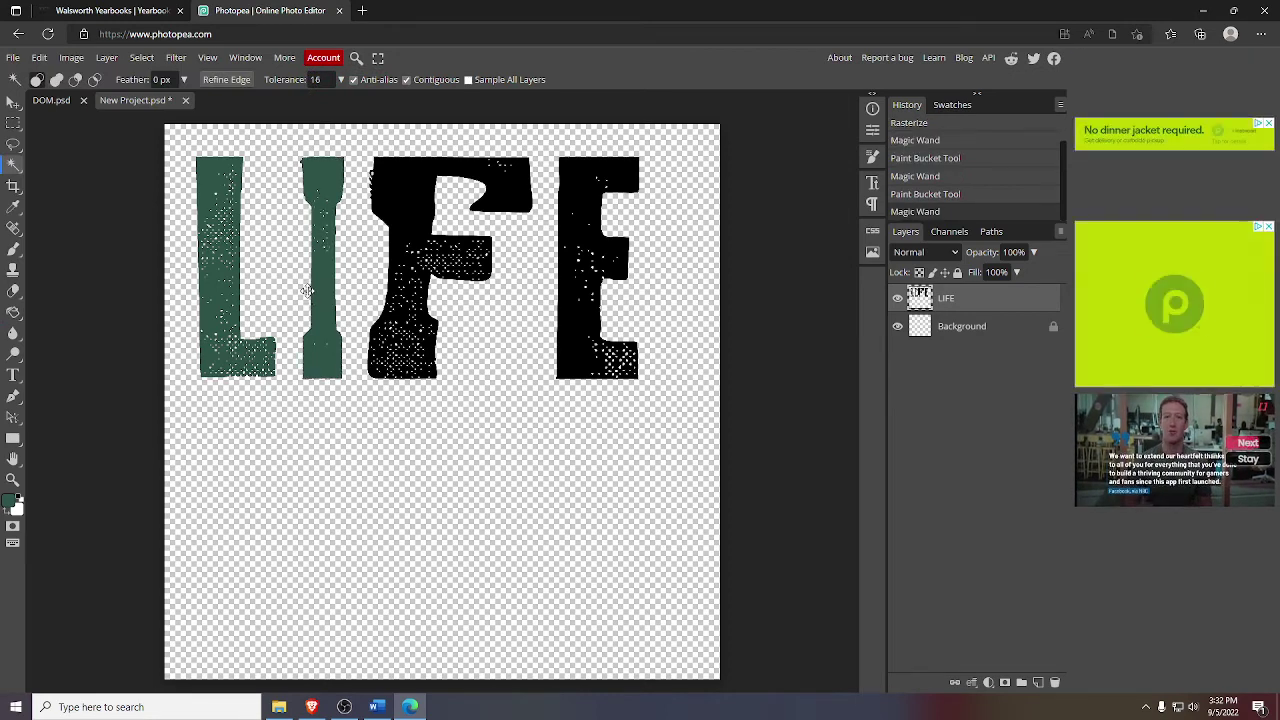
key("ctrl+d")
left_click(307, 291)
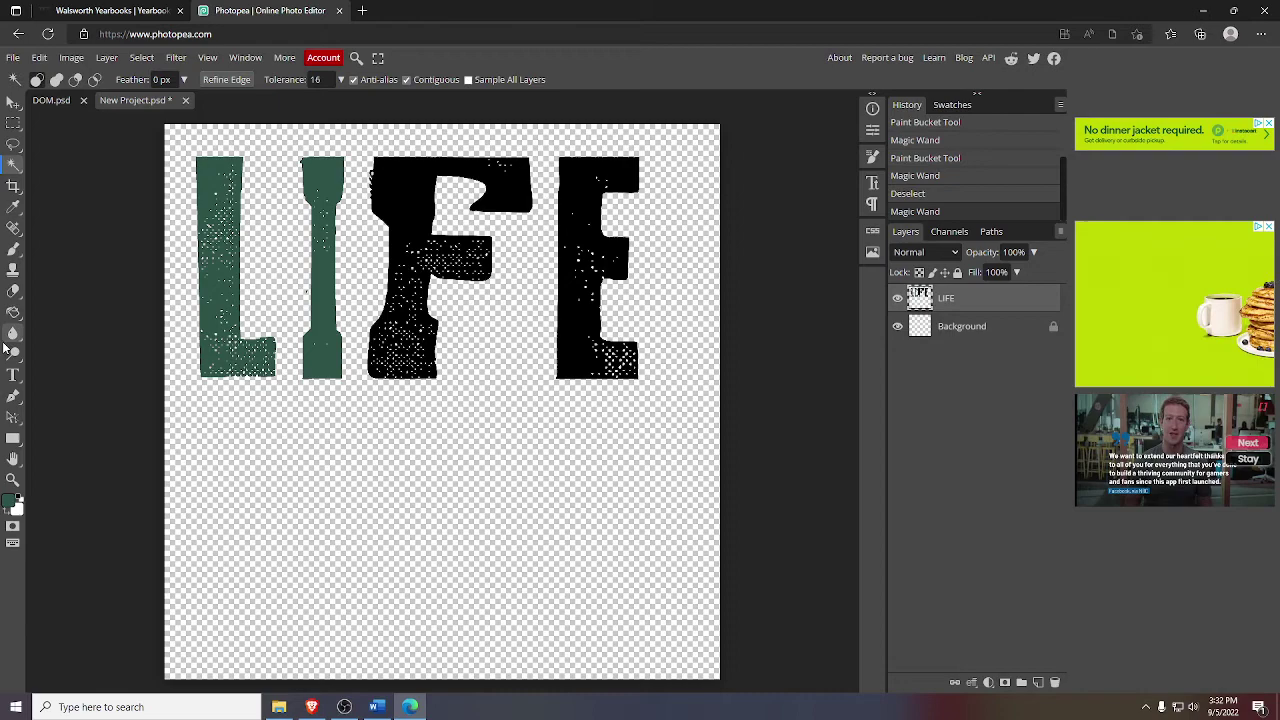
left_click(13, 479)
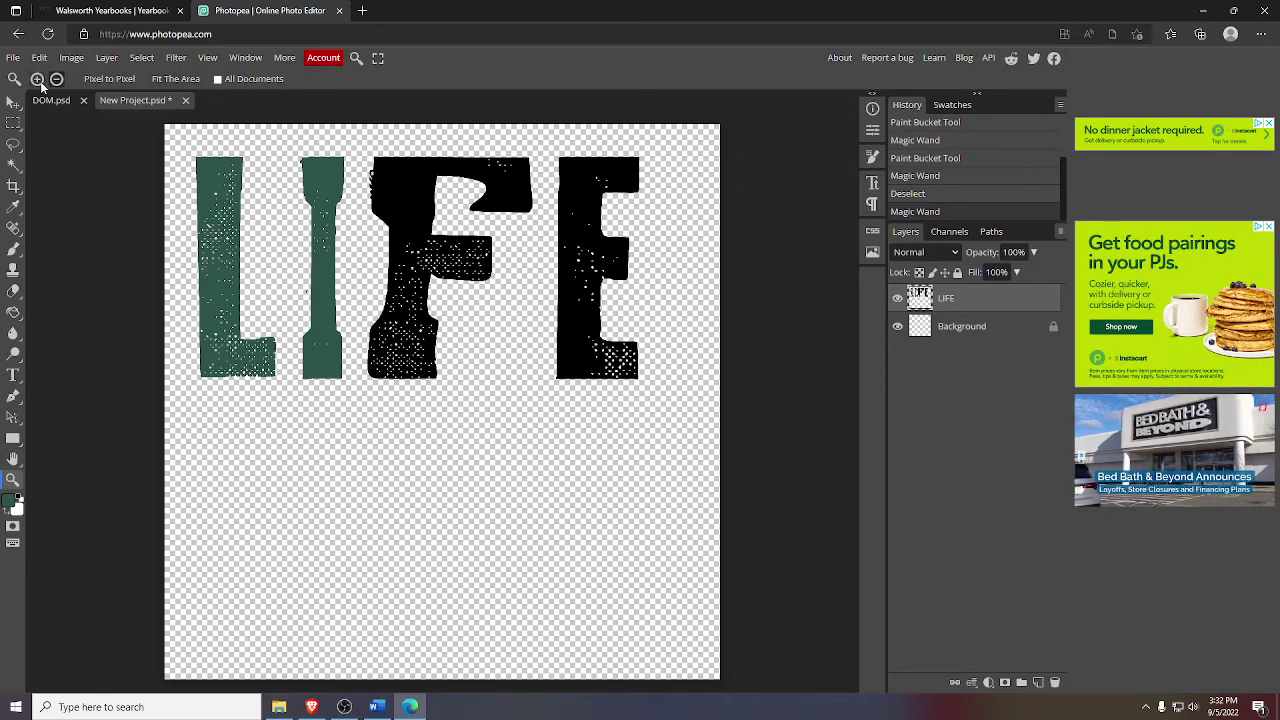
left_click(297, 275)
left_click(337, 306)
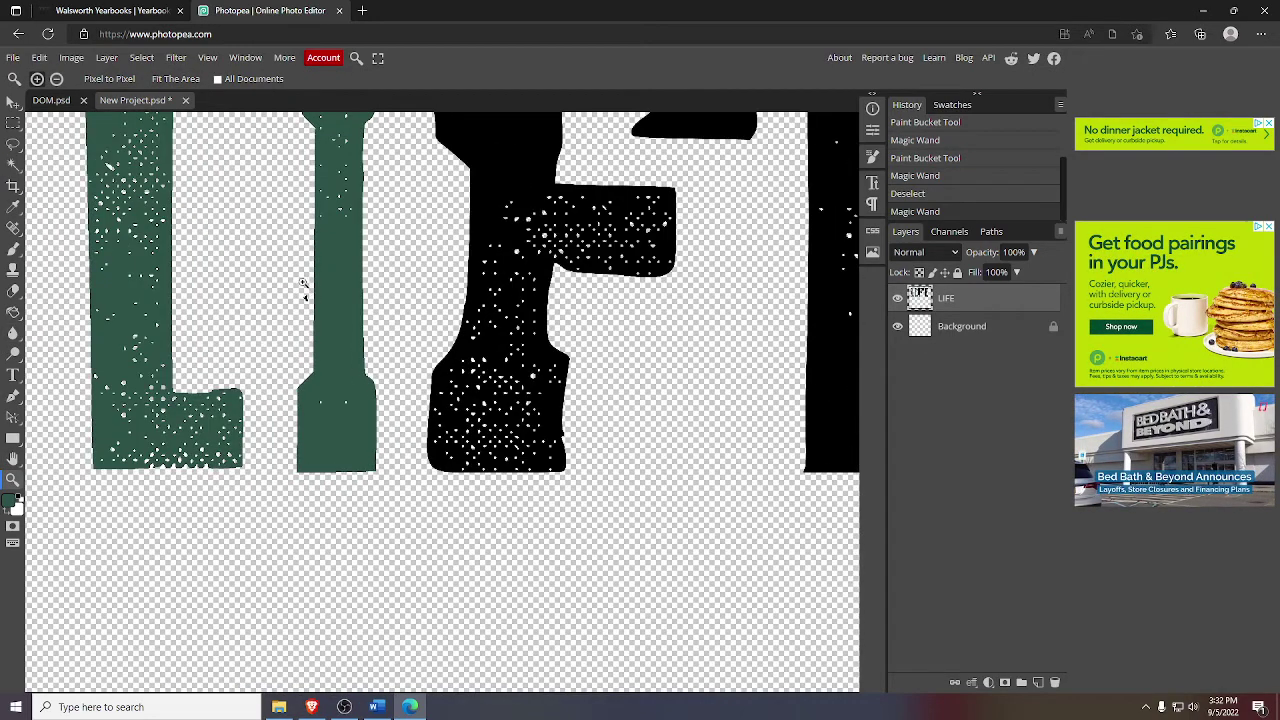
left_click(305, 284)
left_click(307, 286)
left_click(309, 287)
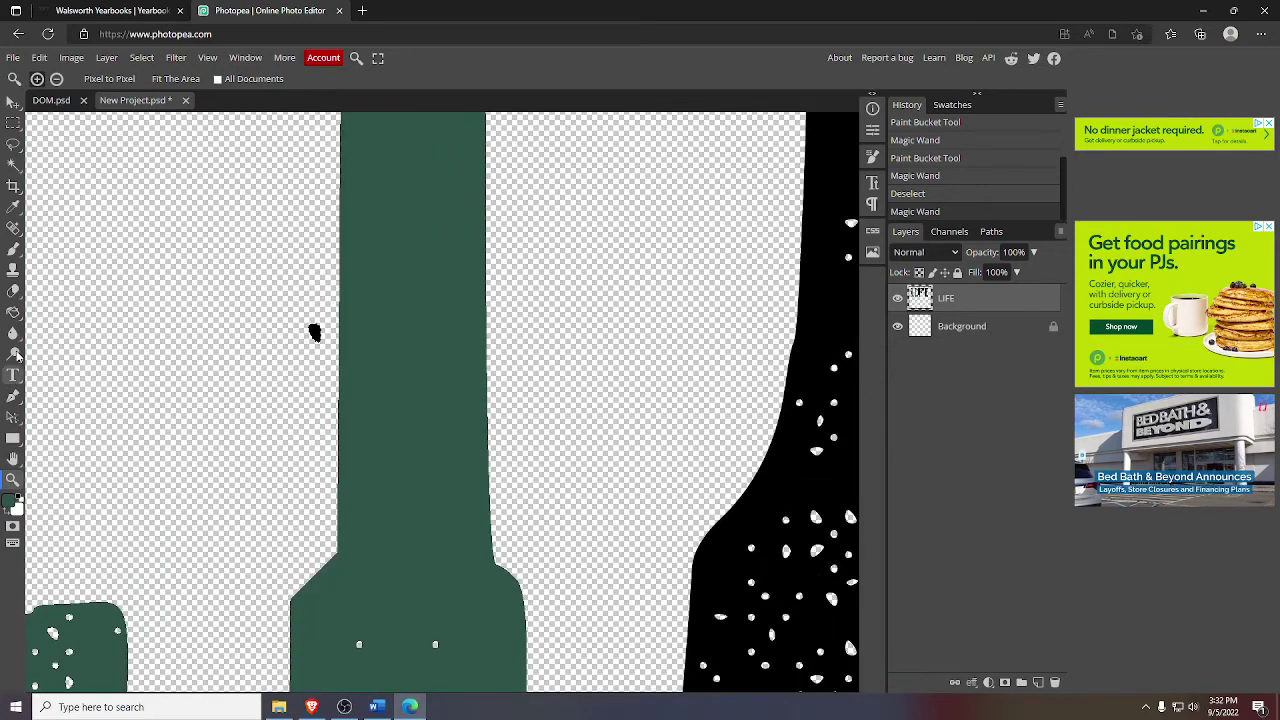
left_click(13, 312)
left_click(314, 332)
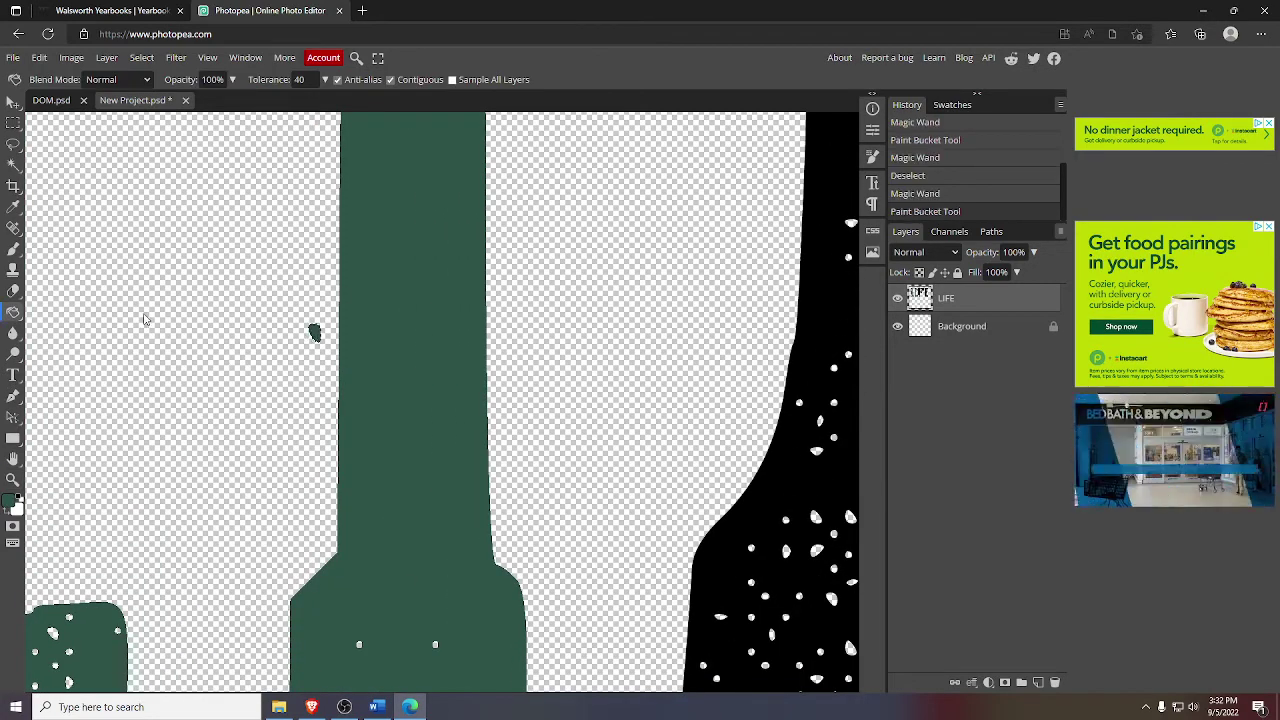
- Fill the F and the black E with green to finish the title
left_click(13, 479)
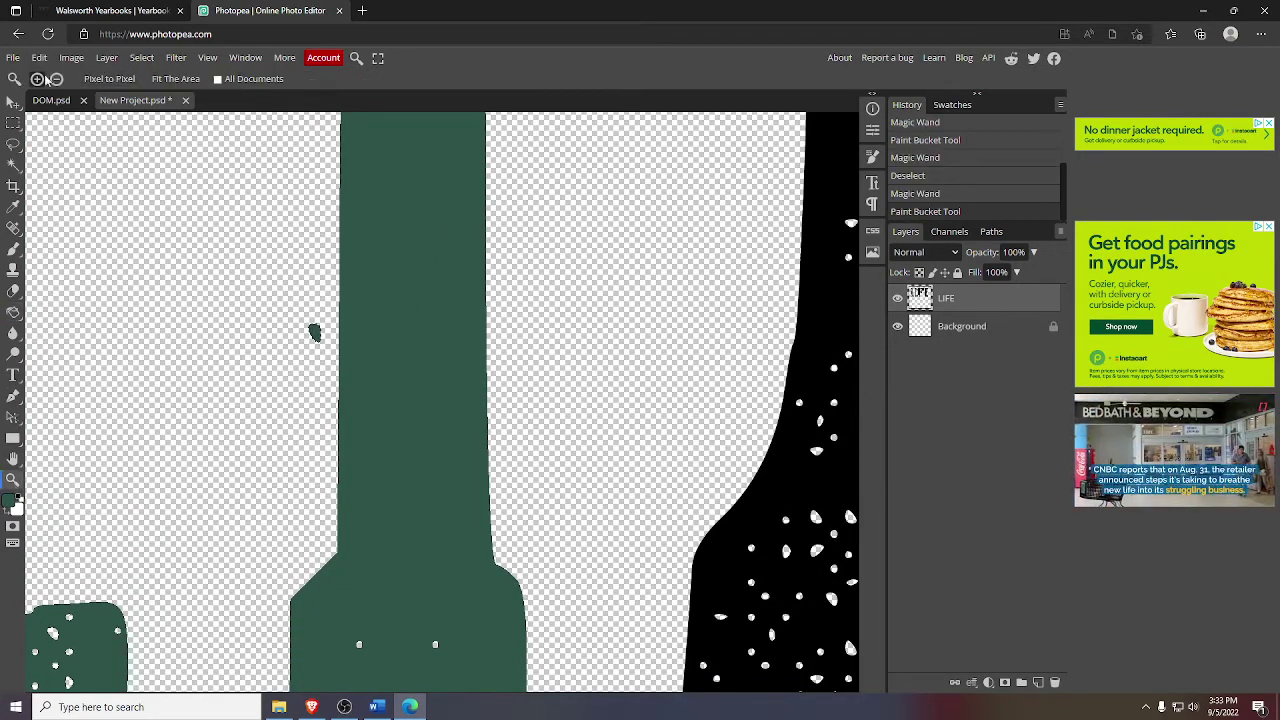
scroll(625, 357, "down", 5)
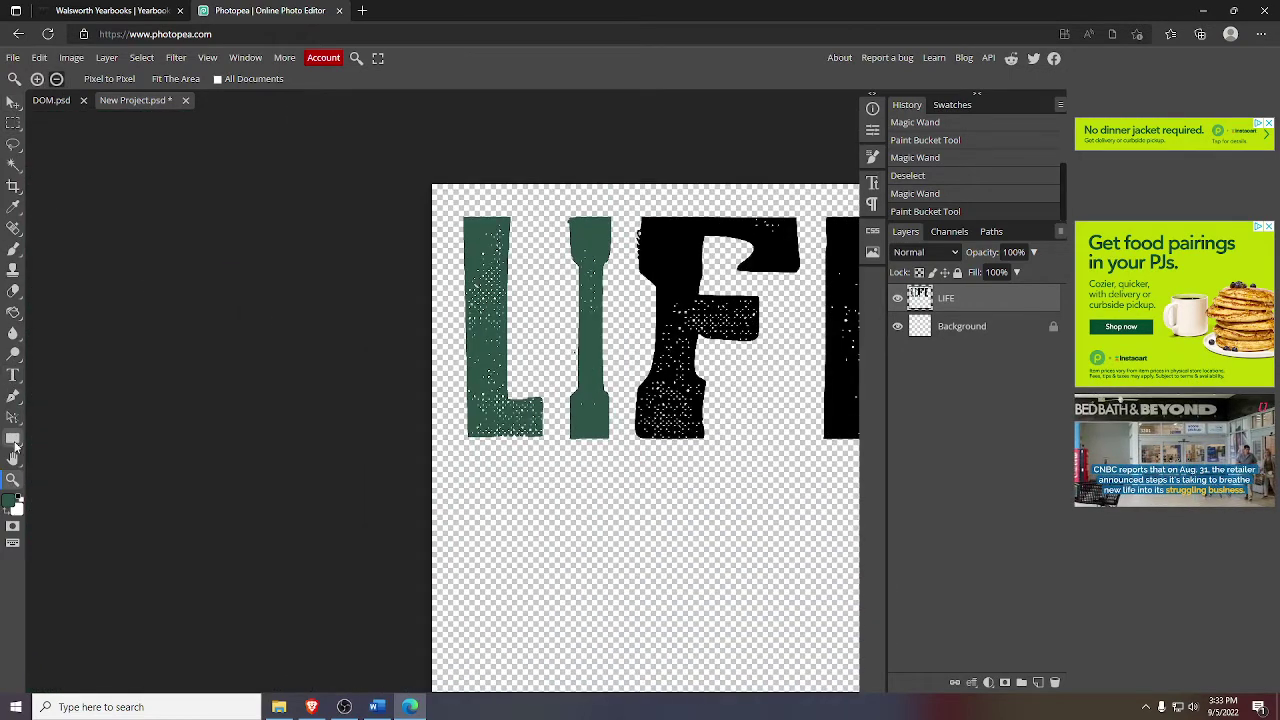
left_click(13, 458)
left_click_drag(343, 329, 94, 351)
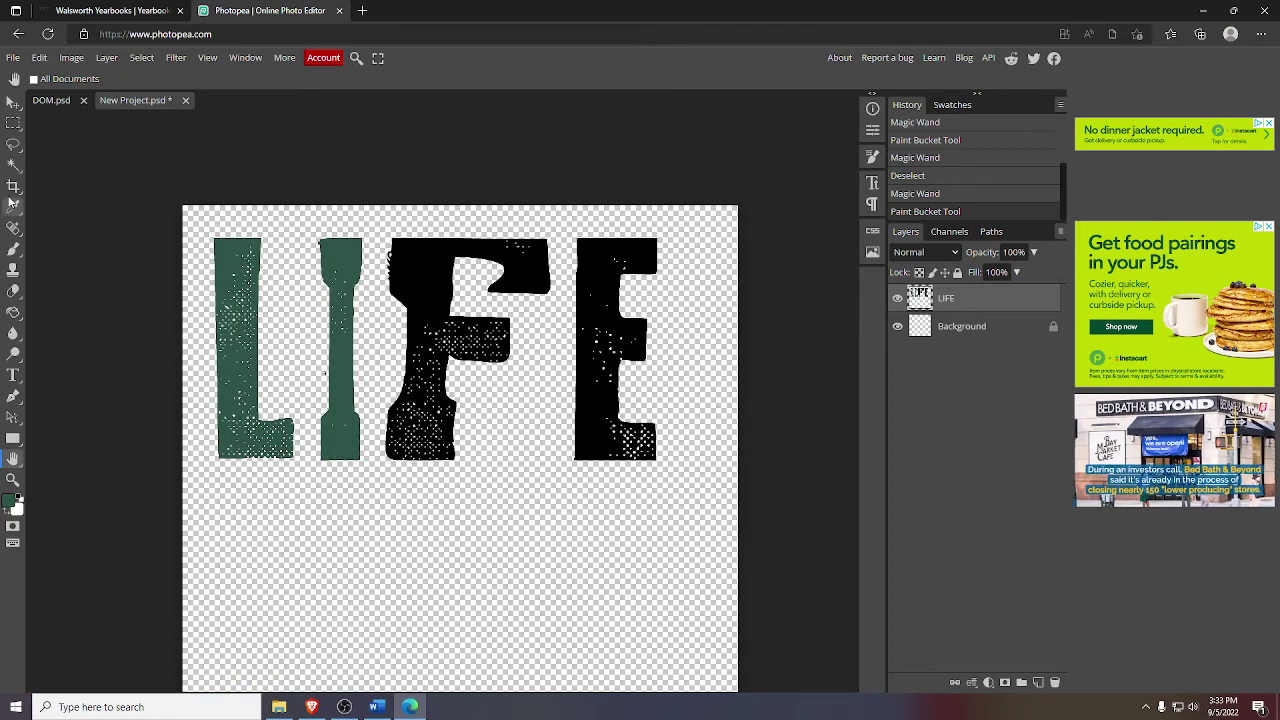
left_click(13, 164)
left_click(492, 290)
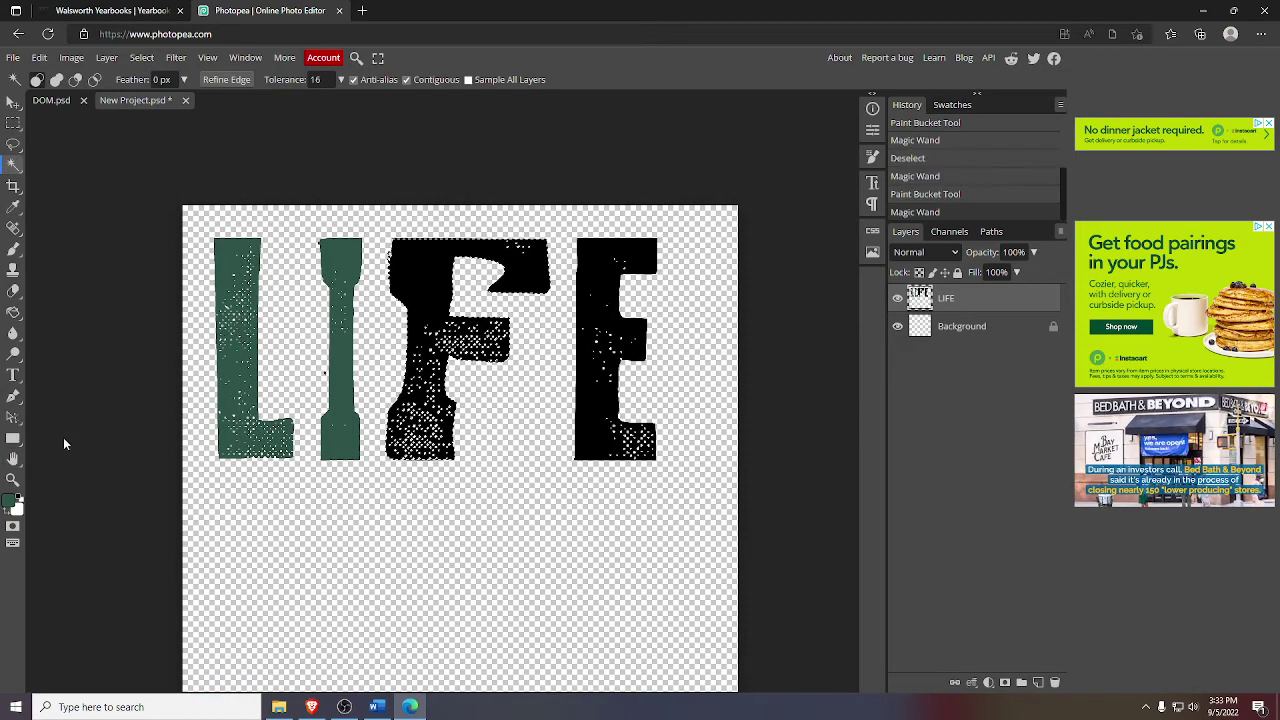
left_click(13, 312)
left_click(439, 265)
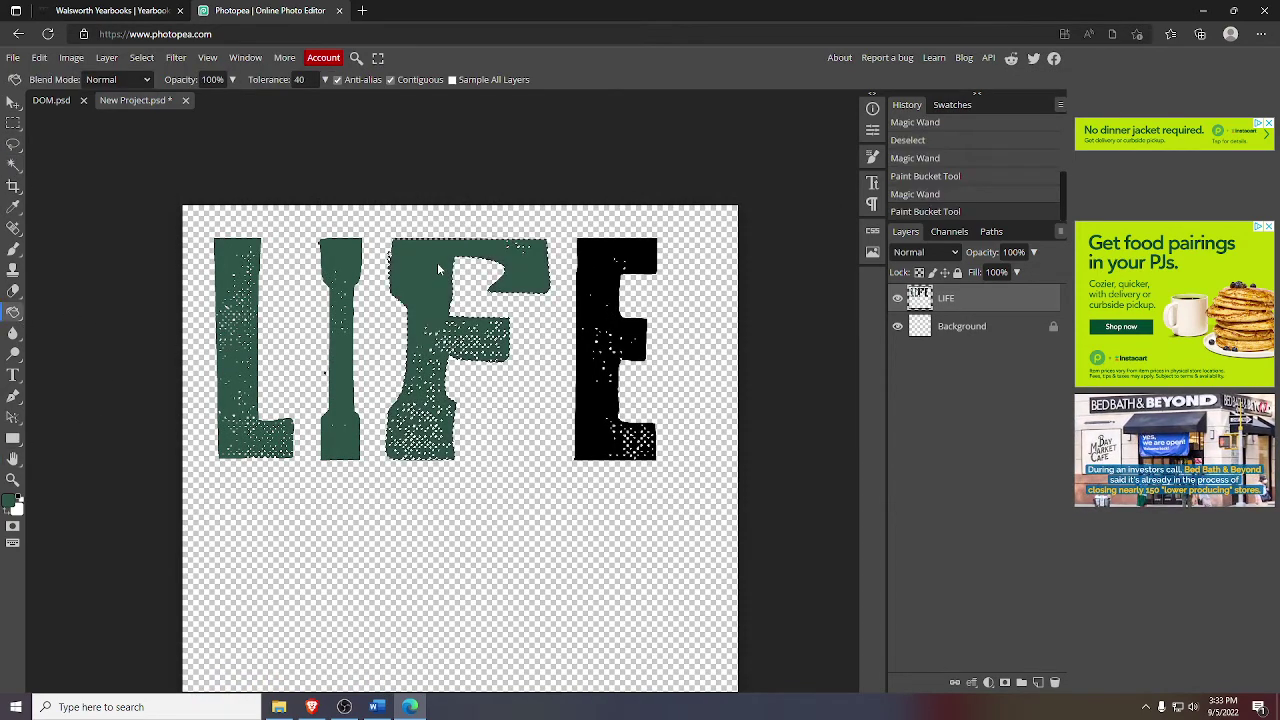
left_click(13, 164)
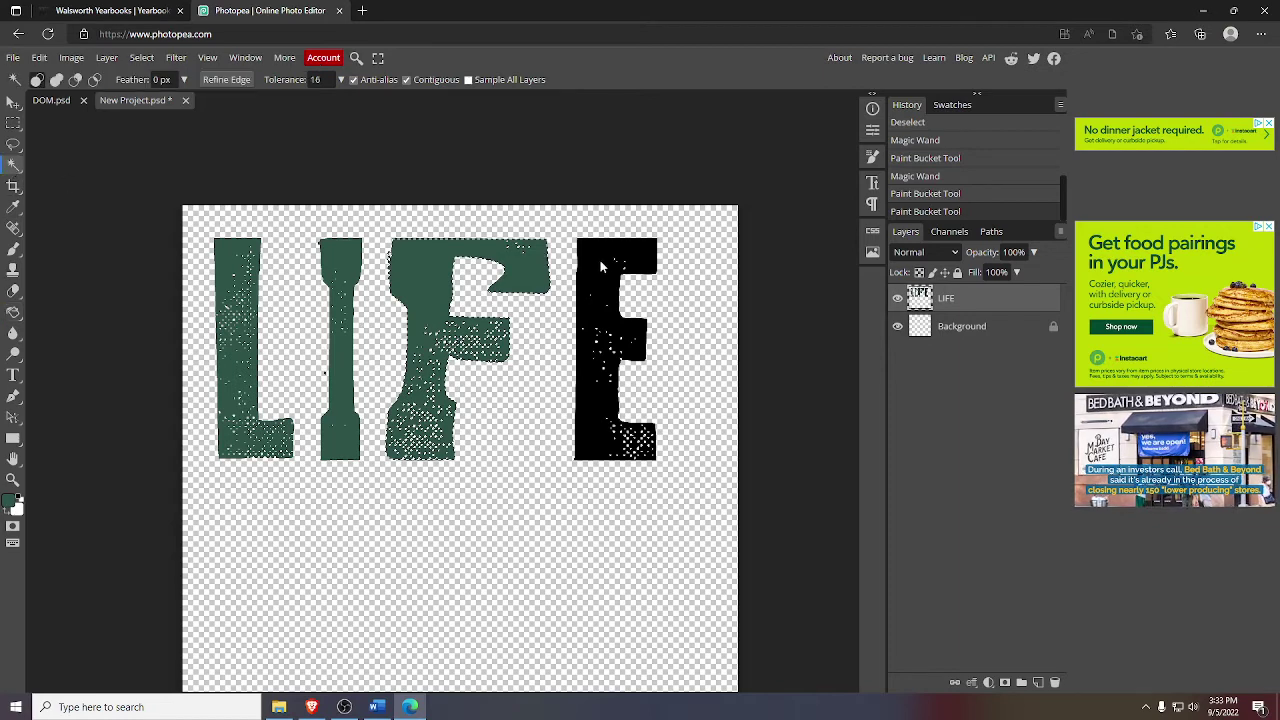
left_click(604, 266)
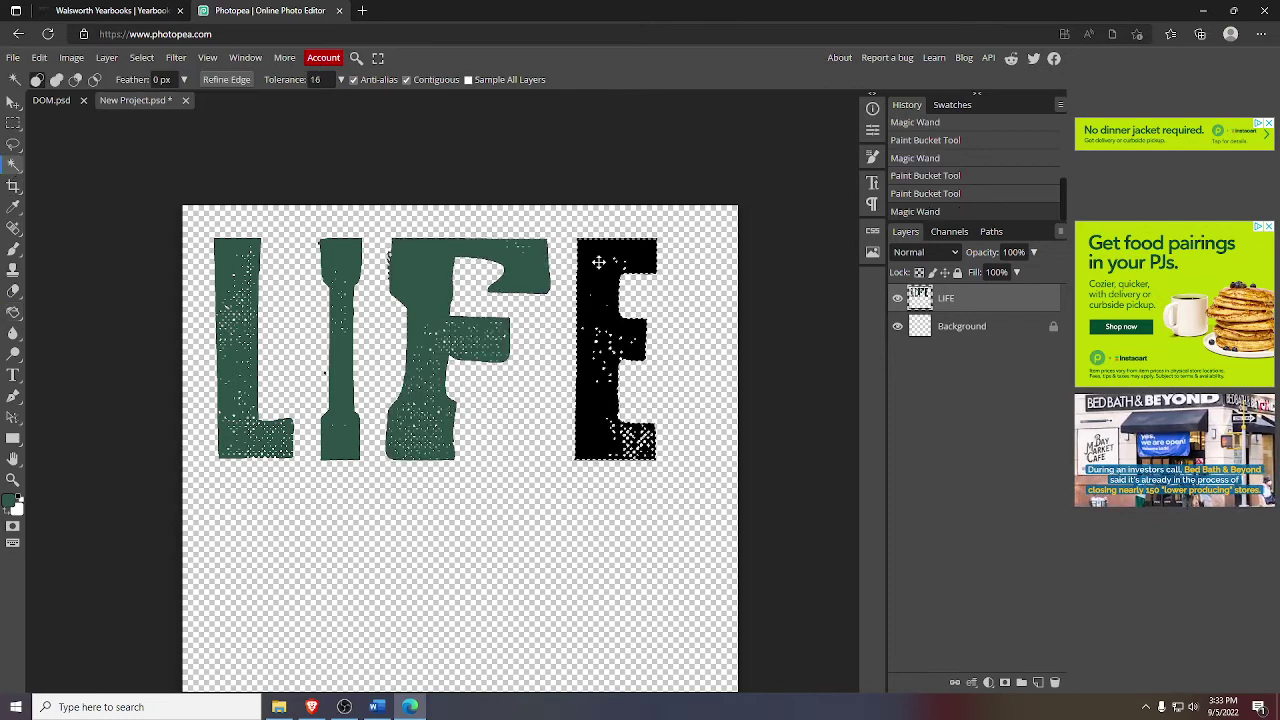
left_click(13, 312)
left_click(662, 306)
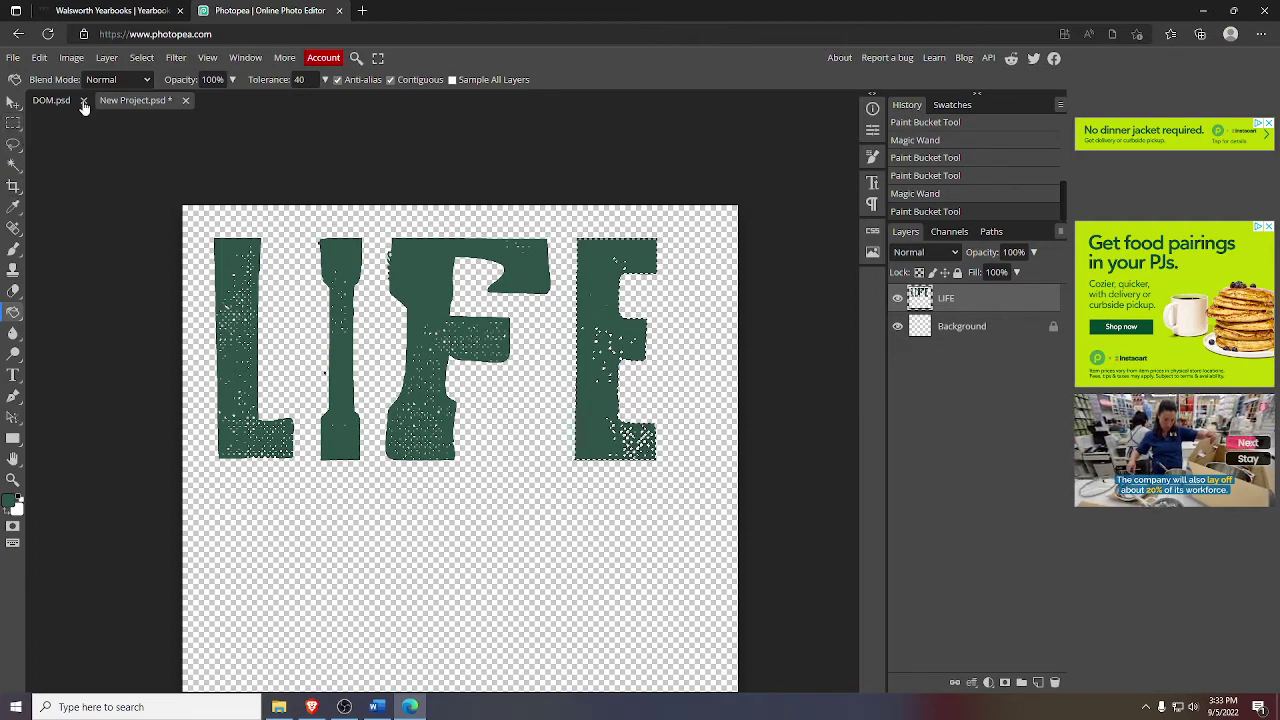
left_click(13, 102)
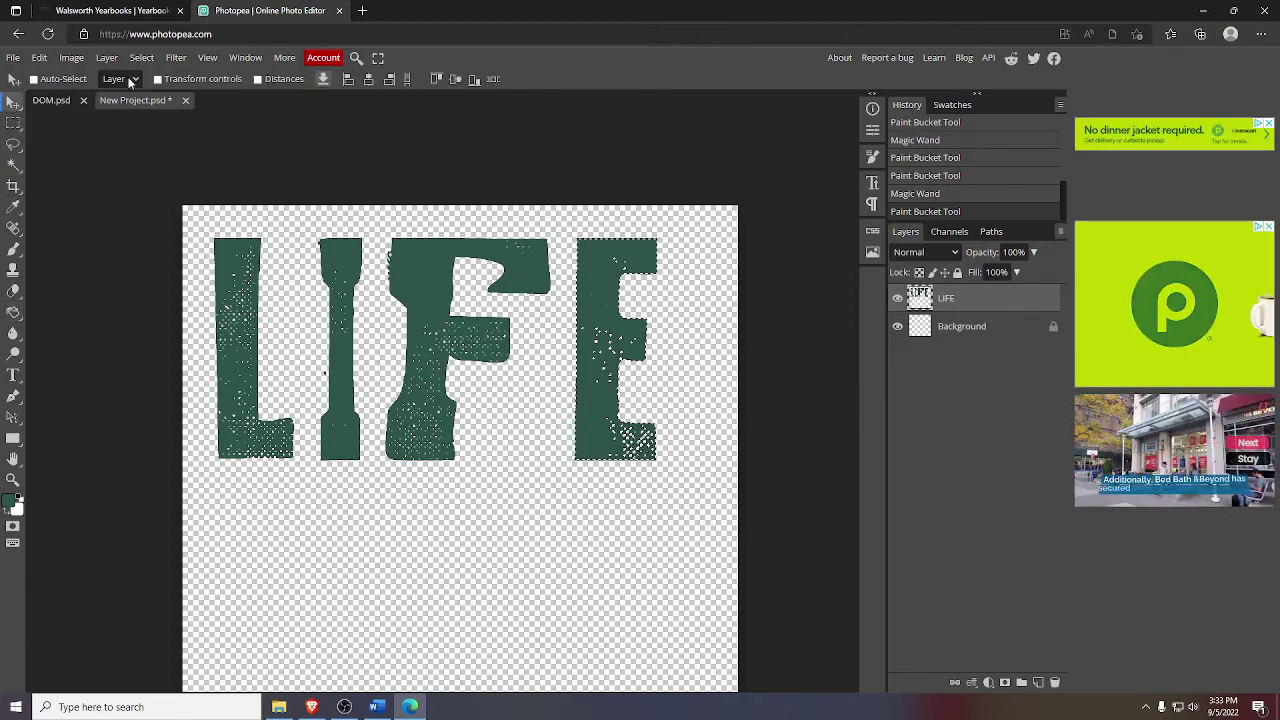
- Export LIFE as LIFE.png and close its project without saving
left_click(324, 80)
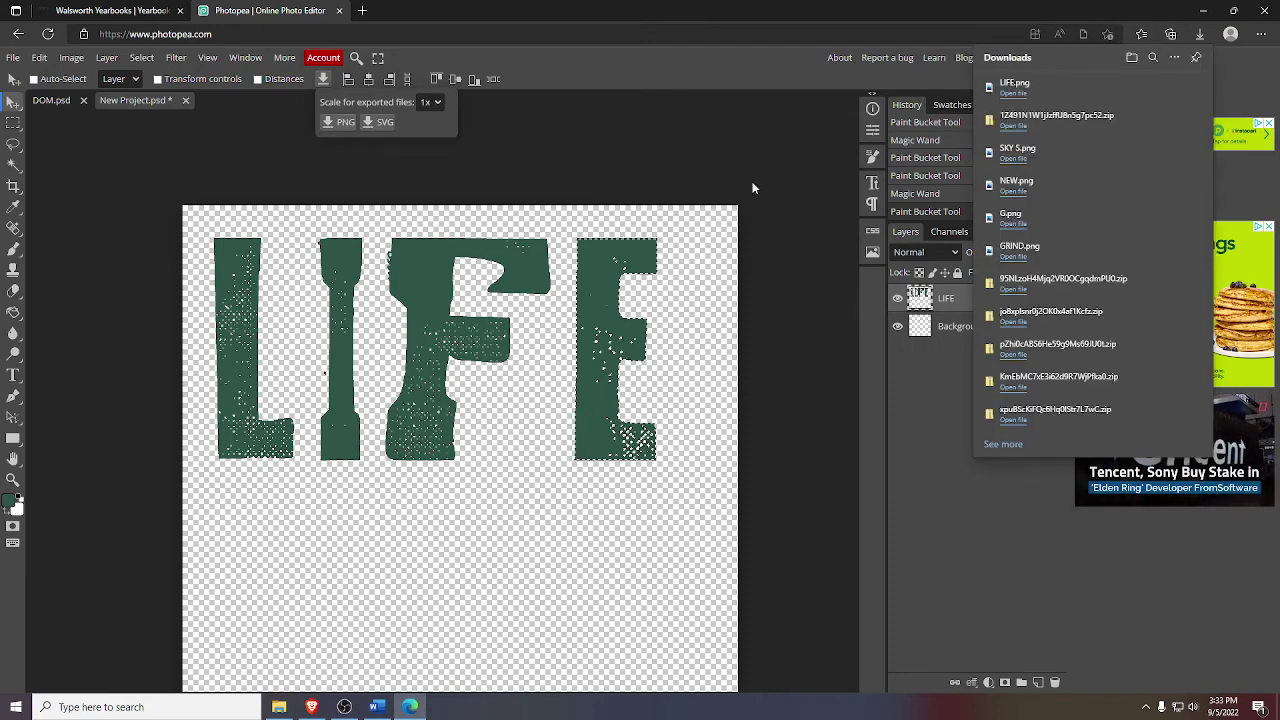
left_click(185, 102)
left_click(712, 122)
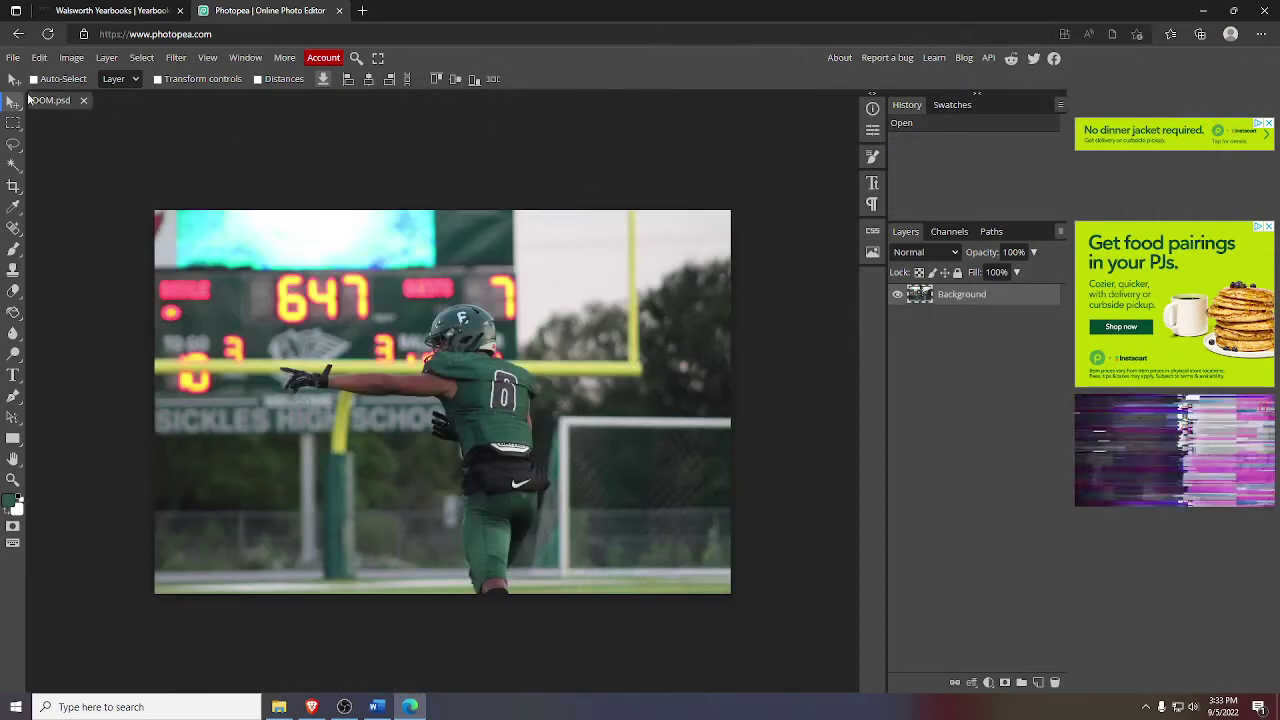
- Create a new blank transparent project
left_click(13, 57)
left_click(57, 79)
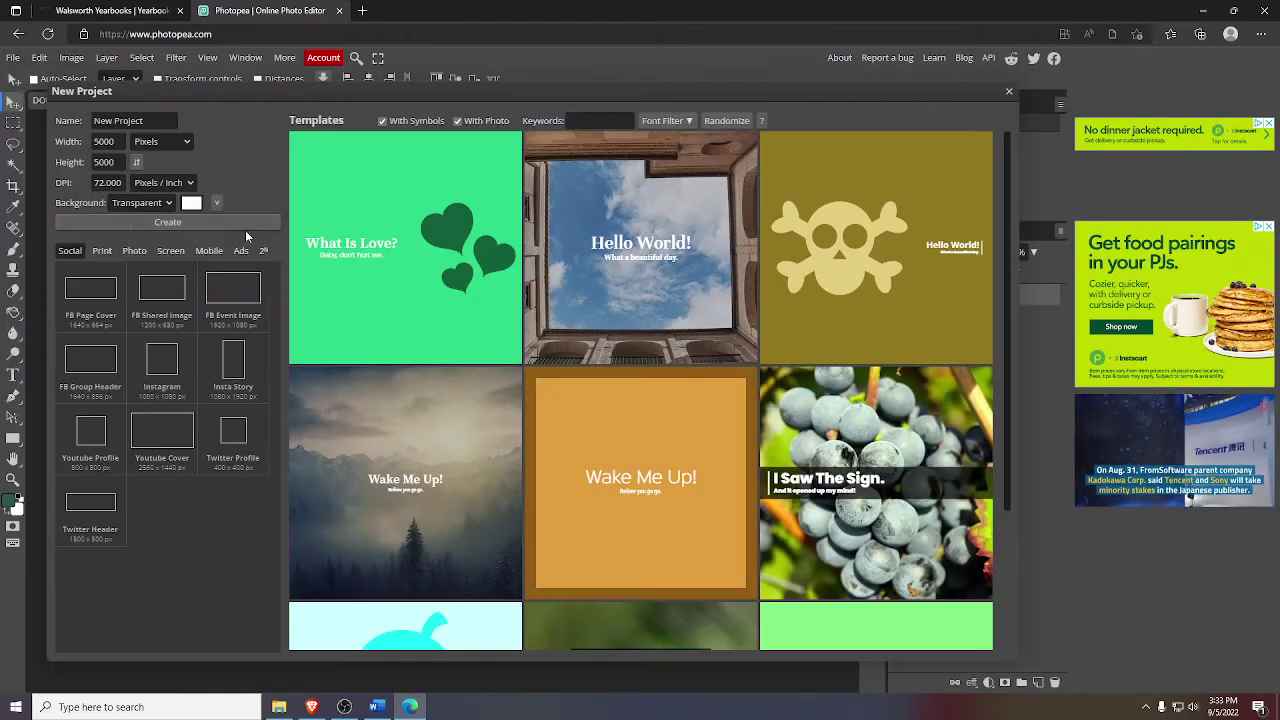
left_click(148, 222)
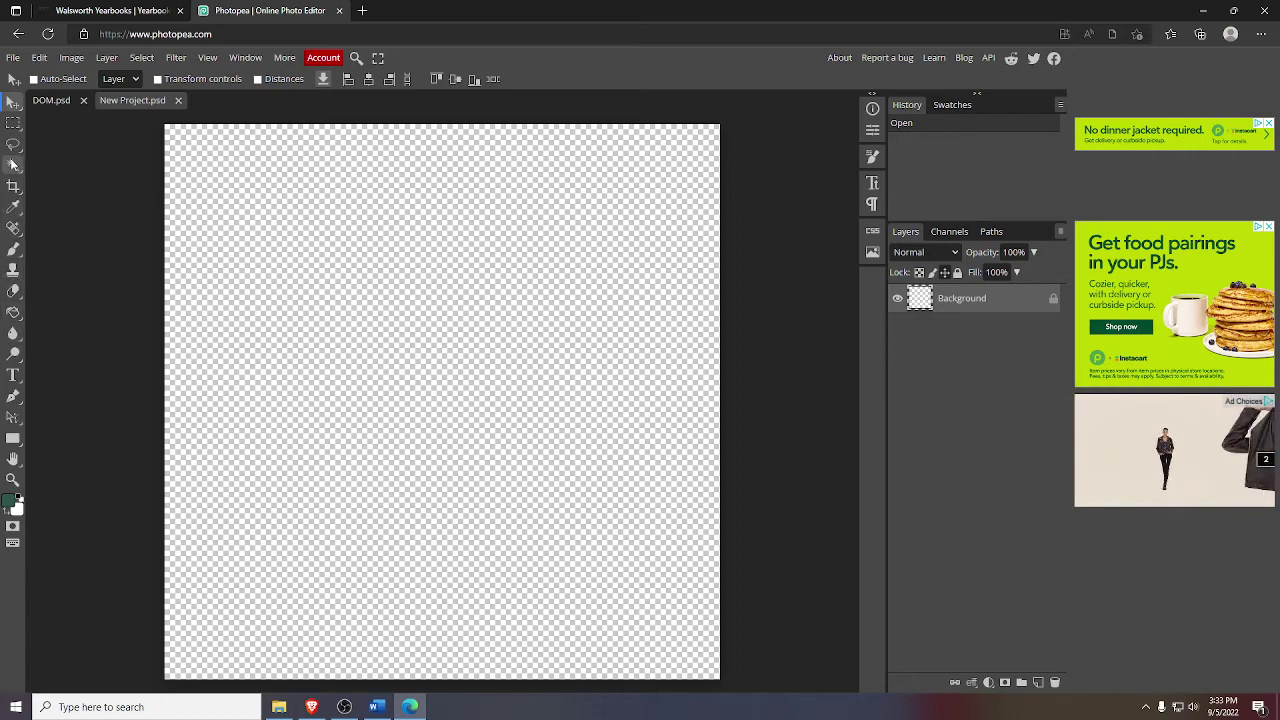
- Type a comma as a large quote mark in a text box
left_click(13, 374)
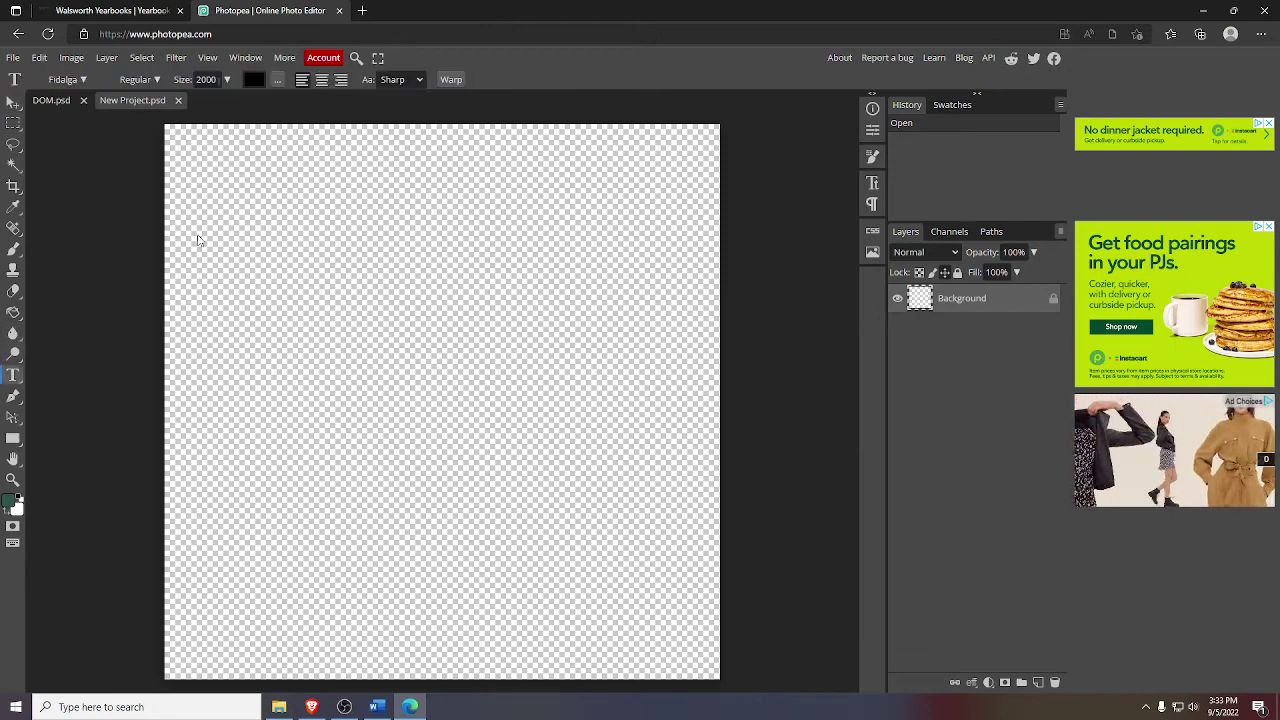
left_click_drag(205, 211, 660, 544)
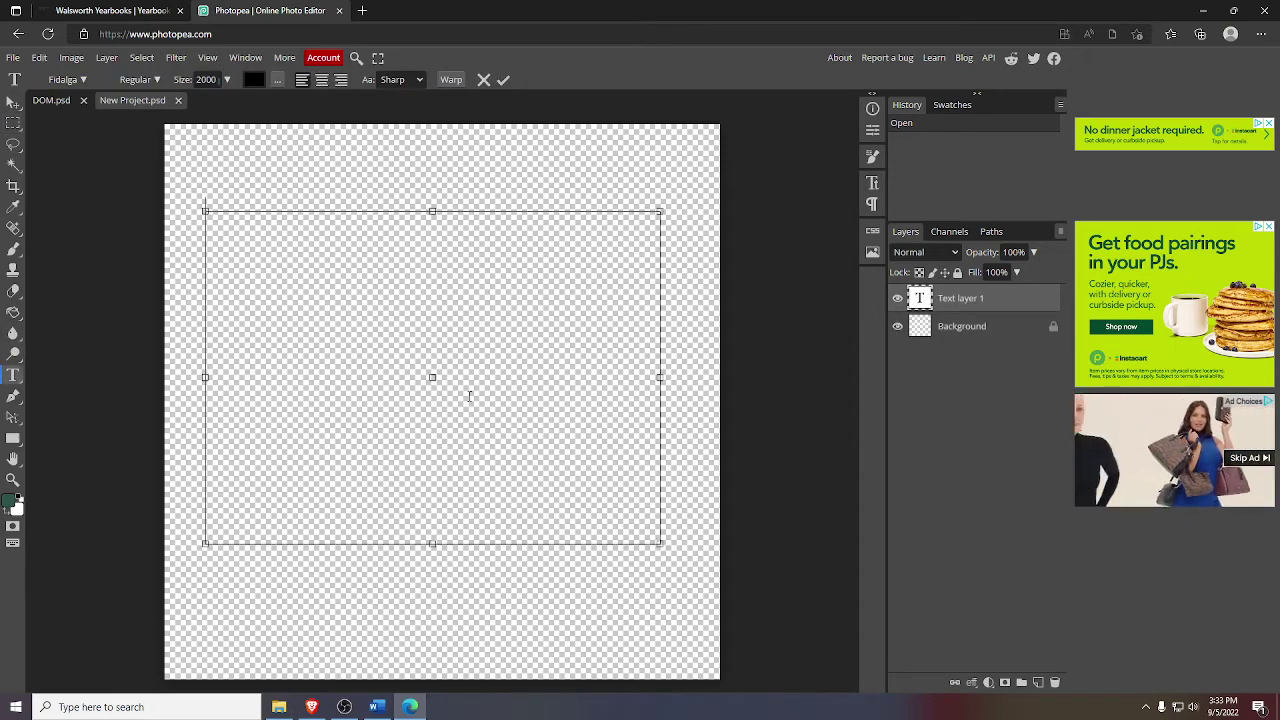
type("W")
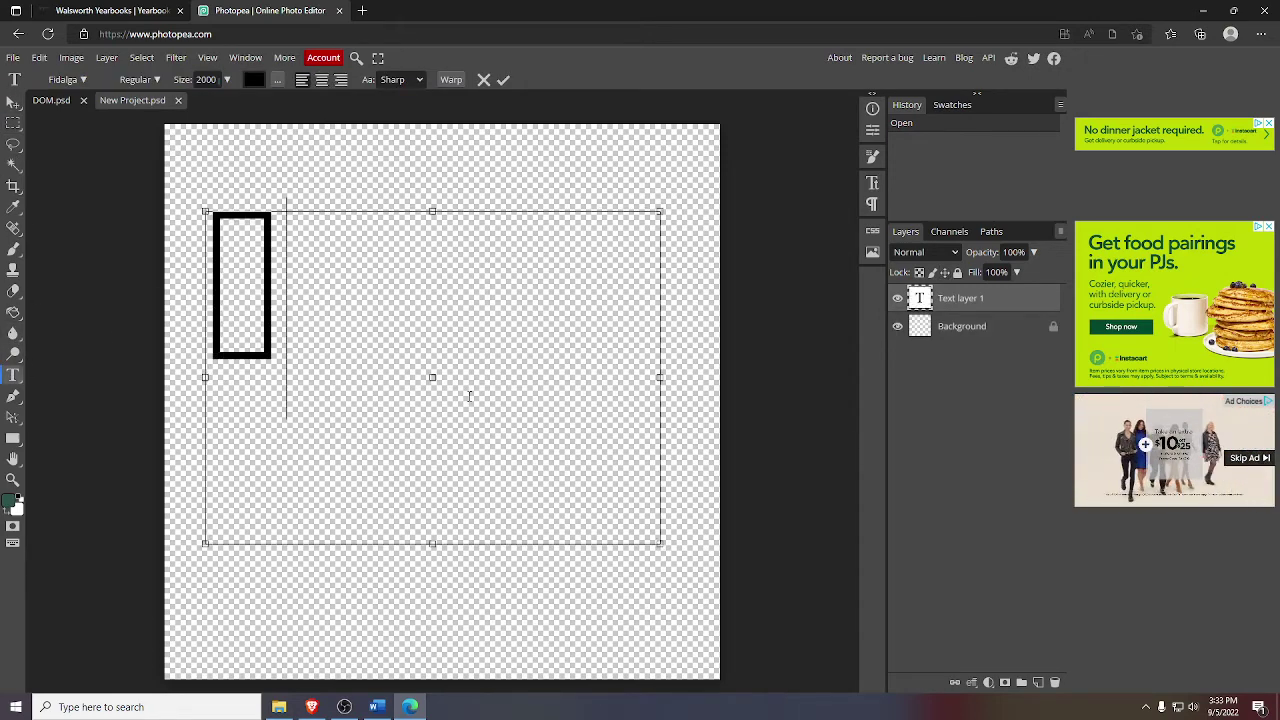
key("BackSpace")
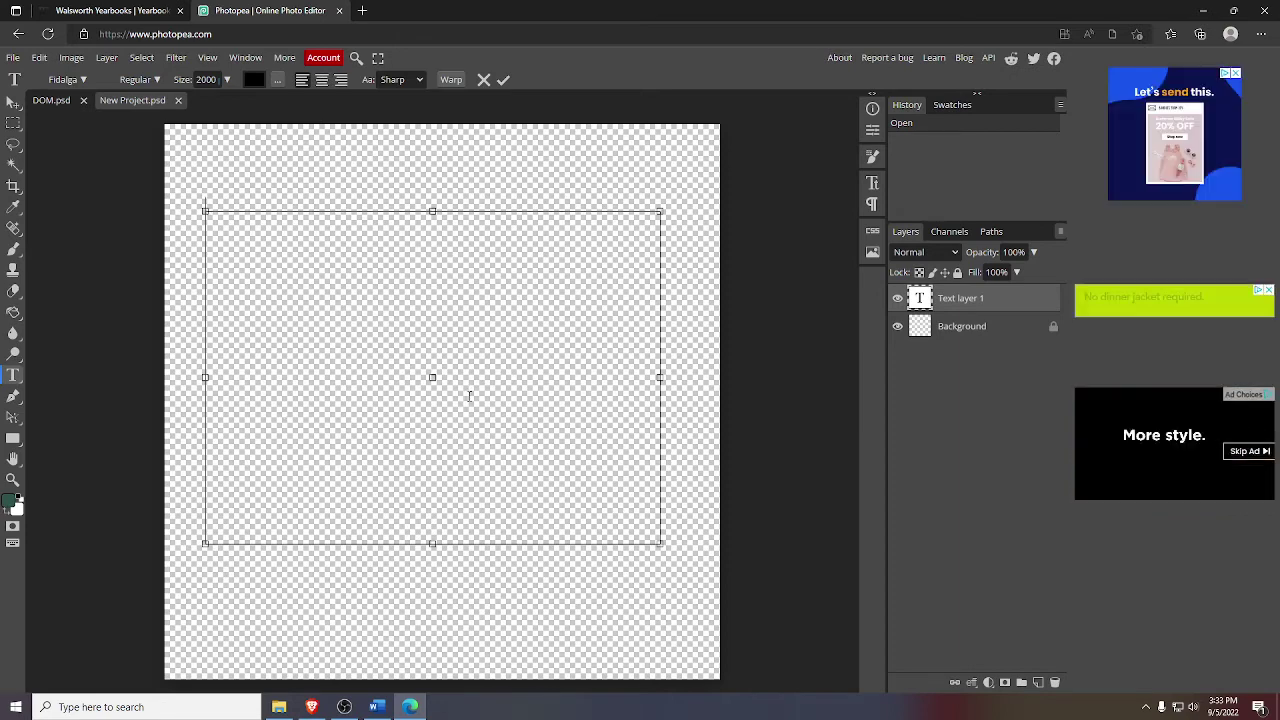
type(",")
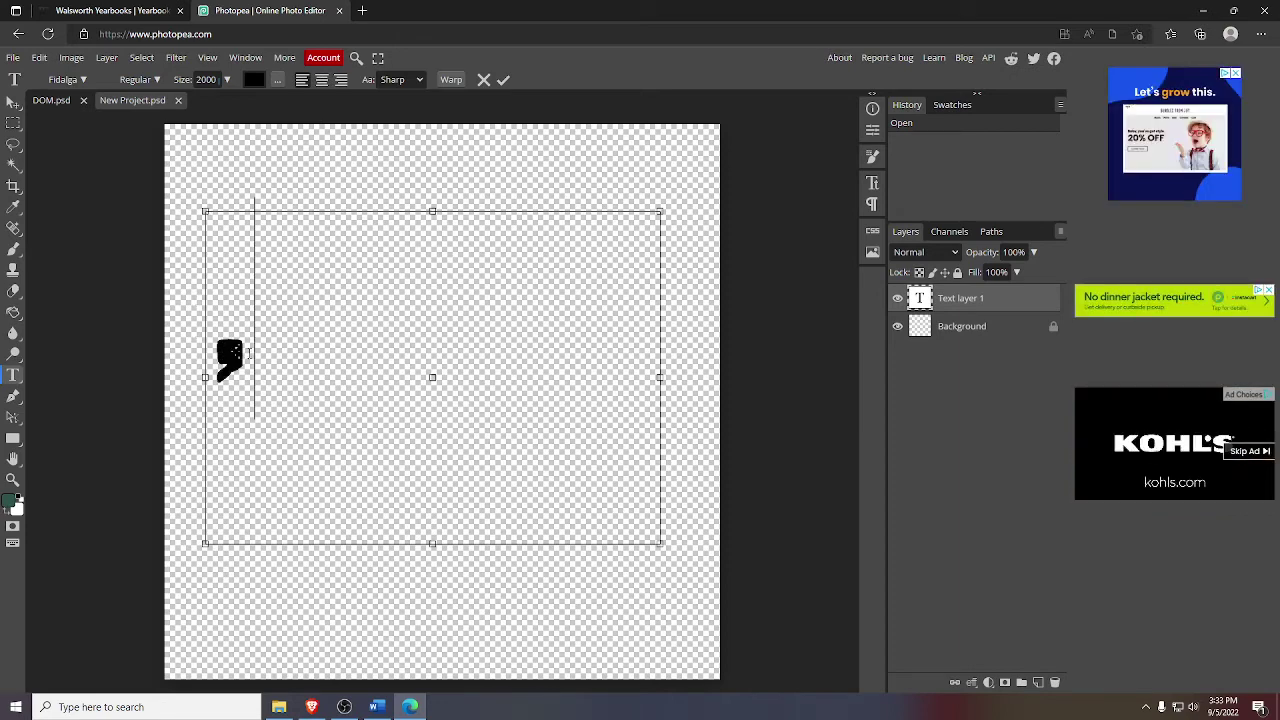
key("ctrl+a")
key("Right")
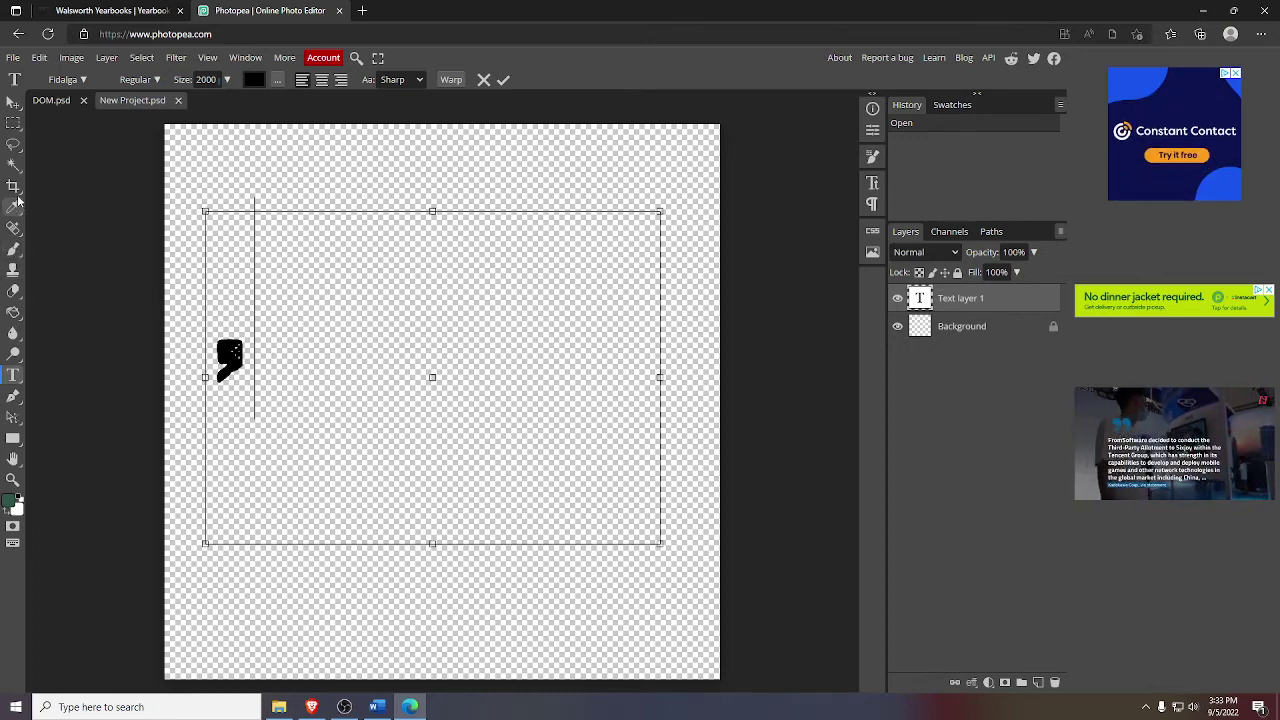
- Rasterize the quote-mark layer and fill the mark dark green
left_click(13, 164)
left_click(229, 356)
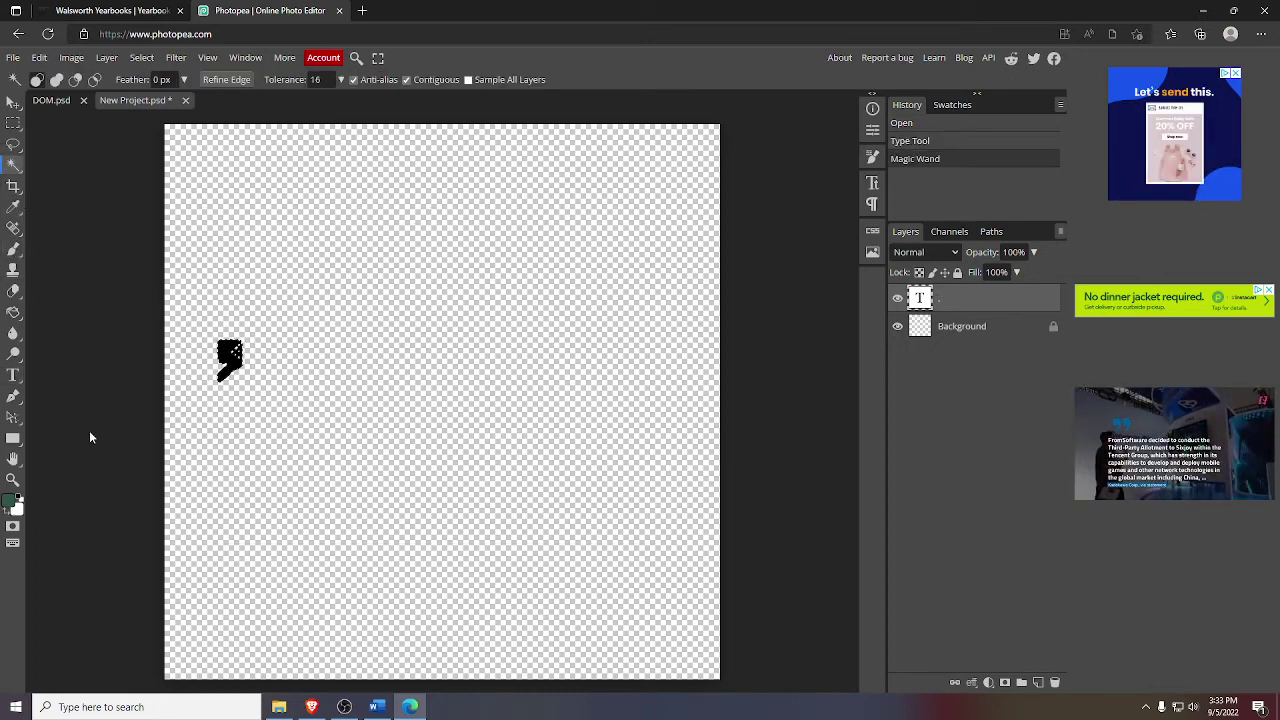
left_click(13, 312)
left_click(330, 362)
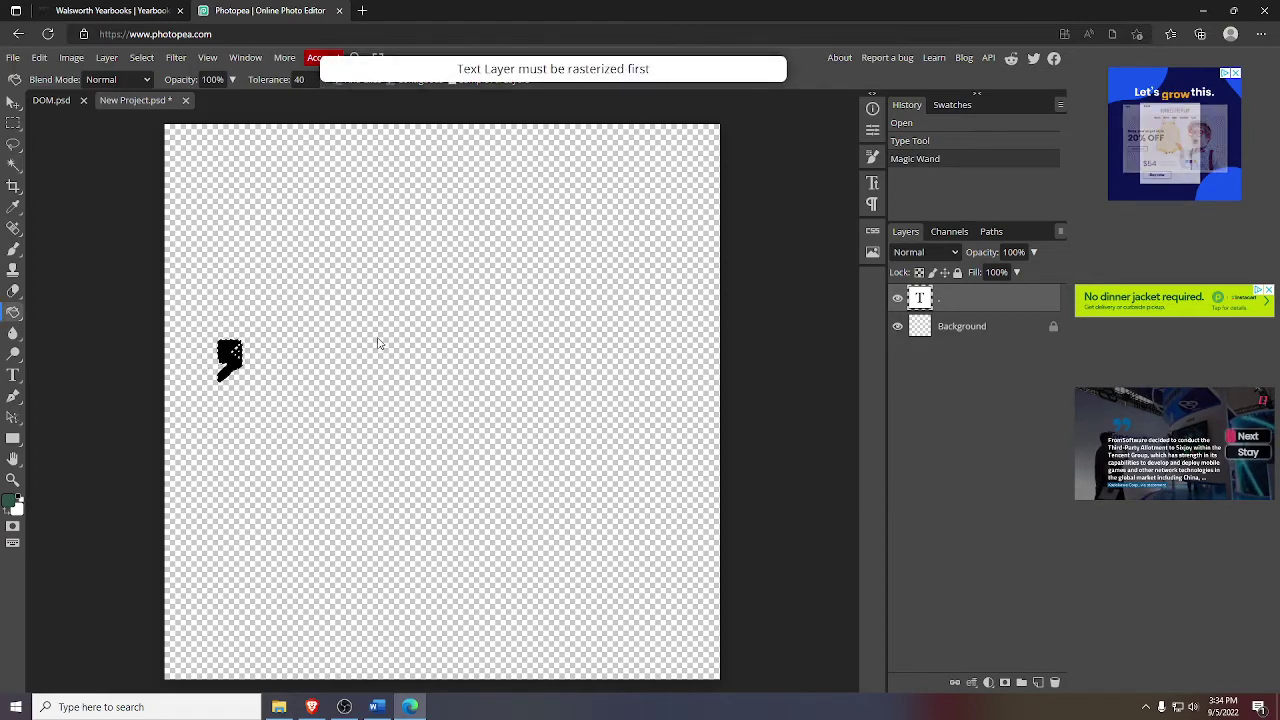
right_click(940, 305)
left_click(985, 471)
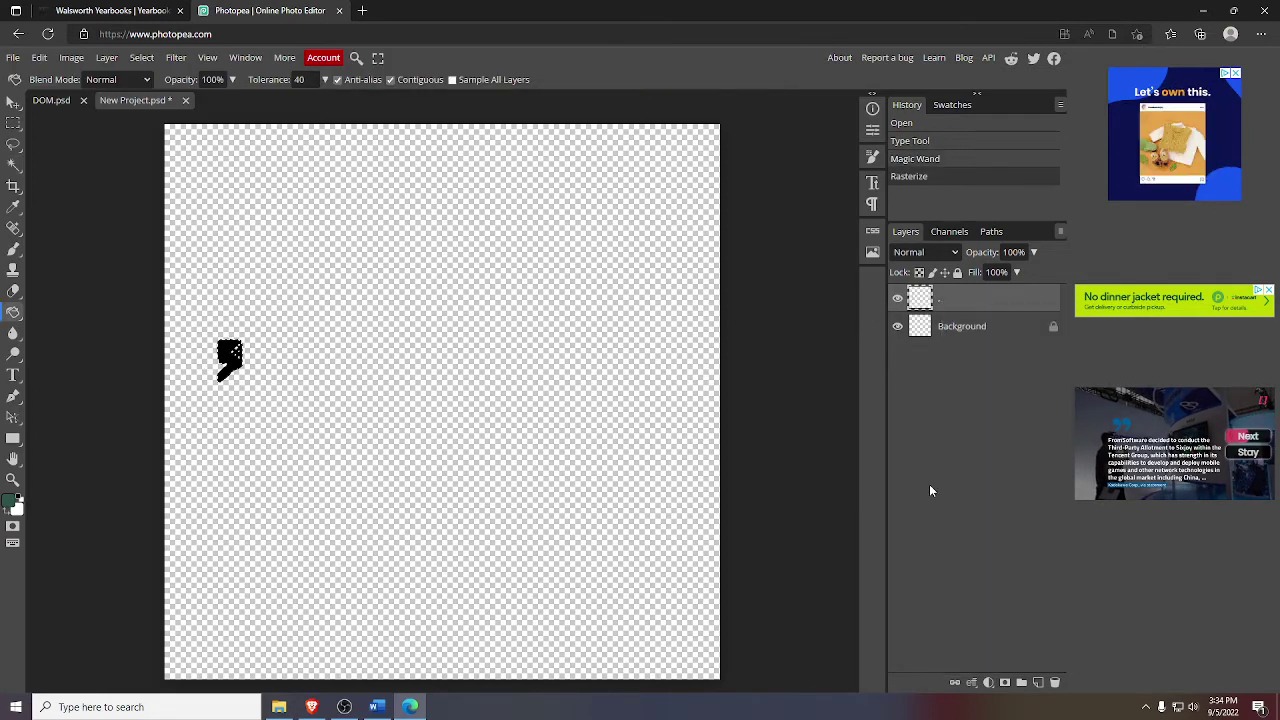
left_click(228, 354)
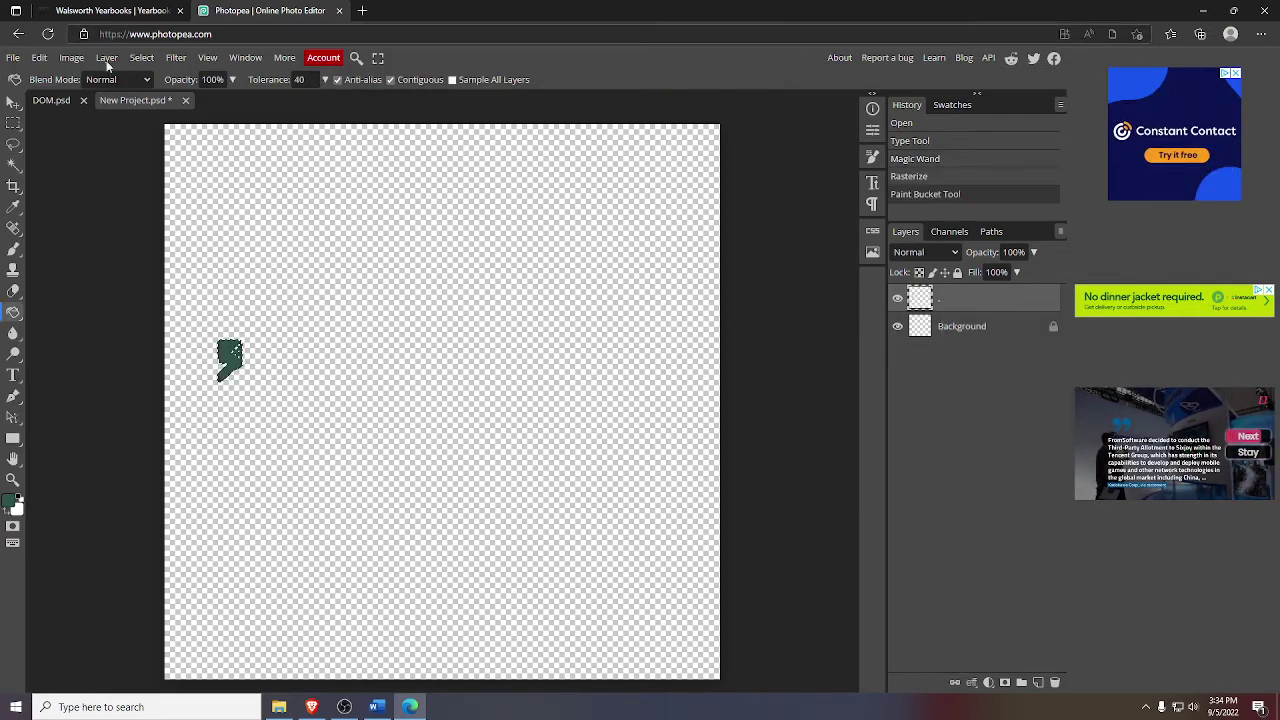
- Export the quote mark as a PNG and return to the yearbook page
left_click(13, 102)
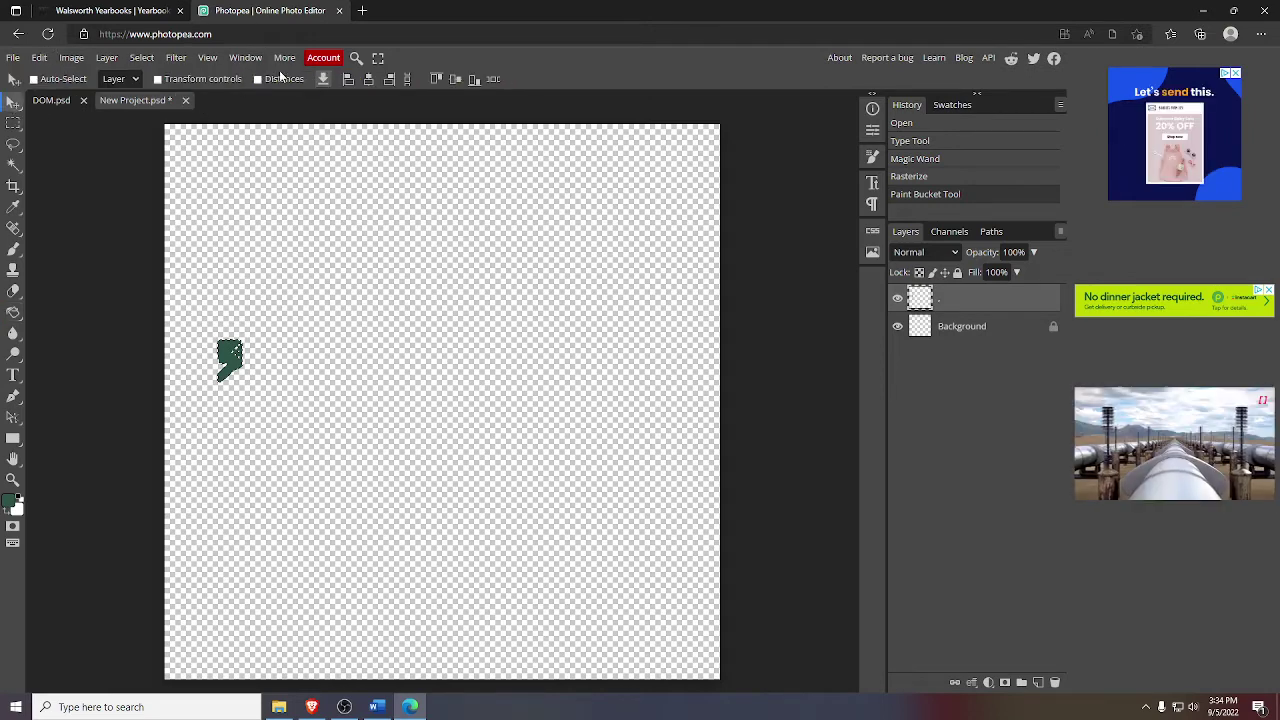
left_click(322, 79)
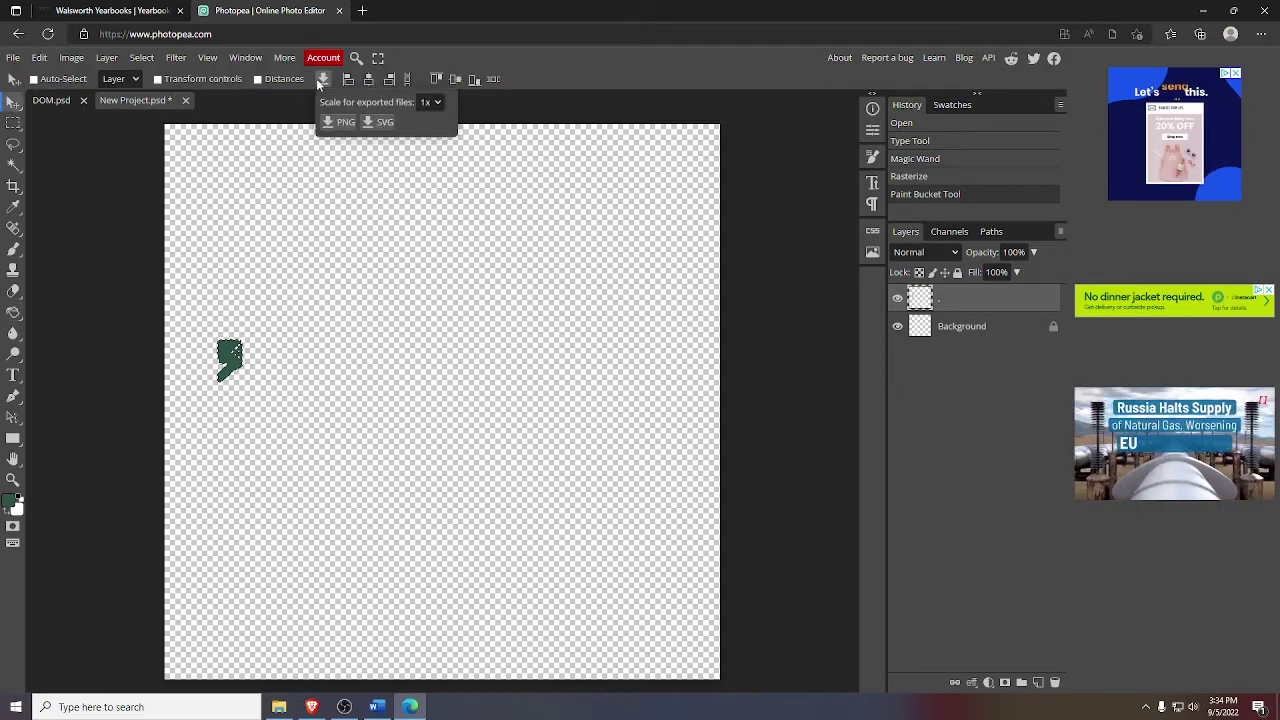
left_click(345, 123)
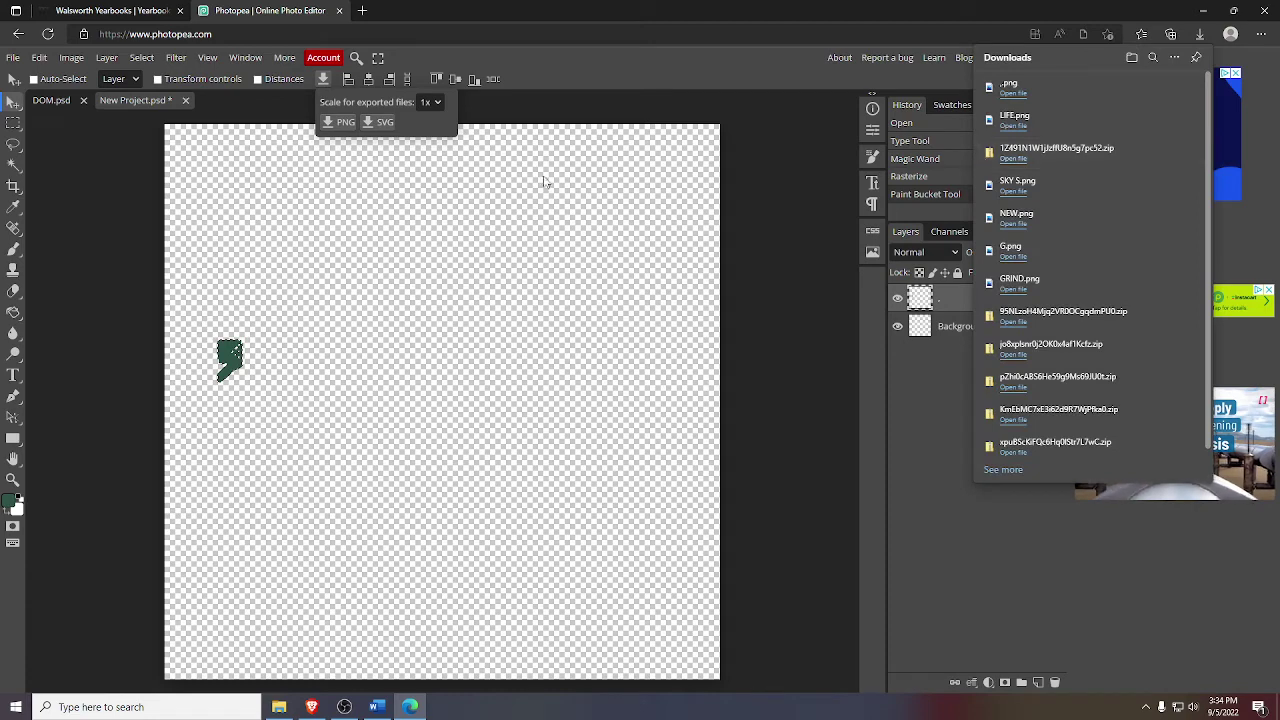
left_click(145, 10)
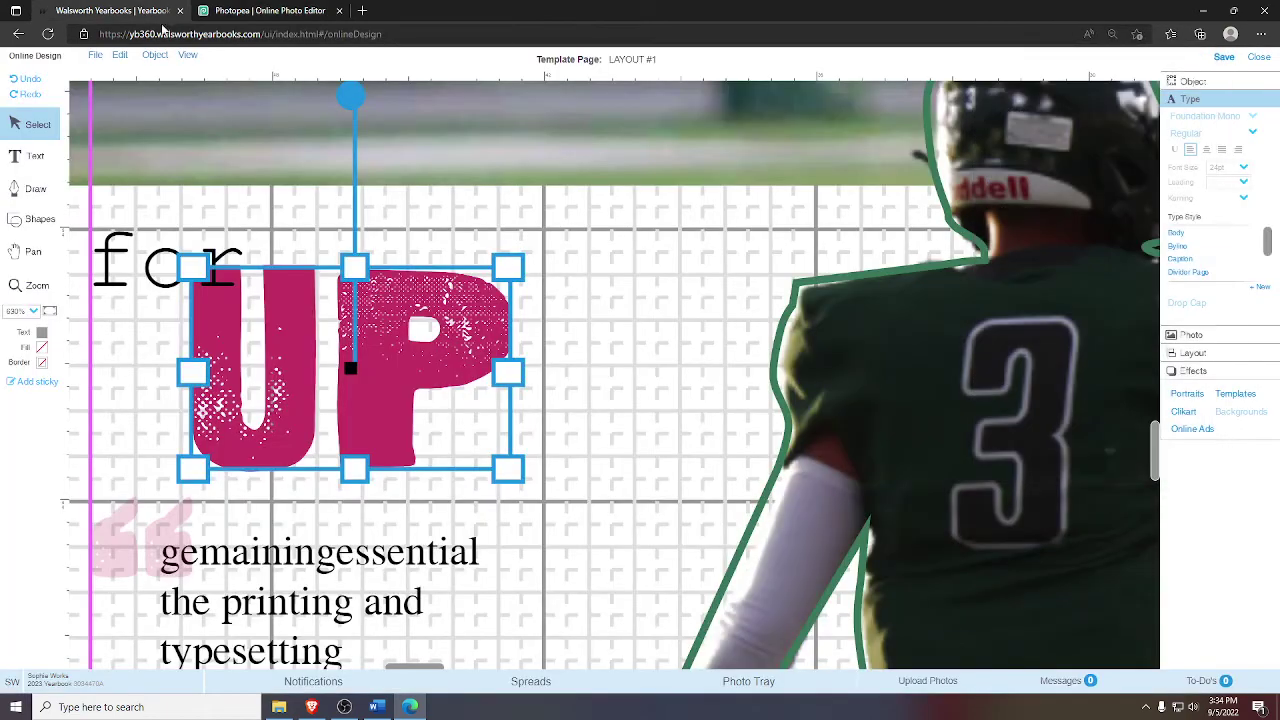
- Choose the quote-mark and LIFE PNGs to upload
left_click(716, 682)
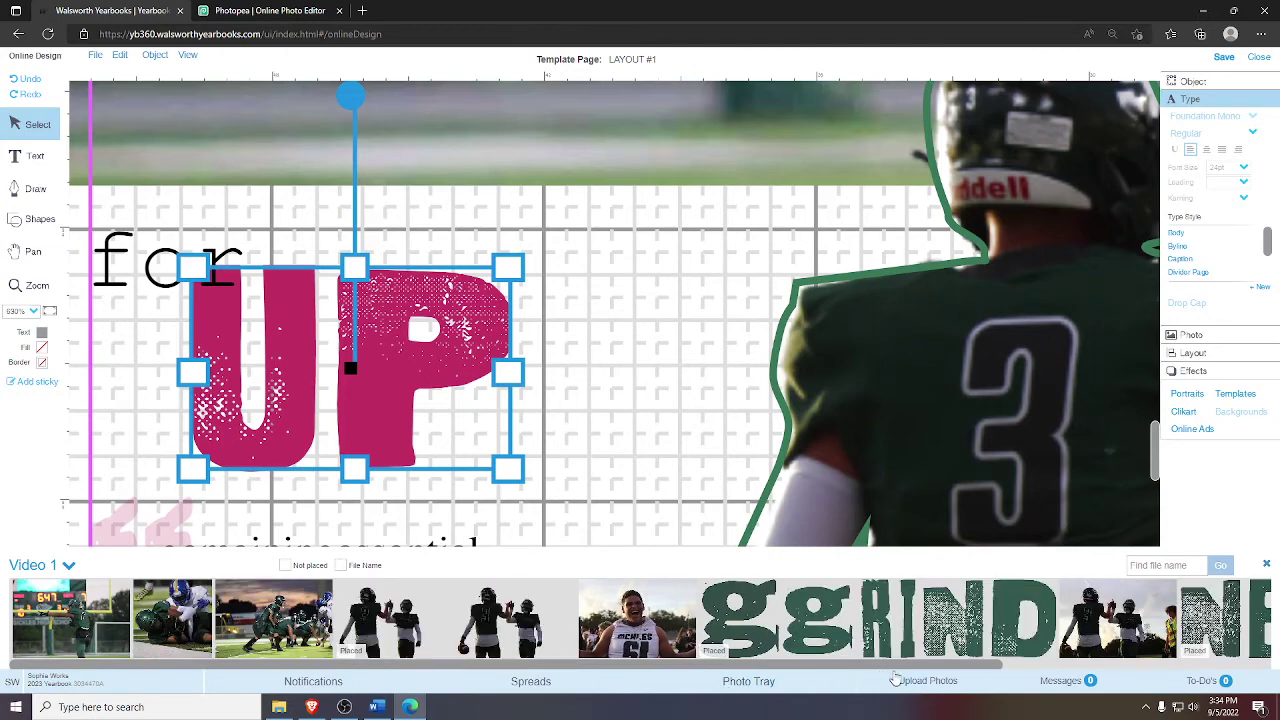
left_click(892, 679)
left_click(479, 394)
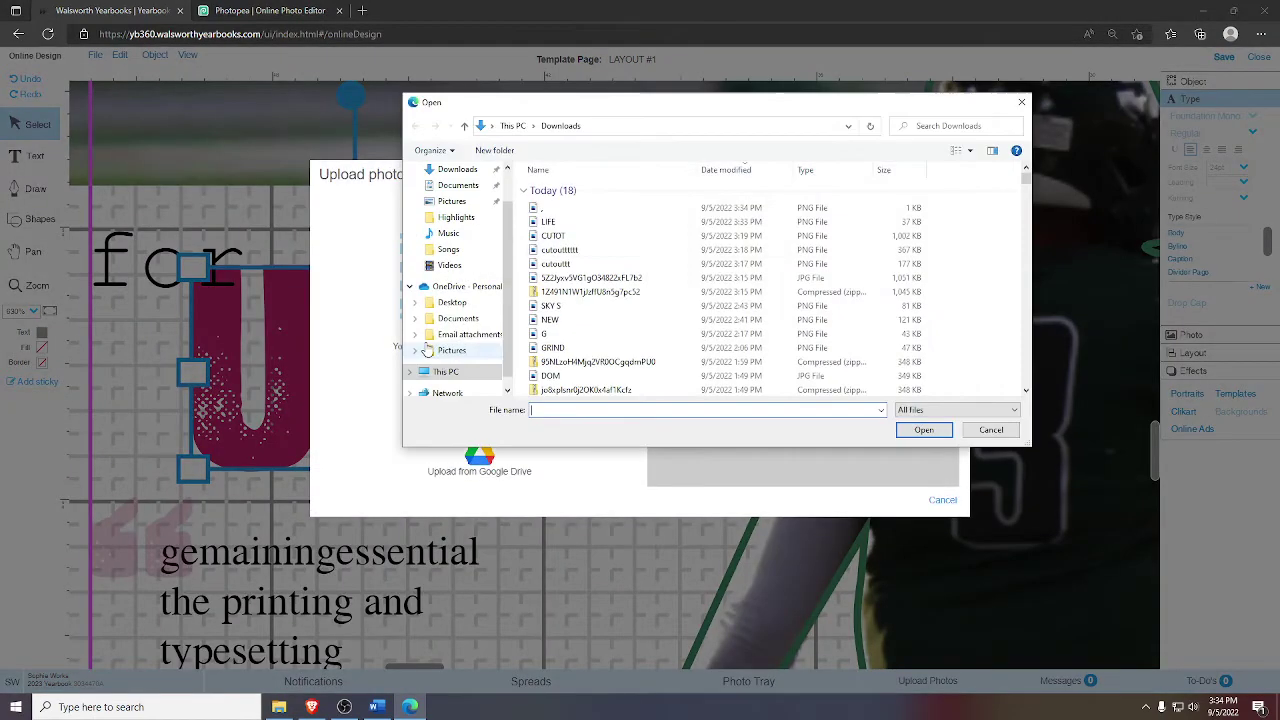
left_click(540, 207)
left_click(548, 221, "shift")
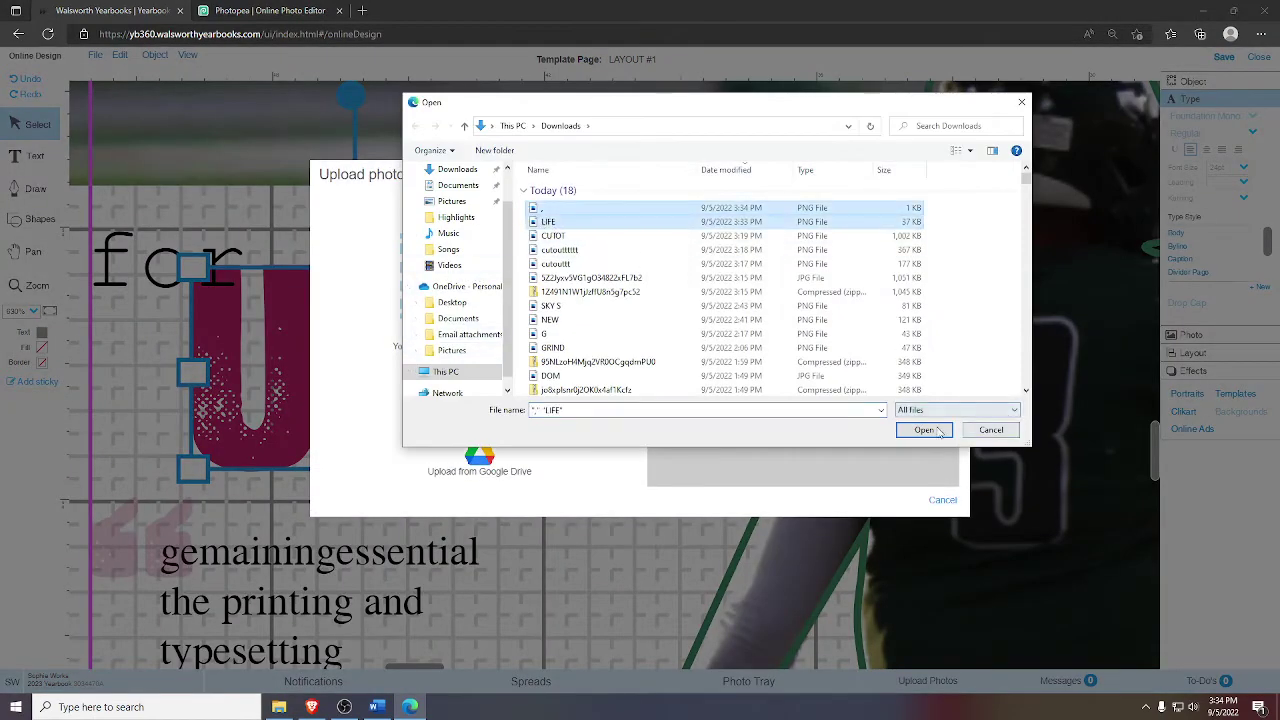
left_click(923, 430)
- Upload both images into the Video 1 album and check them in the photo tray
left_click(452, 332)
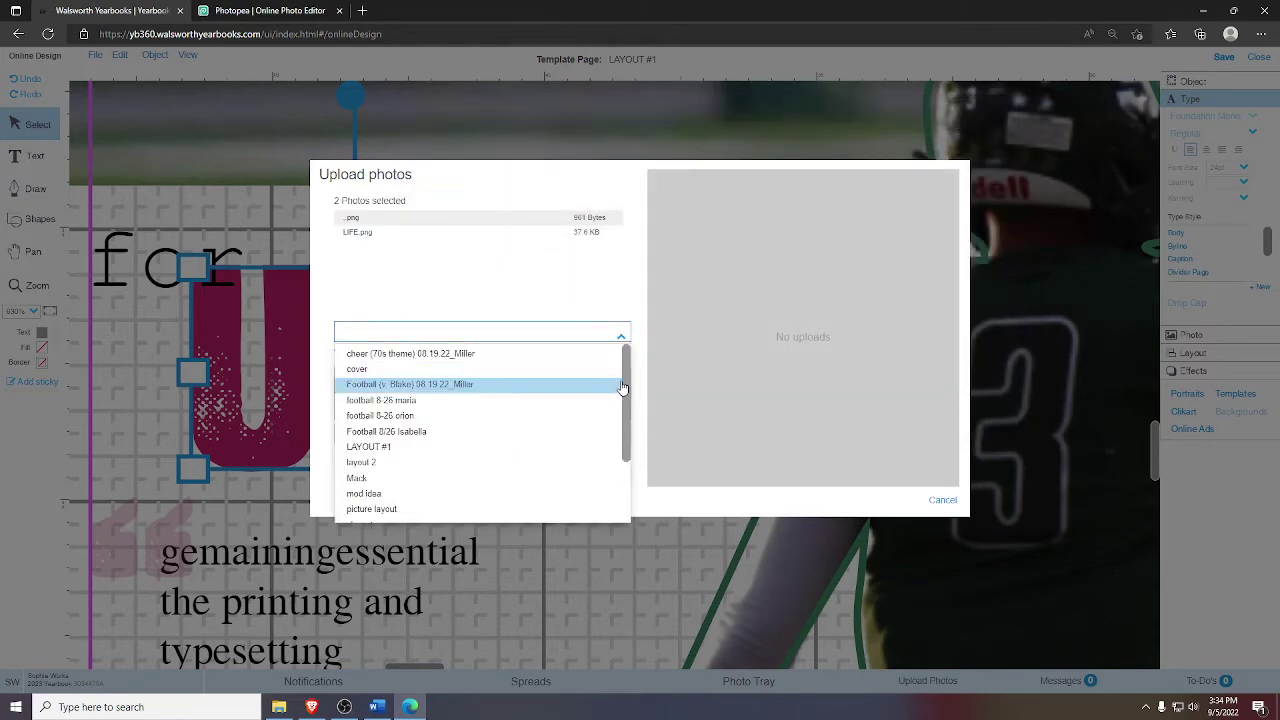
scroll(470, 440, "down", 5)
left_click(475, 494)
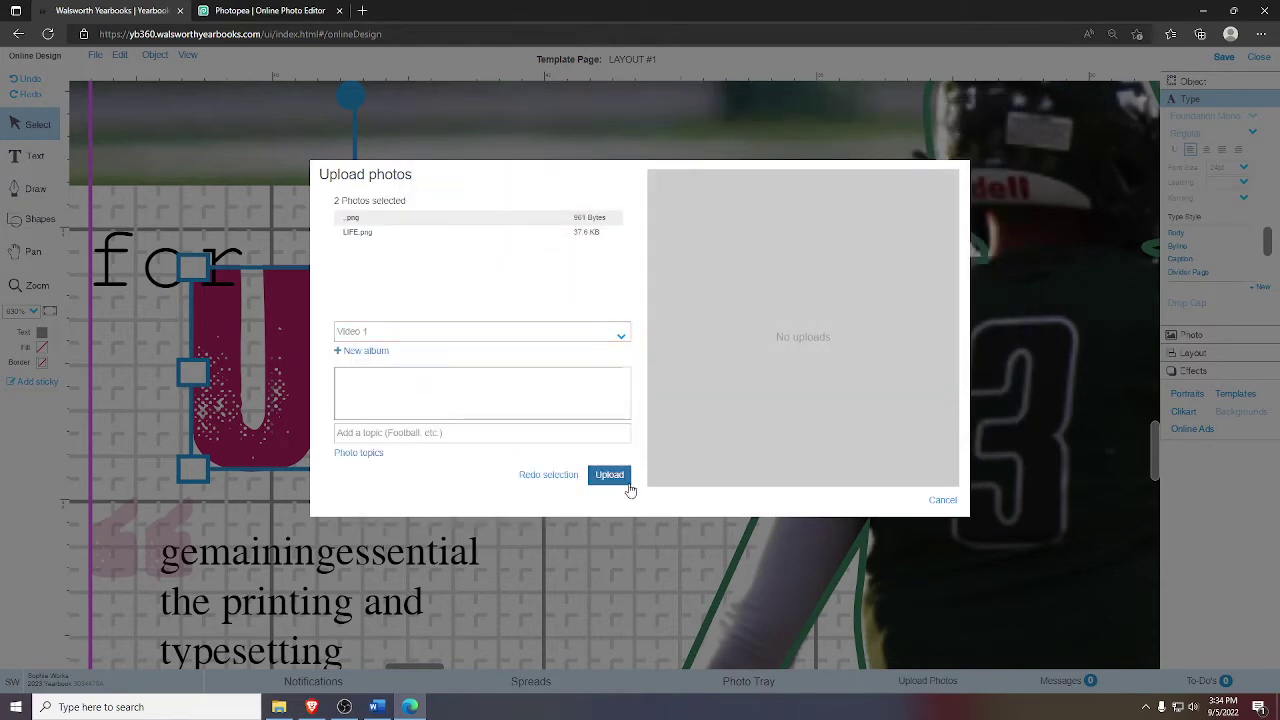
left_click(610, 476)
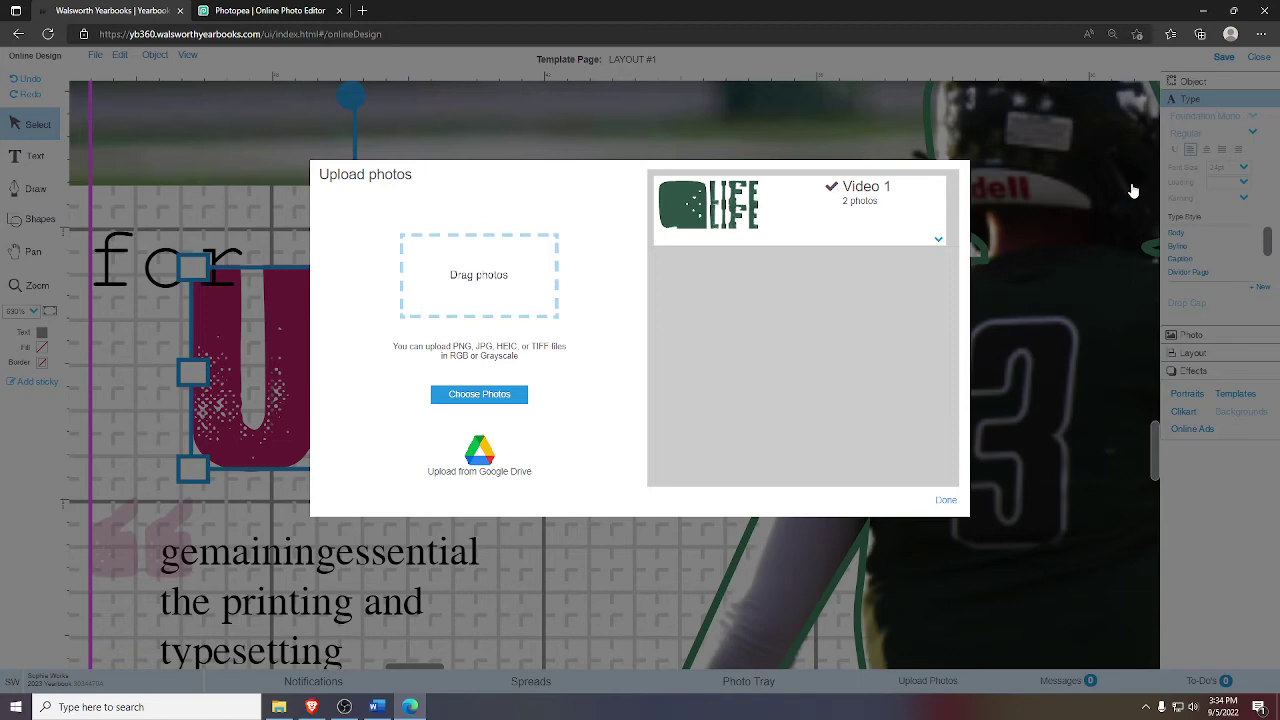
left_click(947, 500)
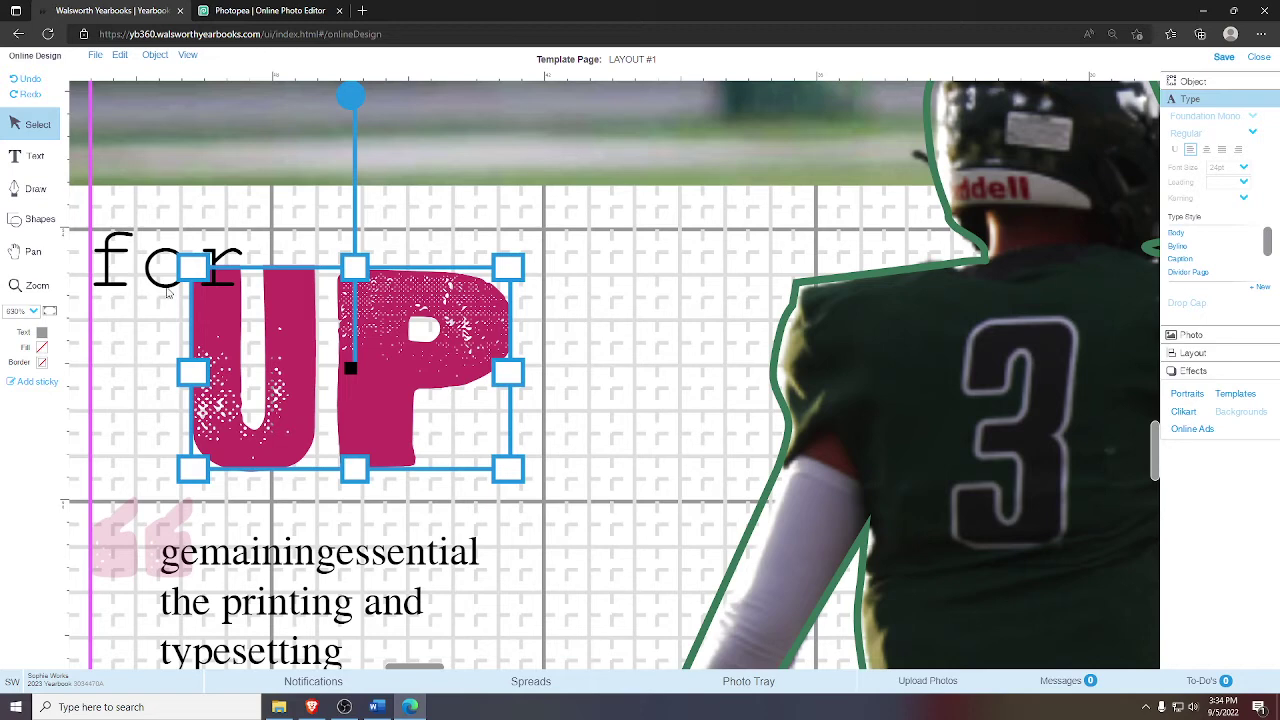
left_click(755, 679)
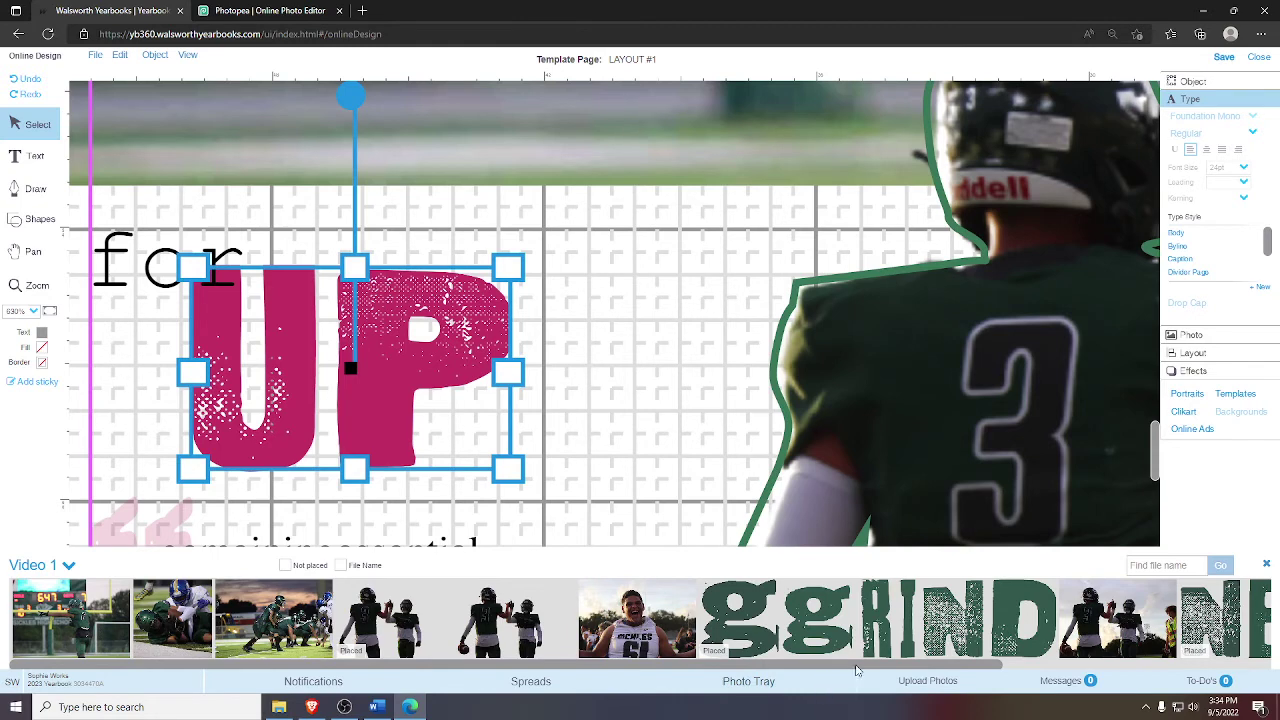
scroll(1190, 650, "right", 5)
mouse_move(1116, 657)
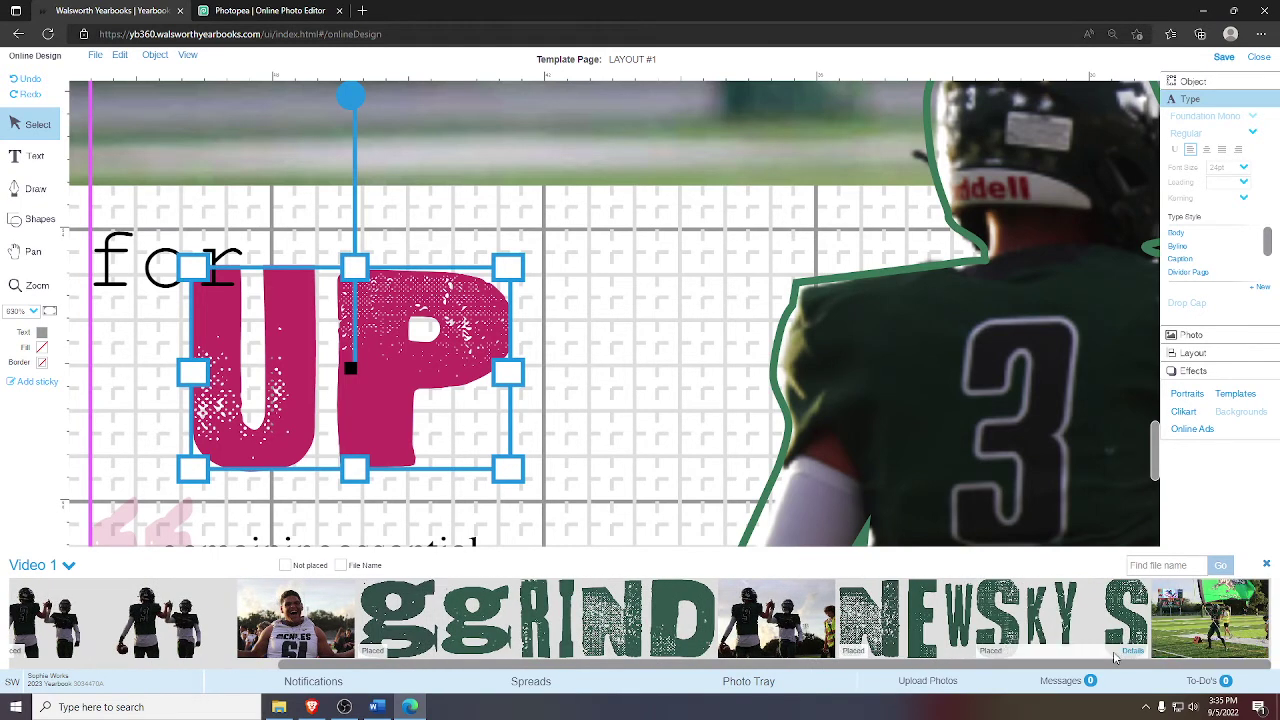